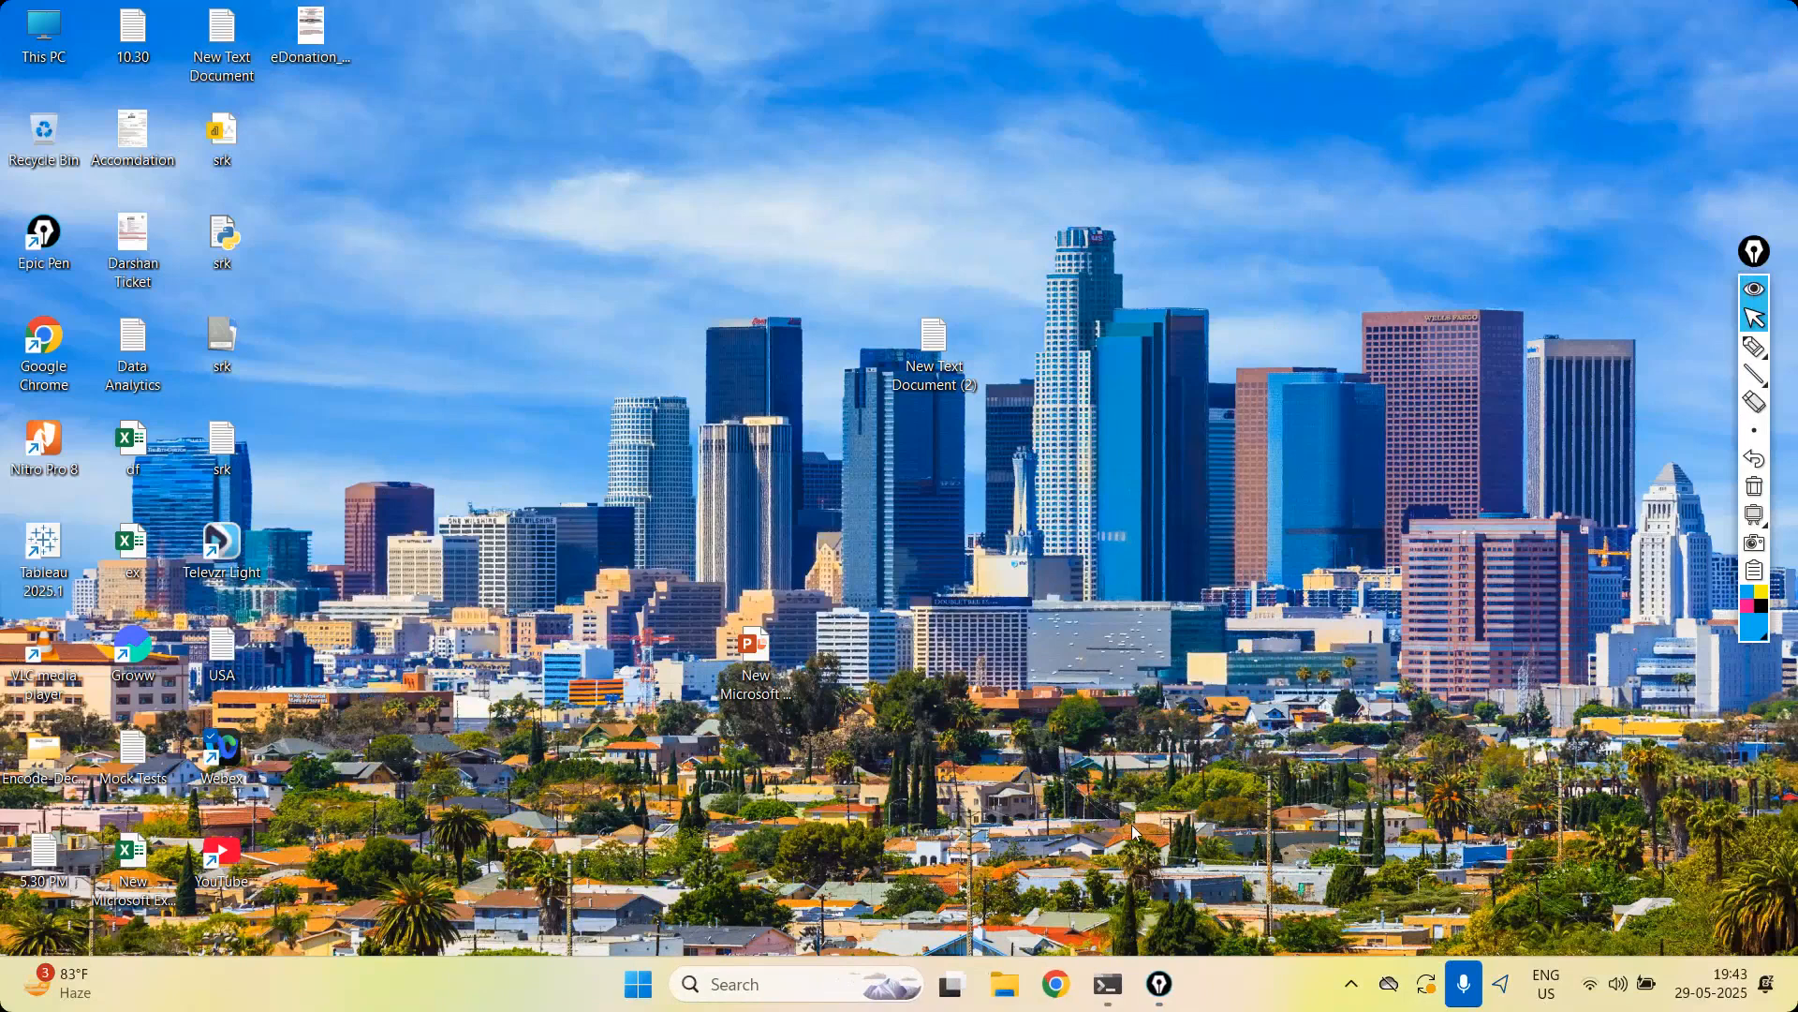
# Launch Power BI Desktop and start a blank report, moving the floating Epic Pen toolbar out of the way
pyautogui.click(785, 986)
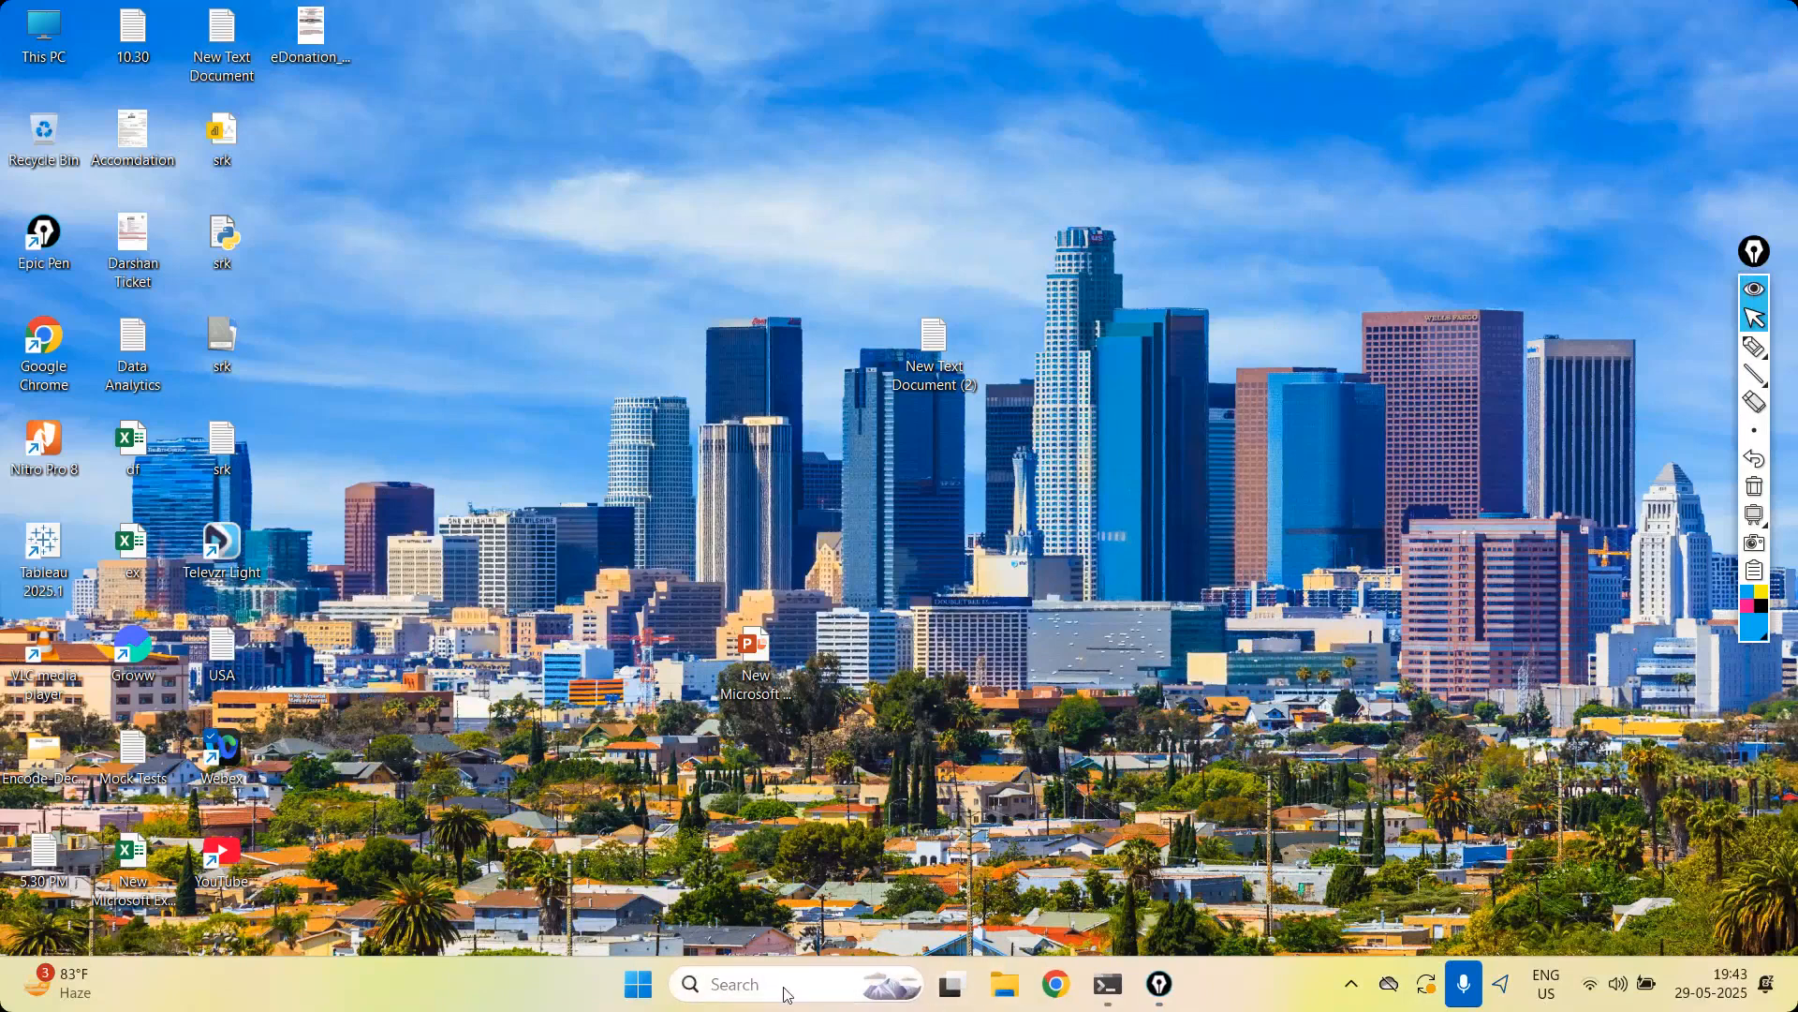
pyautogui.write('power')
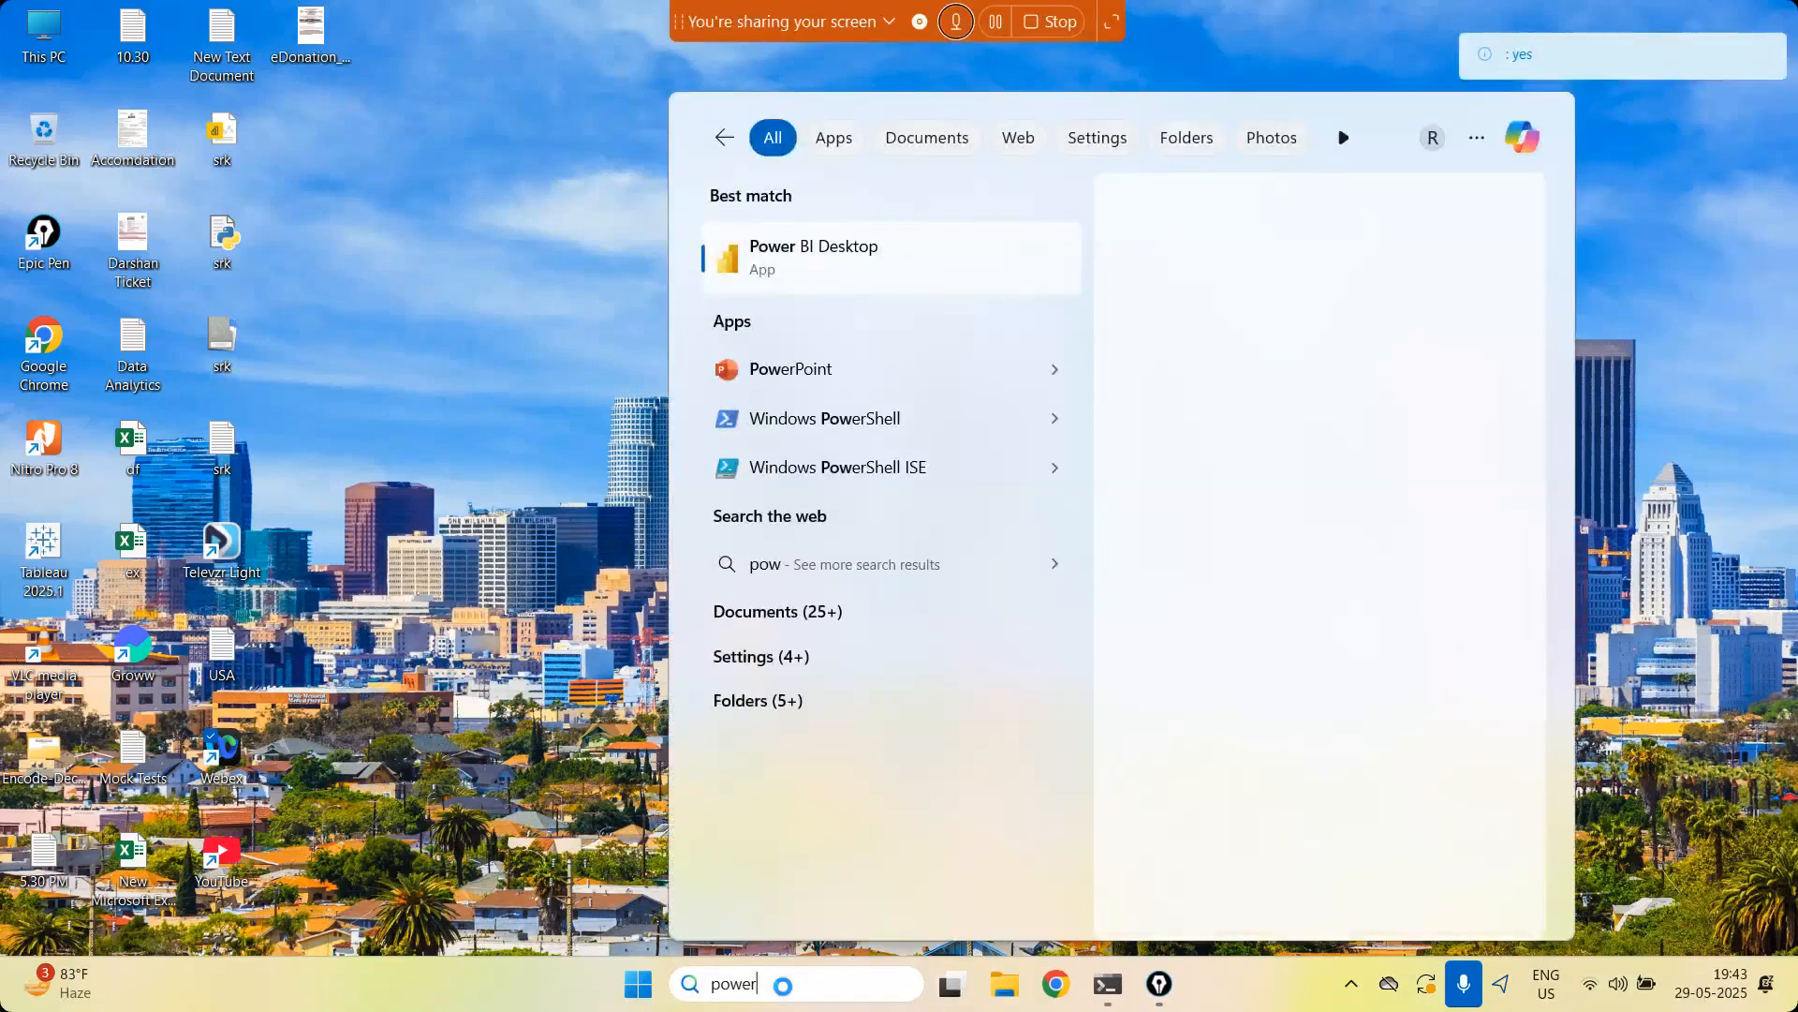
pyautogui.press('Escape')
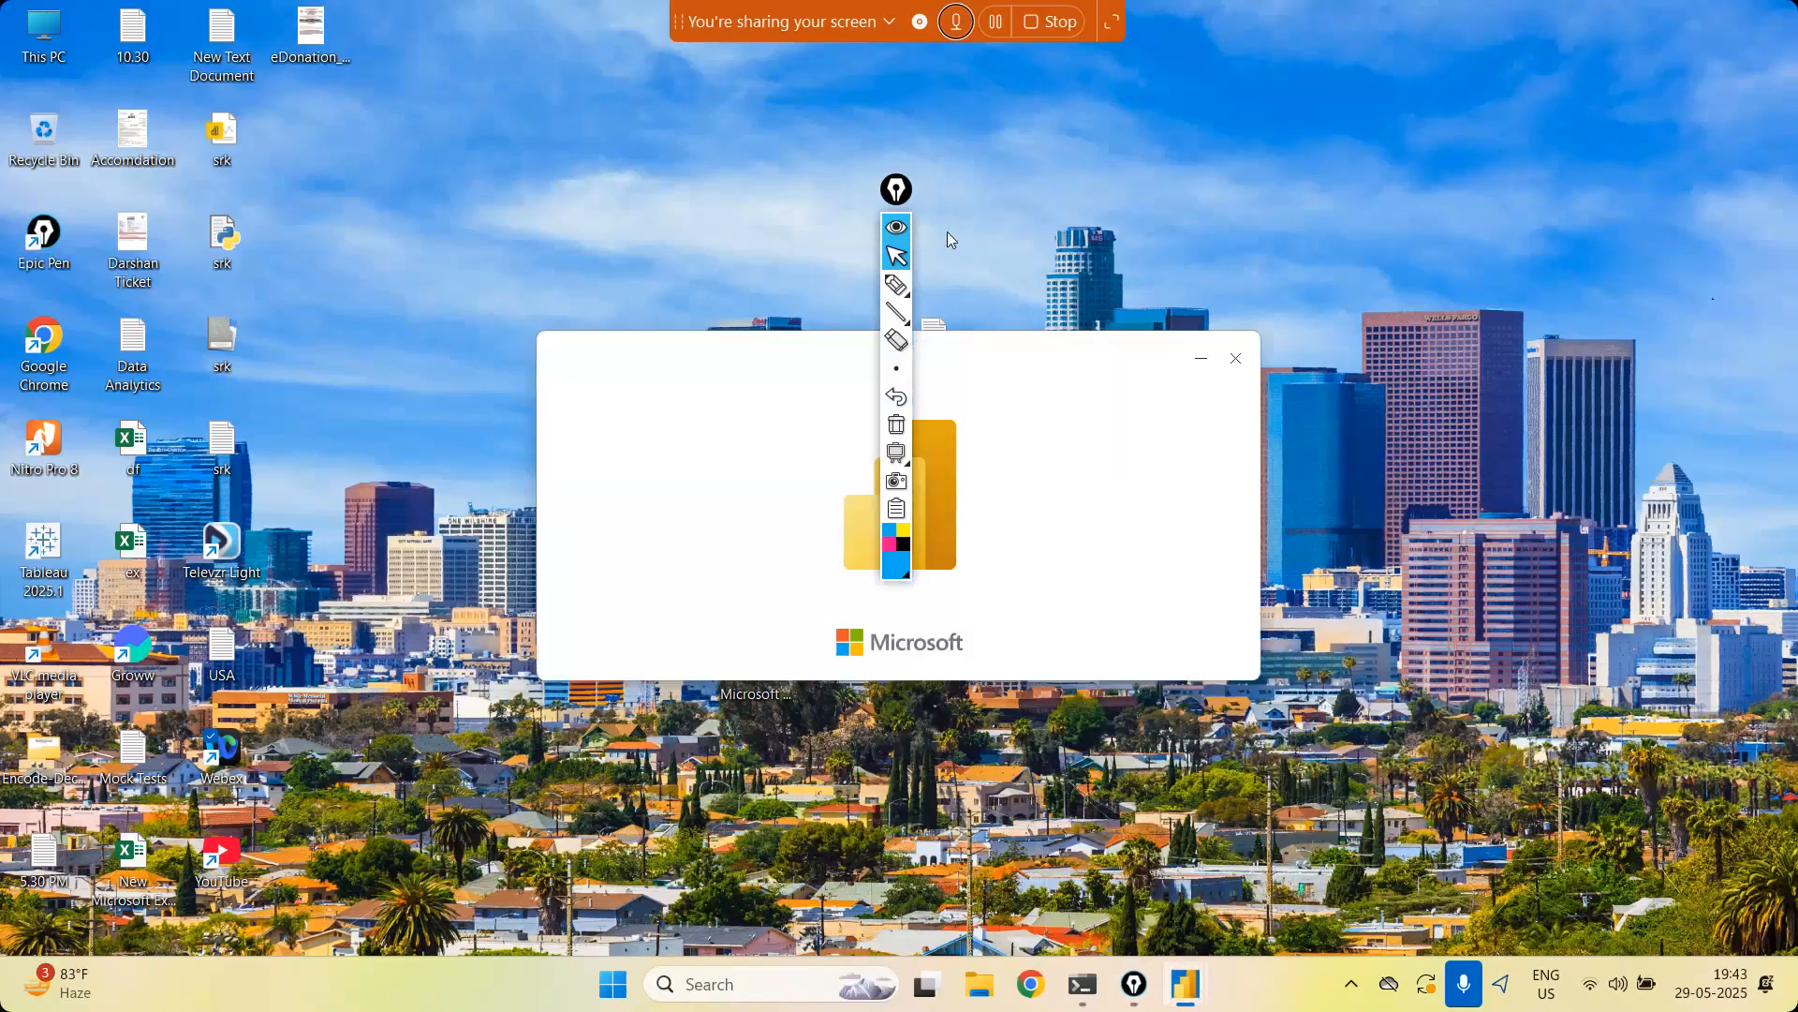
pyautogui.moveTo(894, 191); pyautogui.dragTo(1769, 301)
pyautogui.moveTo(1774, 421)
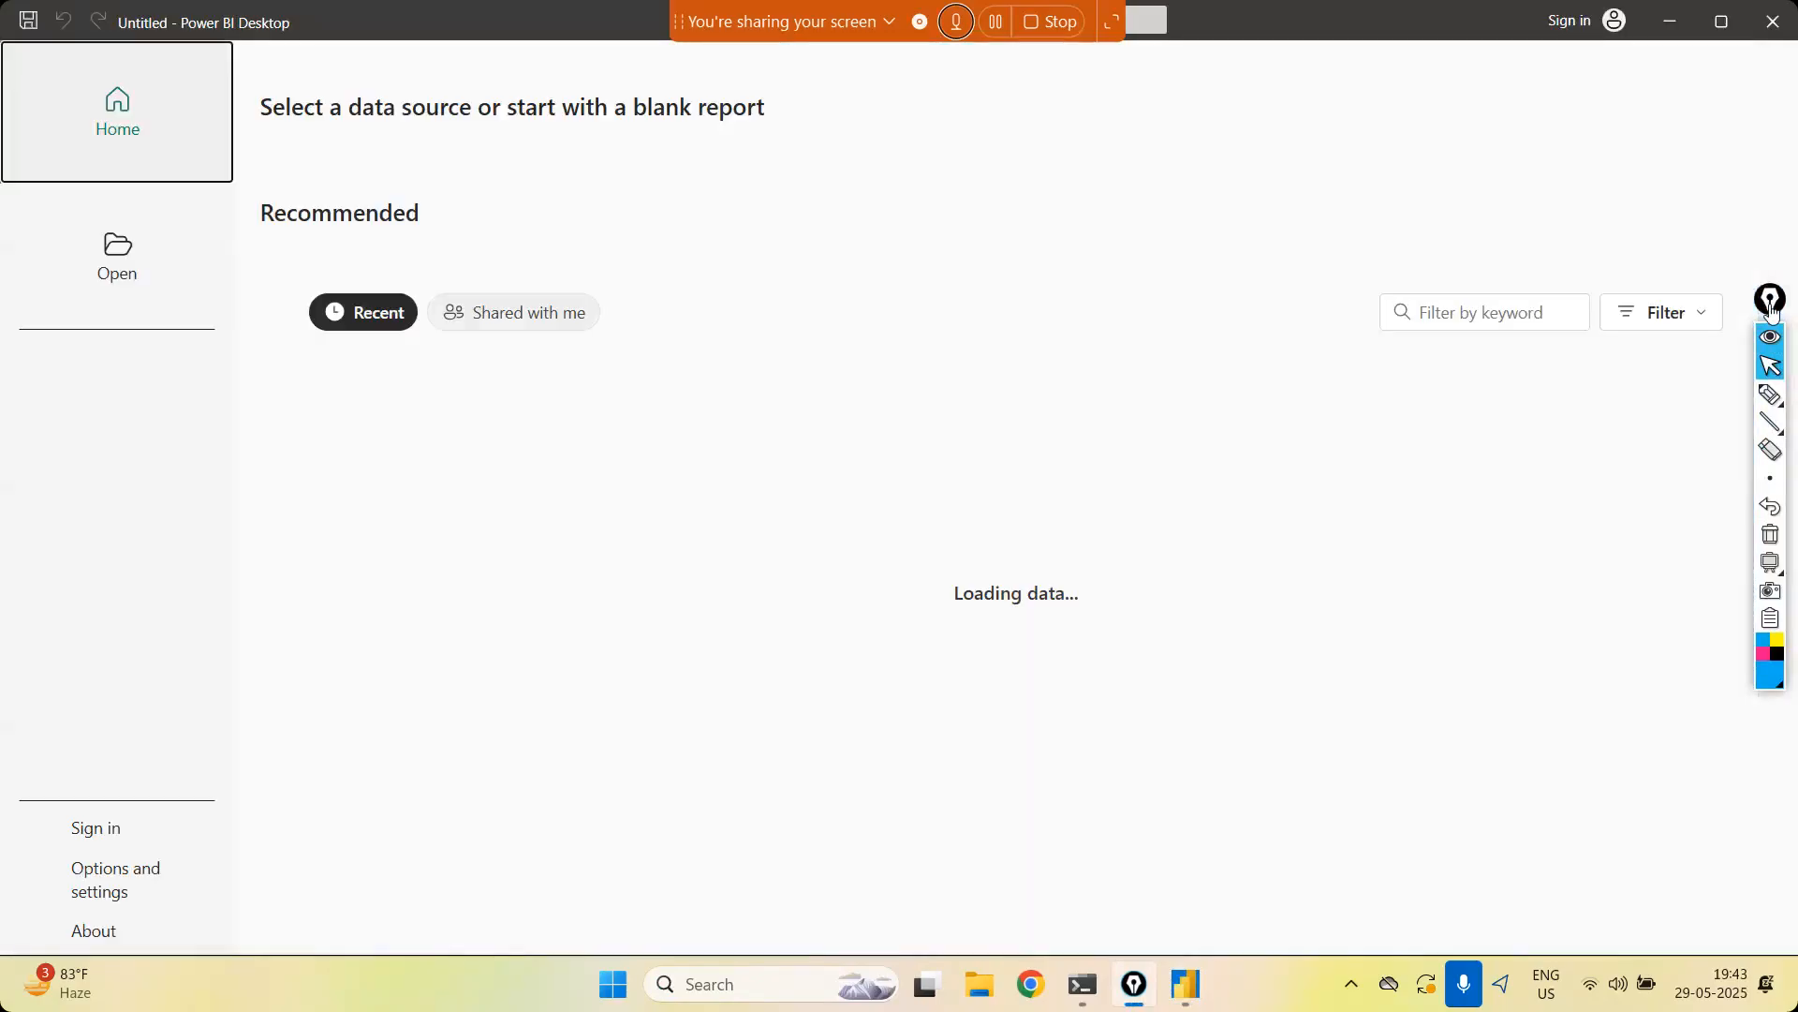
pyautogui.click(432, 223)
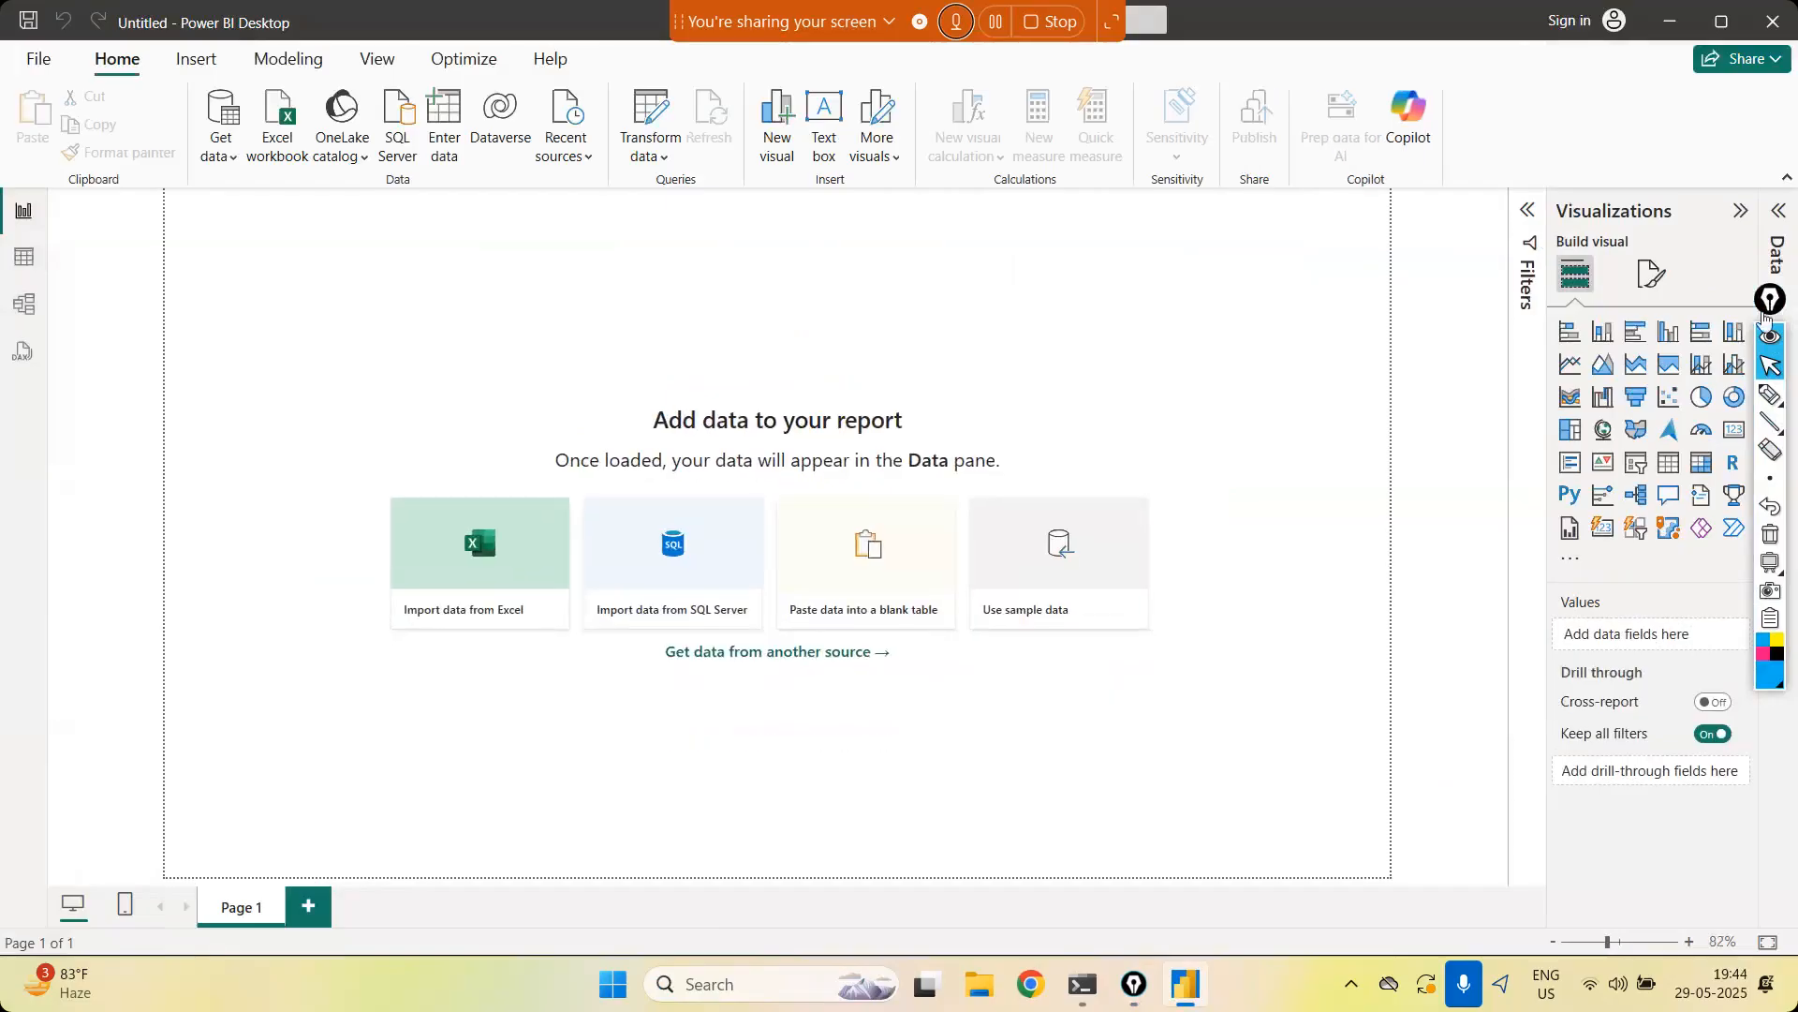
pyautogui.moveTo(1768, 307); pyautogui.dragTo(1766, 476)
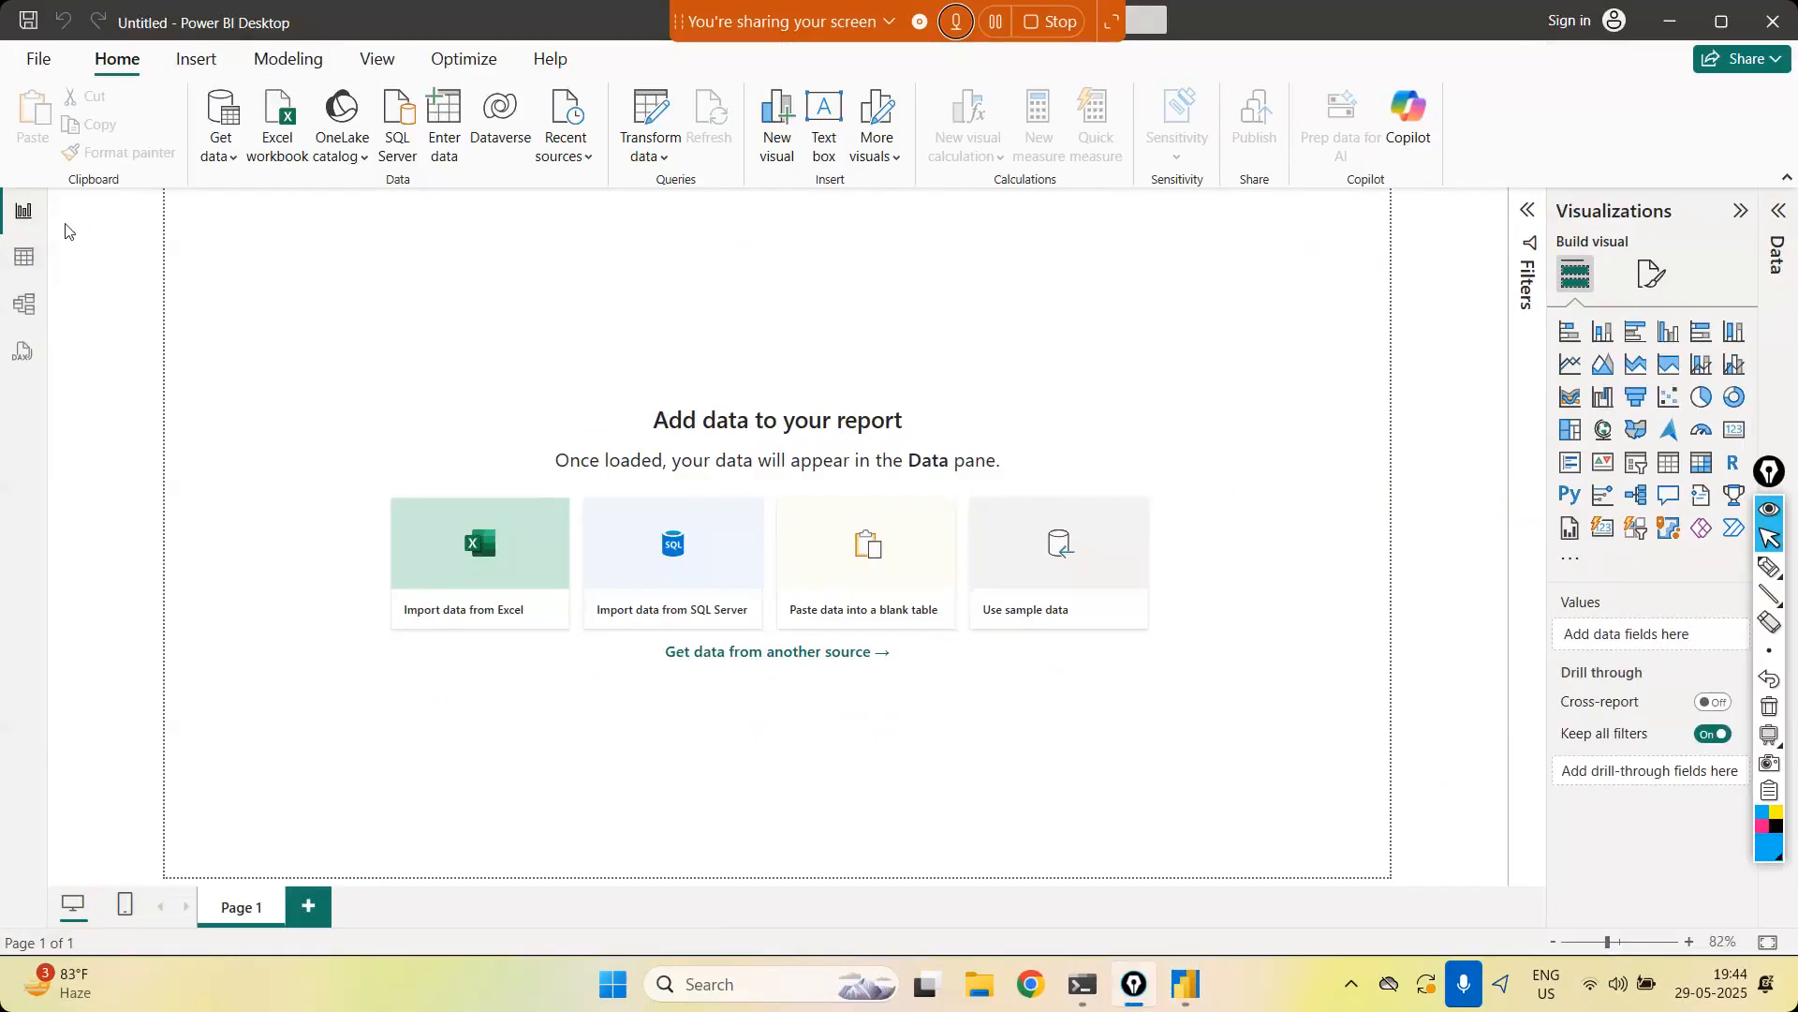
# Switch to Table view, and open the Power Query Editor for a look before closing it
pyautogui.click(28, 263)
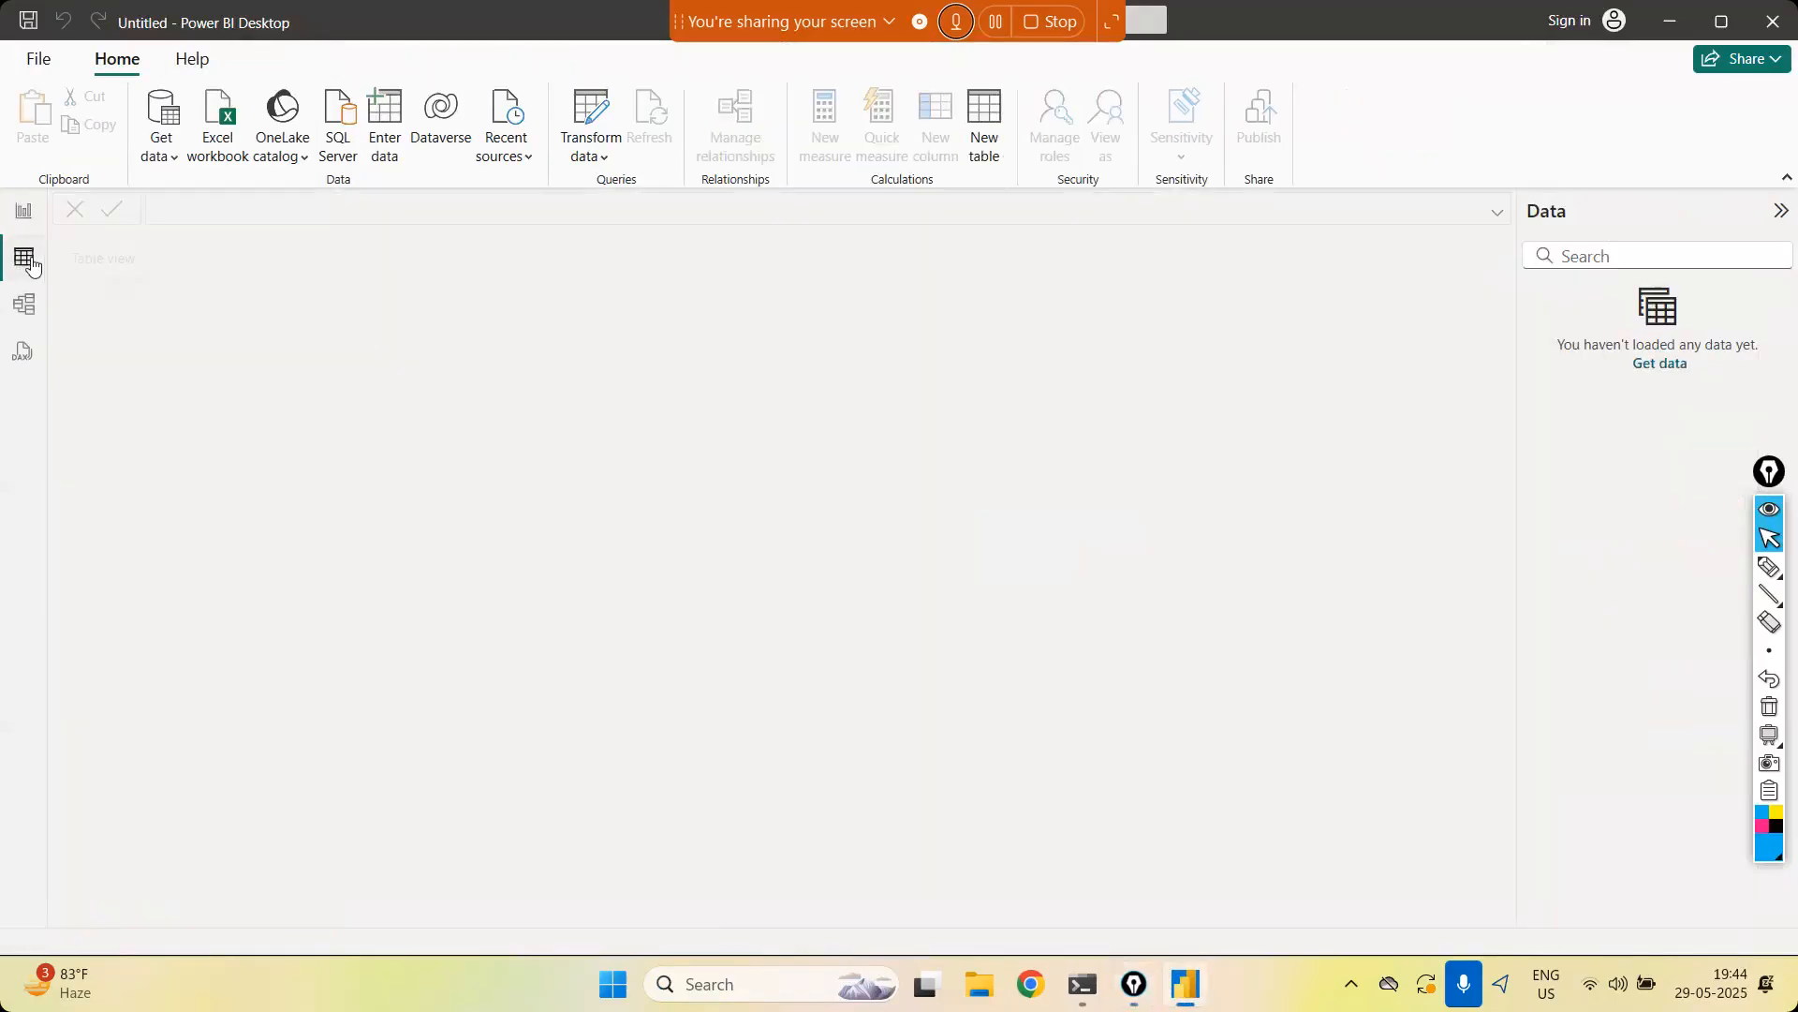
pyautogui.click(609, 169)
pyautogui.press('Escape')
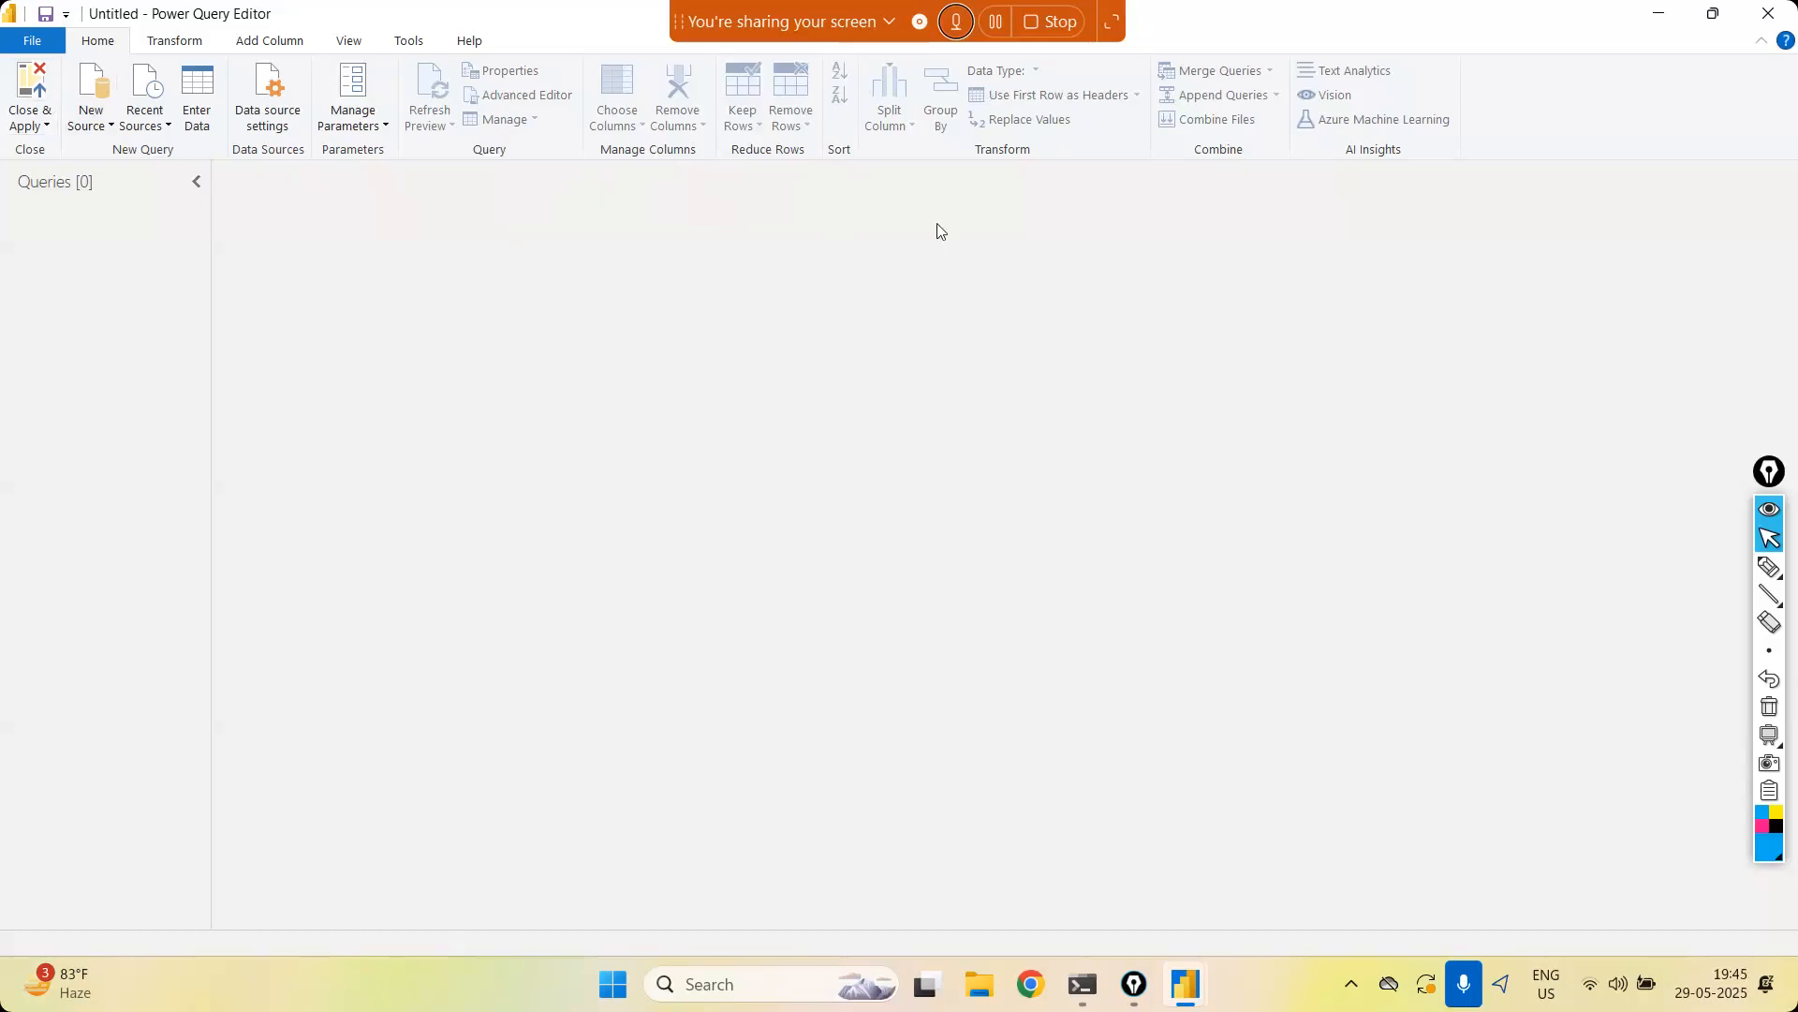
pyautogui.click(1769, 21)
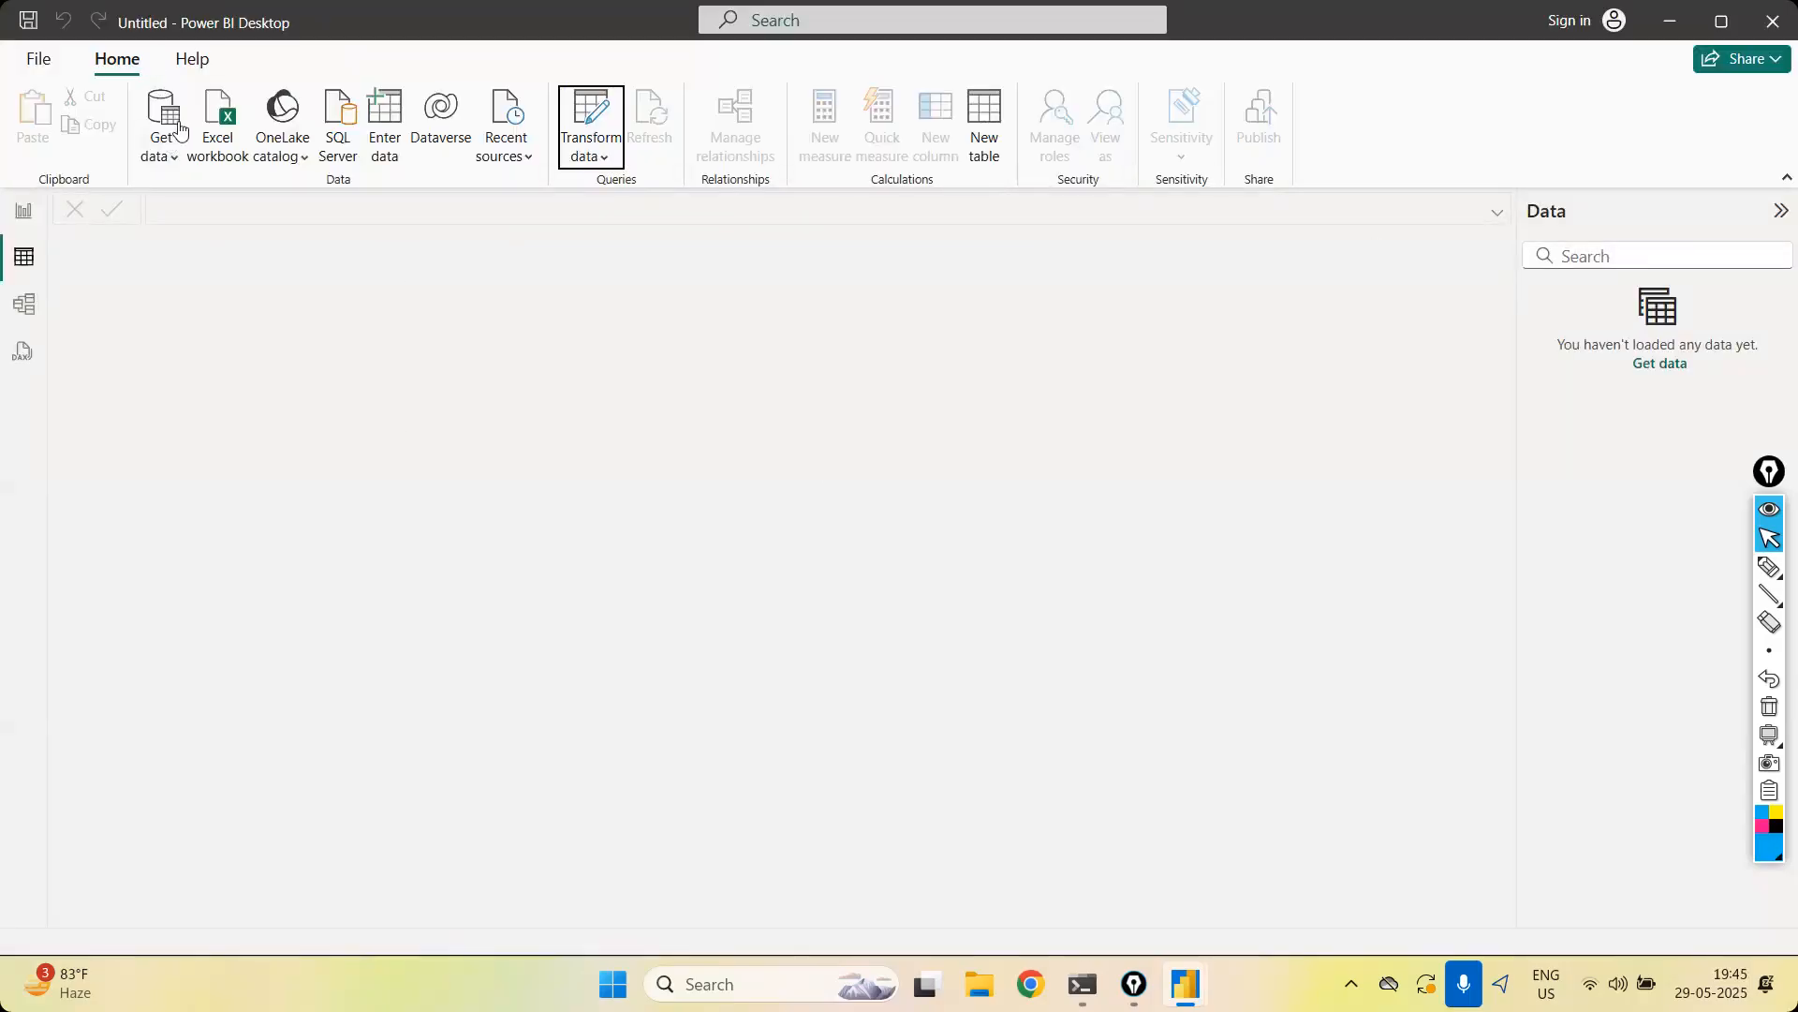
# Import Sheet1, Sheet2 and Sheet3 from the df Excel workbook on the Desktop, opening them for transformation in Power Query Editor
pyautogui.click(206, 127)
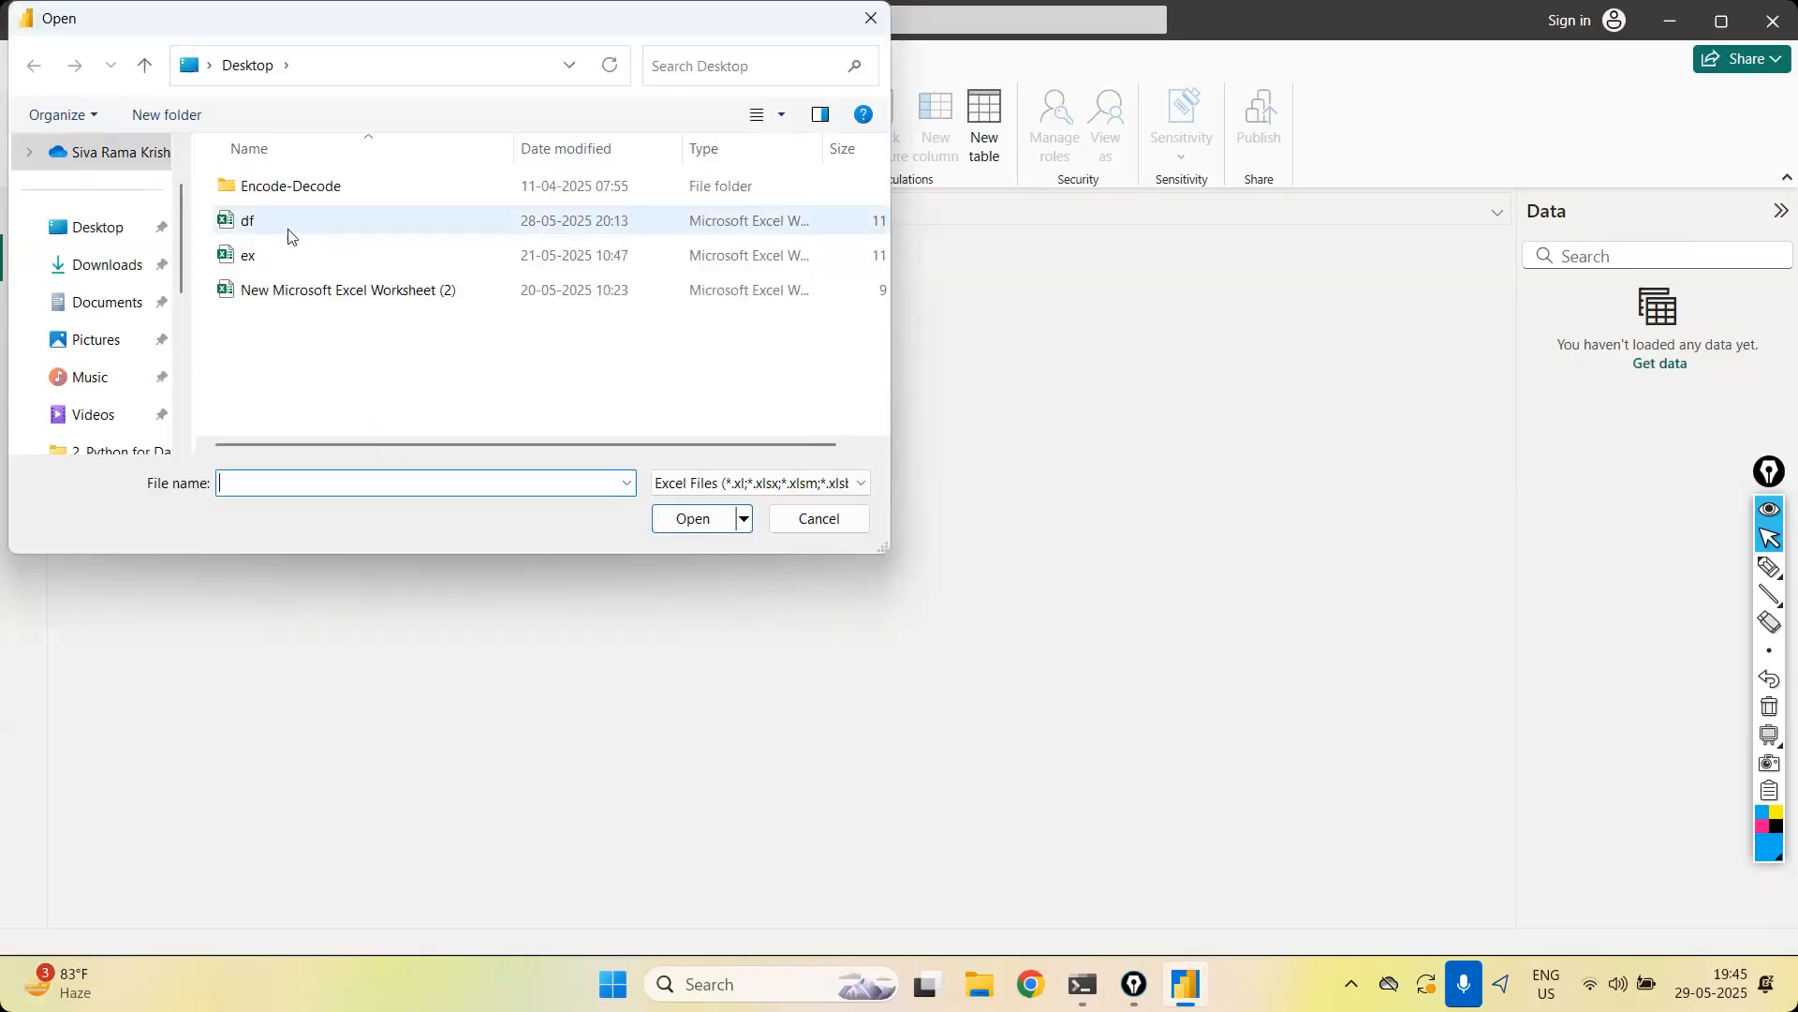
pyautogui.click(288, 228)
pyautogui.click(675, 520)
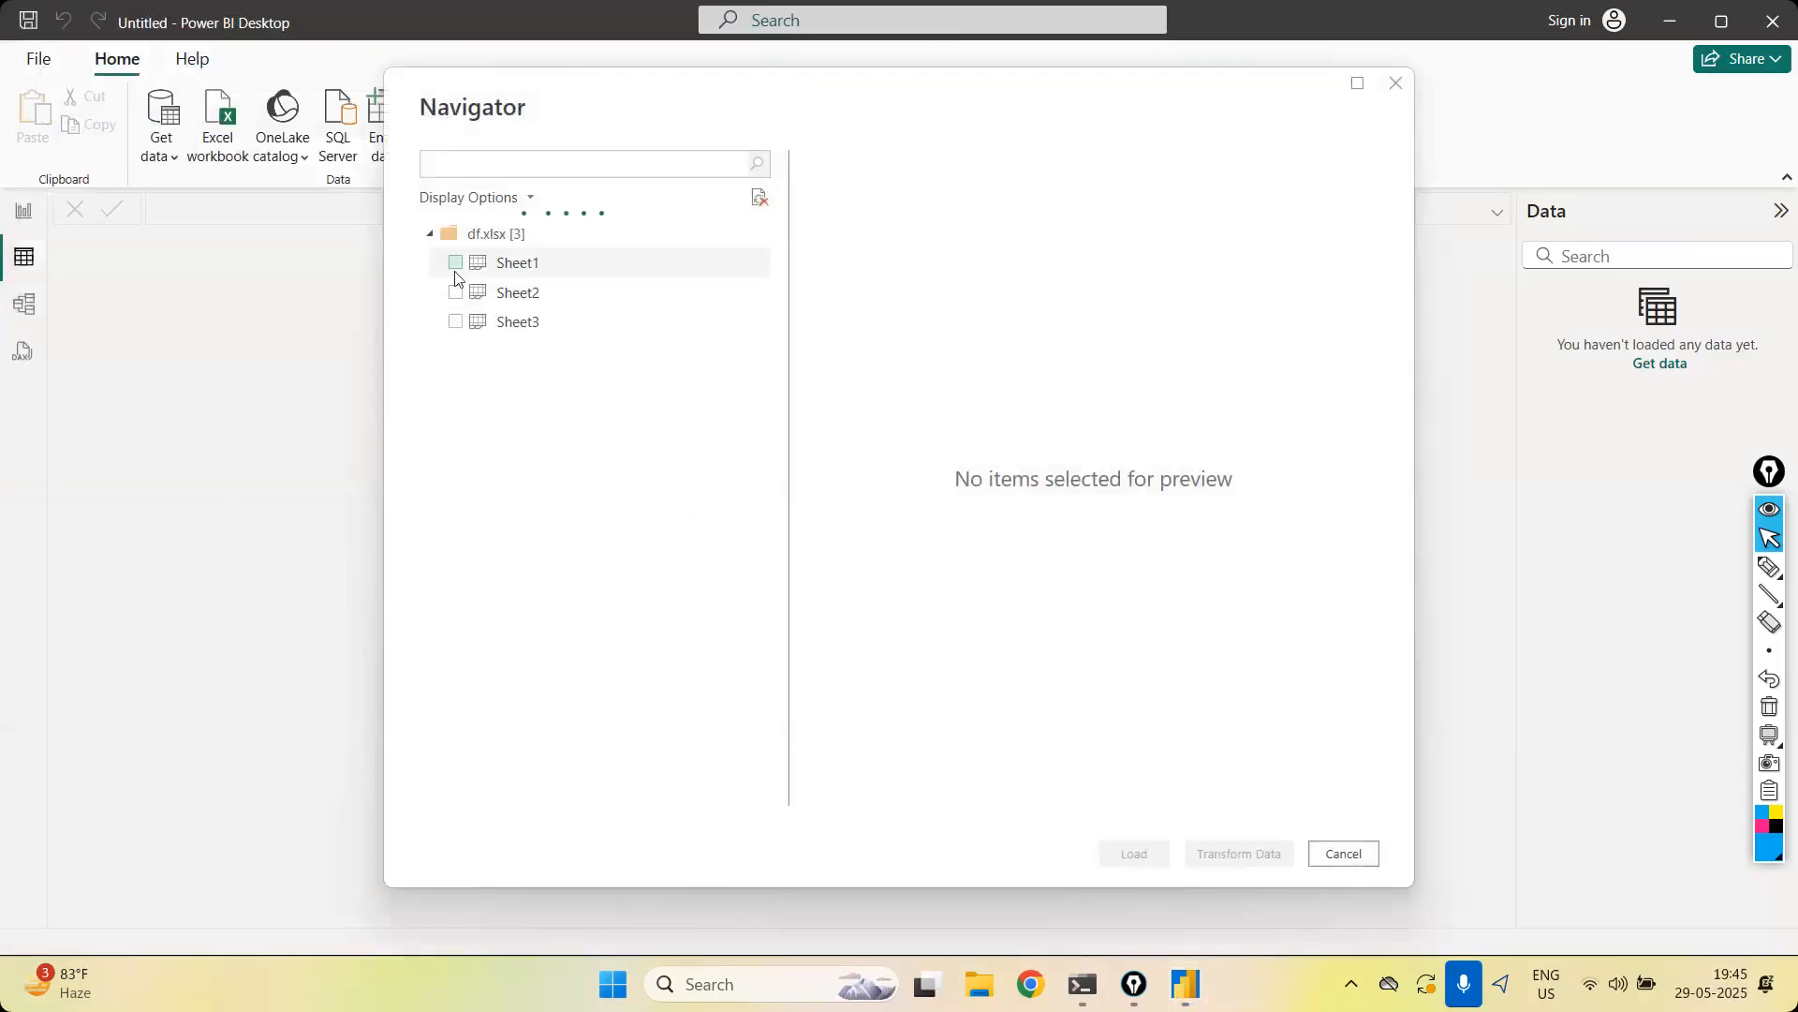
pyautogui.click(456, 273)
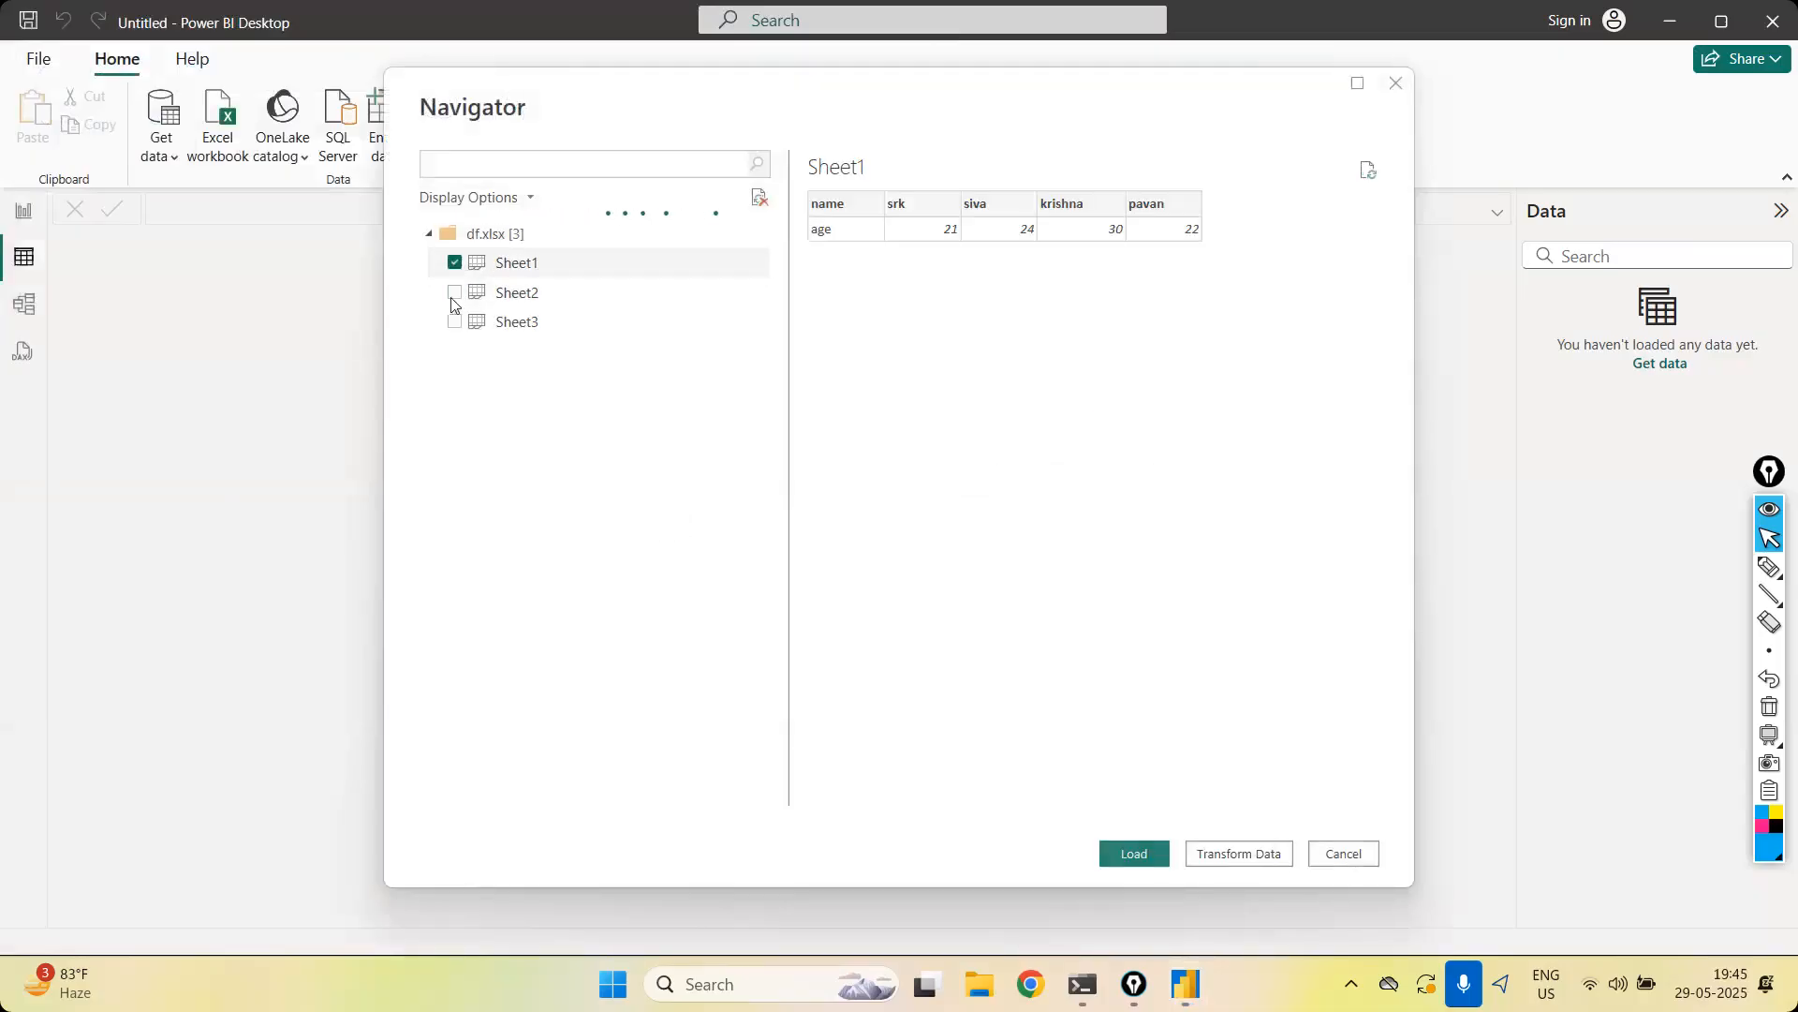
pyautogui.click(455, 294)
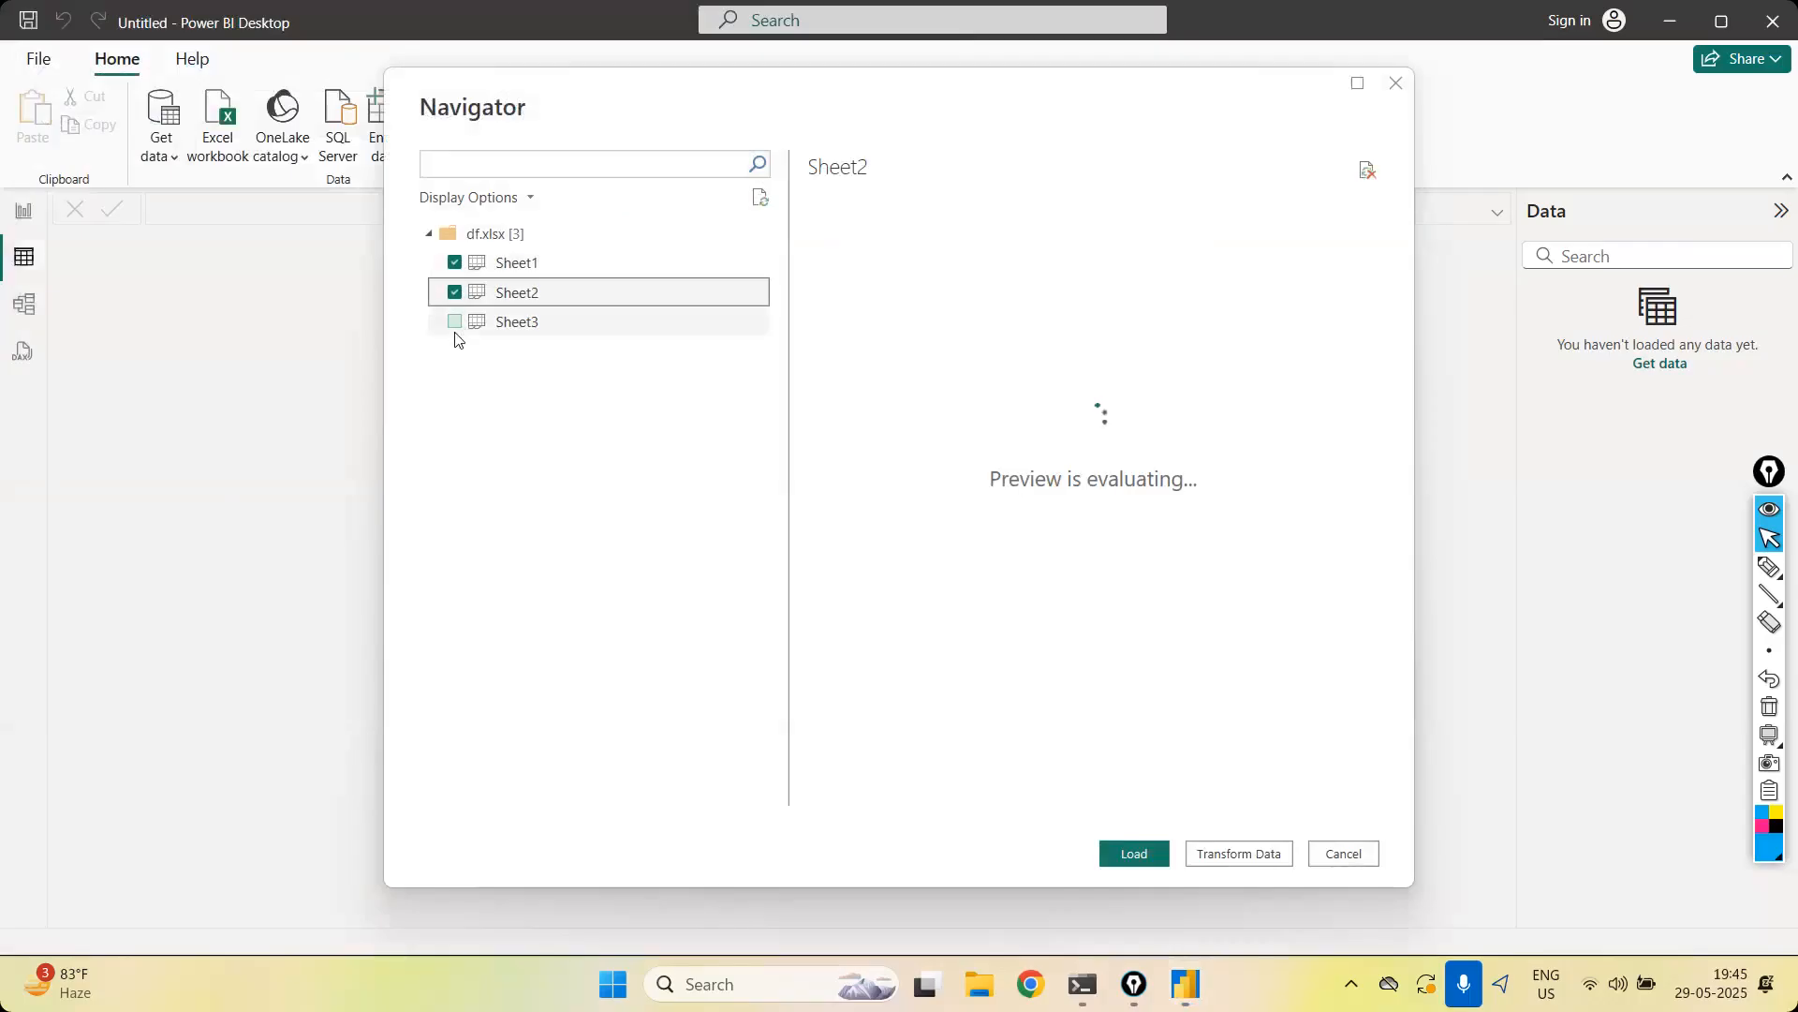
pyautogui.click(454, 322)
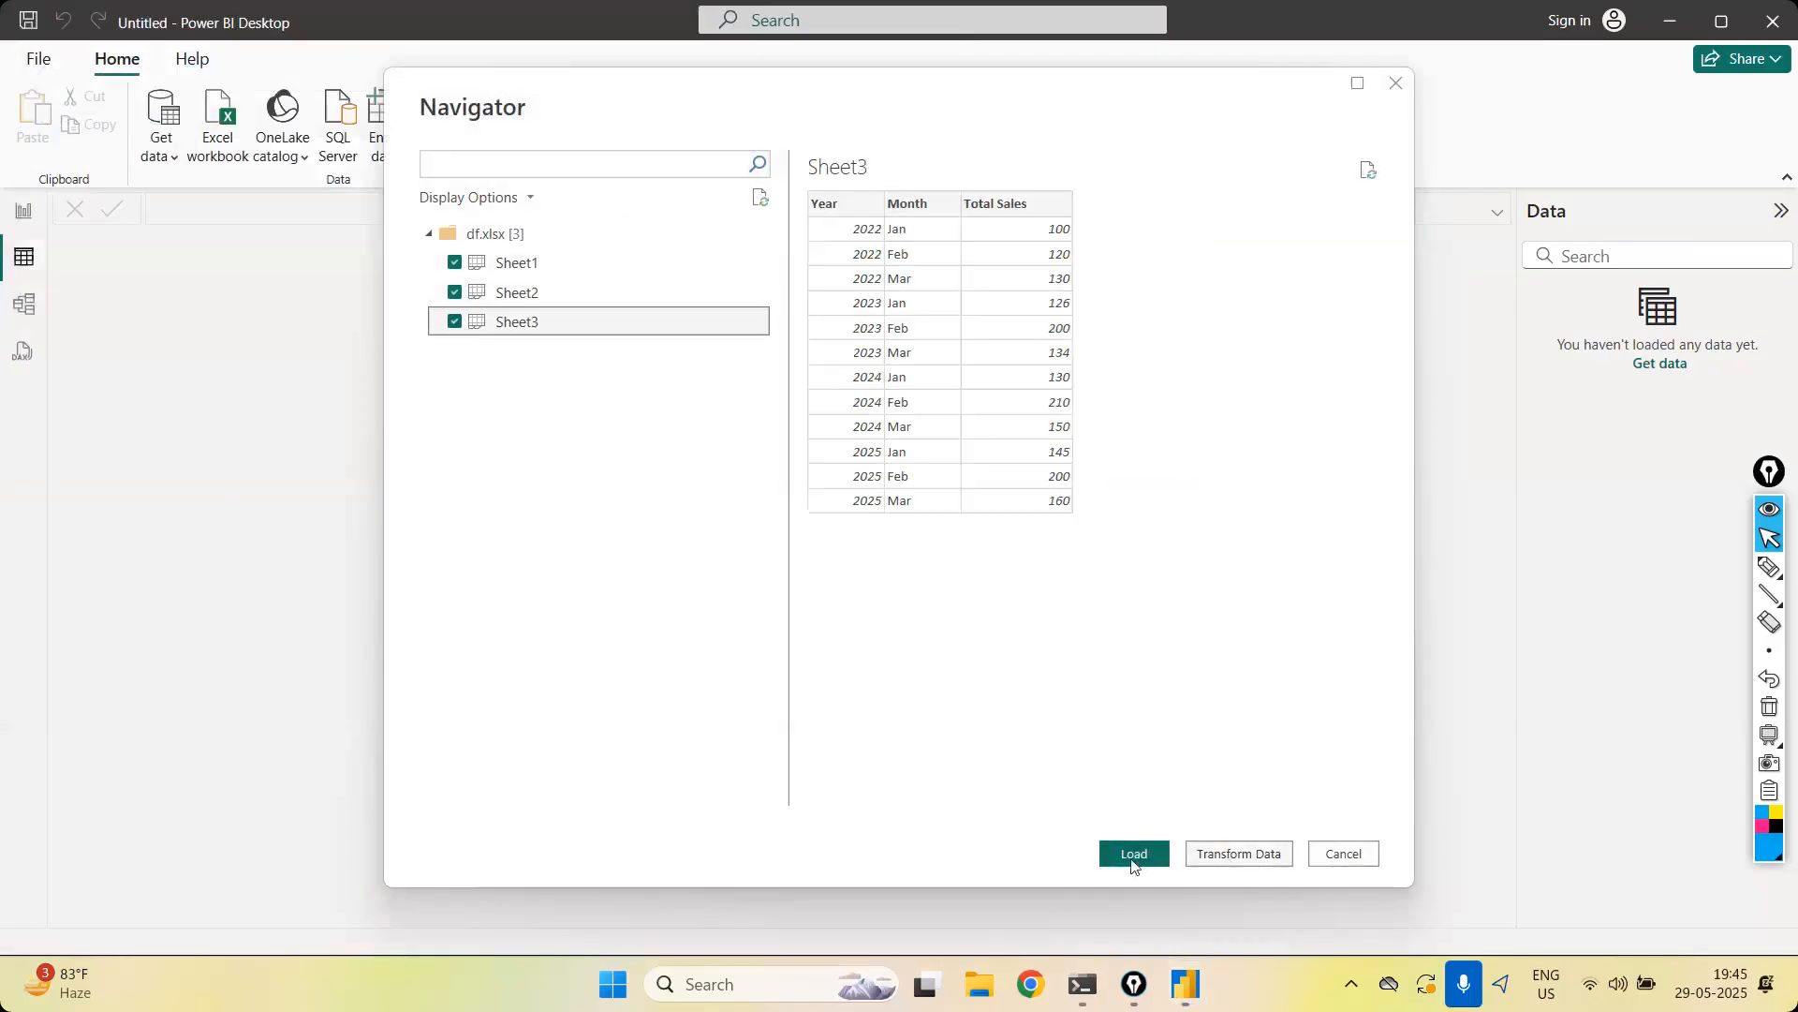
pyautogui.click(1239, 871)
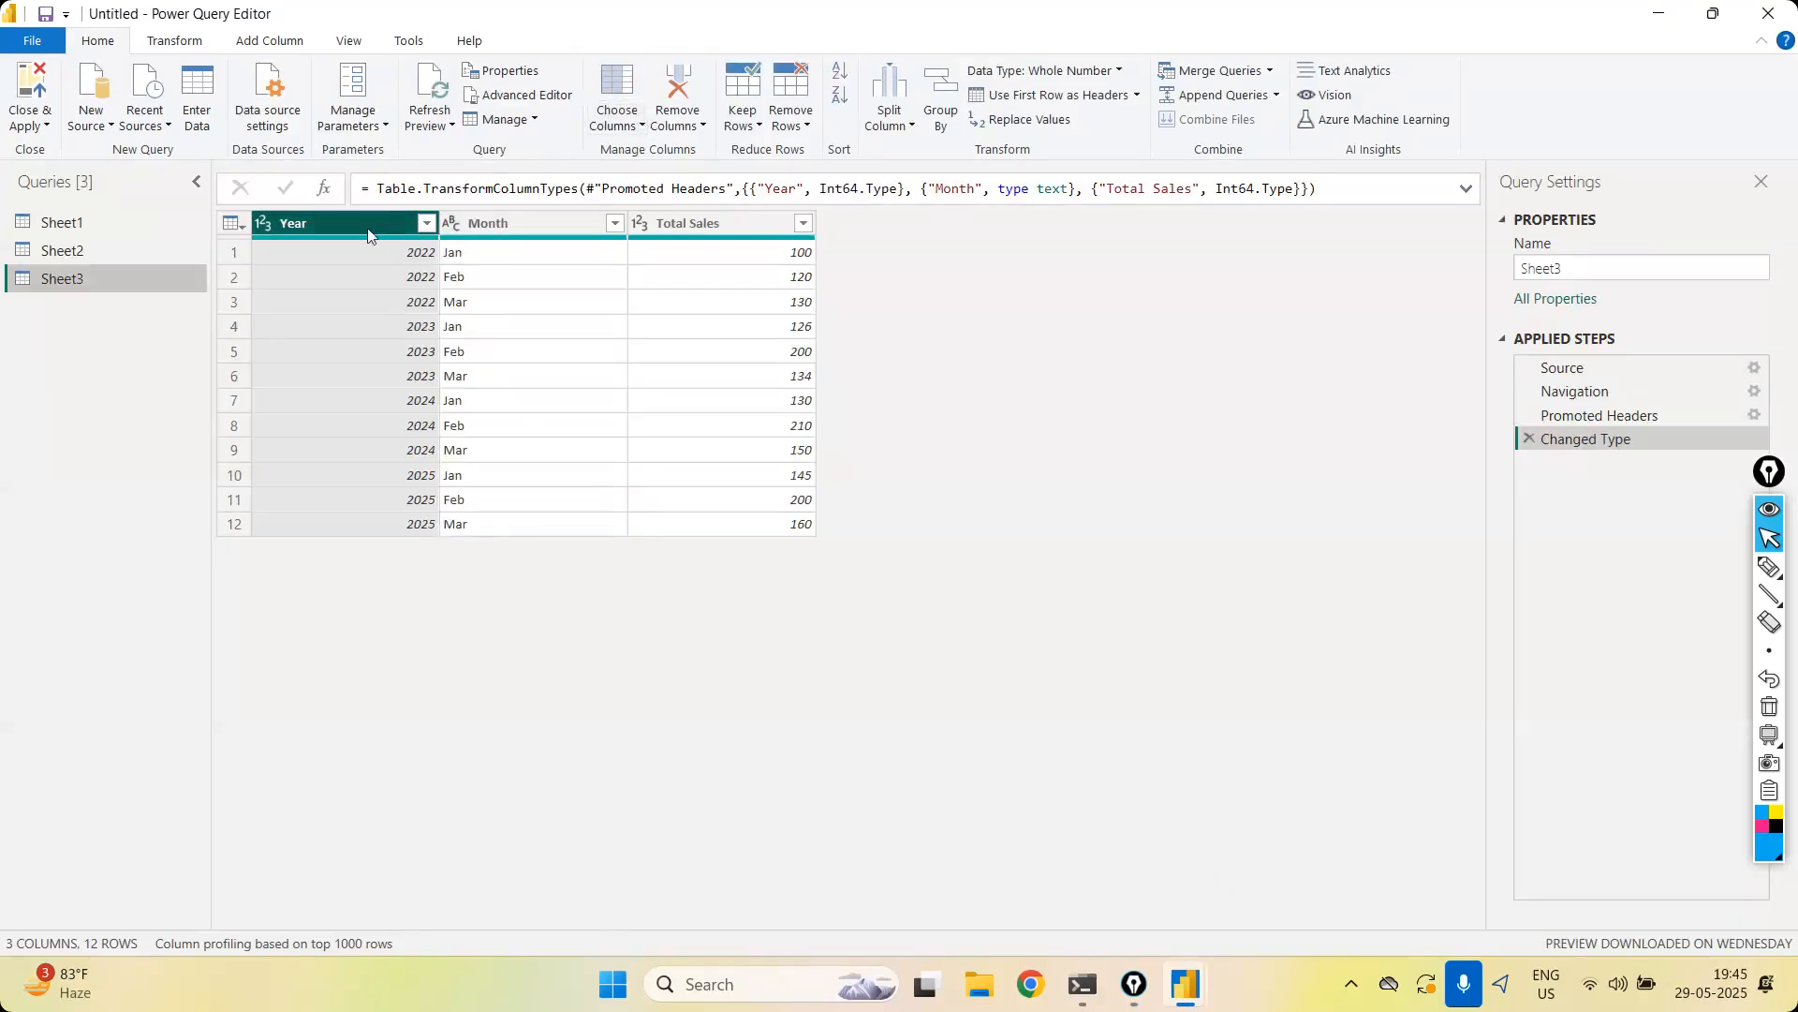
# Use Choose Columns on Sheet3 to keep only Year and Month
pyautogui.click(617, 126)
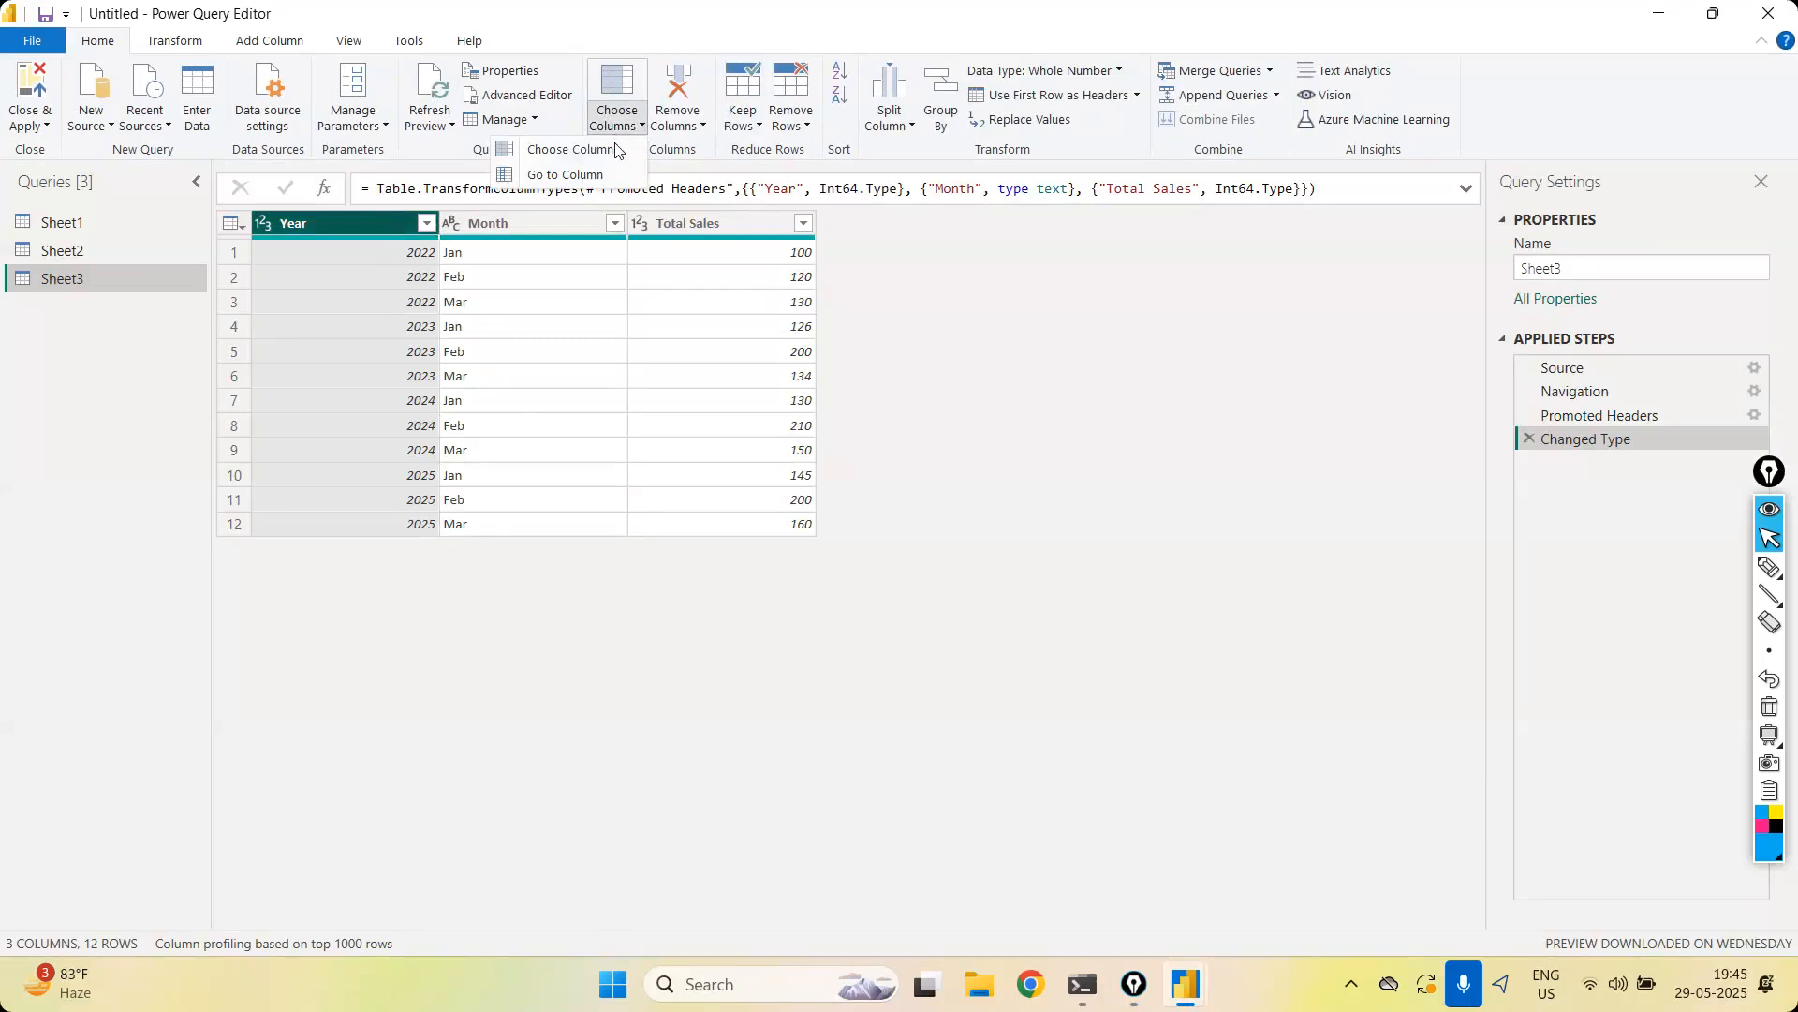
pyautogui.click(613, 154)
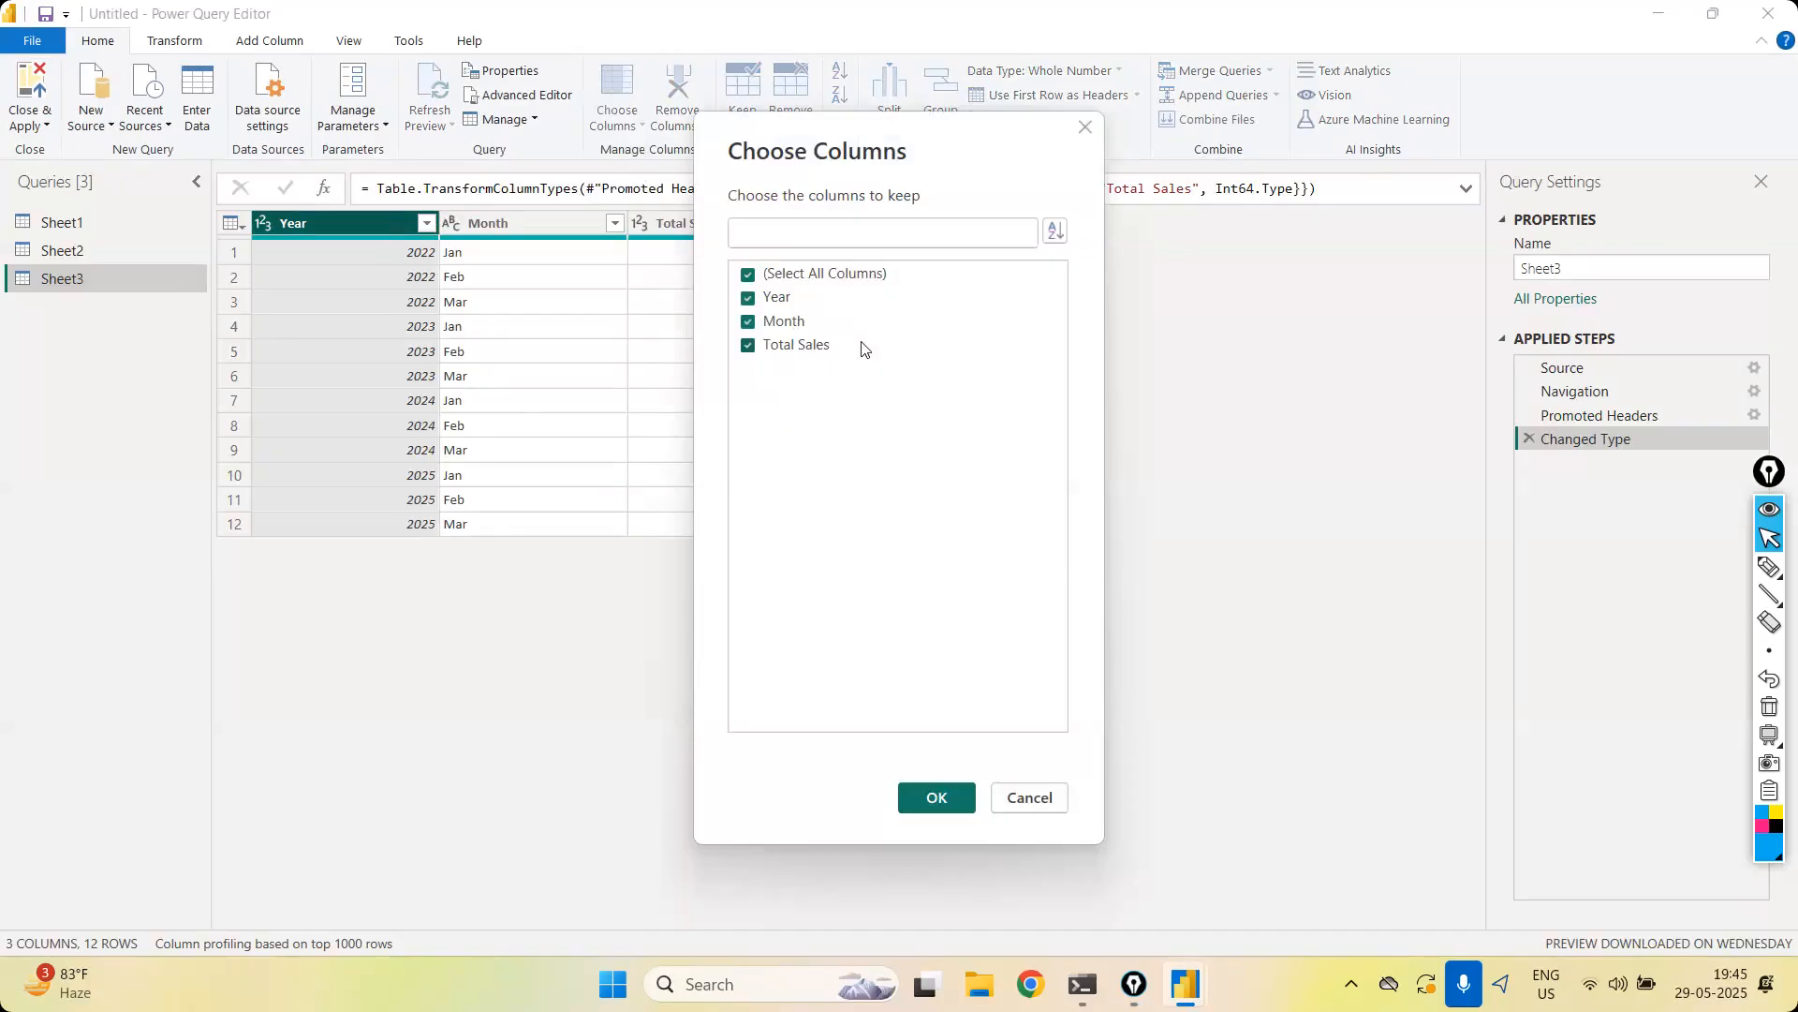
pyautogui.click(747, 277)
pyautogui.click(748, 298)
pyautogui.click(748, 324)
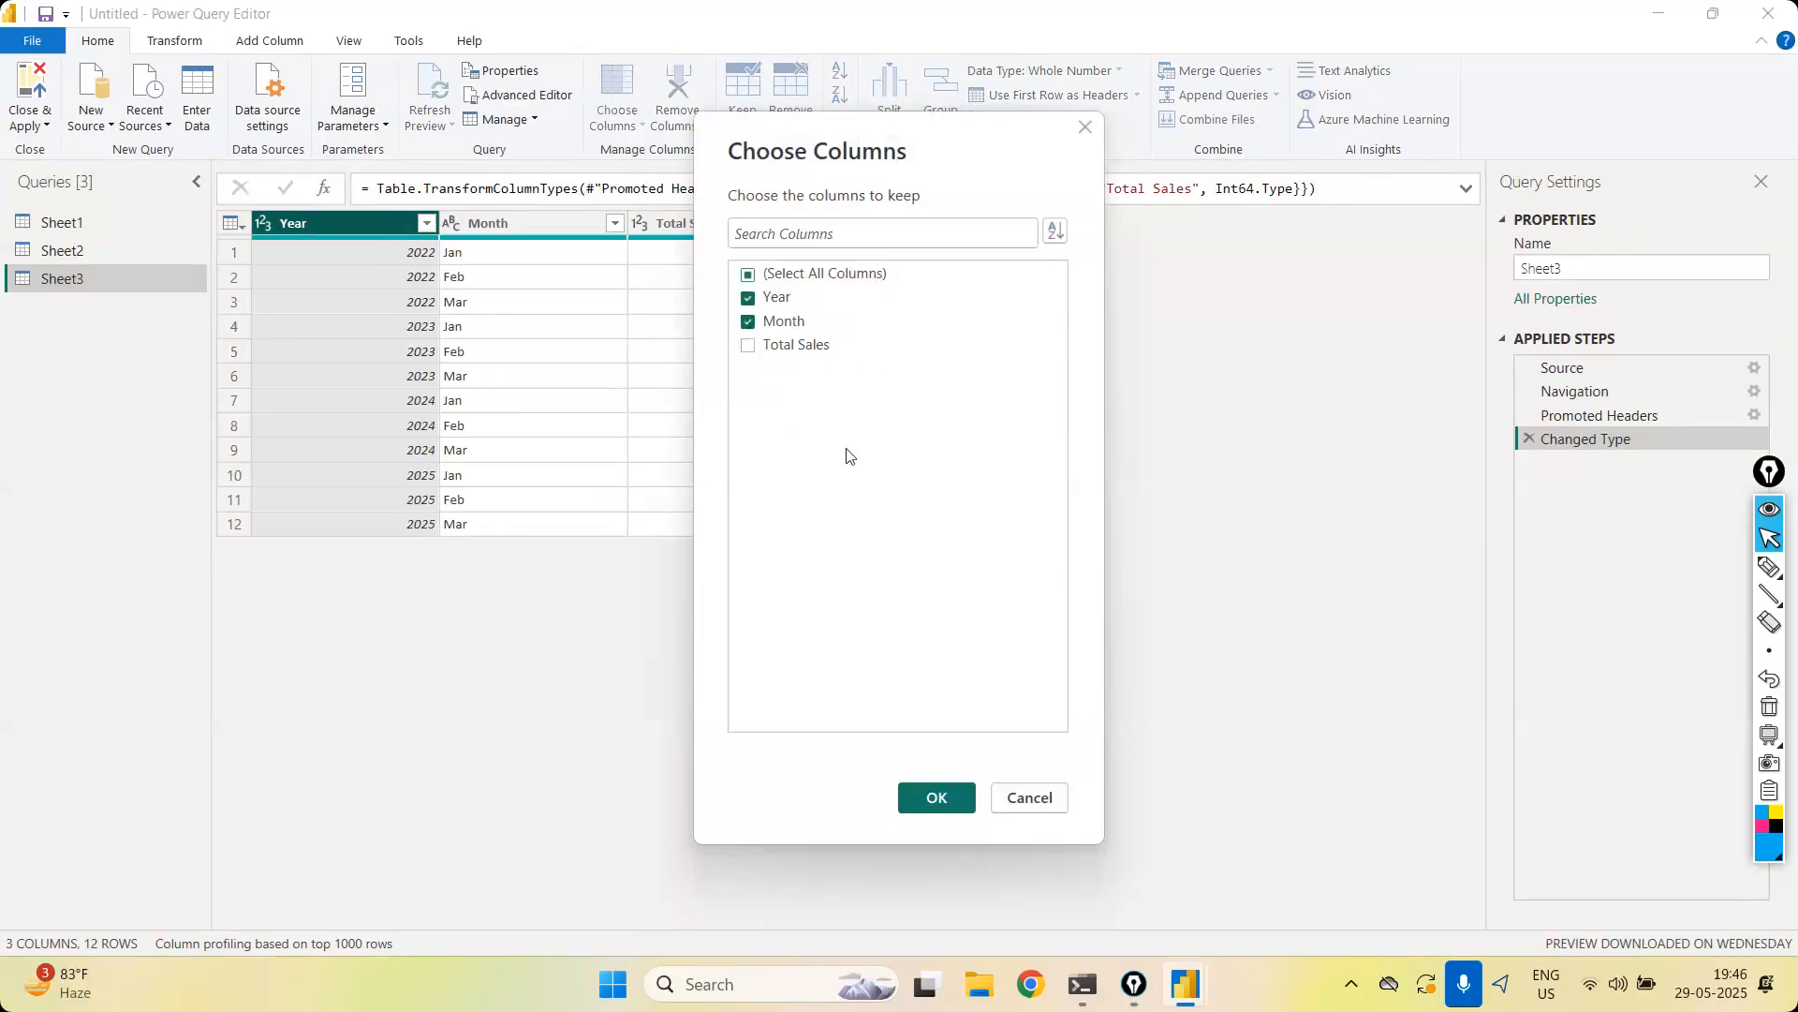
pyautogui.click(938, 799)
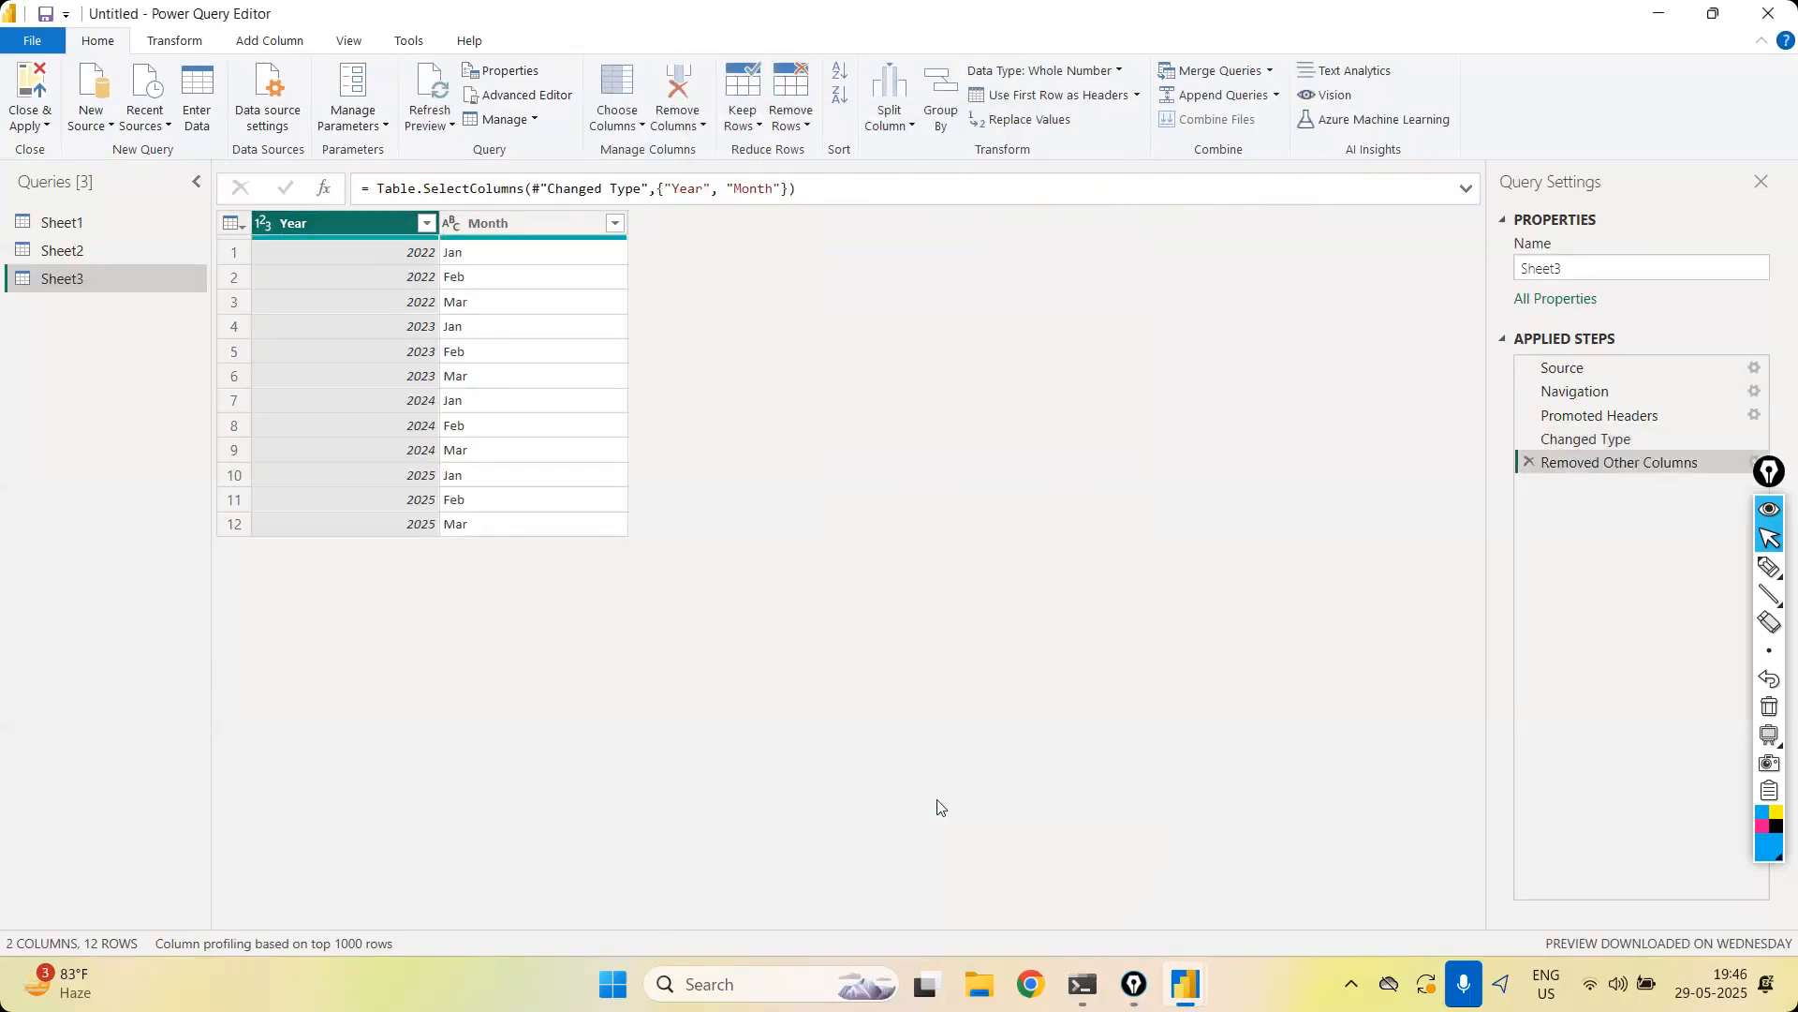
# Delete the Removed Other Columns and Changed Type applied steps from the Sheet3 query
pyautogui.click(1527, 464)
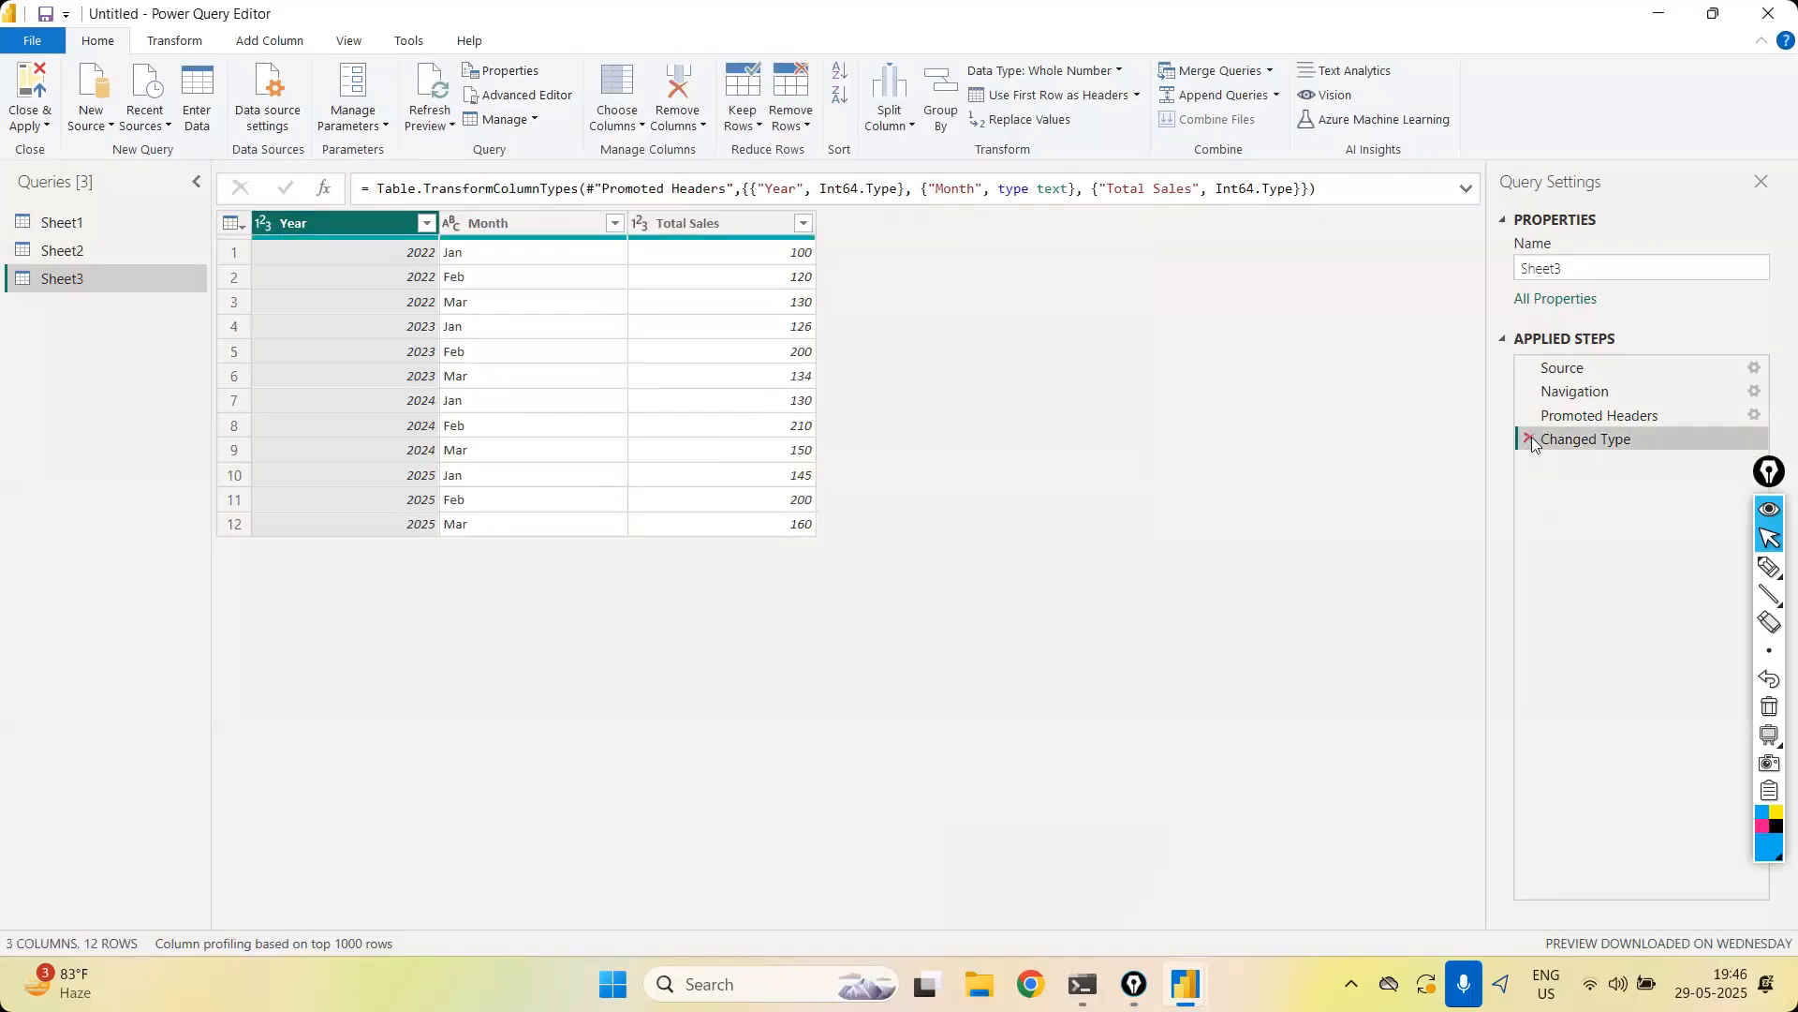
pyautogui.click(1530, 438)
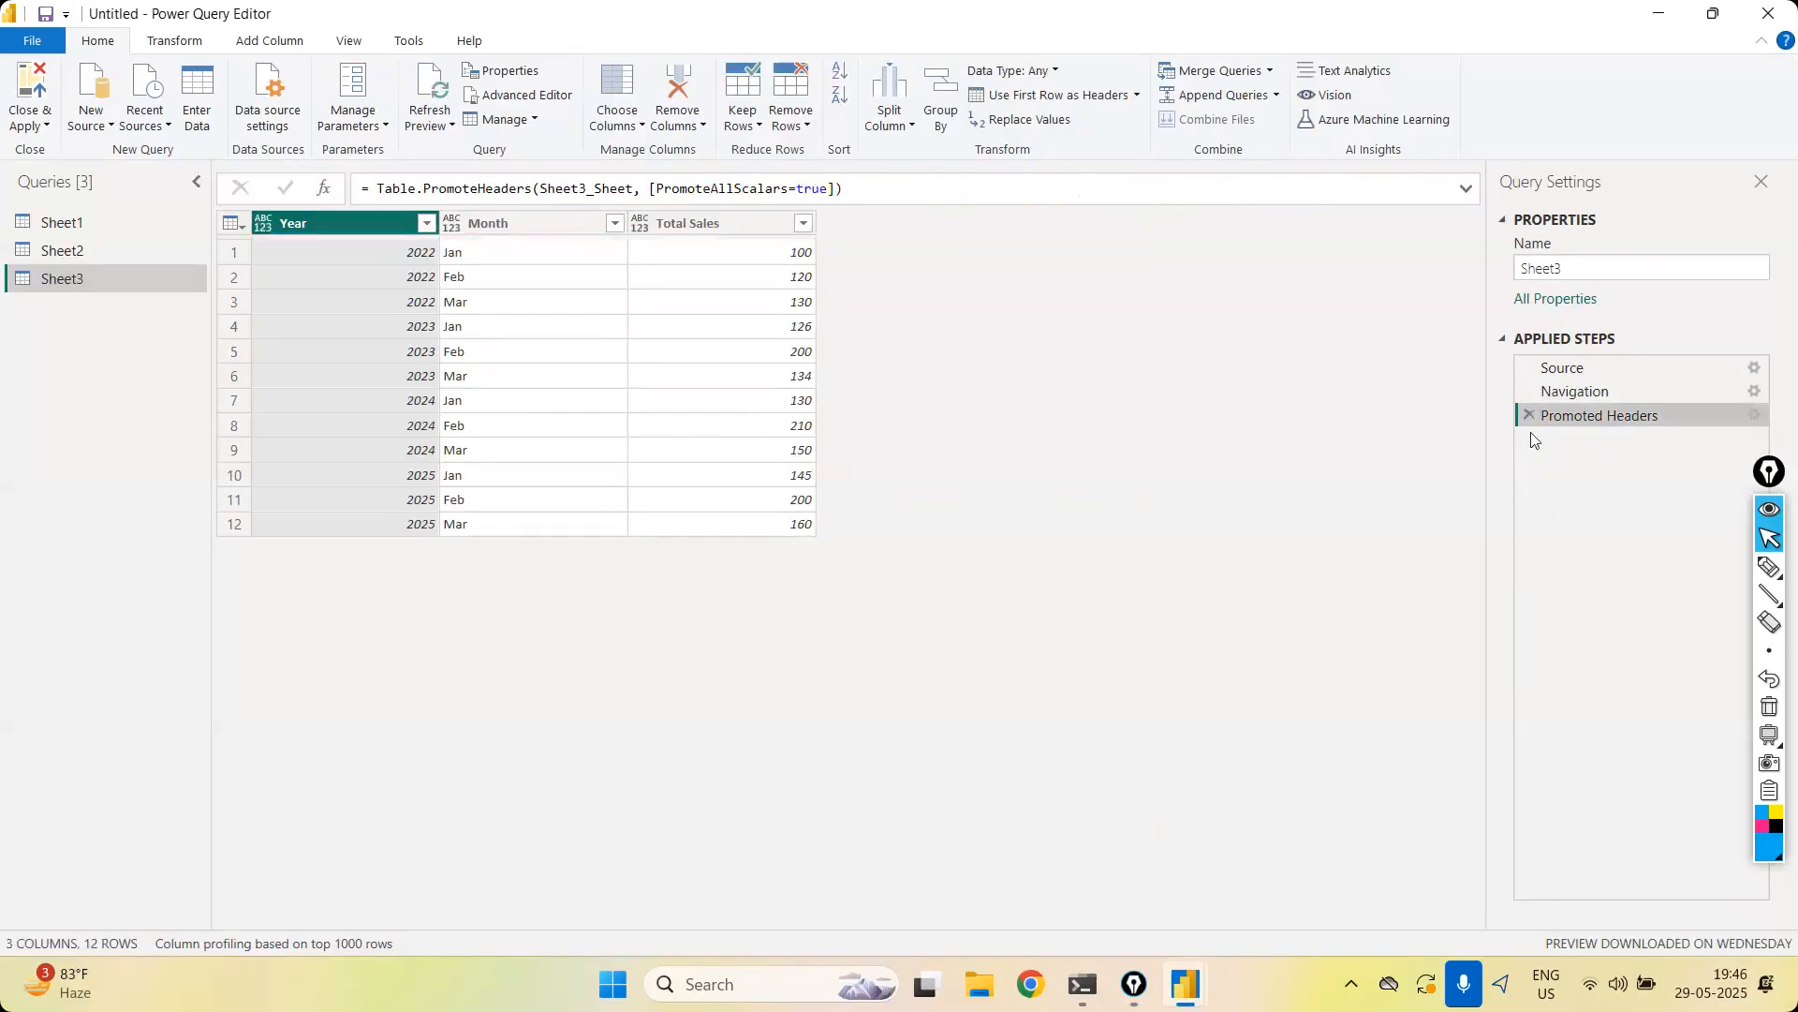
# Try removing the Year and Month columns from Sheet3, and delete the resulting applied step
pyautogui.click(704, 122)
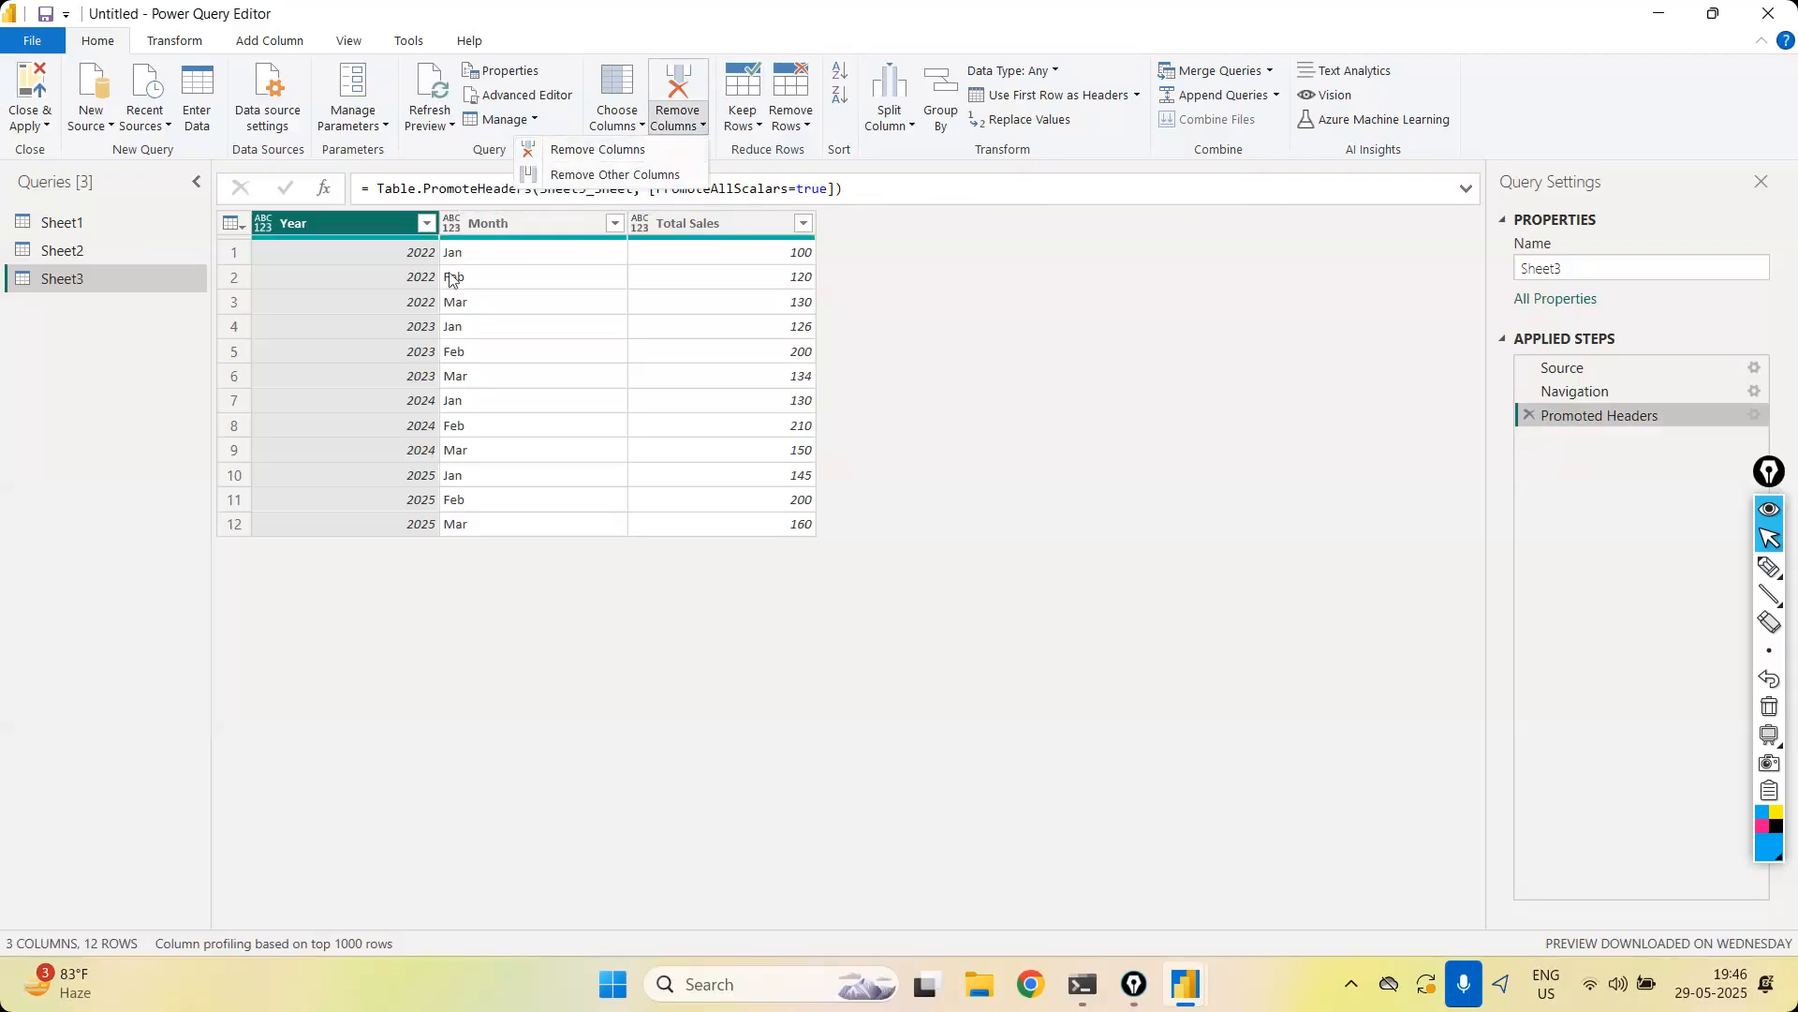
pyautogui.click(541, 222)
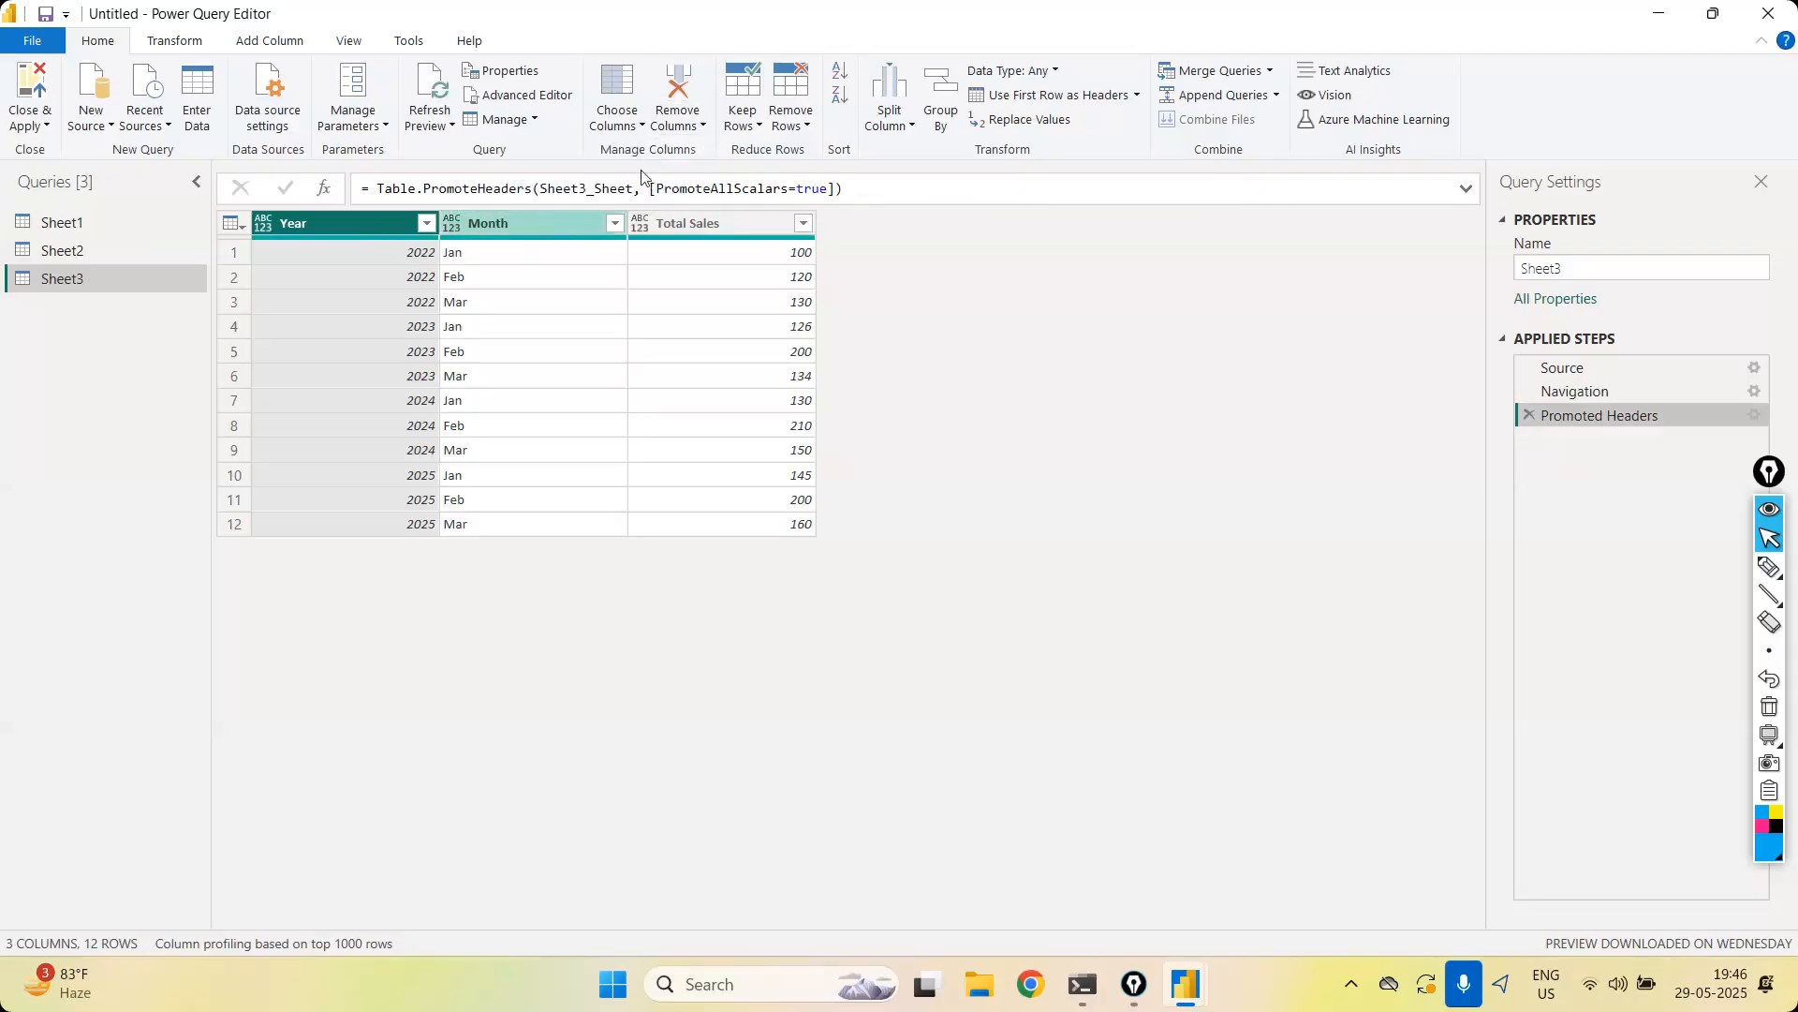
pyautogui.keyDown('ctrl'); pyautogui.click(543, 219); pyautogui.keyUp('ctrl')
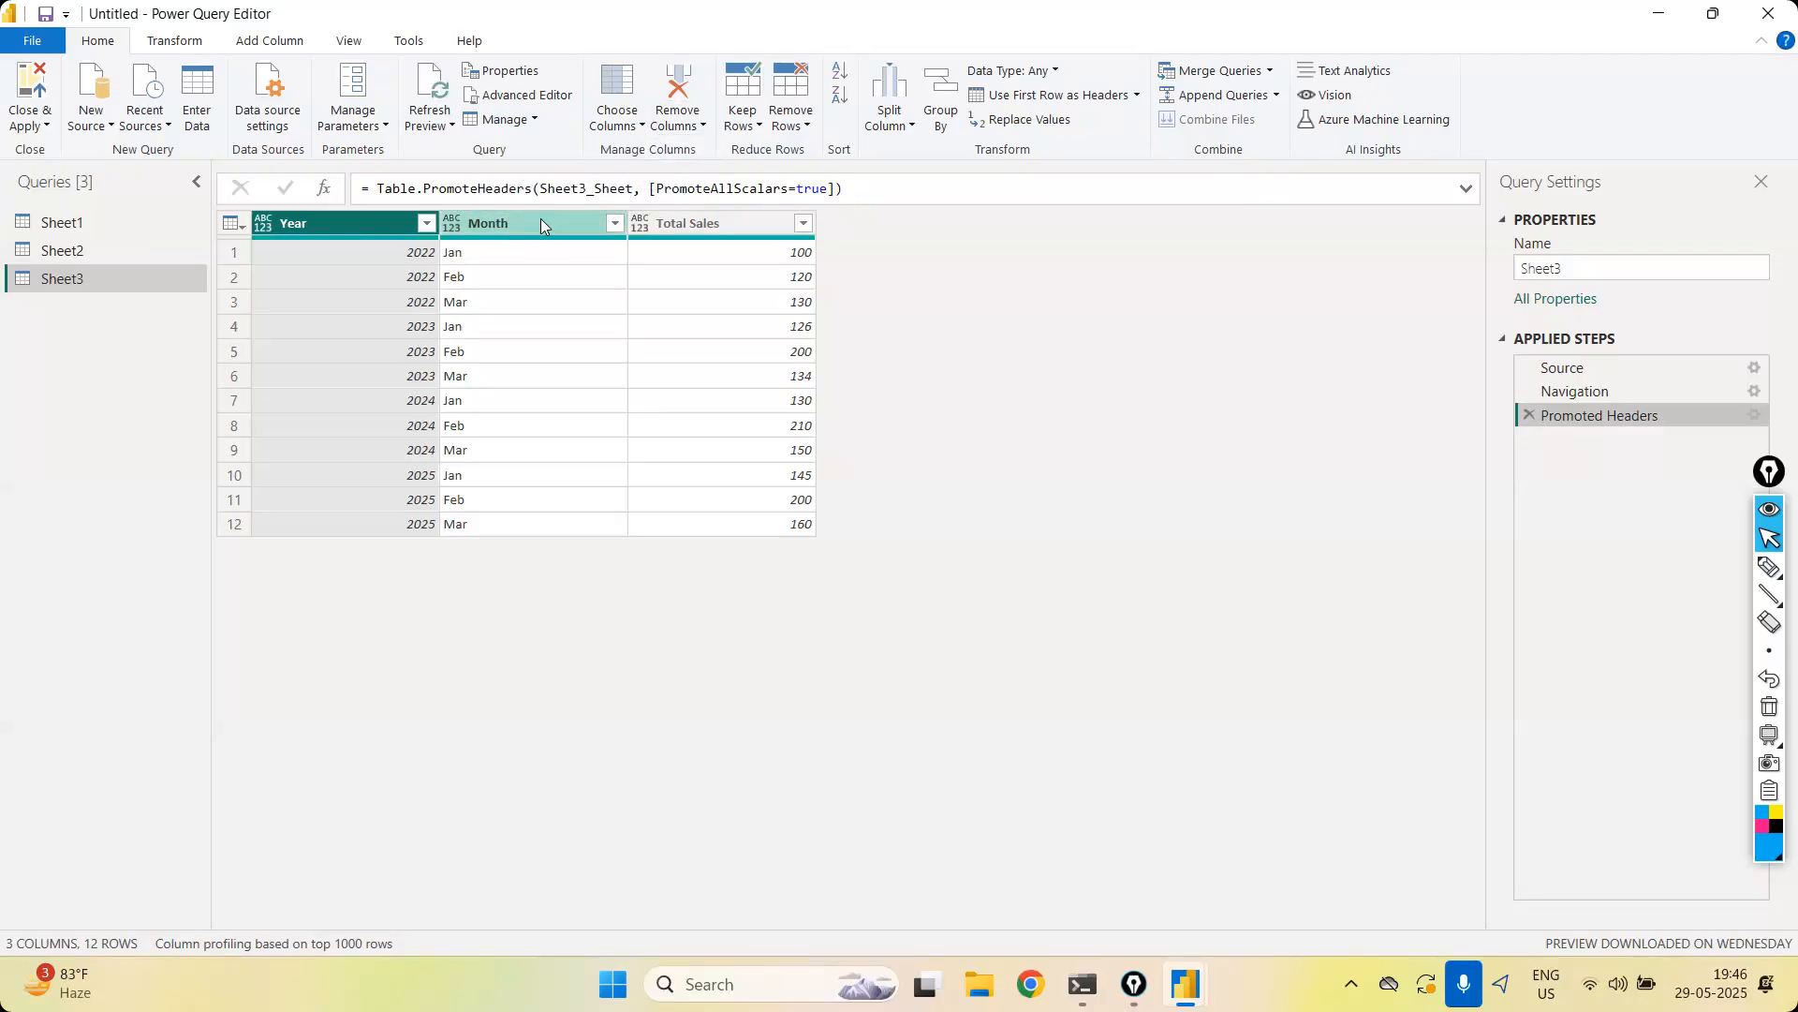
pyautogui.click(704, 124)
pyautogui.click(684, 150)
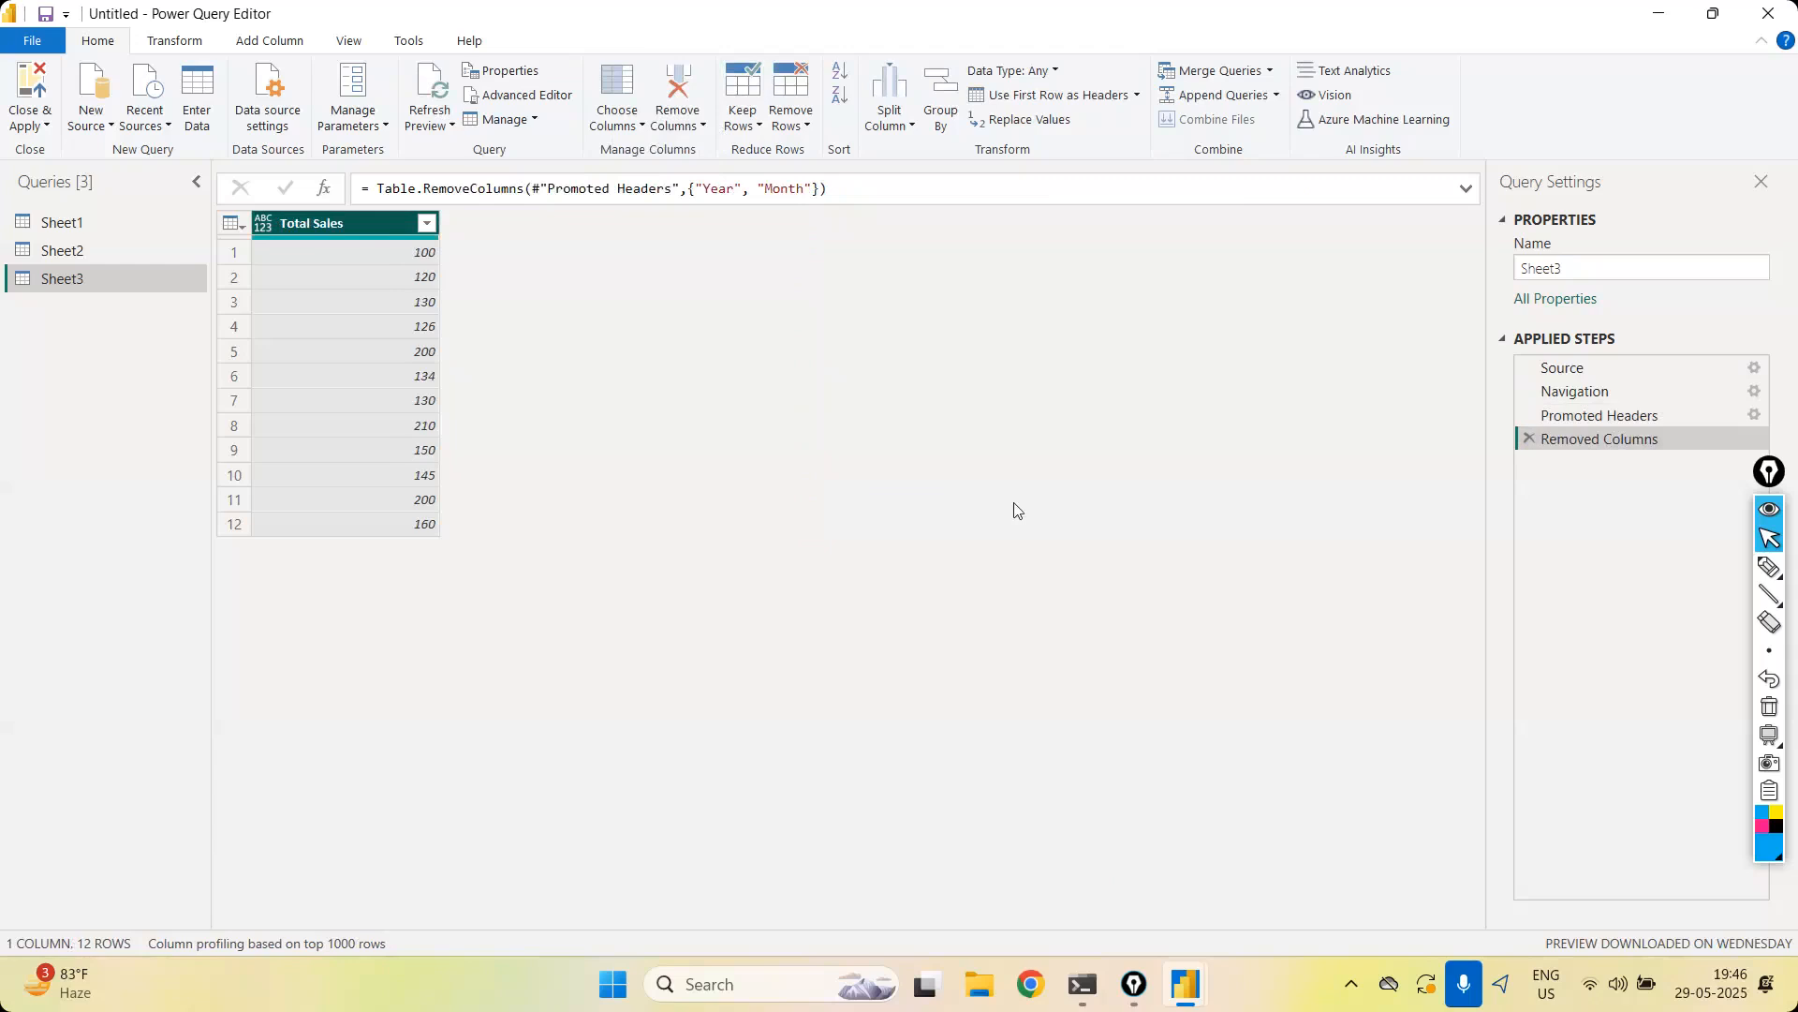
pyautogui.click(1530, 439)
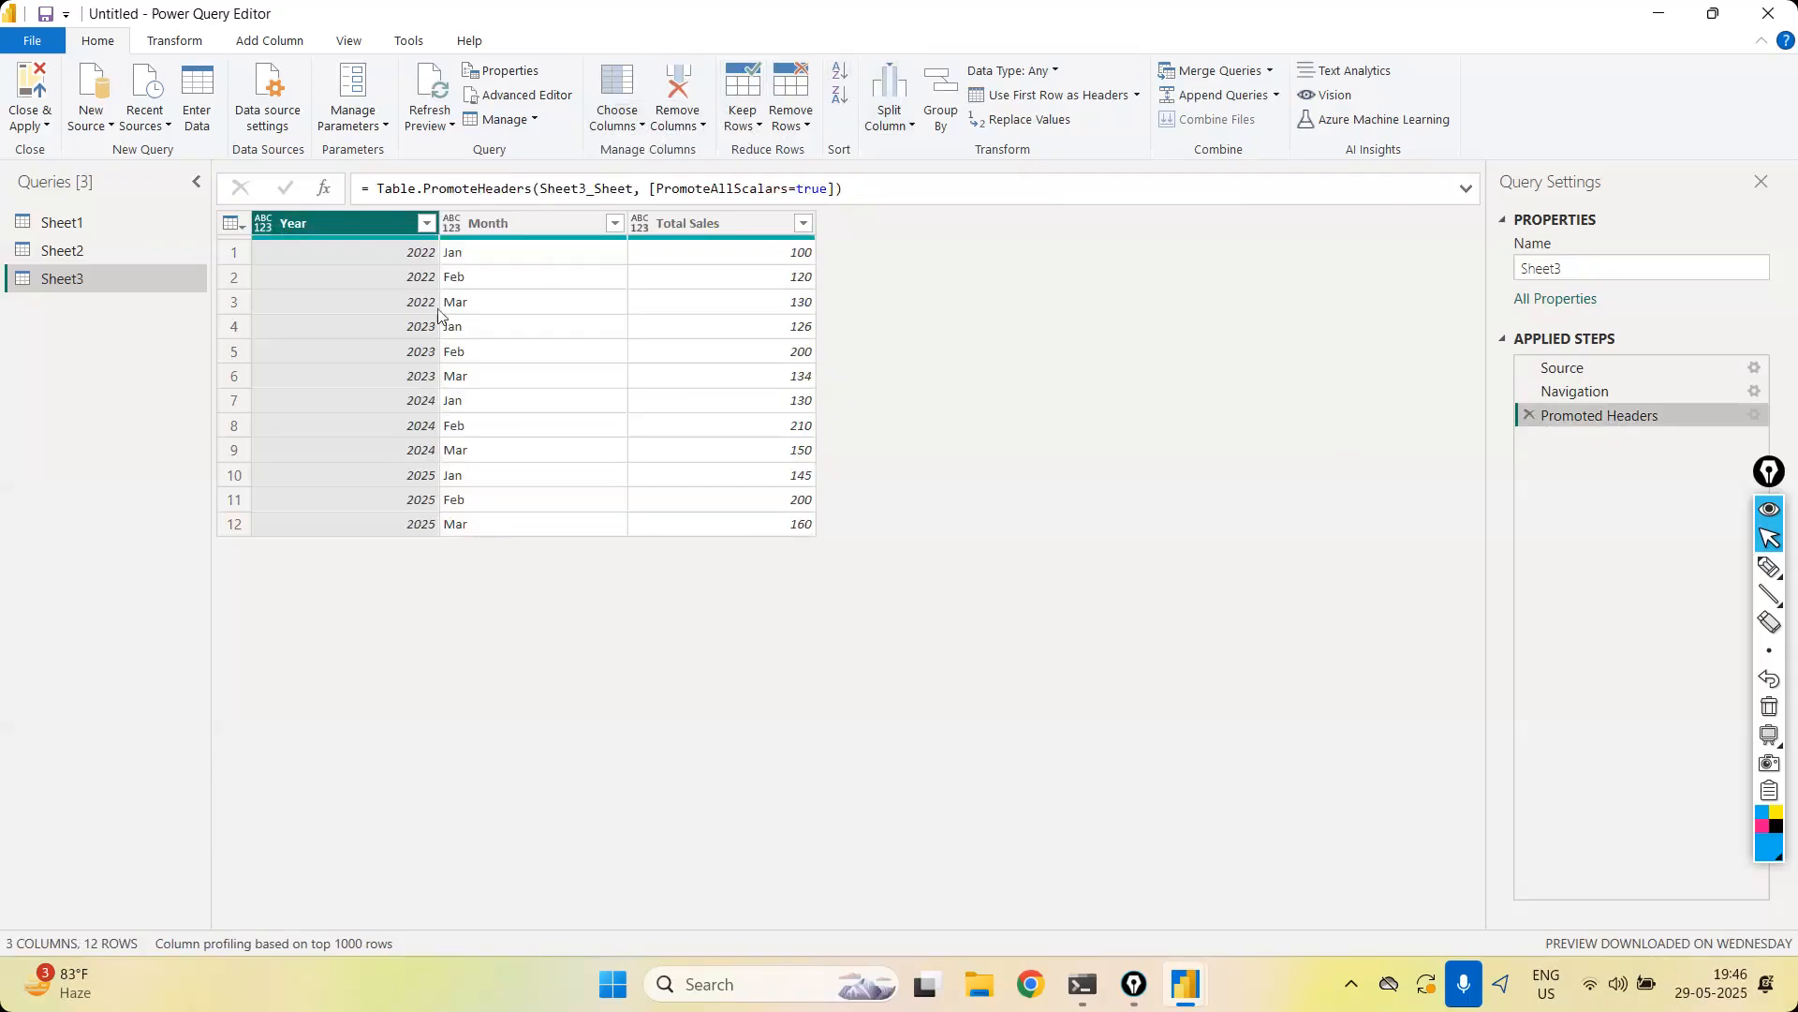
# Sort Sheet3 by the Month column in ascending order and by the Year column in ascending order
pyautogui.click(509, 226)
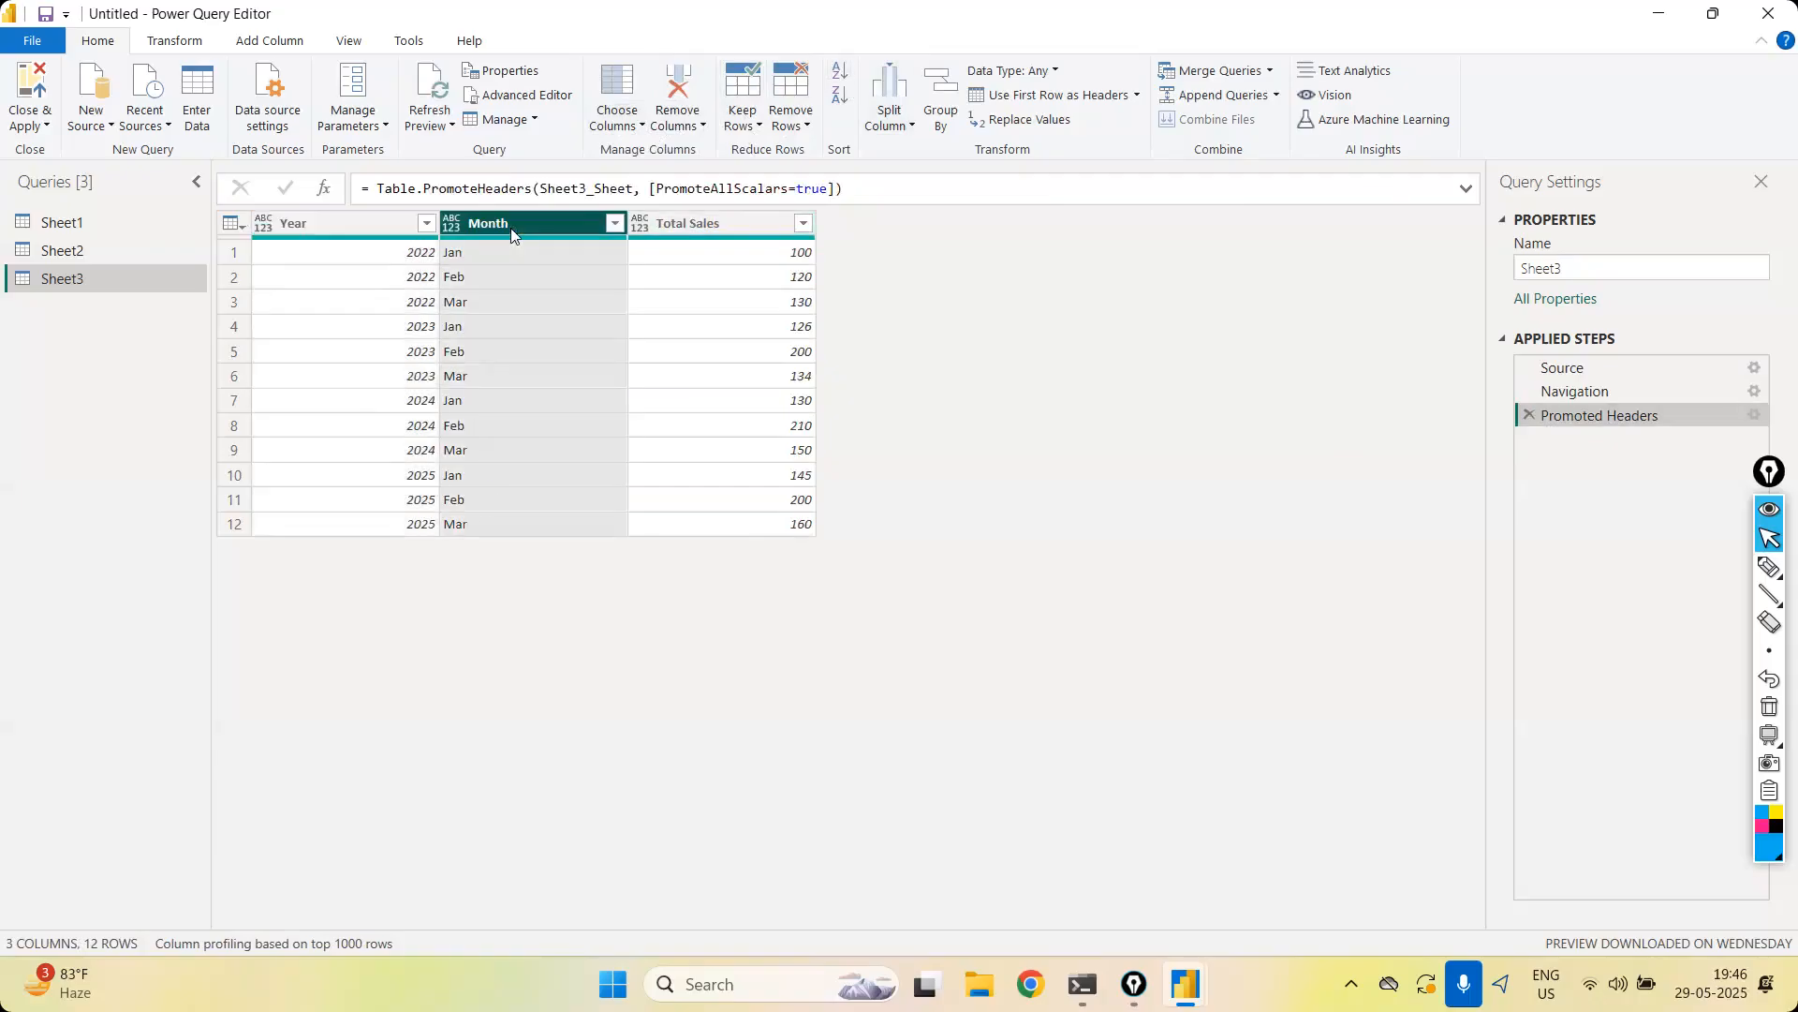
pyautogui.click(842, 79)
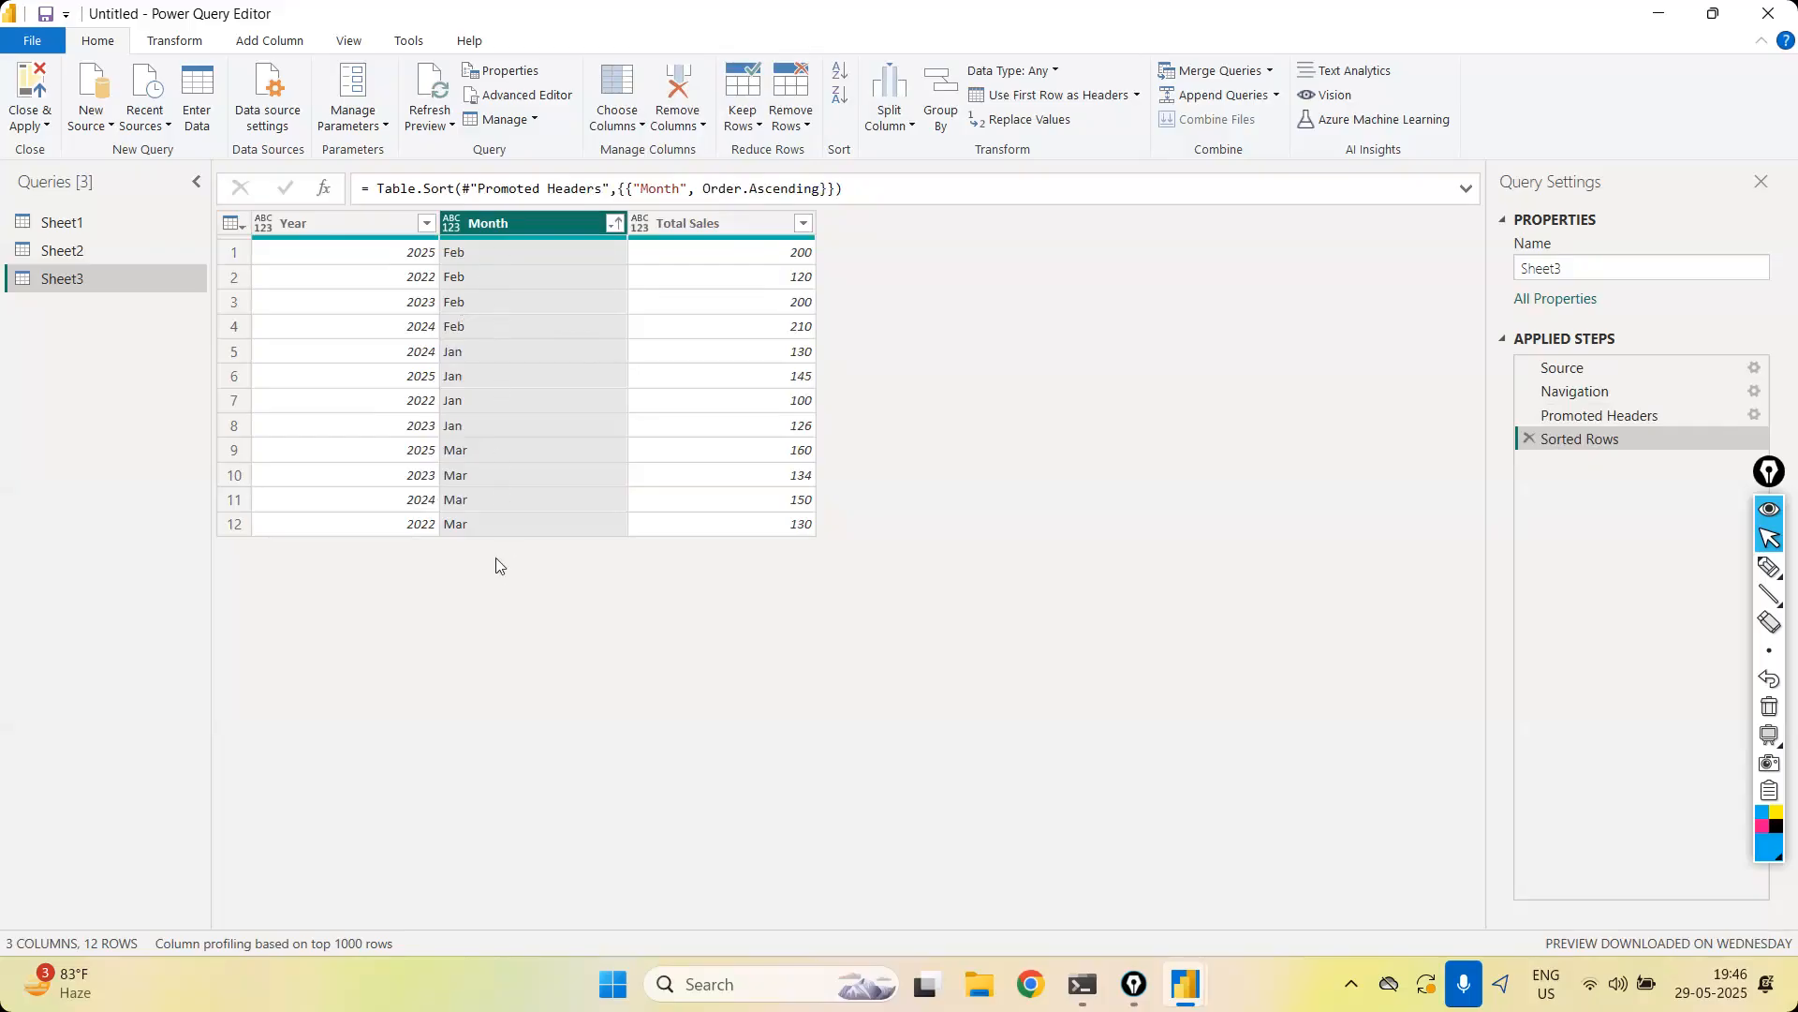
pyautogui.click(351, 219)
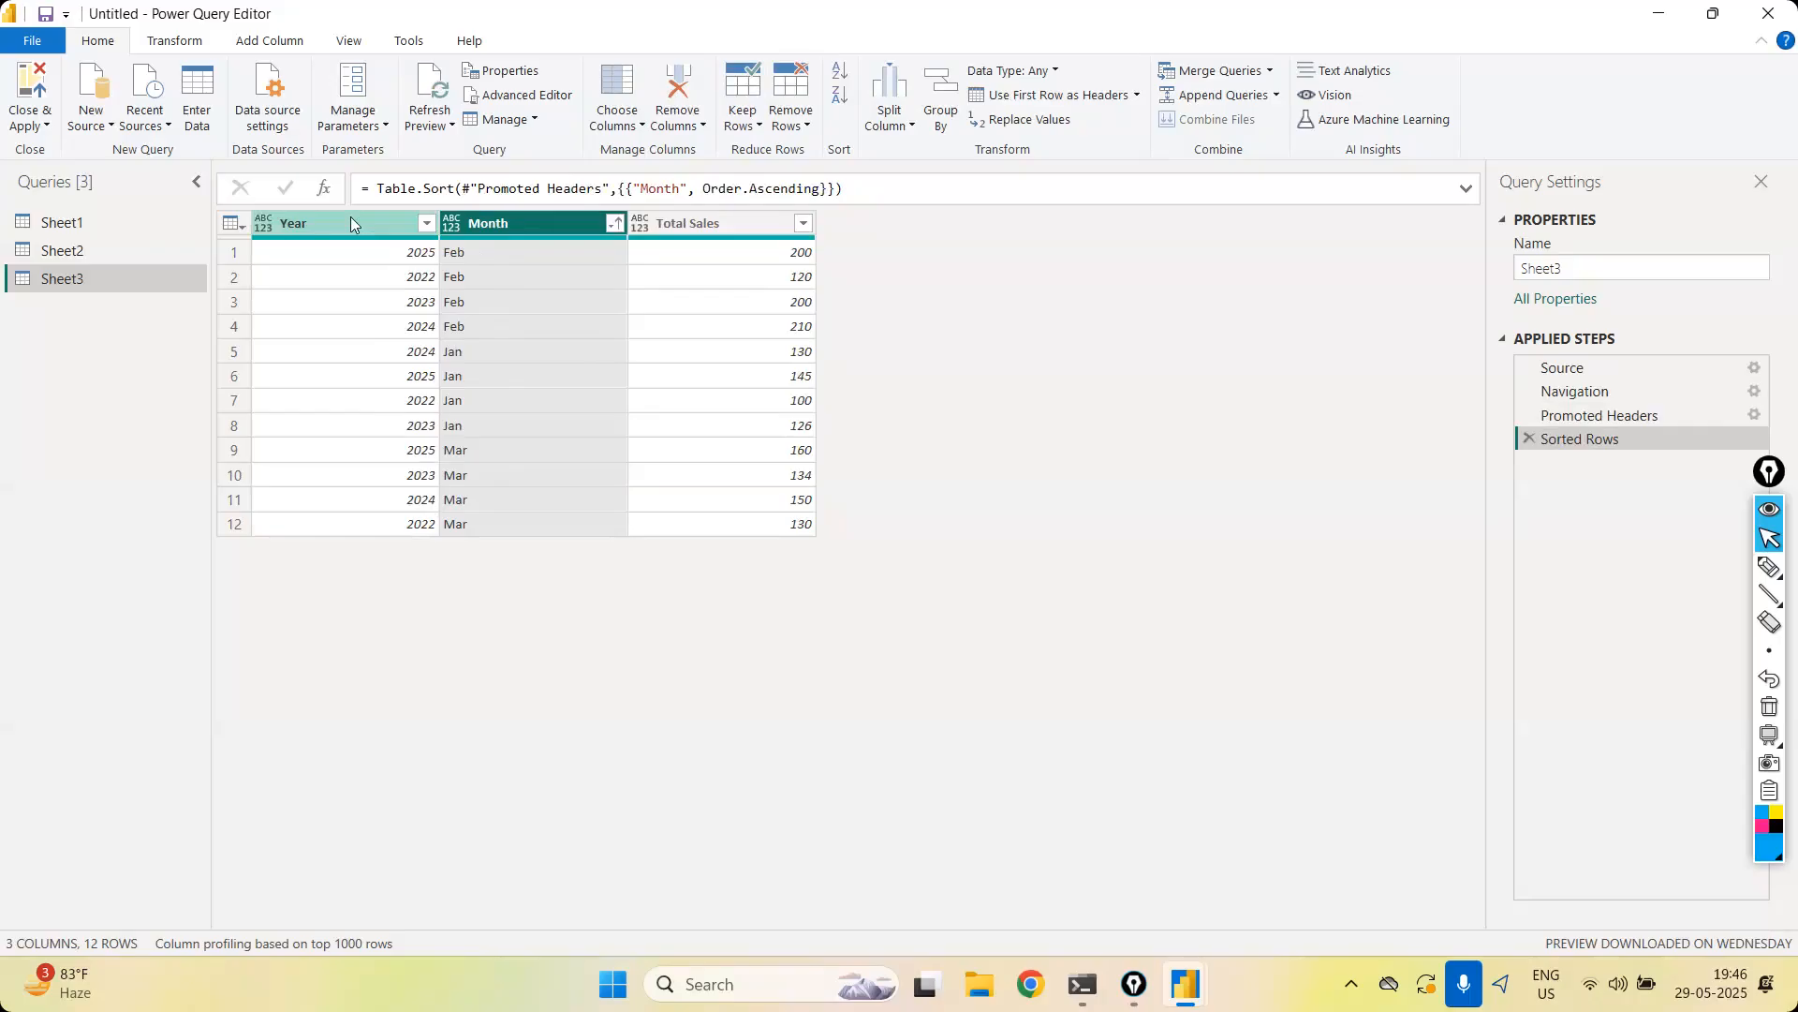
pyautogui.click(838, 72)
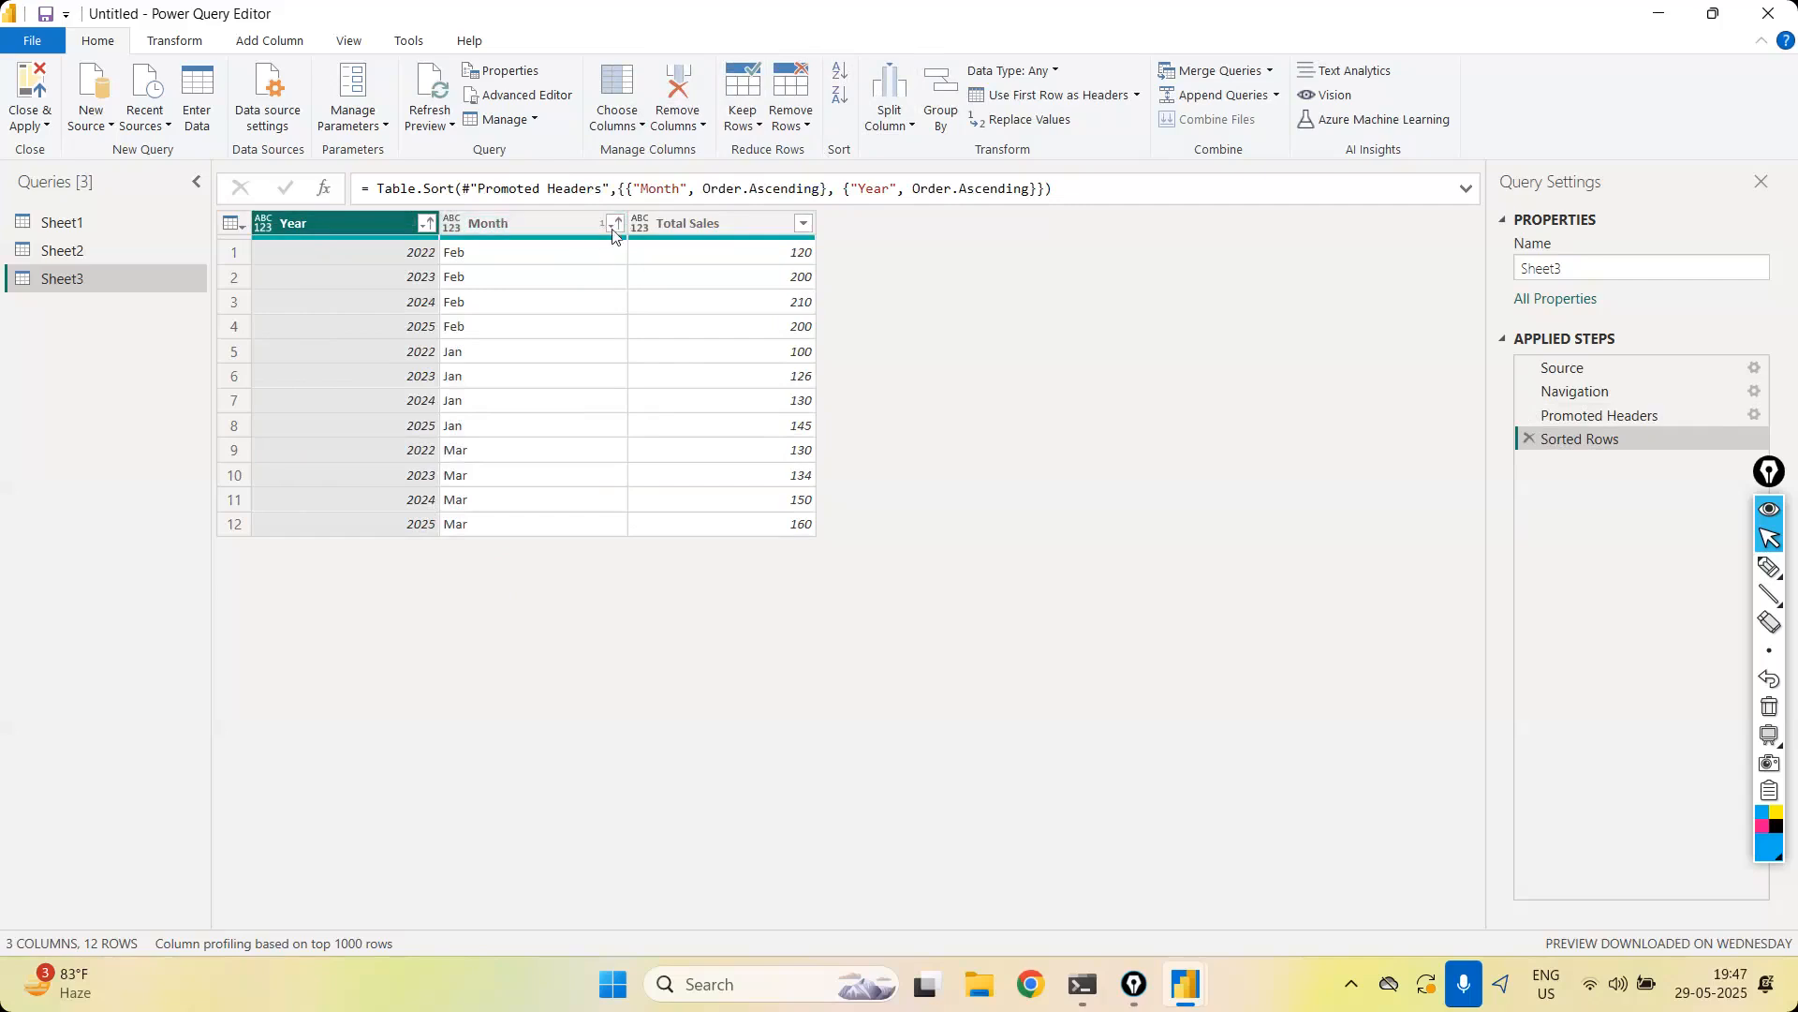
# Apply the Year column filter with all values selected, and view the Month column's filter options
pyautogui.click(427, 224)
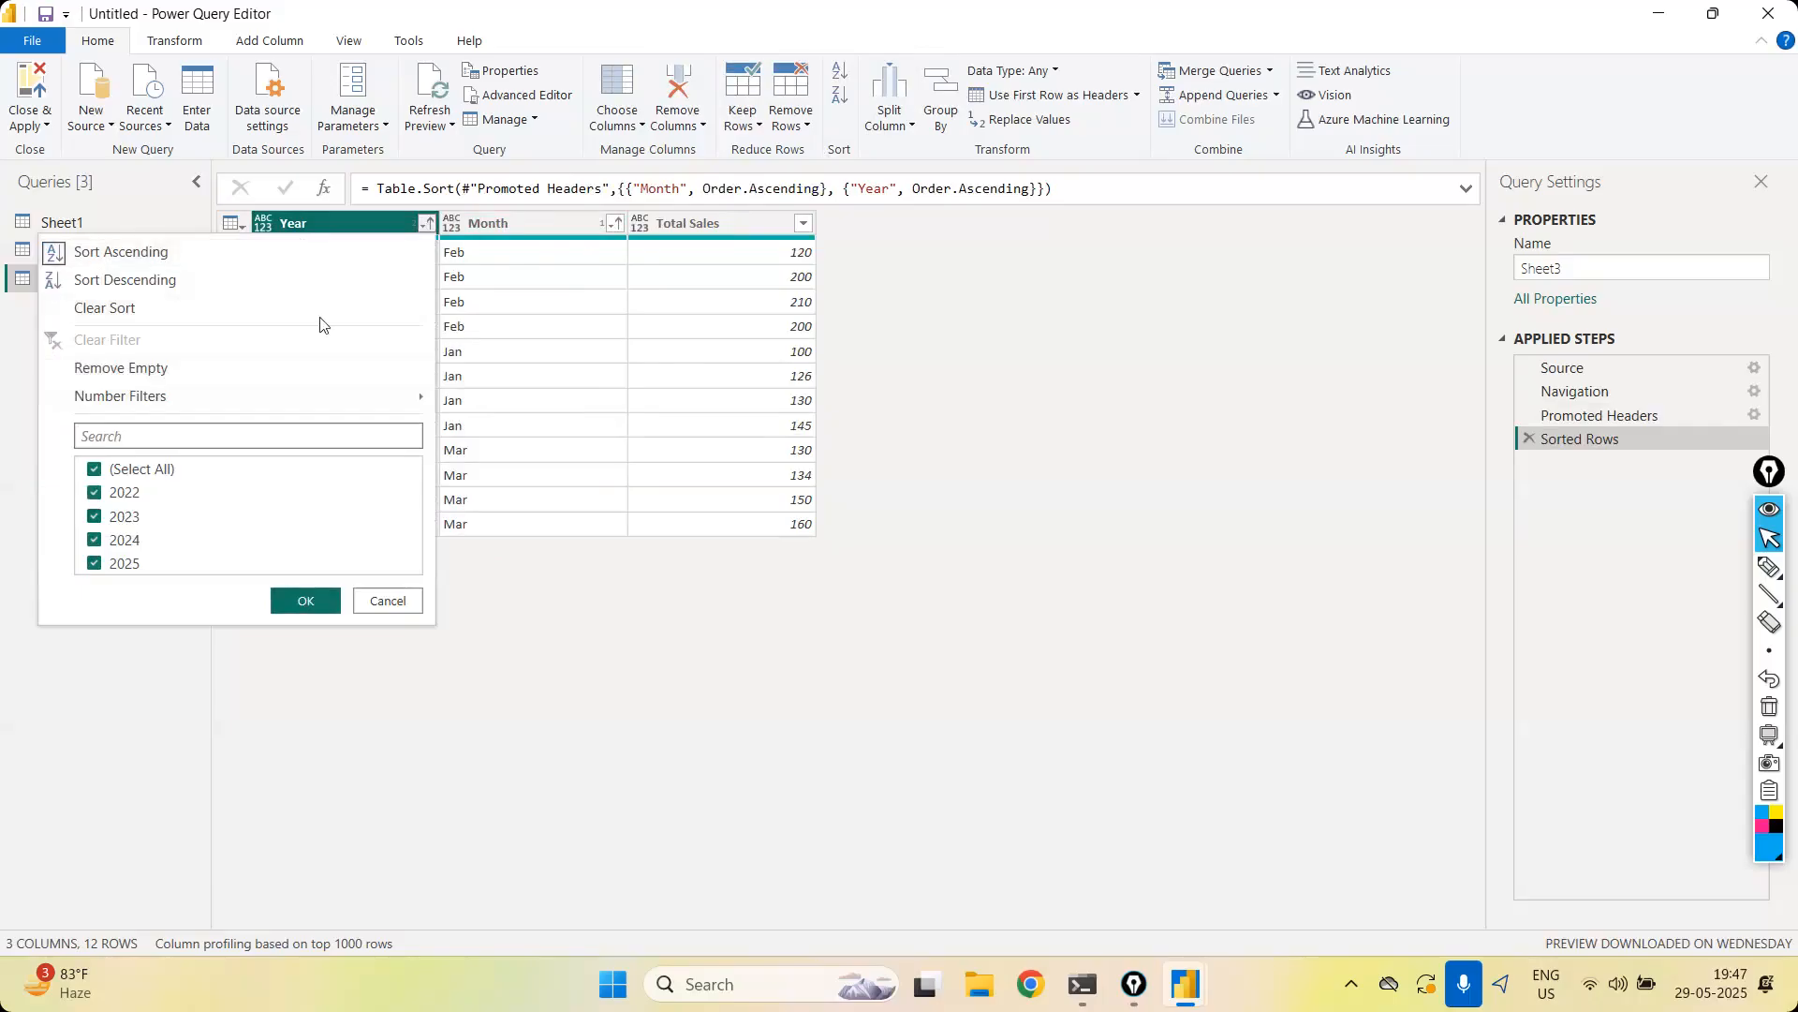
pyautogui.click(306, 602)
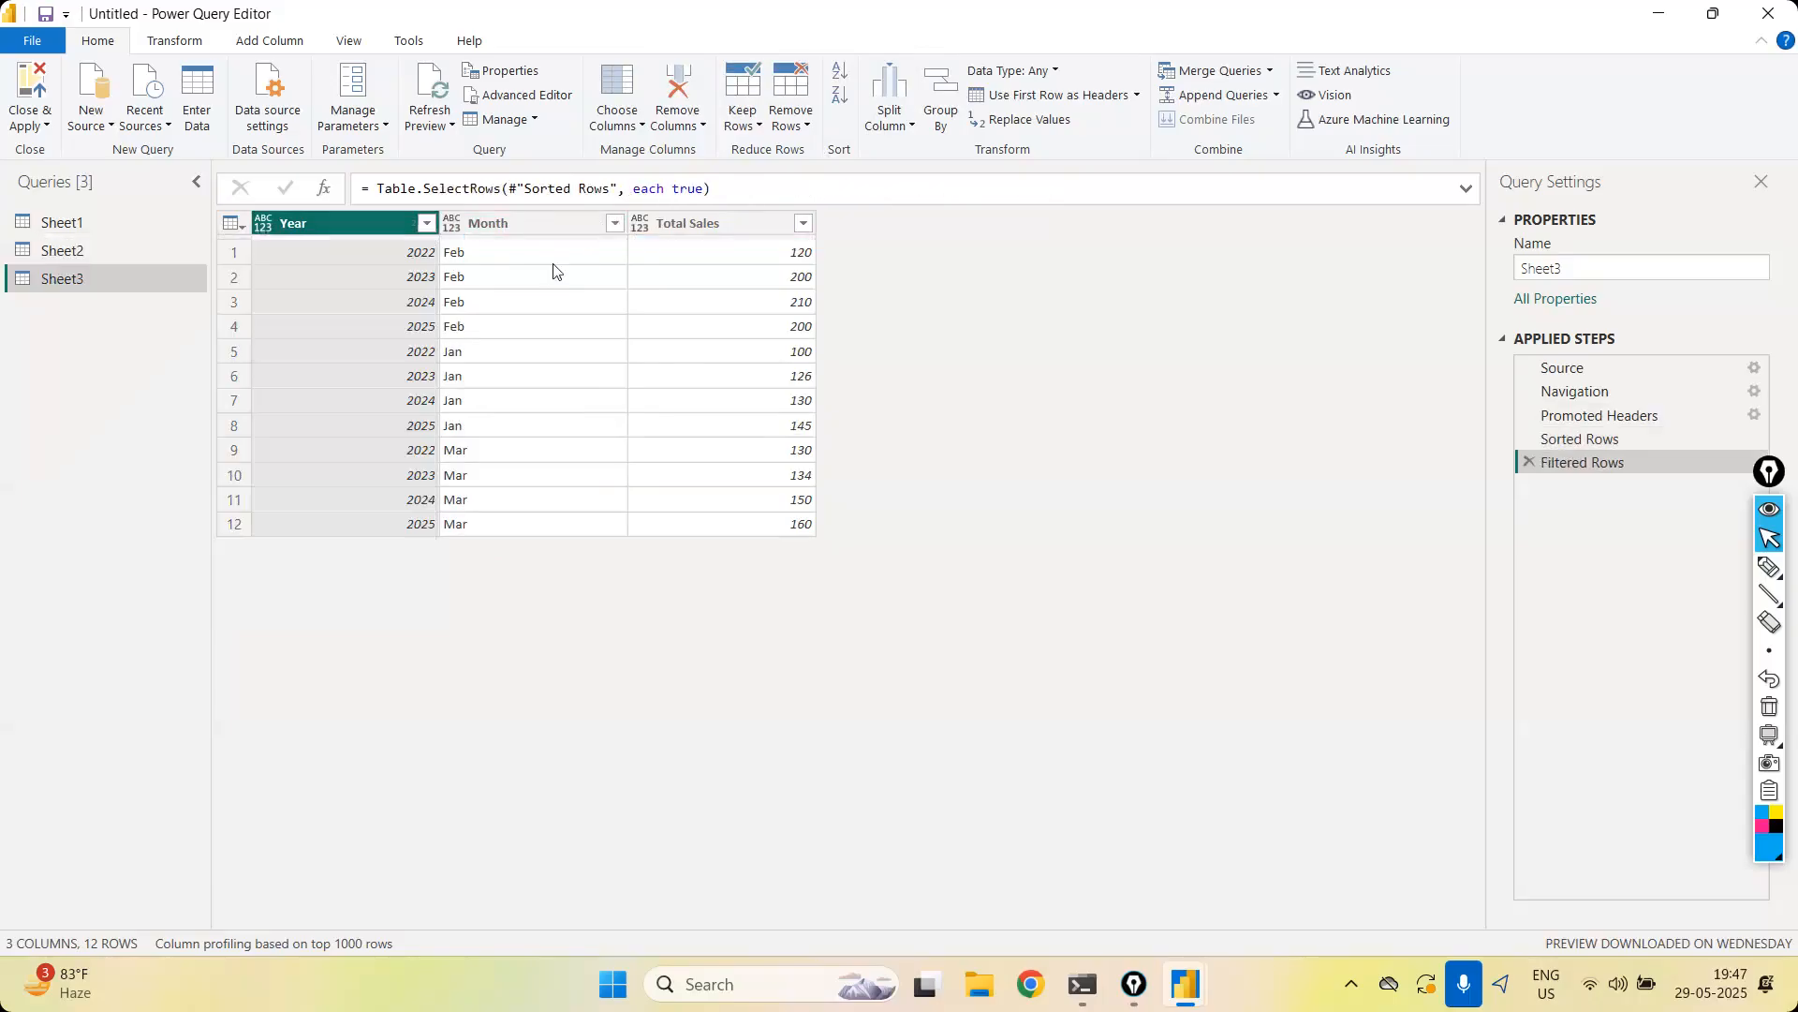
pyautogui.click(616, 224)
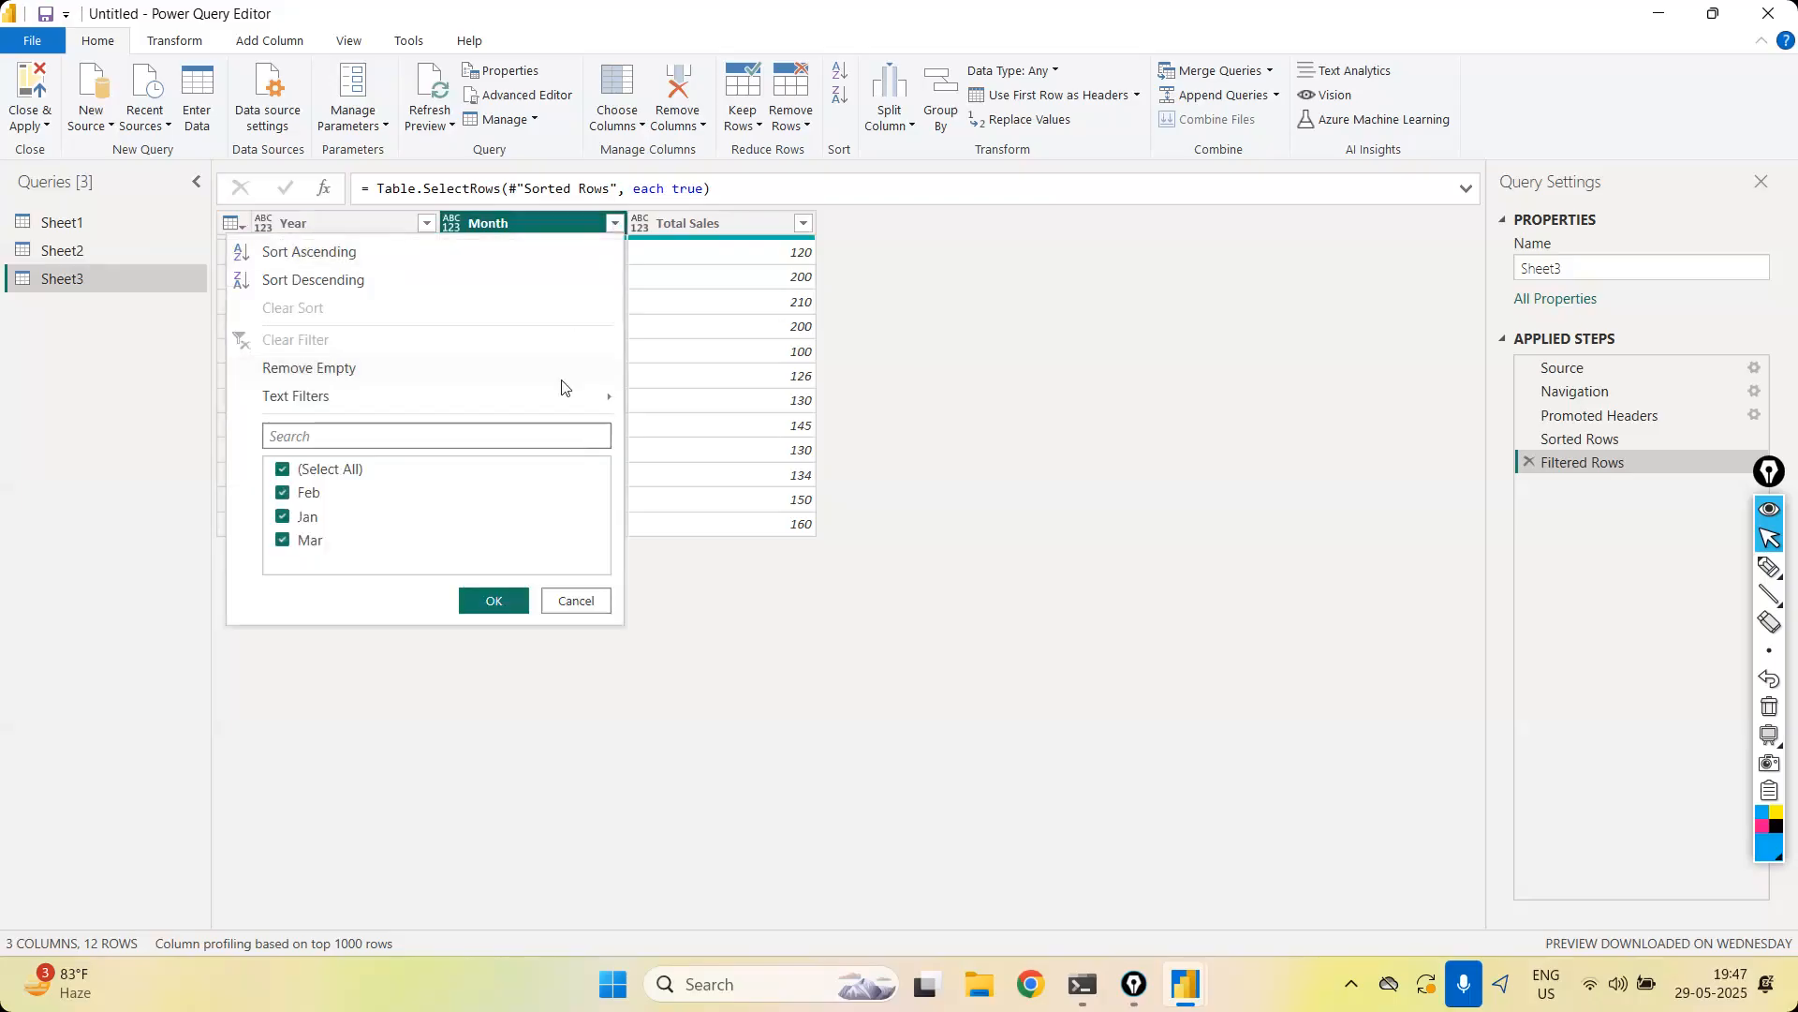
pyautogui.click(568, 607)
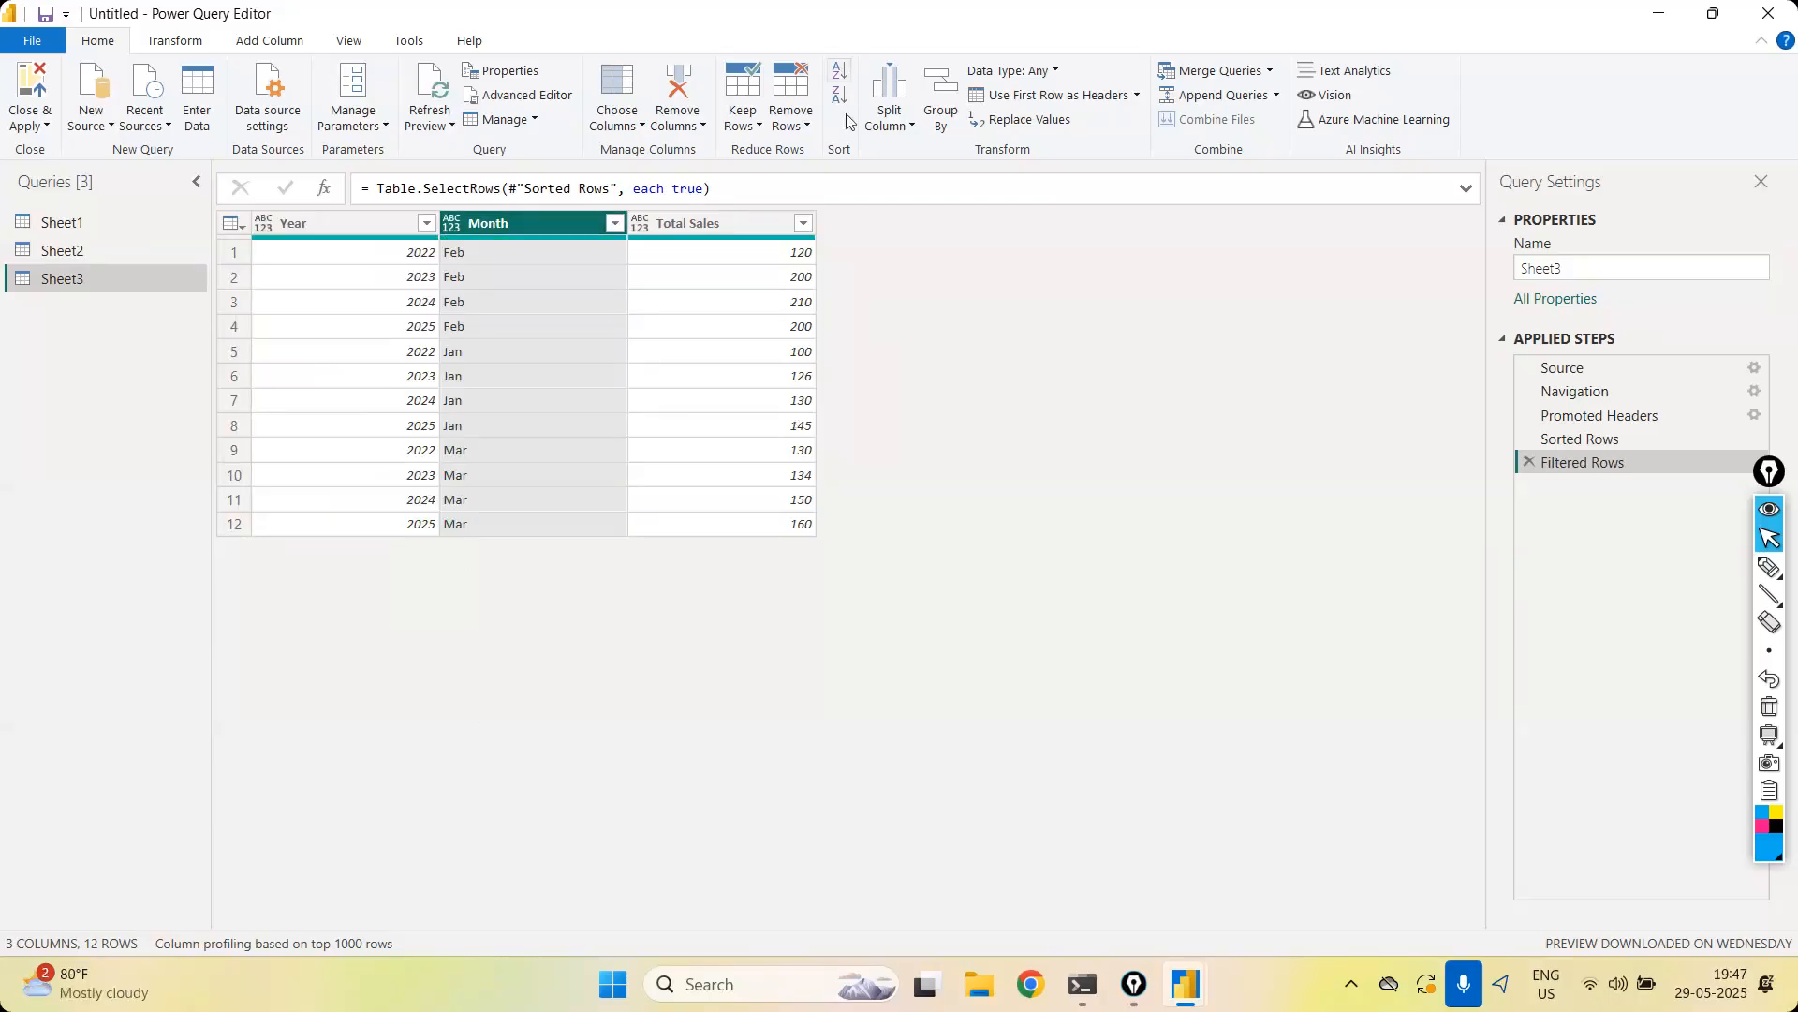
pyautogui.click(379, 234)
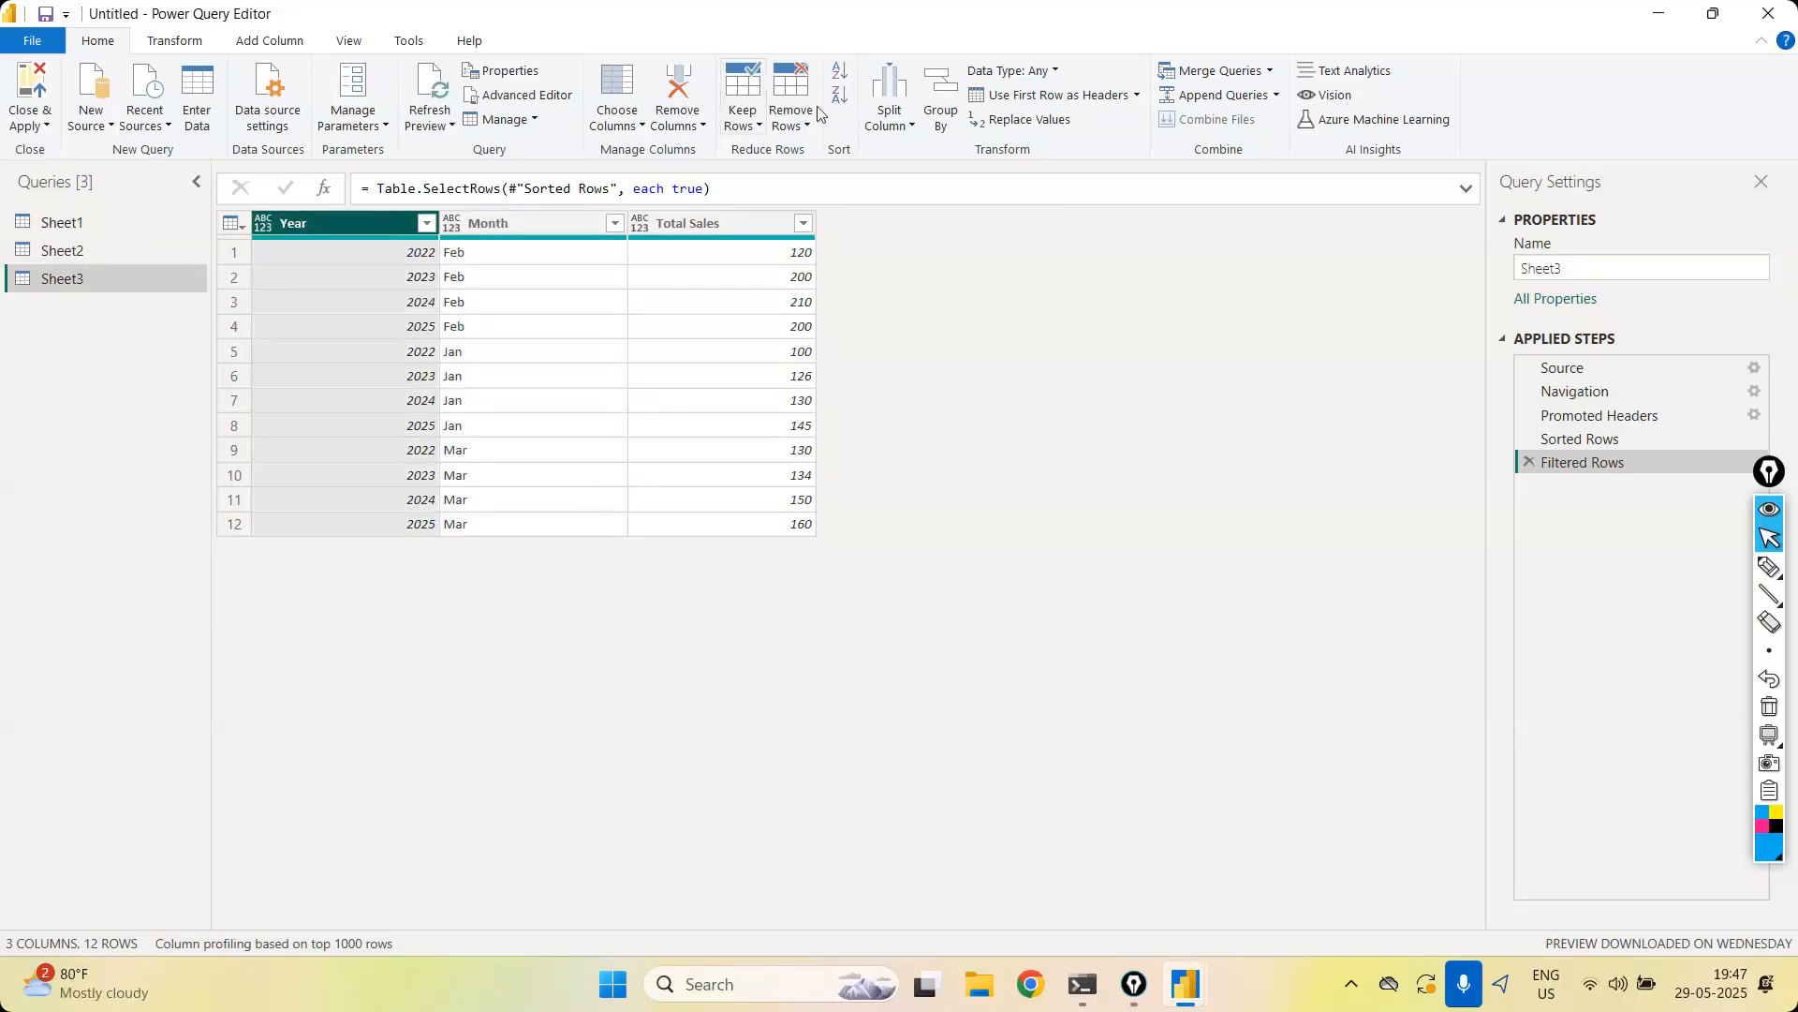
# Sort Sheet3 by the Year column in ascending order and view the Split Column options
pyautogui.click(840, 72)
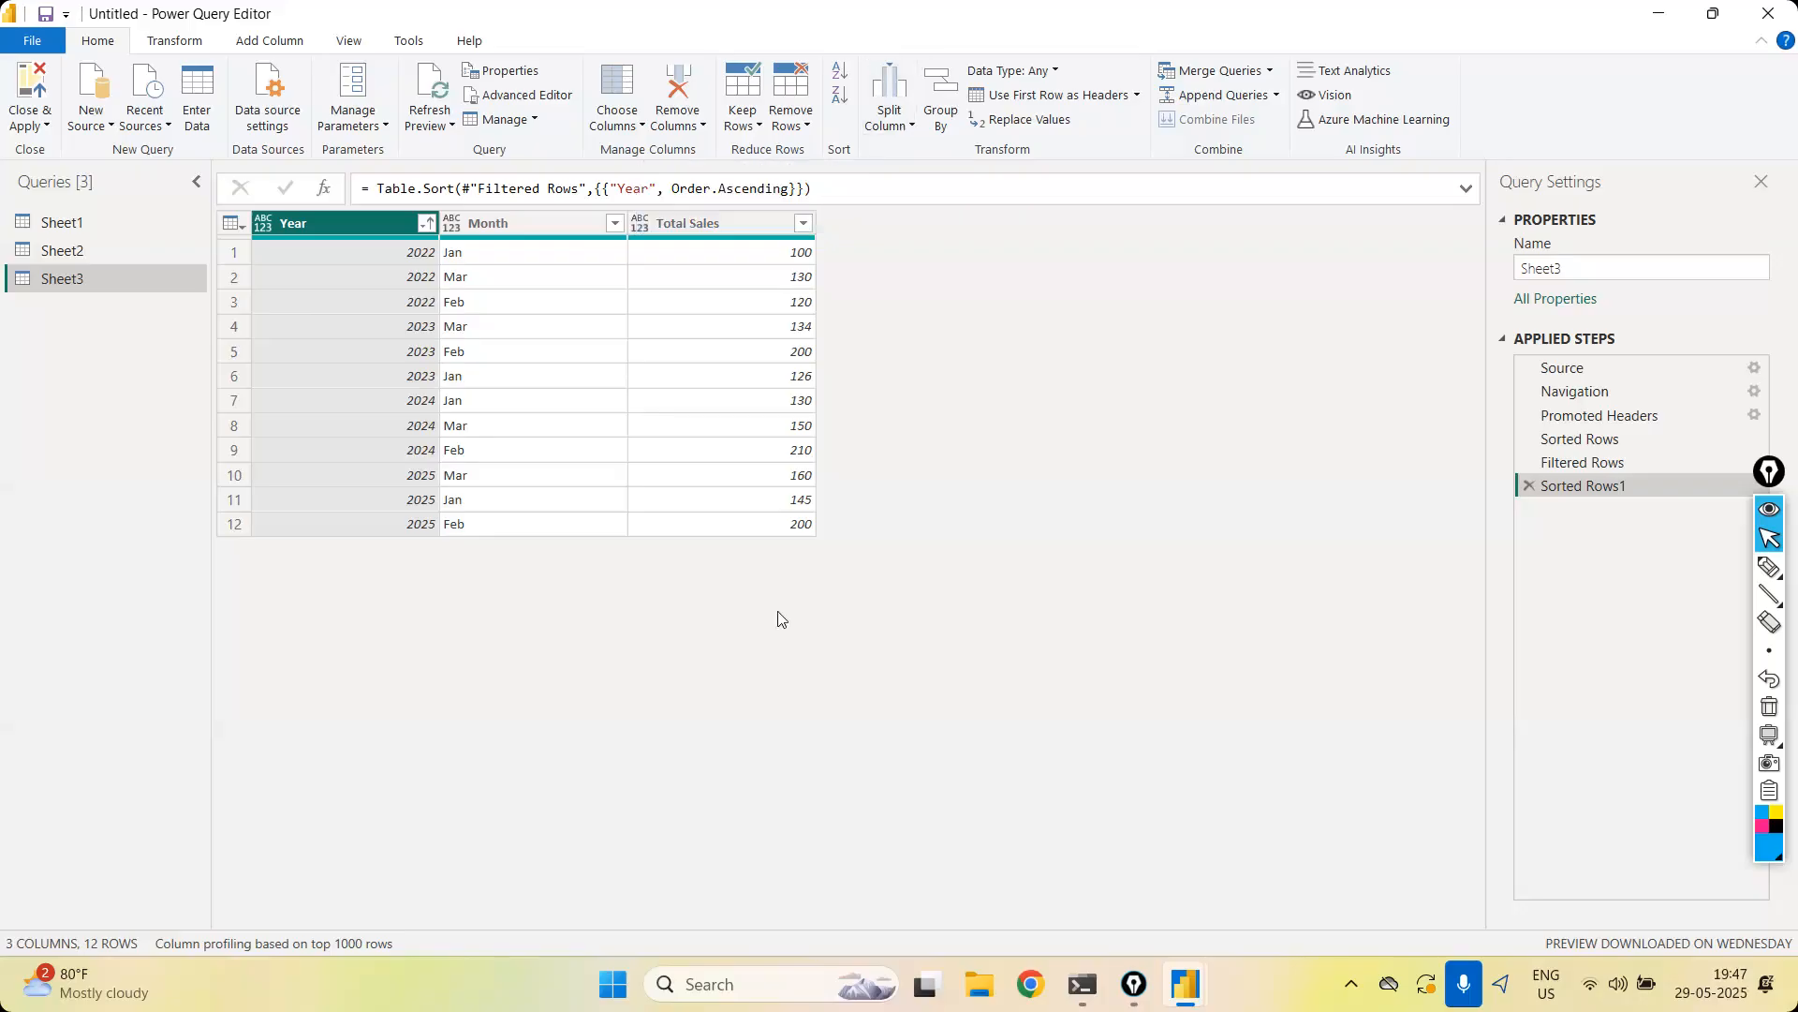
pyautogui.click(911, 131)
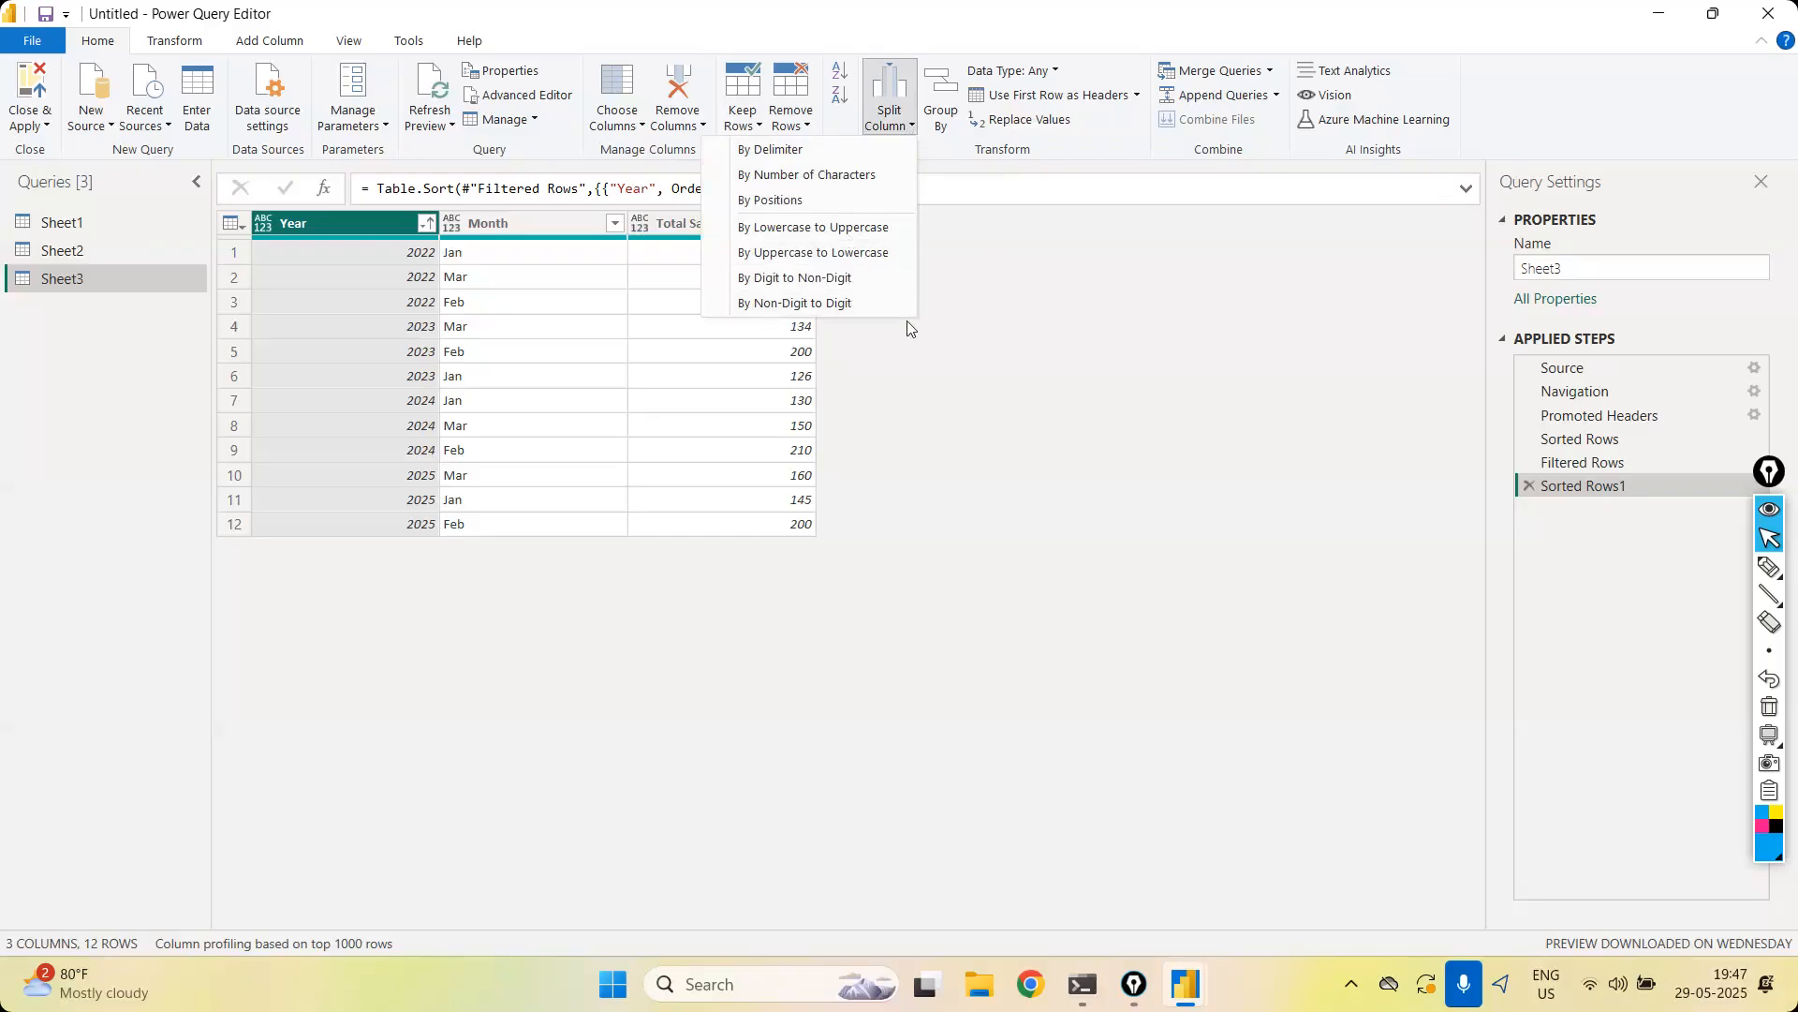
pyautogui.click(914, 537)
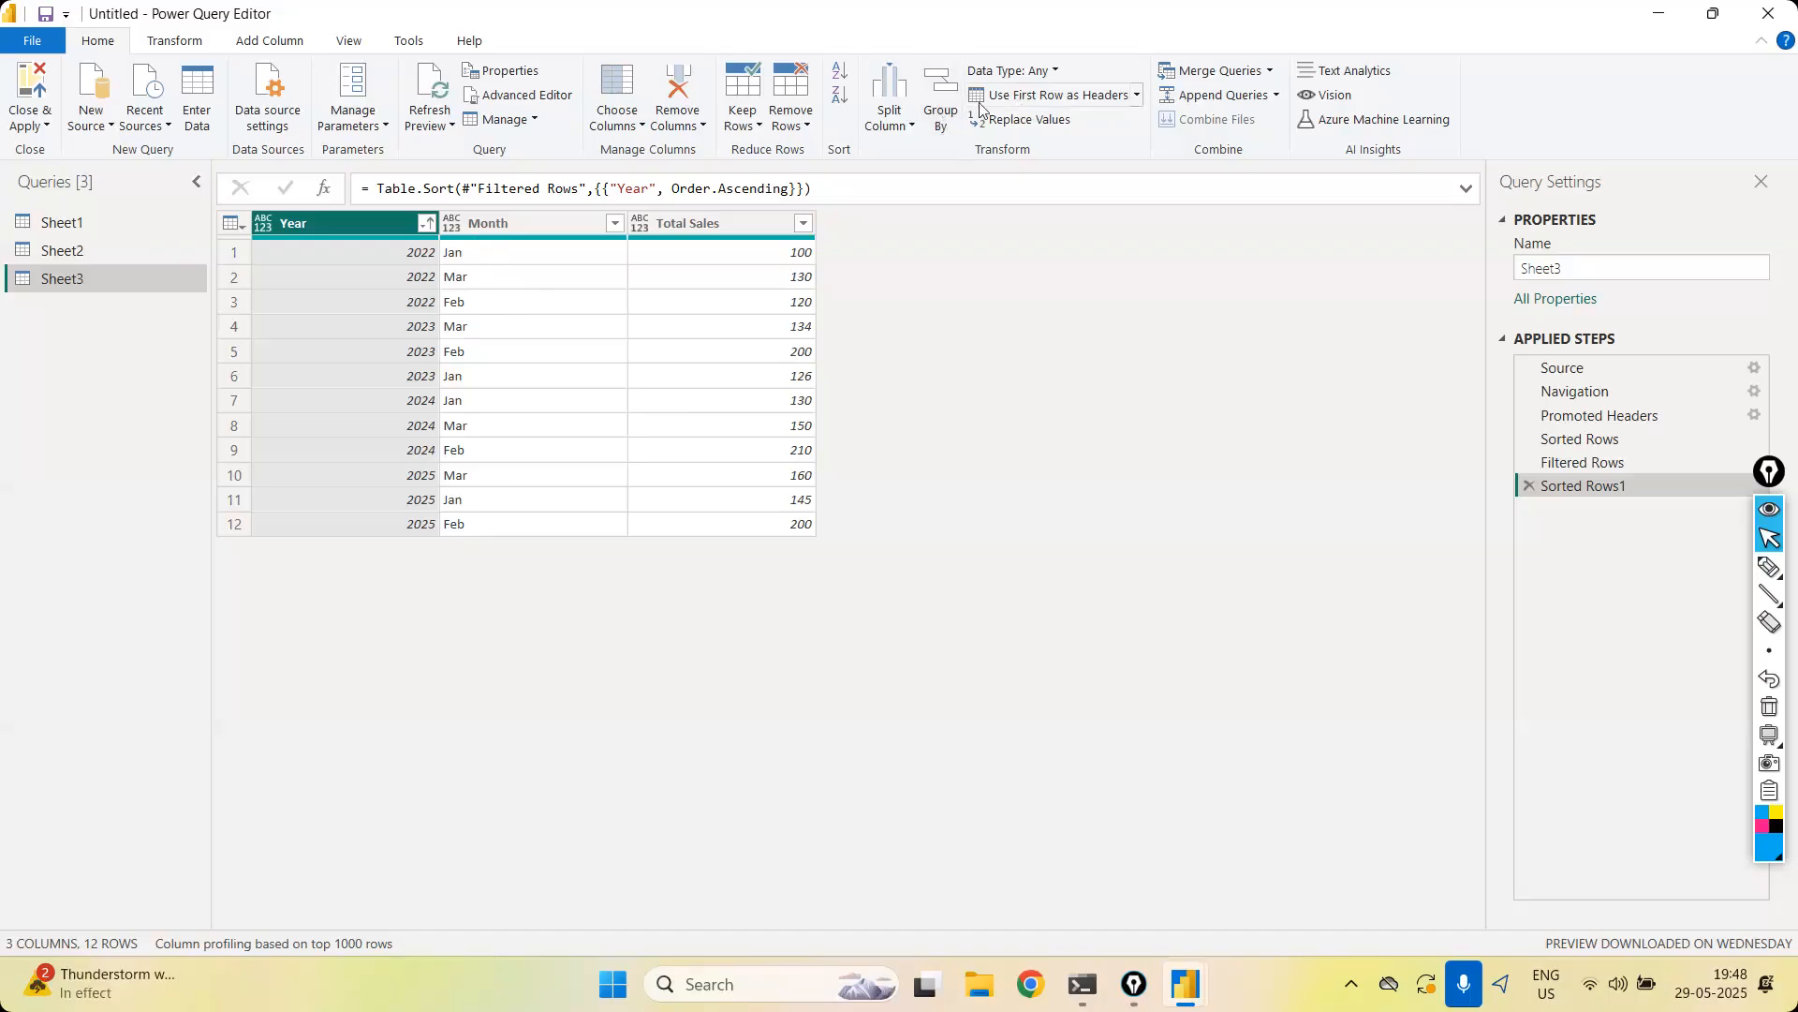
pyautogui.click(882, 132)
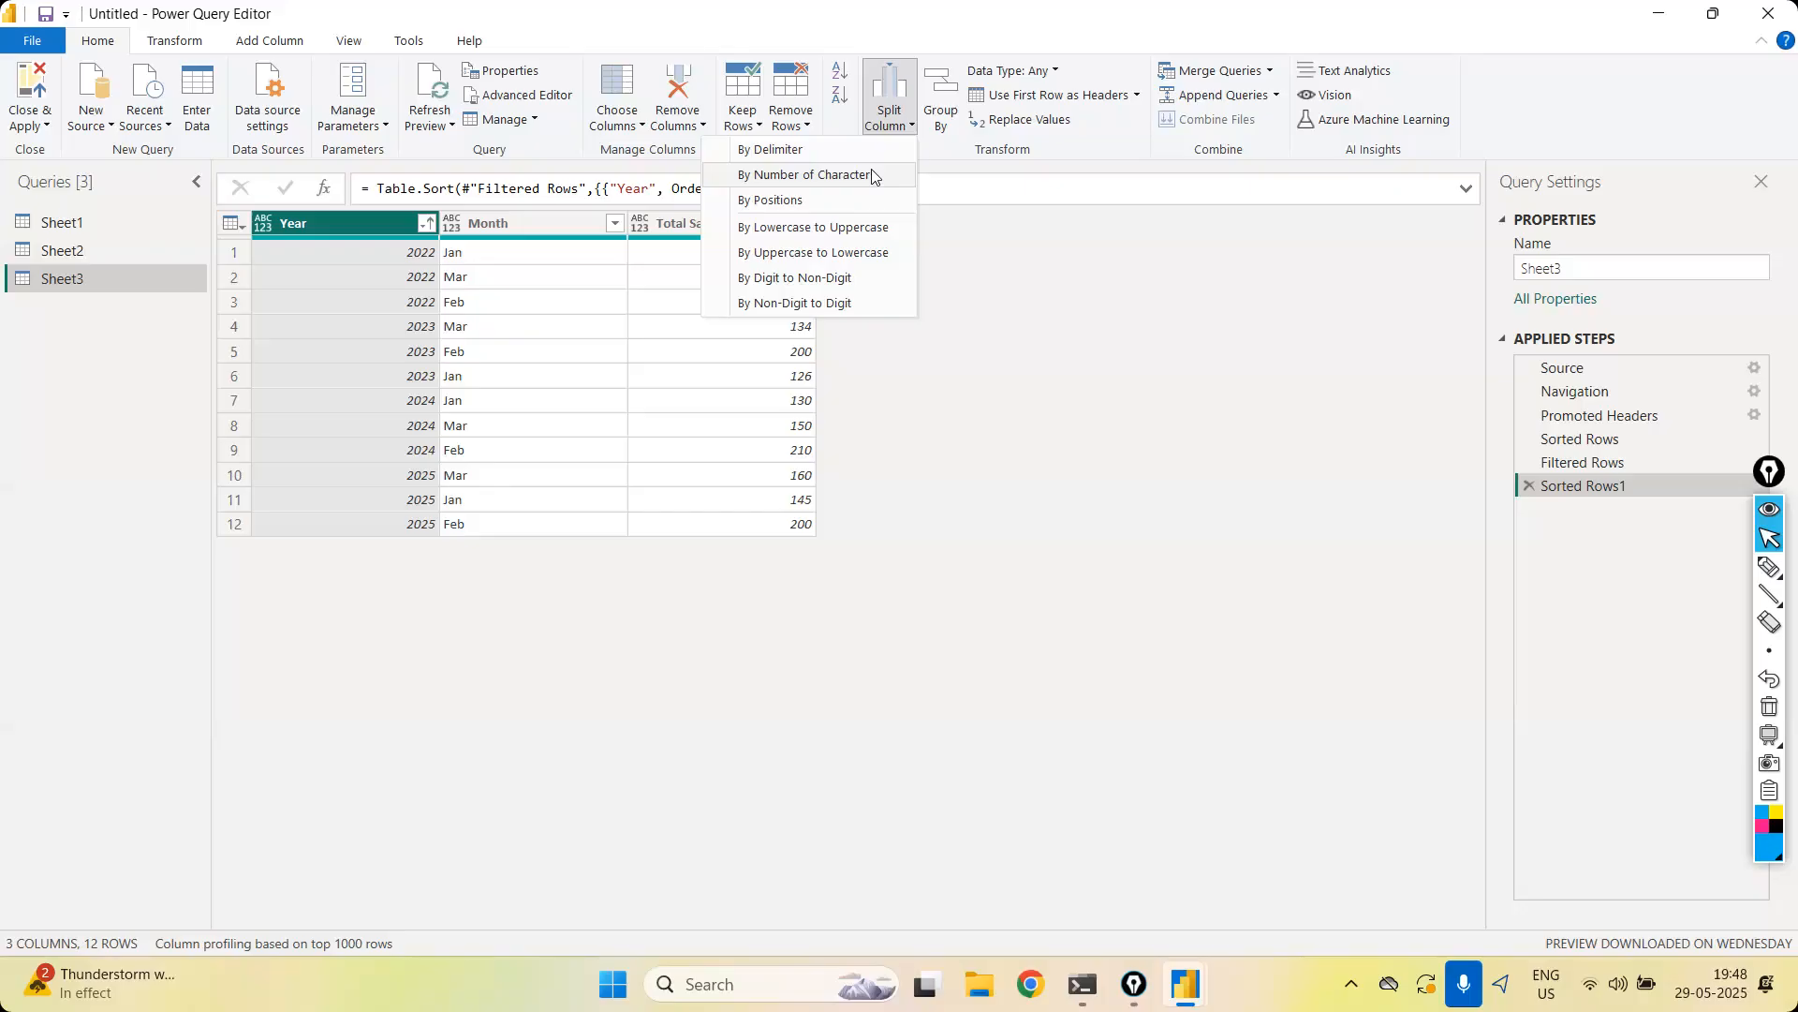
pyautogui.click(1068, 708)
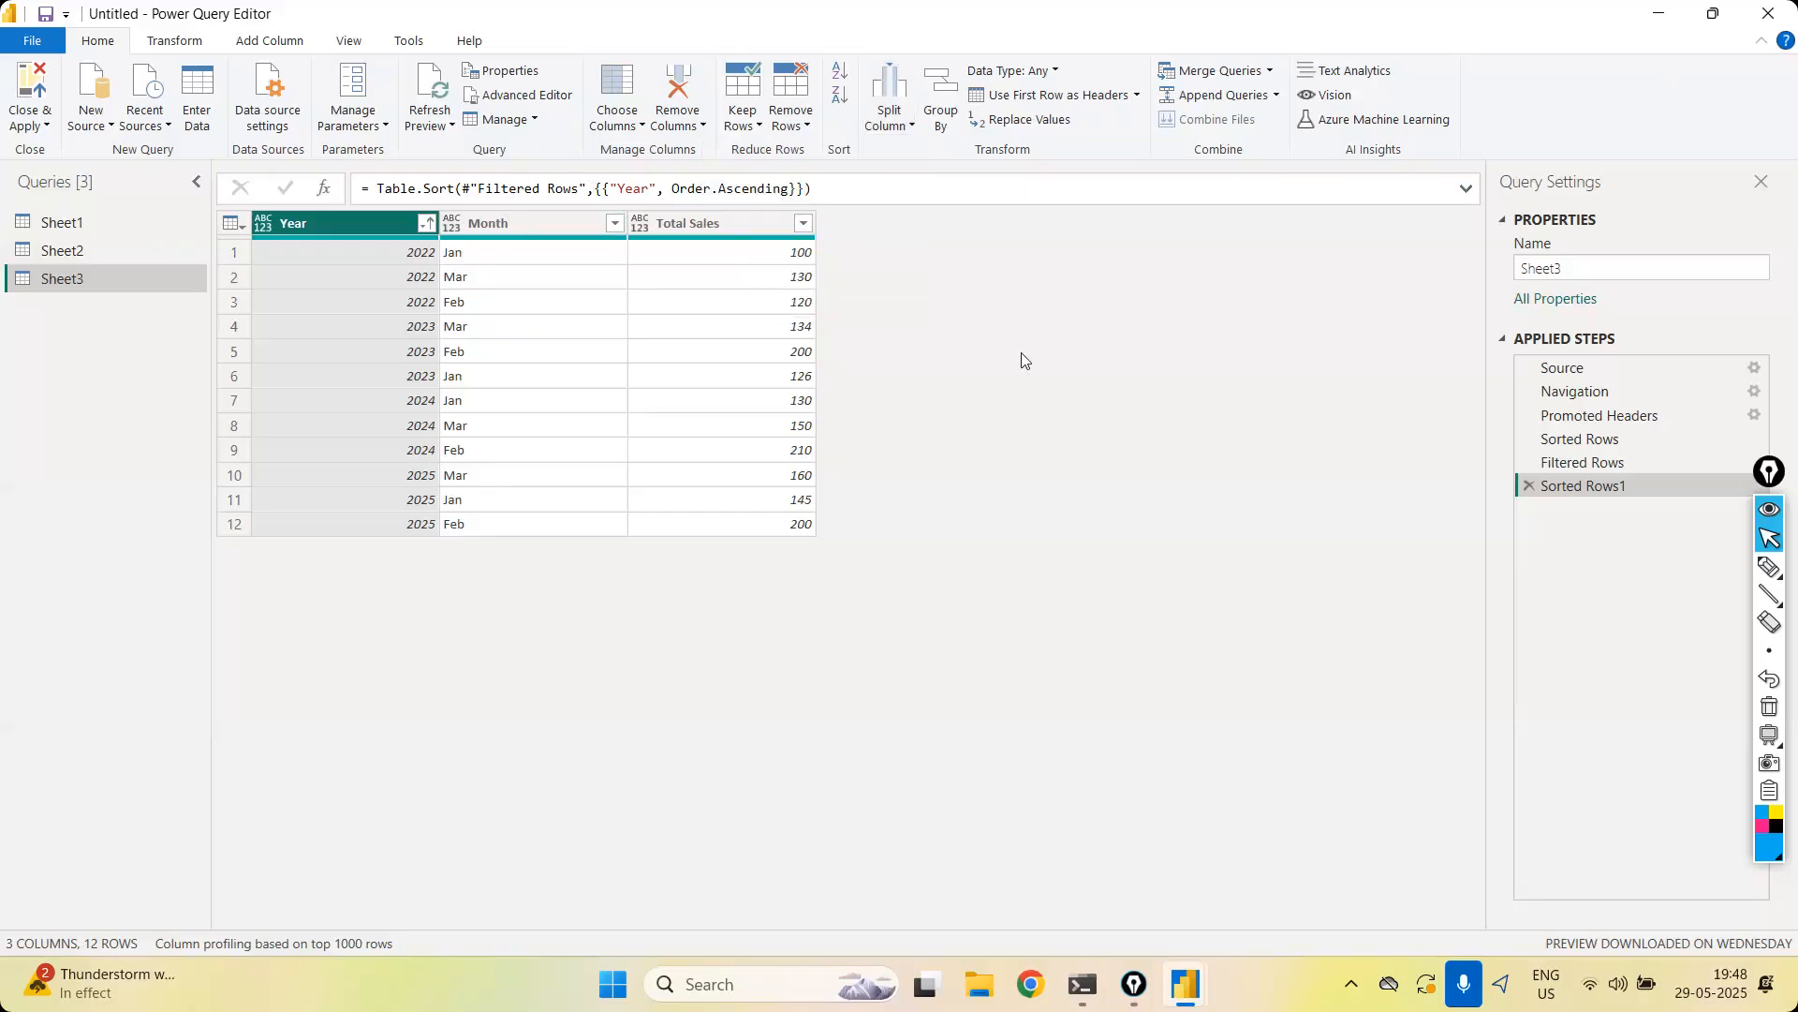
# Open the df workbook in Excel from the desktop and add a new worksheet after Sheet3
pyautogui.click(1674, 13)
pyautogui.click(1499, 210)
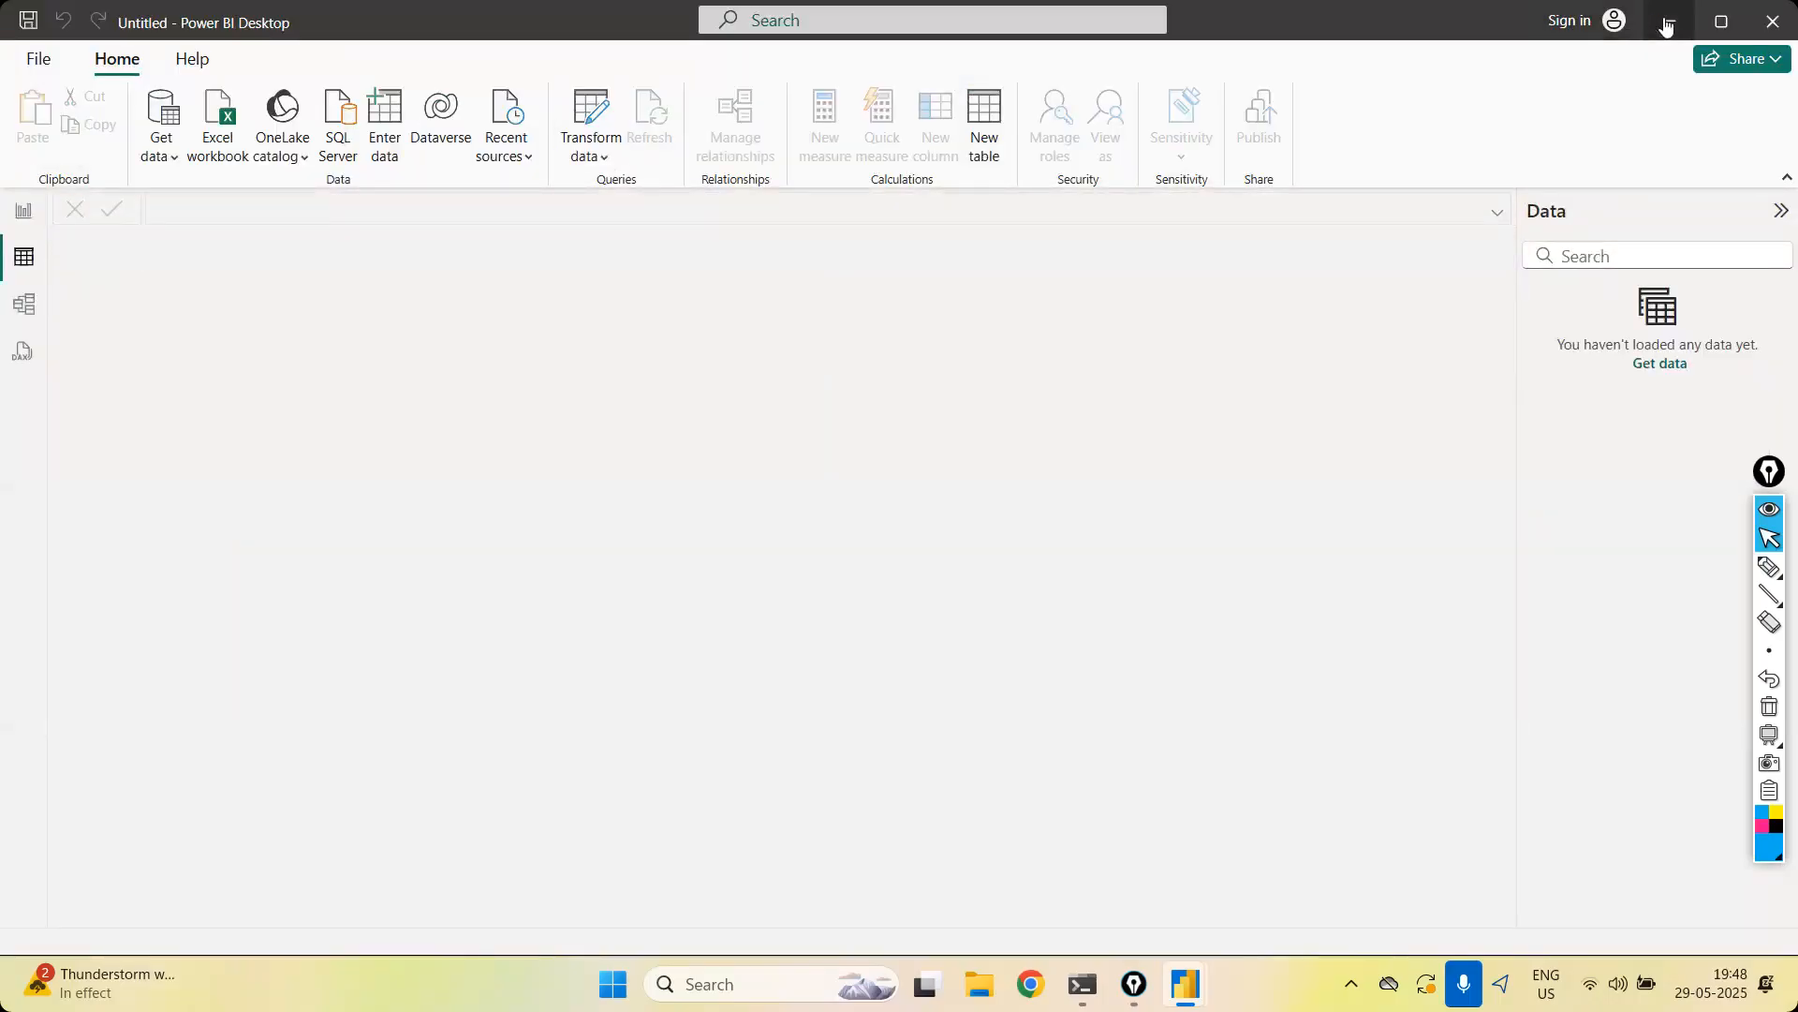
pyautogui.click(1666, 22)
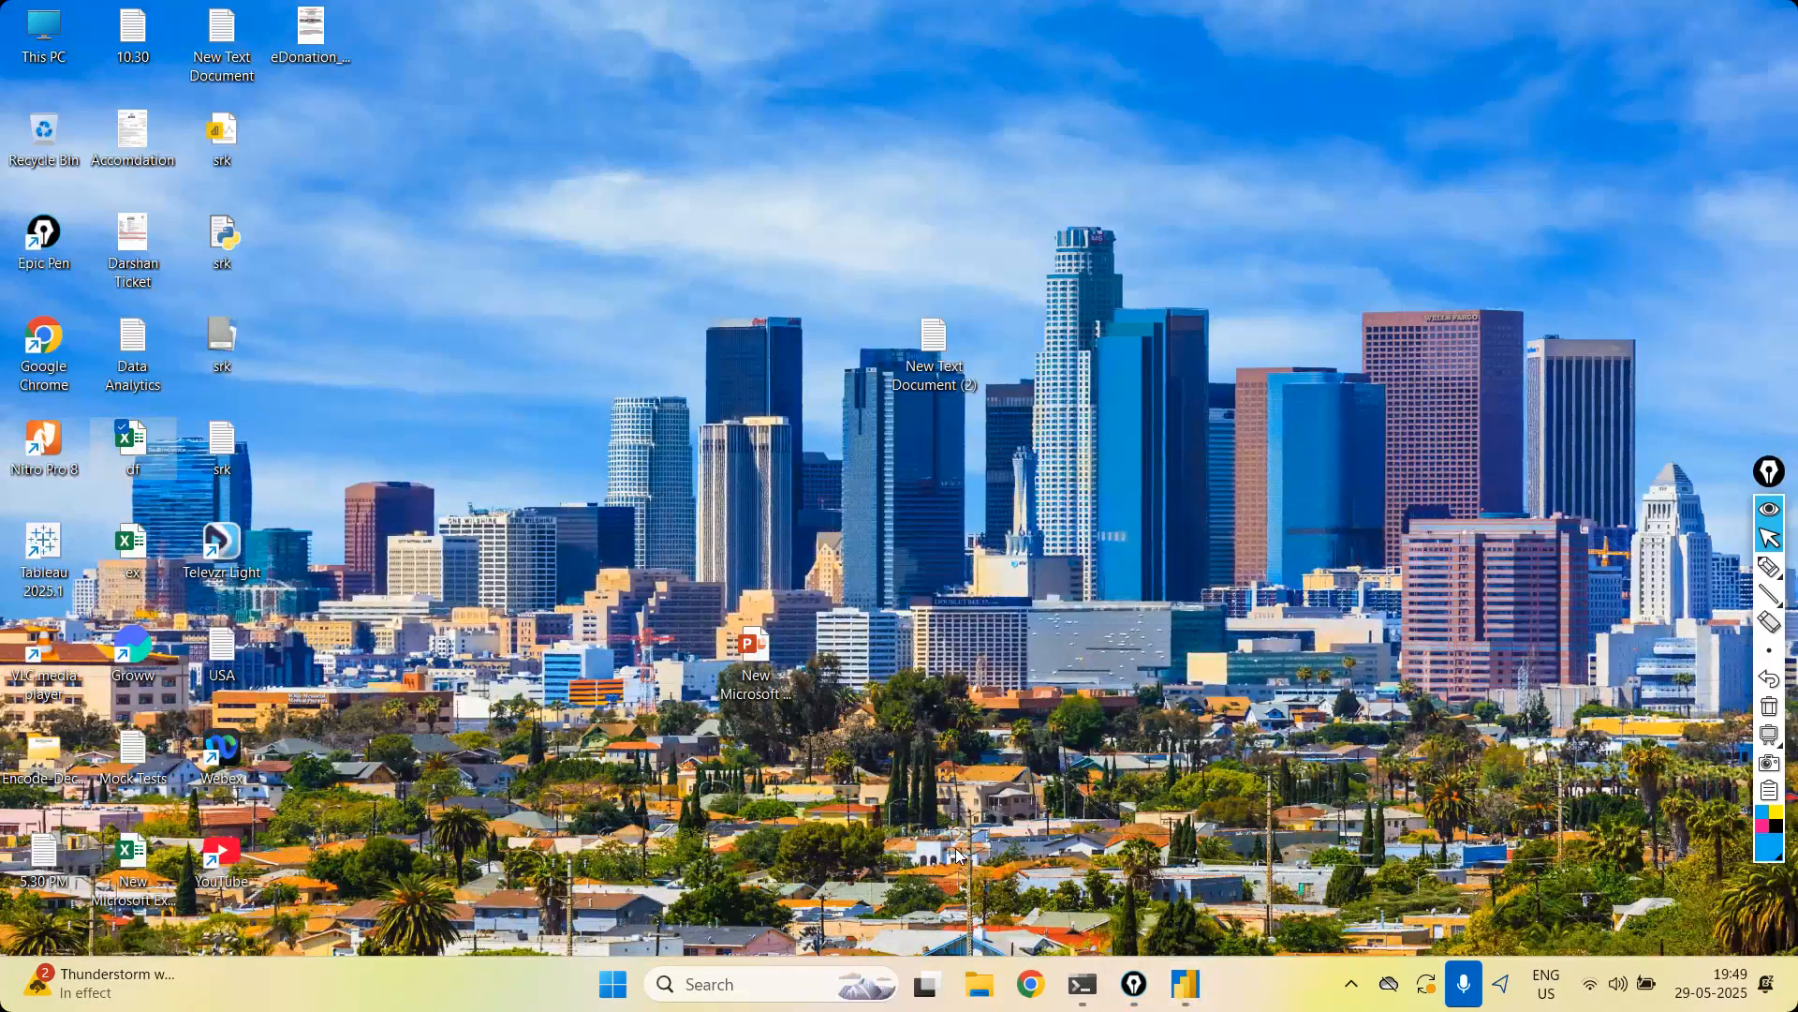
pyautogui.press('Return')
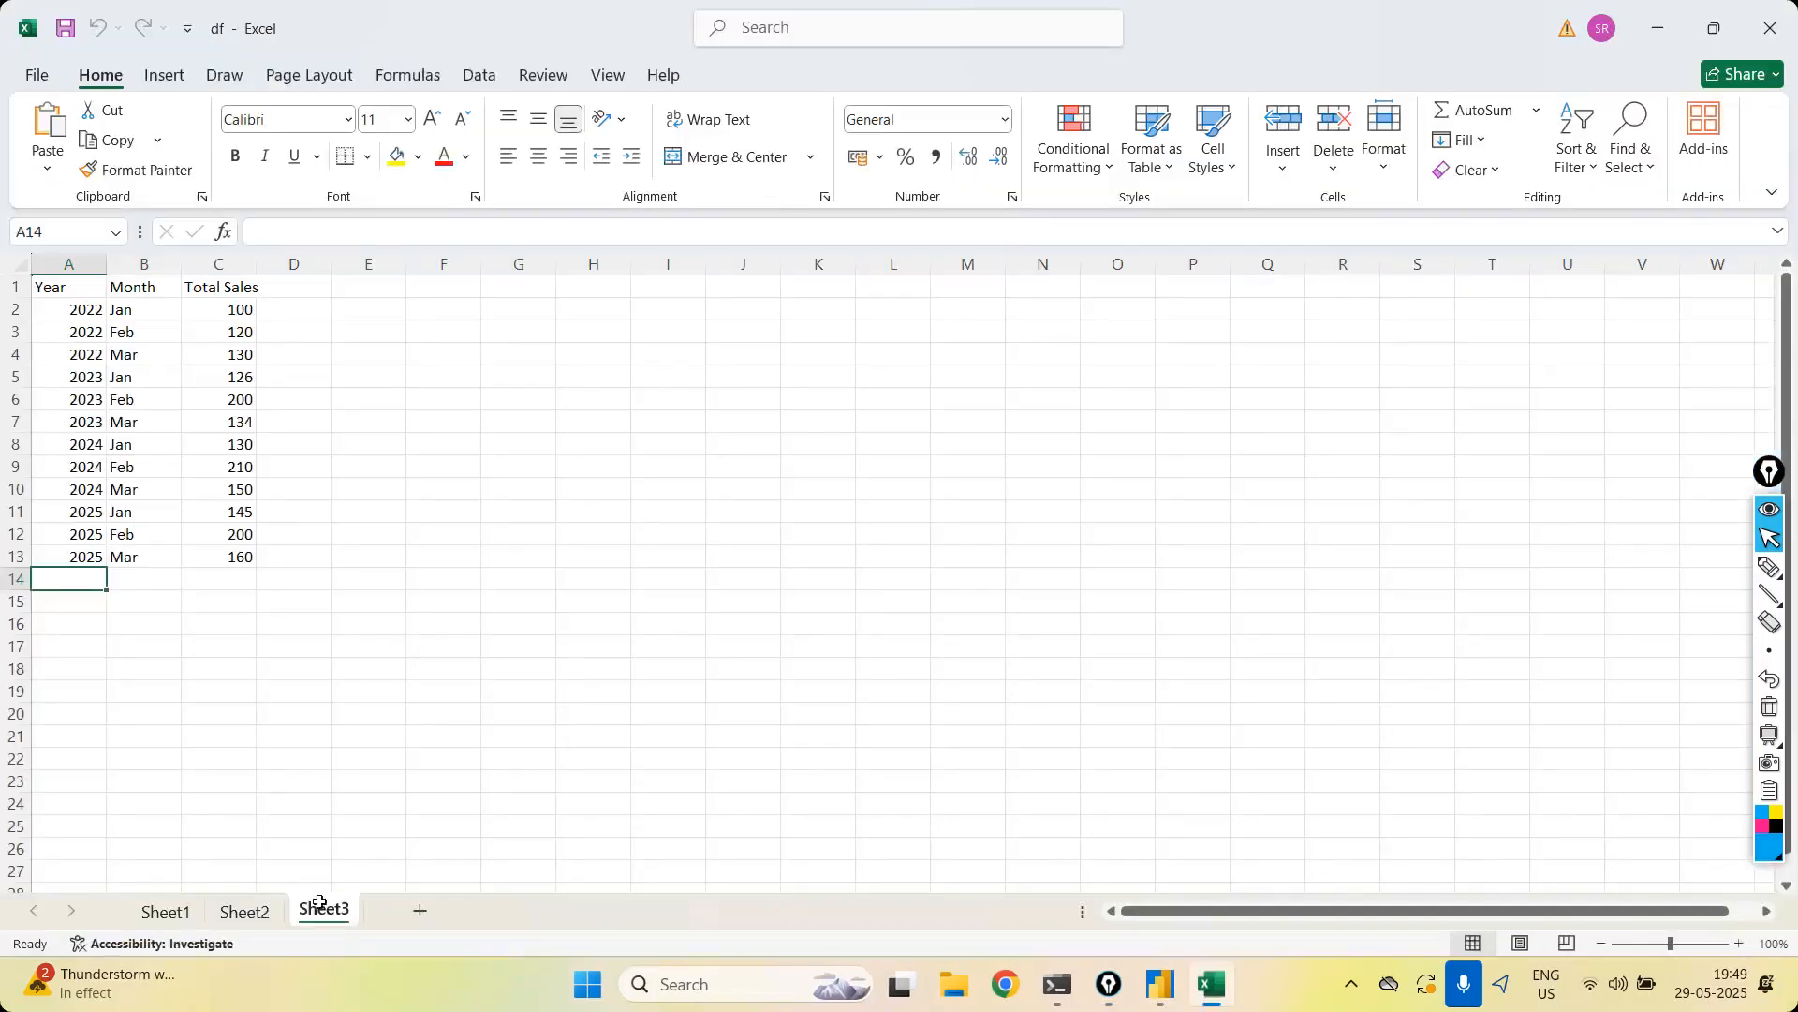
pyautogui.click(420, 911)
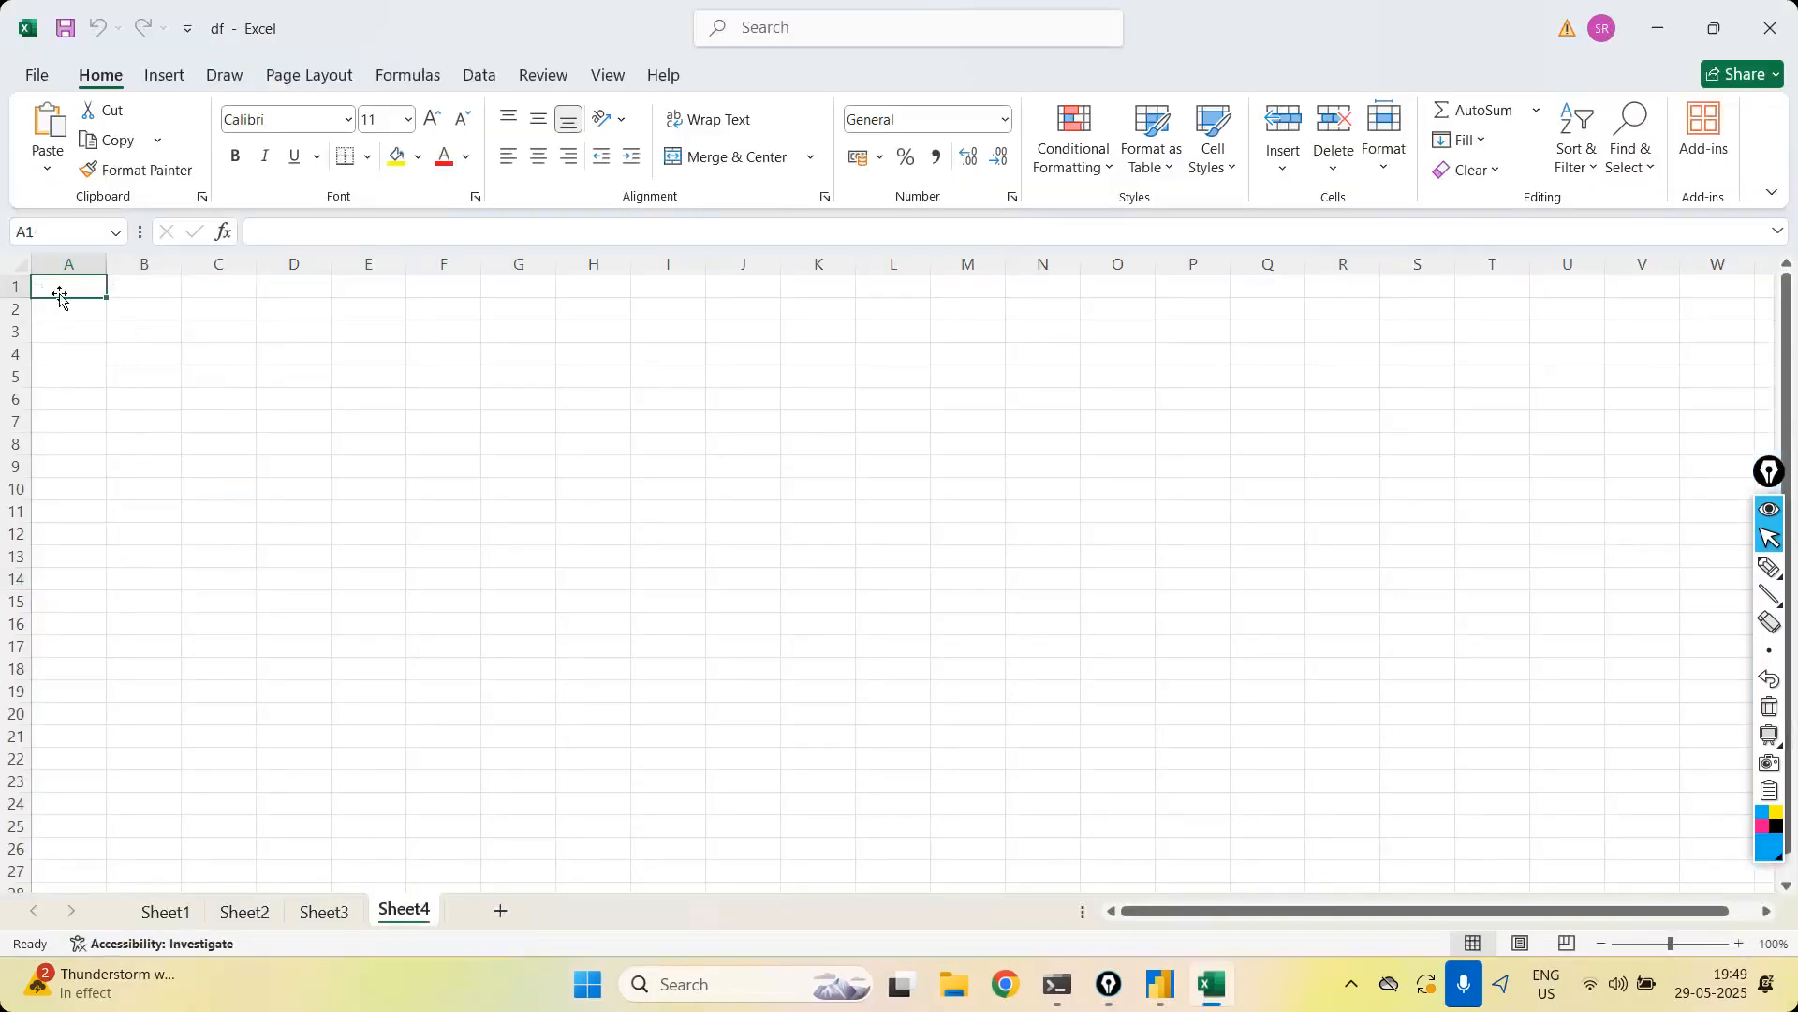
# Enter the header Month in A1 of Sheet4, with January, Febuary, March and April in the cells below it
pyautogui.write('Month')
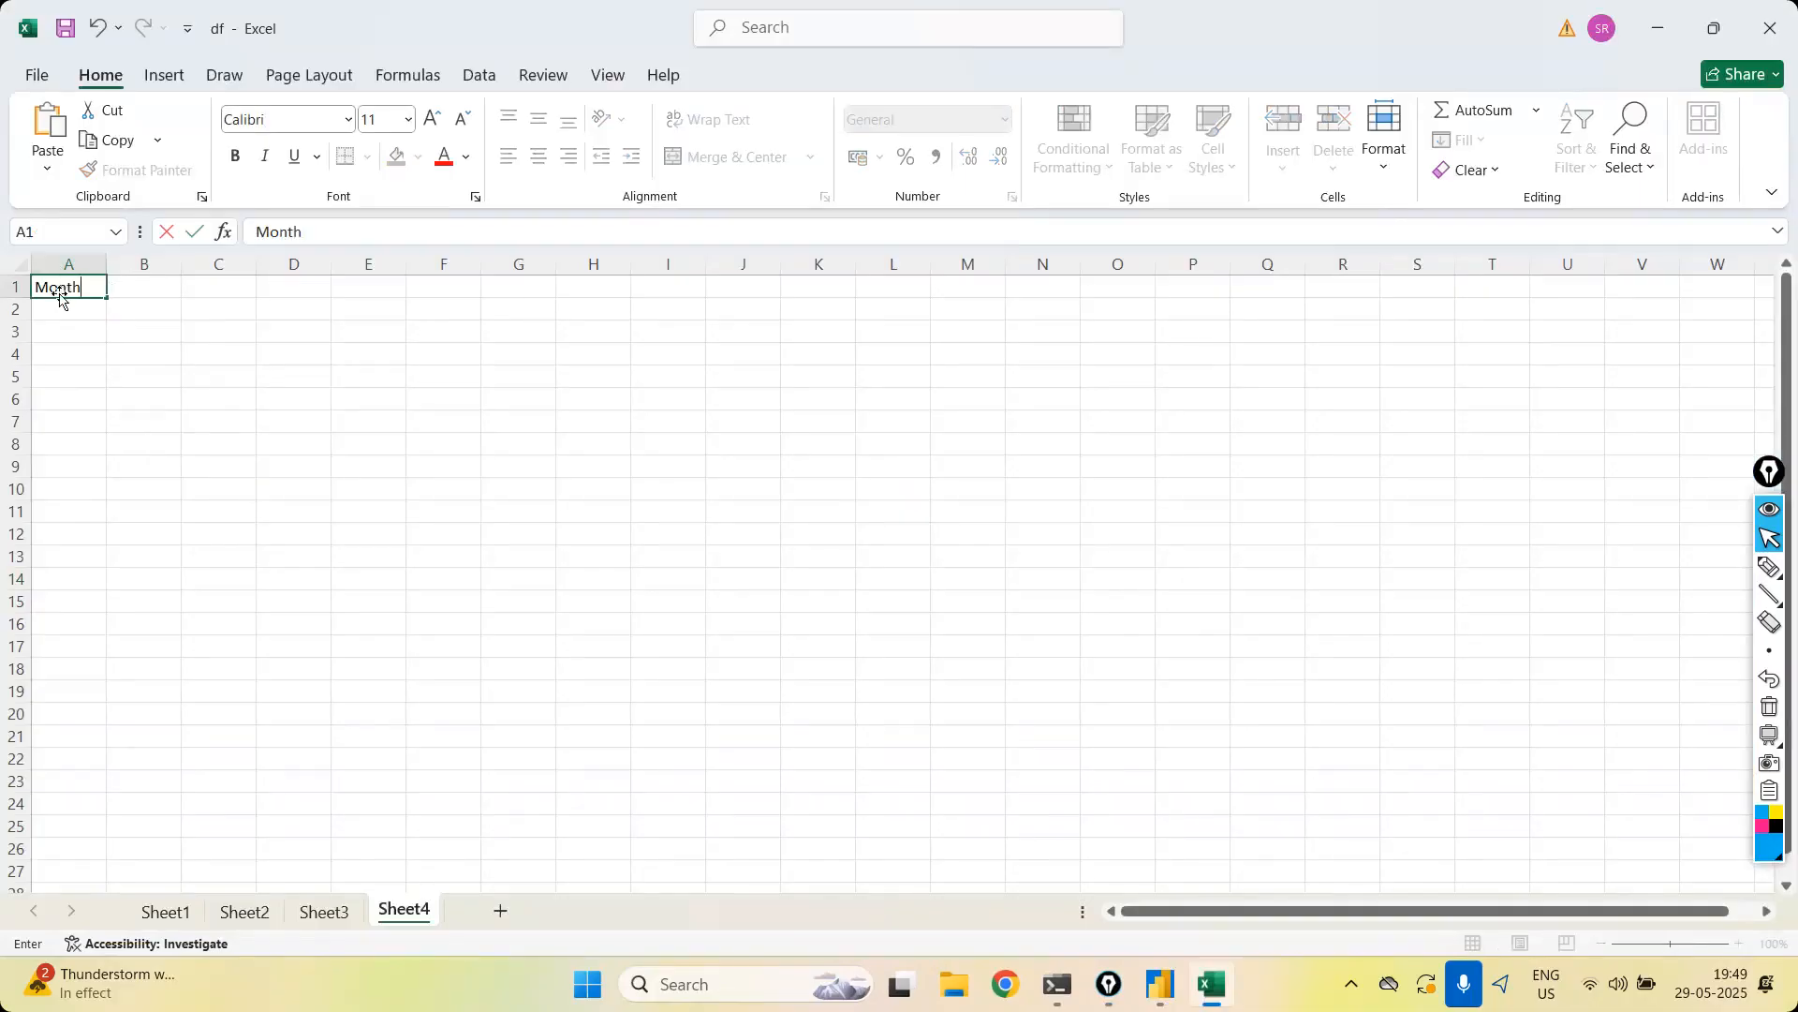
pyautogui.press('Return')
pyautogui.write('January')
pyautogui.press('Return')
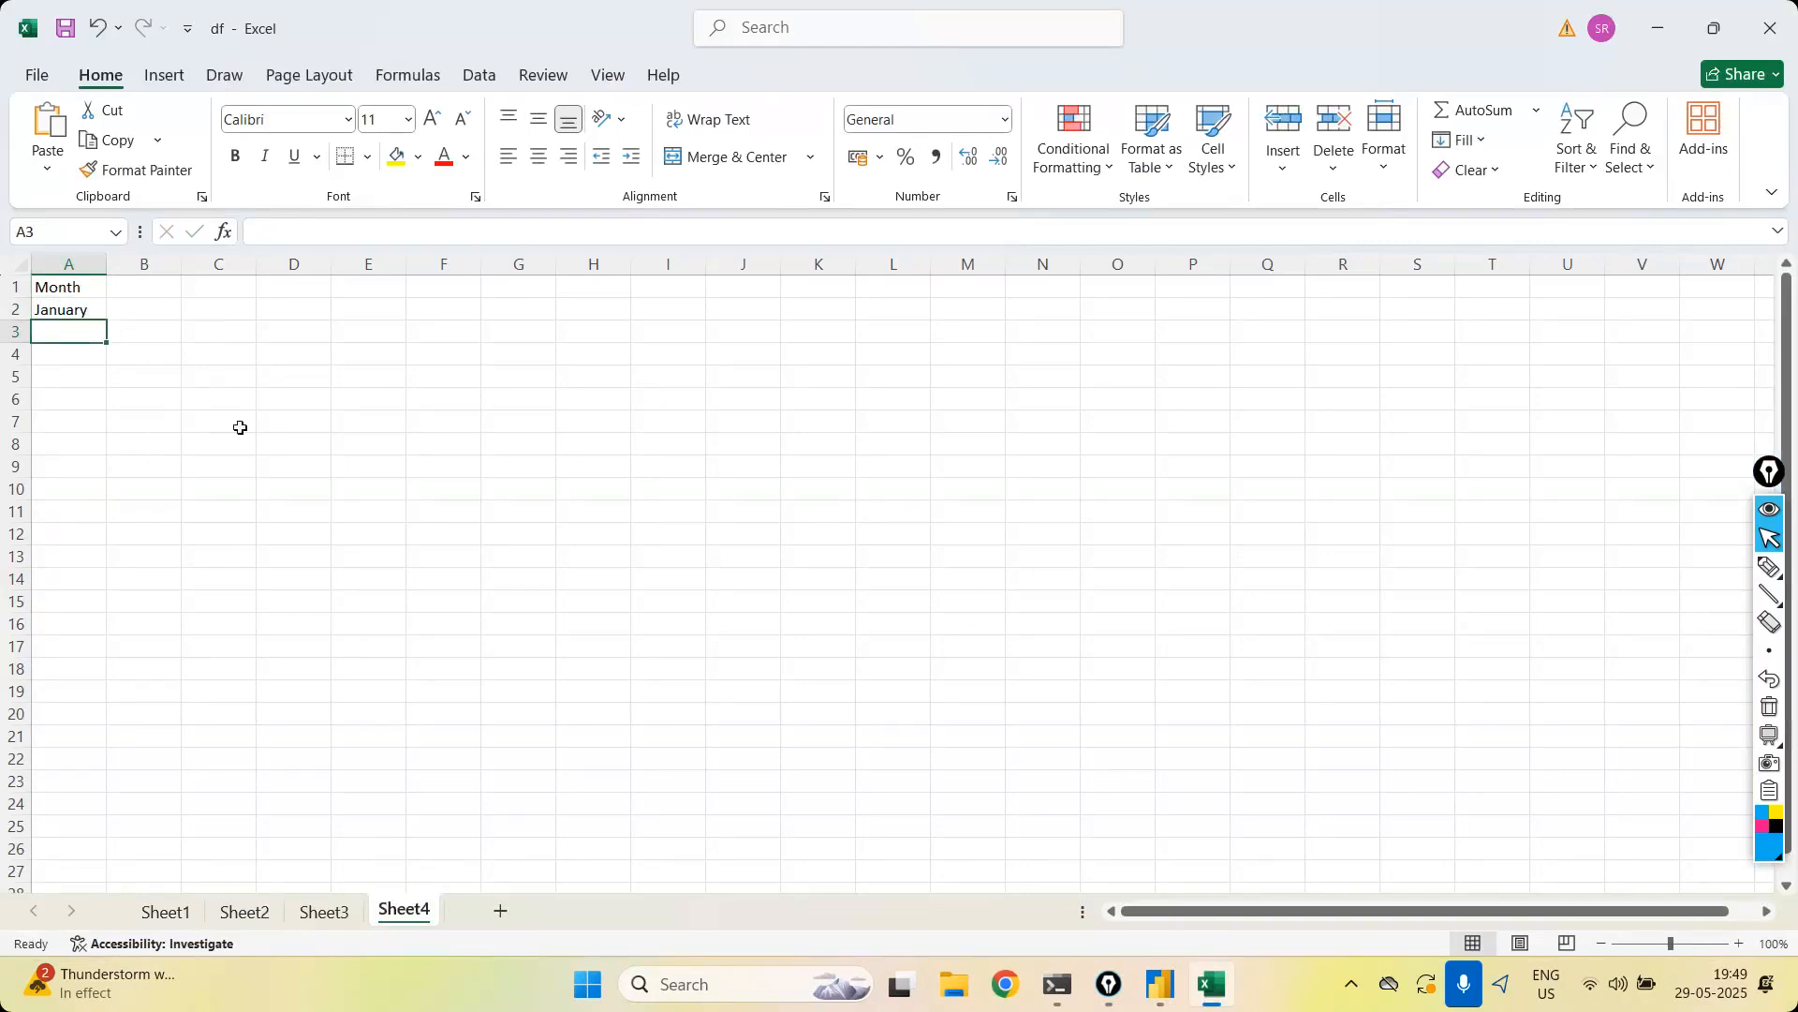
pyautogui.write('Febuary')
pyautogui.press('Return')
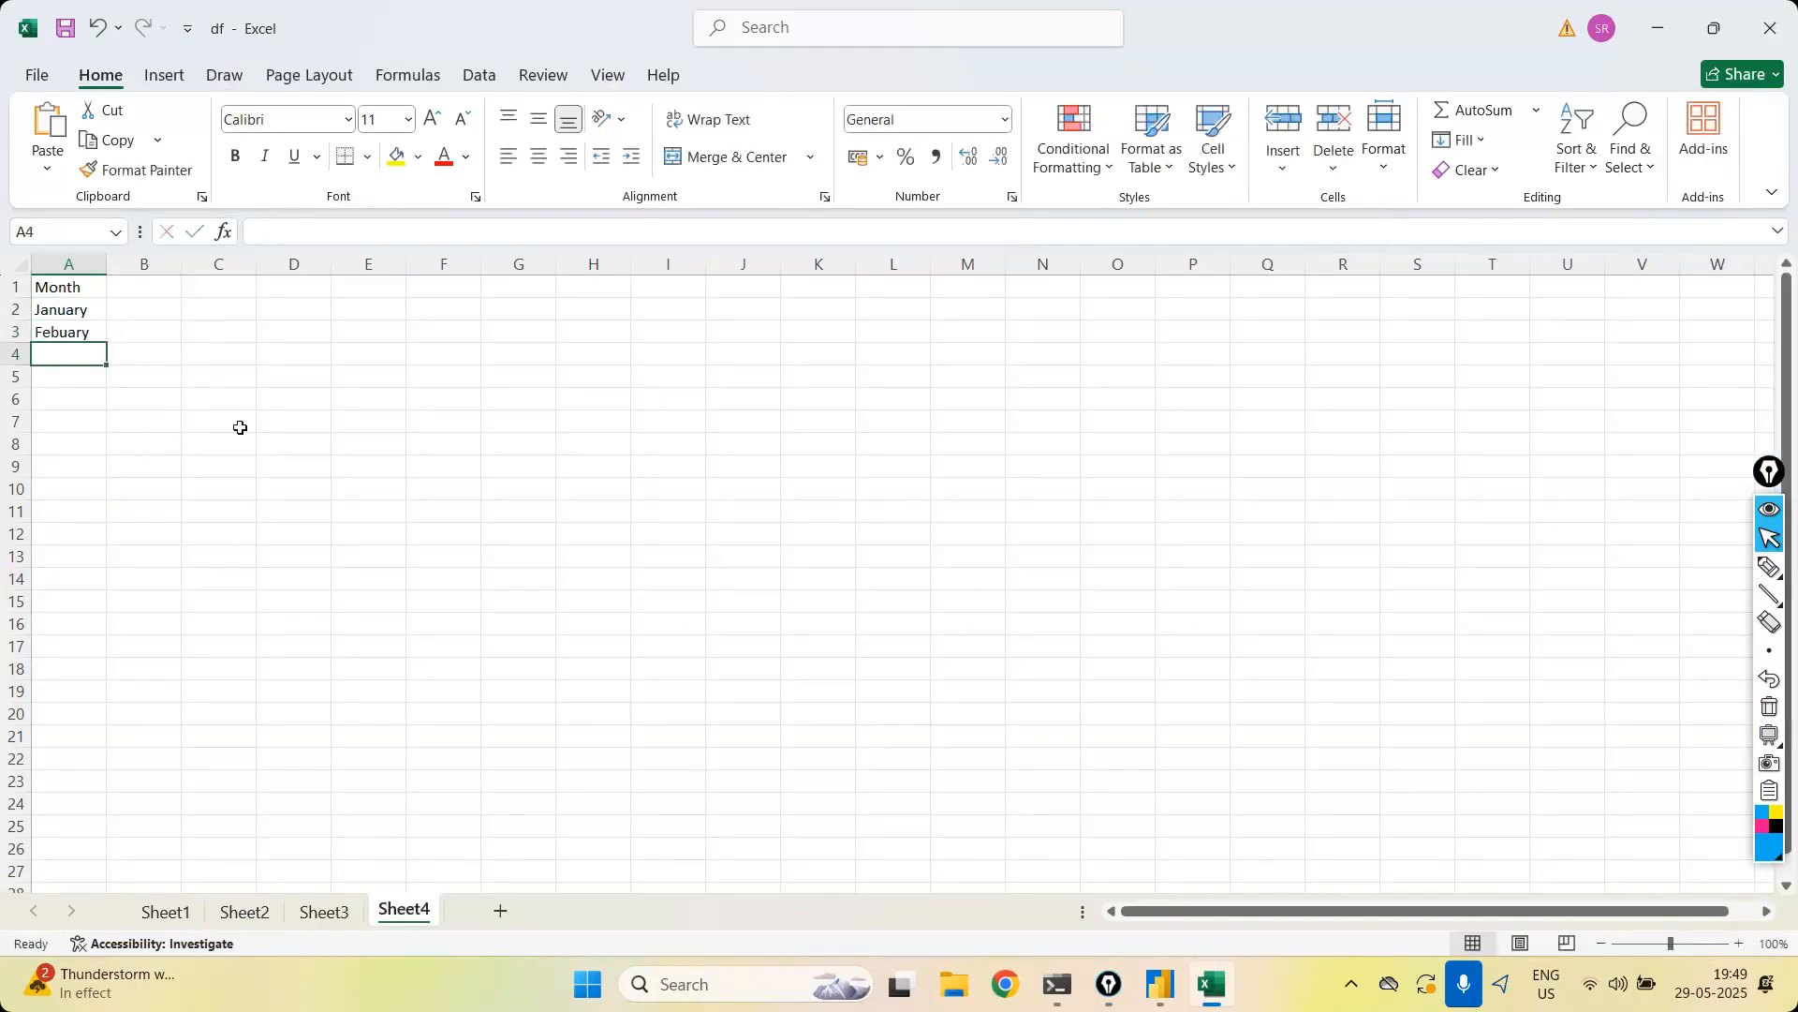
pyautogui.write('March')
pyautogui.press('Return')
pyautogui.write('Ap')
pyautogui.press('BackSpace')
pyautogui.write('ril')
pyautogui.click(237, 518)
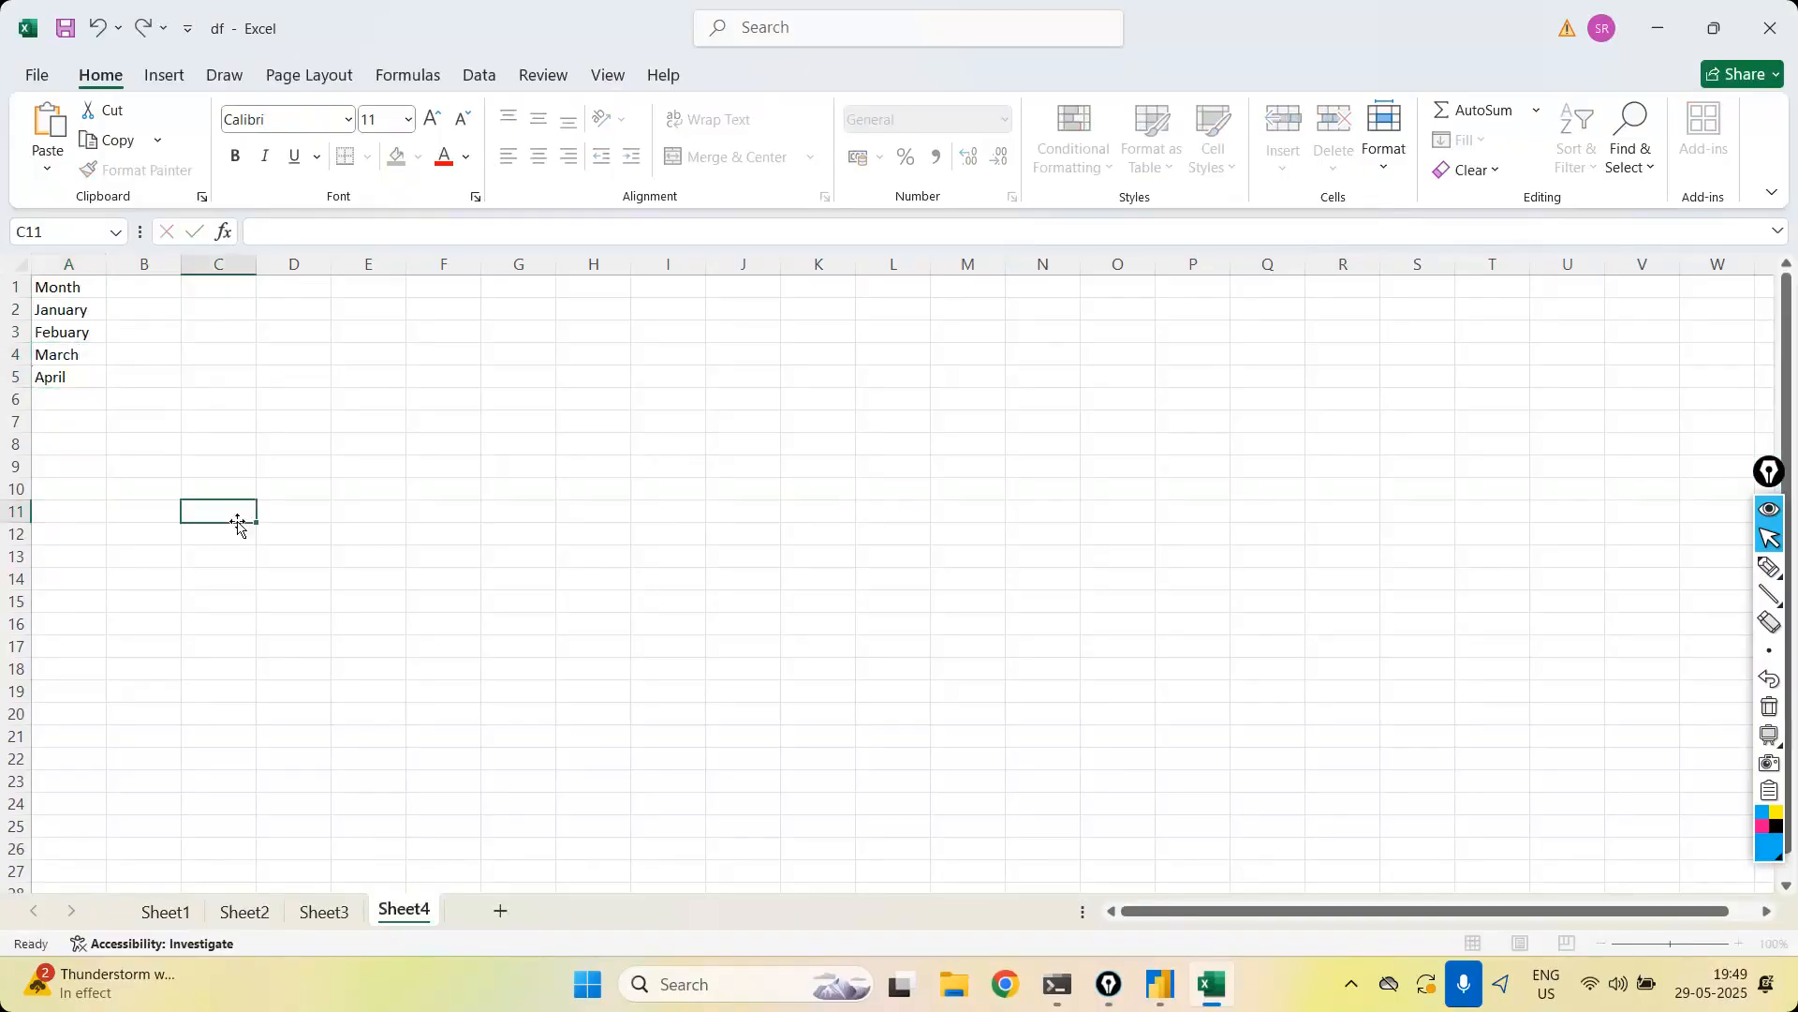
# Apply all borders to the month list in A1:A5
pyautogui.moveTo(76, 287); pyautogui.dragTo(89, 375)
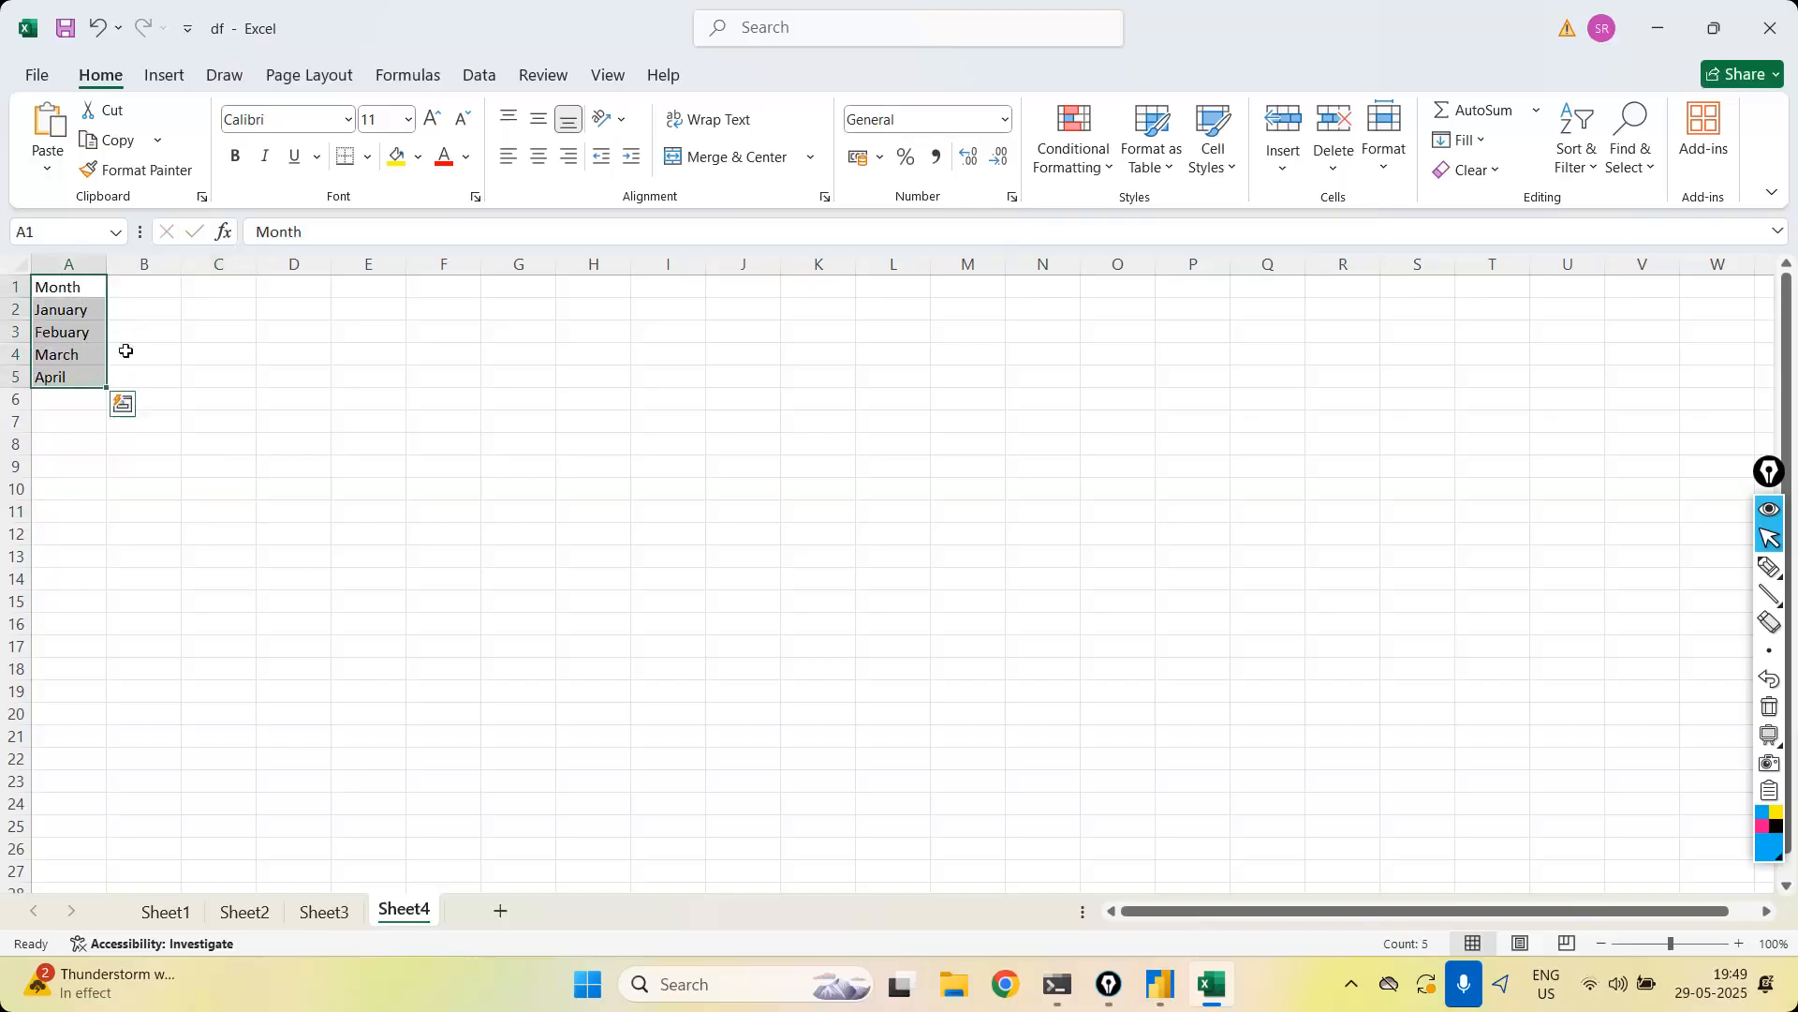
pyautogui.click(368, 157)
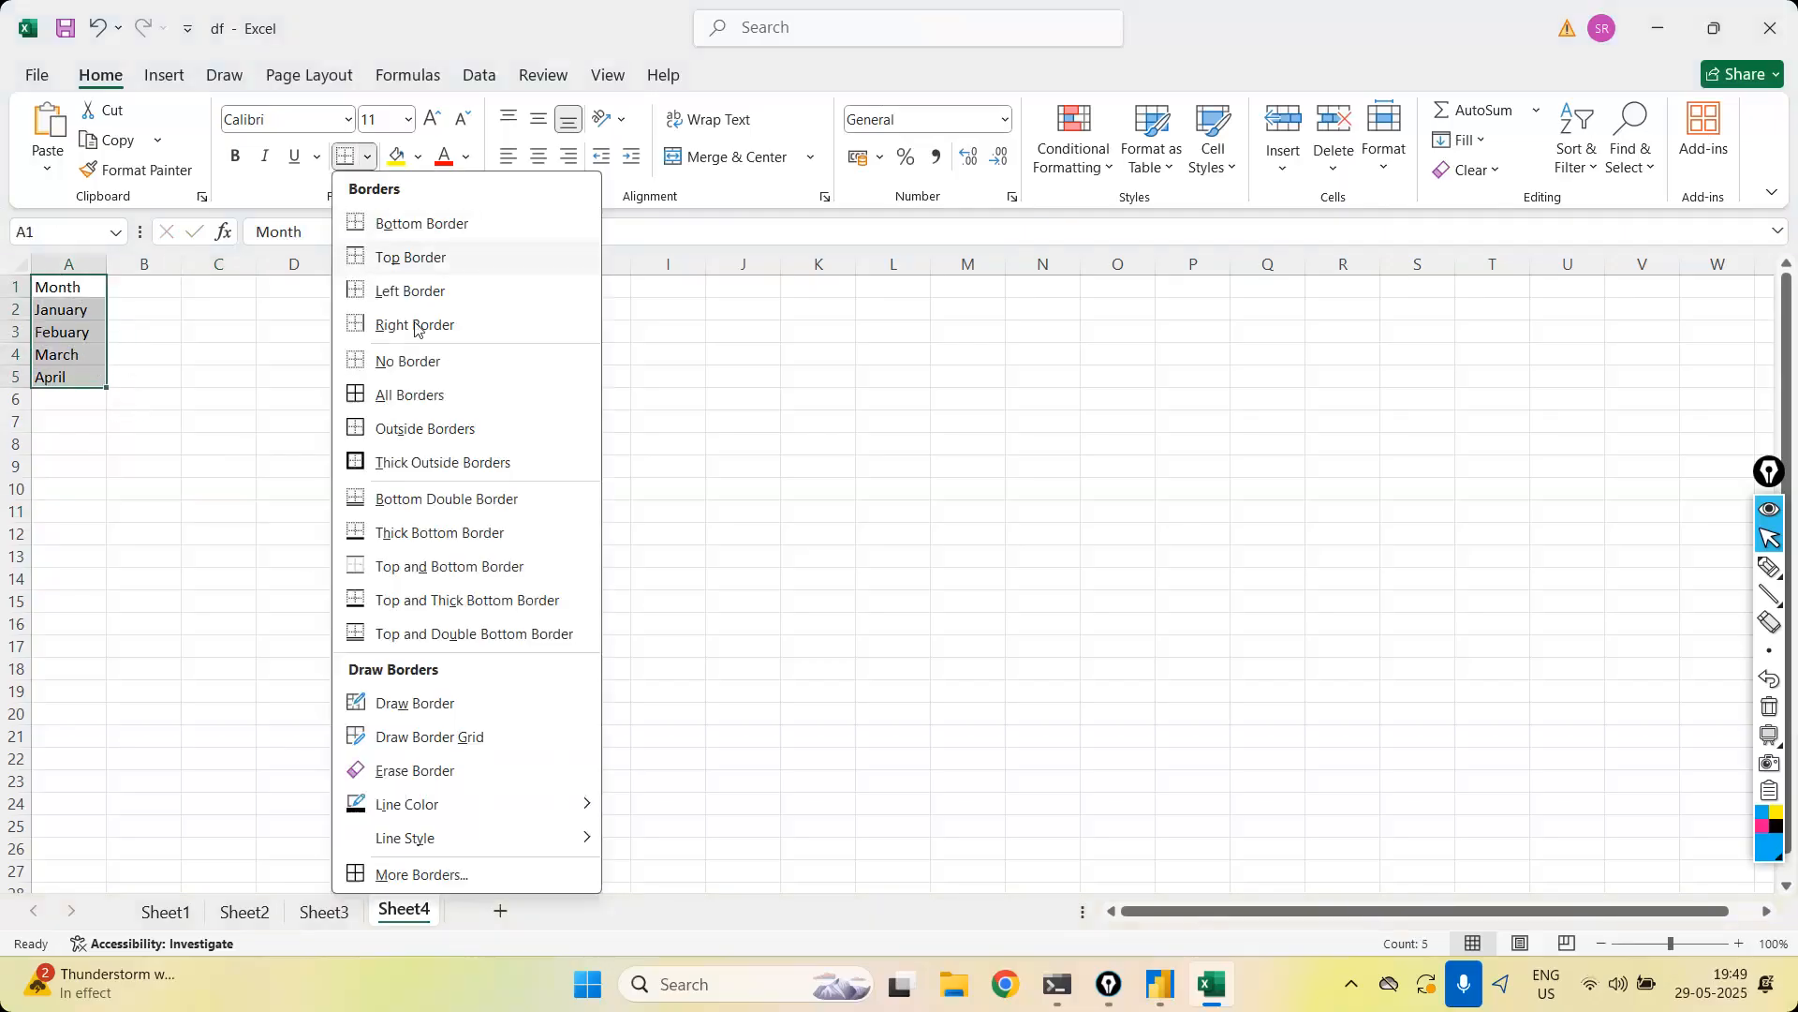
pyautogui.click(423, 395)
pyautogui.click(899, 554)
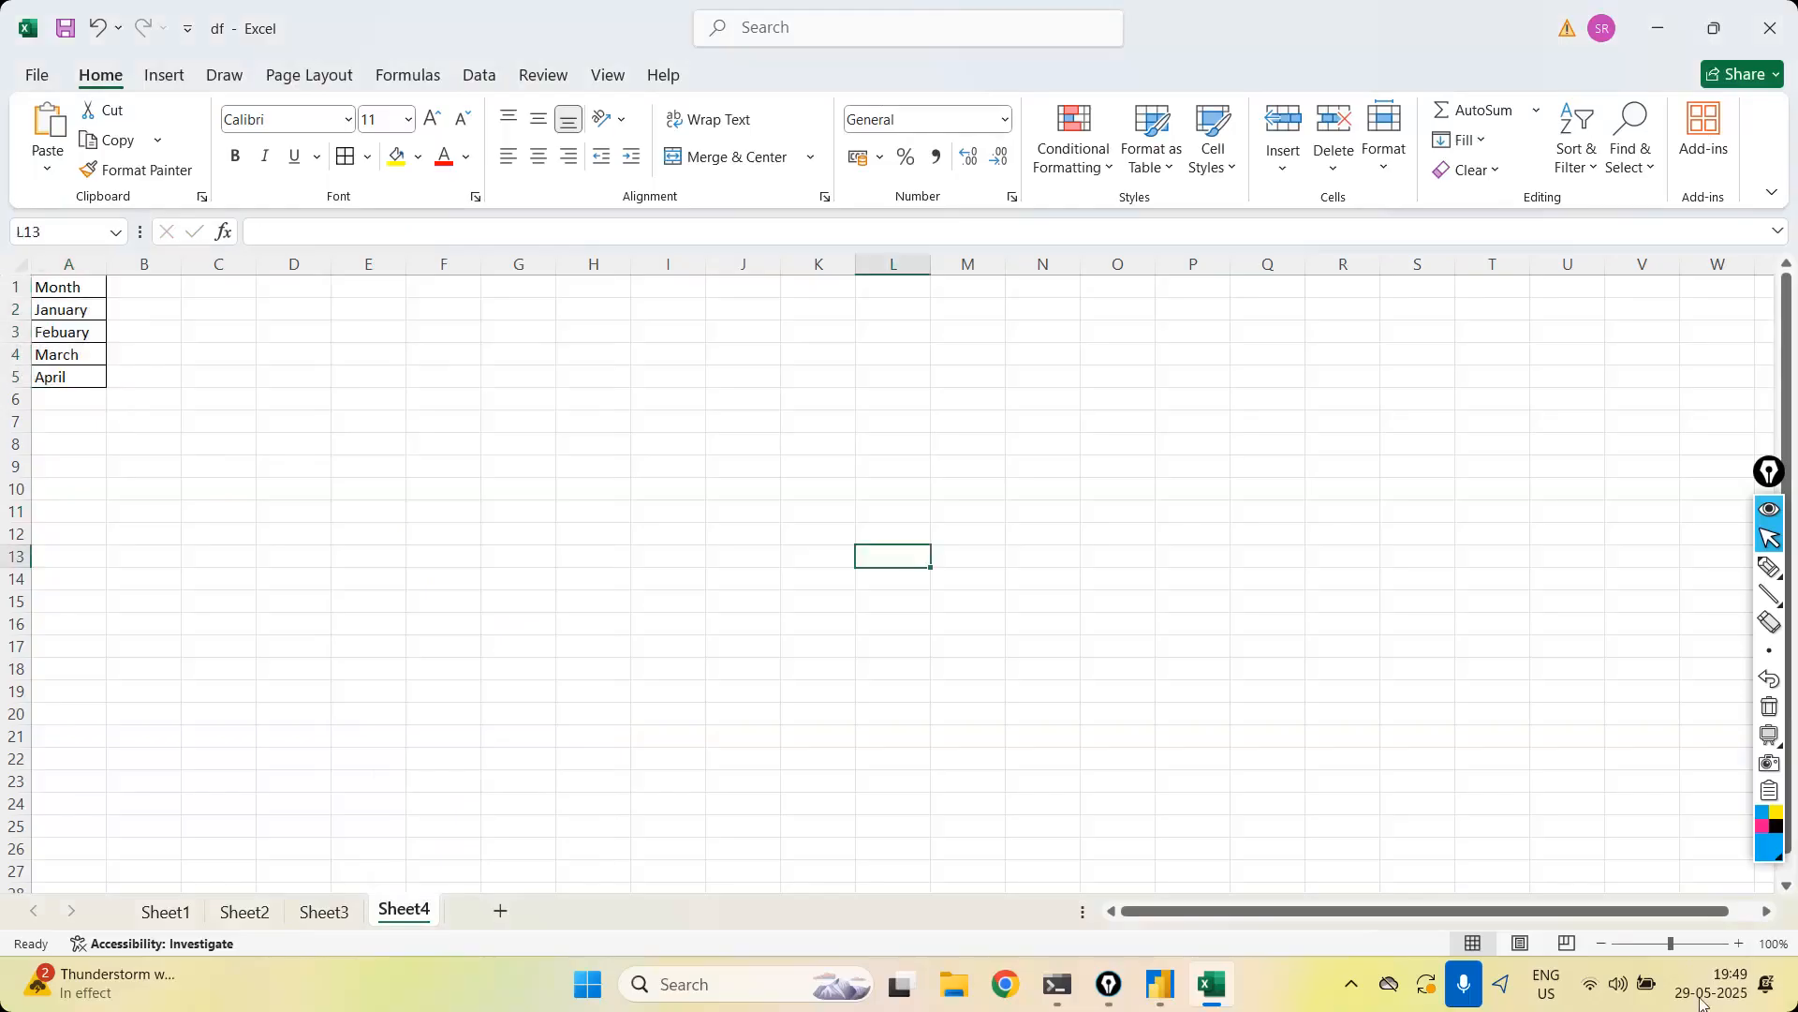
# Enlarge the Sheet4 view to 210% with the Month column in view
pyautogui.click(1739, 944)
pyautogui.click(1740, 944)
pyautogui.click(1740, 944)
pyautogui.click(1739, 944)
pyautogui.click(1739, 944)
pyautogui.click(1739, 944)
pyautogui.click(1739, 944)
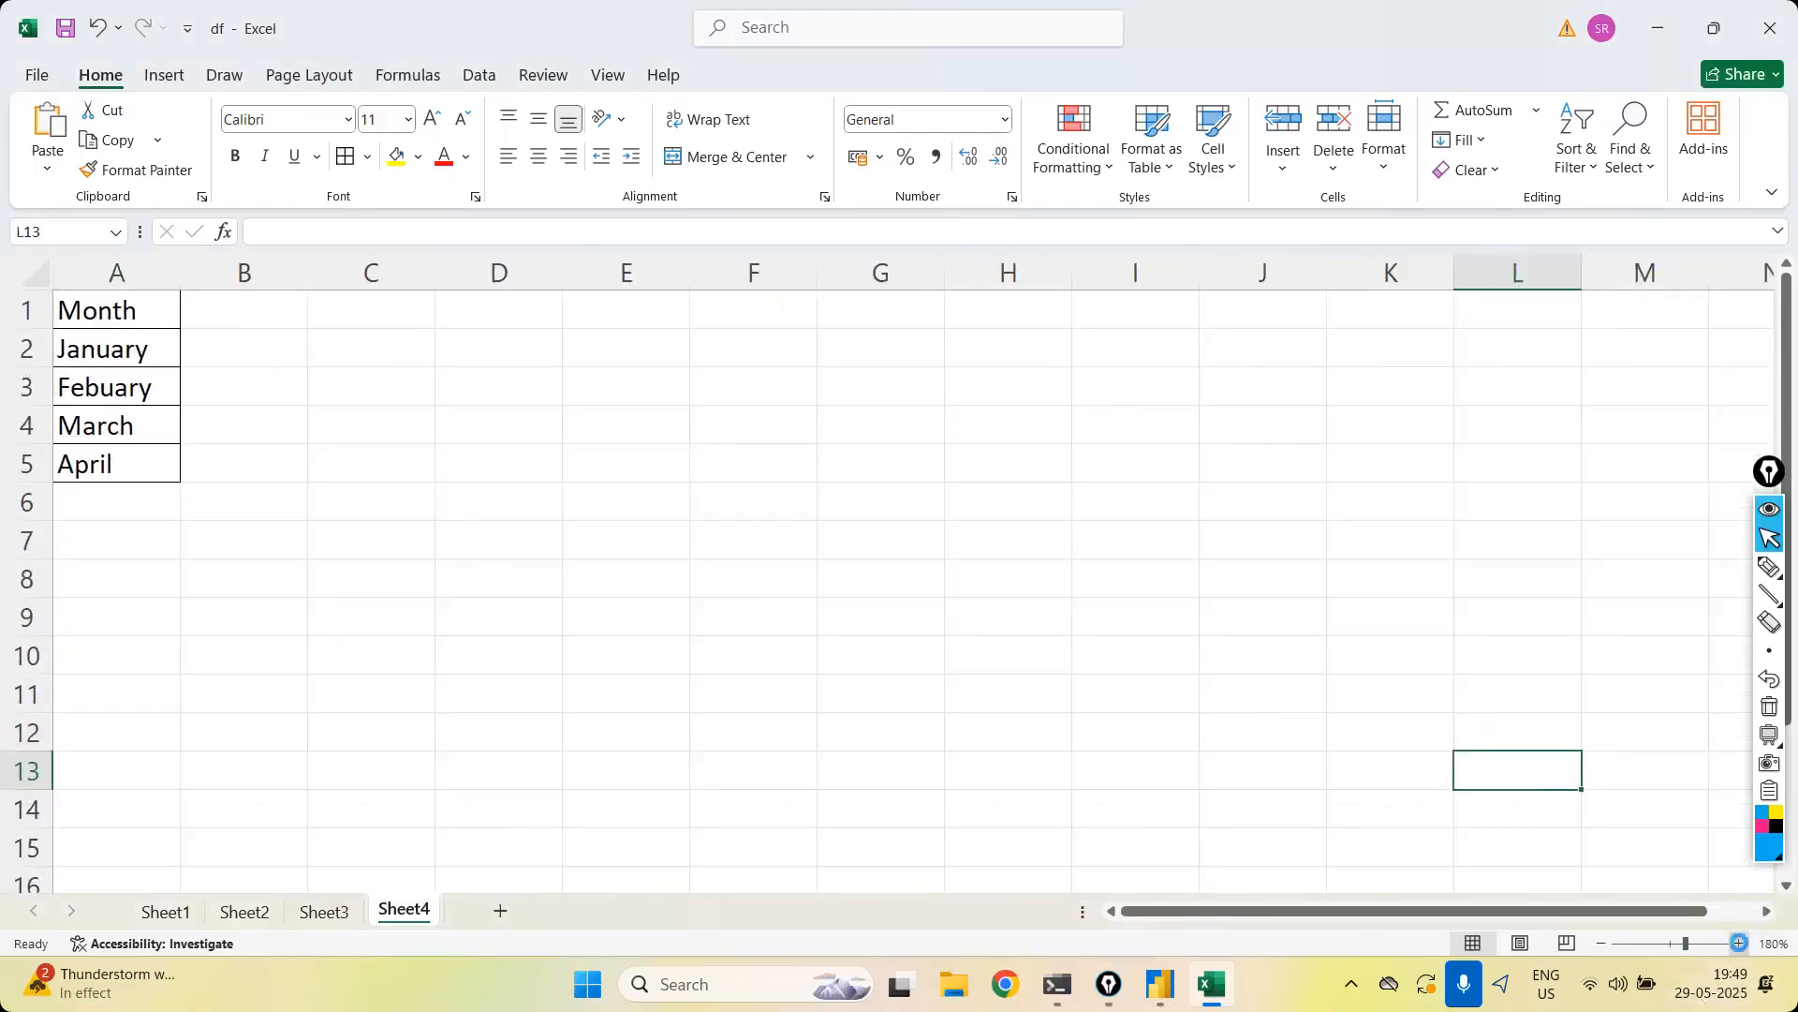
pyautogui.click(1739, 944)
pyautogui.click(1740, 944)
pyautogui.click(1740, 944)
pyautogui.click(1740, 944)
pyautogui.click(388, 698)
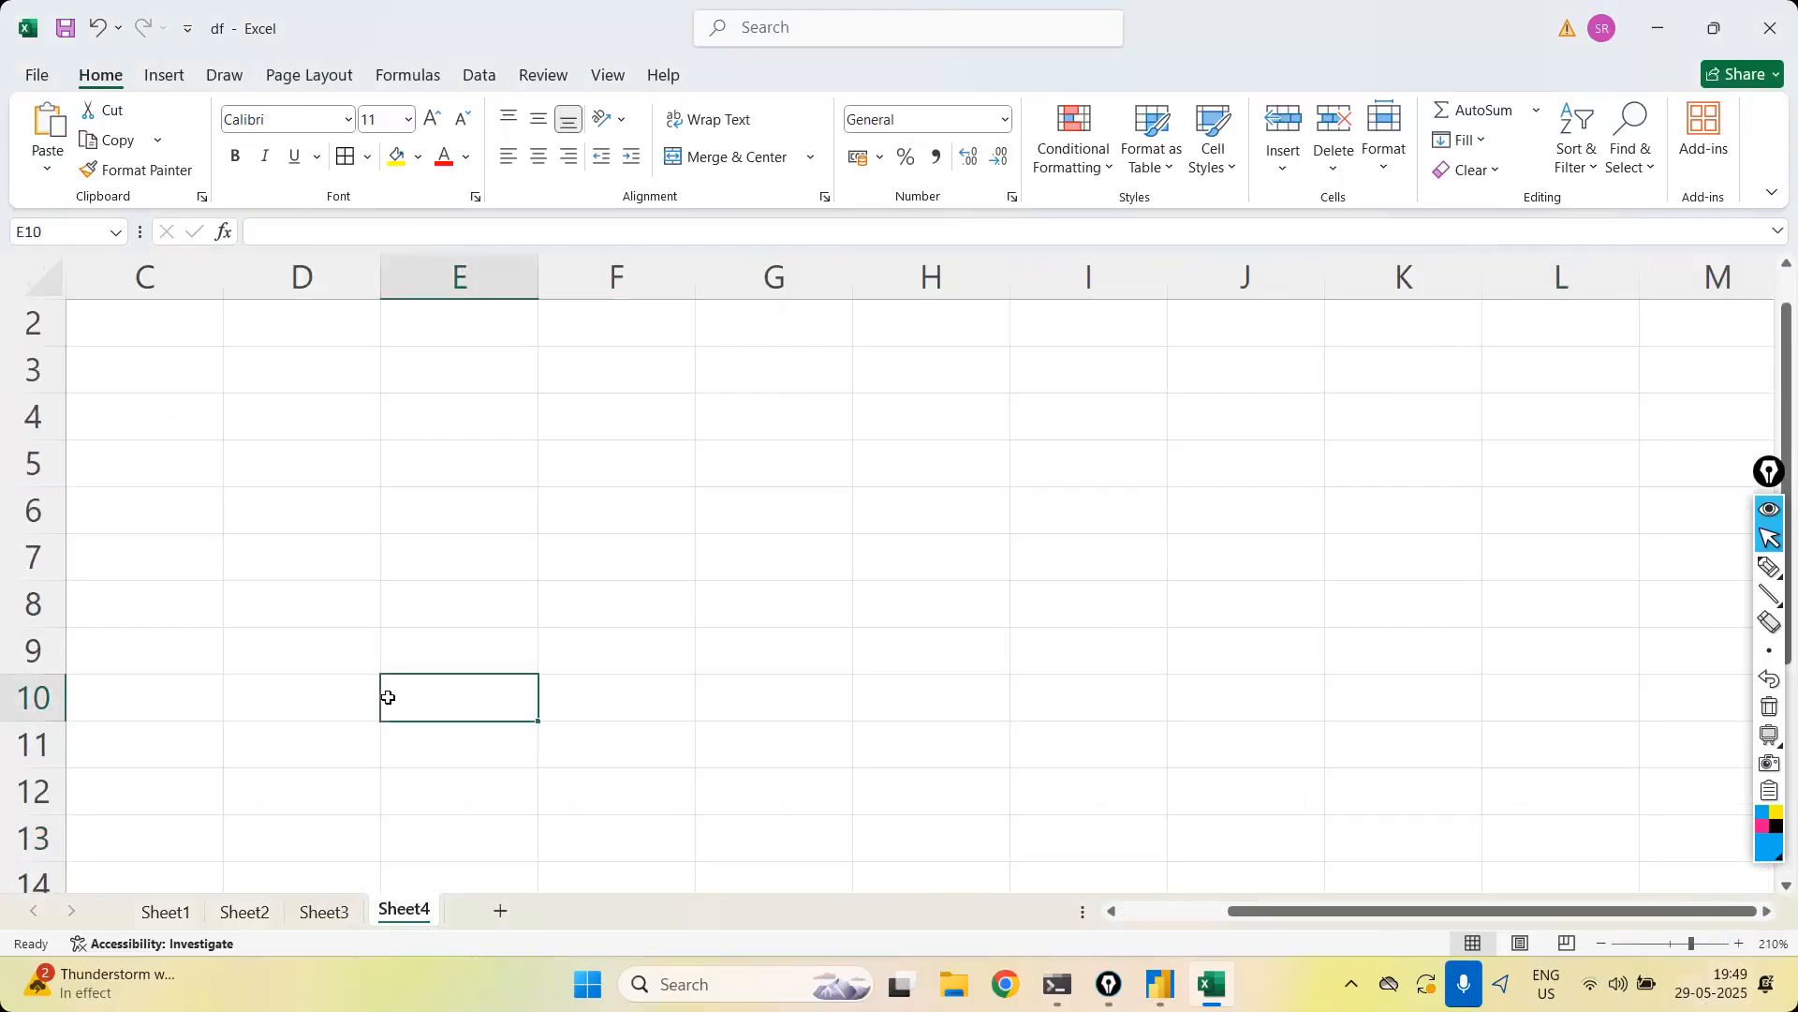
pyautogui.scroll(1, 388, 698)
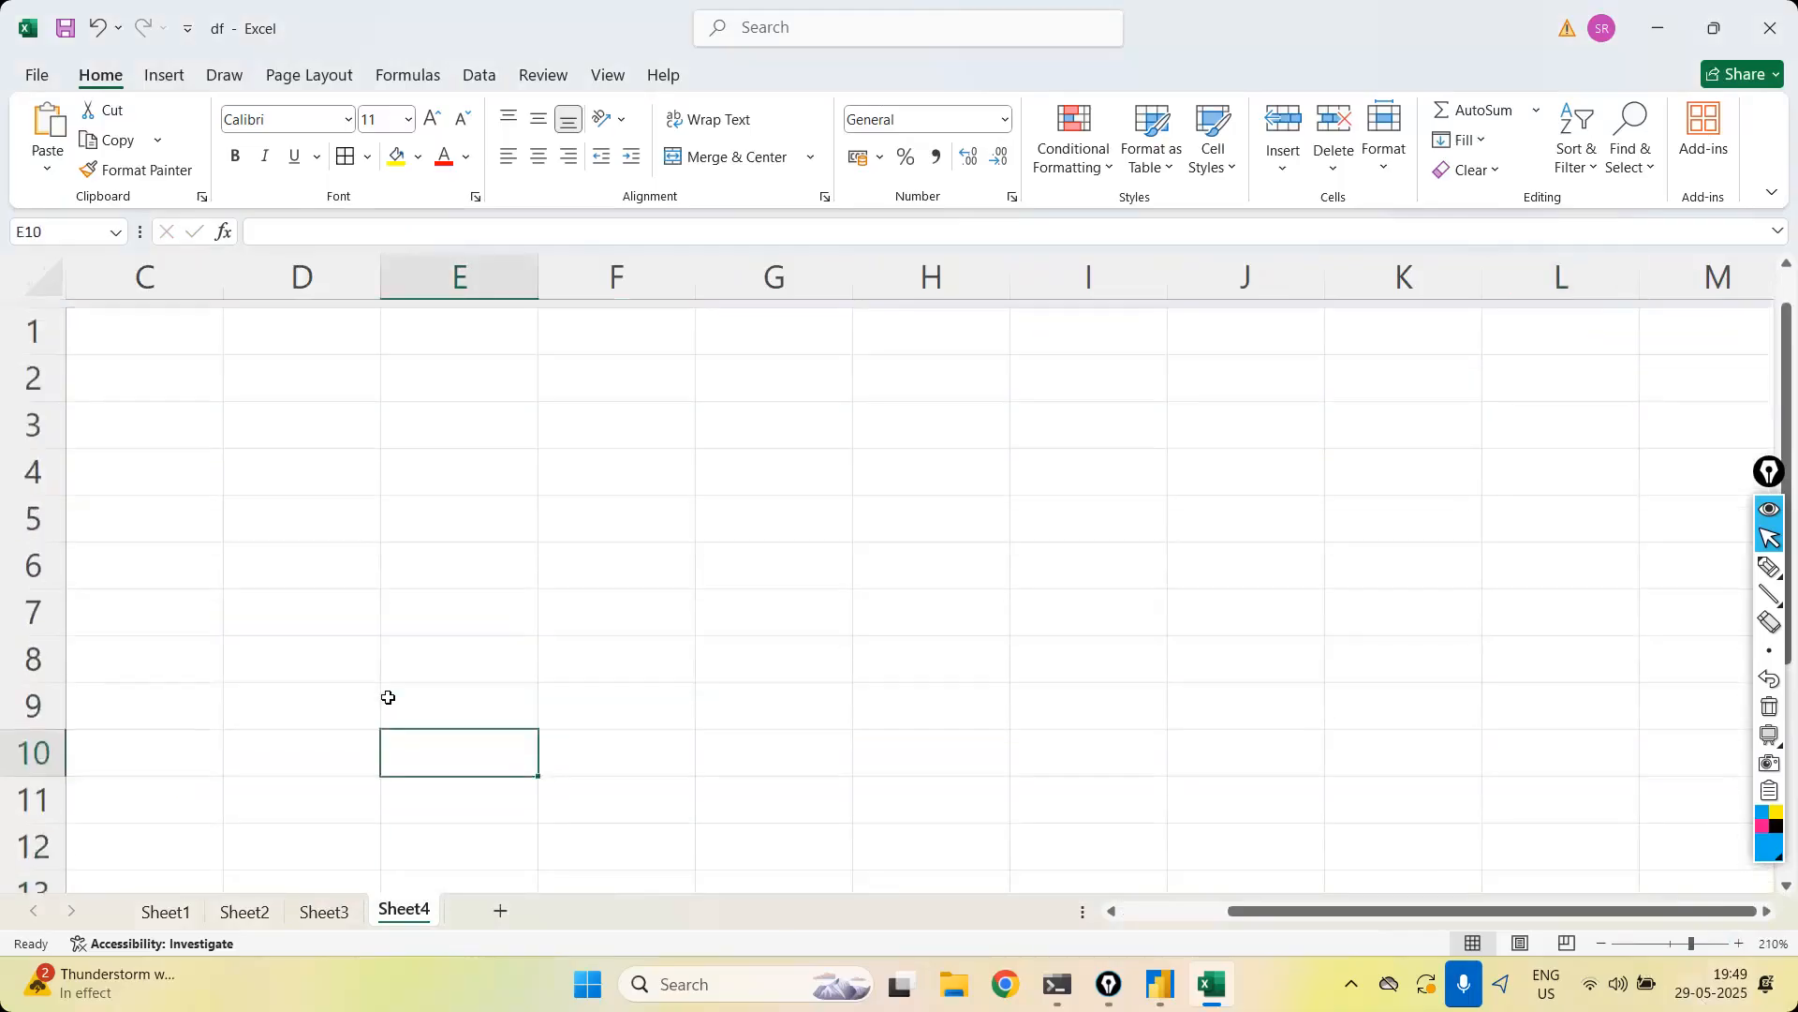
pyautogui.click(558, 570)
pyautogui.hscroll(-2, 539, 578)
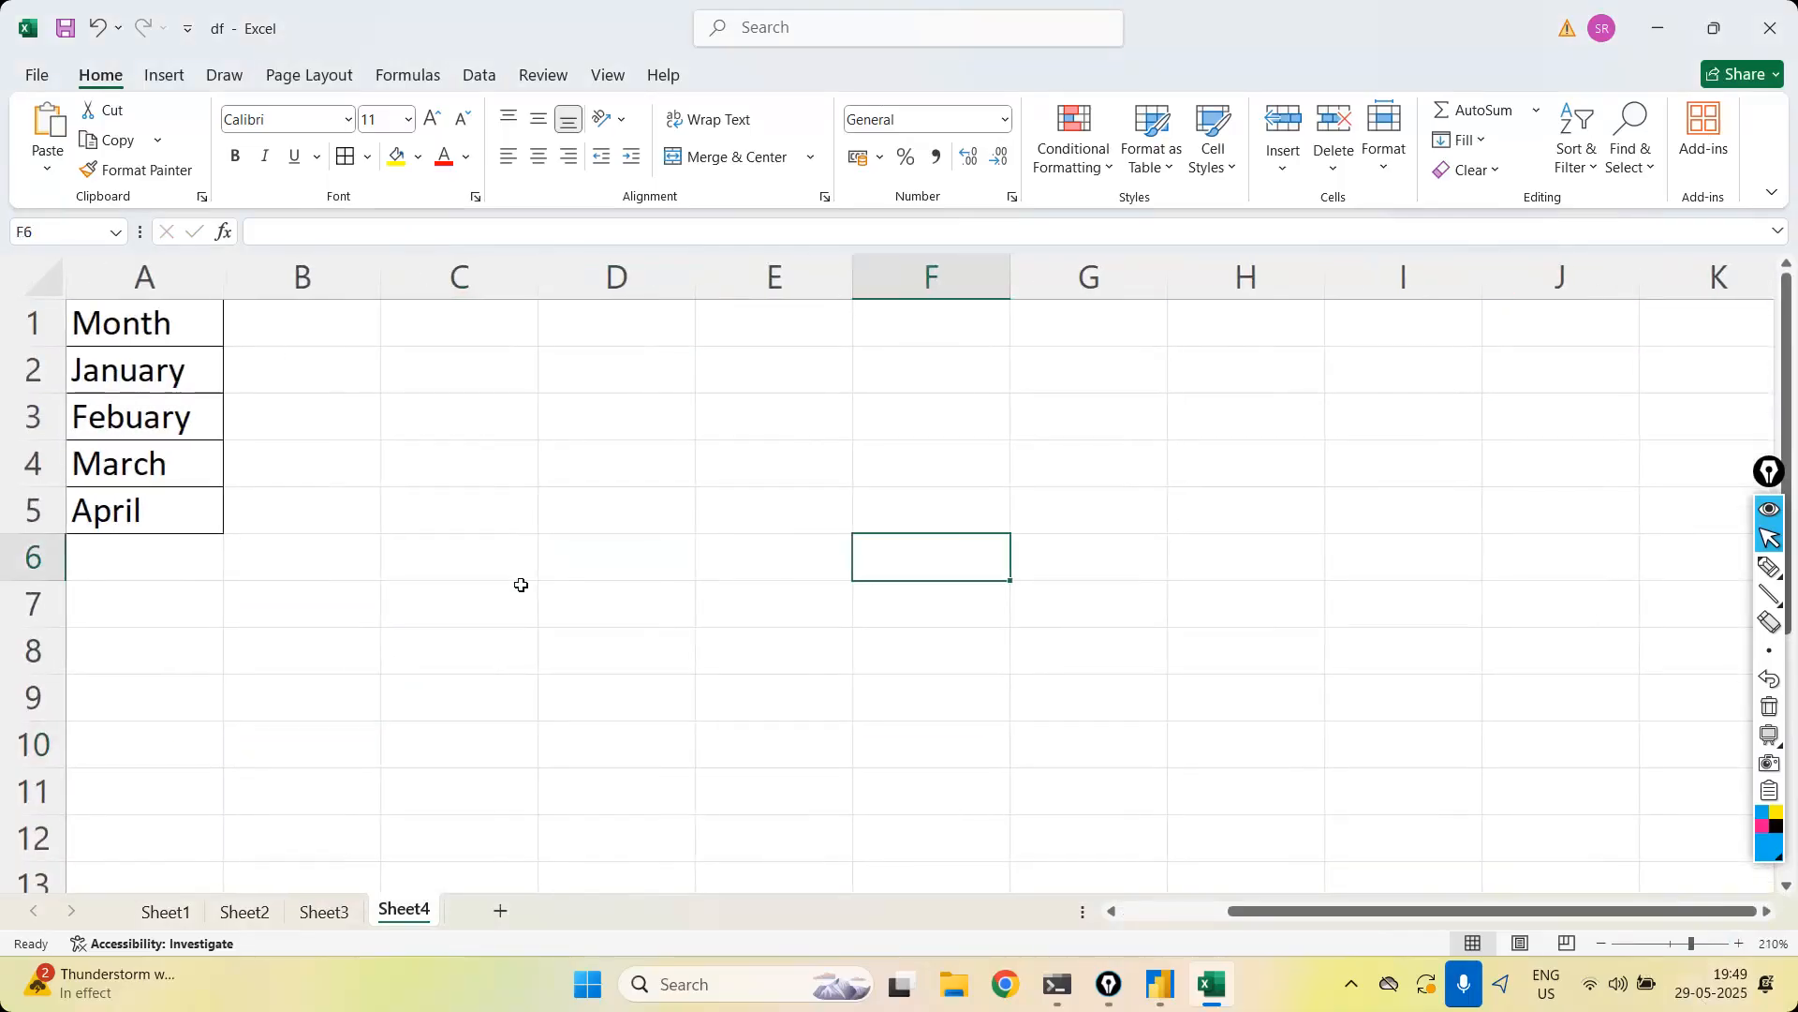
# Enter the split text Jan and uary in C2:D2, and Feb and uary in C3:D3
pyautogui.click(330, 343)
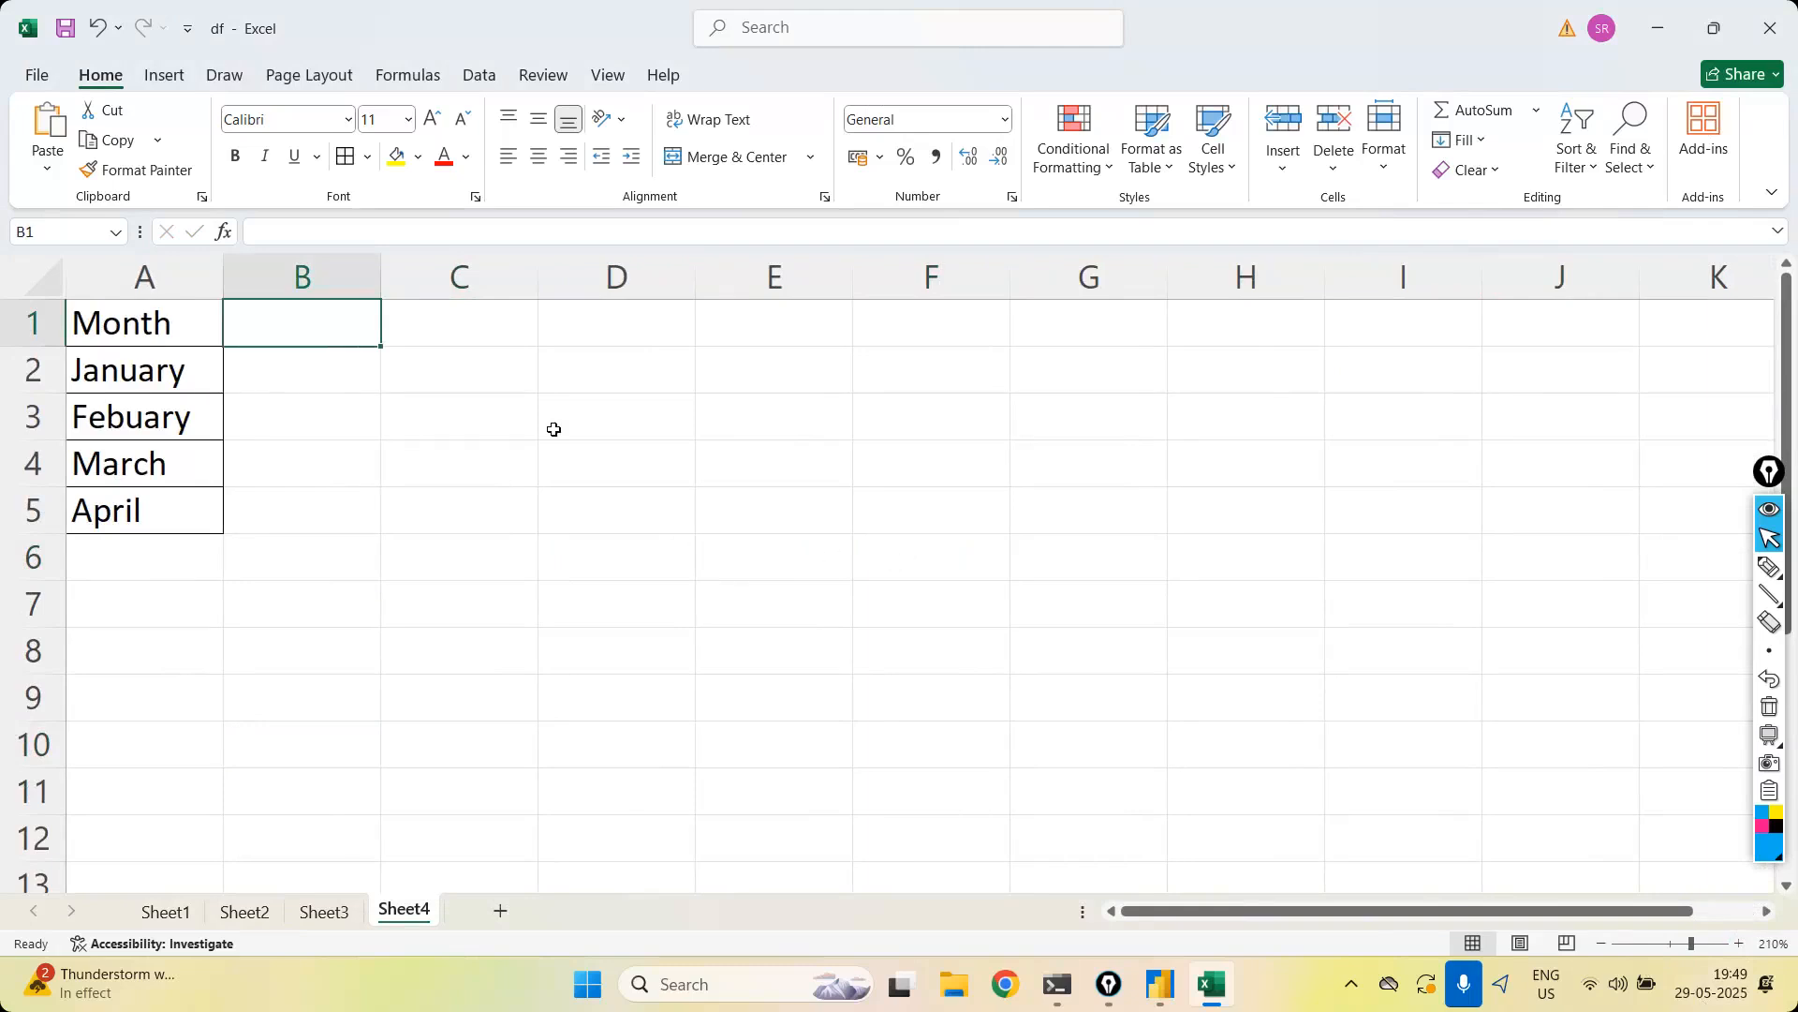
pyautogui.click(468, 385)
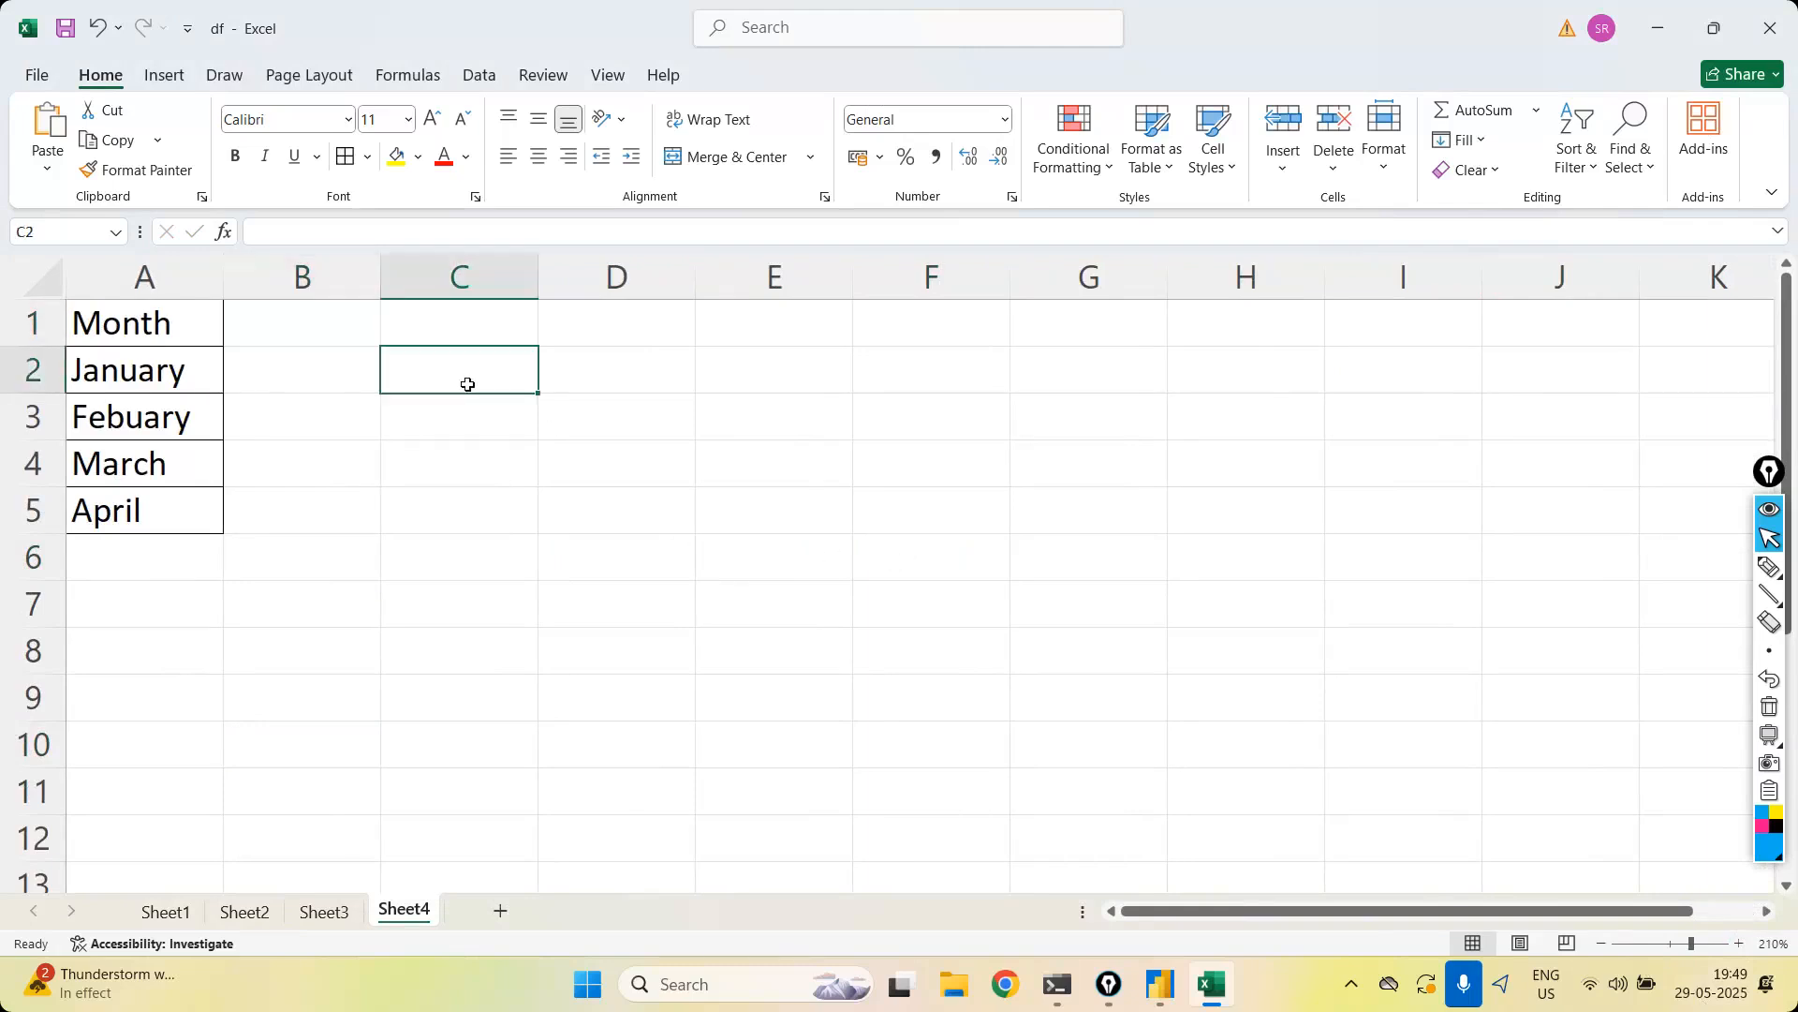
pyautogui.write('Jan')
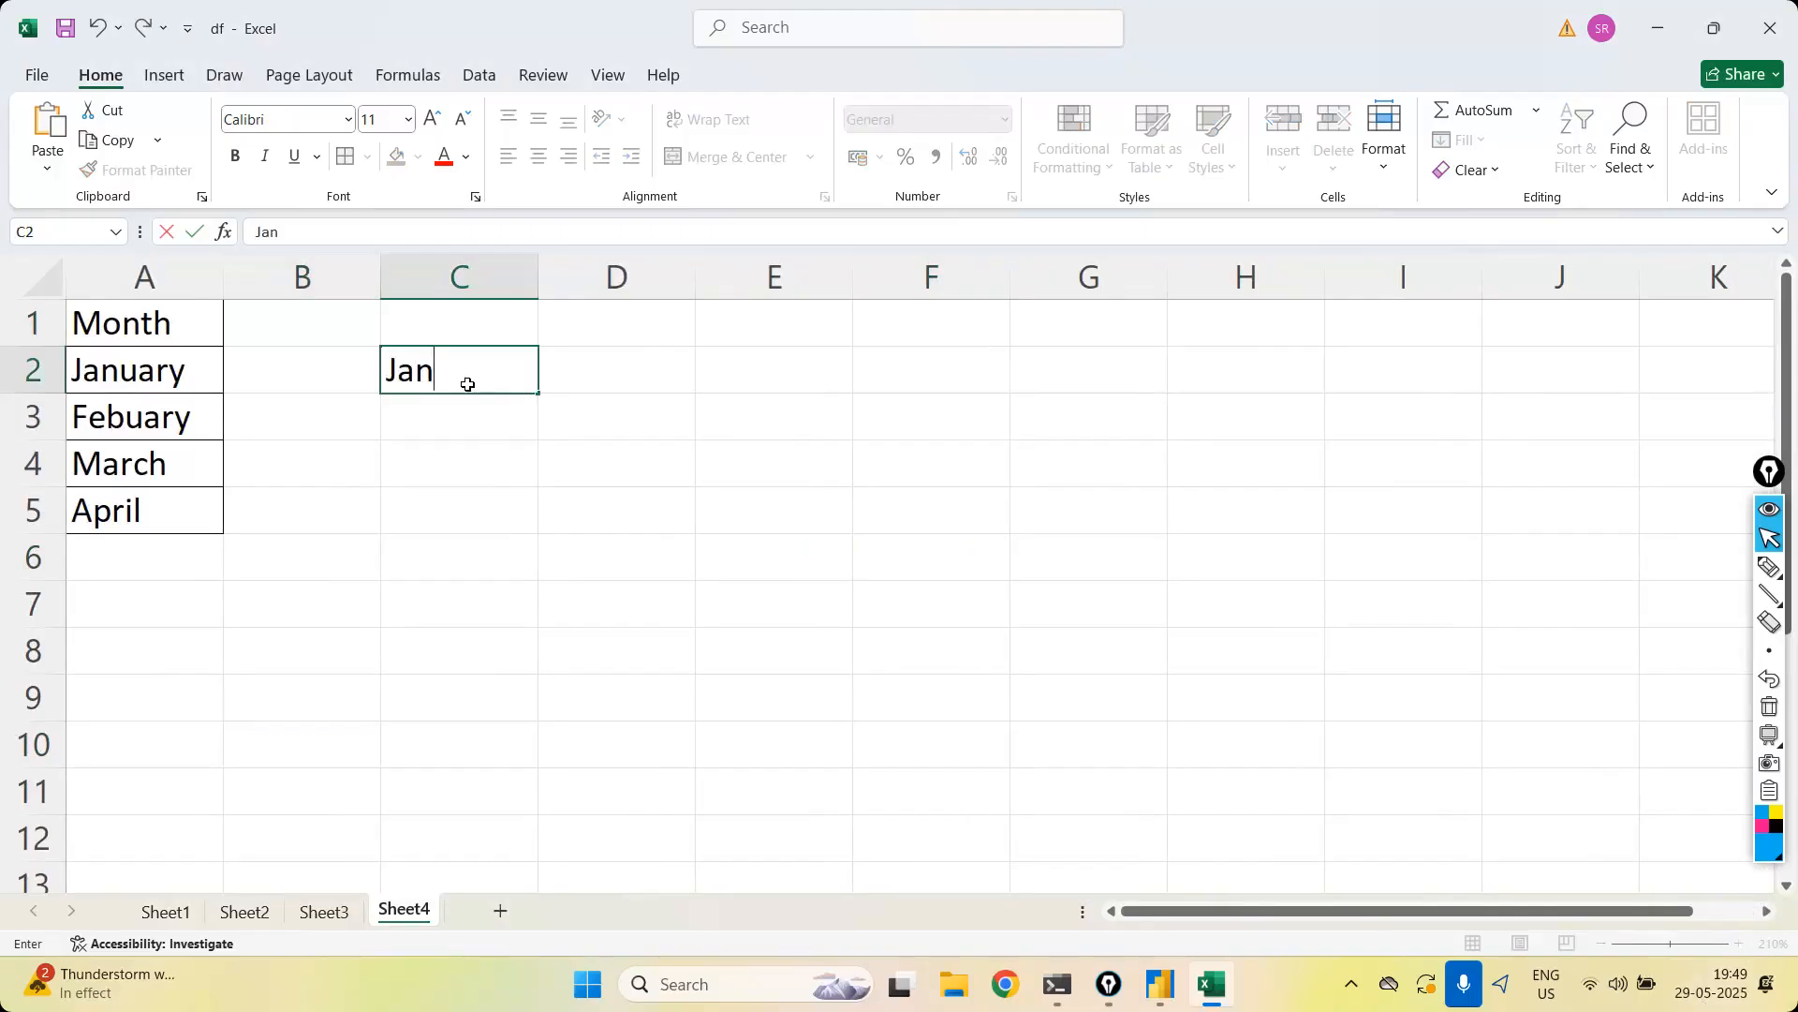
pyautogui.press('Tab')
pyautogui.write('uary')
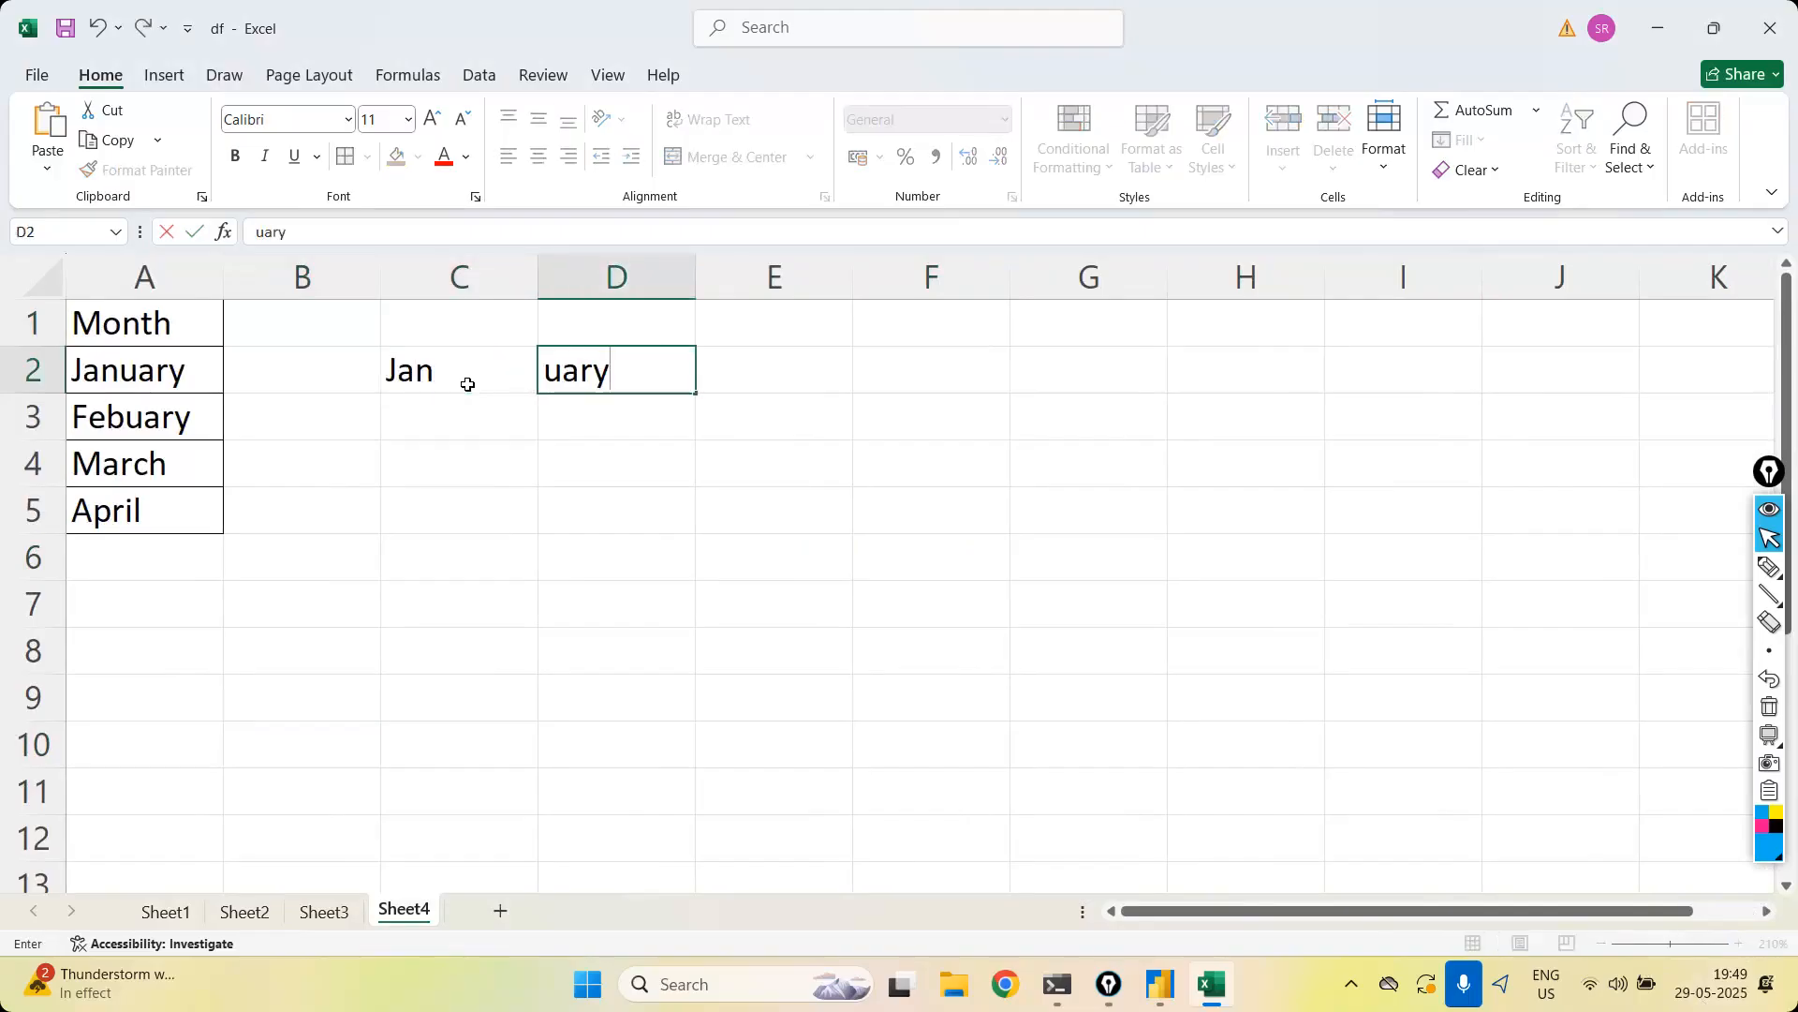
pyautogui.click(408, 403)
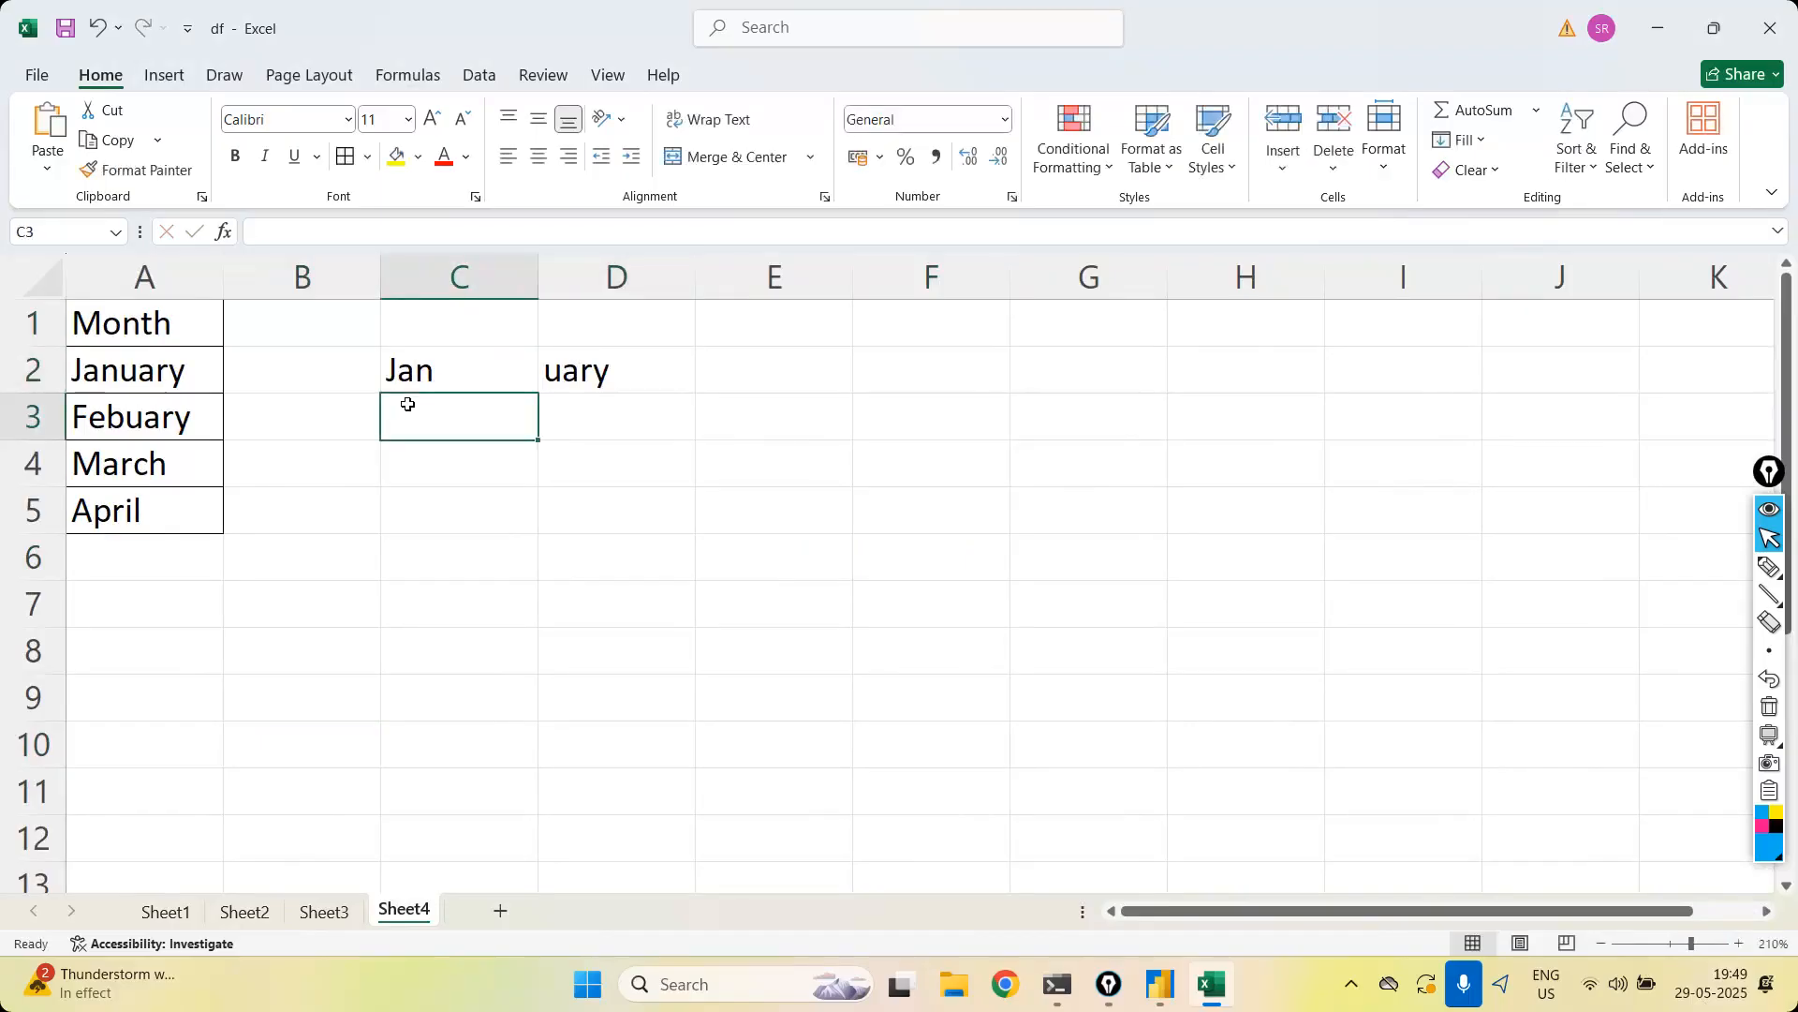
pyautogui.write('Feb')
pyautogui.press('Tab')
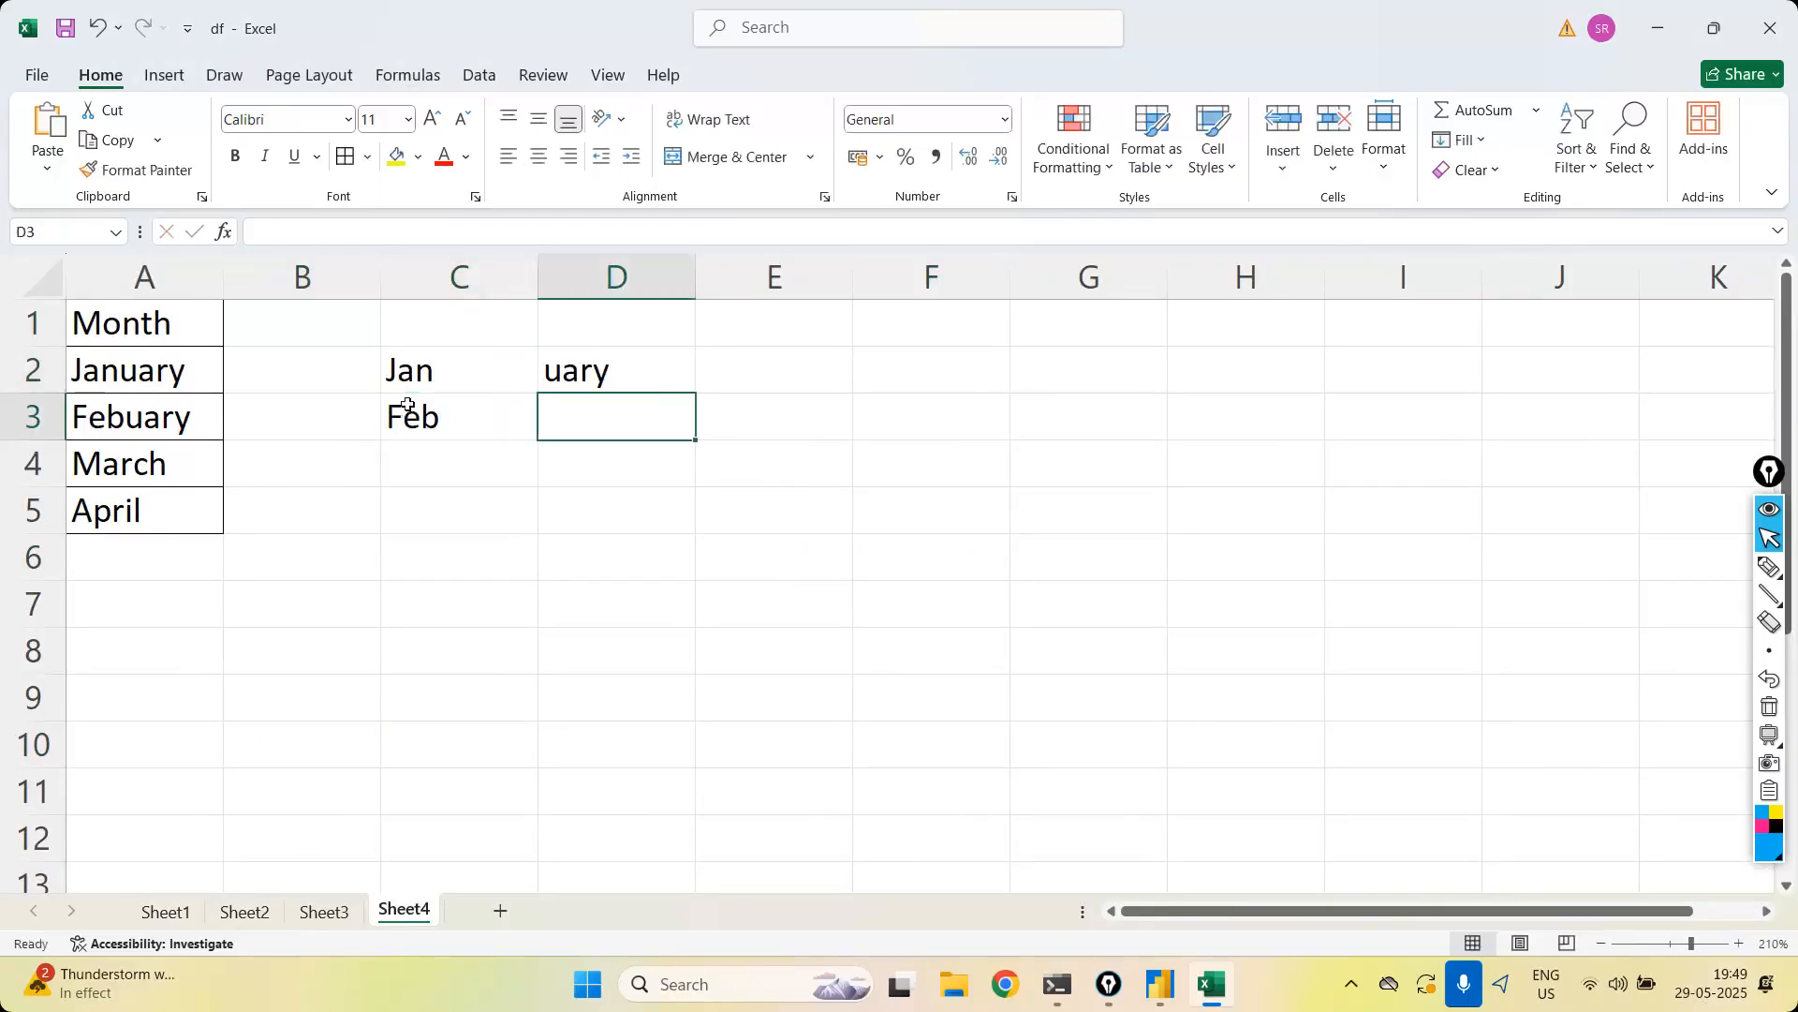
pyautogui.write('uary')
pyautogui.press('Return')
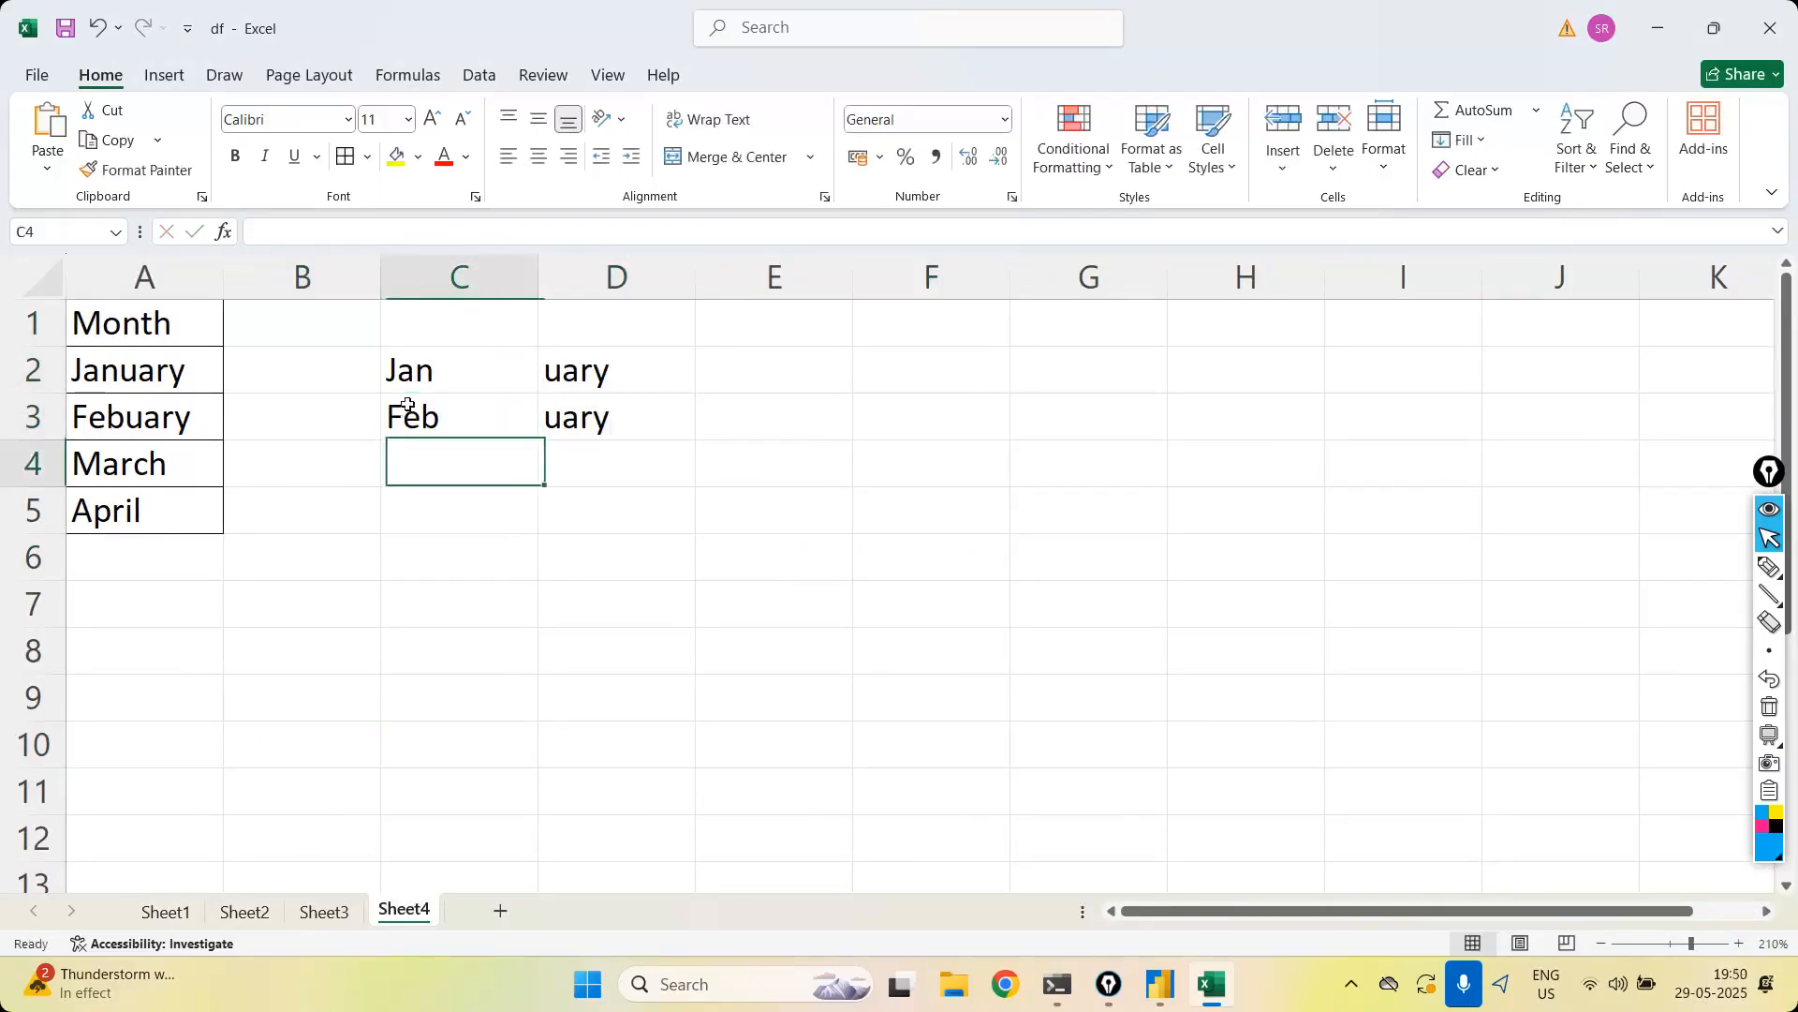
# Enter the split text Mar and ch in C4:D4, and Apr and il in C5:D5
pyautogui.write('Mar')
pyautogui.press('Tab')
pyautogui.write('ch')
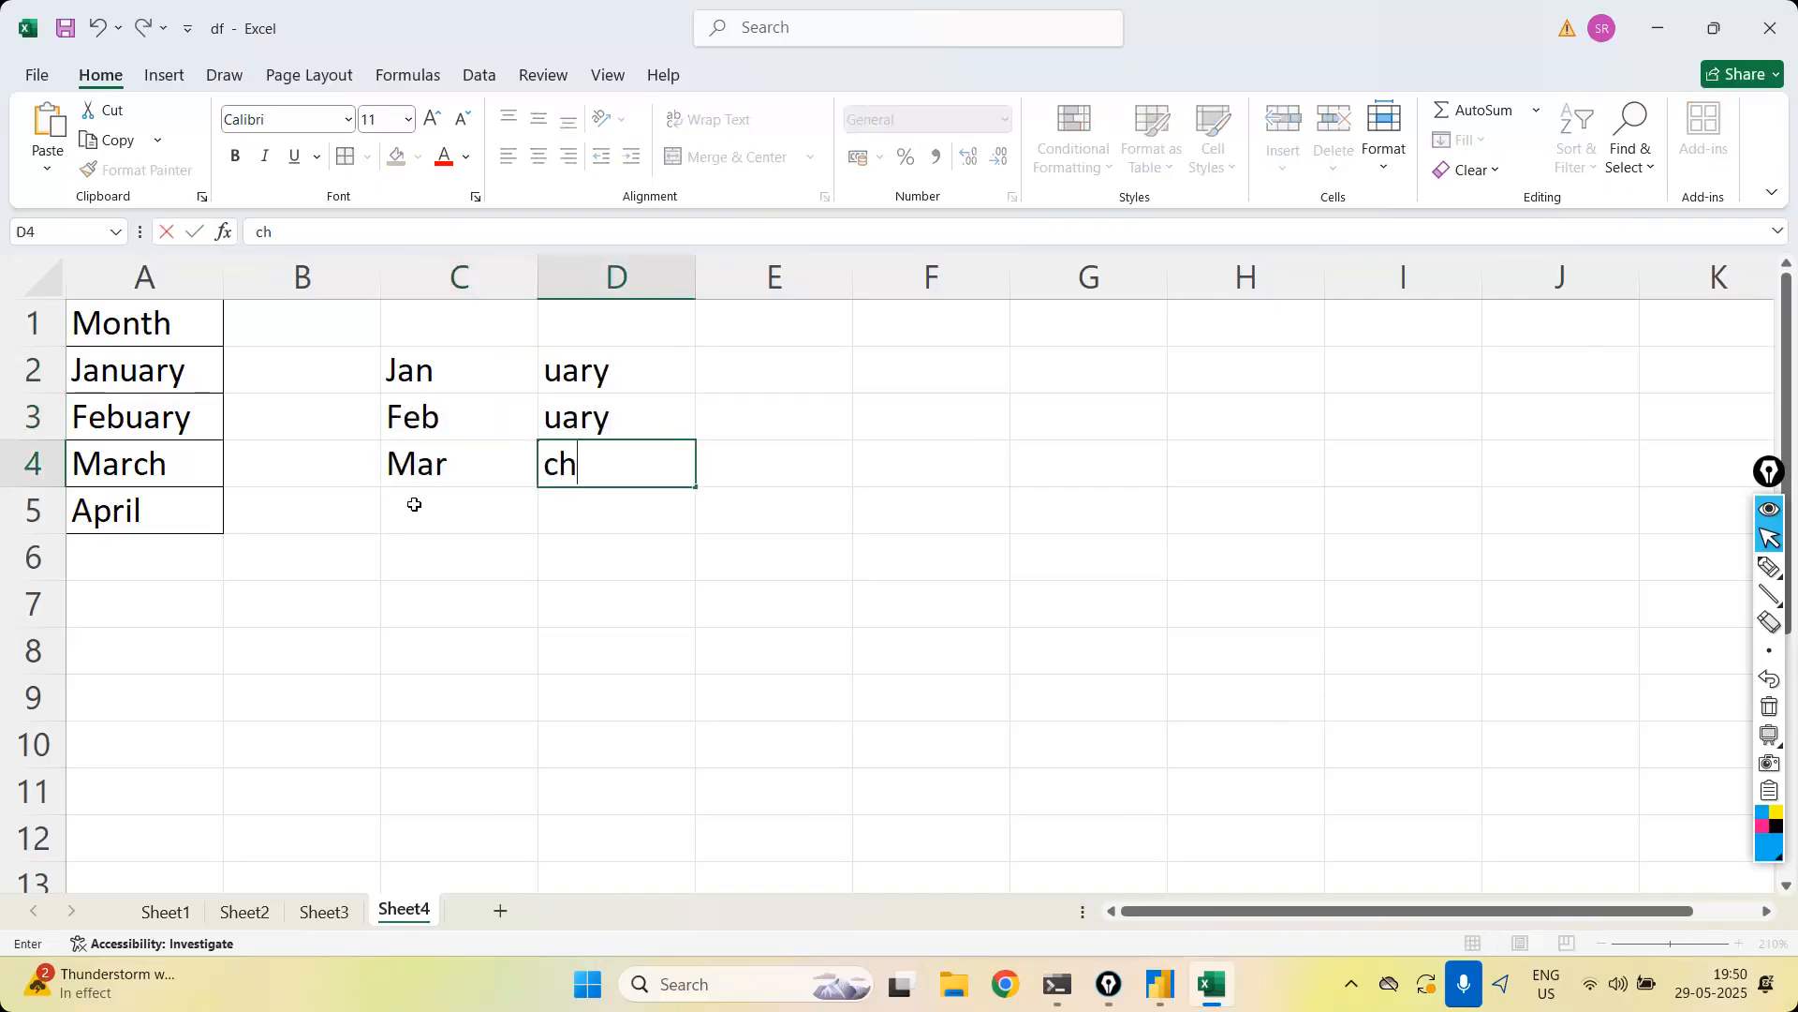
pyautogui.press('Return')
pyautogui.write('Apr')
pyautogui.press('Tab')
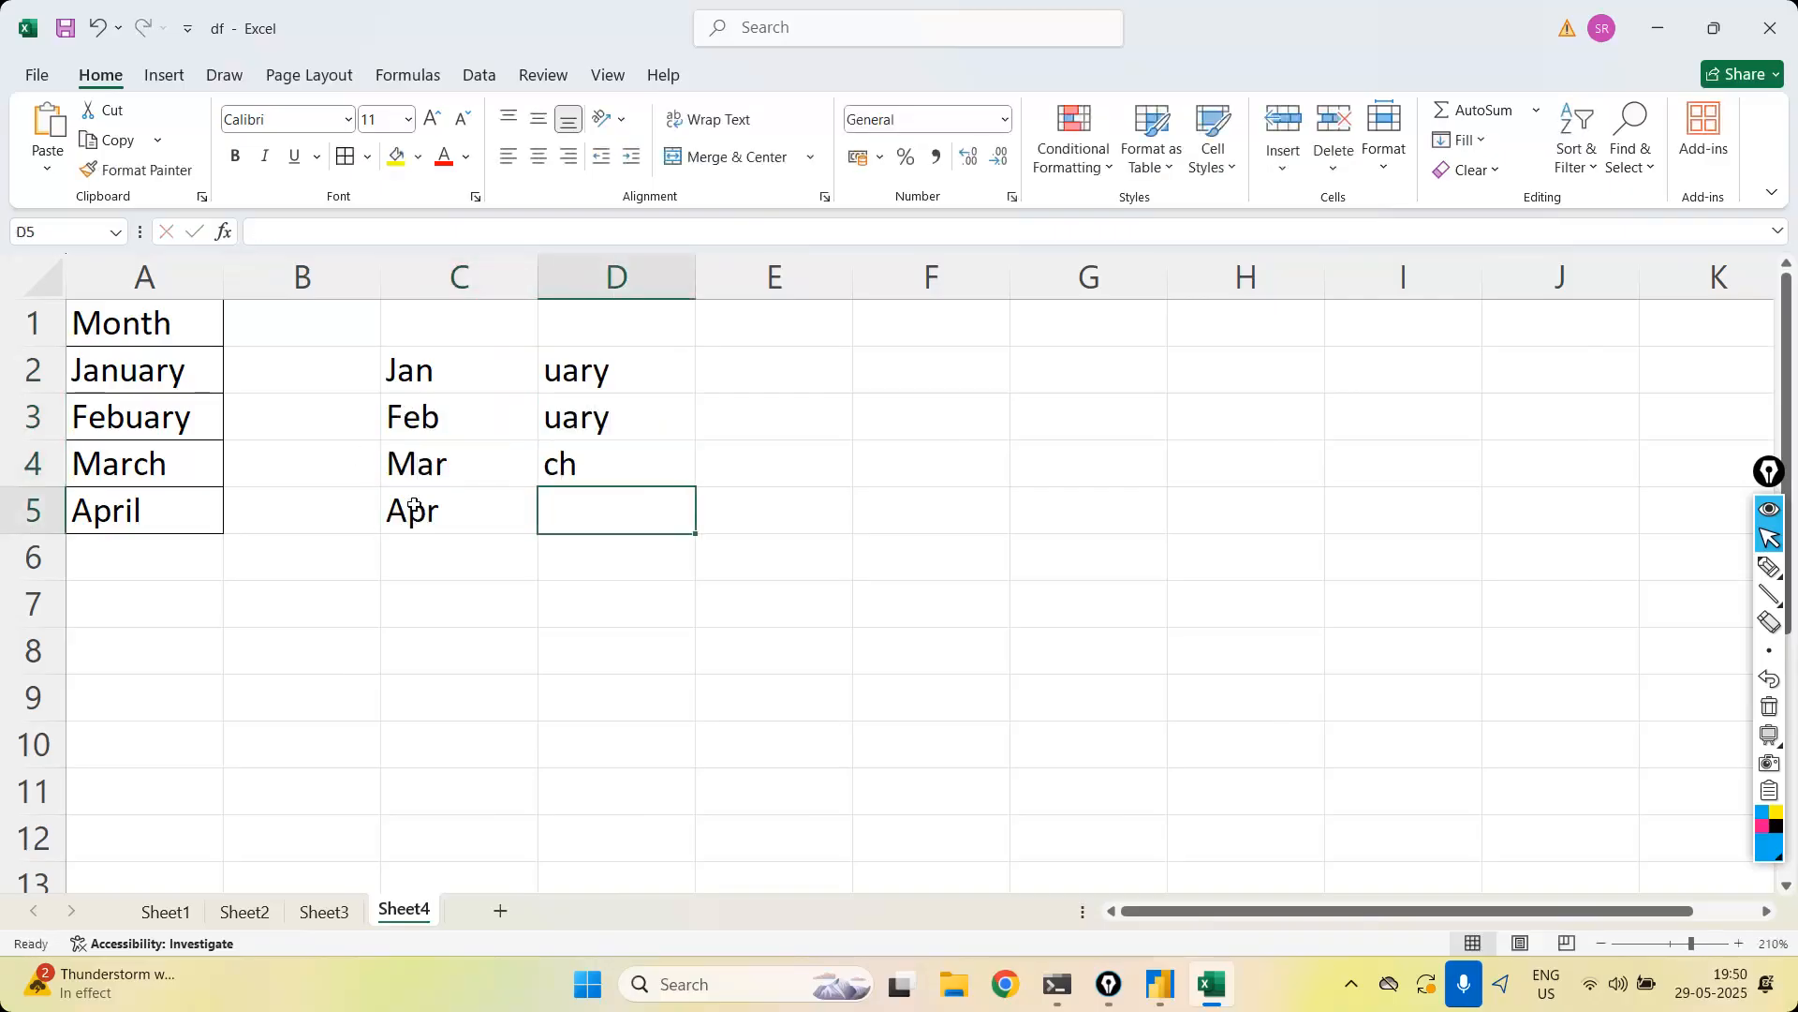
pyautogui.write('il')
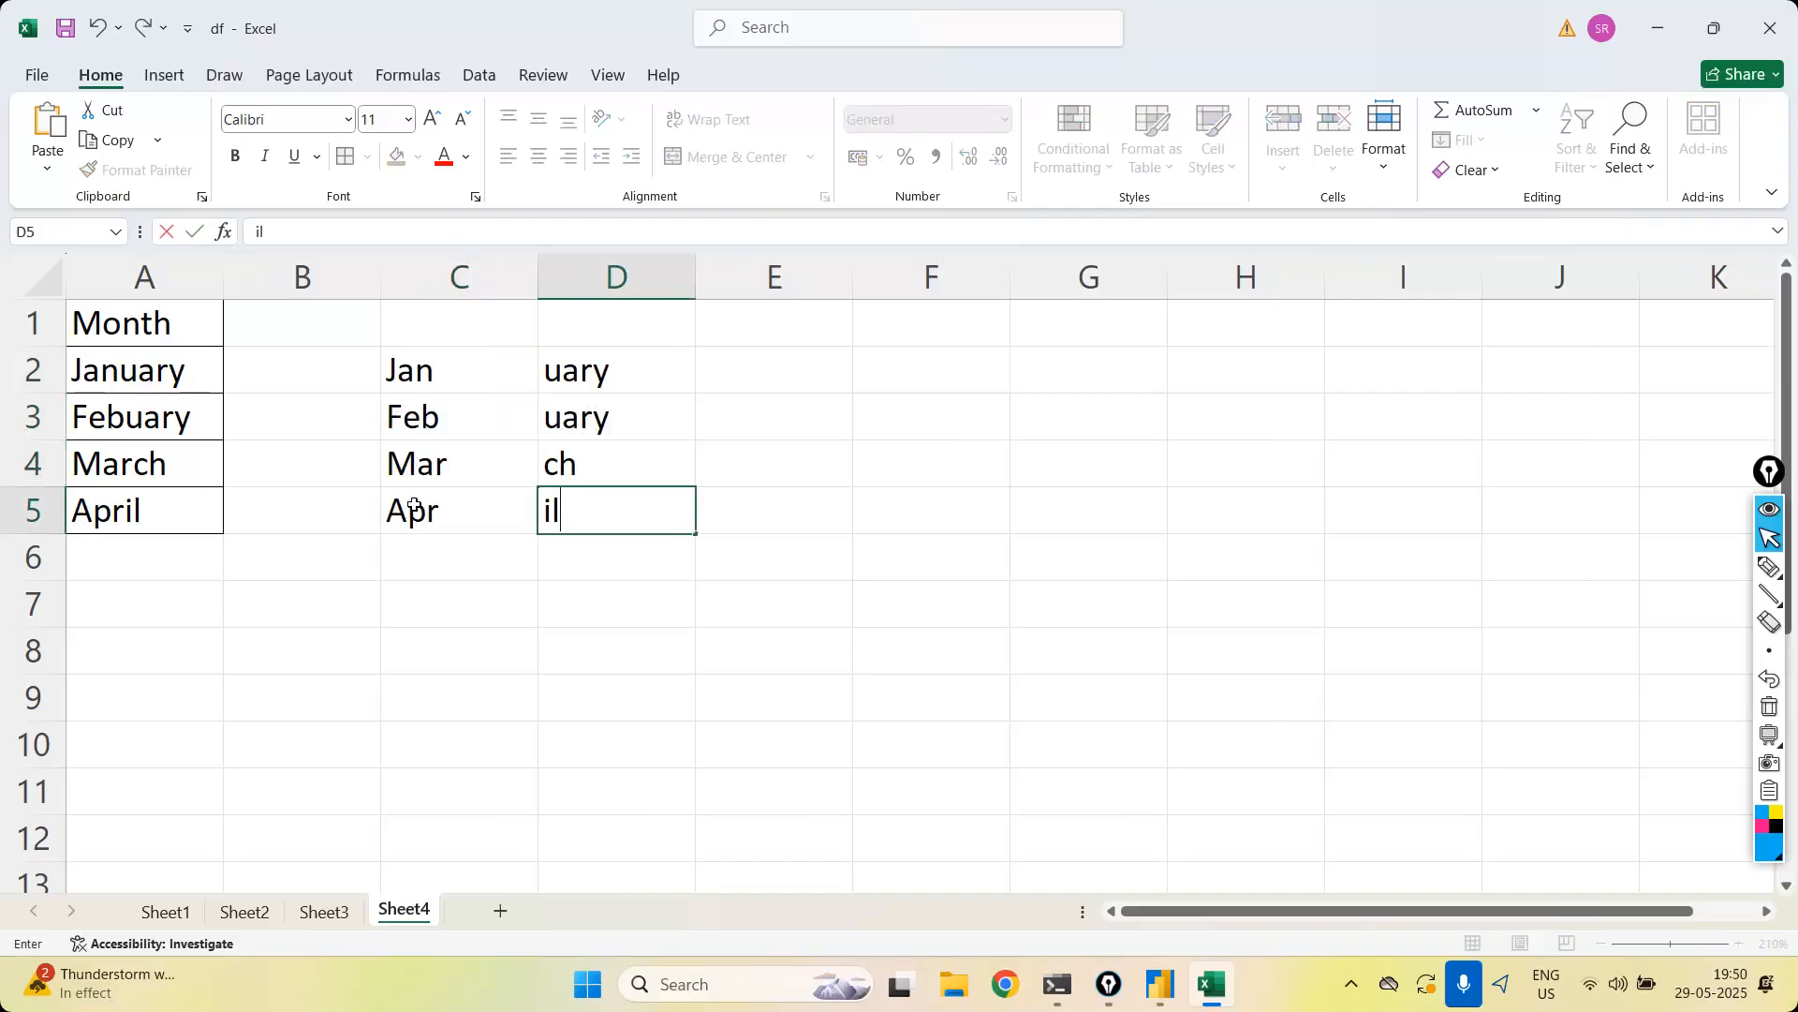
# Copy the month list from A1:A5 and paste it starting at cell A8
pyautogui.moveTo(131, 318); pyautogui.dragTo(182, 487)
pyautogui.hotkey('ctrl', 'c')
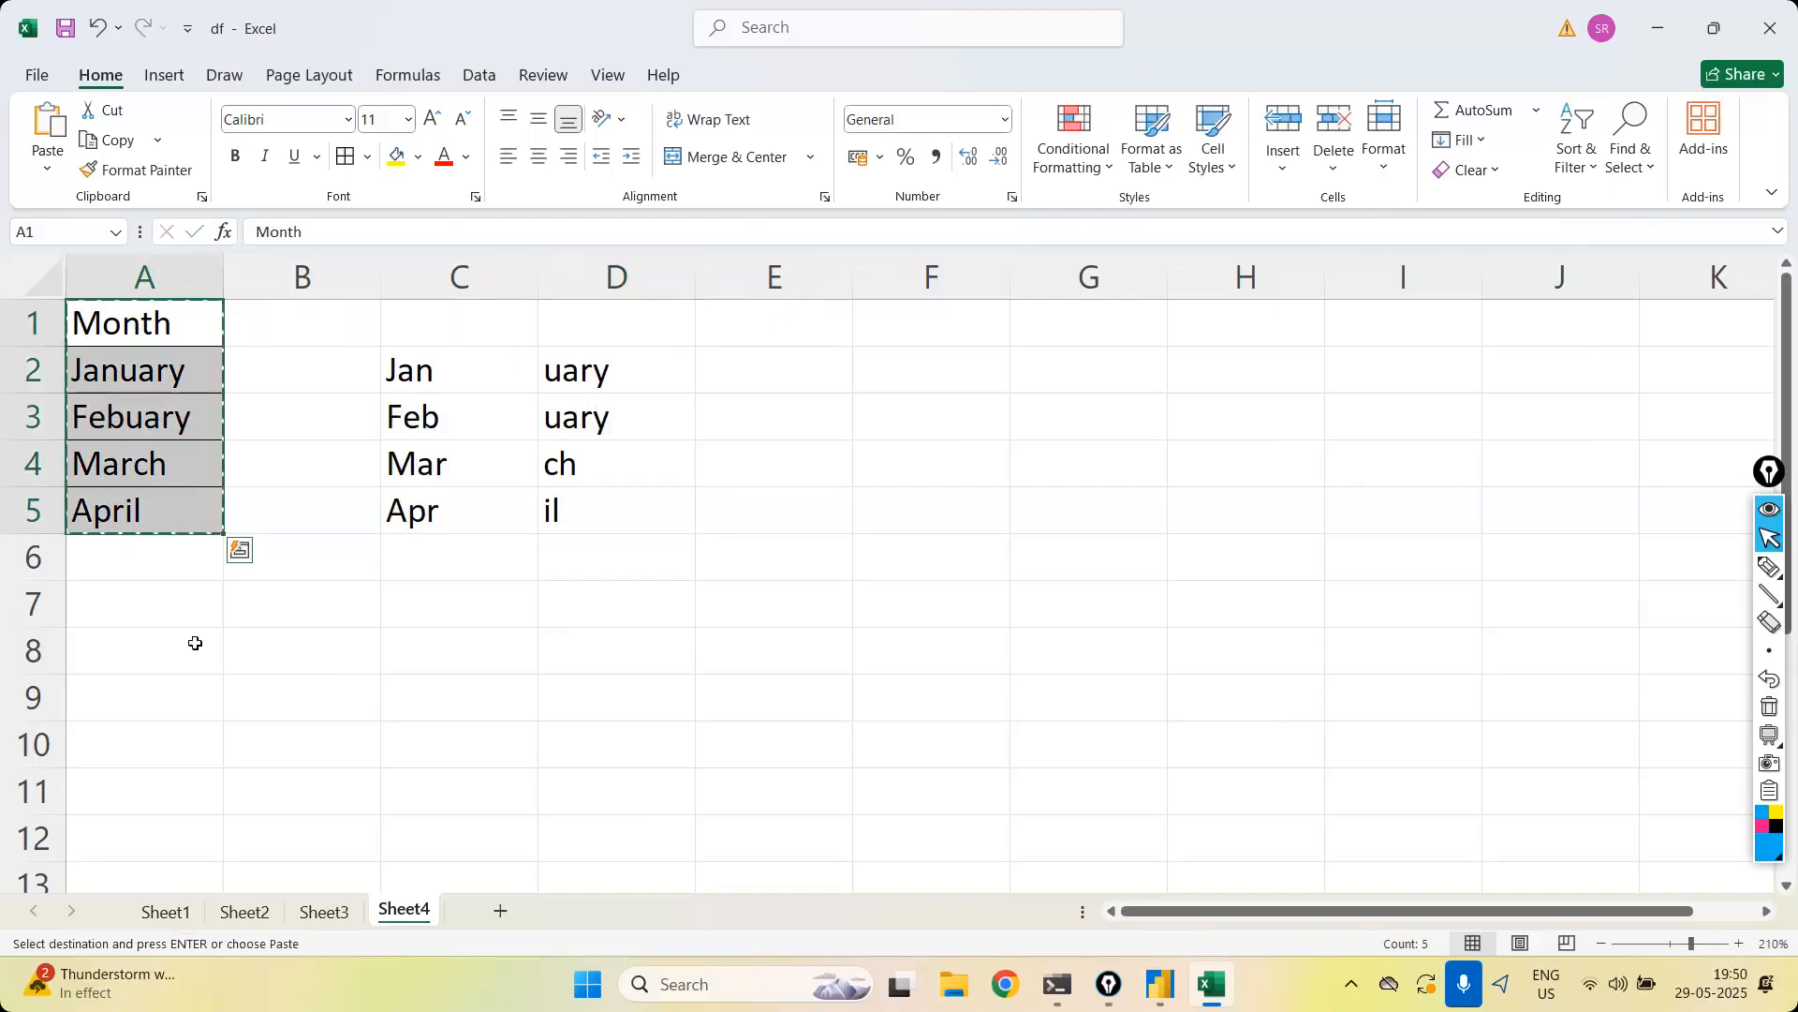
pyautogui.click(188, 633)
pyautogui.hotkey('ctrl', 'v')
pyautogui.click(354, 632)
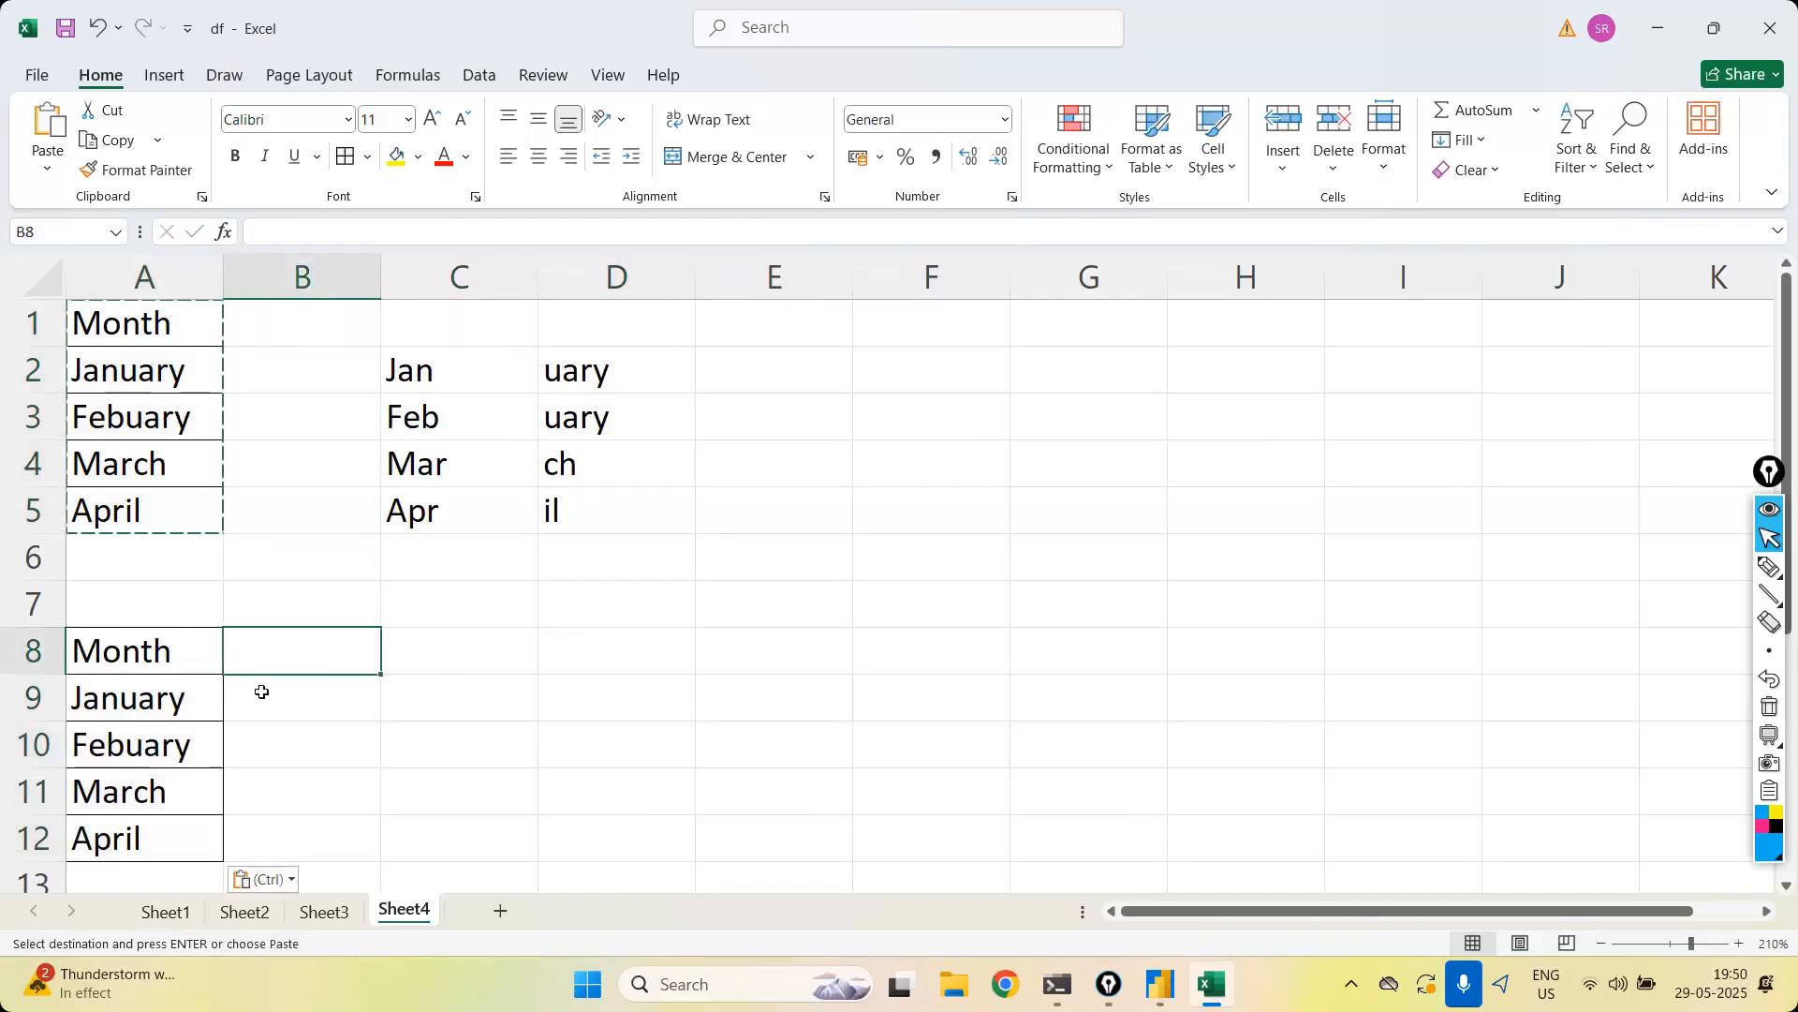
pyautogui.click(463, 661)
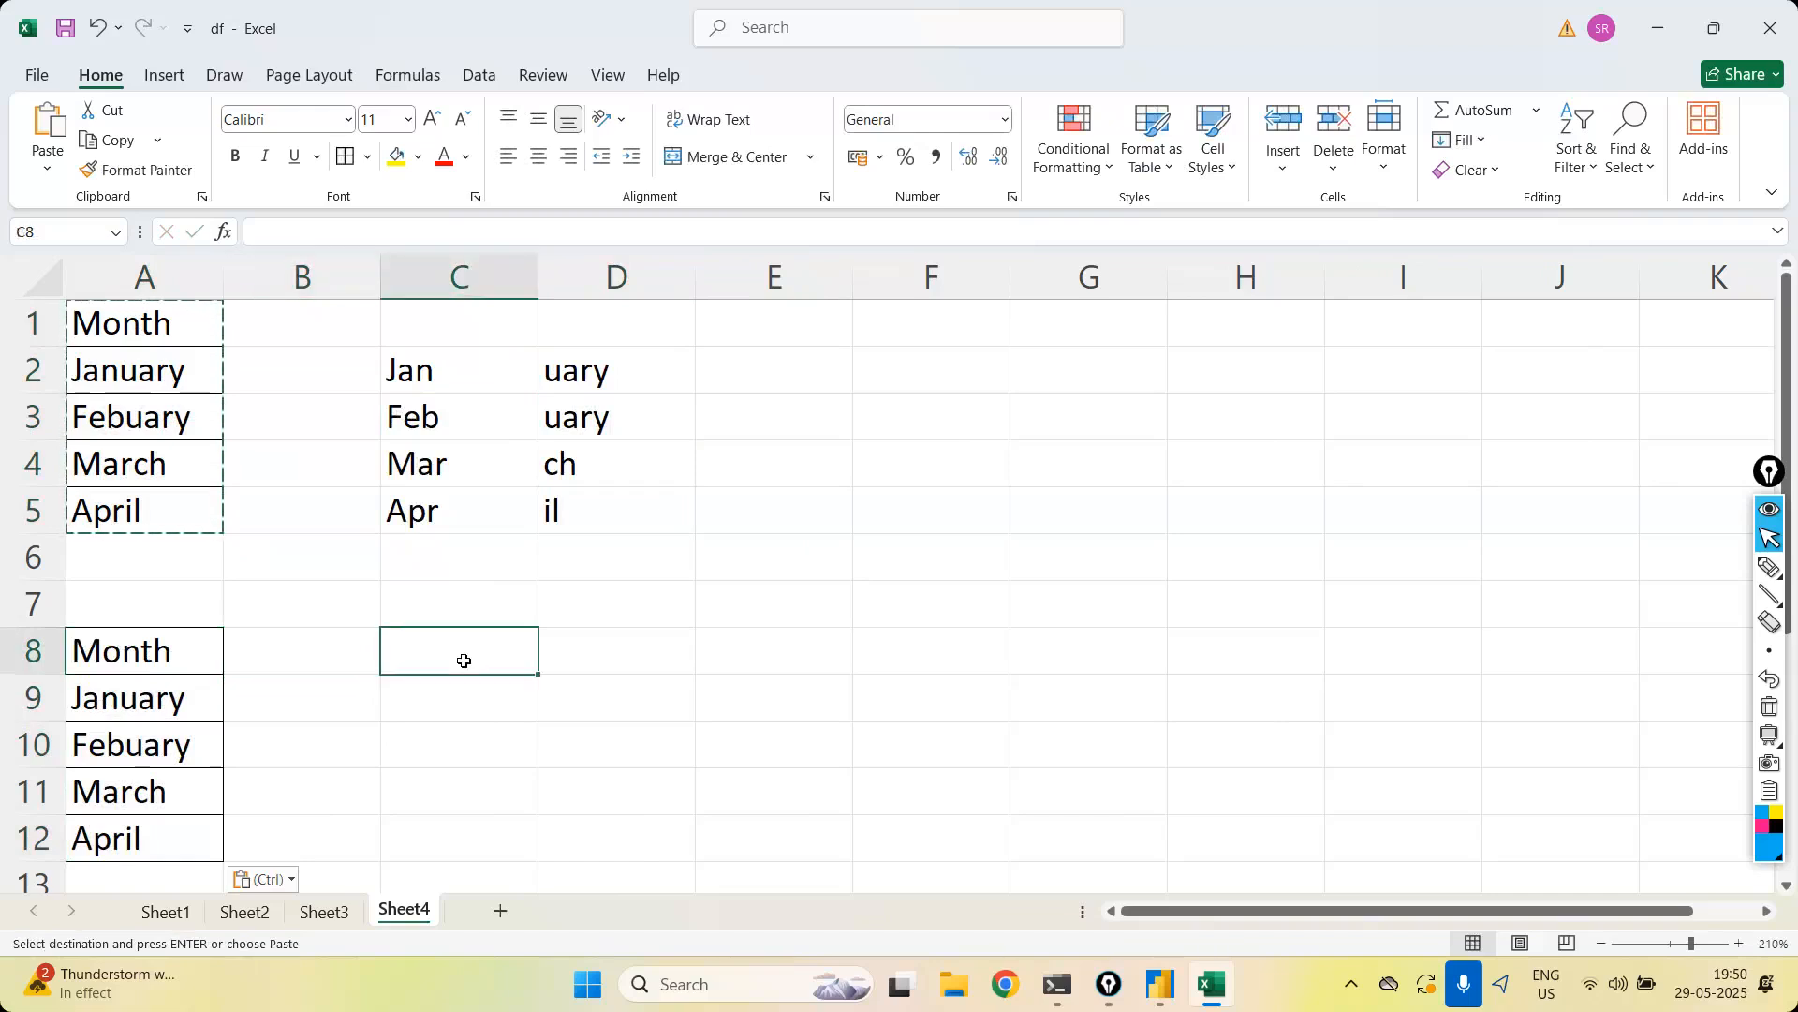
pyautogui.press('Return')
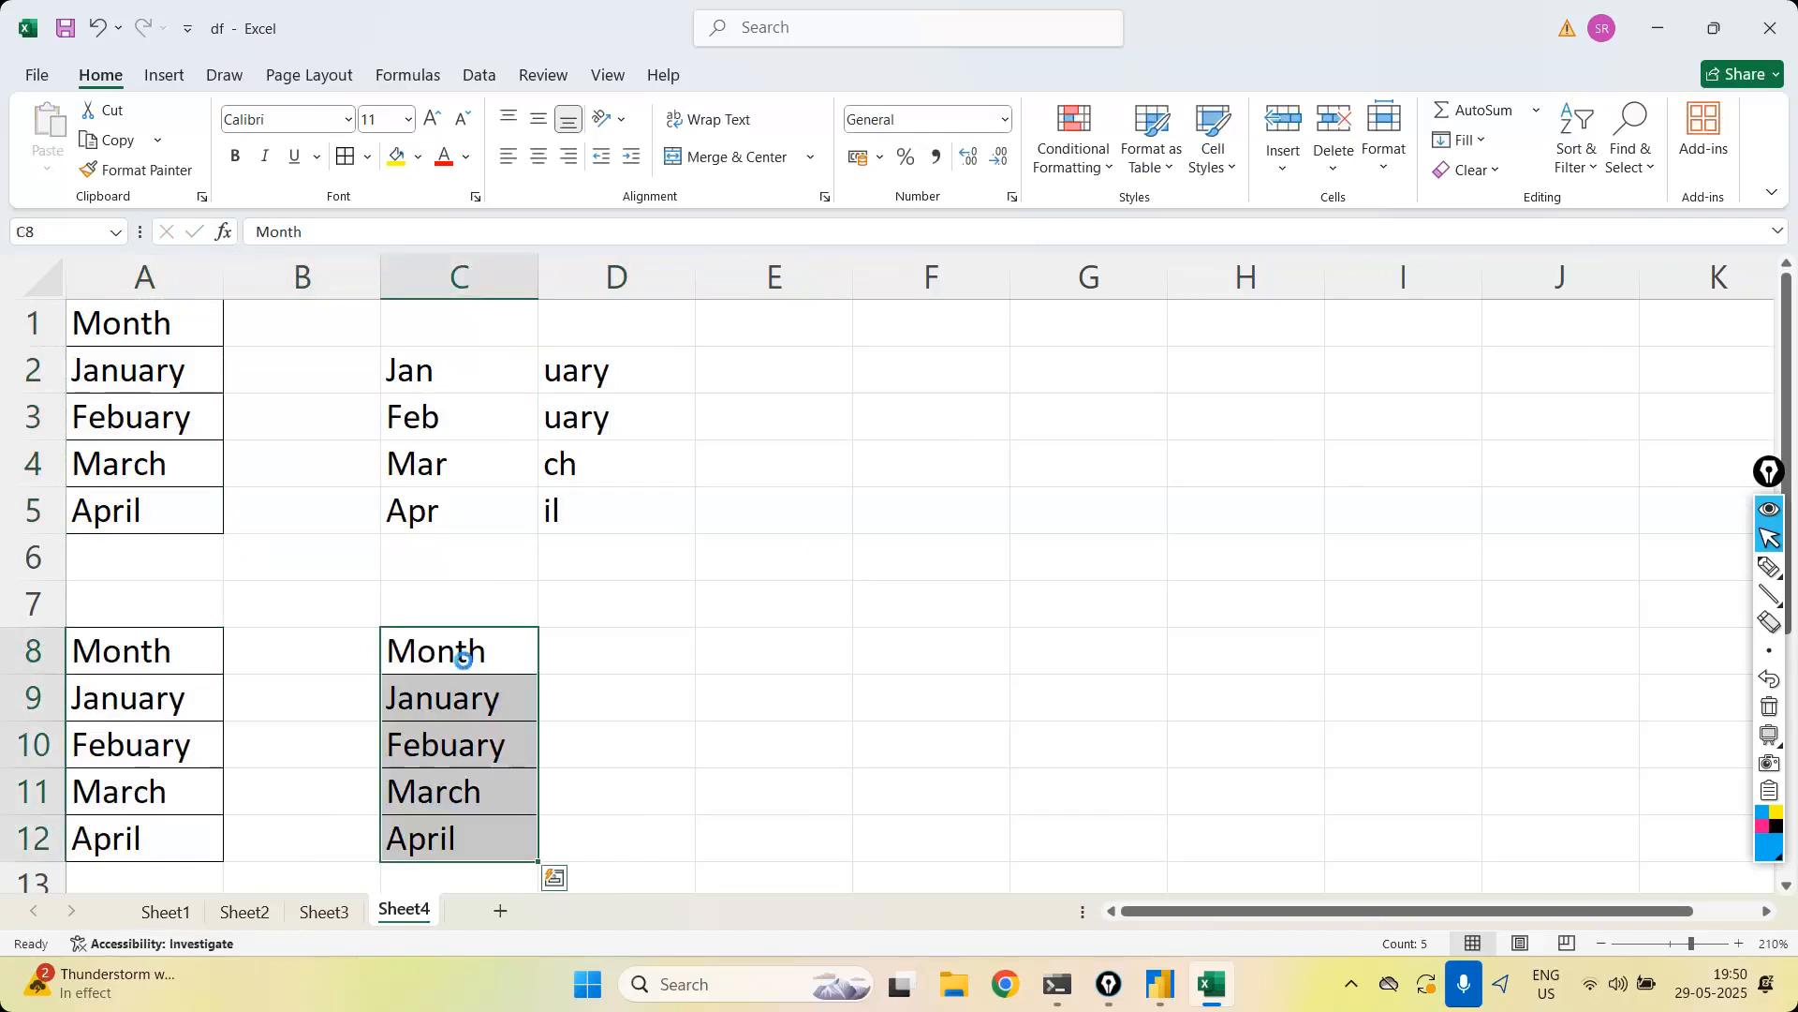
pyautogui.hotkey('ctrl', 'z')
pyautogui.press('Escape')
pyautogui.click(445, 726)
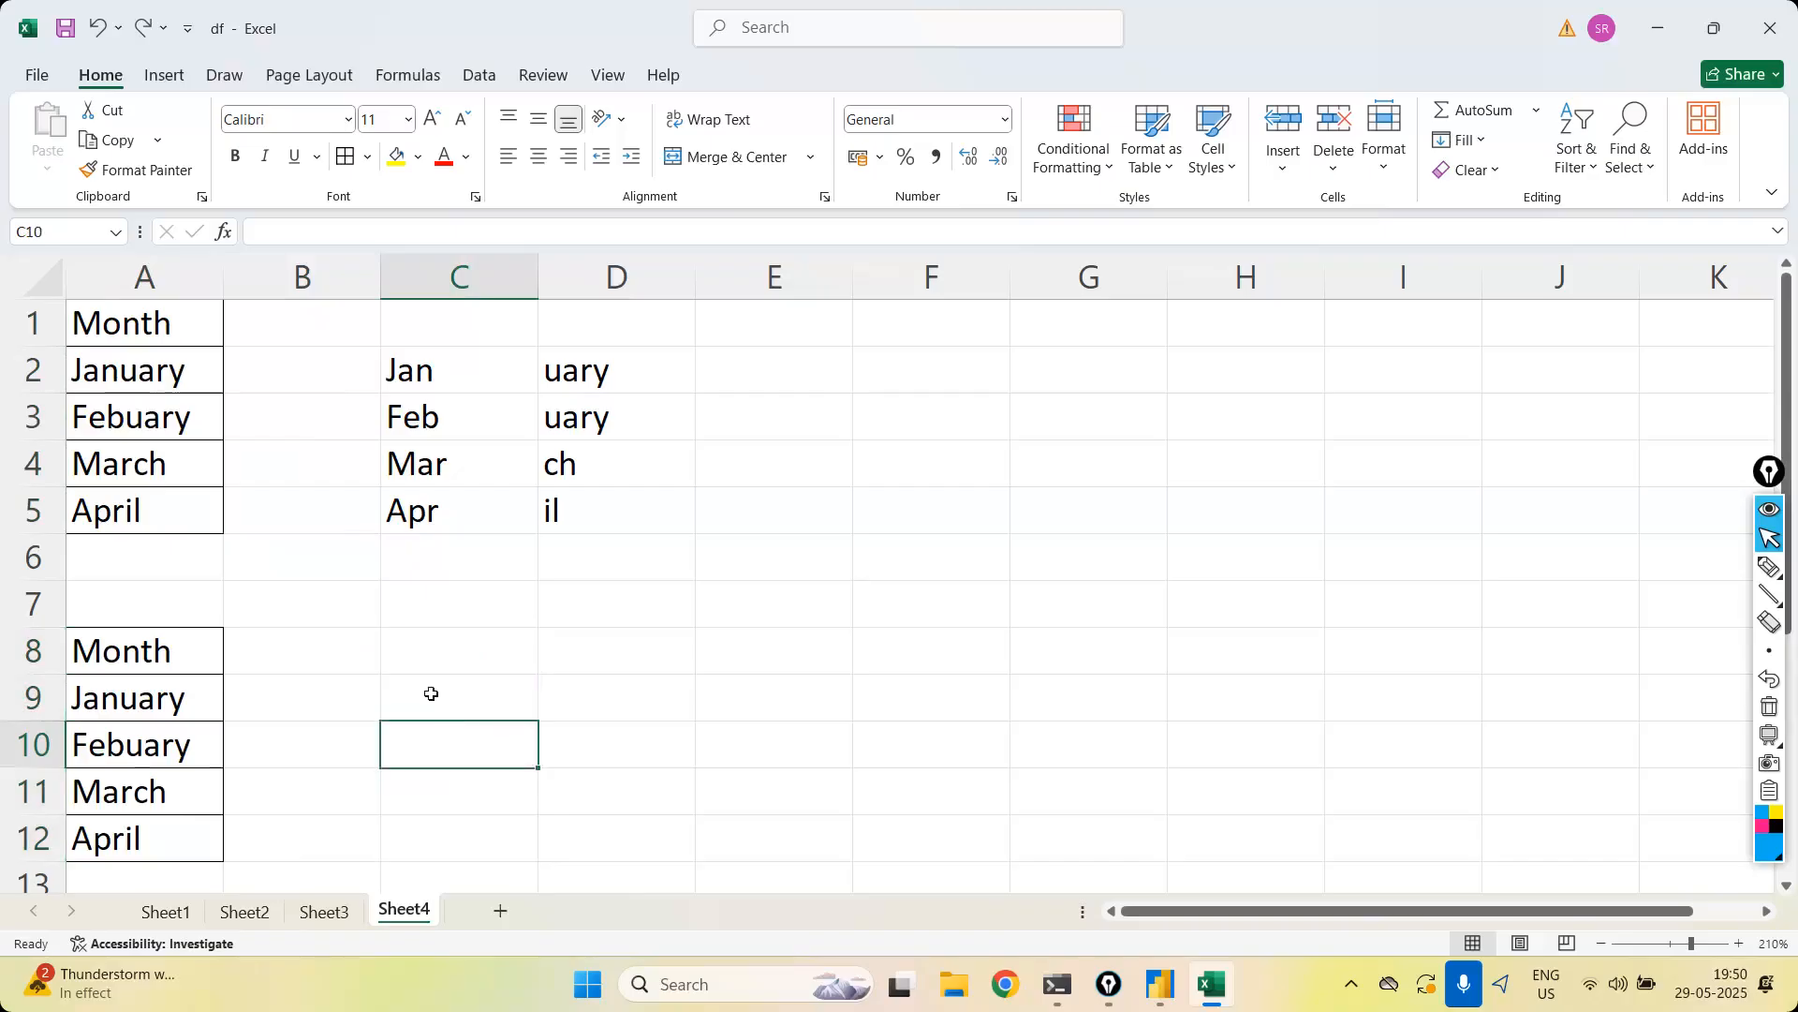
# Enter the abbreviations Jan, Feb, Mar and Apr in C9:C12 beside the copied month list
pyautogui.click(430, 691)
pyautogui.write('Jan')
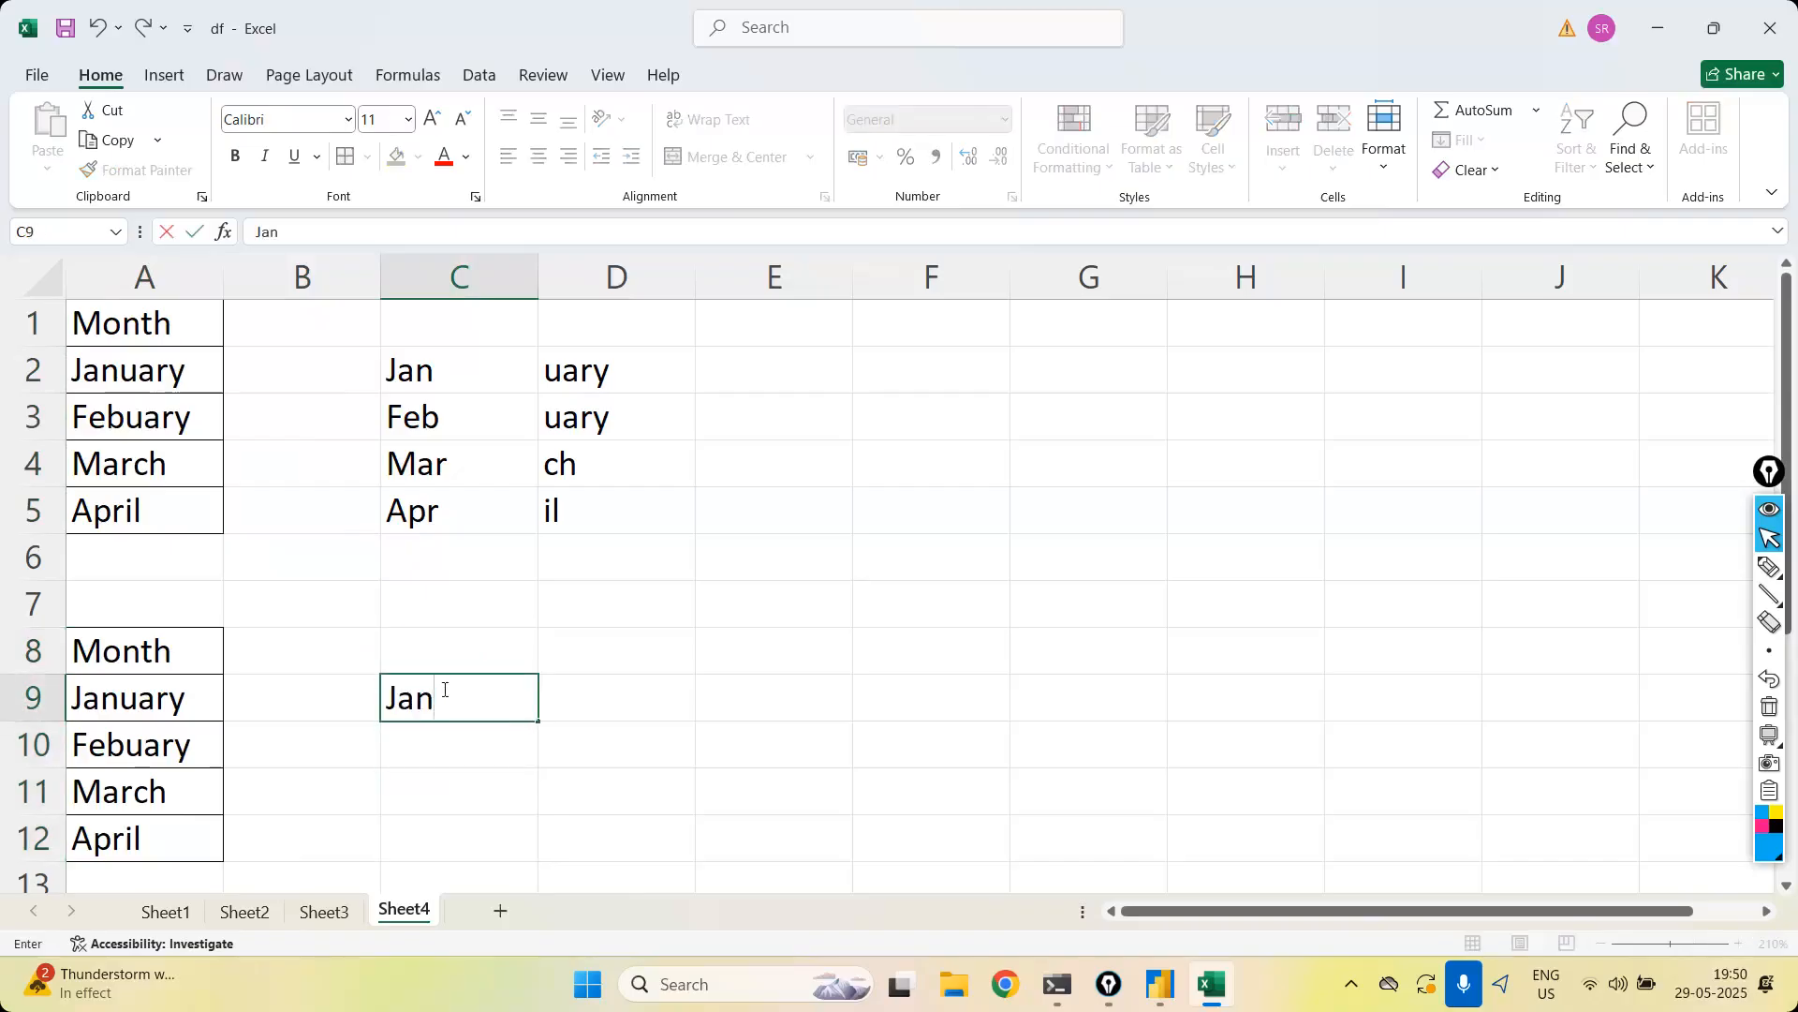
pyautogui.click(435, 754)
pyautogui.write('Feb')
pyautogui.press('Return')
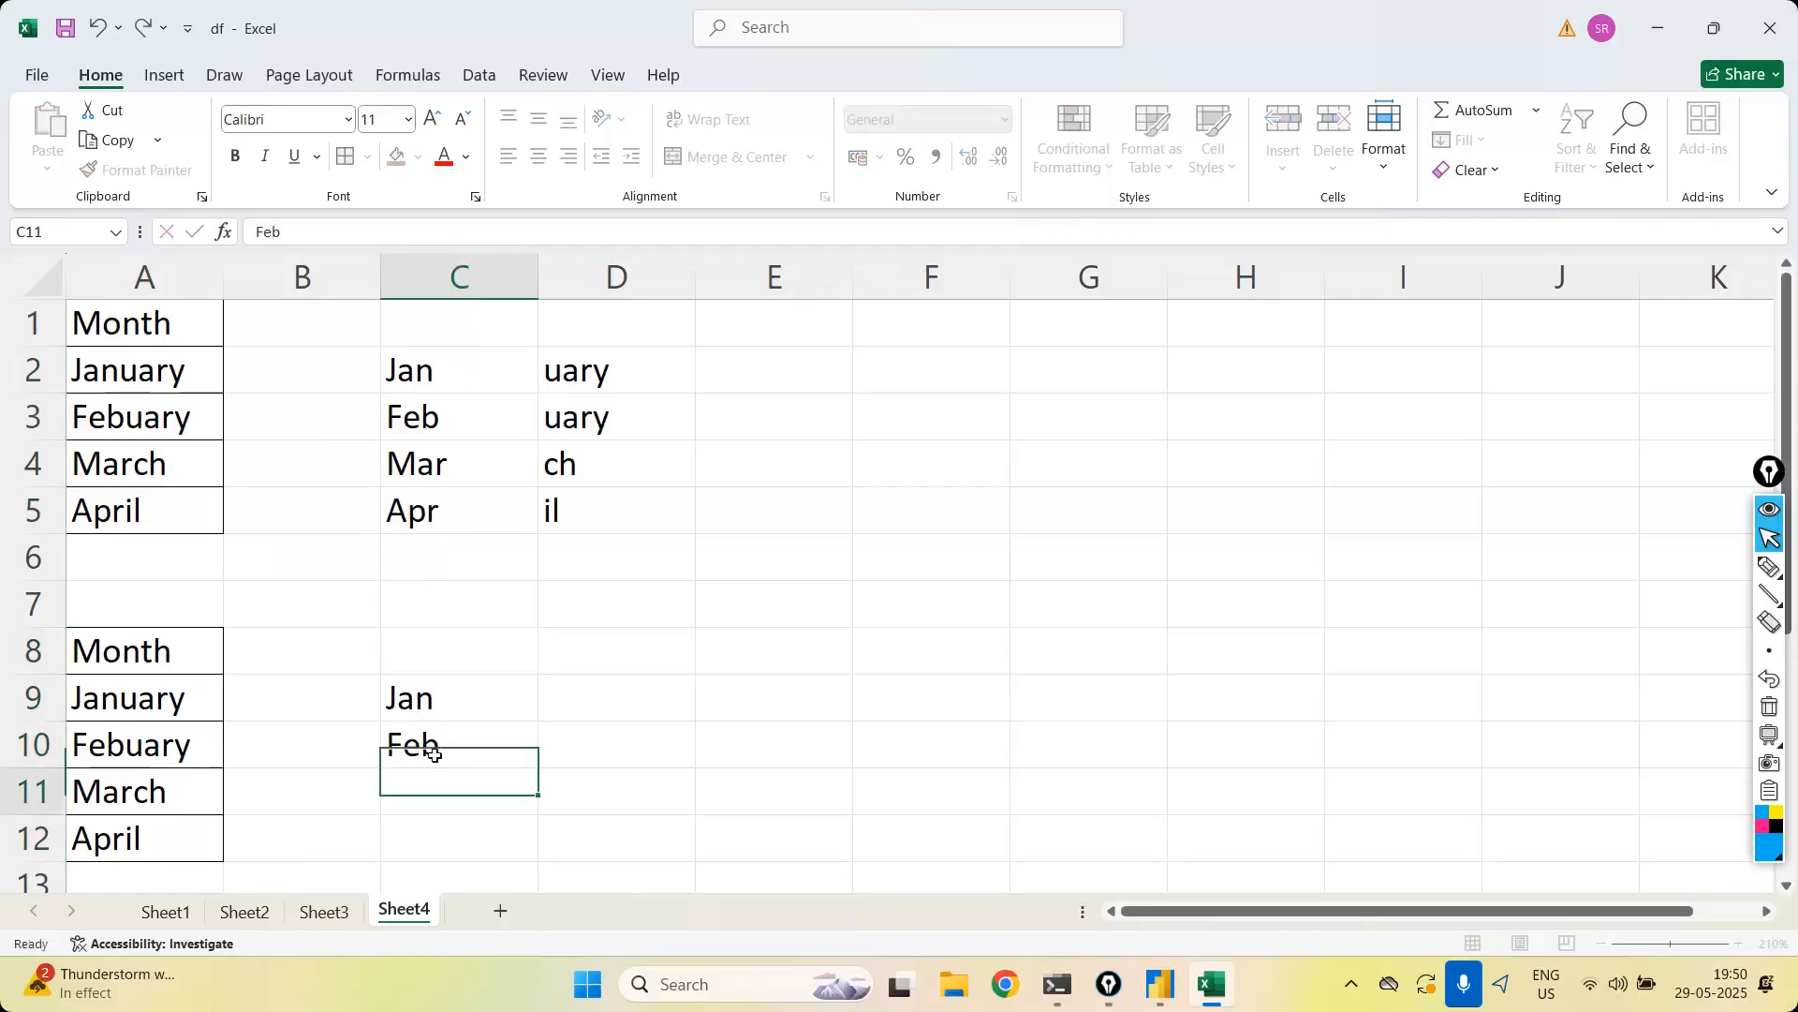
pyautogui.write('Mar')
pyautogui.press('Return')
pyautogui.write('Apr')
pyautogui.click(877, 654)
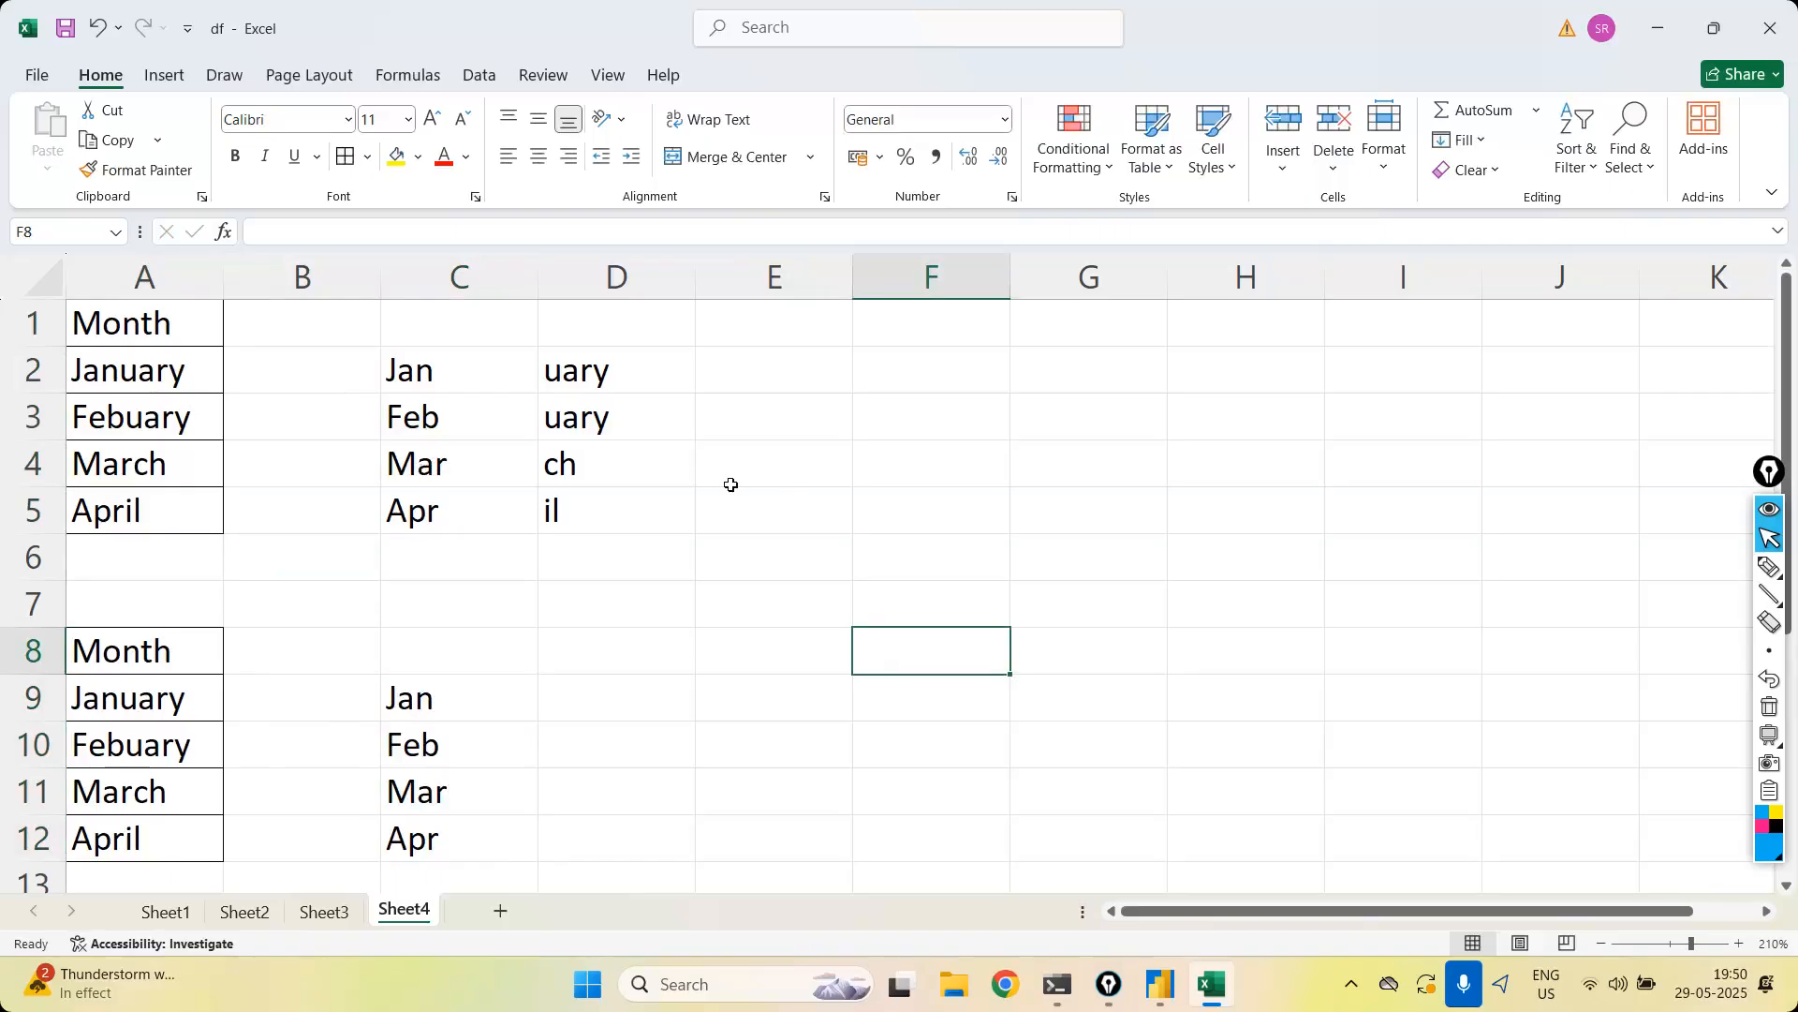
# Clear the contents of rows 7 to 12 and delete columns B to D
pyautogui.click(486, 762)
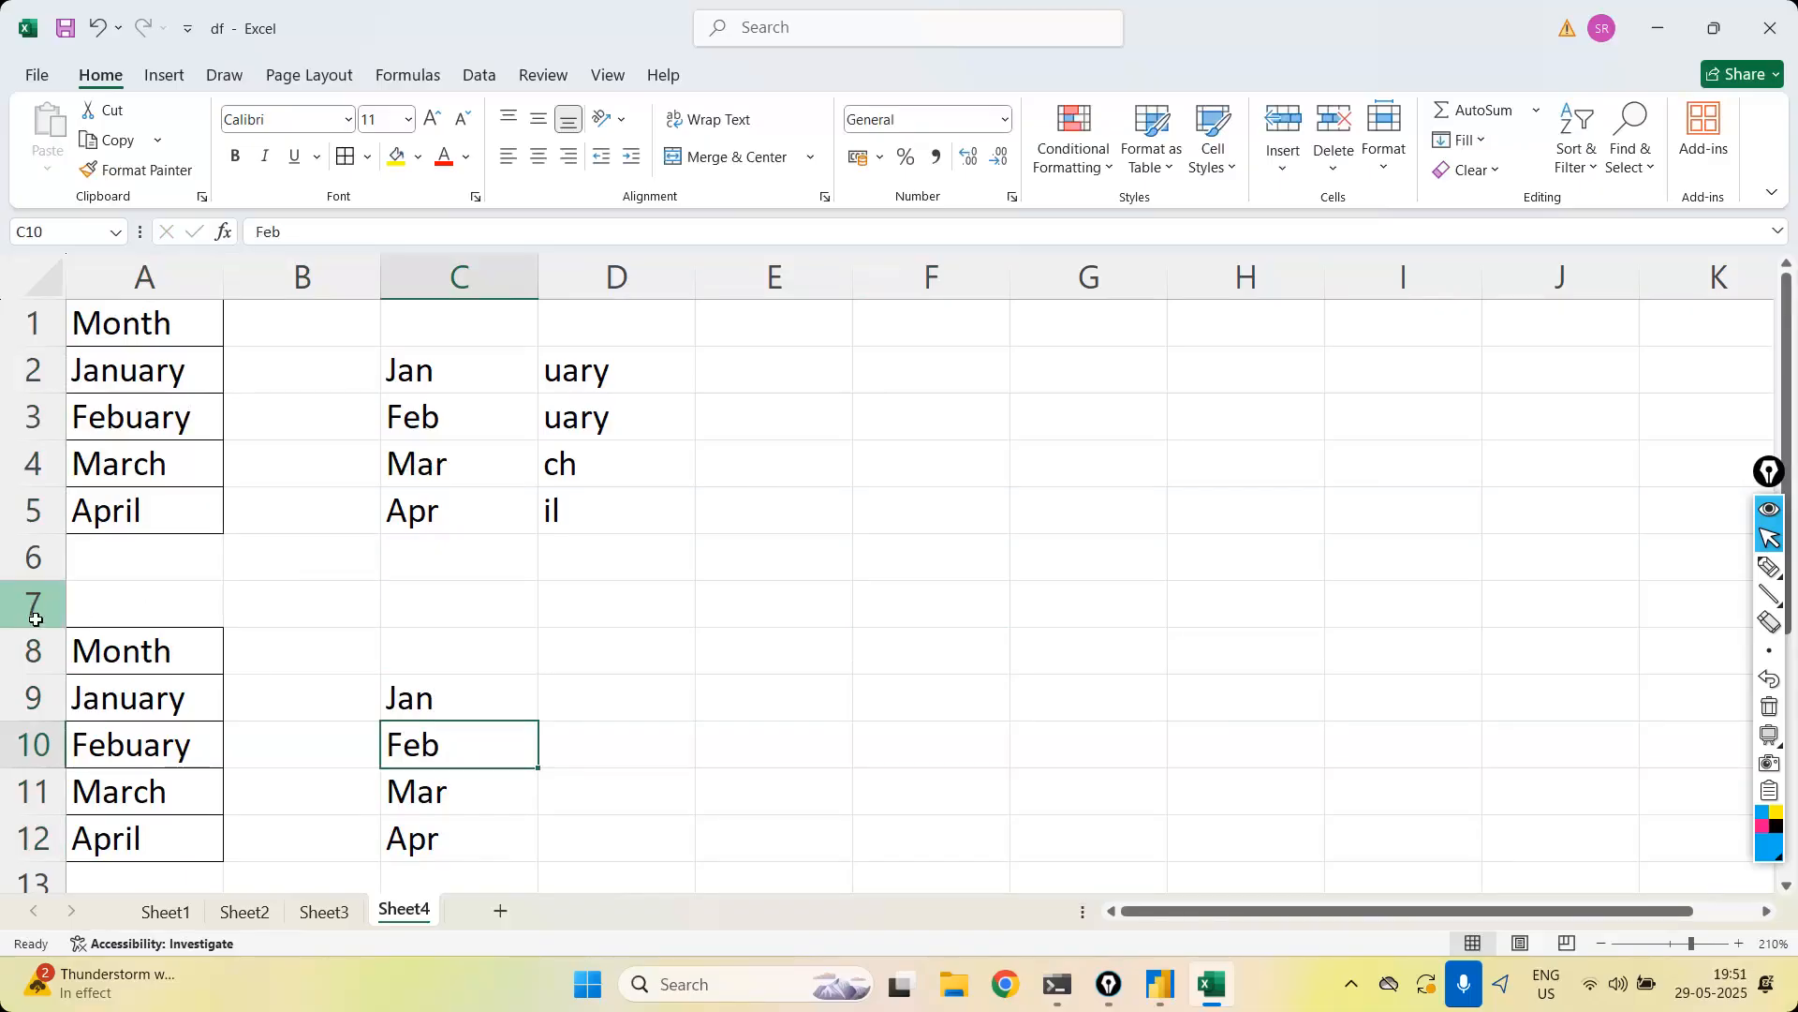
pyautogui.moveTo(35, 619); pyautogui.dragTo(44, 849)
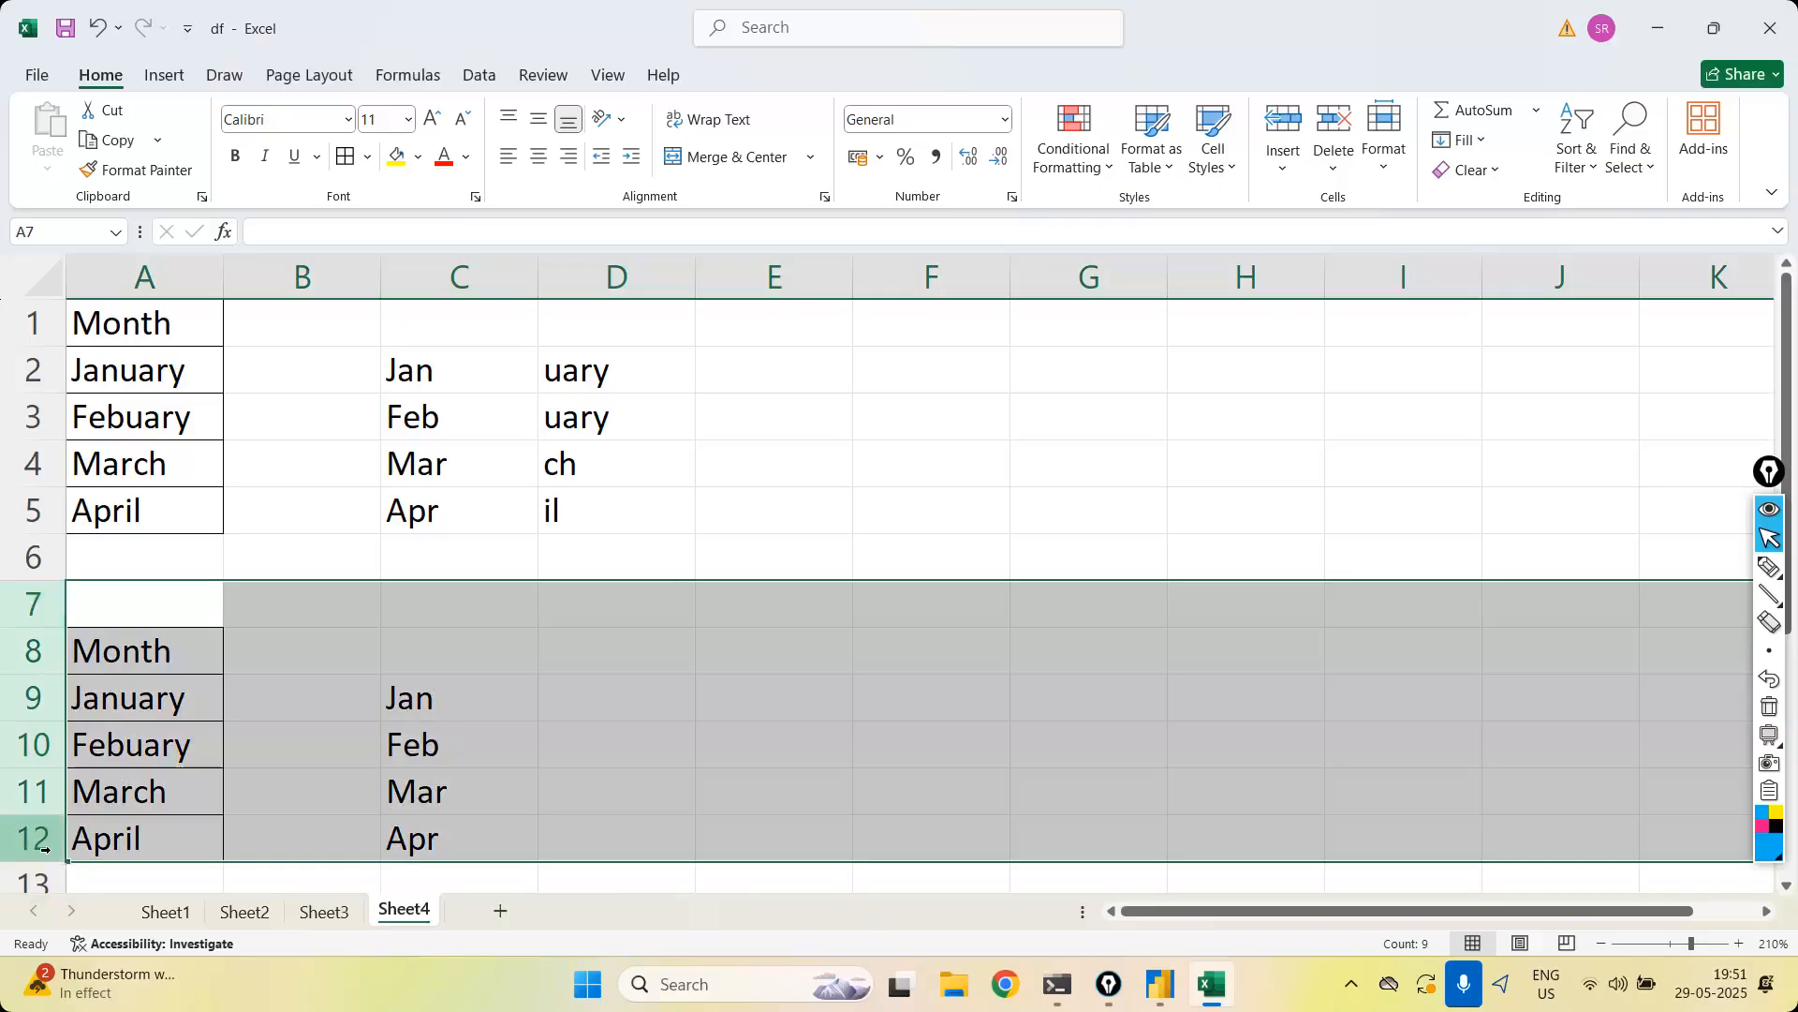
pyautogui.press('Delete')
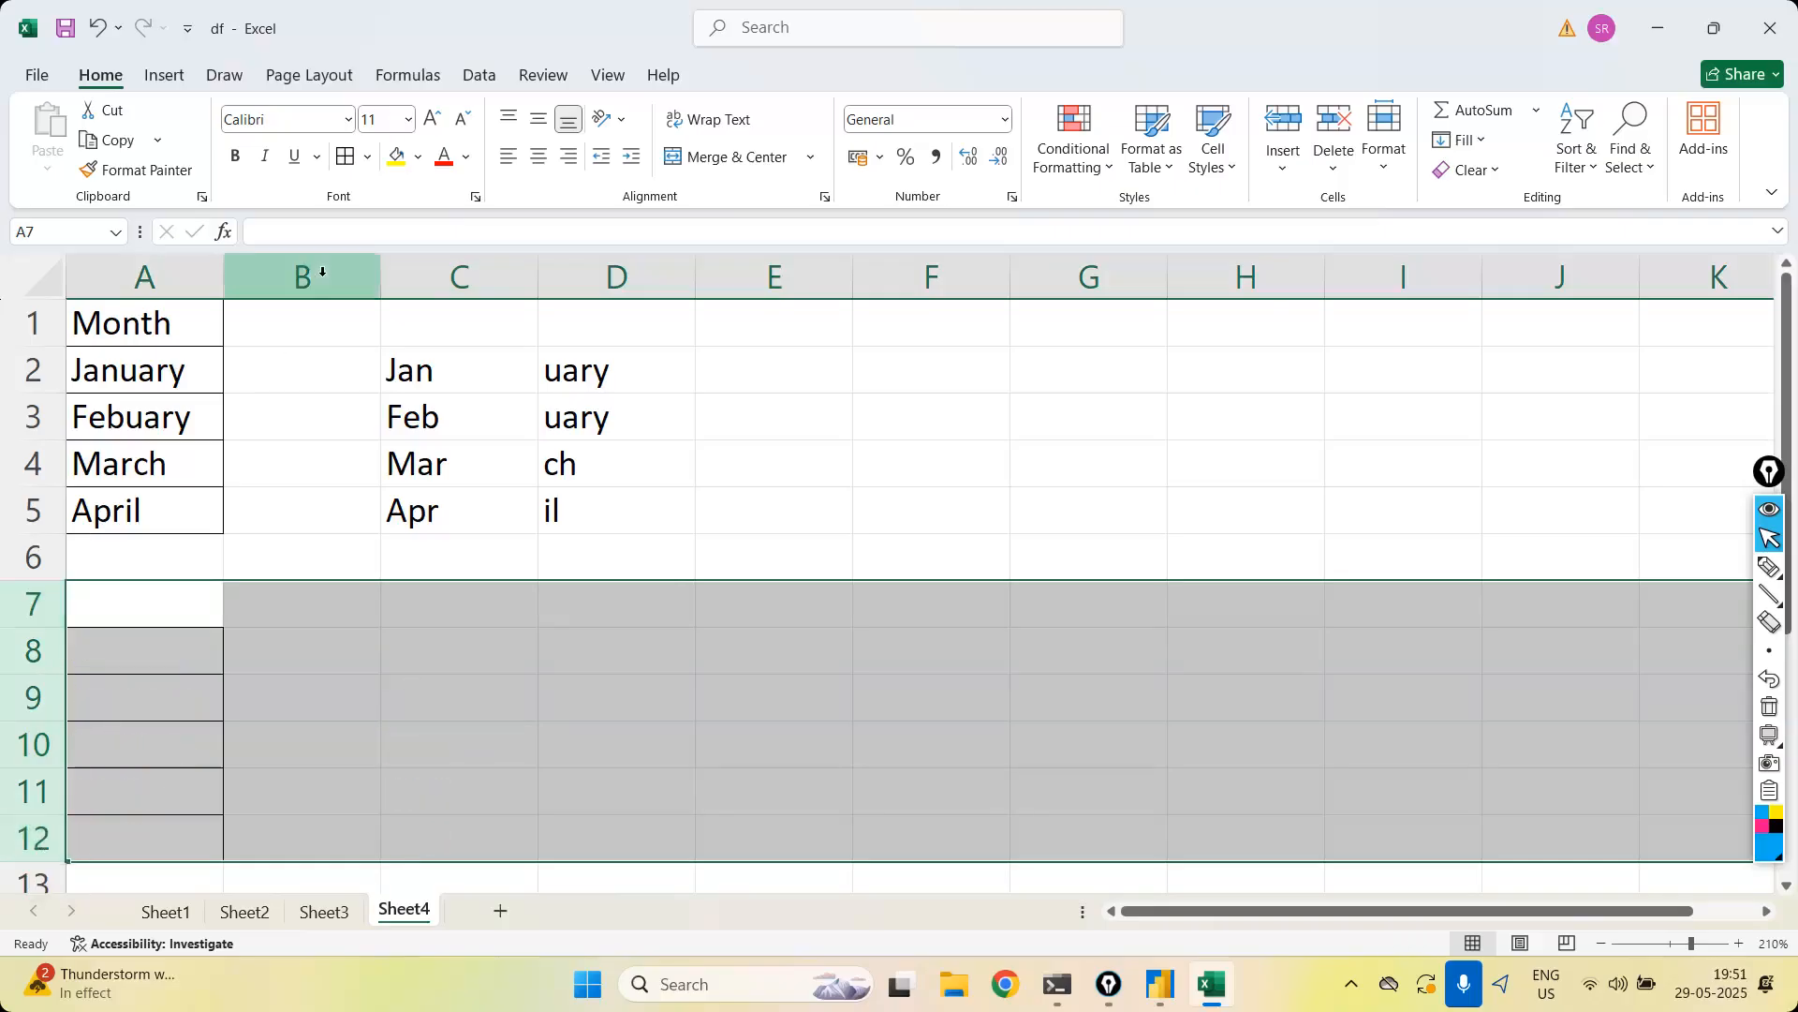
pyautogui.moveTo(300, 277); pyautogui.dragTo(602, 274)
pyautogui.rightClick(589, 278)
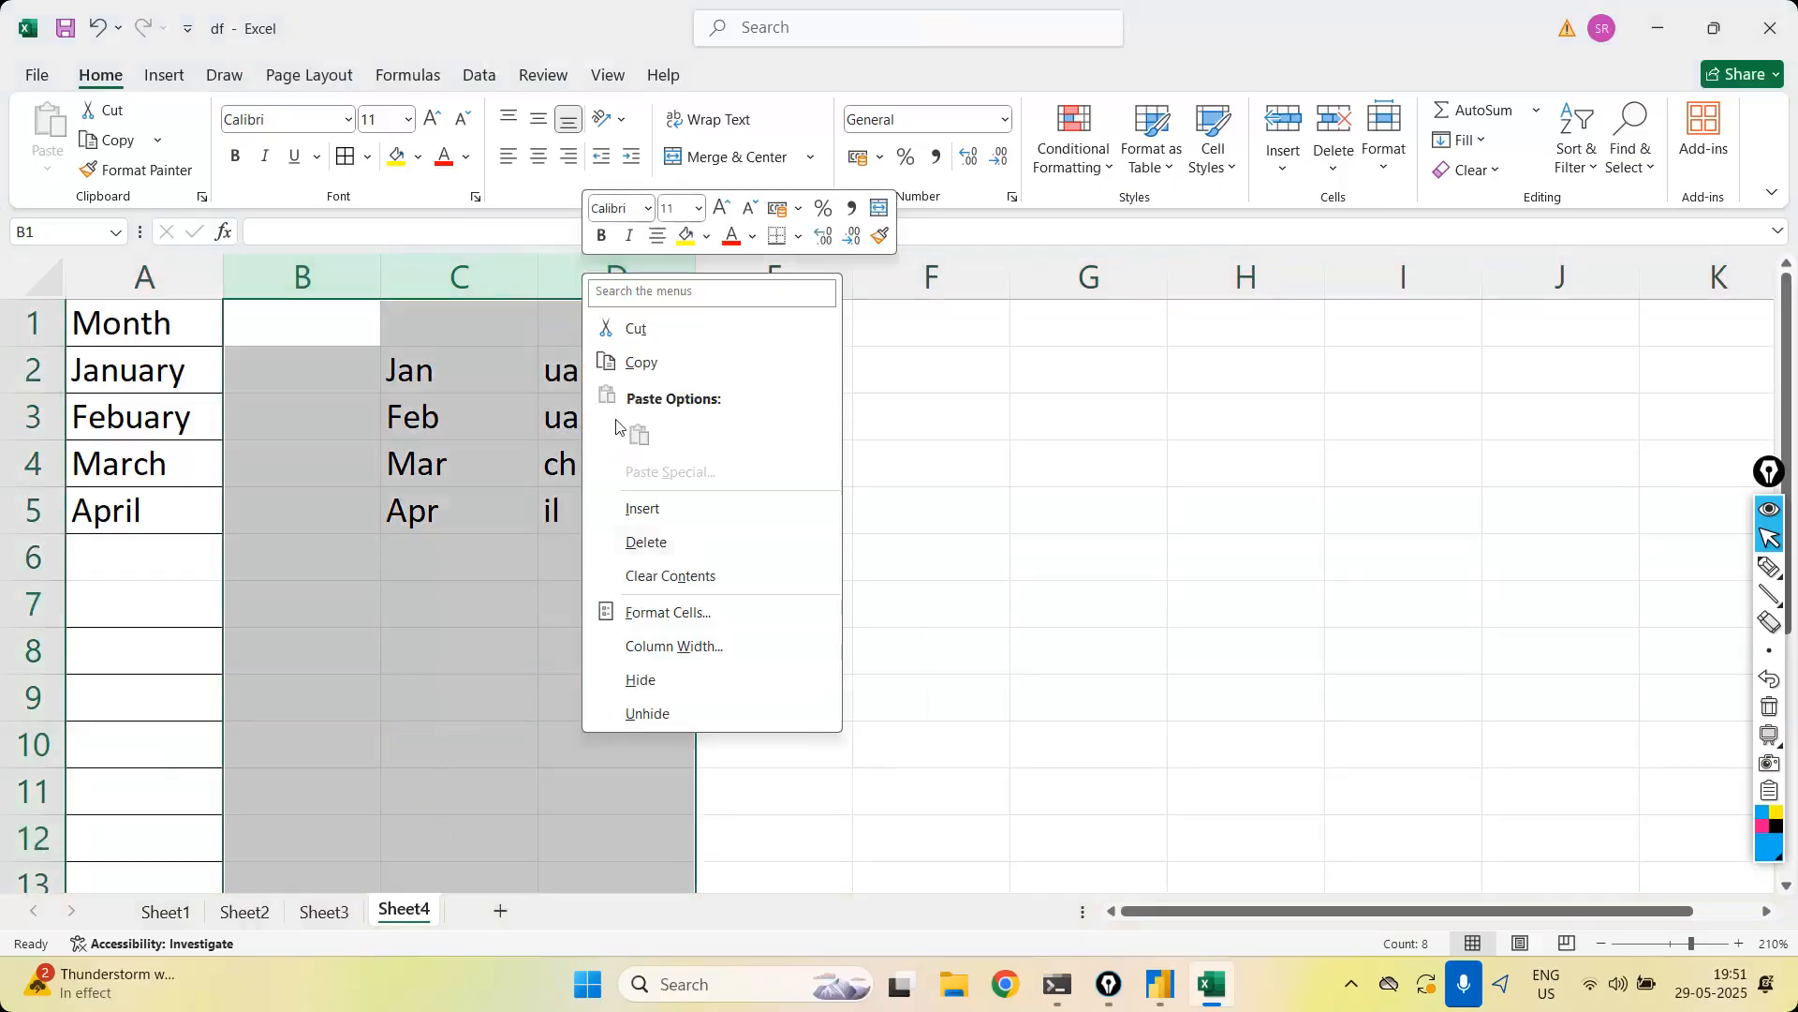
pyautogui.click(676, 548)
# Delete the leftover bordered cells in A8:F12 and close the df workbook
pyautogui.moveTo(523, 861); pyautogui.dragTo(60, 618)
pyautogui.rightClick(60, 620)
pyautogui.click(630, 774)
pyautogui.moveTo(927, 857); pyautogui.dragTo(148, 641)
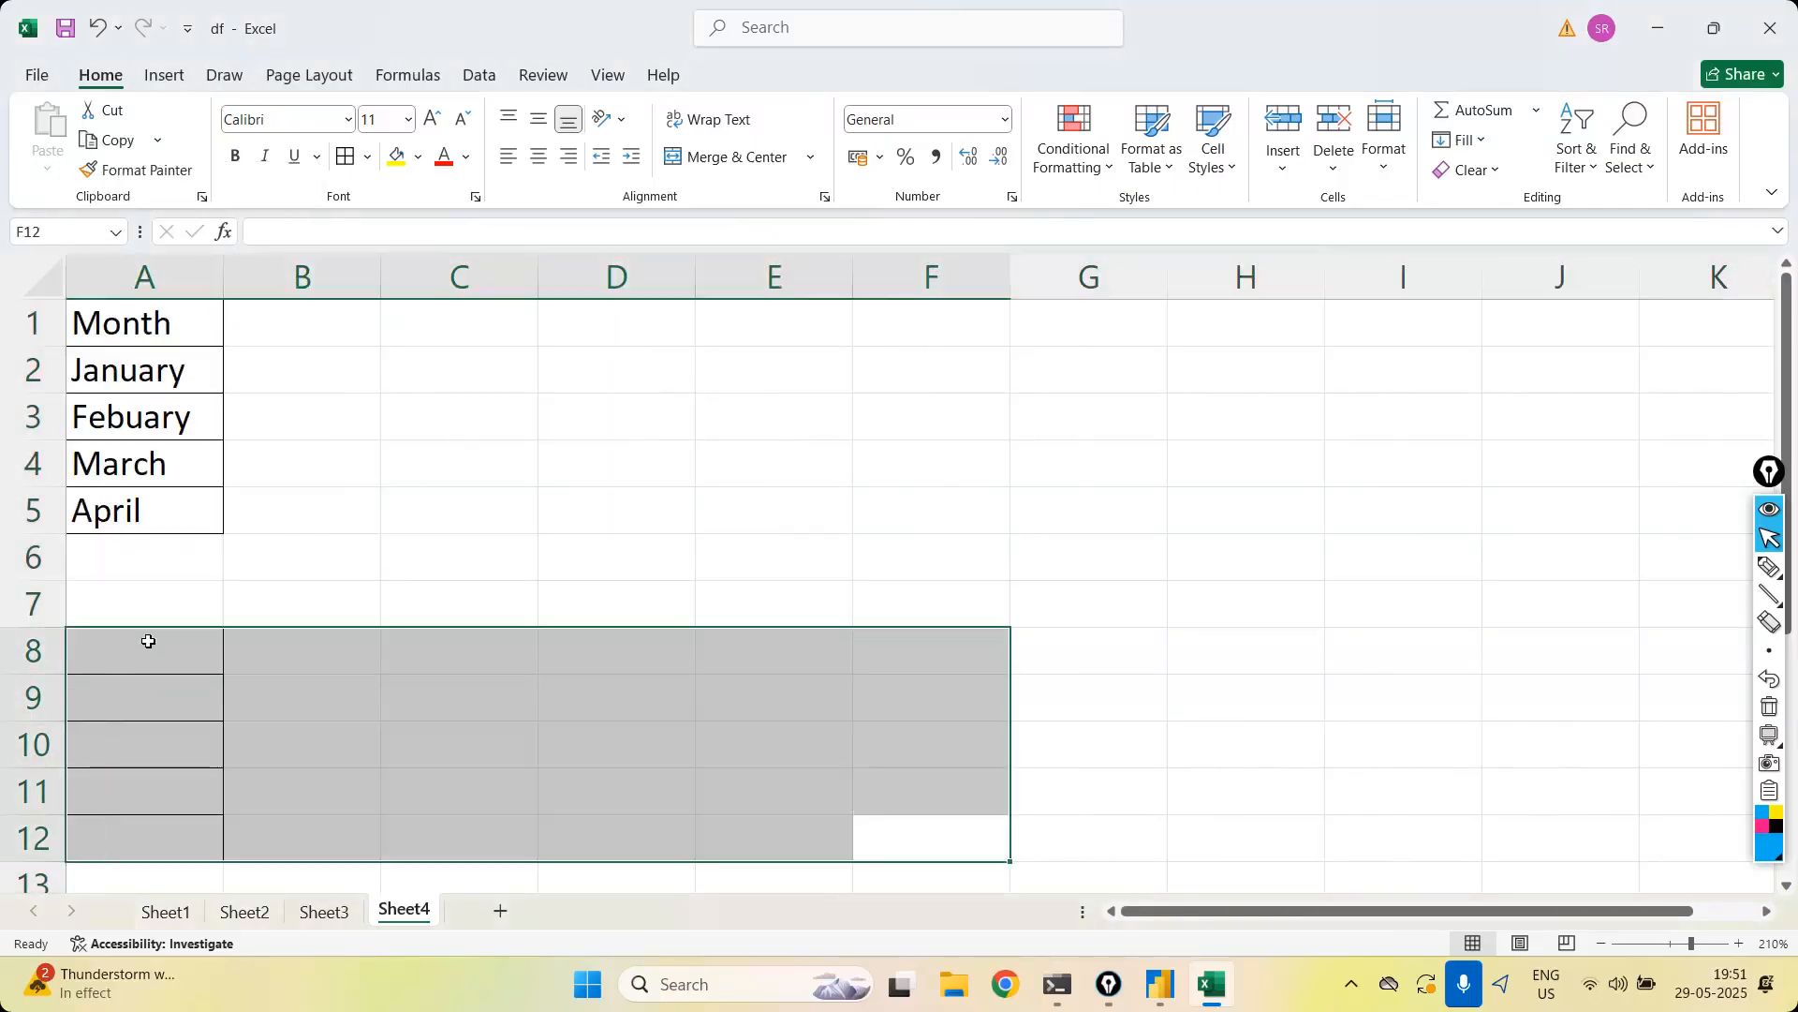
pyautogui.rightClick(148, 641)
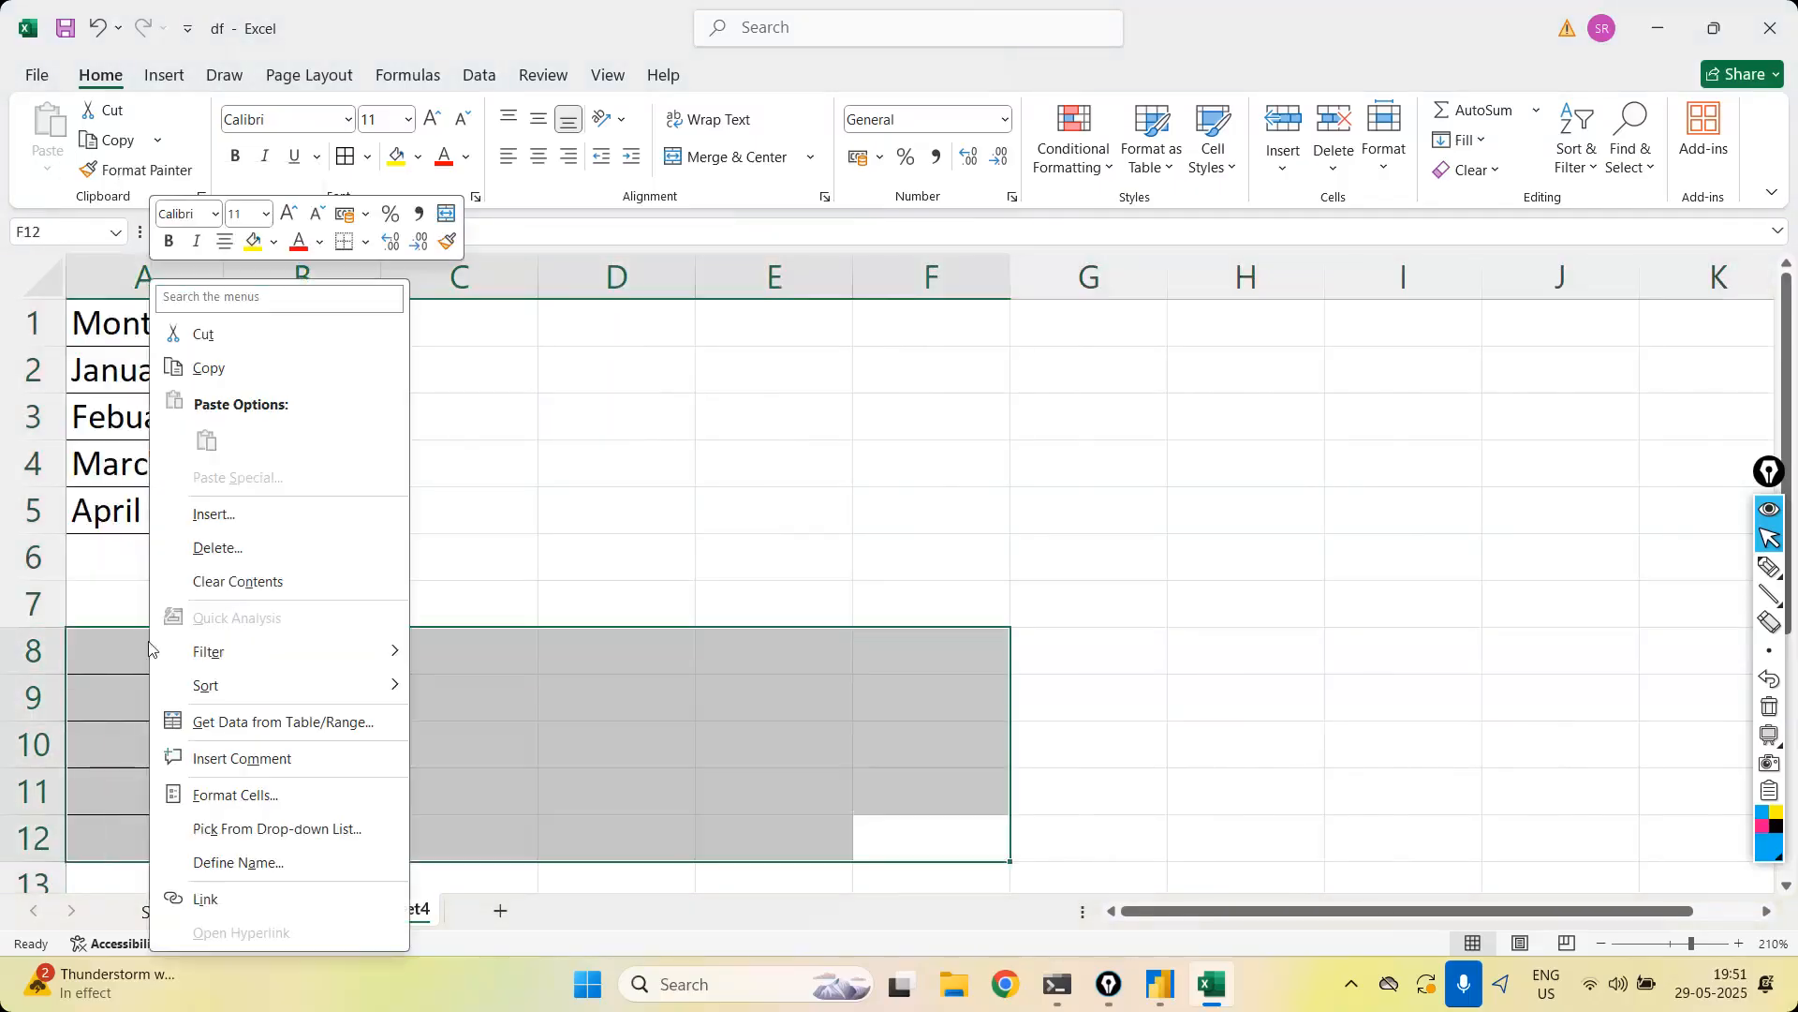
pyautogui.click(262, 551)
pyautogui.click(206, 600)
pyautogui.click(221, 656)
pyautogui.click(517, 697)
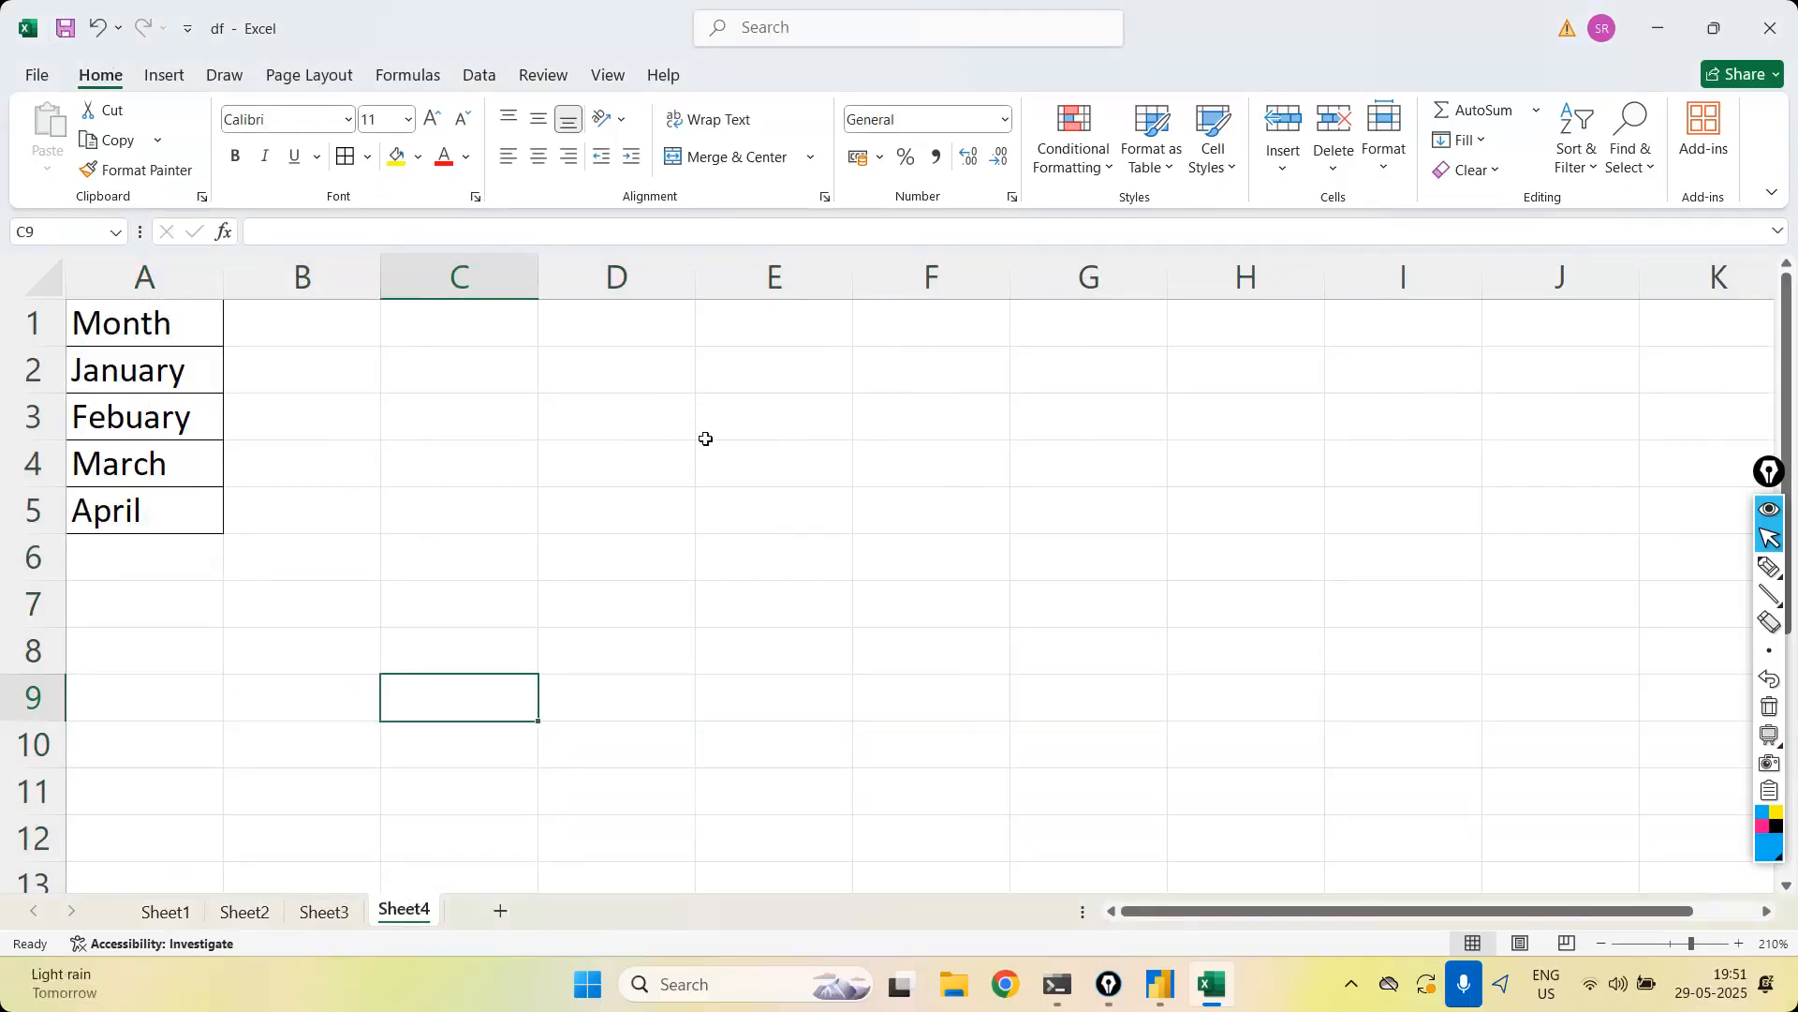
pyautogui.click(1779, 20)
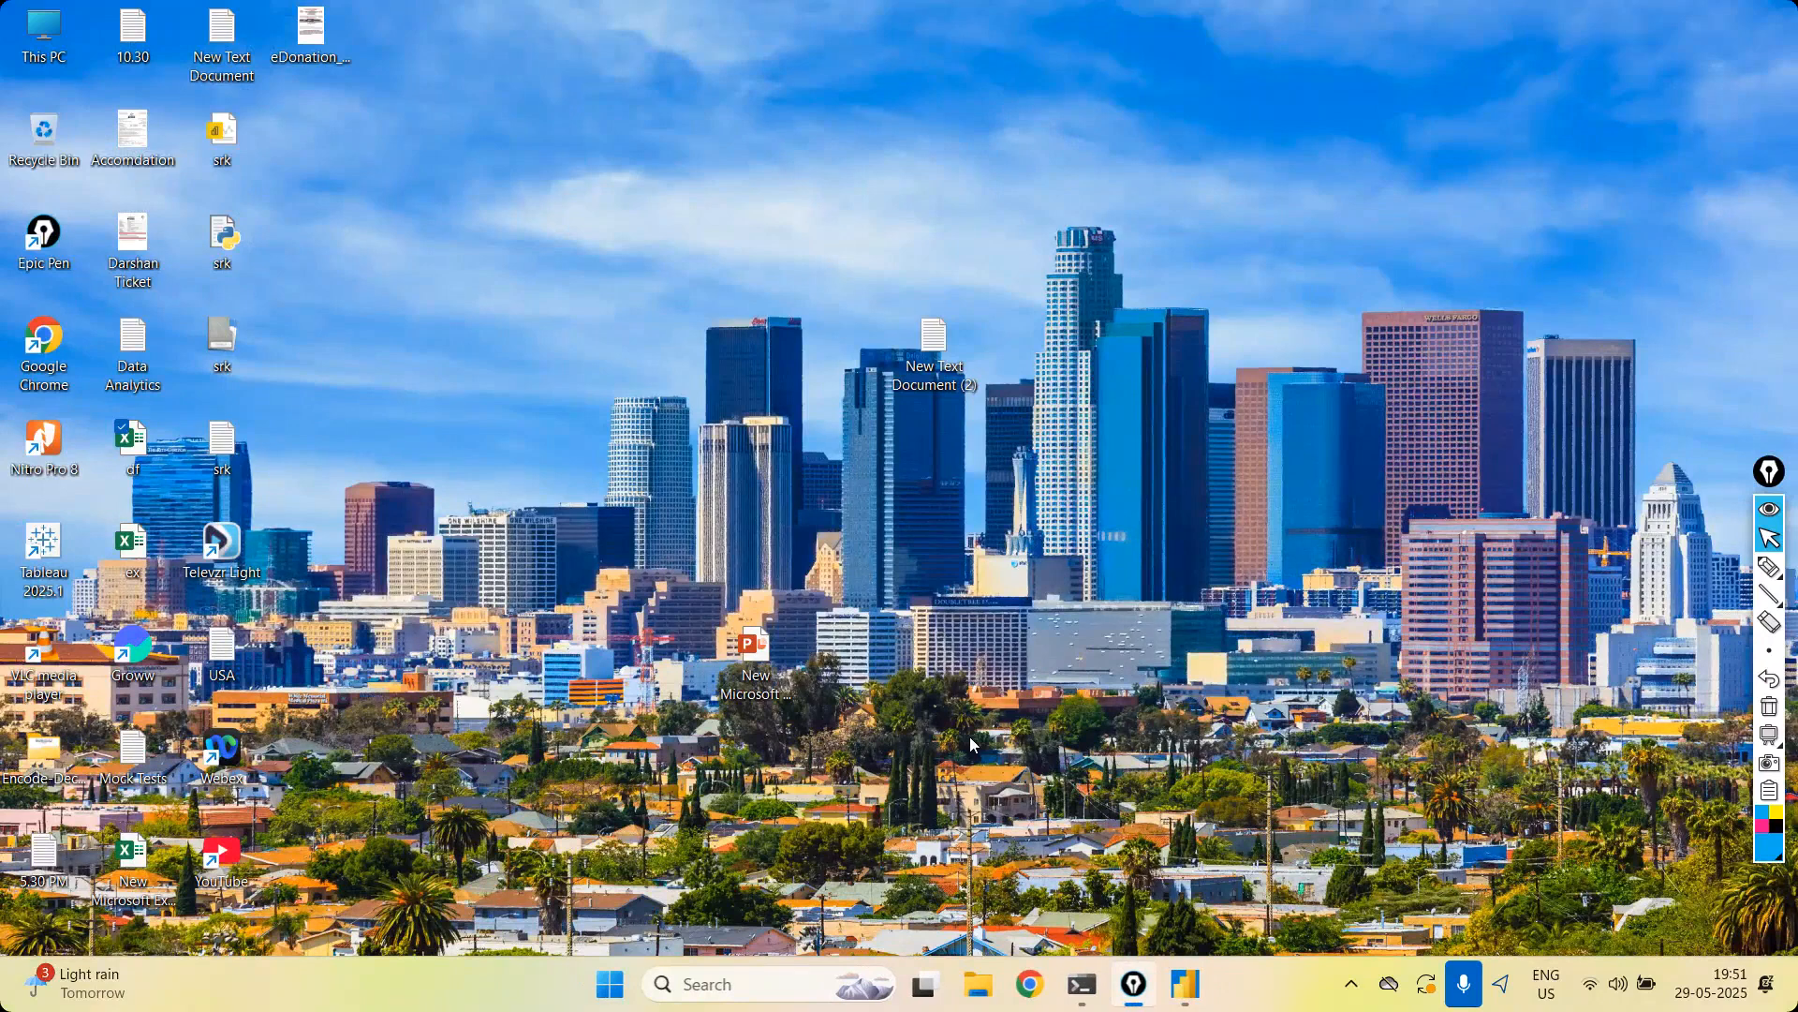
# Switch to Power BI's Power Query Editor and close it, applying the query changes
pyautogui.moveTo(1185, 984)
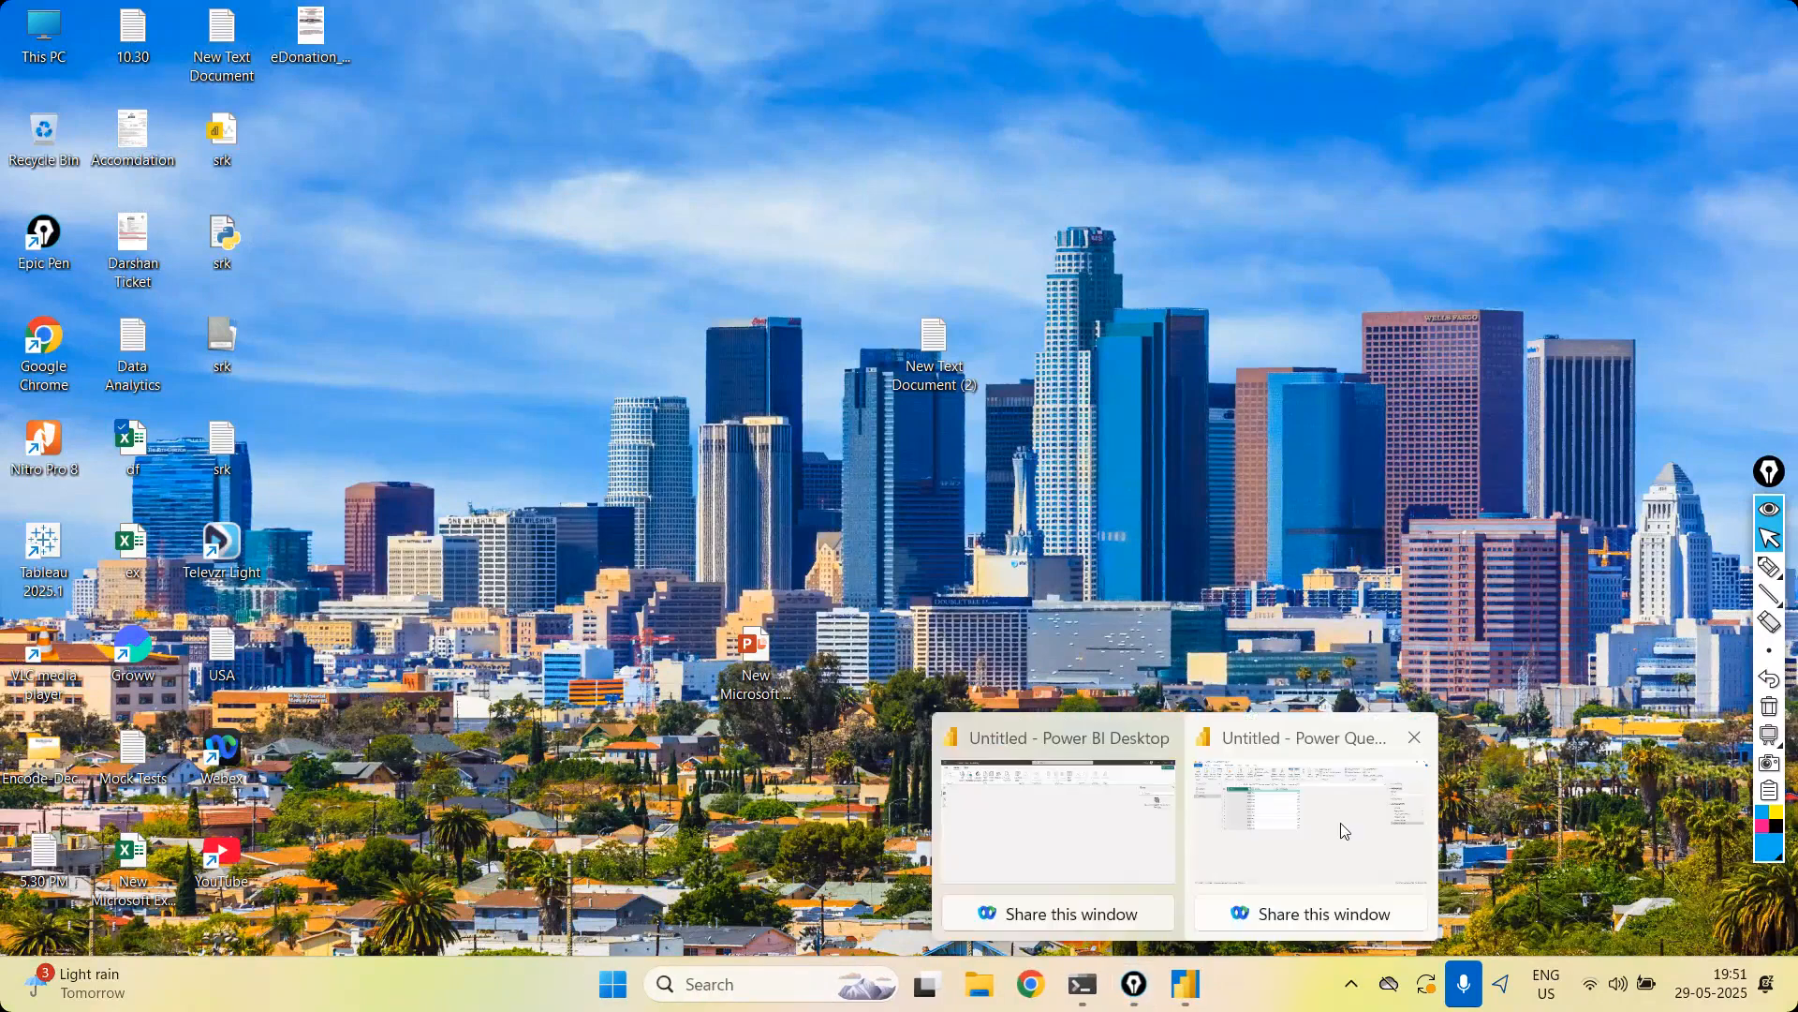
pyautogui.click(1344, 831)
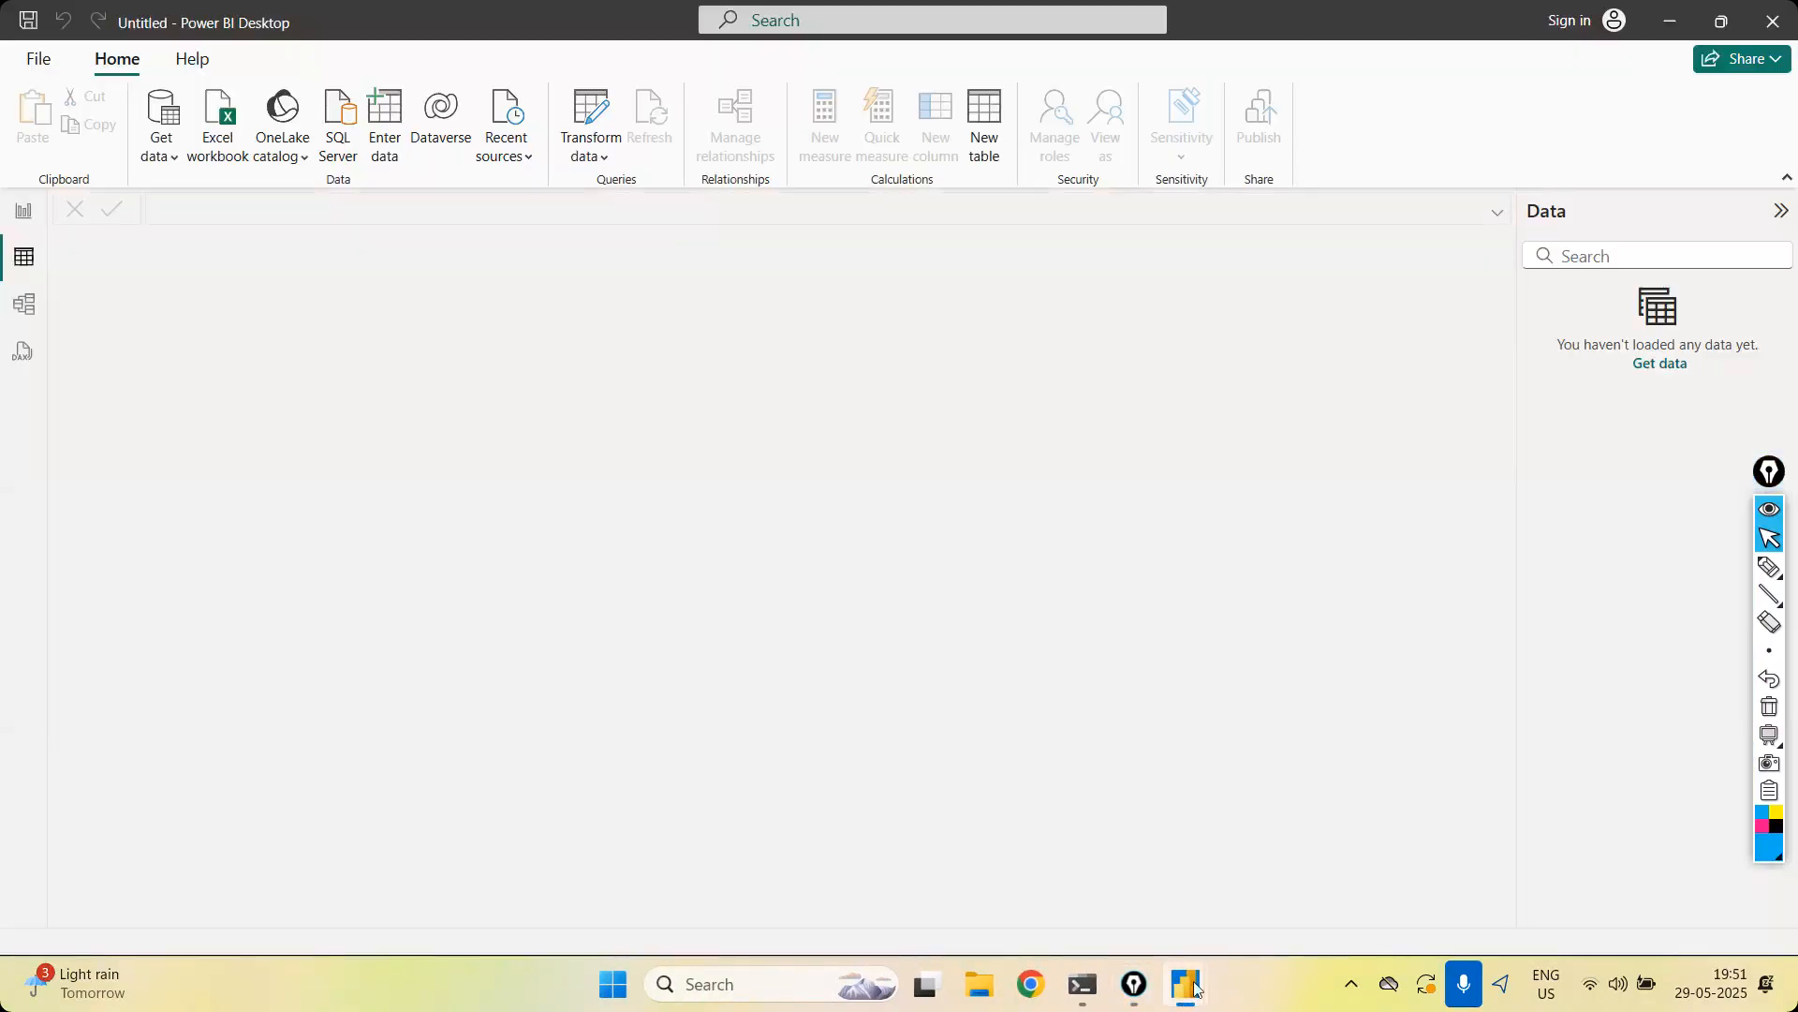
pyautogui.moveTo(1196, 989)
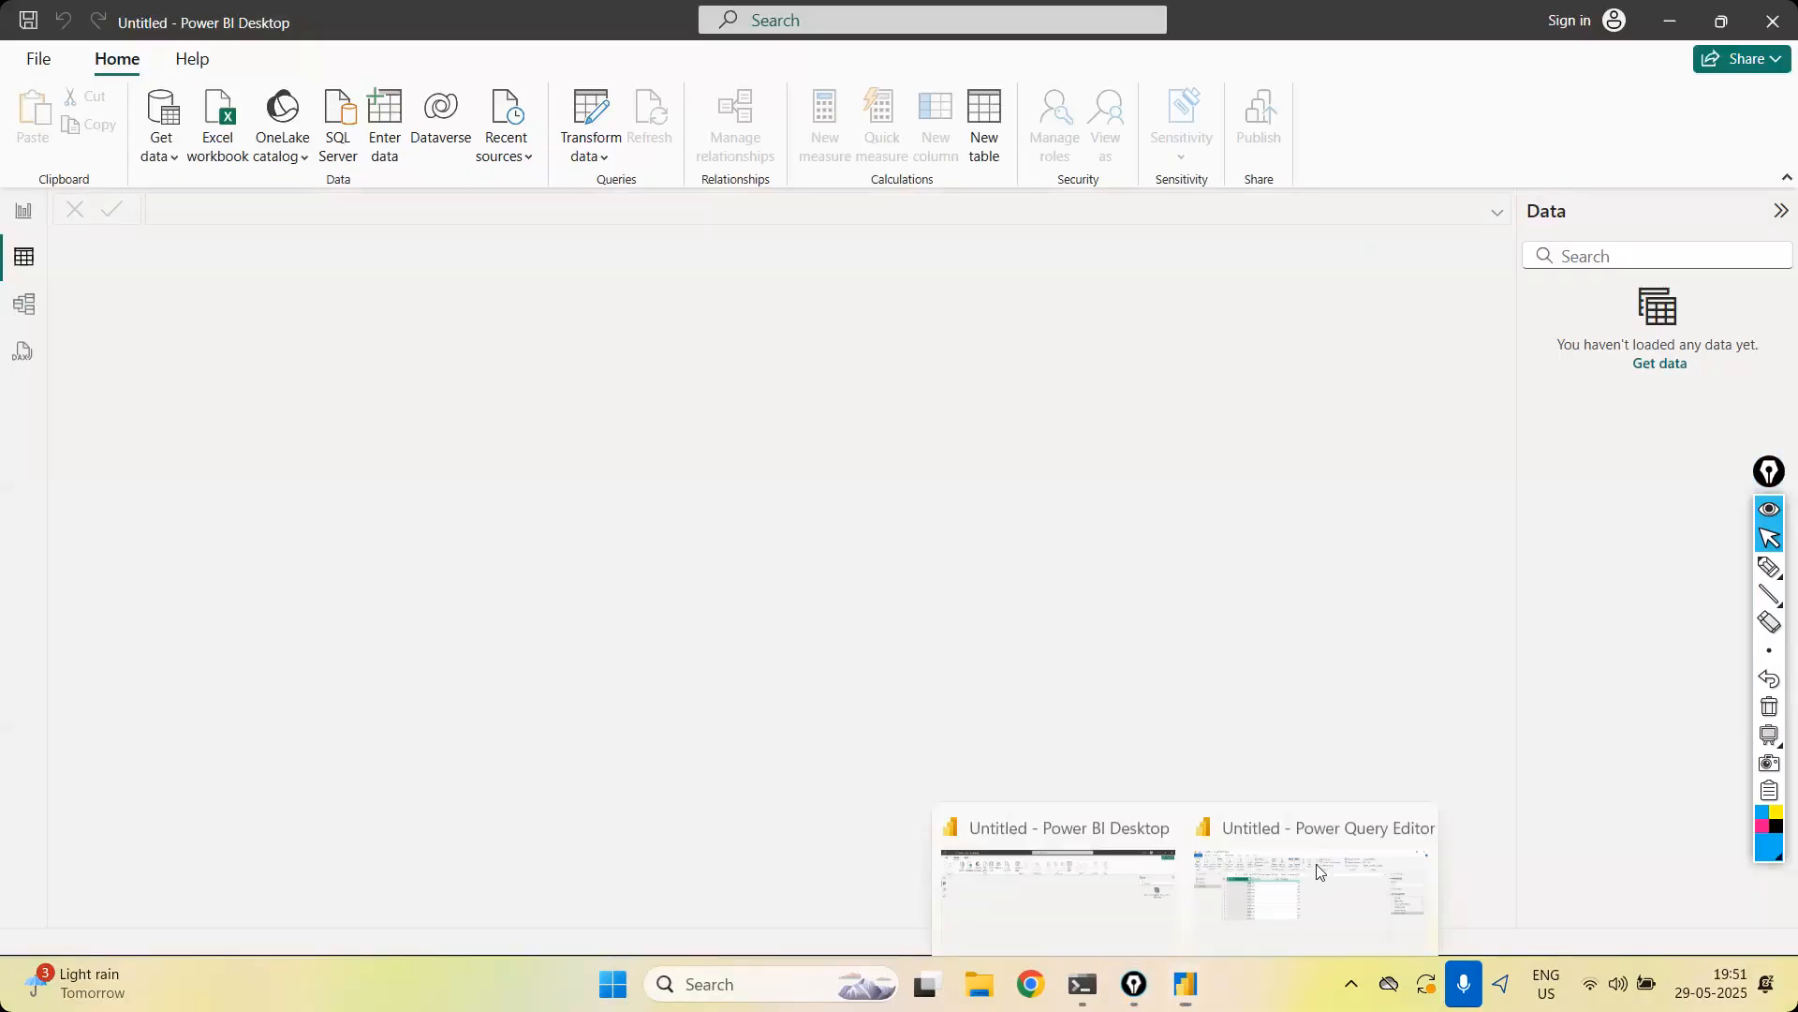
pyautogui.click(1319, 872)
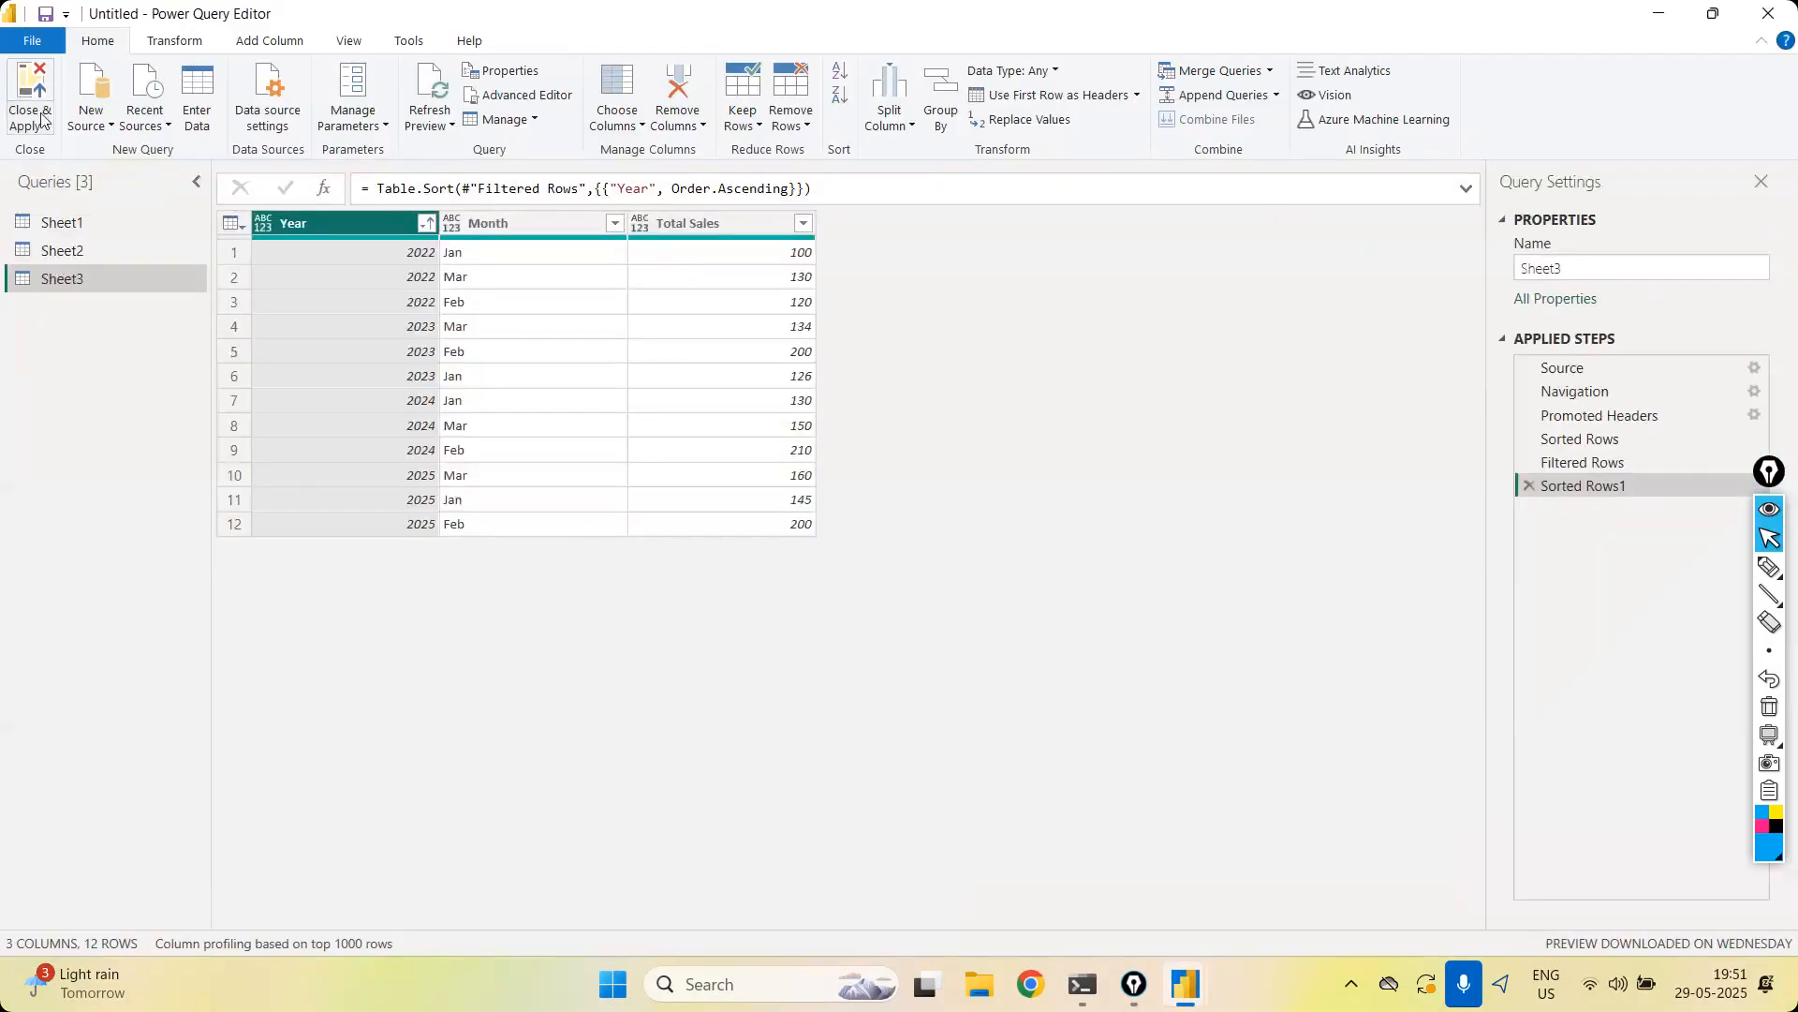
pyautogui.click(32, 122)
pyautogui.click(60, 152)
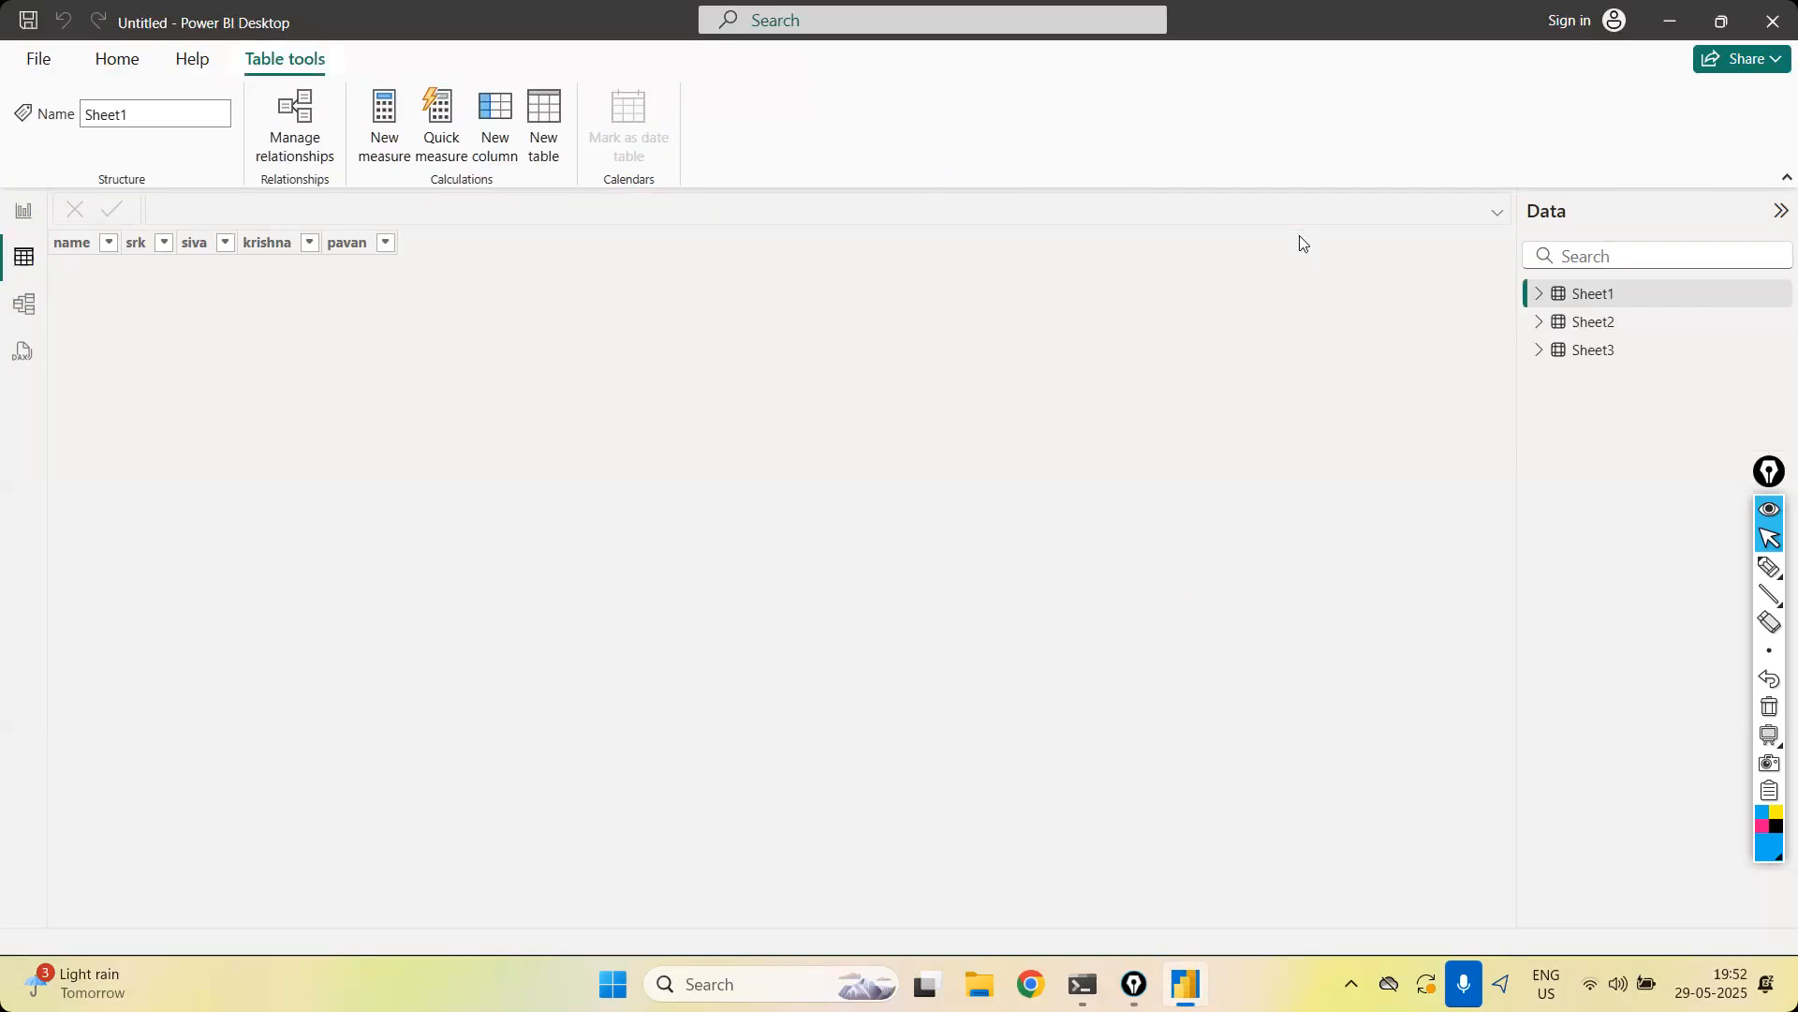
pyautogui.click(112, 79)
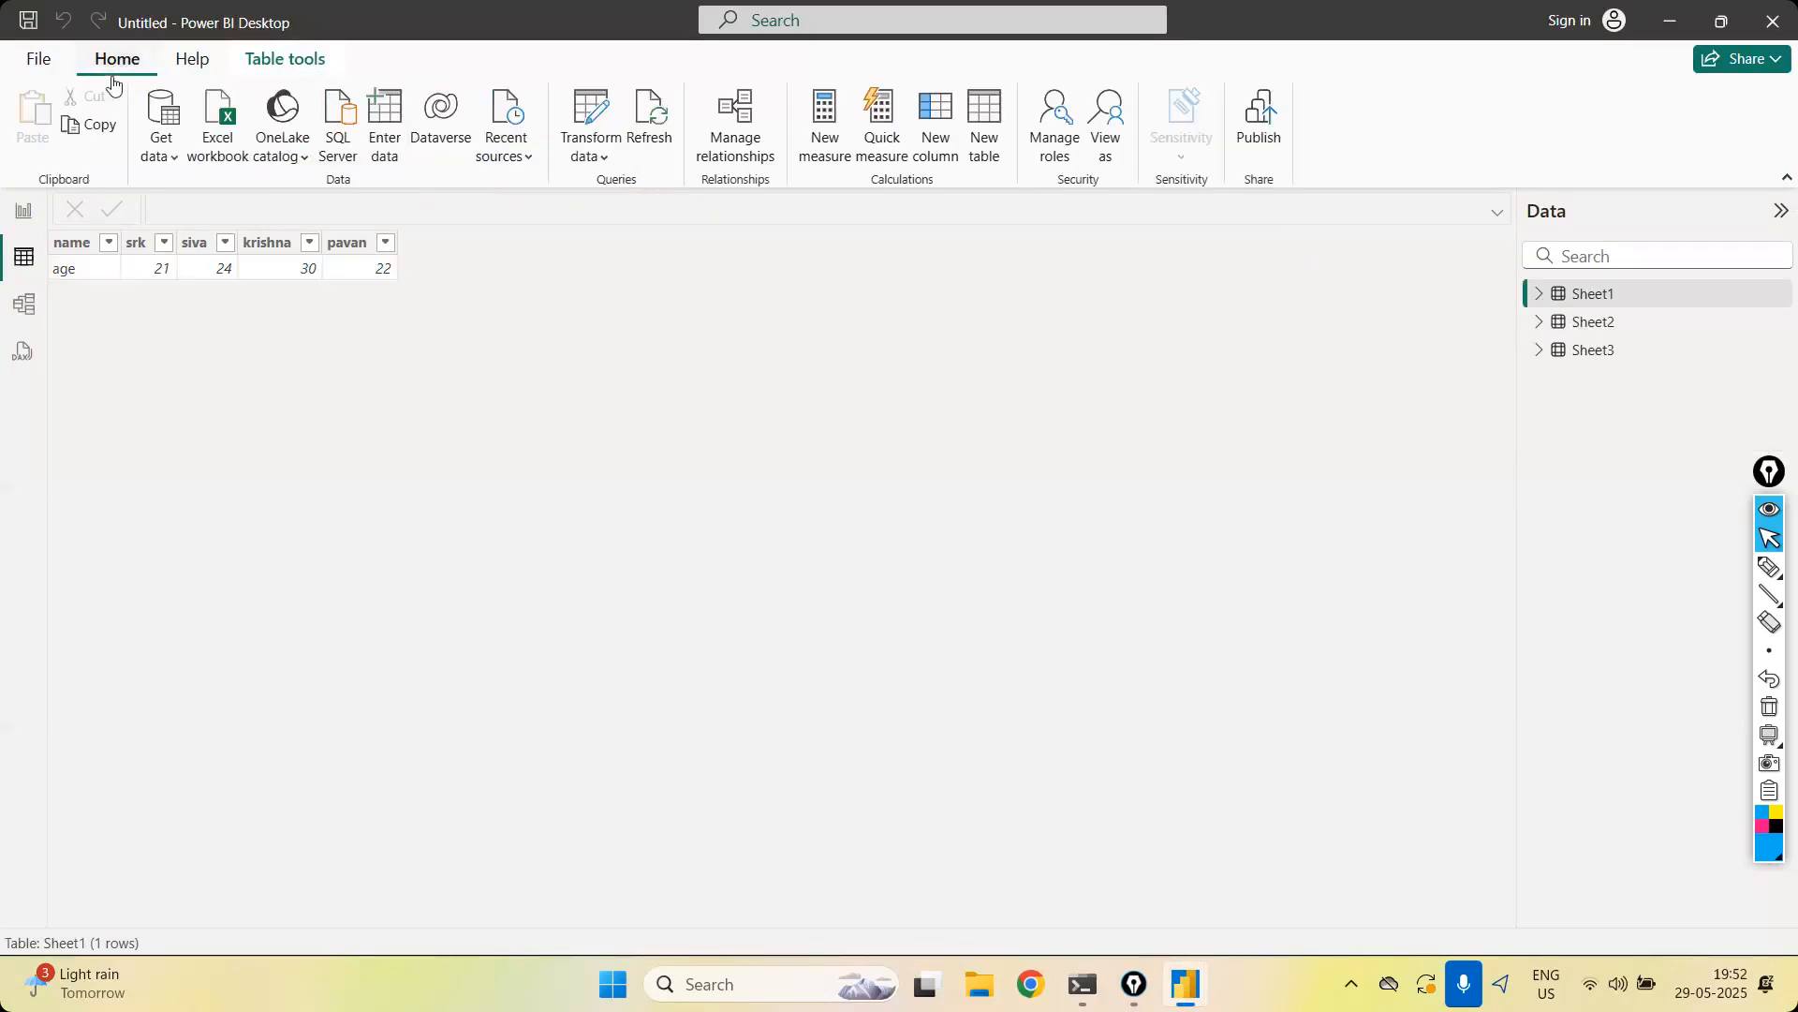
pyautogui.click(39, 62)
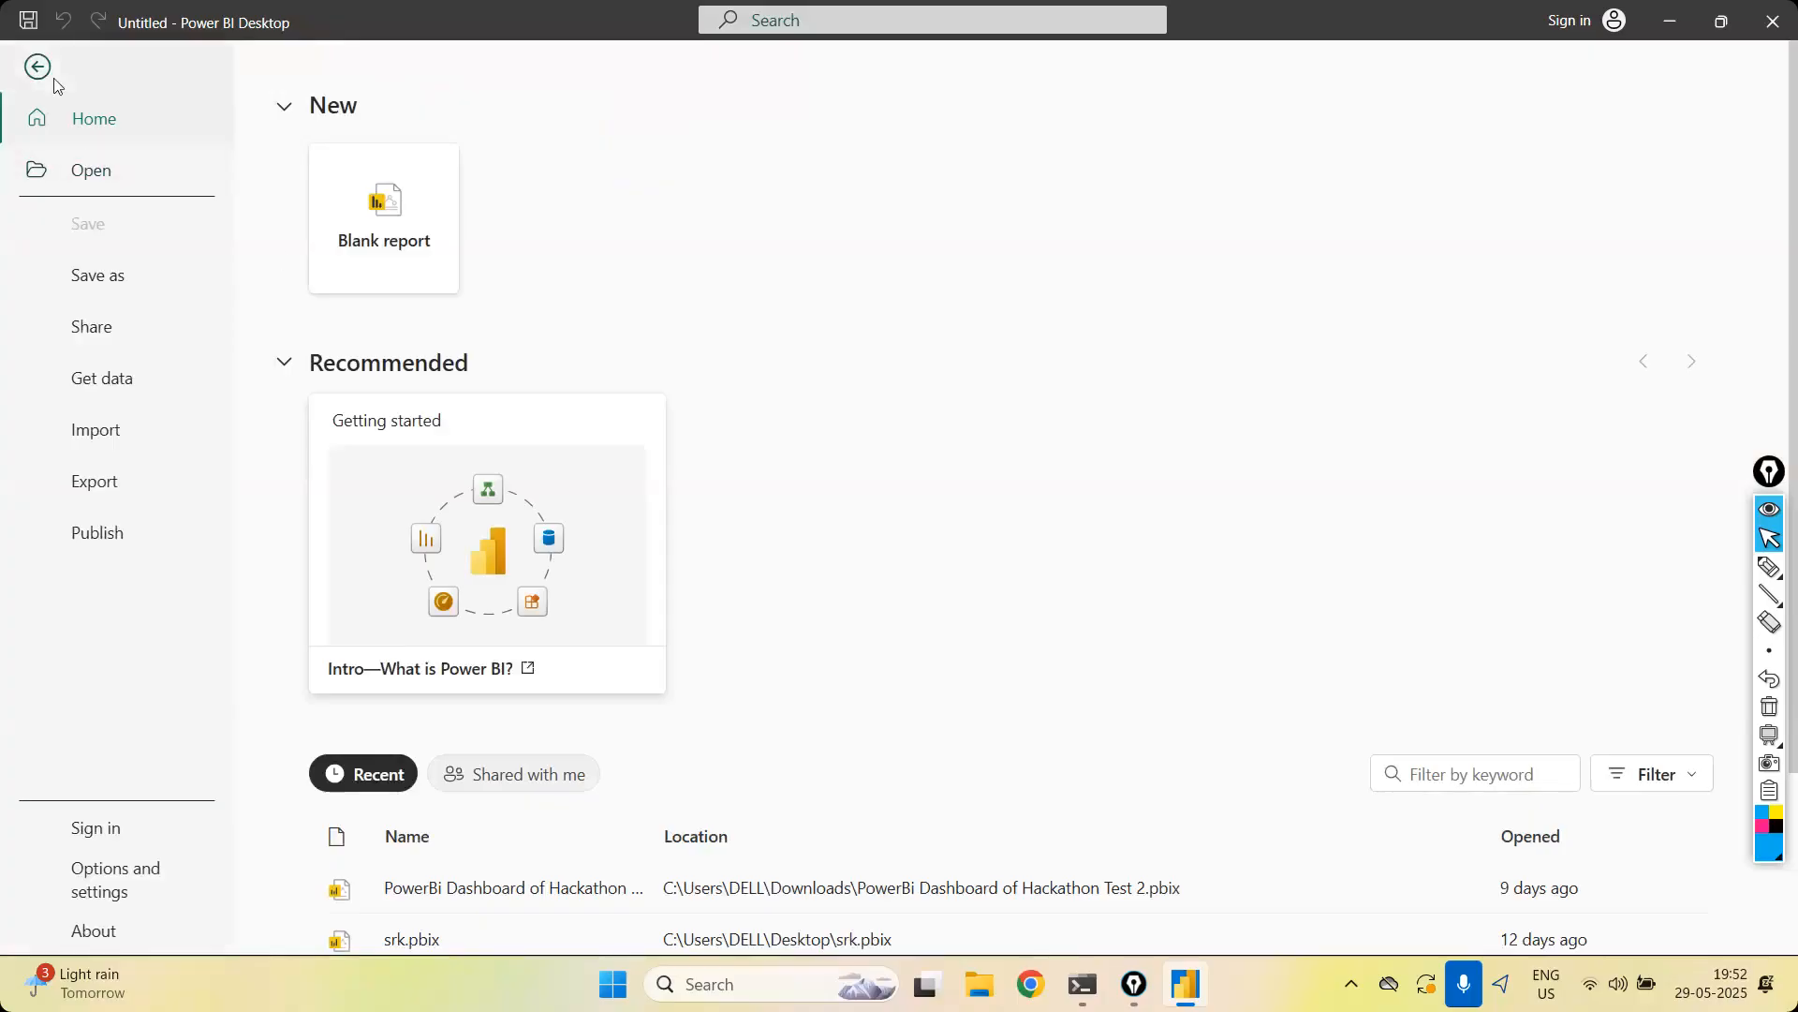
pyautogui.click(37, 68)
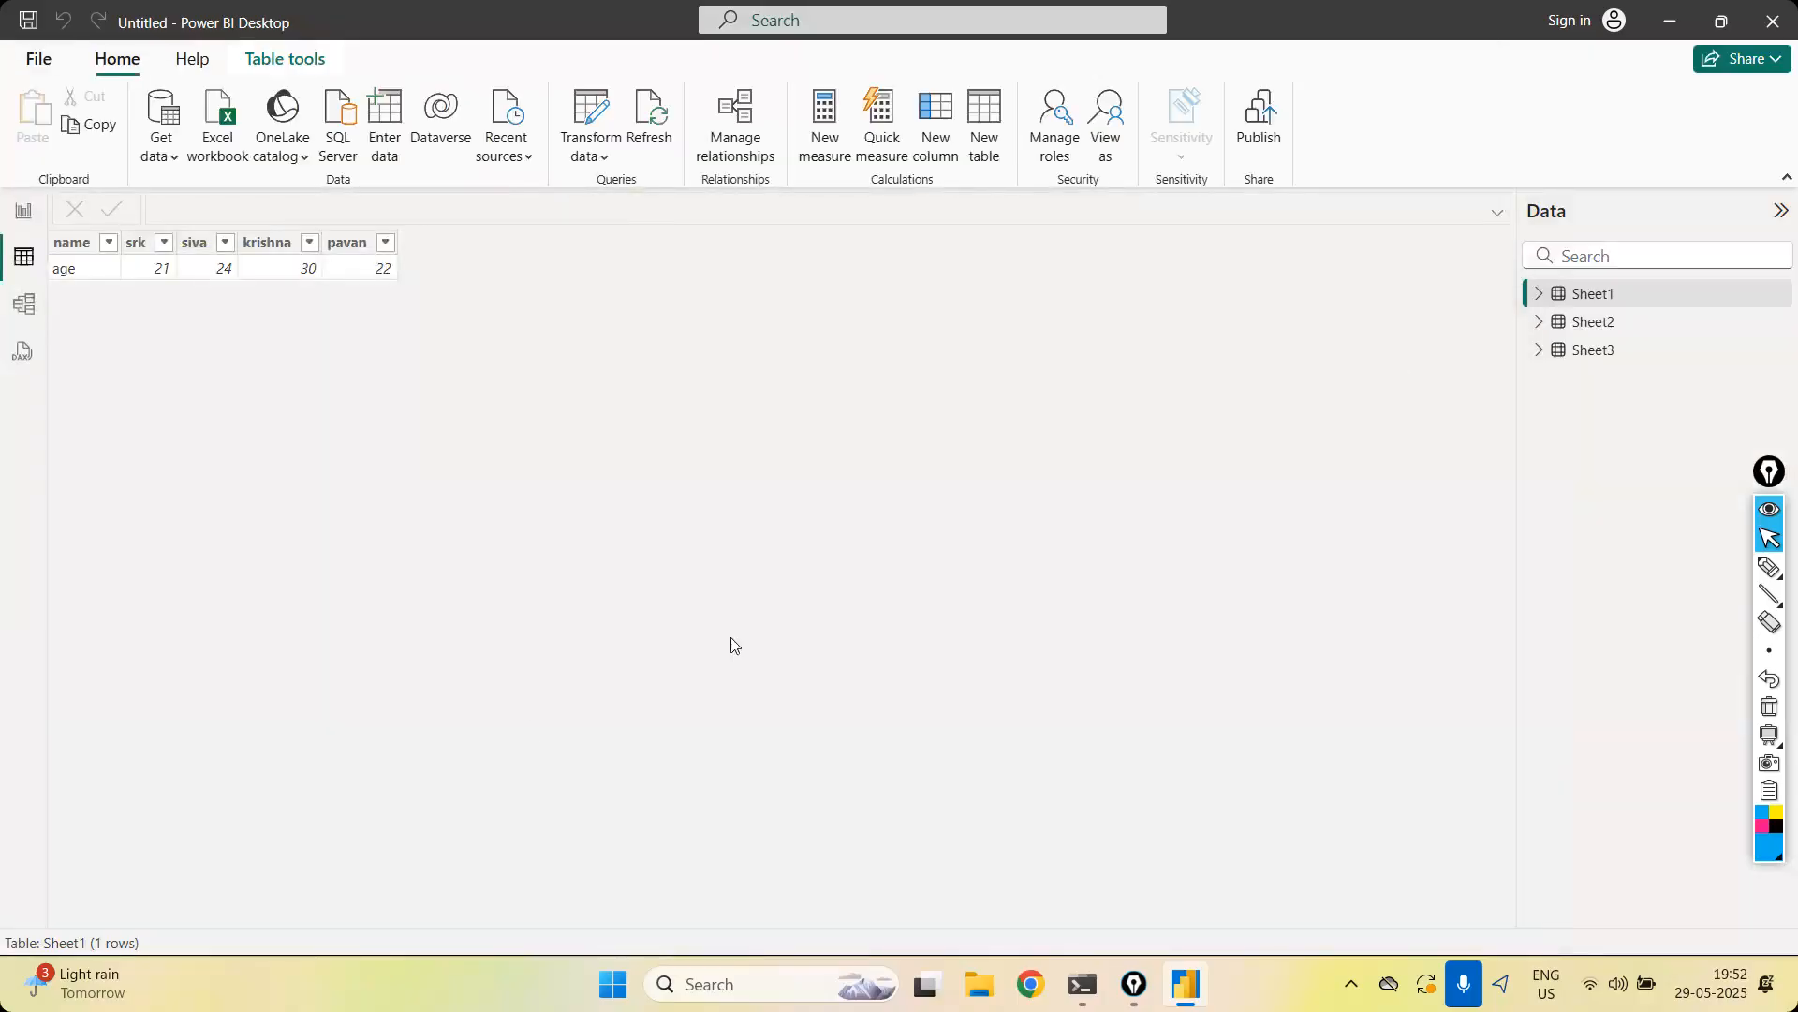
# From report view, load Sheet4 of the df Excel workbook into the data model
pyautogui.click(23, 215)
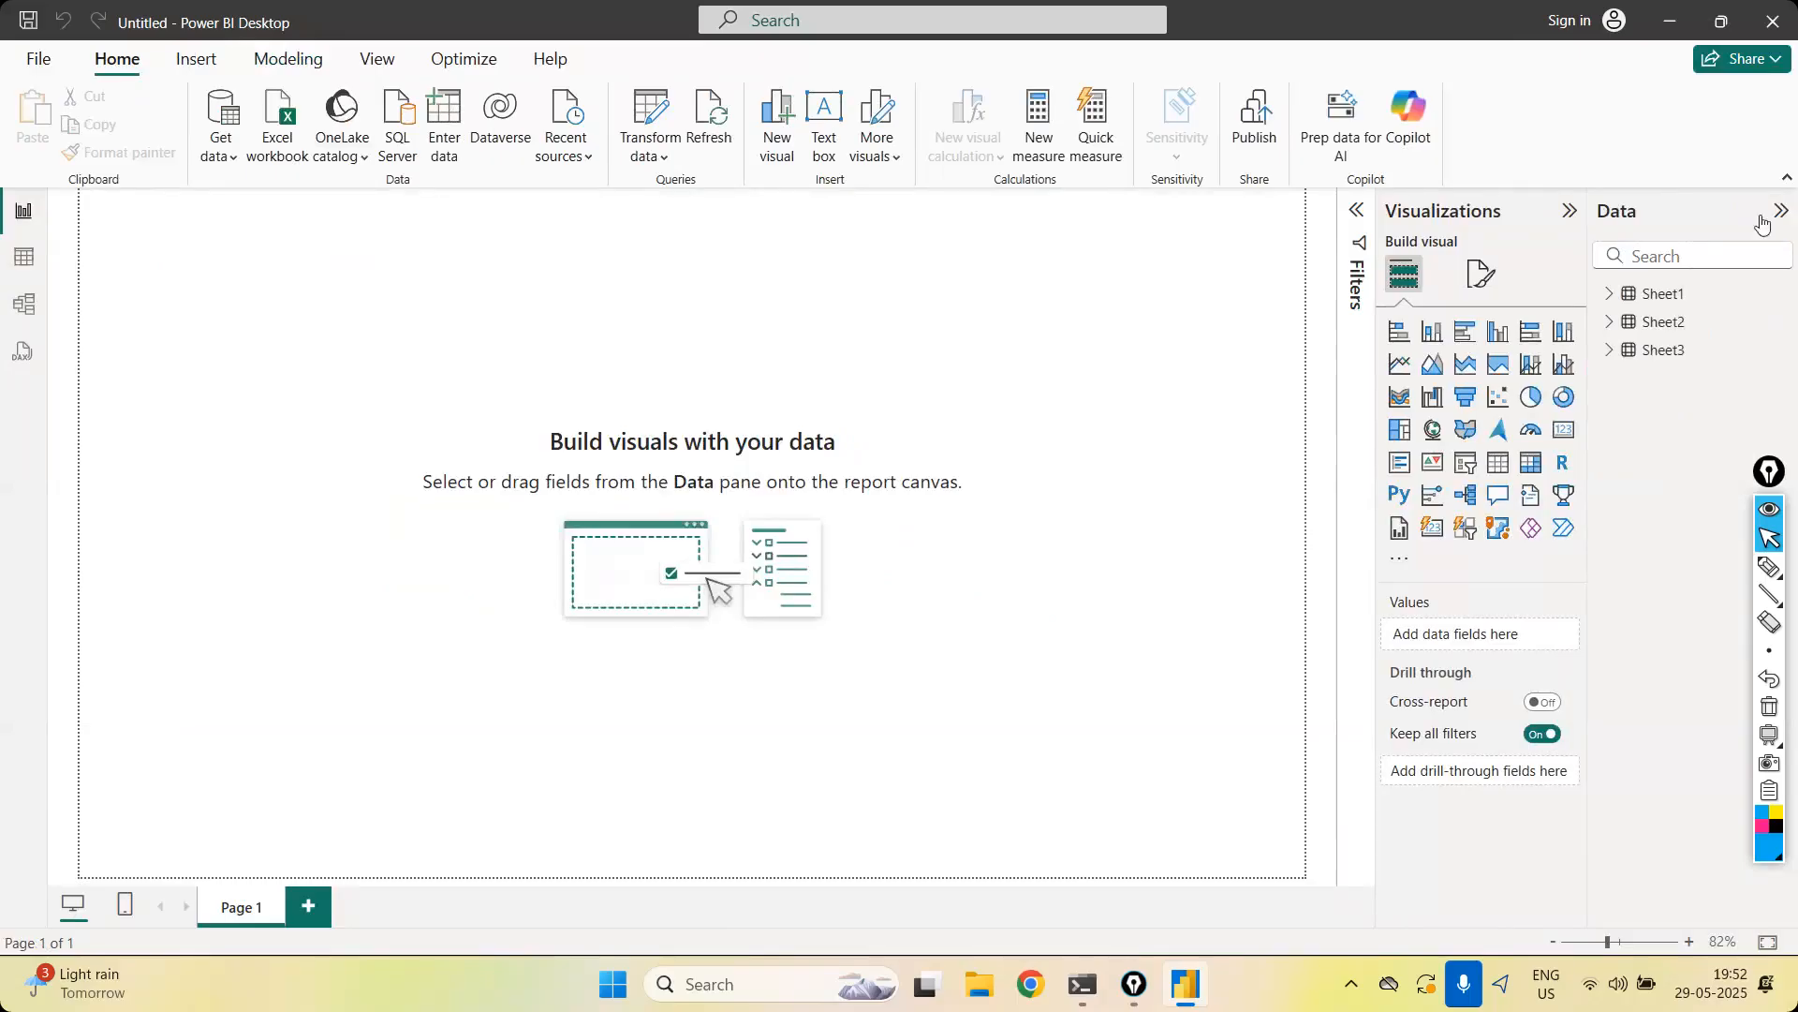
pyautogui.click(228, 161)
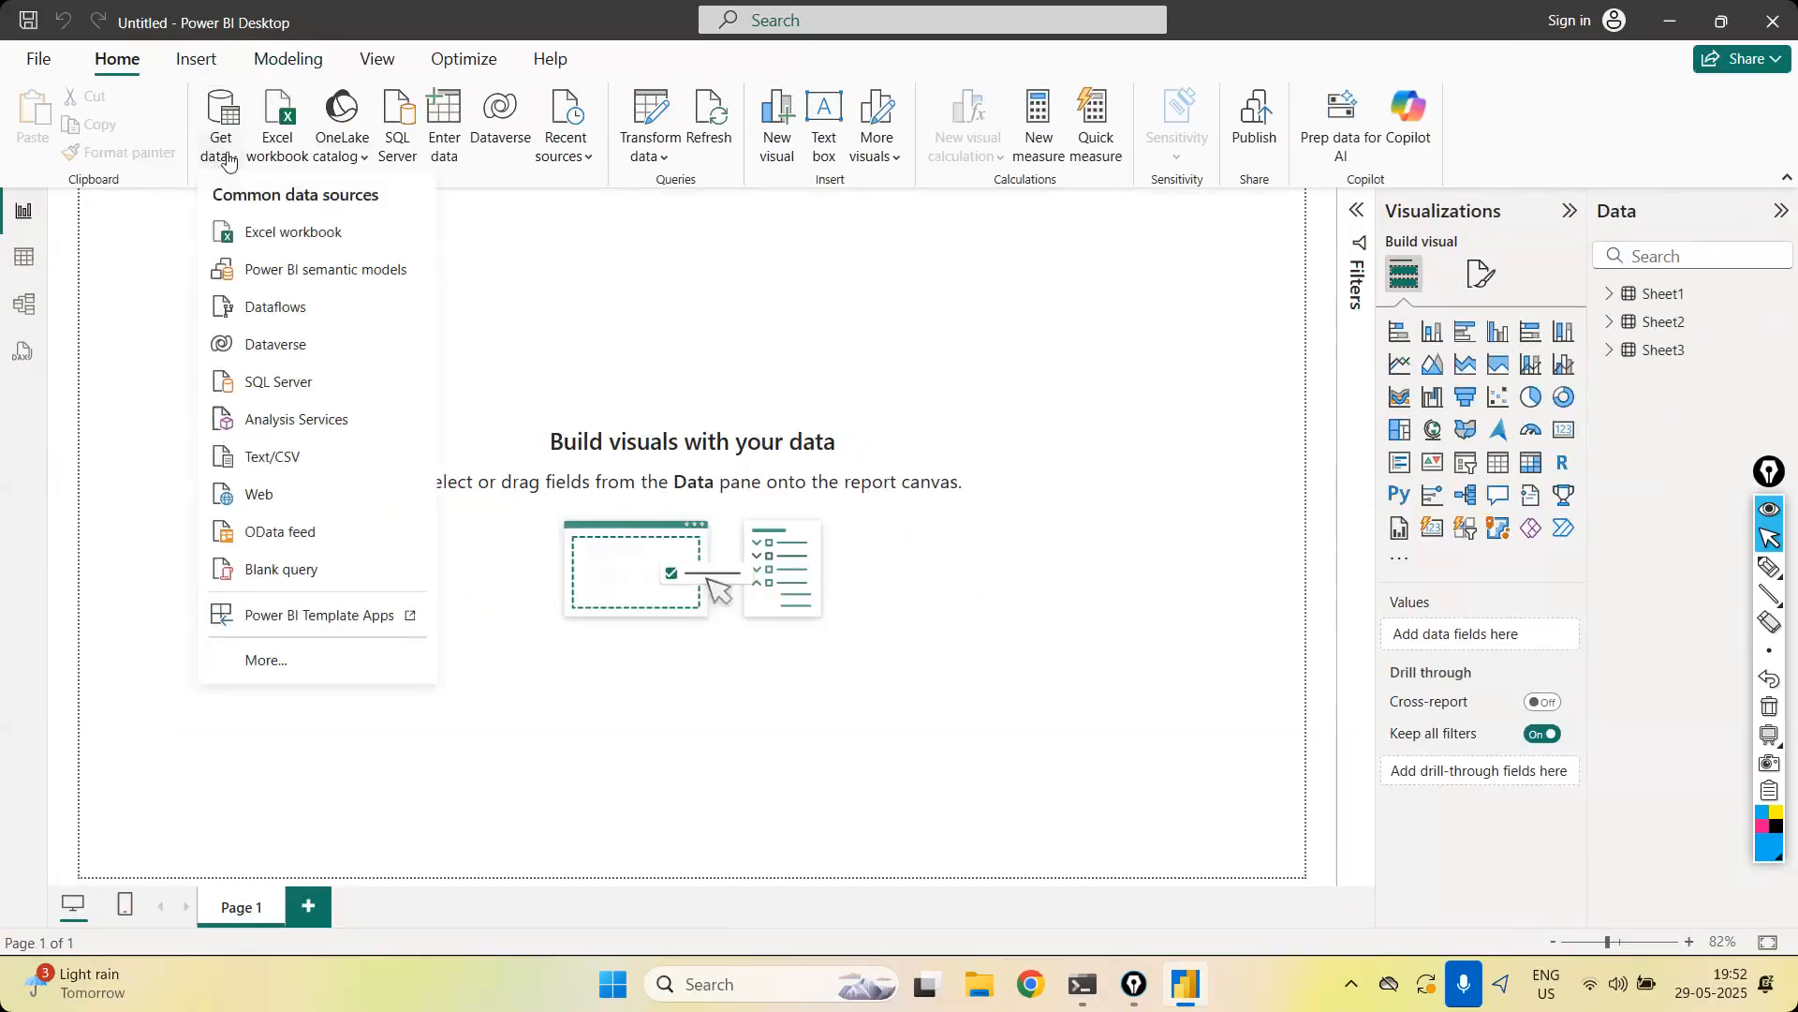
pyautogui.click(256, 231)
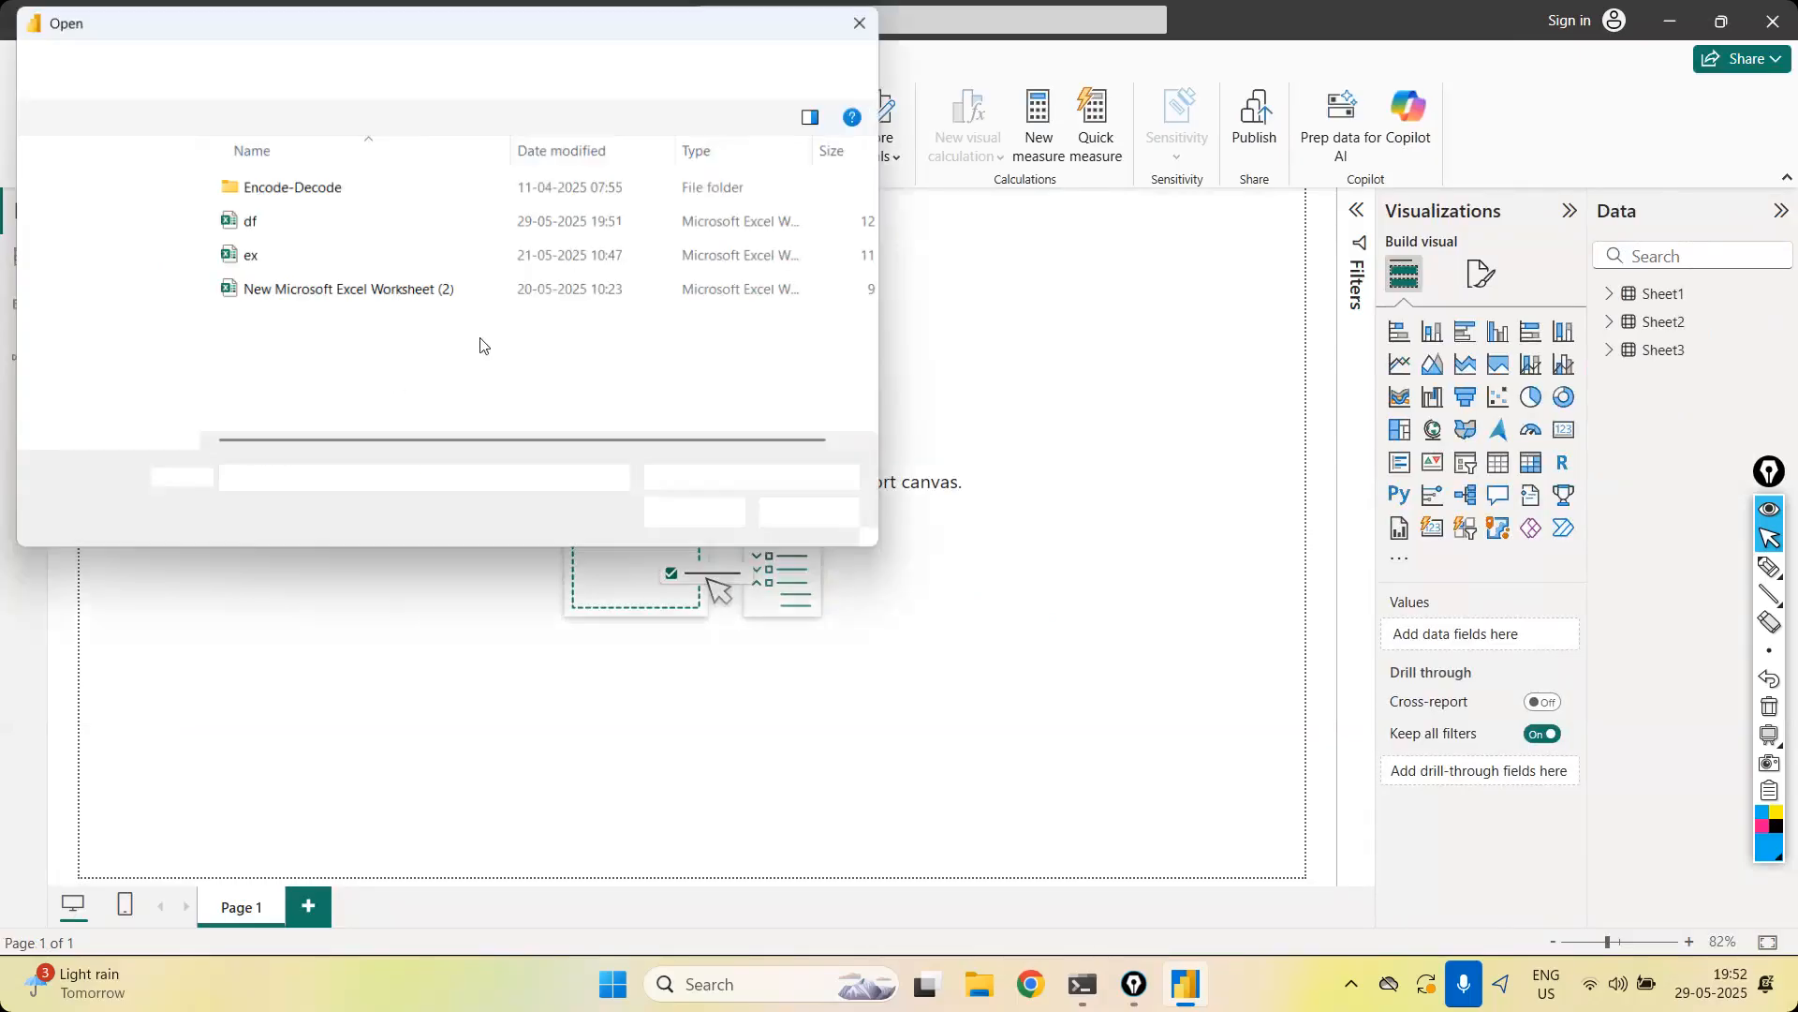
pyautogui.doubleClick(250, 221)
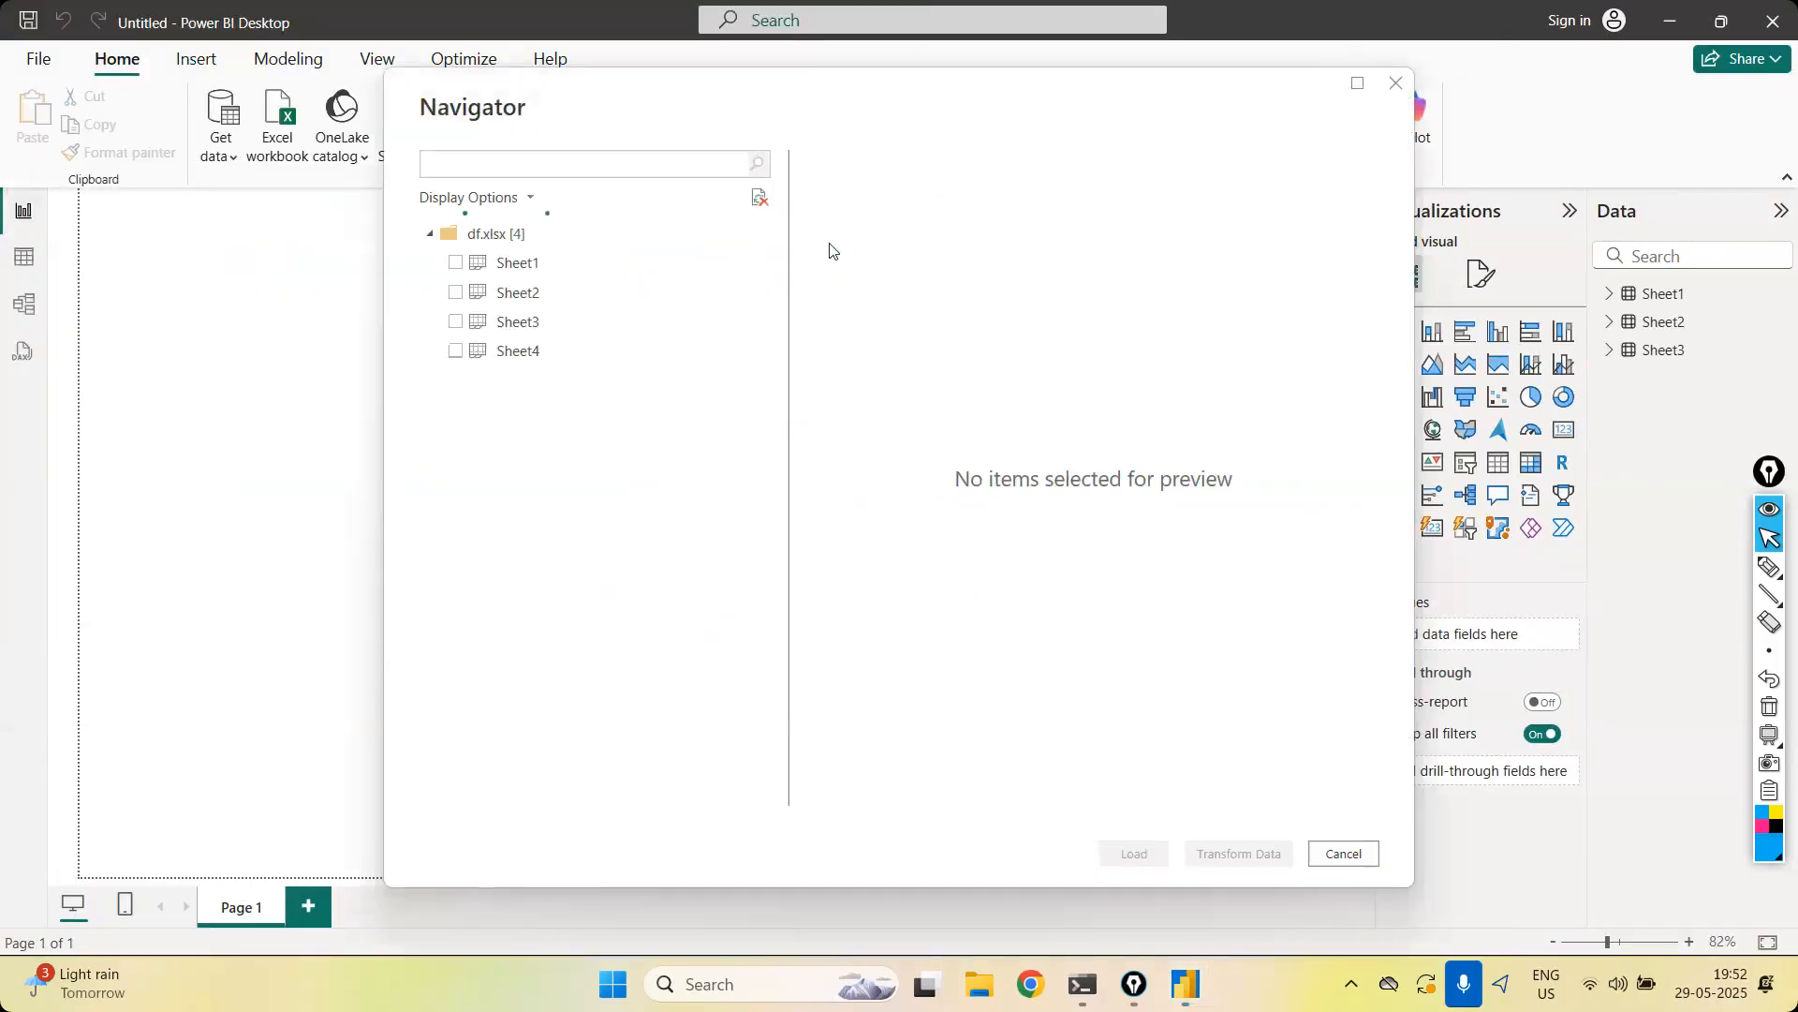
pyautogui.click(455, 352)
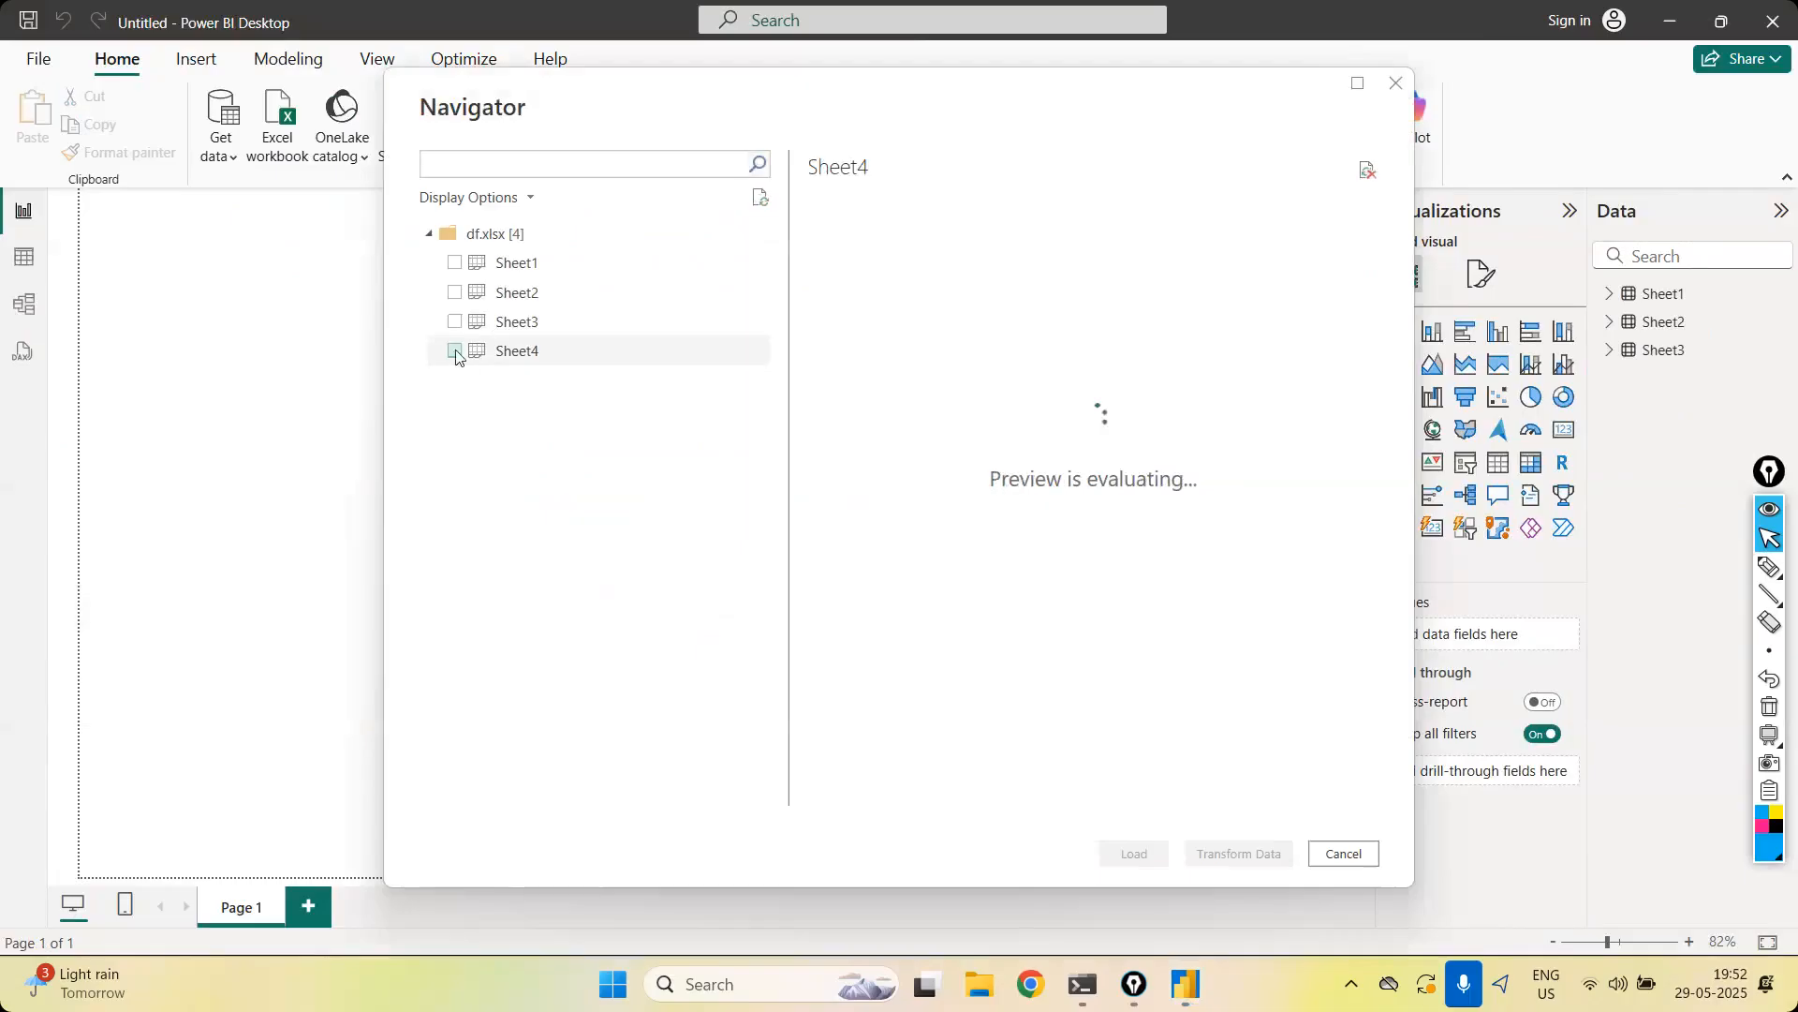
pyautogui.click(1148, 853)
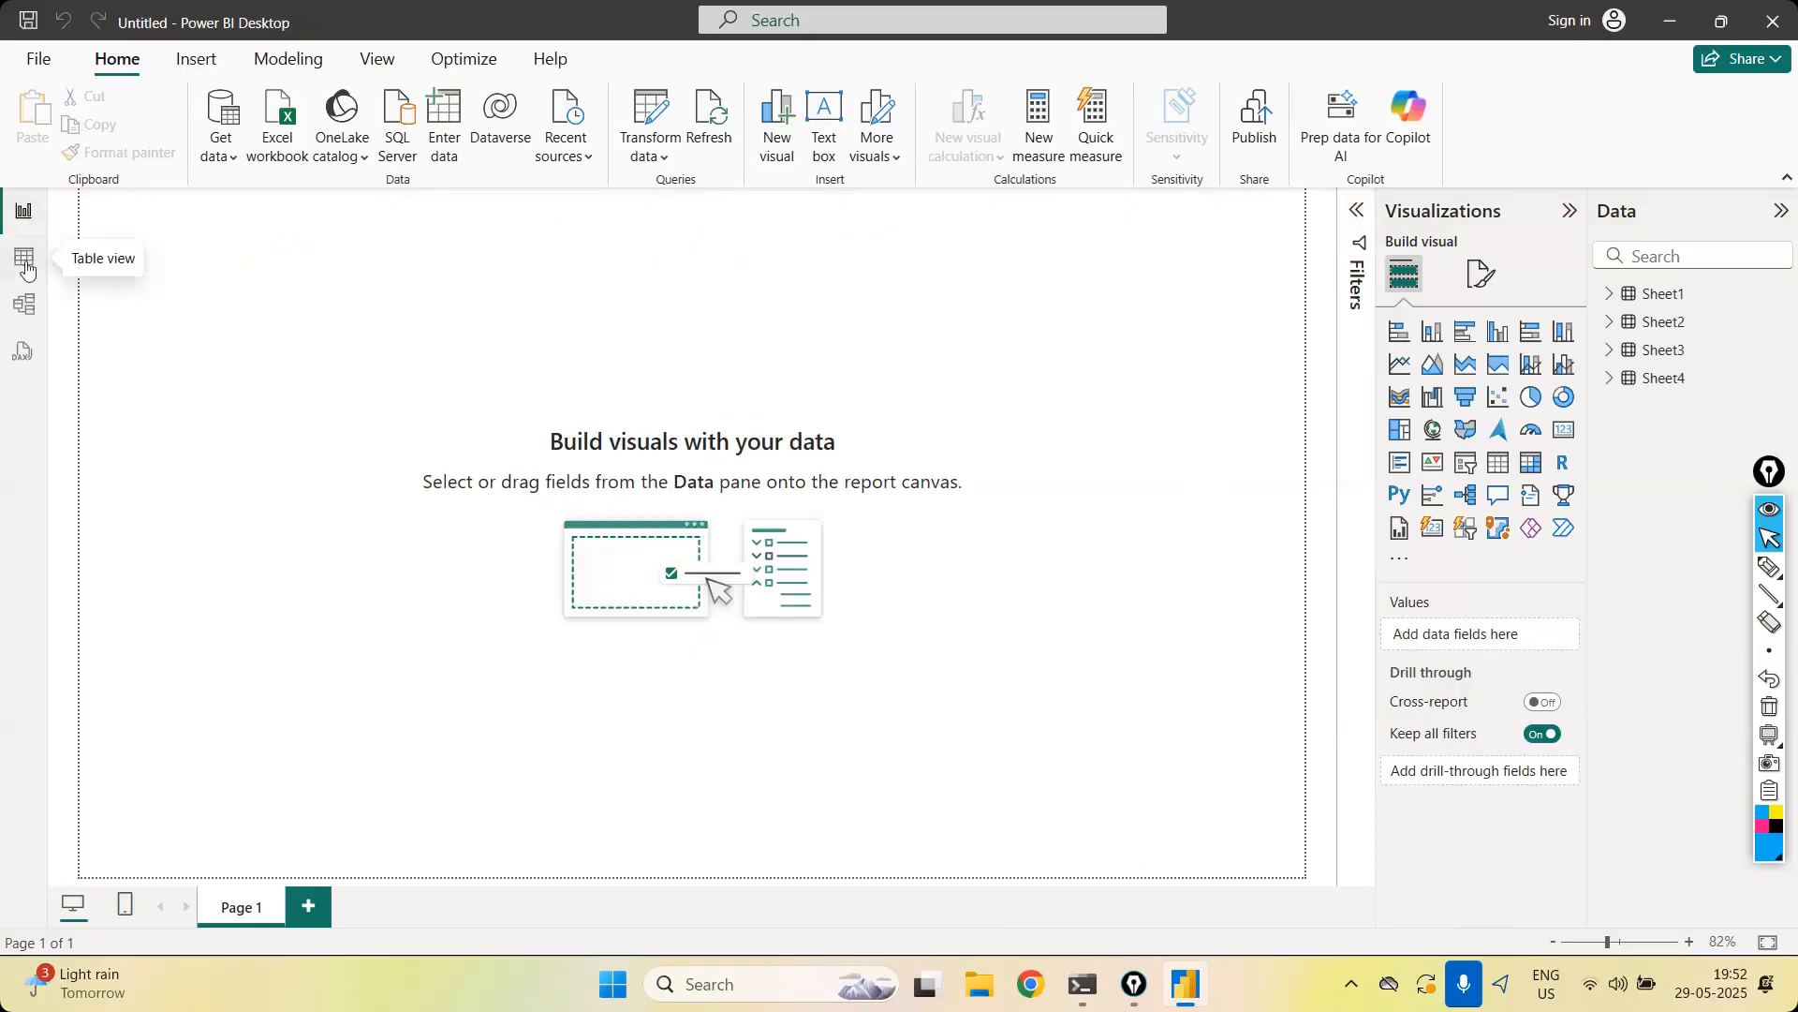
# View the Sheet4 table in table view, and open its query in the Power Query Editor with a refreshed preview
pyautogui.click(23, 257)
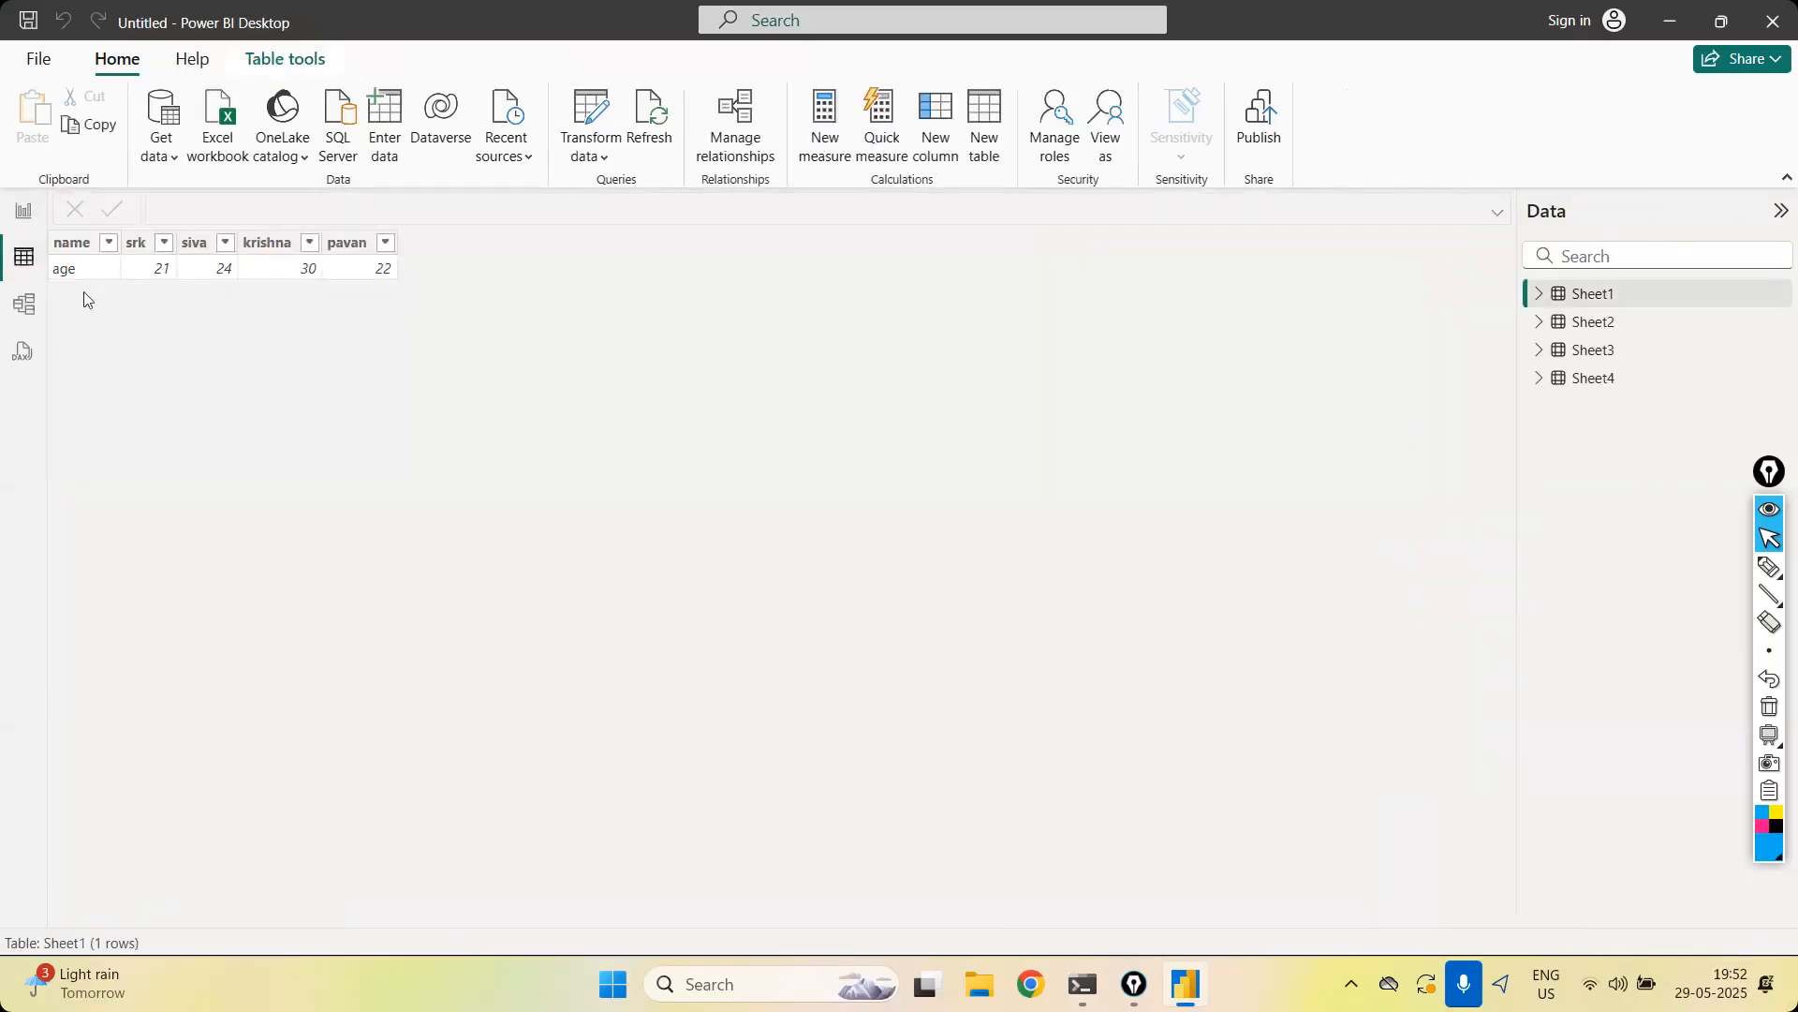
pyautogui.click(1592, 379)
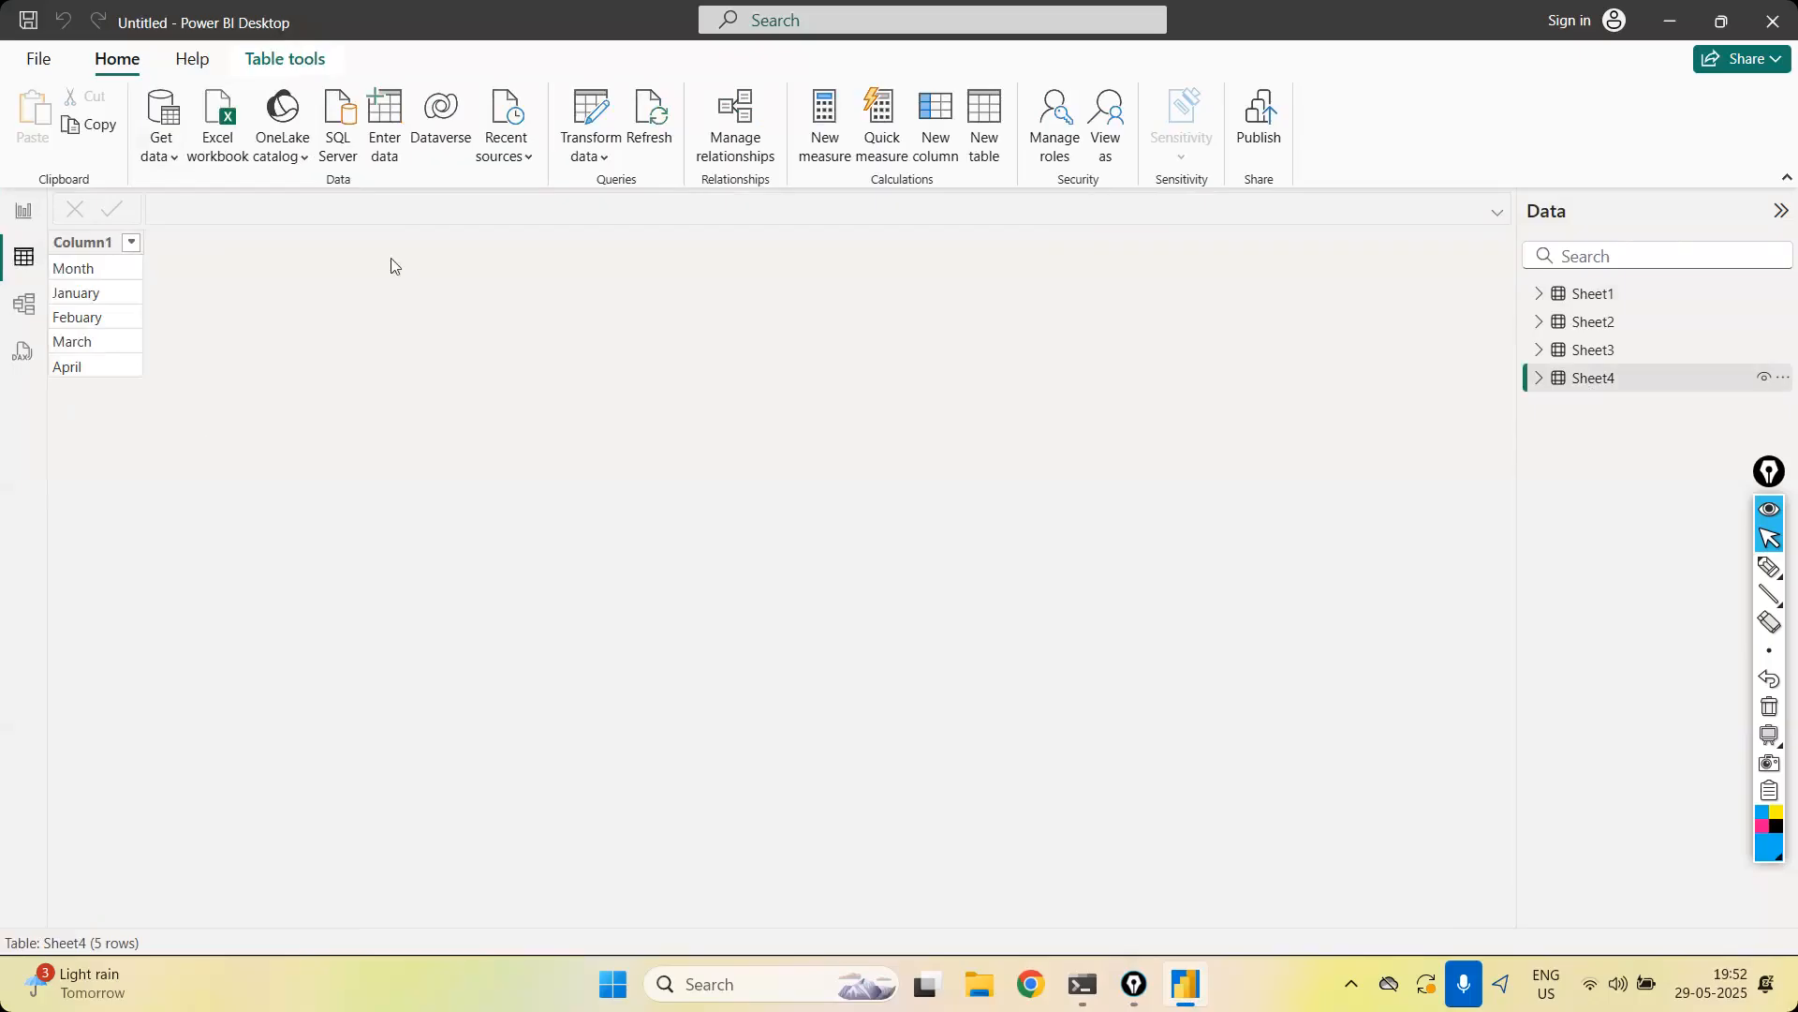
pyautogui.click(588, 157)
pyautogui.click(613, 196)
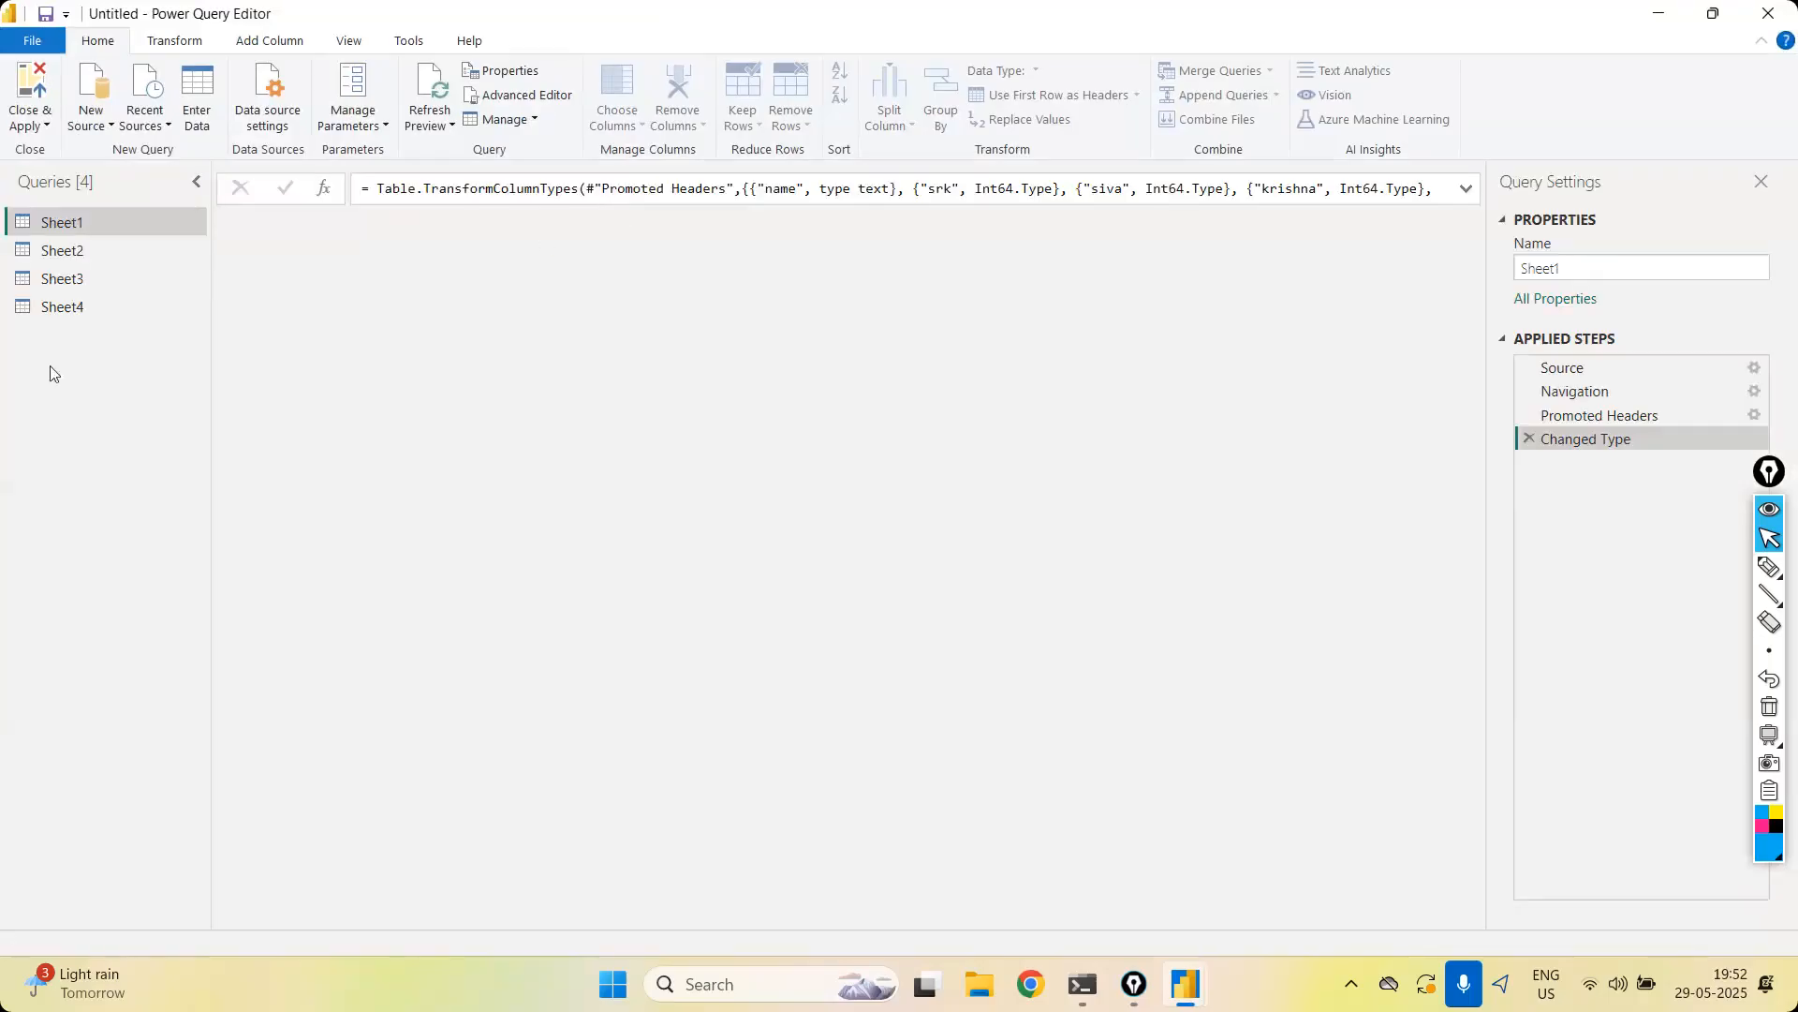
pyautogui.click(93, 304)
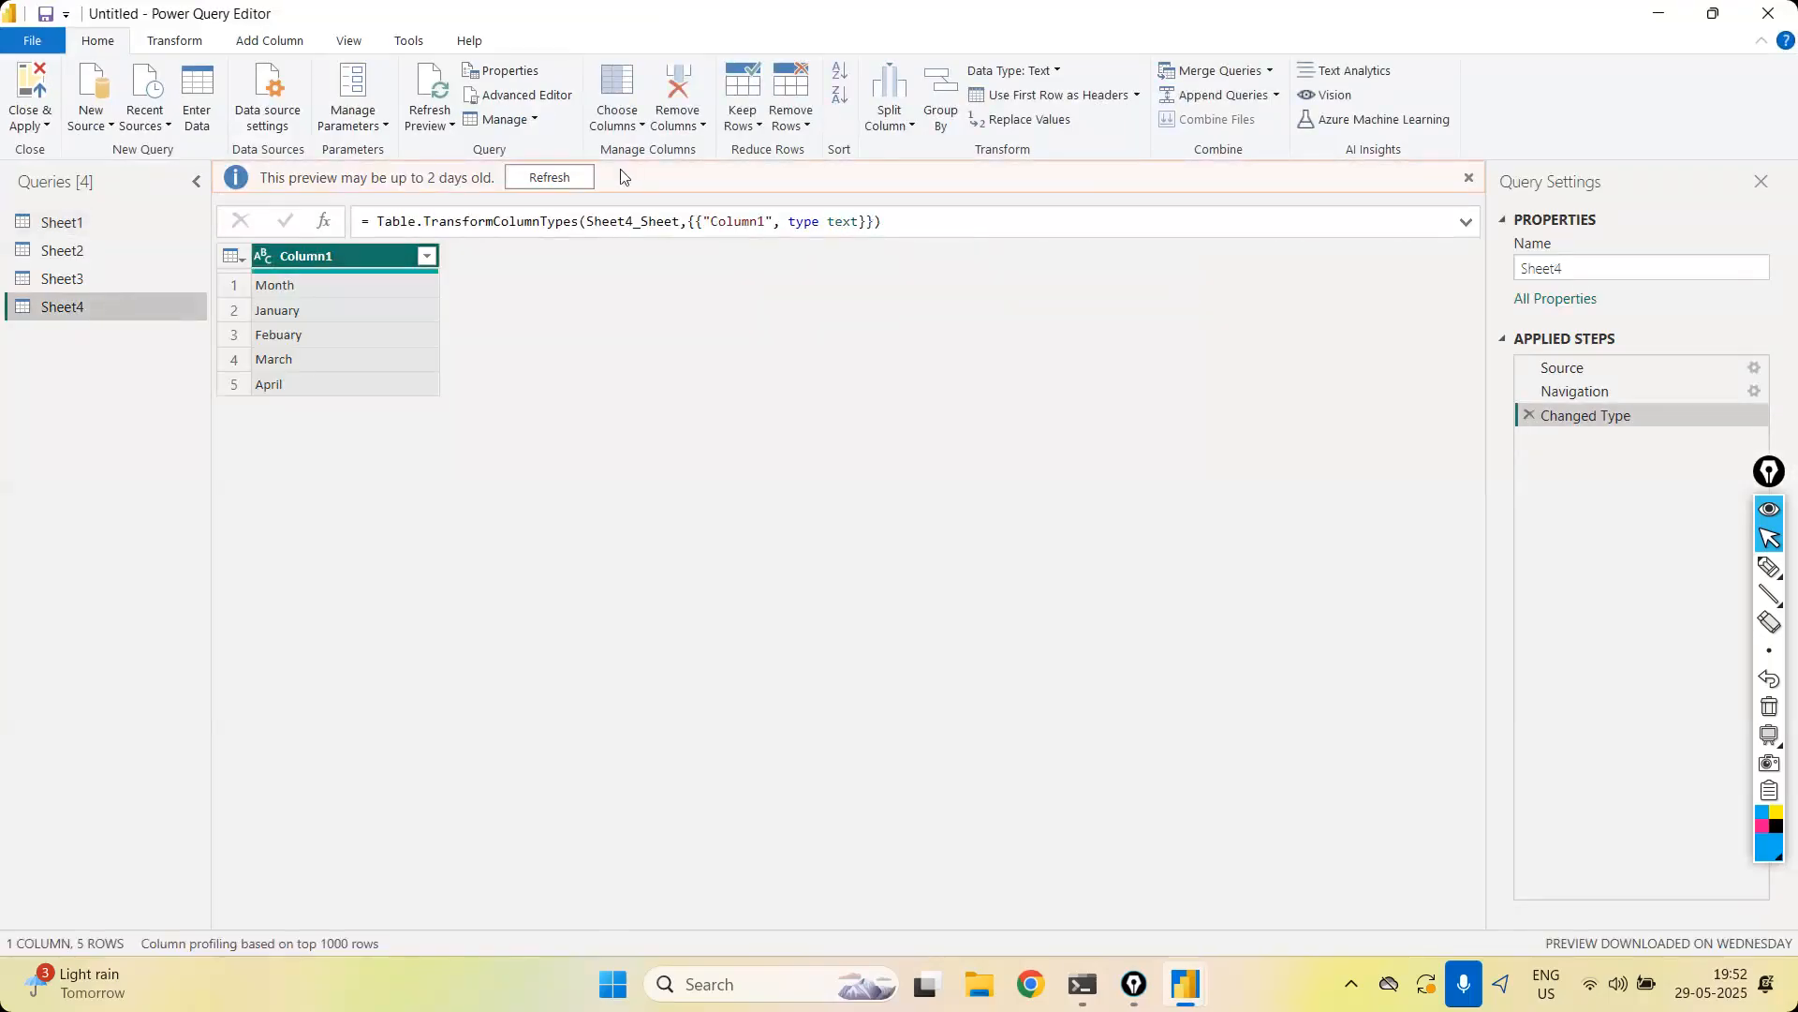
pyautogui.click(545, 180)
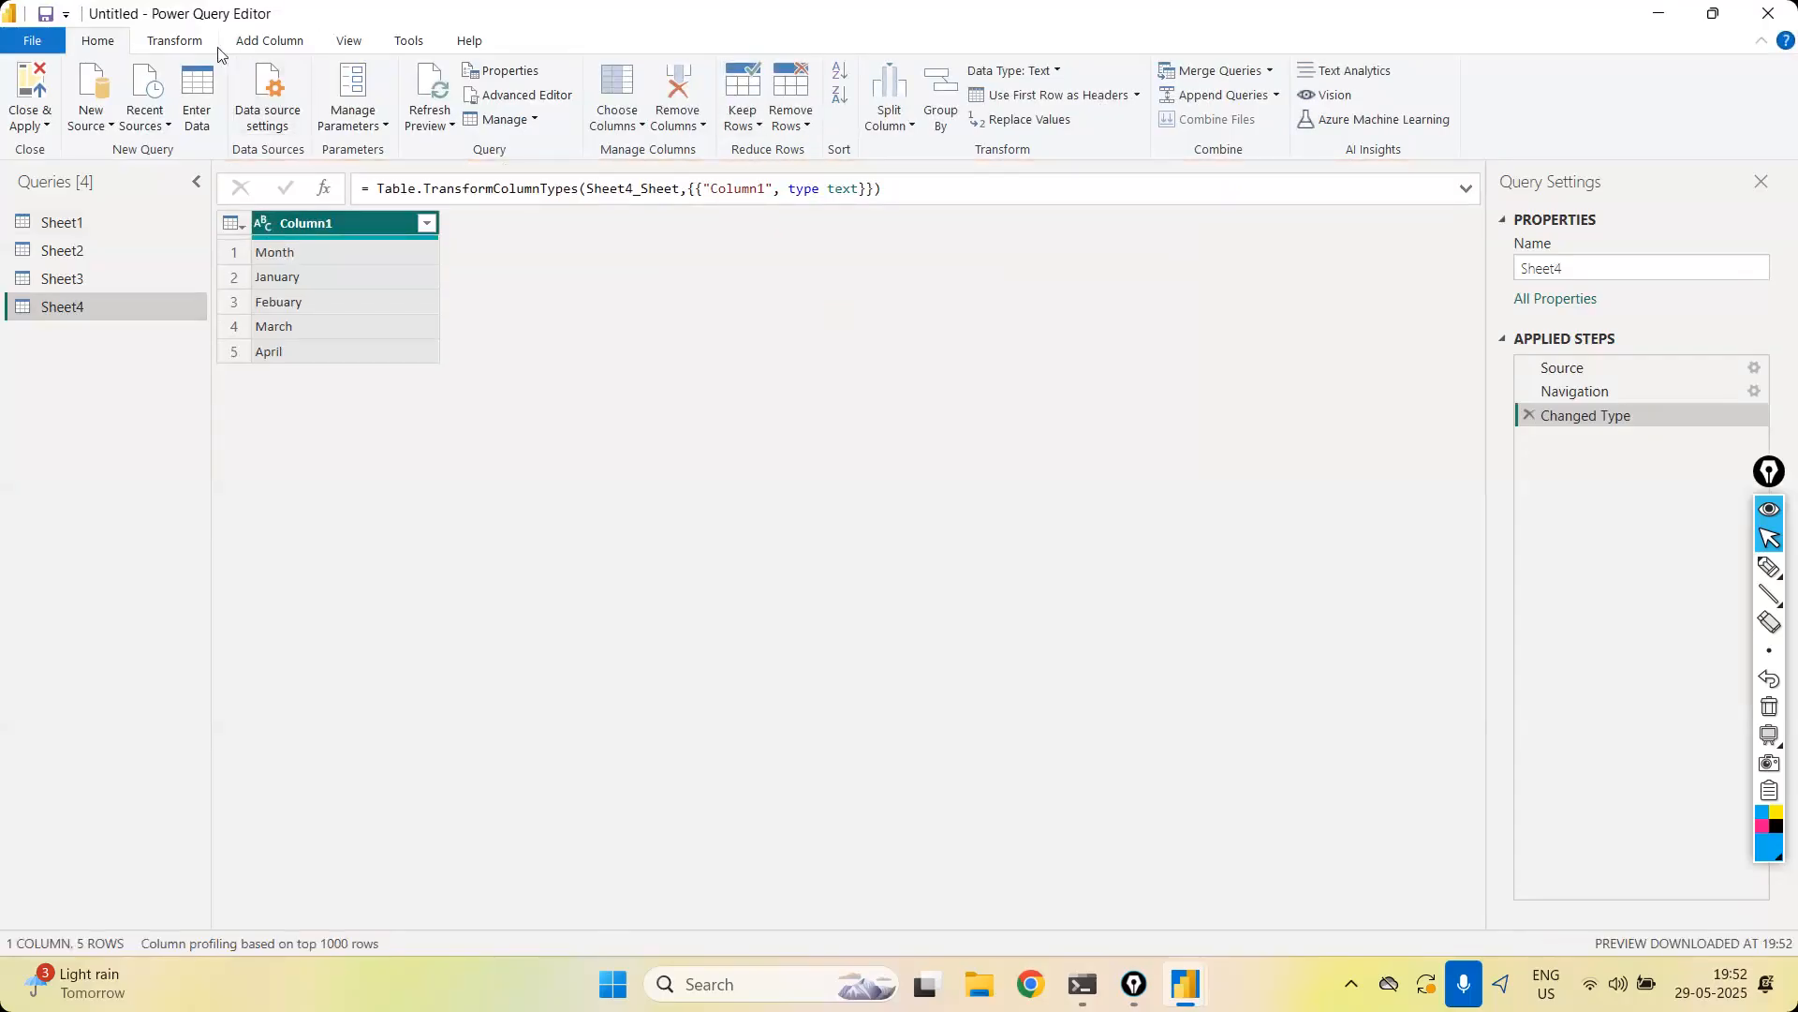
# Split Column1 of Sheet4 by number of characters, using 3 characters, once, as far left as possible
pyautogui.click(891, 126)
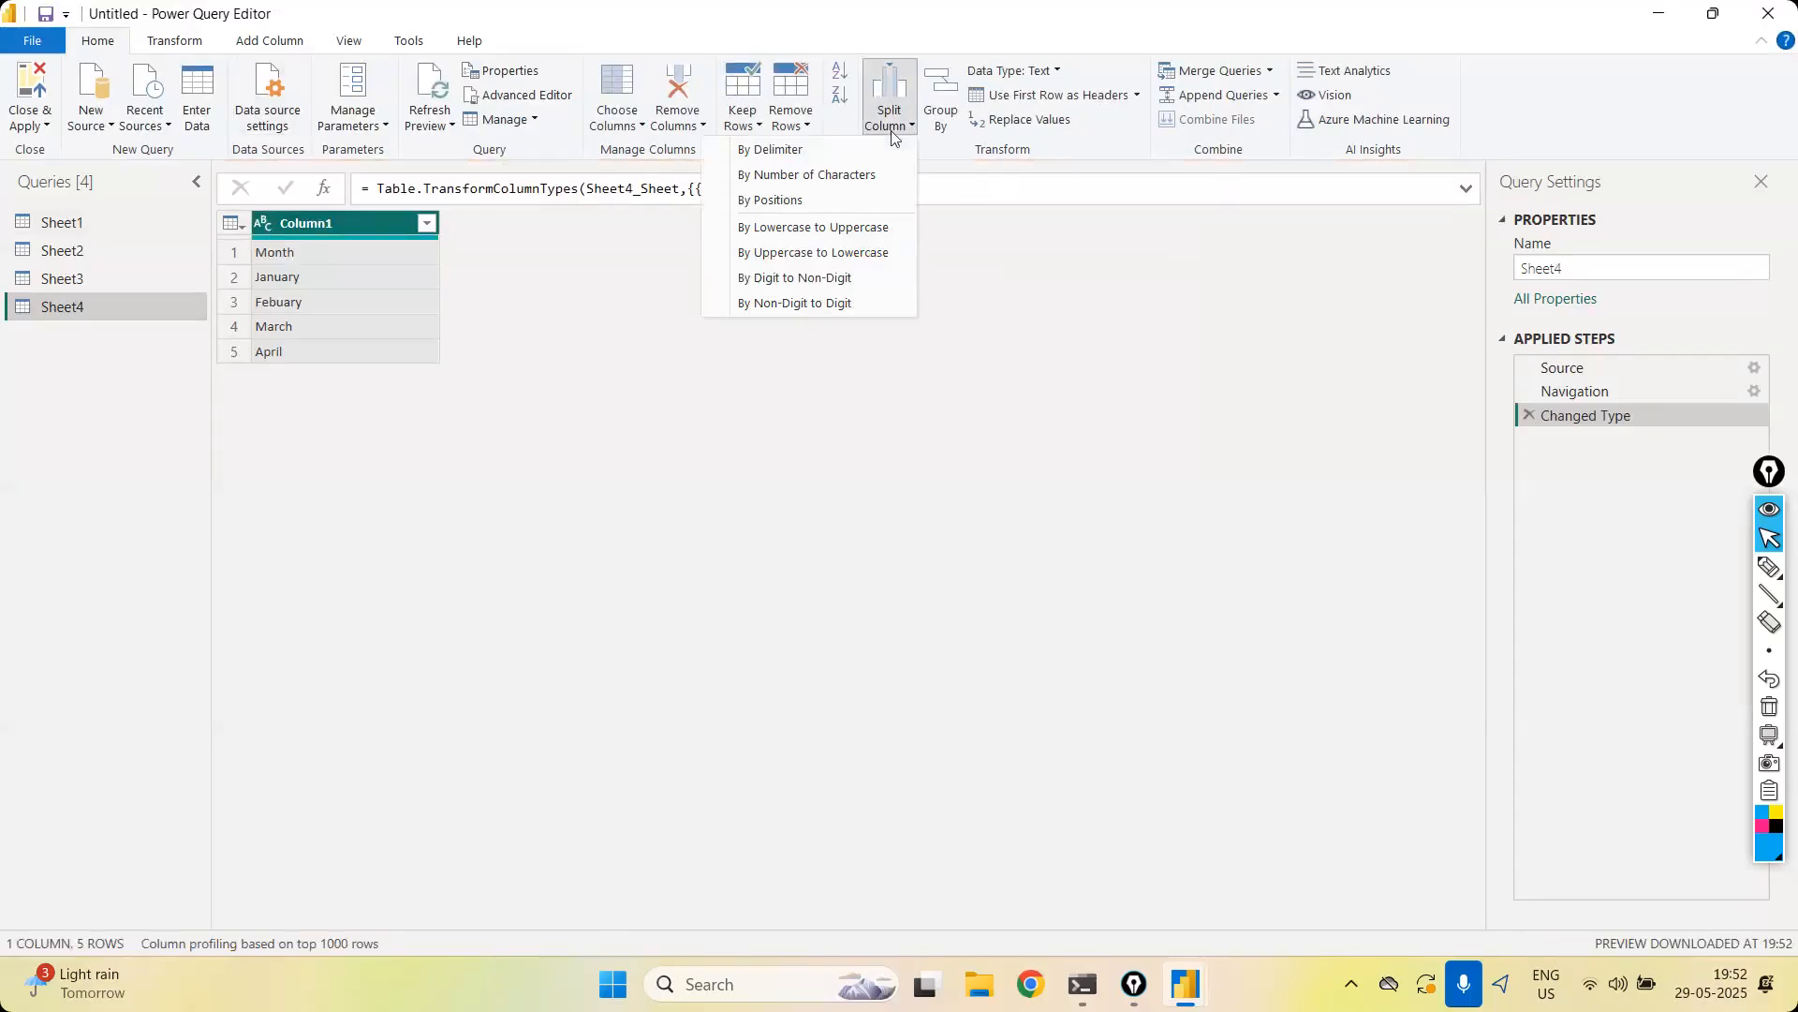
pyautogui.click(831, 183)
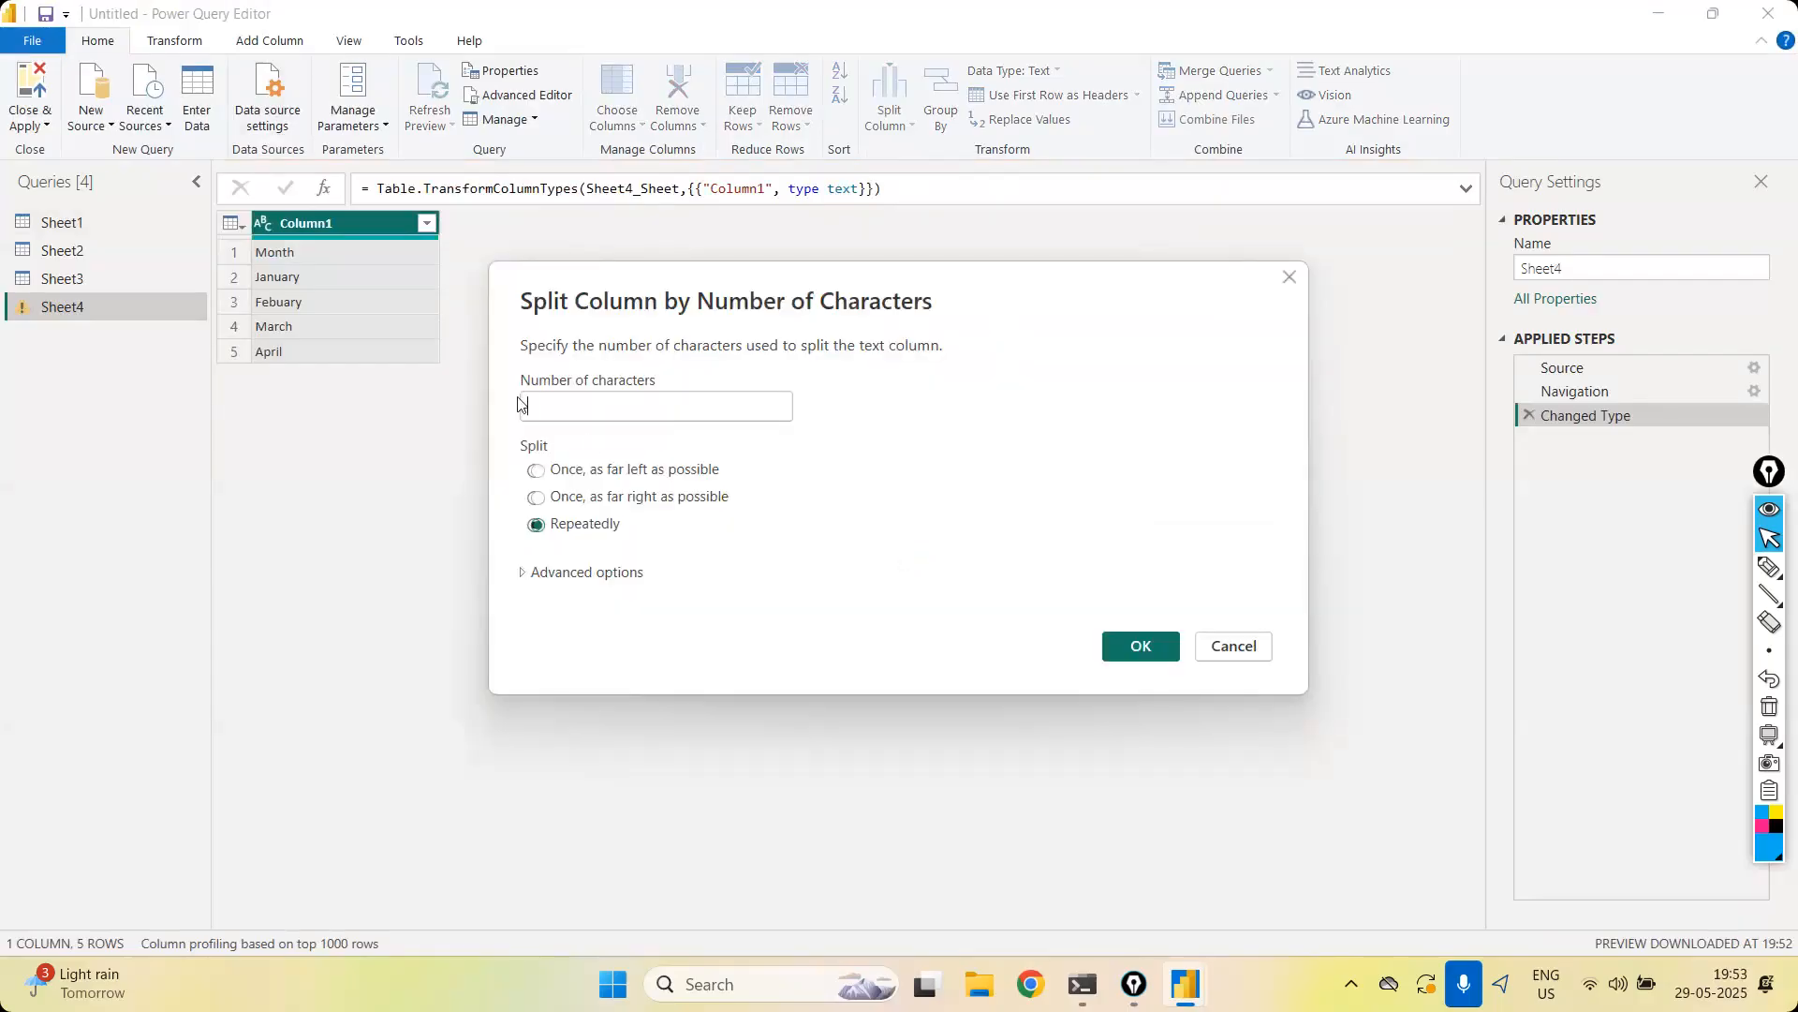
pyautogui.click(522, 404)
pyautogui.write('3')
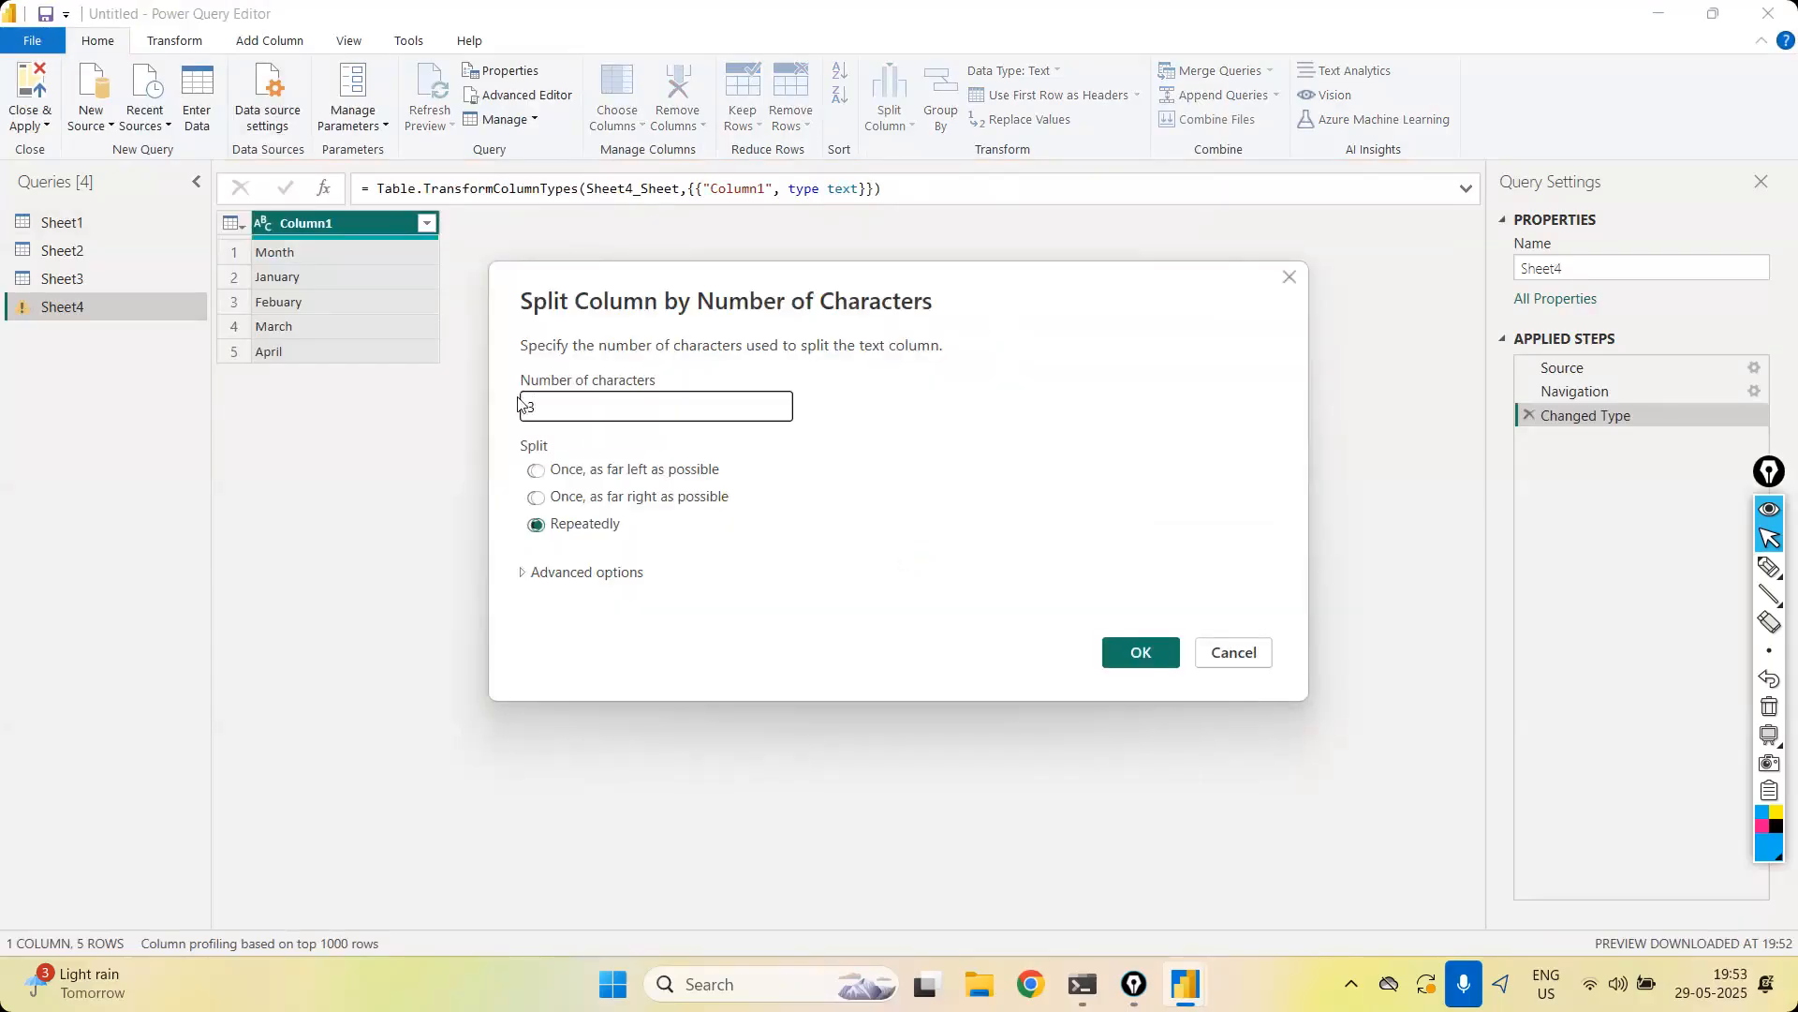
pyautogui.click(539, 471)
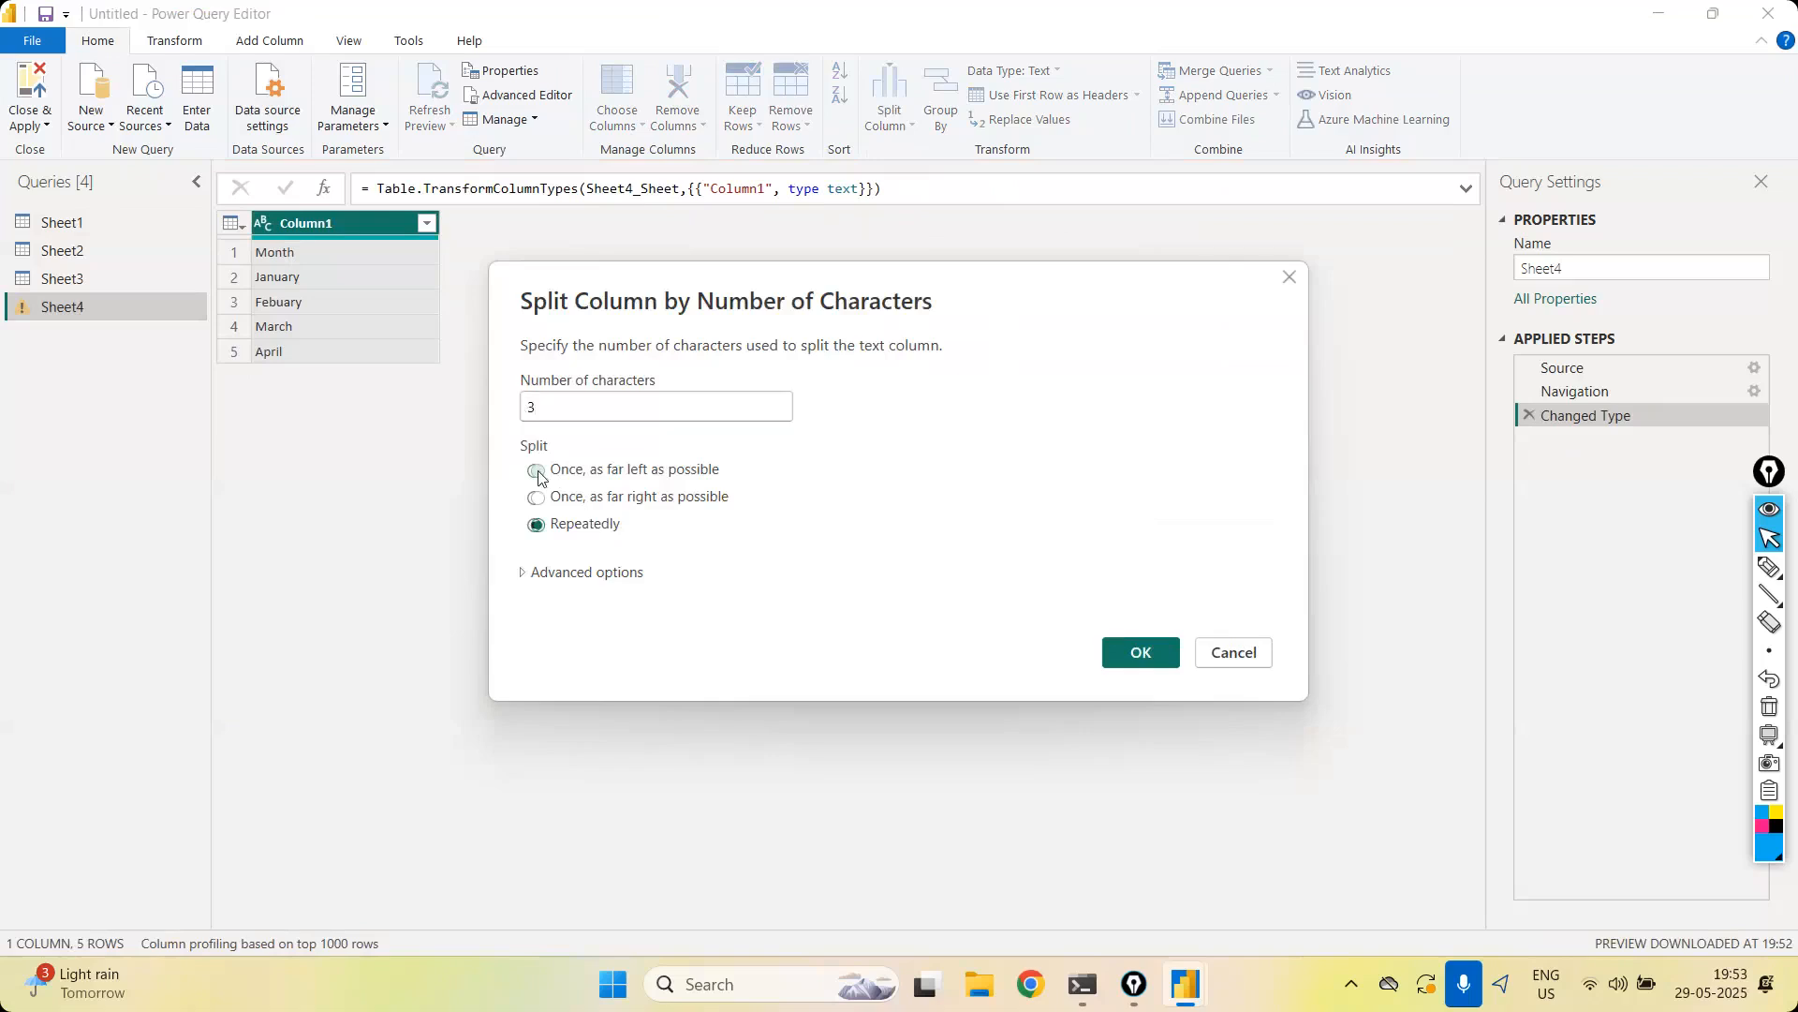
pyautogui.click(1135, 654)
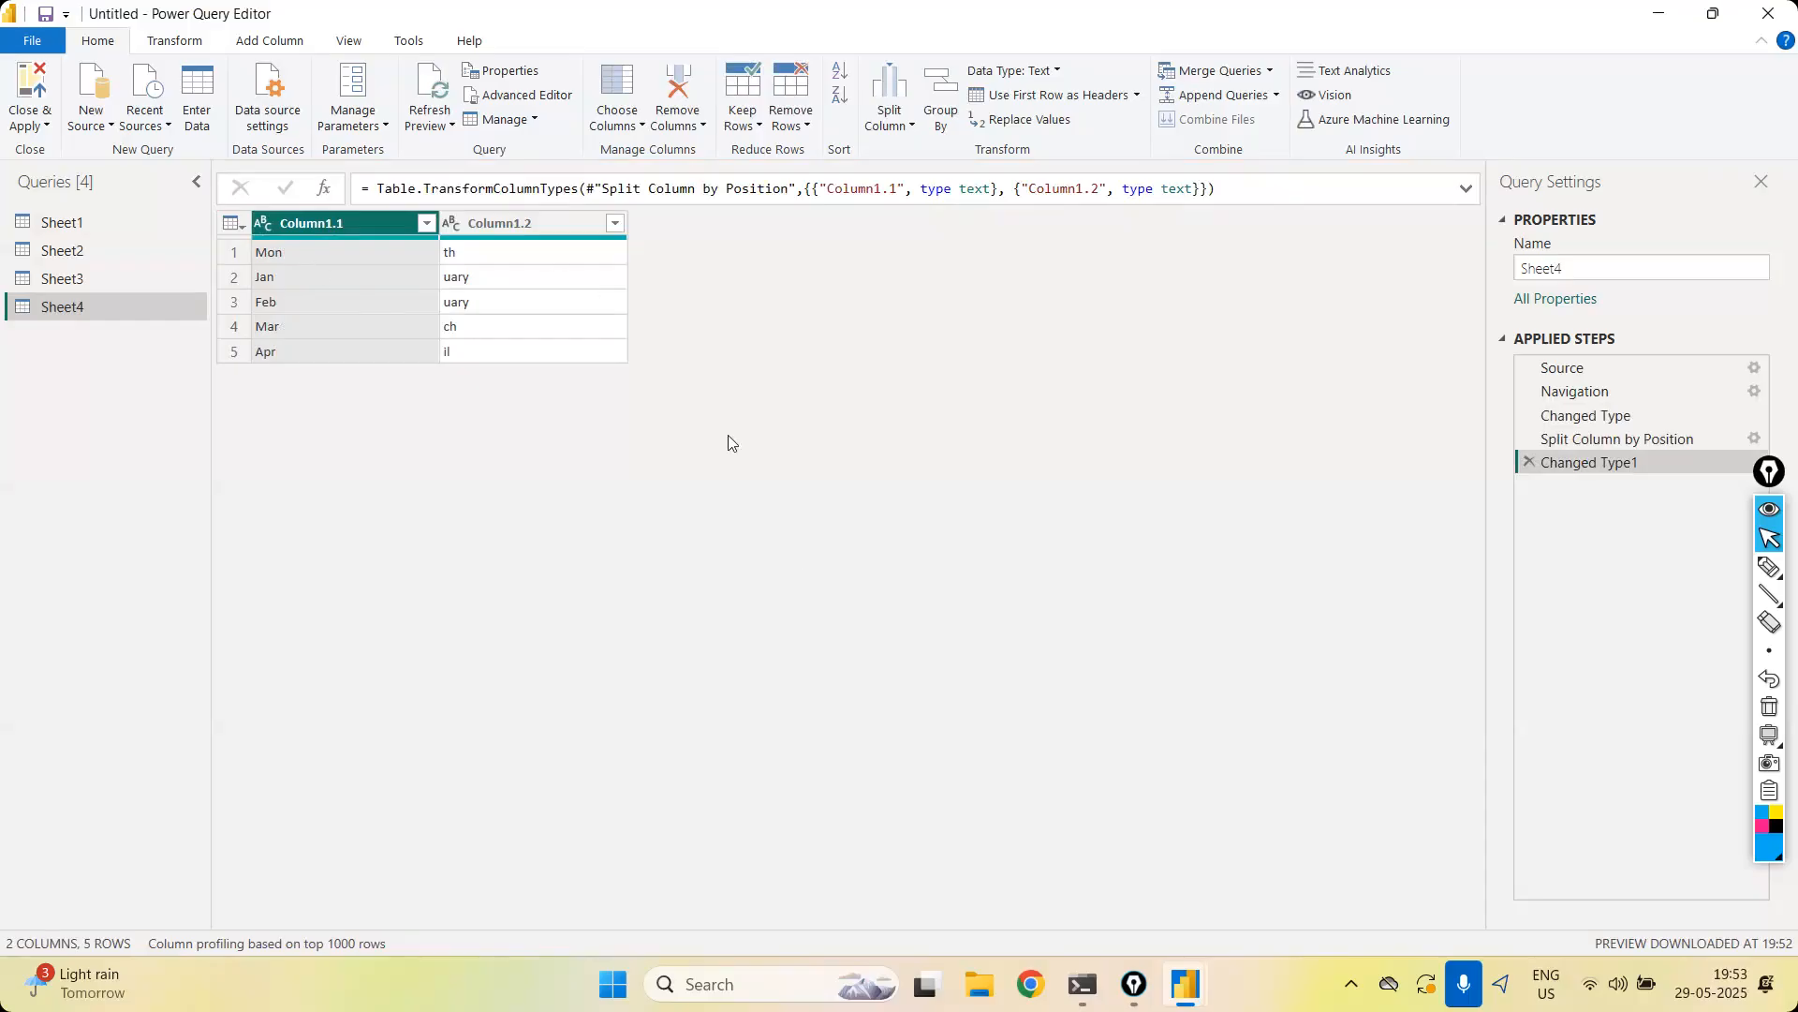
# Delete the split and its type-change step from Sheet4's applied steps, and promote the first row to headers
pyautogui.click(1531, 462)
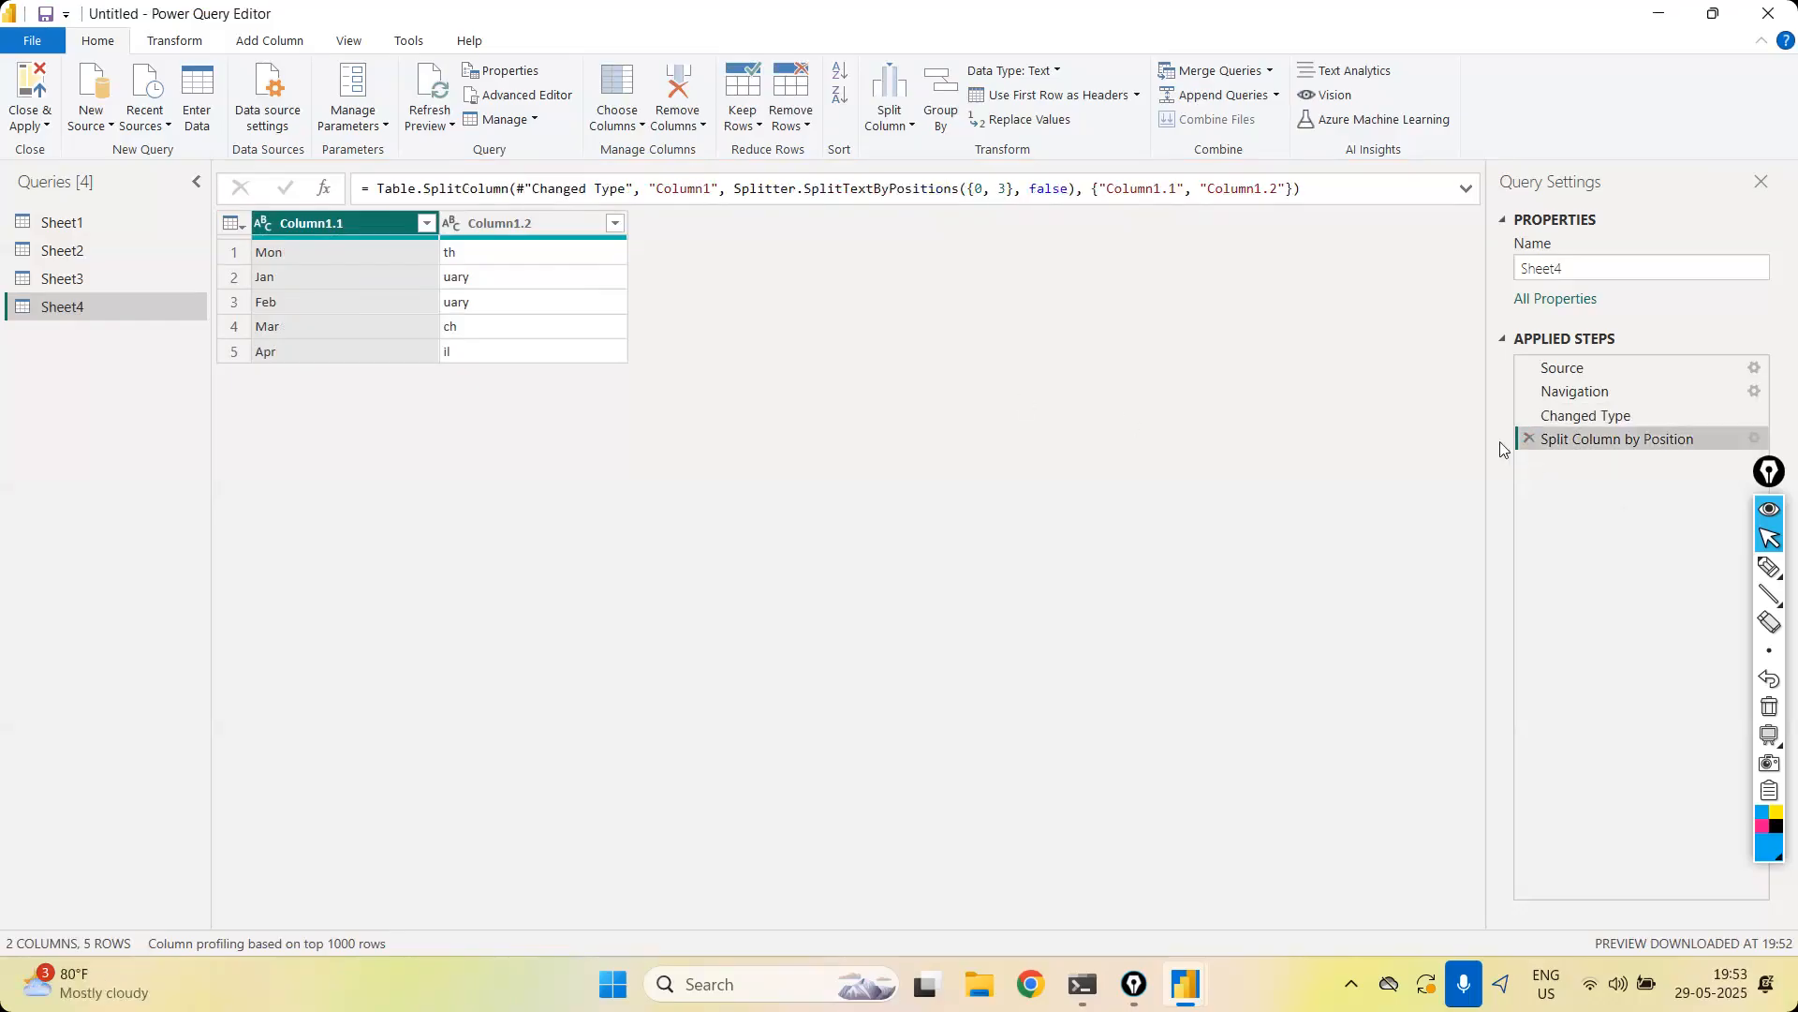
pyautogui.click(1530, 440)
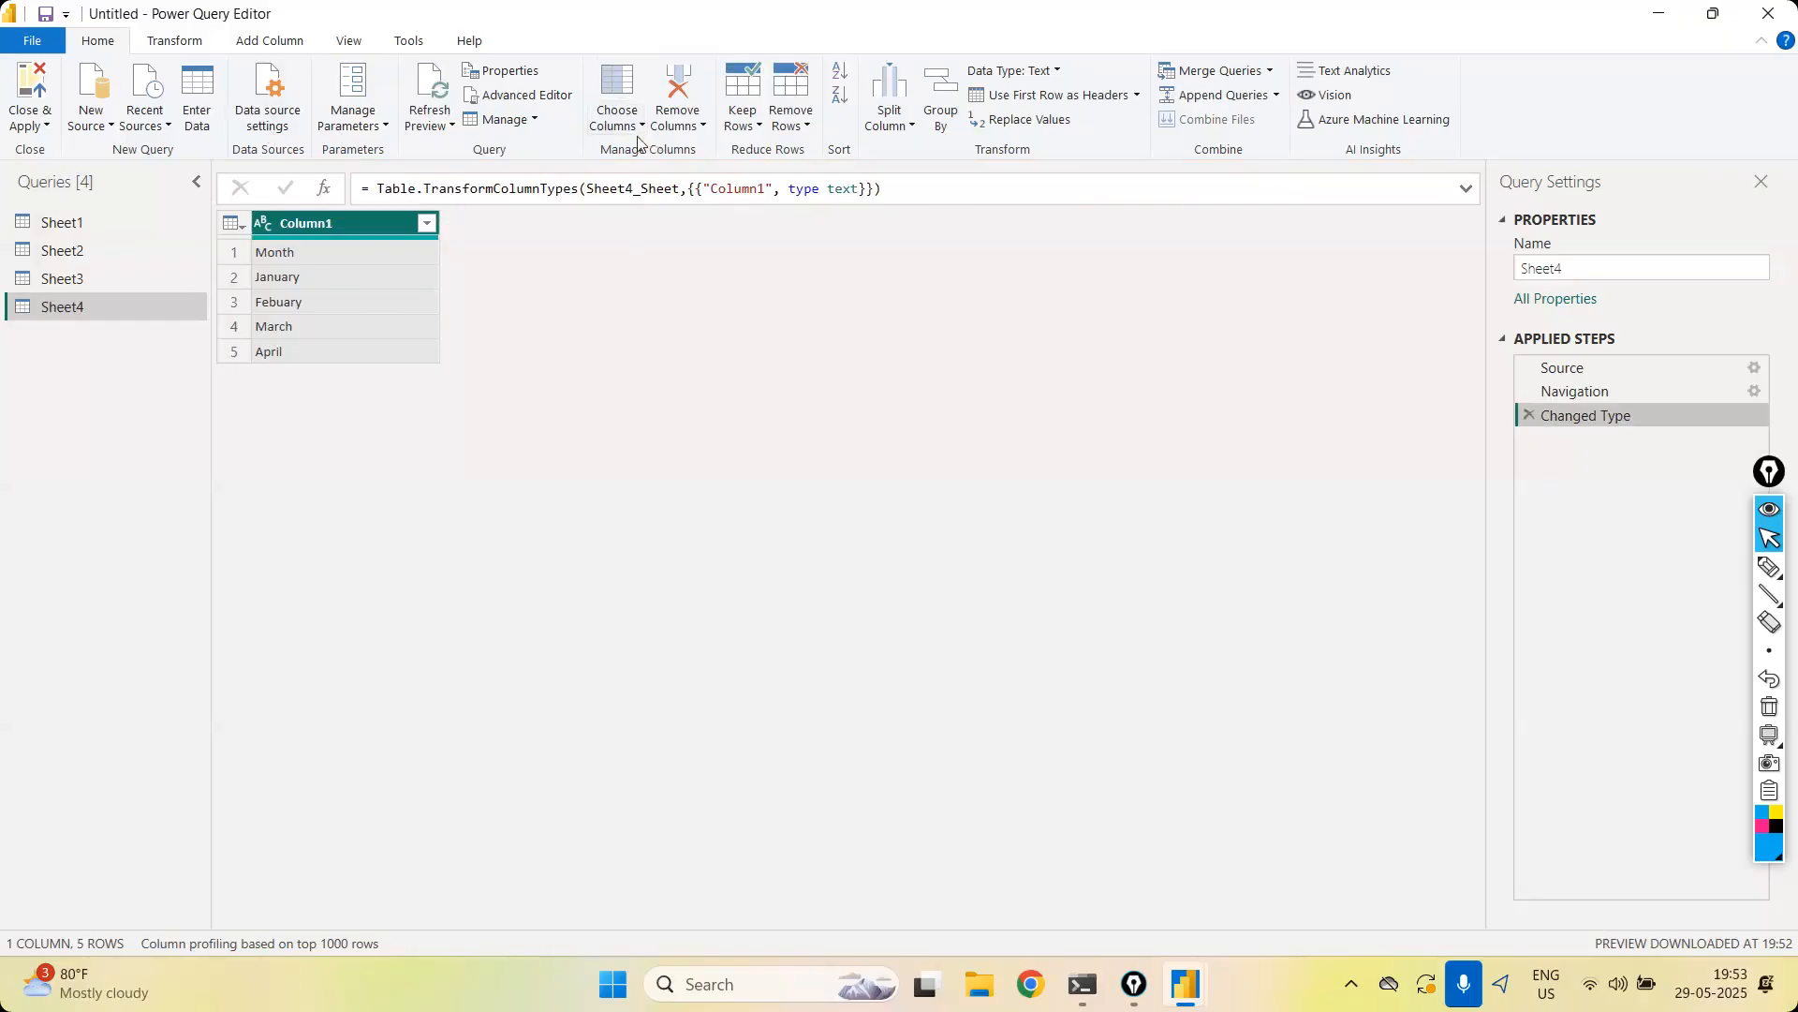
pyautogui.click(171, 42)
pyautogui.click(104, 133)
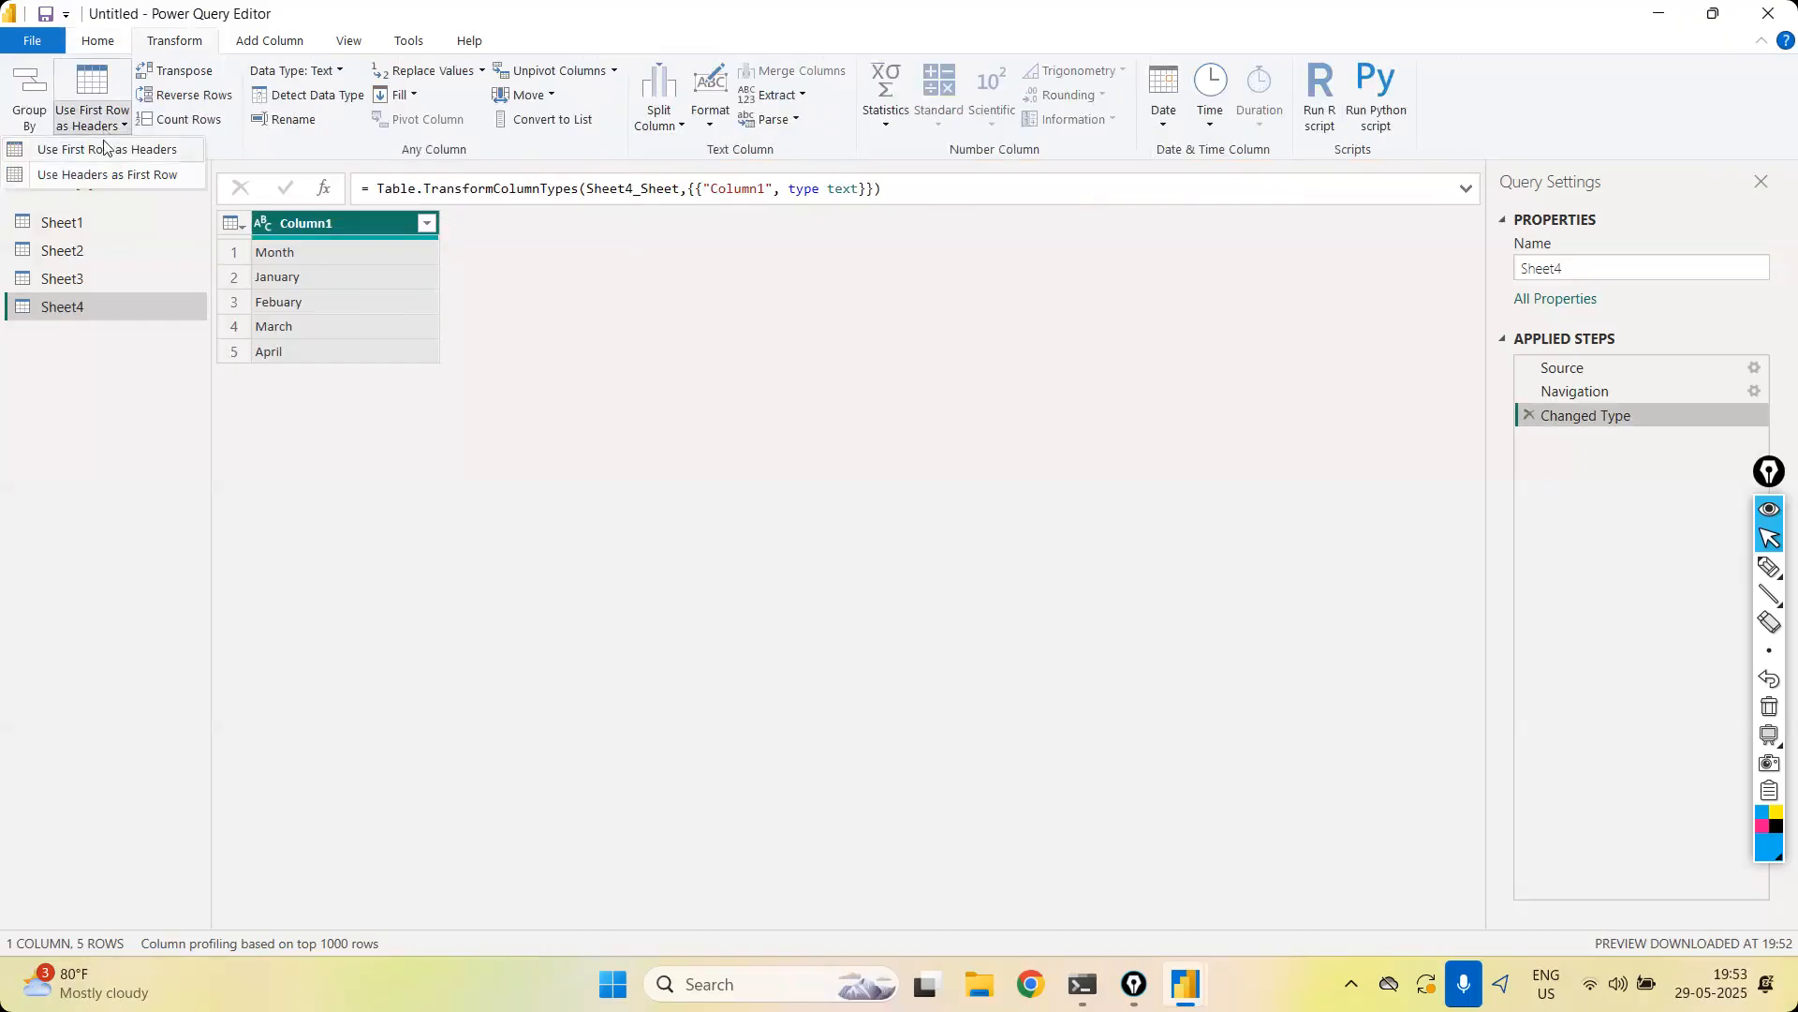
pyautogui.click(108, 156)
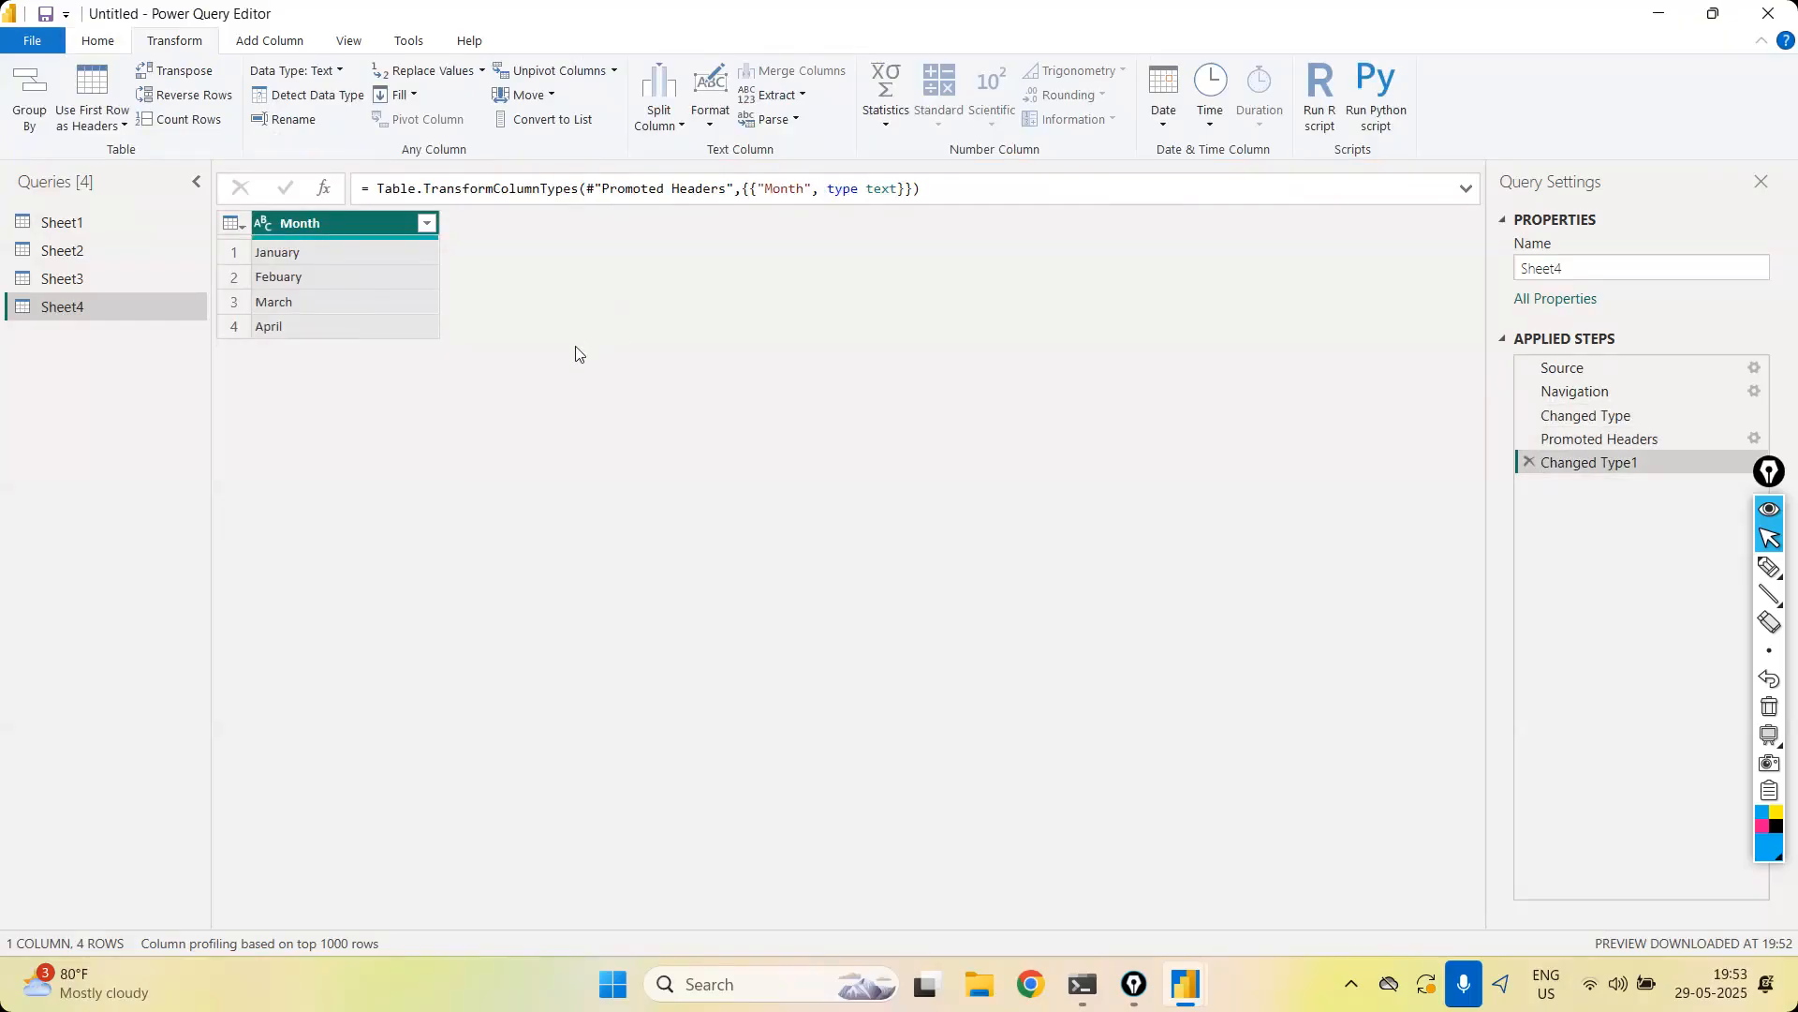
# Try splitting the Month column by 3 characters, once, as far left as possible, and delete the resulting split and type-change steps
pyautogui.click(80, 44)
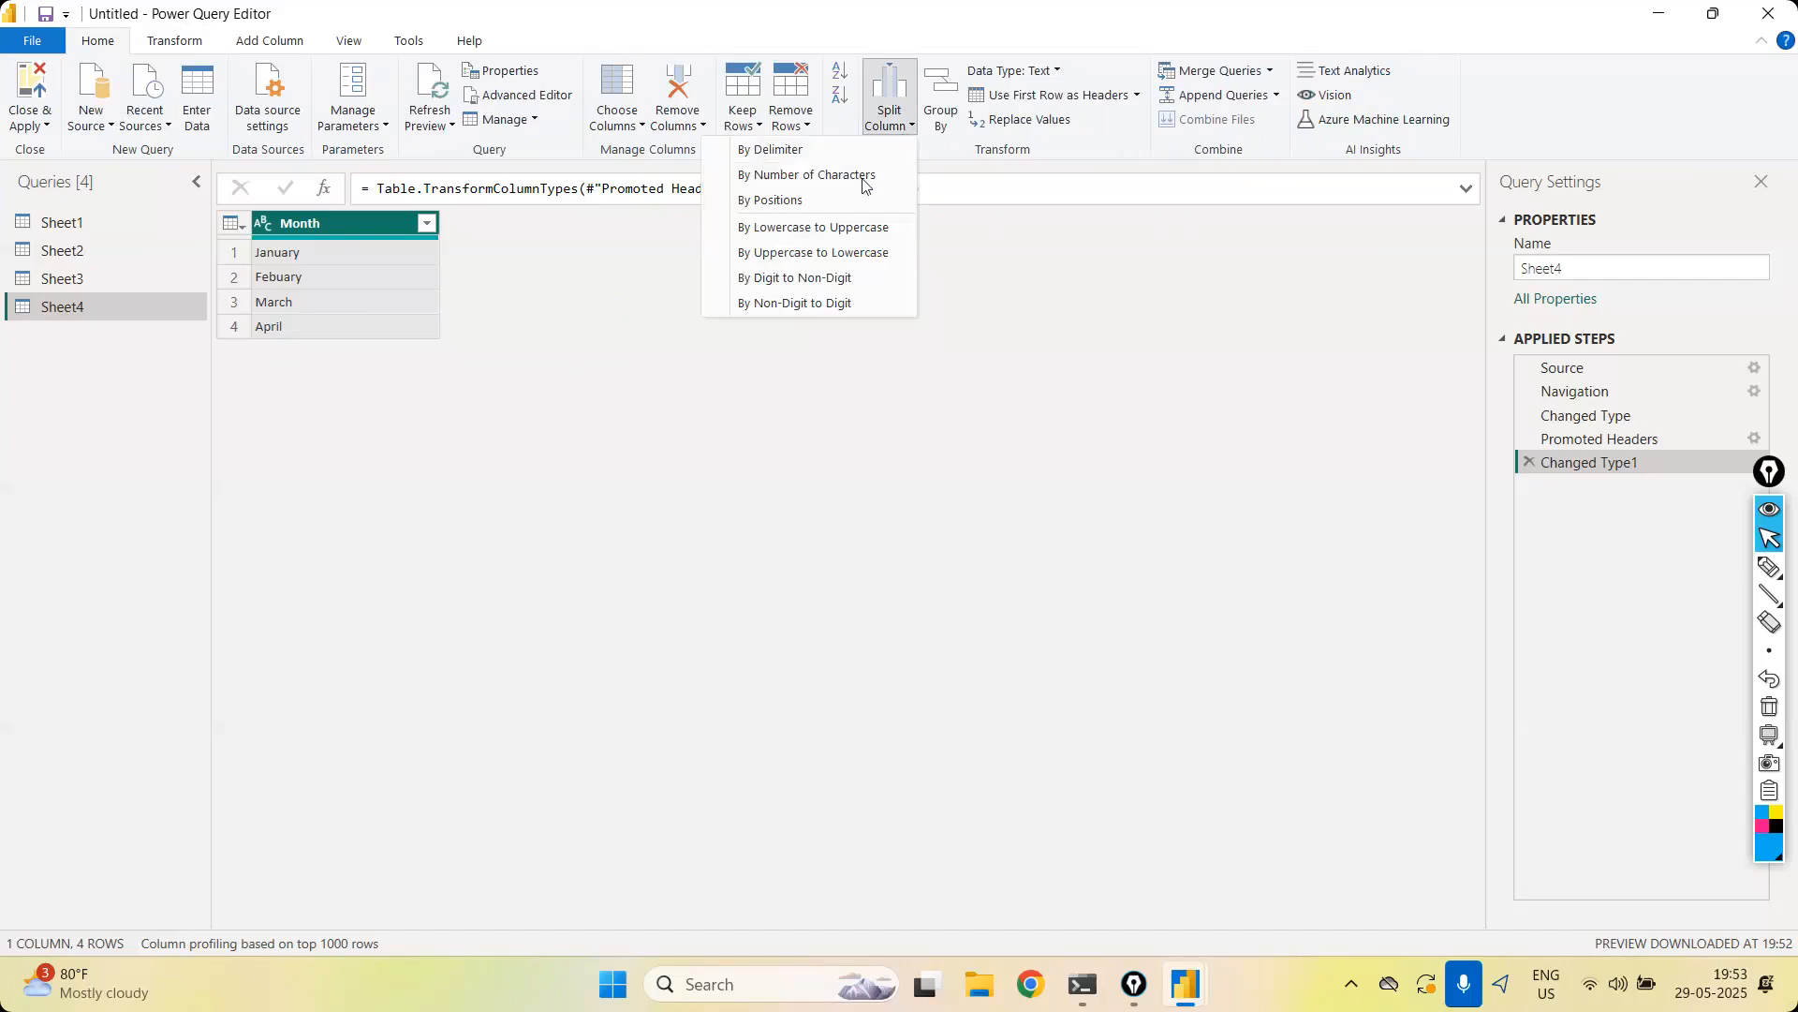
pyautogui.click(852, 176)
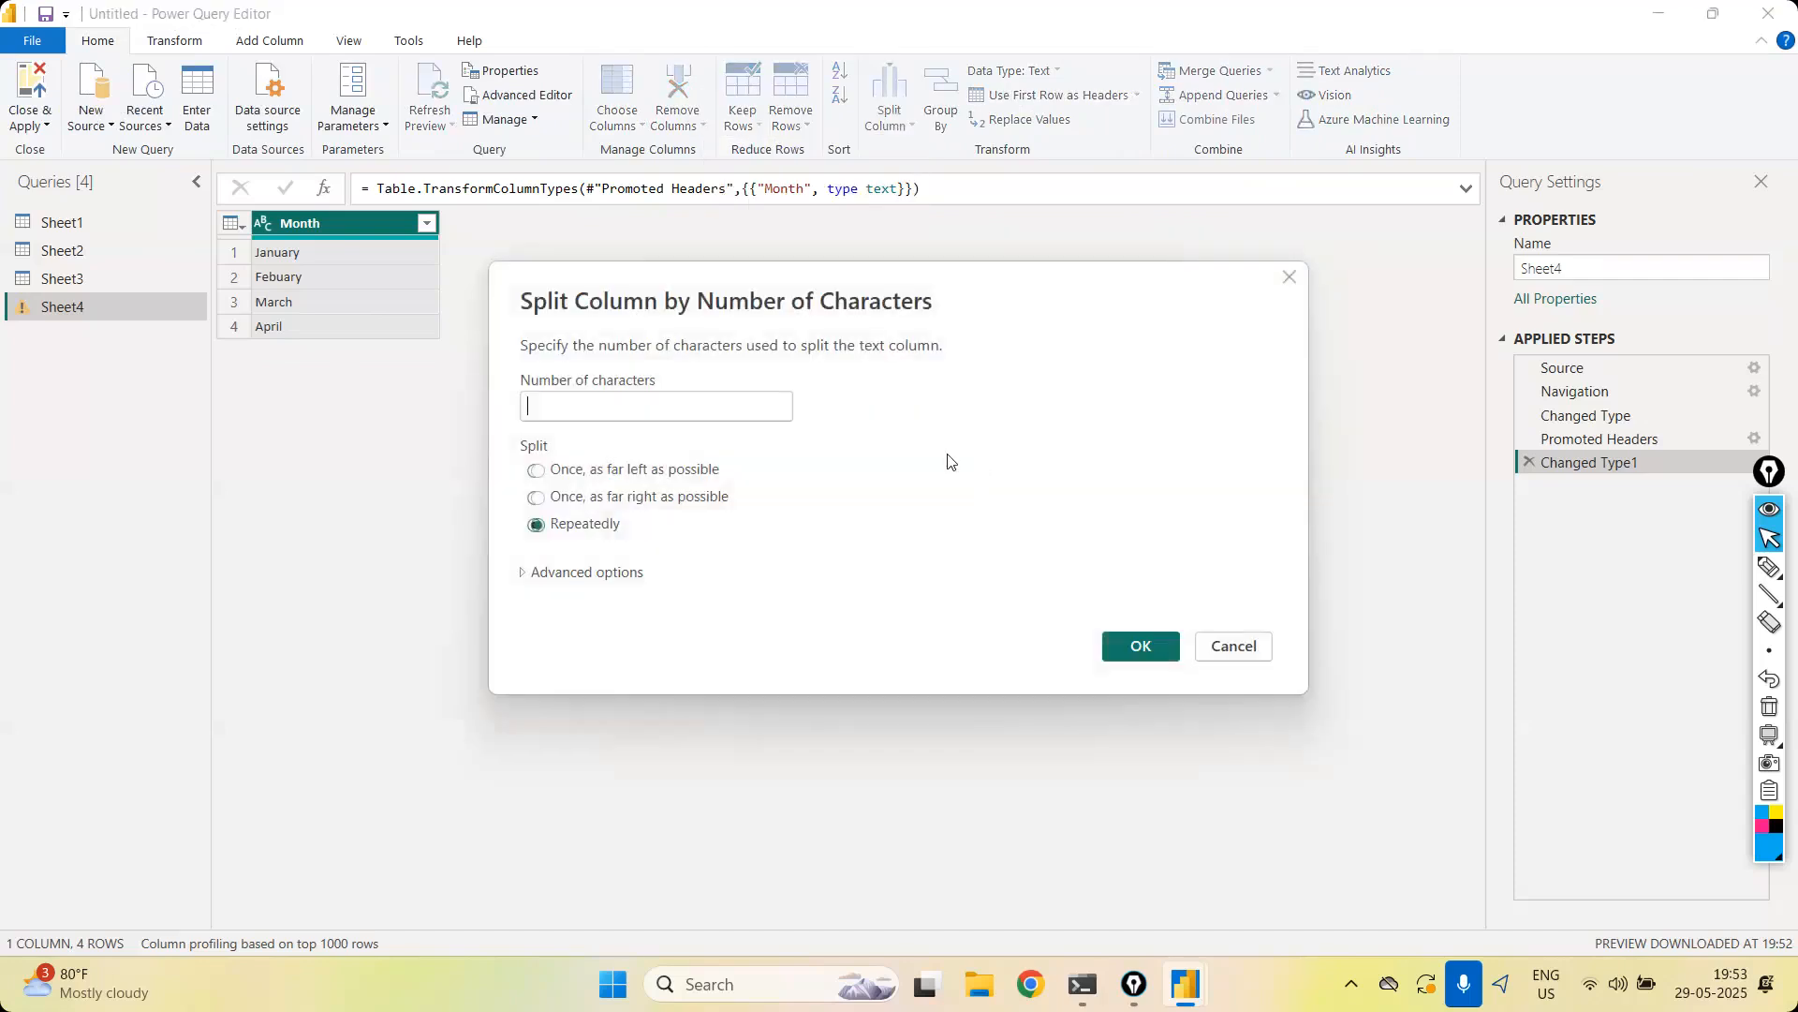
pyautogui.write('3')
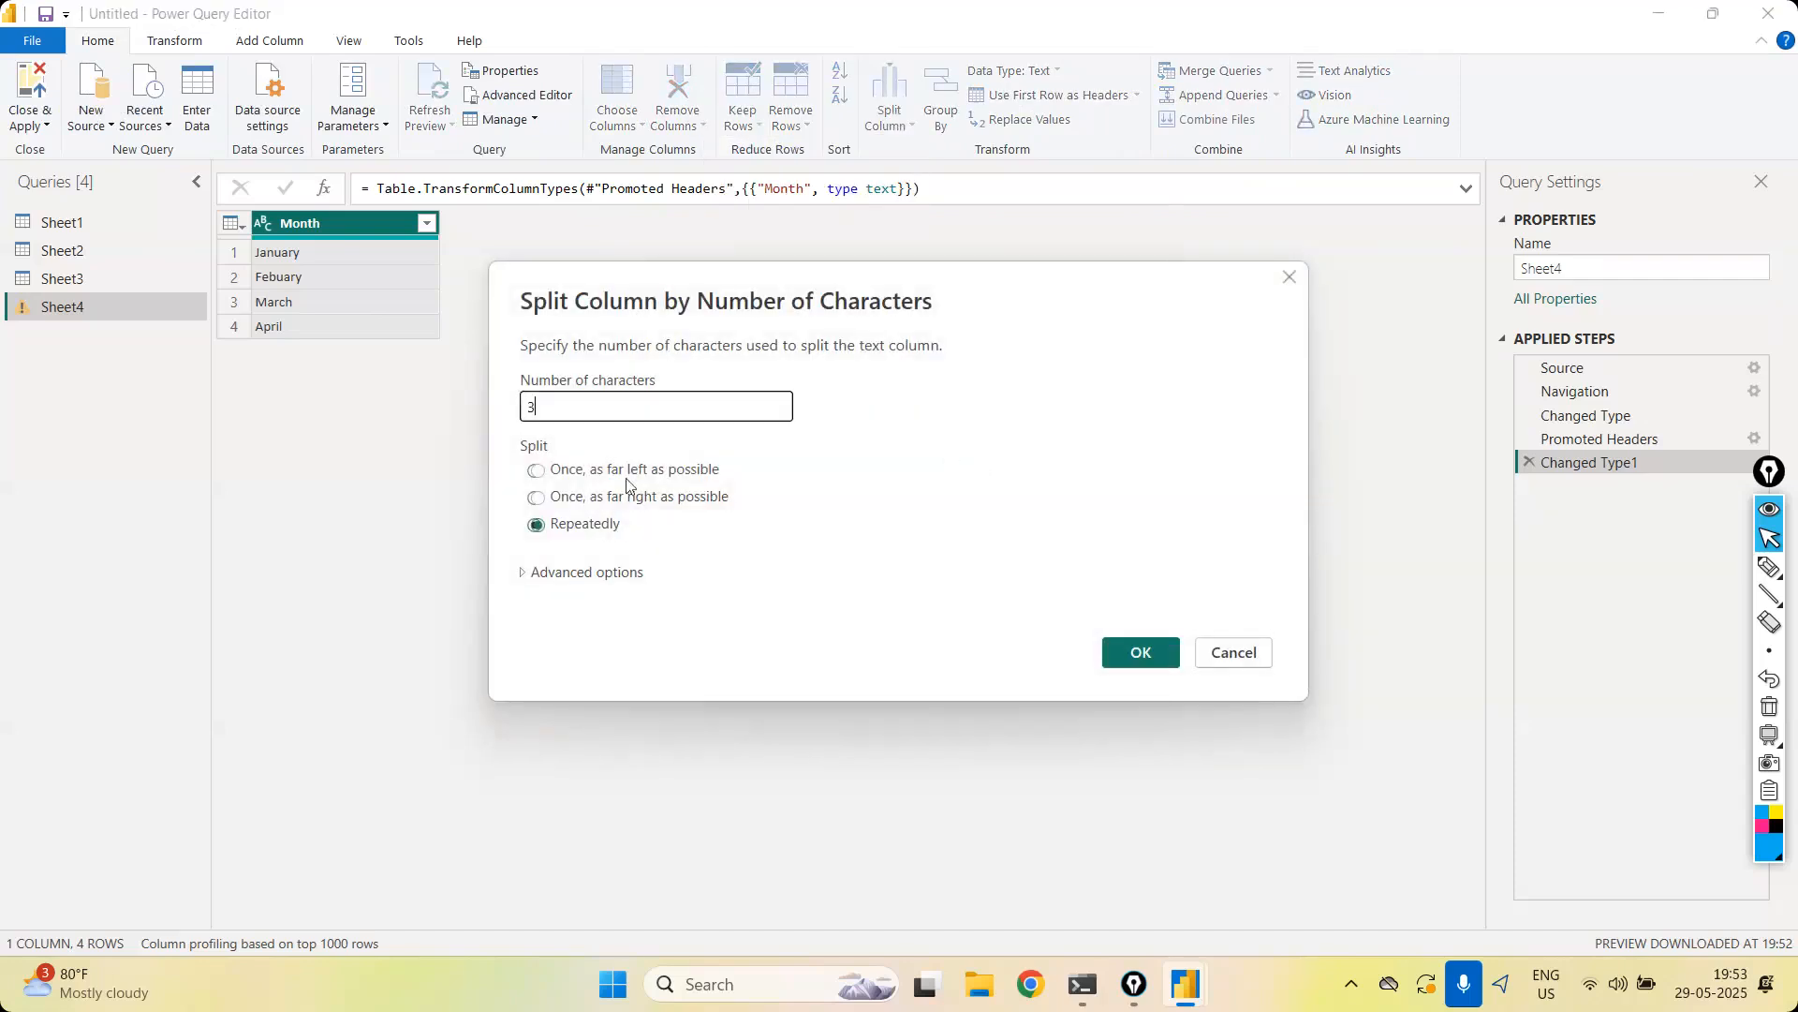
pyautogui.click(537, 472)
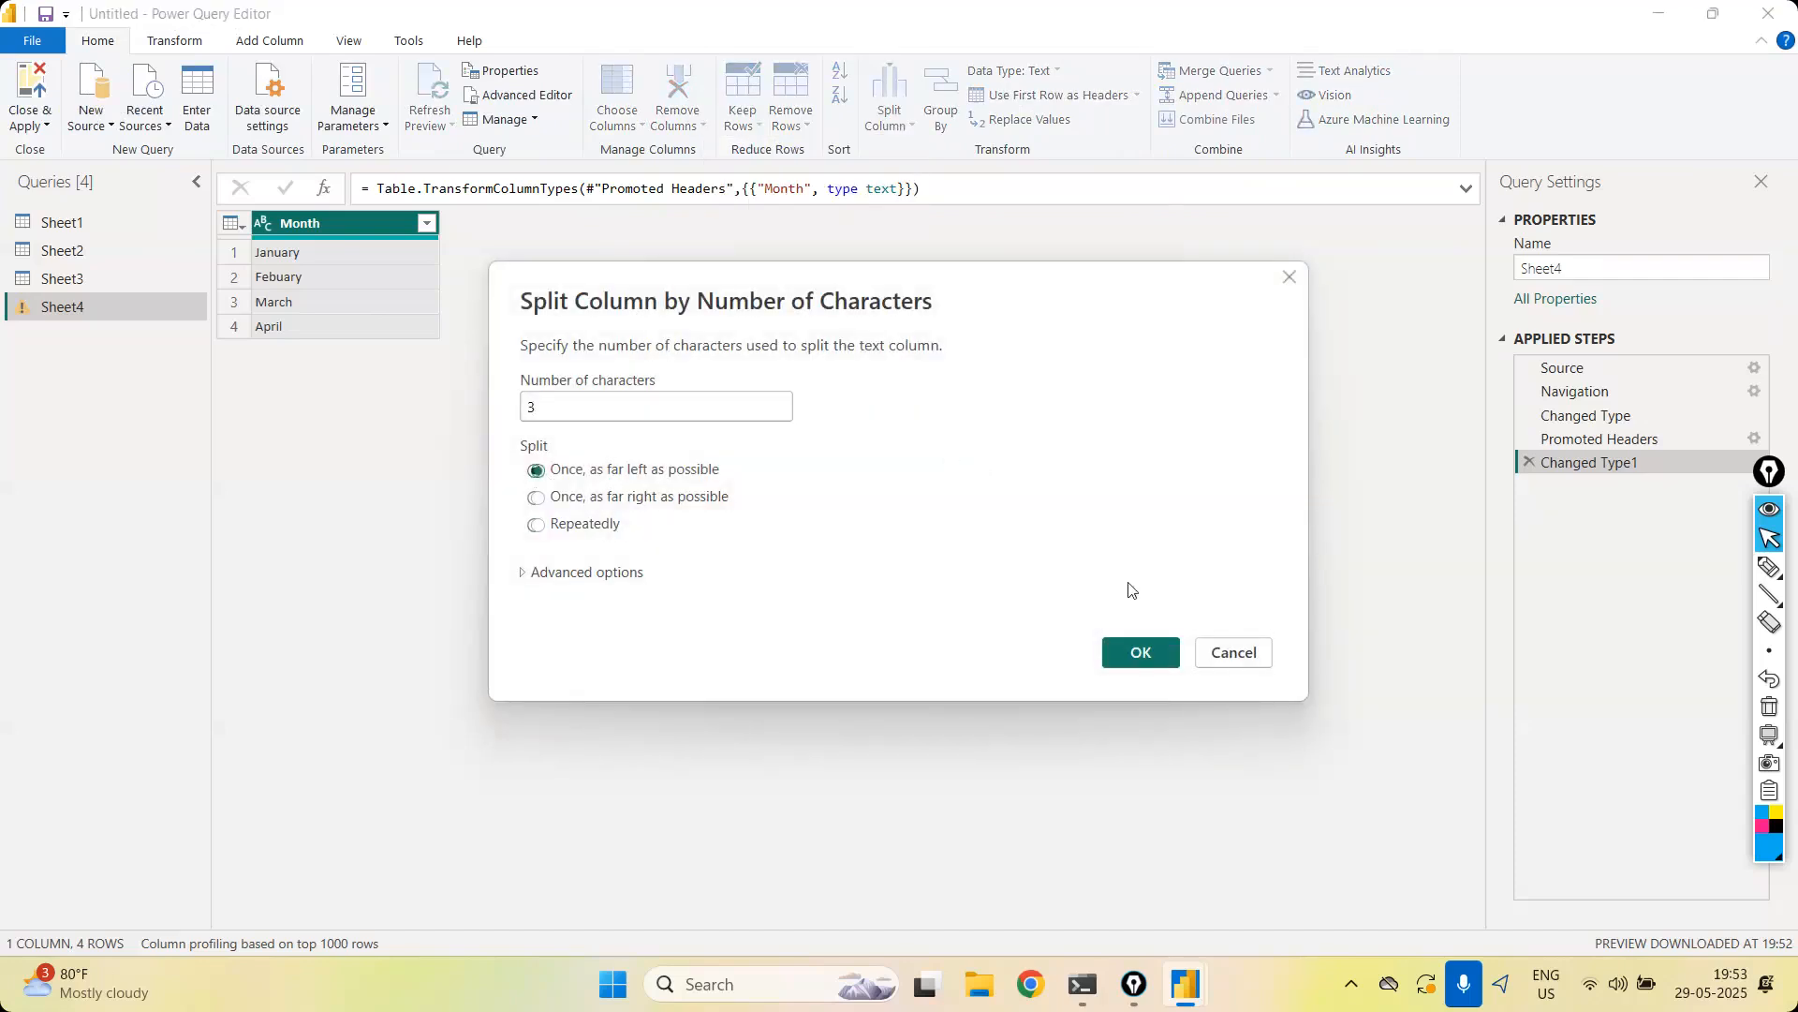
pyautogui.click(1123, 648)
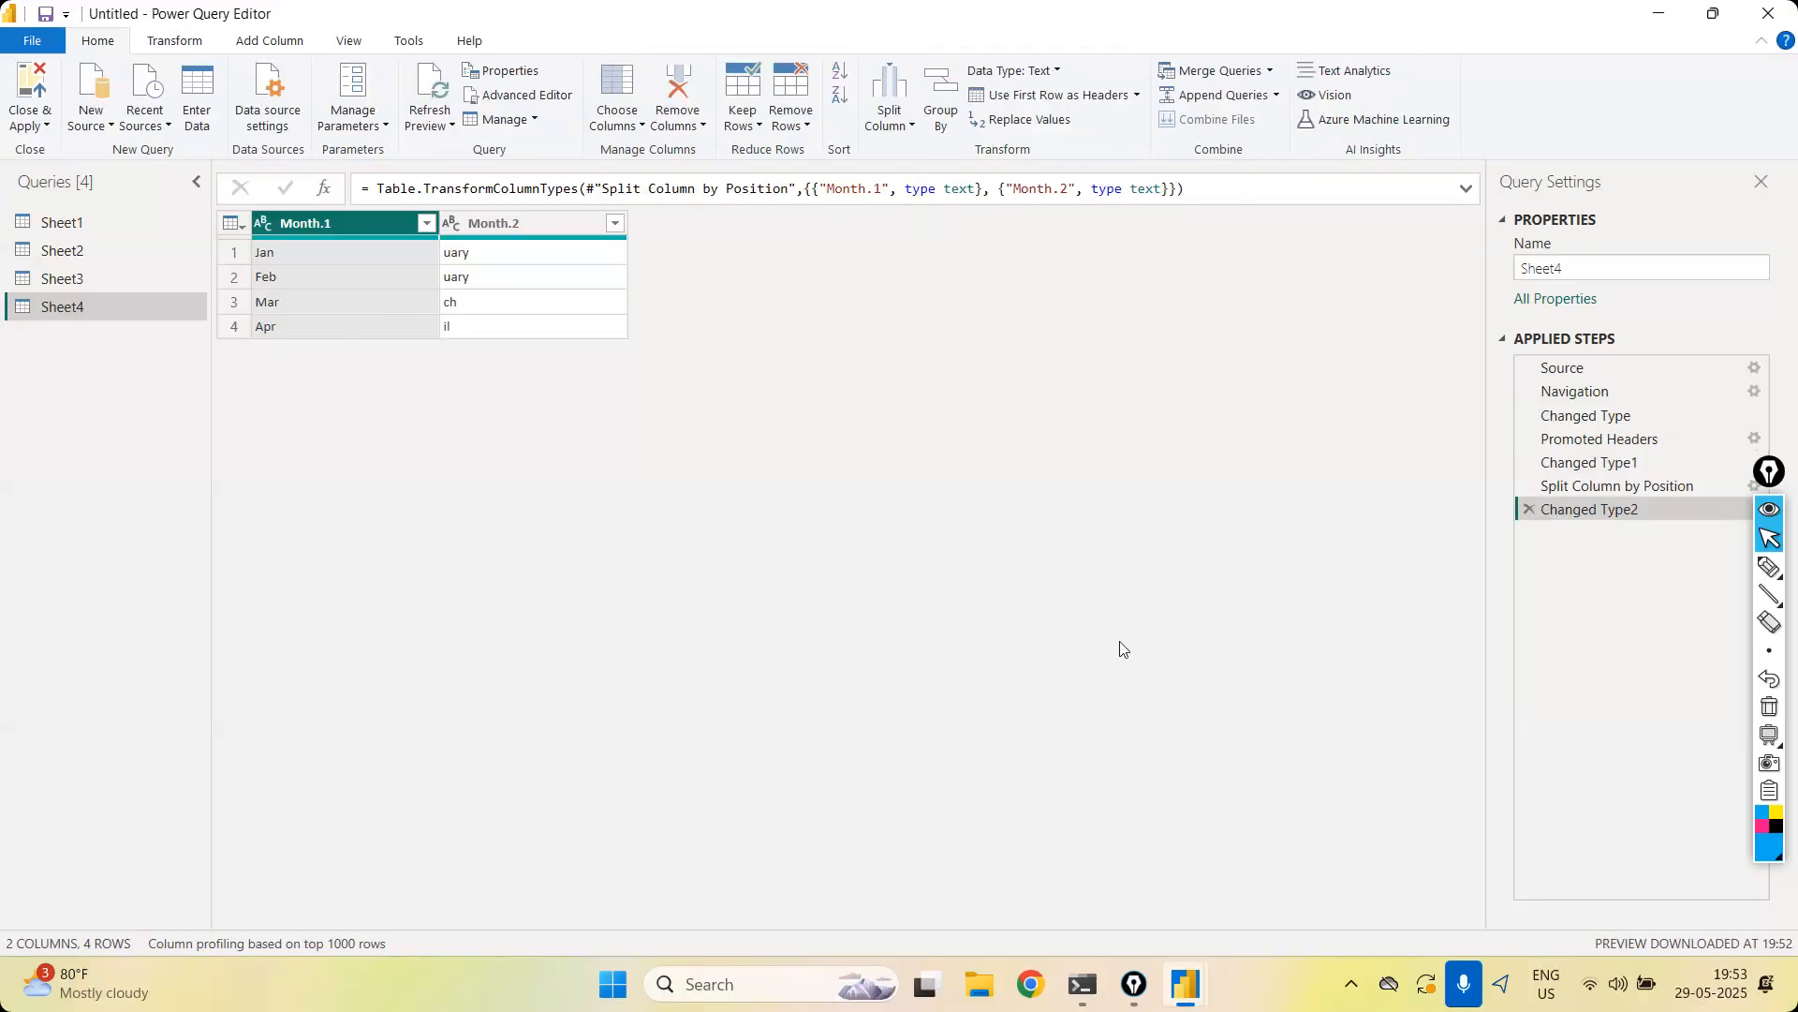
pyautogui.click(1528, 512)
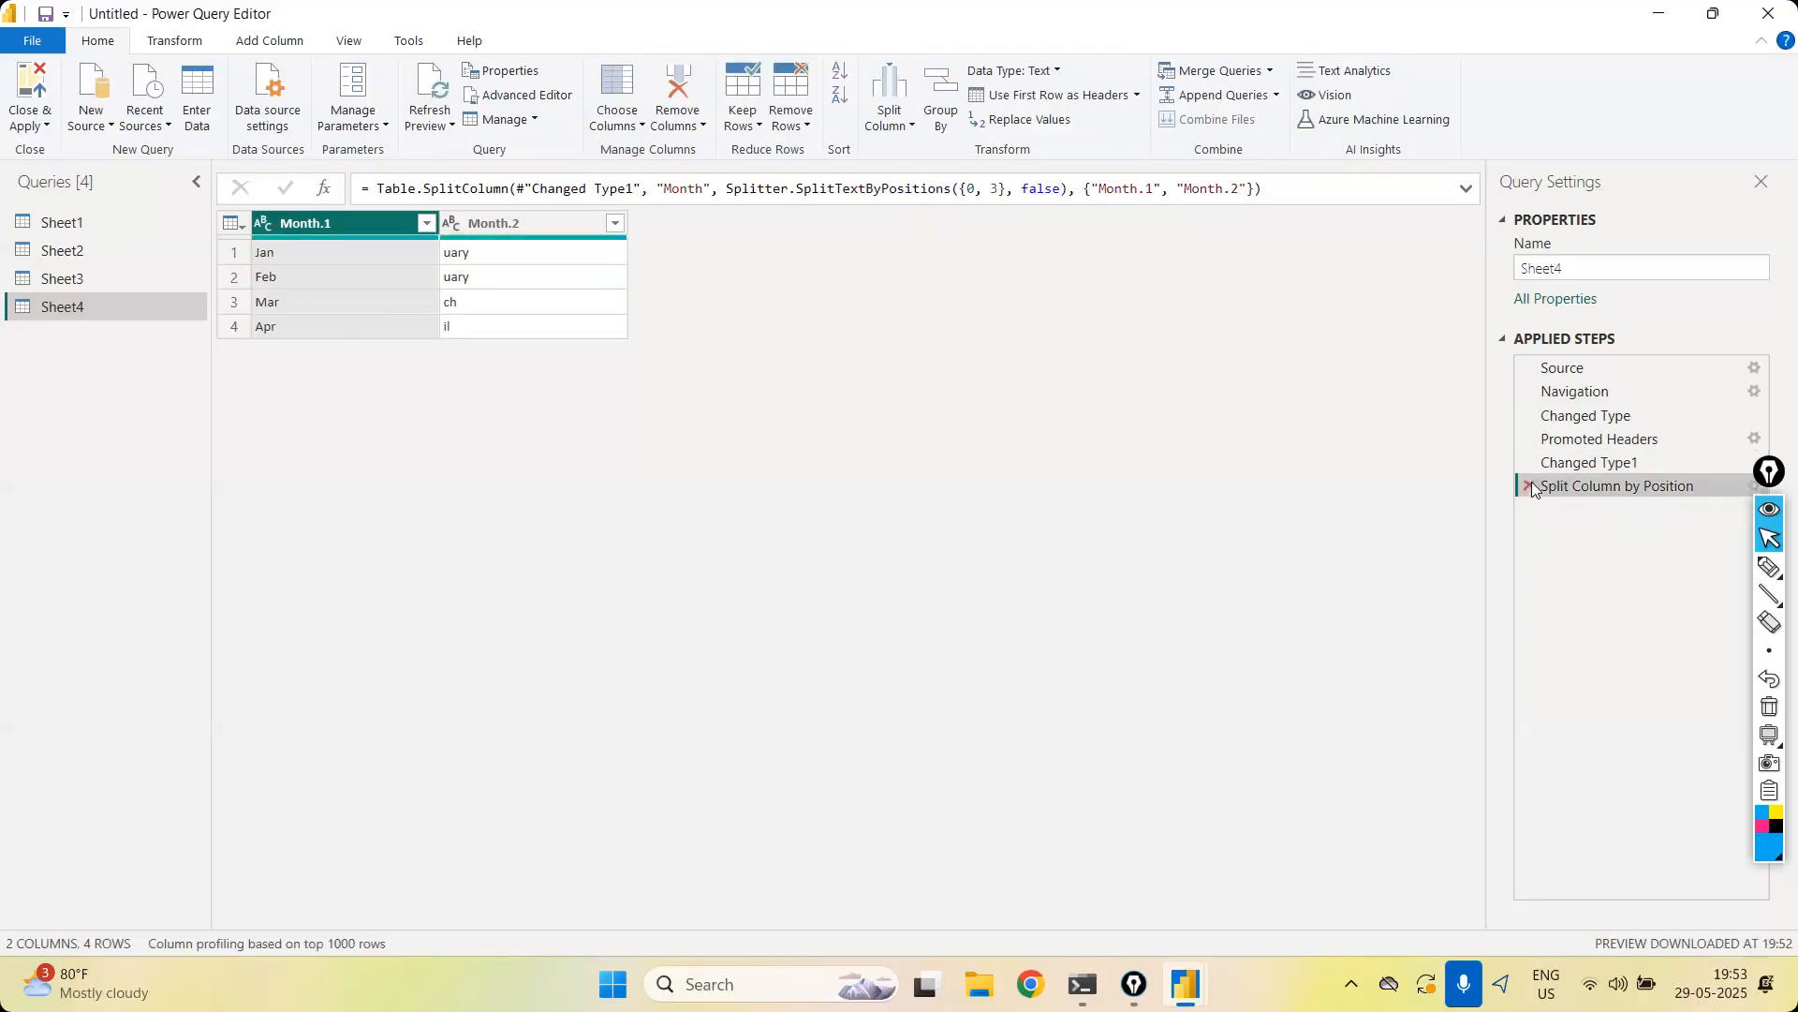
pyautogui.click(1530, 487)
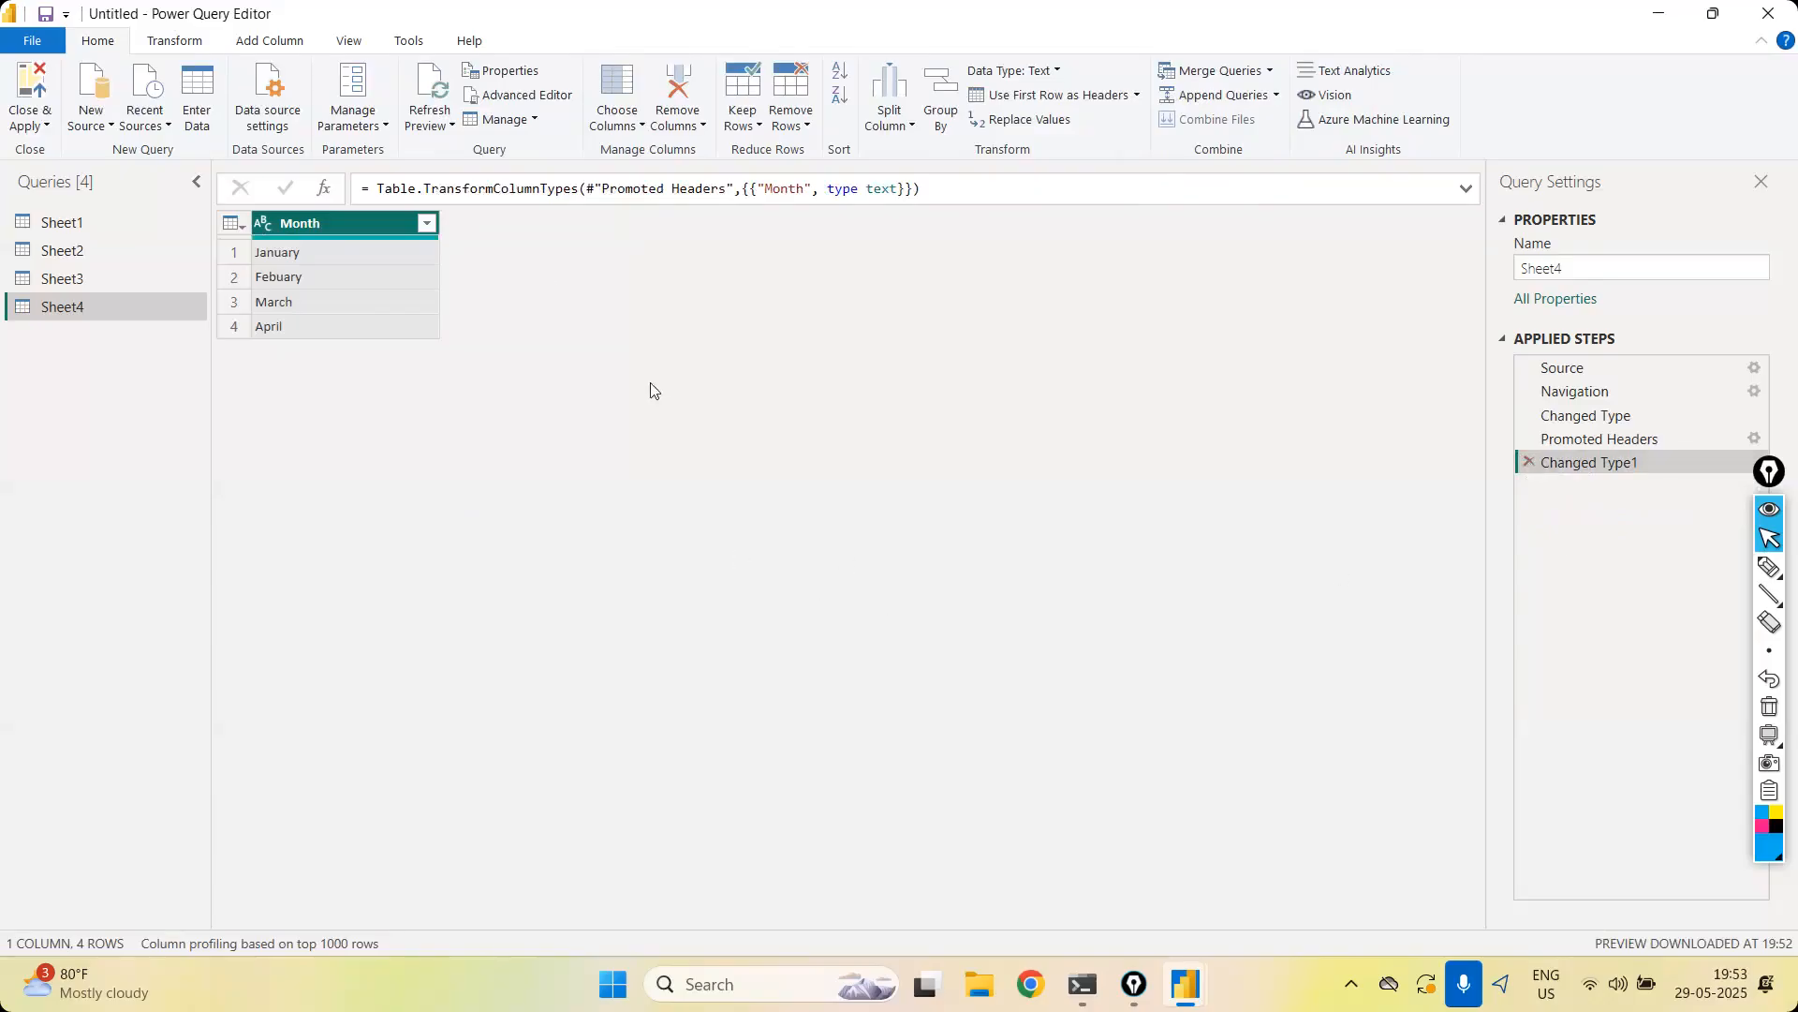
# Extract the first 3 characters of the Month column in Sheet4, replacing the full month names
pyautogui.click(174, 42)
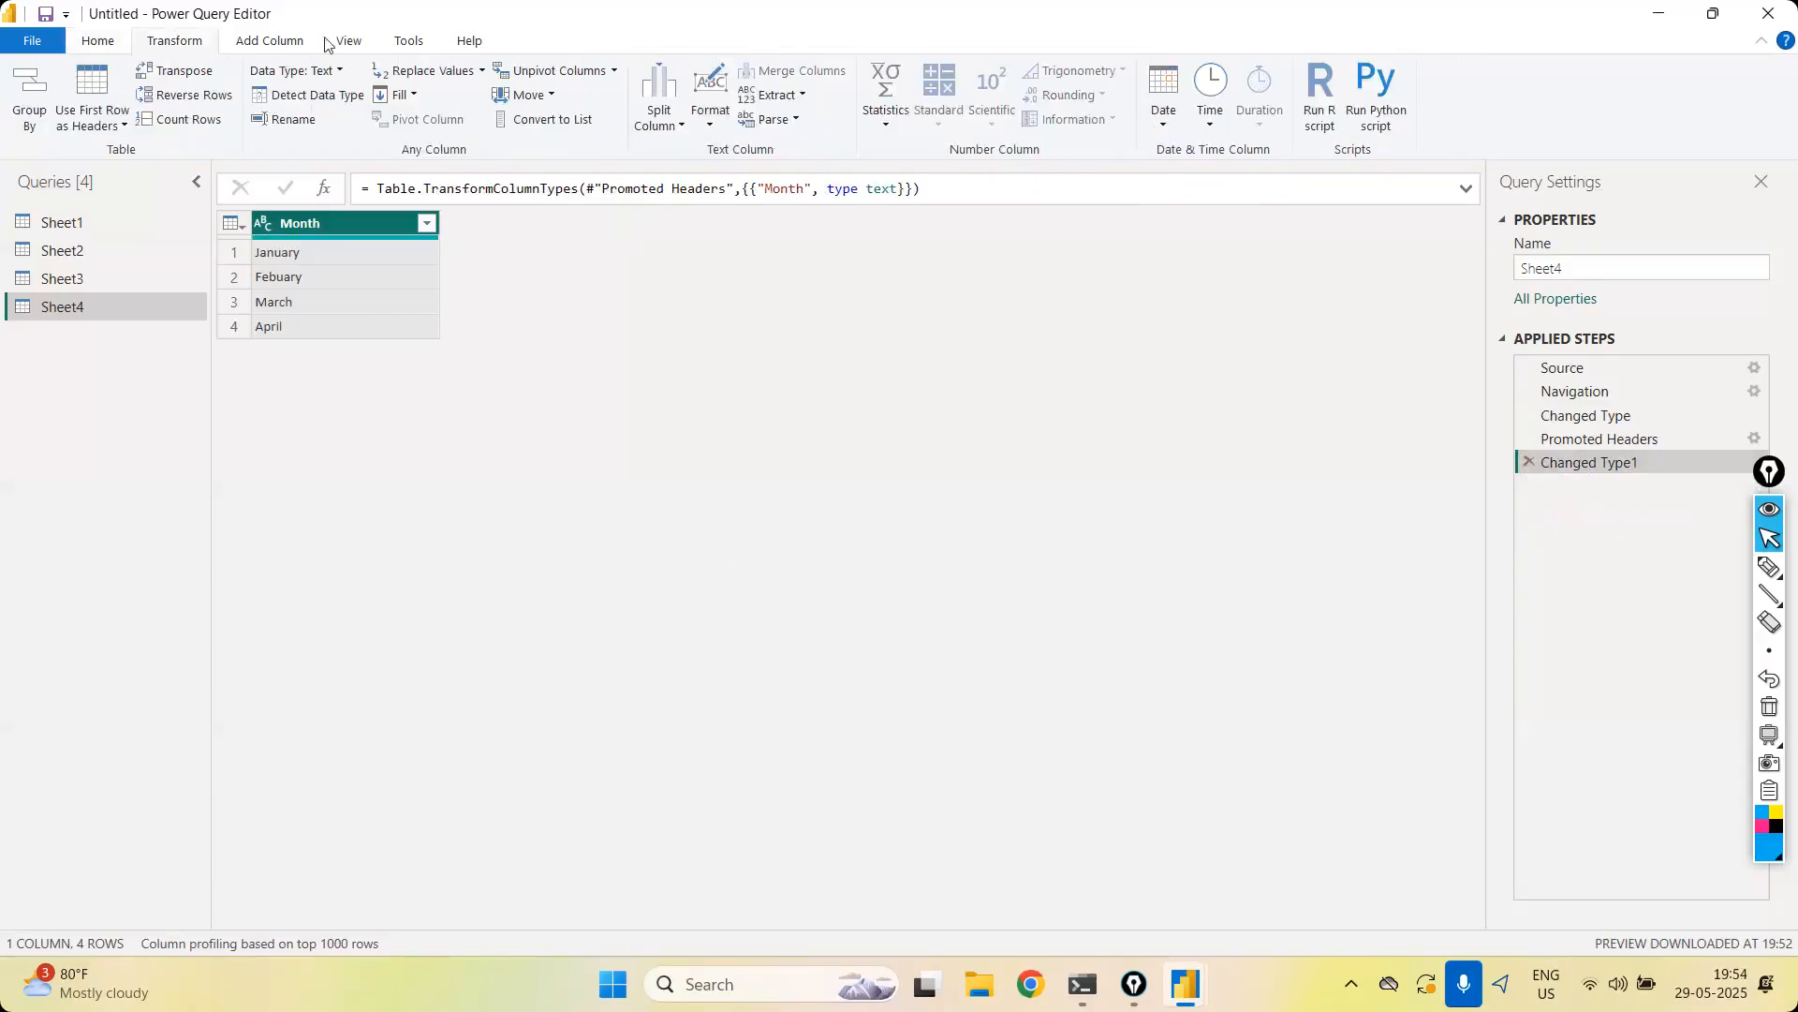
pyautogui.click(799, 95)
pyautogui.click(747, 160)
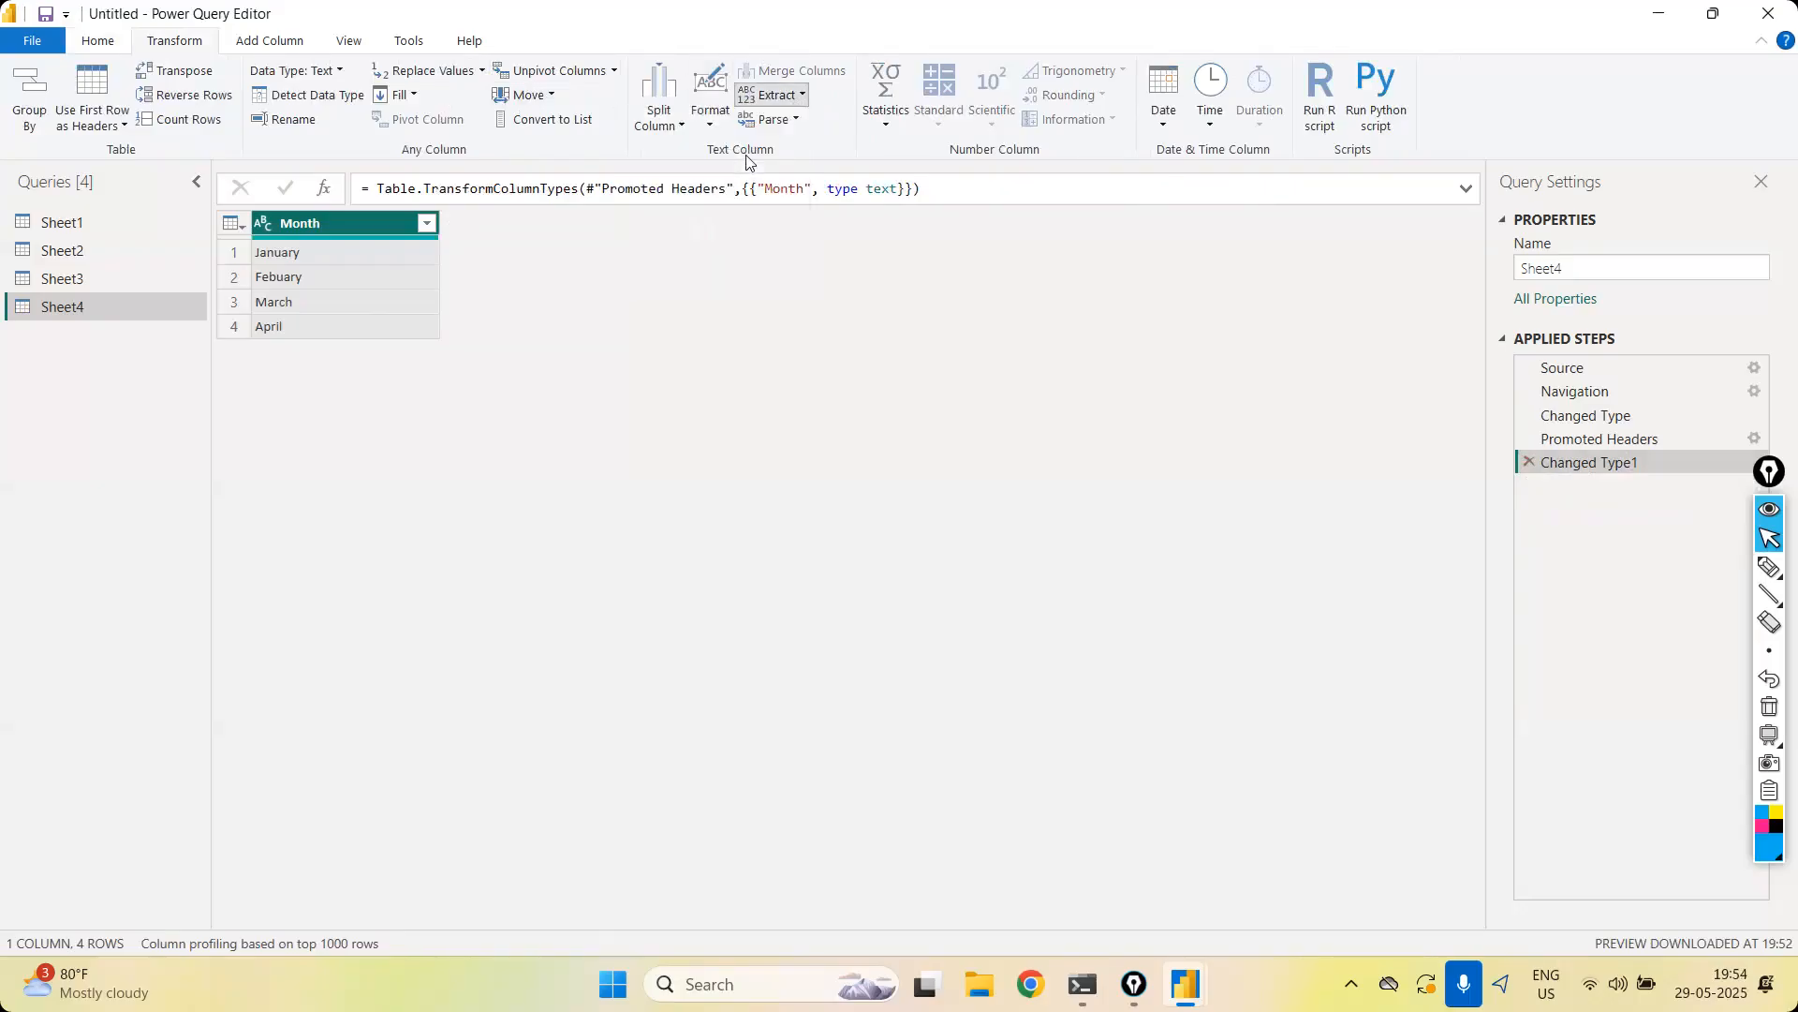
pyautogui.write('3')
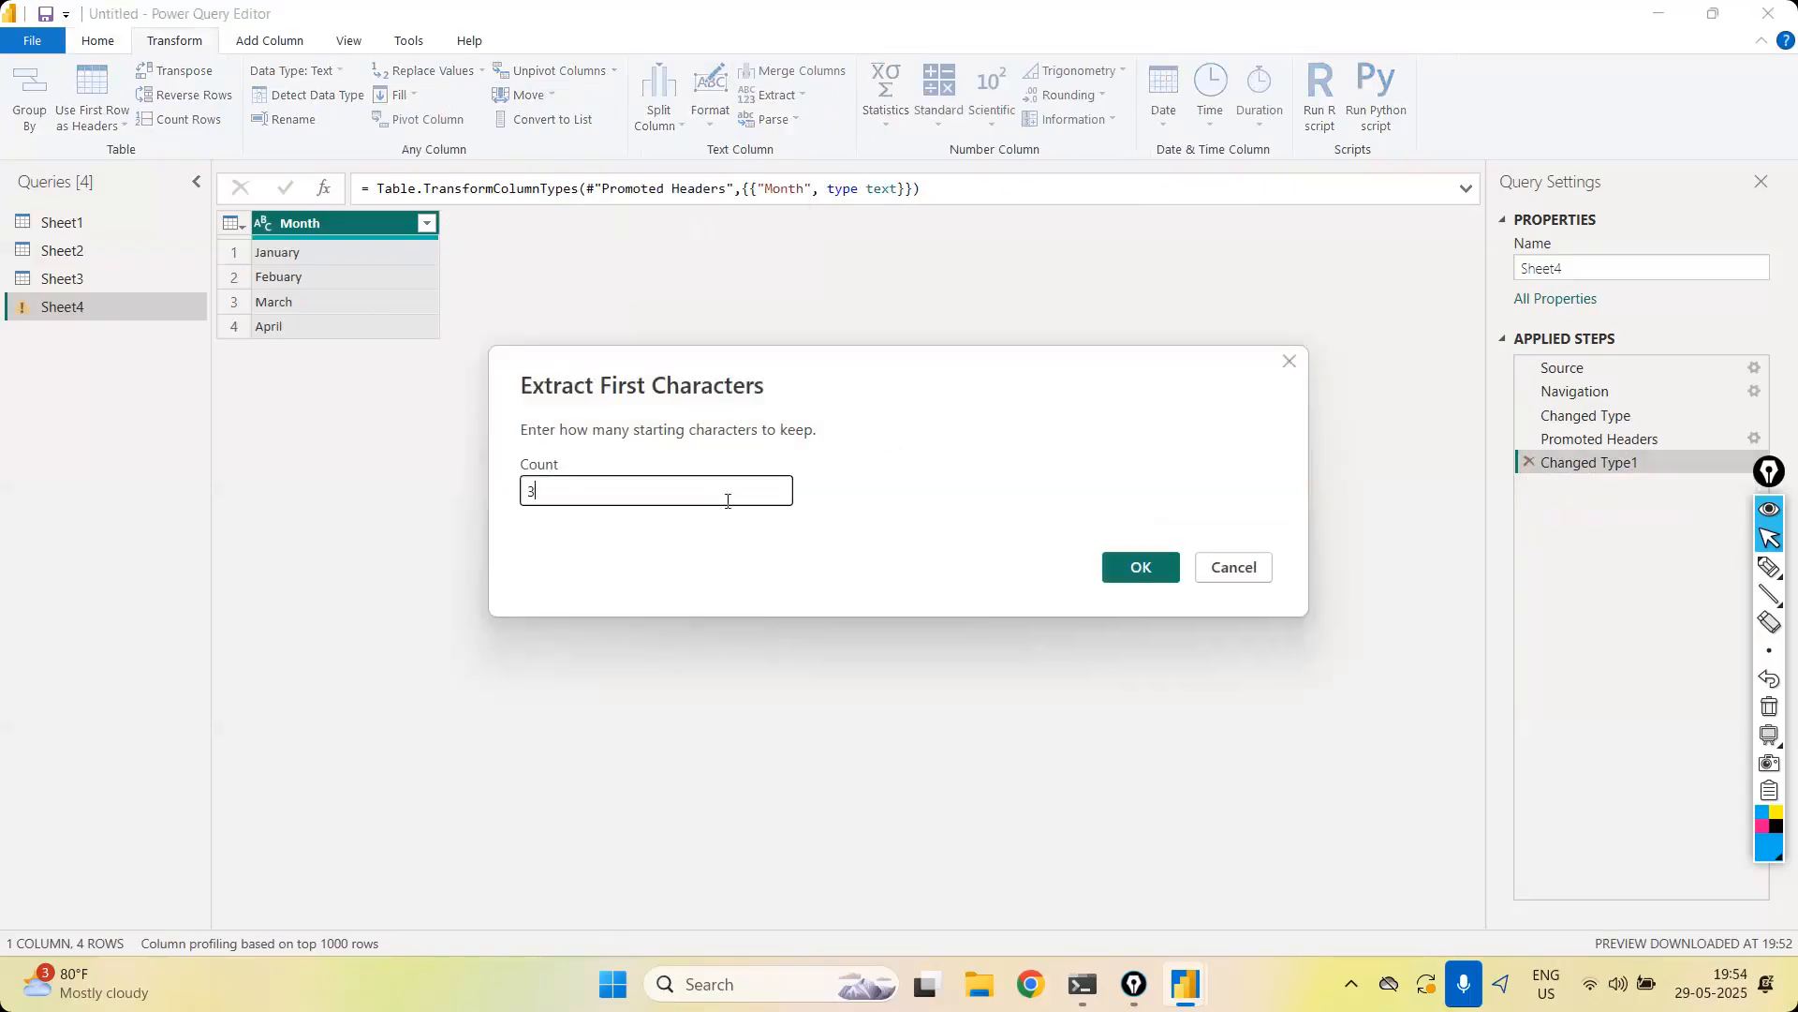
pyautogui.click(1143, 569)
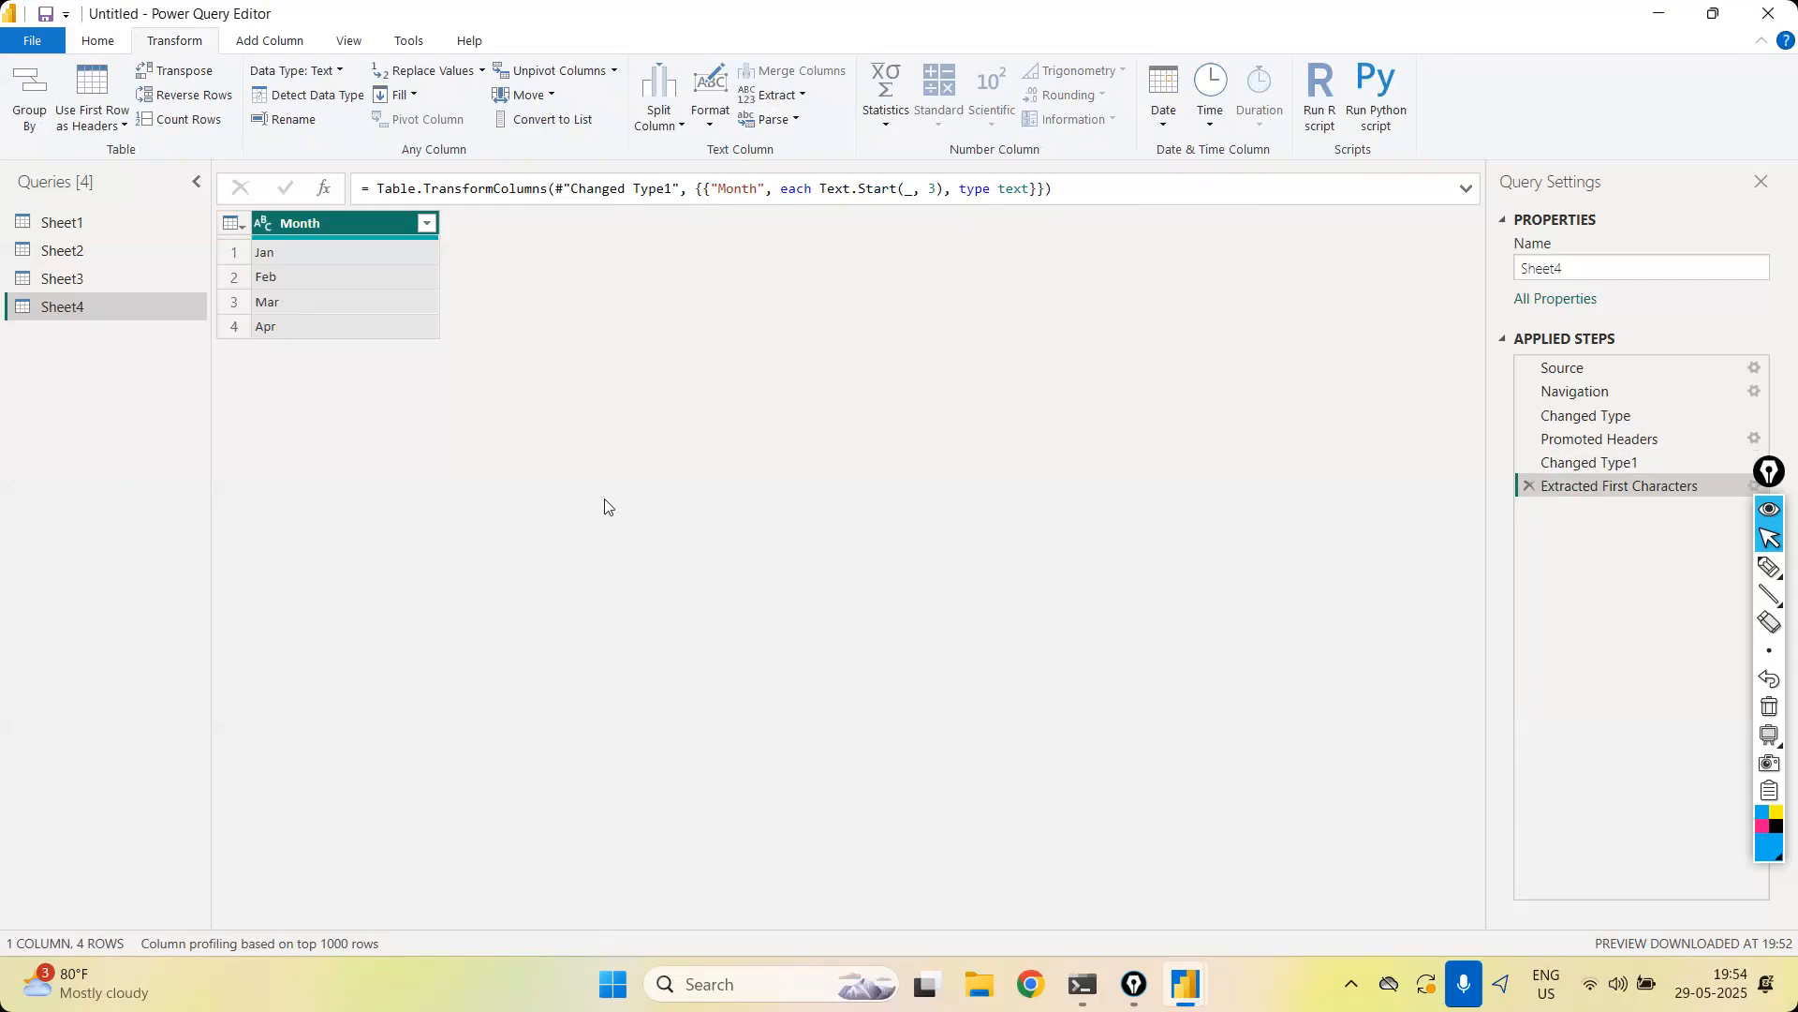
pyautogui.click(121, 44)
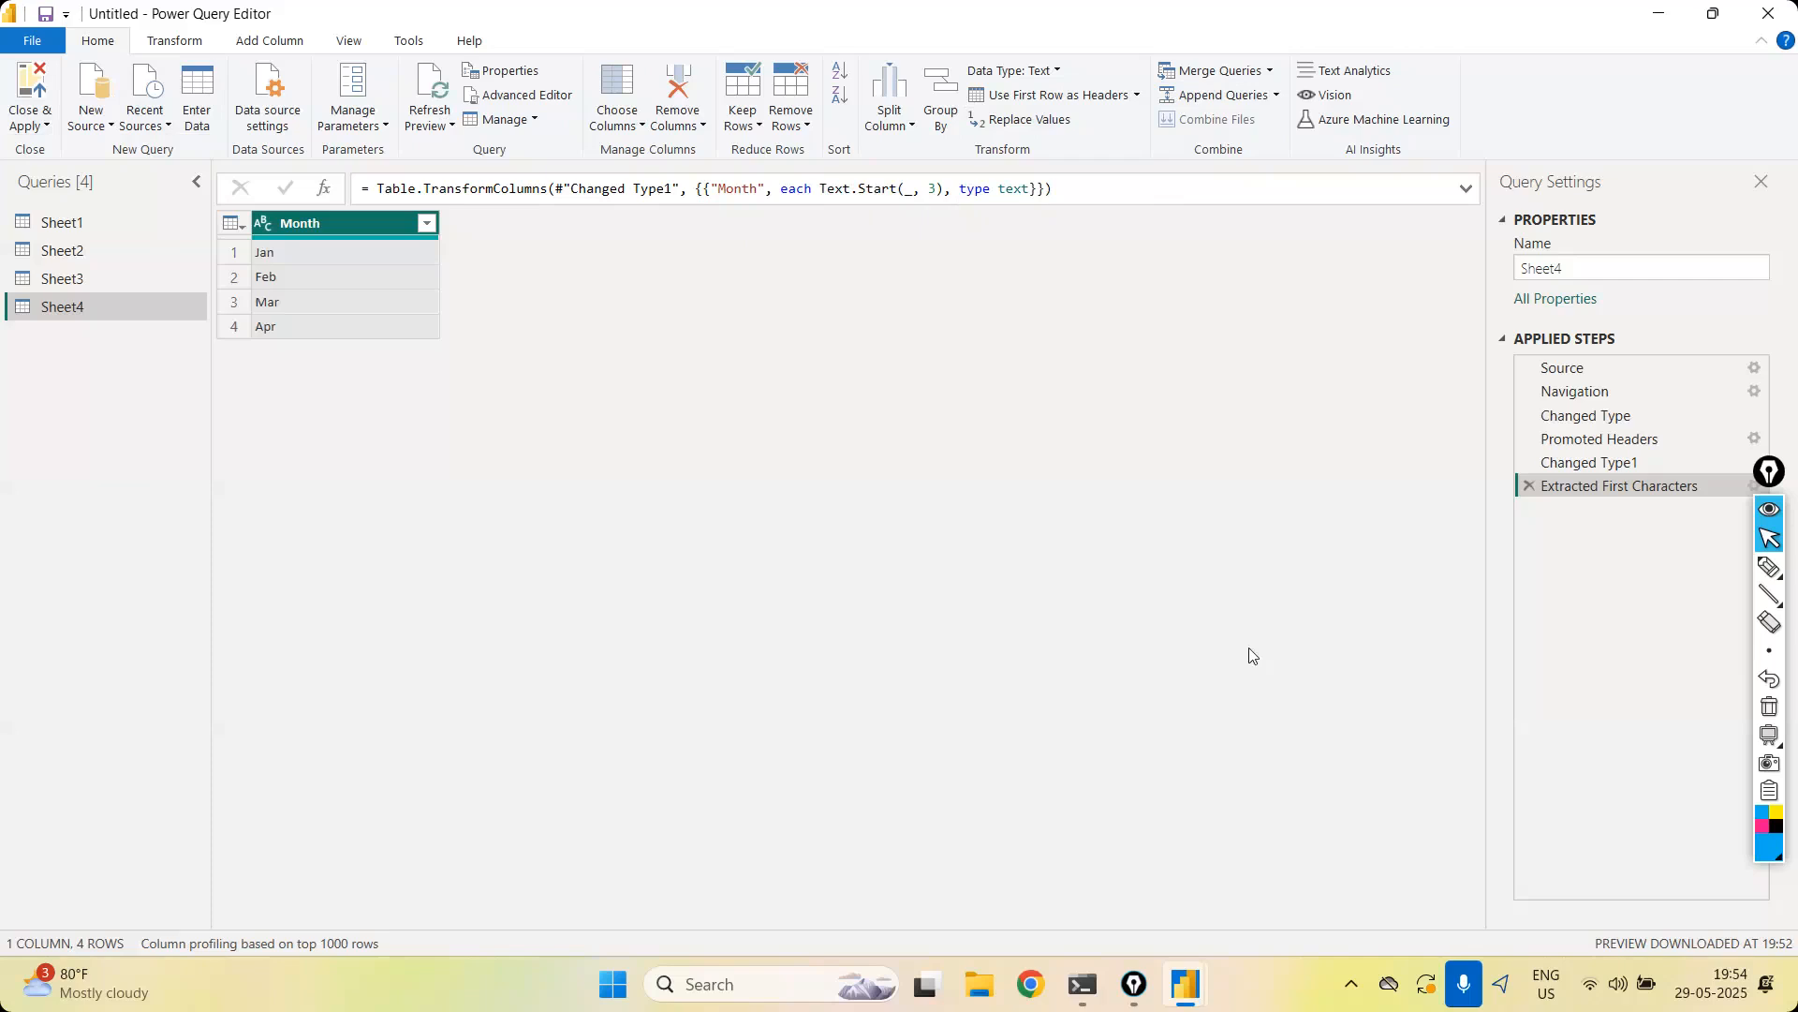
pyautogui.click(174, 41)
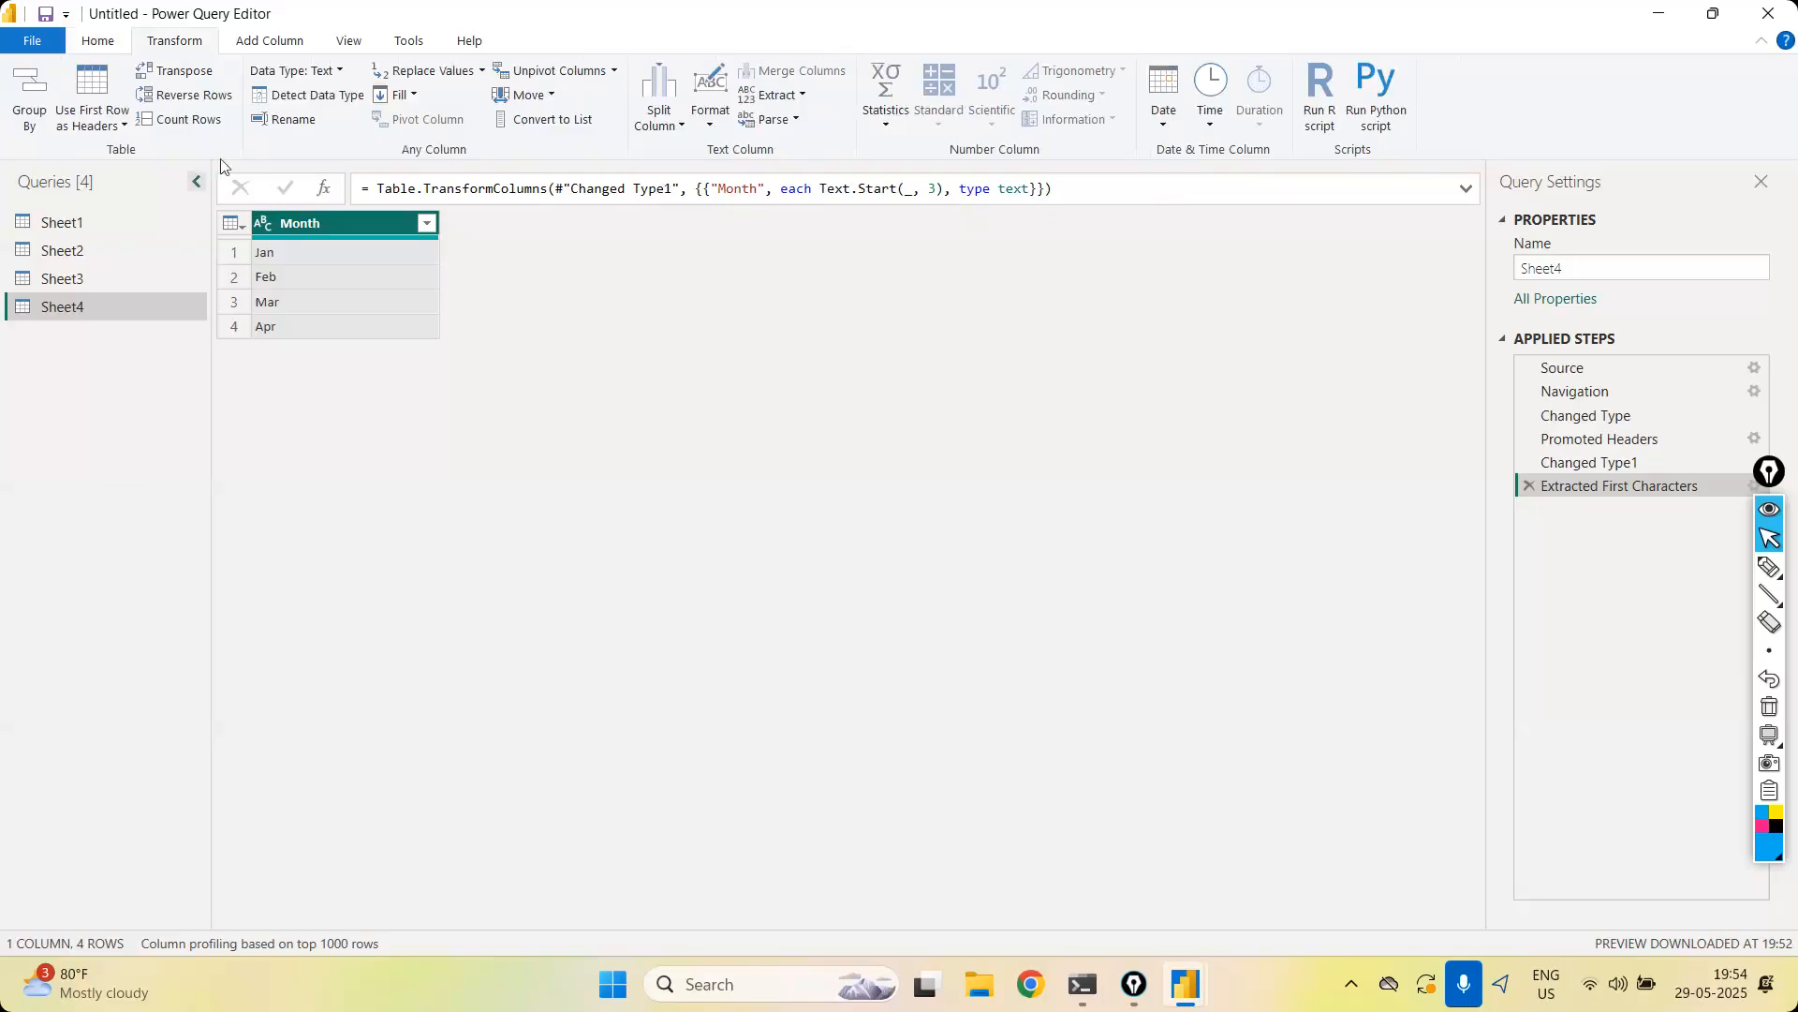
pyautogui.click(713, 127)
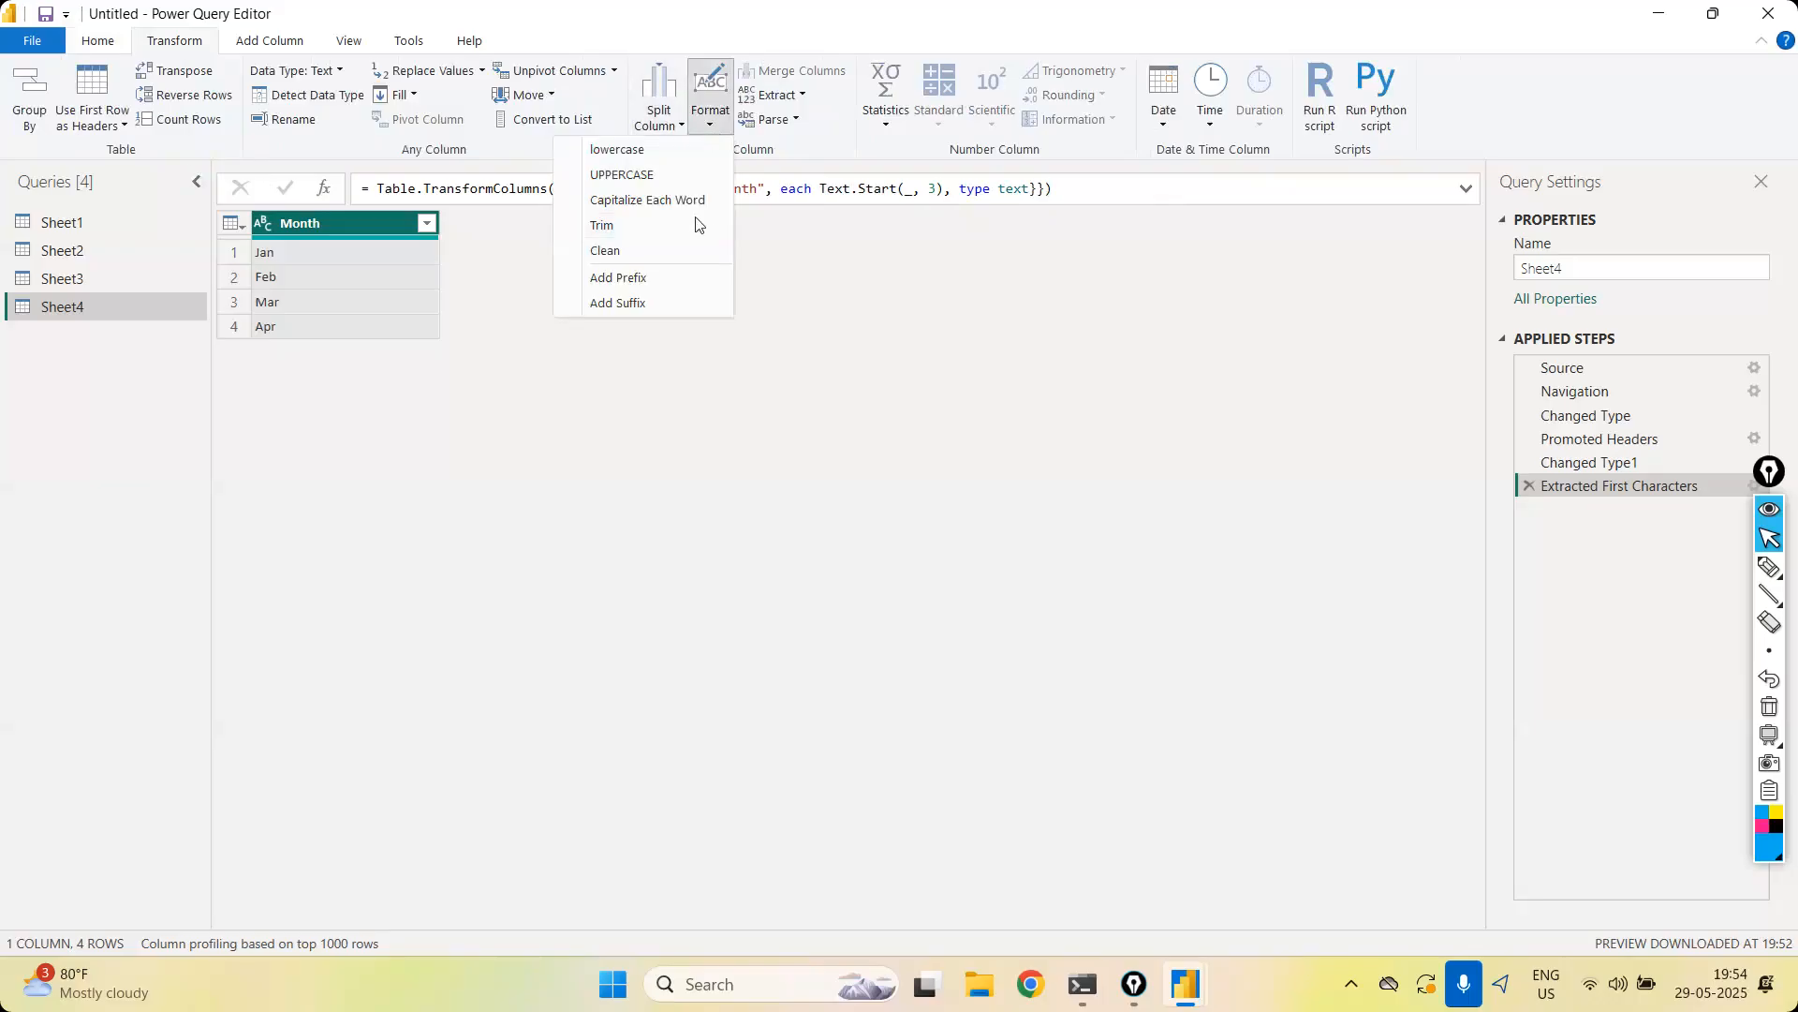
pyautogui.click(694, 389)
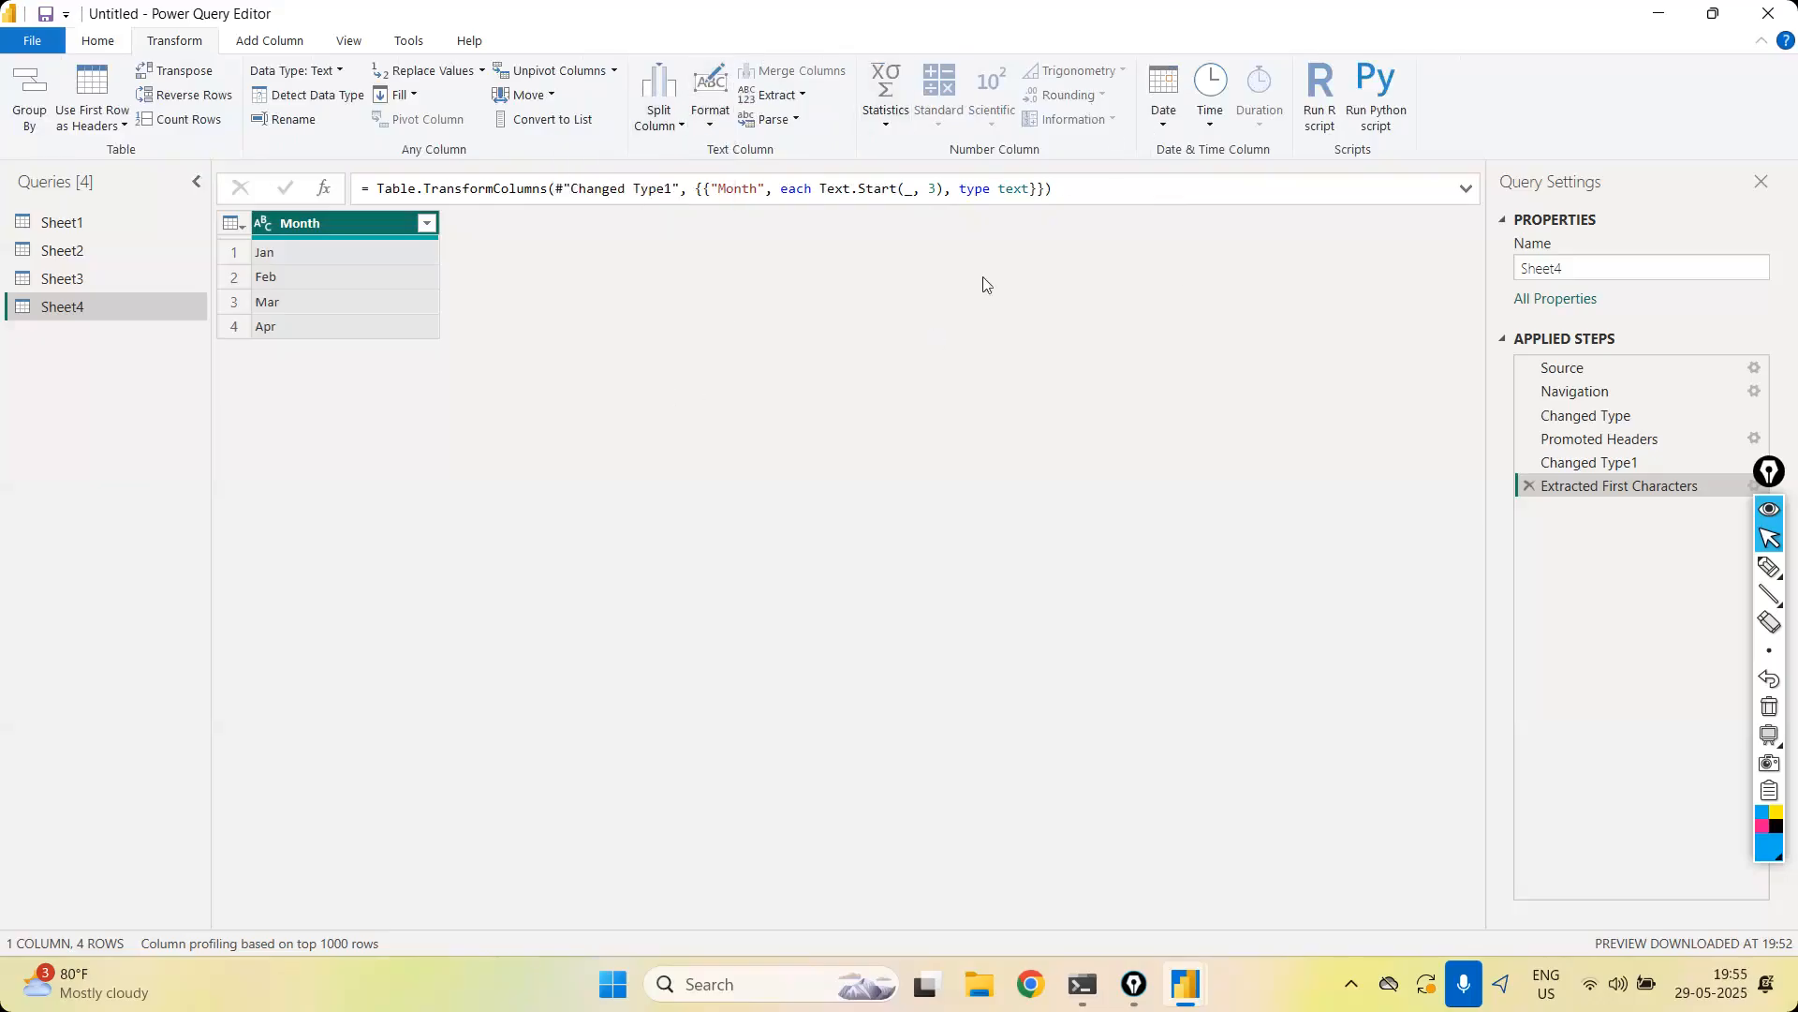
# Refresh the Sheet3 query's preview and convert its Month column to uppercase
pyautogui.click(130, 279)
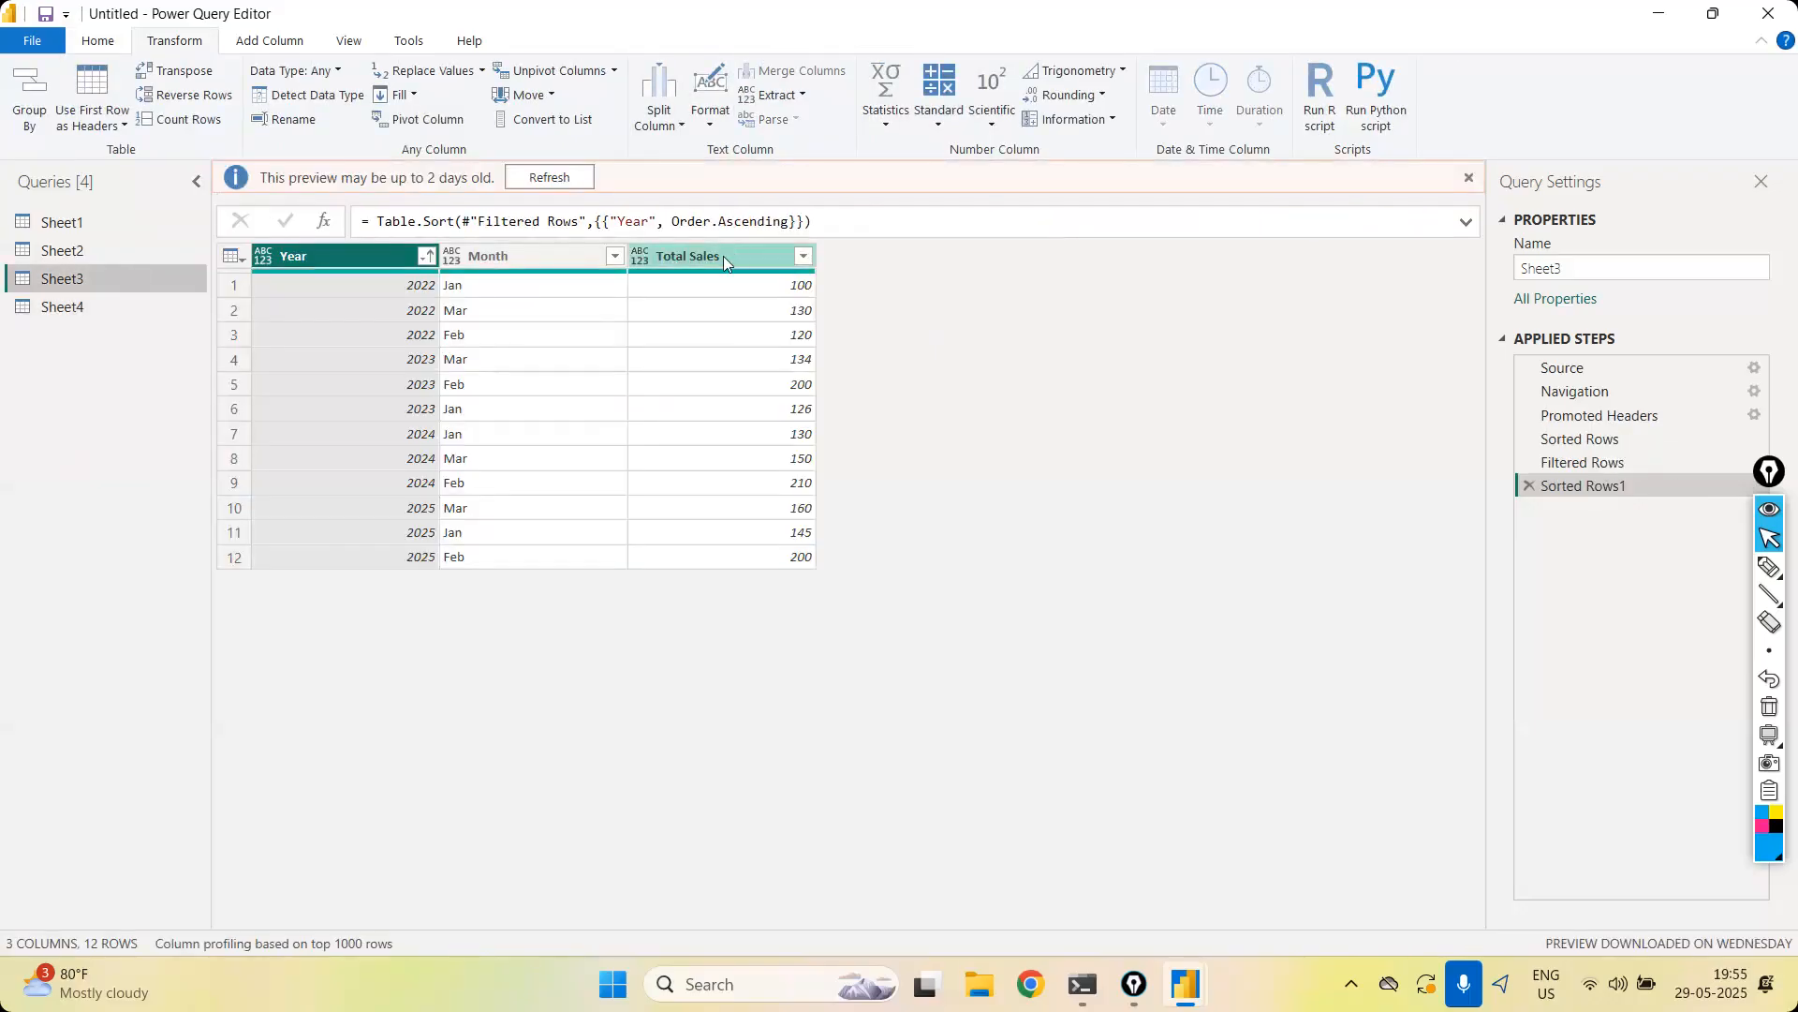
pyautogui.click(723, 255)
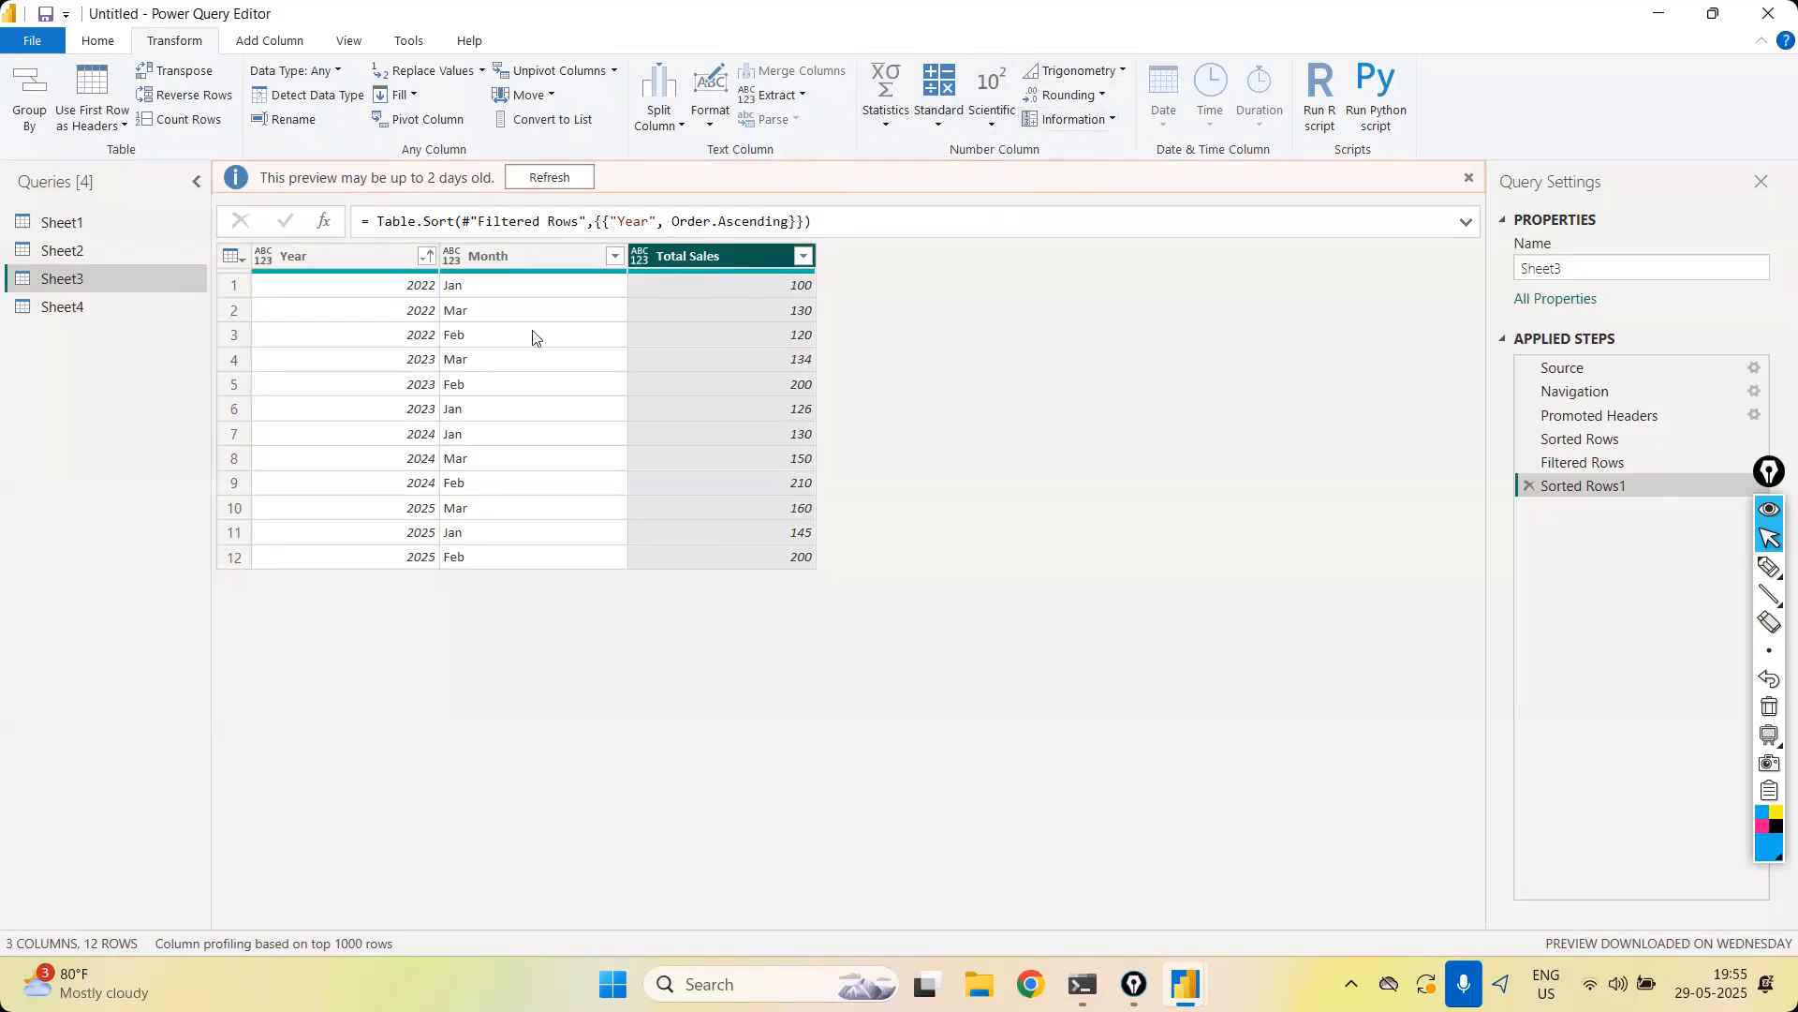
pyautogui.click(530, 256)
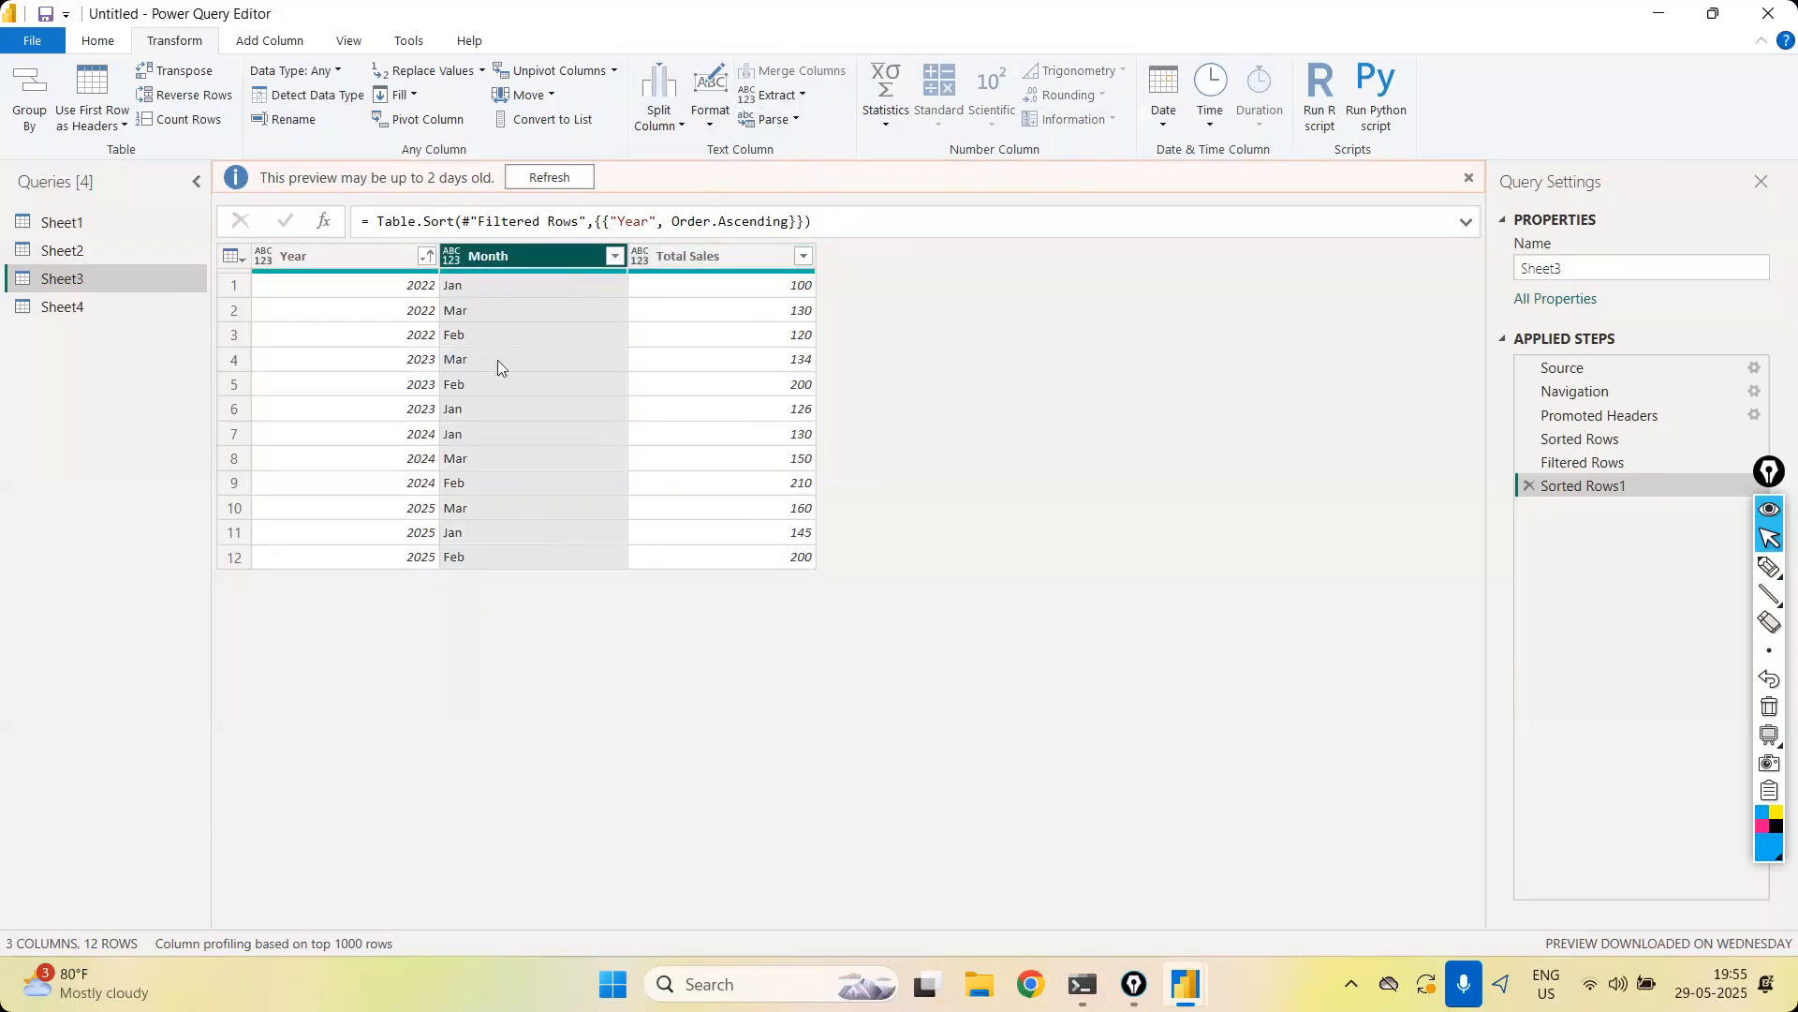
pyautogui.click(548, 177)
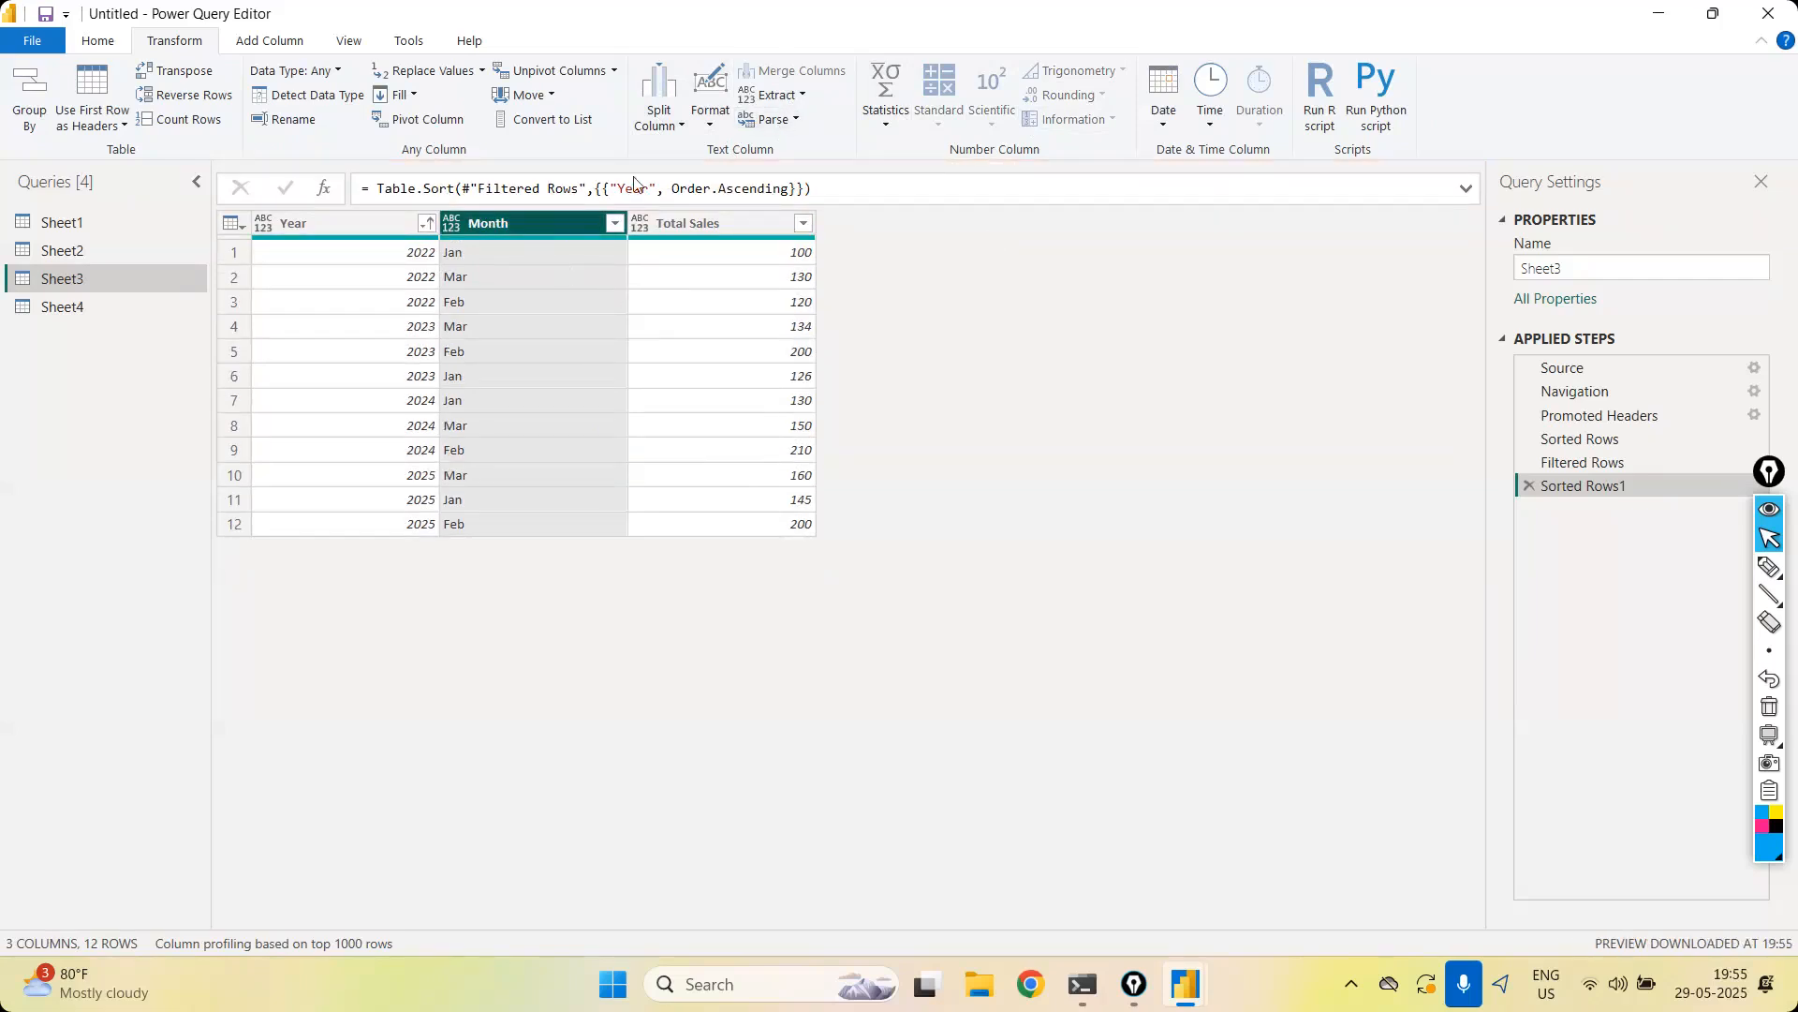
pyautogui.click(708, 112)
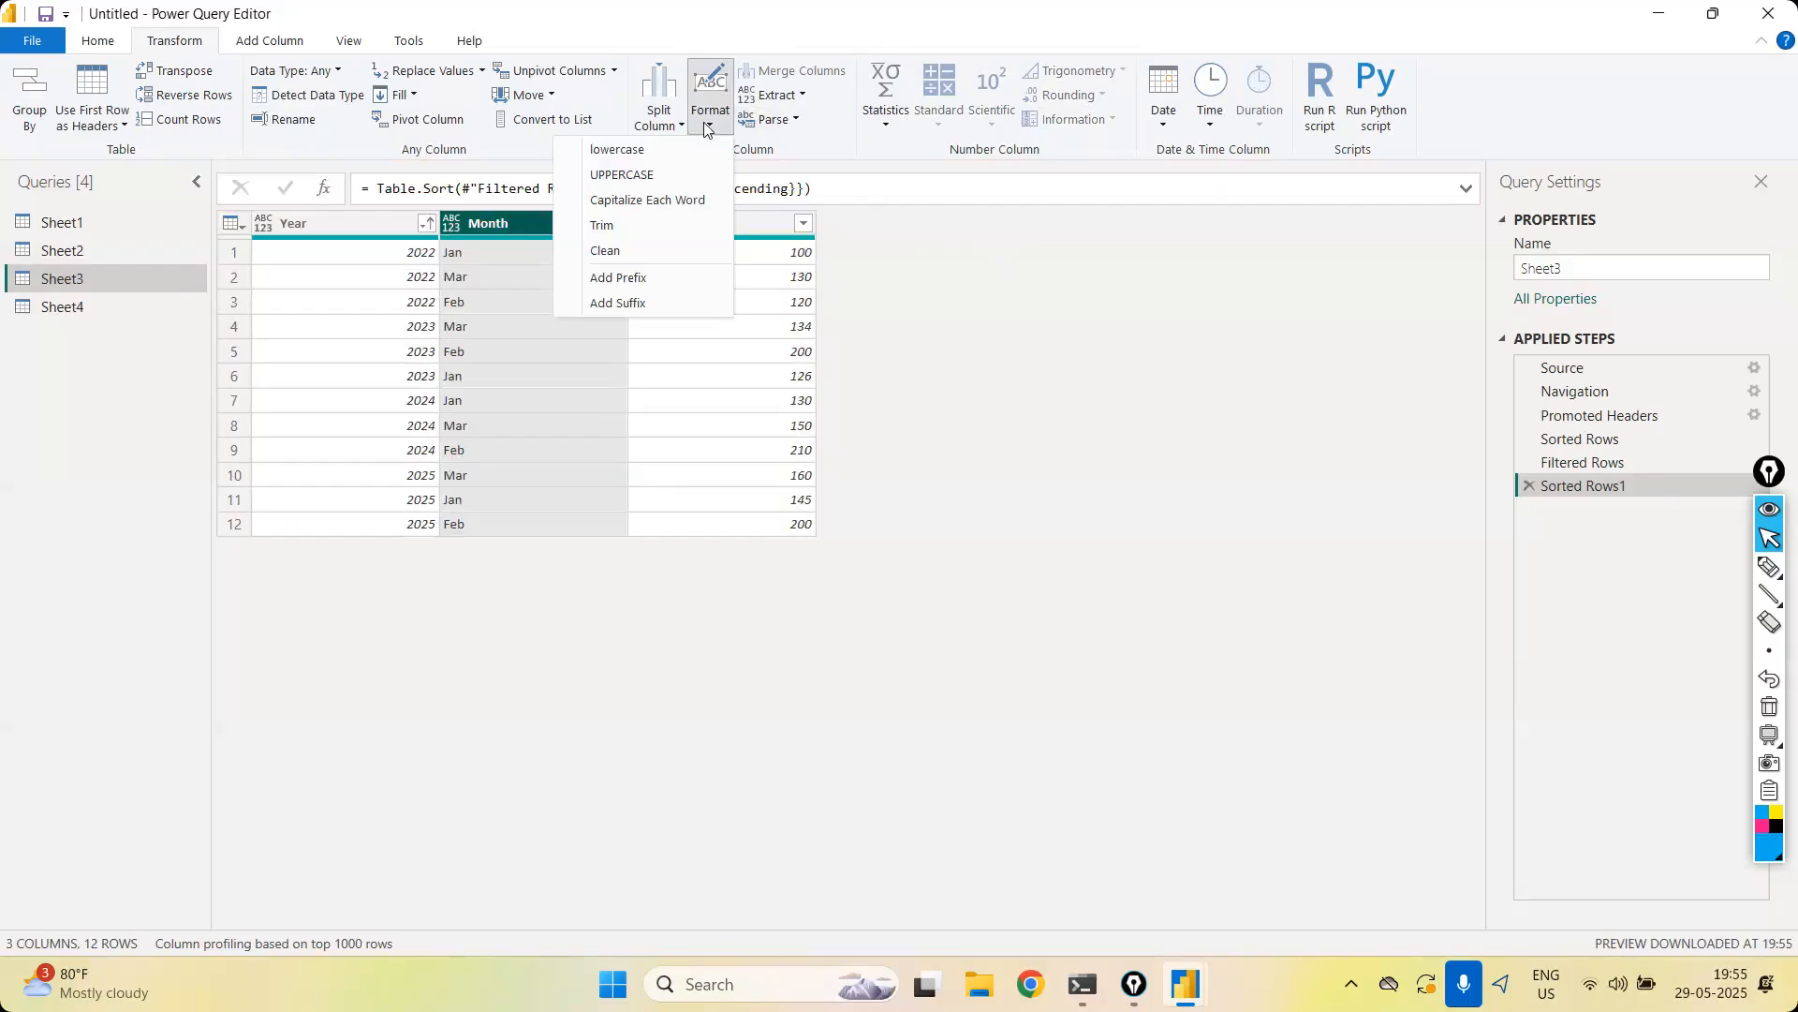
pyautogui.click(679, 178)
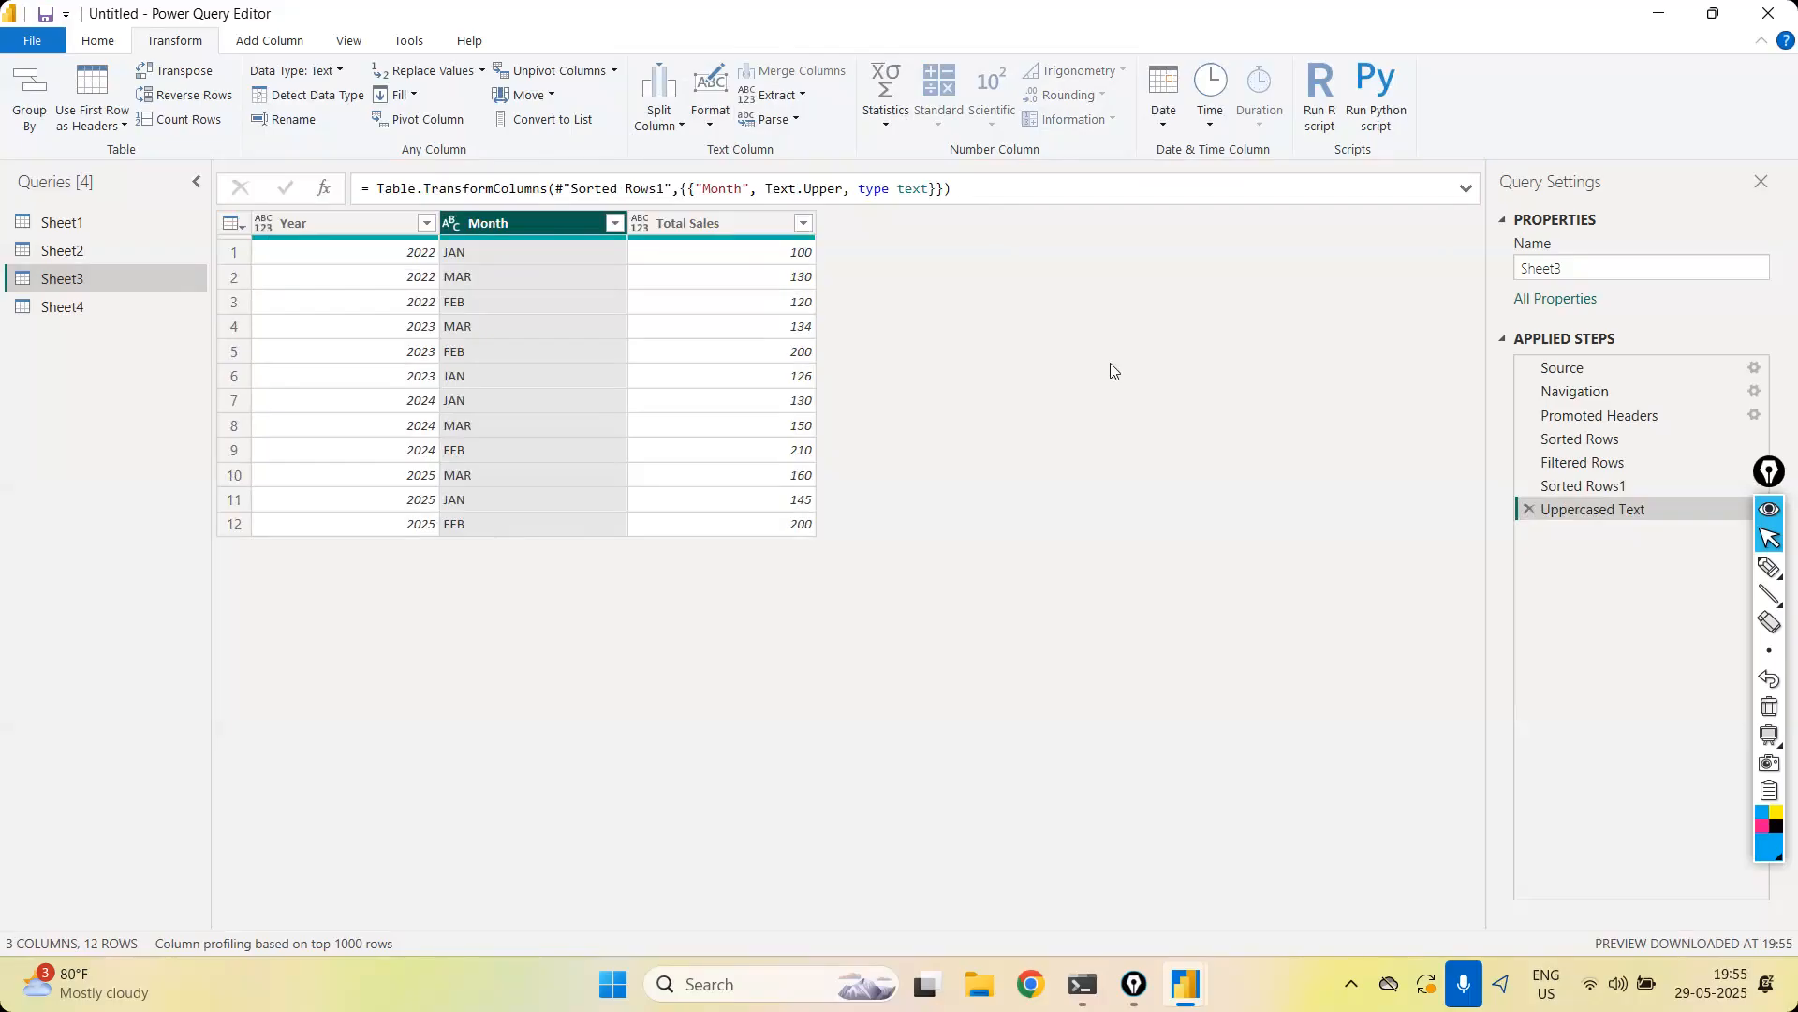
# Calculate the sum of Sheet3's Total Sales column with the statistics functions, and delete the calculated step
pyautogui.click(725, 223)
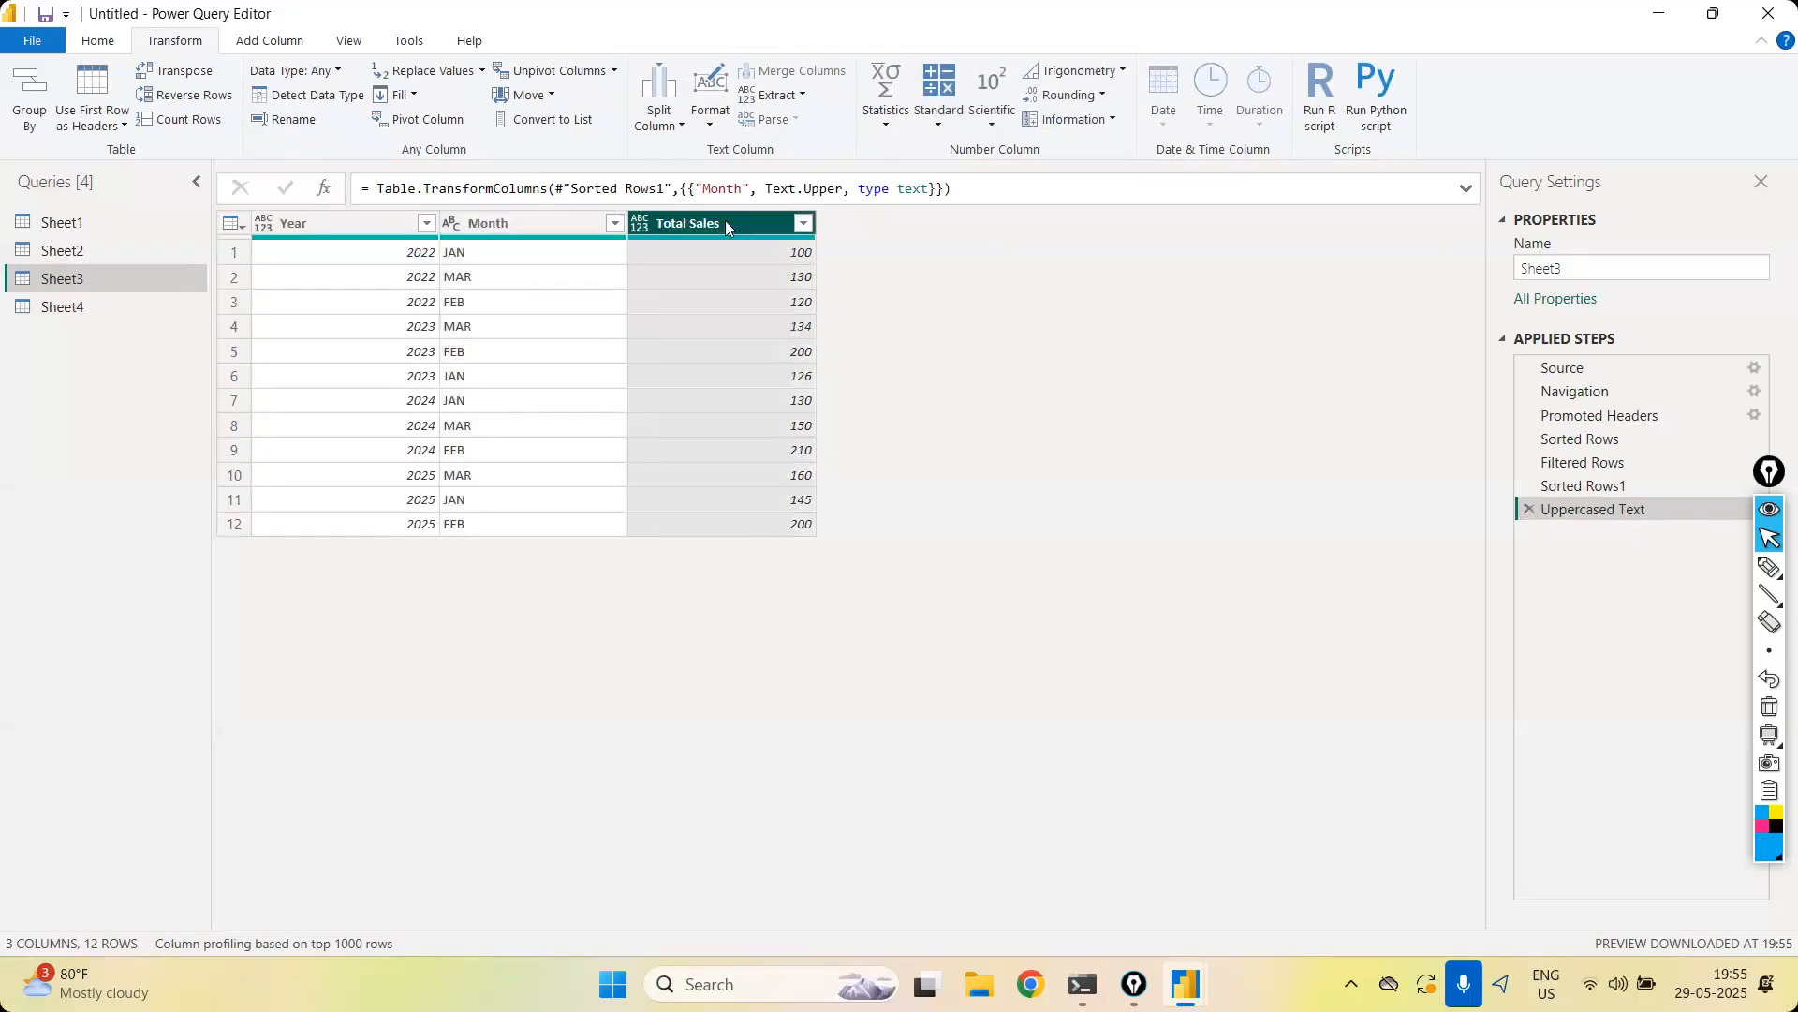
pyautogui.click(885, 111)
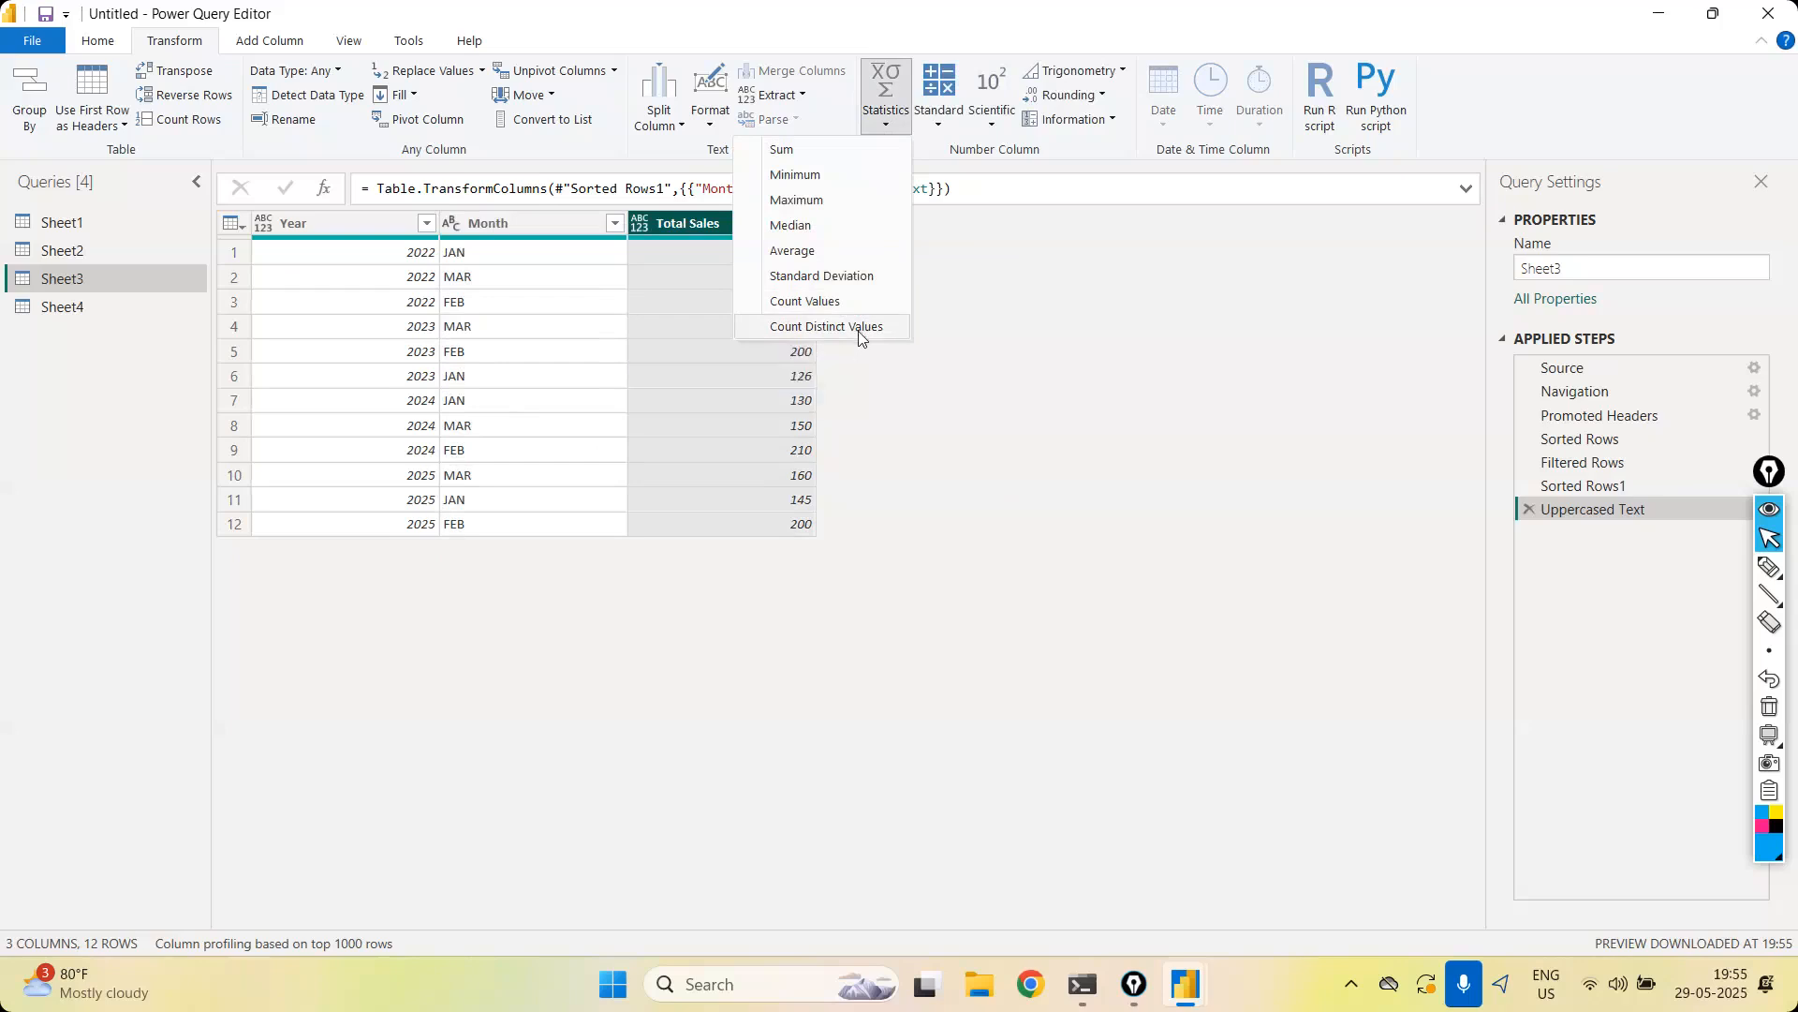
pyautogui.click(1031, 475)
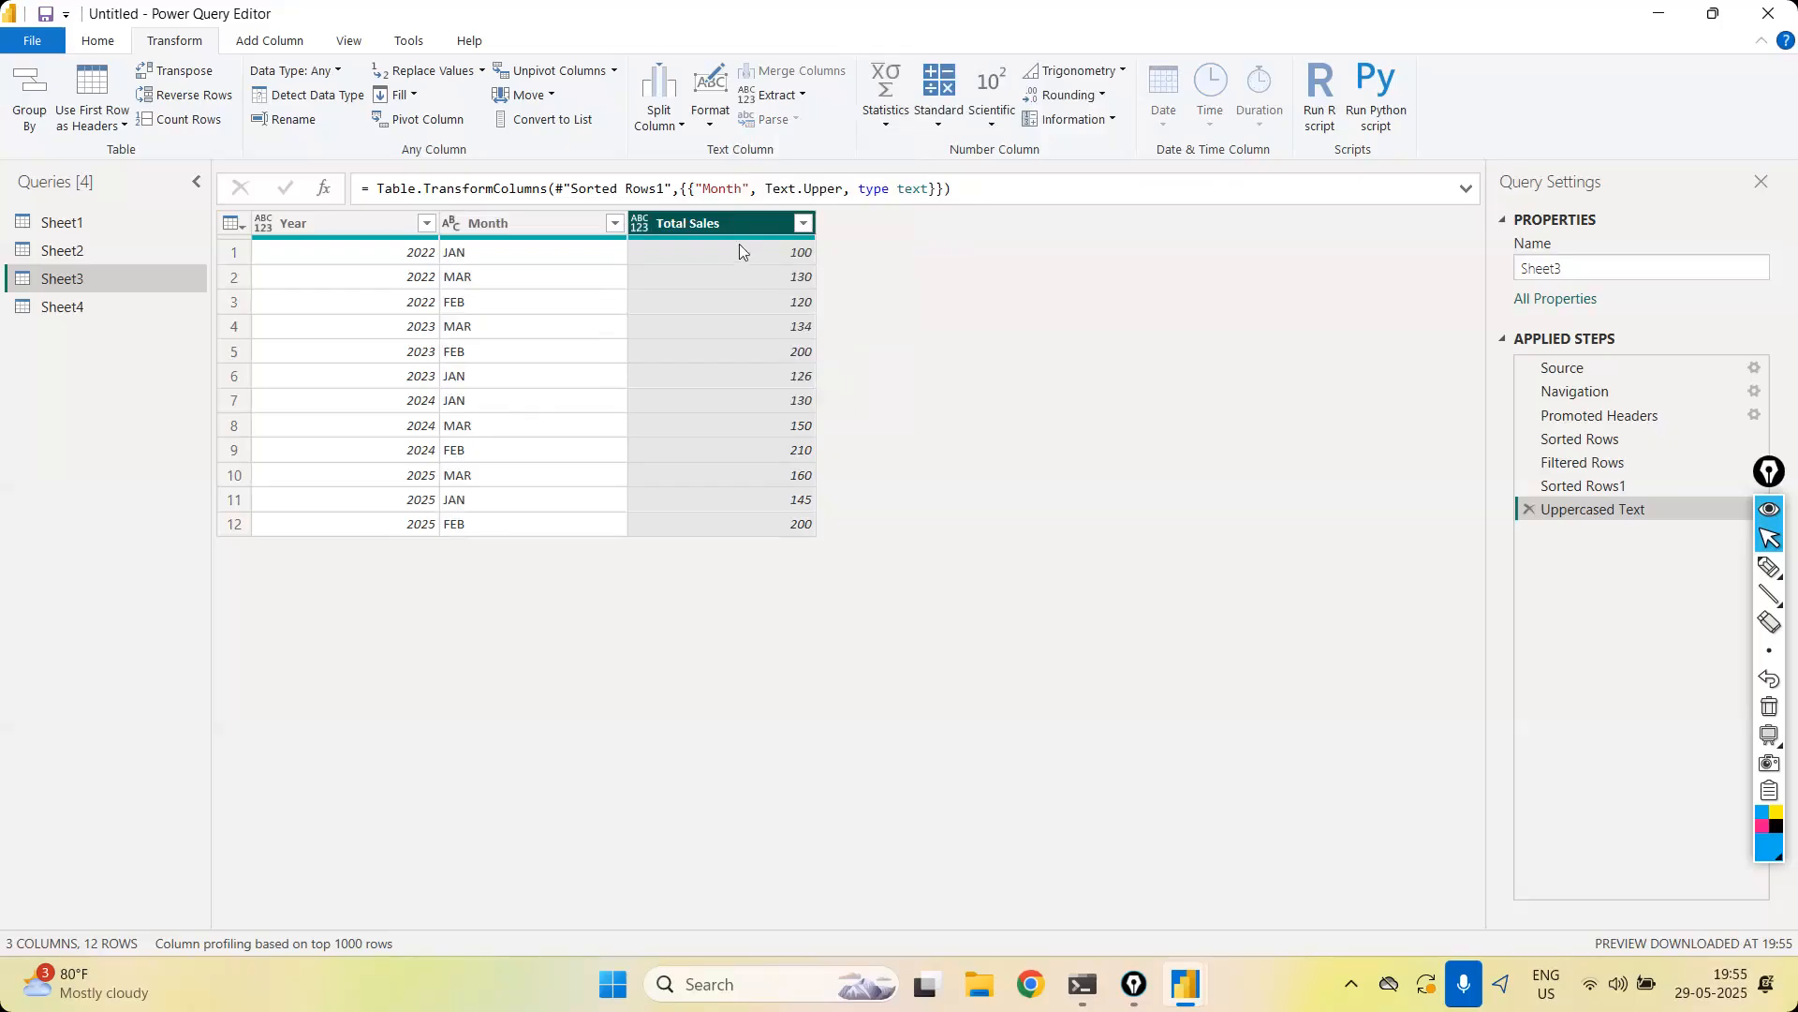
pyautogui.click(886, 124)
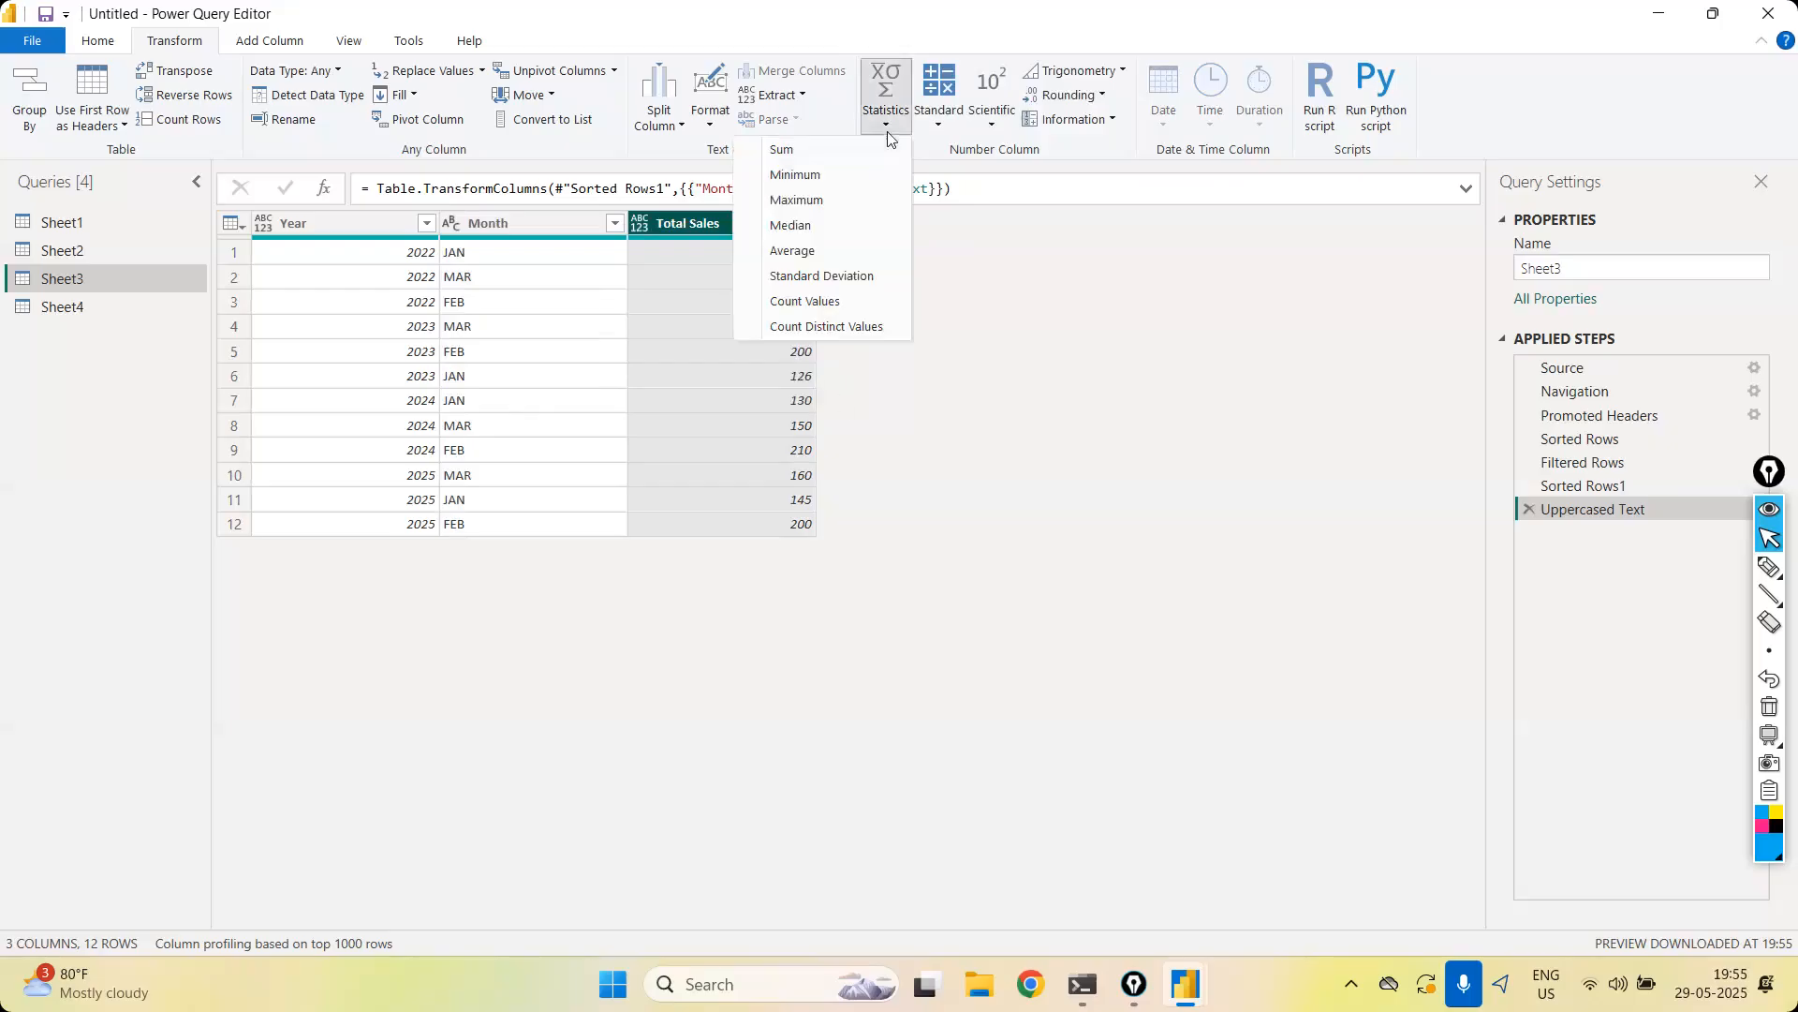
pyautogui.click(870, 152)
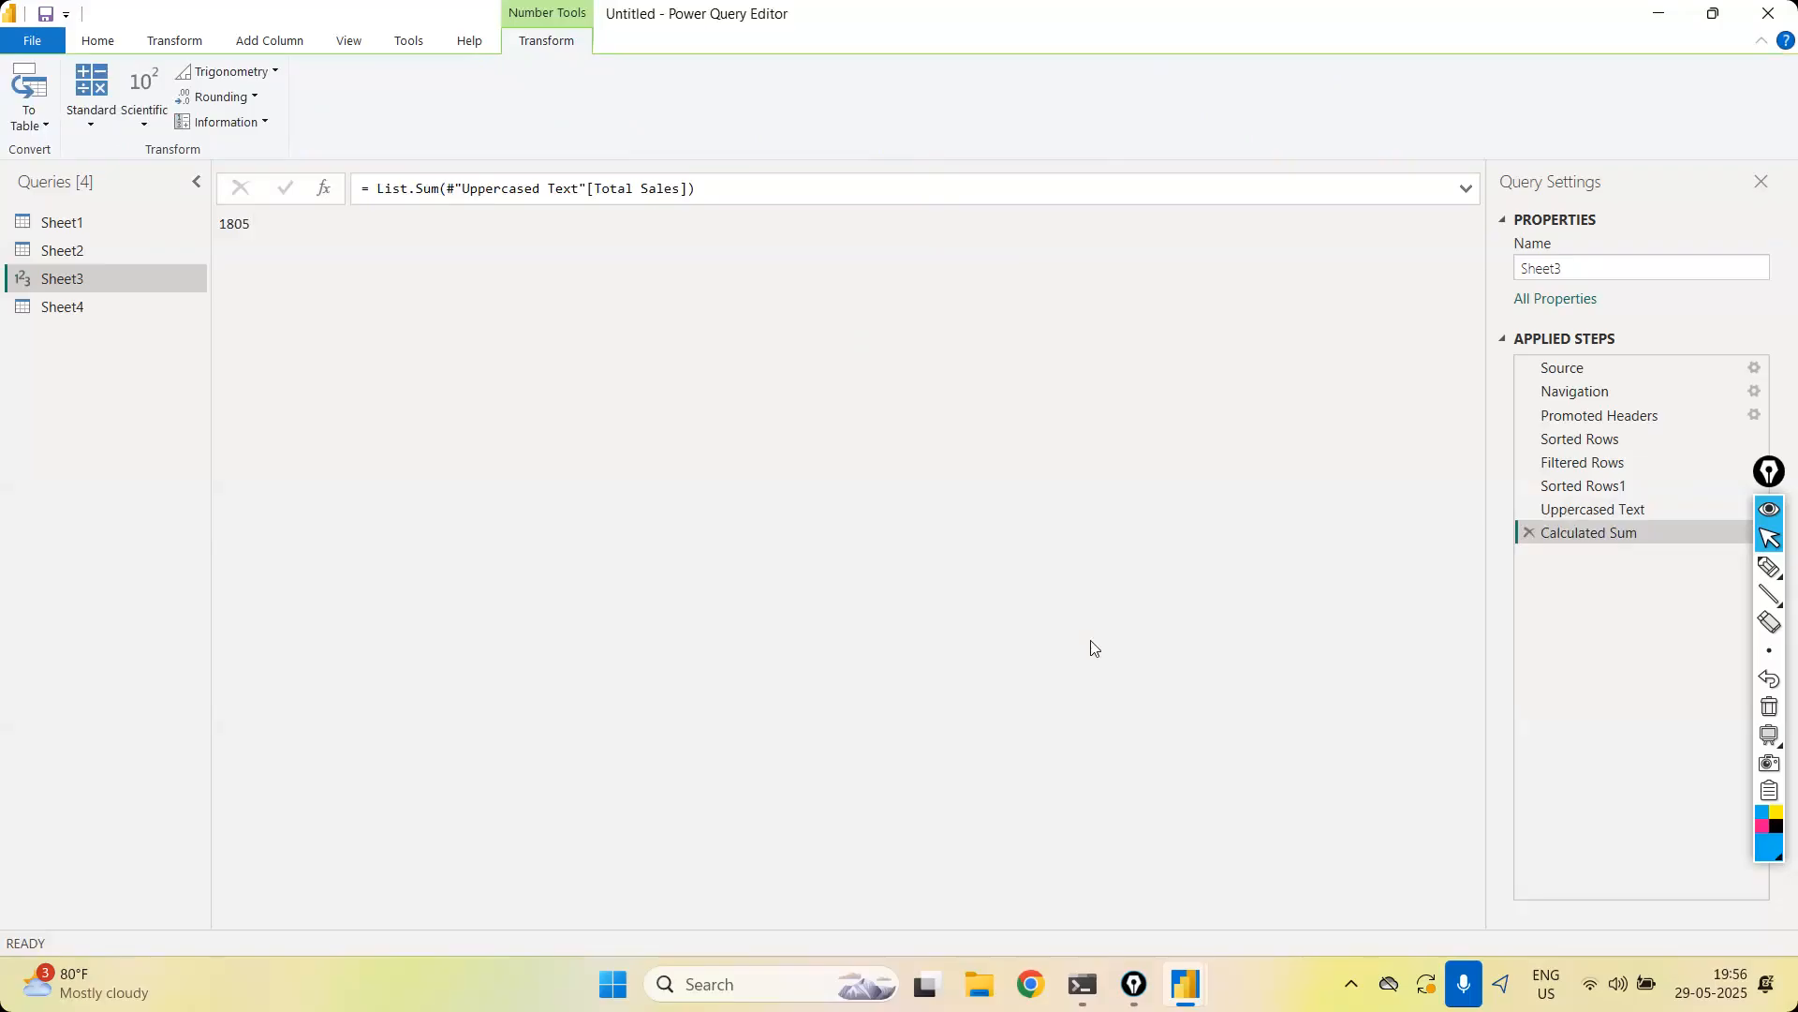
pyautogui.click(1529, 532)
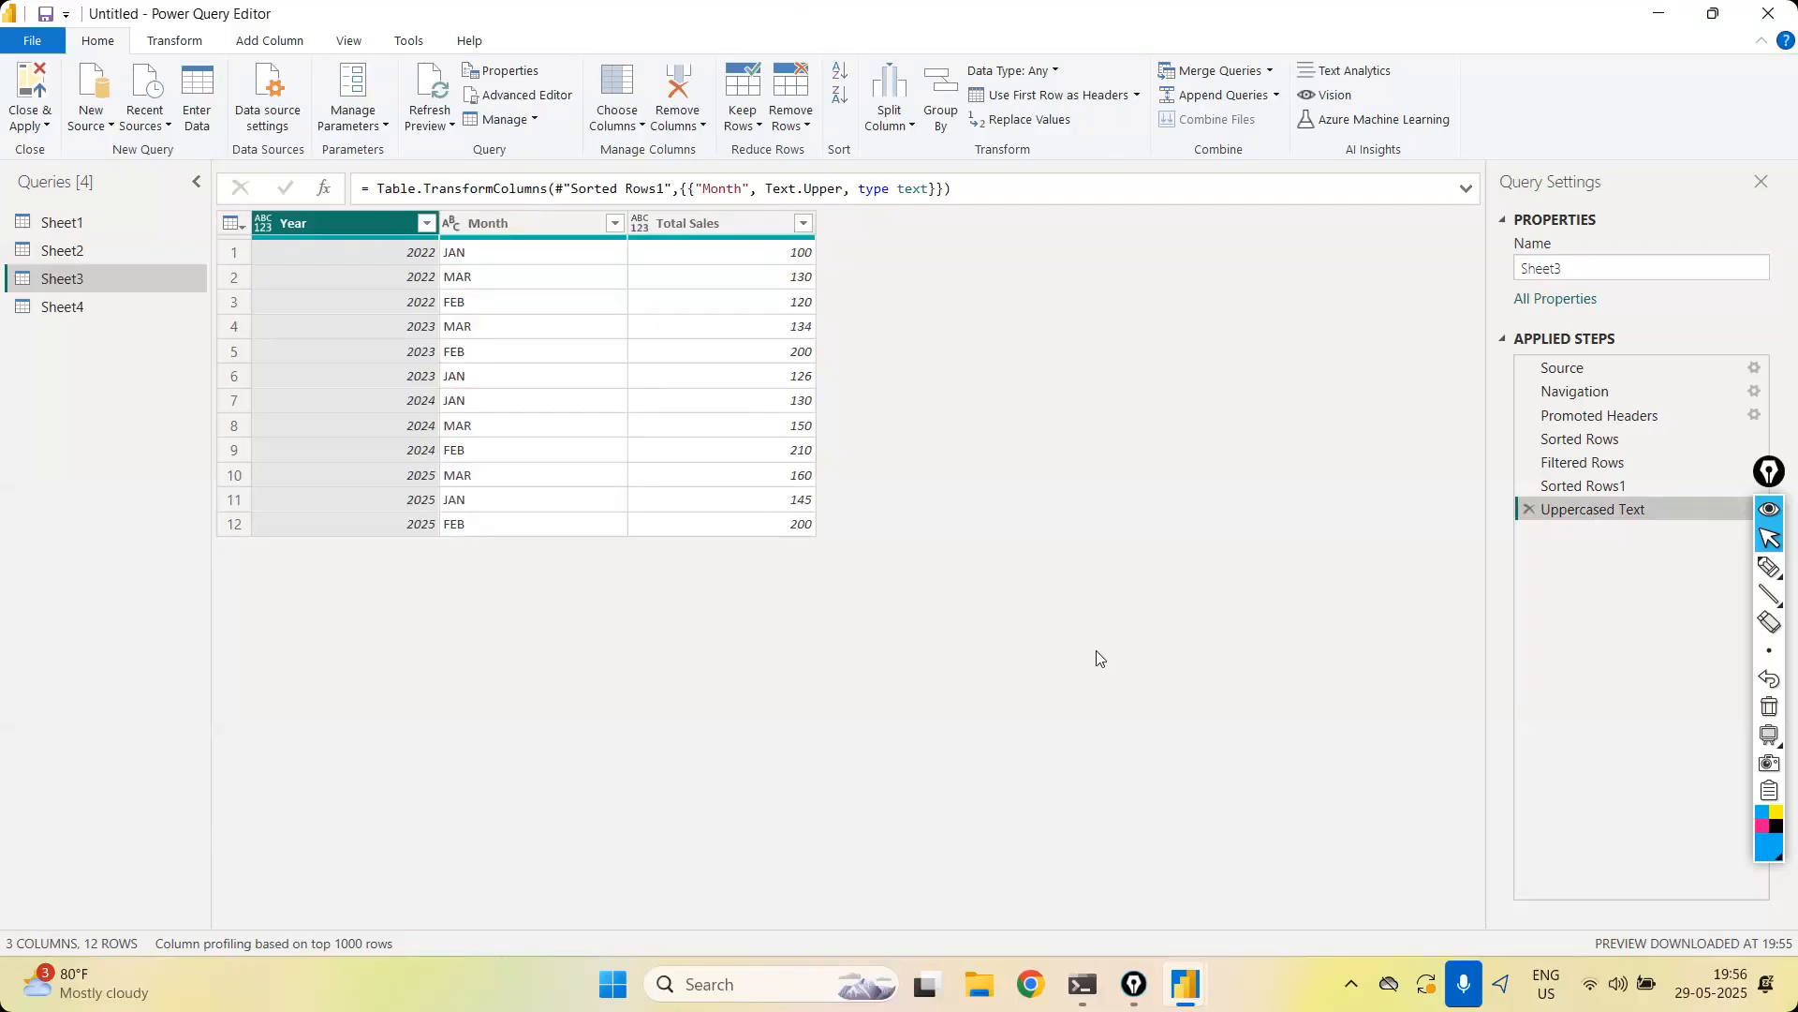
# Select Sheet3's Total Sales column and examine the statistics functions available for it
pyautogui.click(186, 47)
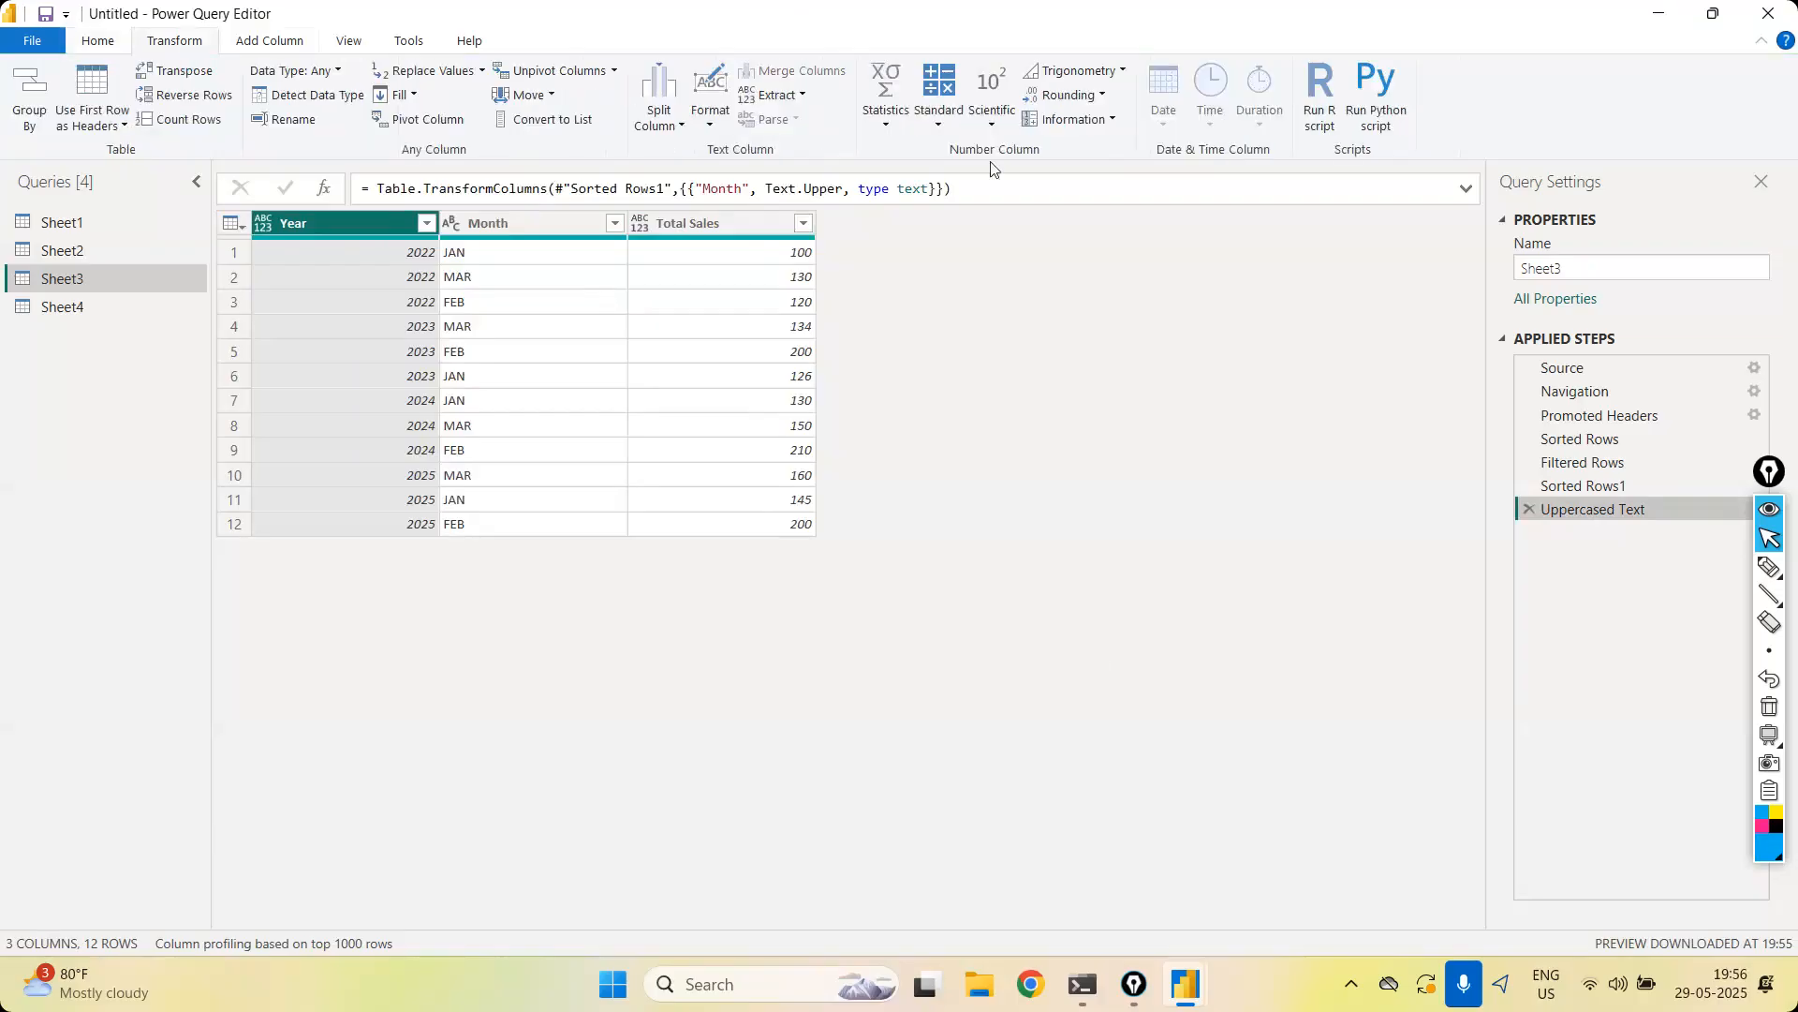
pyautogui.click(886, 122)
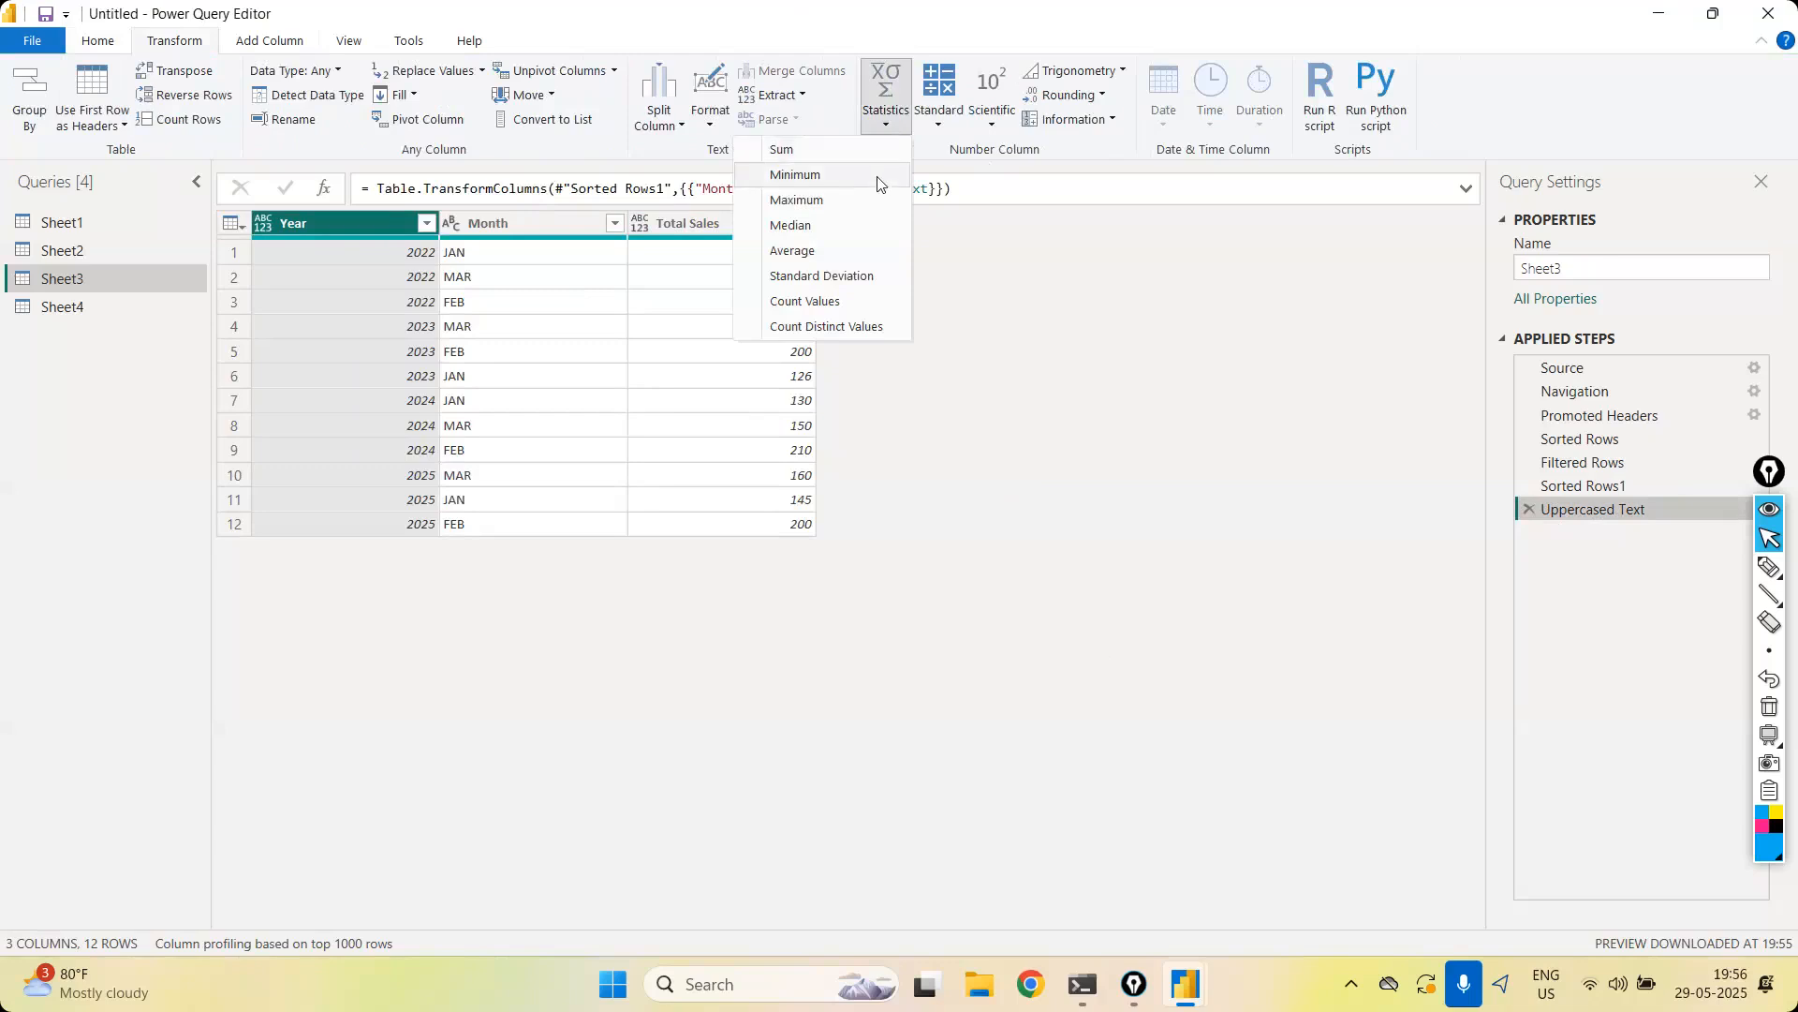
pyautogui.click(989, 554)
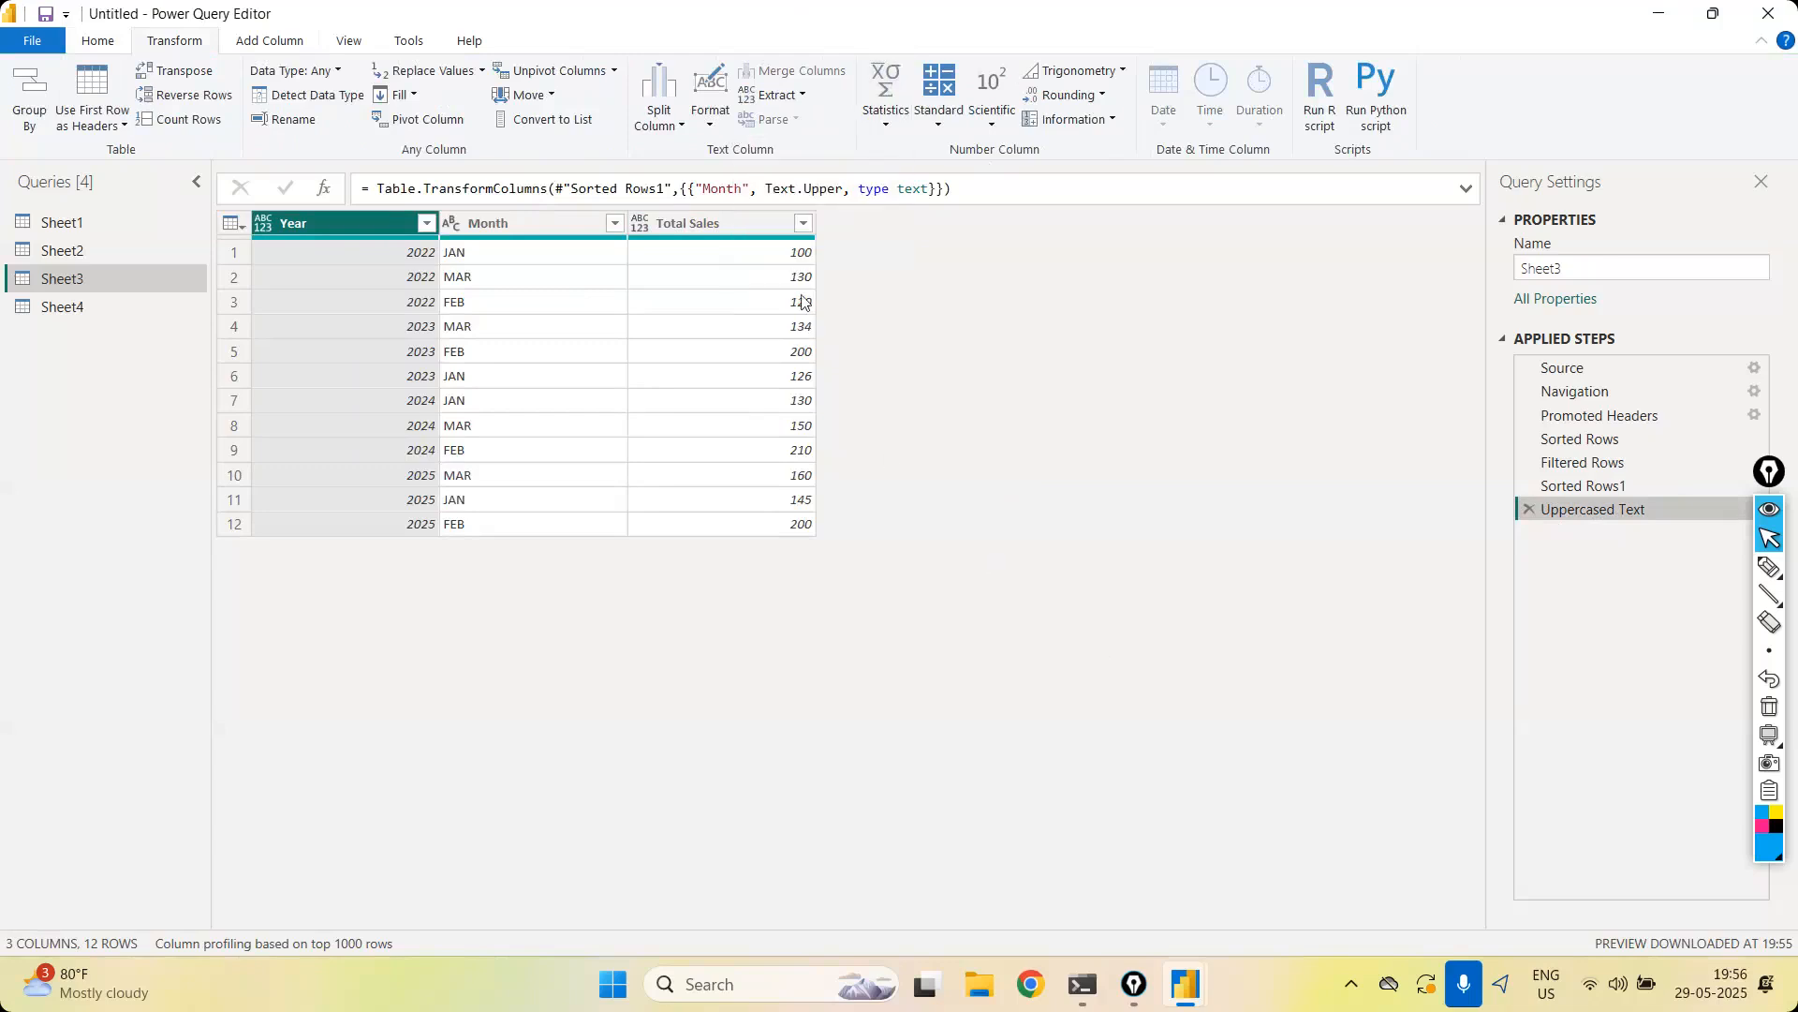
pyautogui.click(725, 216)
pyautogui.click(886, 123)
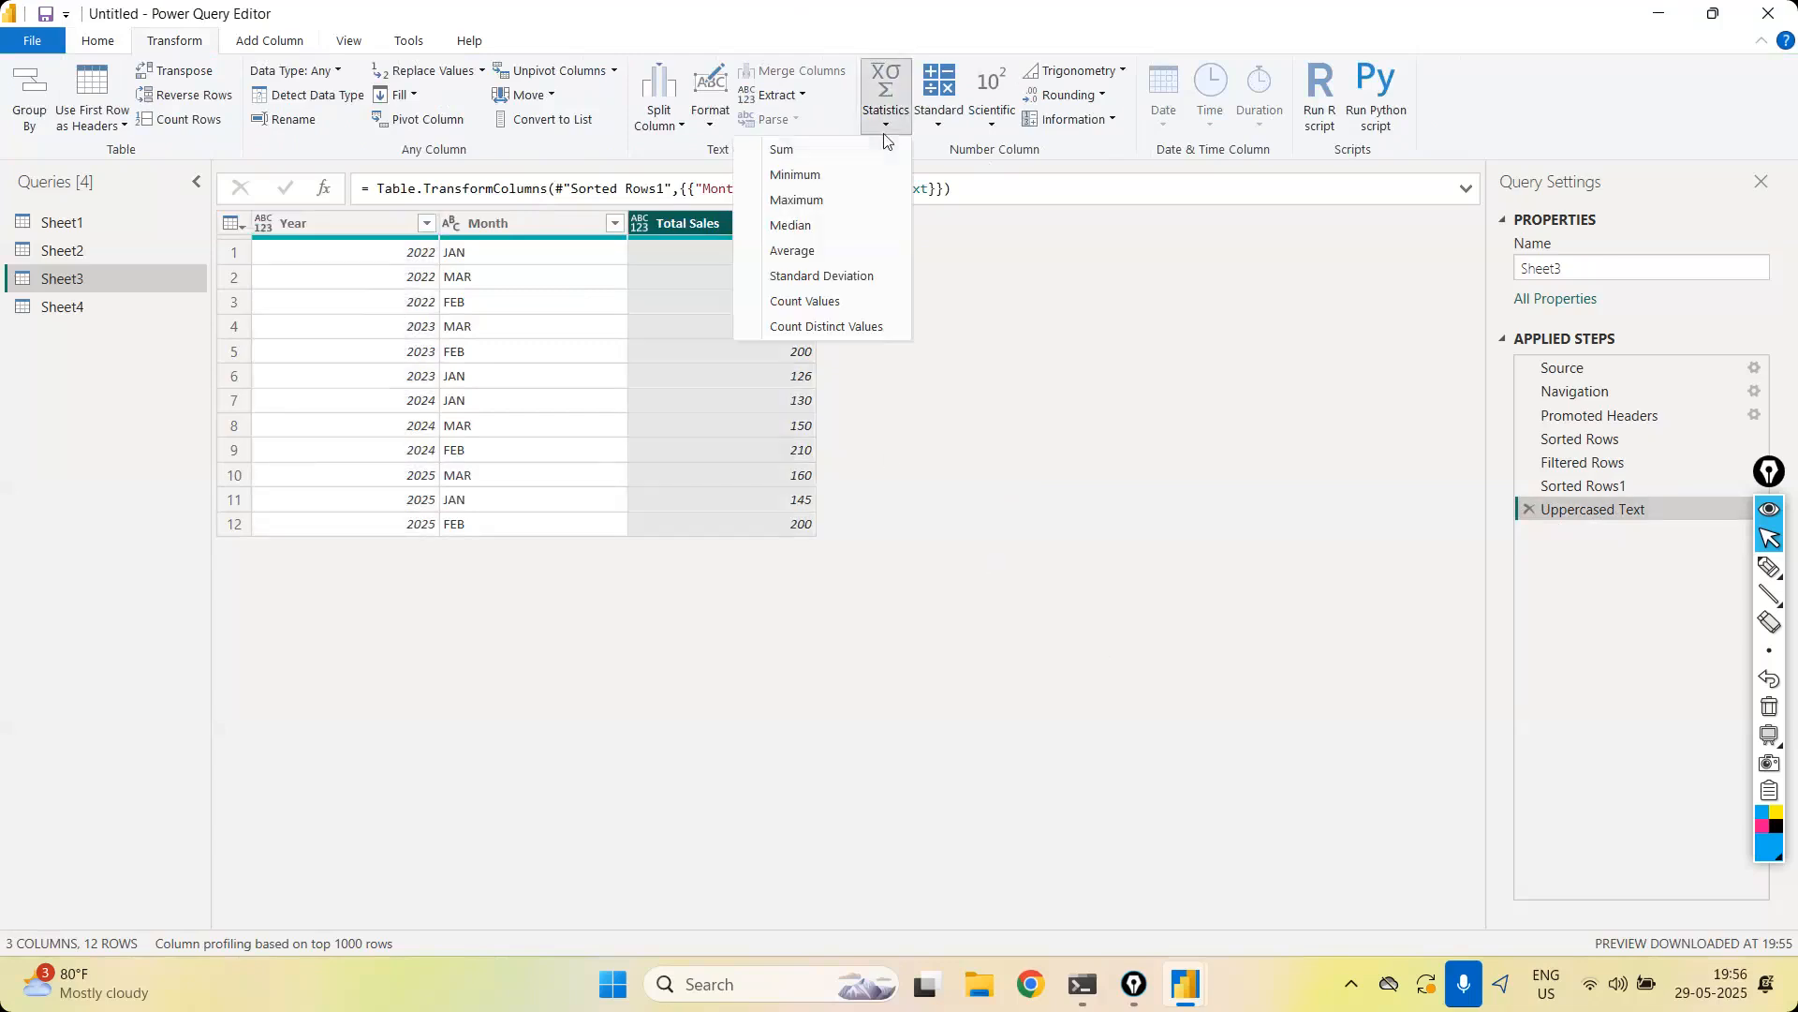
pyautogui.click(1121, 144)
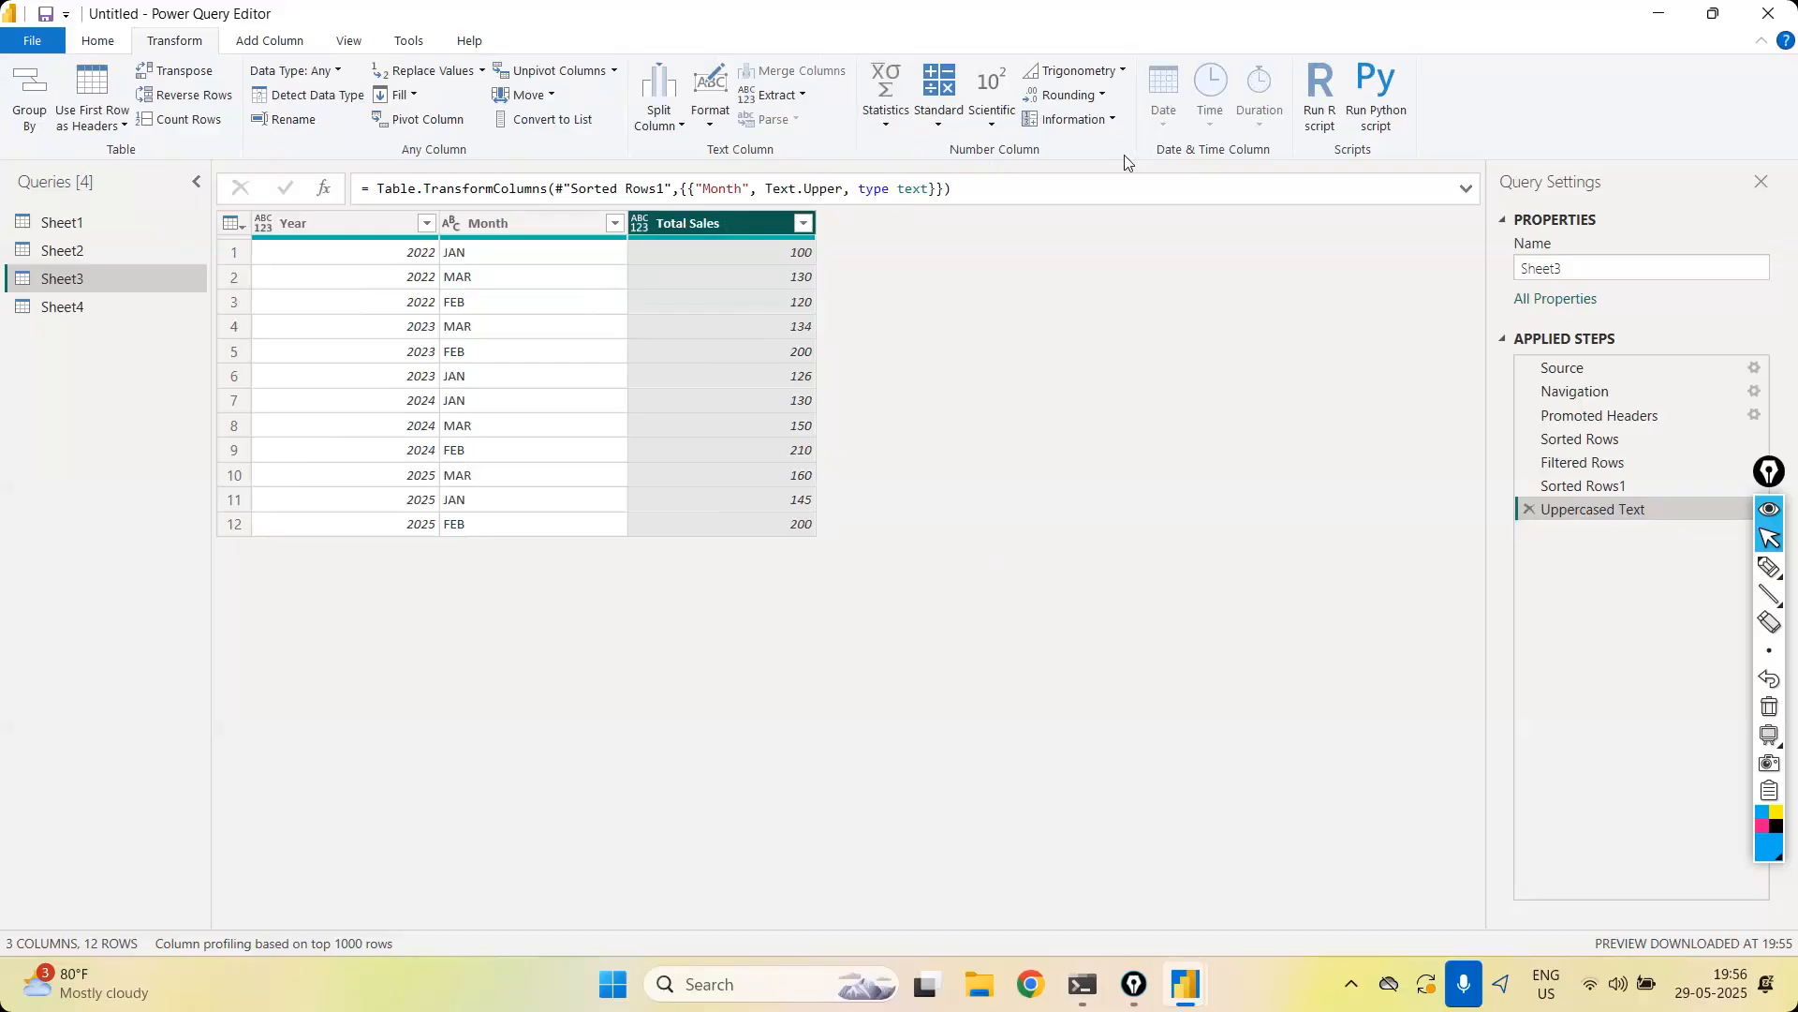
pyautogui.click(897, 127)
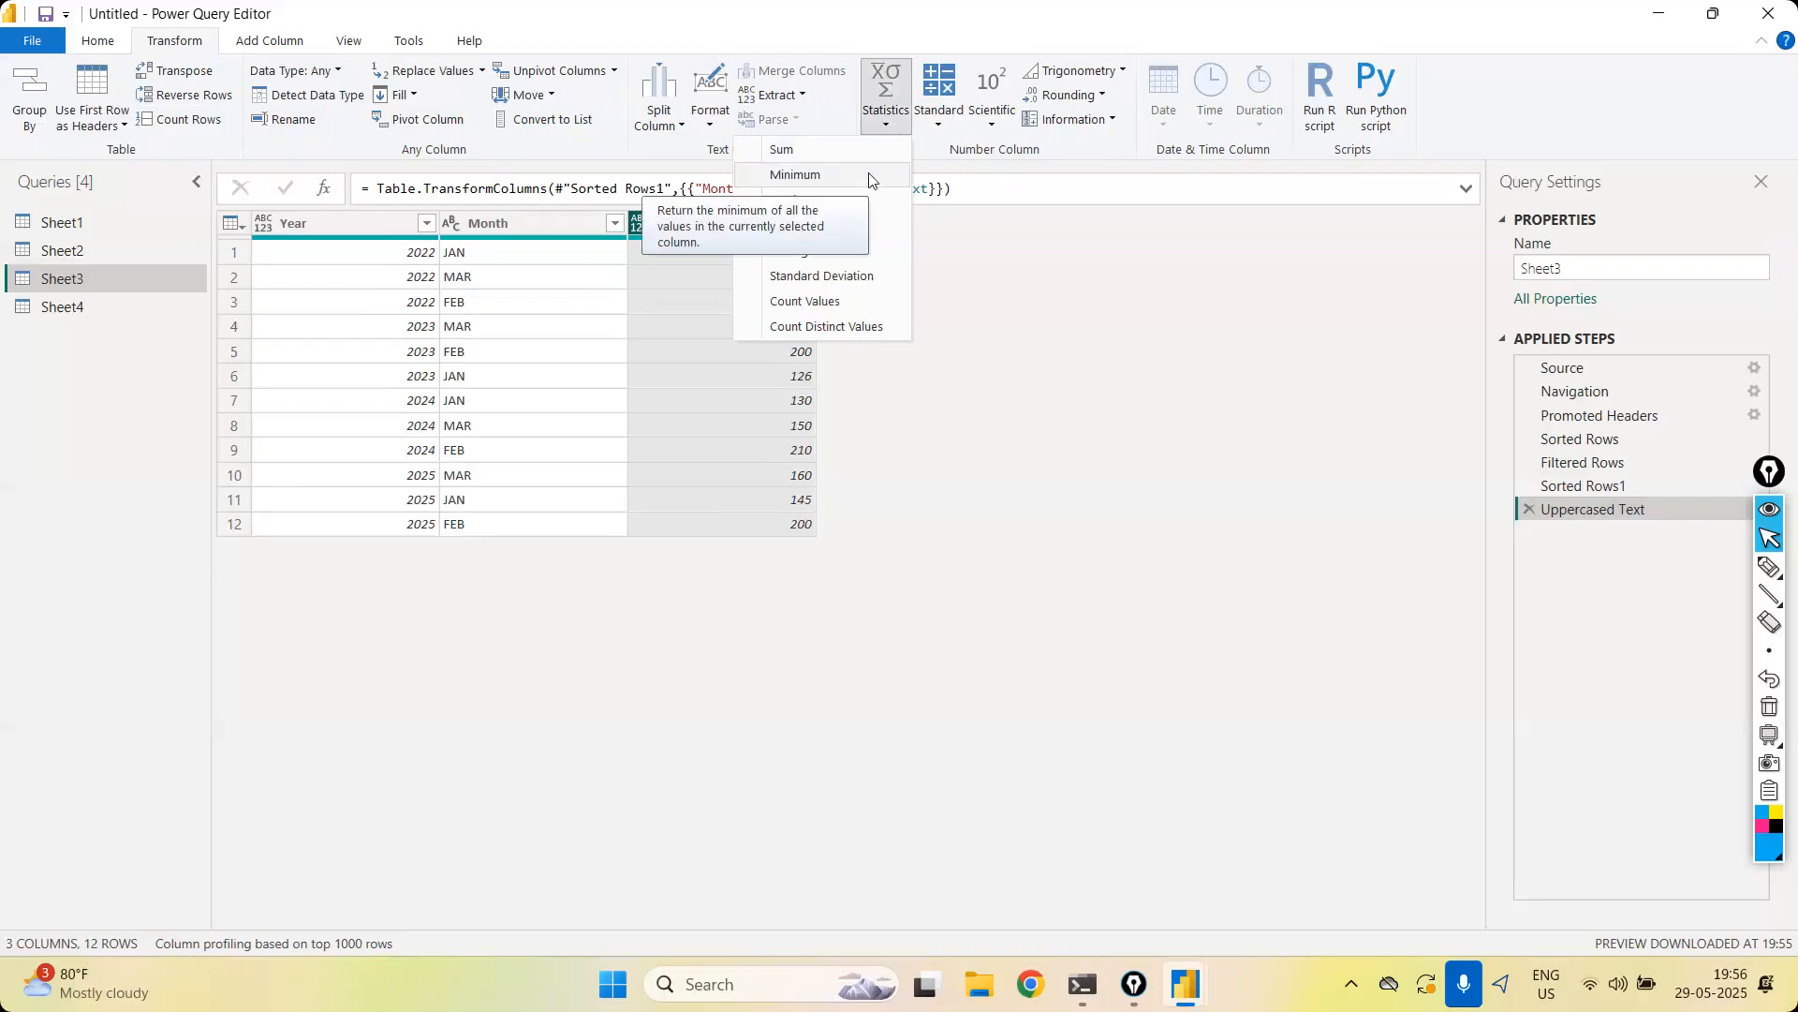
pyautogui.click(1068, 369)
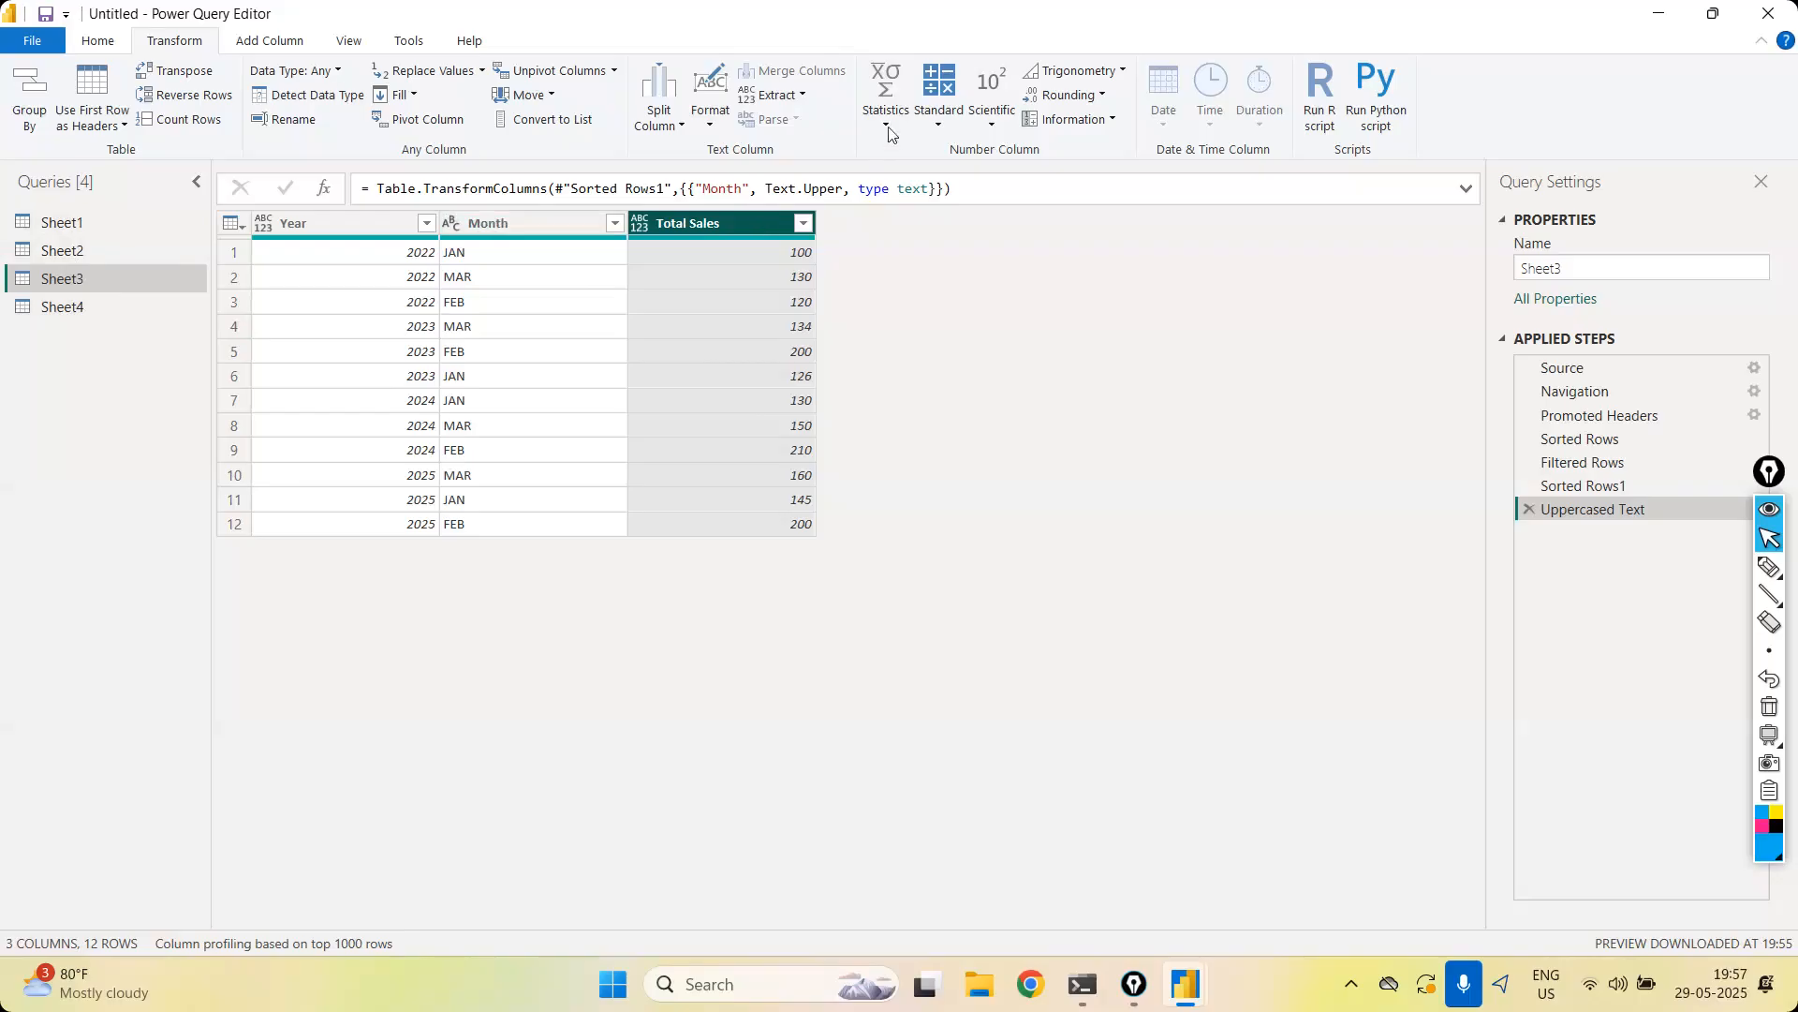
# Calculate the minimum of Sheet3's Total Sales column with the statistics functions
pyautogui.click(885, 103)
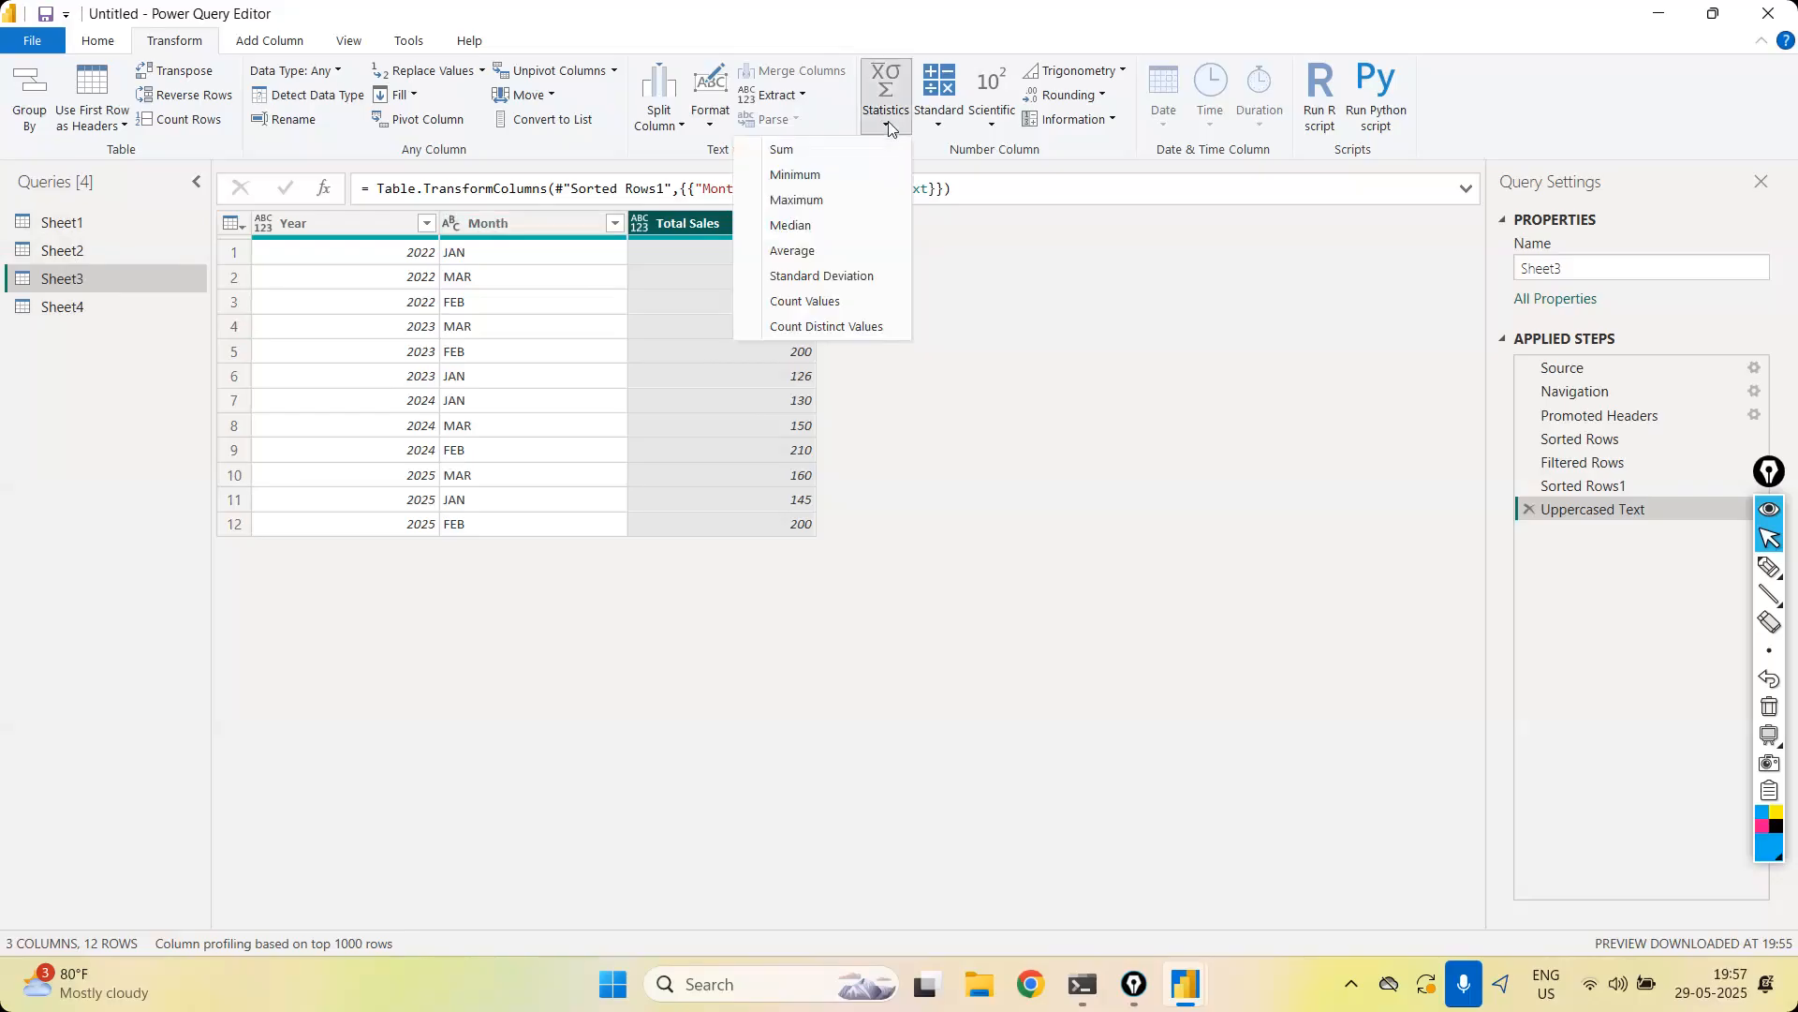
pyautogui.click(836, 180)
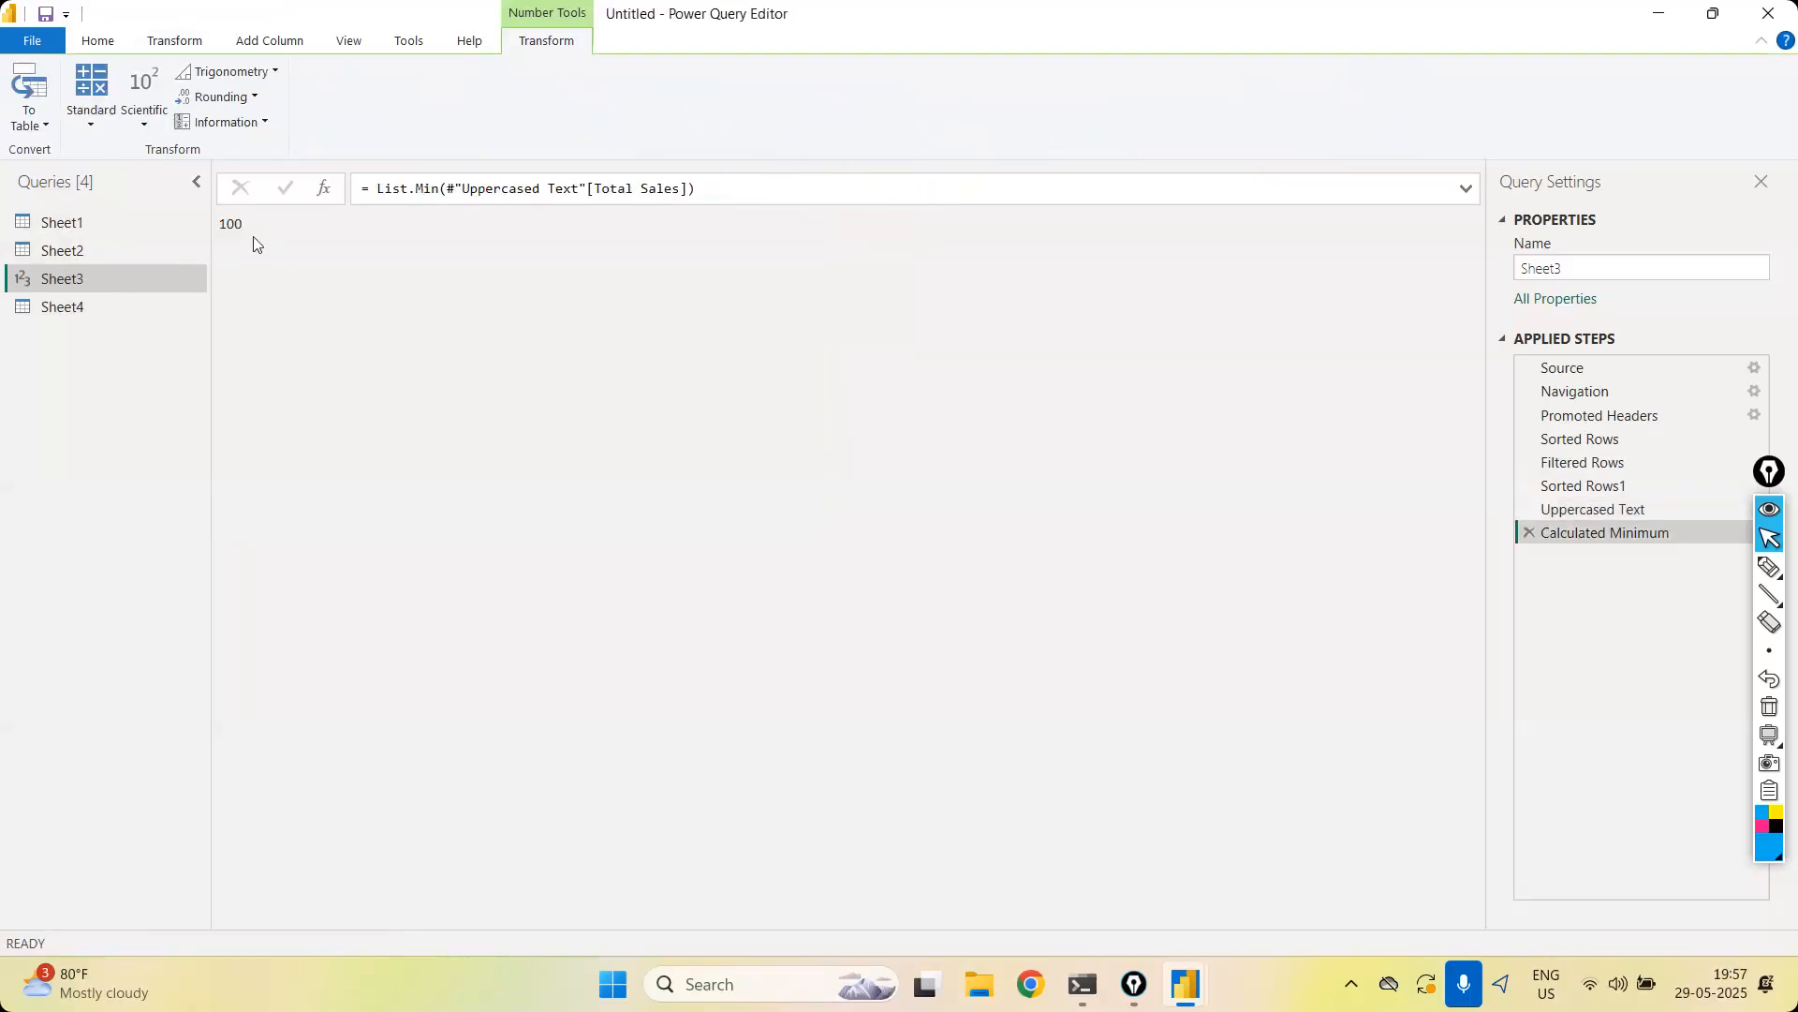
pyautogui.click(198, 183)
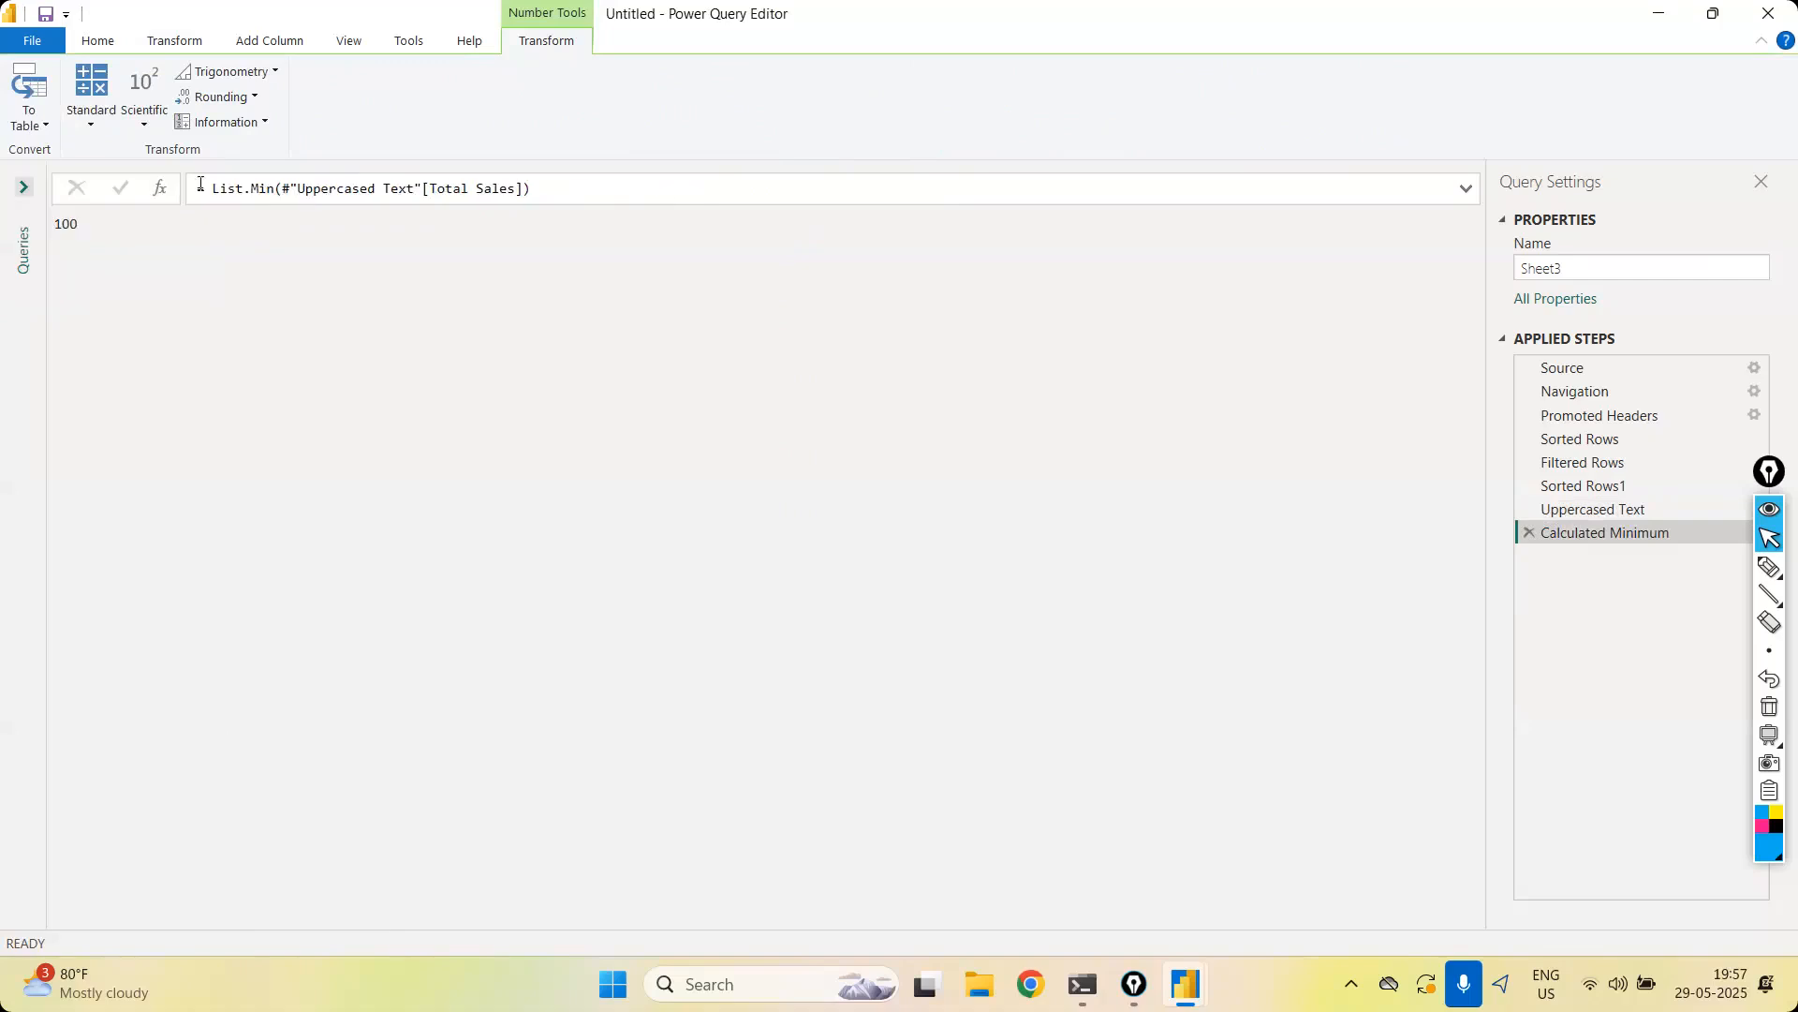
pyautogui.click(23, 186)
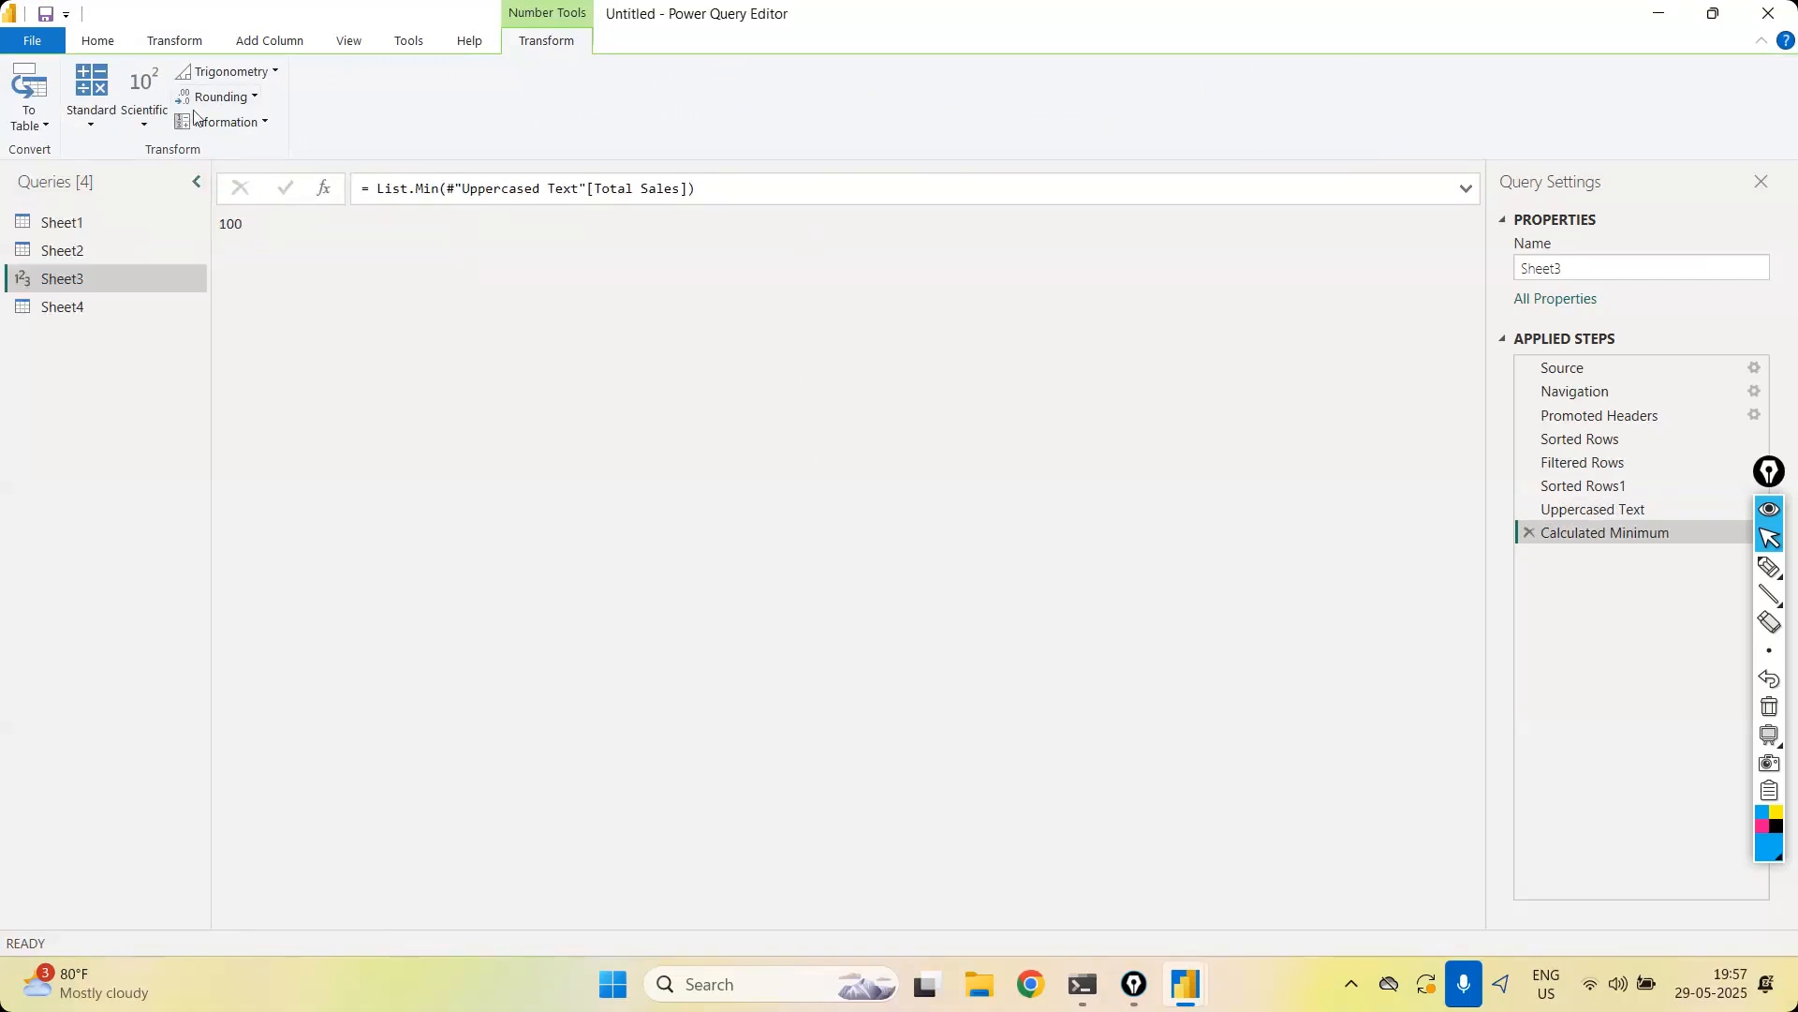
# Convert the calculated minimum to a table, and delete the conversion and minimum steps from Sheet3's applied steps
pyautogui.click(29, 116)
pyautogui.click(59, 149)
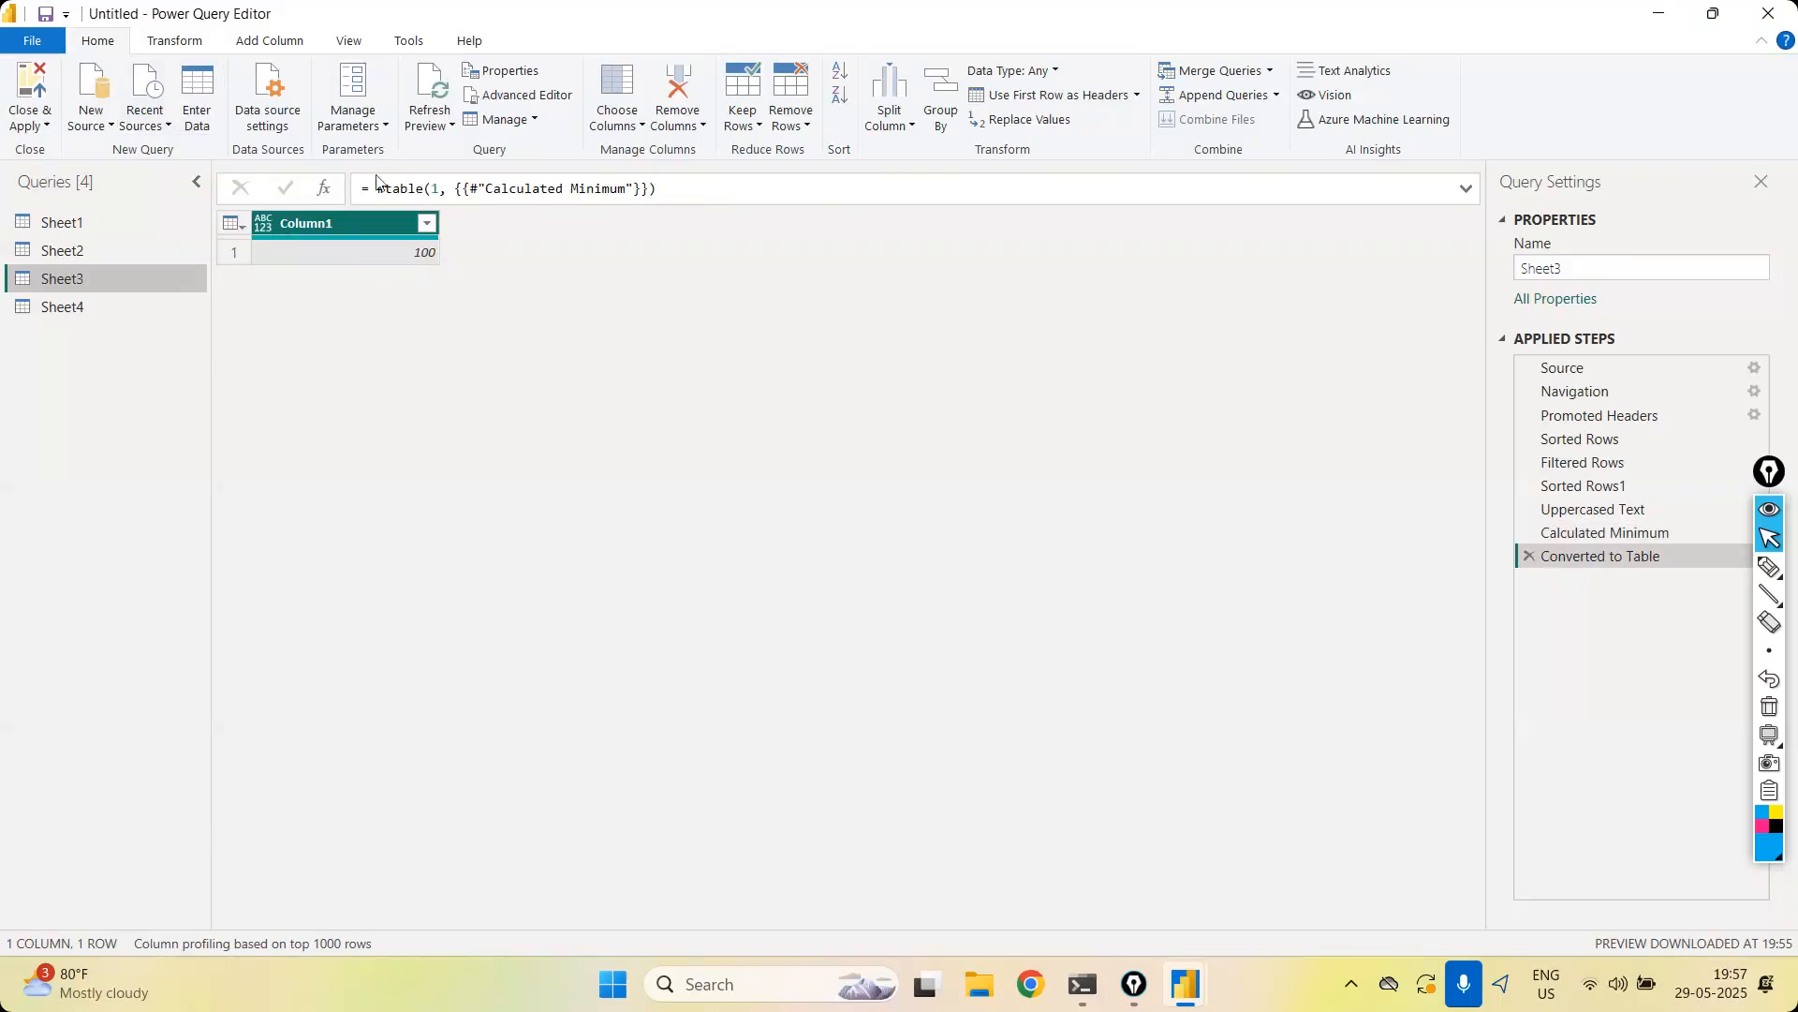
pyautogui.click(186, 46)
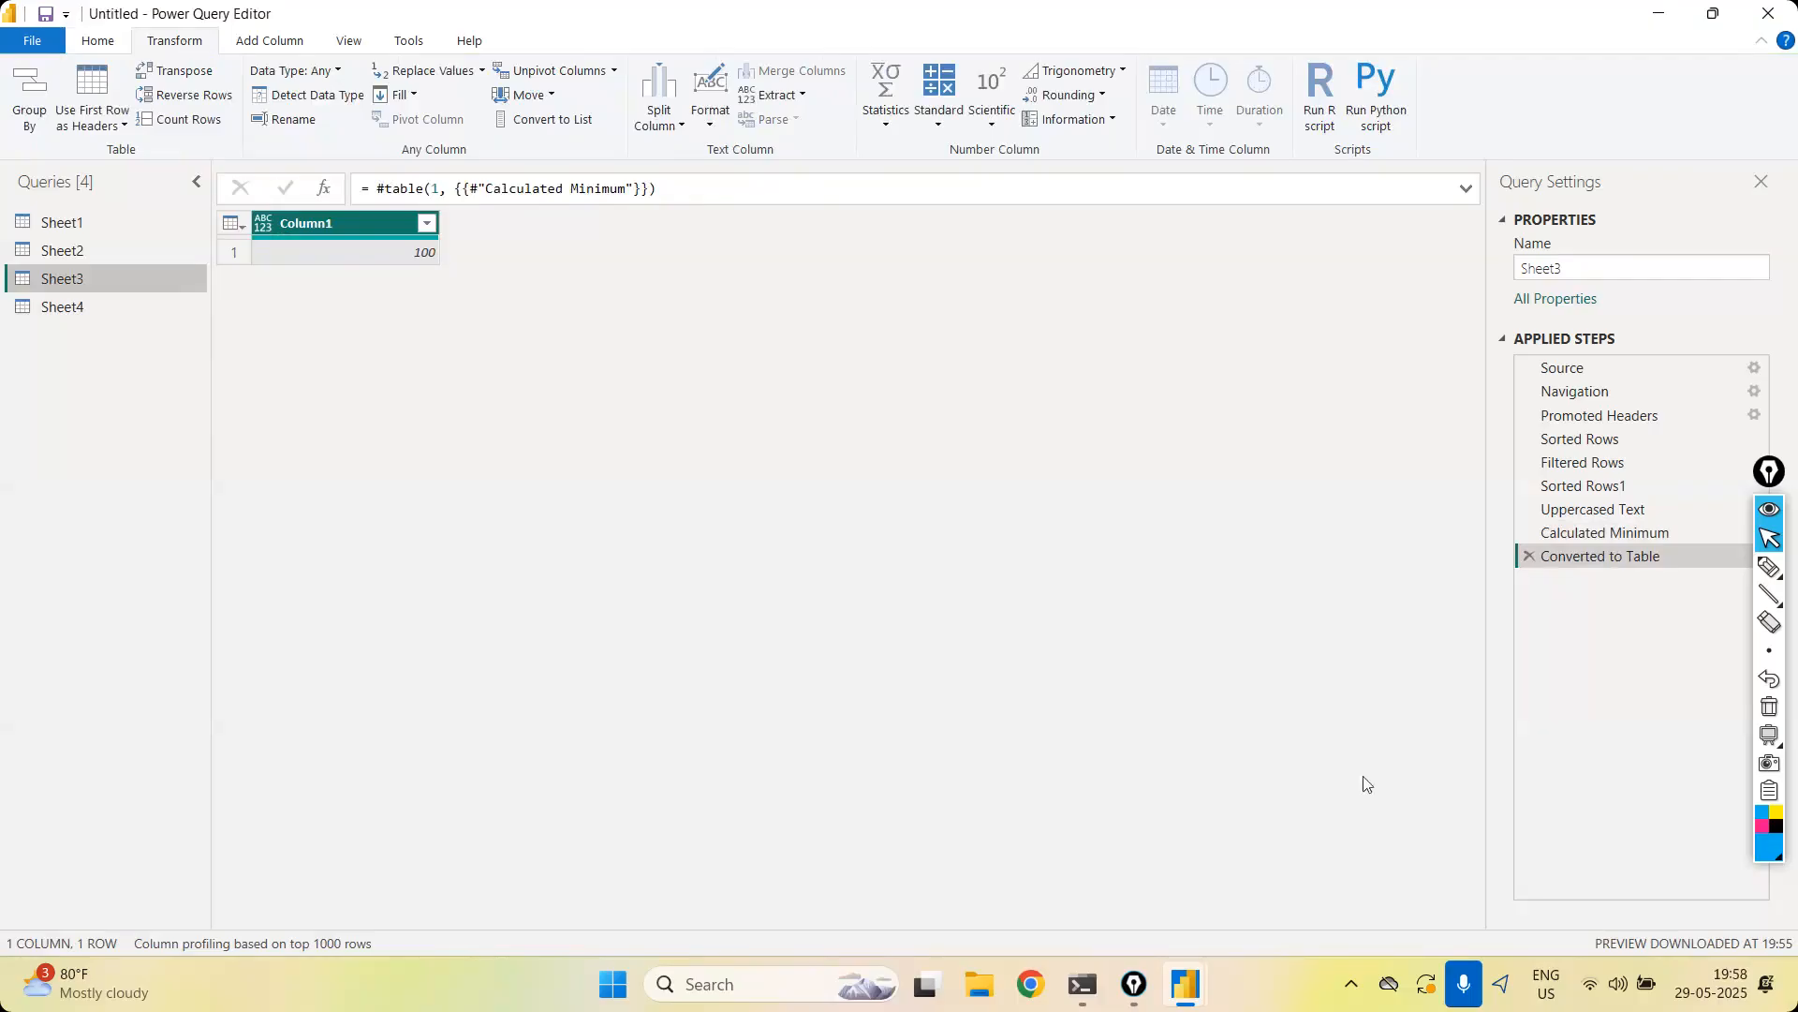
pyautogui.click(1529, 556)
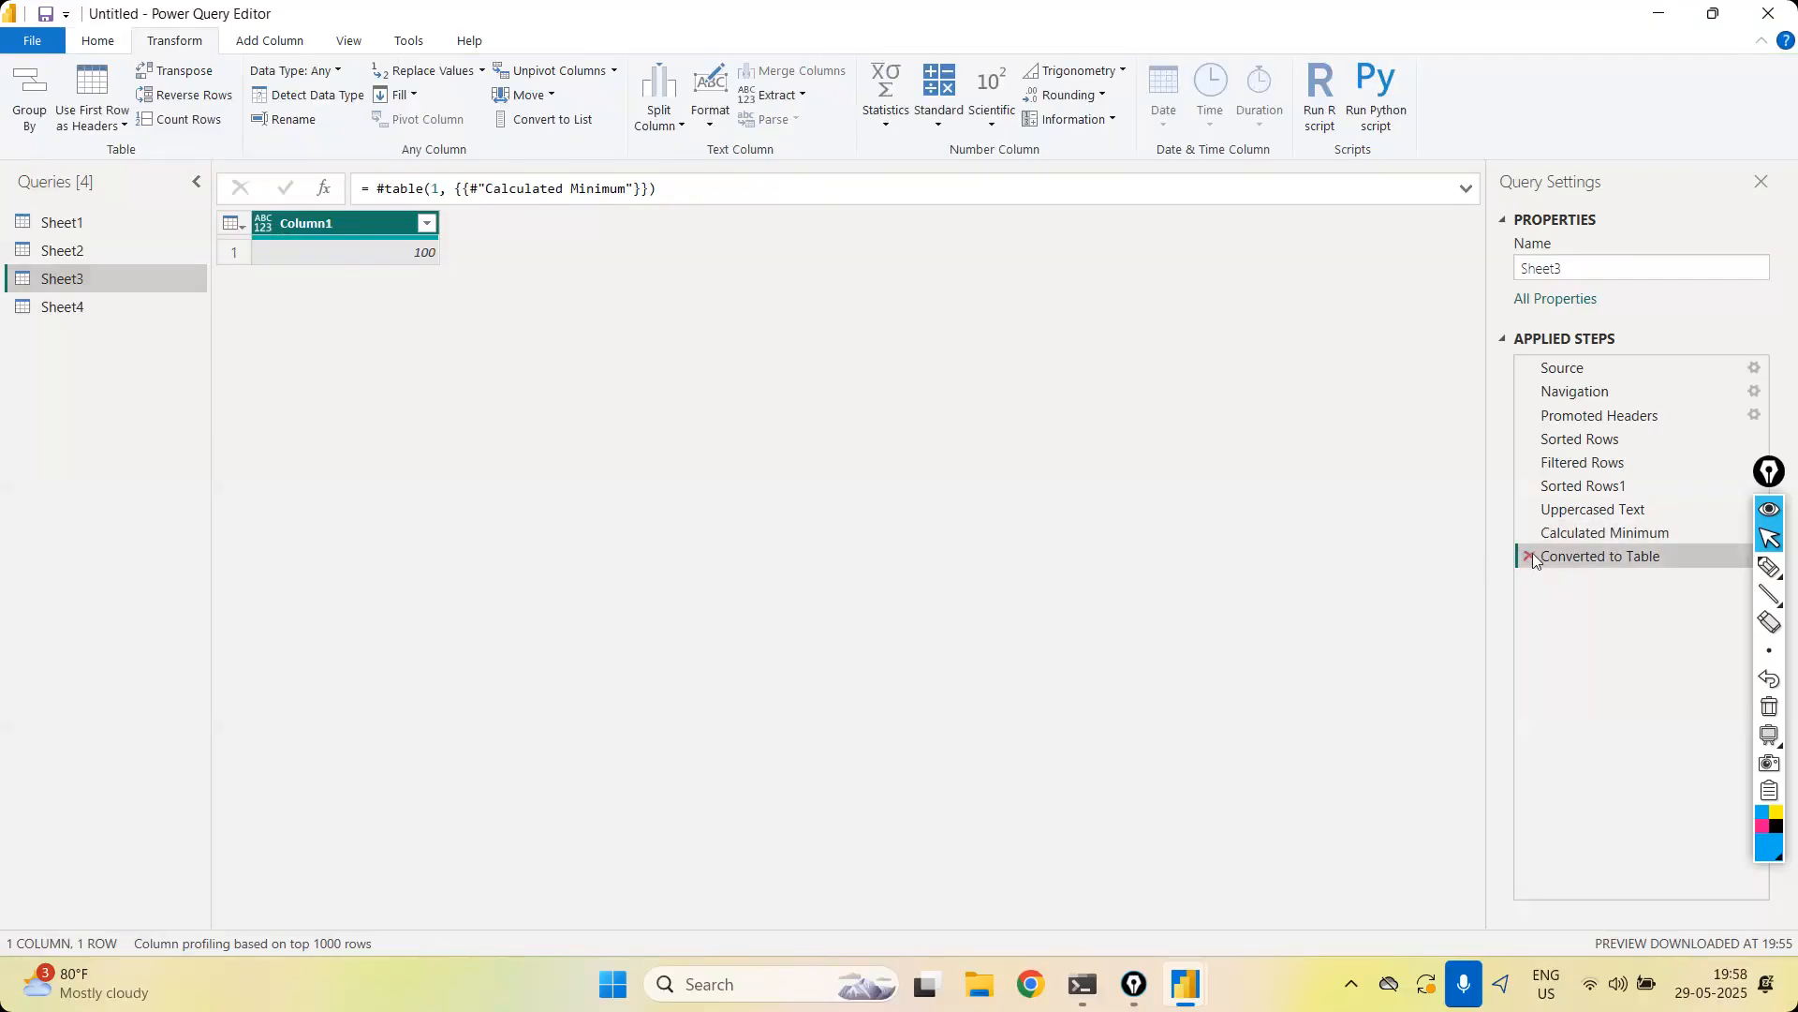
pyautogui.click(1530, 532)
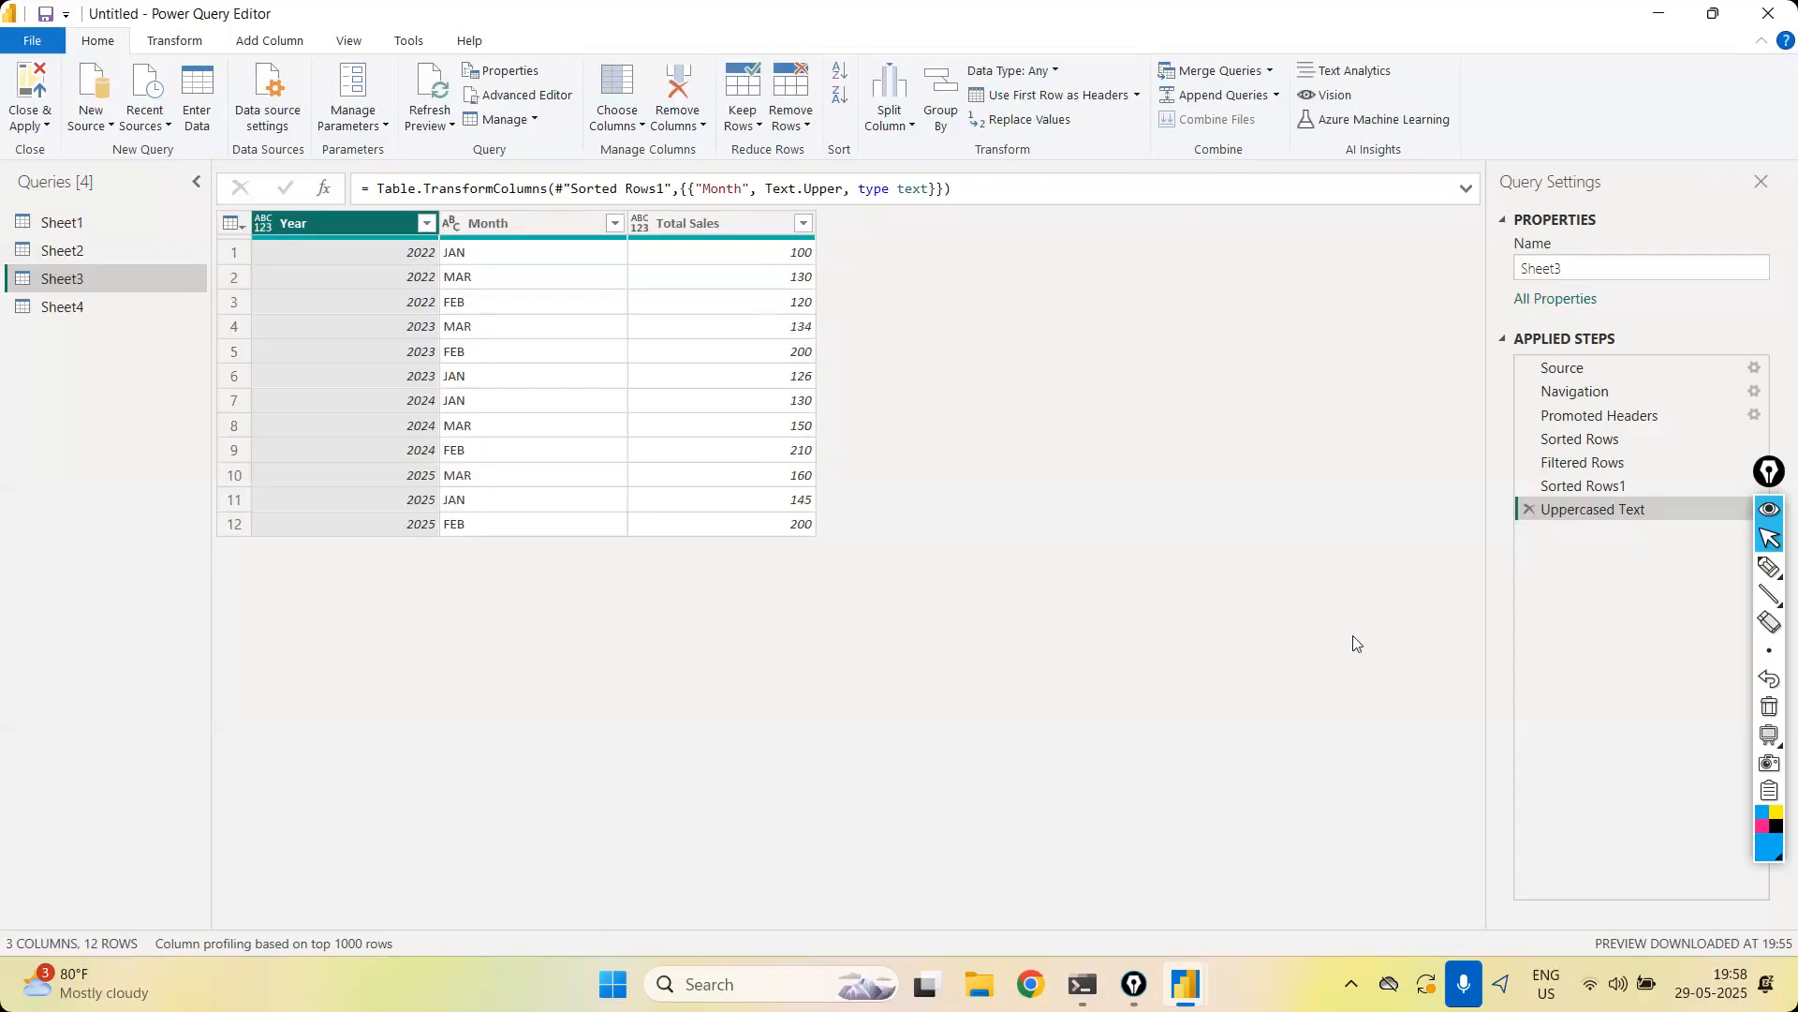
pyautogui.click(722, 223)
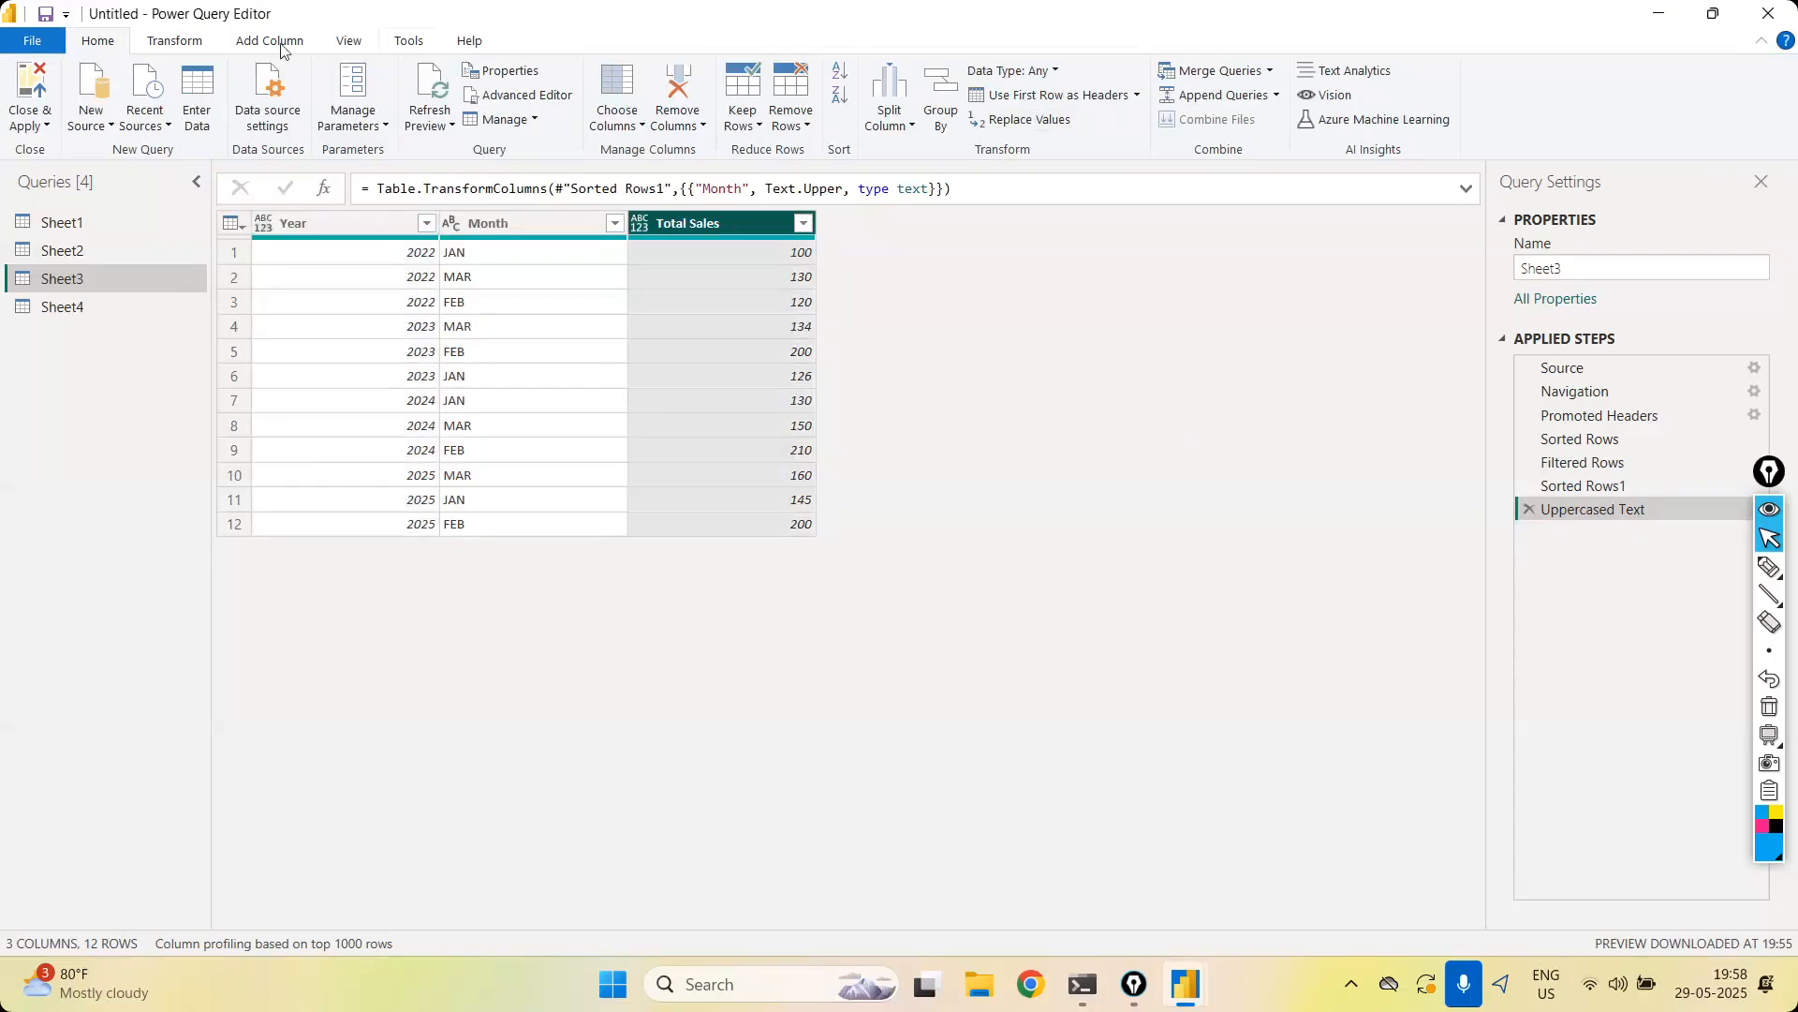
pyautogui.click(174, 40)
pyautogui.click(885, 99)
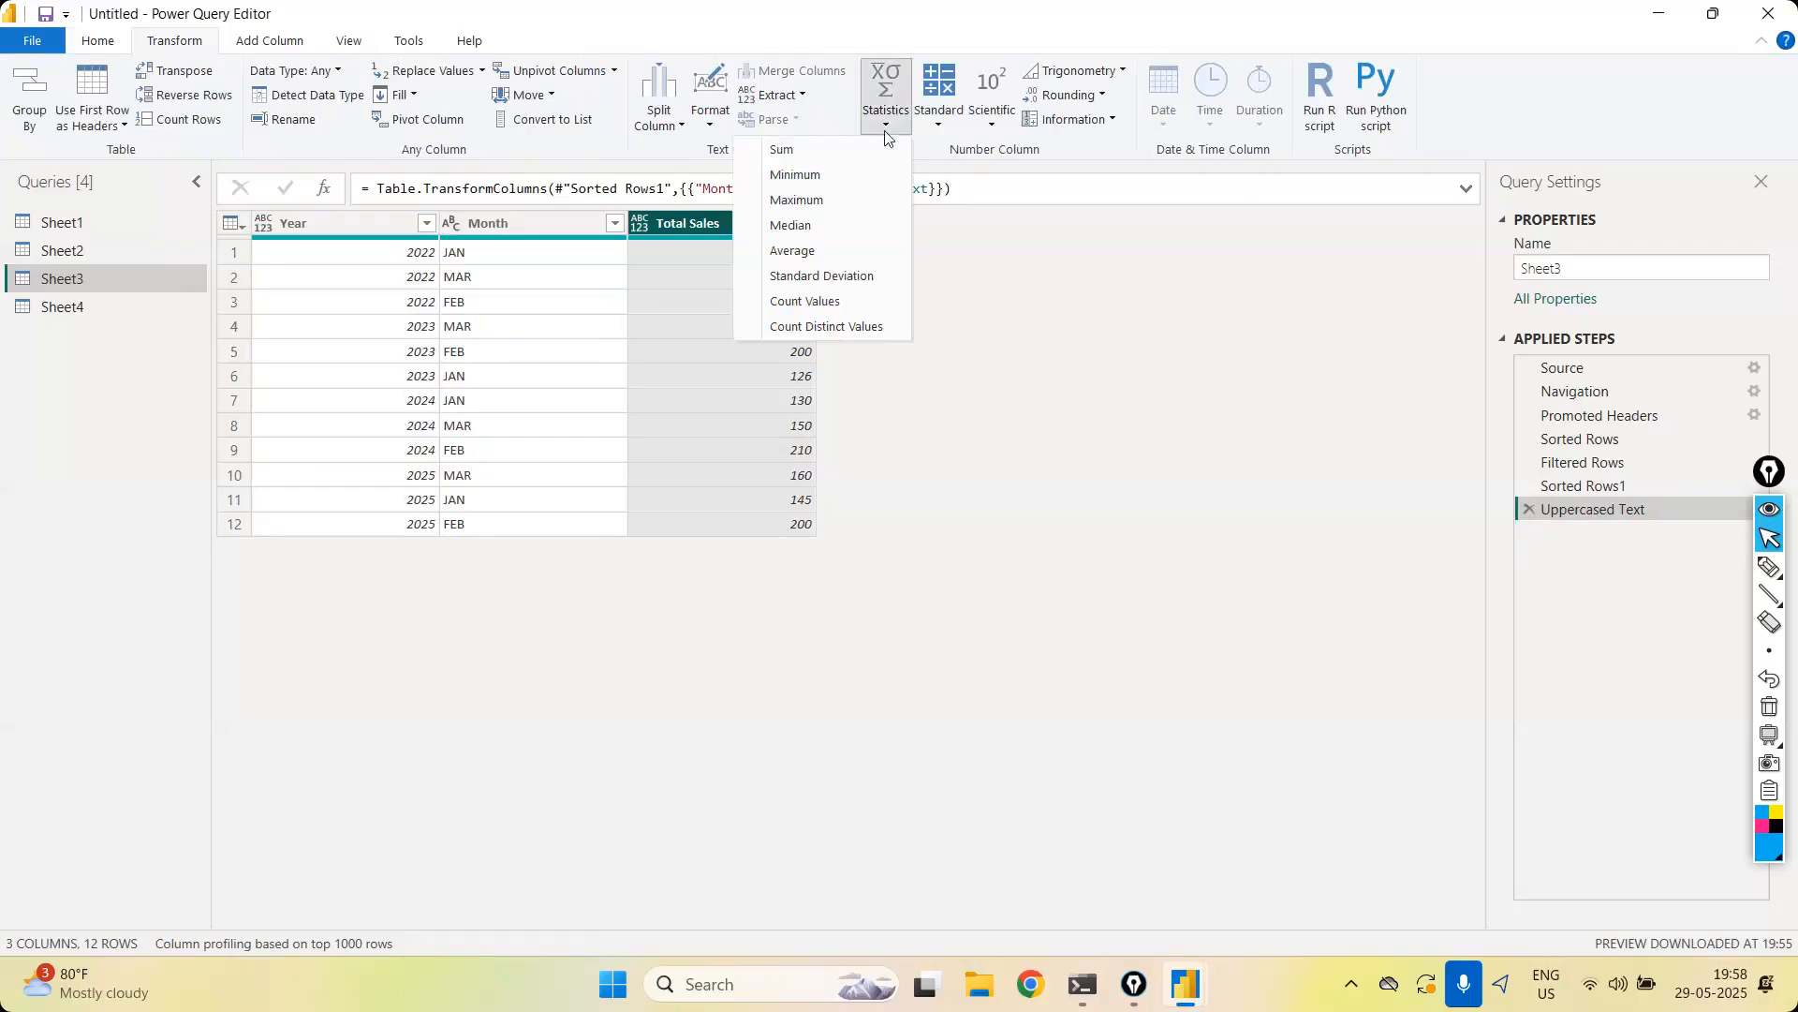
pyautogui.click(1069, 426)
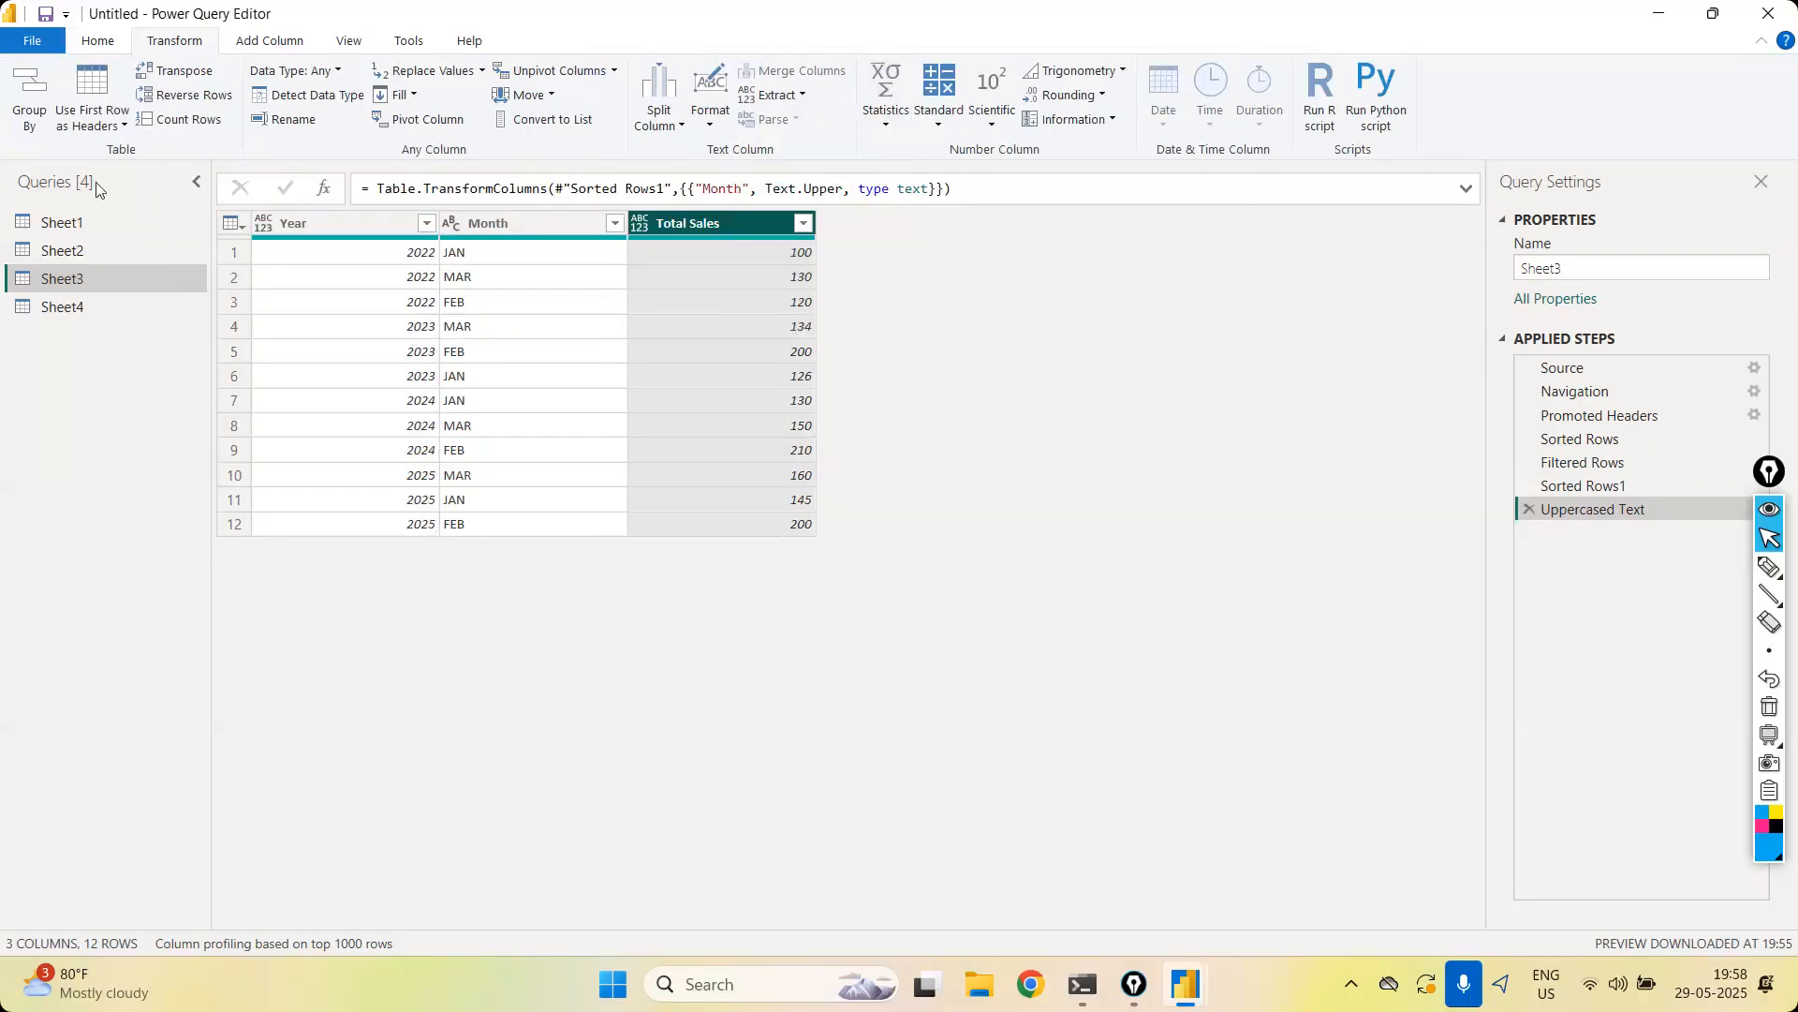
# Close the query editor, applying the changes to the data model, and switch to the report view
pyautogui.click(37, 41)
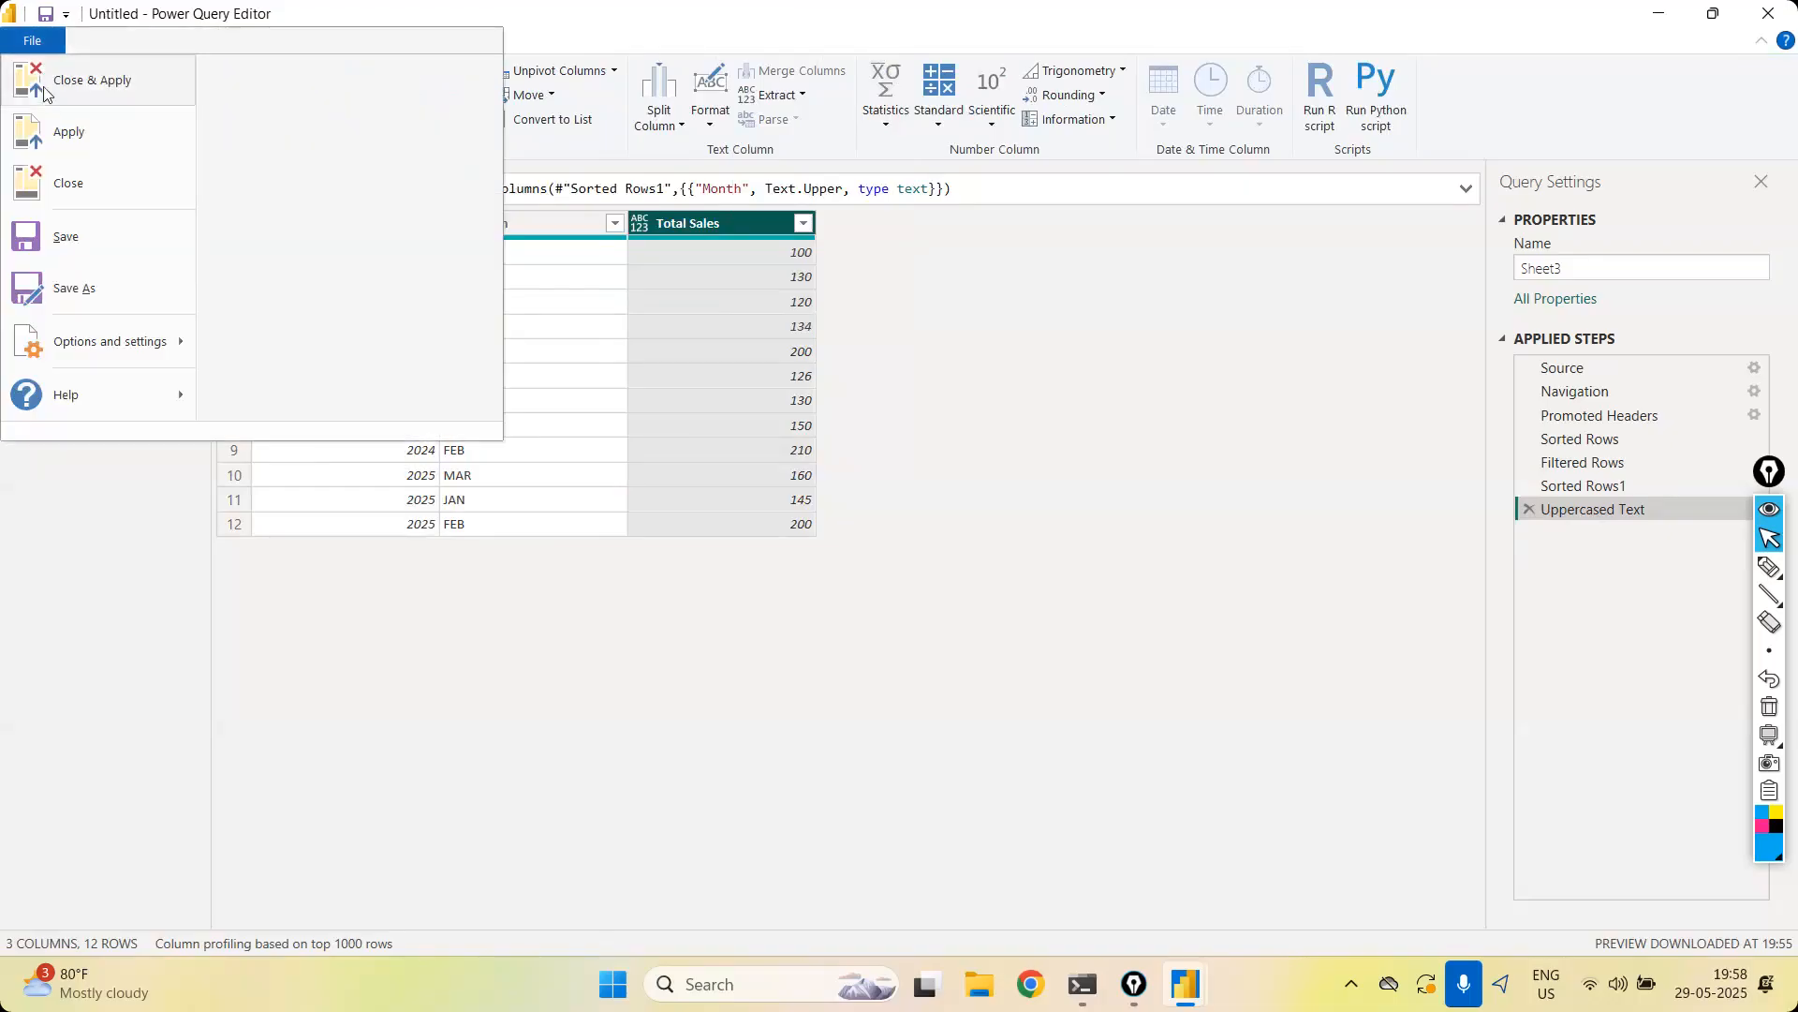
pyautogui.click(44, 92)
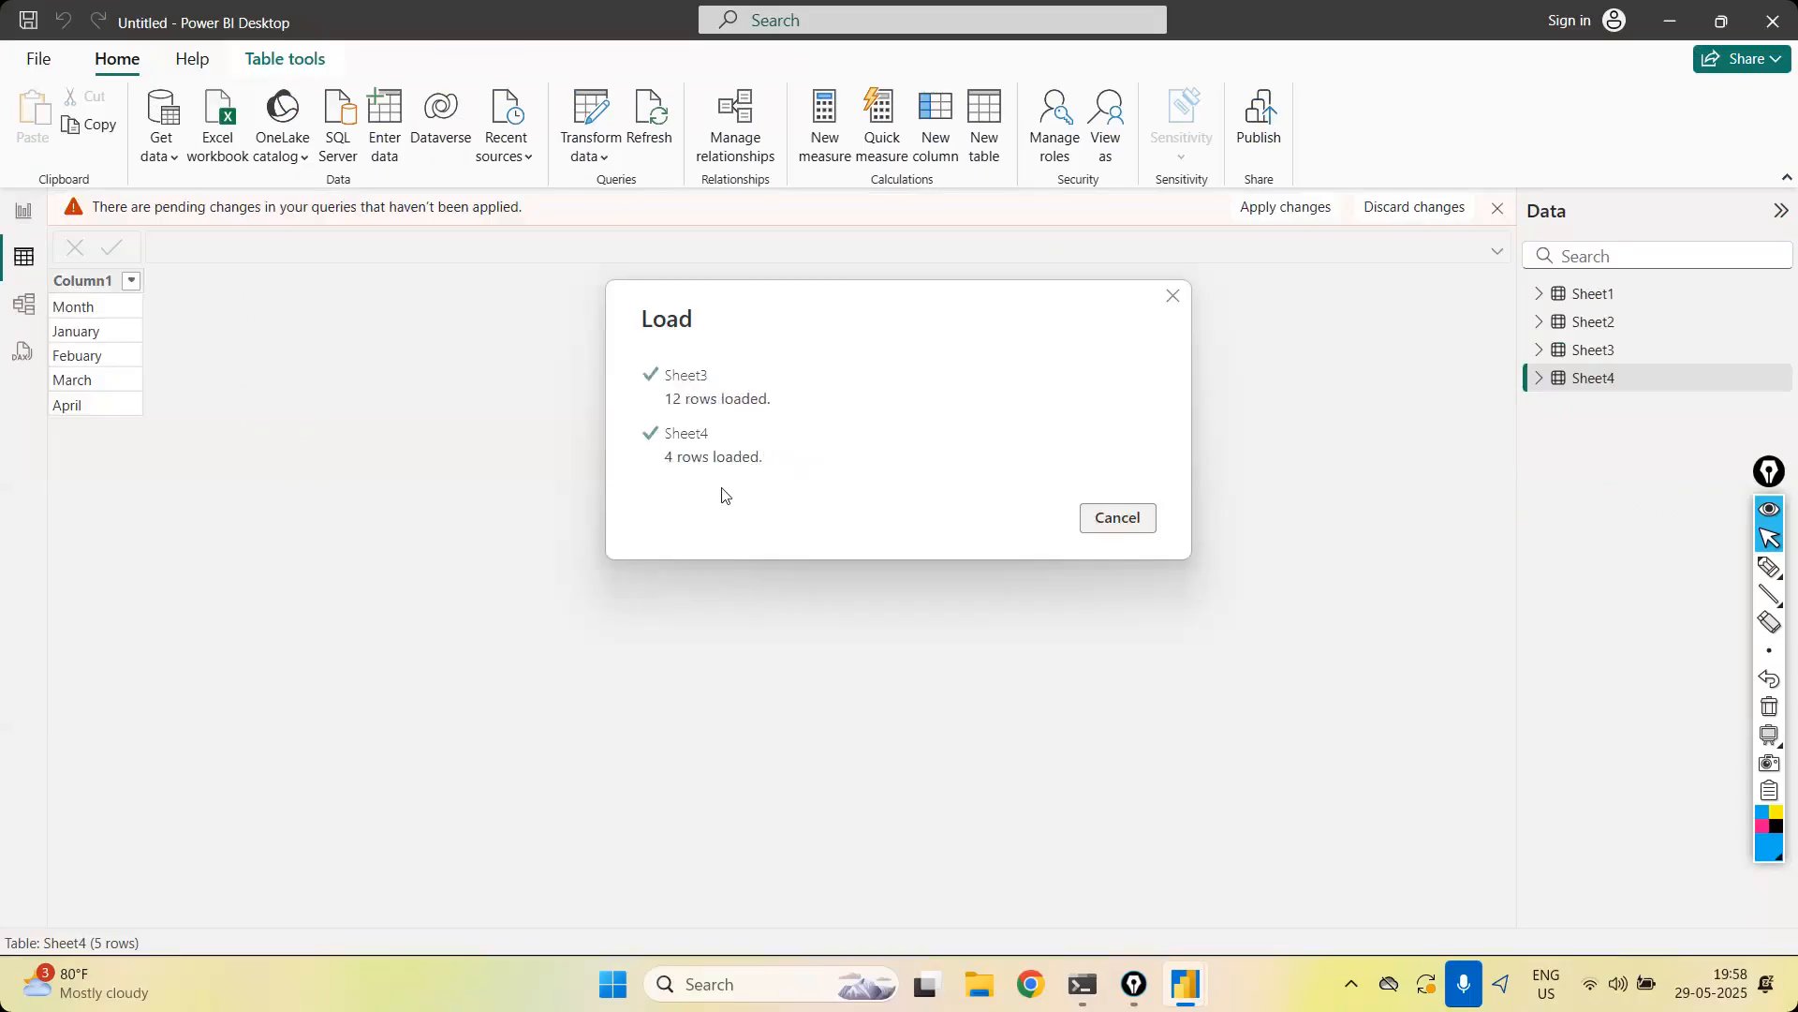
pyautogui.click(23, 222)
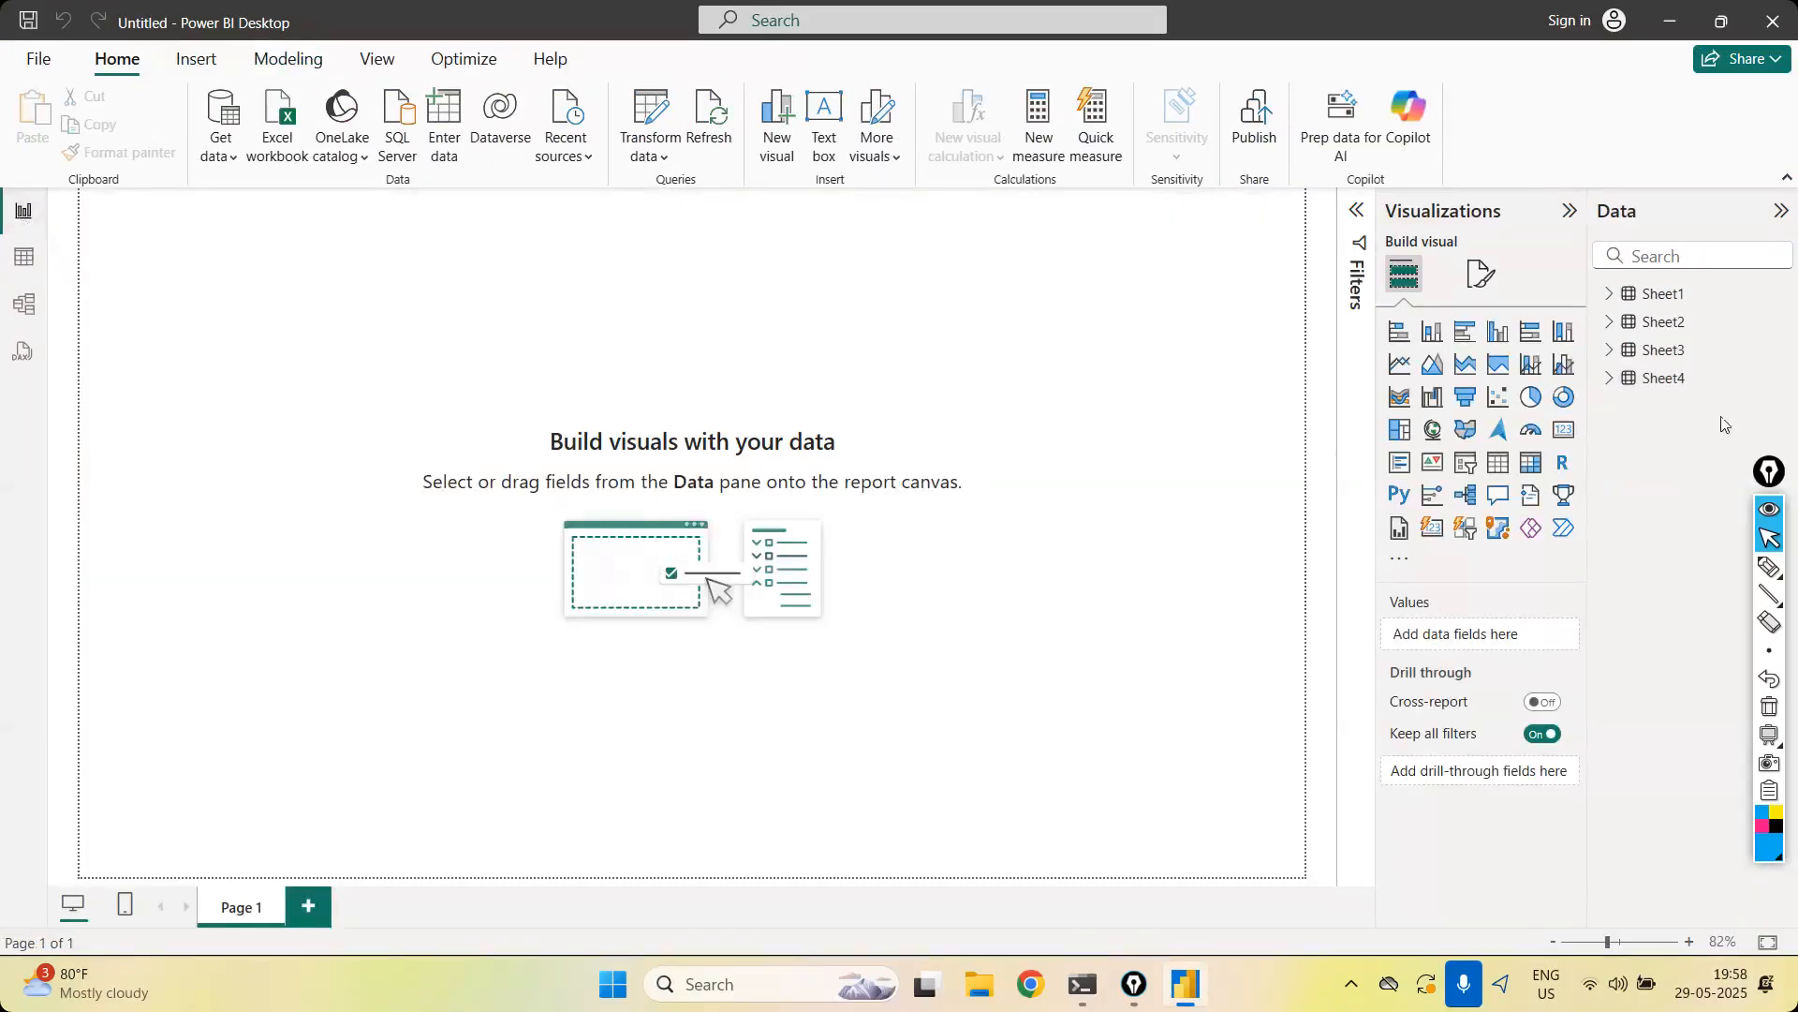
pyautogui.moveTo(1773, 484)
pyautogui.mouseDown()
pyautogui.moveTo(940, 440)
pyautogui.moveTo(10, 330)
pyautogui.mouseUp()
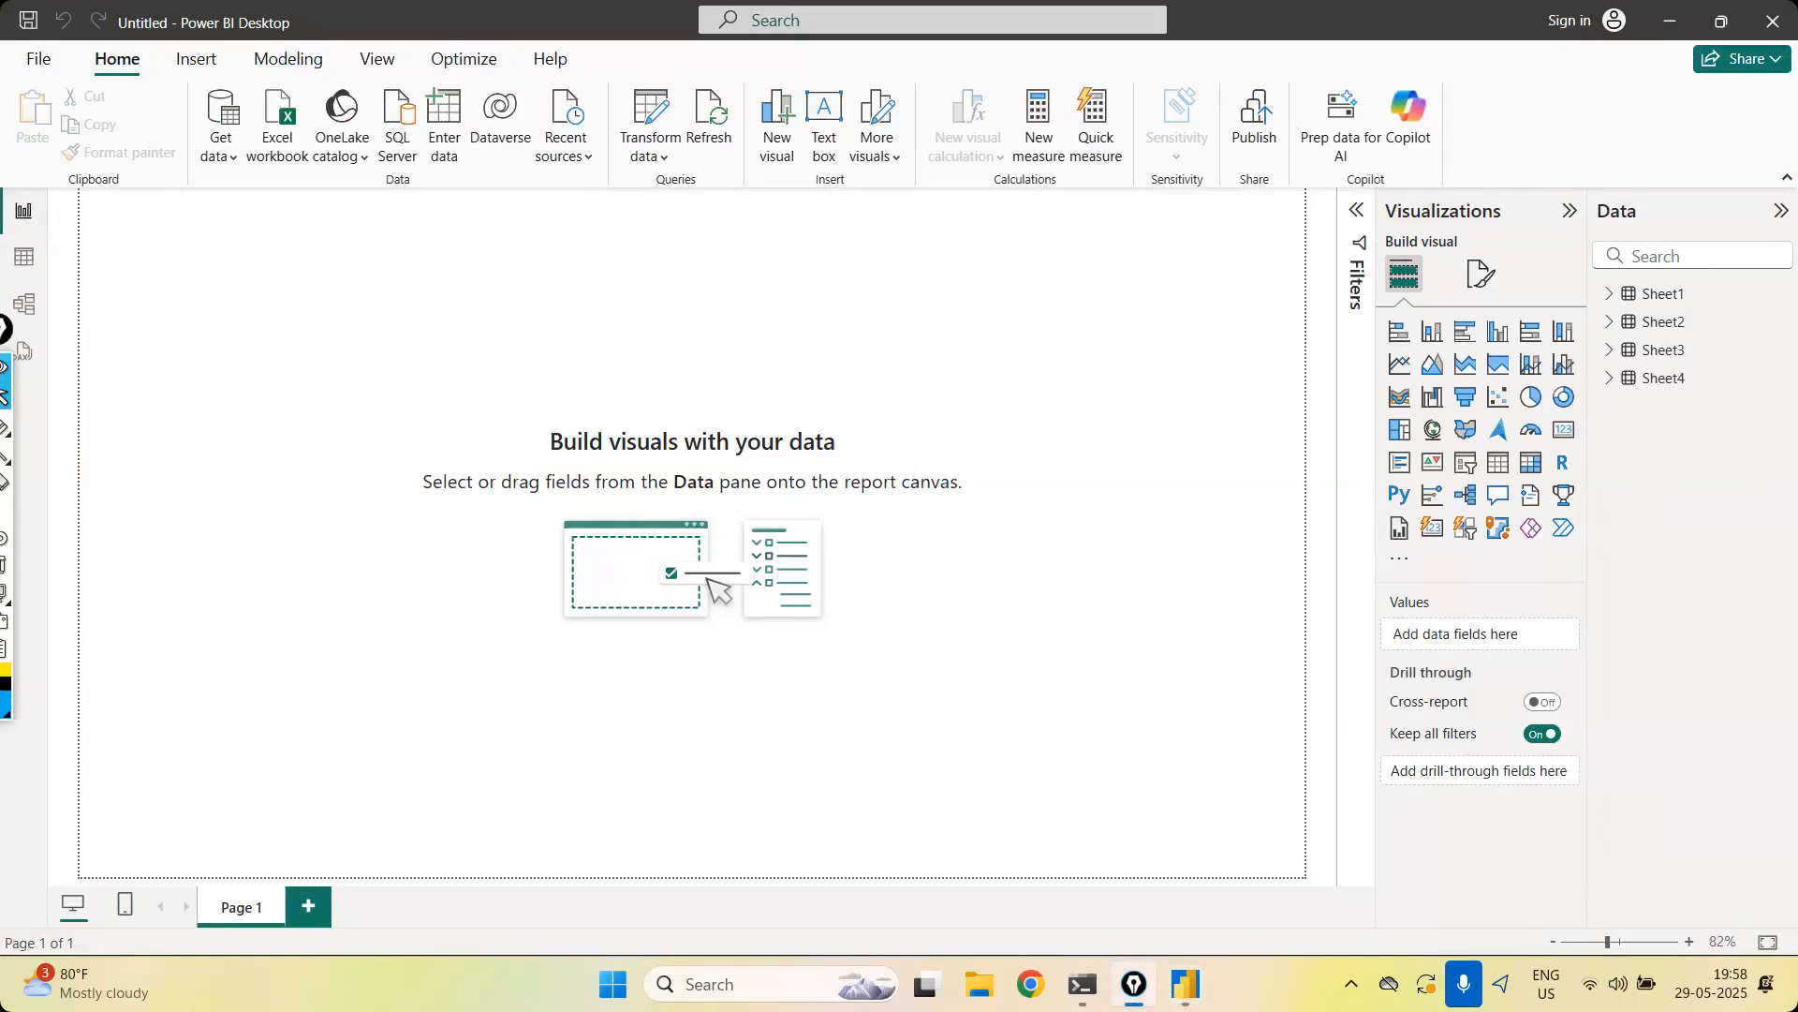
# Add a card visual to Page 1 with Sheet3's Total Sales as its field
pyautogui.click(1611, 352)
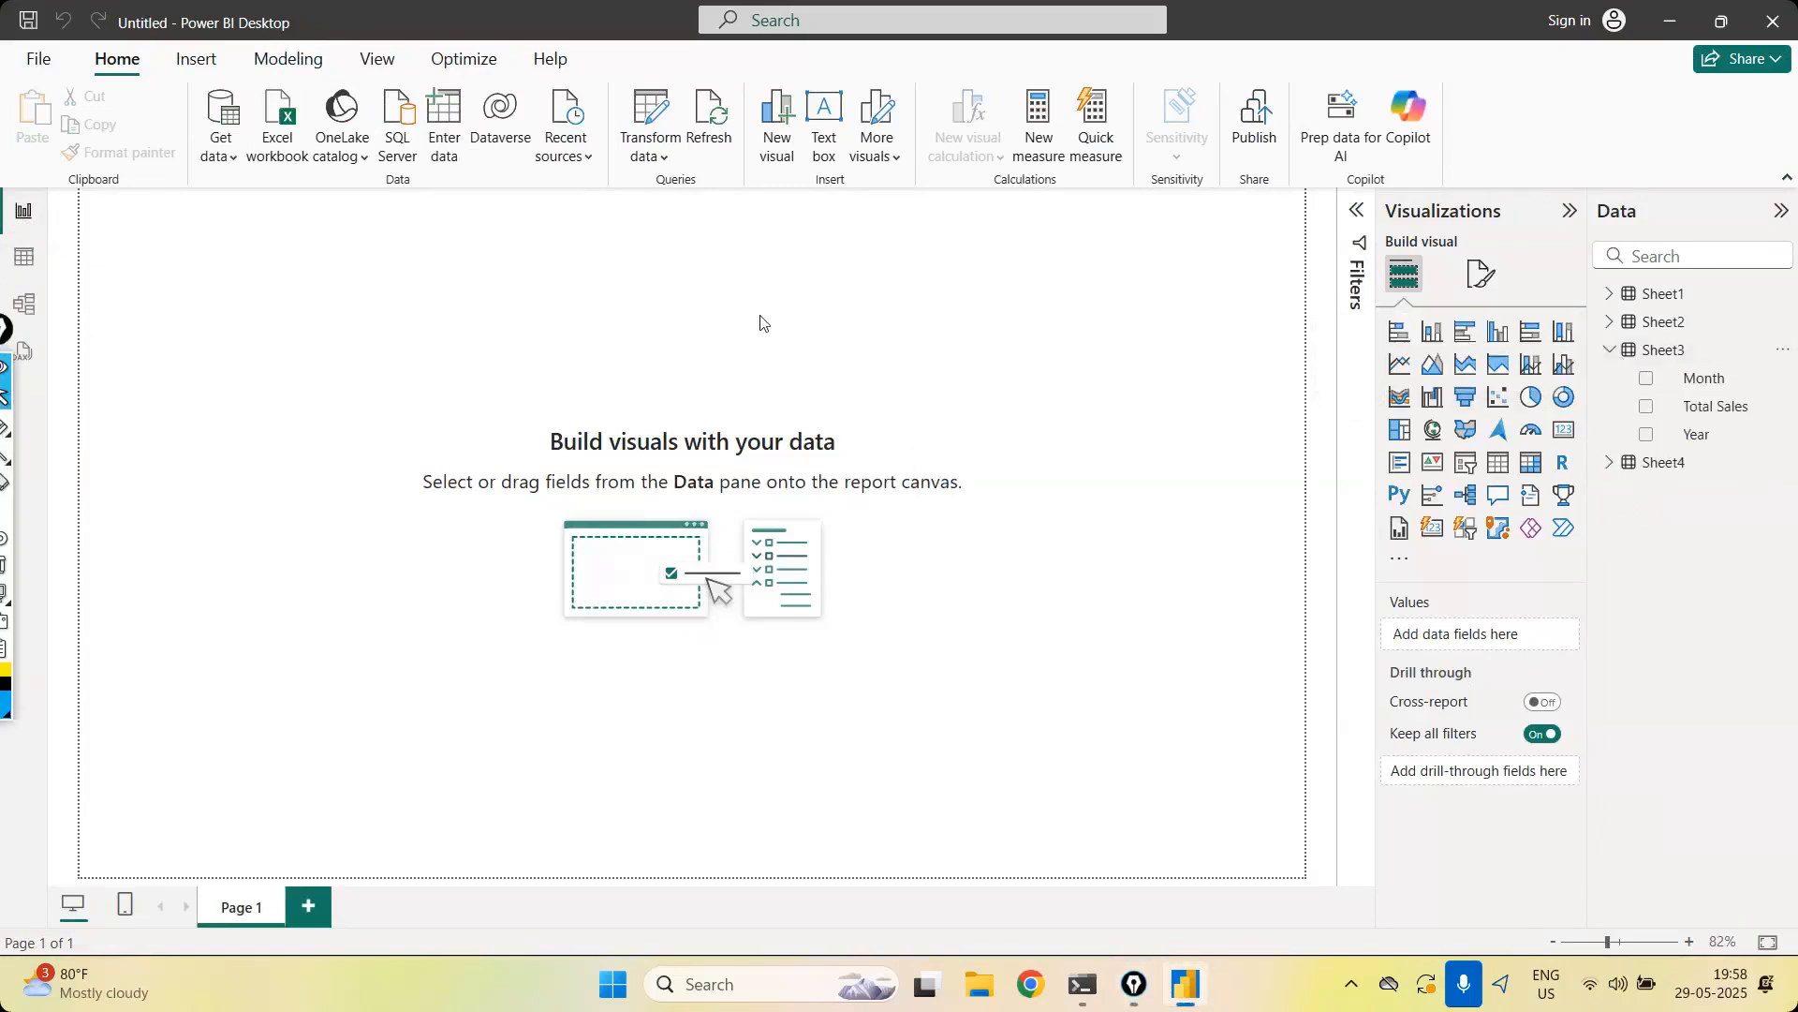
pyautogui.click(1563, 432)
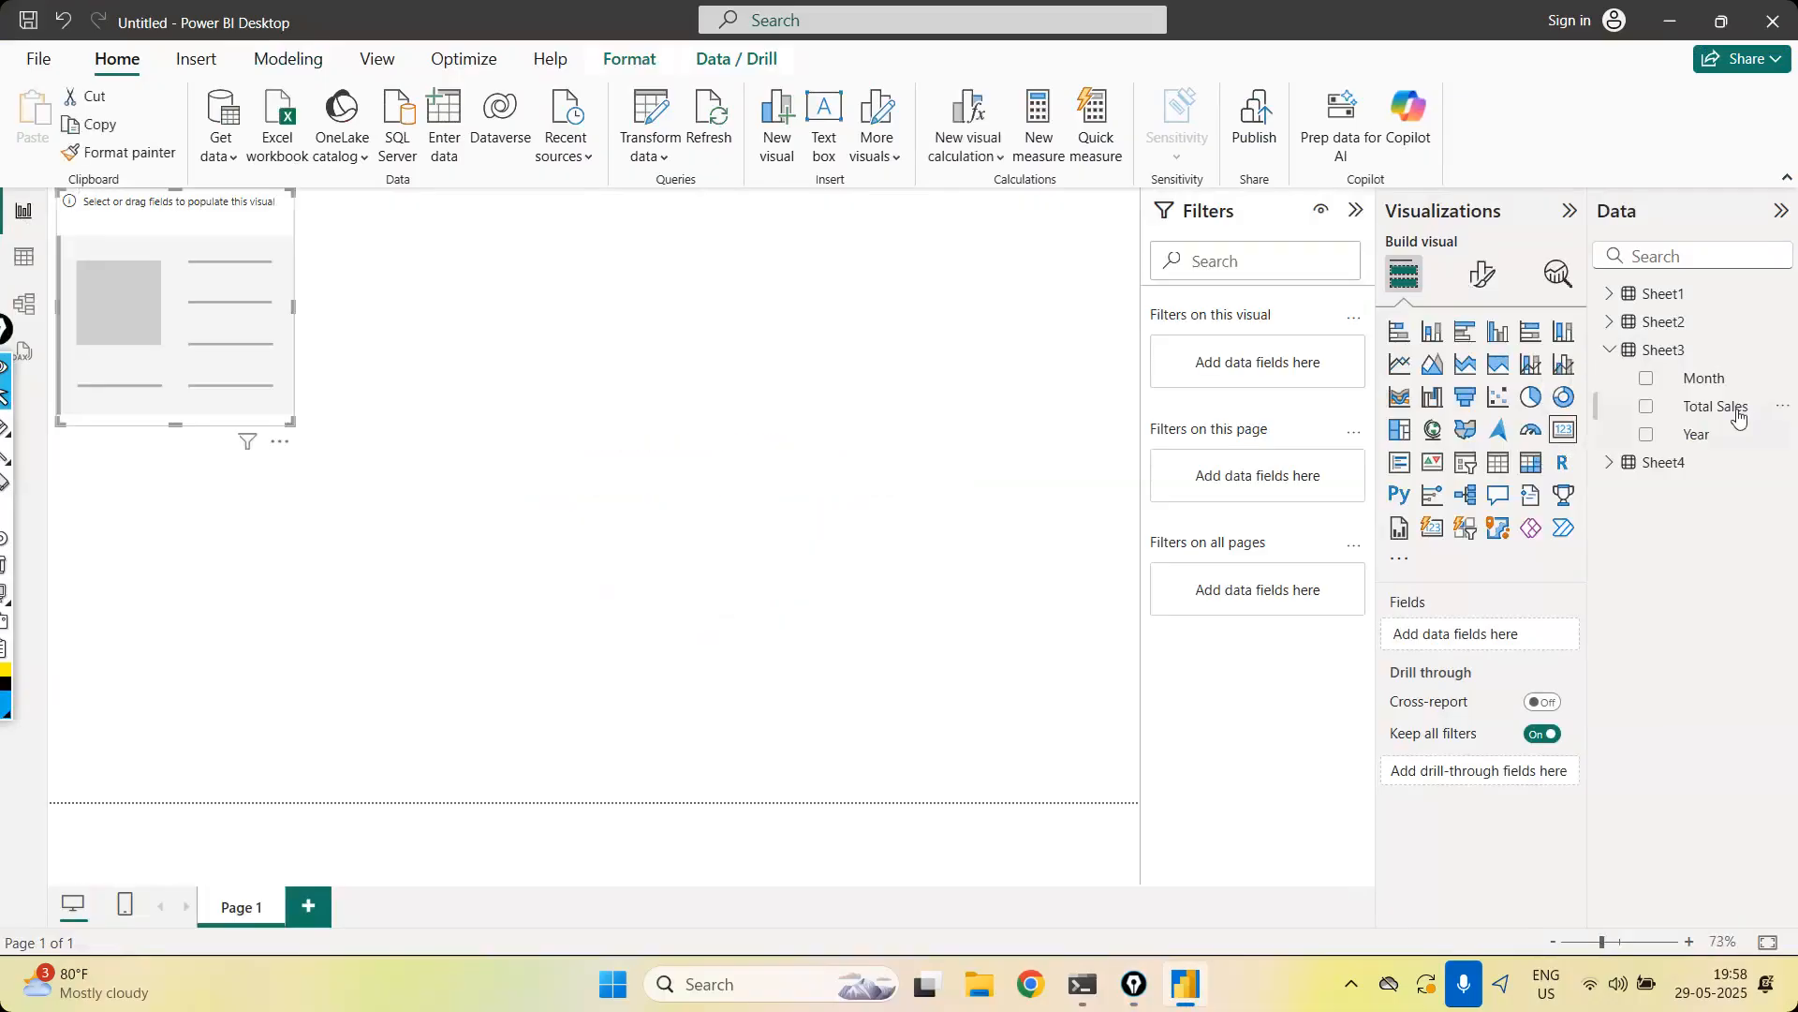
pyautogui.moveTo(1739, 417); pyautogui.dragTo(1508, 636)
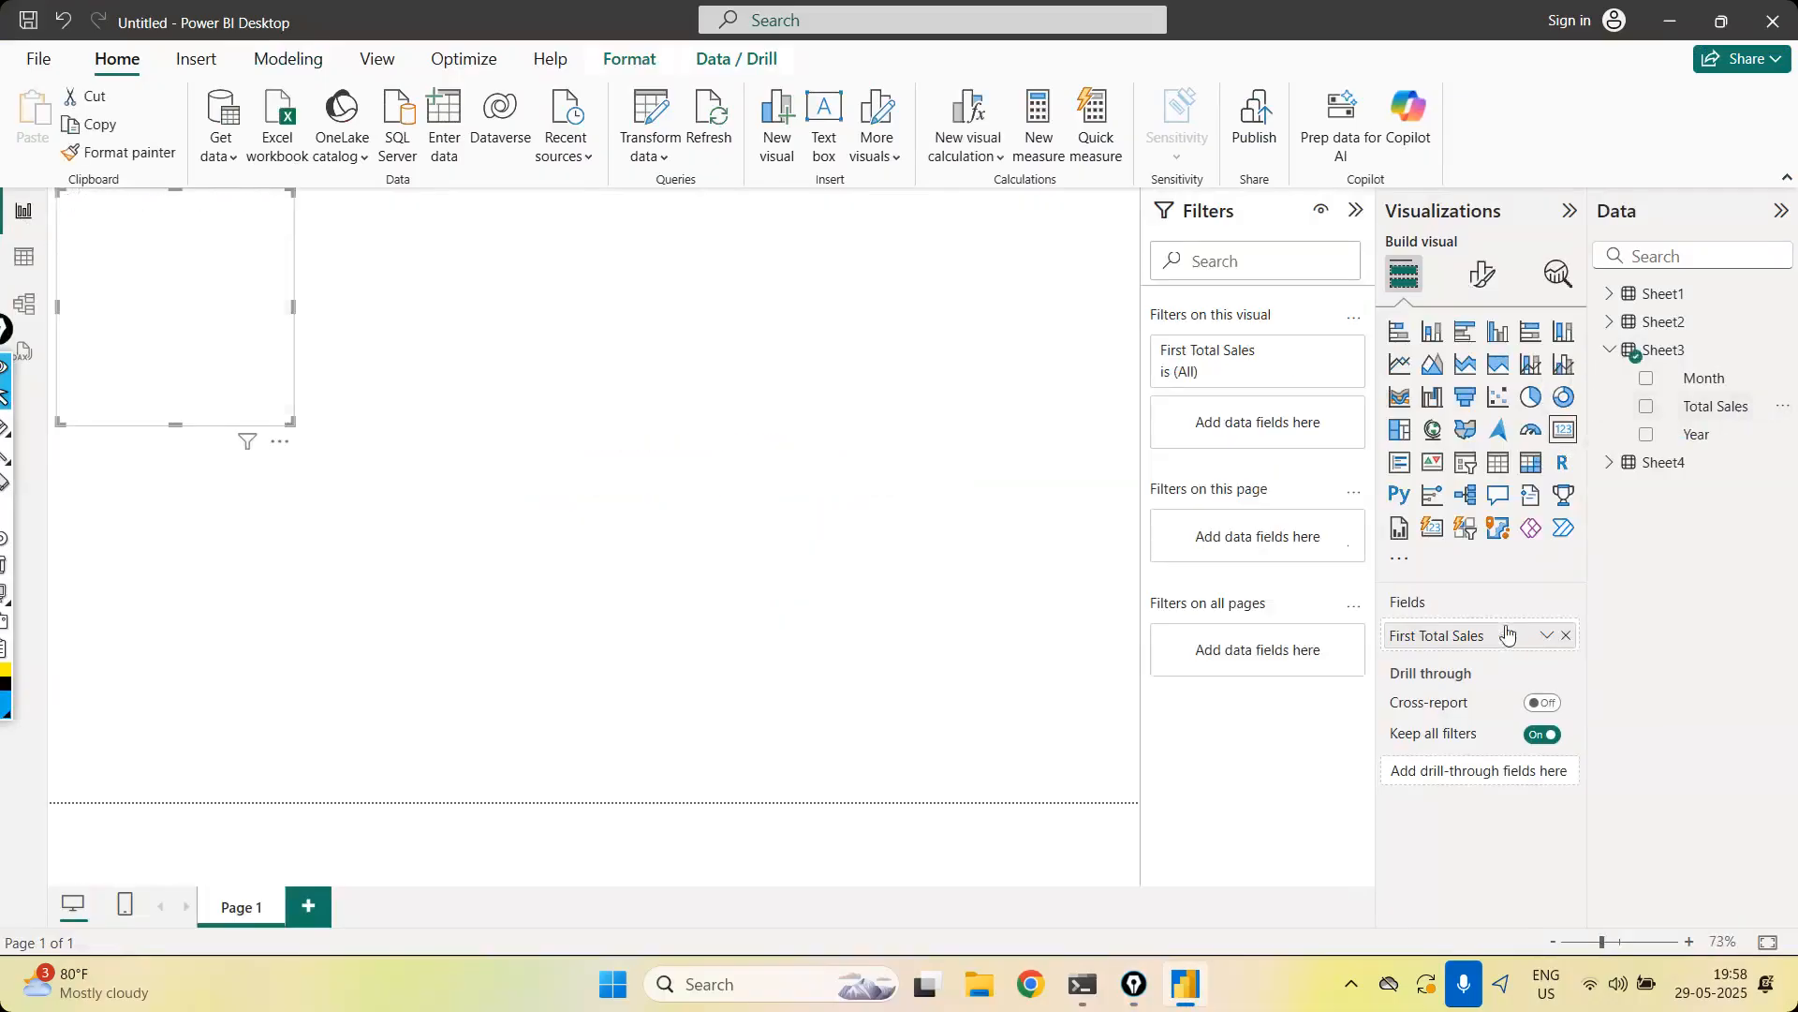
# Switch the card's Total Sales summarization to Last, and return it to First
pyautogui.click(1548, 636)
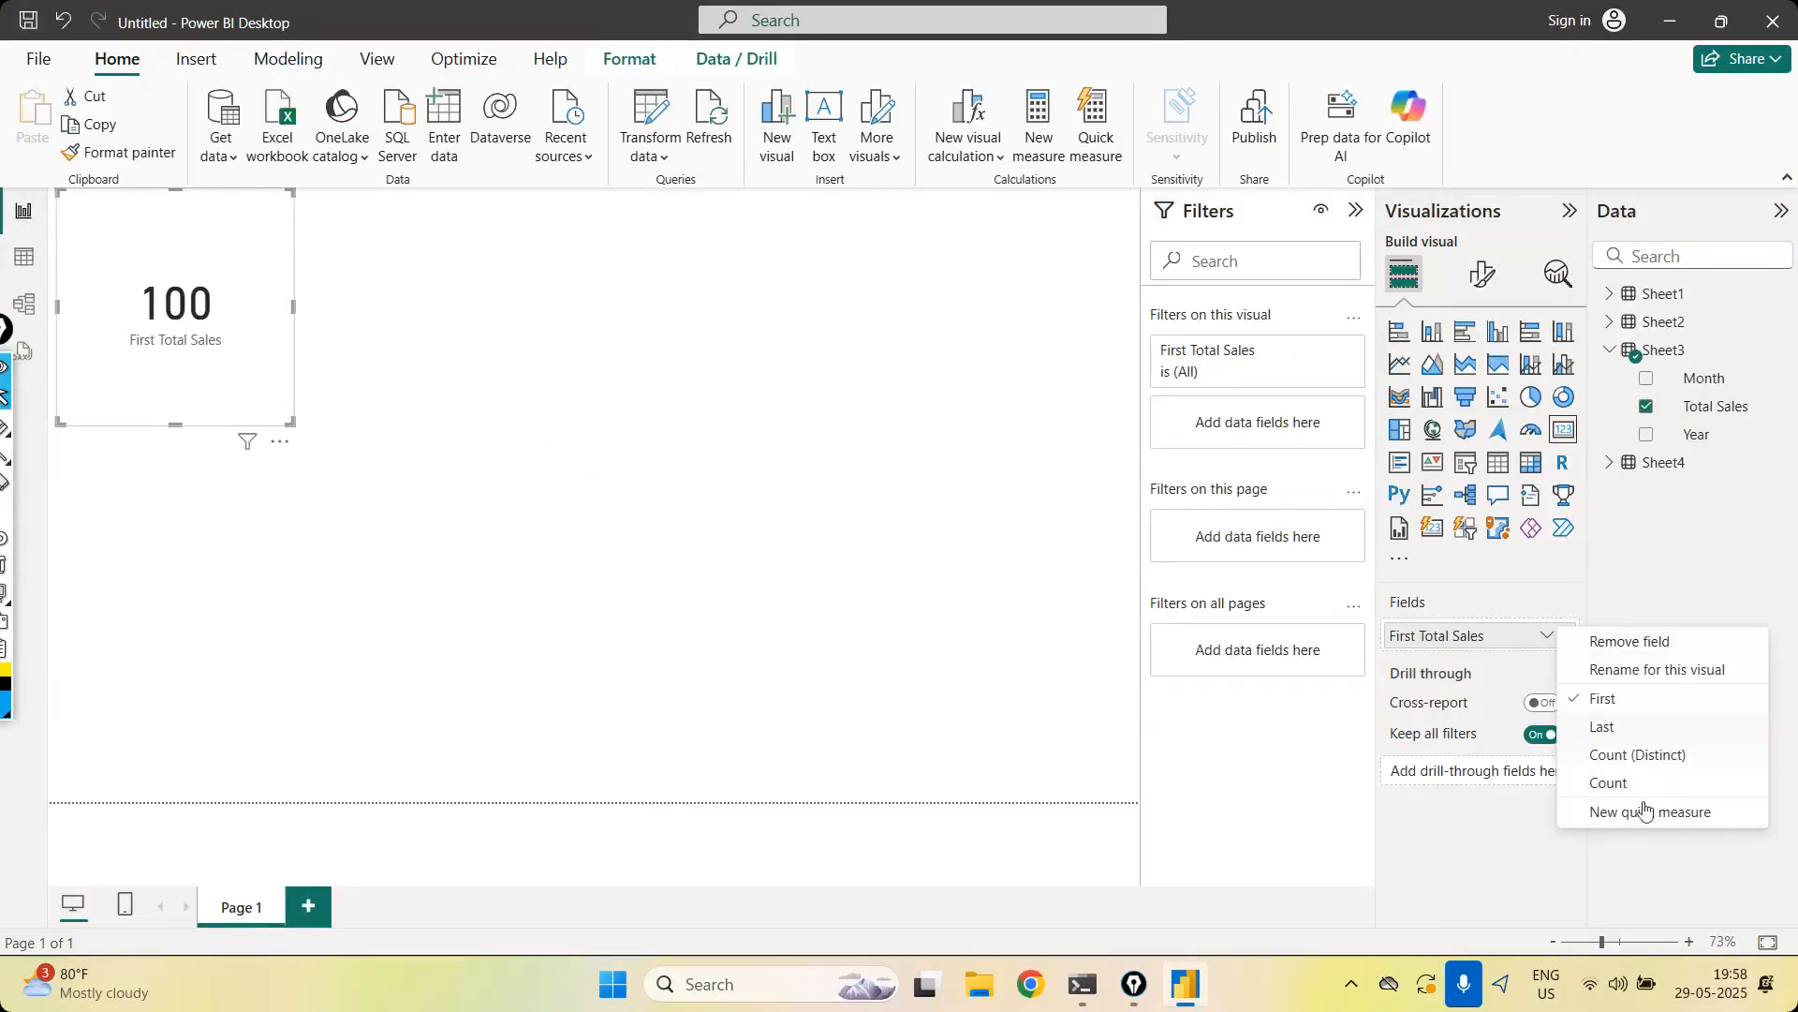
pyautogui.click(1638, 727)
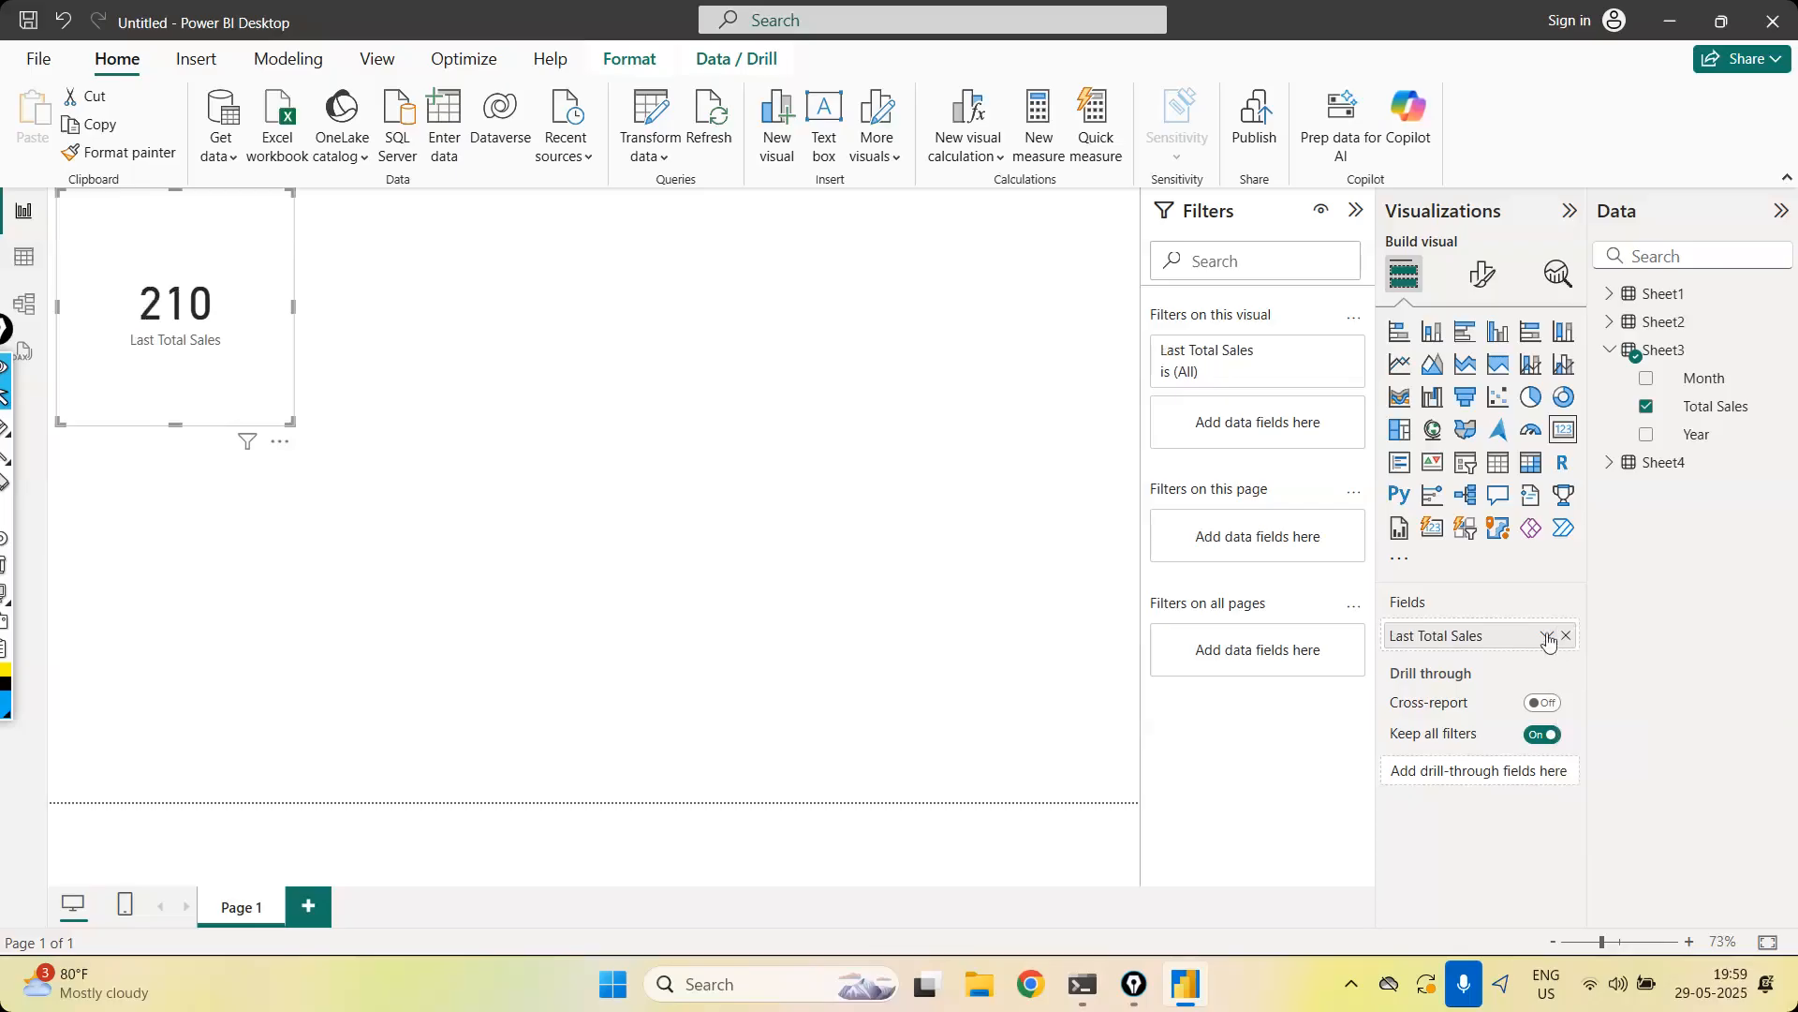
pyautogui.click(1547, 636)
pyautogui.click(1632, 705)
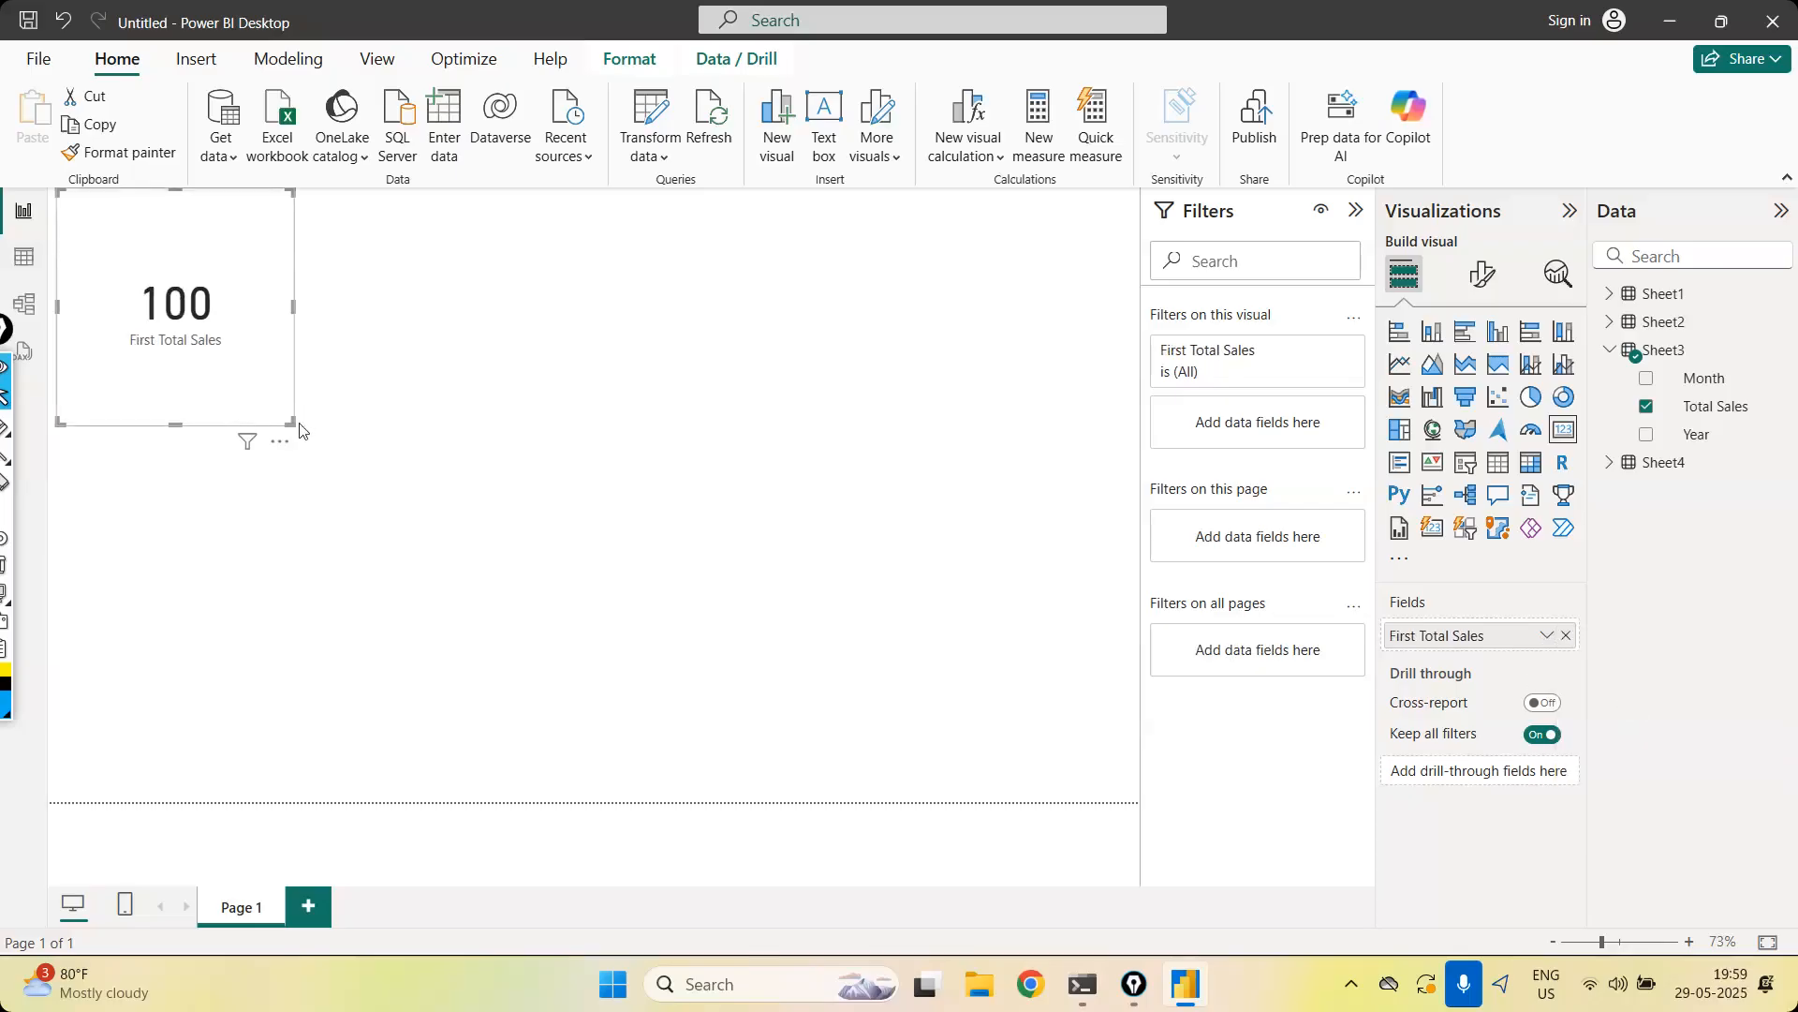
# Shrink the Total Sales card, and delete it from the report page
pyautogui.moveTo(292, 423); pyautogui.dragTo(230, 279)
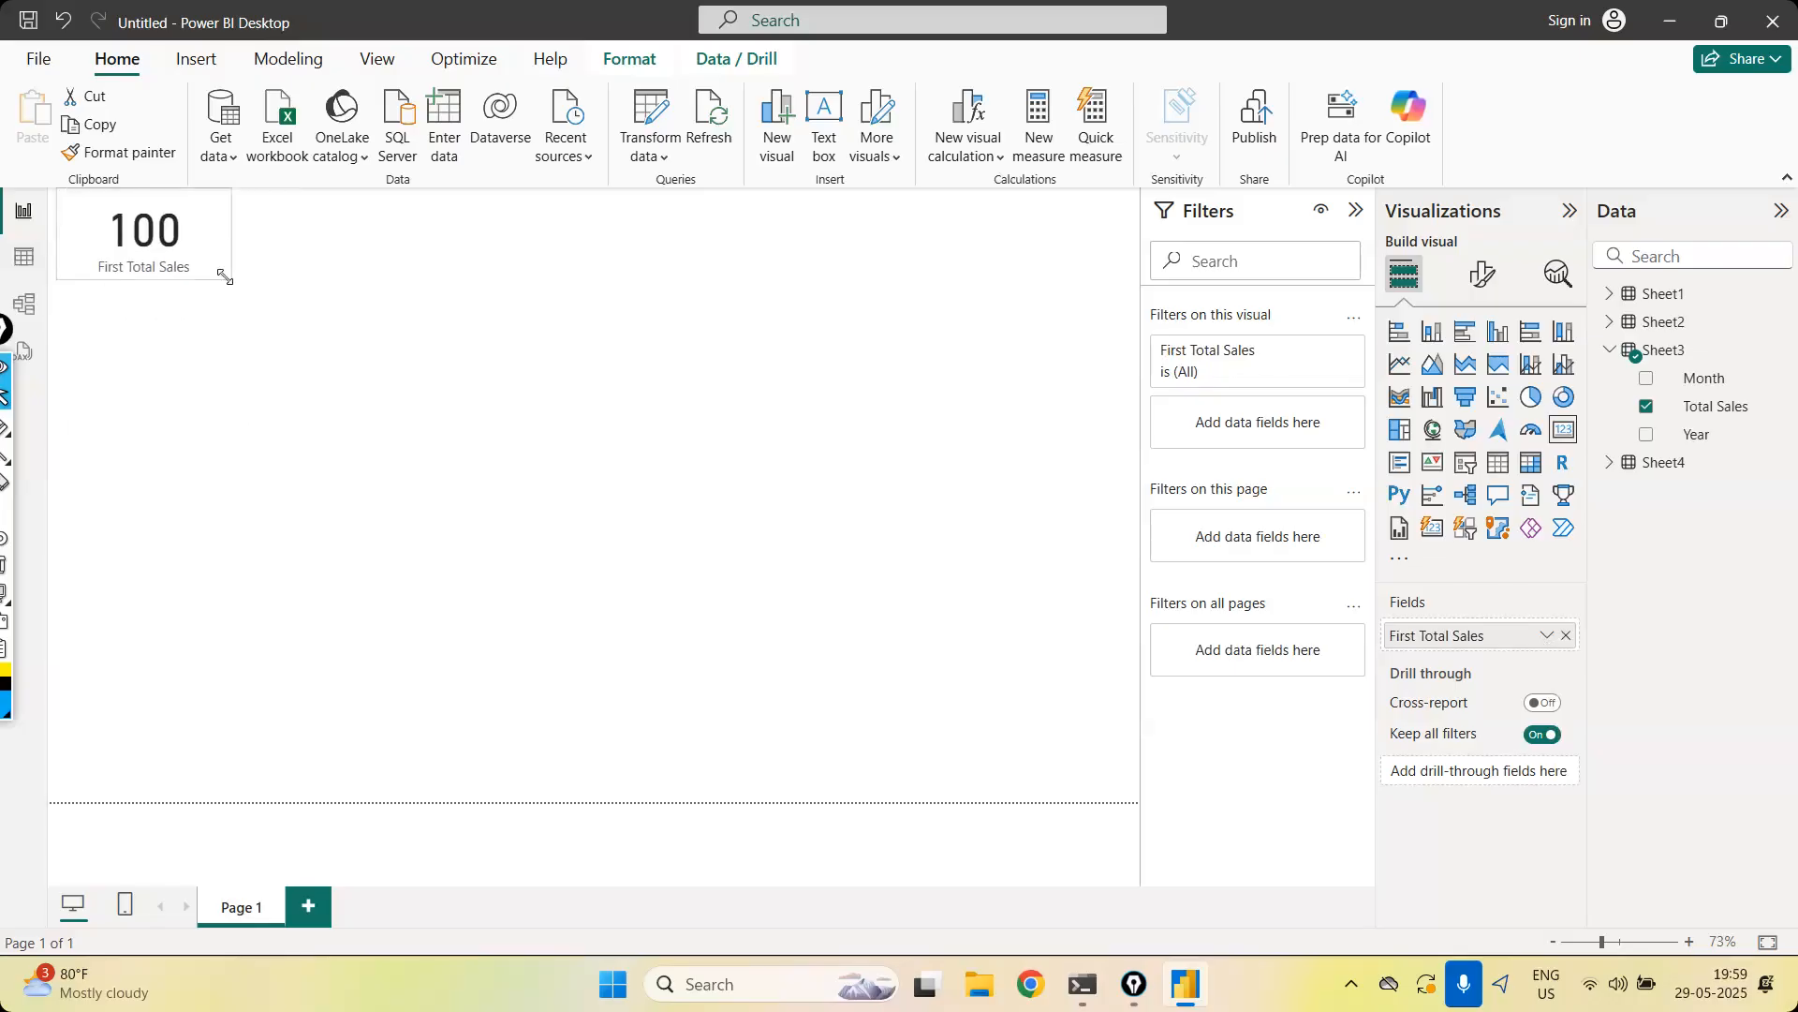
pyautogui.press('Delete')
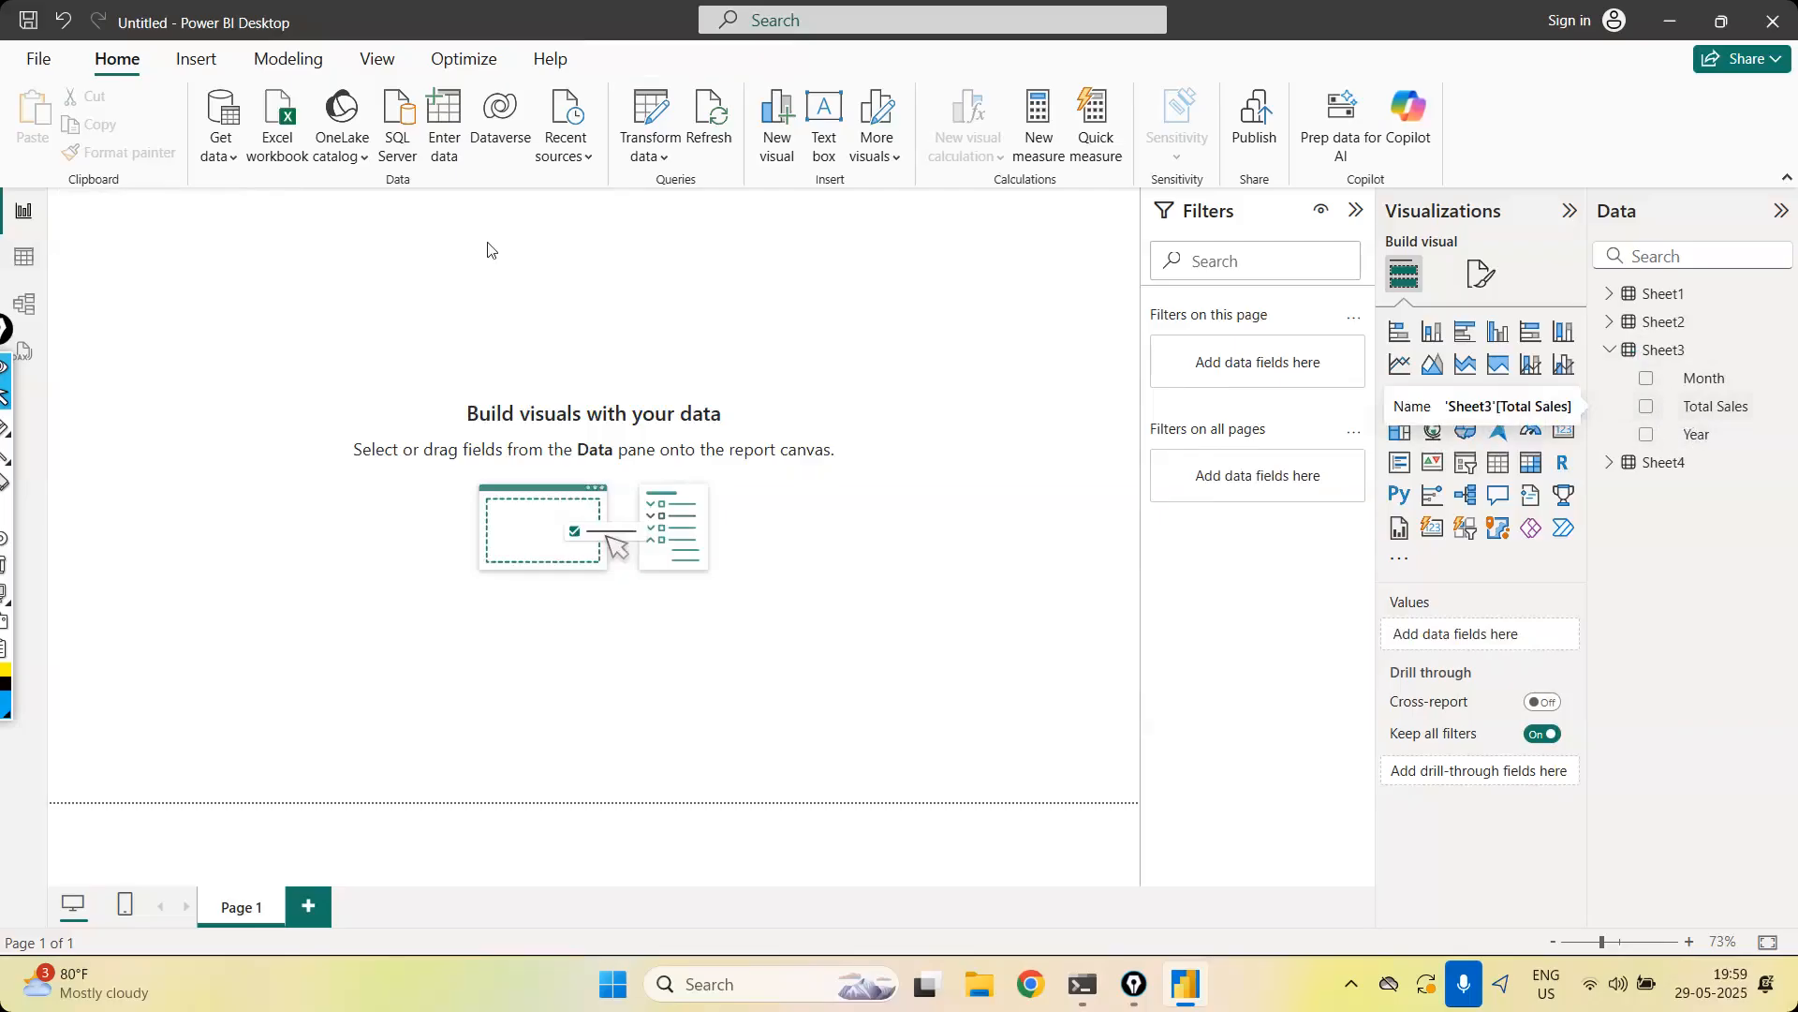
# In table view, change the data type of Sheet3's Total Sales column to Whole number, accepting the data type change
pyautogui.click(25, 256)
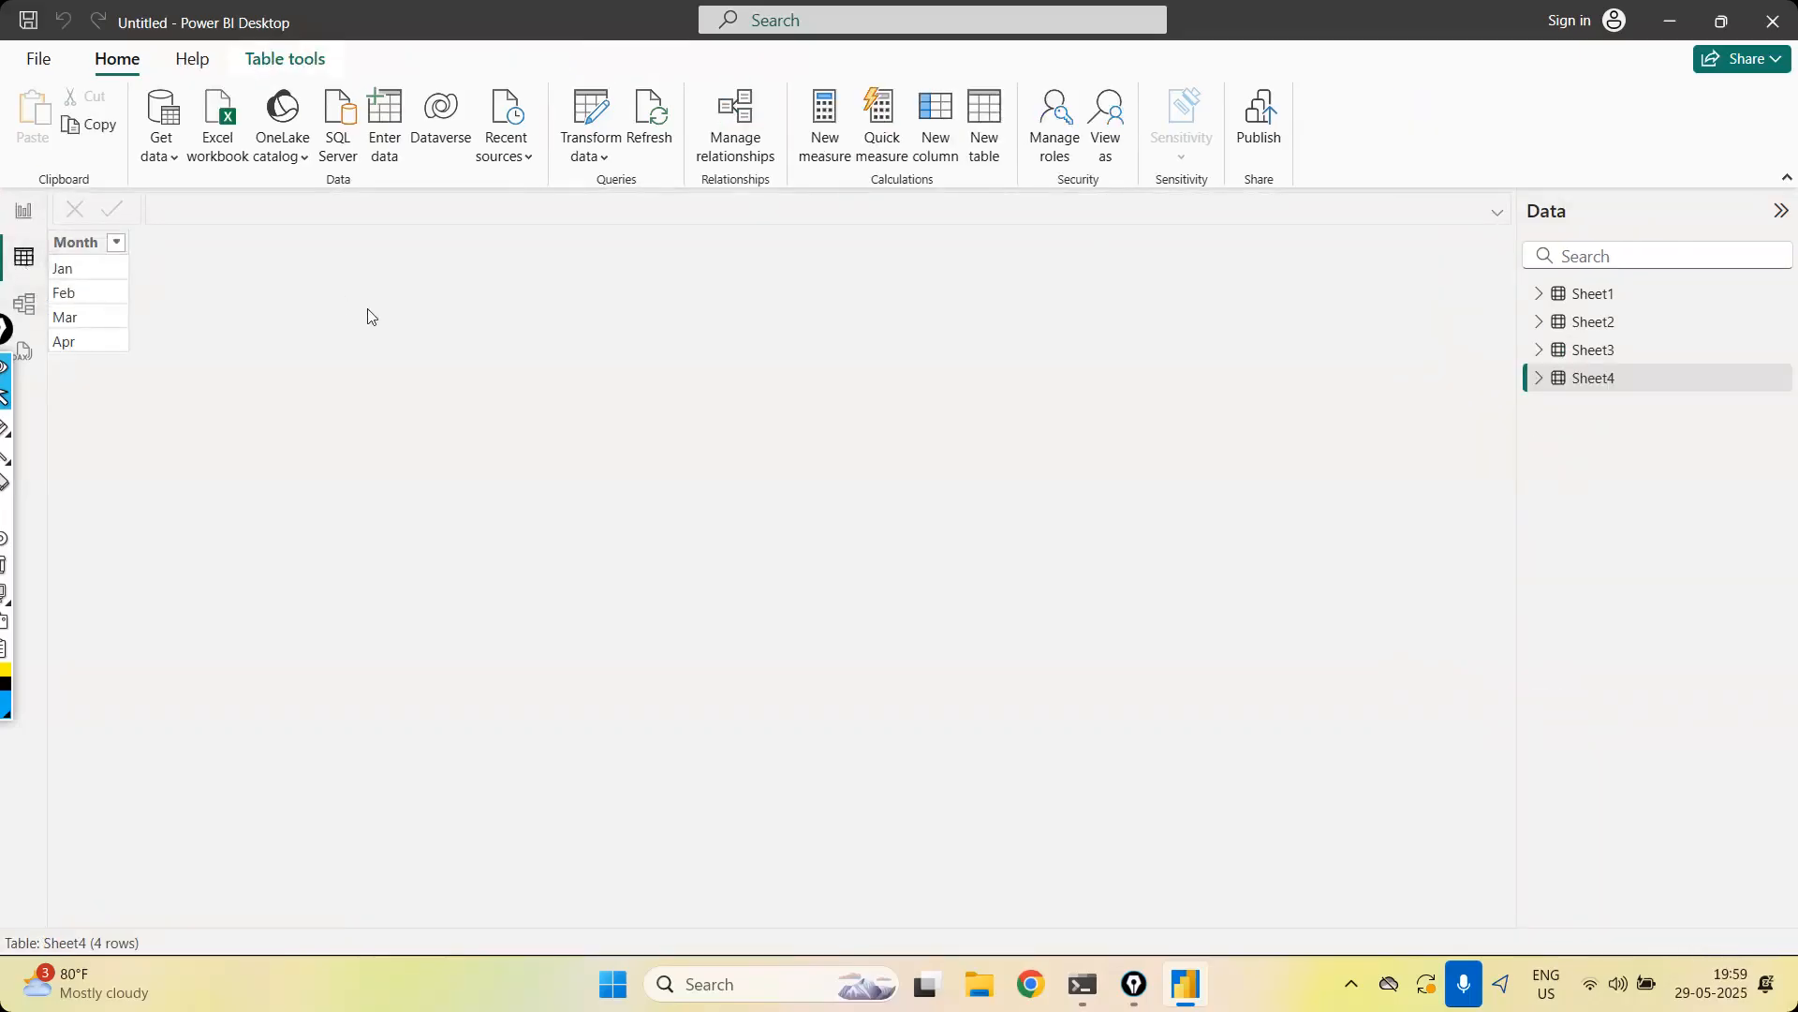
pyautogui.click(1616, 352)
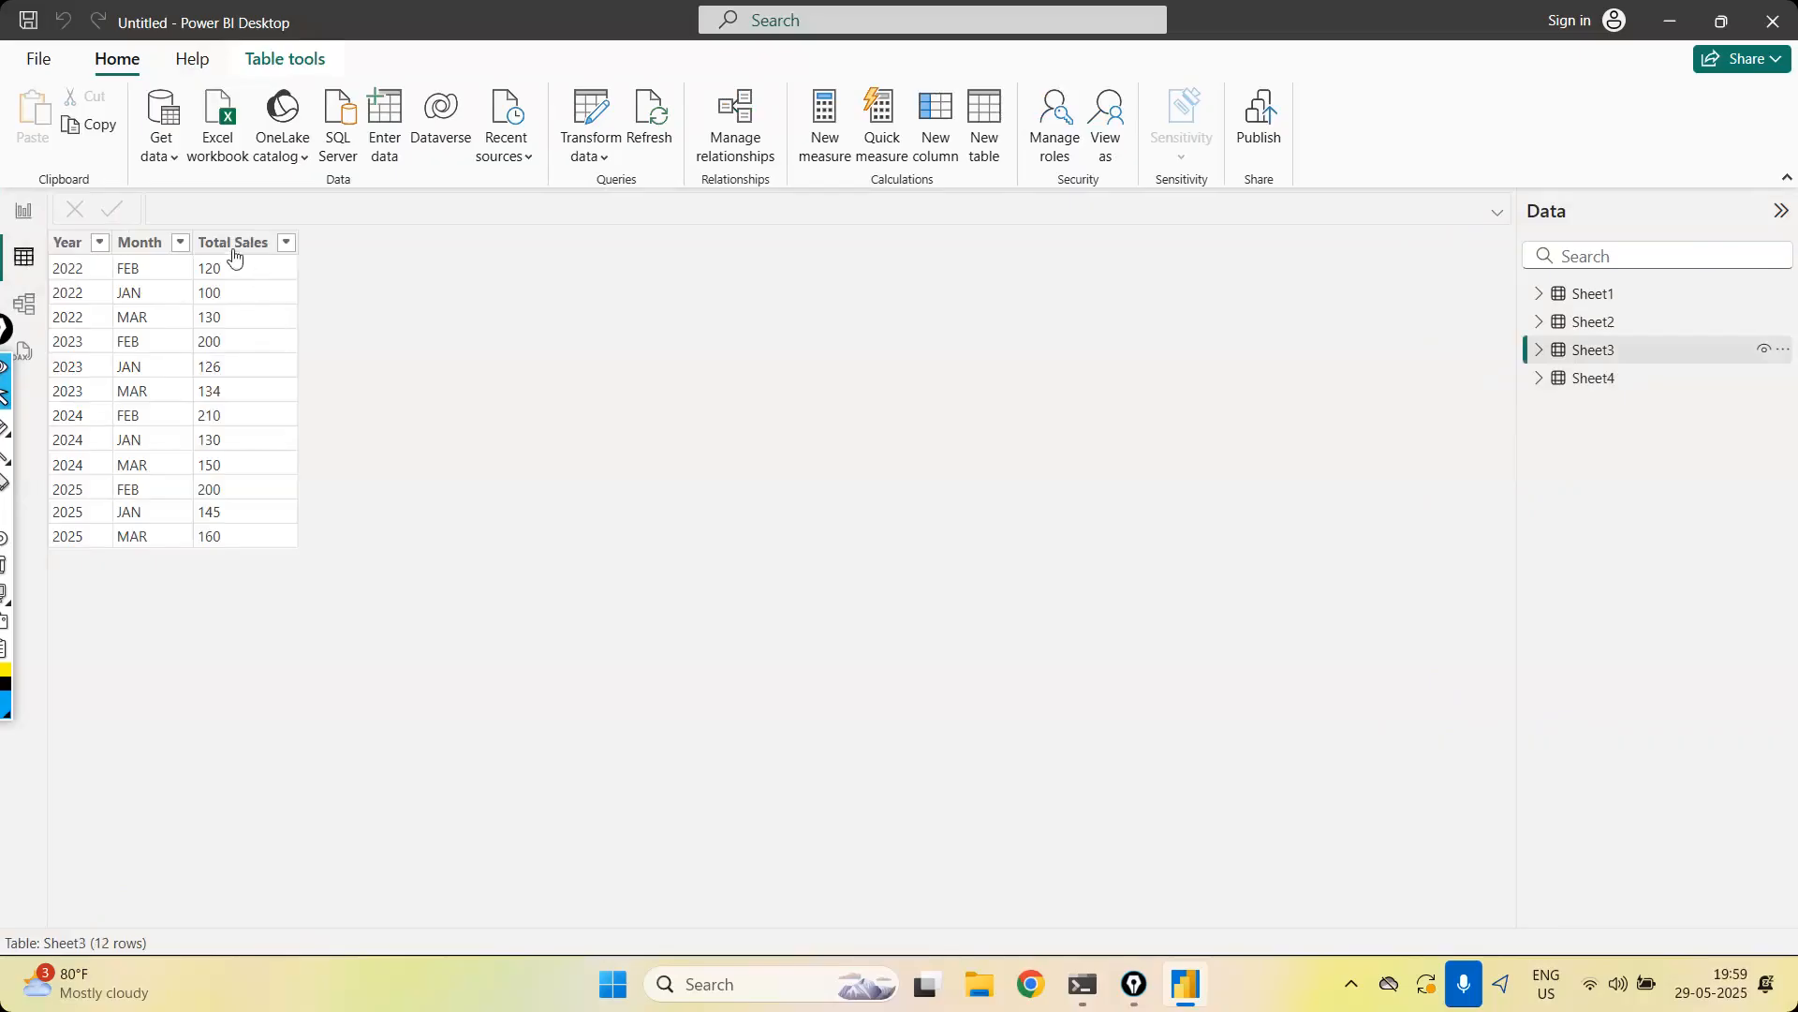
pyautogui.click(233, 245)
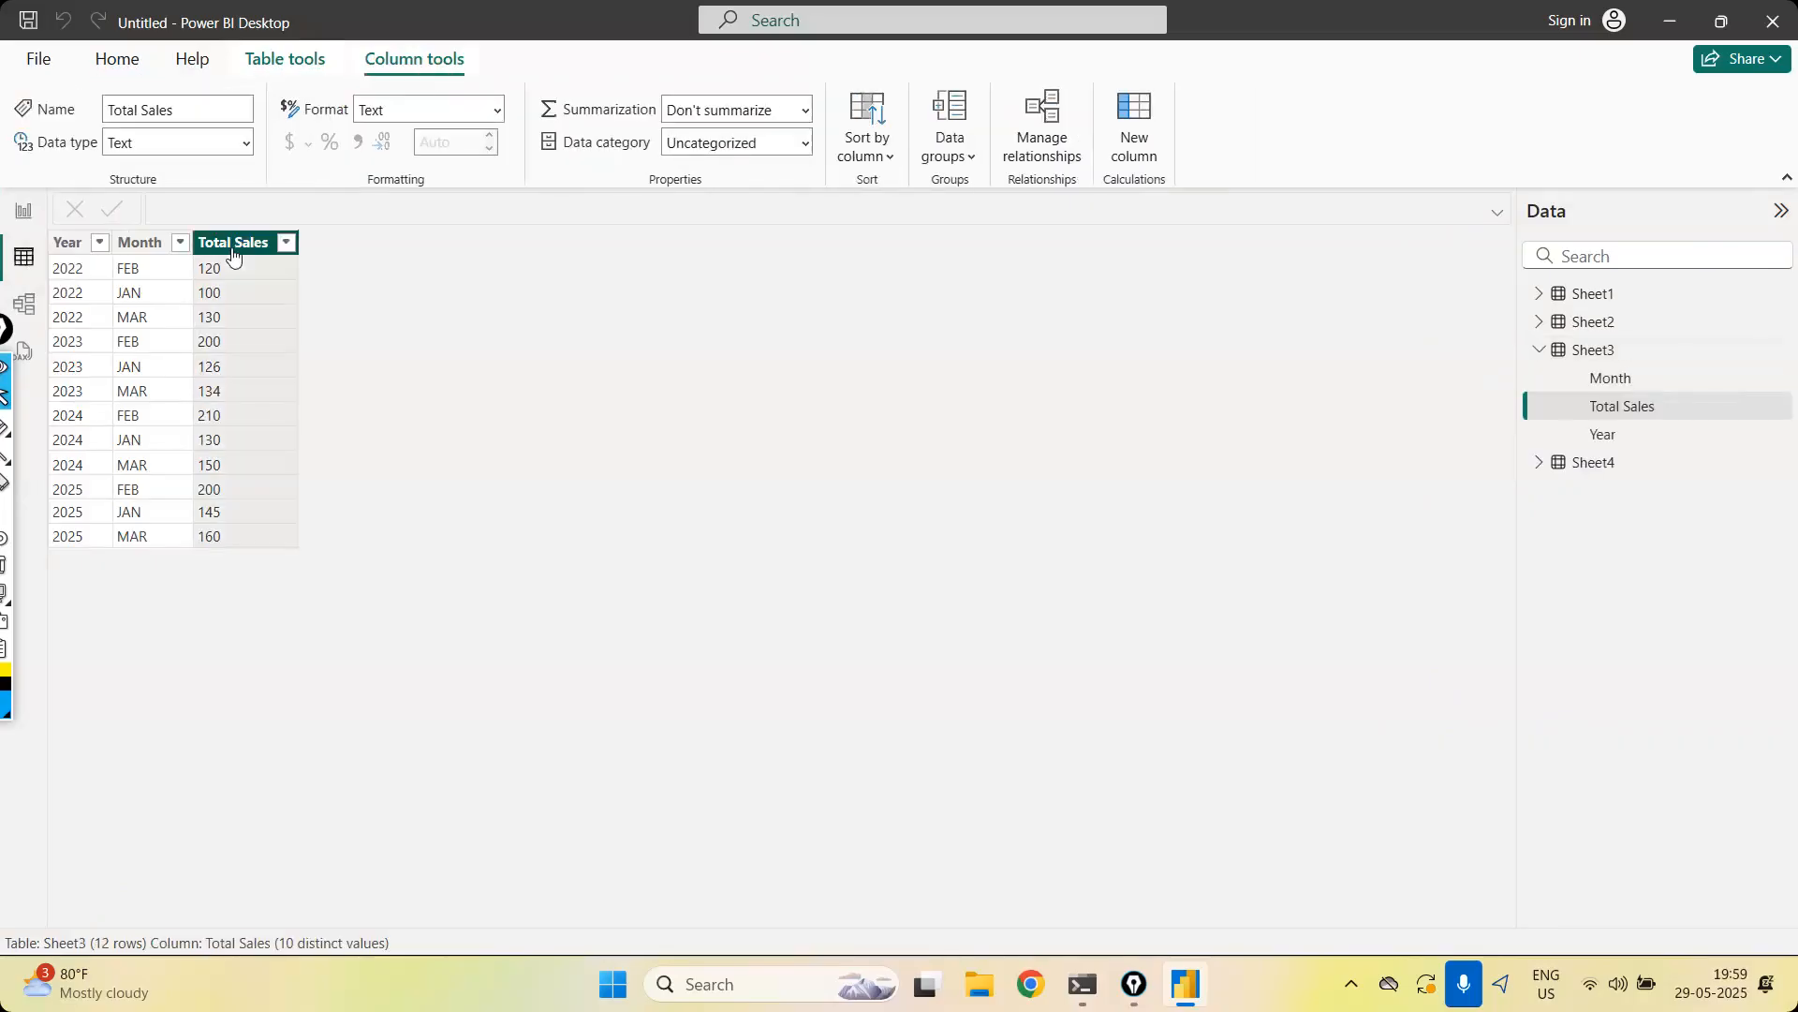
pyautogui.click(499, 114)
pyautogui.click(499, 114)
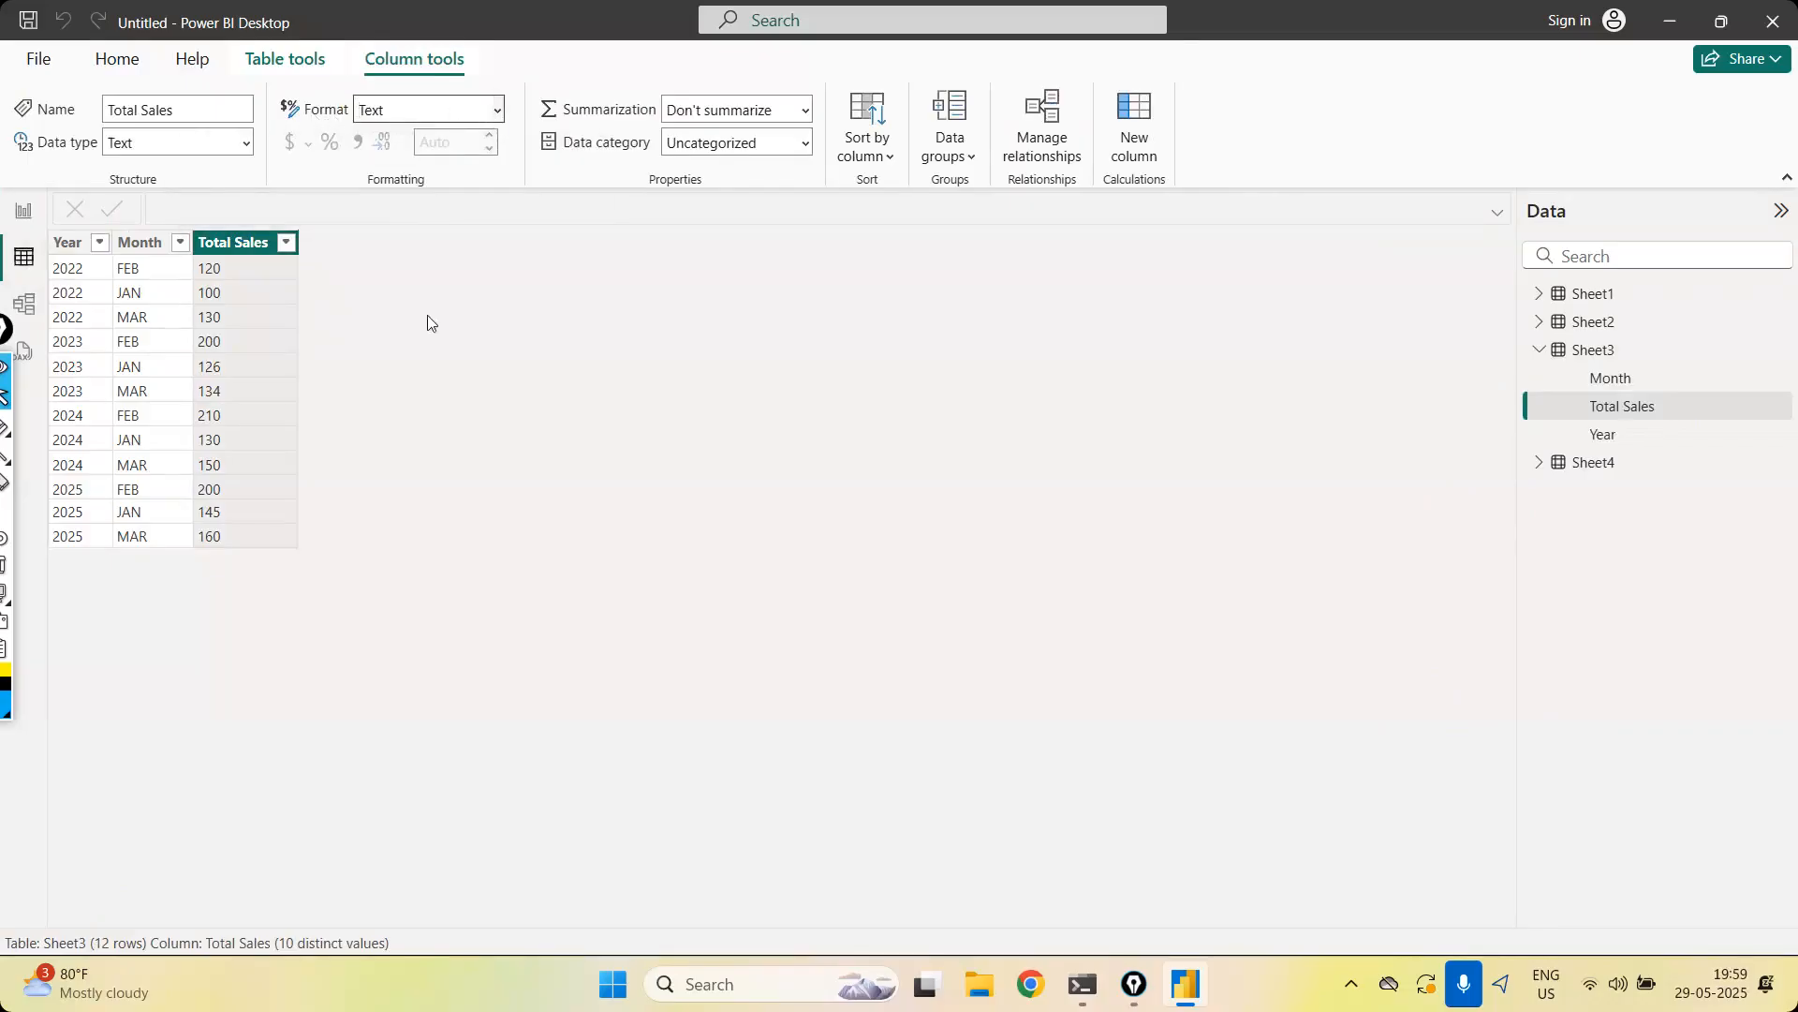
pyautogui.click(248, 143)
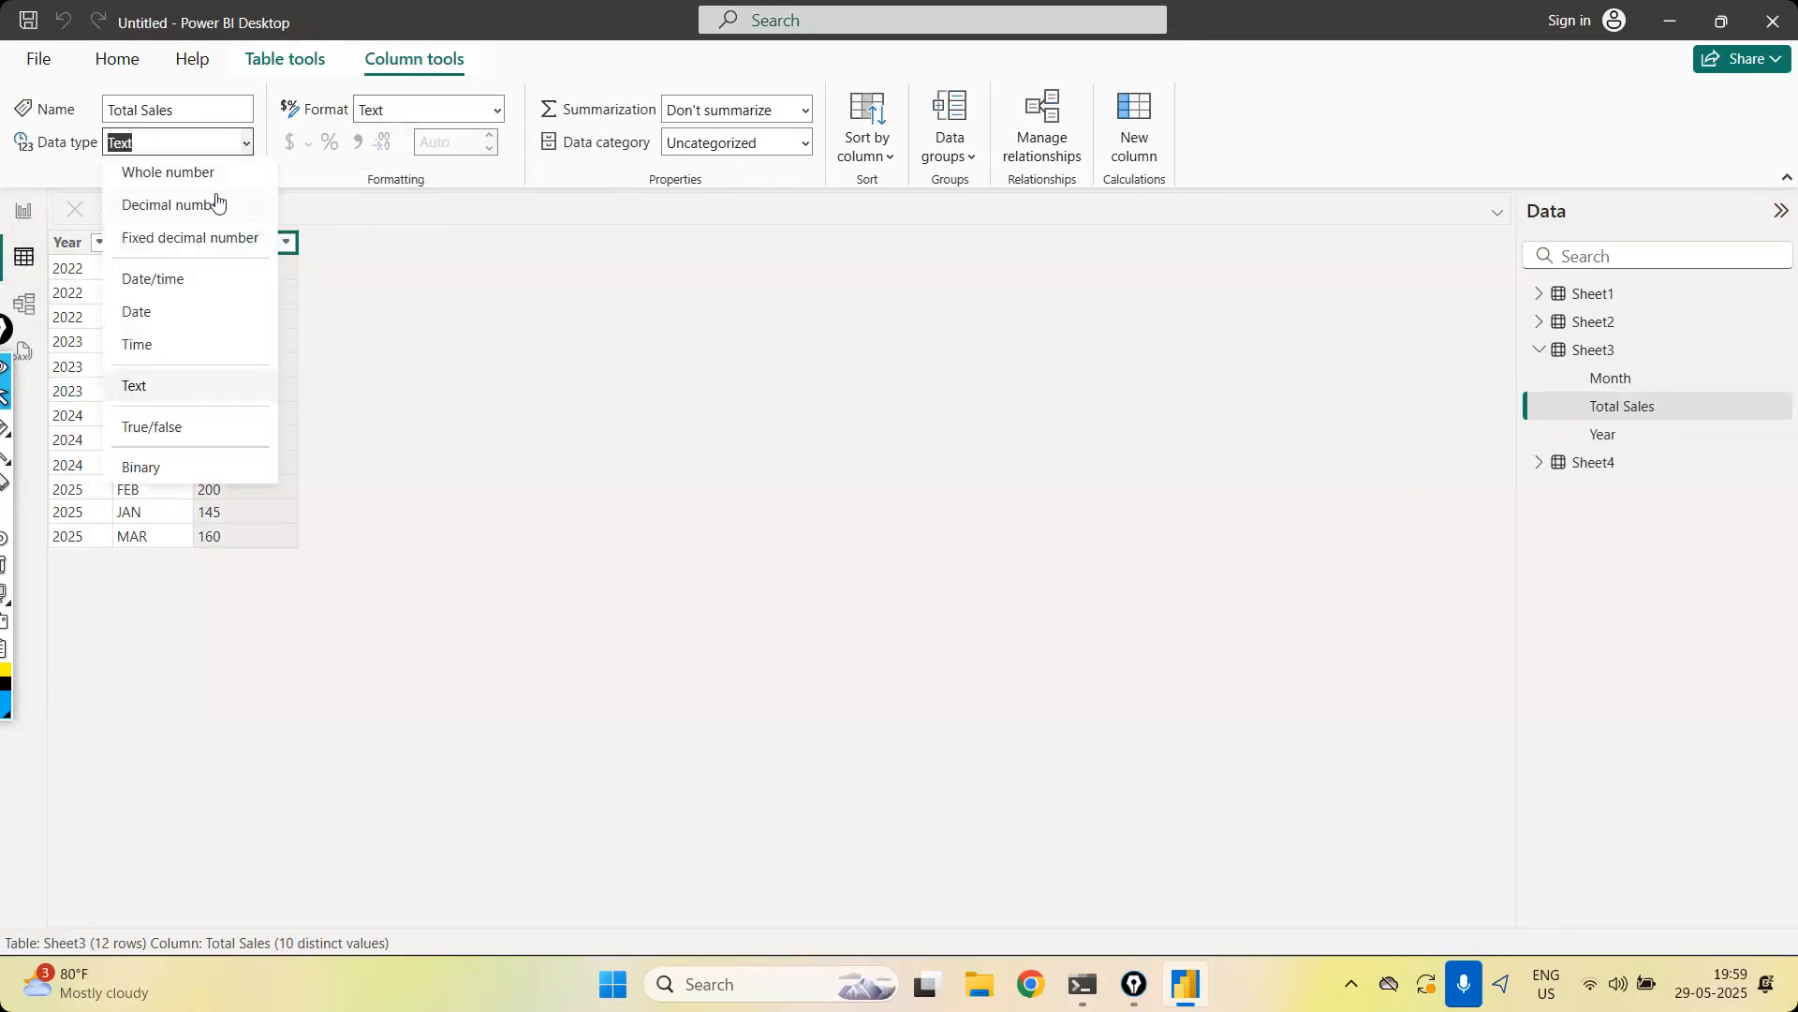
pyautogui.click(217, 183)
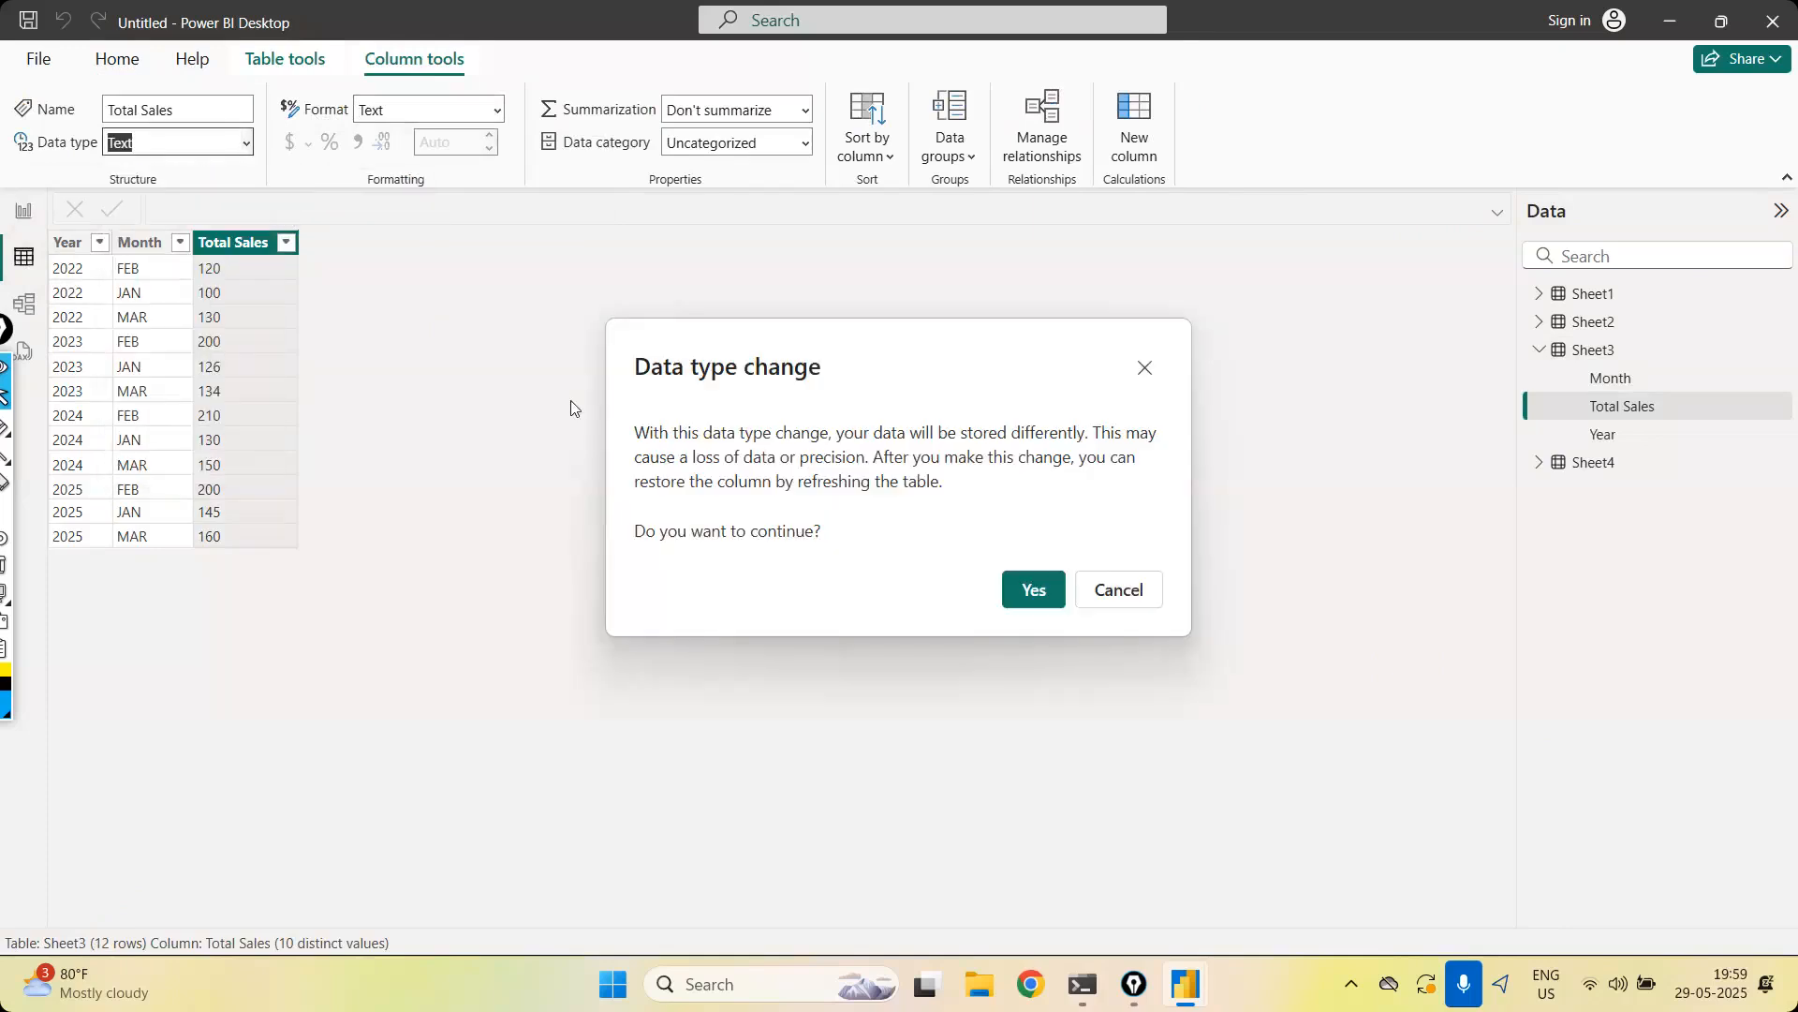
pyautogui.click(1036, 590)
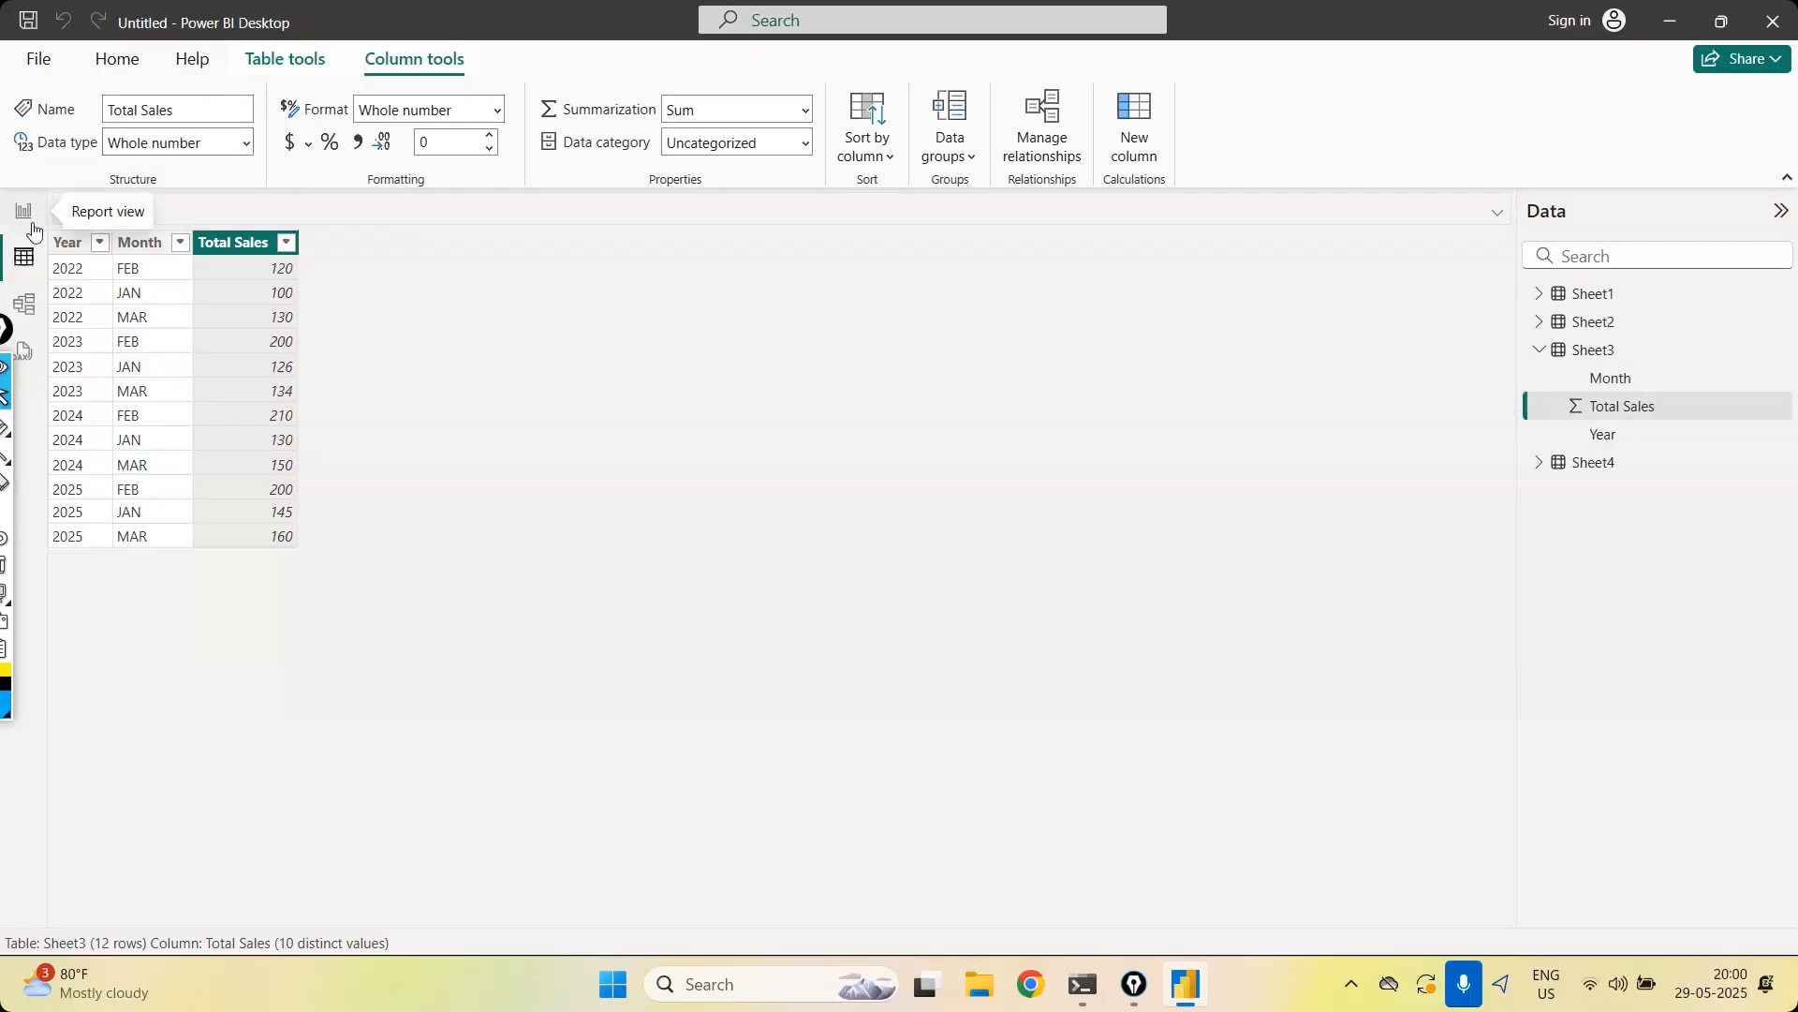
# In report view, add a table visual of Sheet3's Total Sales summarized by Minimum, and shrink it to fit its content
pyautogui.click(26, 213)
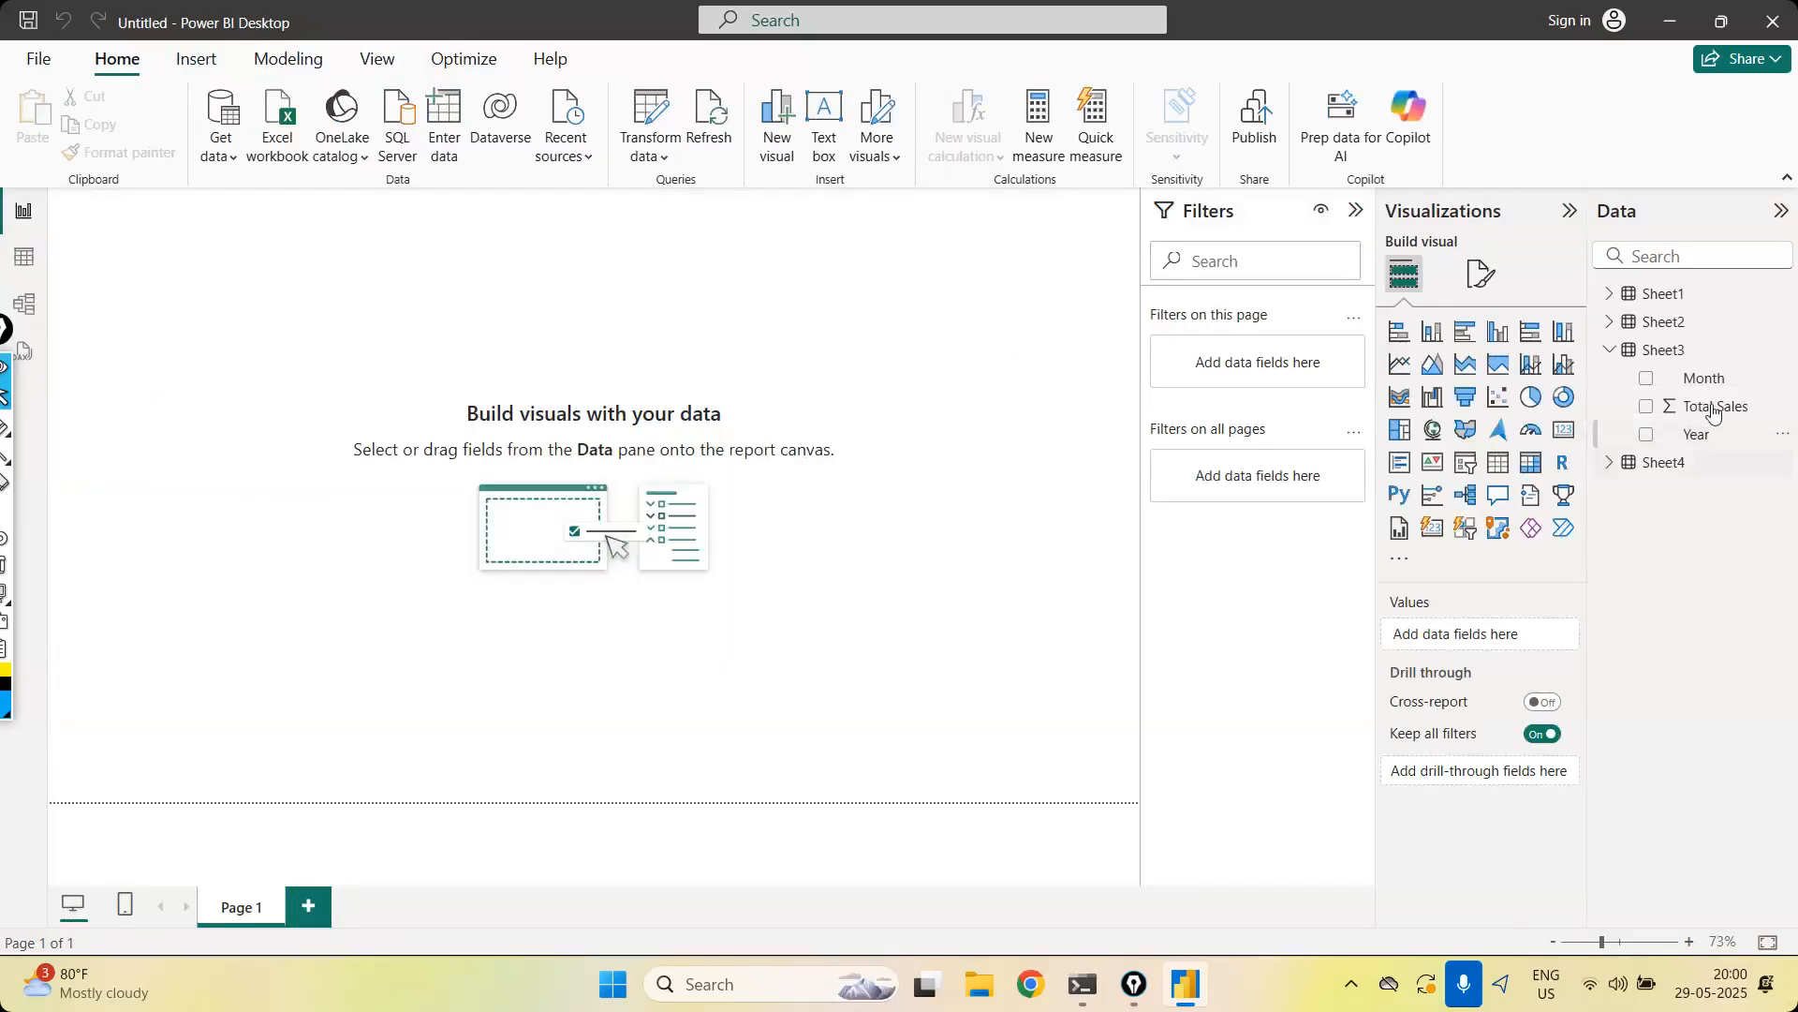
pyautogui.moveTo(1714, 412); pyautogui.dragTo(1489, 644)
pyautogui.click(1545, 636)
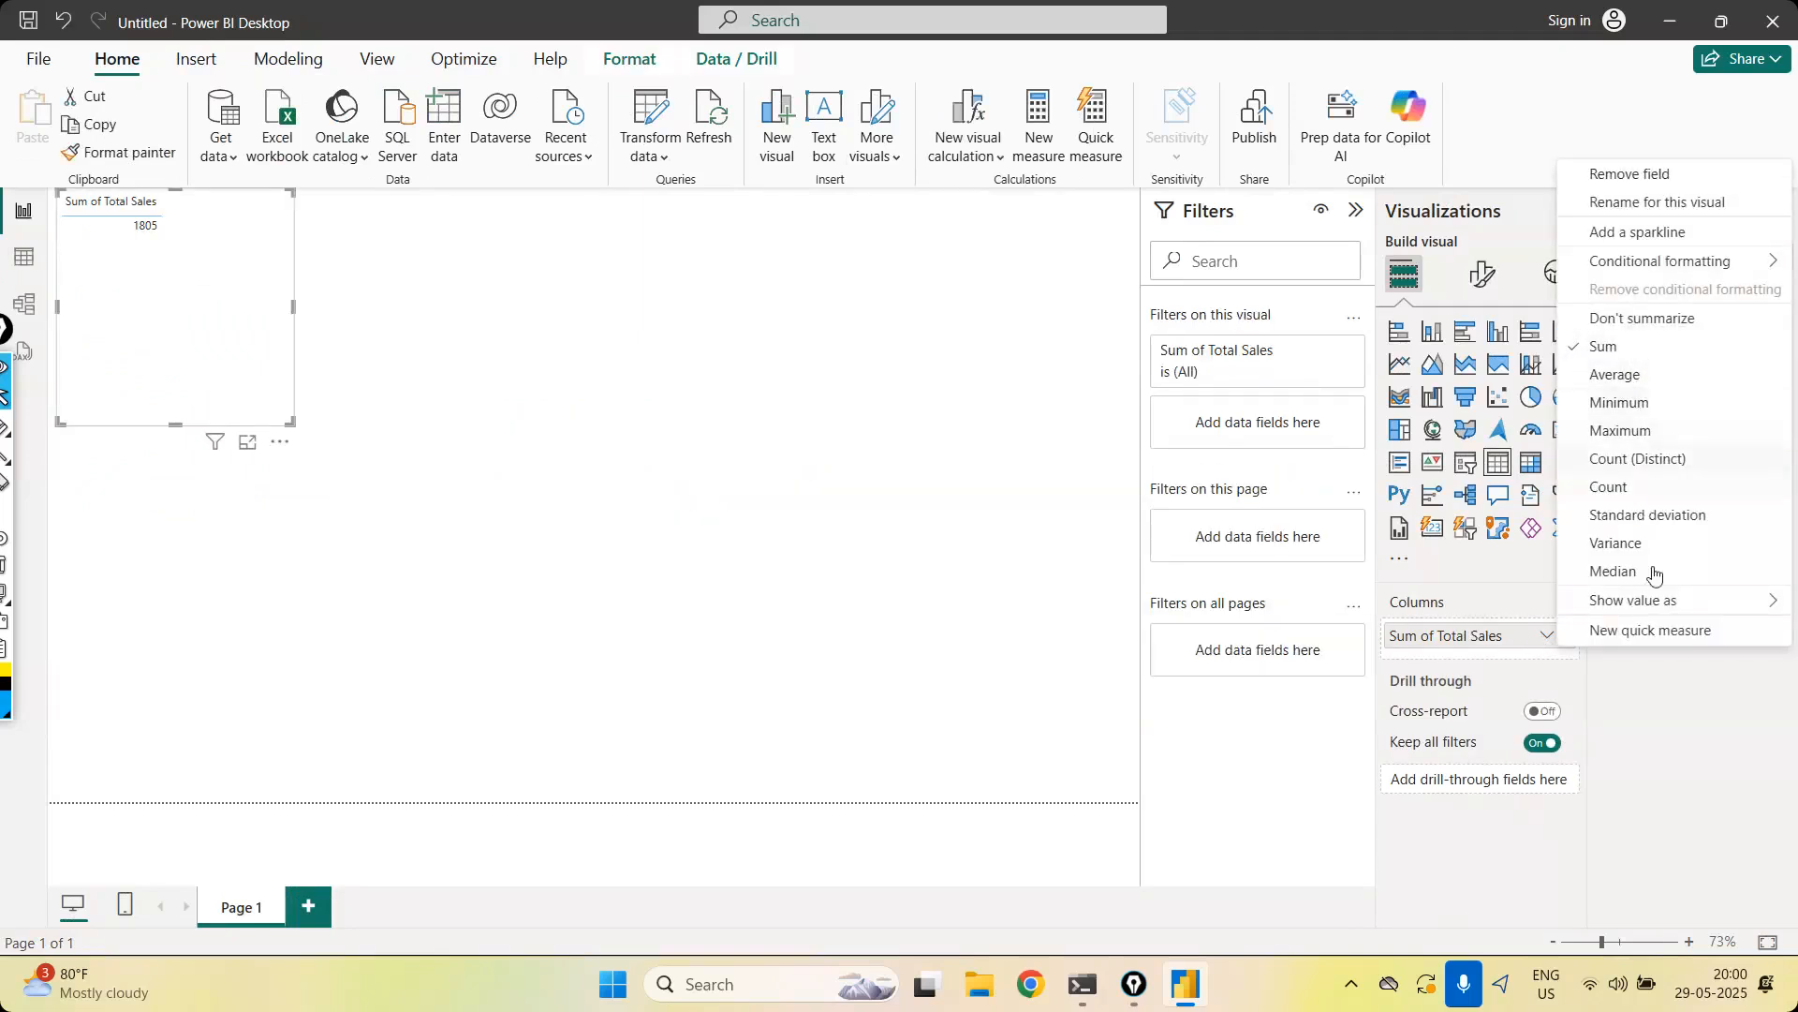
pyautogui.click(1653, 413)
pyautogui.moveTo(292, 421); pyautogui.dragTo(231, 263)
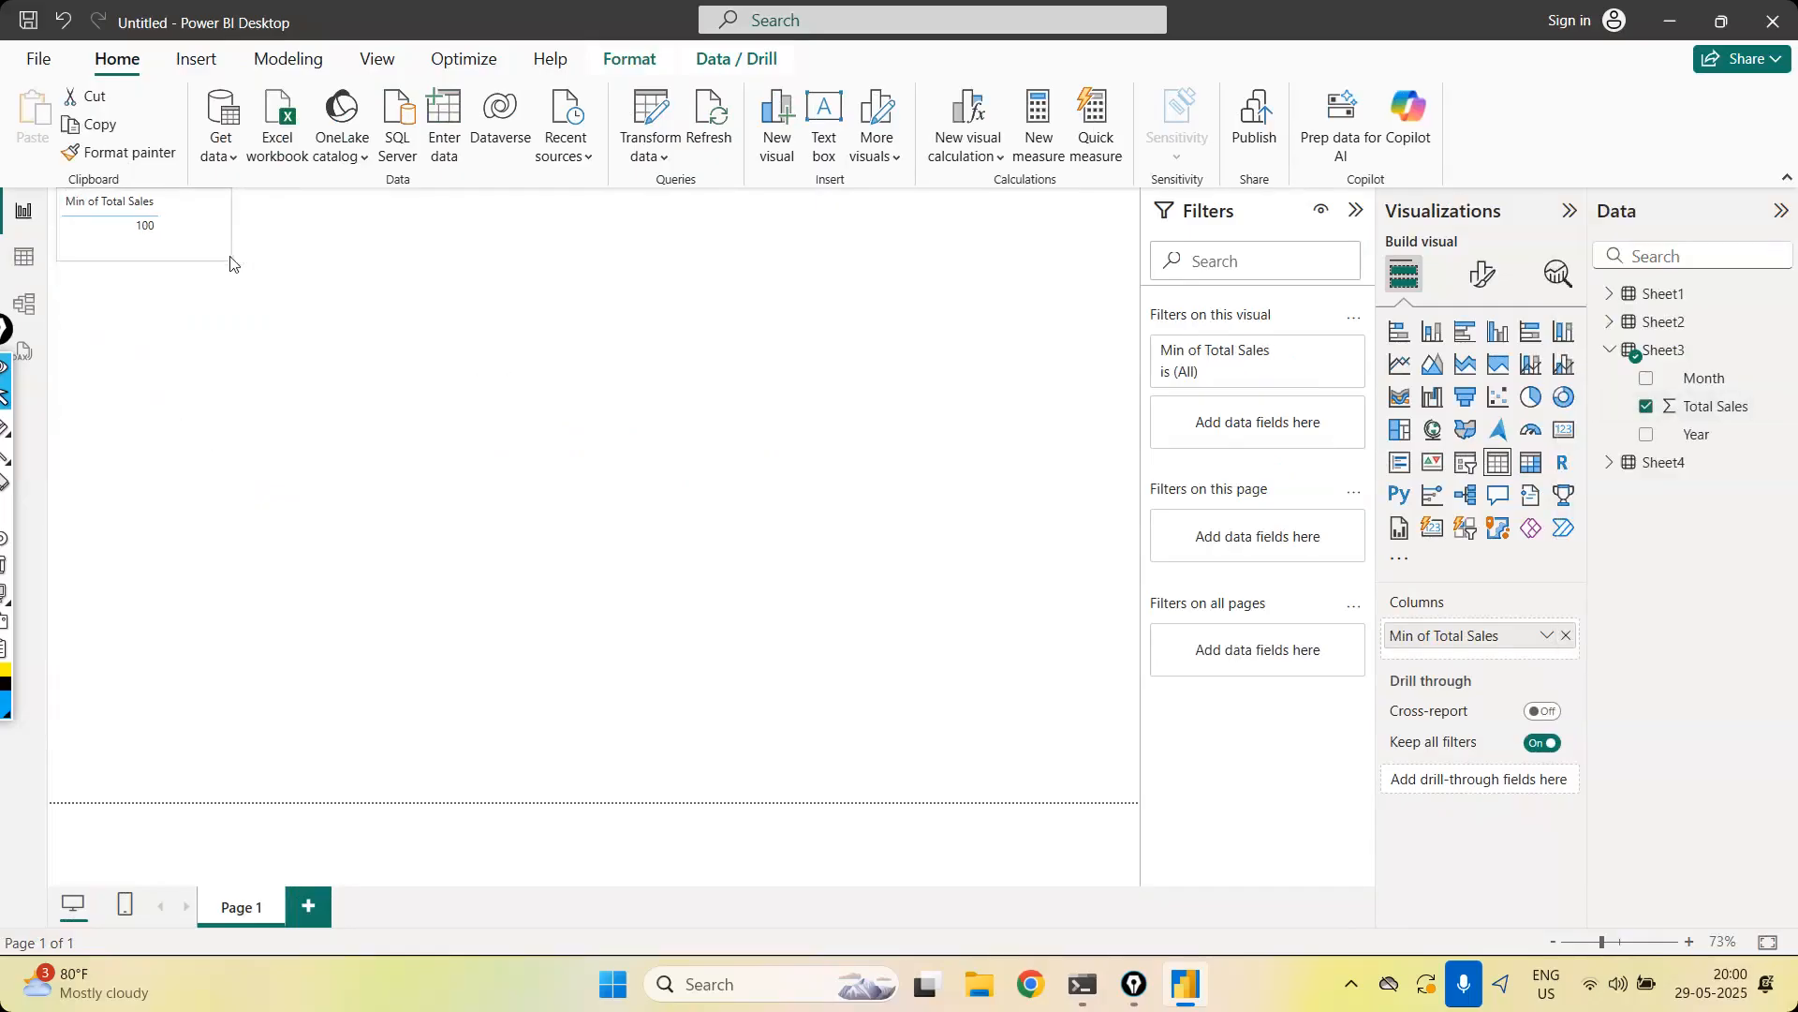
pyautogui.click(401, 302)
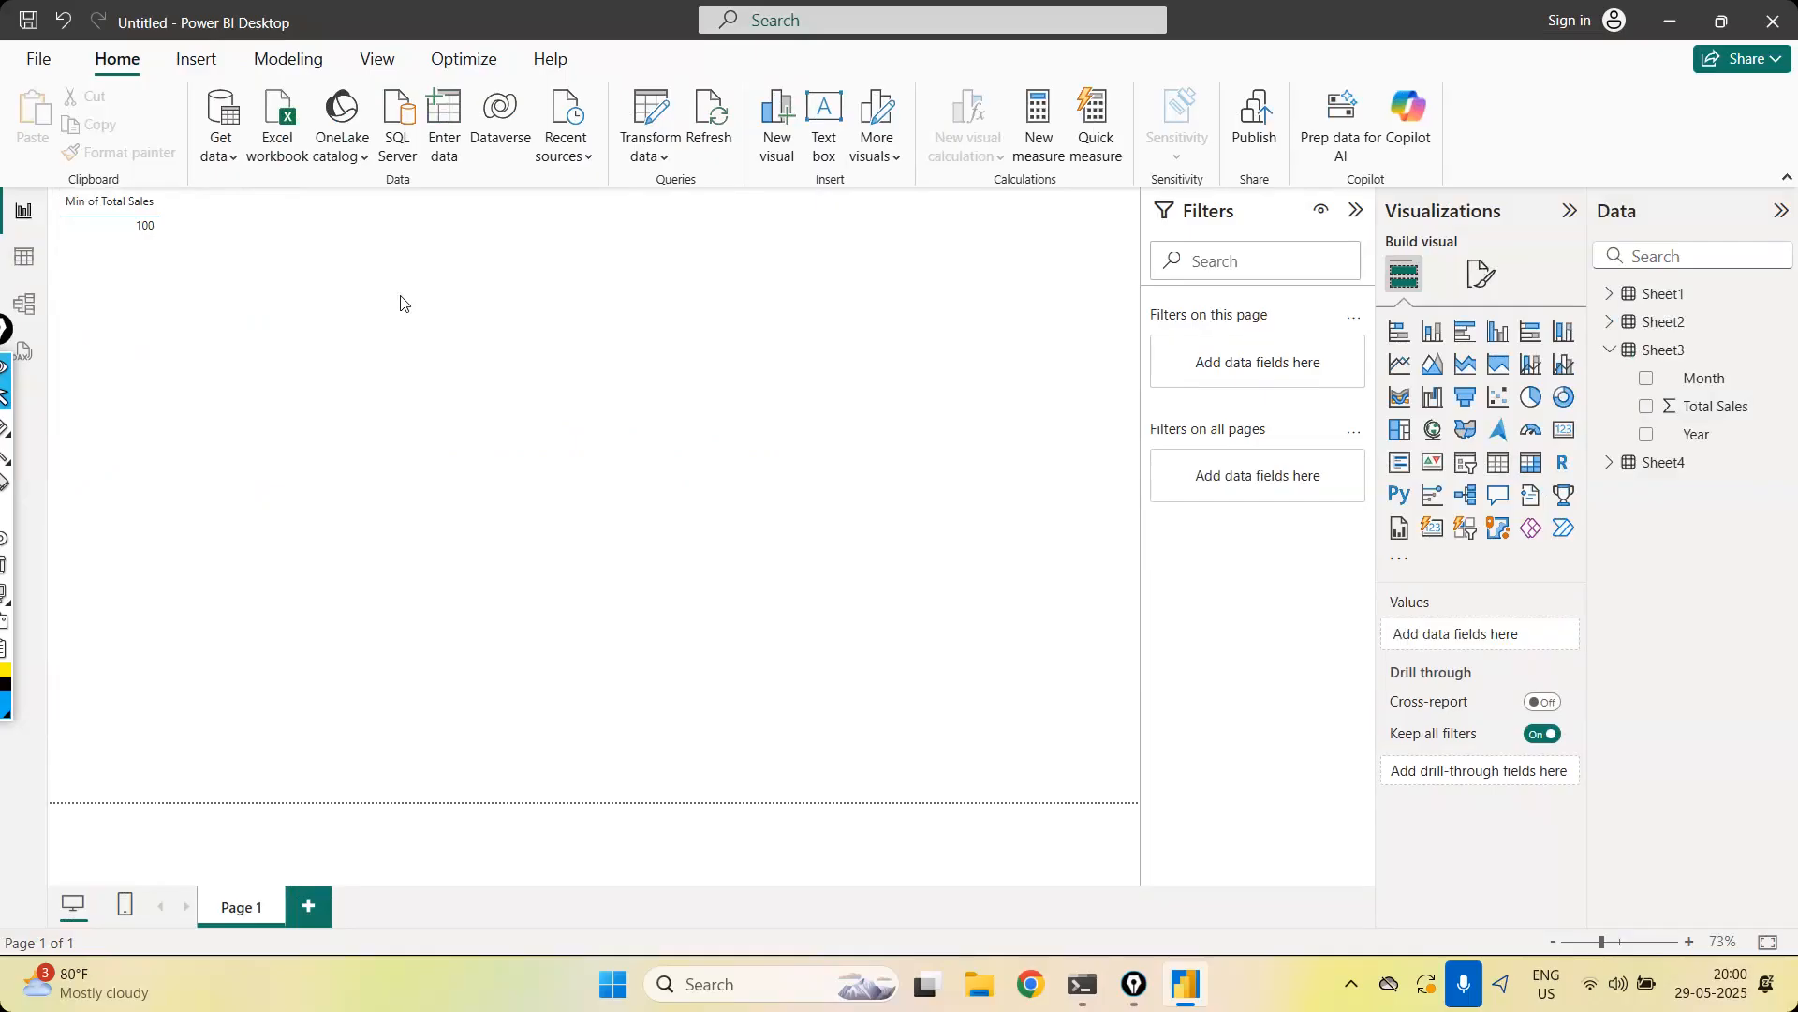
# Open the Sheet3 query in the Power Query Editor, quitting the on-screen annotation tool
pyautogui.click(653, 158)
pyautogui.click(693, 199)
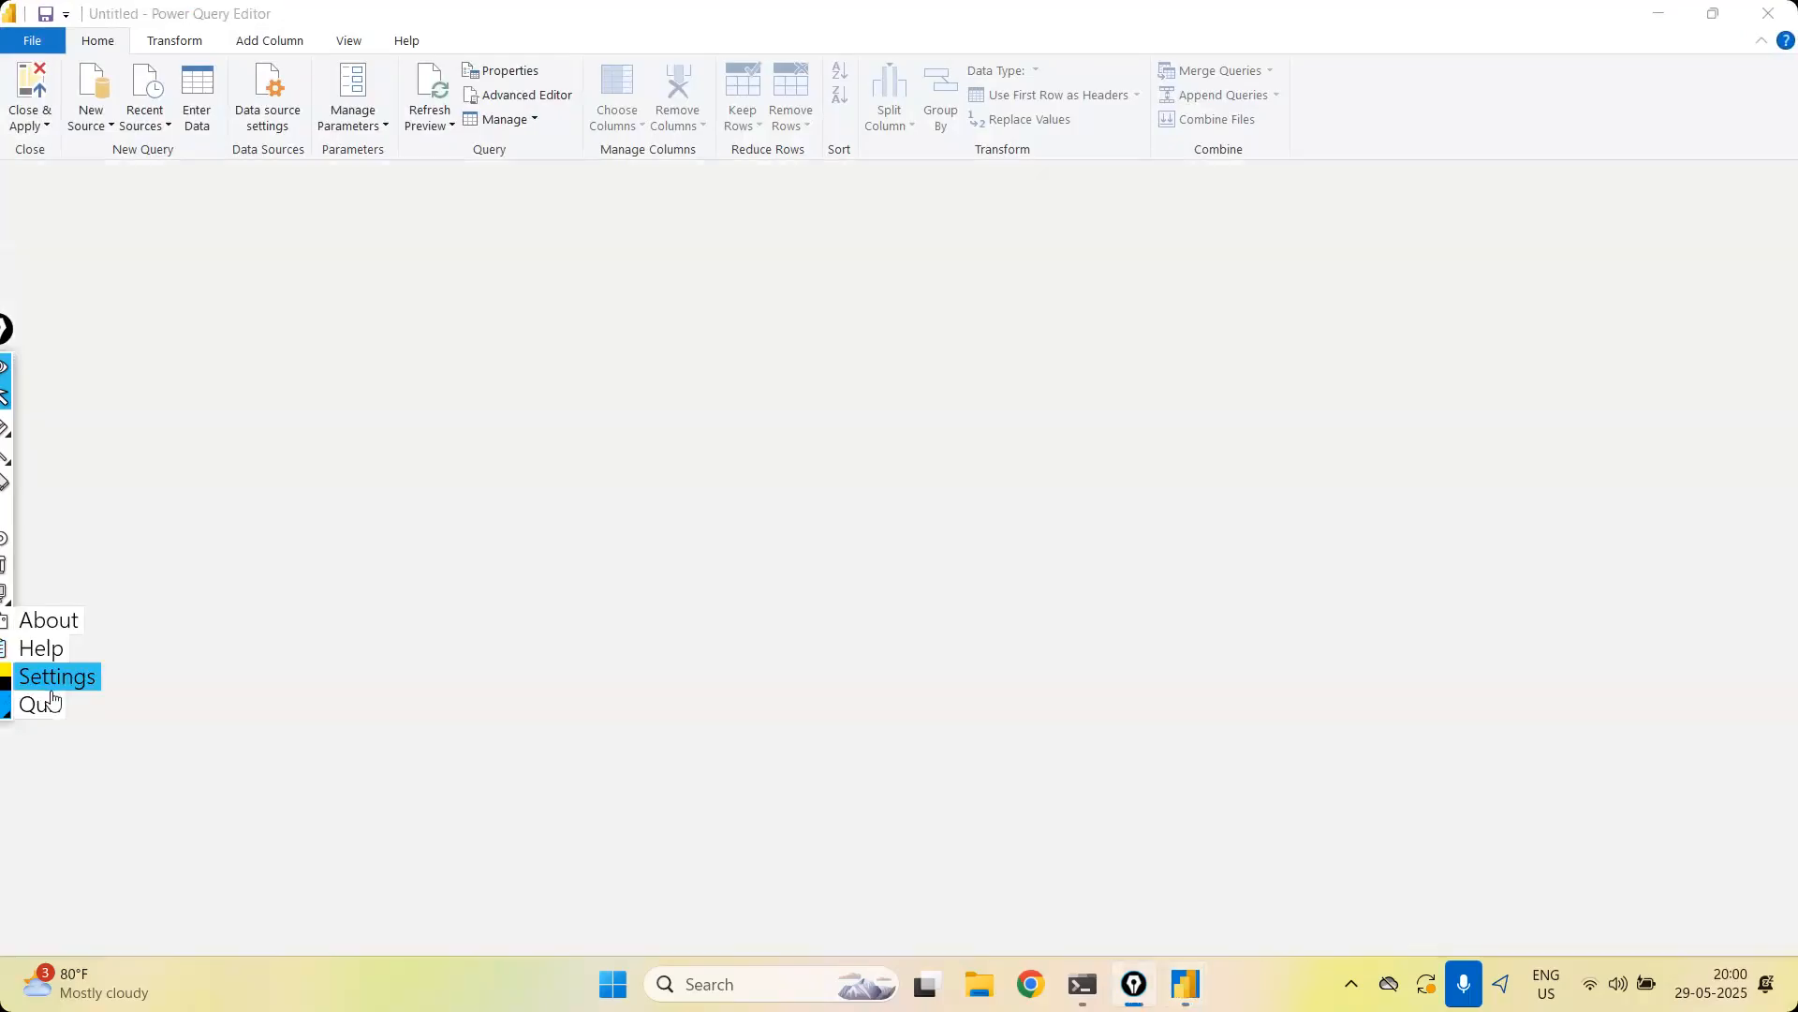
pyautogui.click(51, 690)
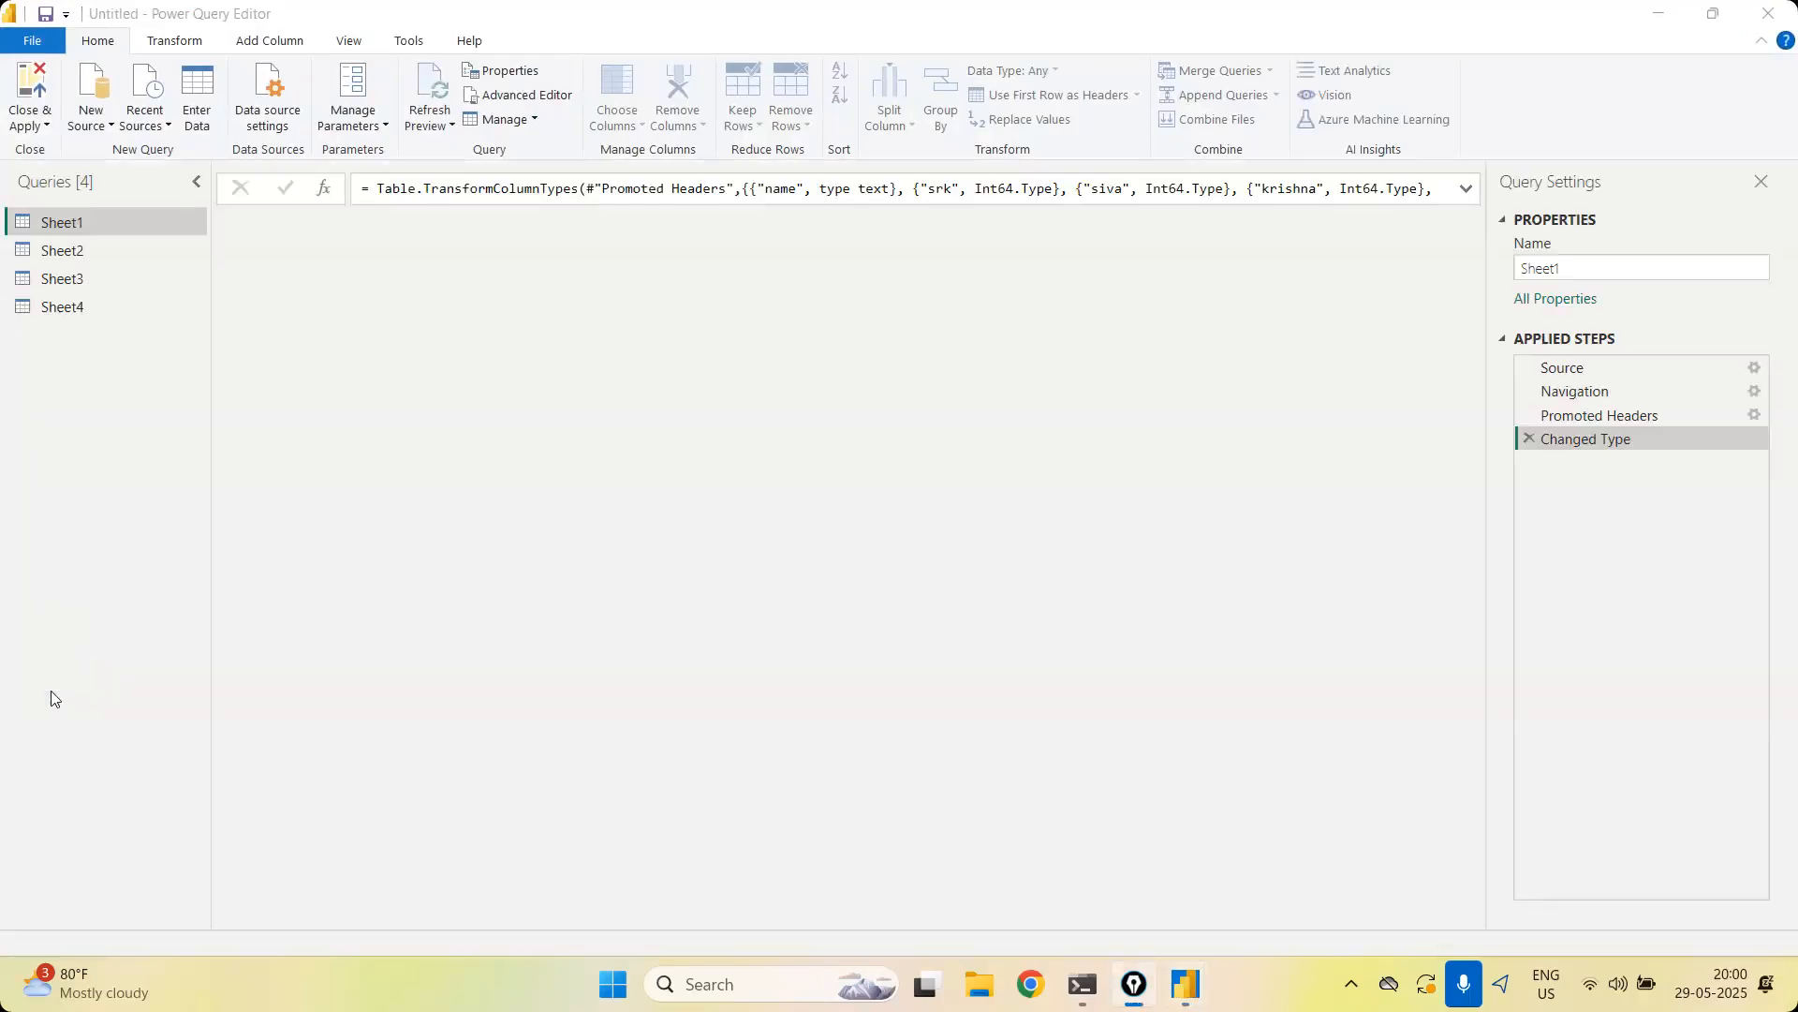
pyautogui.click(81, 278)
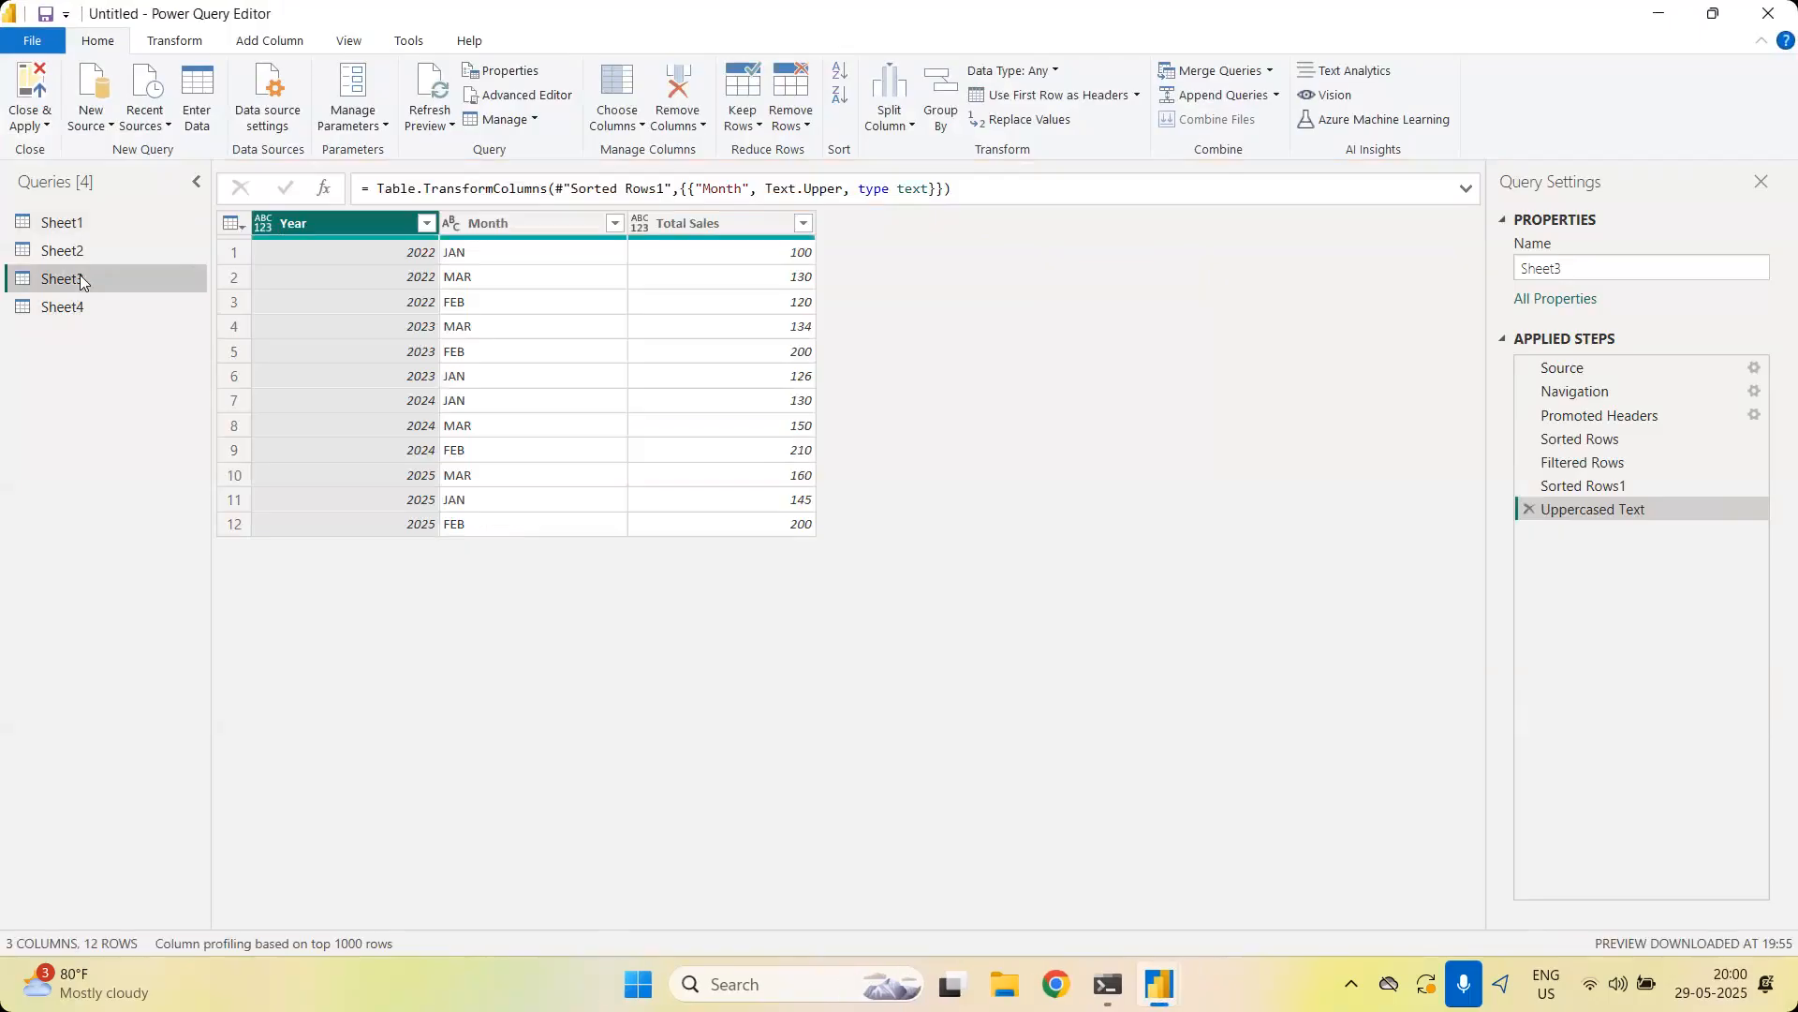
# Calculate the Minimum statistic of Sheet3's Total Sales column
pyautogui.click(689, 225)
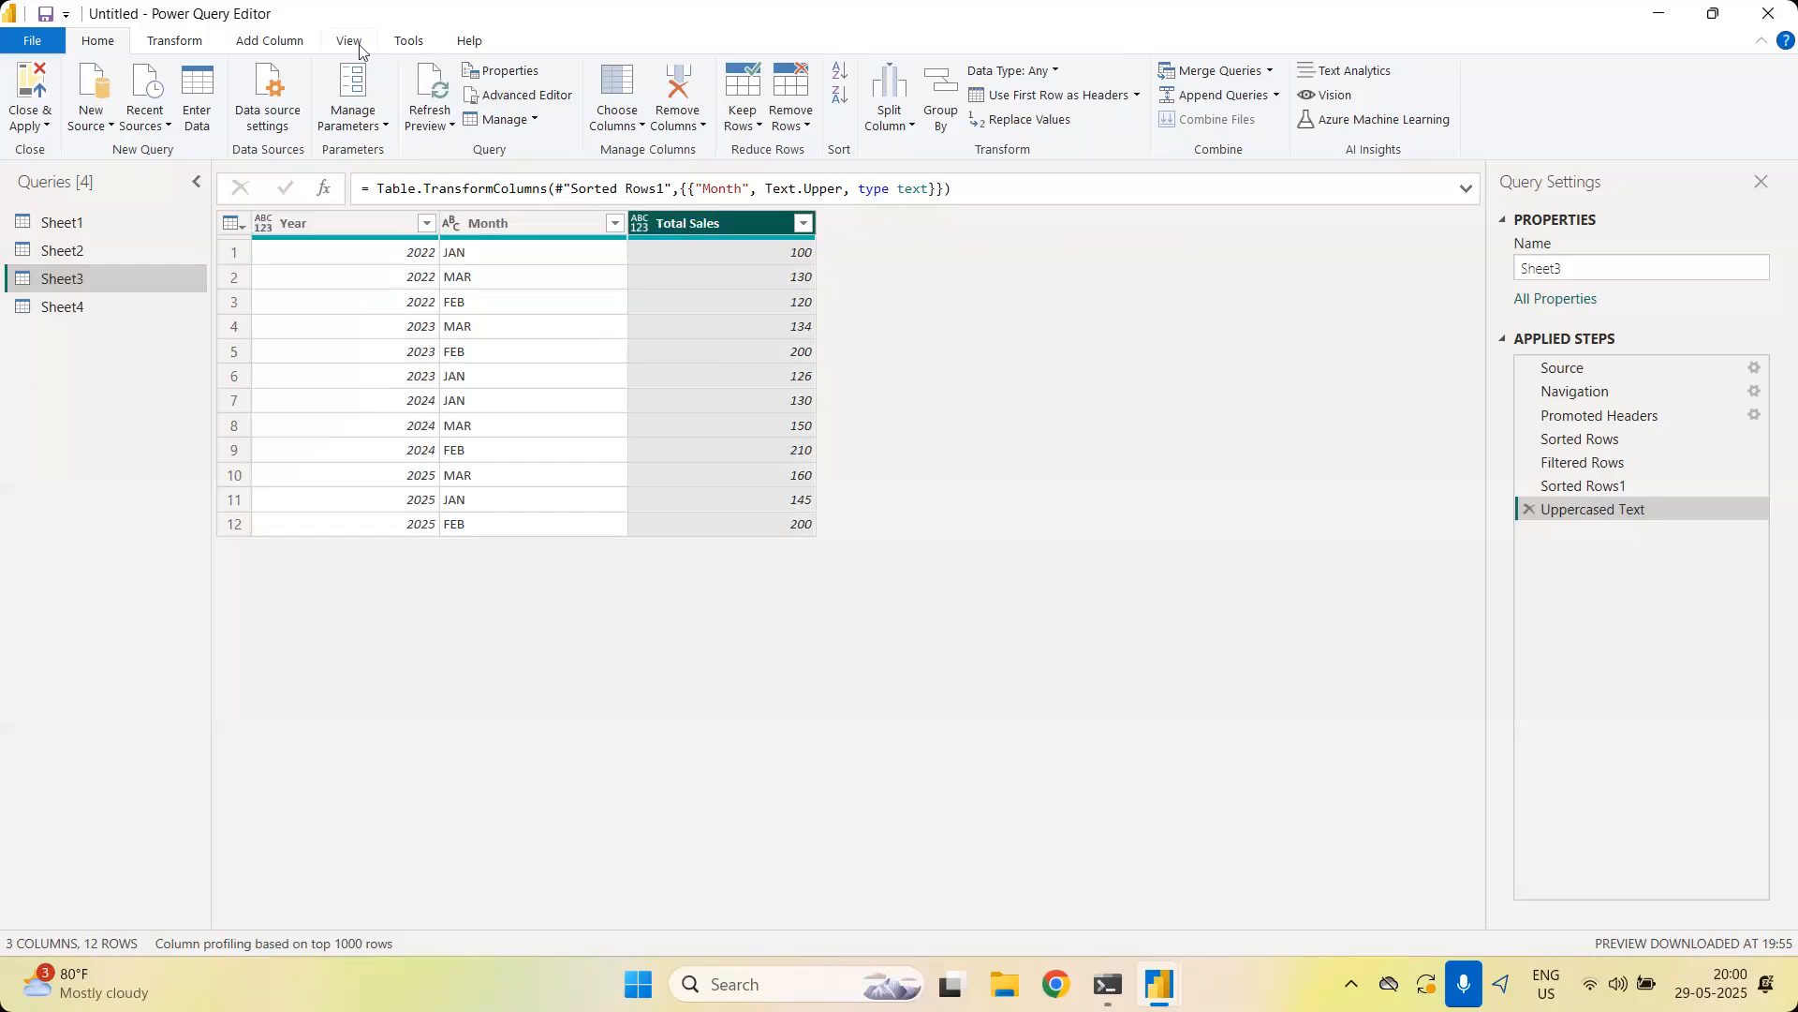
pyautogui.click(170, 40)
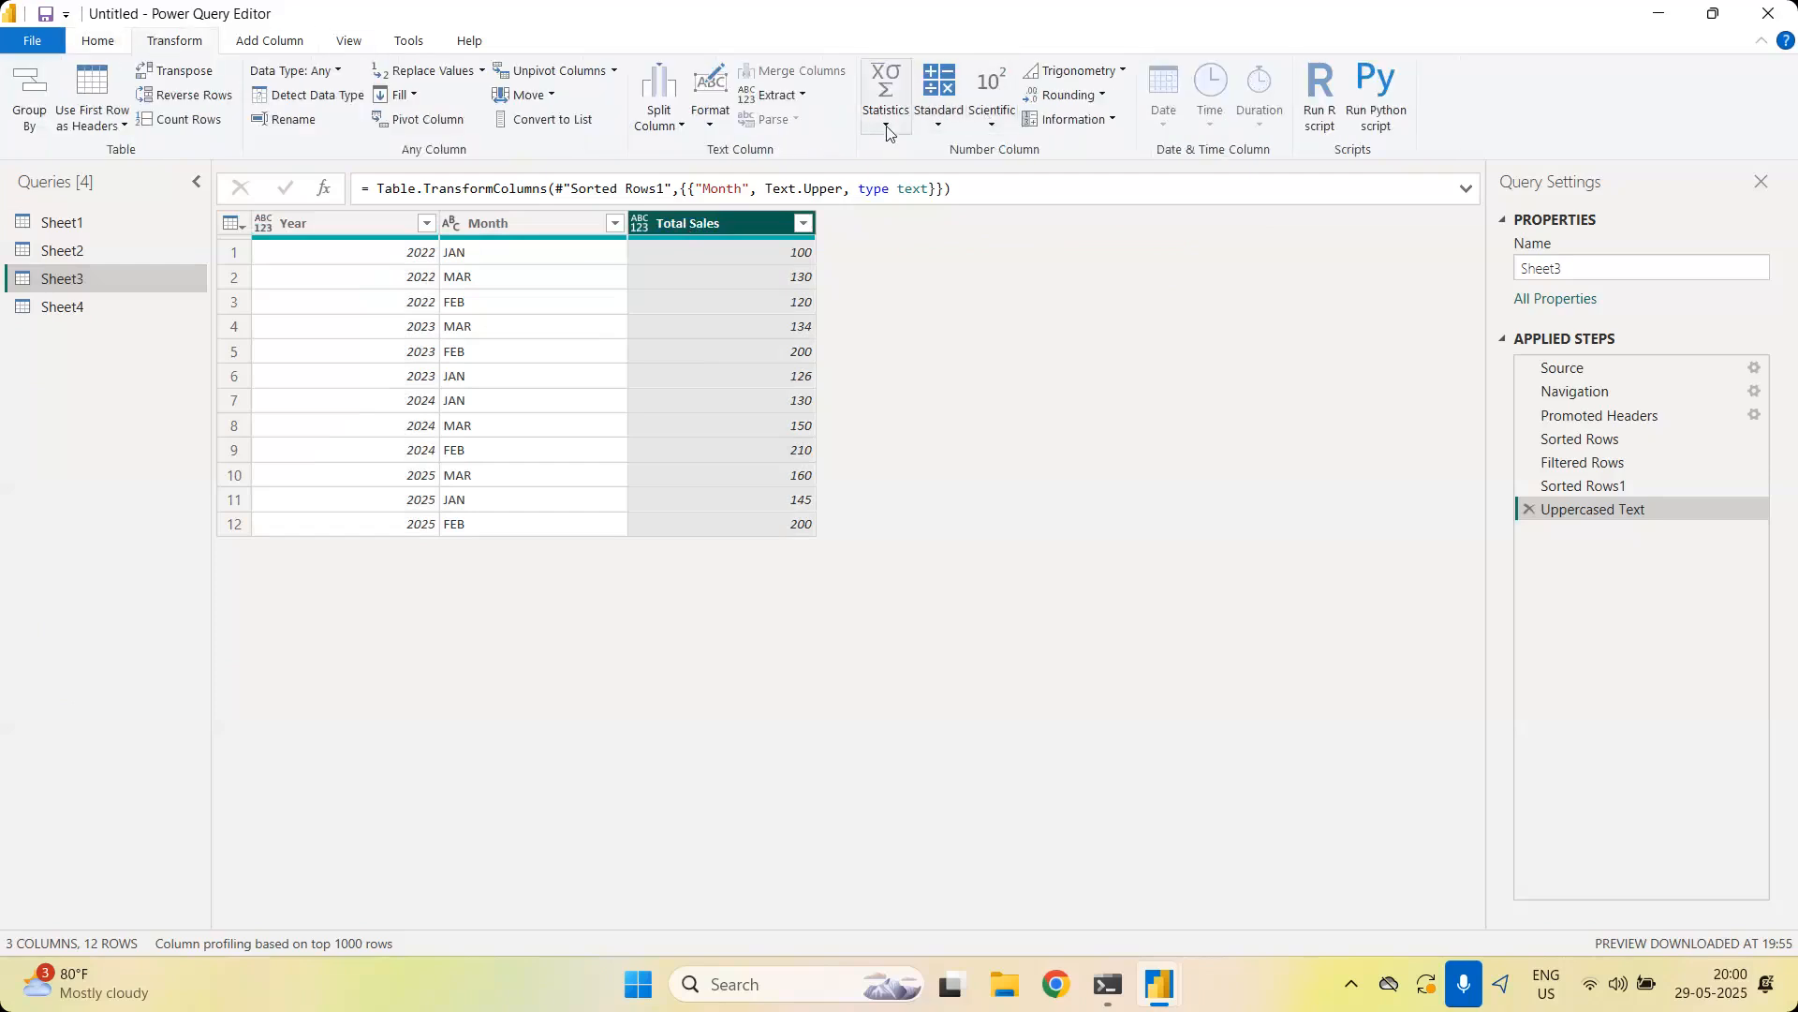
pyautogui.click(886, 125)
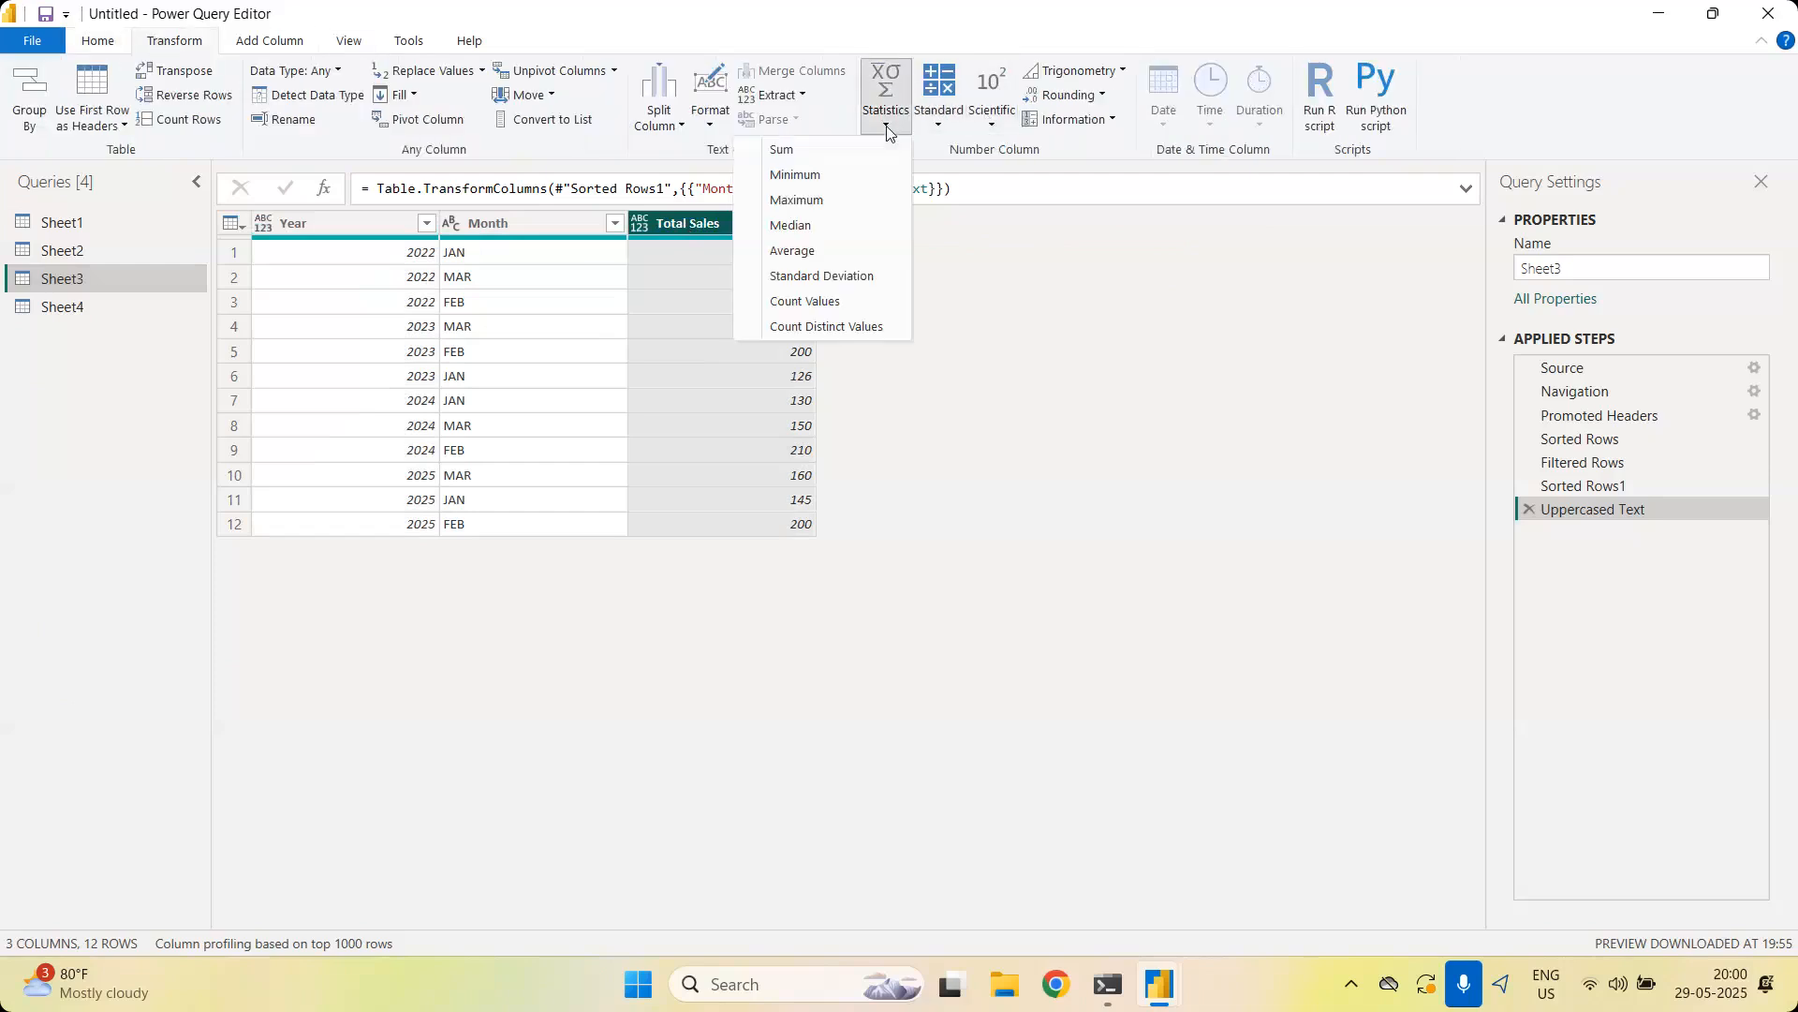
pyautogui.click(858, 182)
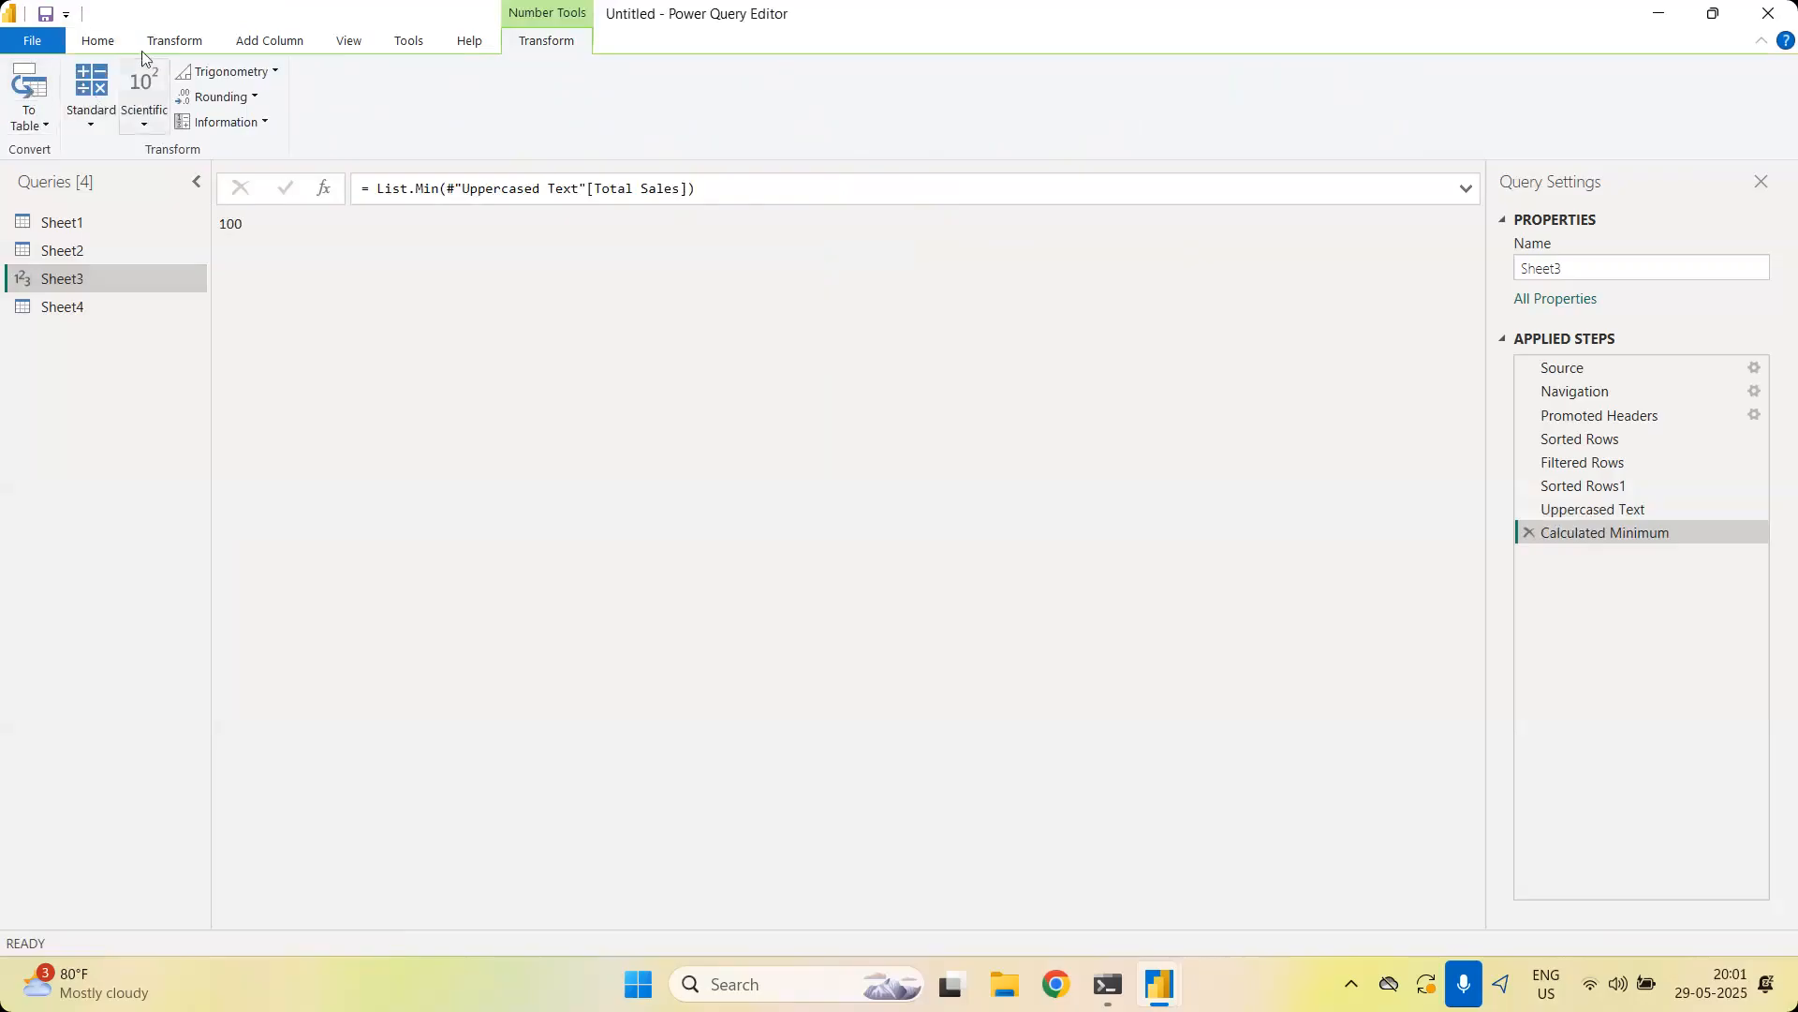
# Delete the Calculated Minimum and Uppercased Text steps from the Sheet3 query
pyautogui.click(101, 42)
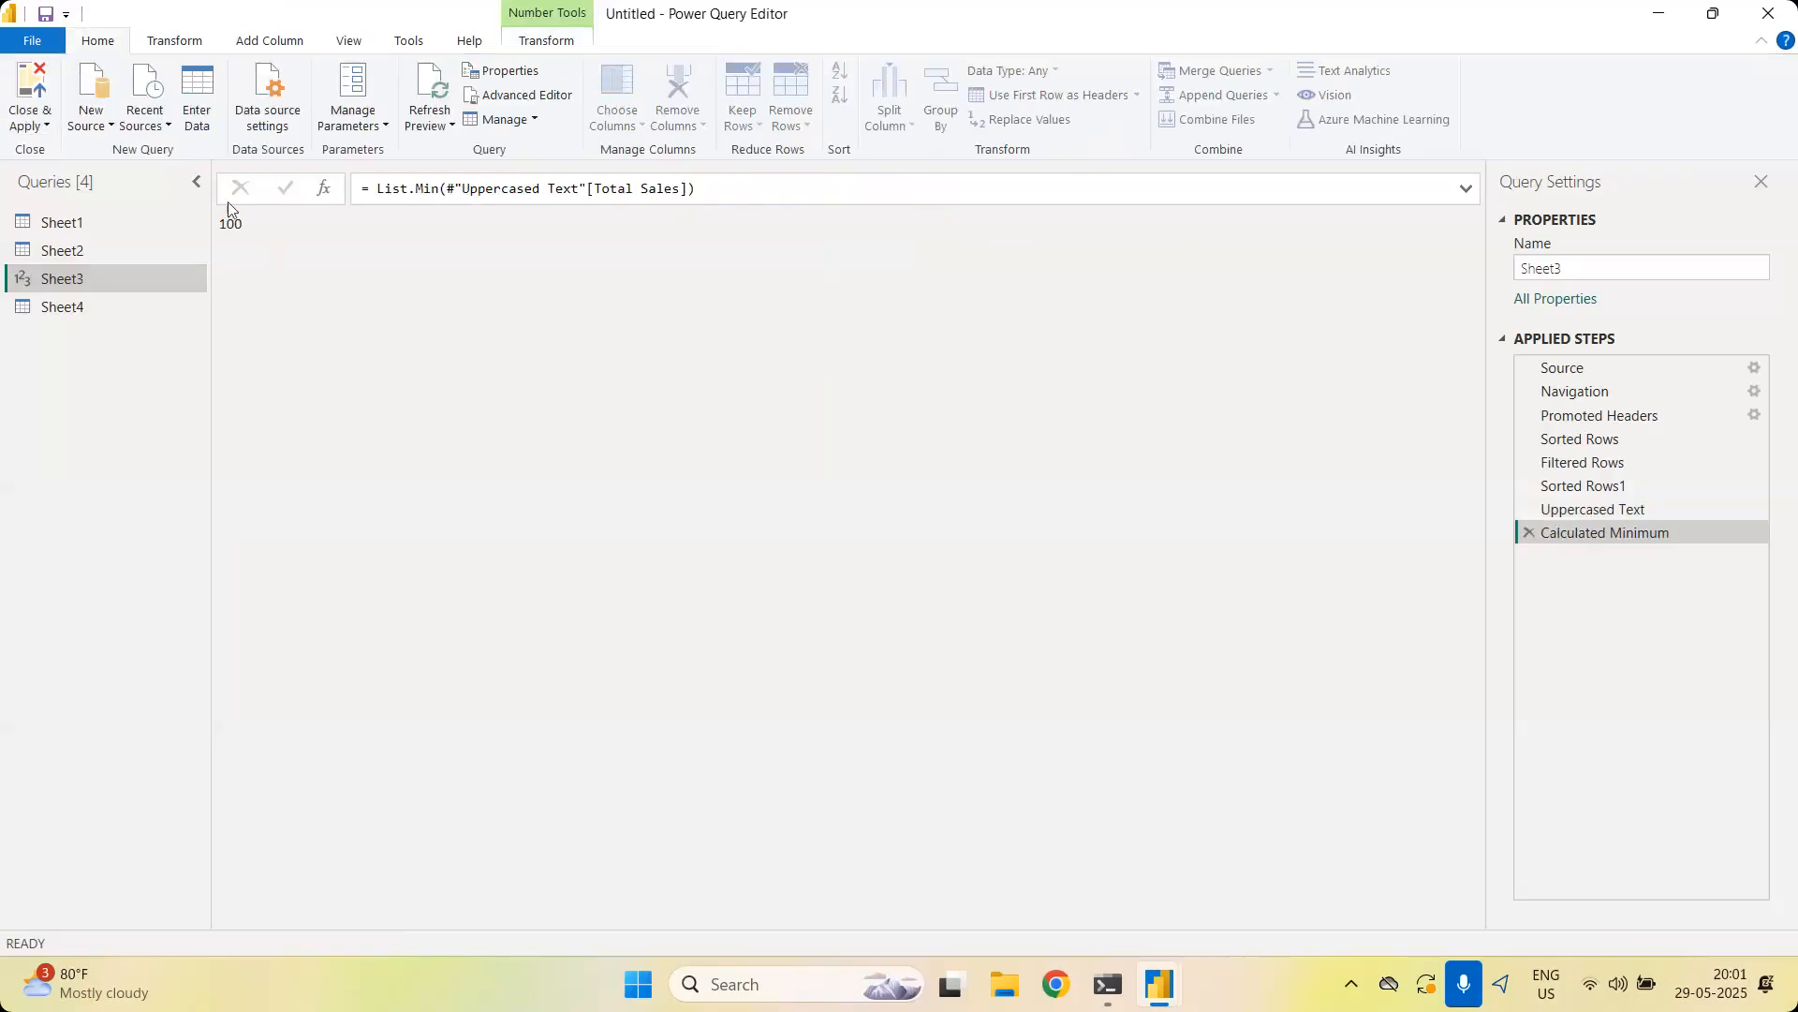
pyautogui.click(1528, 532)
pyautogui.click(1528, 510)
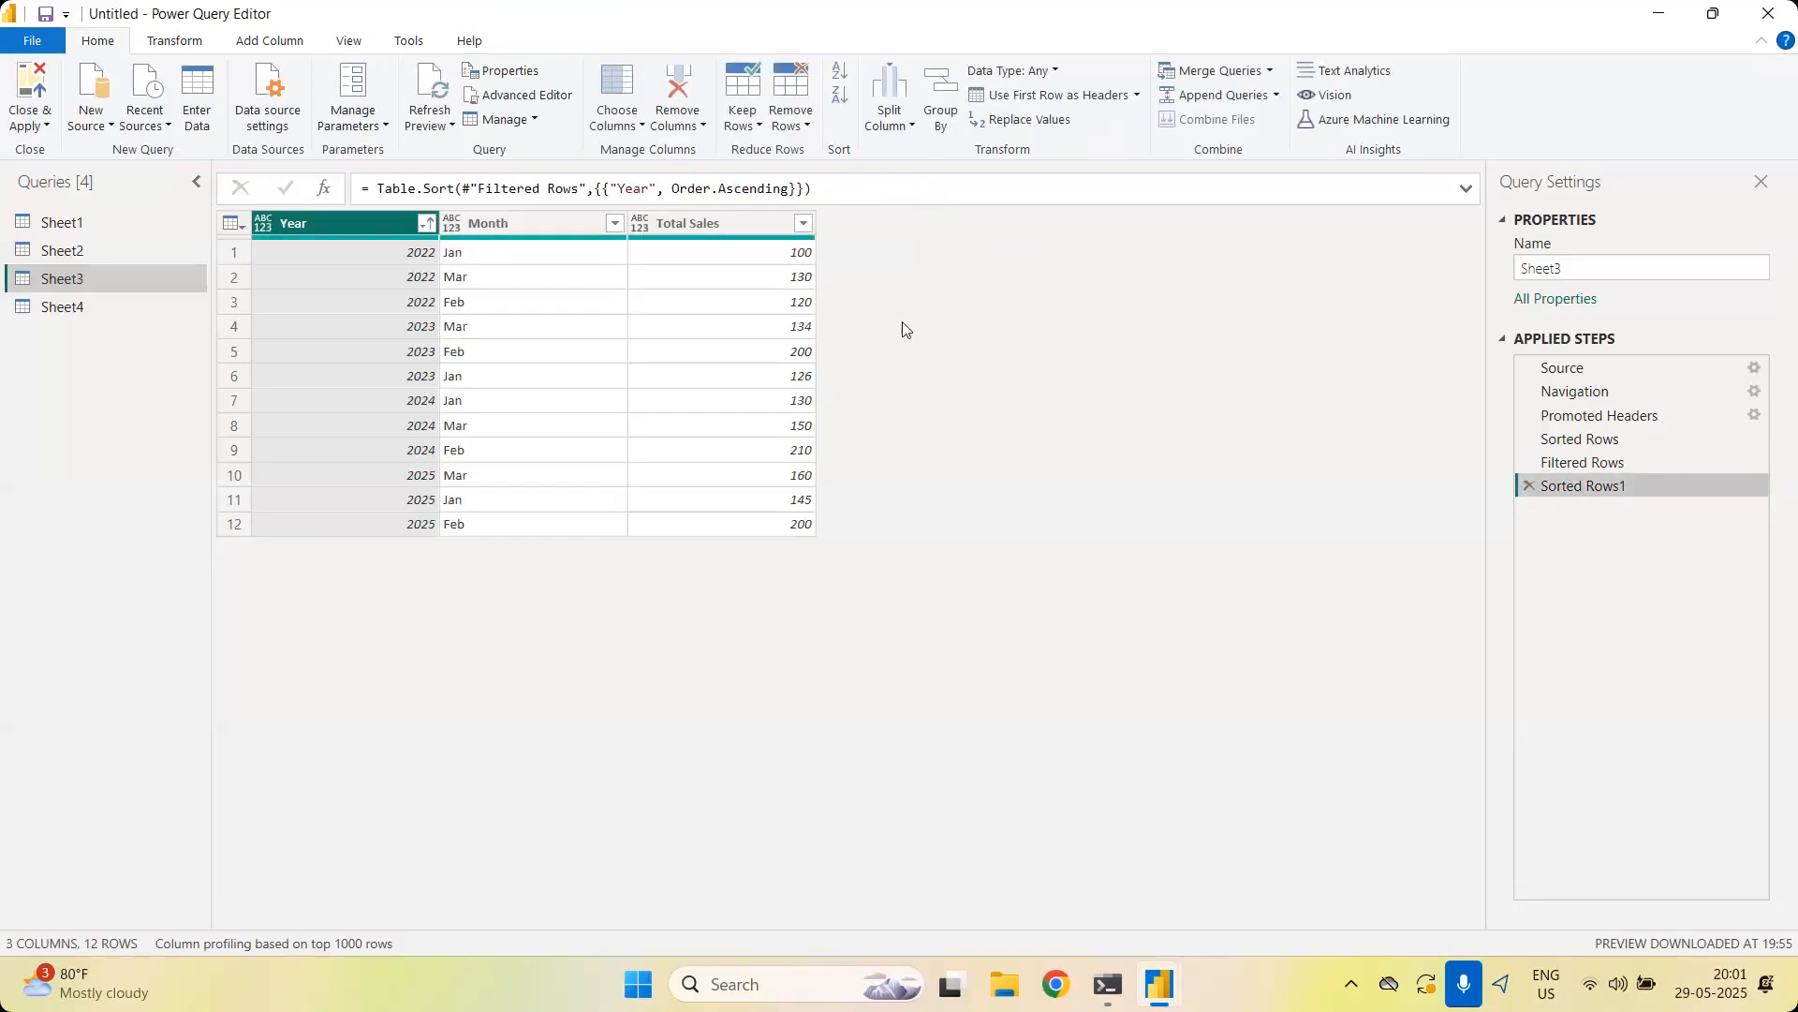
# Review the statistics functions available for the Total Sales column without applying any
pyautogui.click(688, 223)
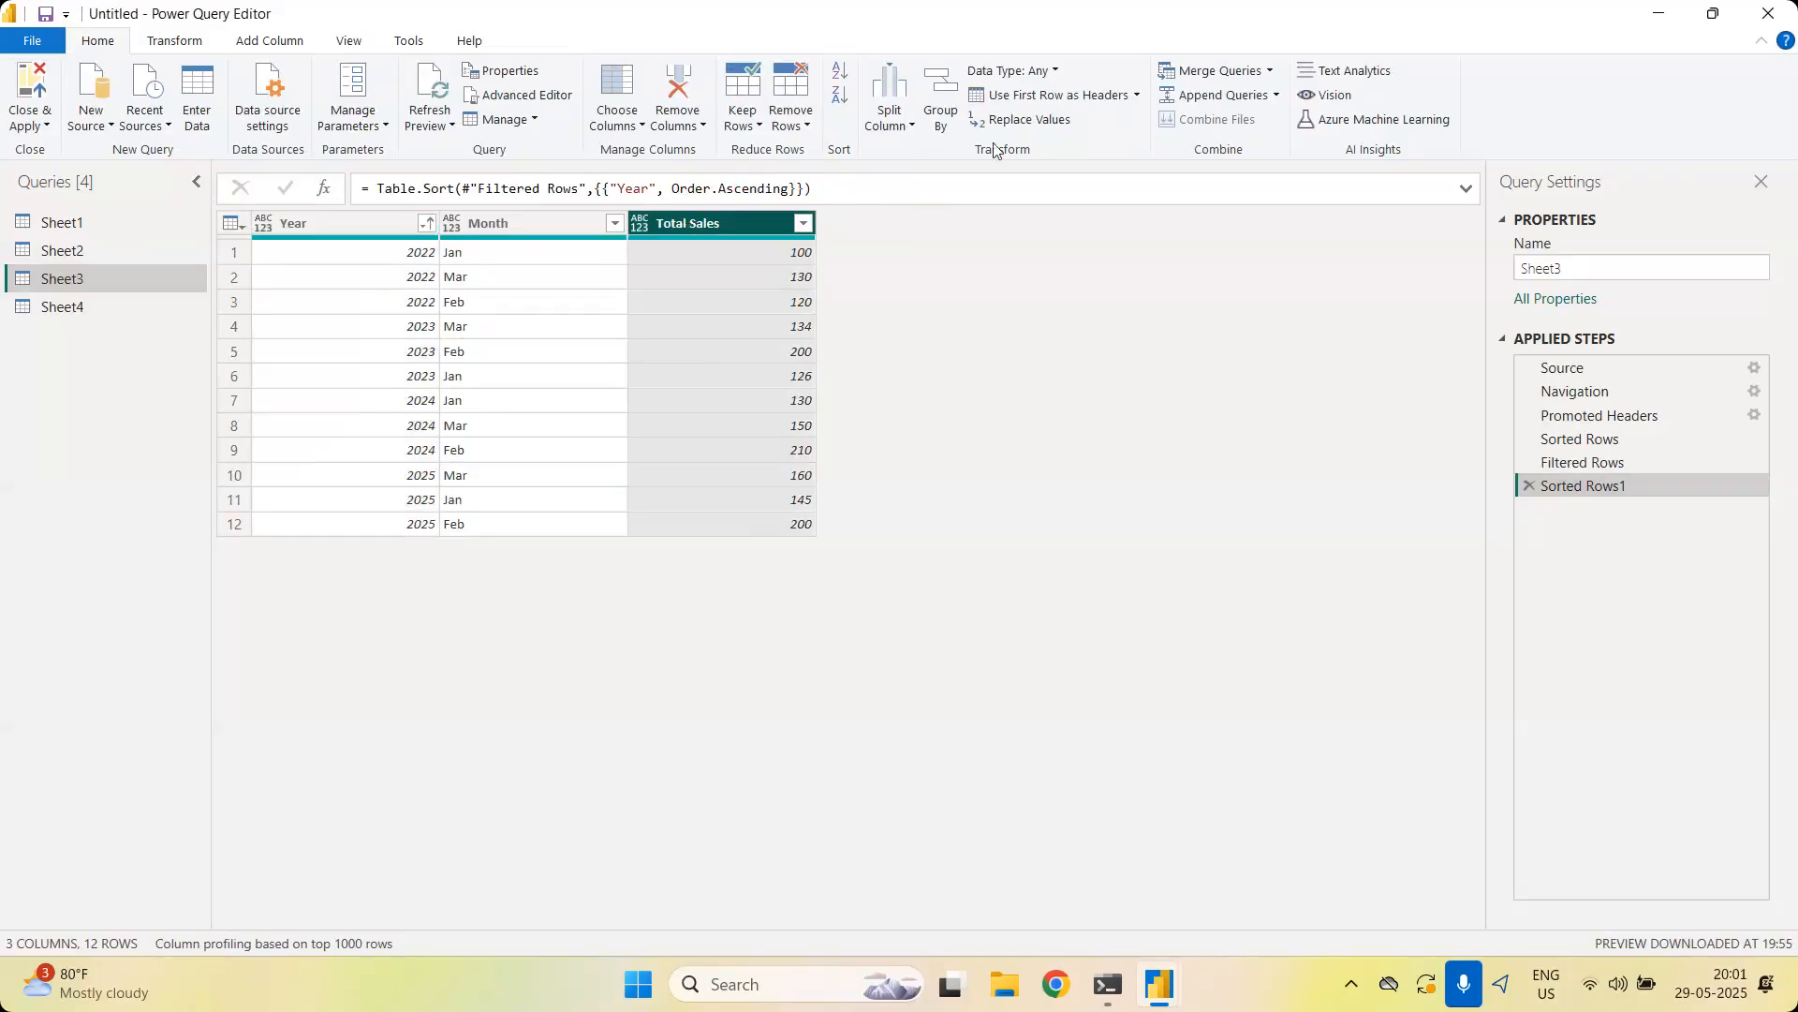
pyautogui.click(182, 37)
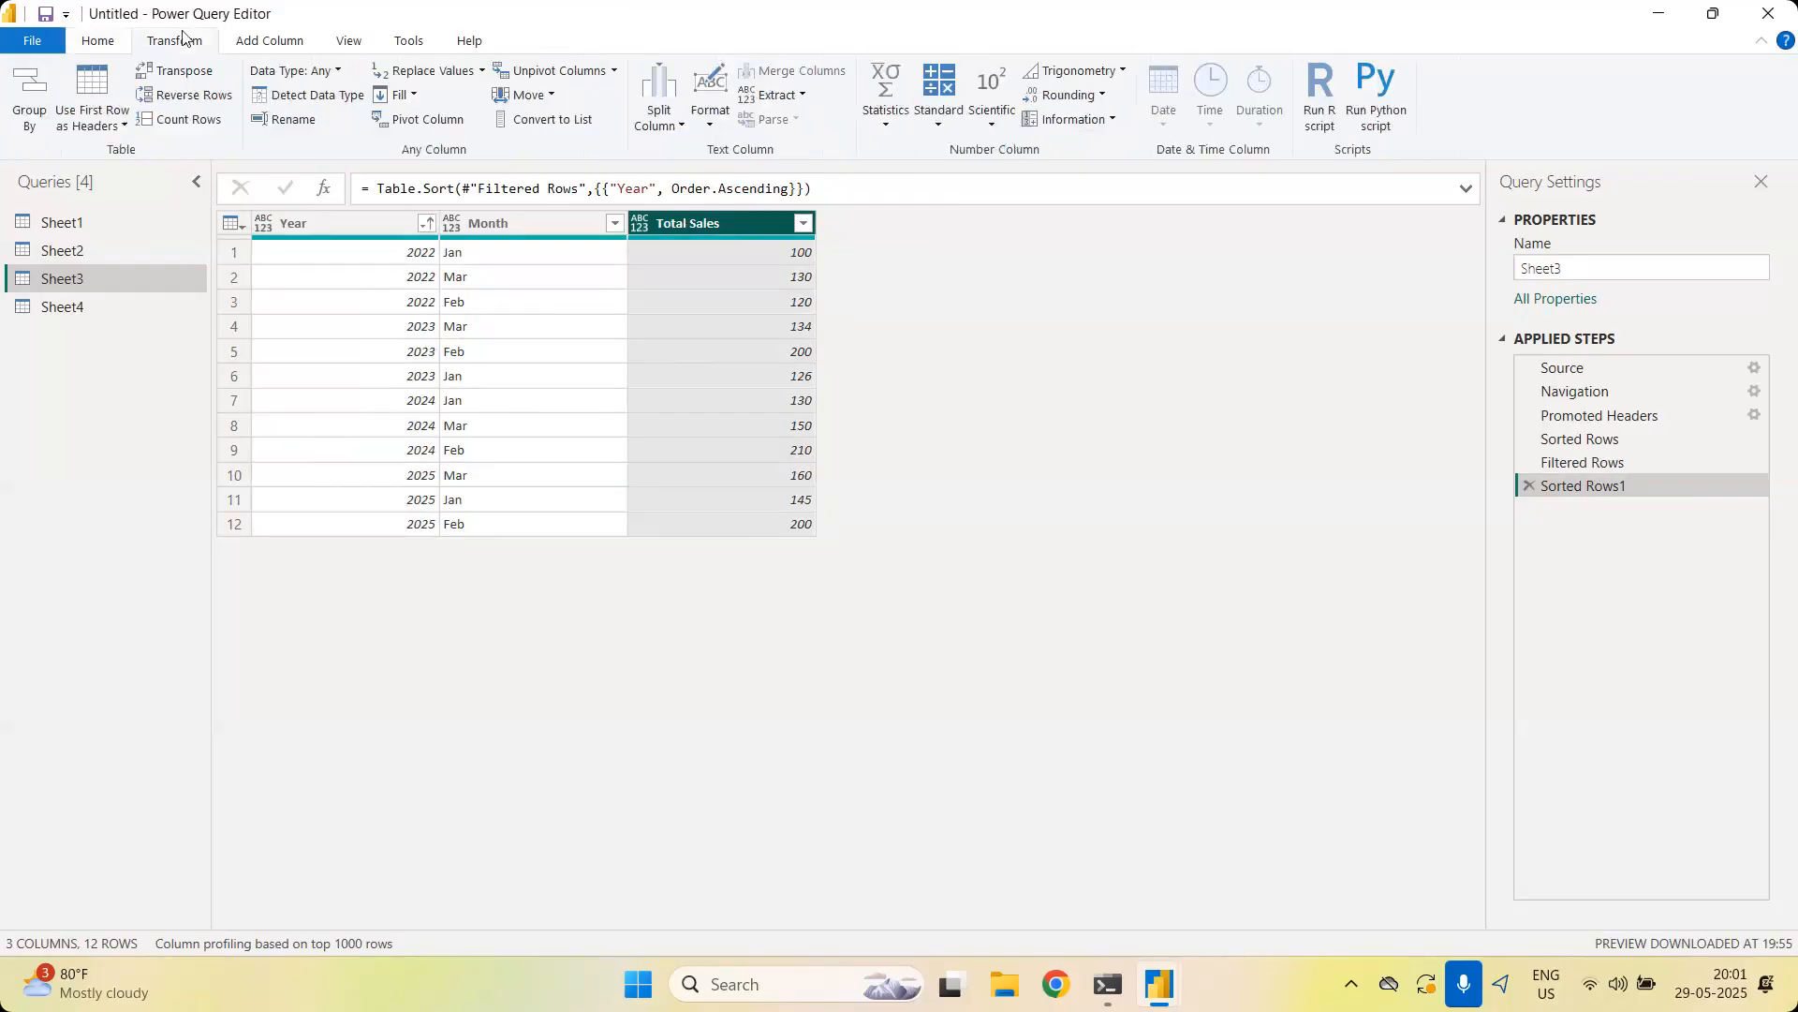
pyautogui.click(887, 122)
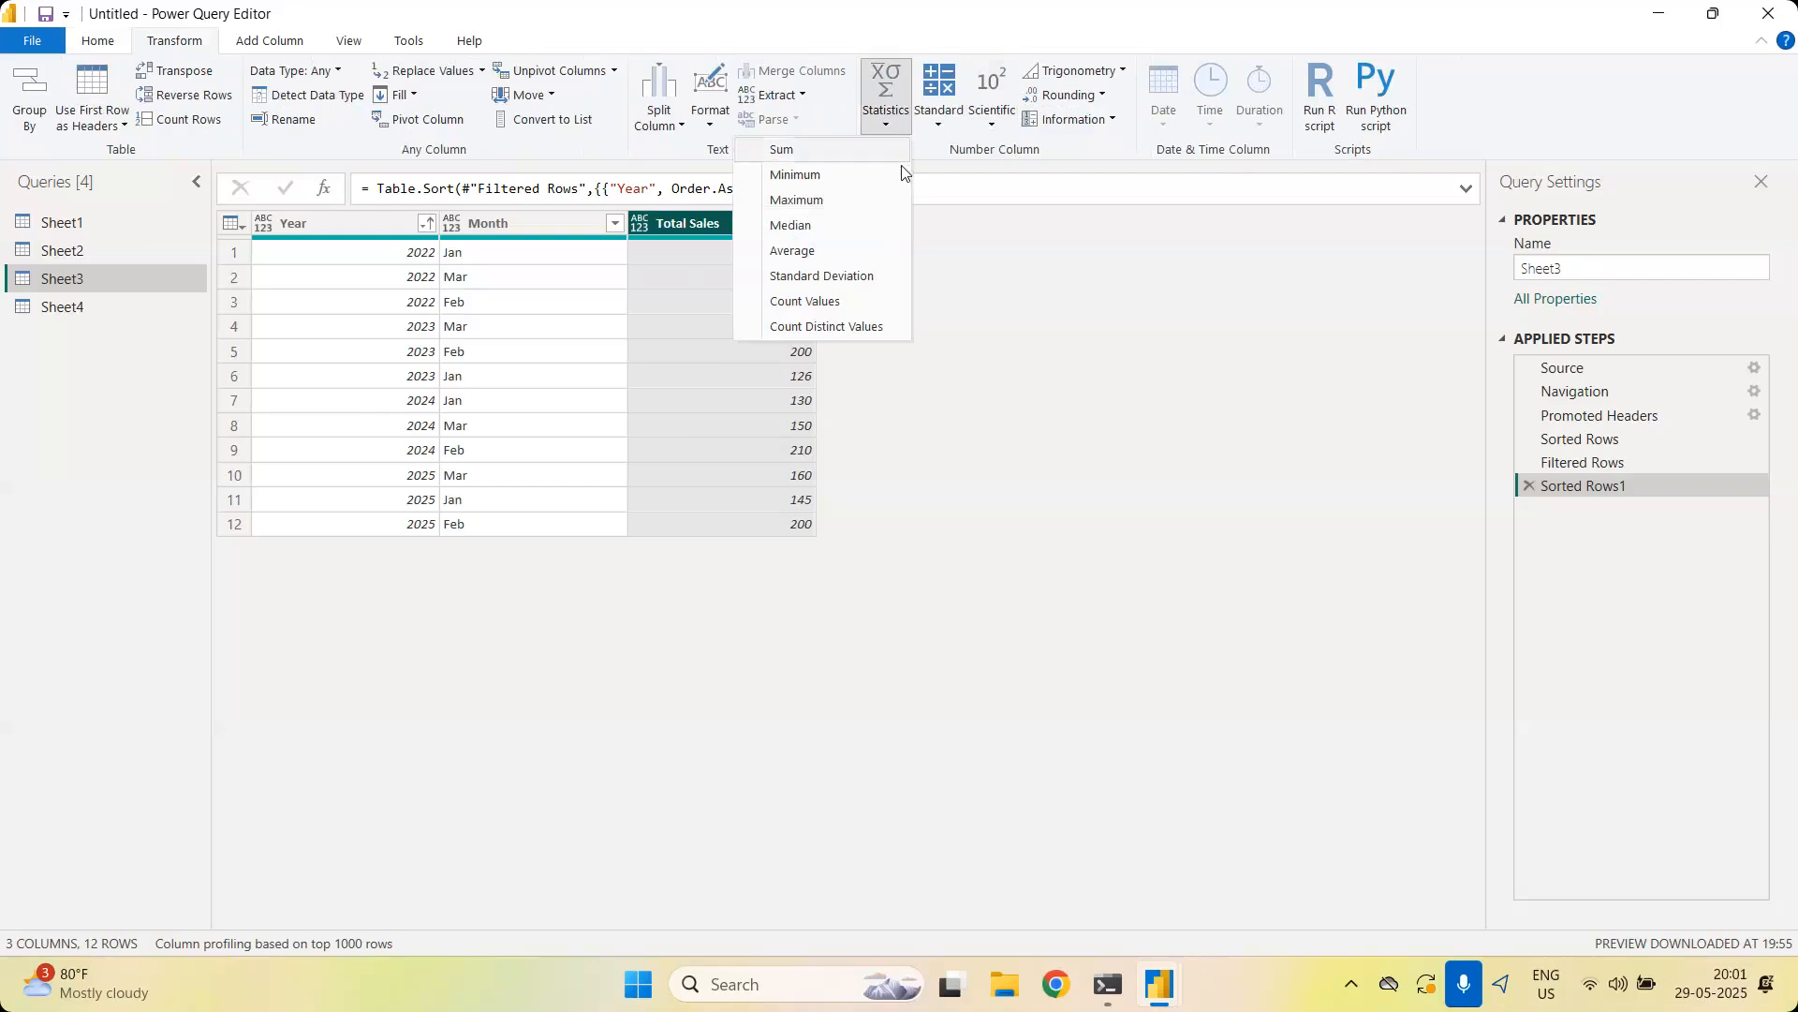
pyautogui.click(1244, 230)
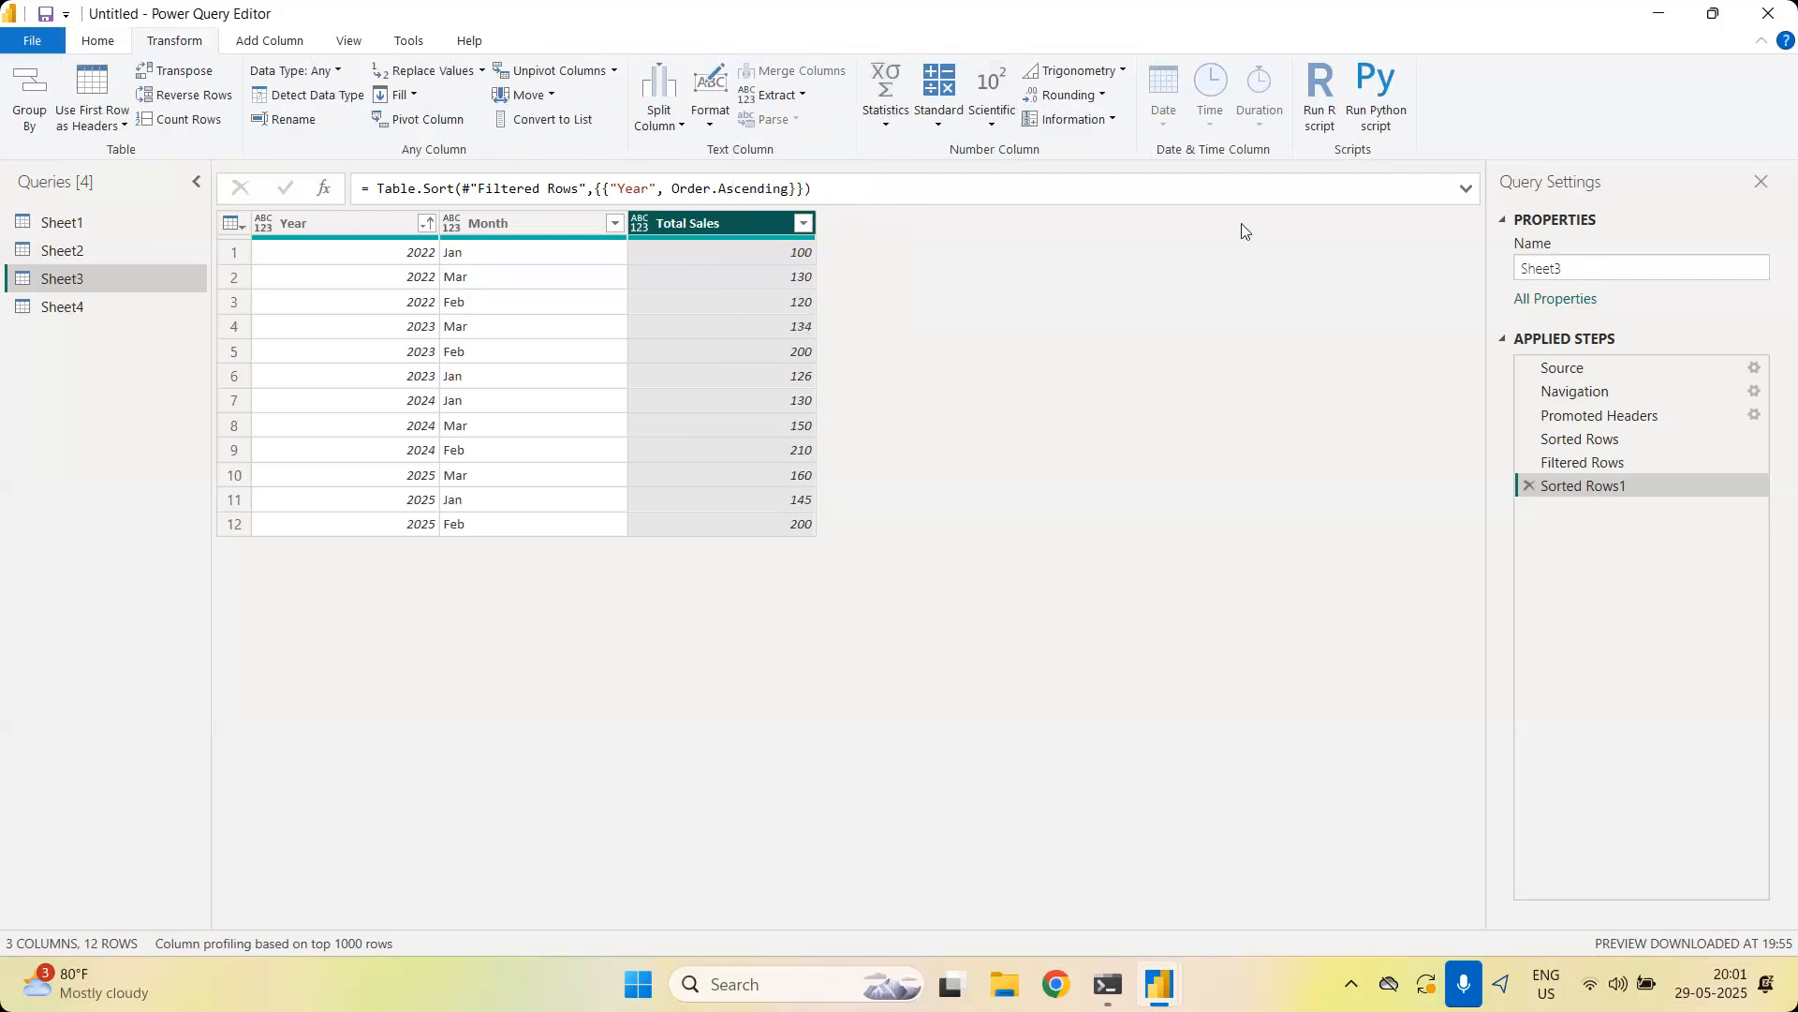
# Minimize the Power Query Editor and apply the pending query changes to the report
pyautogui.click(1702, 13)
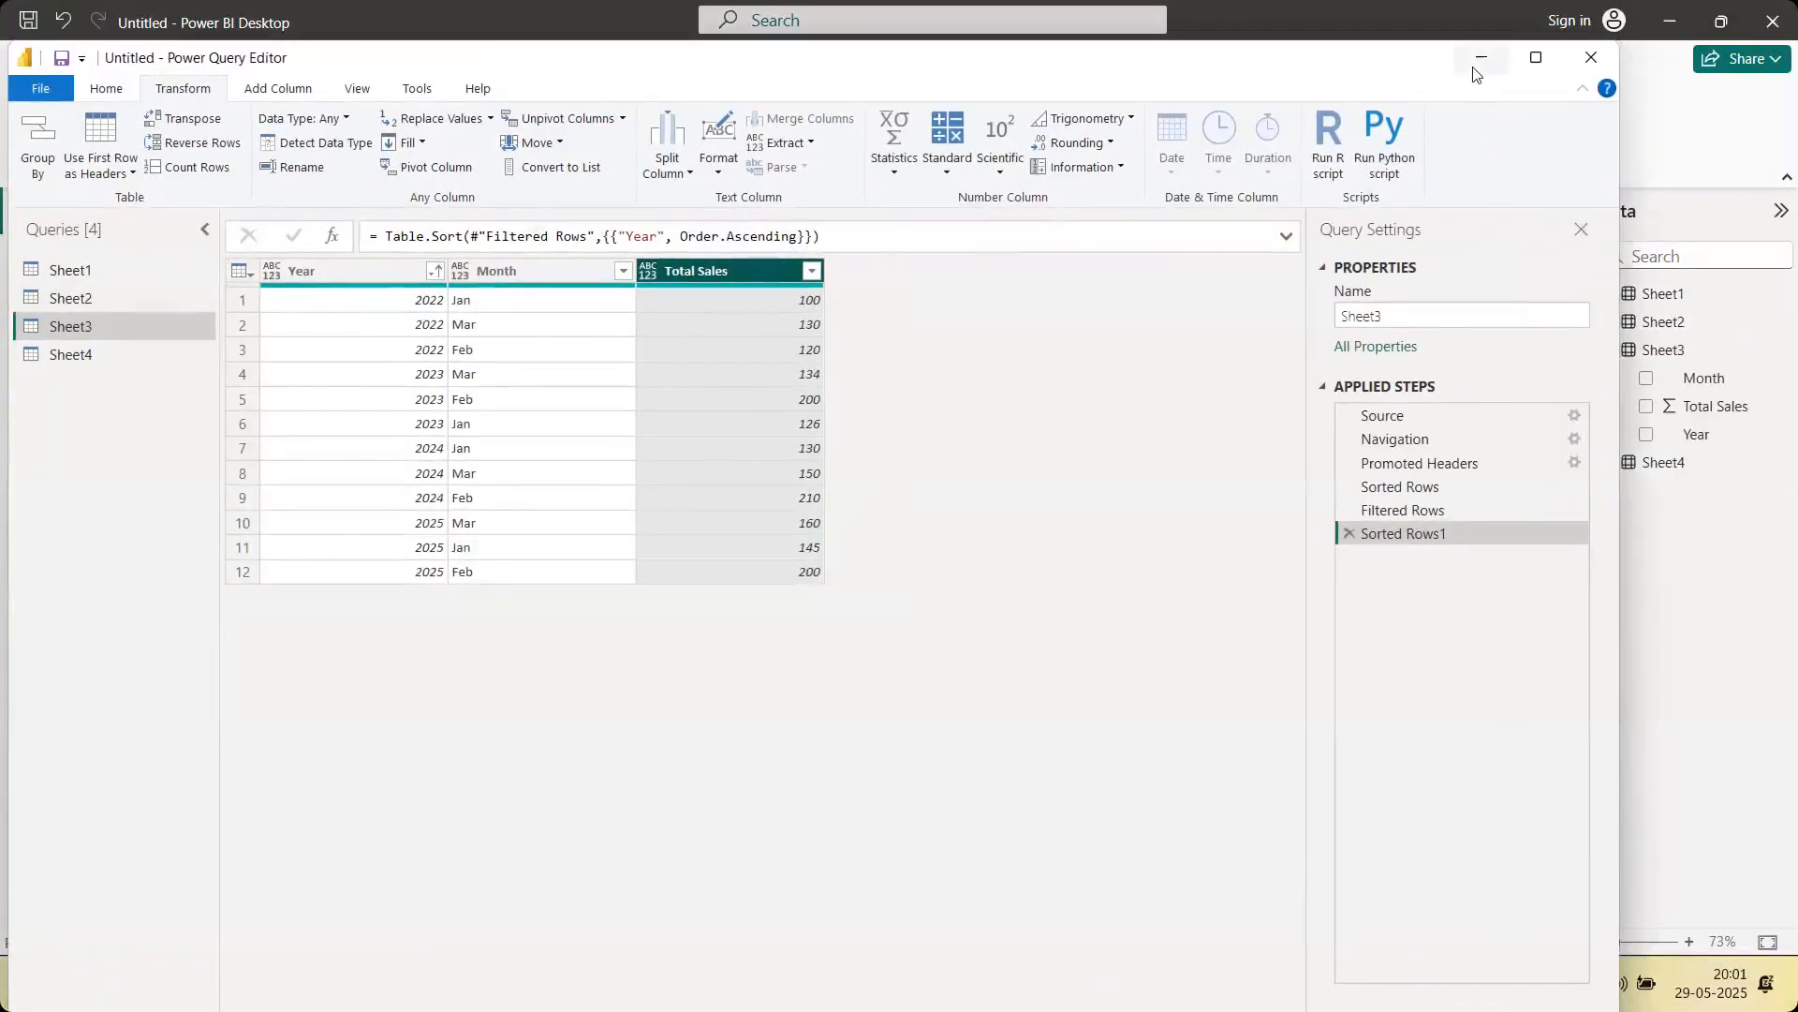
pyautogui.click(1479, 59)
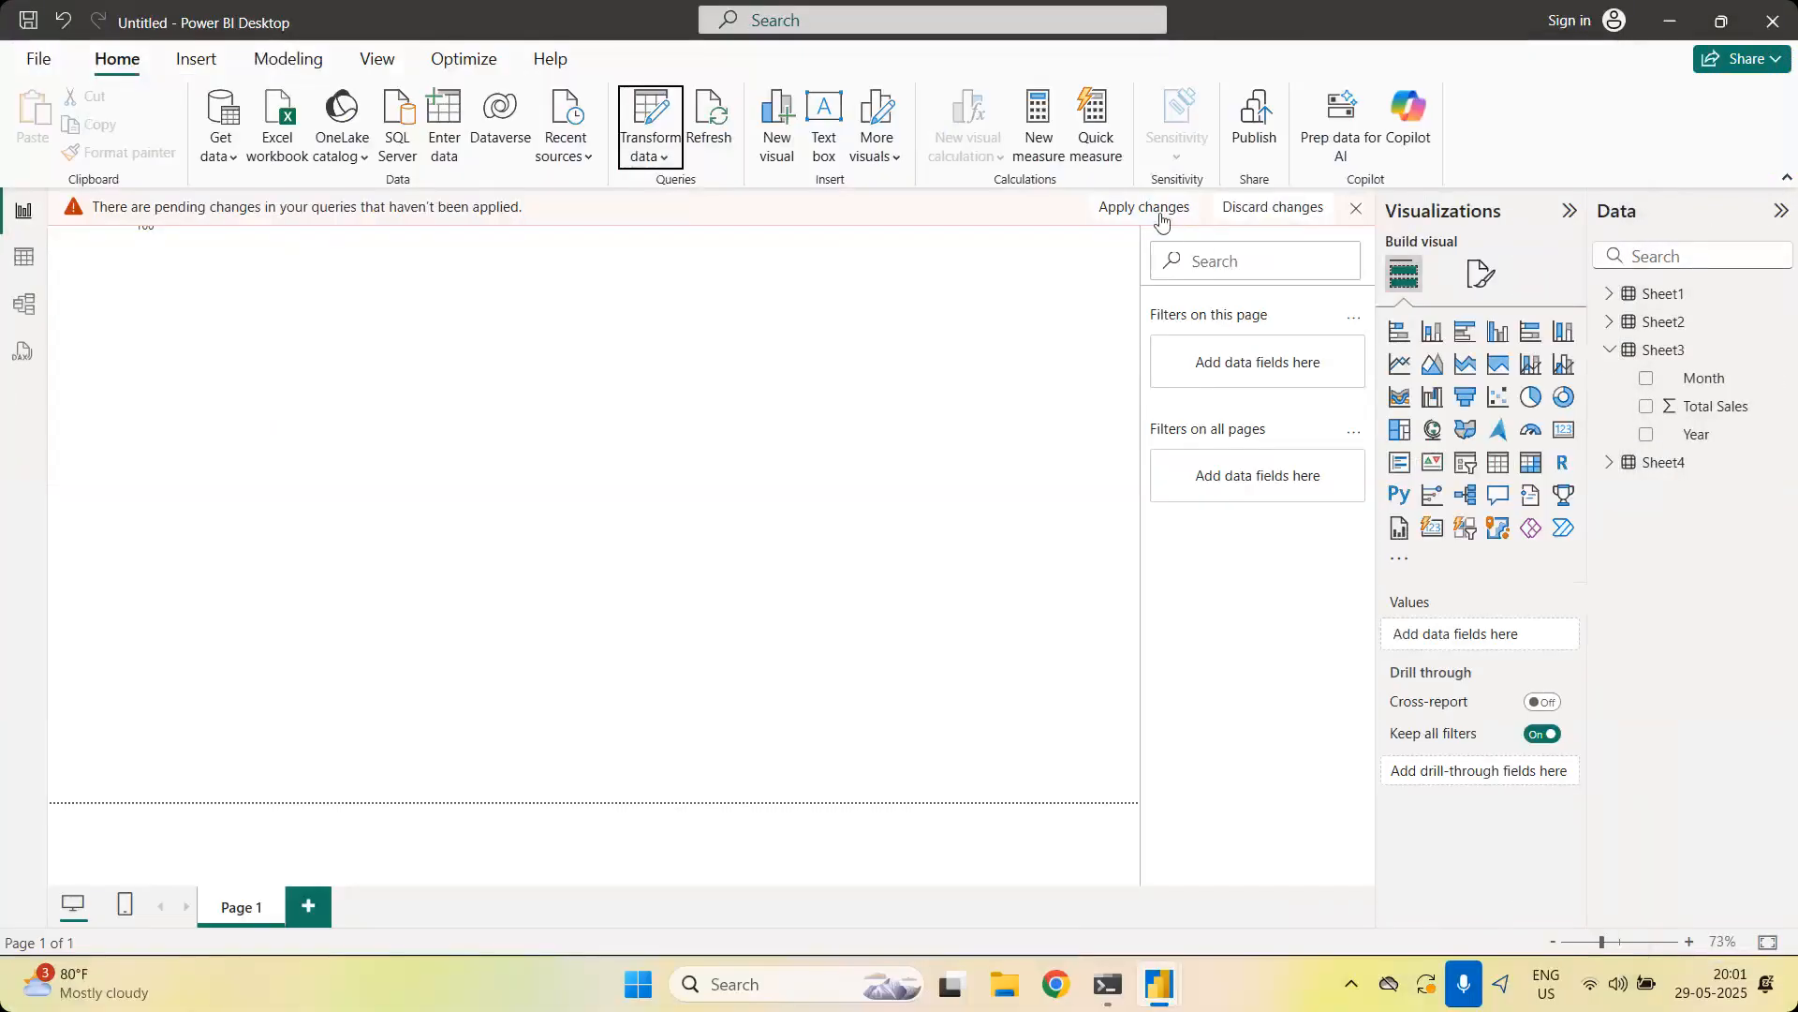
pyautogui.click(1144, 207)
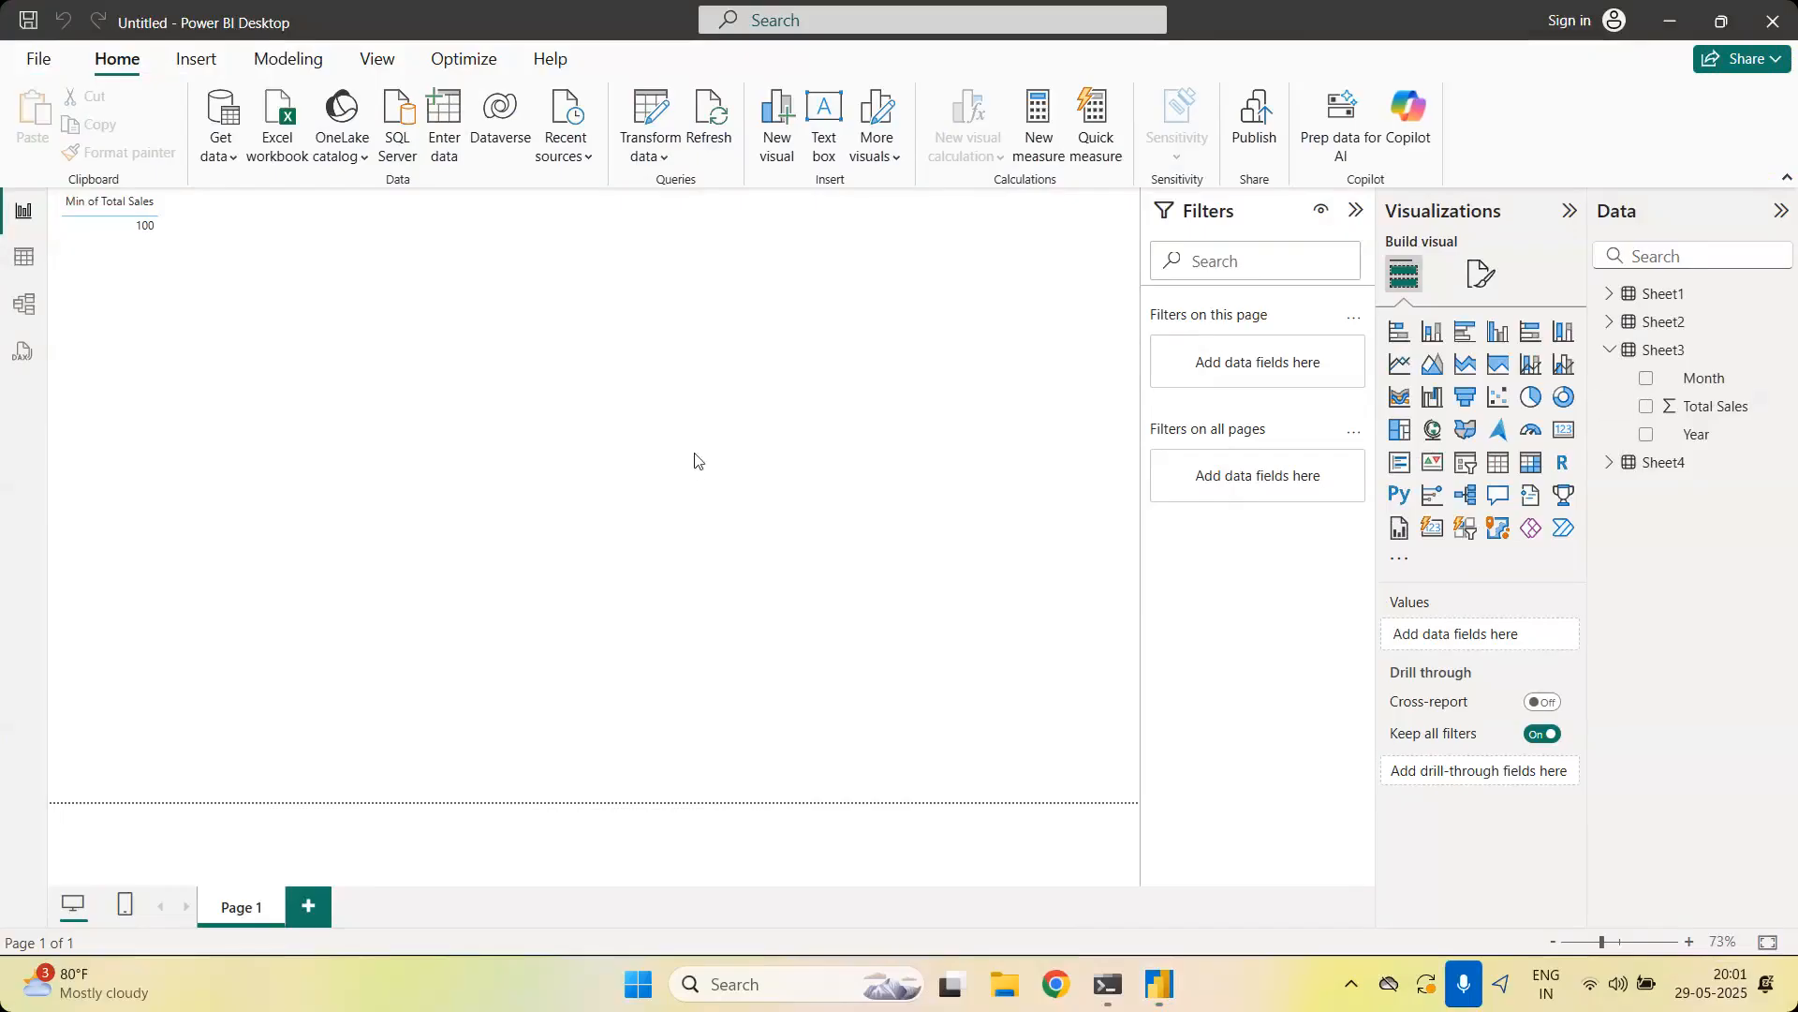
# Review the summarization options for Total Sales in the table visual, leaving the choice as is
pyautogui.click(130, 251)
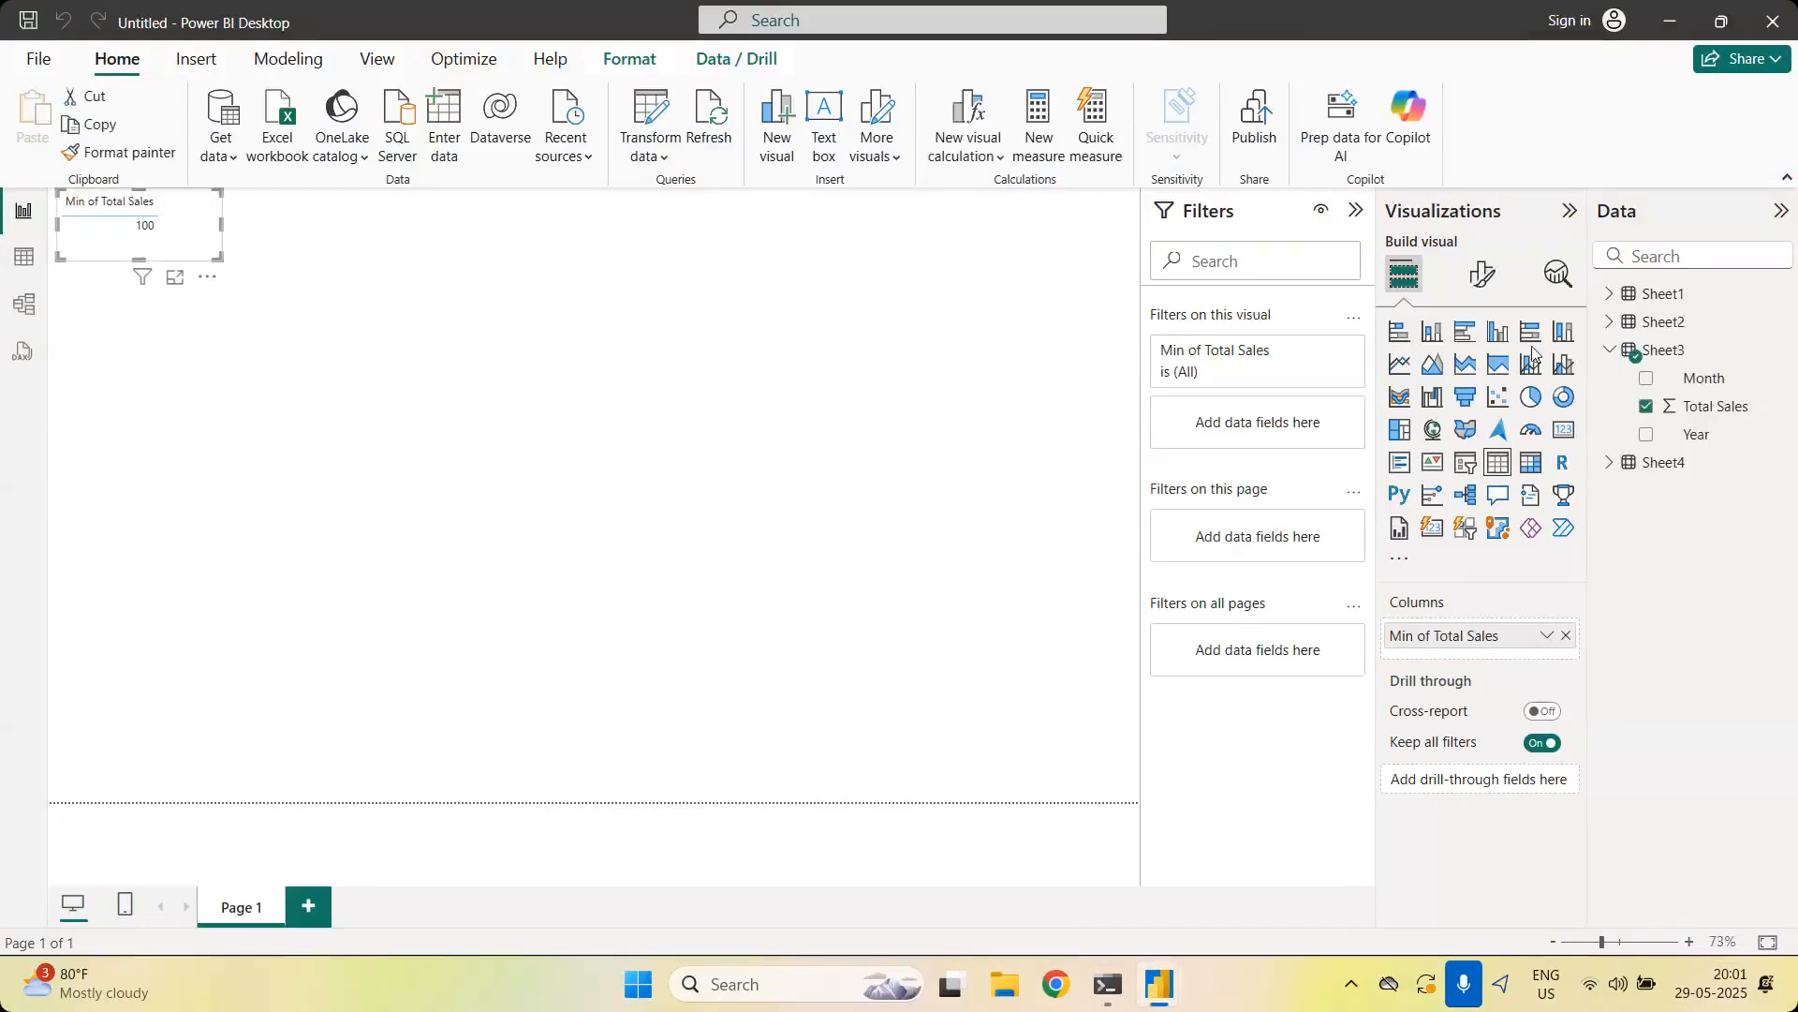
pyautogui.click(1547, 635)
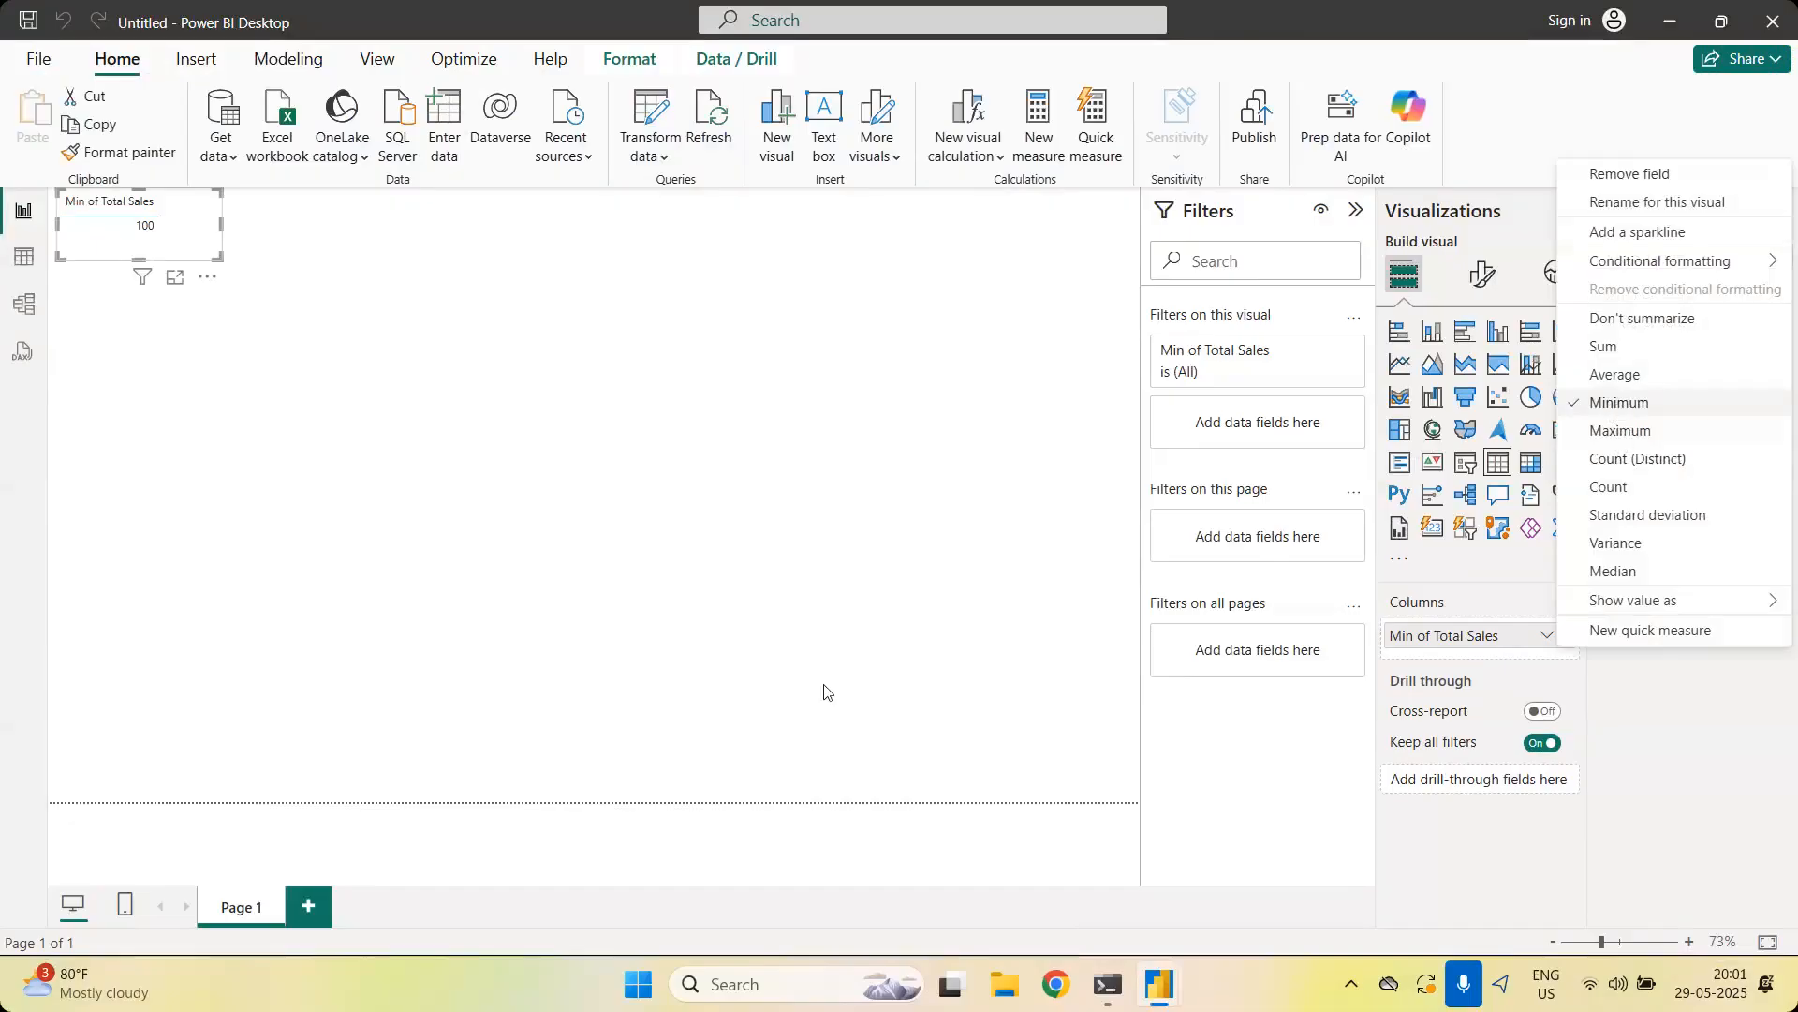
pyautogui.click(798, 687)
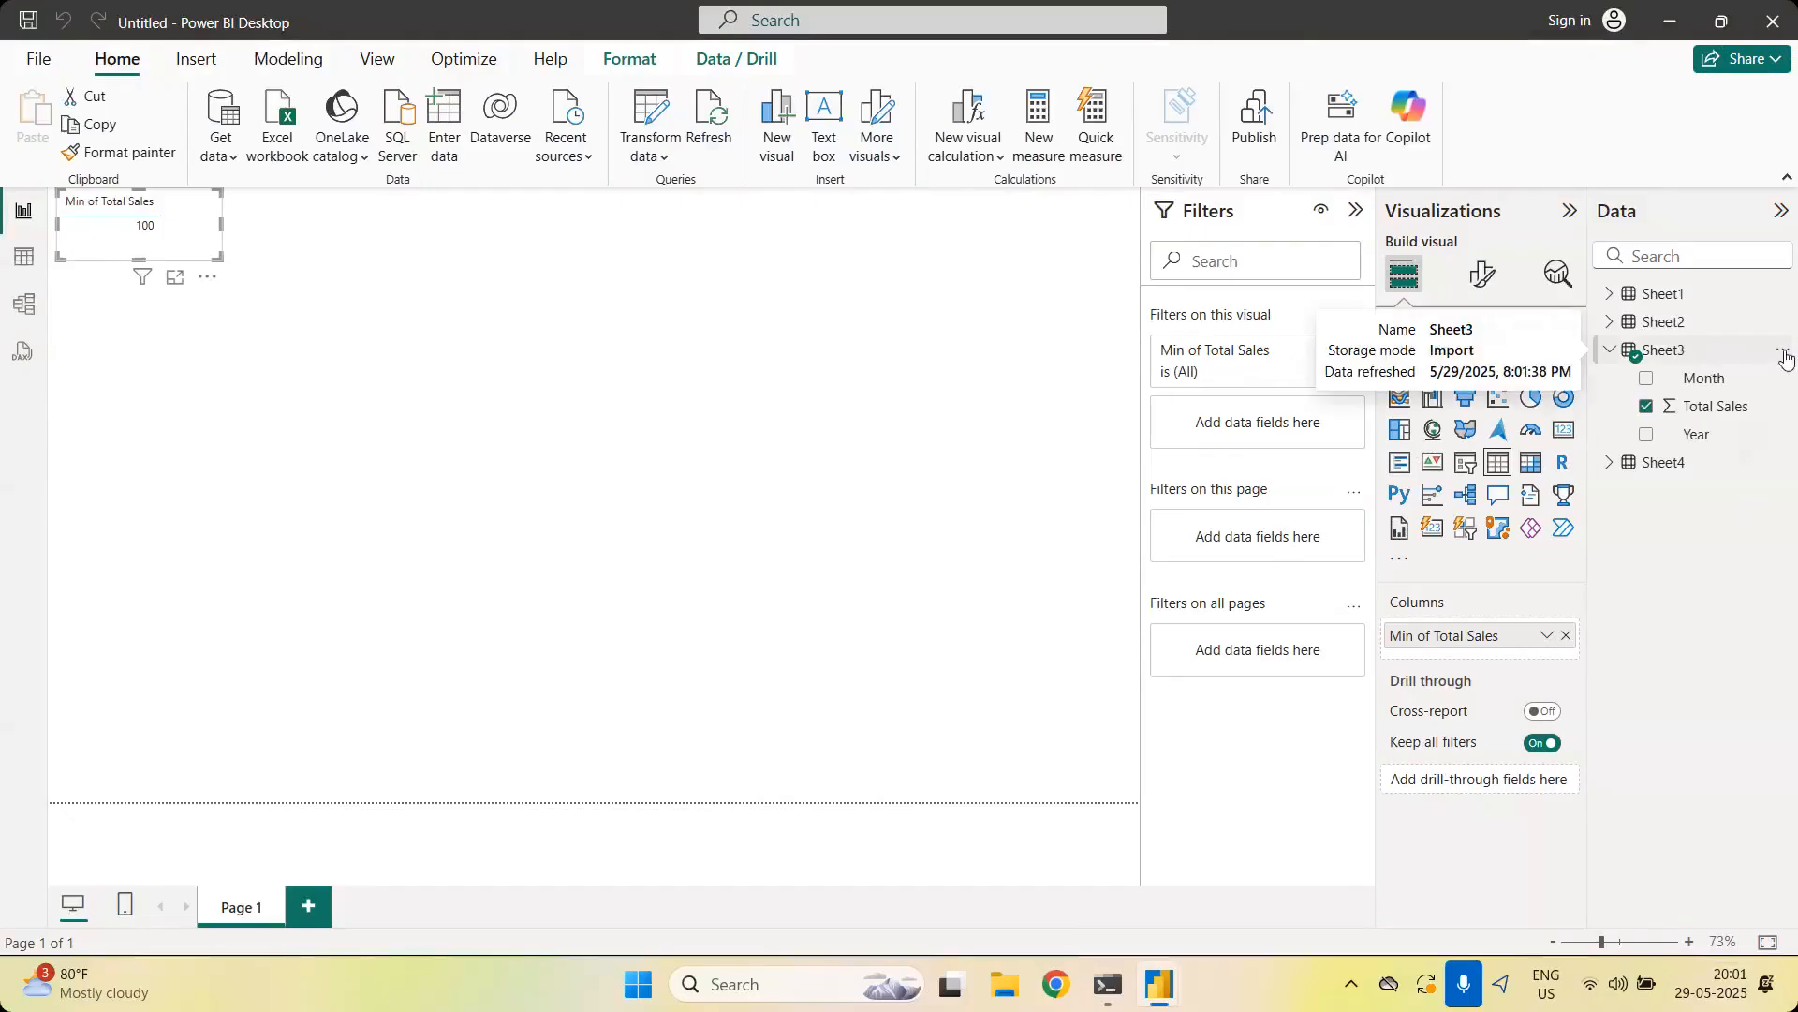
# Create a new measure in the Sheet3 table and start its formula with the MIN function
pyautogui.click(1783, 354)
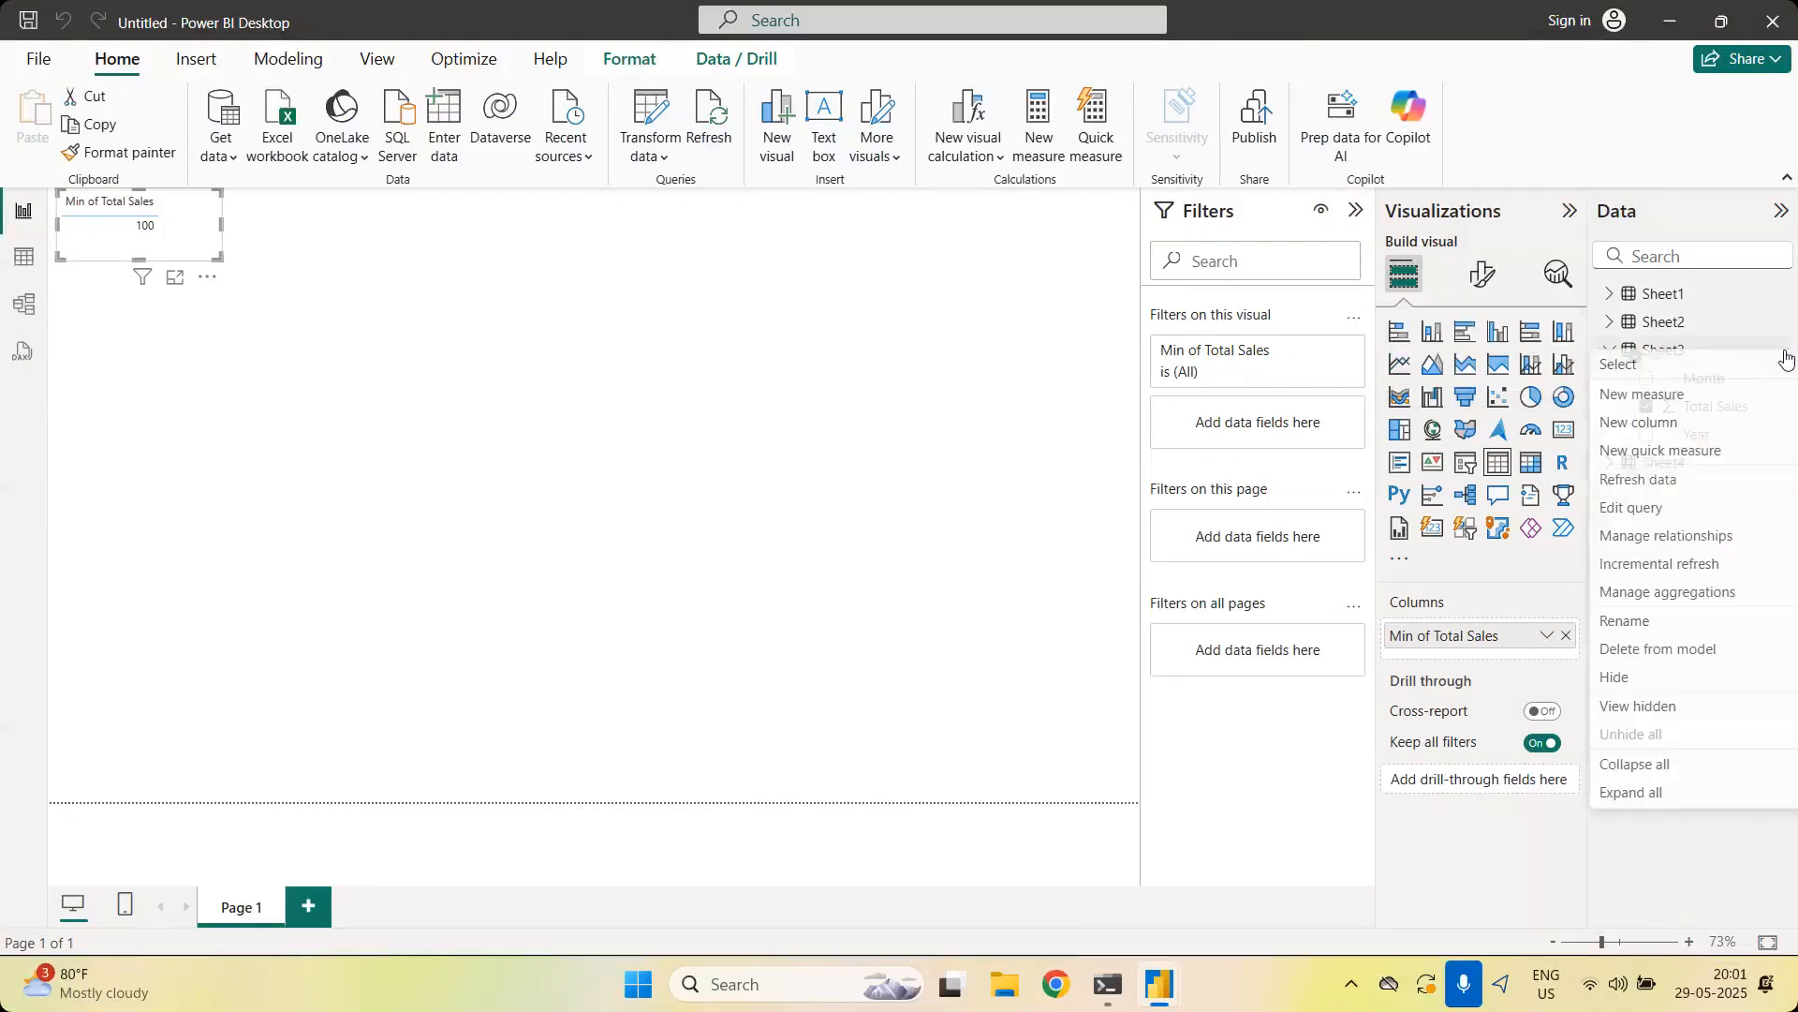
pyautogui.click(1741, 405)
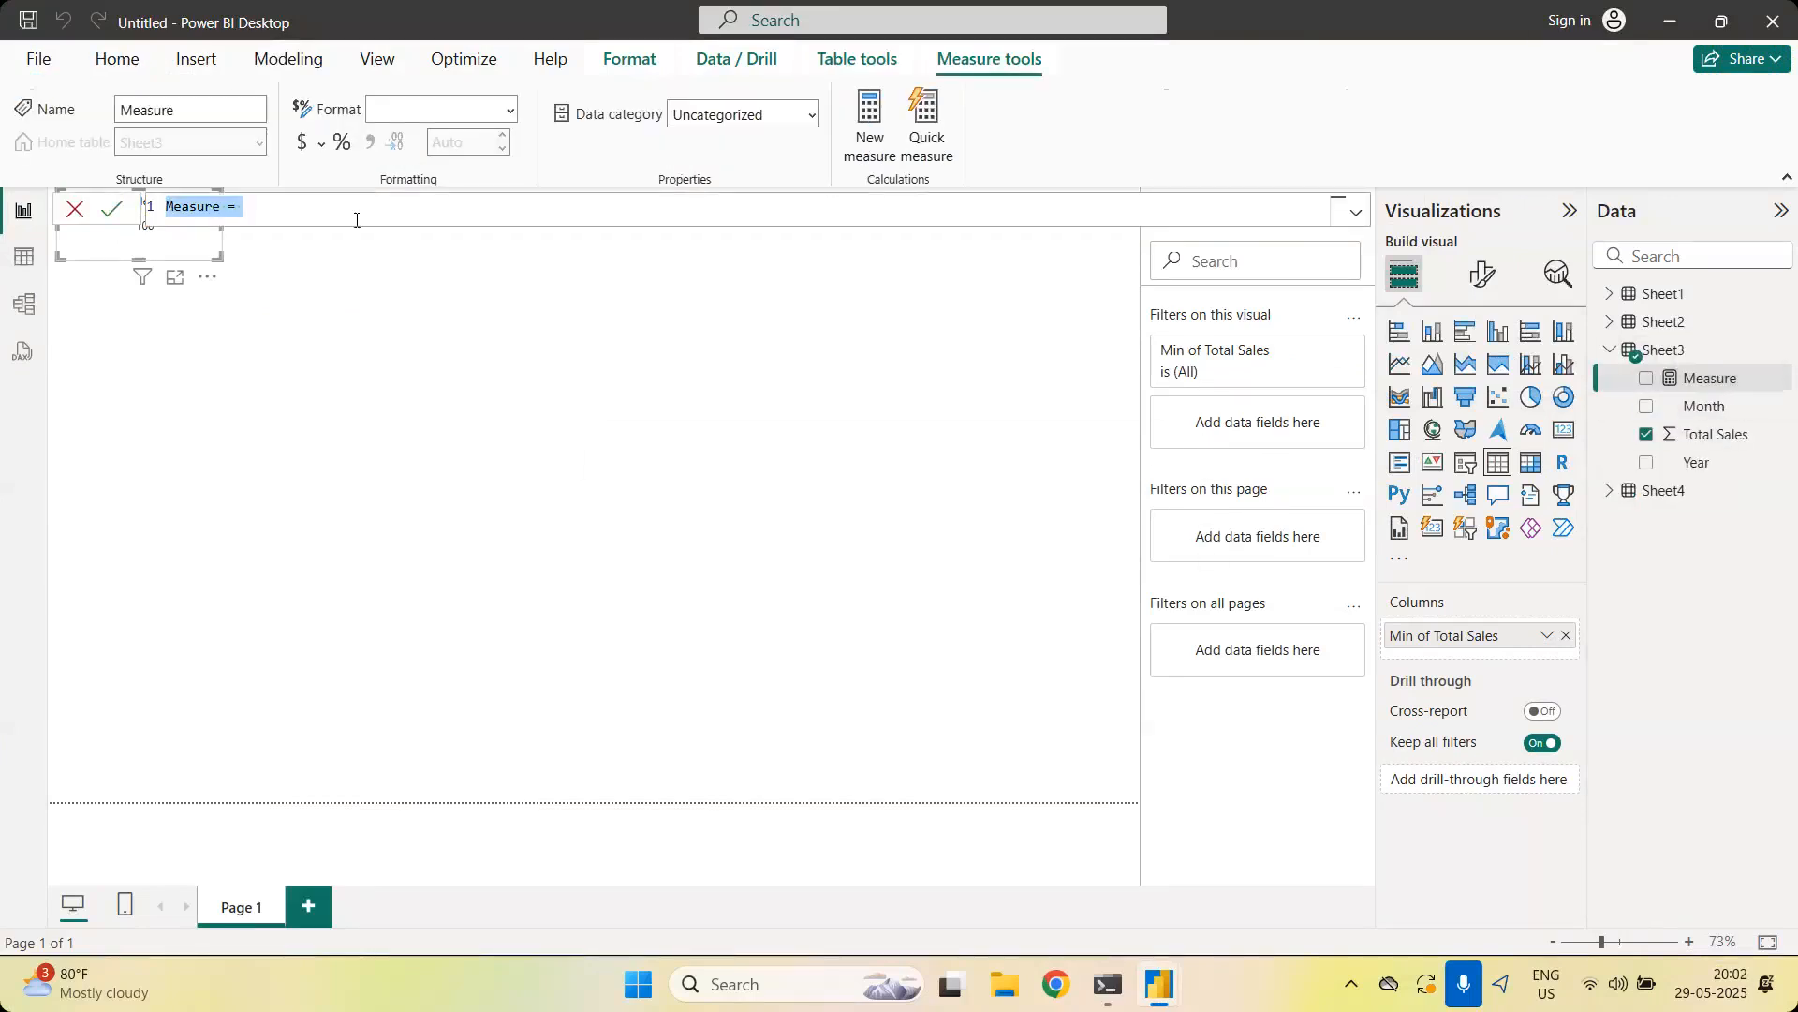
pyautogui.click(357, 221)
pyautogui.write('minu')
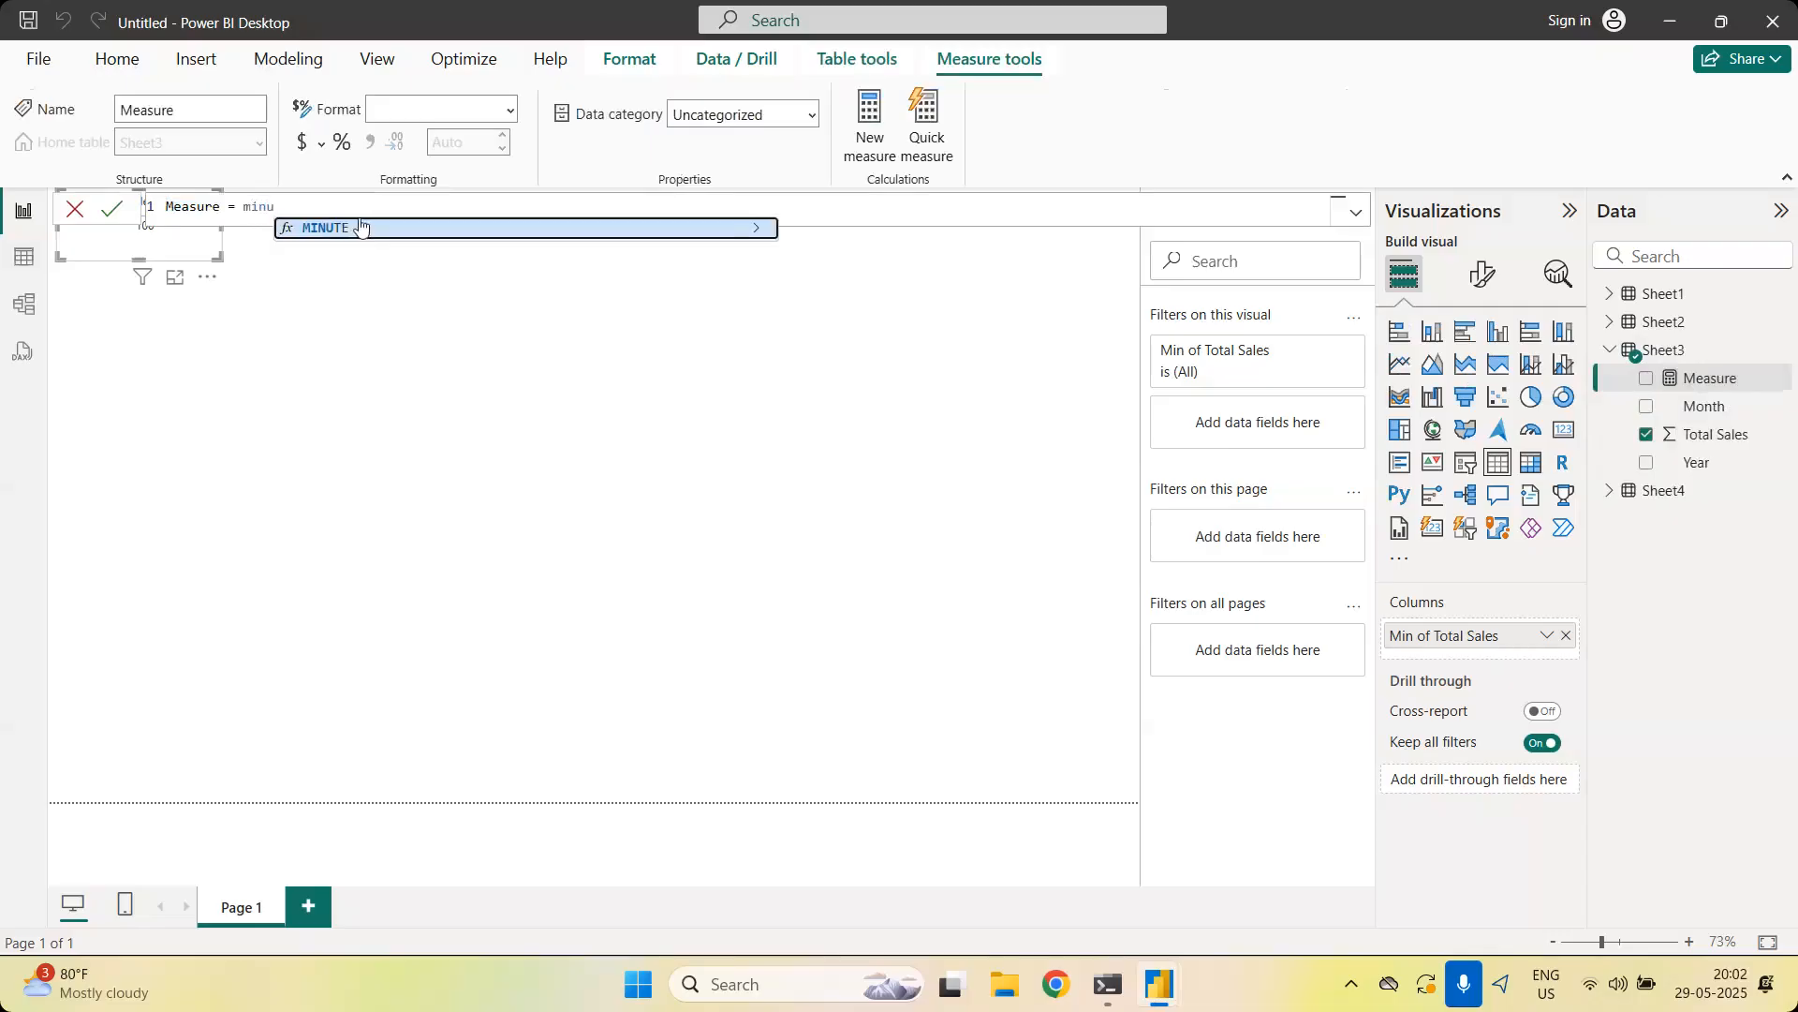
pyautogui.press('BackSpace')
pyautogui.press('BackSpace')
pyautogui.write('nim')
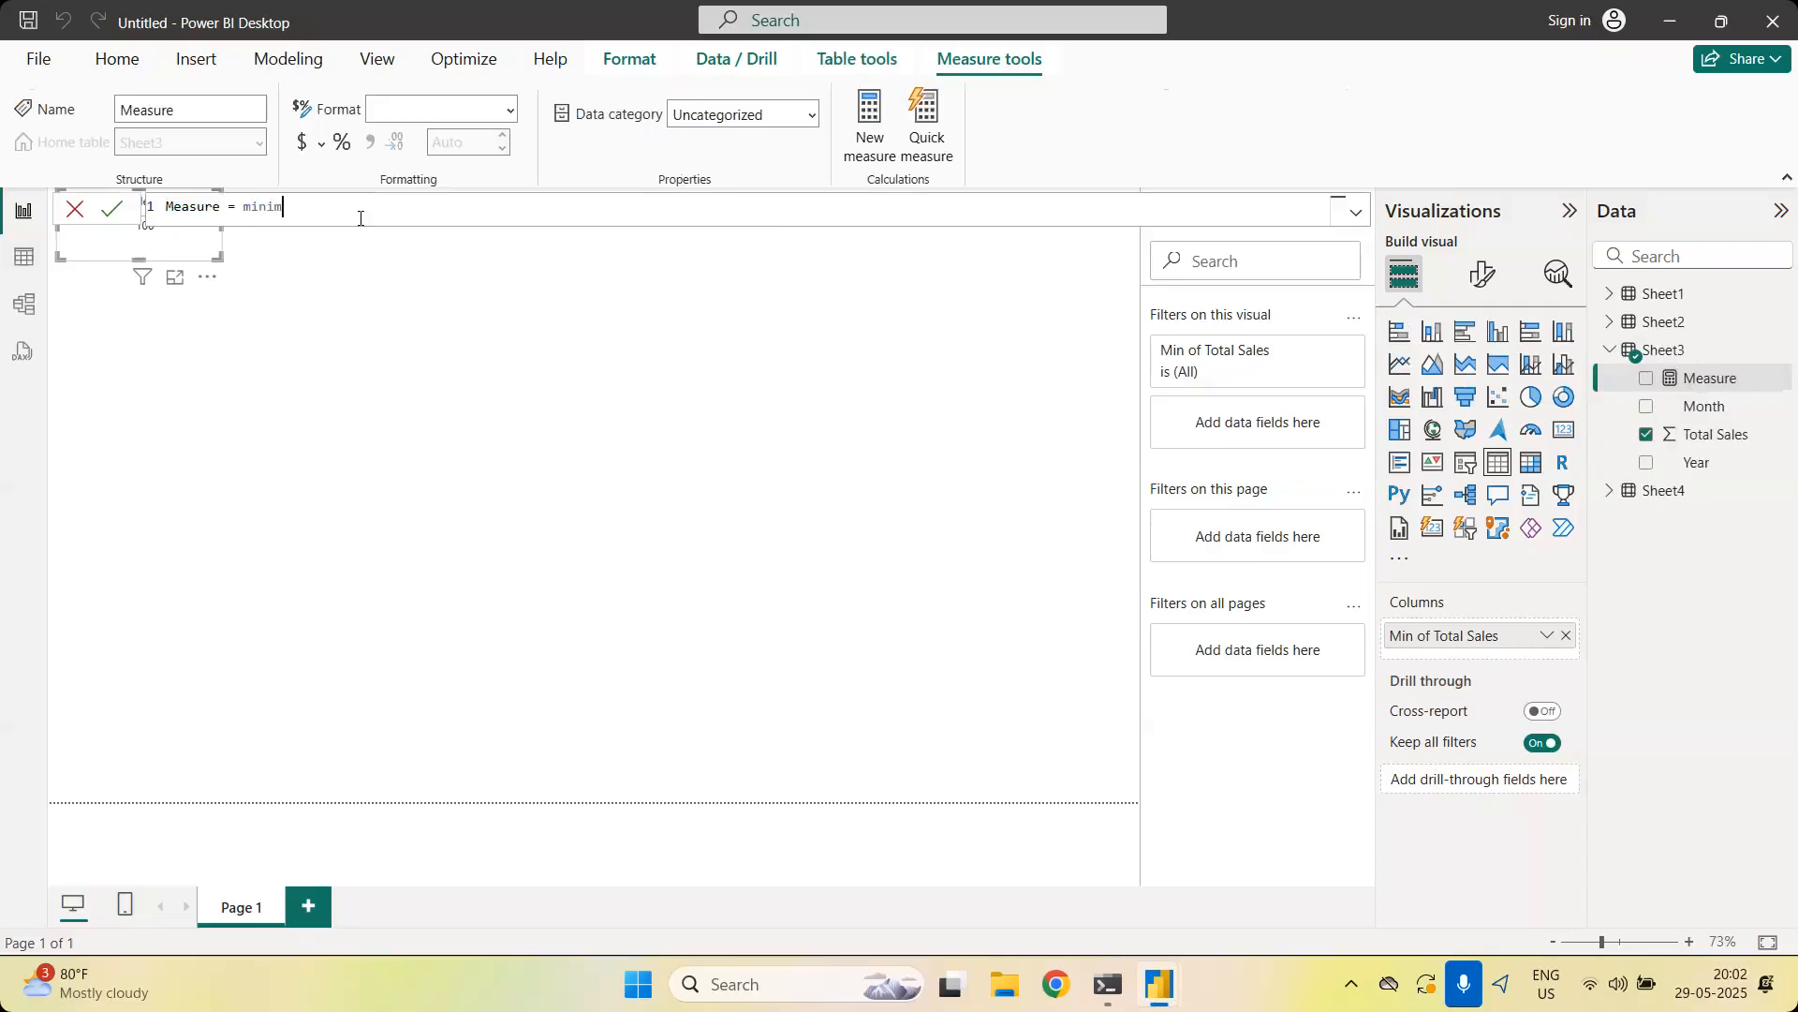
pyautogui.press('BackSpace')
pyautogui.press('BackSpace')
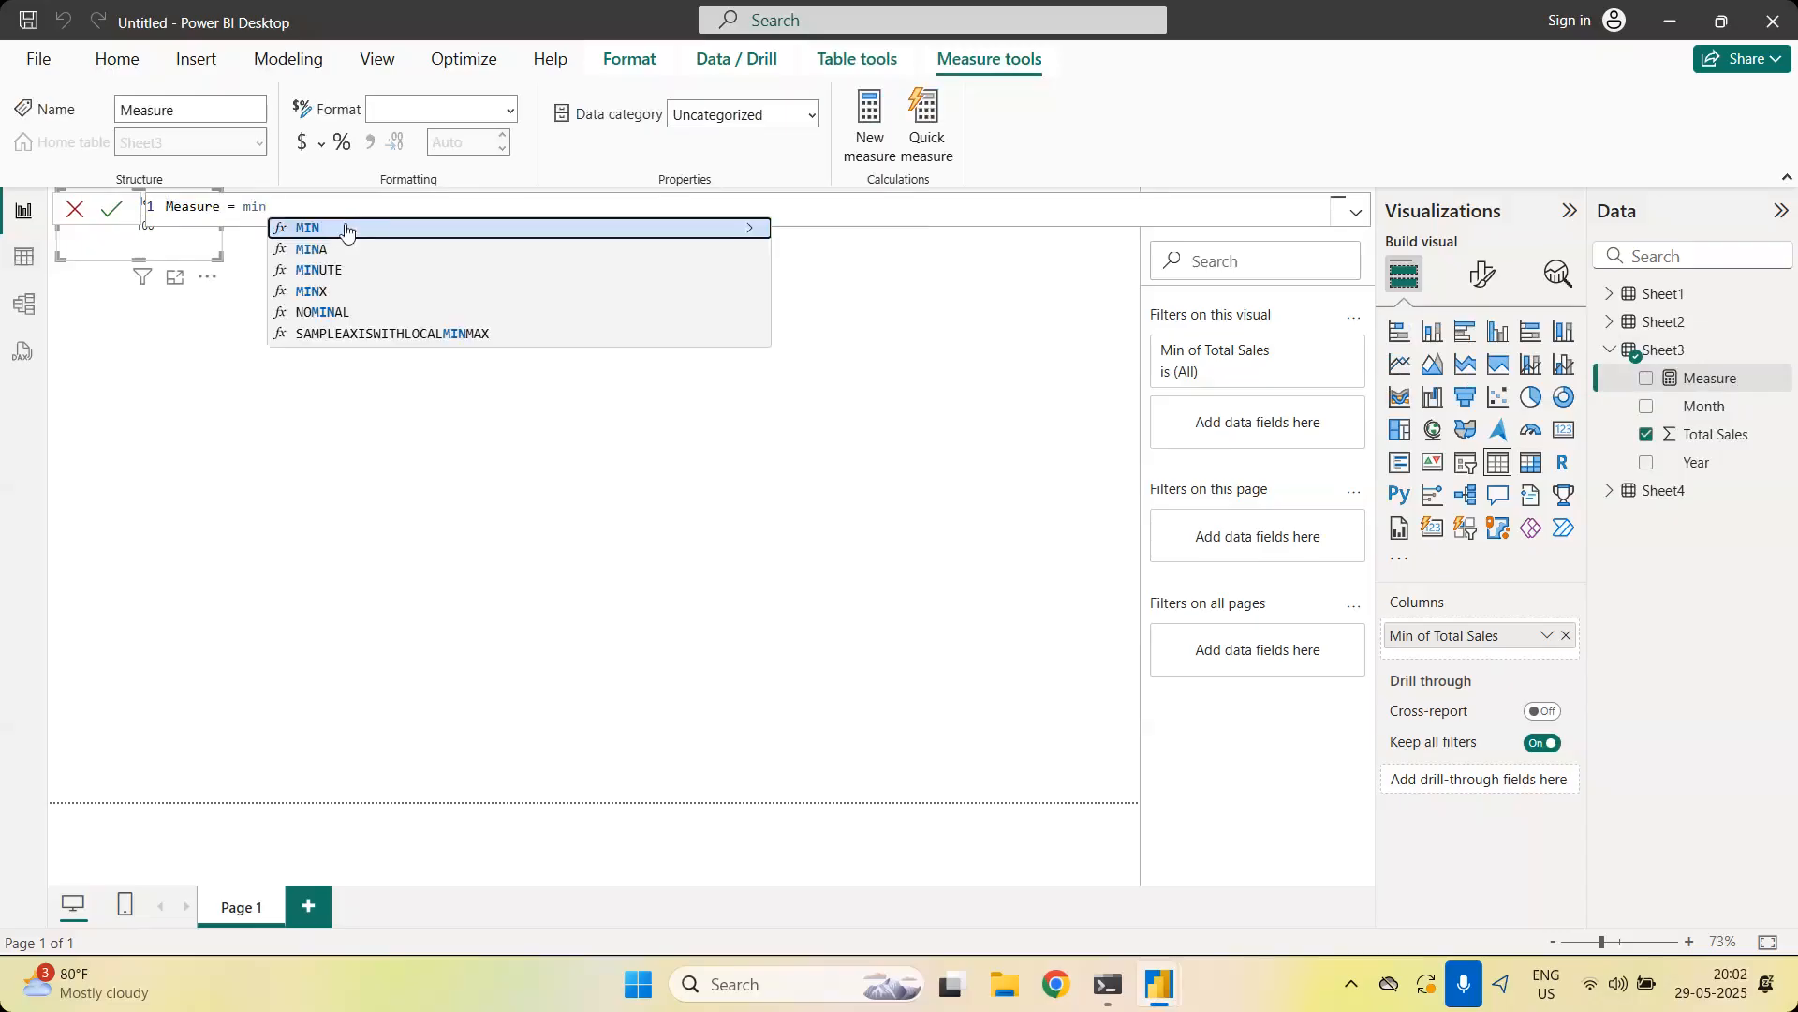
pyautogui.click(346, 233)
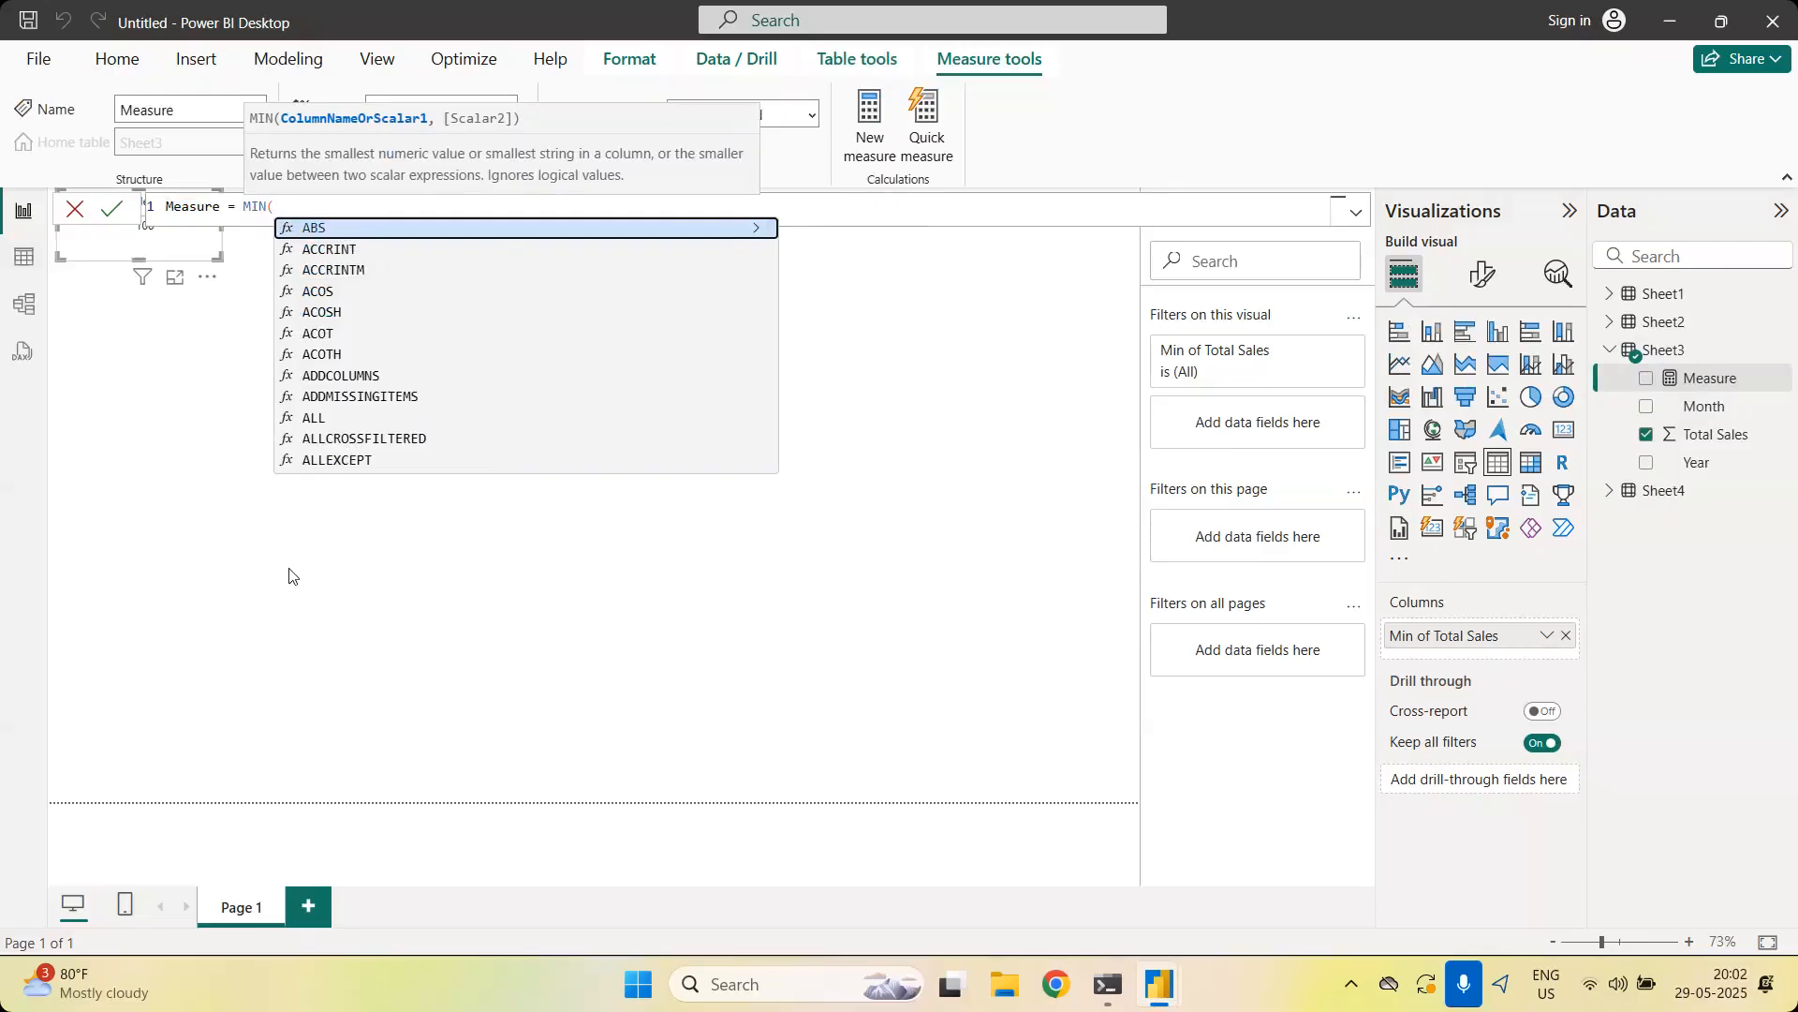
# Complete the measure's MIN formula with 'Sheet3'[Total Sales] as its argument
pyautogui.write("'s")
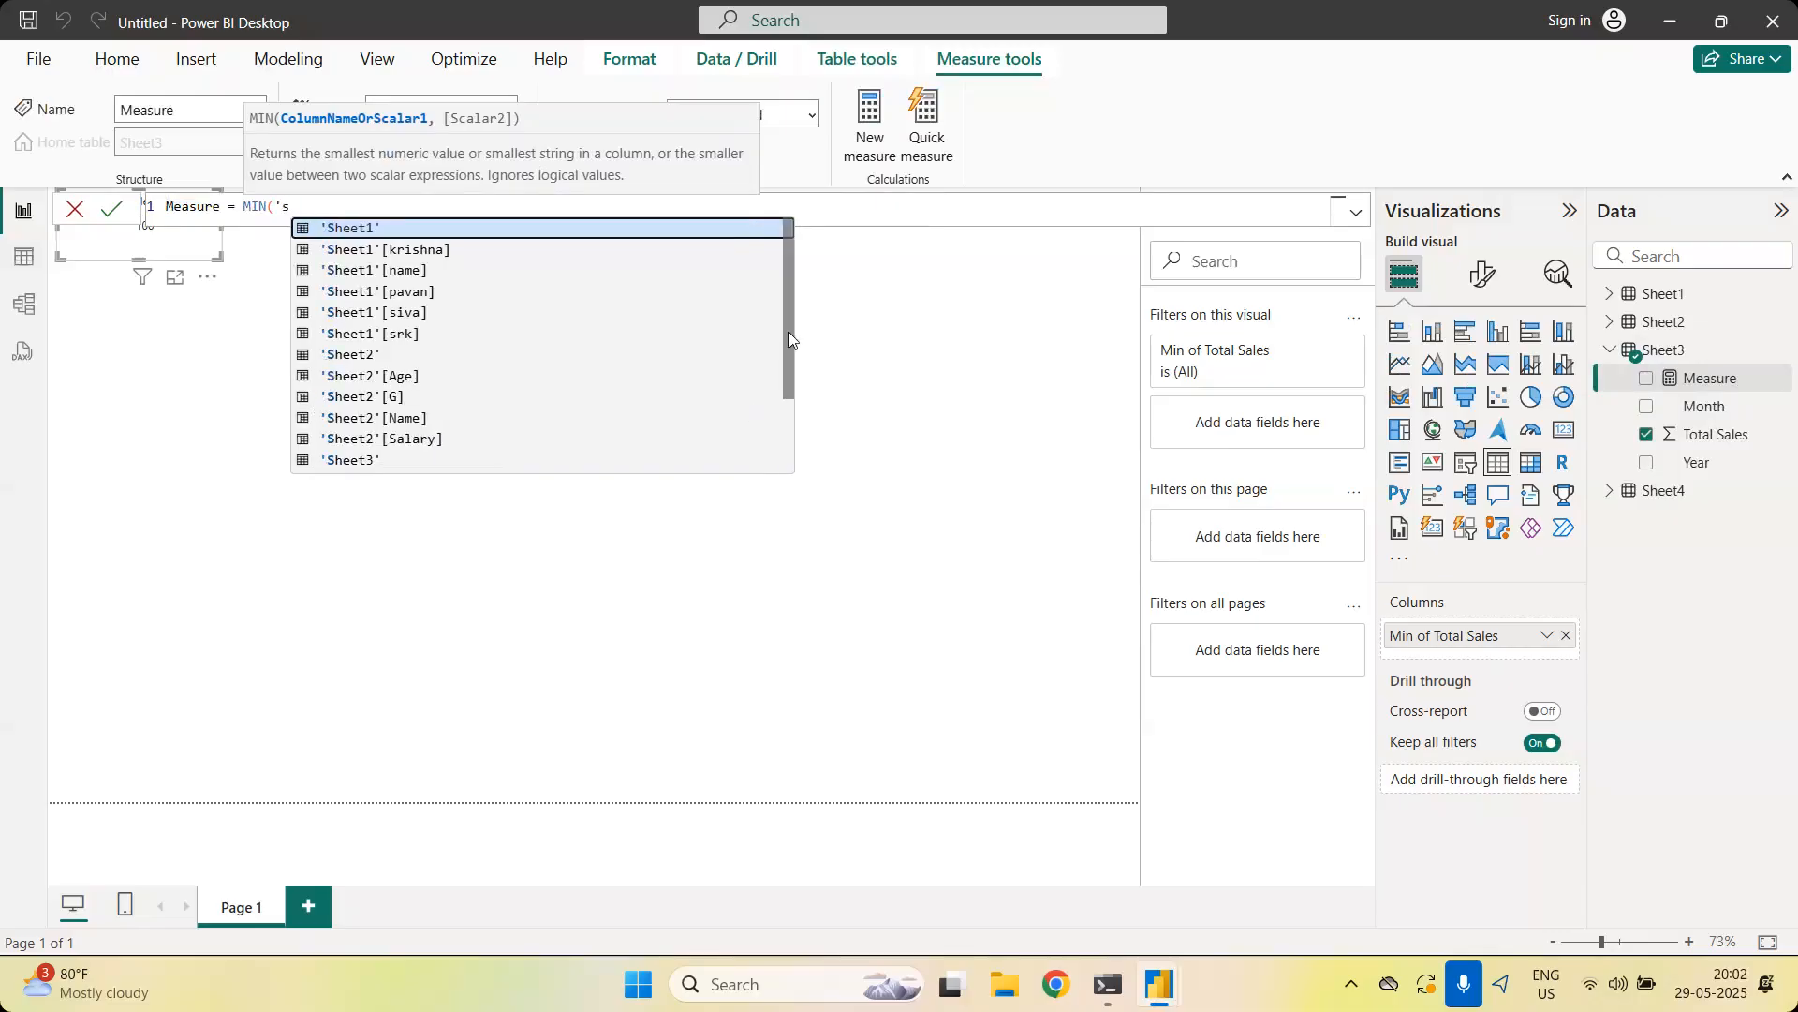
pyautogui.press('BackSpace')
pyautogui.press('BackSpace')
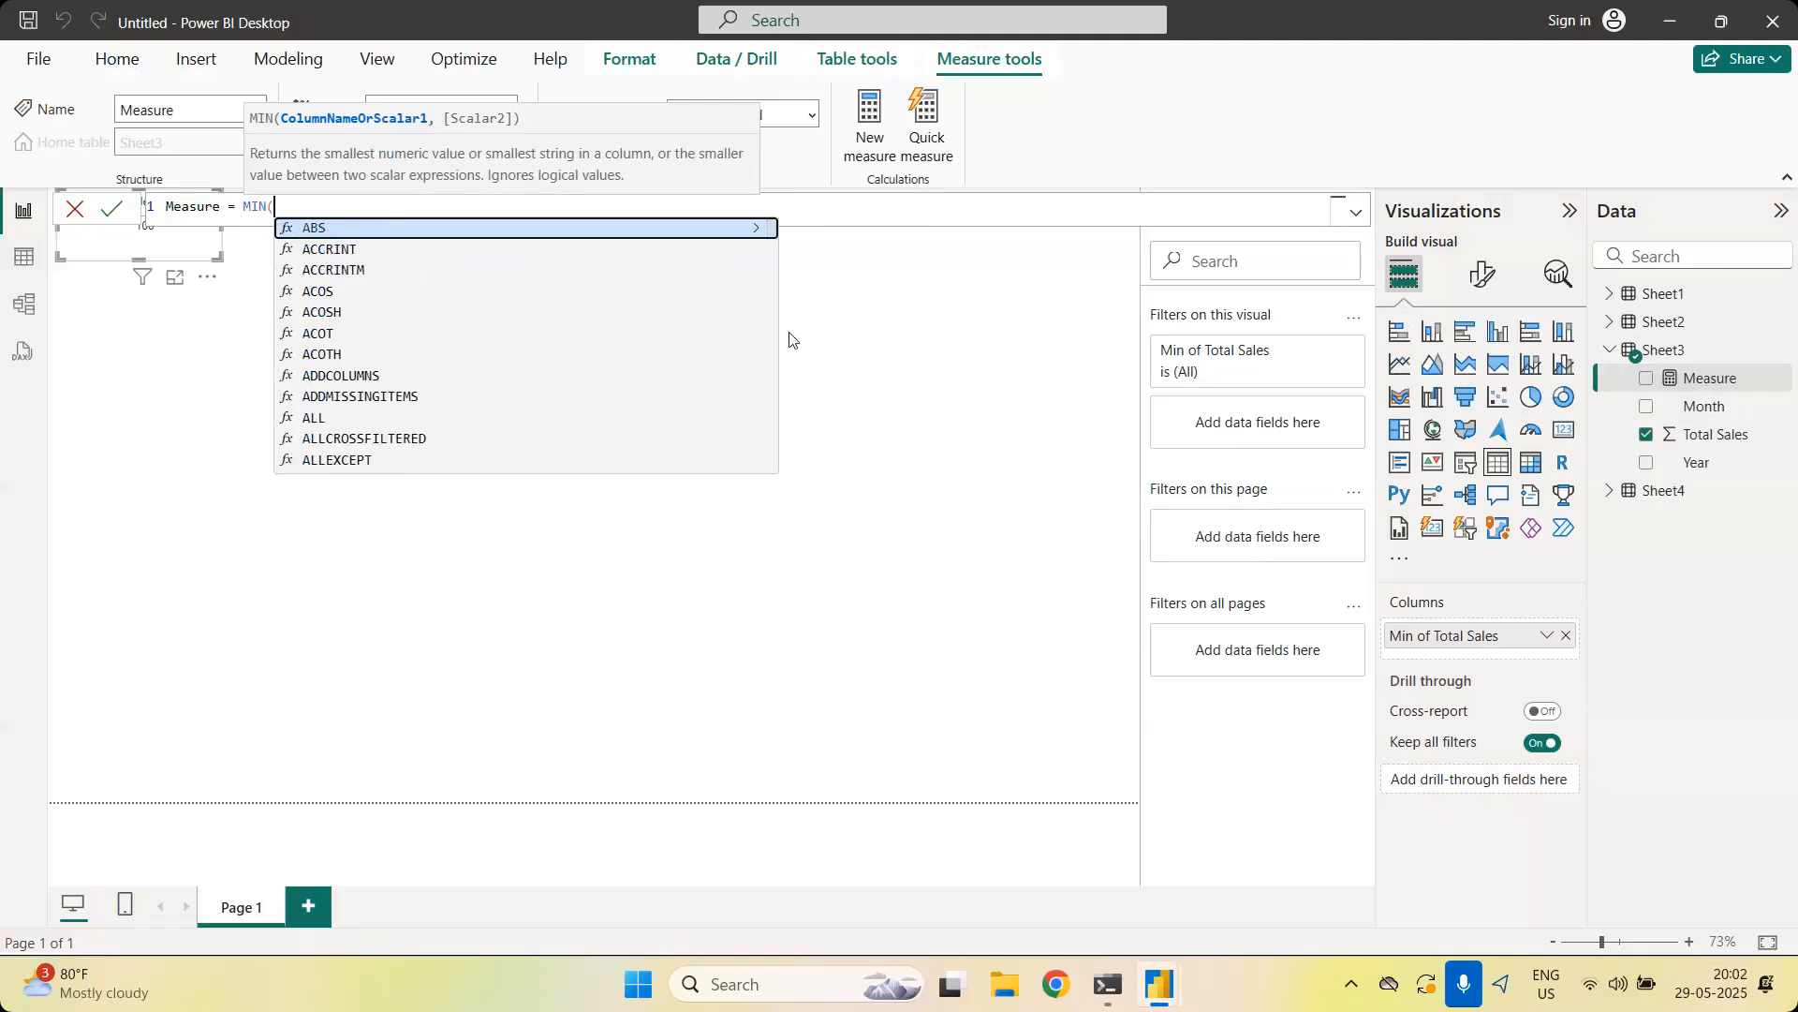
pyautogui.write("'")
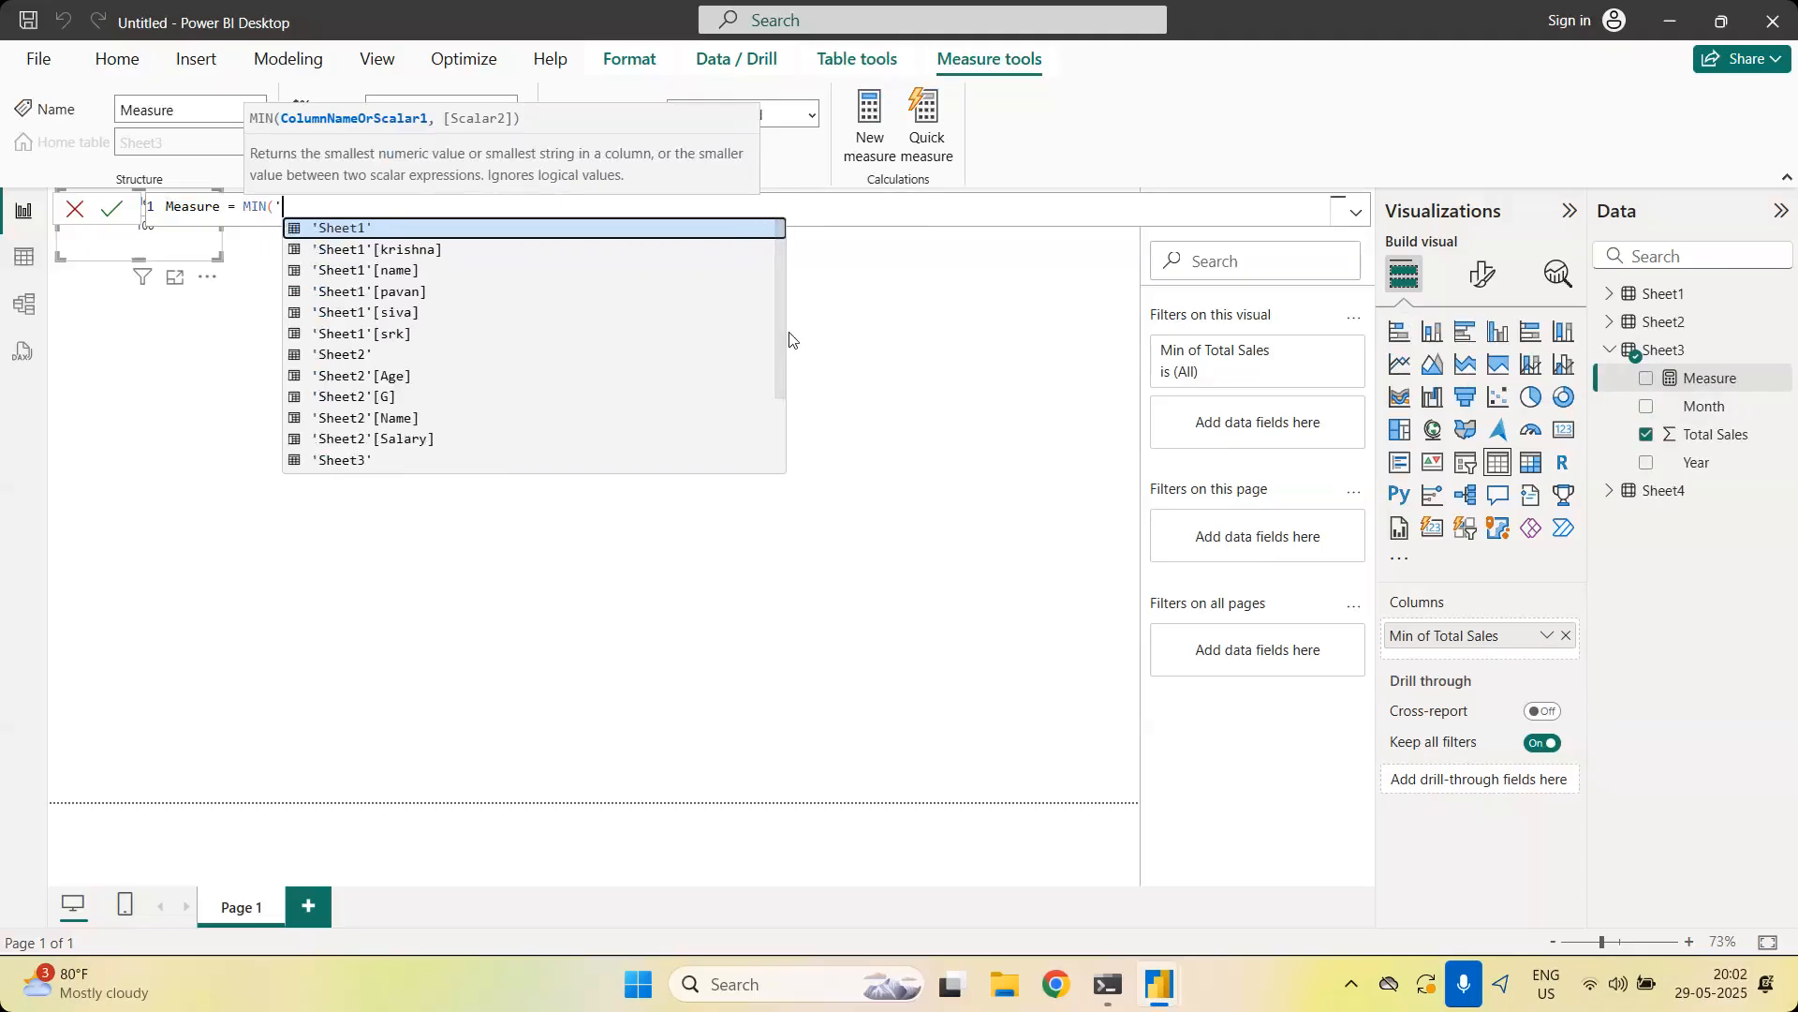
pyautogui.write('s')
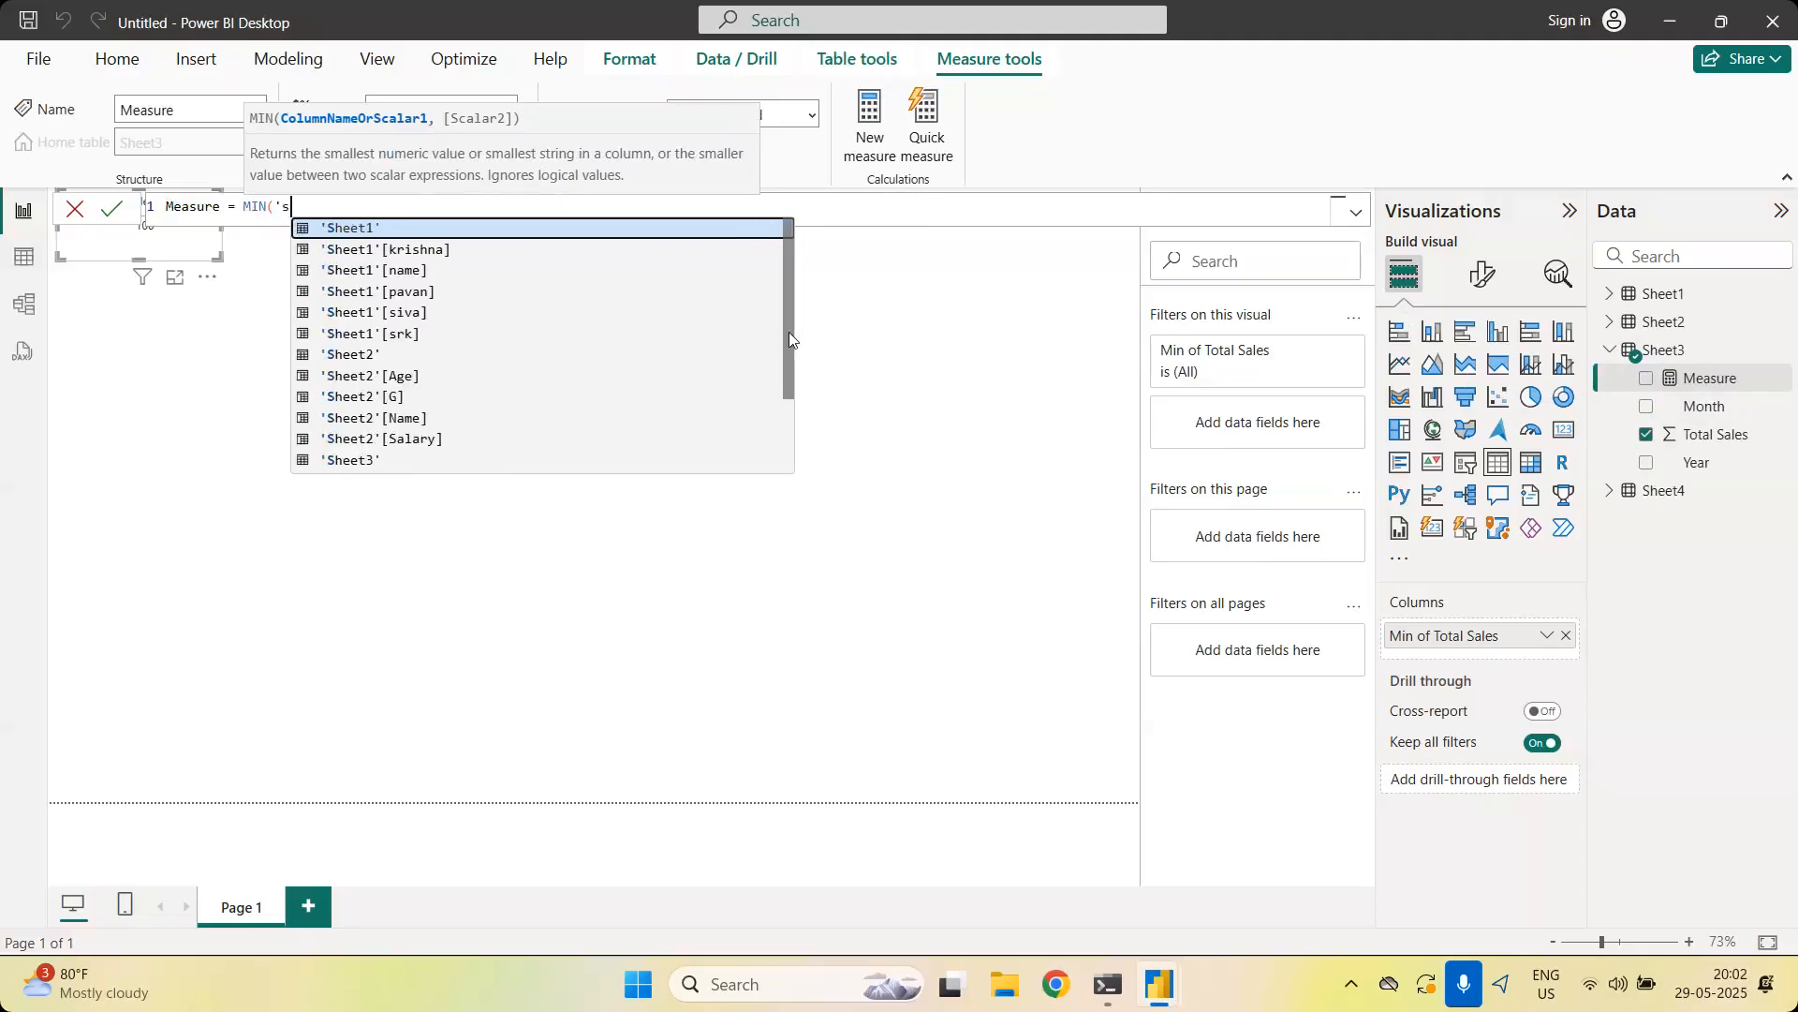
pyautogui.write('heet3')
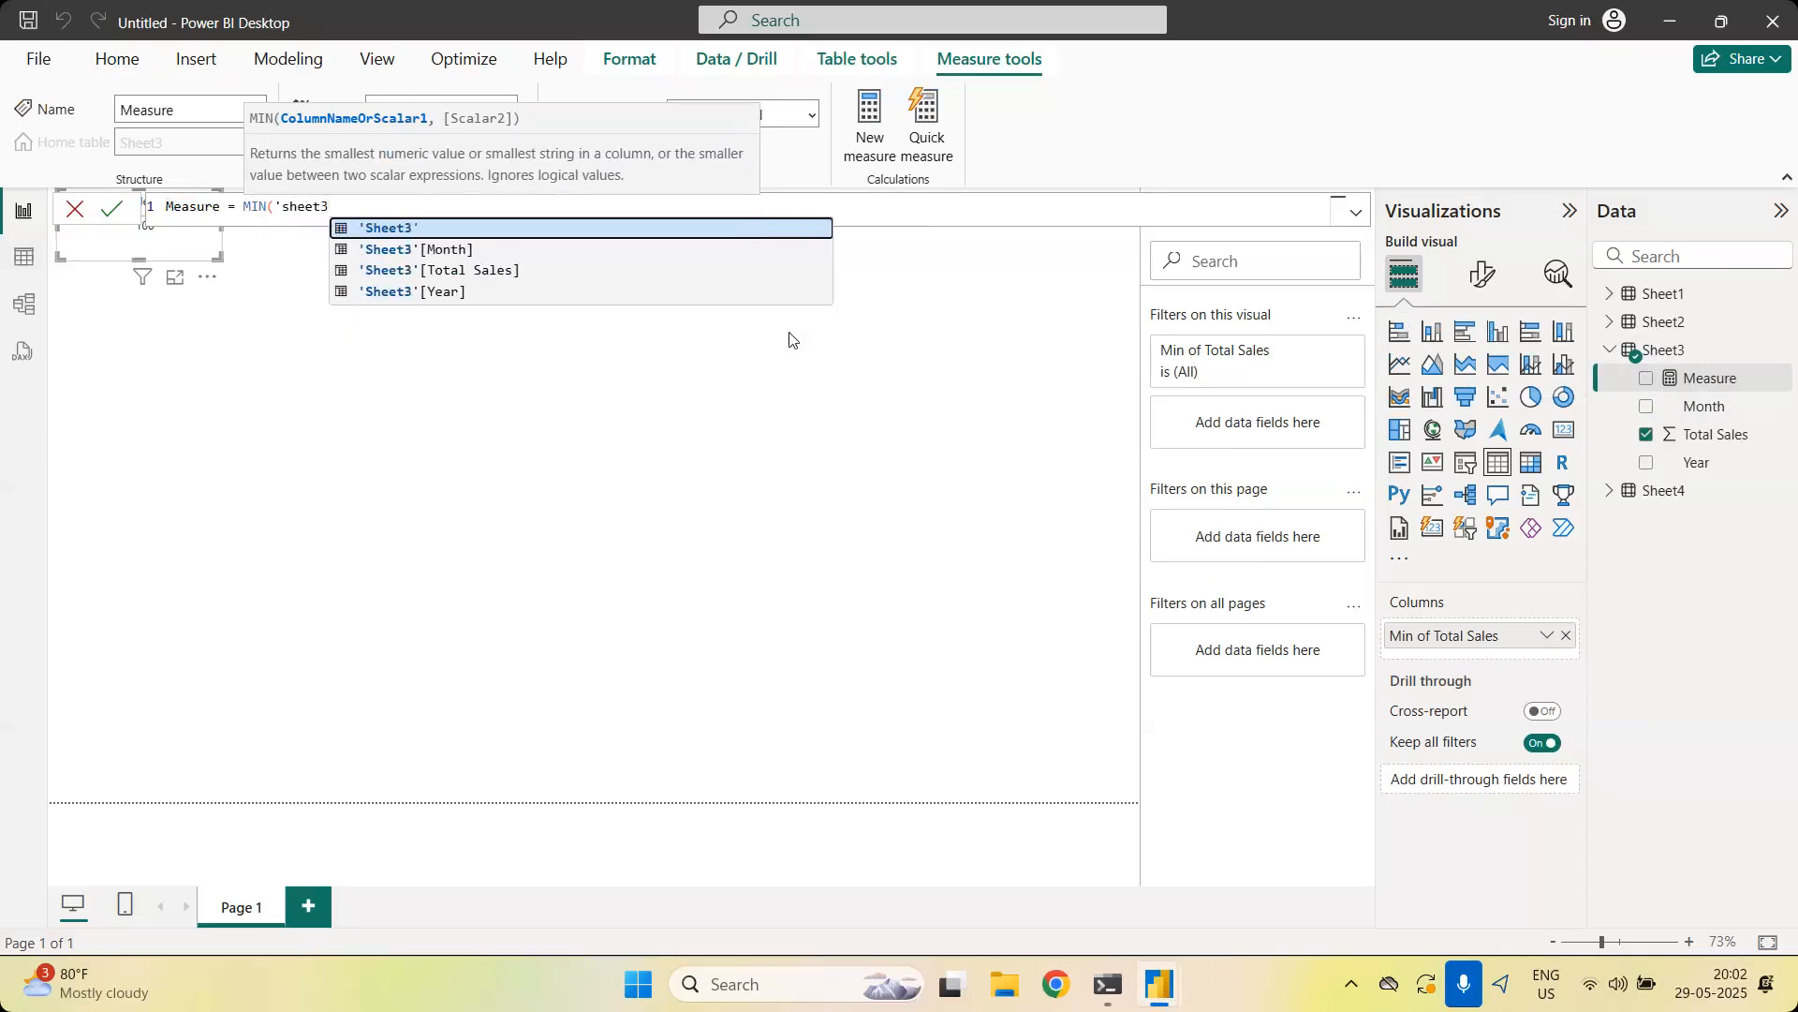
pyautogui.click(620, 277)
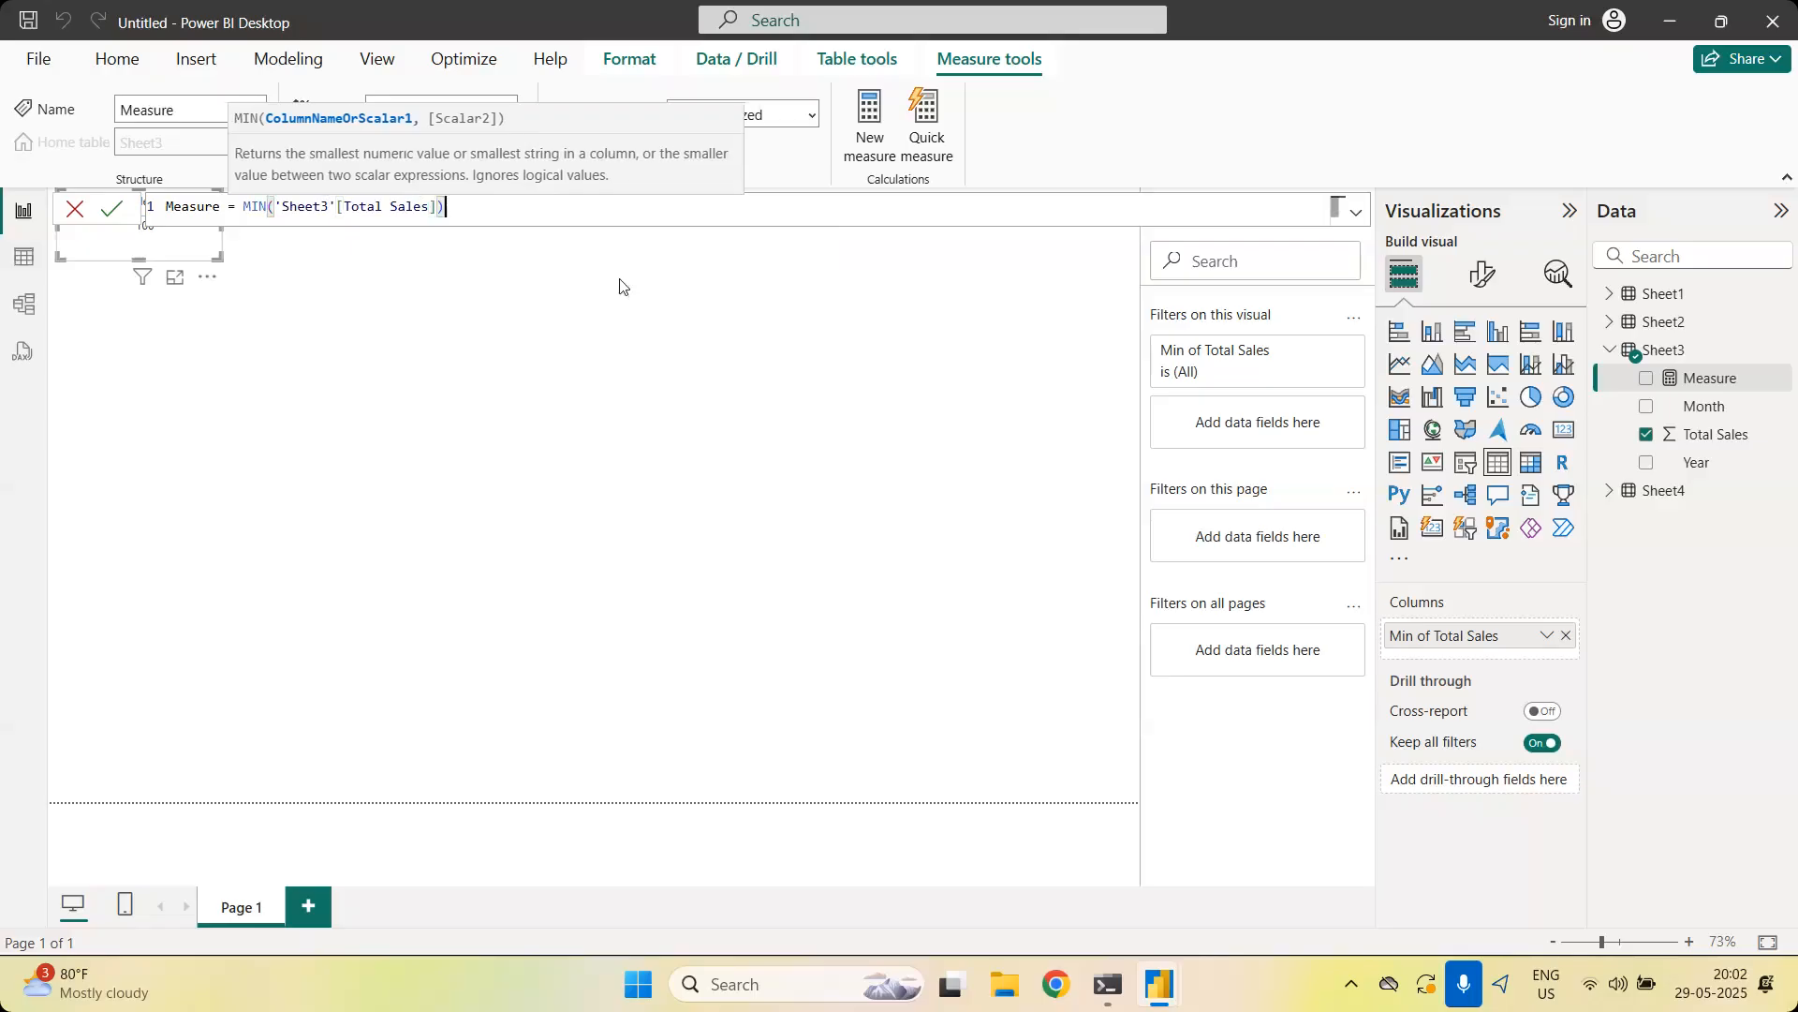
pyautogui.write(')')
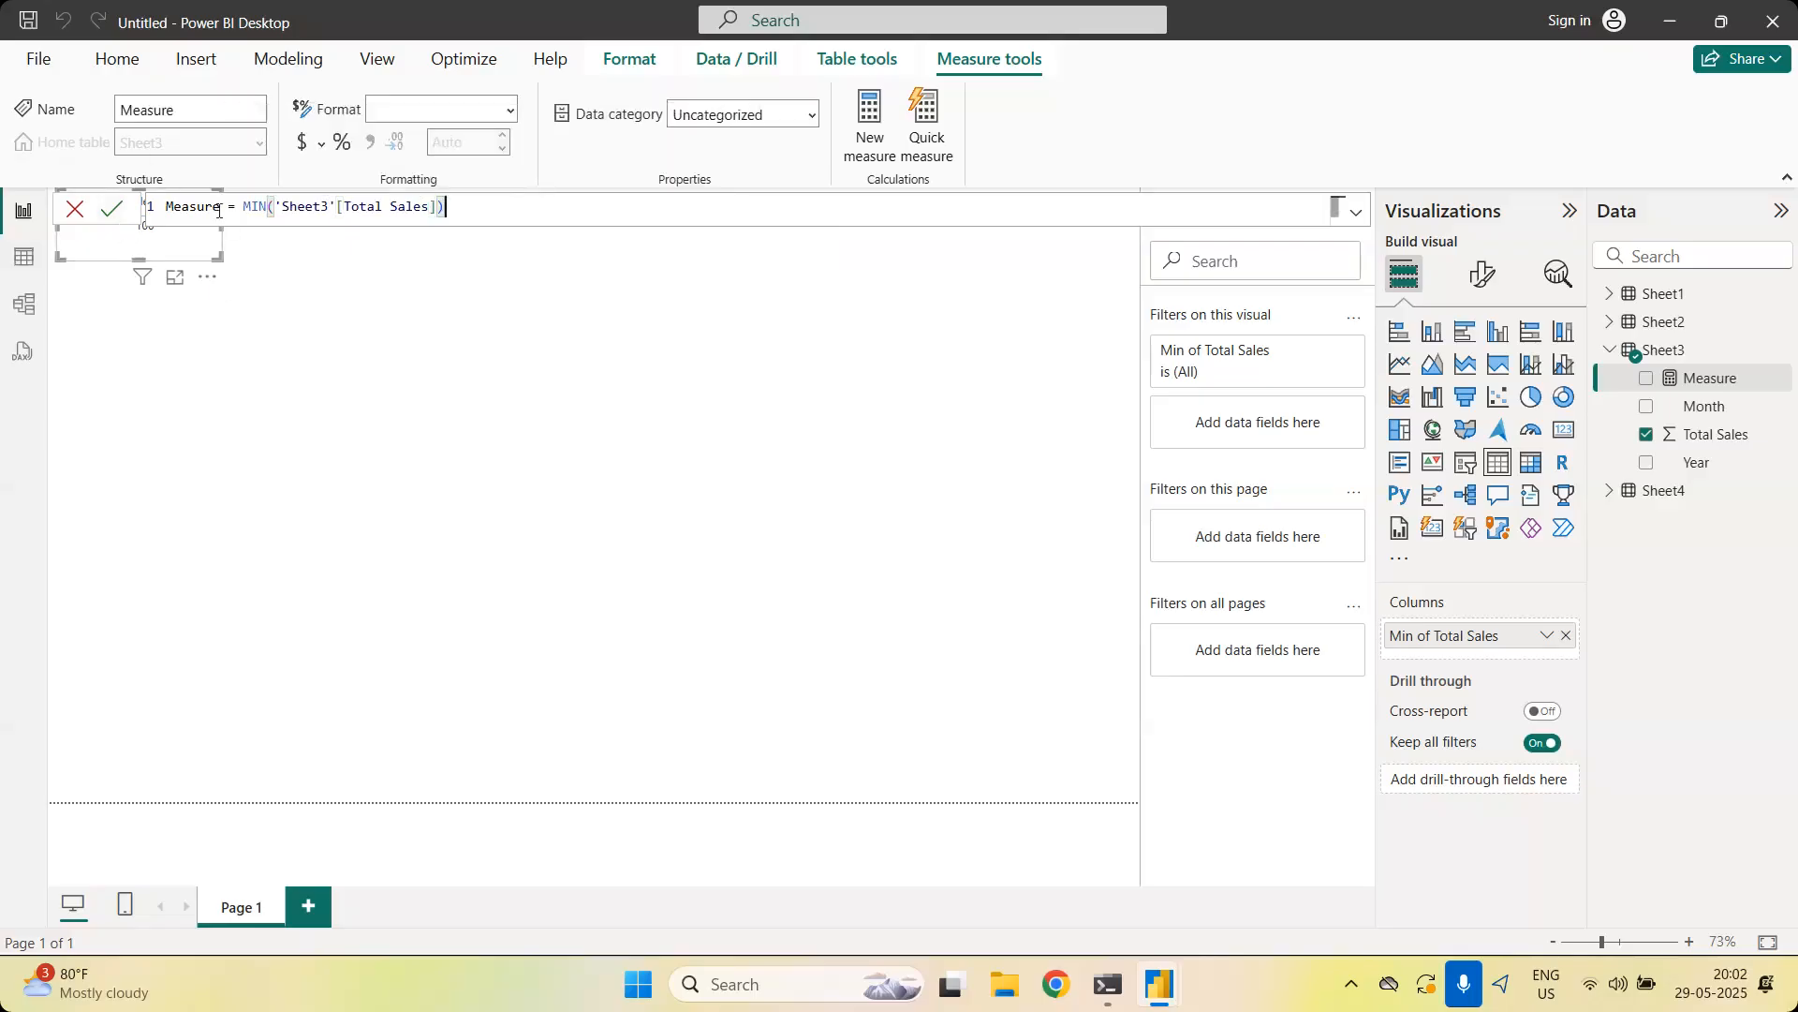
# Name the measure min_sales in the formula, commit it and leave formula editing
pyautogui.moveTo(227, 210); pyautogui.dragTo(134, 209)
pyautogui.write('min_sales')
pyautogui.click(111, 209)
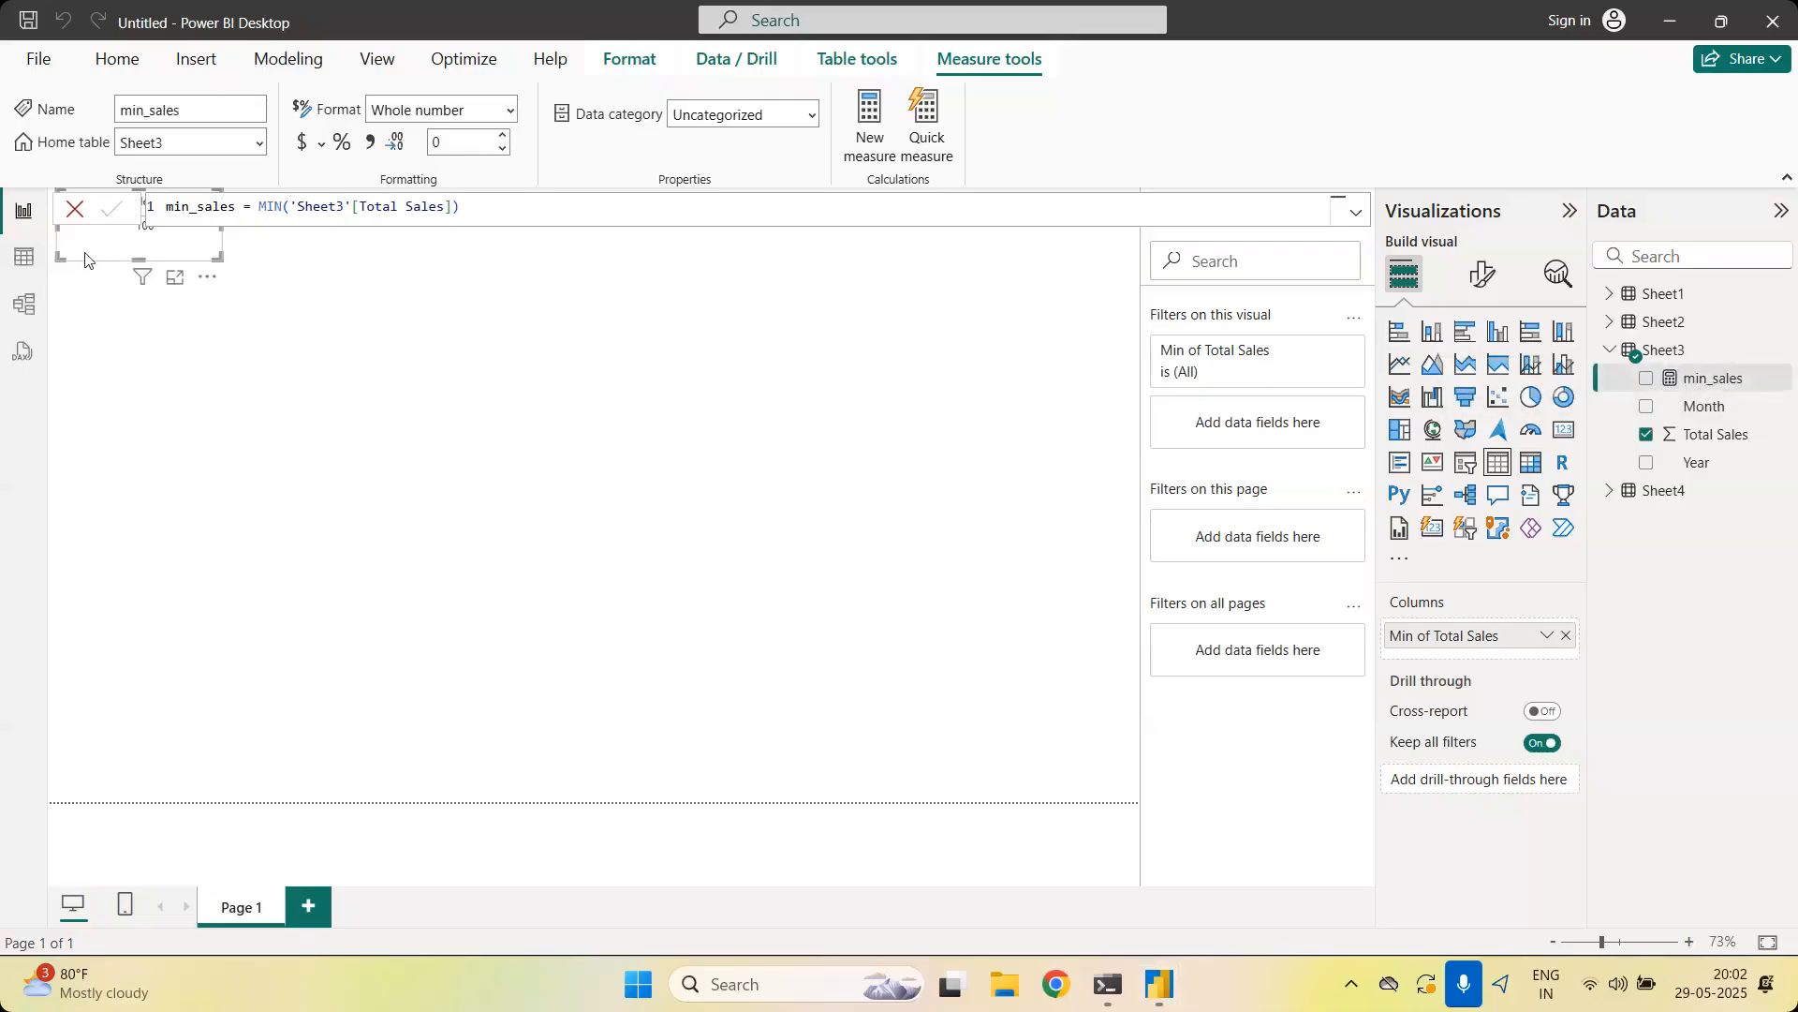
pyautogui.click(81, 223)
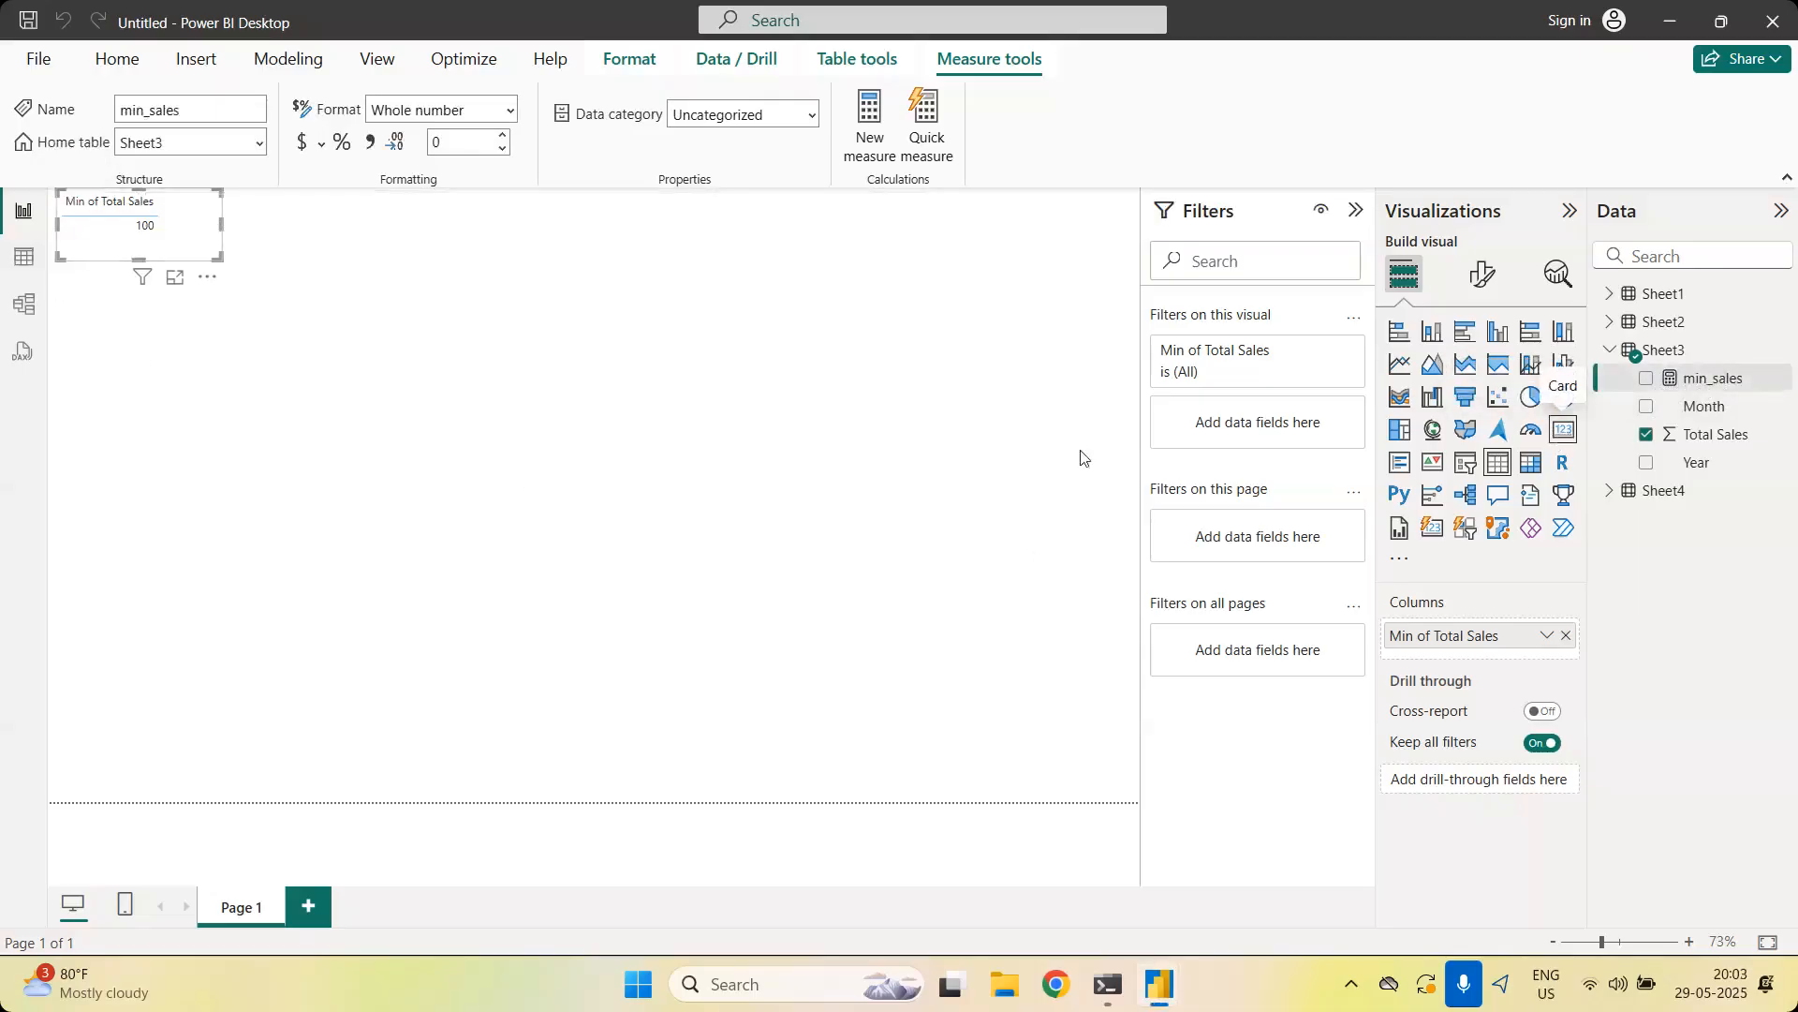
# Add a separate Card visual to the report page showing the min_sales measure
pyautogui.press('Escape')
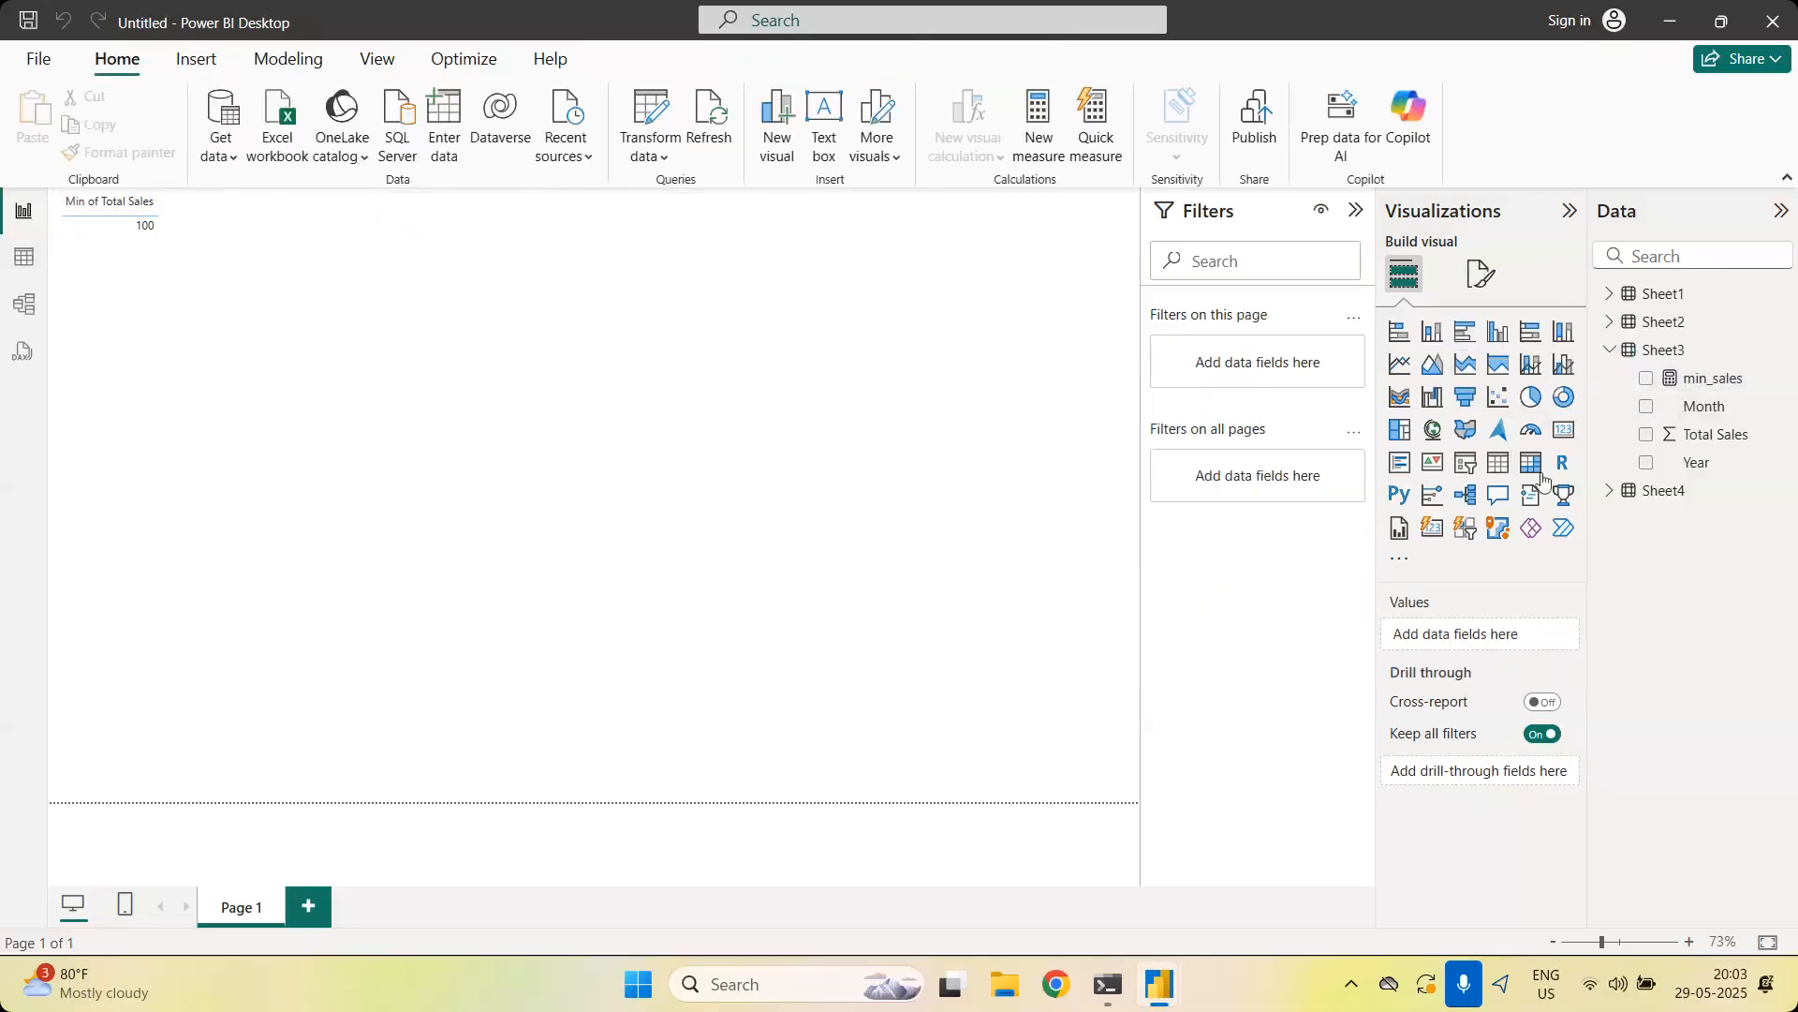
pyautogui.click(1564, 429)
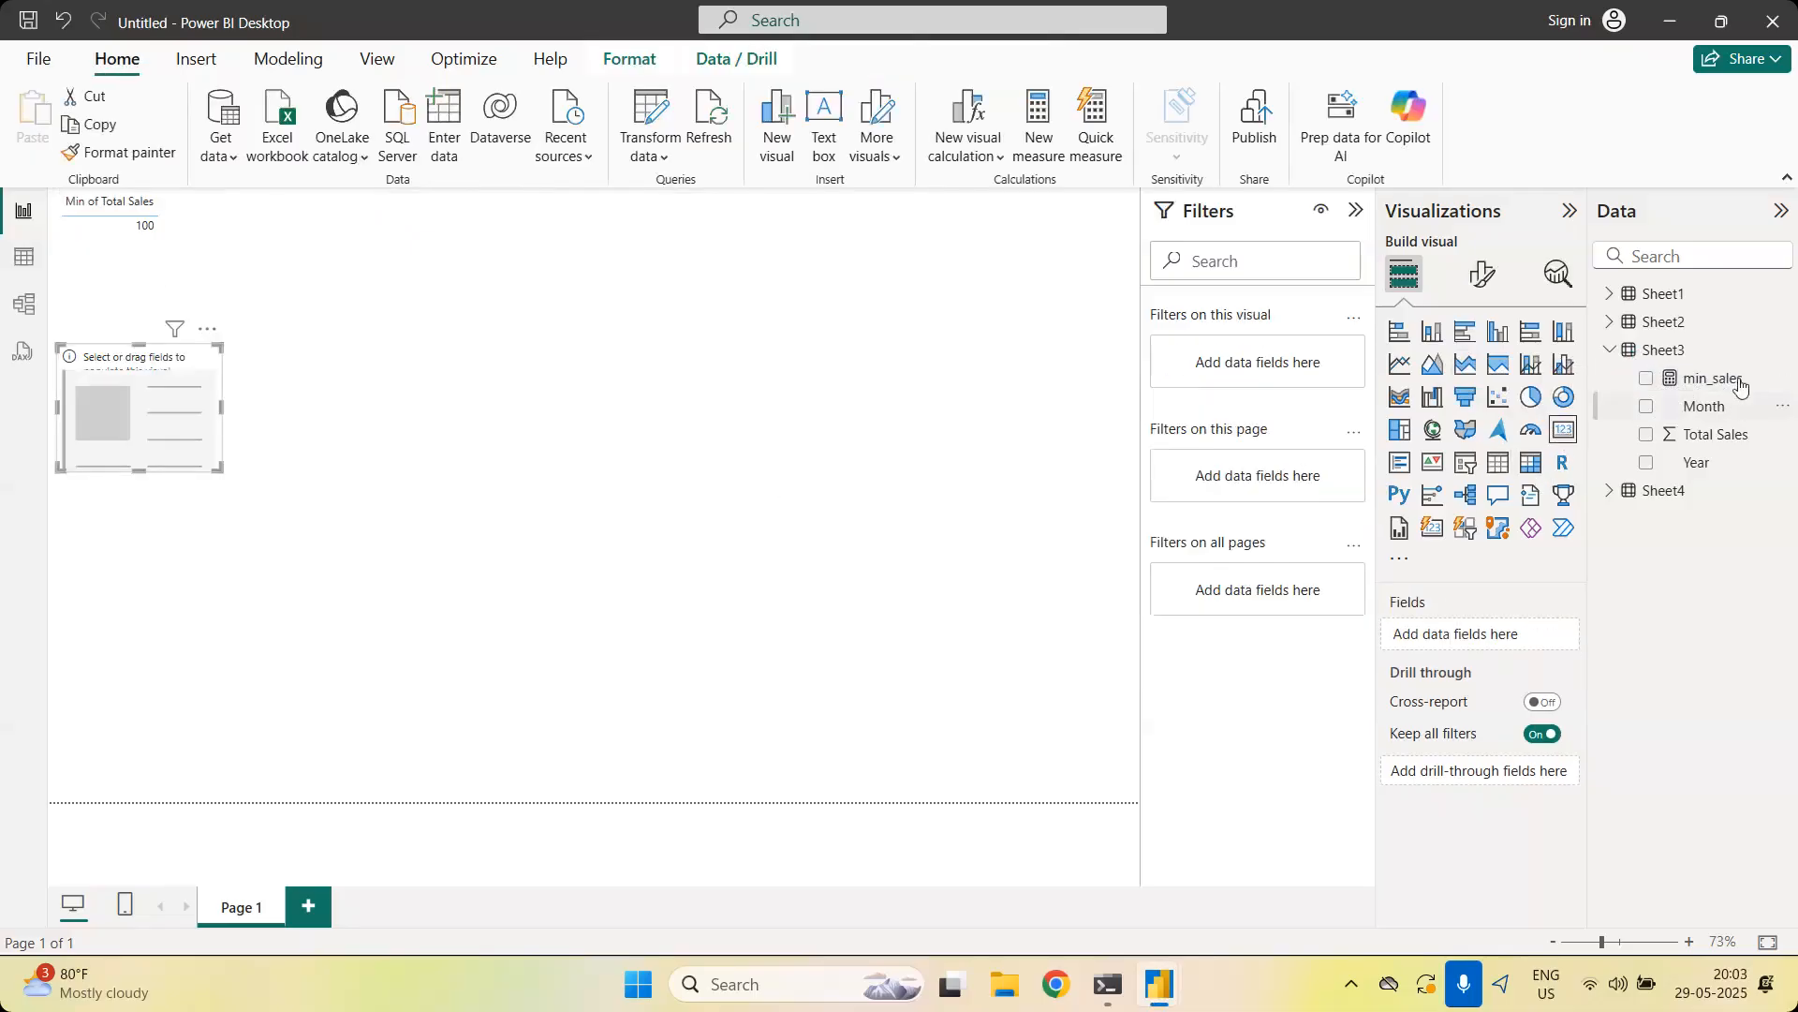
pyautogui.moveTo(1733, 380); pyautogui.dragTo(1555, 635)
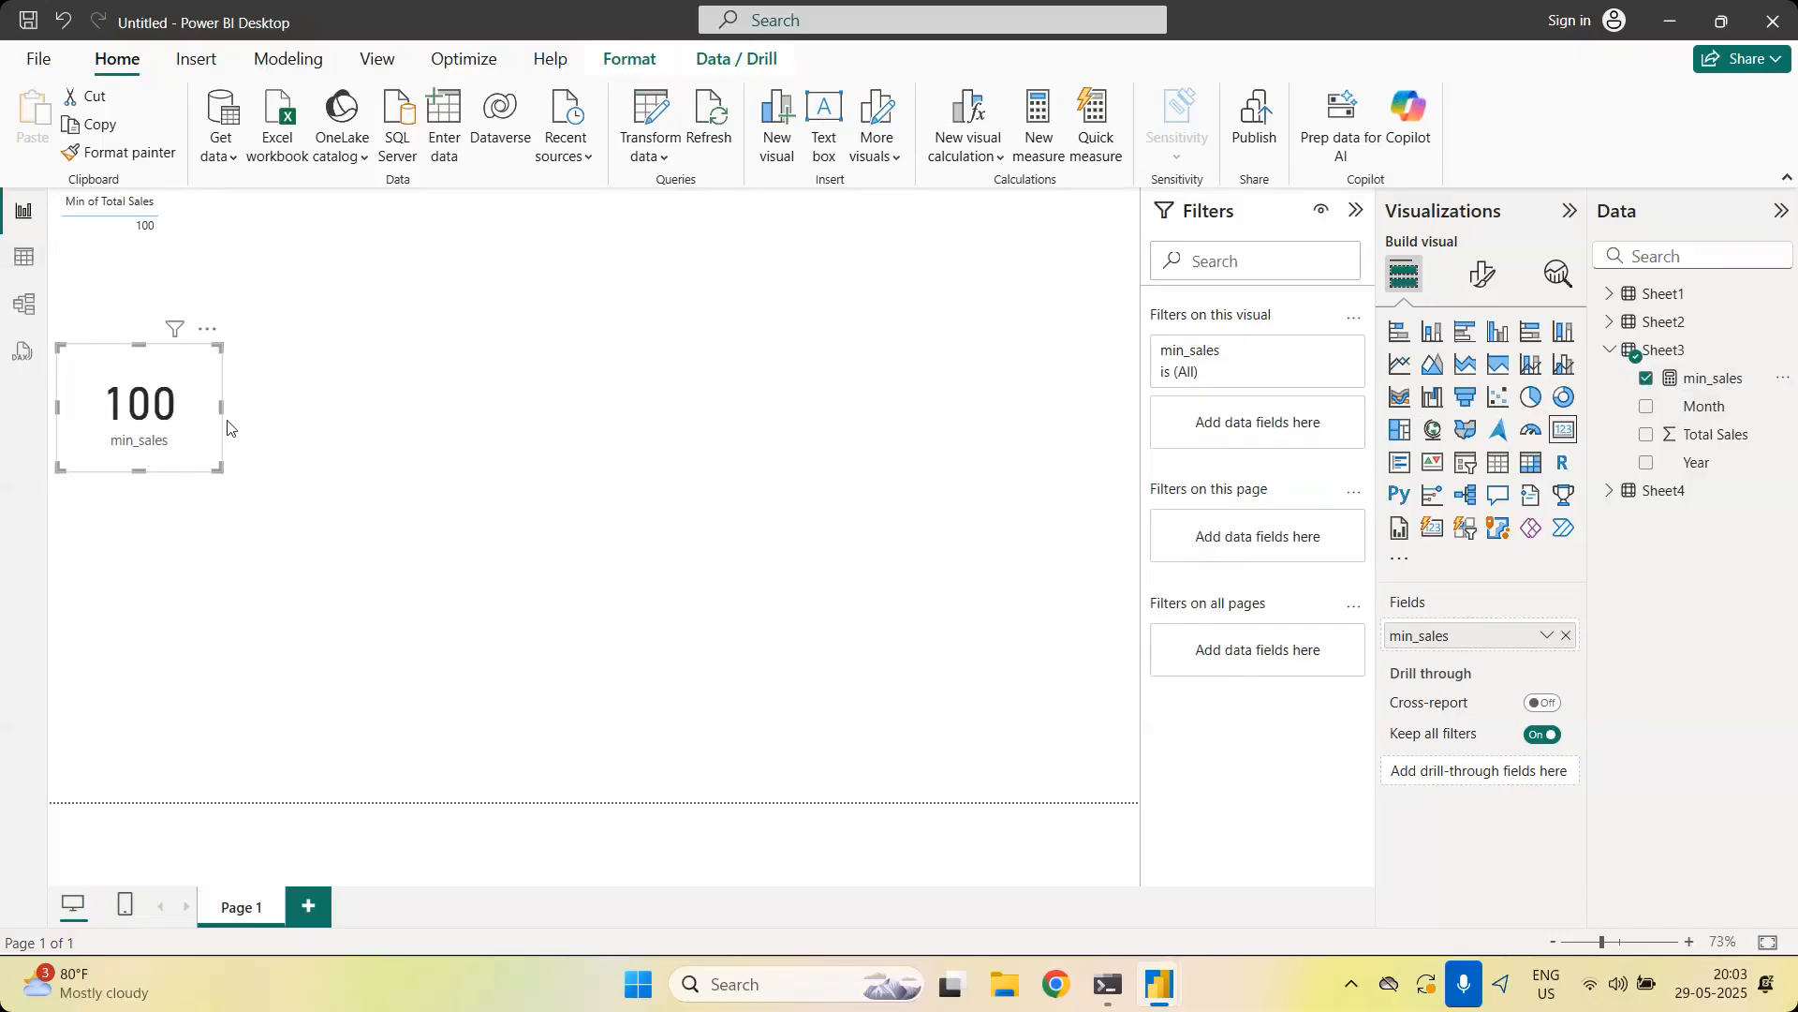
# Compare the Total Sales table with the min_sales card, and examine the MIN function in the measure's formula
pyautogui.click(197, 250)
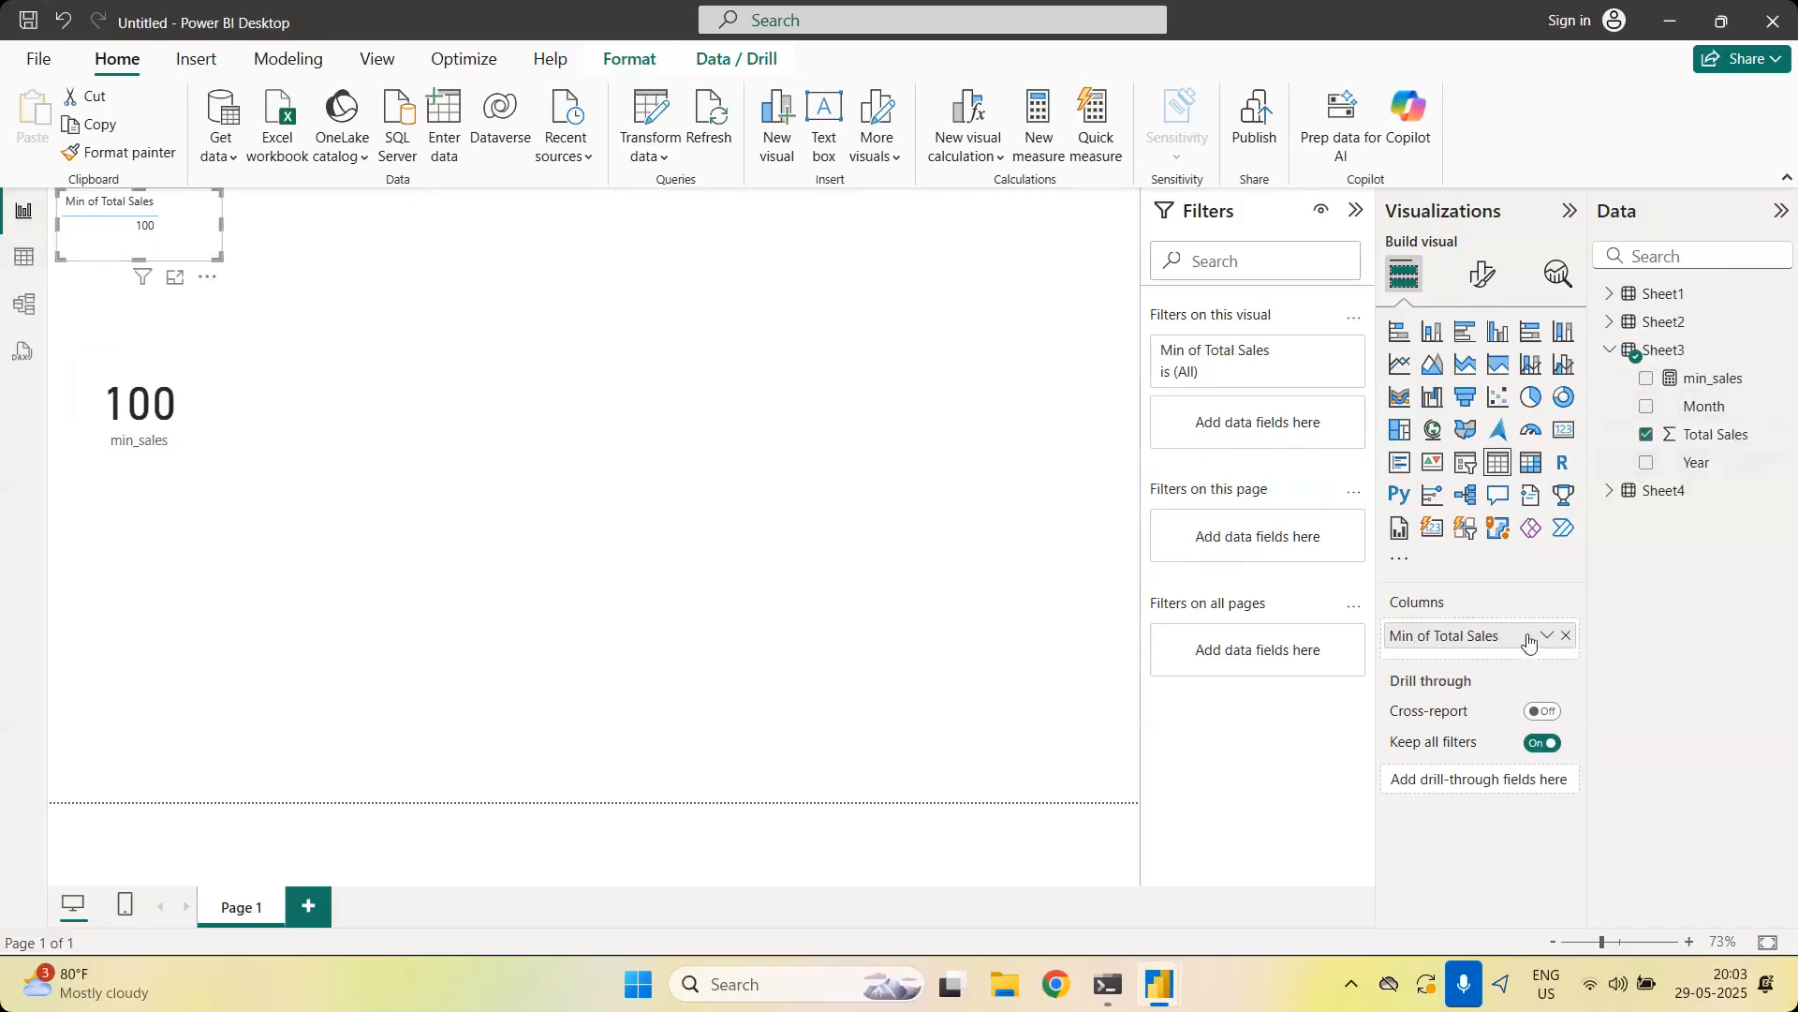
pyautogui.click(775, 736)
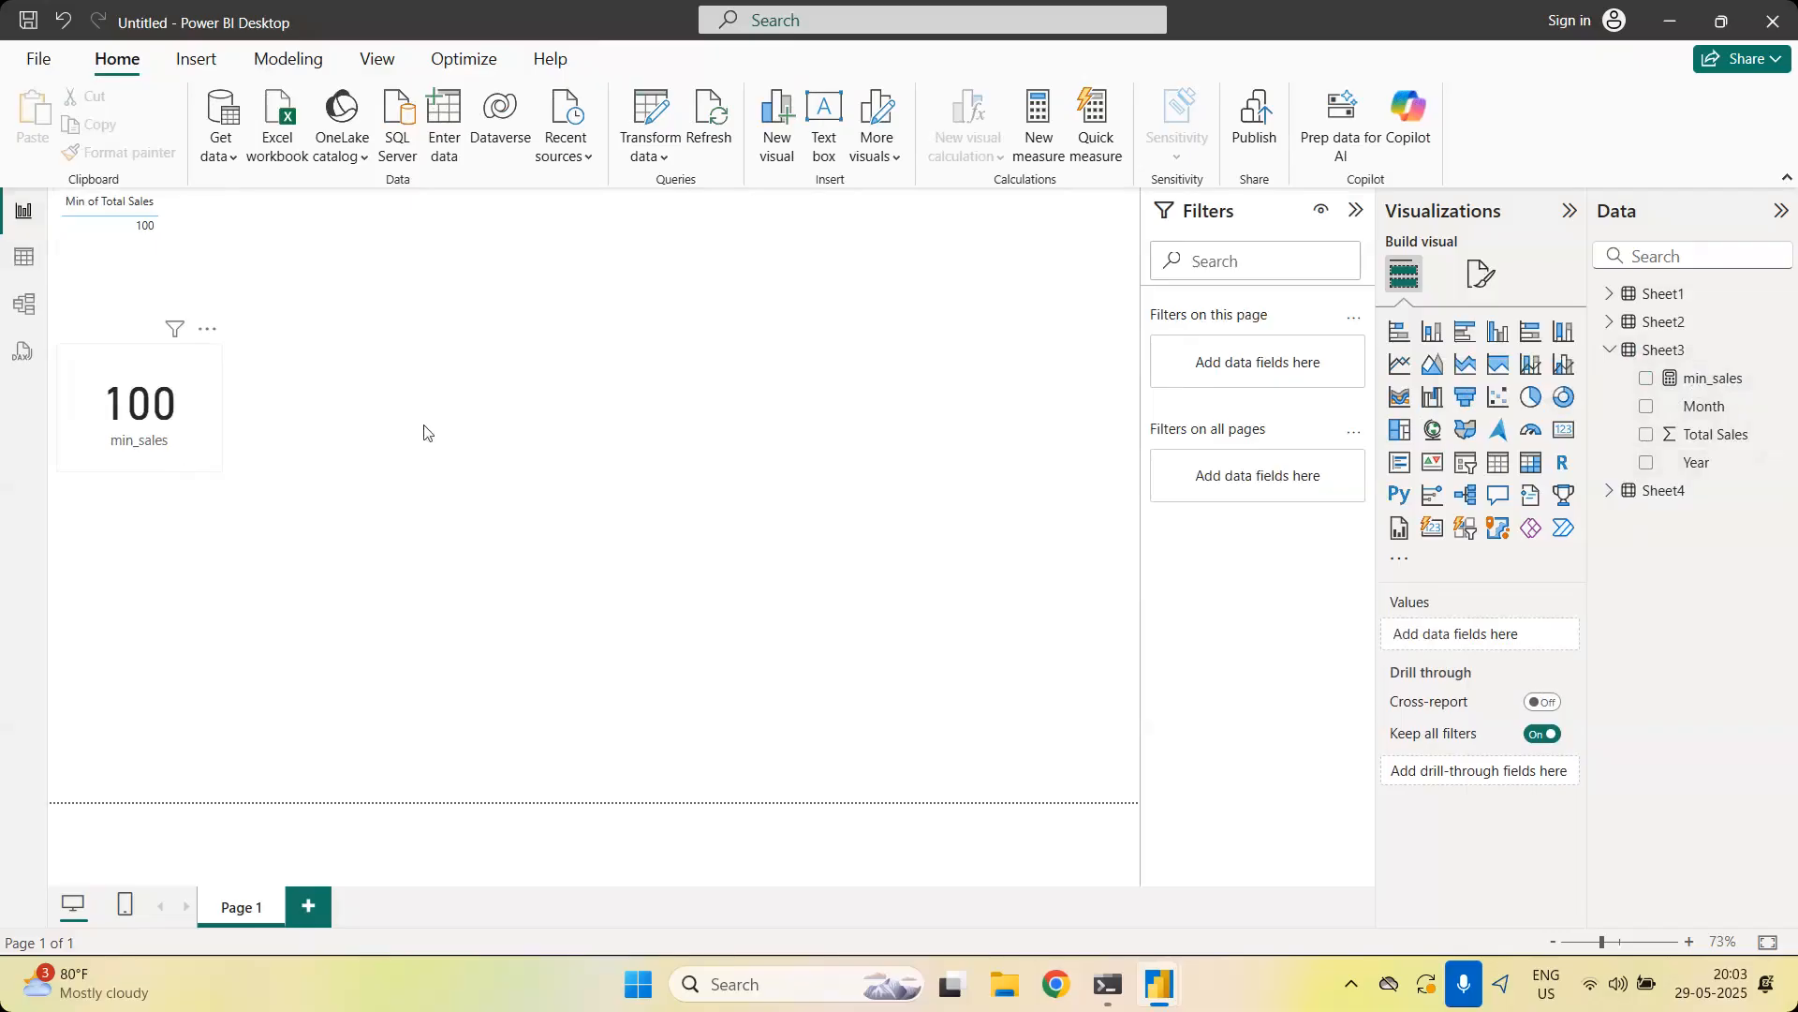
pyautogui.click(217, 443)
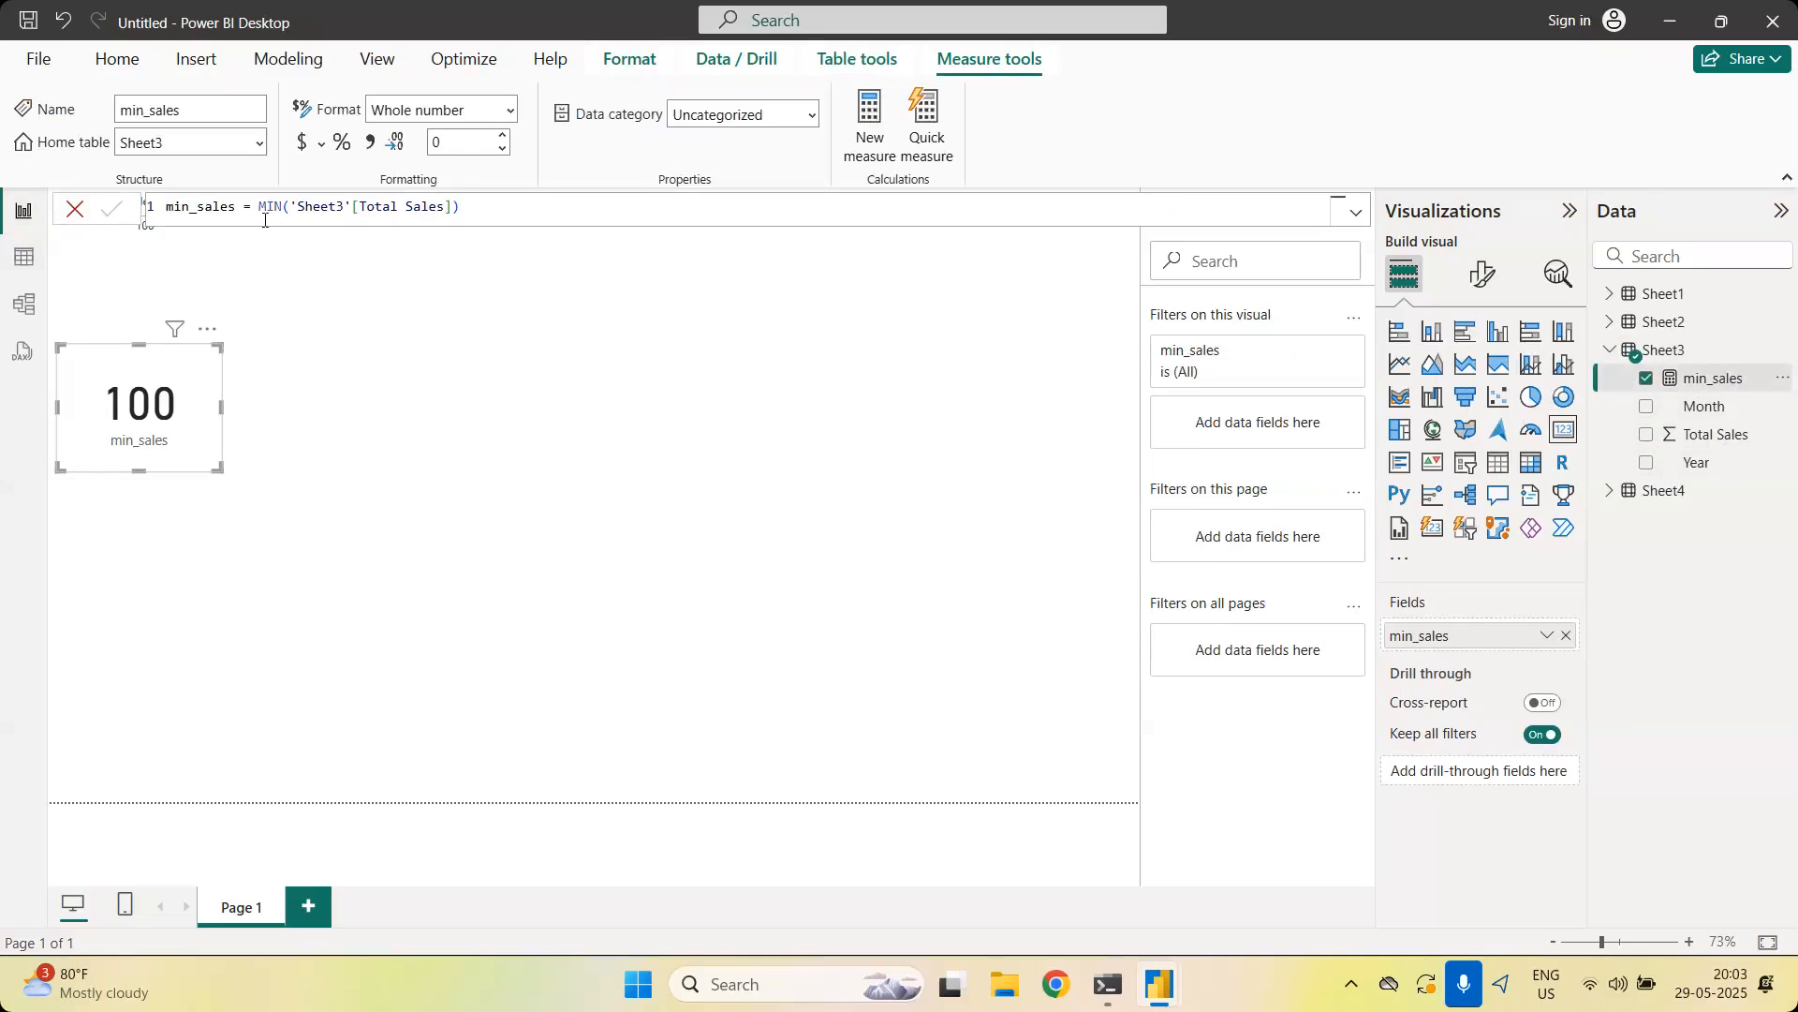
pyautogui.moveTo(260, 206); pyautogui.dragTo(284, 207)
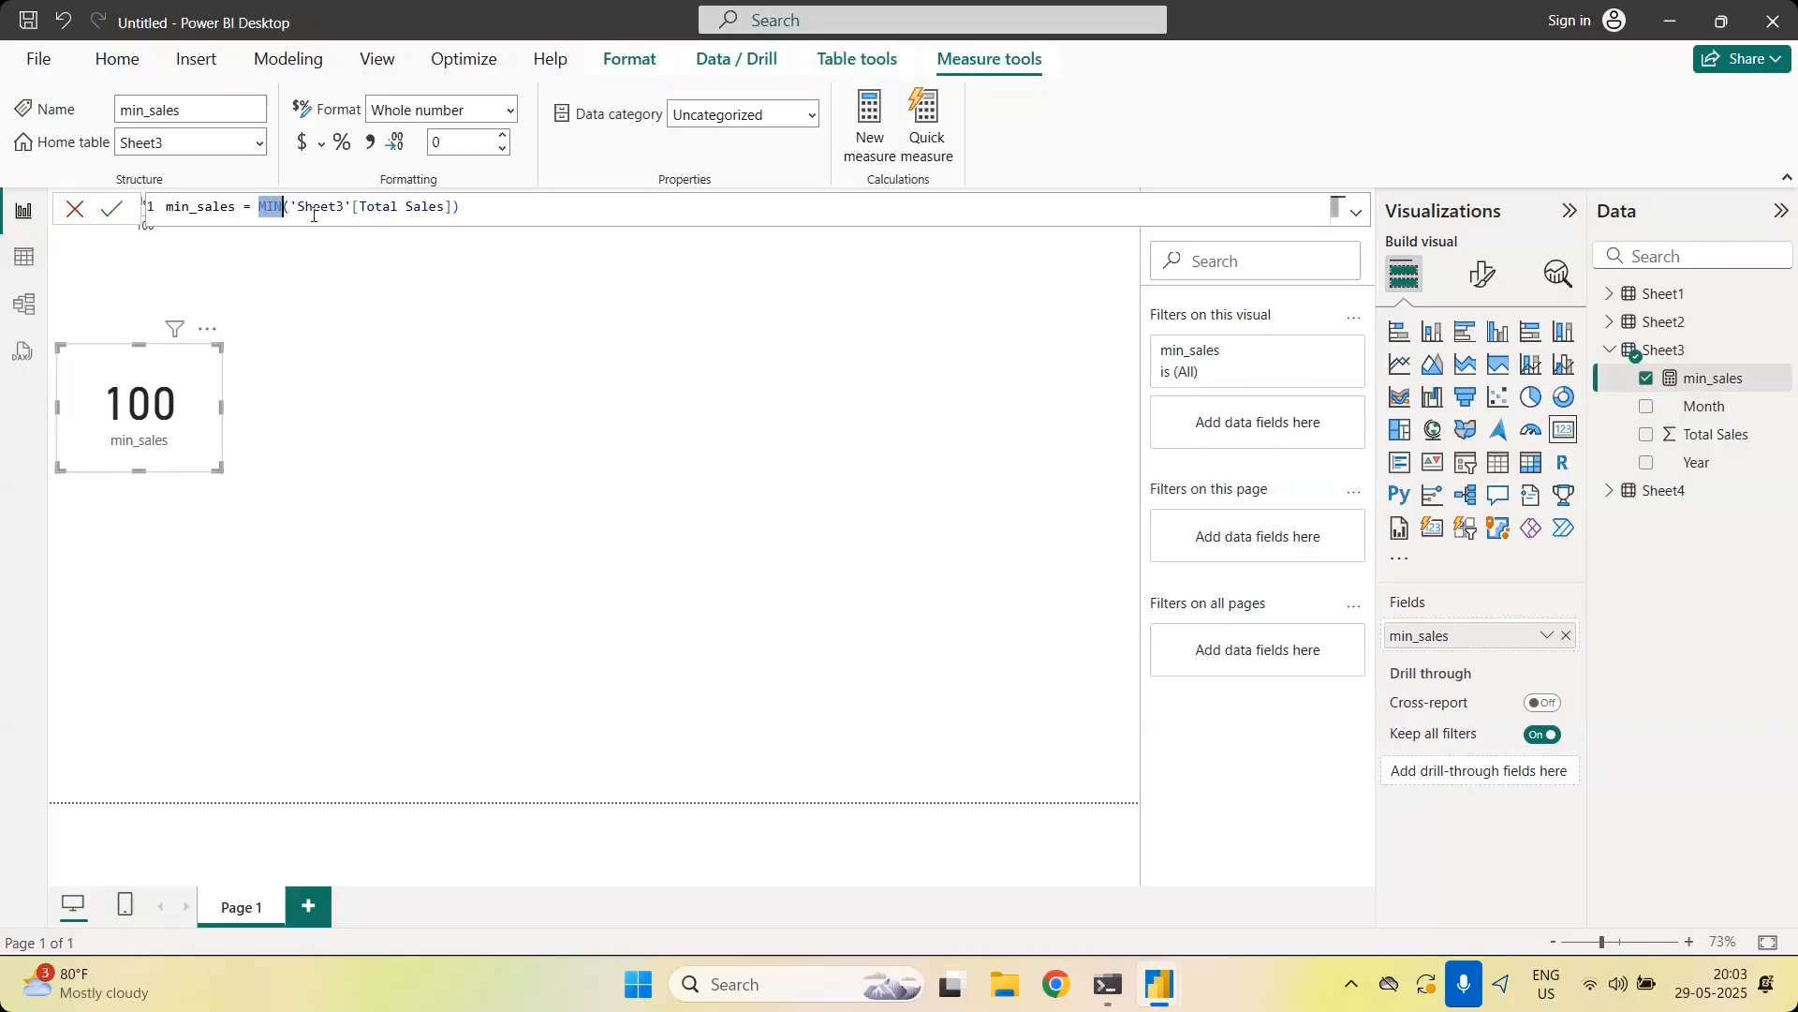
# Switch to Notepad by opening New Text Document (2) from the desktop, and delete the "Data Cleaning & Data Transformation" heading with its underline
pyautogui.click(1656, 11)
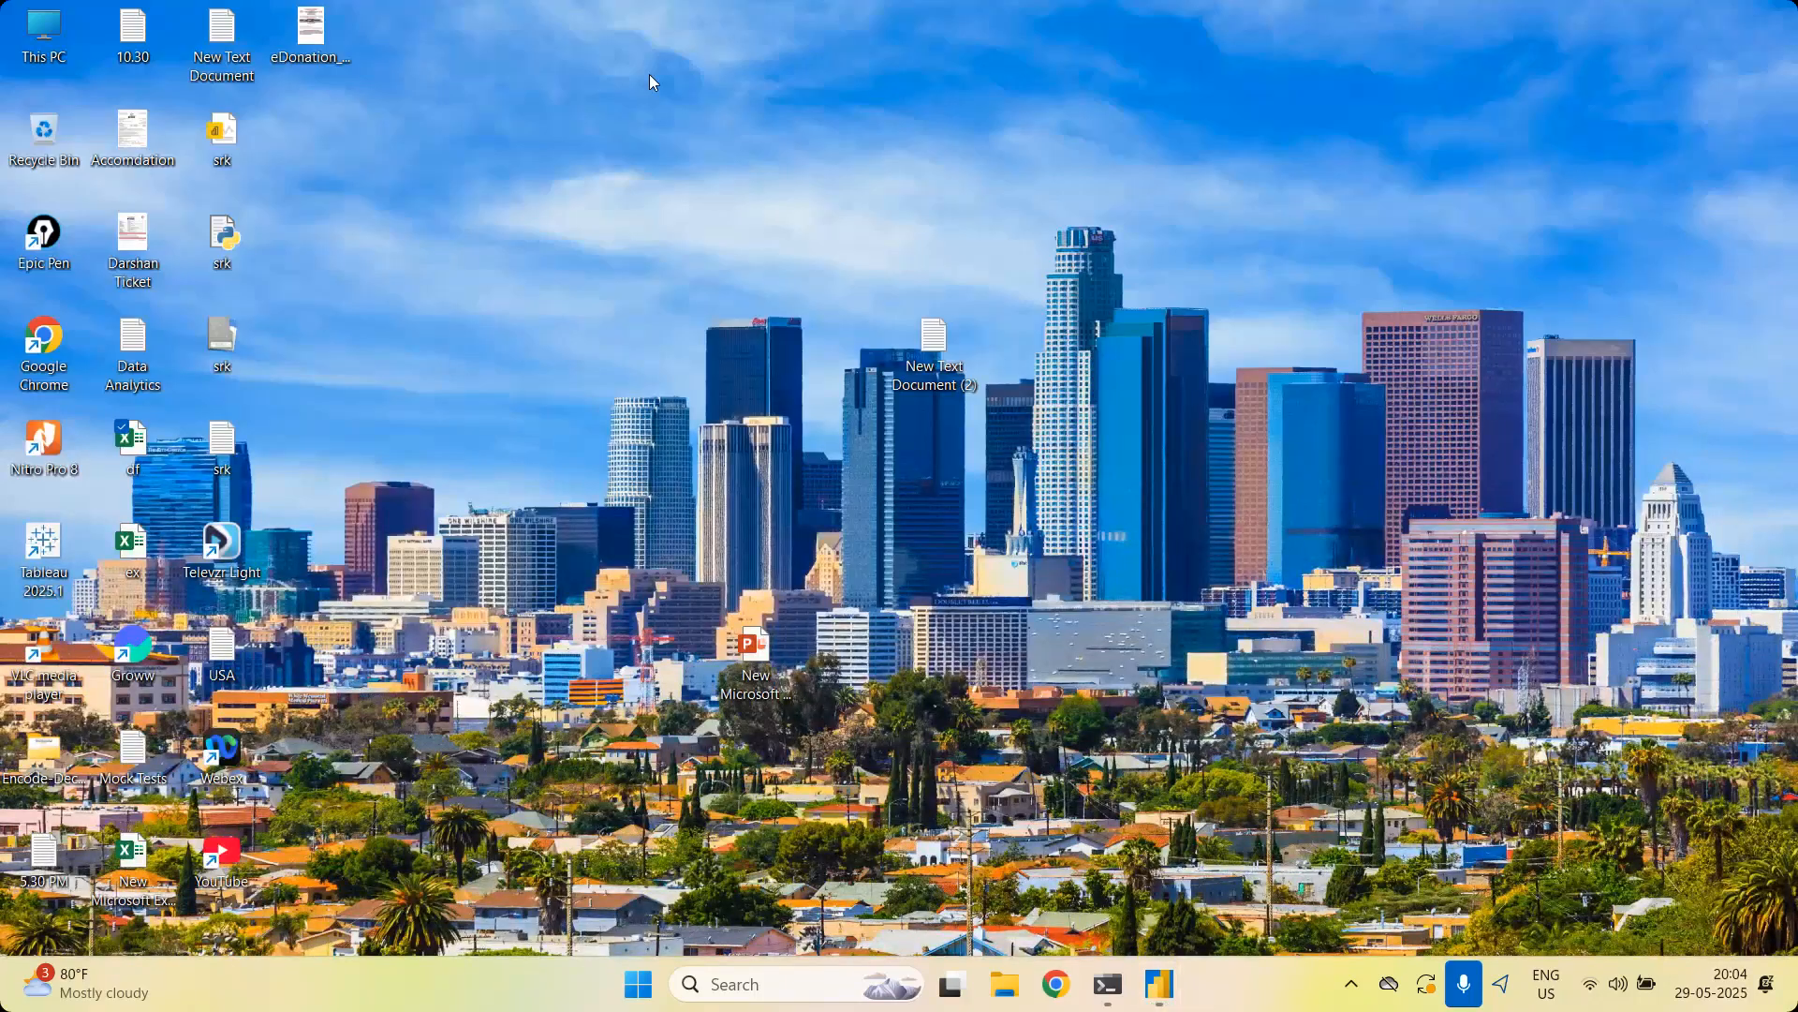
pyautogui.doubleClick(931, 339)
pyautogui.click(1072, 128)
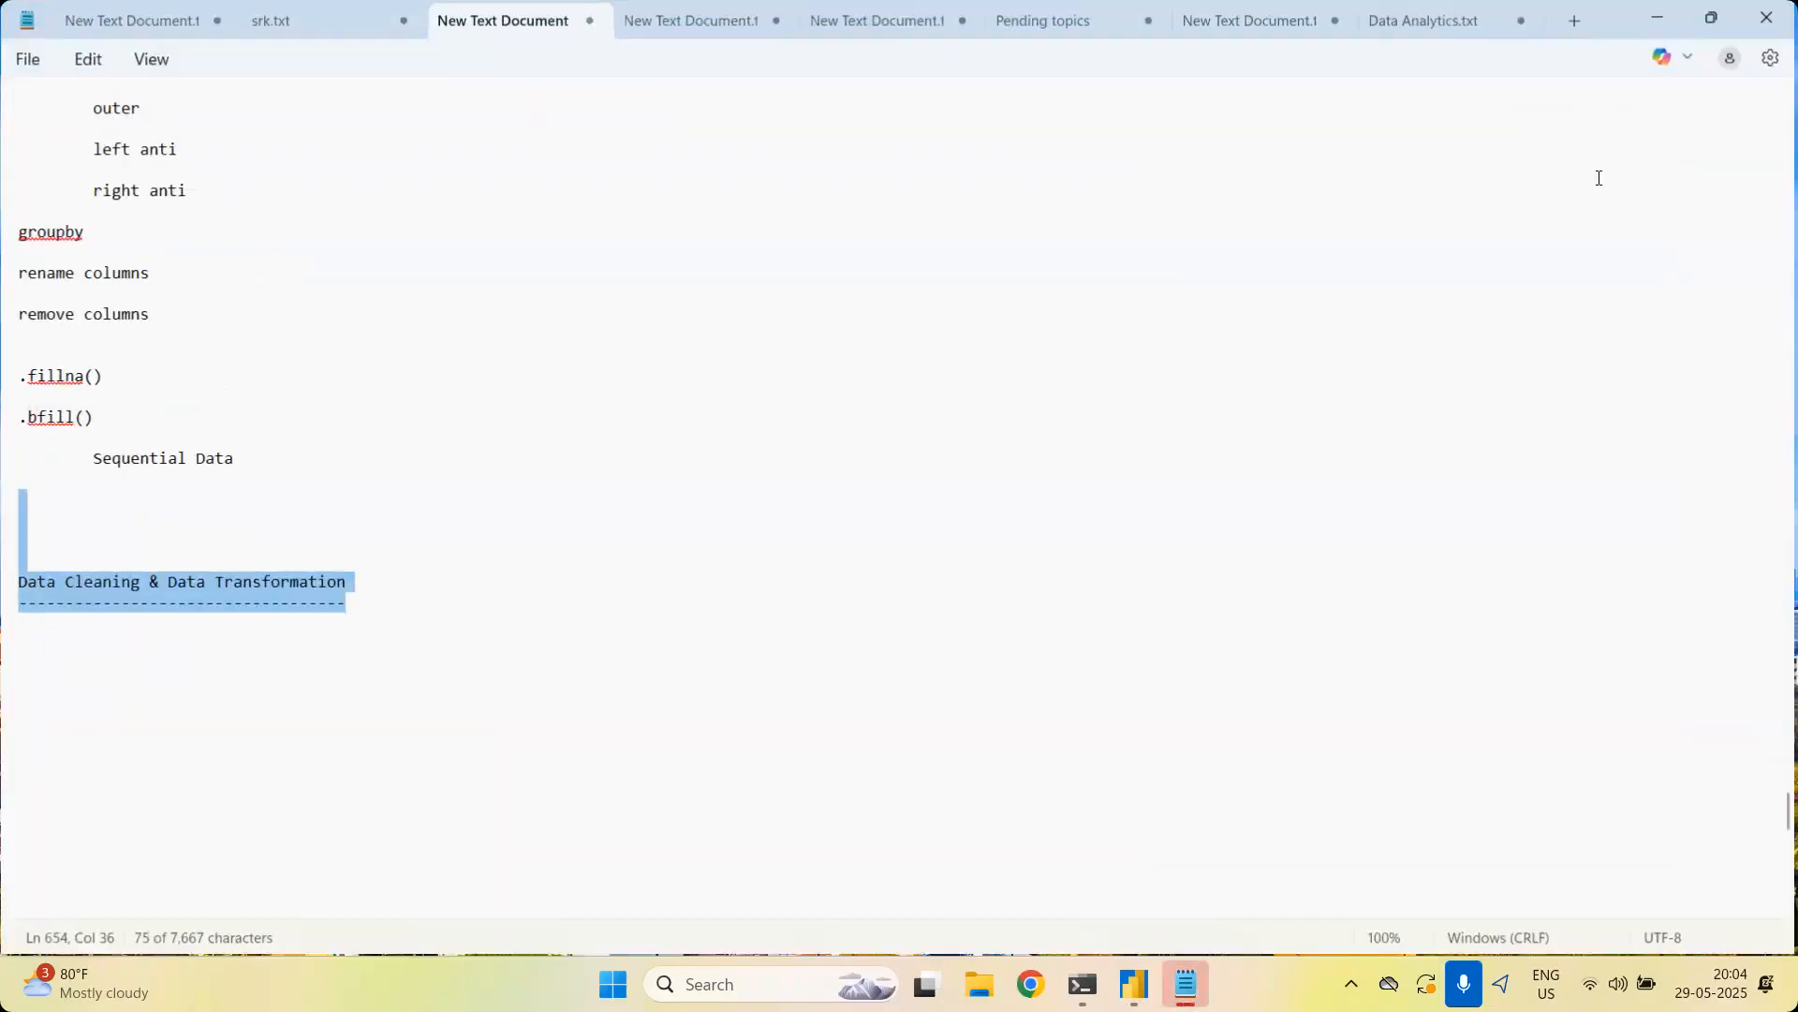
pyautogui.click(715, 579)
pyautogui.moveTo(37, 541); pyautogui.dragTo(26, 628)
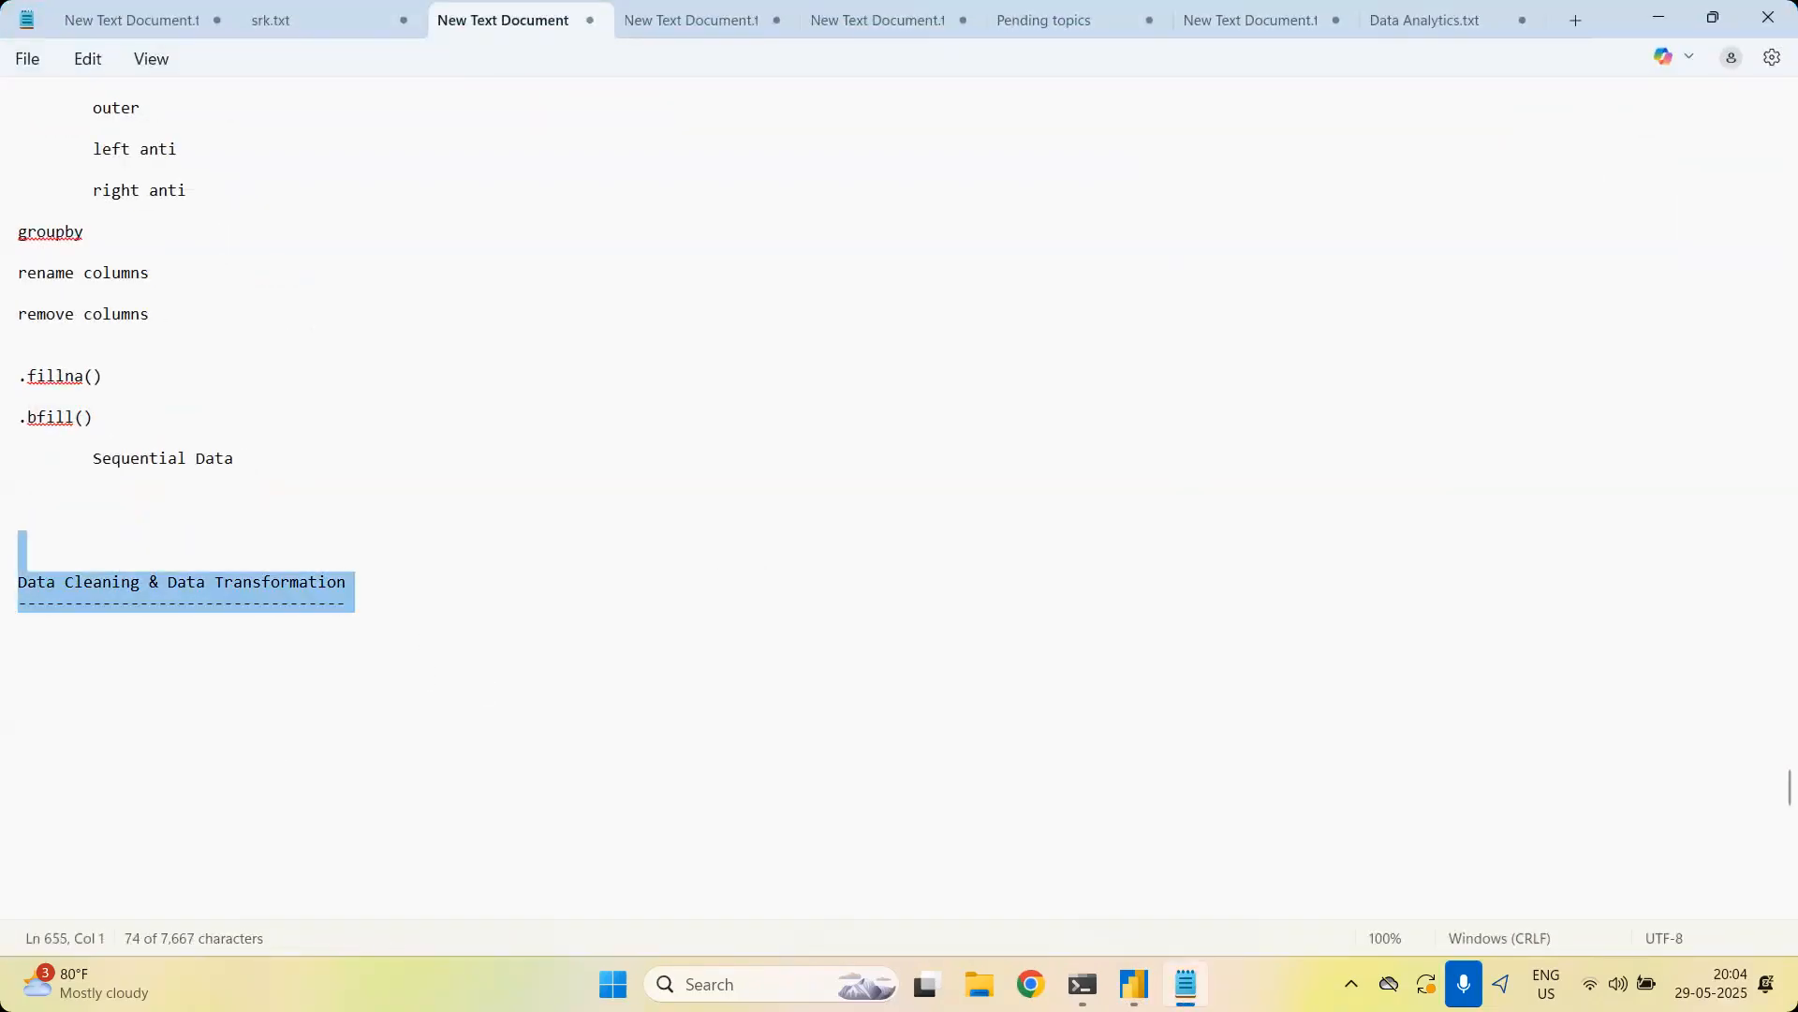
pyautogui.press('BackSpace')
# Write "Calculated Measure" and "Calculated Column" at the end of the notes, separated by a blank line
pyautogui.hotkey('ctrl', '+')
pyautogui.hotkey('ctrl', '+')
pyautogui.hotkey('ctrl', '+')
pyautogui.hotkey('ctrl', '+')
pyautogui.hotkey('ctrl', '+')
pyautogui.hotkey('ctrl', '+')
pyautogui.hotkey('ctrl', '+')
pyautogui.hotkey('ctrl', '+')
pyautogui.hotkey('ctrl', '+')
pyautogui.hotkey('ctrl', '+')
pyautogui.hotkey('ctrl', '+')
pyautogui.hotkey('ctrl', '+')
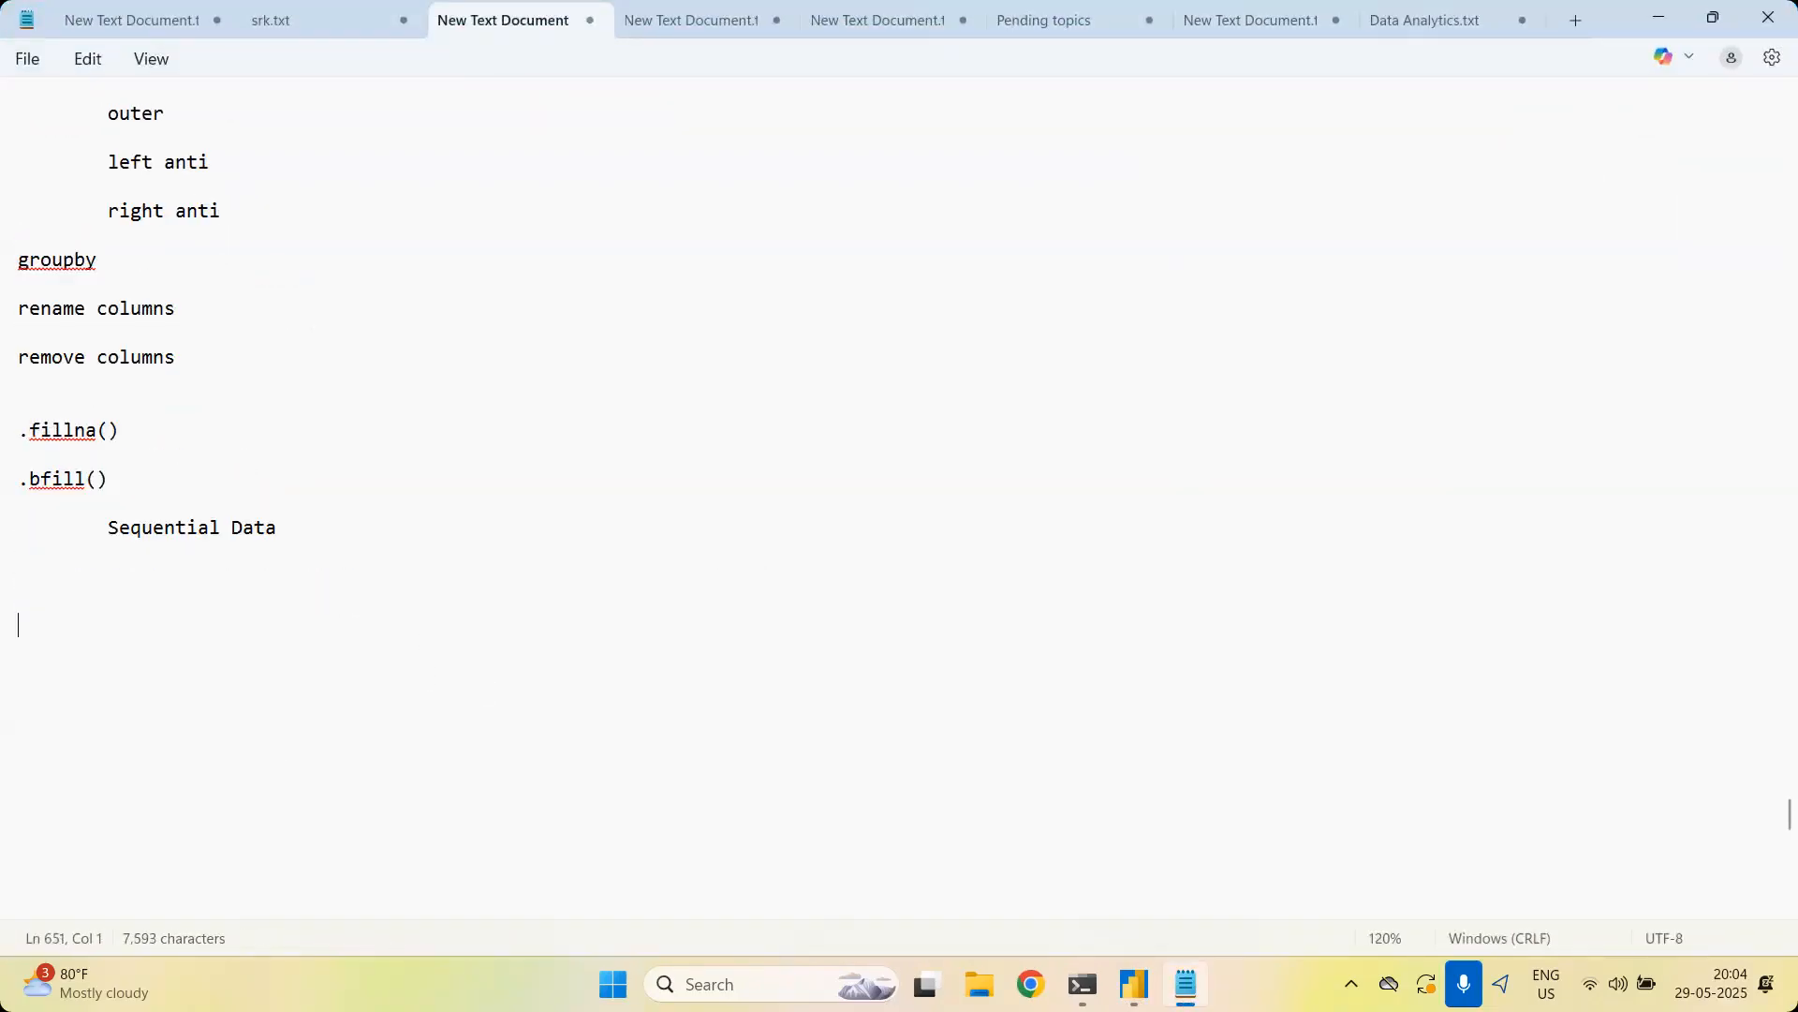
pyautogui.scroll(-2, 162, 113)
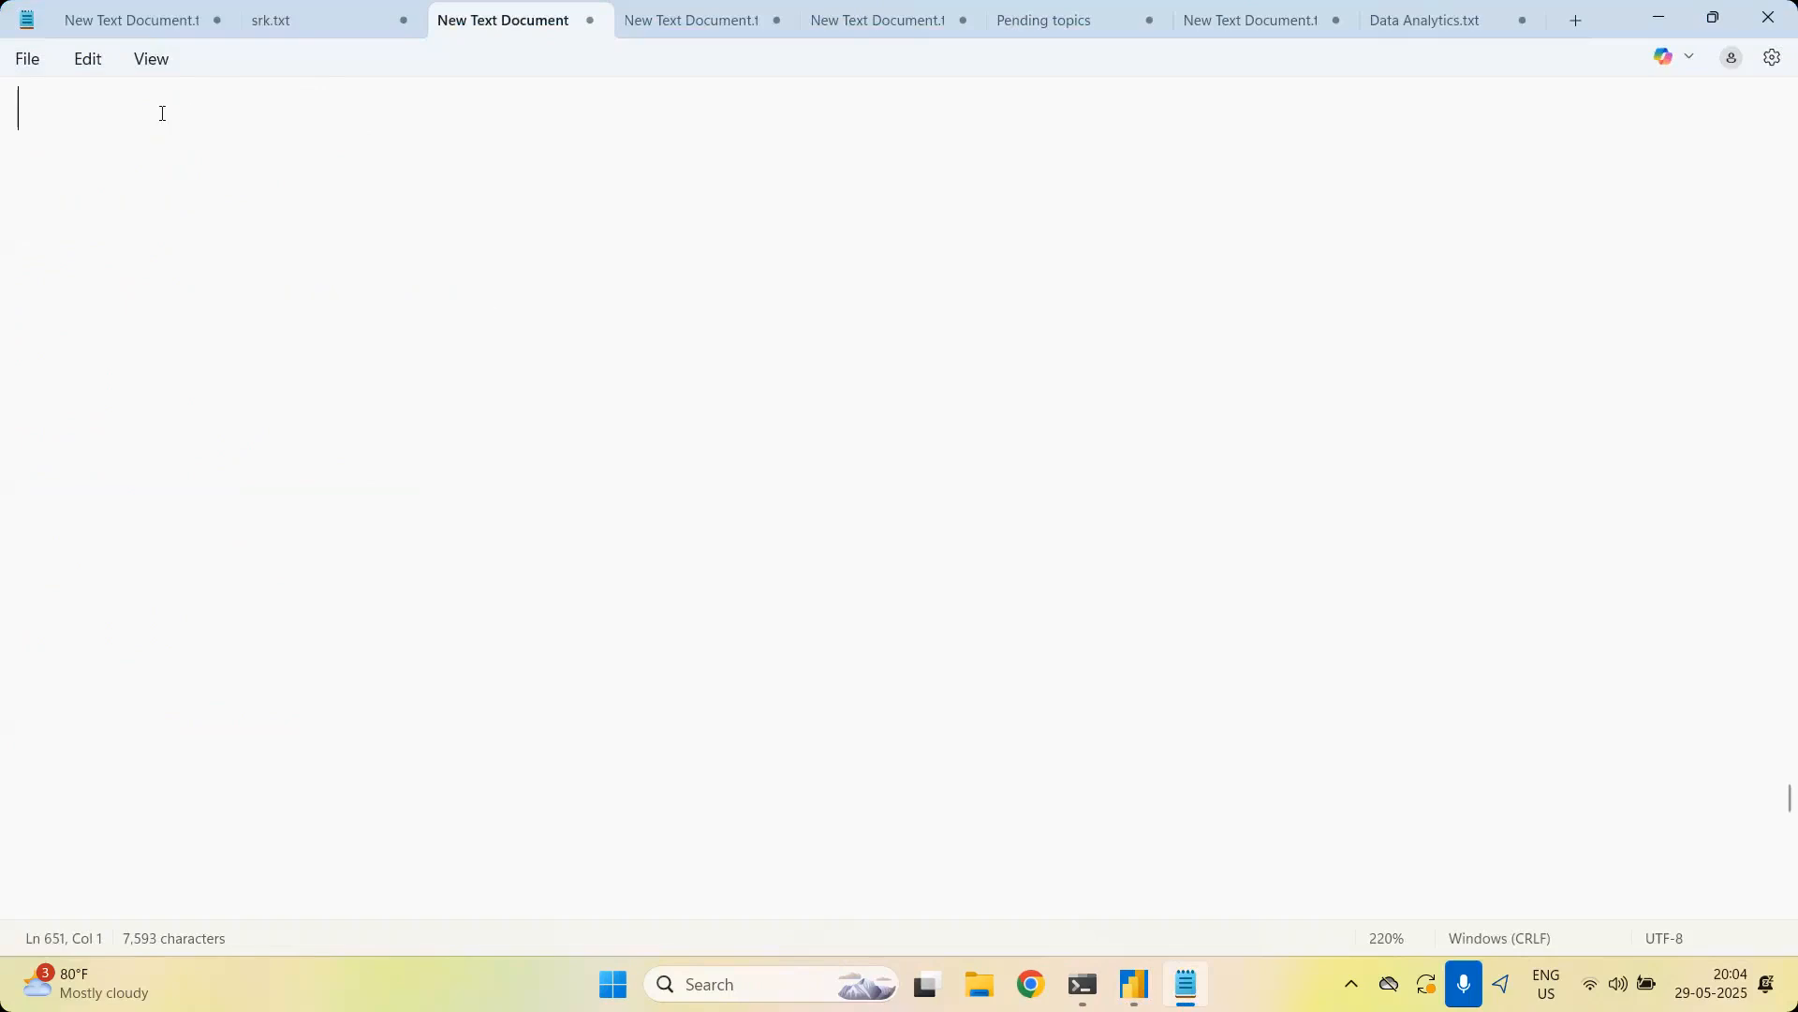
pyautogui.write('Calculated Measure')
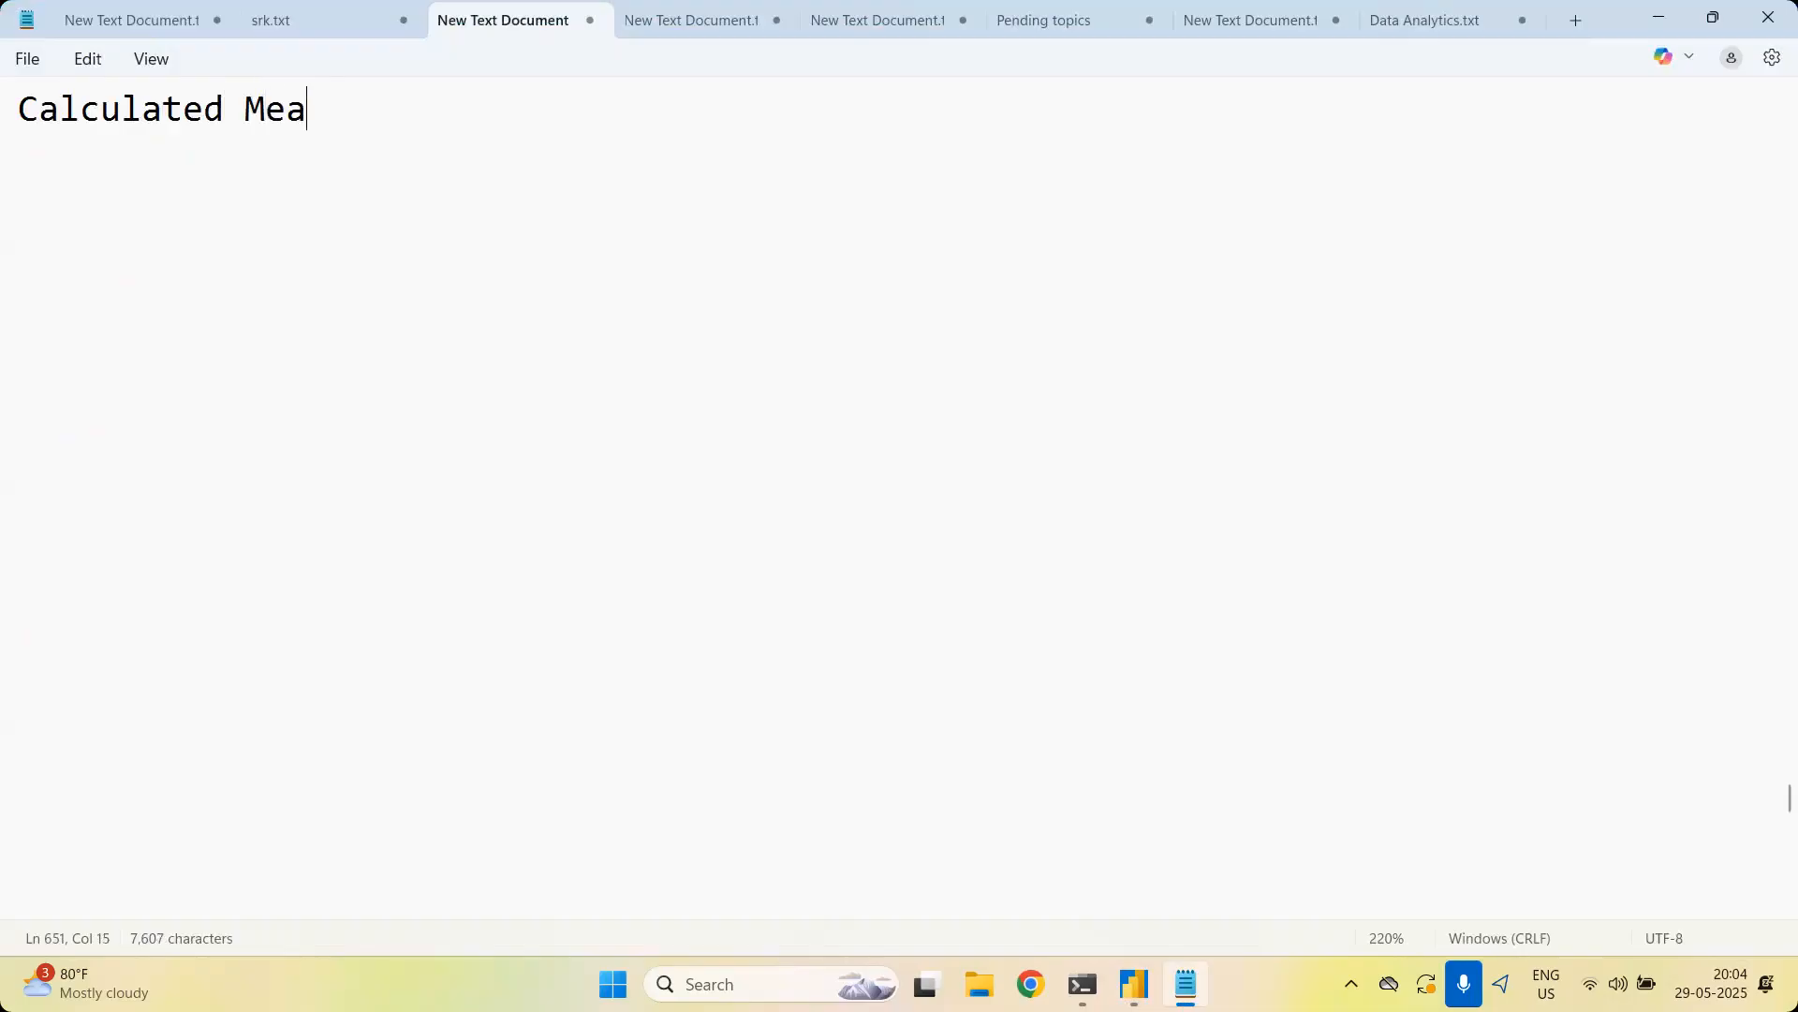
pyautogui.press('Return')
pyautogui.press('Return')
pyautogui.write('Calc')
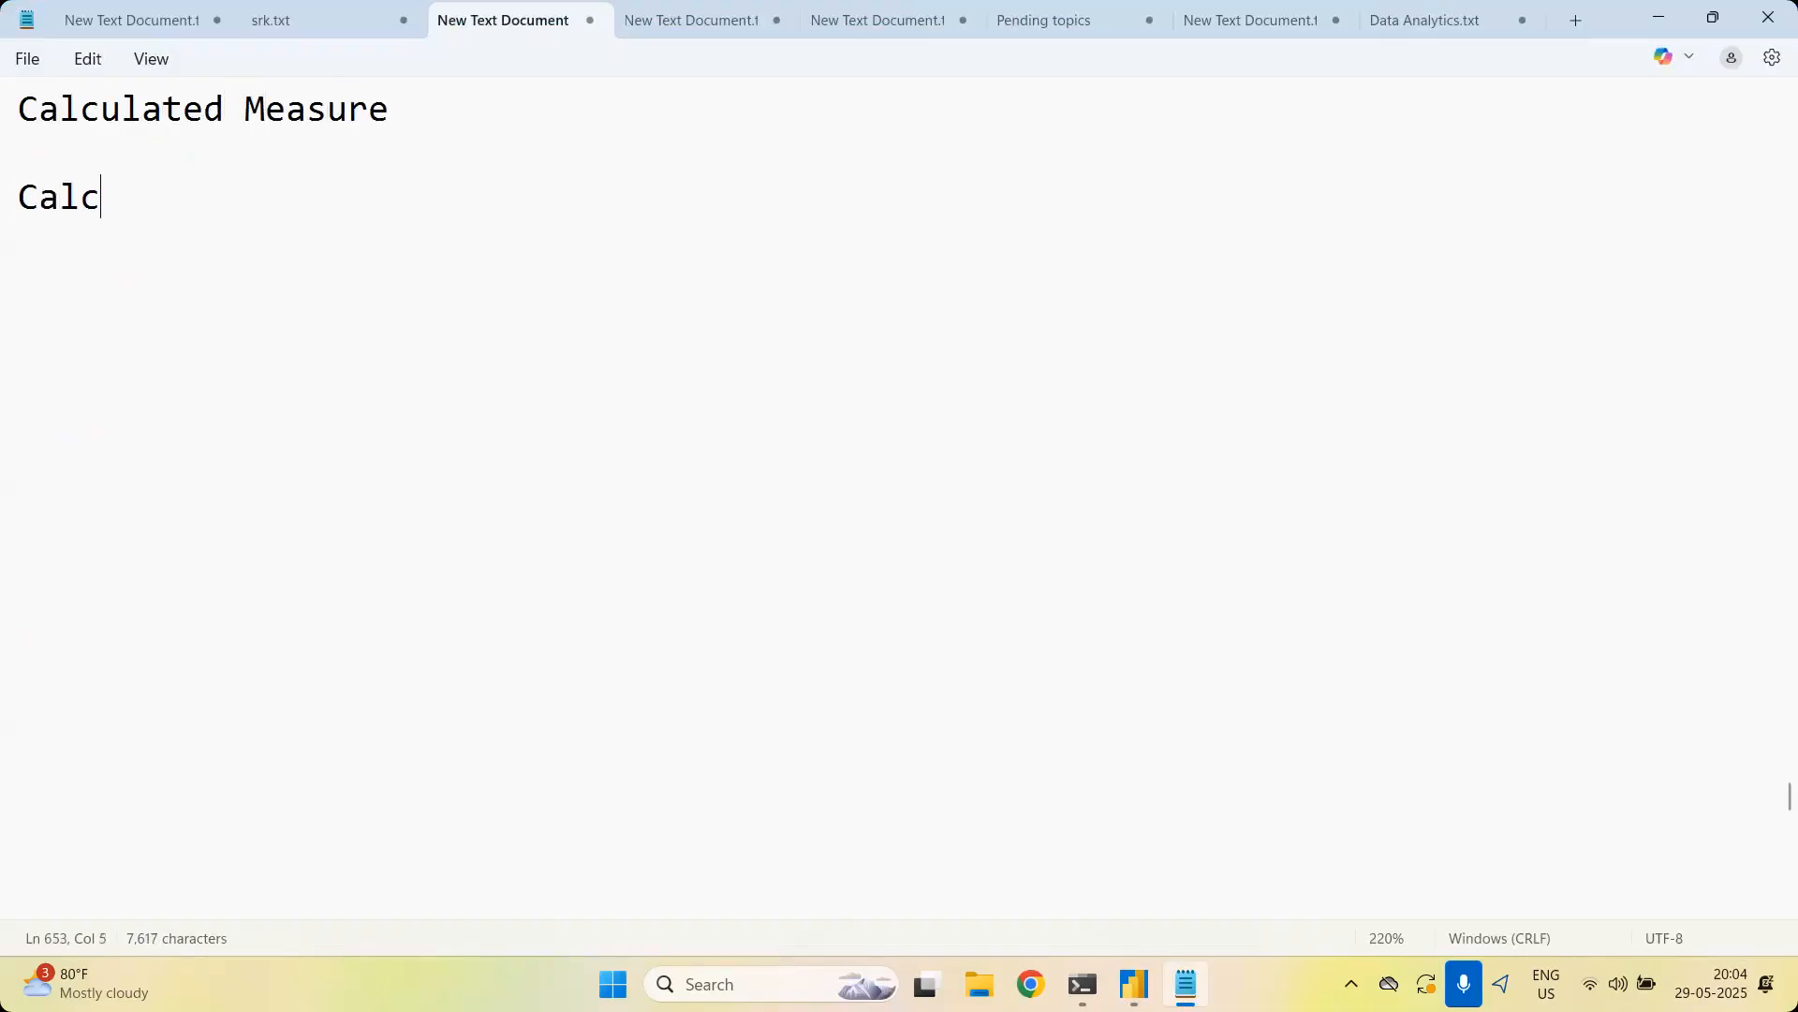
pyautogui.write('ulated Column')
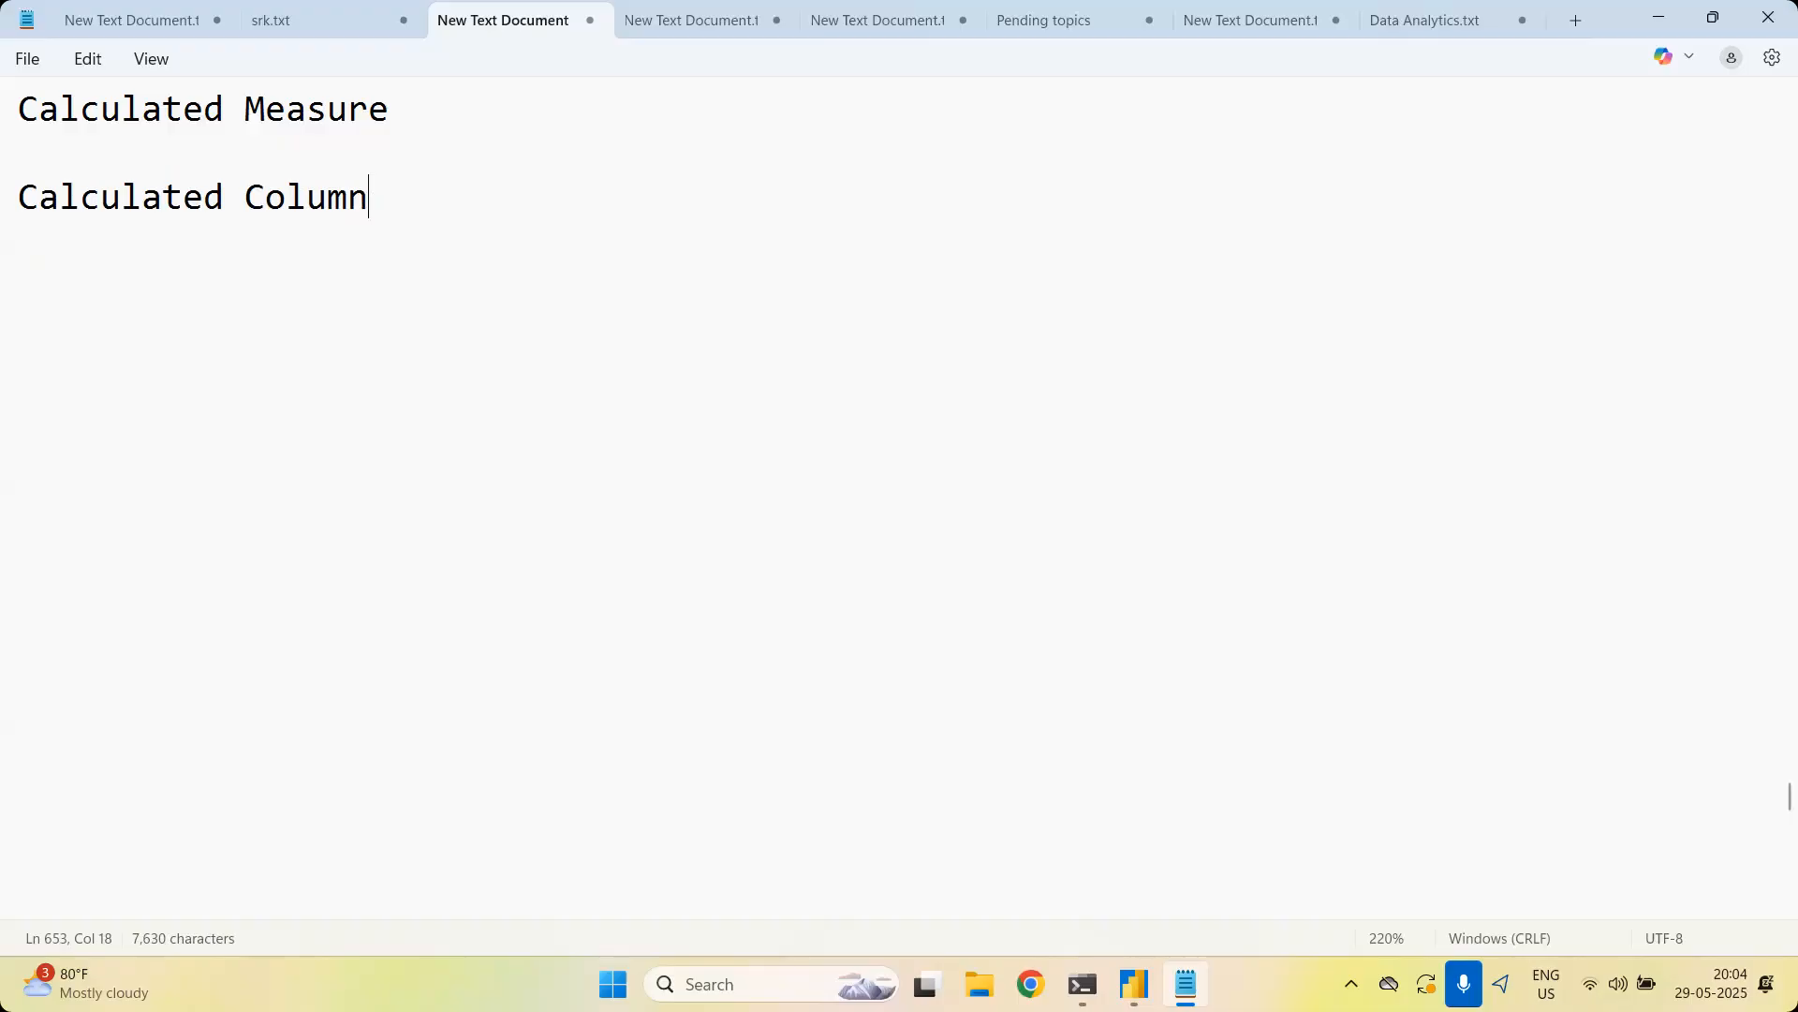
# Minimize the notes and open the df workbook from the desktop in Excel
pyautogui.click(1683, 23)
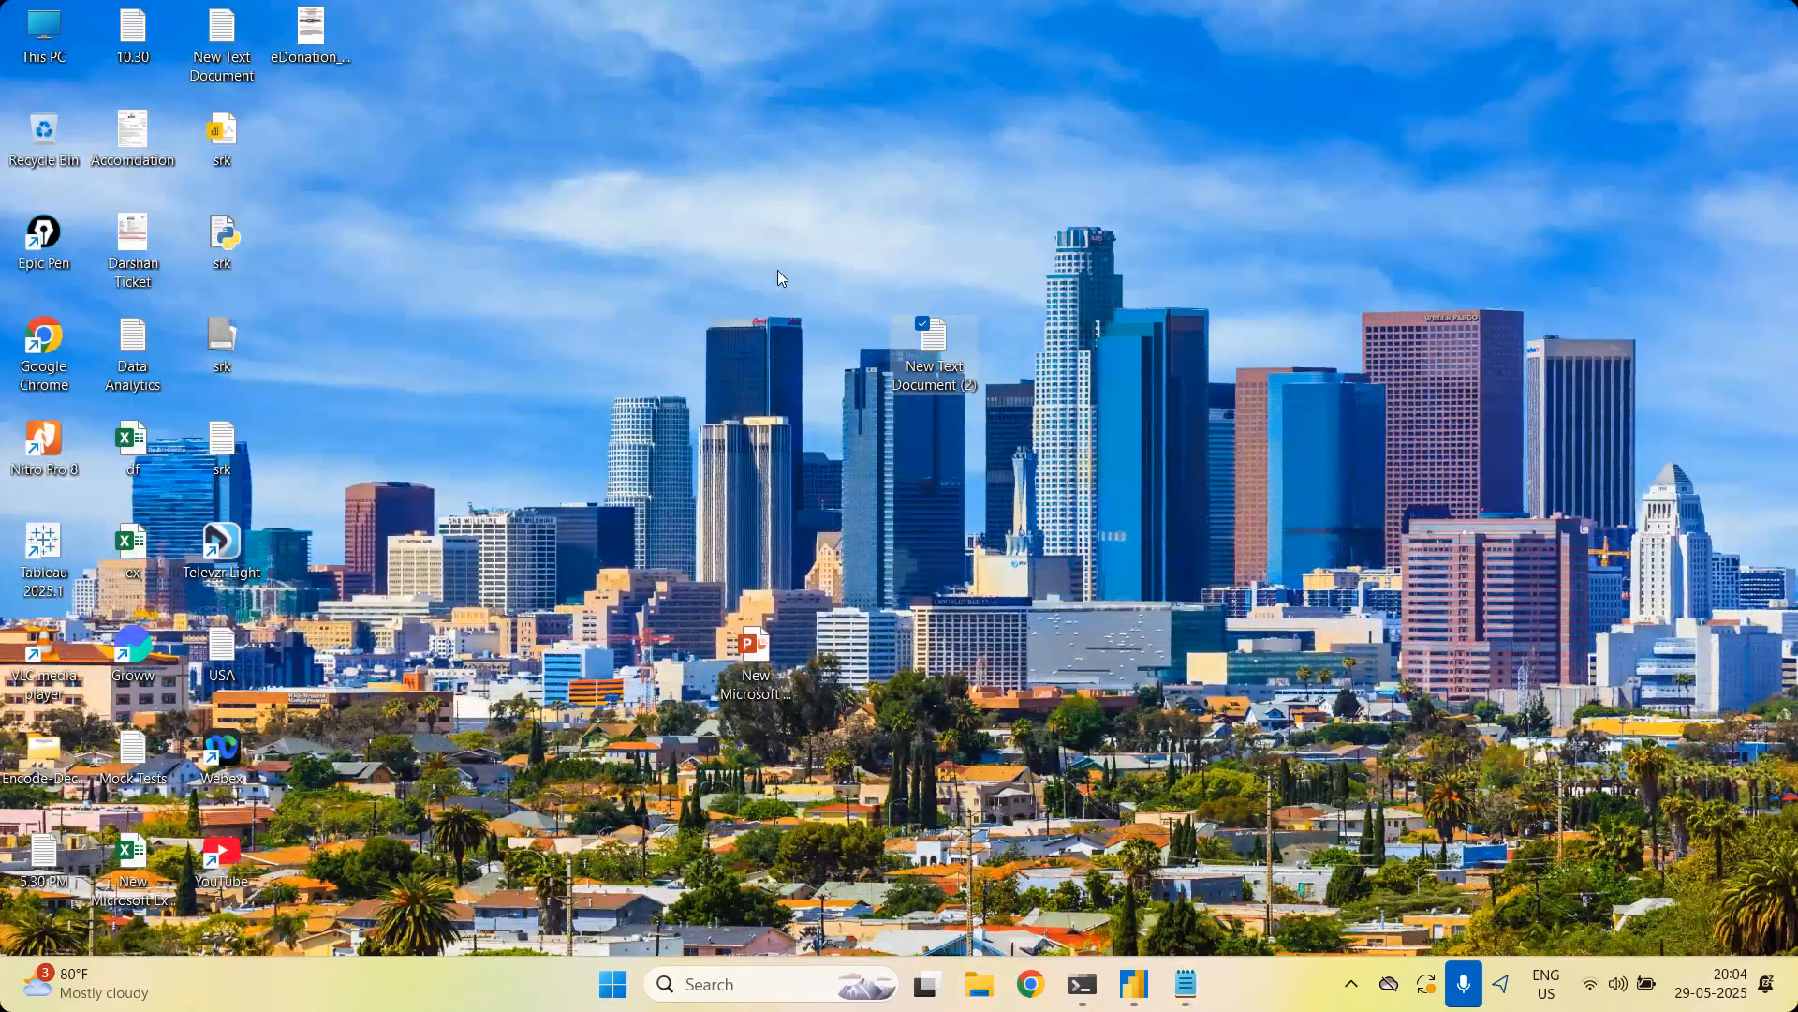
pyautogui.rightClick(778, 269)
pyautogui.doubleClick(136, 438)
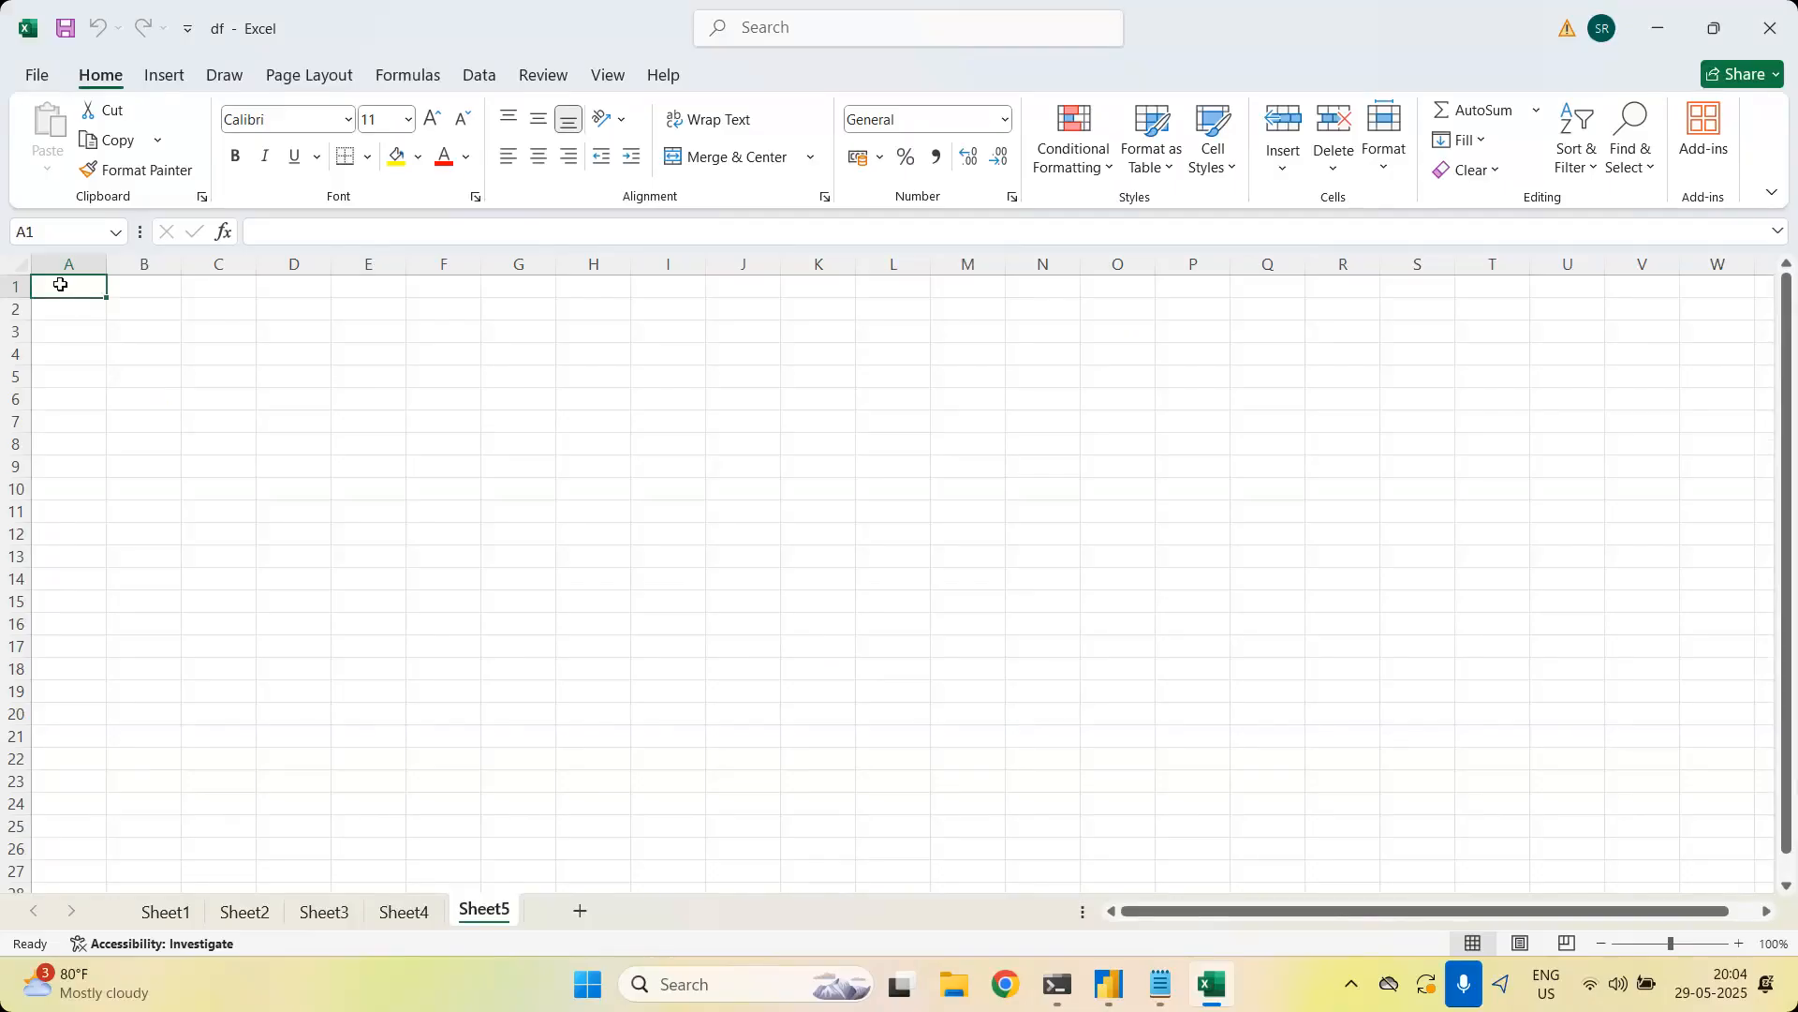
# Enter the column headers Sales in A1 and Expenditure in B1 of the empty Sheet5
pyautogui.write('BP')
pyautogui.press('BackSpace')
pyautogui.press('BackSpace')
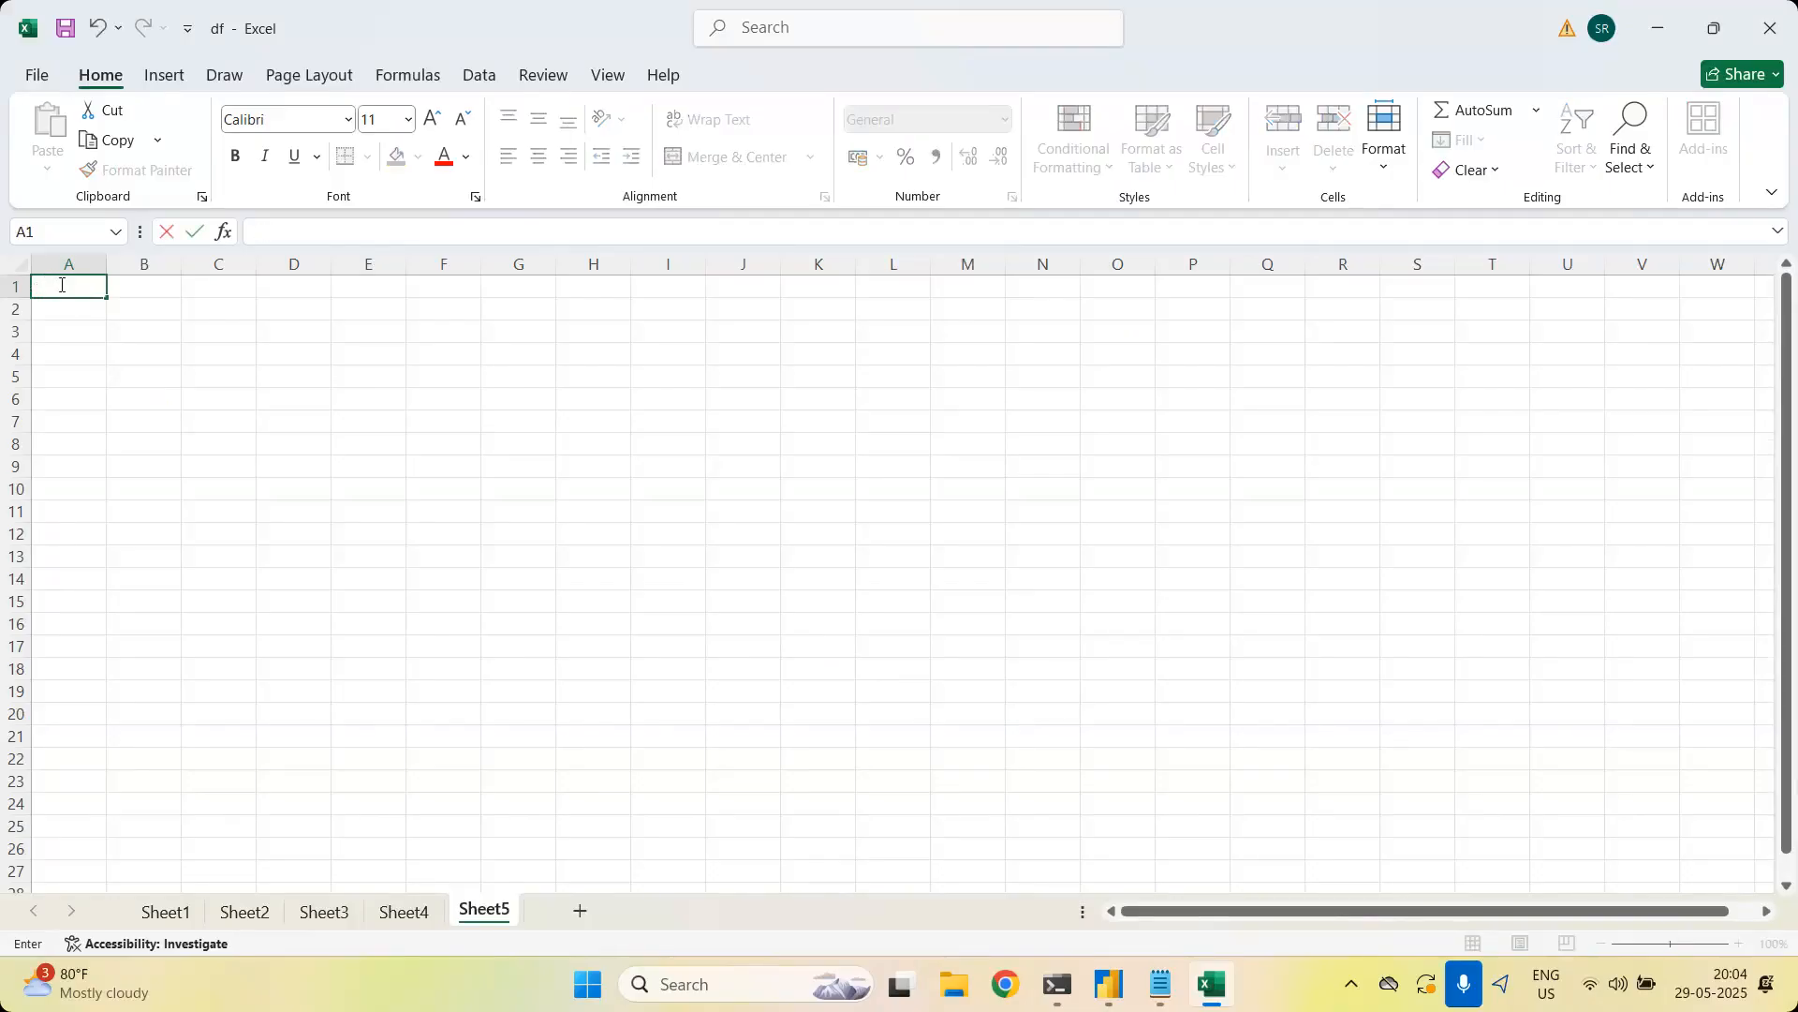
pyautogui.write('Sales')
pyautogui.press('Tab')
pyautogui.write('Expe')
pyautogui.press('BackSpace')
pyautogui.write('en')
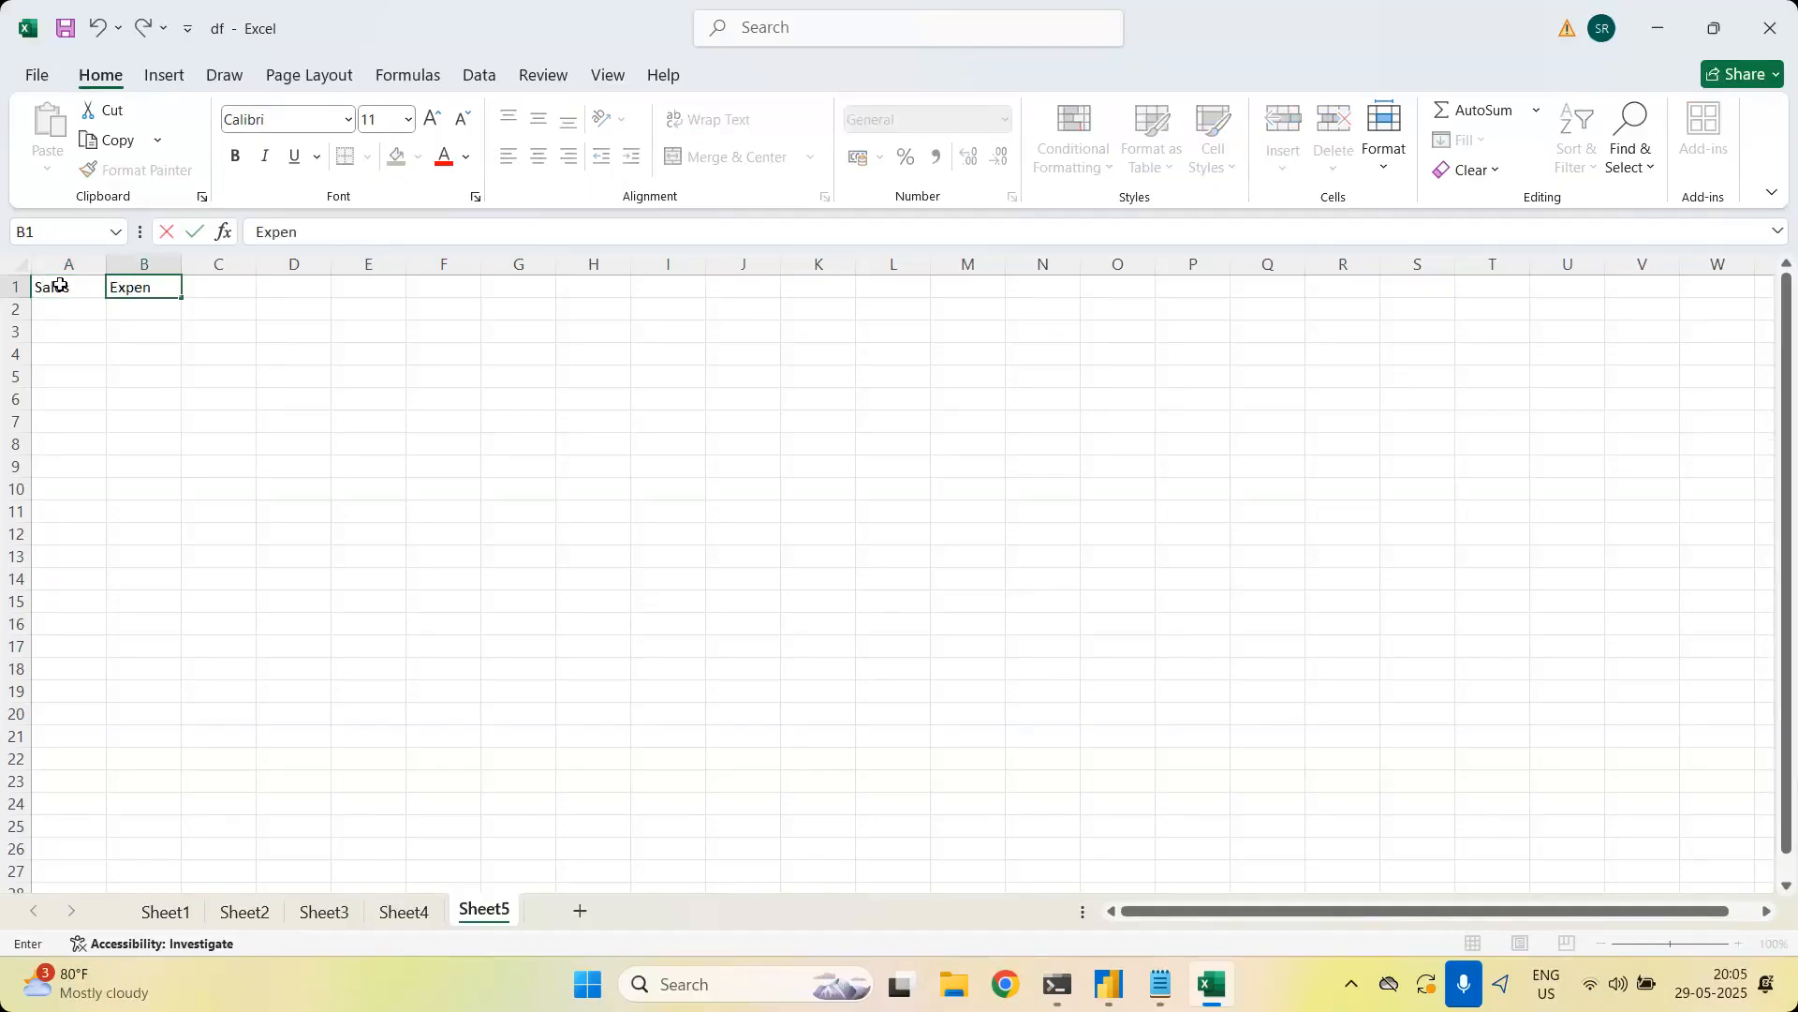
pyautogui.write('diture')
pyautogui.press('Return')
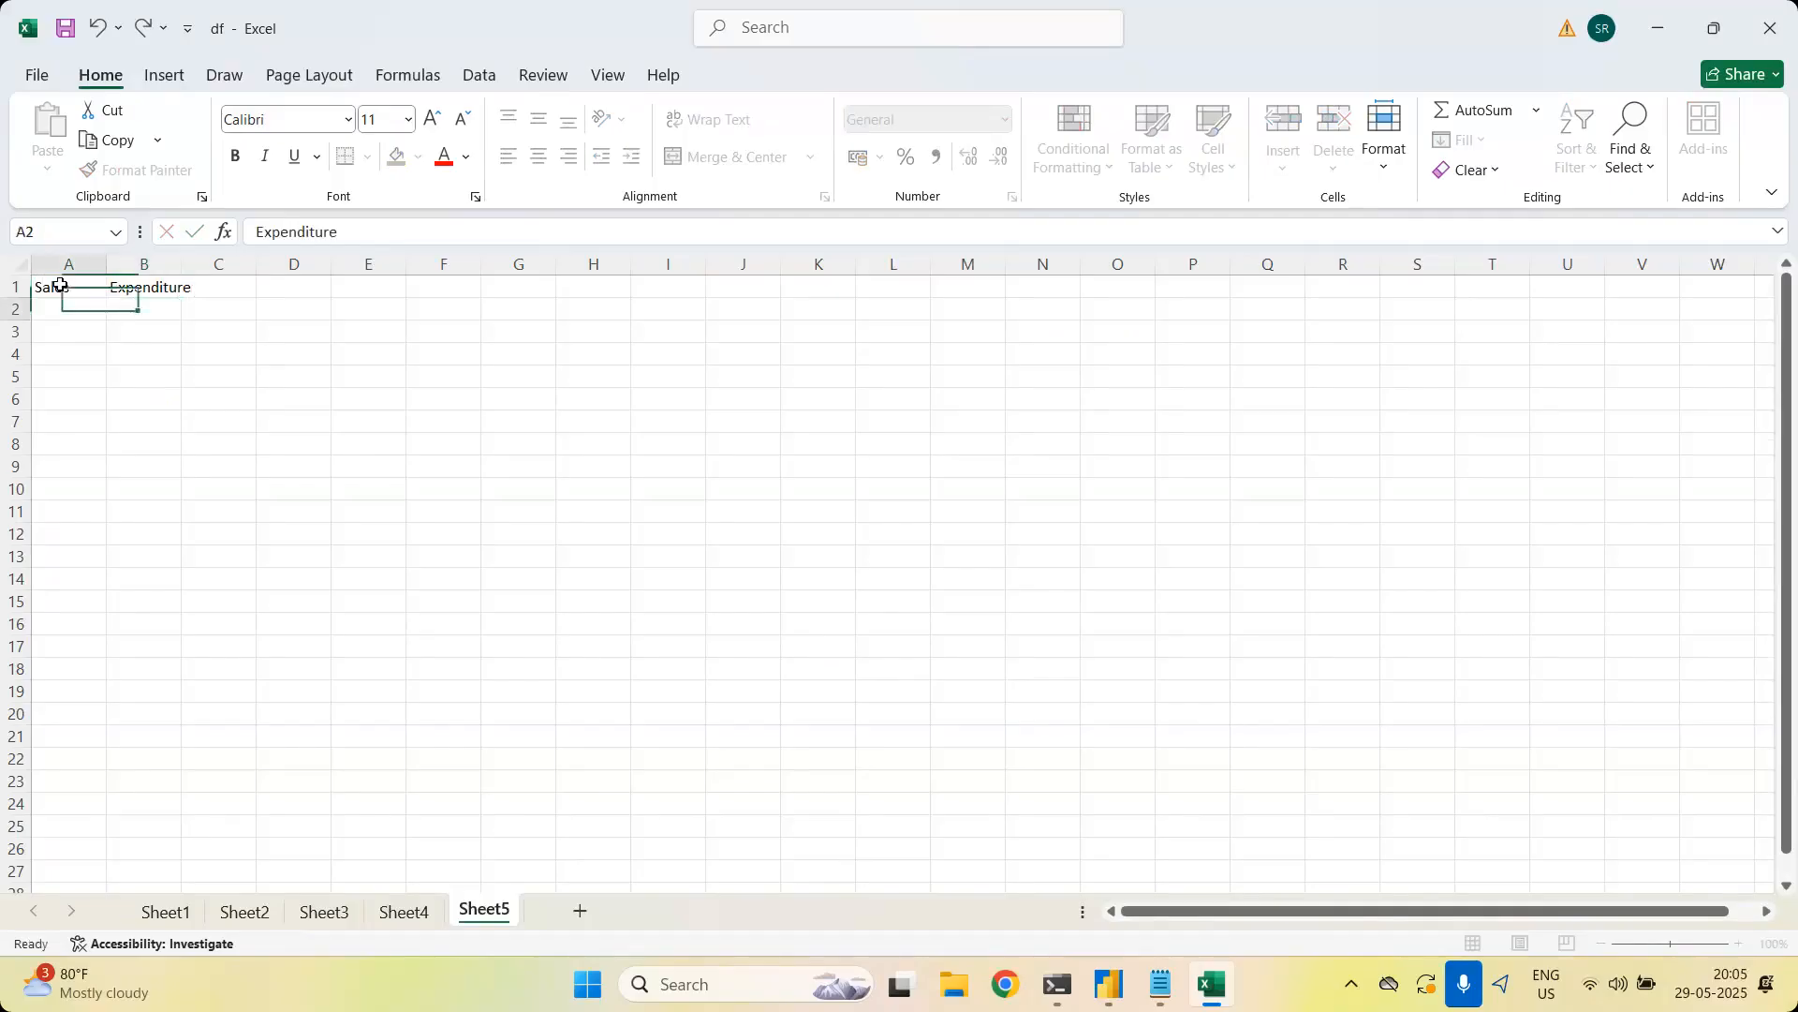
# Enter the first two data rows: Sales 100 and Expenditure 20 in row 2, Sales 100 and Expenditure 45 in row 3
pyautogui.write('100')
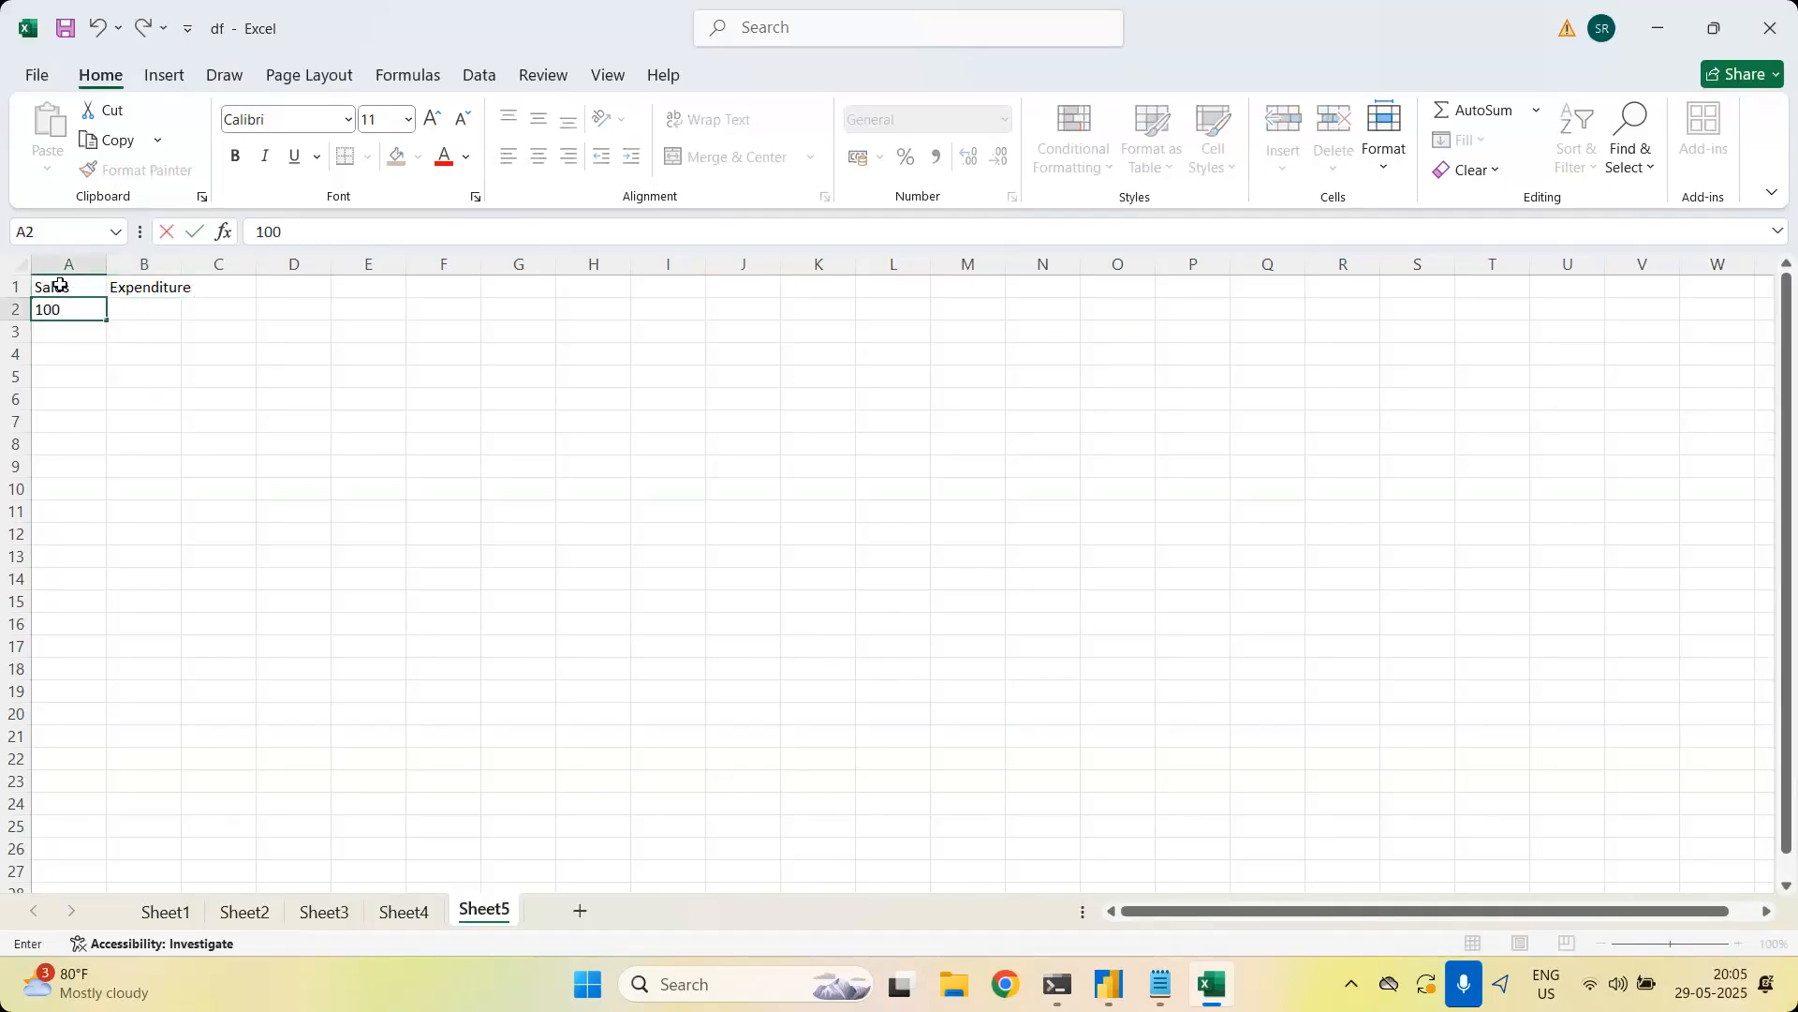
pyautogui.press('Tab')
pyautogui.write('20')
pyautogui.press('Return')
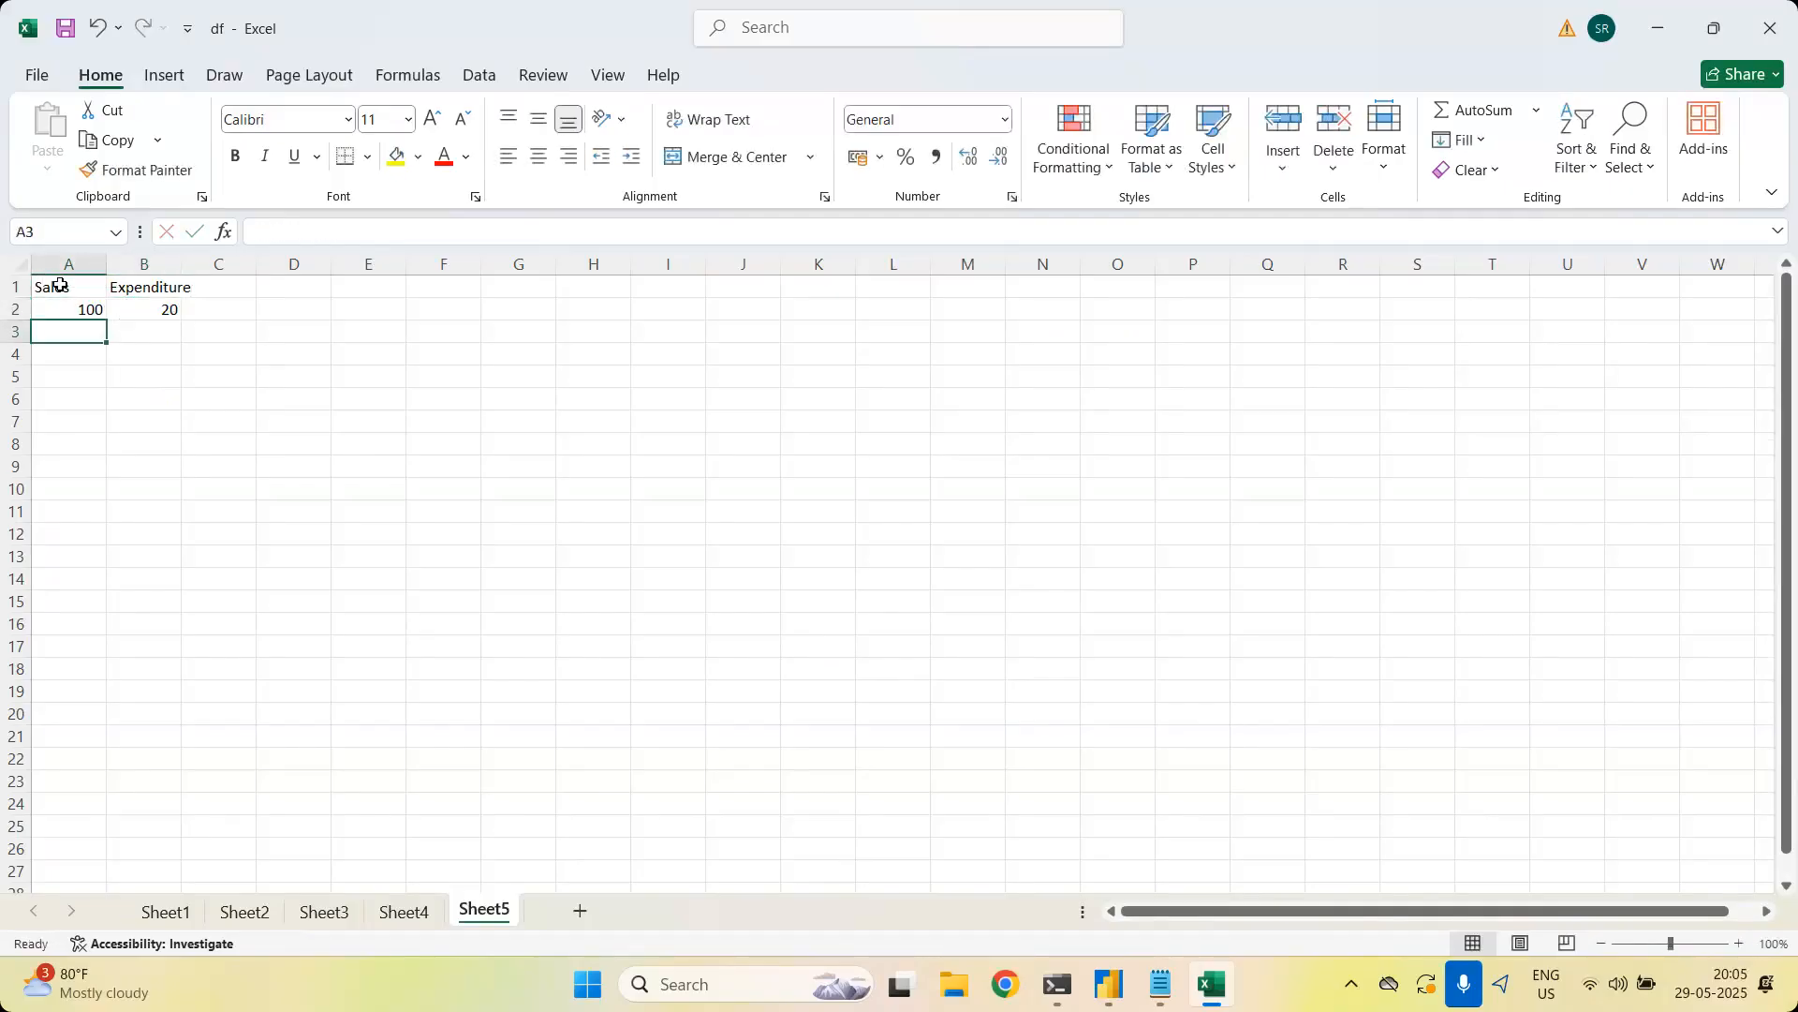
pyautogui.write('100')
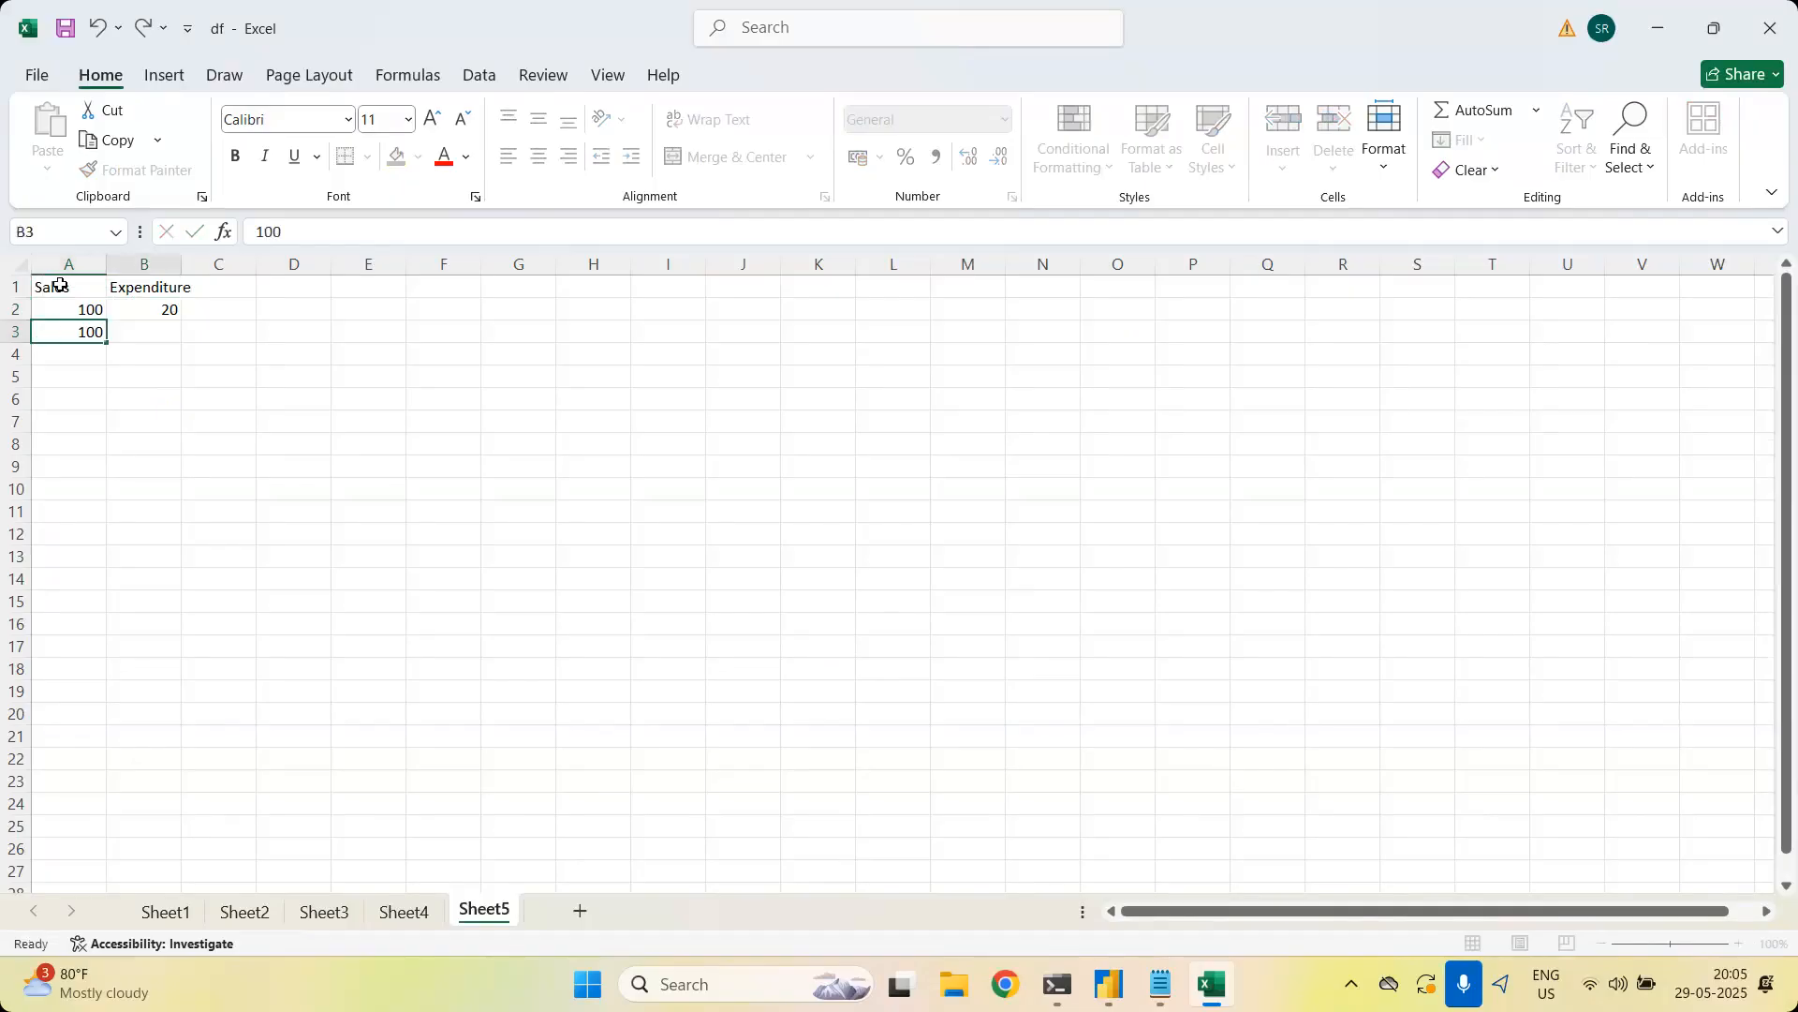
pyautogui.press('Tab')
pyautogui.write('45')
pyautogui.press('Return')
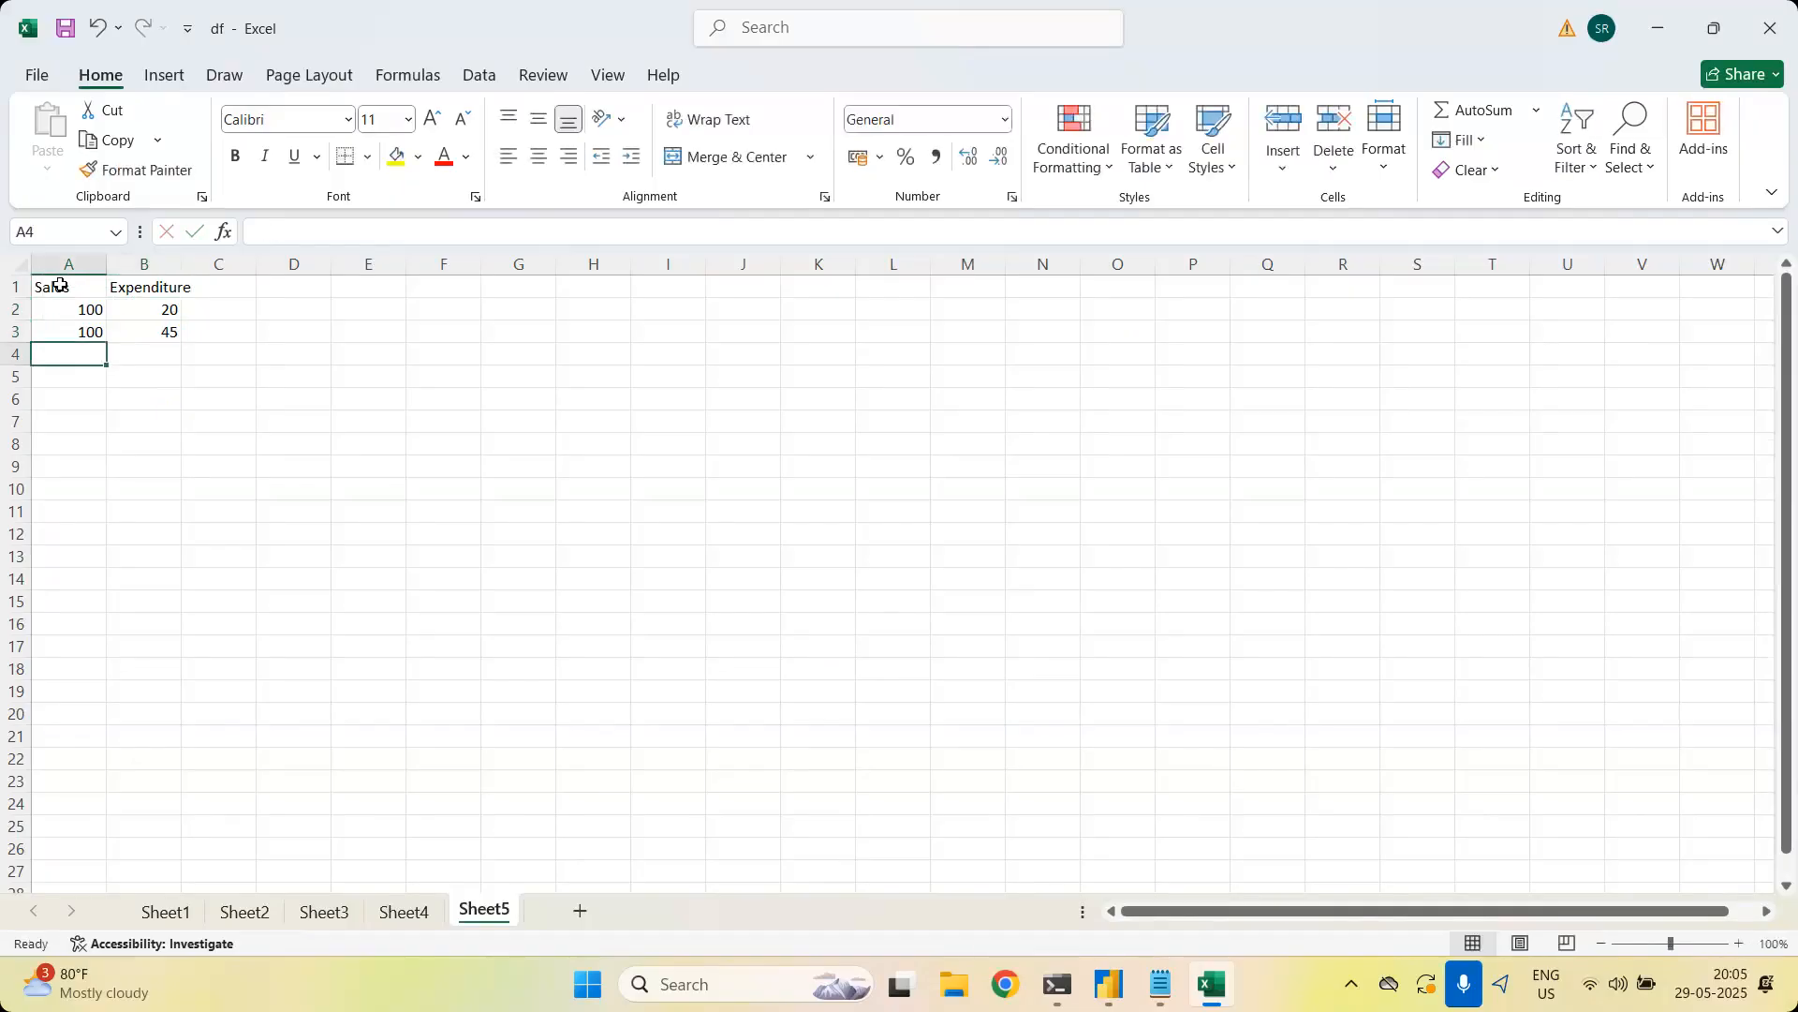
# Fill row 4 with Sales 150 and Expenditure 30, and row 5 with Sales 190 and Expenditure 200
pyautogui.write('150')
pyautogui.press('Tab')
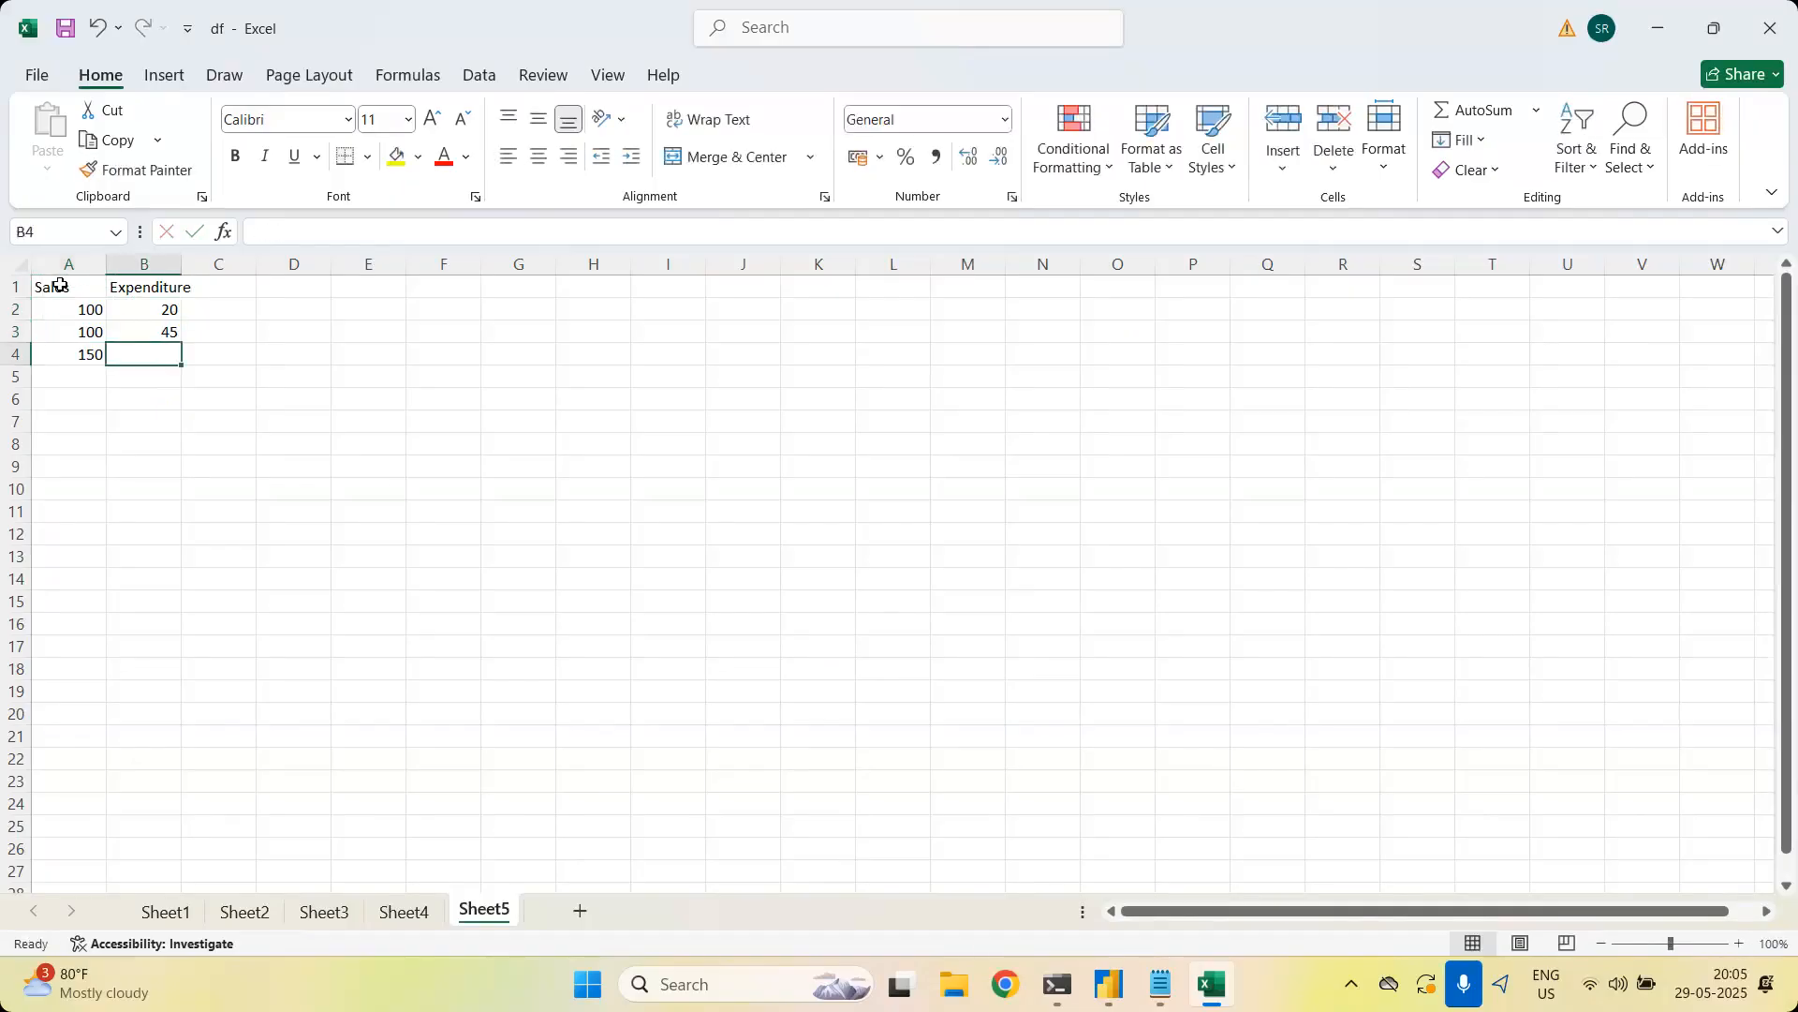
pyautogui.write('30')
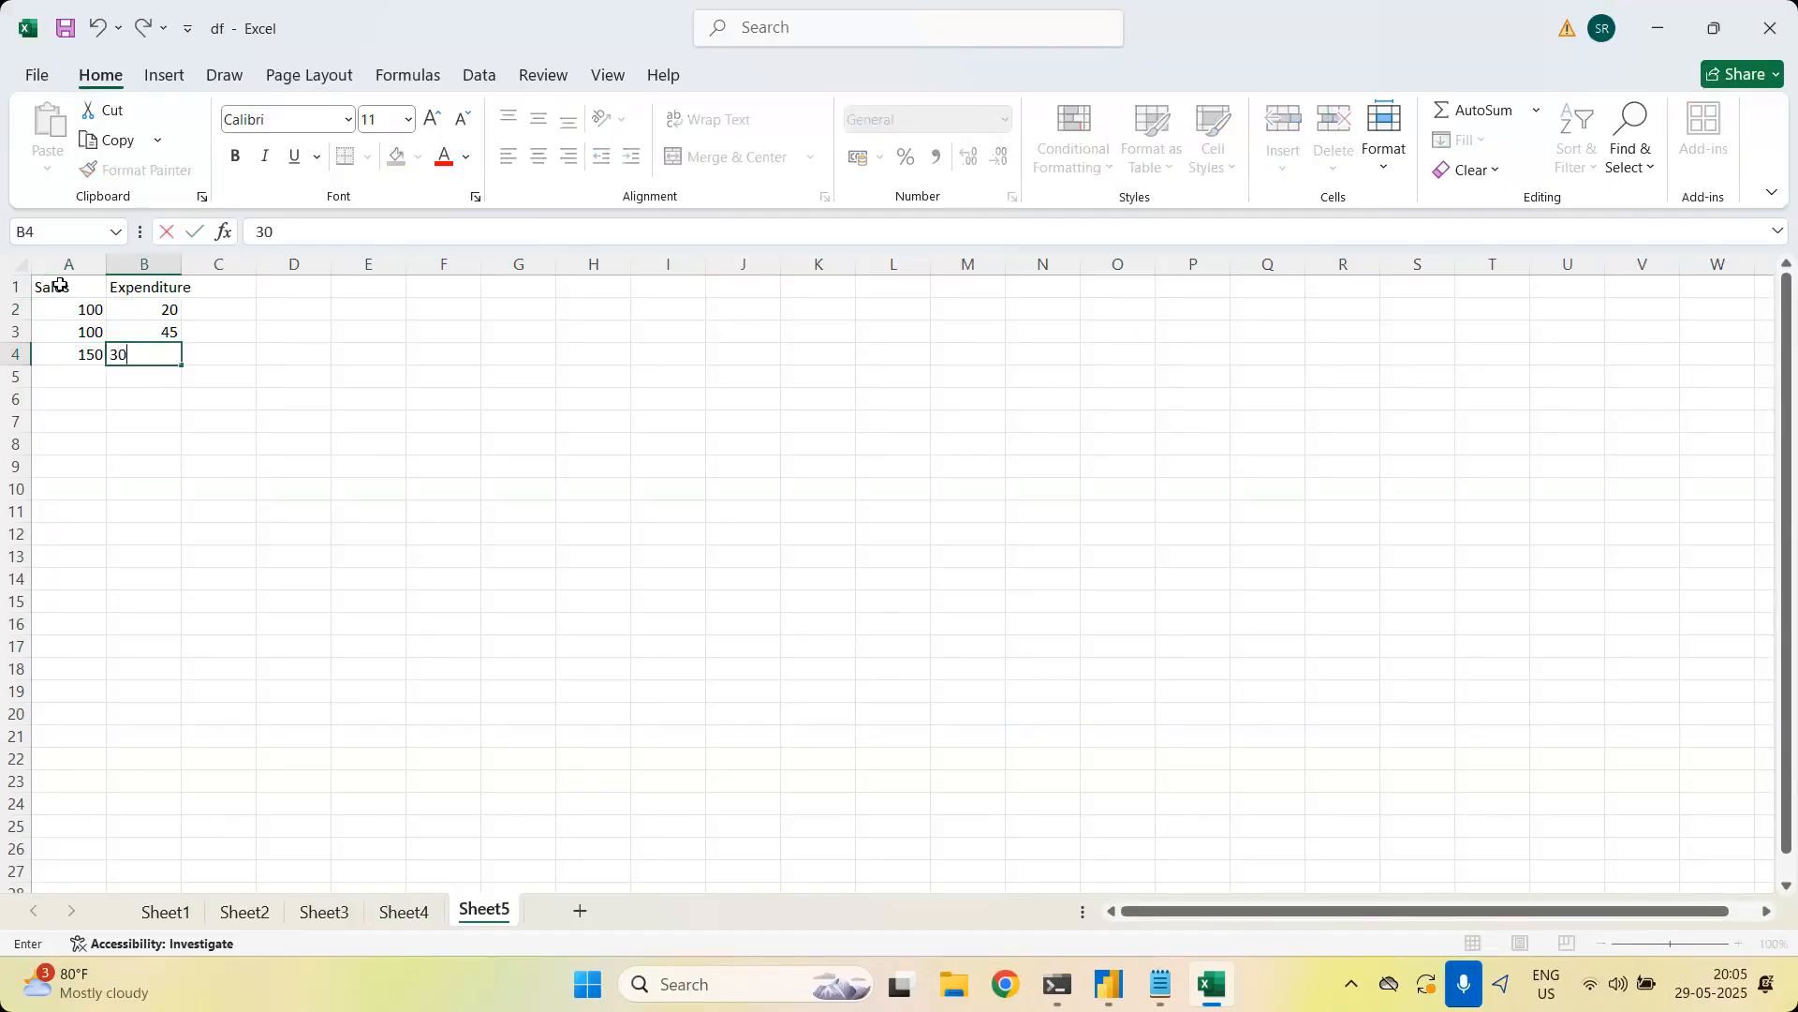
pyautogui.press('Return')
pyautogui.write('15')
pyautogui.press('BackSpace')
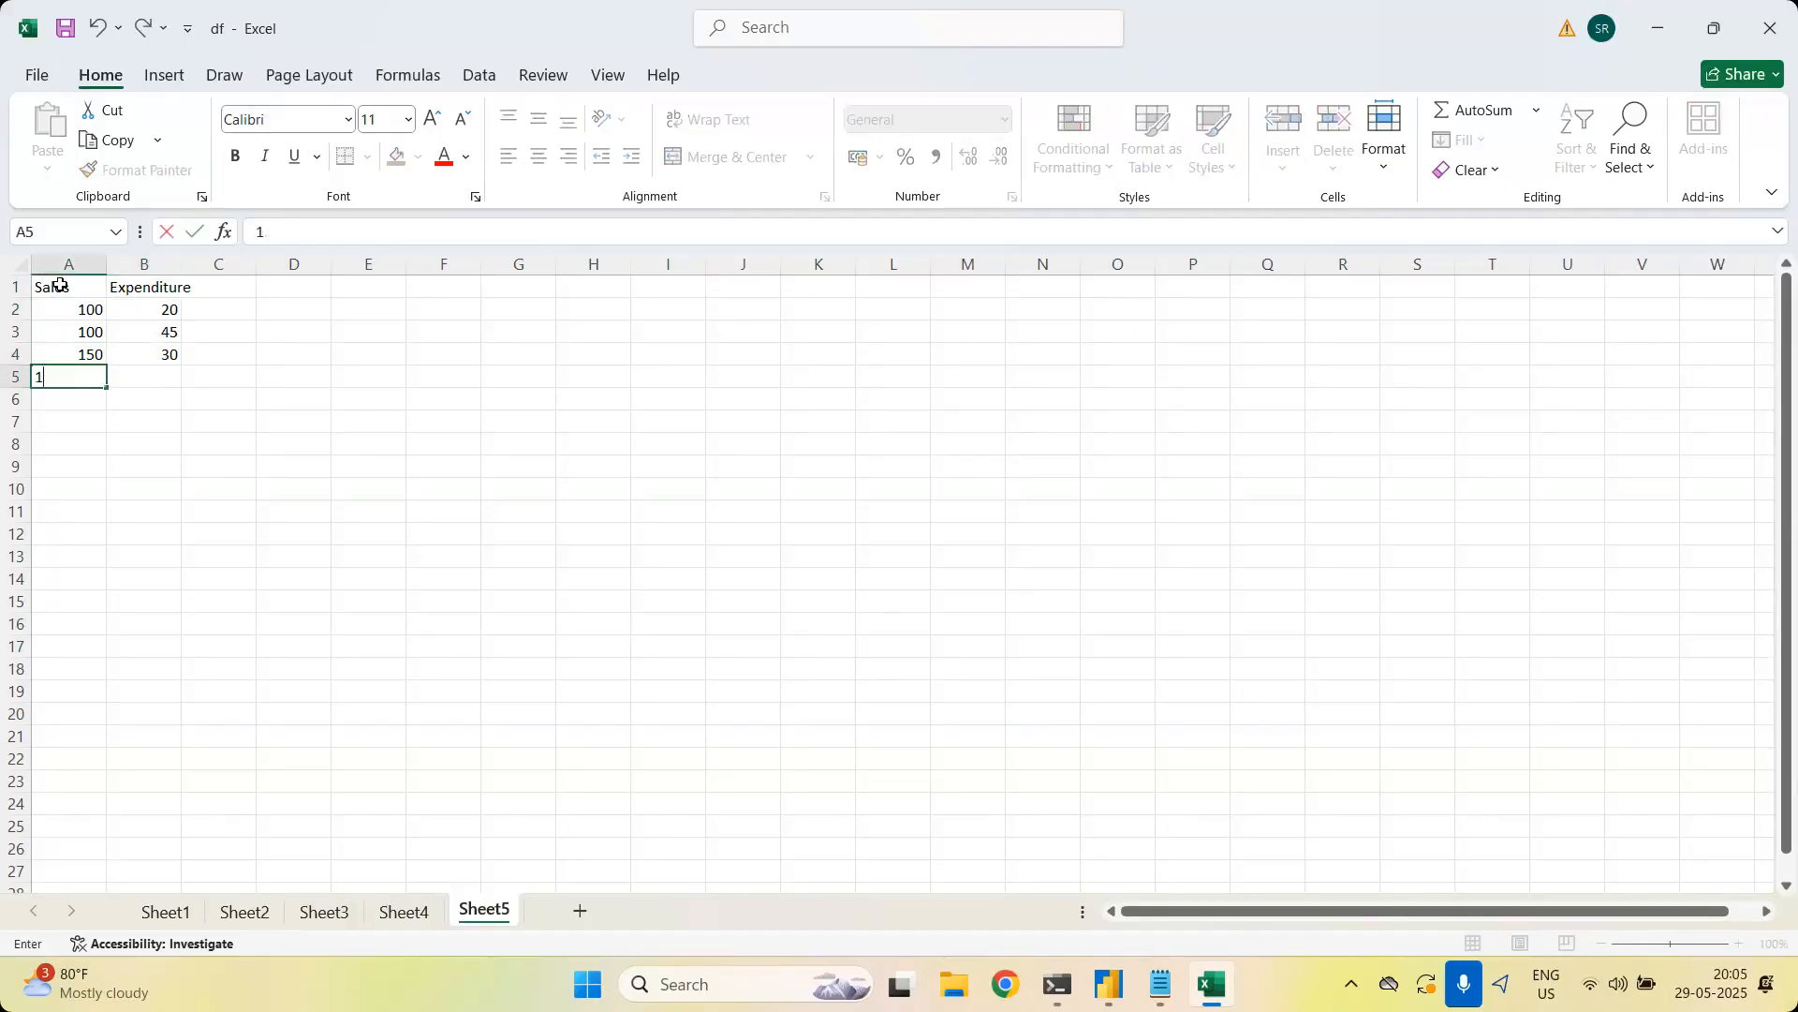
pyautogui.write('90')
pyautogui.press('Tab')
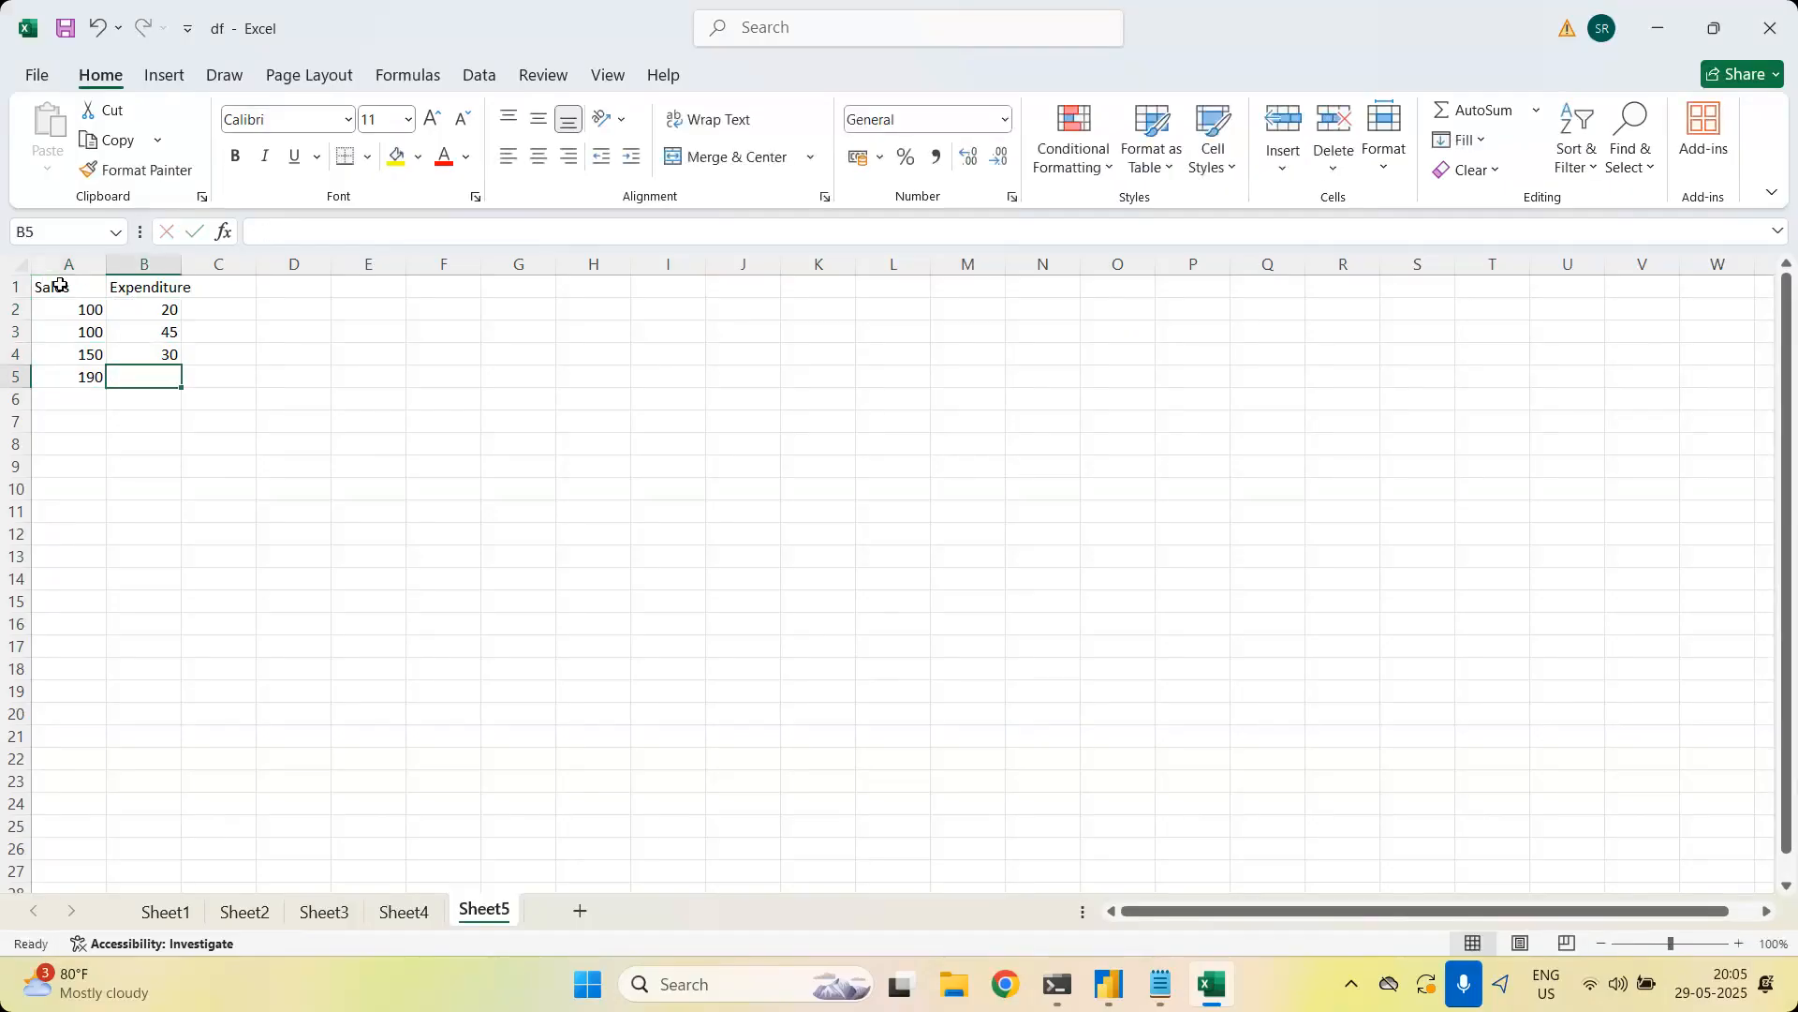
pyautogui.write('200')
pyautogui.press('Return')
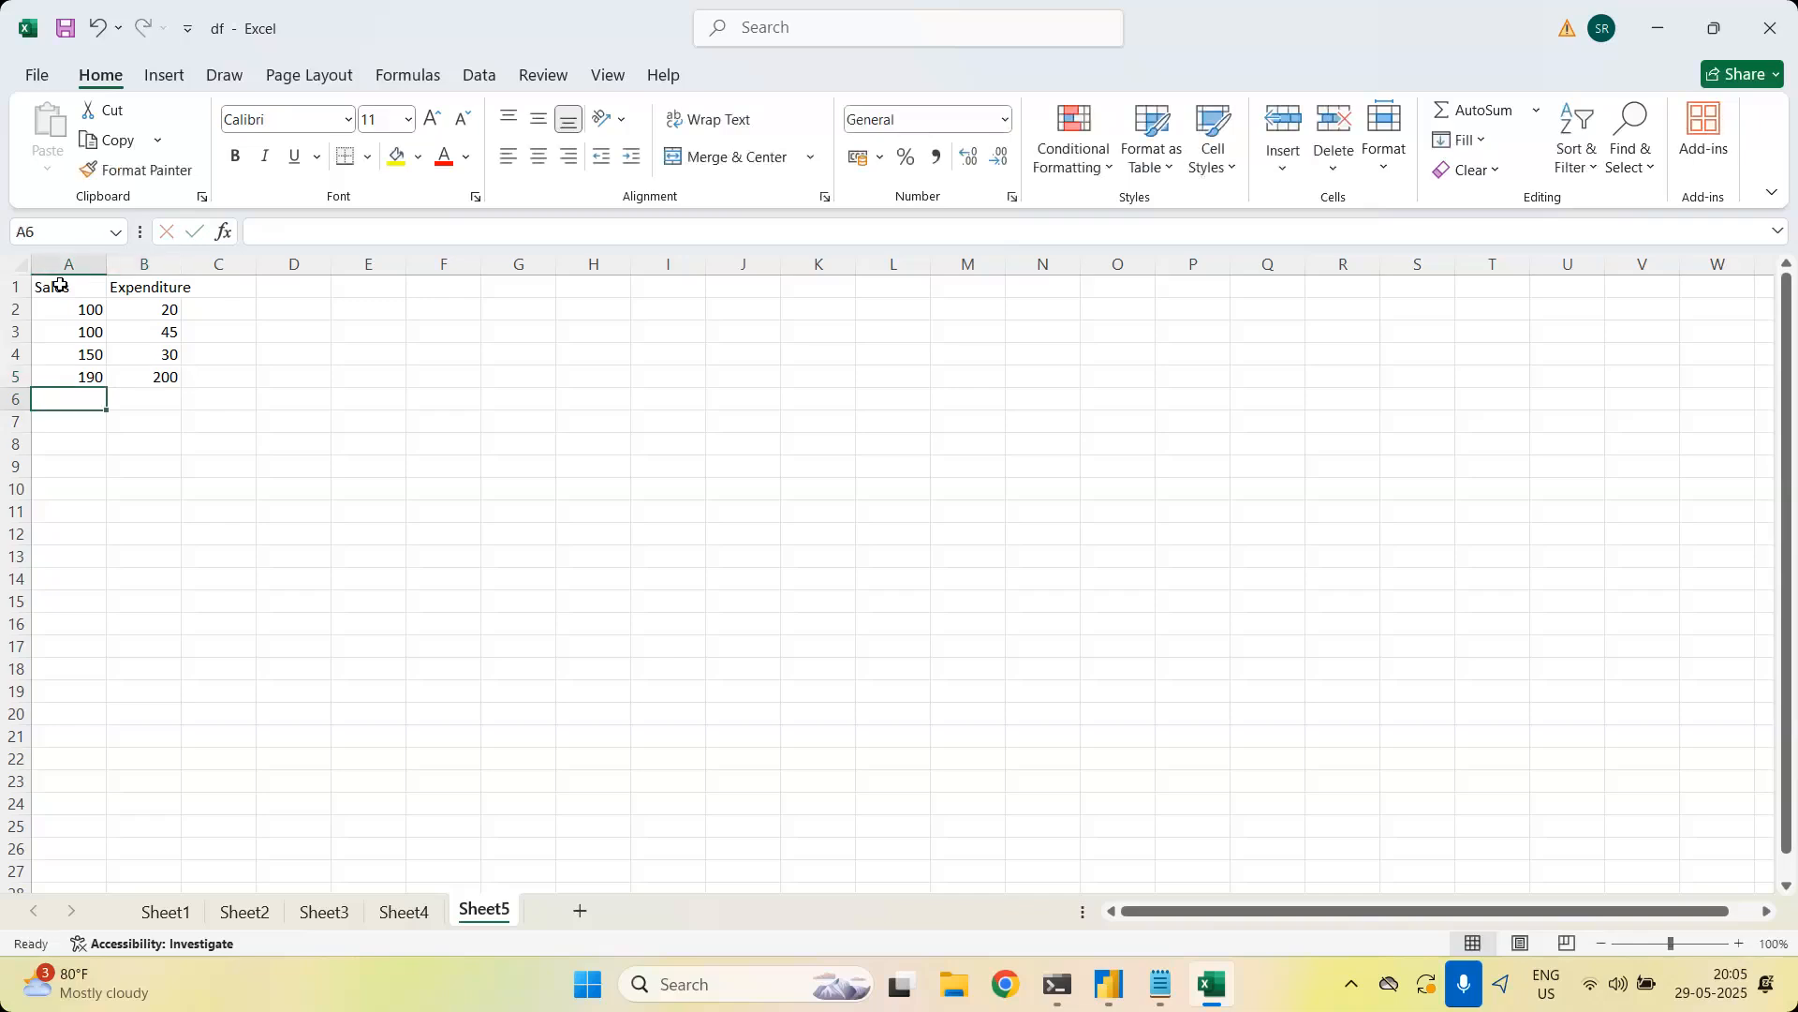
# Fill row 6 with Sales 130 and Expenditure 195
pyautogui.write('130')
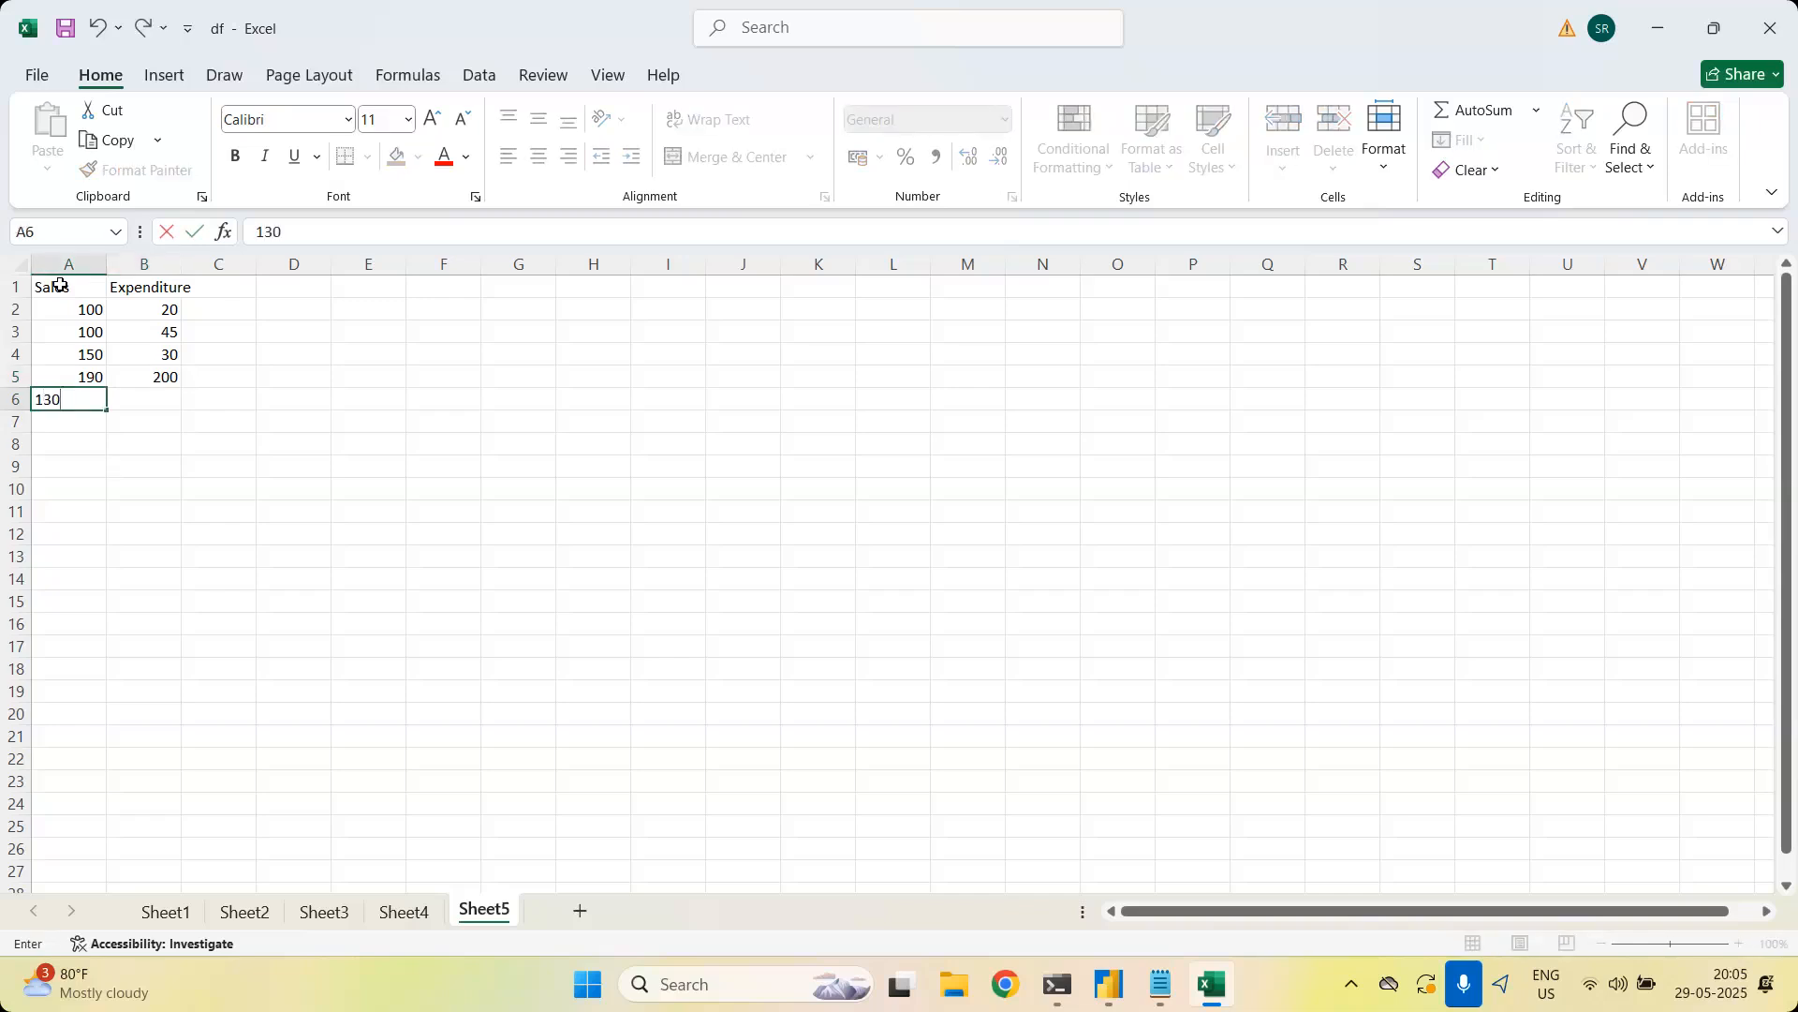
pyautogui.press('Tab')
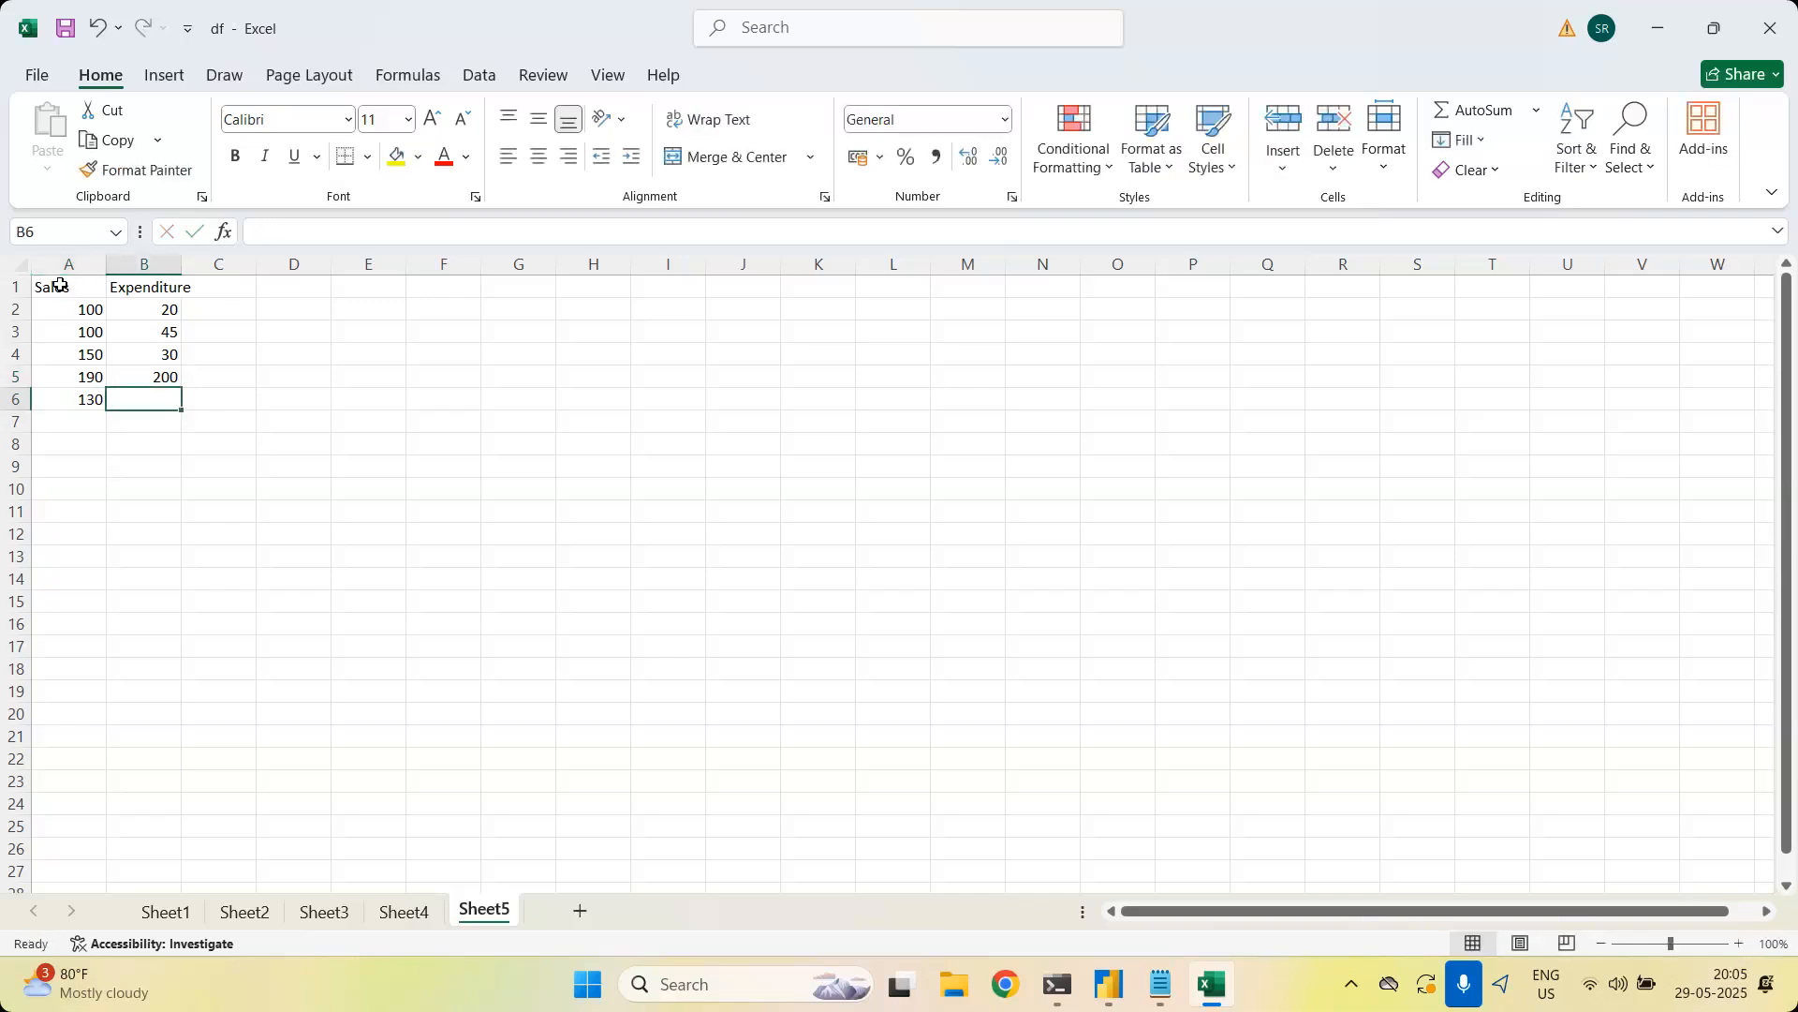
pyautogui.write('200')
pyautogui.press('Return')
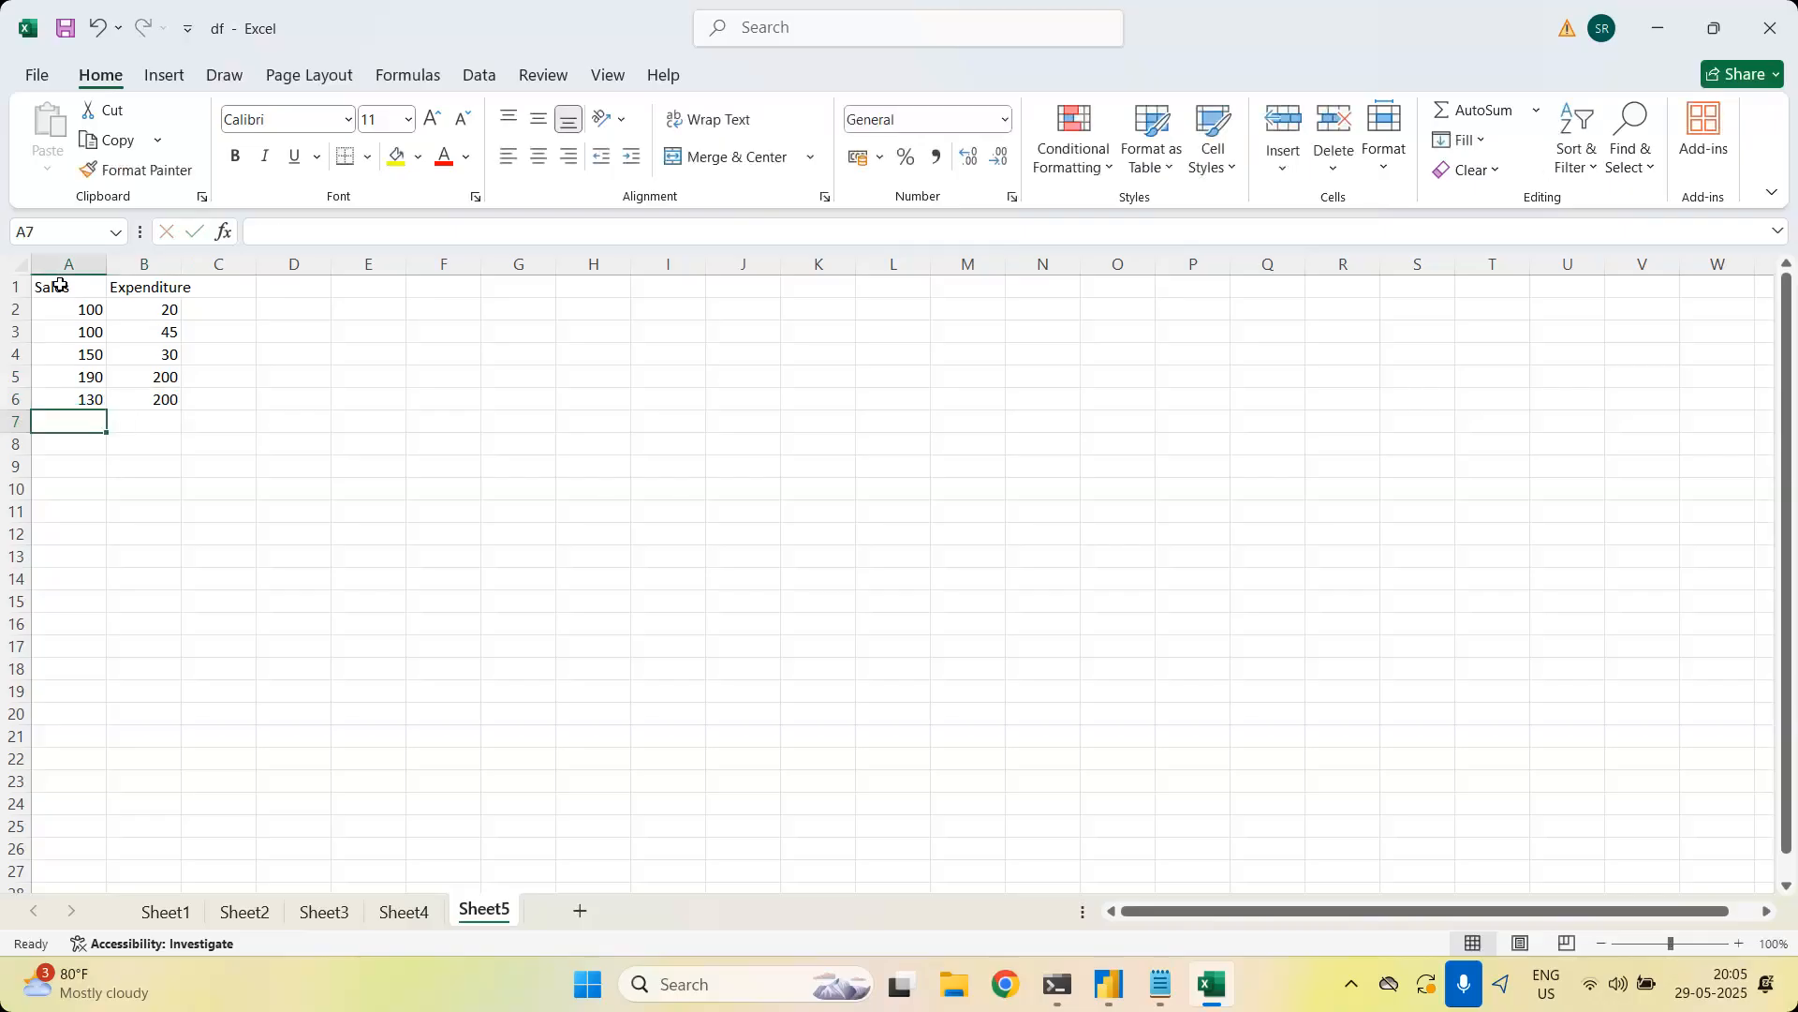
pyautogui.press('Up')
pyautogui.press('Right')
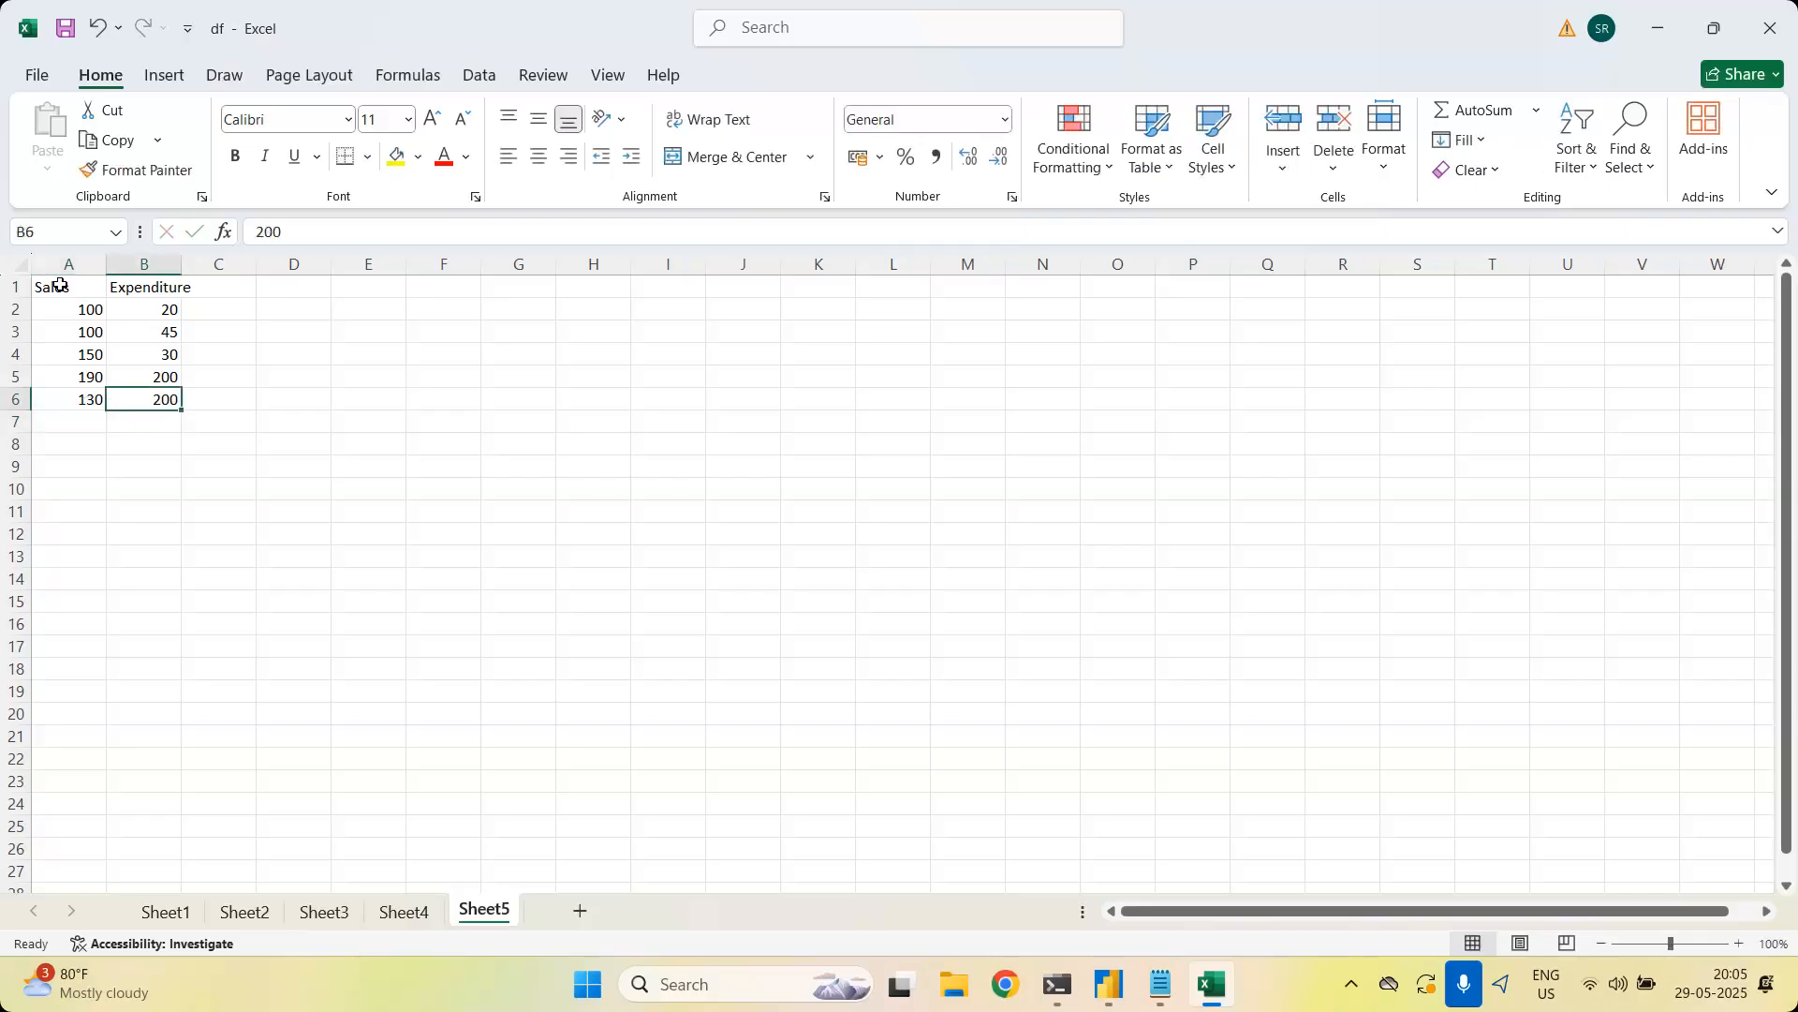
pyautogui.write('195')
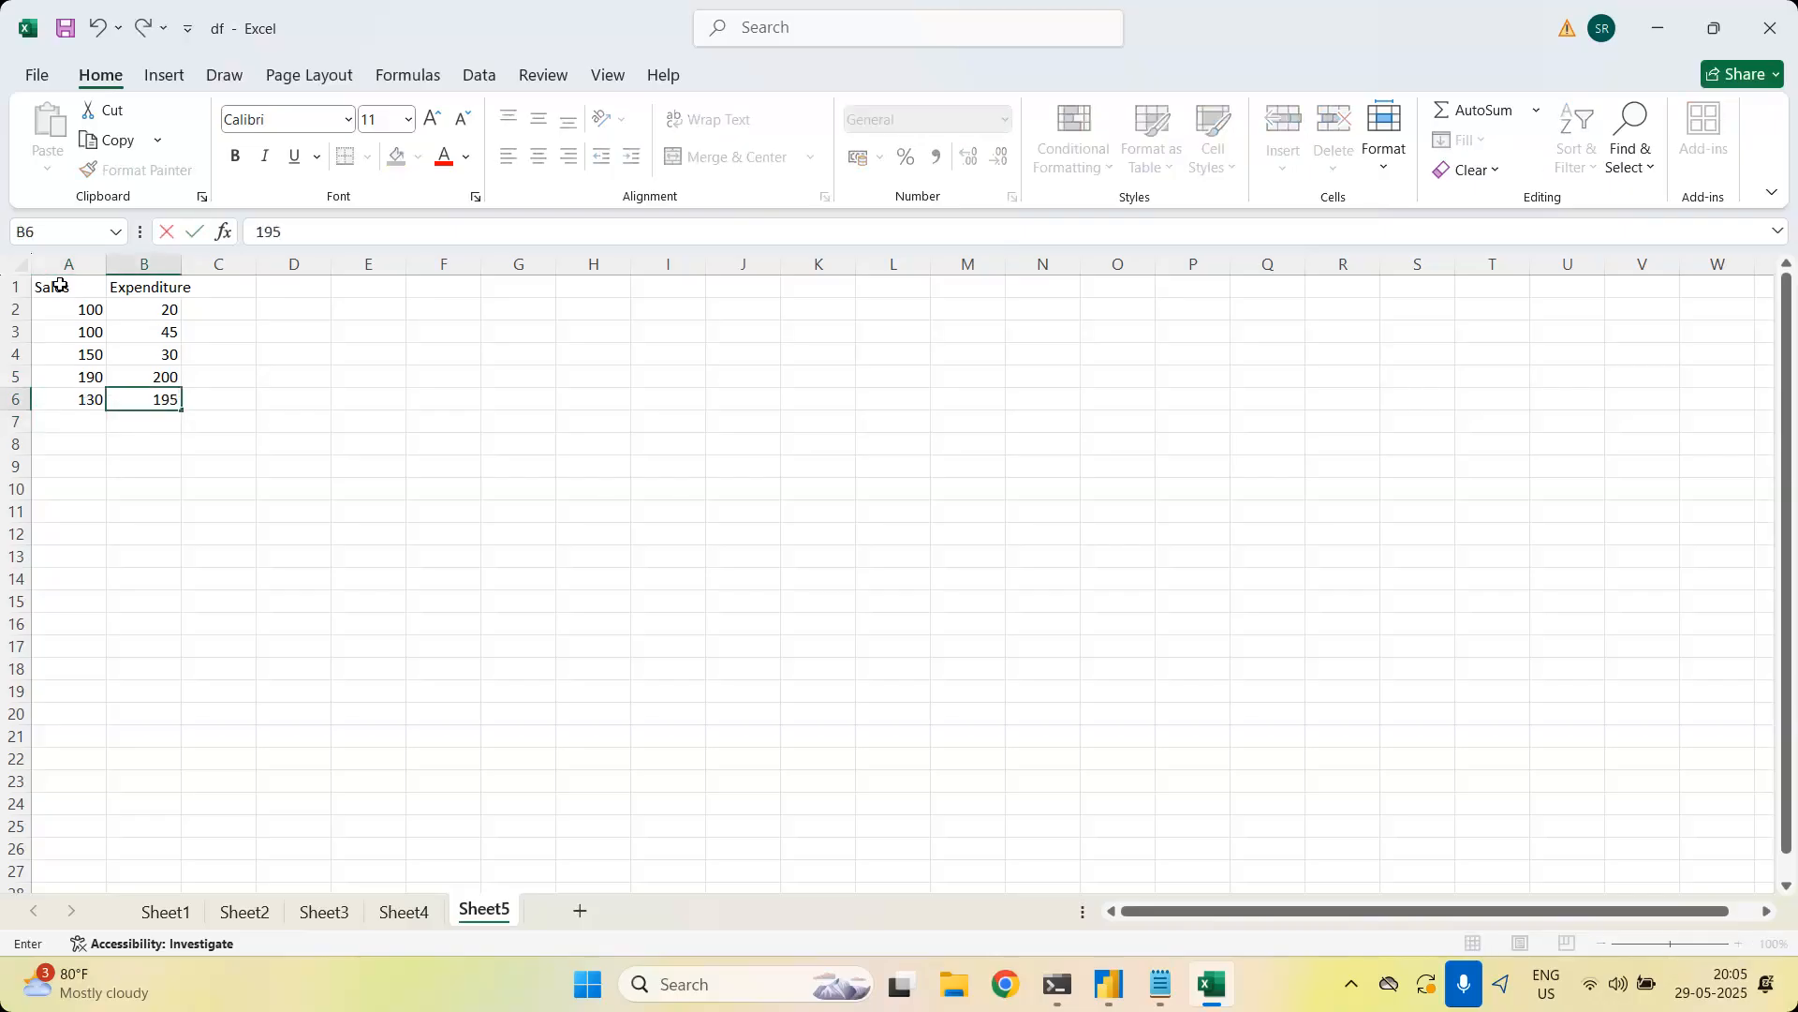
pyautogui.press('Return')
# Fill row 7 with Sales 200 and Expenditure 100, and row 8 with Sales 230 and Expenditure 300
pyautogui.press('Left')
pyautogui.write('200')
pyautogui.press('Tab')
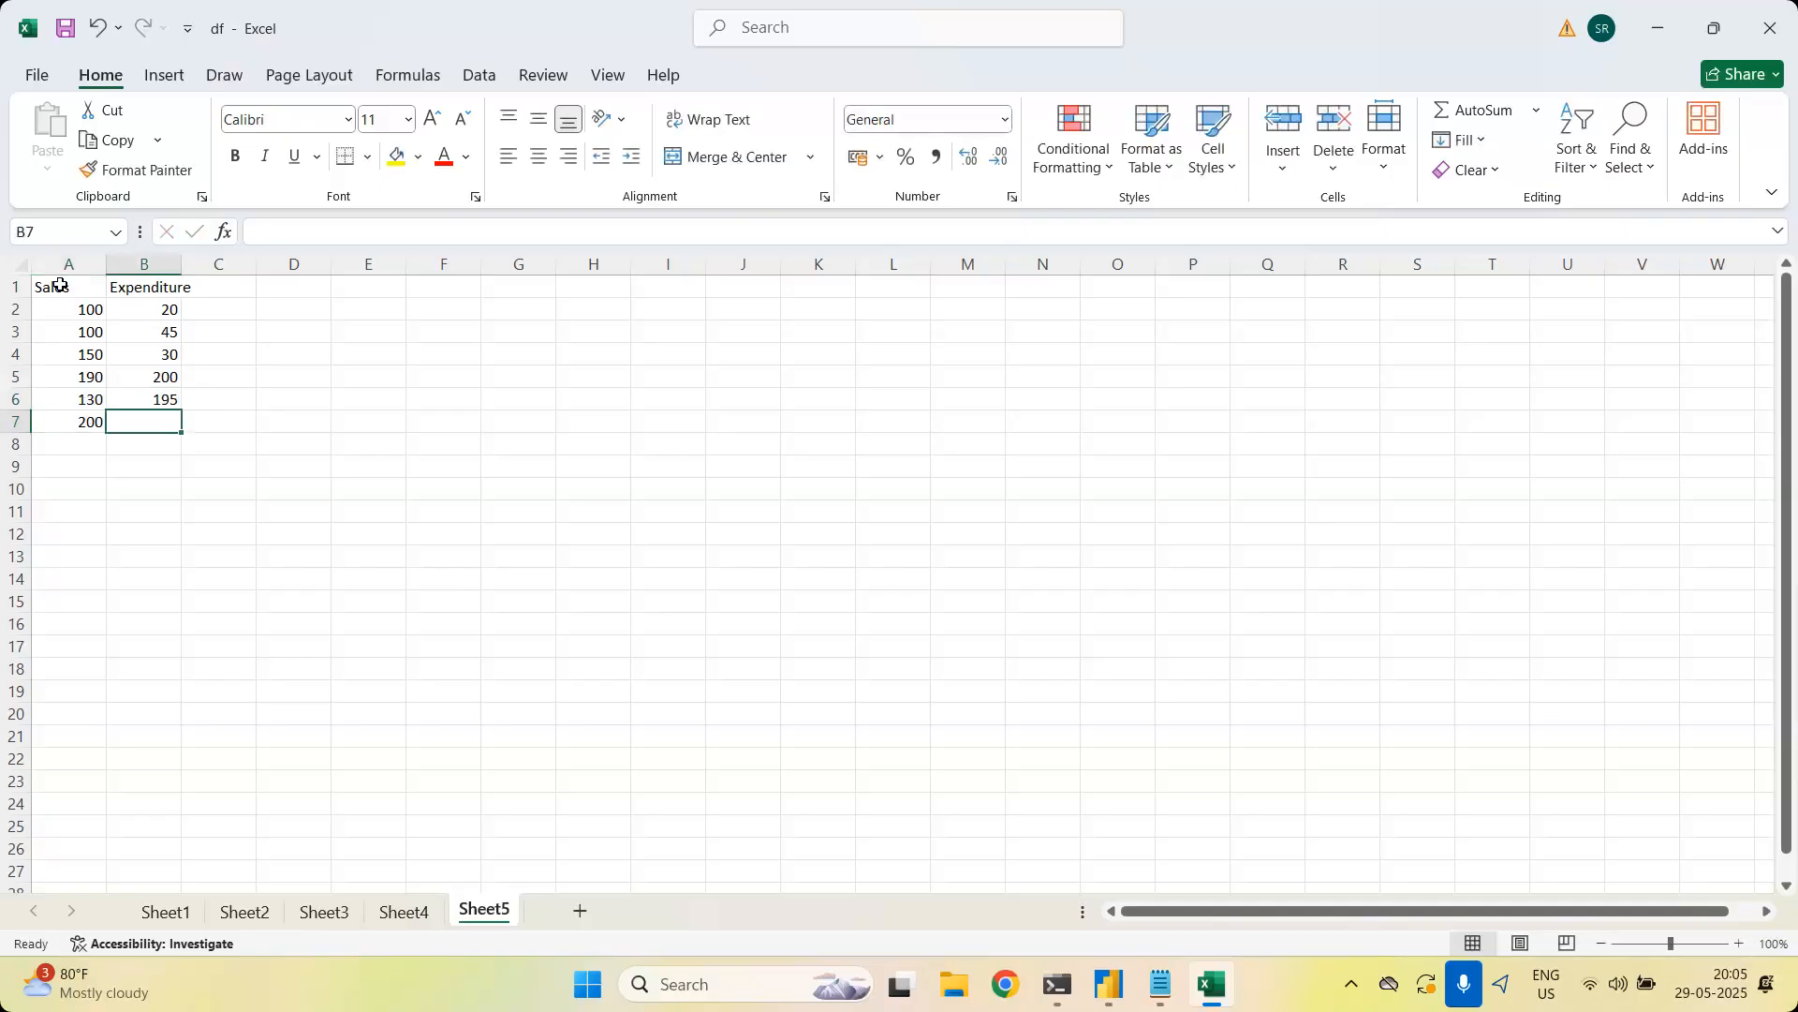
pyautogui.write('100')
pyautogui.press('Return')
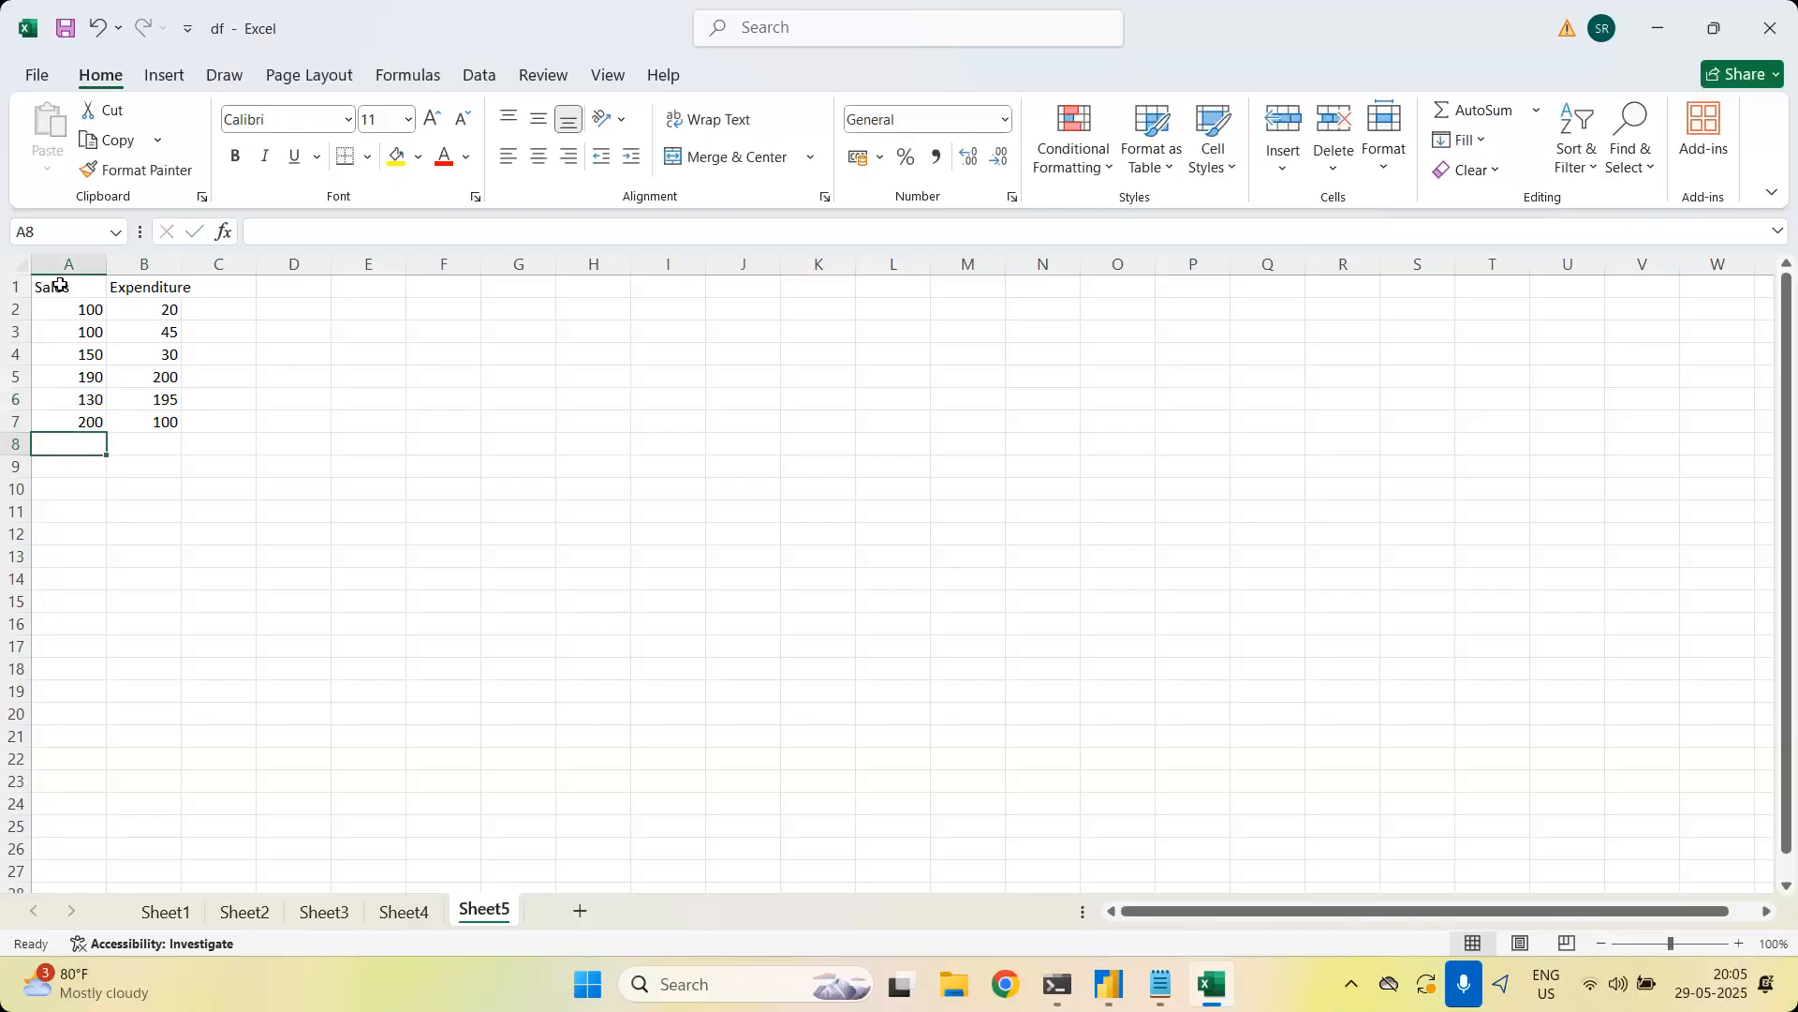
pyautogui.write('230')
pyautogui.press('Tab')
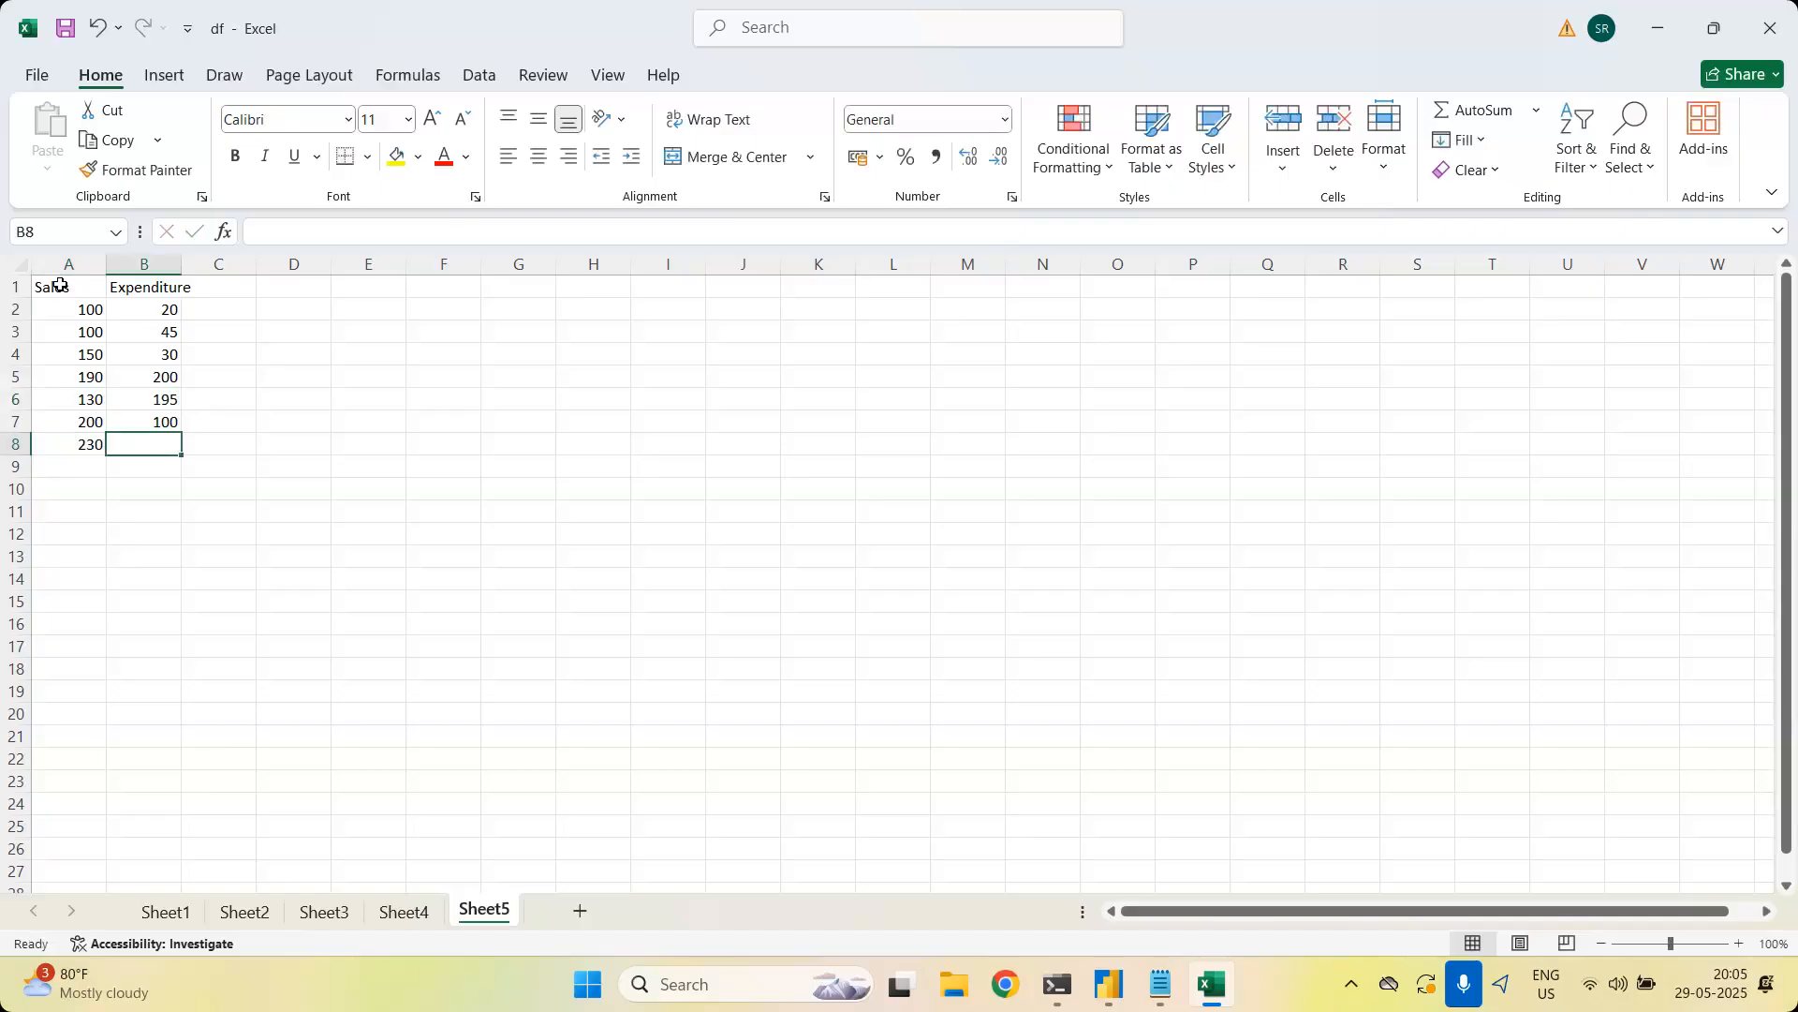
pyautogui.write('300')
pyautogui.press('Return')
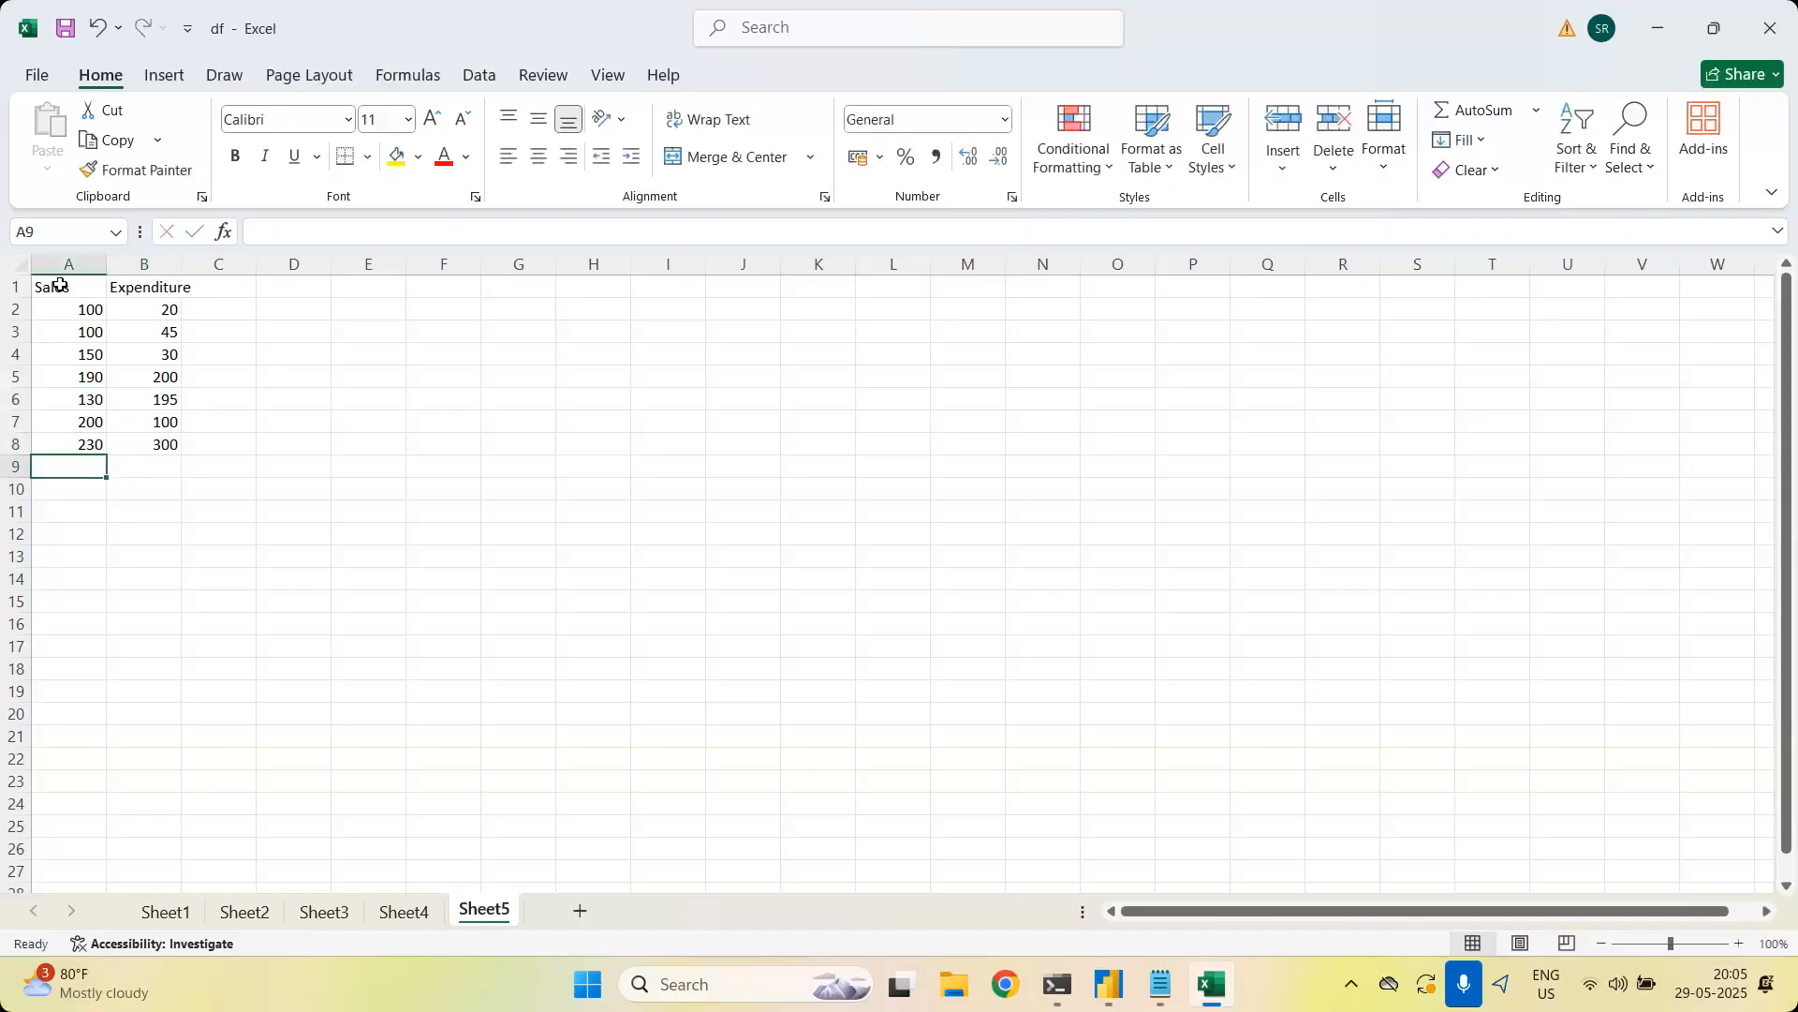
# Save the workbook and highlight the Sales values in A2:A8
pyautogui.click(65, 28)
pyautogui.click(278, 565)
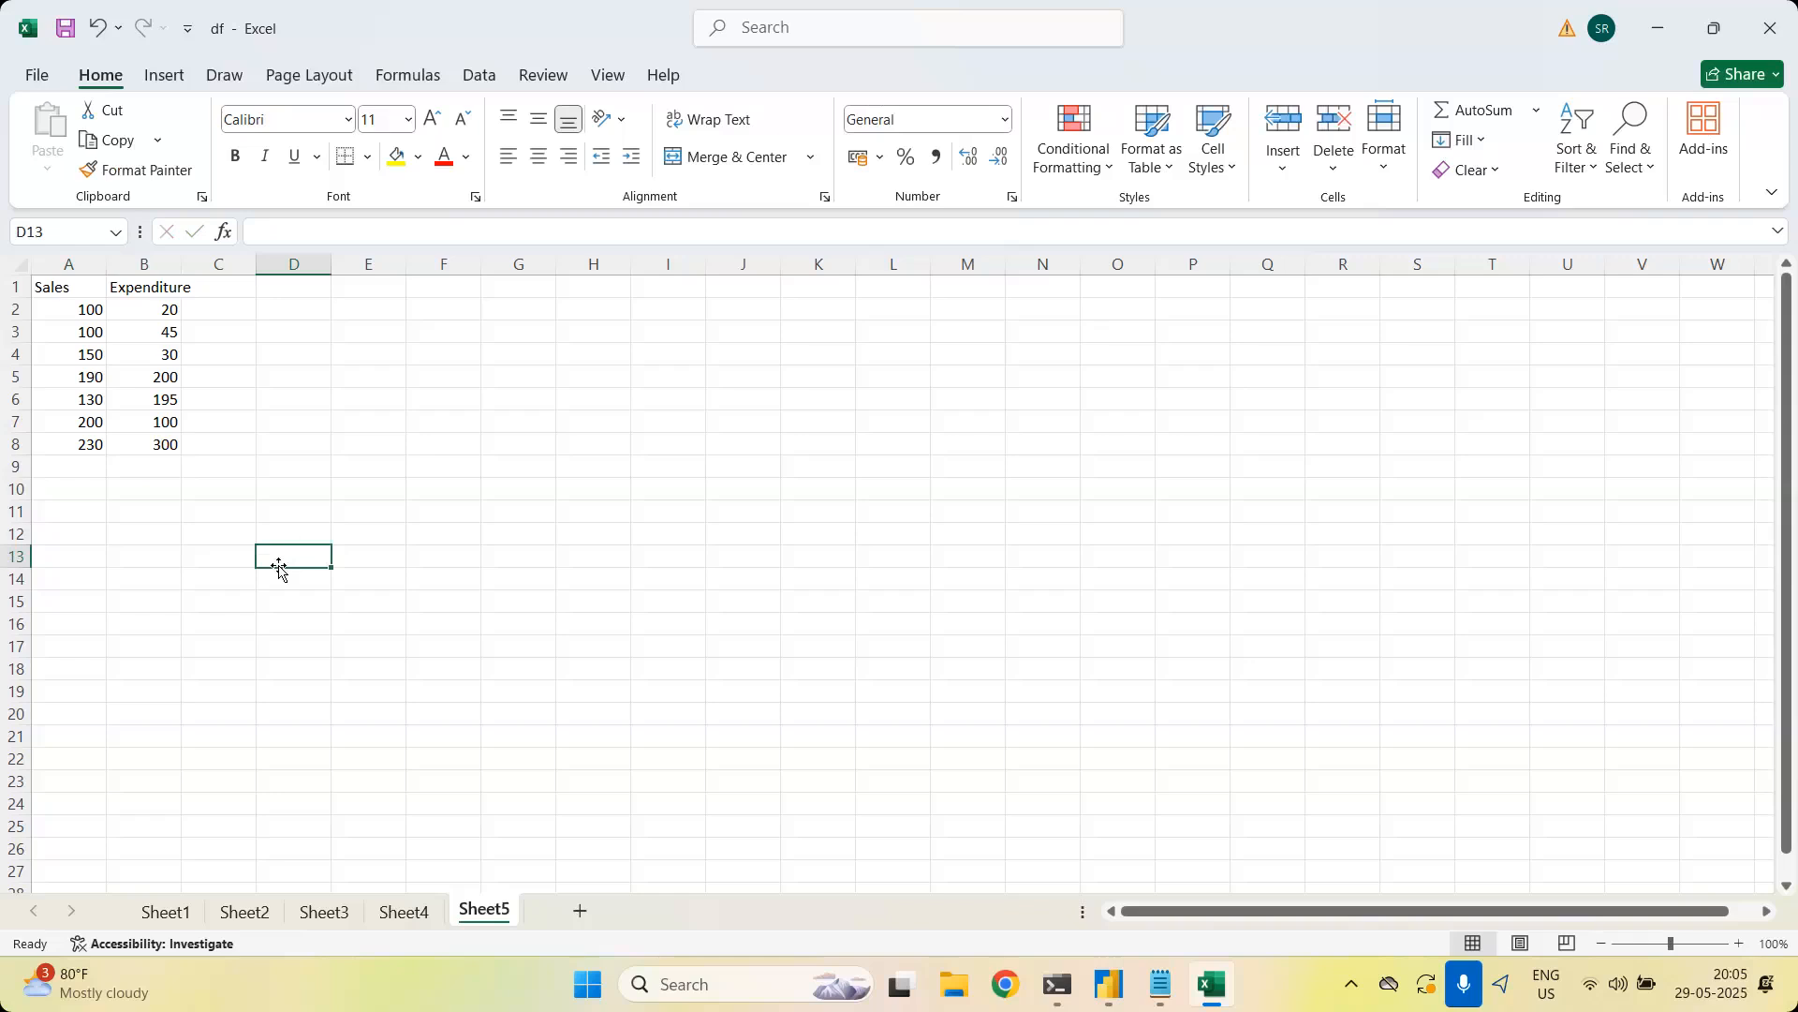
pyautogui.moveTo(75, 318); pyautogui.dragTo(82, 442)
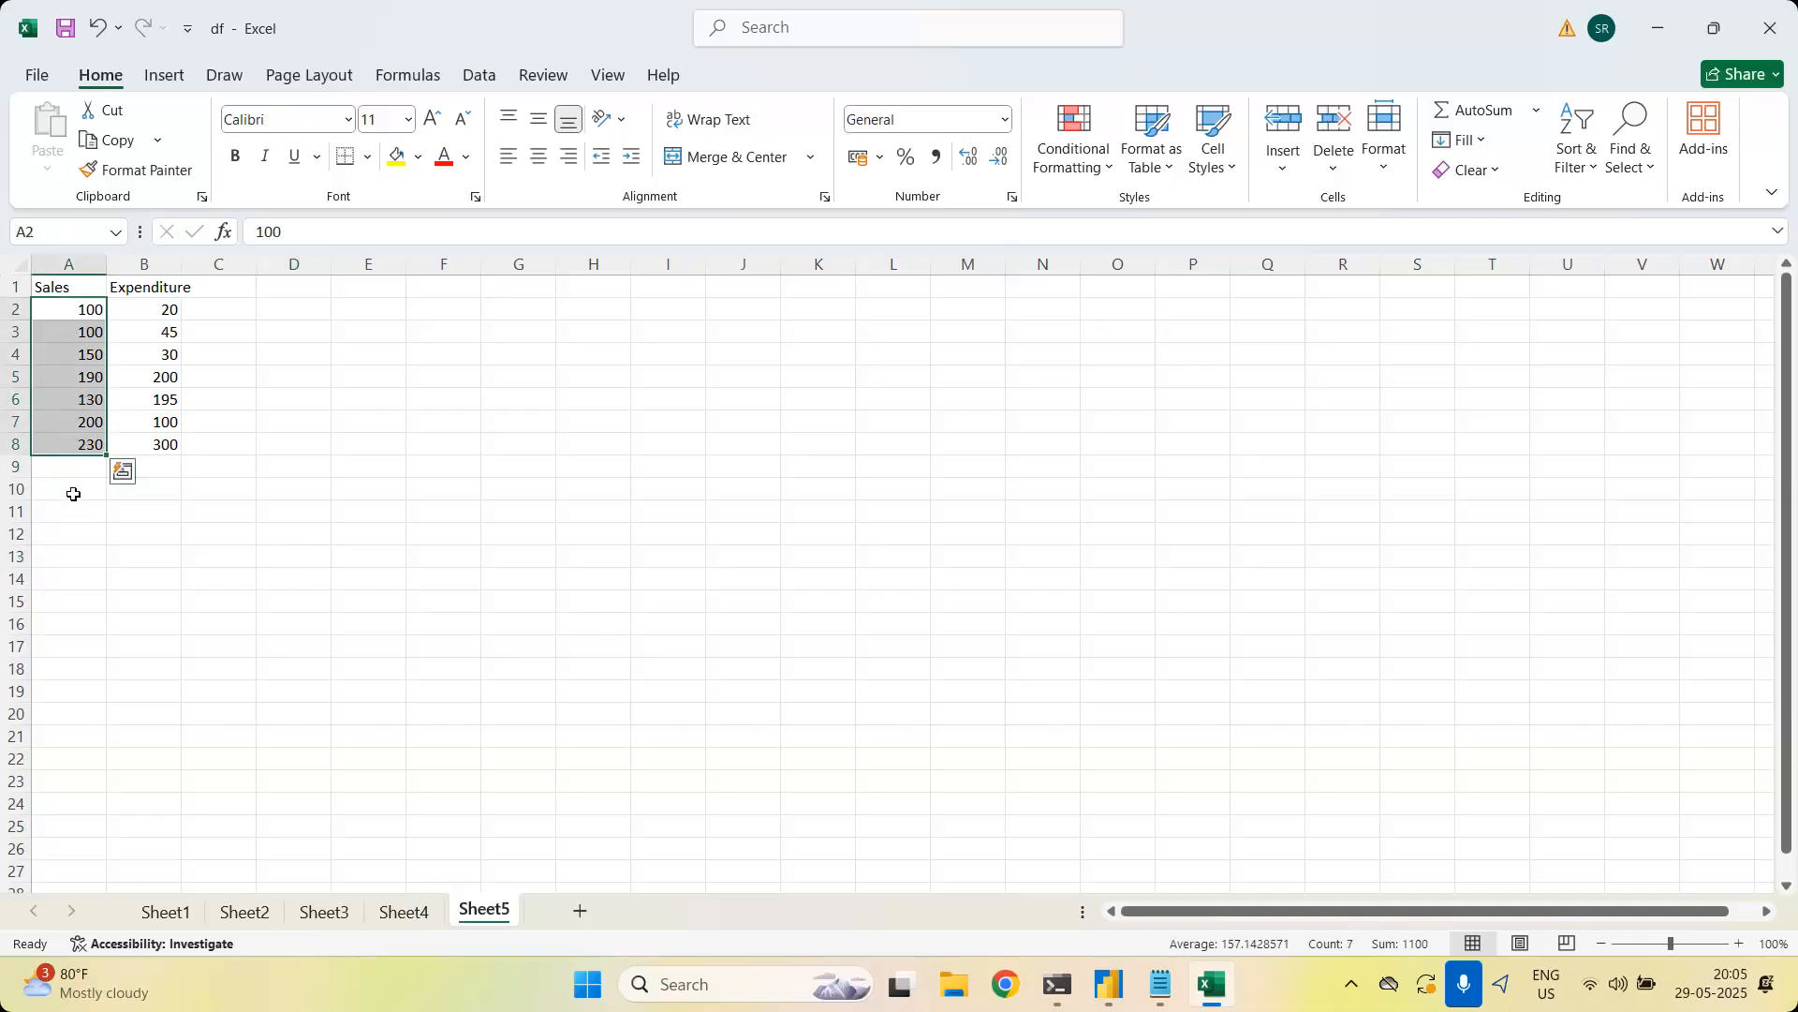
pyautogui.click(73, 493)
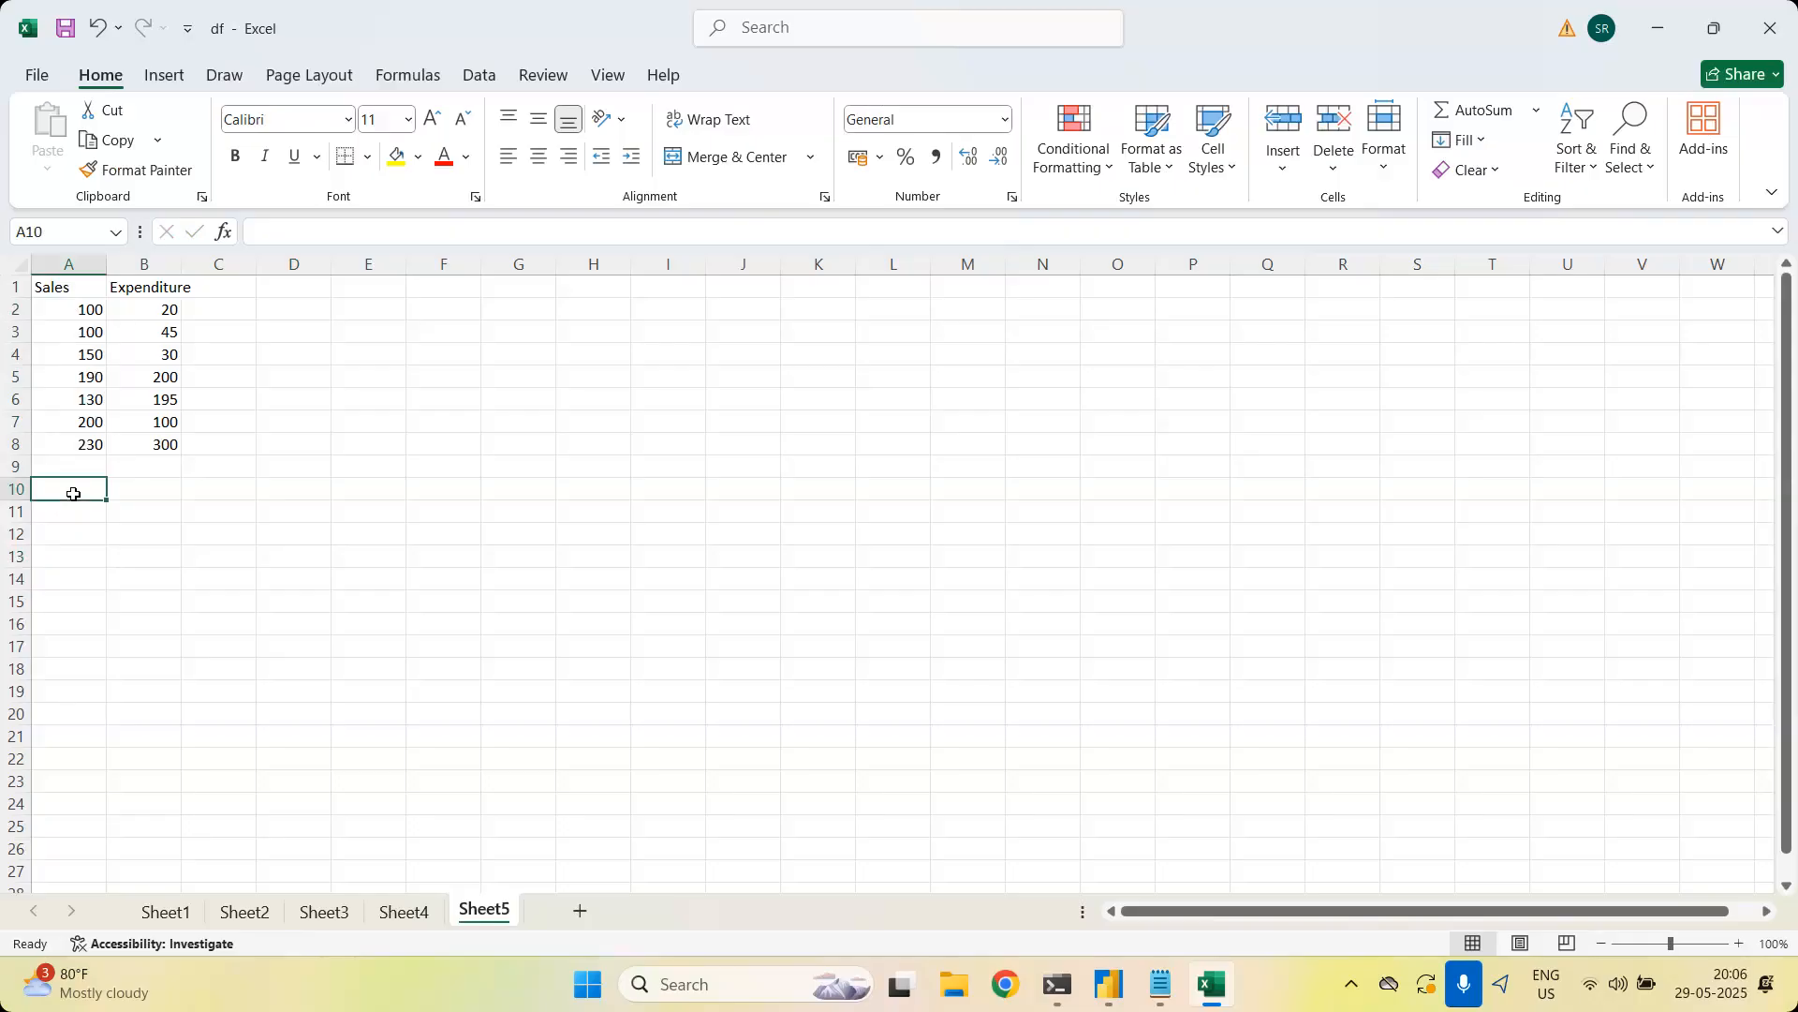
# Fit the width of the Expenditure column to its contents, and save and close the df workbook
pyautogui.click(201, 265)
pyautogui.doubleClick(191, 267)
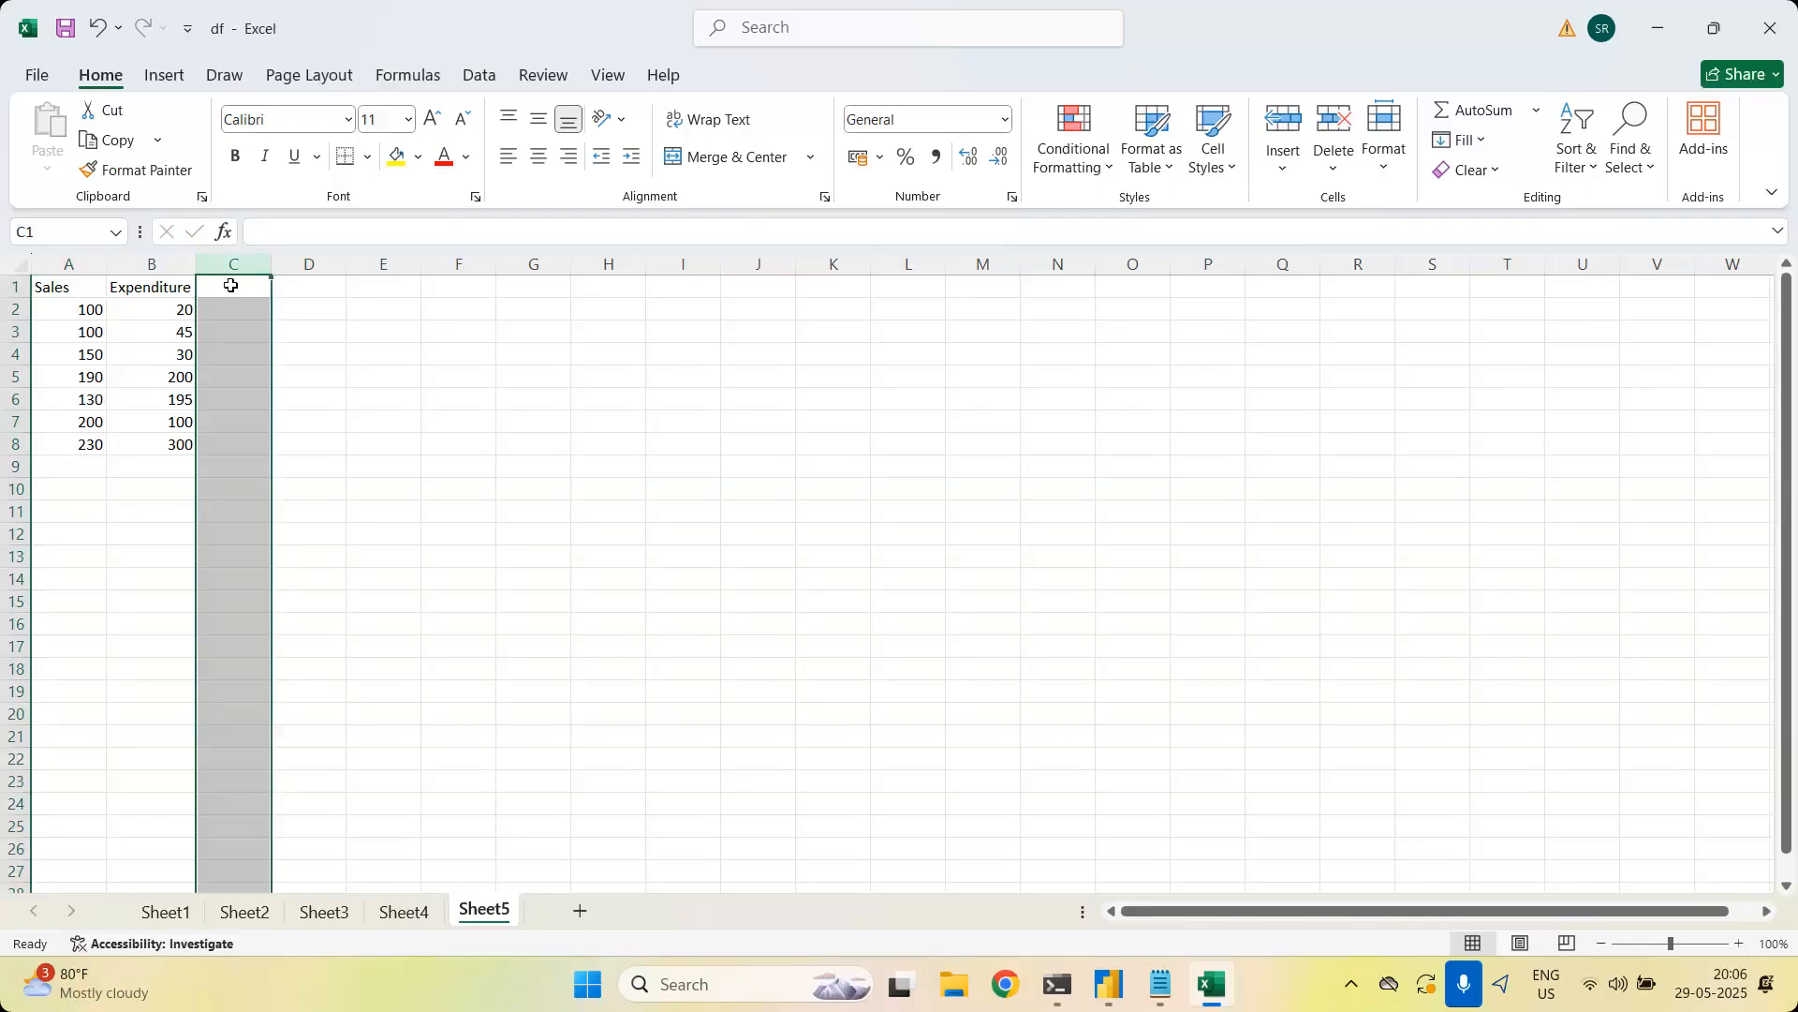
pyautogui.click(230, 286)
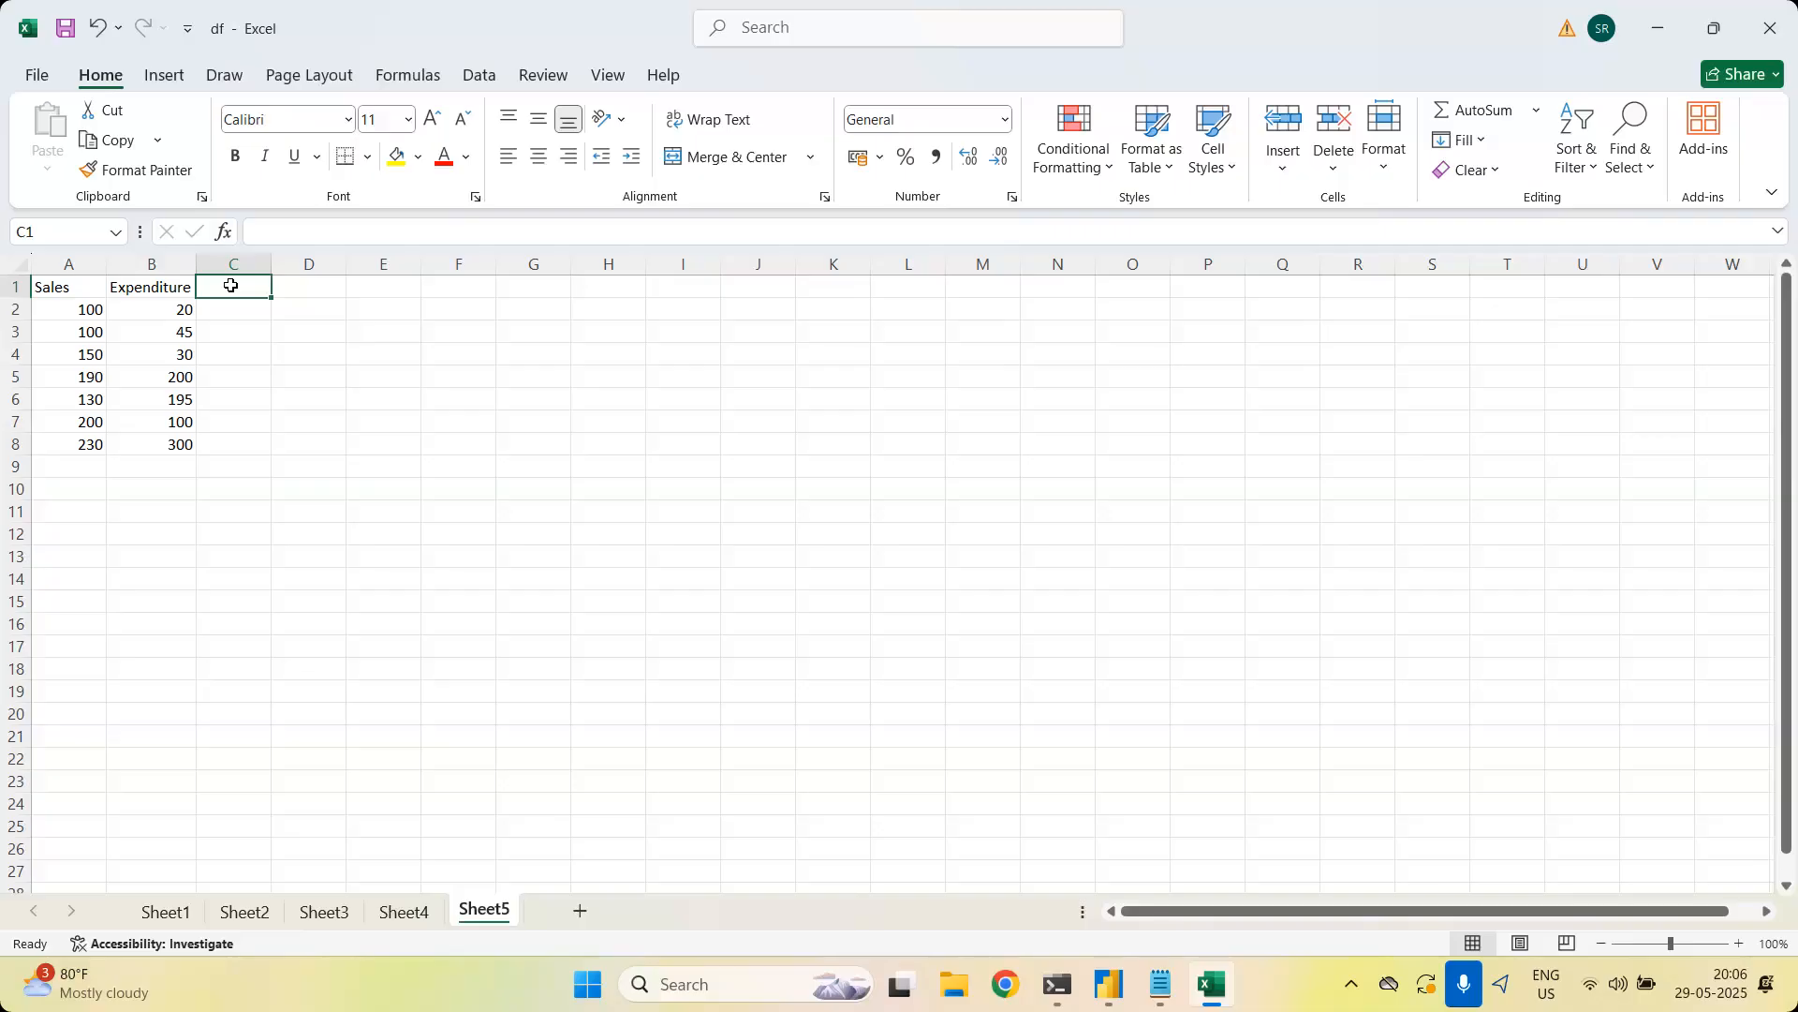
pyautogui.click(75, 28)
pyautogui.click(1770, 28)
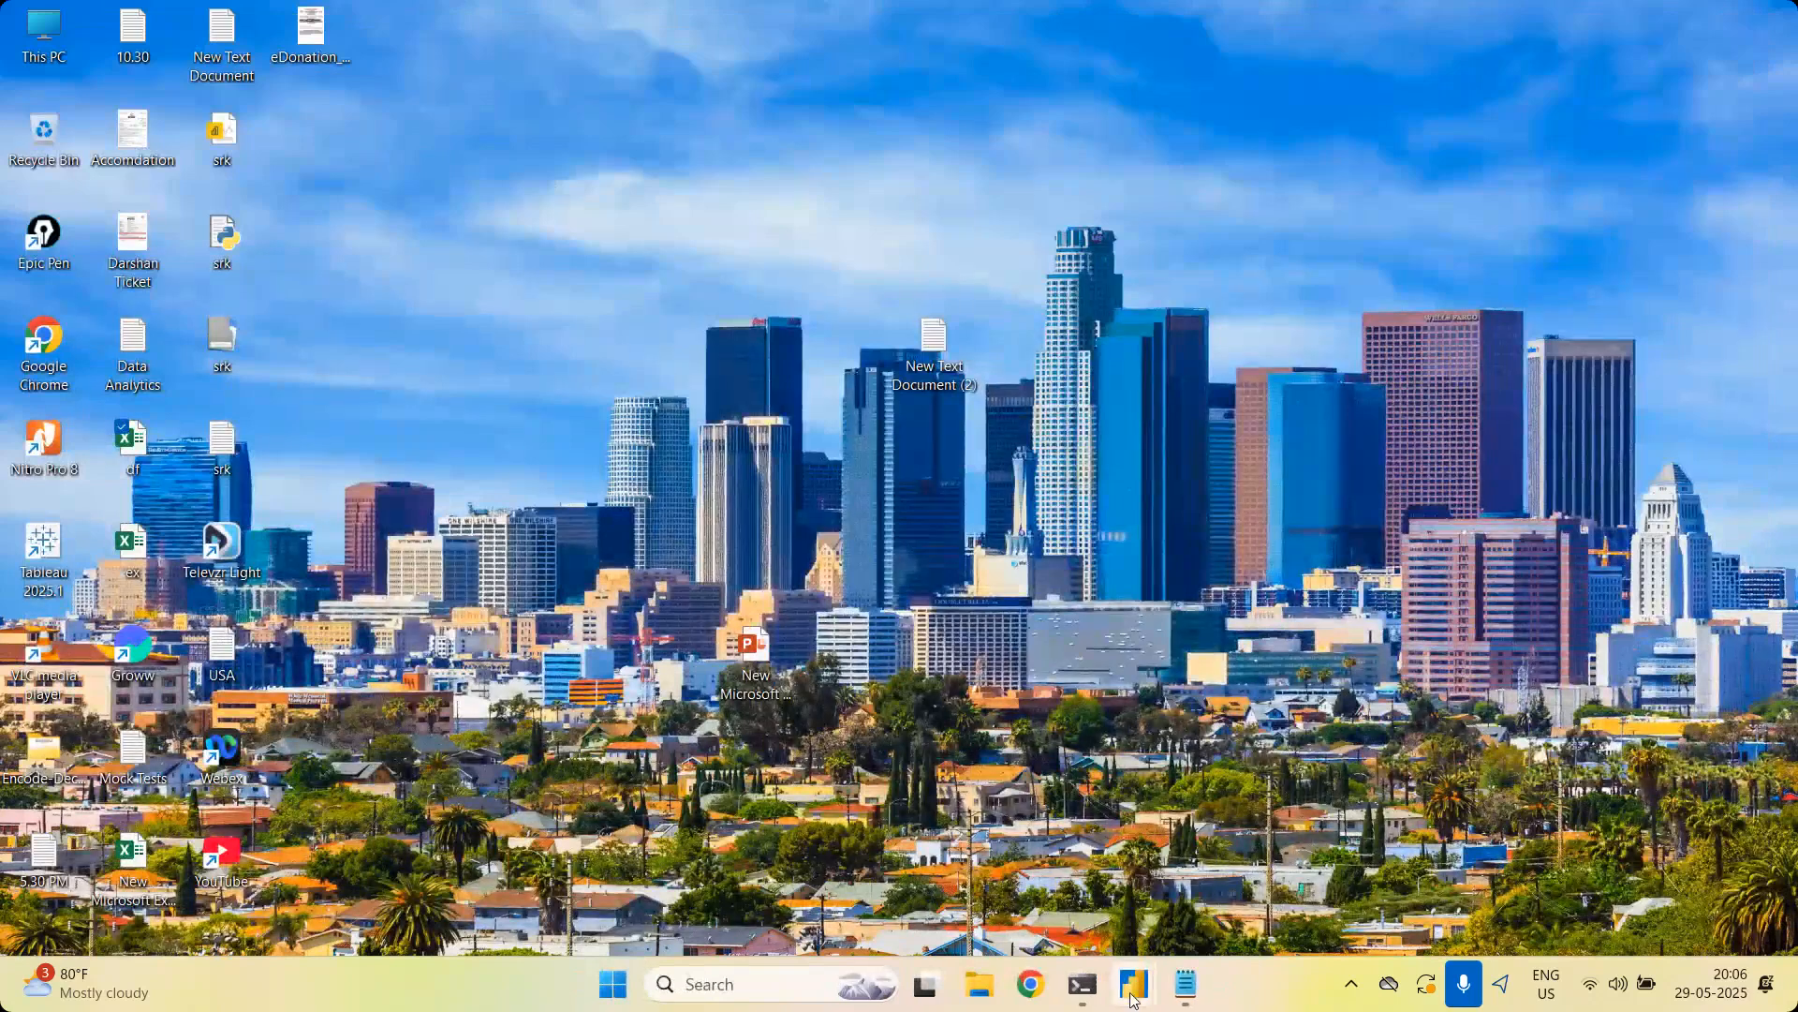
# Switch to the Power Query Editor and close it, applying the query changes
pyautogui.moveTo(1134, 1001)
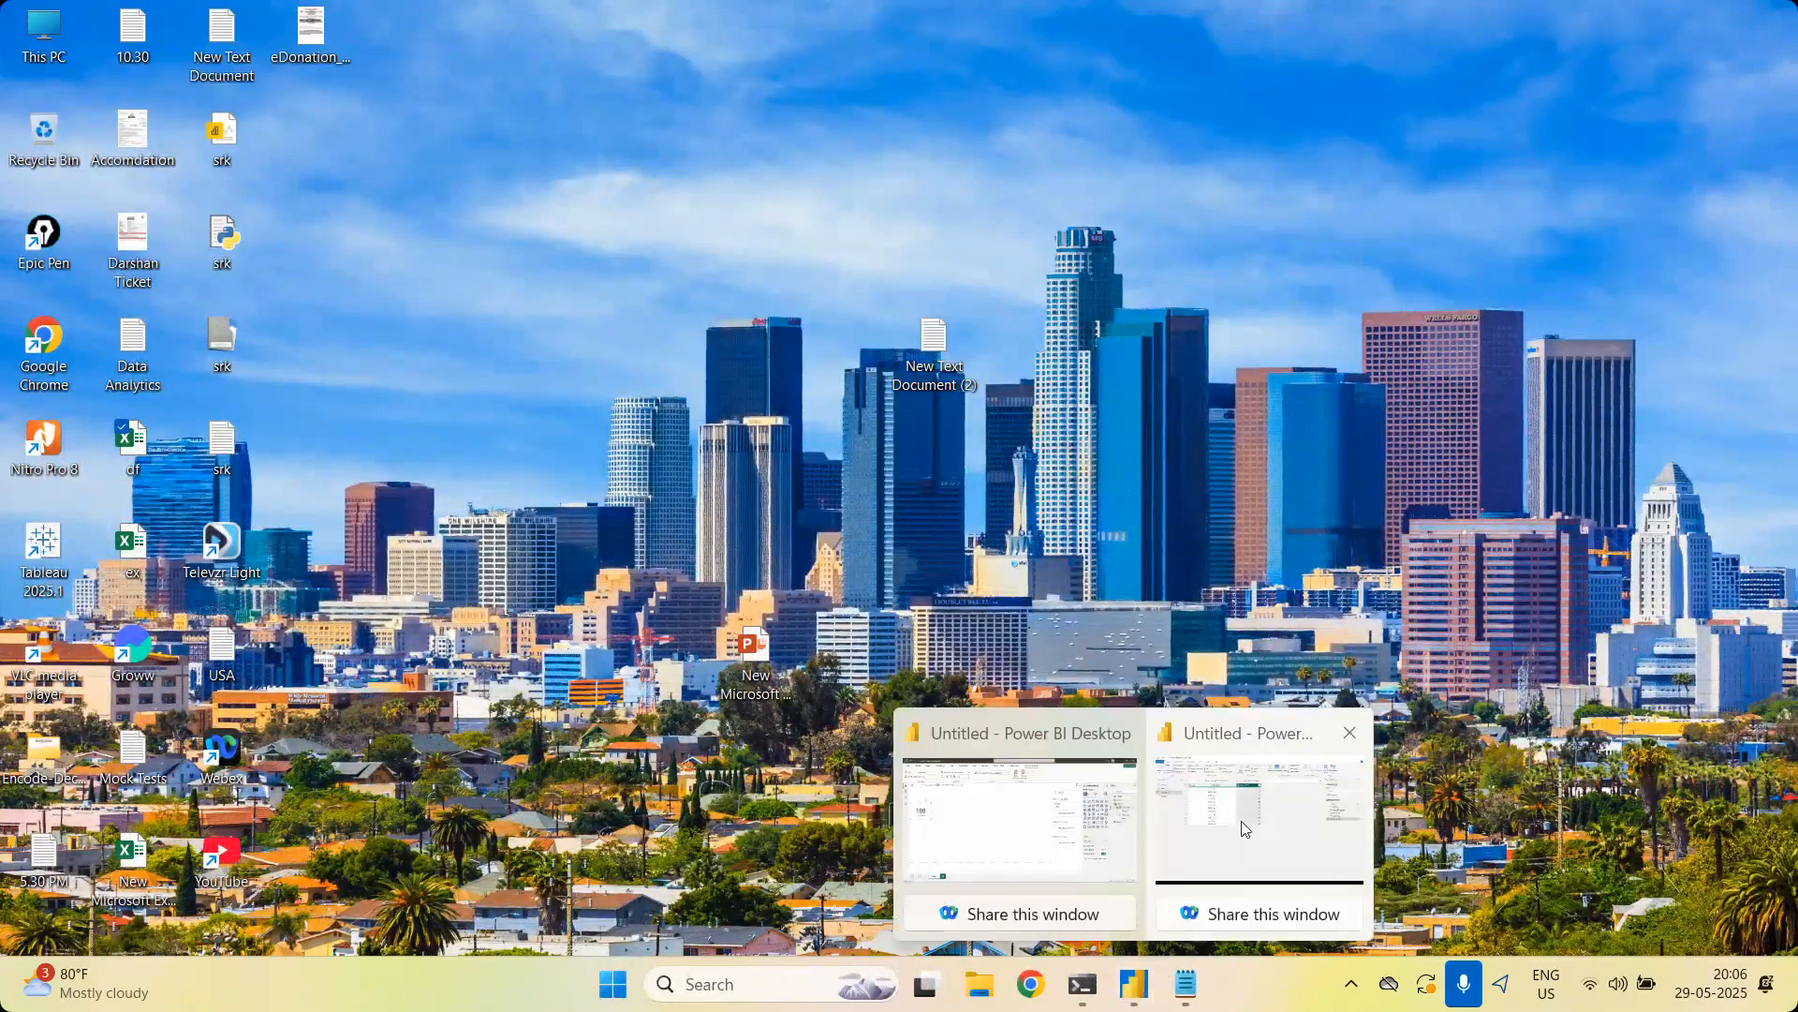
pyautogui.click(1245, 828)
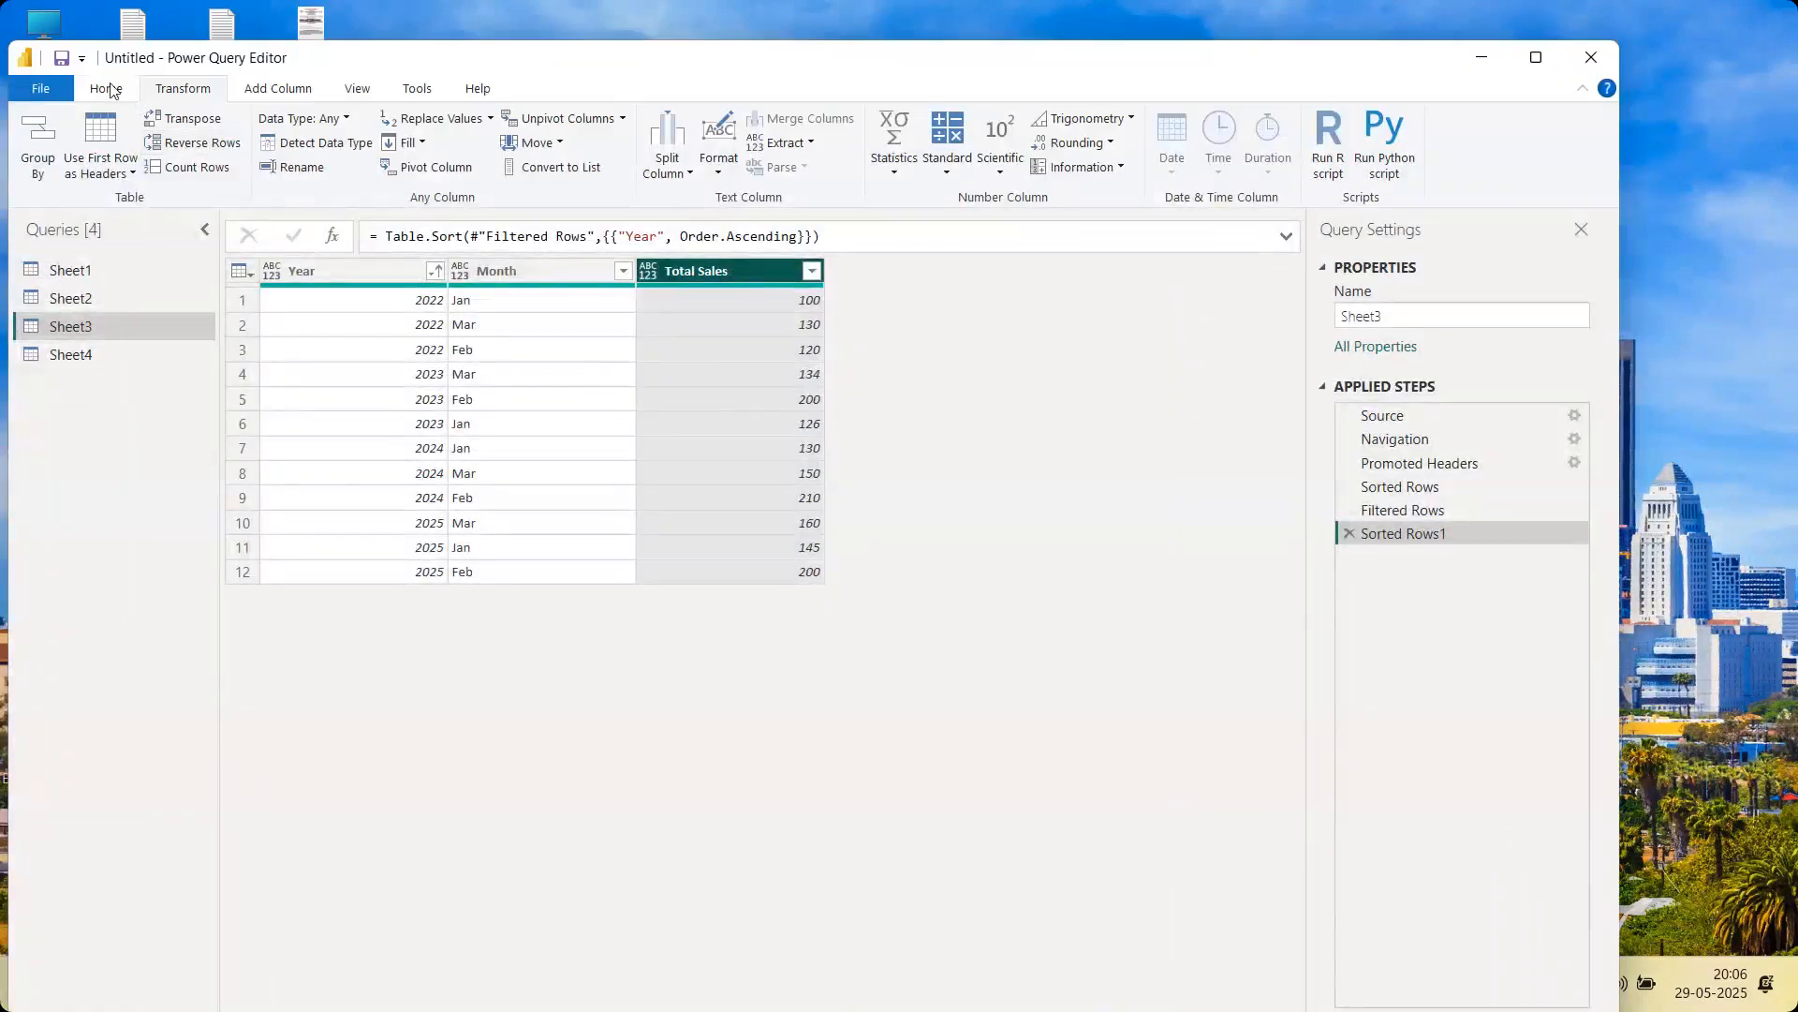
pyautogui.click(106, 88)
pyautogui.click(47, 170)
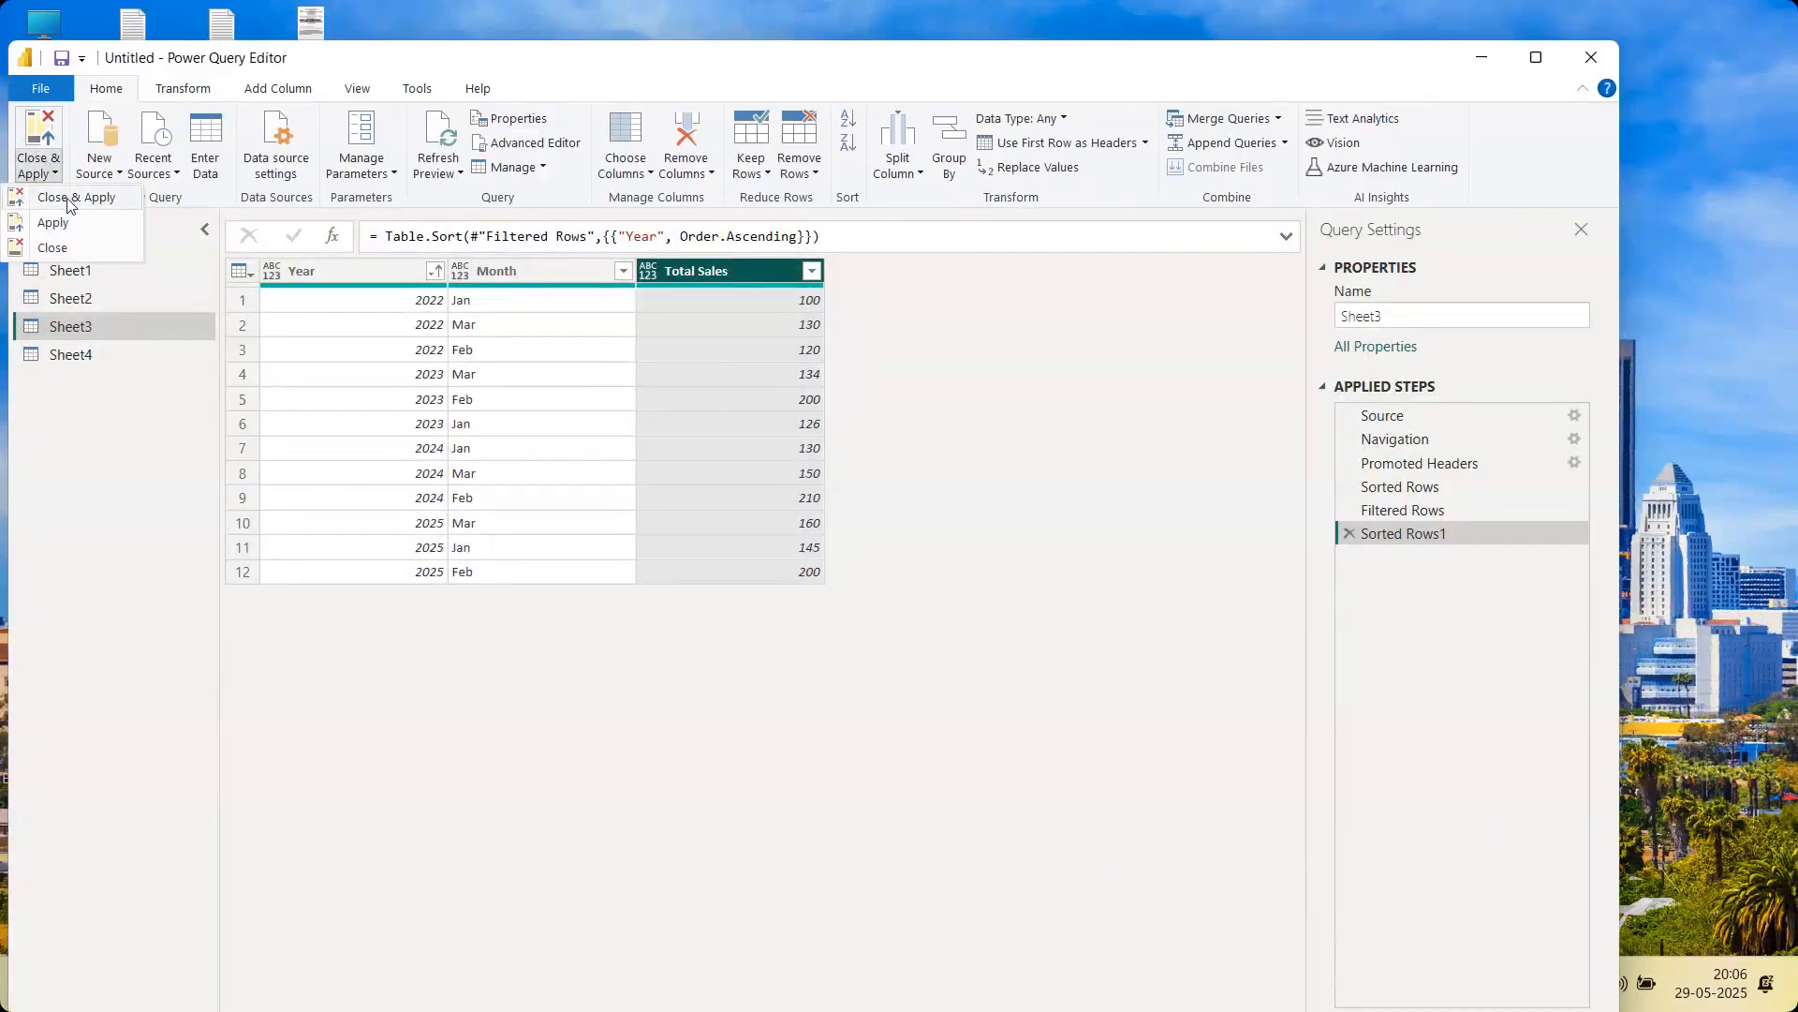
pyautogui.click(67, 196)
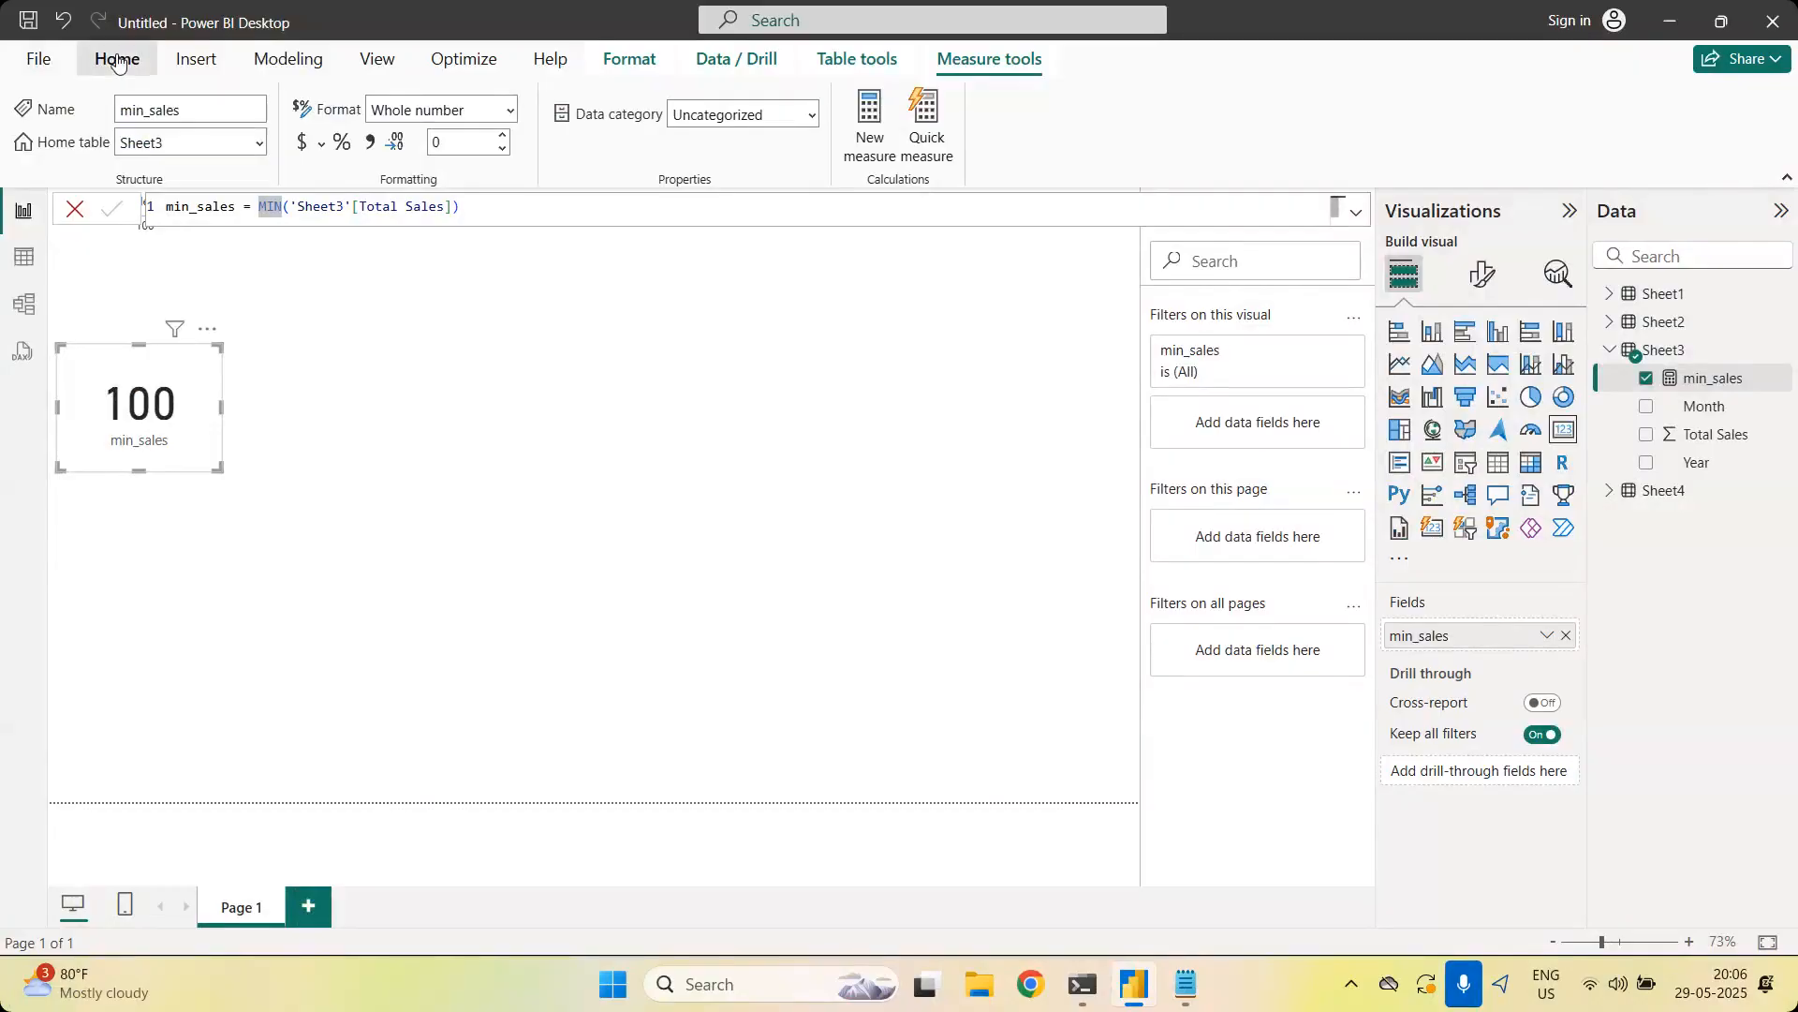
# Load Sheet5 from the df Excel workbook on the desktop into the report
pyautogui.click(117, 59)
pyautogui.click(214, 155)
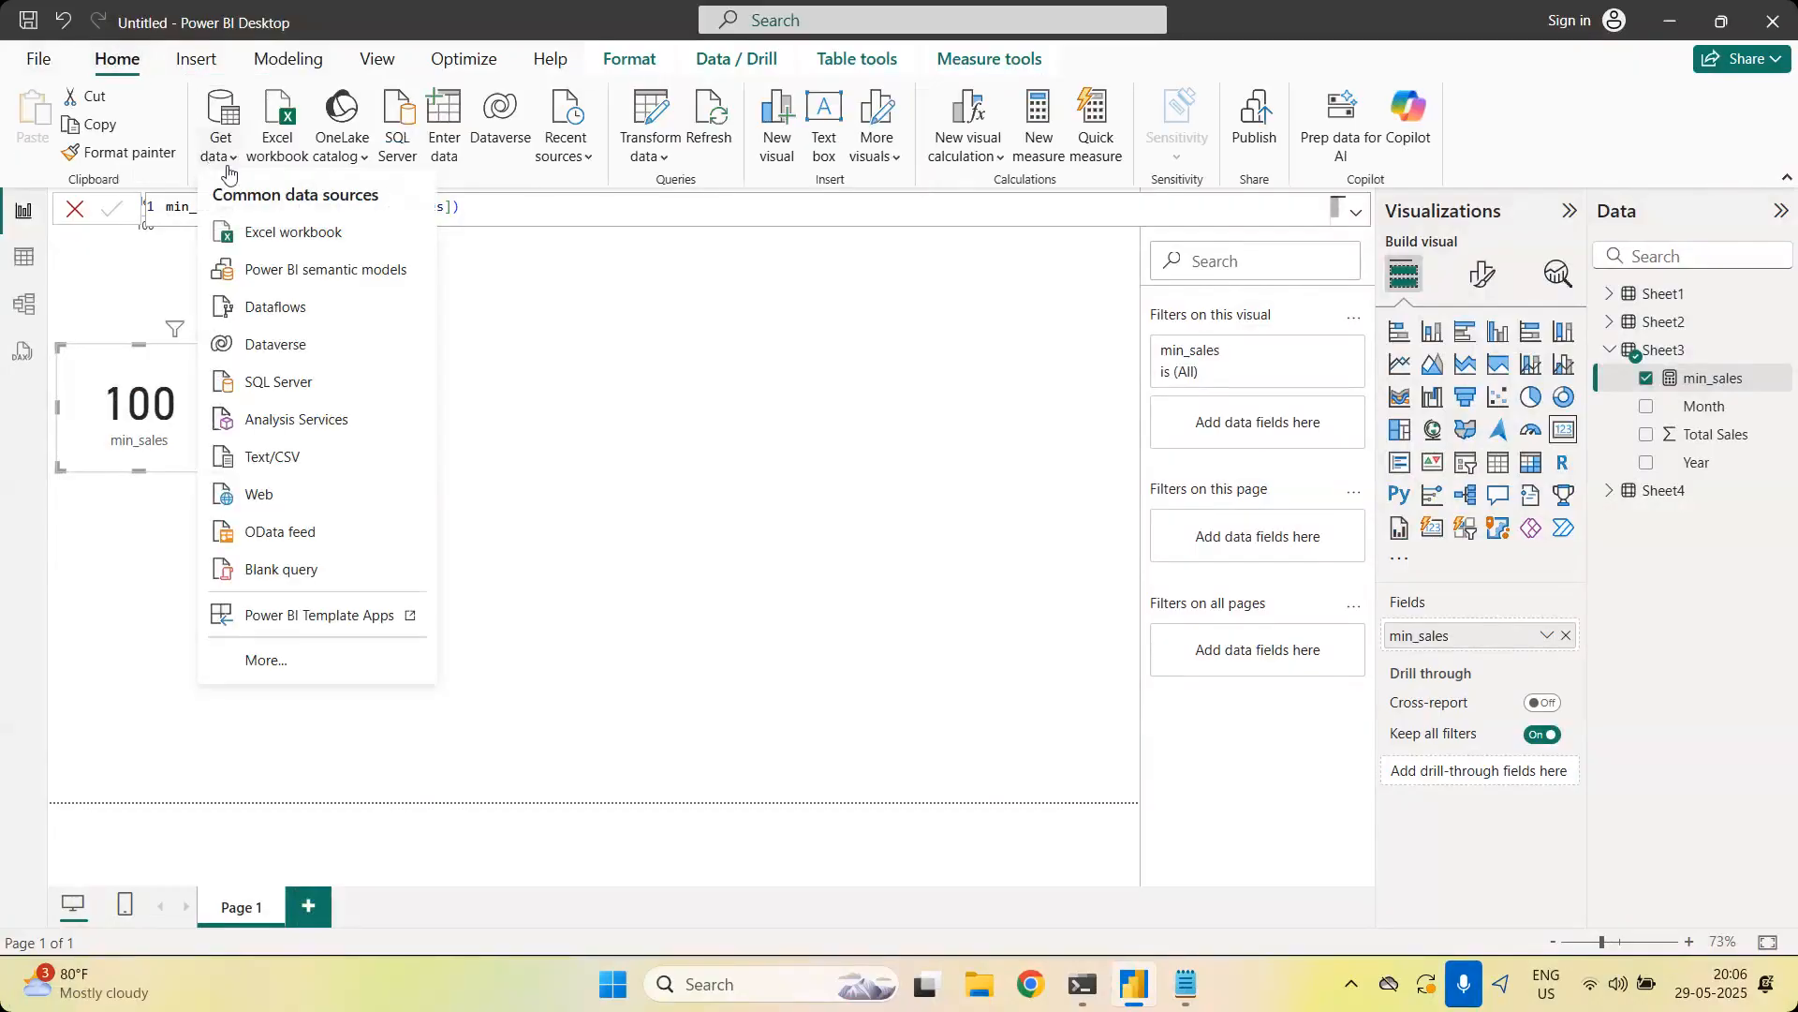
pyautogui.click(281, 229)
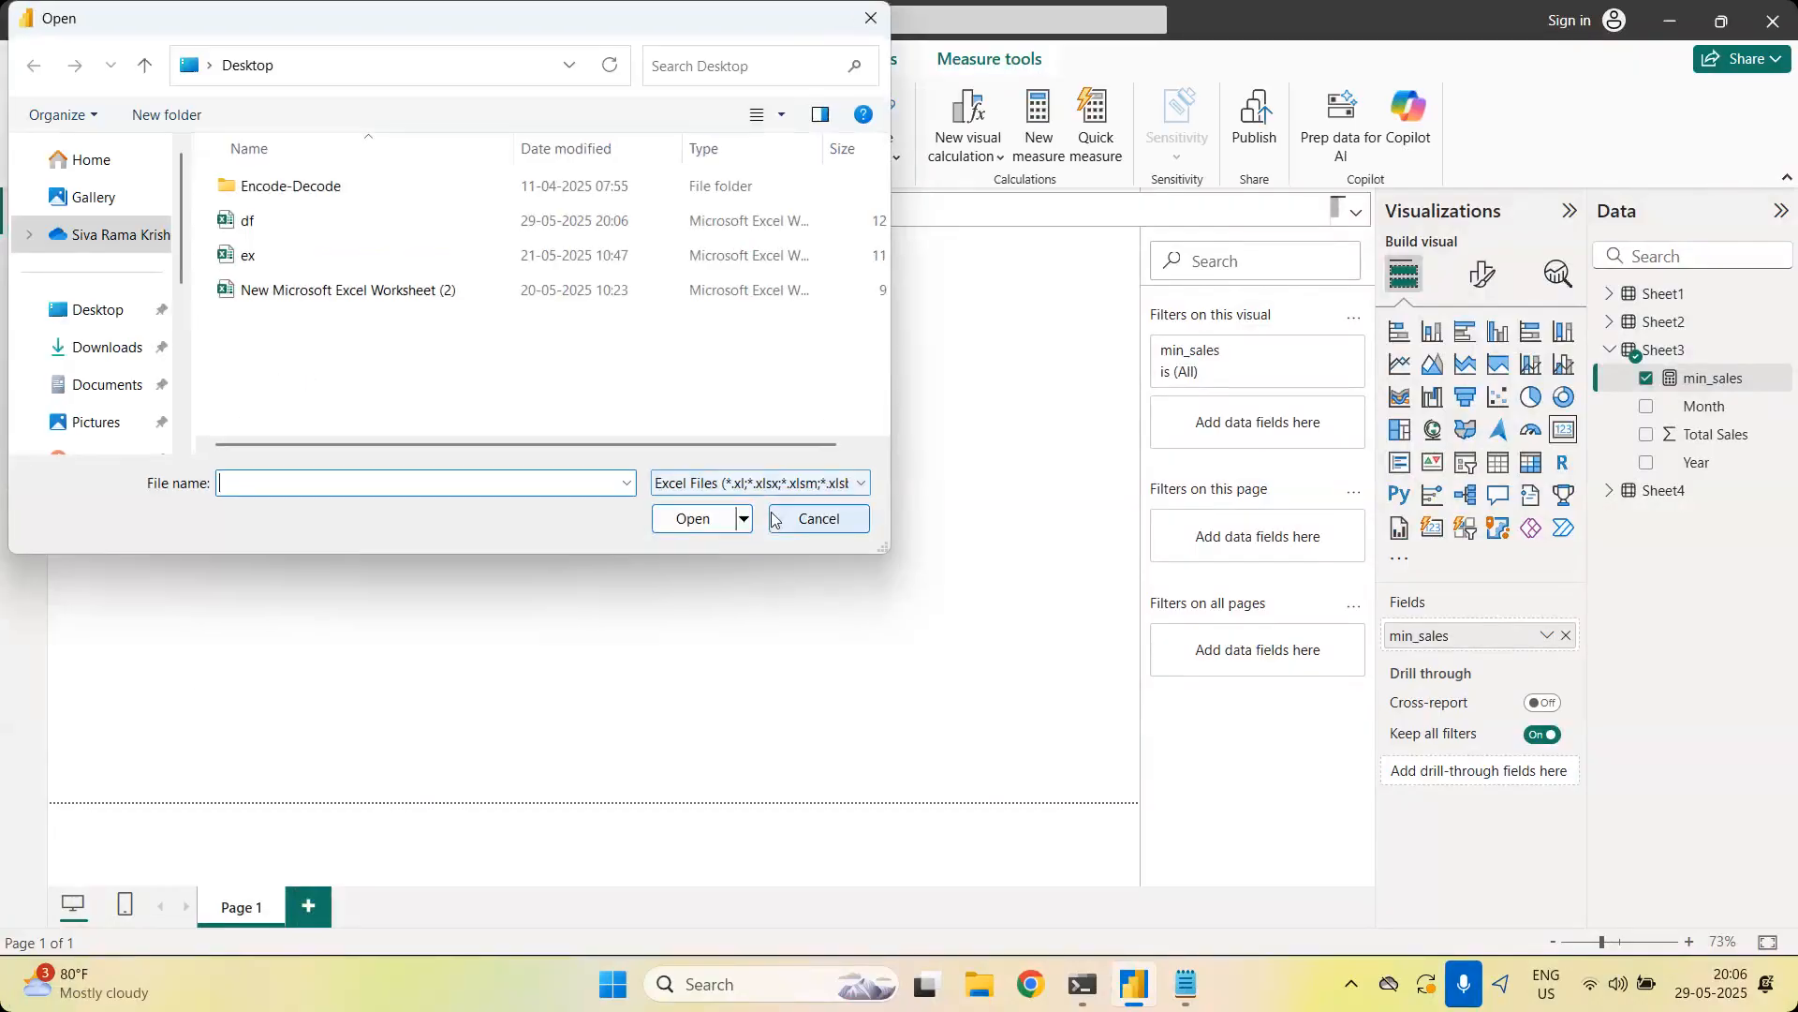
pyautogui.doubleClick(363, 221)
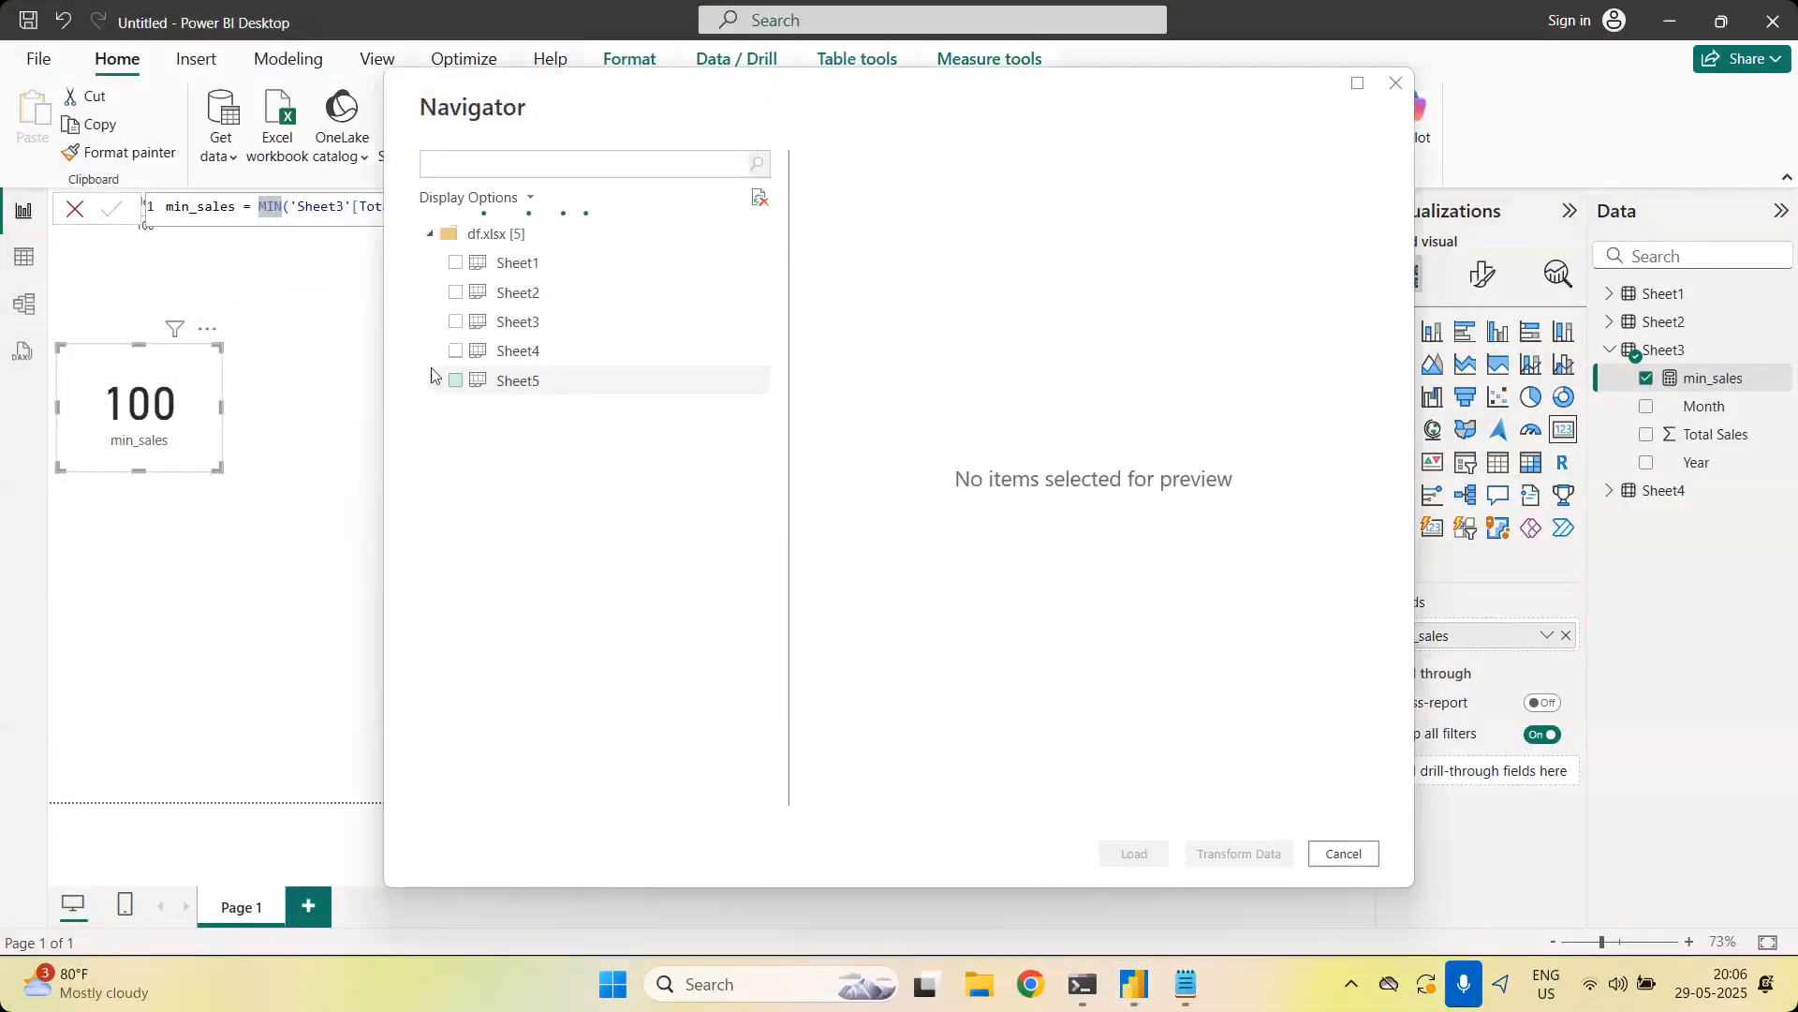
pyautogui.click(456, 381)
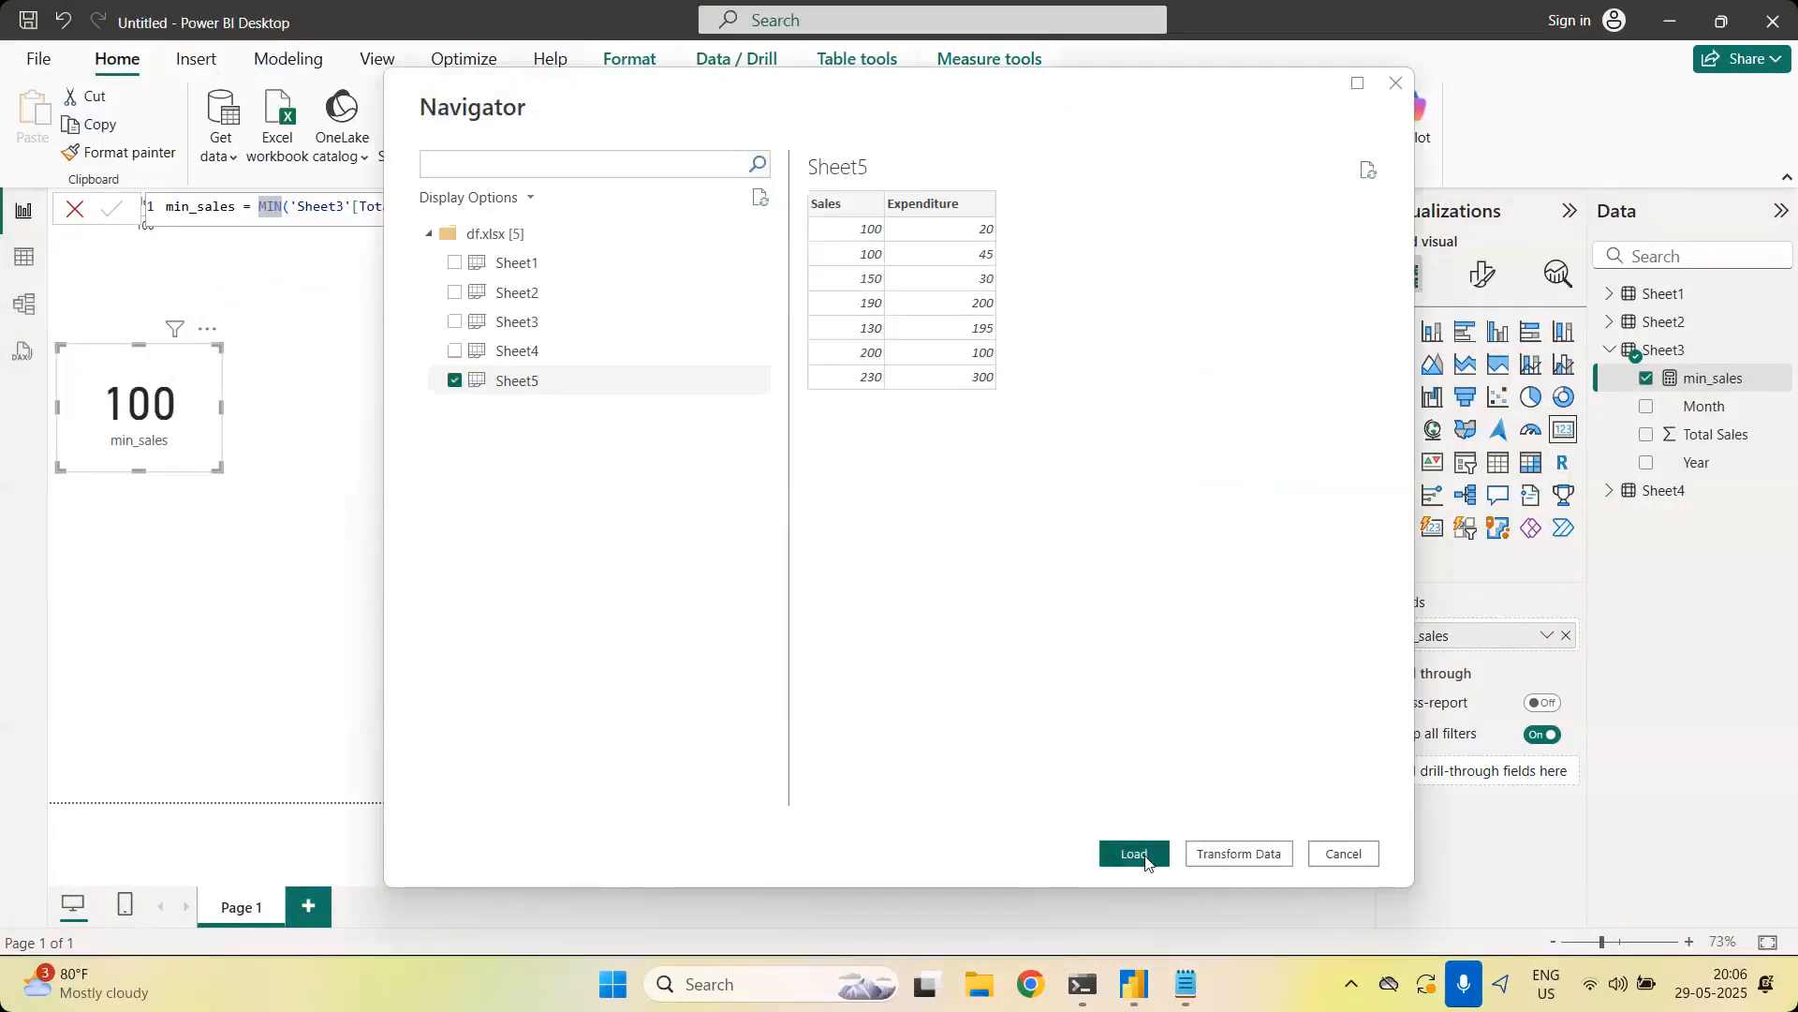
pyautogui.click(1134, 853)
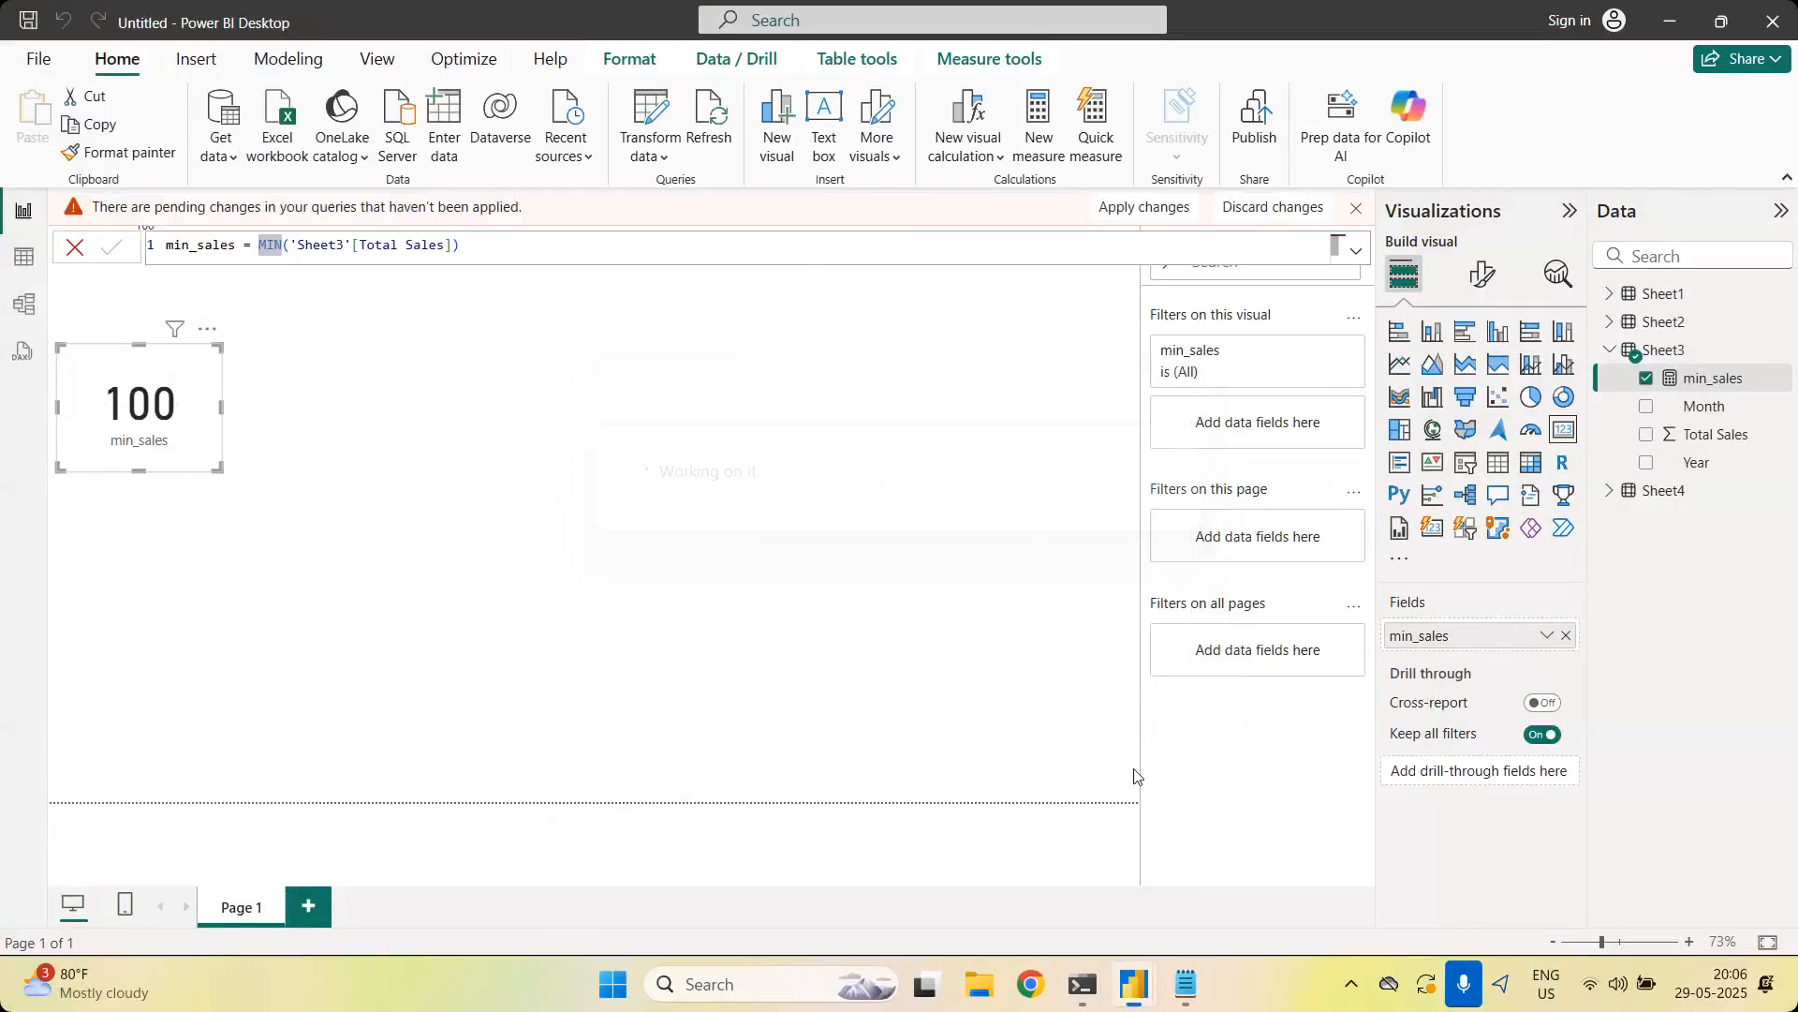
# Remove the min_sales card and the Min of Total Sales table from the report page
pyautogui.click(78, 214)
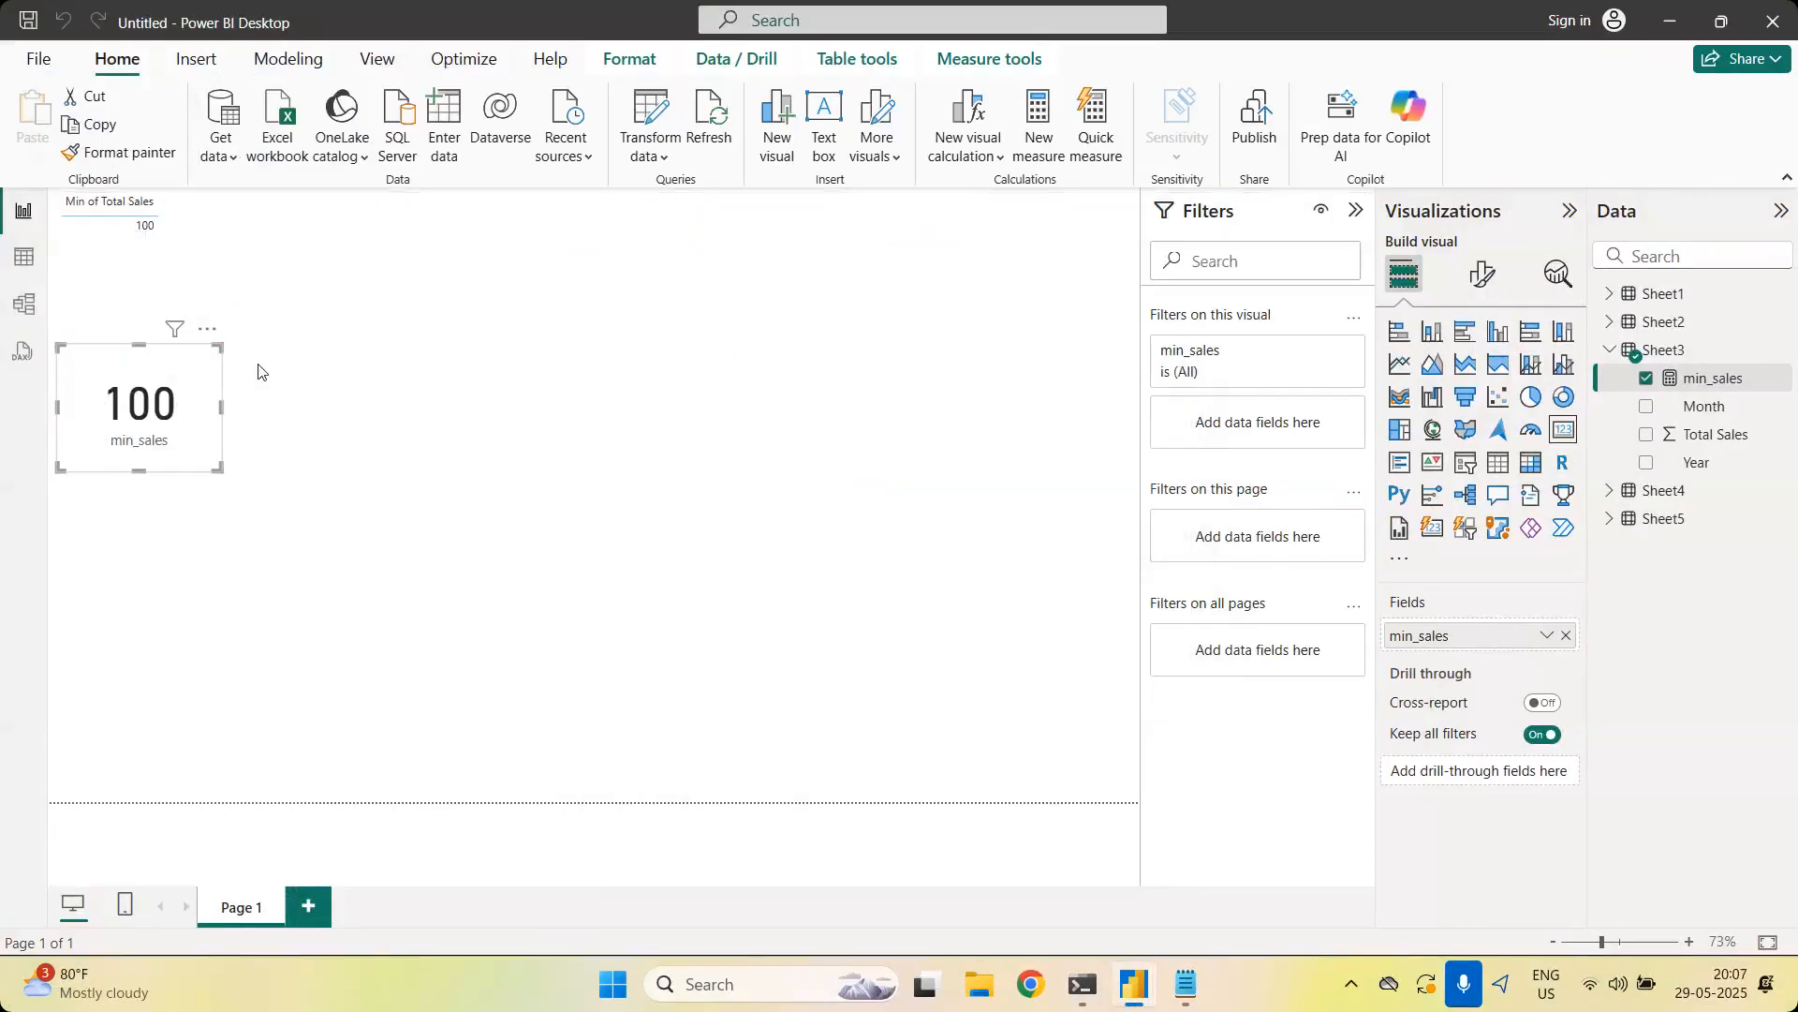
pyautogui.click(207, 328)
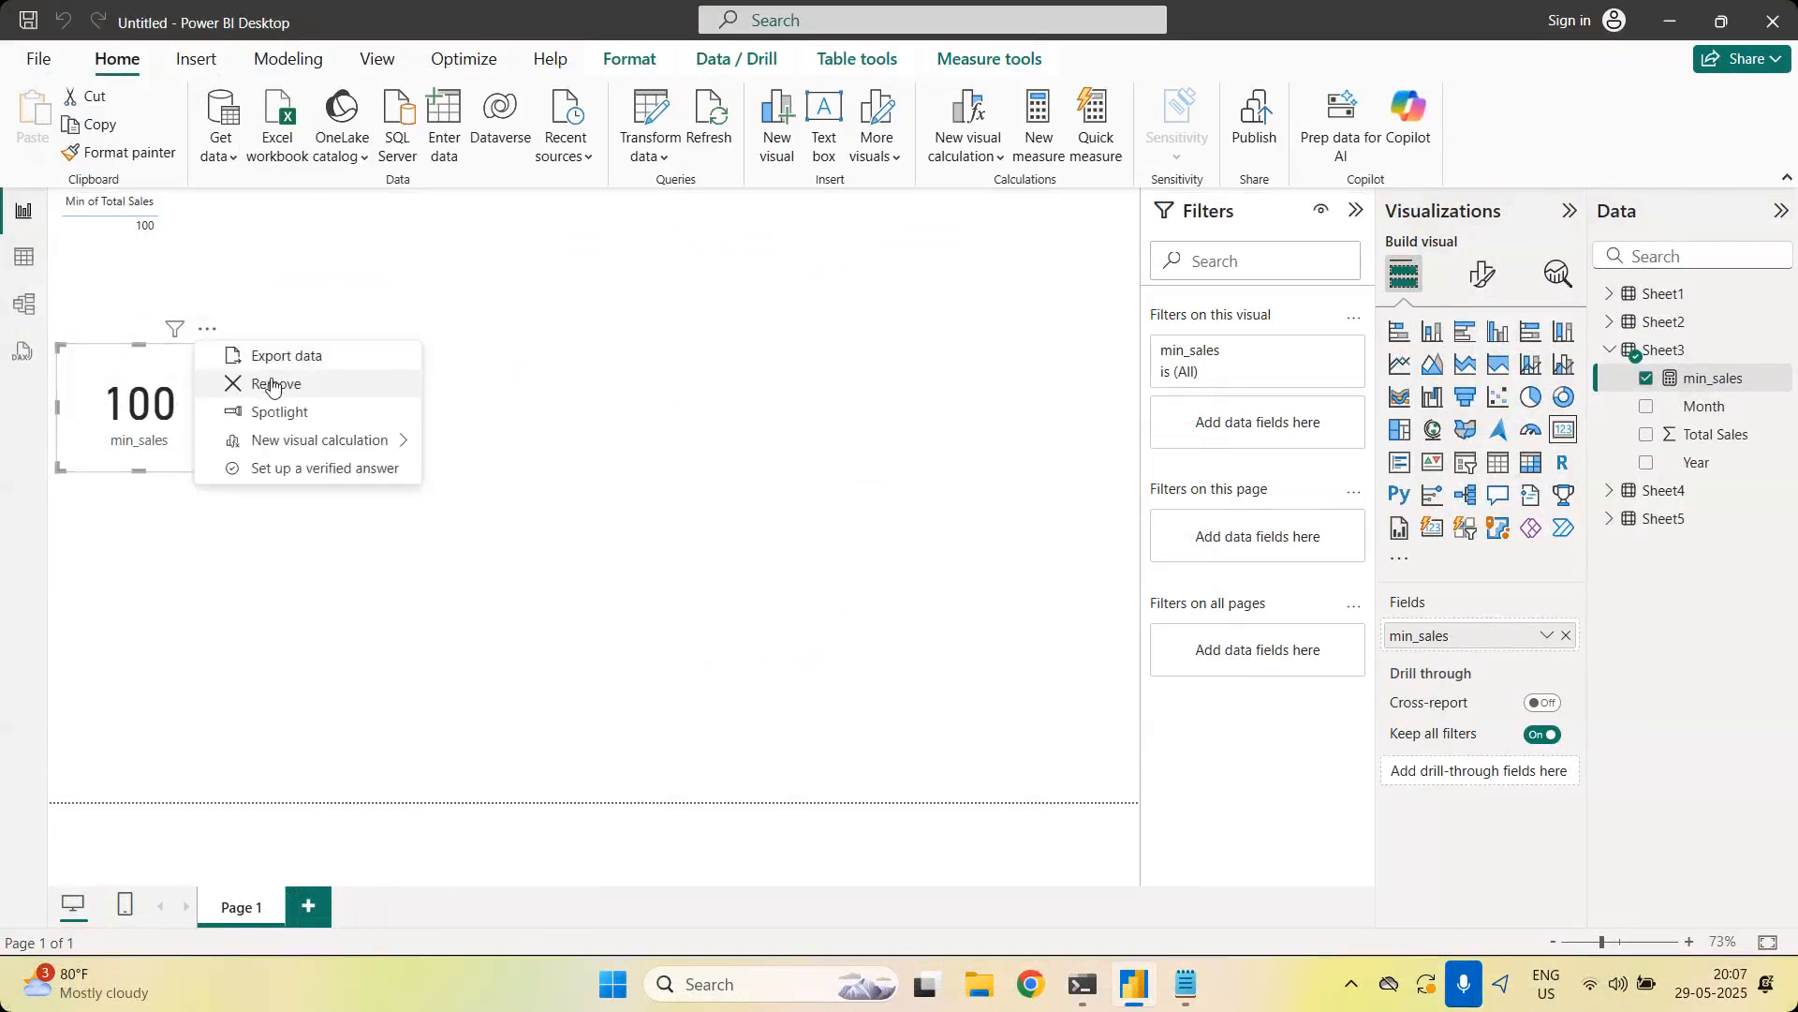
pyautogui.click(251, 384)
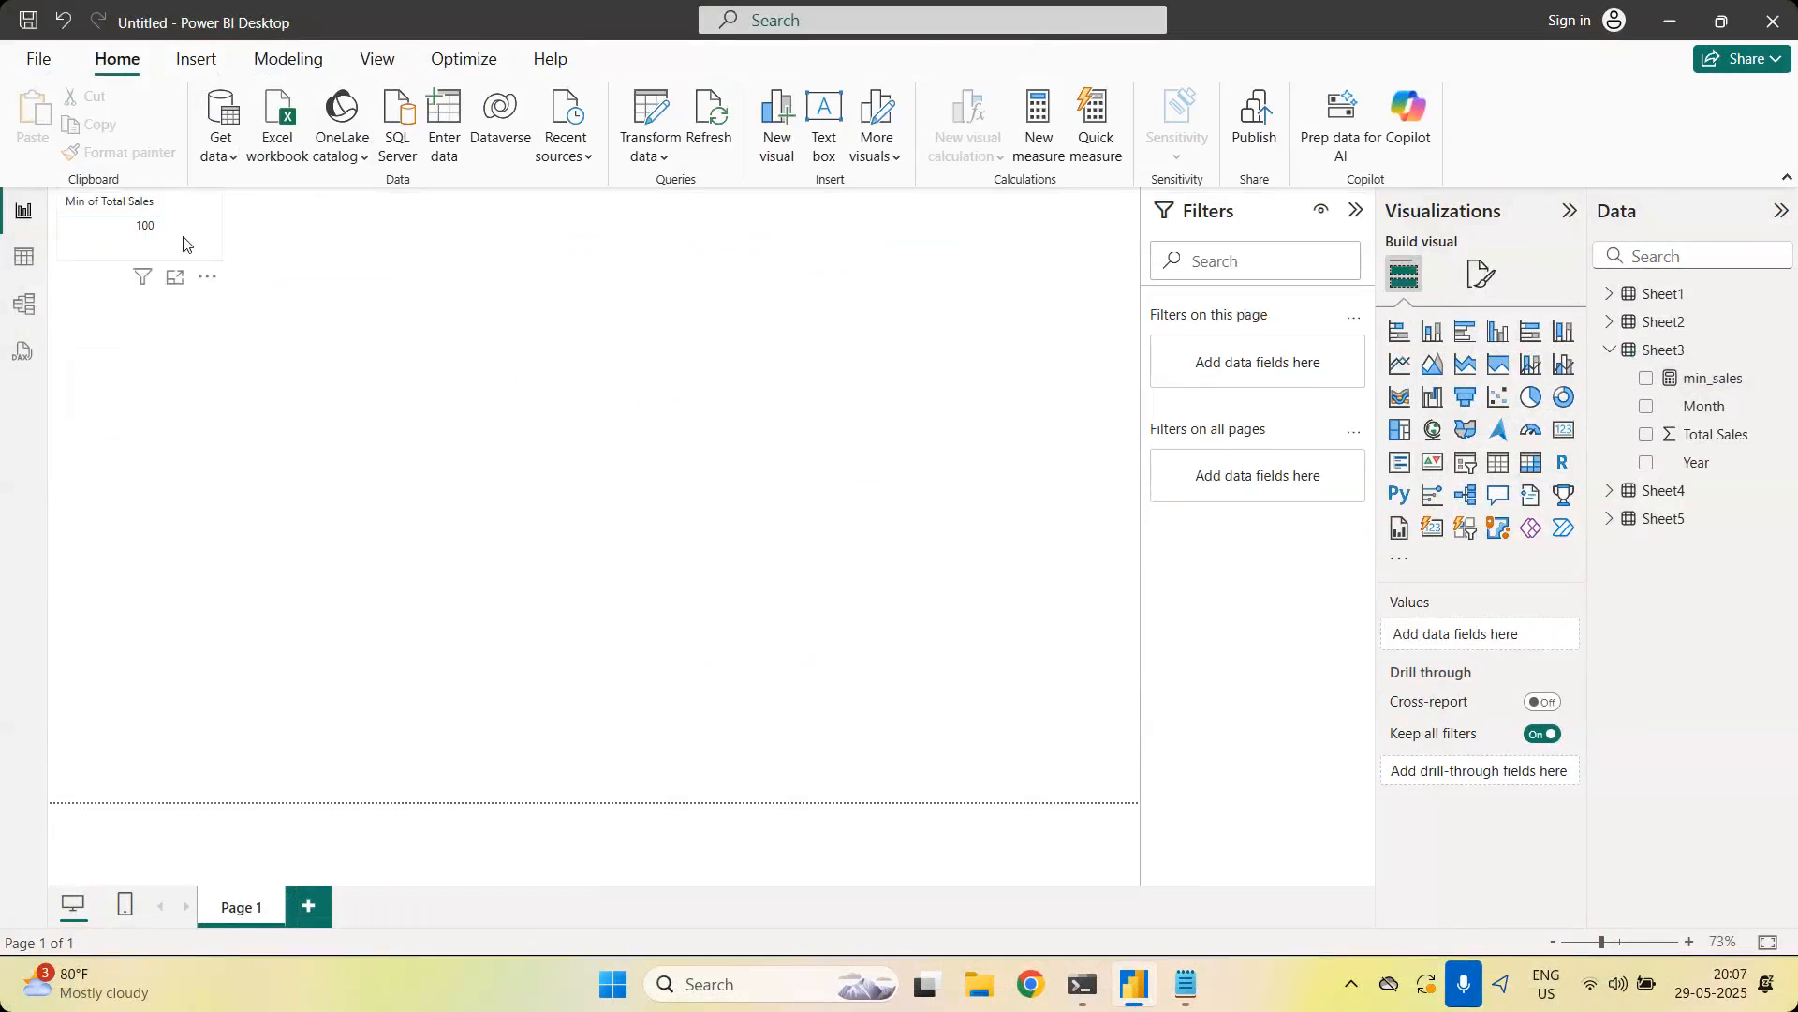
pyautogui.click(178, 236)
pyautogui.click(207, 278)
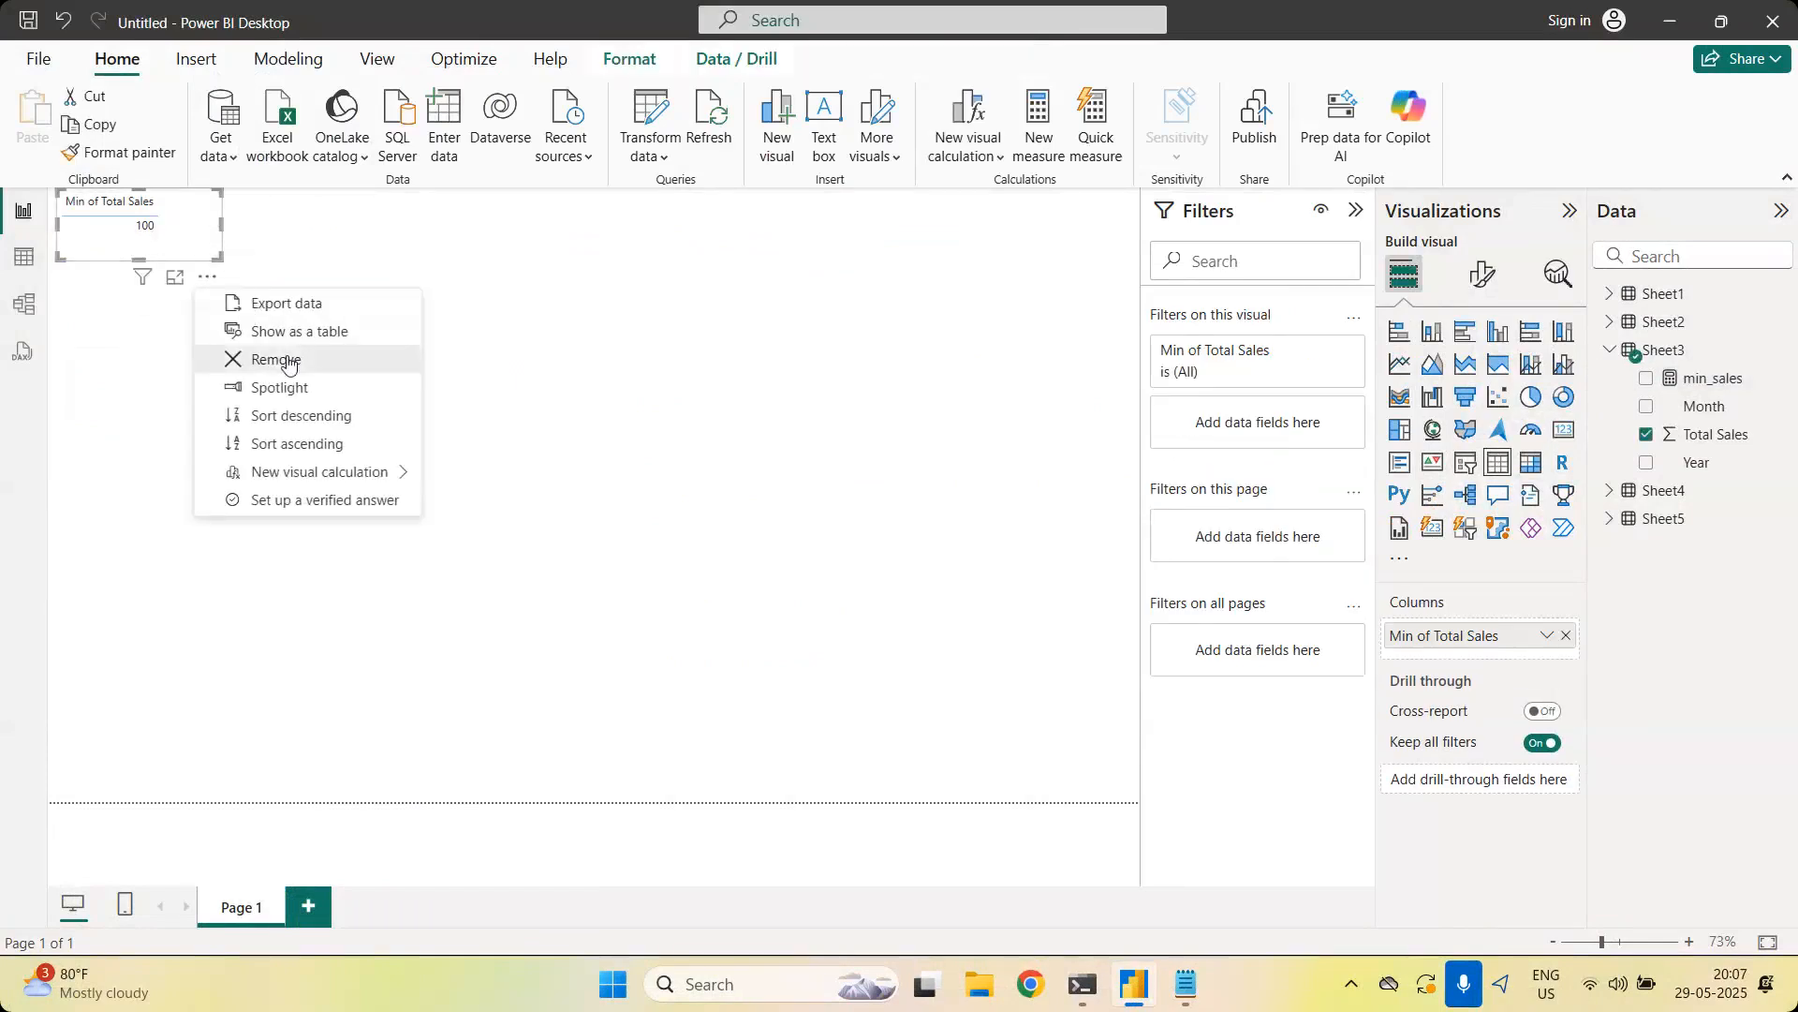
pyautogui.click(288, 361)
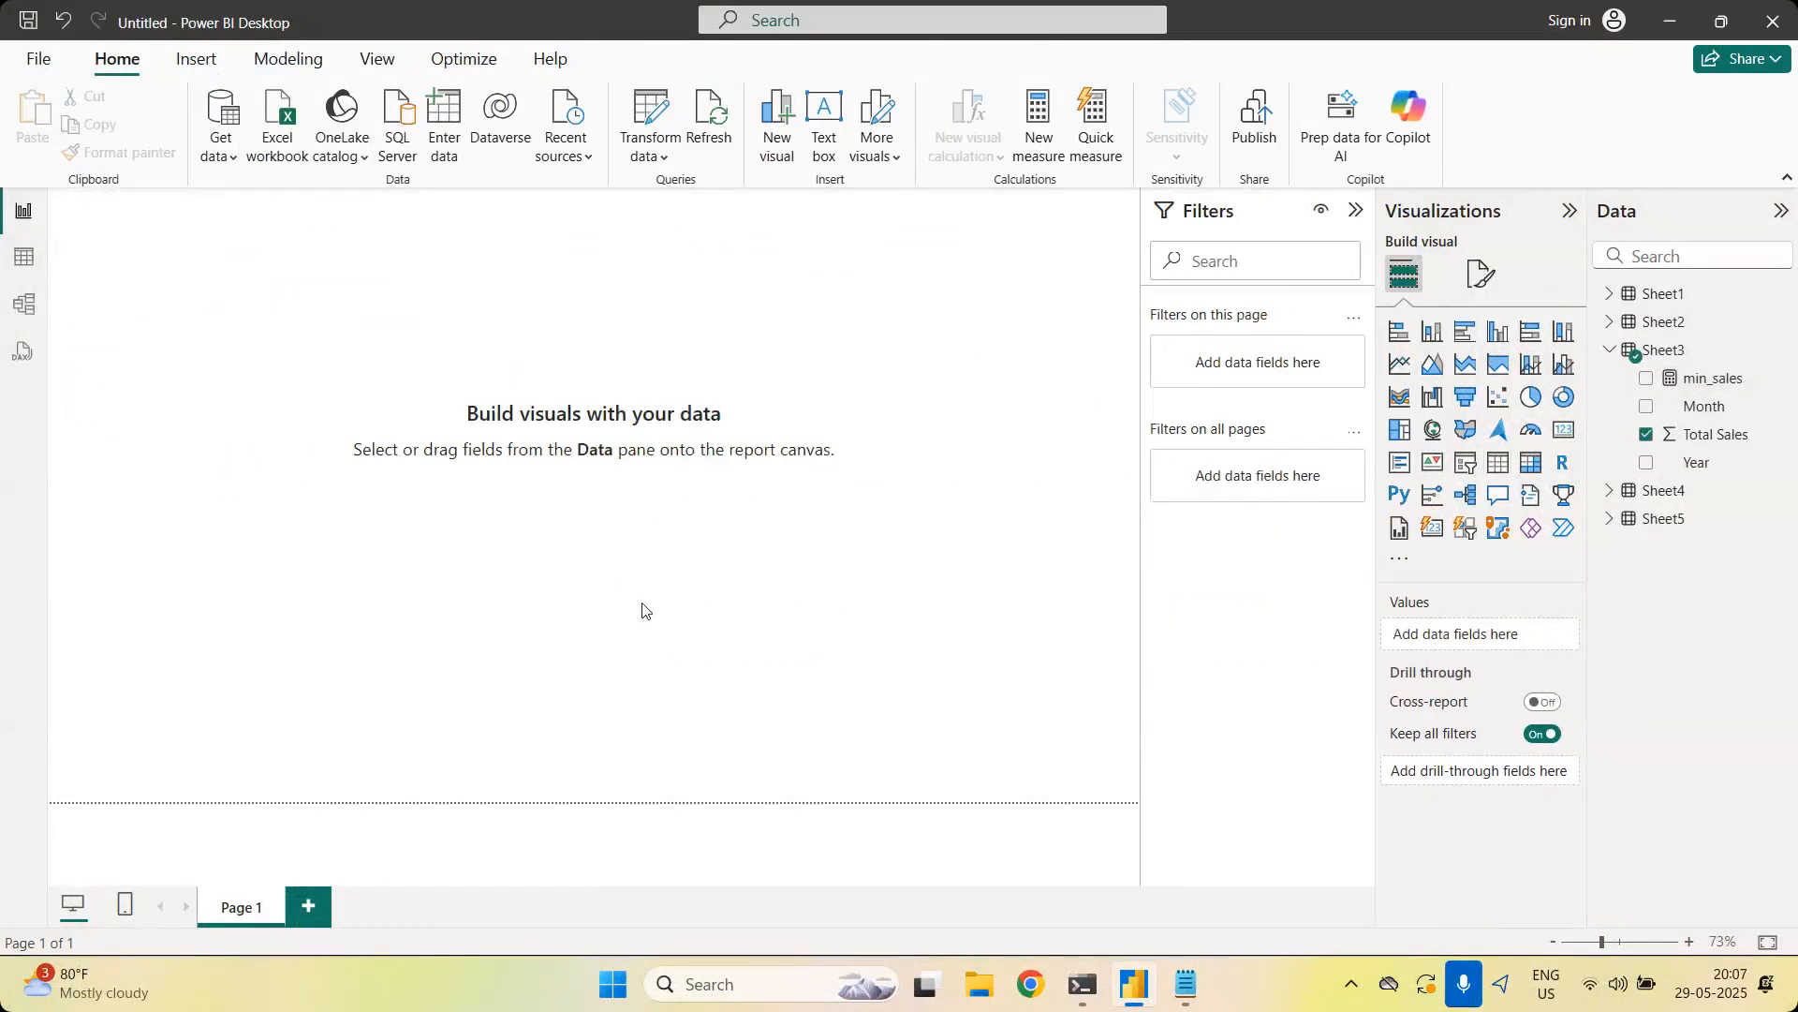
# Collapse the Sheet3 table and expand Sheet5 to show its fields
pyautogui.click(1611, 352)
pyautogui.click(1622, 403)
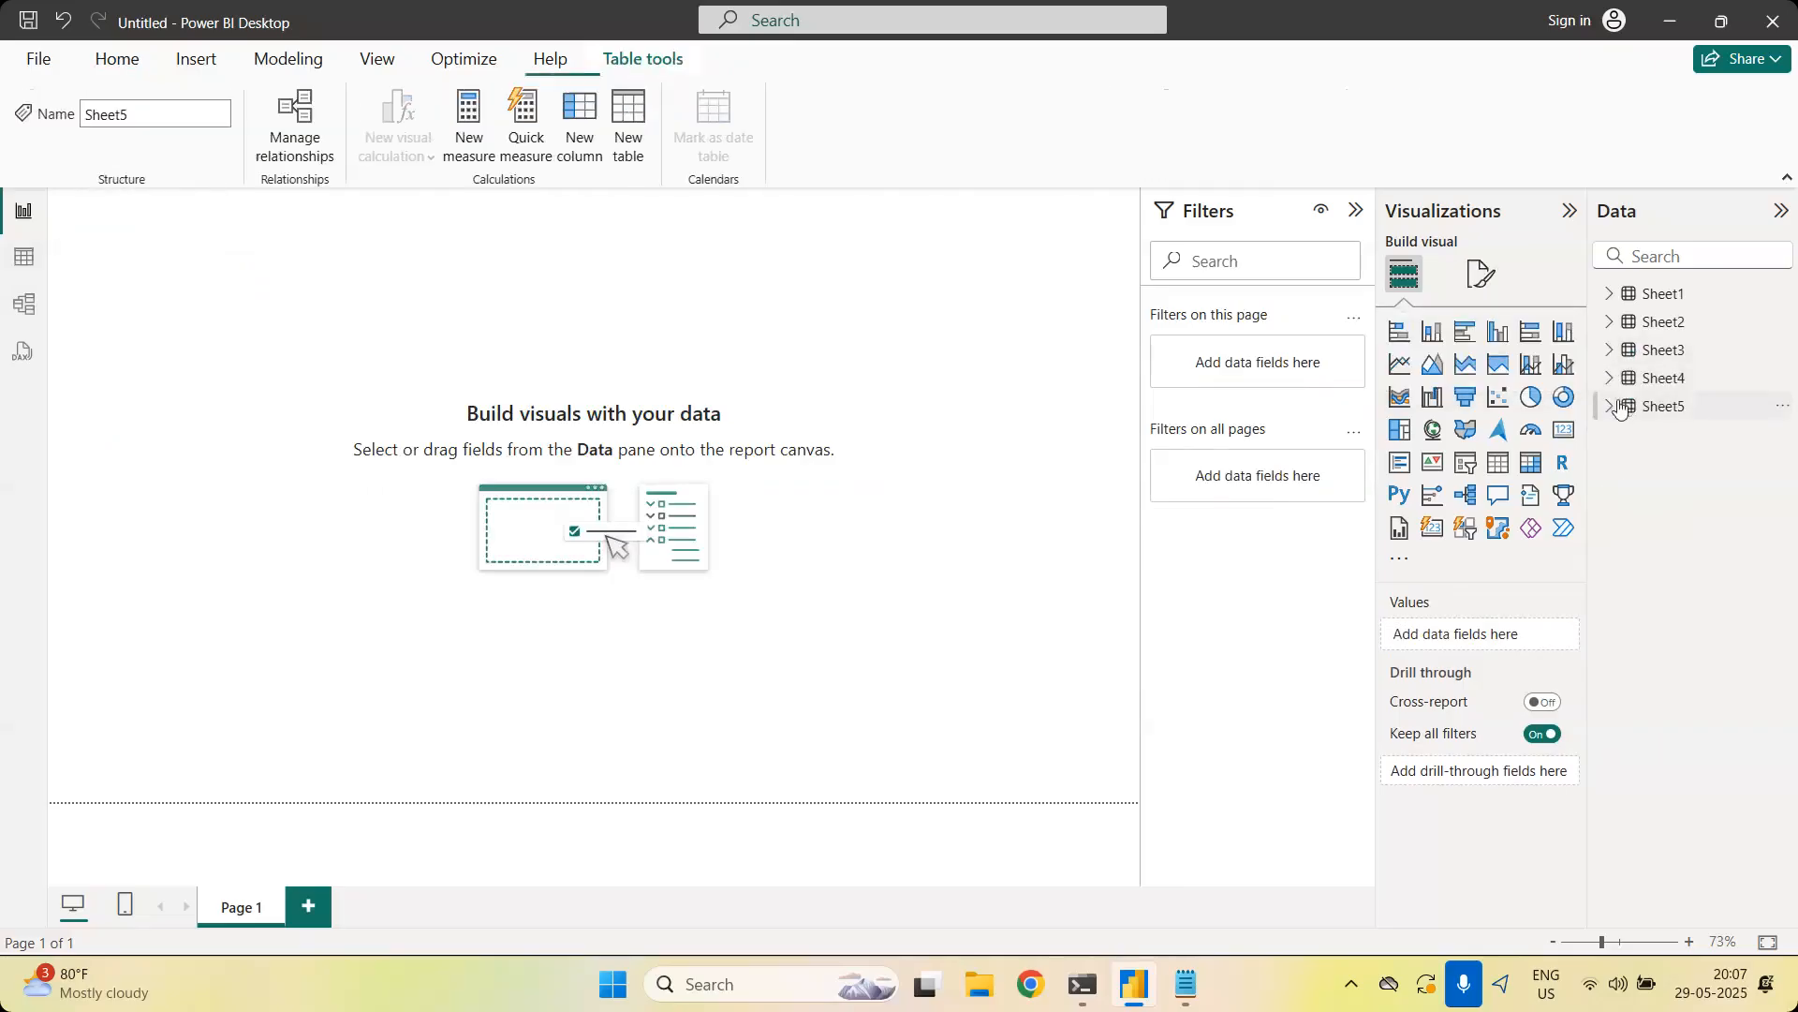
pyautogui.click(1612, 406)
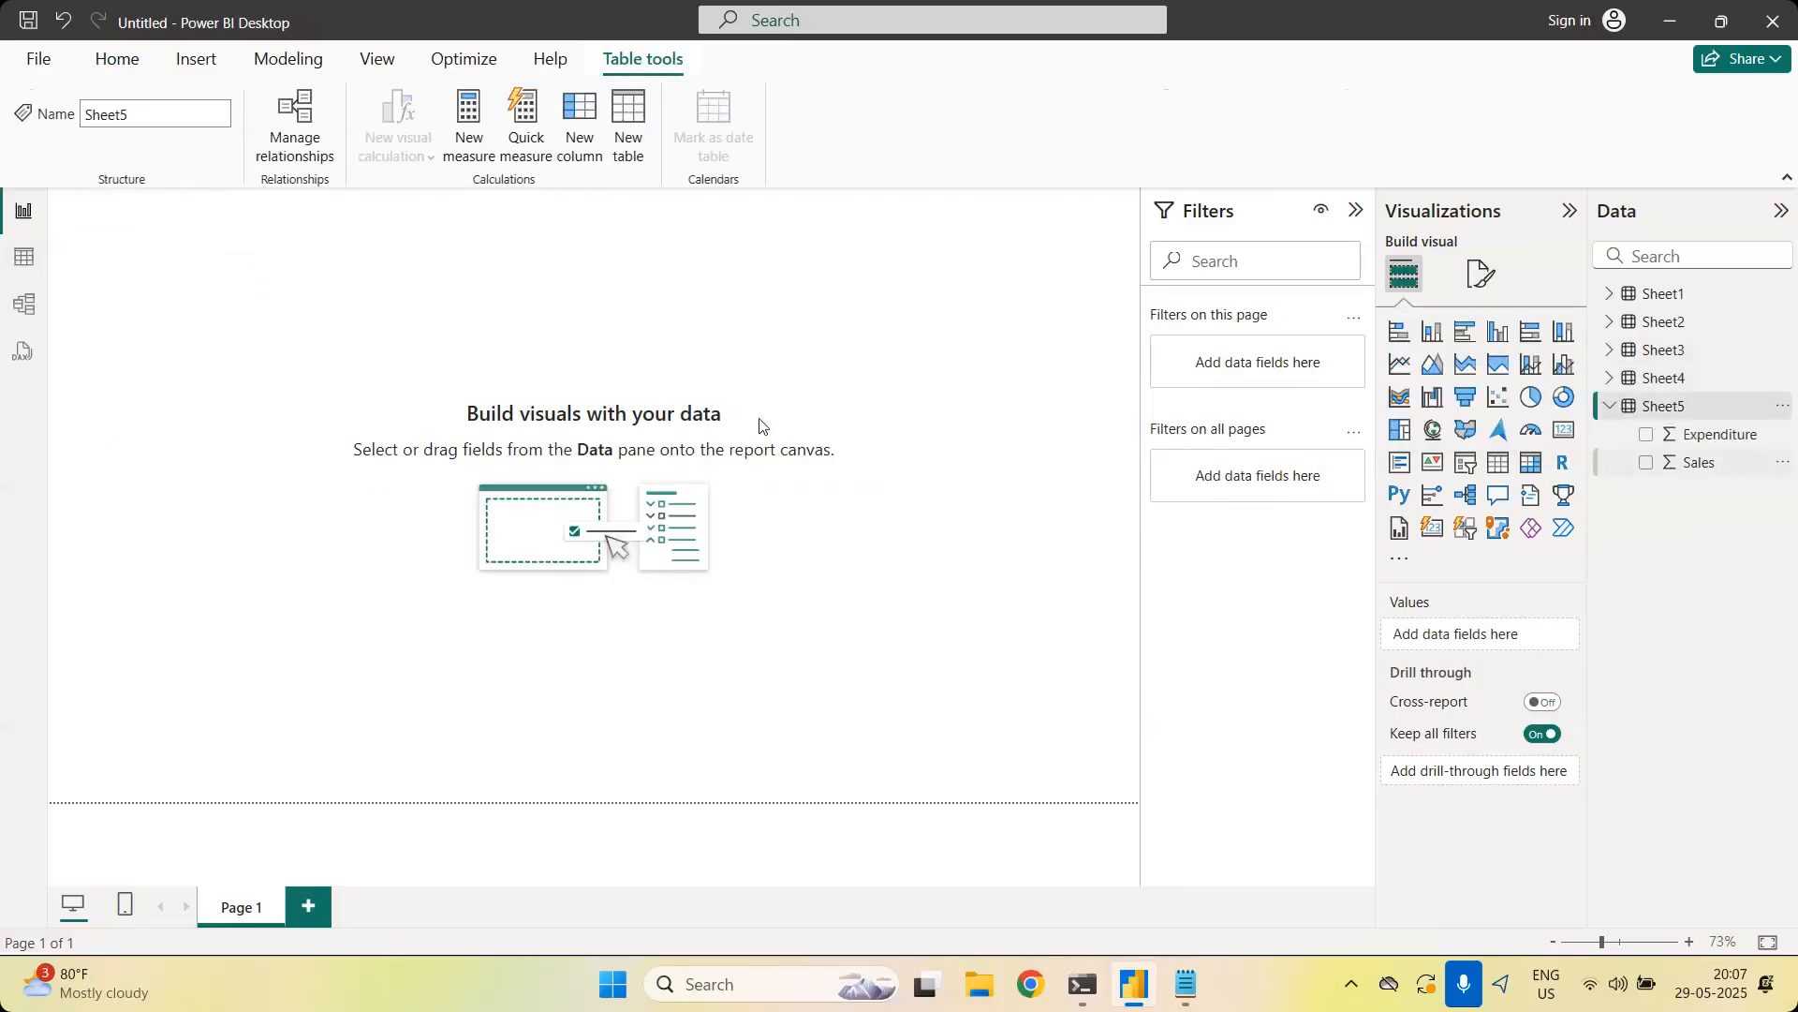
pyautogui.click(116, 67)
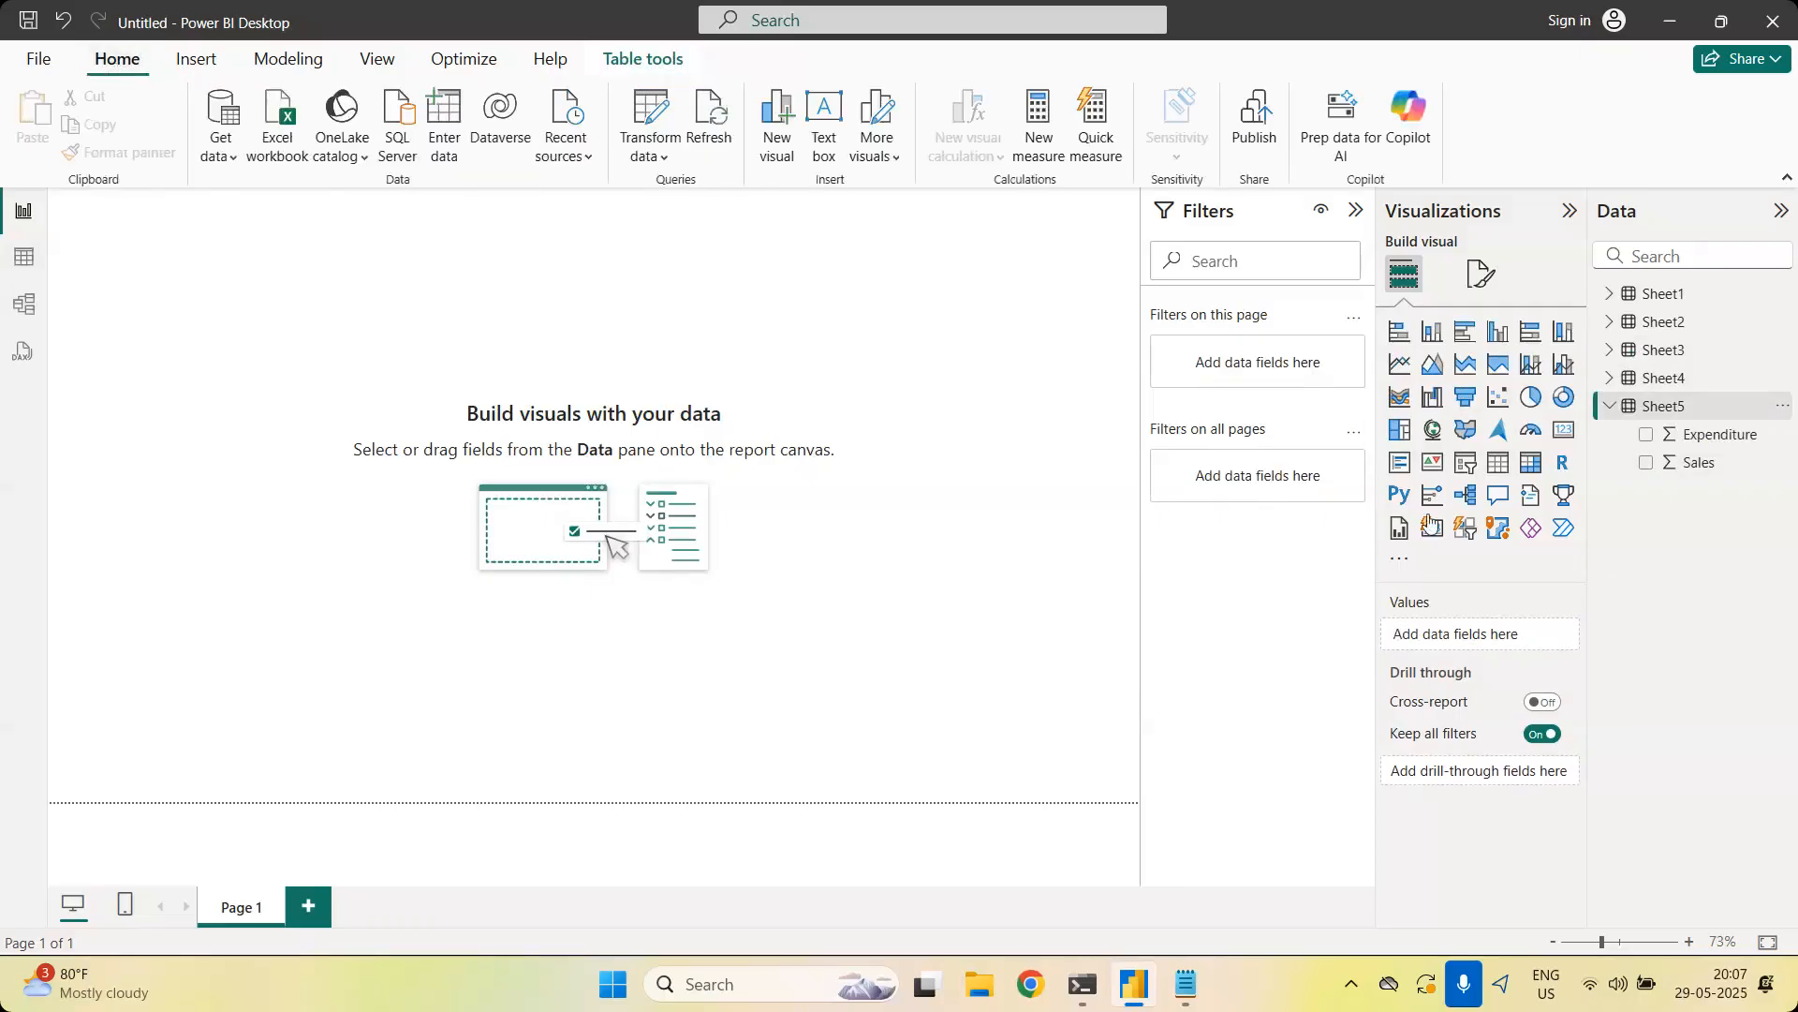
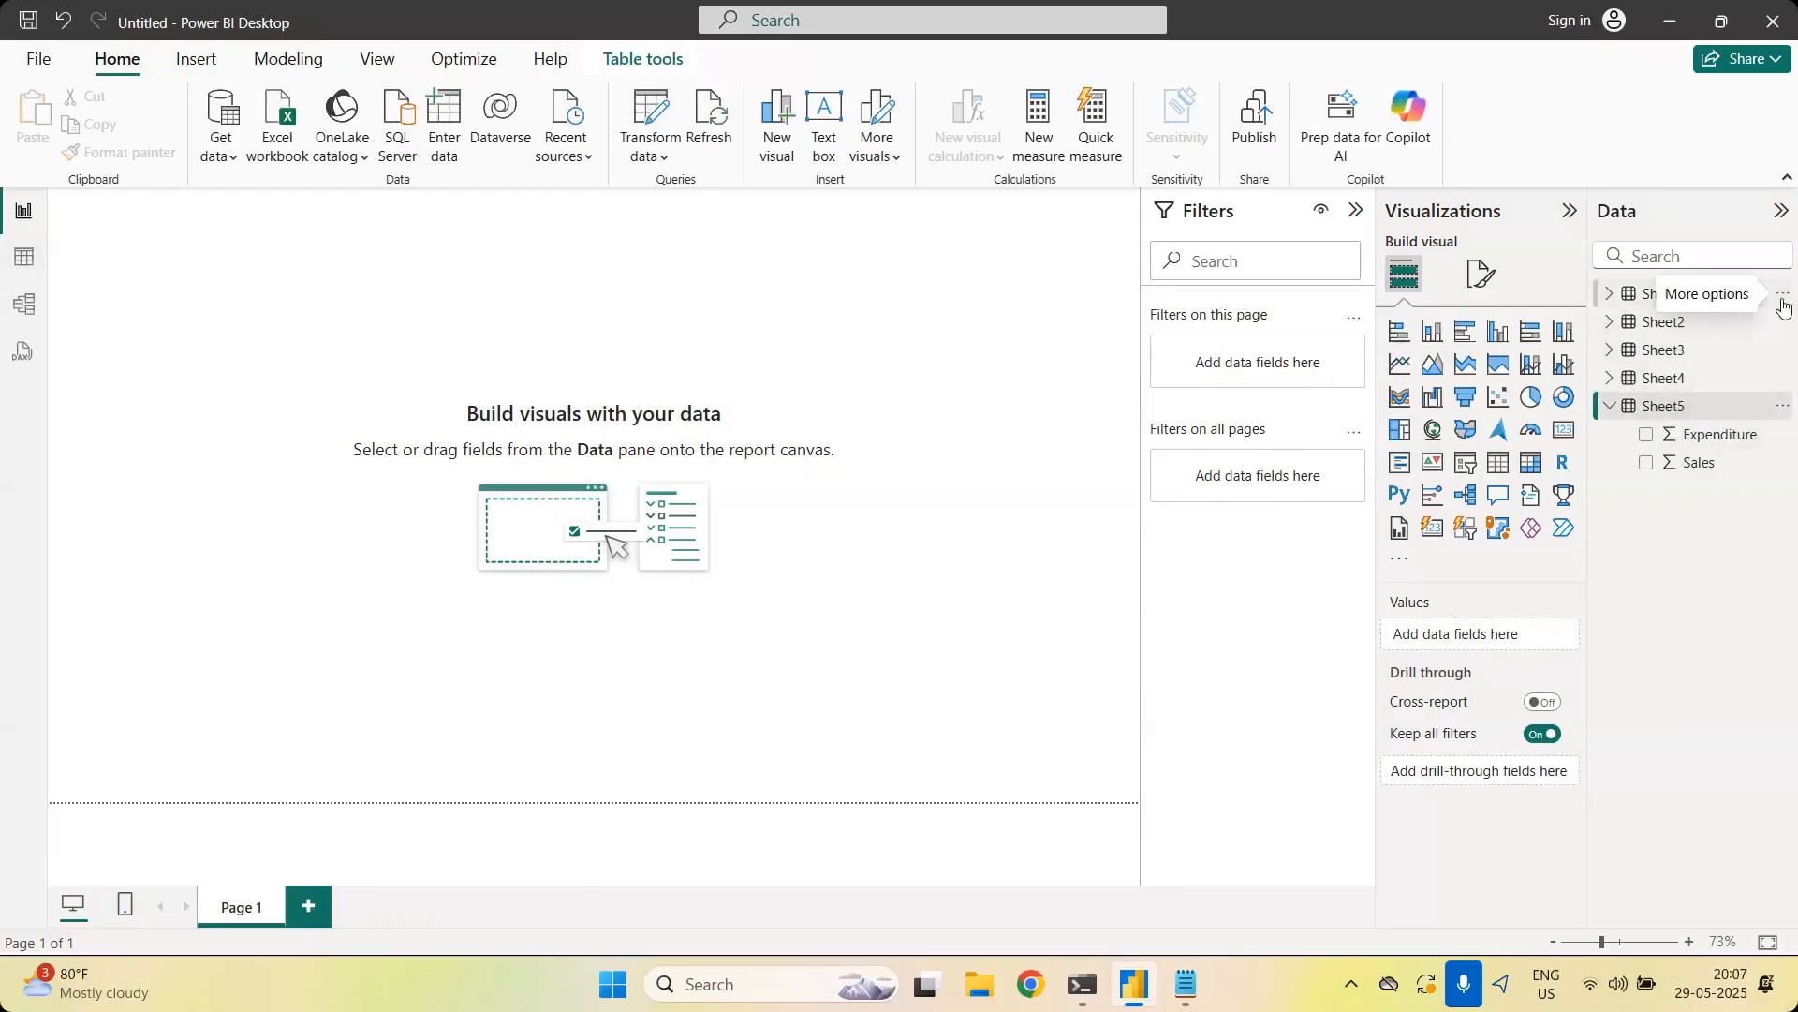
# Create a new measure in Sheet5 and name it Totalsales
pyautogui.click(1783, 409)
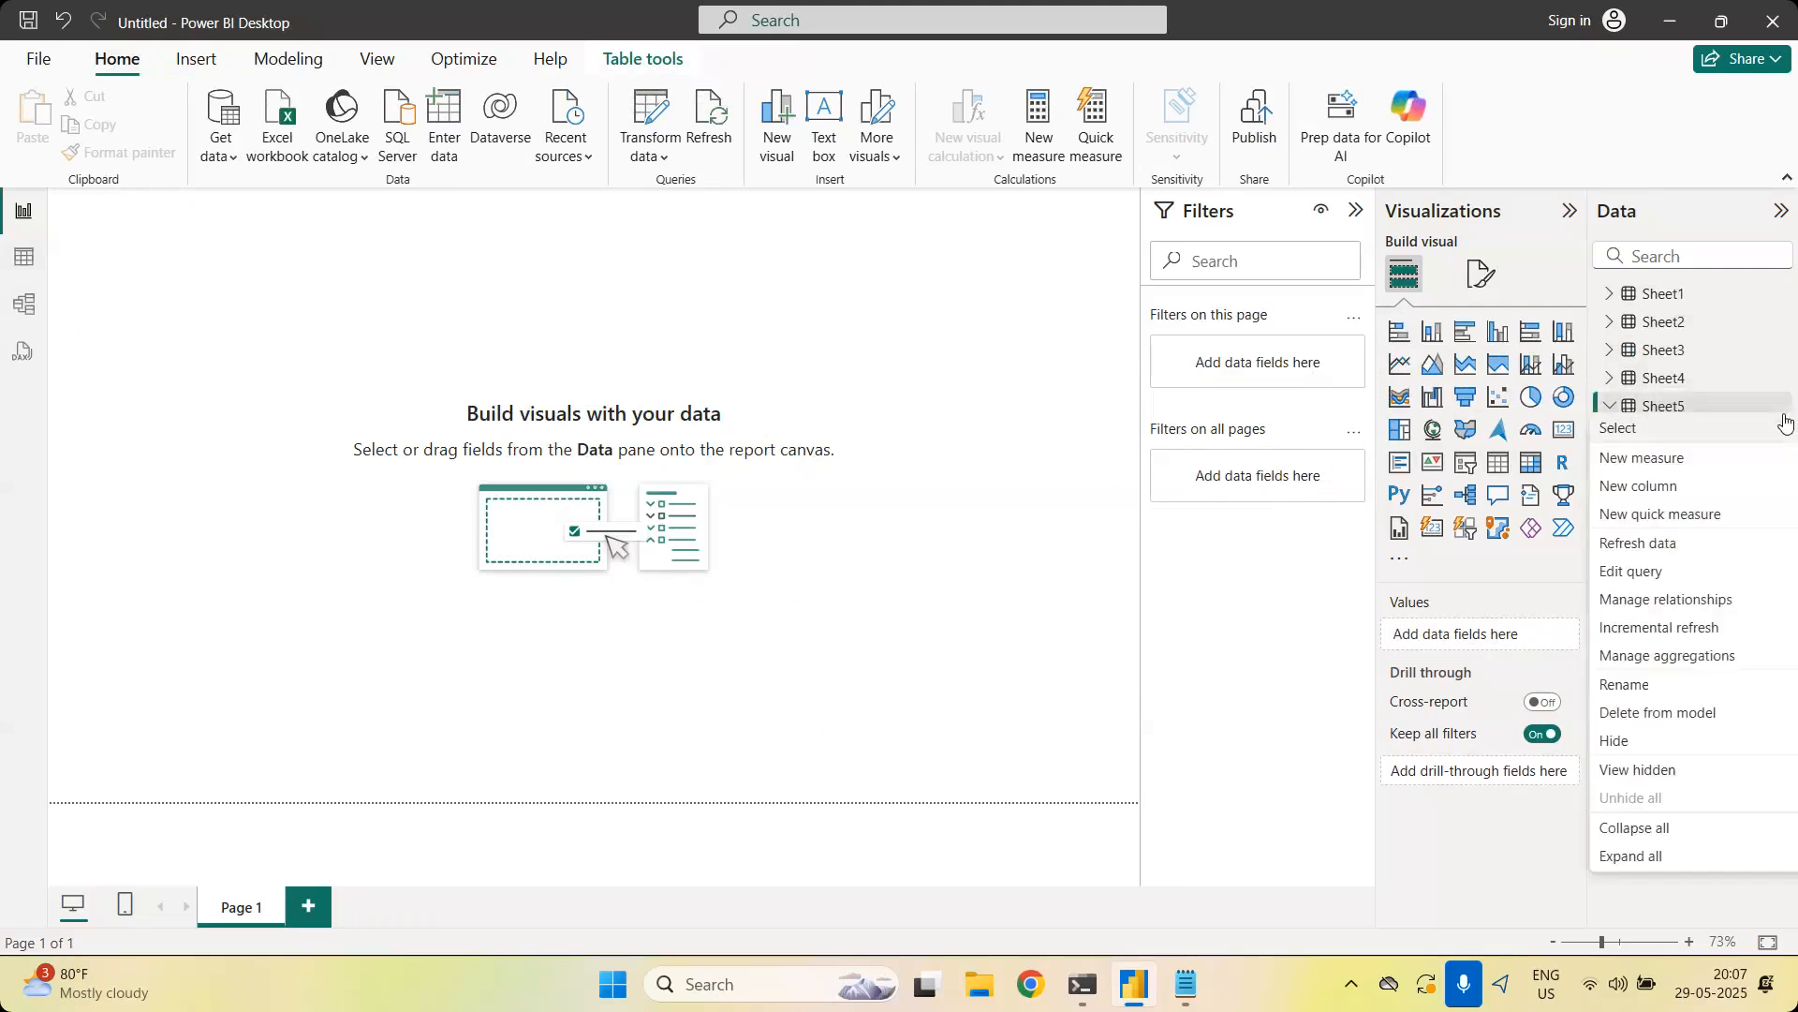
pyautogui.click(1733, 469)
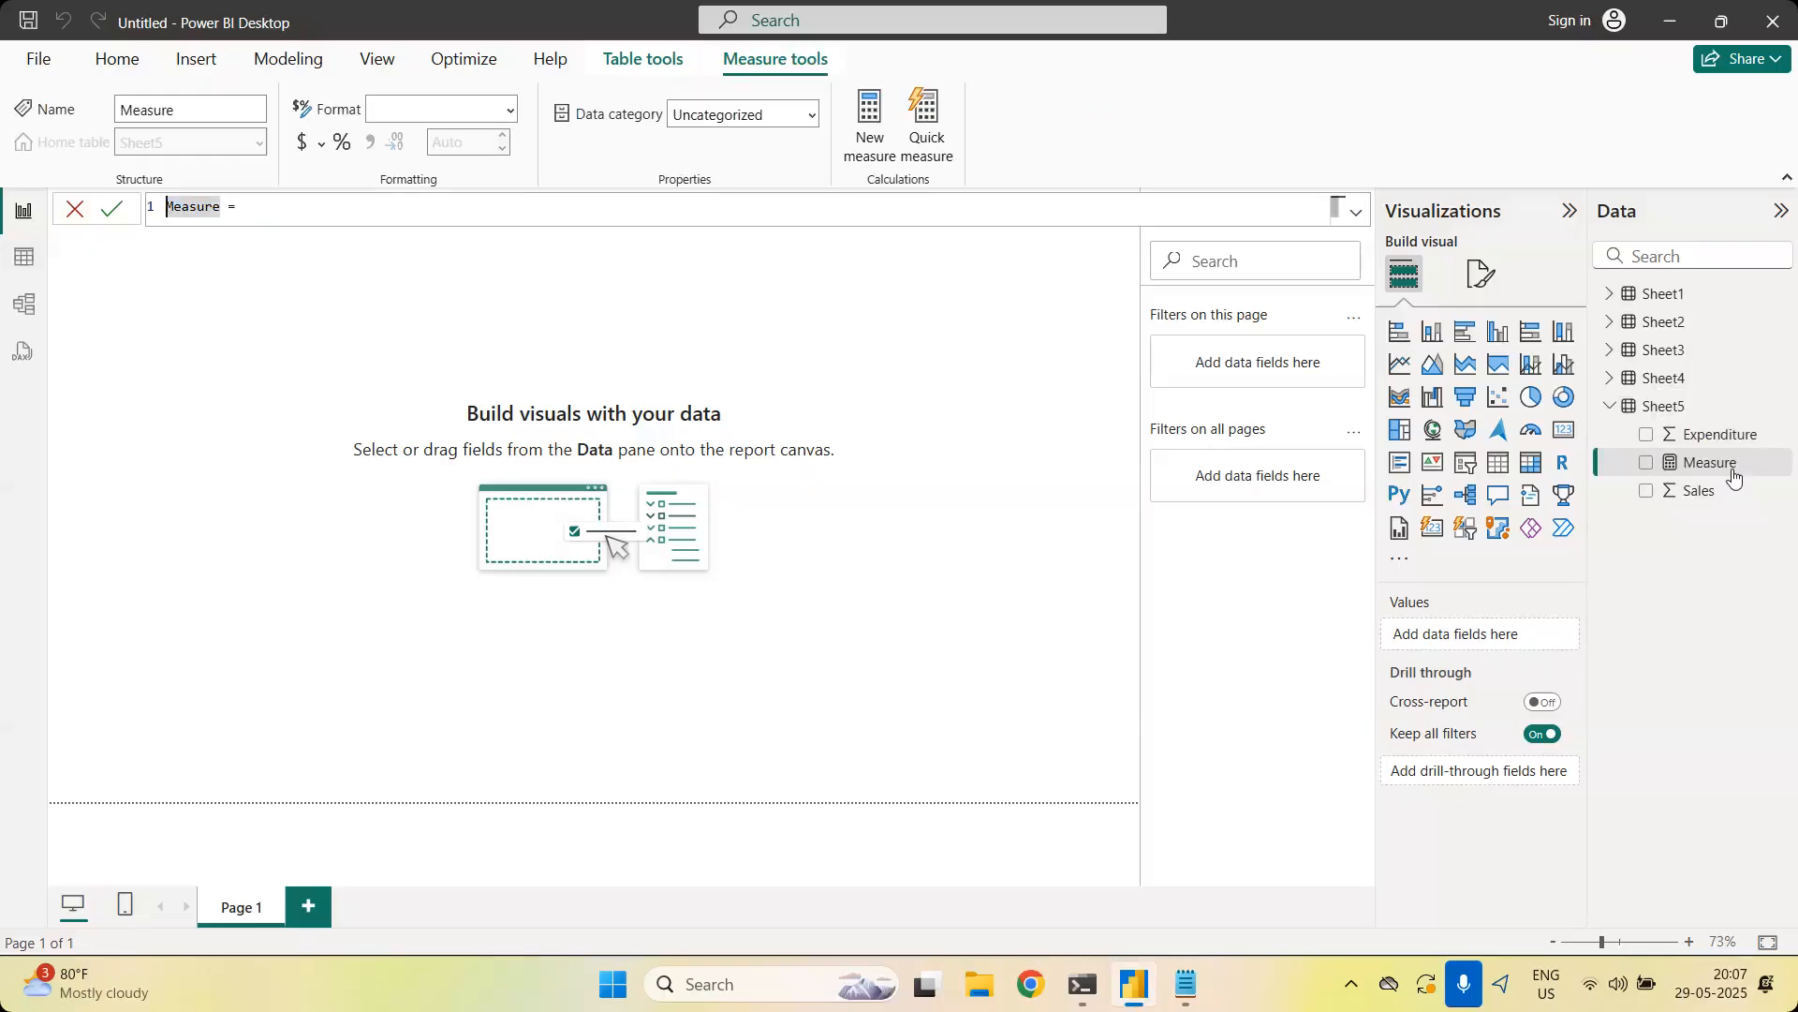
pyautogui.write('sum')
pyautogui.press('Delete')
pyautogui.press('Delete')
pyautogui.press('Delete')
pyautogui.press('Delete')
pyautogui.press('Delete')
pyautogui.press('Delete')
pyautogui.press('BackSpace')
pyautogui.press('Delete')
pyautogui.press('BackSpace')
pyautogui.press('BackSpace')
pyautogui.write('T')
pyautogui.write('otals')
pyautogui.write('ales')
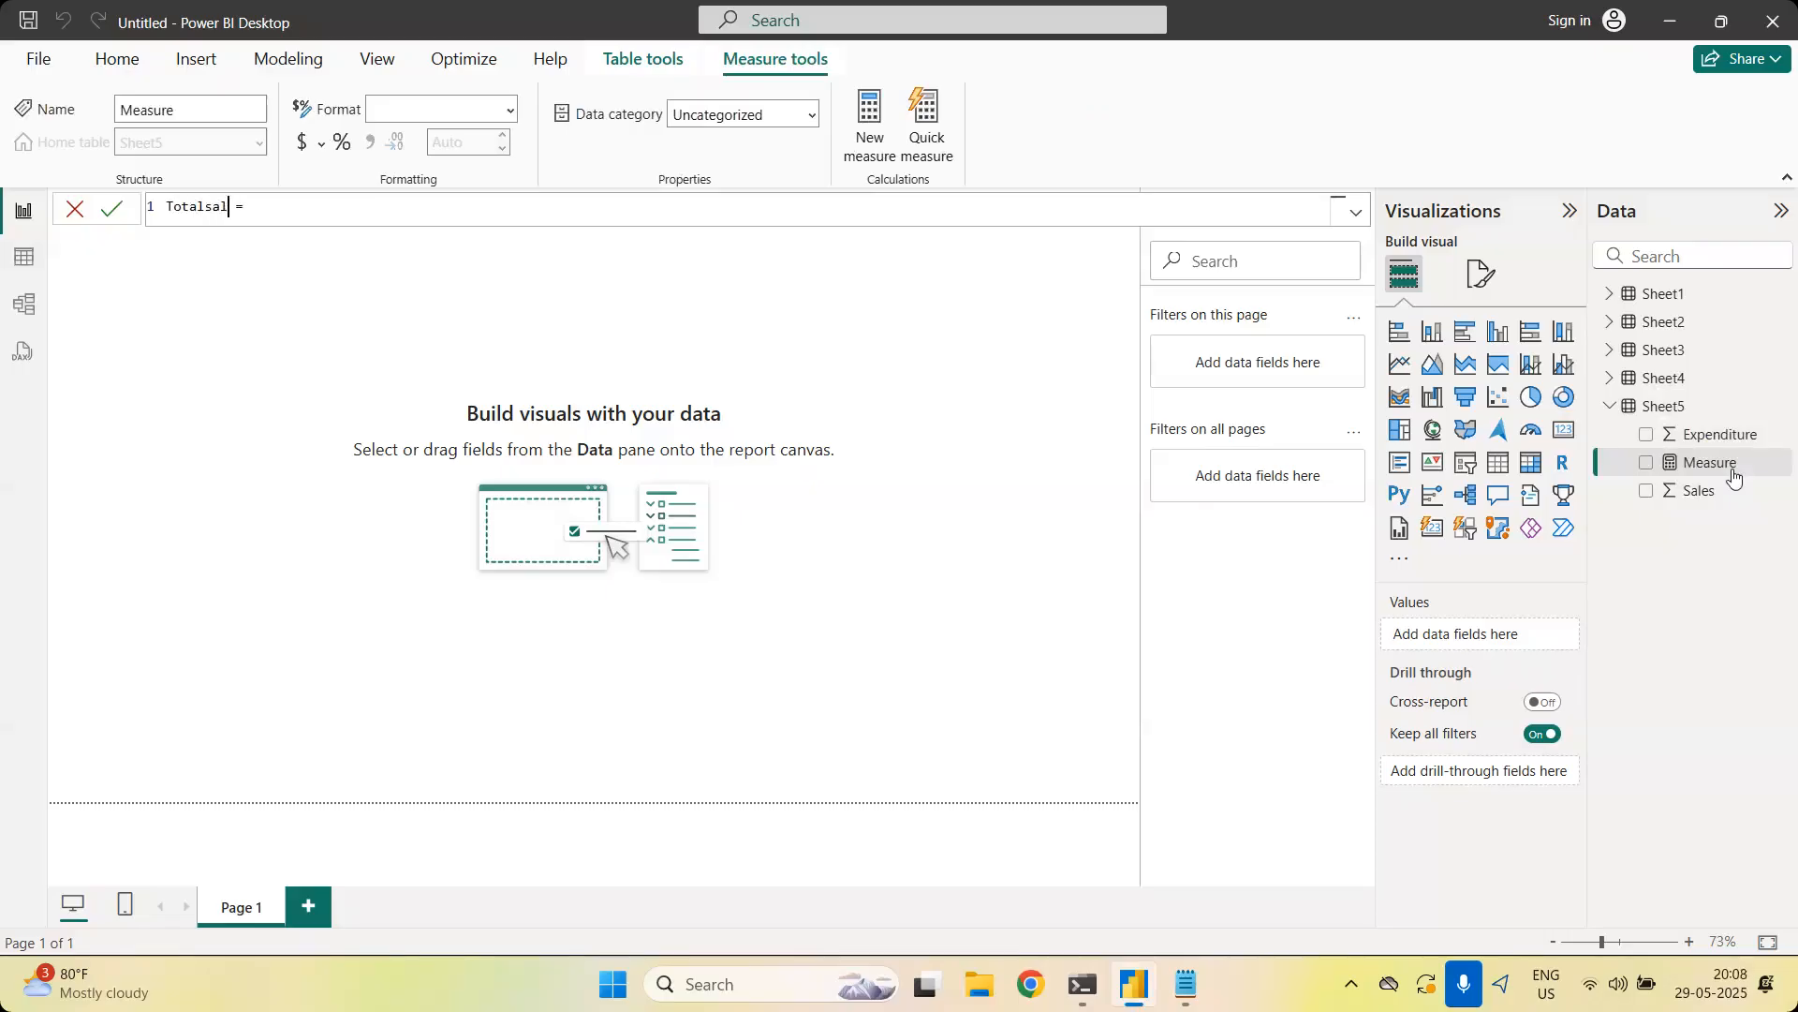
# Define the Totalsales measure as SUM('Sheet5'[Sales]), commit it and close the formula editor
pyautogui.press('End')
pyautogui.write('sum')
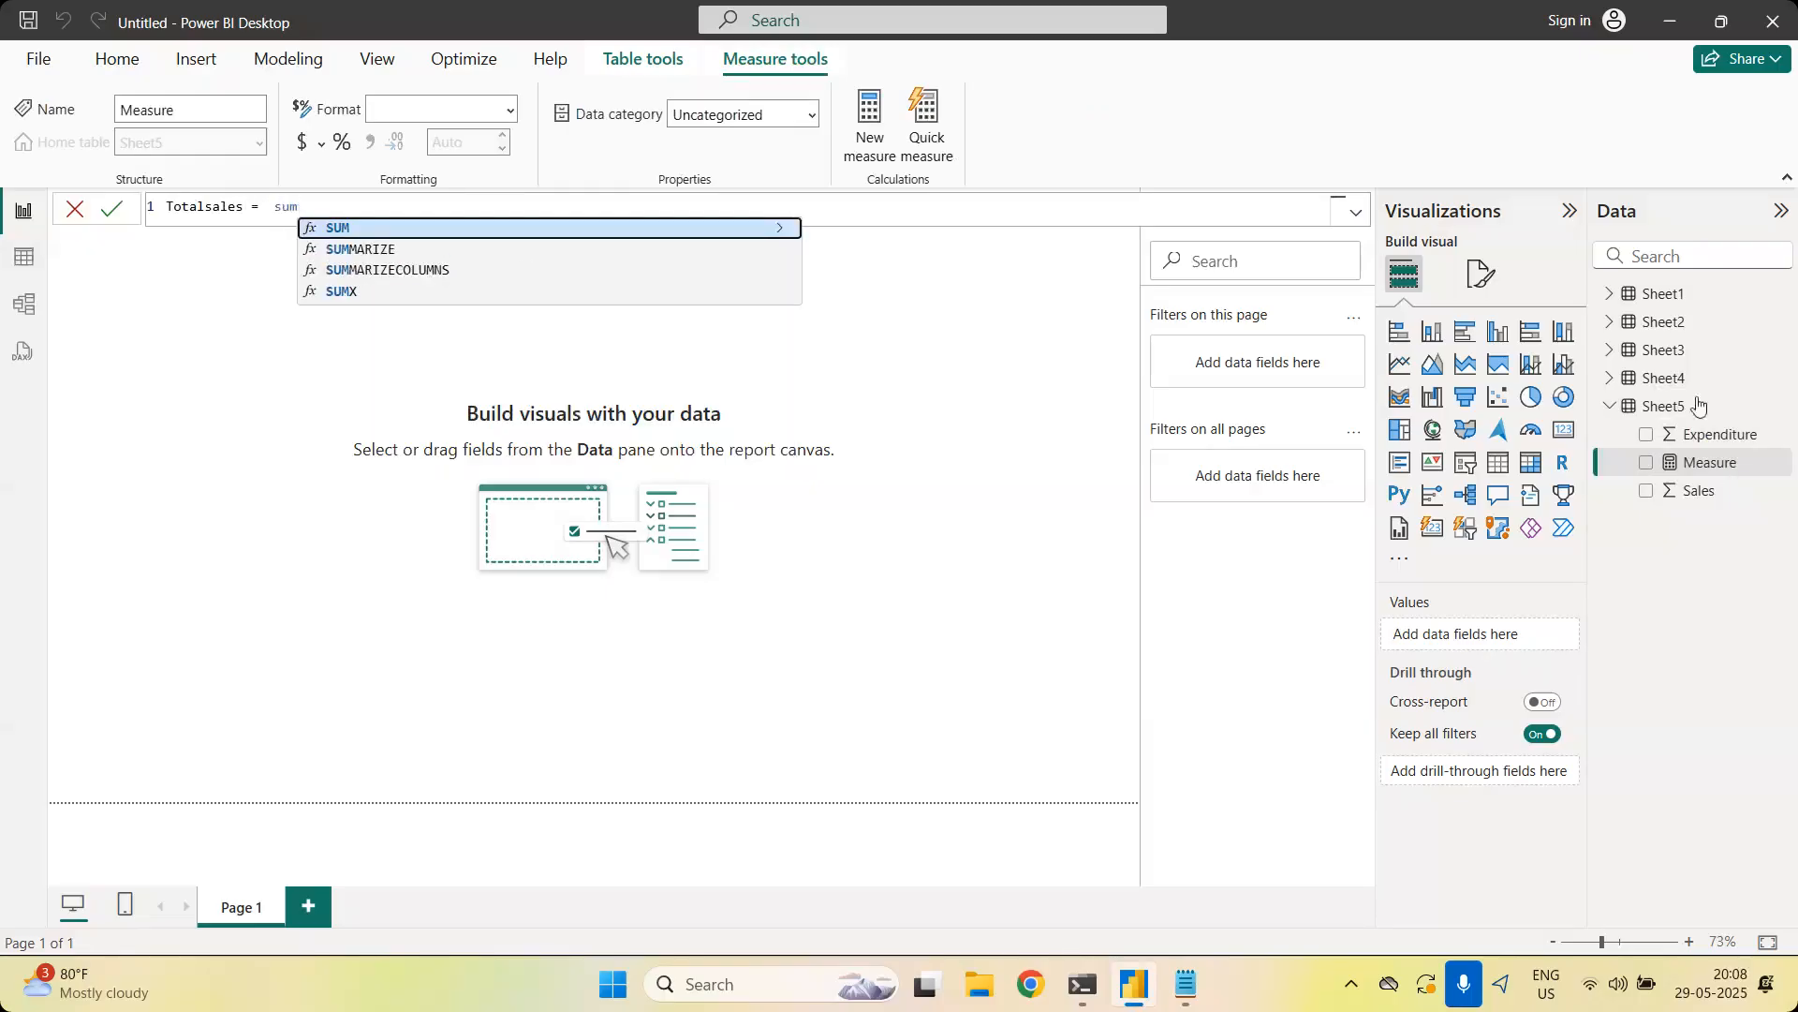
pyautogui.click(356, 236)
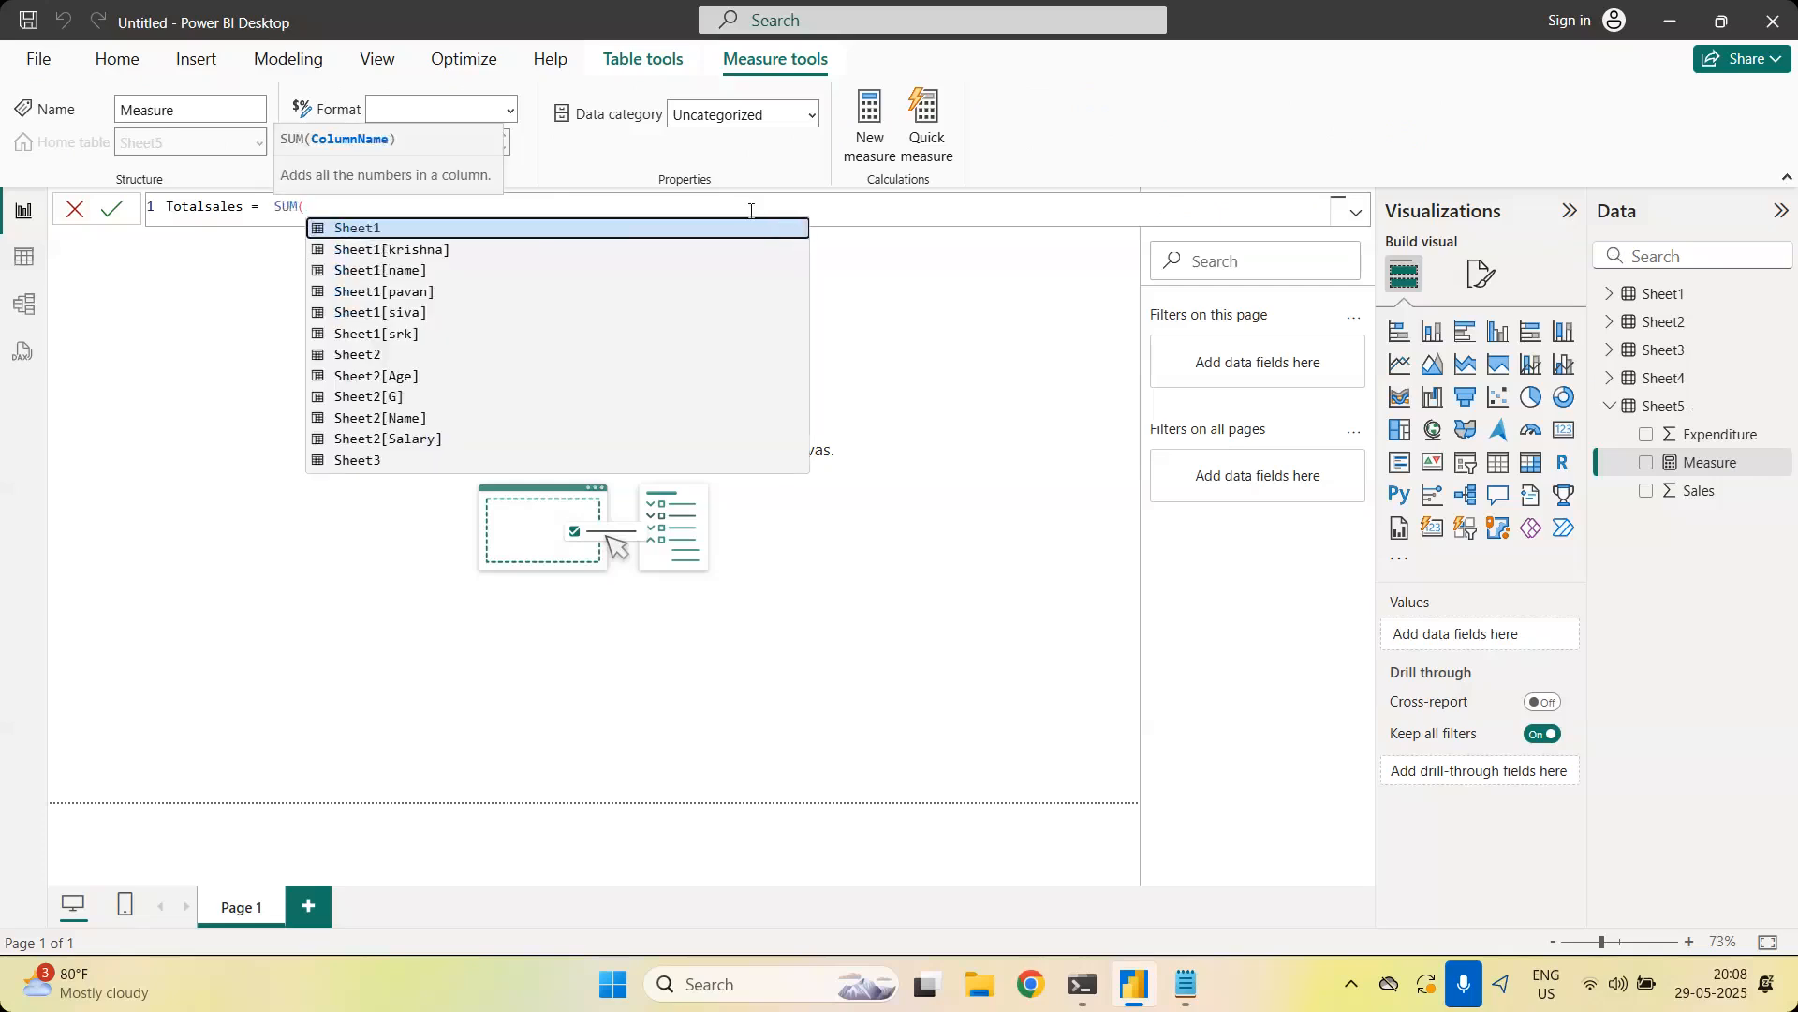
pyautogui.write("'")
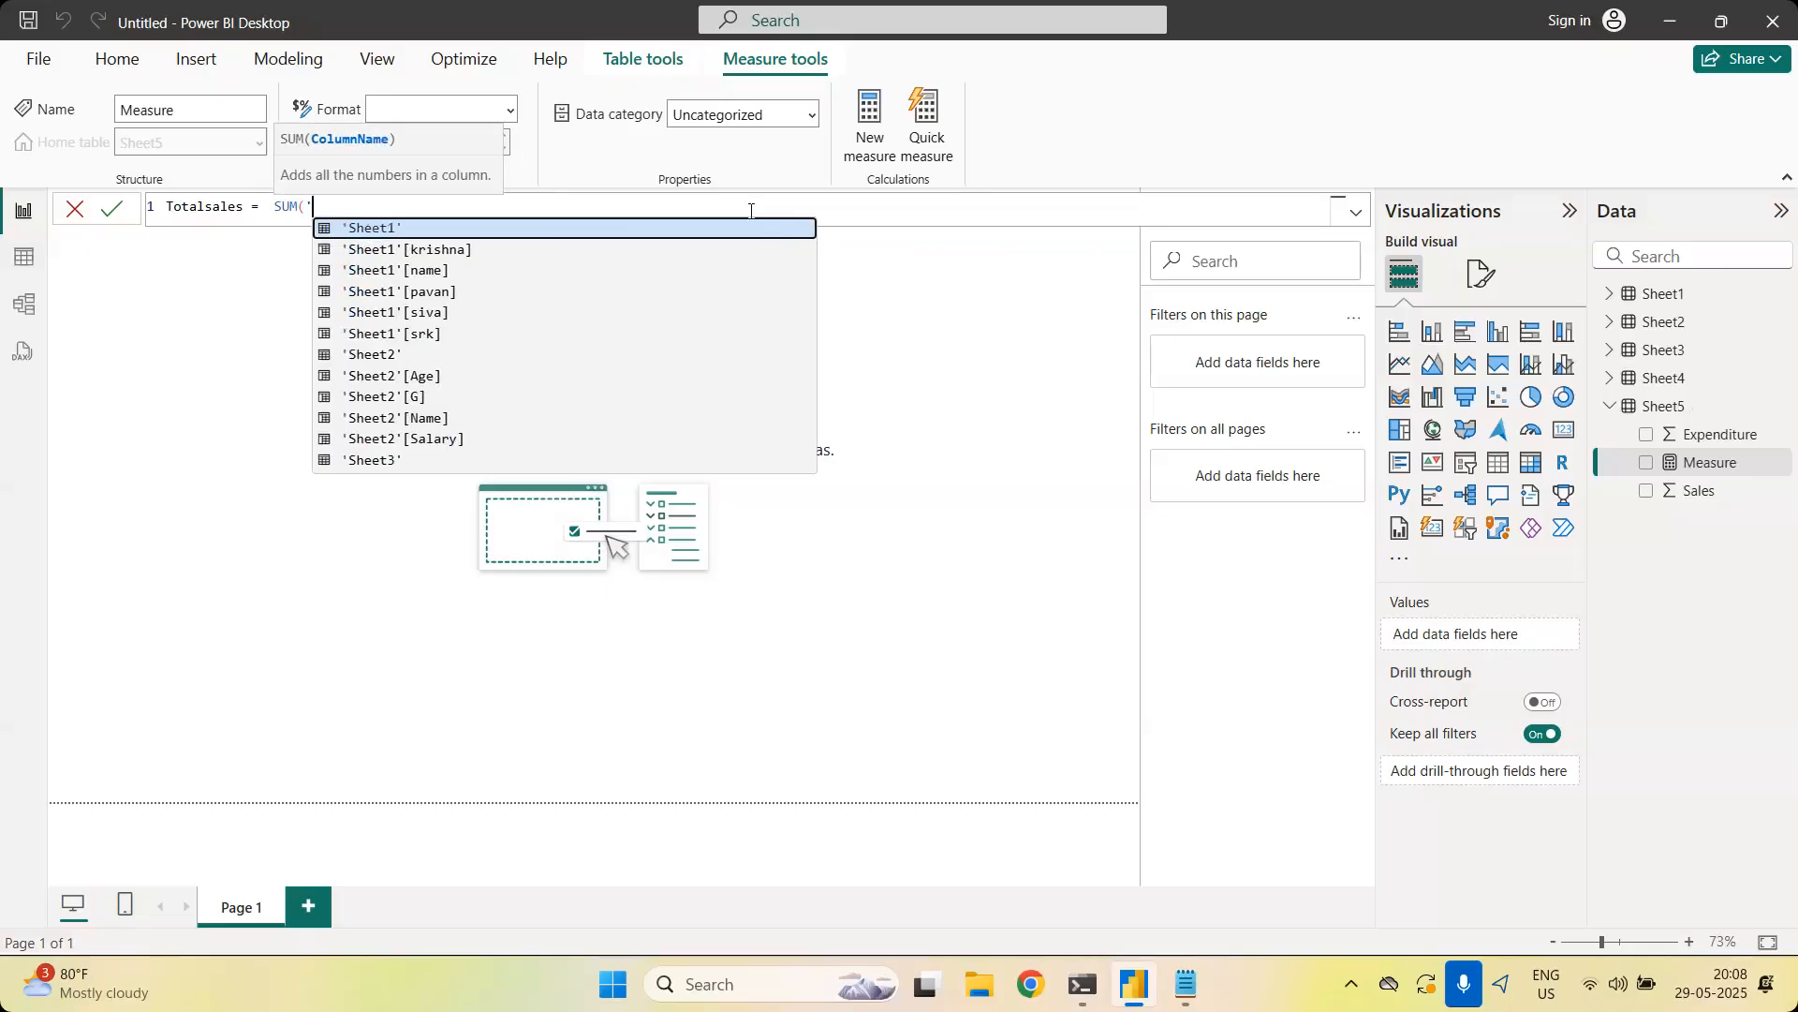
pyautogui.write('sheet')
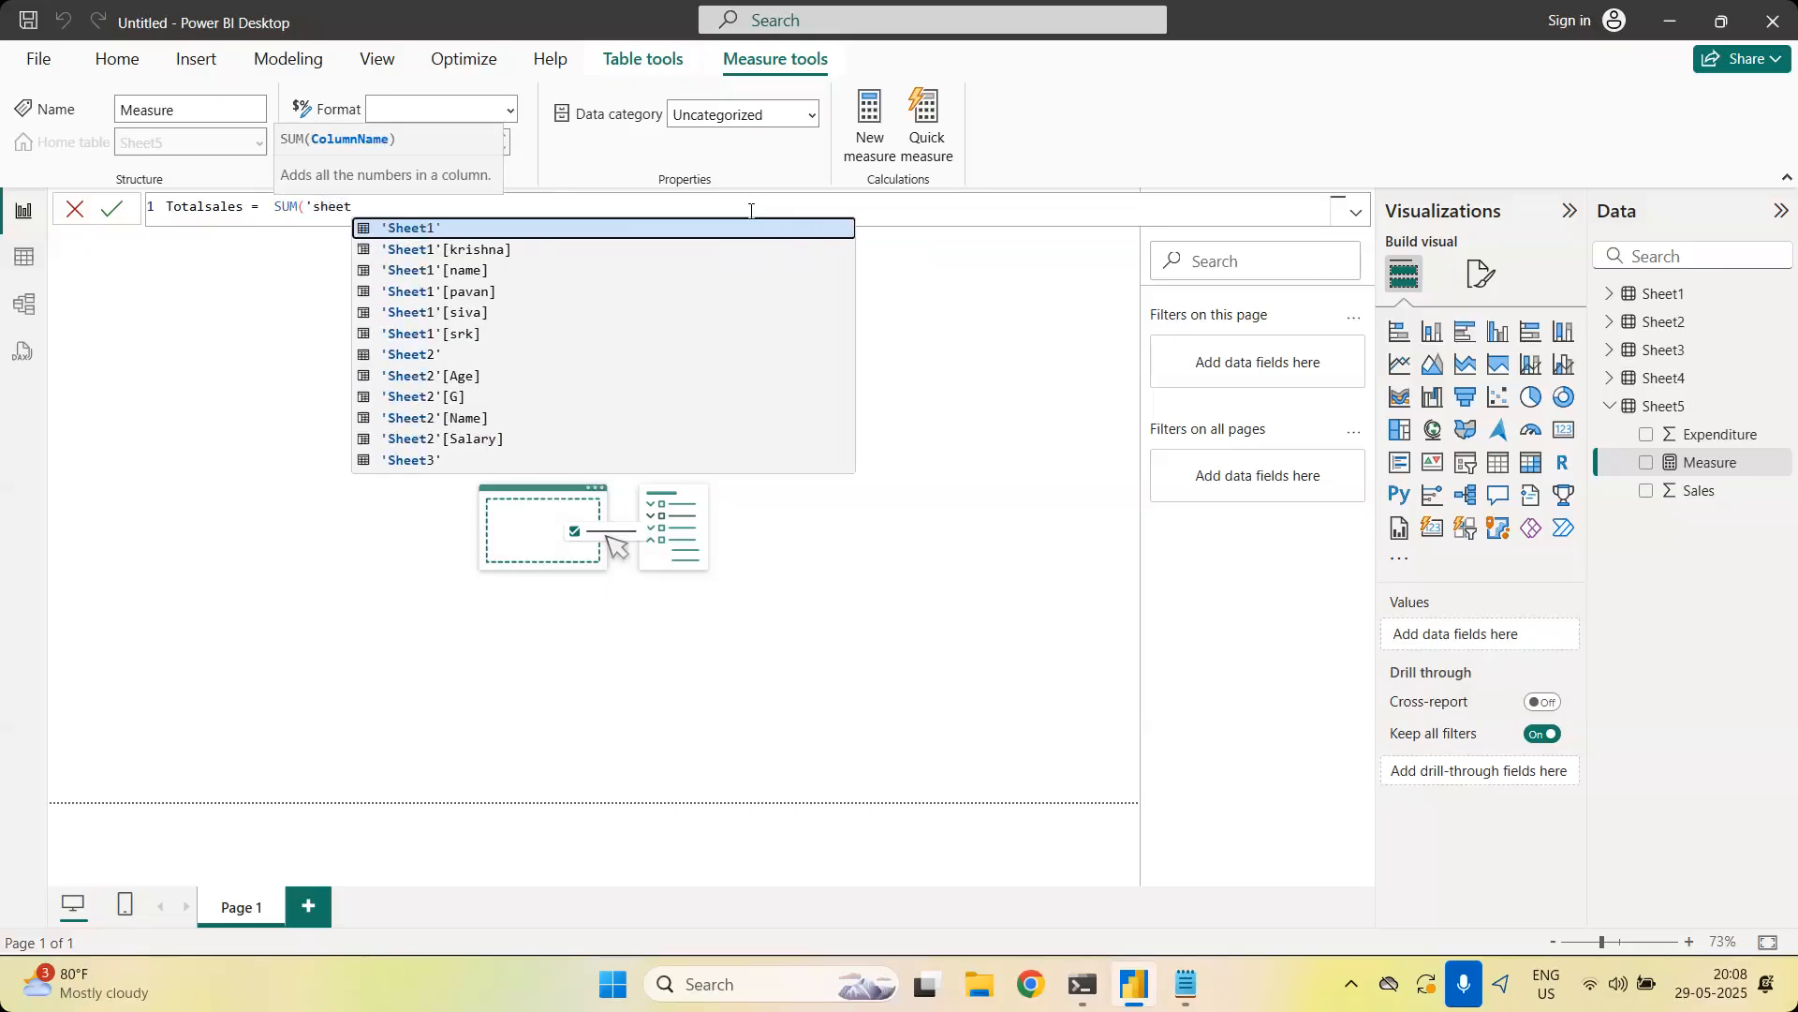
pyautogui.write('5')
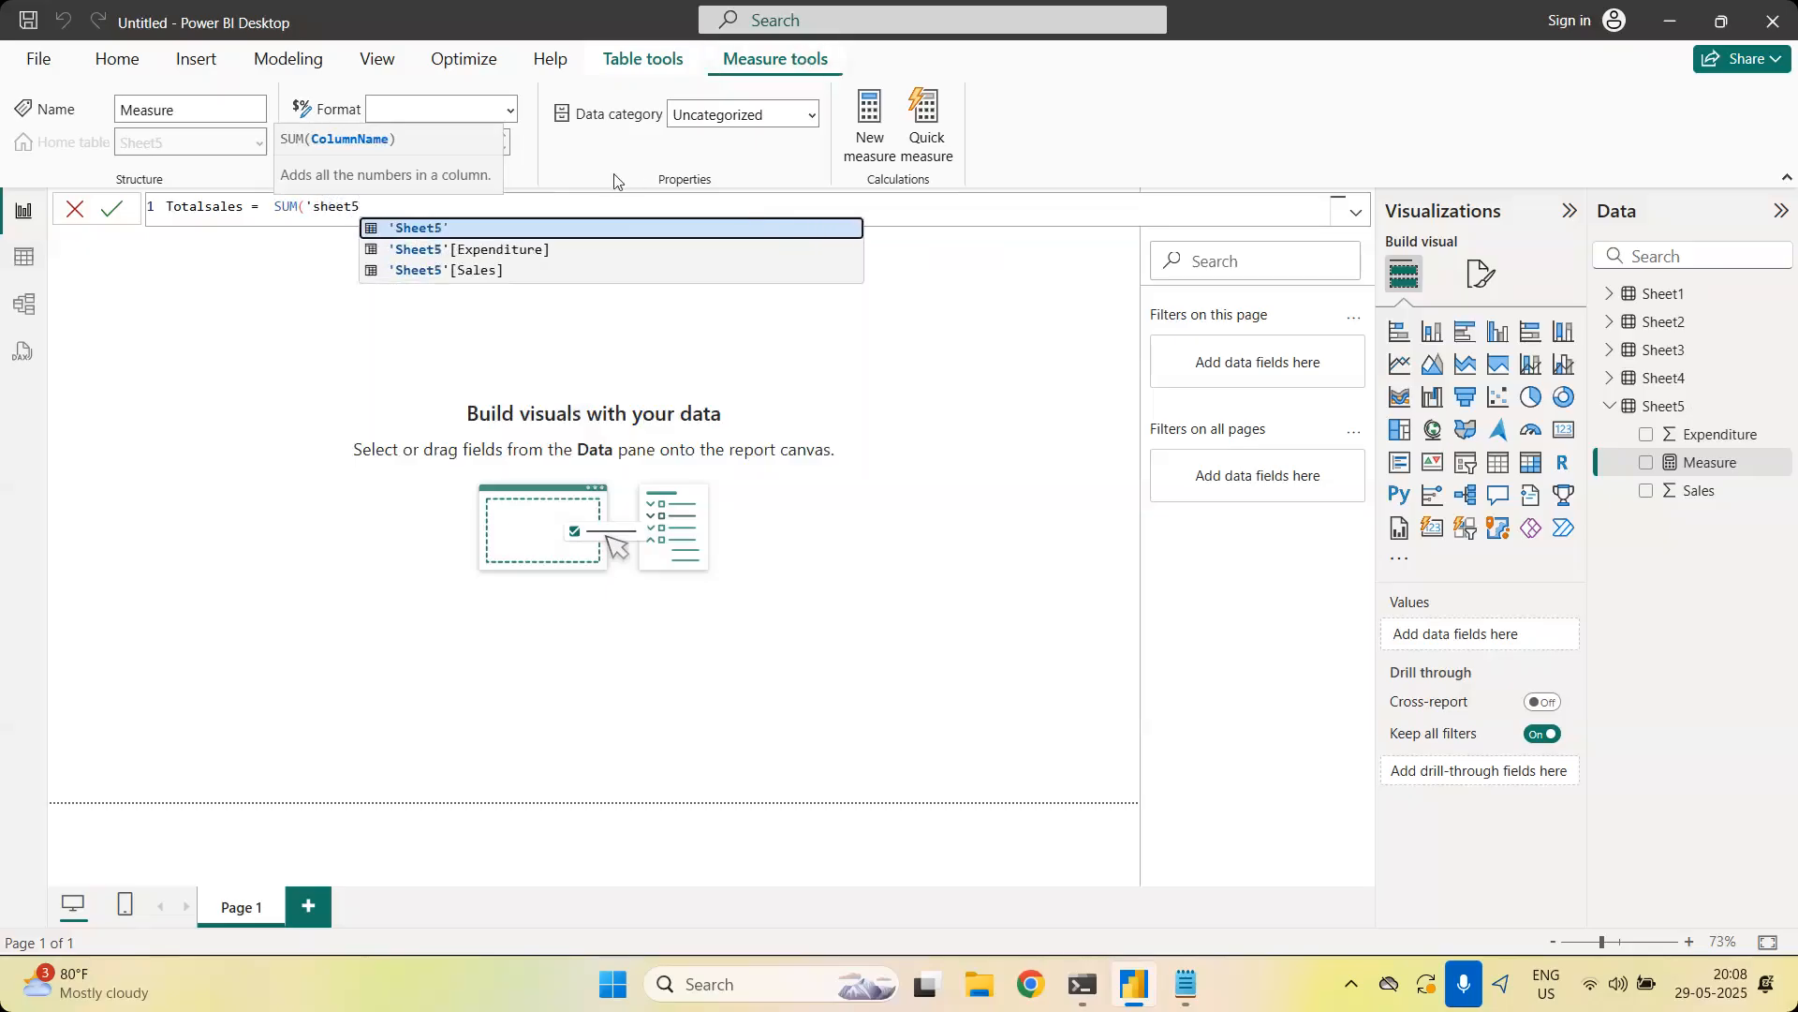
pyautogui.click(569, 272)
pyautogui.write(')')
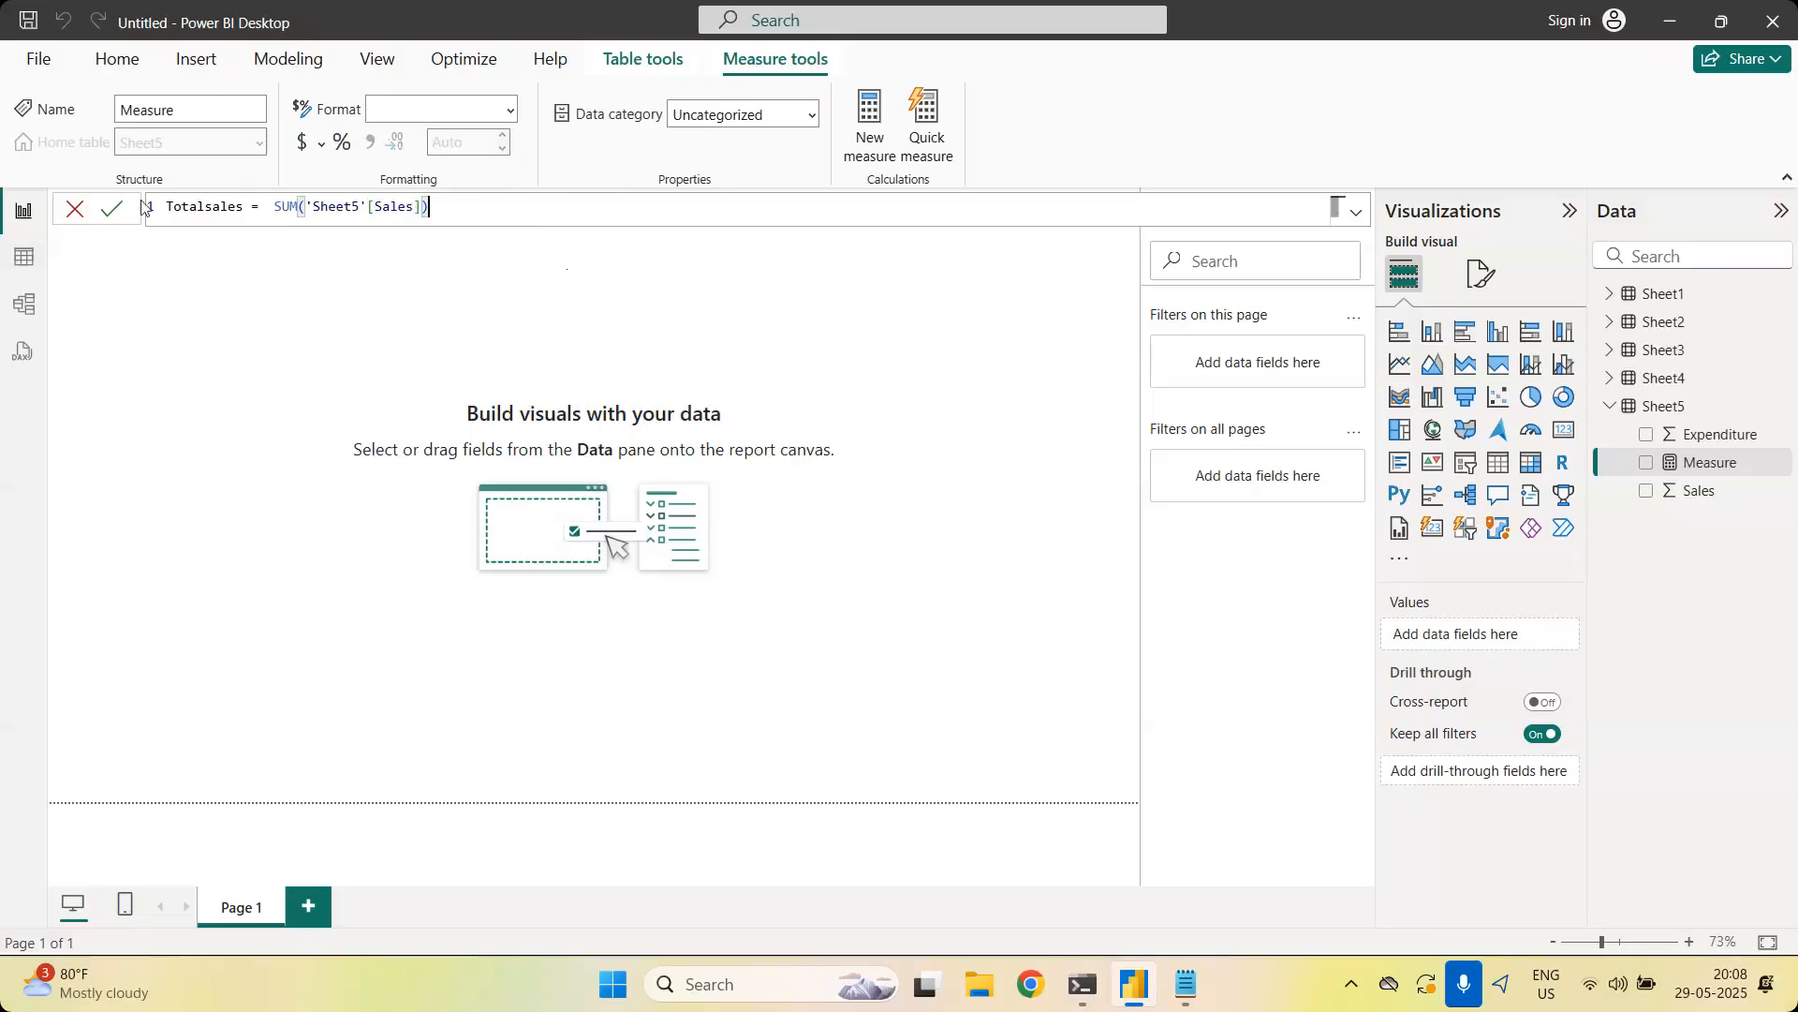
pyautogui.click(112, 211)
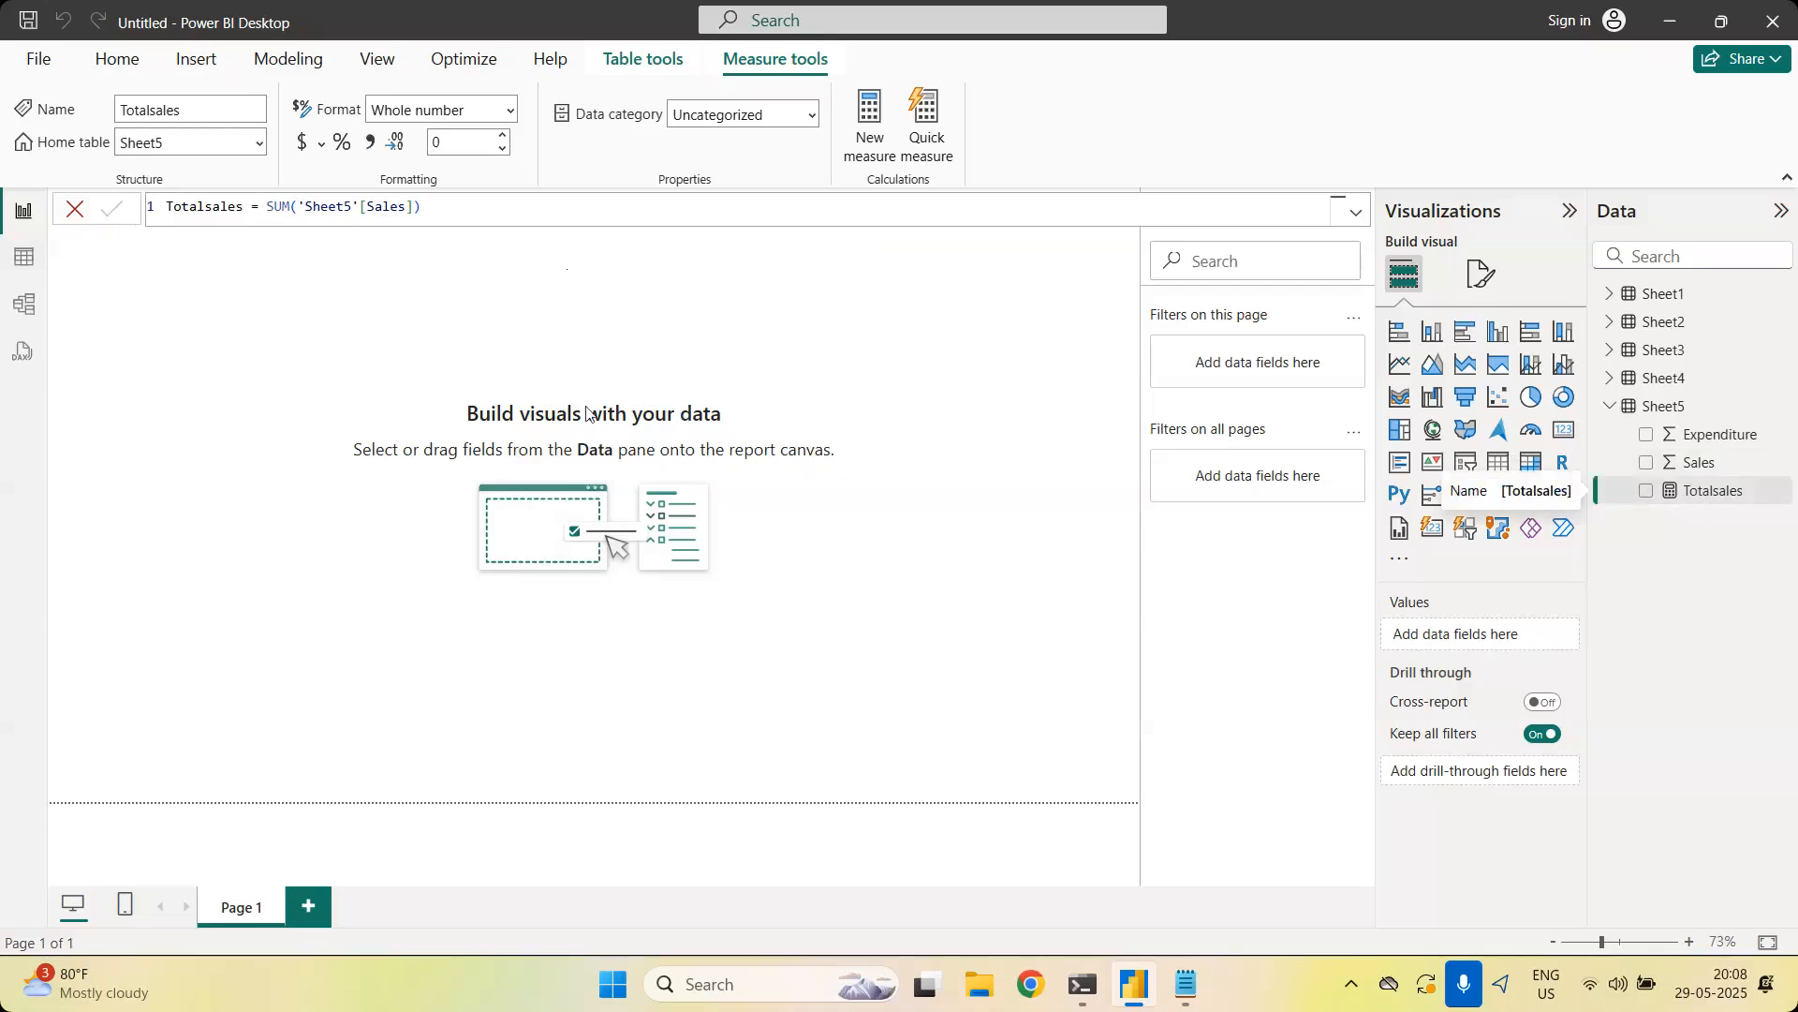
pyautogui.click(71, 210)
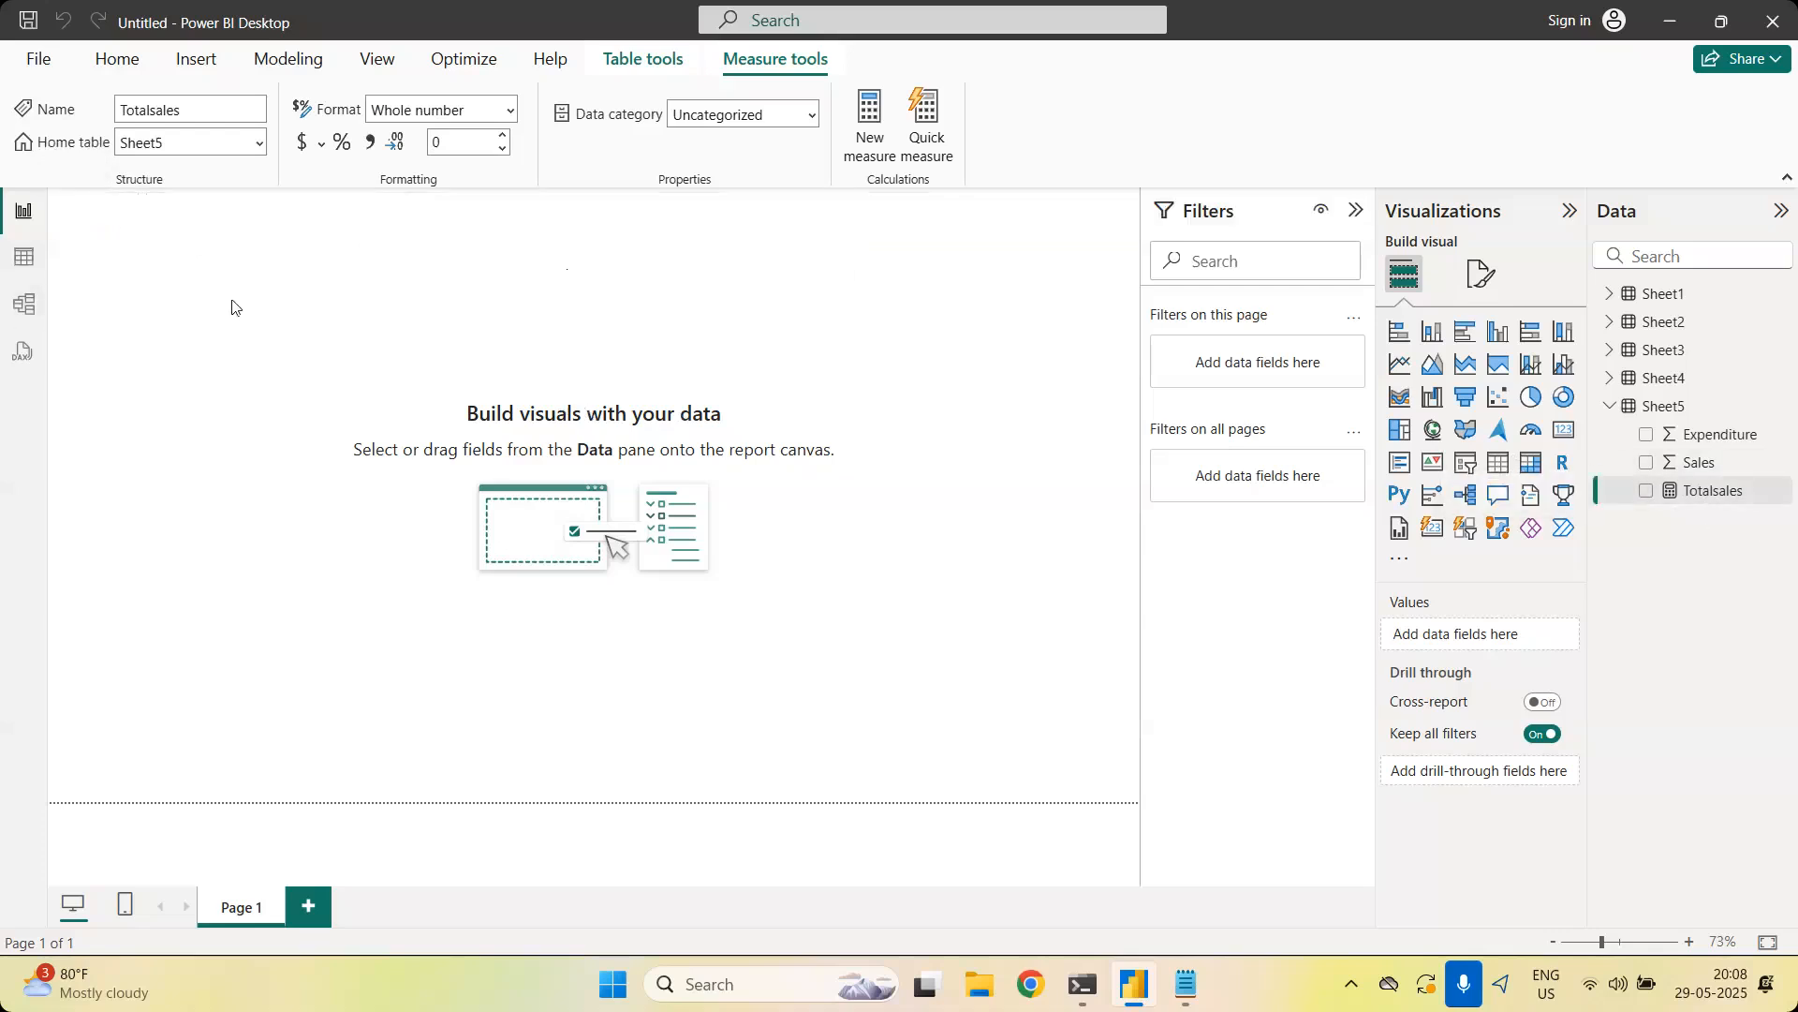
# Add a card visual showing the Totalsales measure and shrink it in the page's upper-left corner
pyautogui.click(1564, 431)
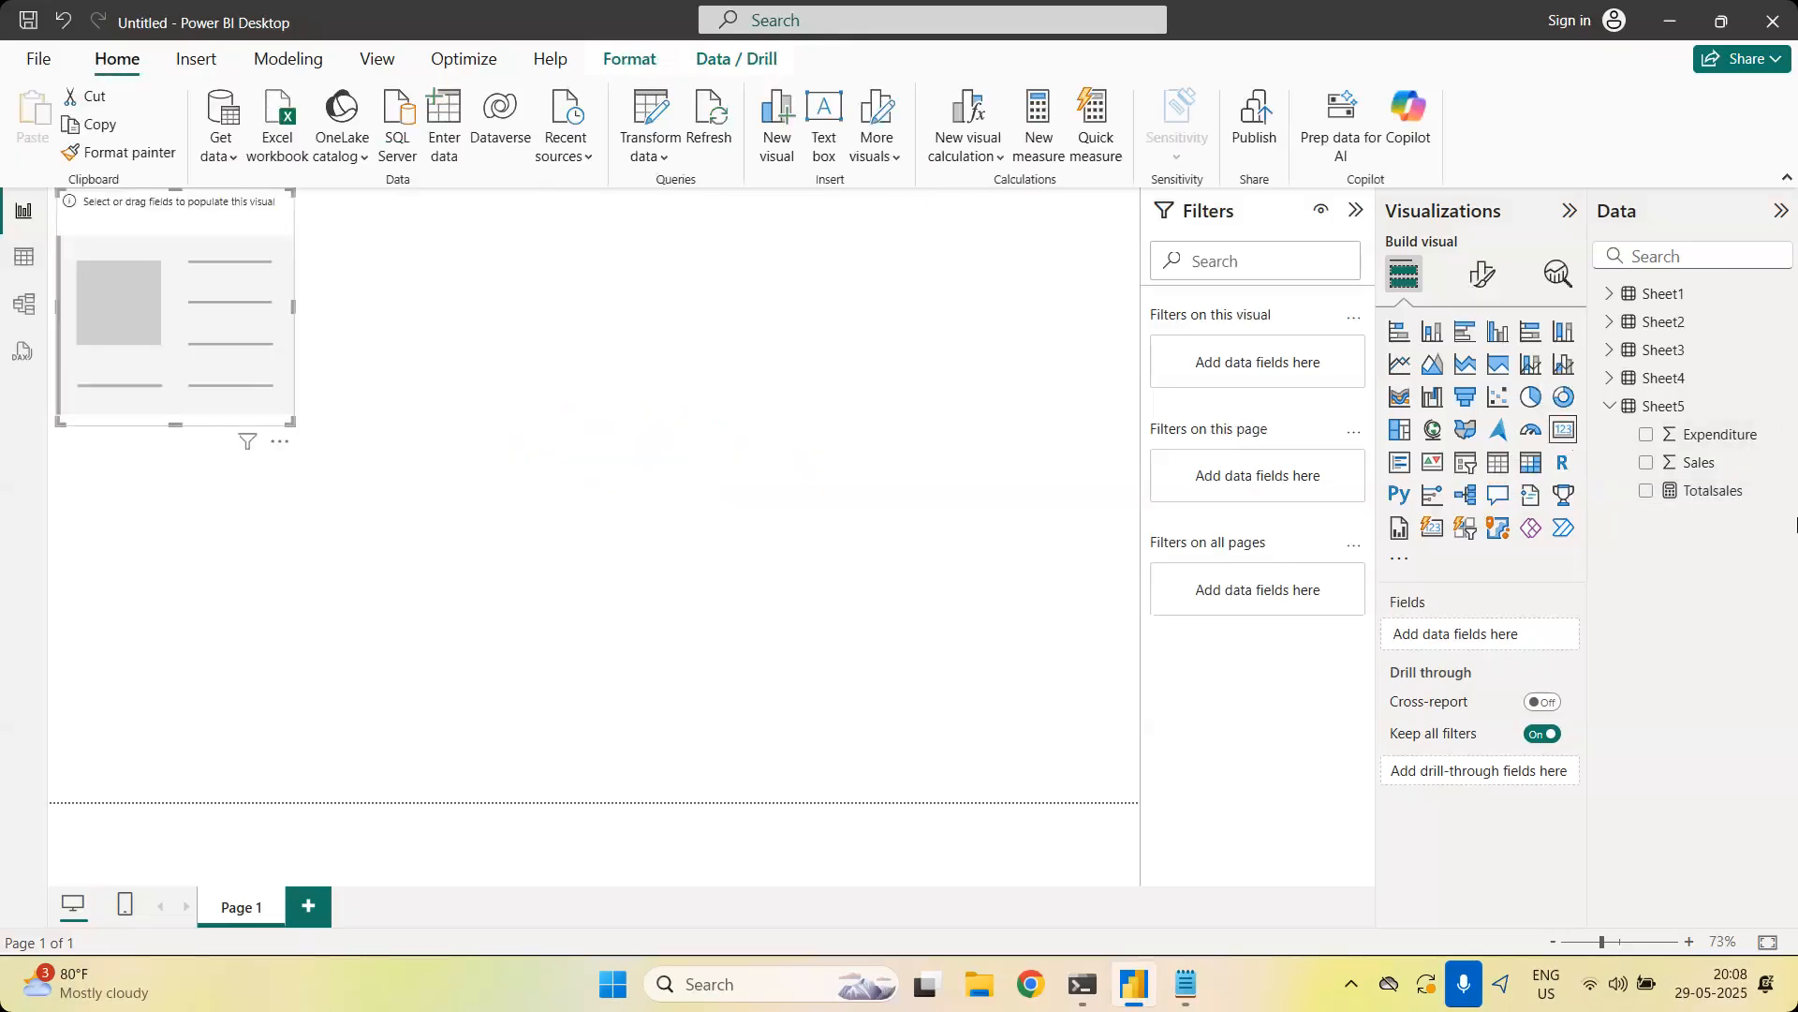
pyautogui.moveTo(1737, 506); pyautogui.dragTo(1489, 654)
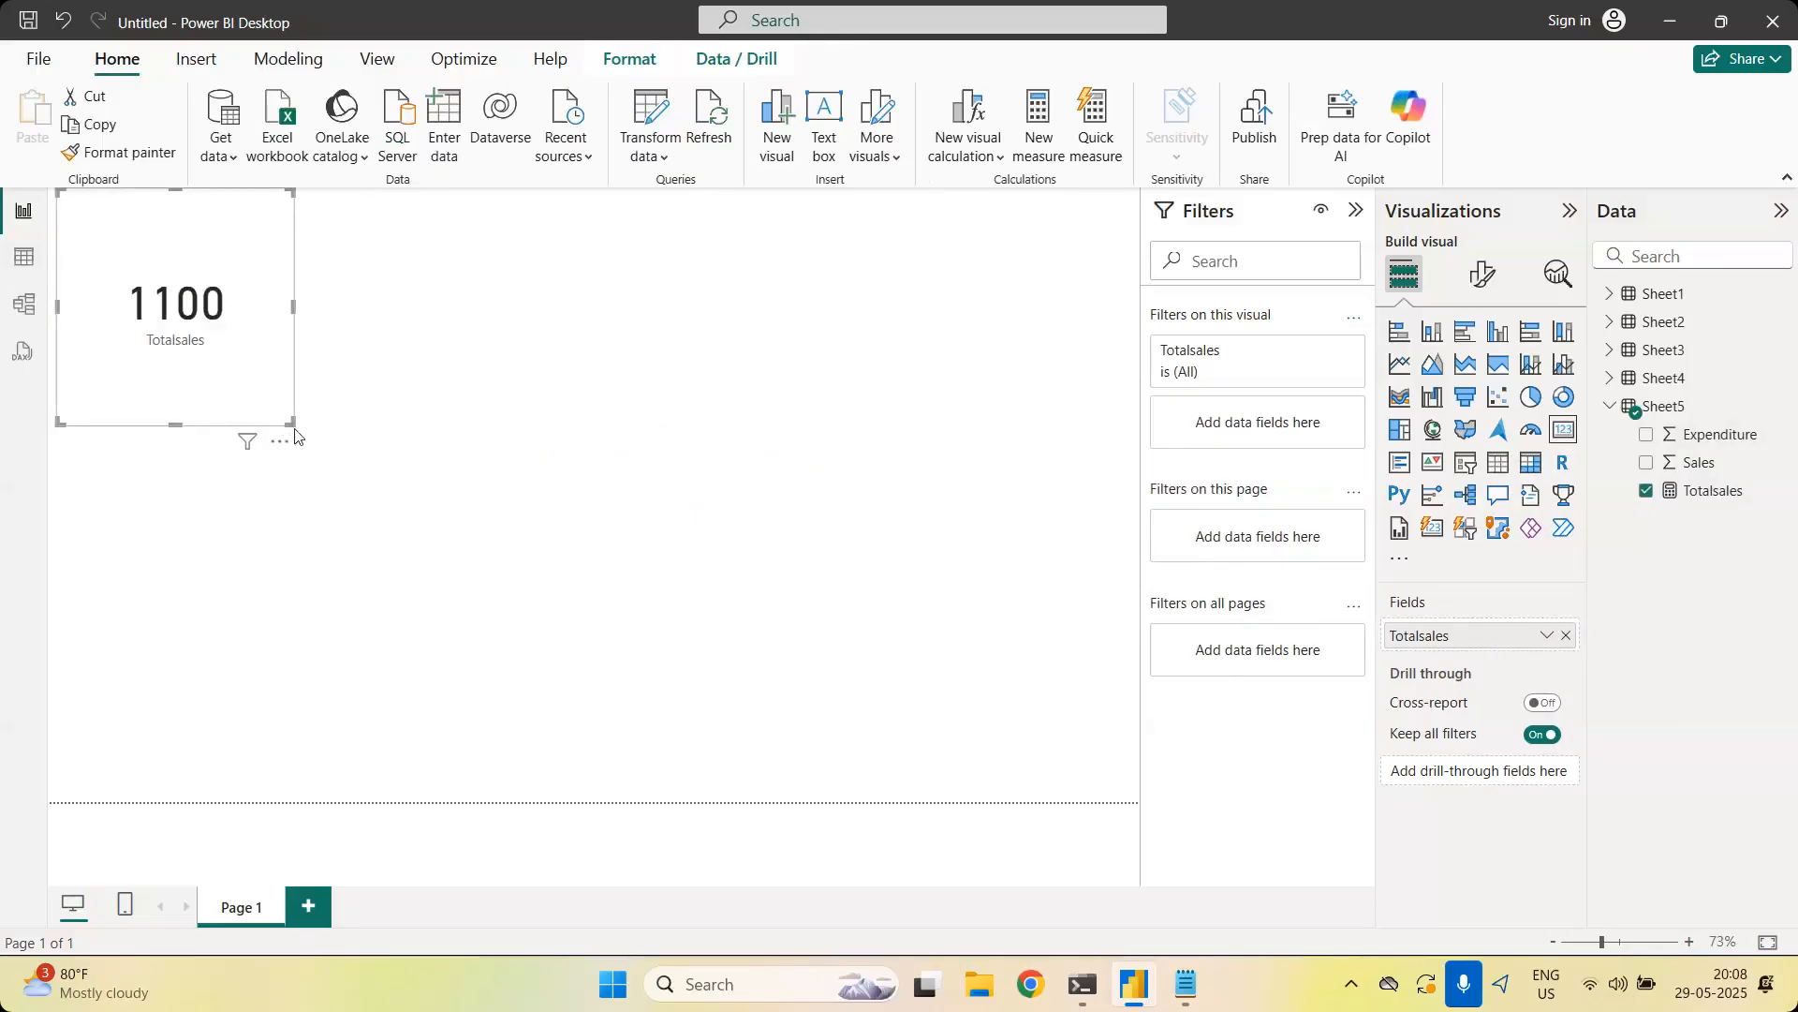
pyautogui.moveTo(291, 421); pyautogui.dragTo(248, 306)
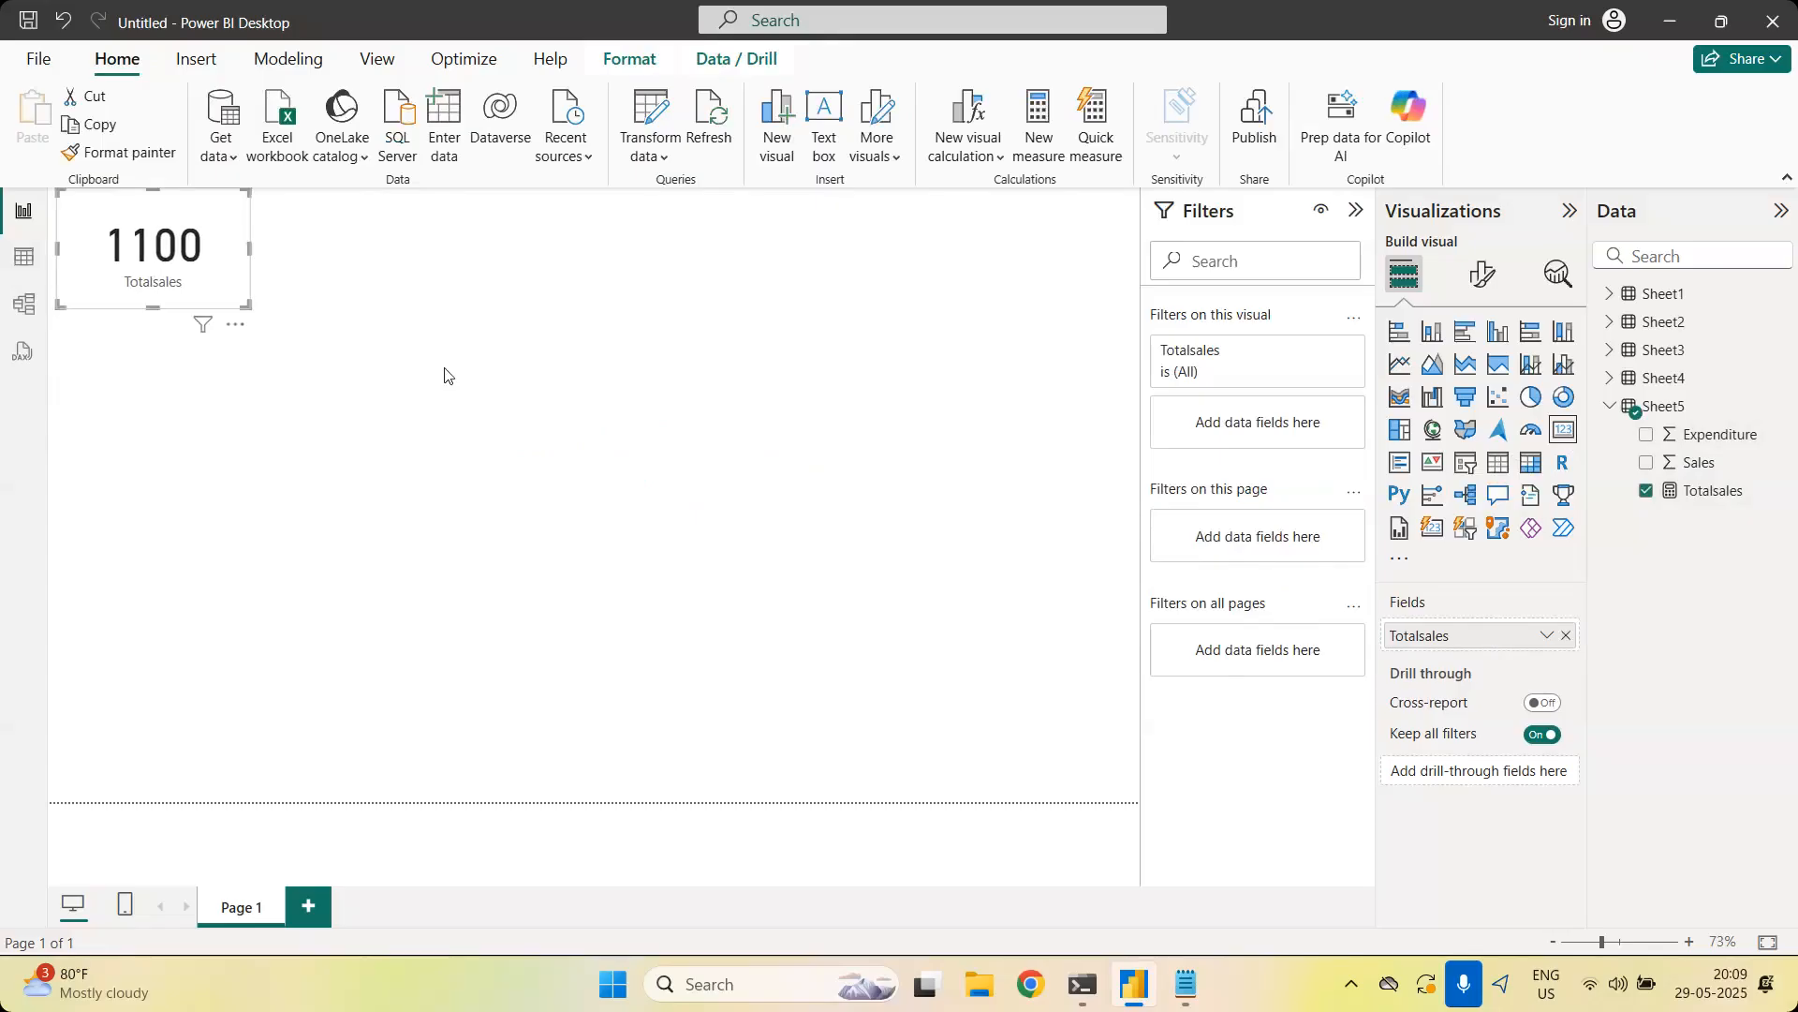
pyautogui.click(445, 375)
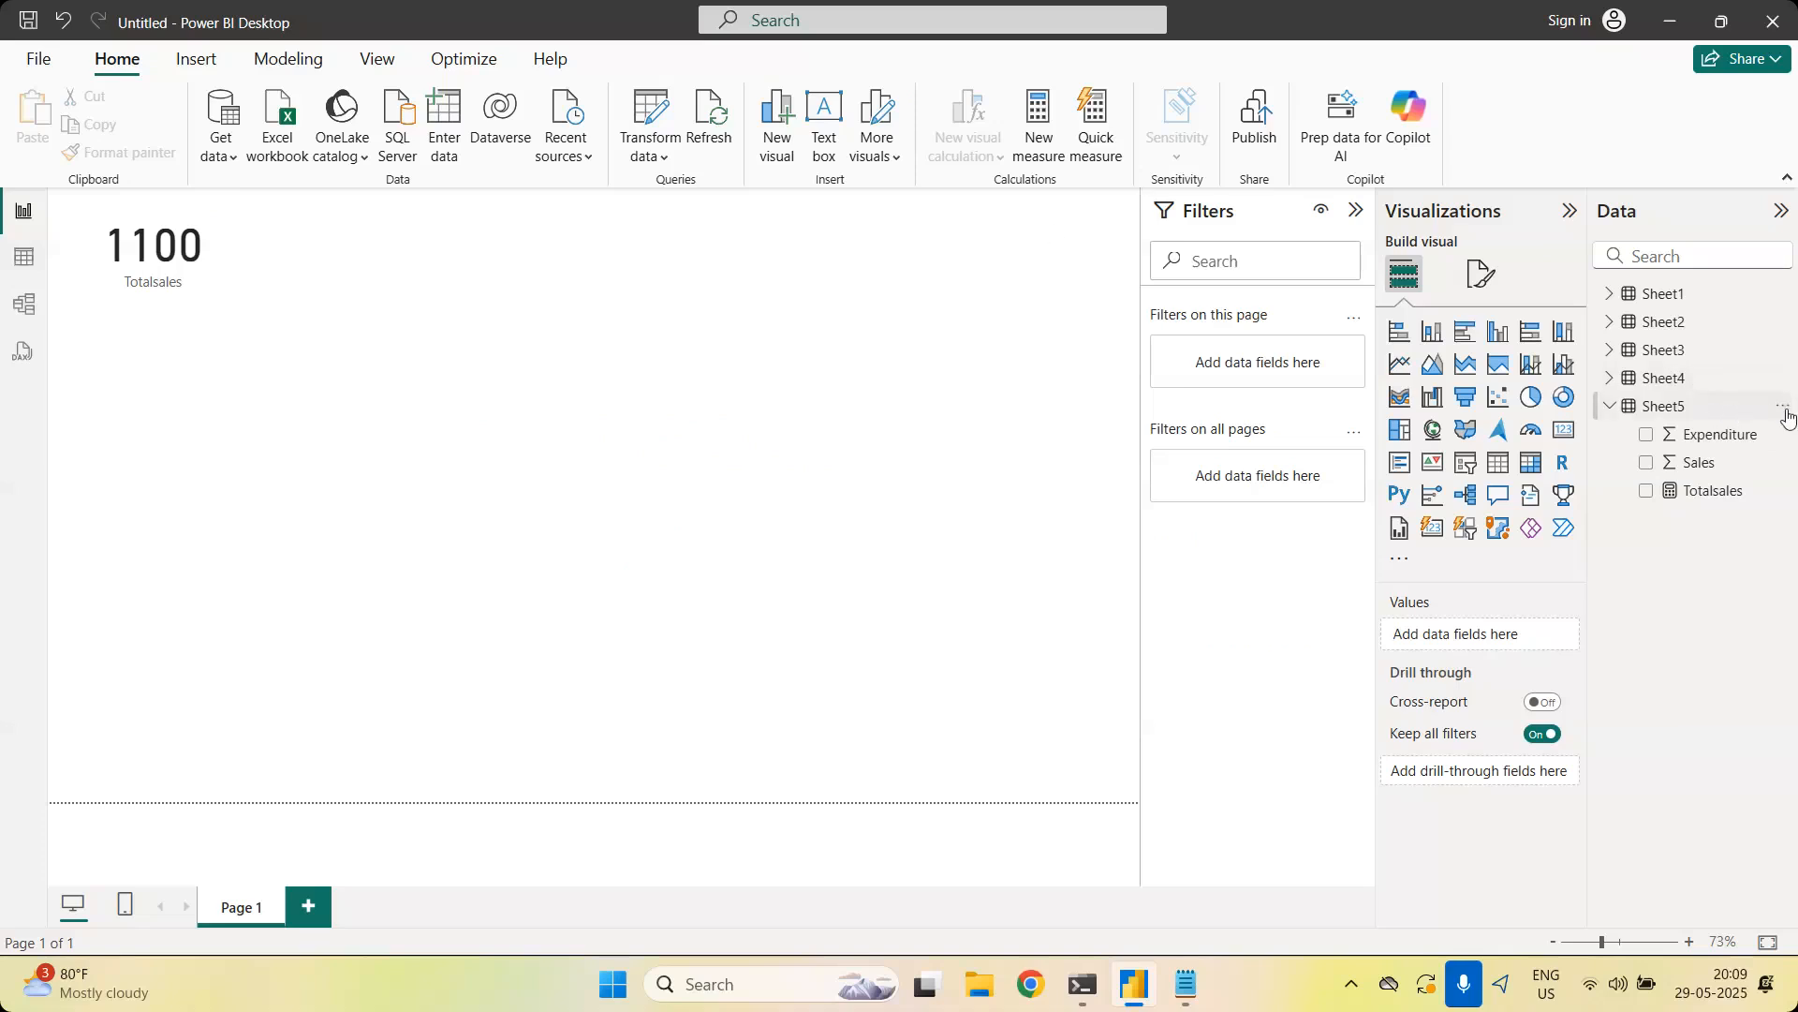
# Create a new calculated column in Sheet5 and name it profit_loss
pyautogui.click(1784, 411)
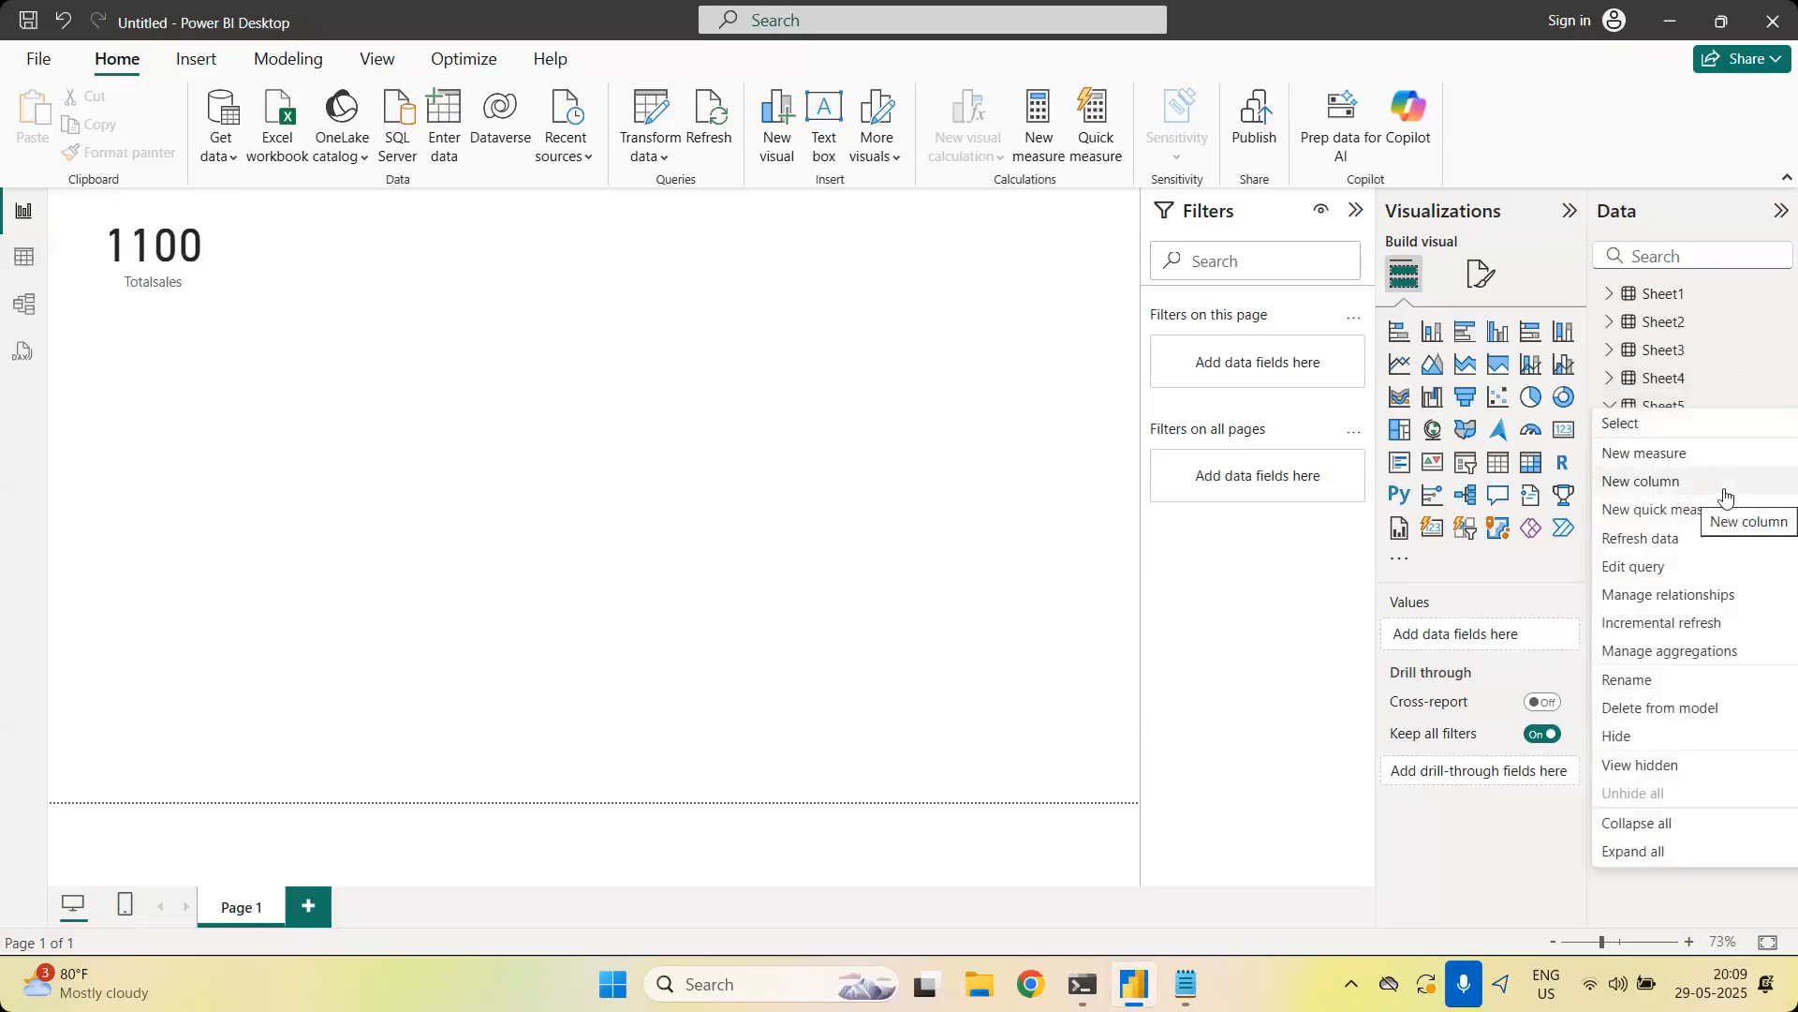
pyautogui.press('Escape')
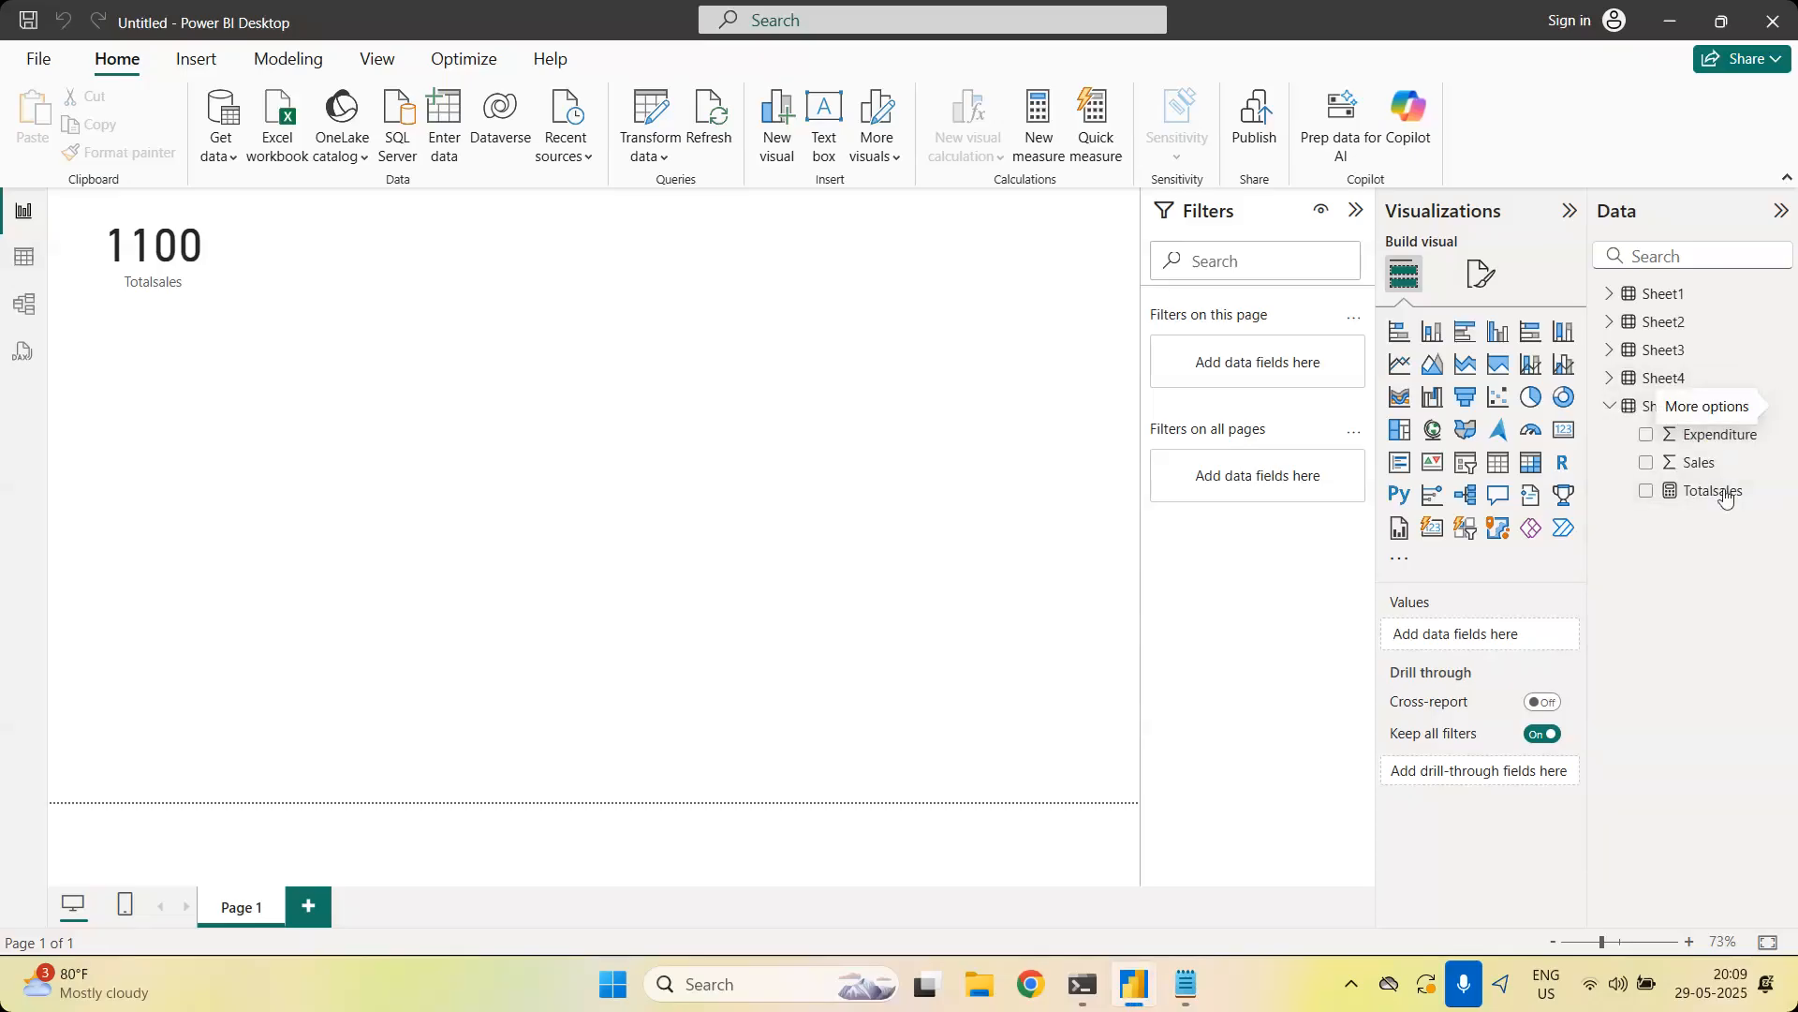
pyautogui.moveTo(215, 208); pyautogui.dragTo(99, 217)
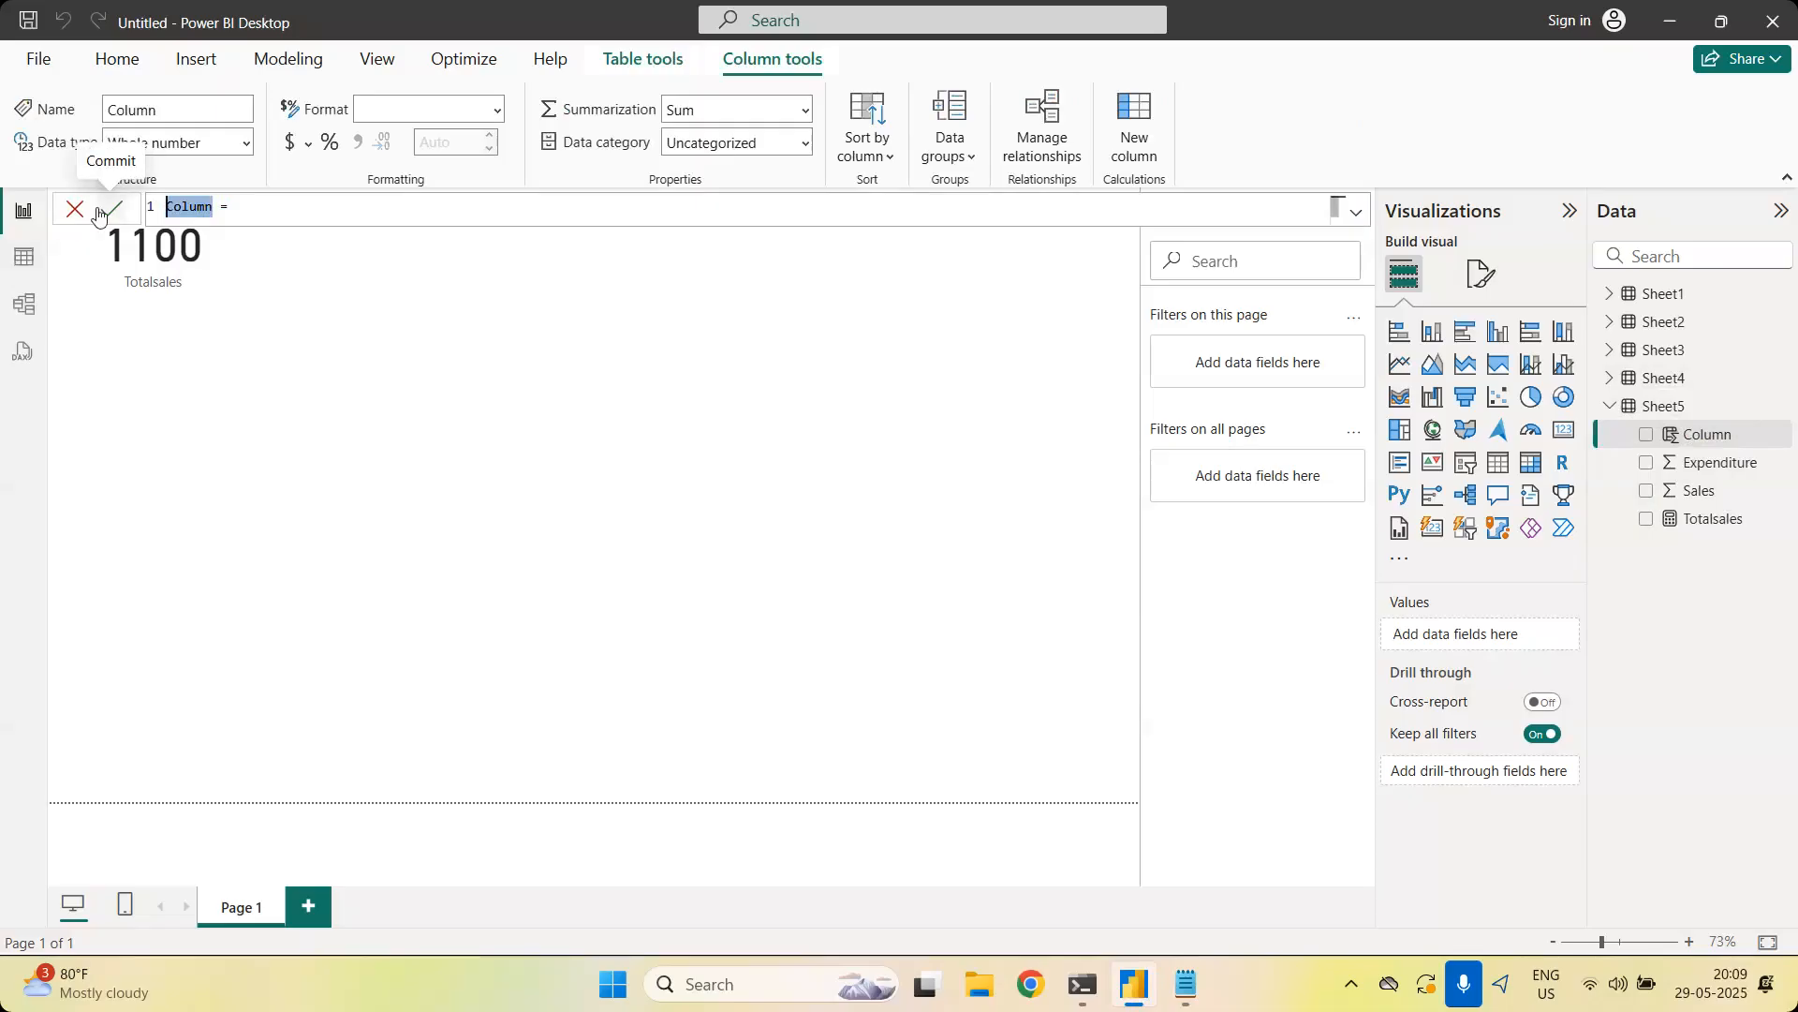
pyautogui.write('profit_loss')
pyautogui.click(328, 210)
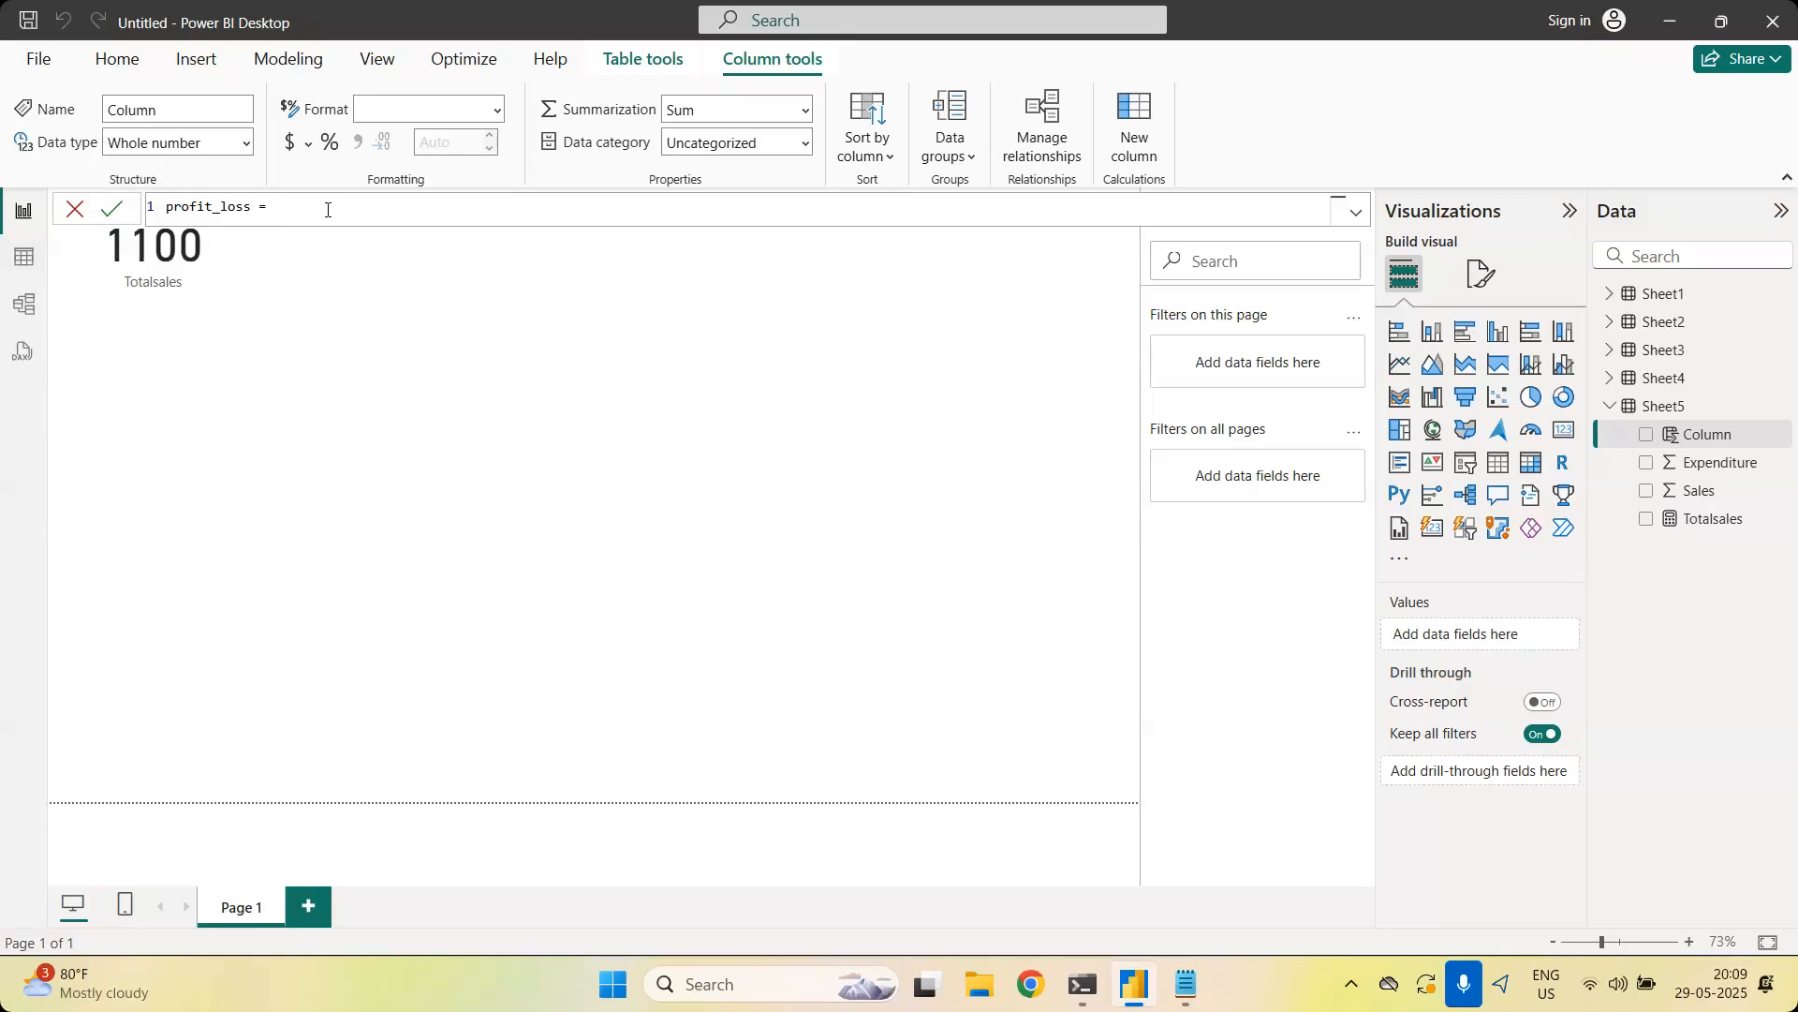
# Define the profit_loss column as 'Sheet5'[Sales]-'Sheet5'[Expenditure] and commit the formula
pyautogui.write('s')
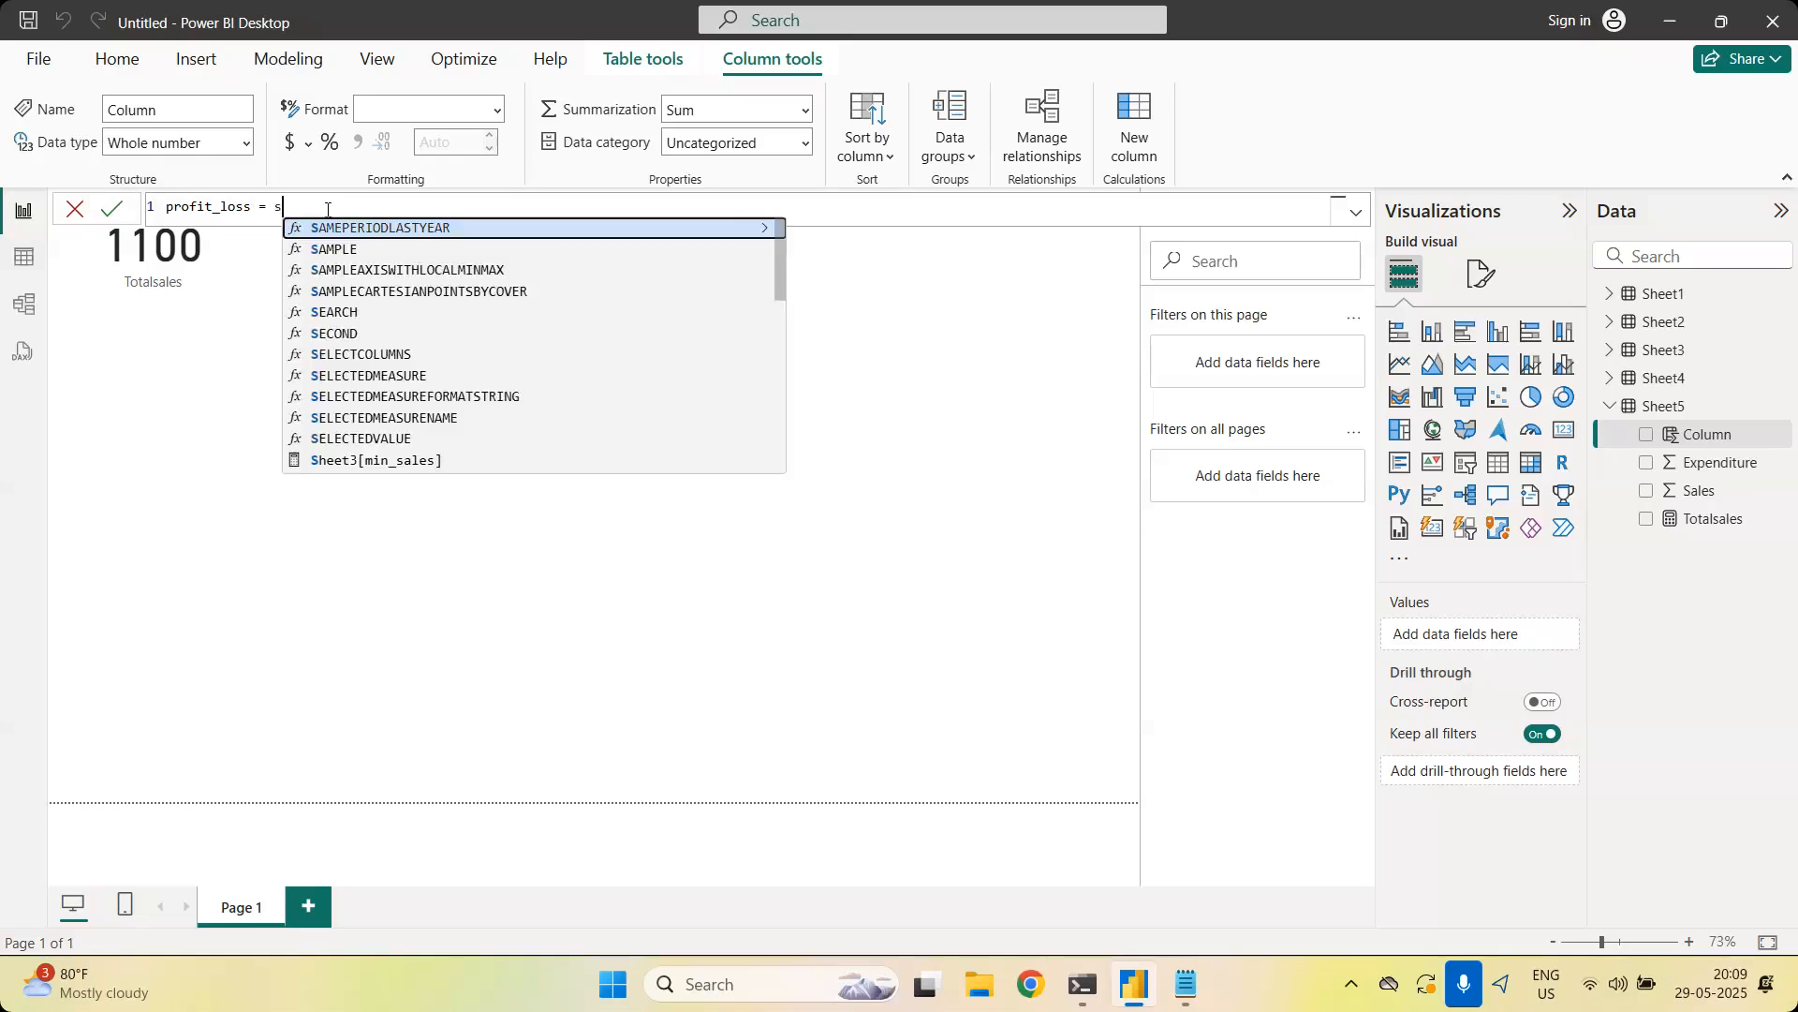
pyautogui.press('BackSpace')
pyautogui.write('"s')
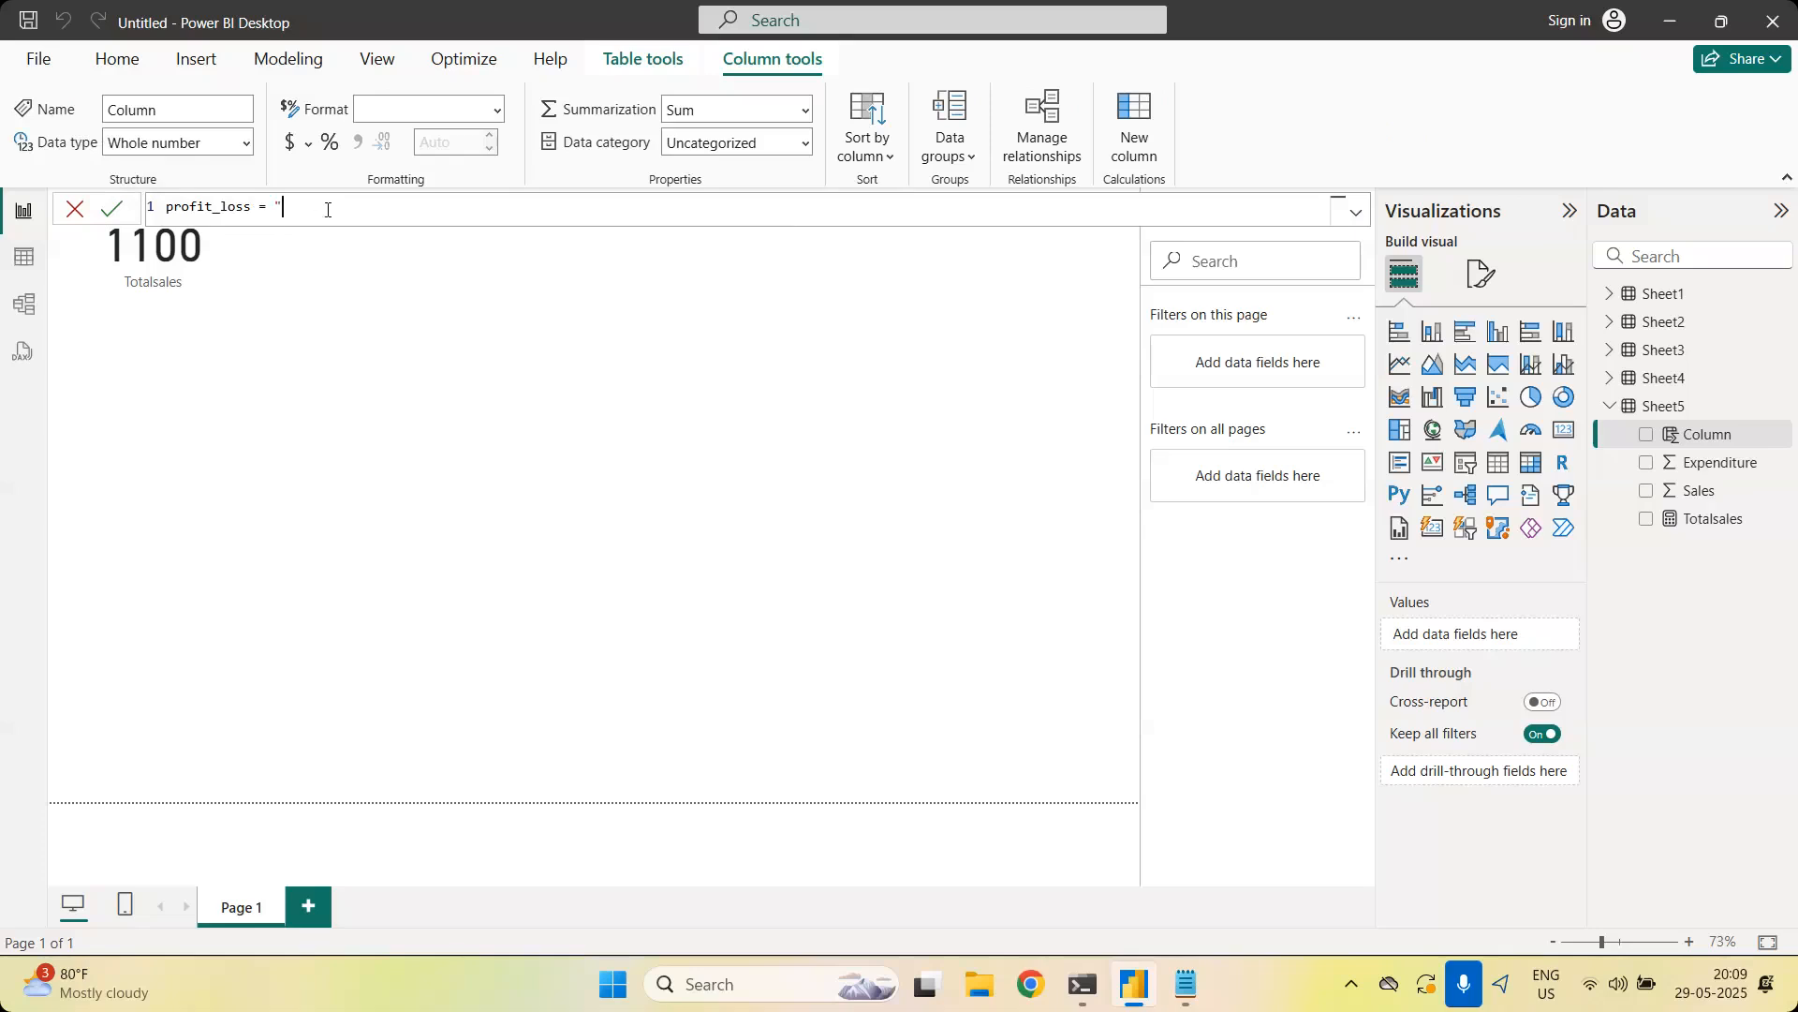
pyautogui.press('BackSpace')
pyautogui.press('BackSpace')
pyautogui.write("'s")
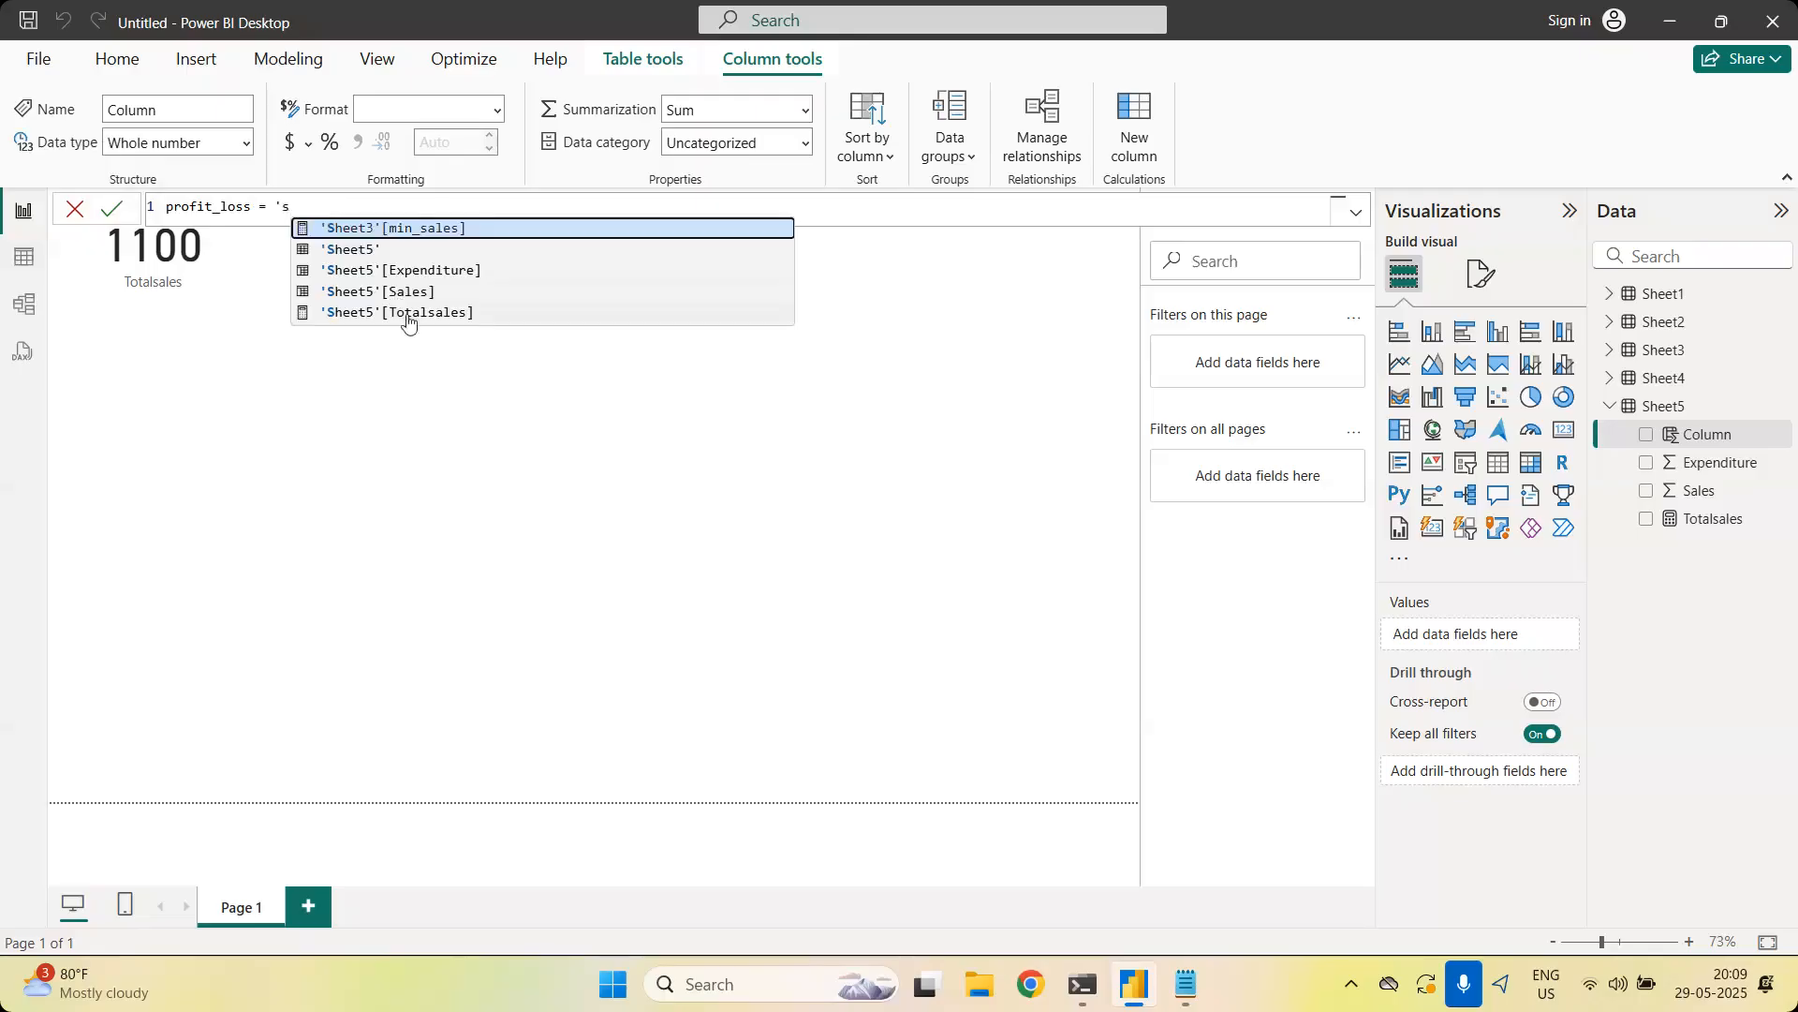
pyautogui.click(426, 294)
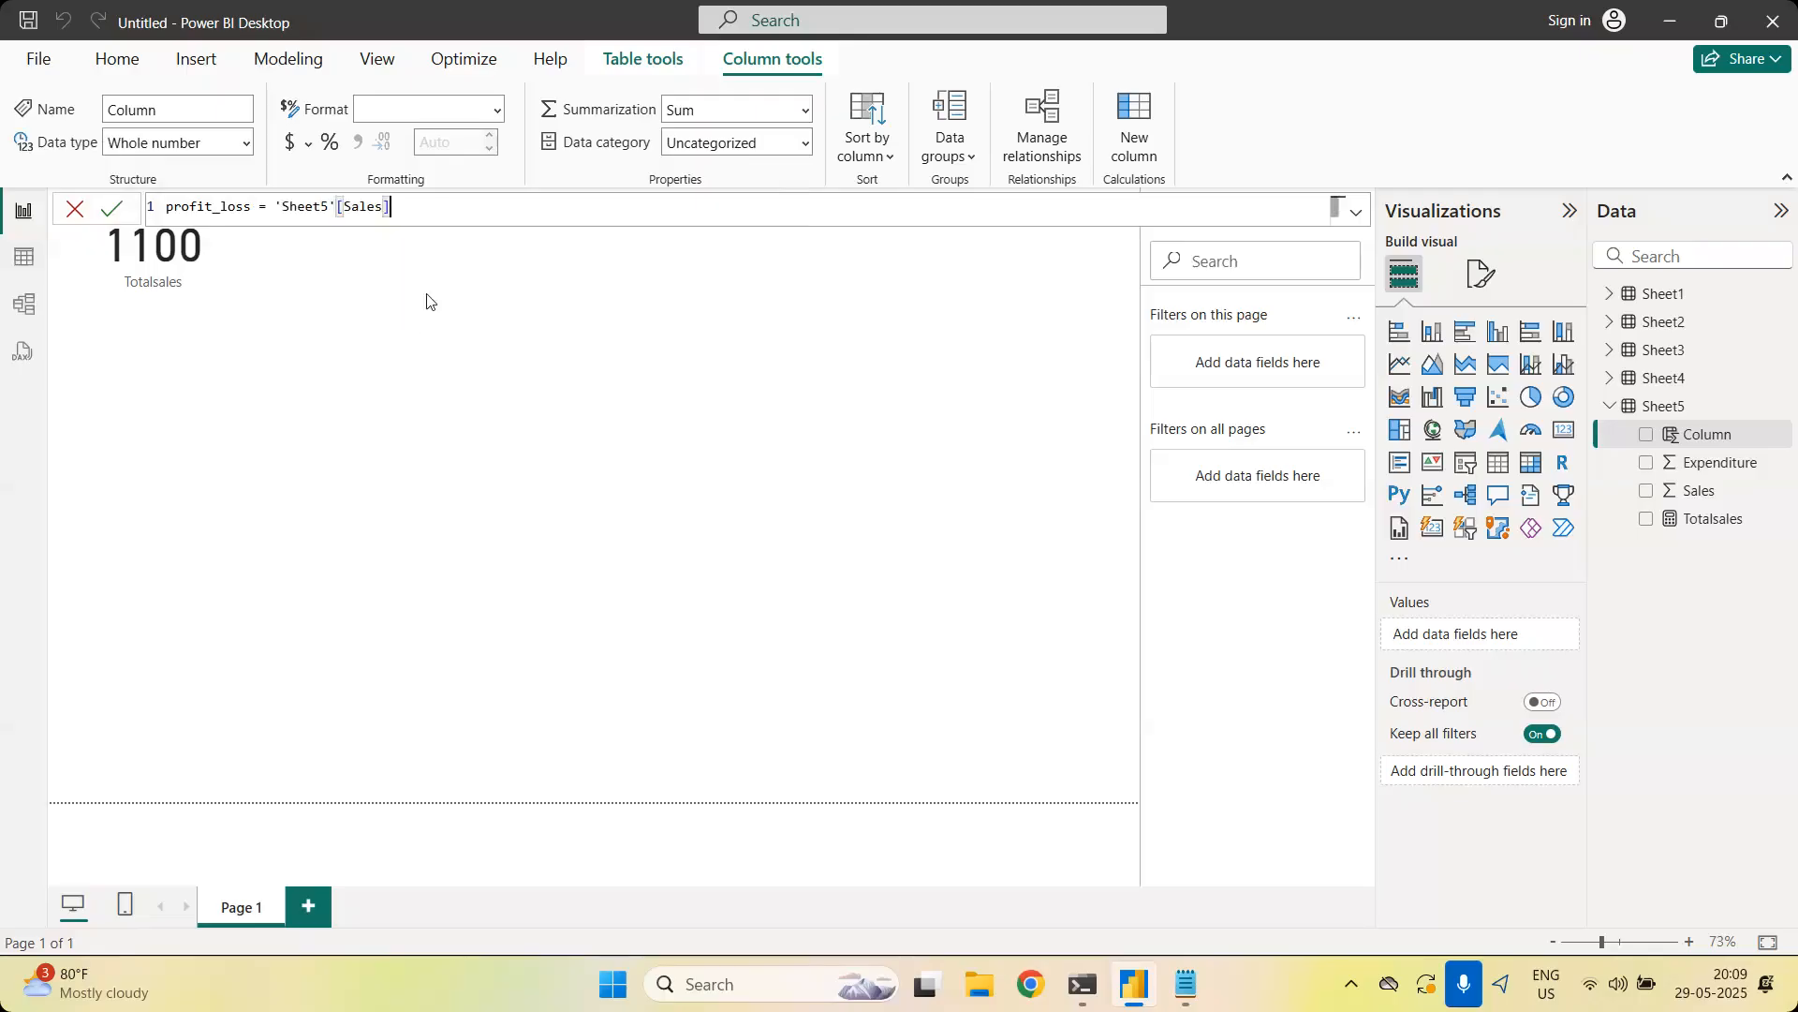
pyautogui.write("-'s")
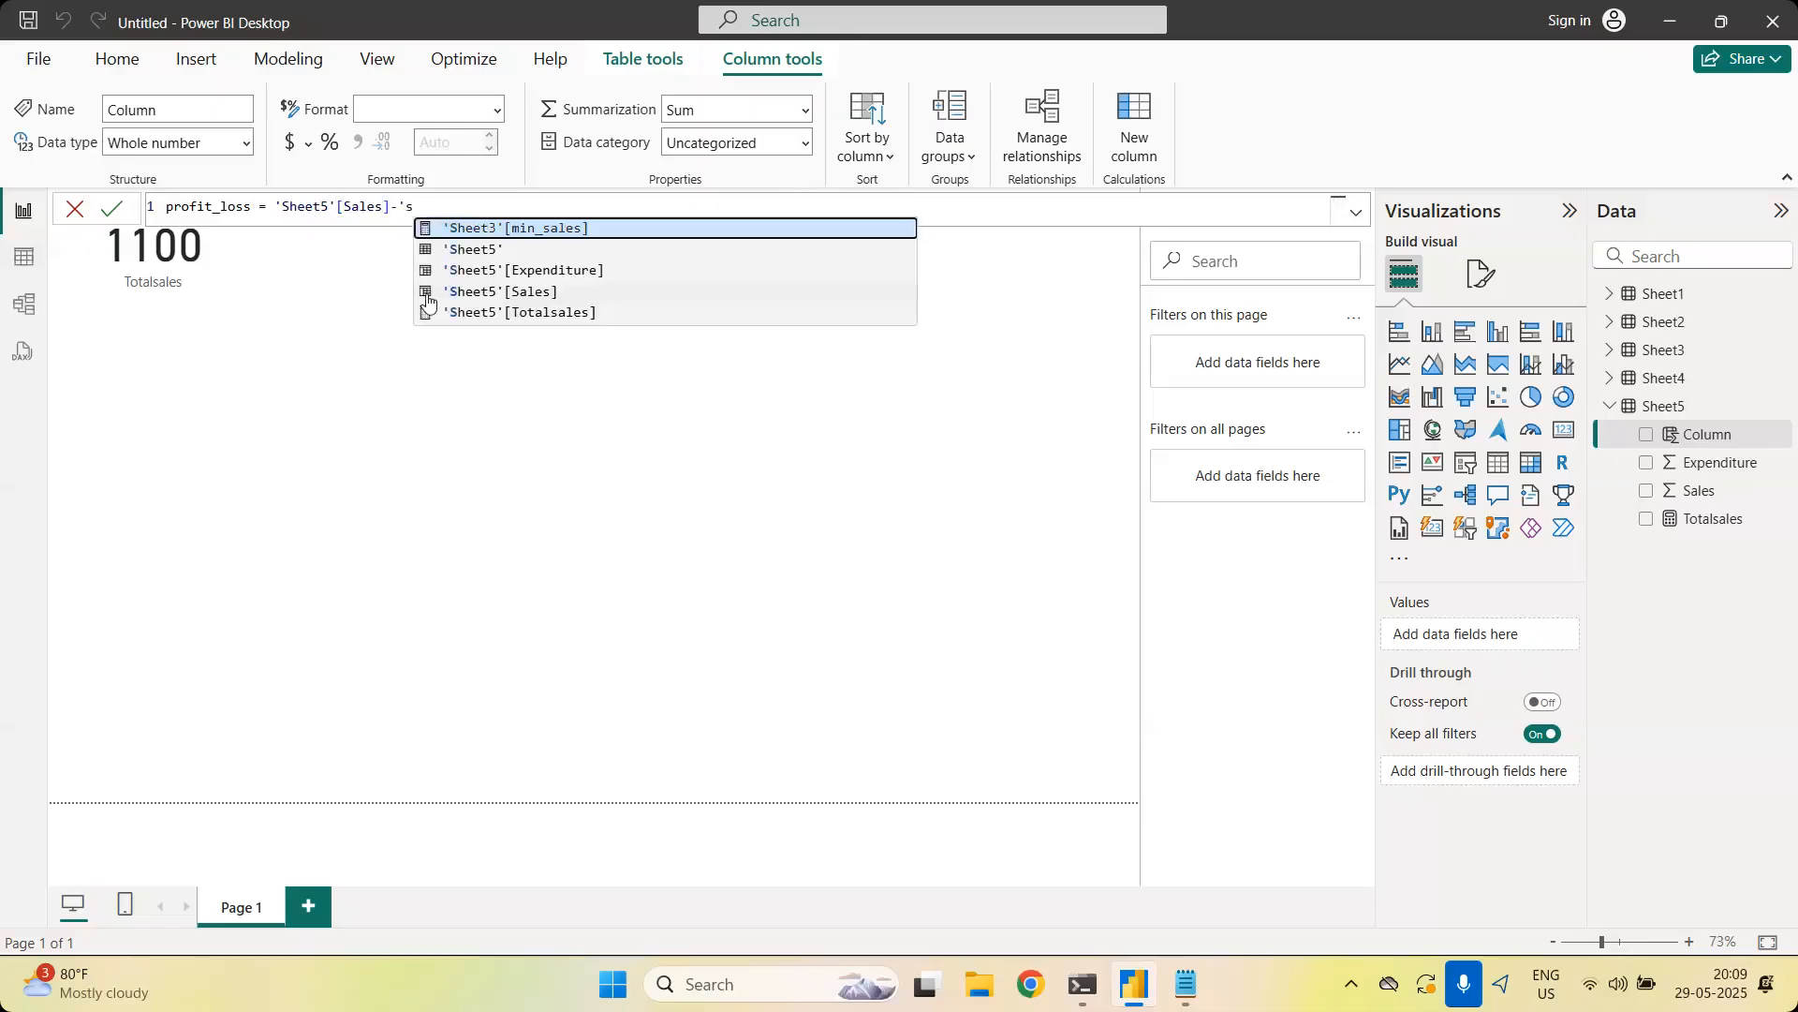
pyautogui.click(590, 274)
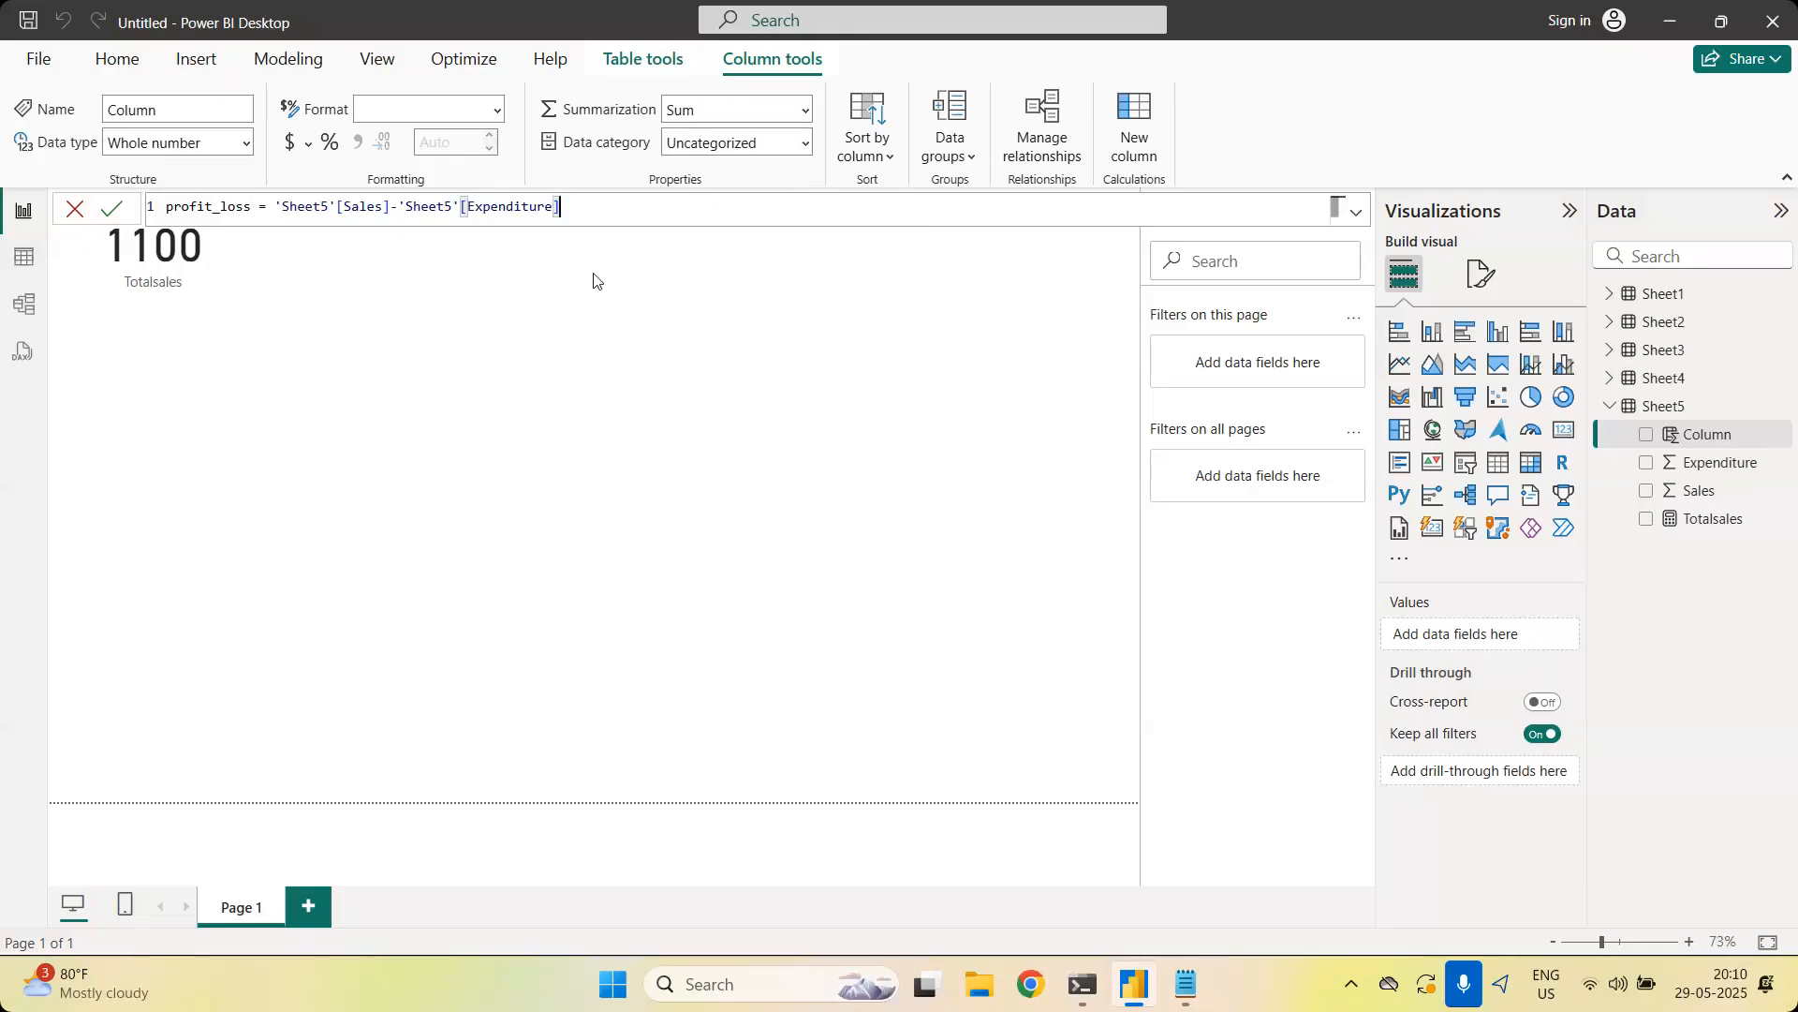
pyautogui.click(111, 211)
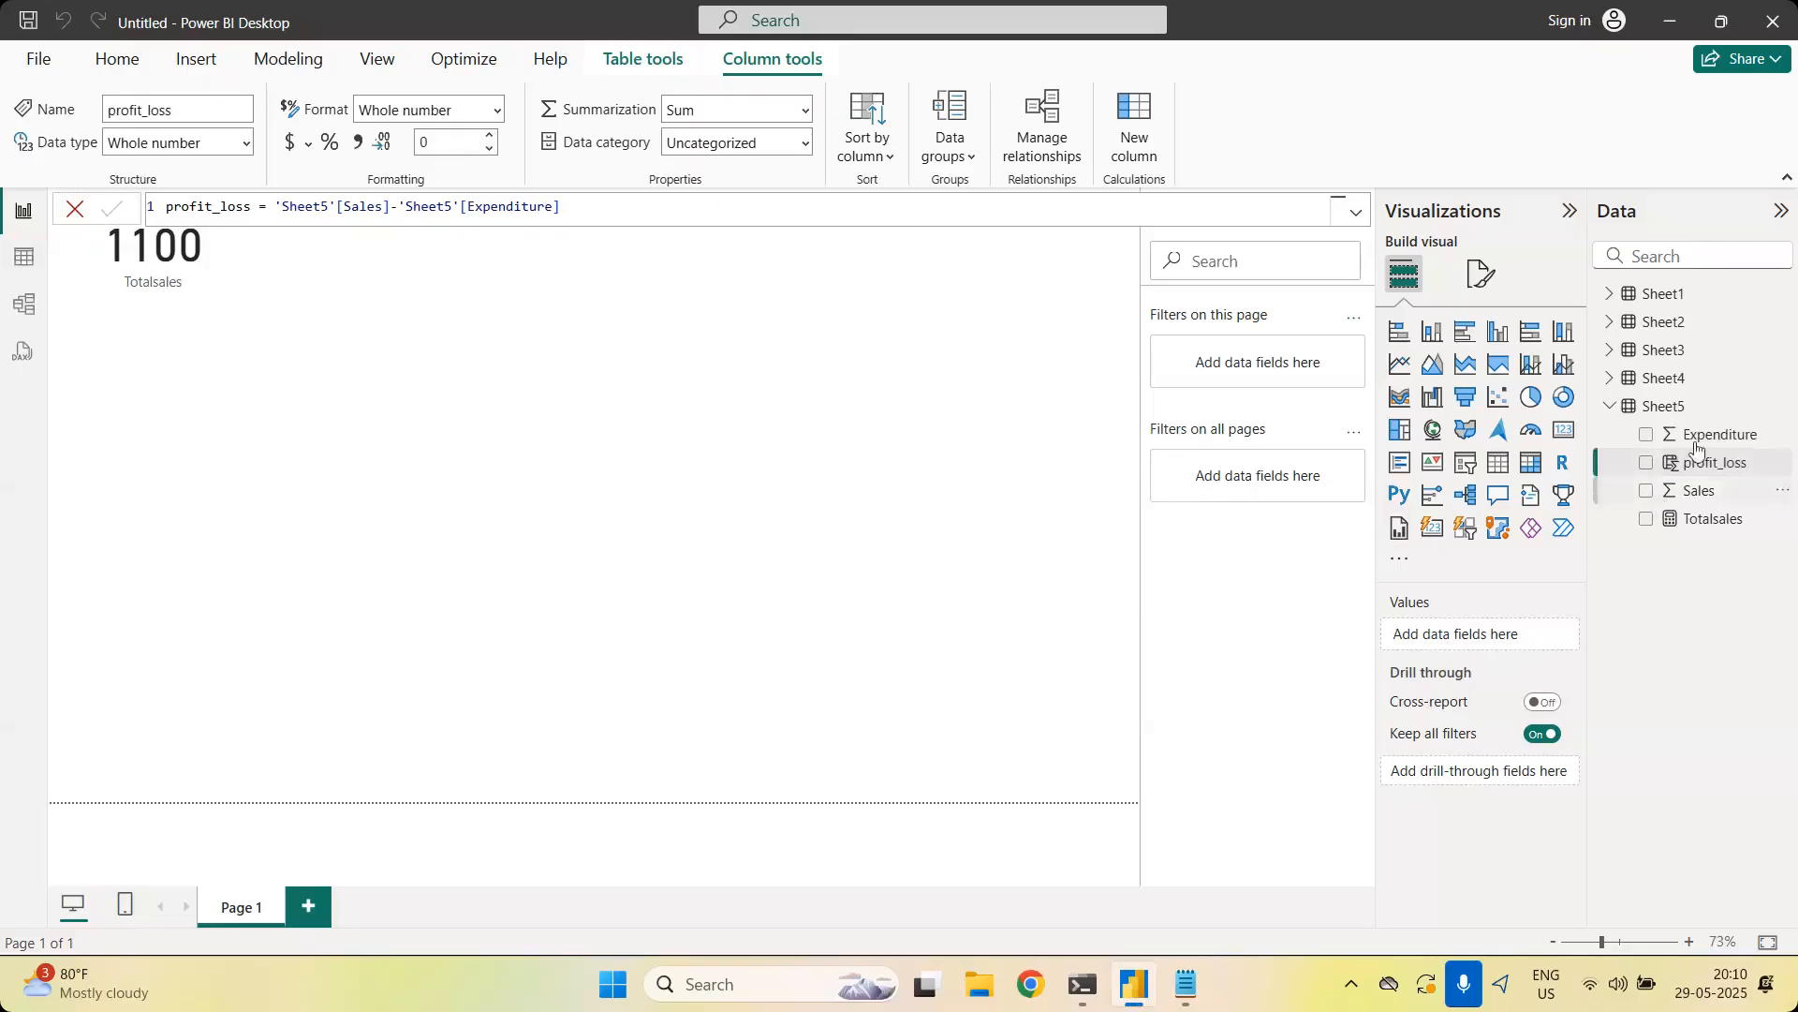
# Examine the profit_loss column's rows in Sheet5's table view and compare them with the report view
pyautogui.click(585, 647)
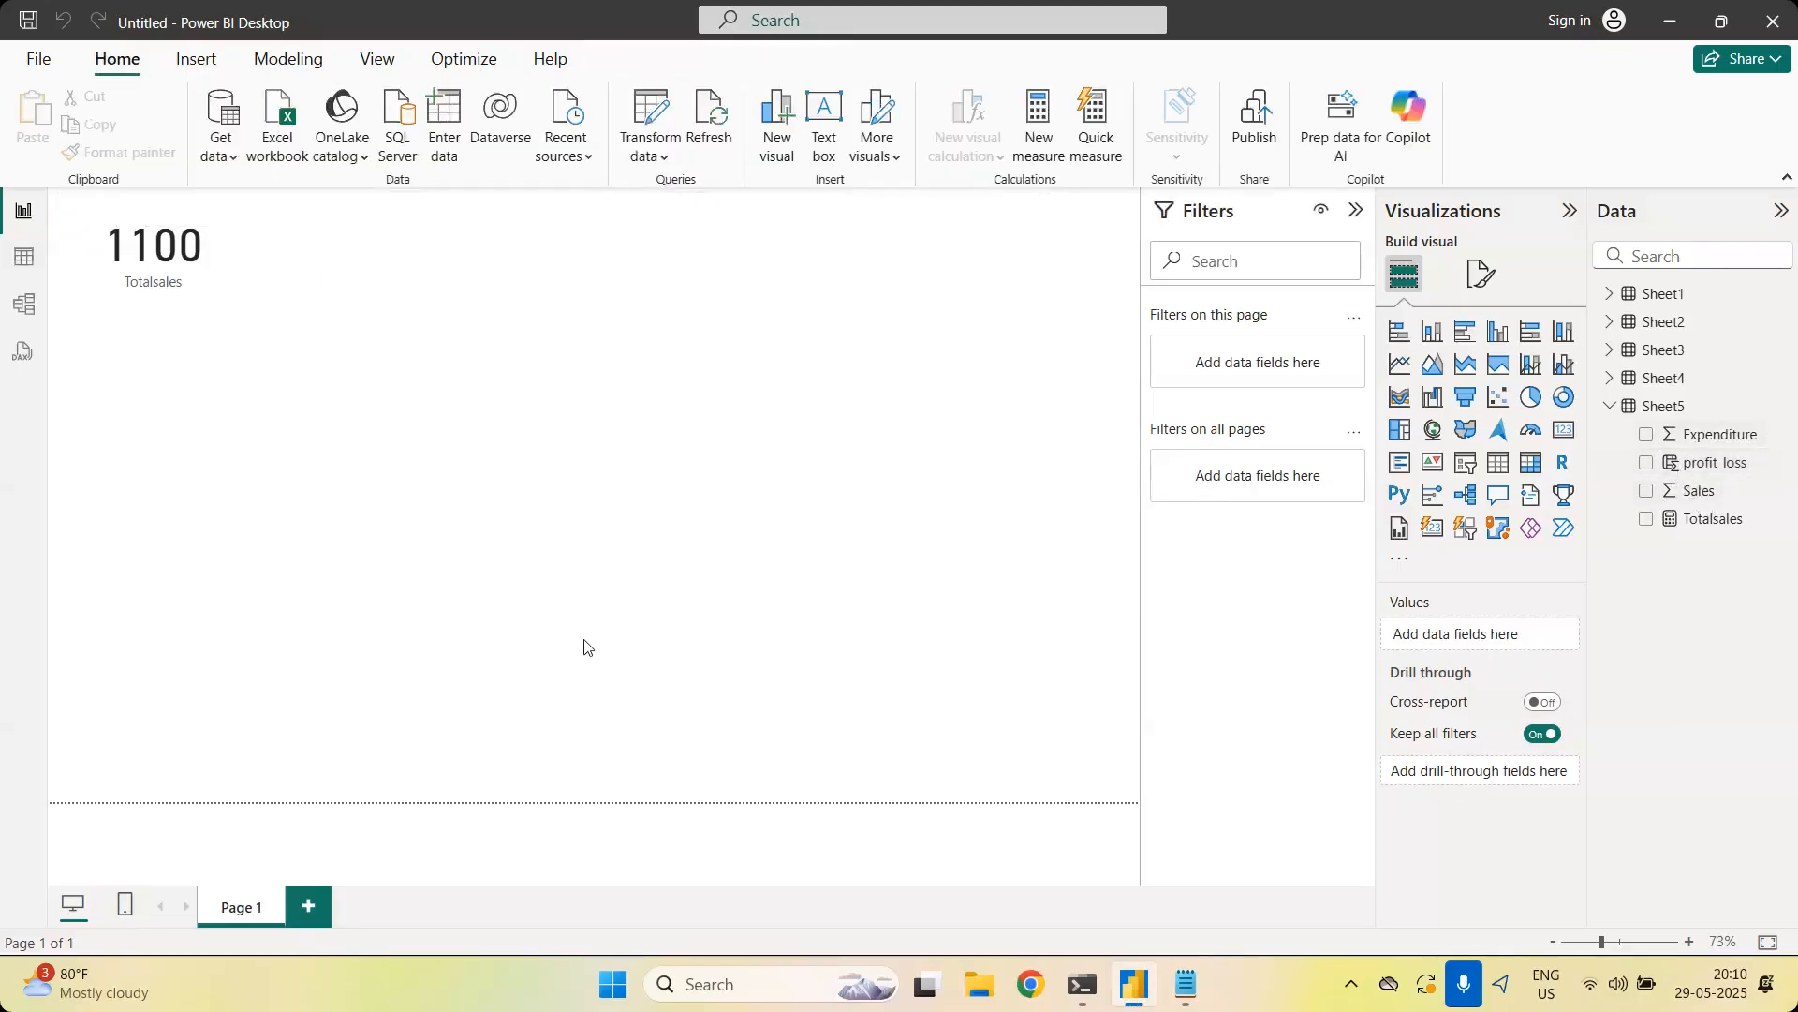
pyautogui.click(27, 279)
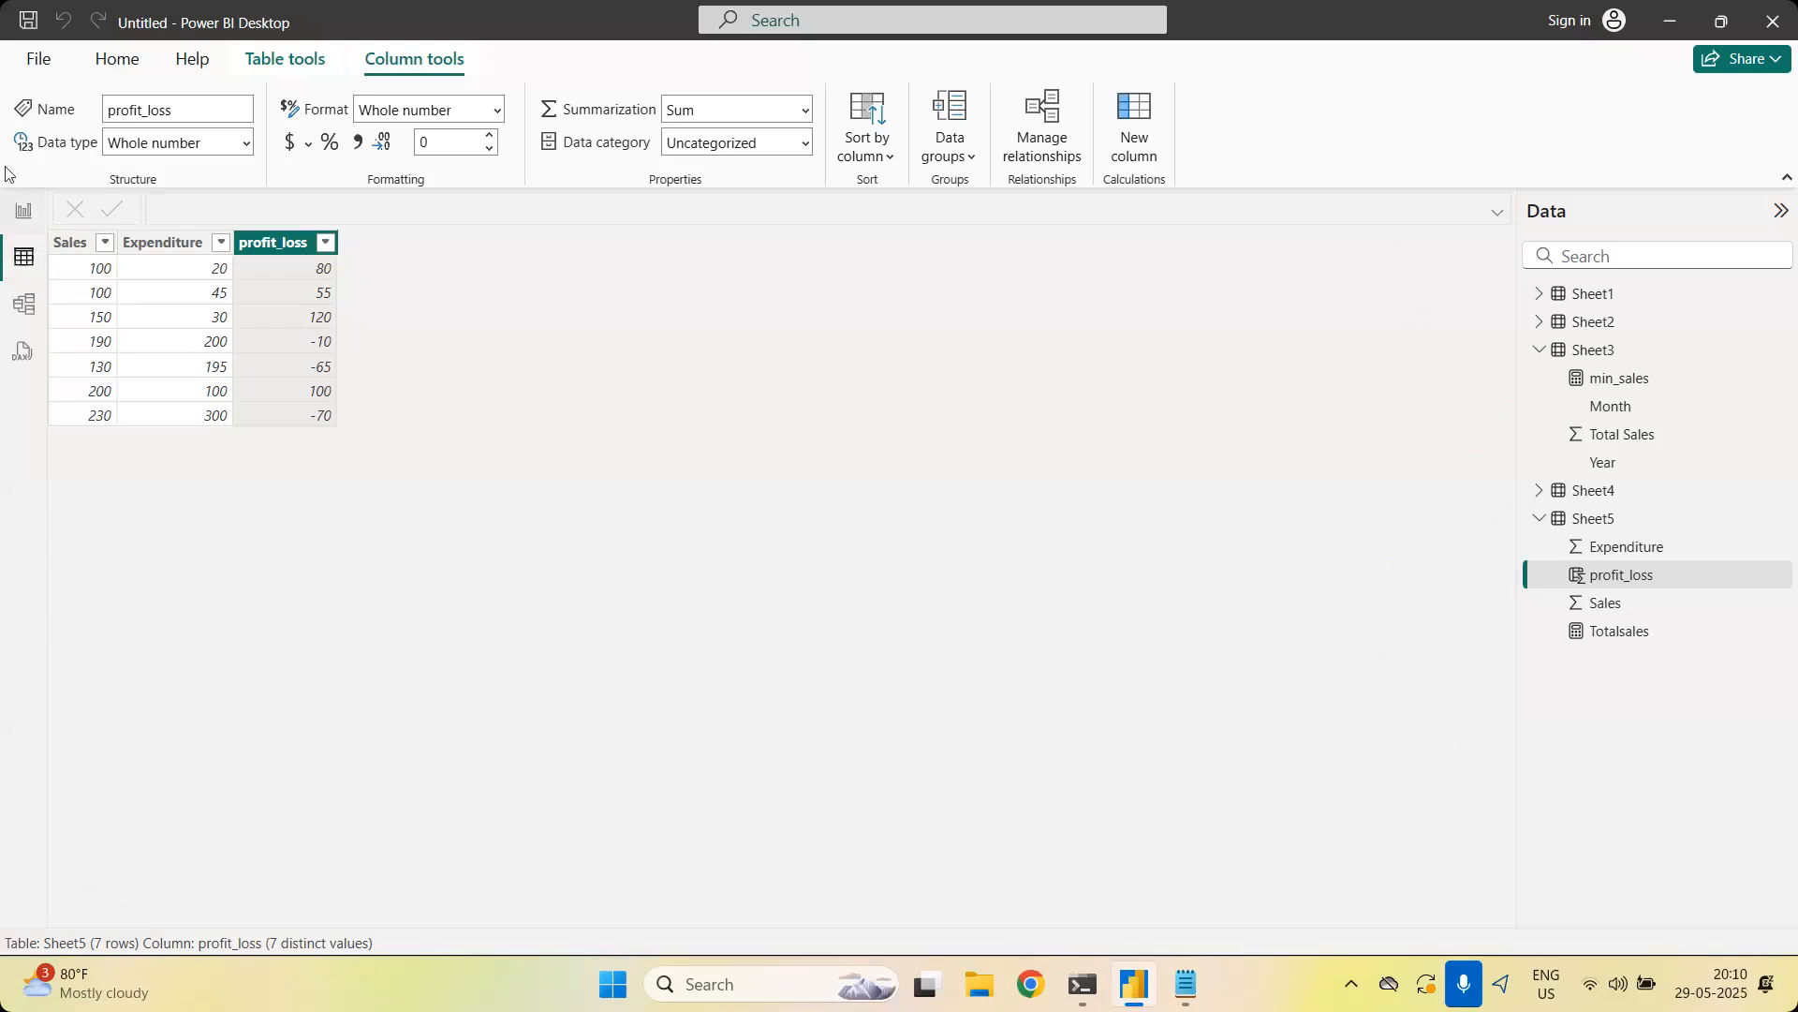
pyautogui.click(24, 211)
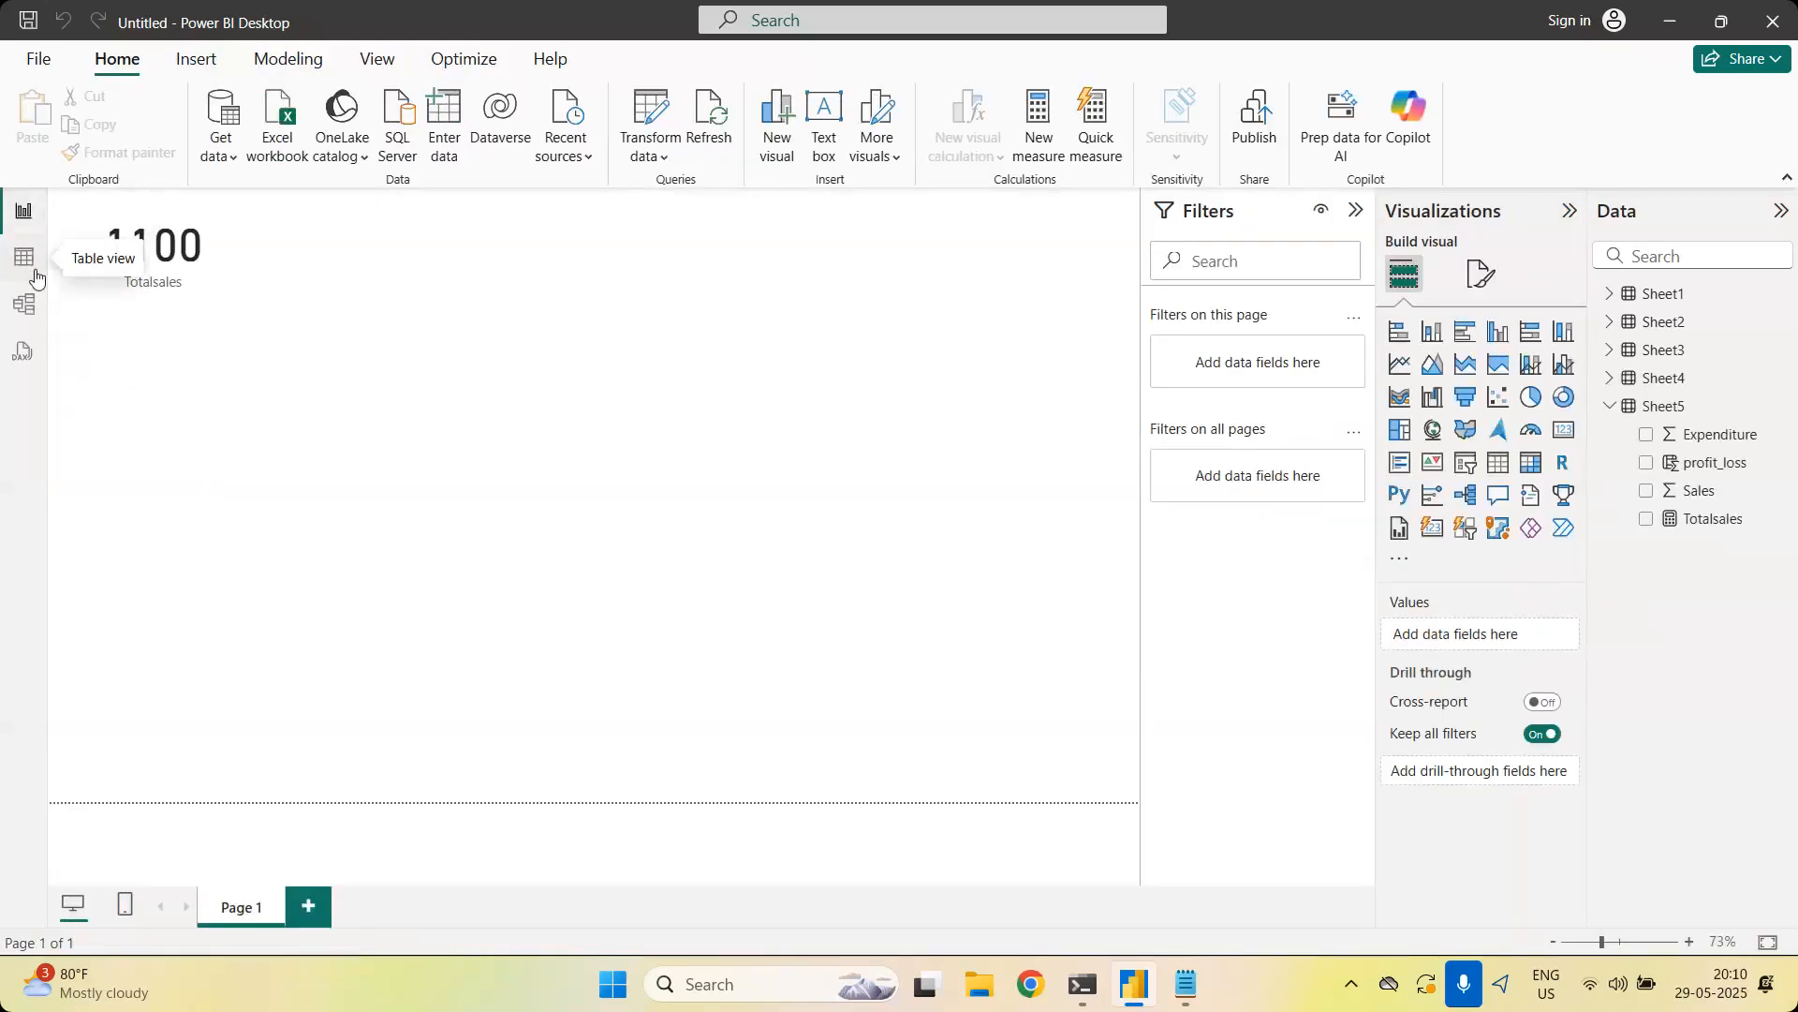
pyautogui.click(25, 258)
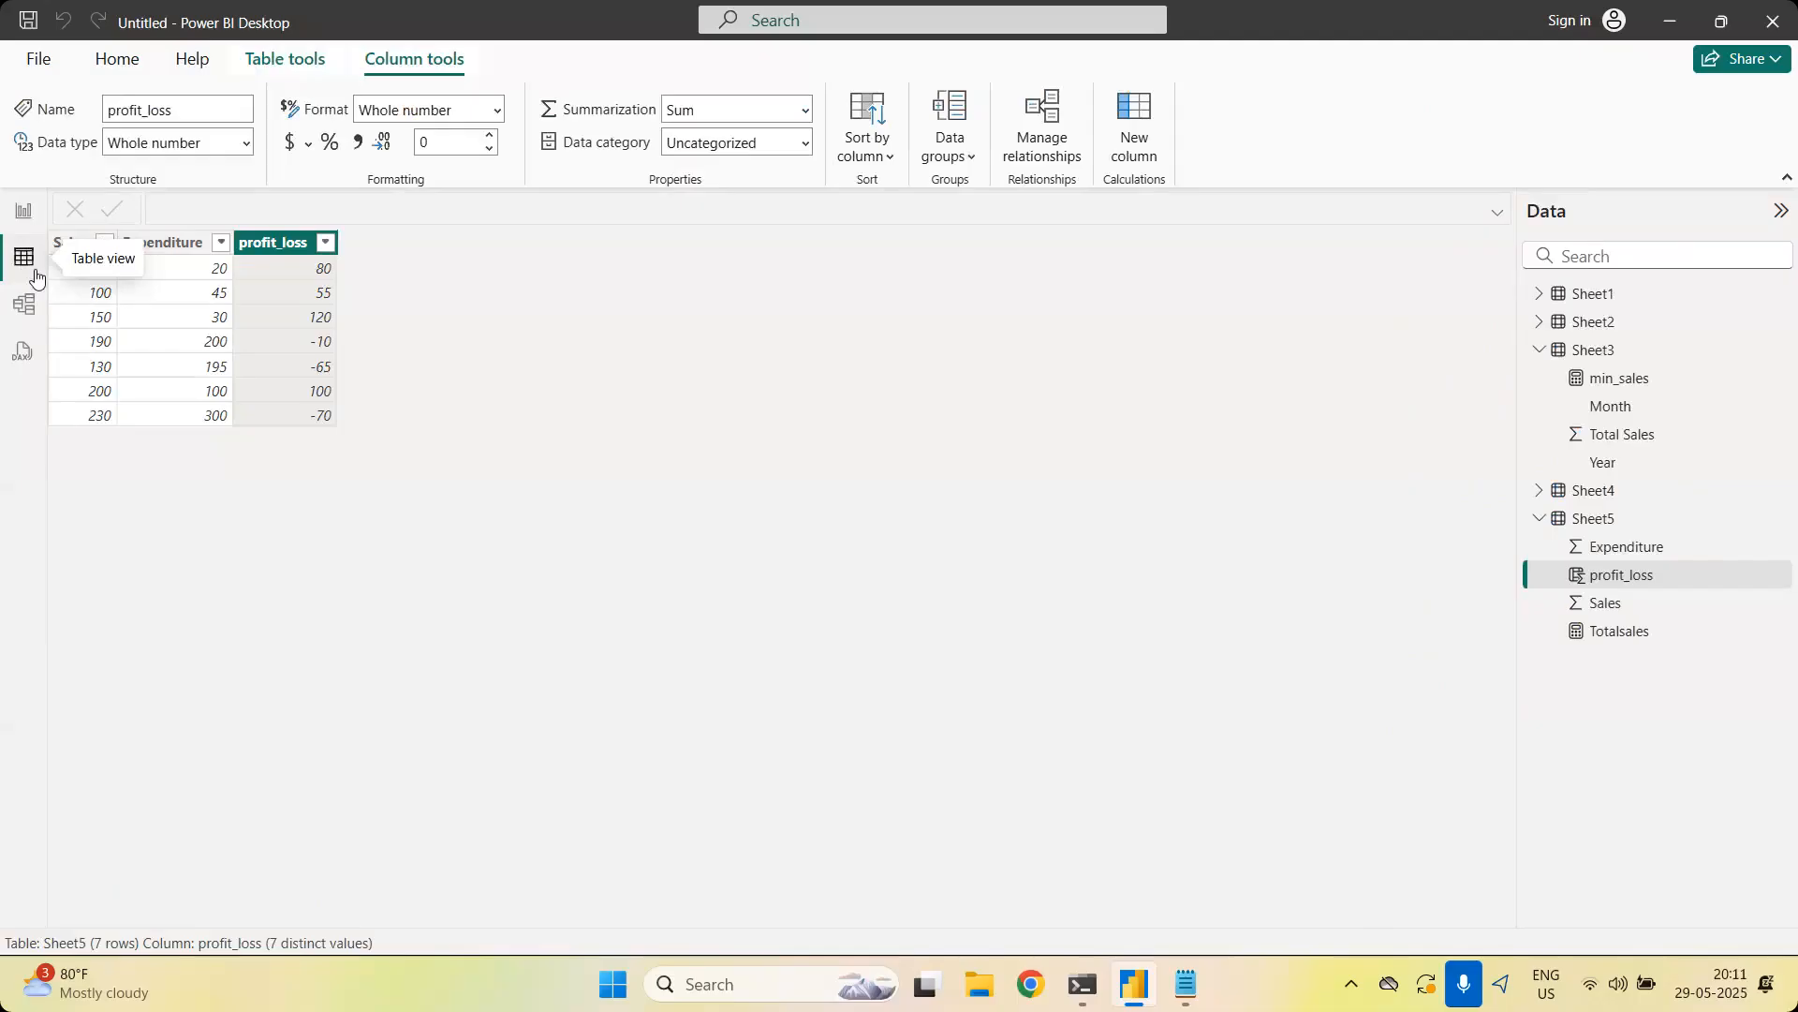
pyautogui.click(24, 212)
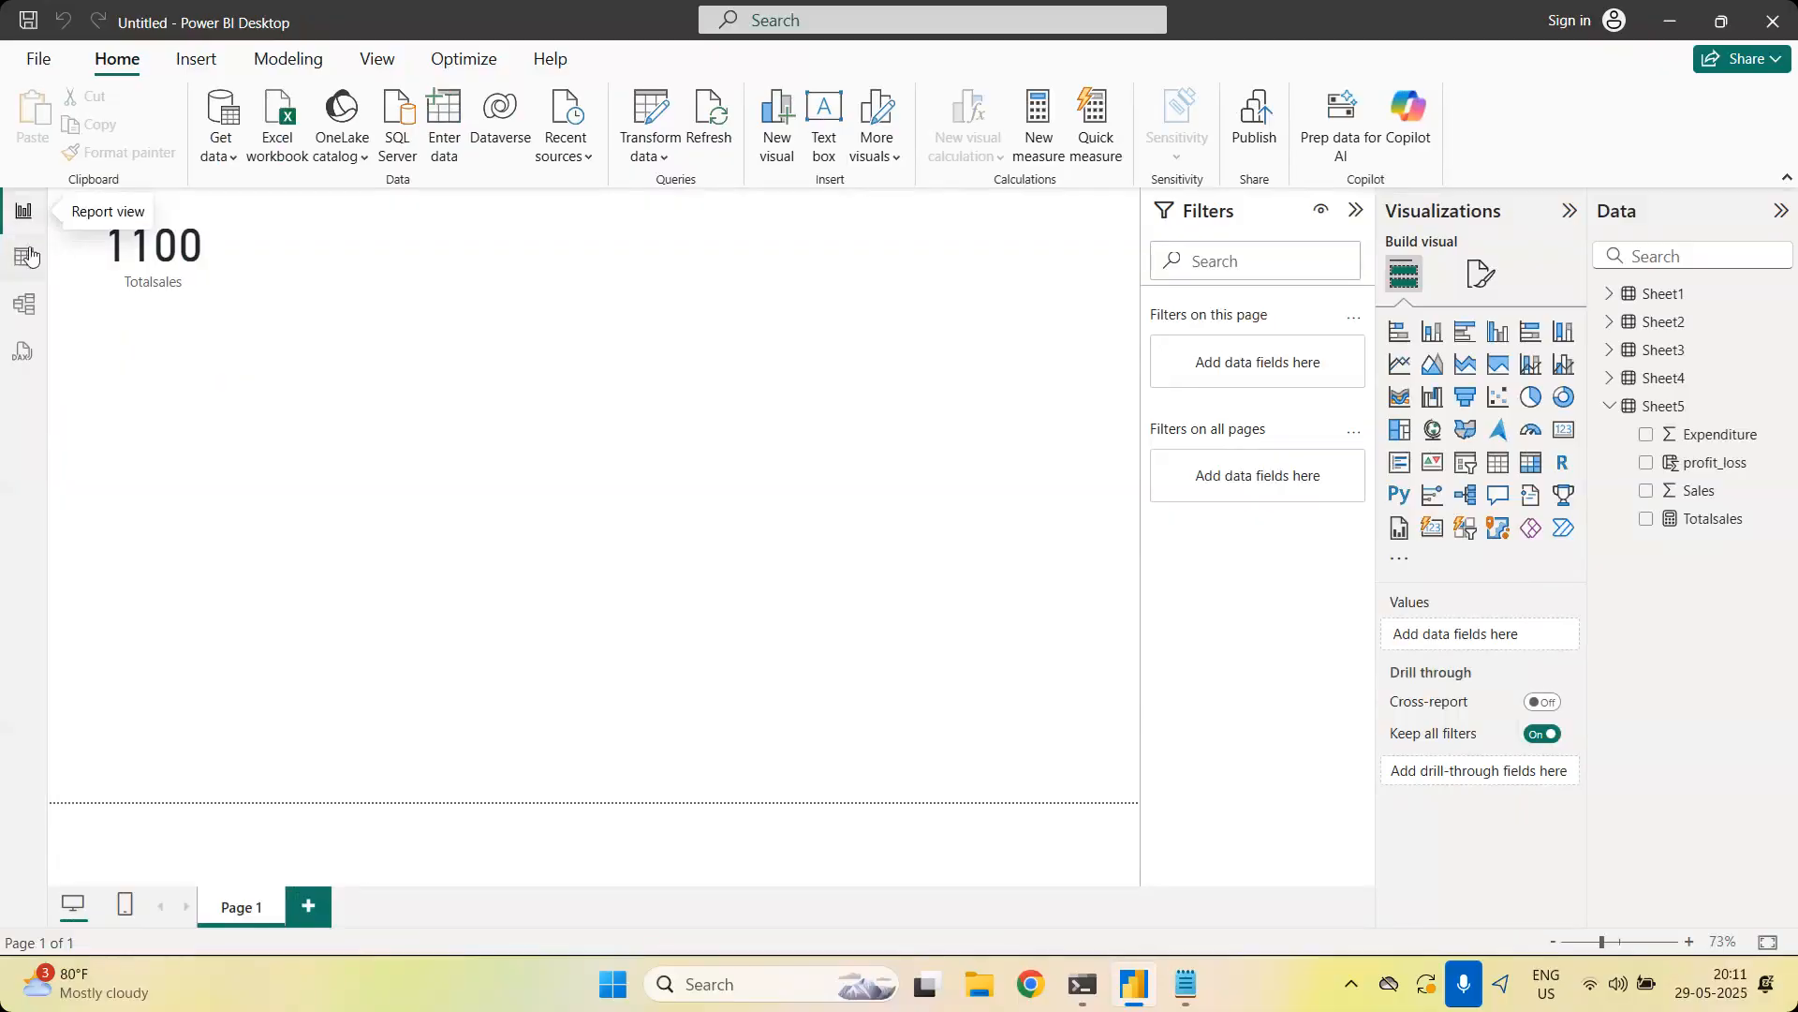
pyautogui.click(28, 256)
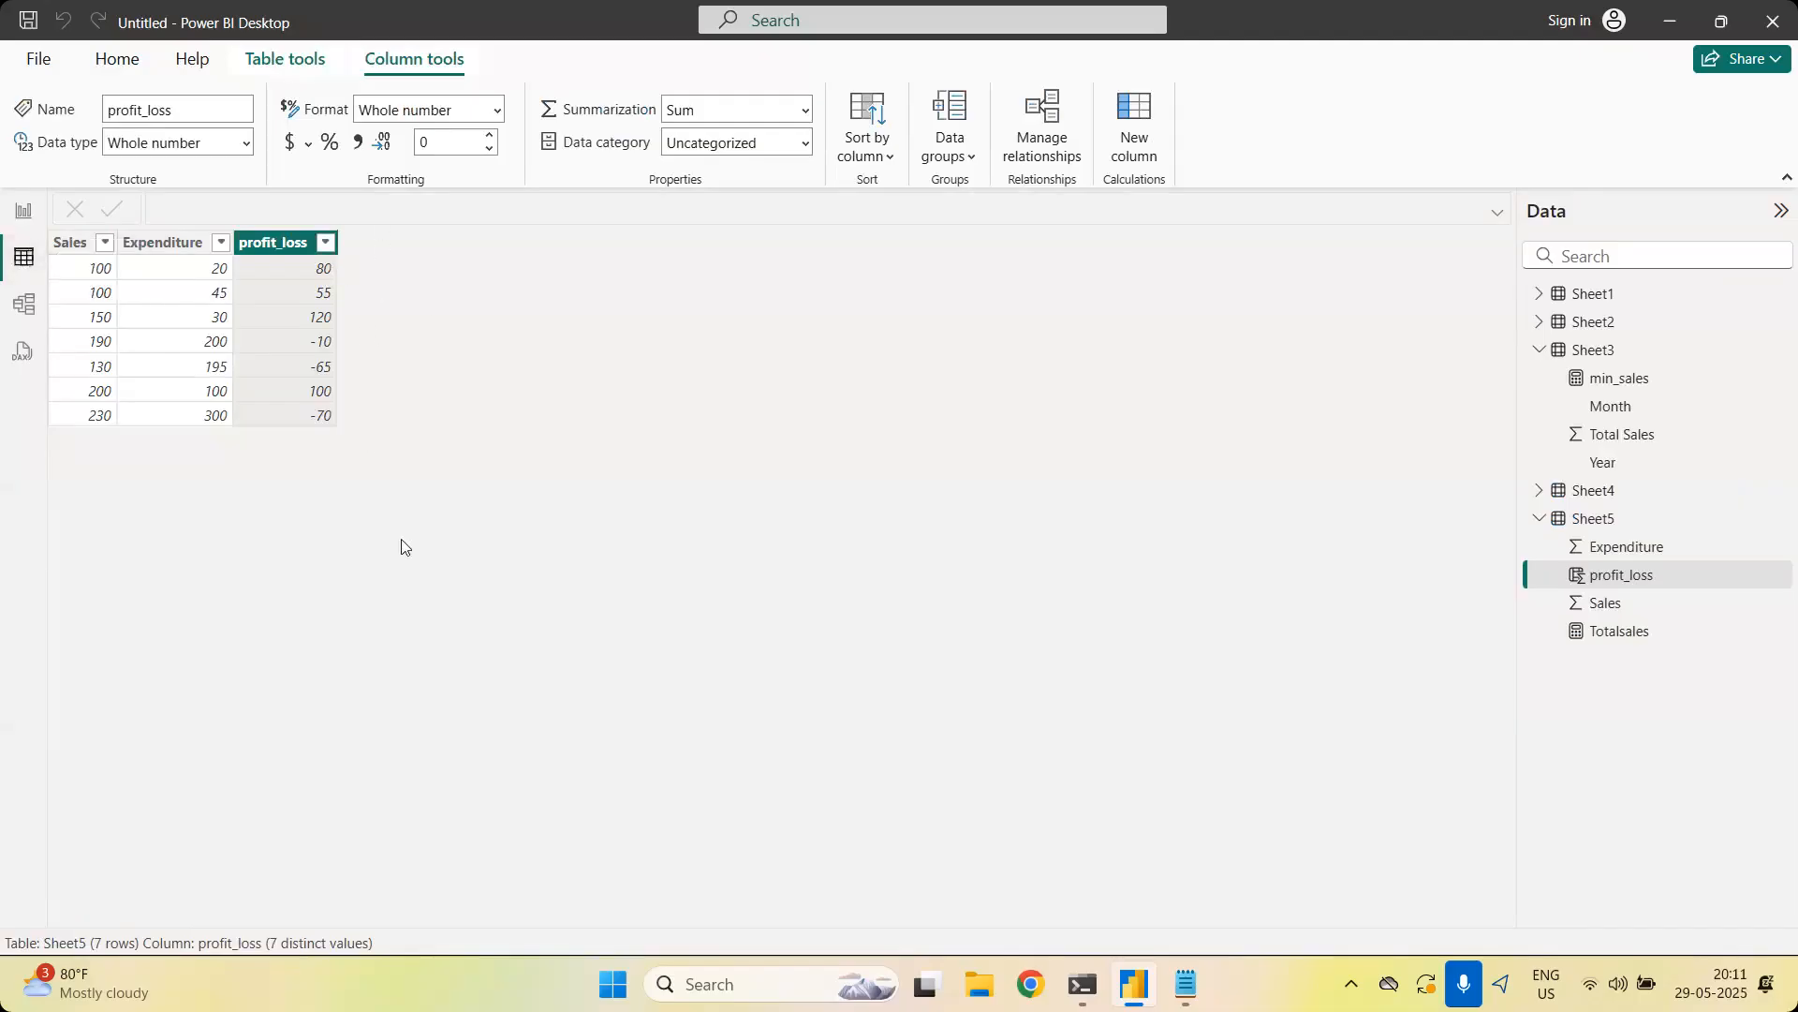
pyautogui.click(25, 226)
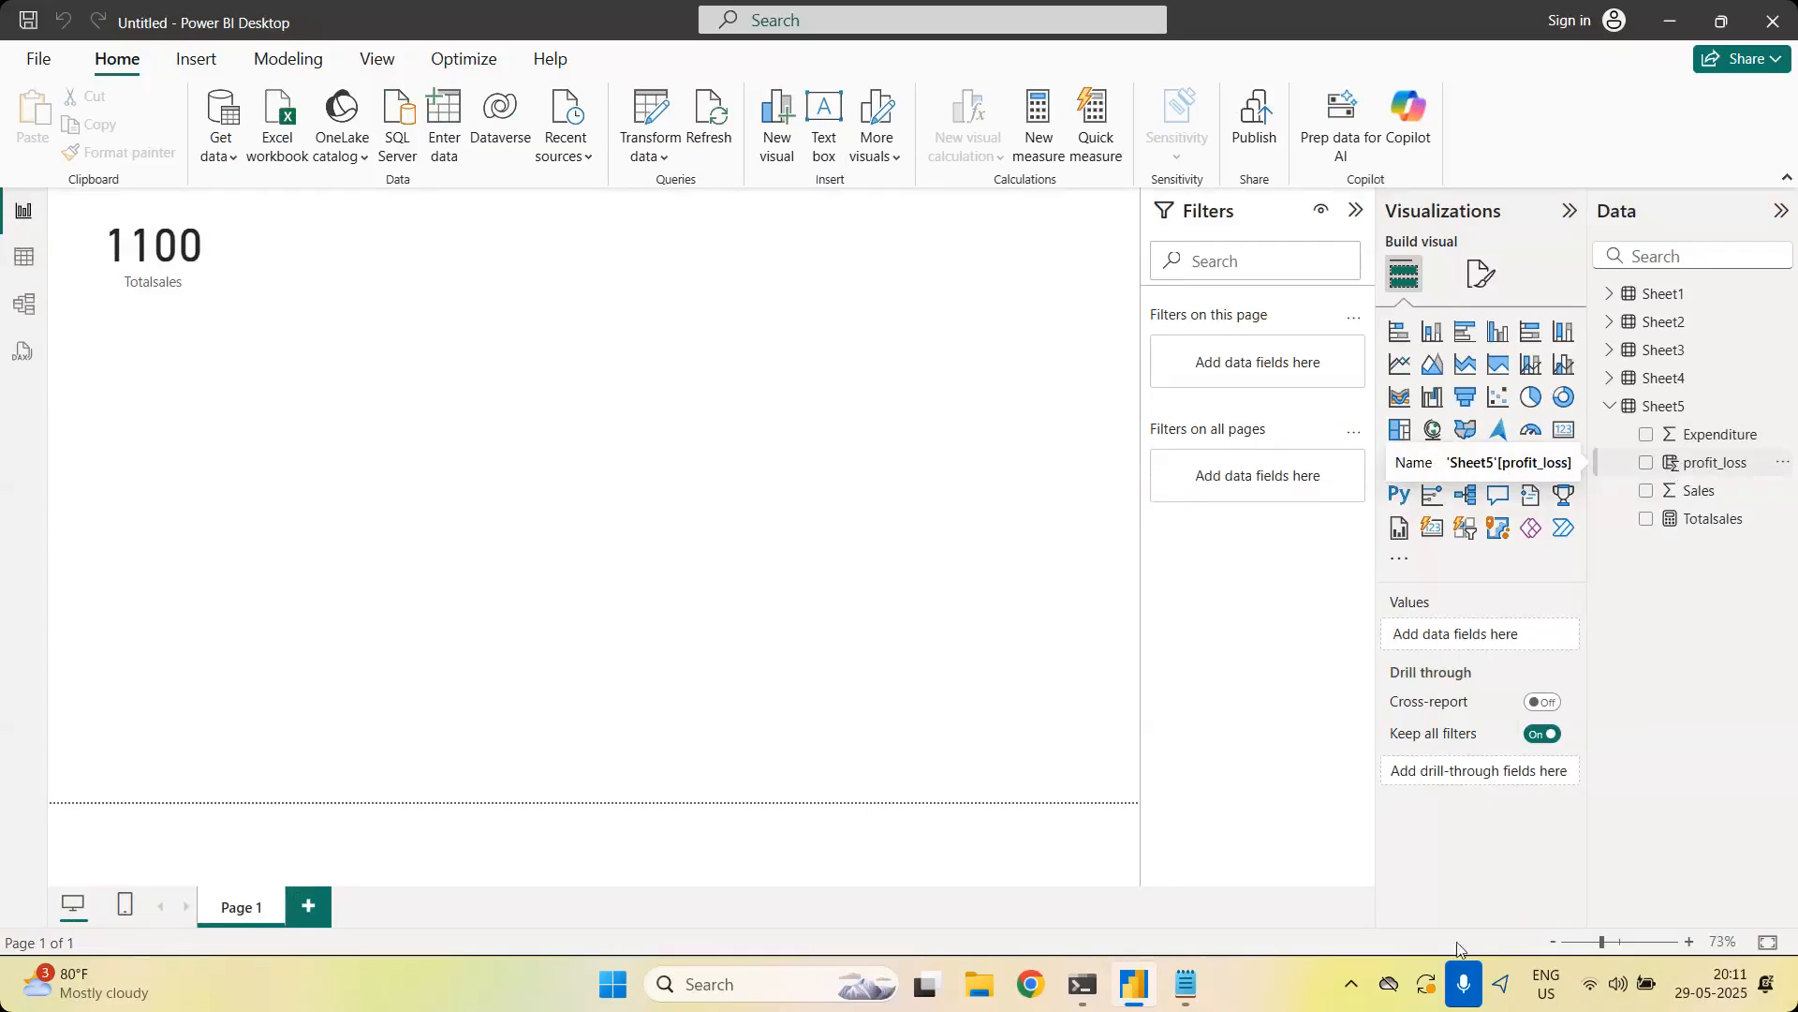
pyautogui.click(24, 256)
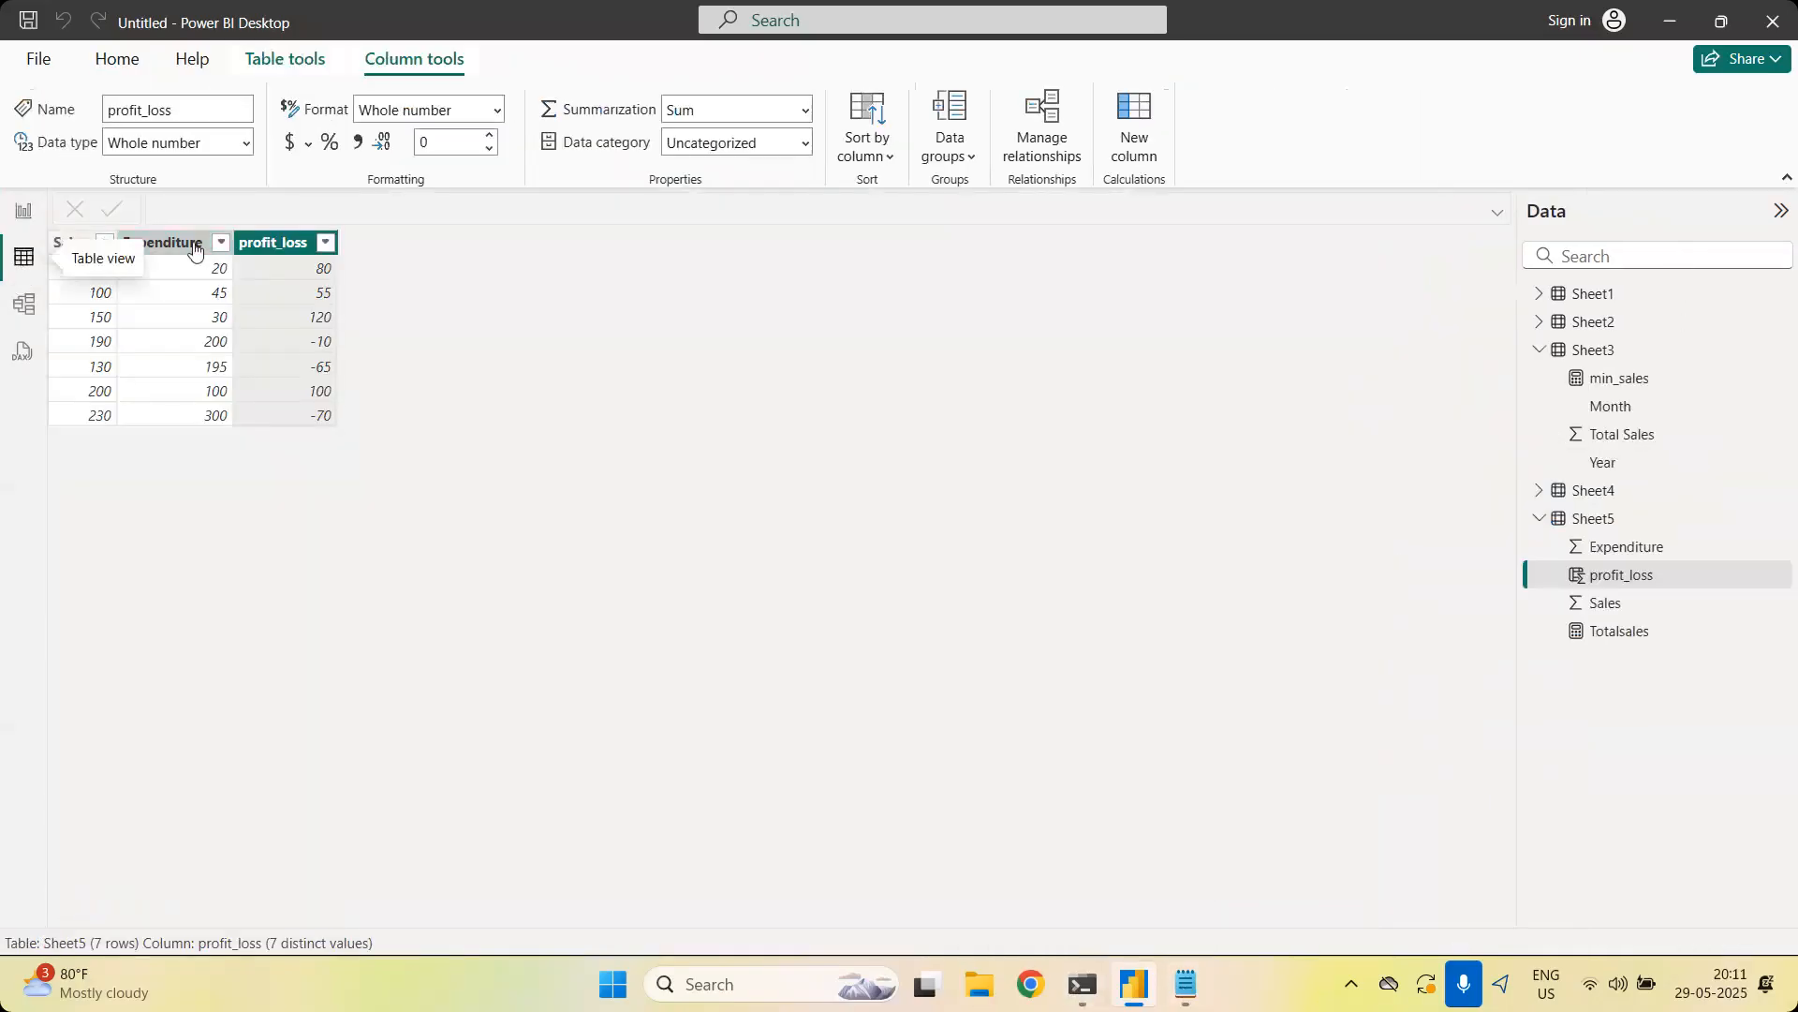
# Check which columns Sheet5 contains in Power Query Editor, and close the editor
pyautogui.click(194, 246)
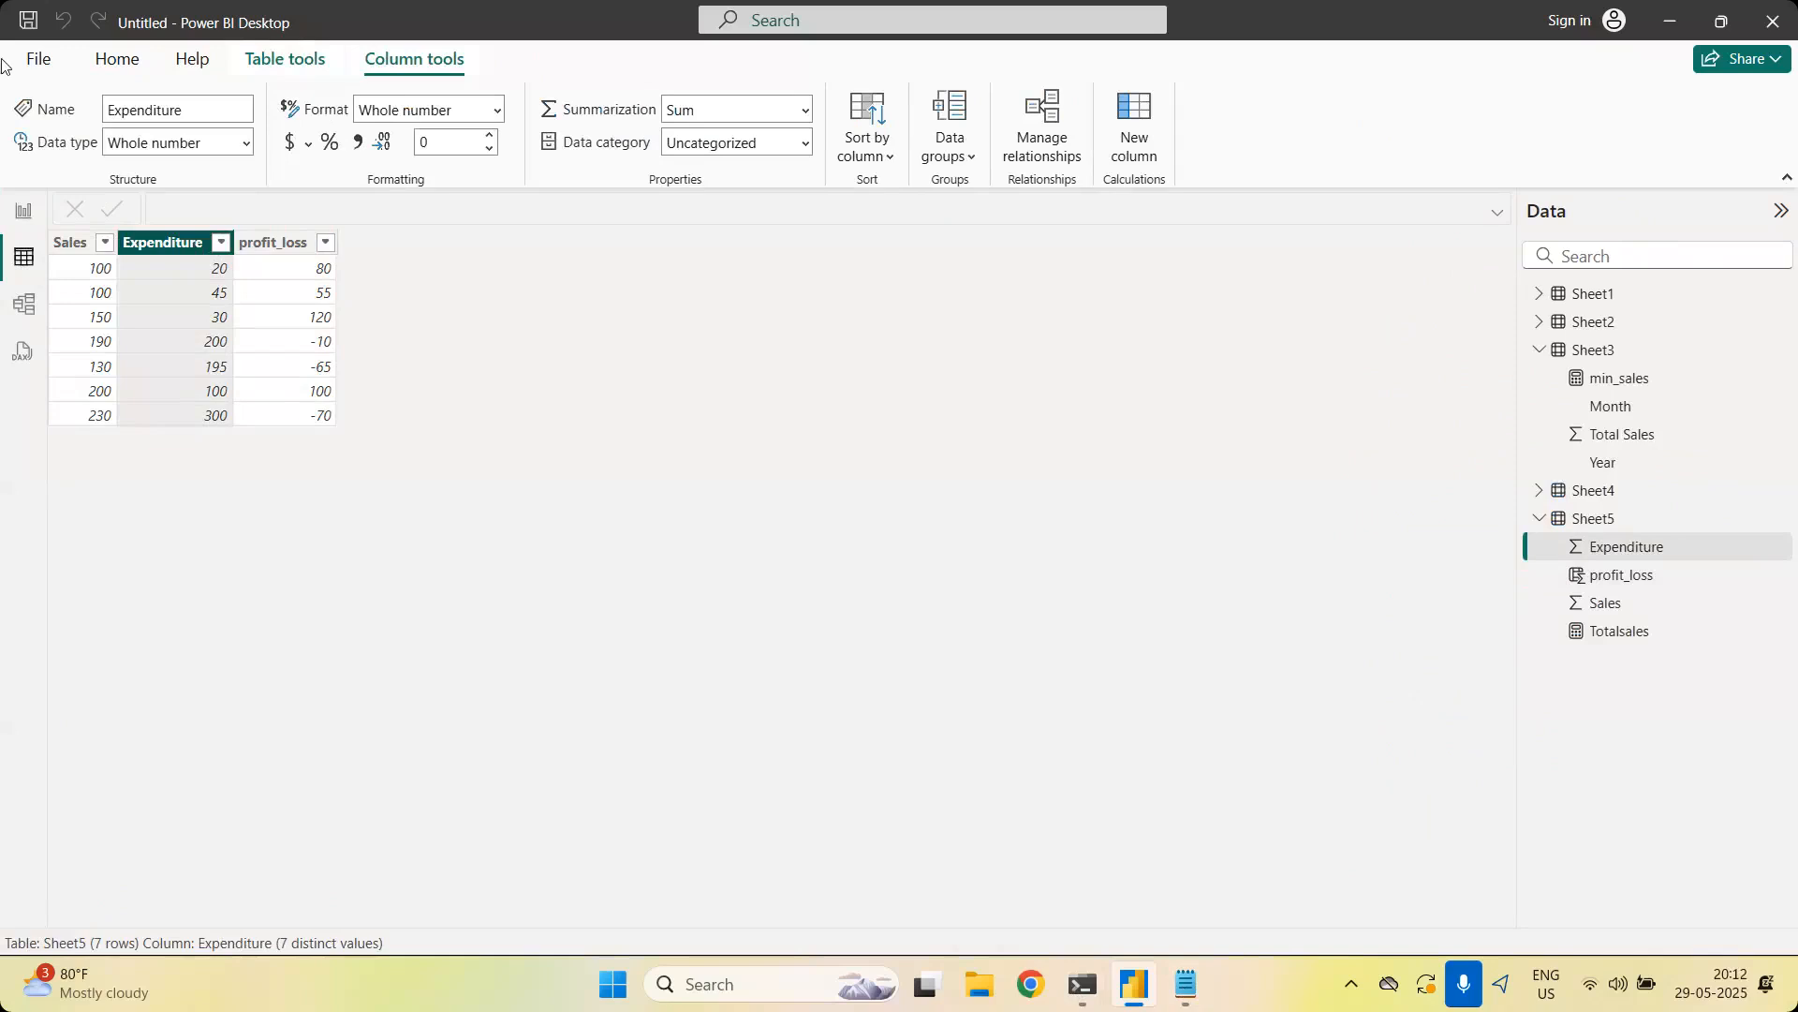
pyautogui.click(96, 62)
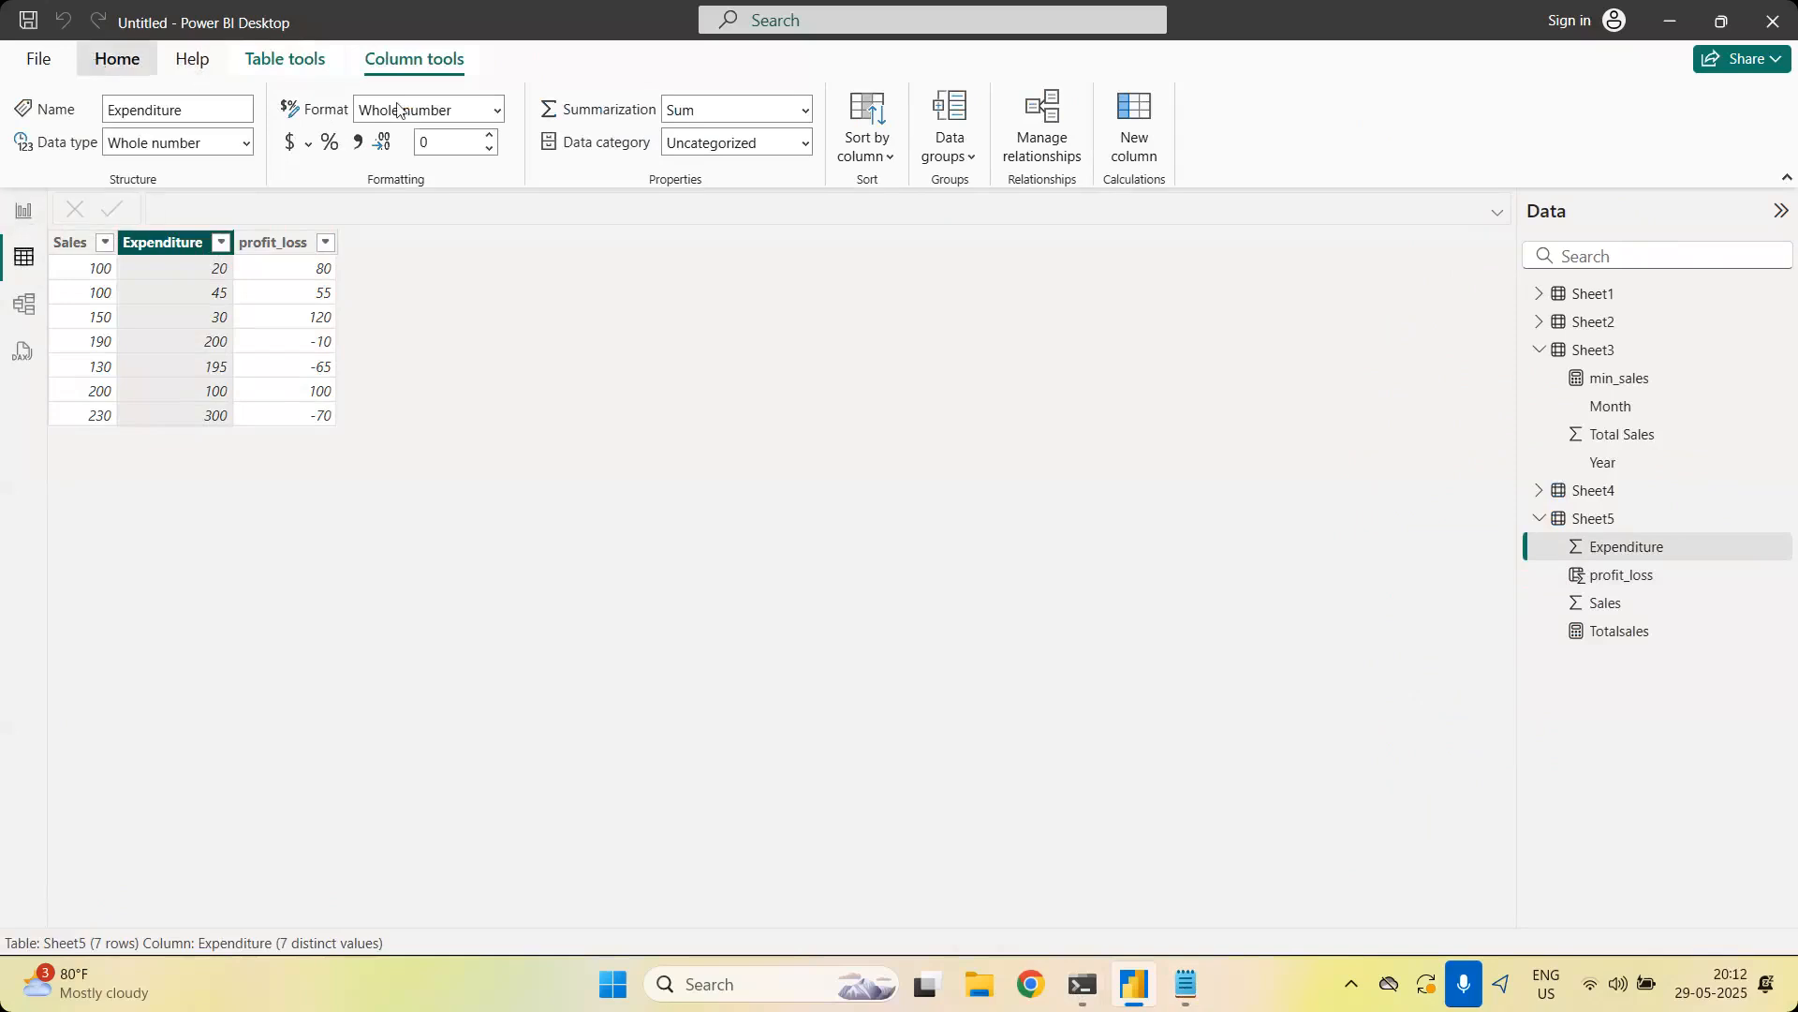
pyautogui.click(573, 128)
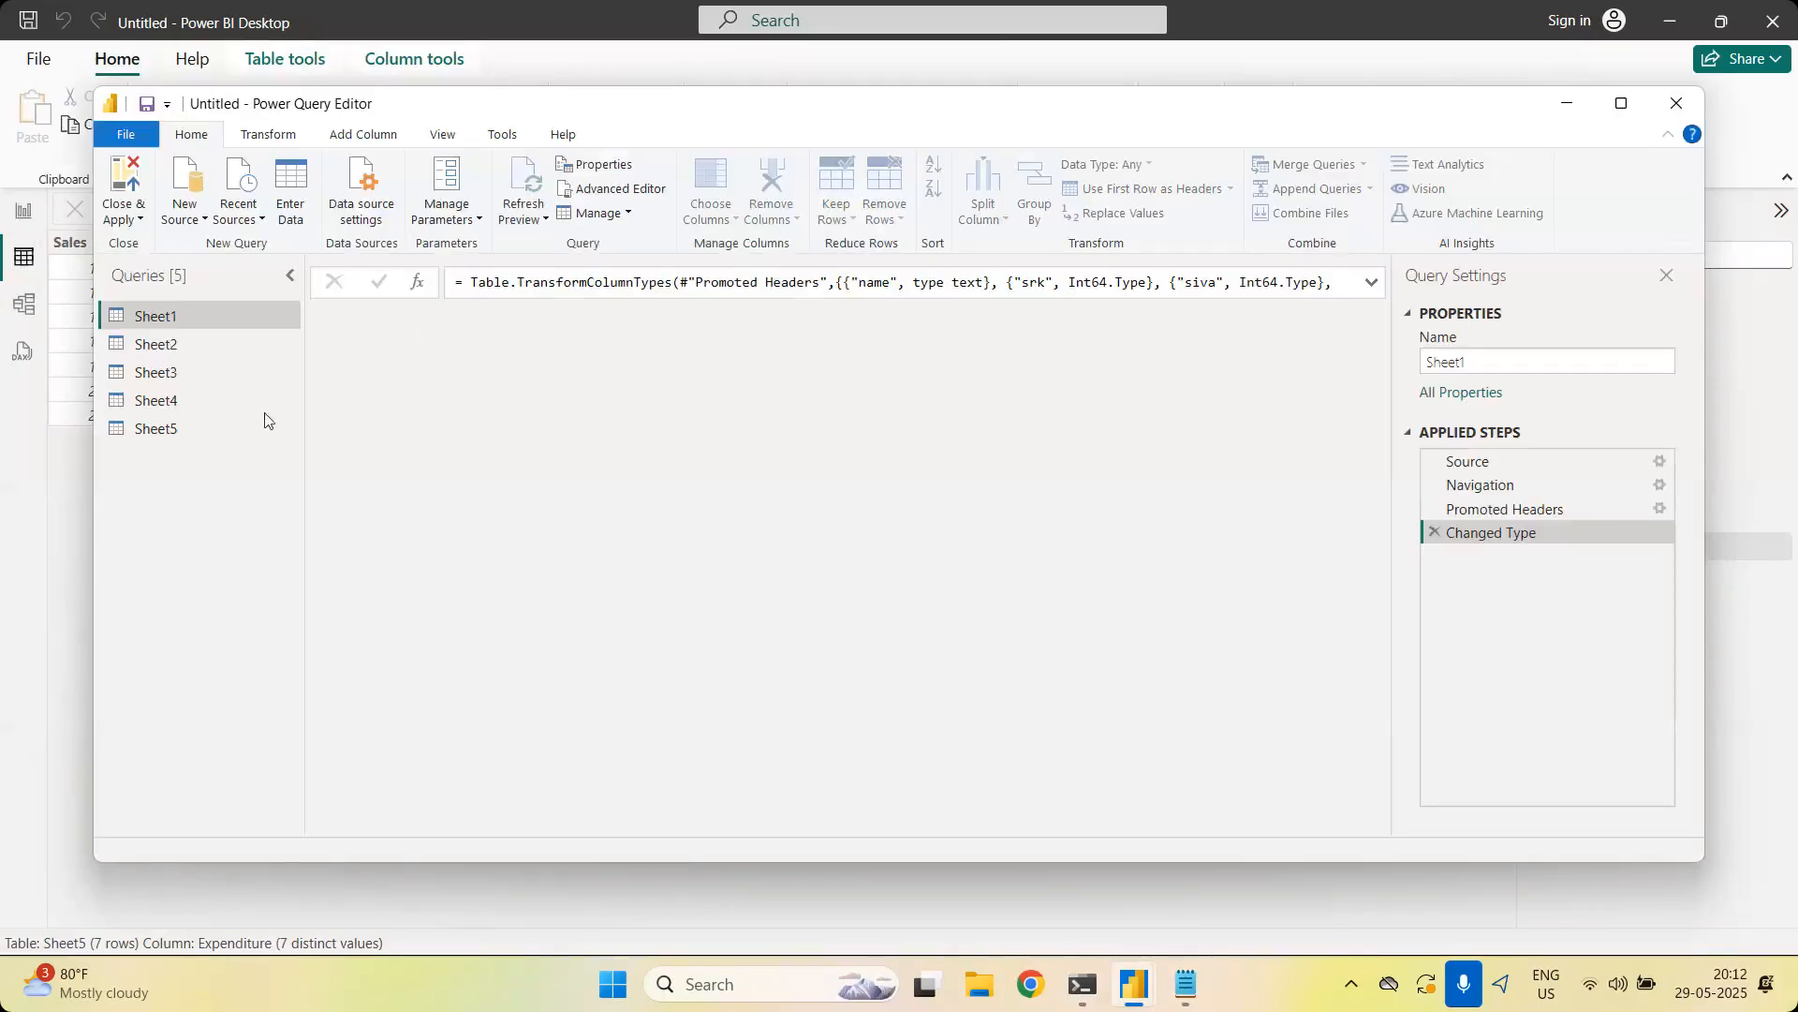
pyautogui.click(210, 440)
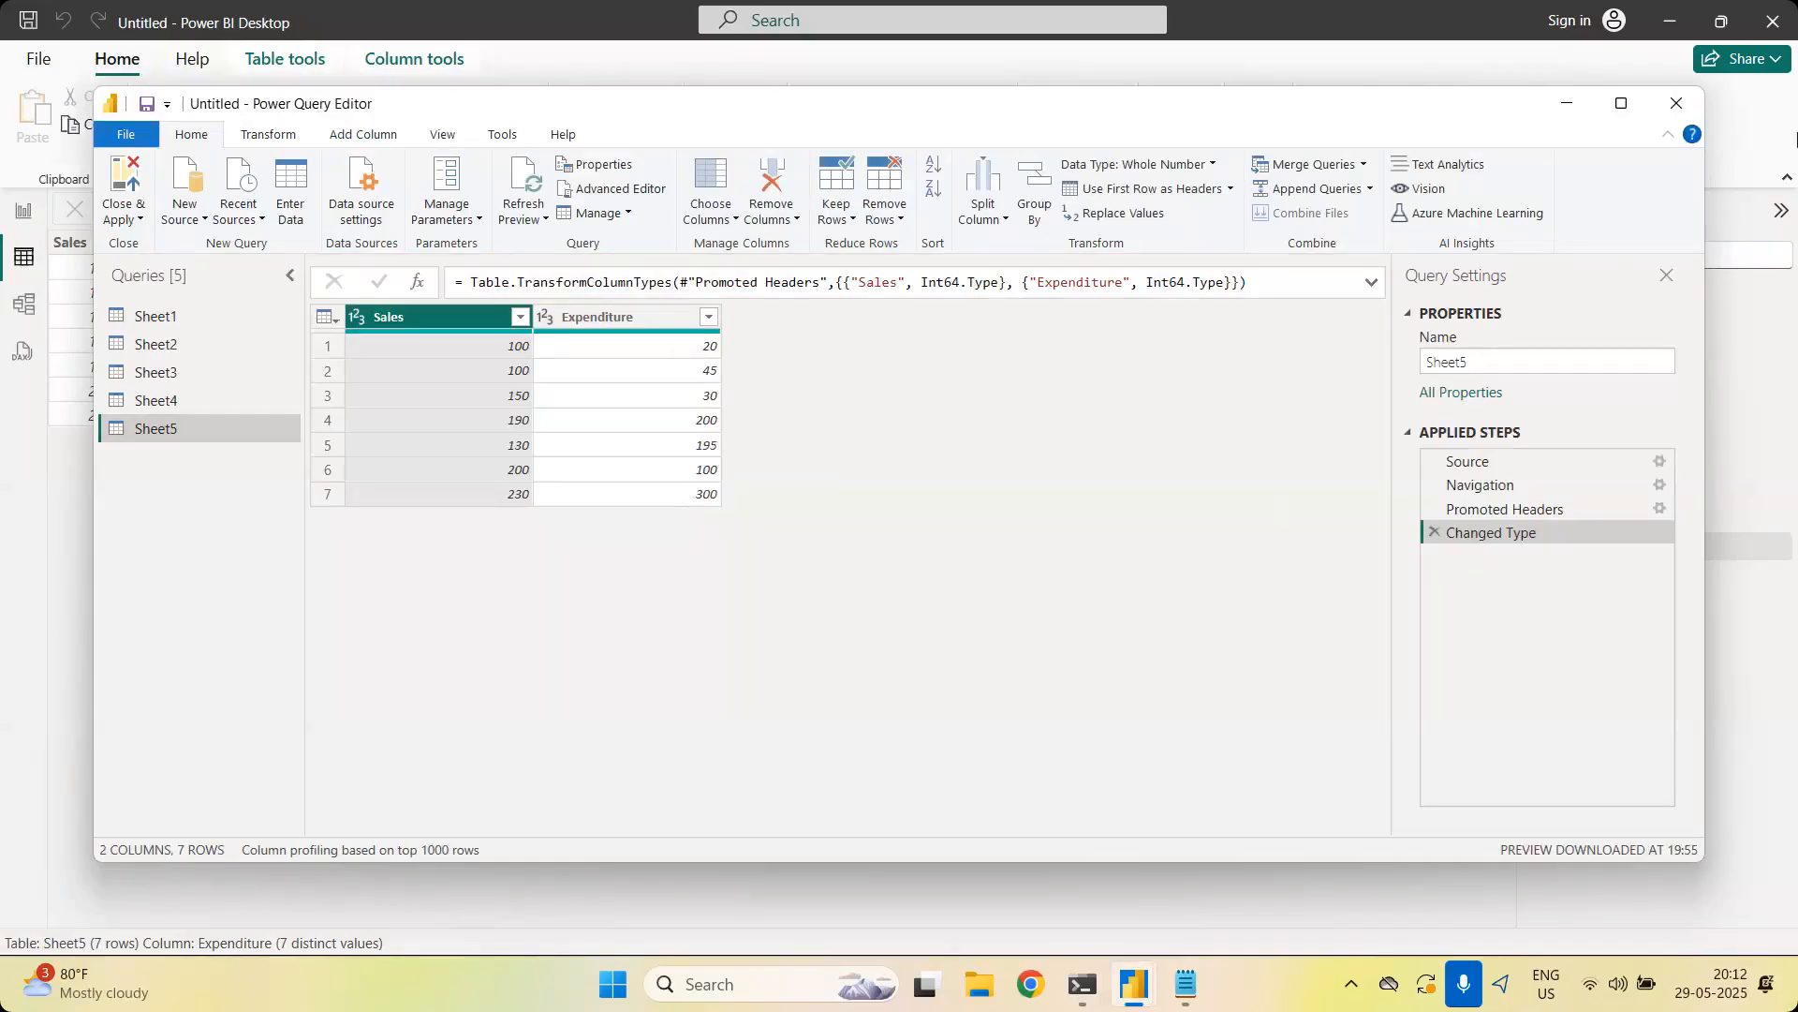
pyautogui.click(1677, 103)
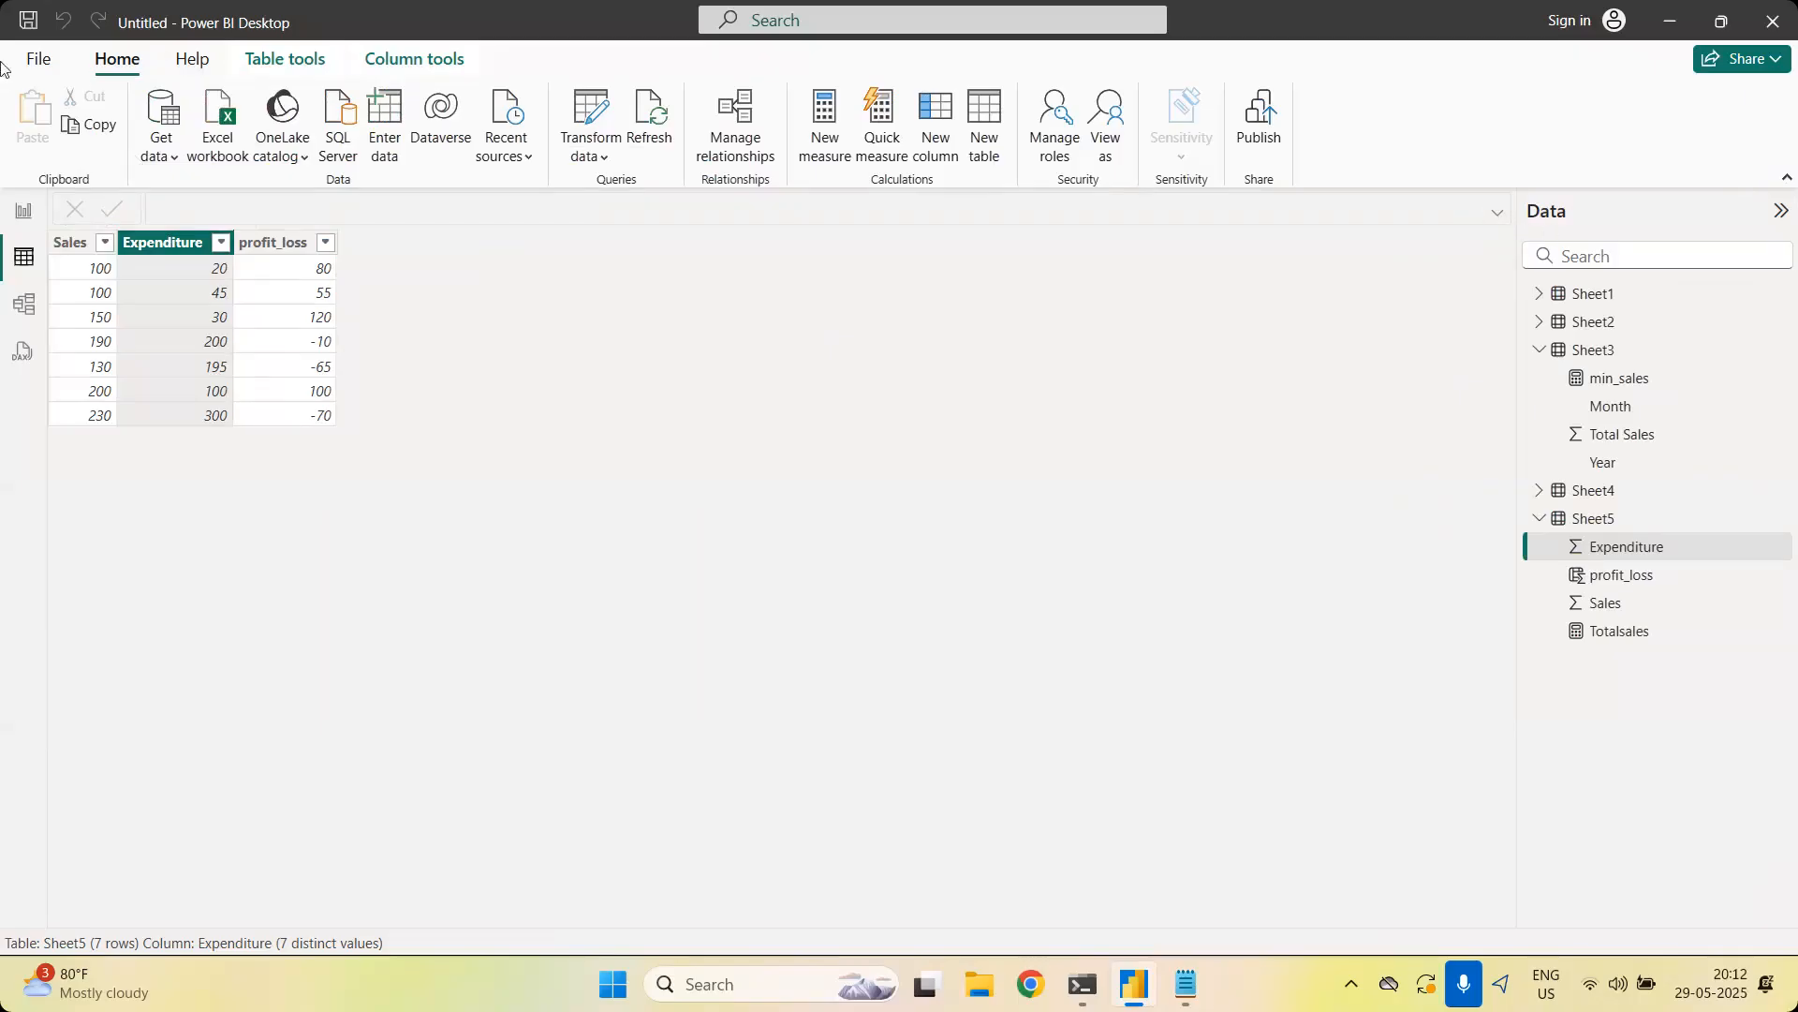
# Delete the Expenditure column from Sheet5 in the table view and confirm the deletion
pyautogui.click(34, 219)
pyautogui.rightClick(160, 246)
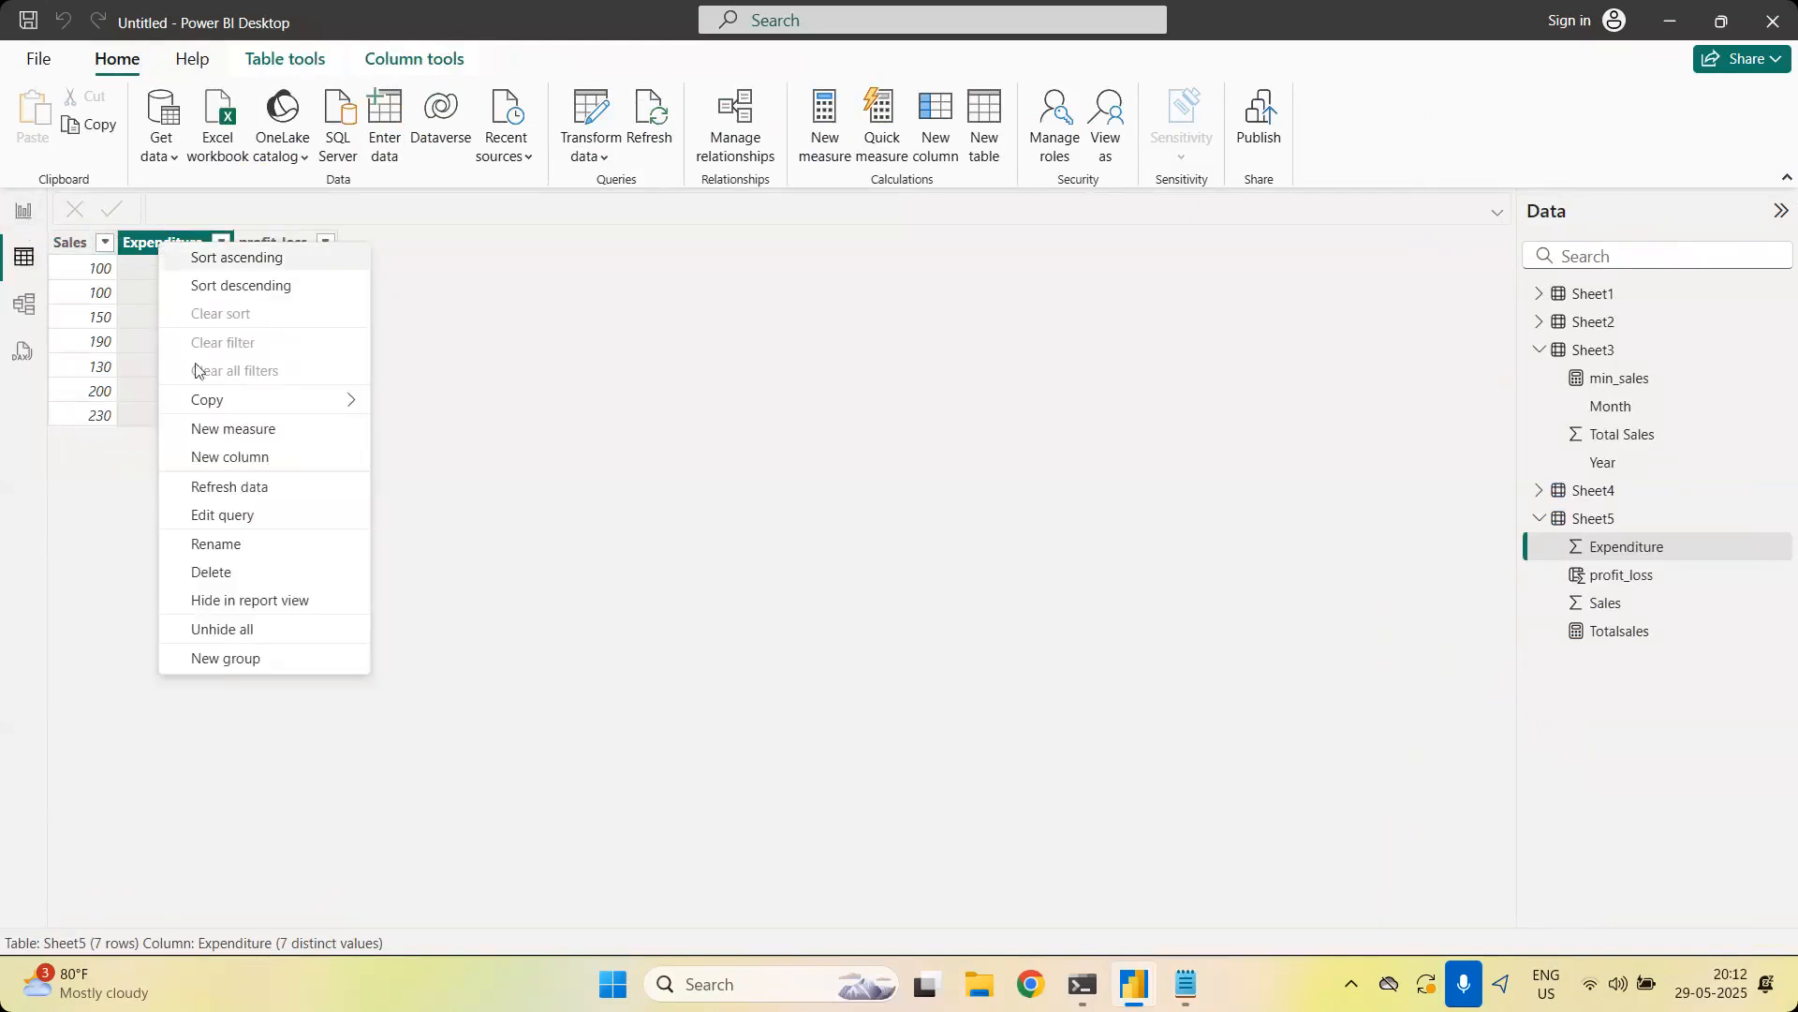
pyautogui.click(248, 573)
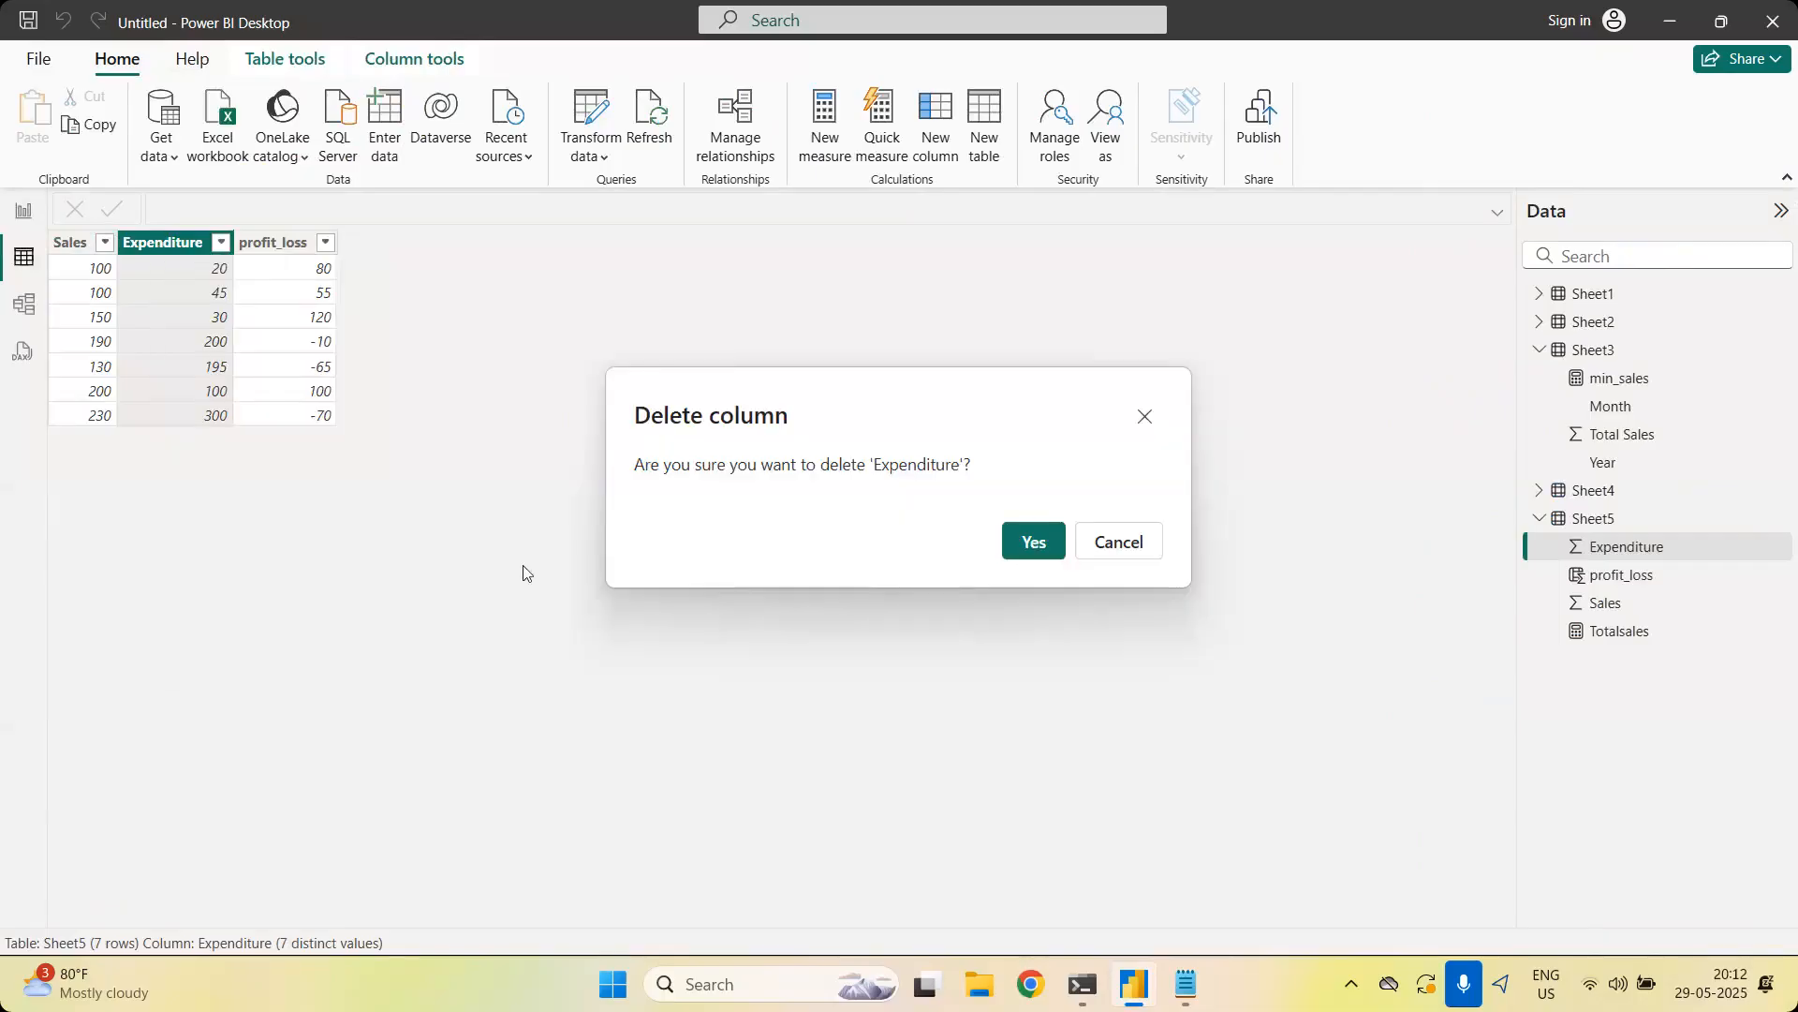
pyautogui.click(1035, 543)
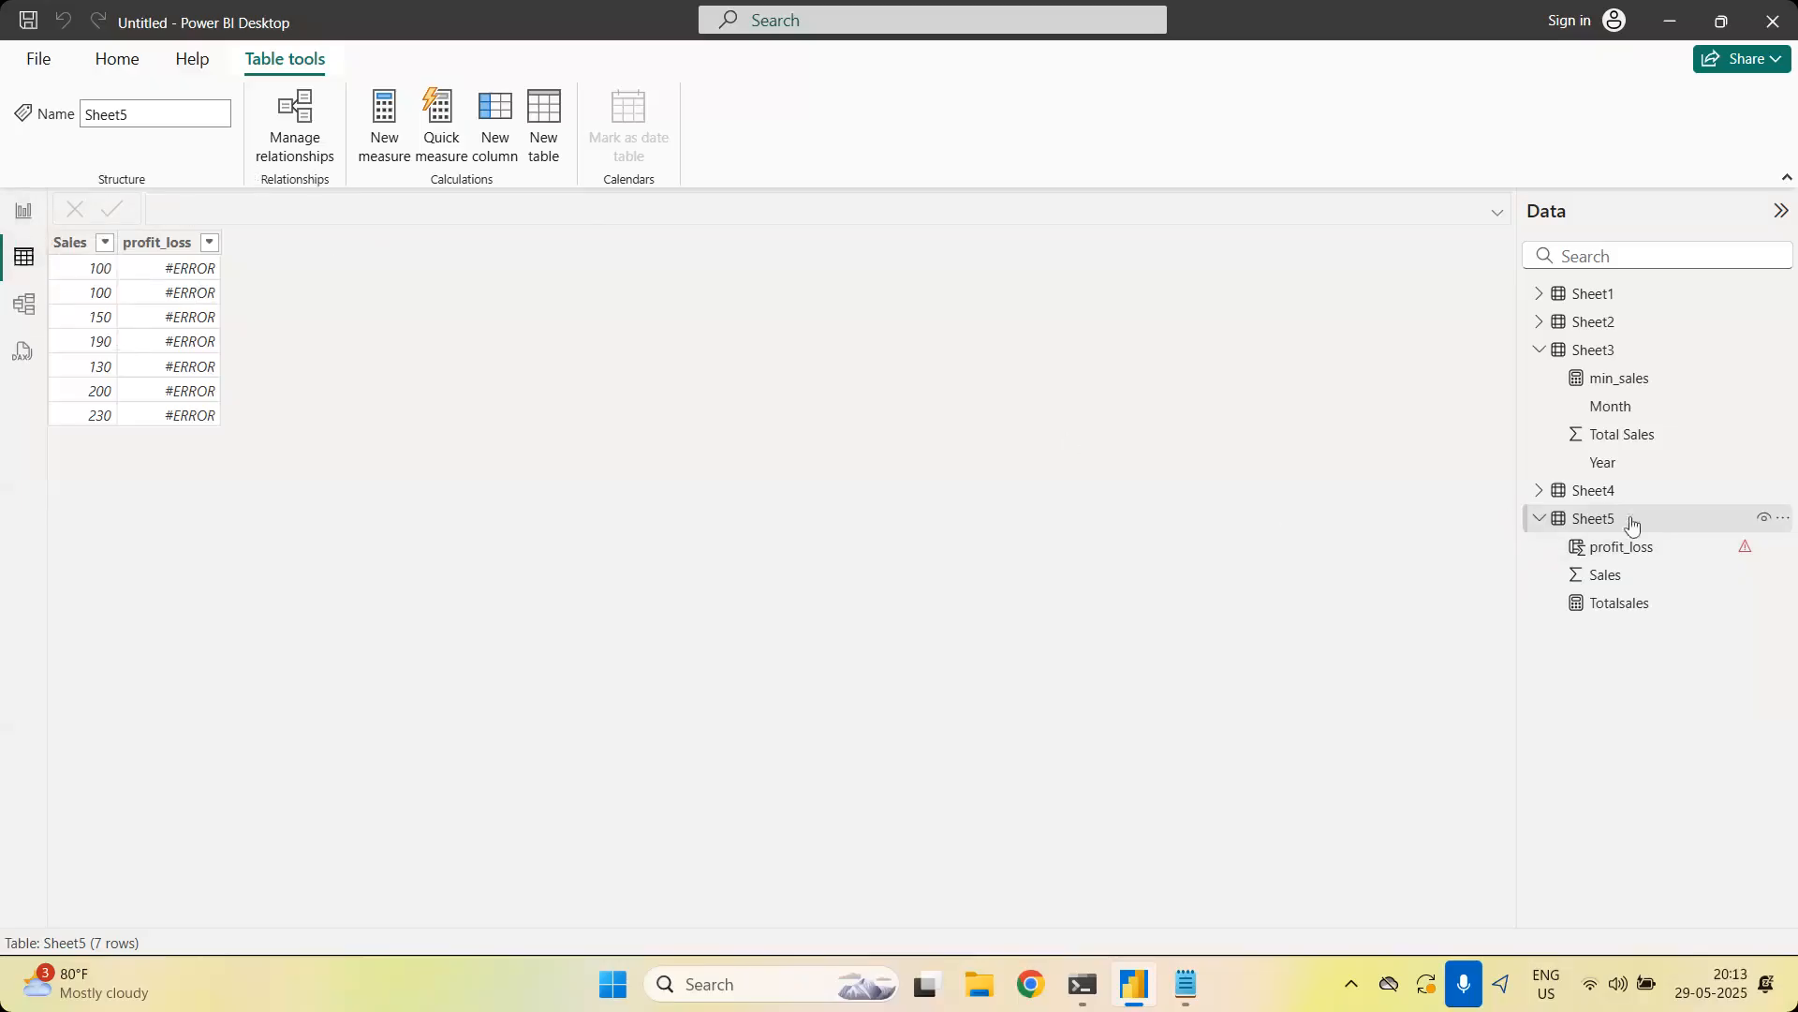
# Inspect Sheet5's remaining fields and the profit_loss column in both the report and table views
pyautogui.click(1539, 518)
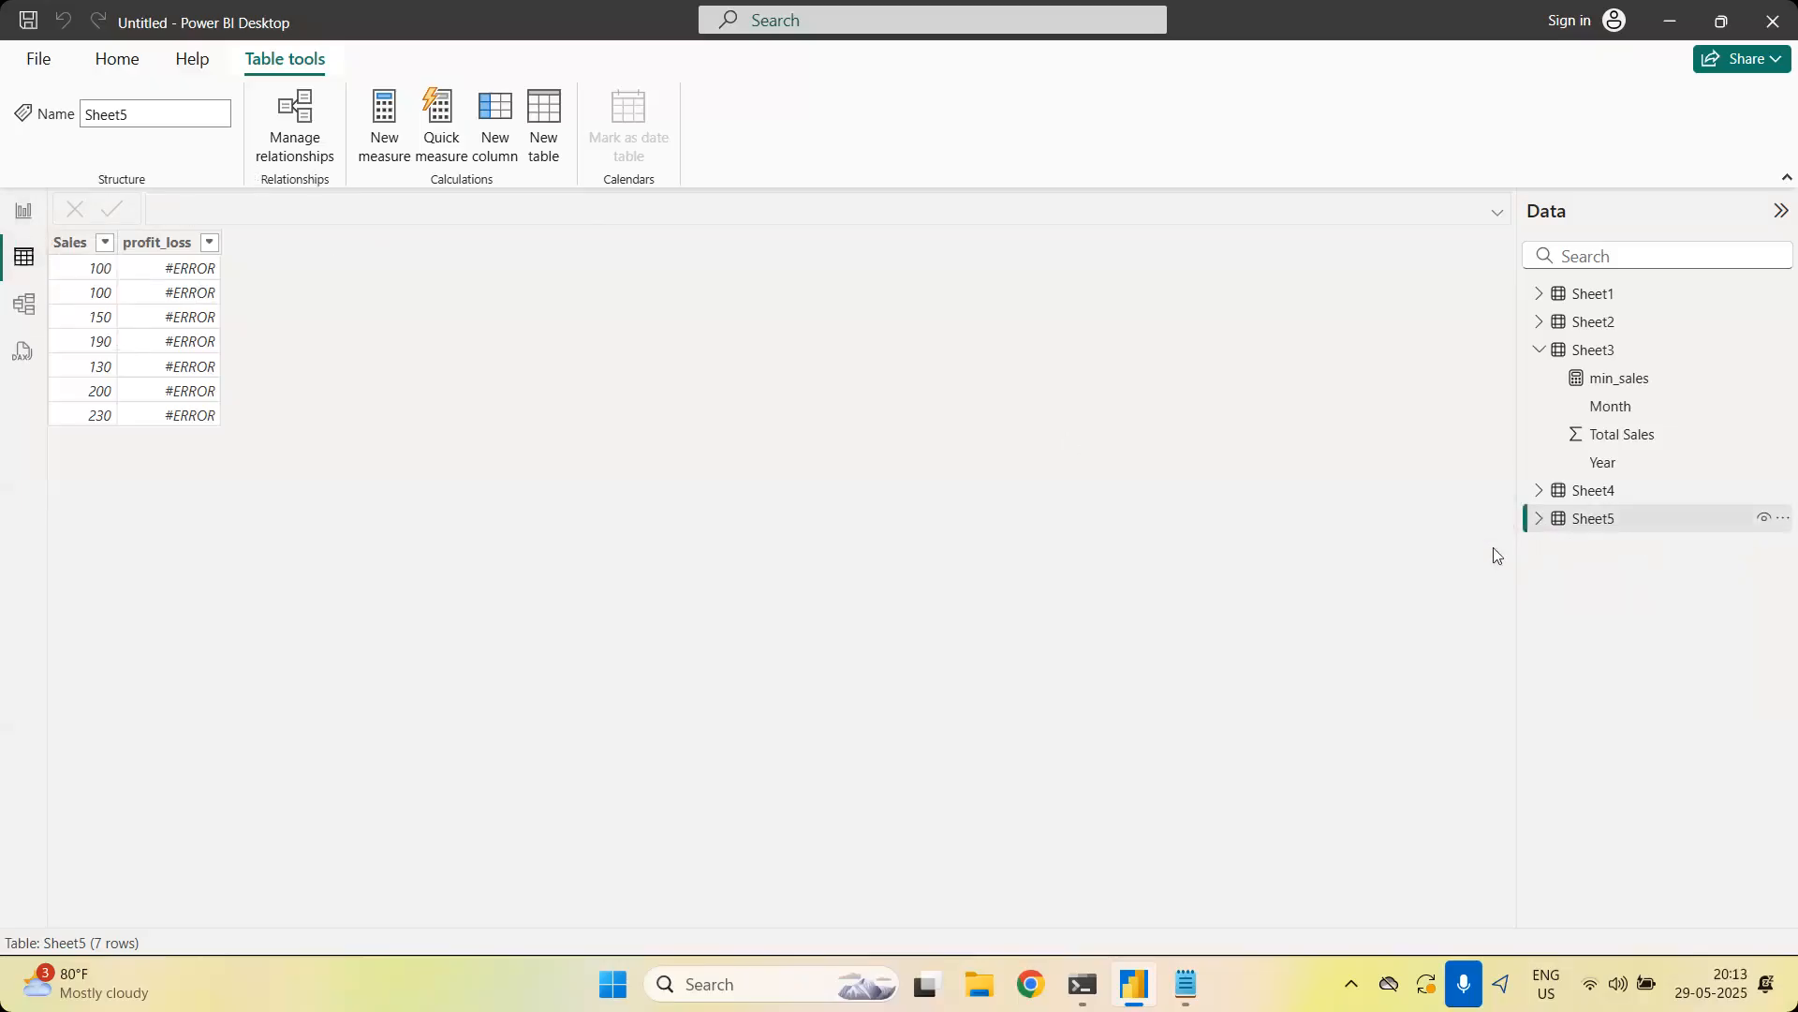
pyautogui.click(1539, 520)
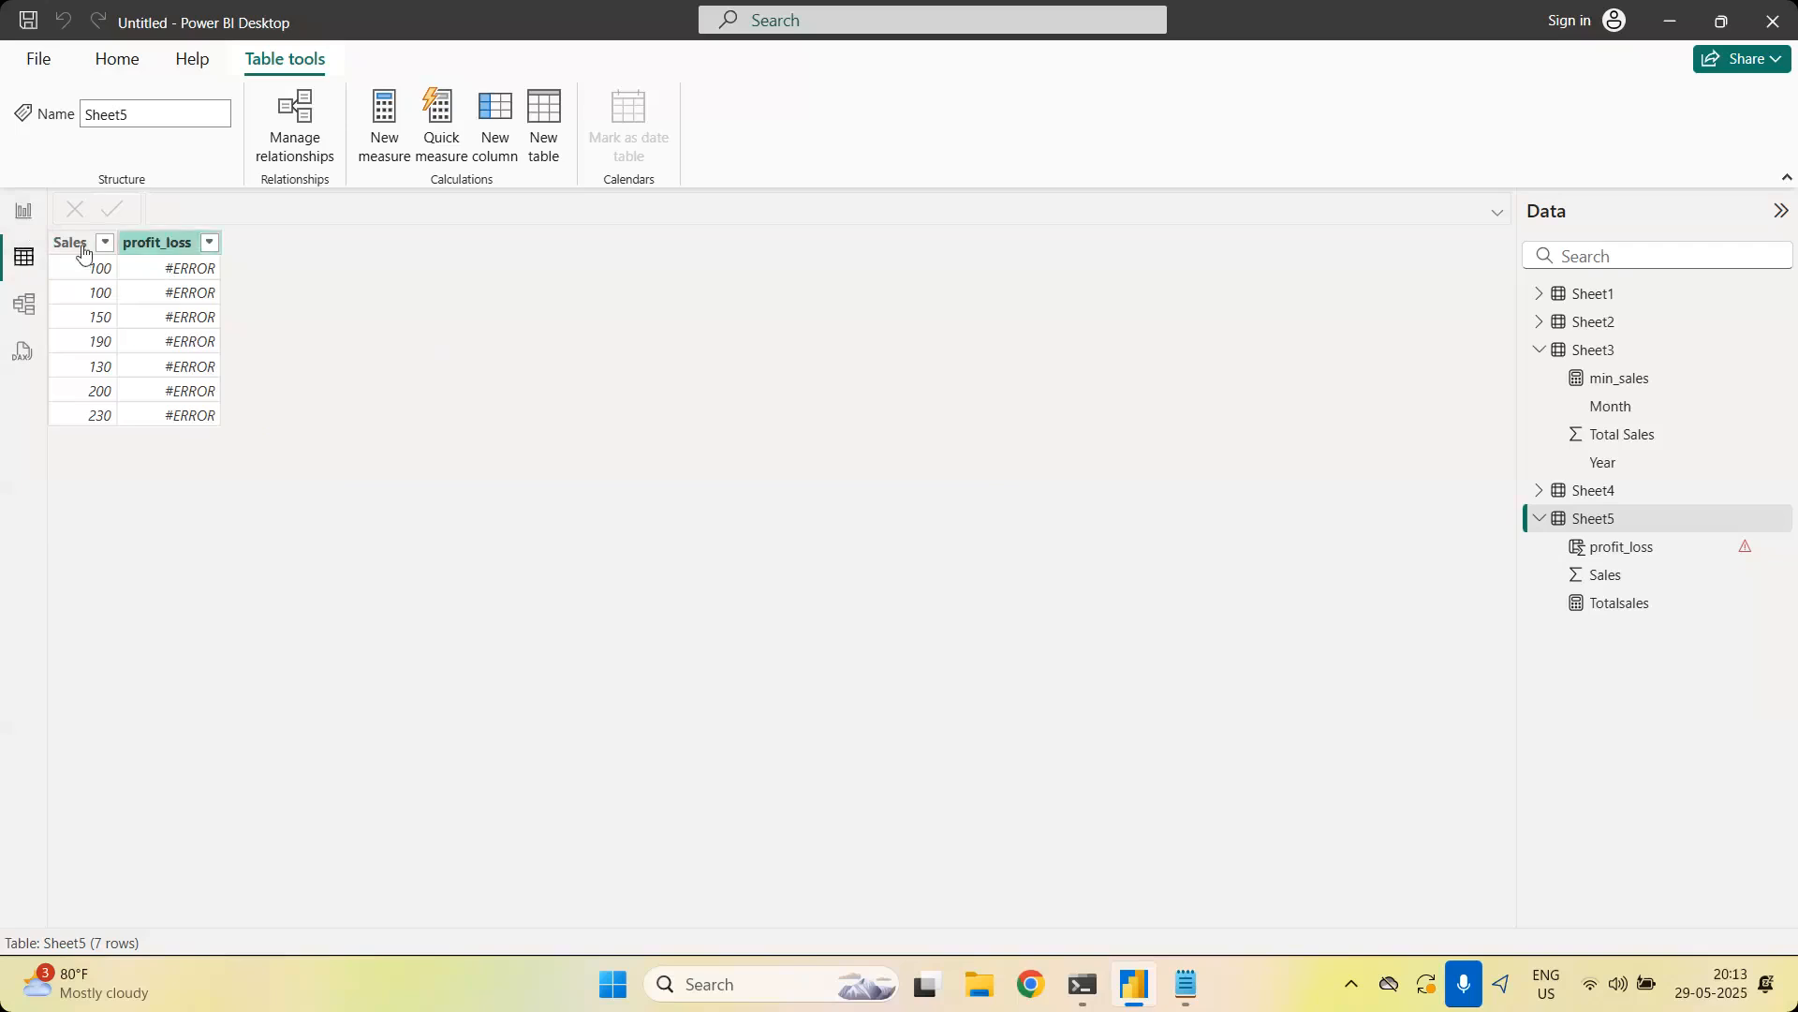
pyautogui.click(25, 212)
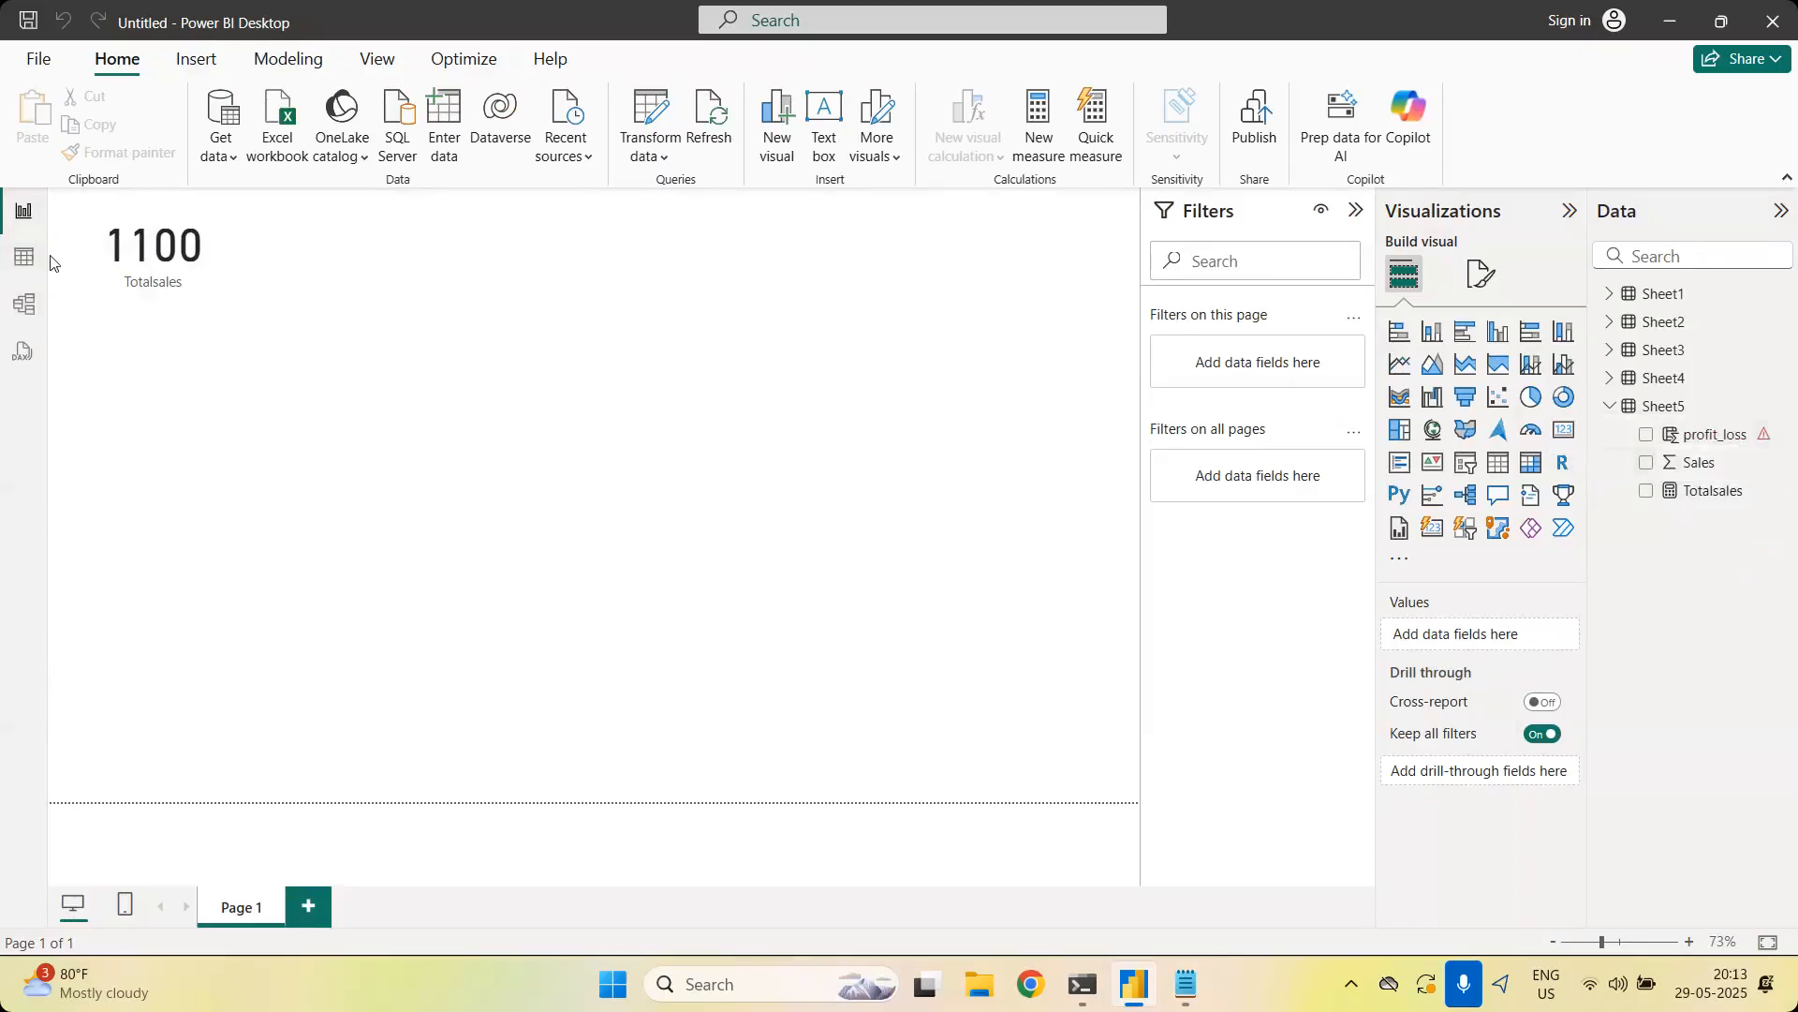
pyautogui.click(13, 258)
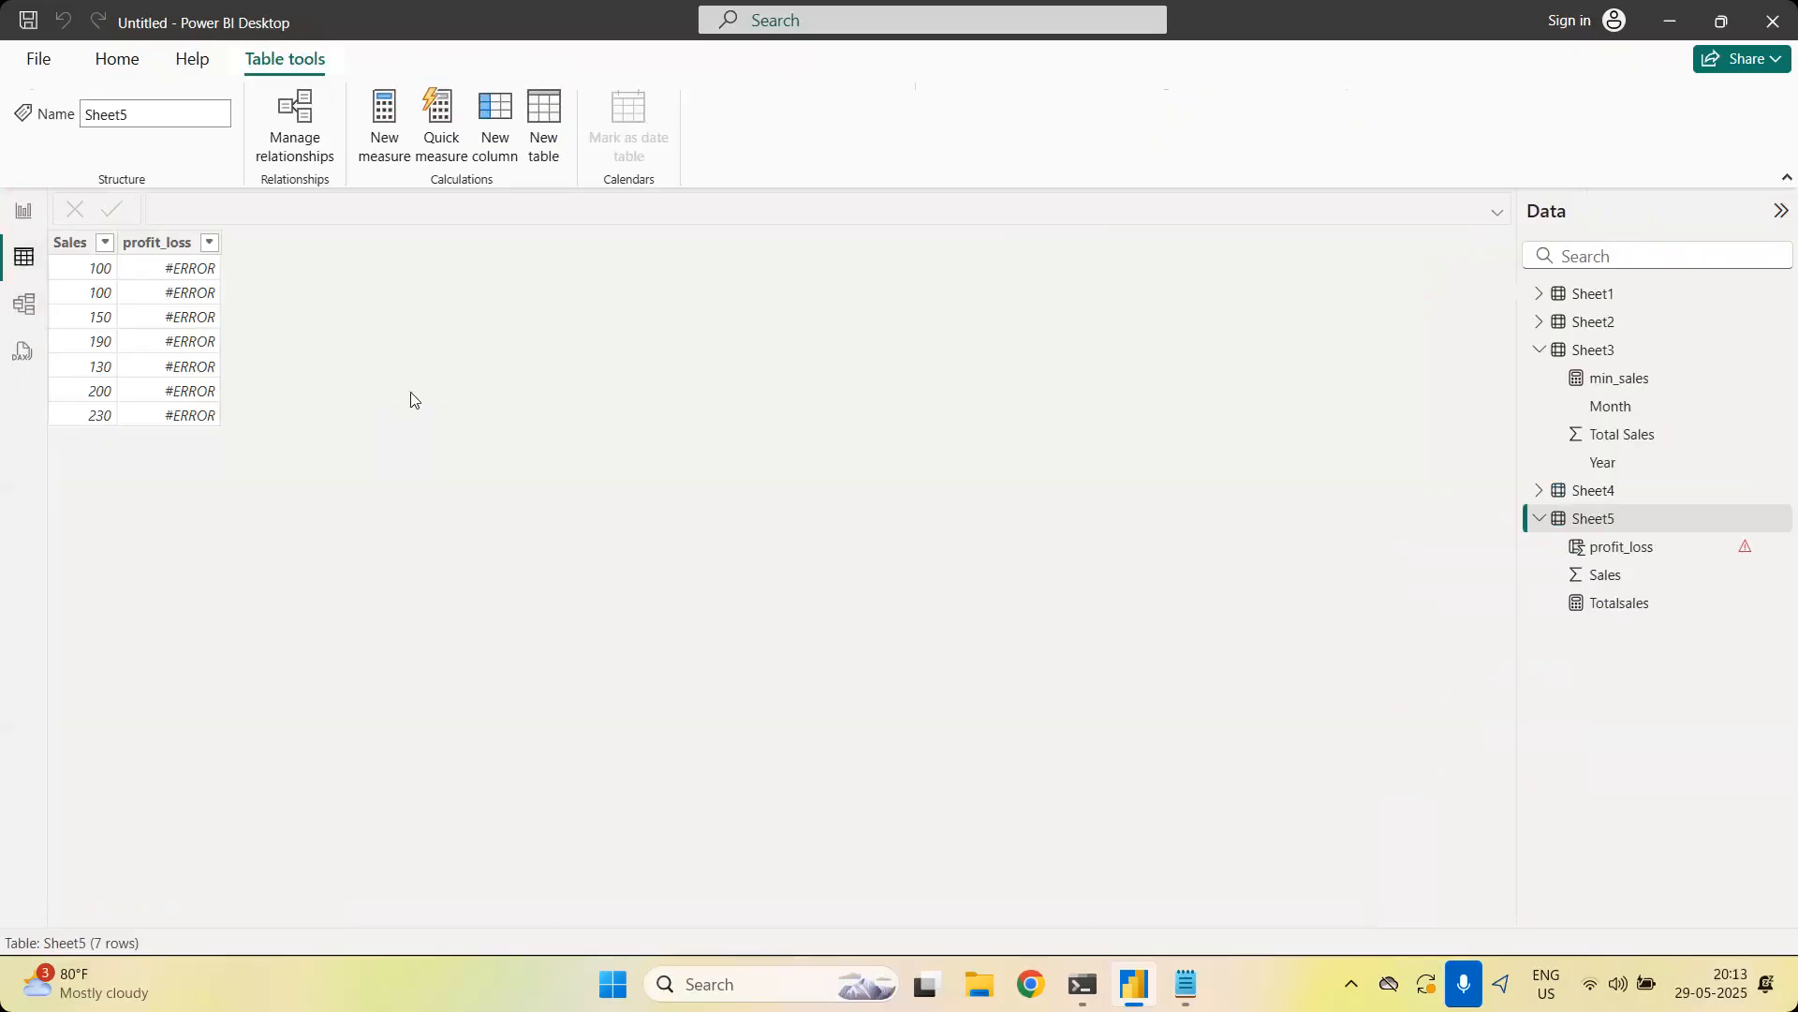
pyautogui.click(489, 104)
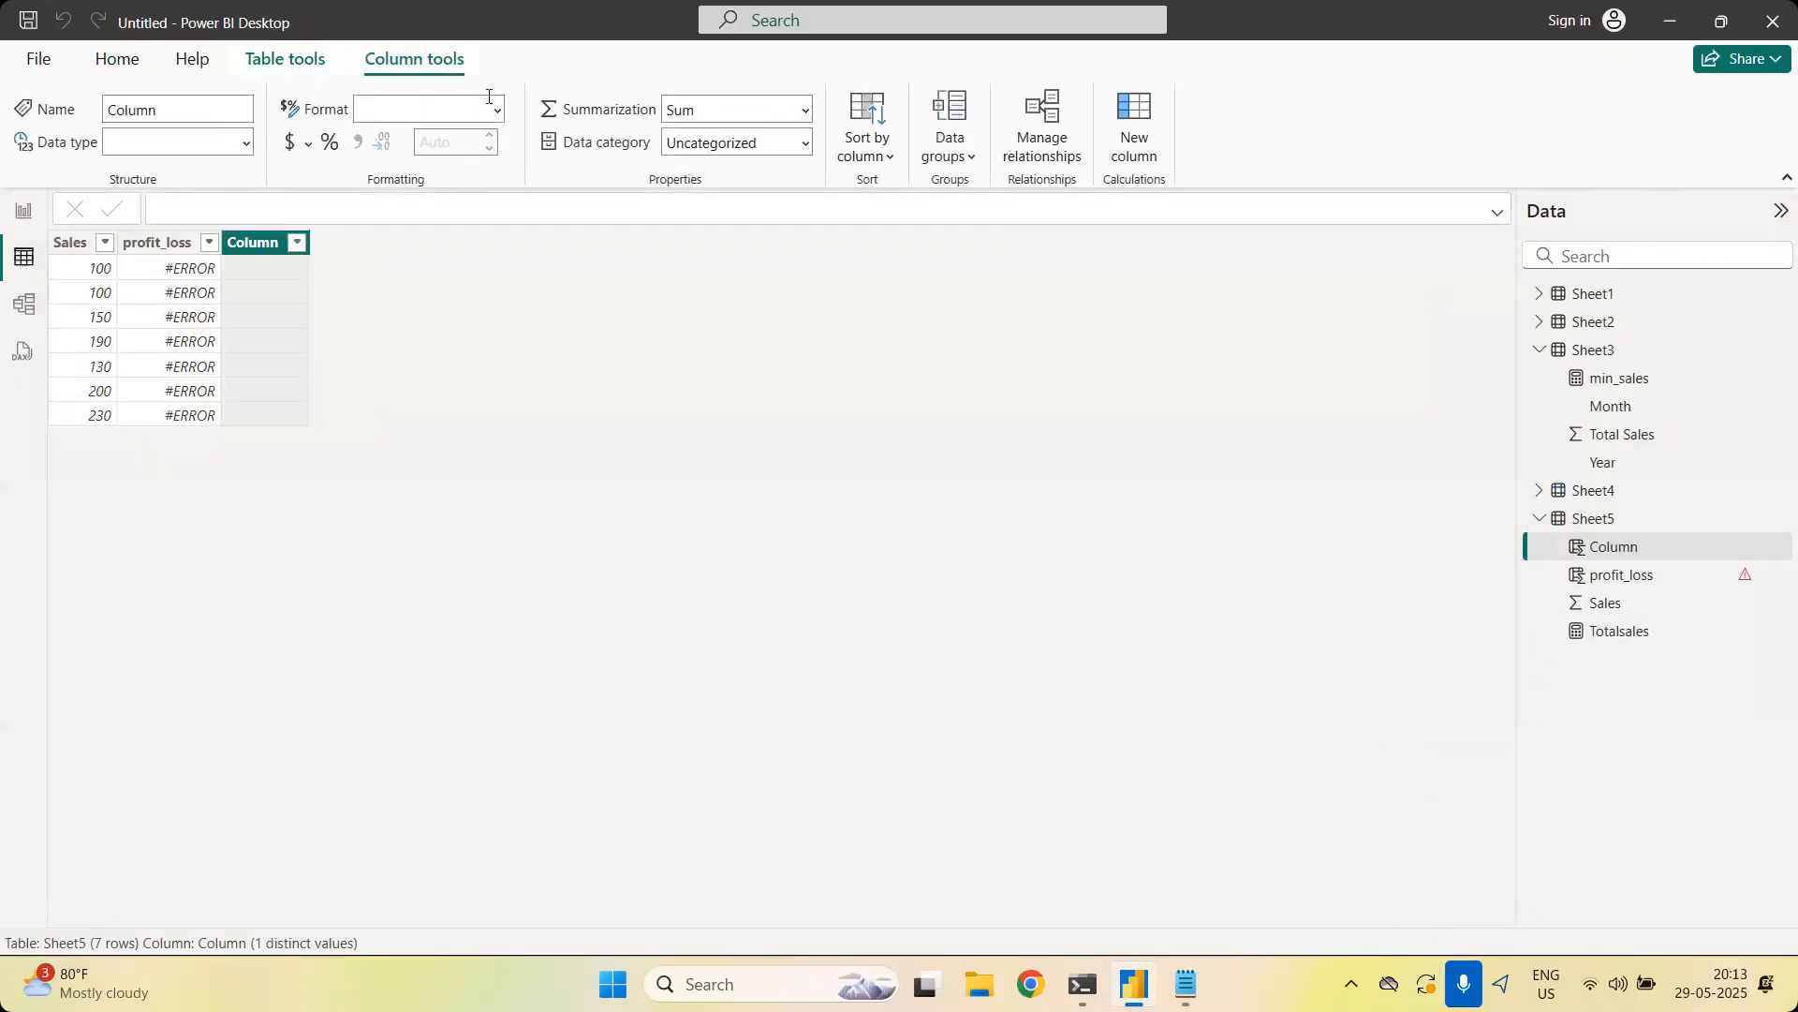
pyautogui.click(282, 214)
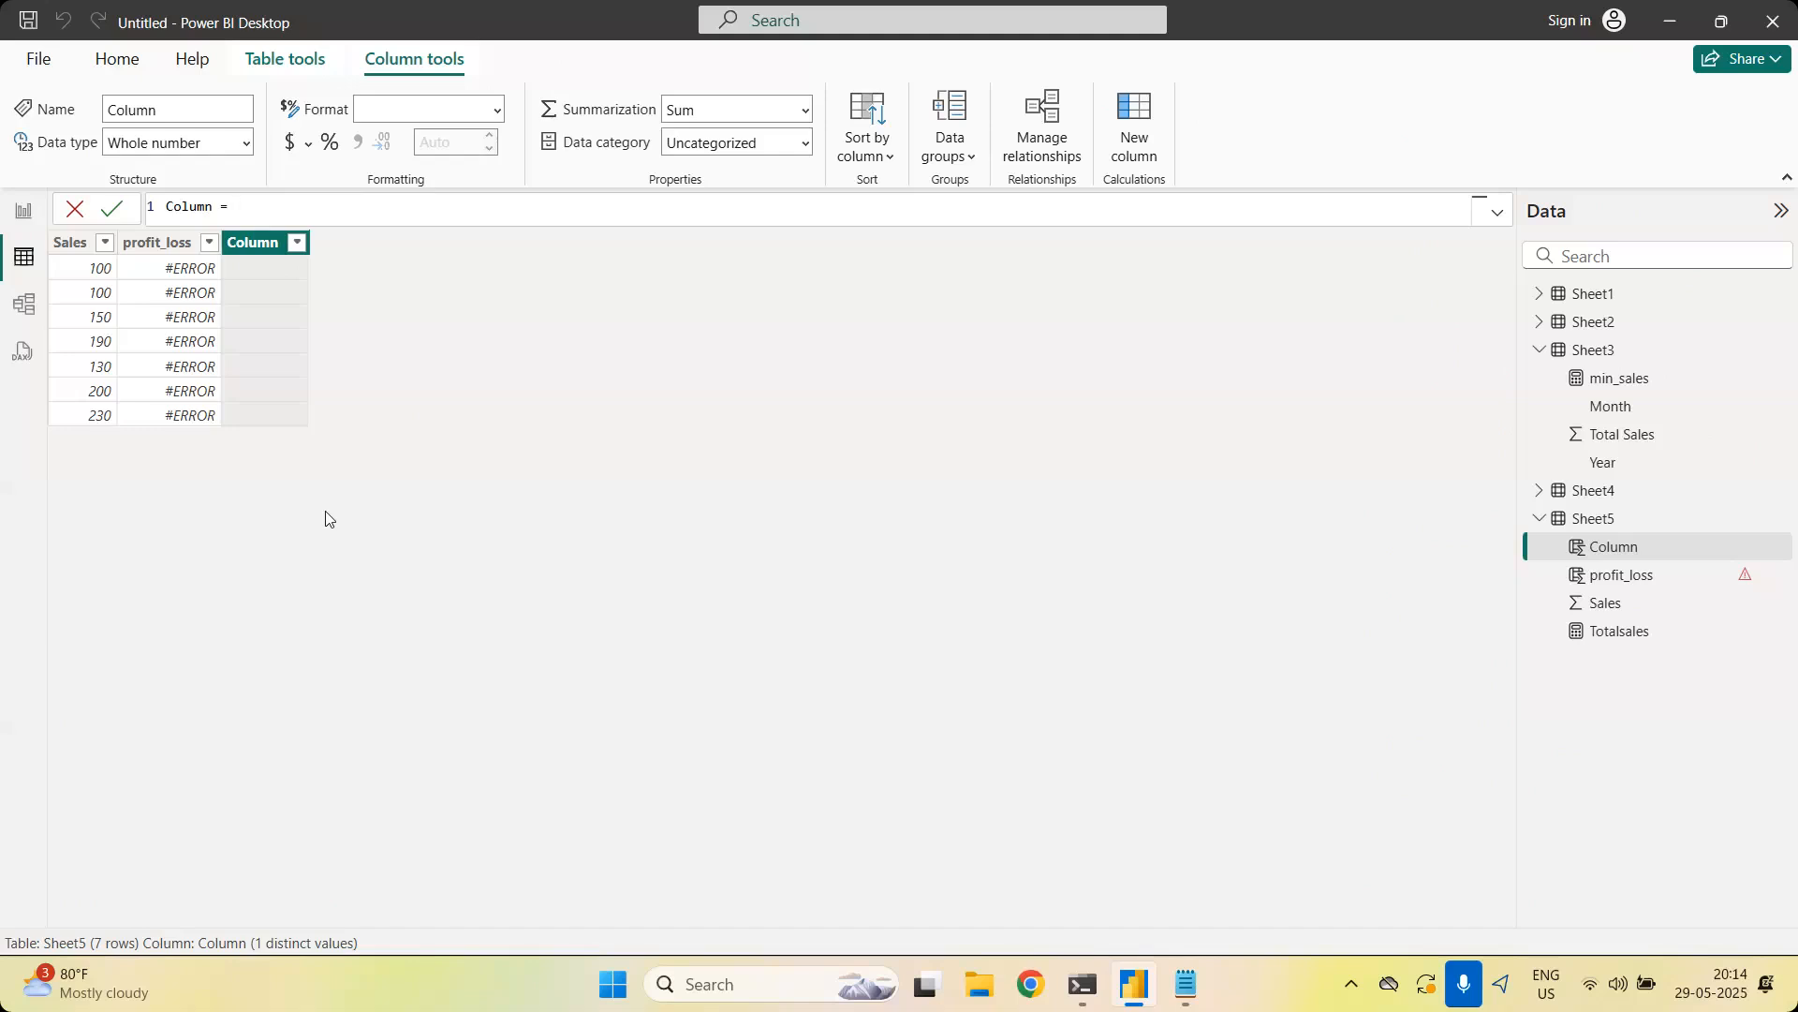
pyautogui.click(75, 208)
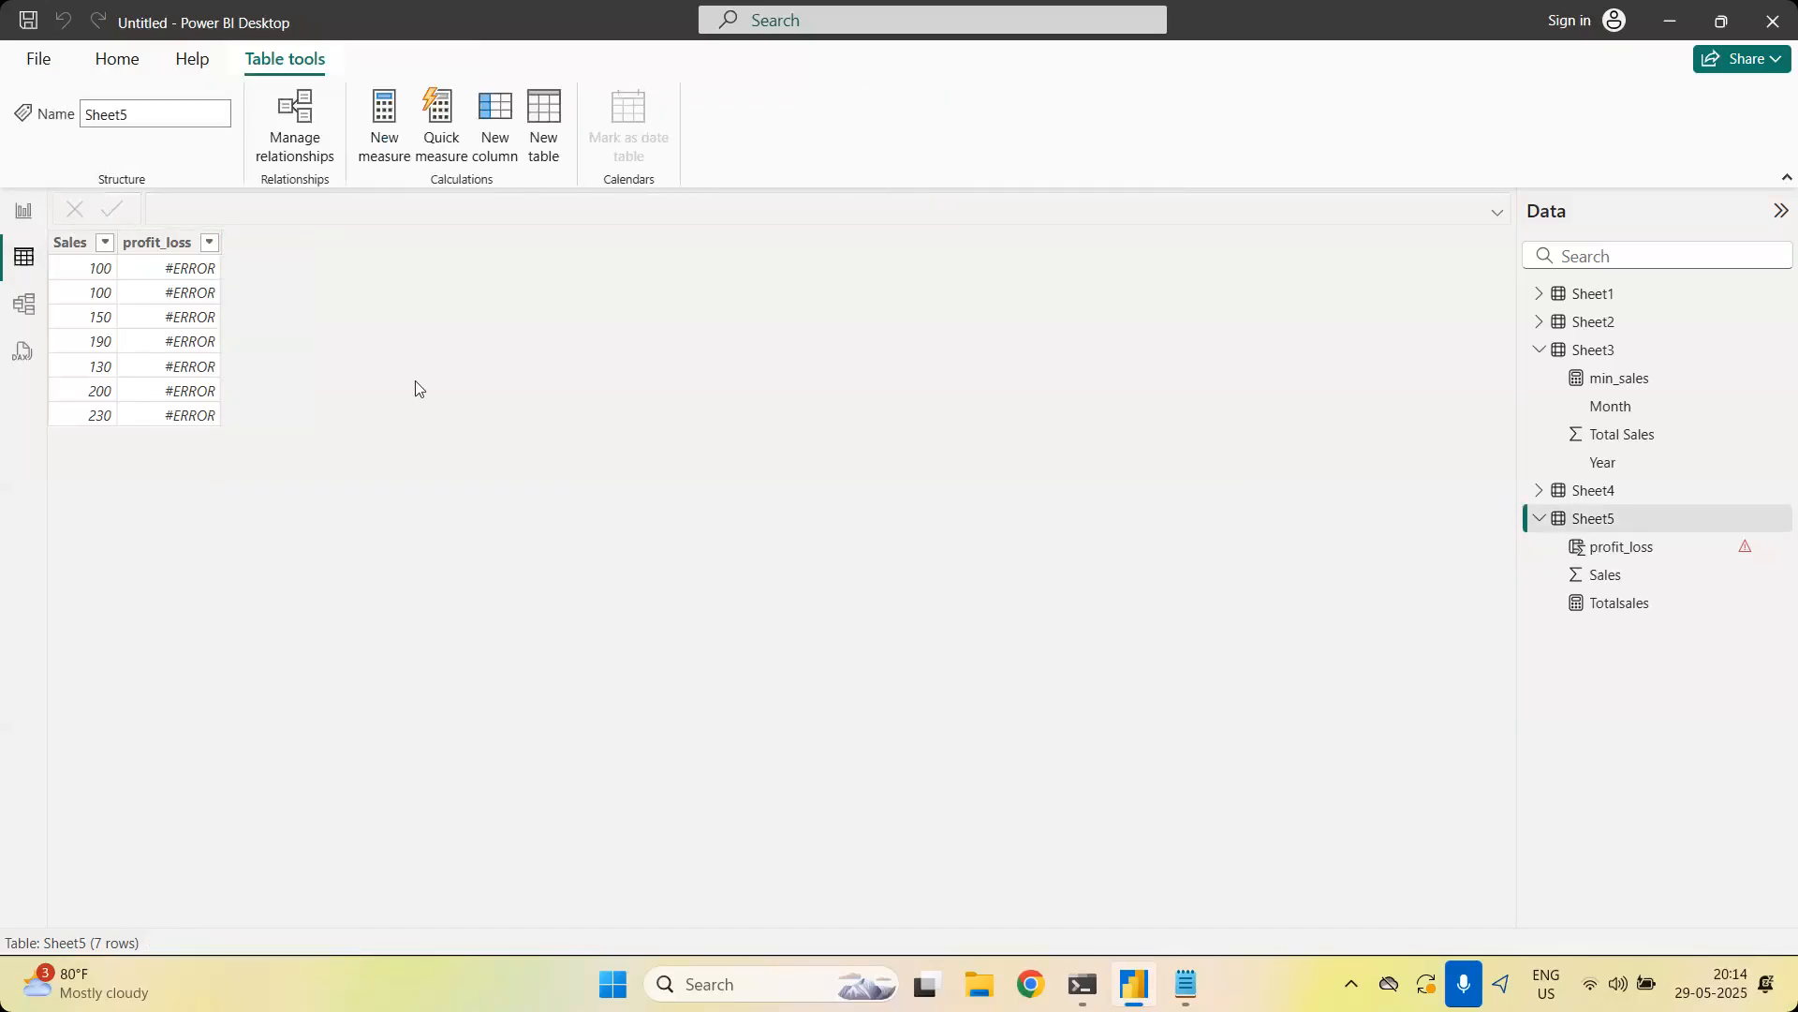
# Delete the profit_loss column from the model and remove the chart that uses it from the report page
pyautogui.click(25, 214)
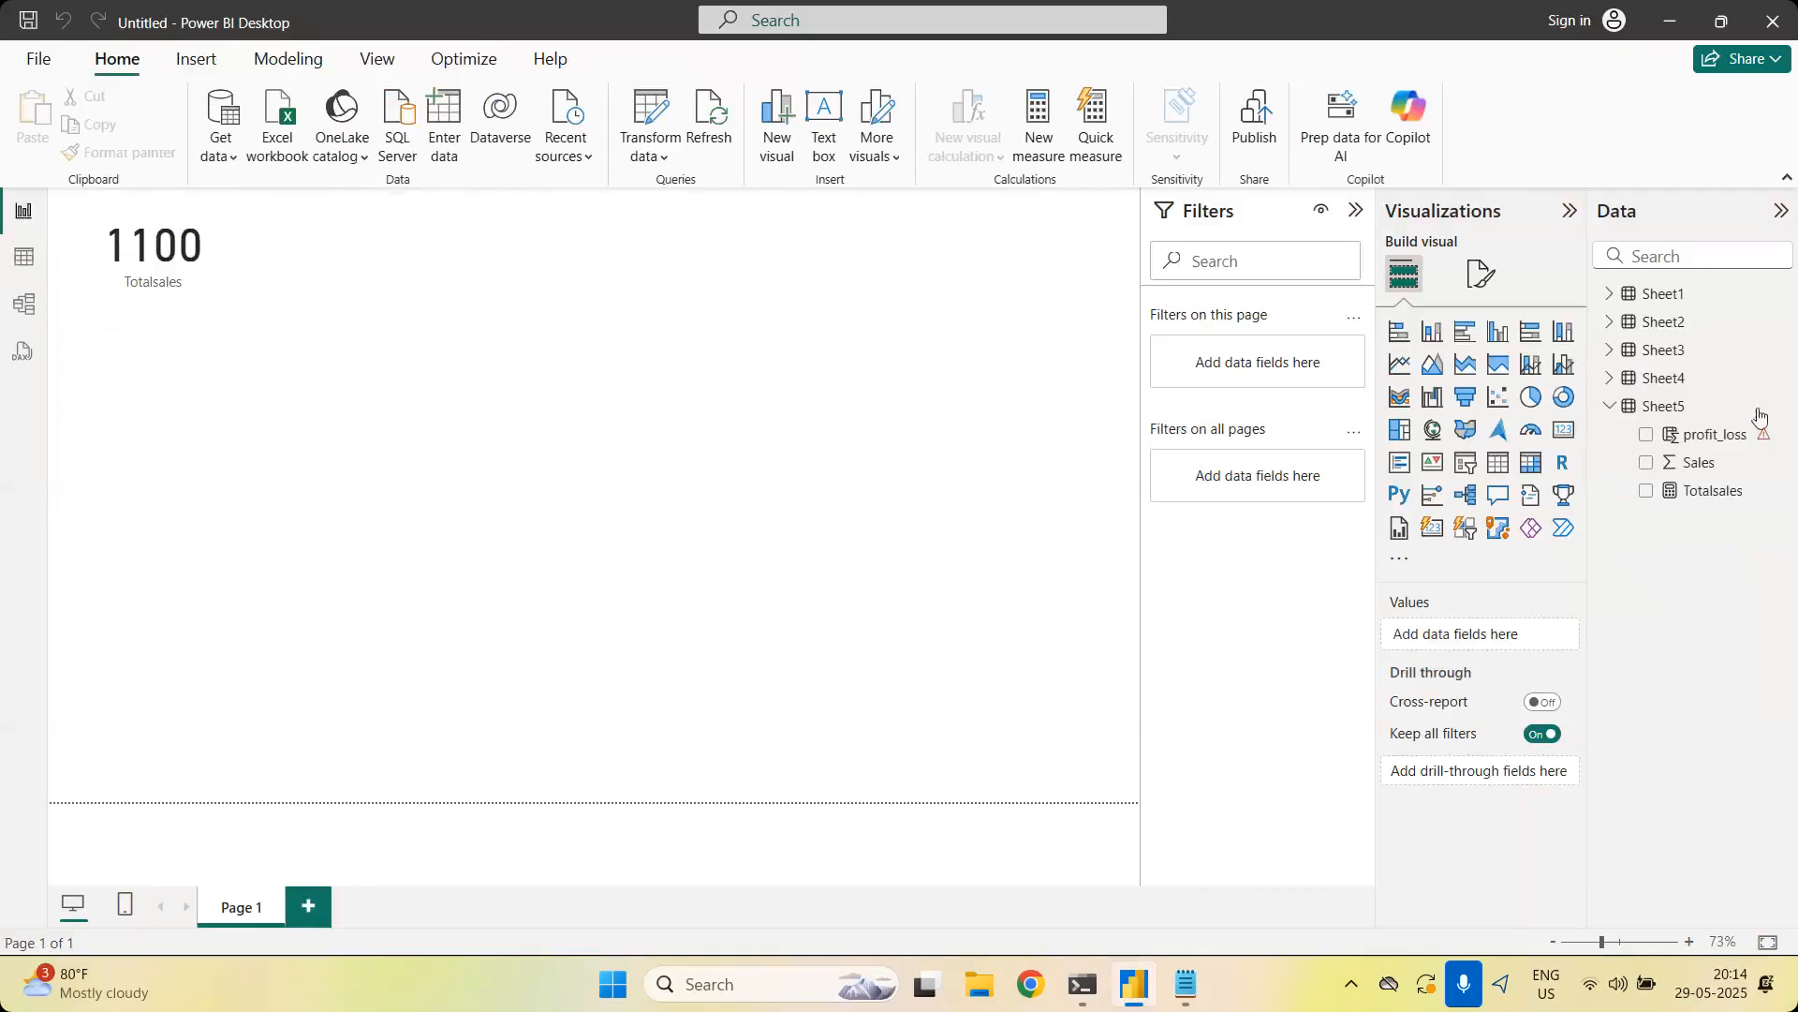
pyautogui.click(1647, 436)
pyautogui.click(1785, 435)
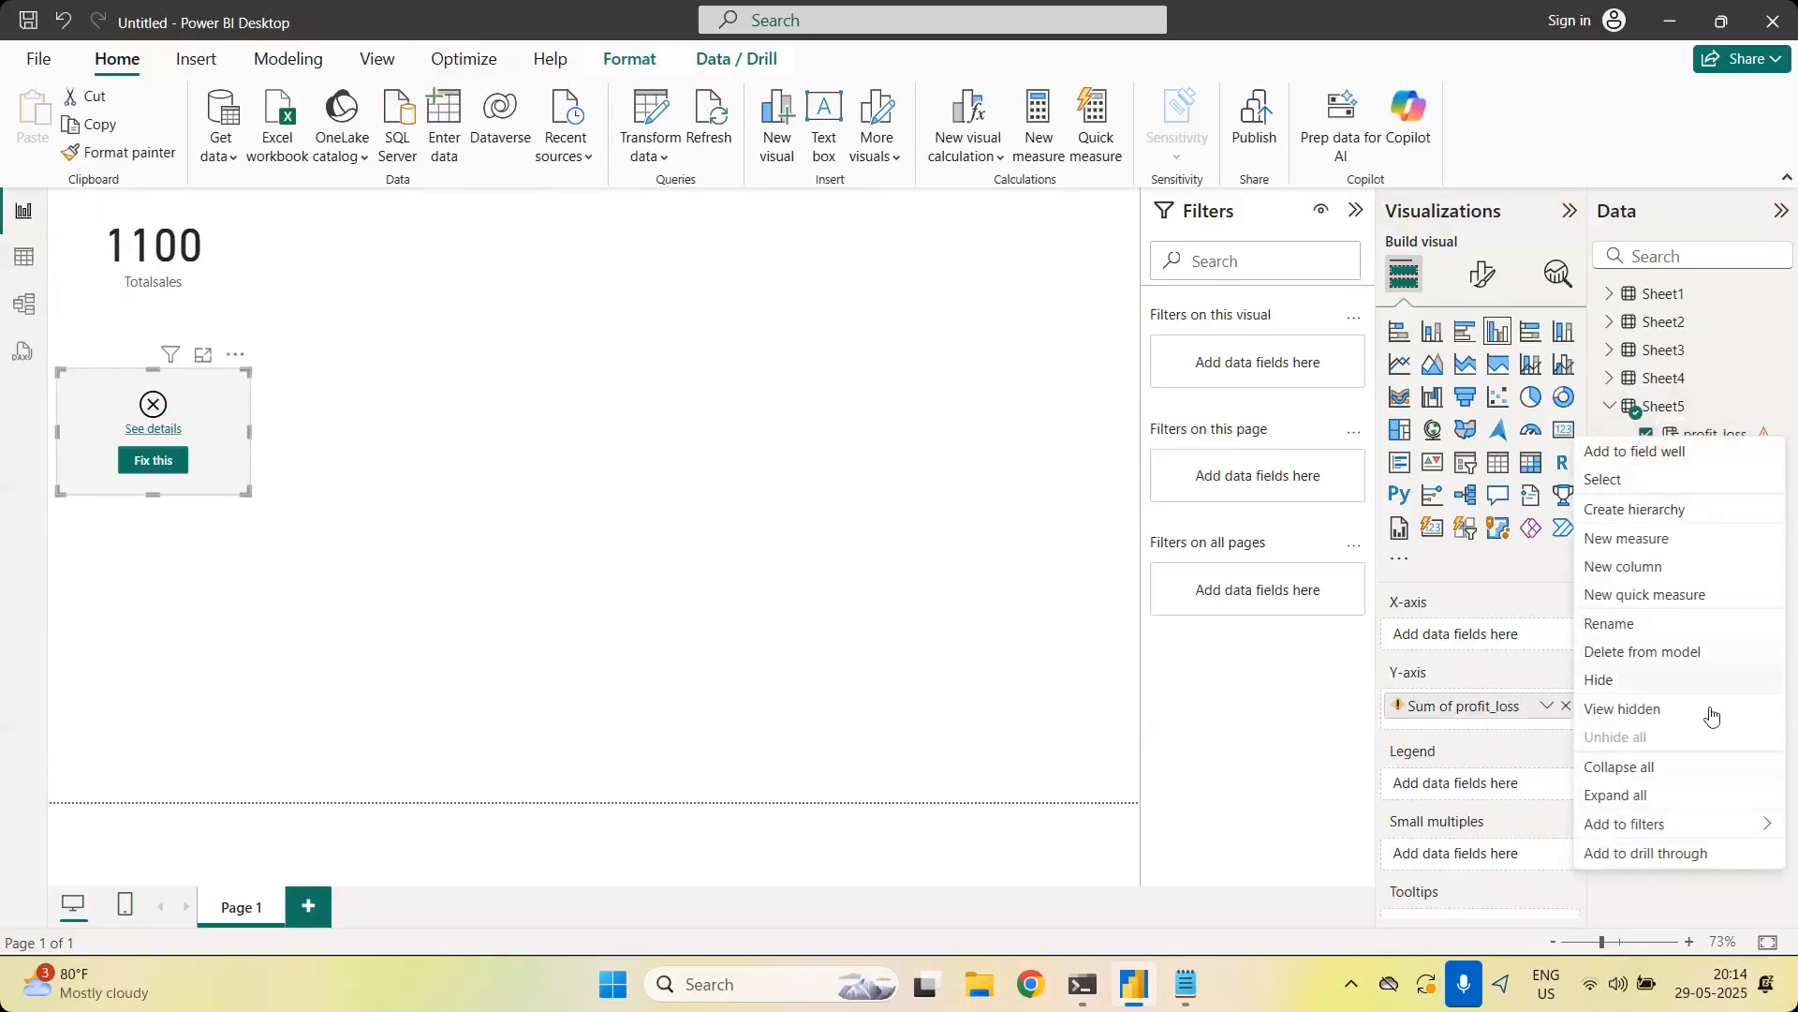
pyautogui.click(1684, 656)
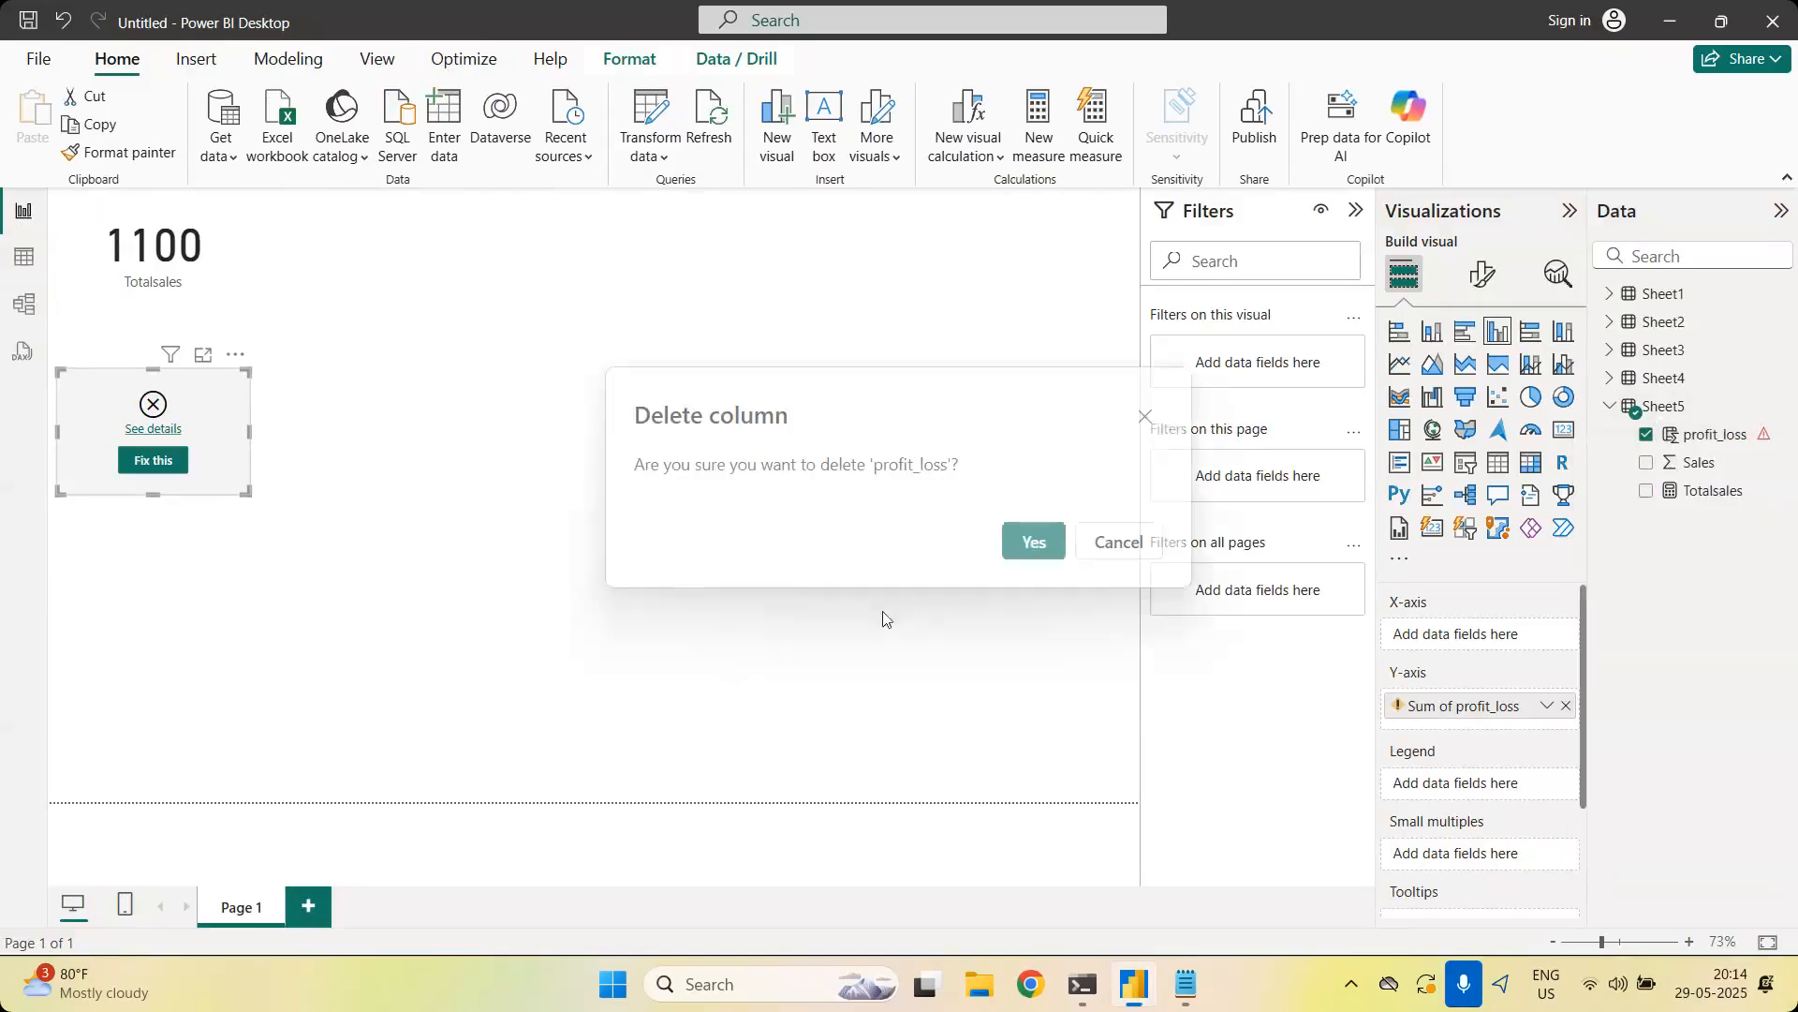
pyautogui.click(1005, 555)
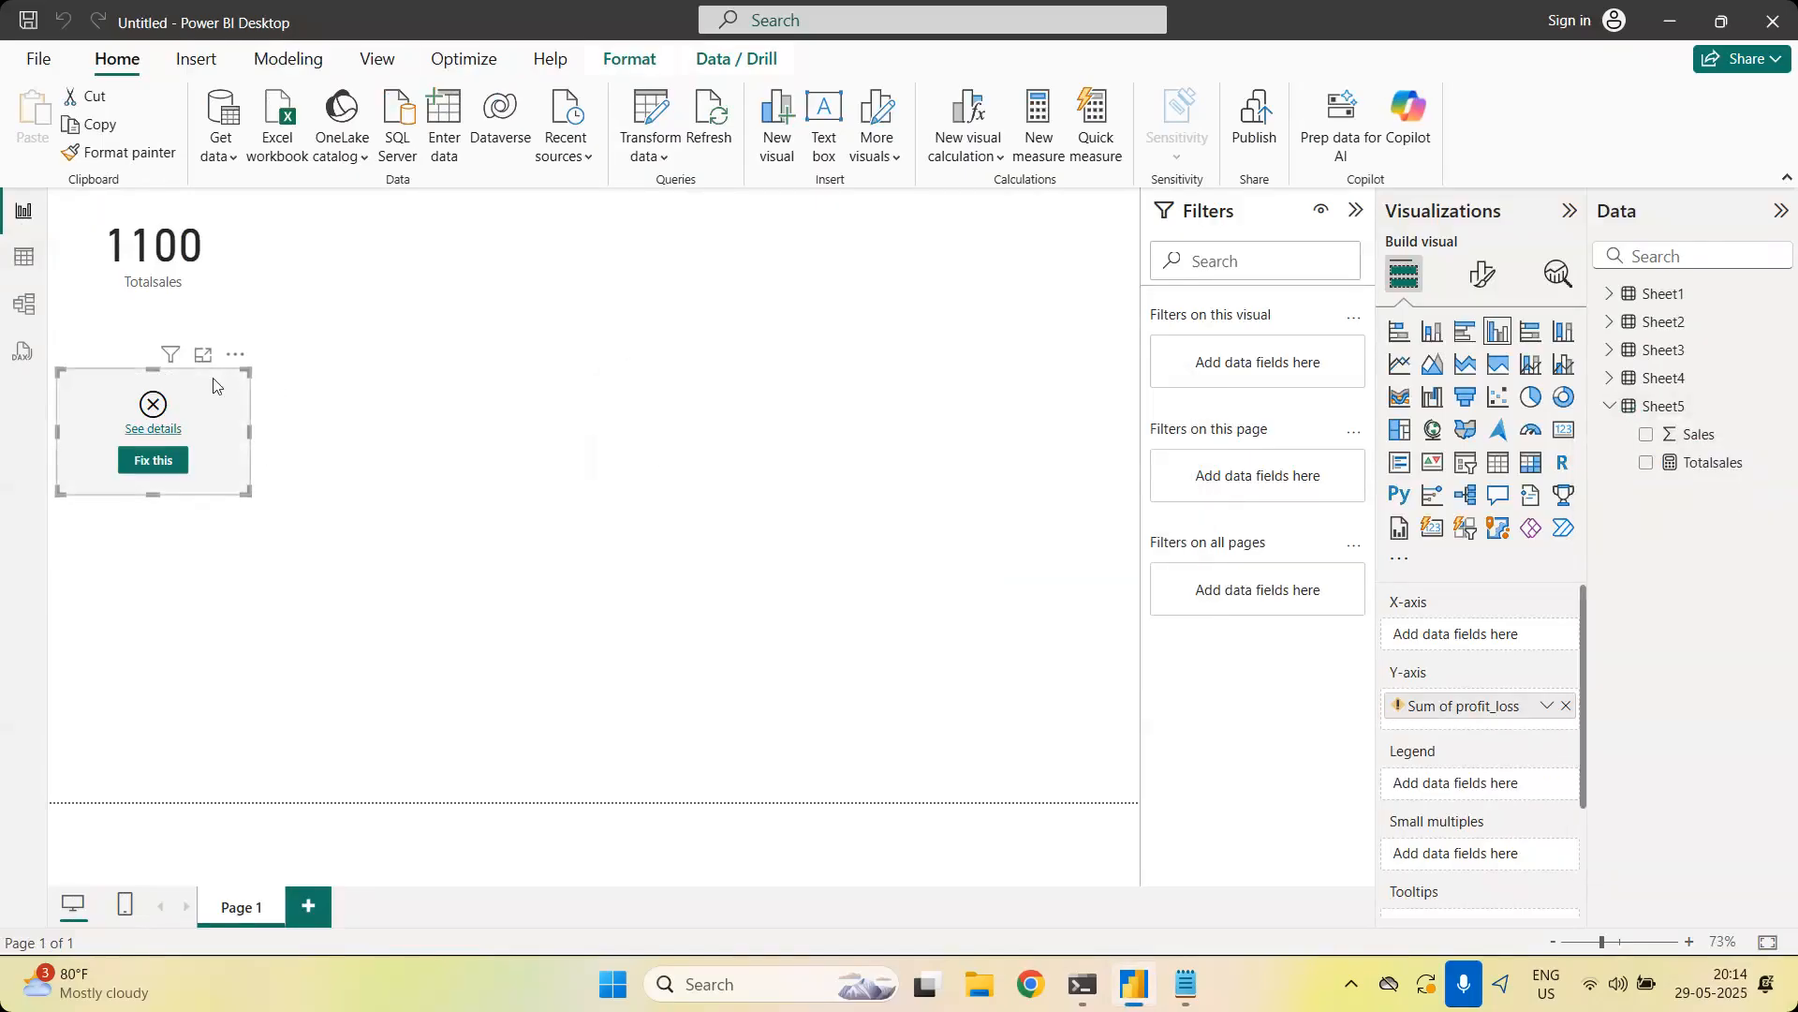
pyautogui.click(232, 362)
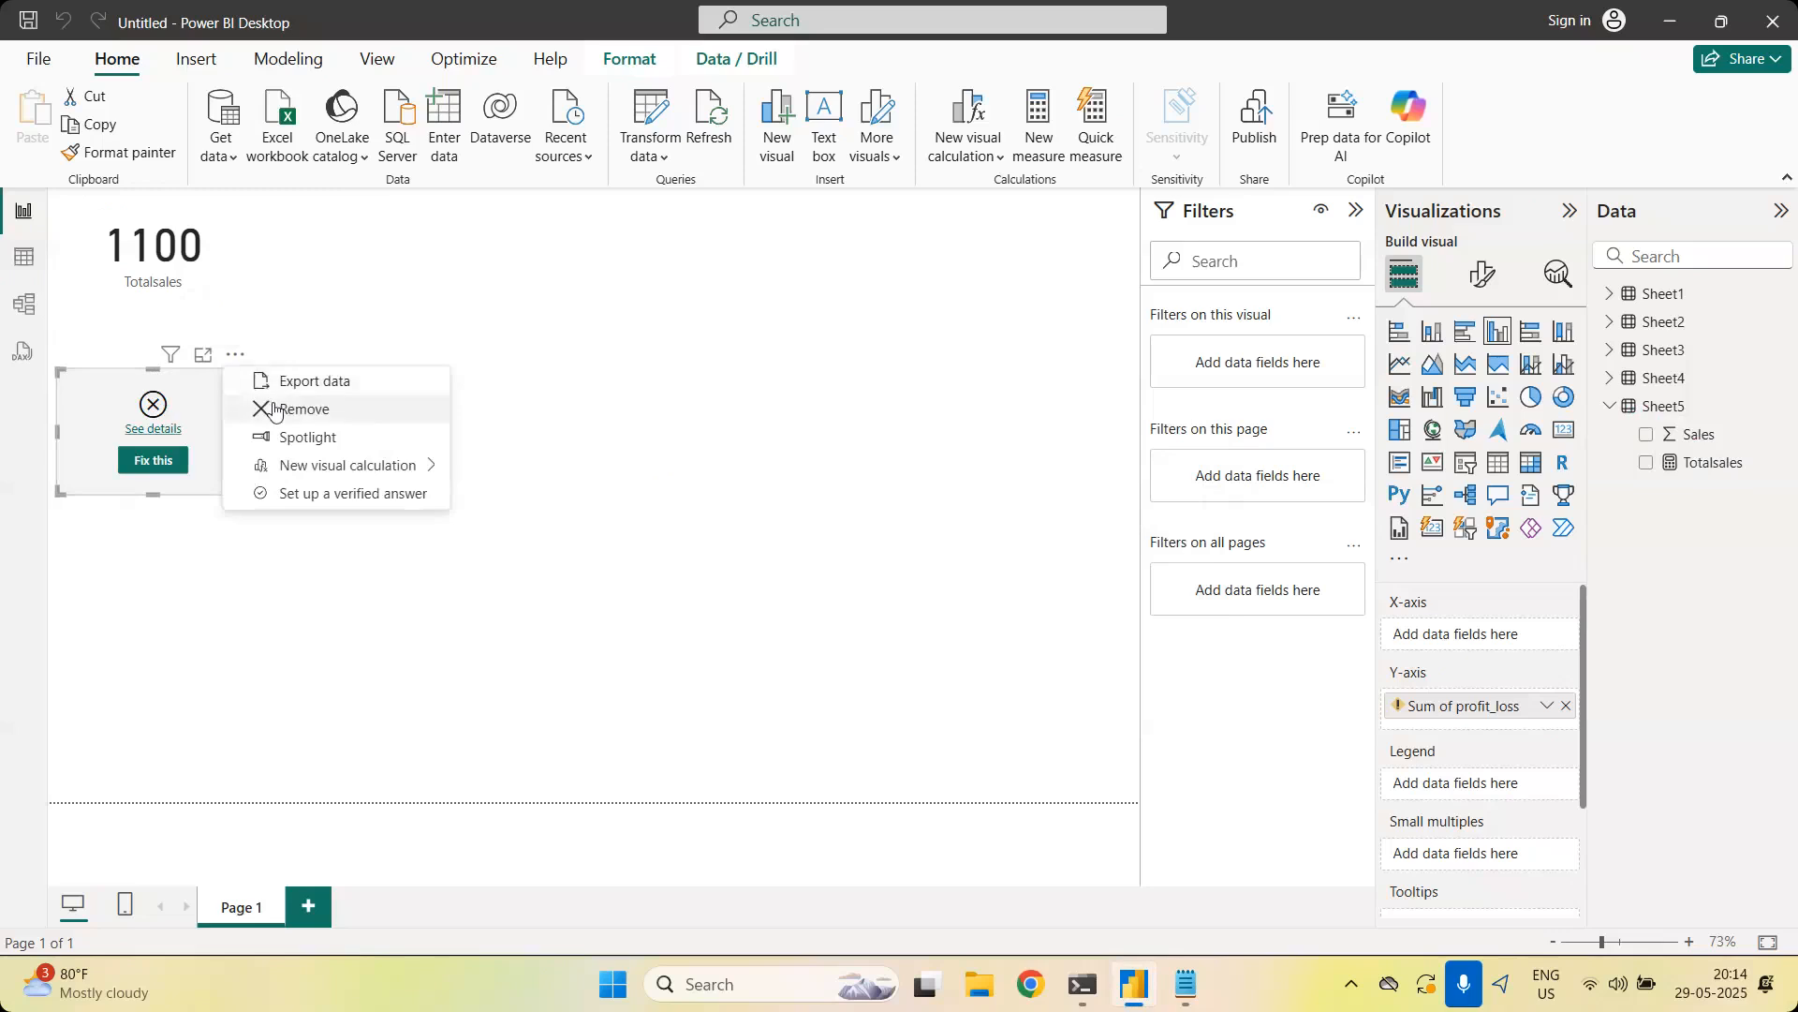
pyautogui.click(266, 406)
pyautogui.click(23, 259)
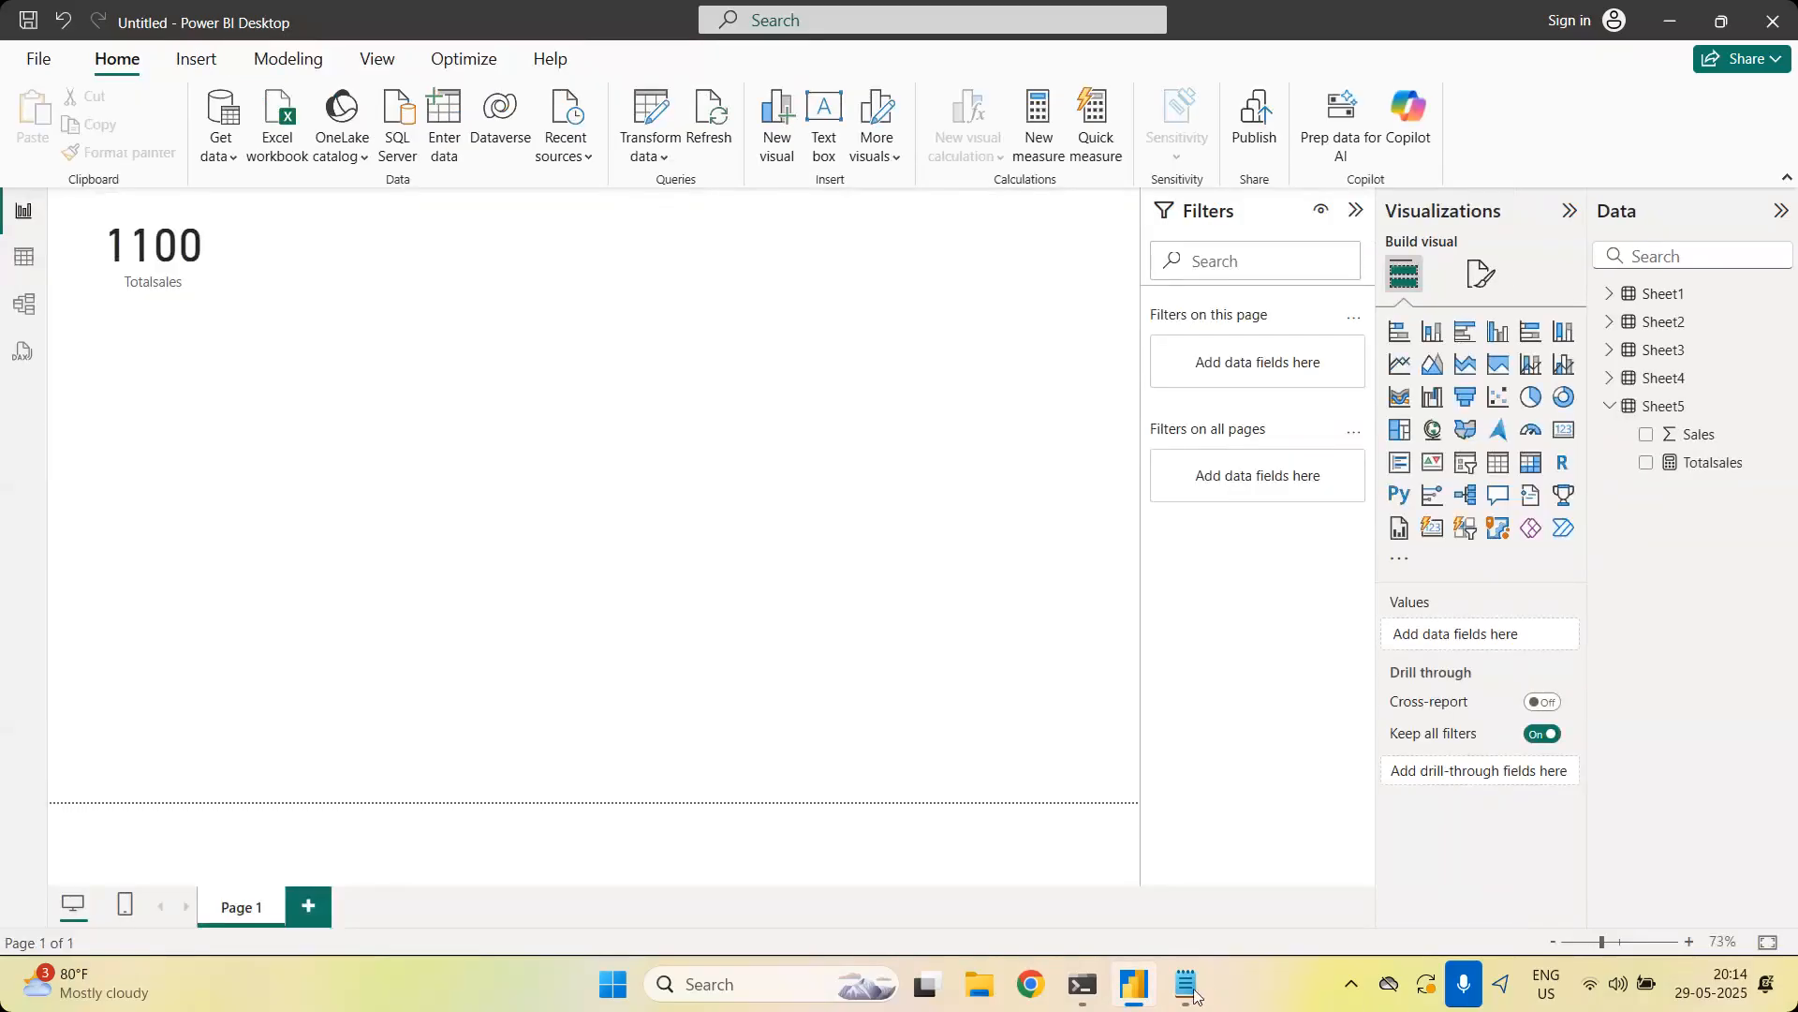
pyautogui.click(1192, 995)
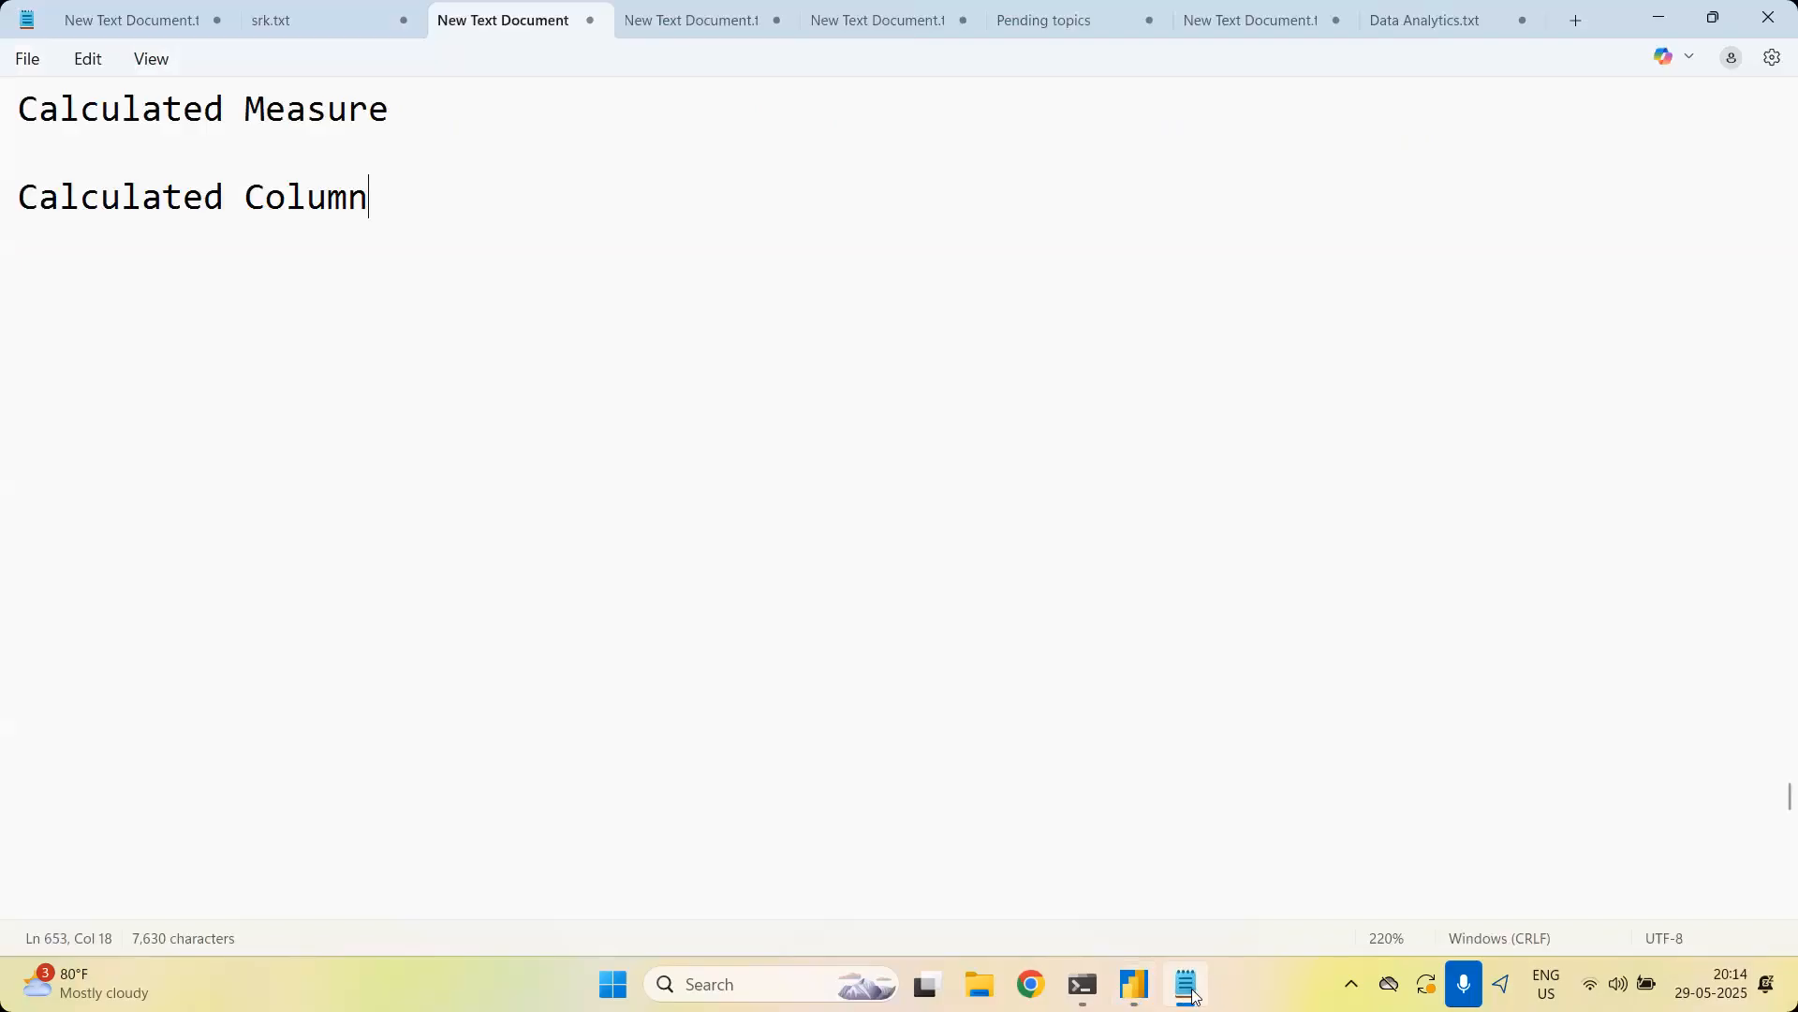
pyautogui.click(1190, 989)
# Restore Sheet5's Expenditure column by deleting the Removed Columns applied step in a maximized Power Query Editor
pyautogui.click(653, 150)
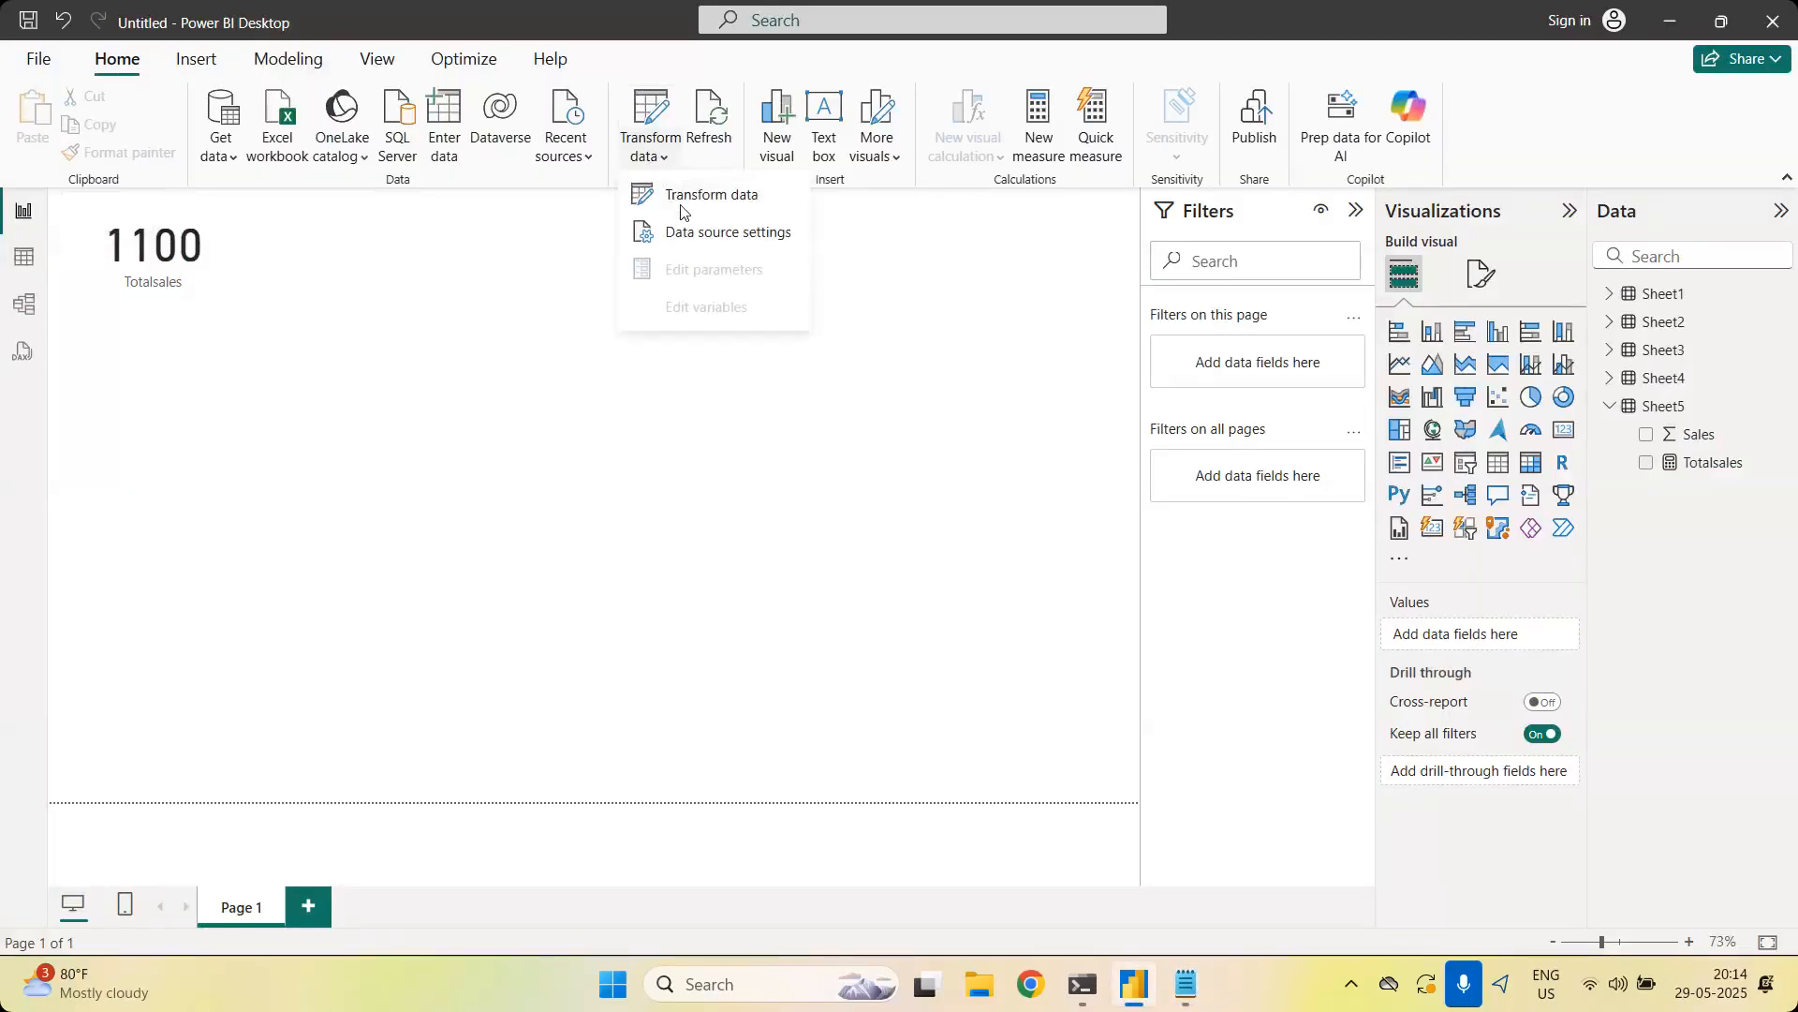
pyautogui.click(681, 208)
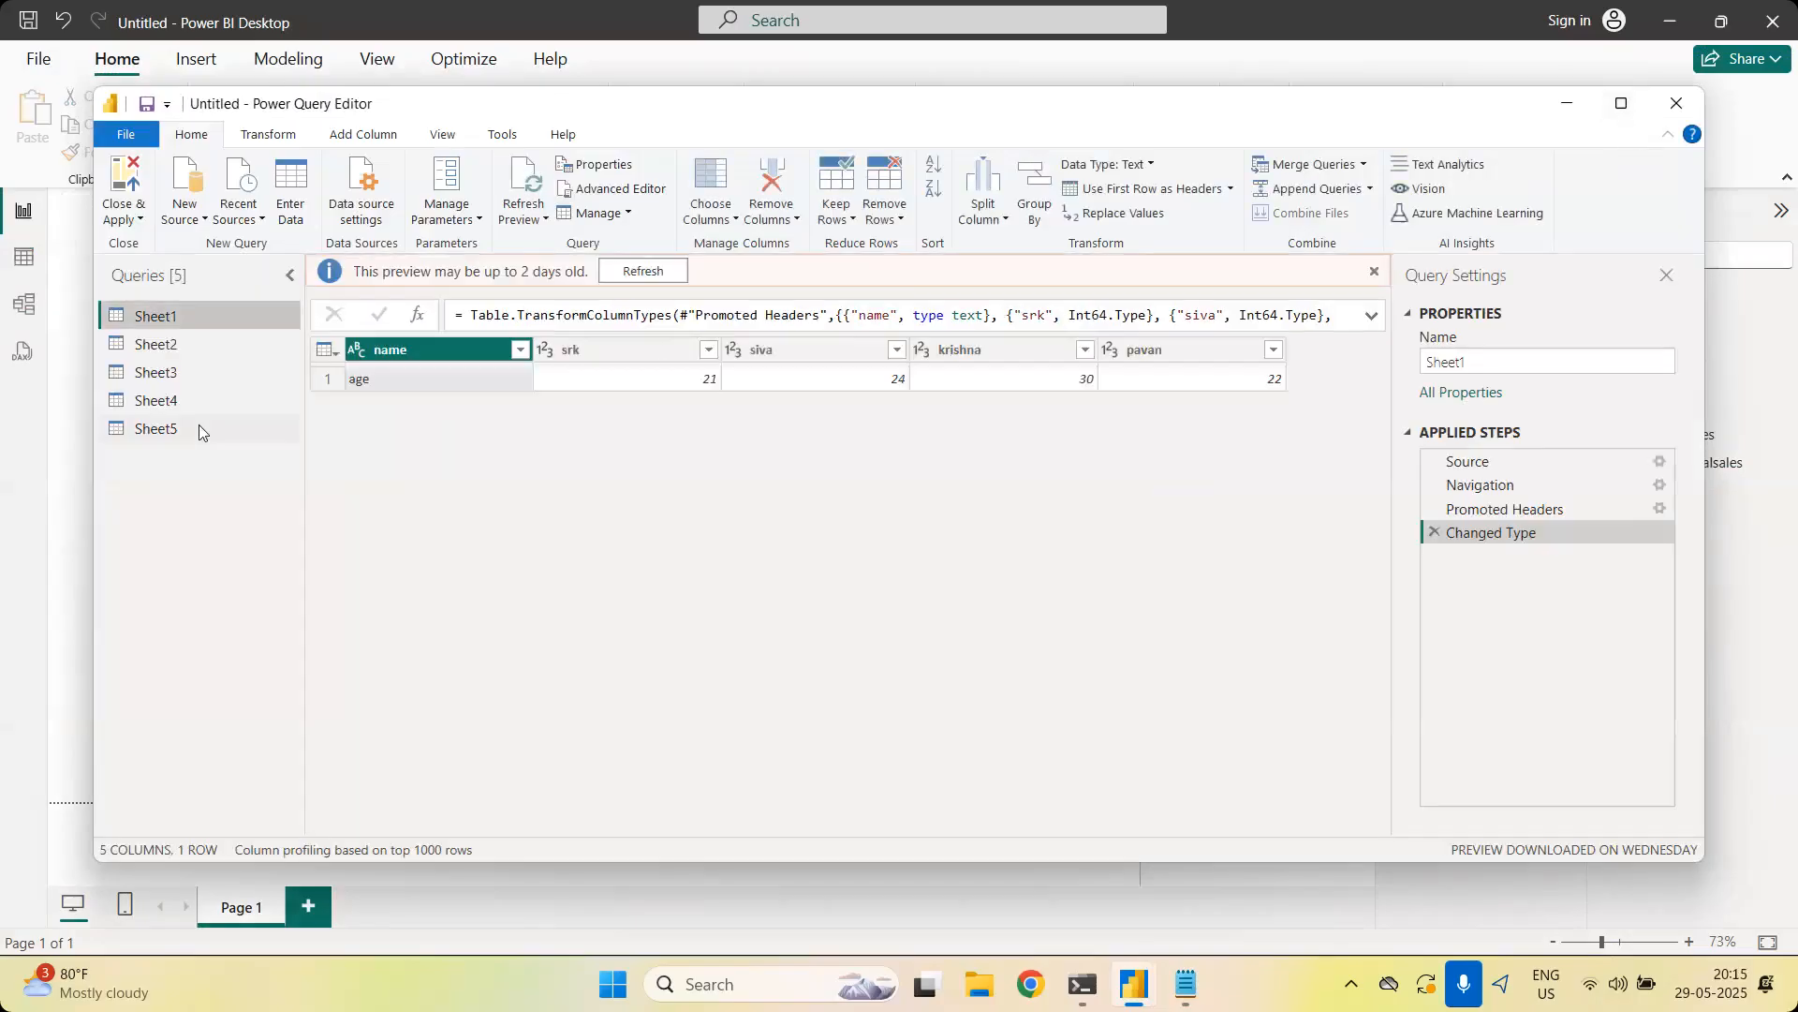
pyautogui.click(198, 430)
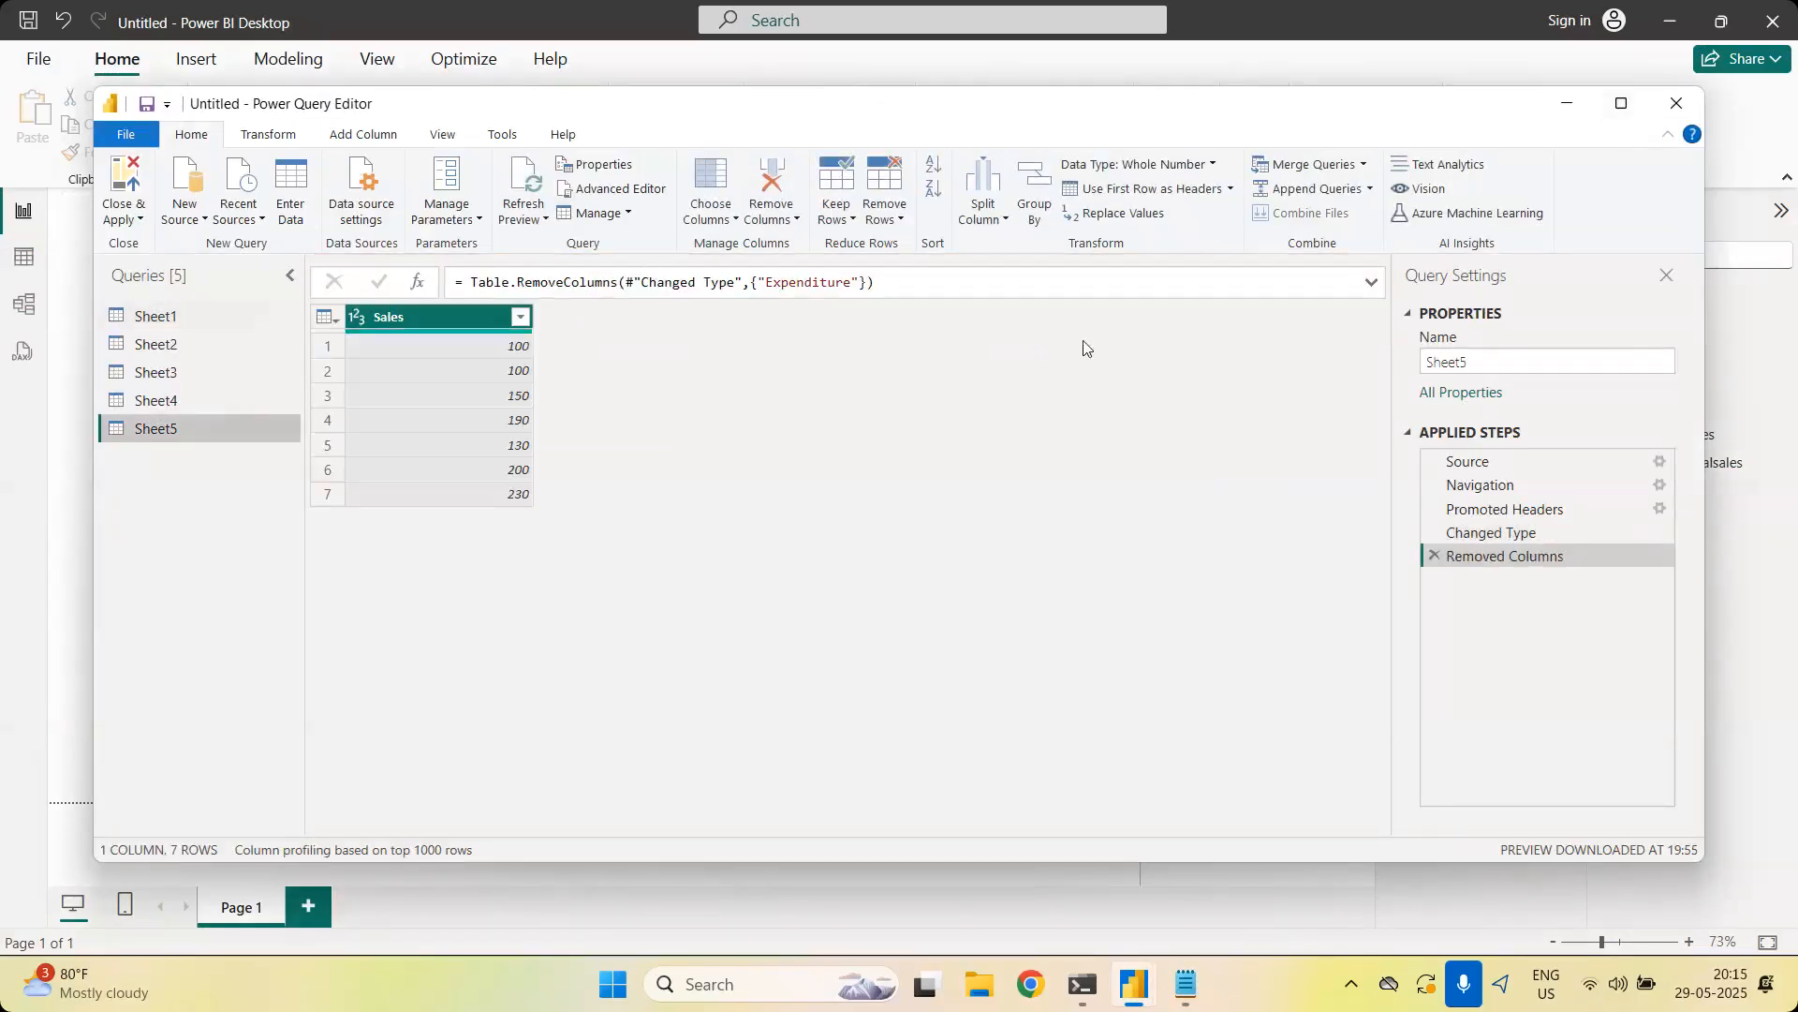
pyautogui.click(1622, 103)
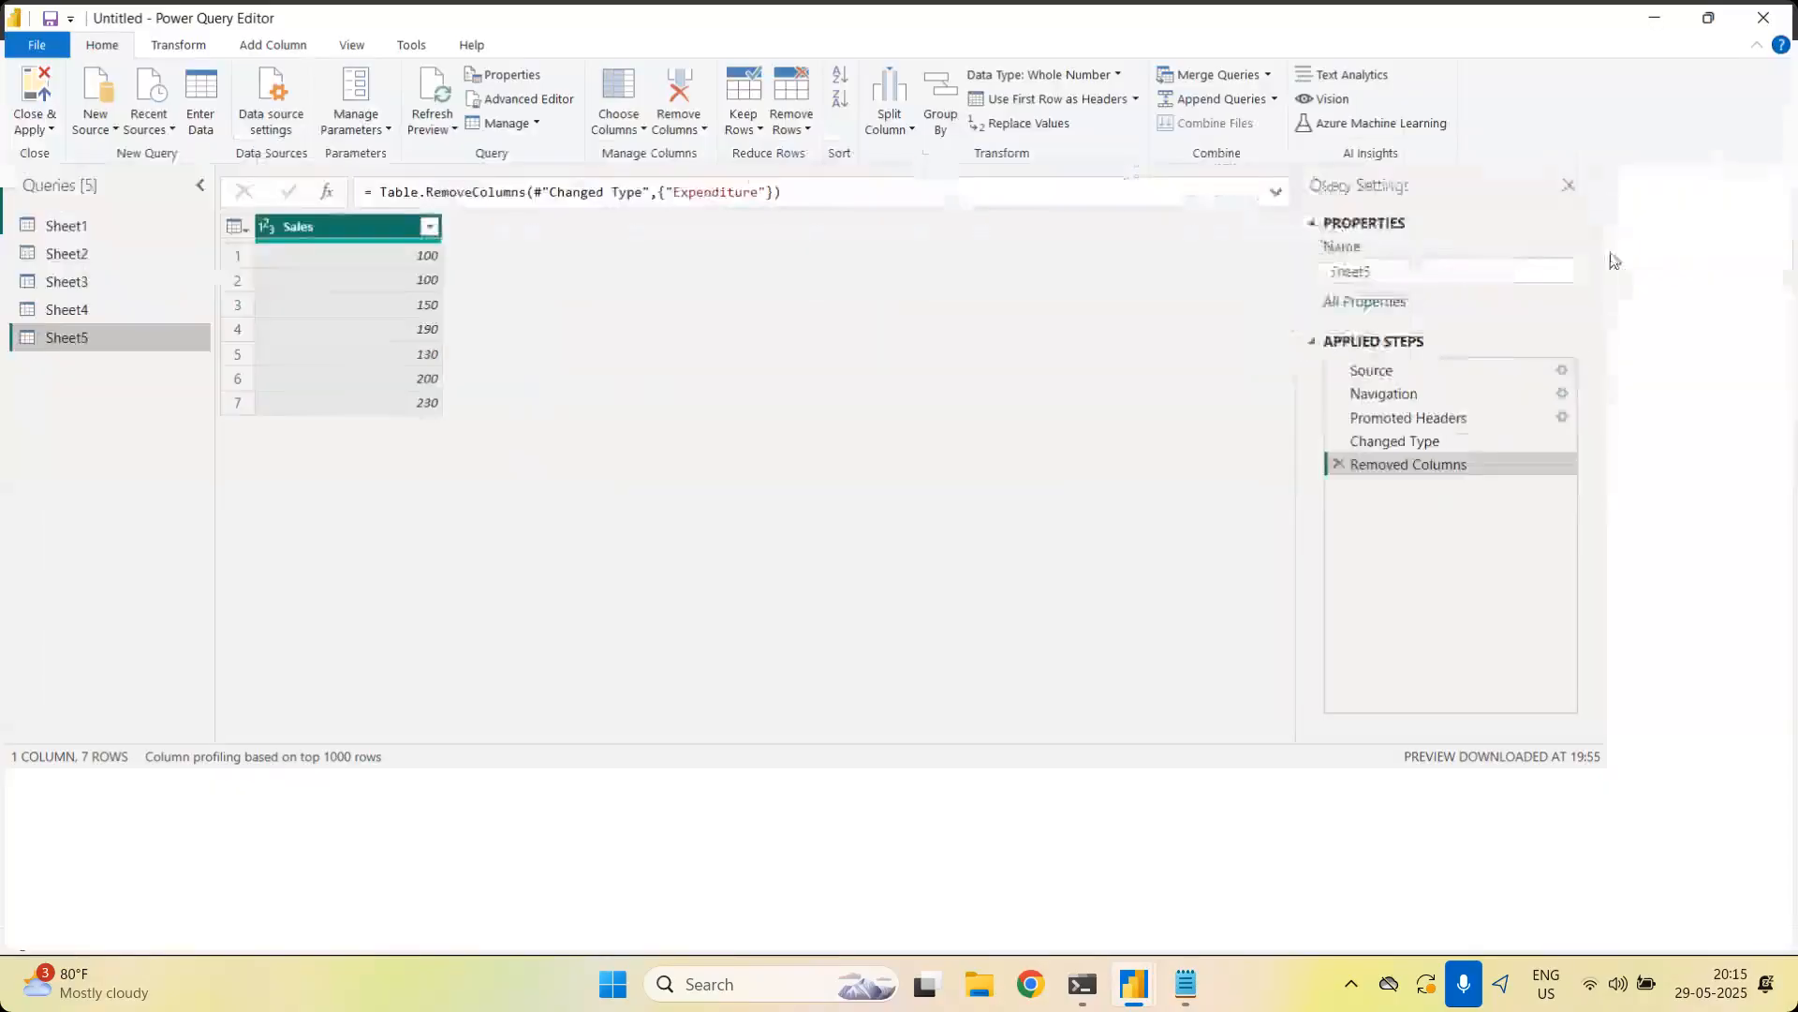
pyautogui.click(1529, 463)
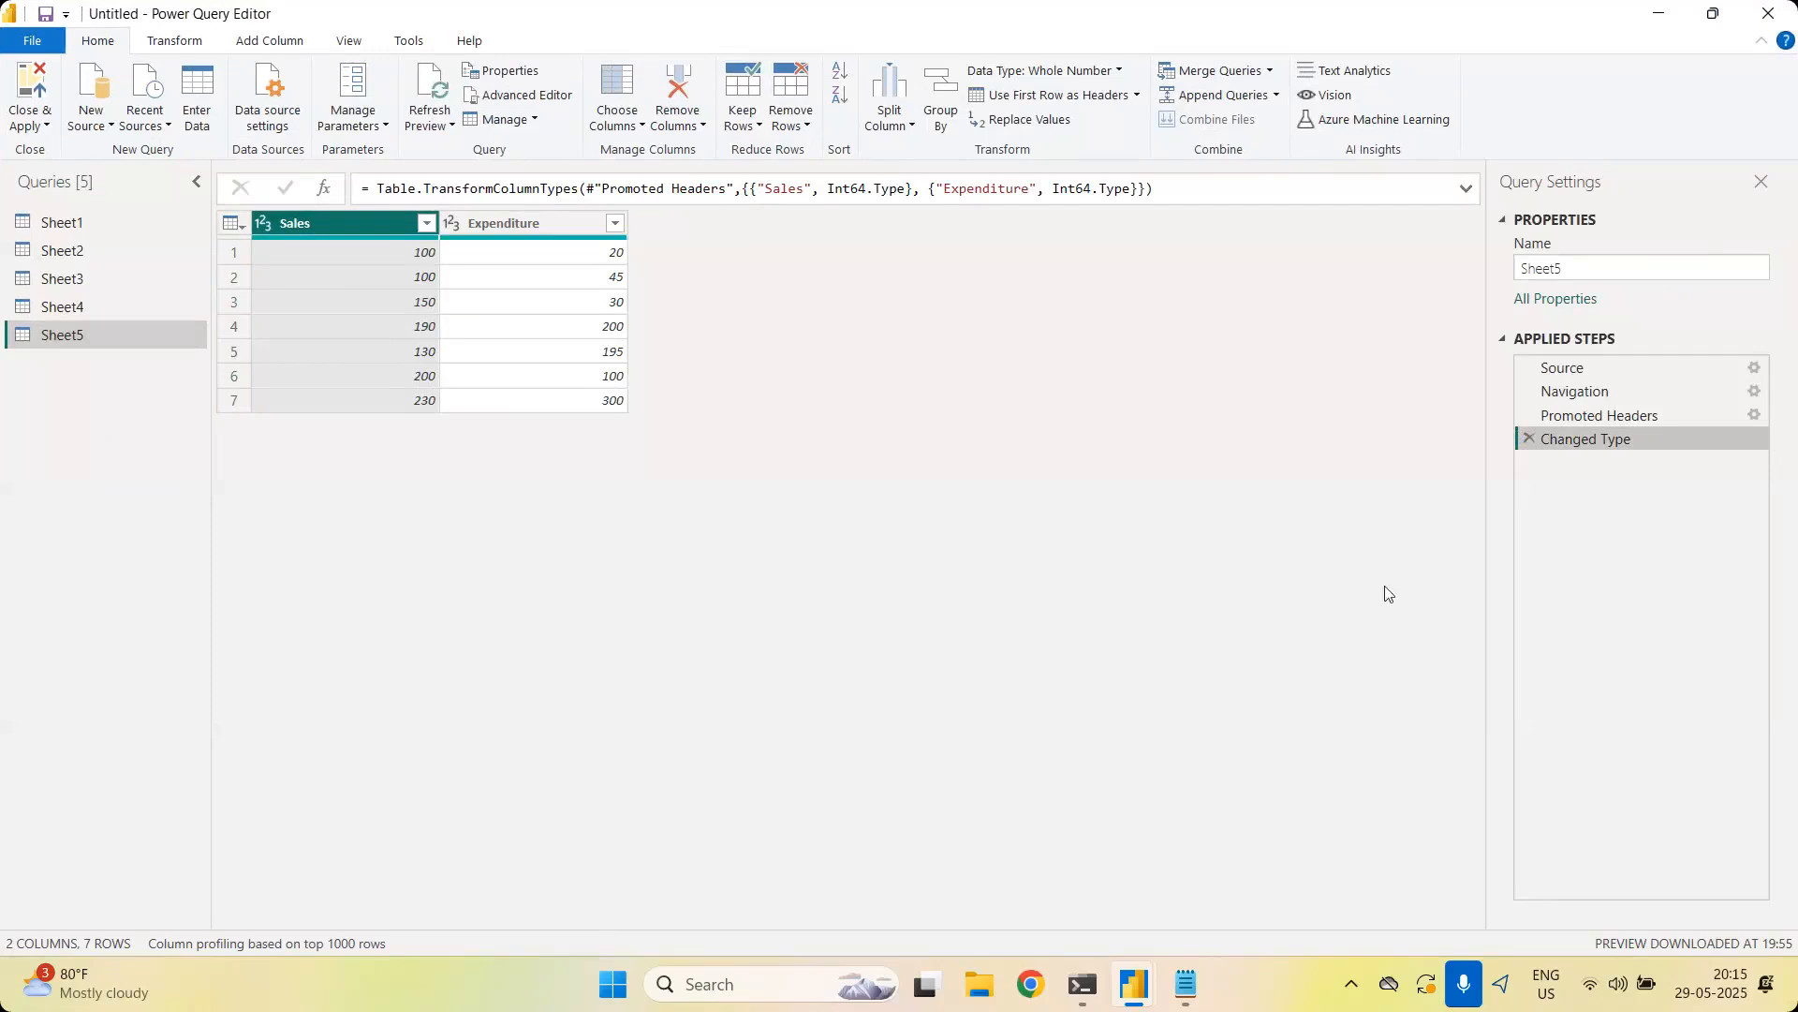
# Apply the pending query changes without closing the editor
pyautogui.click(46, 125)
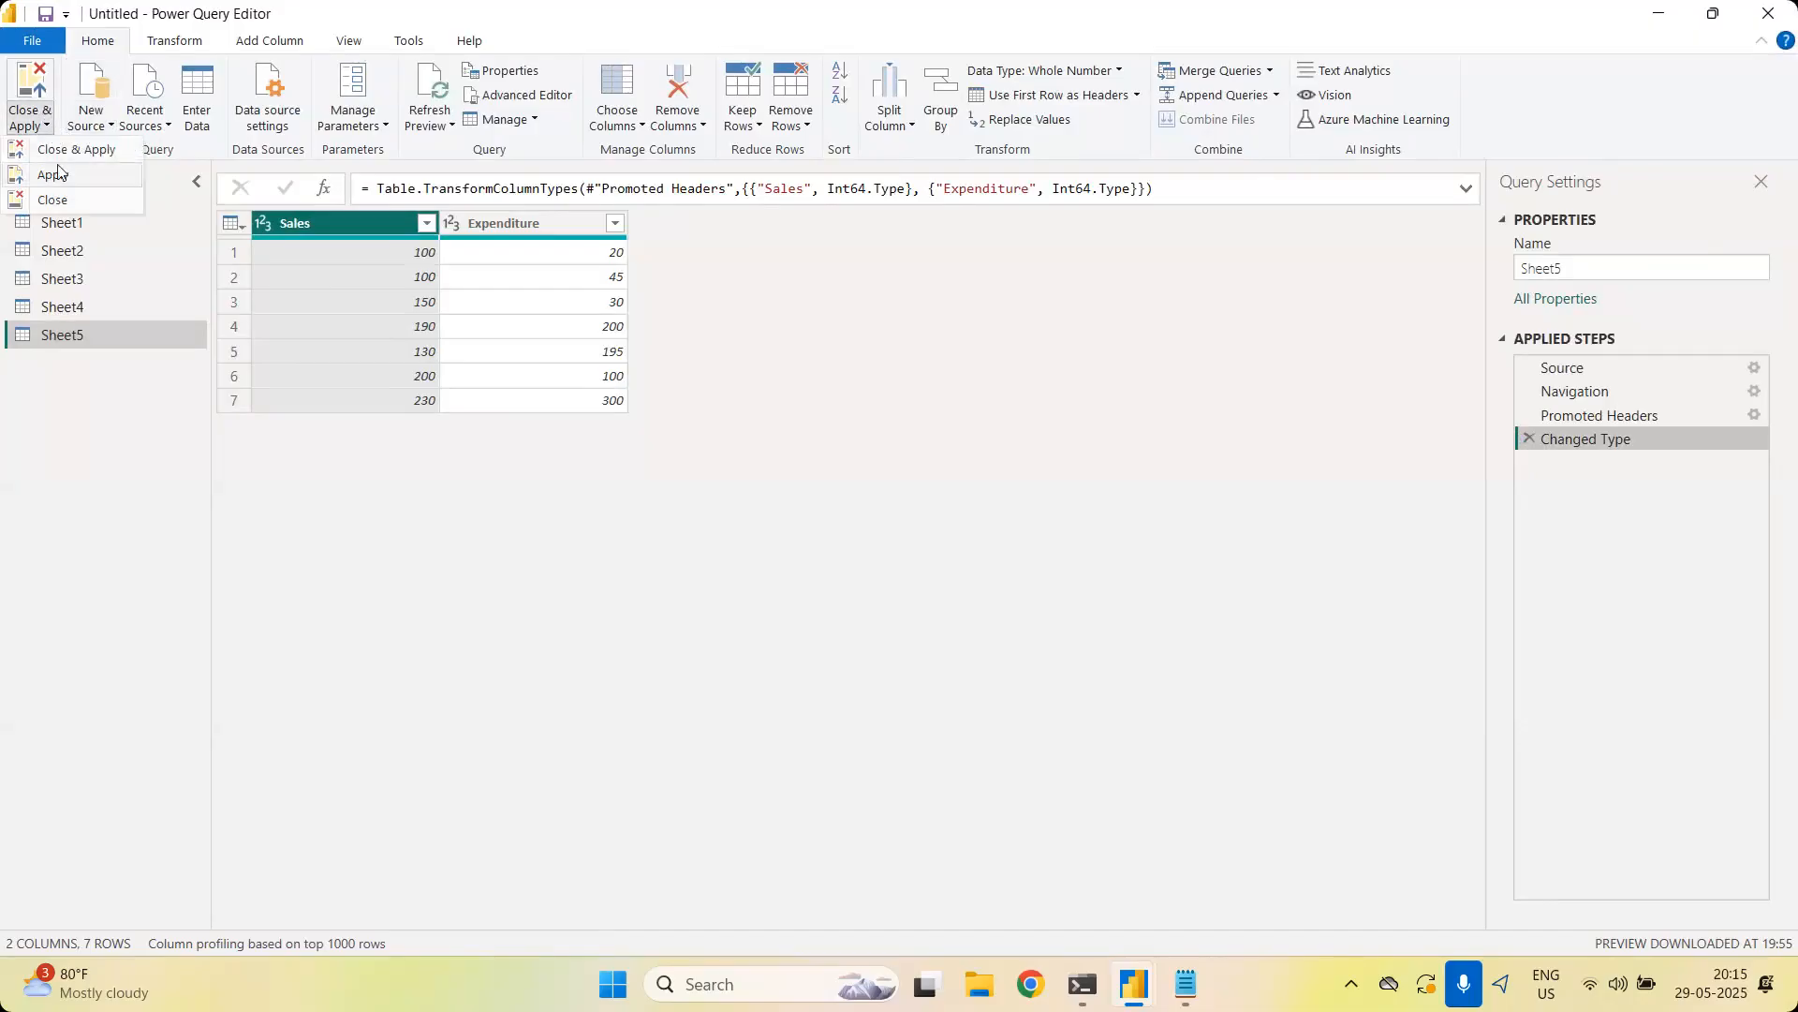
pyautogui.click(54, 175)
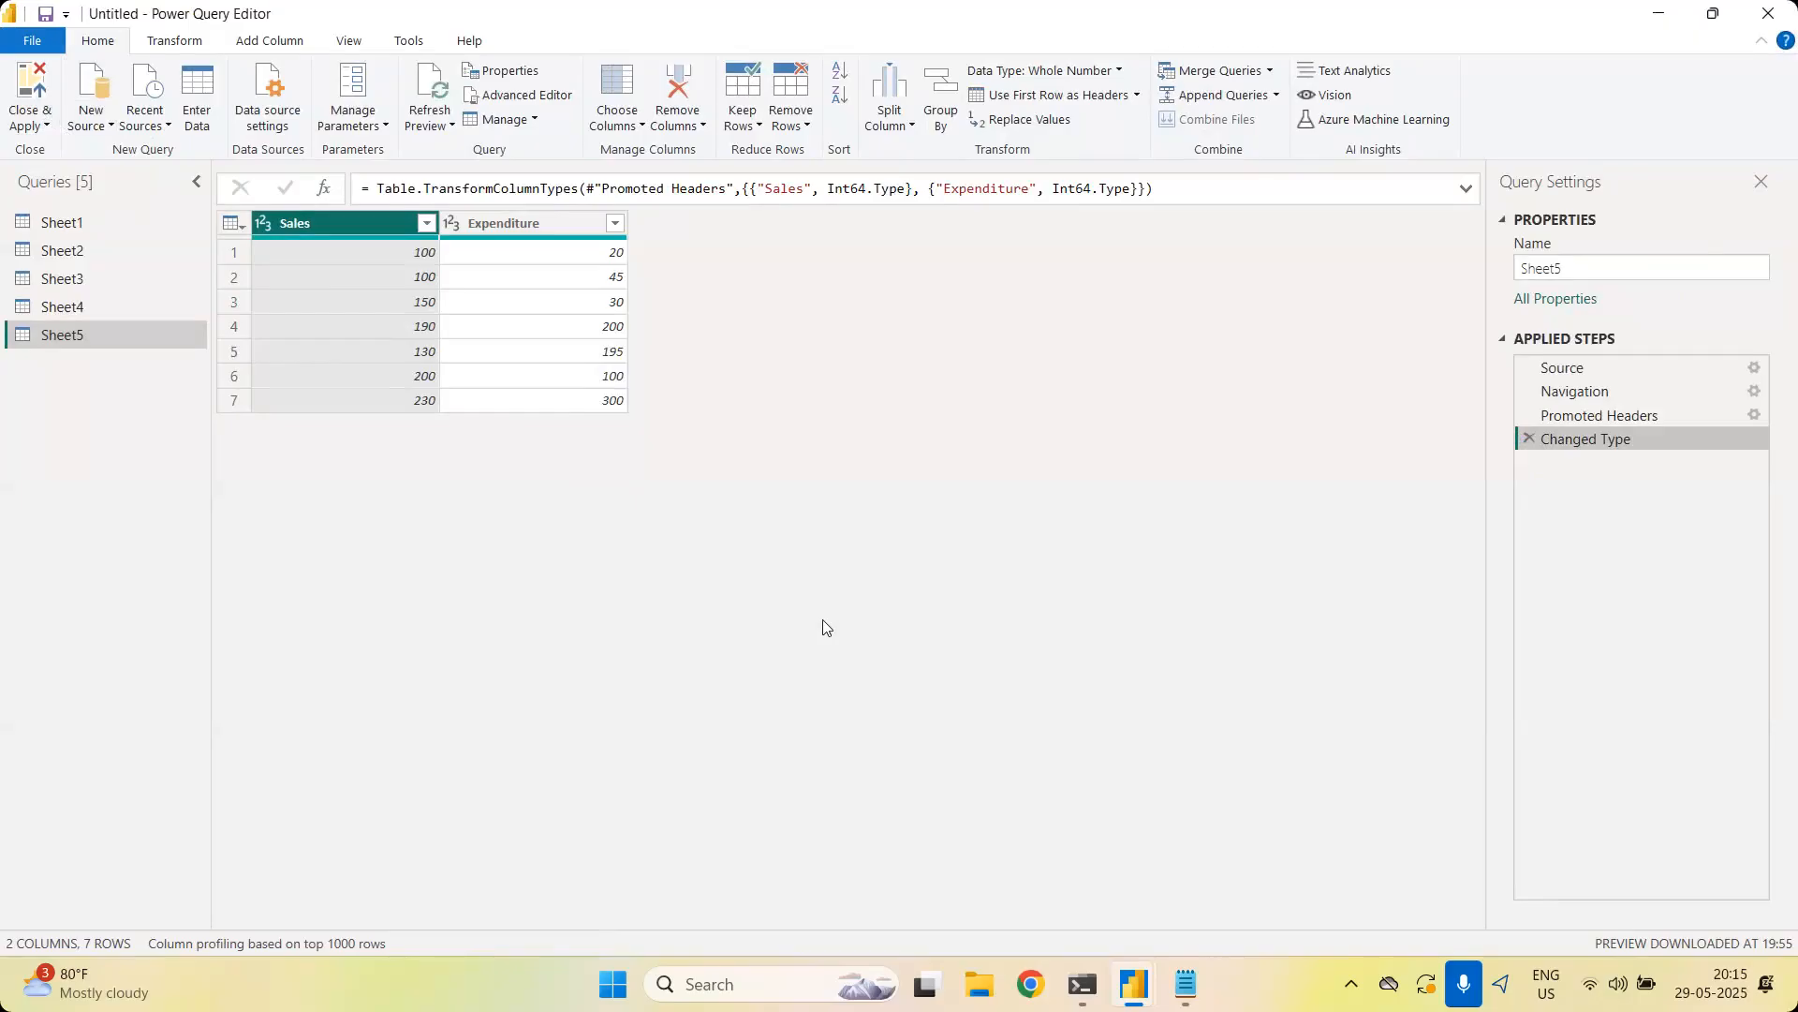
# Duplicate the Sales column in Sheet5 and select the original and its copy in turn to compare them
pyautogui.click(278, 49)
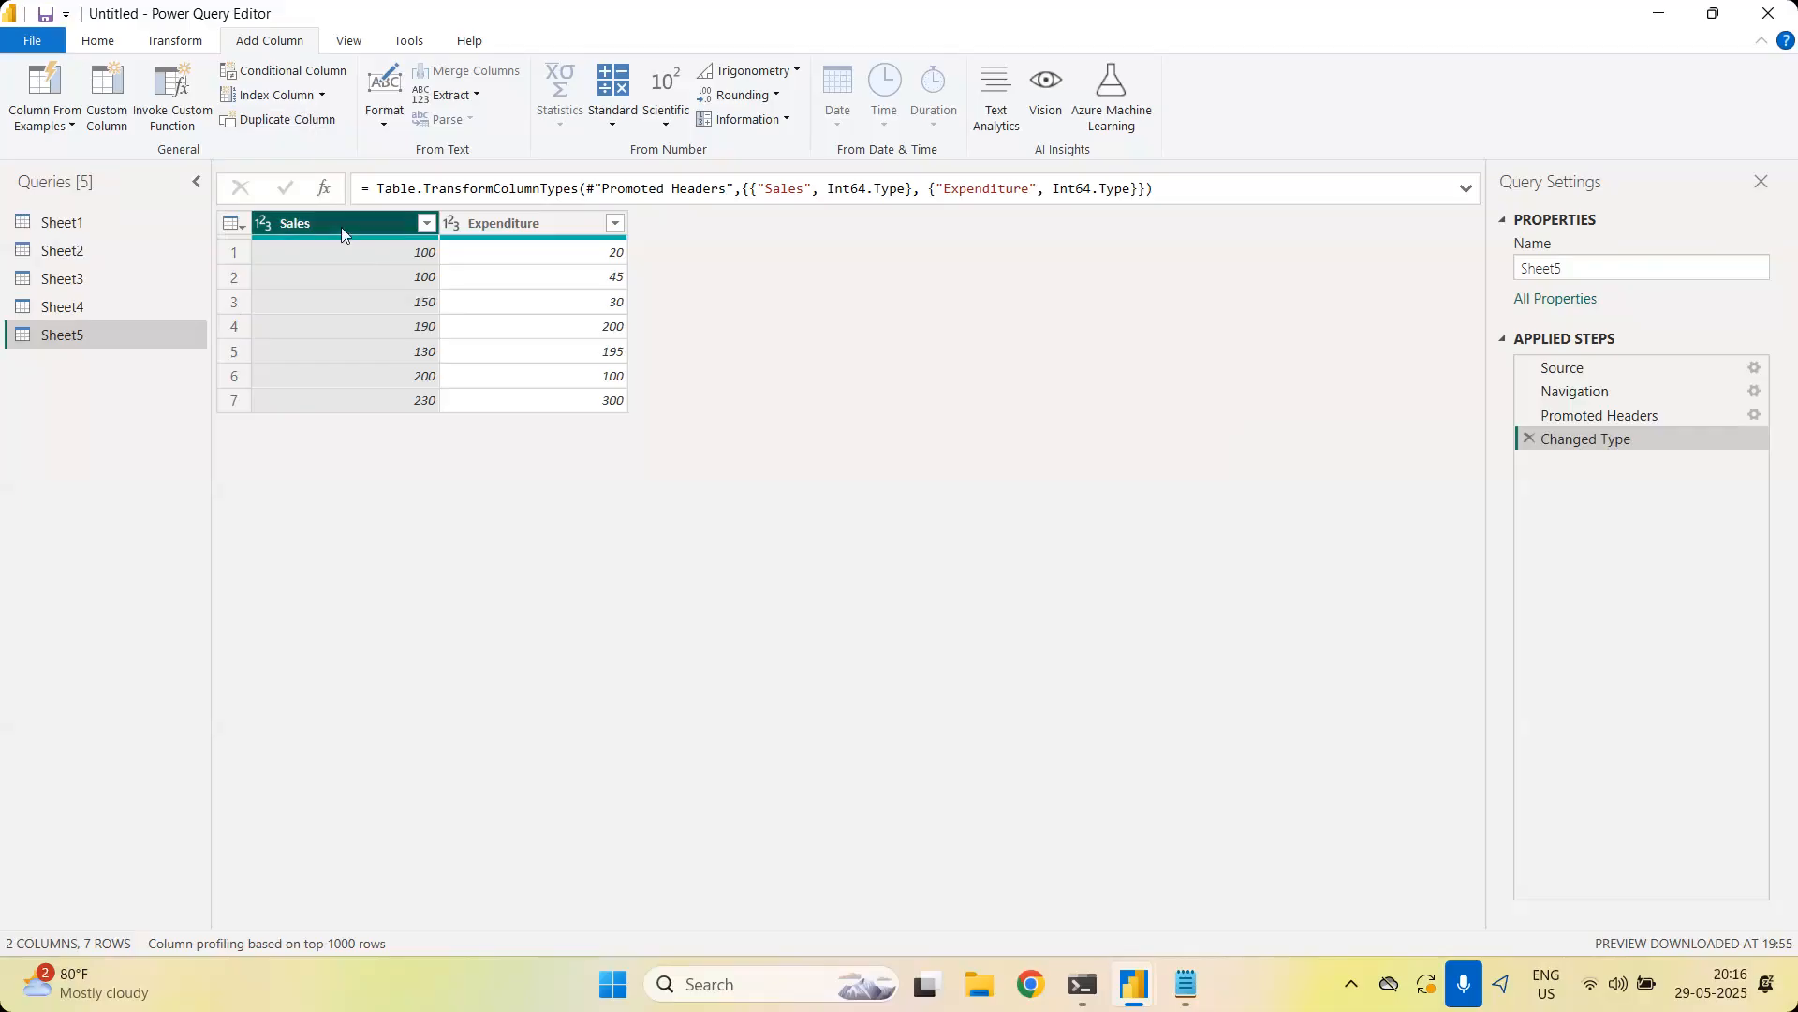
pyautogui.click(298, 120)
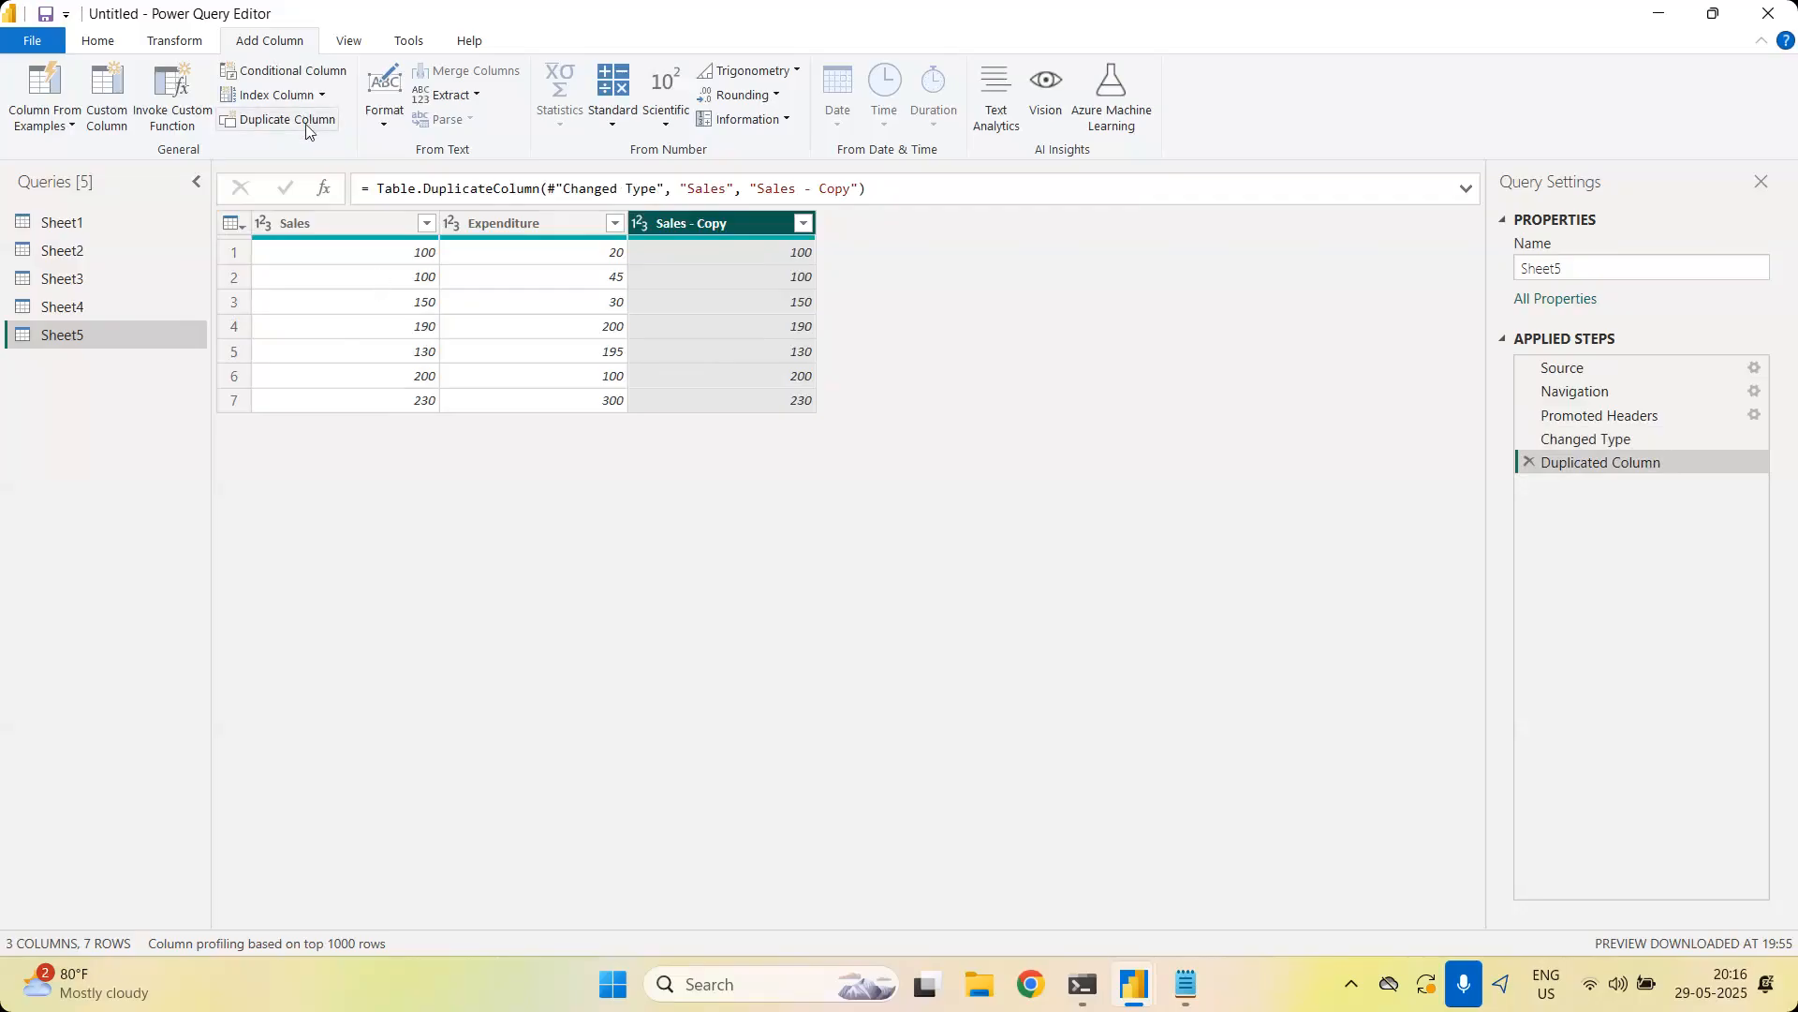
pyautogui.click(336, 224)
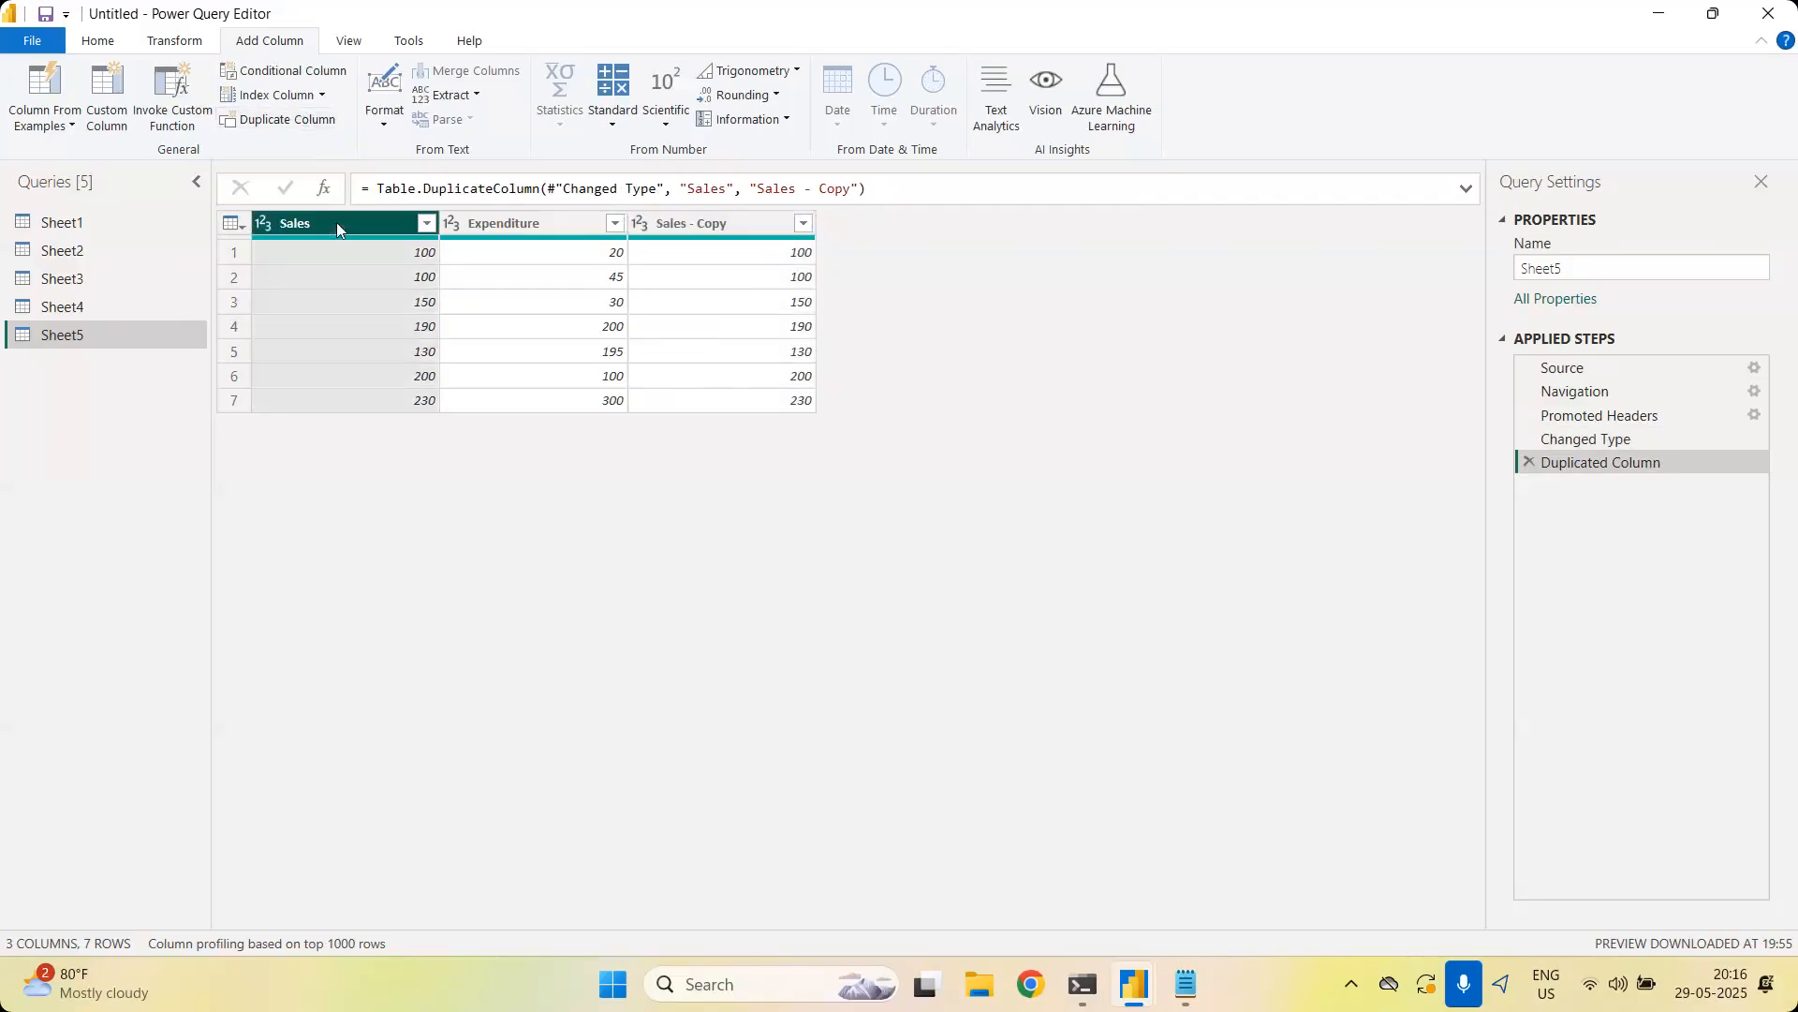
pyautogui.click(766, 225)
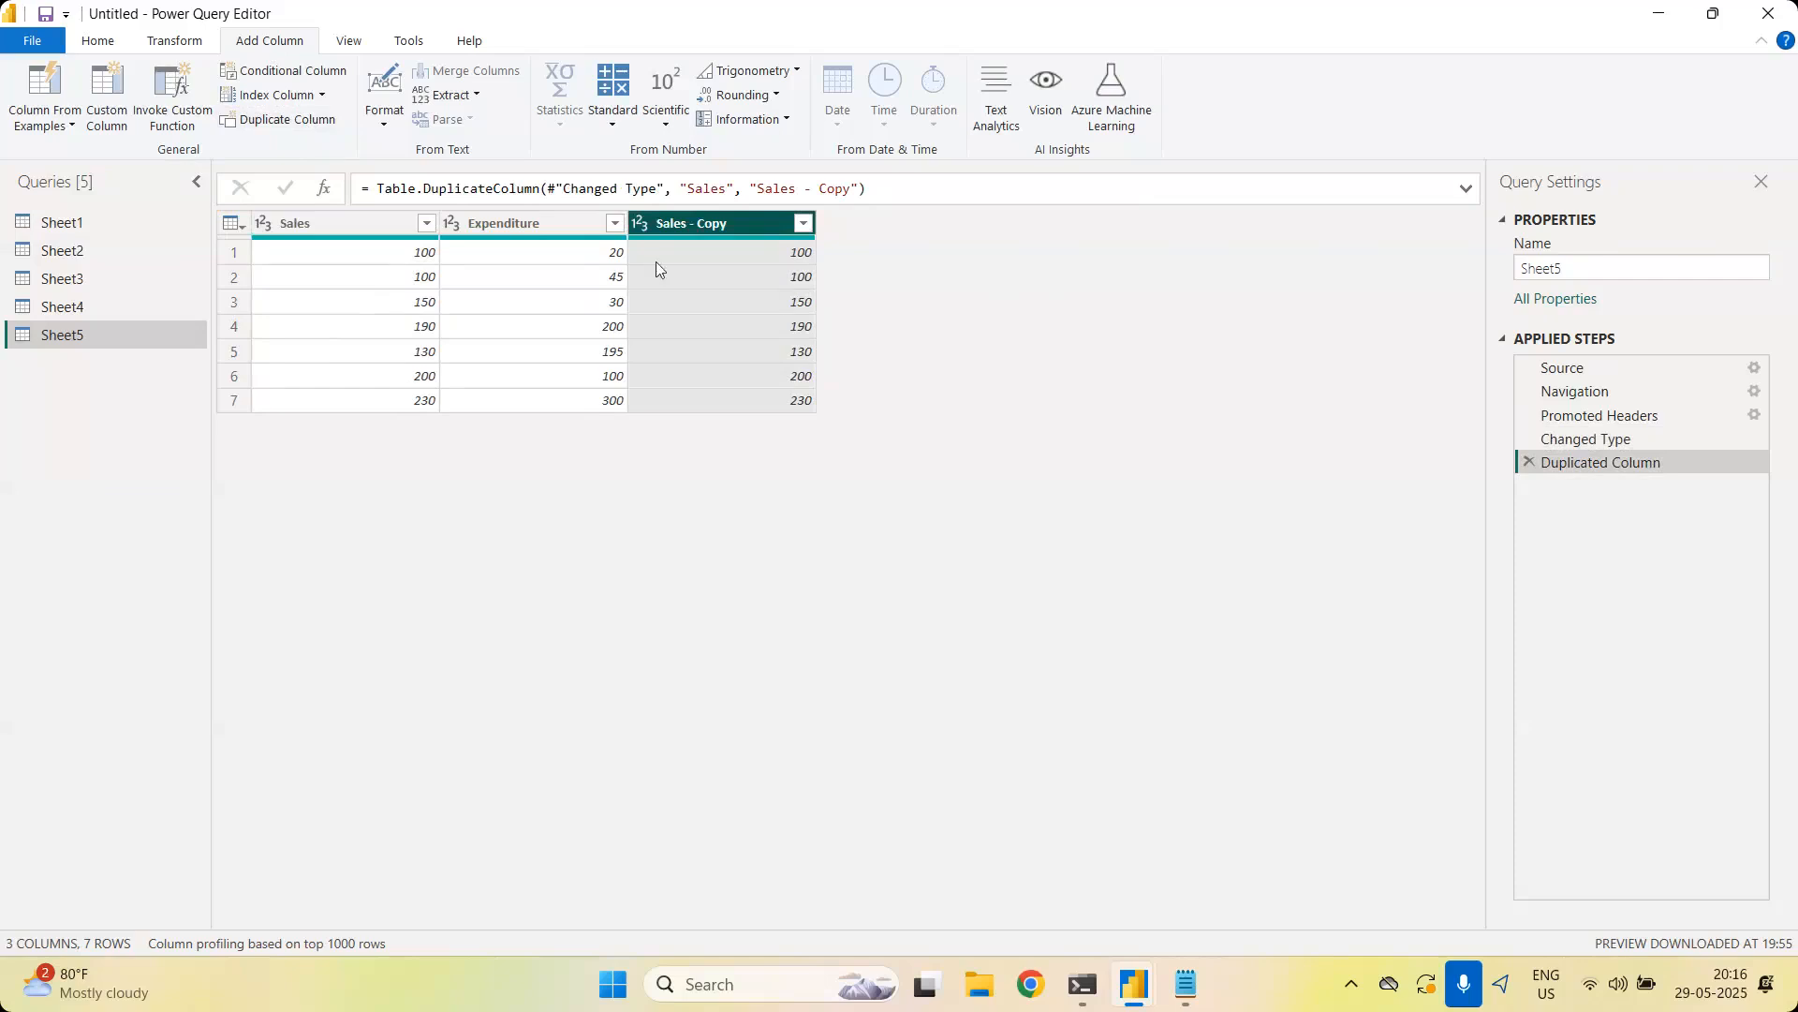
# Add an index column starting from 1 to Sheet5 and rename it S.NO
pyautogui.click(322, 94)
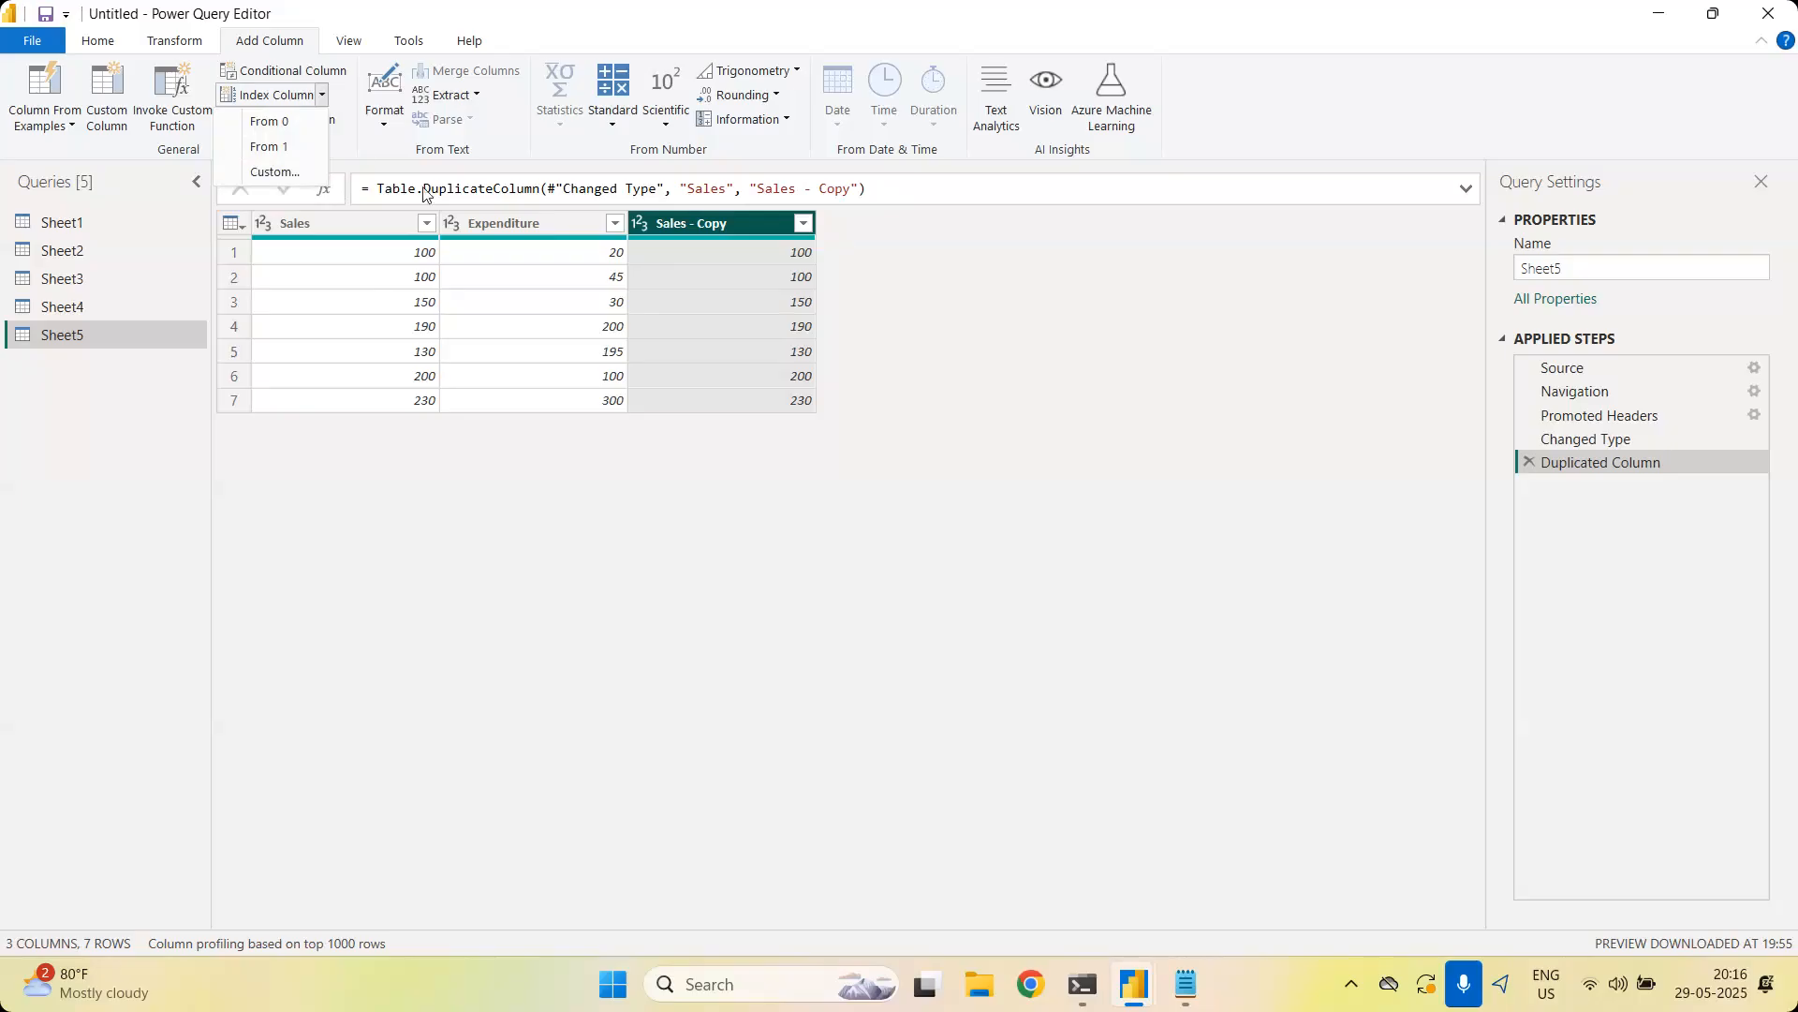
pyautogui.click(296, 149)
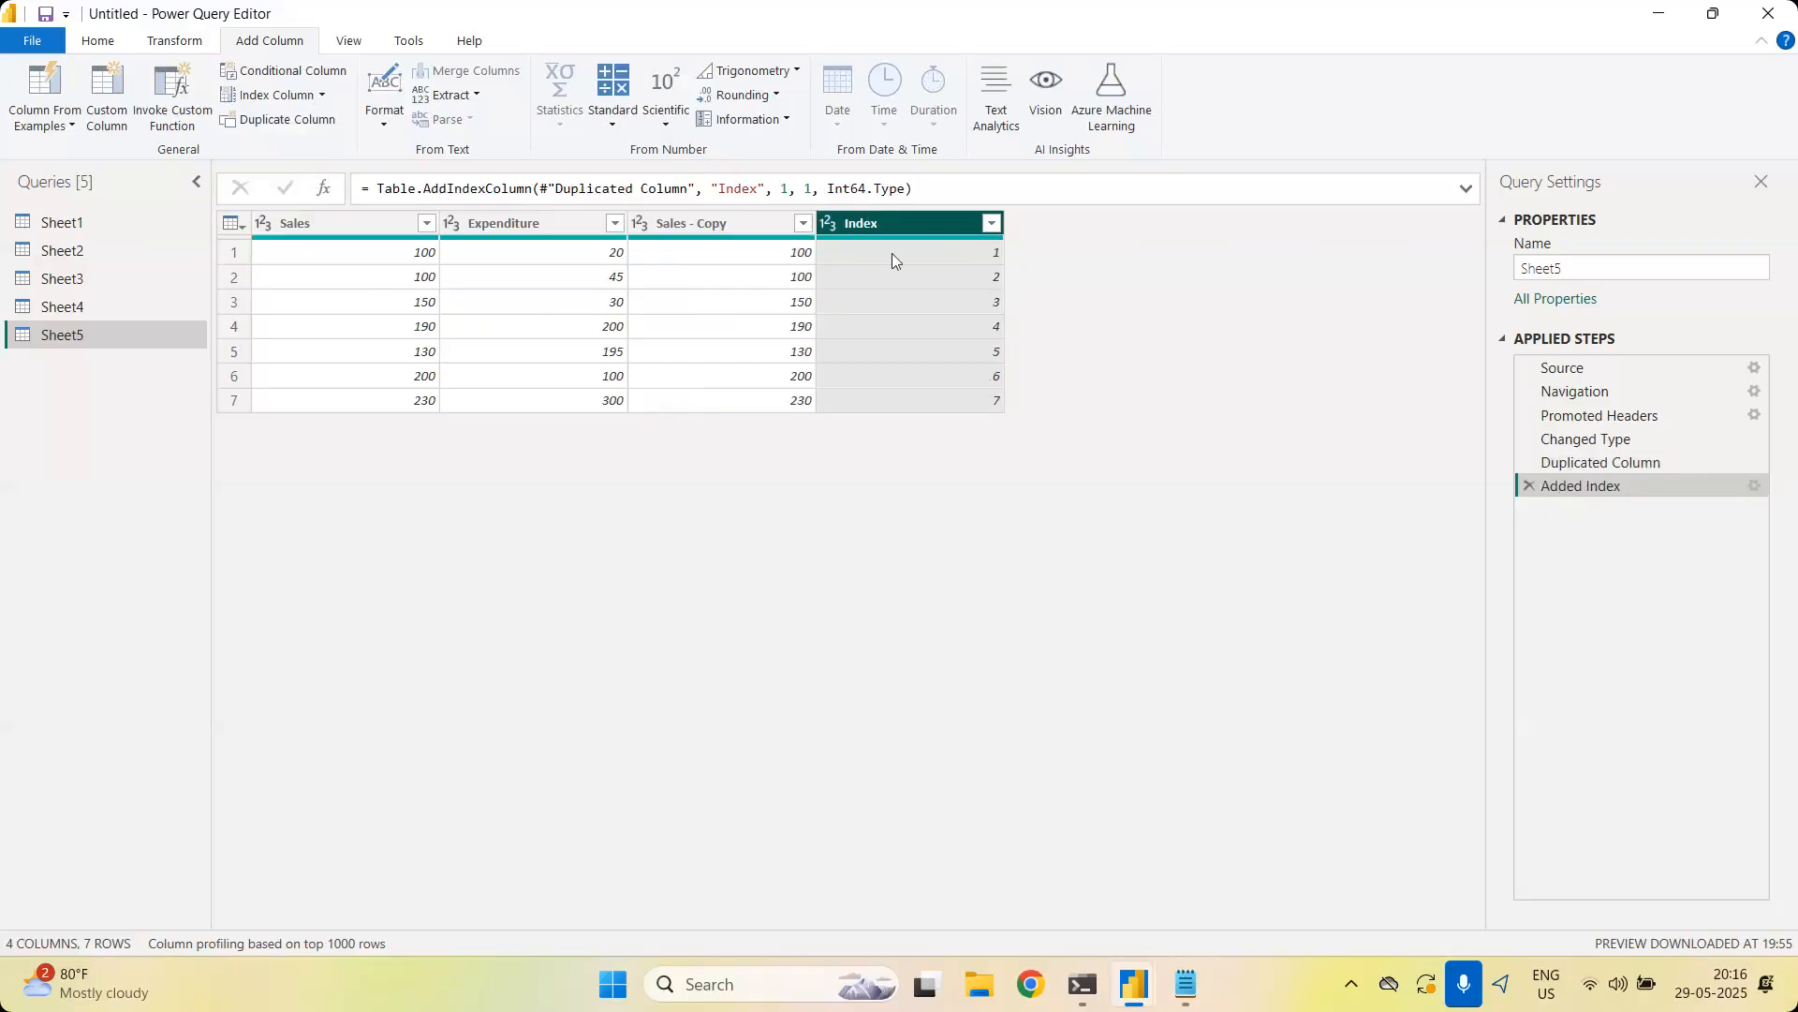
pyautogui.doubleClick(888, 219)
pyautogui.write('s')
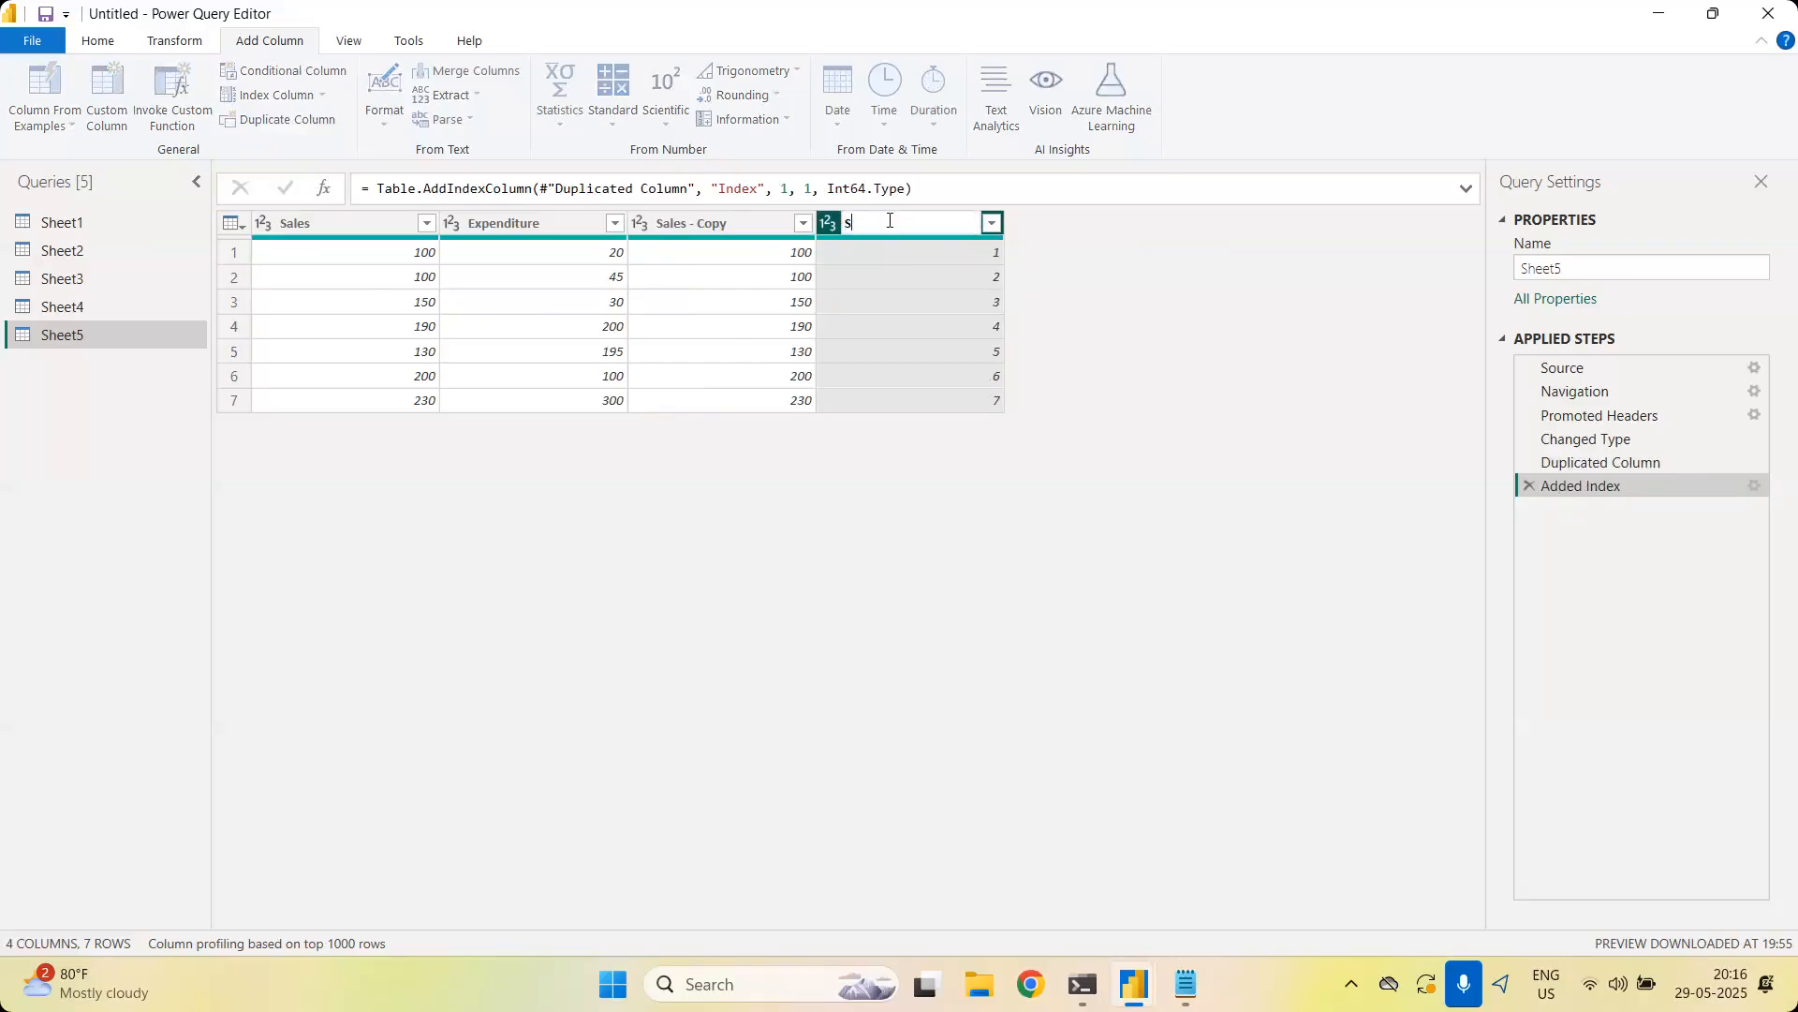
pyautogui.write('.NO')
pyautogui.press('Return')
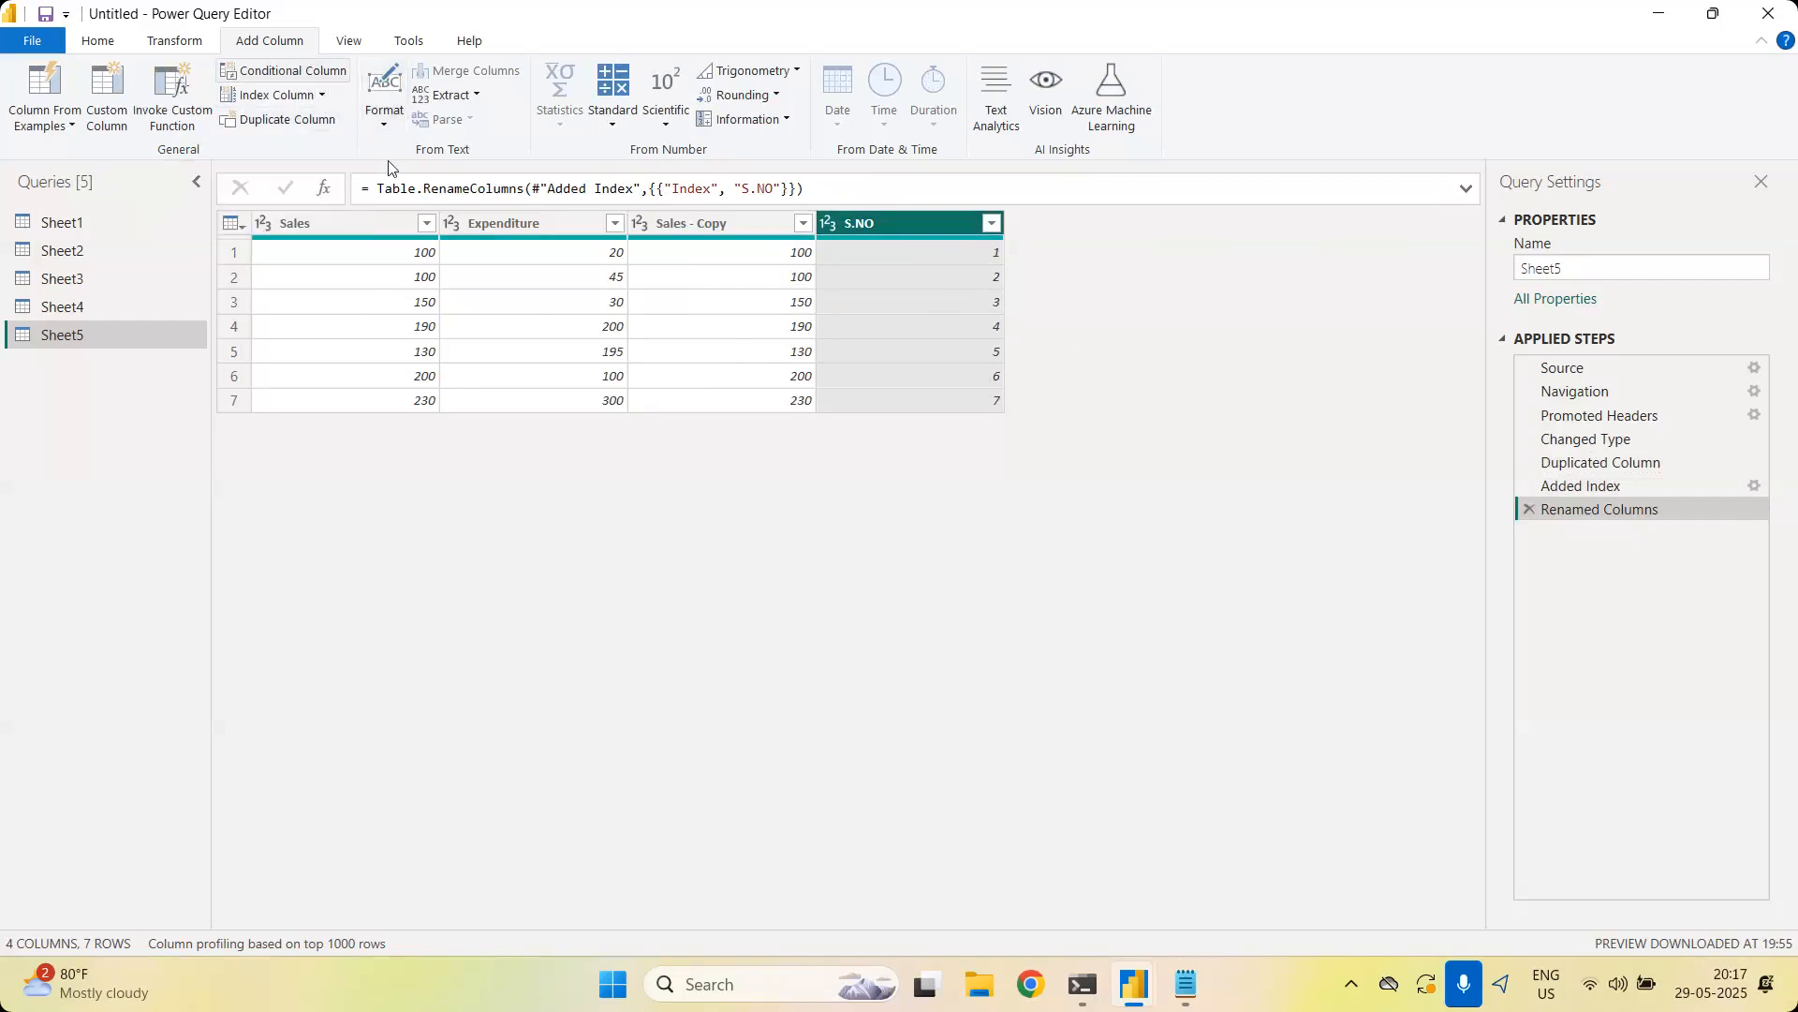
# Add two more index columns to Sheet5: one starting from 0 and a custom one with starting index 11 and increment 2
pyautogui.click(321, 95)
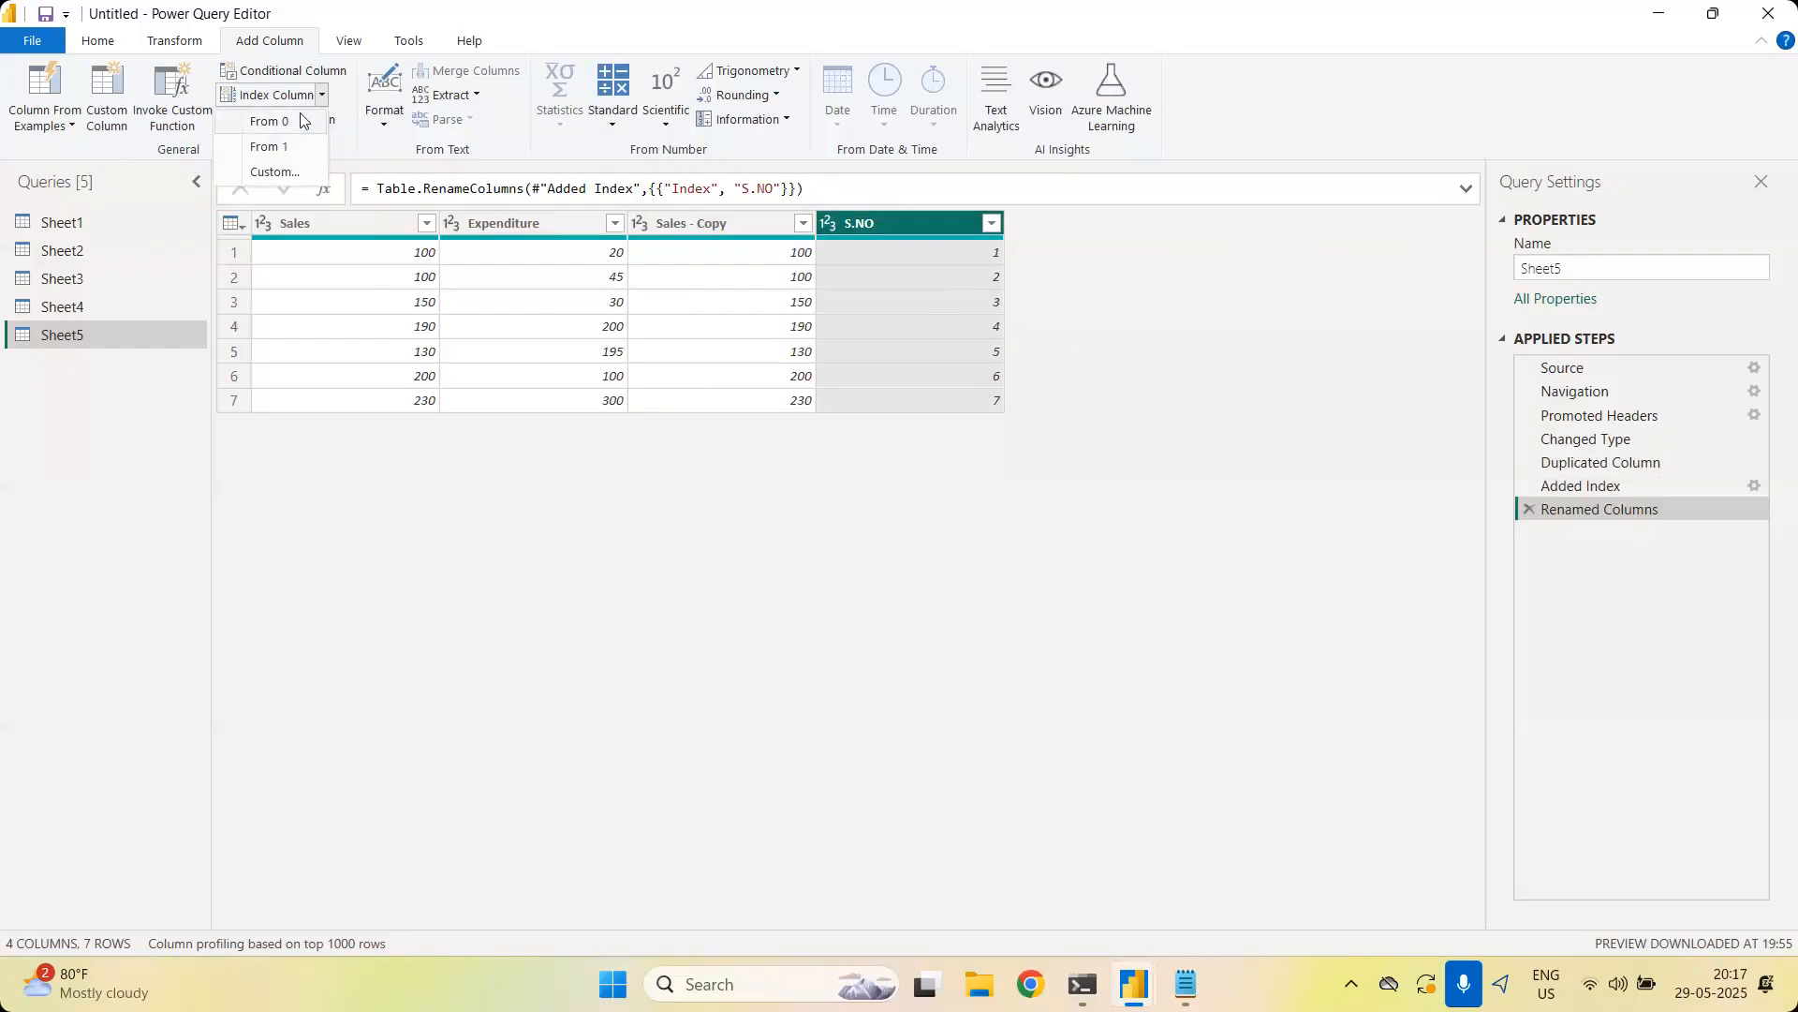
pyautogui.click(270, 120)
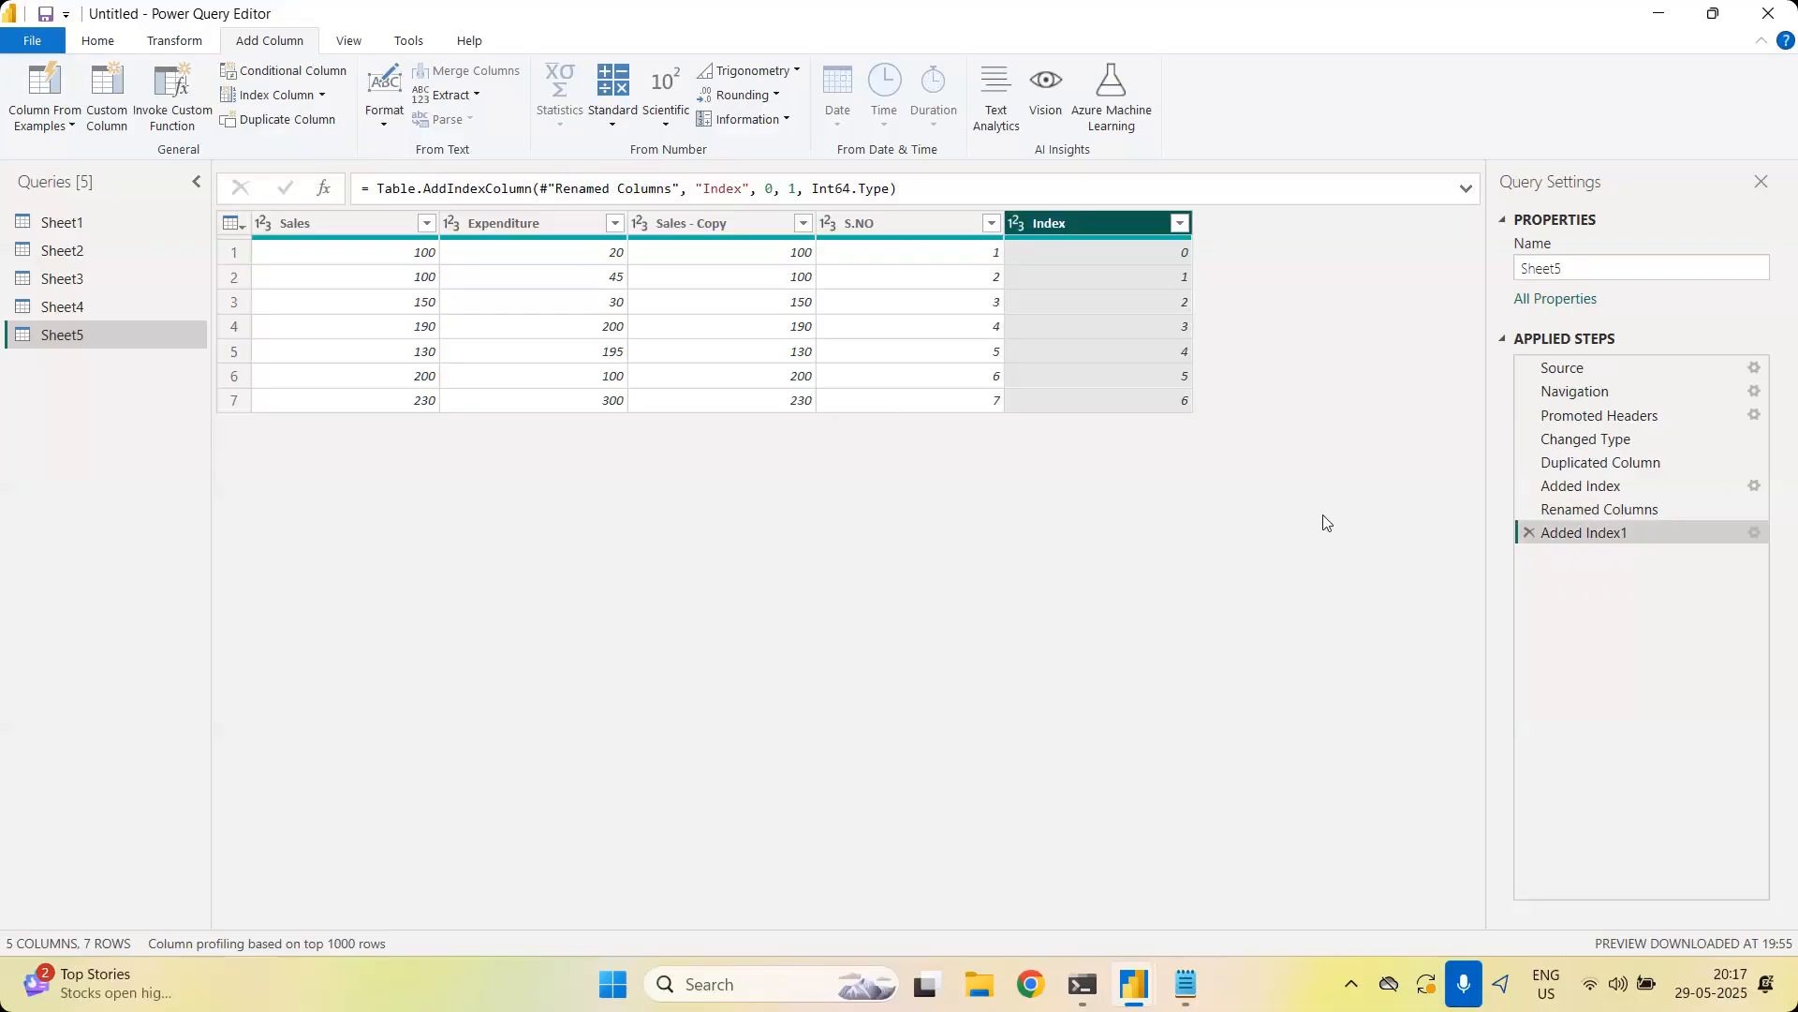
pyautogui.click(322, 97)
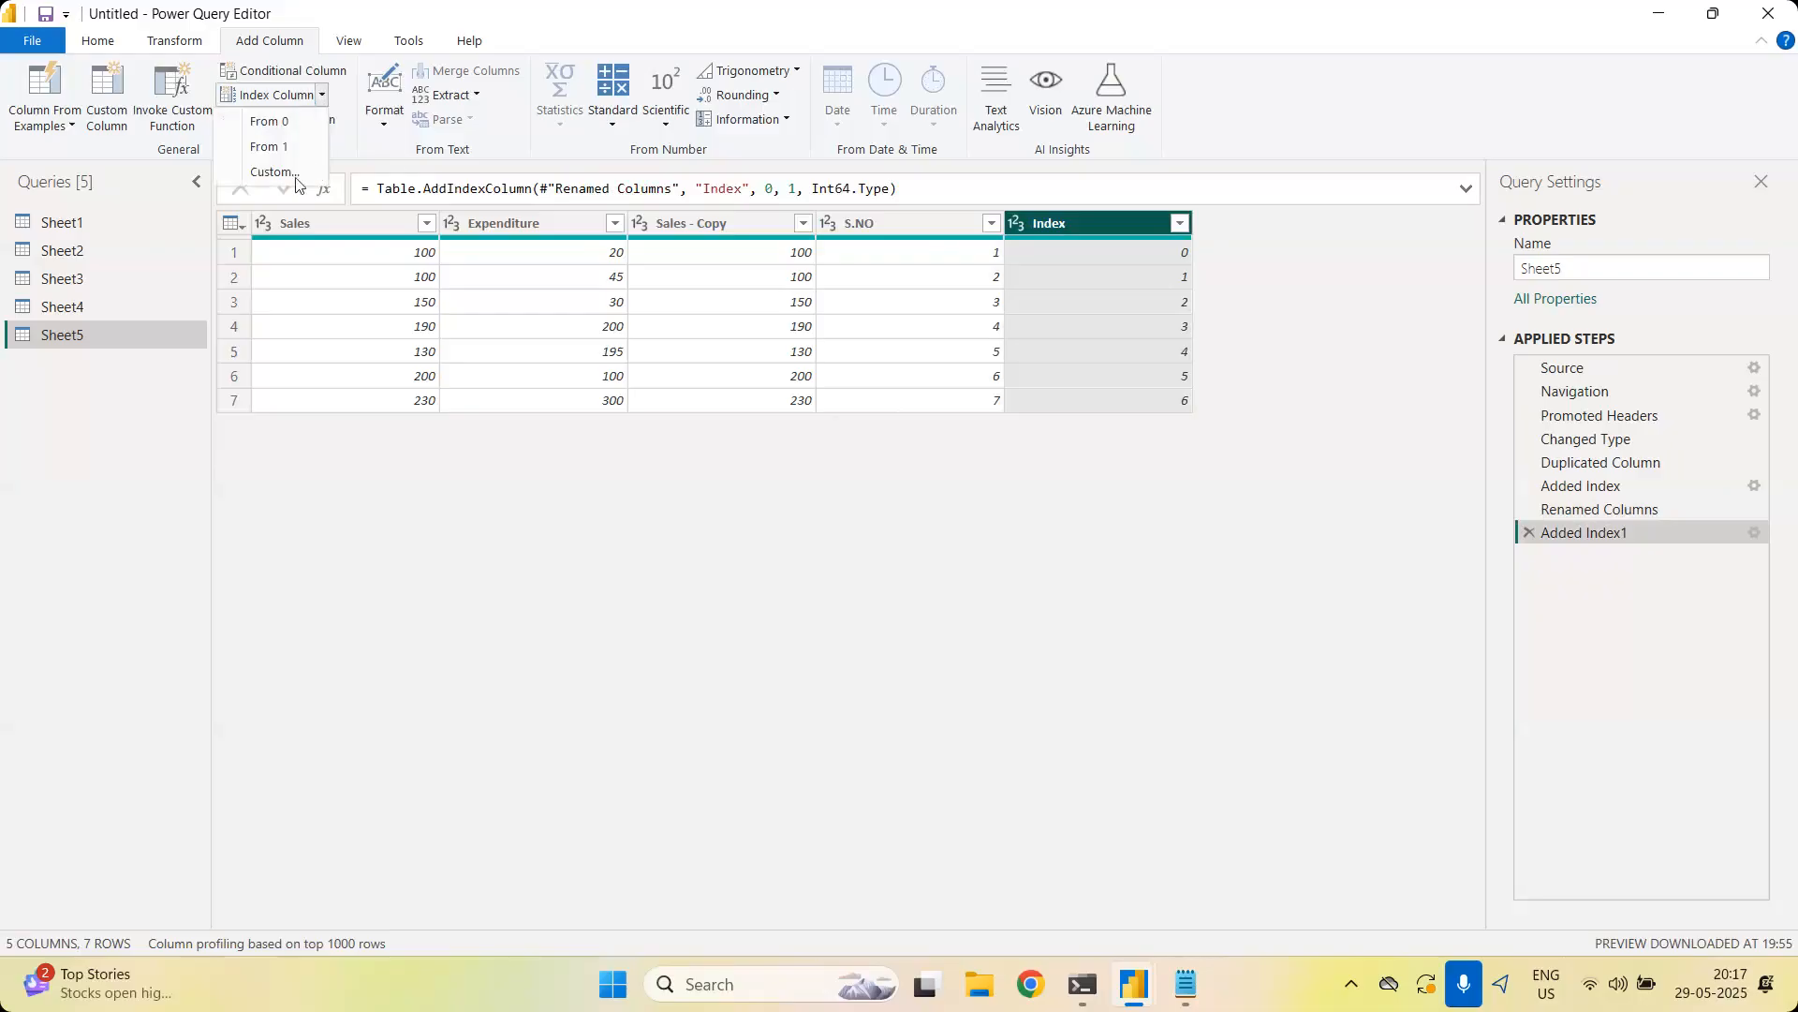
pyautogui.click(293, 182)
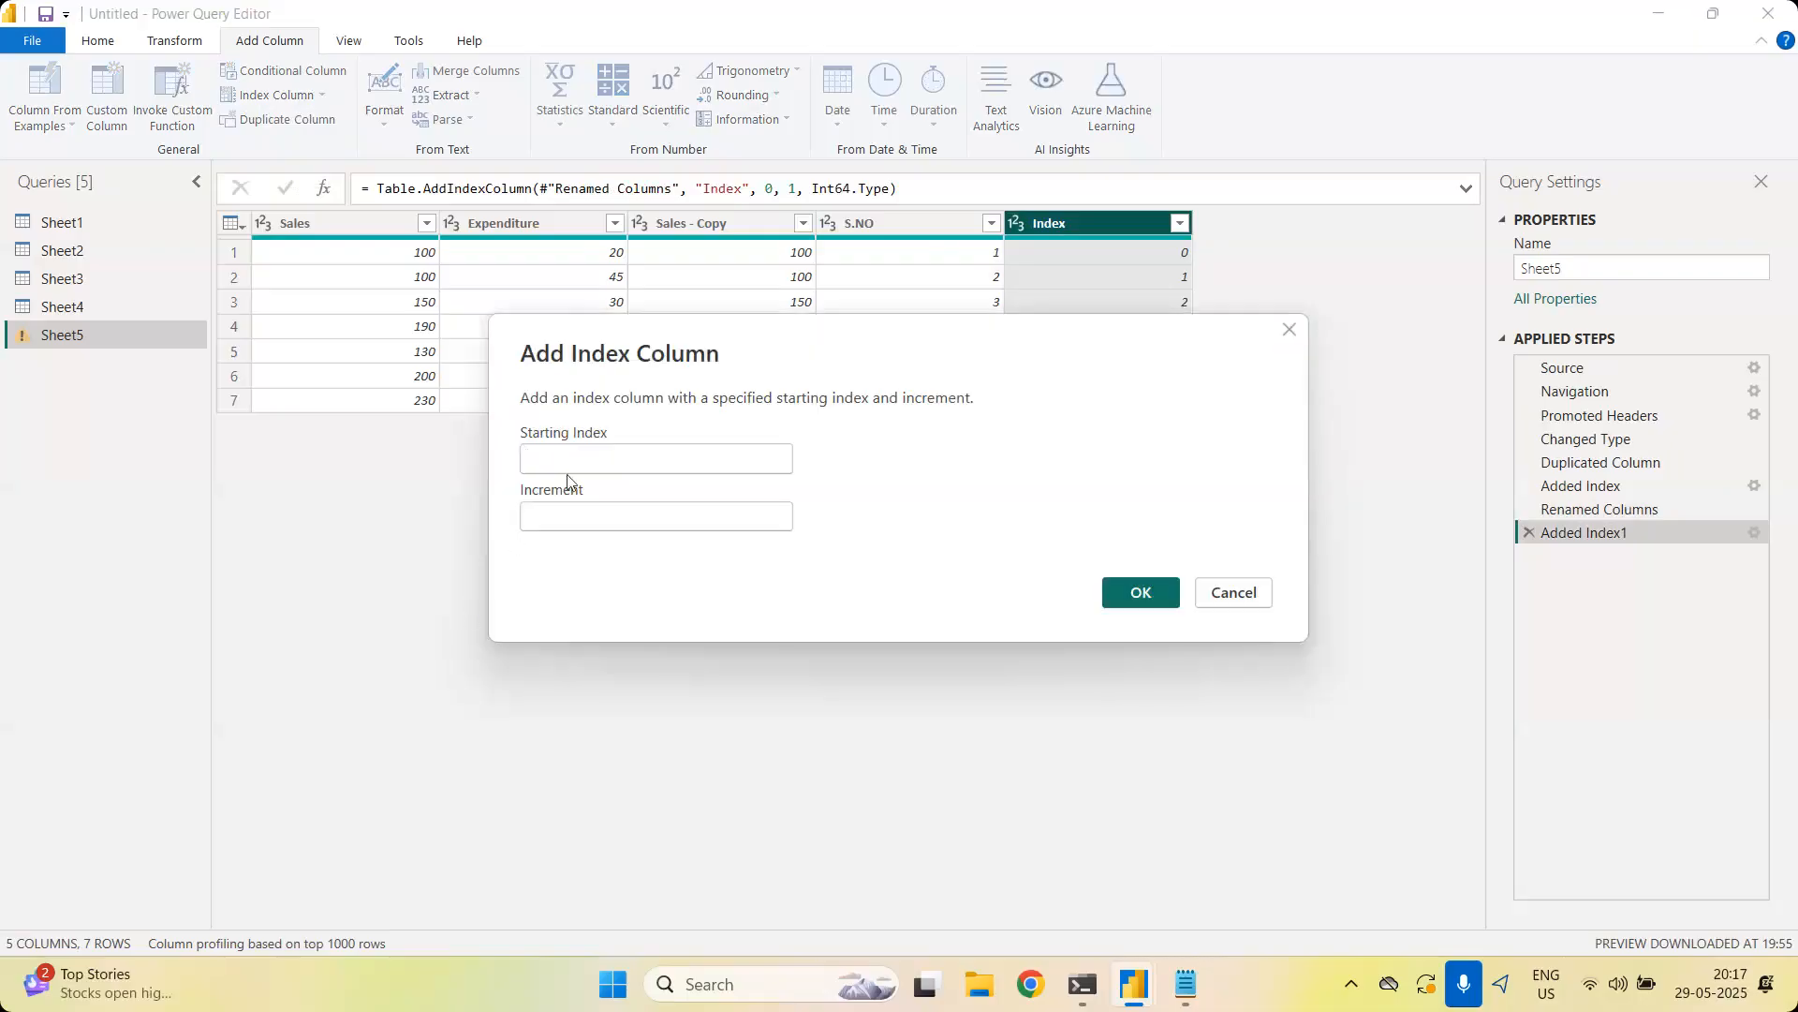
pyautogui.write('11')
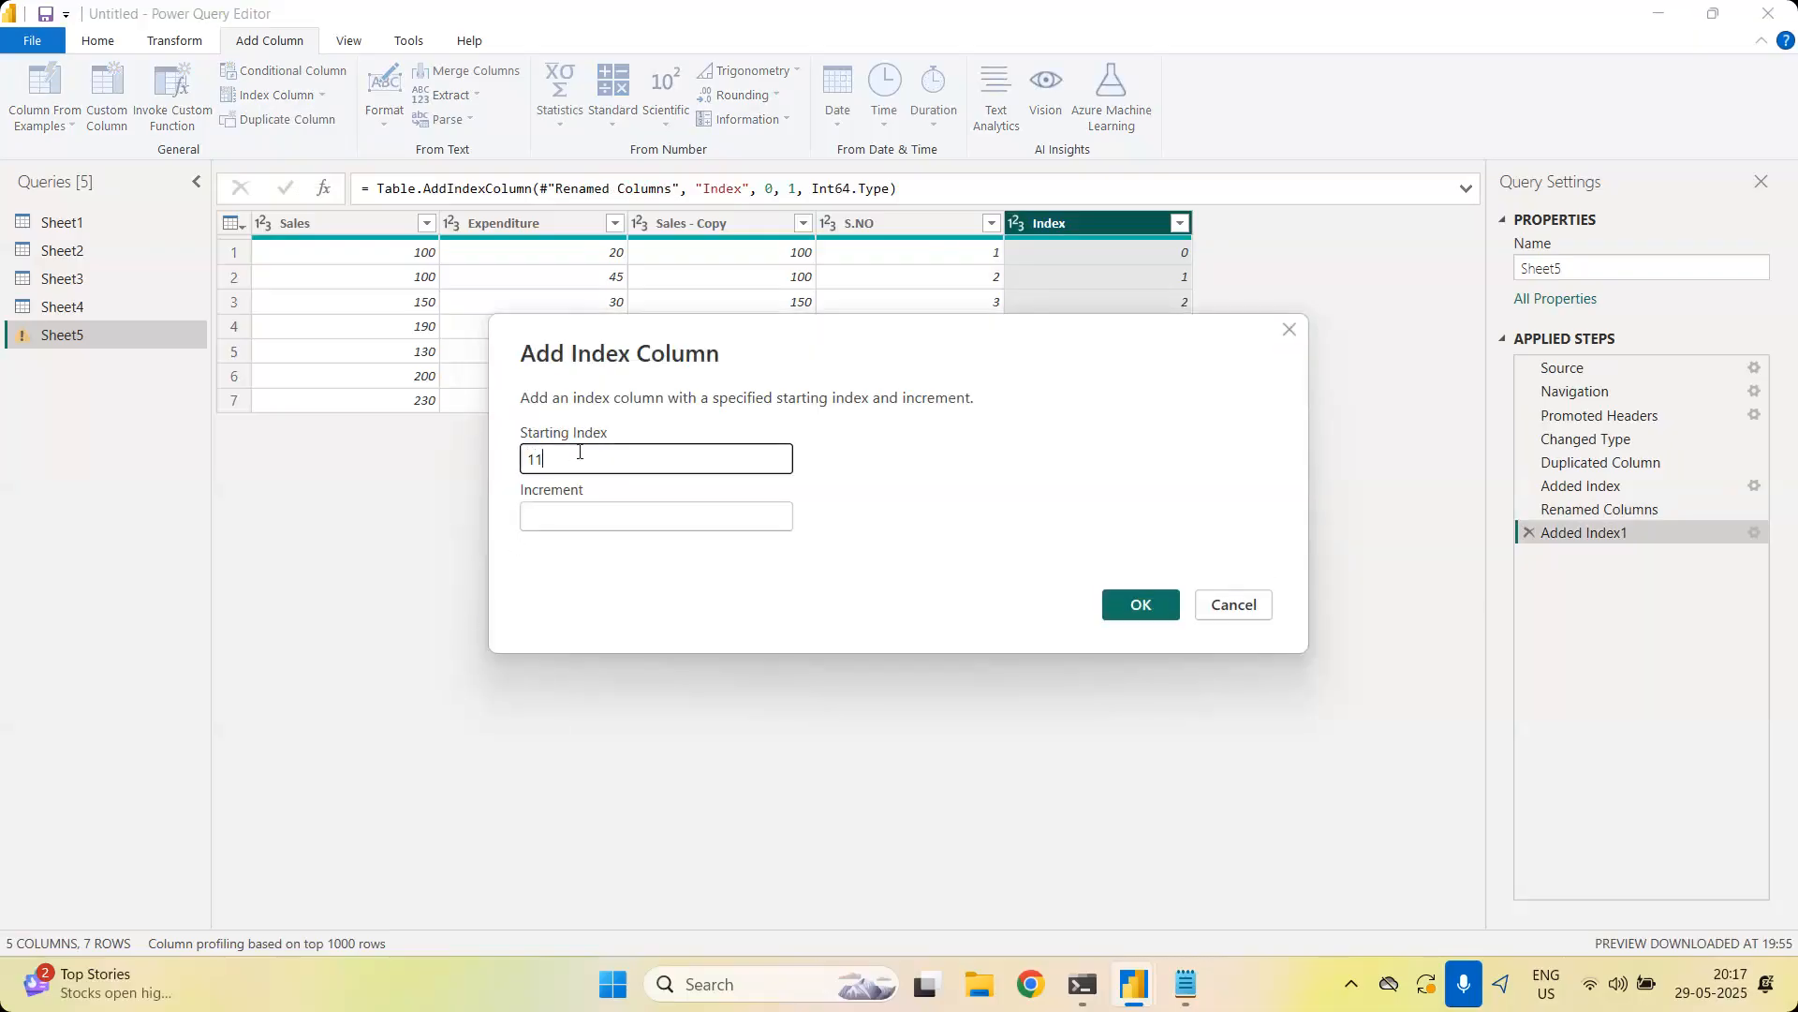
pyautogui.write('2')
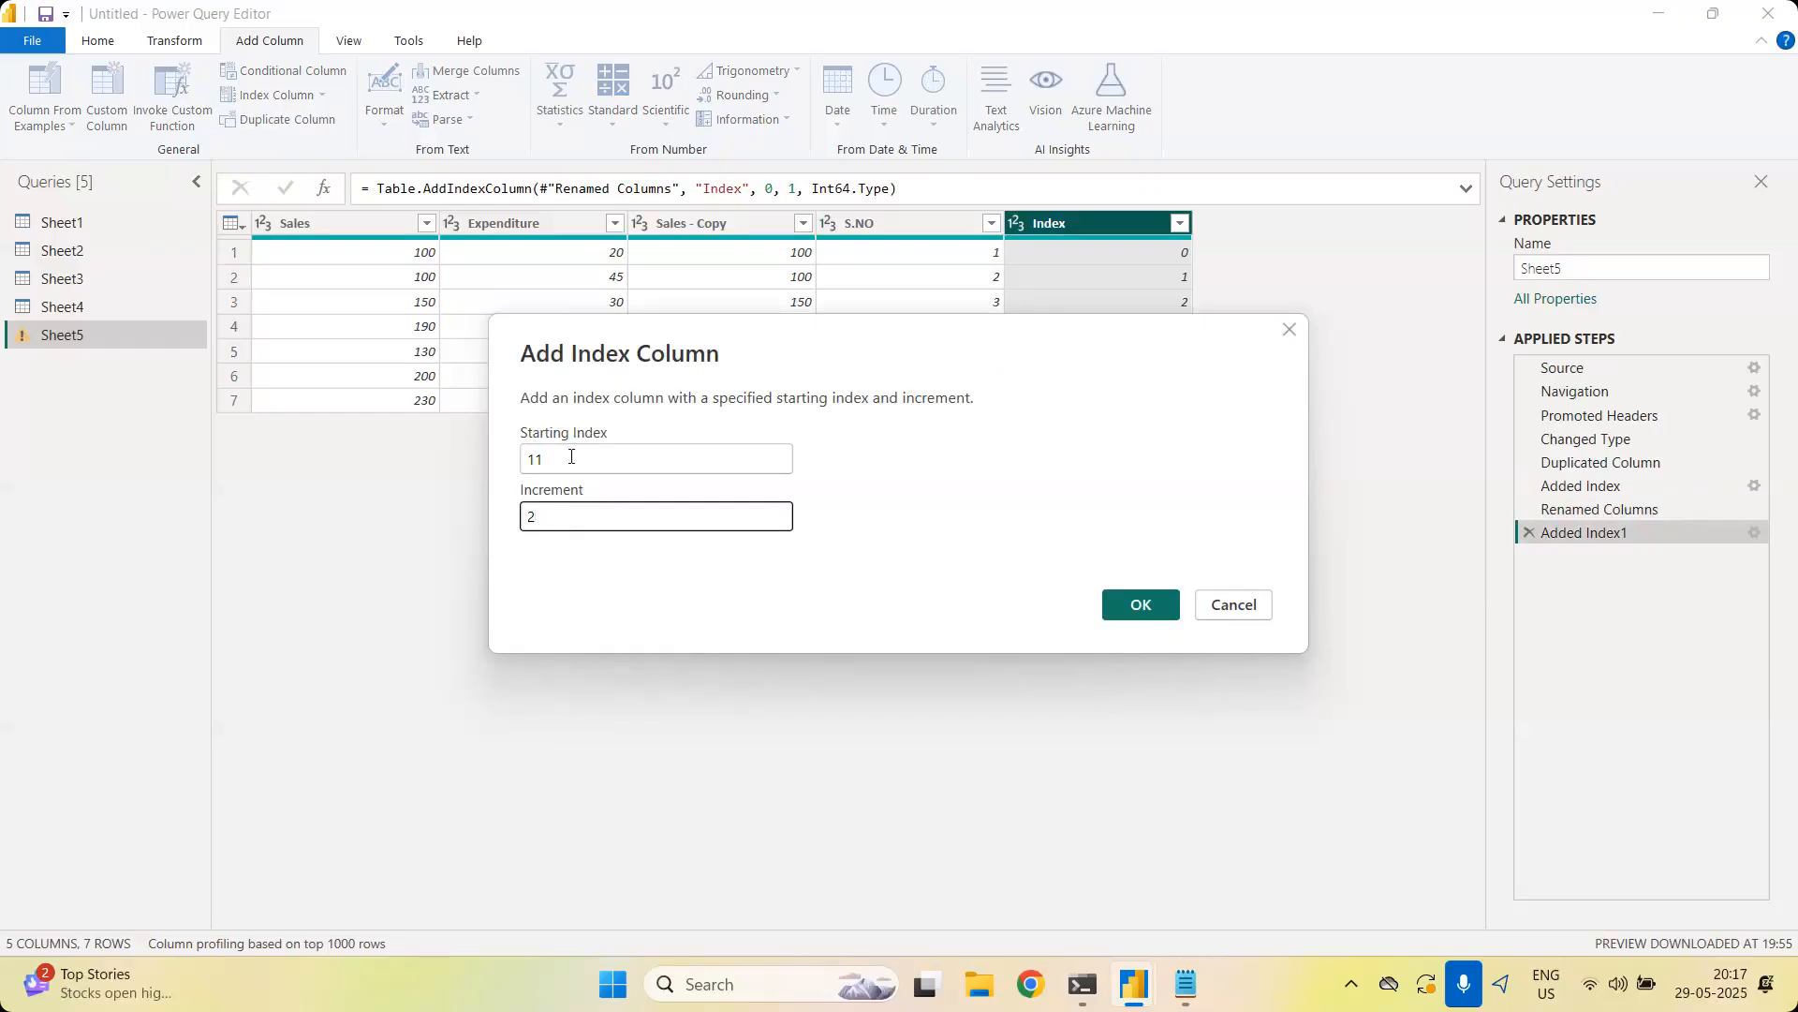
pyautogui.click(1142, 621)
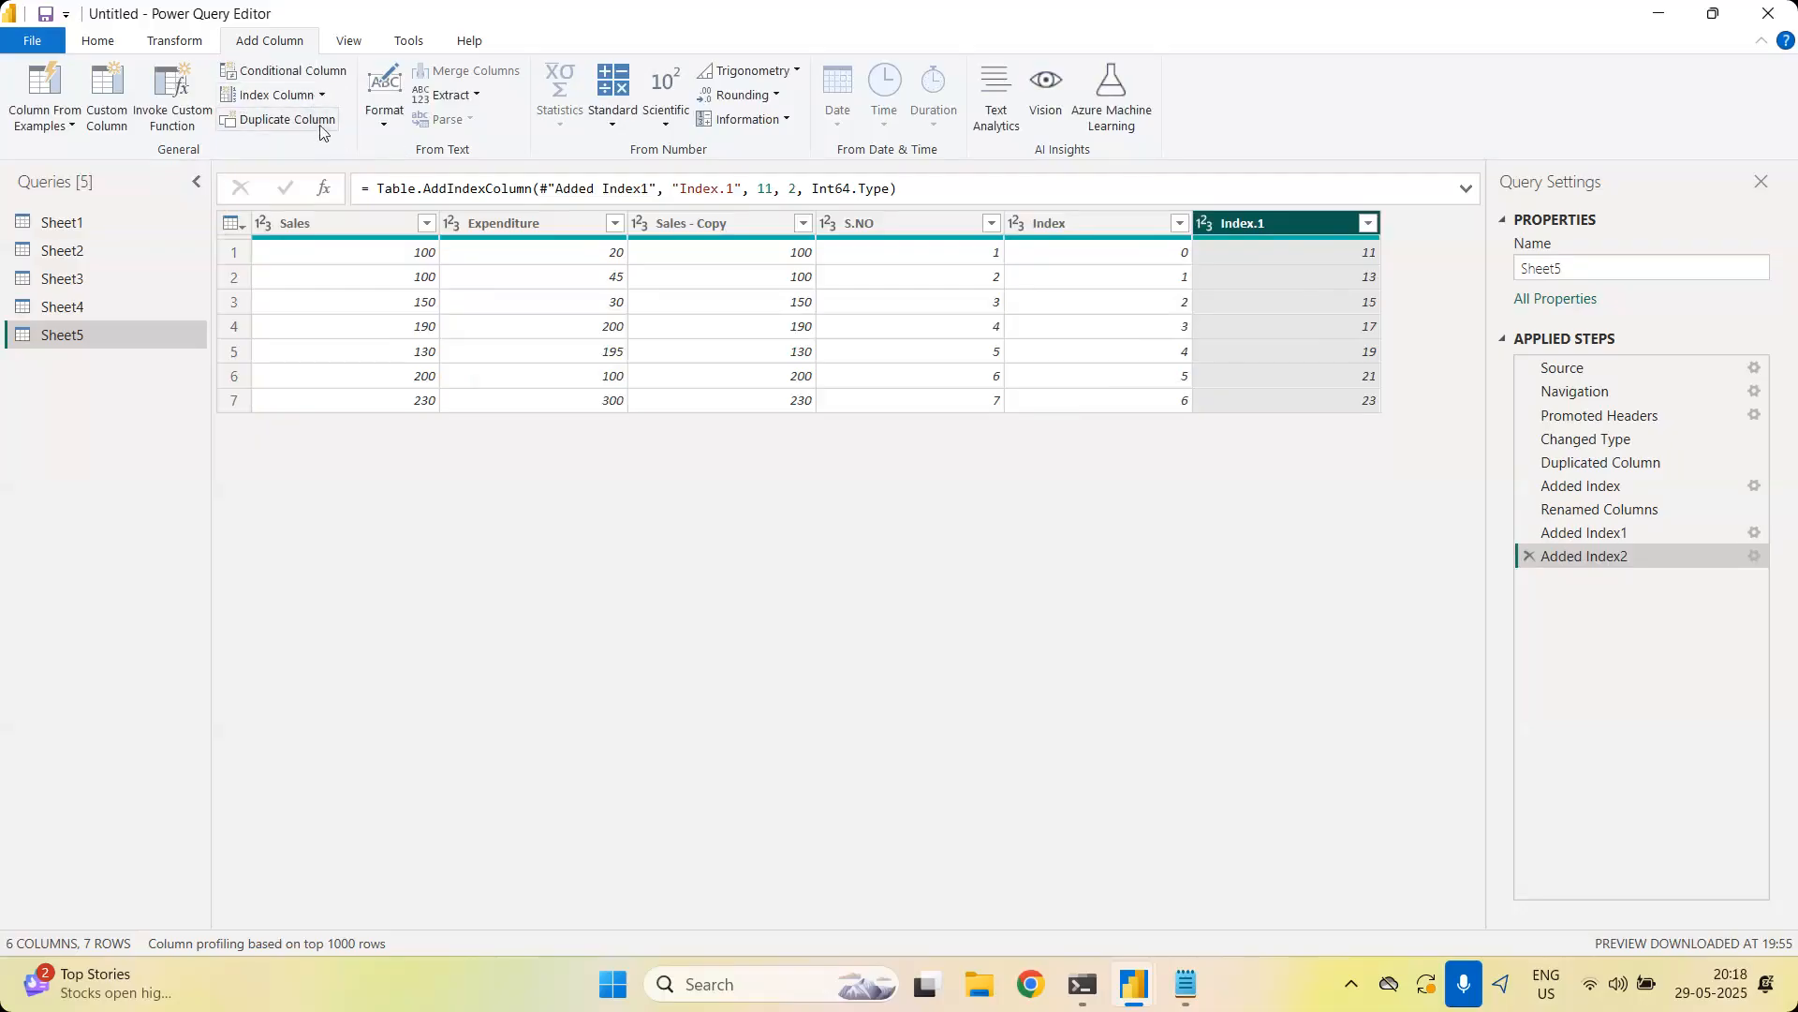
# Duplicate the Expenditure column in Sheet5
pyautogui.click(539, 223)
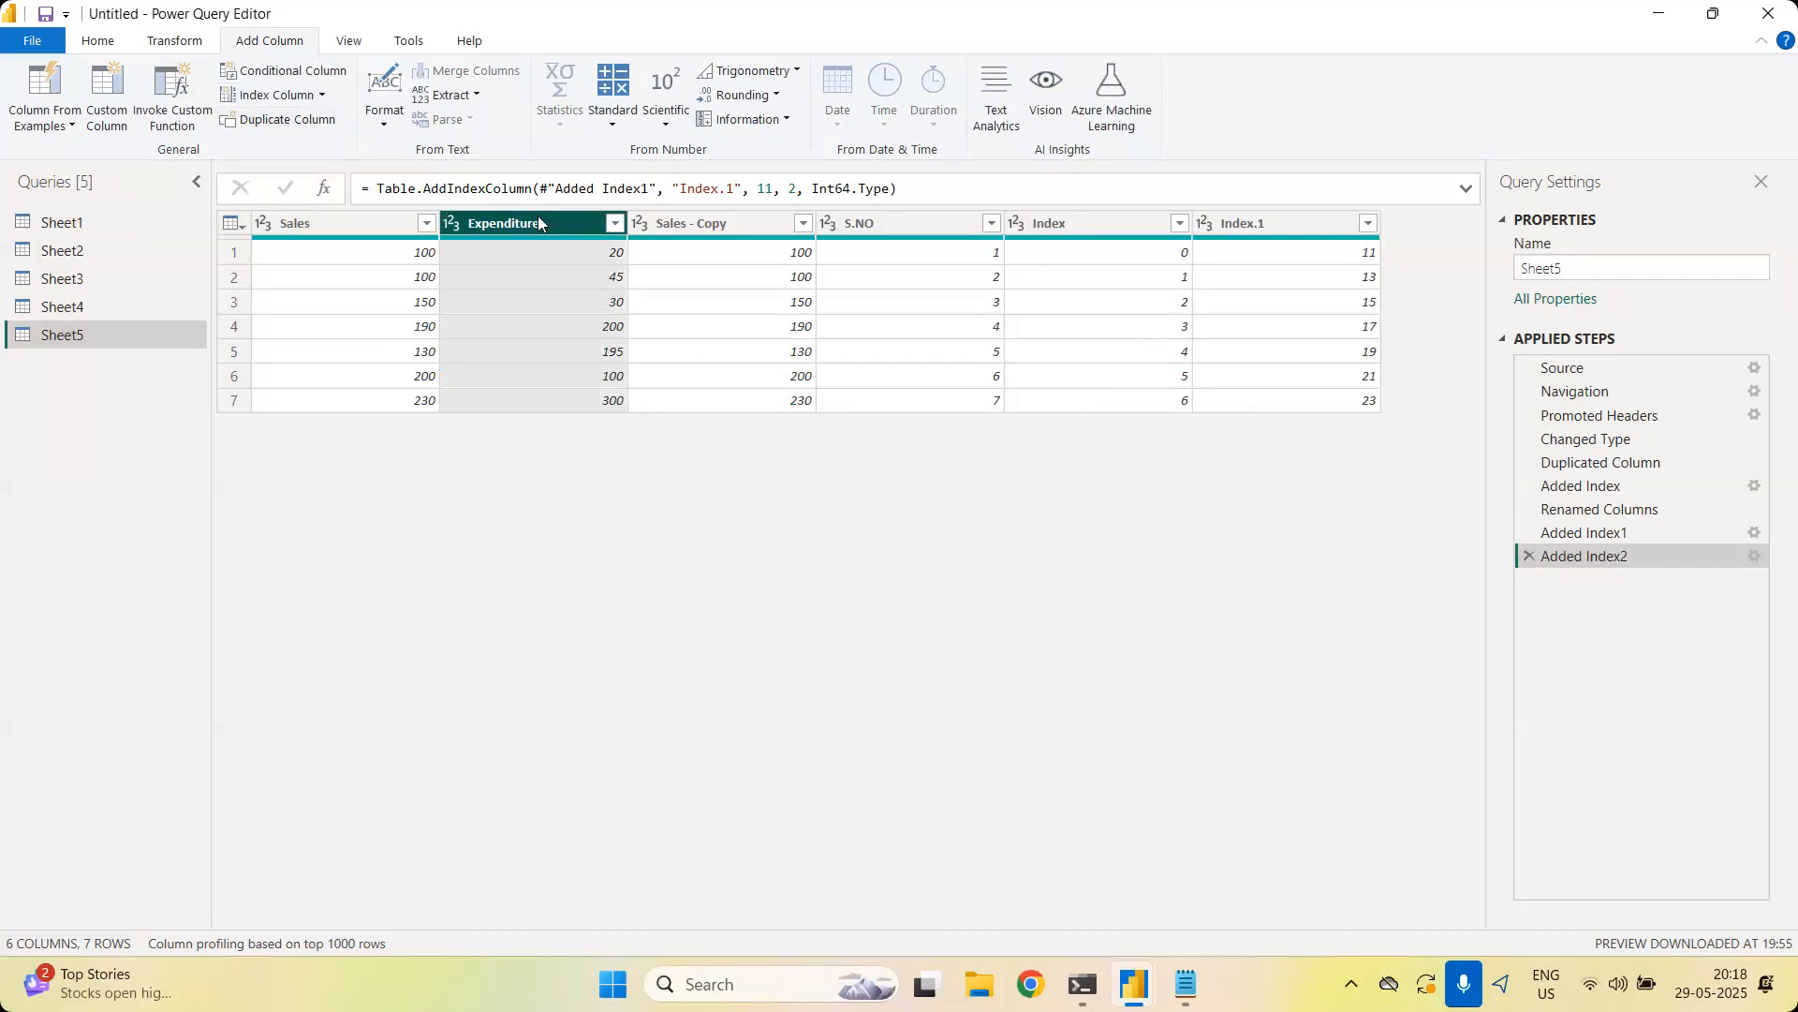
pyautogui.click(290, 120)
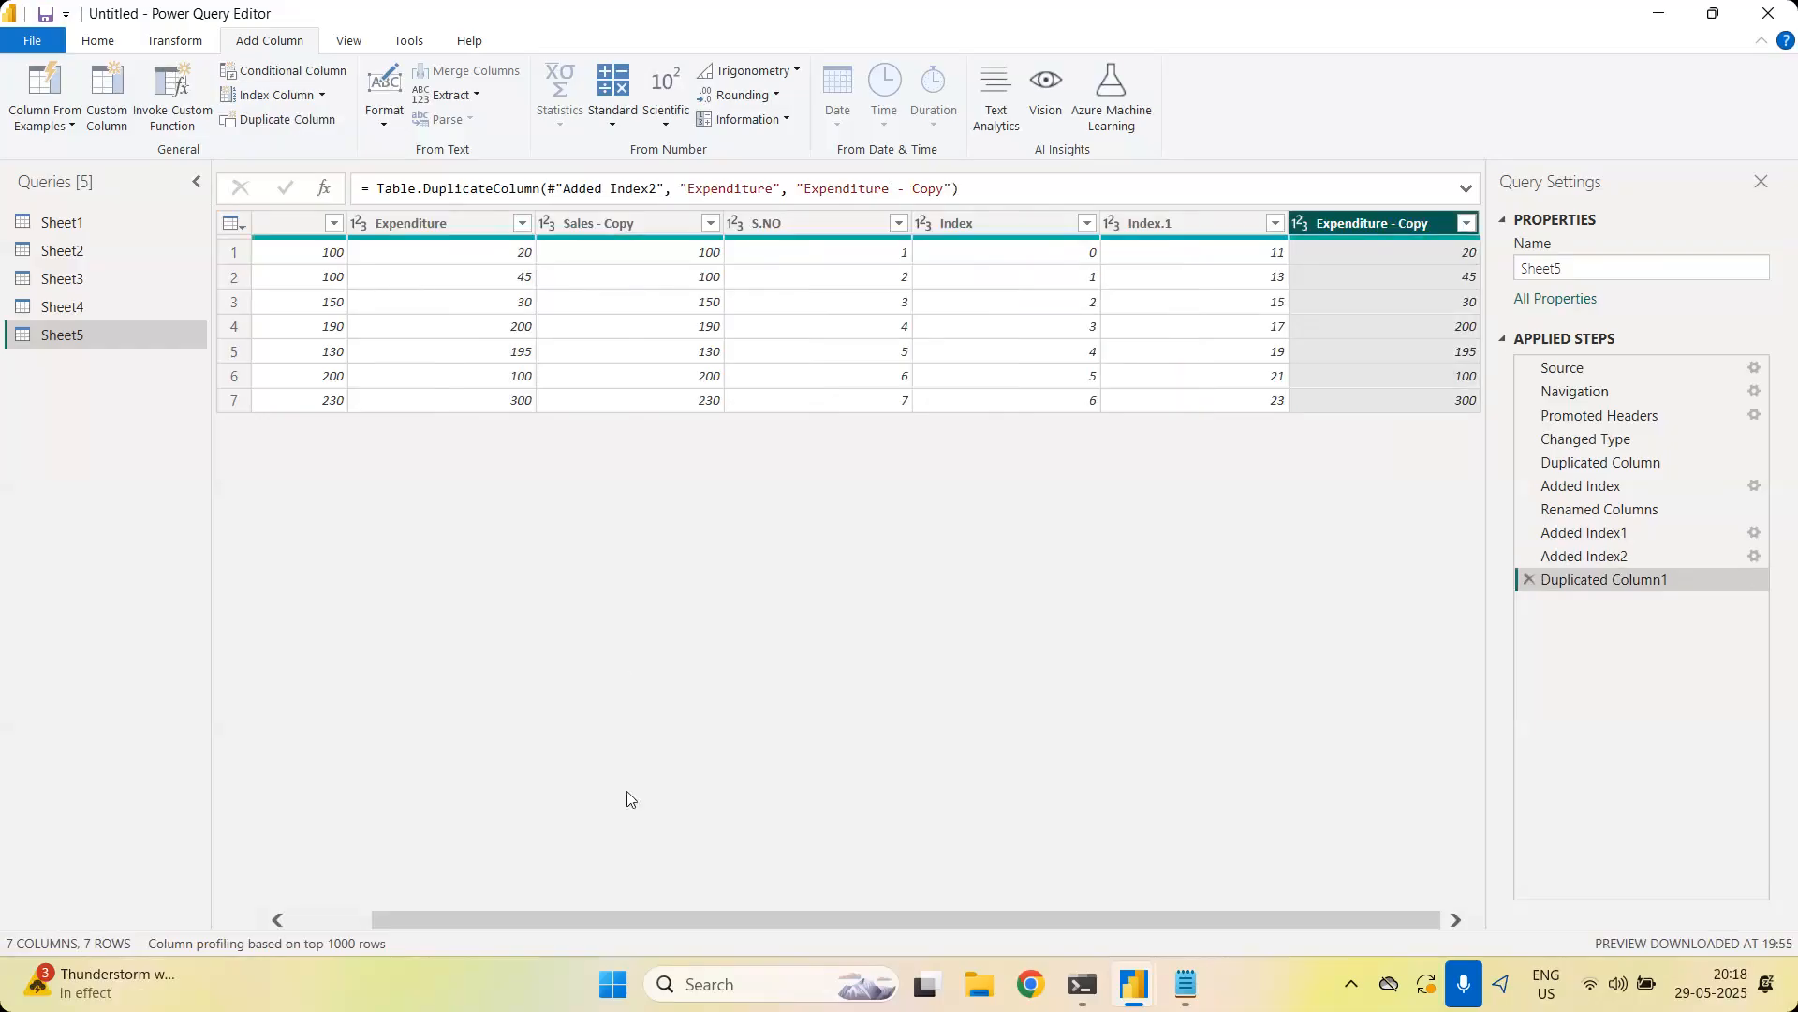
# Remove the Expenditure - Copy, Index.1 and Index columns from Sheet5
pyautogui.moveTo(161, 899); pyautogui.dragTo(142, 885)
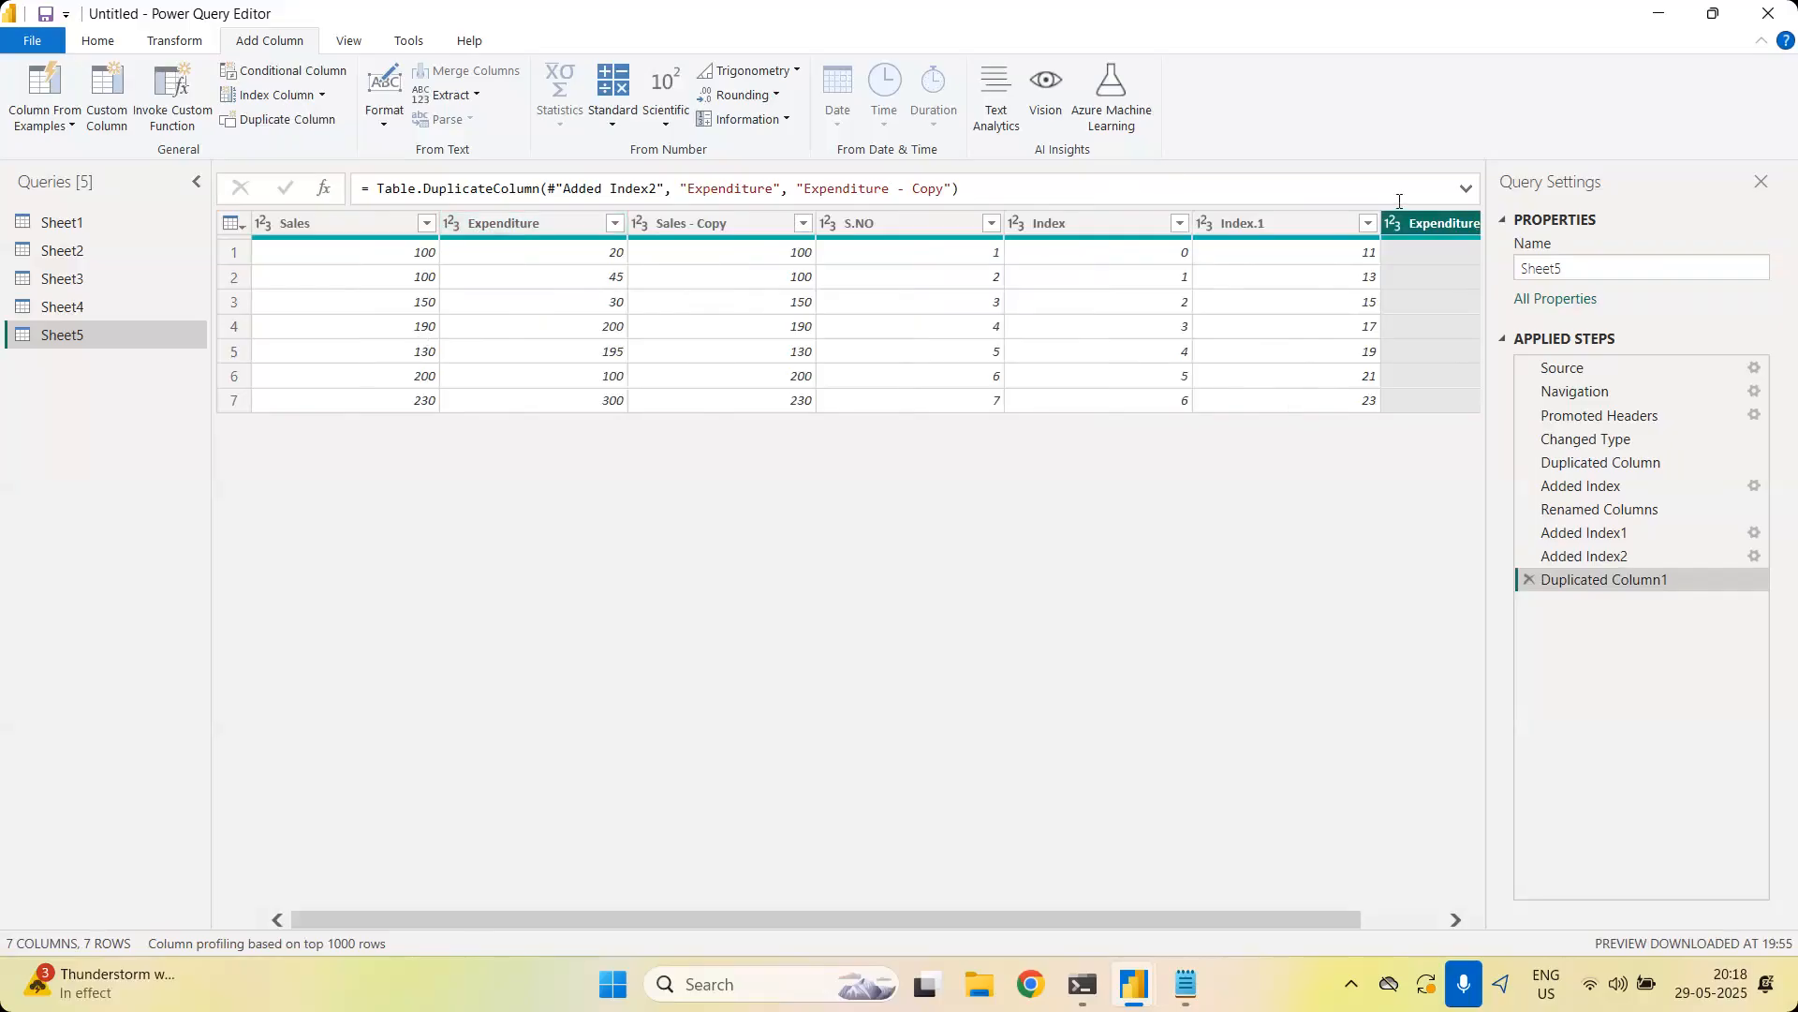
pyautogui.click(1441, 222)
pyautogui.rightClick(1441, 222)
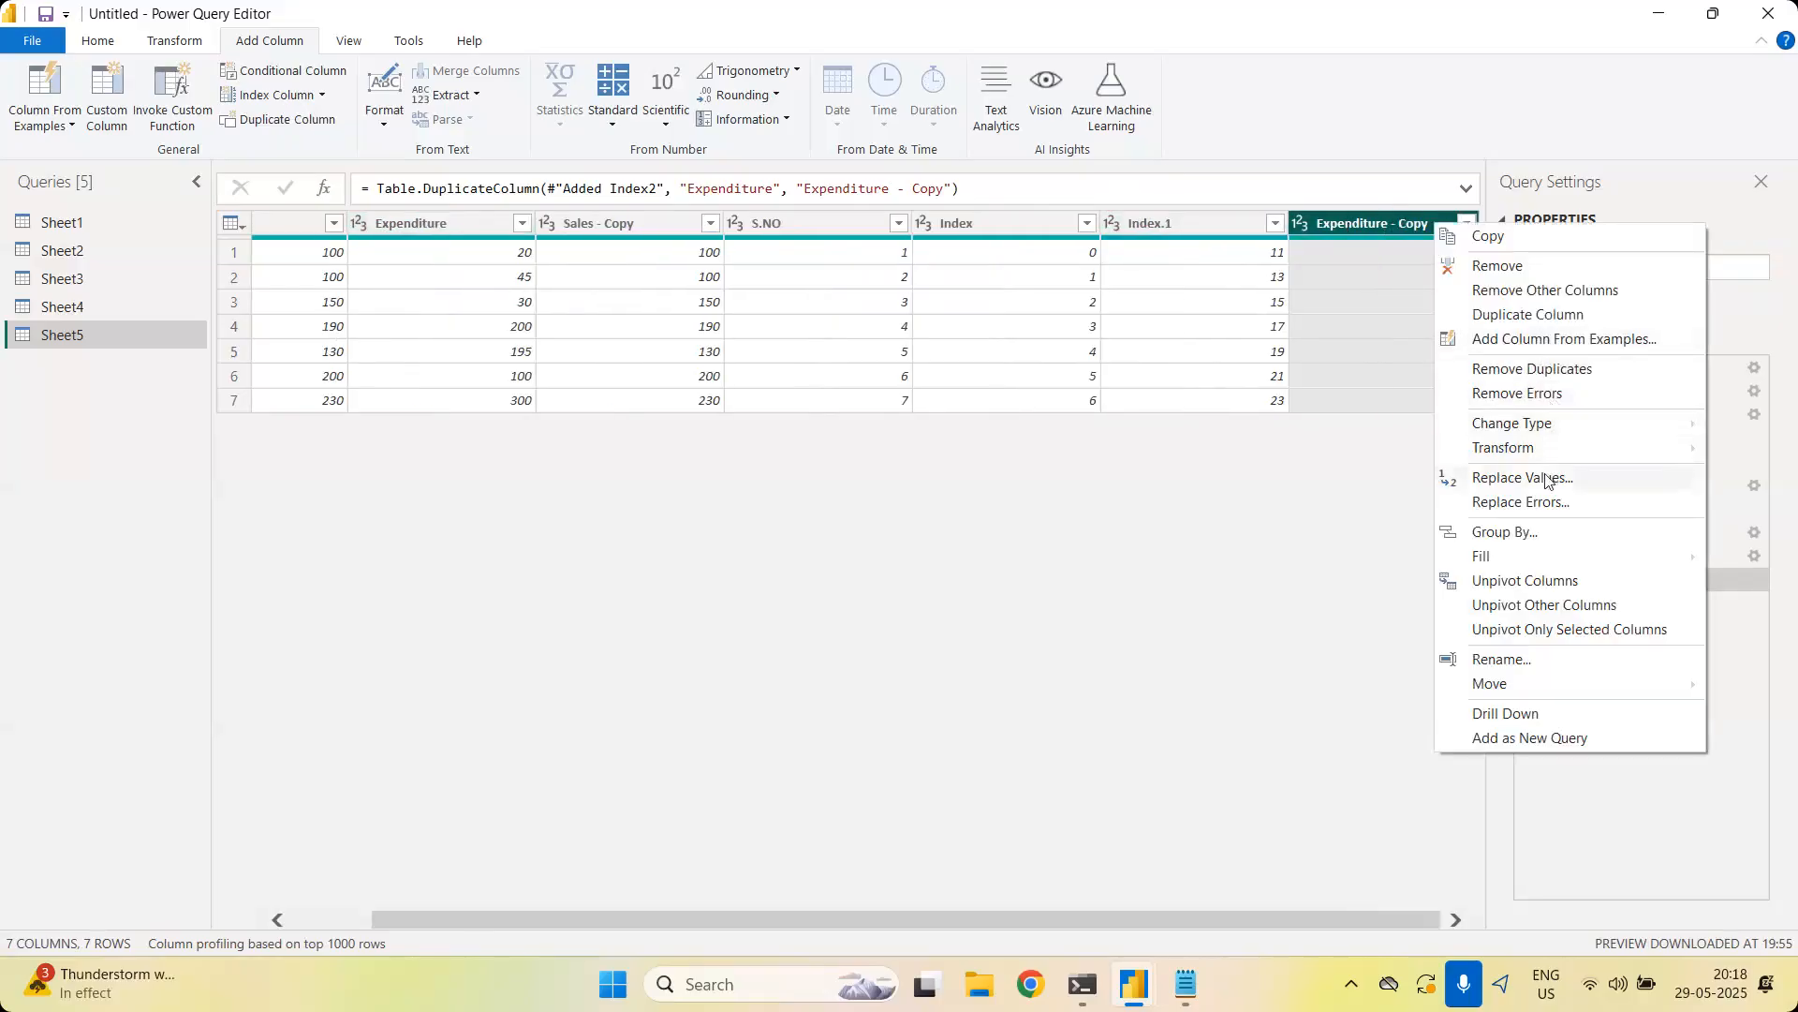
pyautogui.click(1550, 271)
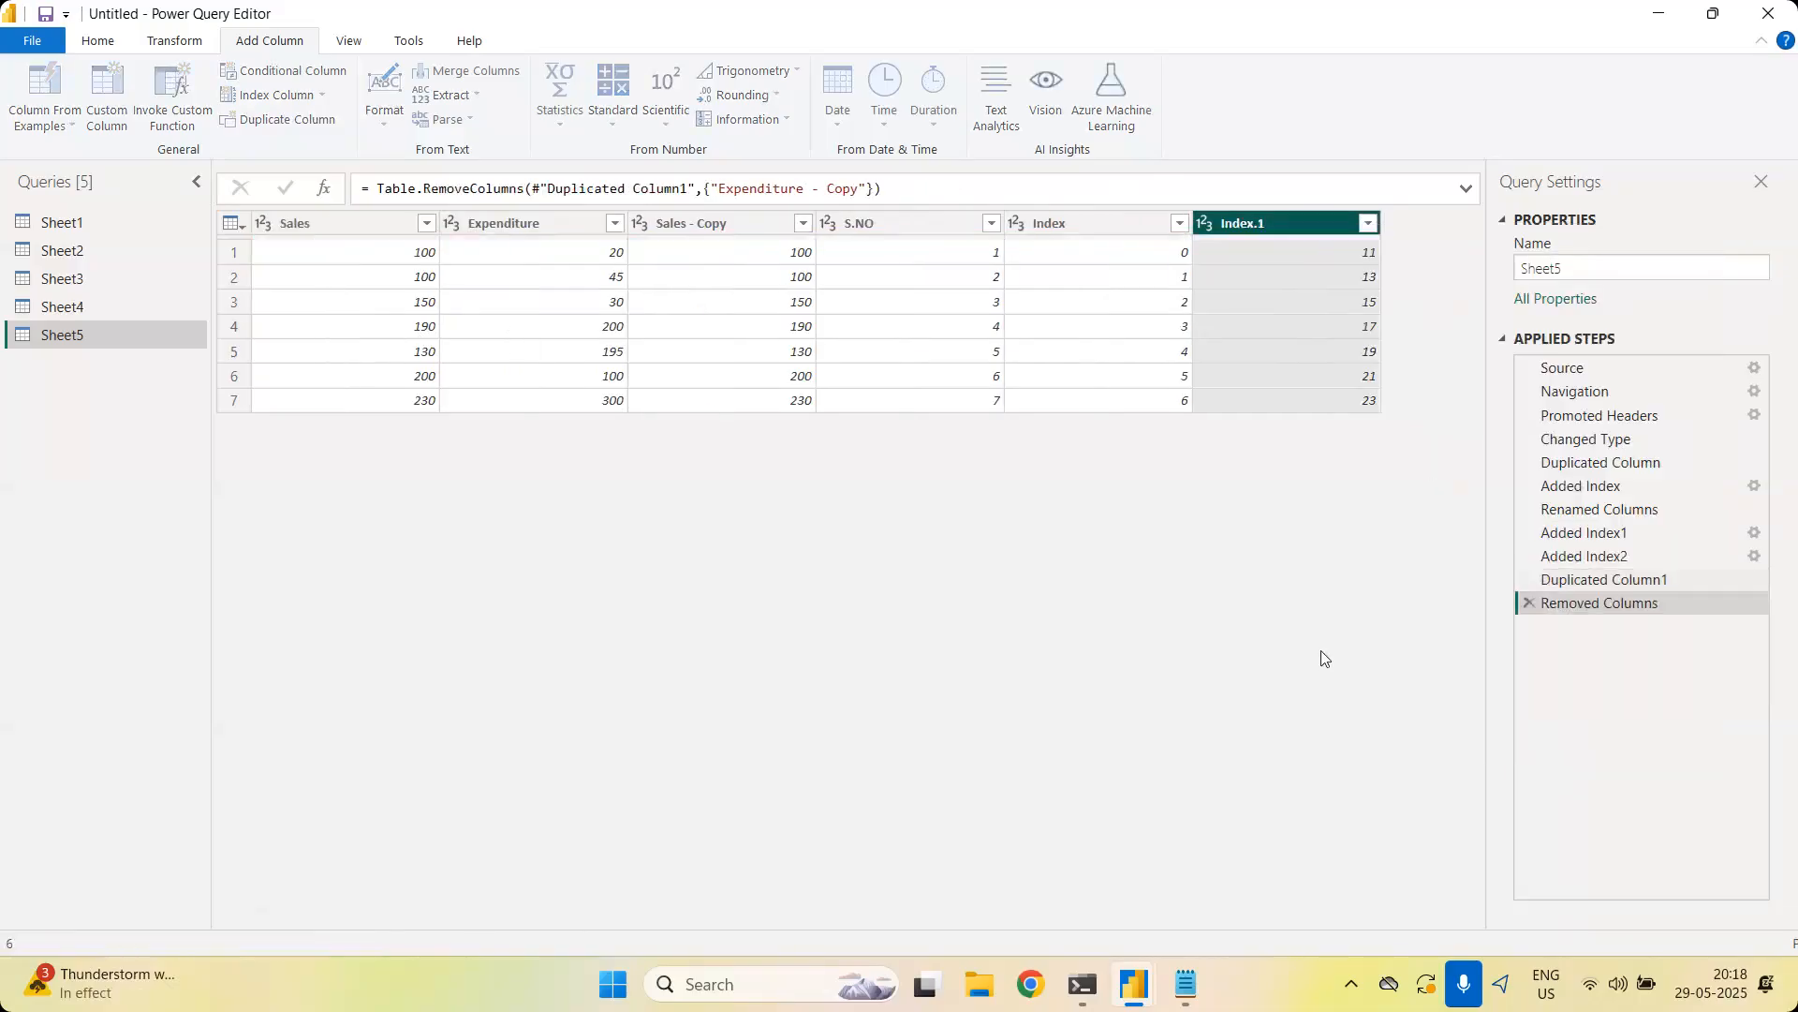
pyautogui.rightClick(1264, 231)
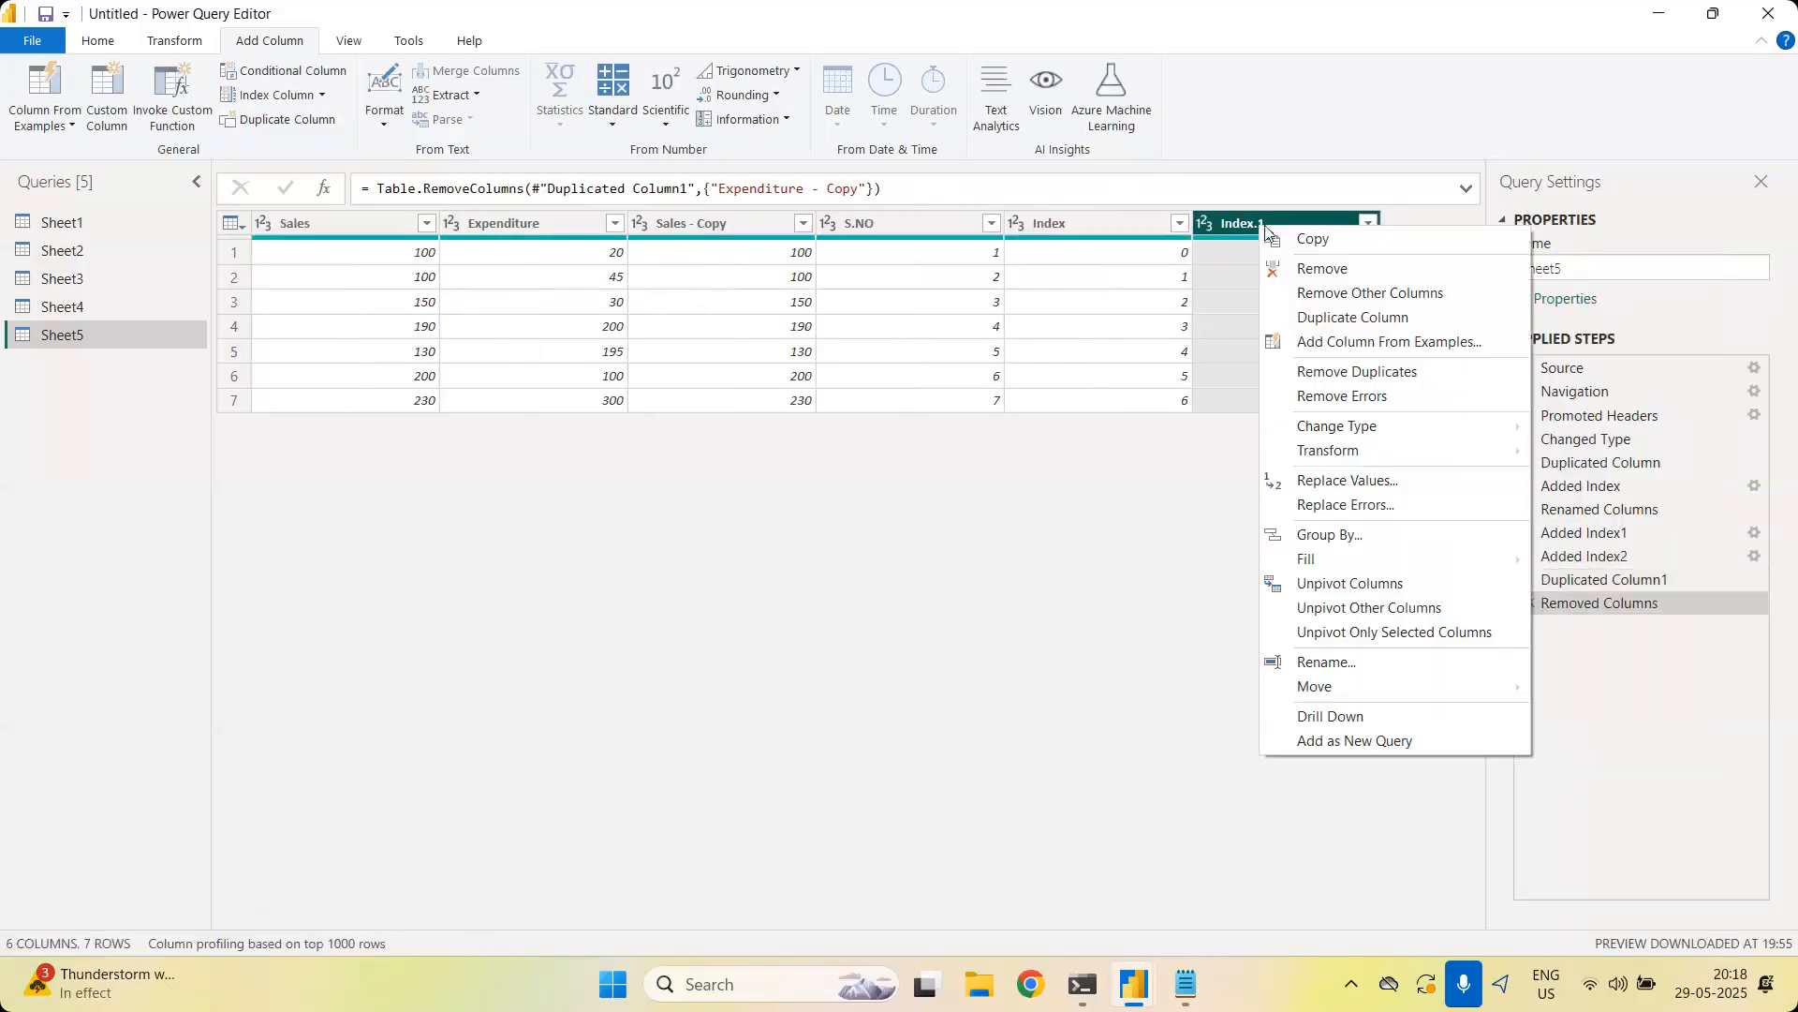
pyautogui.click(1334, 276)
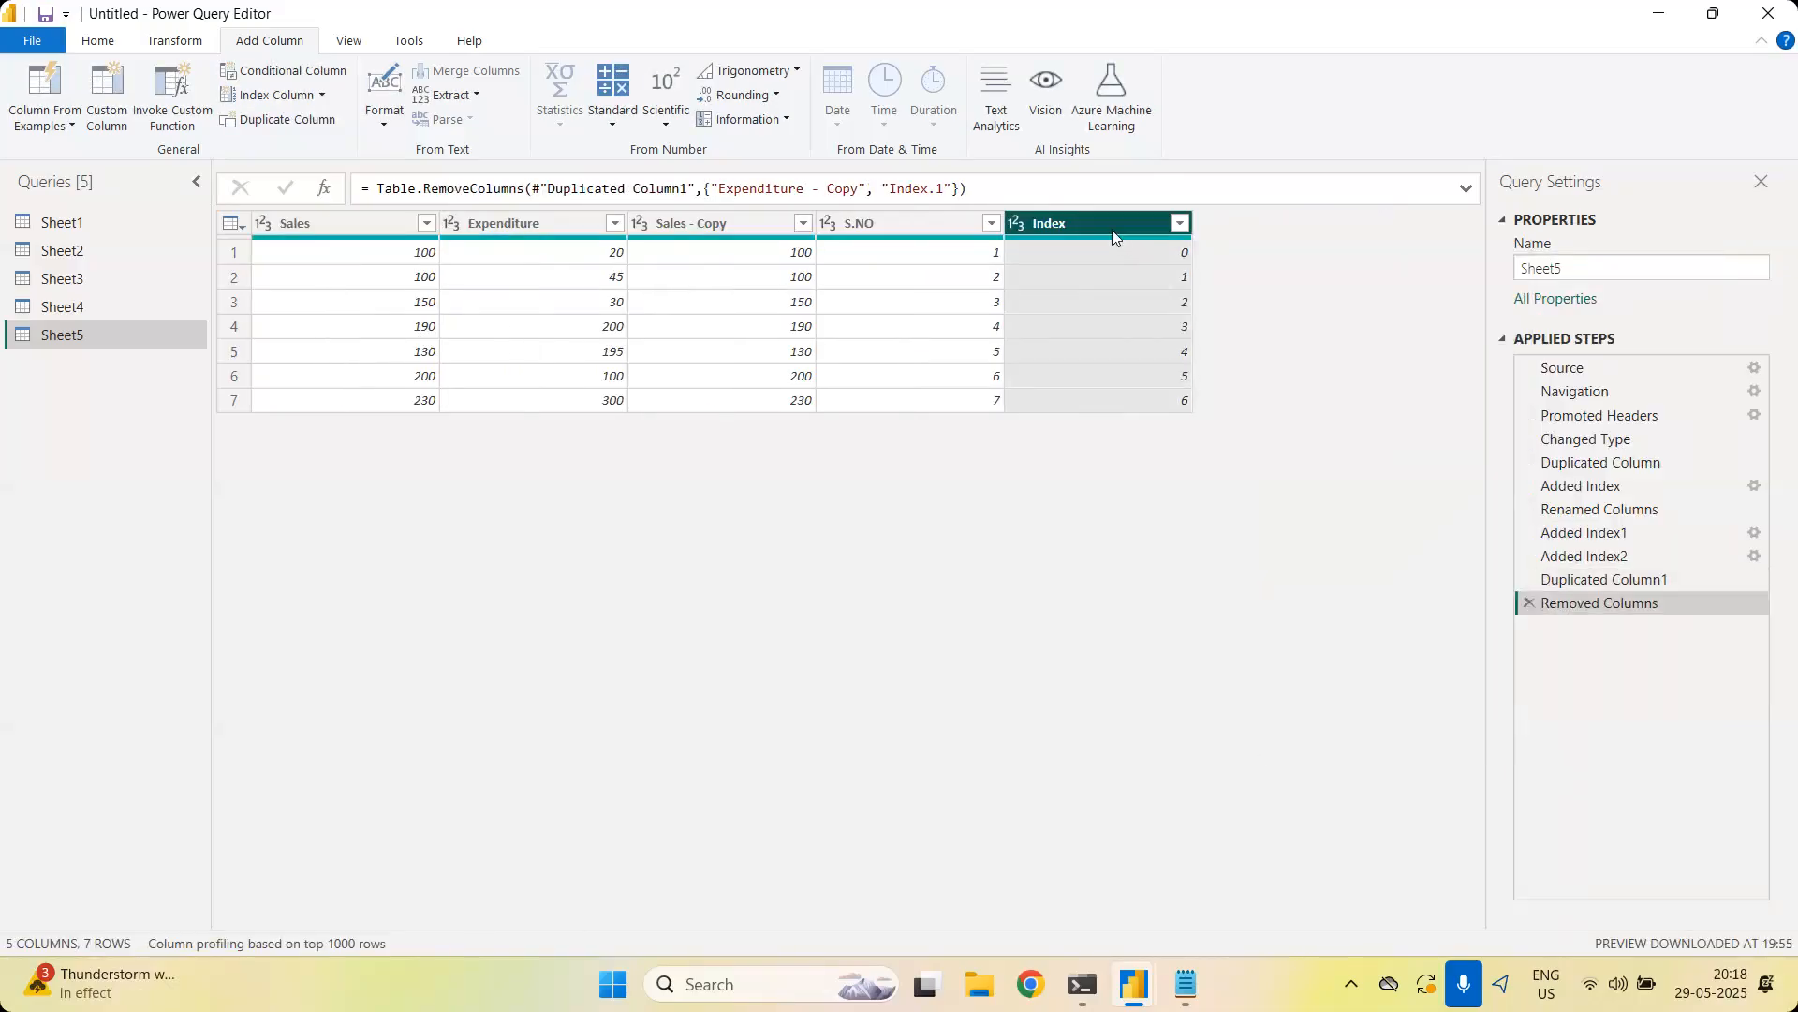
pyautogui.rightClick(1113, 236)
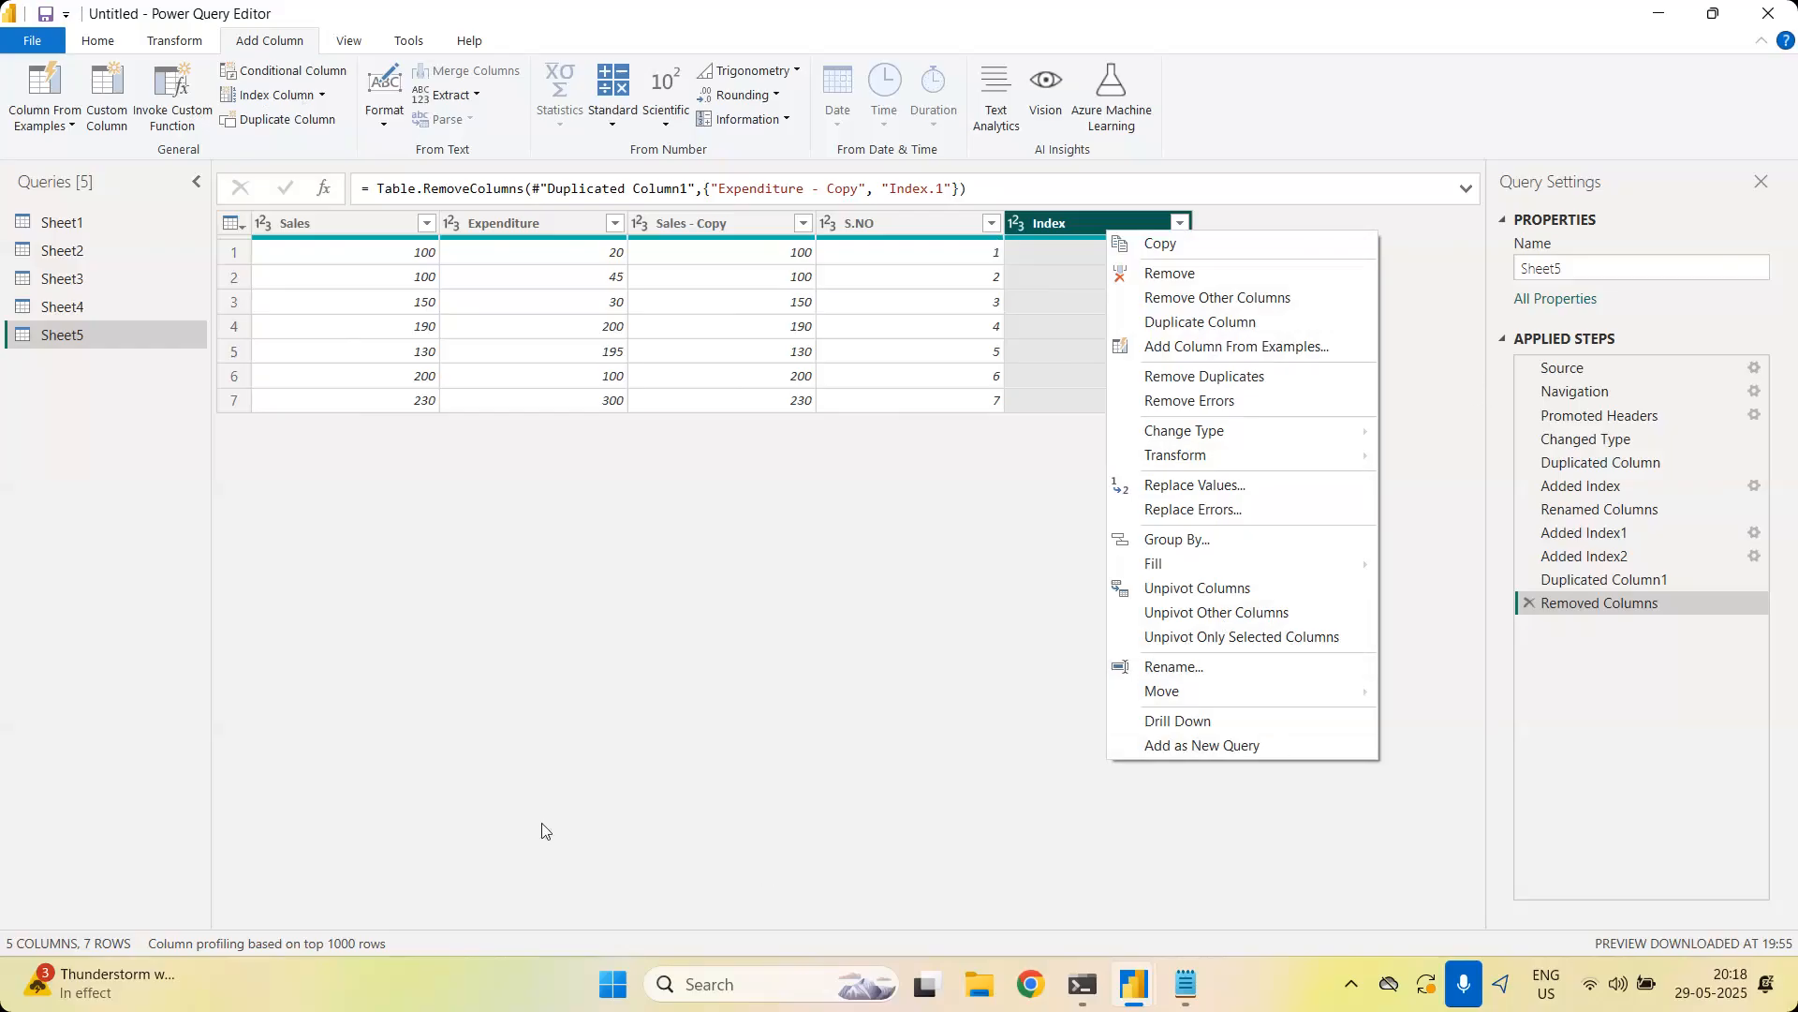
pyautogui.click(462, 646)
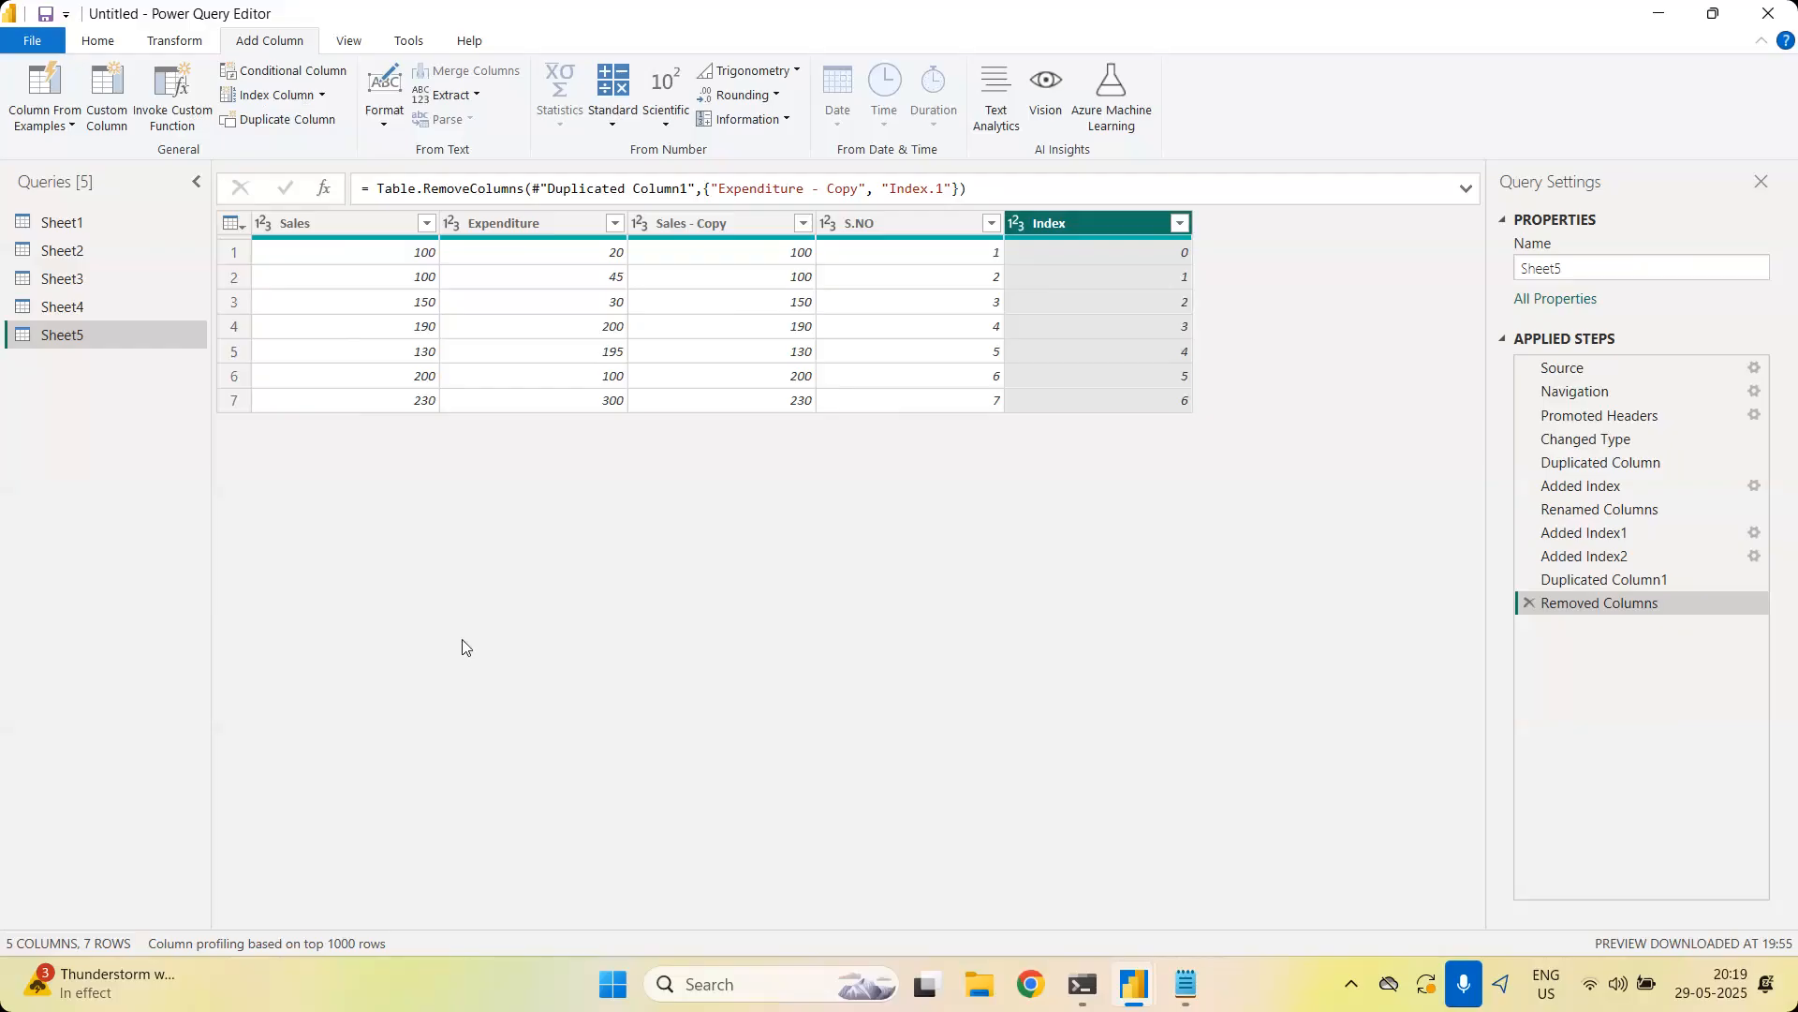
pyautogui.rightClick(1114, 221)
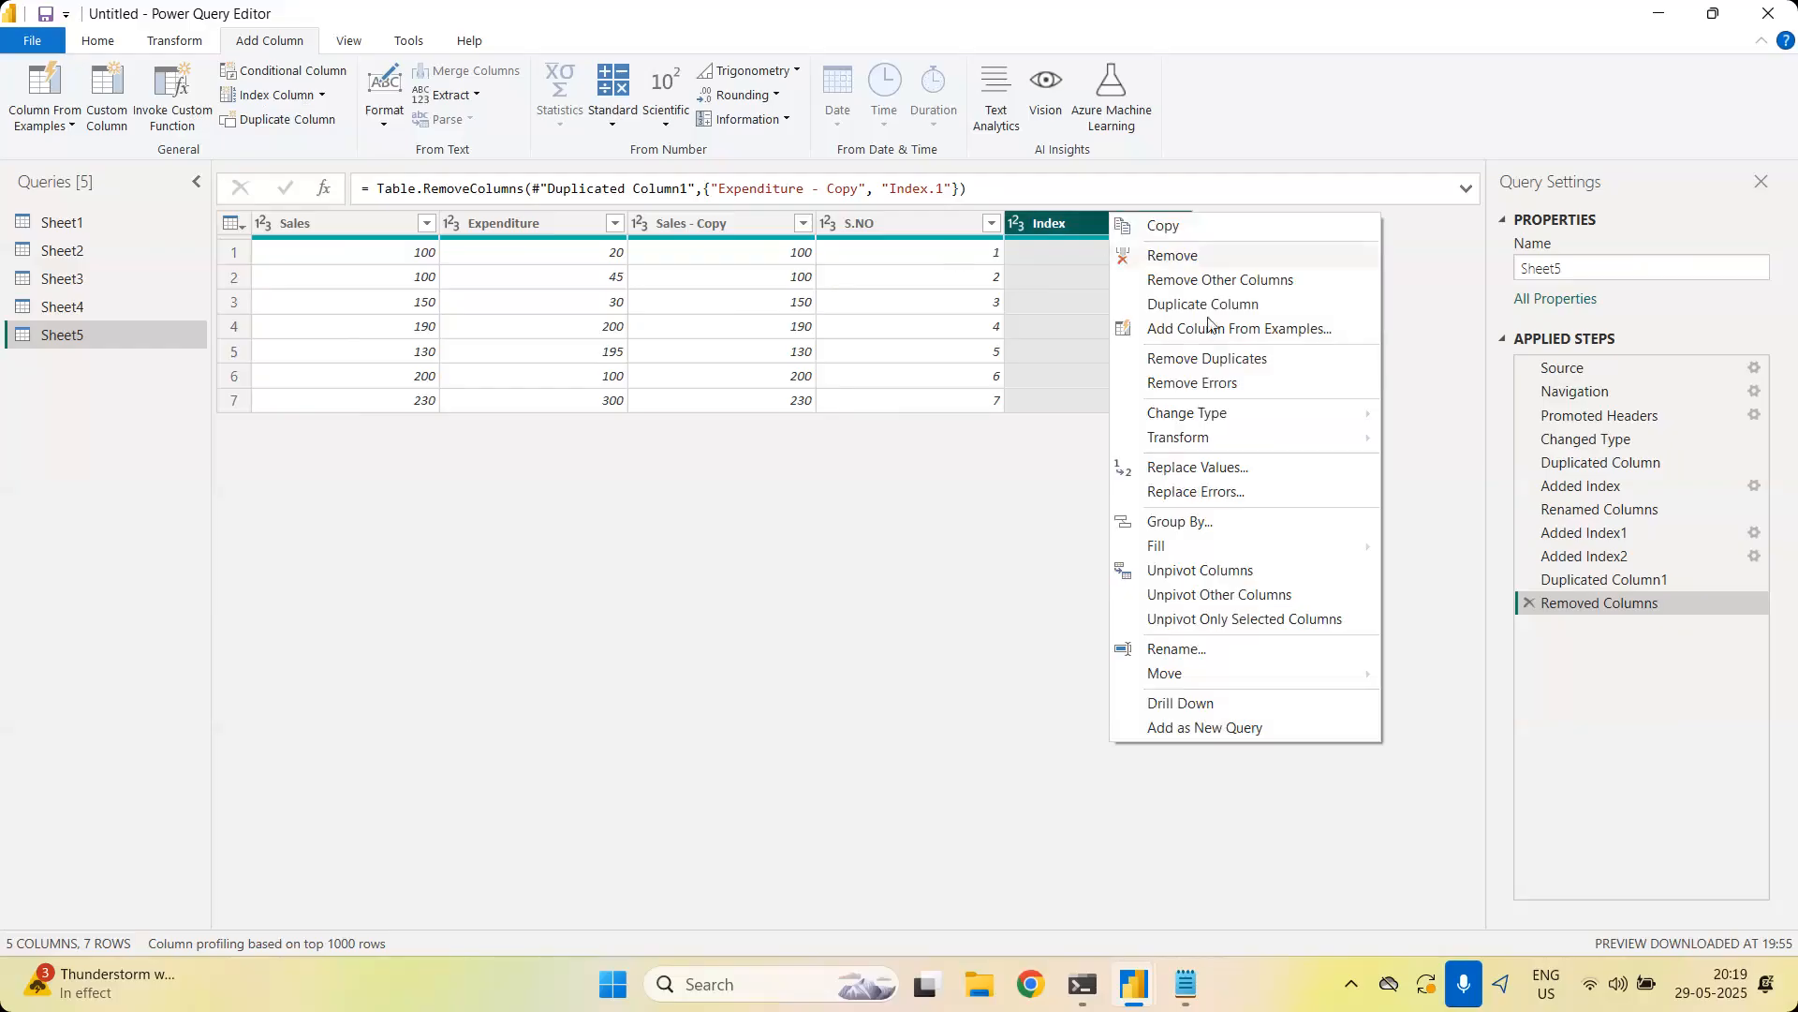
pyautogui.click(1216, 256)
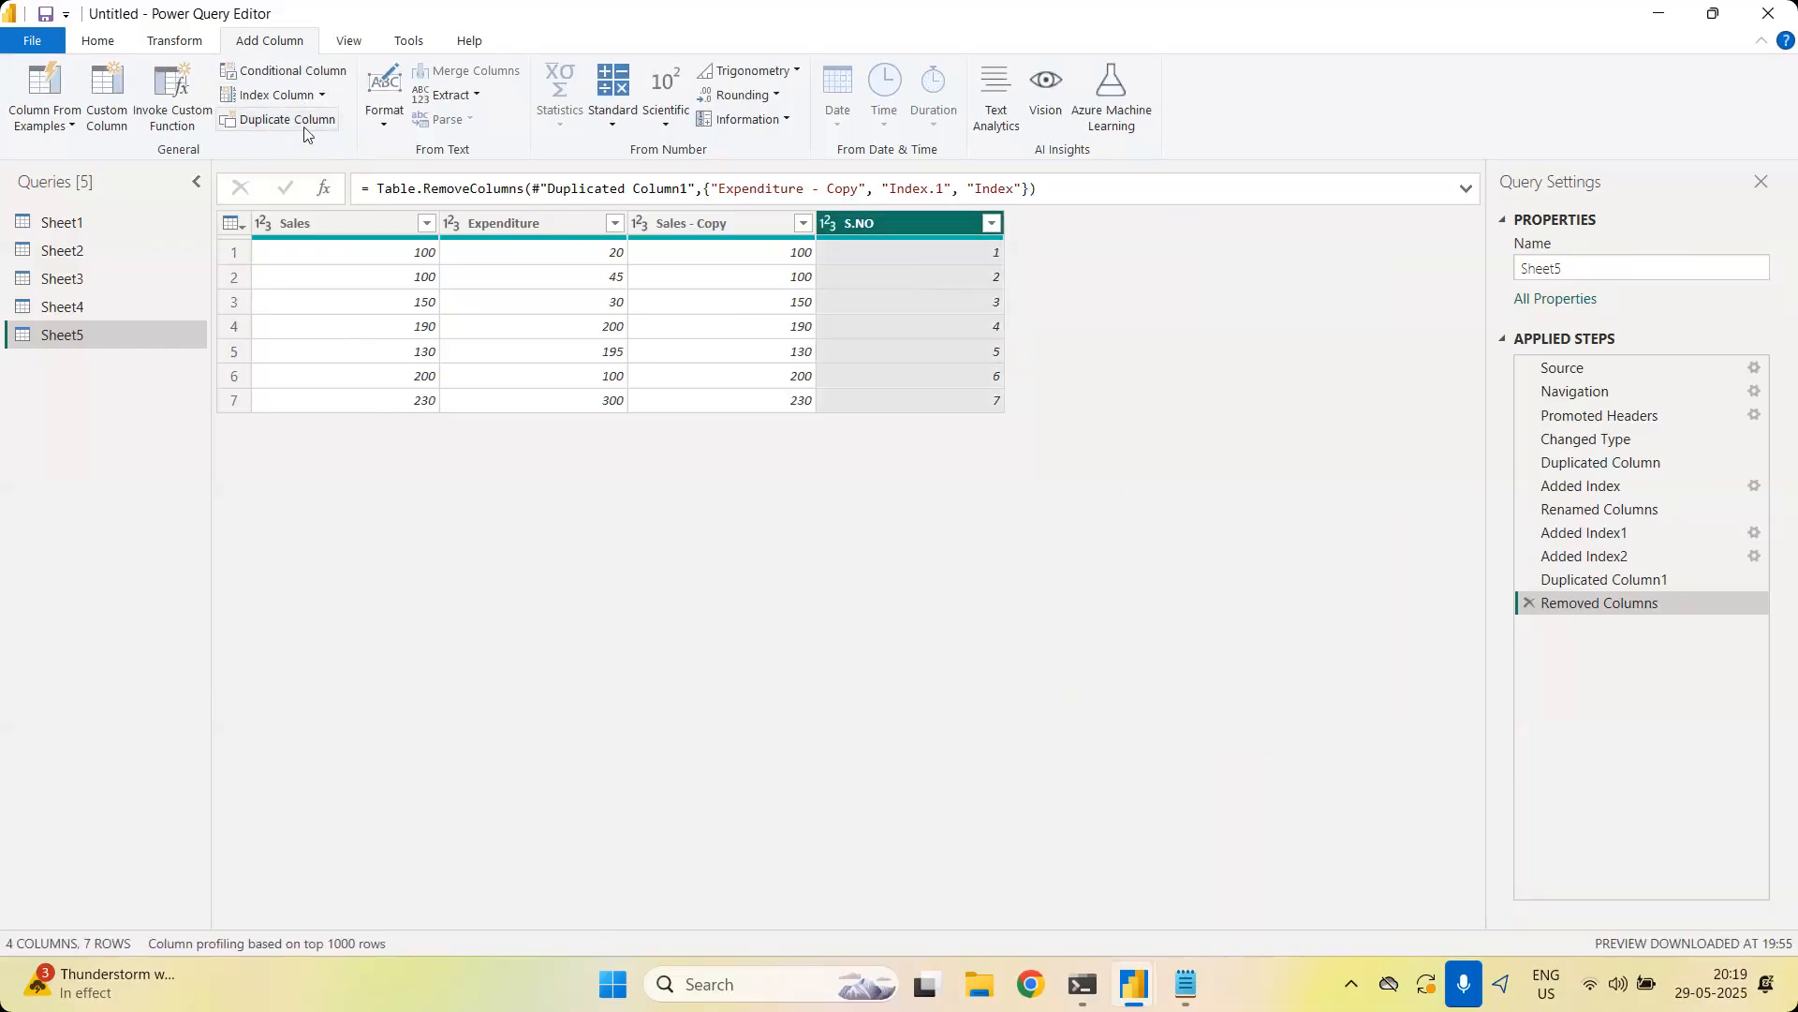
pyautogui.click(386, 125)
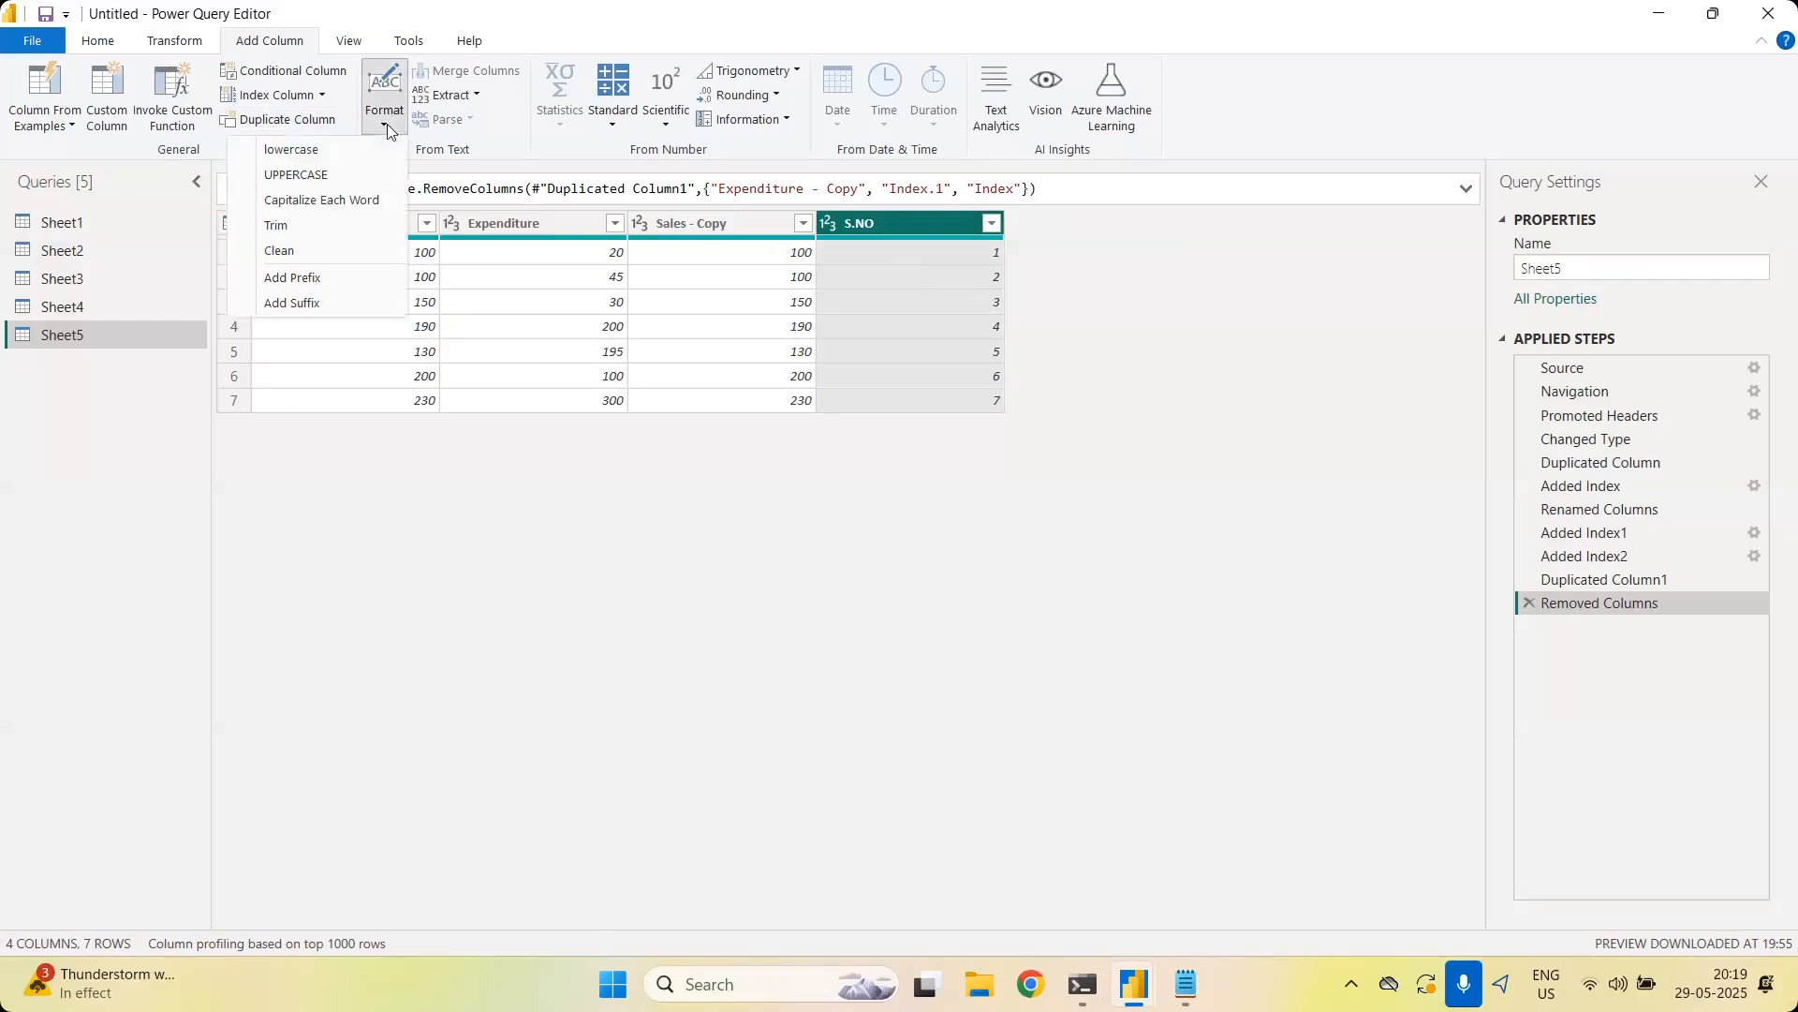
pyautogui.click(653, 623)
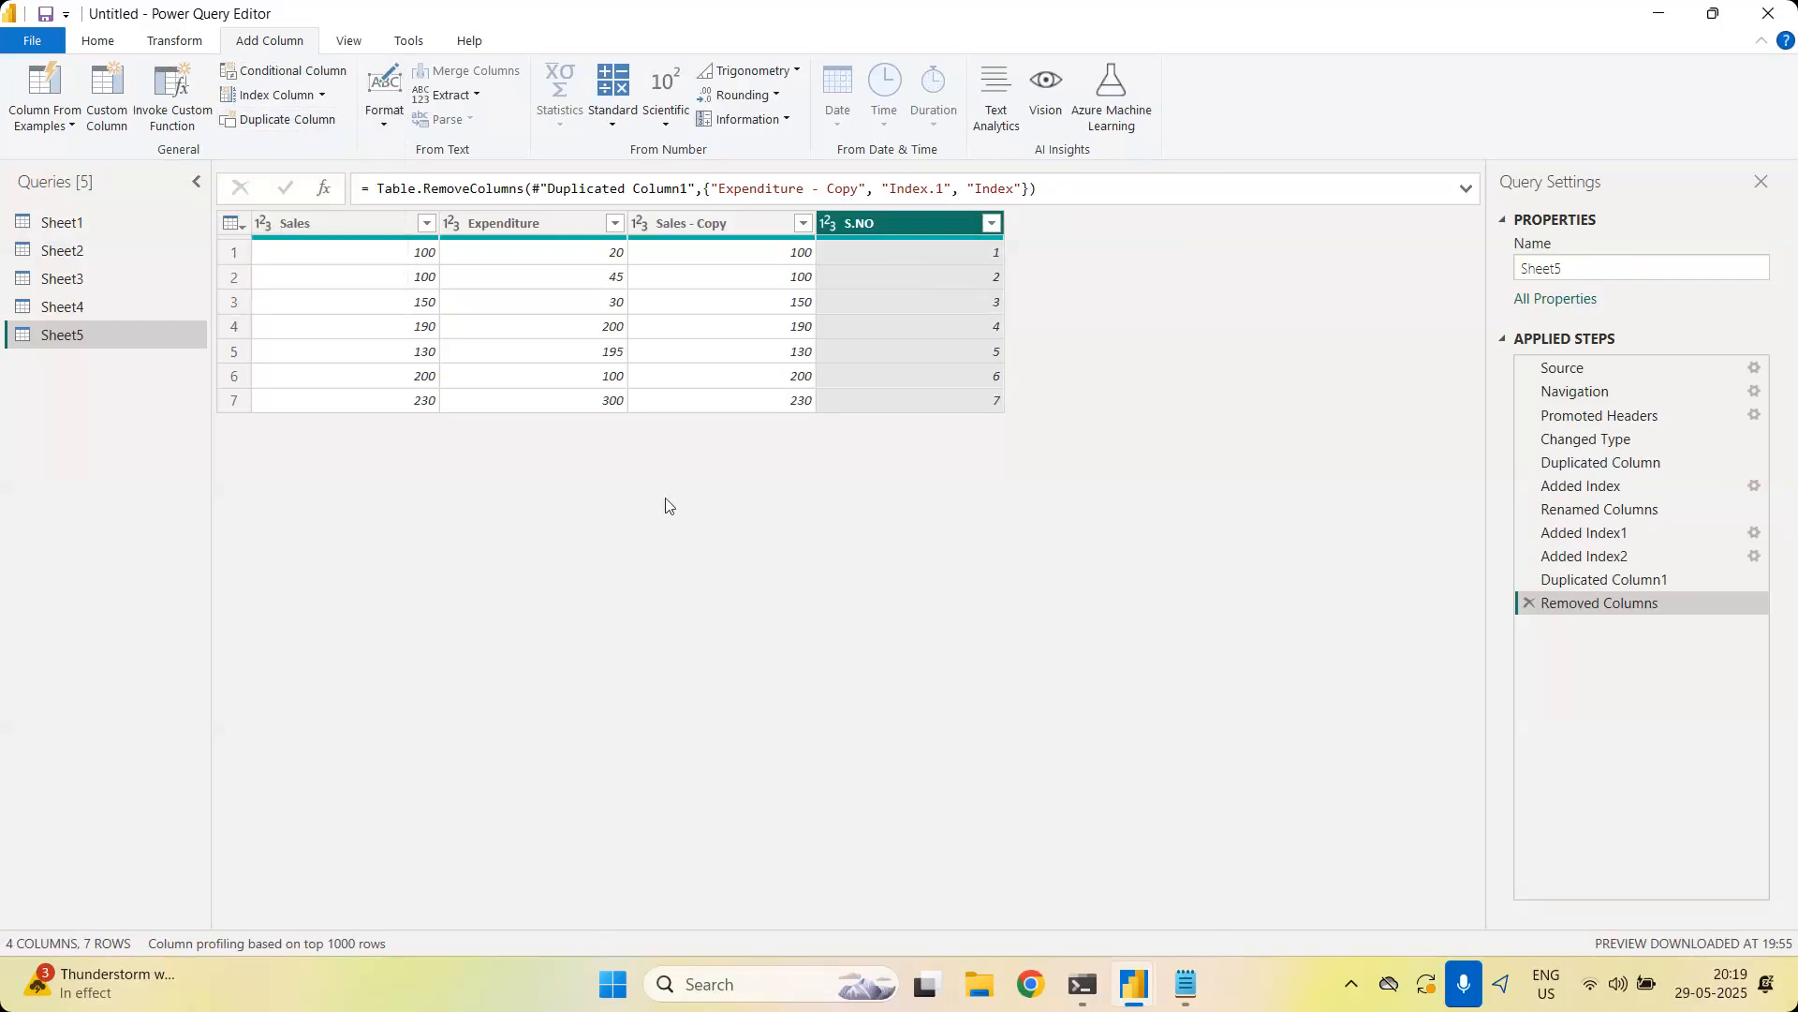
# Convert the Month column's text in Sheet4 to uppercase in place and delete that Uppercased Text applied step
pyautogui.click(175, 40)
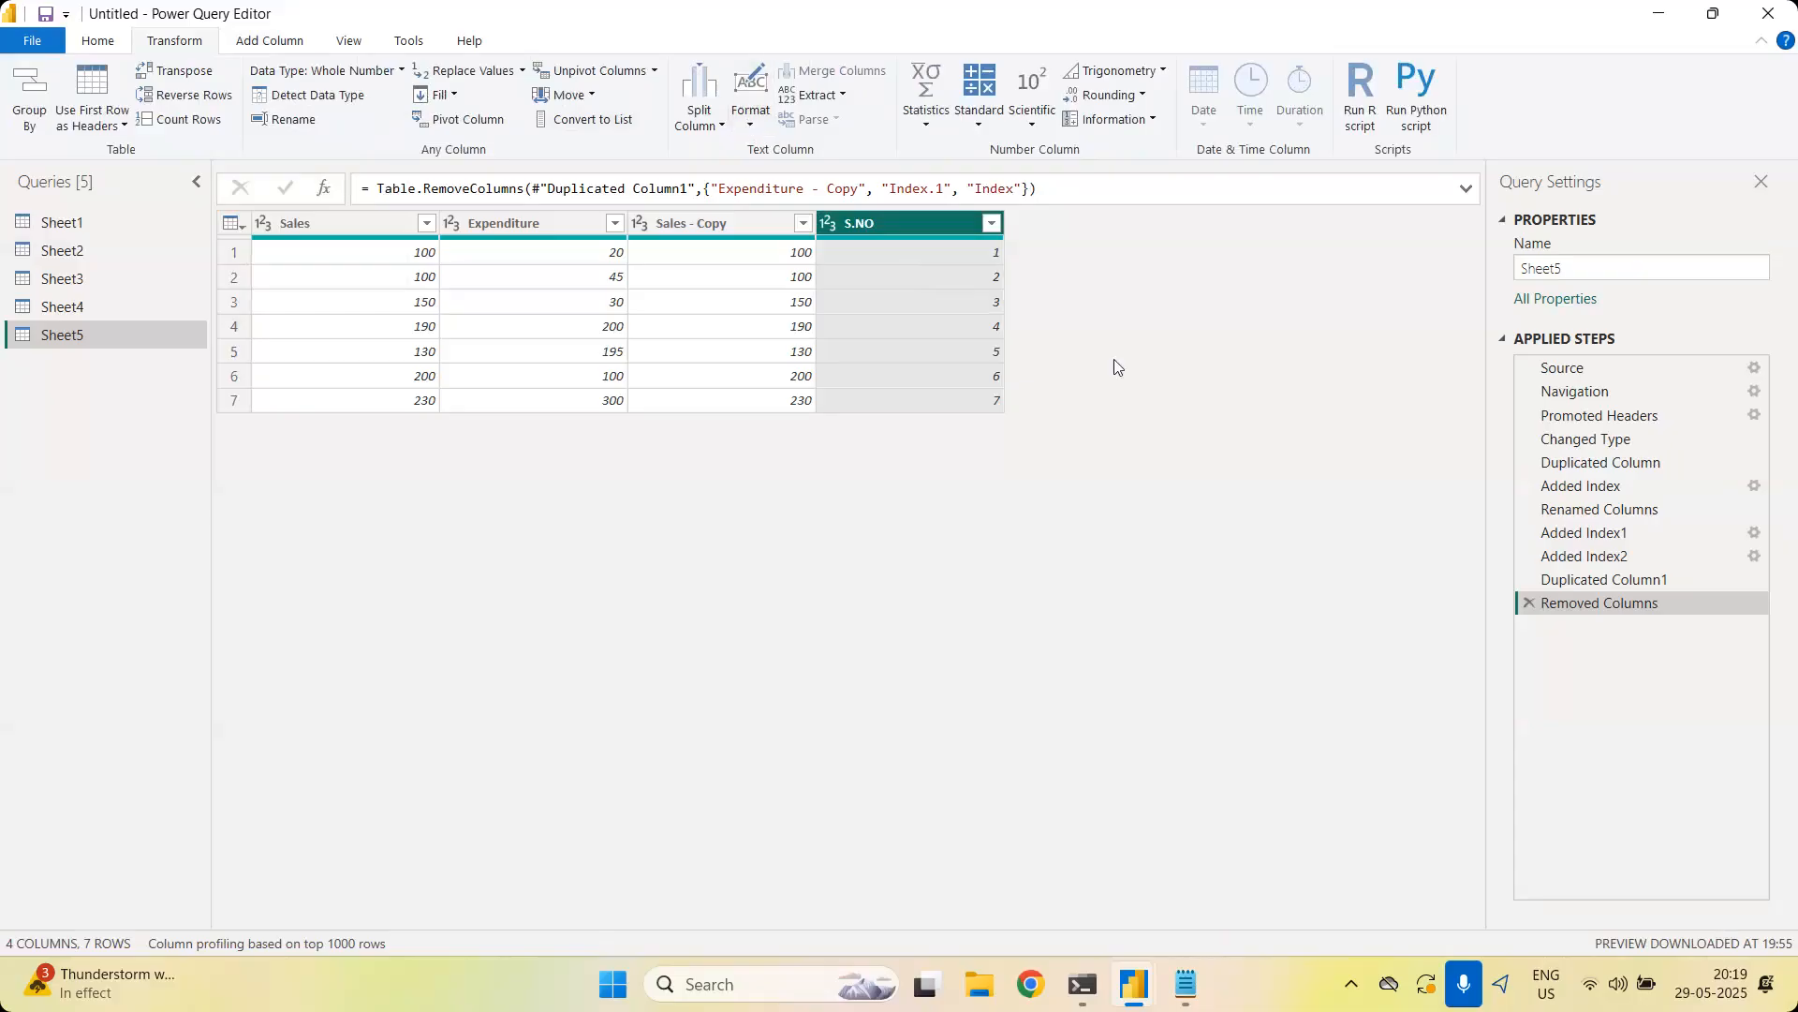
pyautogui.click(81, 315)
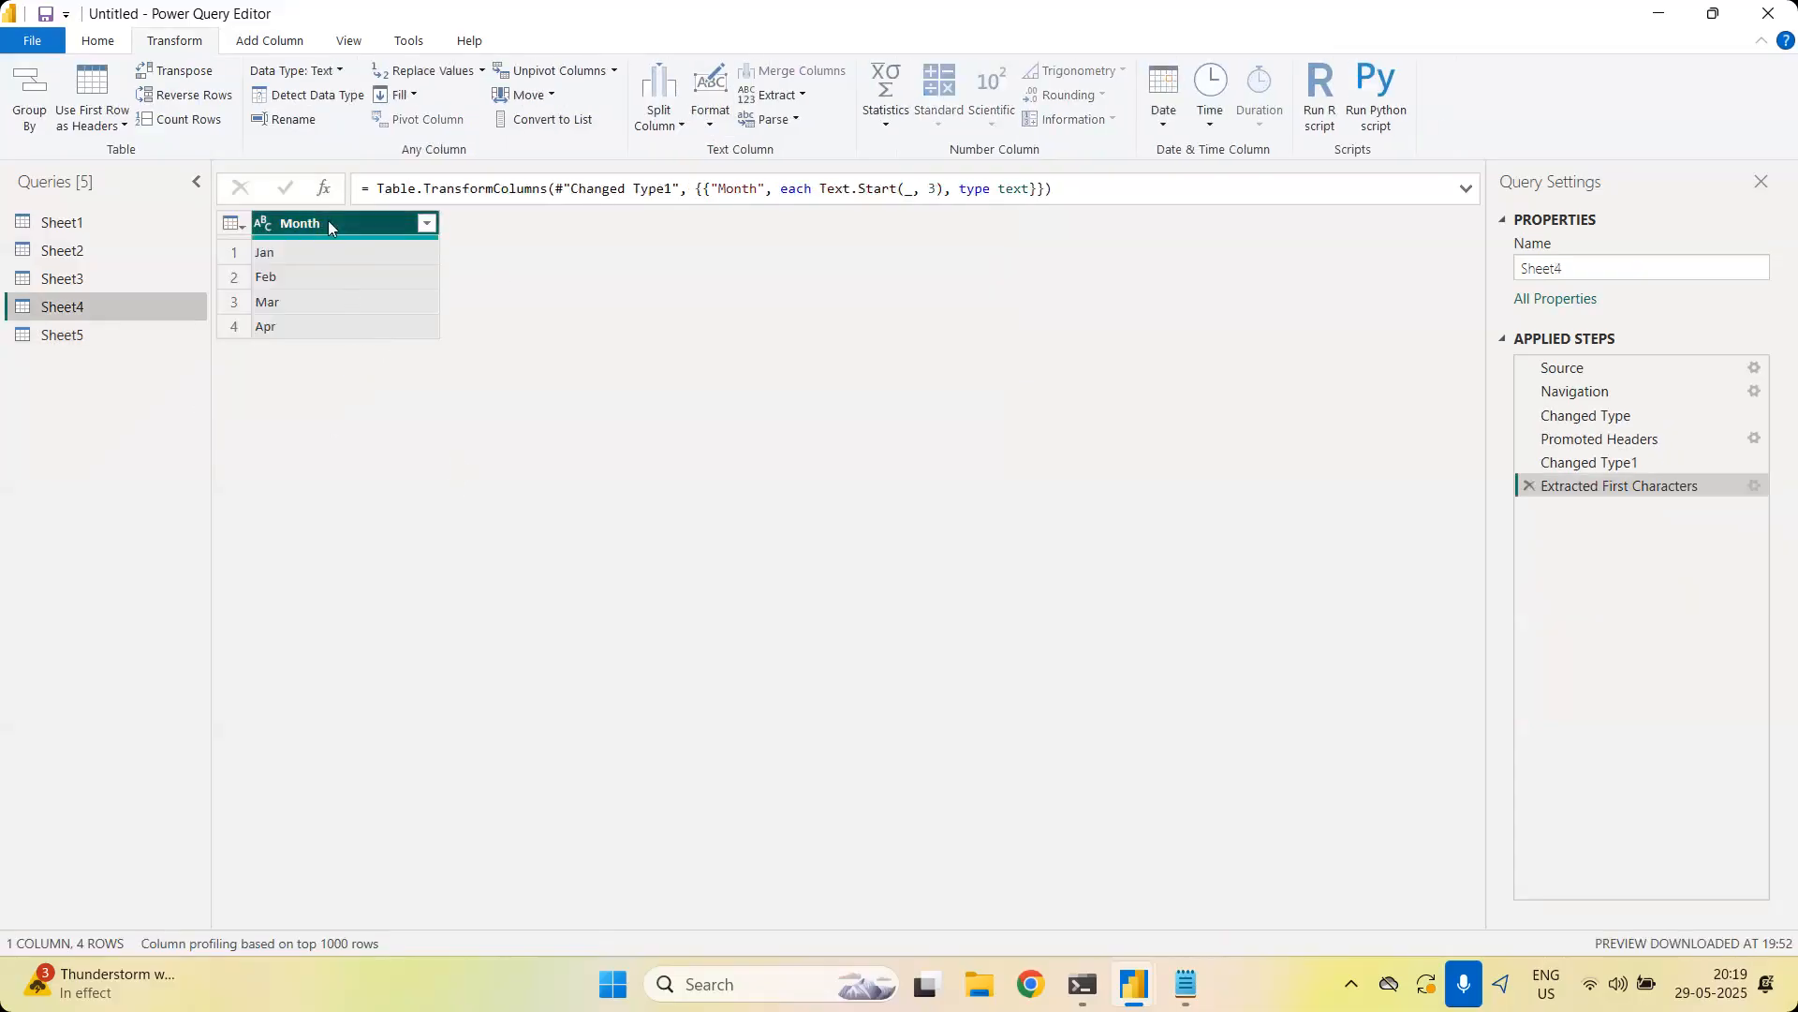
pyautogui.click(792, 95)
pyautogui.click(718, 92)
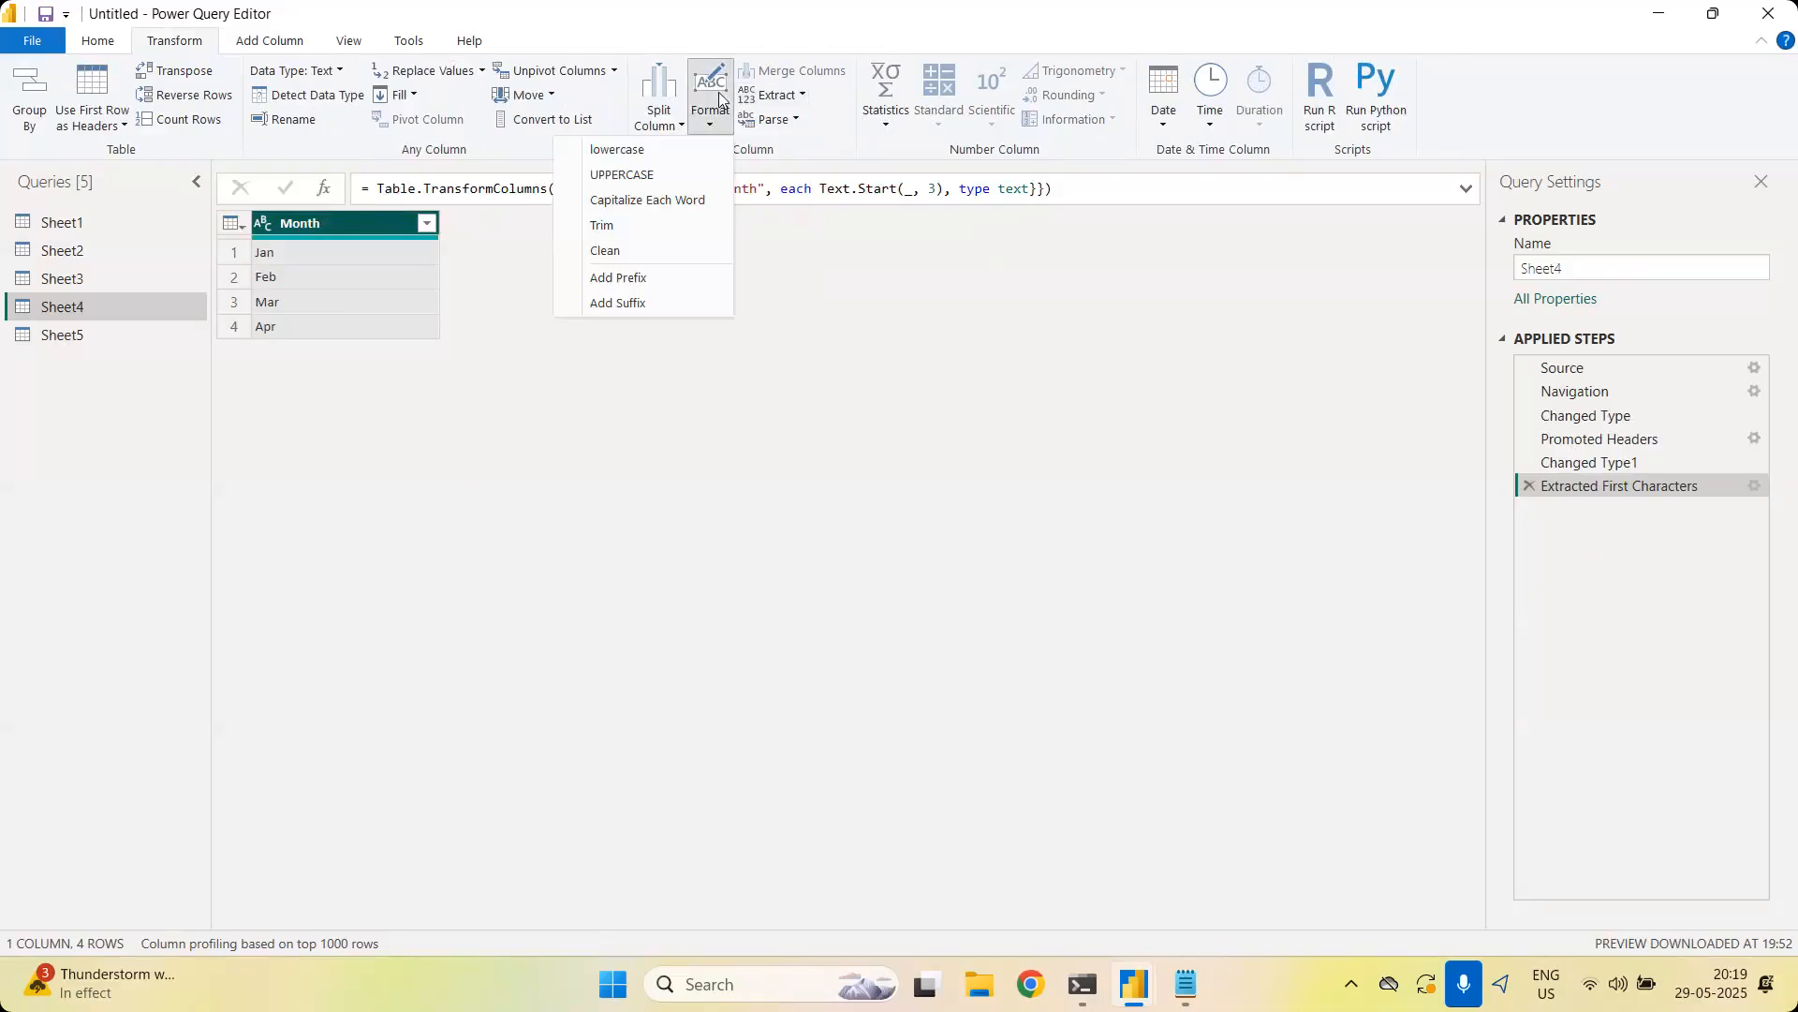
pyautogui.click(681, 183)
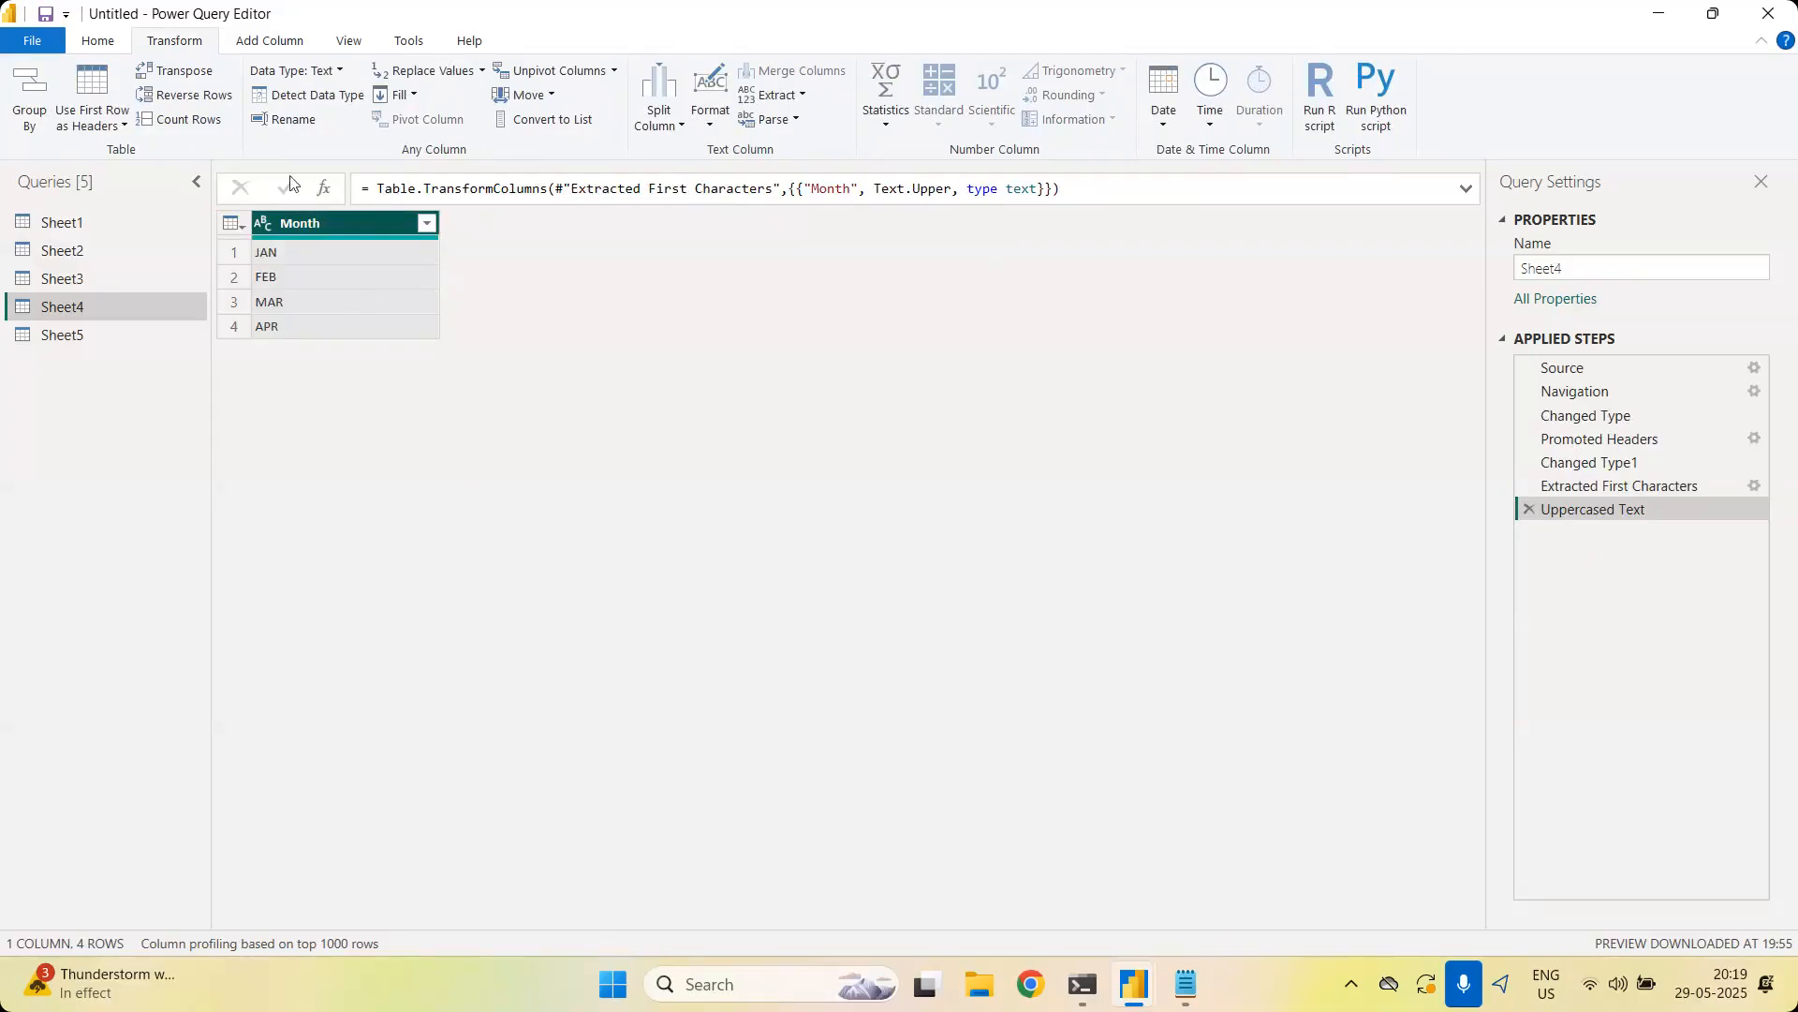
pyautogui.click(1529, 509)
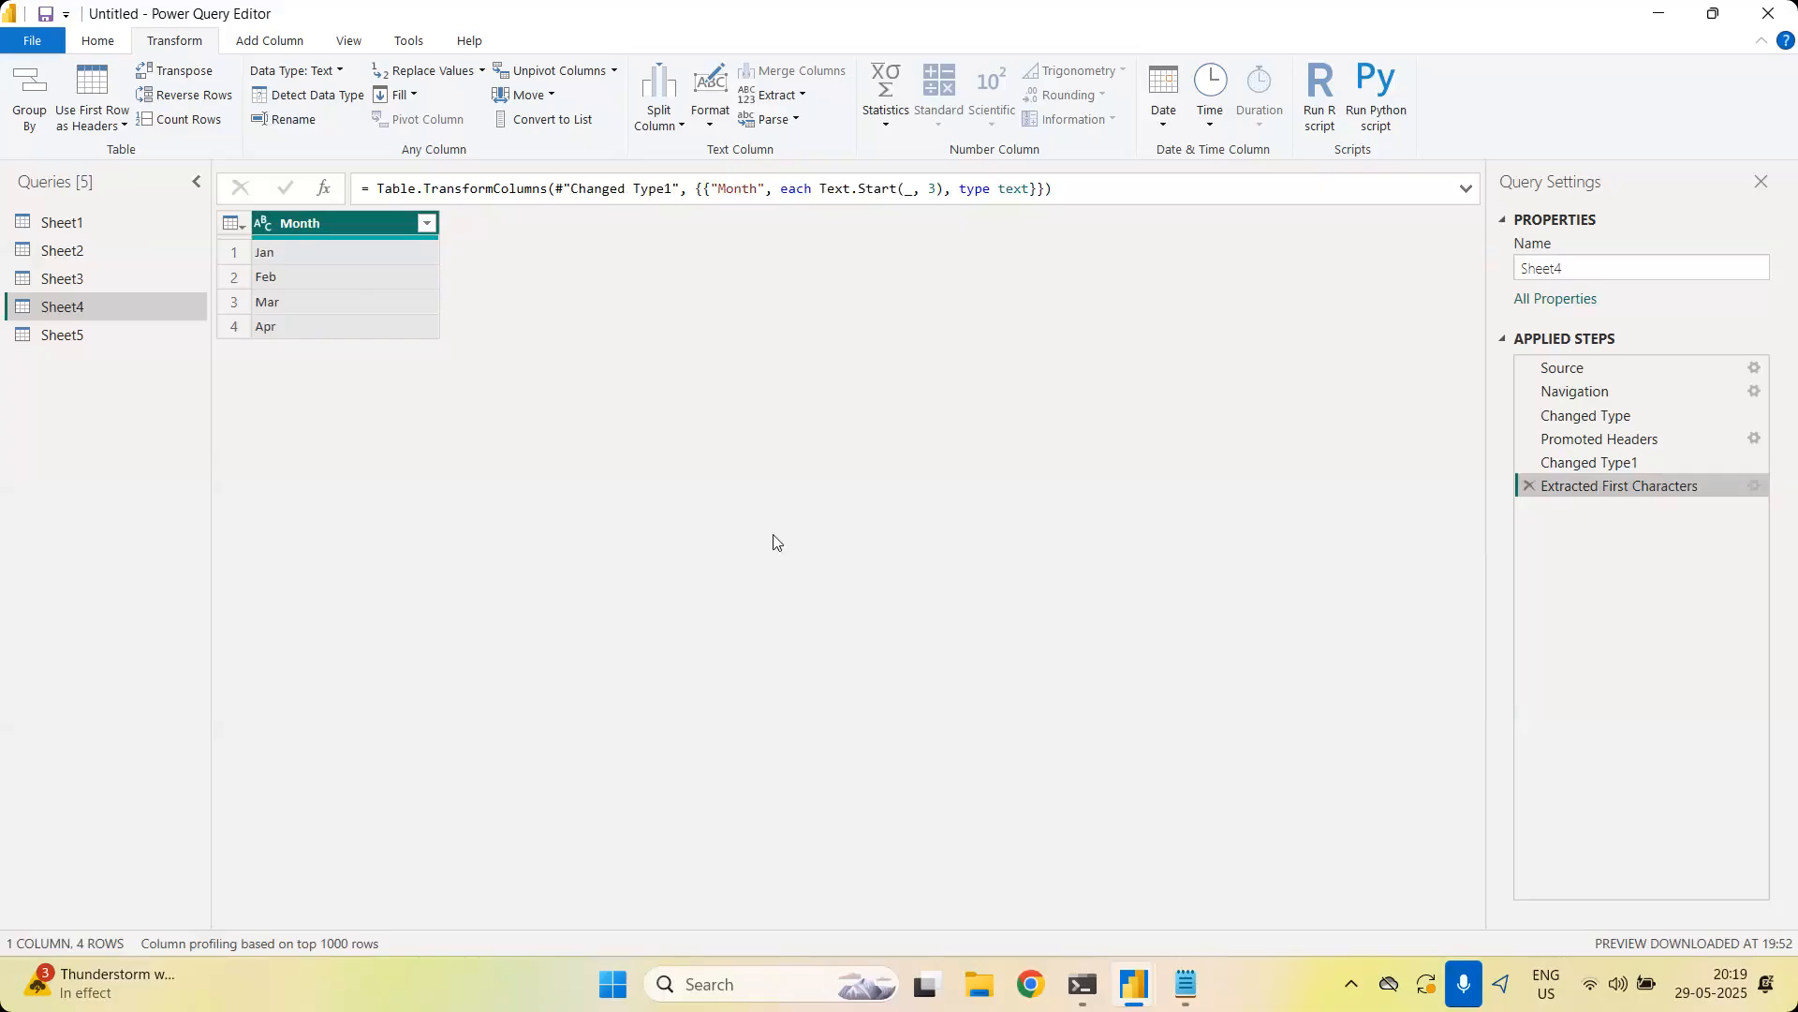
# Add a new column to Sheet4 containing the Month text in uppercase
pyautogui.click(298, 47)
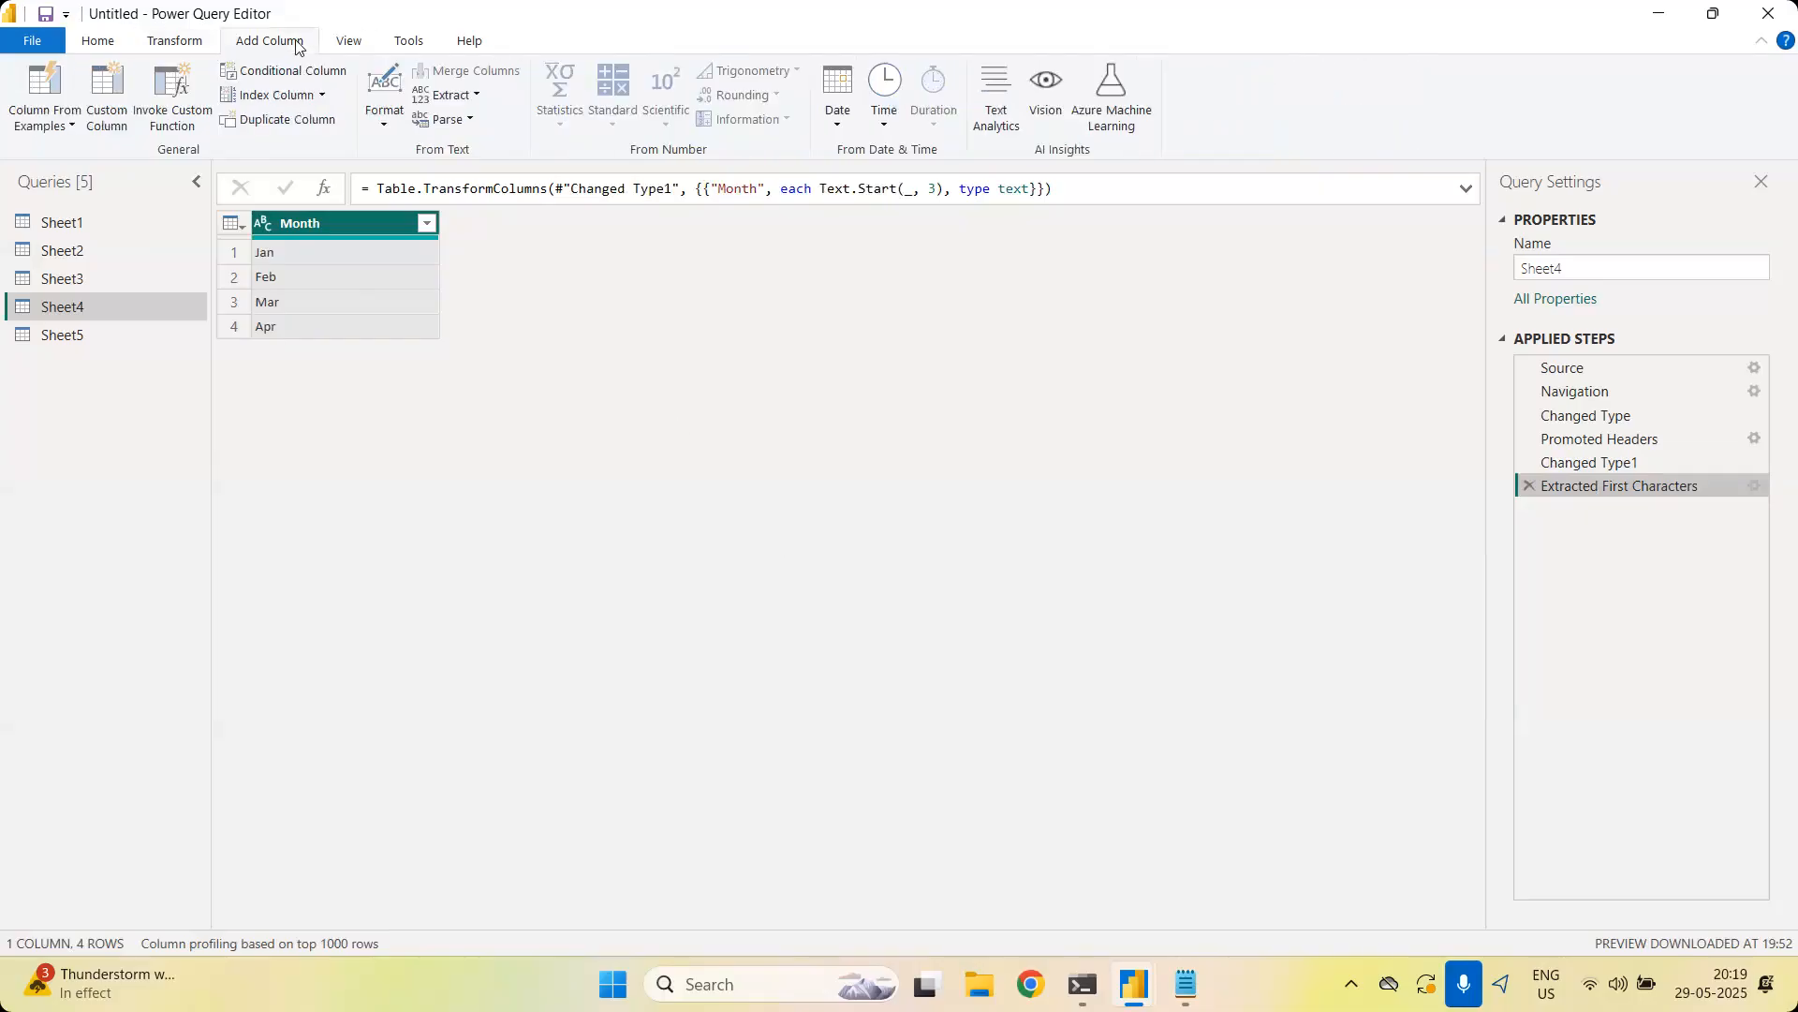
pyautogui.click(393, 127)
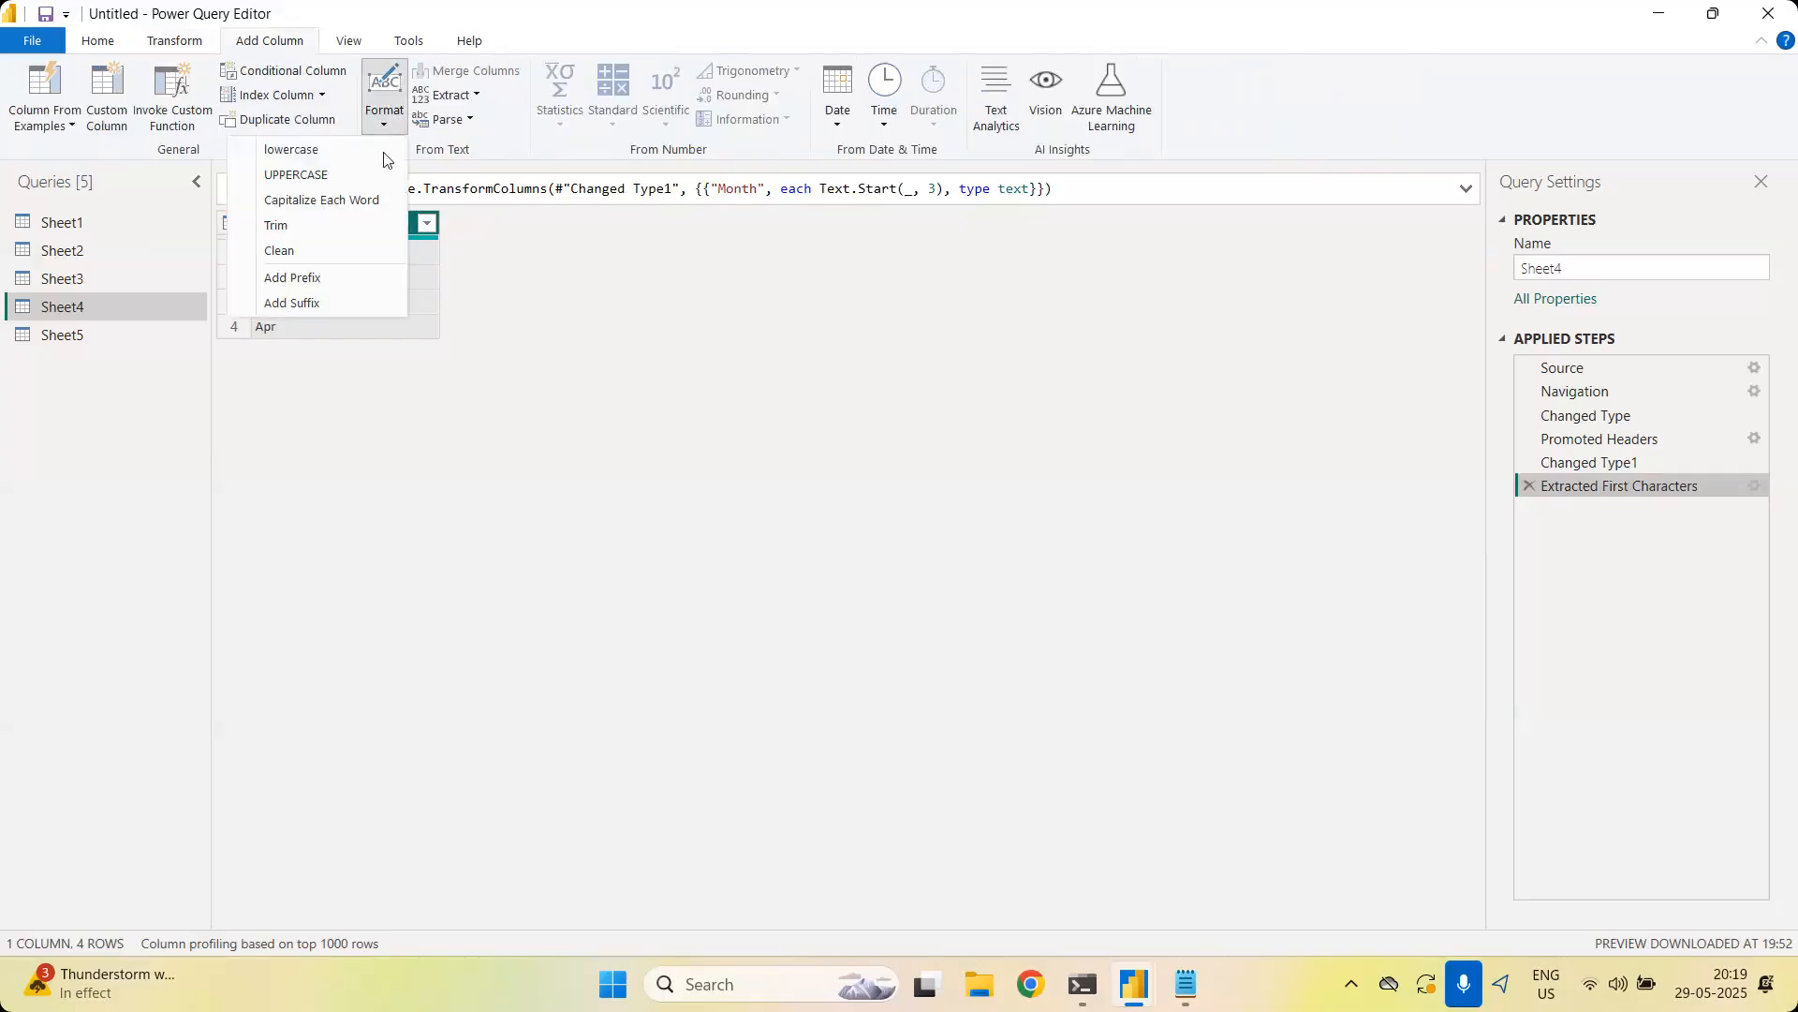
pyautogui.click(353, 175)
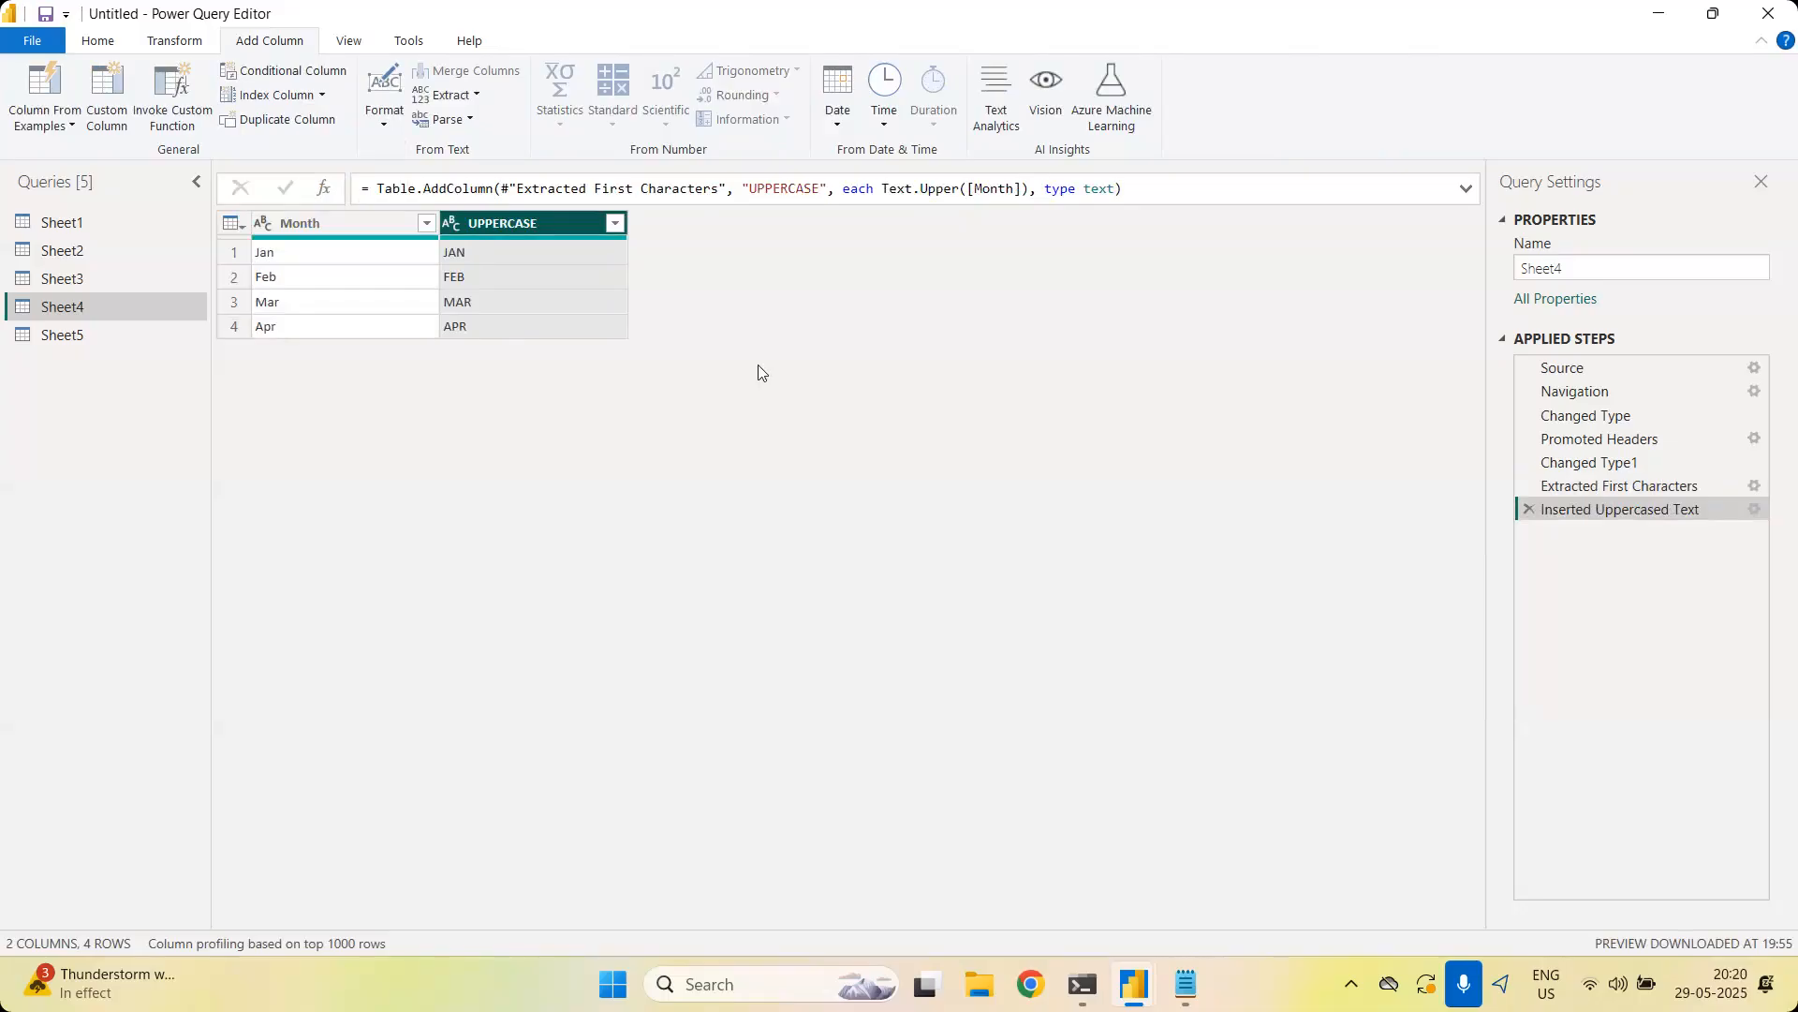
# Switch to Chrome, open Jupyter at localhost:8888/tree and create a new Python 3 (ipykernel) notebook
pyautogui.click(1030, 984)
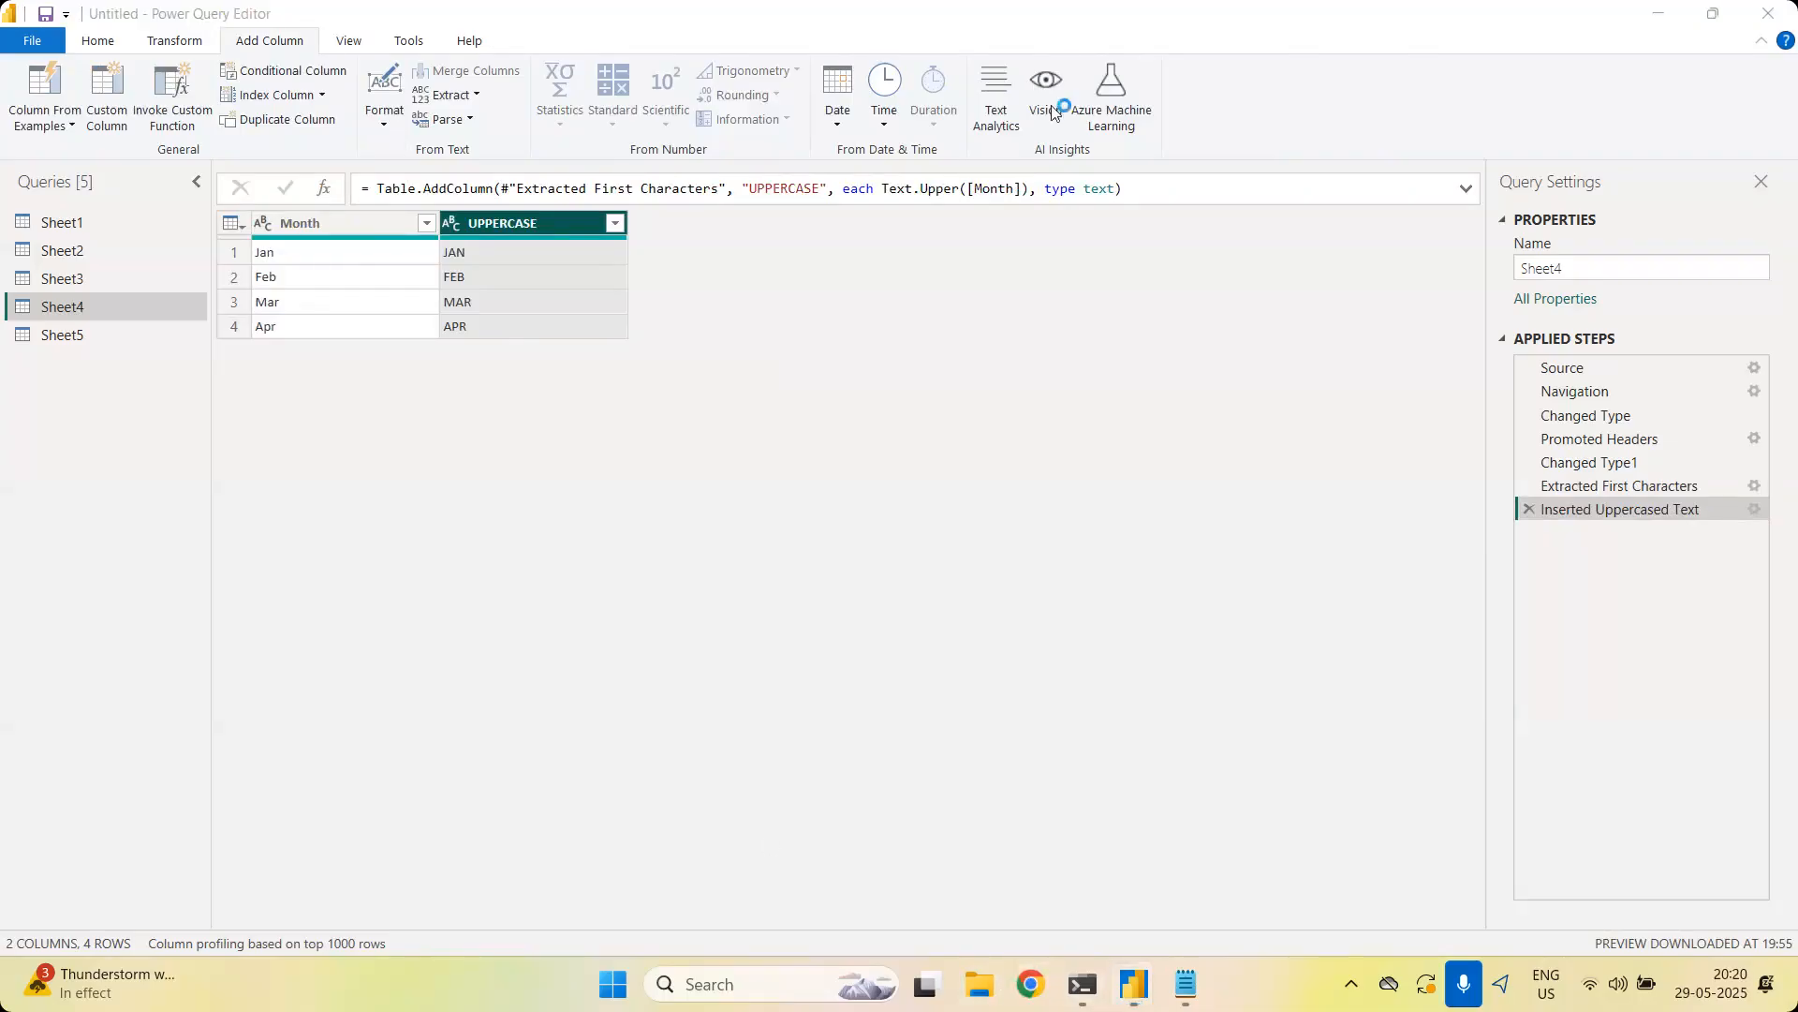
pyautogui.write('localhost:8888/tree')
pyautogui.press('Return')
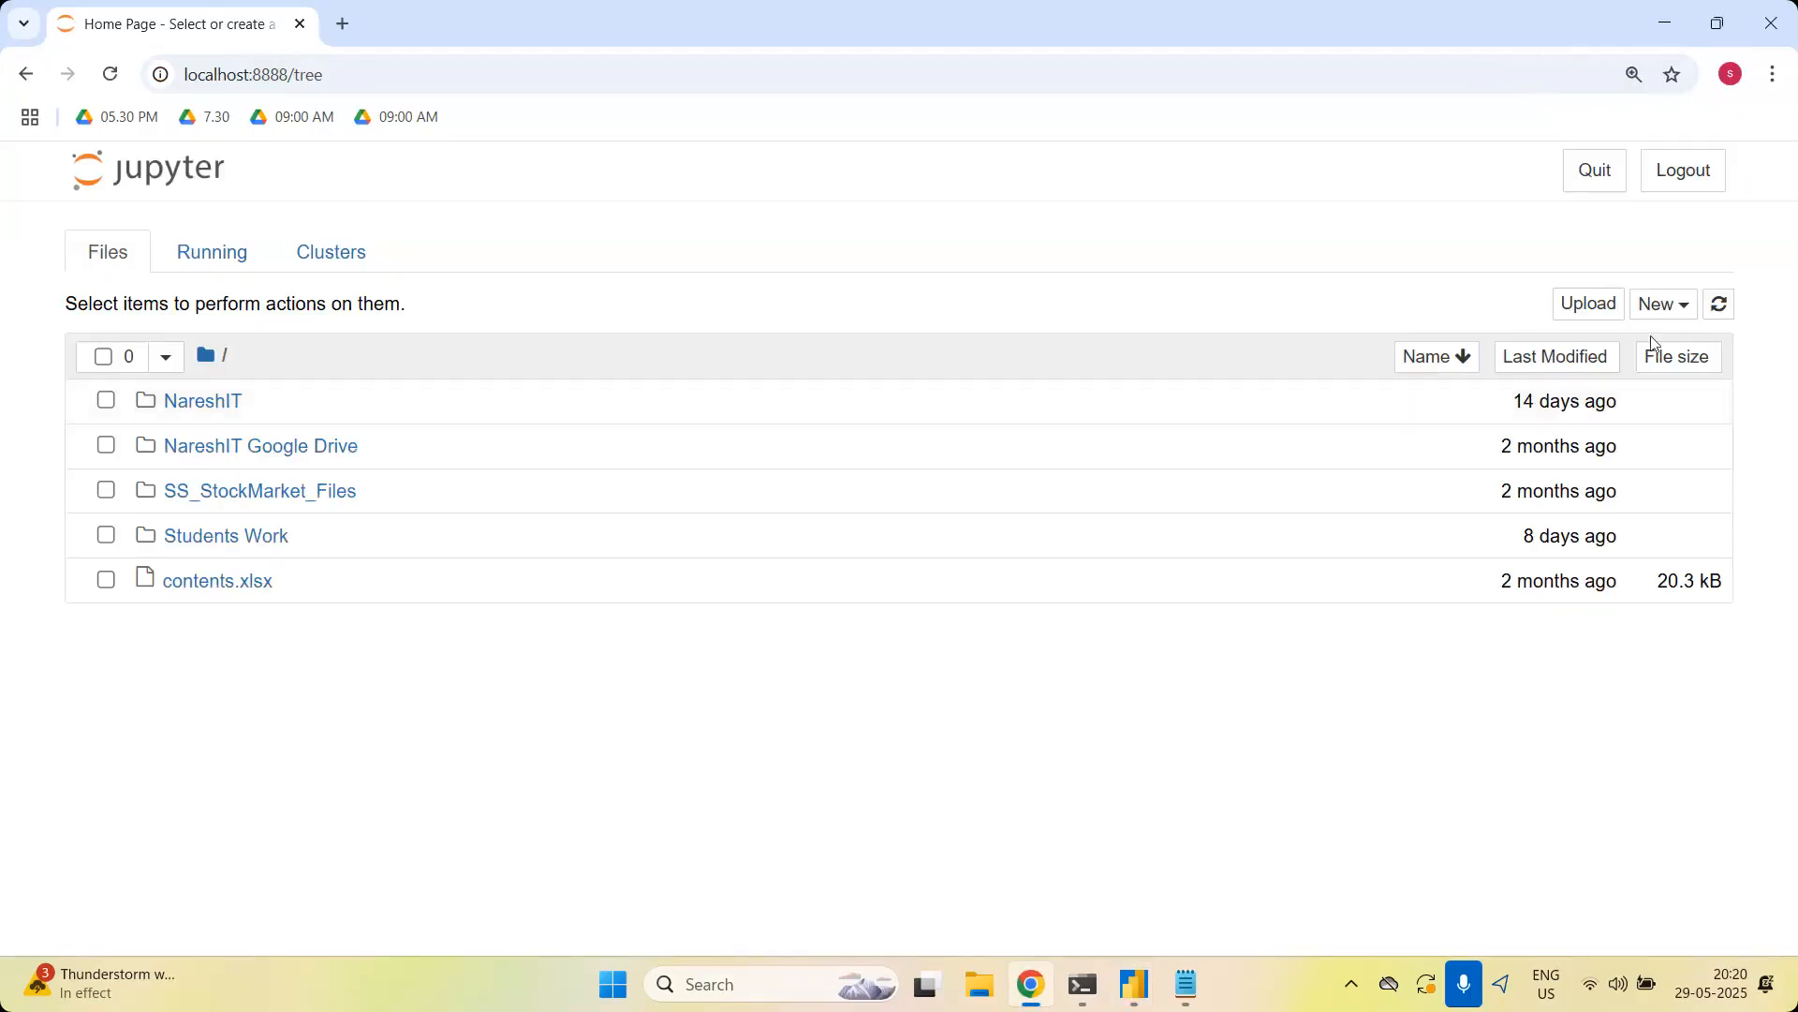
pyautogui.click(1673, 316)
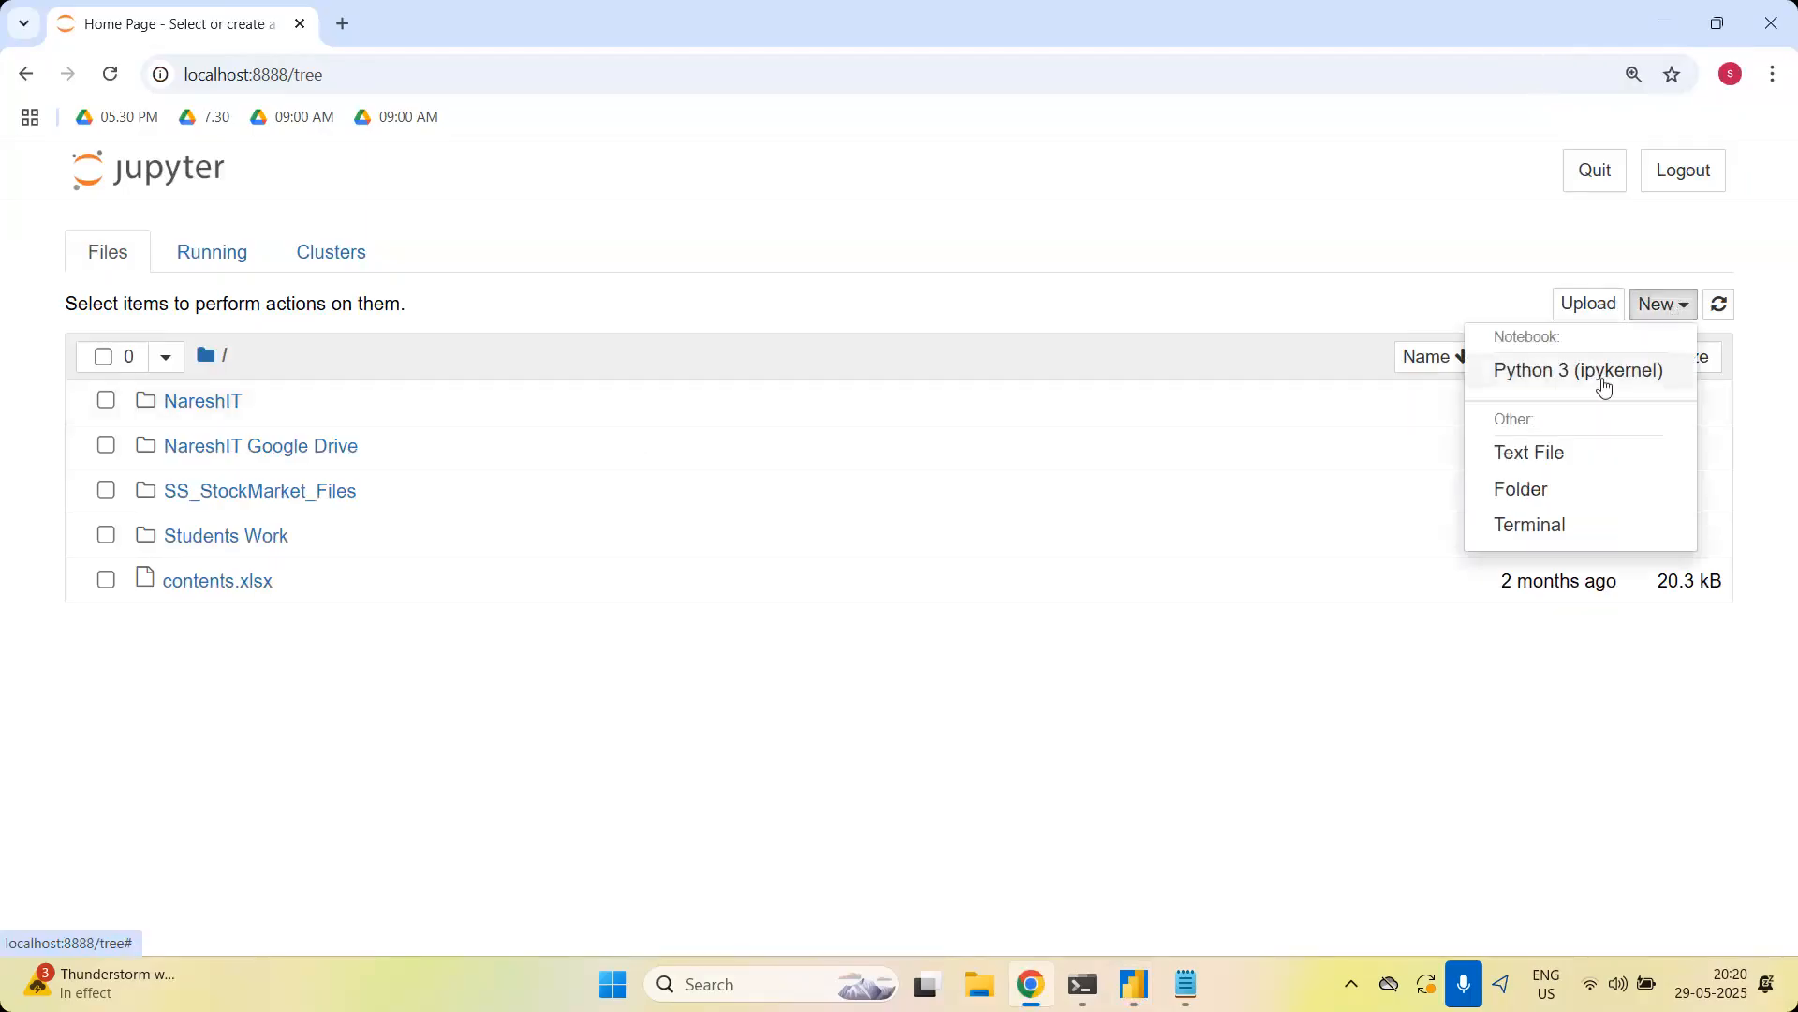
pyautogui.click(1601, 370)
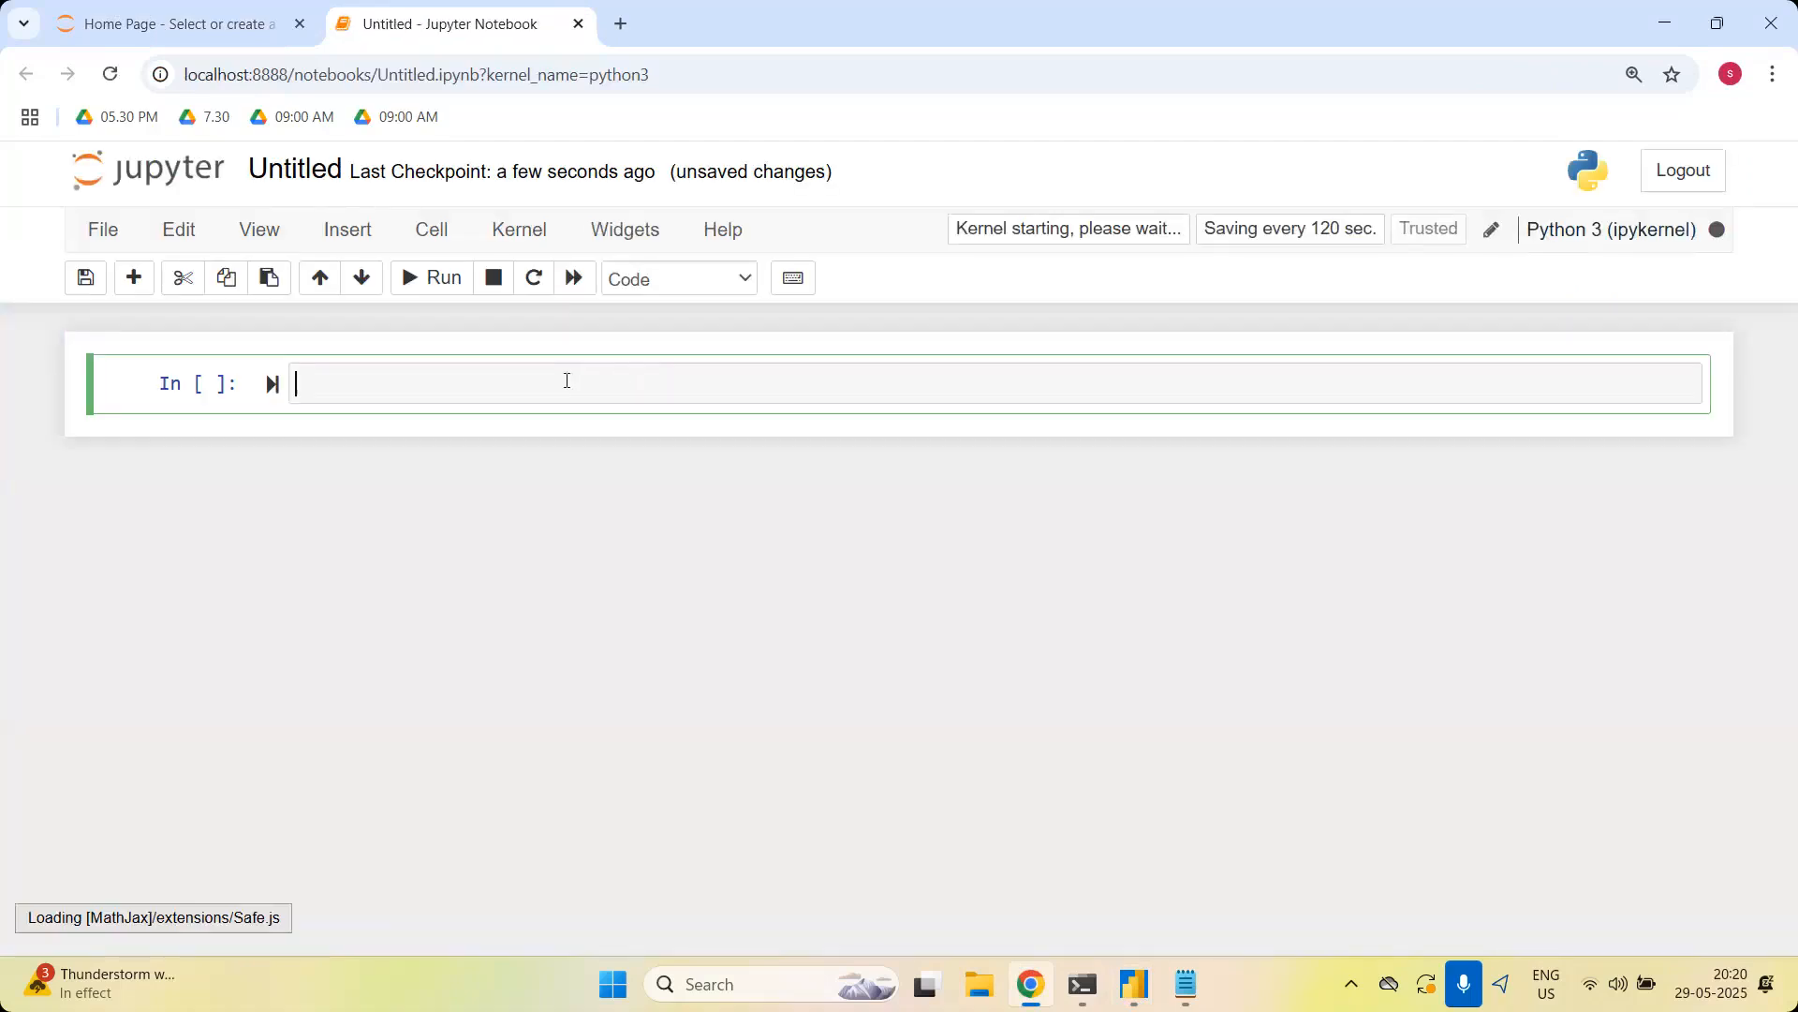
# Enter and run import pandas as pd in the first notebook cell
pyautogui.write('p')
pyautogui.press('BackSpace')
pyautogui.write('import p')
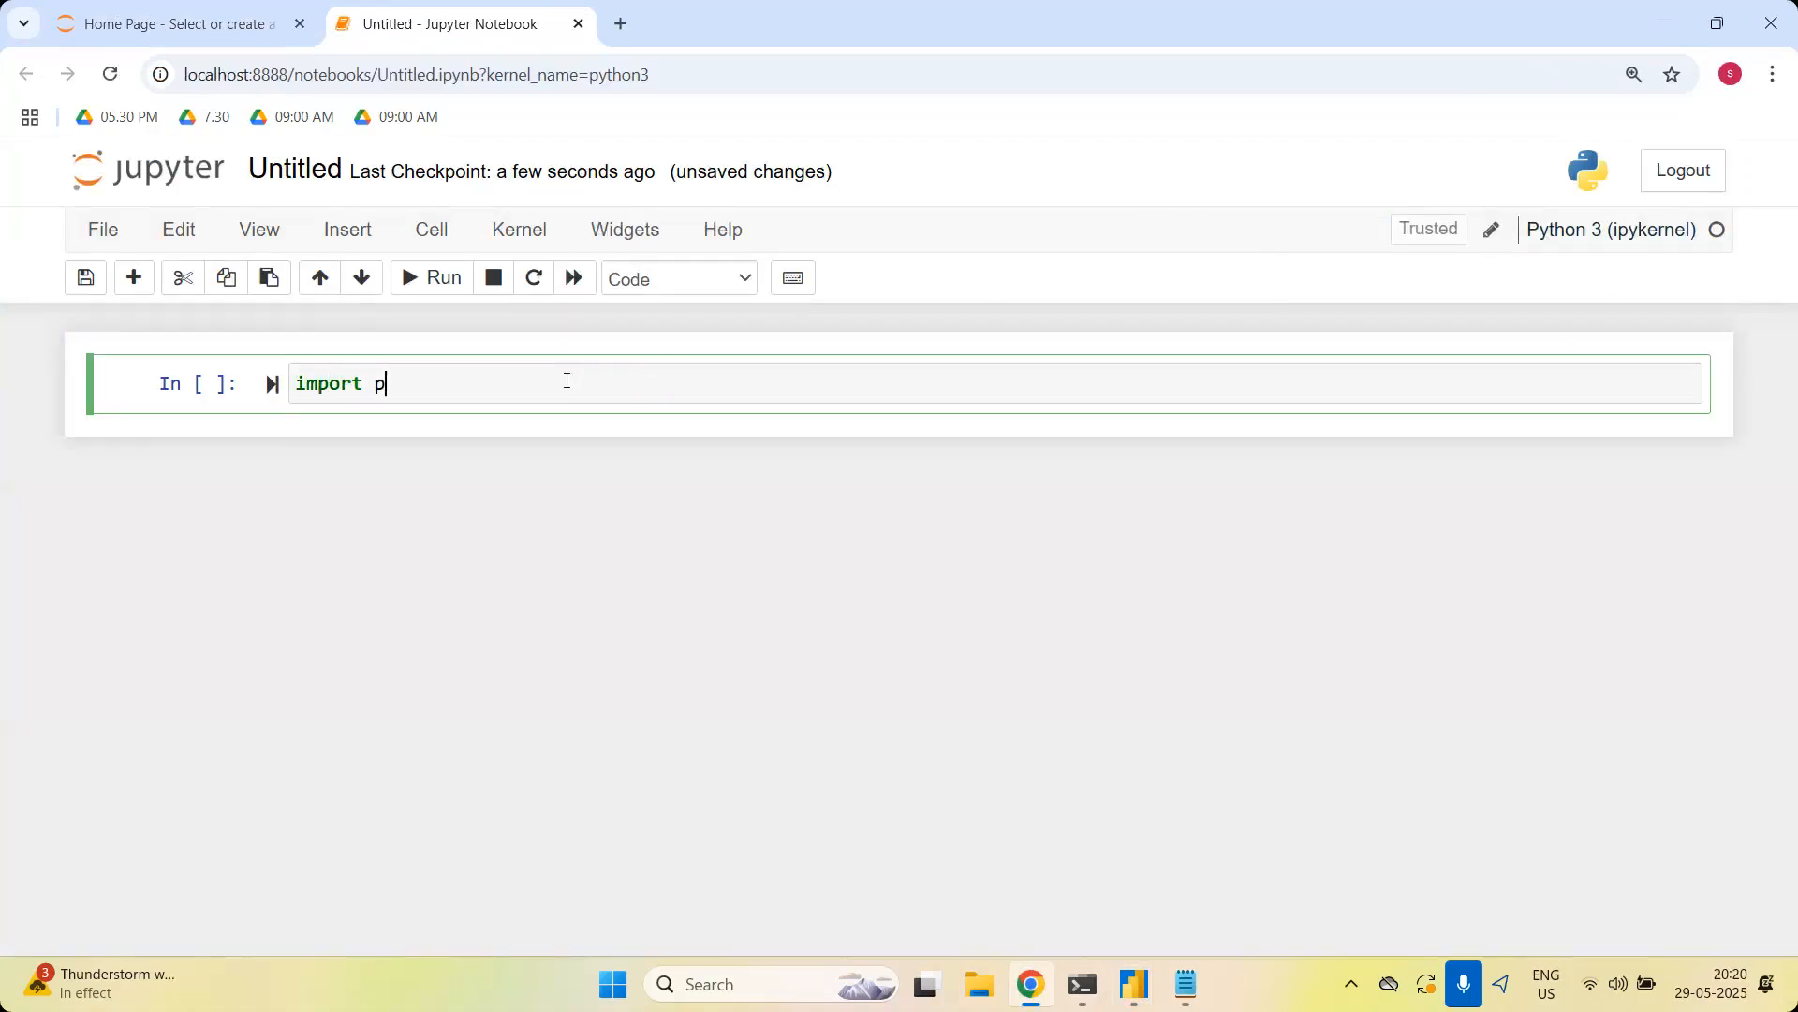
pyautogui.write('andas as pd')
pyautogui.hotkey('shift', 'Return')
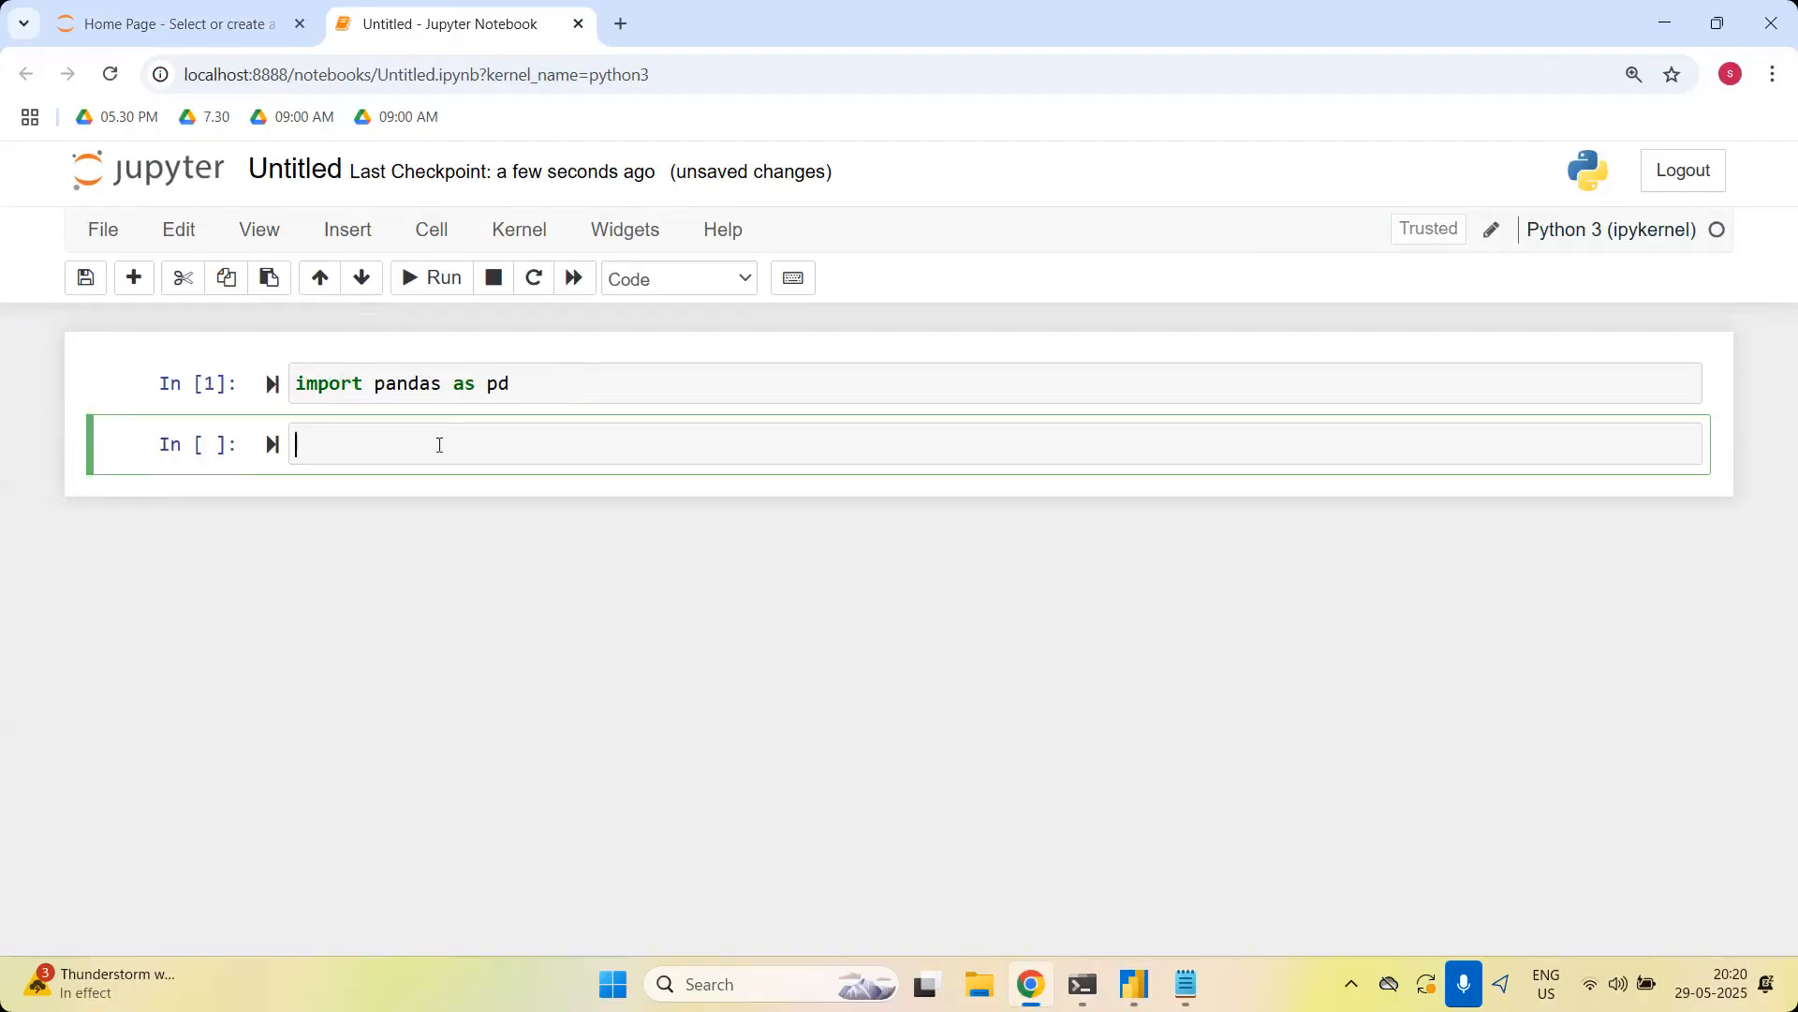
# Start a pd.read_excel call in the second cell and copy the desktop df workbook's folder location from its file properties
pyautogui.write('pd.read_excel(')
pyautogui.click(1671, 14)
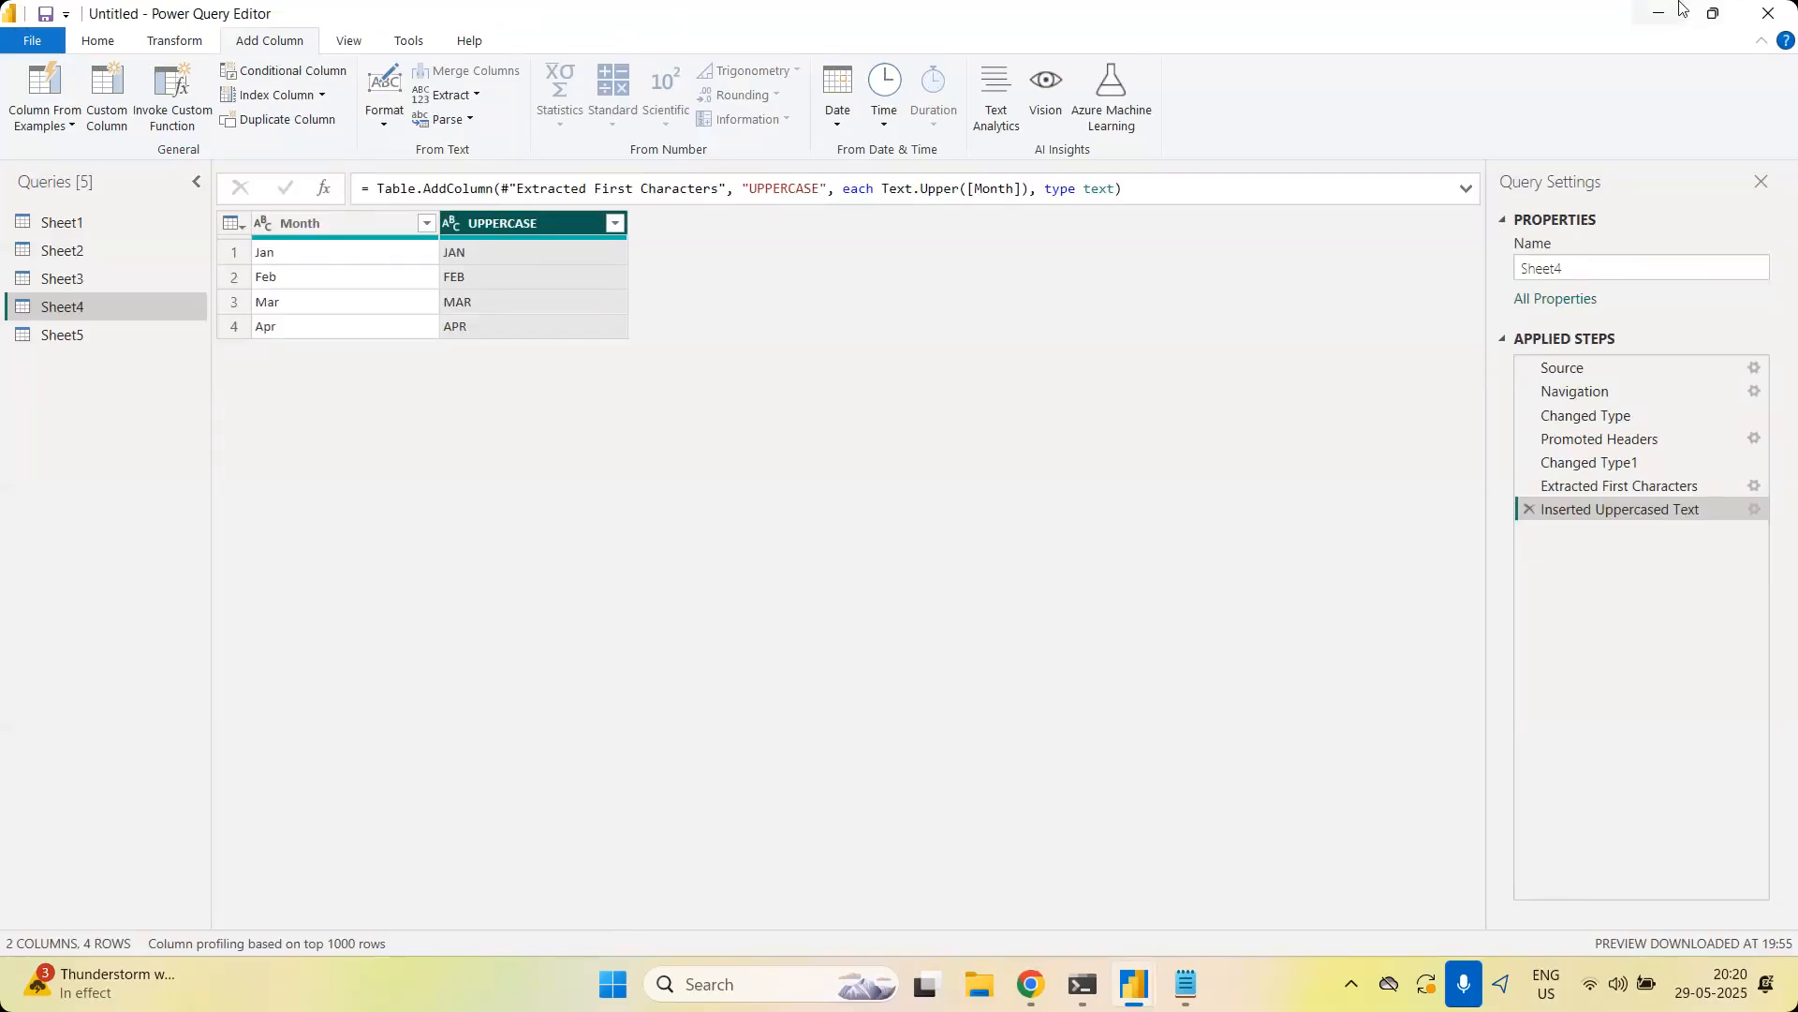
pyautogui.click(1679, 10)
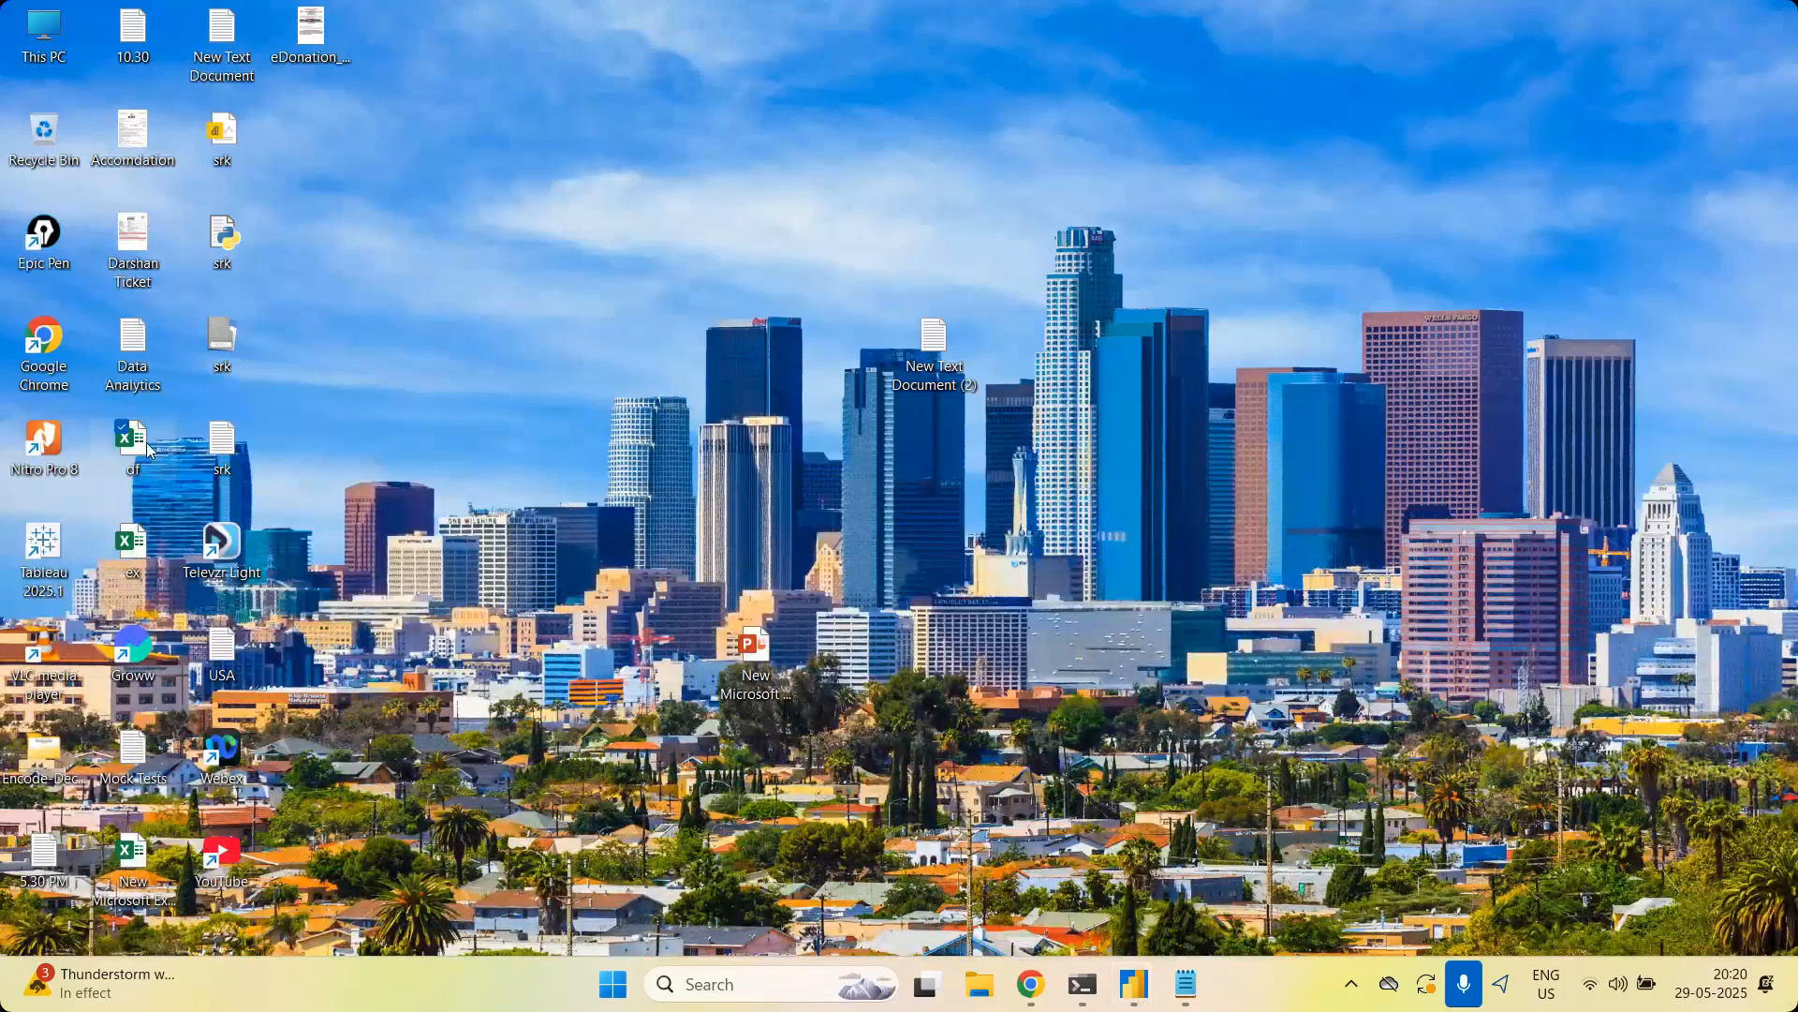
pyautogui.rightClick(147, 450)
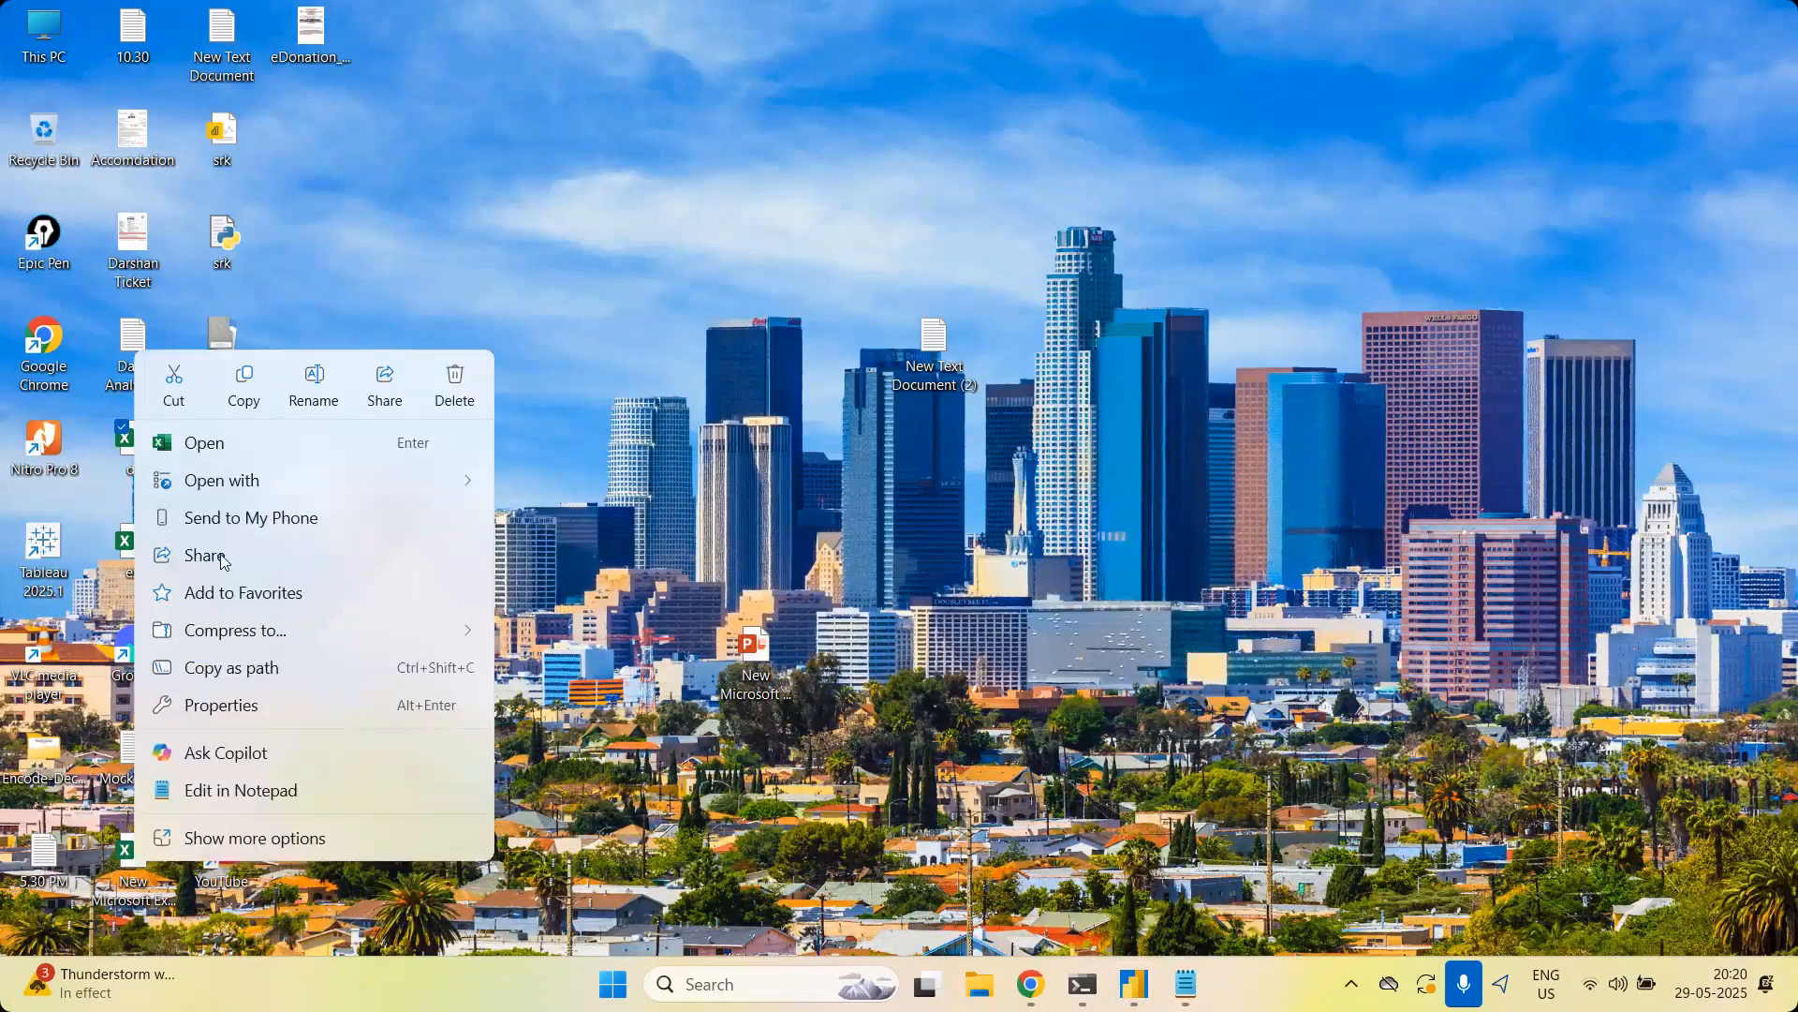
pyautogui.click(257, 709)
pyautogui.moveTo(405, 581); pyautogui.dragTo(216, 597)
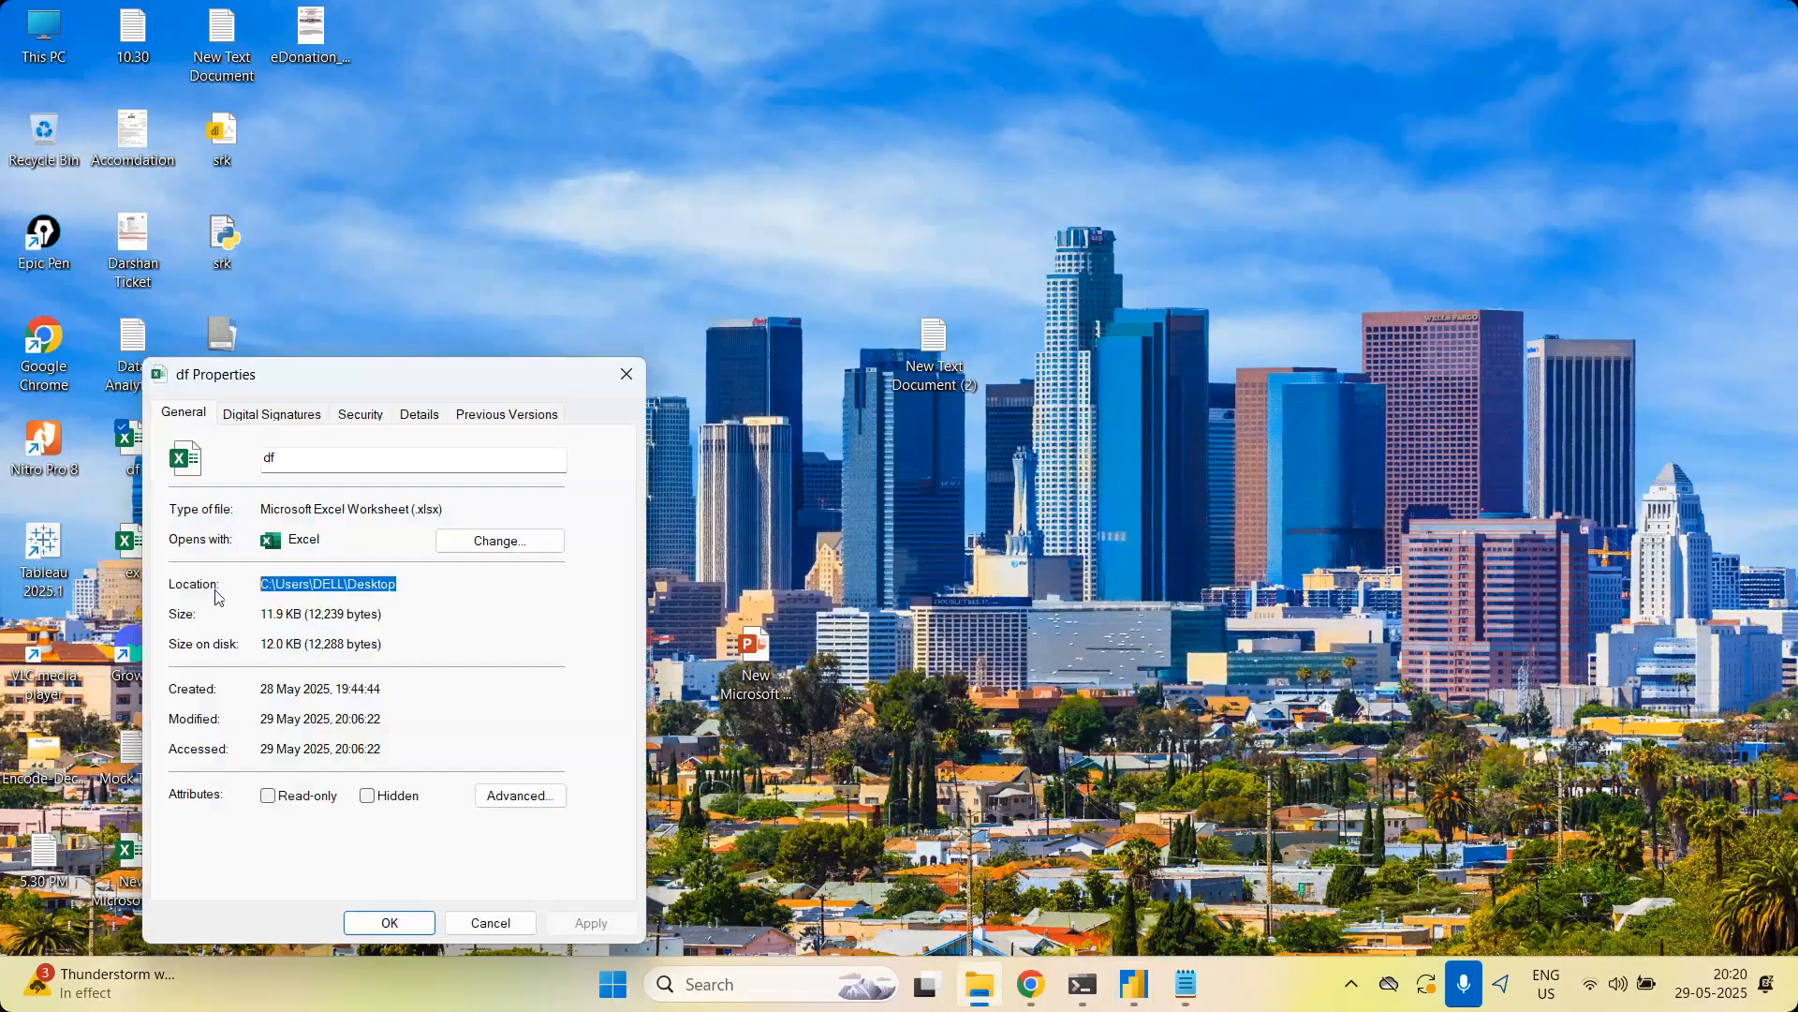
pyautogui.click(627, 373)
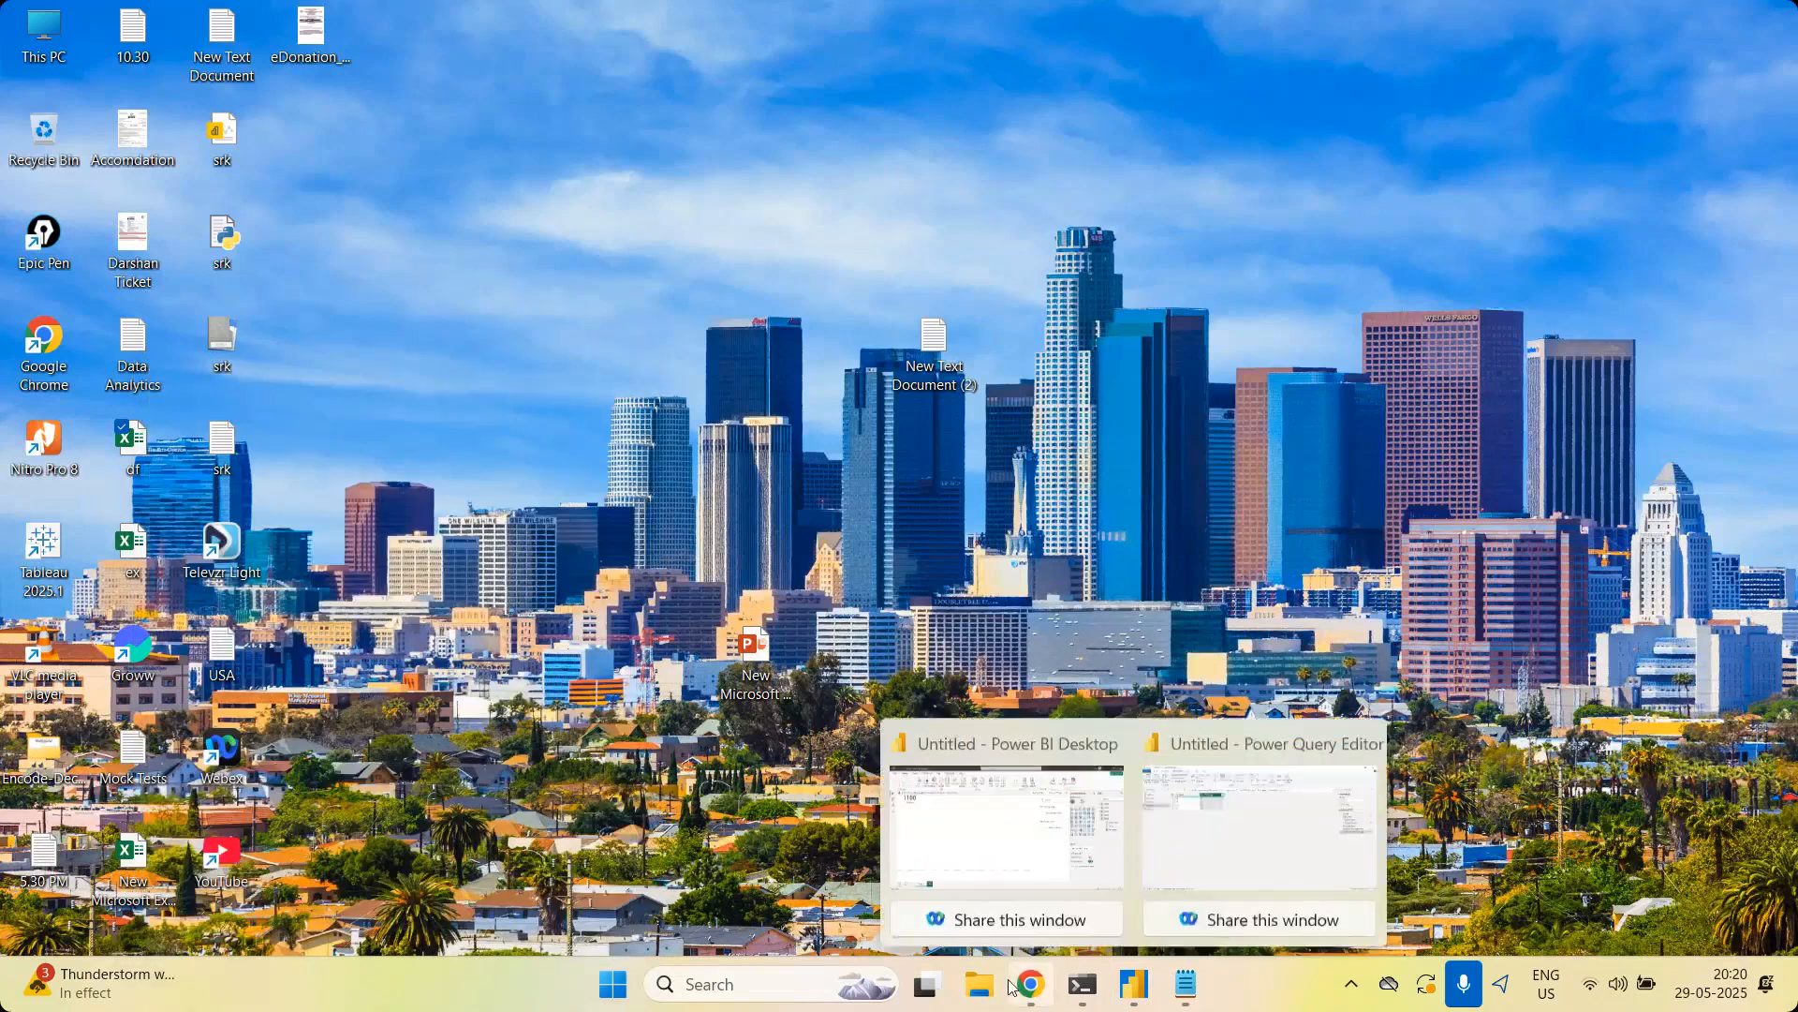
# Complete the read_excel path in Jupyter as the raw string r"C:\Users\DELL\Desktop\df.xlsx" and run the cell
pyautogui.click(1038, 988)
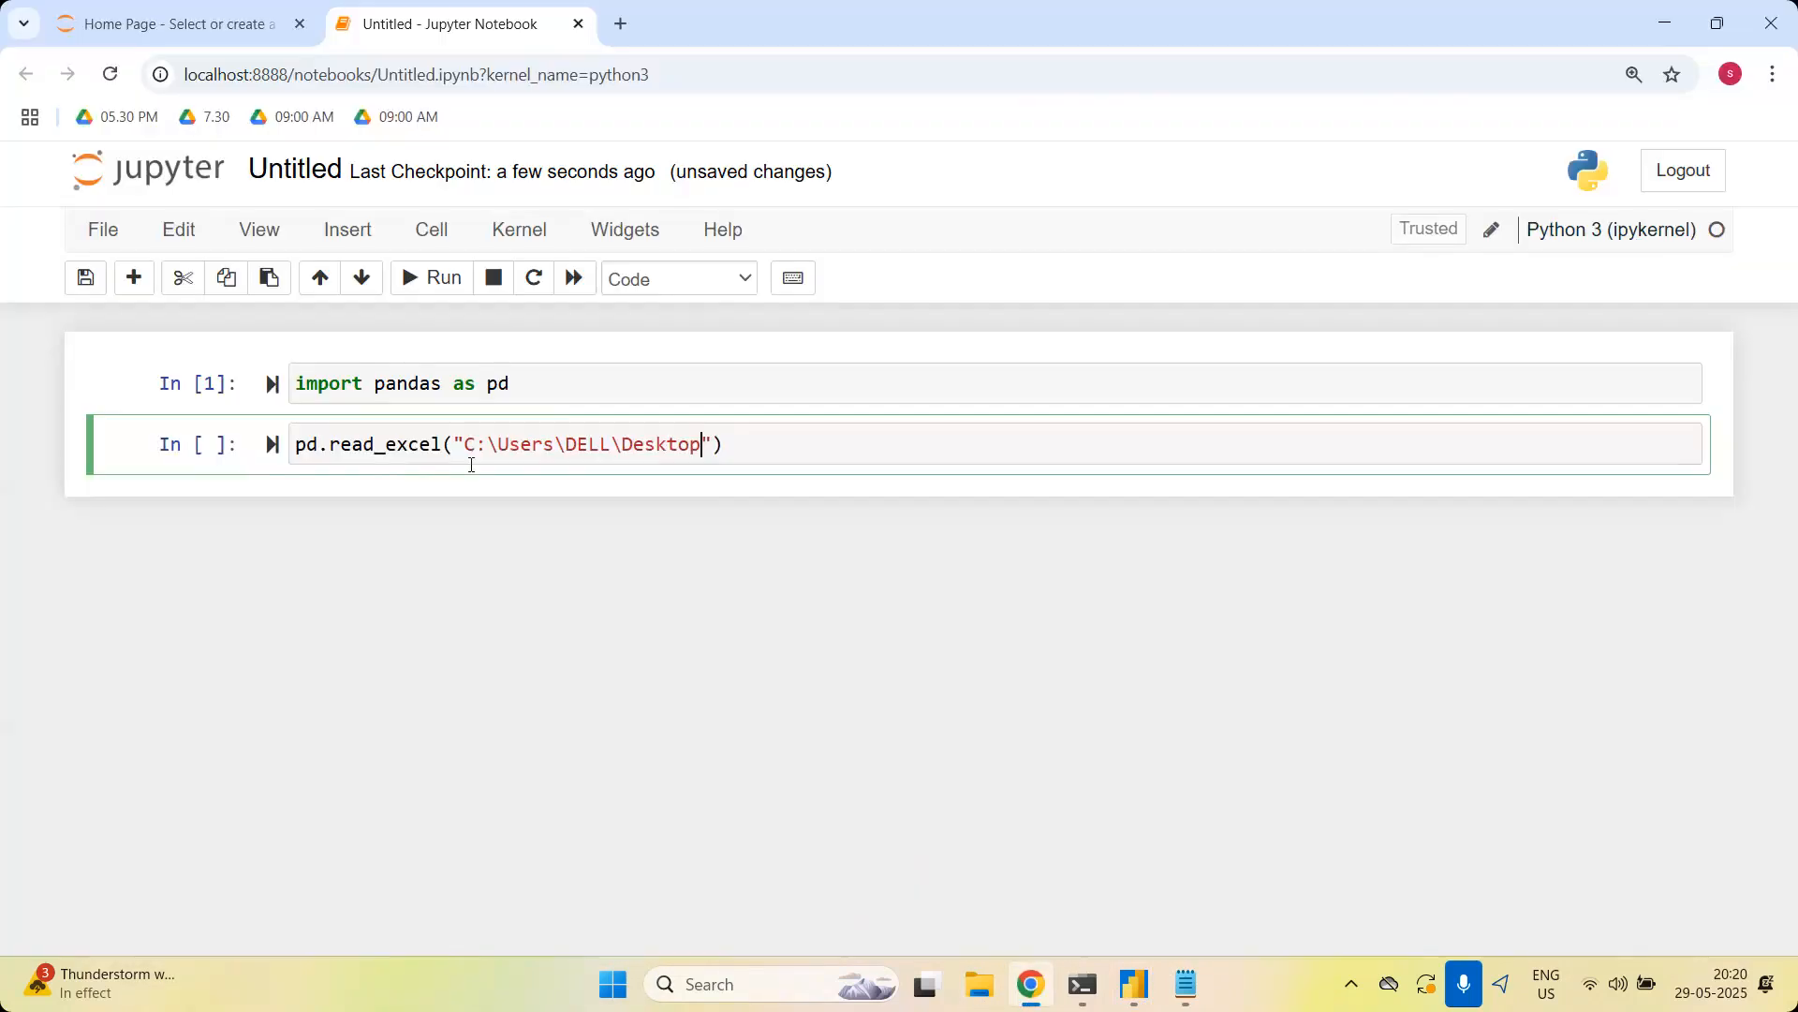
pyautogui.write('\\df.xlsx')
pyautogui.hotkey('alt', 'Return')
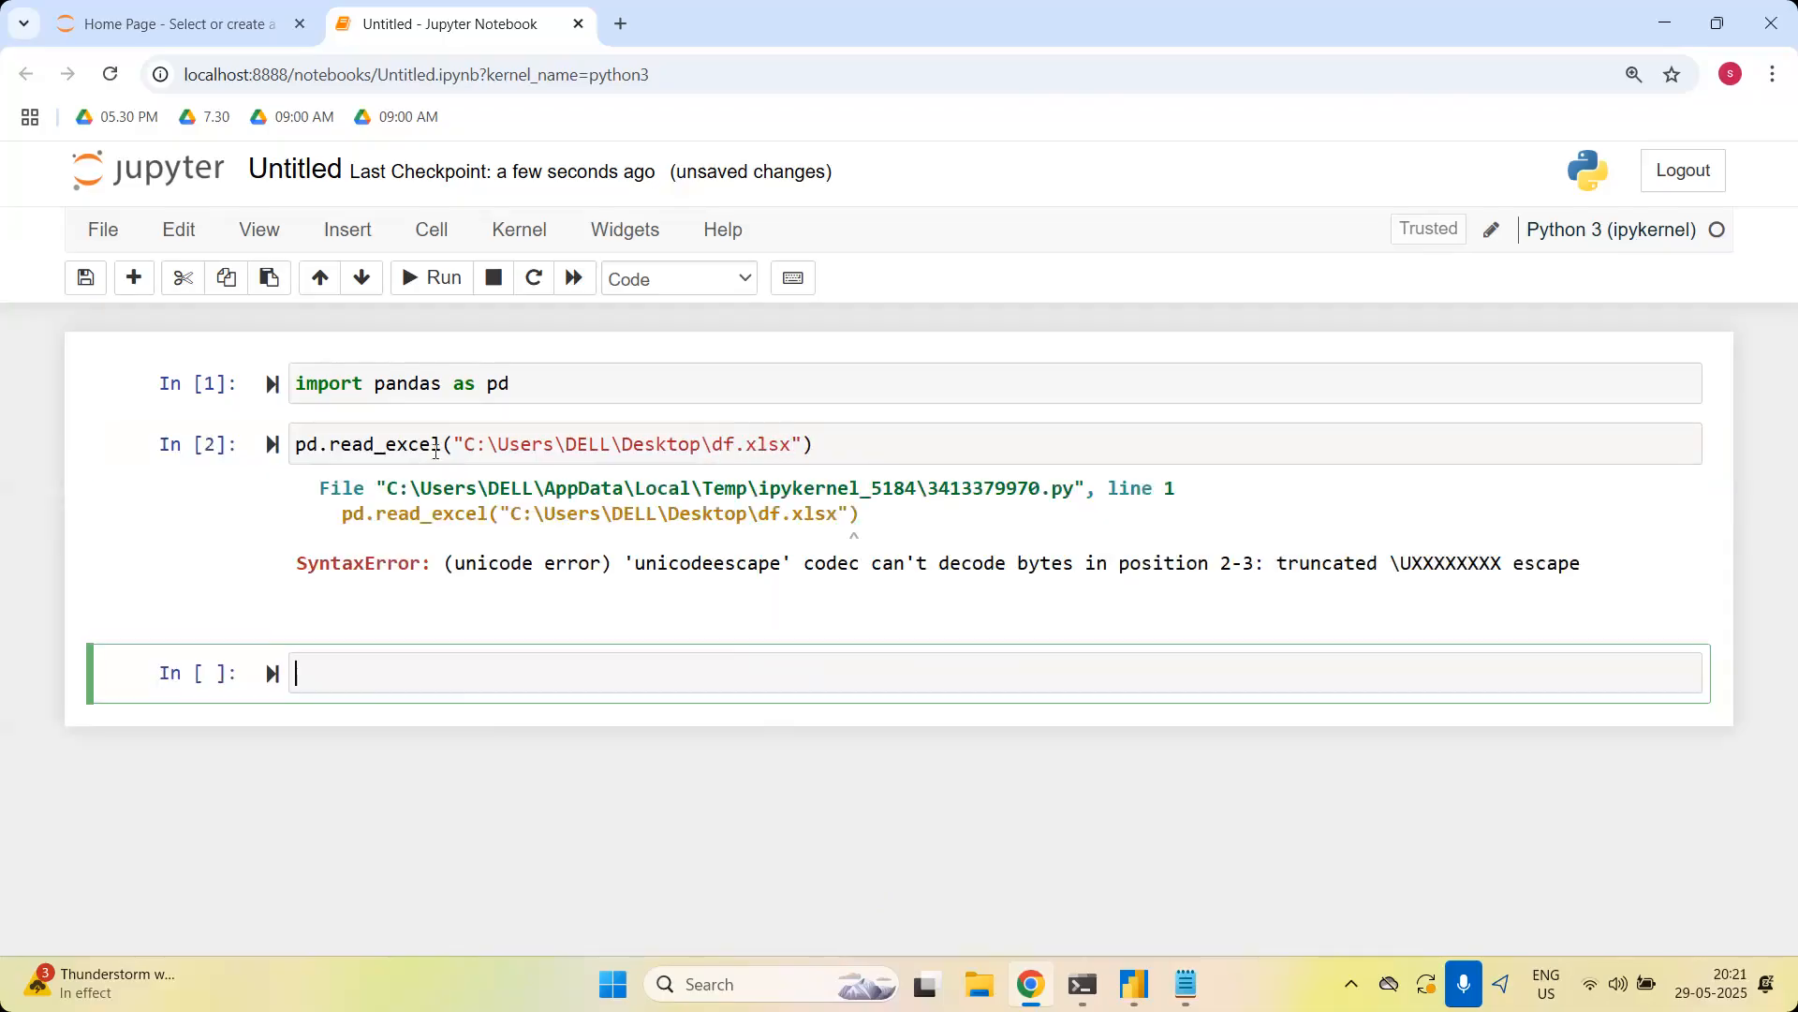
pyautogui.click(457, 448)
pyautogui.write('r')
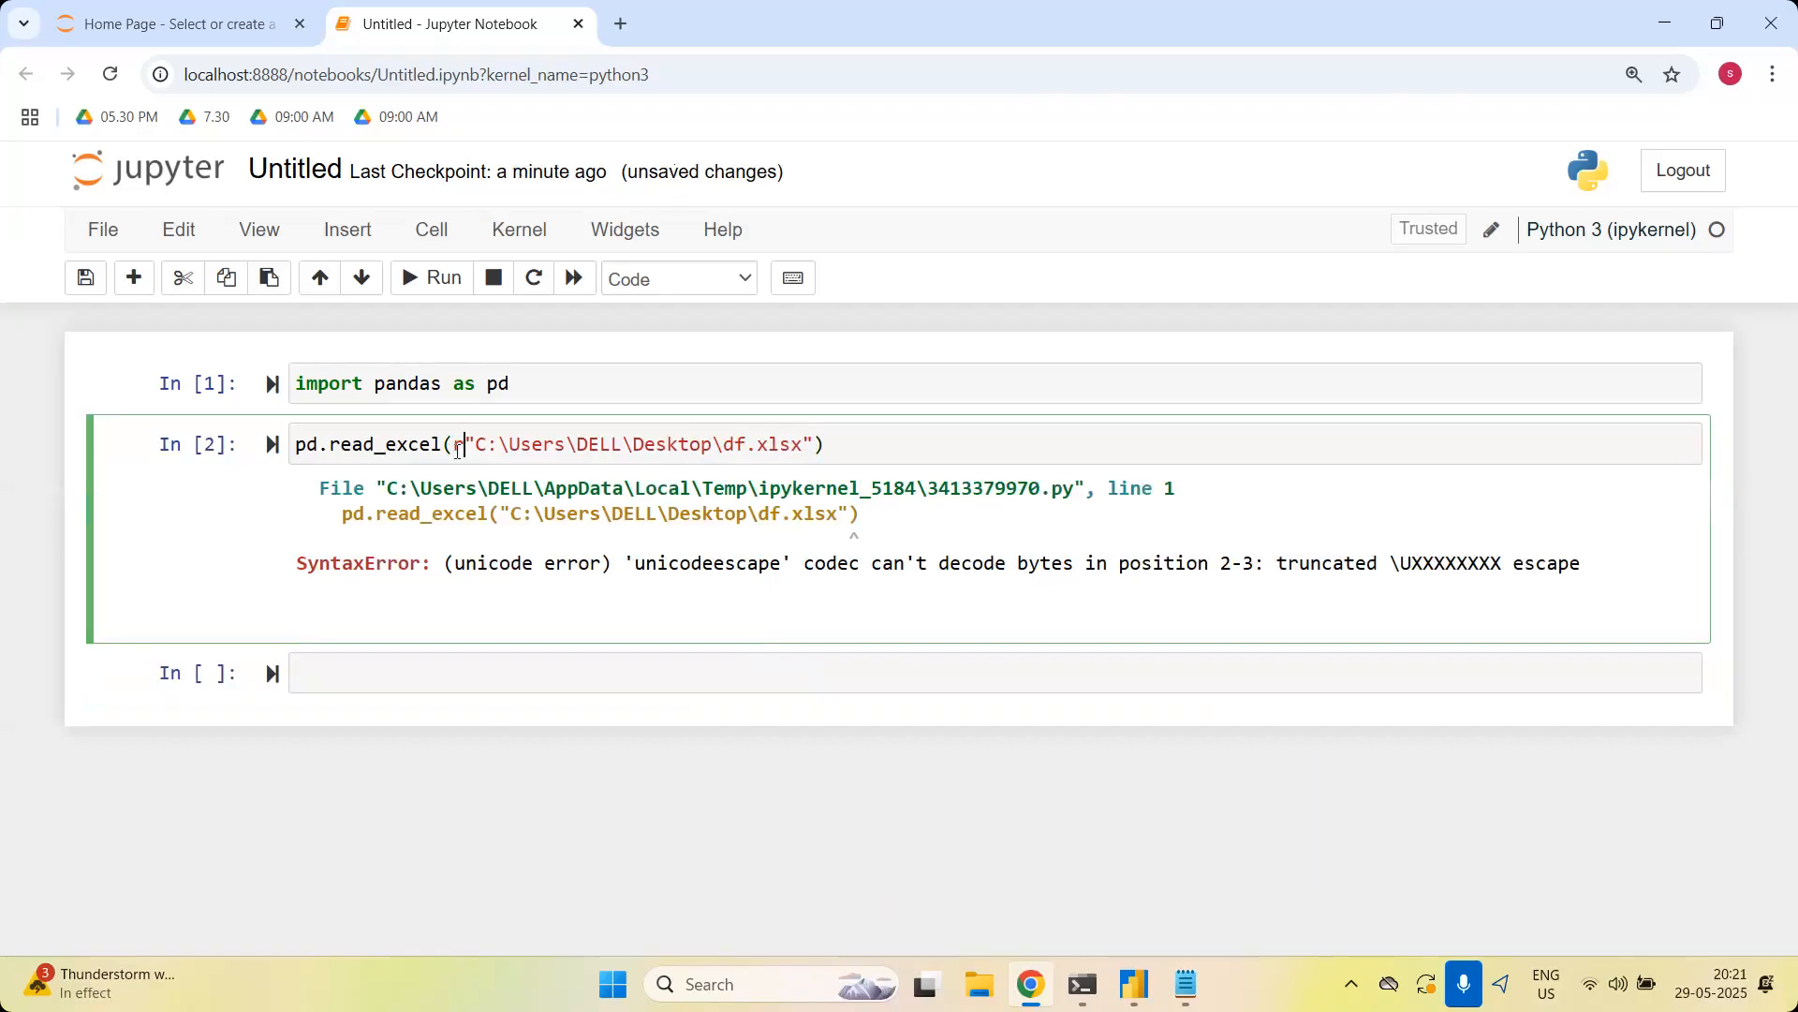
pyautogui.hotkey('shift', 'Return')
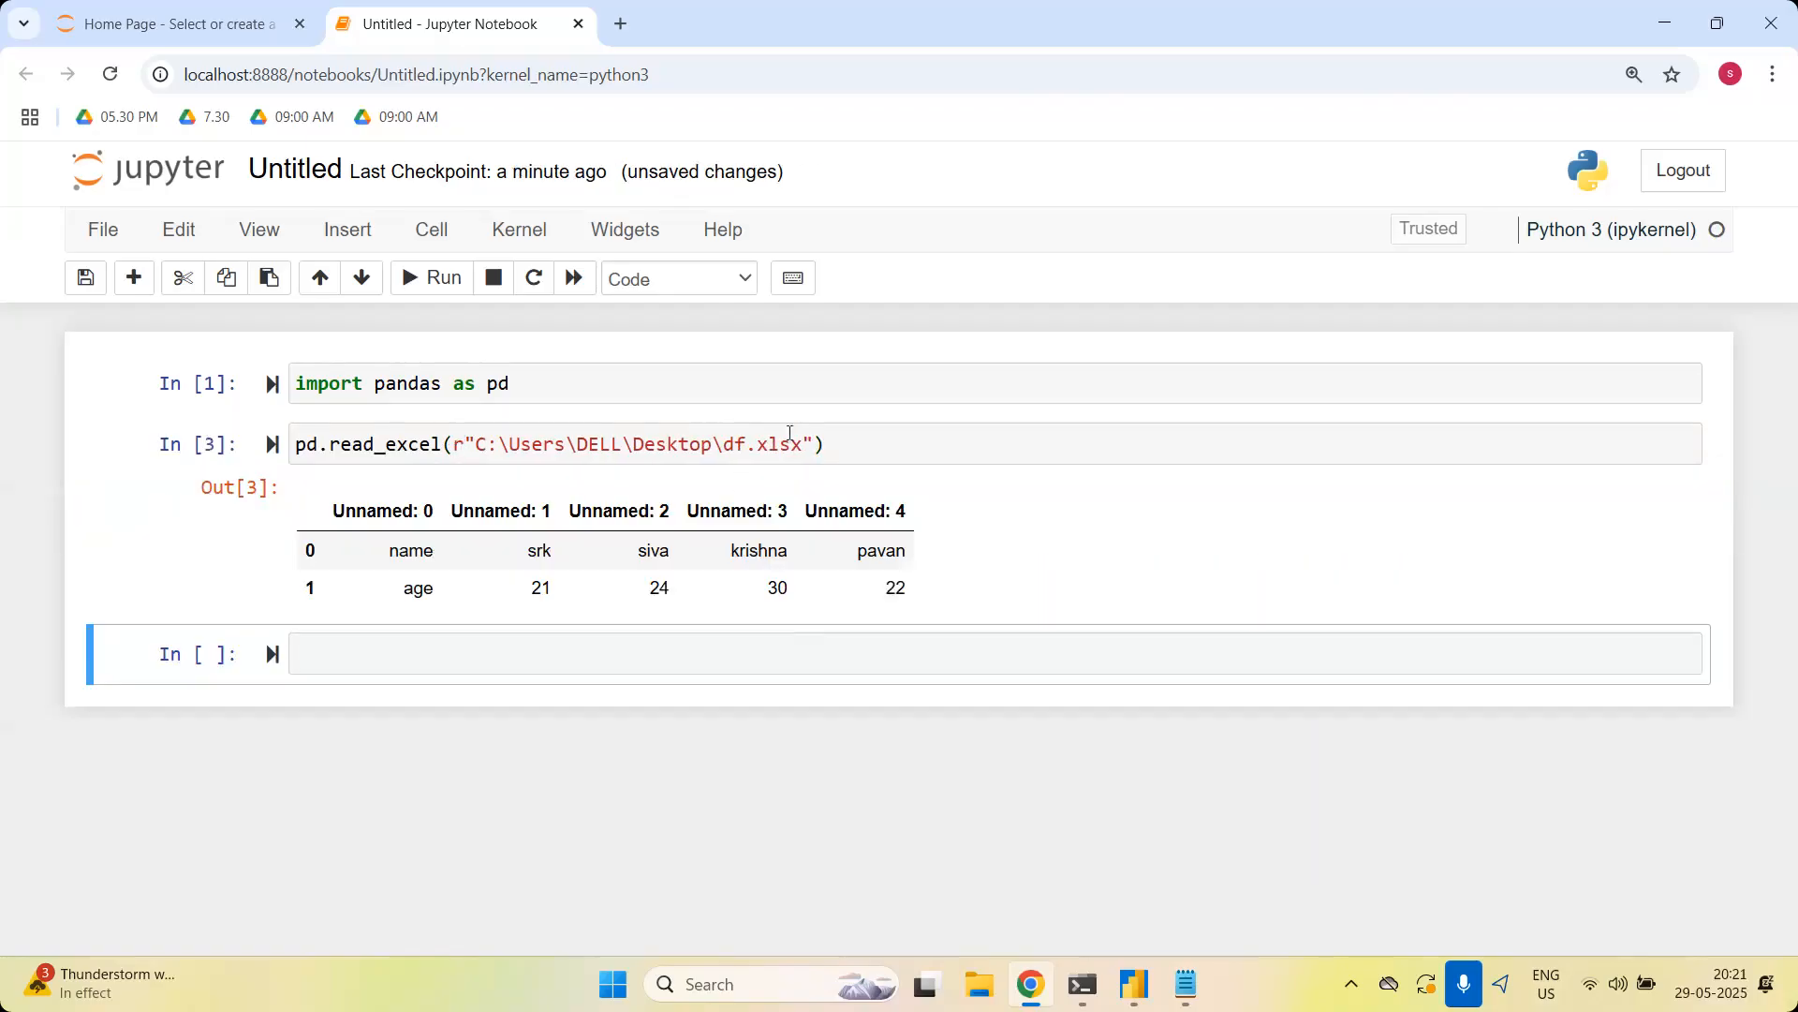
# Add the argument sheet_name="Sheet4" to the read_excel call and run the cell
pyautogui.click(814, 444)
pyautogui.write(',sheet_')
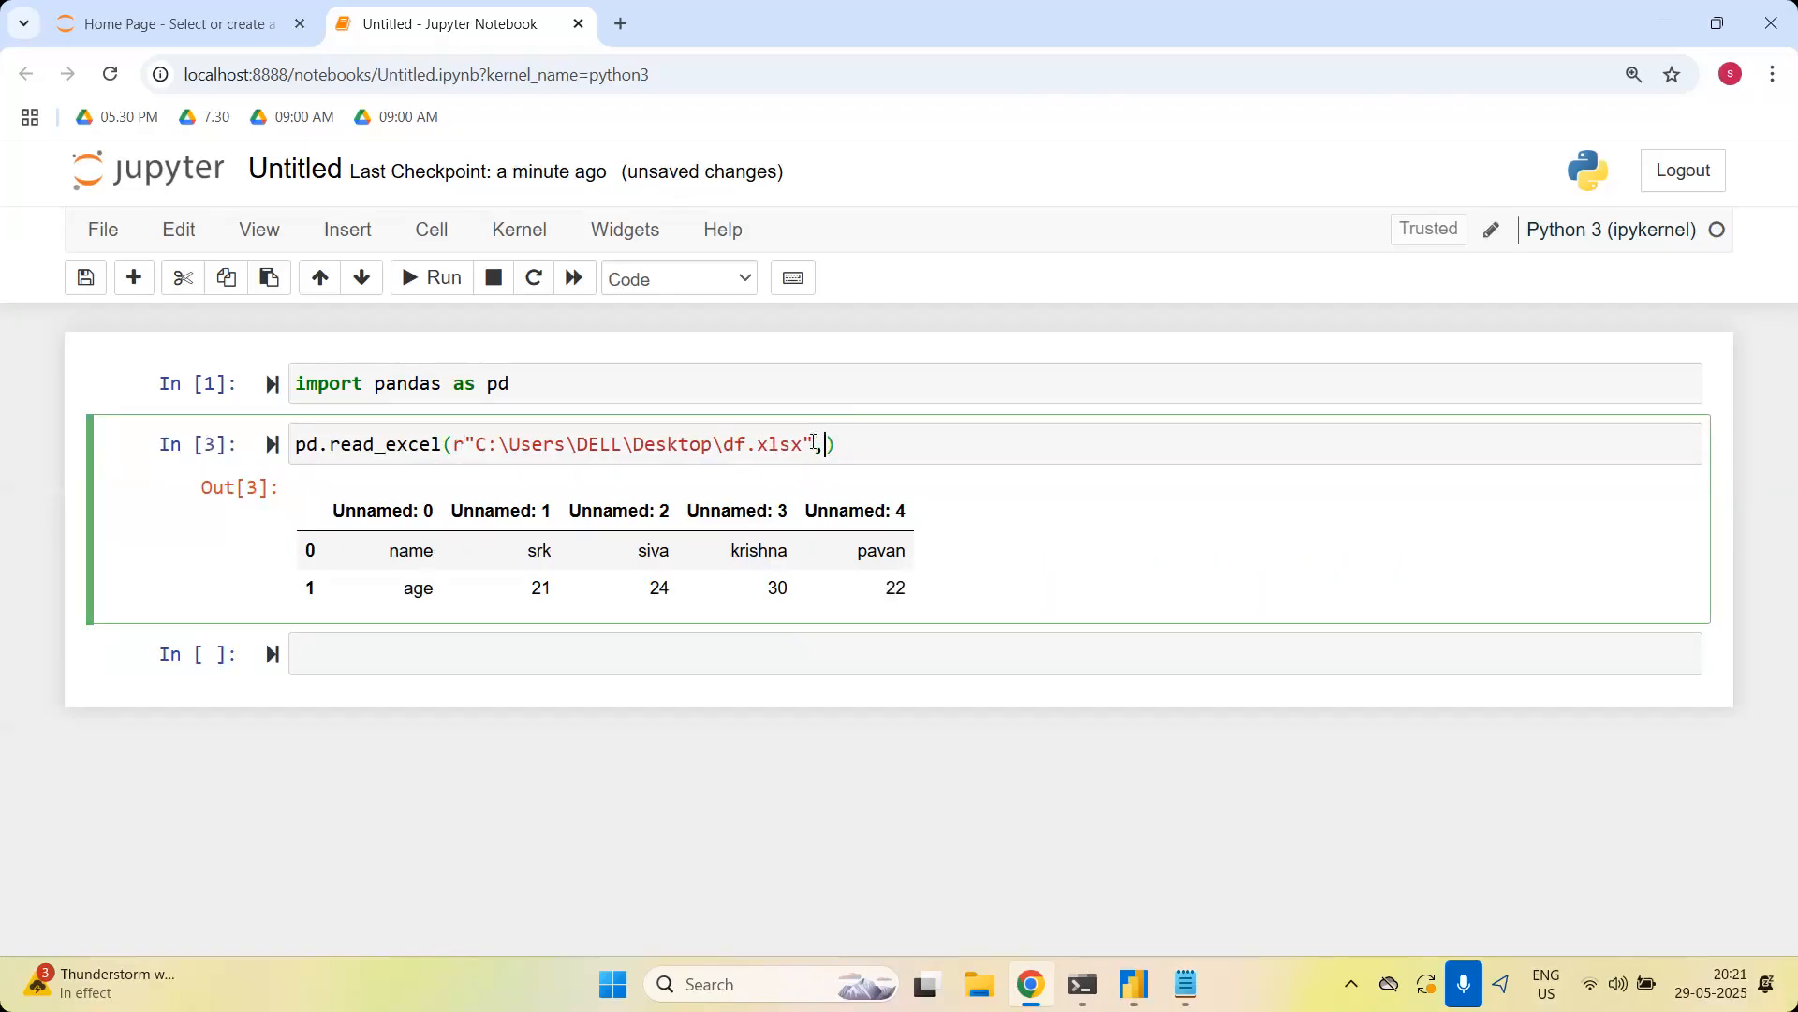
pyautogui.write('name="sheet4')
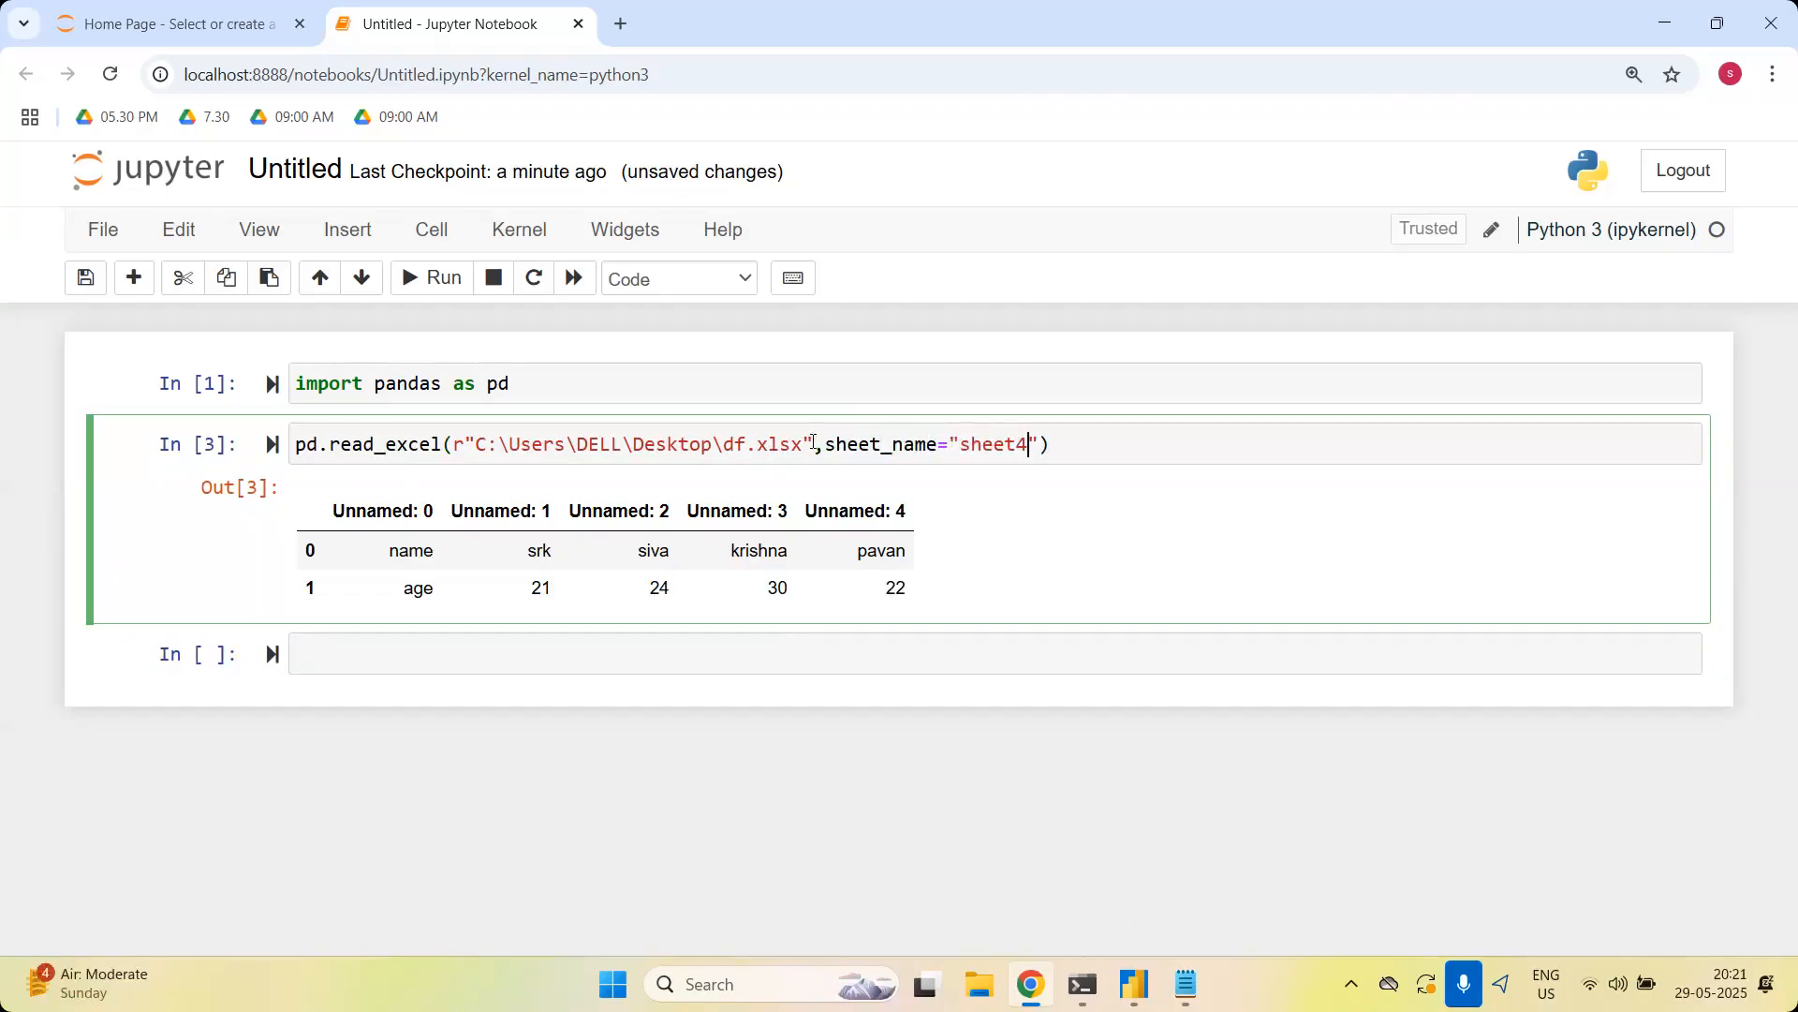
pyautogui.hotkey('shift', 'Return')
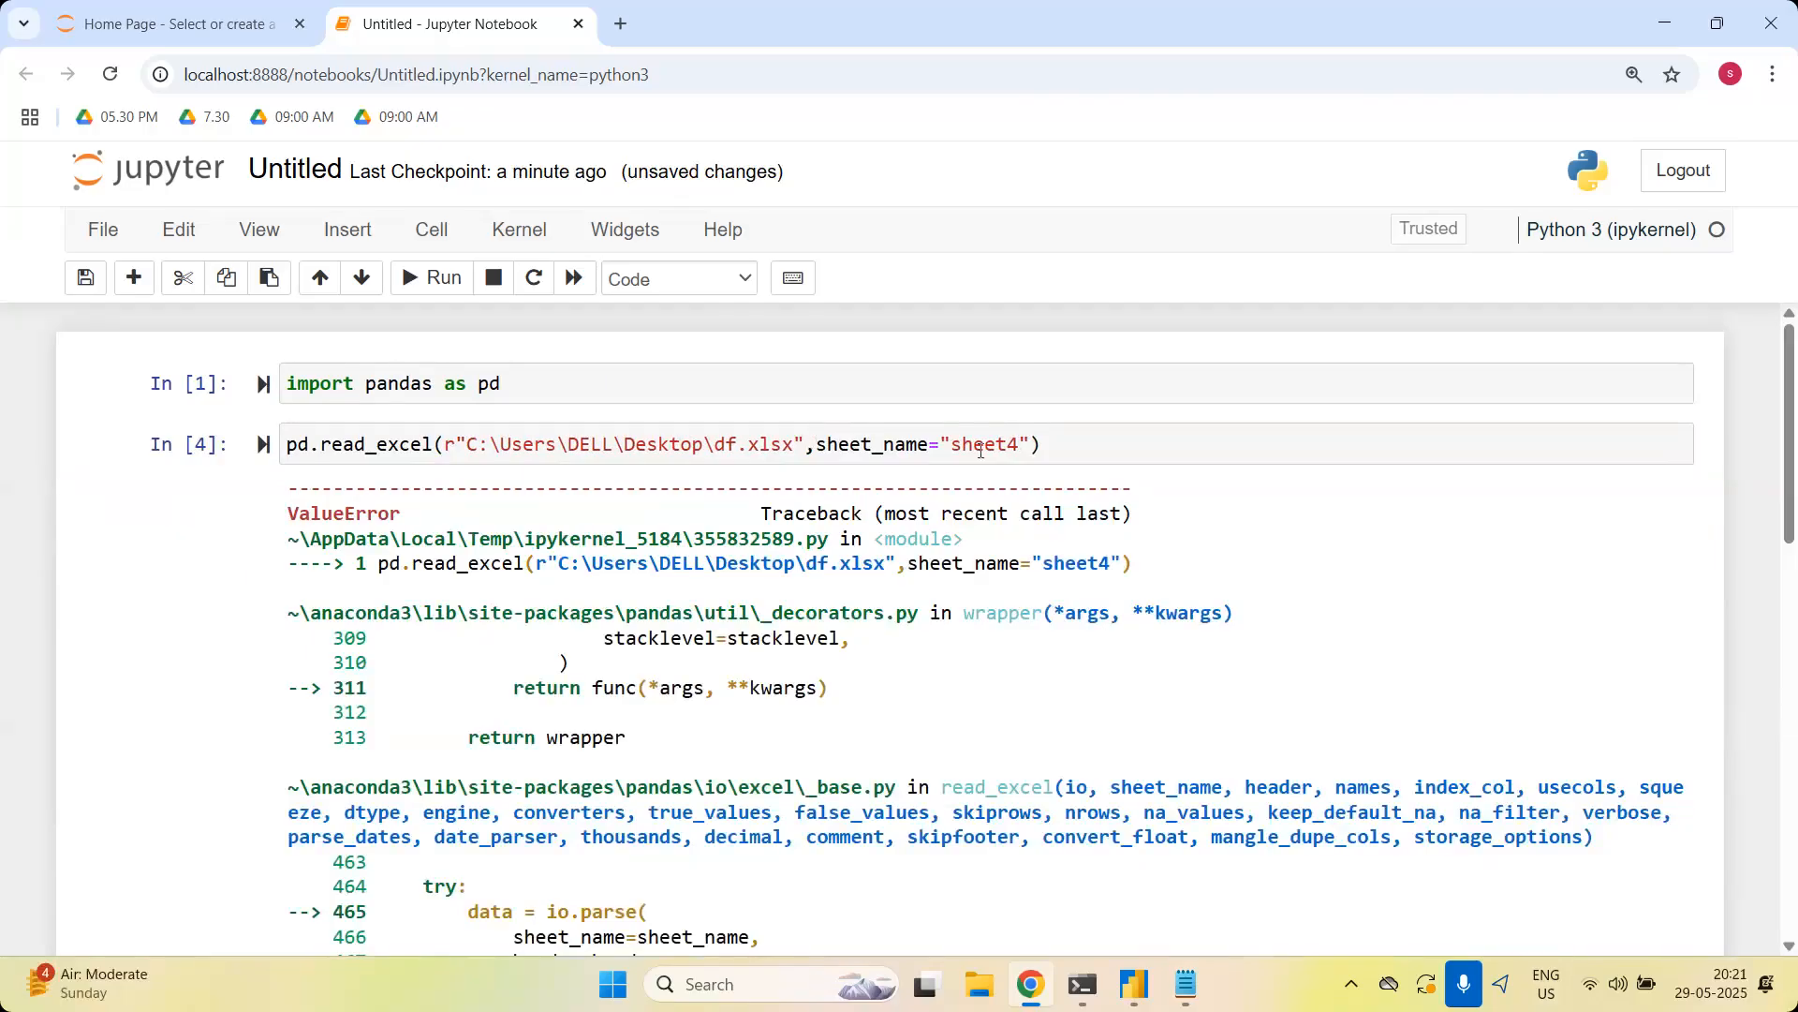
pyautogui.click(964, 451)
pyautogui.press('BackSpace')
pyautogui.write('S')
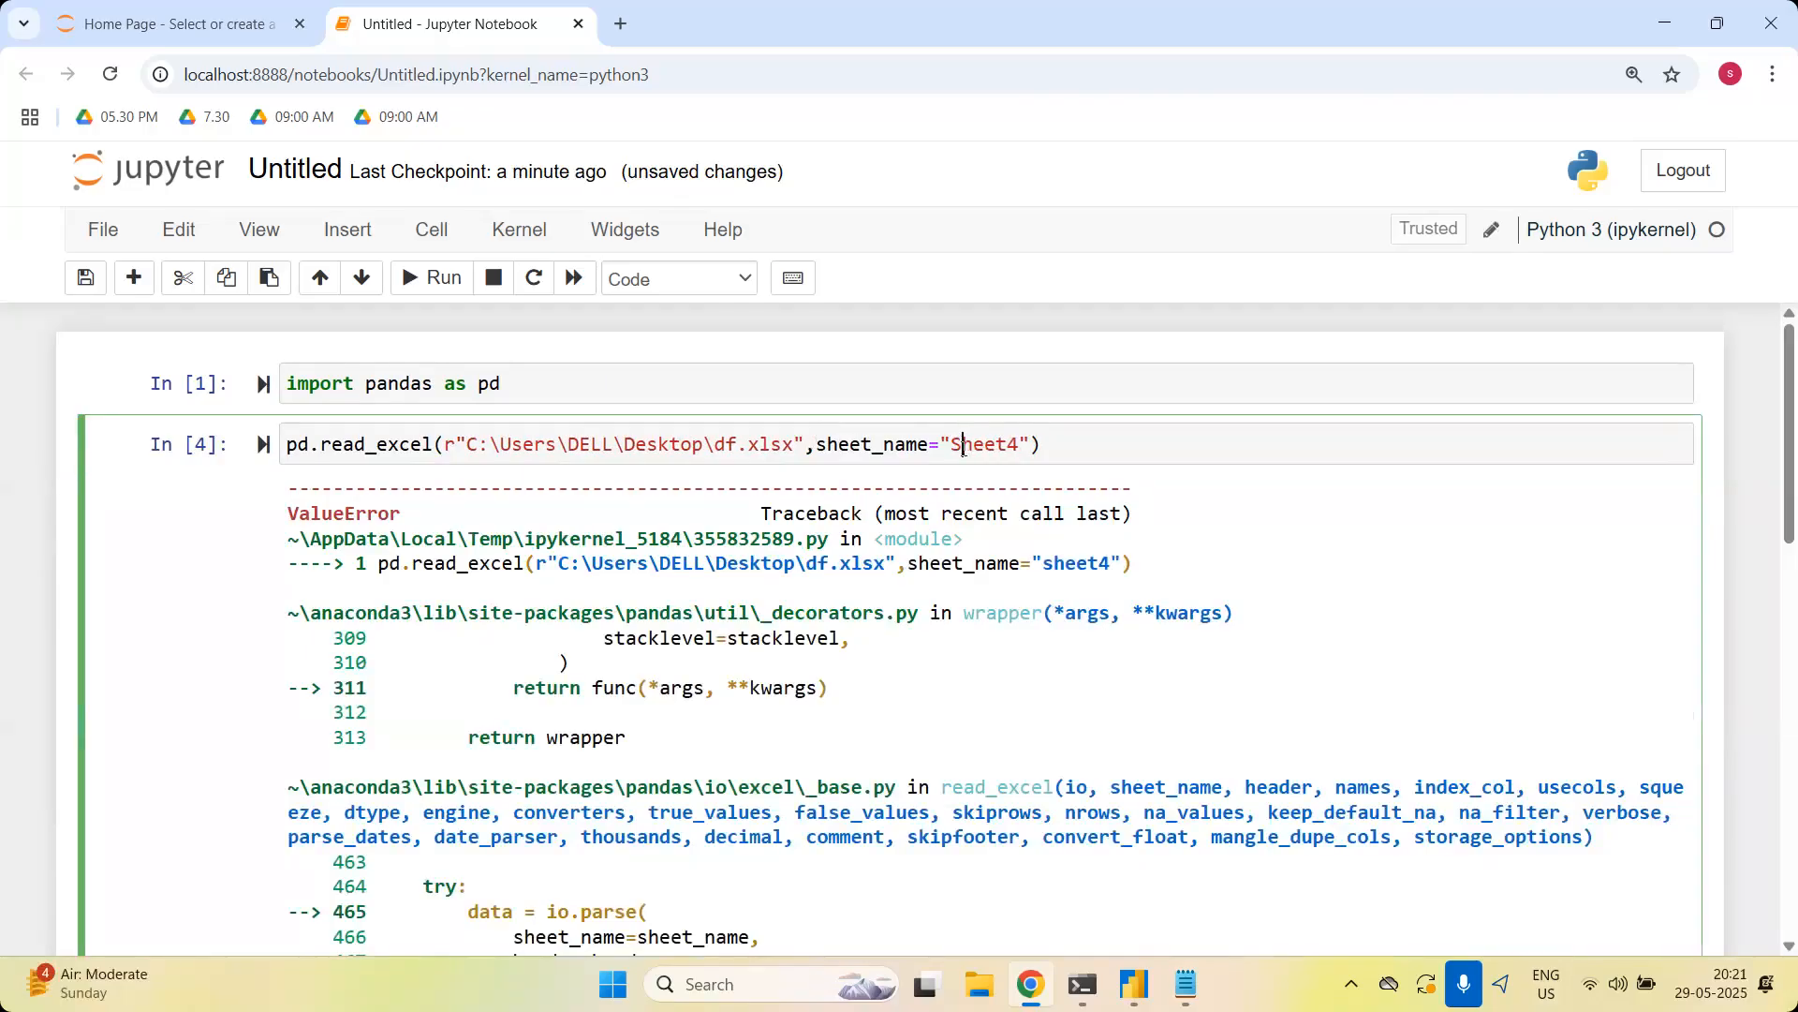
pyautogui.hotkey('shift', 'Return')
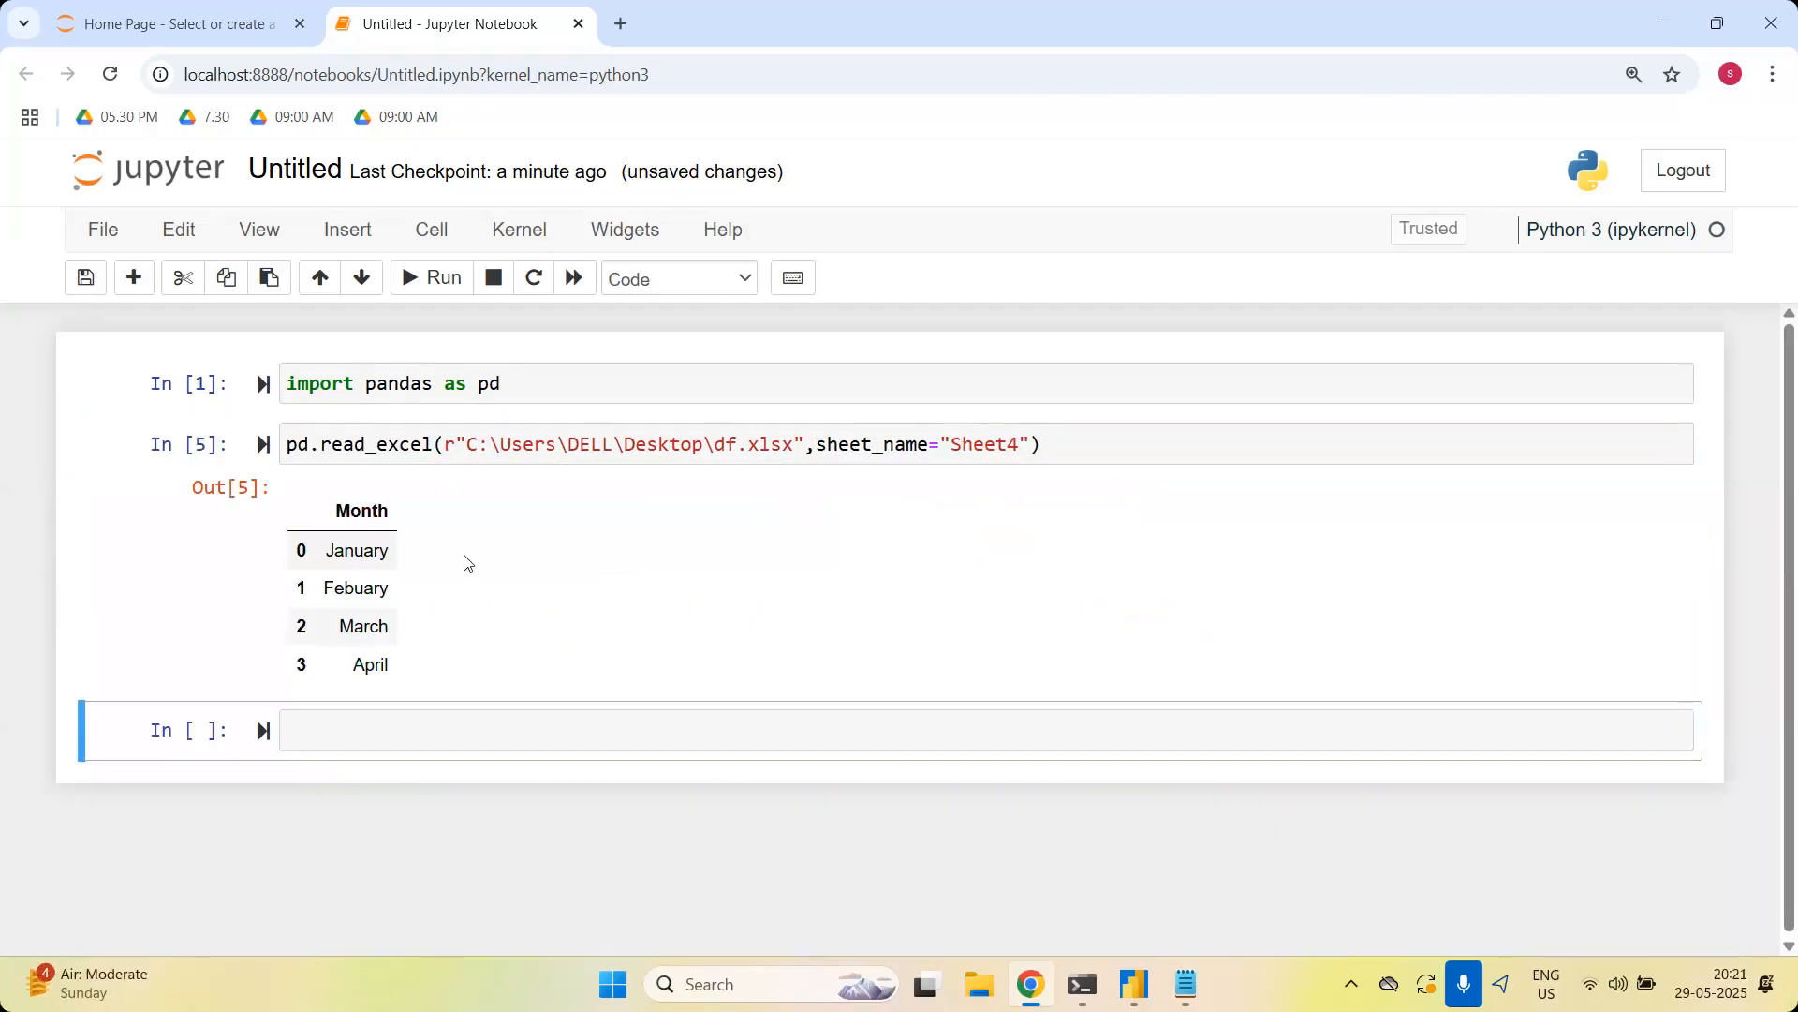
# Assign the read_excel result to df, add a second line displaying df, and run the cell
pyautogui.click(287, 448)
pyautogui.write('df =')
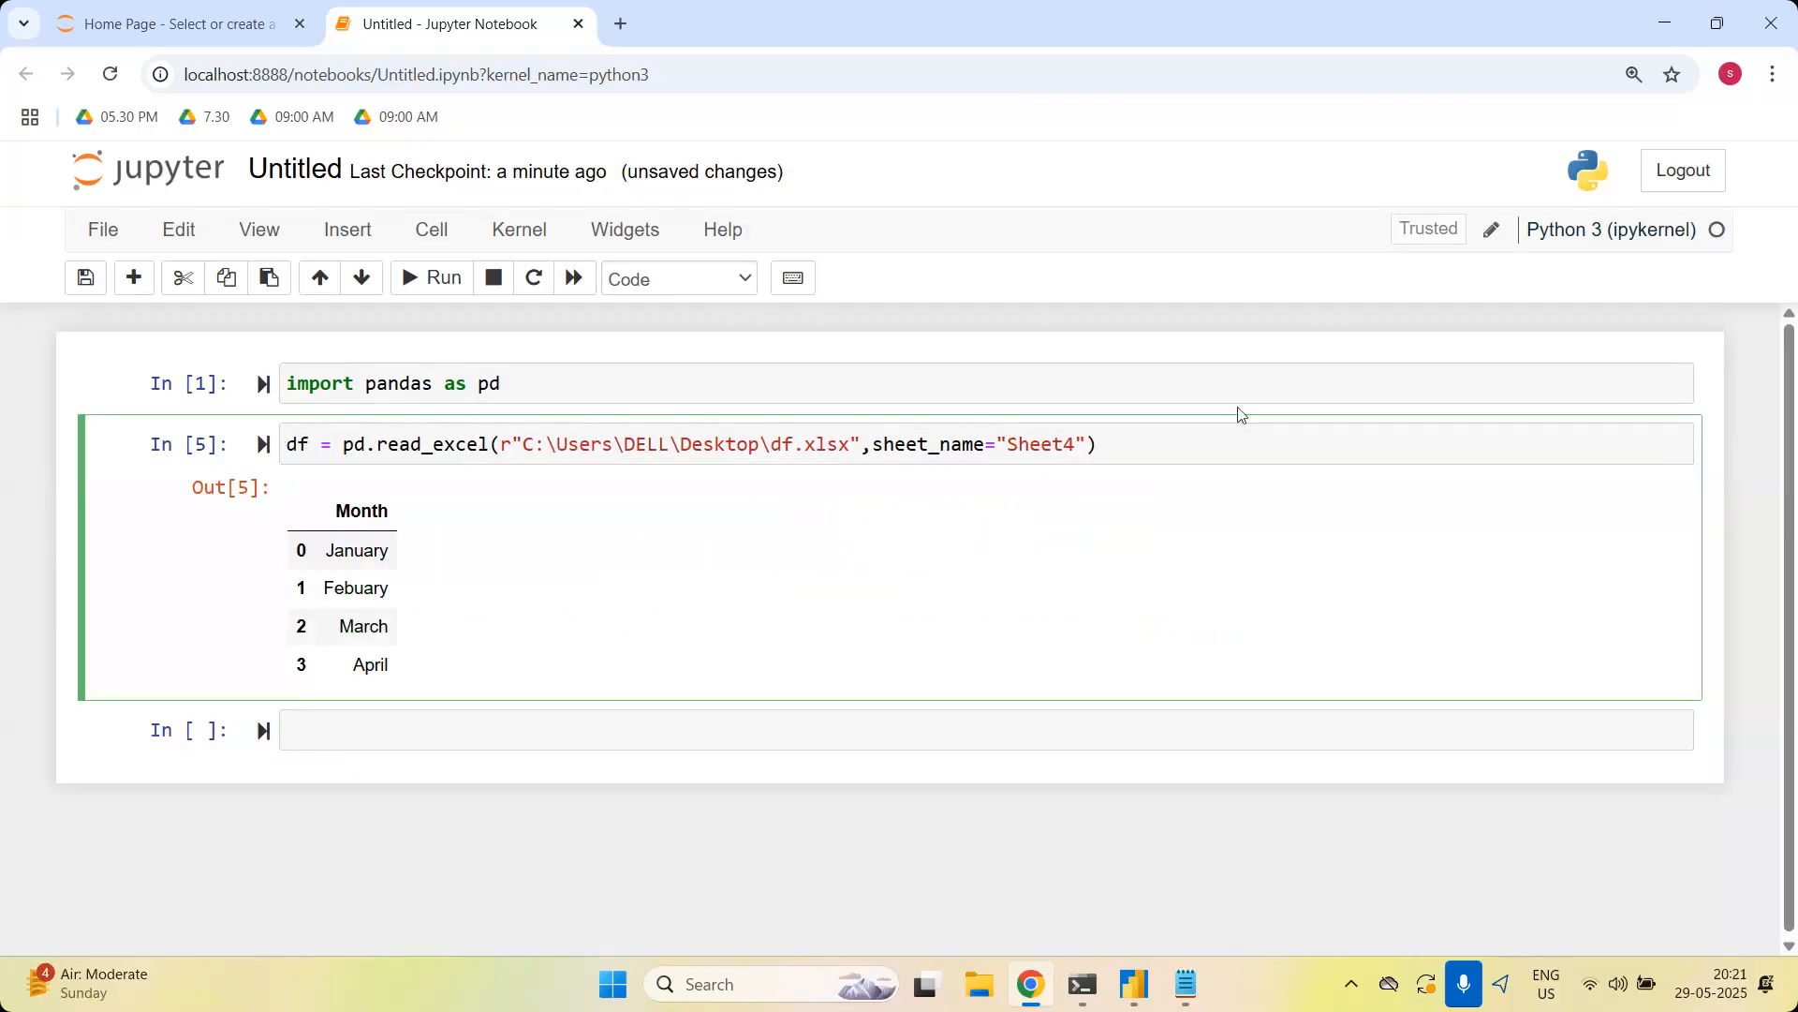
pyautogui.click(1117, 436)
pyautogui.press('Return')
pyautogui.write('df')
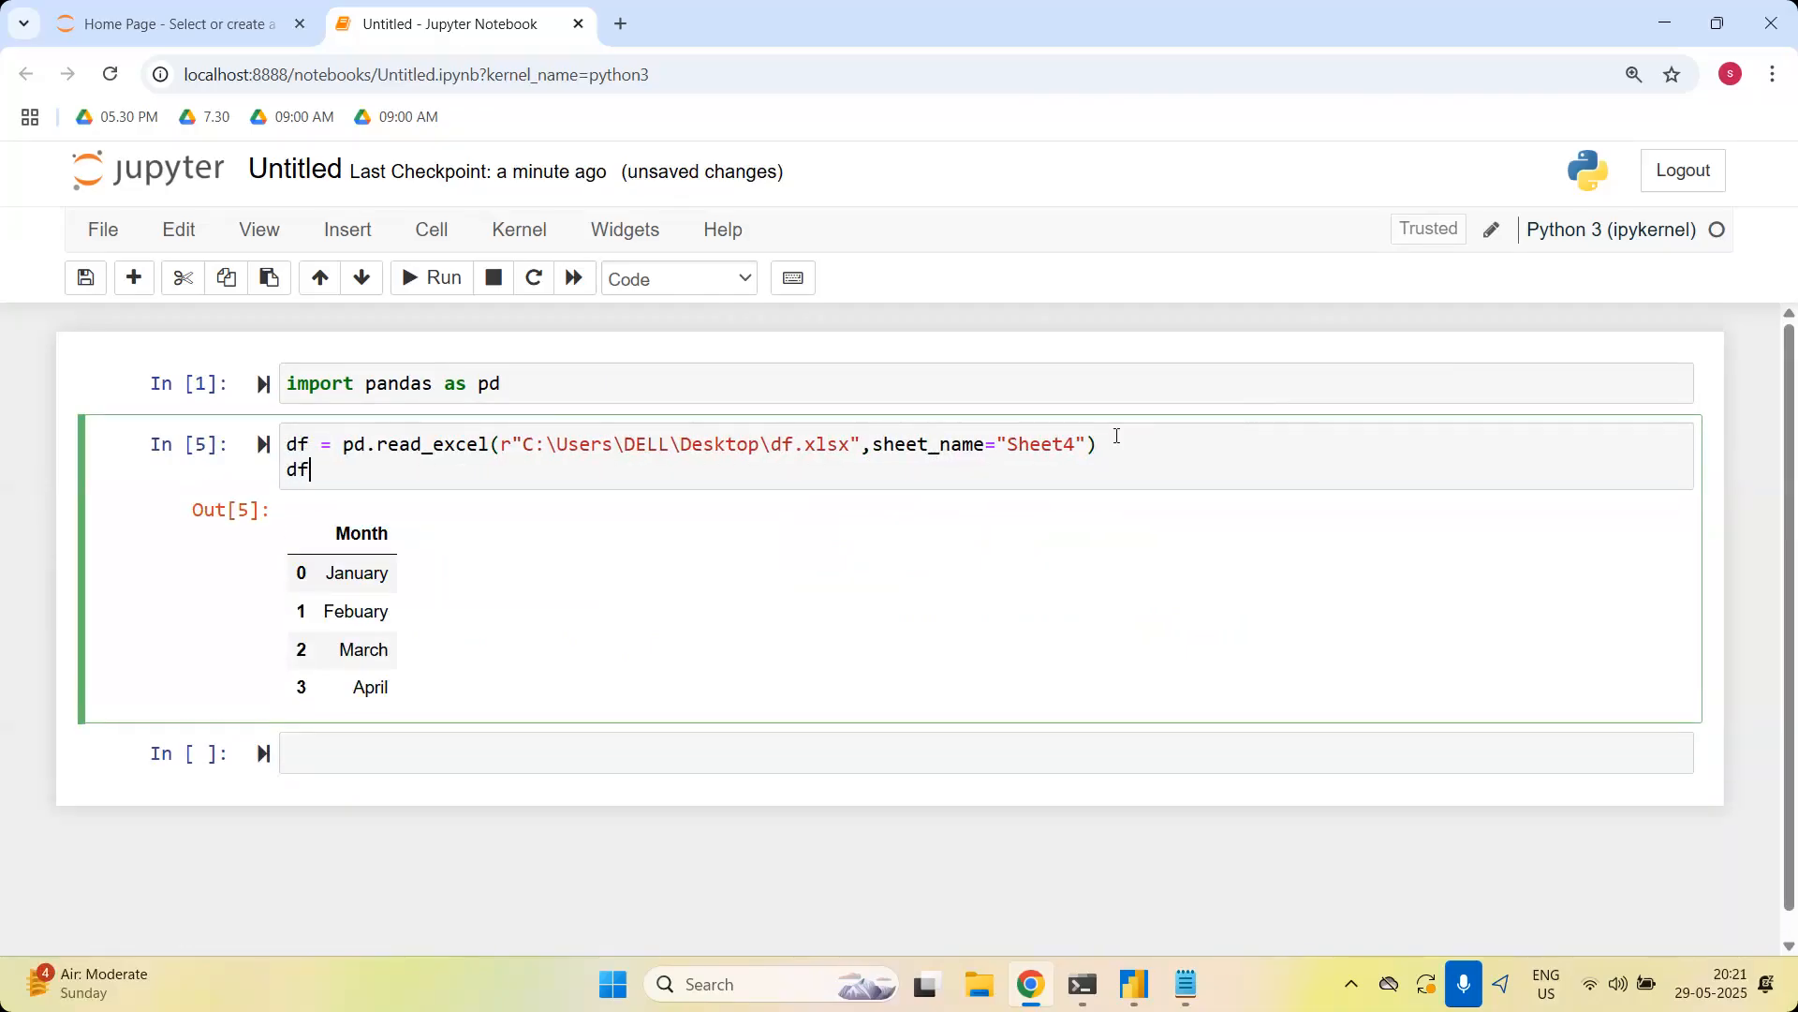
pyautogui.hotkey('shift', 'Return')
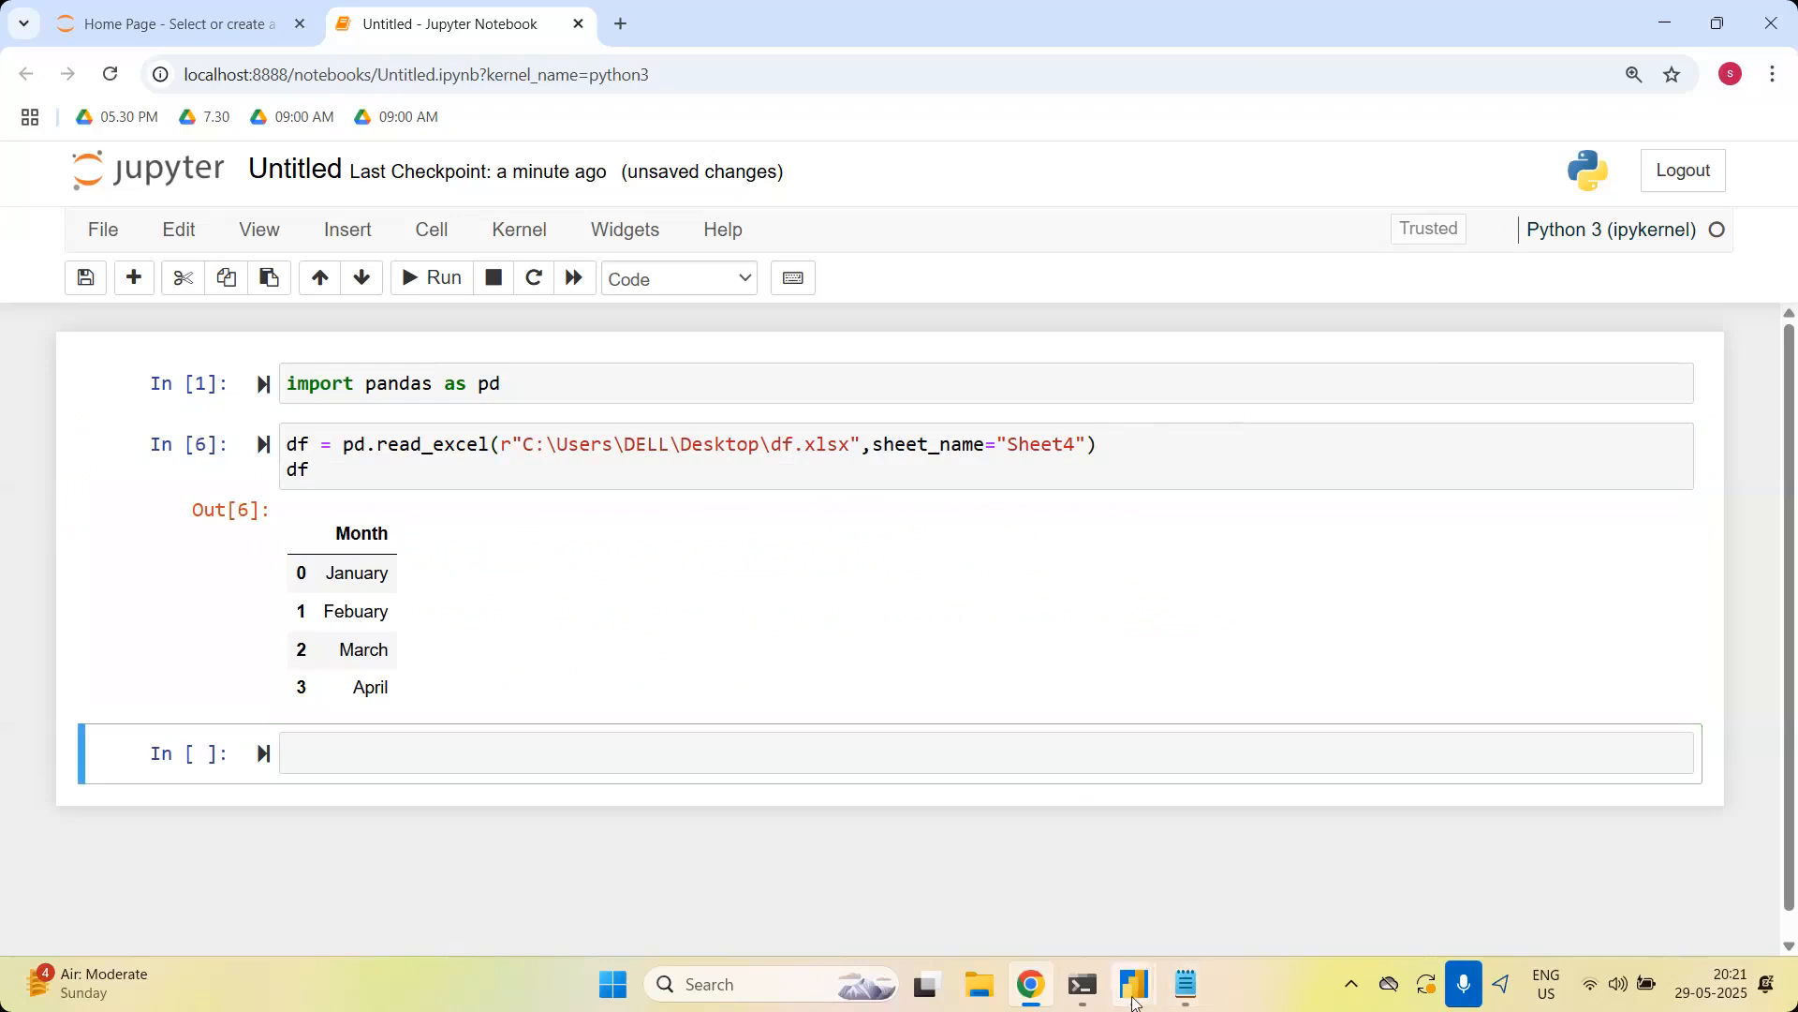
# Switch to Power Query Editor and remove the UPPERCASE column from Sheet4
pyautogui.moveTo(1134, 1000)
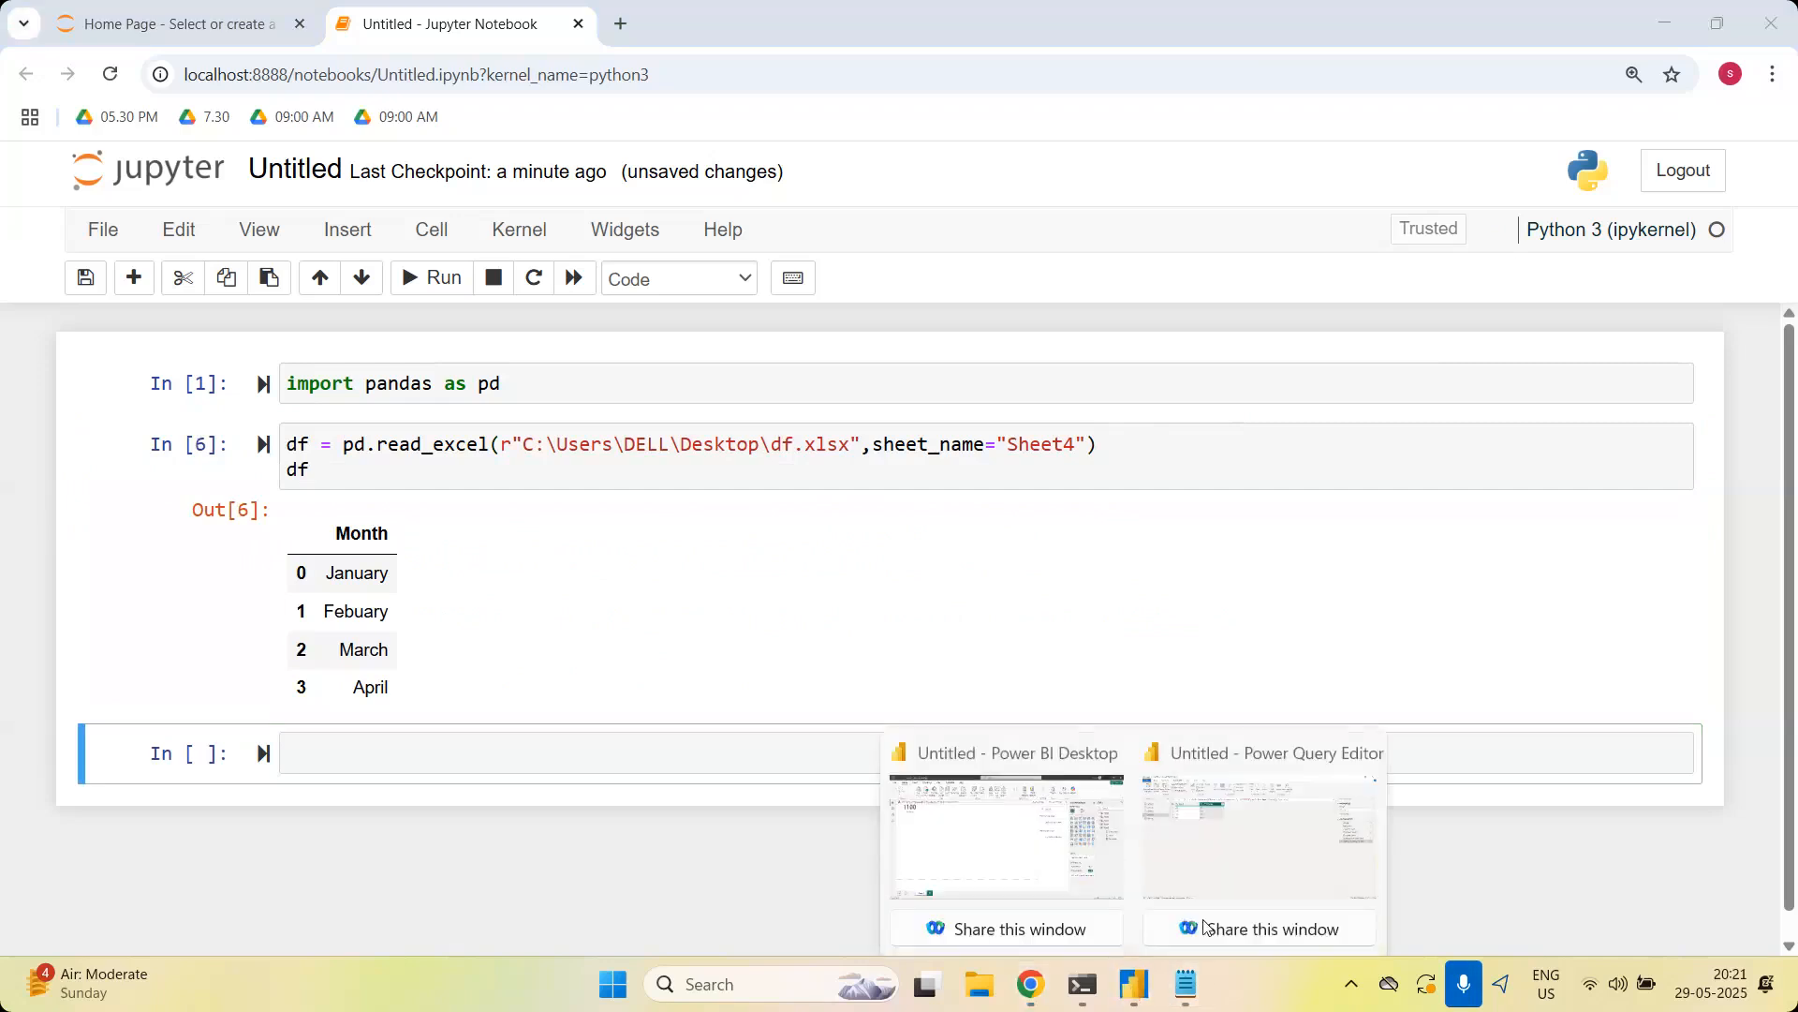
pyautogui.click(1254, 880)
pyautogui.rightClick(526, 229)
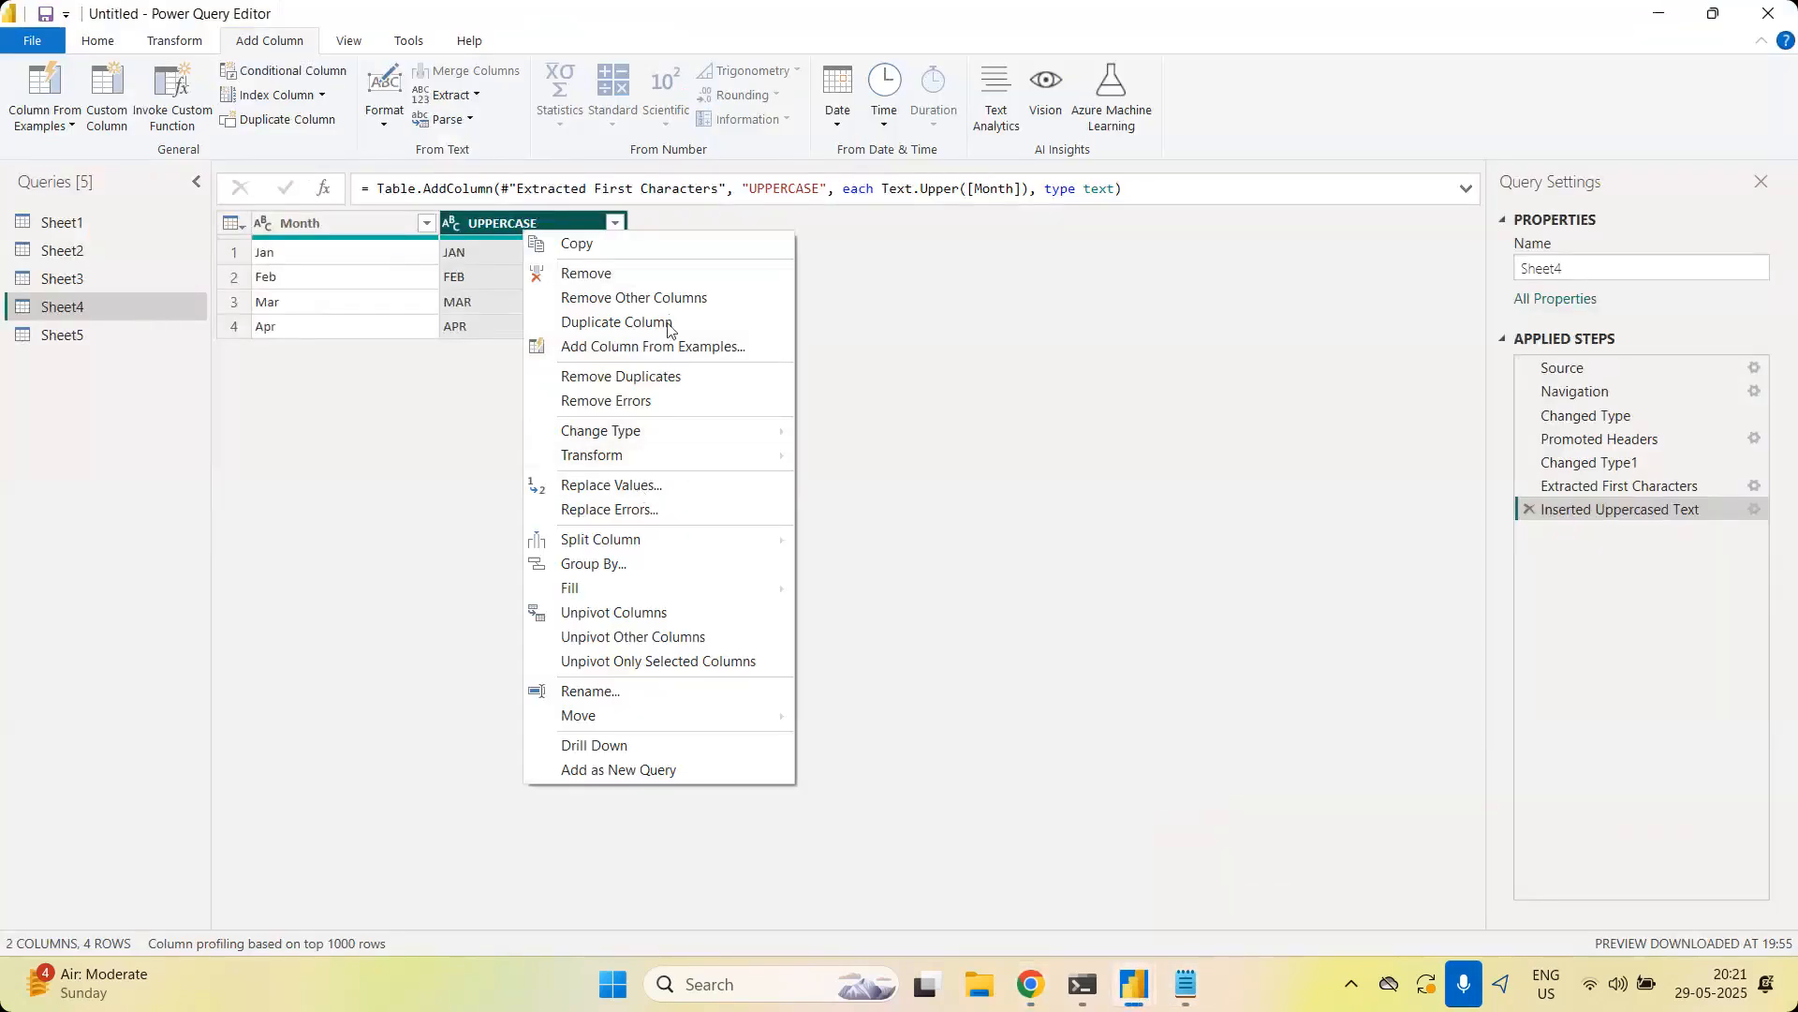
pyautogui.click(661, 273)
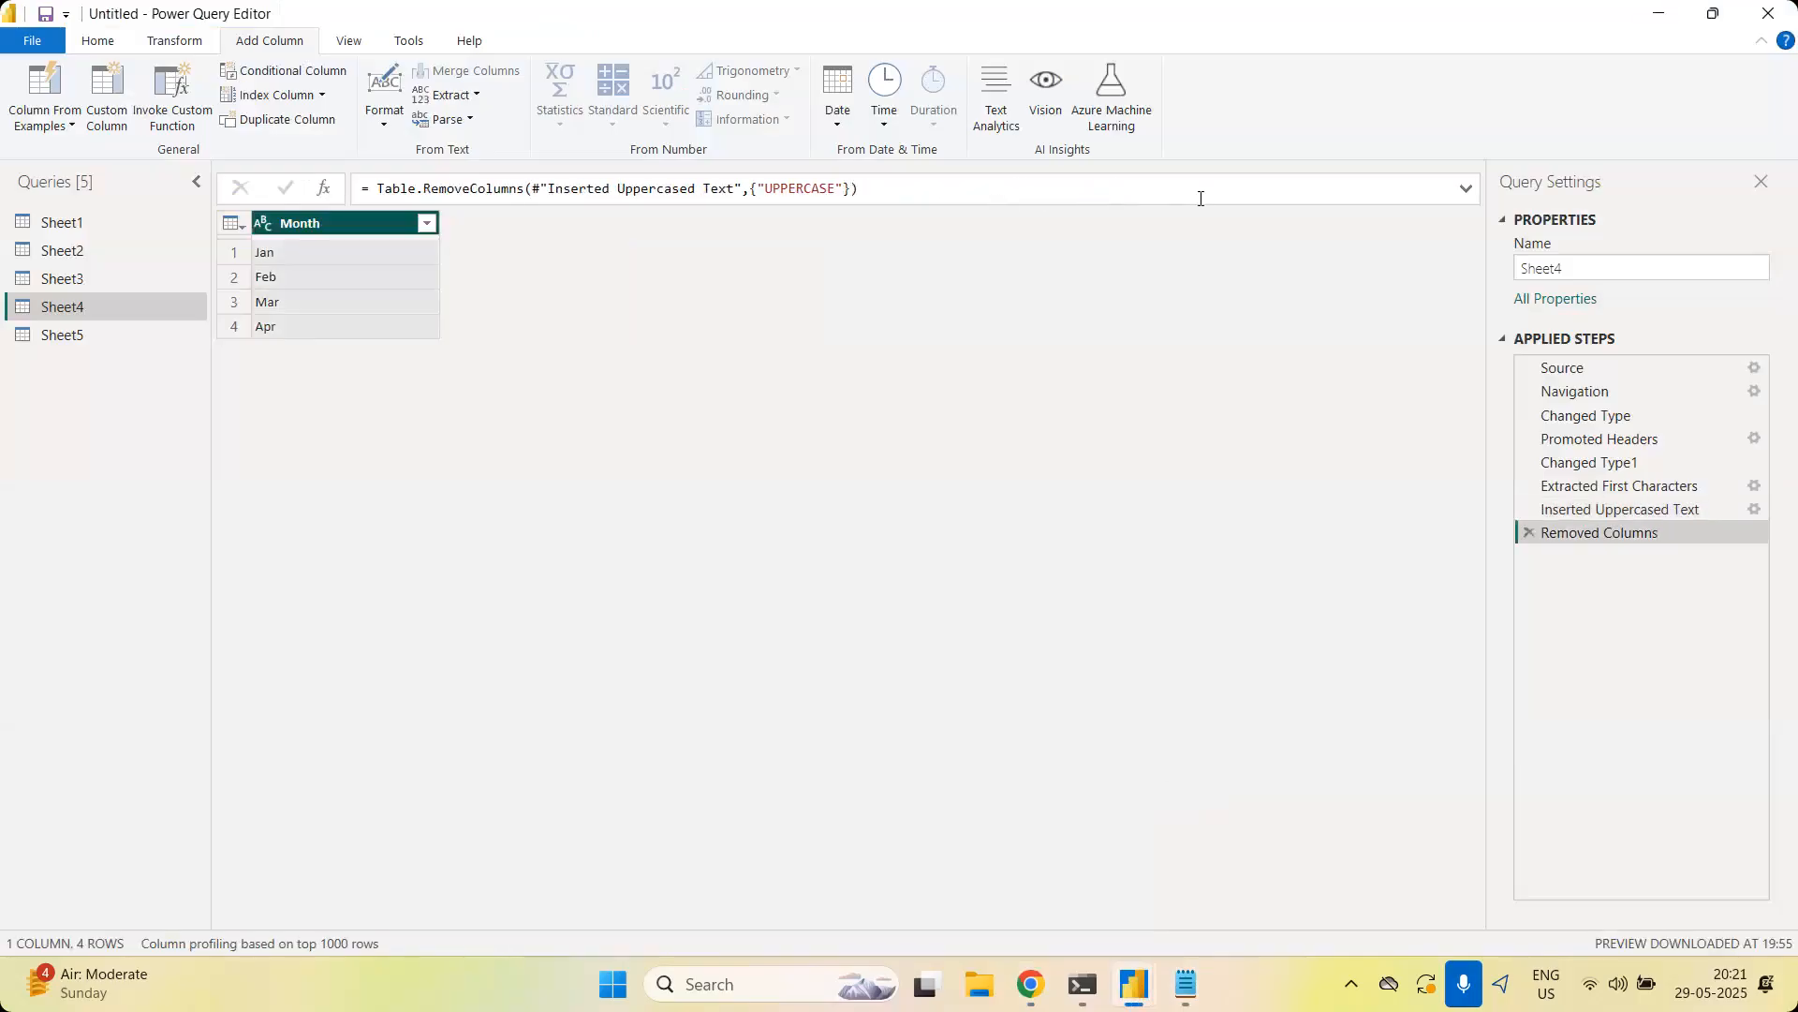
# Arrange the Jupyter notebook beside Power Query Editor and enter df["Month"].str() in the empty cell
pyautogui.click(1712, 13)
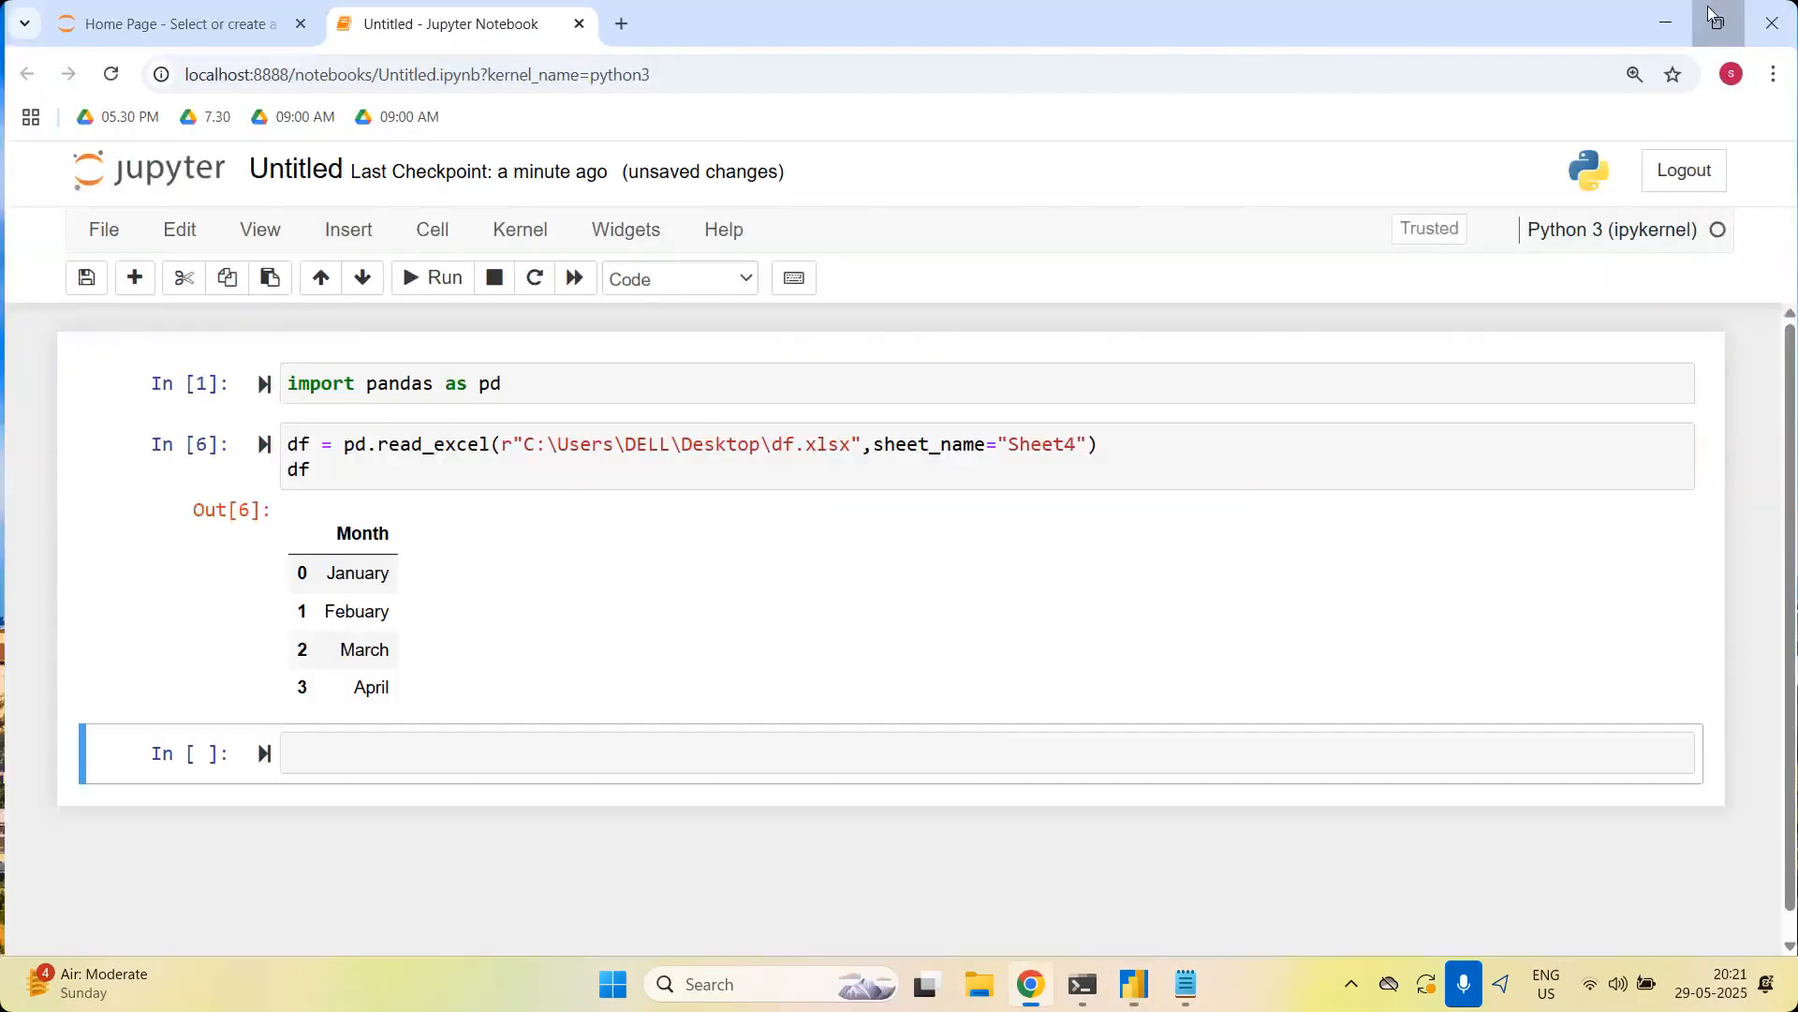
pyautogui.click(1712, 13)
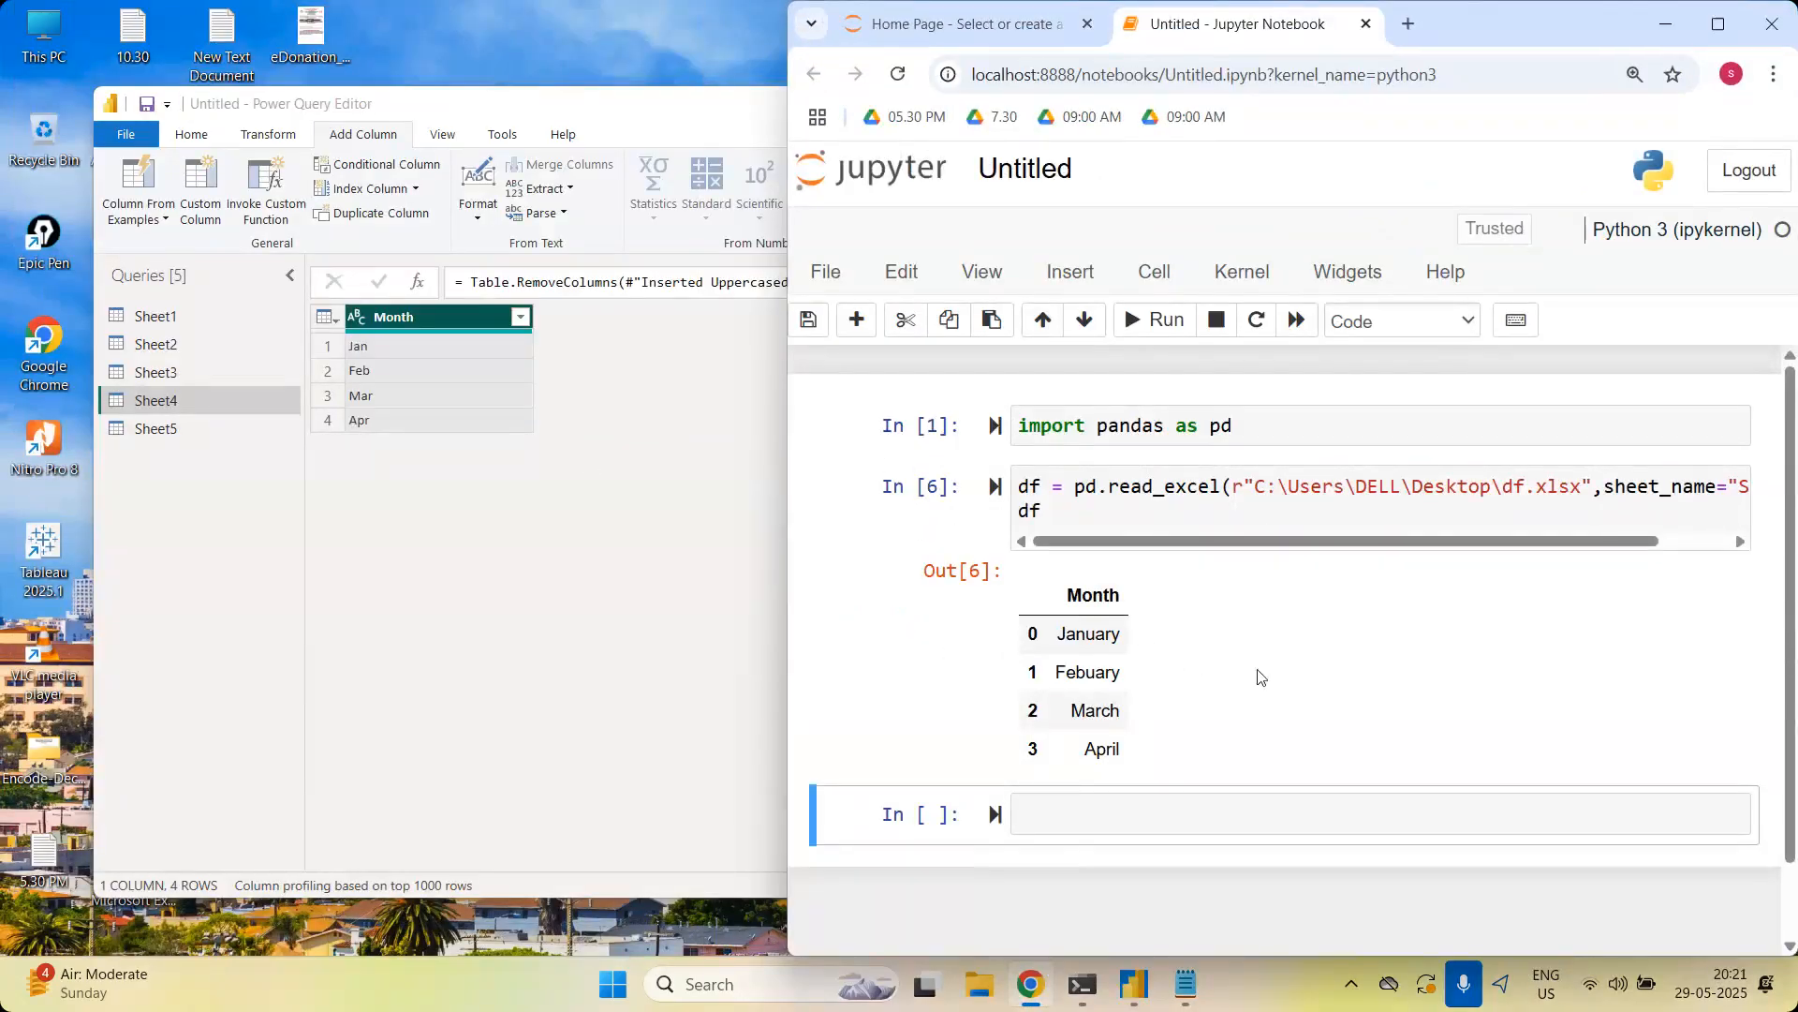
pyautogui.hscroll(1, 1255, 525)
pyautogui.click(1255, 814)
pyautogui.write('d')
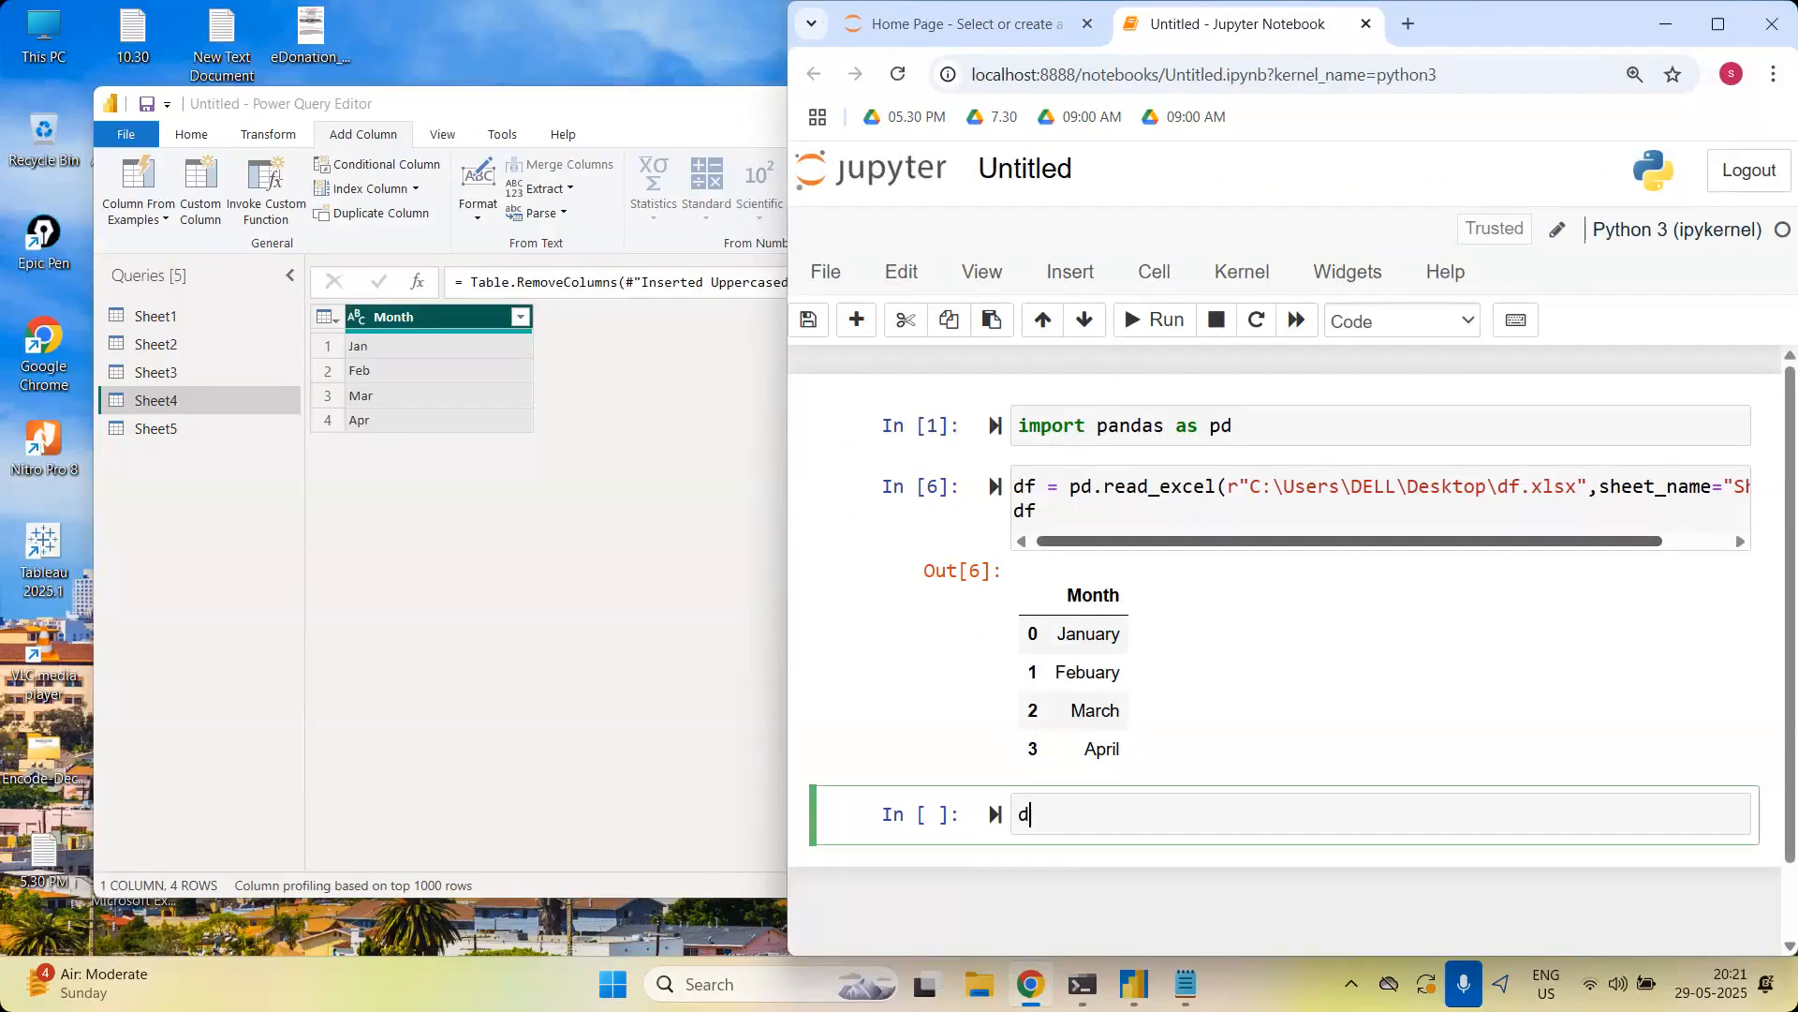
pyautogui.write('f["Month"].str()')
# Delete the Removed Columns, Inserted Uppercased Text and Extracted First Characters applied steps from Sheet4 in Power Query Editor
pyautogui.click(425, 510)
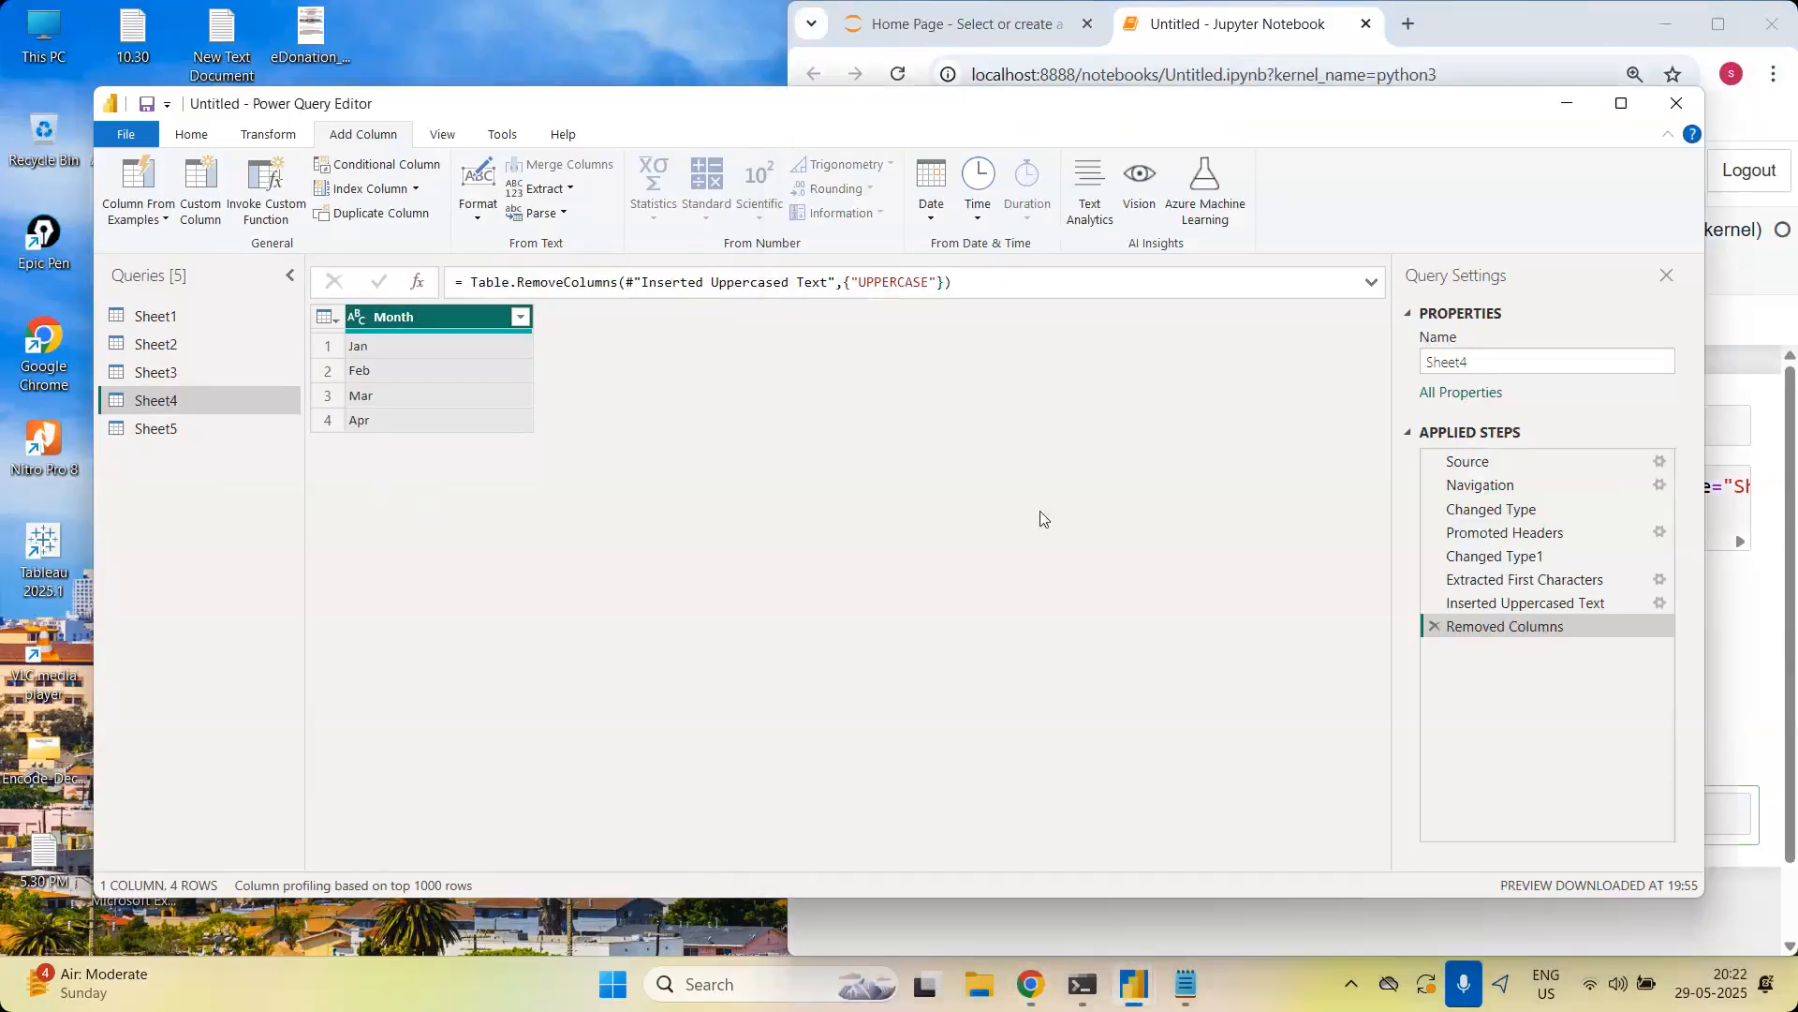
pyautogui.moveTo(1441, 627); pyautogui.dragTo(1435, 621)
pyautogui.click(1435, 626)
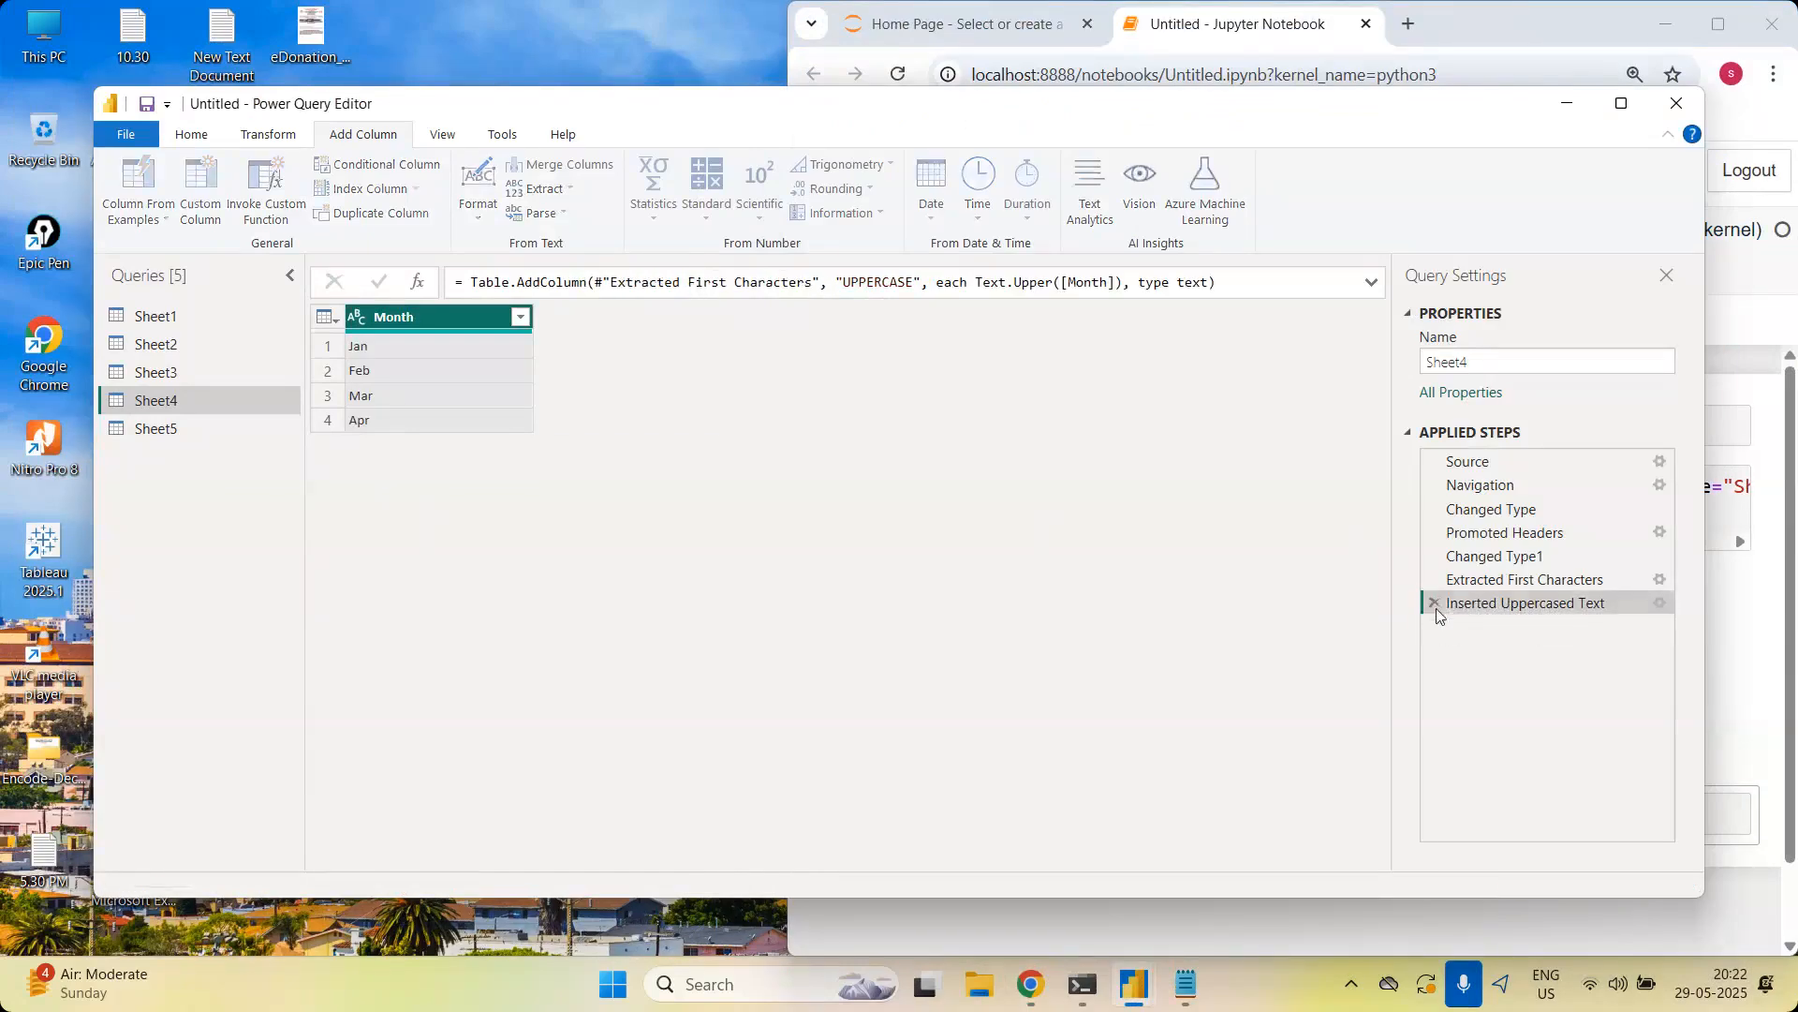
pyautogui.click(1435, 603)
pyautogui.click(1435, 579)
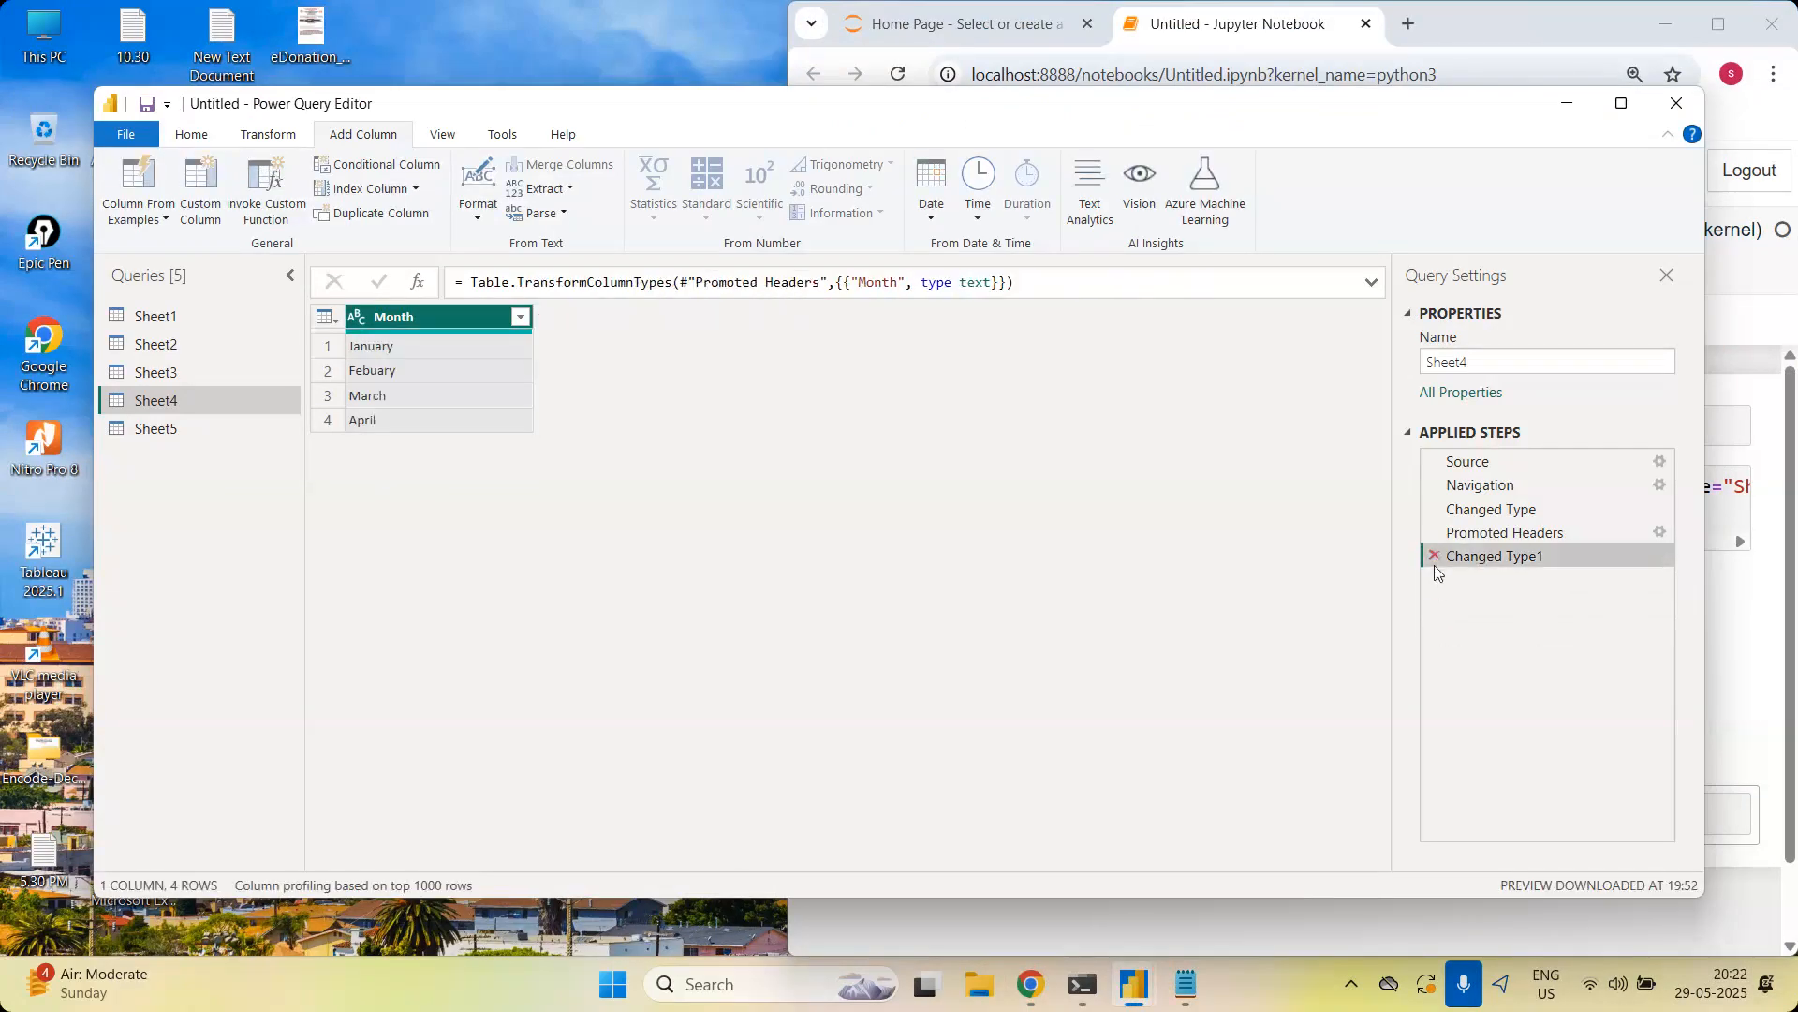
# Delete the Changed Type1, Promoted Headers and first Changed Type applied steps from Sheet4
pyautogui.click(1433, 533)
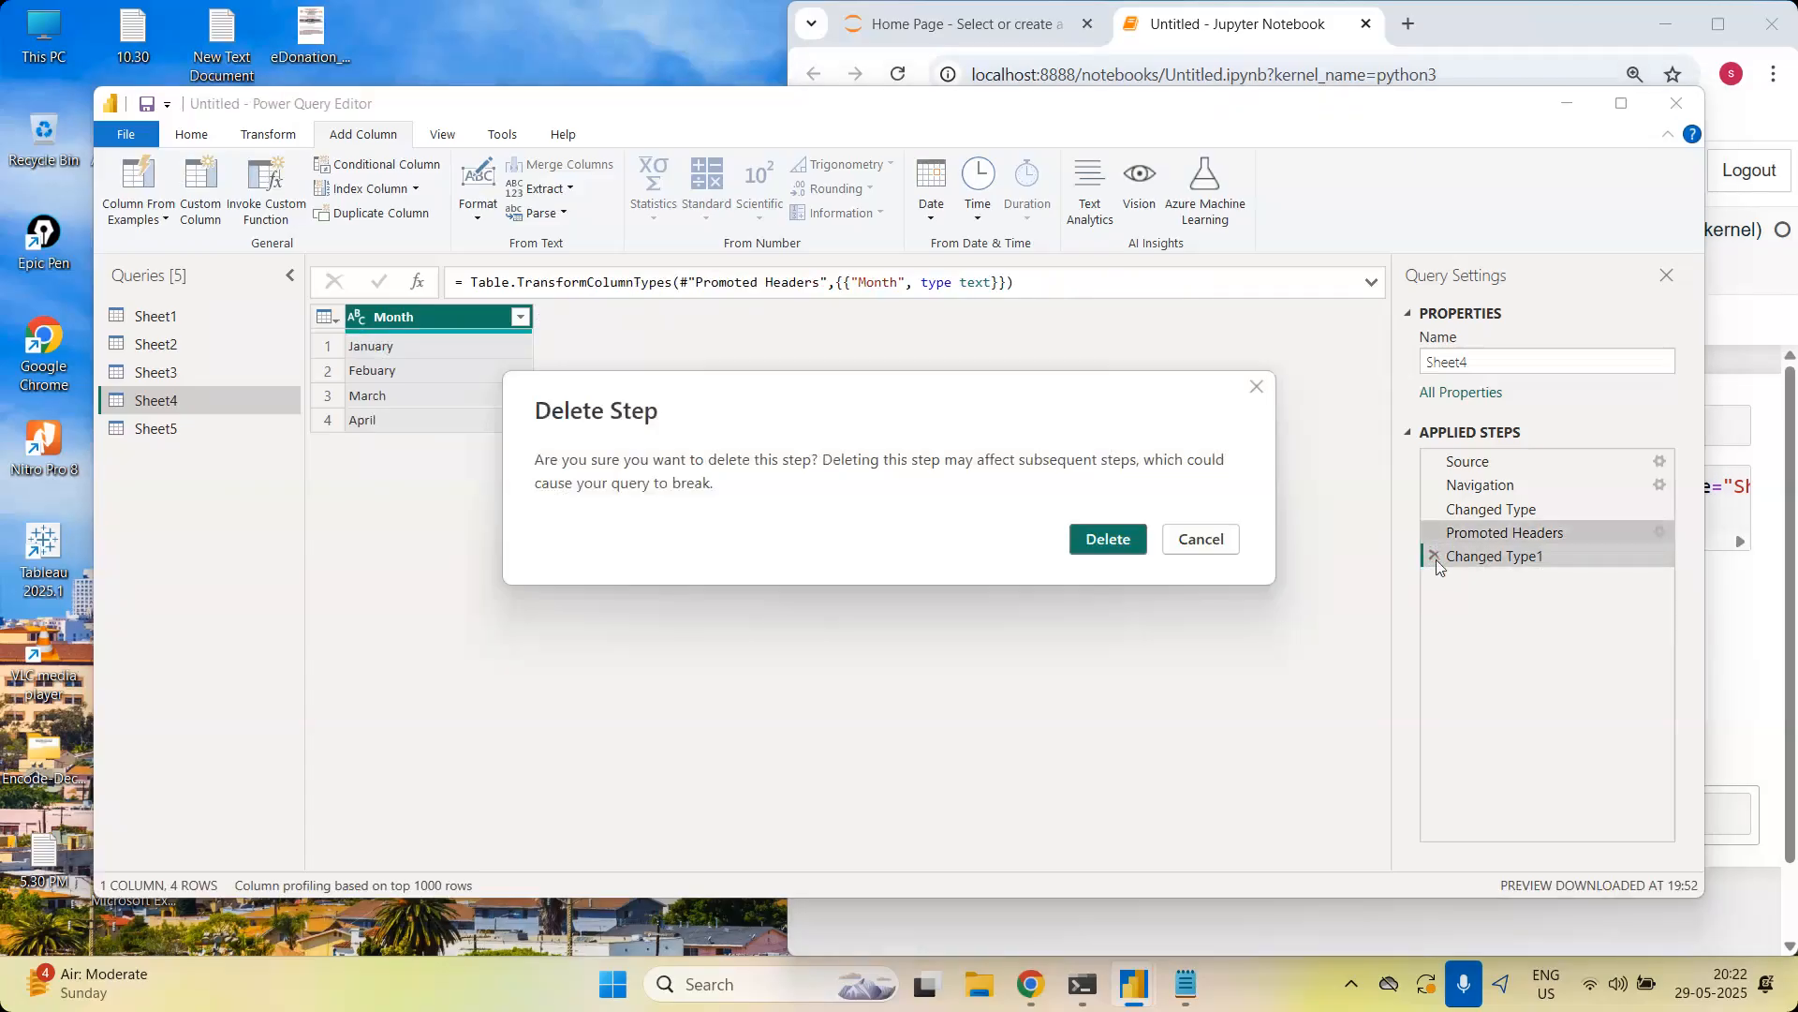
pyautogui.click(1227, 553)
pyautogui.click(1435, 553)
pyautogui.click(1433, 531)
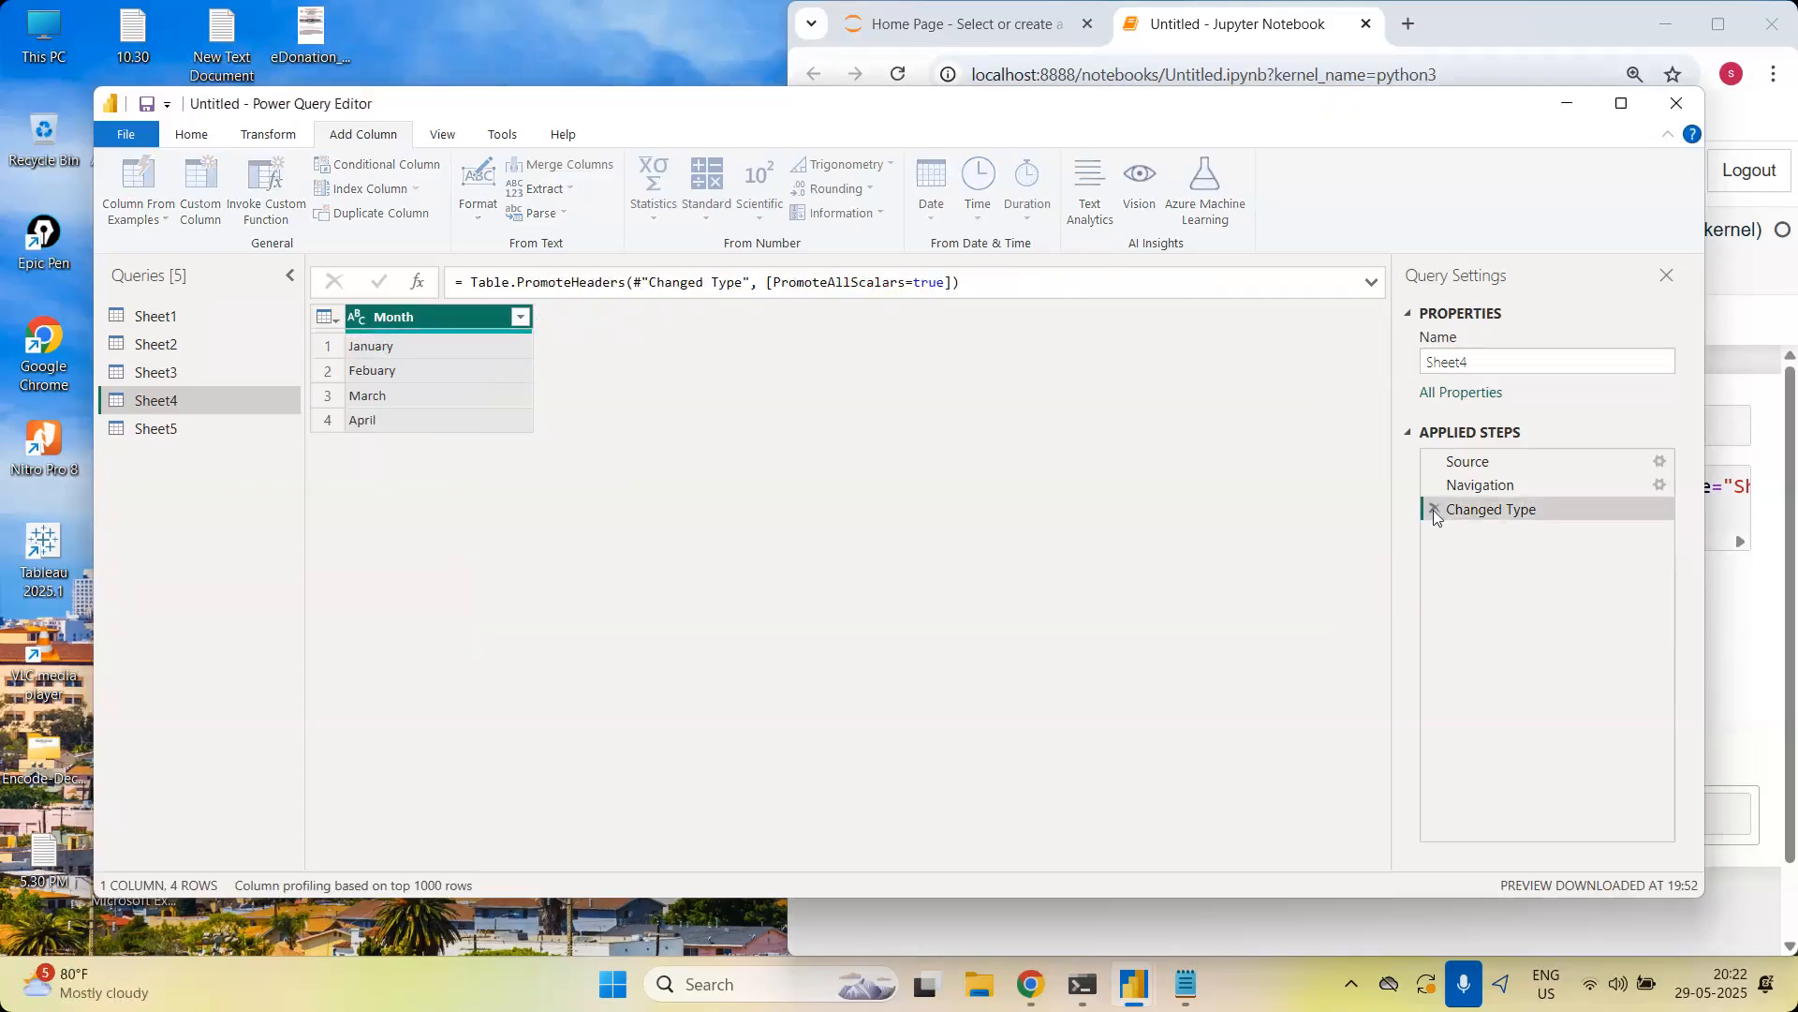
pyautogui.click(1433, 510)
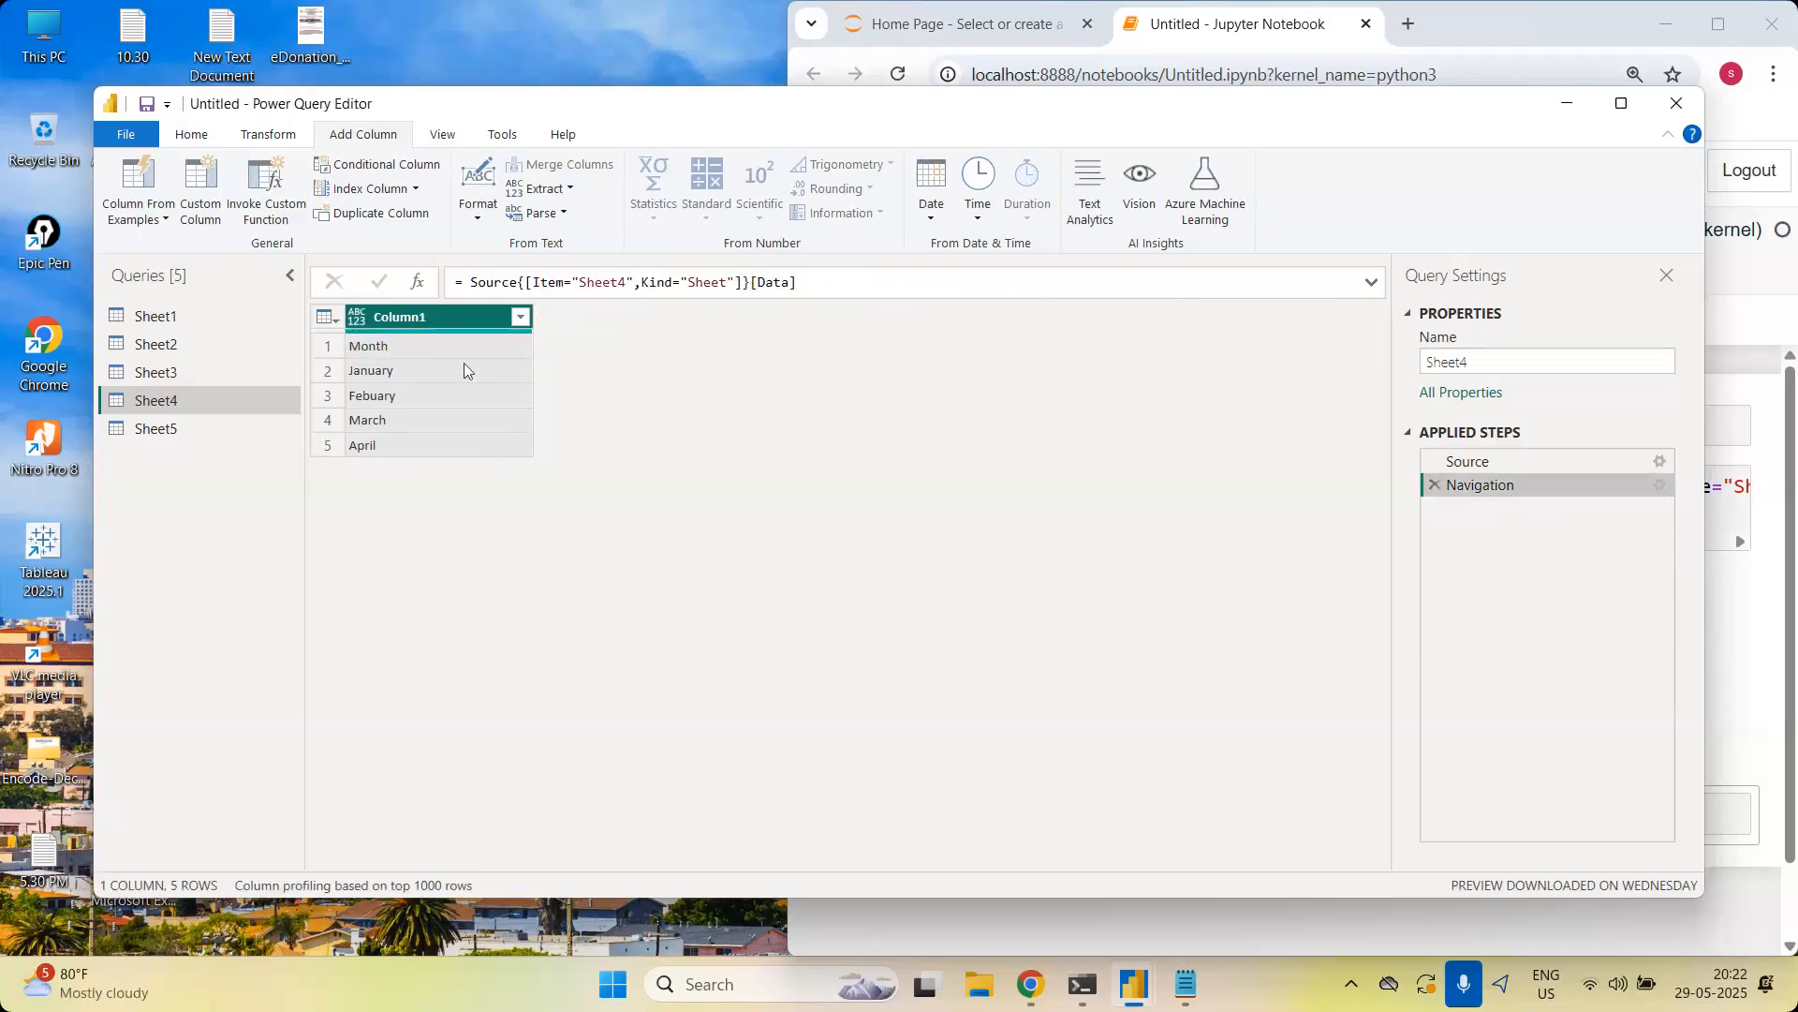
# Promote the first row of Sheet4 to column headers
pyautogui.click(268, 134)
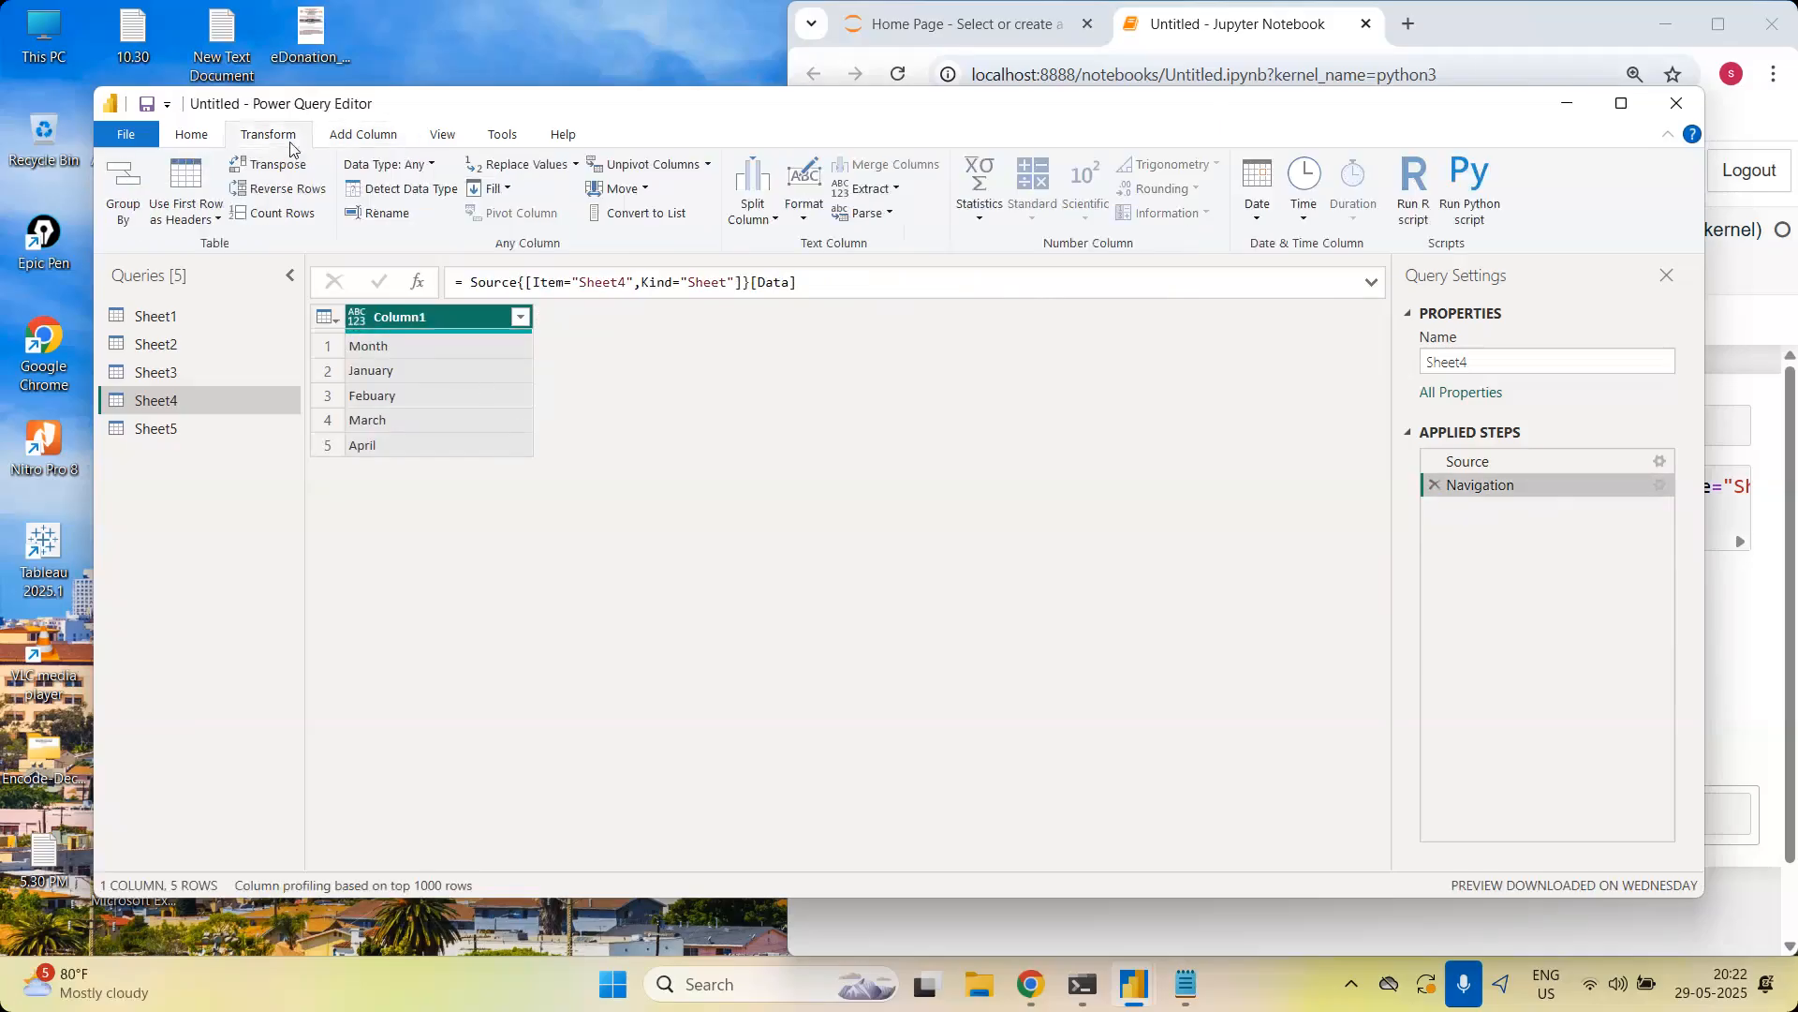
pyautogui.click(197, 225)
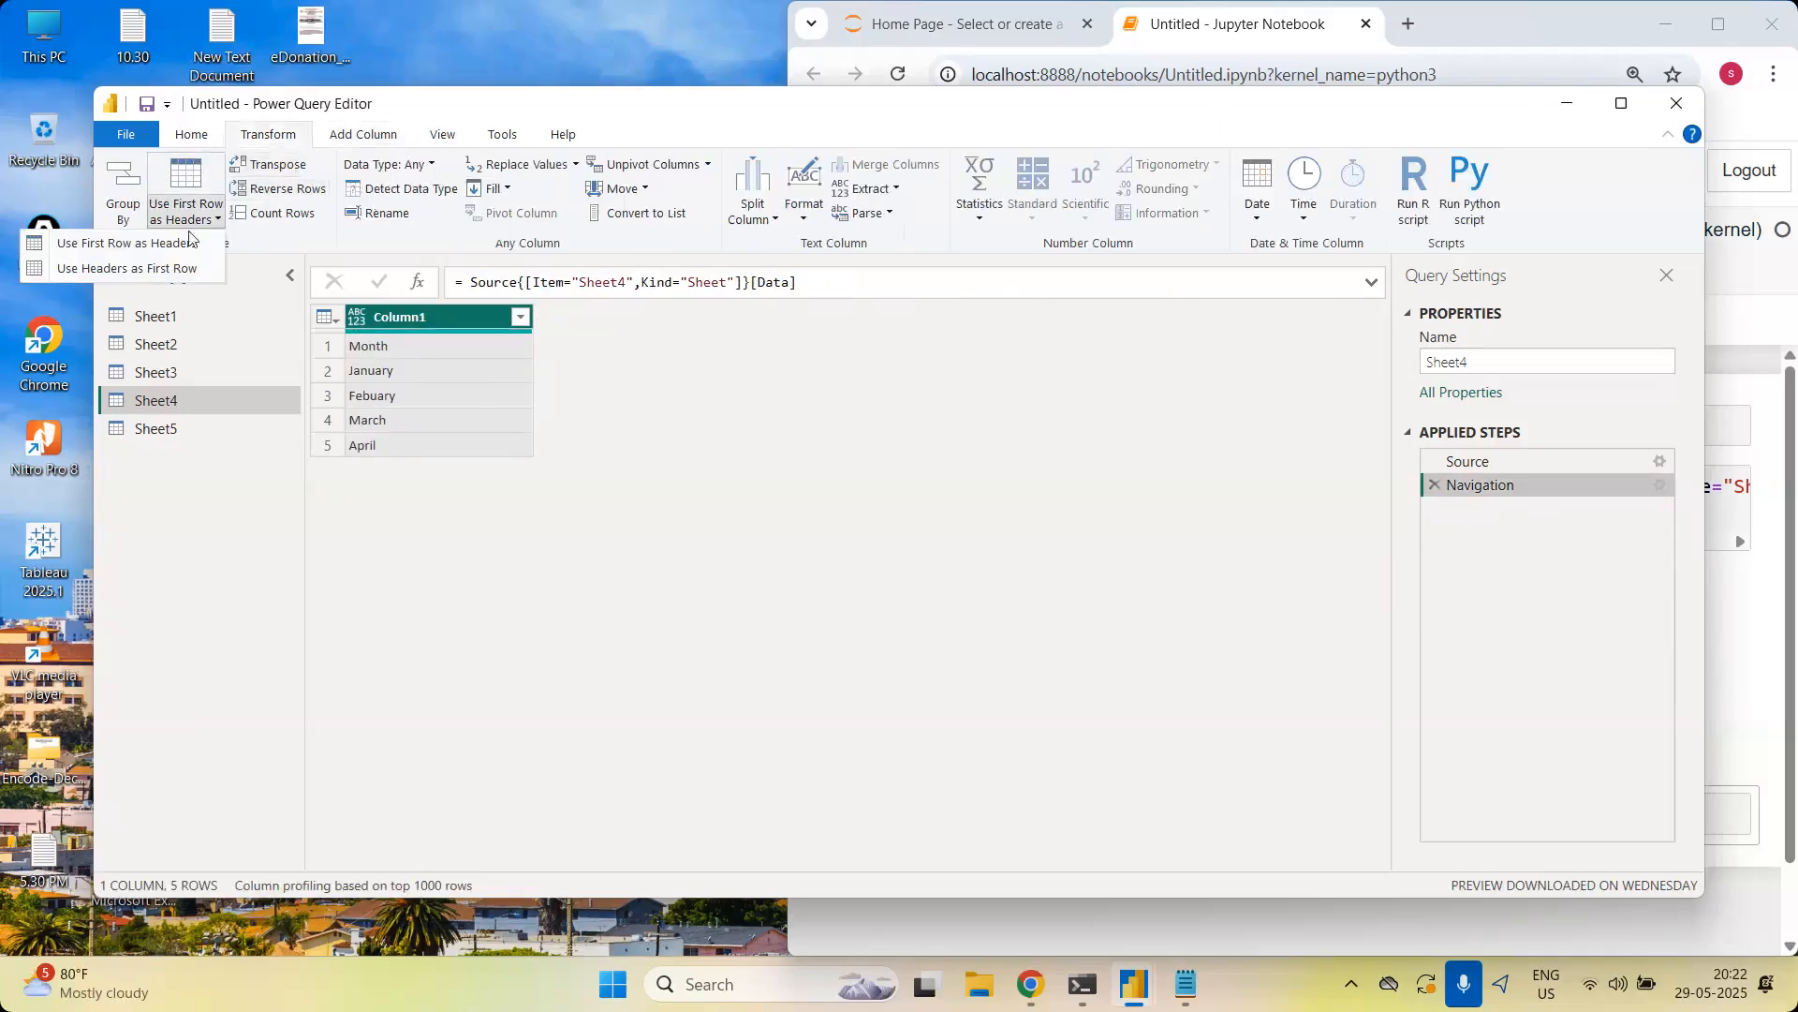
pyautogui.click(183, 242)
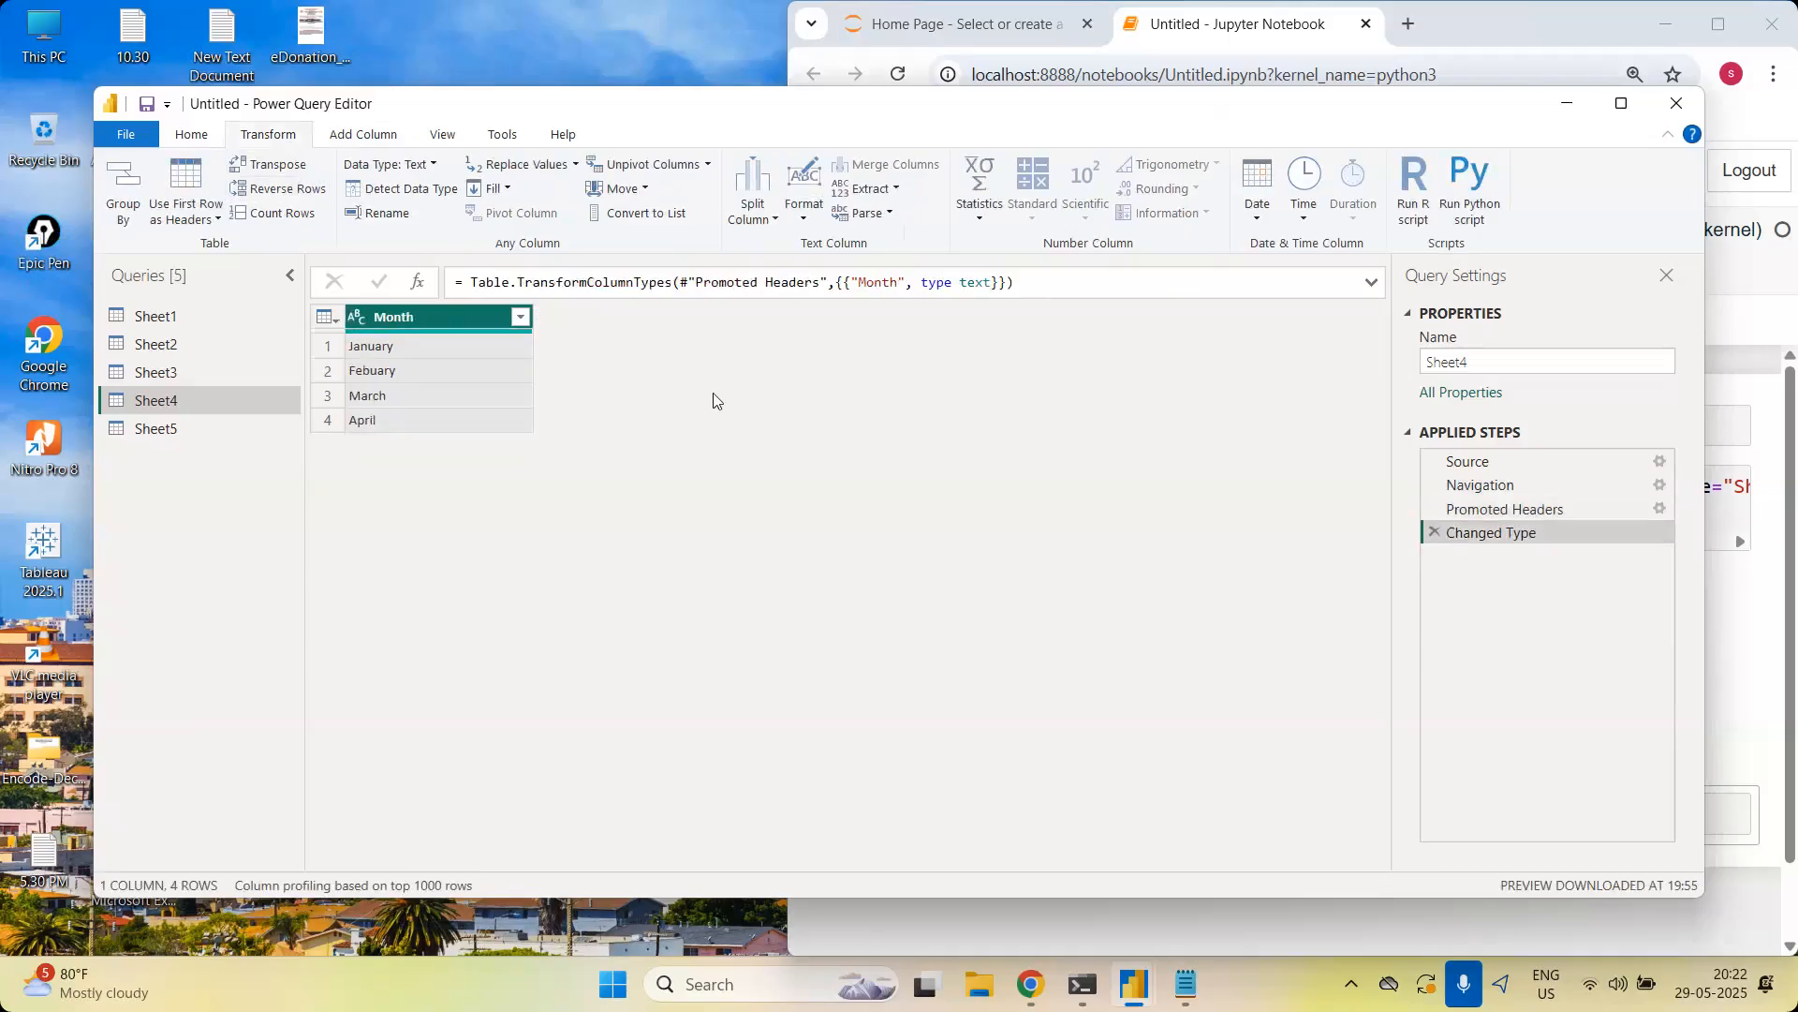
# Switch to the Jupyter notebook, extend the last cell to df["Month"].str().upper() and run it
pyautogui.click(997, 913)
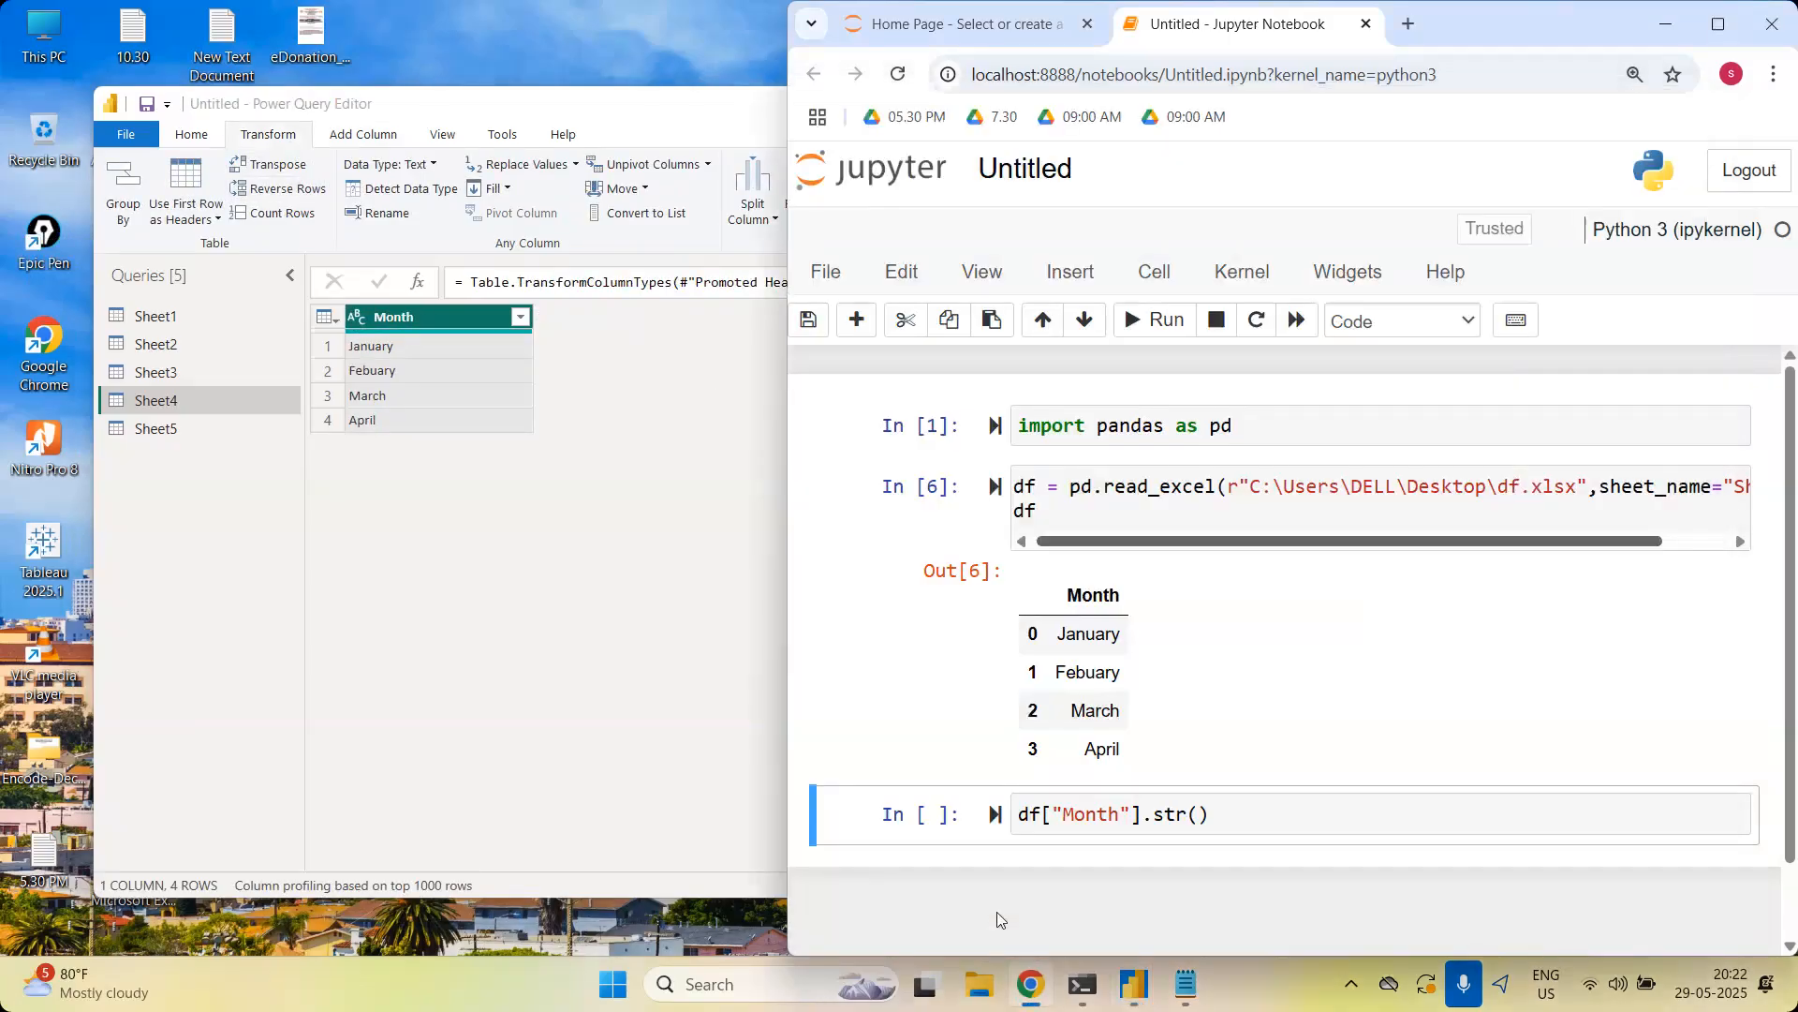
pyautogui.click(1218, 826)
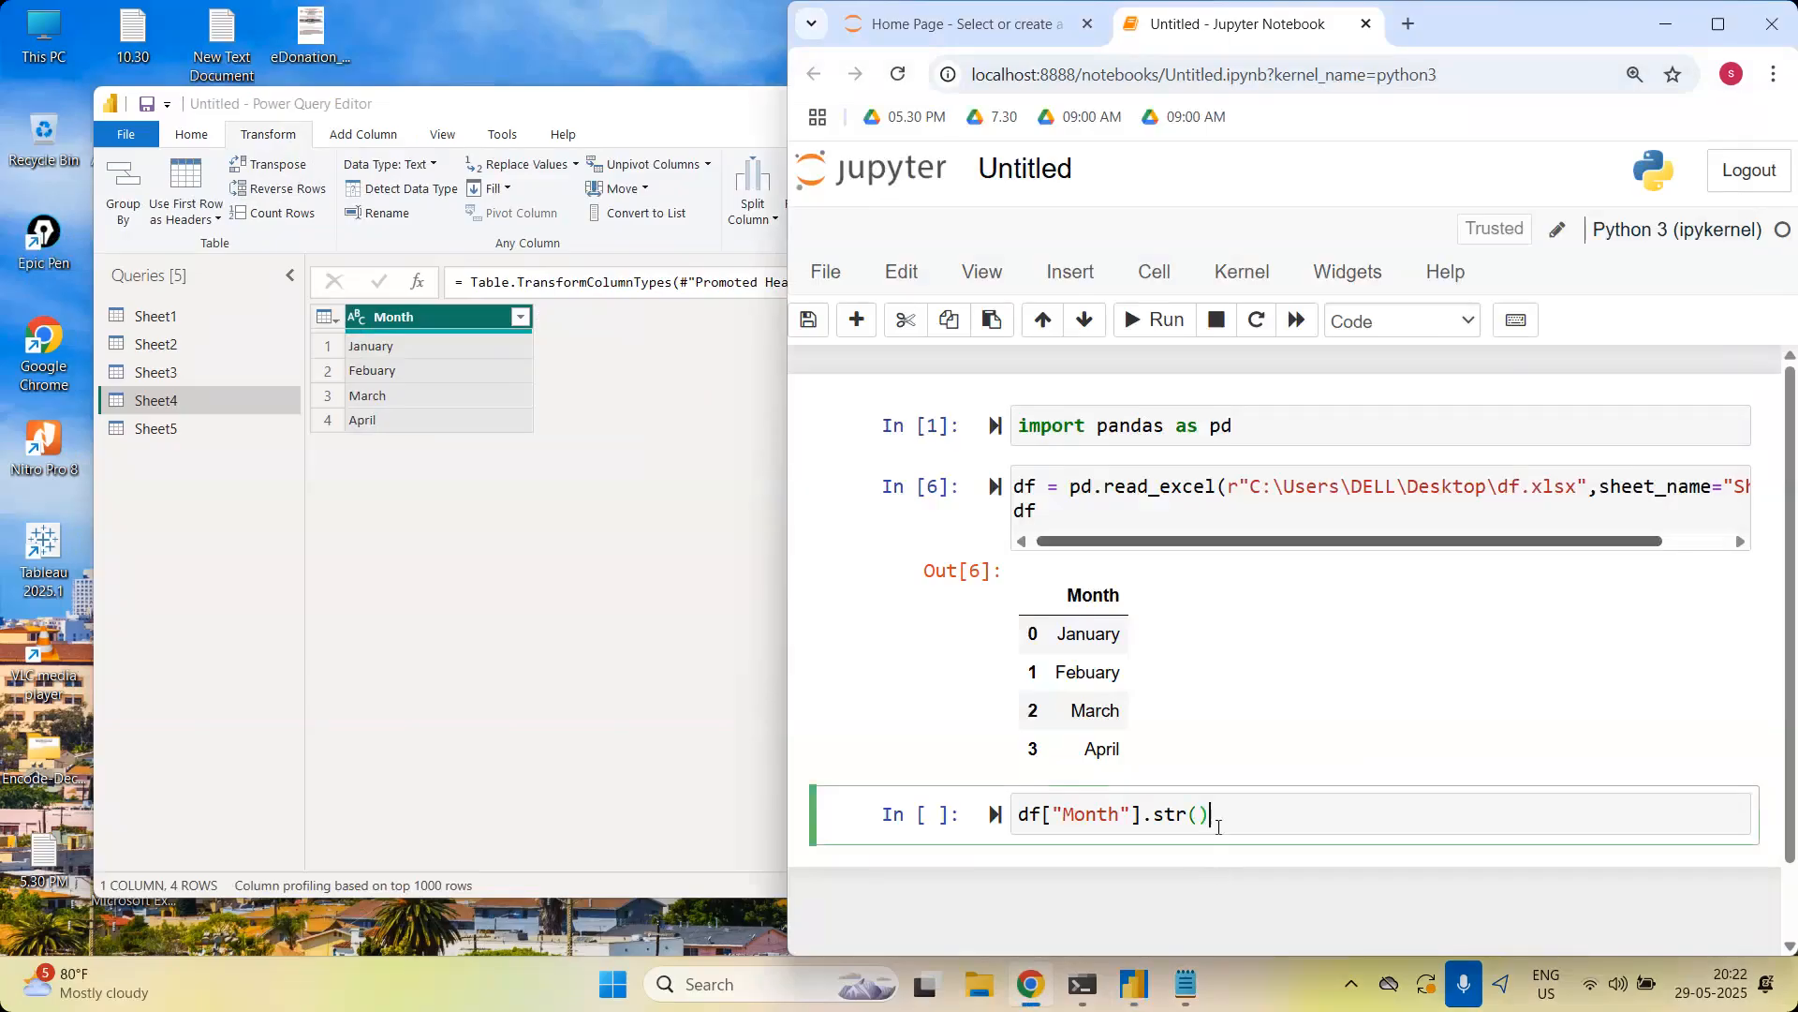
pyautogui.write('.upper(')
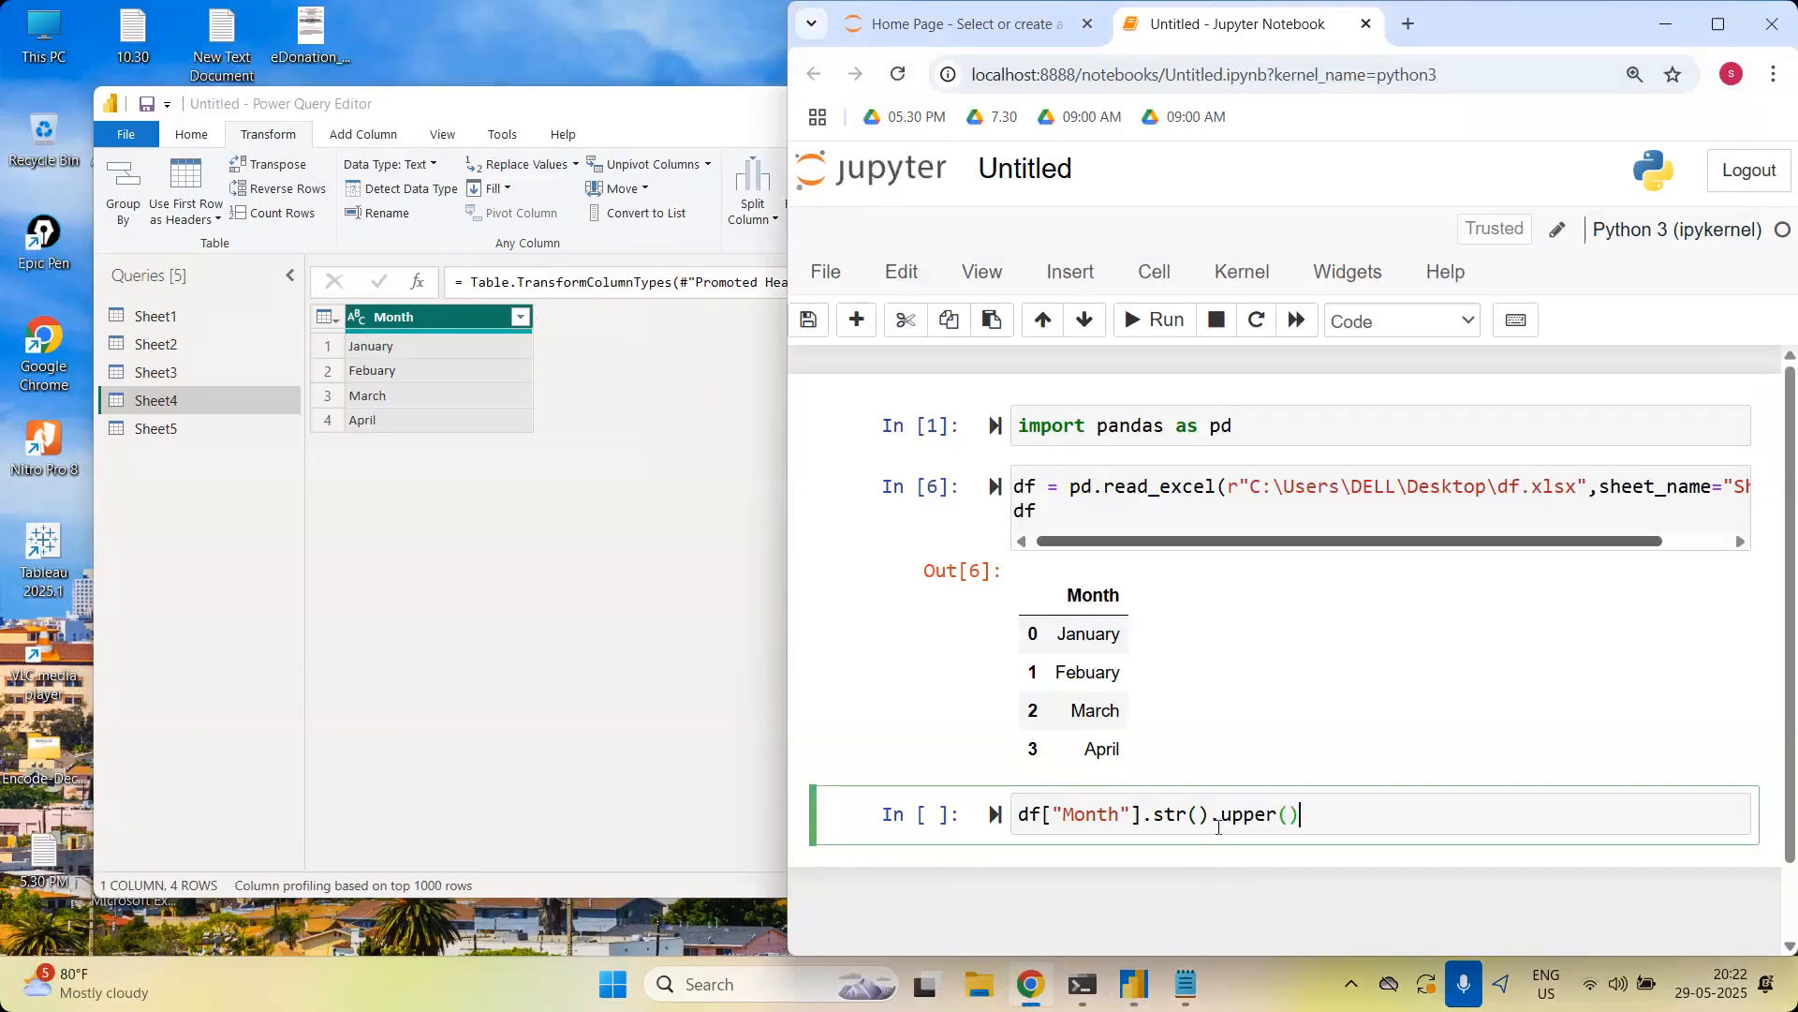
pyautogui.hotkey('shift', 'Return')
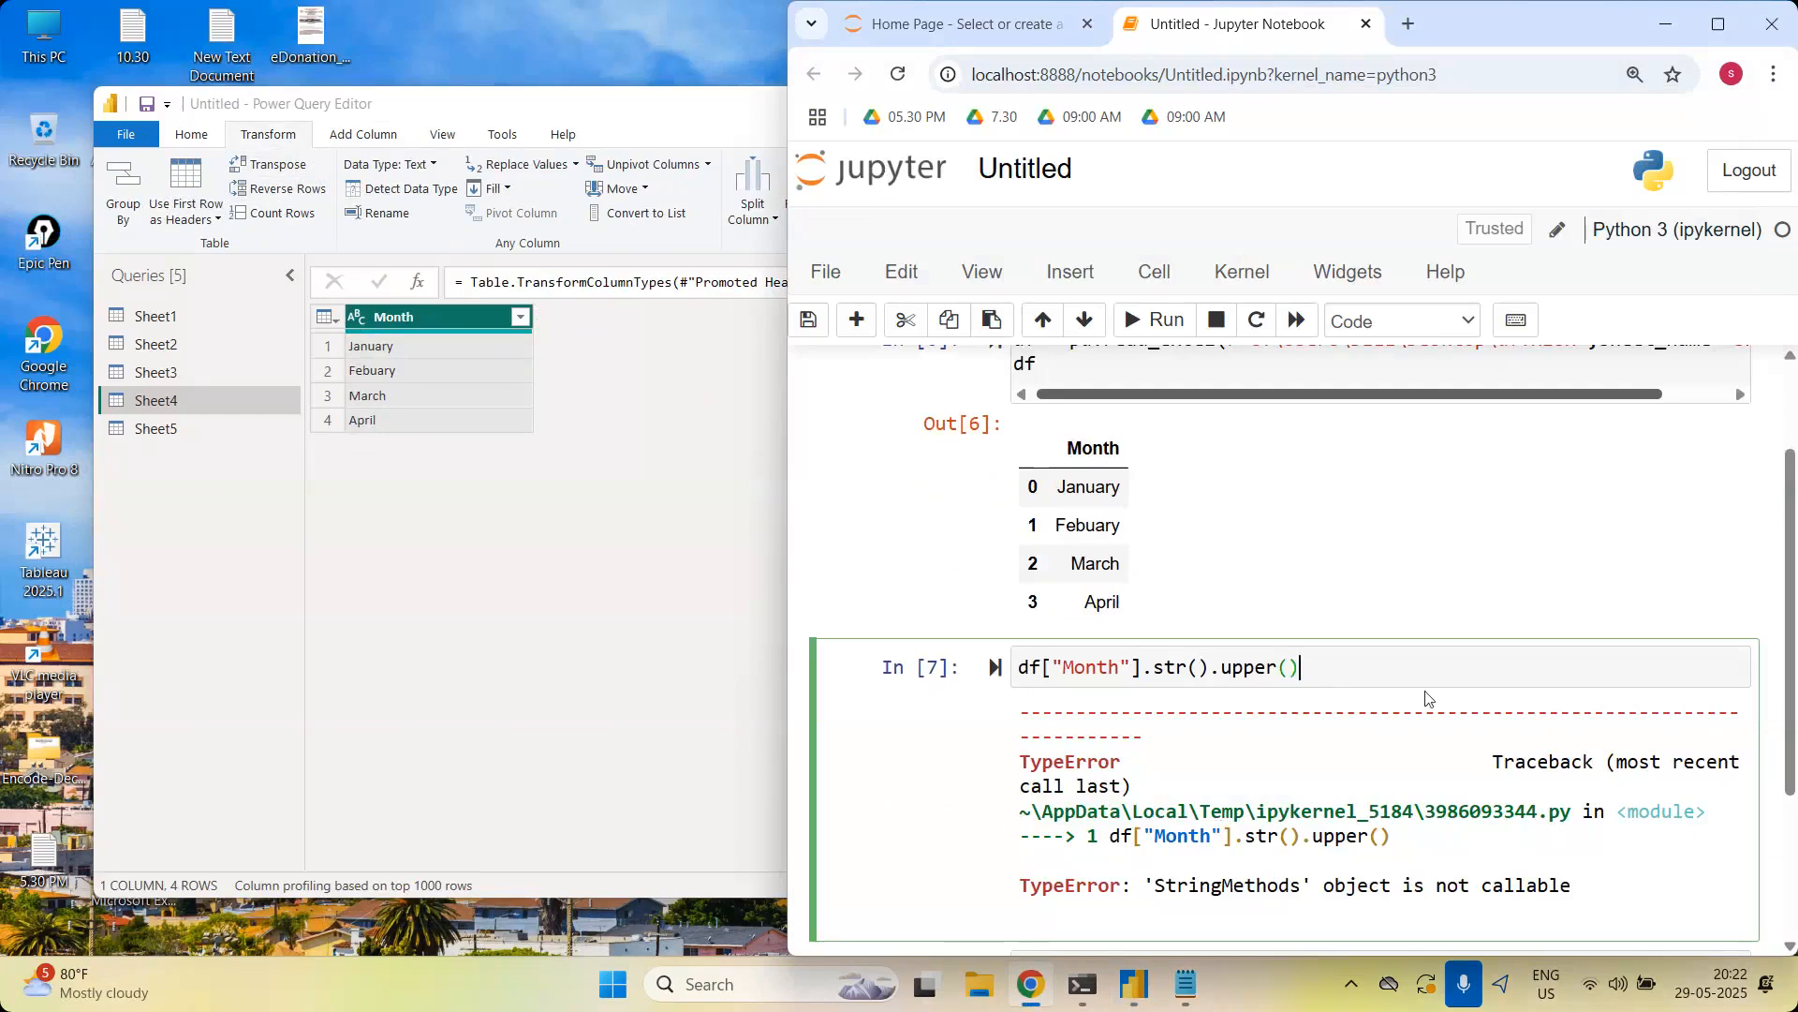
# Correct the code to df["Month"].str.upper() by removing the parentheses after str, and rerun the cell
pyautogui.click(1218, 584)
pyautogui.press('BackSpace')
pyautogui.press('BackSpace')
pyautogui.hotkey('shift', 'Return')
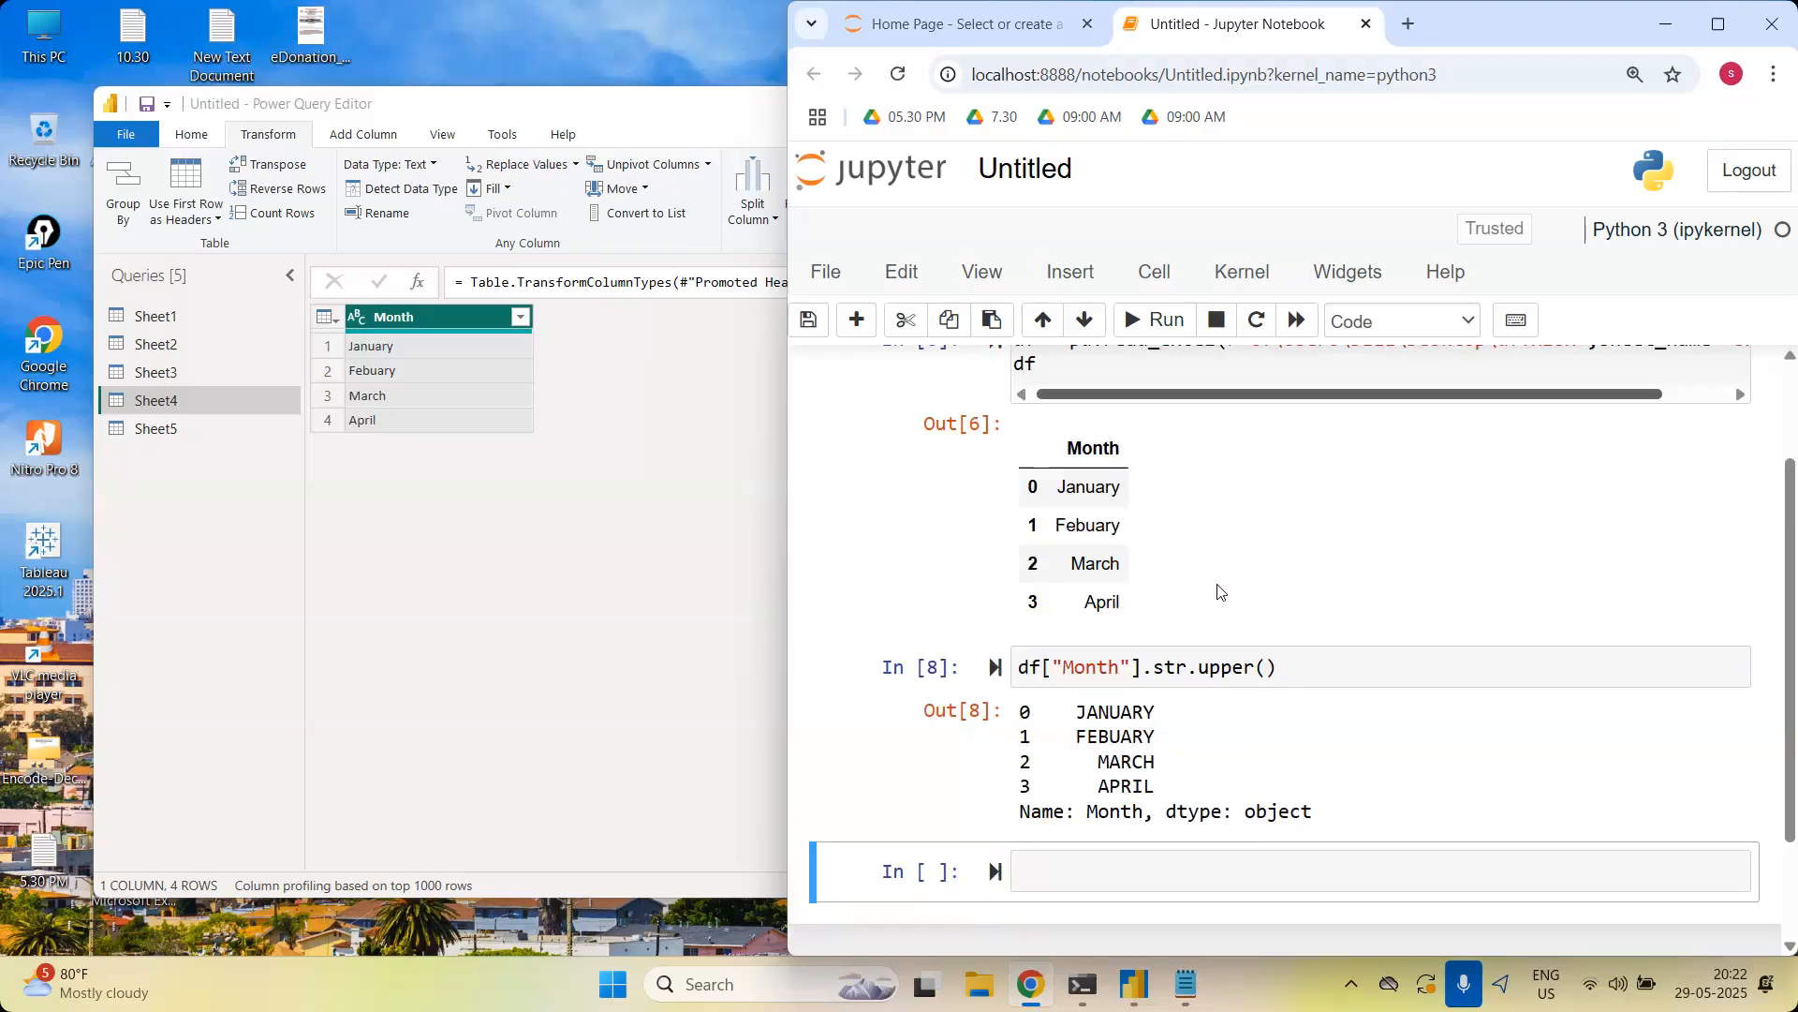
# Display df in a new cell below the uppercase output
pyautogui.click(1124, 920)
pyautogui.write('df')
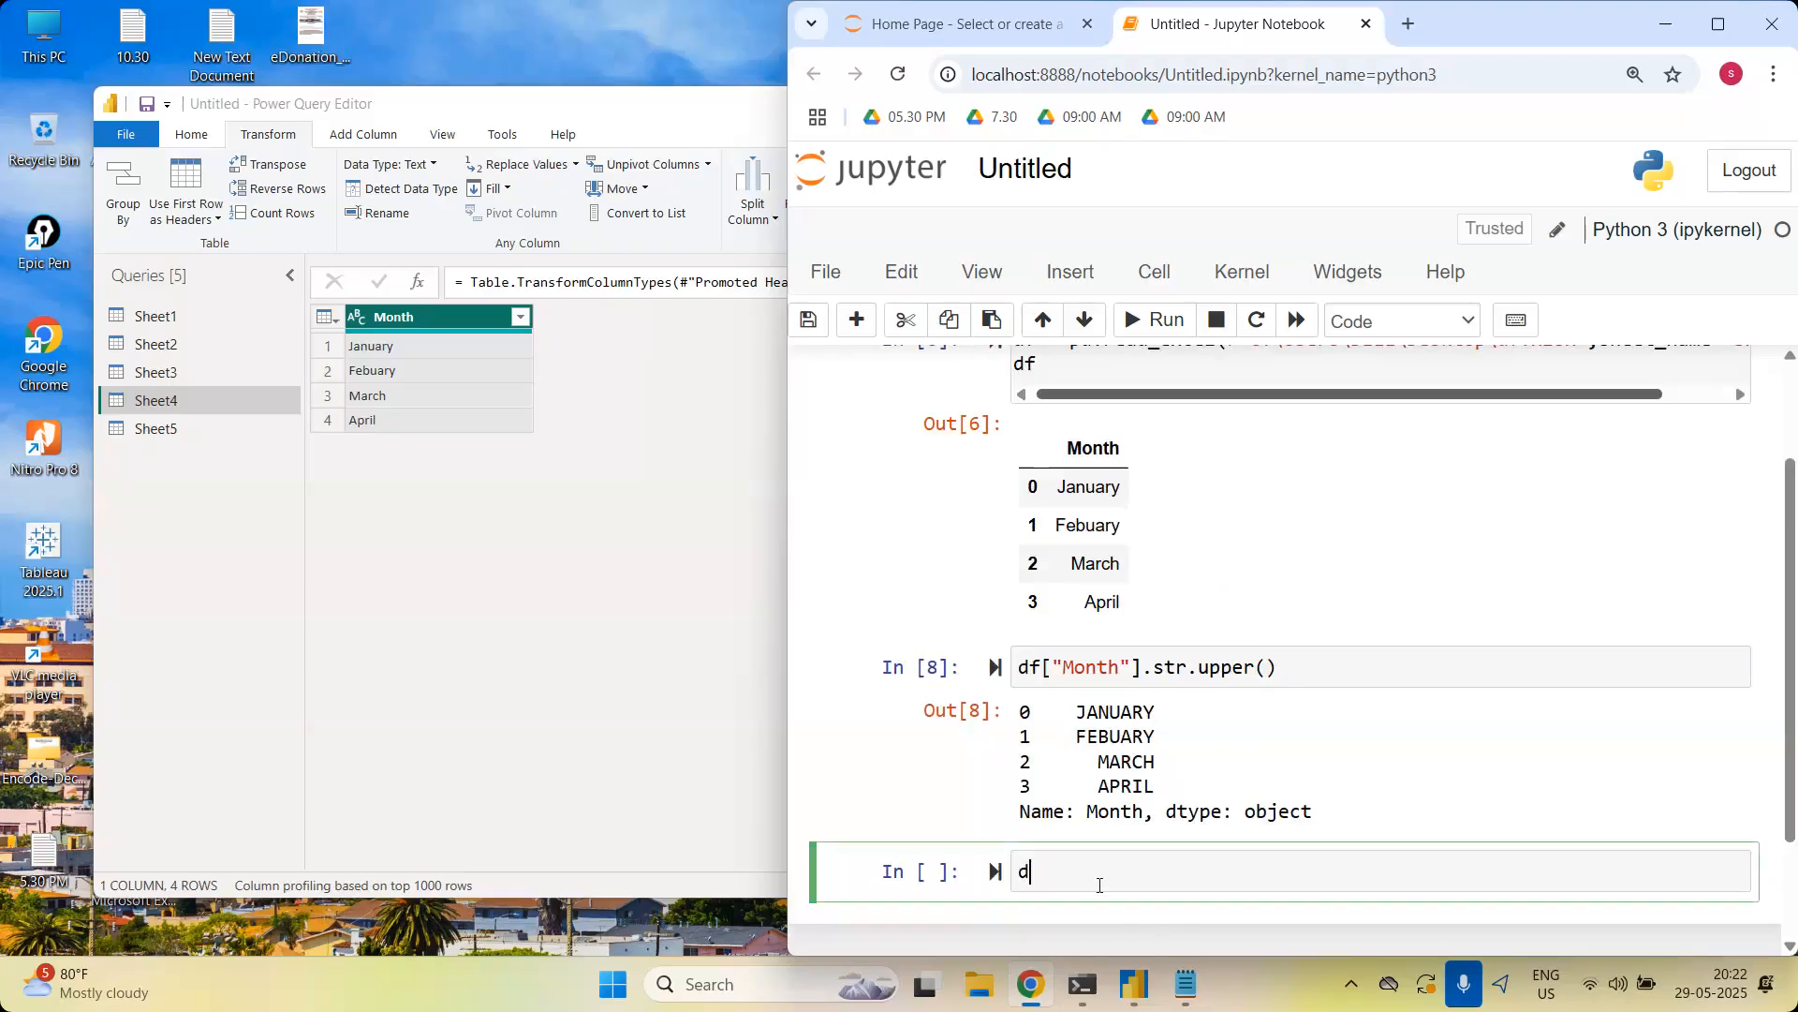
pyautogui.hotkey('shift', 'Return')
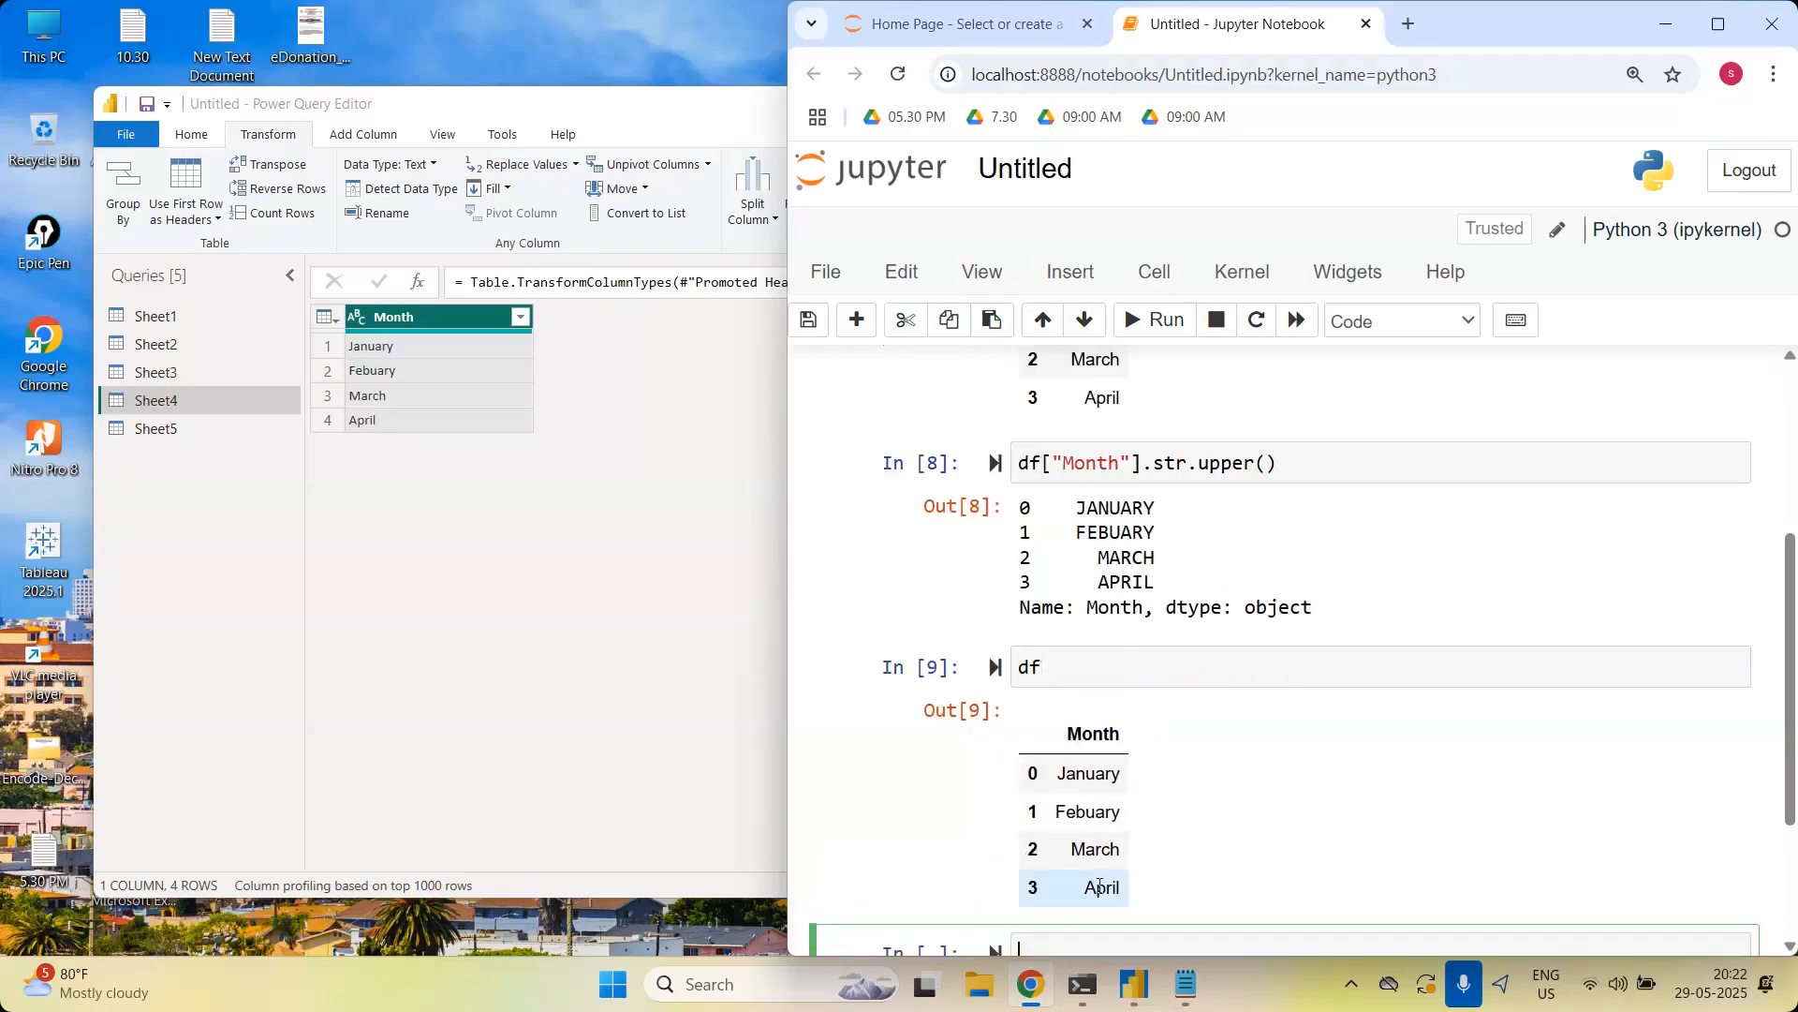
# Change the uppercase cell to df["Month"] = df["Month"].str.upper(), add a second line displaying df, and run it
pyautogui.moveTo(1140, 463); pyautogui.dragTo(965, 471)
pyautogui.hotkey('ctrl', 'c')
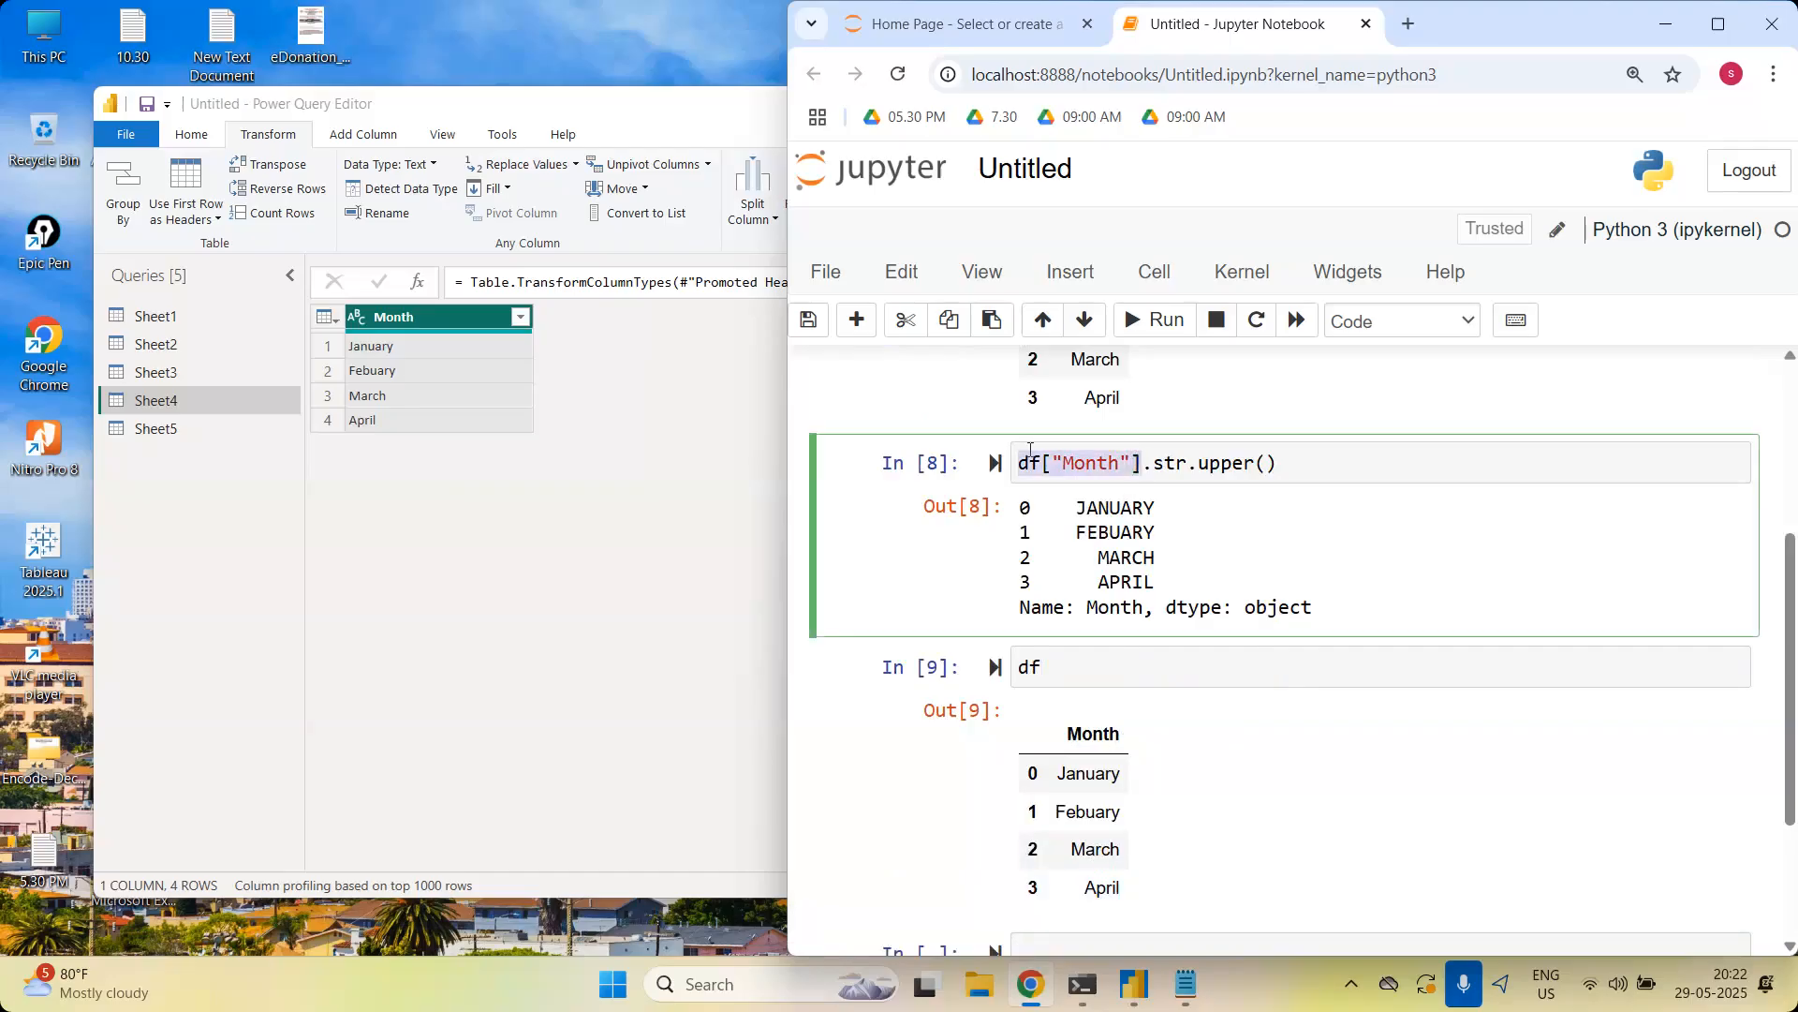
pyautogui.click(1025, 456)
pyautogui.hotkey('ctrl', 'v')
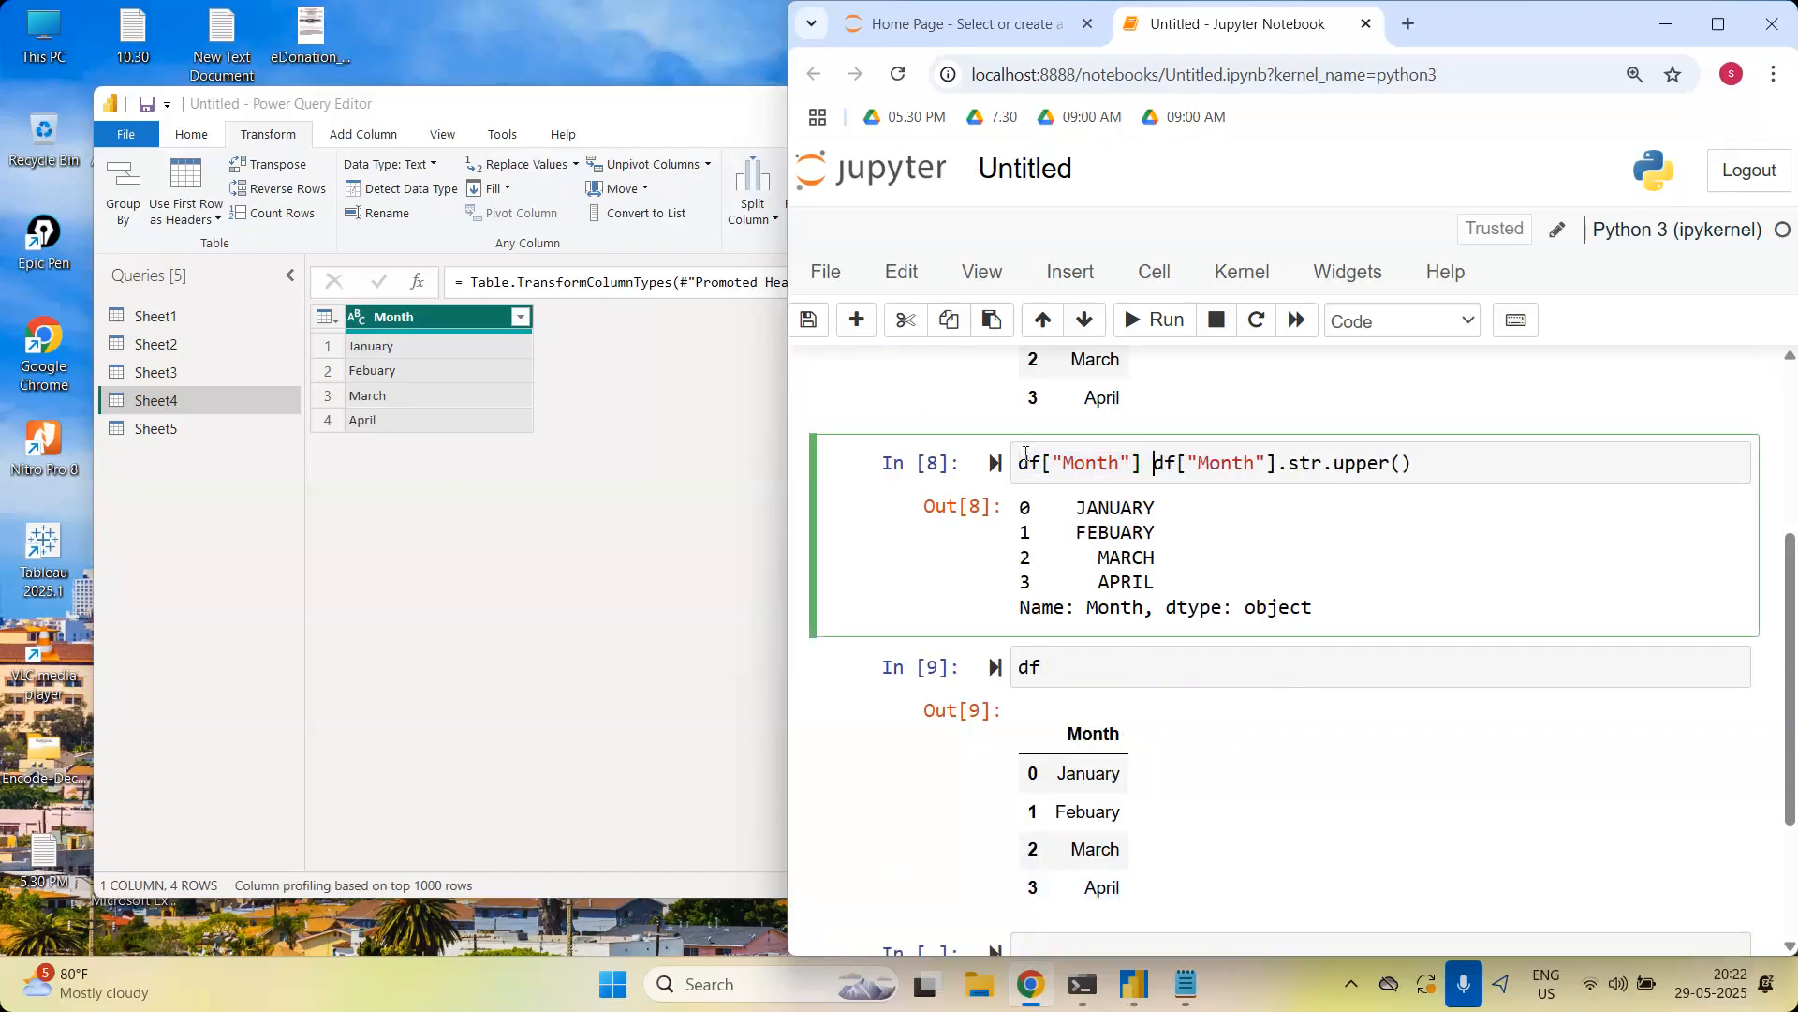
pyautogui.write('=')
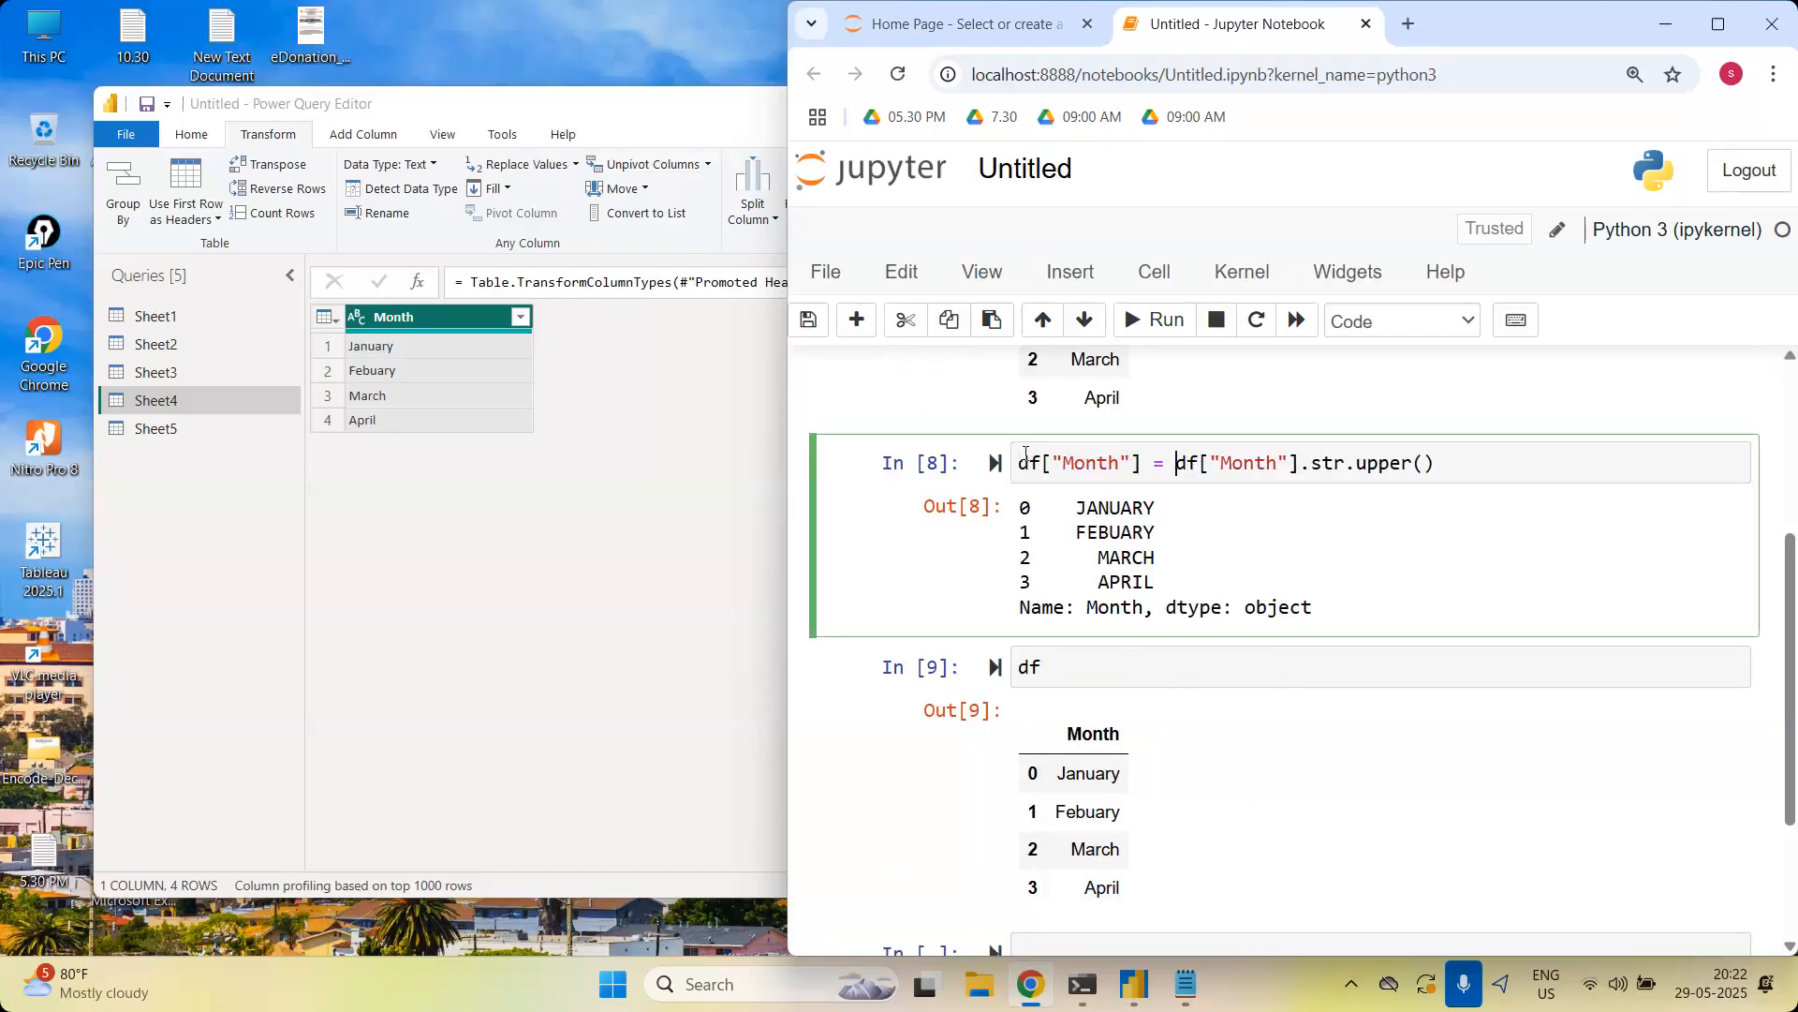
pyautogui.click(1454, 466)
pyautogui.press('Return')
pyautogui.write('df')
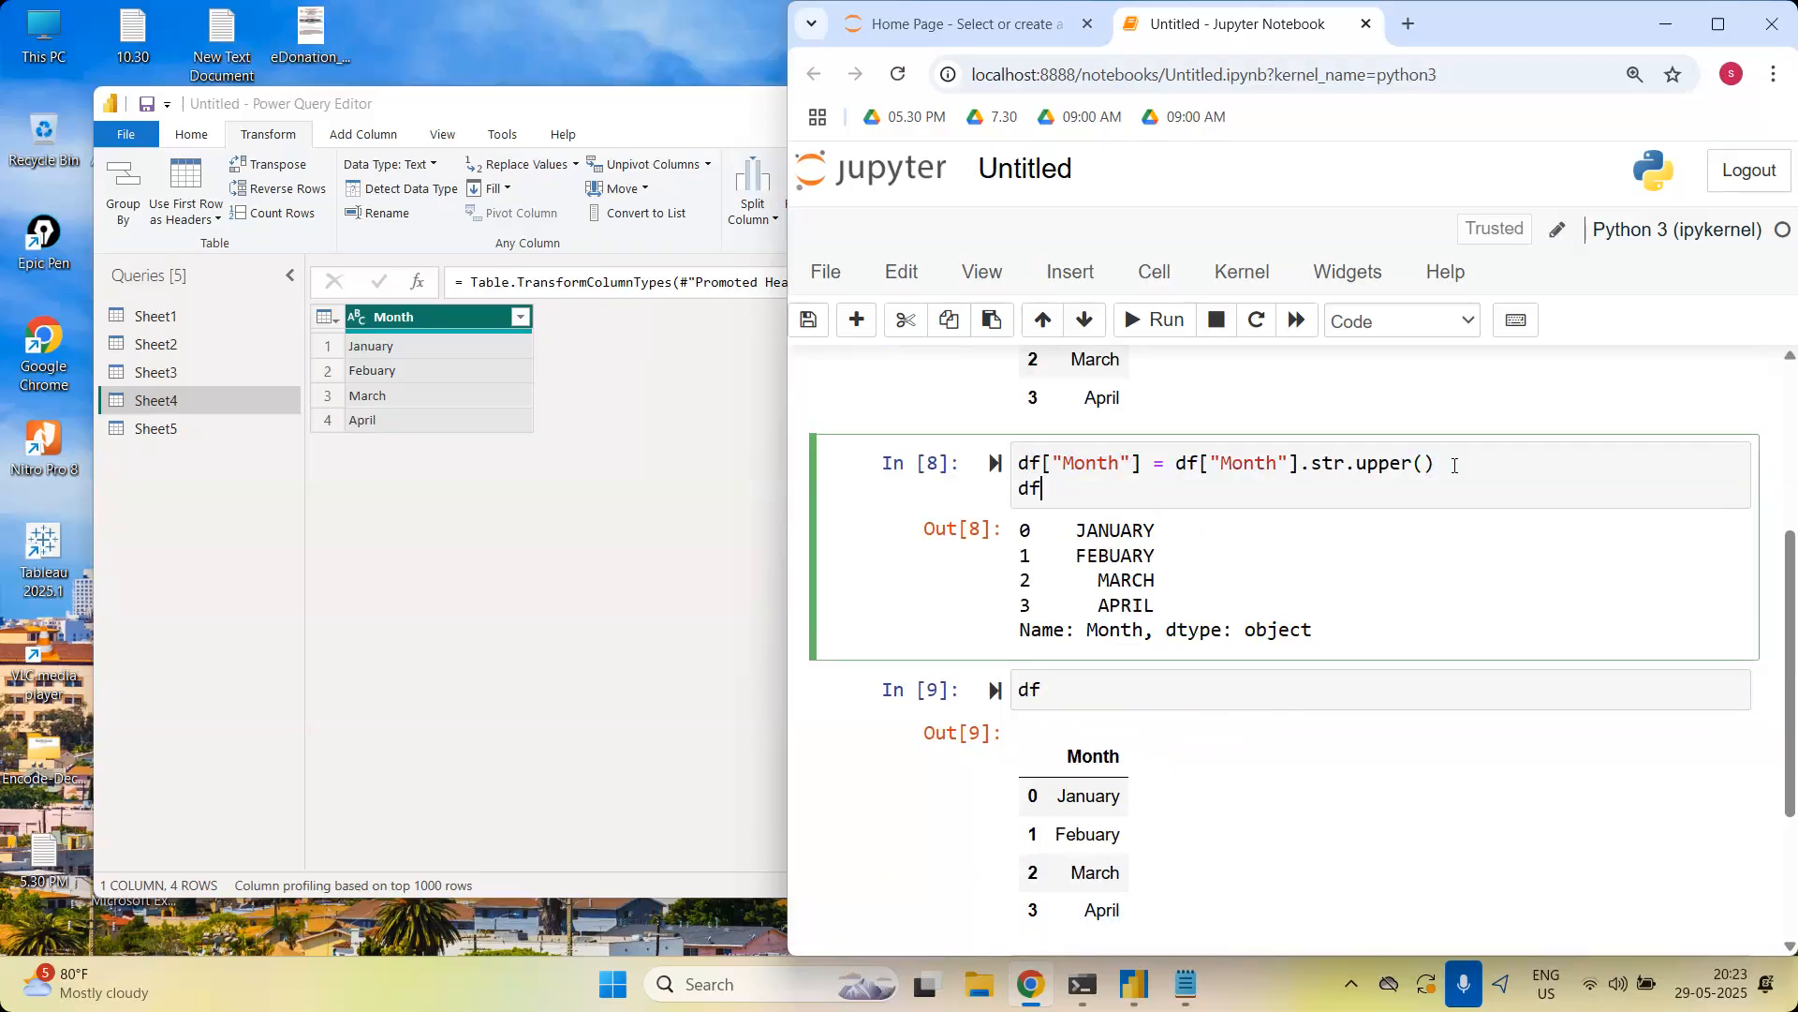
pyautogui.hotkey('shift', 'Return')
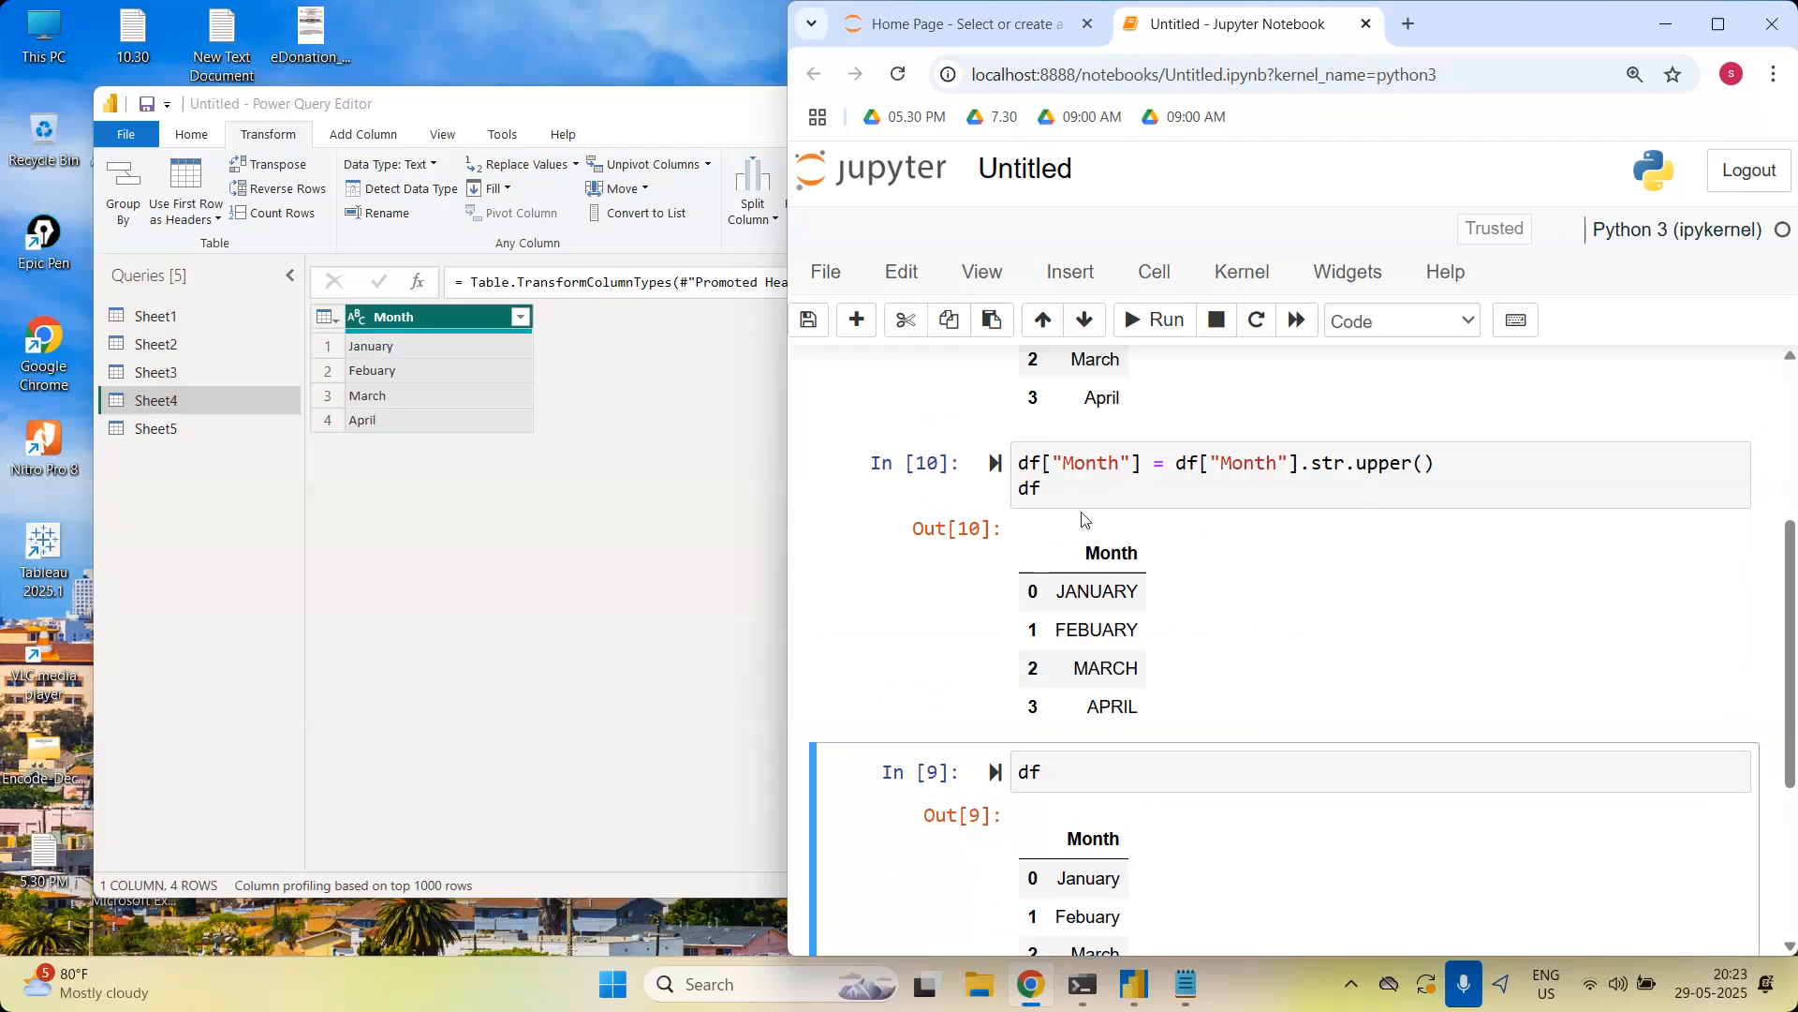
# Remove the separate df cell below the uppercase assignment cell
pyautogui.click(1132, 478)
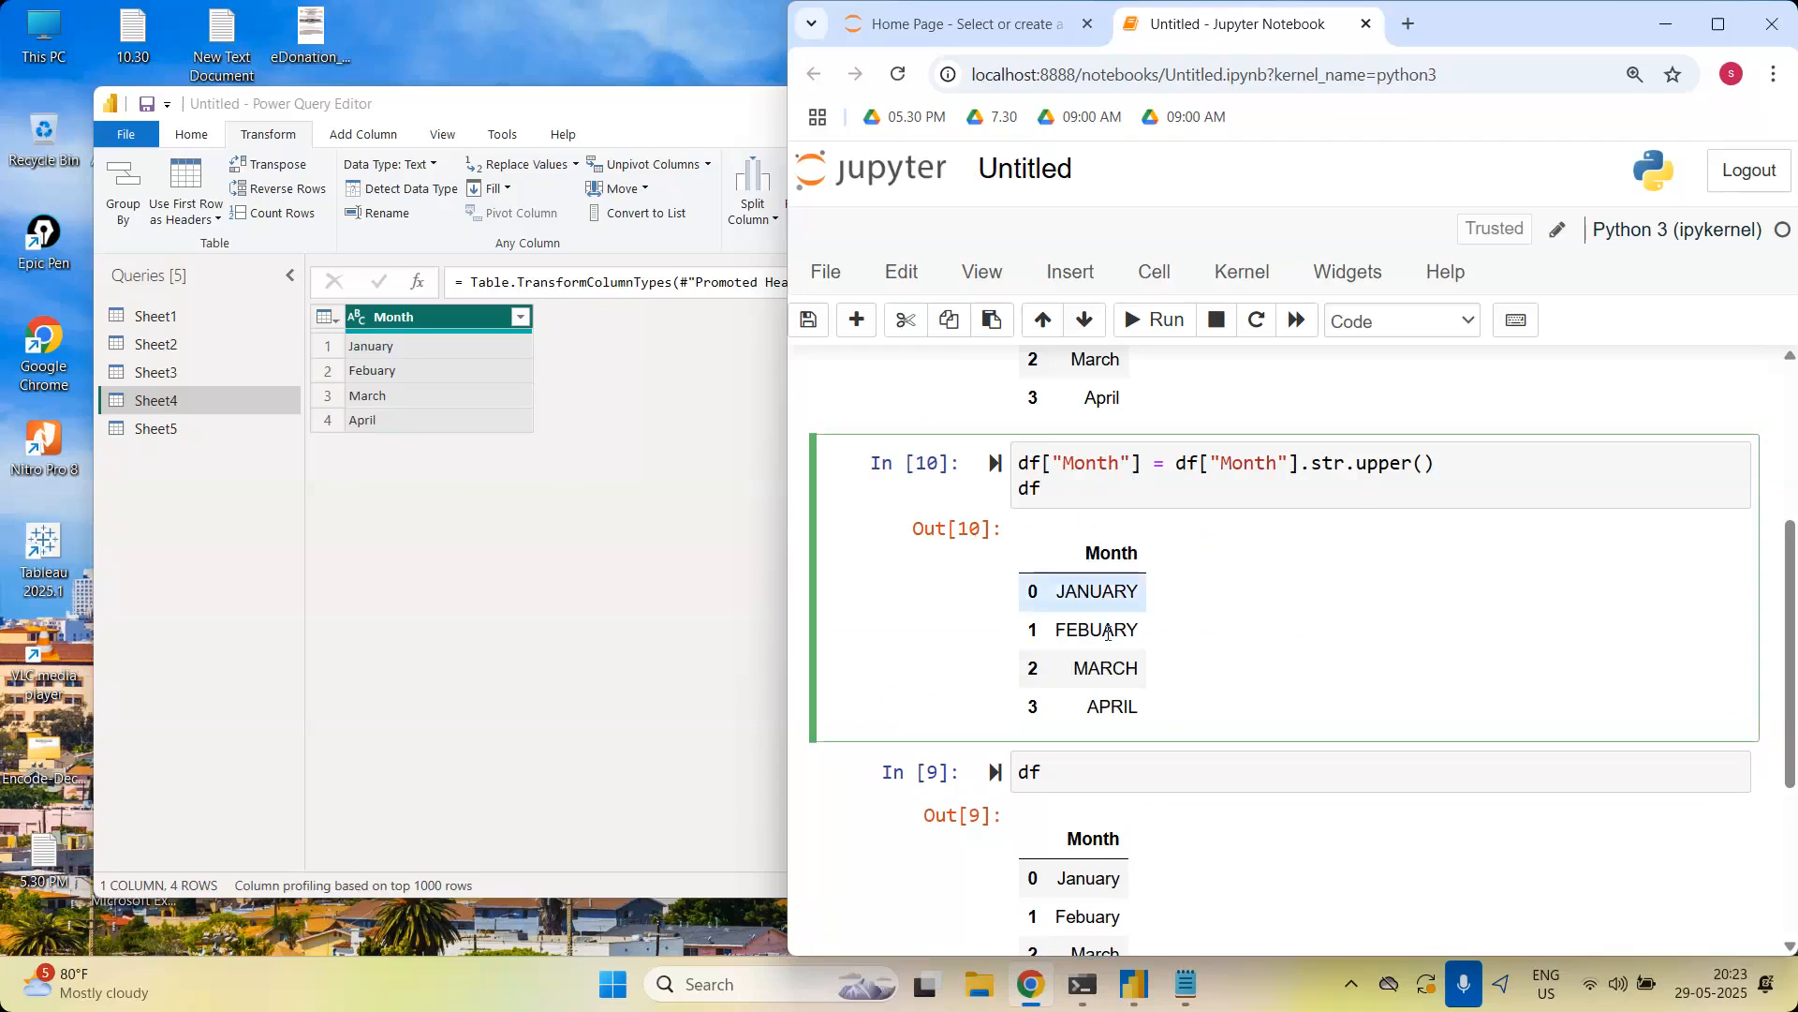
pyautogui.click(1092, 775)
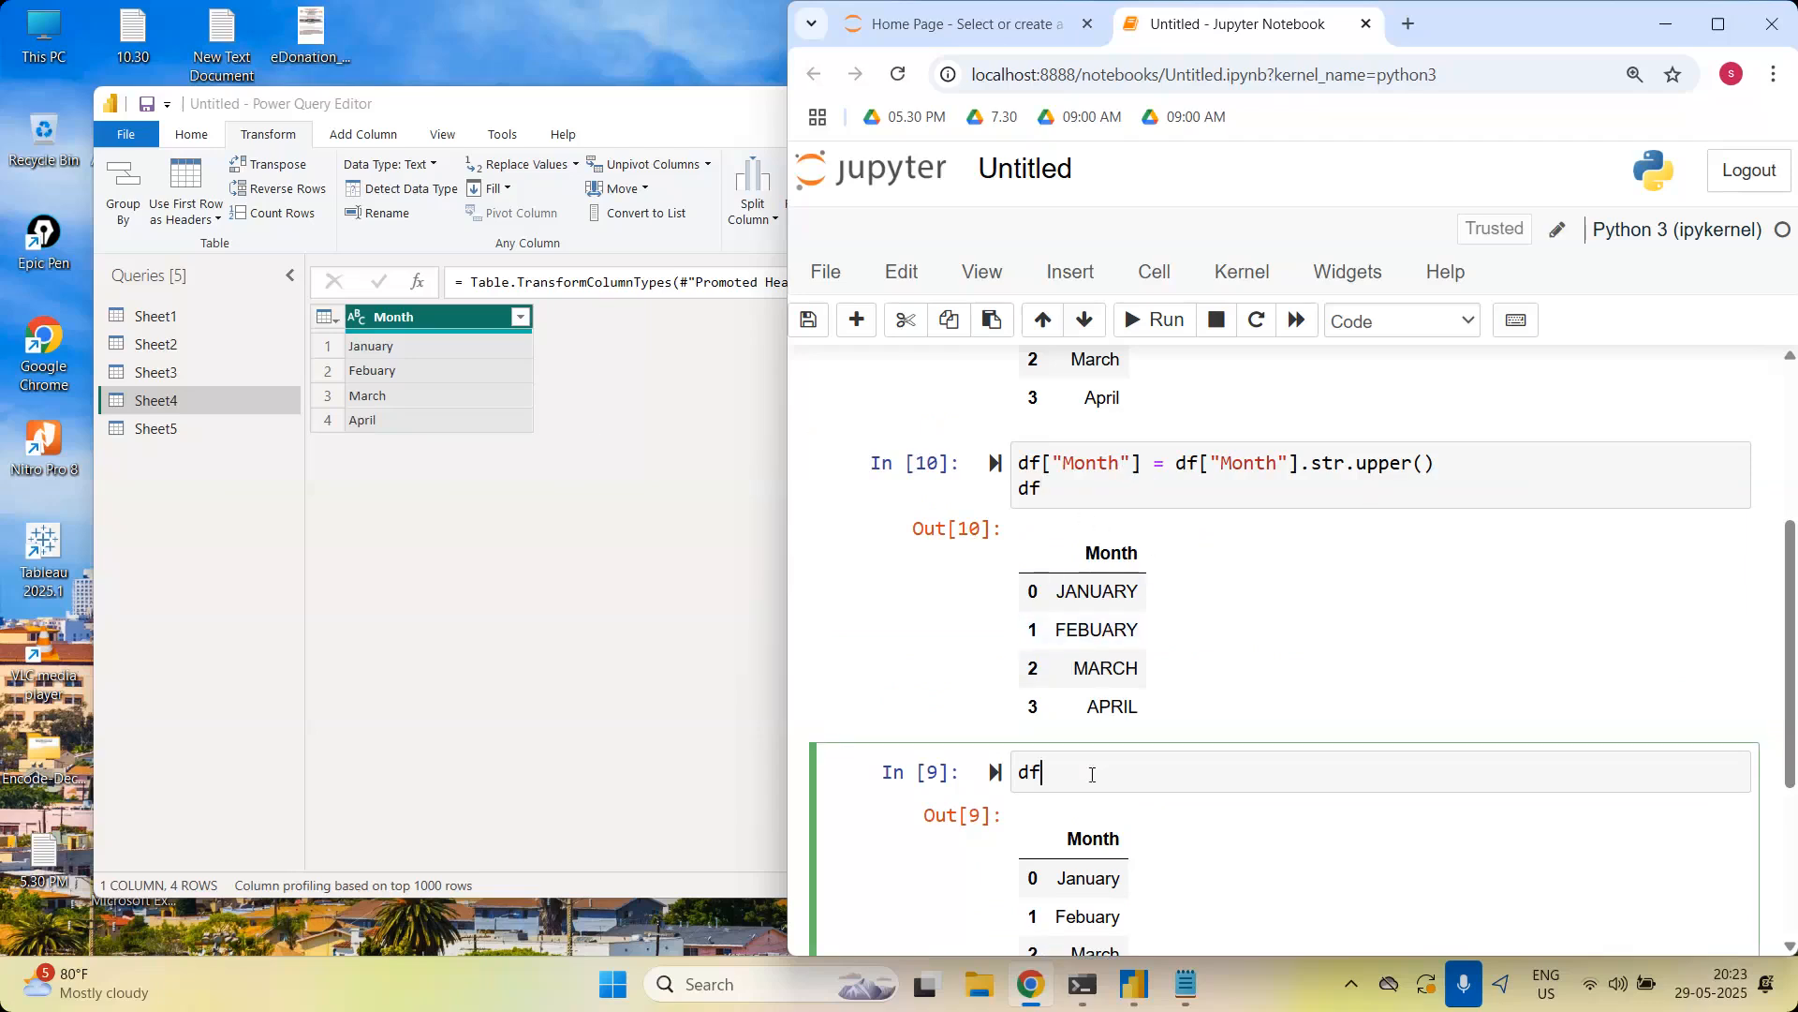
pyautogui.click(906, 319)
pyautogui.click(1300, 486)
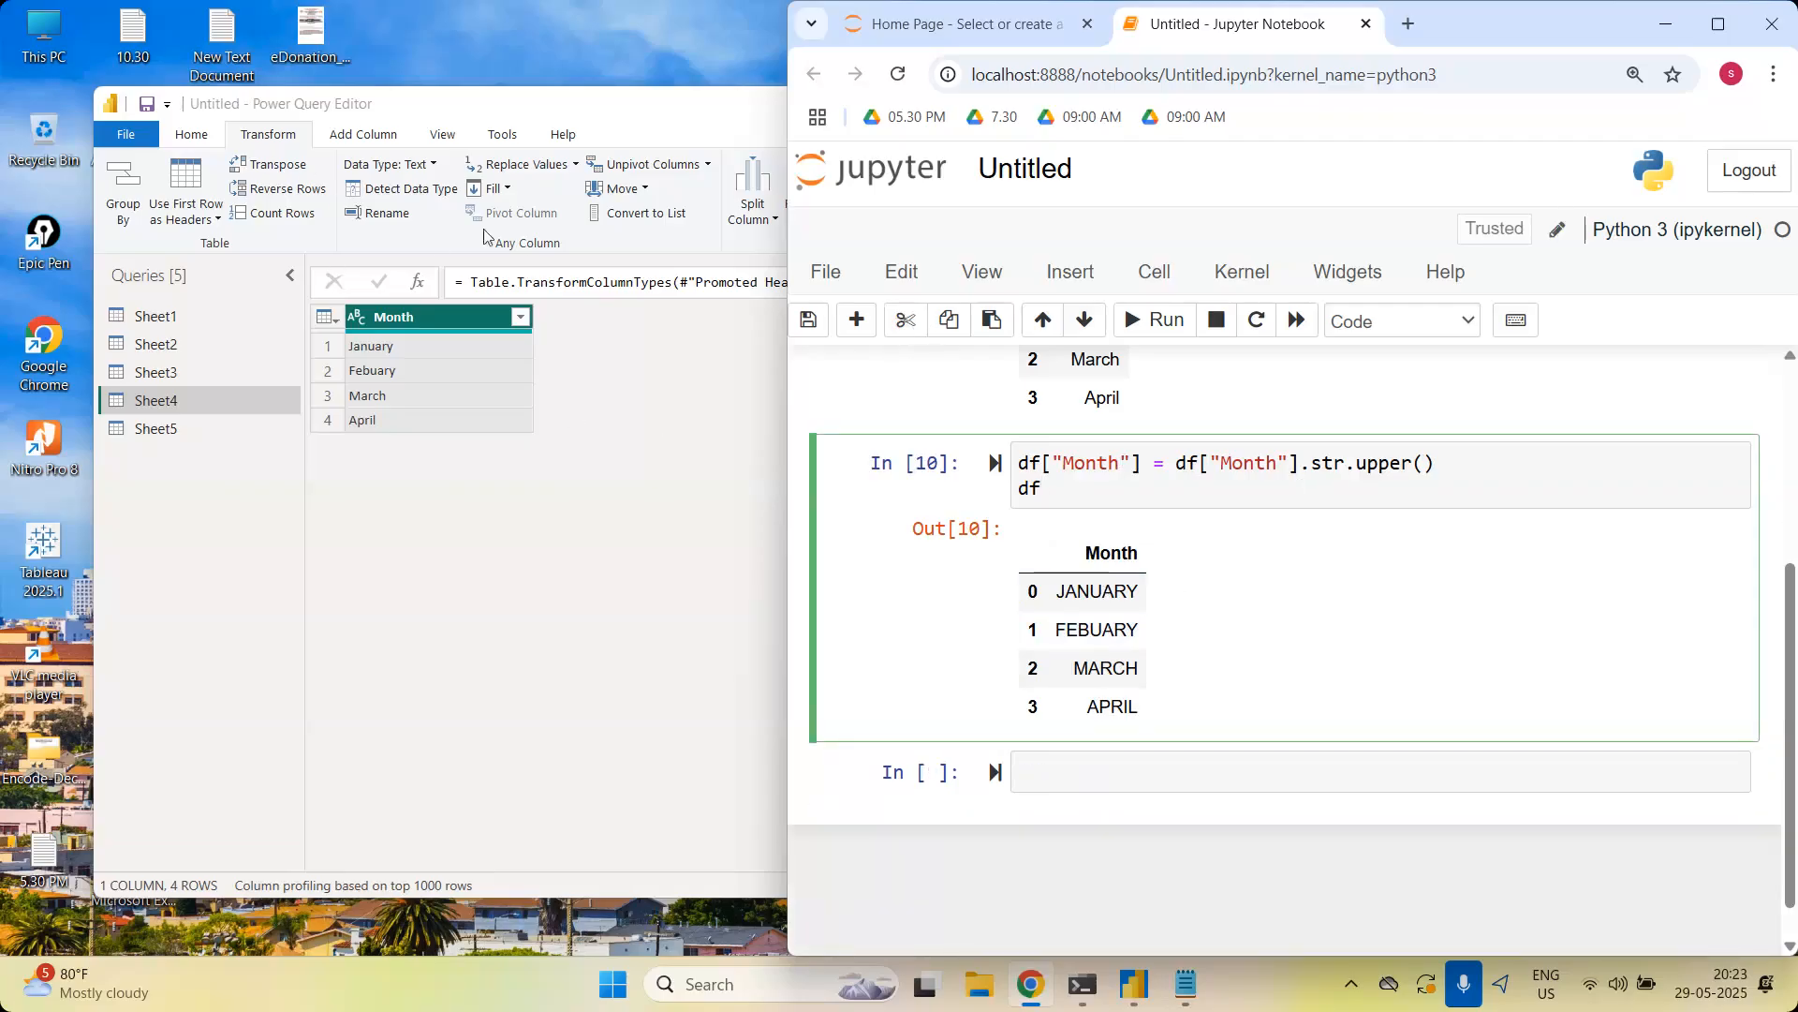
# Switch to Power Query Editor and convert Sheet4's Month column to uppercase in place
pyautogui.click(749, 390)
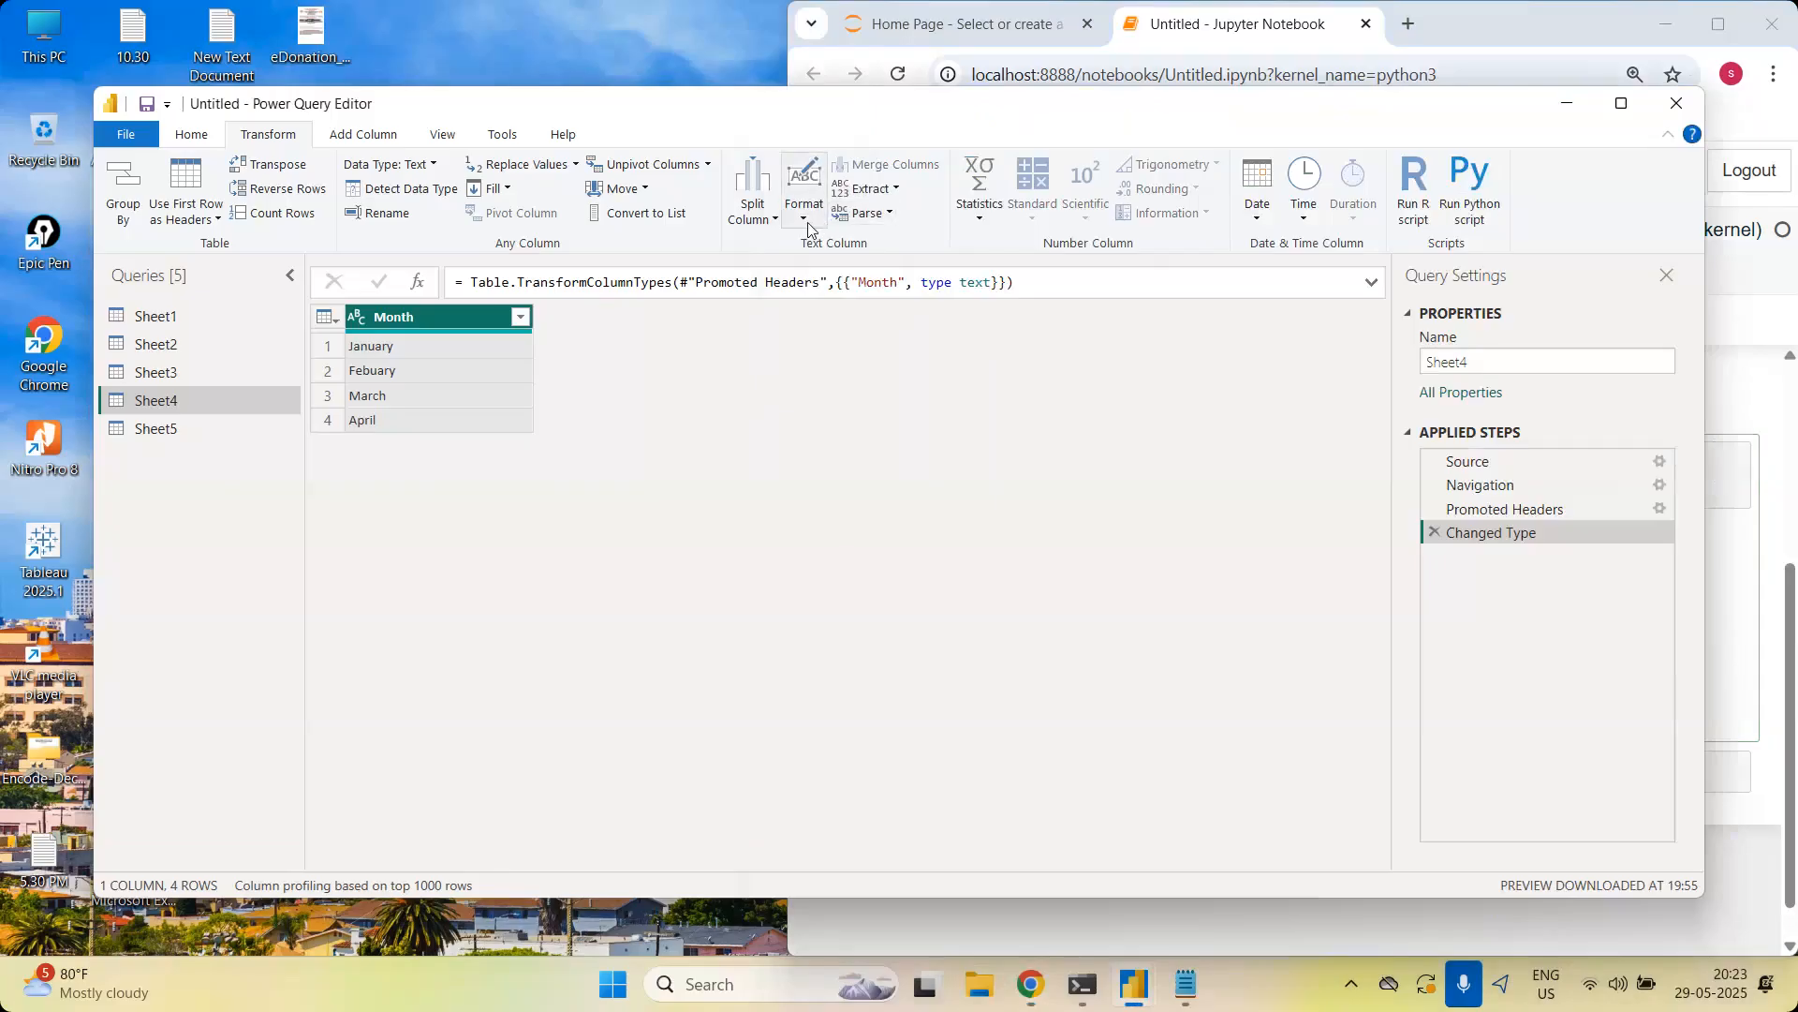
pyautogui.click(810, 227)
pyautogui.click(771, 273)
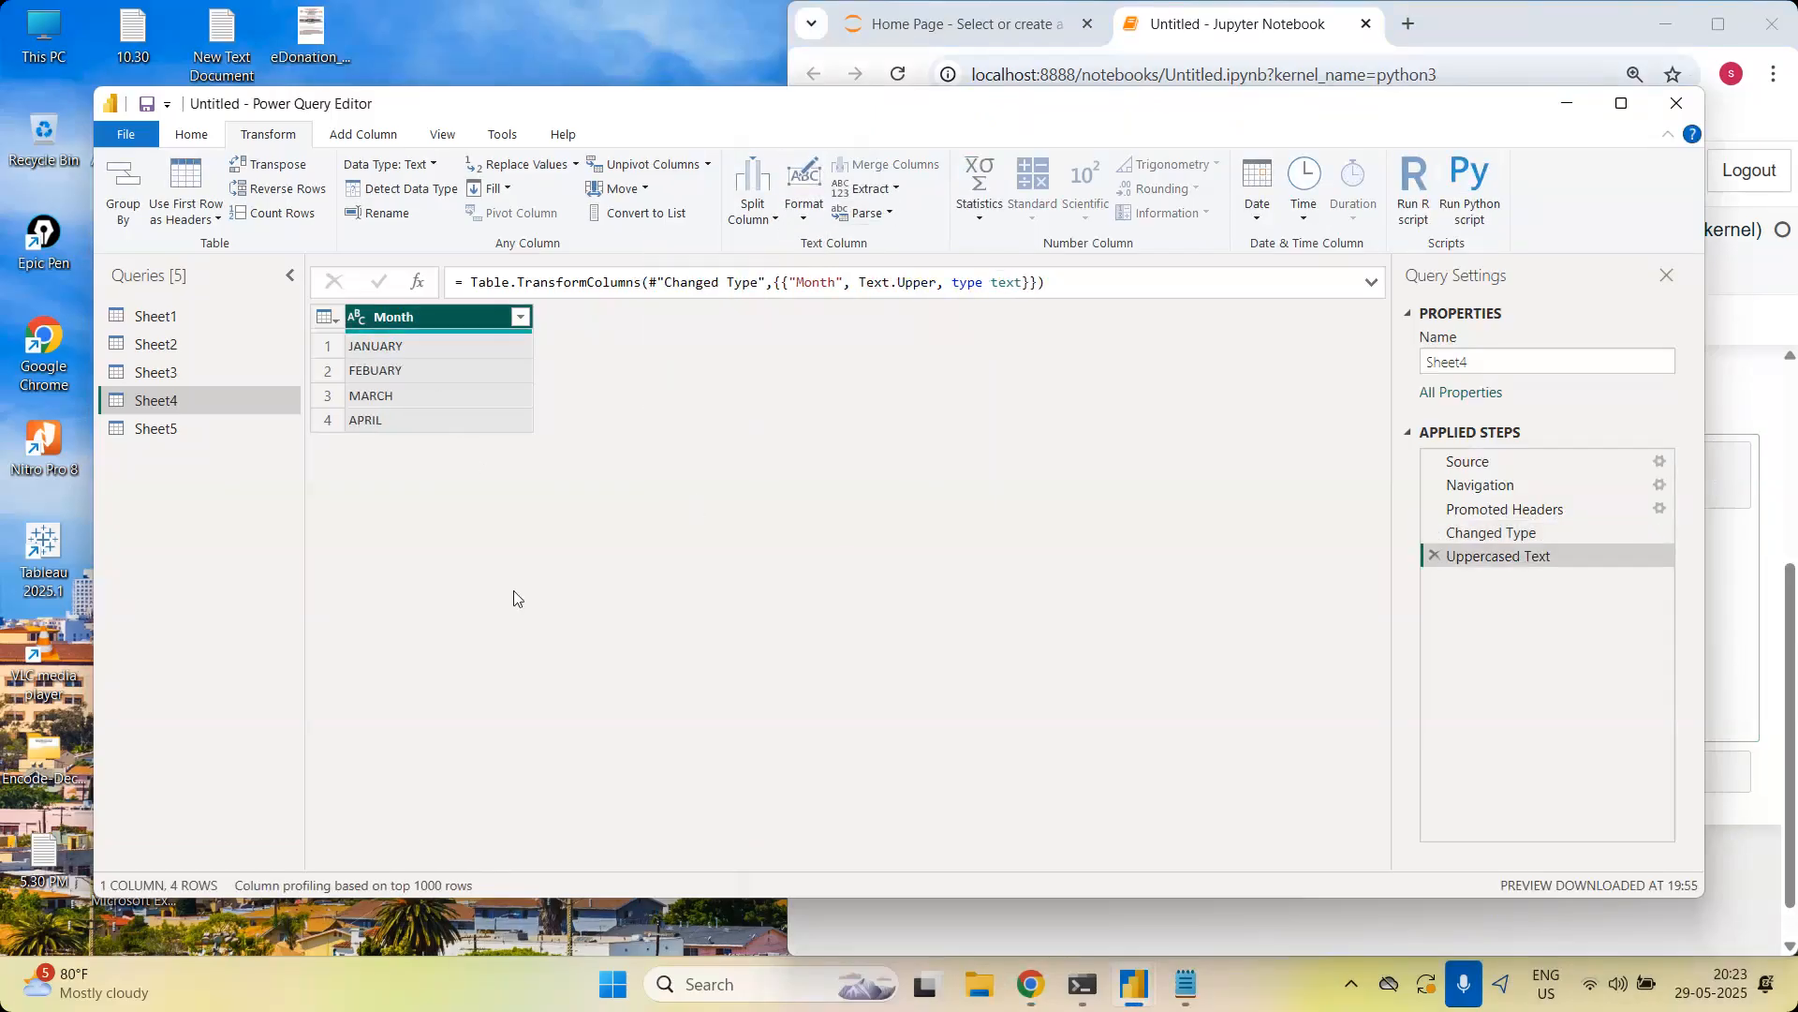
# Switch to the Jupyter notebook and rerun the read_excel cell to reload df
pyautogui.click(974, 928)
pyautogui.scroll(5, 1124, 302)
pyautogui.click(1040, 449)
pyautogui.hotkey('shift', 'Return')
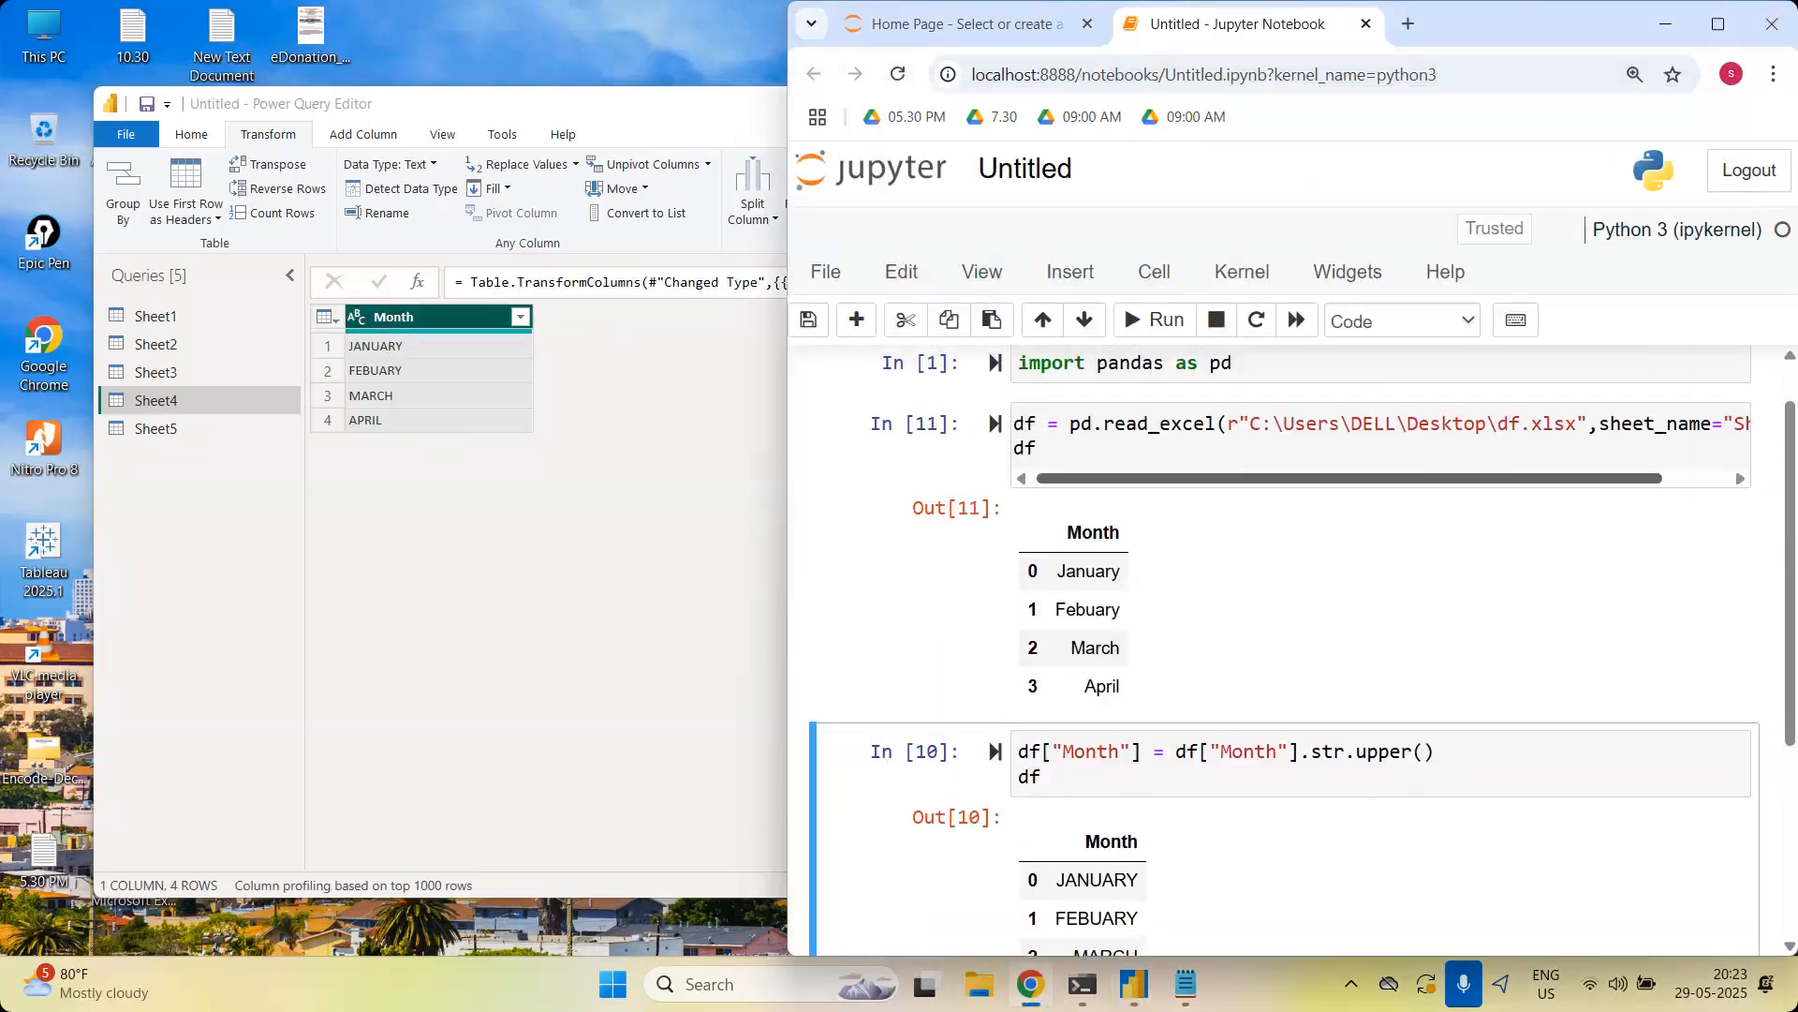
# Switch to Power Query Editor and delete the Uppercased Text applied step from Sheet4
pyautogui.click(674, 511)
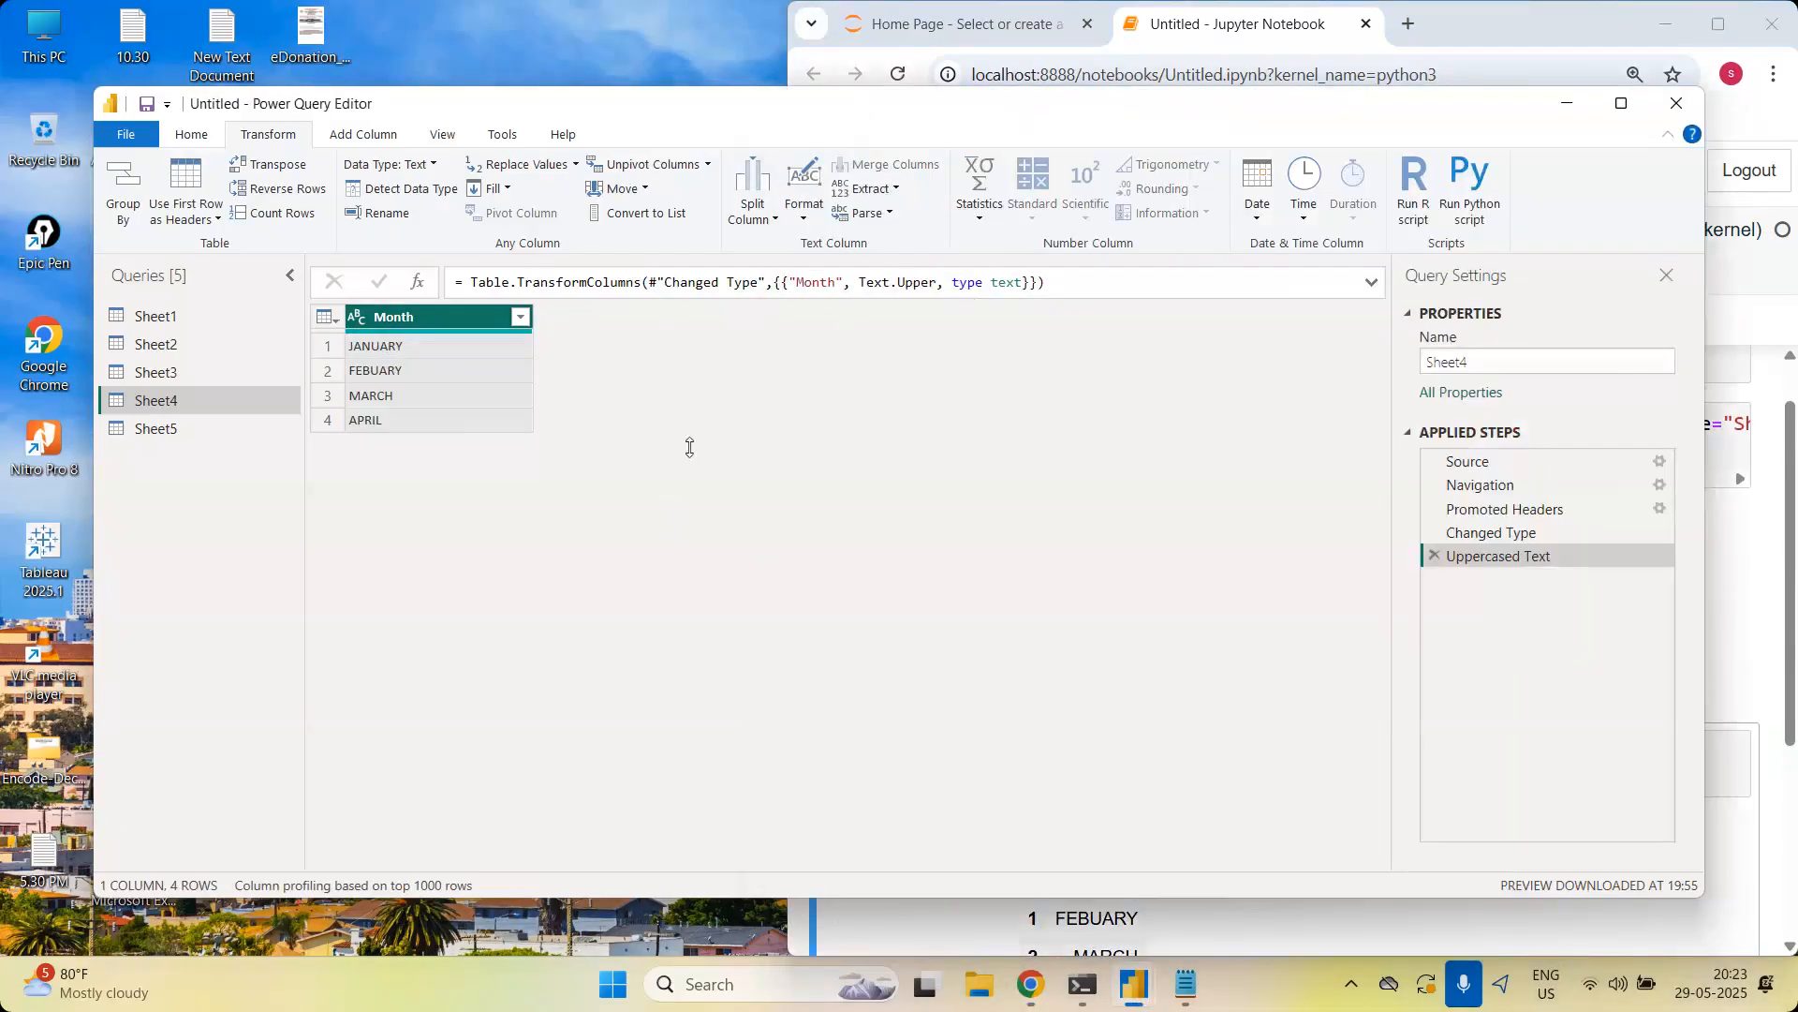
pyautogui.click(1433, 556)
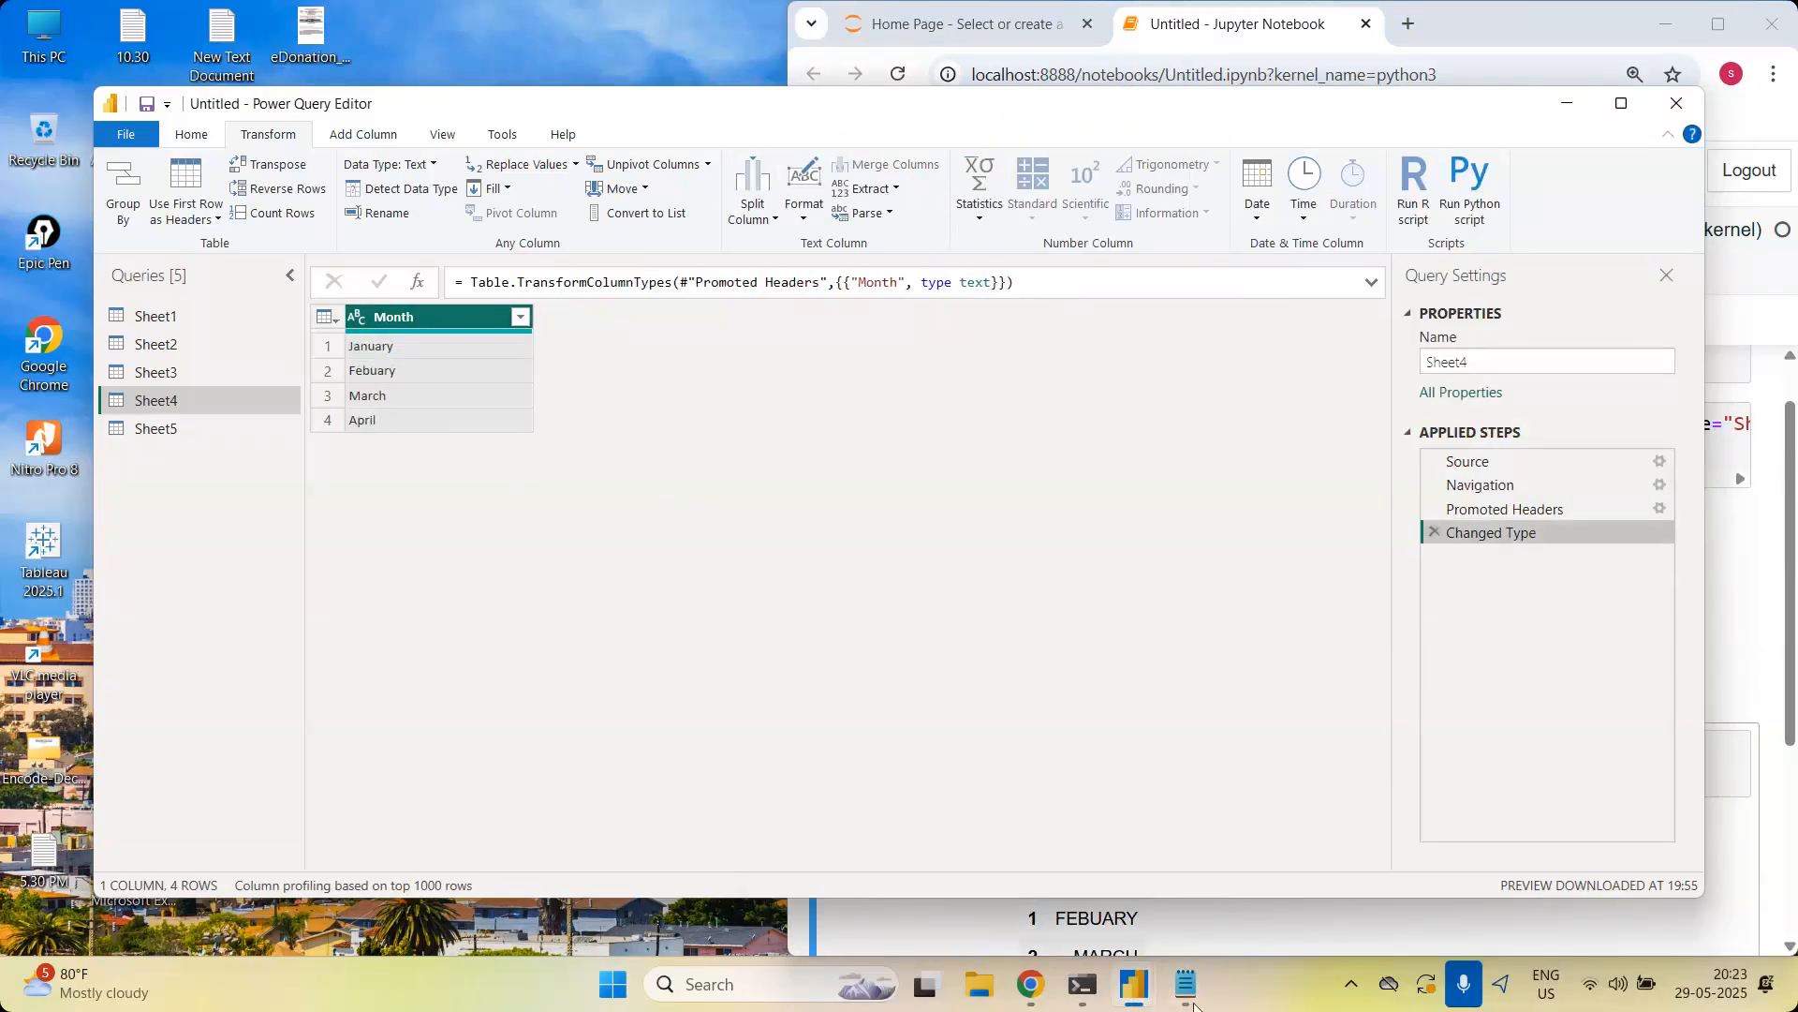
# Switch to the Jupyter notebook and copy the two-line uppercase assignment code into the empty cell below it
pyautogui.moveTo(1135, 983)
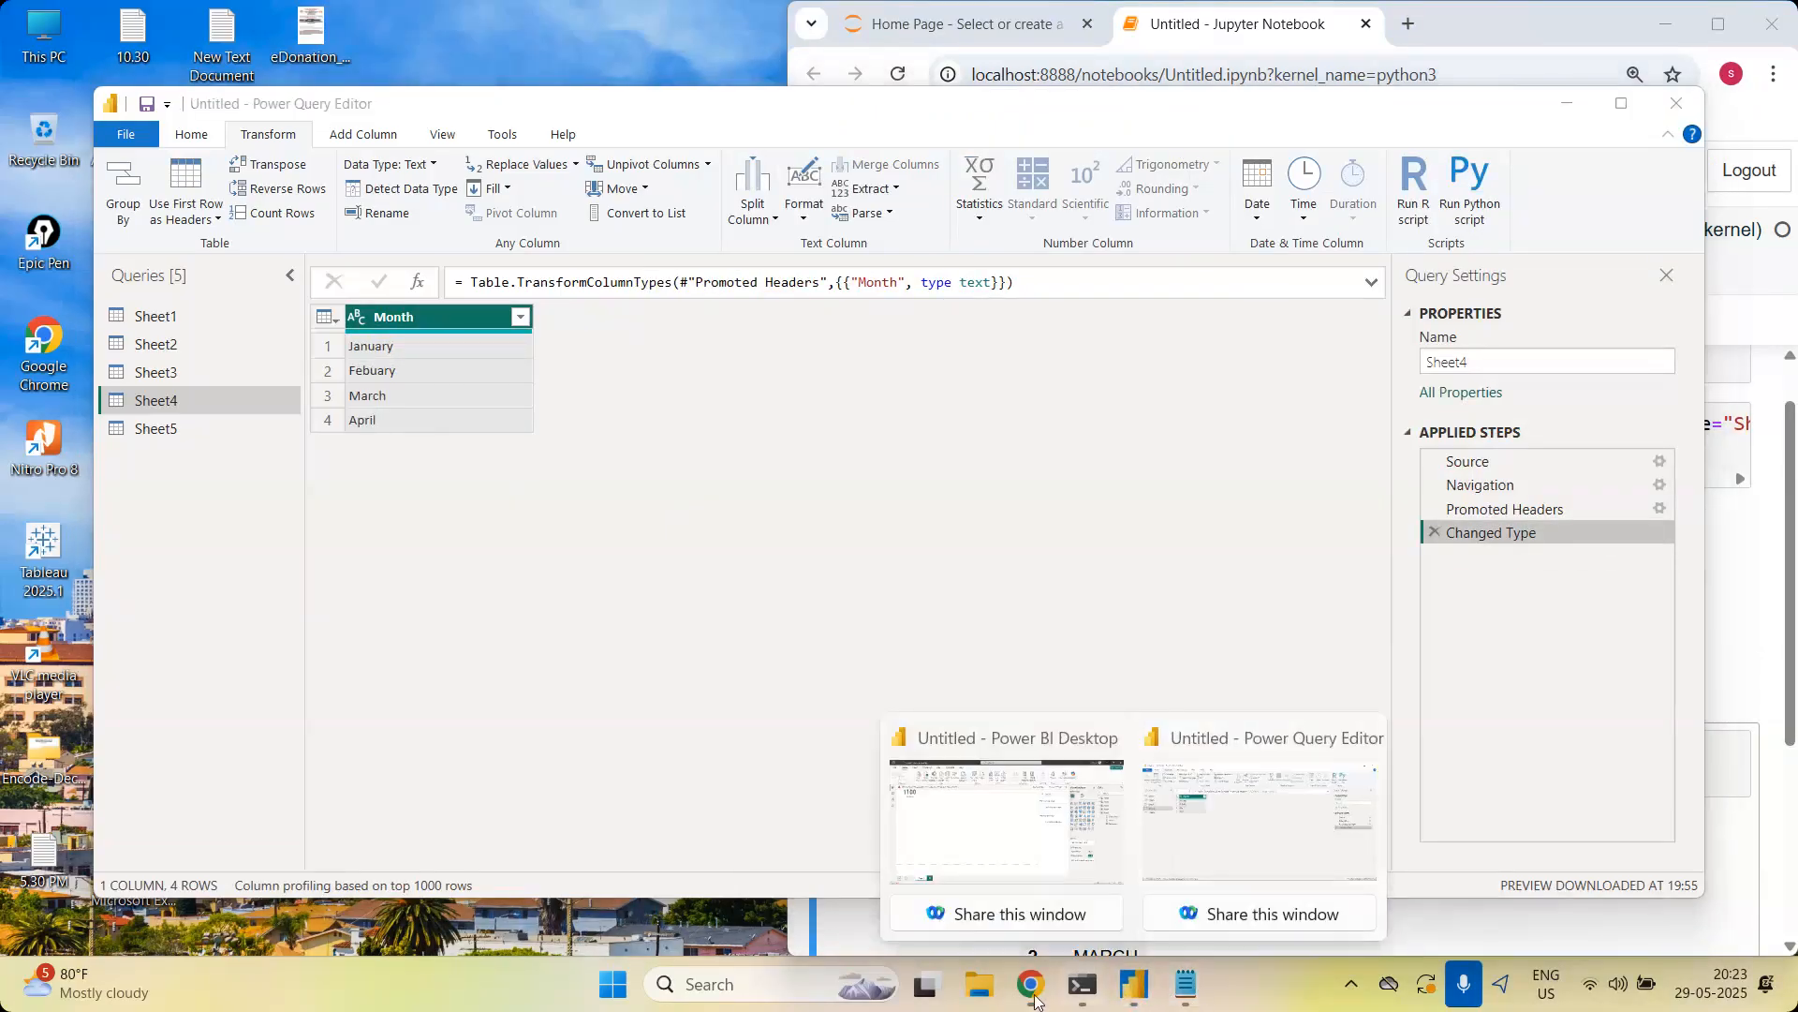
pyautogui.click(1031, 983)
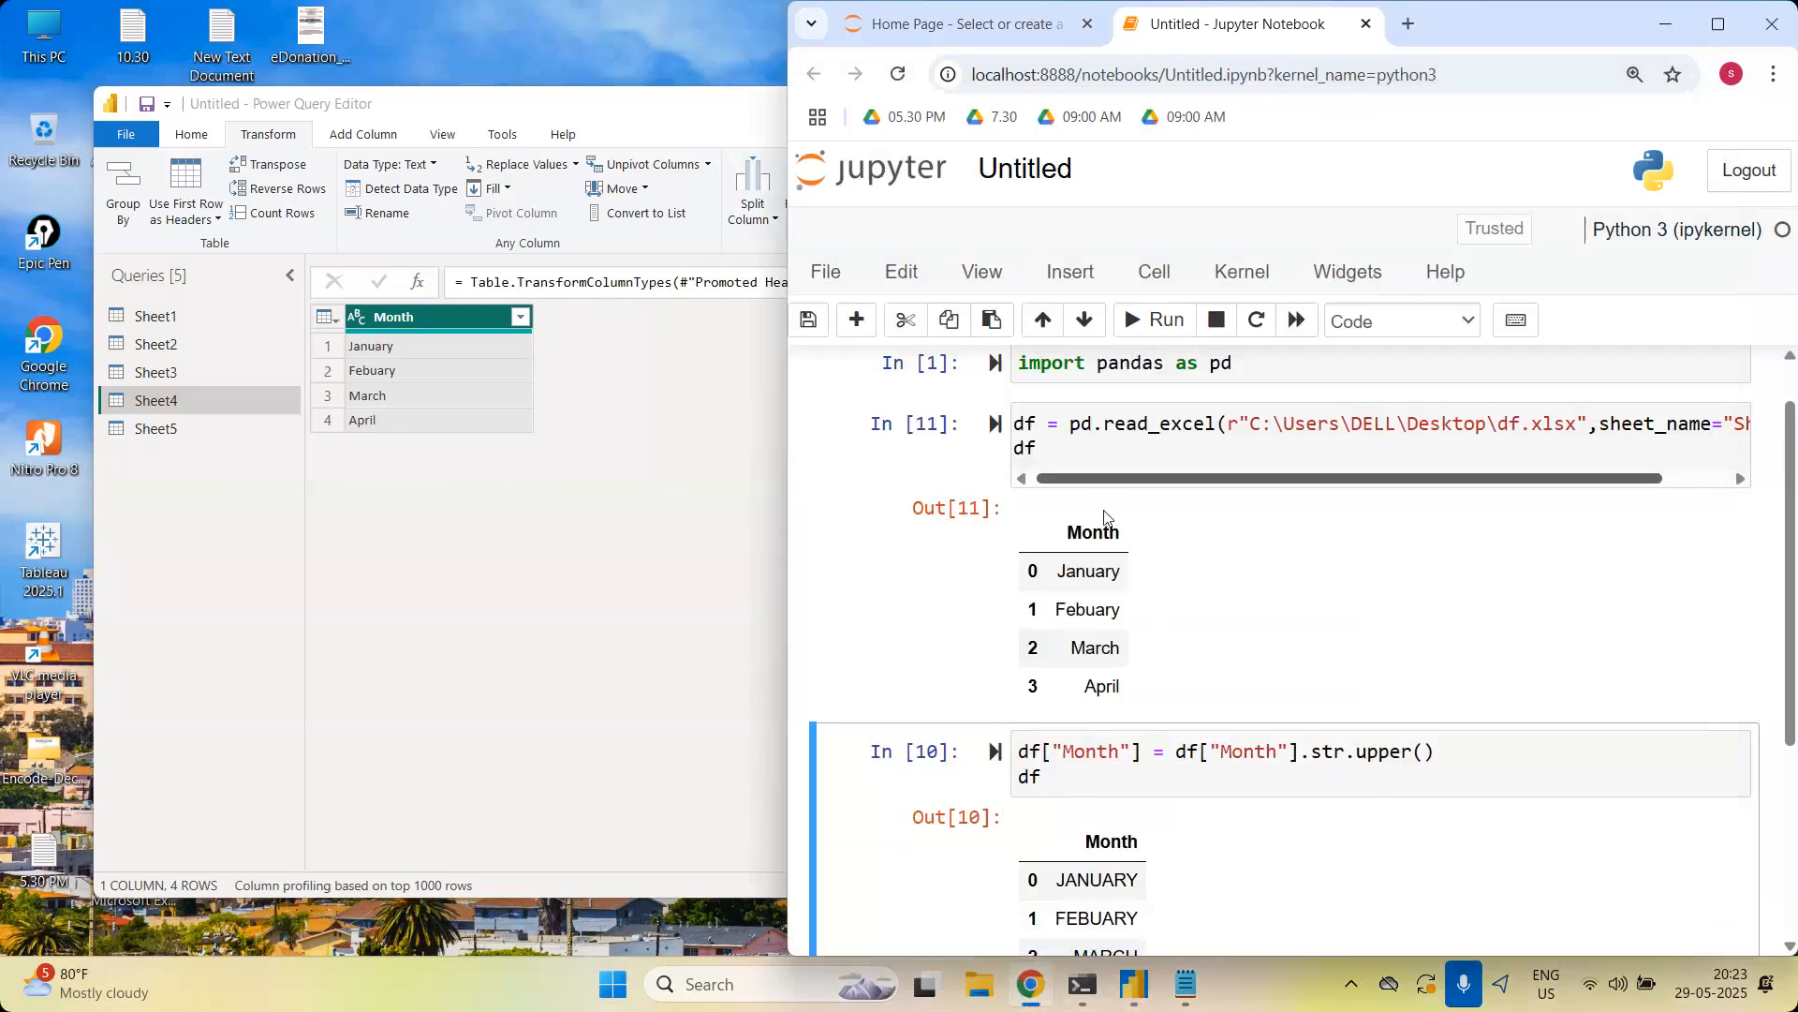
pyautogui.moveTo(1431, 753); pyautogui.dragTo(1179, 754)
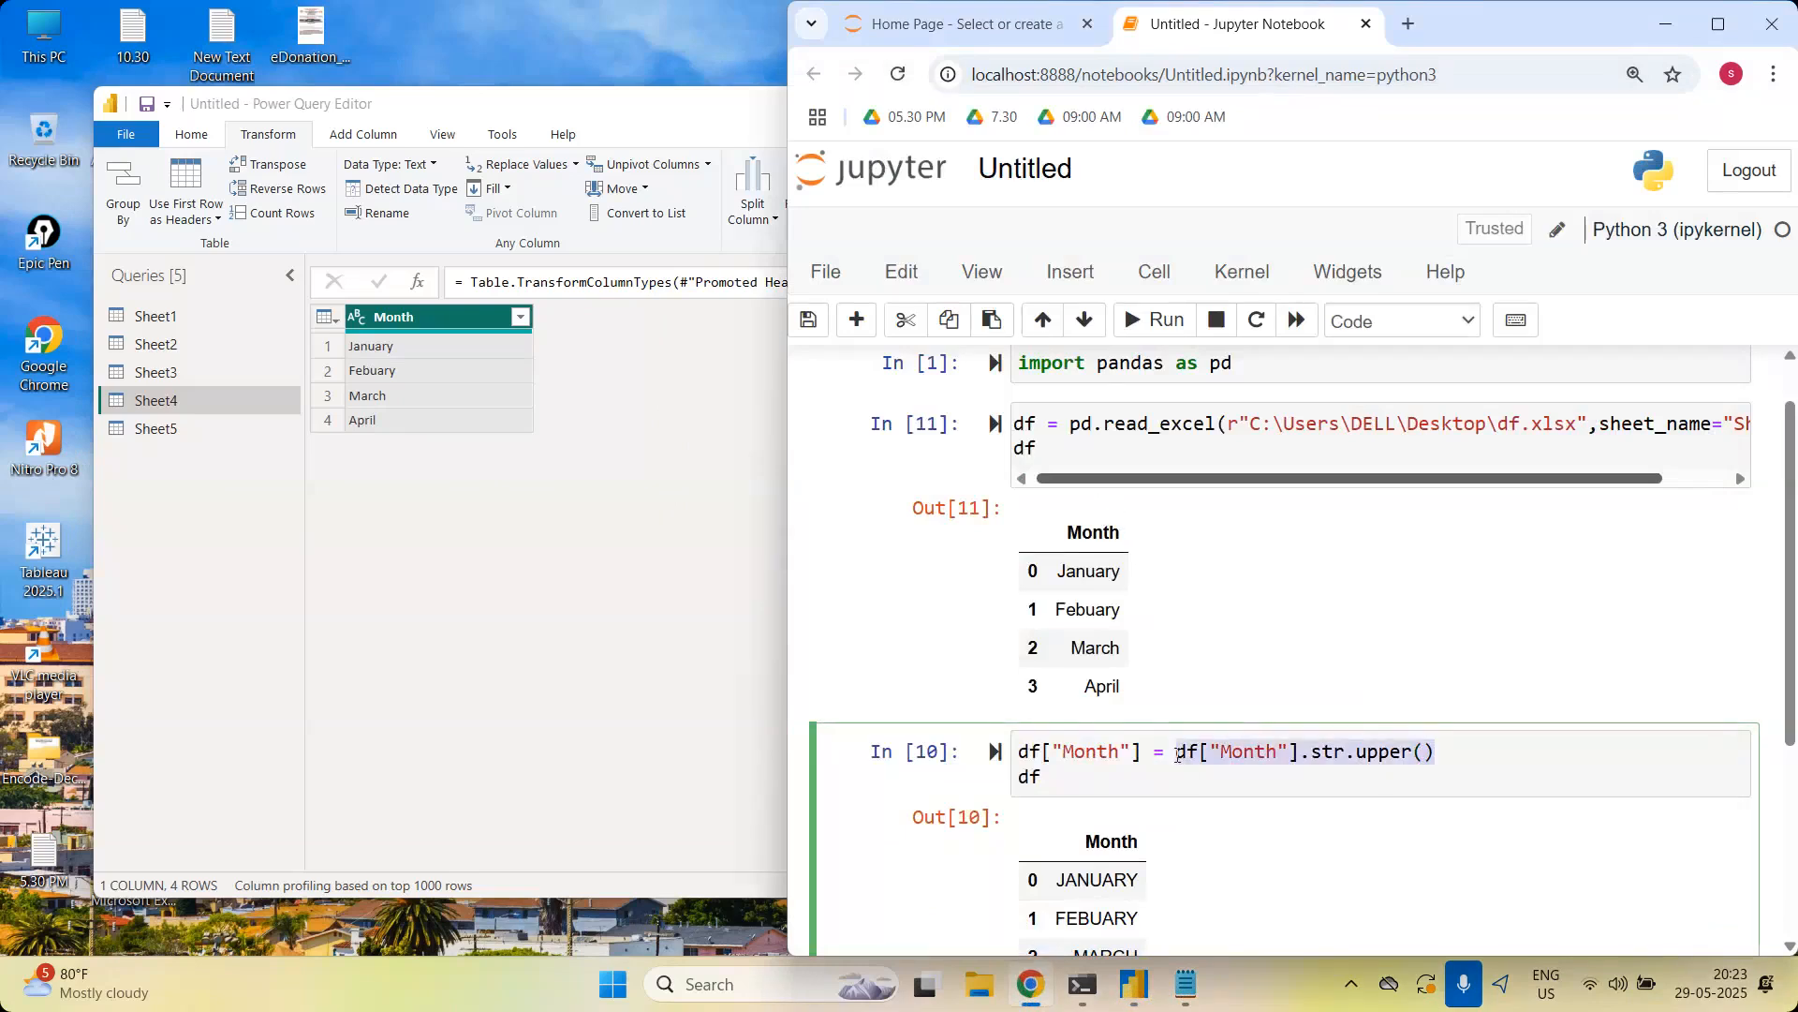
pyautogui.click(1178, 754)
pyautogui.hotkey('ctrl', 'a')
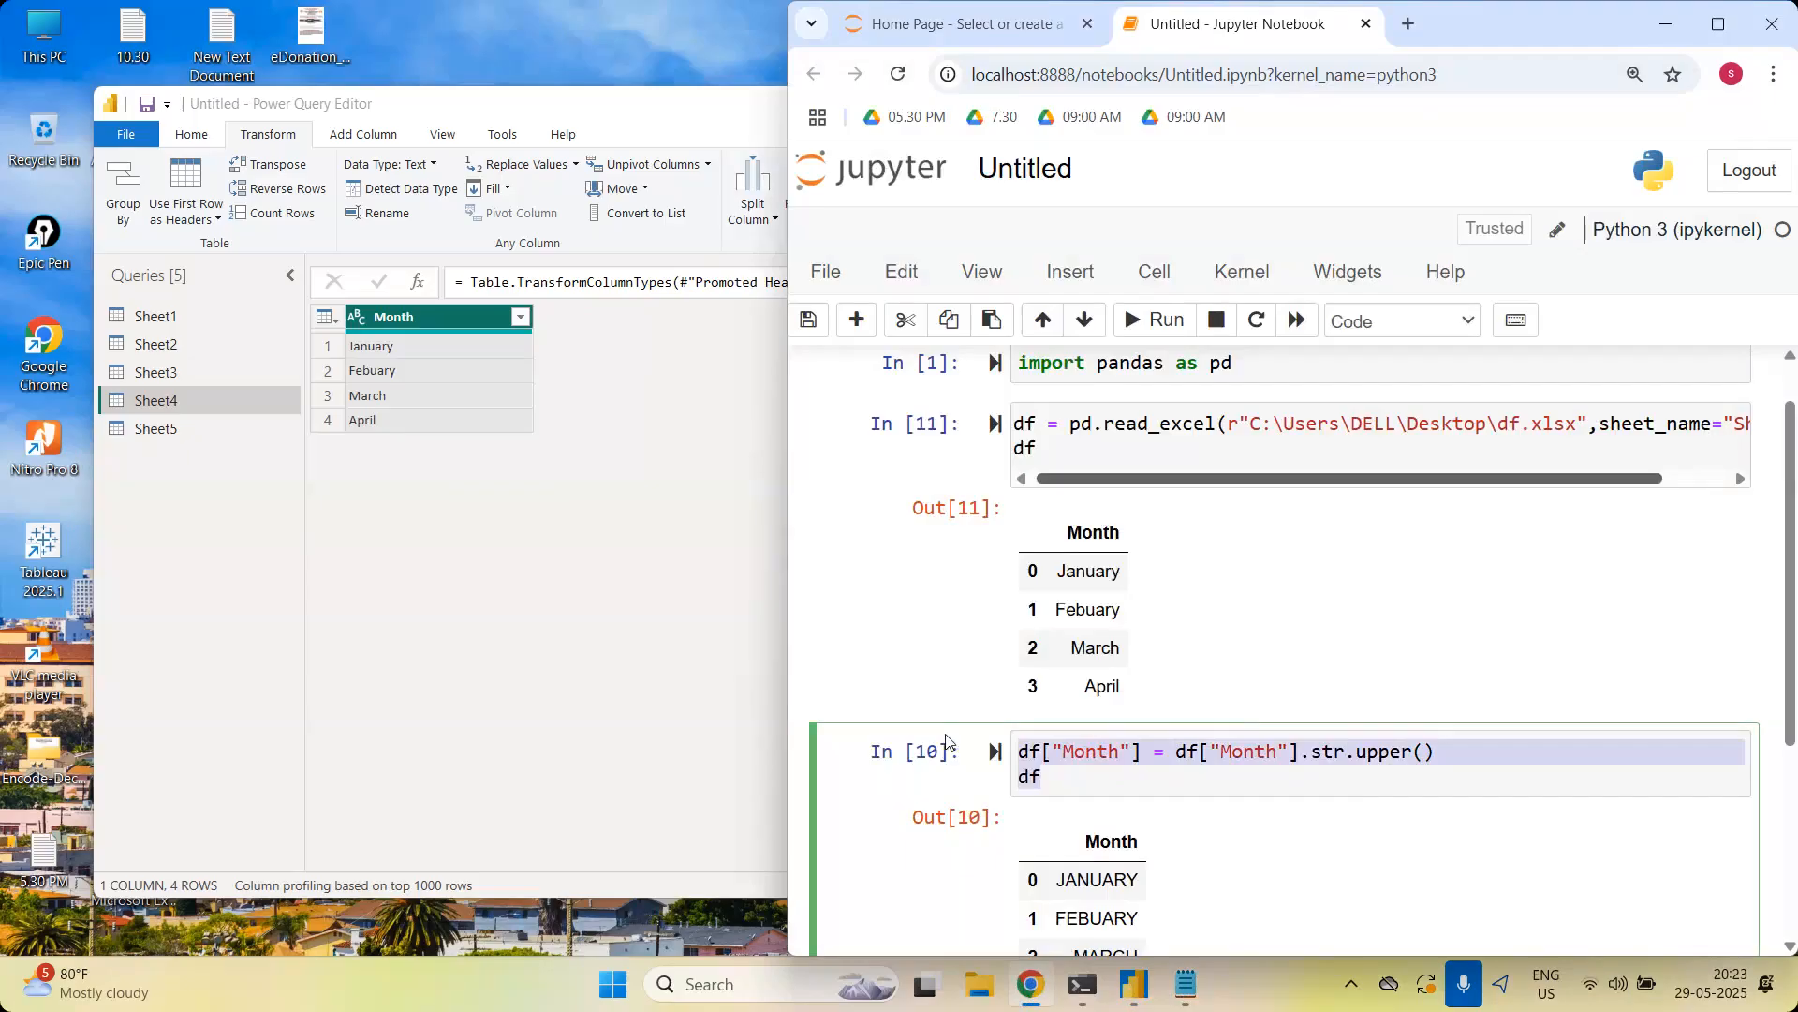
pyautogui.scroll(-4, 946, 742)
pyautogui.click(1122, 727)
pyautogui.hotkey('ctrl', 'v')
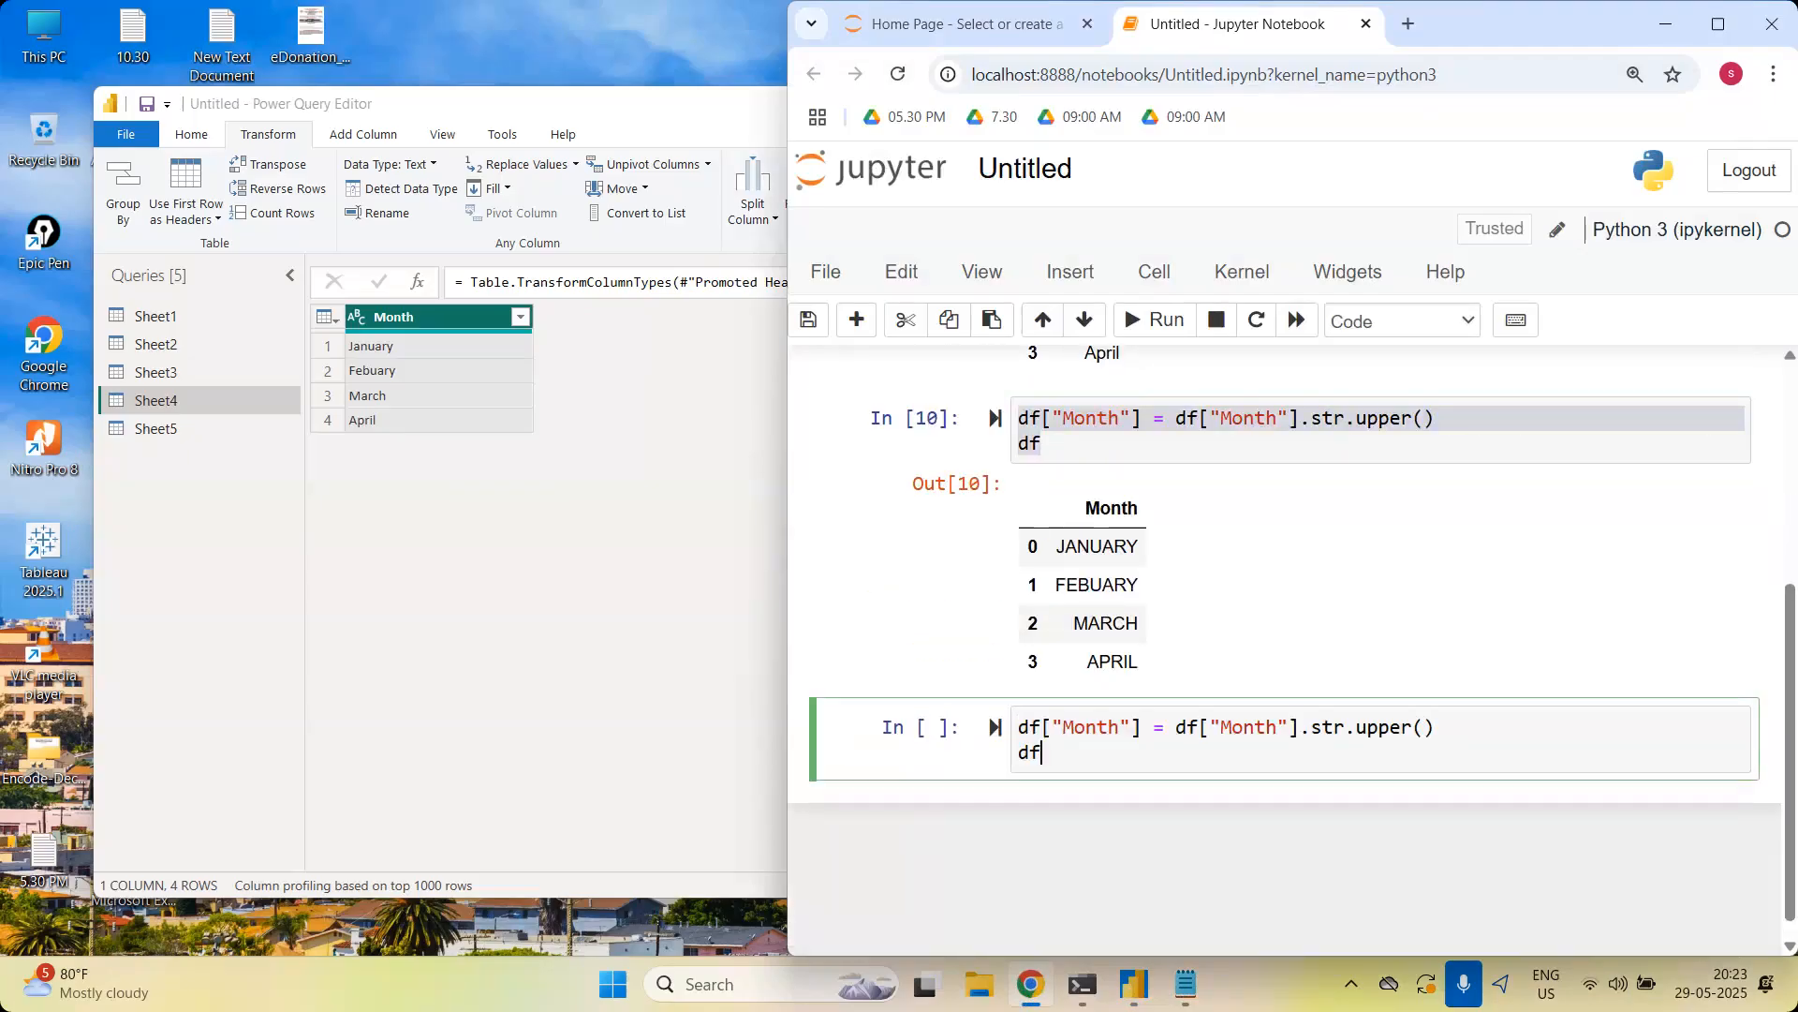
# Change the copied cell's assignment target to df["column"] and run it to add an uppercase column
pyautogui.moveTo(1122, 726); pyautogui.dragTo(1079, 725)
pyautogui.press('BackSpace')
pyautogui.write('column')
pyautogui.hotkey('shift', 'Return')
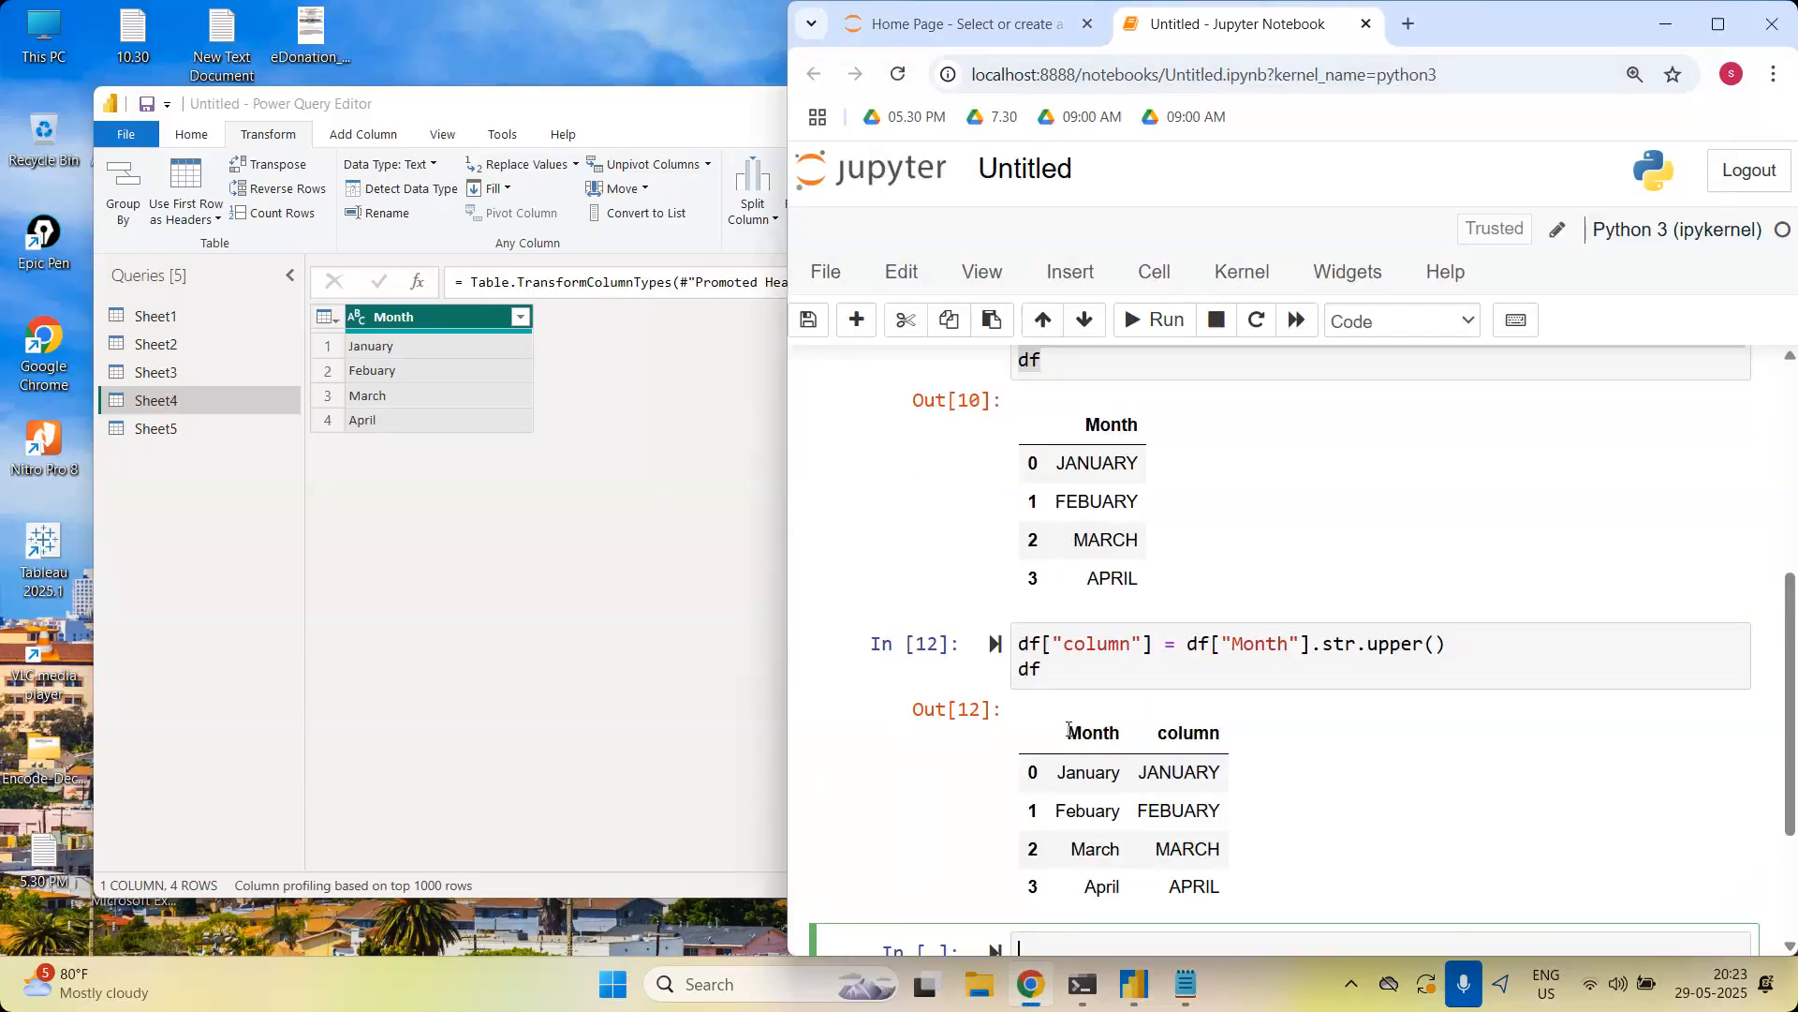
# Compare the in-place uppercase cell with the new-column cell, and switch back to Power Query Editor
pyautogui.click(1155, 408)
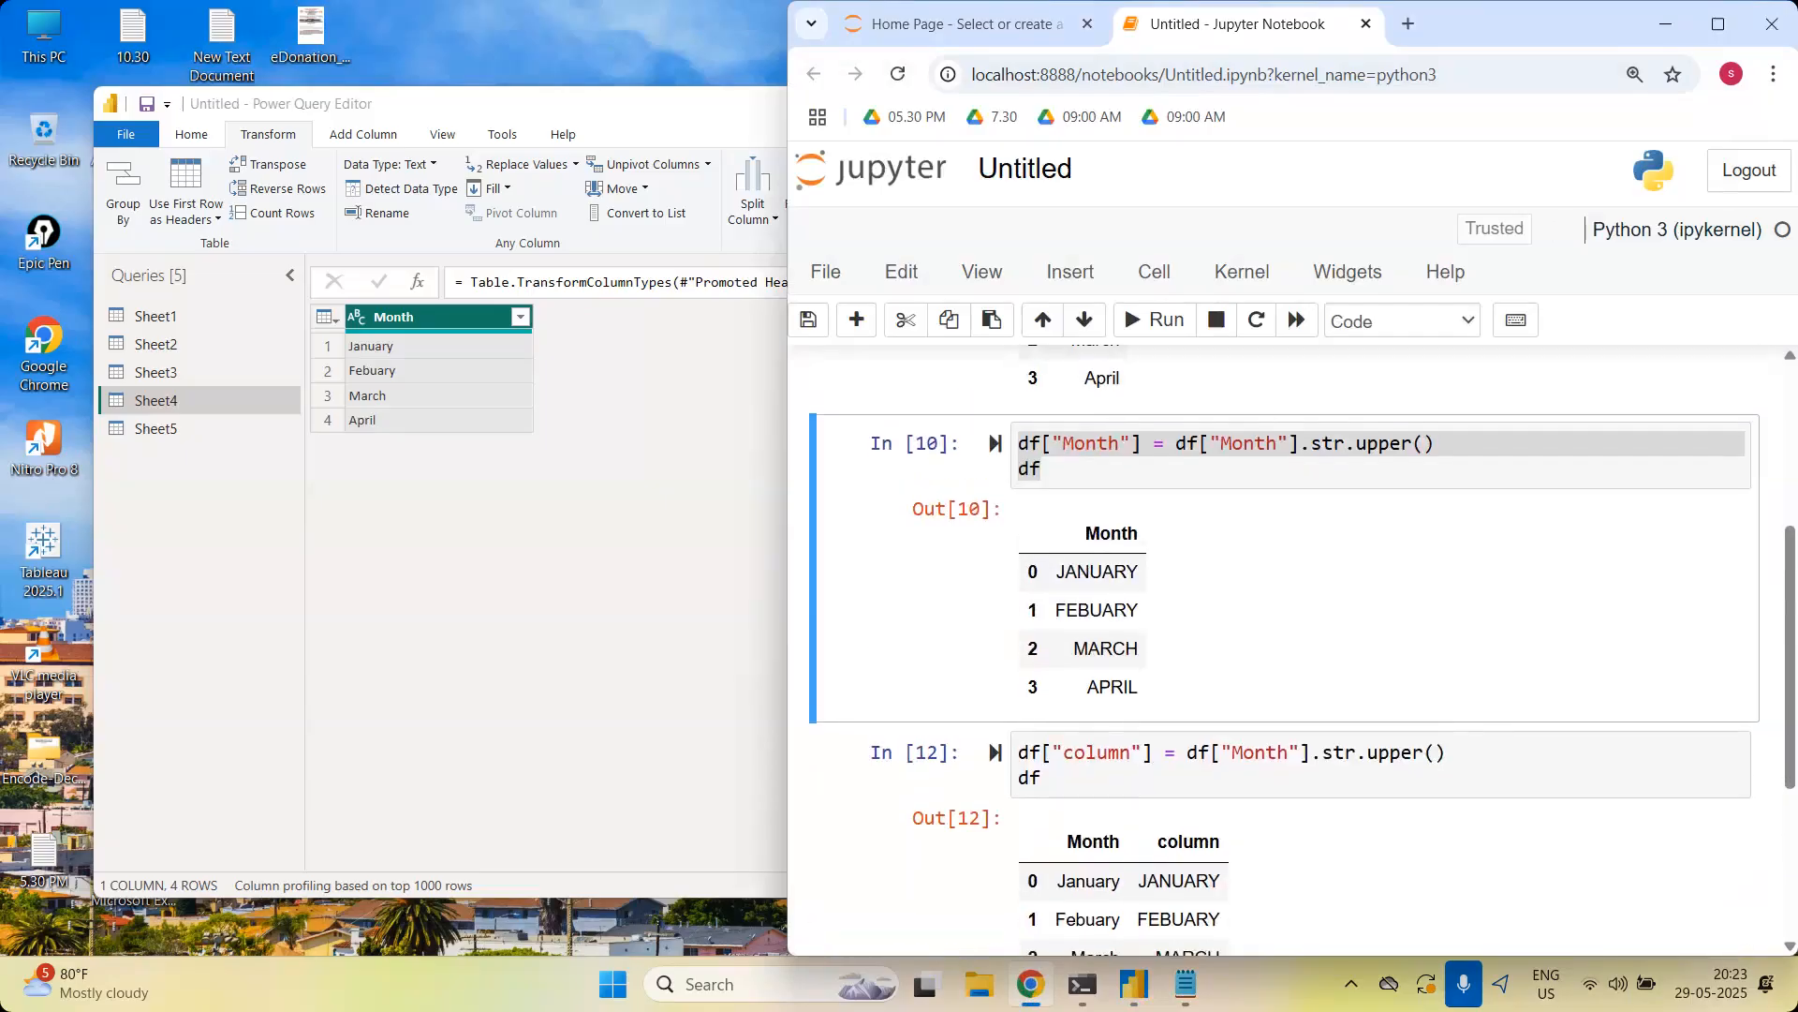
pyautogui.click(1108, 776)
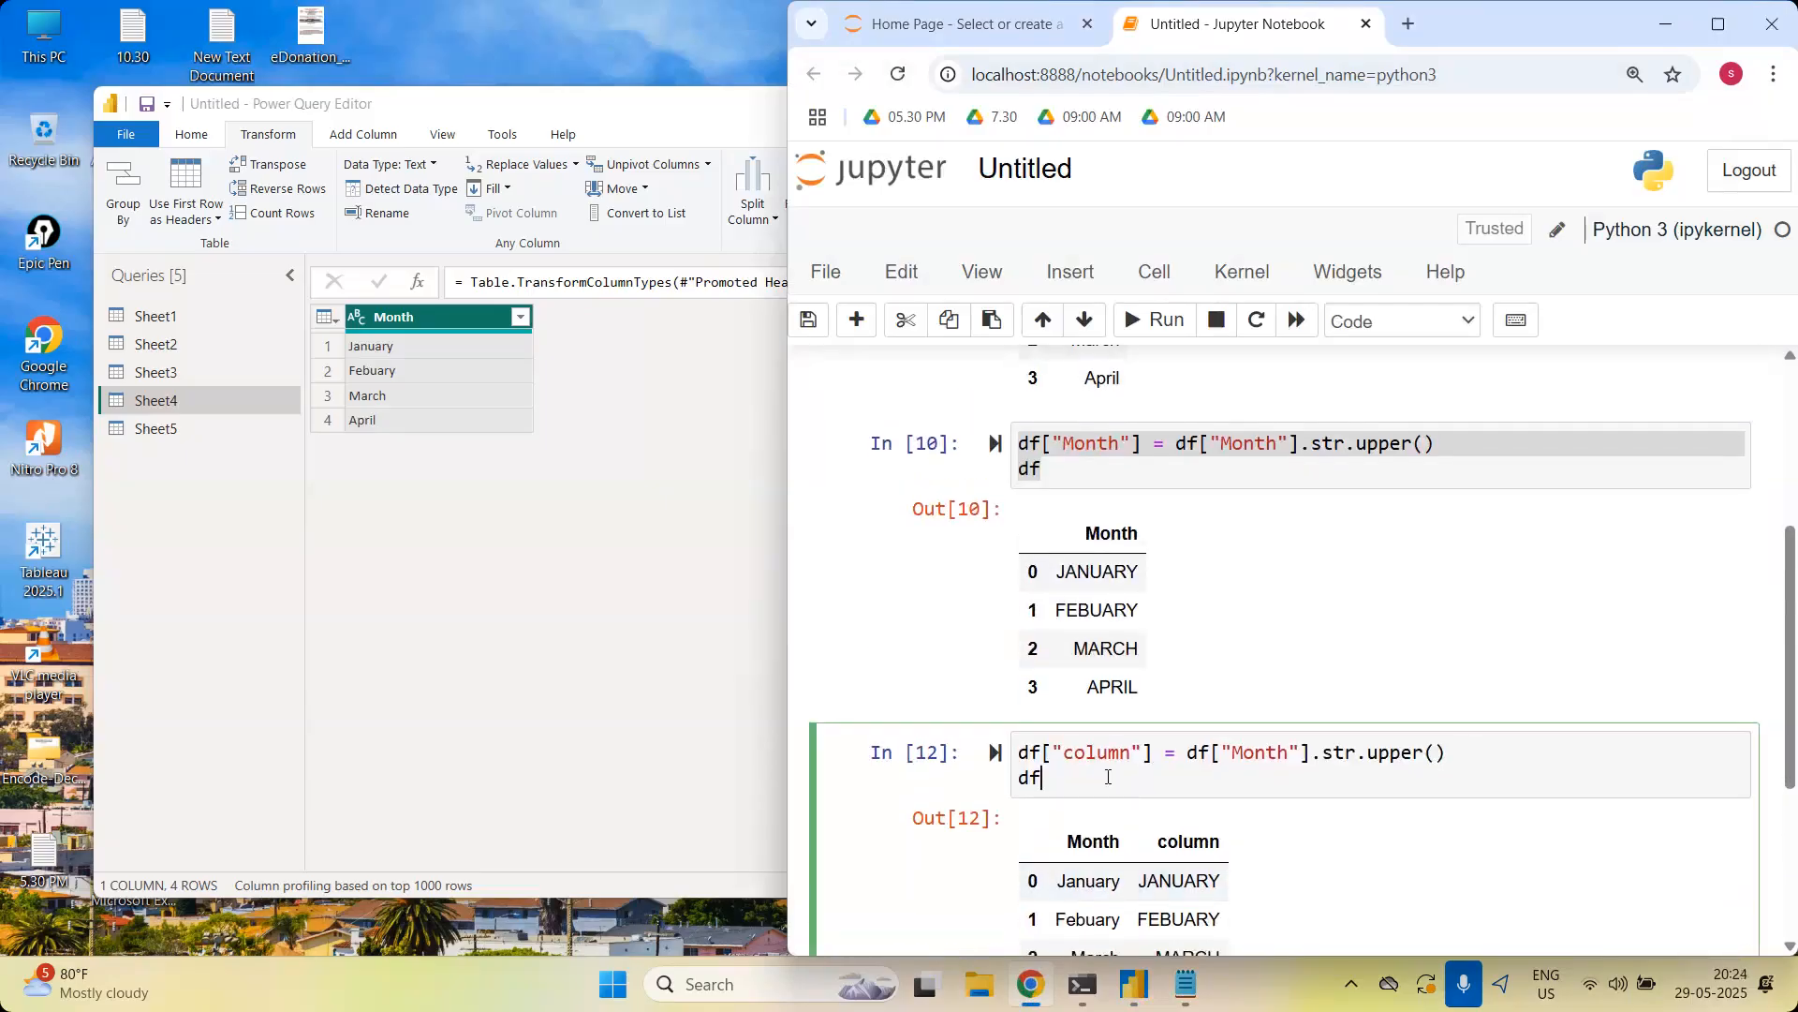
pyautogui.click(642, 706)
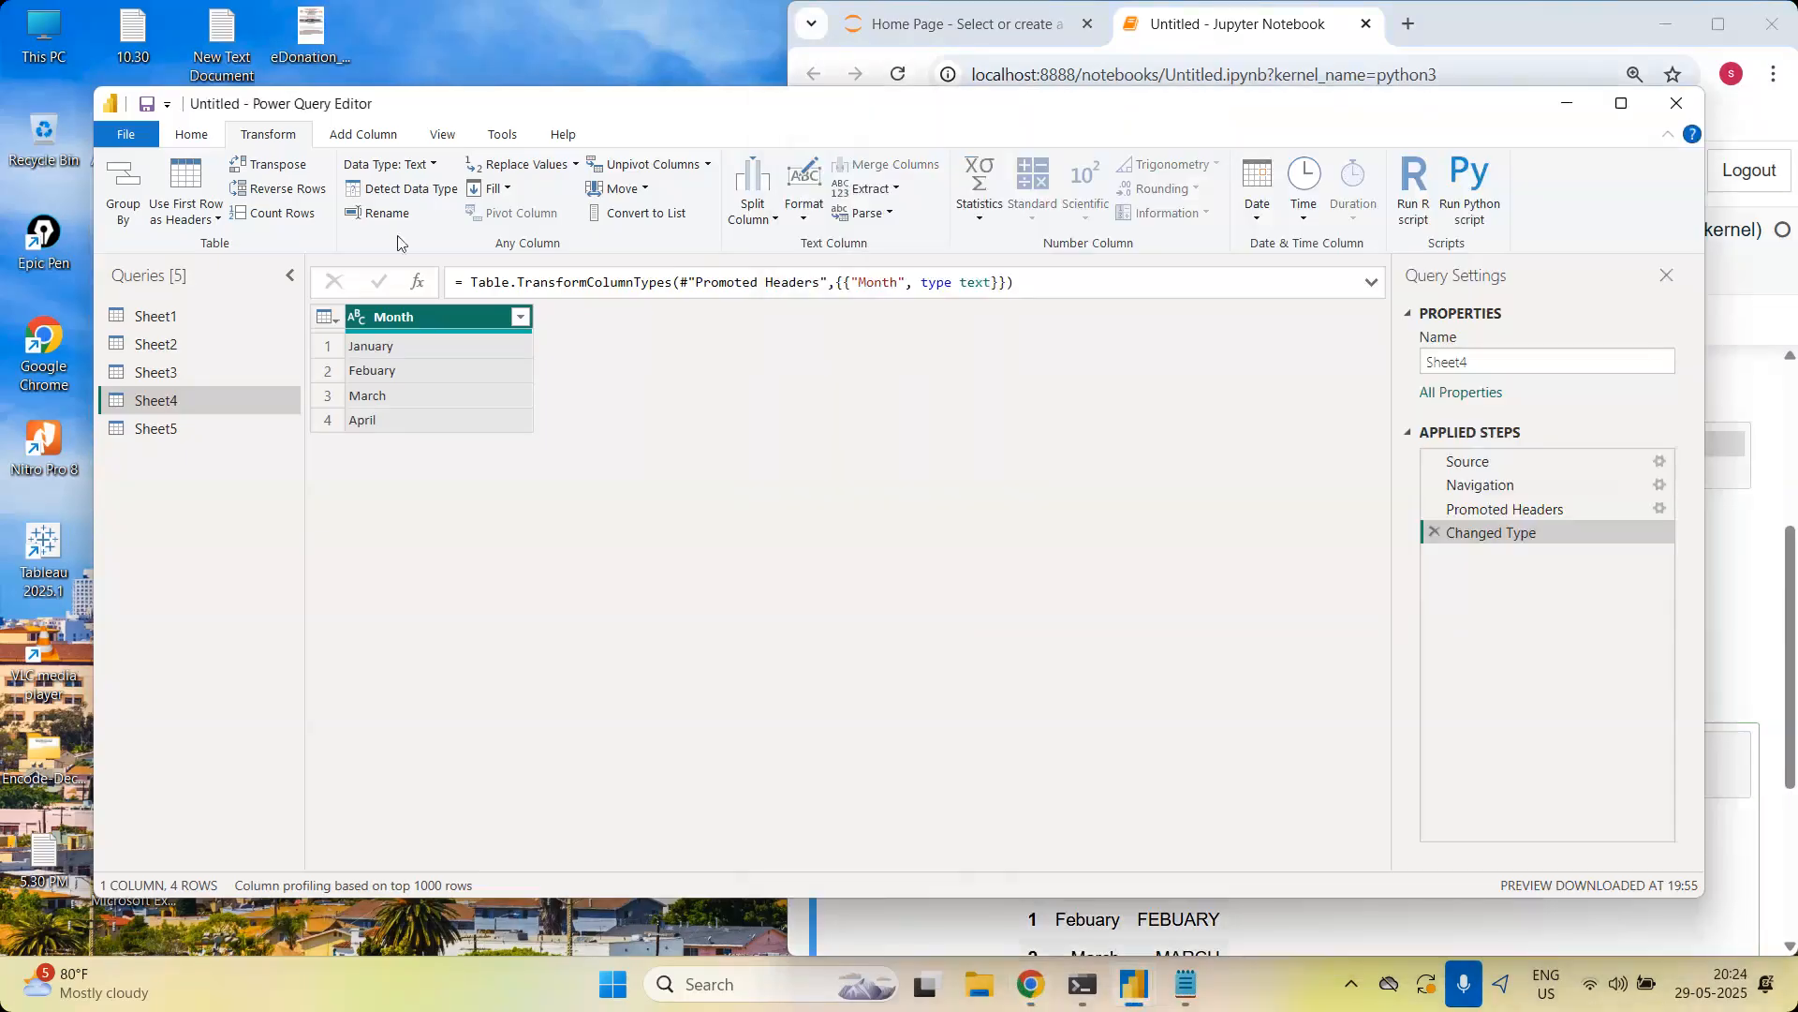
# Add a new column with the uppercase version of Sheet4's Month column
pyautogui.click(388, 141)
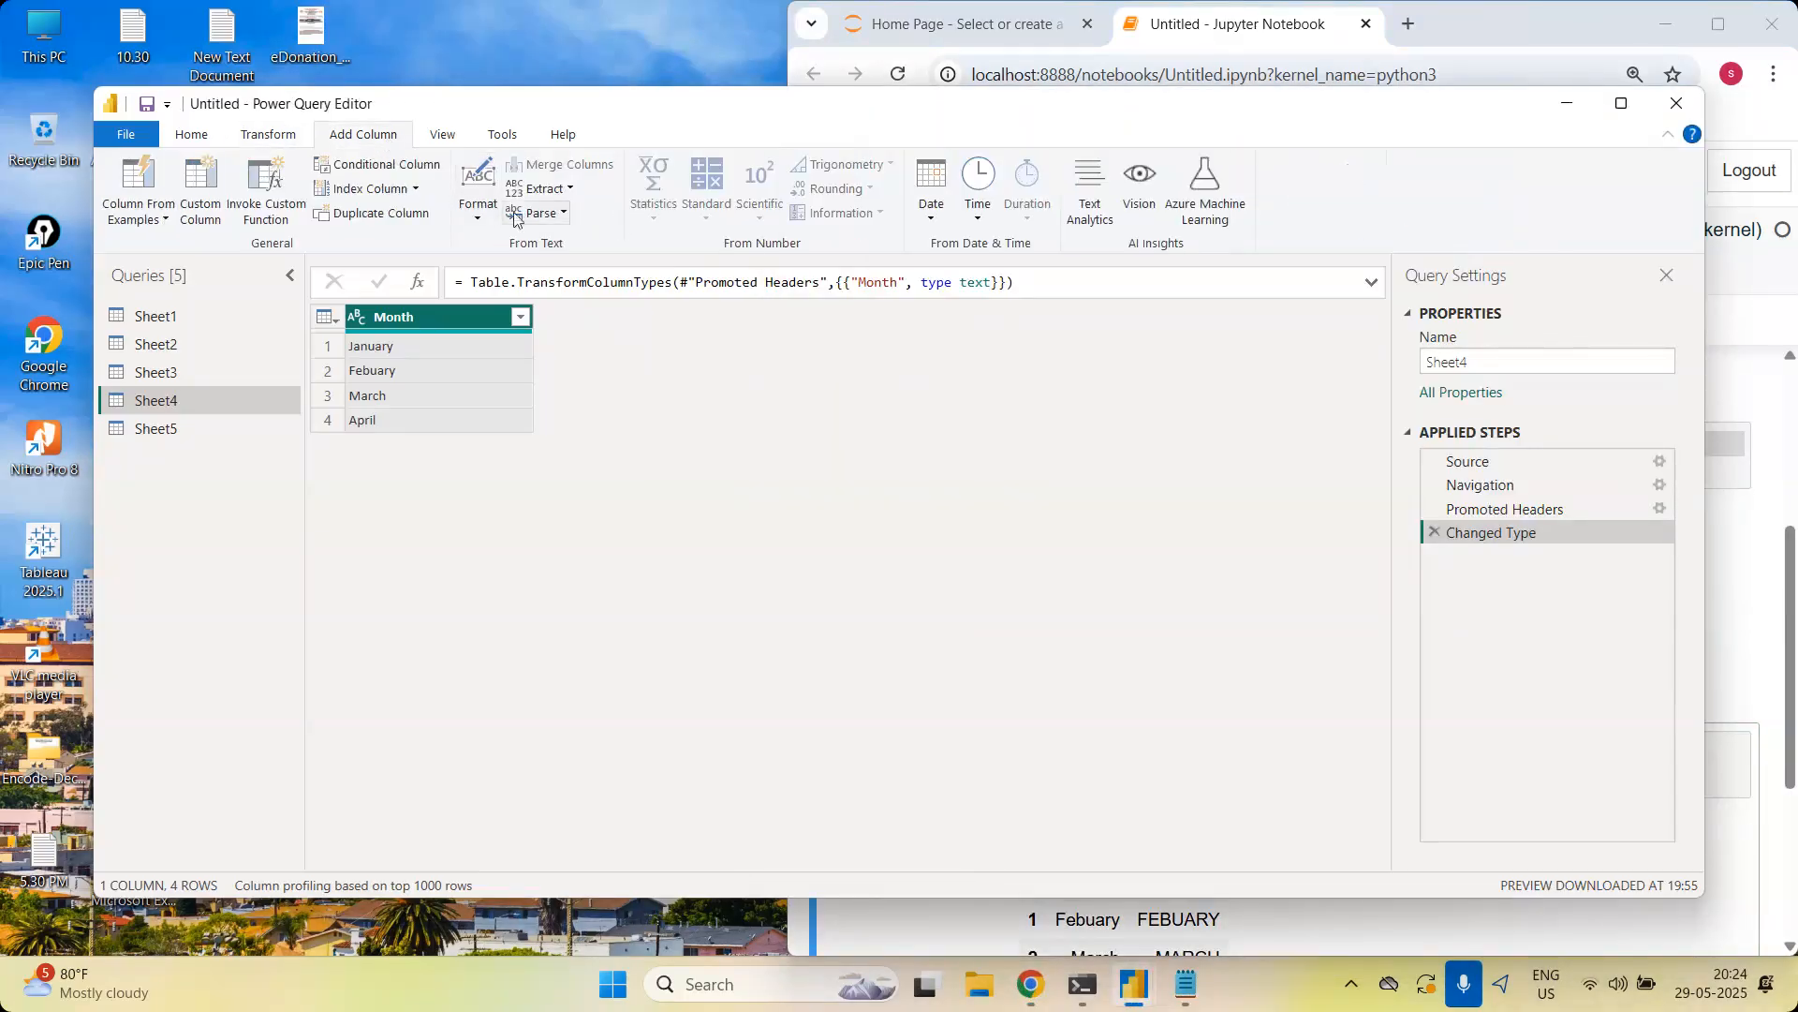
pyautogui.click(481, 223)
pyautogui.click(394, 375)
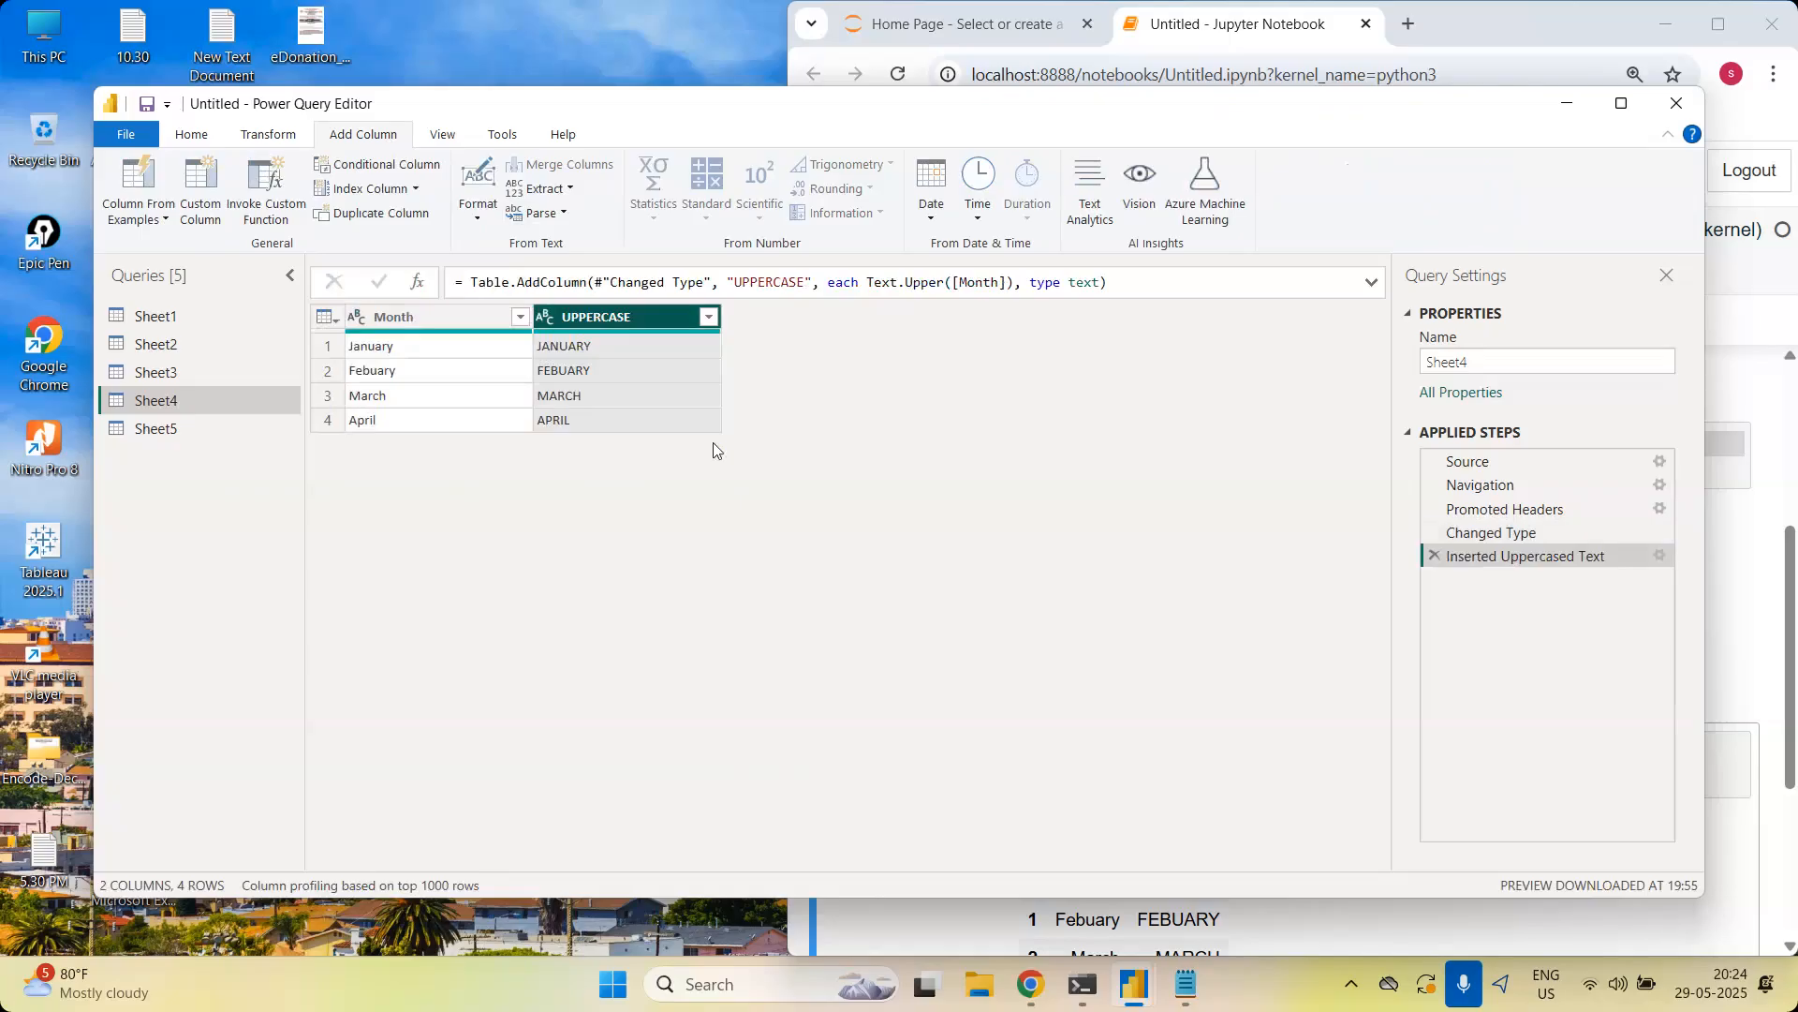
# Switch to the Jupyter notebook, compare the two uppercase cell outputs with the query table, and switch back to Power Query Editor
pyautogui.click(1373, 920)
pyautogui.scroll(-2, 1312, 869)
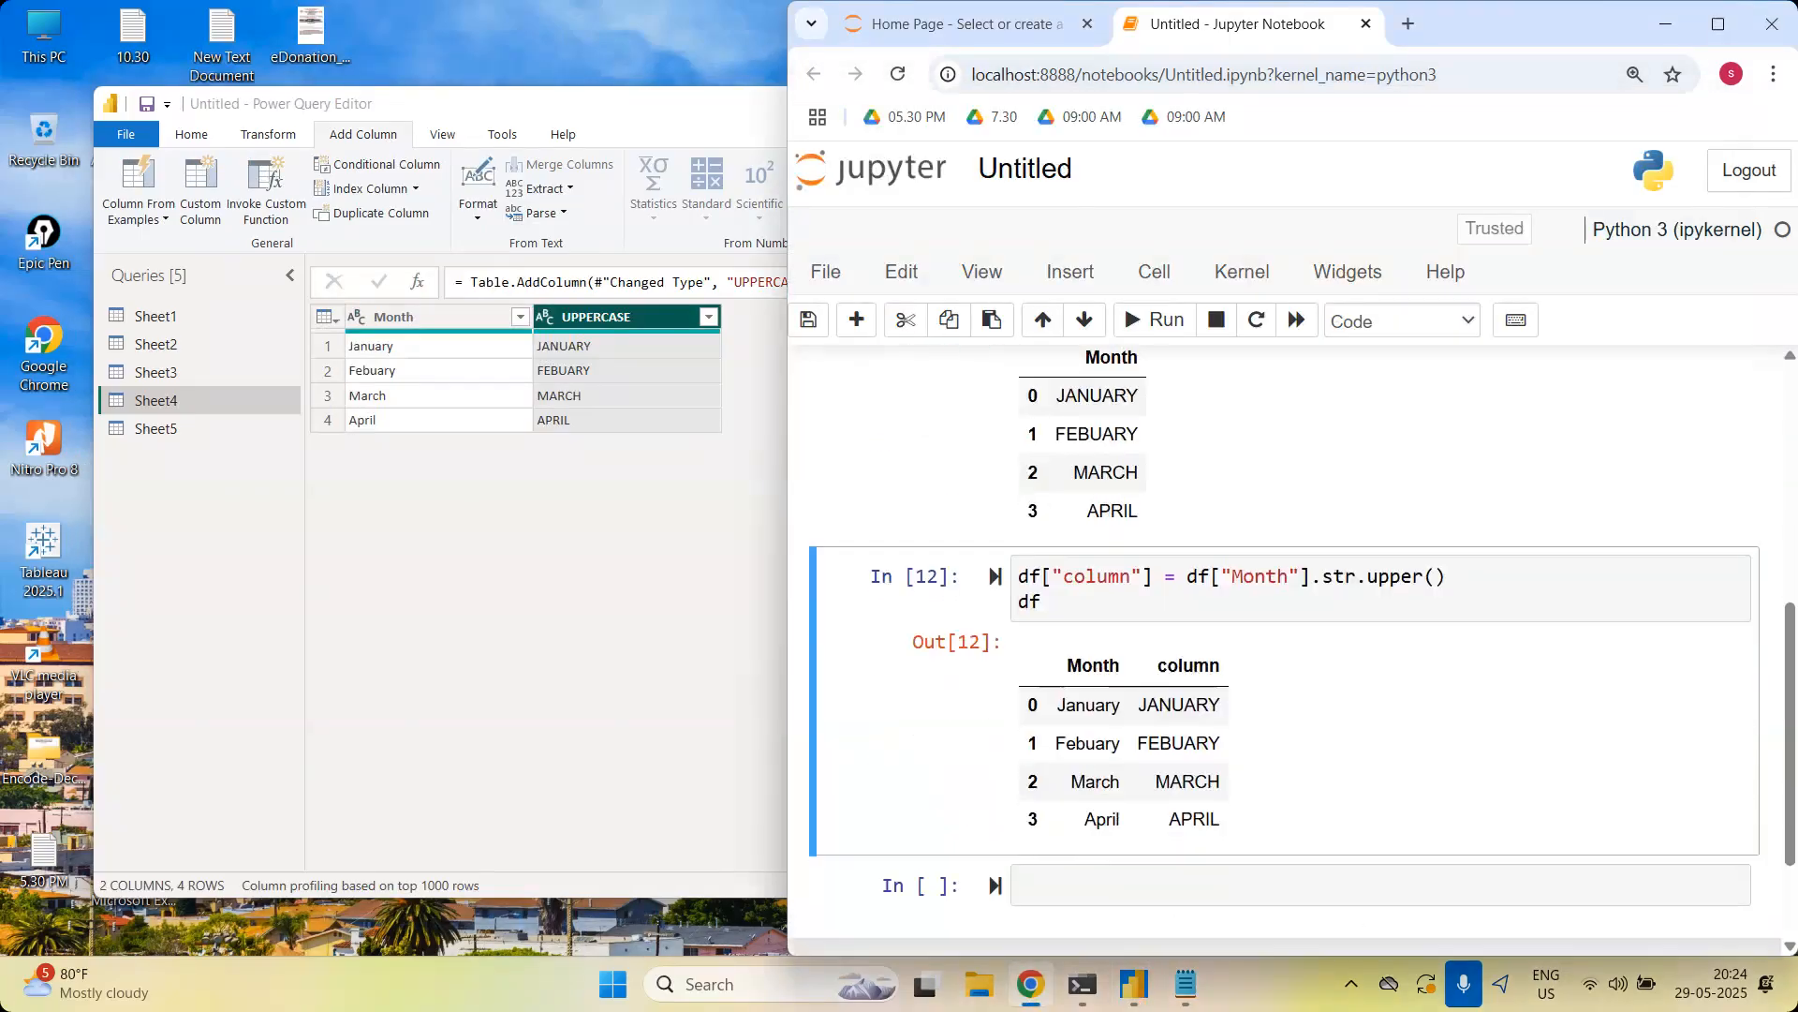
pyautogui.scroll(1, 1312, 870)
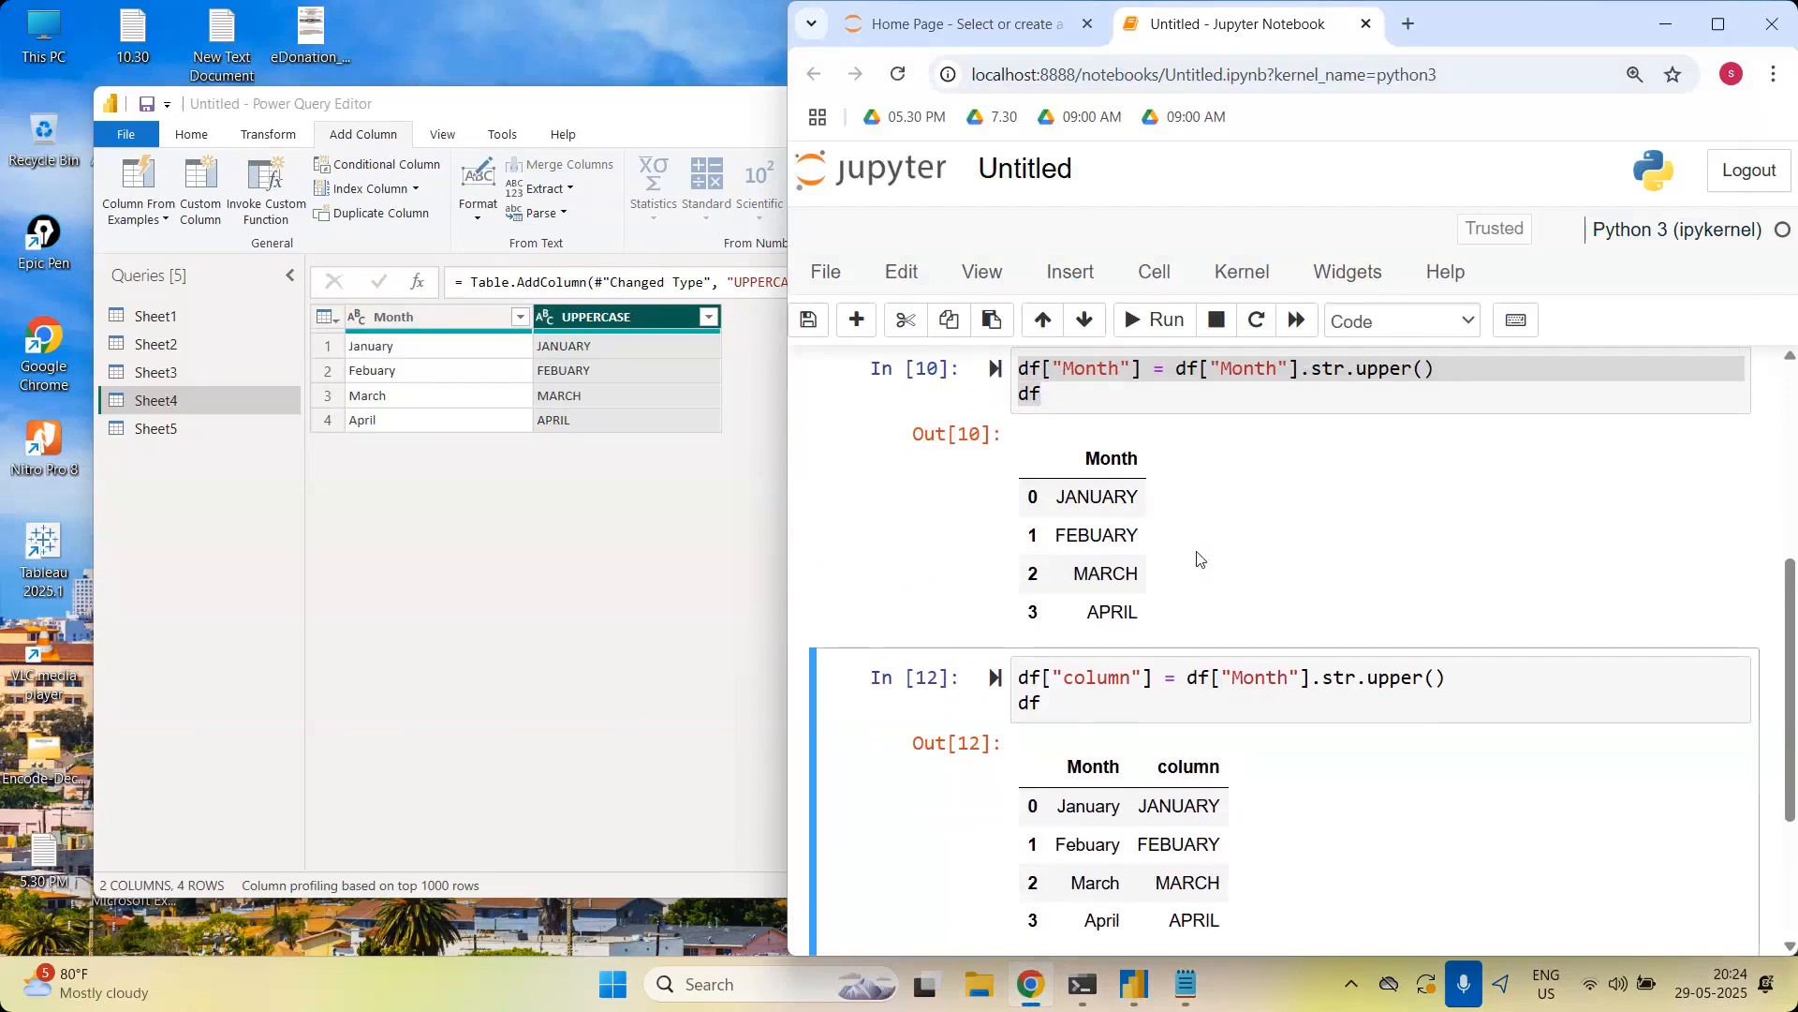
pyautogui.click(288, 137)
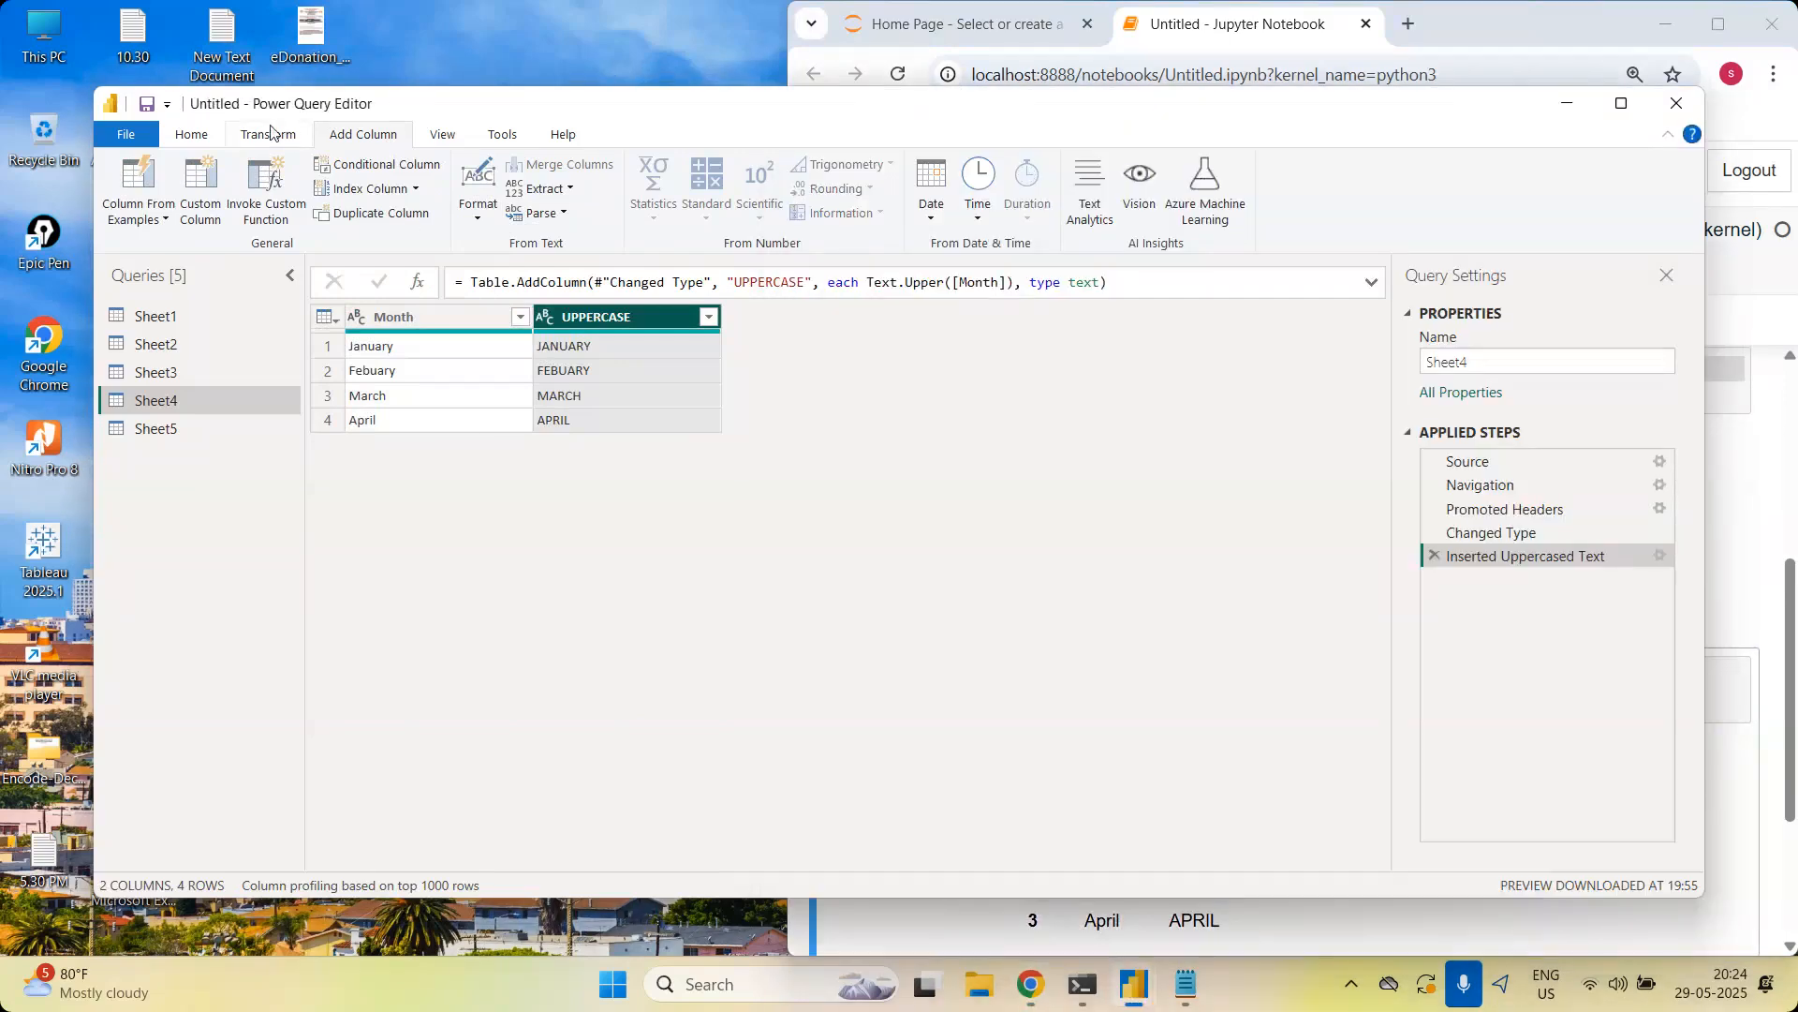
# Maximize the Power Query Editor window and dismiss the Invoke Custom Function dialog without adding a column
pyautogui.click(271, 133)
pyautogui.click(333, 135)
pyautogui.click(1621, 105)
pyautogui.click(172, 94)
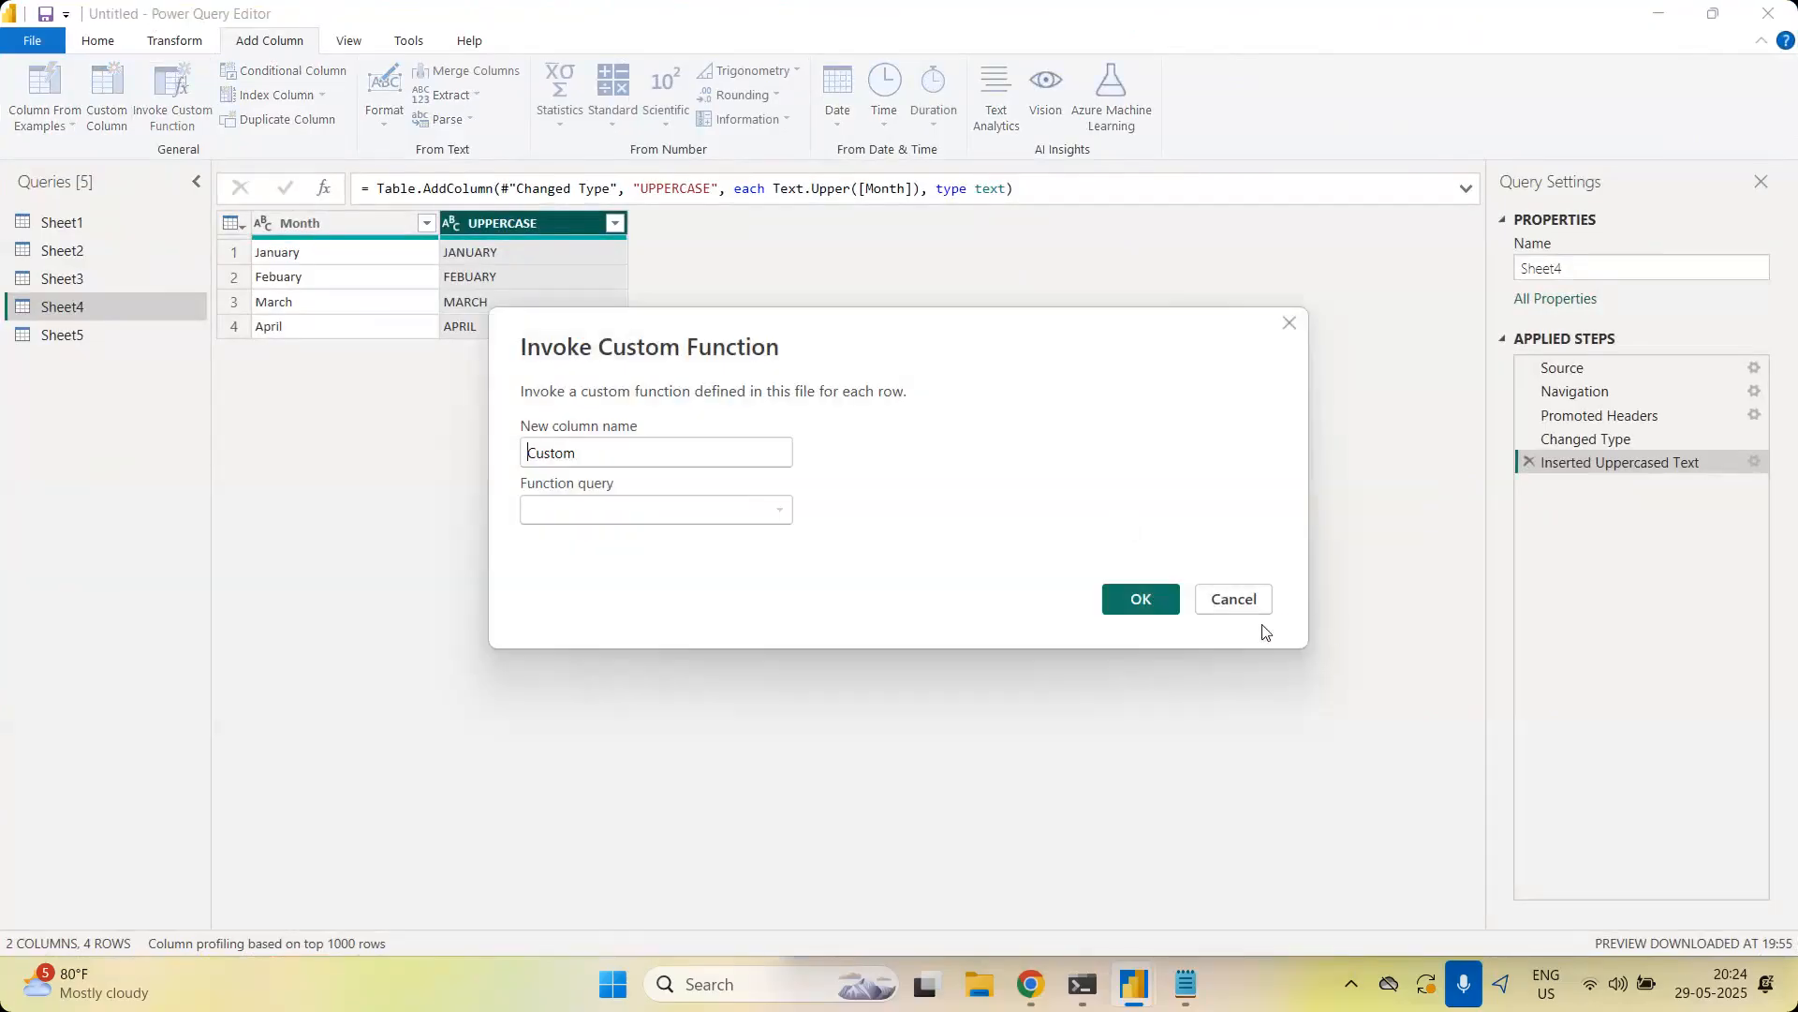
pyautogui.click(1246, 617)
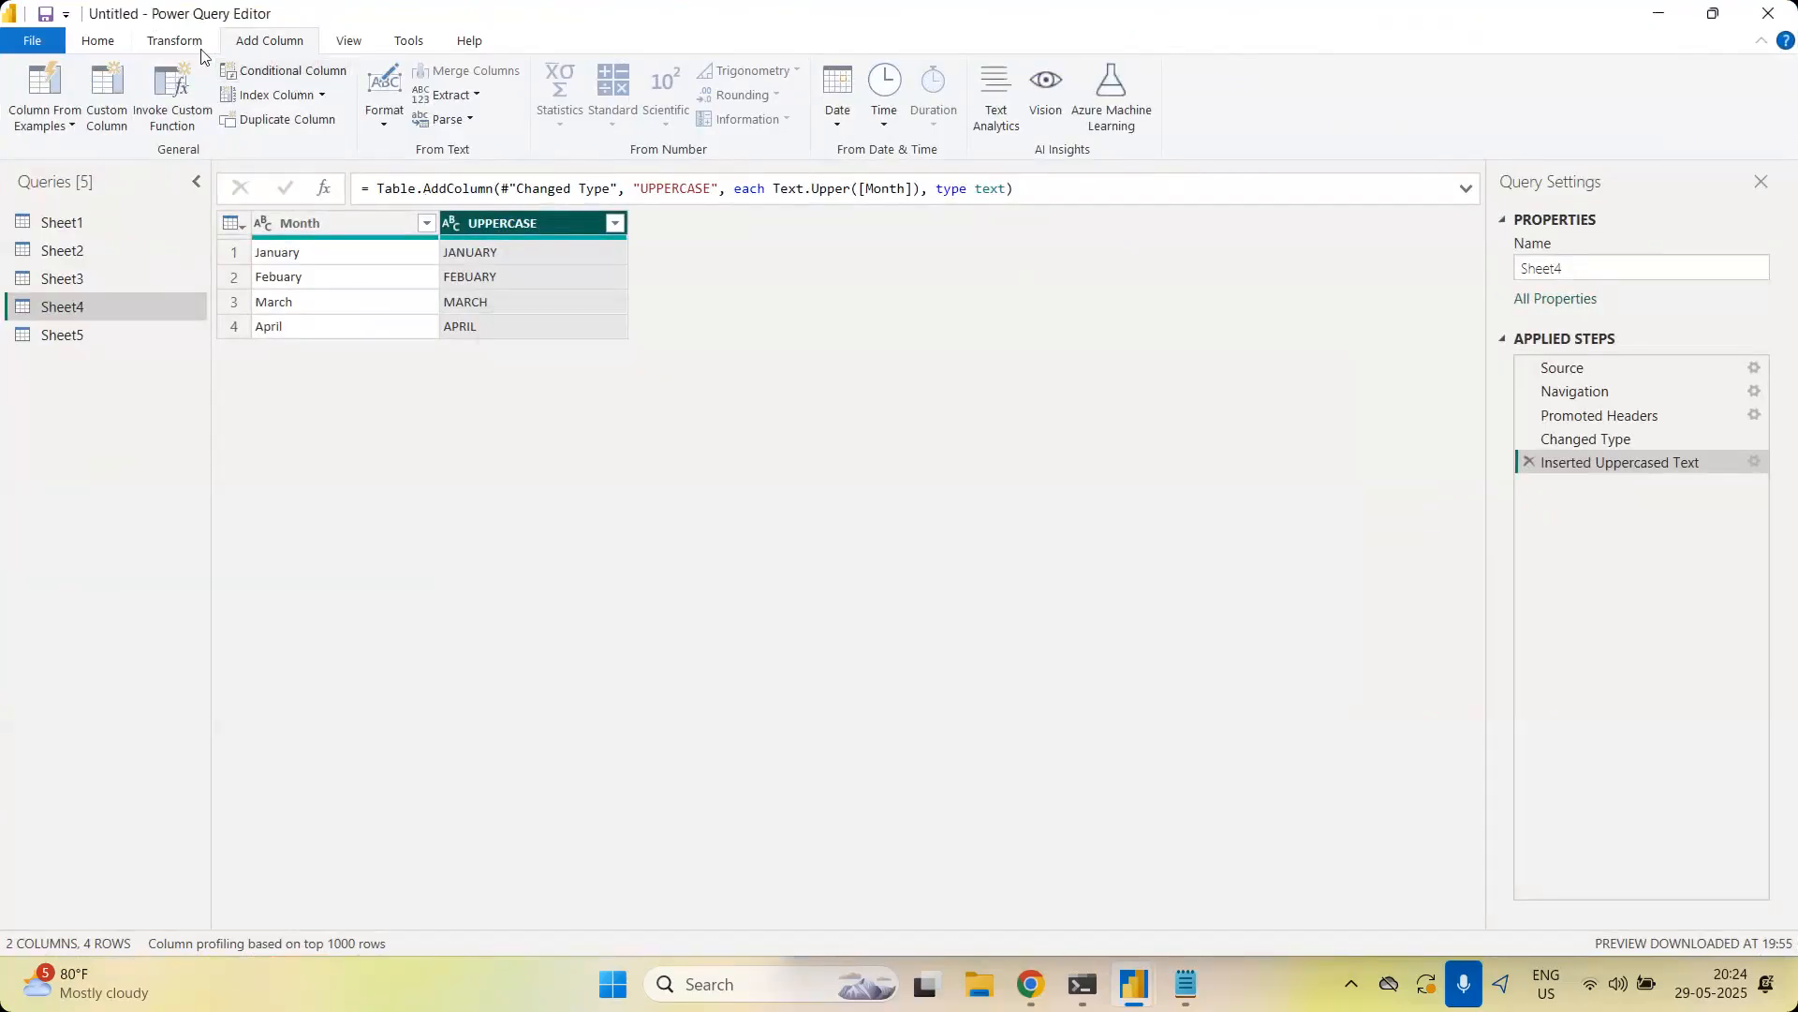
# Compare the text tools offered for transforming an existing column with those for adding a new column
pyautogui.click(198, 48)
pyautogui.click(265, 47)
pyautogui.click(188, 38)
pyautogui.click(259, 35)
pyautogui.click(209, 41)
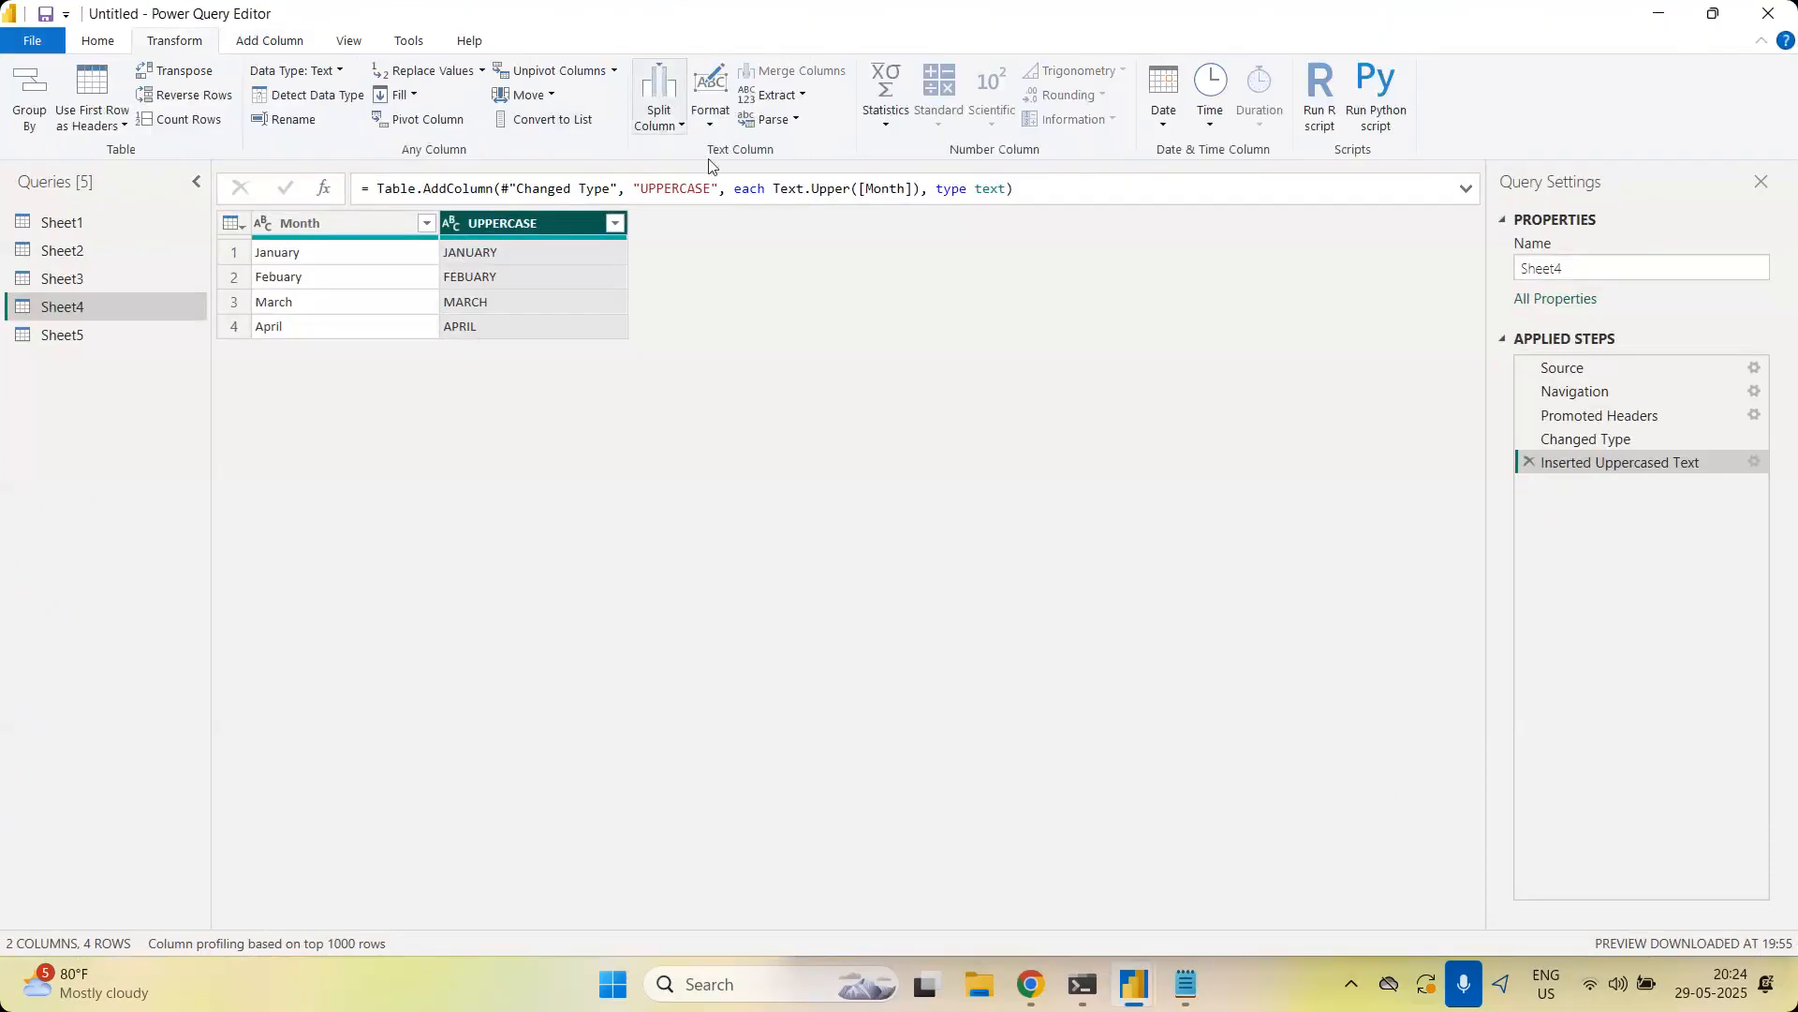
pyautogui.click(269, 41)
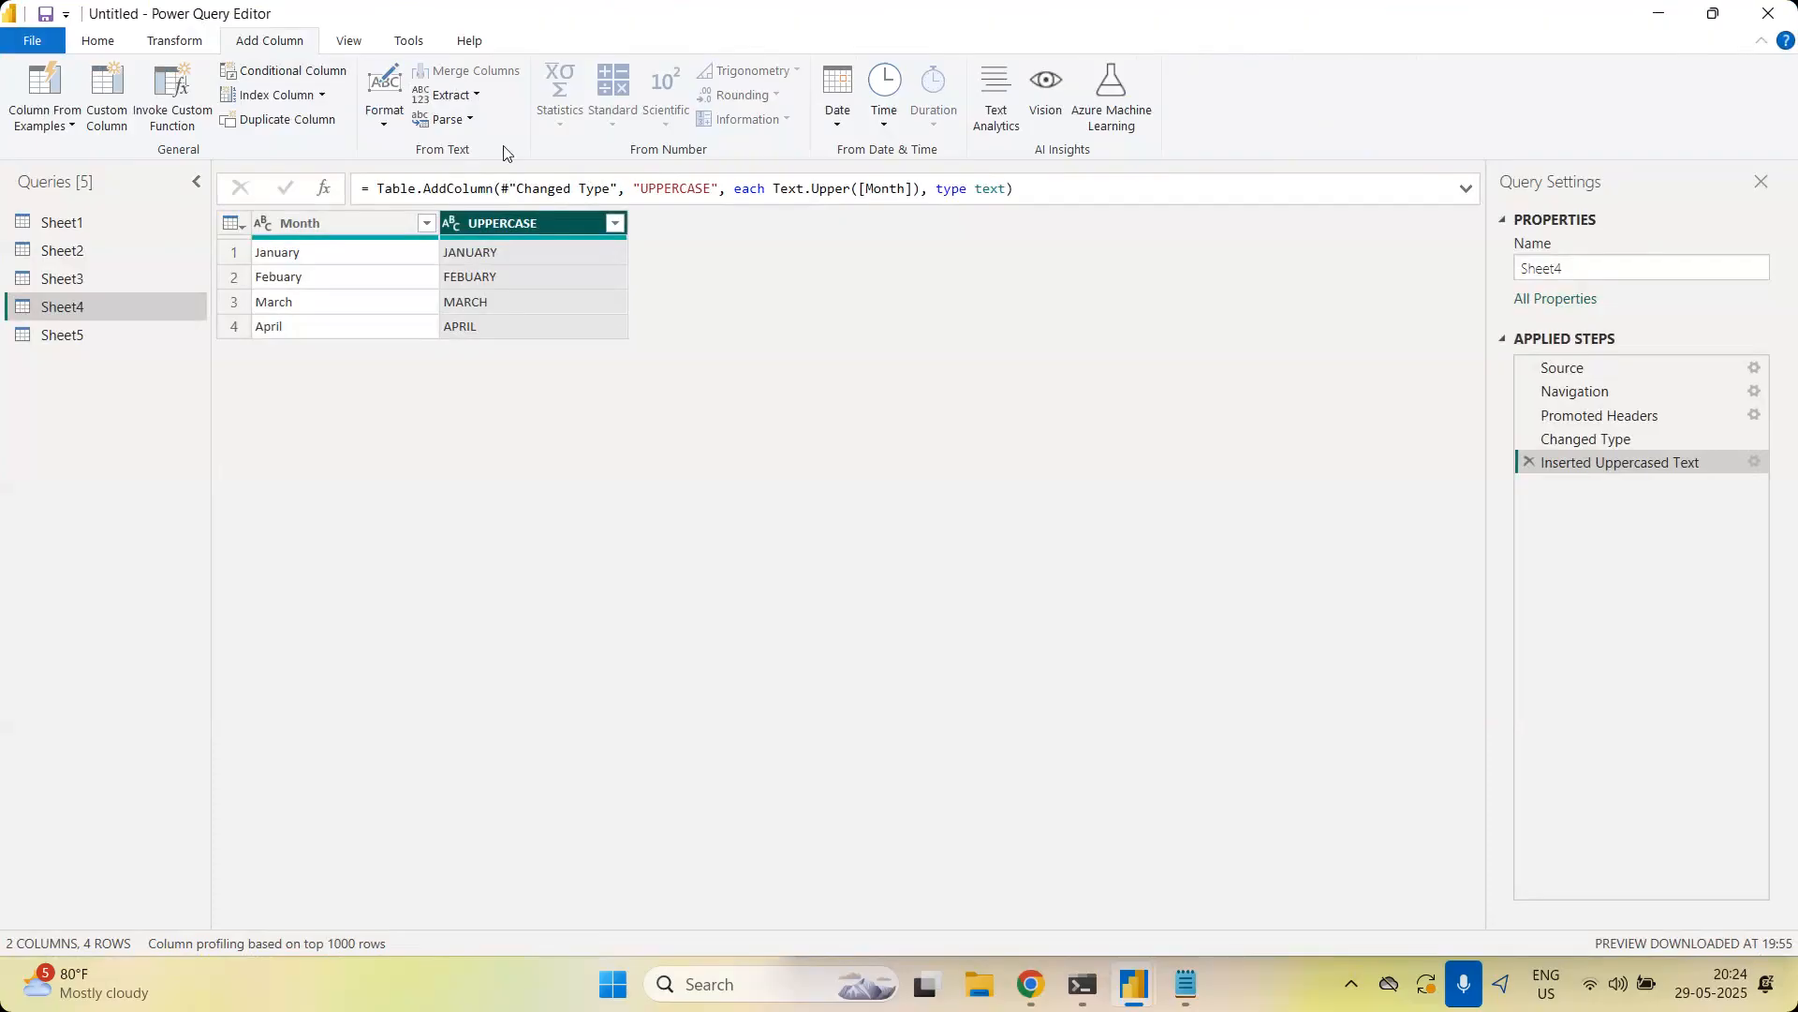
# Remove the UPPERCASE column from Sheet4 and look over the format options for new text columns
pyautogui.rightClick(527, 226)
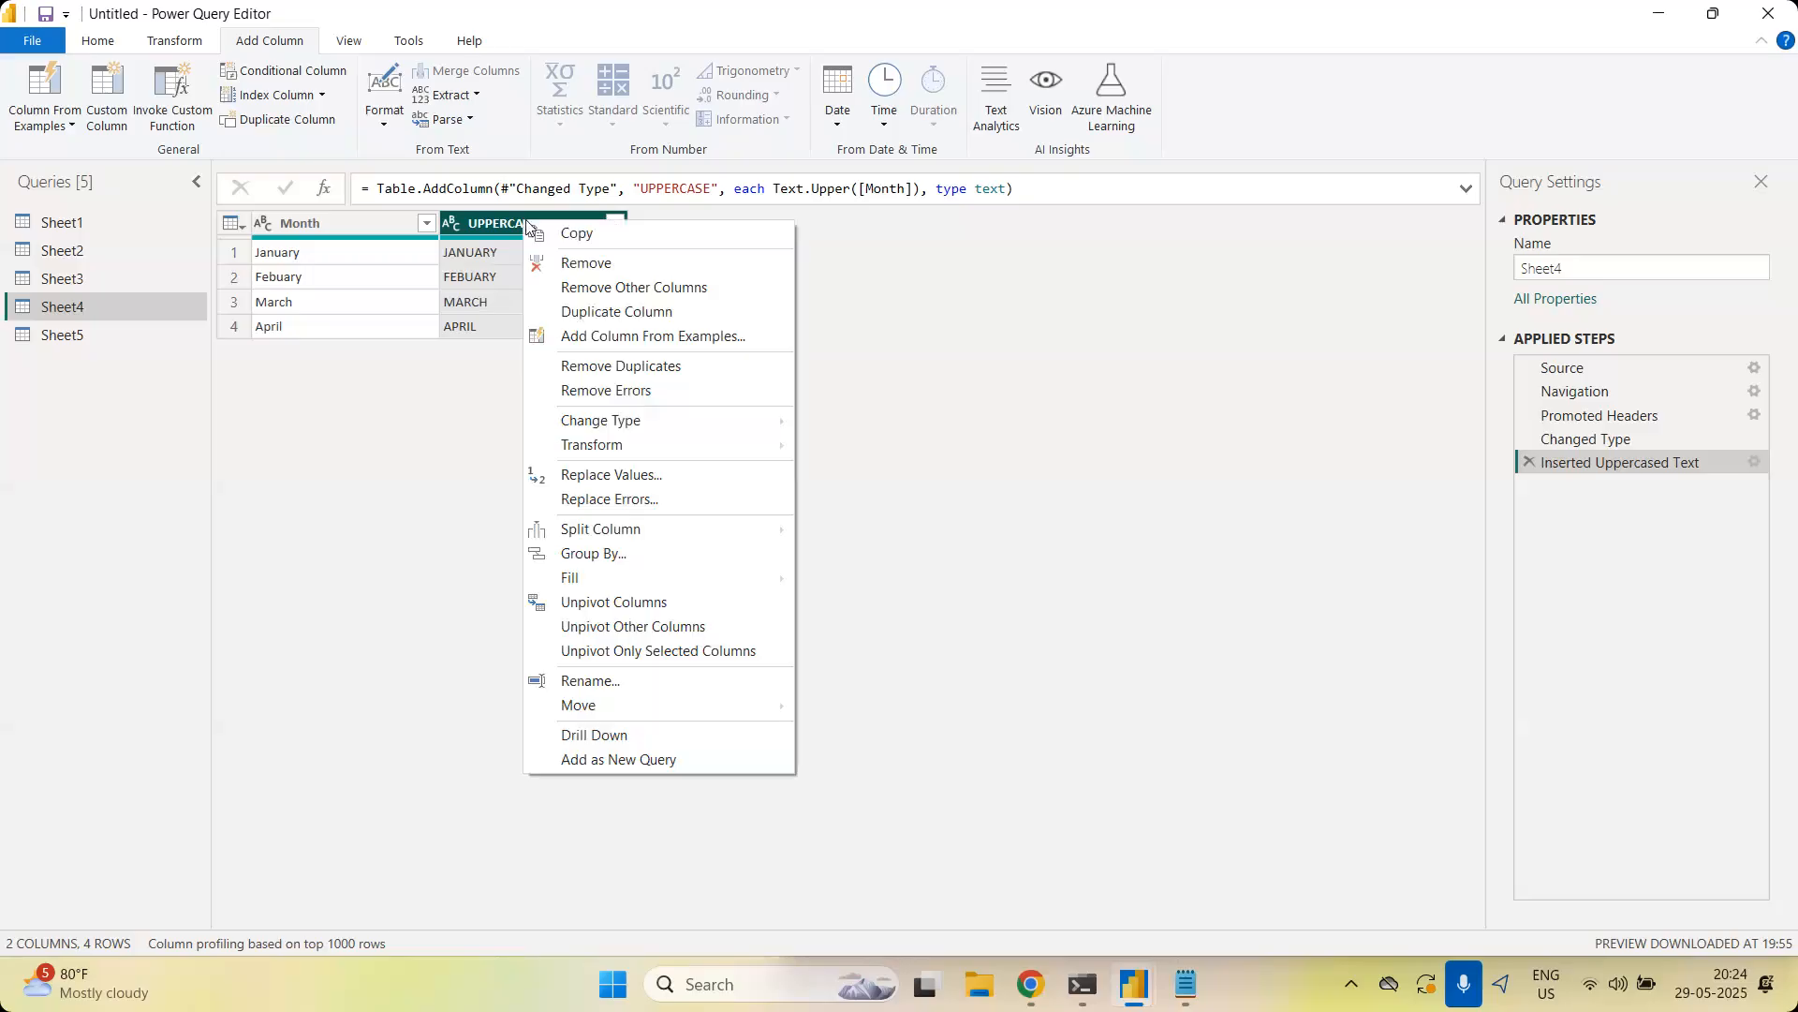
pyautogui.click(625, 264)
pyautogui.click(384, 109)
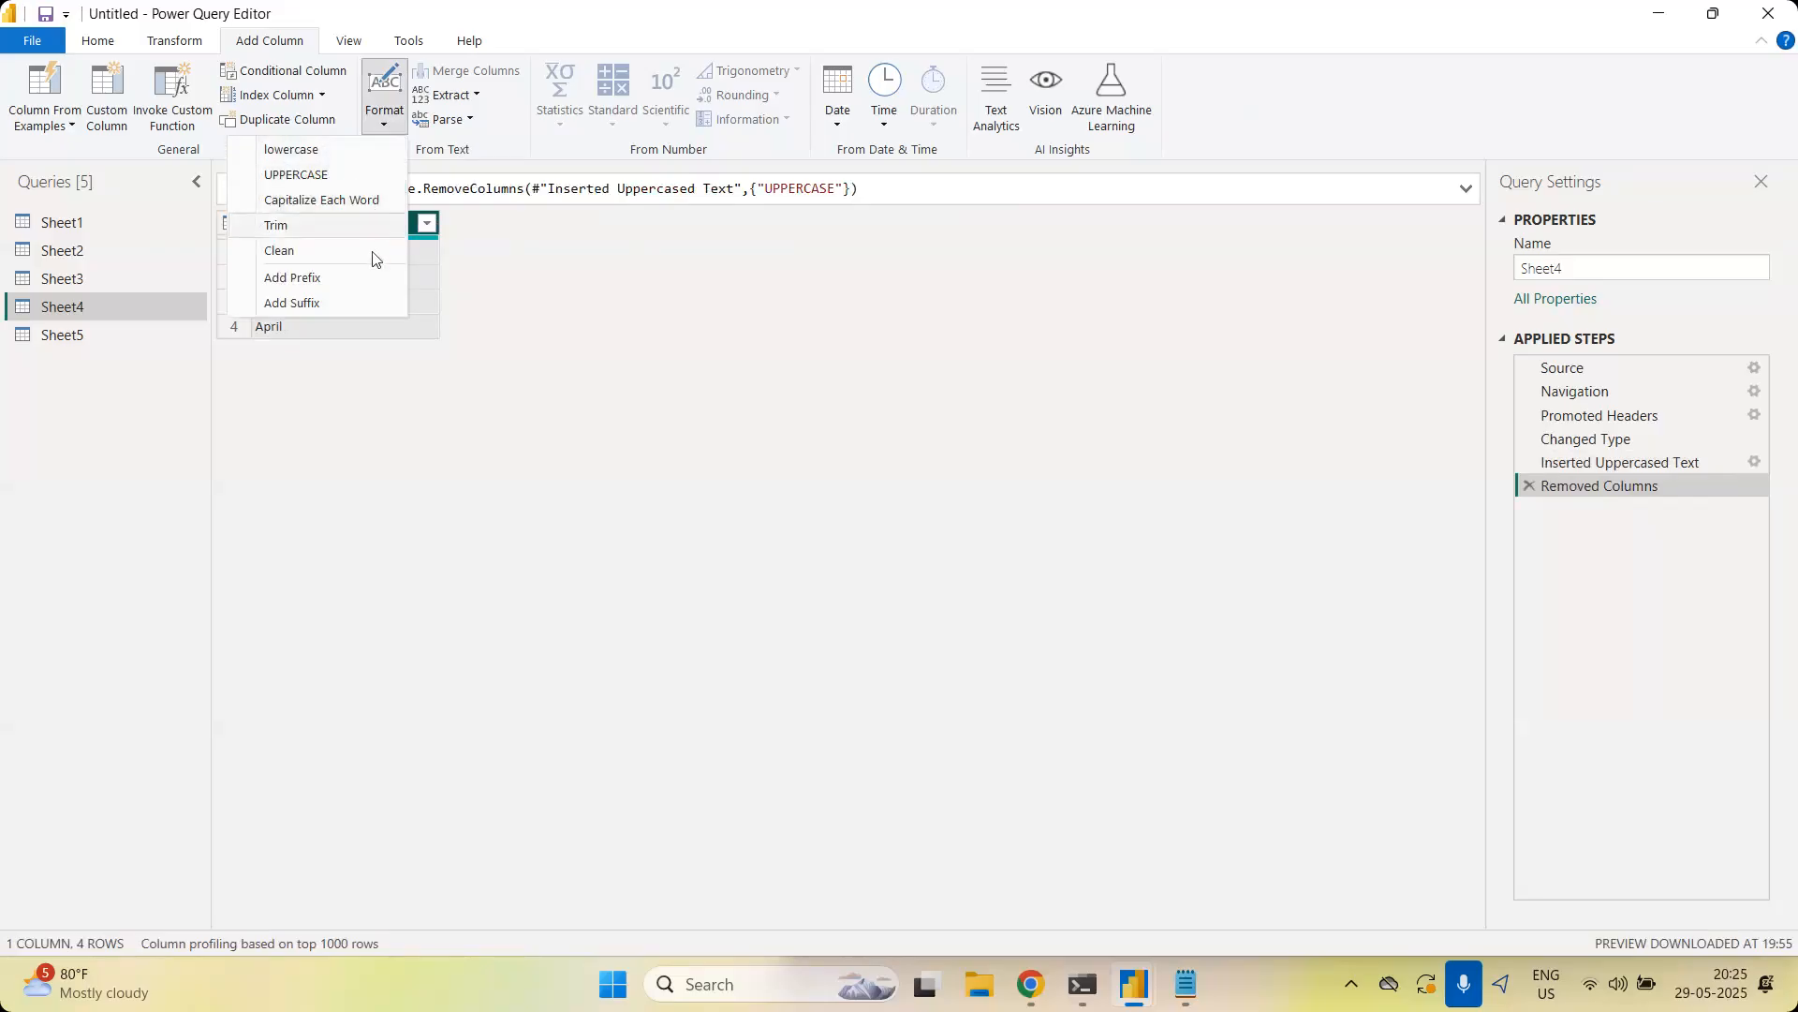
pyautogui.click(408, 379)
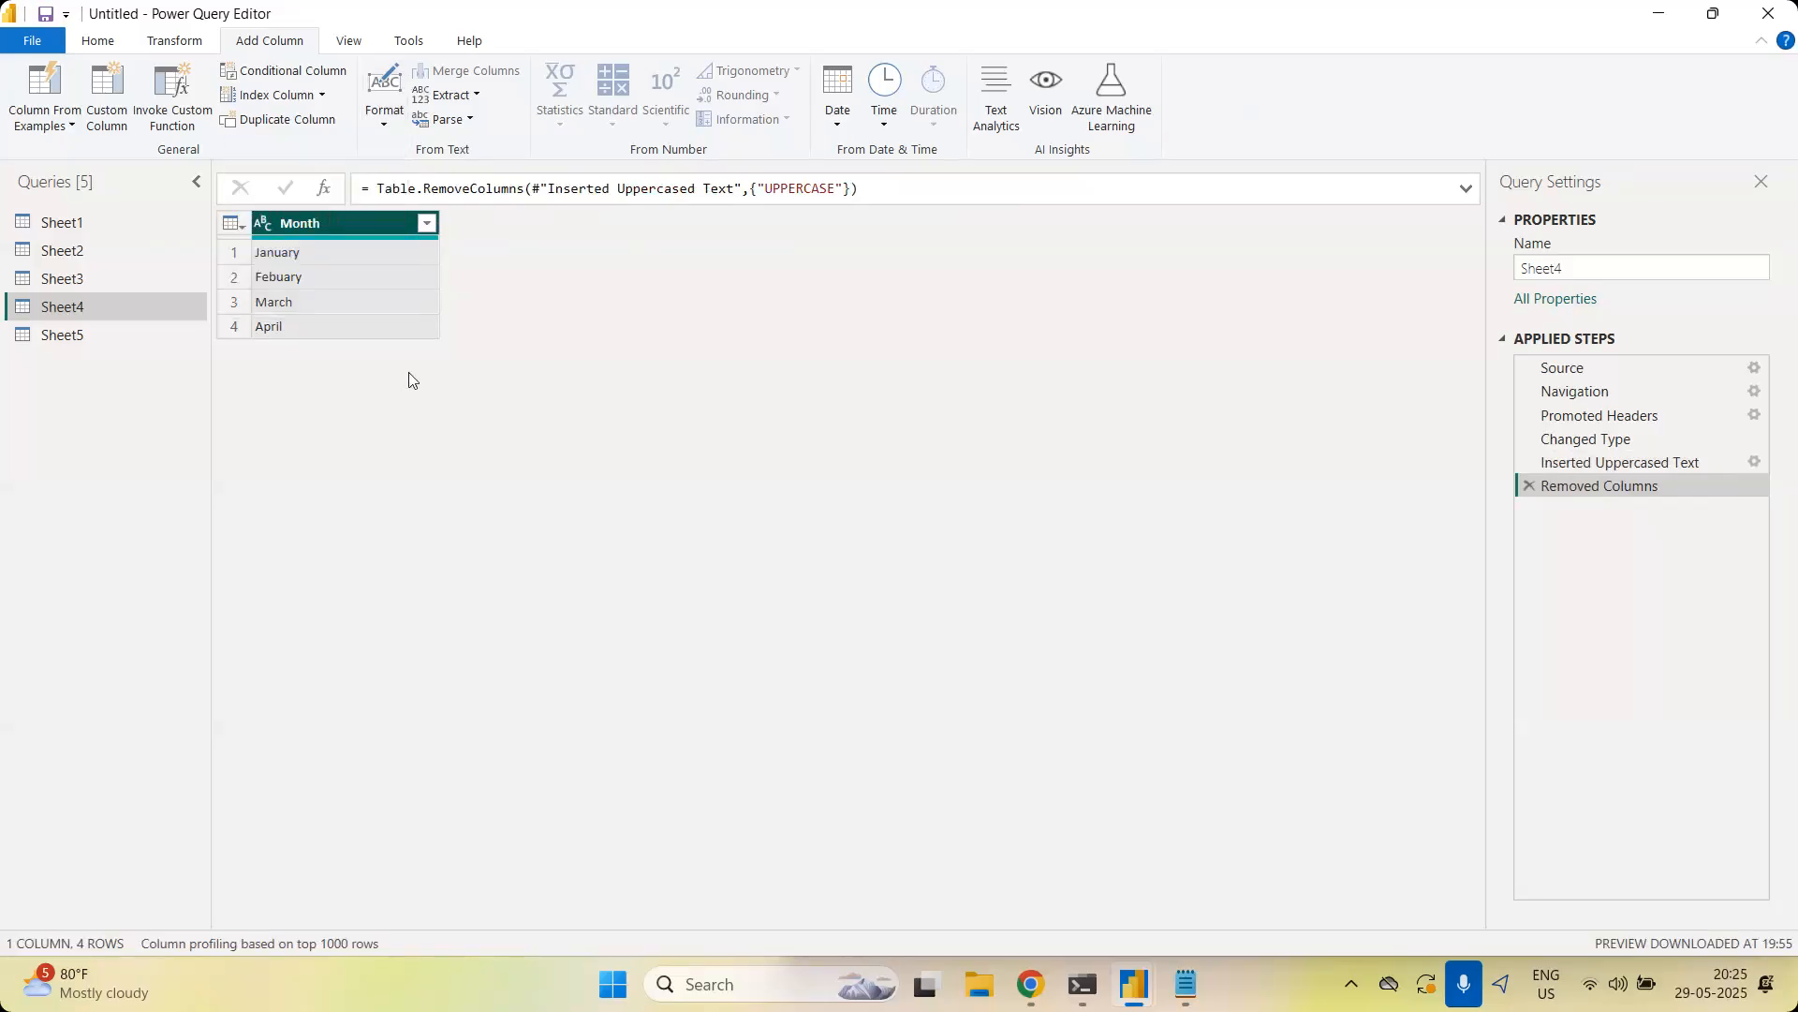
# Add a lowercase version of the Month column as a new column, and remove that column again
pyautogui.click(384, 126)
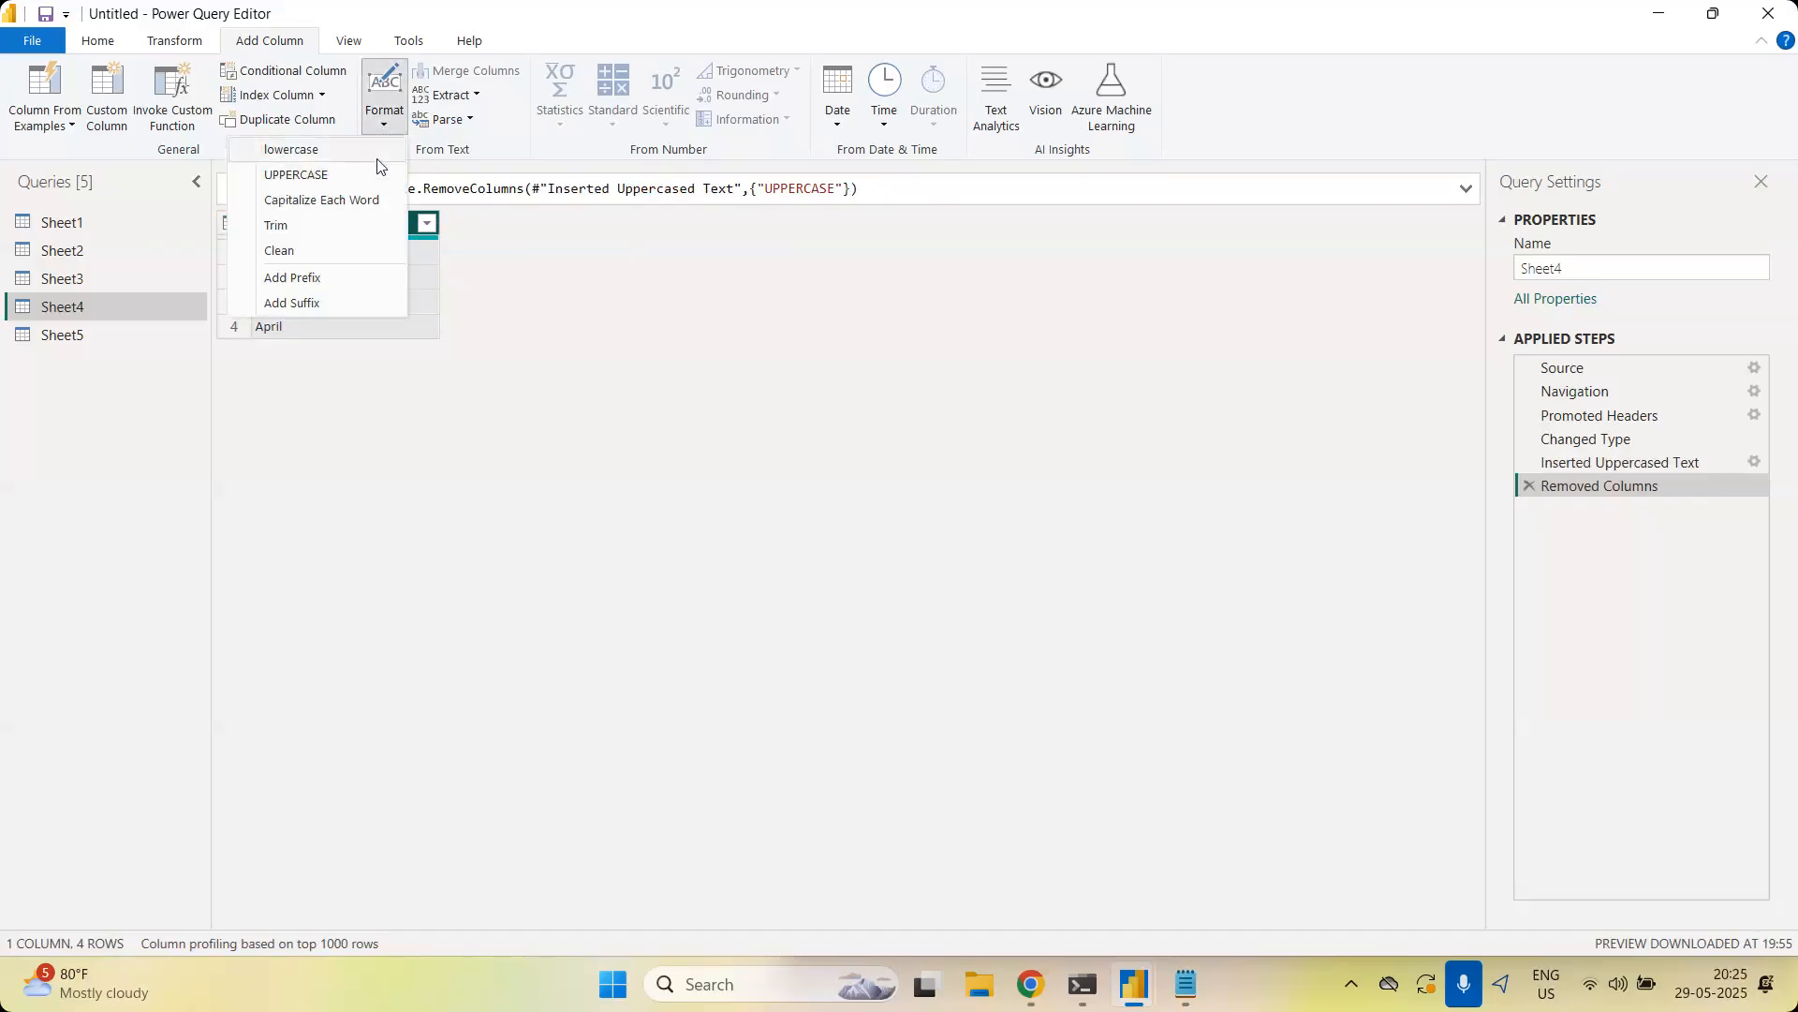
pyautogui.click(377, 157)
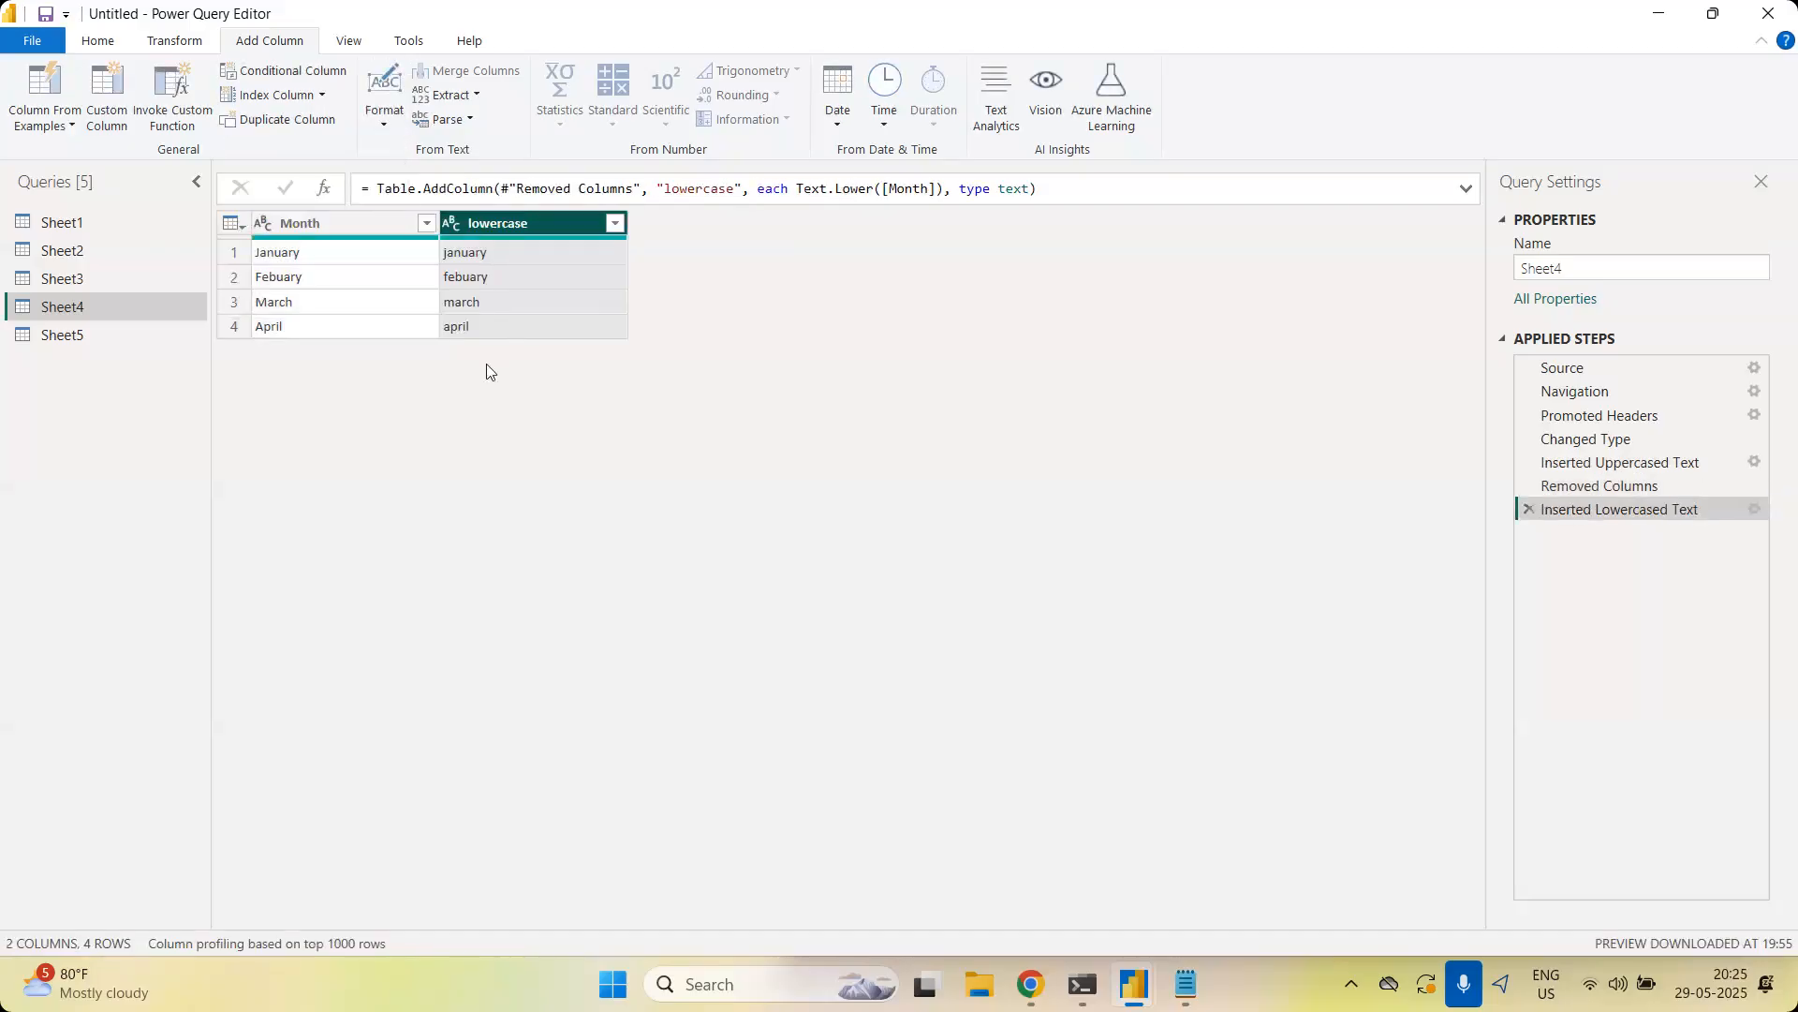
pyautogui.rightClick(566, 231)
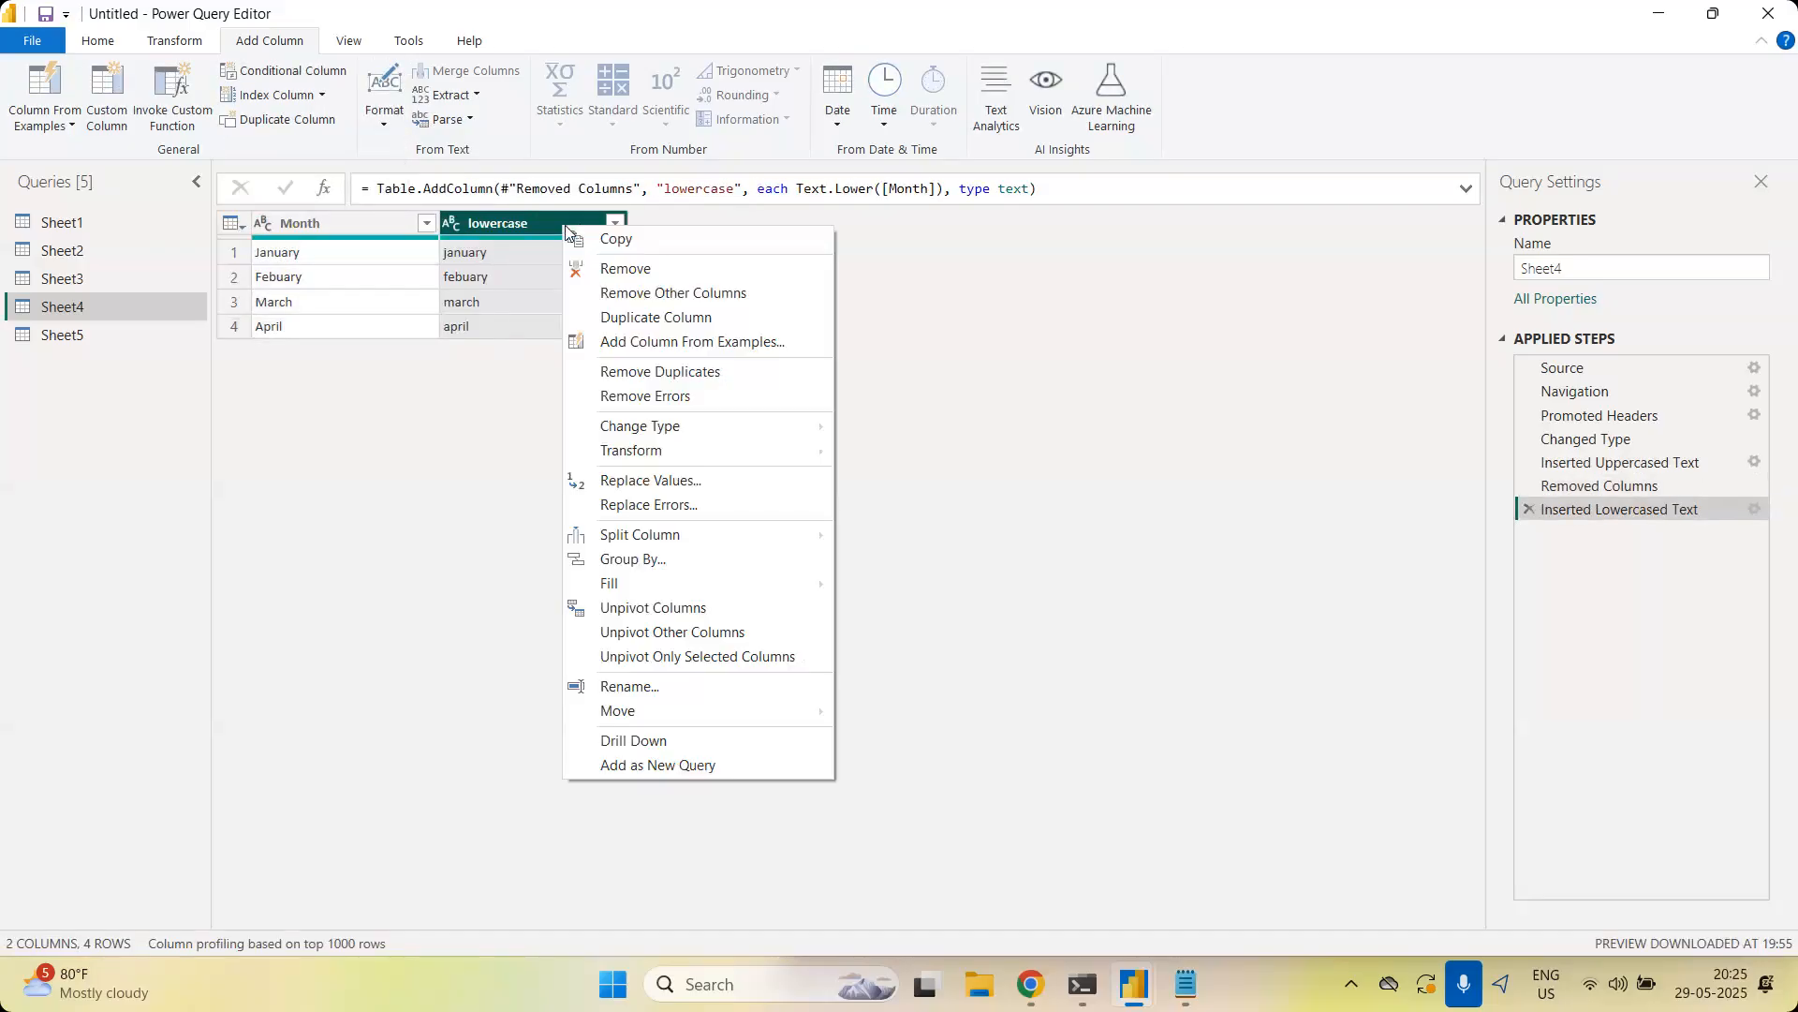
pyautogui.click(604, 270)
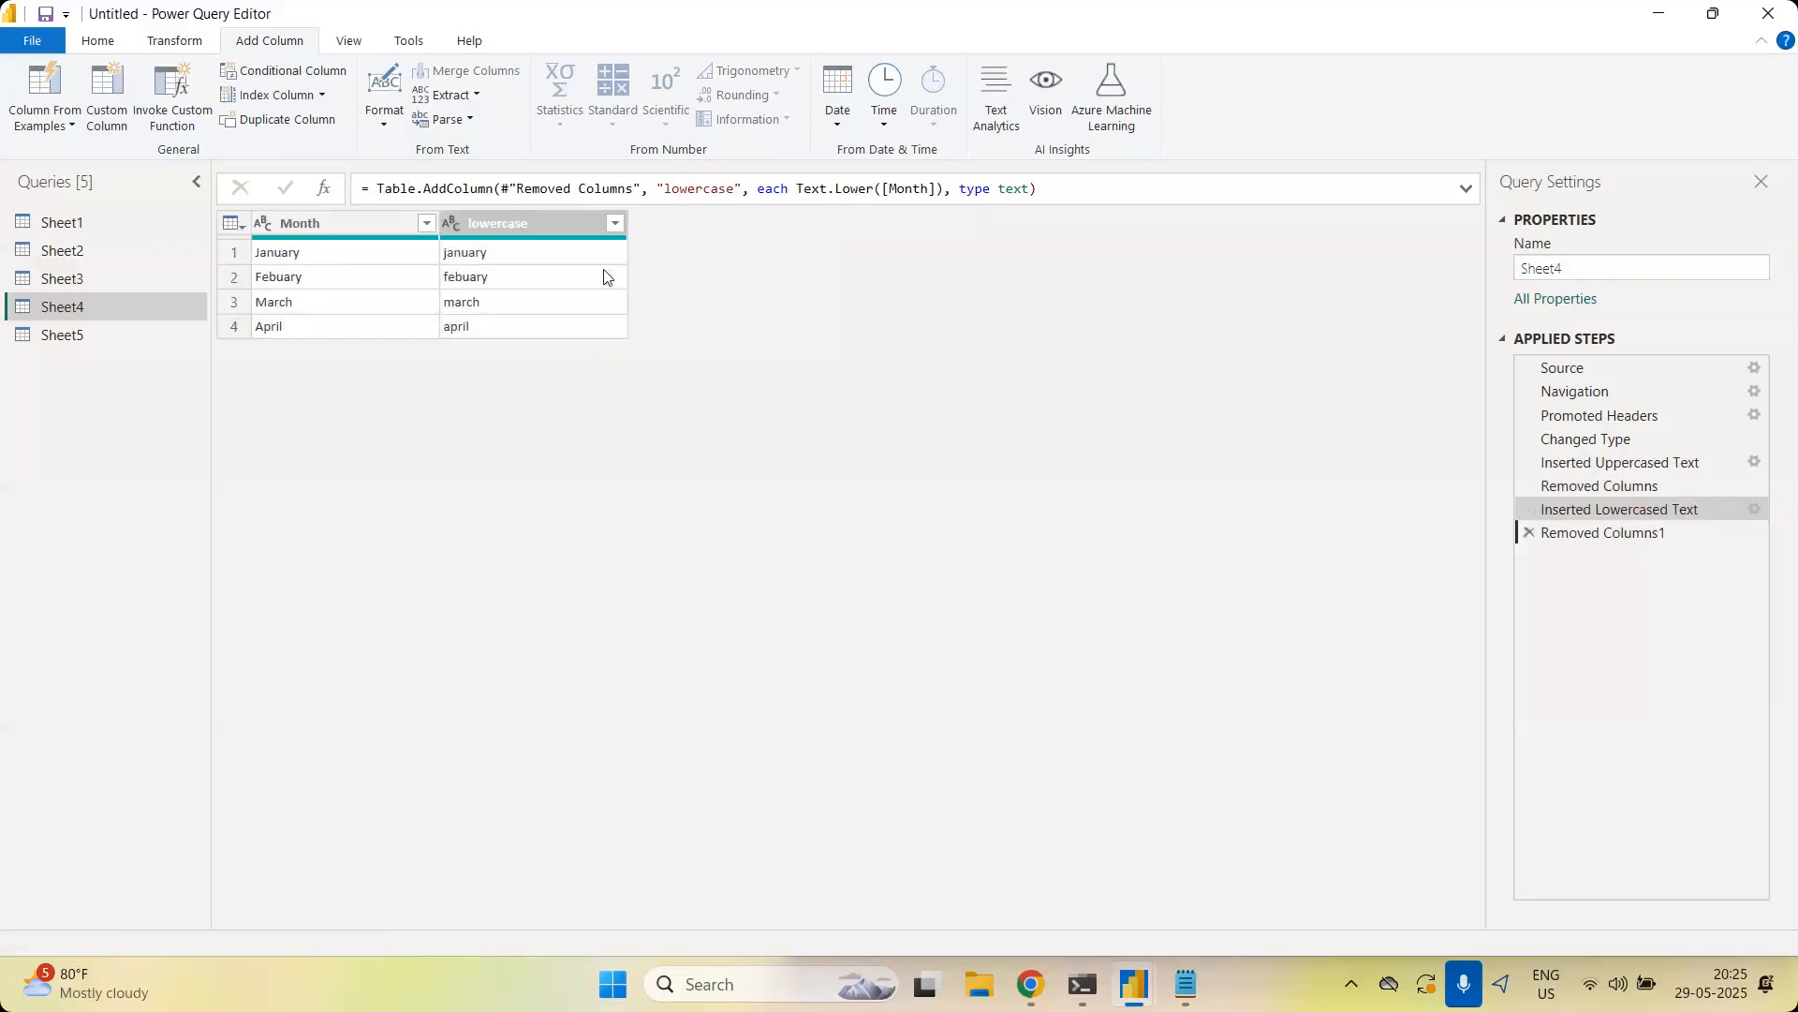
# Extract the first 3 characters of the Month column in place, and delete the Extracted First Characters applied step
pyautogui.click(475, 98)
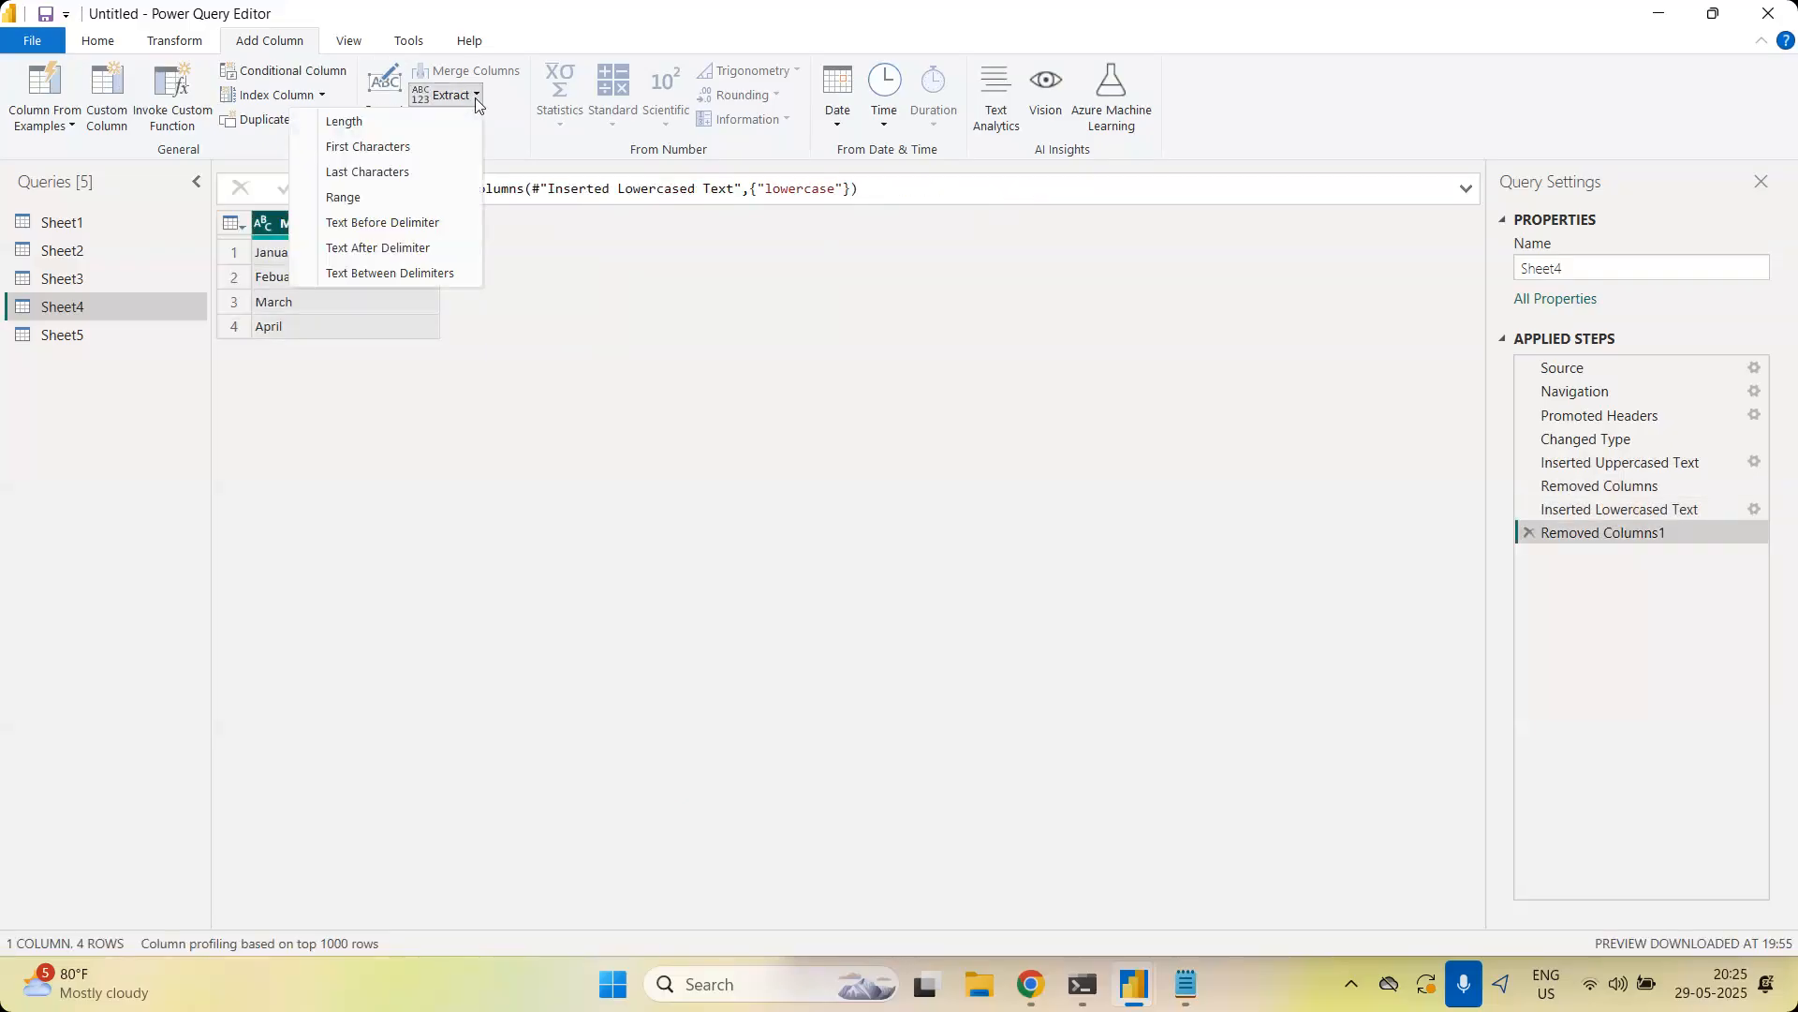
pyautogui.click(163, 44)
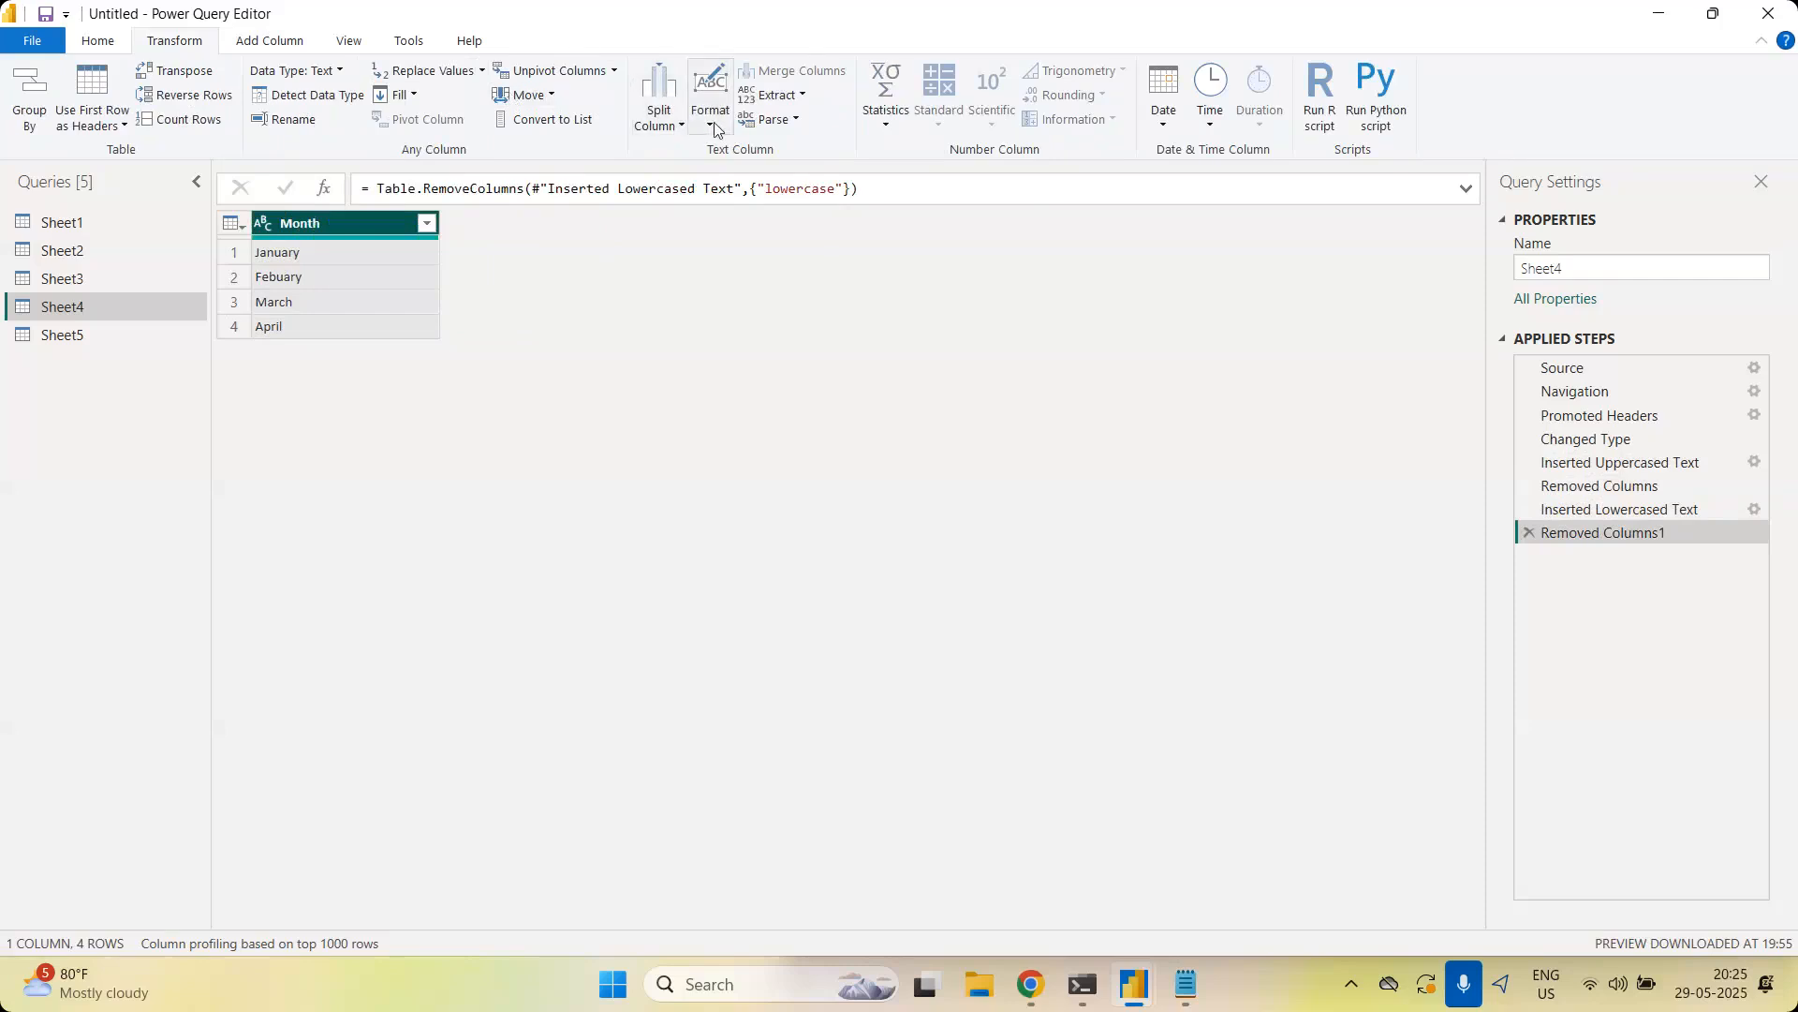
pyautogui.click(800, 95)
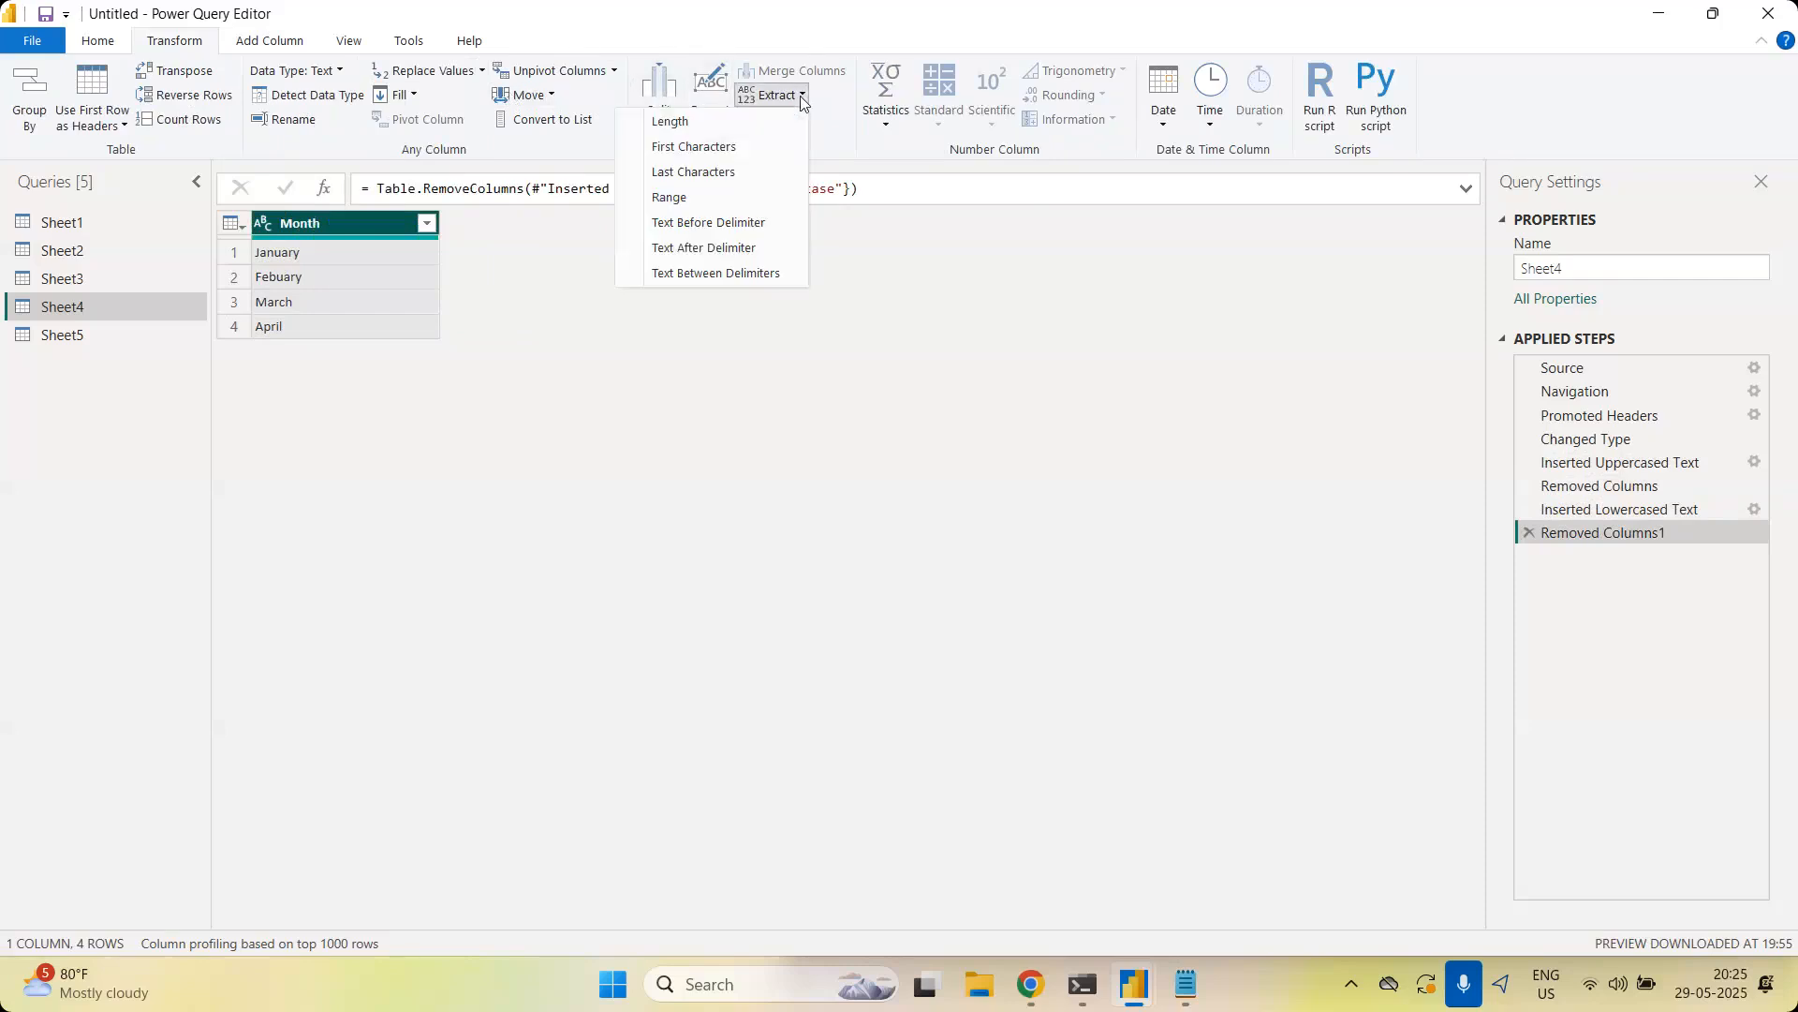
pyautogui.click(759, 150)
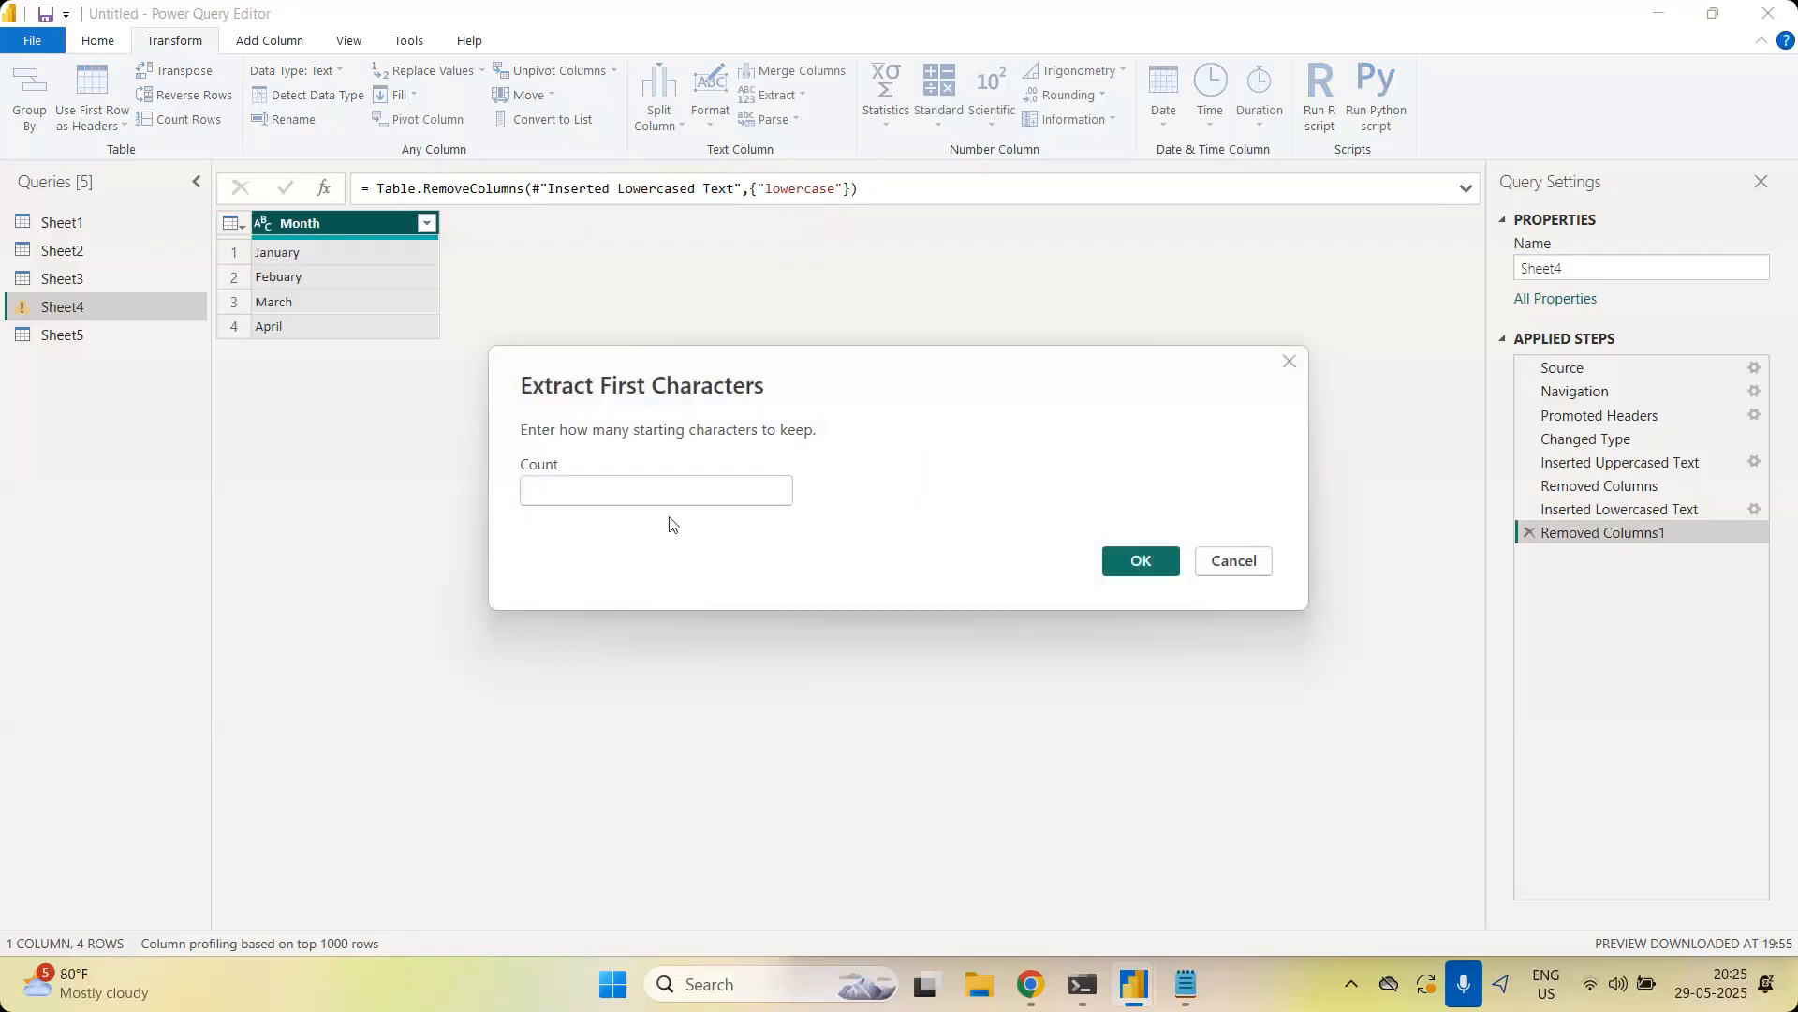
pyautogui.write('3')
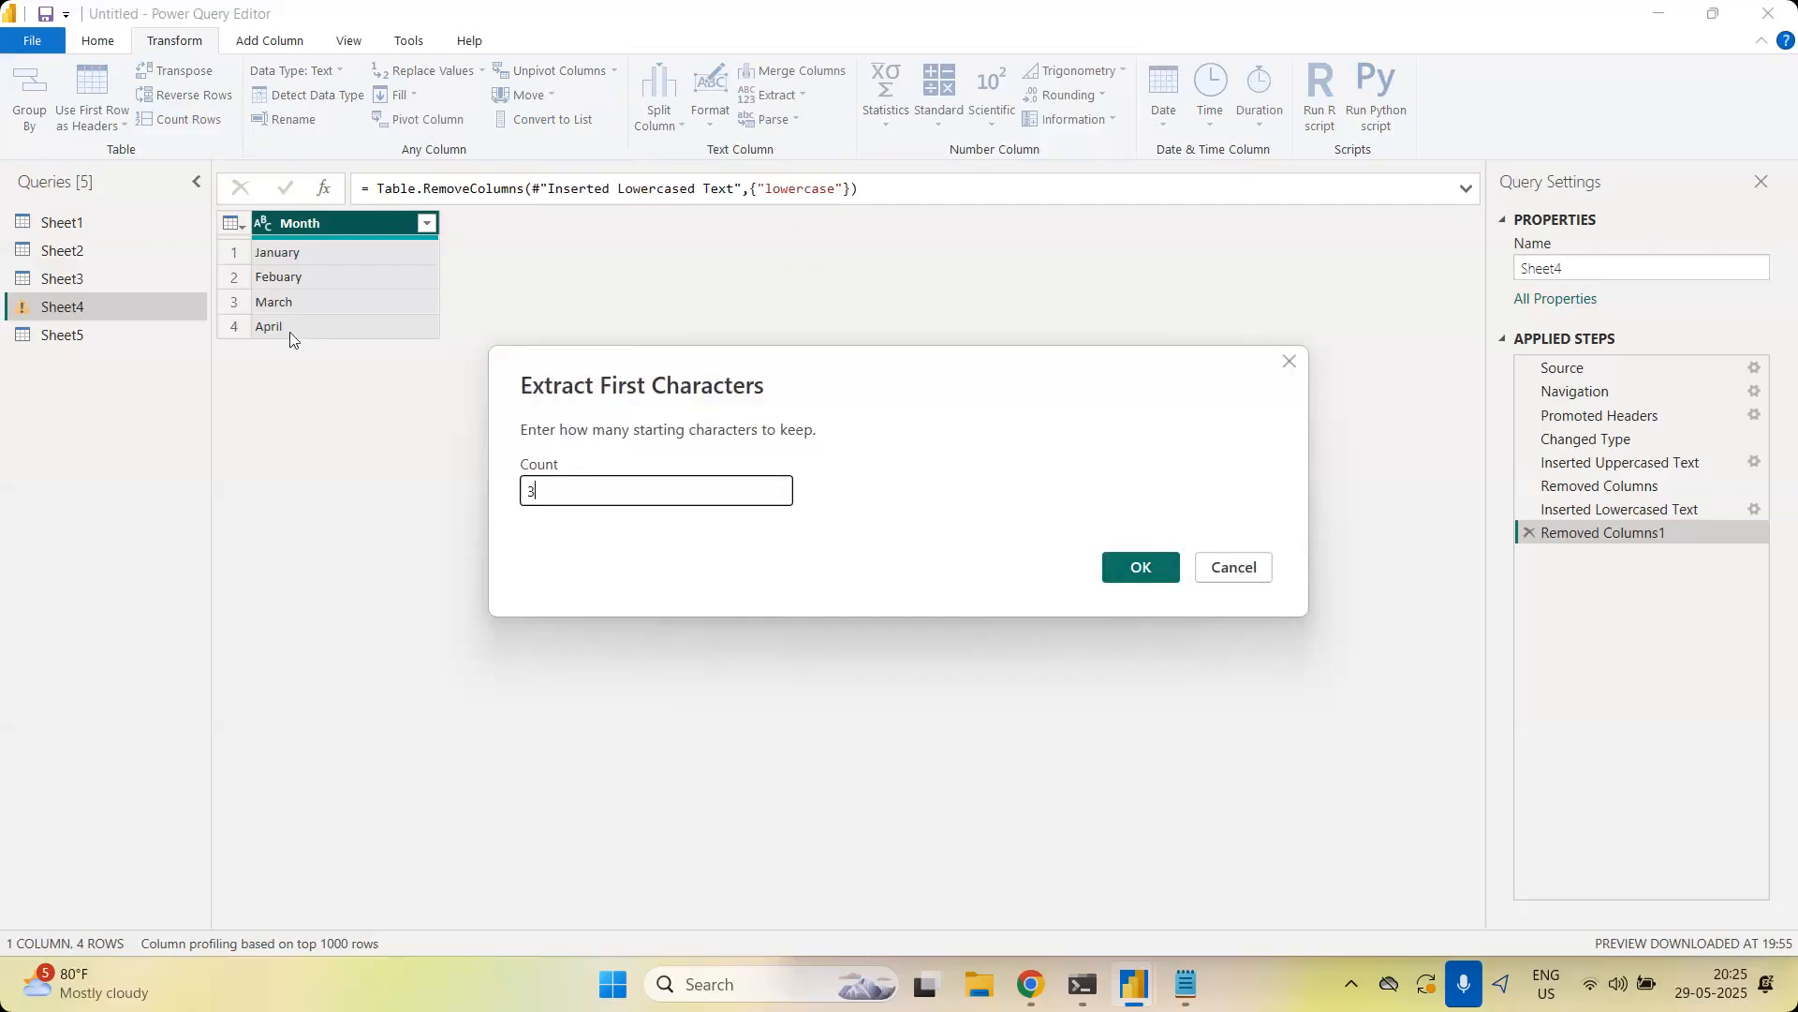
pyautogui.click(1137, 580)
pyautogui.click(1139, 573)
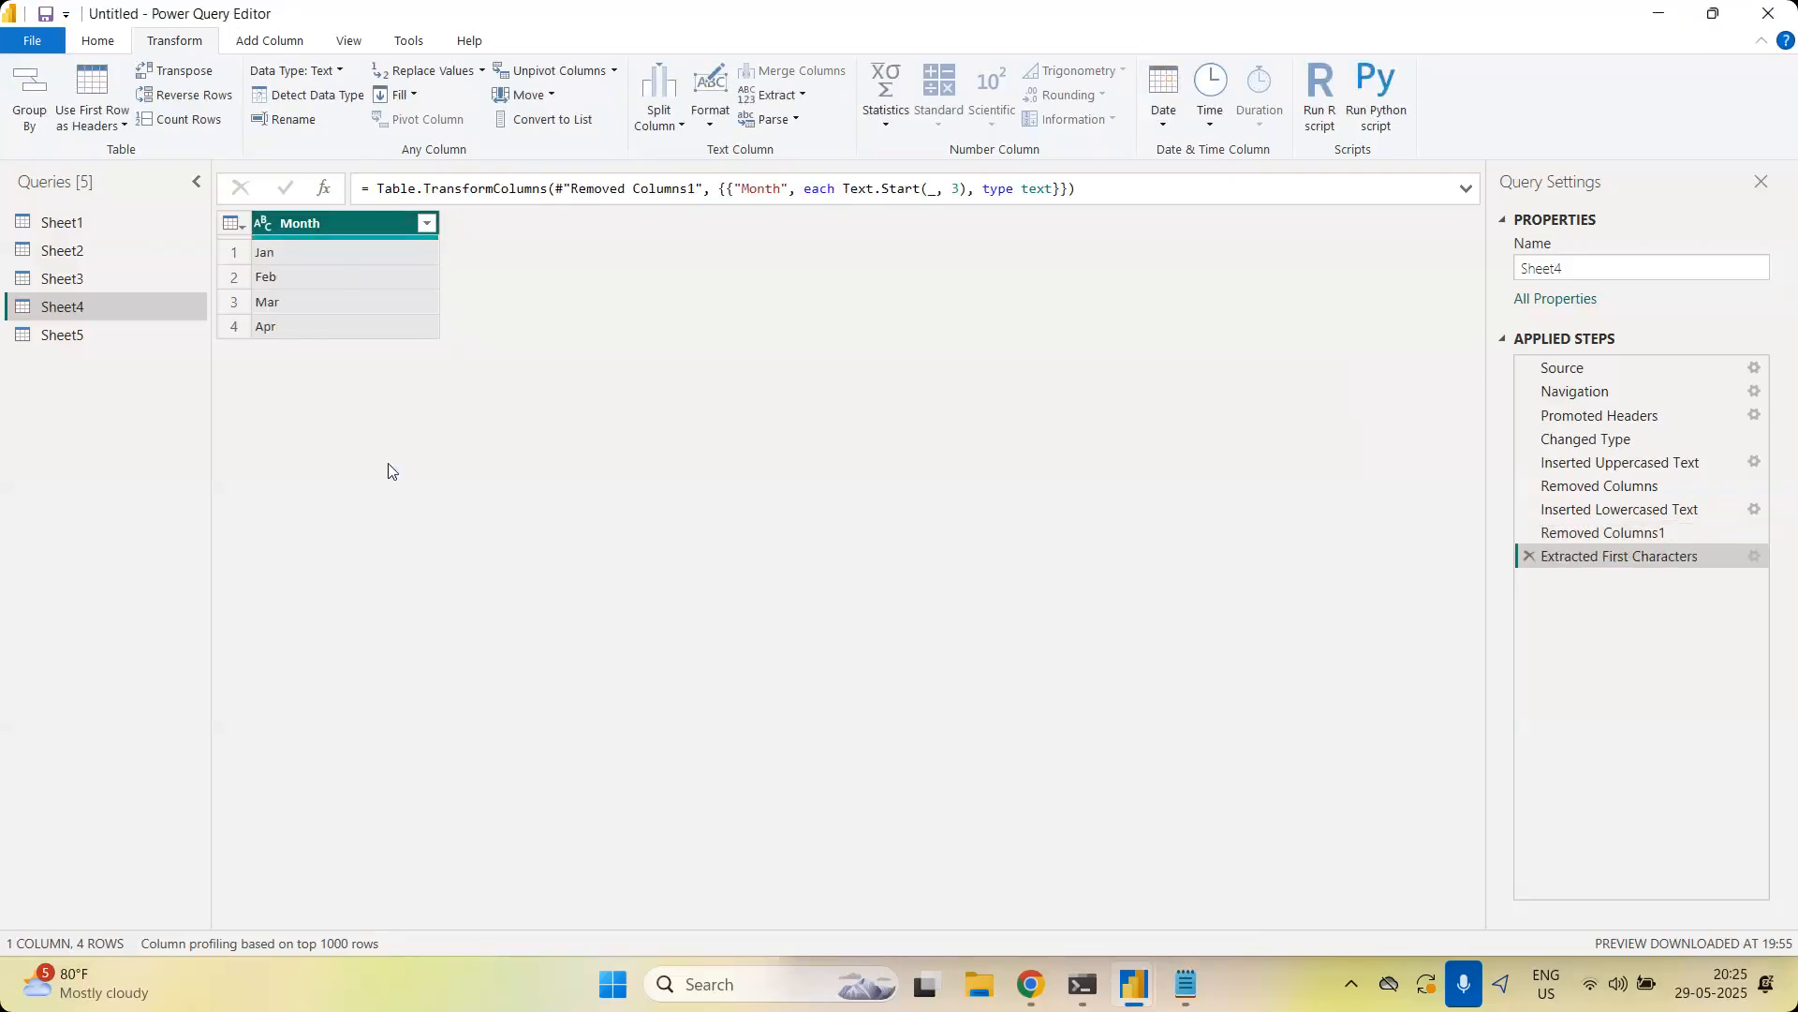
pyautogui.click(1528, 557)
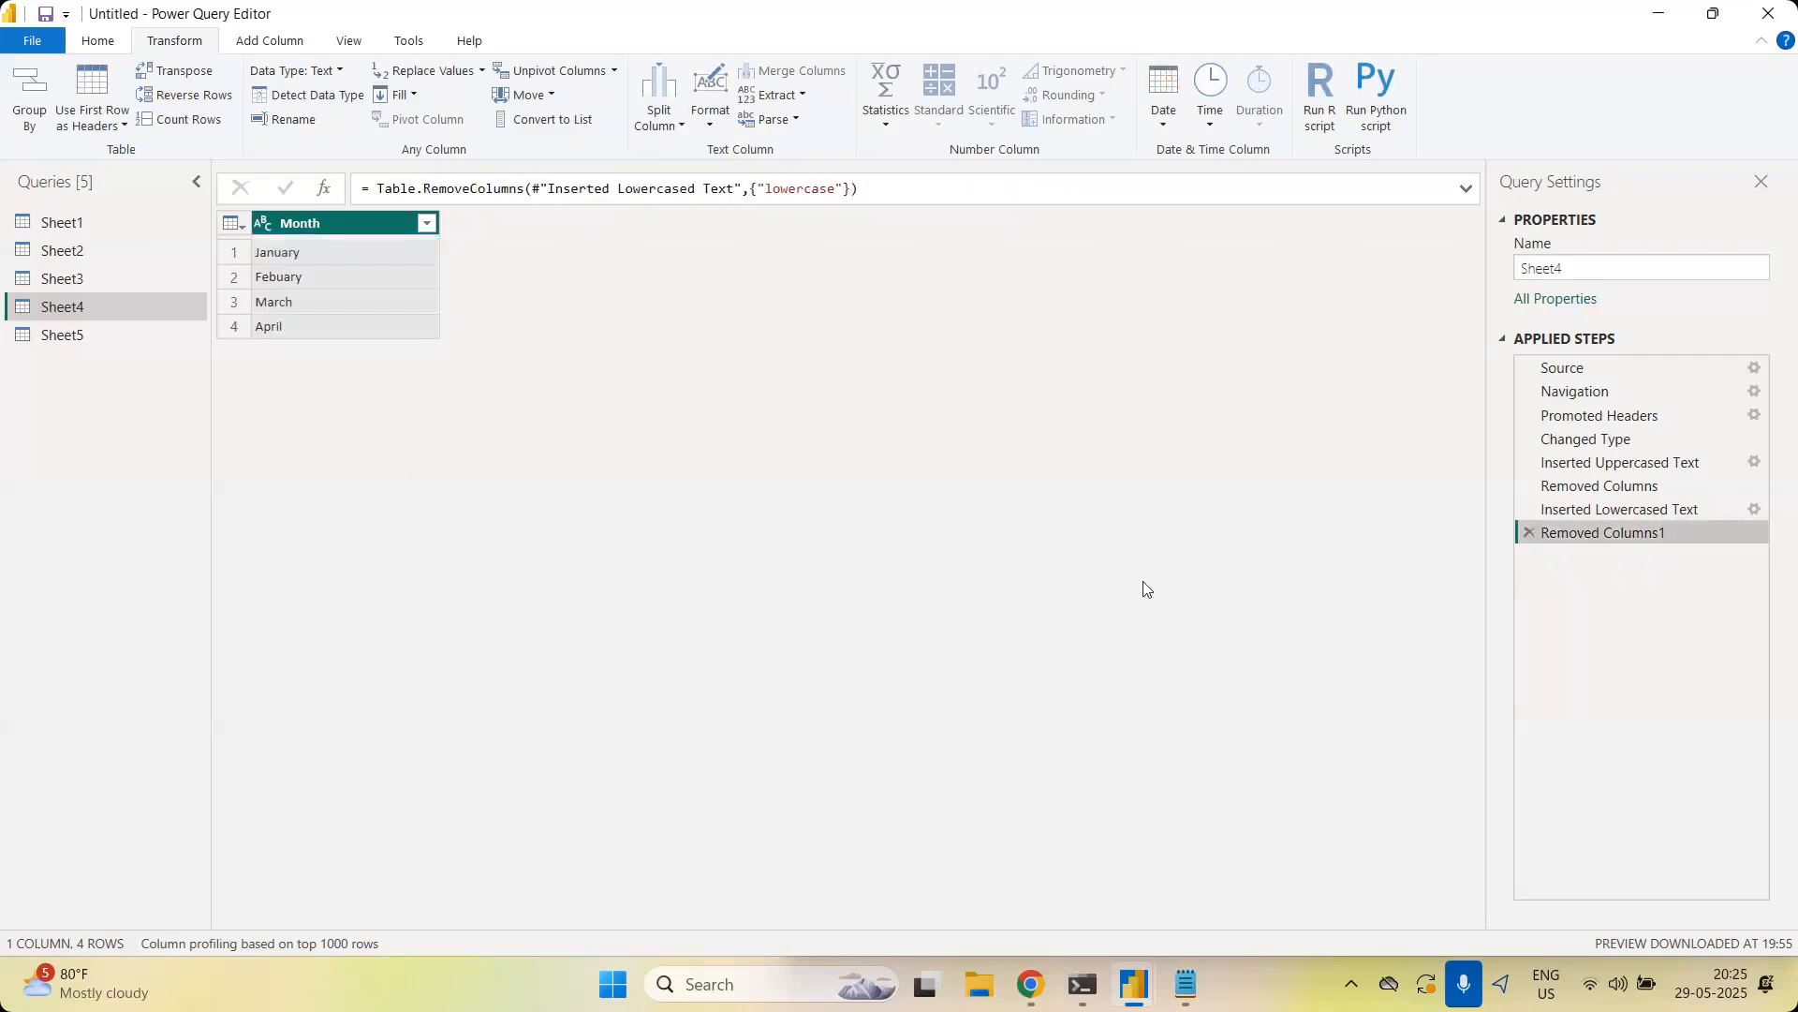
# Add a new column containing the first 3 characters of each Month value
pyautogui.click(276, 42)
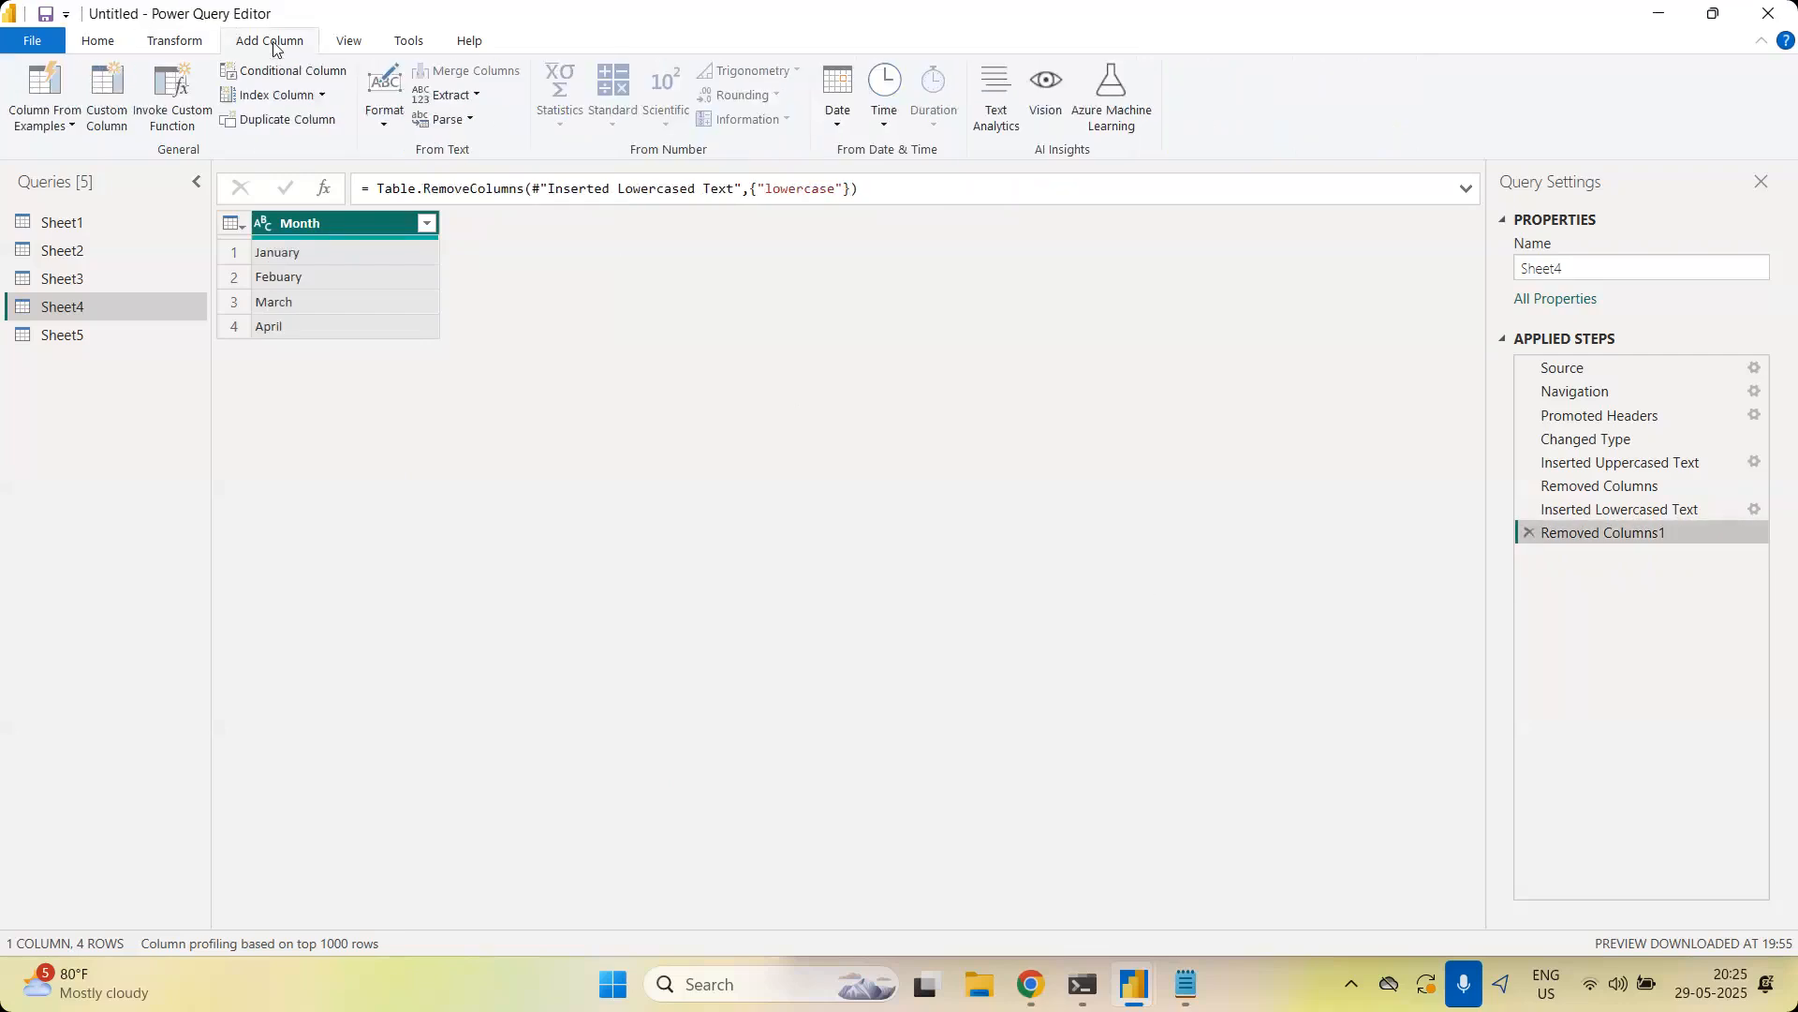
pyautogui.click(476, 101)
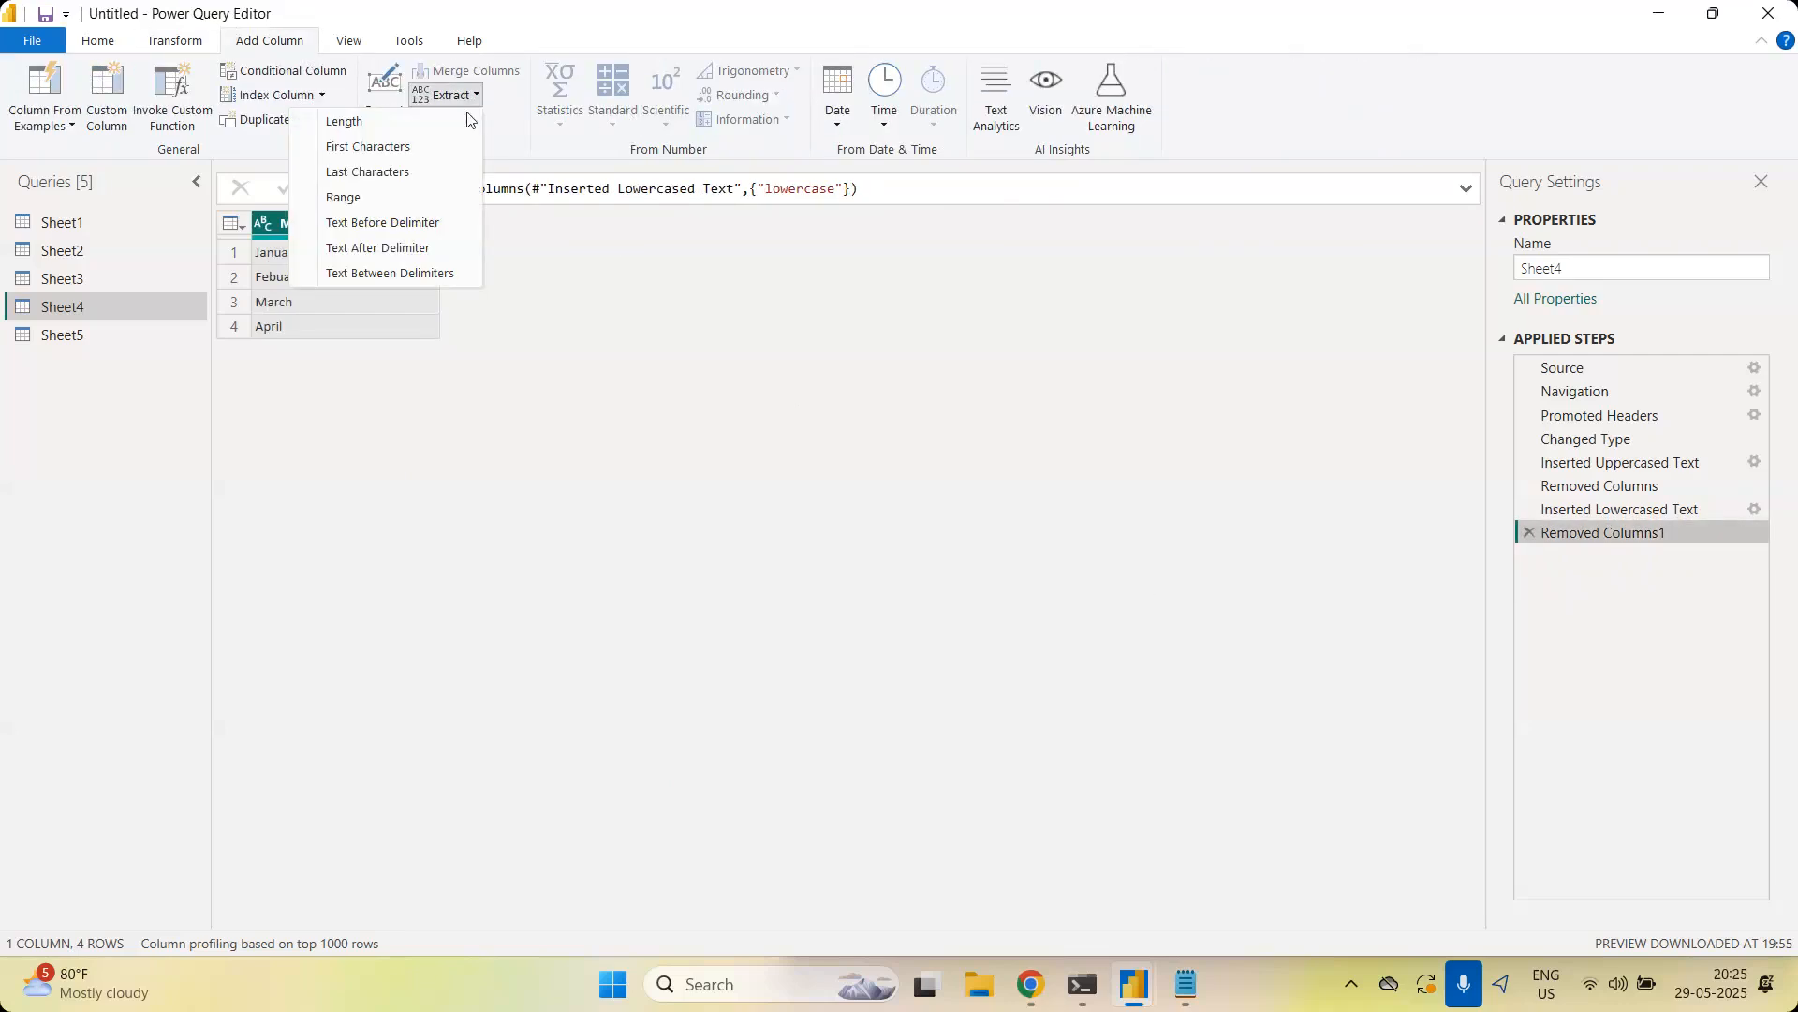
pyautogui.click(431, 148)
pyautogui.click(602, 485)
pyautogui.write('3')
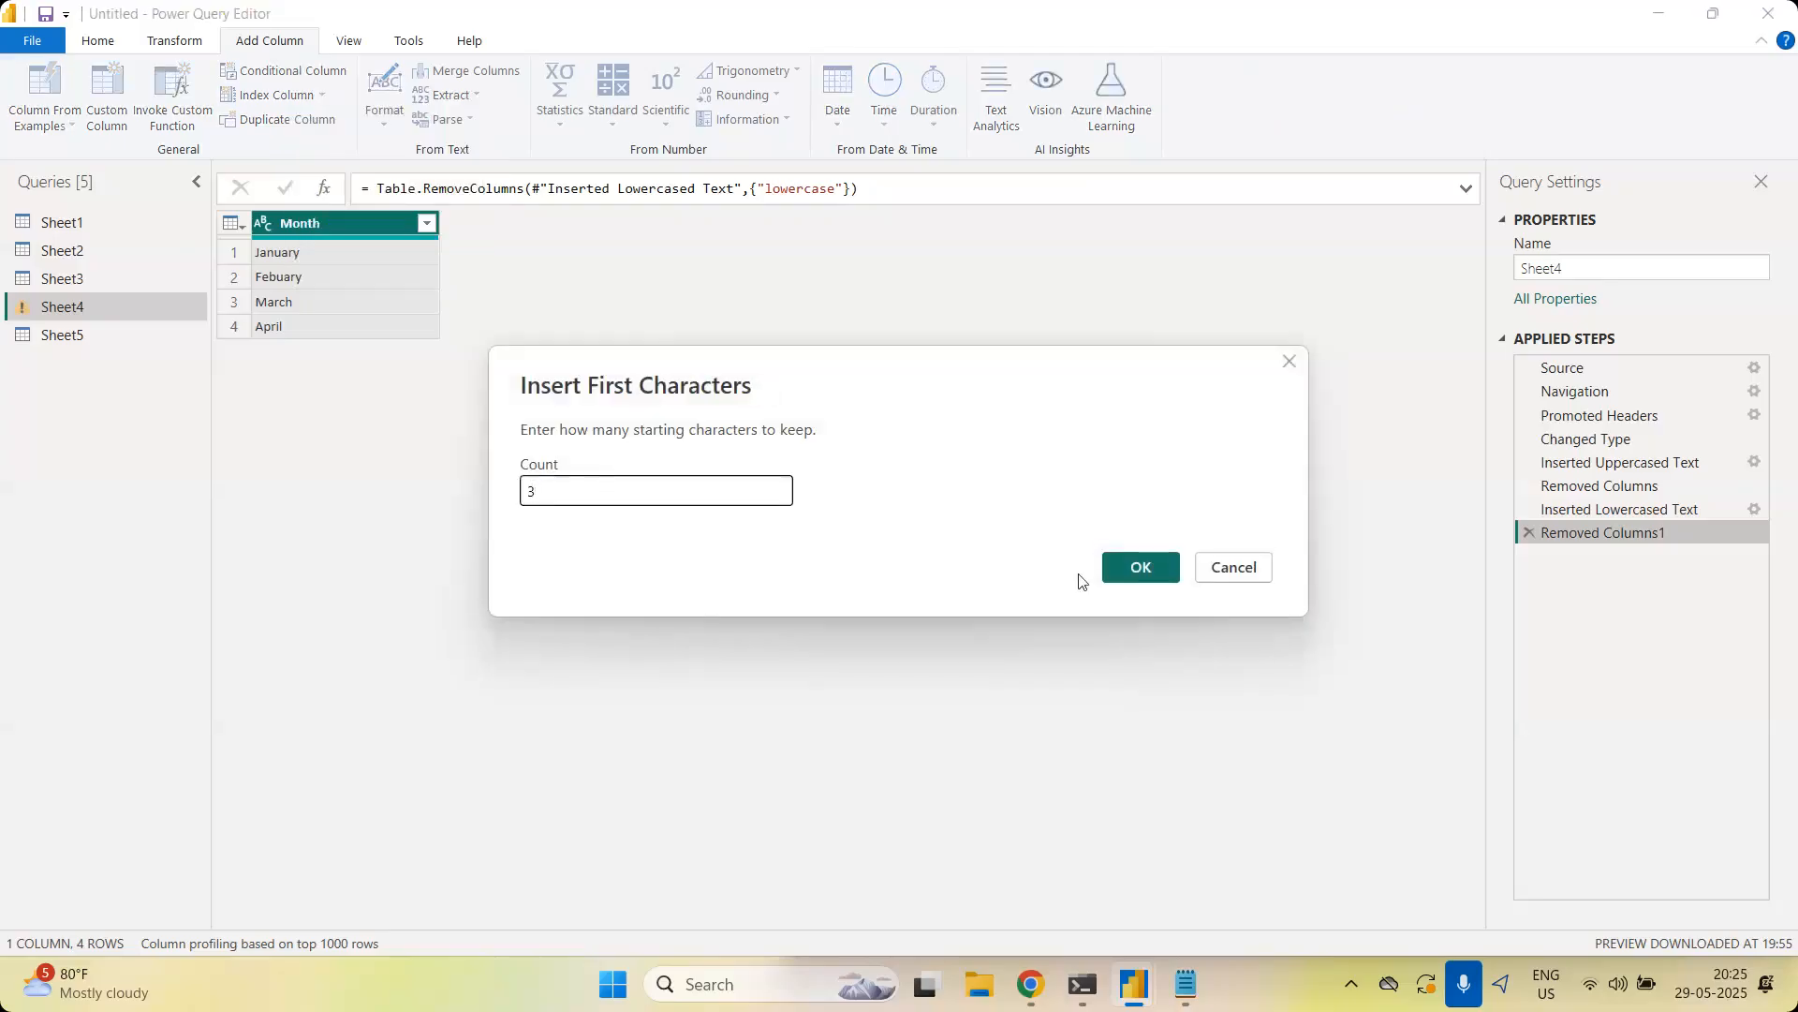
pyautogui.click(1129, 587)
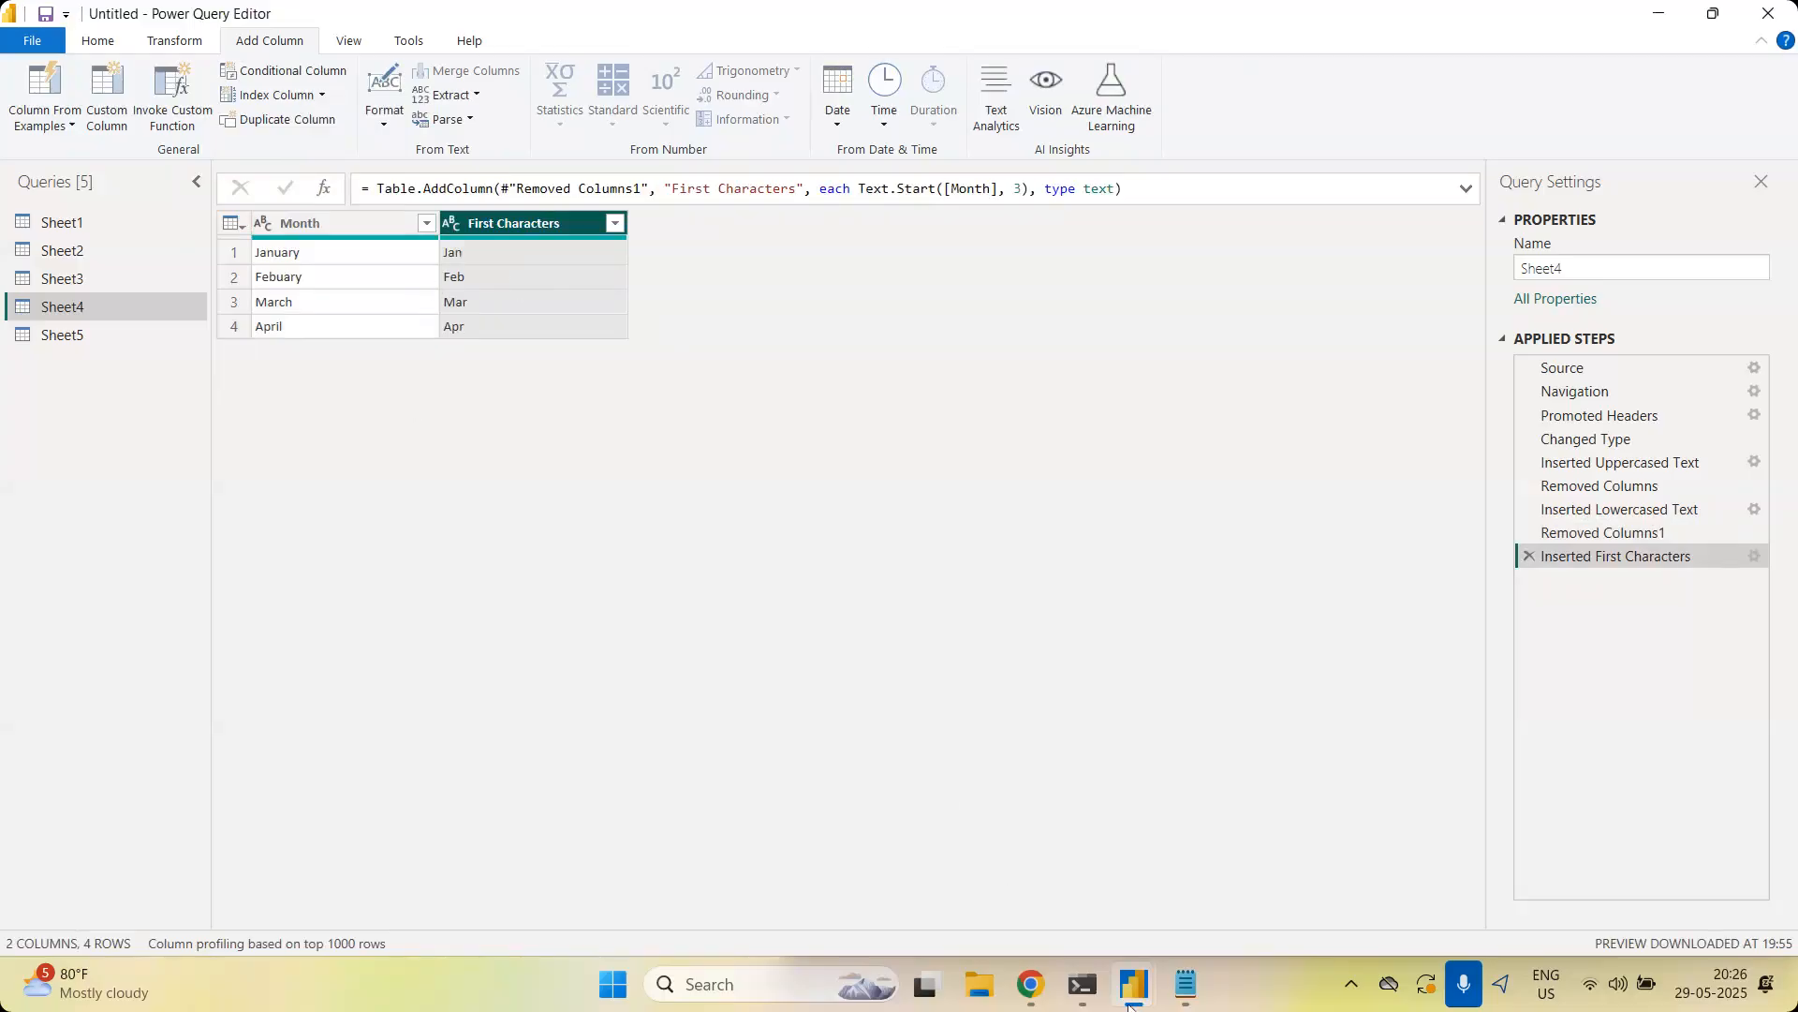
# Switch to the Jupyter notebook, replace .upper() with the slice [:3] in the df["column"] assignment, and run the cell
pyautogui.click(1031, 984)
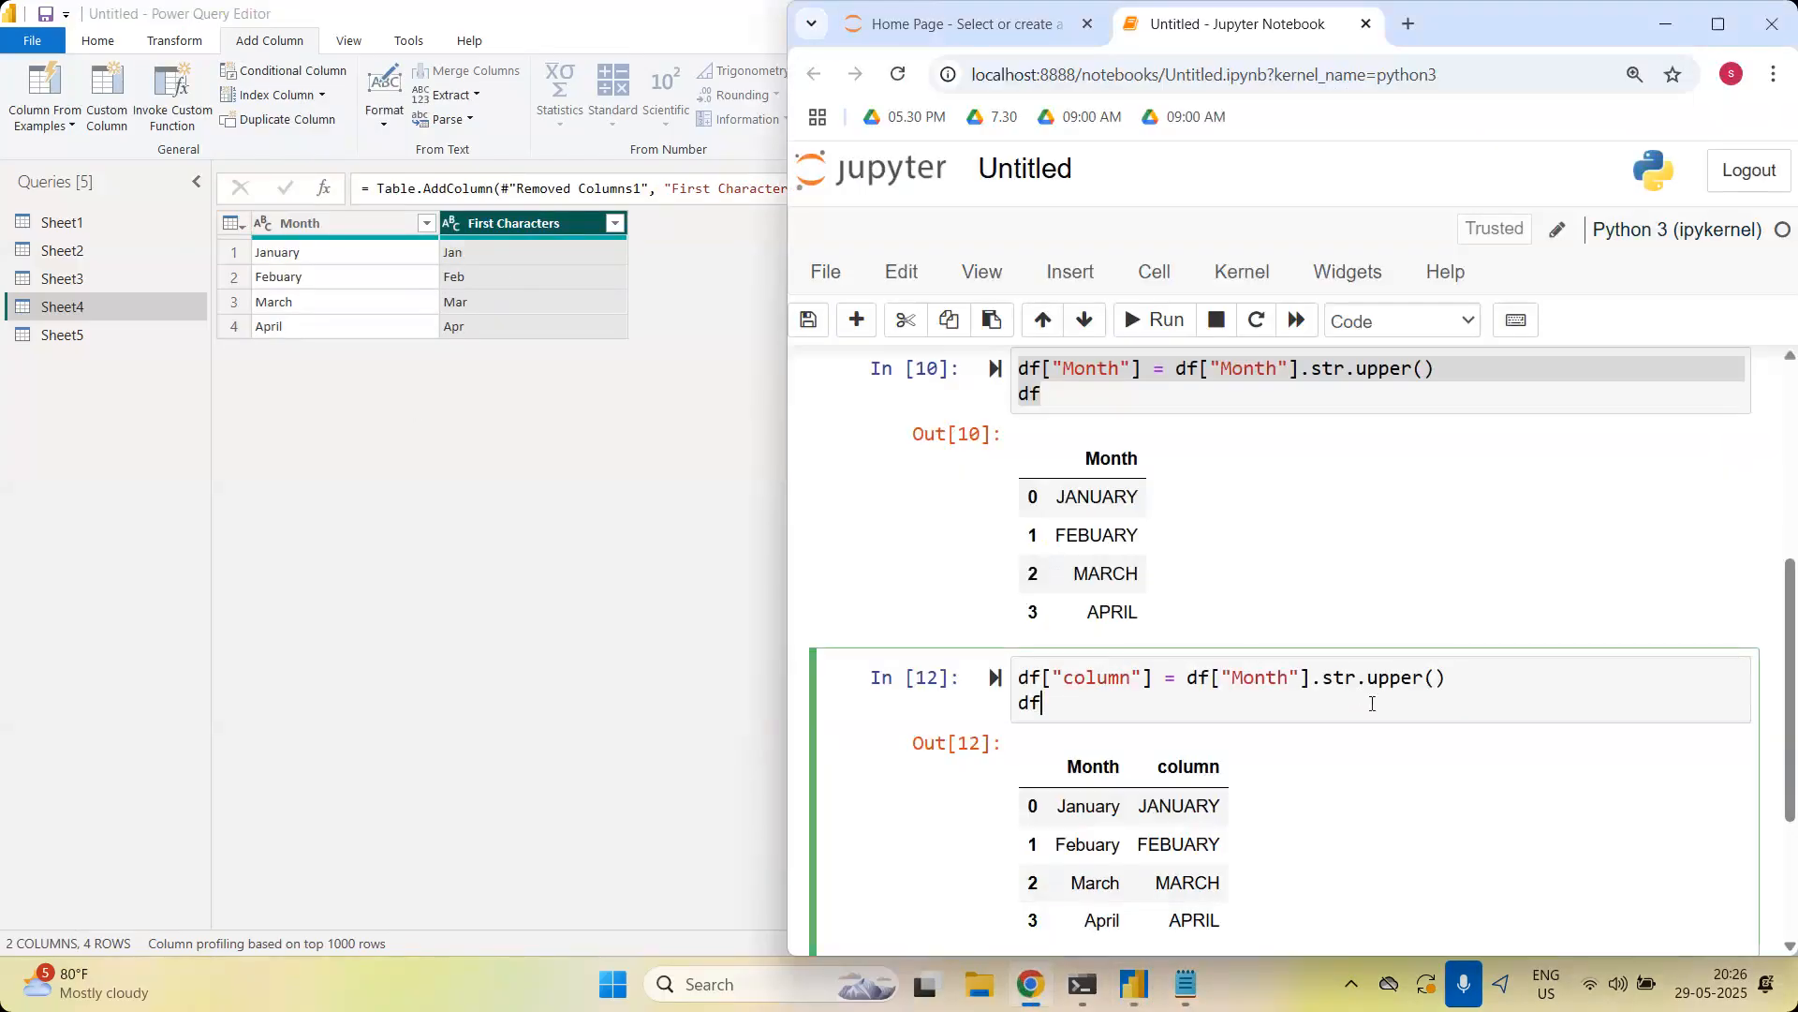
pyautogui.click(1425, 684)
pyautogui.scroll(-1, 1425, 688)
pyautogui.moveTo(1450, 572); pyautogui.dragTo(1367, 577)
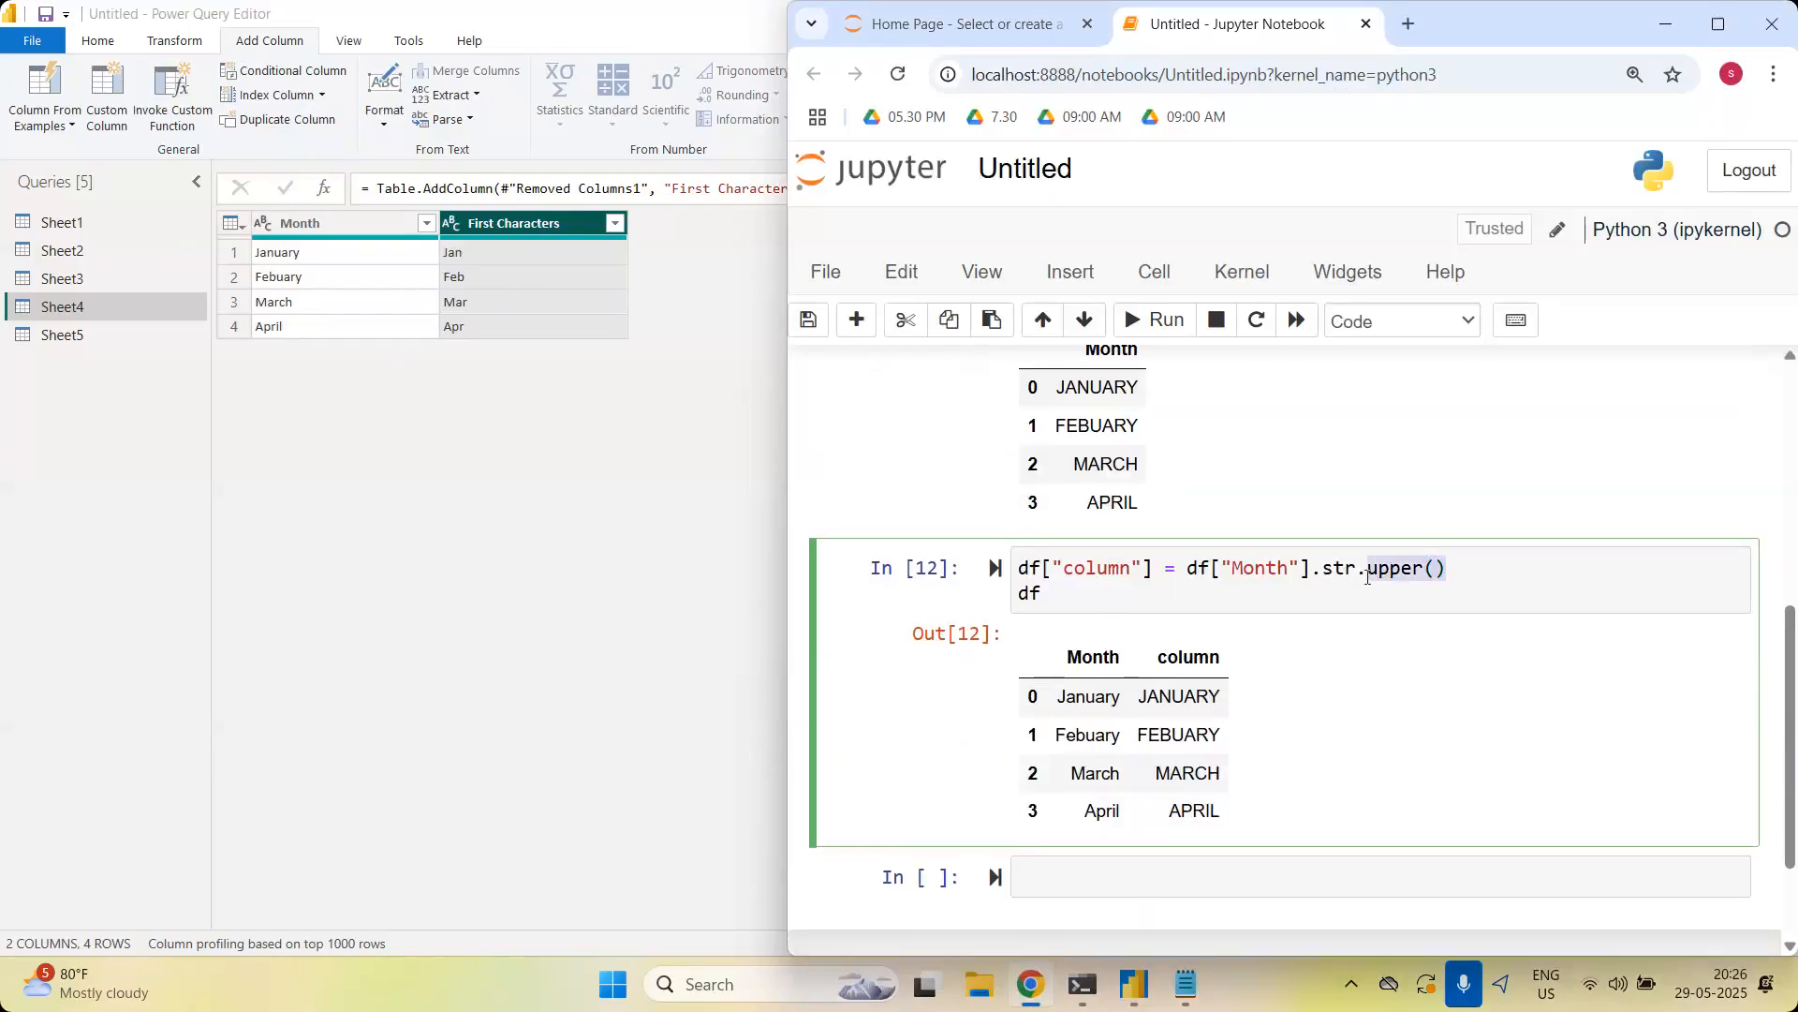
pyautogui.press('BackSpace')
pyautogui.press('BackSpace')
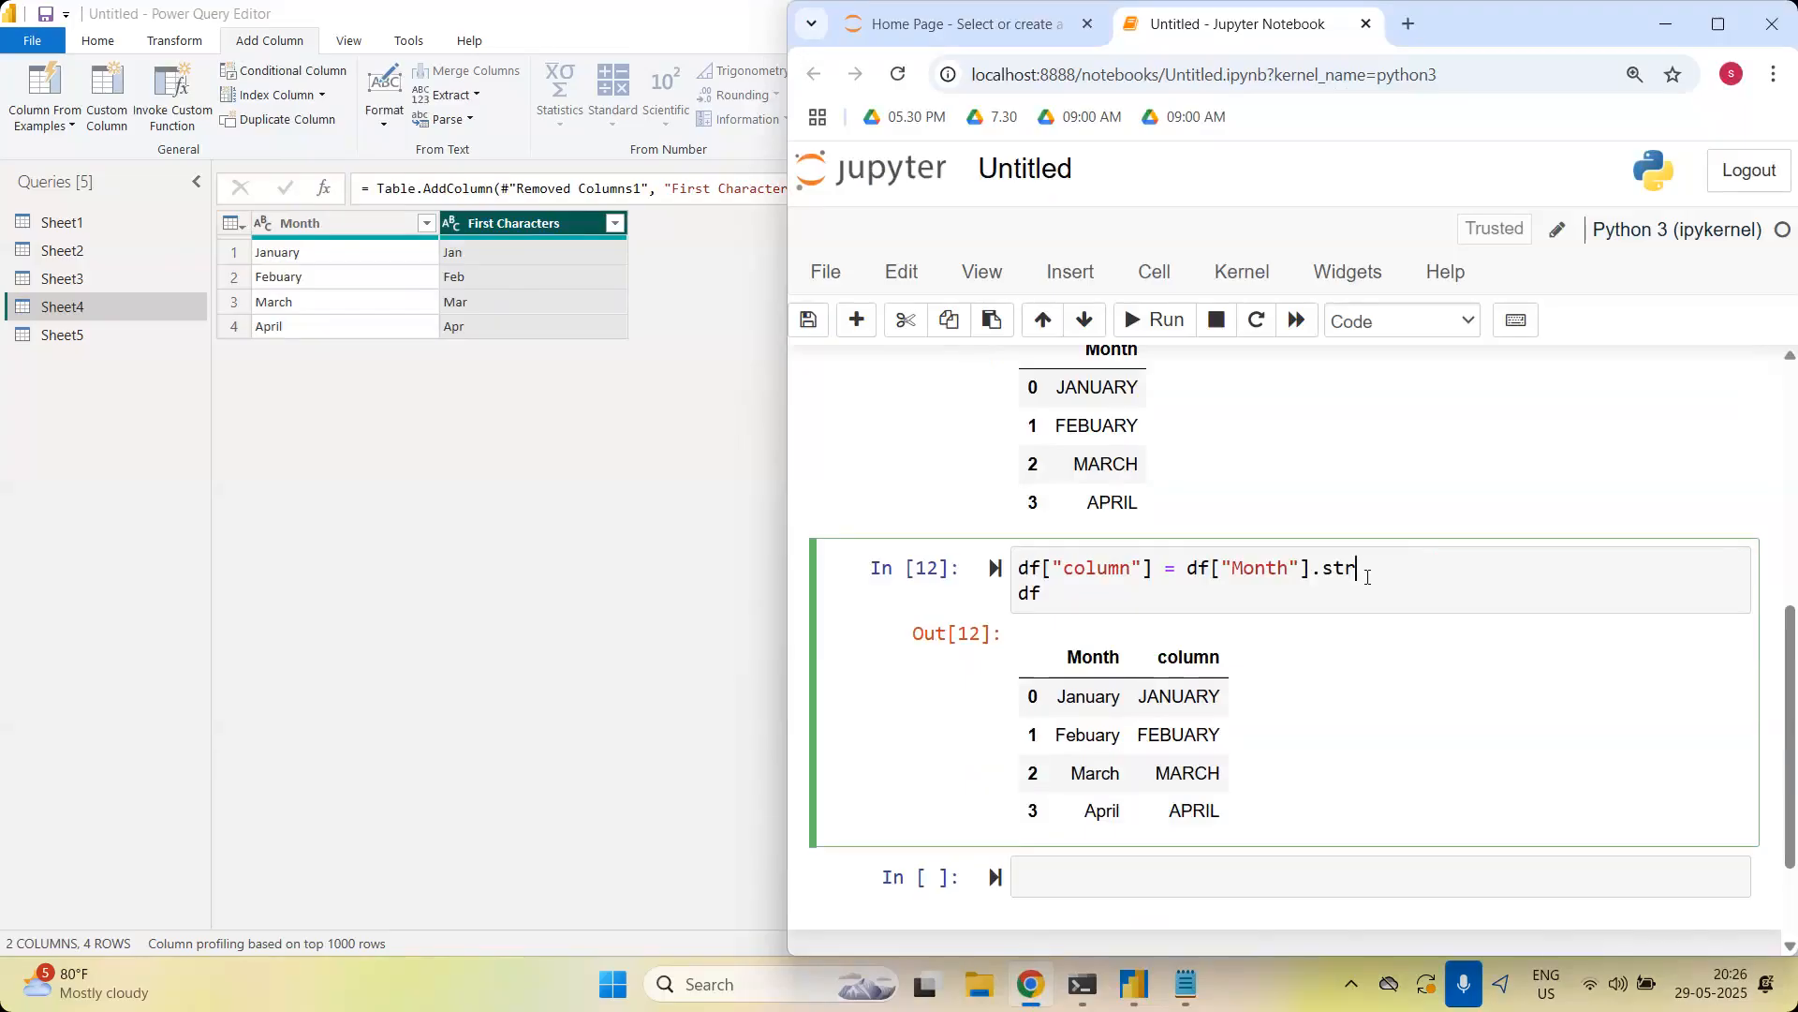
pyautogui.write('[:')
pyautogui.write('2')
pyautogui.hotkey('shift', 'Return')
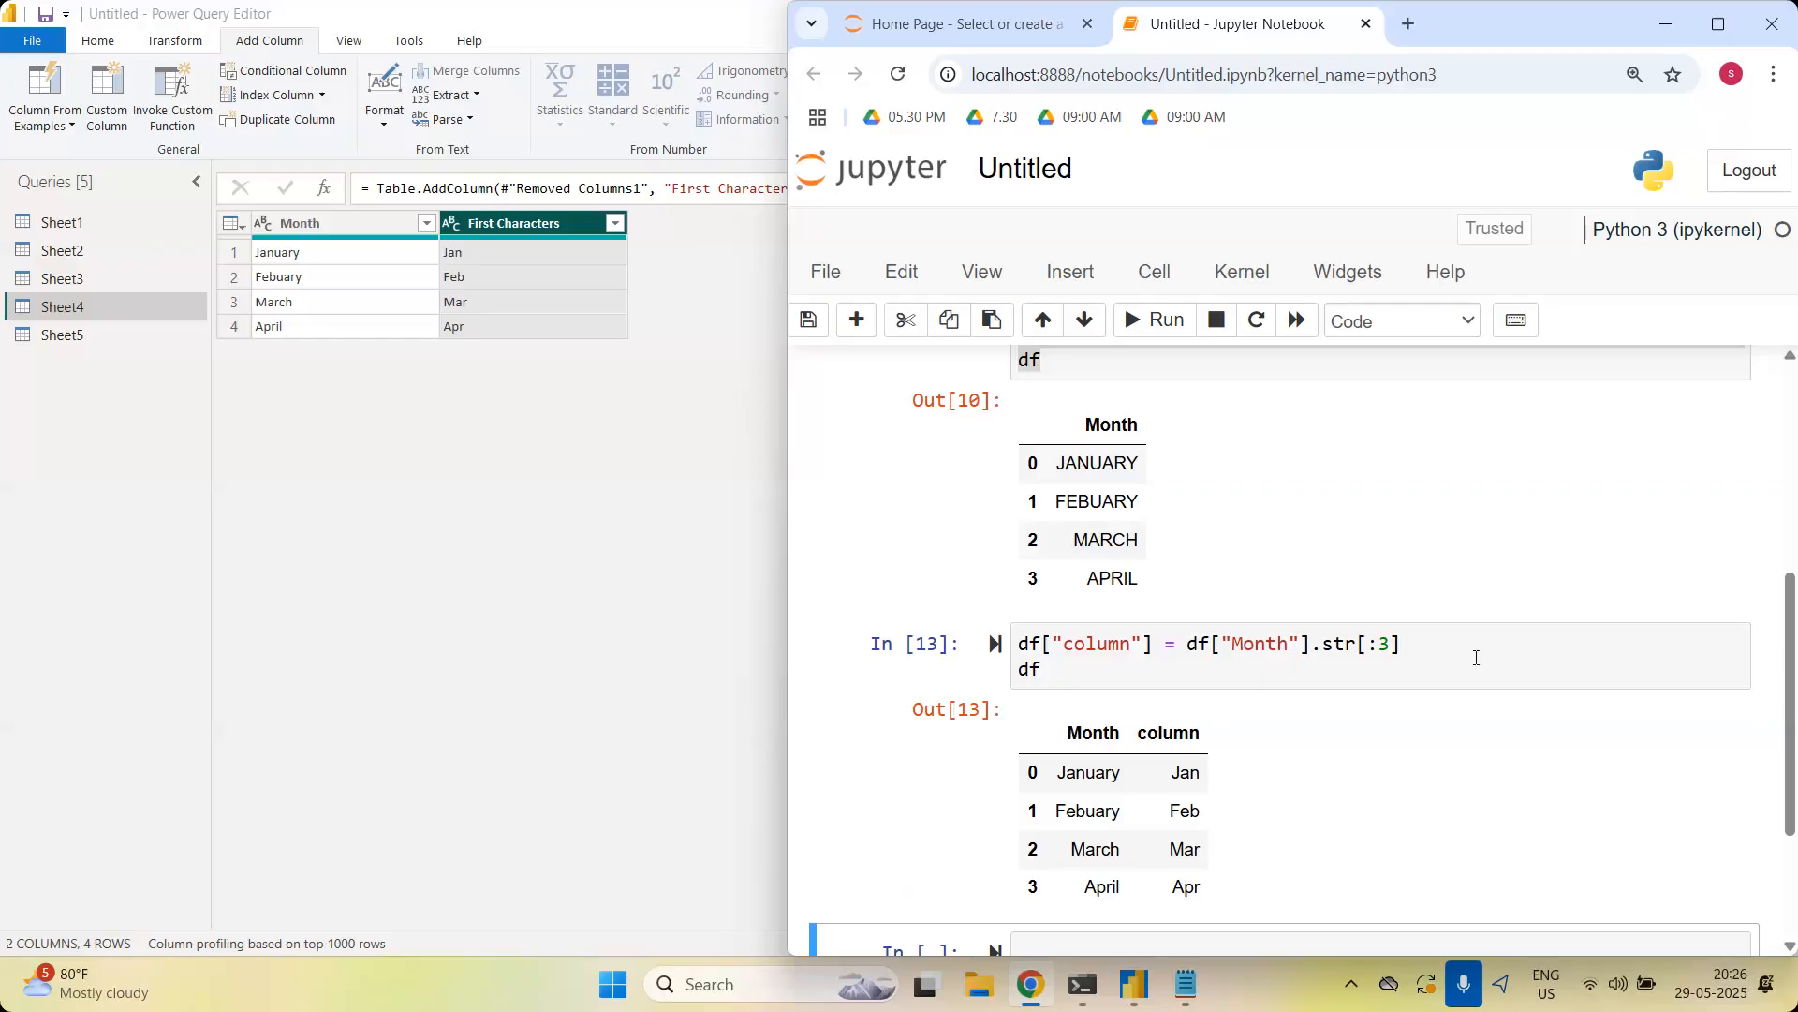
# Highlight the [:3] slice in the df["column"] assignment, and switch back to Power Query Editor
pyautogui.click(1362, 644)
pyautogui.press('End')
pyautogui.keyDown('shift'); pyautogui.click(1363, 644); pyautogui.keyUp('shift')
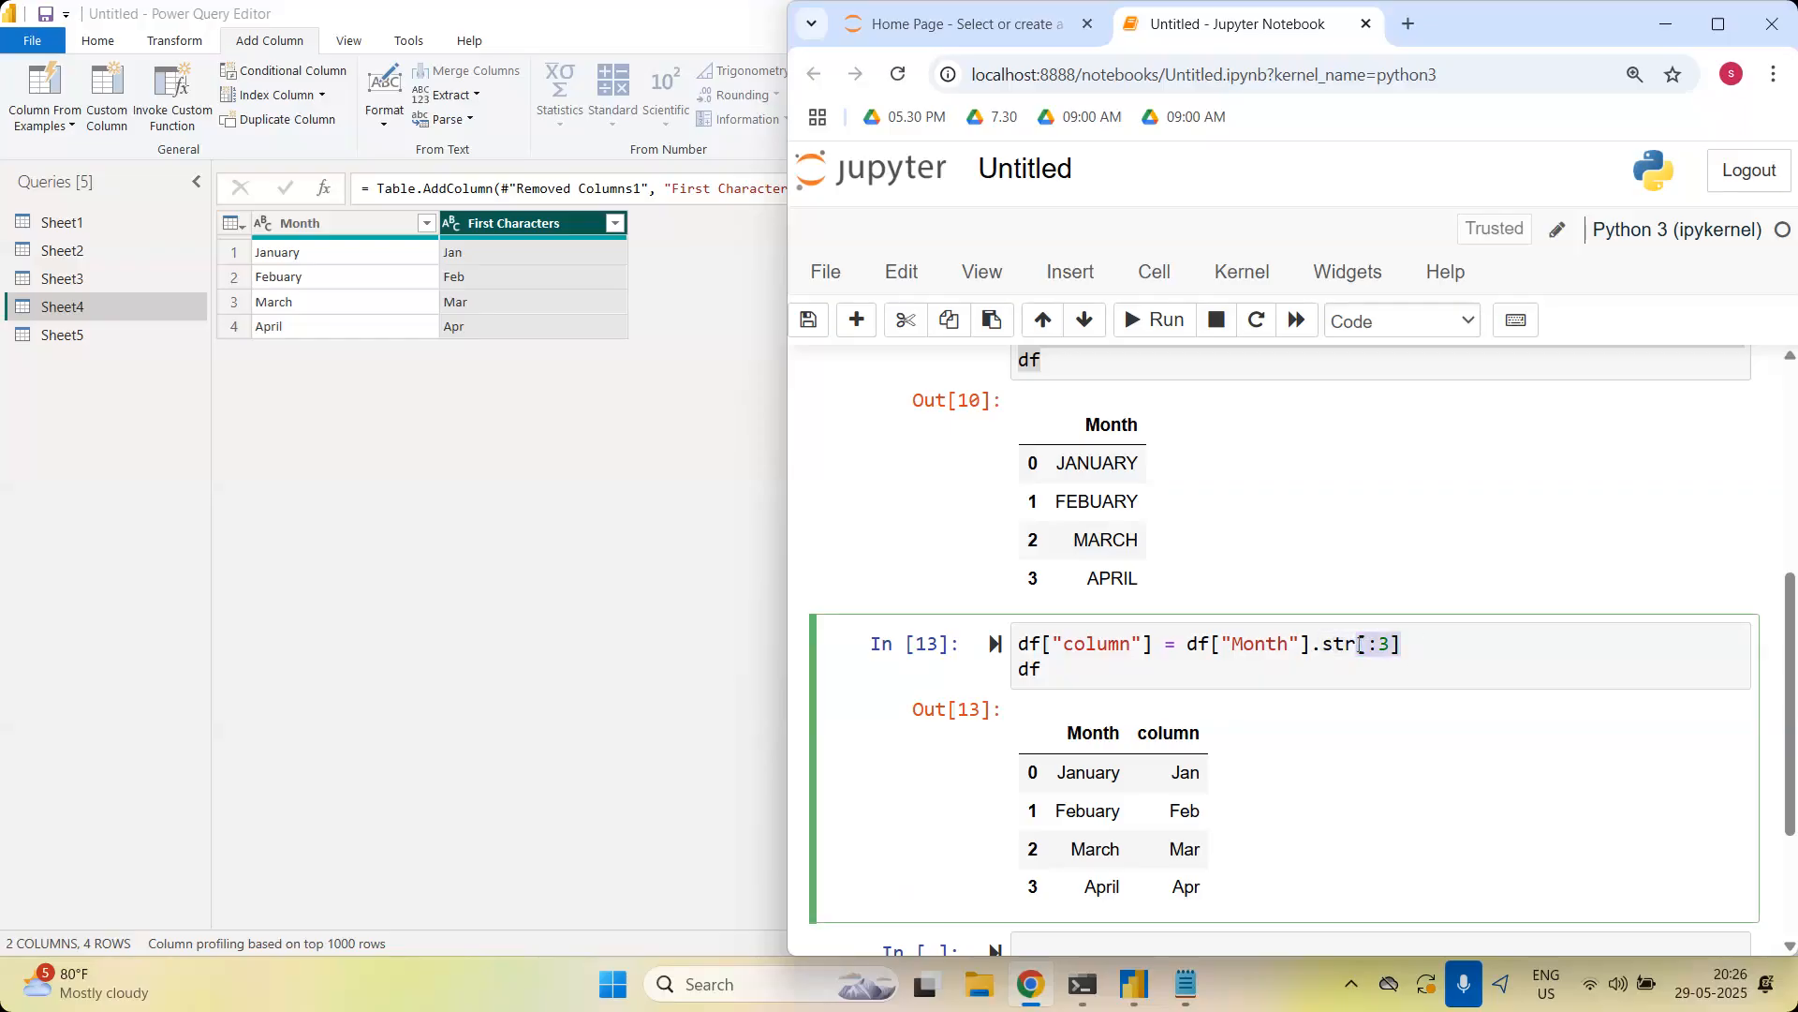
pyautogui.click(439, 450)
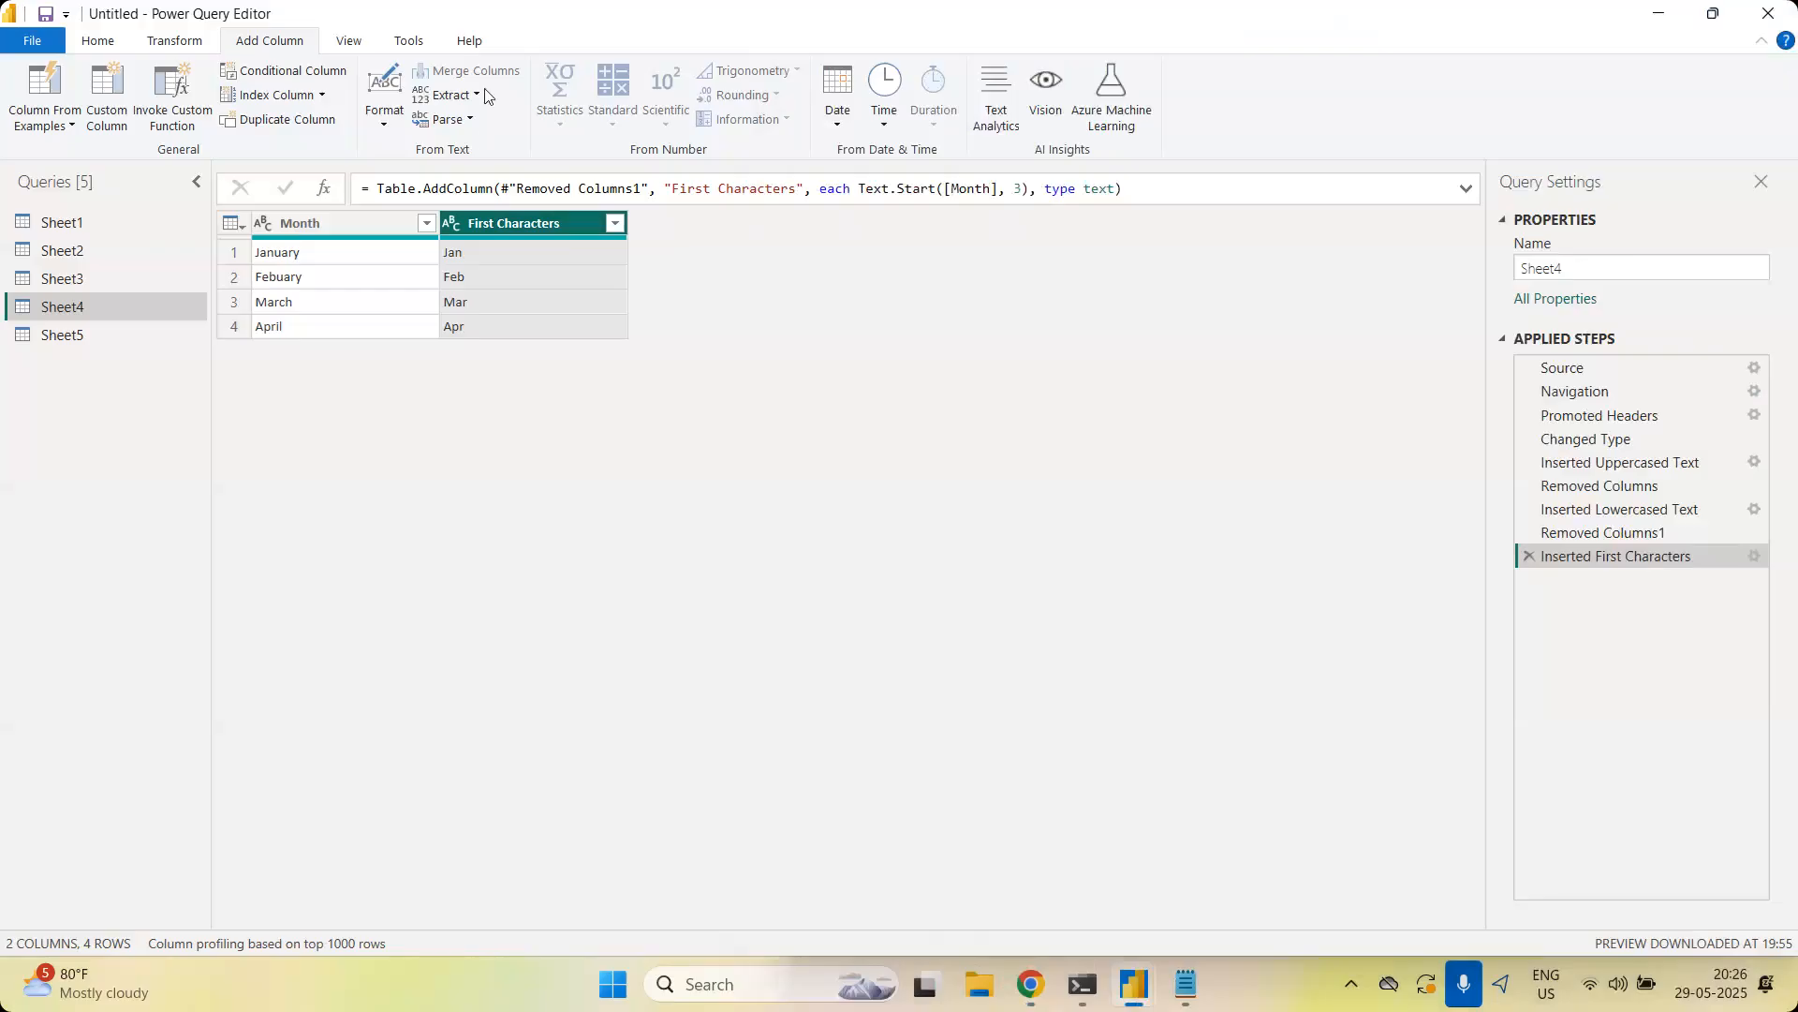
pyautogui.click(473, 95)
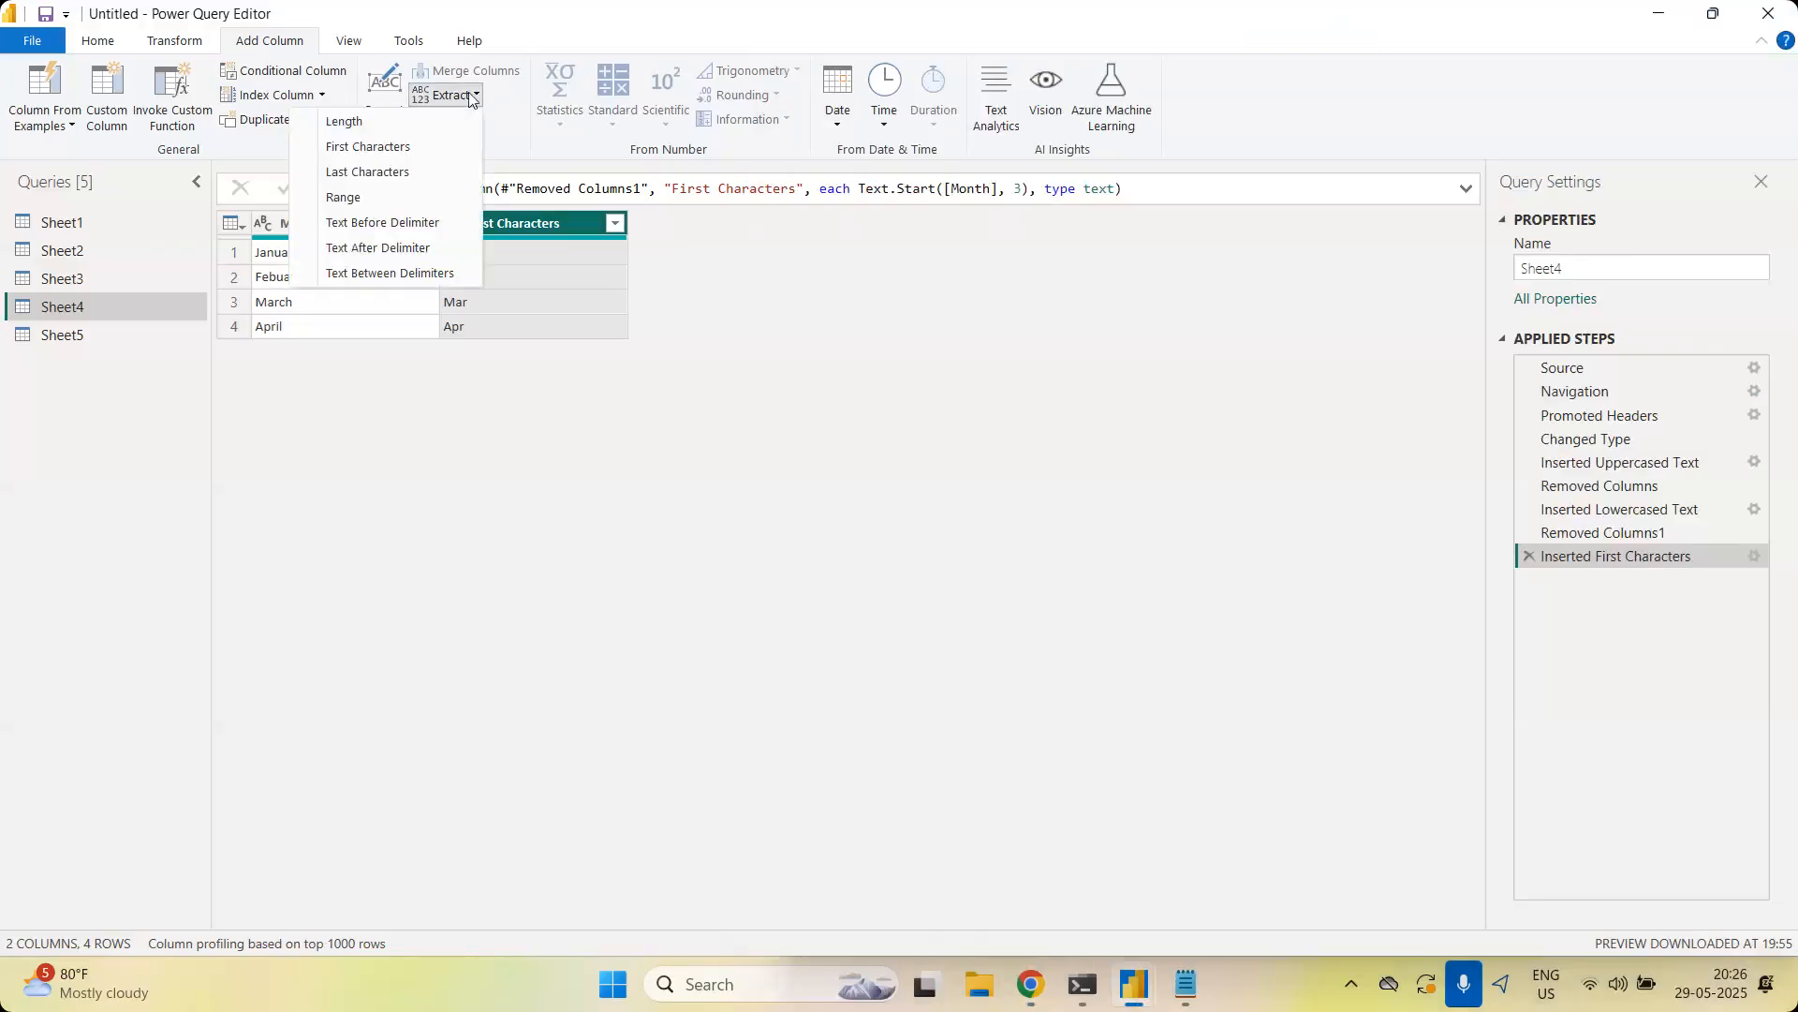
pyautogui.click(393, 108)
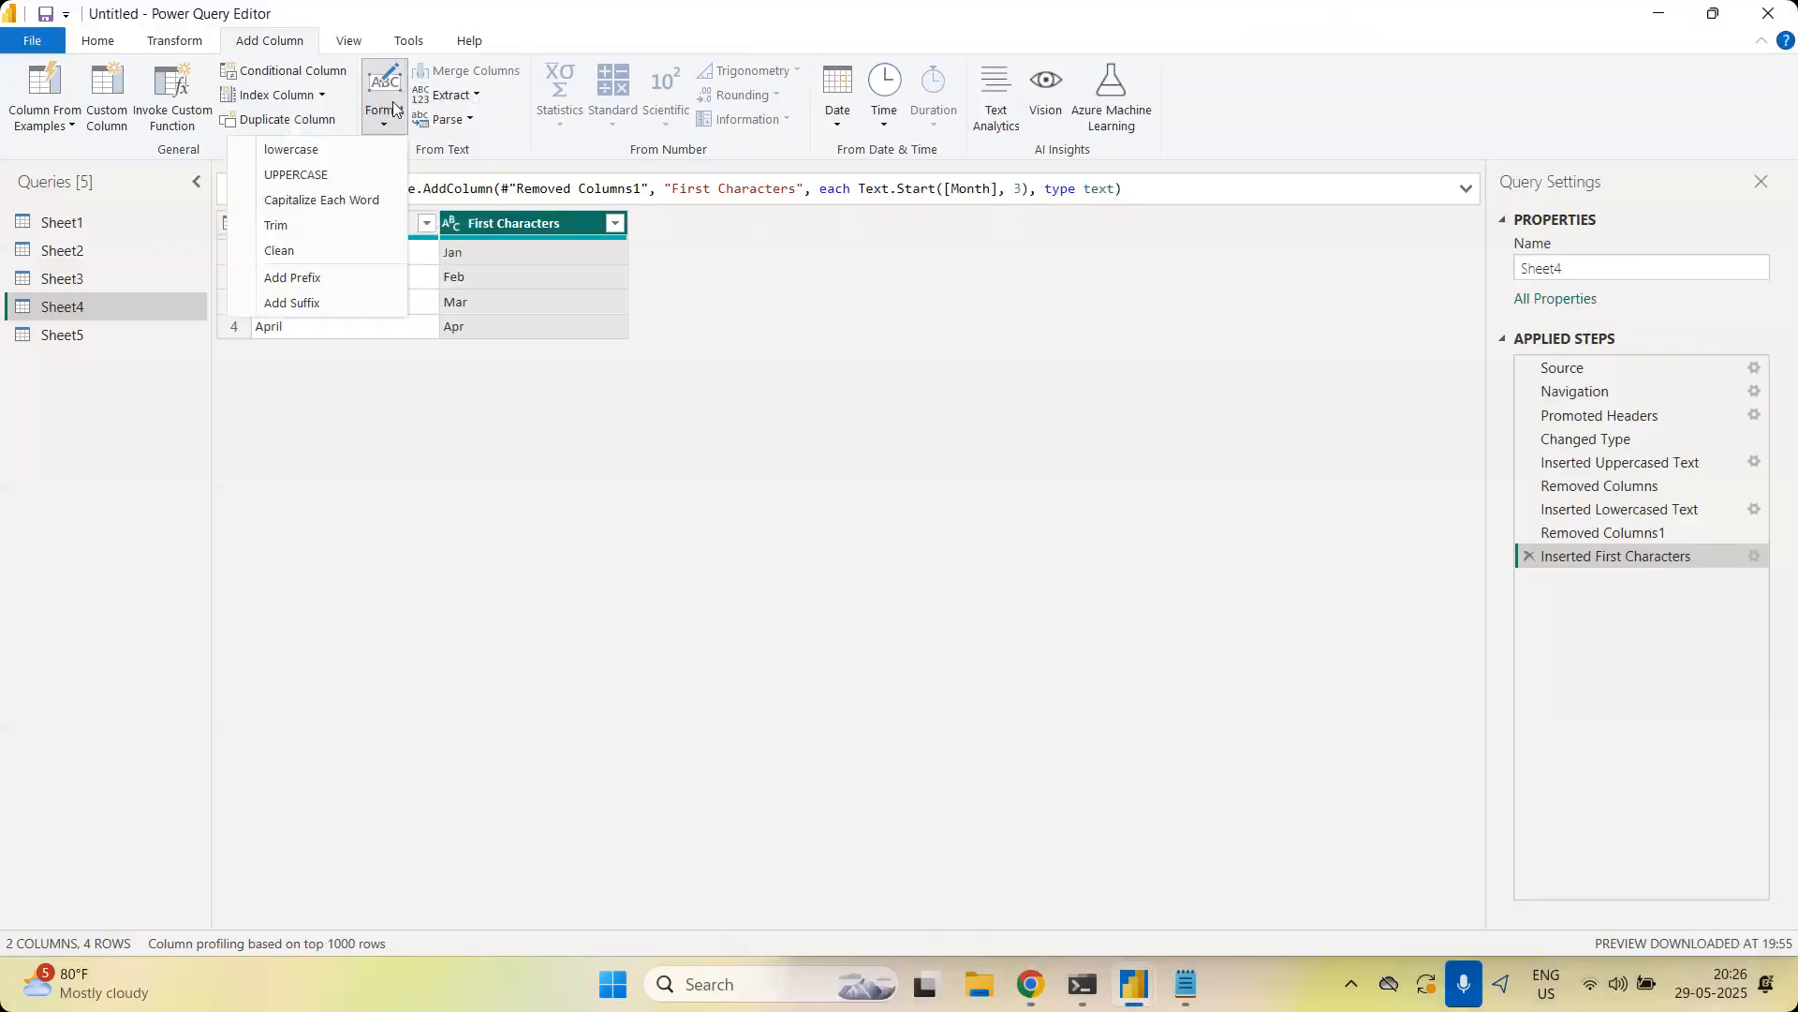
pyautogui.click(825, 480)
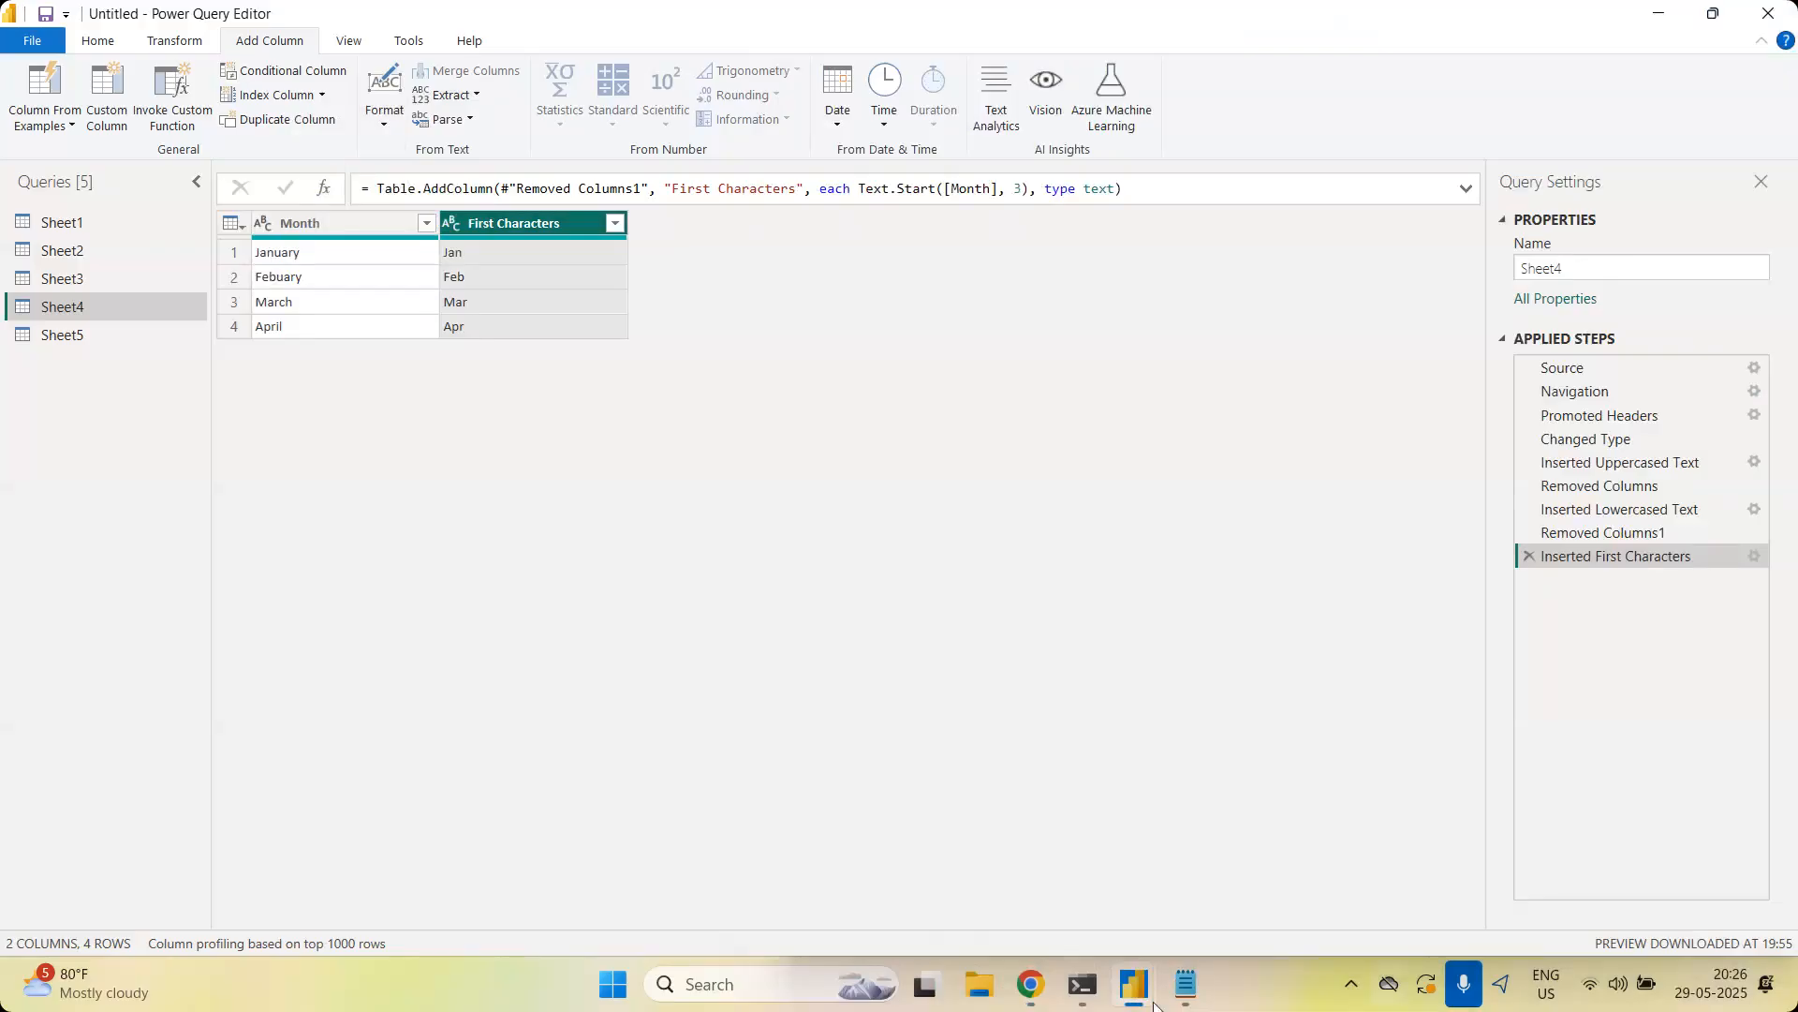
# Switch to the Jupyter notebook, reduce the last executed cell to df["Month"].str, and run it
pyautogui.click(1023, 996)
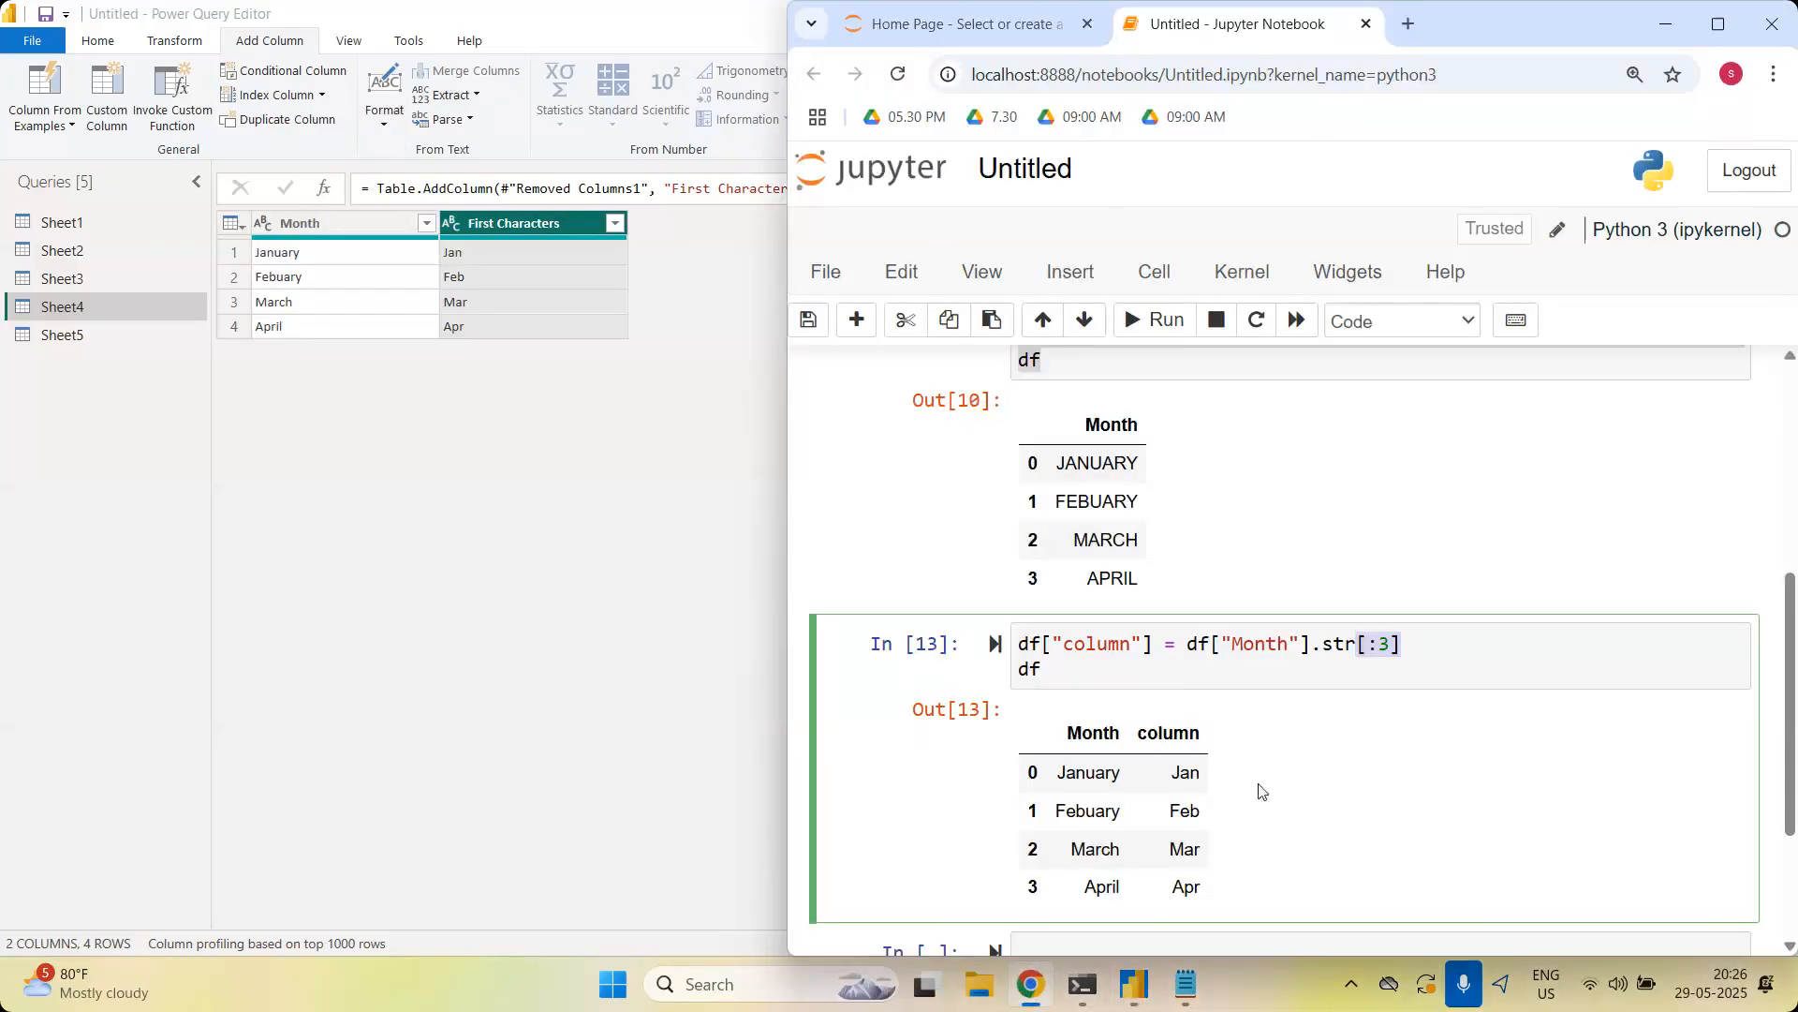
pyautogui.press('BackSpace')
pyautogui.press('BackSpace')
pyautogui.press('BackSpace')
pyautogui.press('BackSpace')
pyautogui.moveTo(1184, 646); pyautogui.dragTo(757, 619)
pyautogui.press('BackSpace')
pyautogui.doubleClick(1035, 671)
pyautogui.press('BackSpace')
pyautogui.press('BackSpace')
pyautogui.hotkey('shift', 'Return')
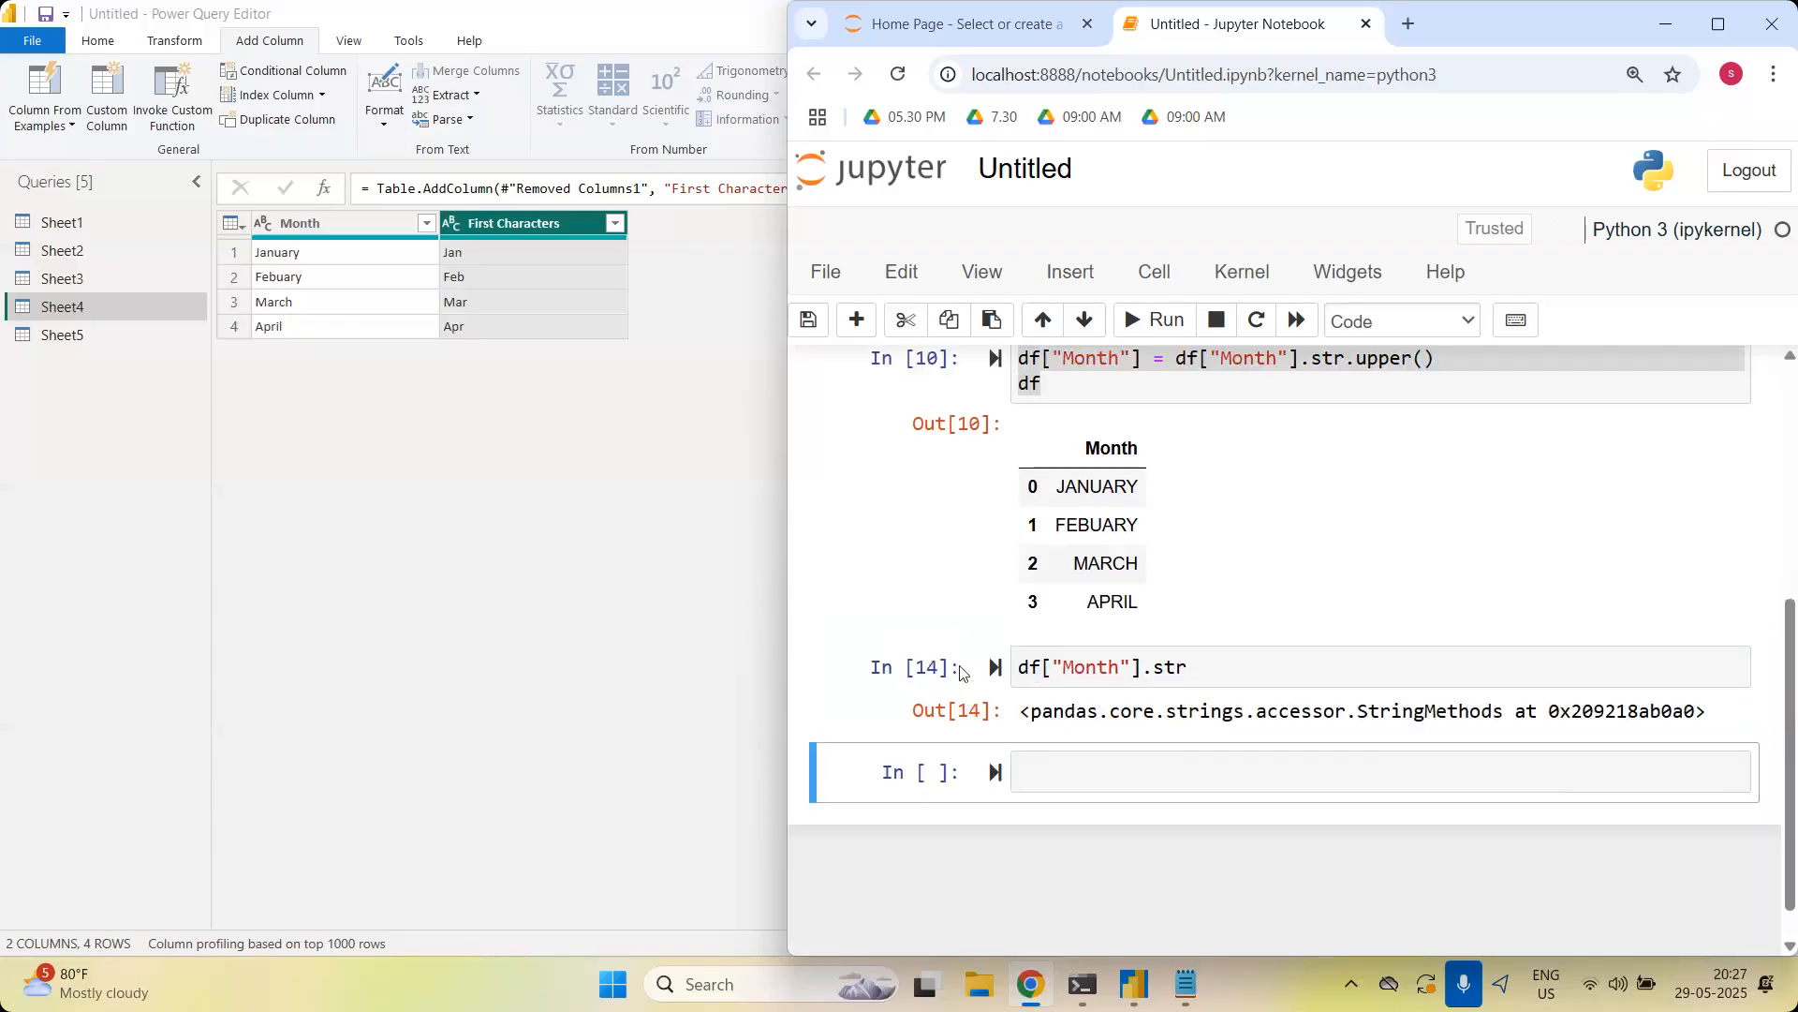
# Change the cell to the assignment df["Month"] = df["Month"].str and run it
pyautogui.click(1228, 666)
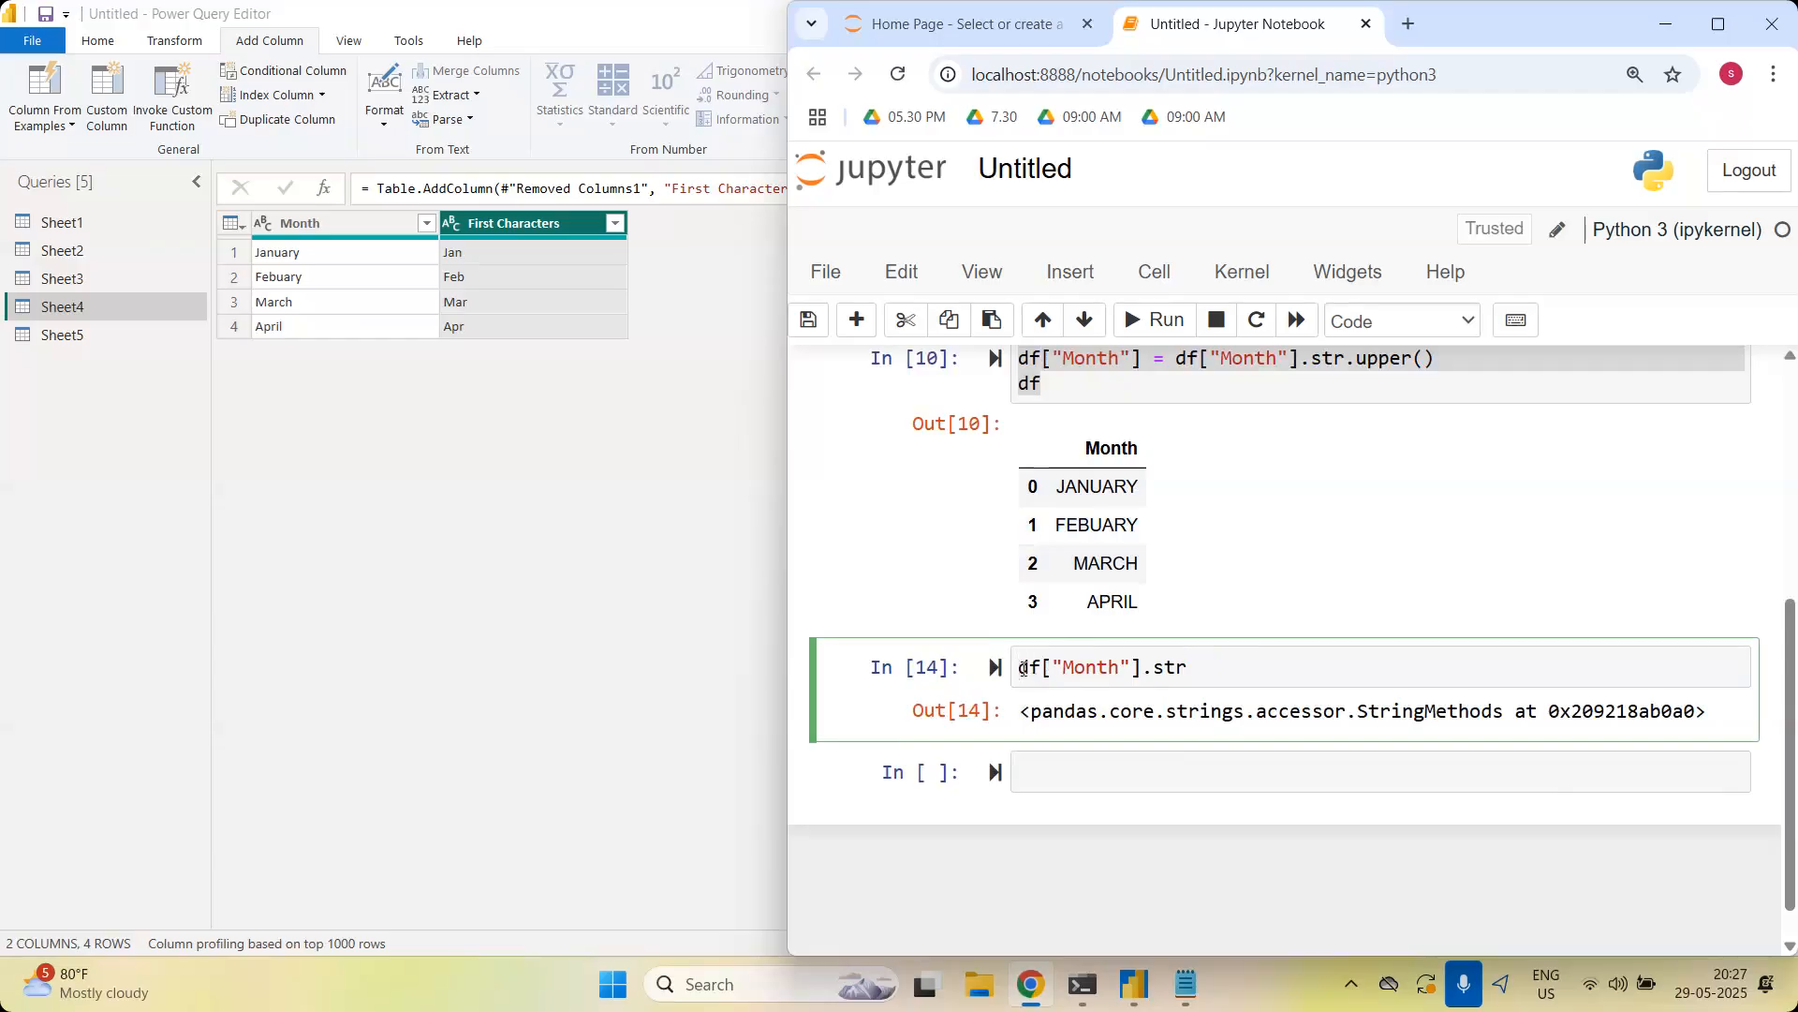
pyautogui.write('df')
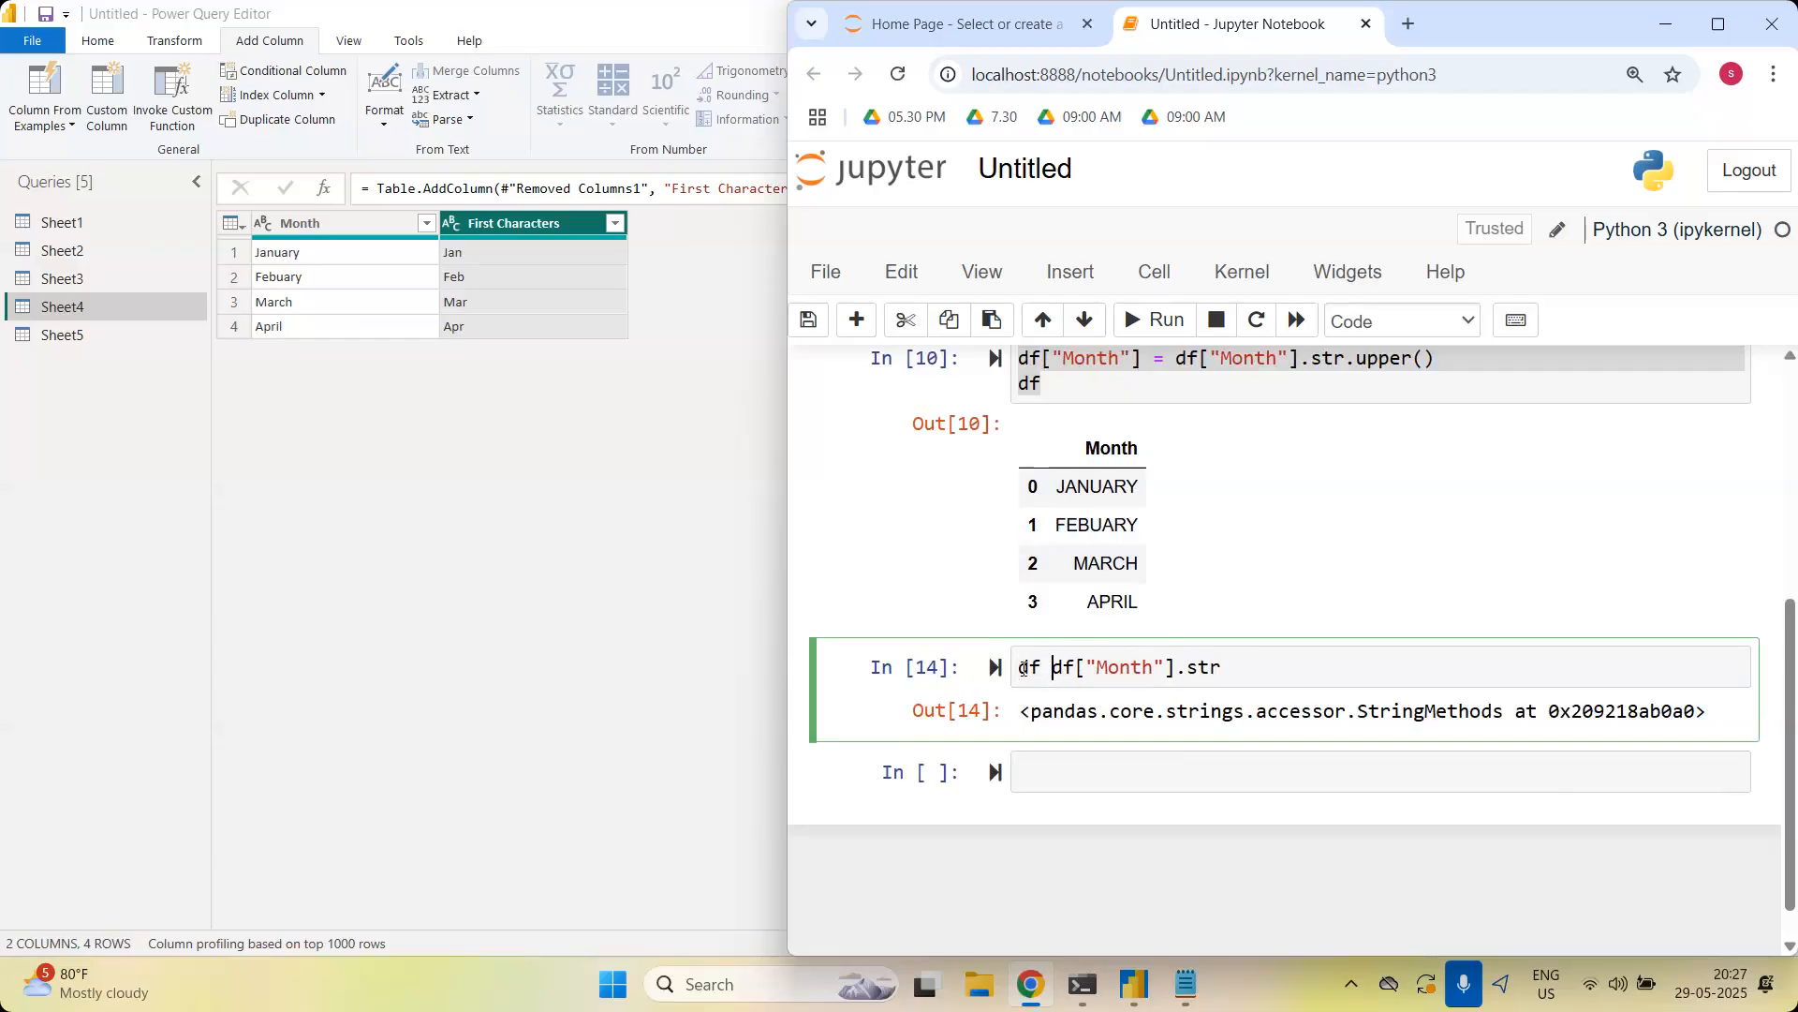
pyautogui.press('BackSpace')
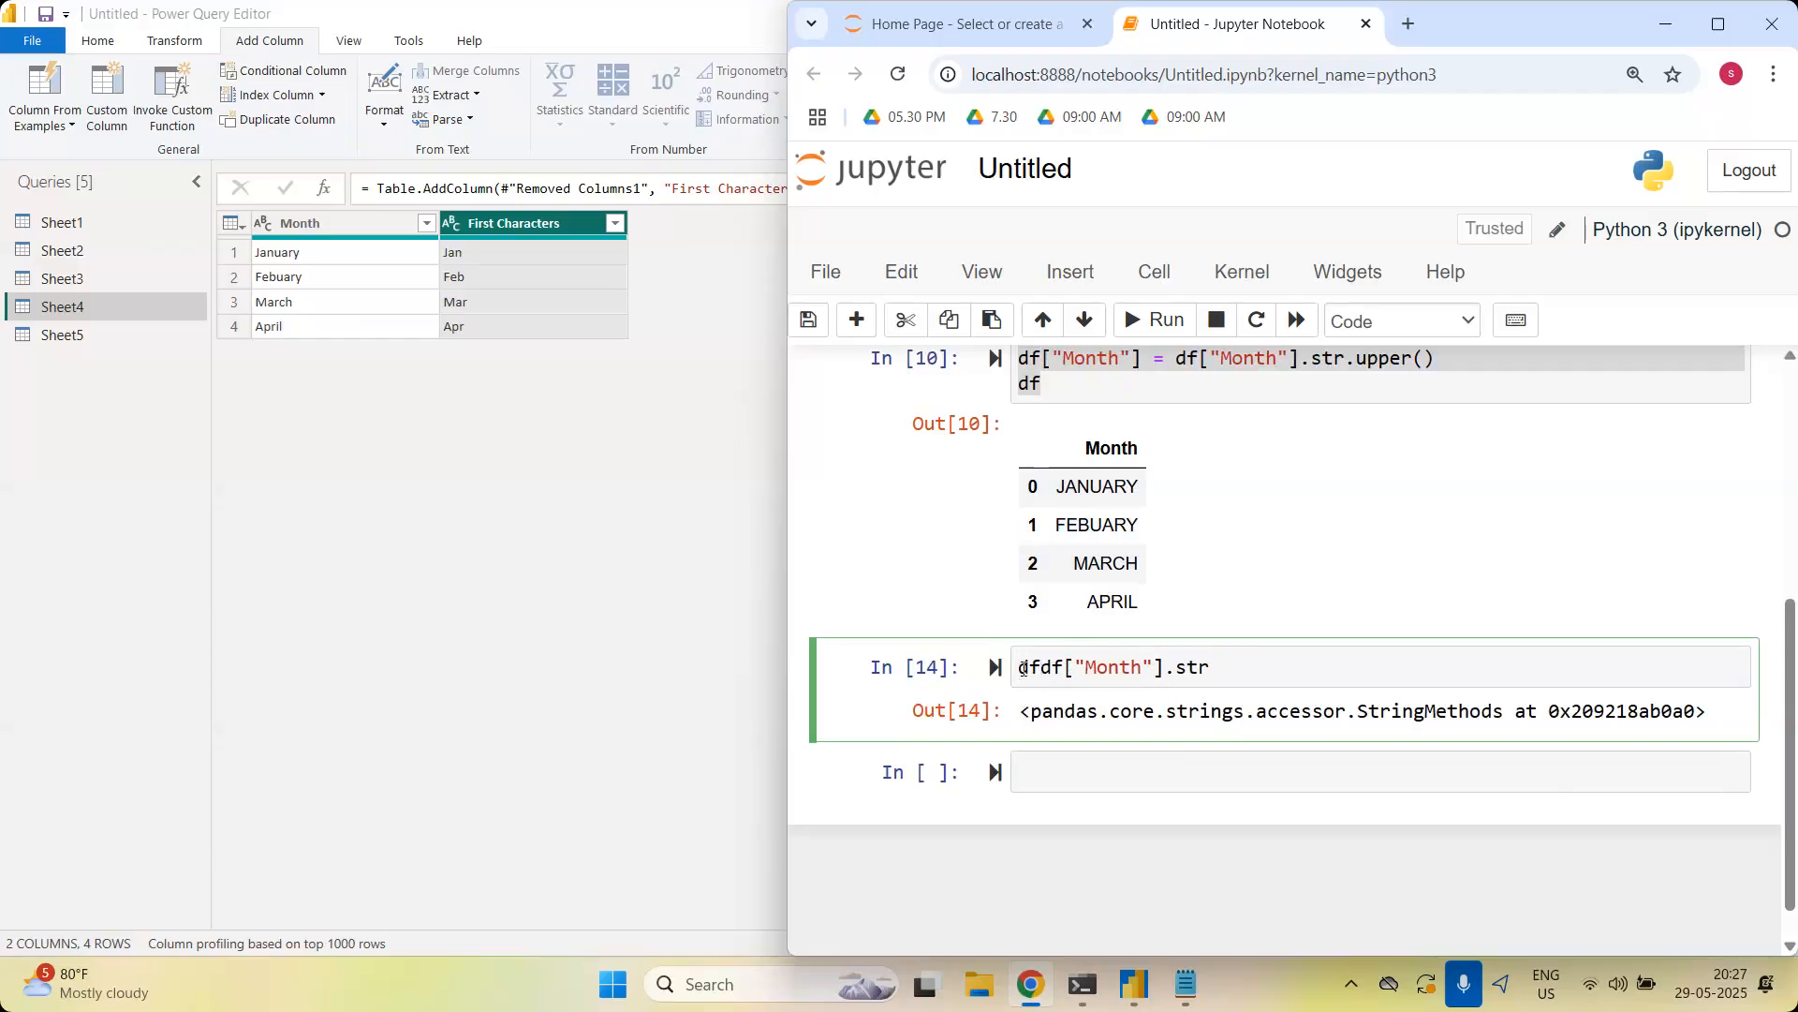
pyautogui.write('["Mont')
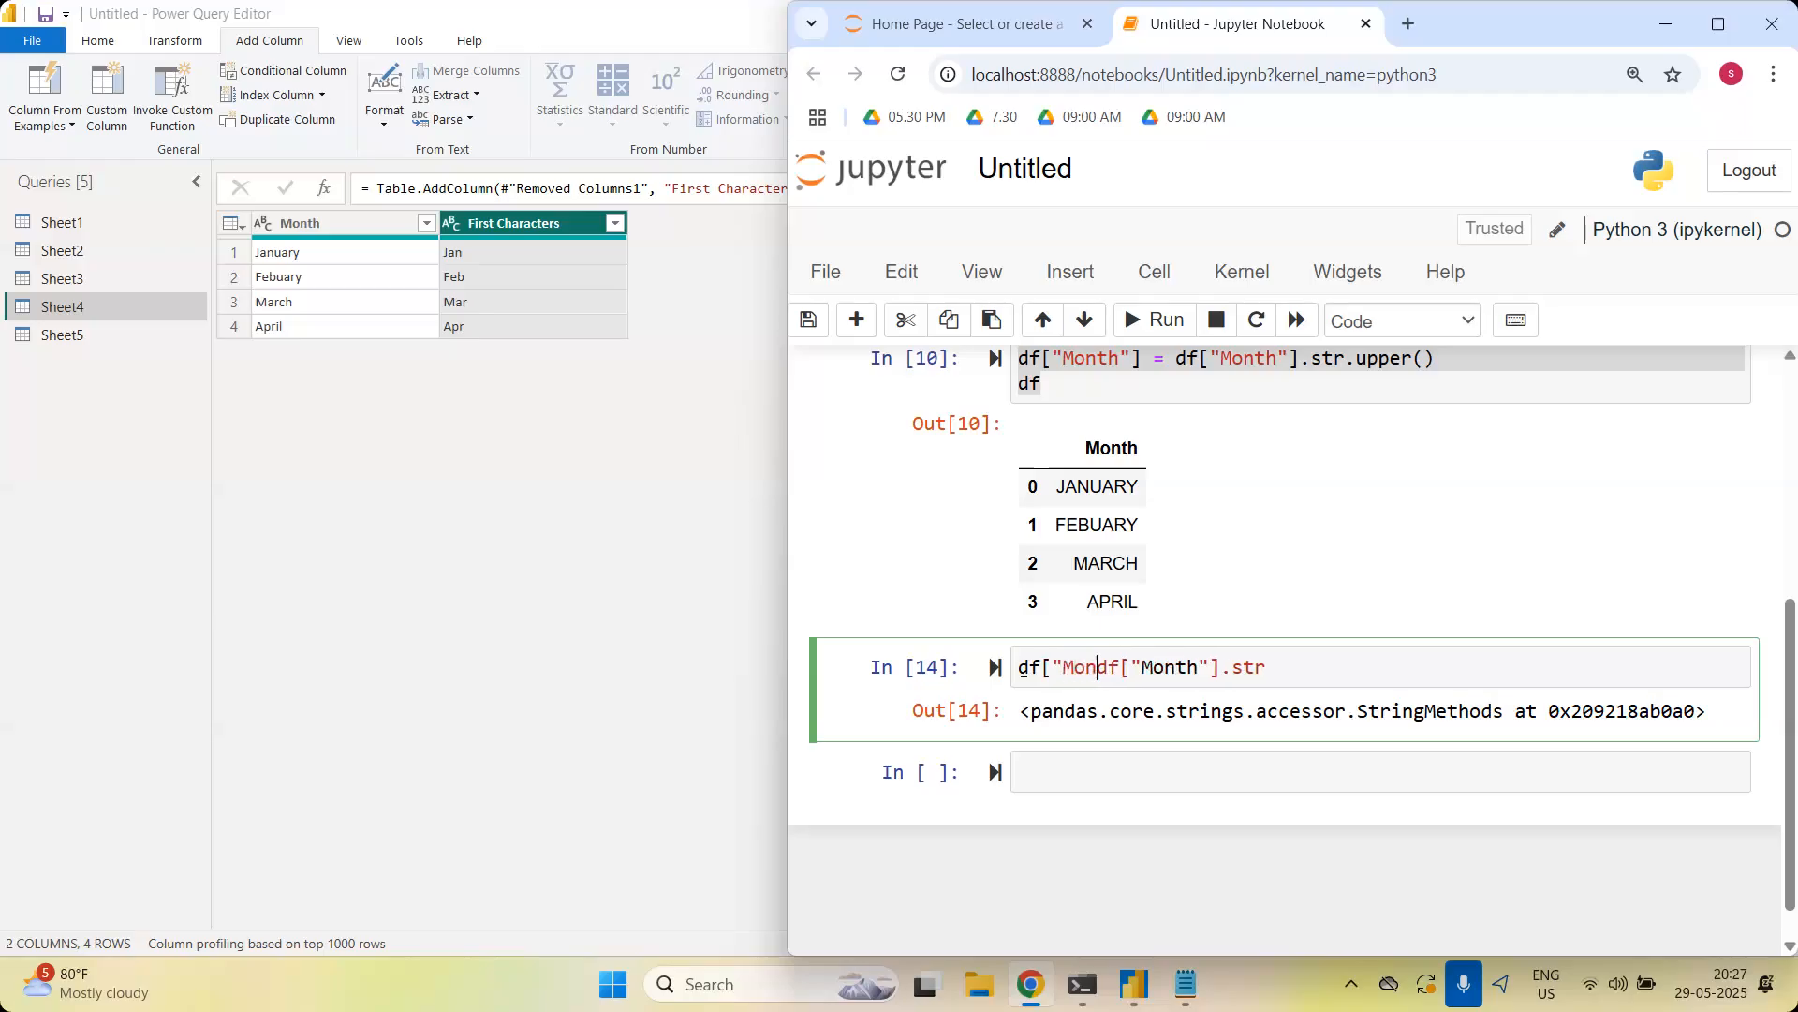
pyautogui.write('h"] ')
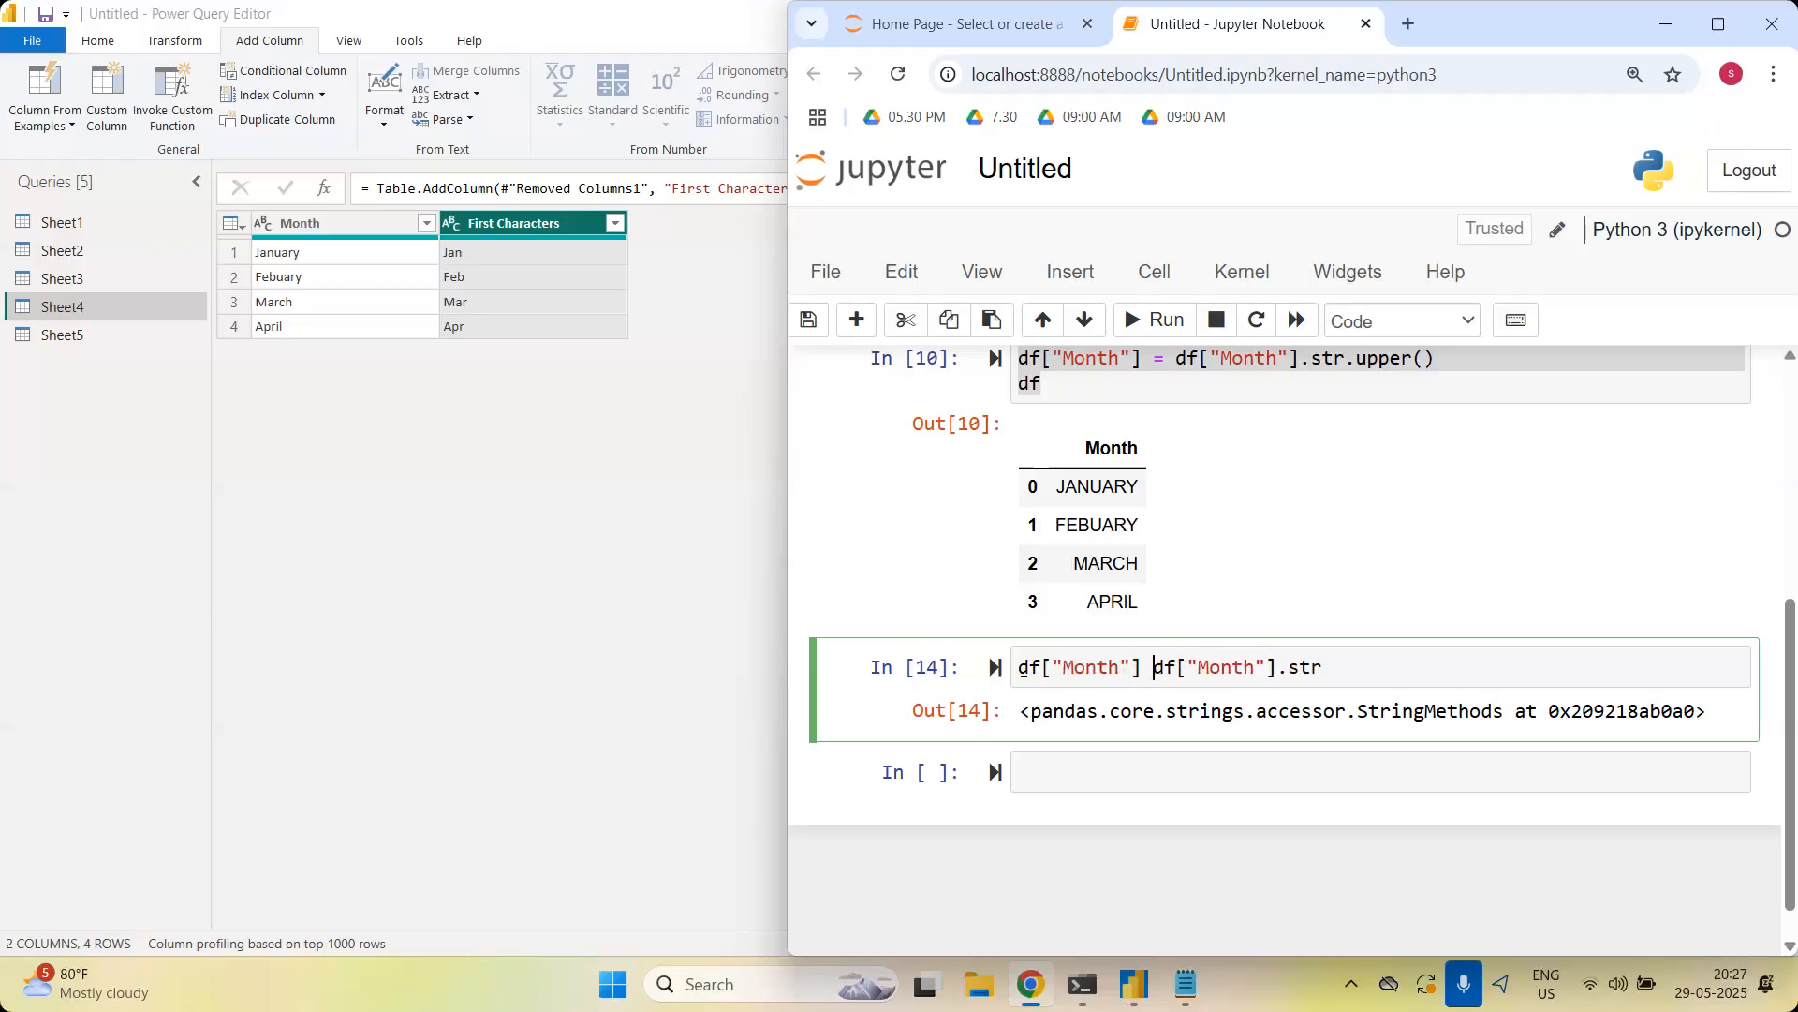
pyautogui.write('=')
pyautogui.hotkey('shift', 'Return')
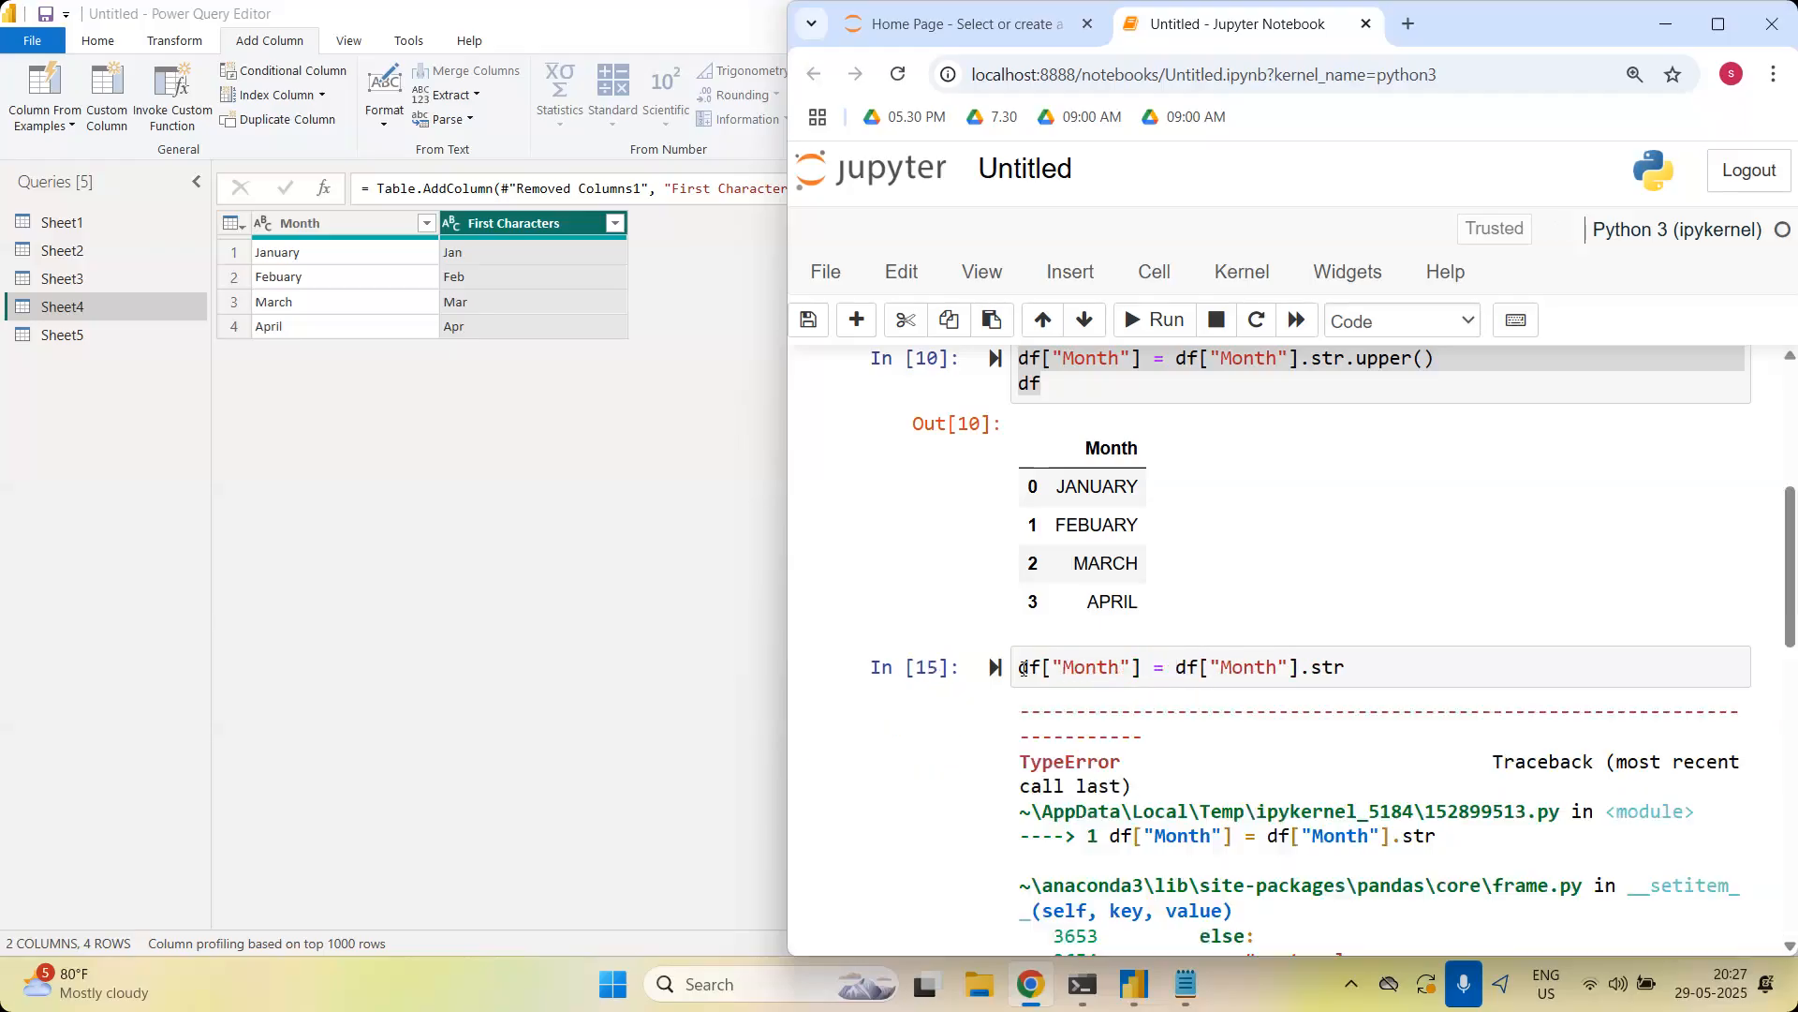
# Strip the df["Month"] = assignment from the cell, and try a [0:3] slice after .str before deleting it
pyautogui.click(1378, 678)
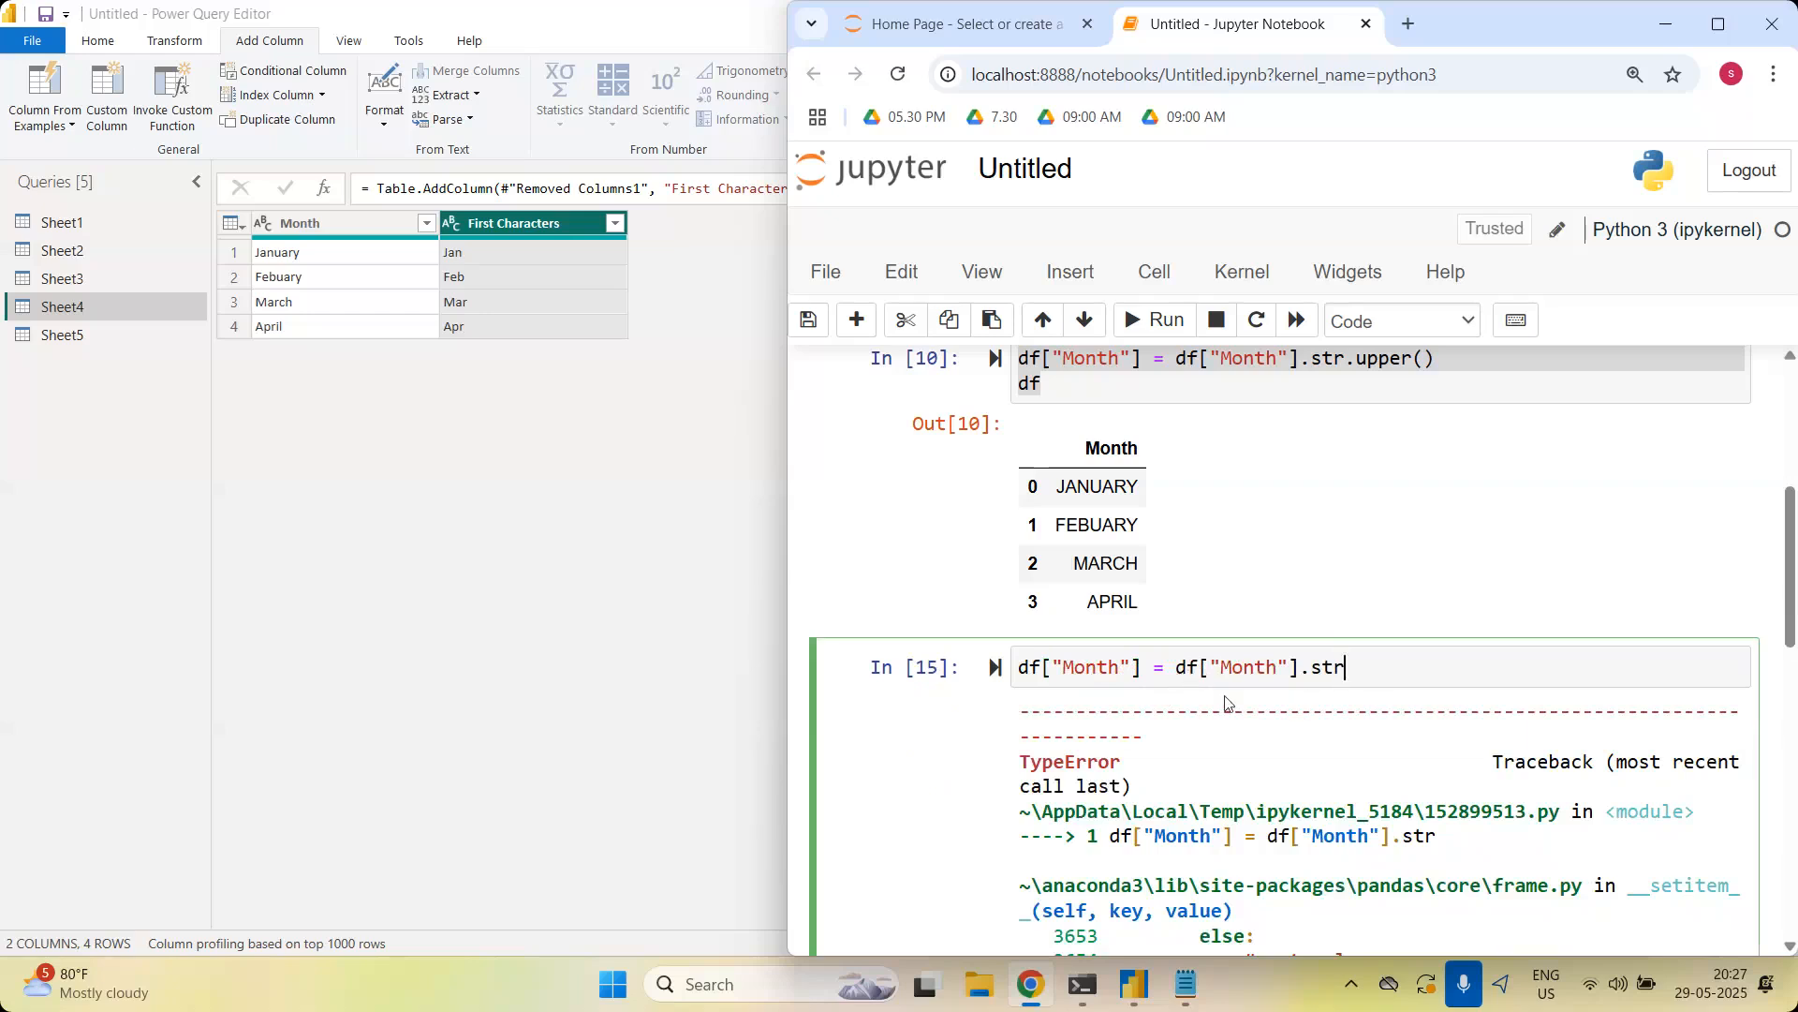
pyautogui.moveTo(1177, 667); pyautogui.dragTo(946, 656)
pyautogui.press('BackSpace')
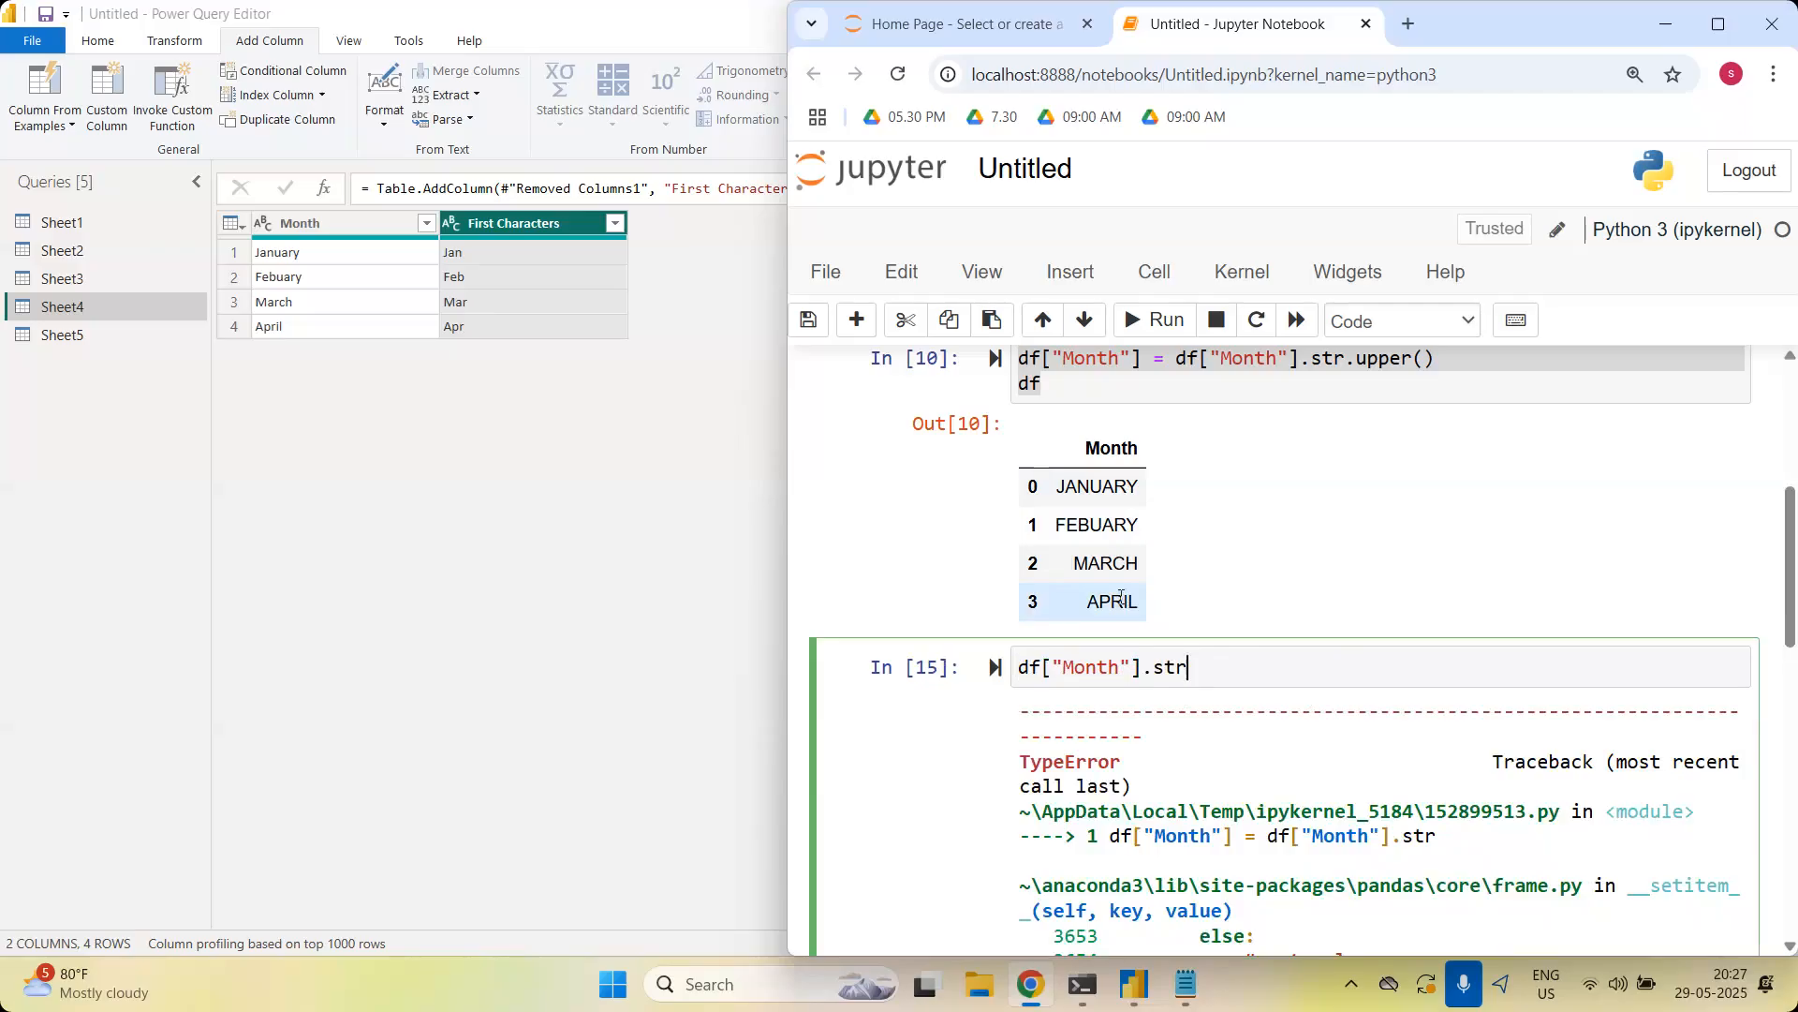
pyautogui.write('[')
pyautogui.write('0')
pyautogui.write(':3')
pyautogui.press('BackSpace')
pyautogui.press('BackSpace')
pyautogui.press('BackSpace')
pyautogui.press('BackSpace')
# Wrap df["Month"].str in the len() function and run the cell
pyautogui.press('Left')
pyautogui.press('Left')
pyautogui.press('Left')
pyautogui.press('Left')
pyautogui.press('Left')
pyautogui.press('Left')
pyautogui.press('Left')
pyautogui.press('Left')
pyautogui.write('len(')
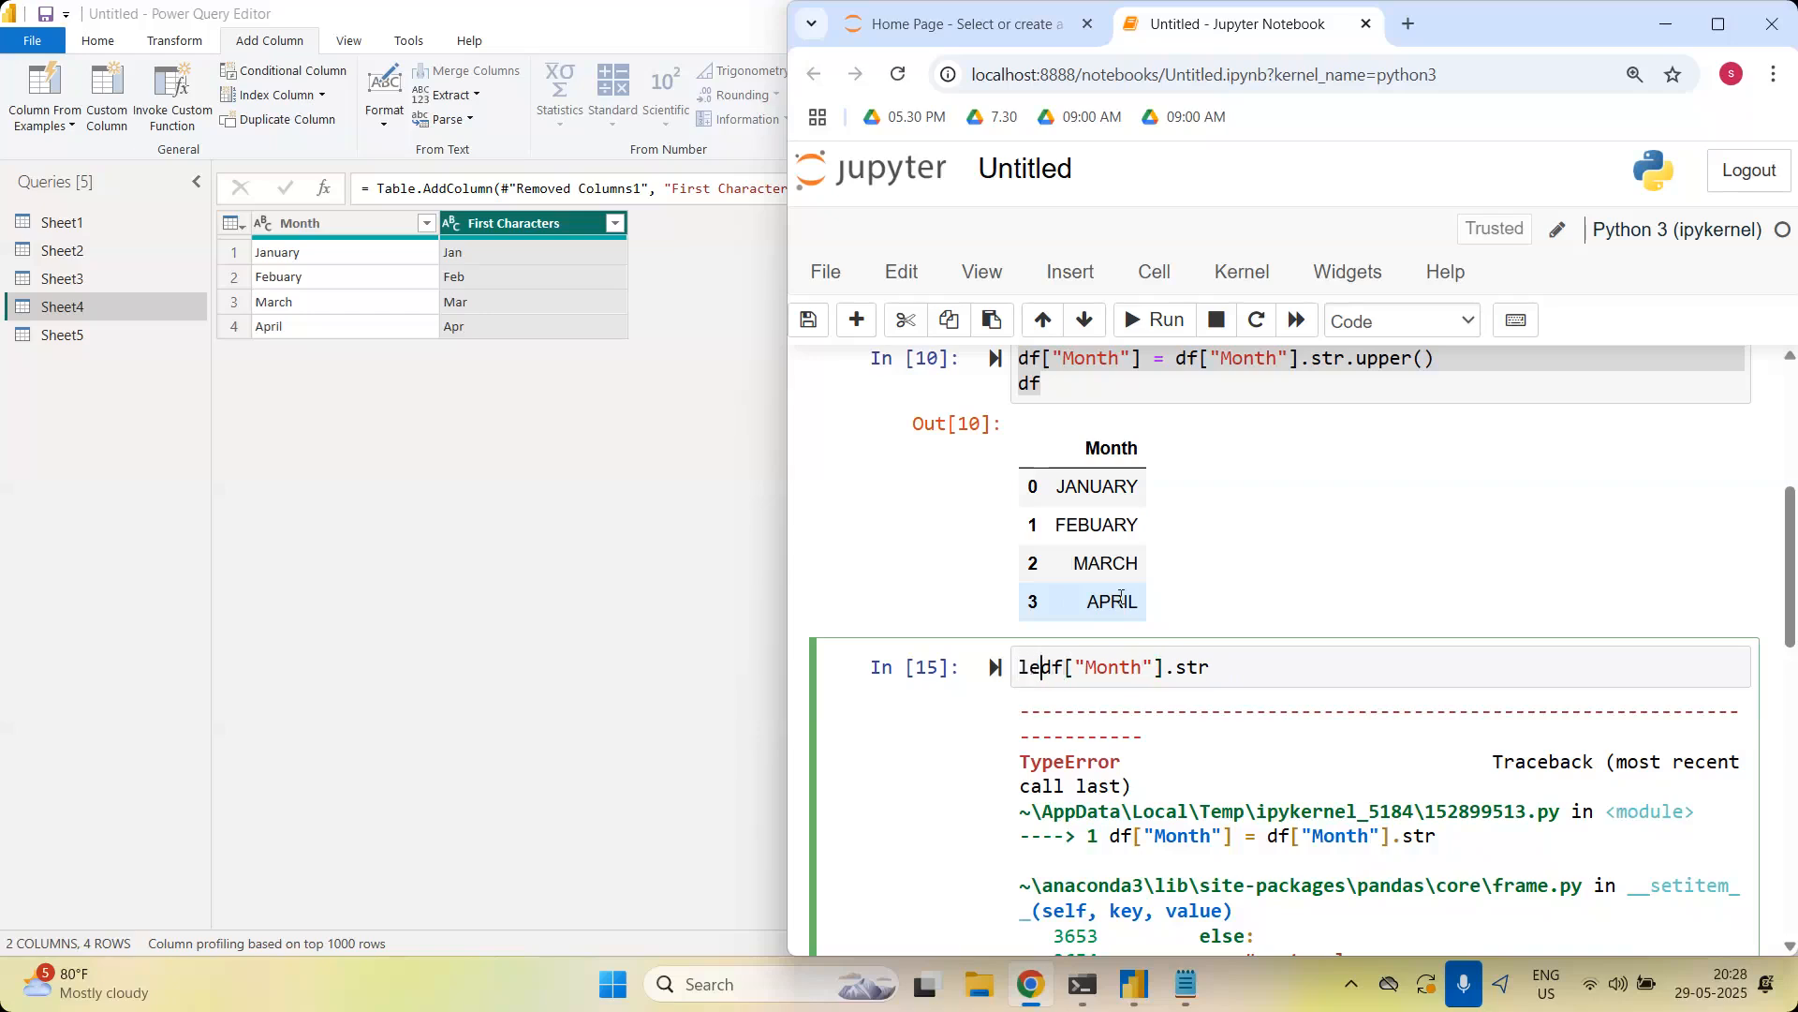
pyautogui.click(1276, 665)
pyautogui.write(')')
pyautogui.hotkey('shift', 'Return')
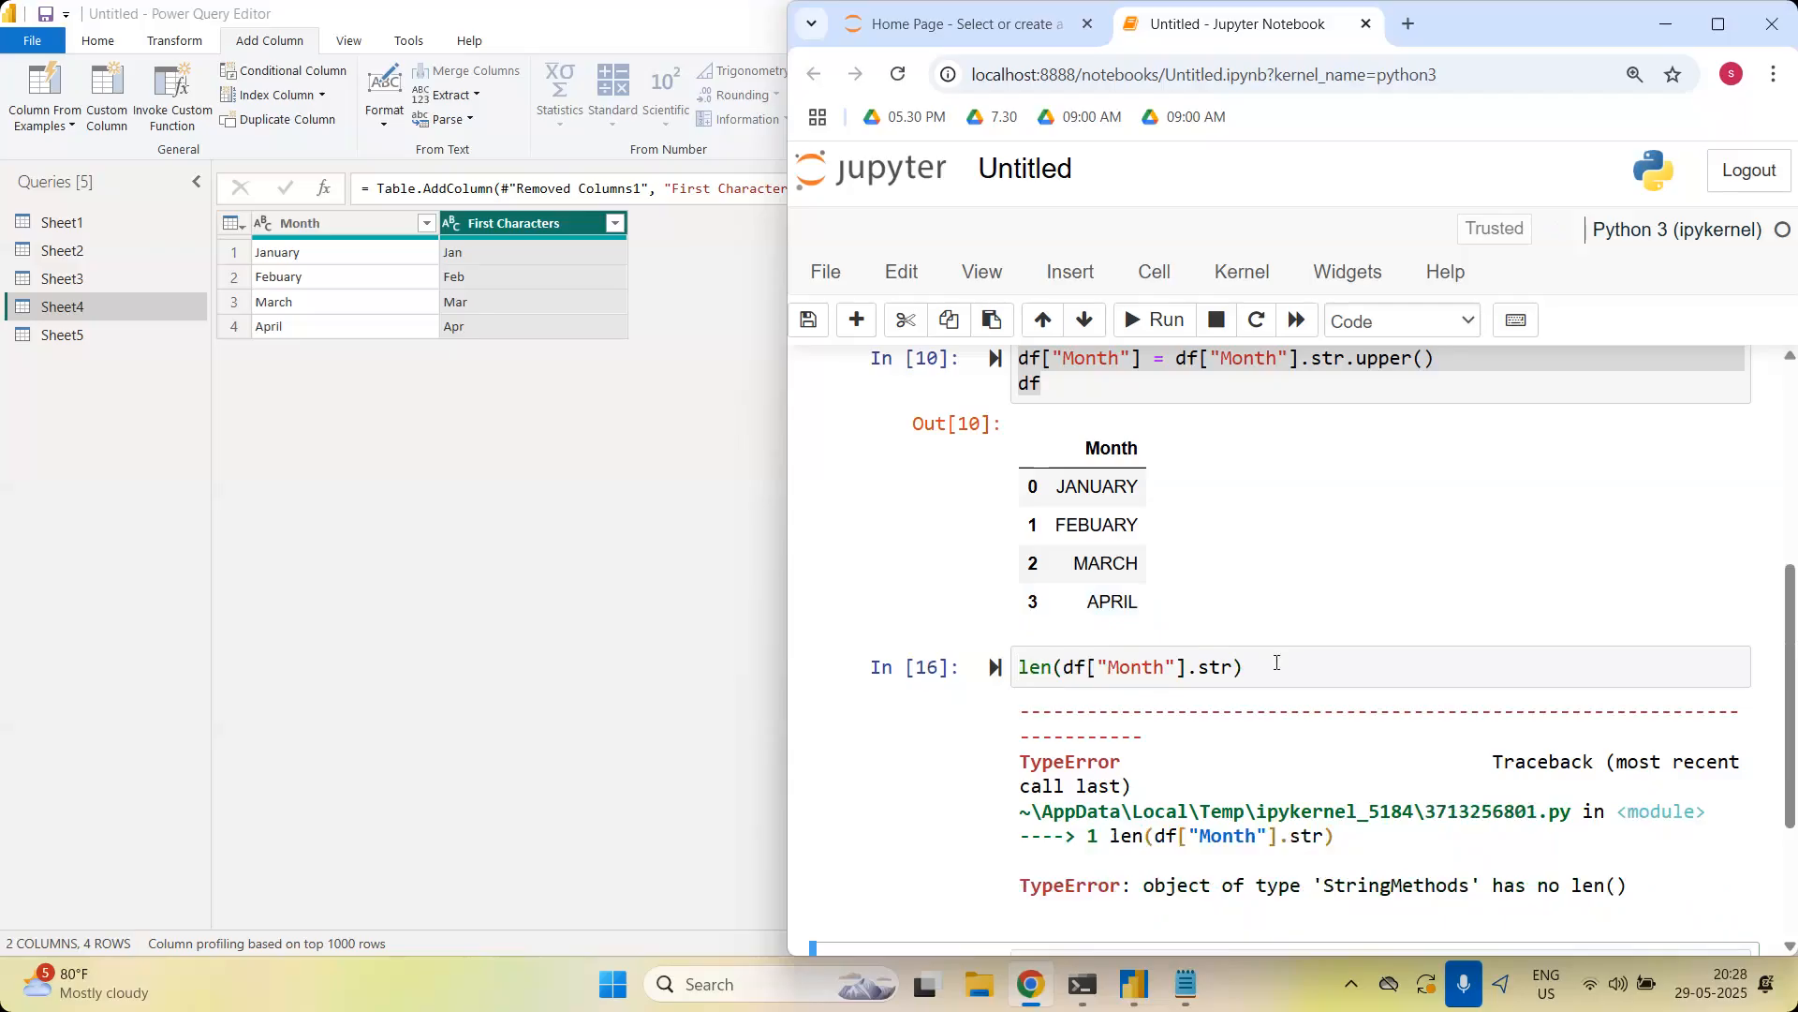
# Remove the len() wrapper, change the expression to df["Month"].str(), and run the cell
pyautogui.click(1277, 684)
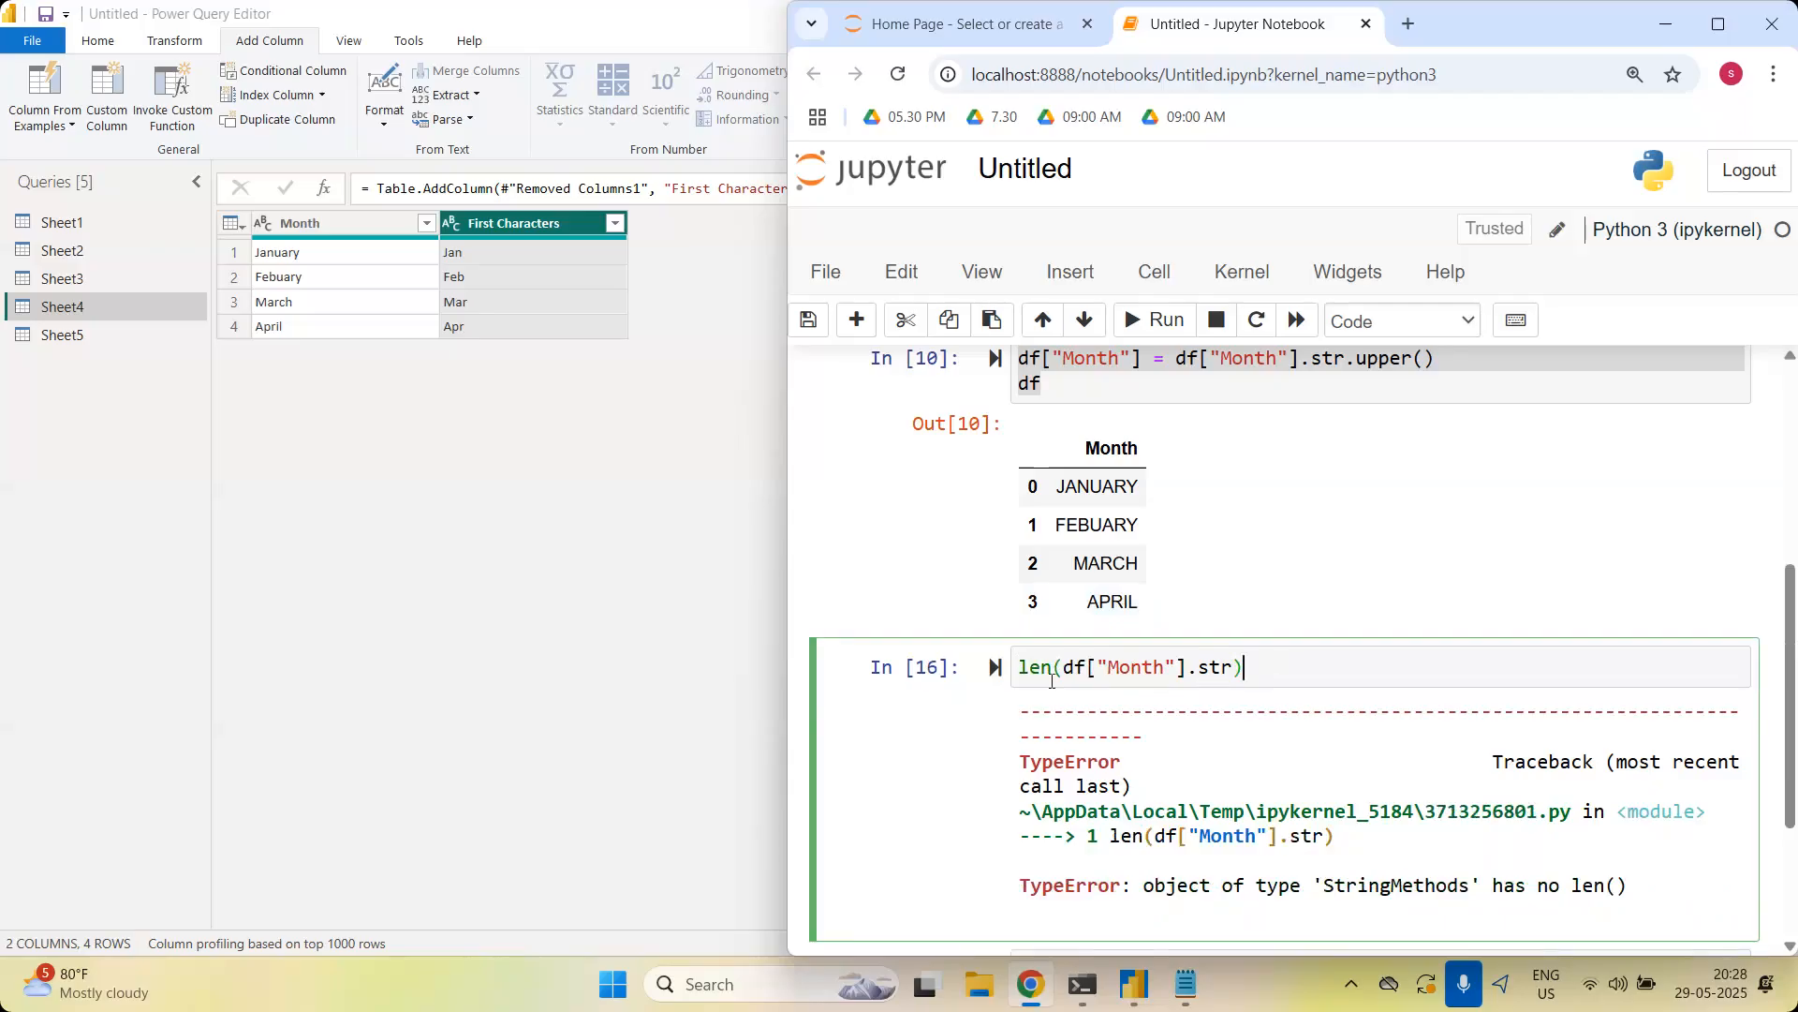
pyautogui.moveTo(1019, 668); pyautogui.dragTo(1065, 669)
pyautogui.press('BackSpace')
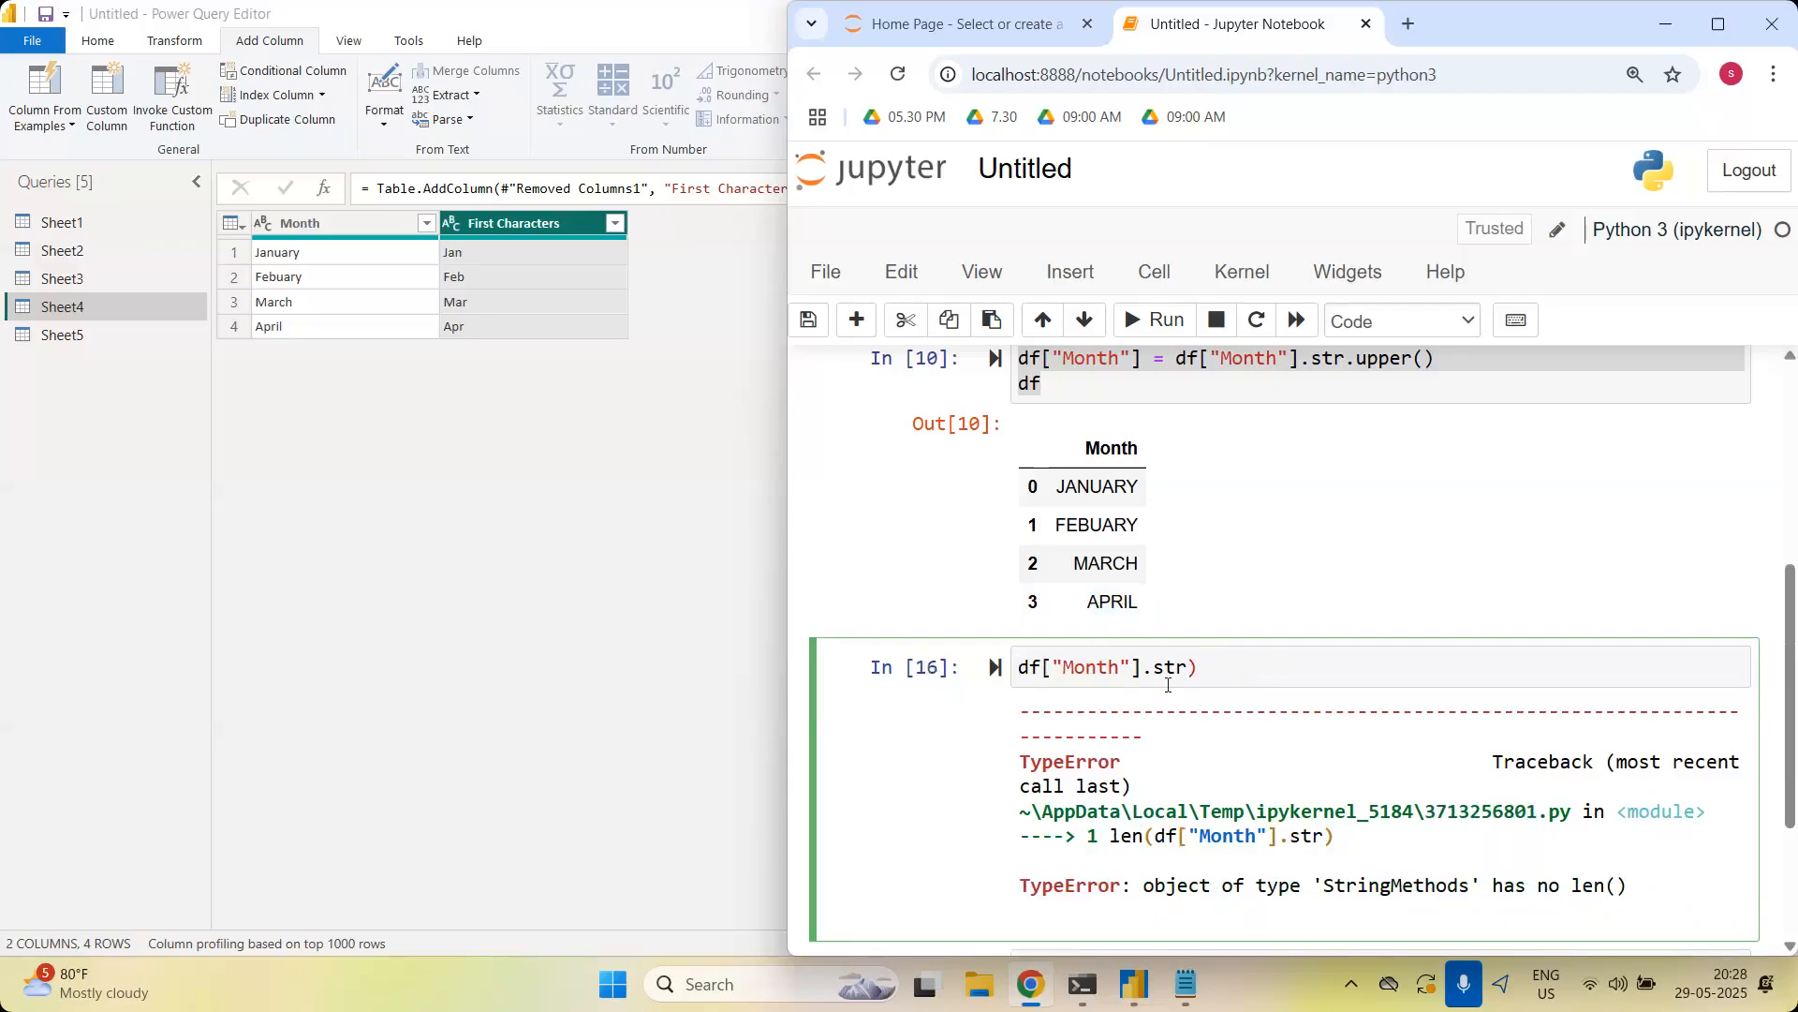
pyautogui.click(1218, 672)
pyautogui.press('BackSpace')
pyautogui.write('()')
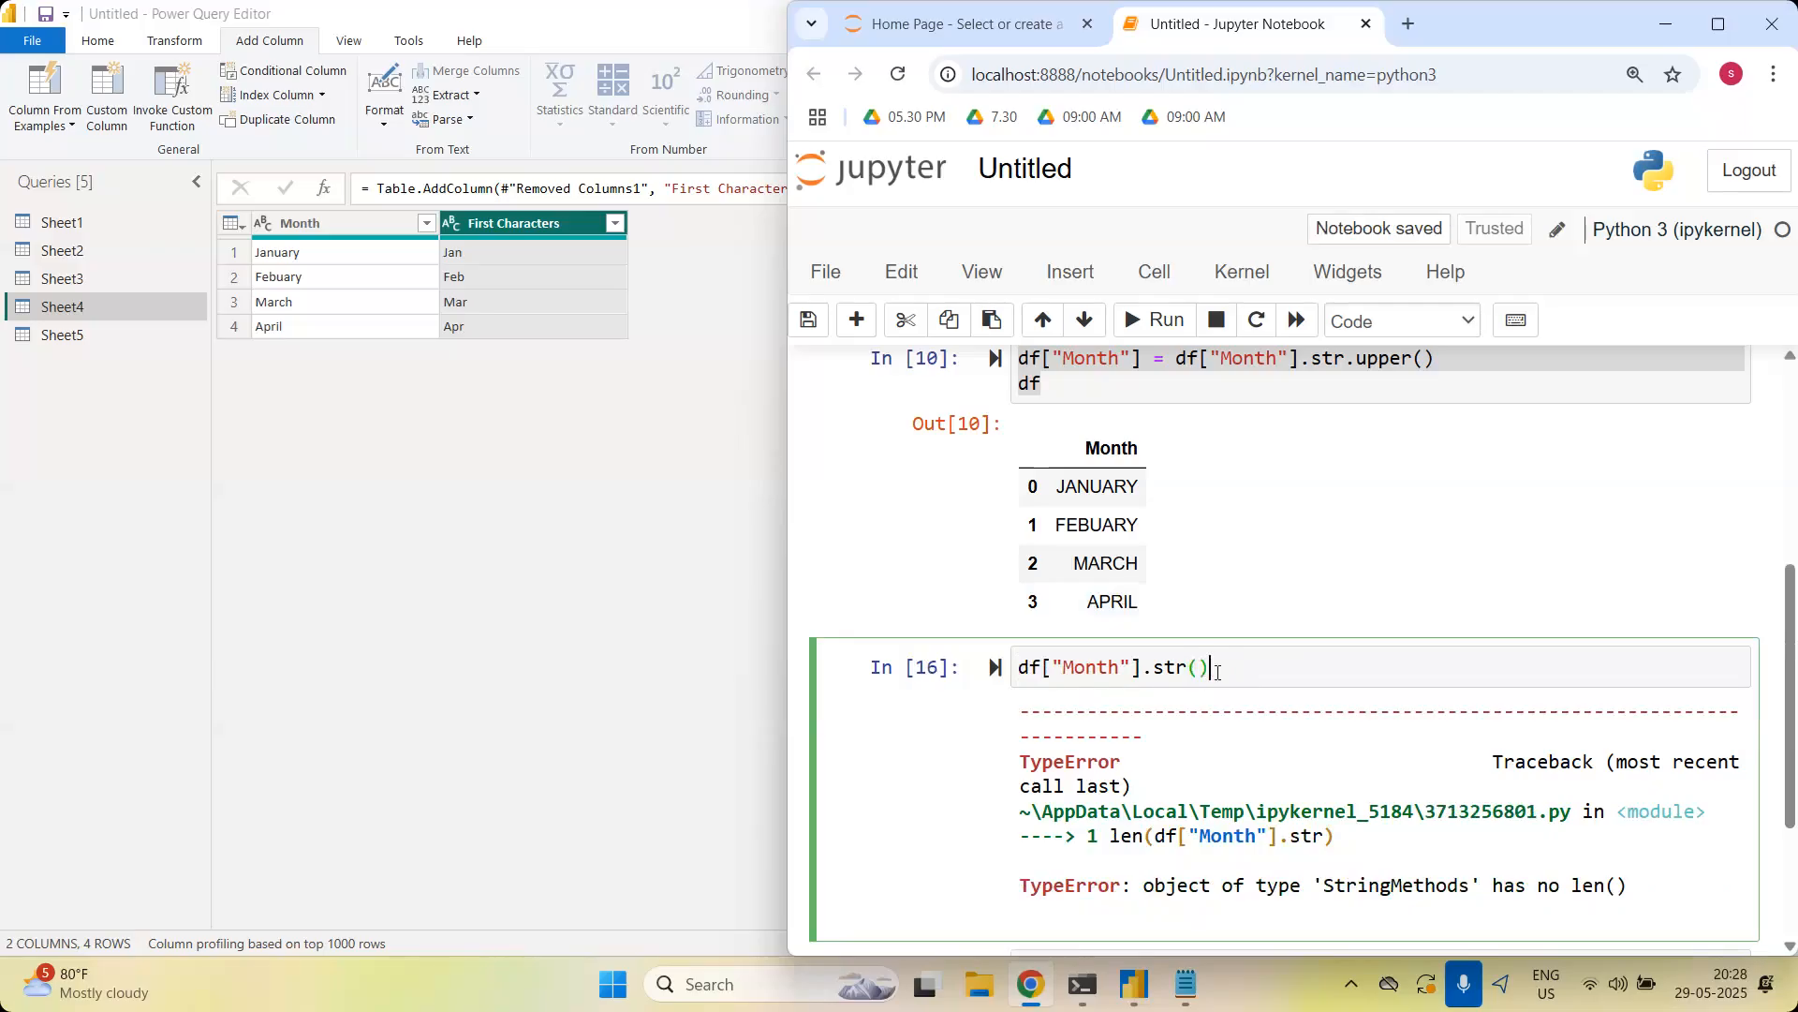
pyautogui.hotkey('ctrl', 'Return')
pyautogui.press('Return')
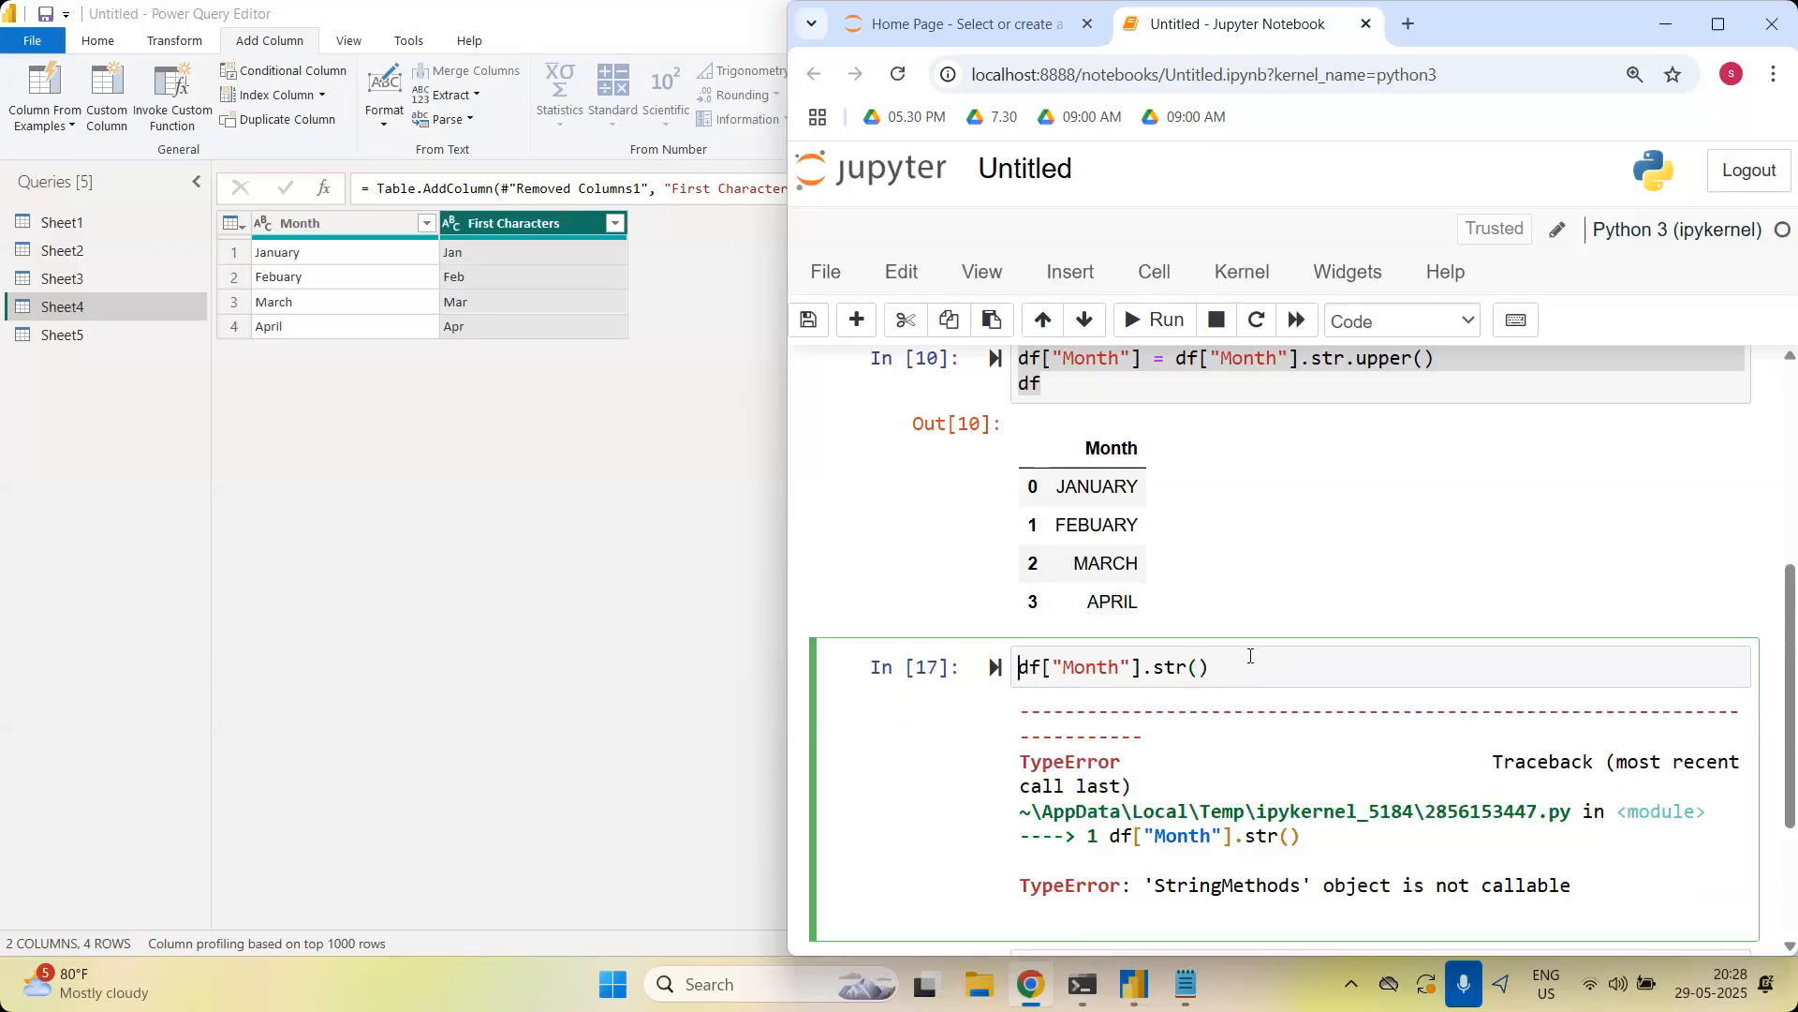
# Replace the parentheses after .str with the full slice [:] and run the cell
pyautogui.press('BackSpace')
pyautogui.press('BackSpace')
pyautogui.write('[:')
pyautogui.hotkey('shift', 'Return')
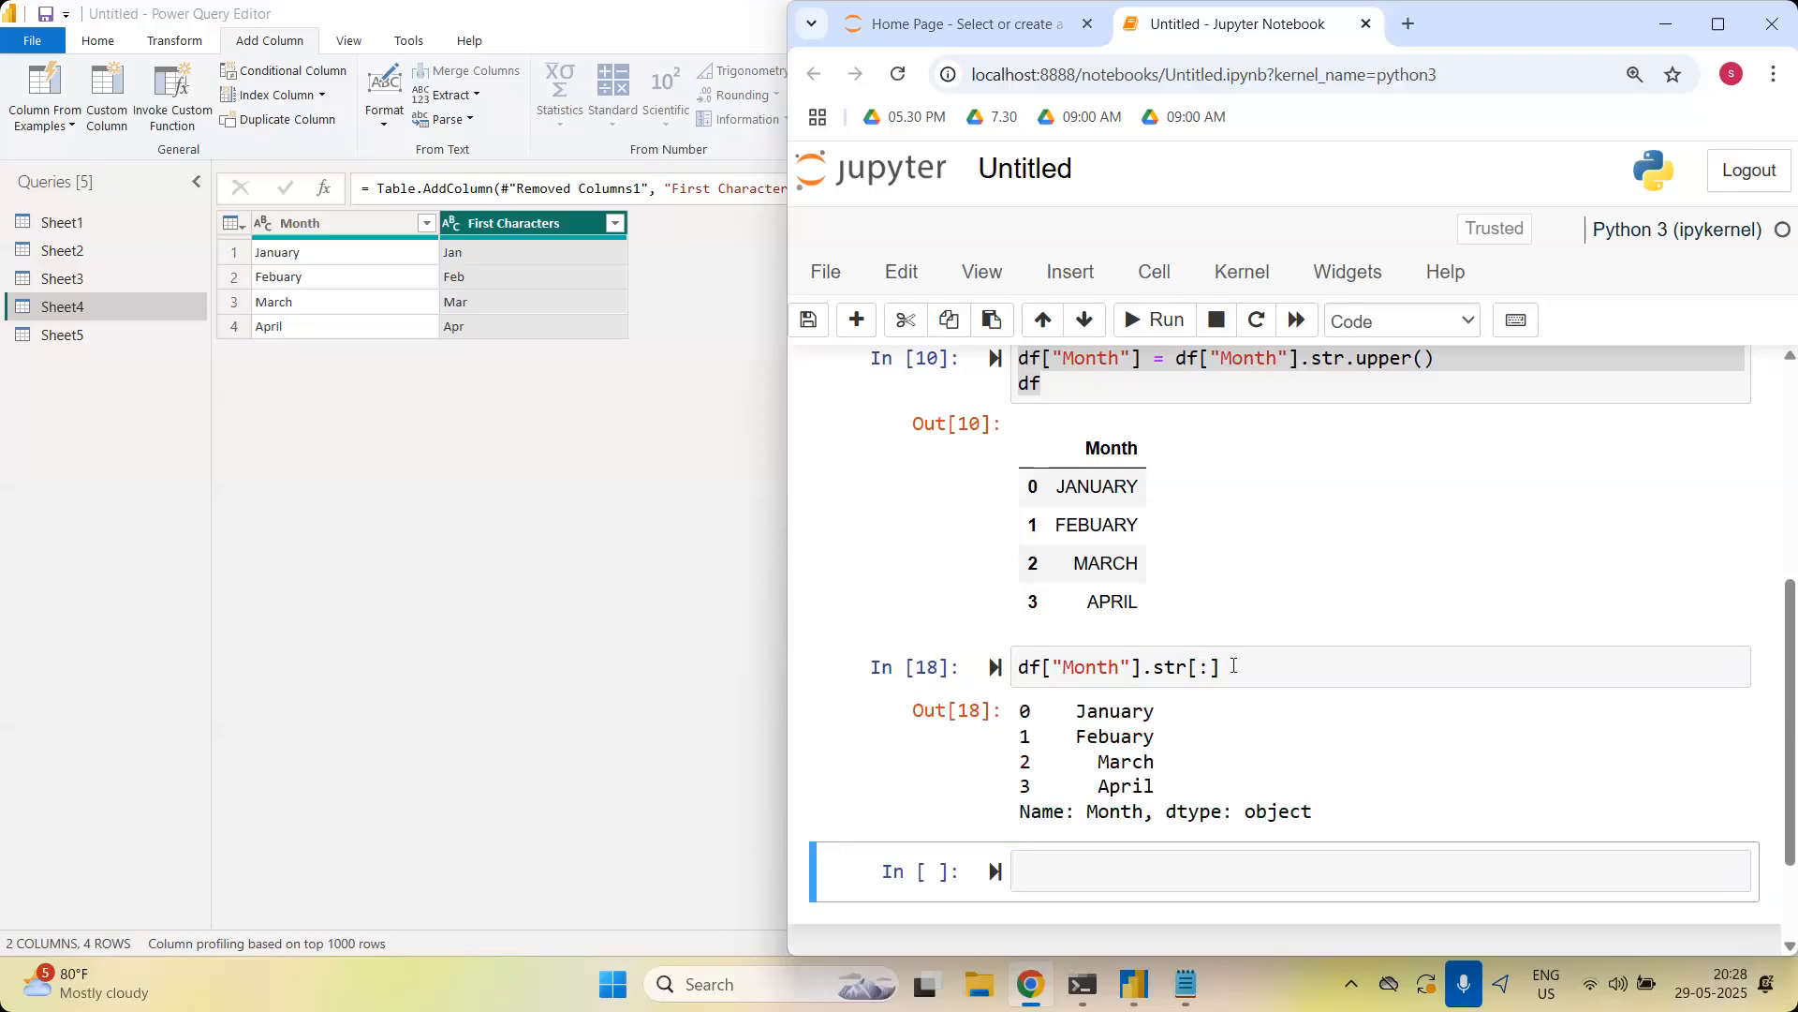
# Switch back to Power Query Editor and compare the Extract options for adding a column with those for transforming in place
pyautogui.click(508, 618)
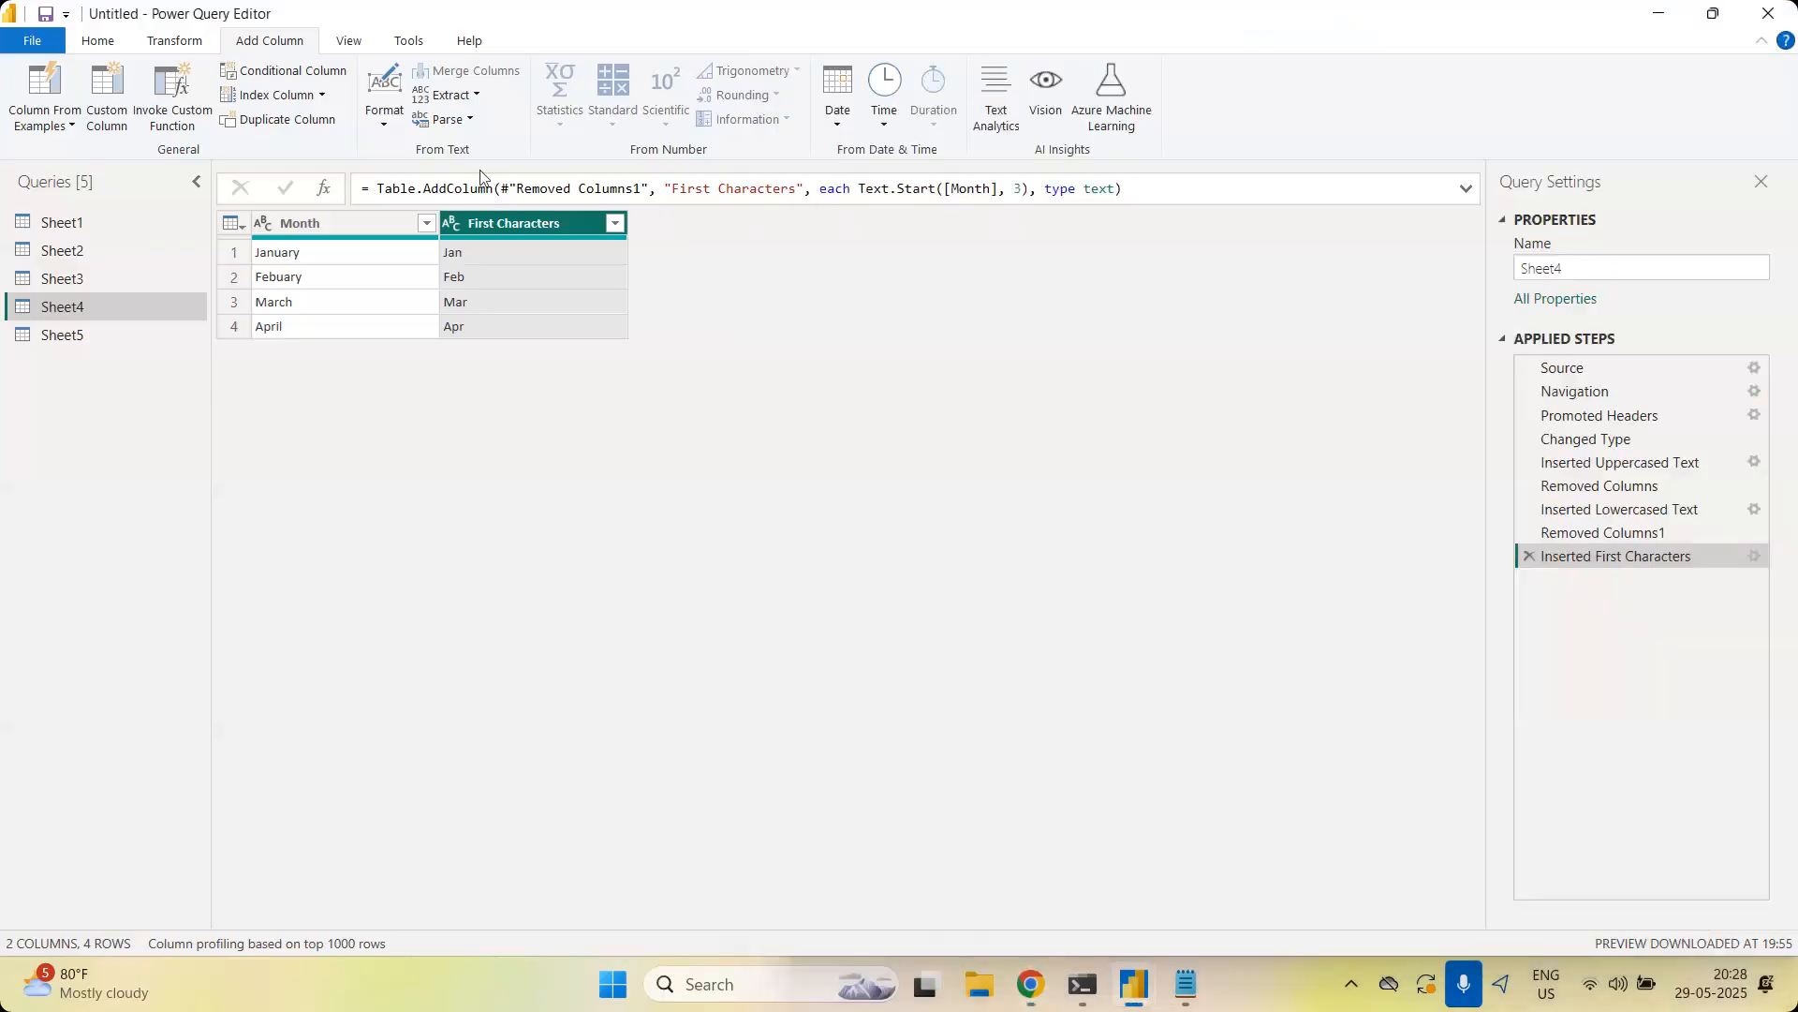
pyautogui.click(473, 95)
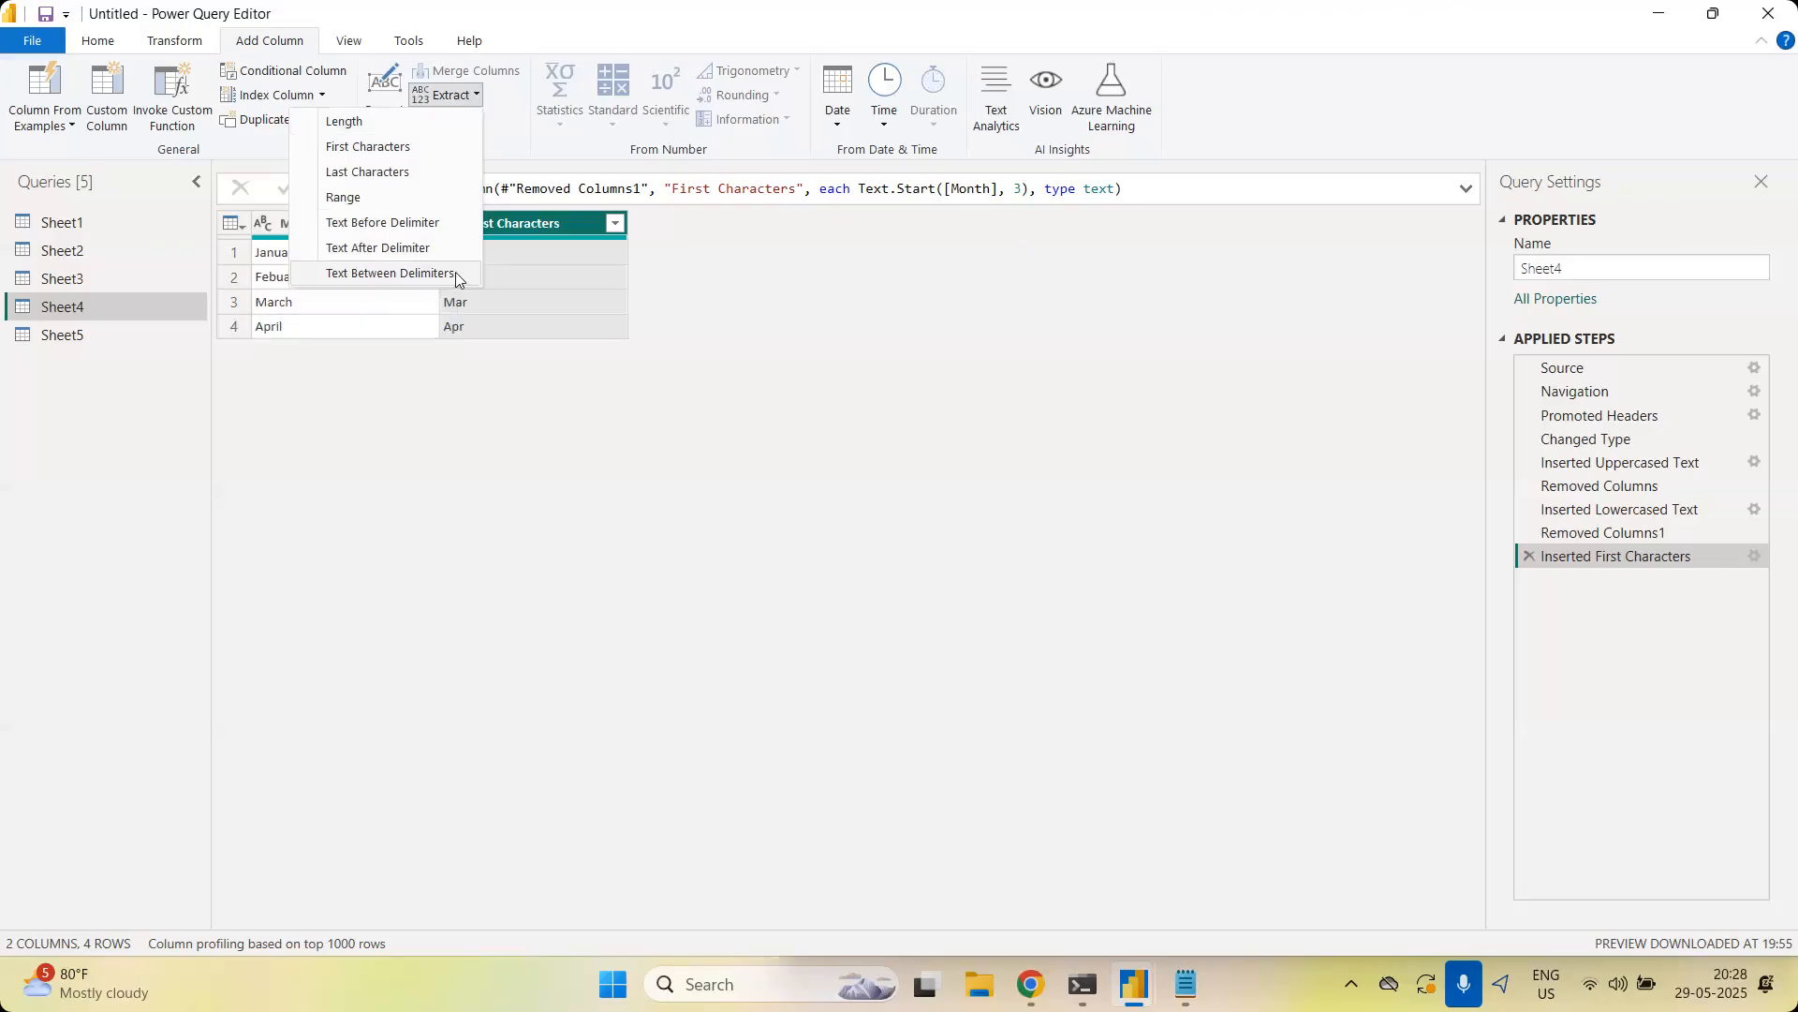
pyautogui.click(176, 36)
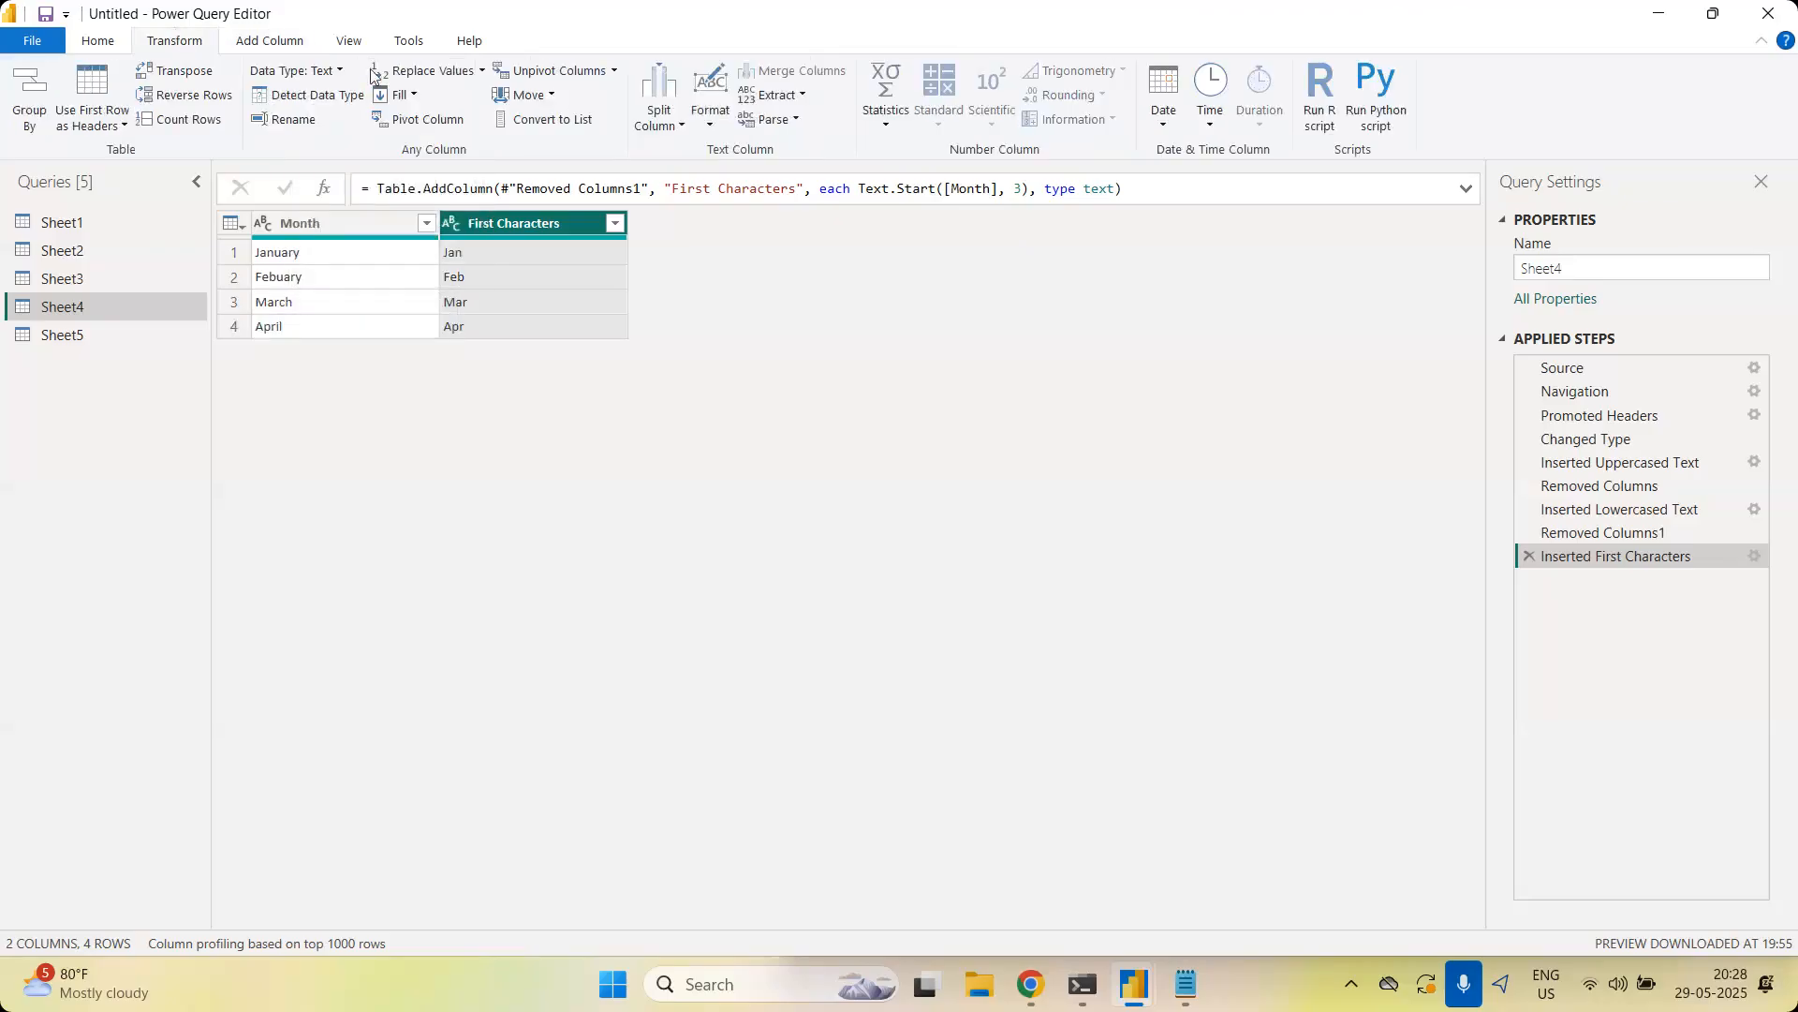
pyautogui.click(801, 96)
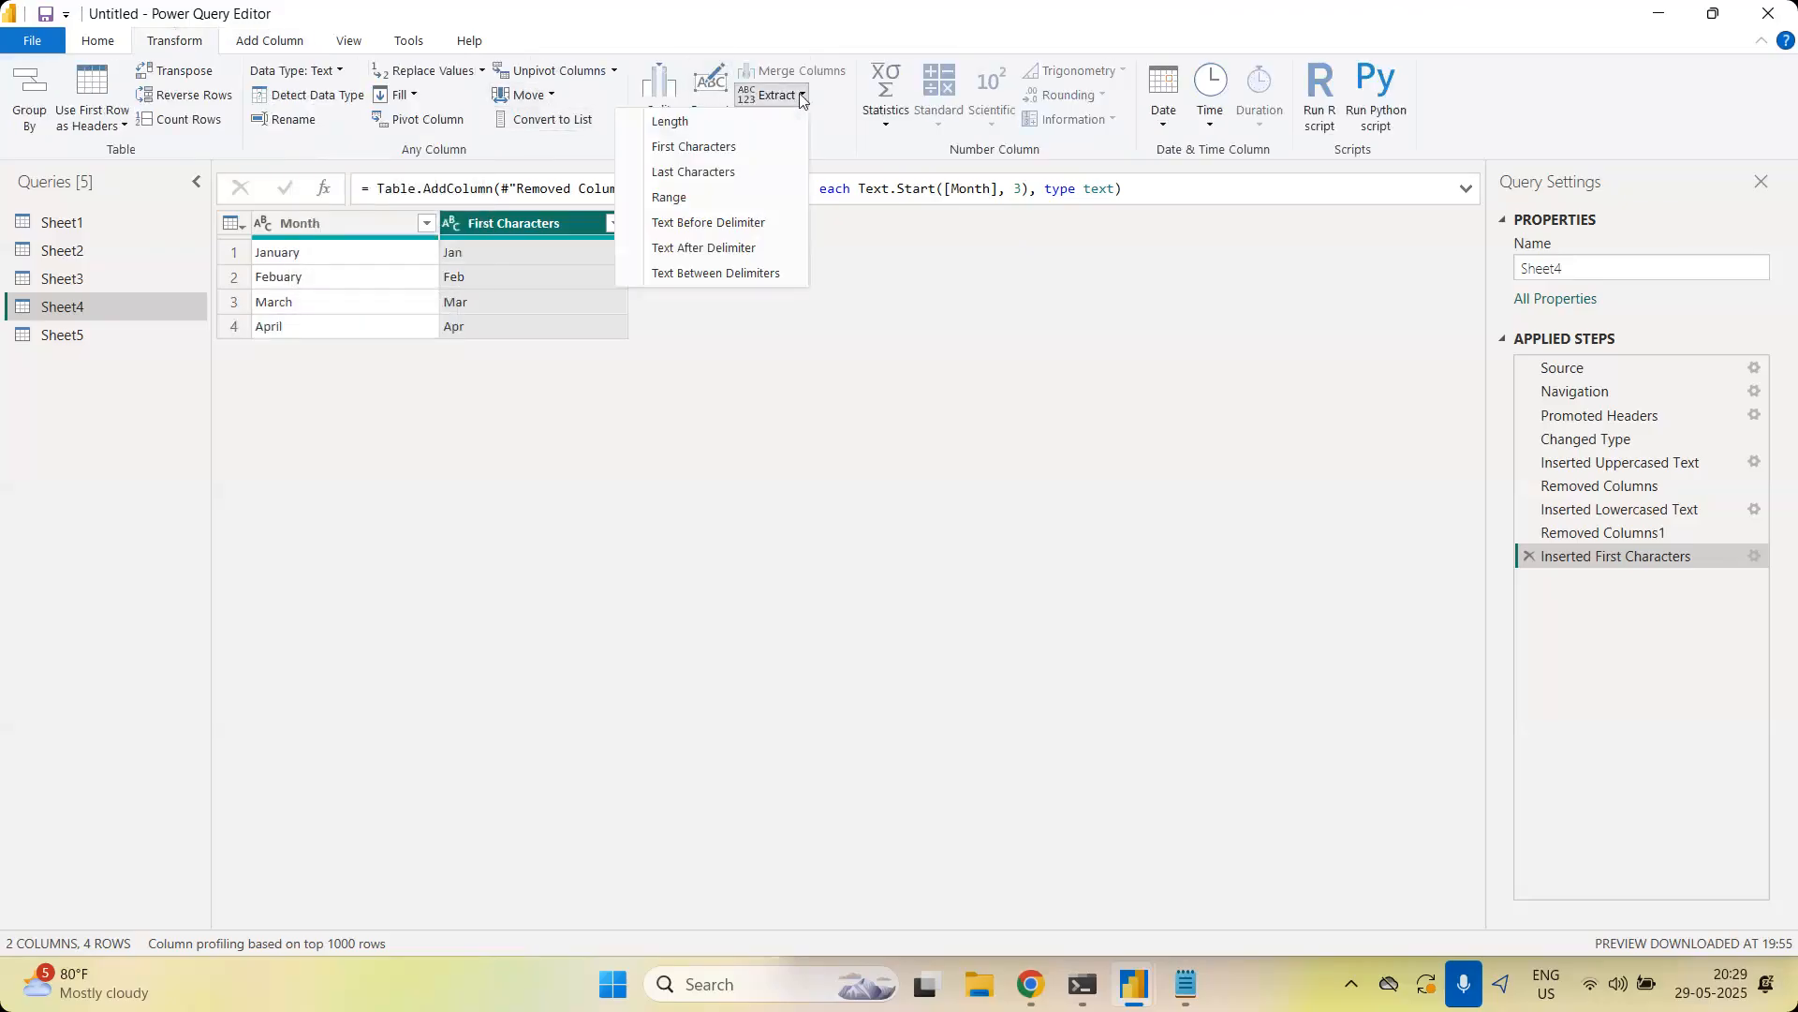
pyautogui.click(281, 40)
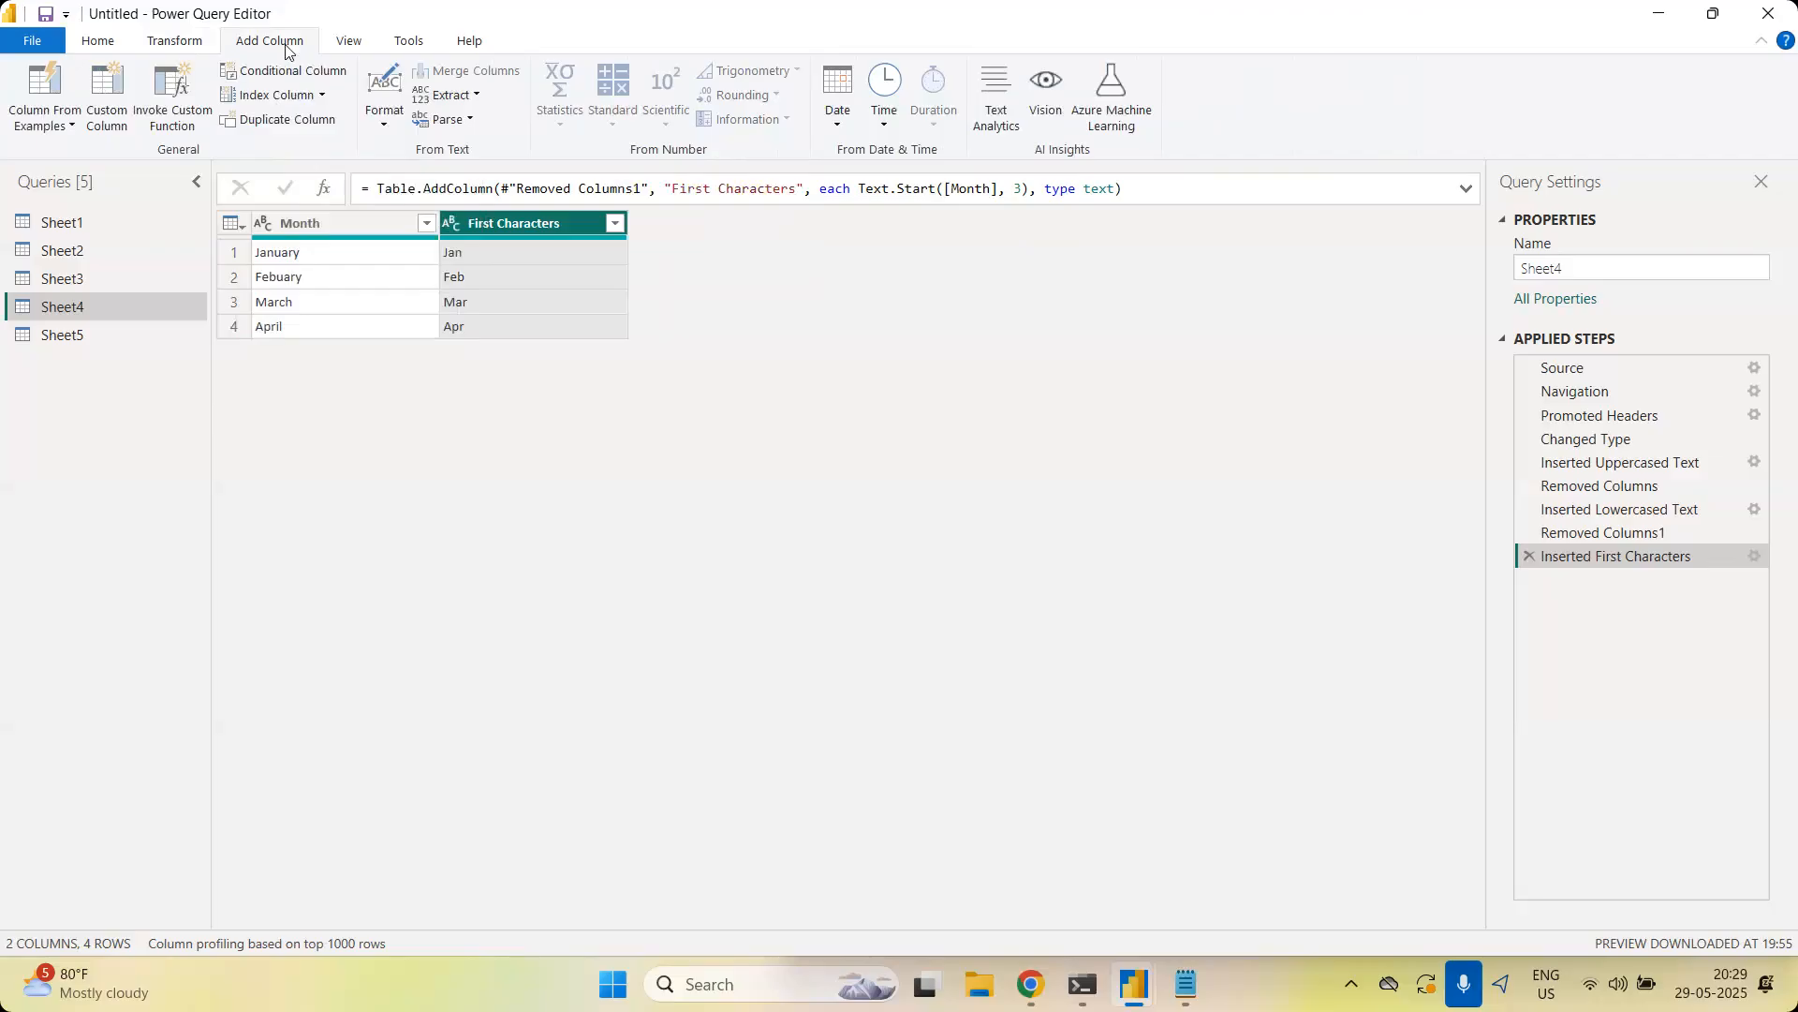
# In Sheet5, add a new column that adds 20 to each Expenditure value
pyautogui.click(126, 328)
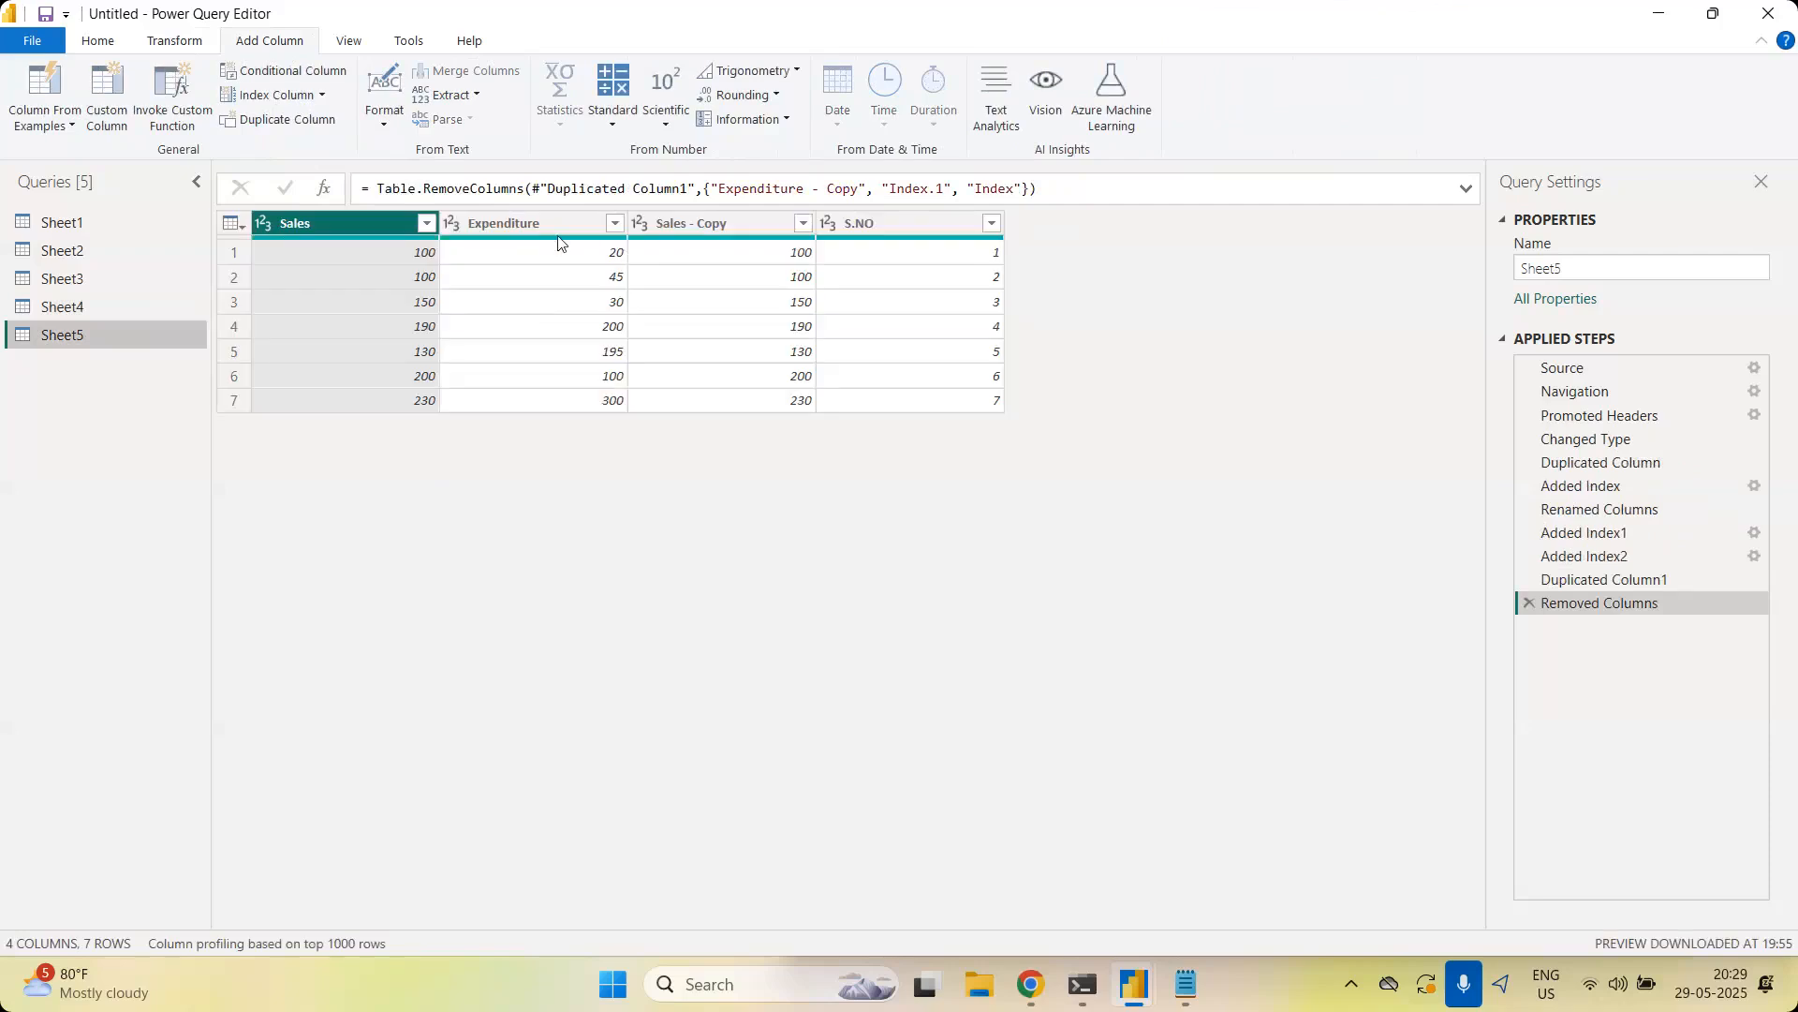
pyautogui.click(545, 224)
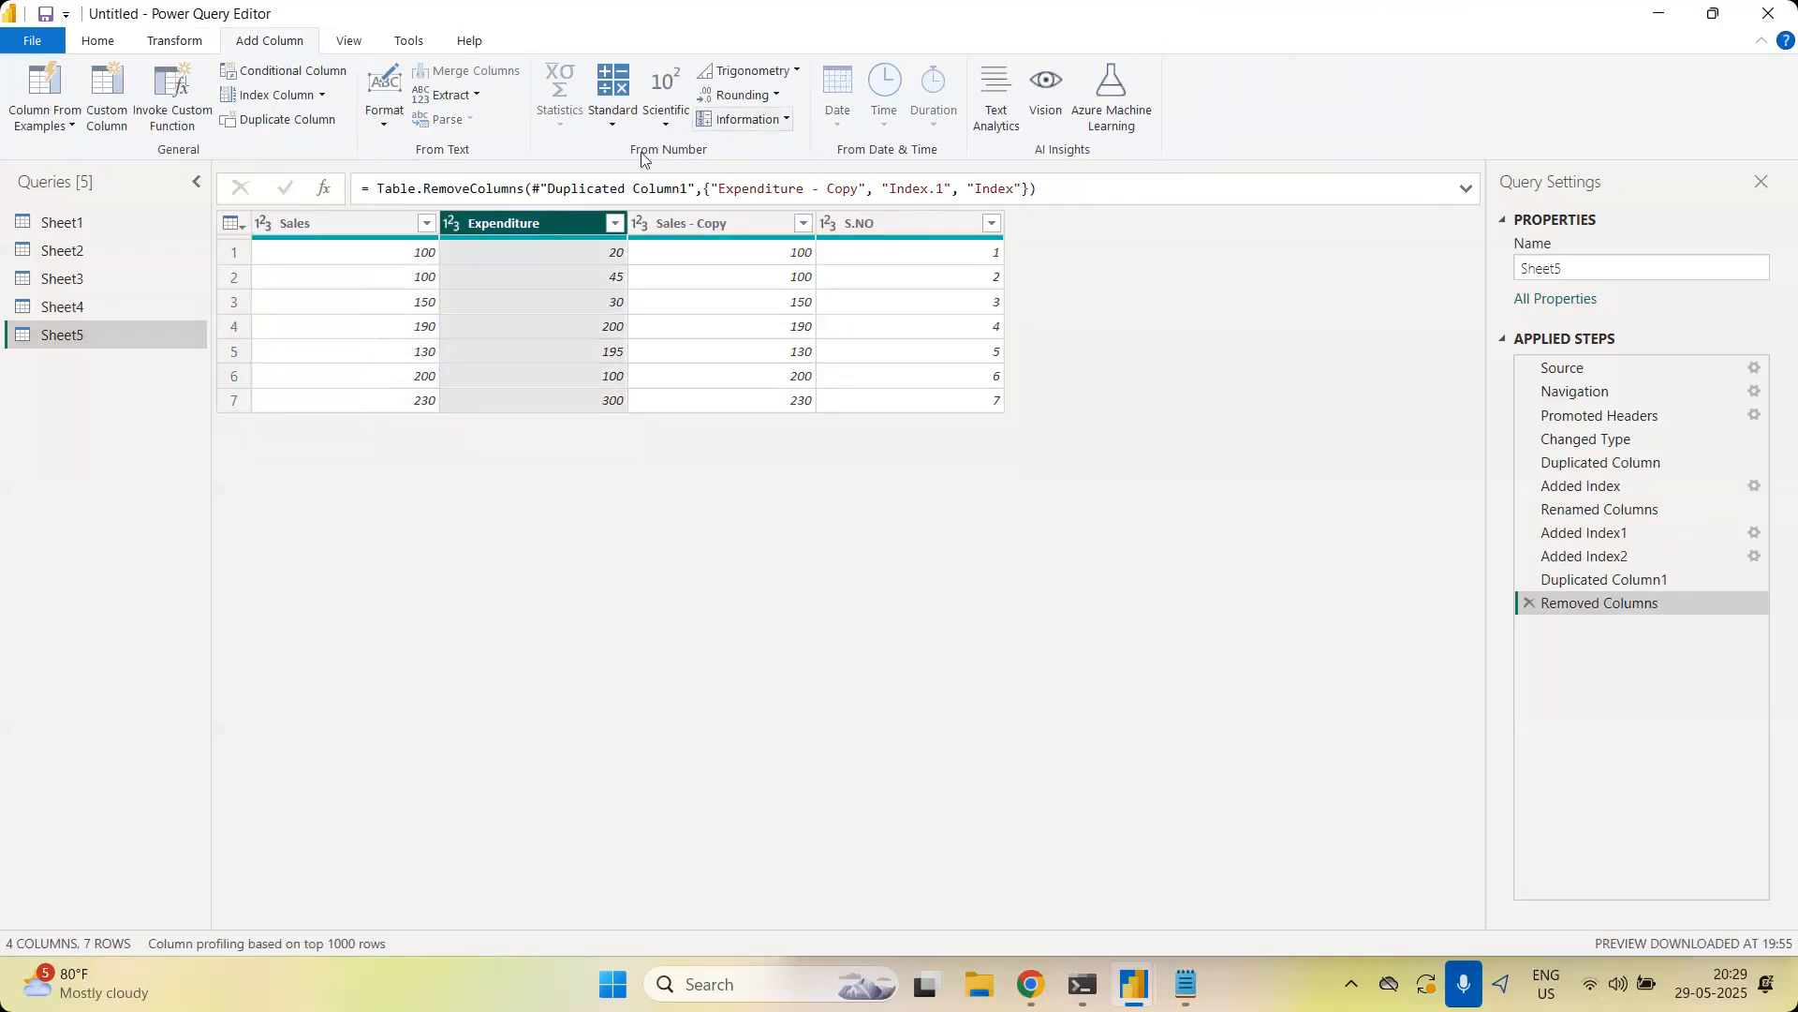
pyautogui.click(613, 98)
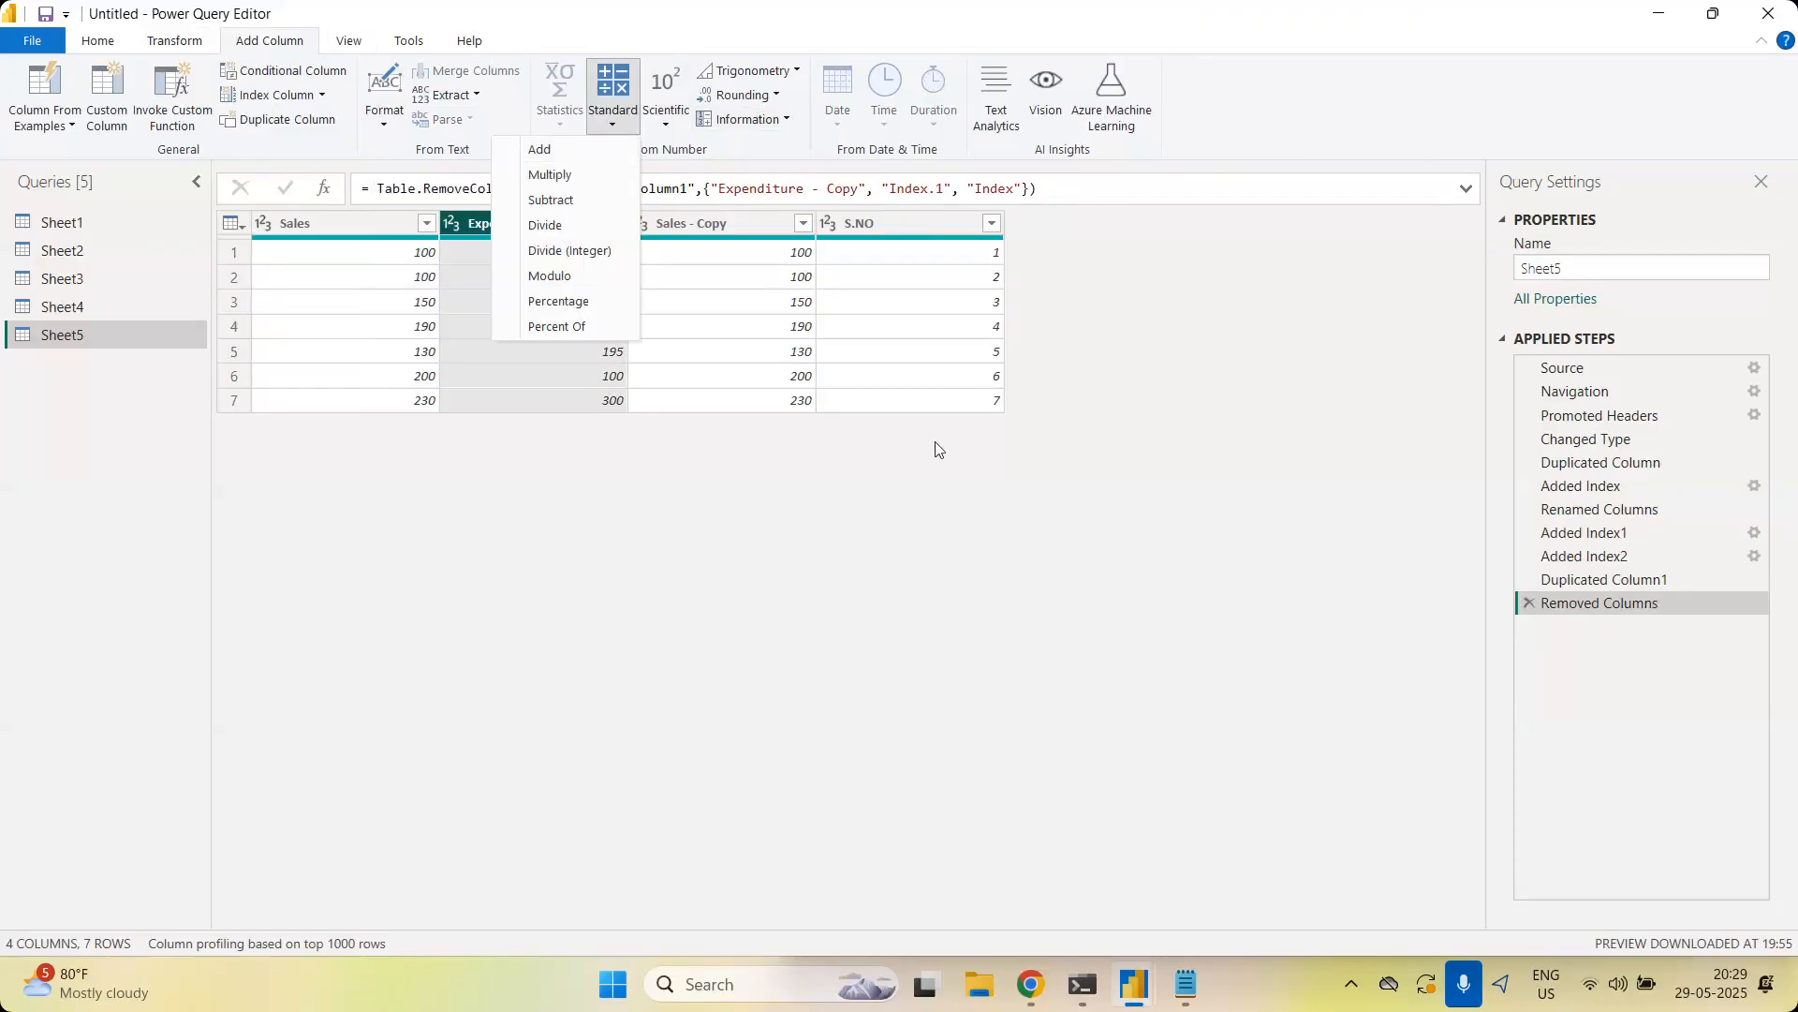
pyautogui.click(598, 158)
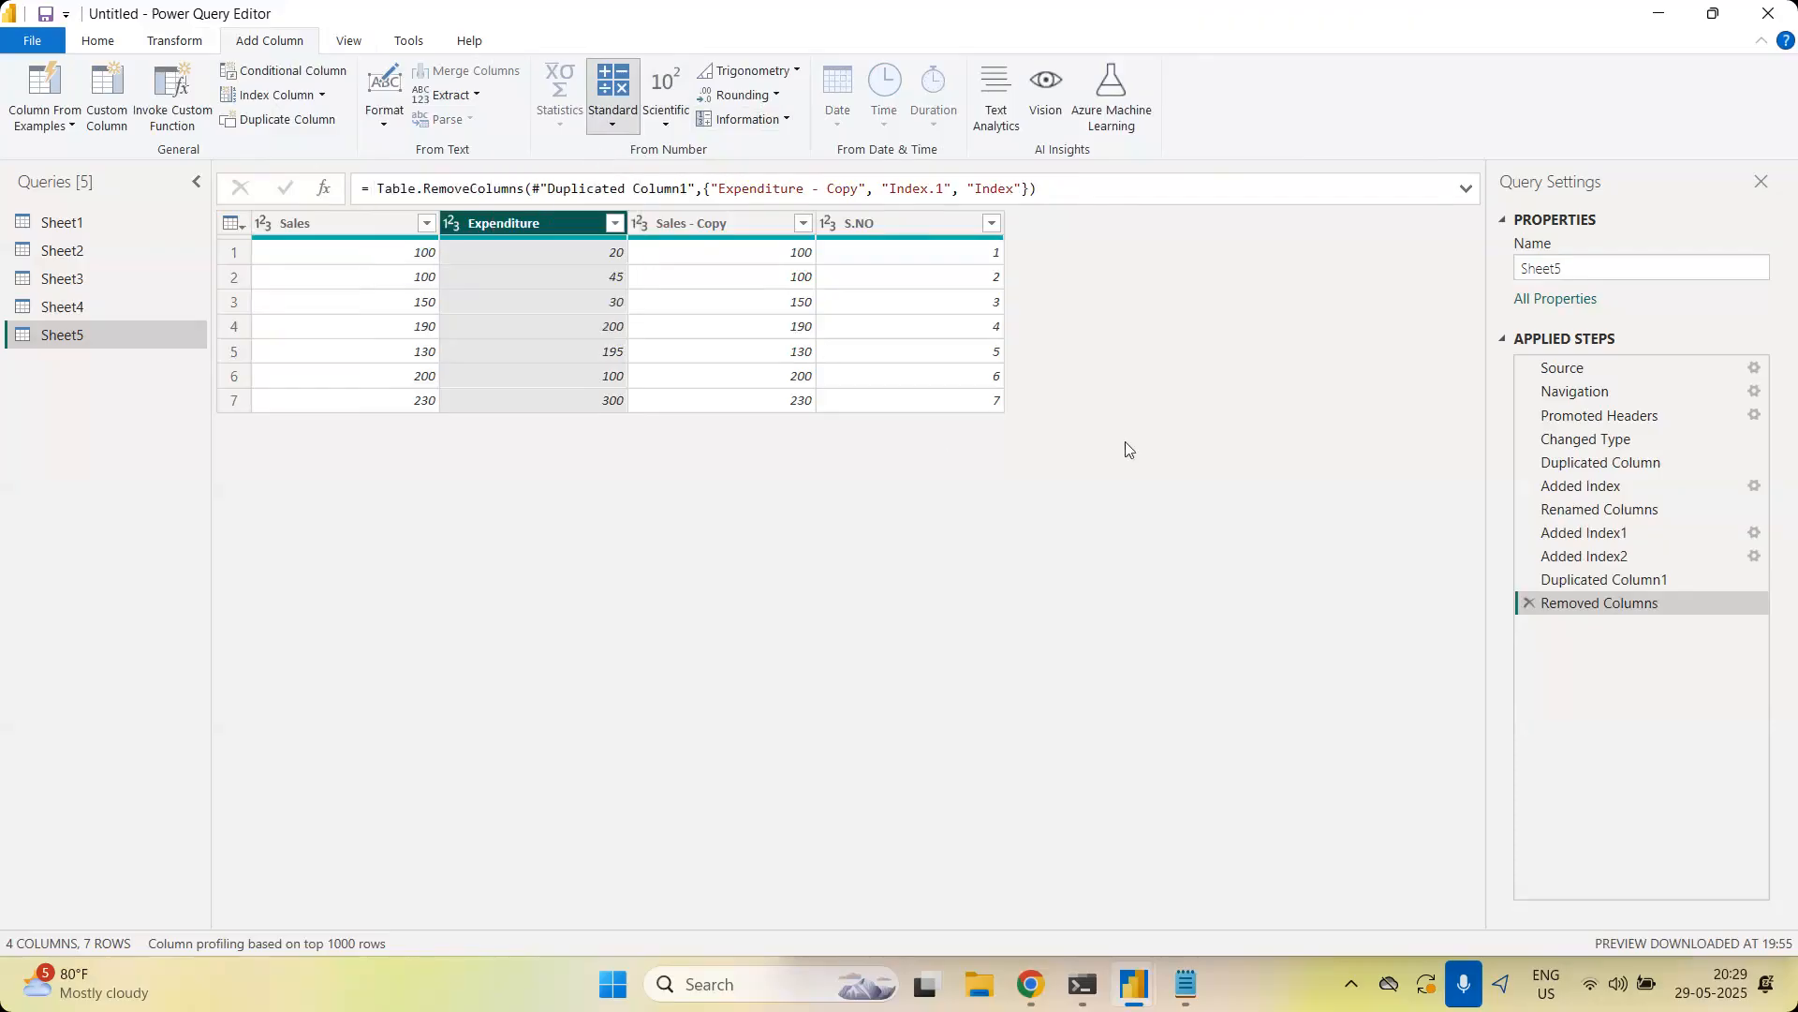
pyautogui.click(647, 497)
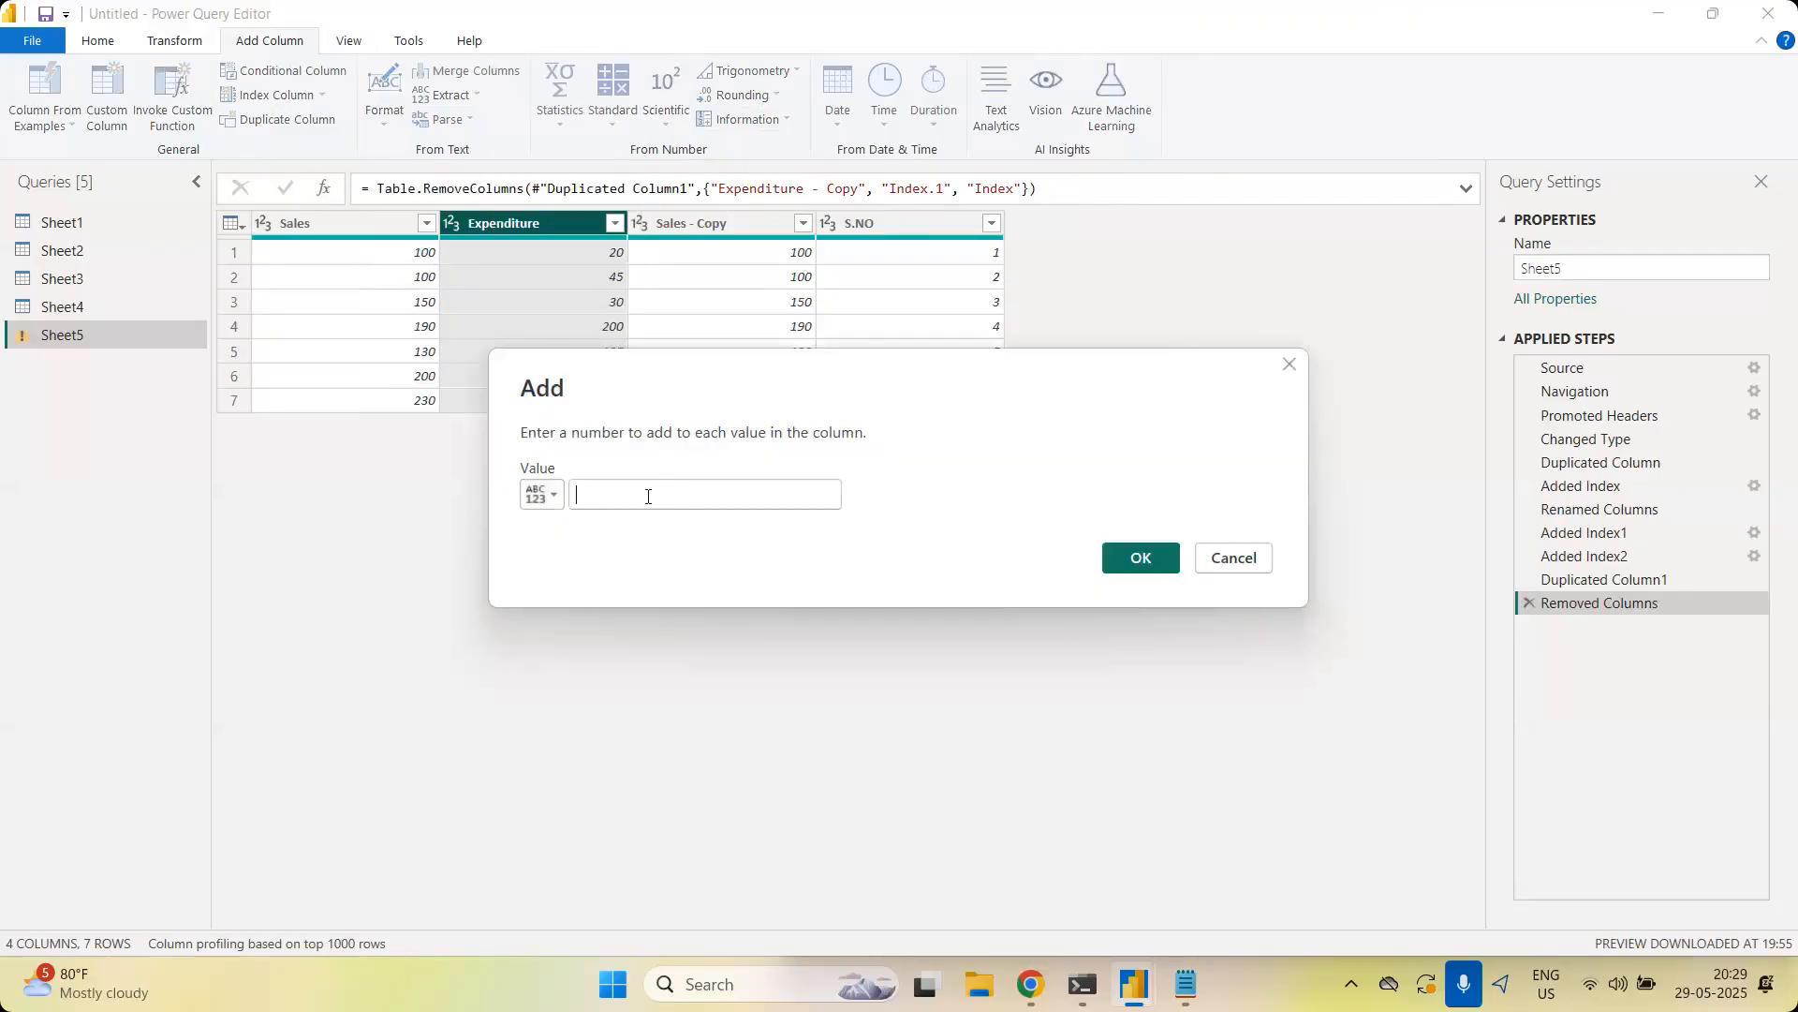
pyautogui.write('20')
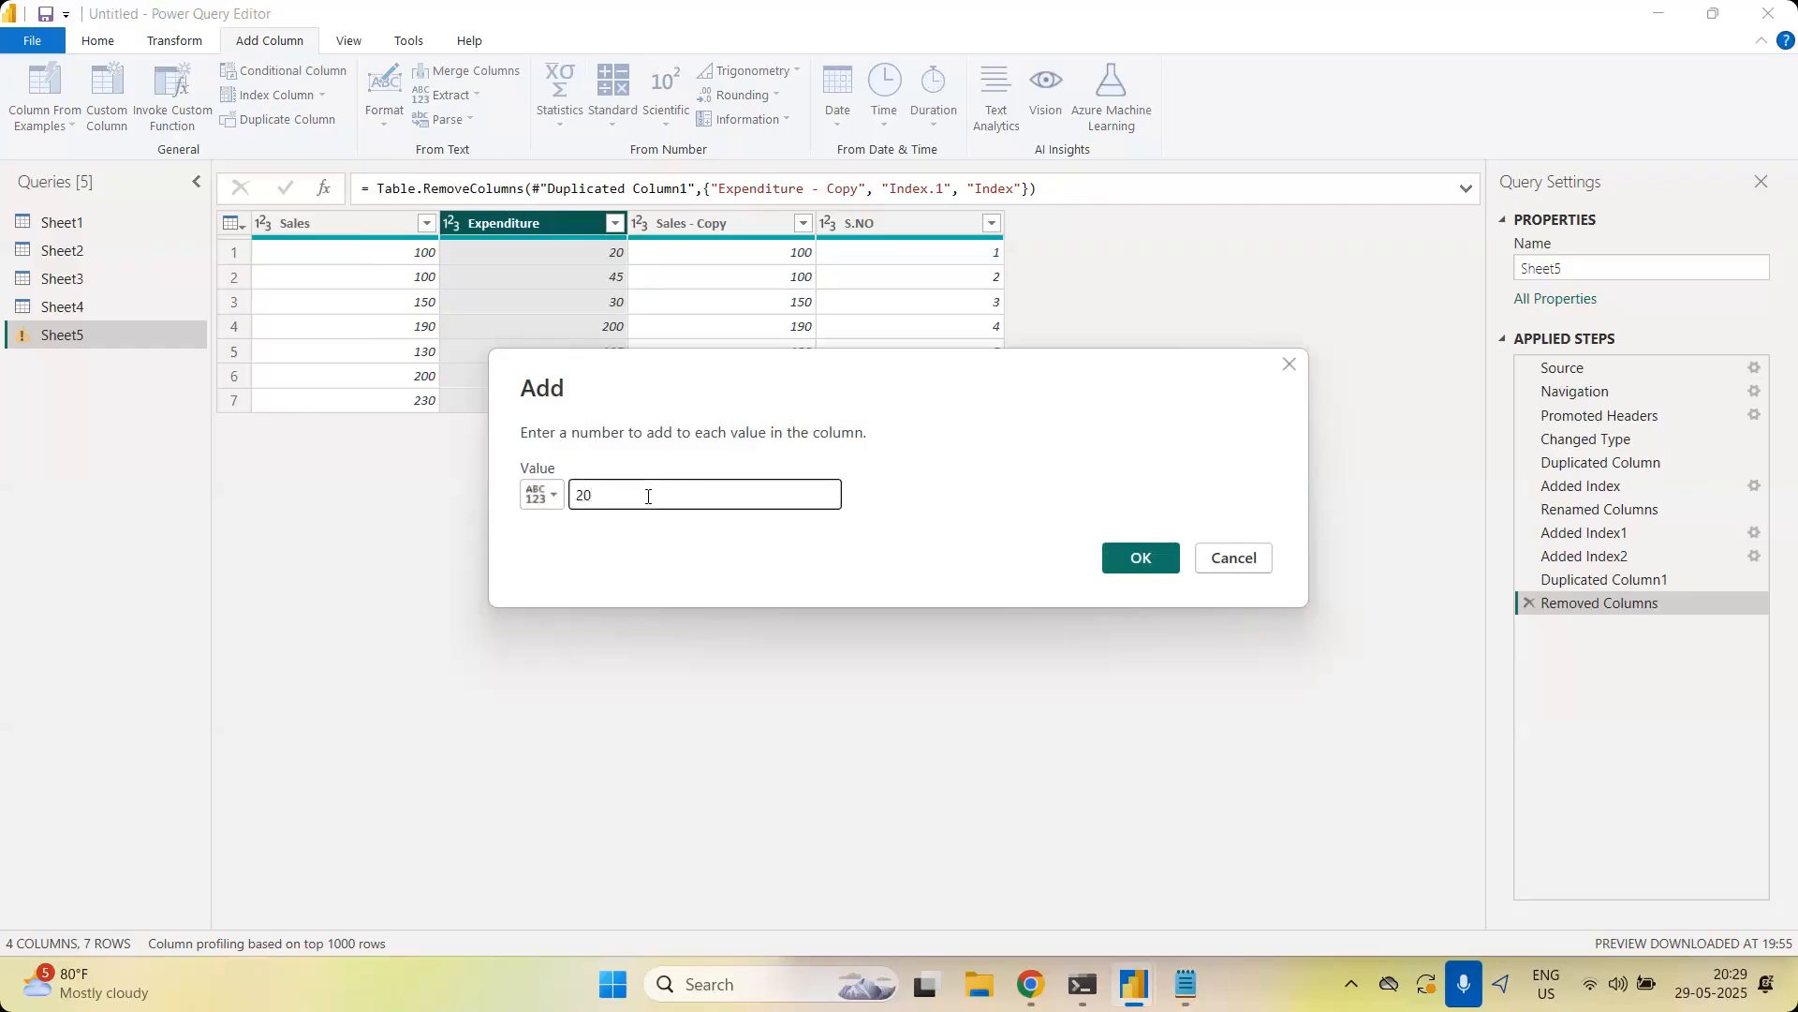
pyautogui.click(1149, 559)
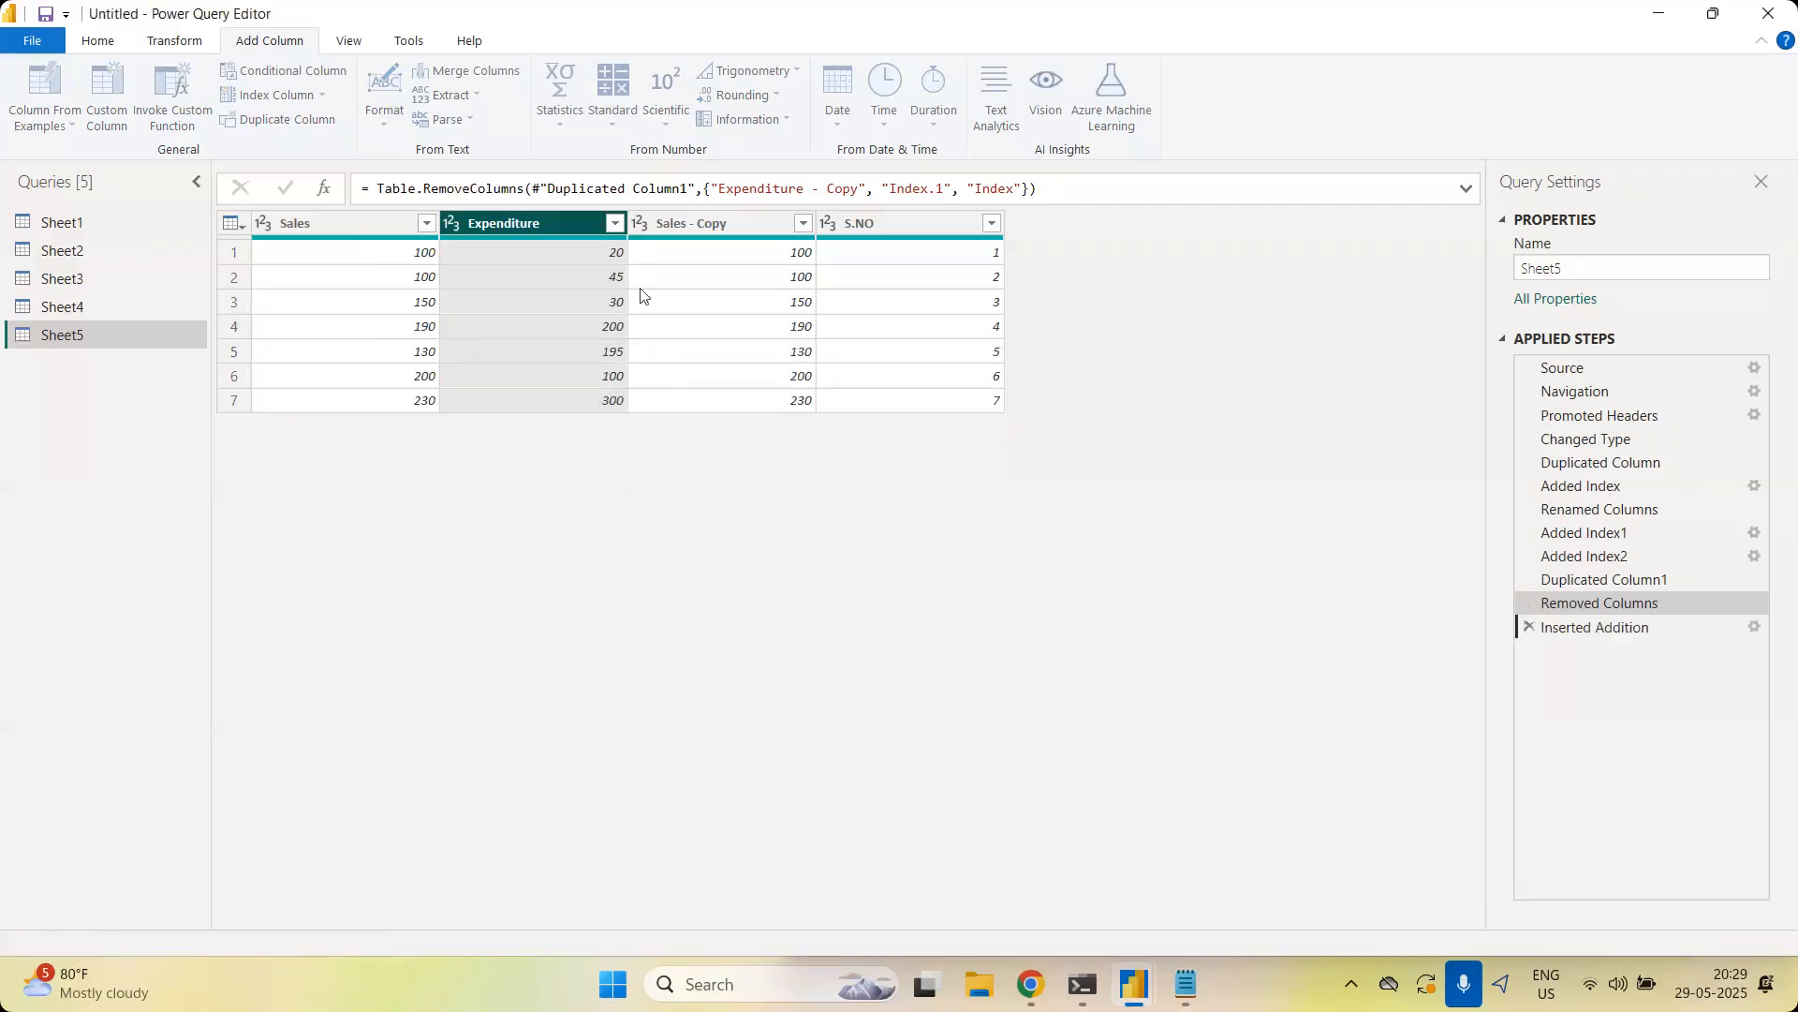
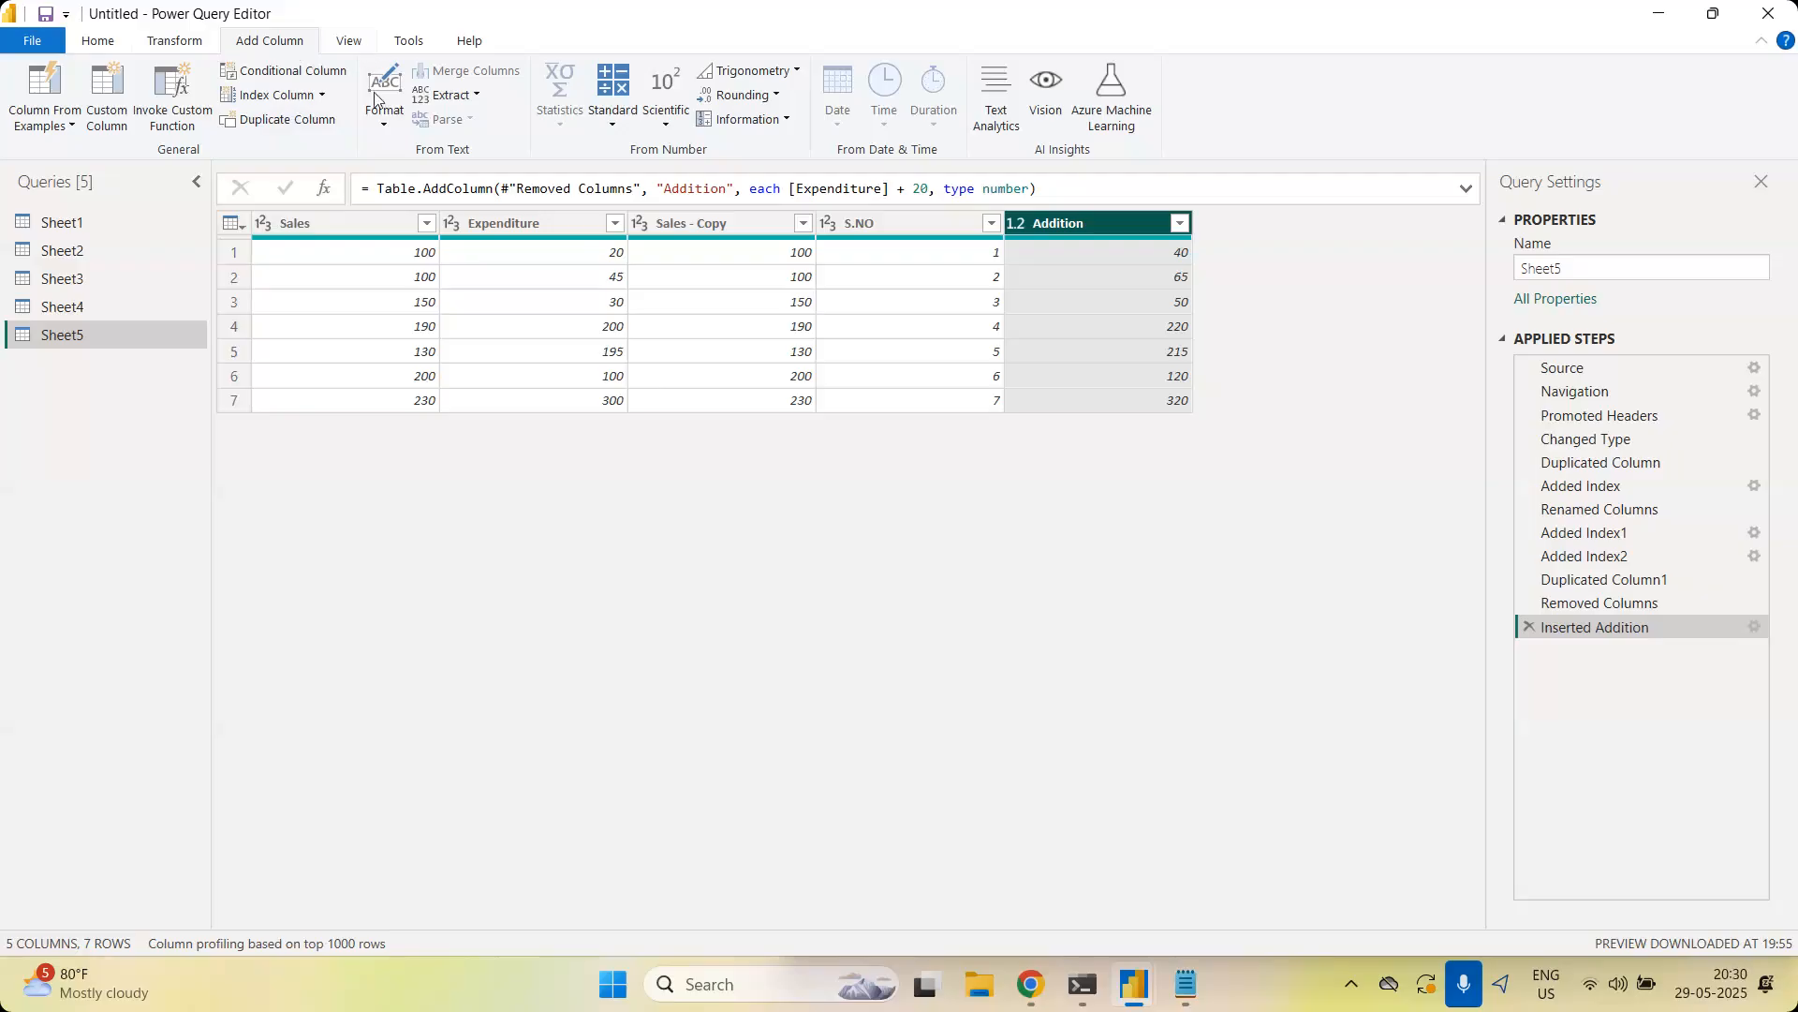
pyautogui.click(629, 133)
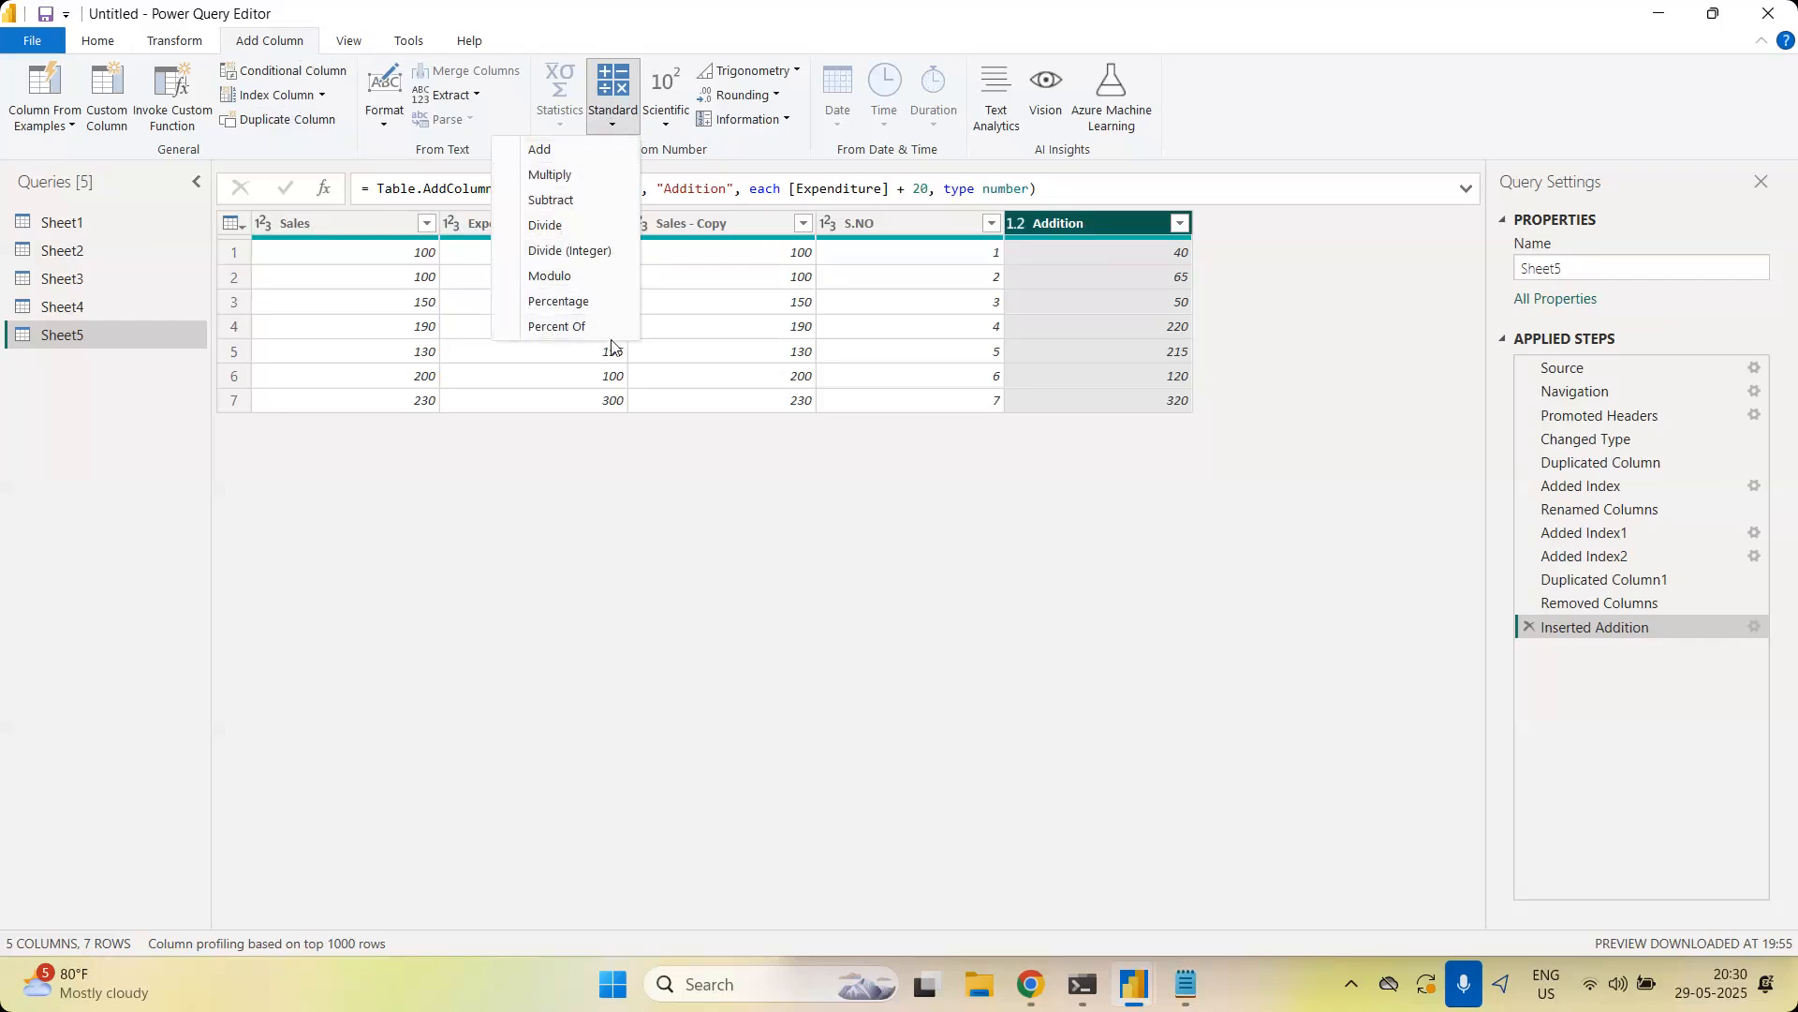
pyautogui.click(1229, 454)
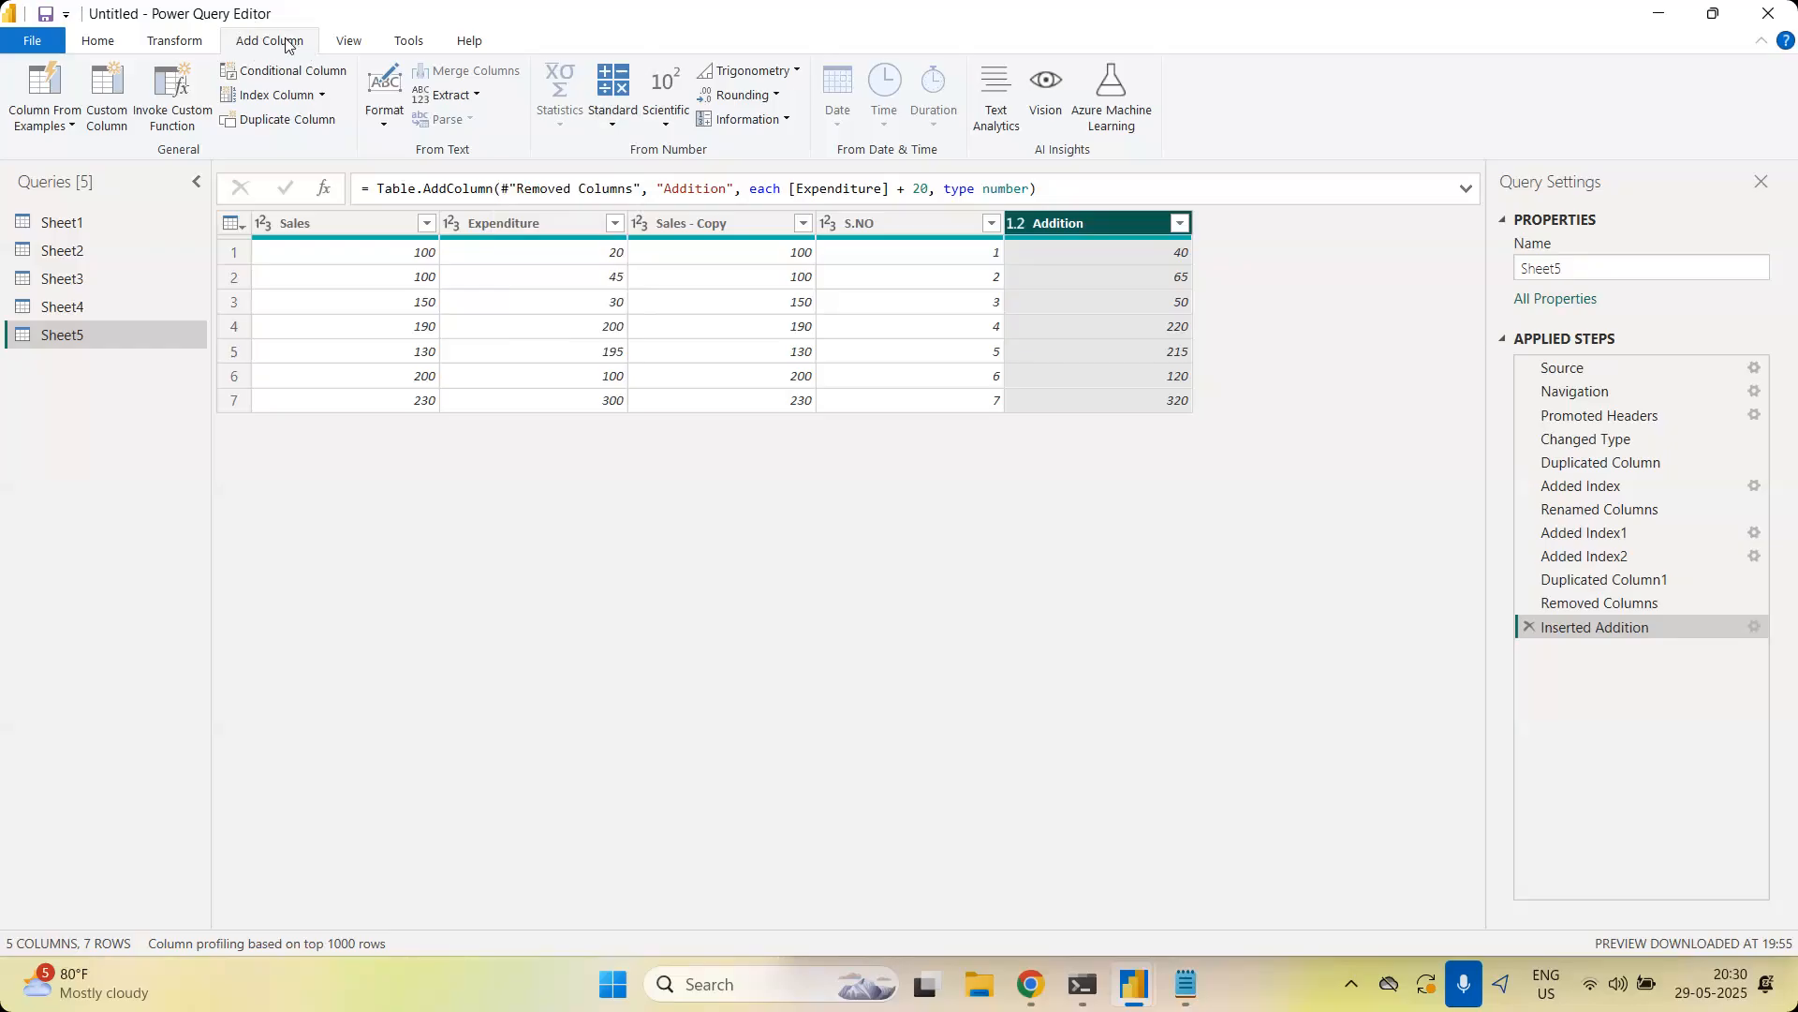
# Add a new column with the base-10 logarithm of the Expenditure values in Sheet5
pyautogui.click(664, 128)
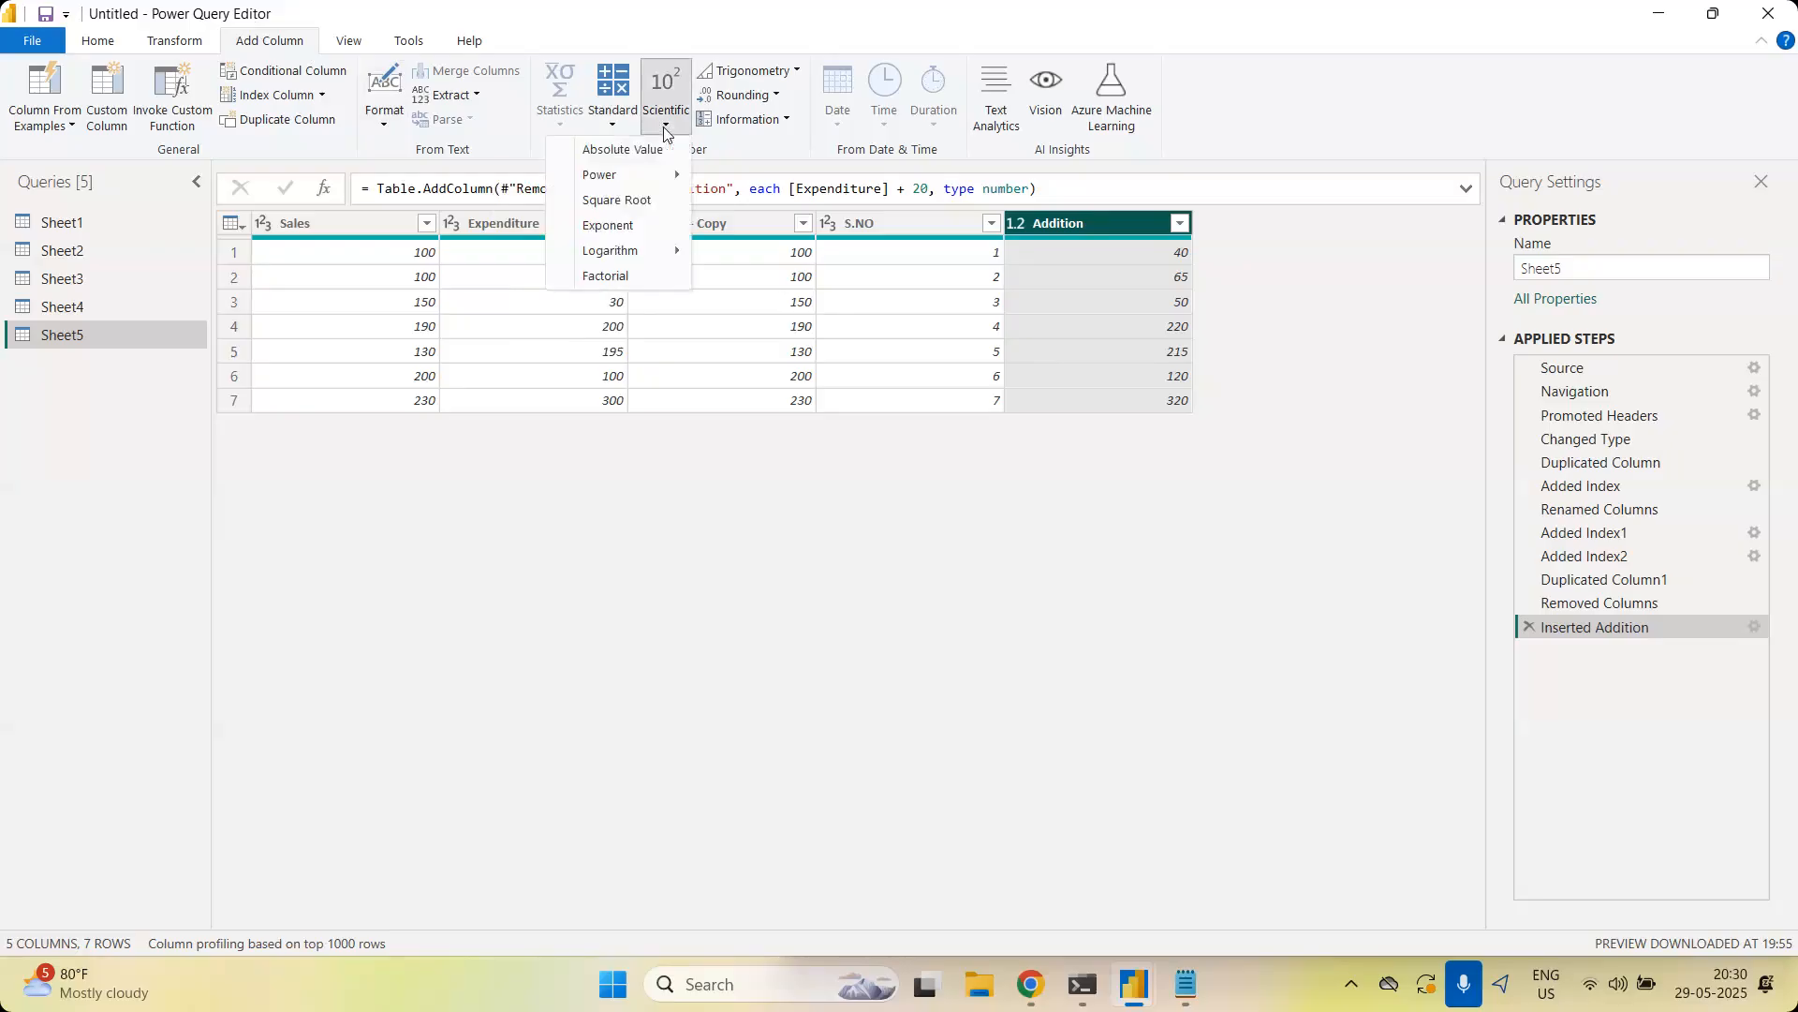
pyautogui.click(735, 504)
pyautogui.click(528, 217)
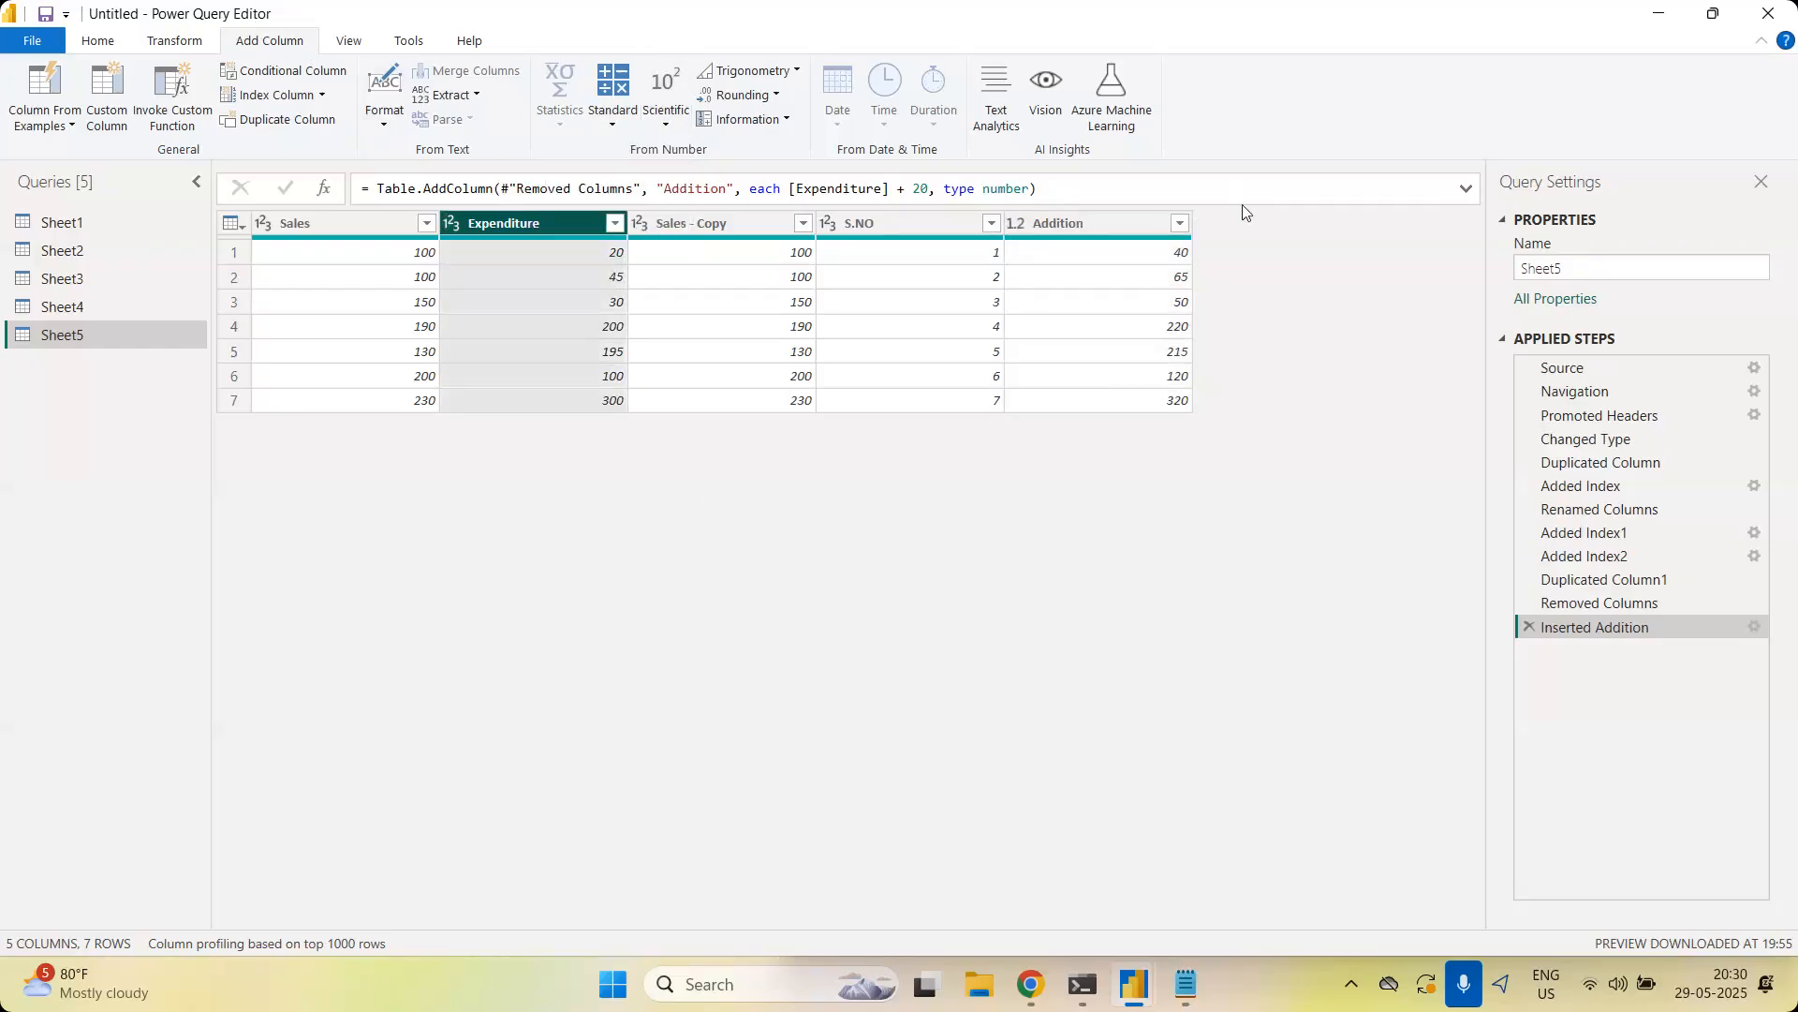
pyautogui.click(623, 125)
pyautogui.click(665, 126)
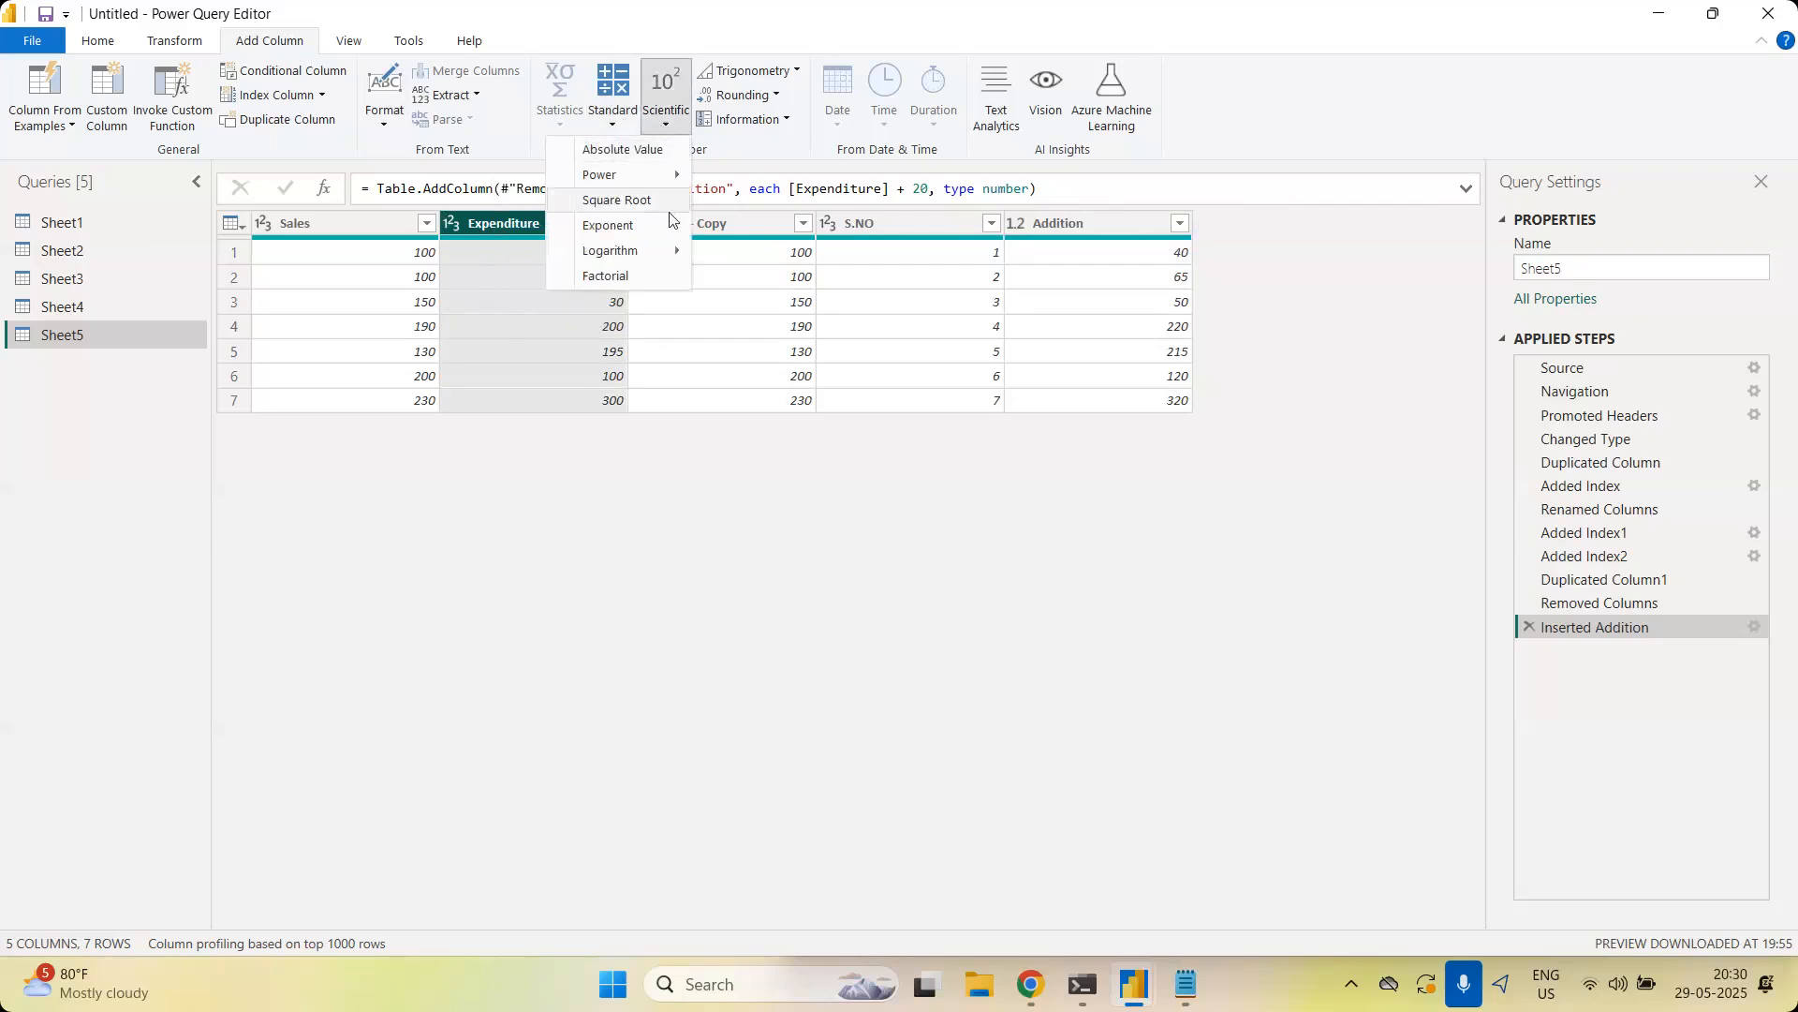
pyautogui.moveTo(674, 249)
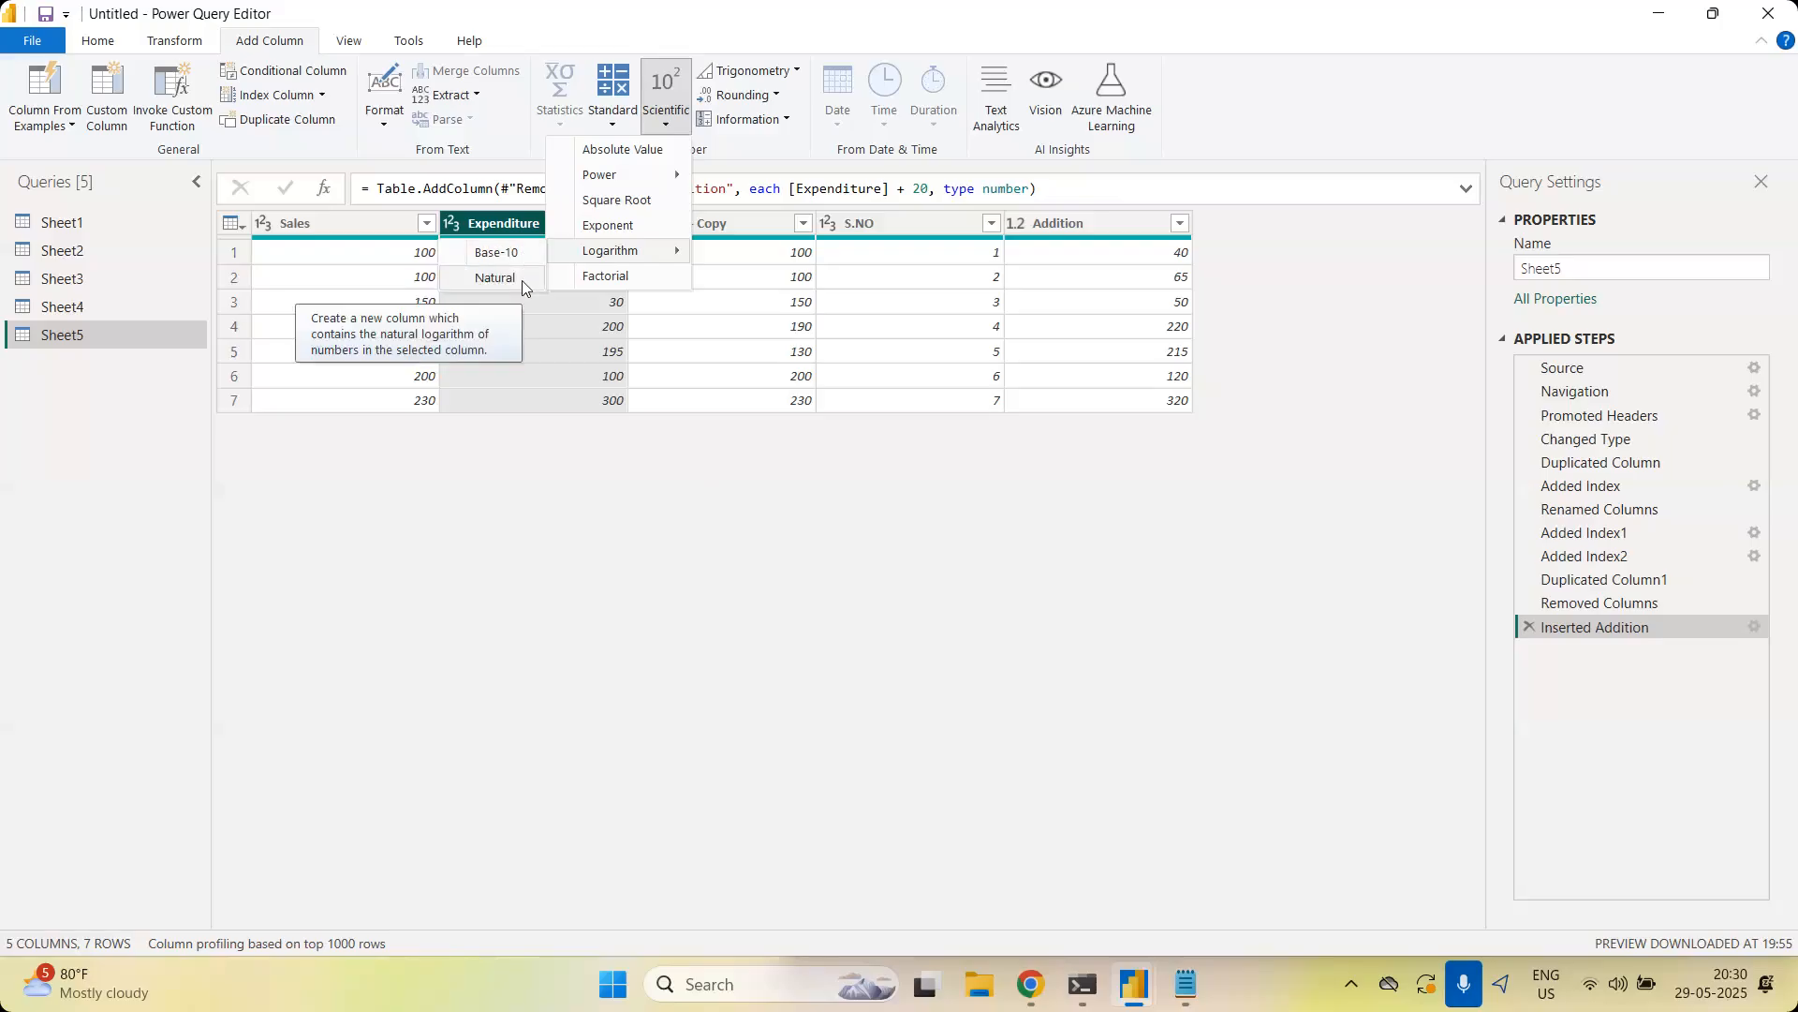
pyautogui.click(515, 254)
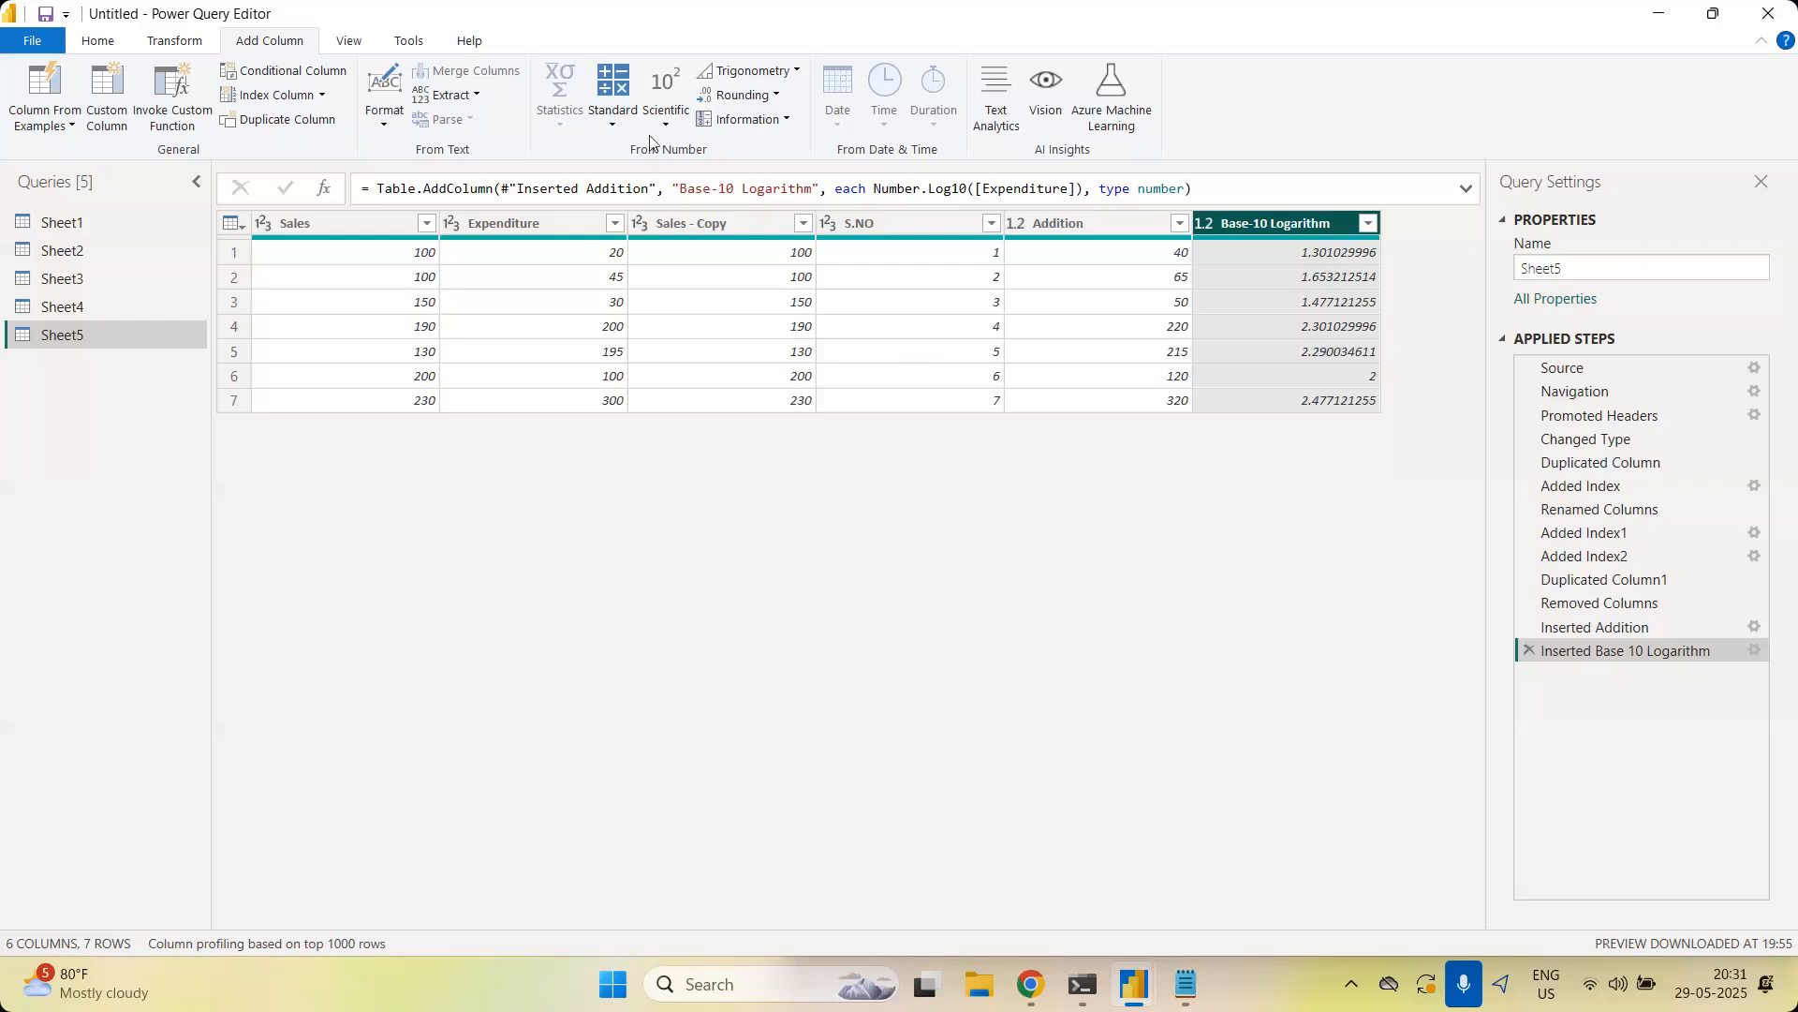
# Try to add a column raising the Base-10 Logarithm values to the power 1/4
pyautogui.click(667, 111)
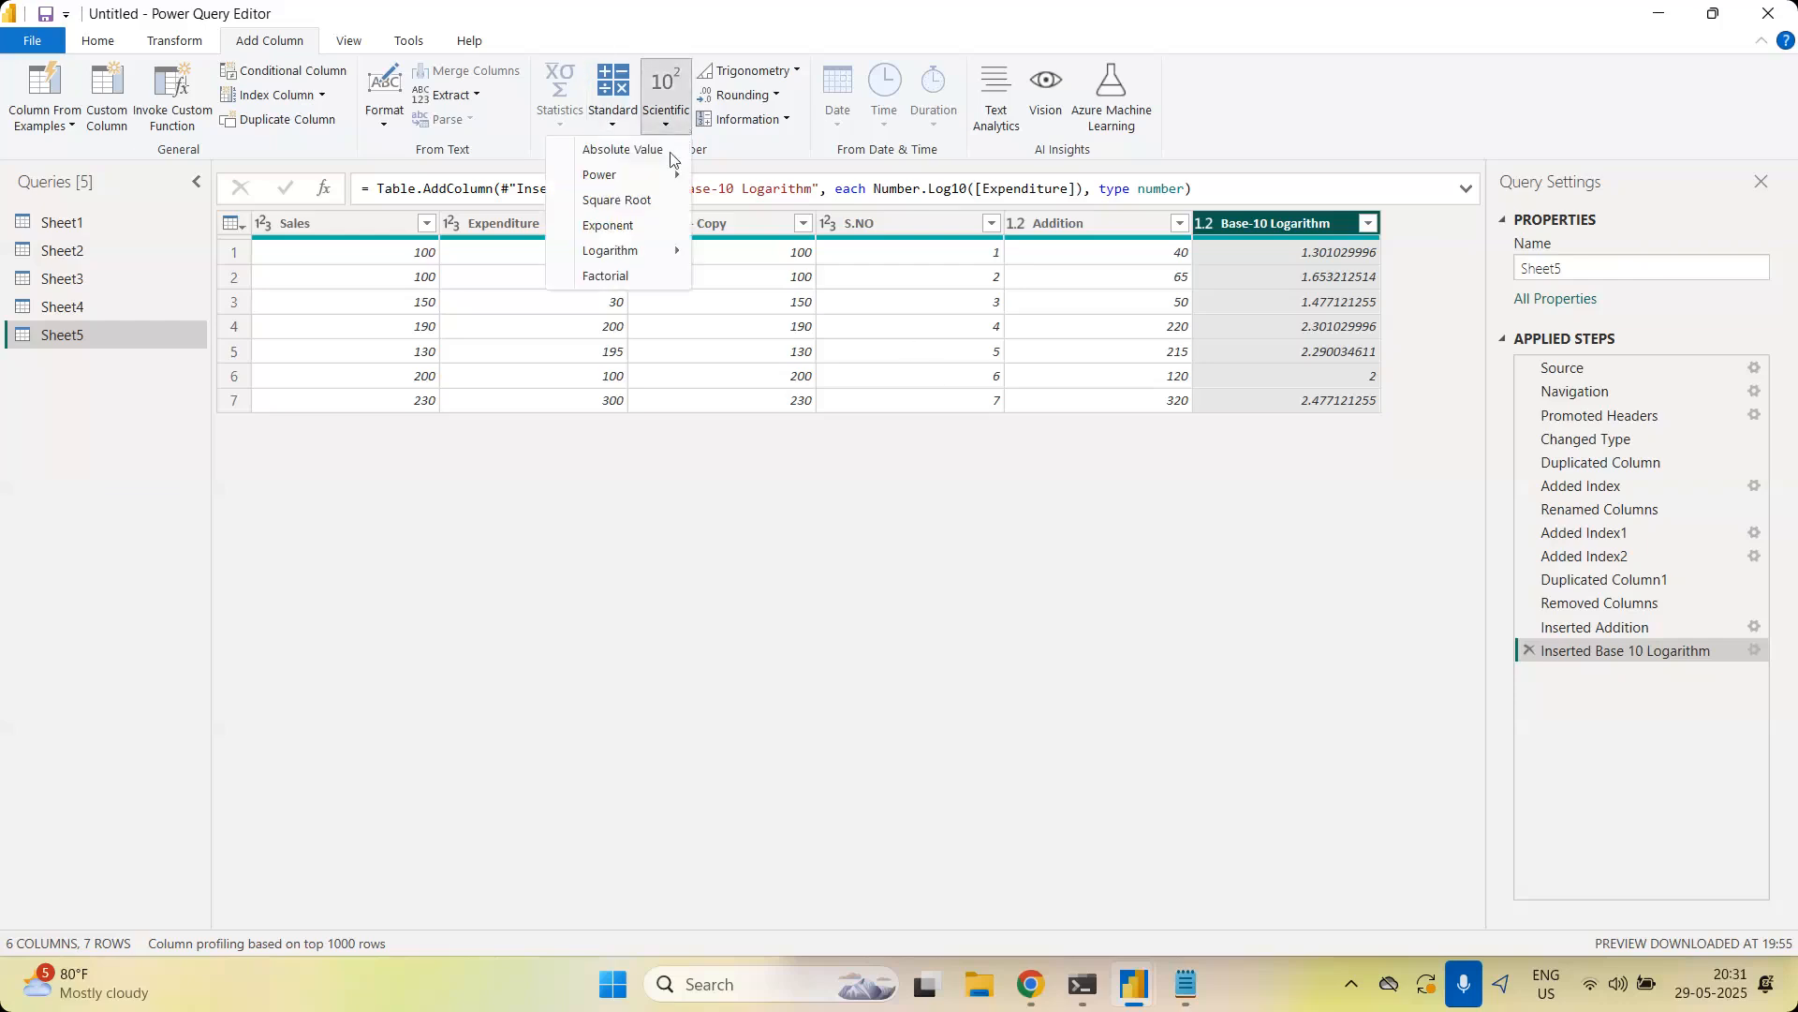
pyautogui.moveTo(663, 179)
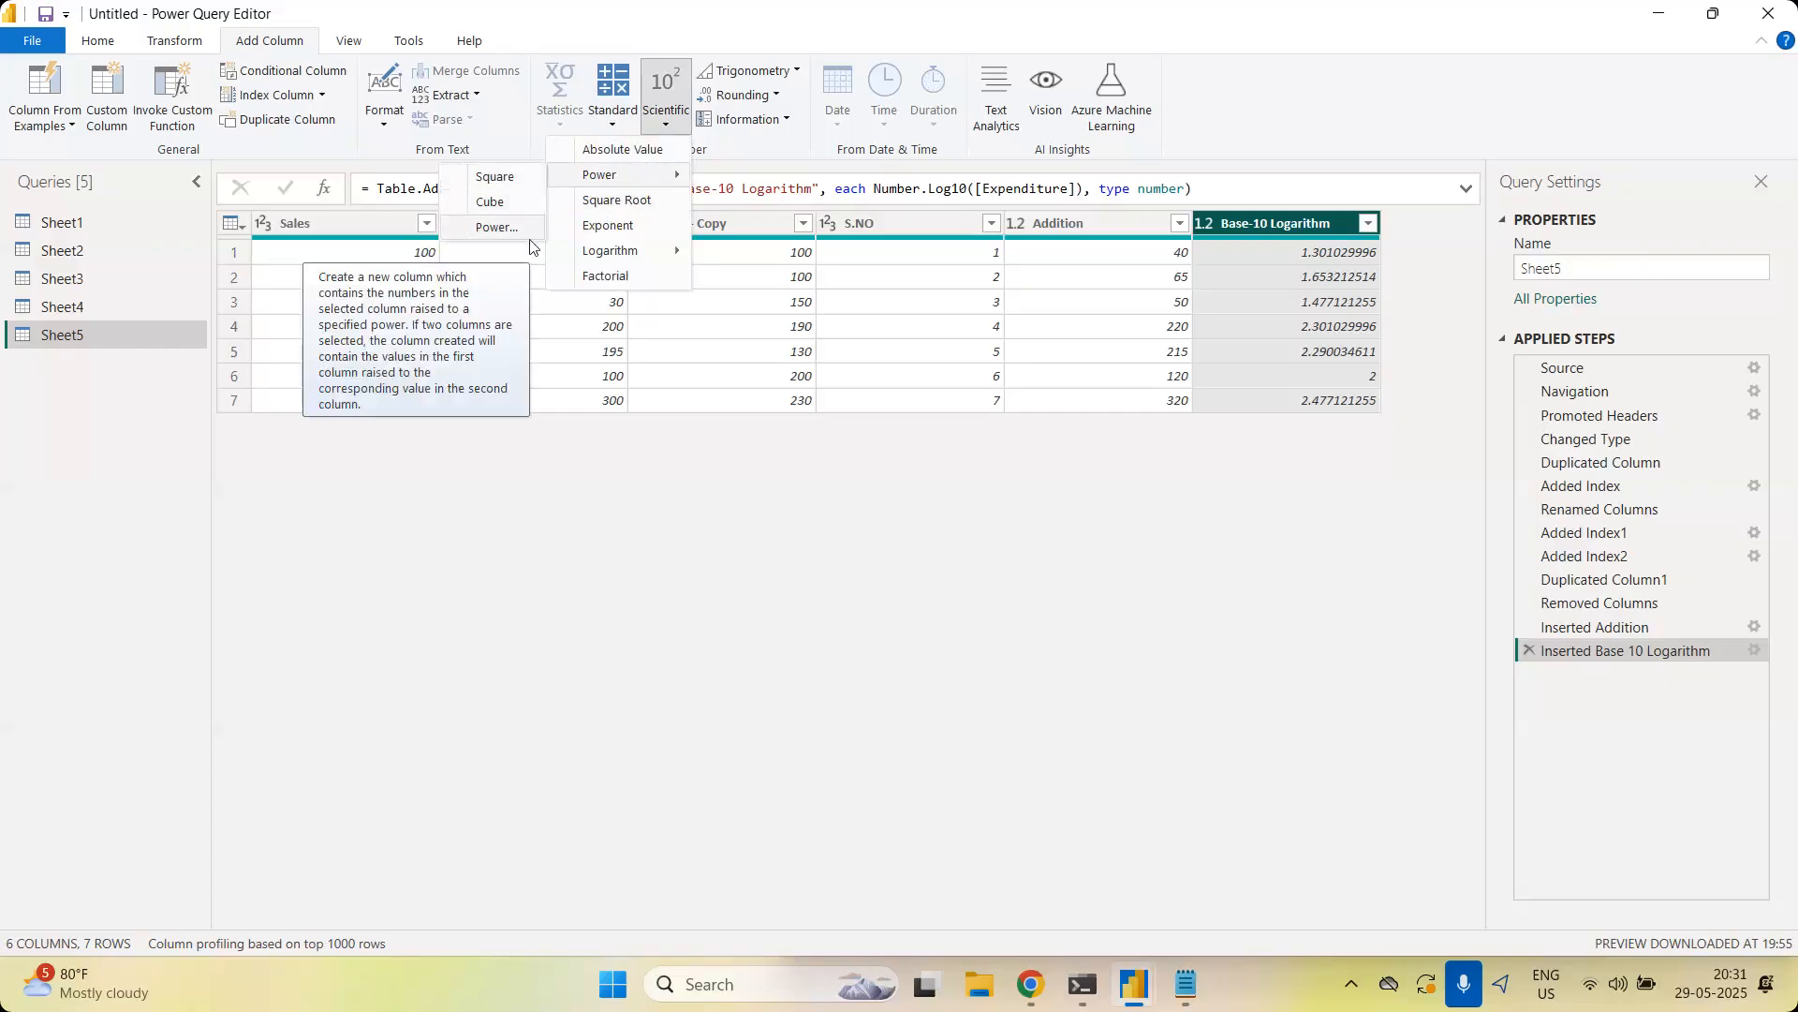
pyautogui.click(497, 228)
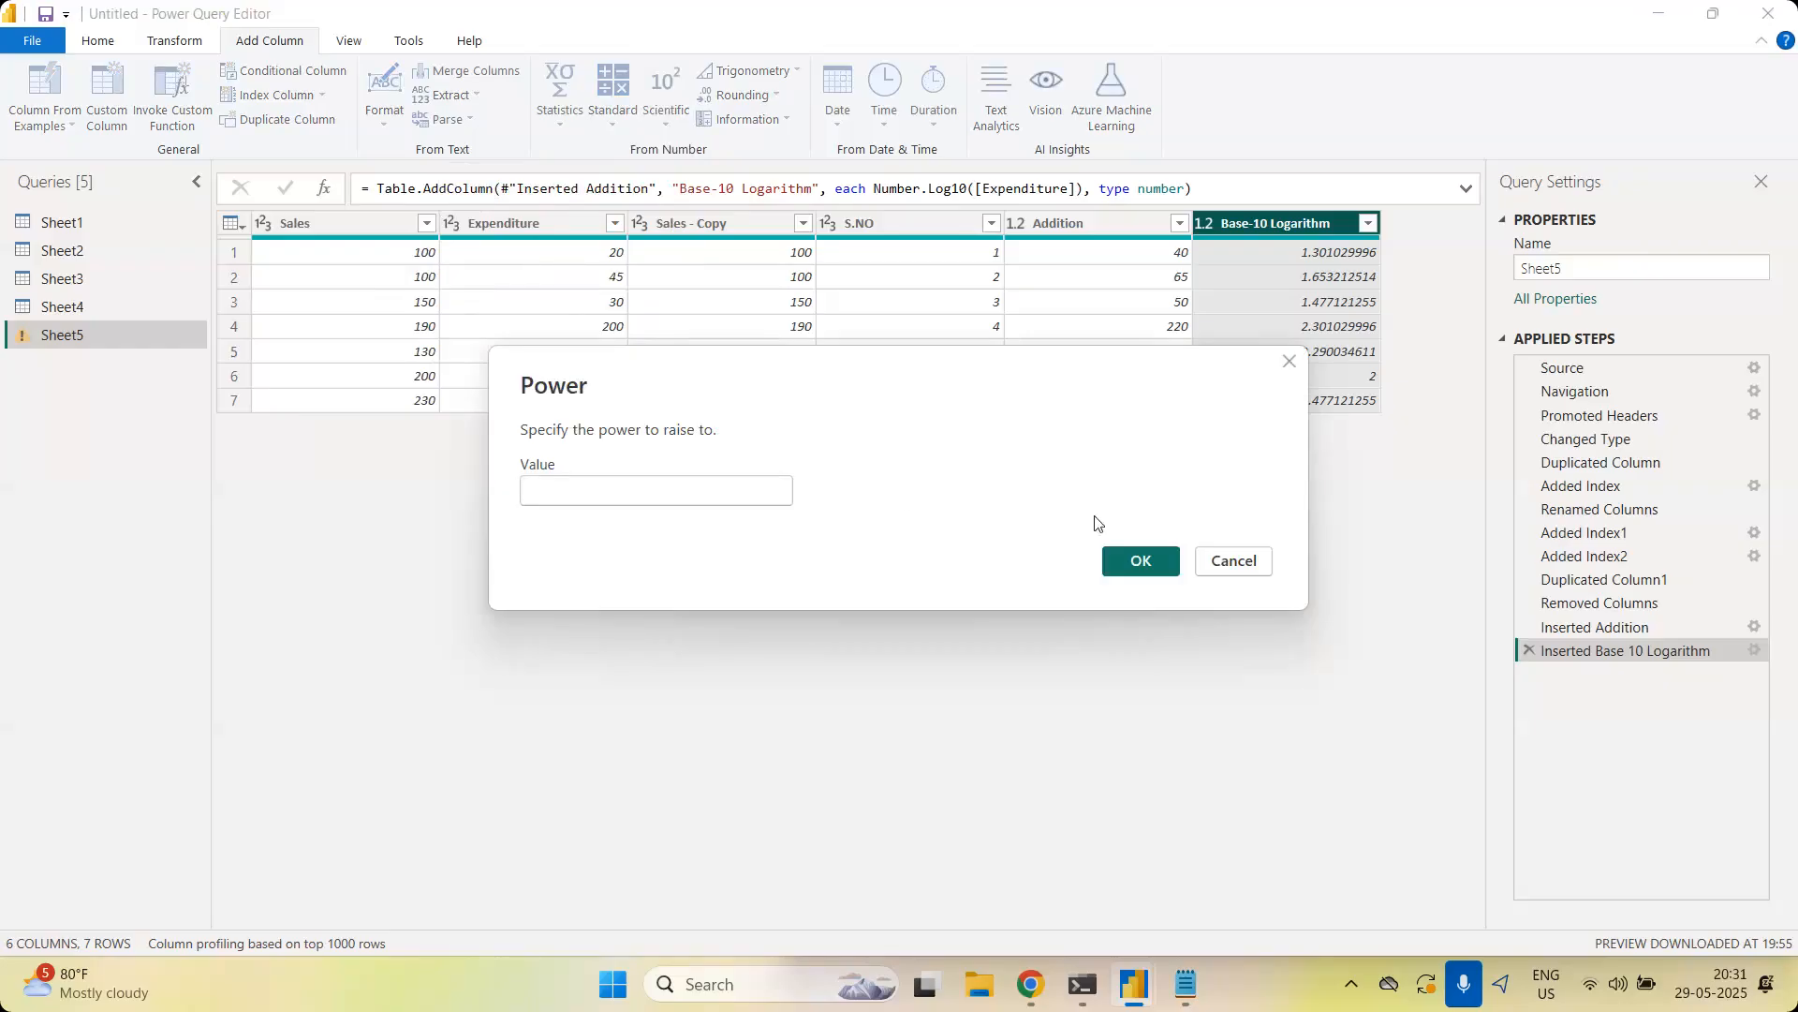
pyautogui.click(1229, 563)
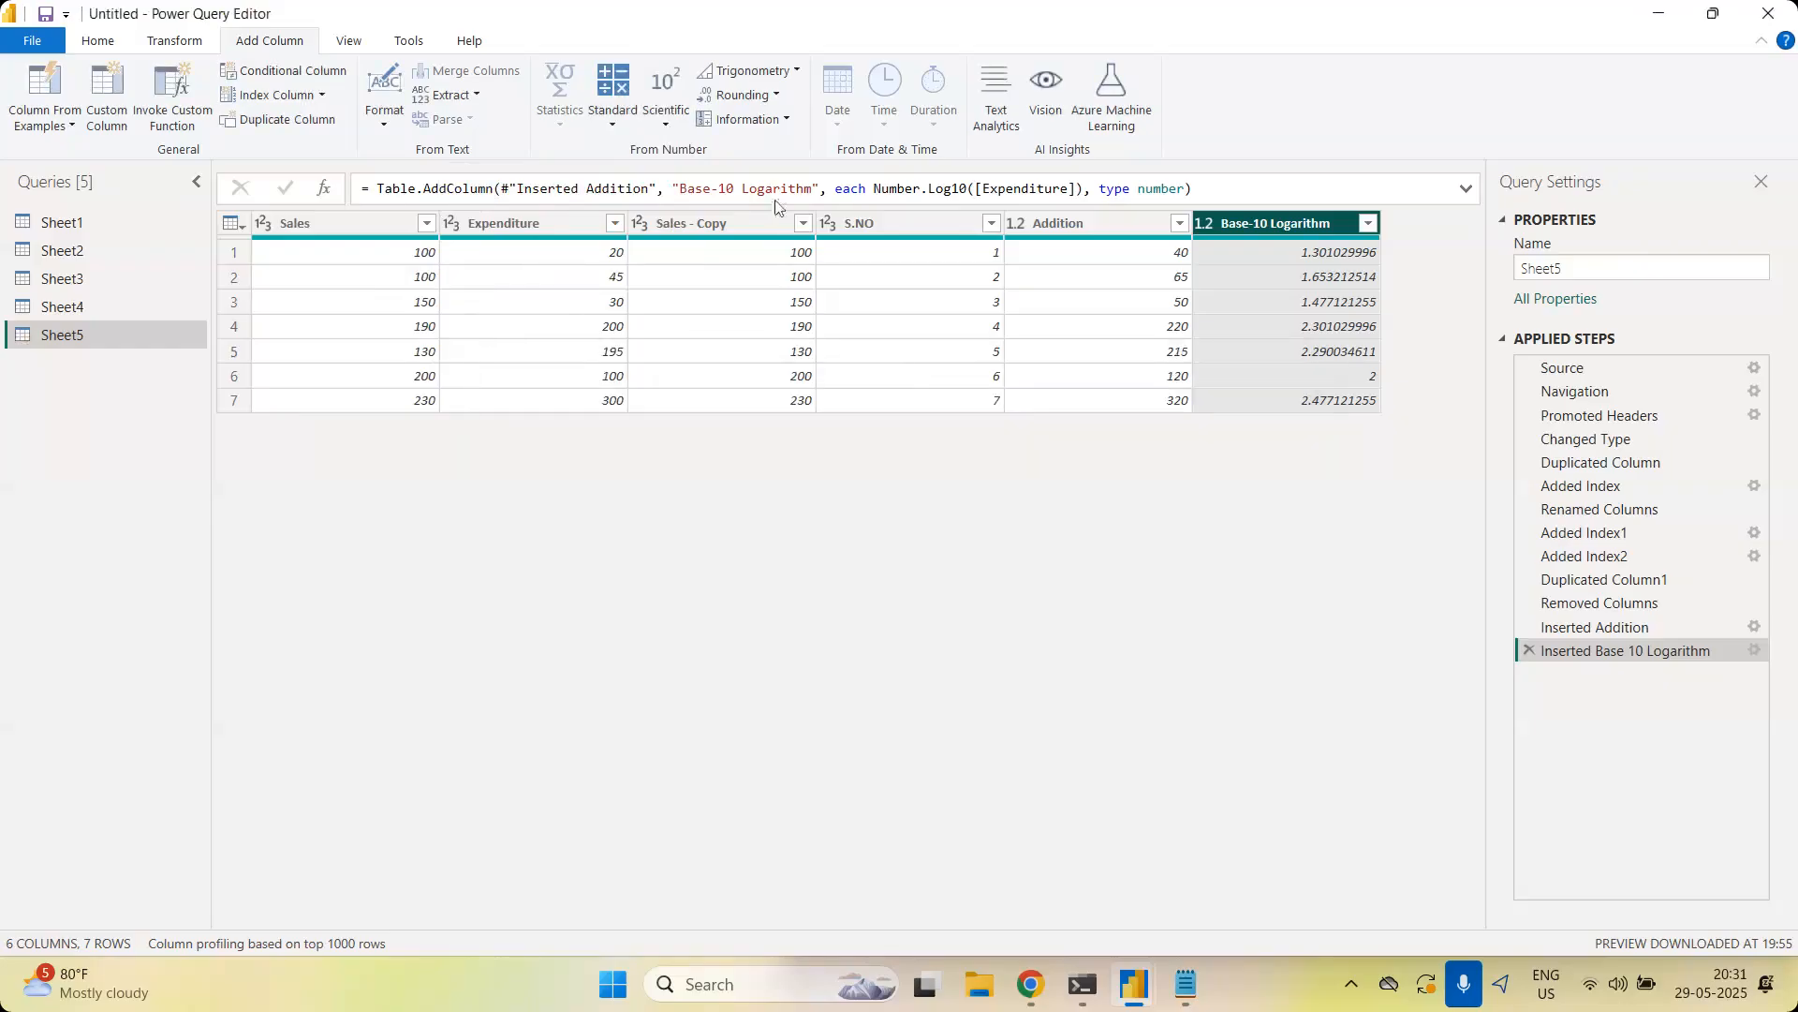
pyautogui.click(666, 112)
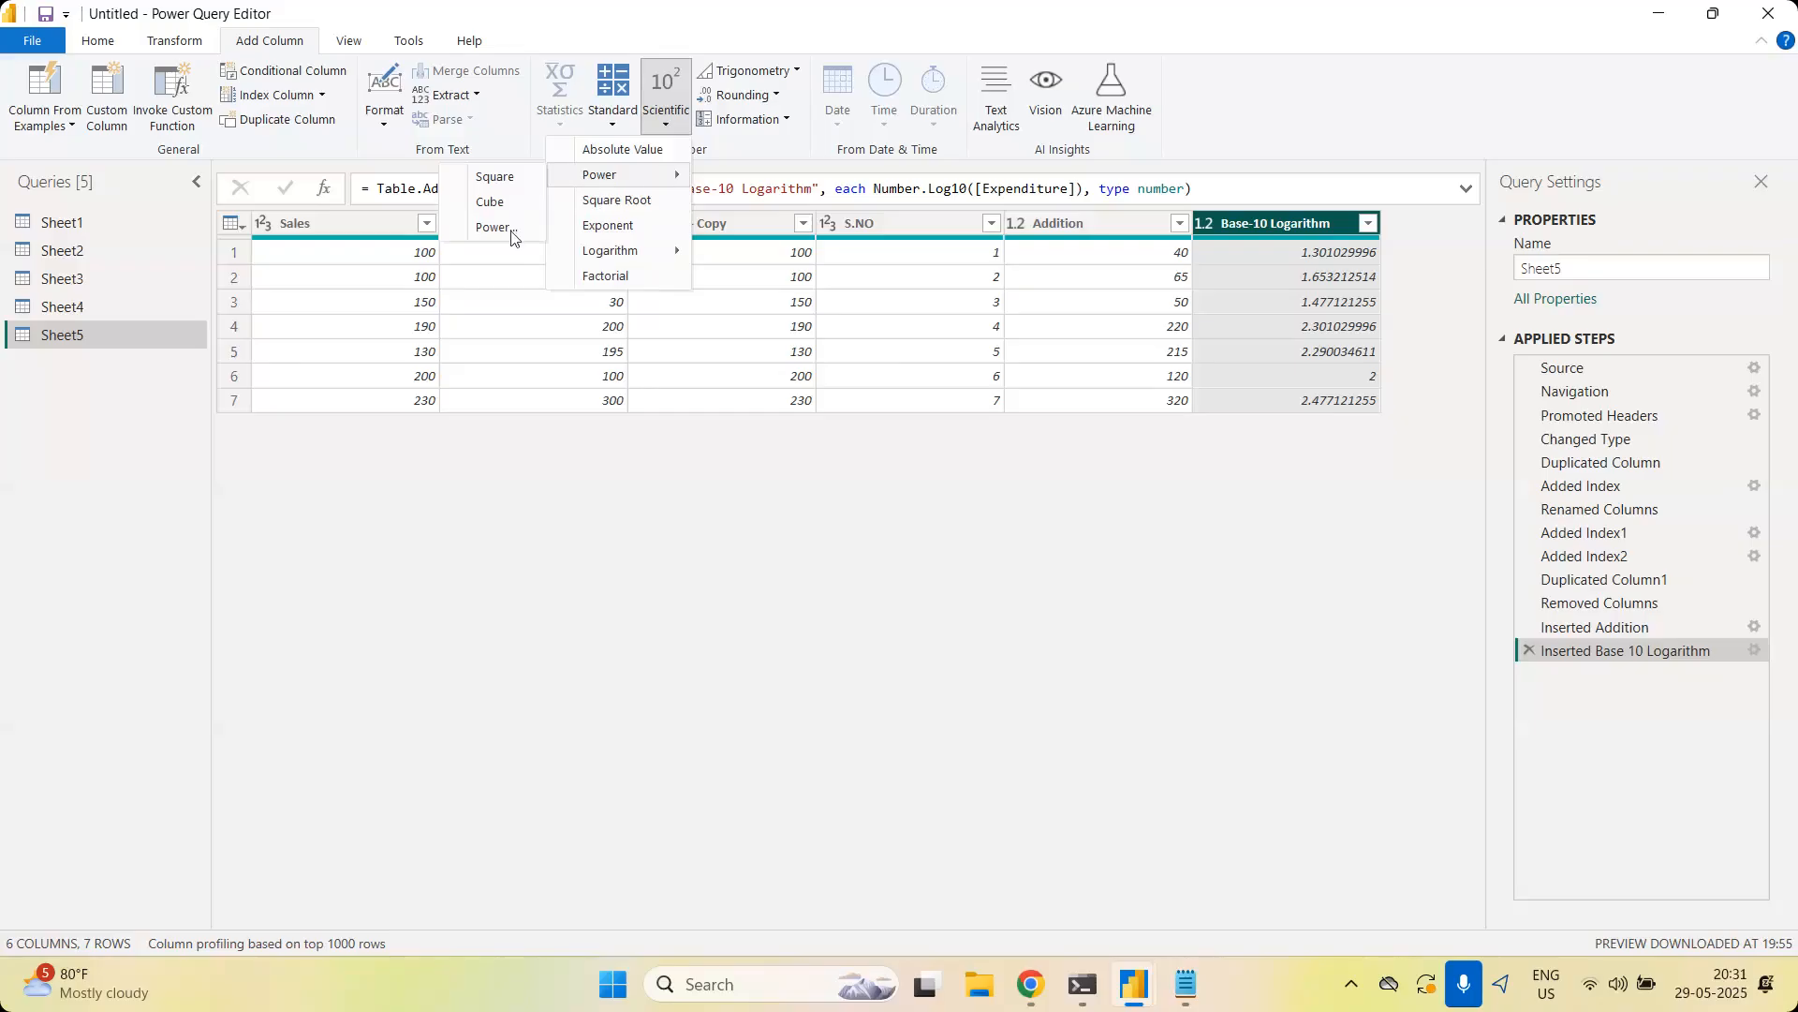
pyautogui.click(507, 243)
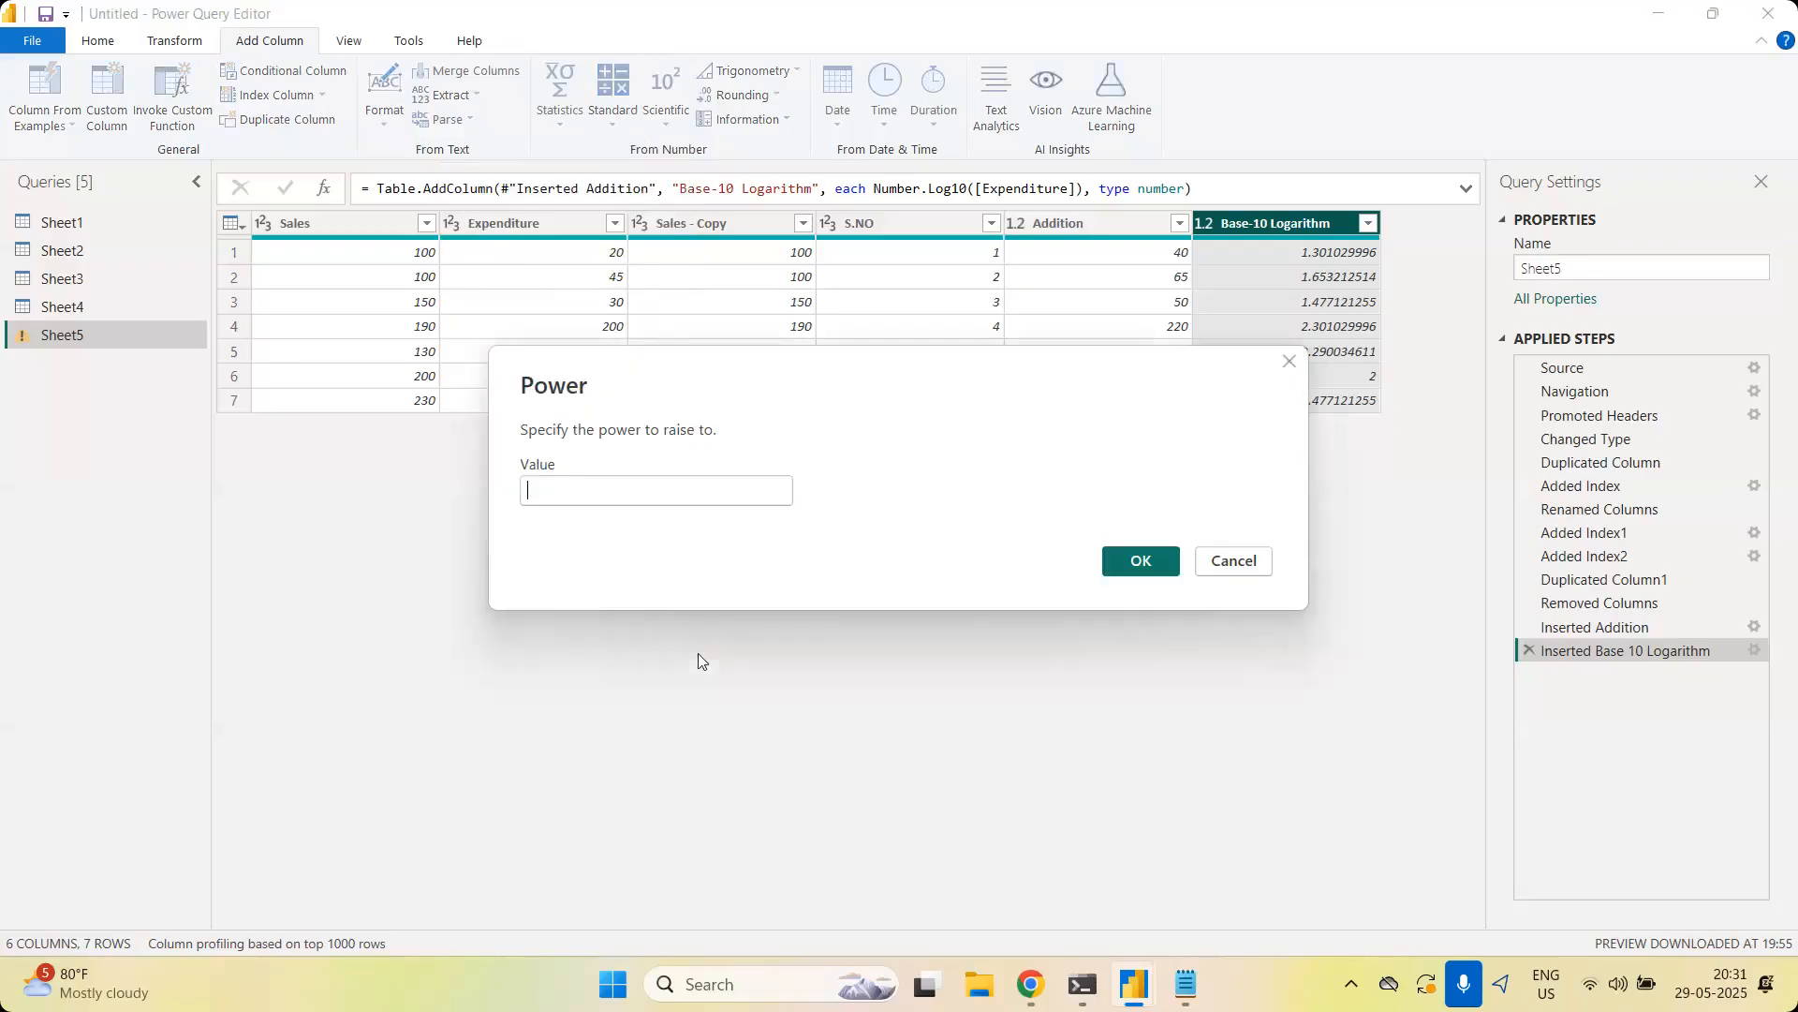
pyautogui.write('1/4')
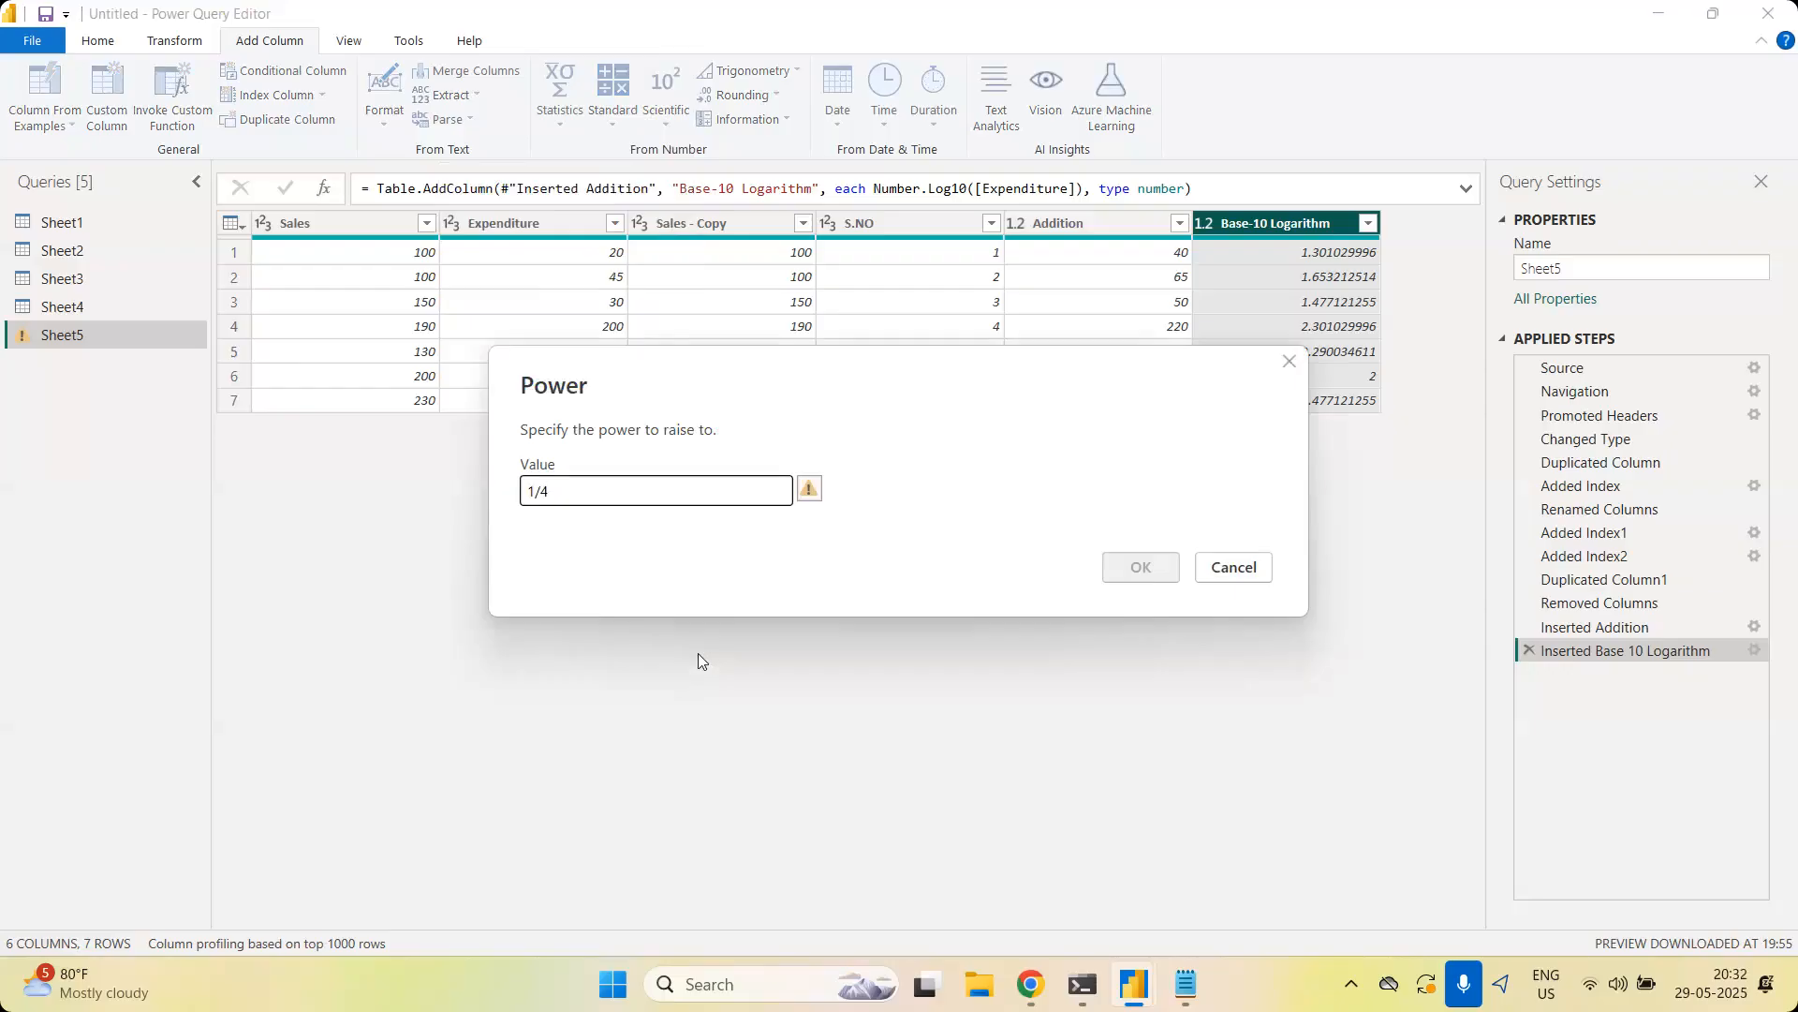
pyautogui.click(1224, 571)
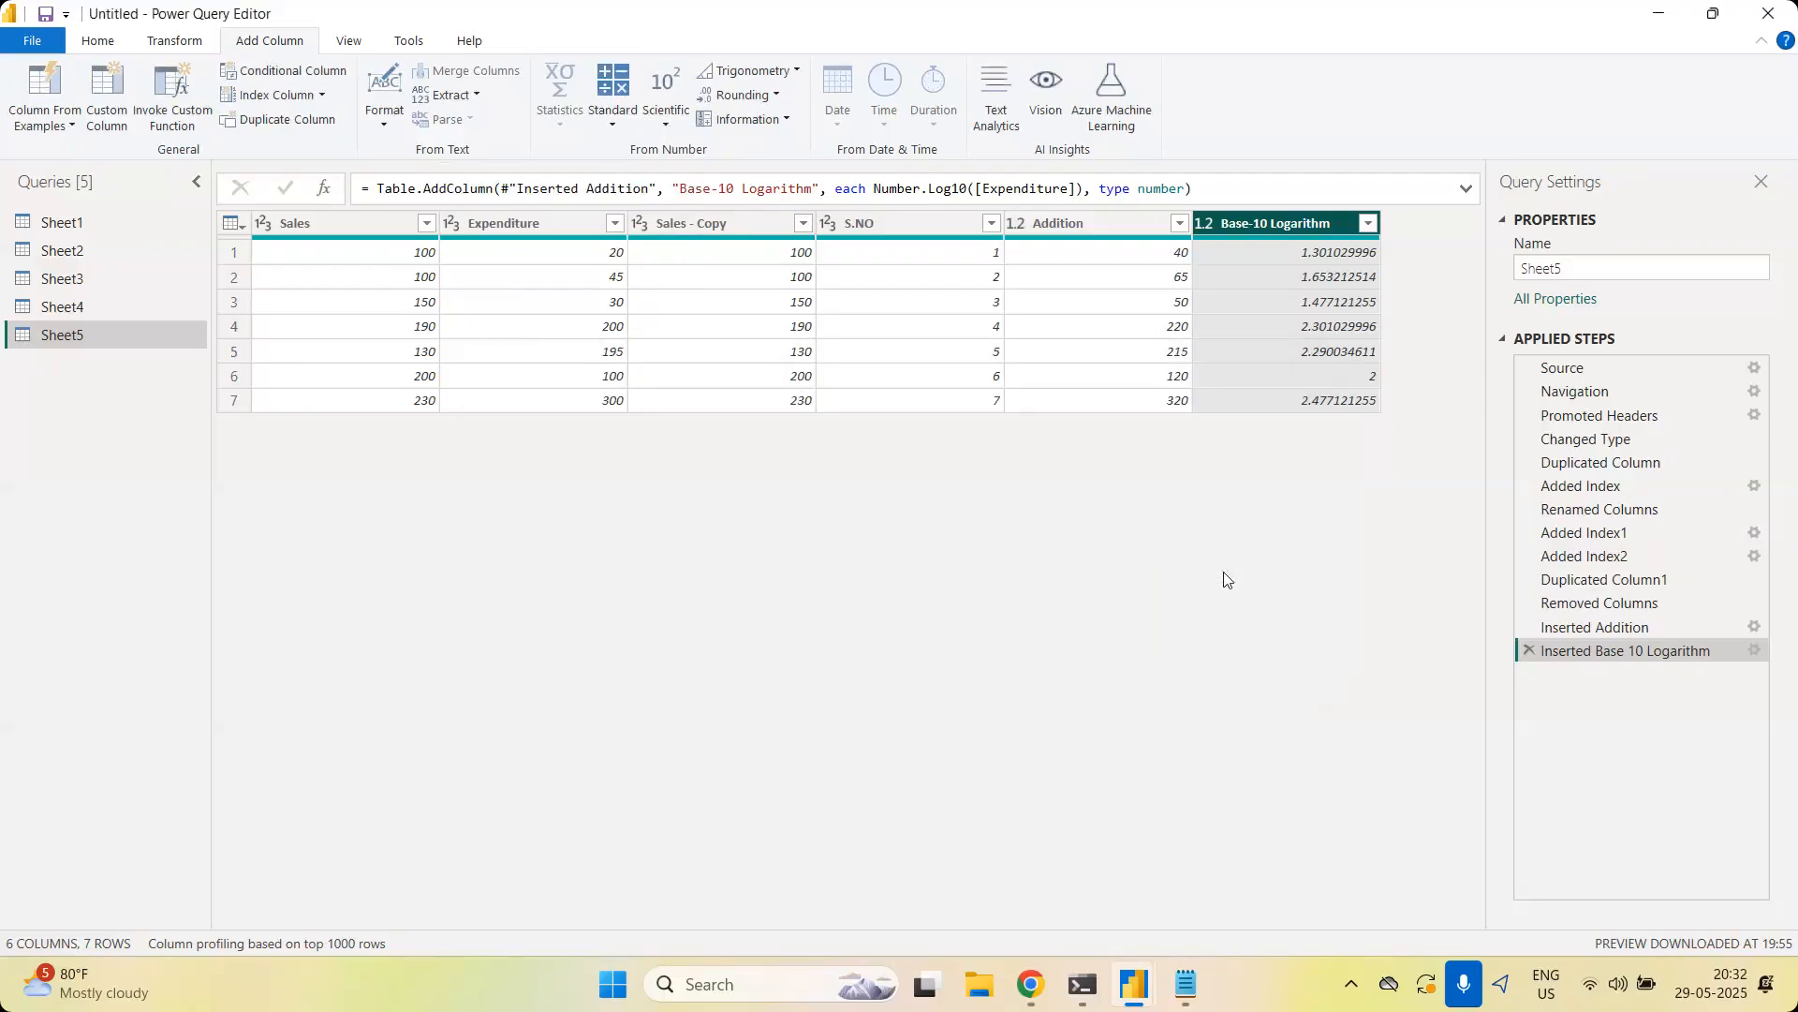
# Switch to Jupyter in the maximized Chrome window and open 1. Feature Transformations.ipynb from the NareshIT/07. Data Transformations folder
pyautogui.click(1030, 983)
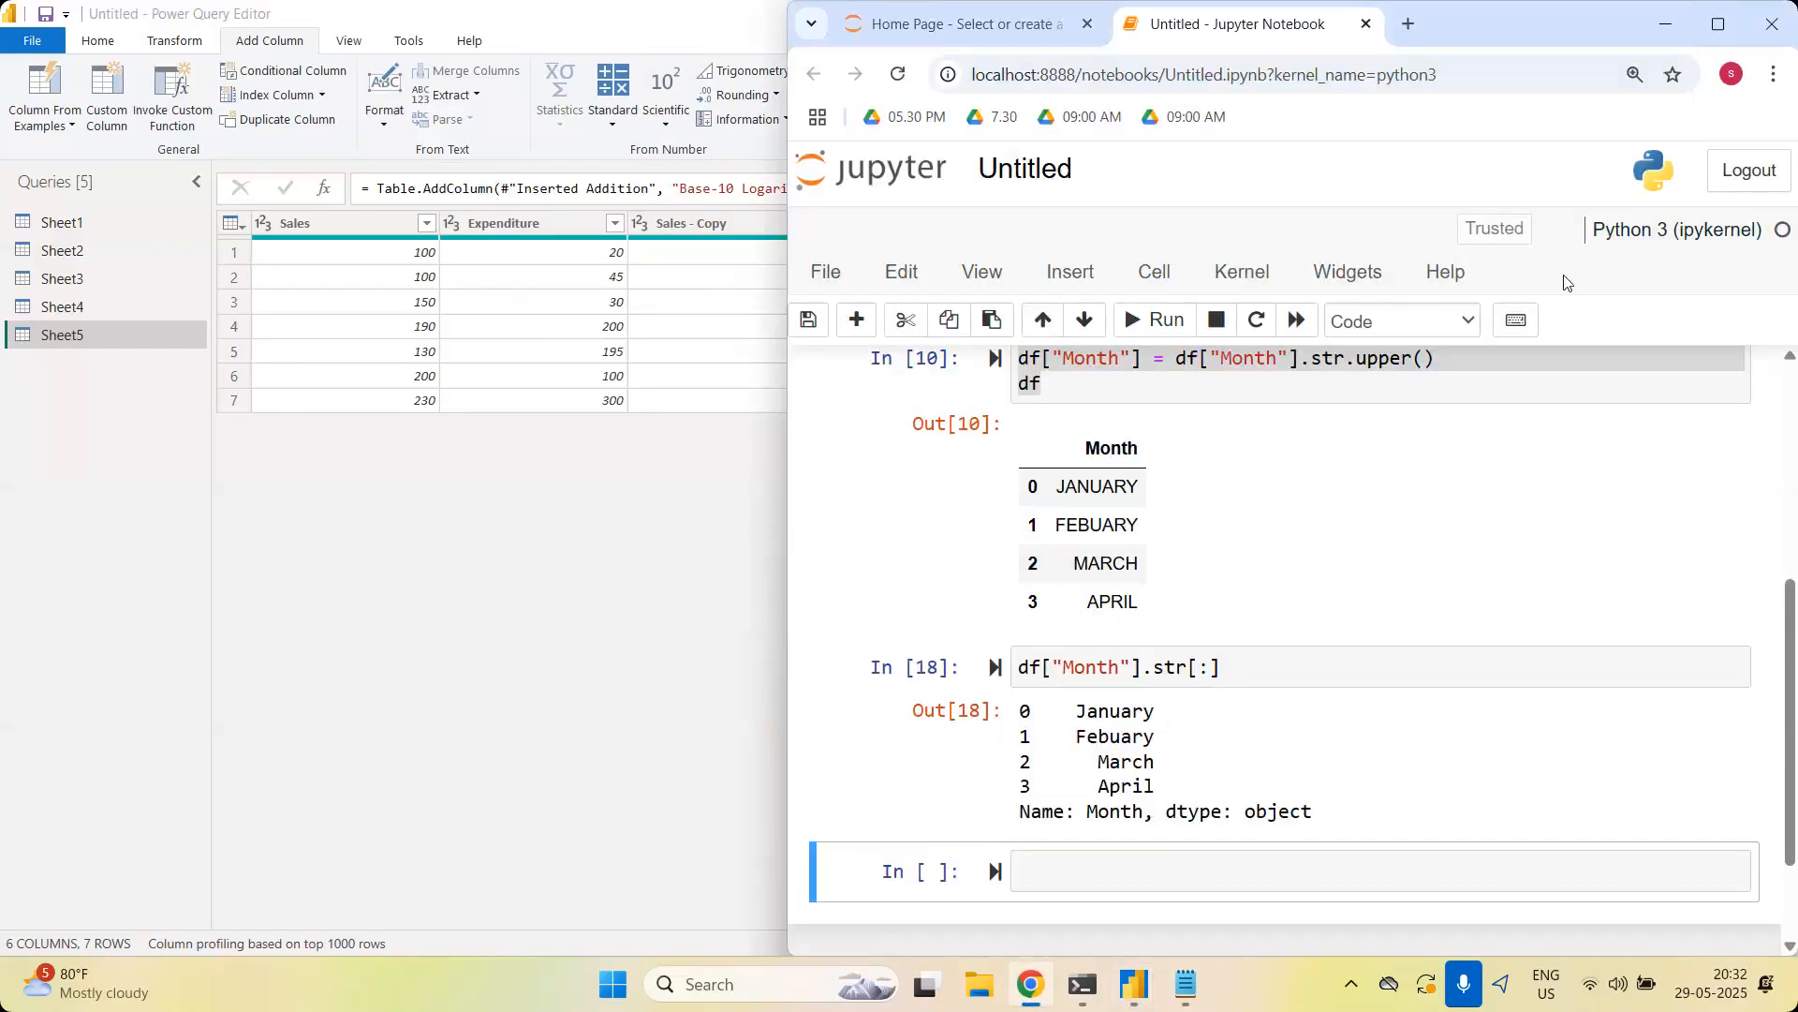
pyautogui.click(1719, 24)
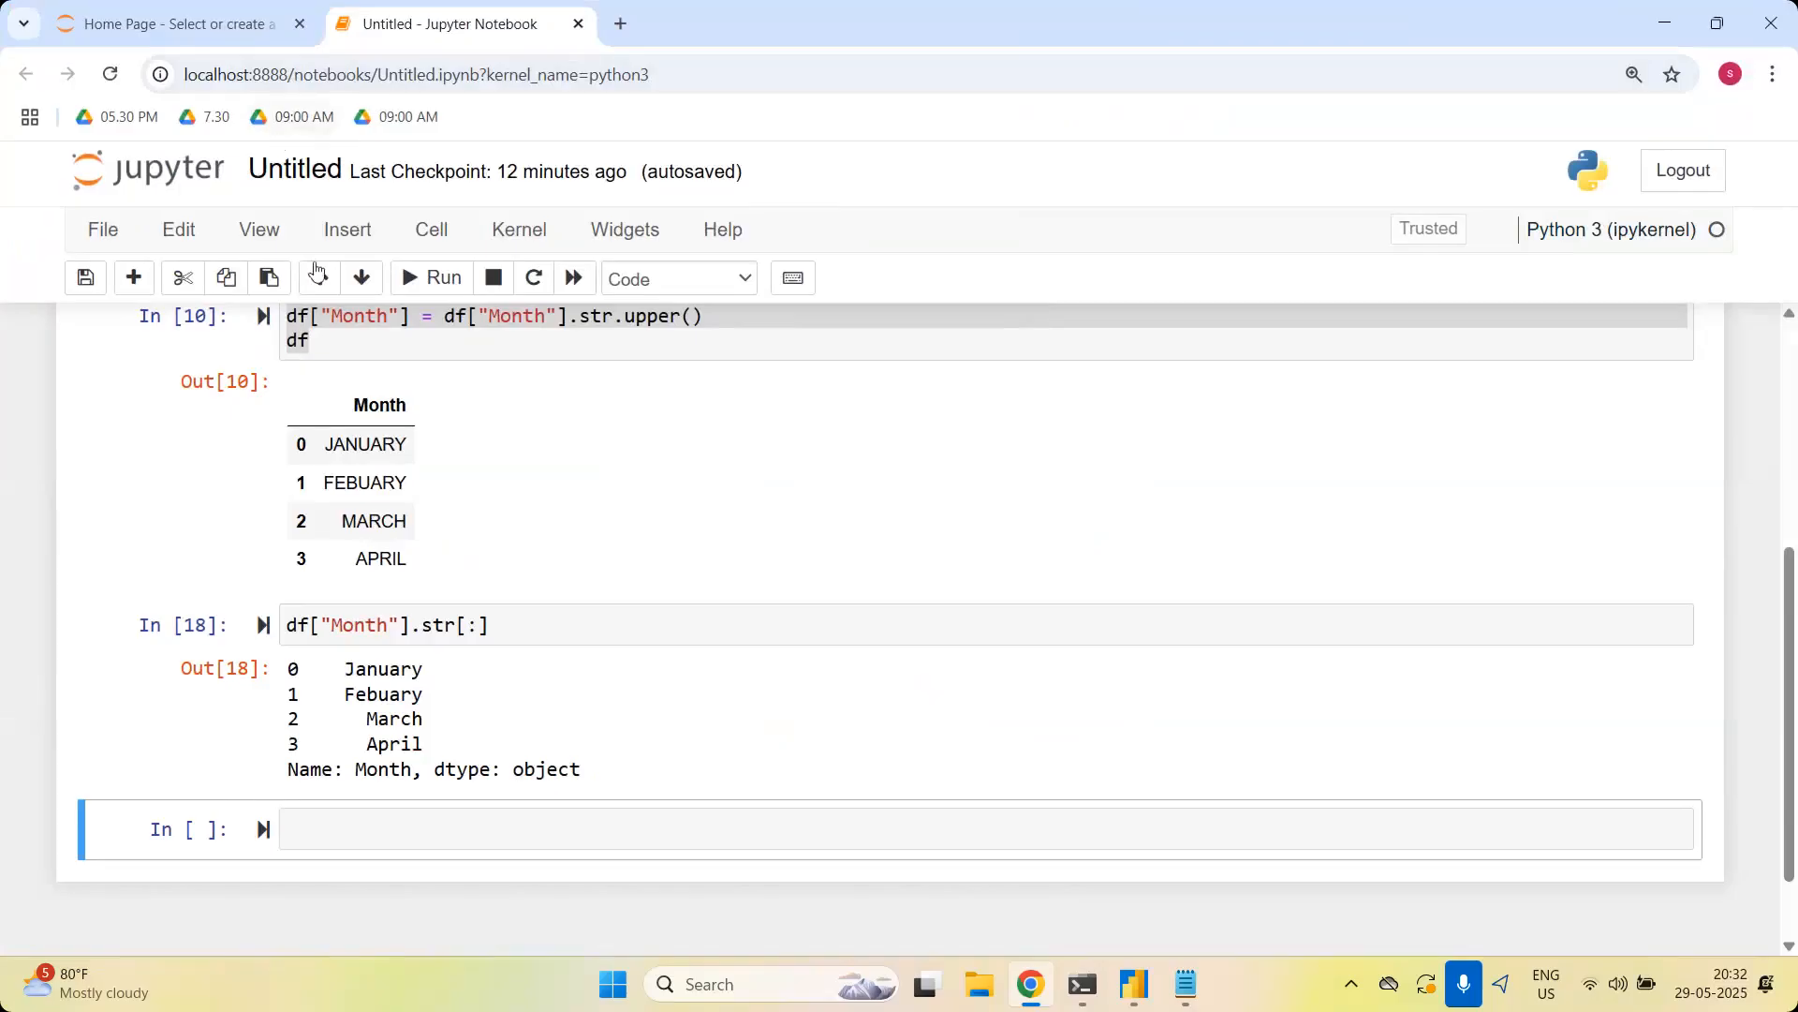
pyautogui.click(245, 26)
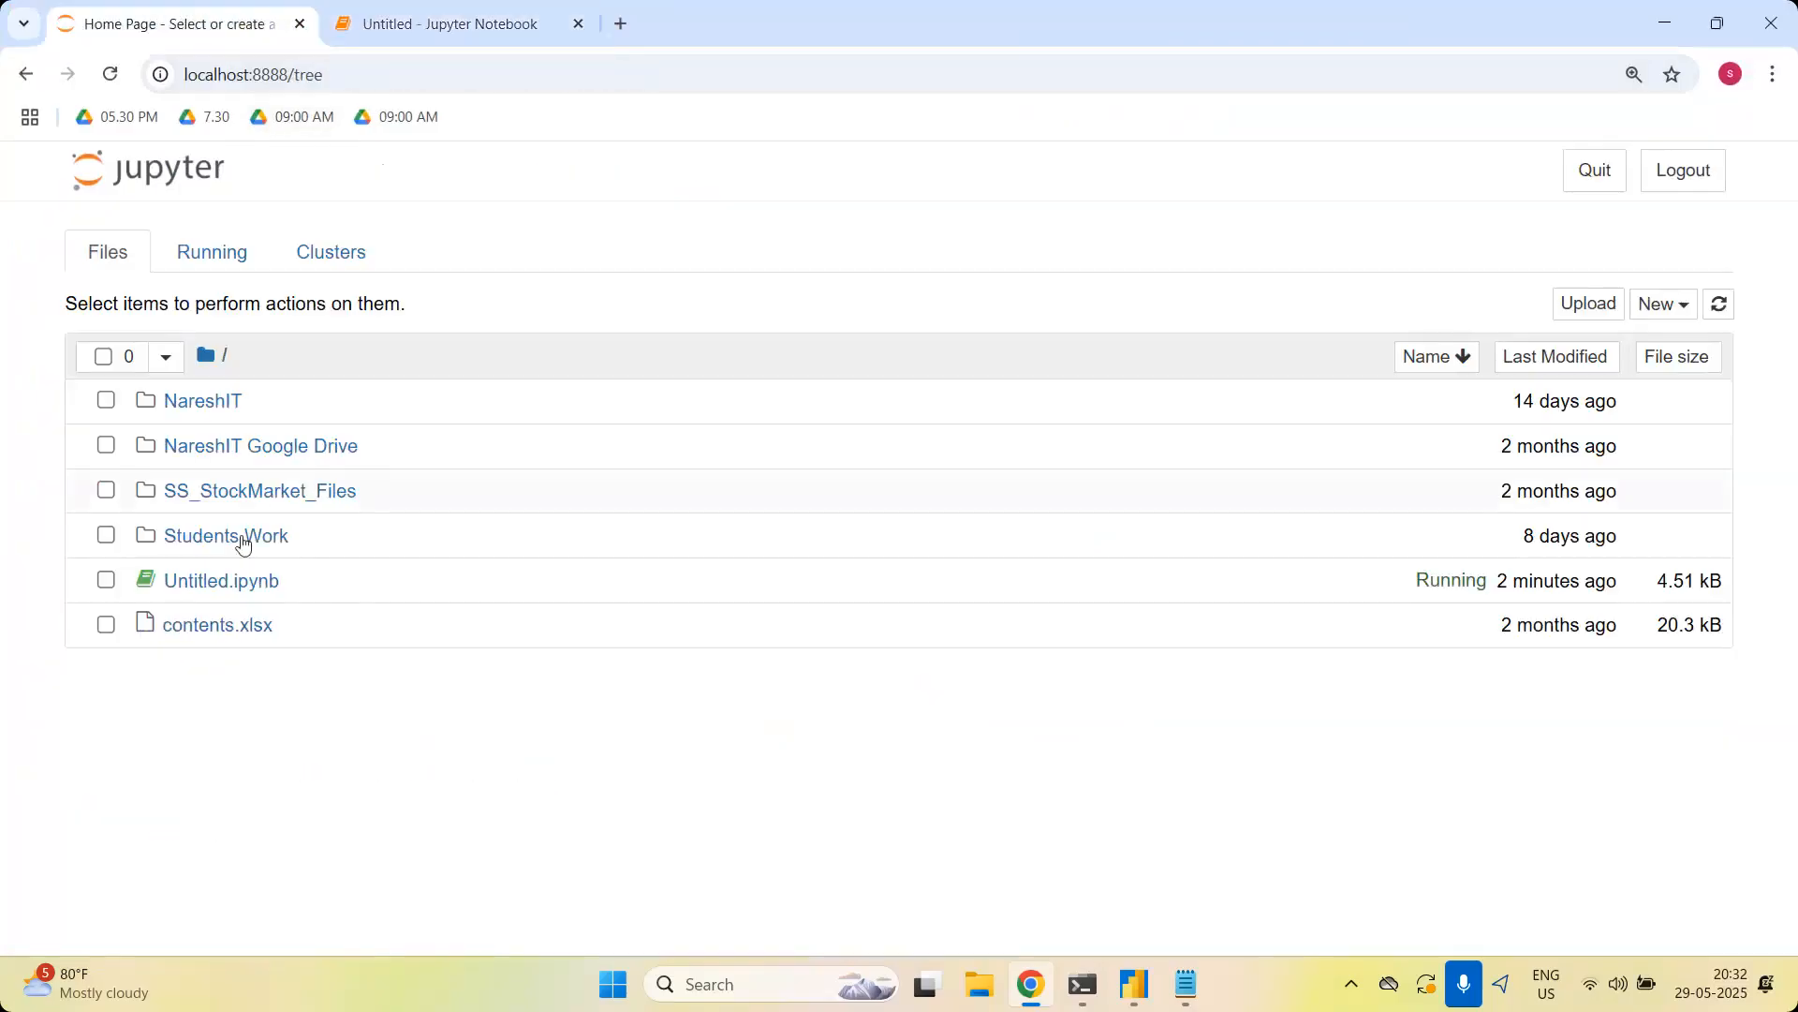
pyautogui.click(192, 410)
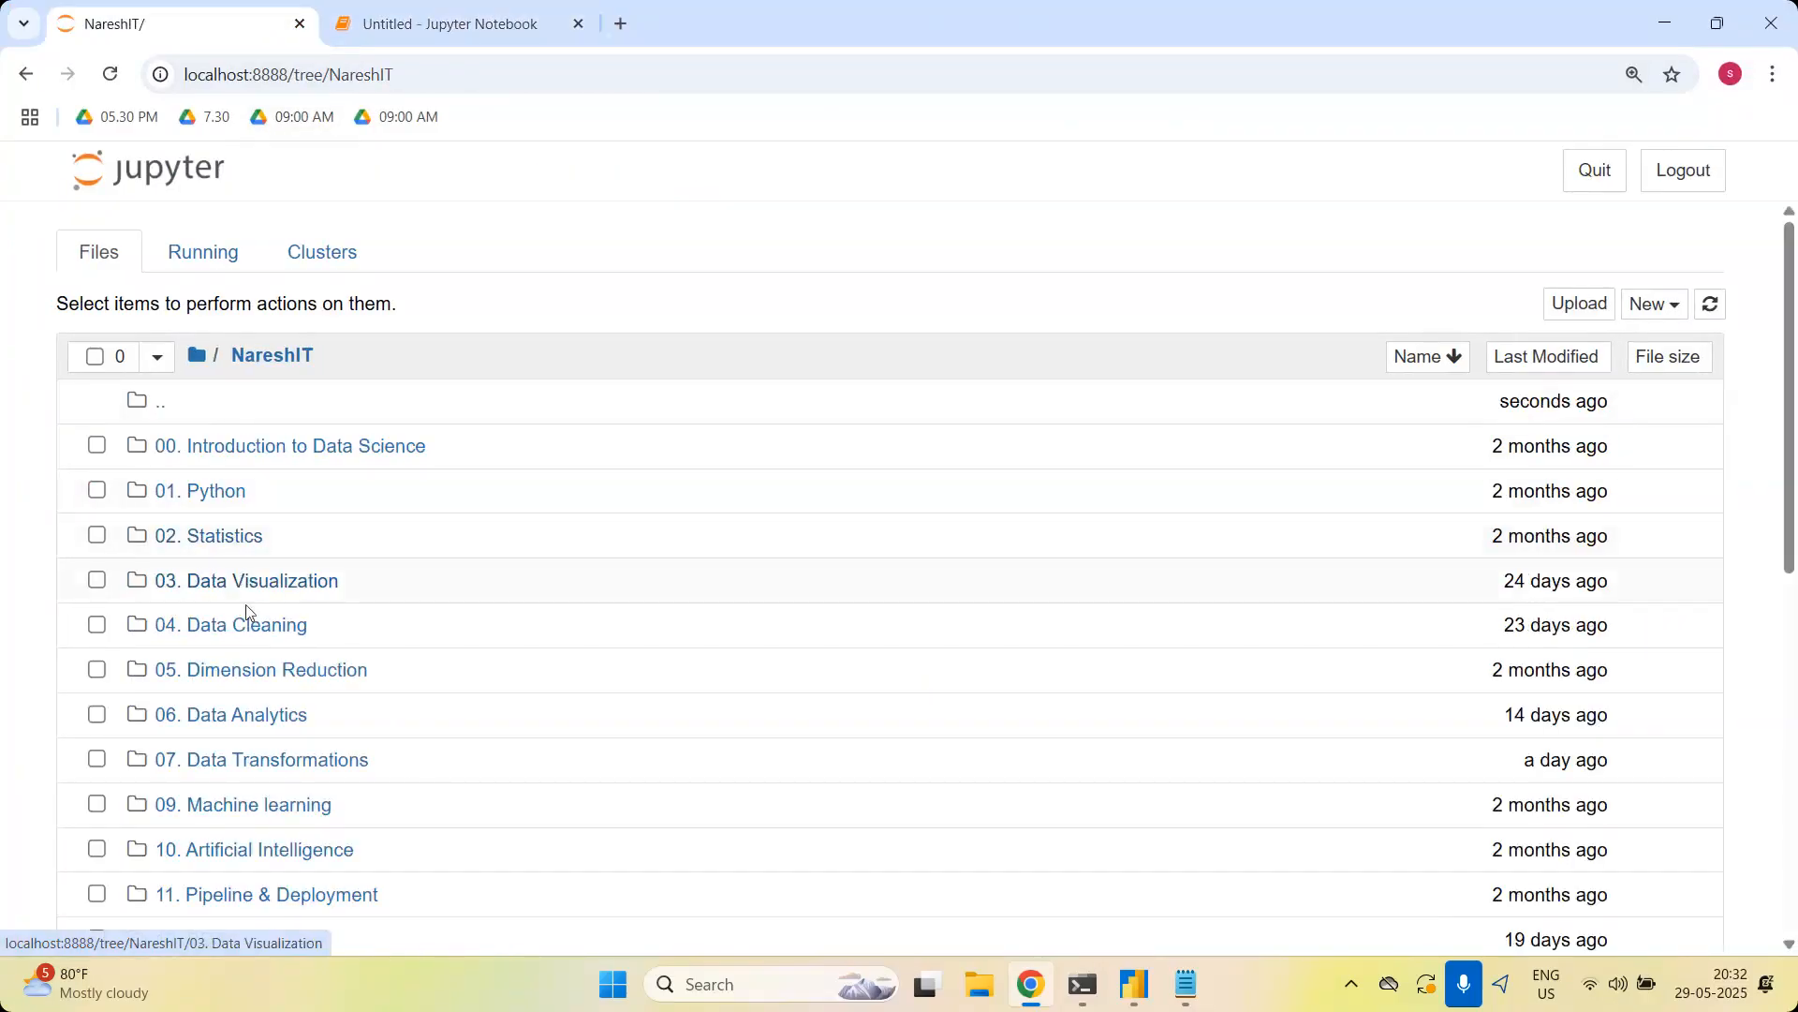
pyautogui.click(270, 763)
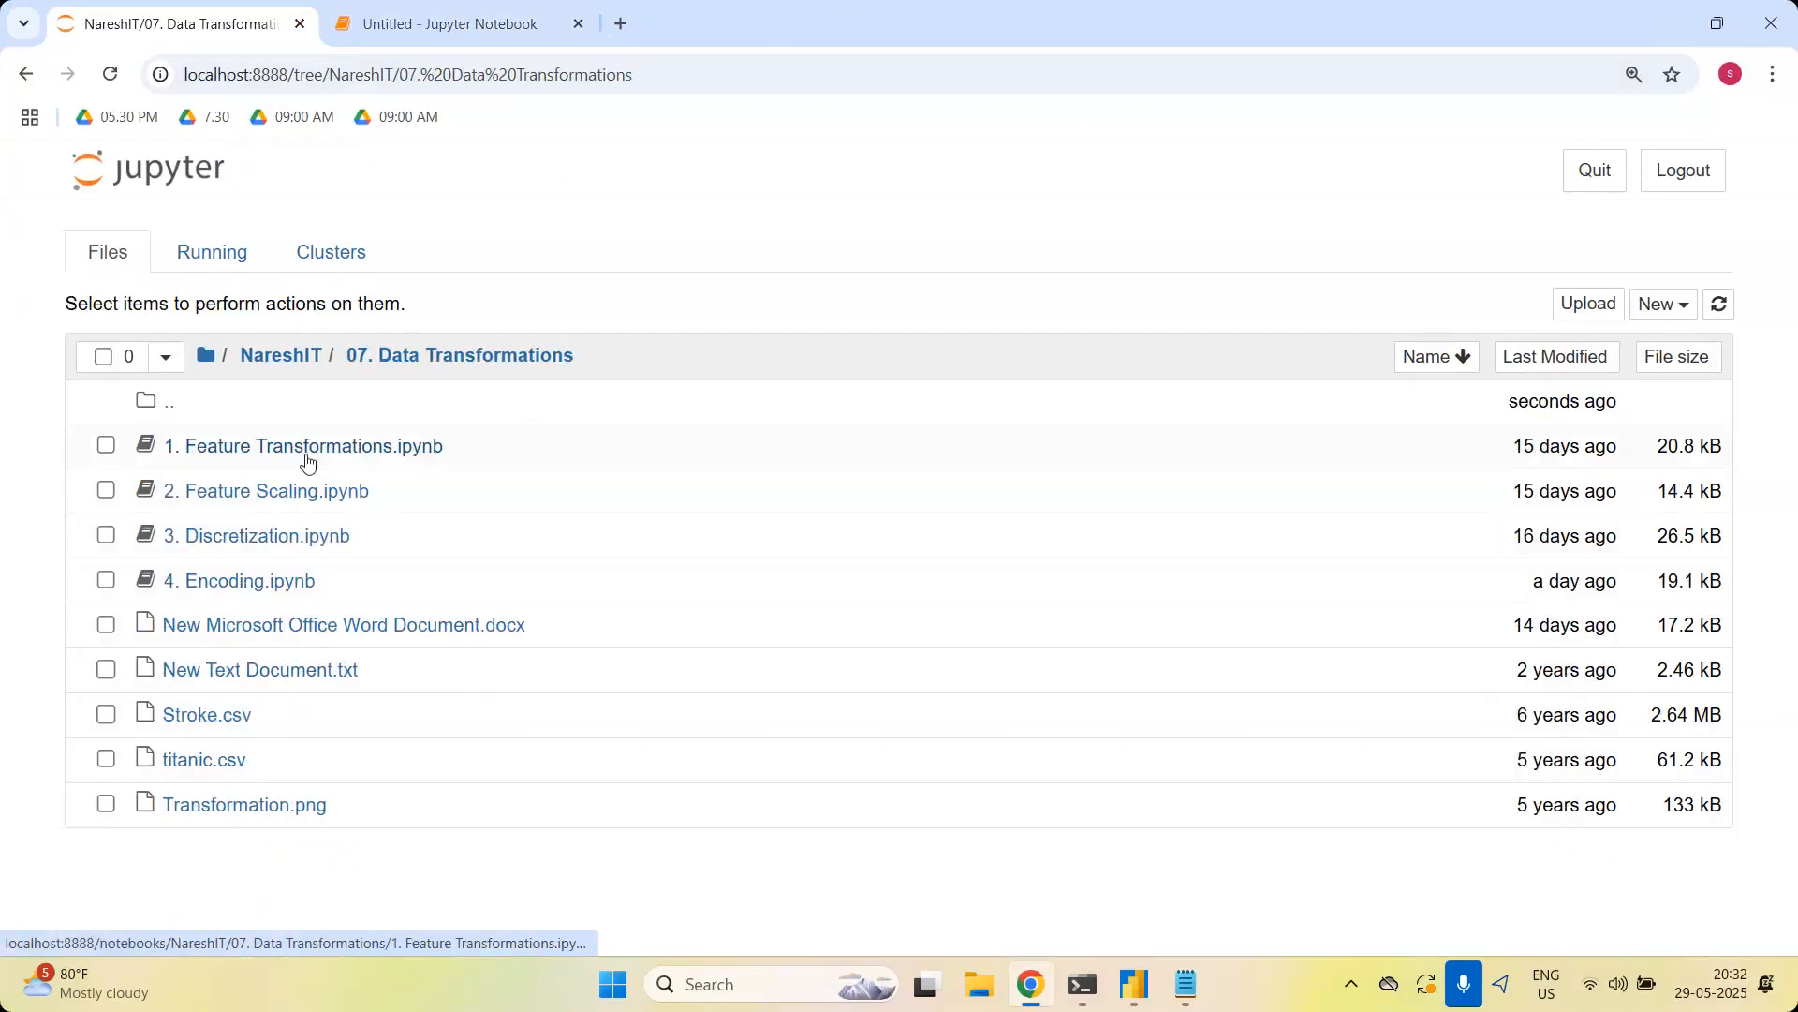
pyautogui.click(286, 446)
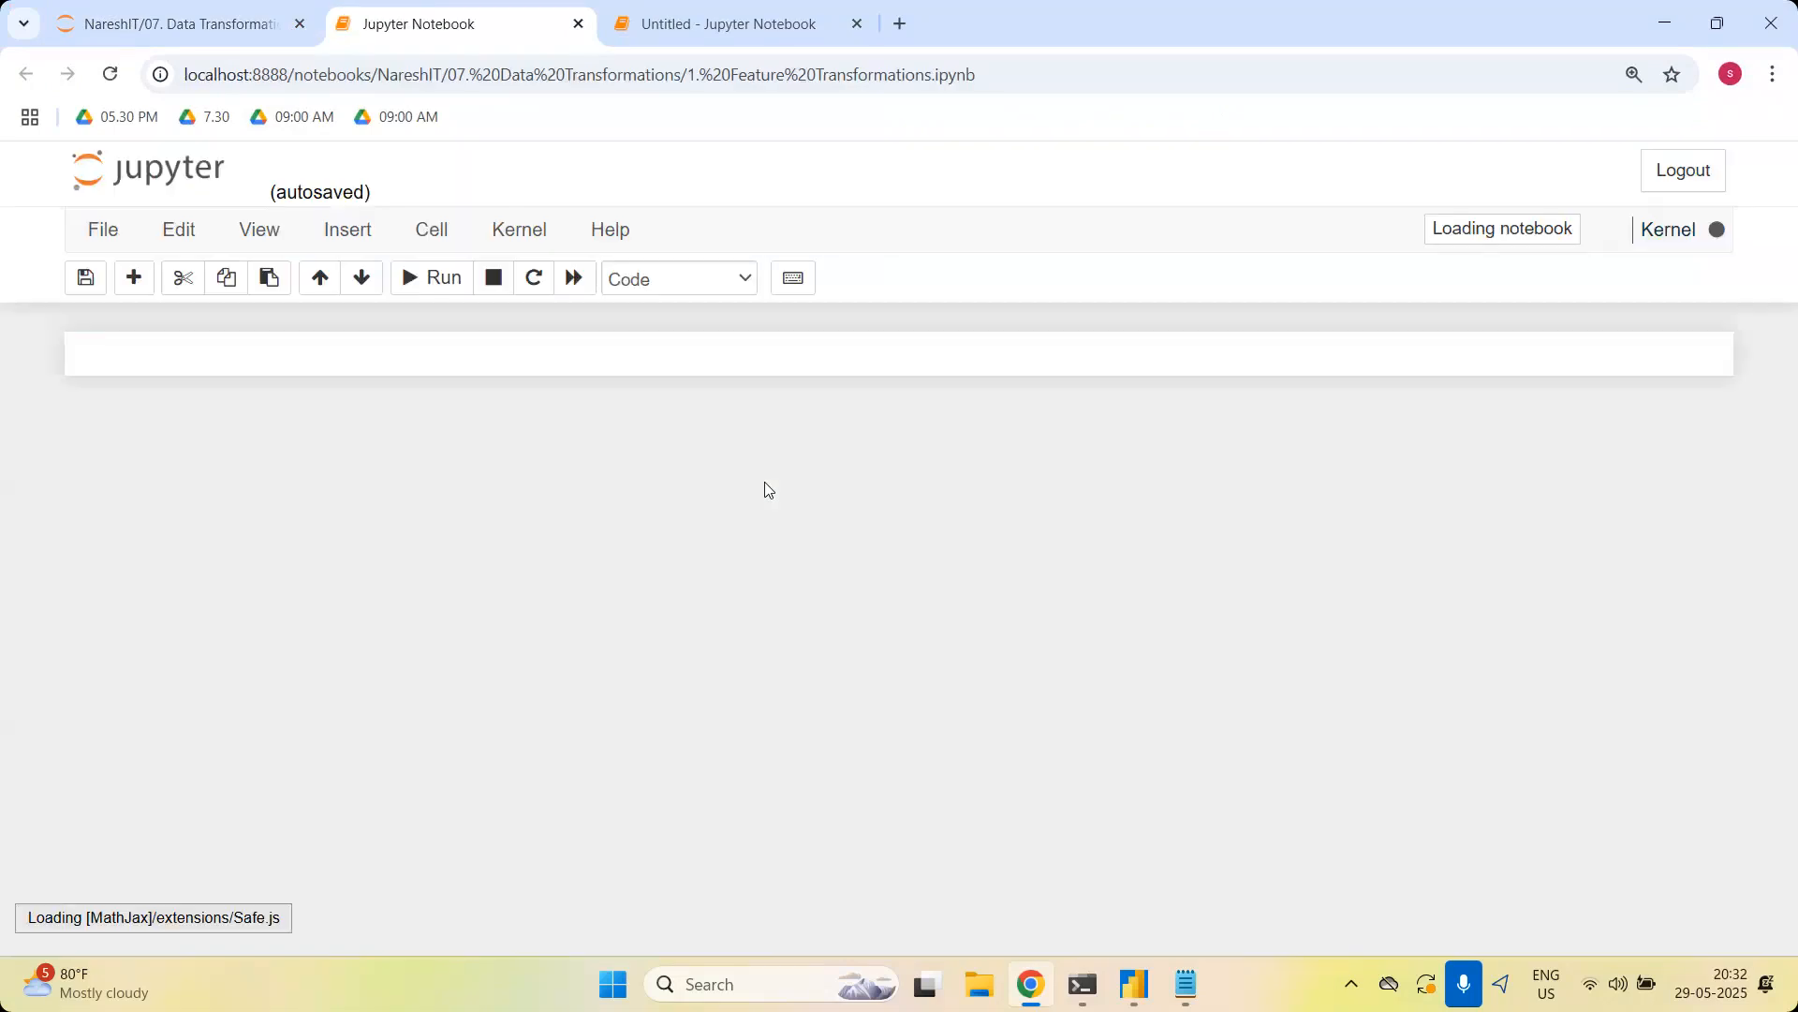
# Examine the Logarithmic Transformation cell, its np.log call and the resulting log_avg_glucose_level column
pyautogui.scroll(-15, 766, 489)
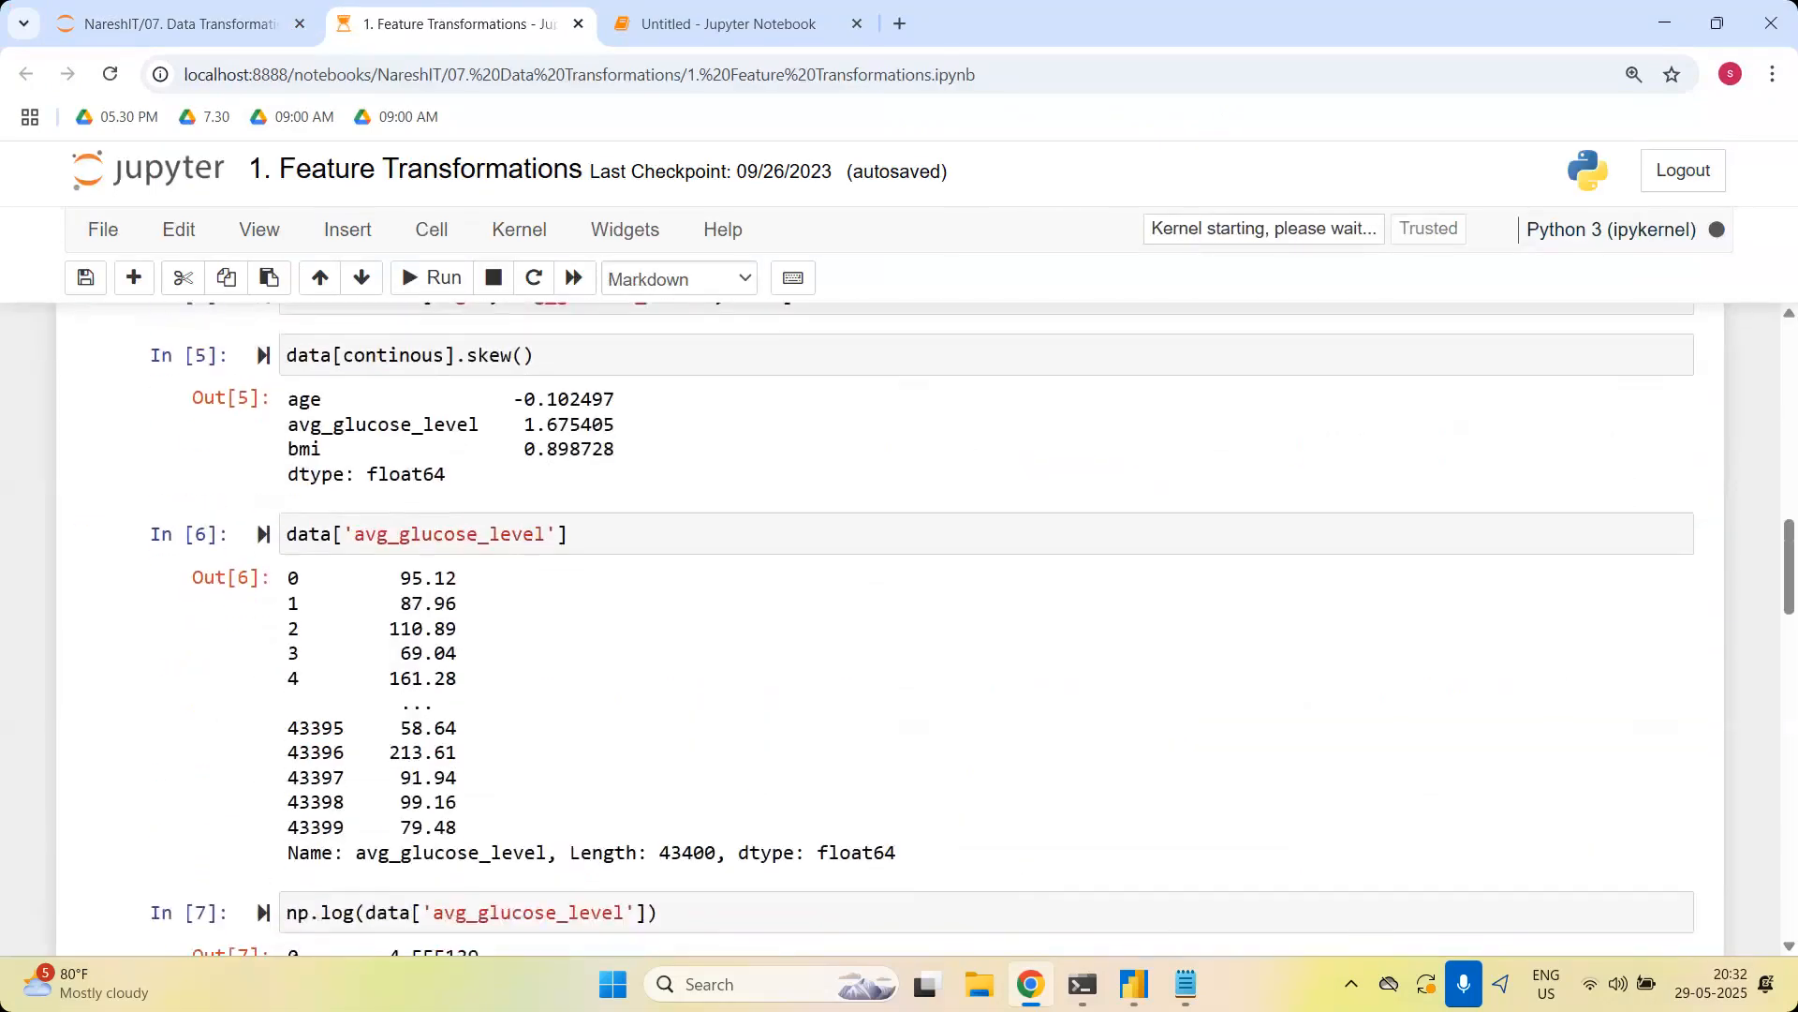
pyautogui.scroll(-6, 926, 630)
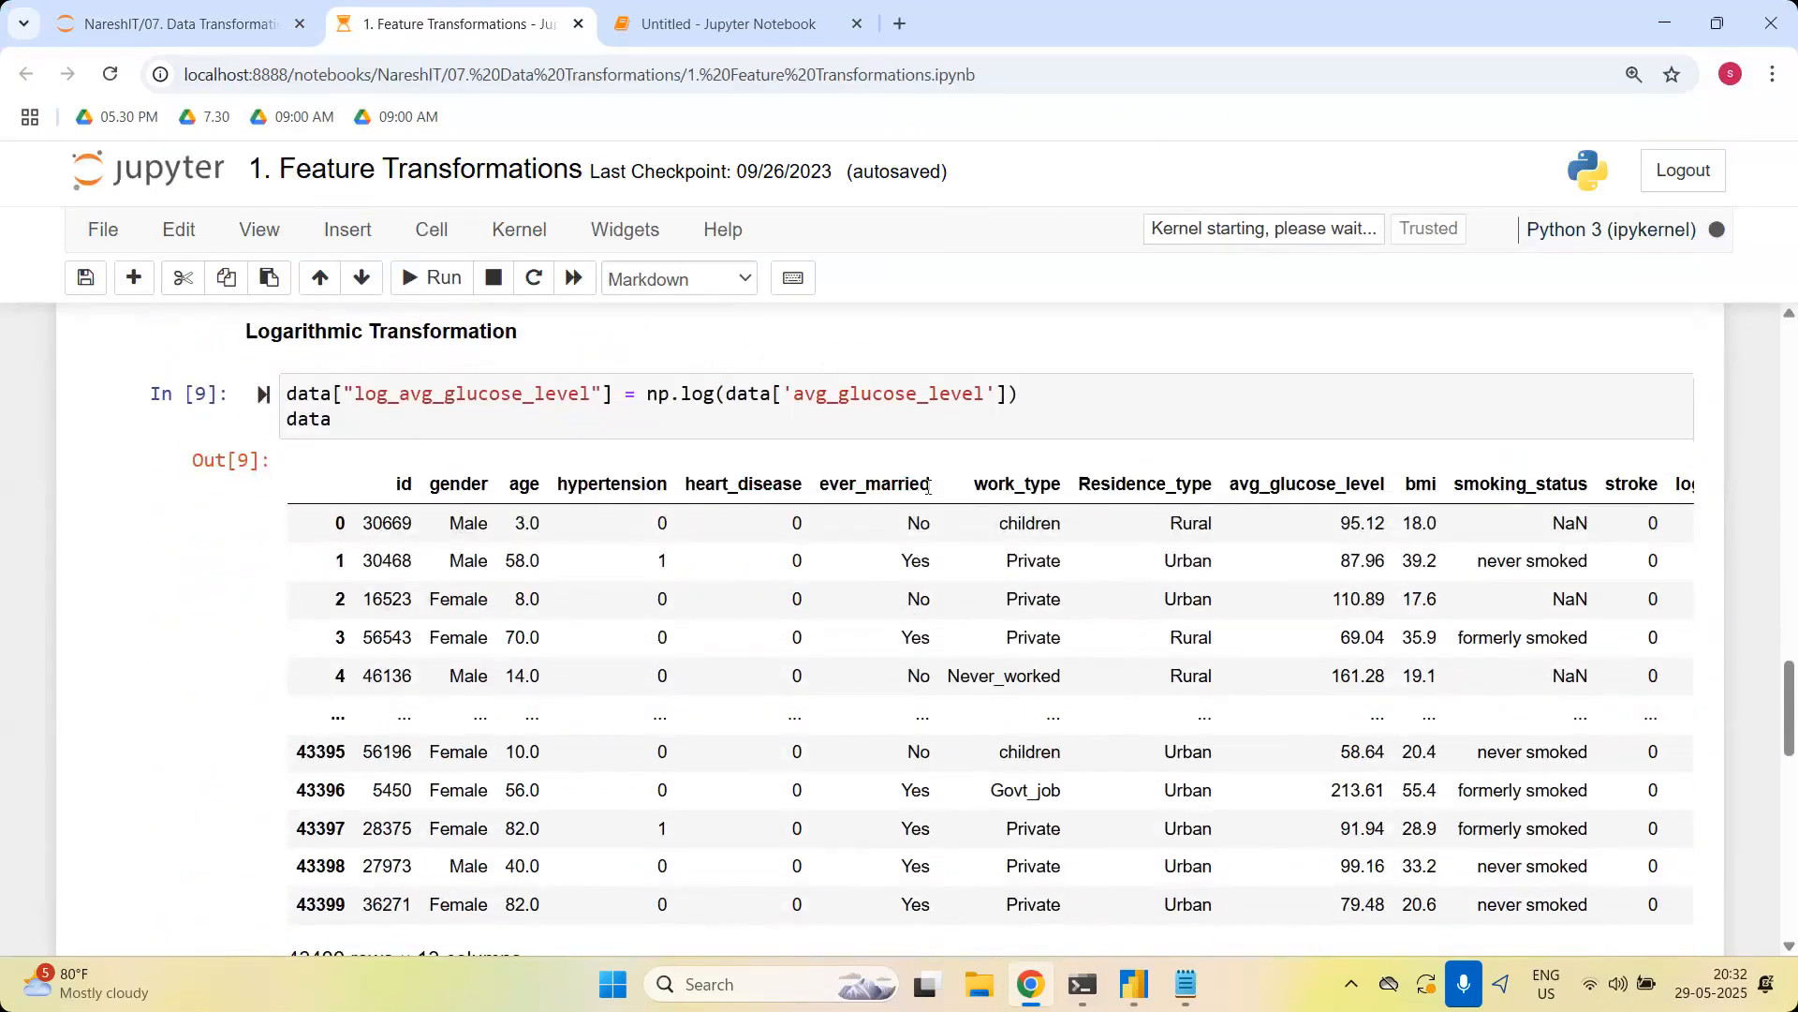
pyautogui.moveTo(659, 395); pyautogui.dragTo(717, 395)
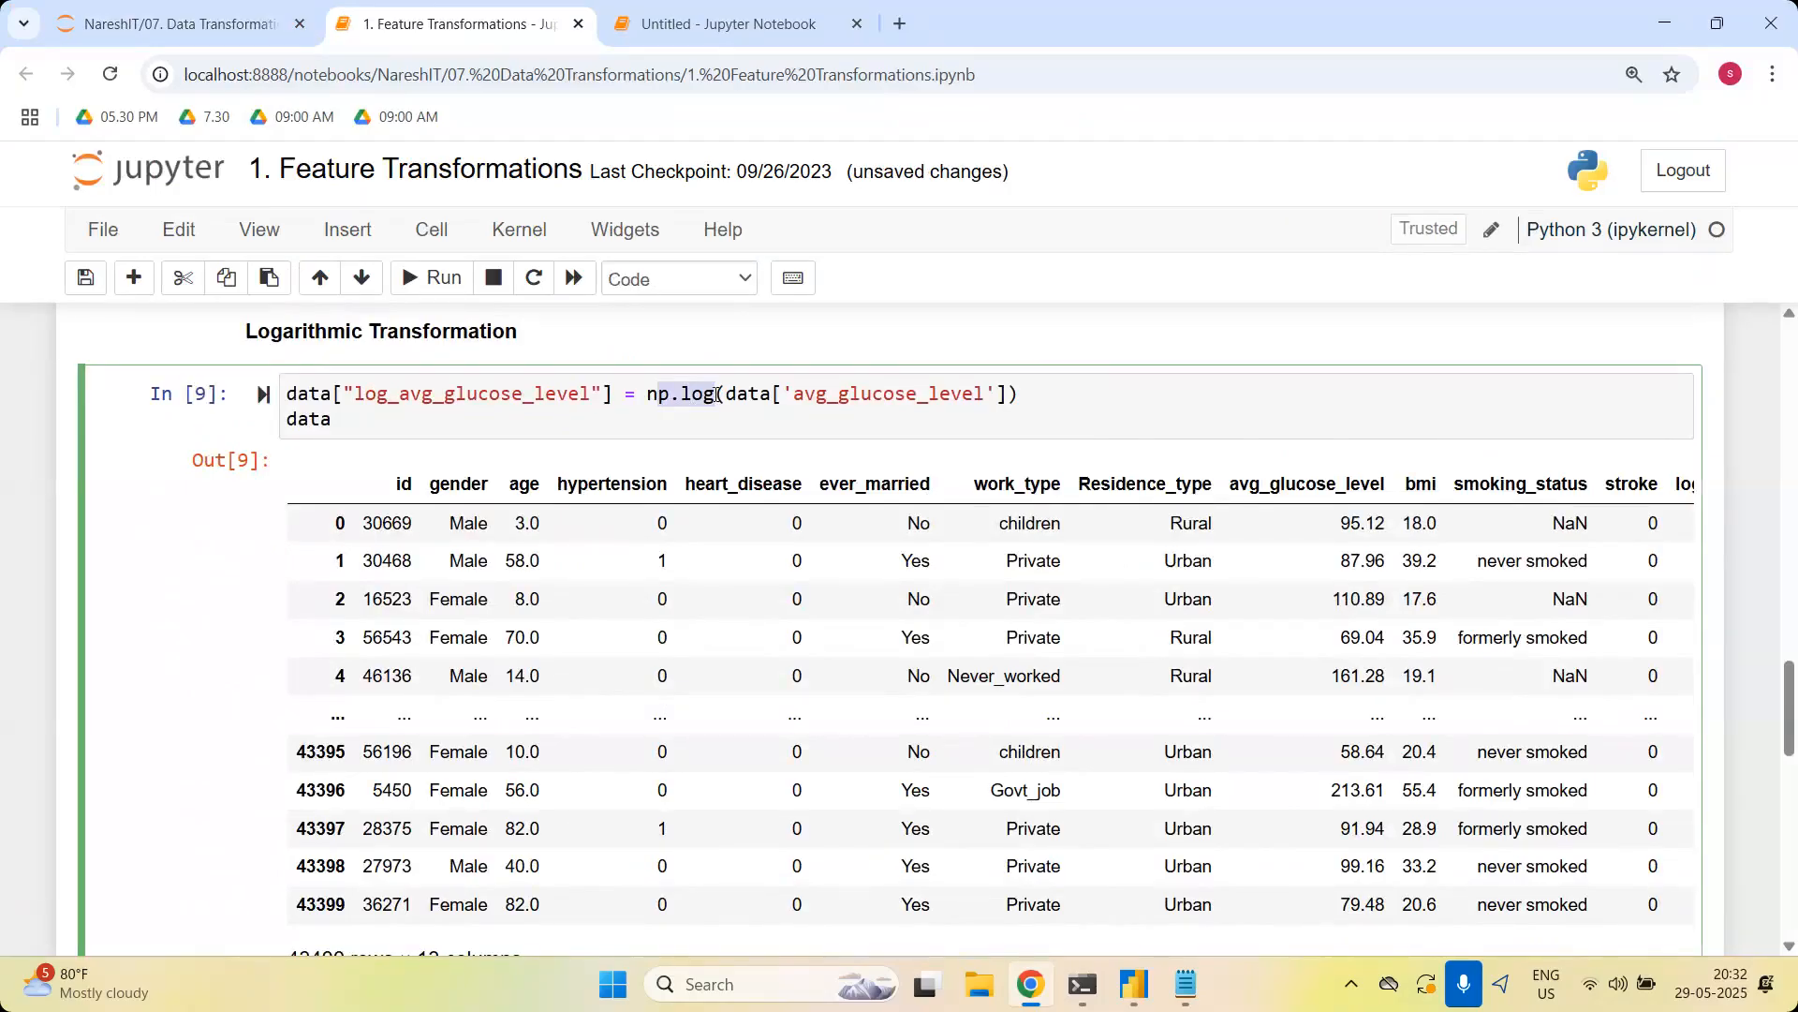
pyautogui.hscroll(4, 1525, 483)
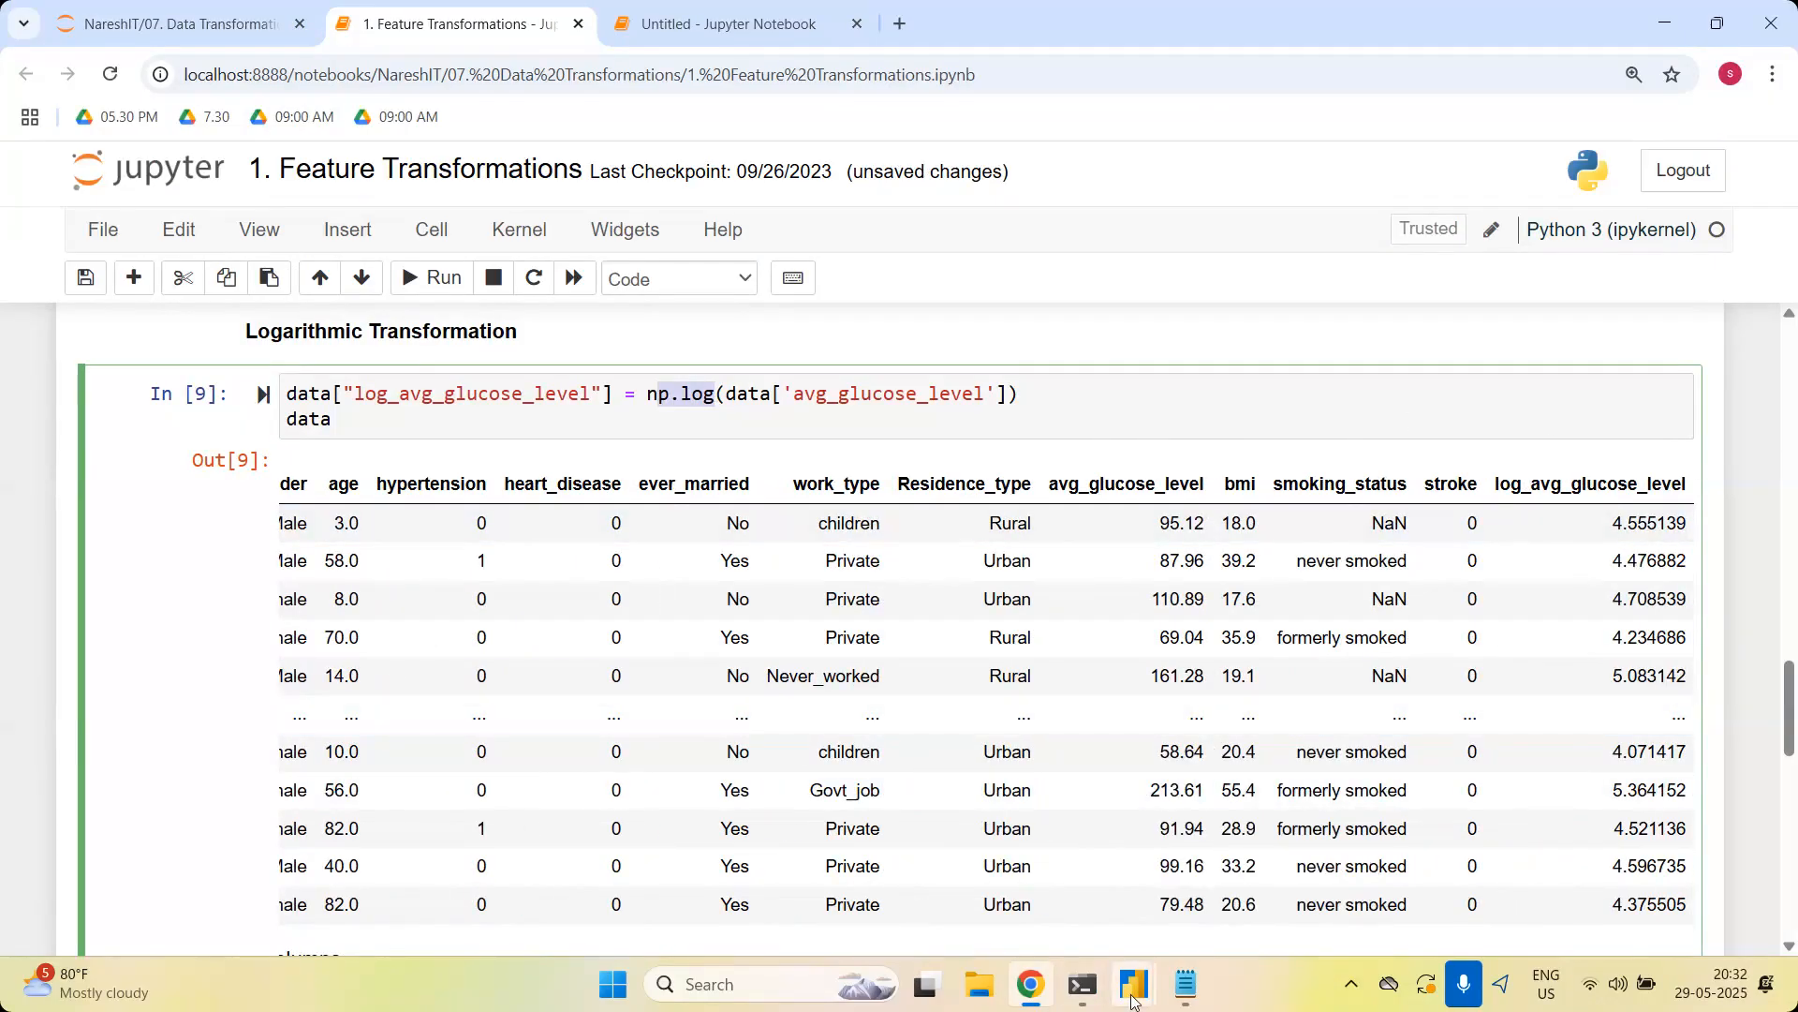
# Switch back to Power Query Editor and review the Logarithm options for adding a column based on Sales
pyautogui.moveTo(1133, 985)
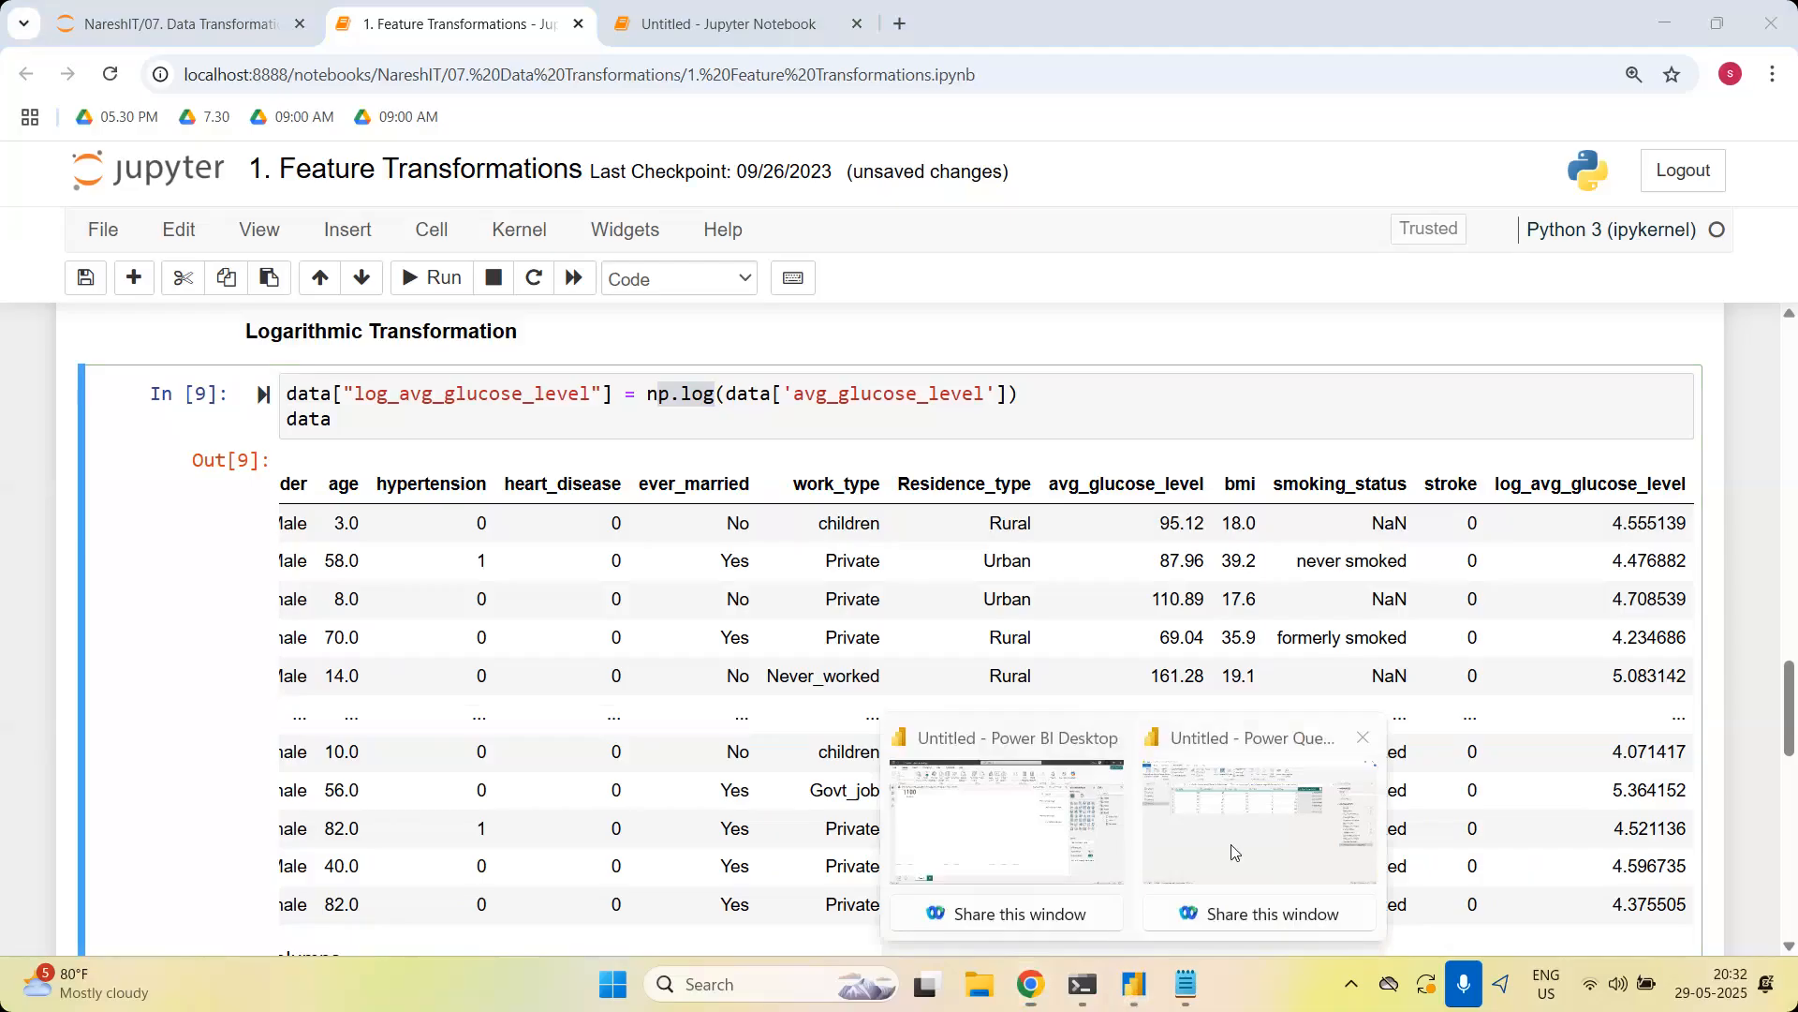
pyautogui.click(1232, 853)
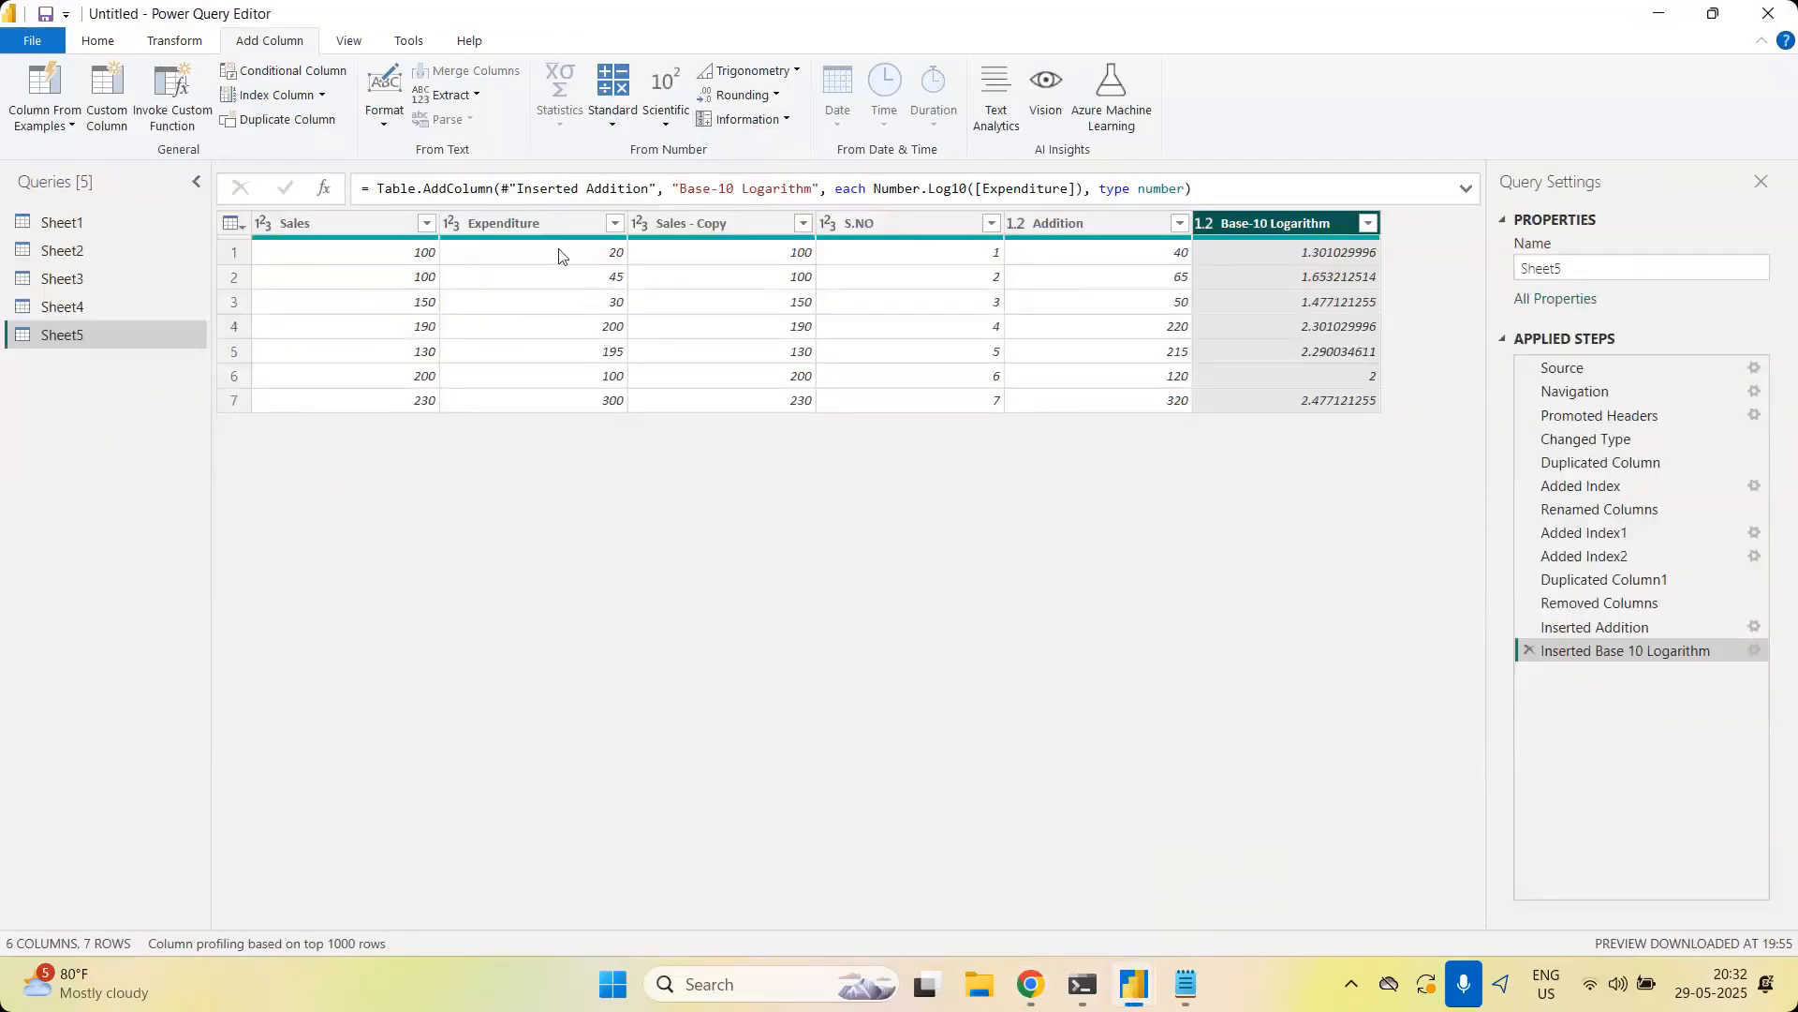
pyautogui.click(372, 221)
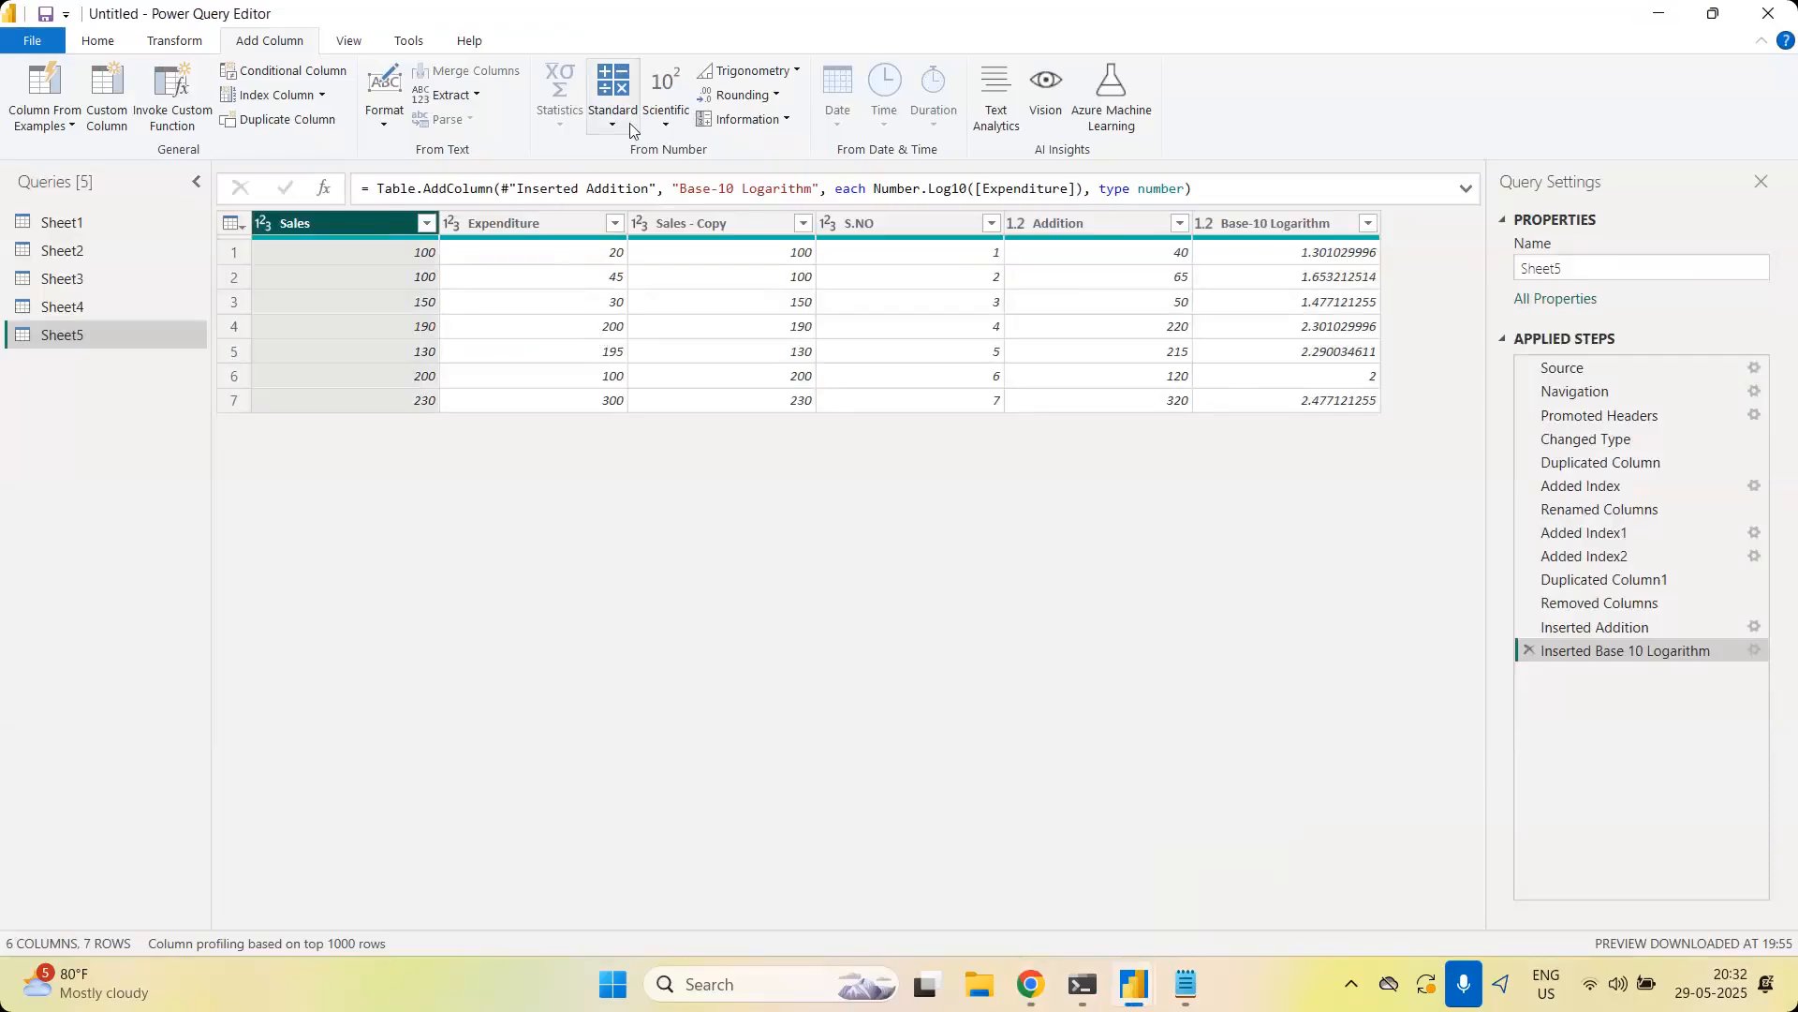
pyautogui.click(665, 120)
pyautogui.moveTo(650, 256)
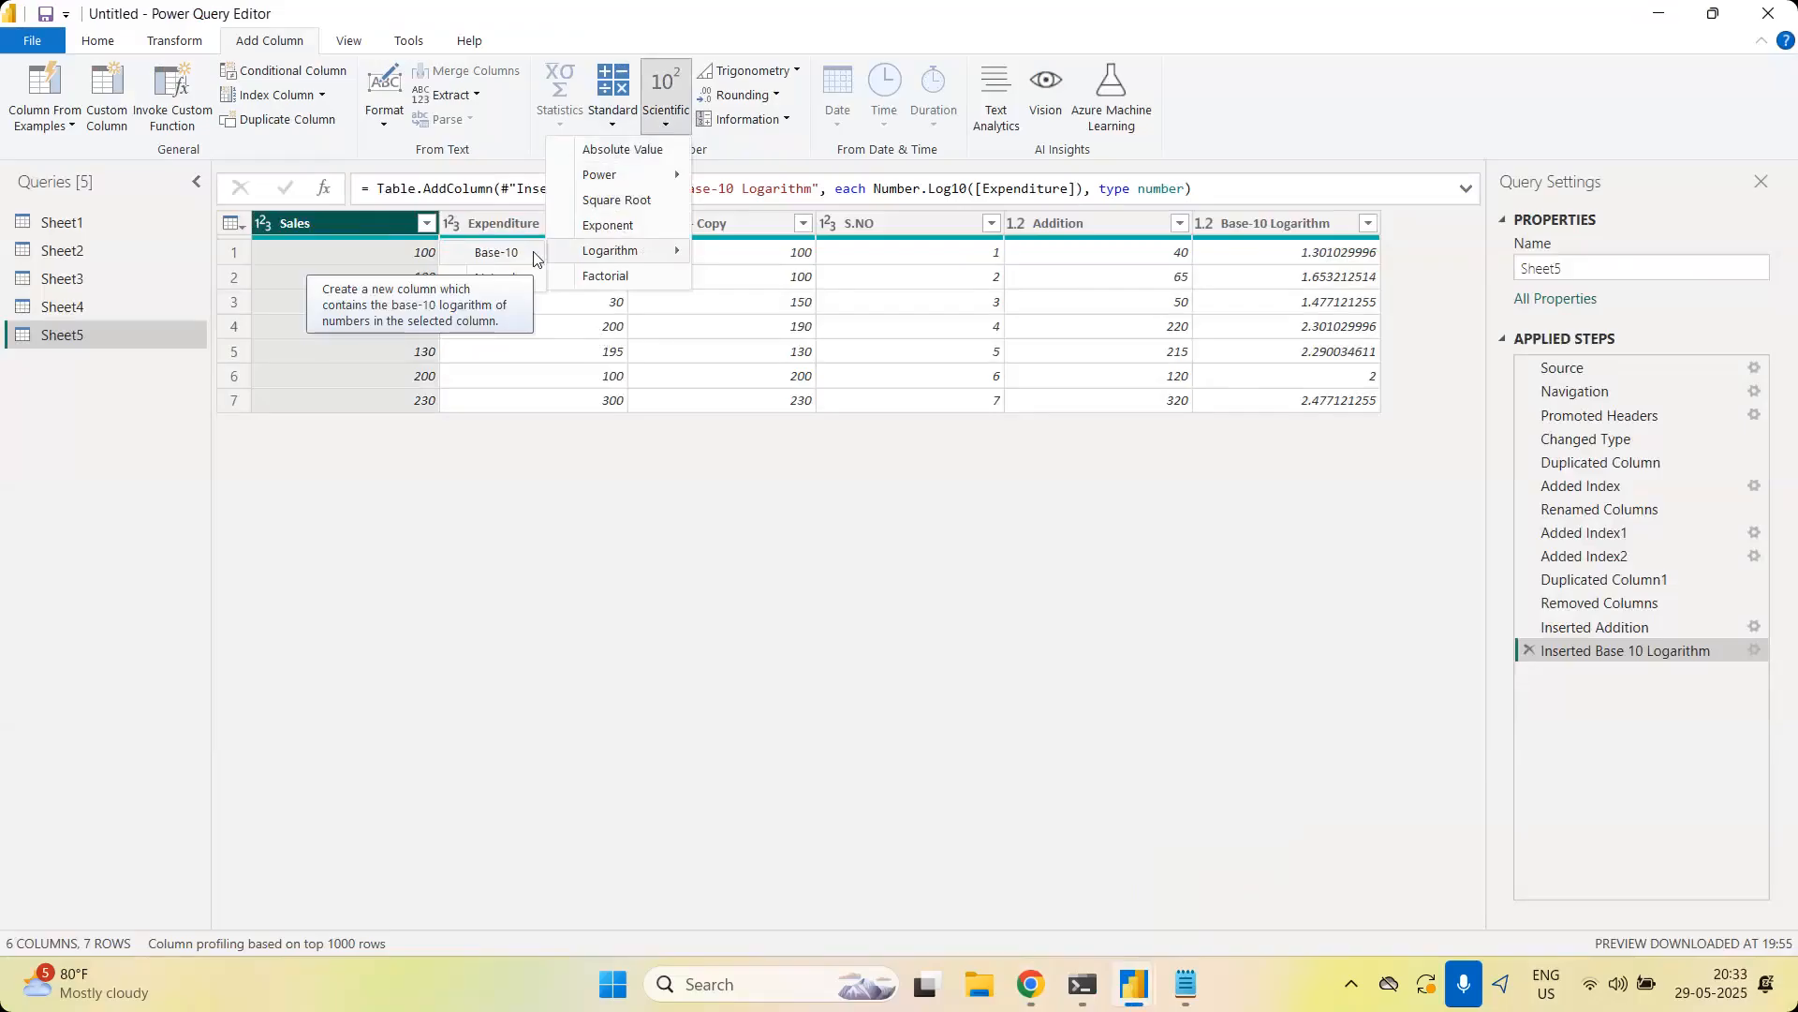
pyautogui.click(529, 504)
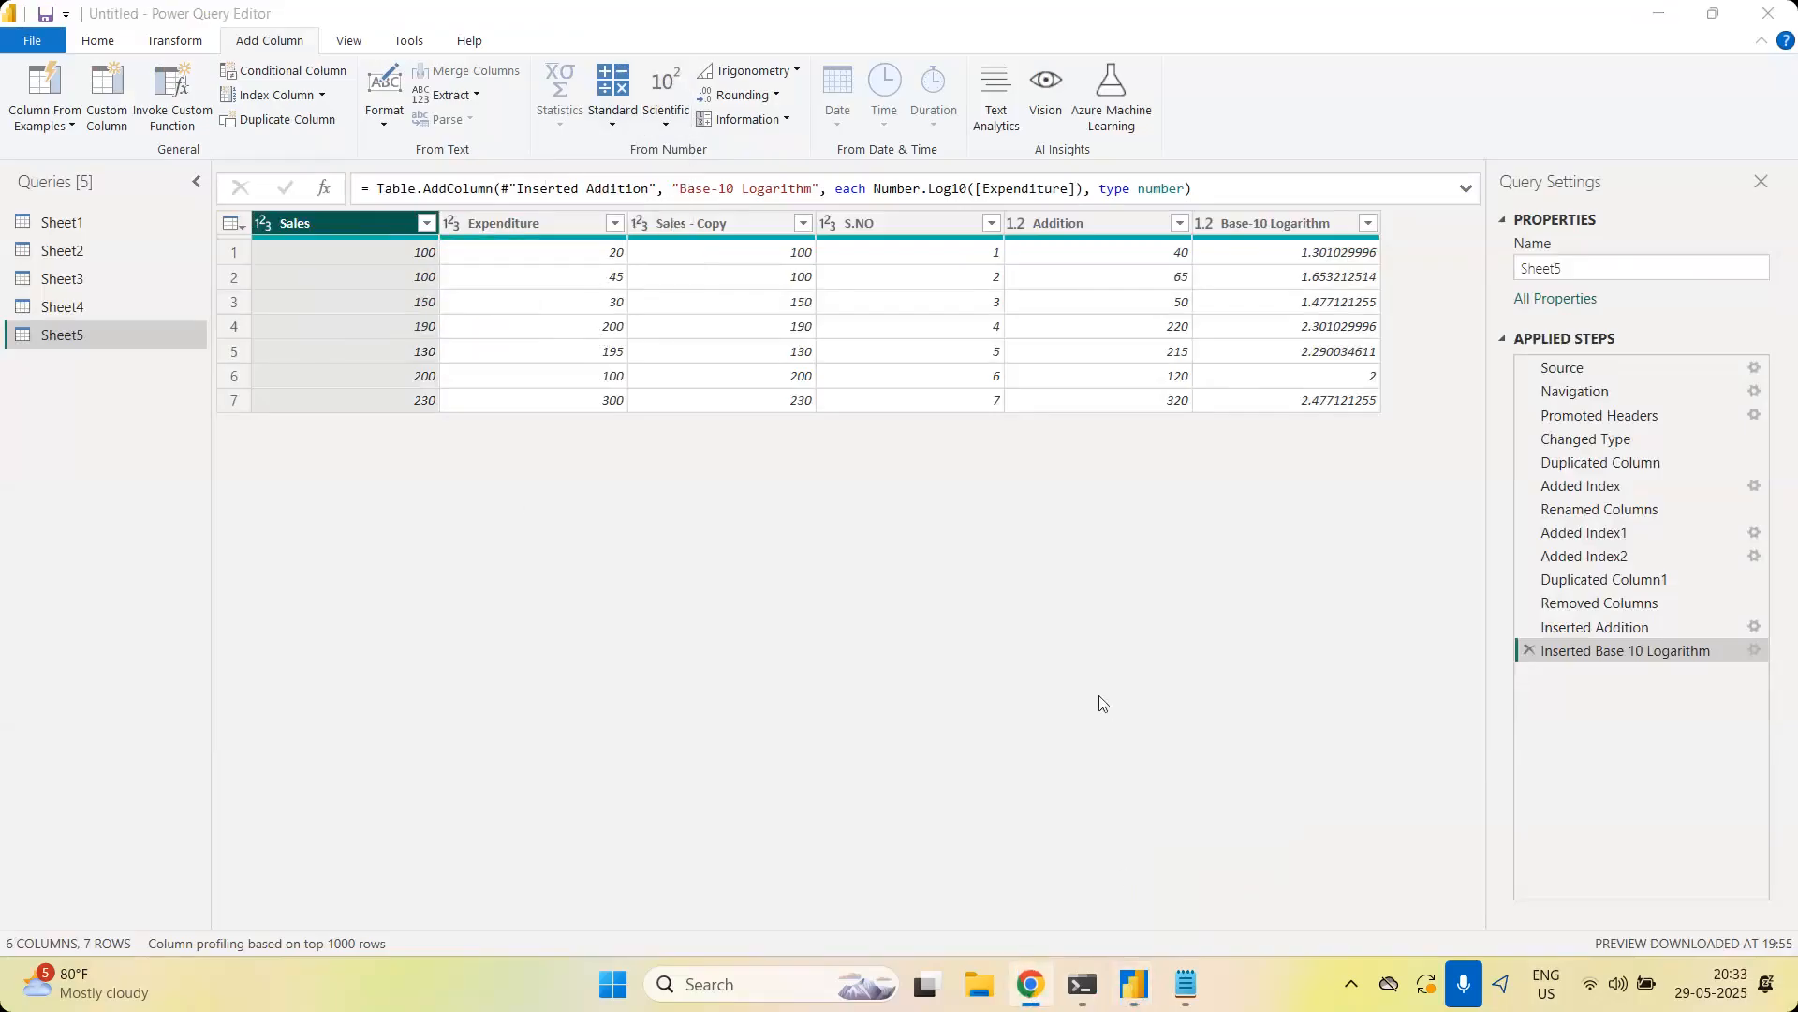
# Switch back to the Feature Transformations notebook in Chrome and change the Root Transformation exponent to (1/7)
pyautogui.moveTo(1033, 996)
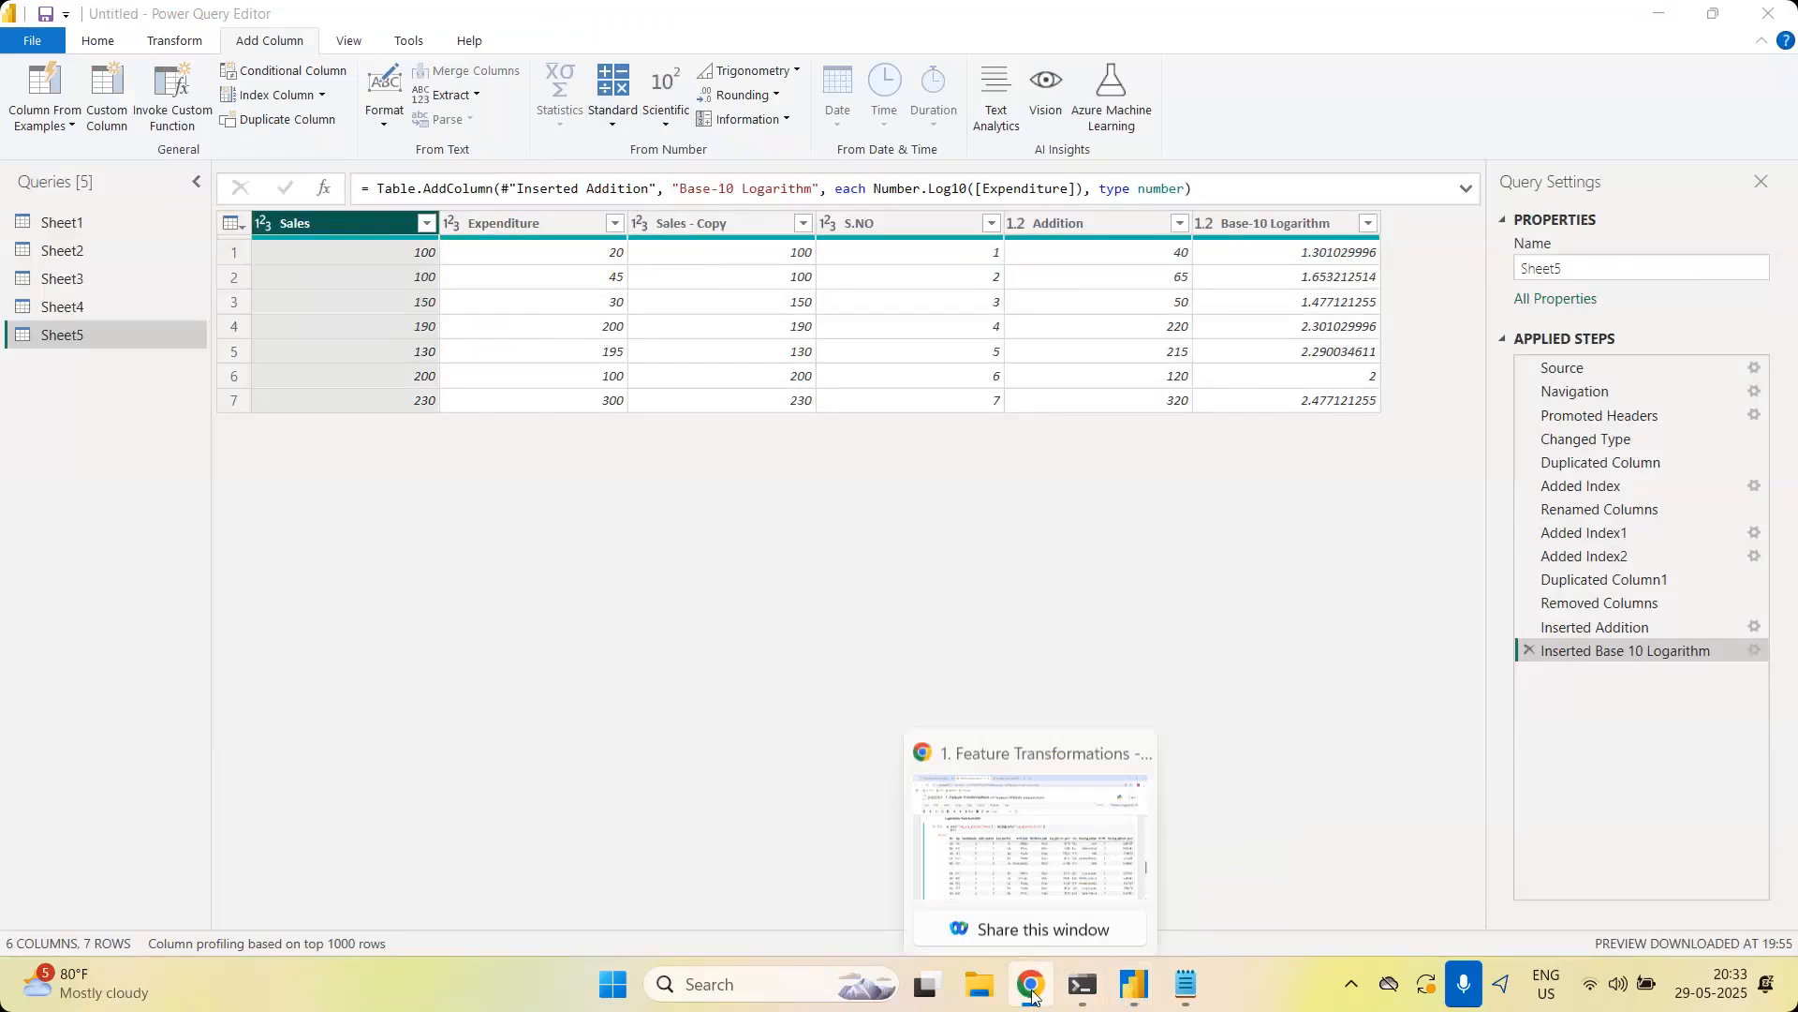
pyautogui.click(1031, 995)
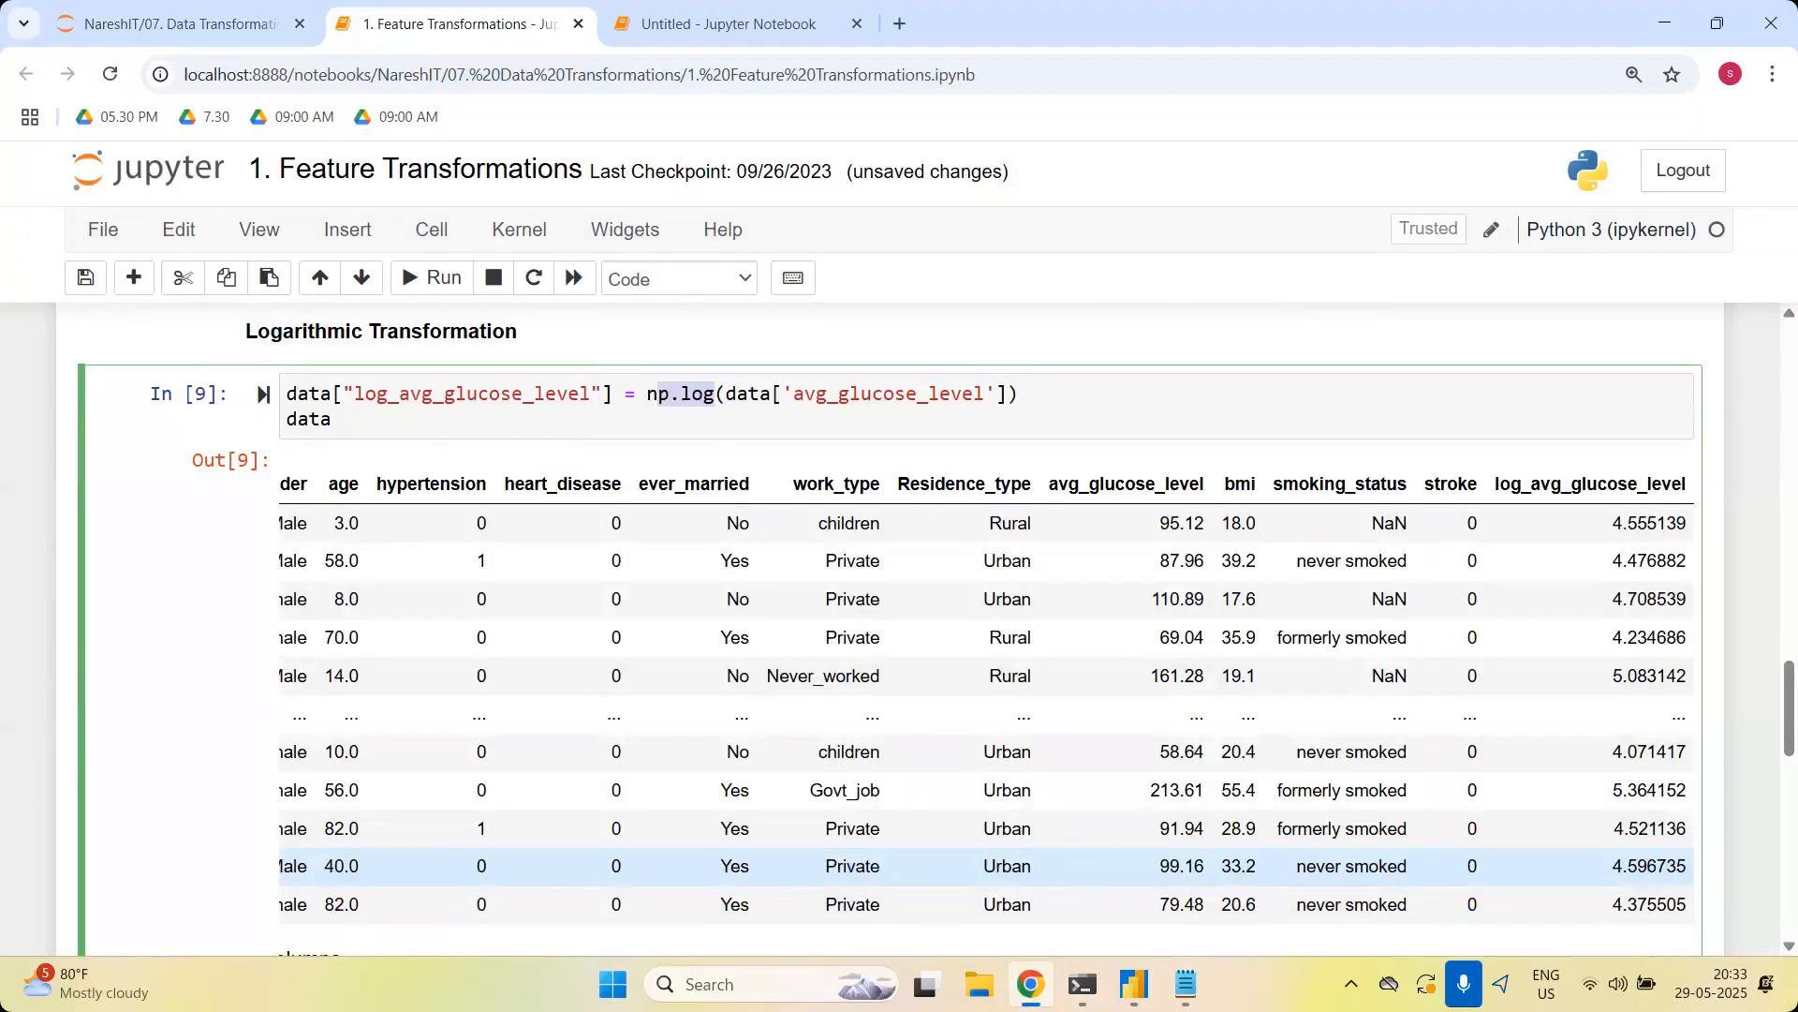
pyautogui.scroll(-6, 1609, 873)
pyautogui.click(706, 646)
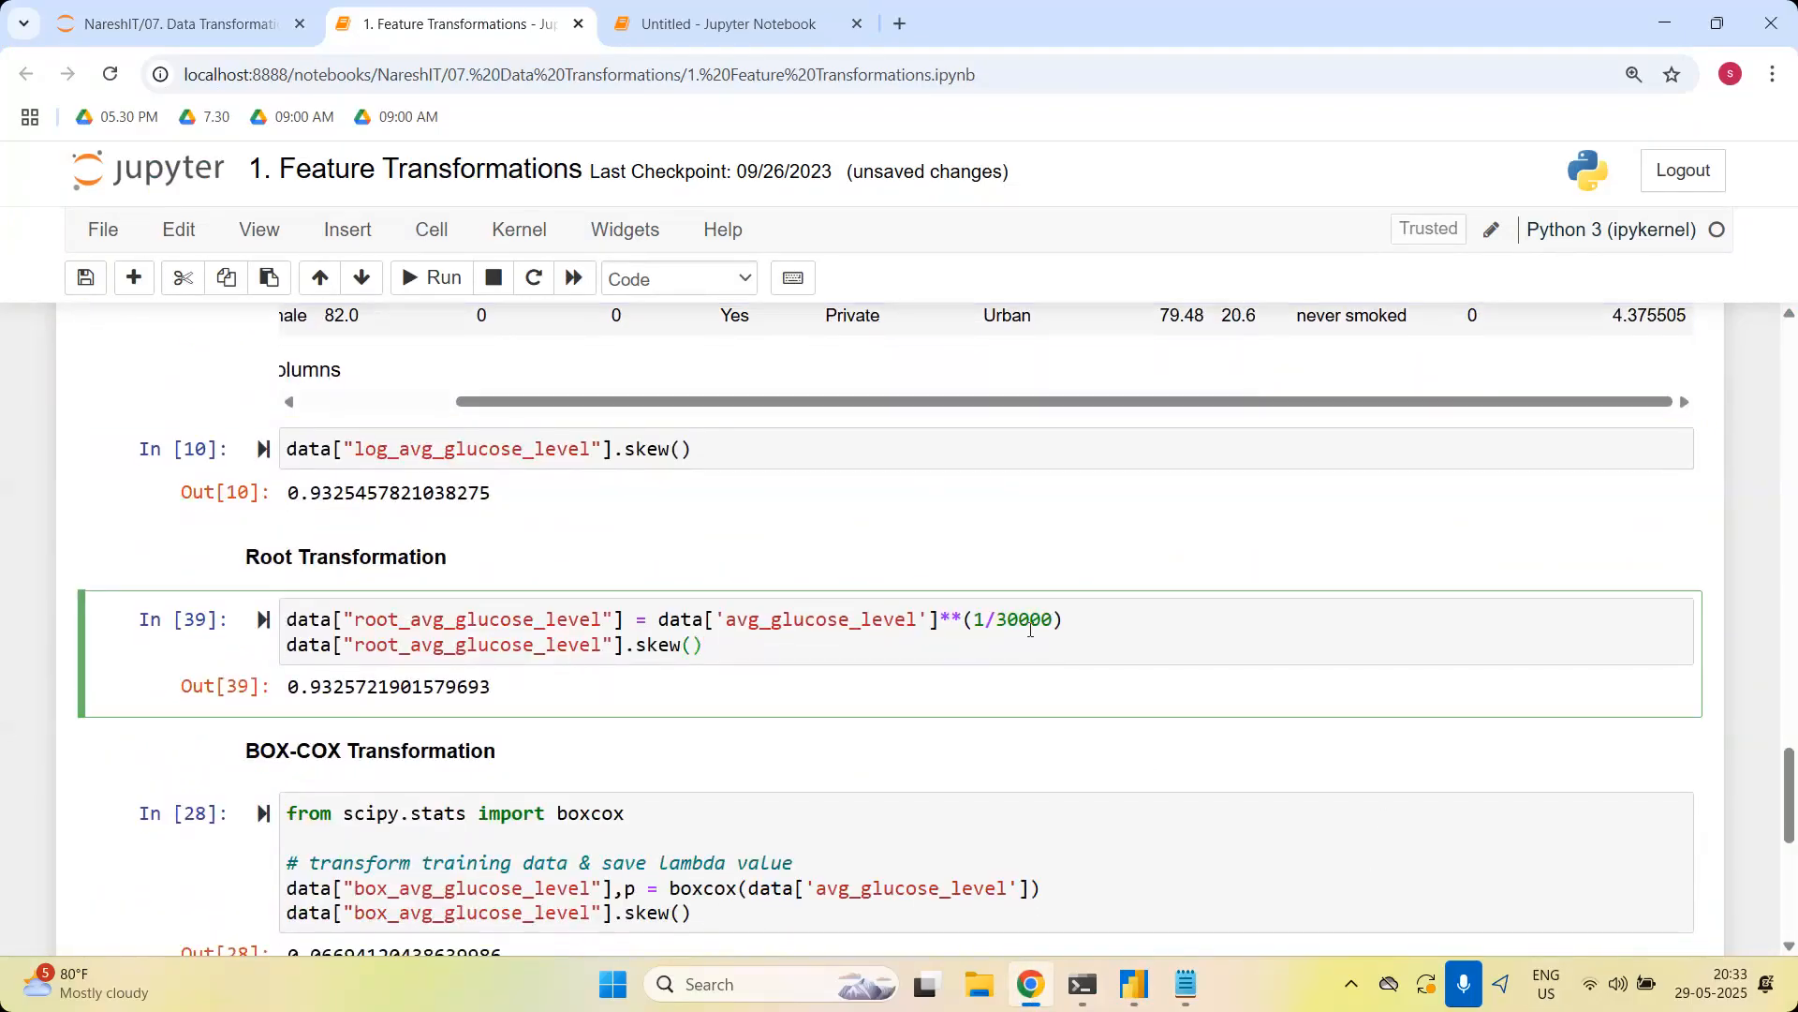
pyautogui.moveTo(1006, 620); pyautogui.dragTo(1054, 623)
pyautogui.press('BackSpace')
pyautogui.press('BackSpace')
pyautogui.write('4')
pyautogui.moveTo(1019, 621); pyautogui.dragTo(917, 627)
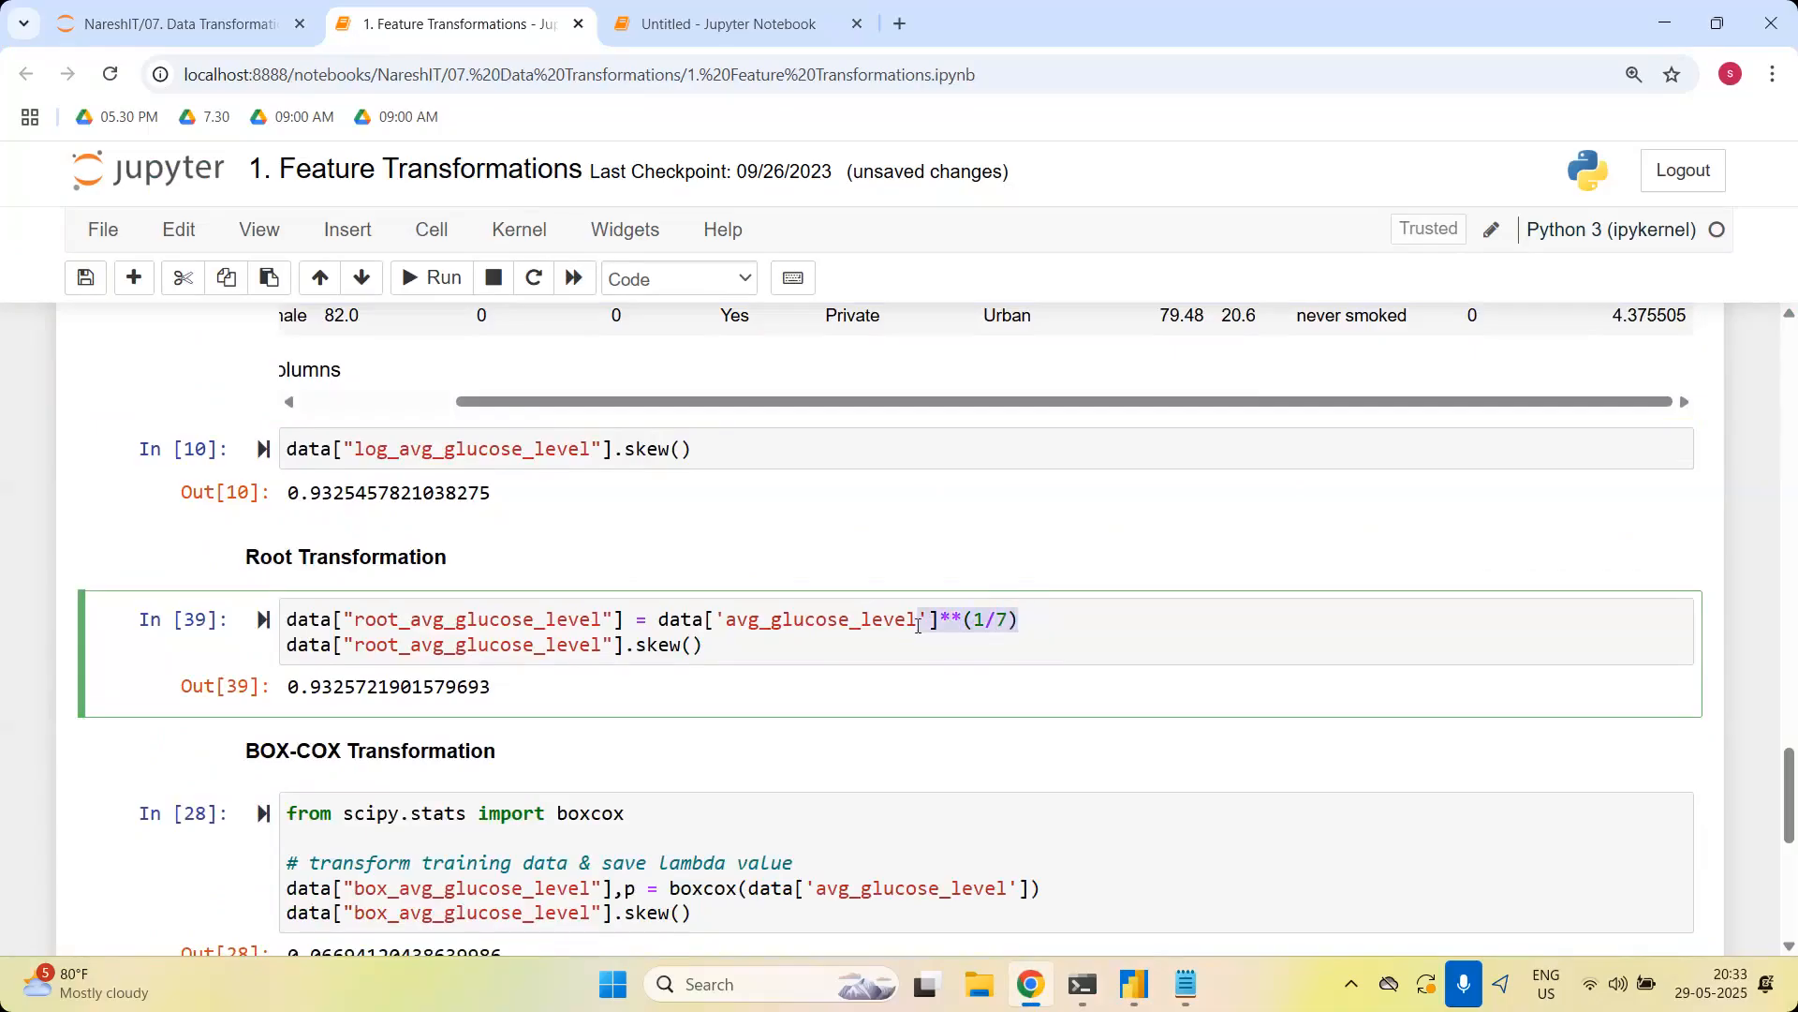
# Examine the Box-Cox, Exponential and Power transformation cells, including the **5 exponent applied to bmi
pyautogui.scroll(-3, 917, 626)
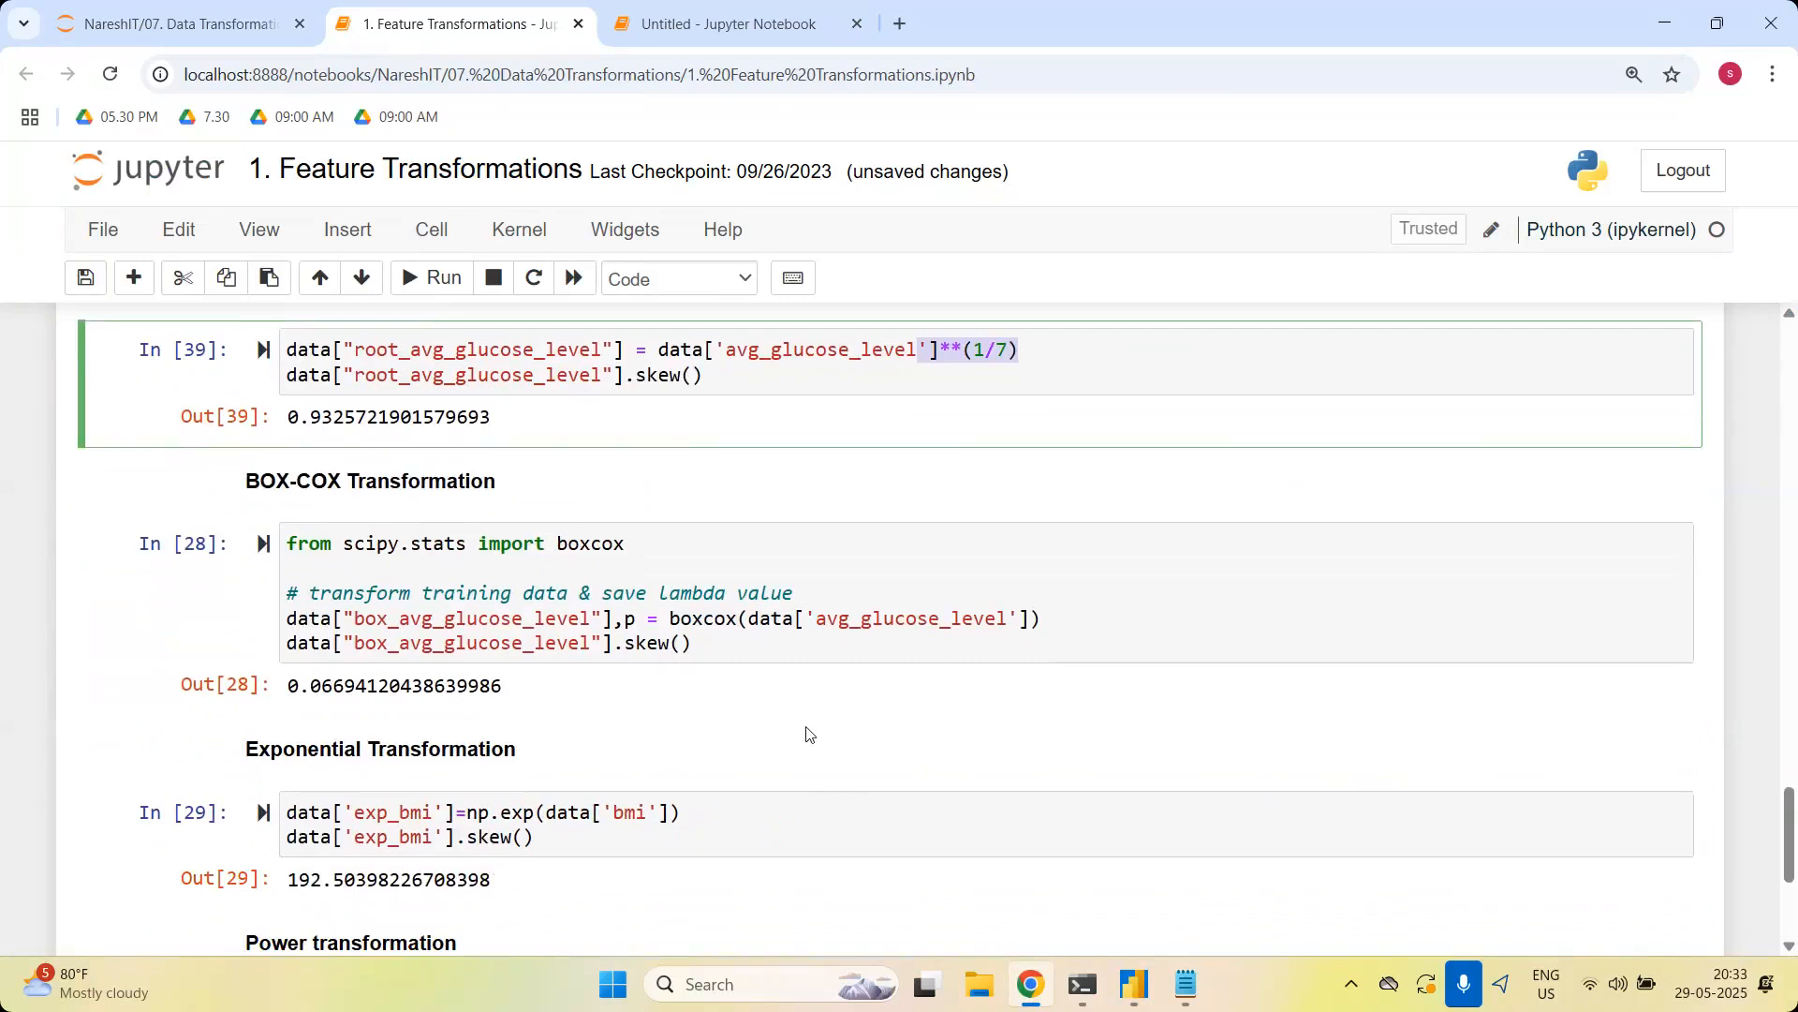
pyautogui.scroll(-2, 808, 735)
pyautogui.moveTo(639, 820); pyautogui.dragTo(598, 821)
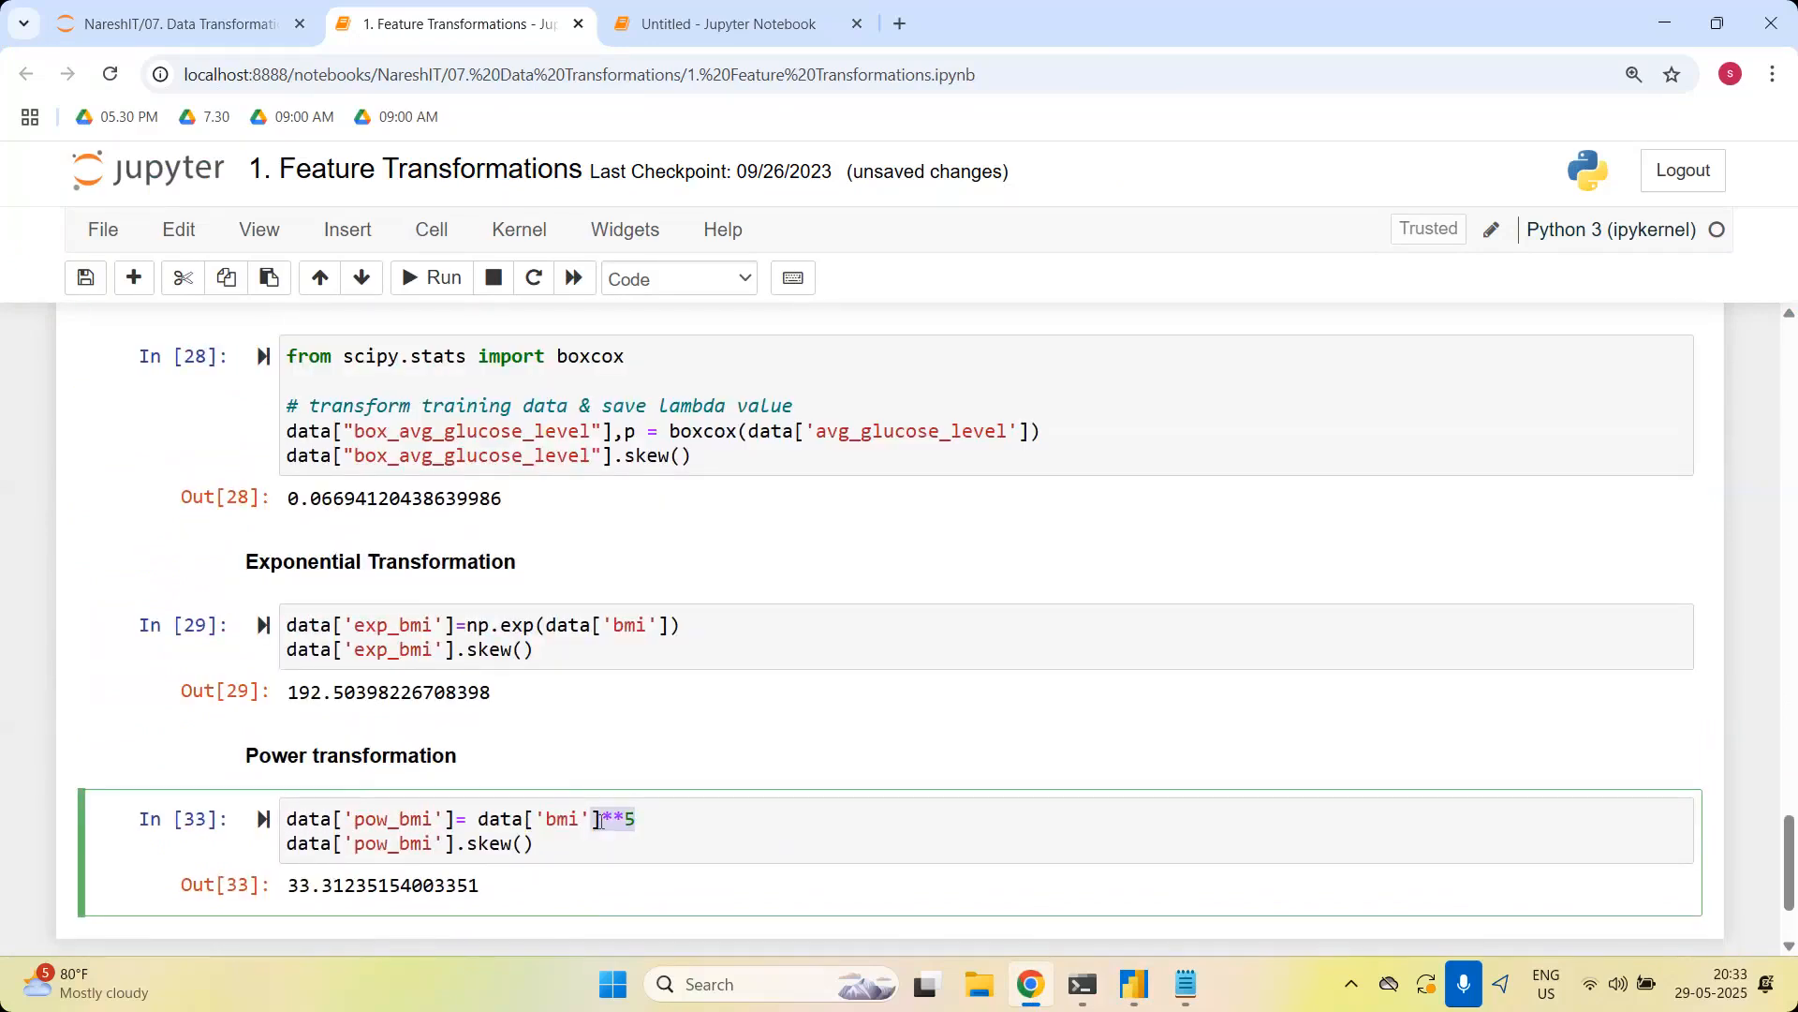
pyautogui.scroll(1, 899, 627)
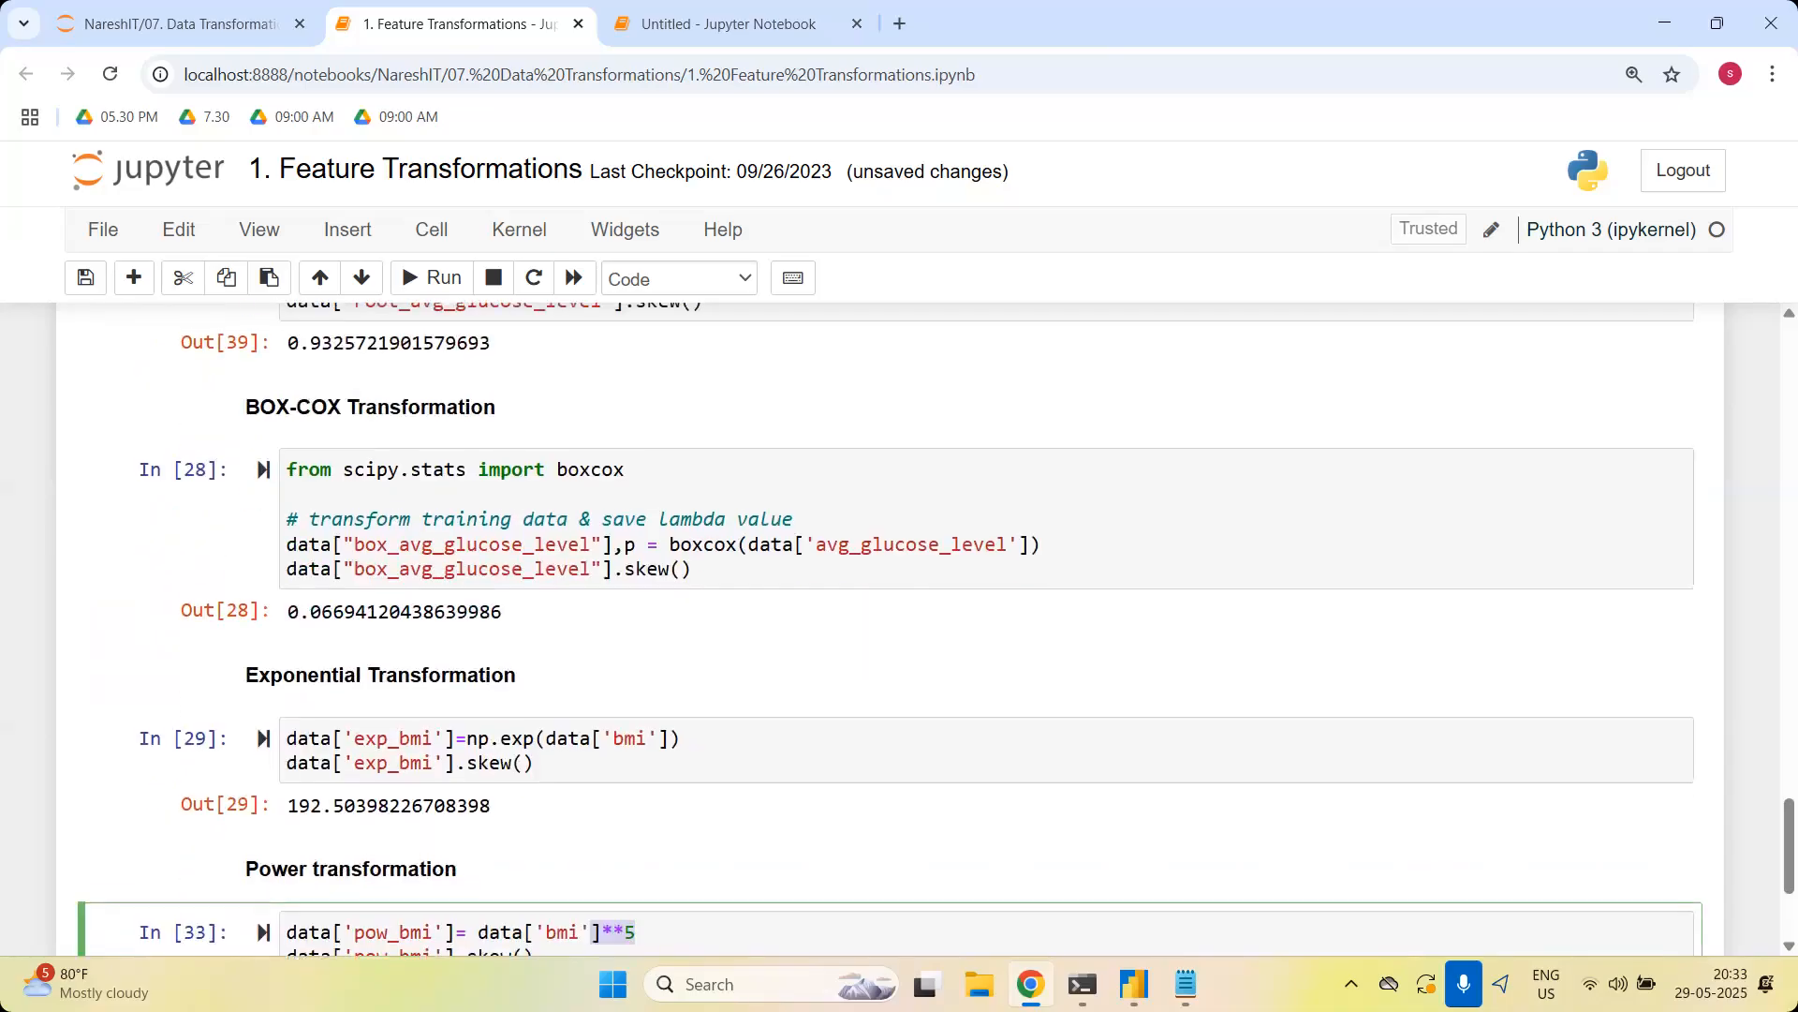
# Launch Epic Pen from the desktop, return to the Feature Transformations notebook and activate the pen for on-screen drawing
pyautogui.scroll(1, 899, 627)
pyautogui.click(1021, 312)
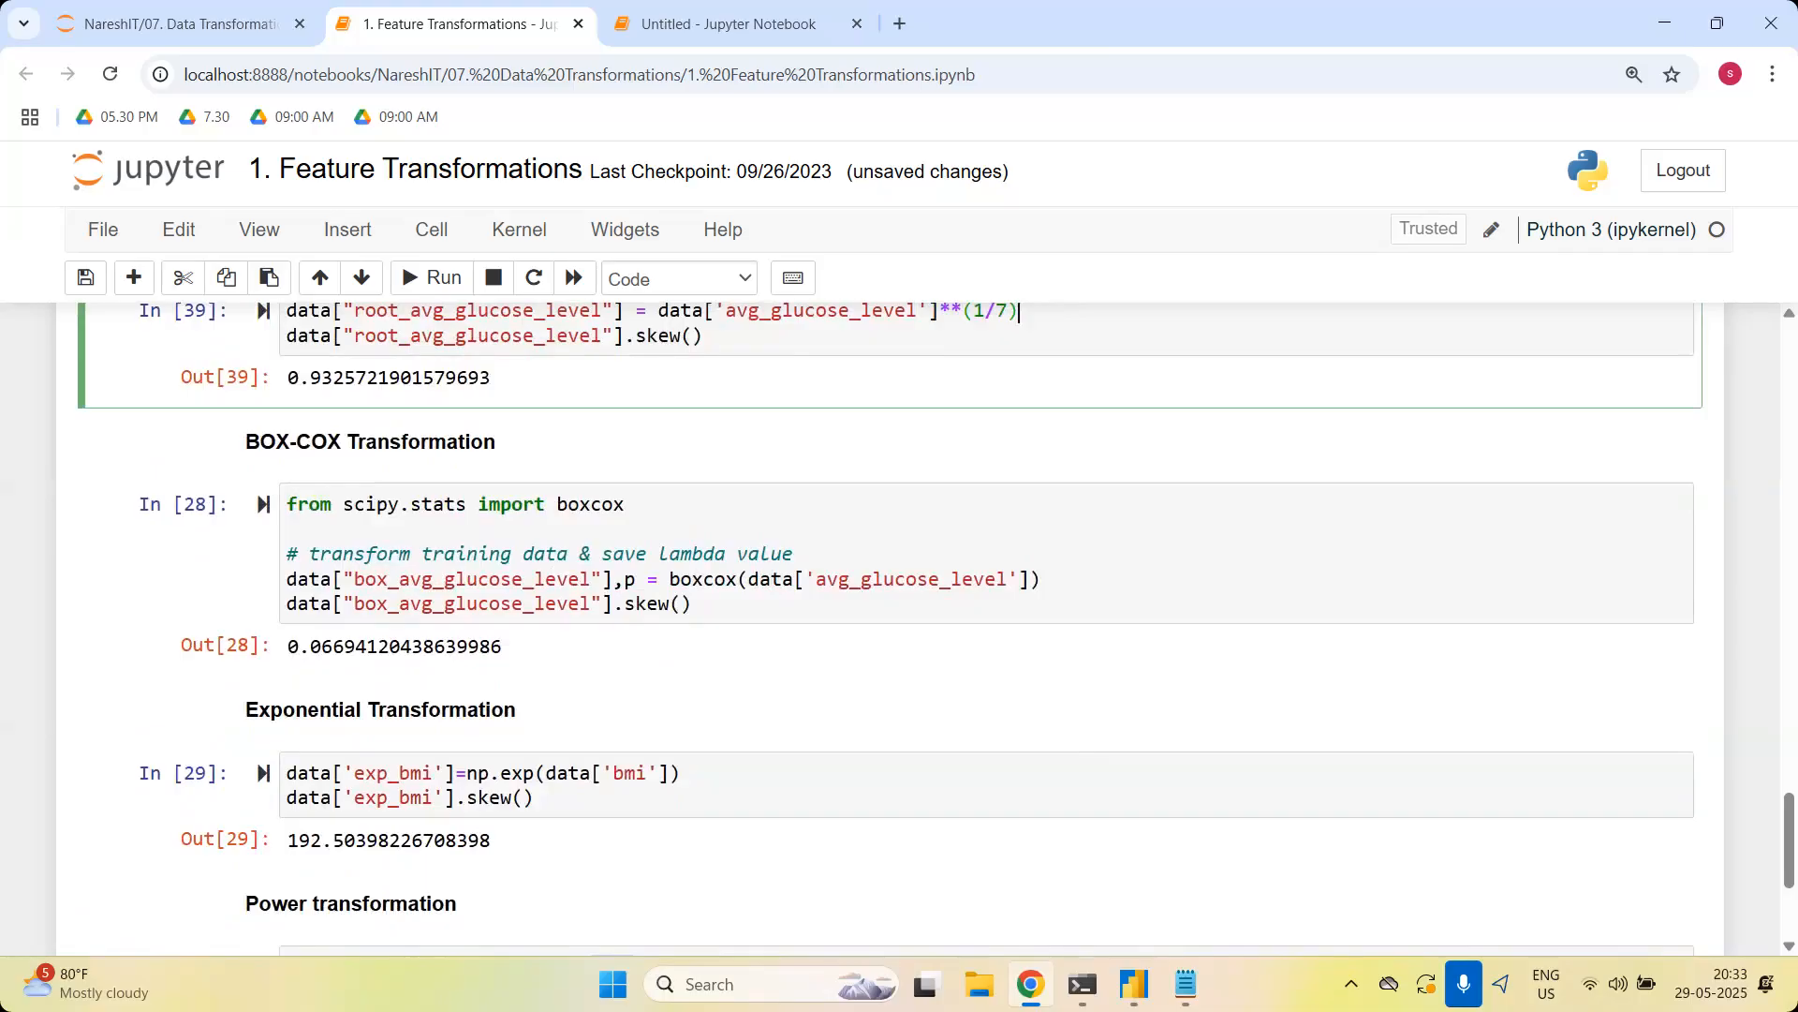
pyautogui.press('super+d')
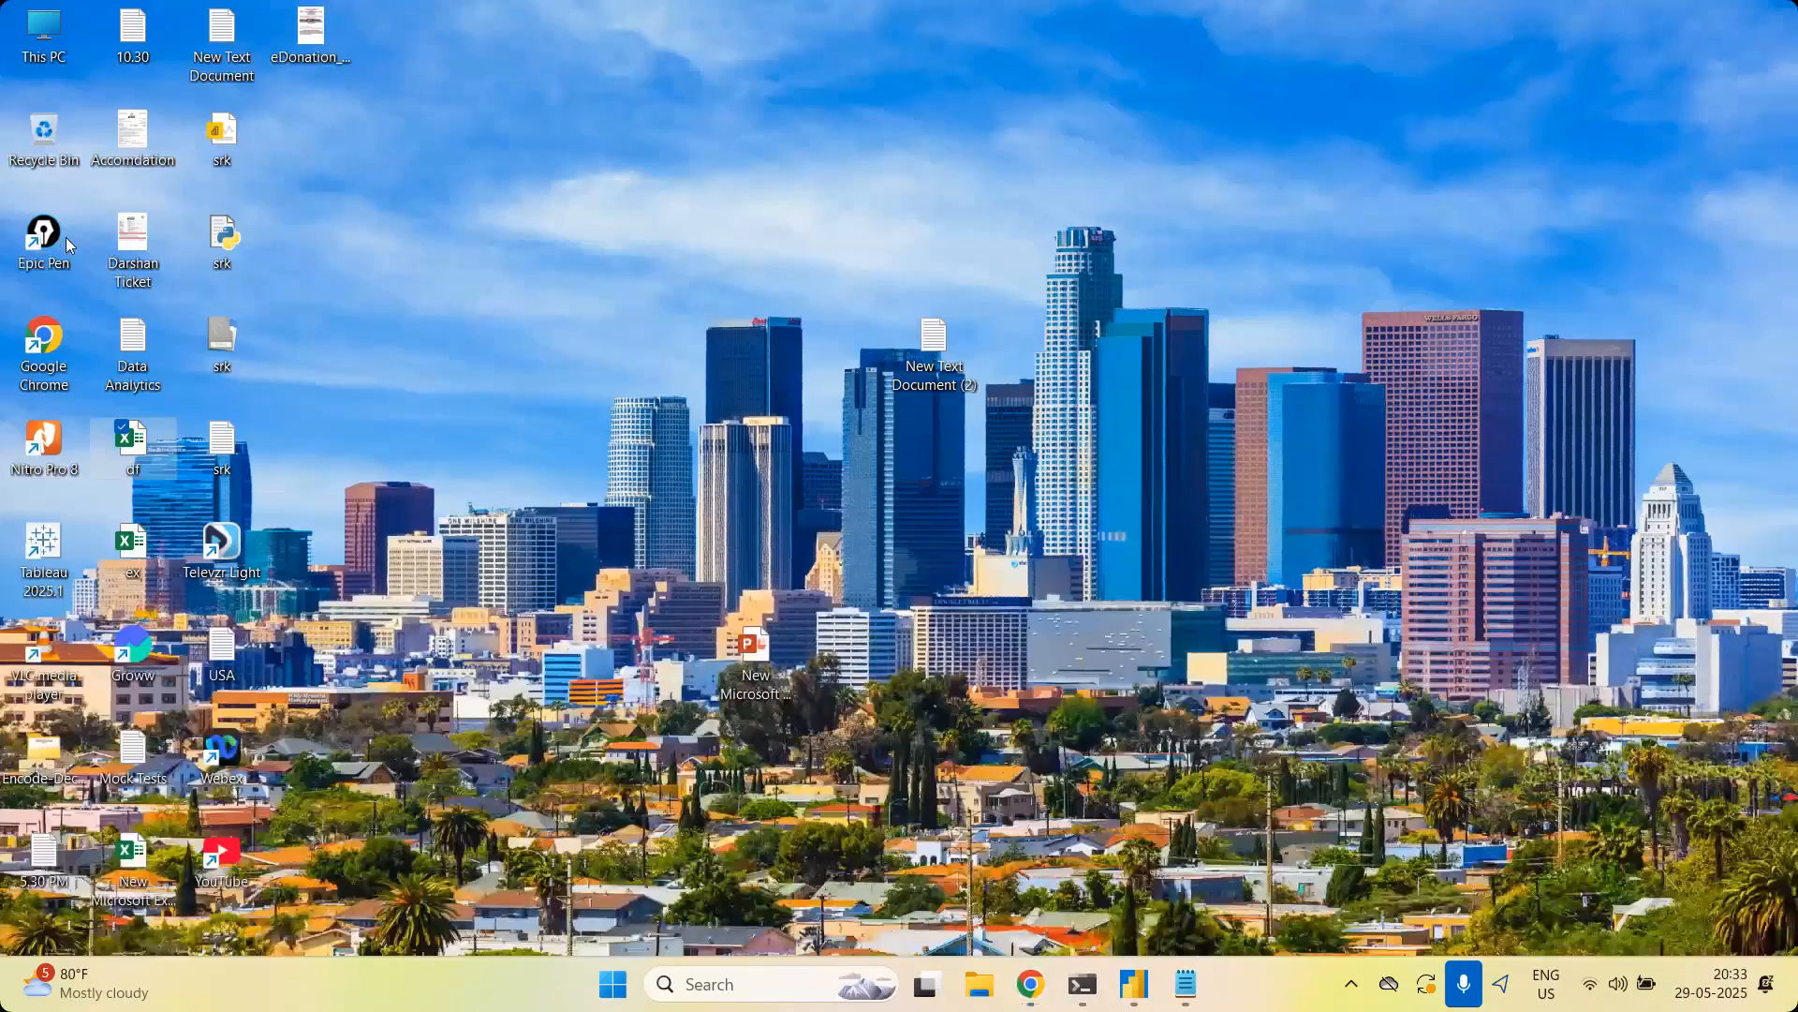
pyautogui.doubleClick(62, 239)
pyautogui.press('super+d')
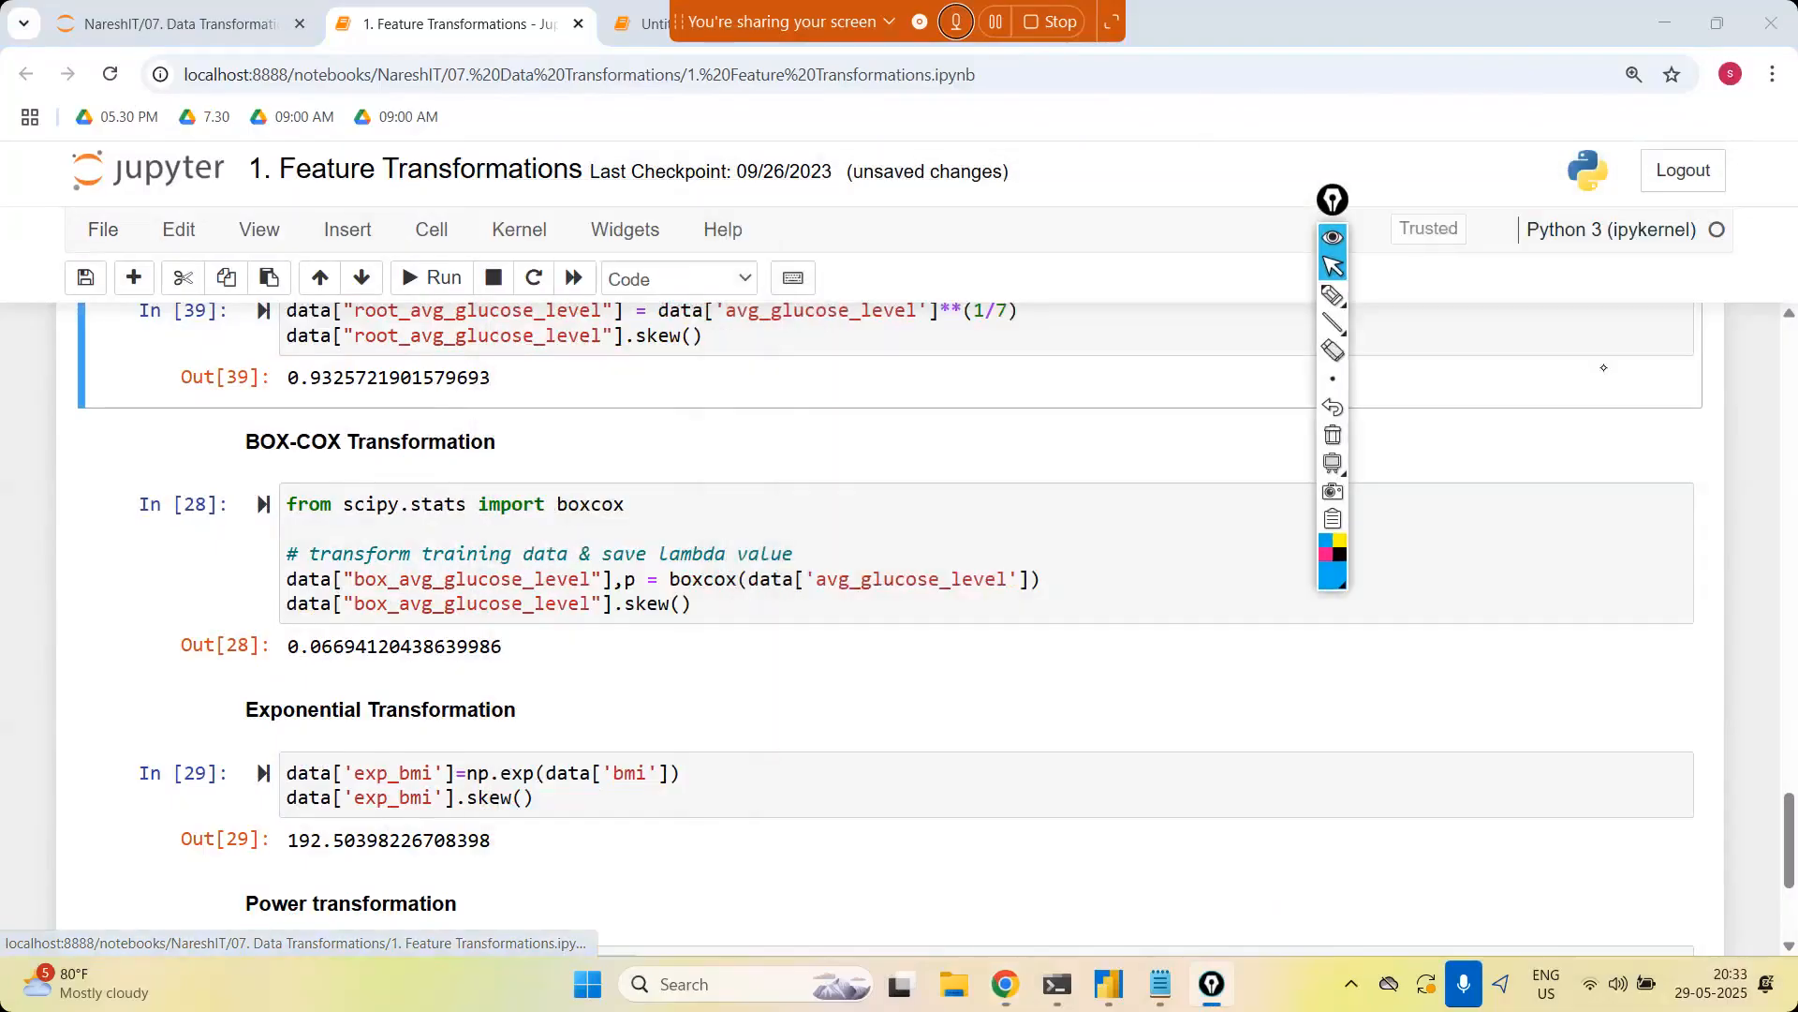
pyautogui.click(1332, 295)
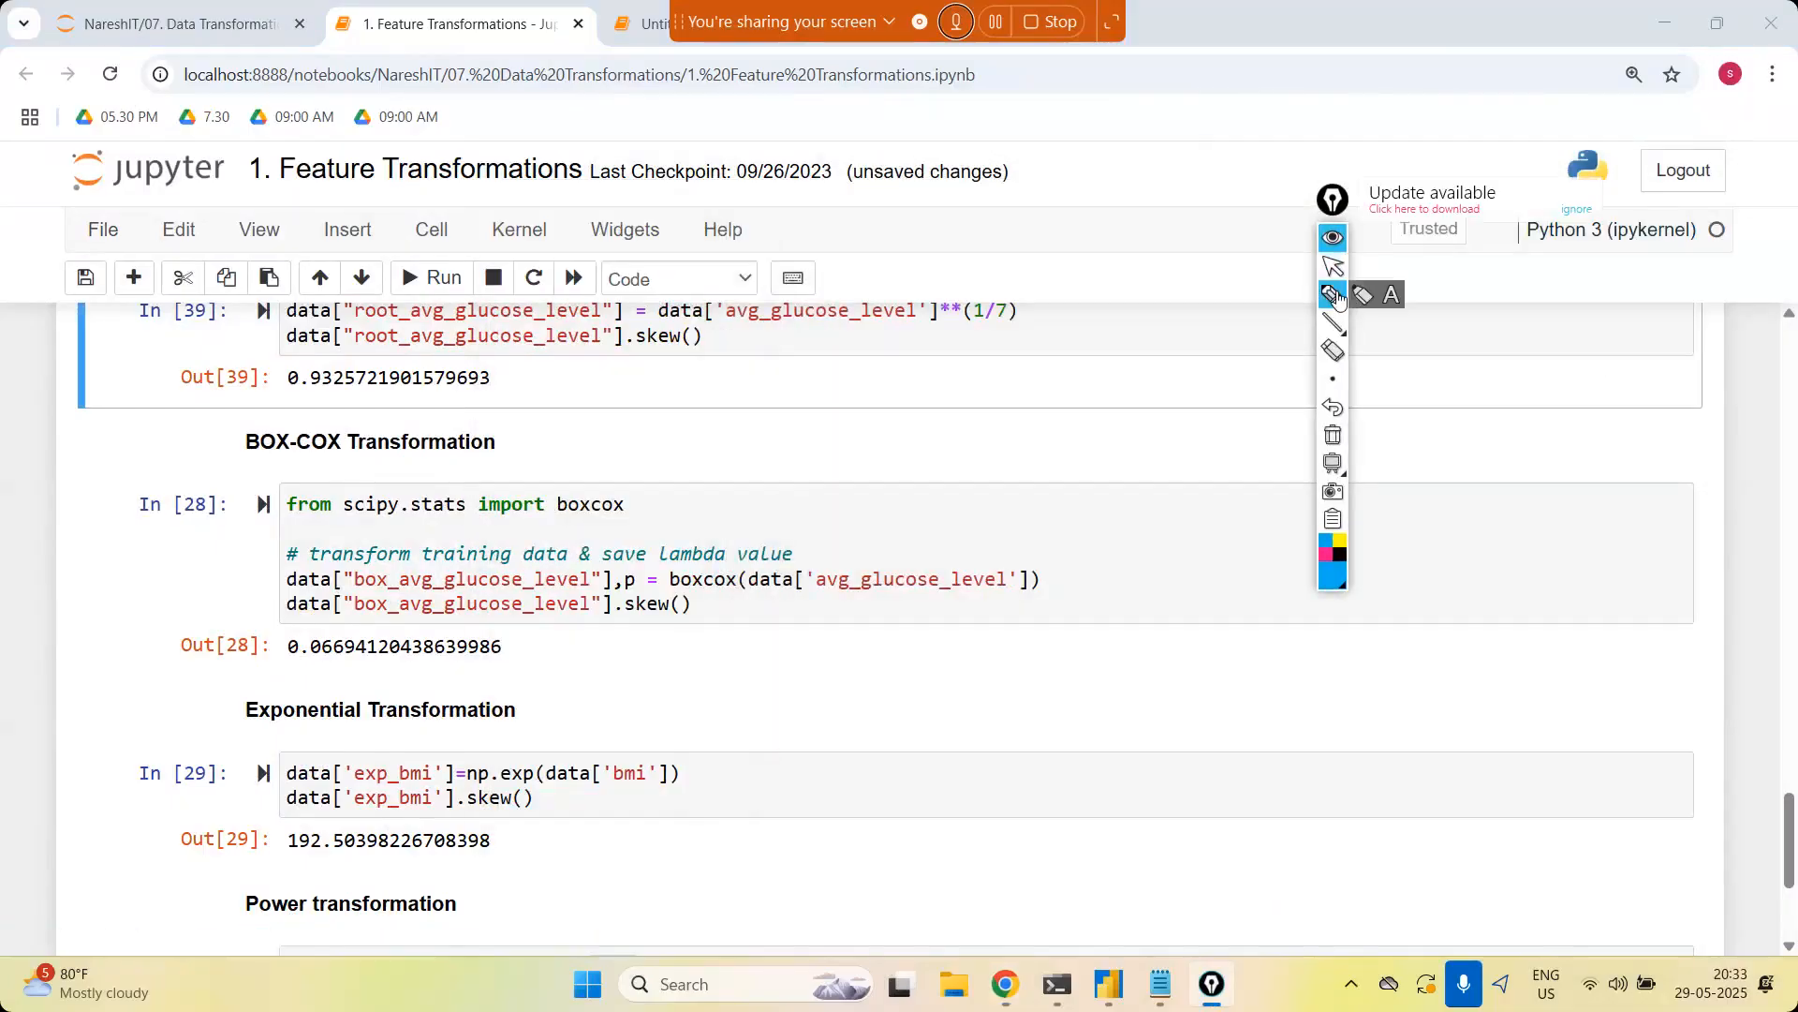
# Handwrite x^(1/n) = n√x beside the Root Transformation cell and x^n below it over the notebook
pyautogui.moveTo(766, 372)
pyautogui.mouseDown()
pyautogui.moveTo(791, 281)
pyautogui.moveTo(792, 375)
pyautogui.moveTo(976, 377)
pyautogui.moveTo(1070, 291)
pyautogui.moveTo(1183, 259)
pyautogui.mouseUp()
pyautogui.moveTo(1010, 321)
pyautogui.mouseDown()
pyautogui.moveTo(1050, 346)
pyautogui.moveTo(1117, 316)
pyautogui.moveTo(1133, 356)
pyautogui.mouseUp()
pyautogui.moveTo(806, 693); pyautogui.dragTo(886, 712)
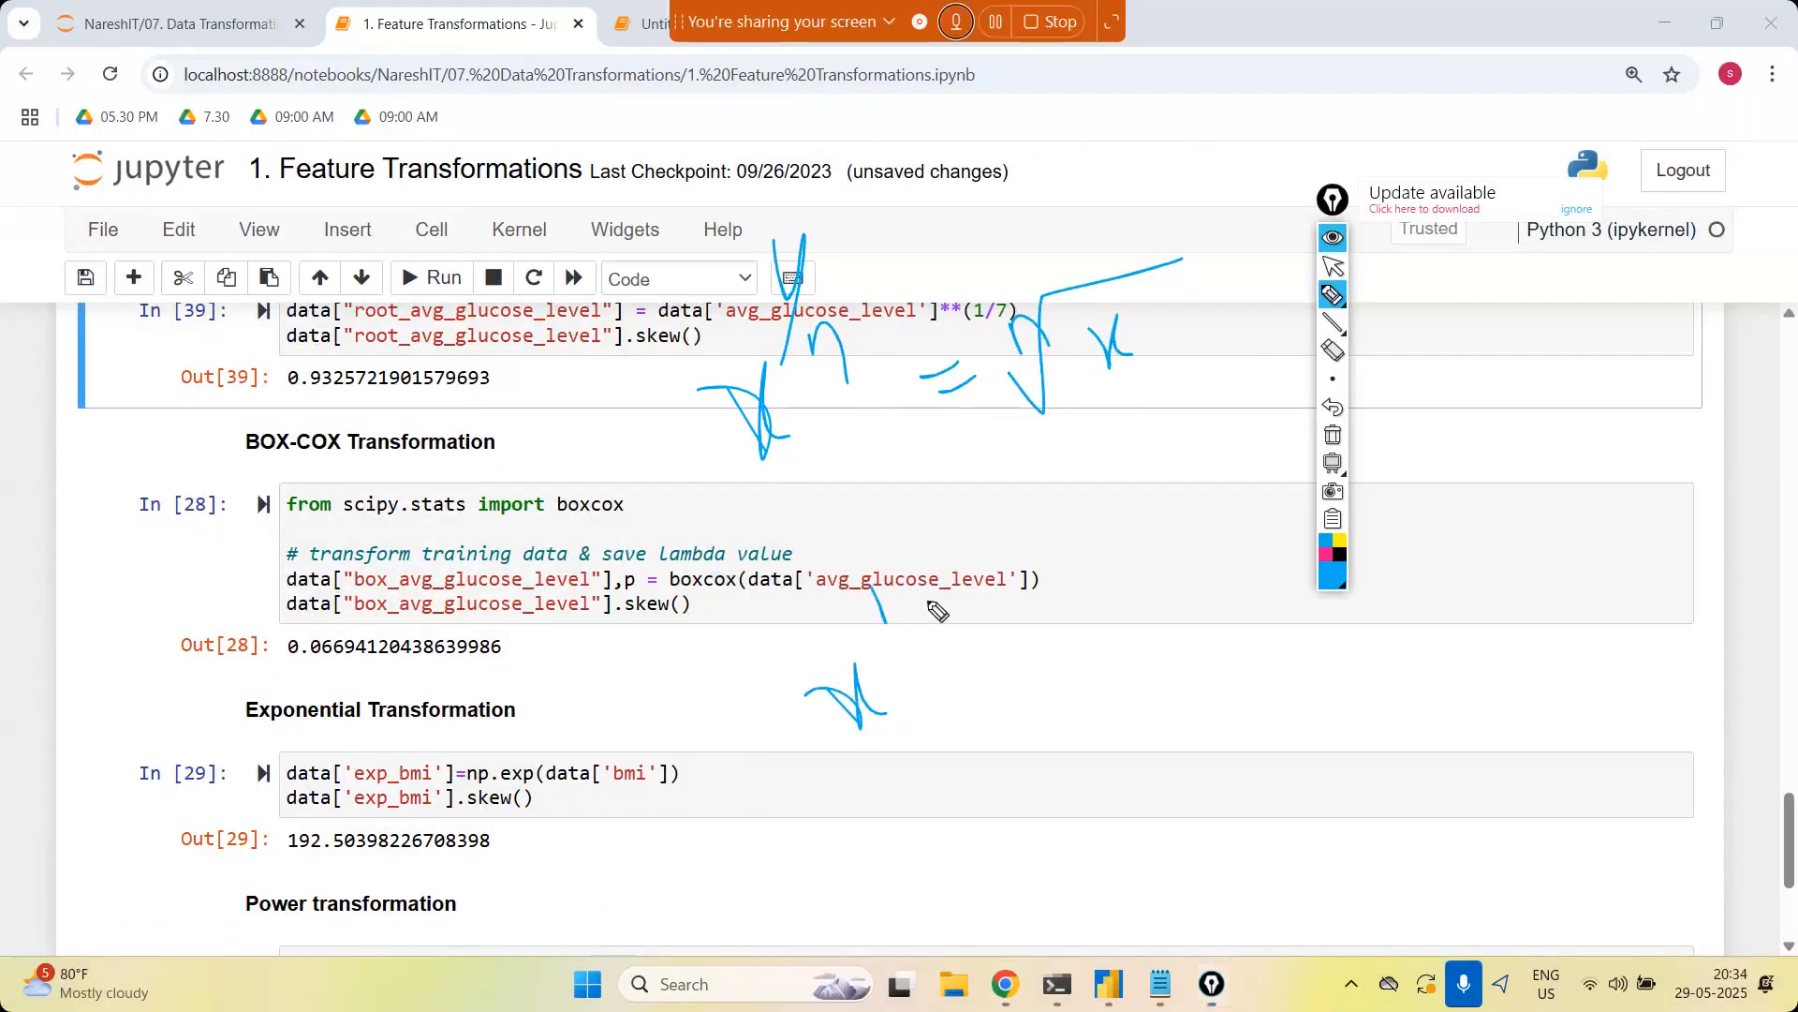
pyautogui.moveTo(881, 621); pyautogui.dragTo(938, 625)
pyautogui.click(1057, 442)
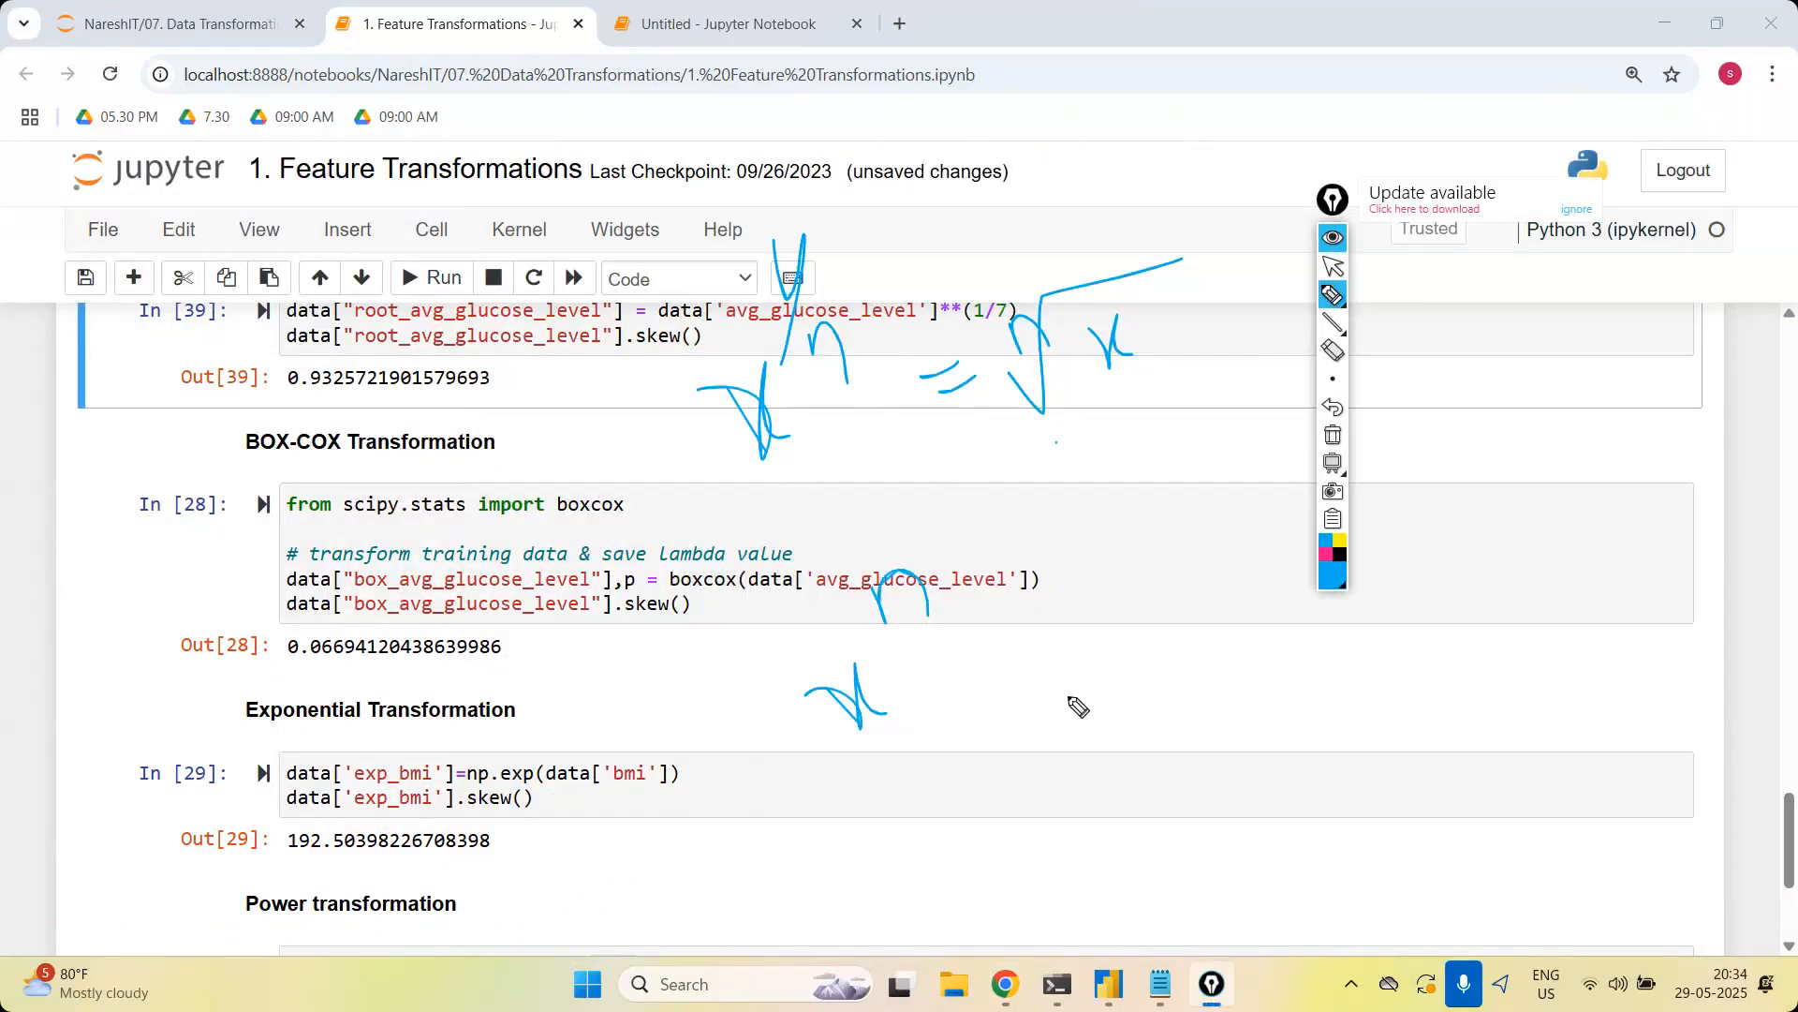
# Clear the handwritten formulas, move the drawing toolbar clear of the notebook cells and return to normal pointer mode
pyautogui.click(1333, 435)
pyautogui.moveTo(1328, 210)
pyautogui.mouseDown()
pyautogui.moveTo(1525, 324)
pyautogui.moveTo(1739, 405)
pyautogui.mouseUp()
pyautogui.click(1694, 412)
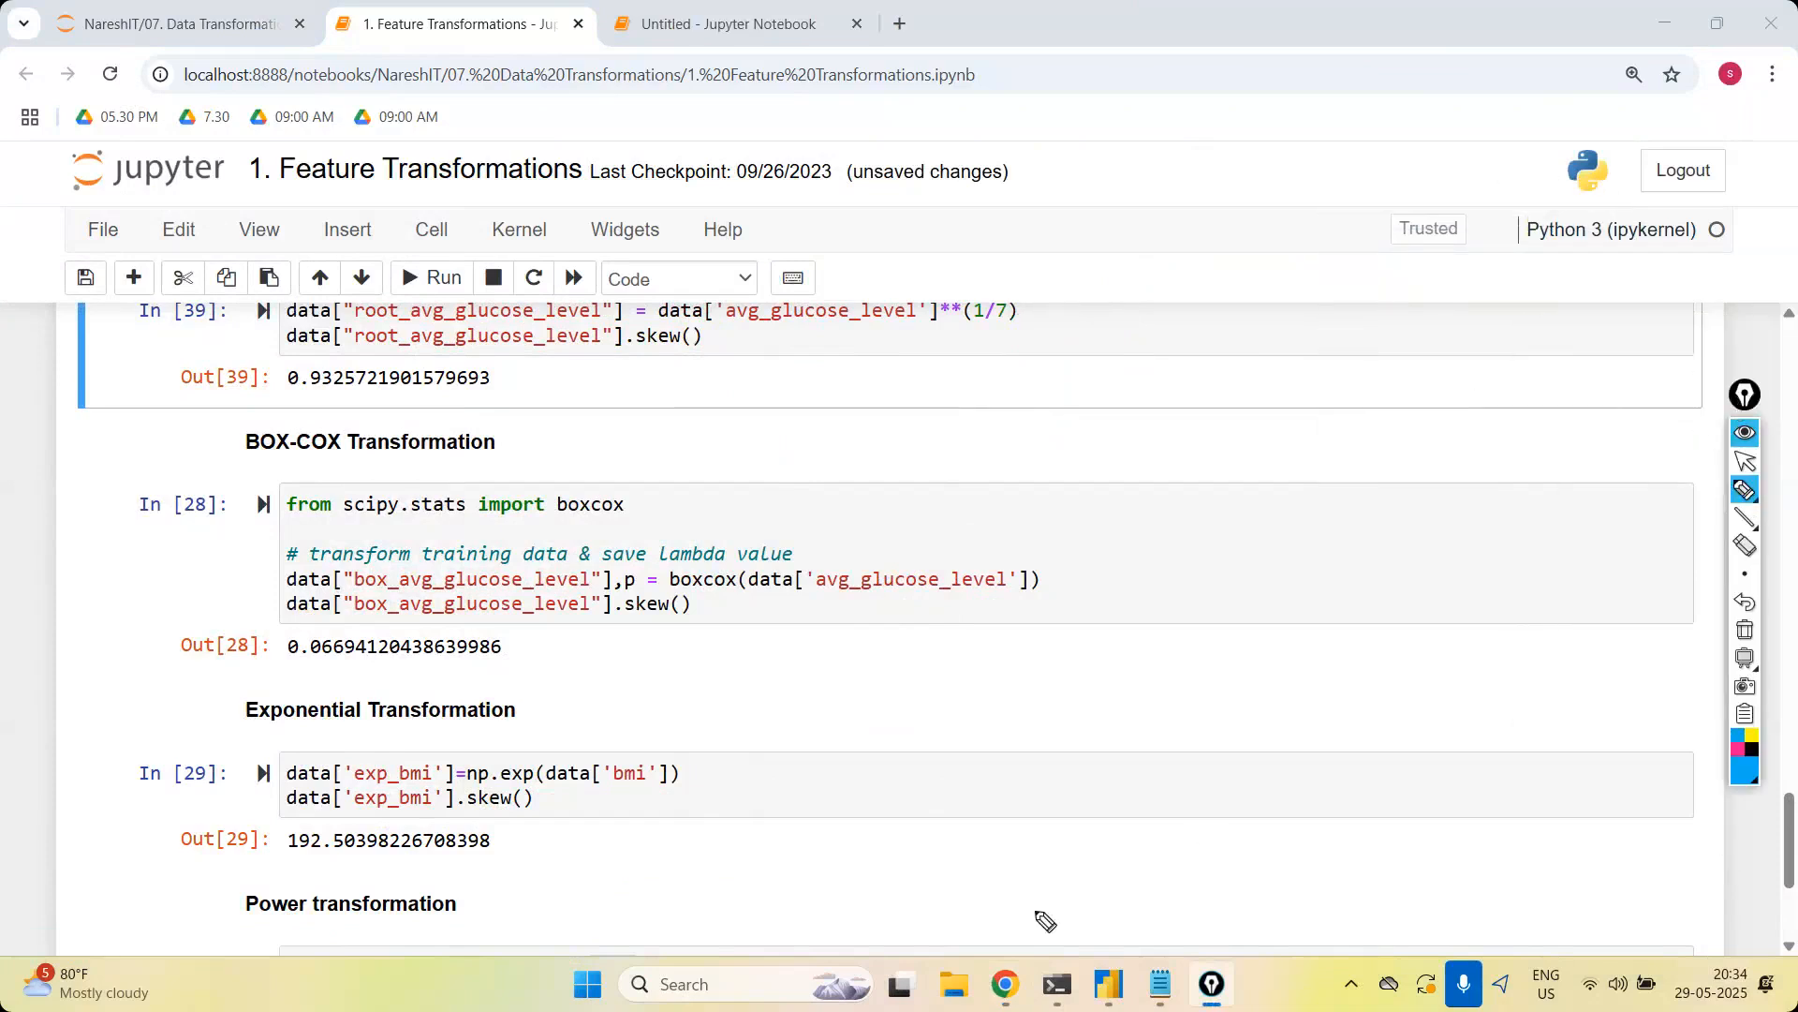
pyautogui.click(1746, 464)
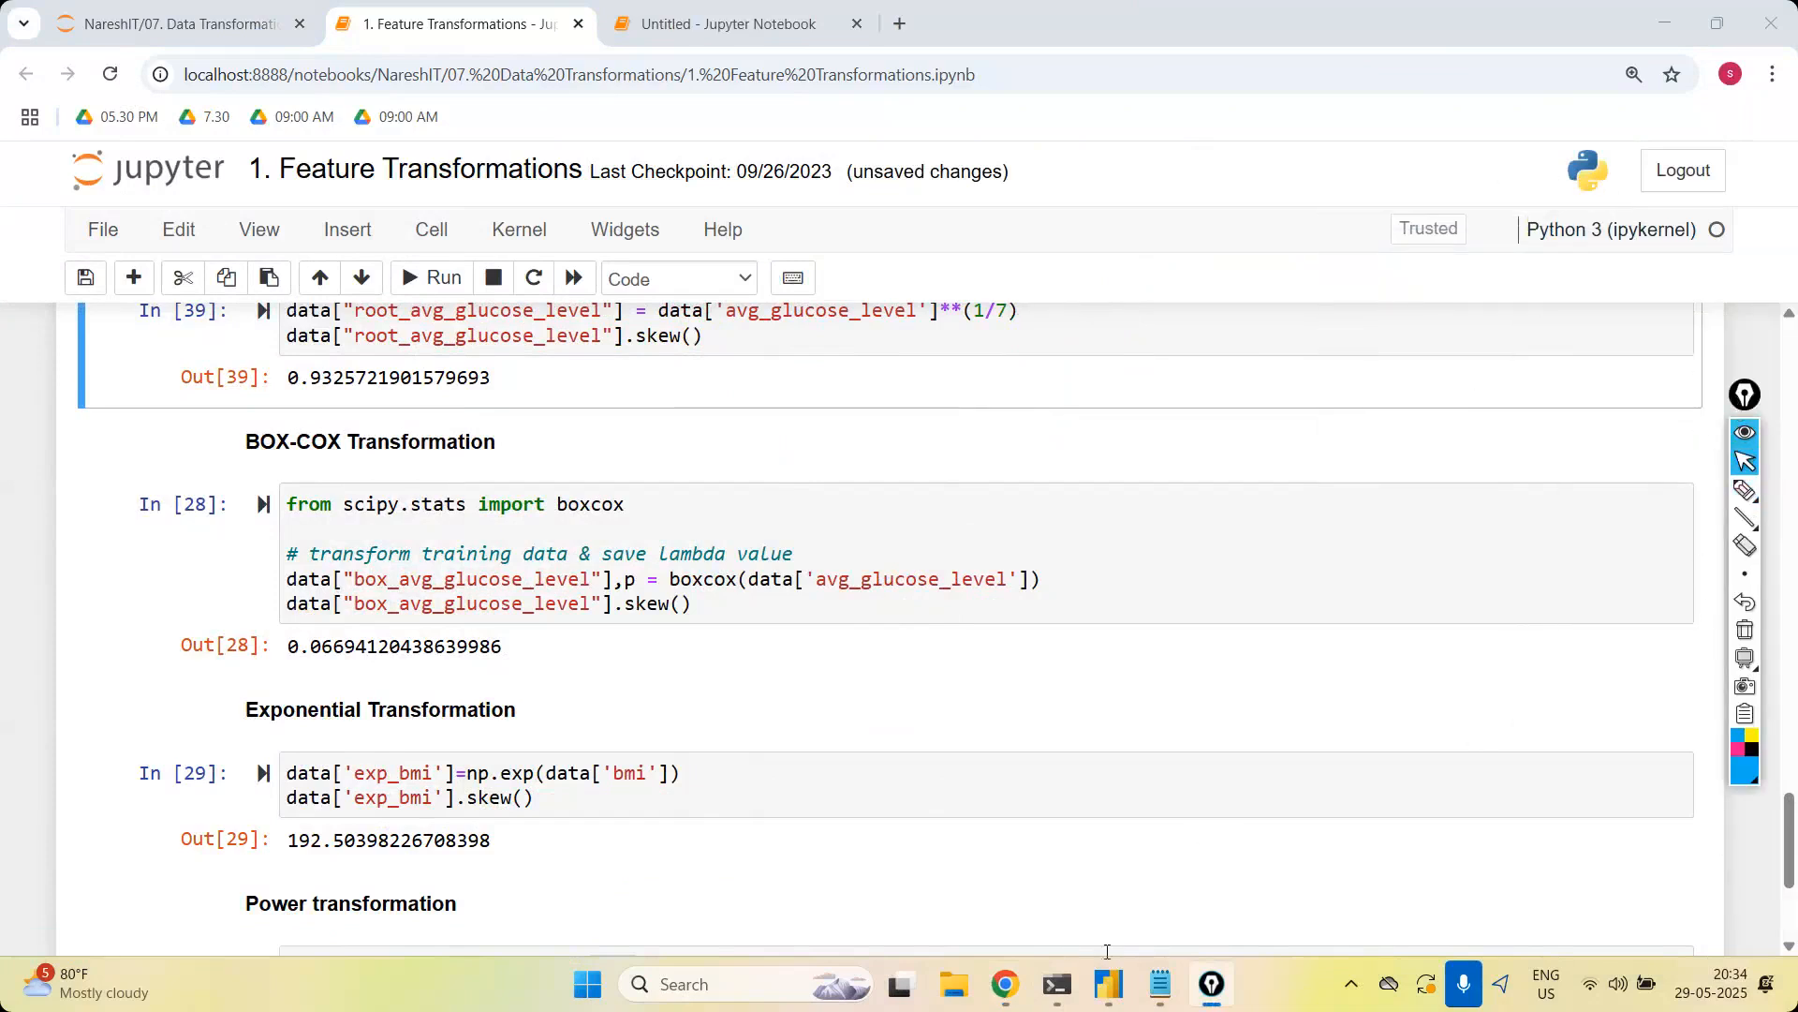
pyautogui.click(874, 442)
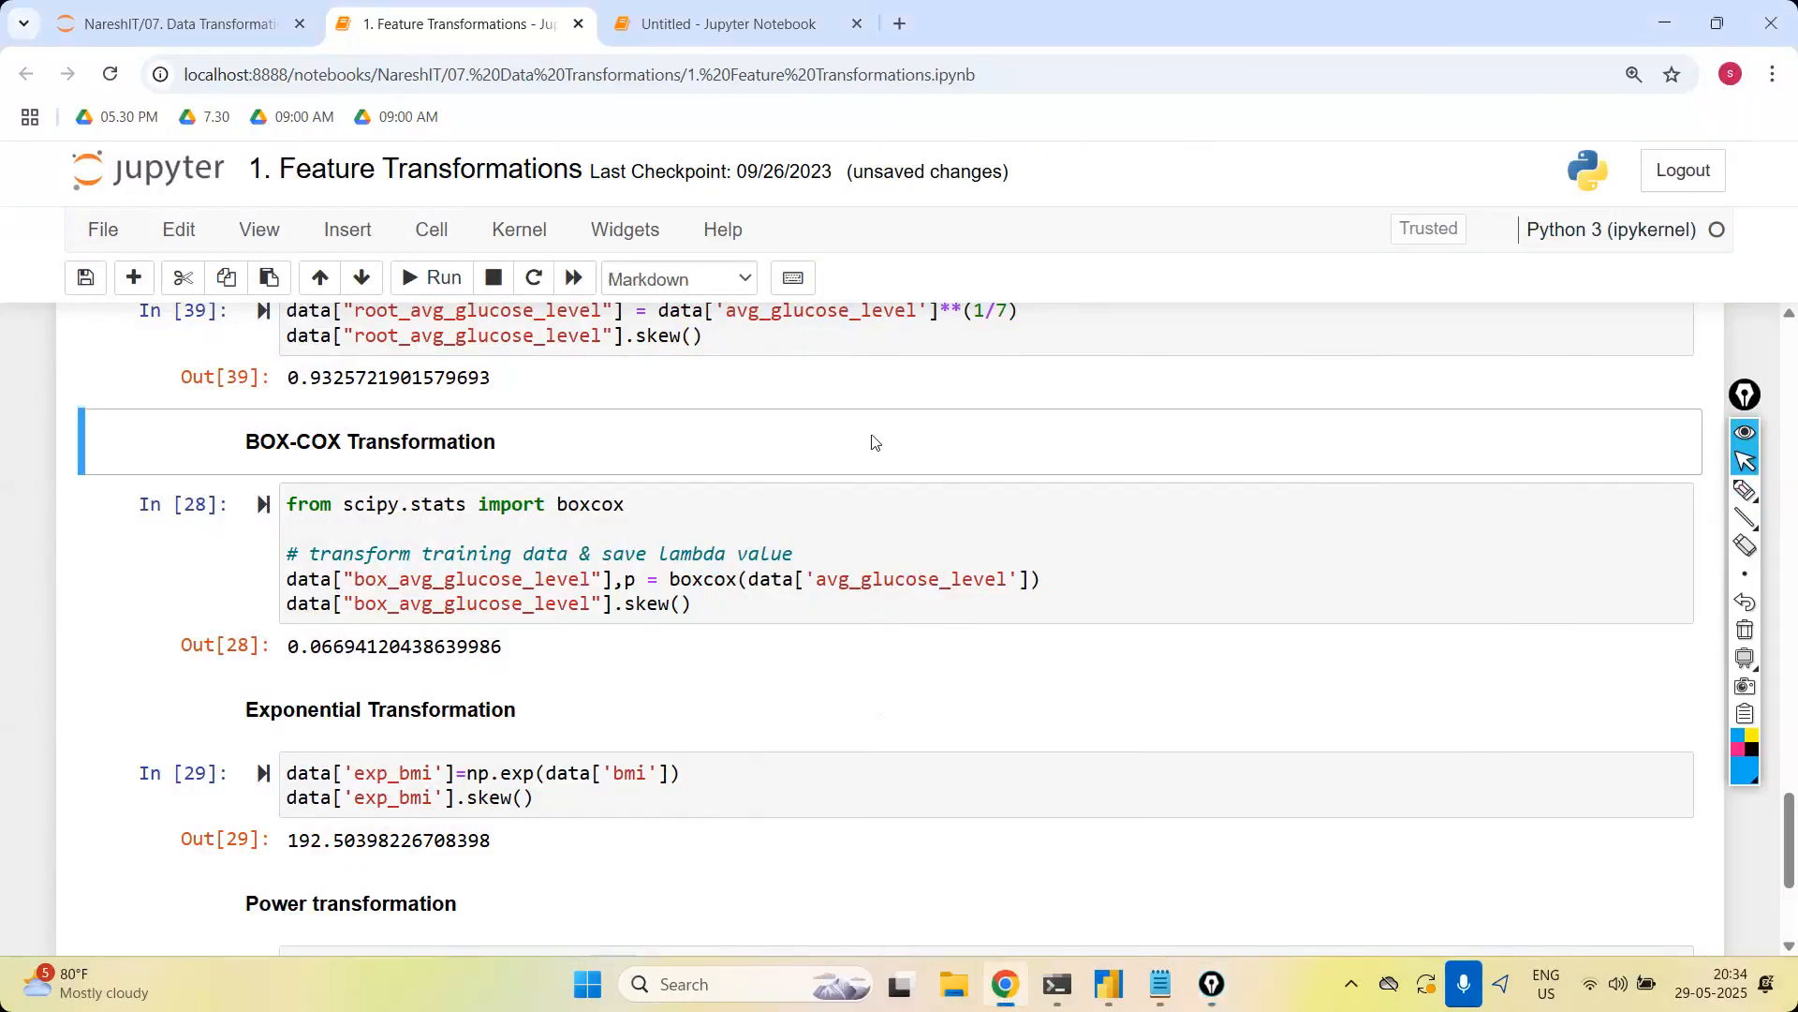
# Handwrite the four transformation names log, root, exp and power in a column over the notebook
pyautogui.click(1744, 489)
pyautogui.moveTo(1090, 165)
pyautogui.mouseDown()
pyautogui.moveTo(1112, 298)
pyautogui.moveTo(1192, 224)
pyautogui.mouseUp()
pyautogui.moveTo(1180, 332); pyautogui.dragTo(1207, 200)
pyautogui.moveTo(1128, 371)
pyautogui.mouseDown()
pyautogui.moveTo(1150, 401)
pyautogui.moveTo(1237, 339)
pyautogui.mouseUp()
pyautogui.moveTo(1129, 539)
pyautogui.mouseDown()
pyautogui.moveTo(1151, 564)
pyautogui.moveTo(1213, 557)
pyautogui.mouseUp()
pyautogui.moveTo(1165, 774)
pyautogui.mouseDown()
pyautogui.moveTo(1193, 715)
pyautogui.moveTo(1349, 632)
pyautogui.mouseUp()
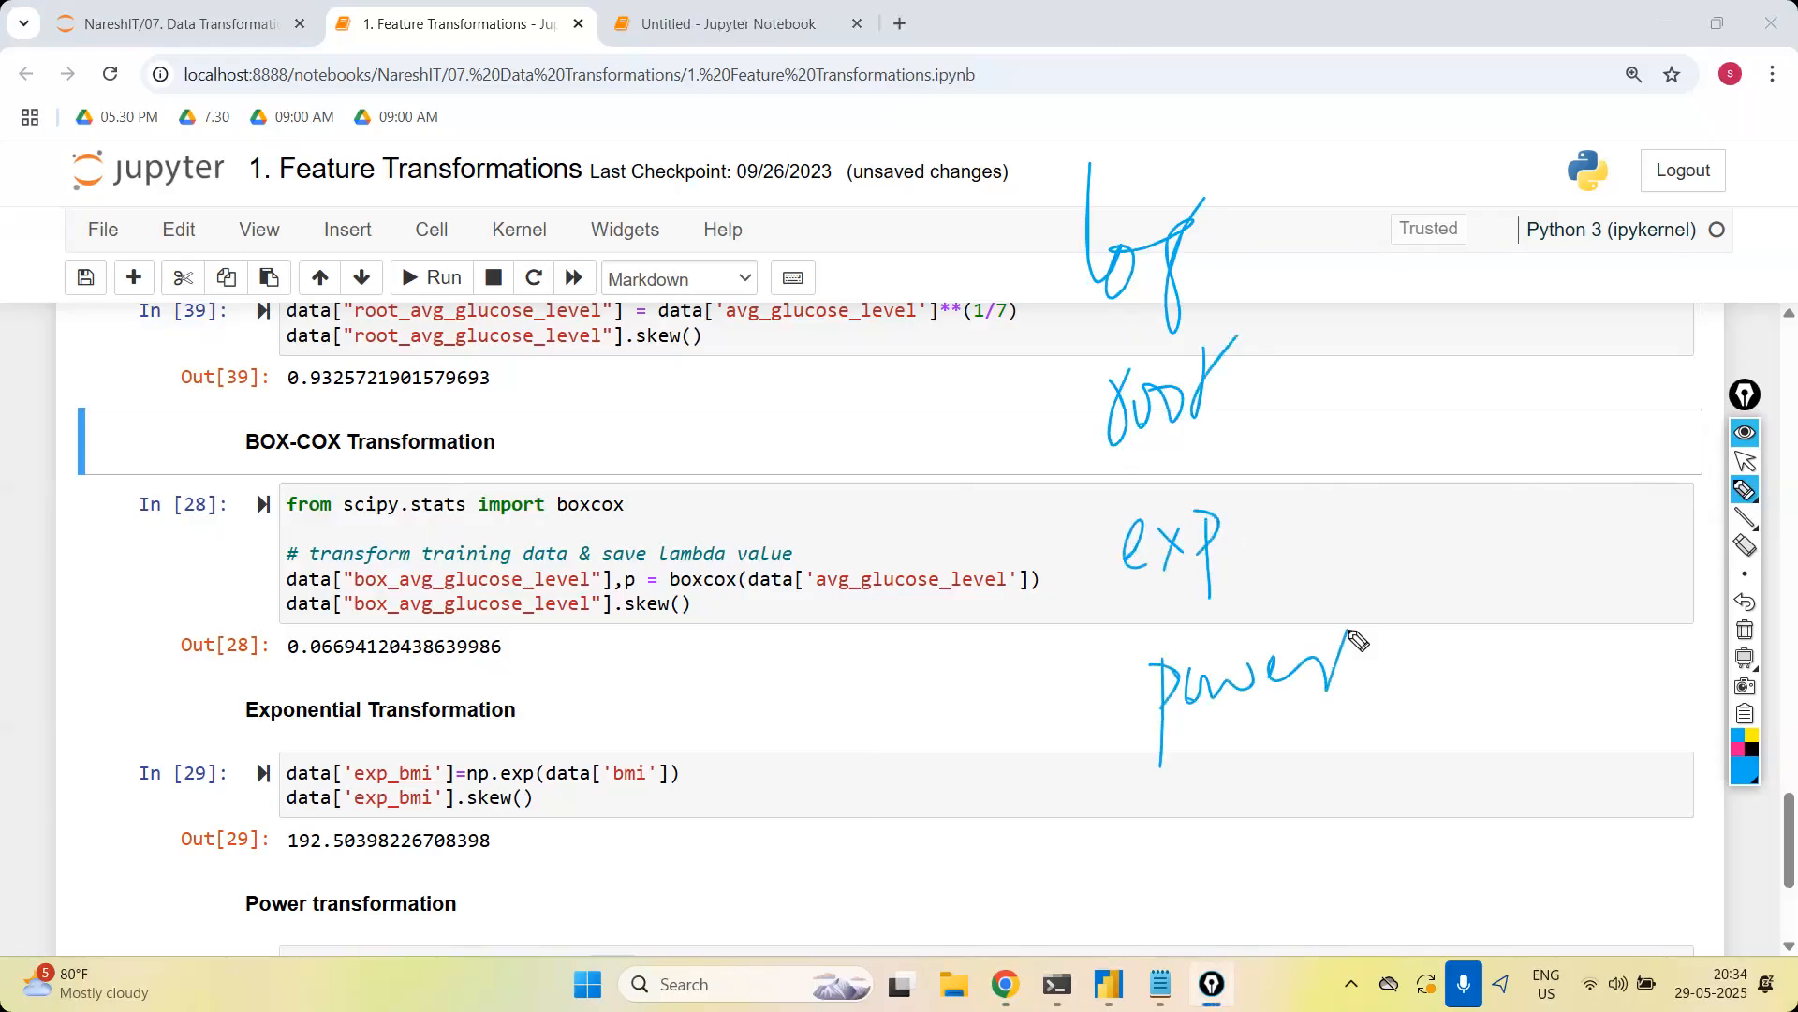
# Compare the handwritten names with the right-skewed and left-skewed diagram at the start of the notebook
pyautogui.click(1744, 461)
pyautogui.scroll(20, 890, 627)
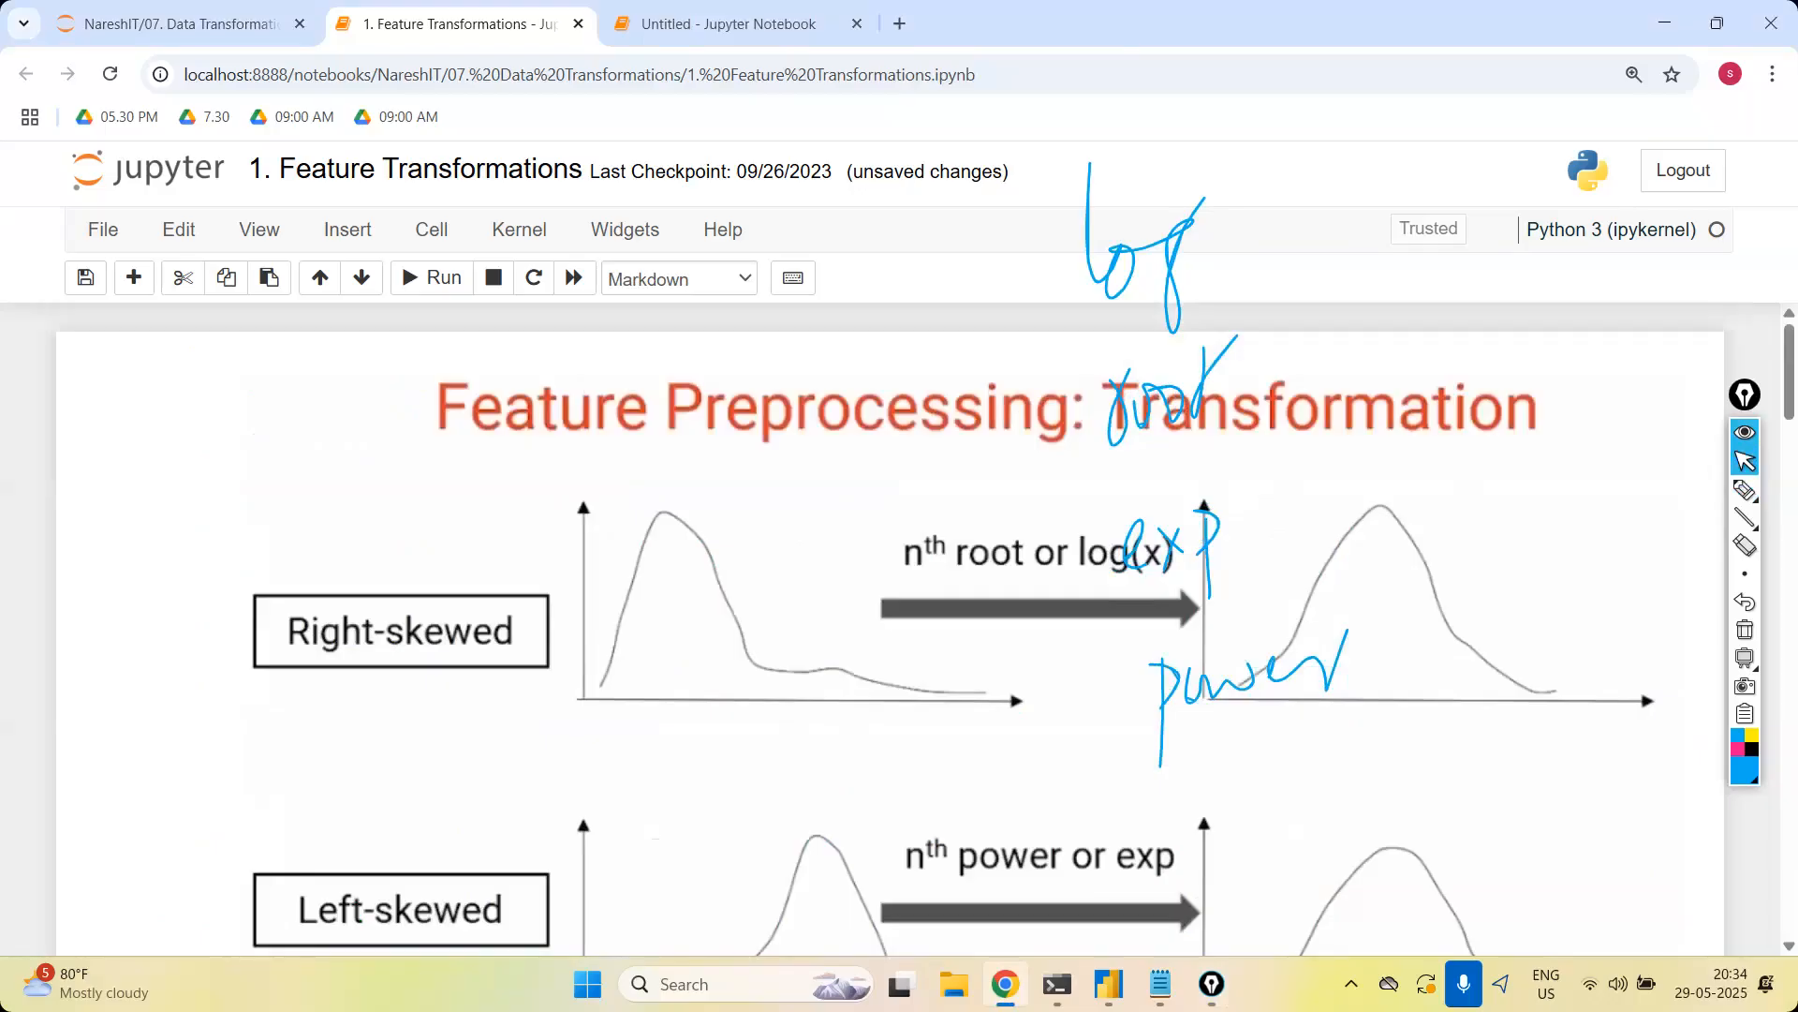
pyautogui.scroll(-2, 927, 781)
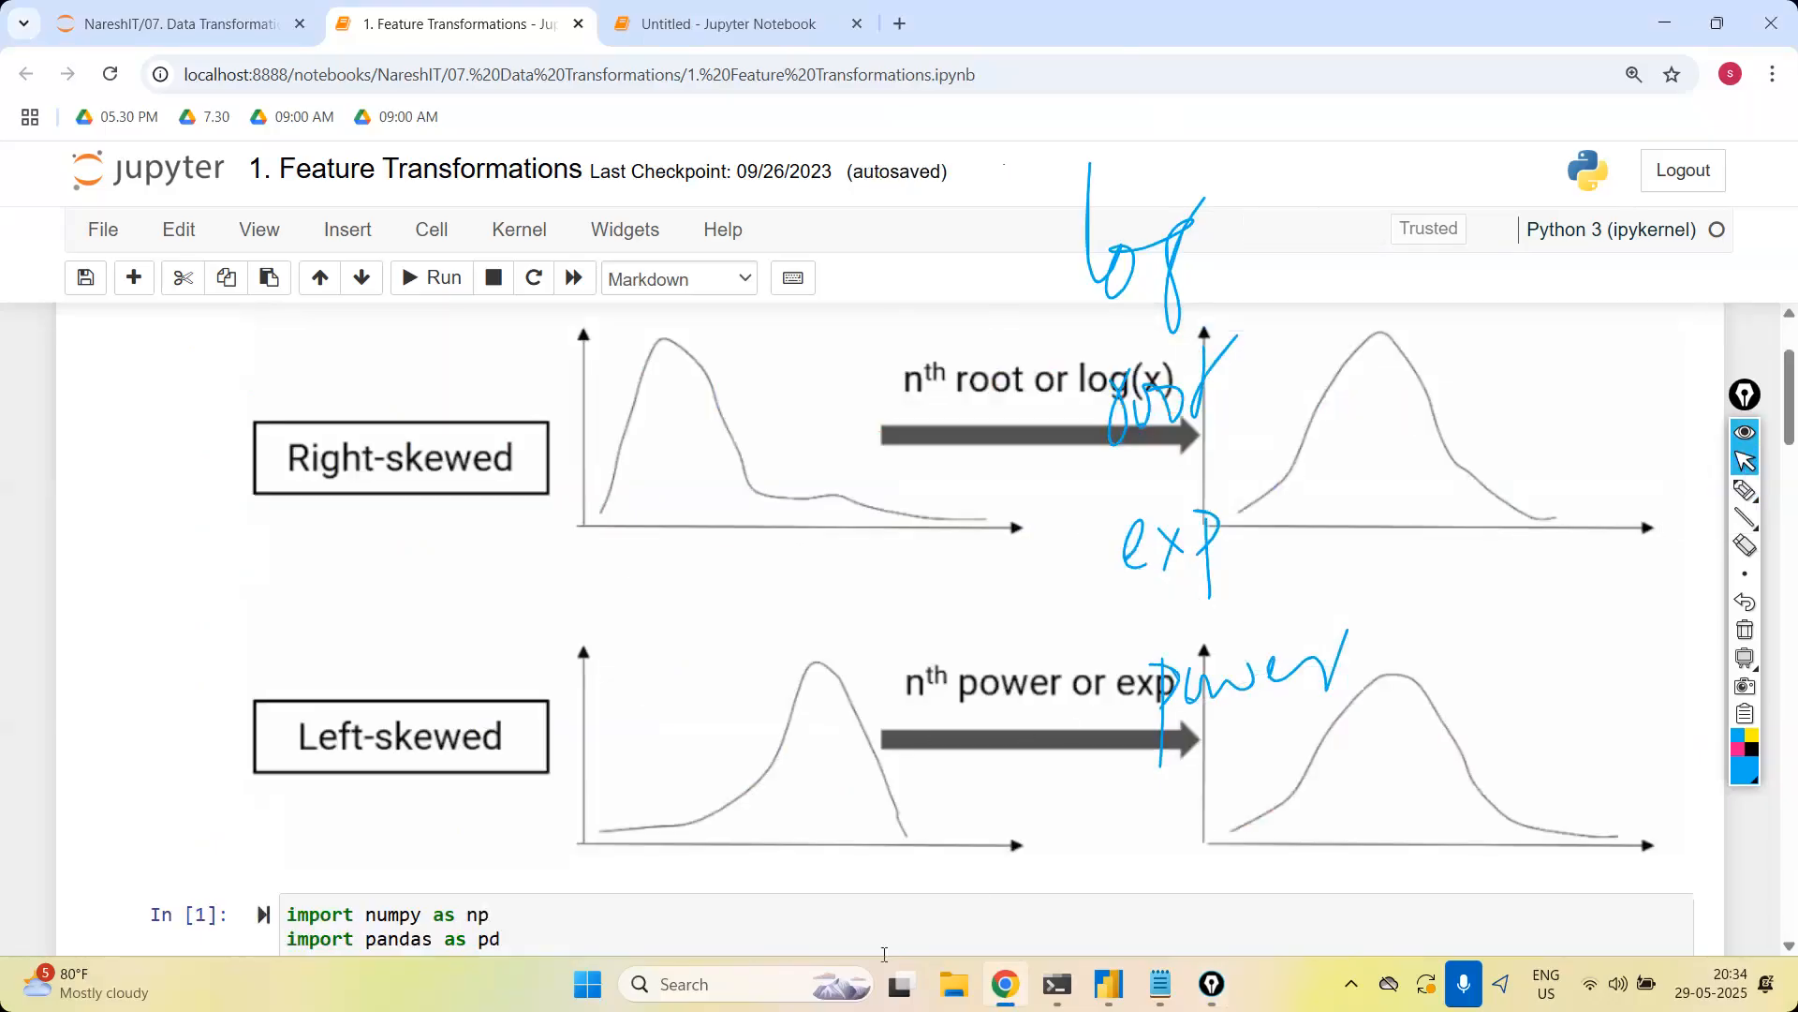
# Switch to Power Query Editor and clear the handwritten transformation names from the screen
pyautogui.moveTo(1108, 984)
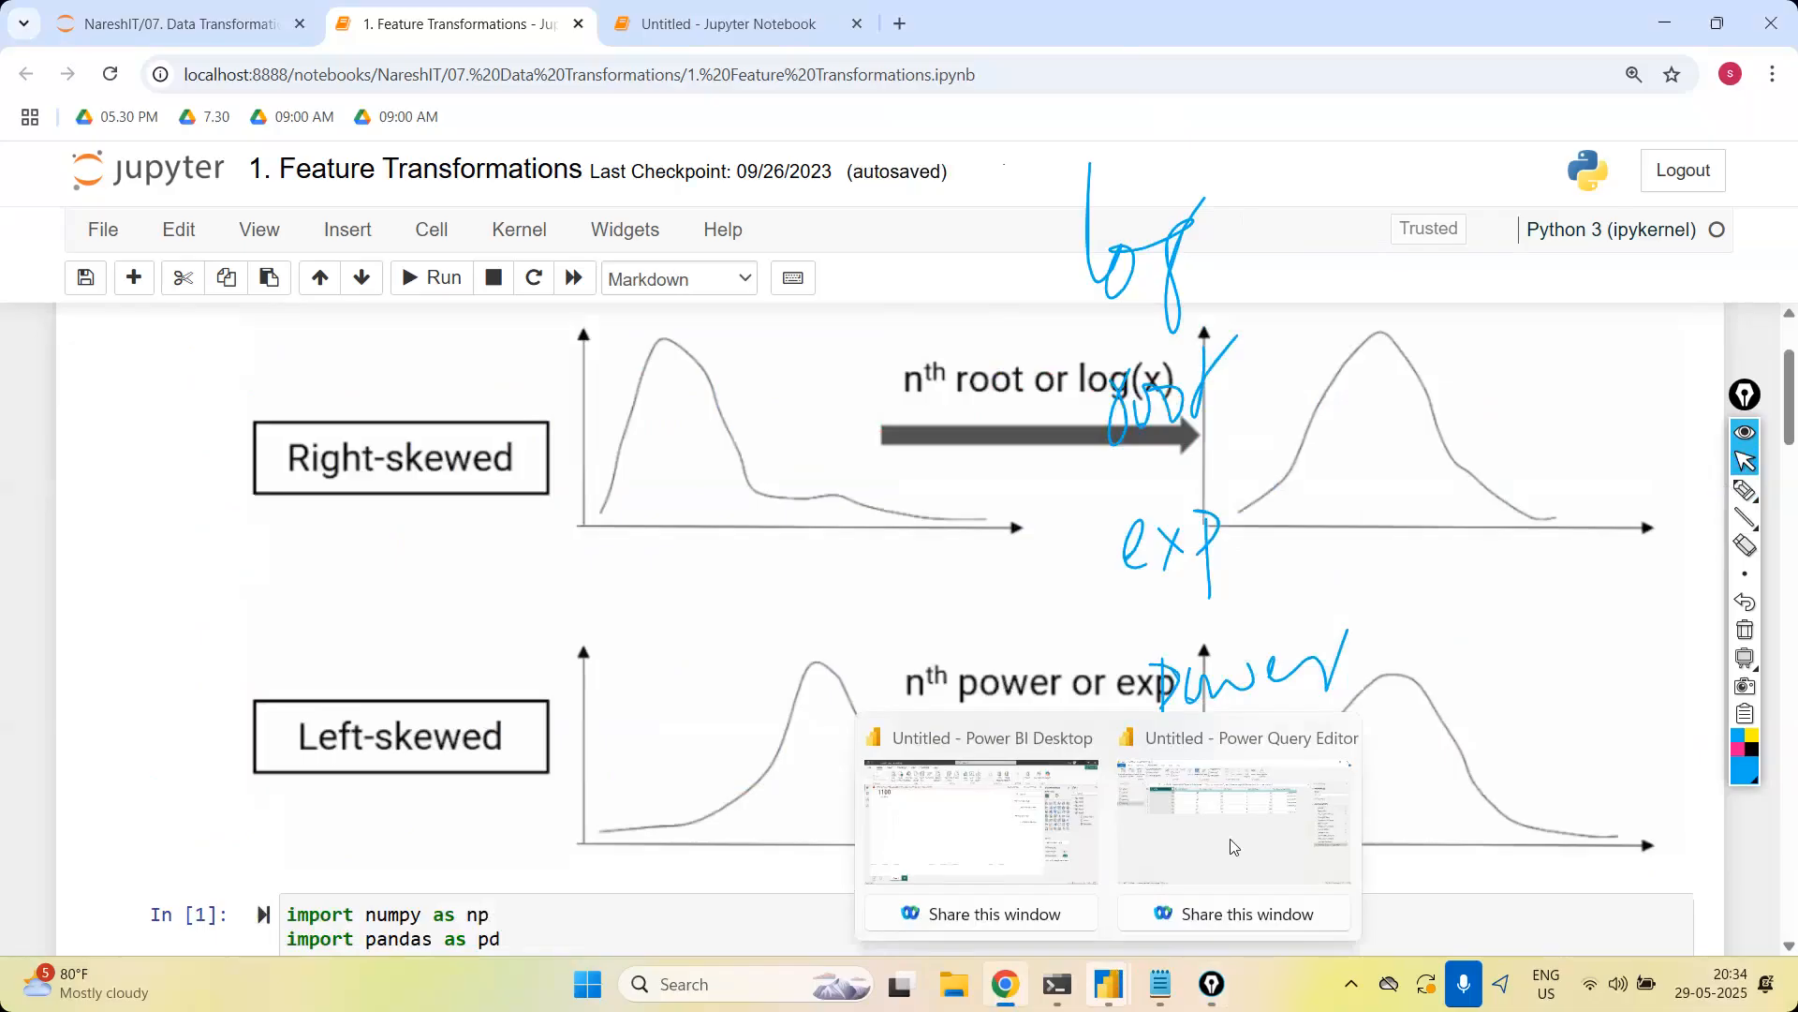
pyautogui.click(1233, 846)
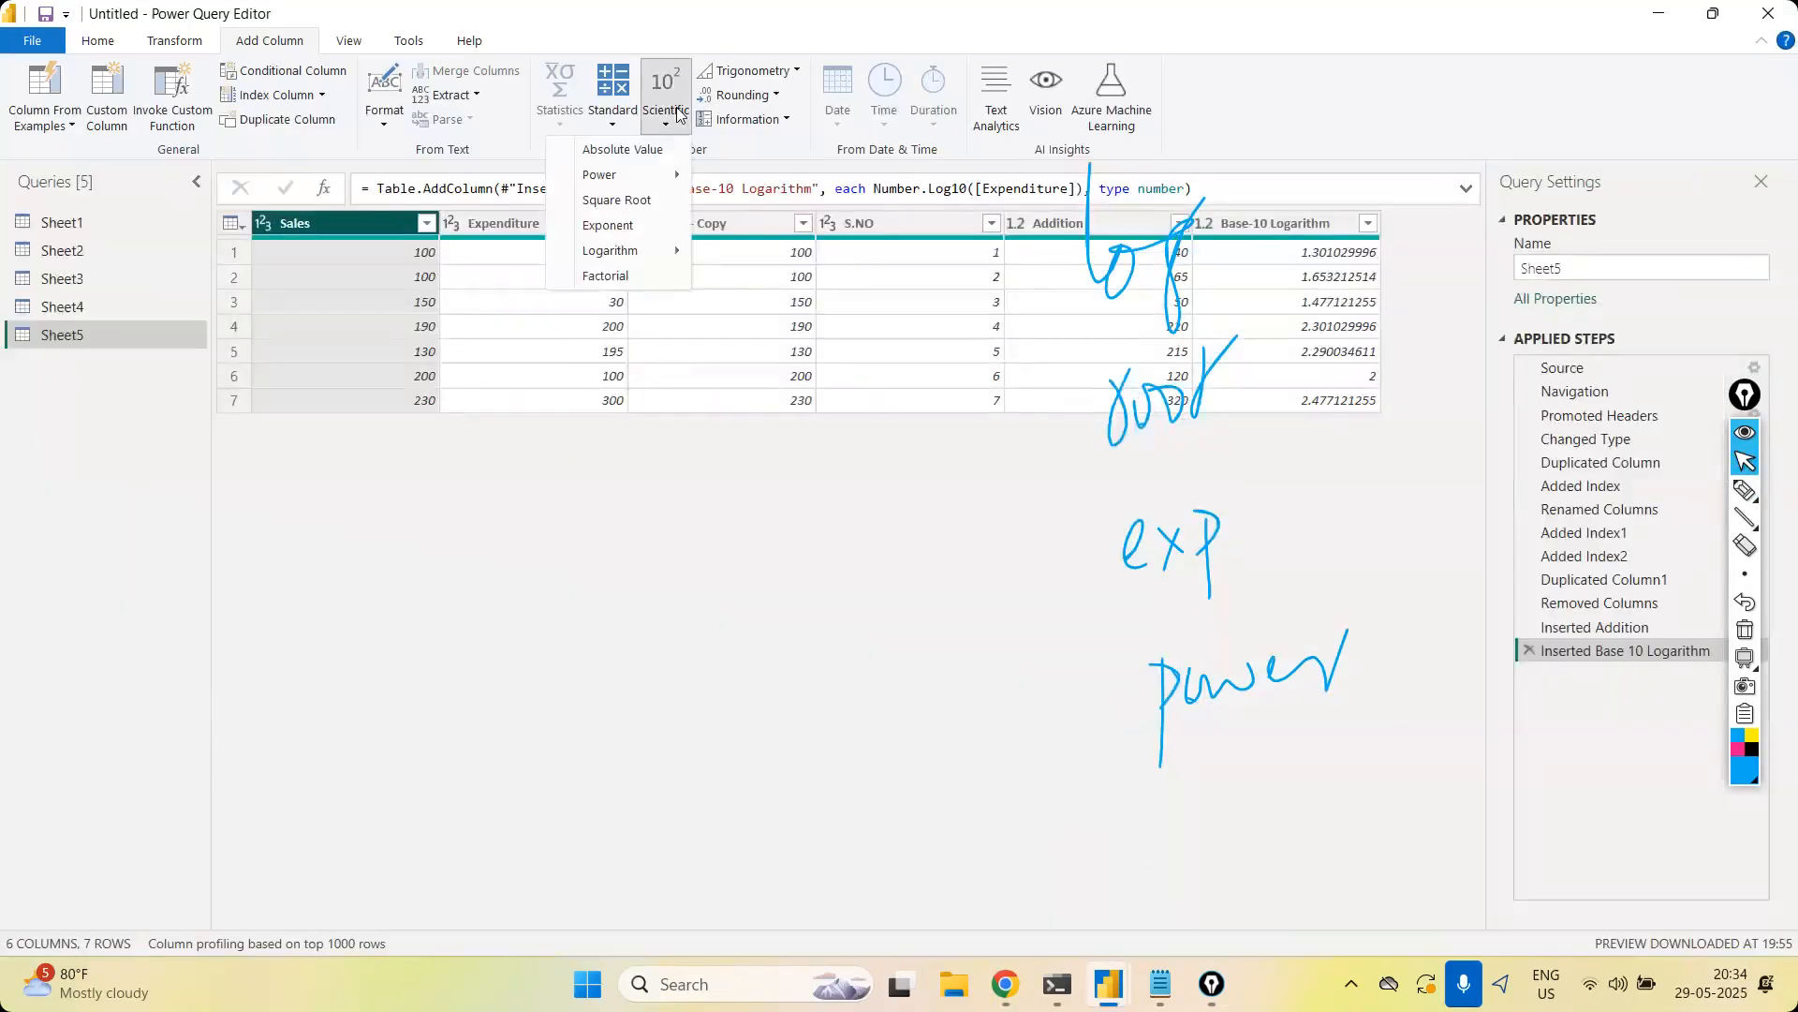
pyautogui.moveTo(671, 185)
pyautogui.click(1745, 632)
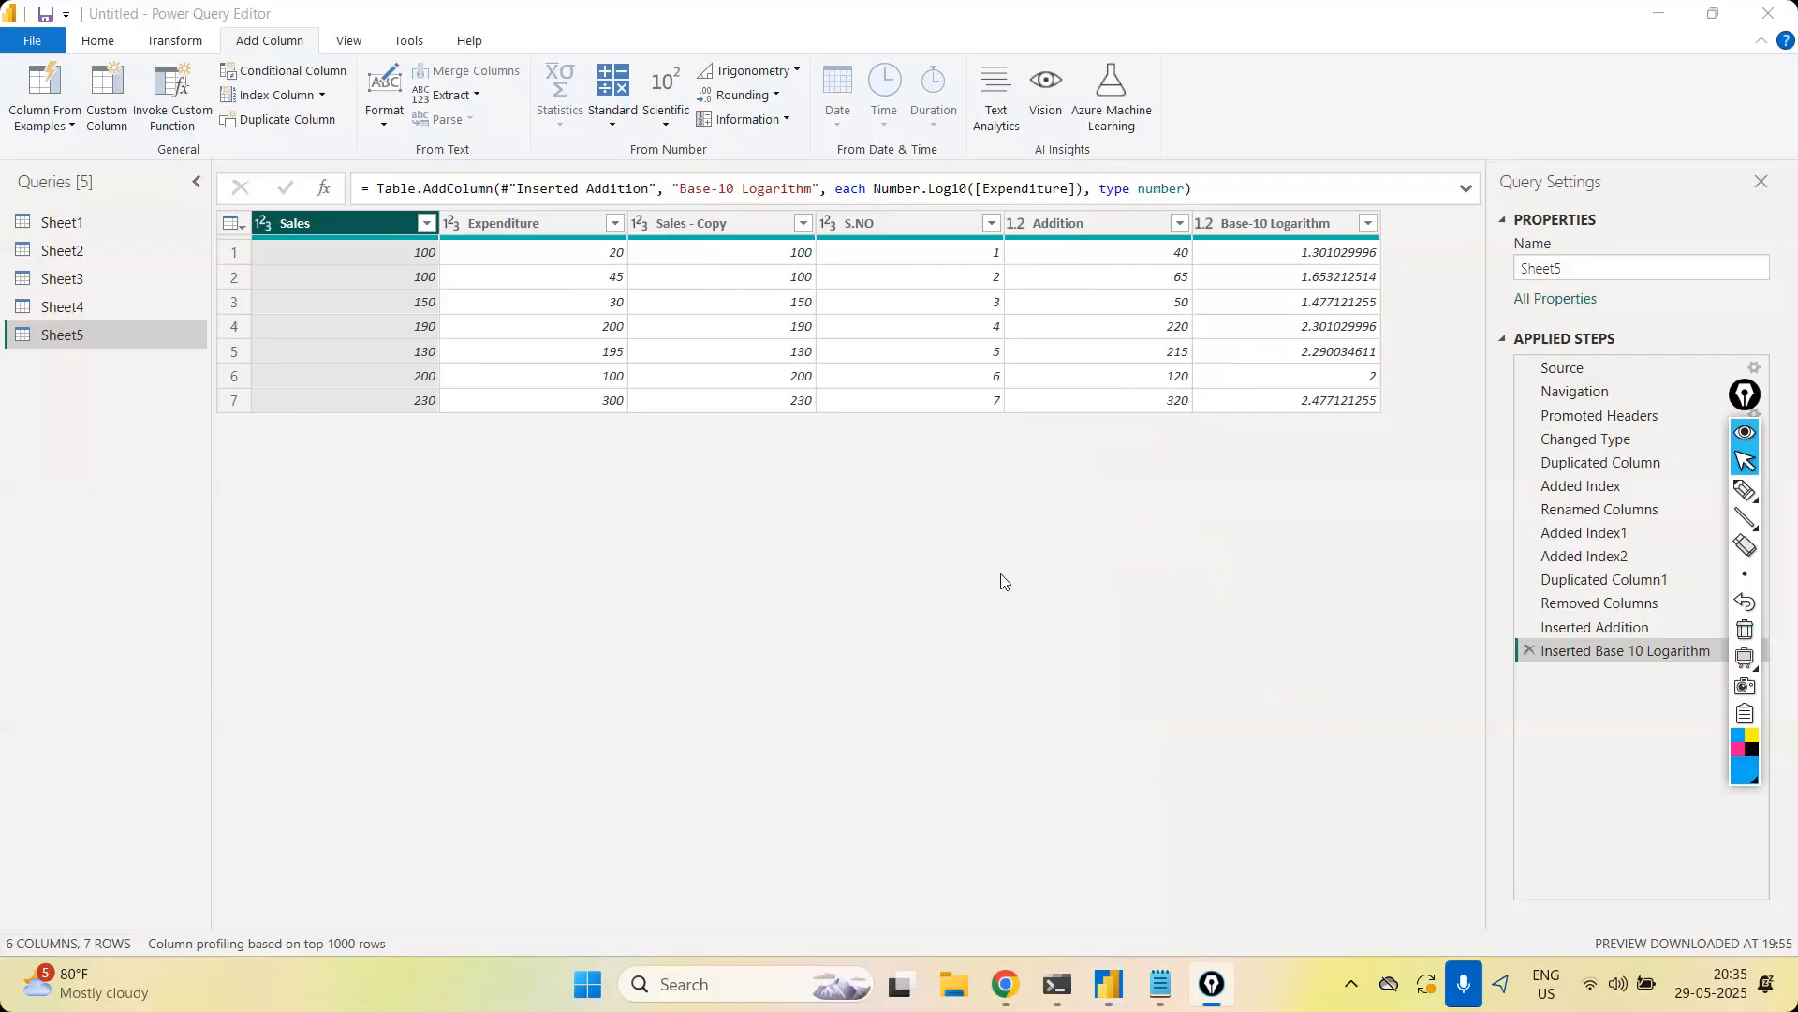
# Review the Scientific operations for adding a column, including the Square, Cube and custom Power options
pyautogui.click(669, 131)
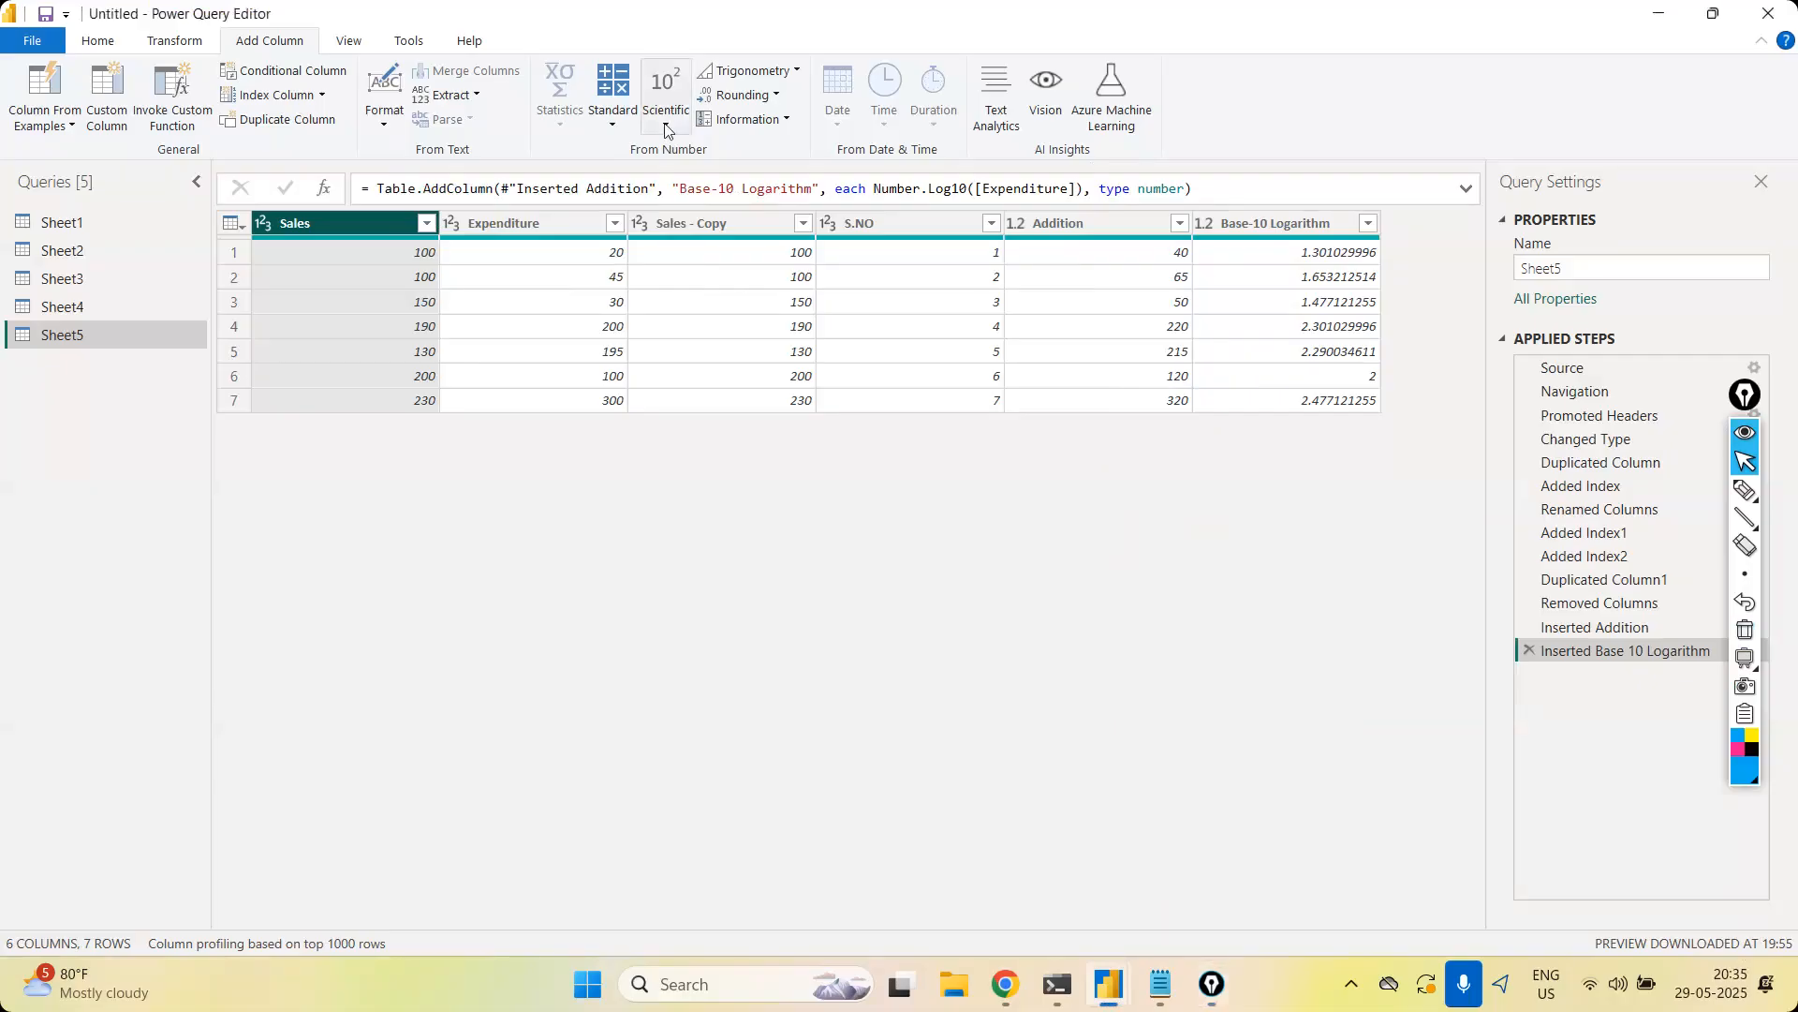
pyautogui.click(666, 130)
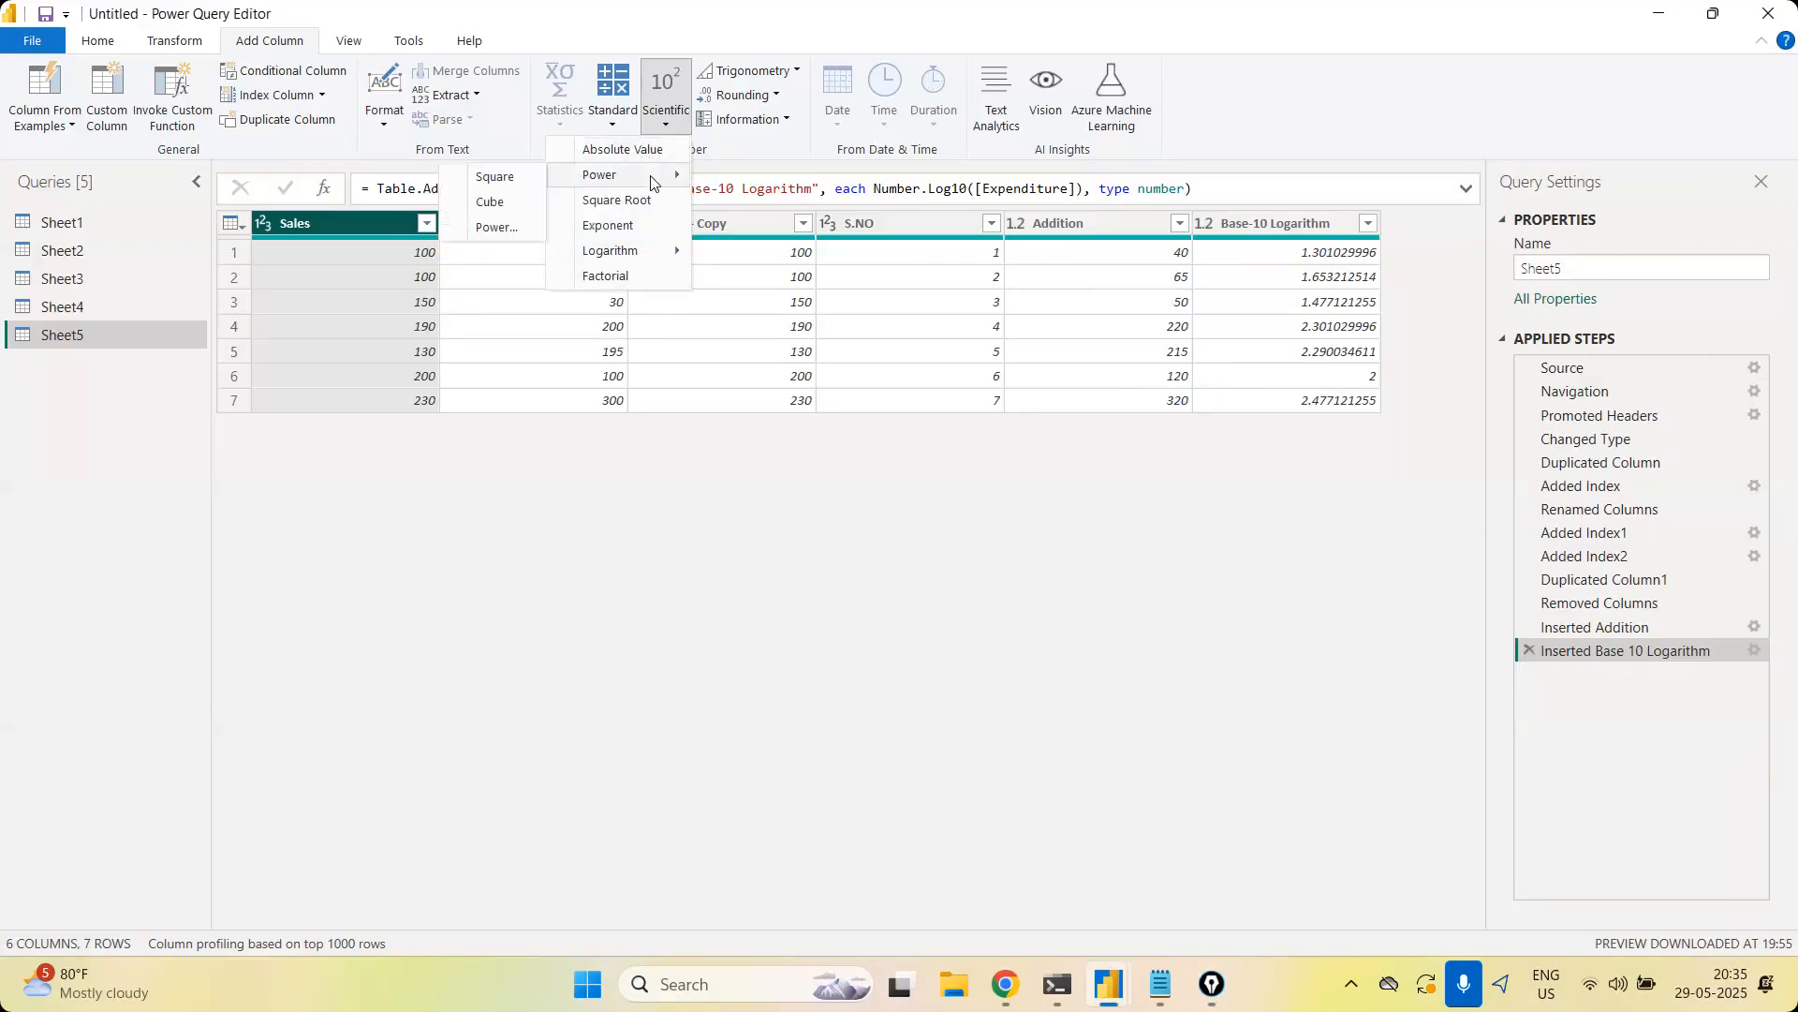
pyautogui.click(789, 95)
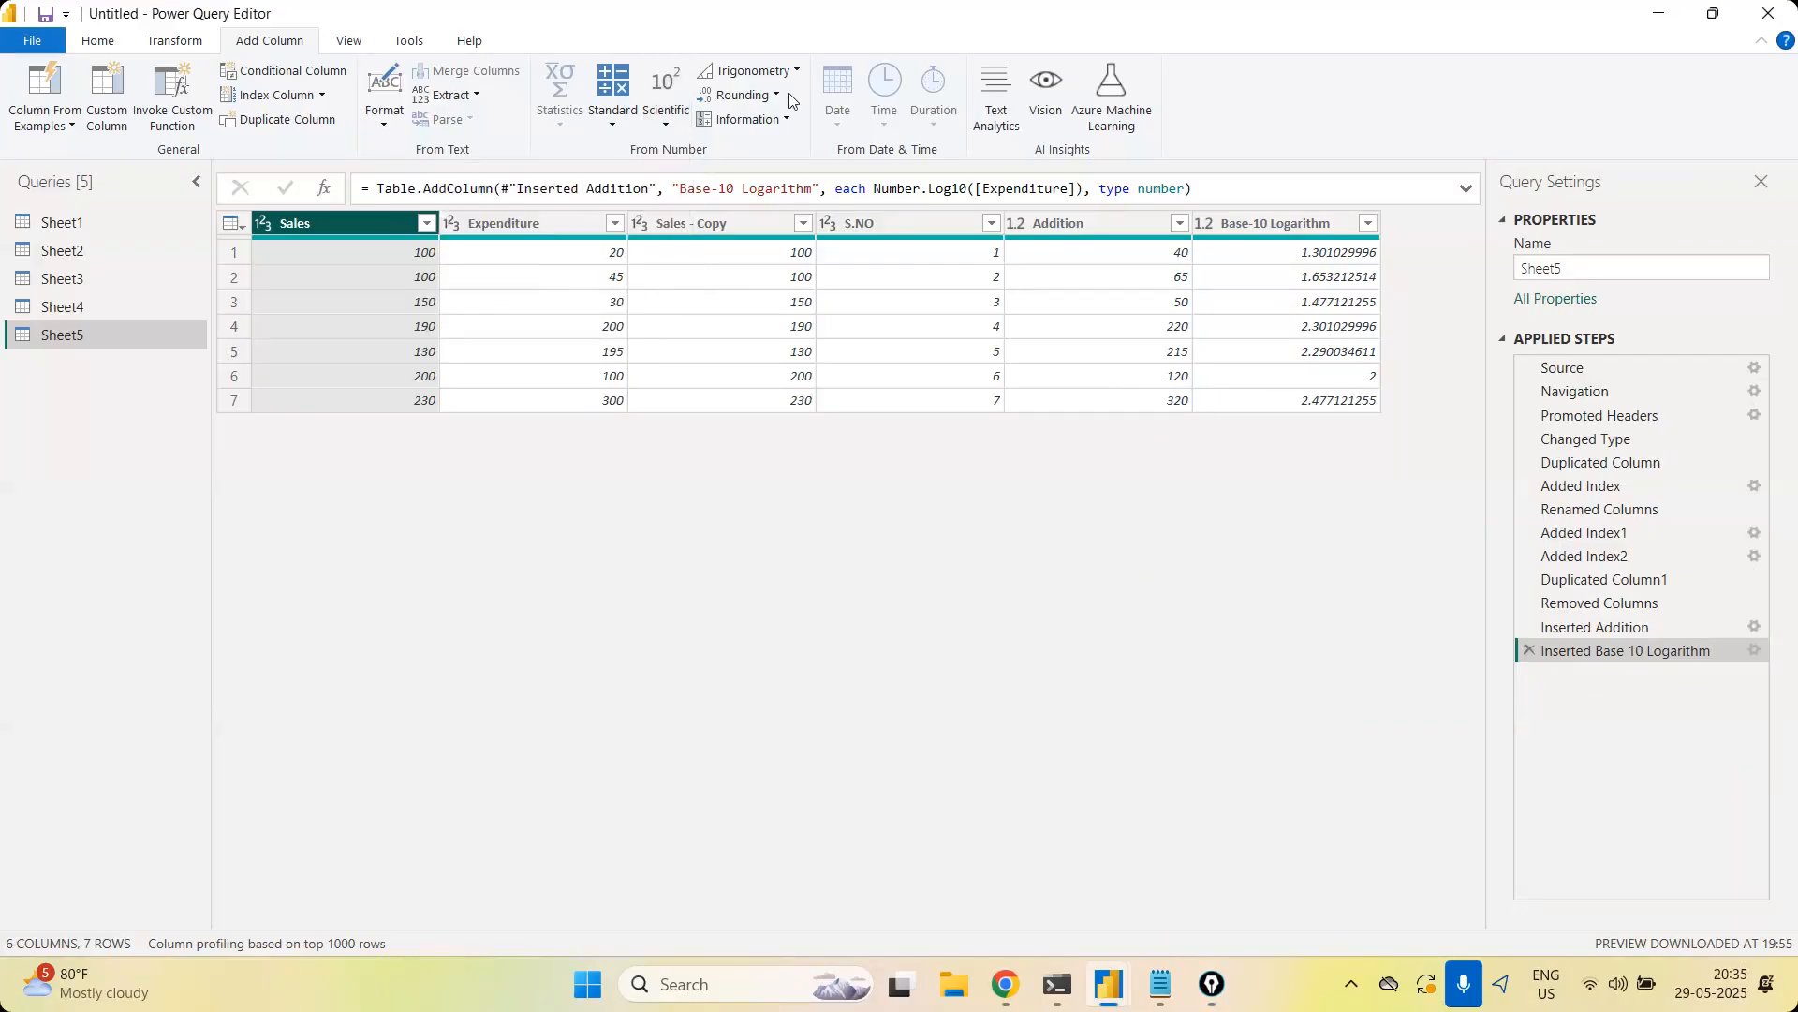
# Add a new column that rounds Base-10 Logarithm to 2 decimal places
pyautogui.click(1302, 231)
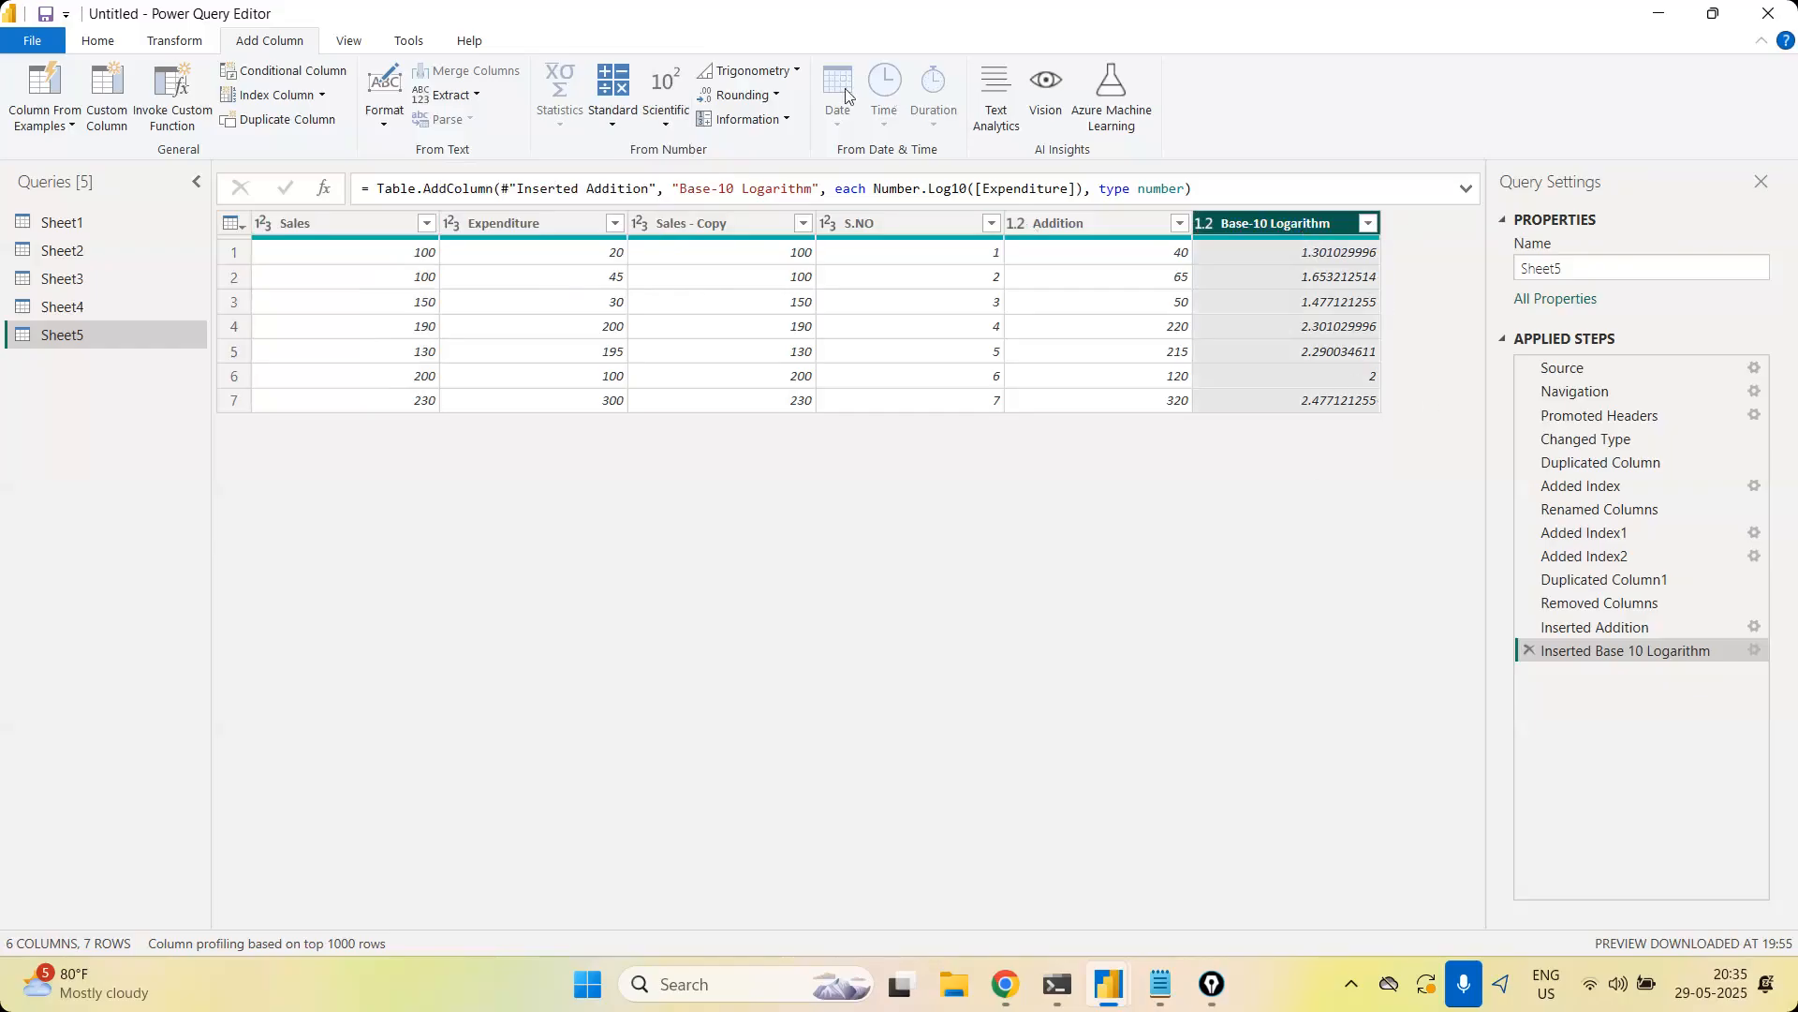
pyautogui.click(771, 97)
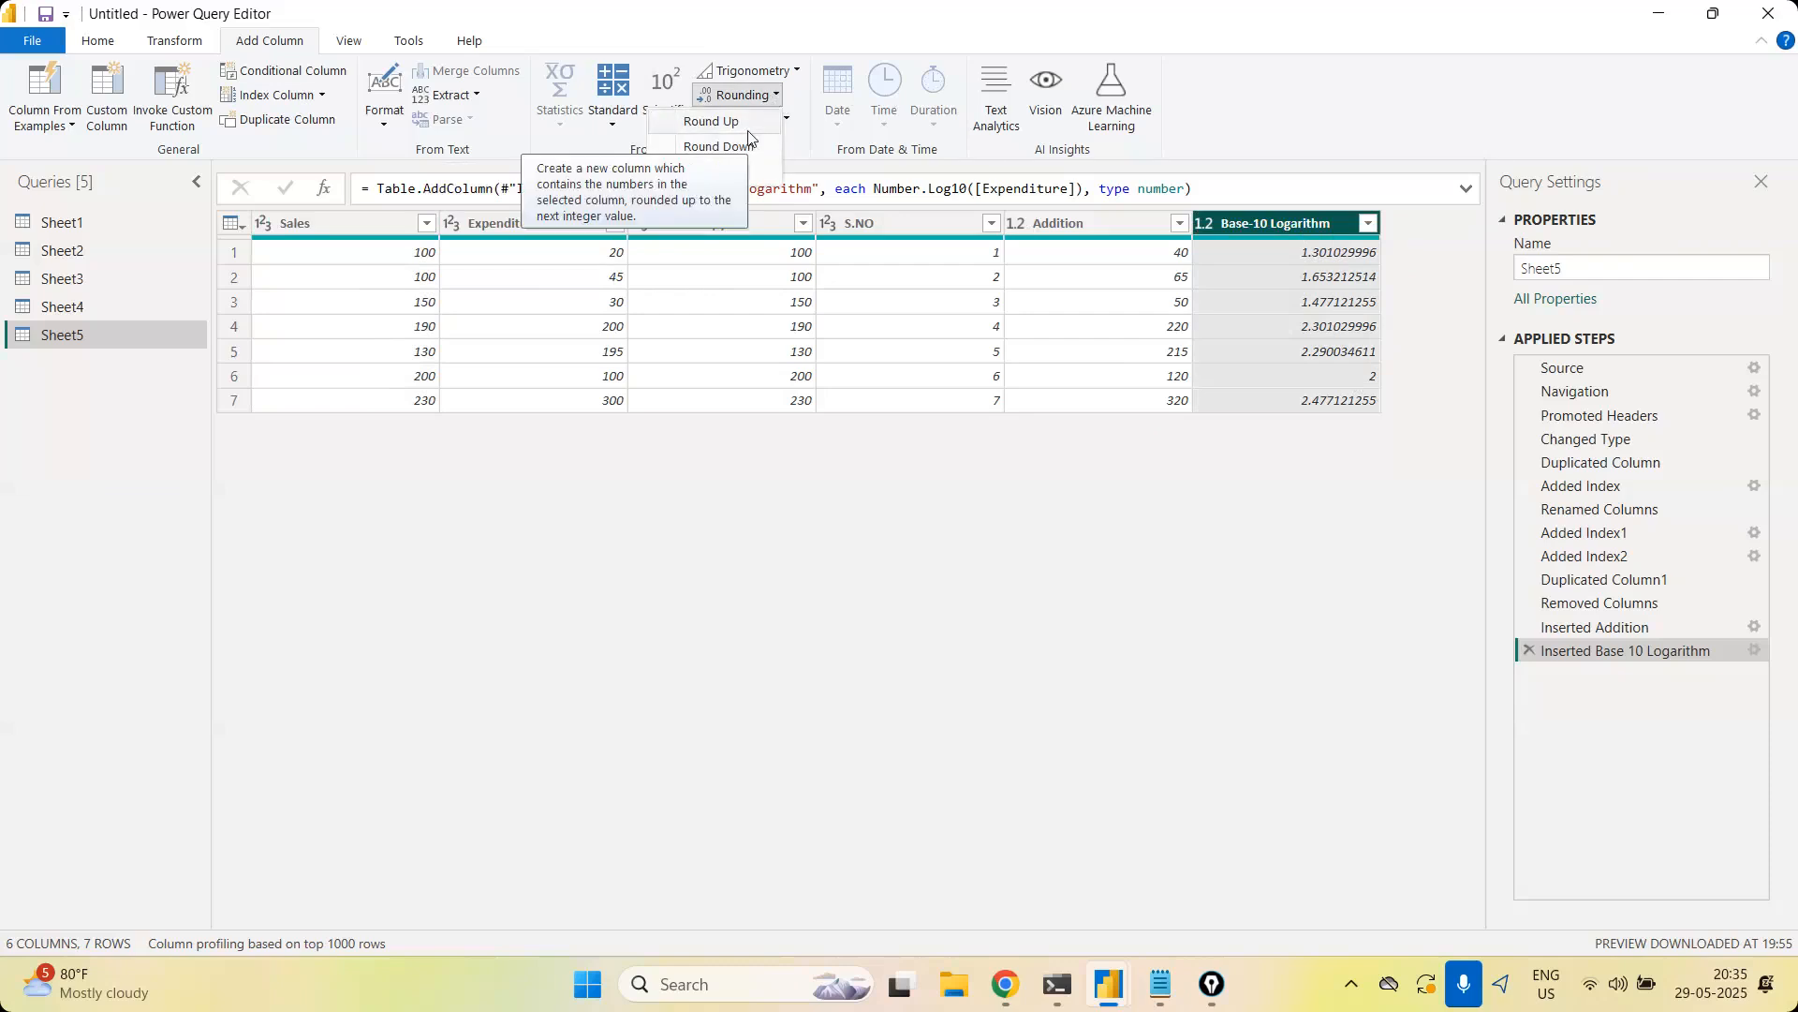
pyautogui.click(728, 186)
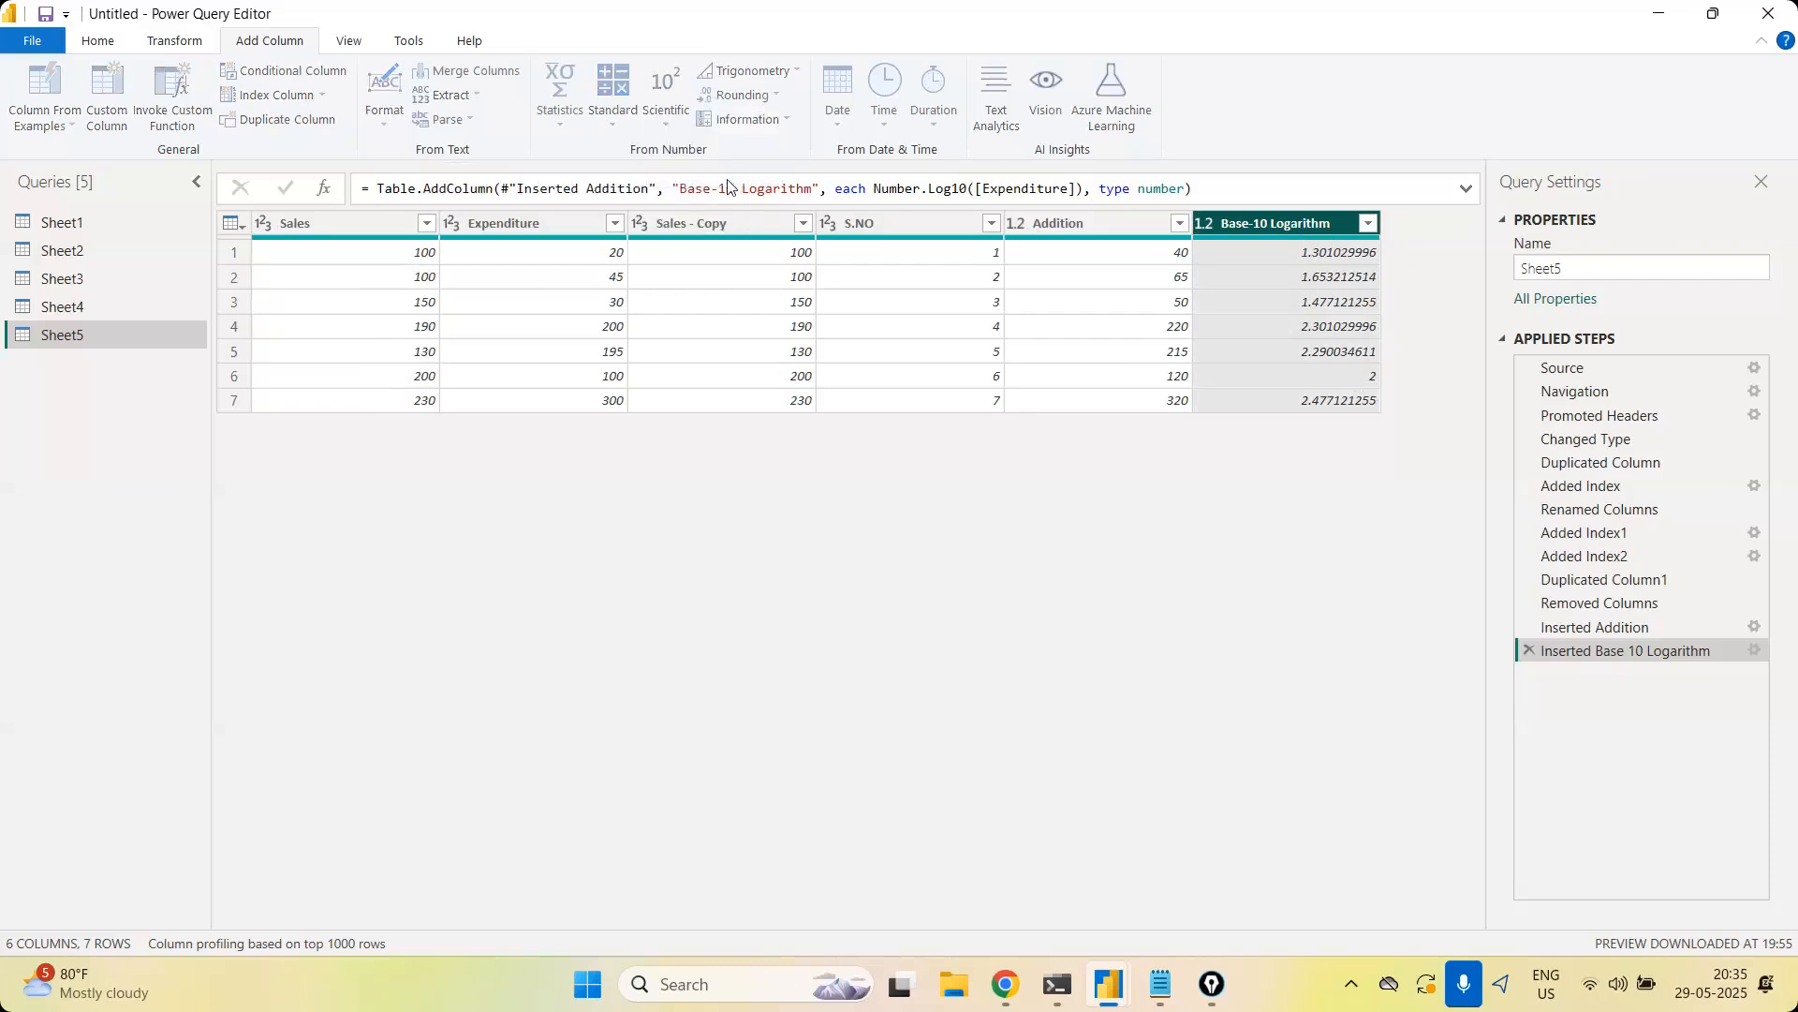
pyautogui.click(641, 490)
pyautogui.write('2')
pyautogui.click(1127, 566)
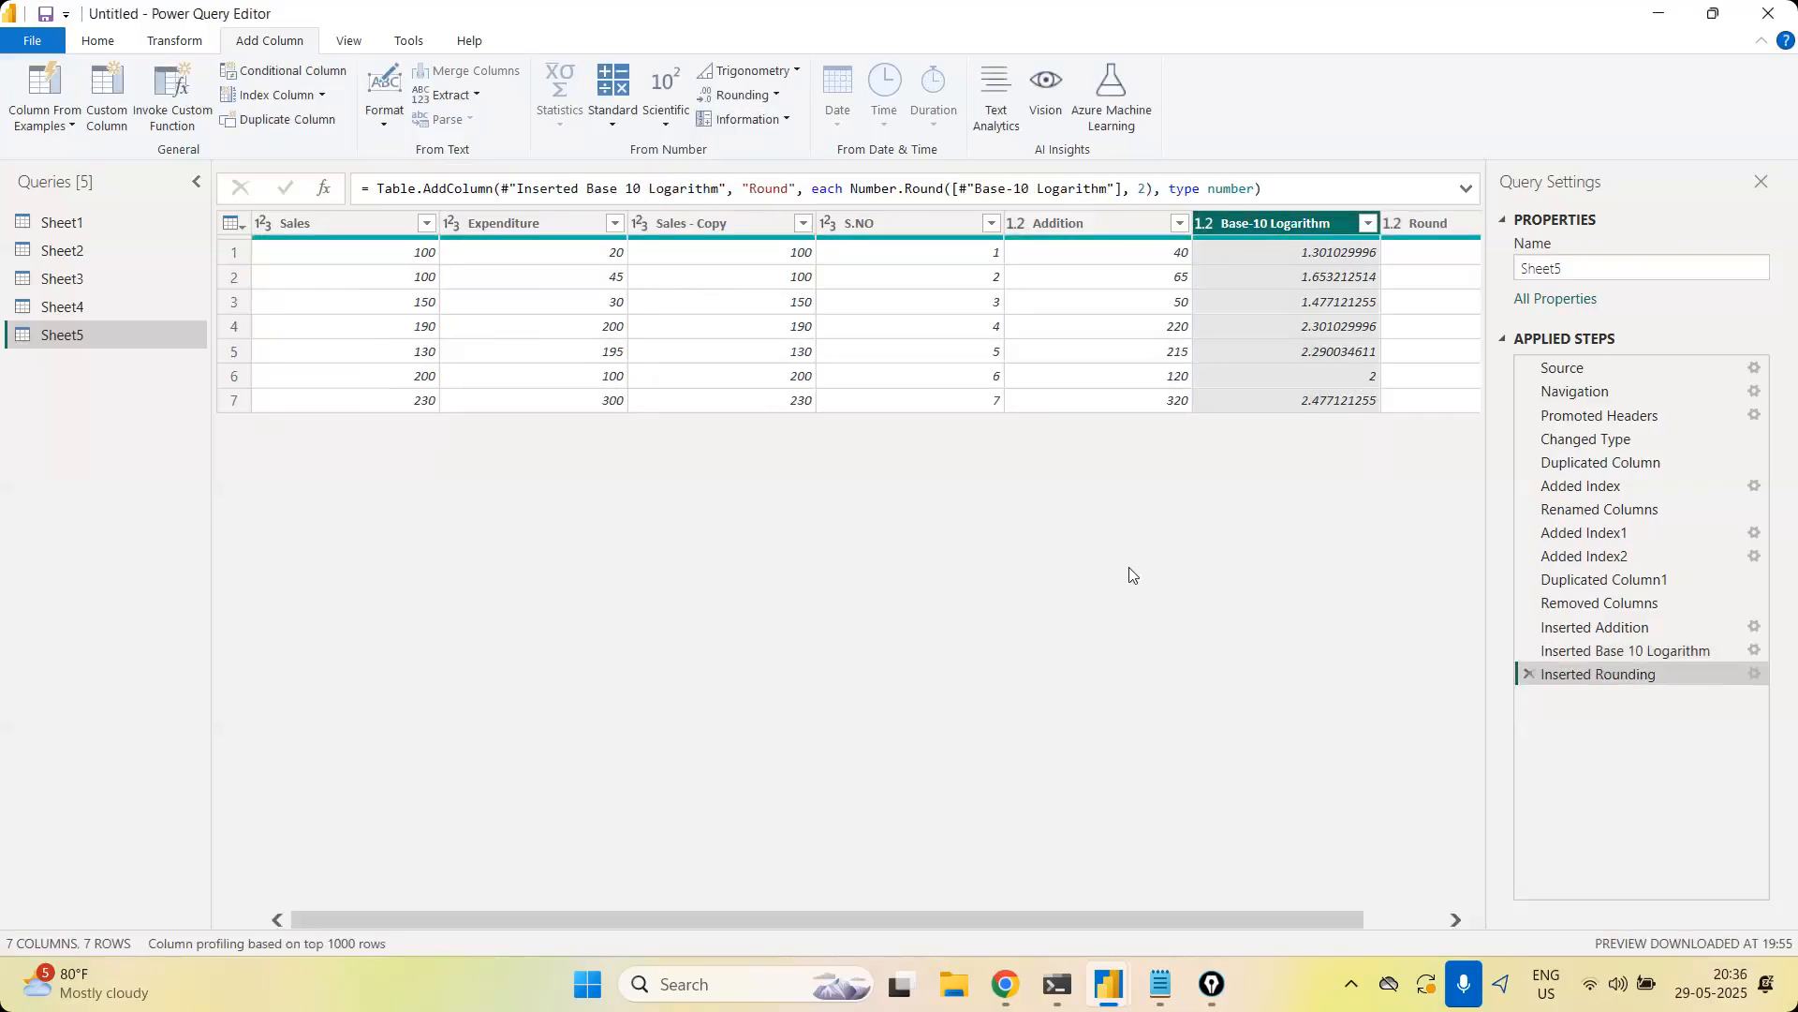
# Remove the added Round column from Sheet5
pyautogui.moveTo(1274, 924); pyautogui.dragTo(1370, 920)
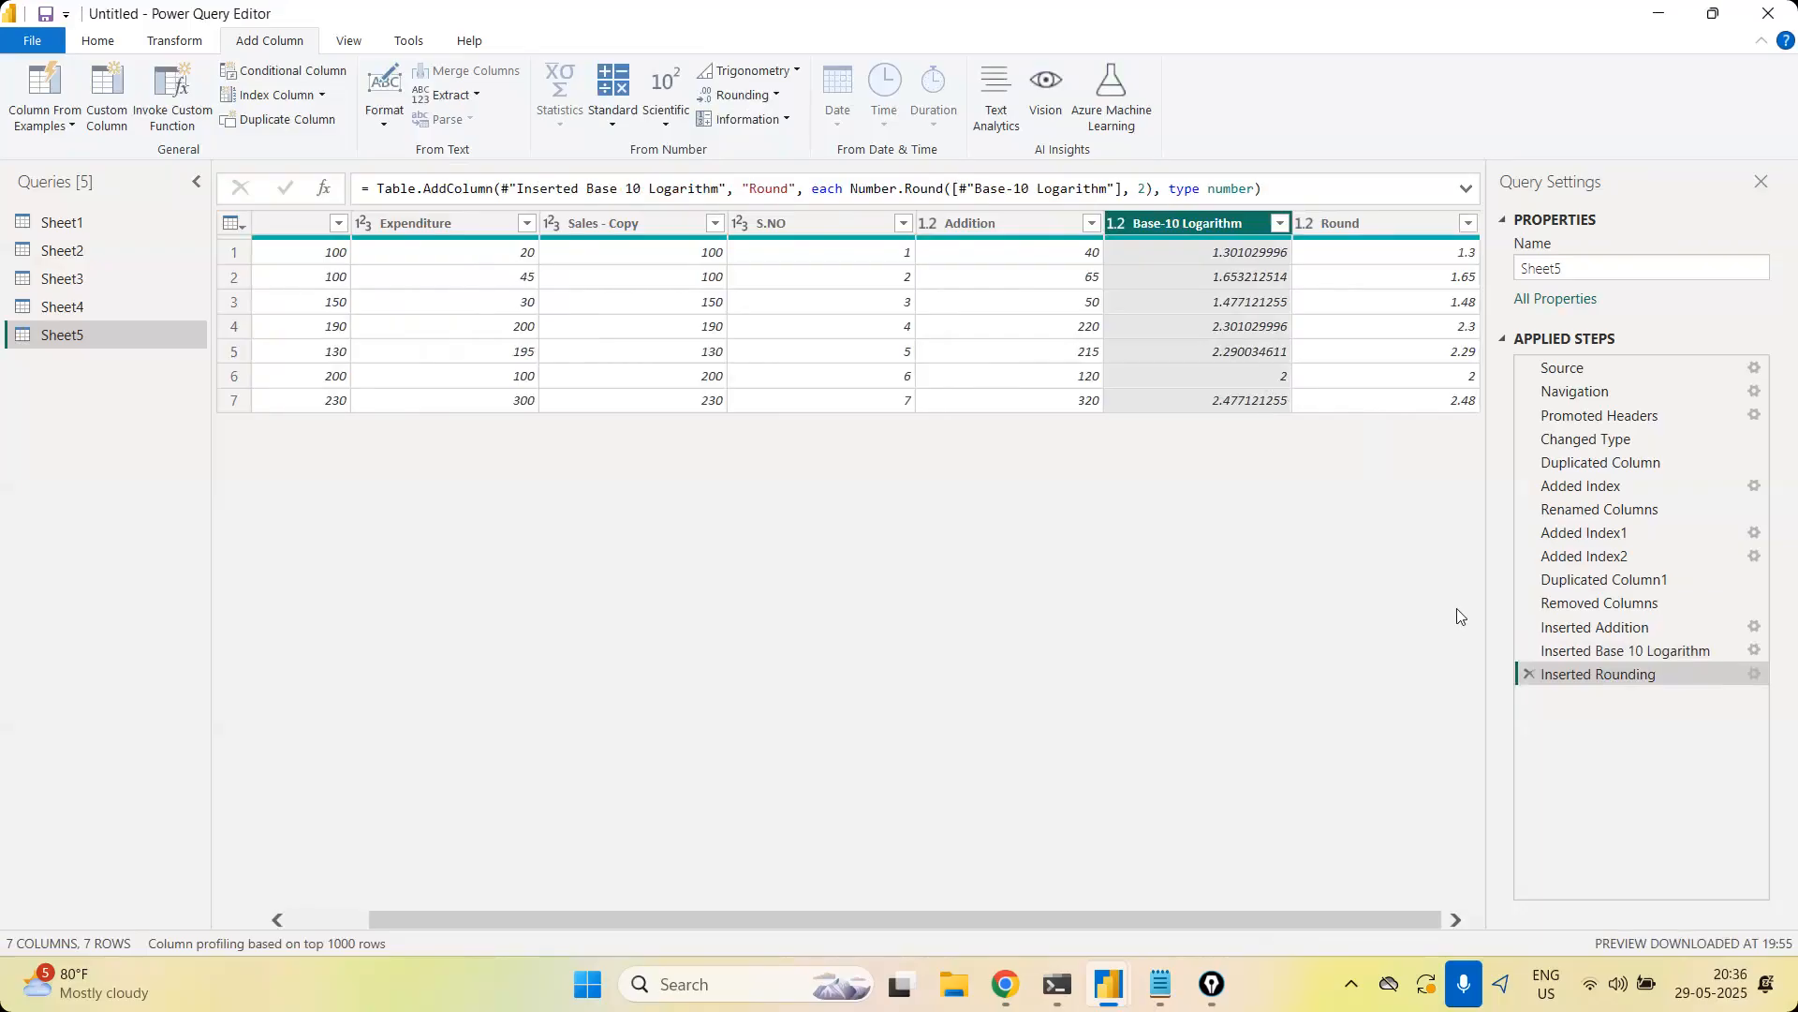
pyautogui.click(1375, 223)
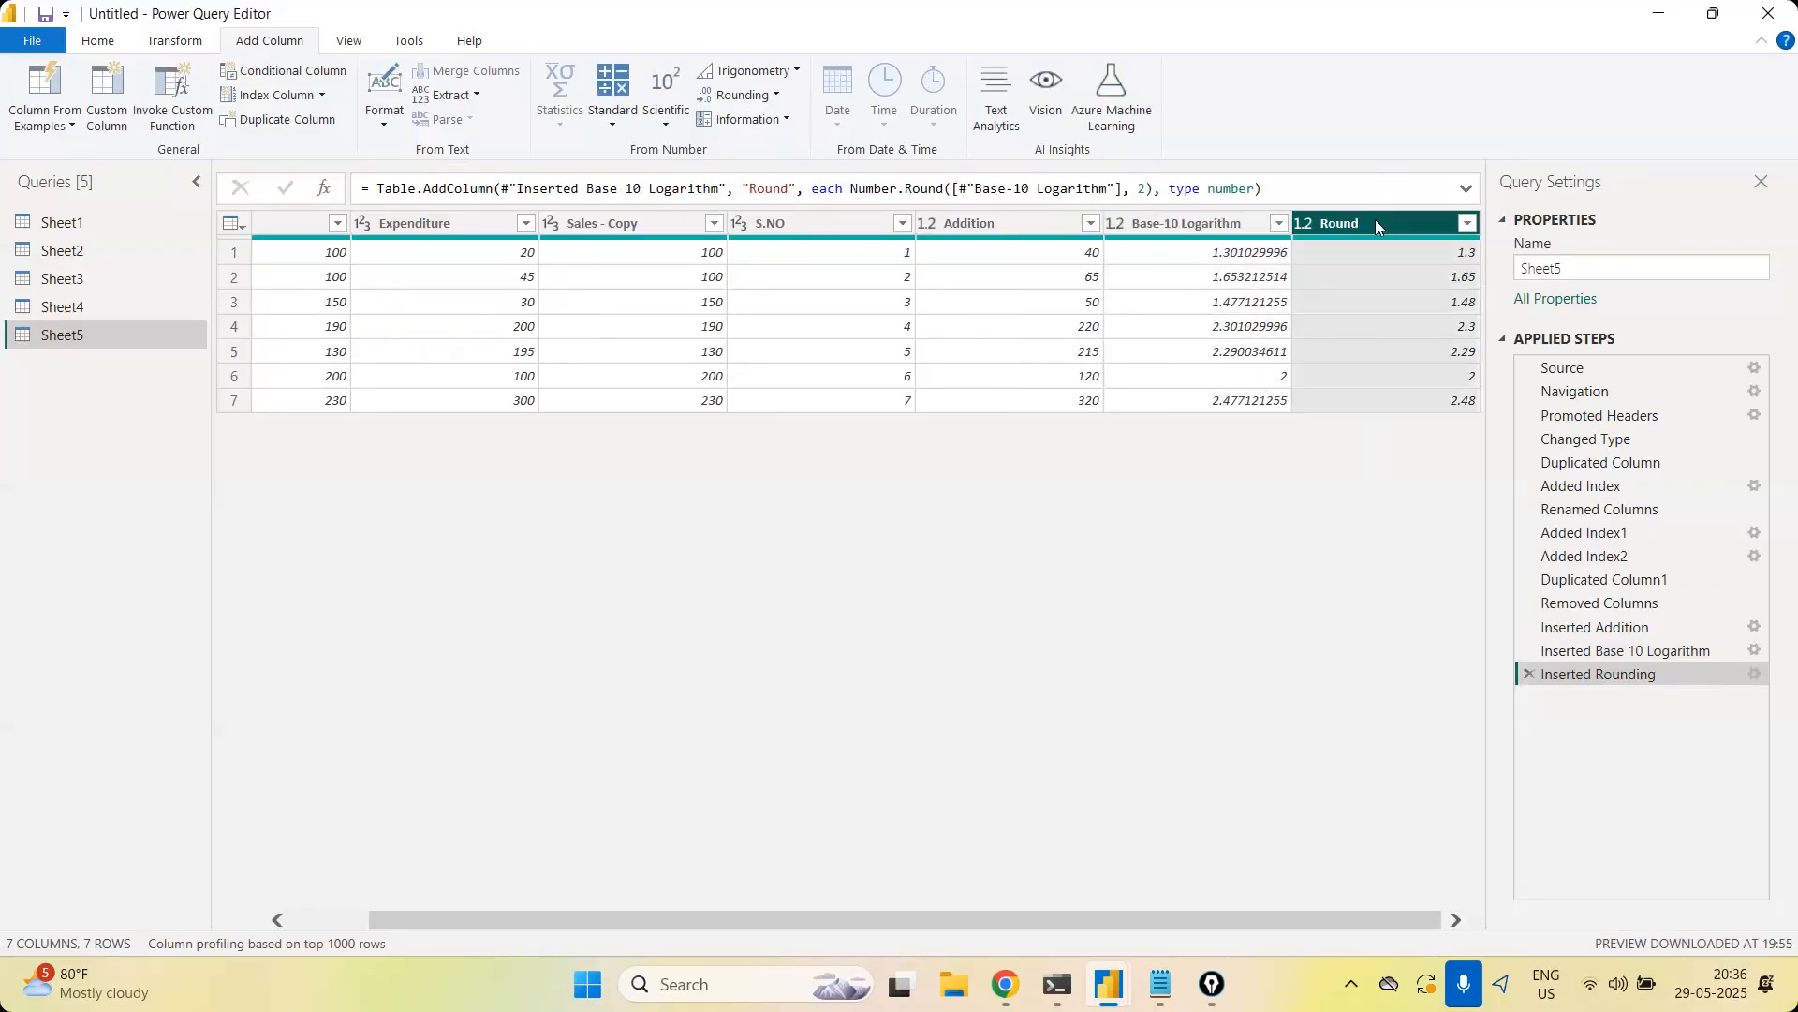
pyautogui.rightClick(1375, 225)
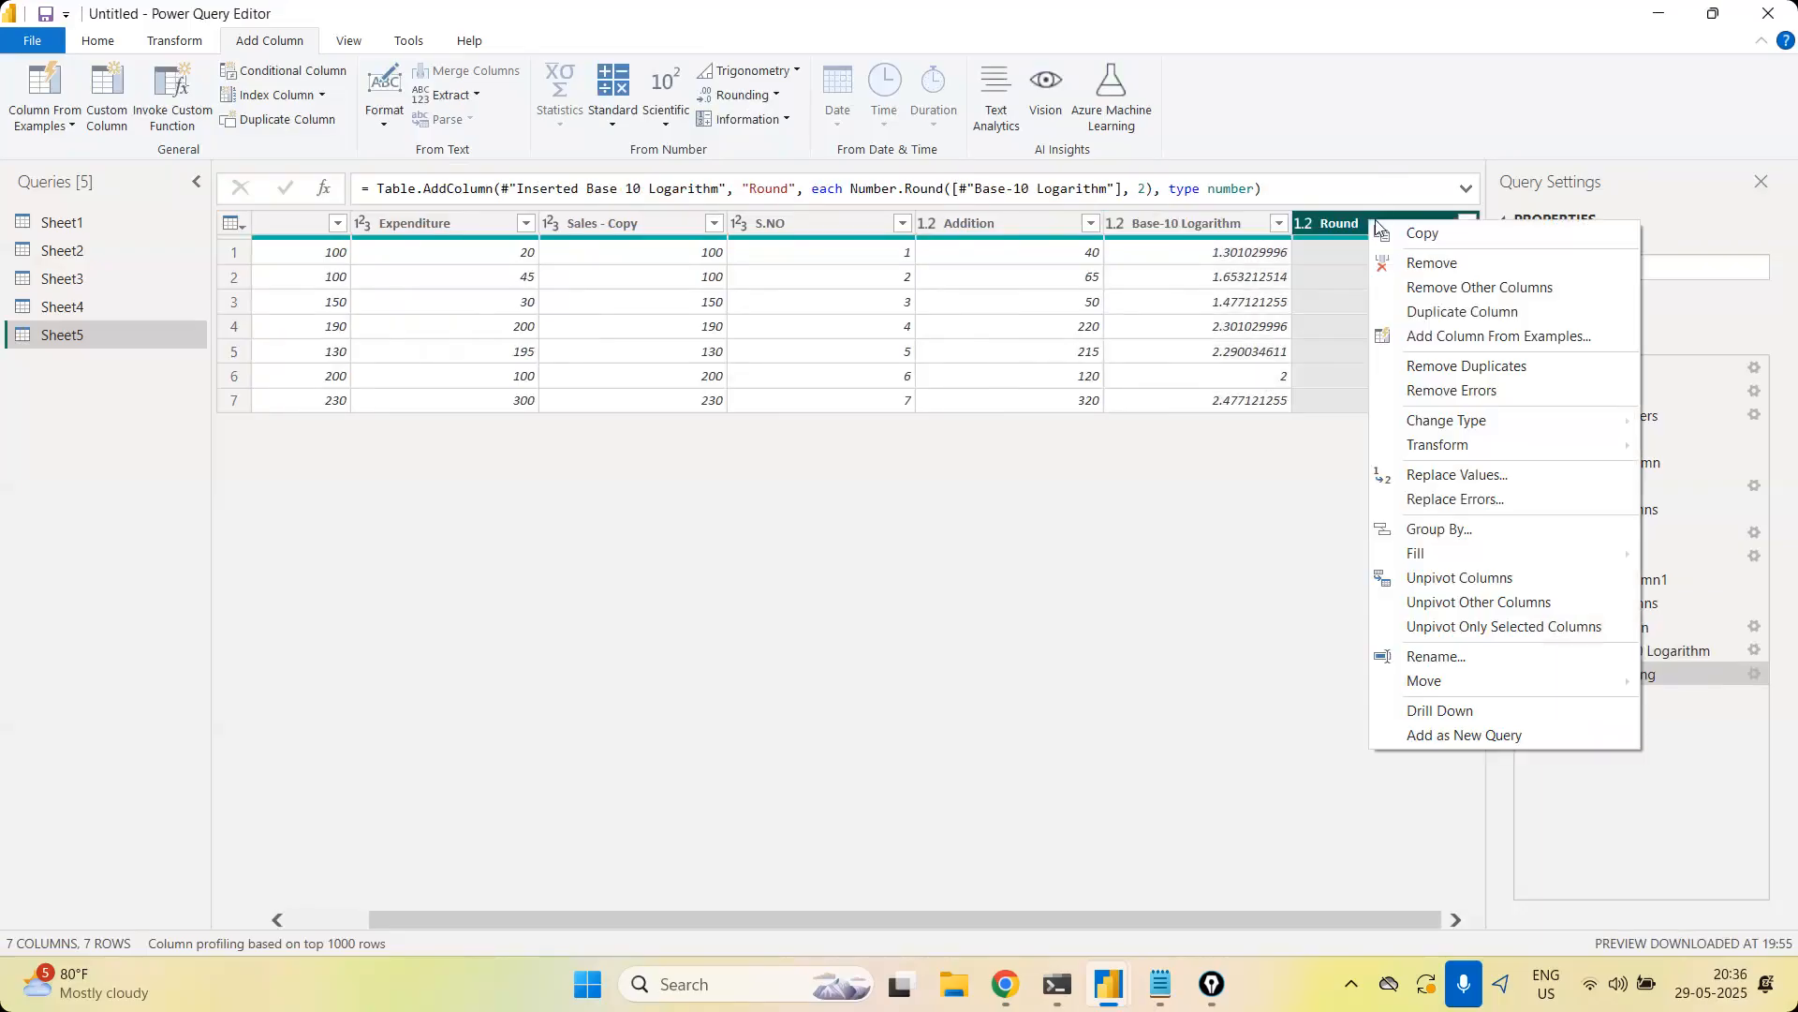
pyautogui.click(1422, 264)
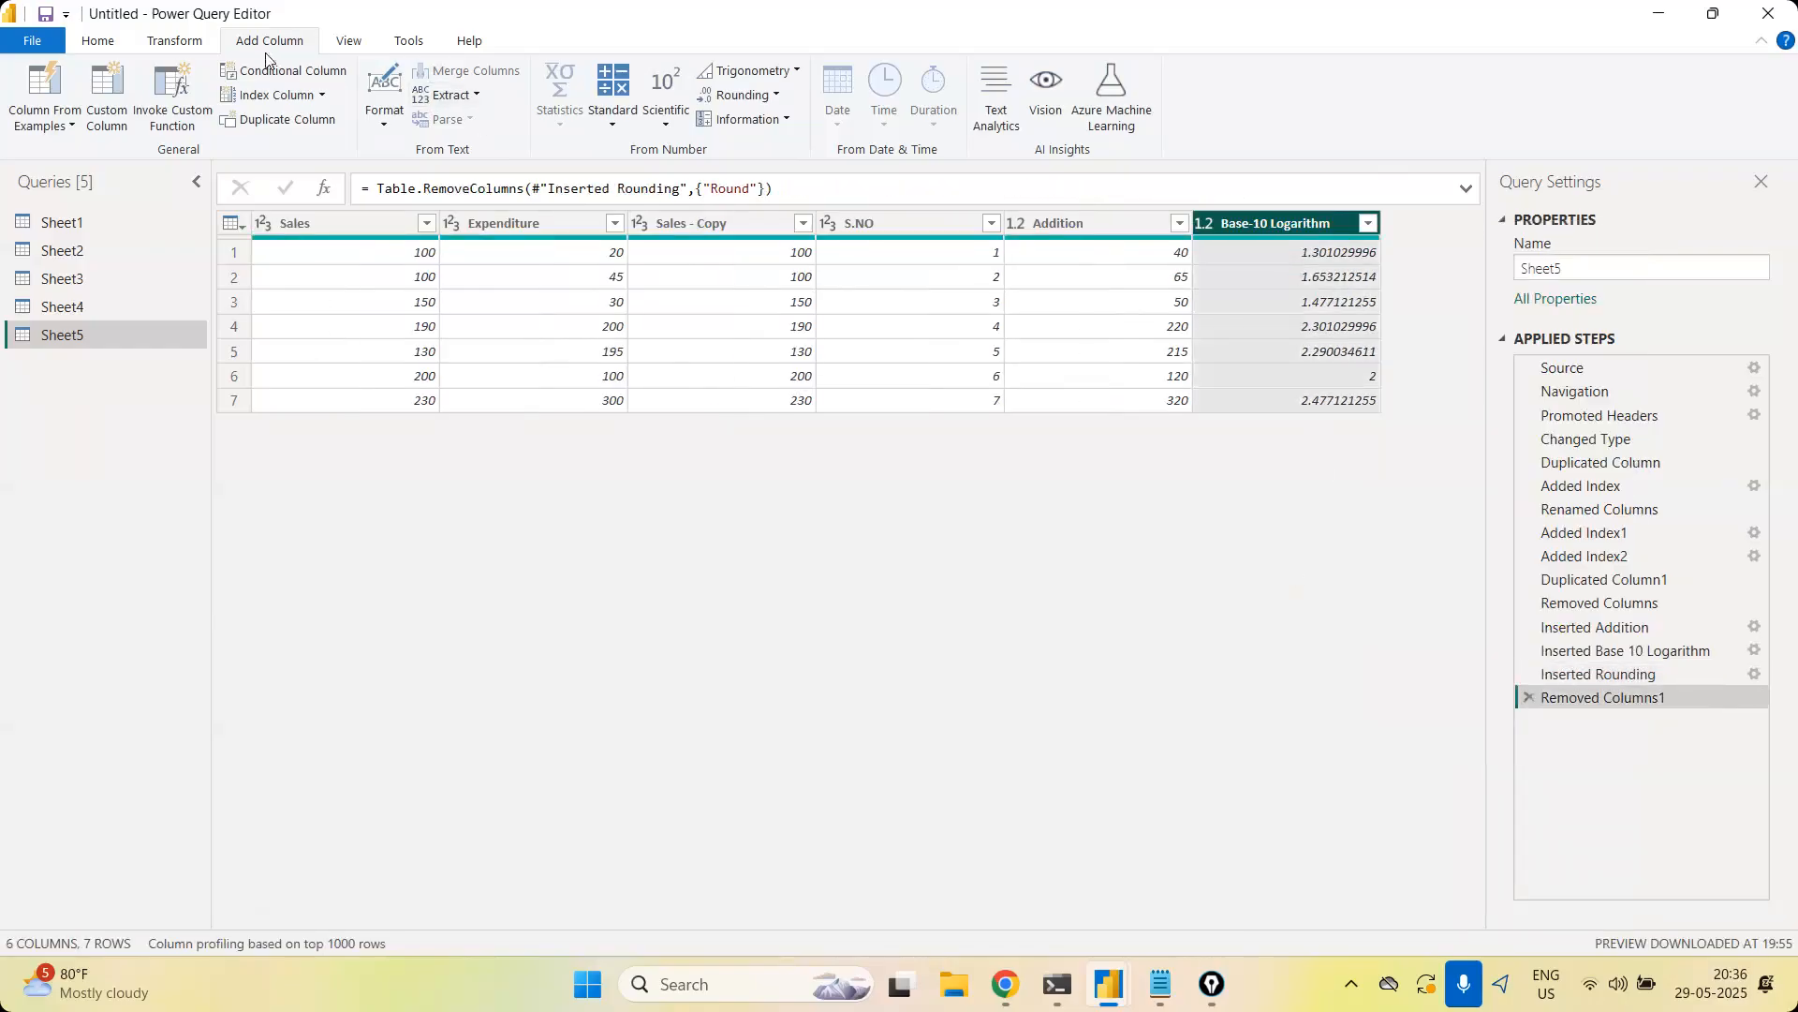
# Round the Base-10 Logarithm column in place to 2 decimal places
pyautogui.click(190, 46)
pyautogui.click(1150, 97)
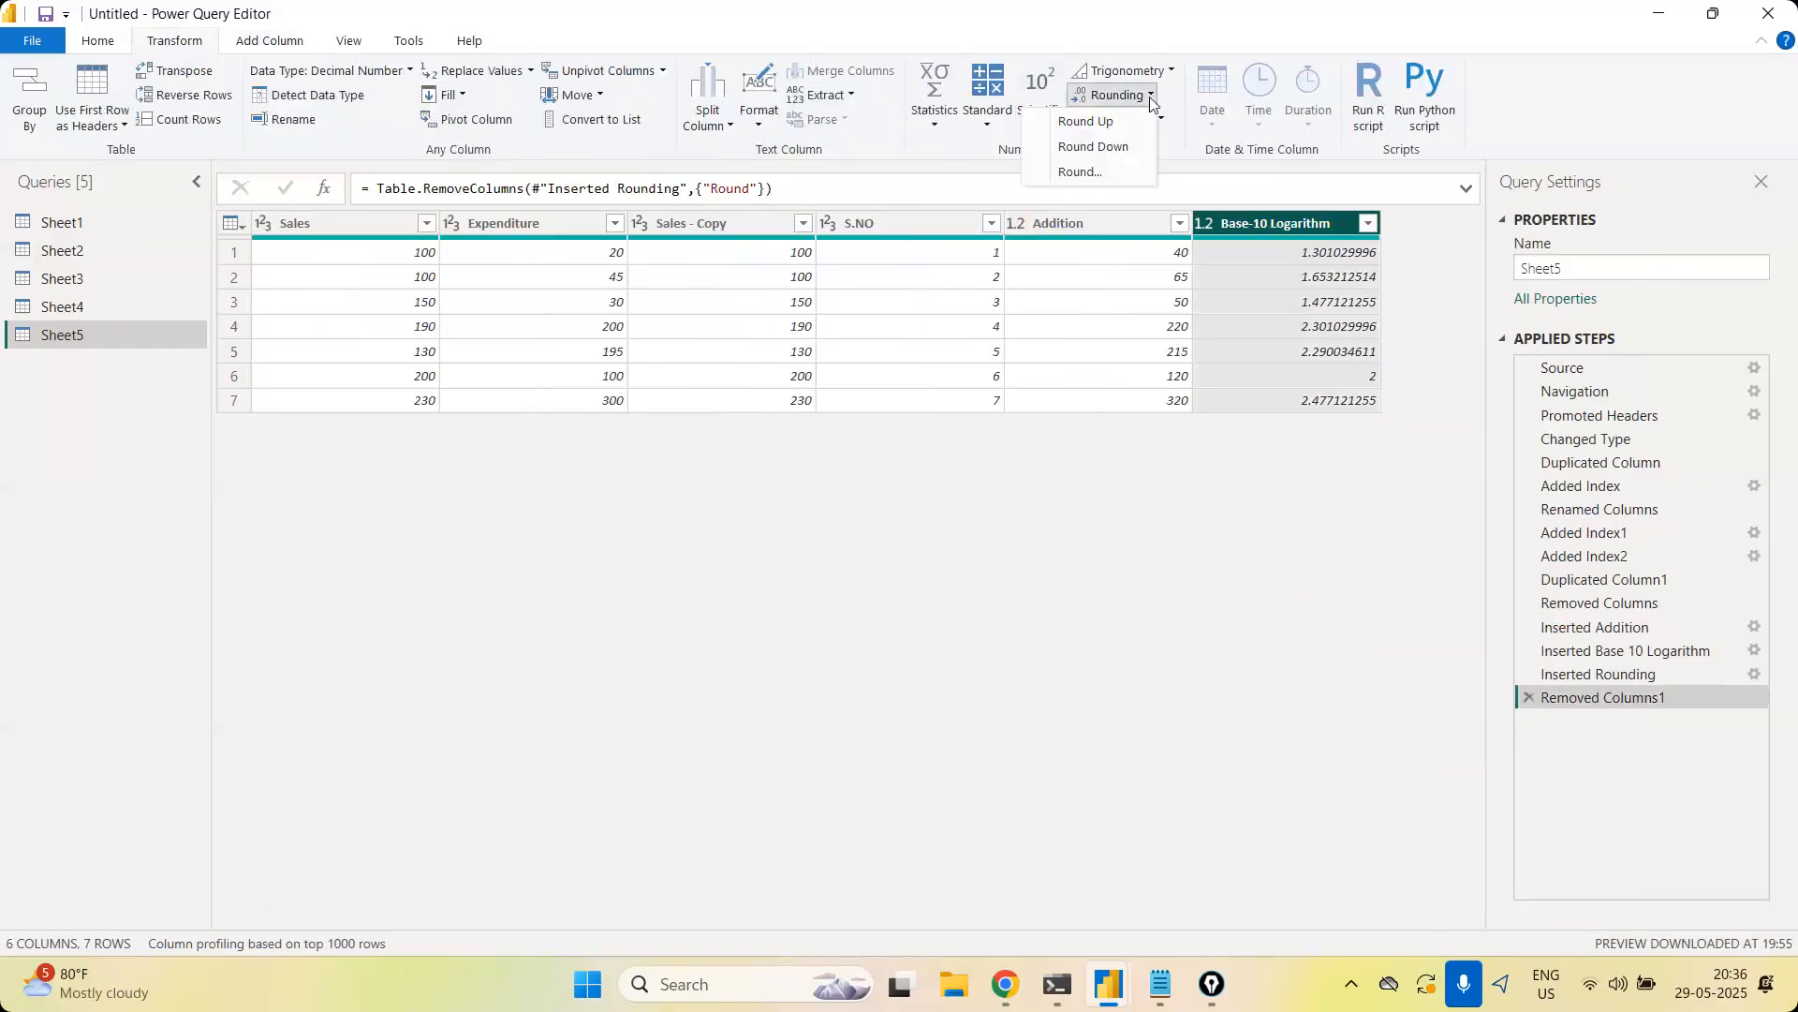
pyautogui.click(1299, 688)
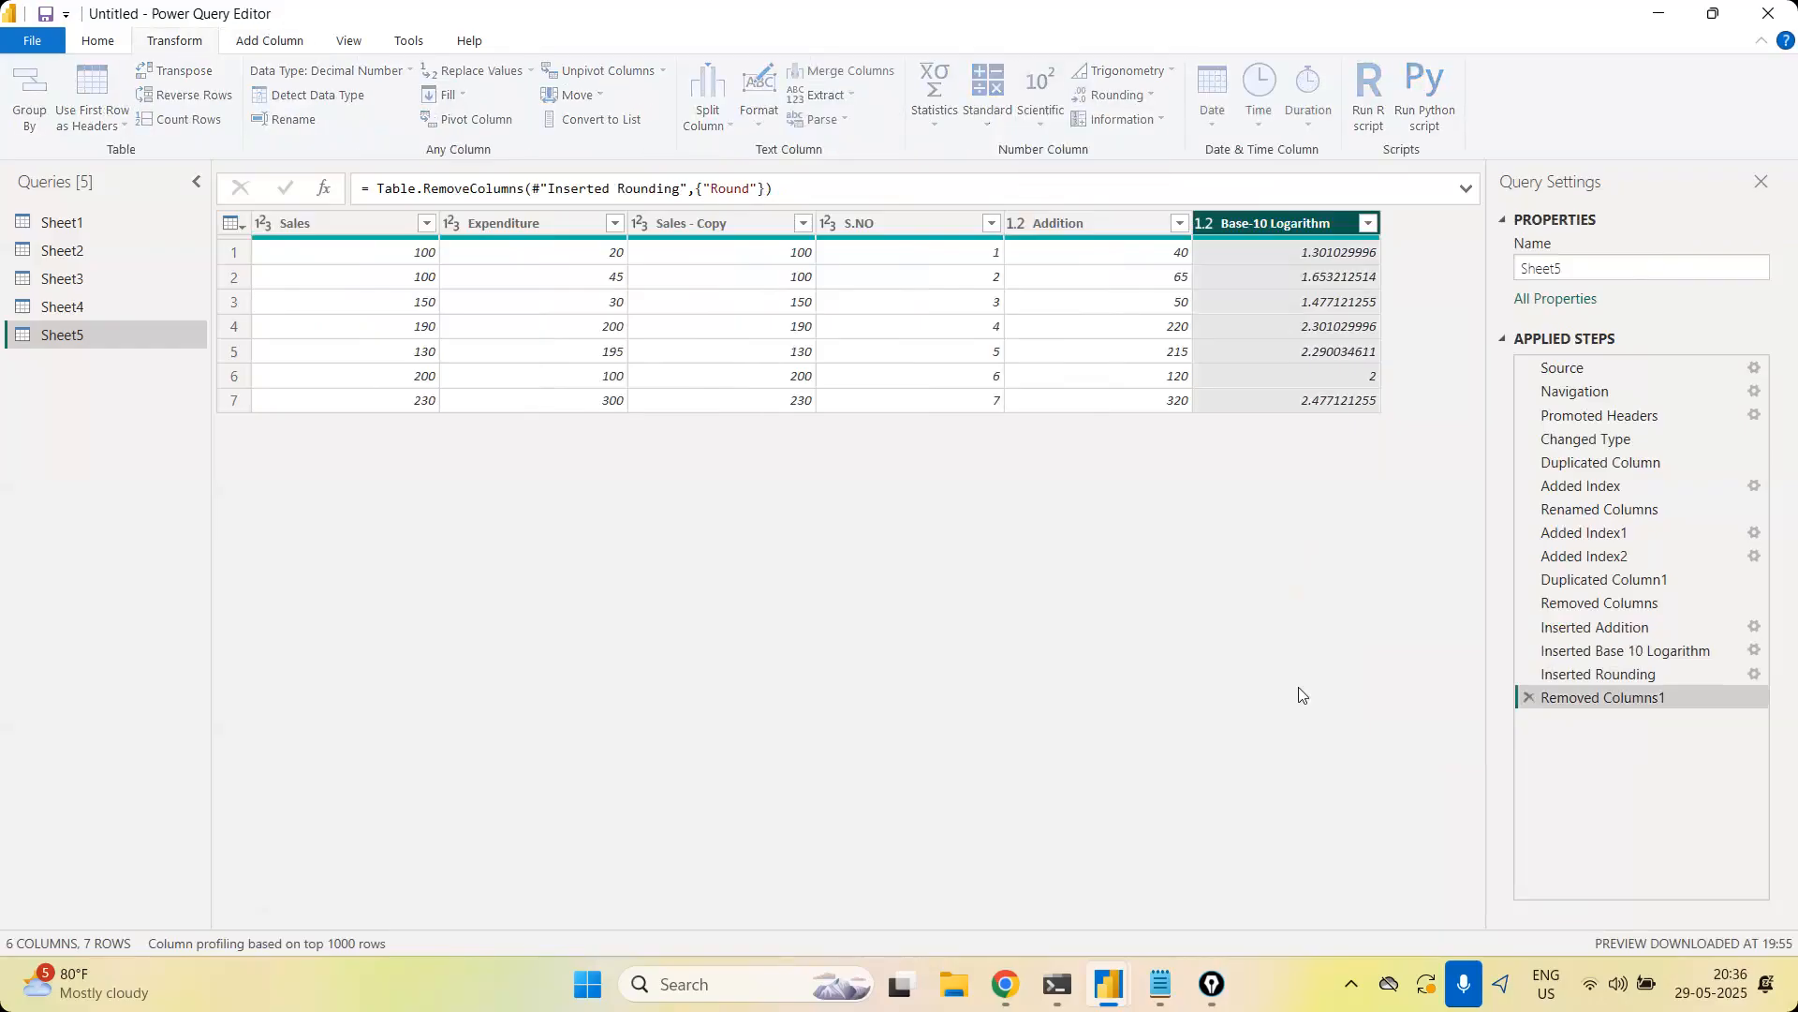
pyautogui.write('2')
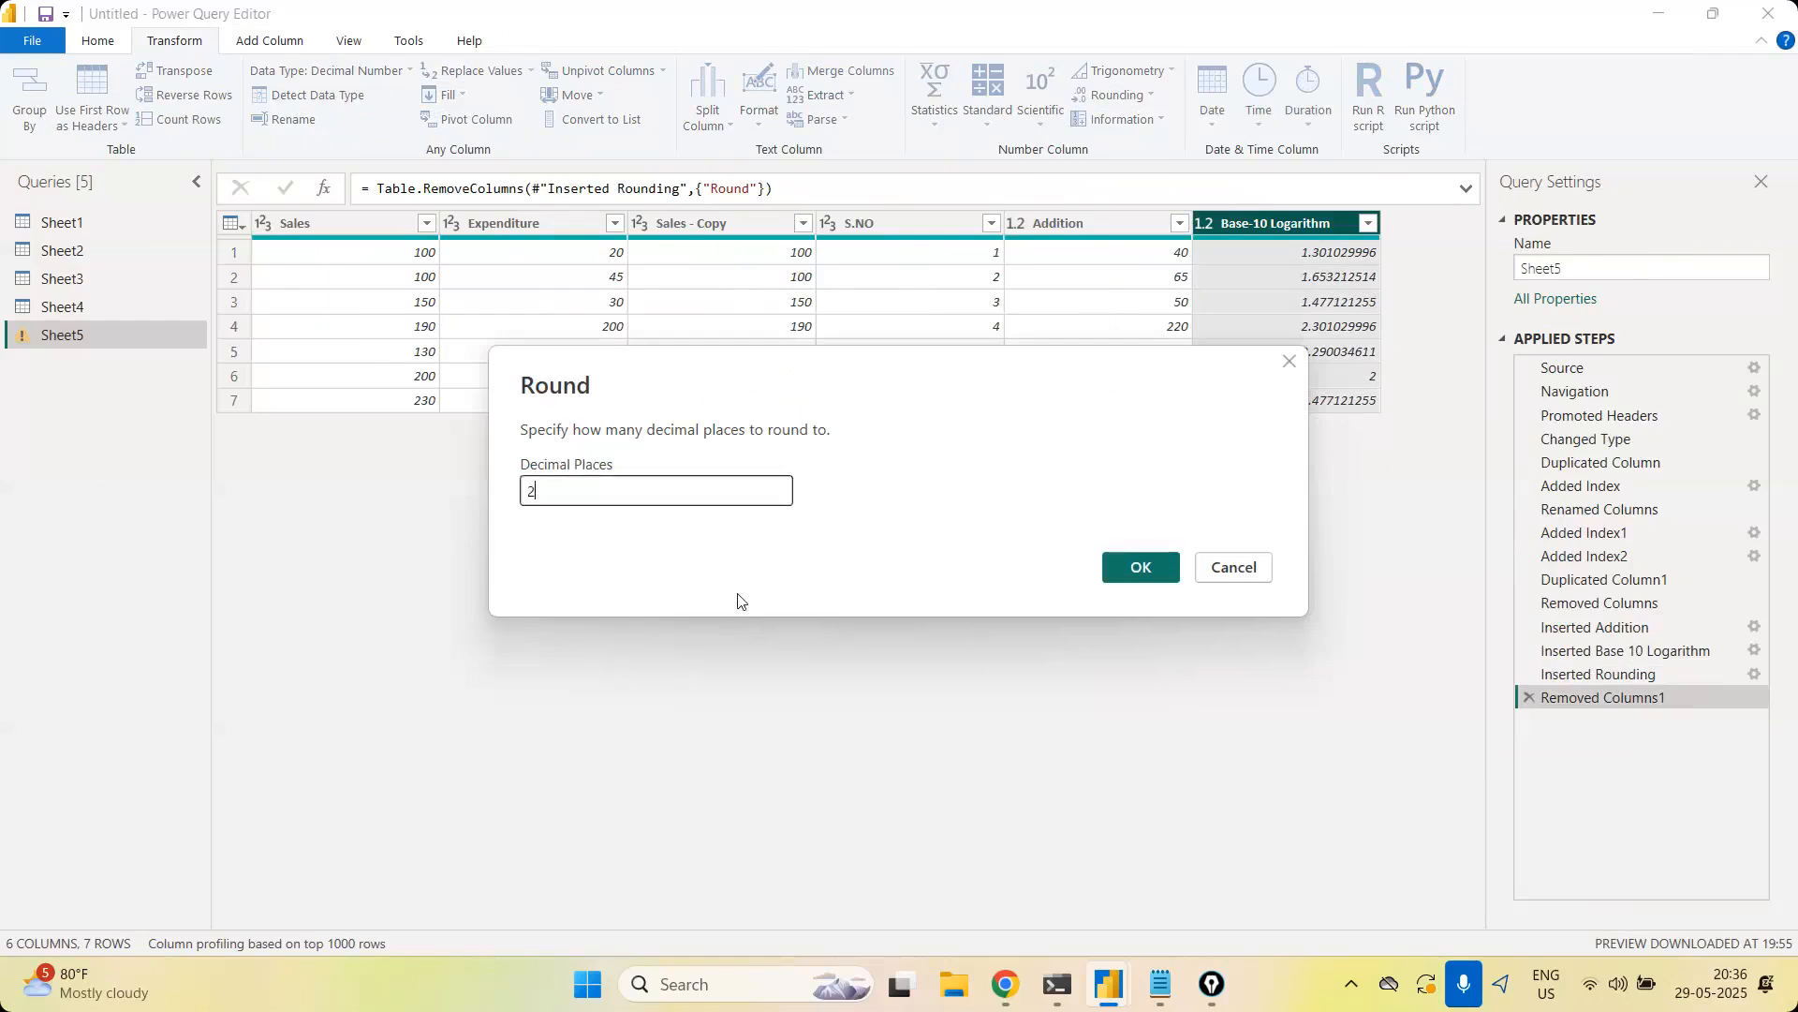
pyautogui.press('Return')
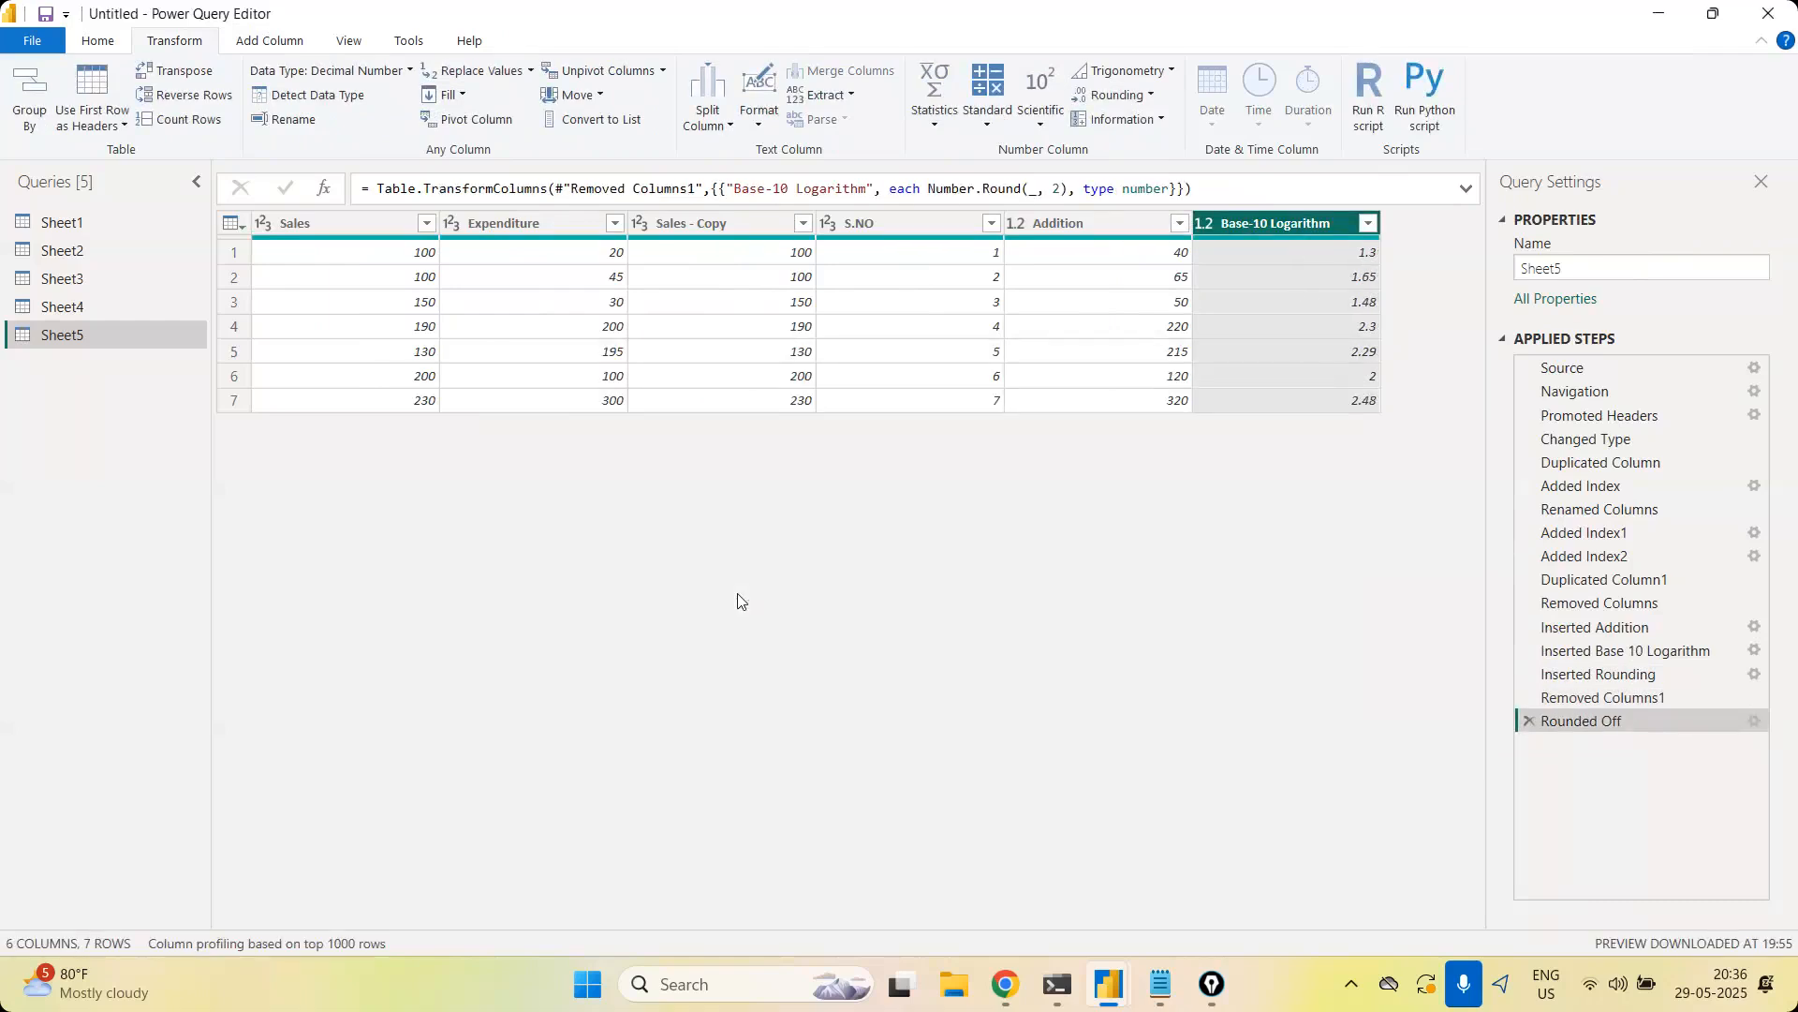
# Review the Rounding and Information options for transforming a number column, including Is Even, Is Odd and Sign
pyautogui.click(1151, 98)
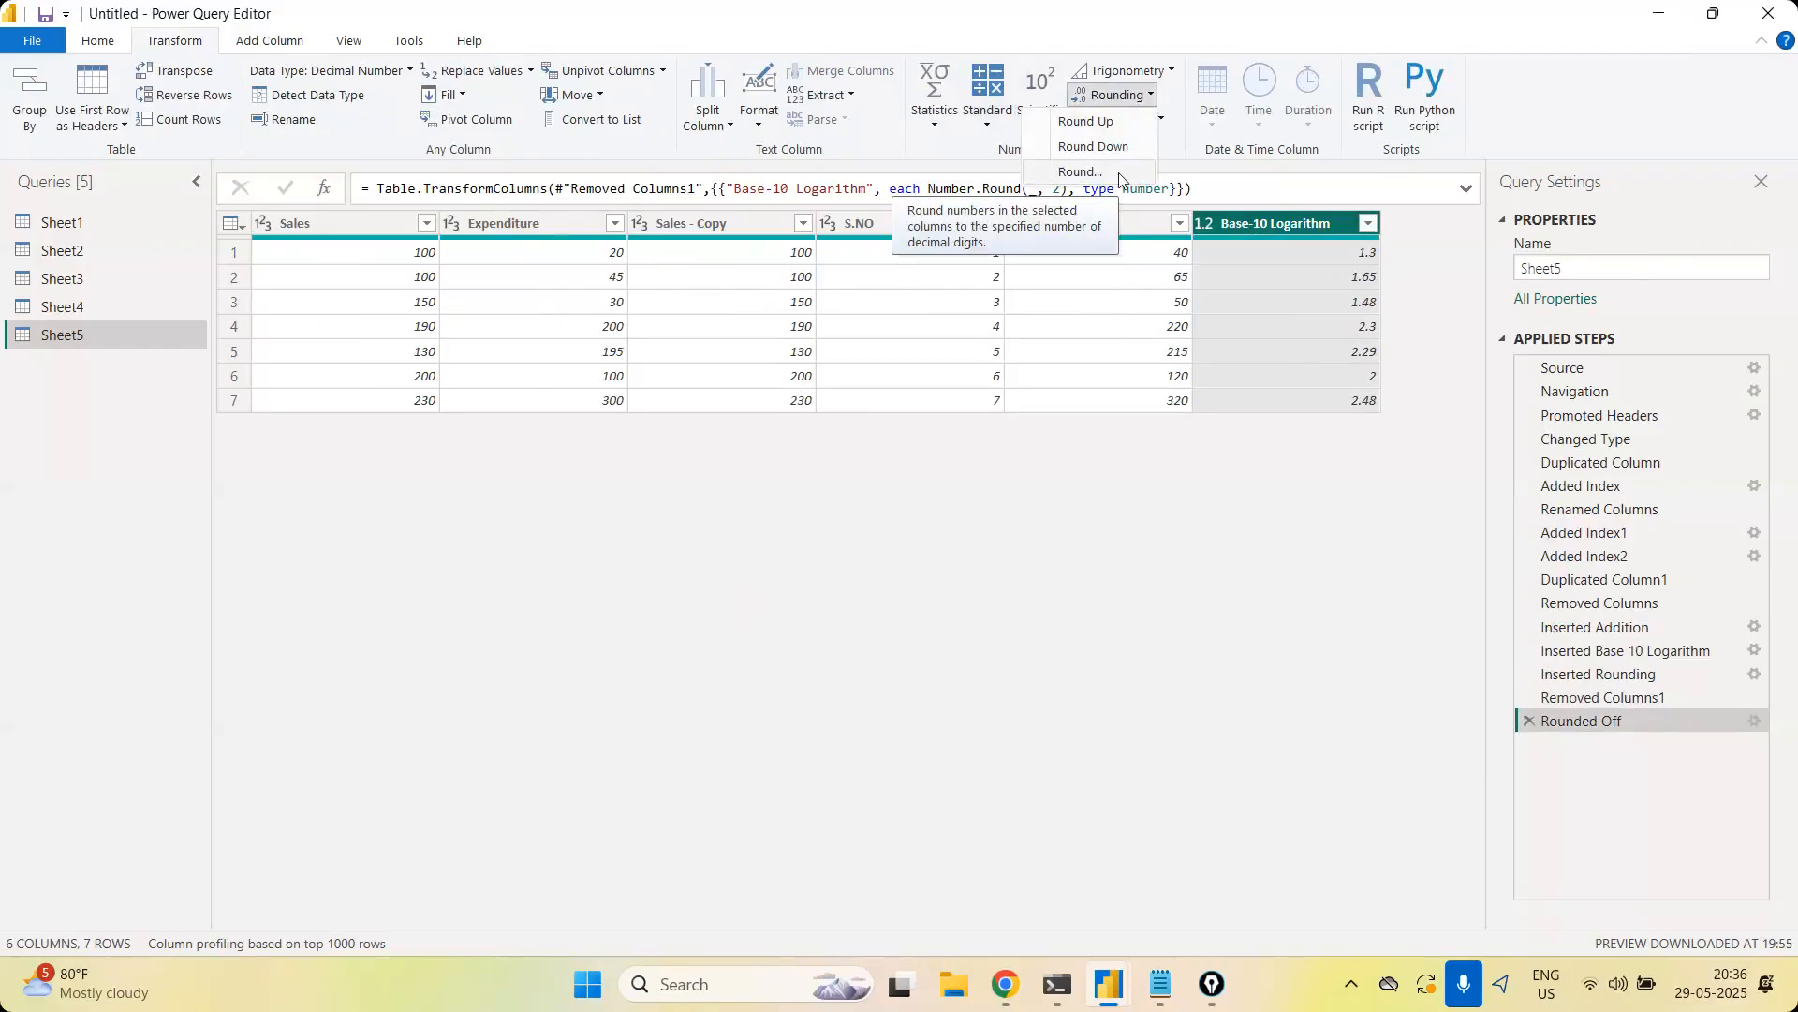
pyautogui.click(1166, 137)
pyautogui.click(1164, 120)
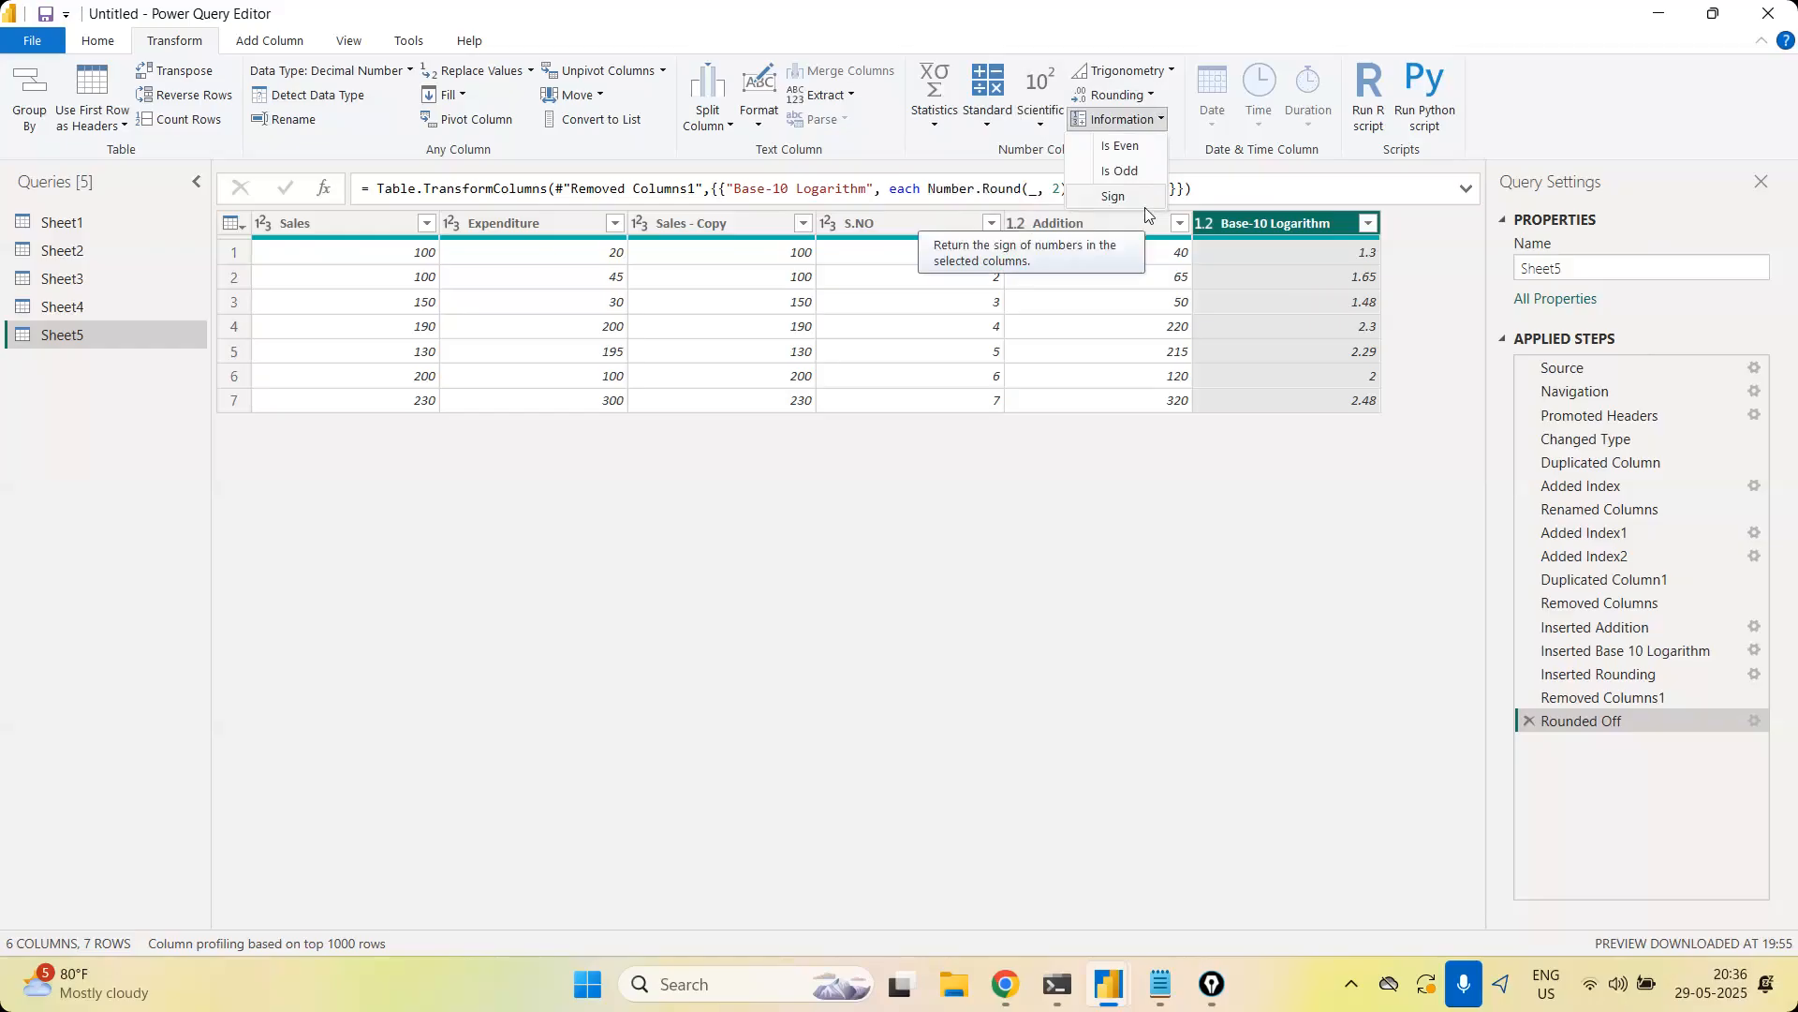
pyautogui.click(1227, 458)
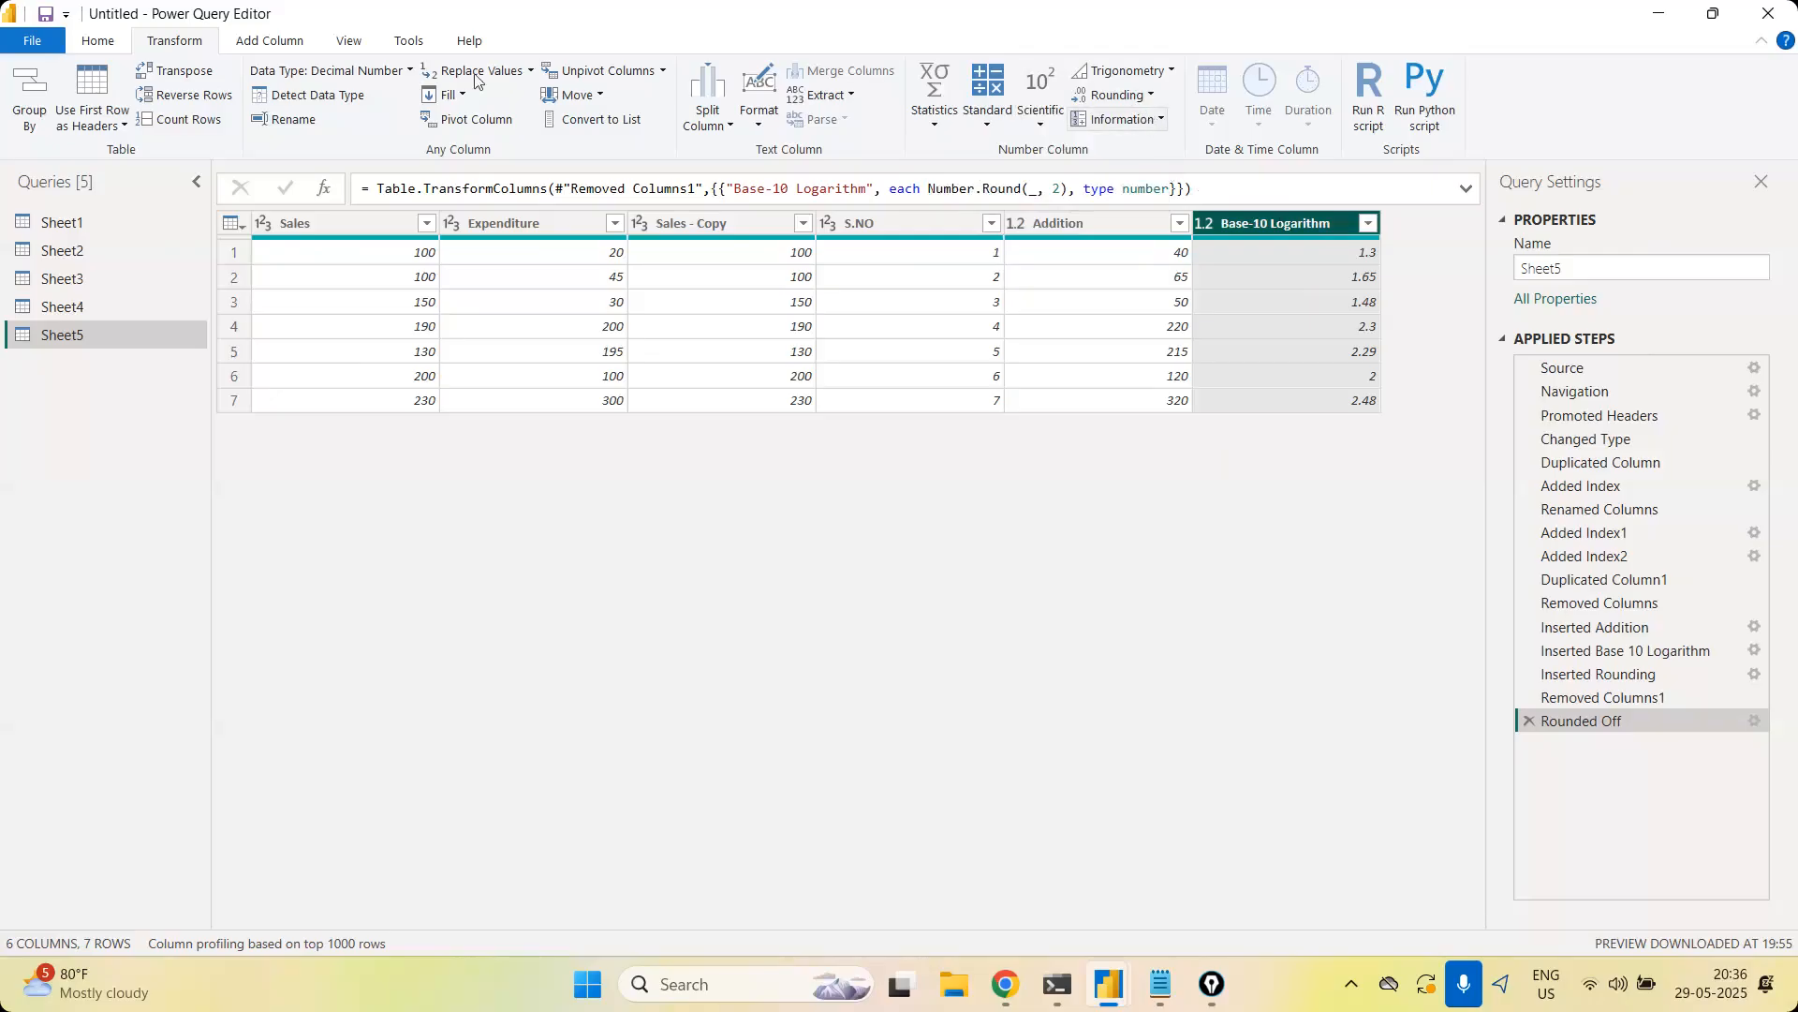
# Add a new column with the Sign of the Base-10 Logarithm values
pyautogui.click(274, 43)
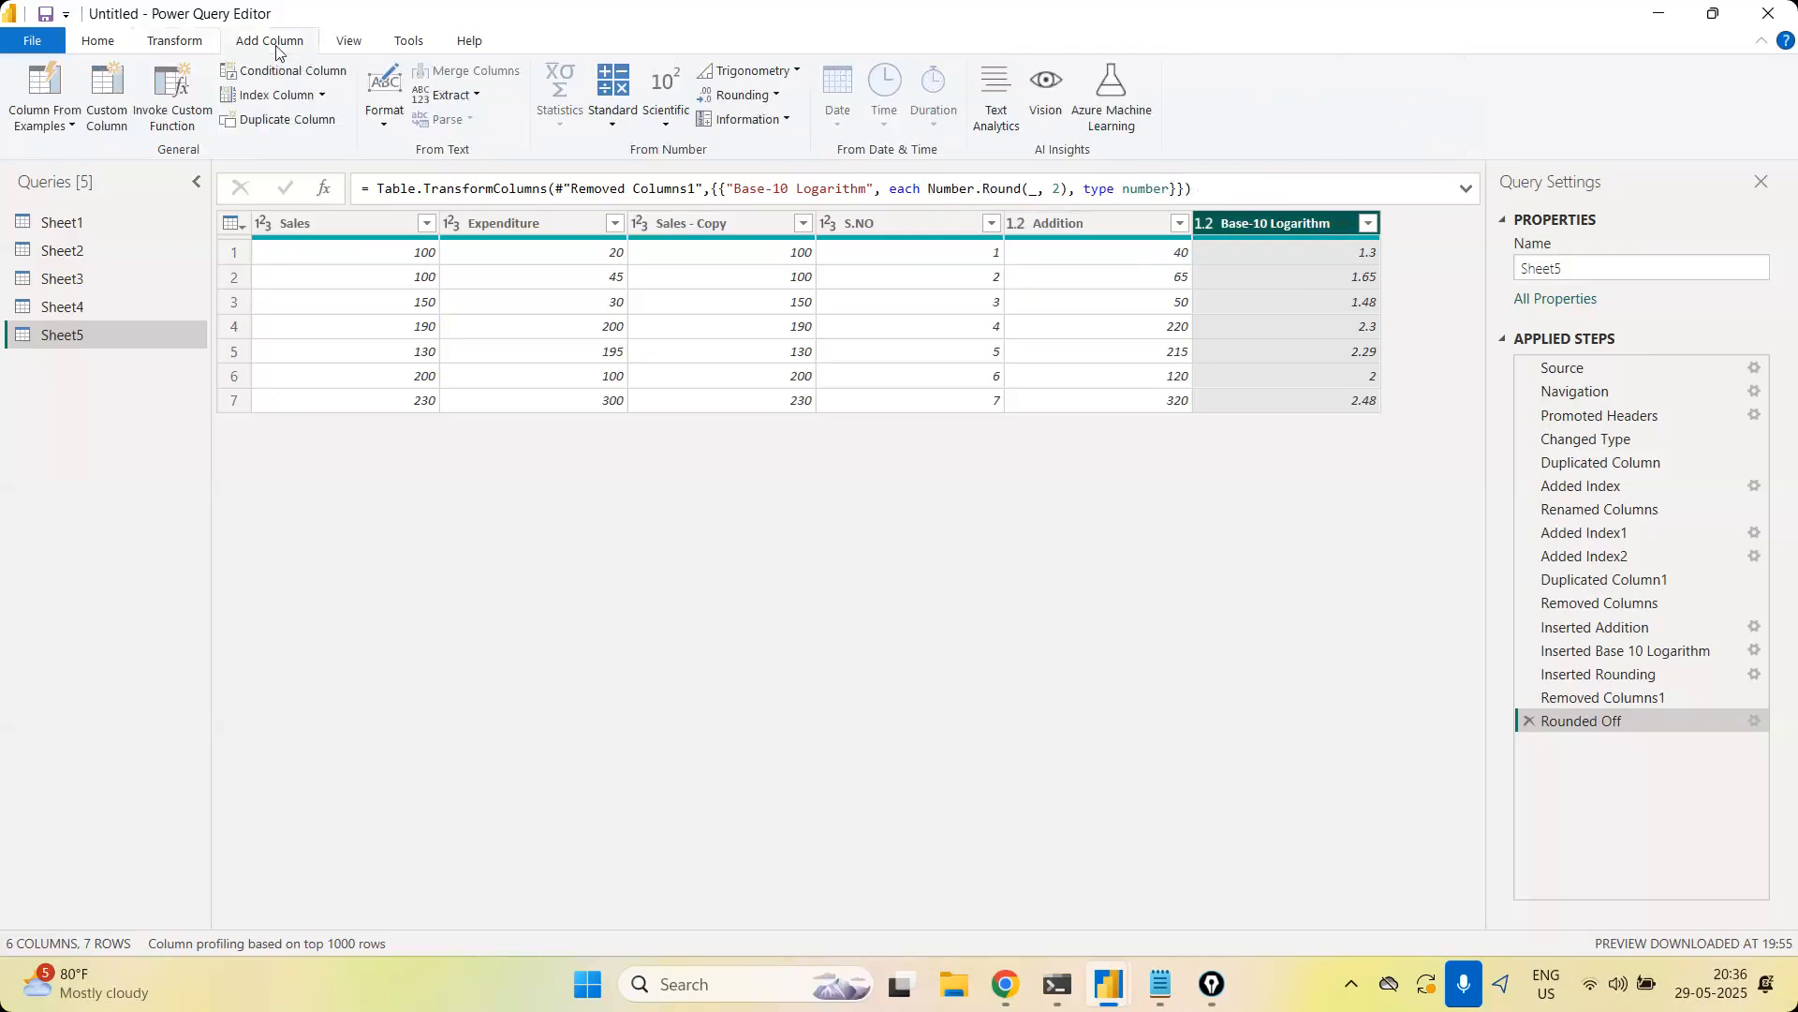
pyautogui.click(789, 122)
pyautogui.click(740, 197)
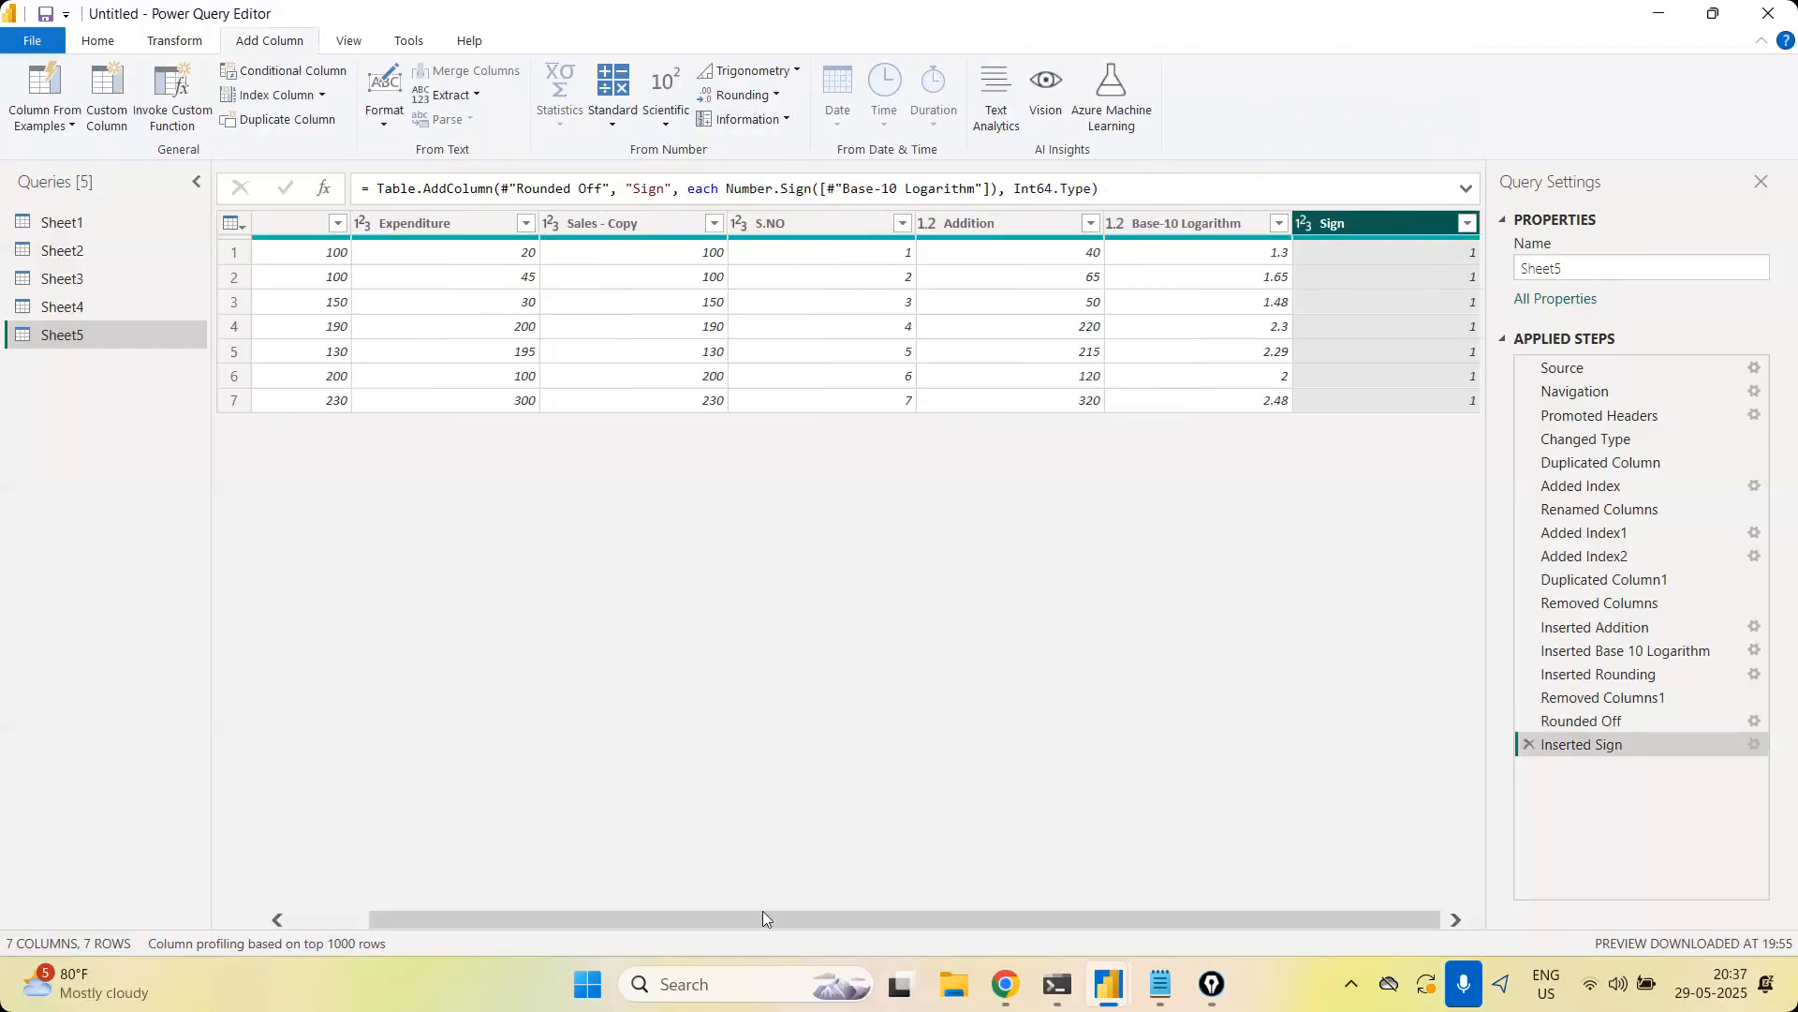
# Remove the Sign, Base-10 Logarithm, Addition, S.NO and Sales - Copy columns from Sheet5
pyautogui.moveTo(753, 910); pyautogui.dragTo(434, 894)
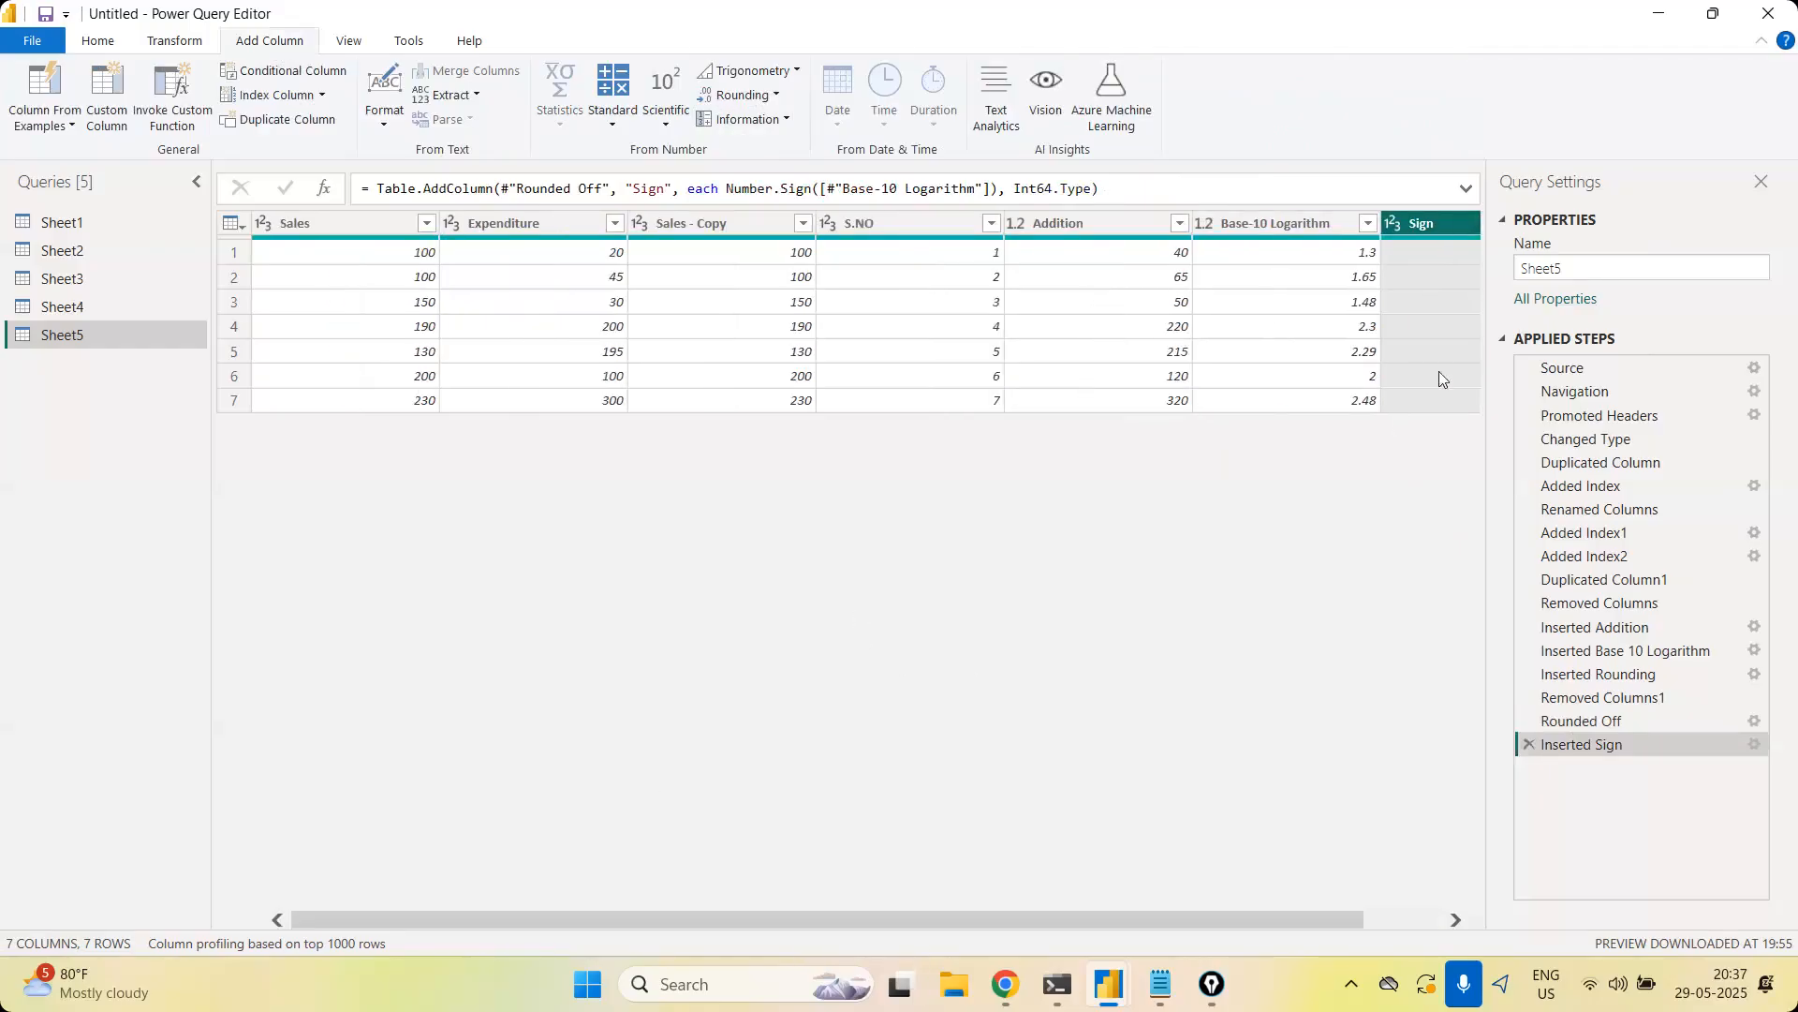
pyautogui.rightClick(1409, 233)
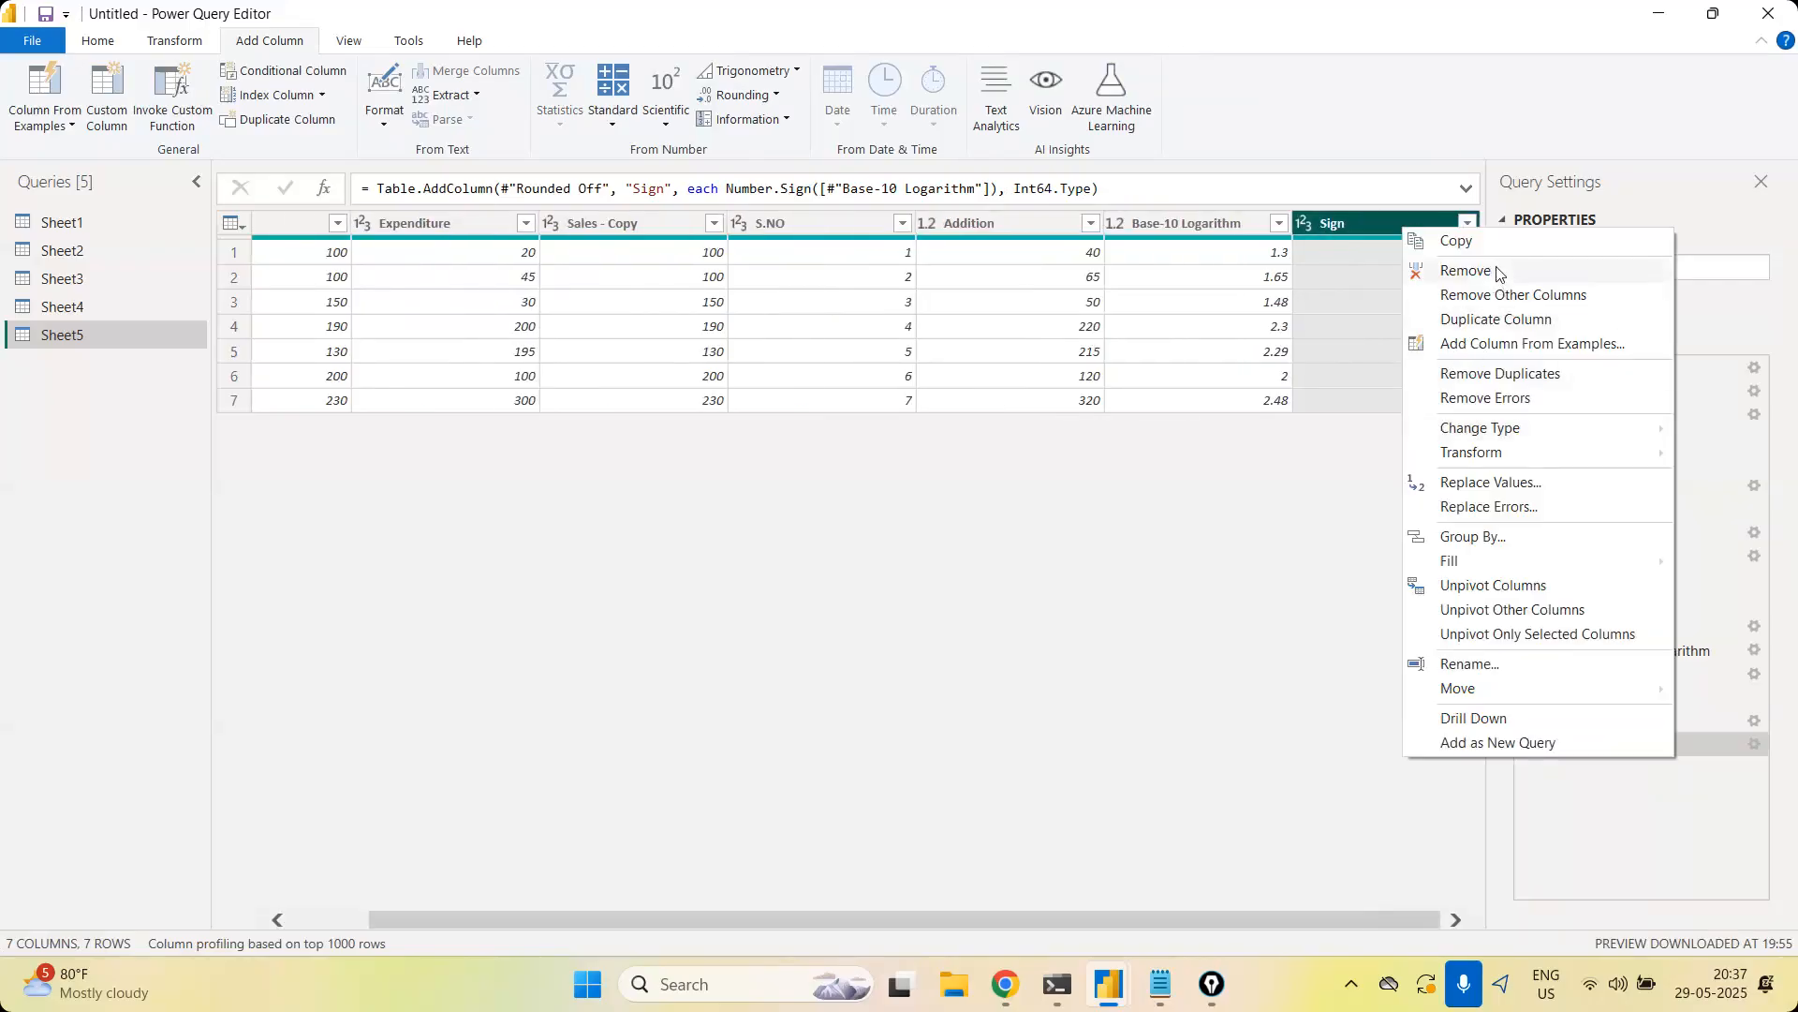
pyautogui.click(1466, 271)
pyautogui.rightClick(1254, 224)
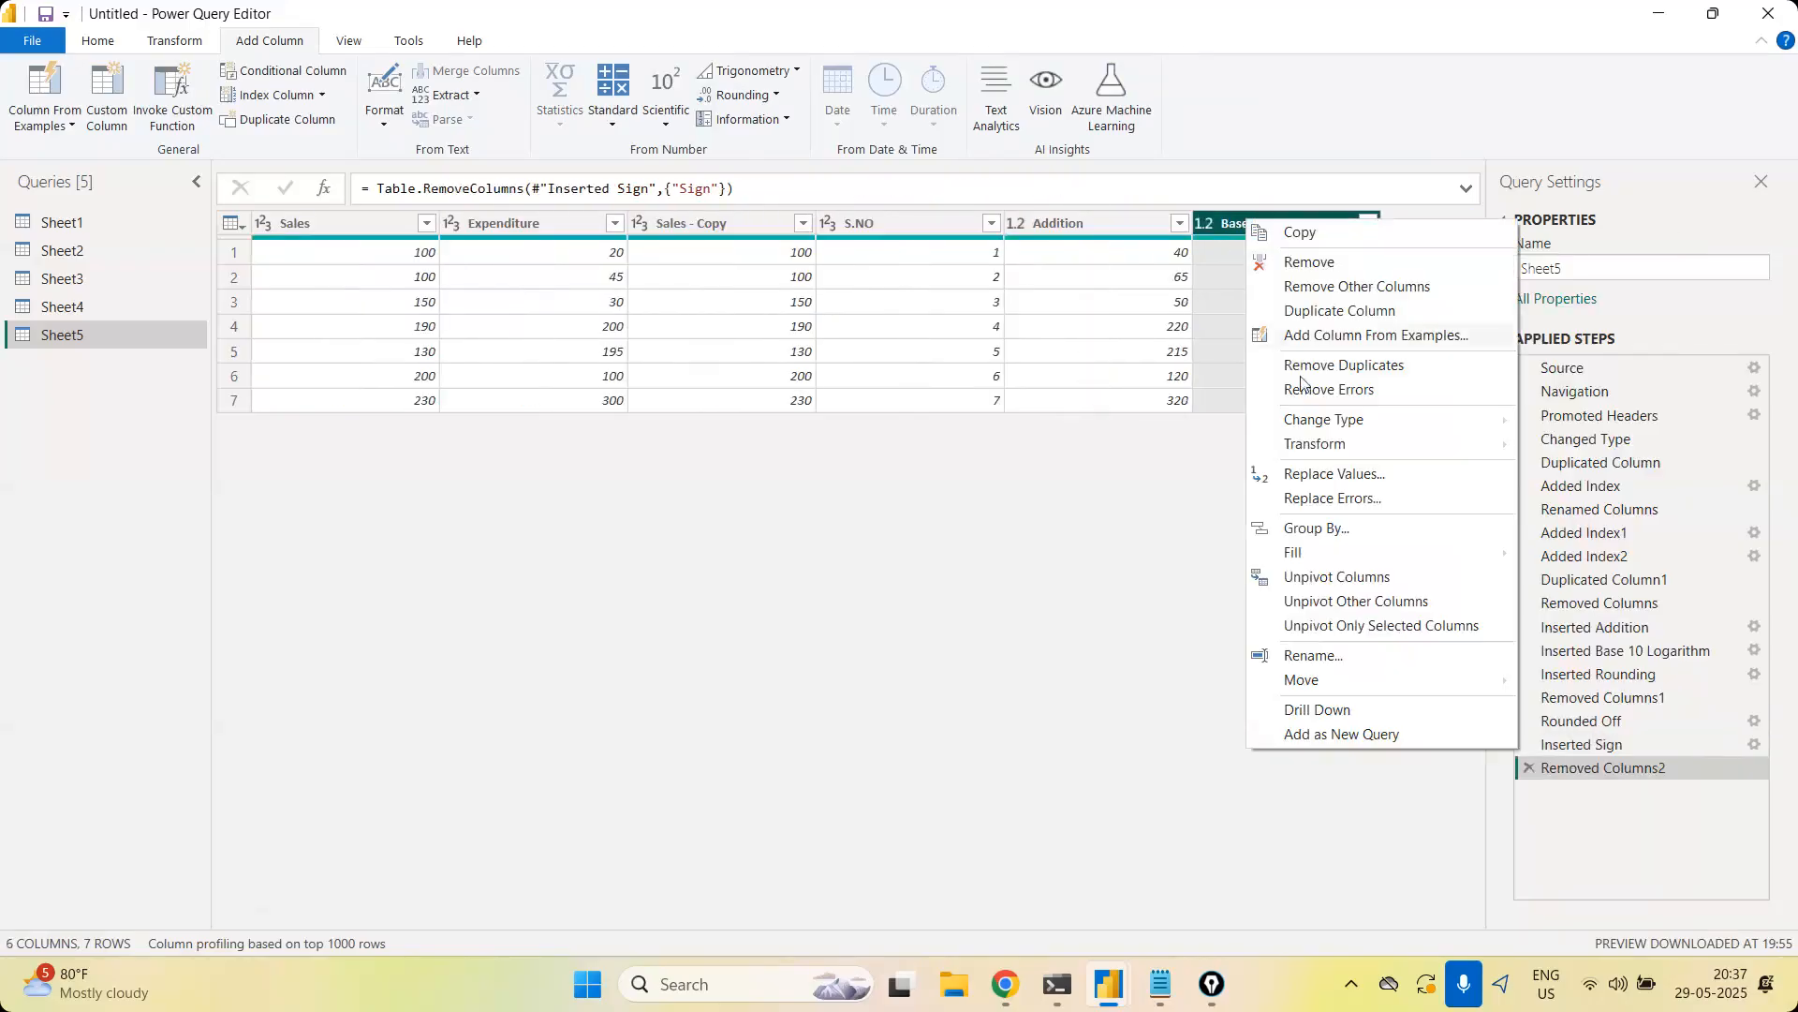
pyautogui.click(1278, 262)
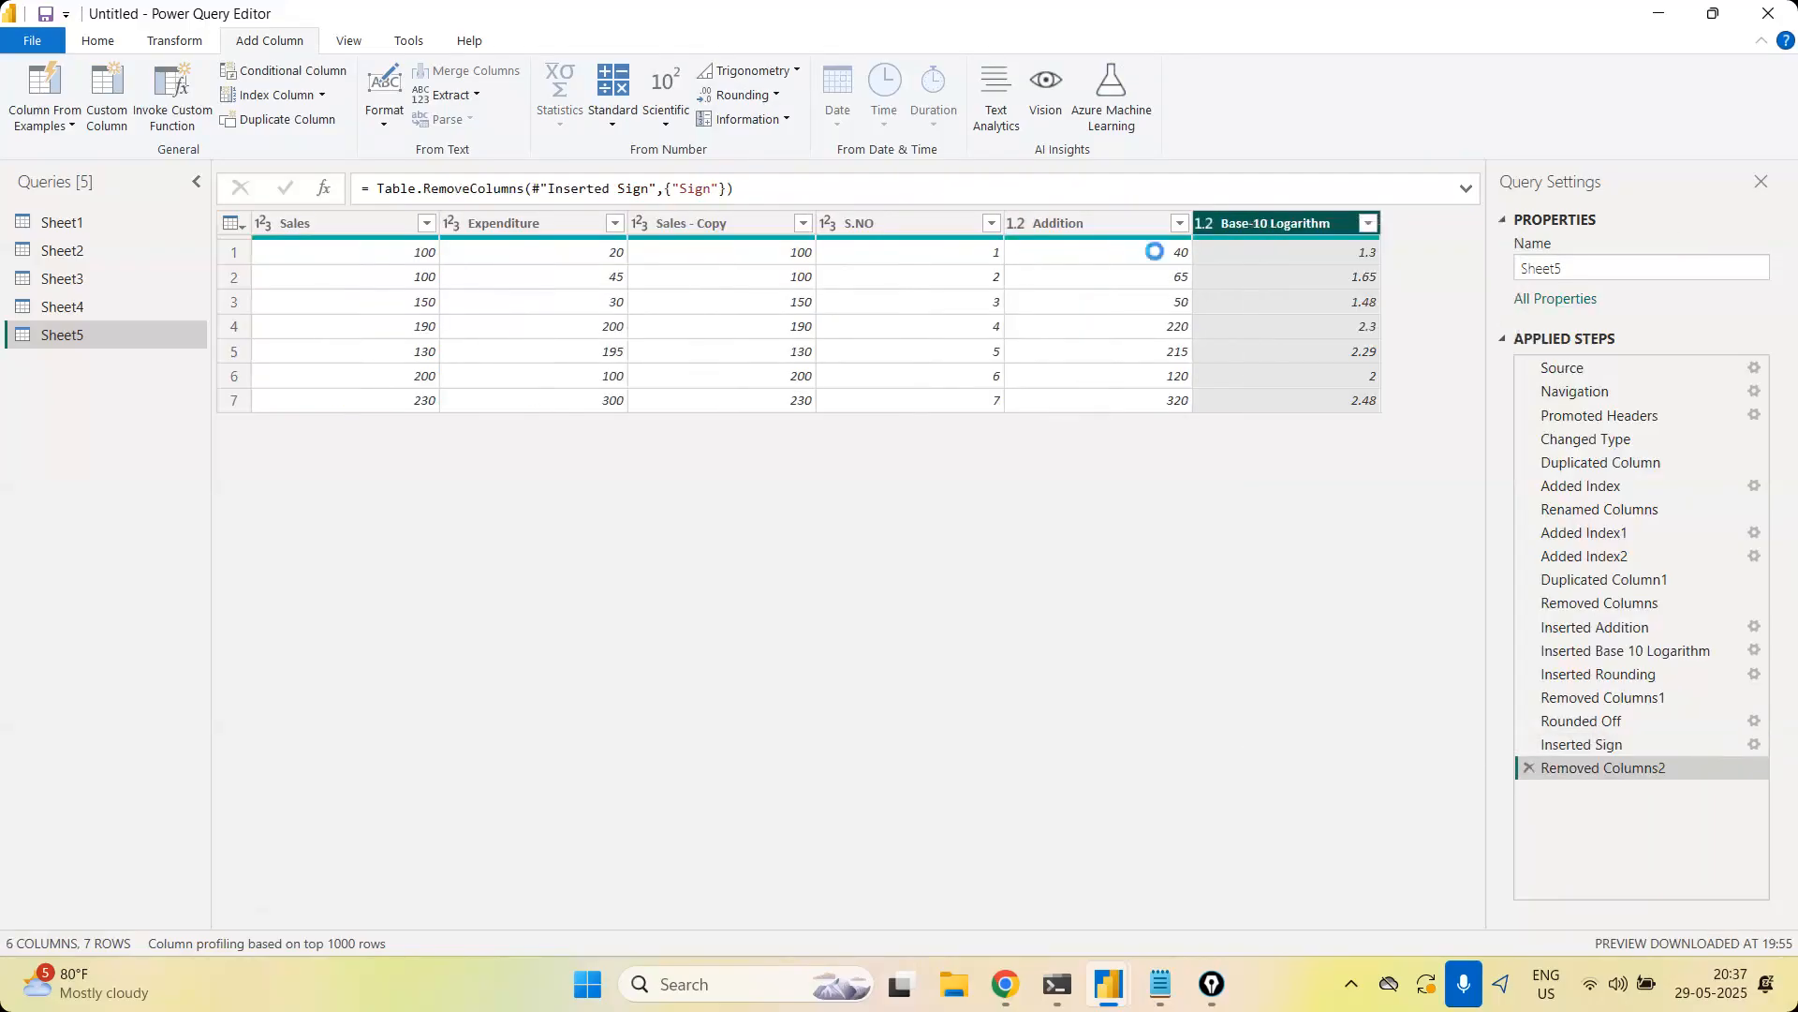
pyautogui.rightClick(1080, 234)
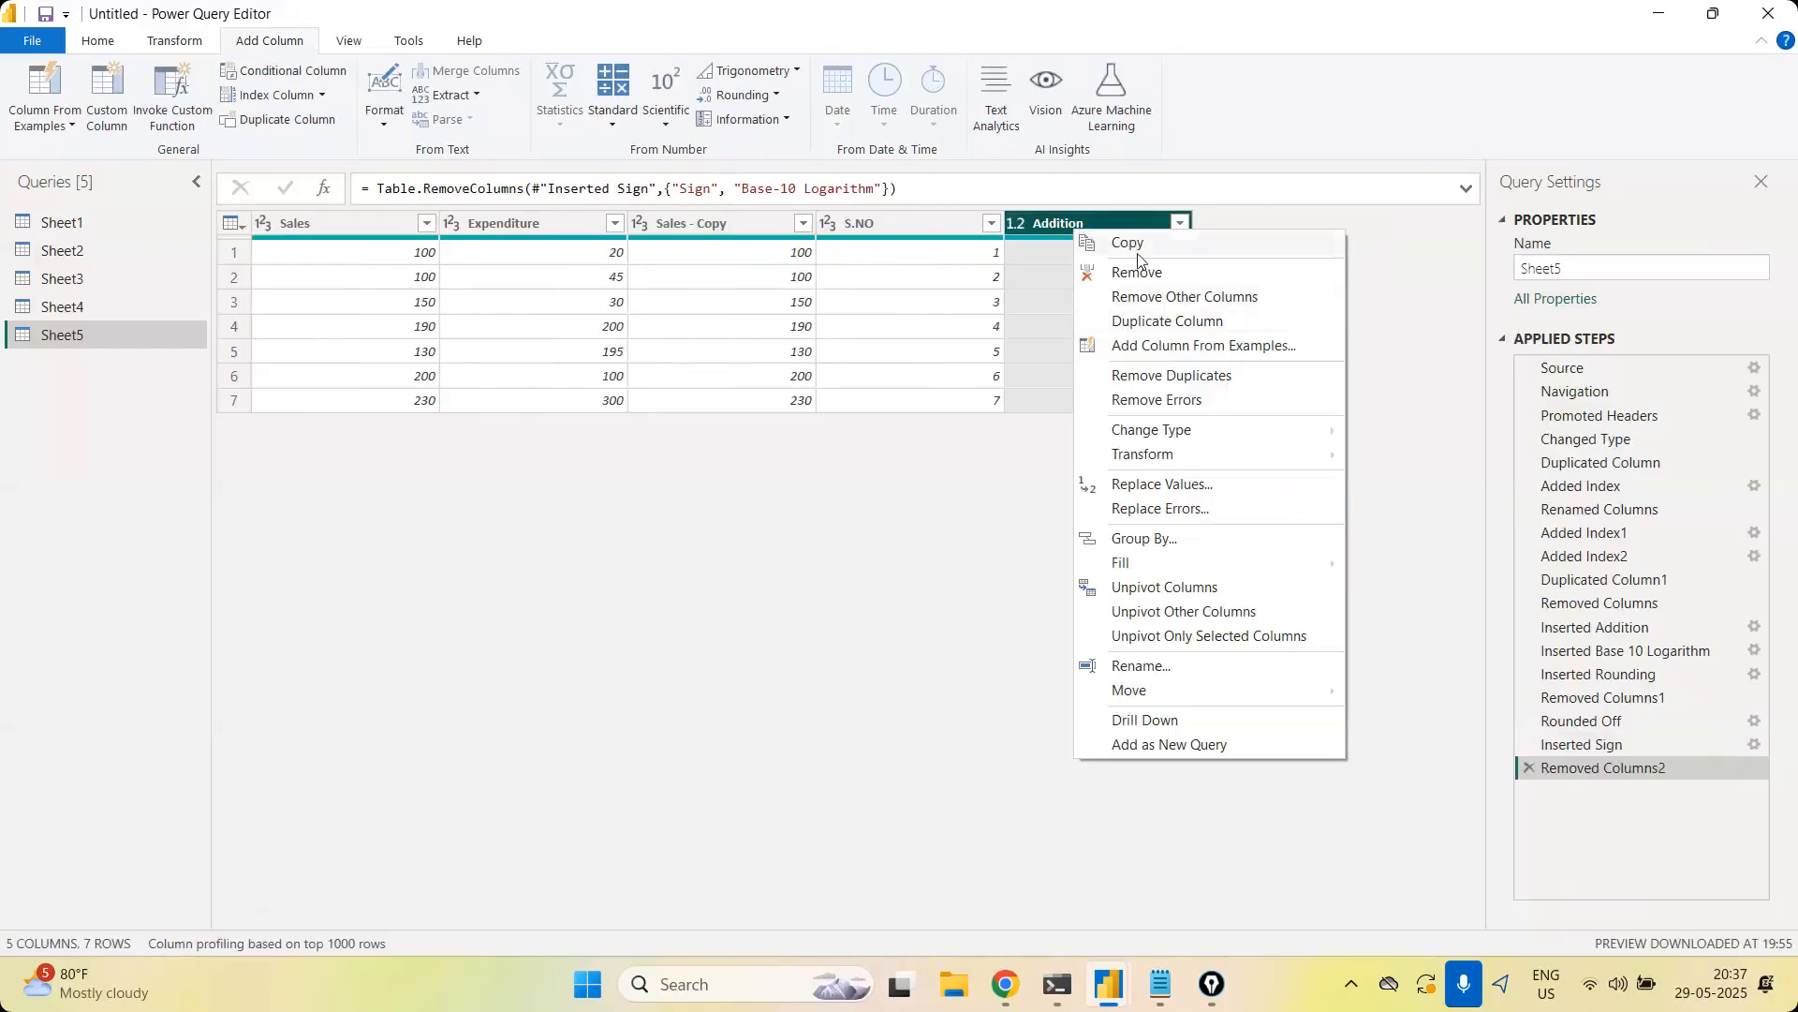
pyautogui.click(1006, 254)
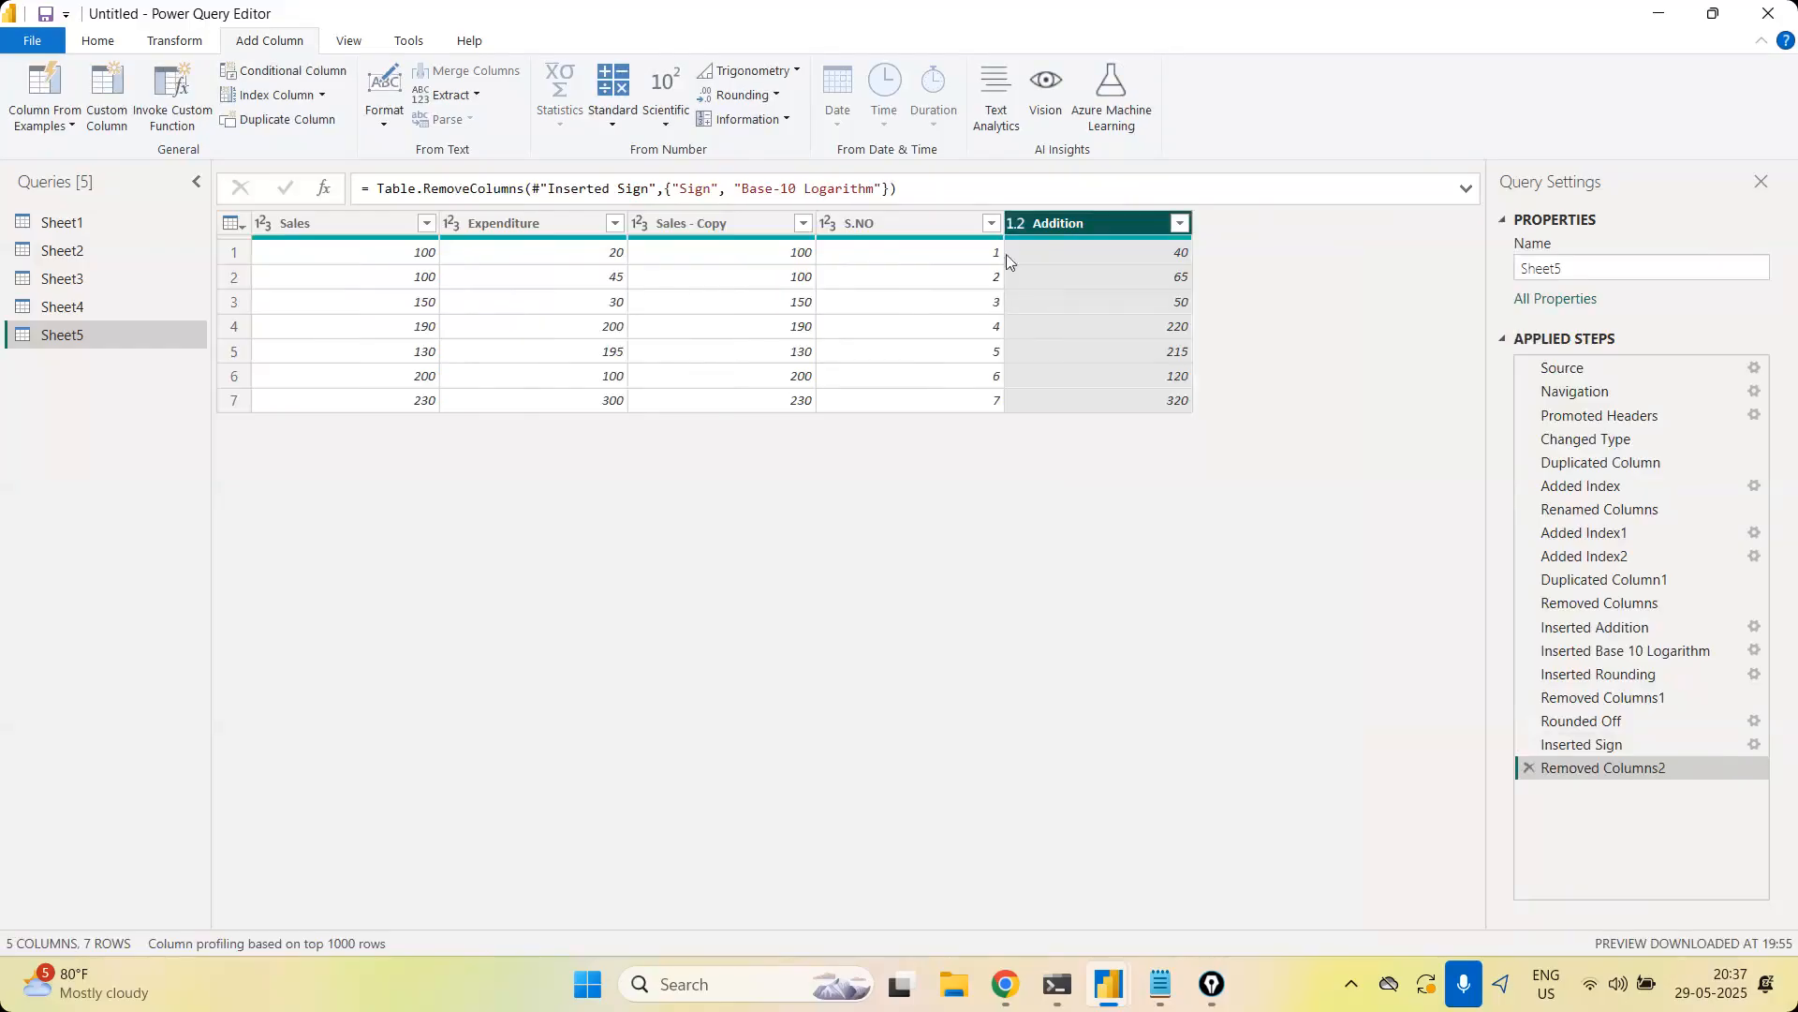
pyautogui.rightClick(919, 233)
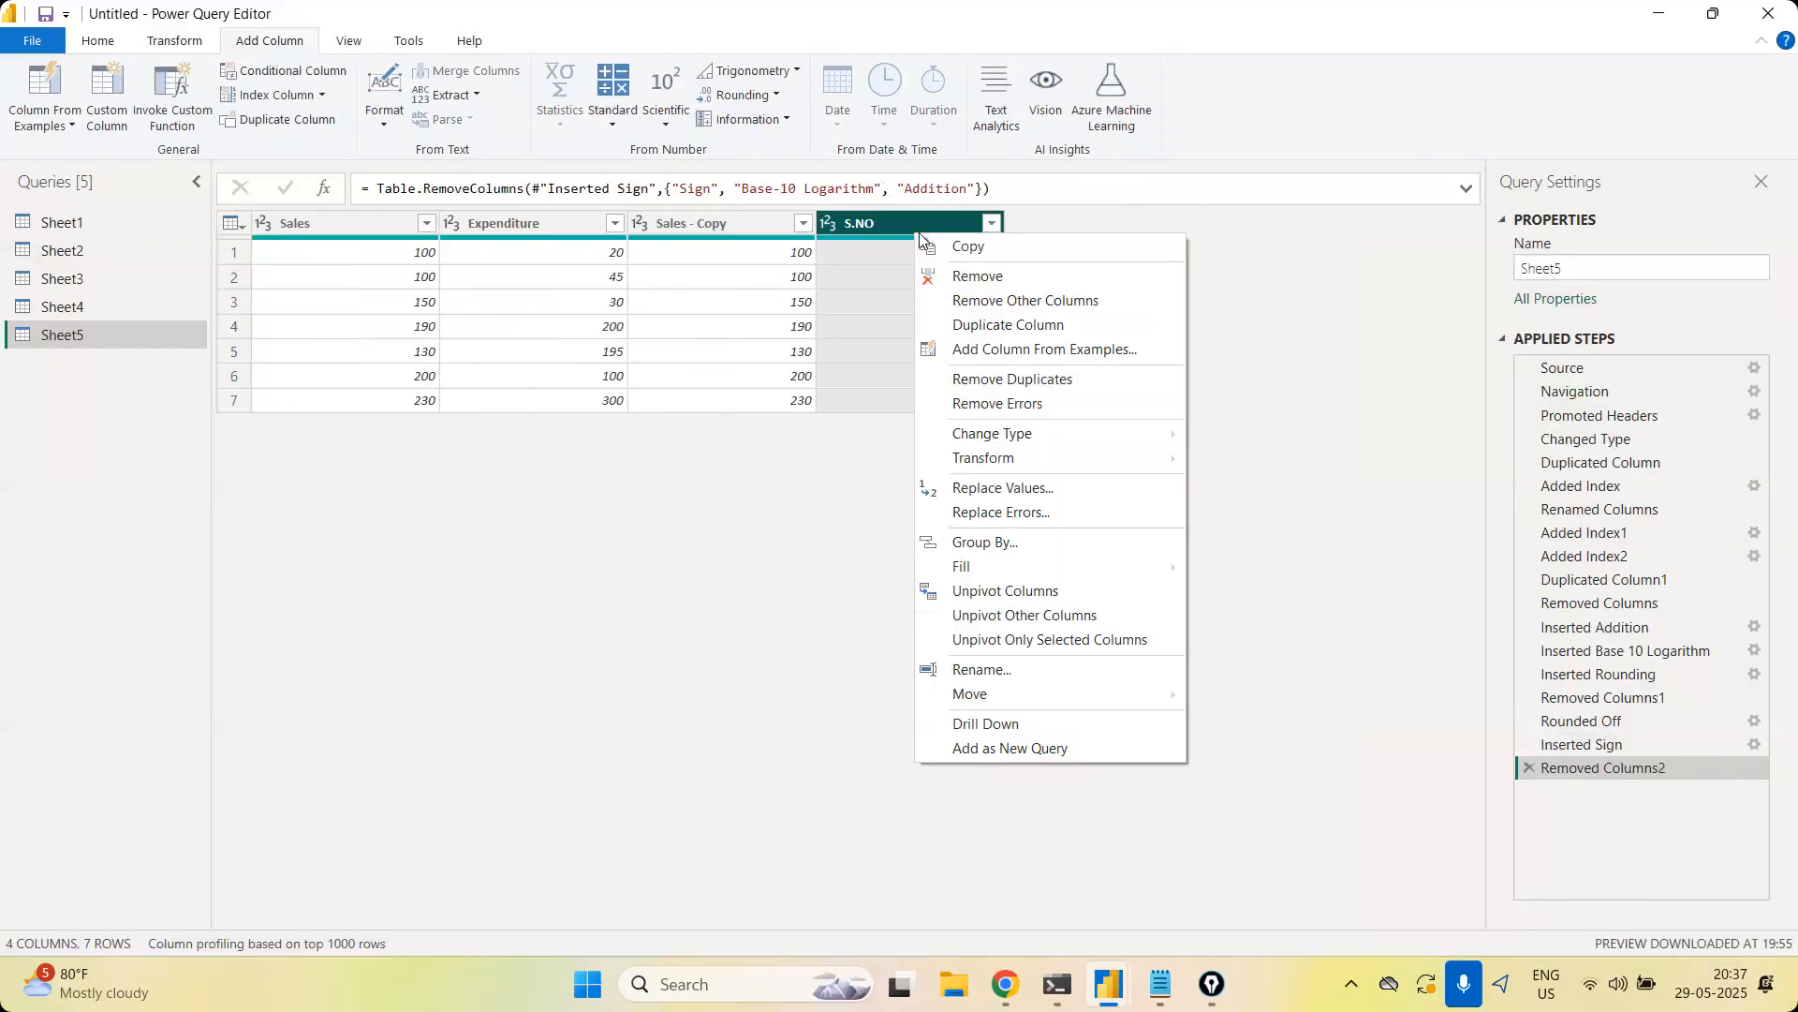
pyautogui.click(992, 276)
pyautogui.rightClick(705, 229)
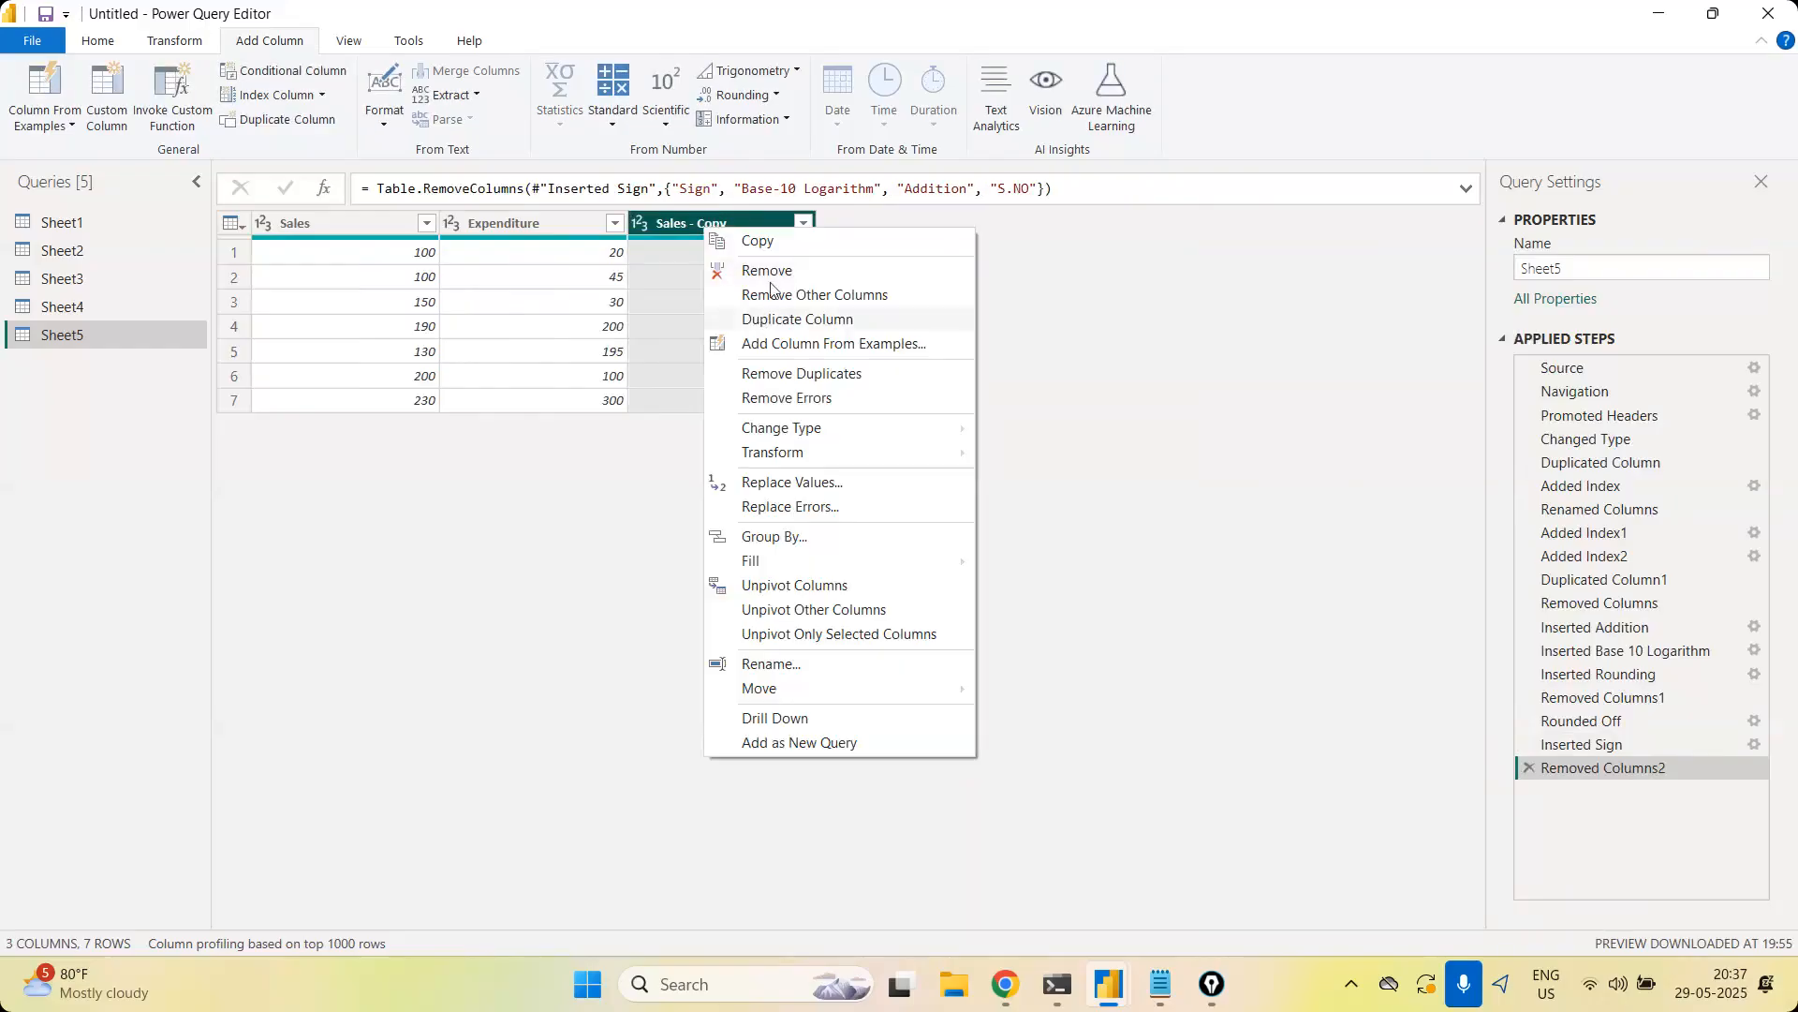
pyautogui.click(767, 271)
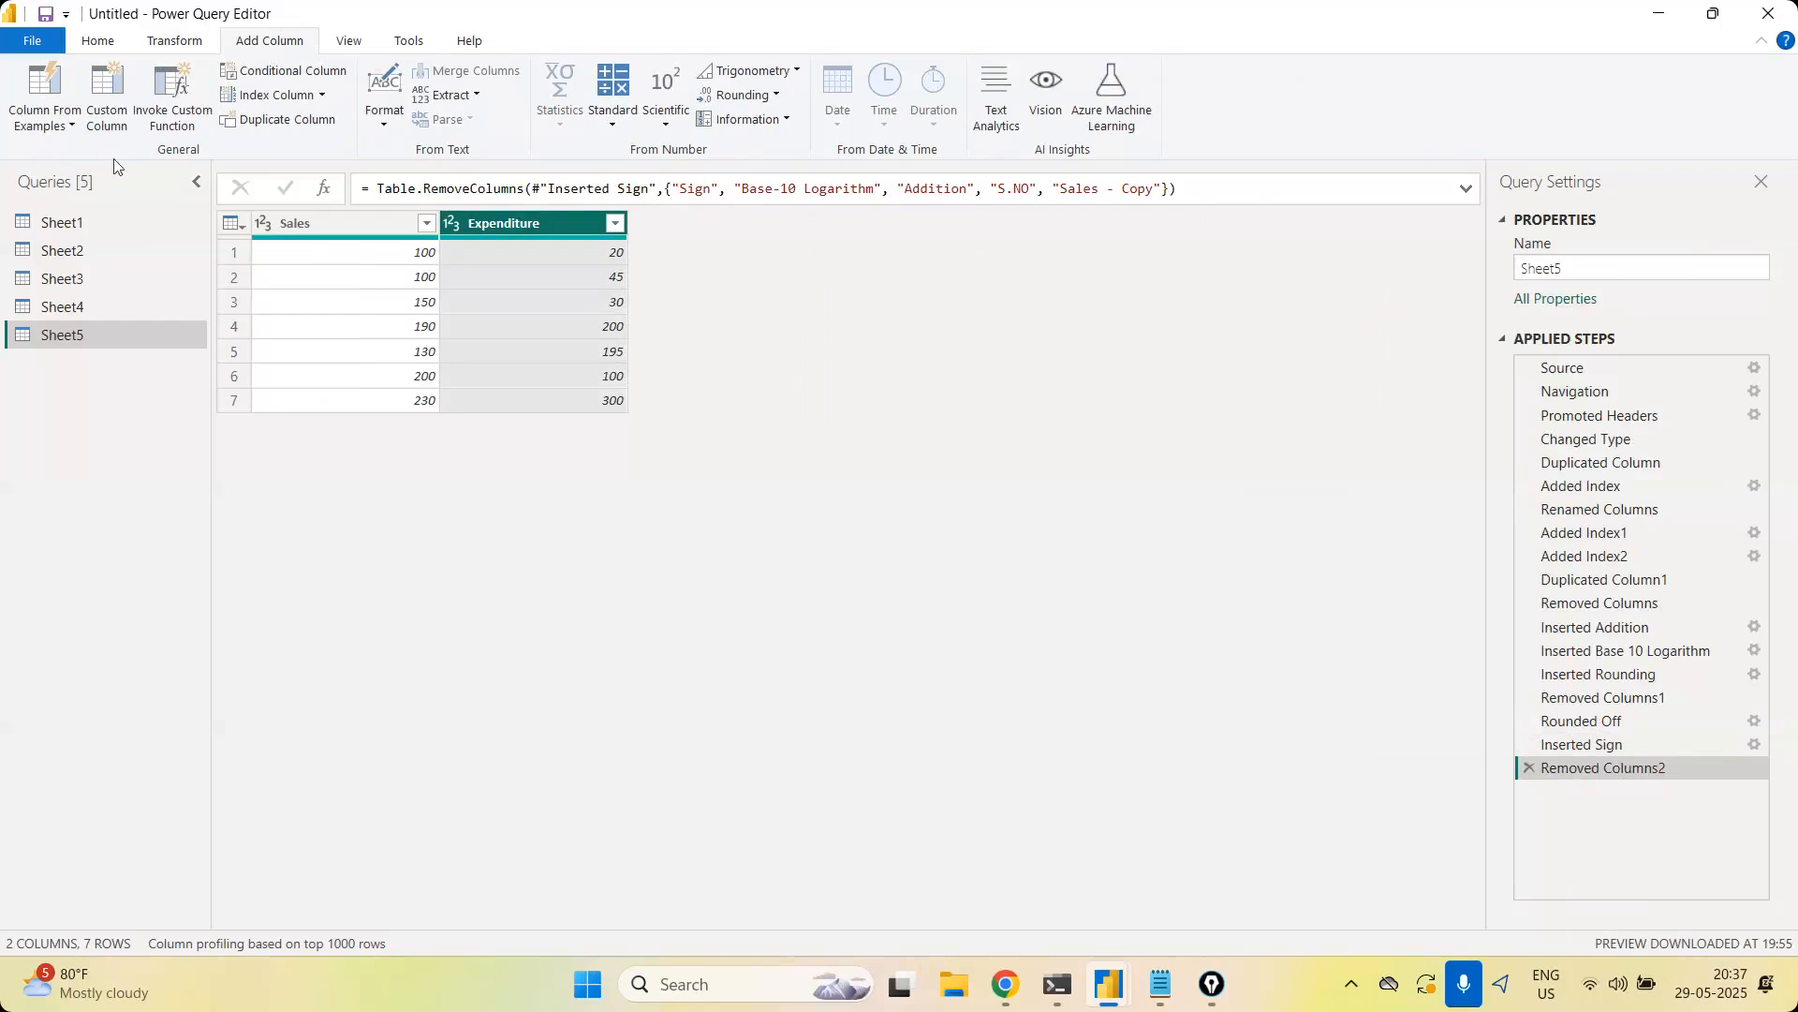
# Try to add a column from examples based on Sales and Expenditure, with sample values 12 and 23
pyautogui.click(63, 131)
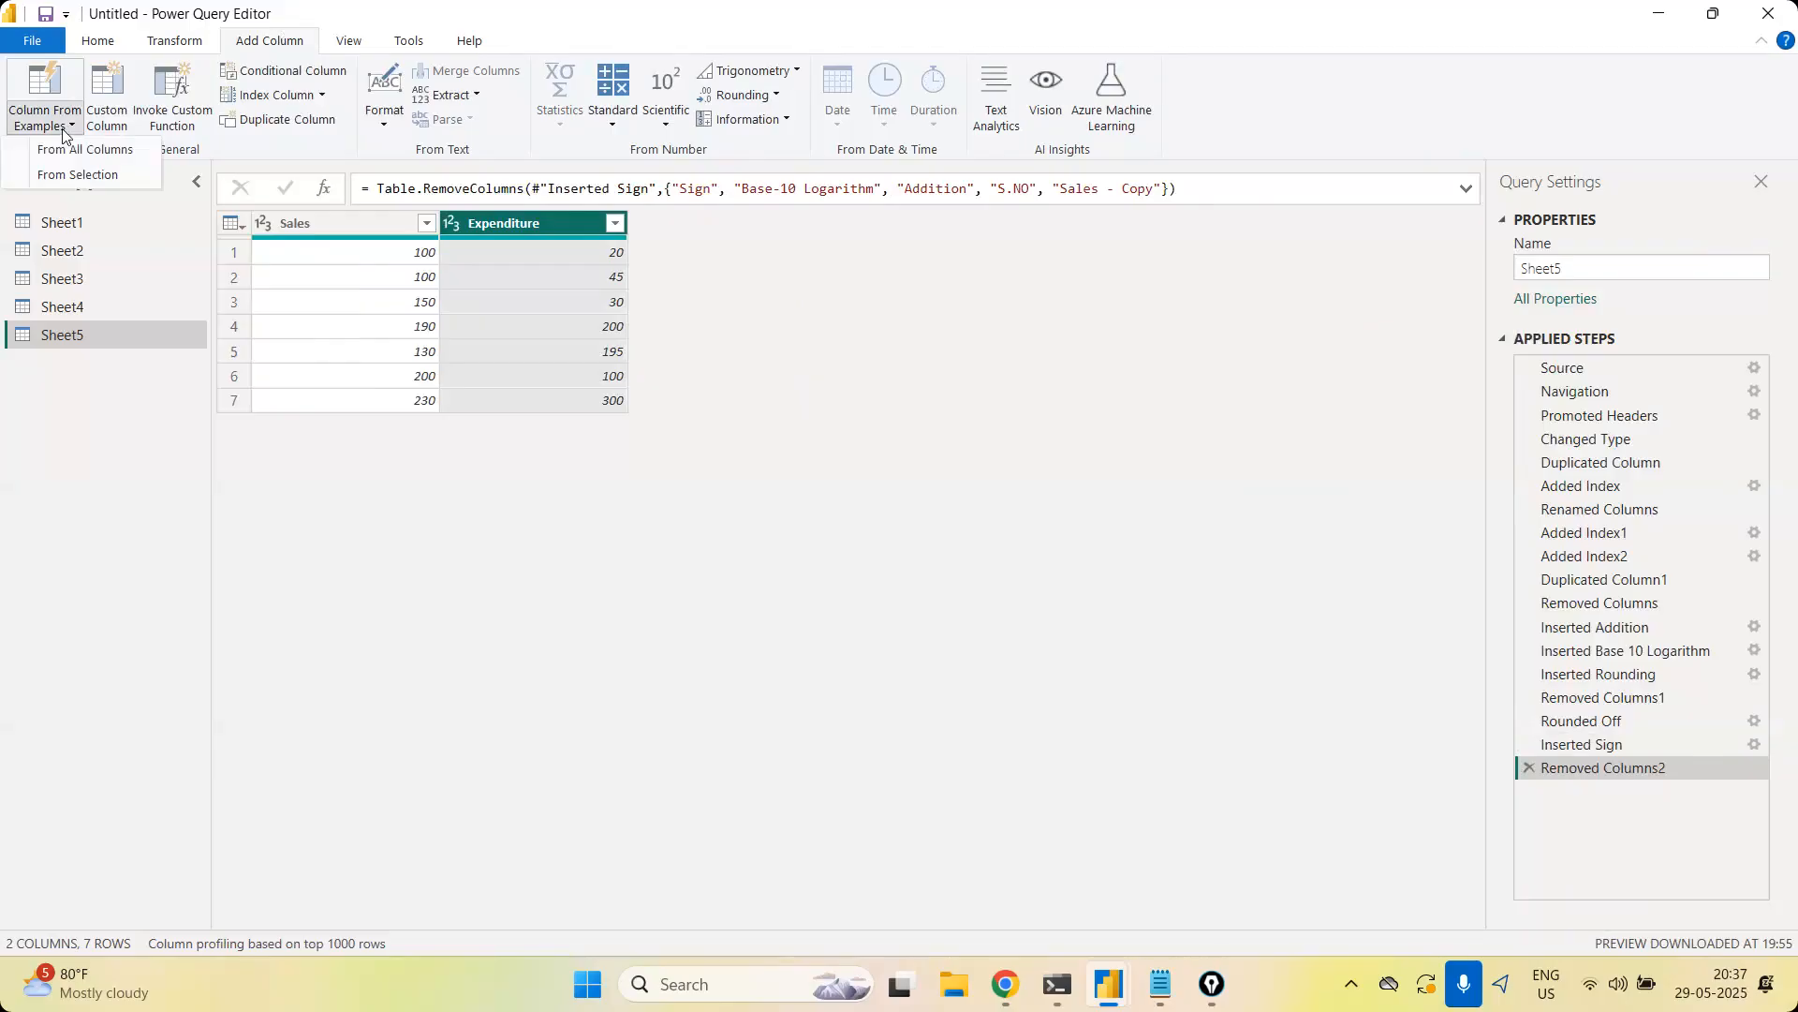
pyautogui.click(767, 354)
pyautogui.click(348, 223)
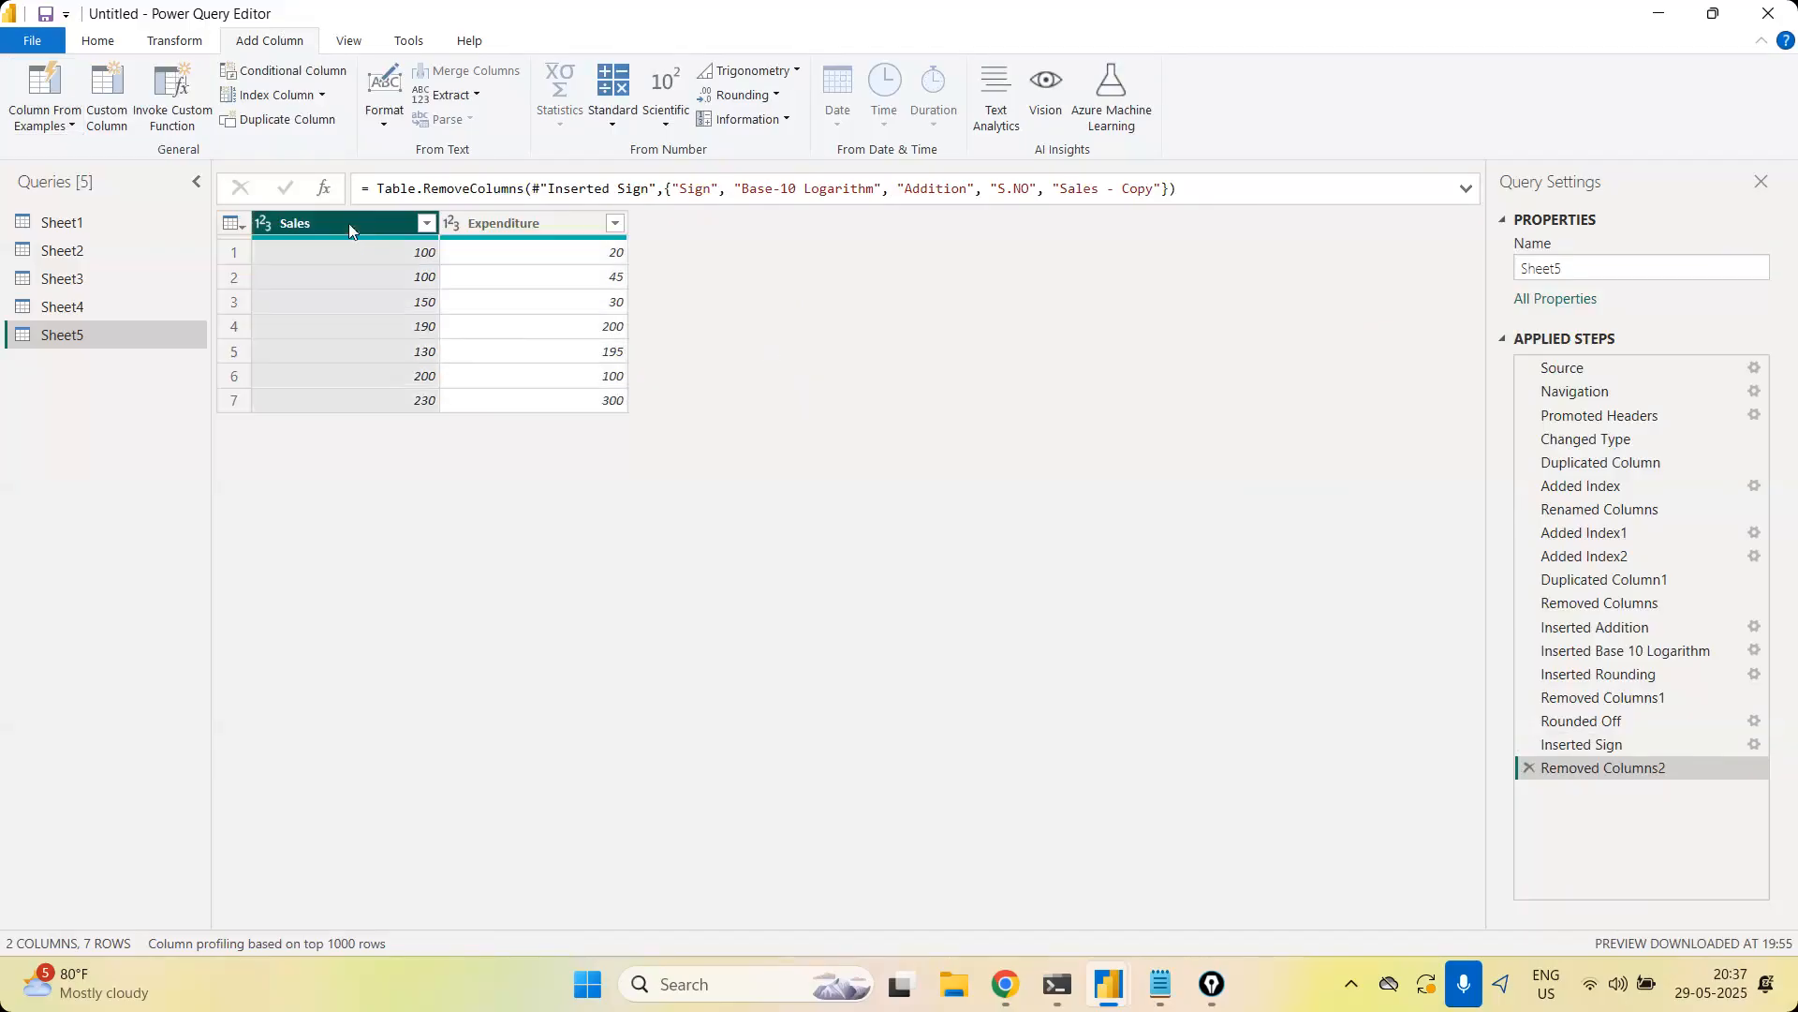
pyautogui.keyDown('ctrl'); pyautogui.click(491, 222); pyautogui.keyUp('ctrl')
pyautogui.click(73, 128)
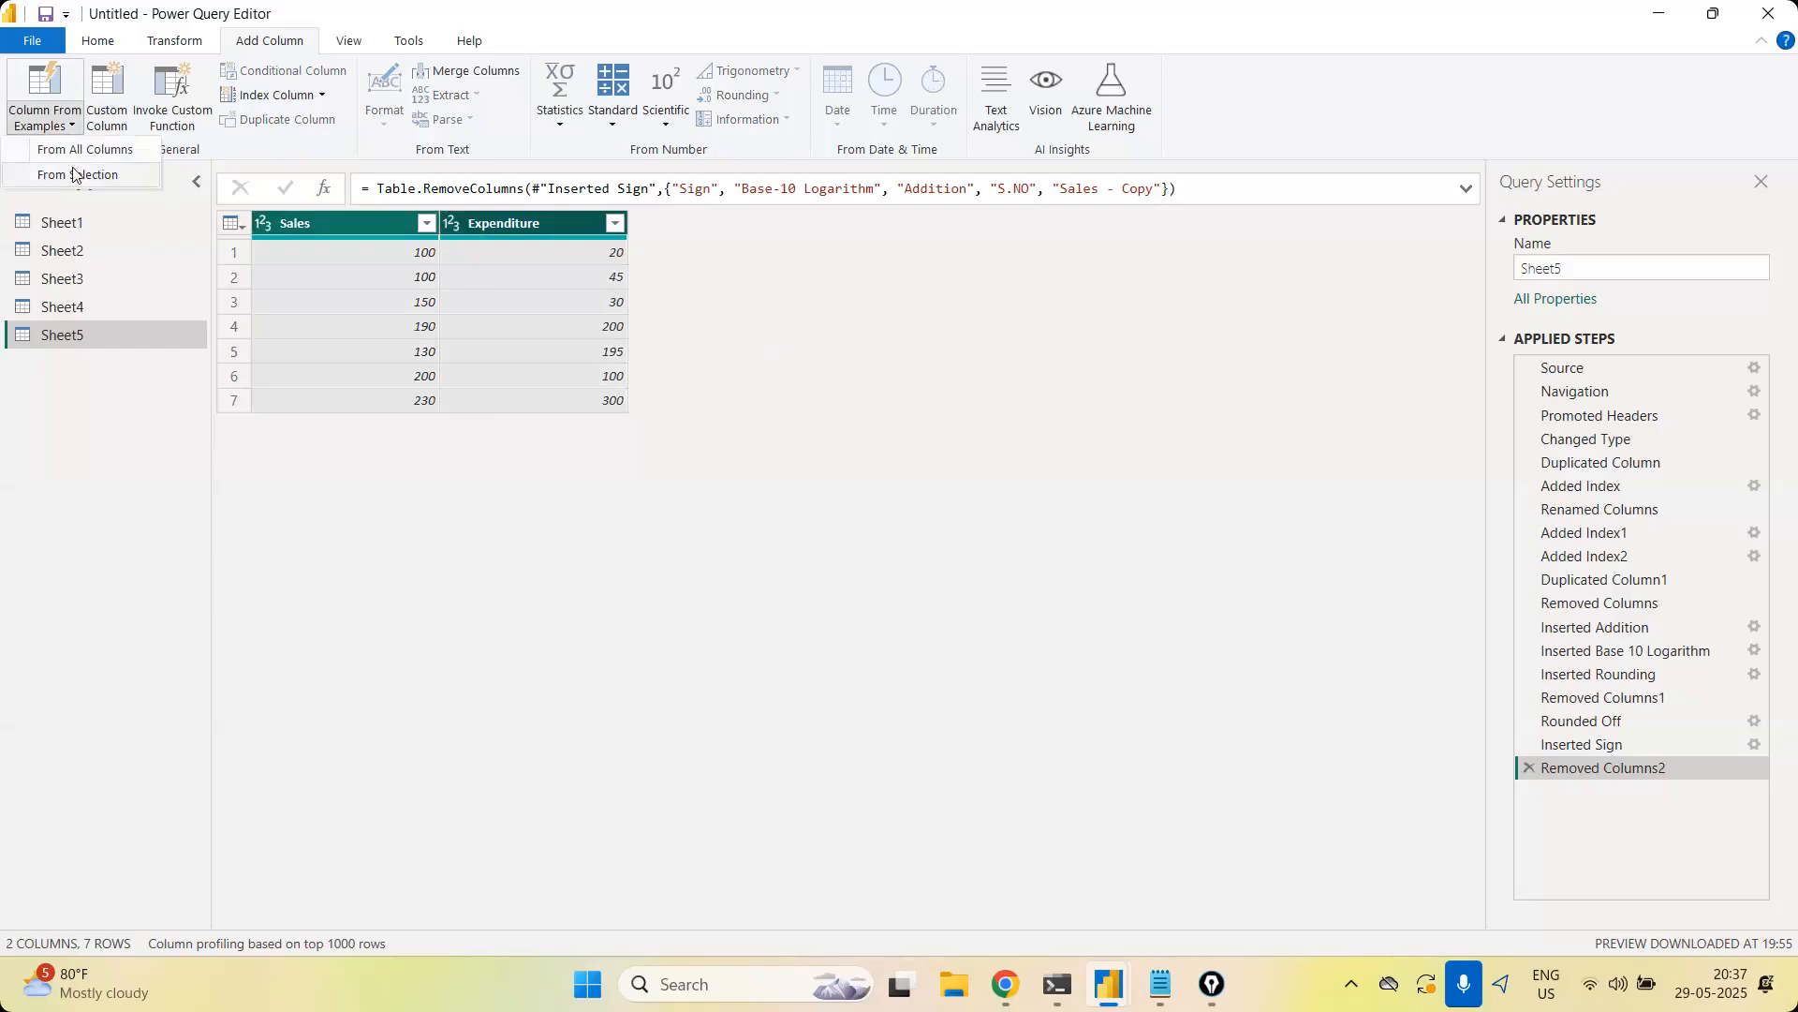
pyautogui.click(73, 174)
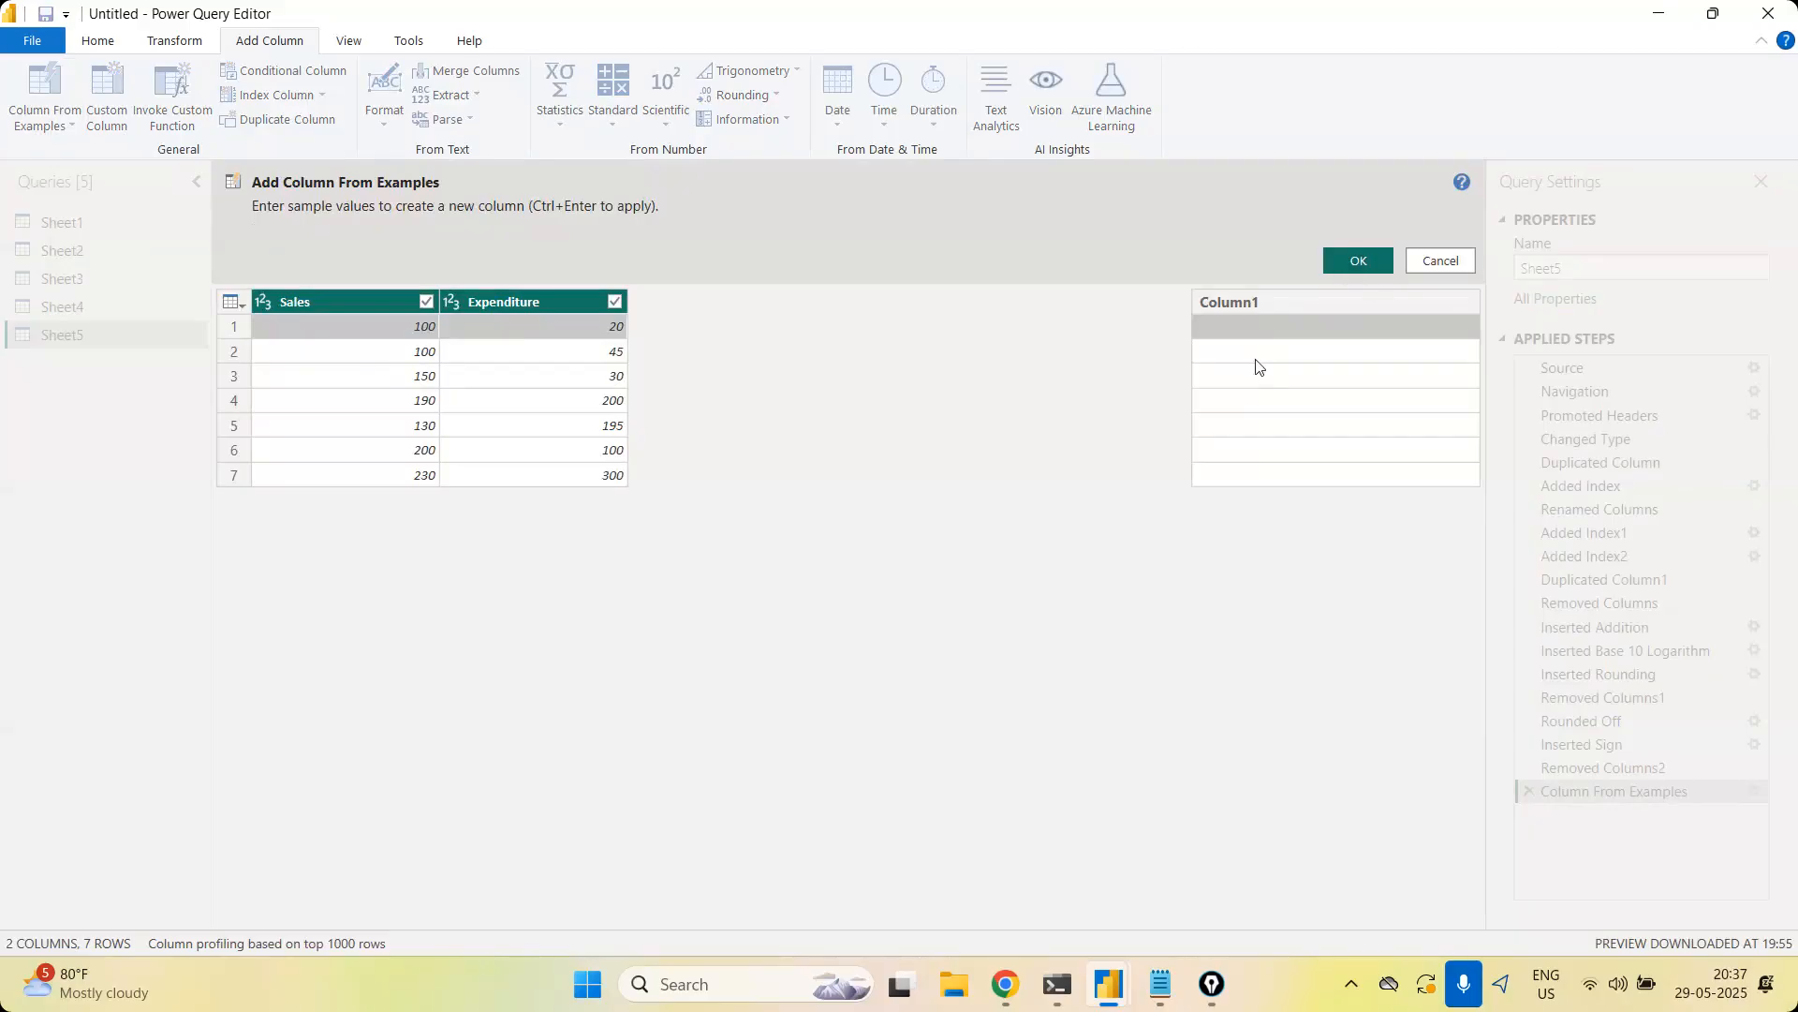
pyautogui.write('12')
pyautogui.press('Return')
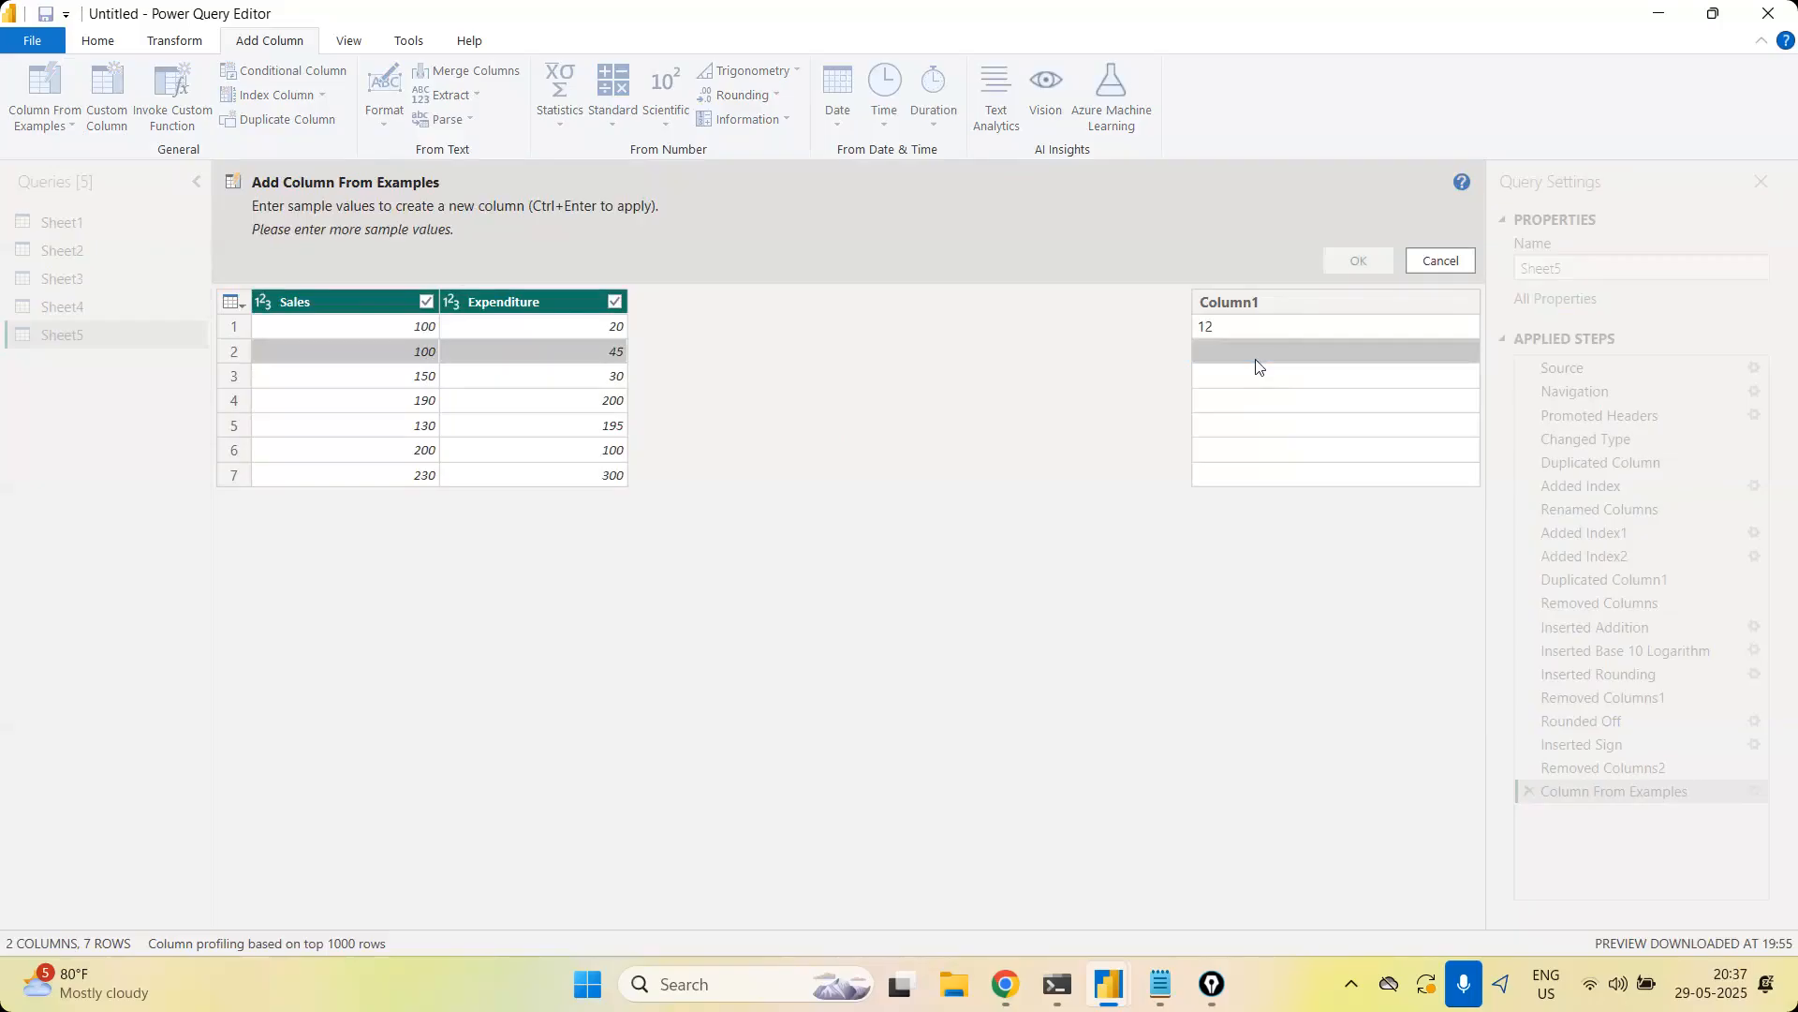
pyautogui.write('23')
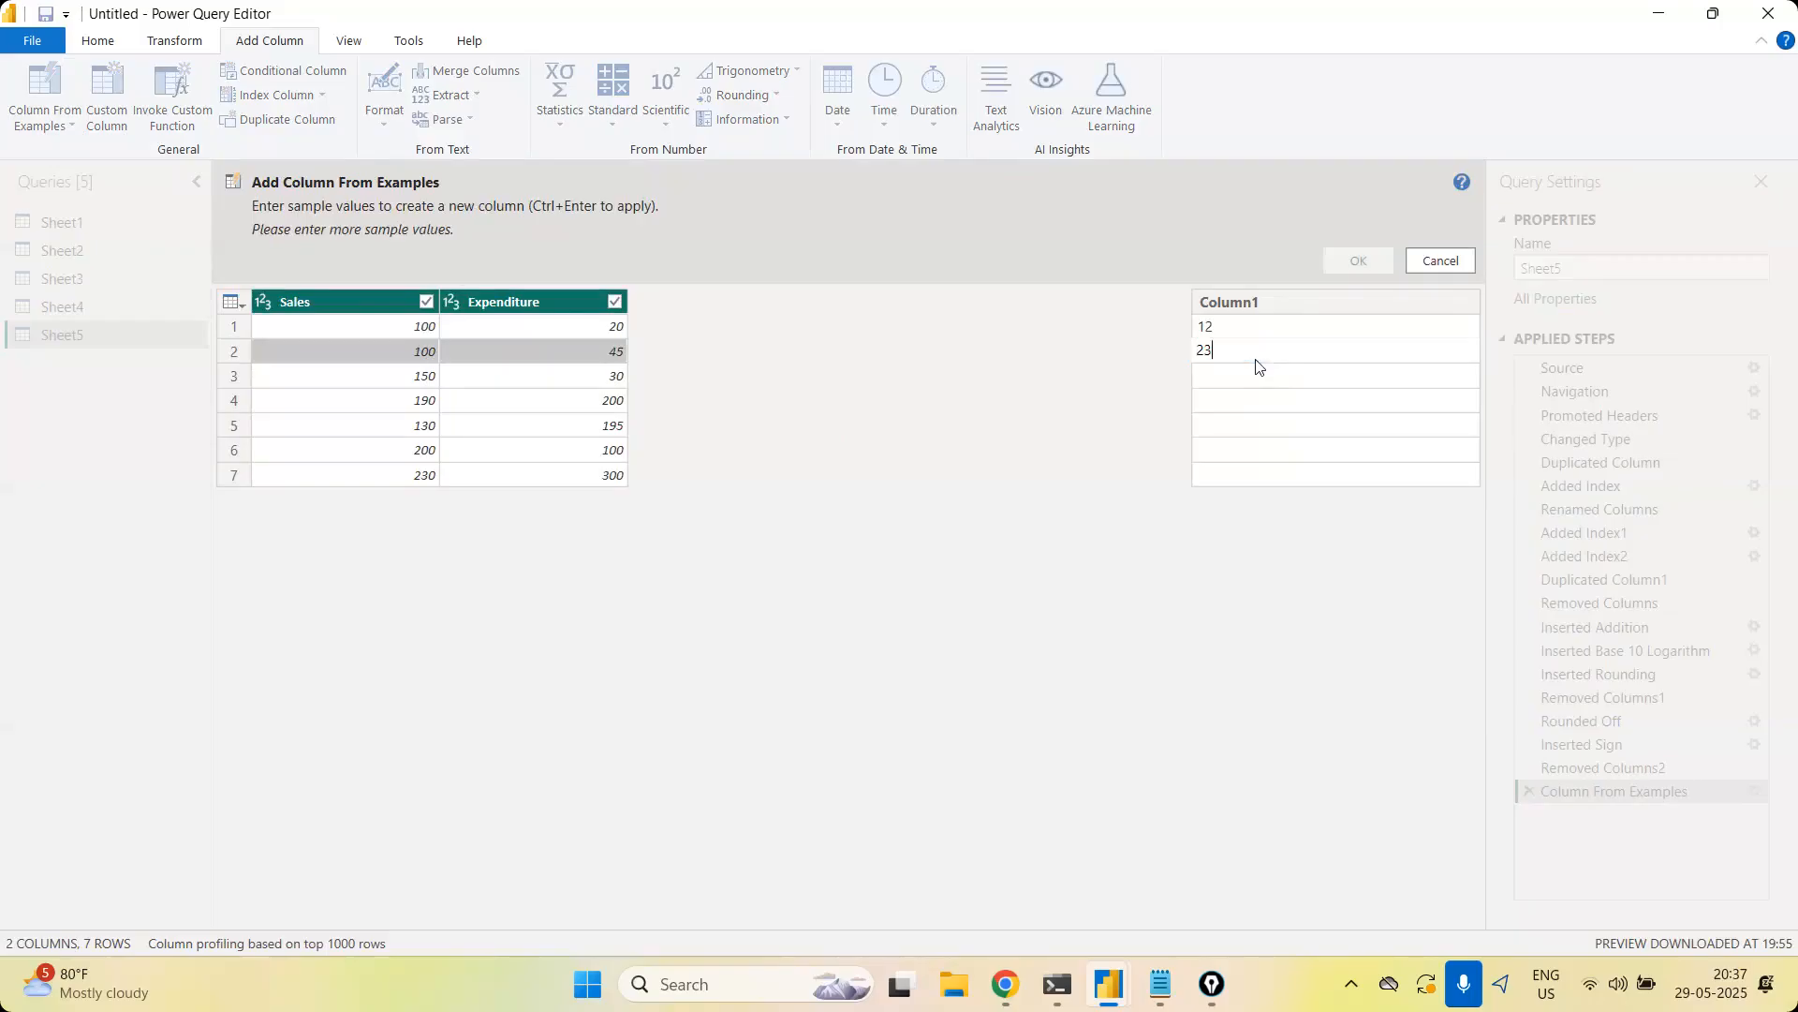
pyautogui.press('Return')
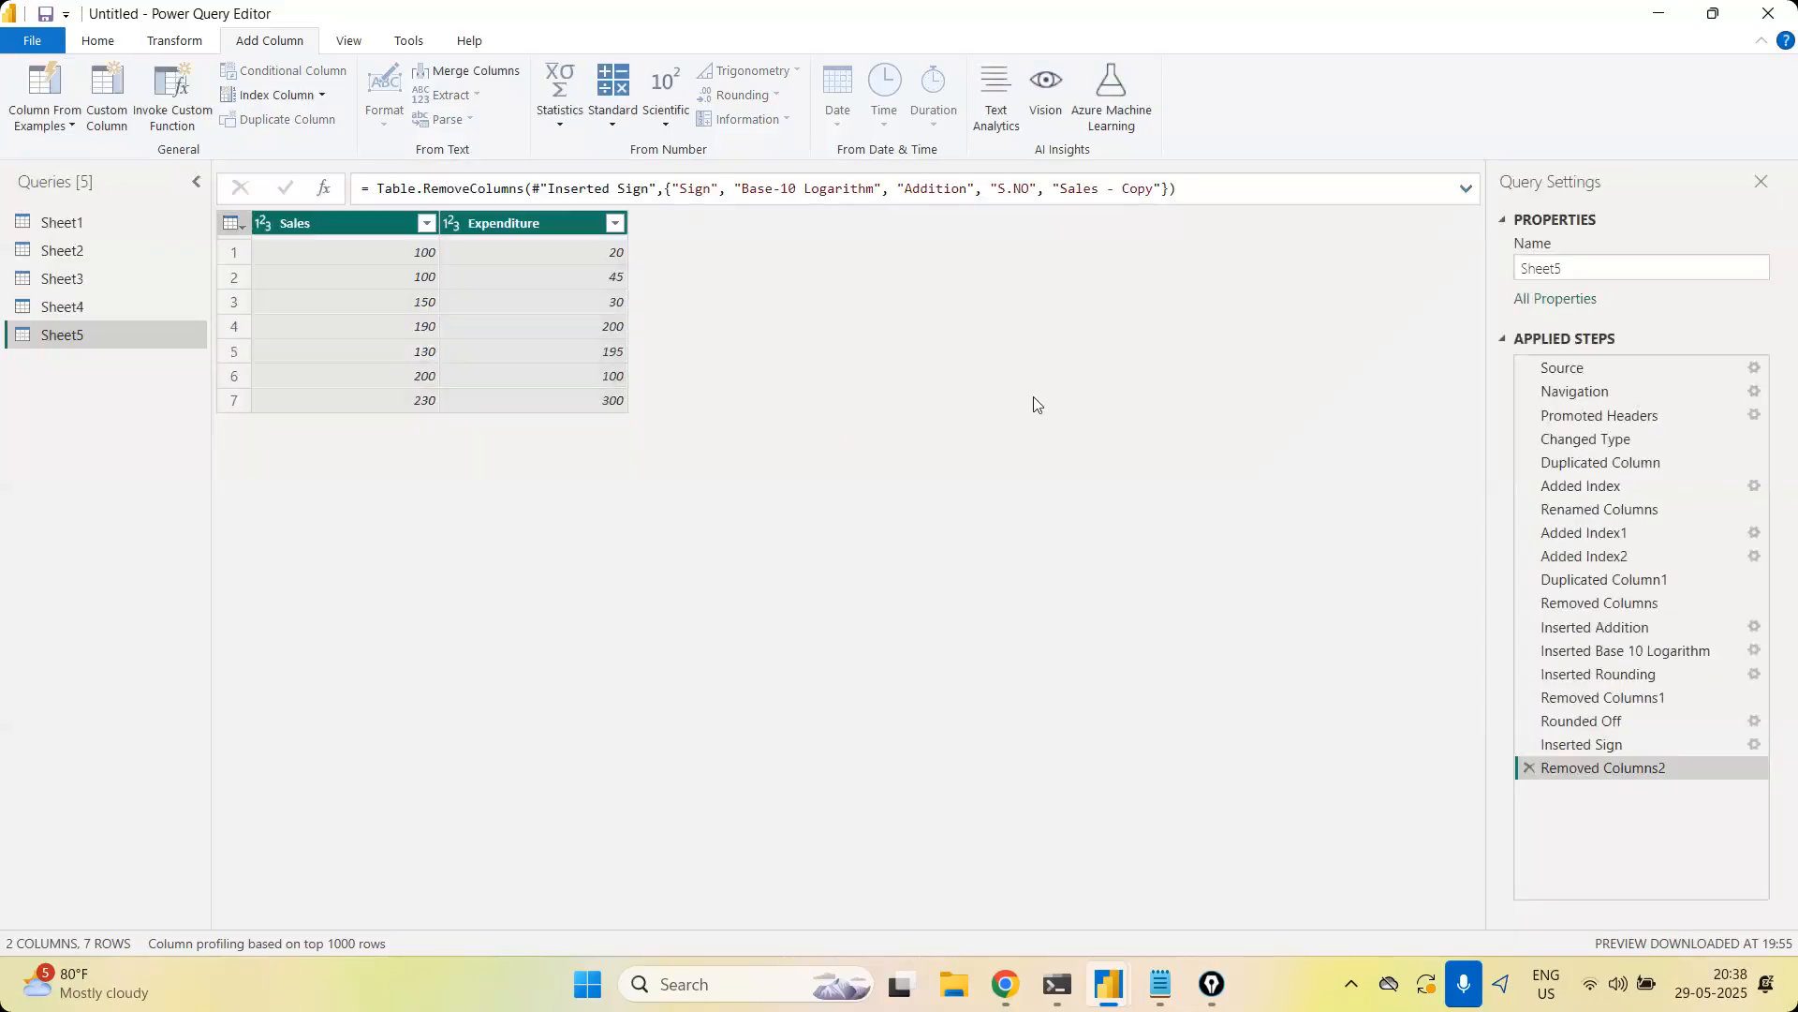
pyautogui.click(66, 128)
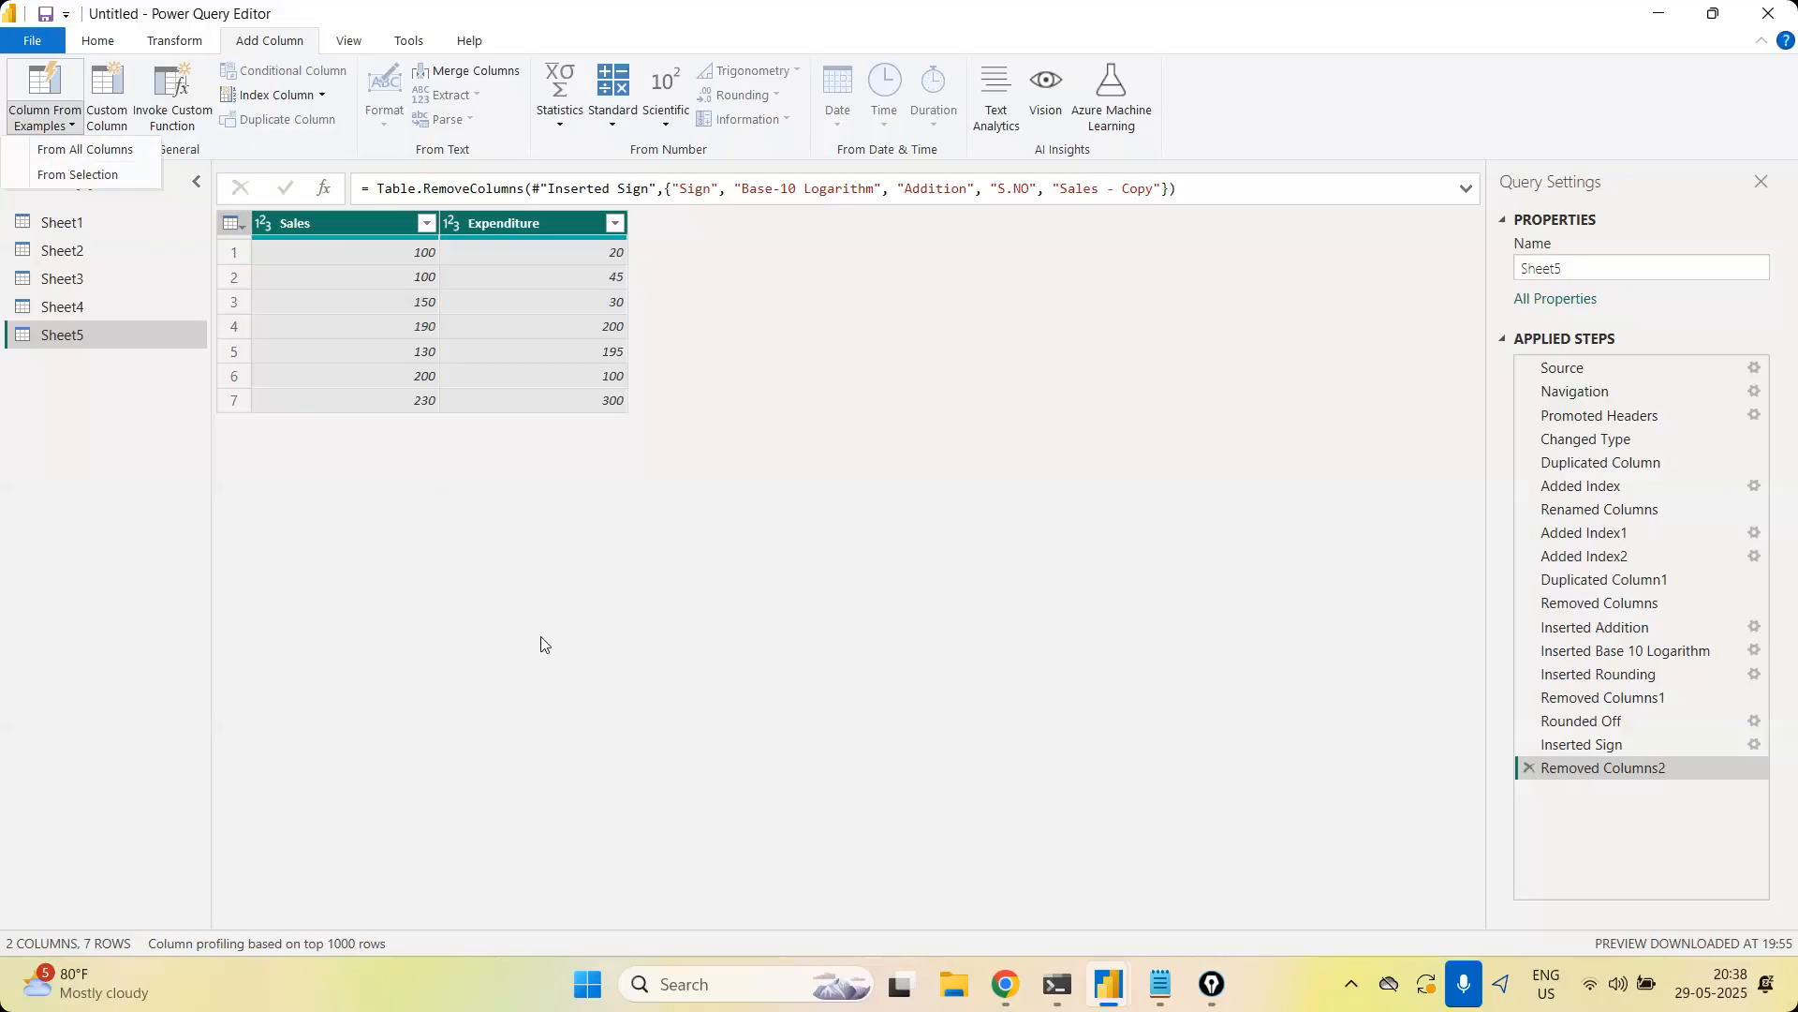
pyautogui.click(674, 549)
# Add a new column that tests whether each Expenditure value is odd
pyautogui.click(365, 233)
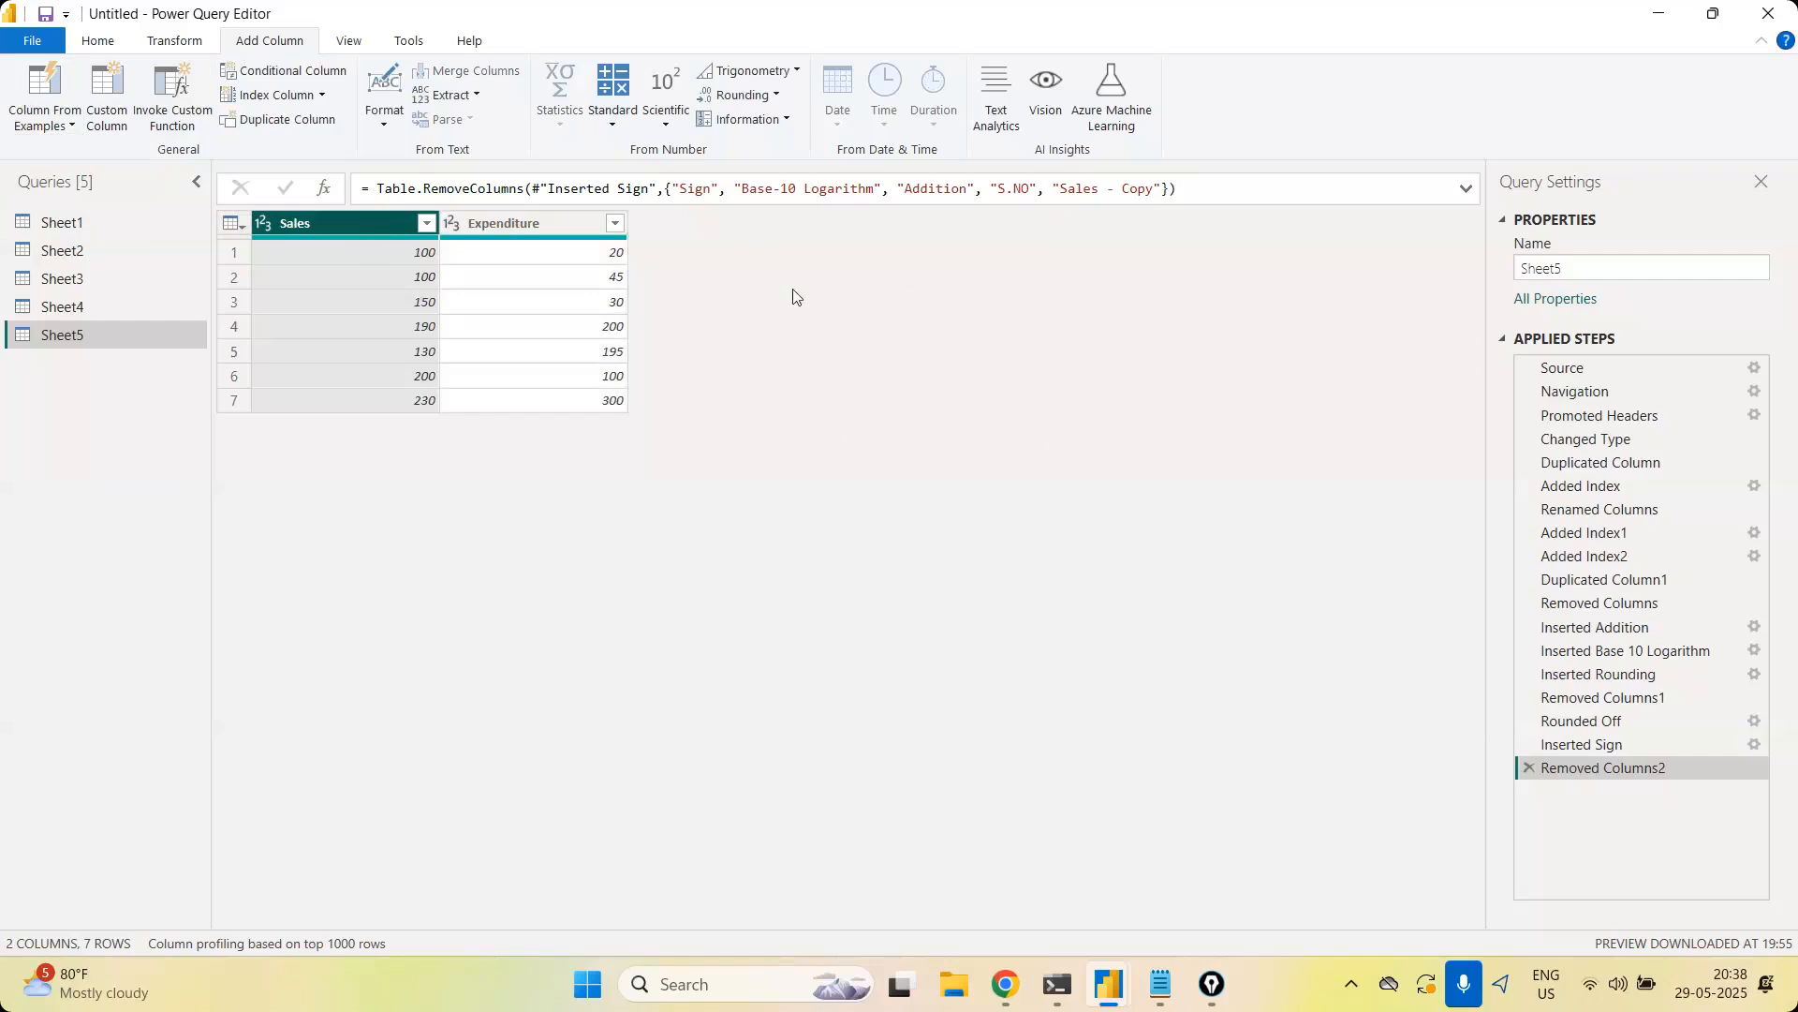
pyautogui.click(768, 120)
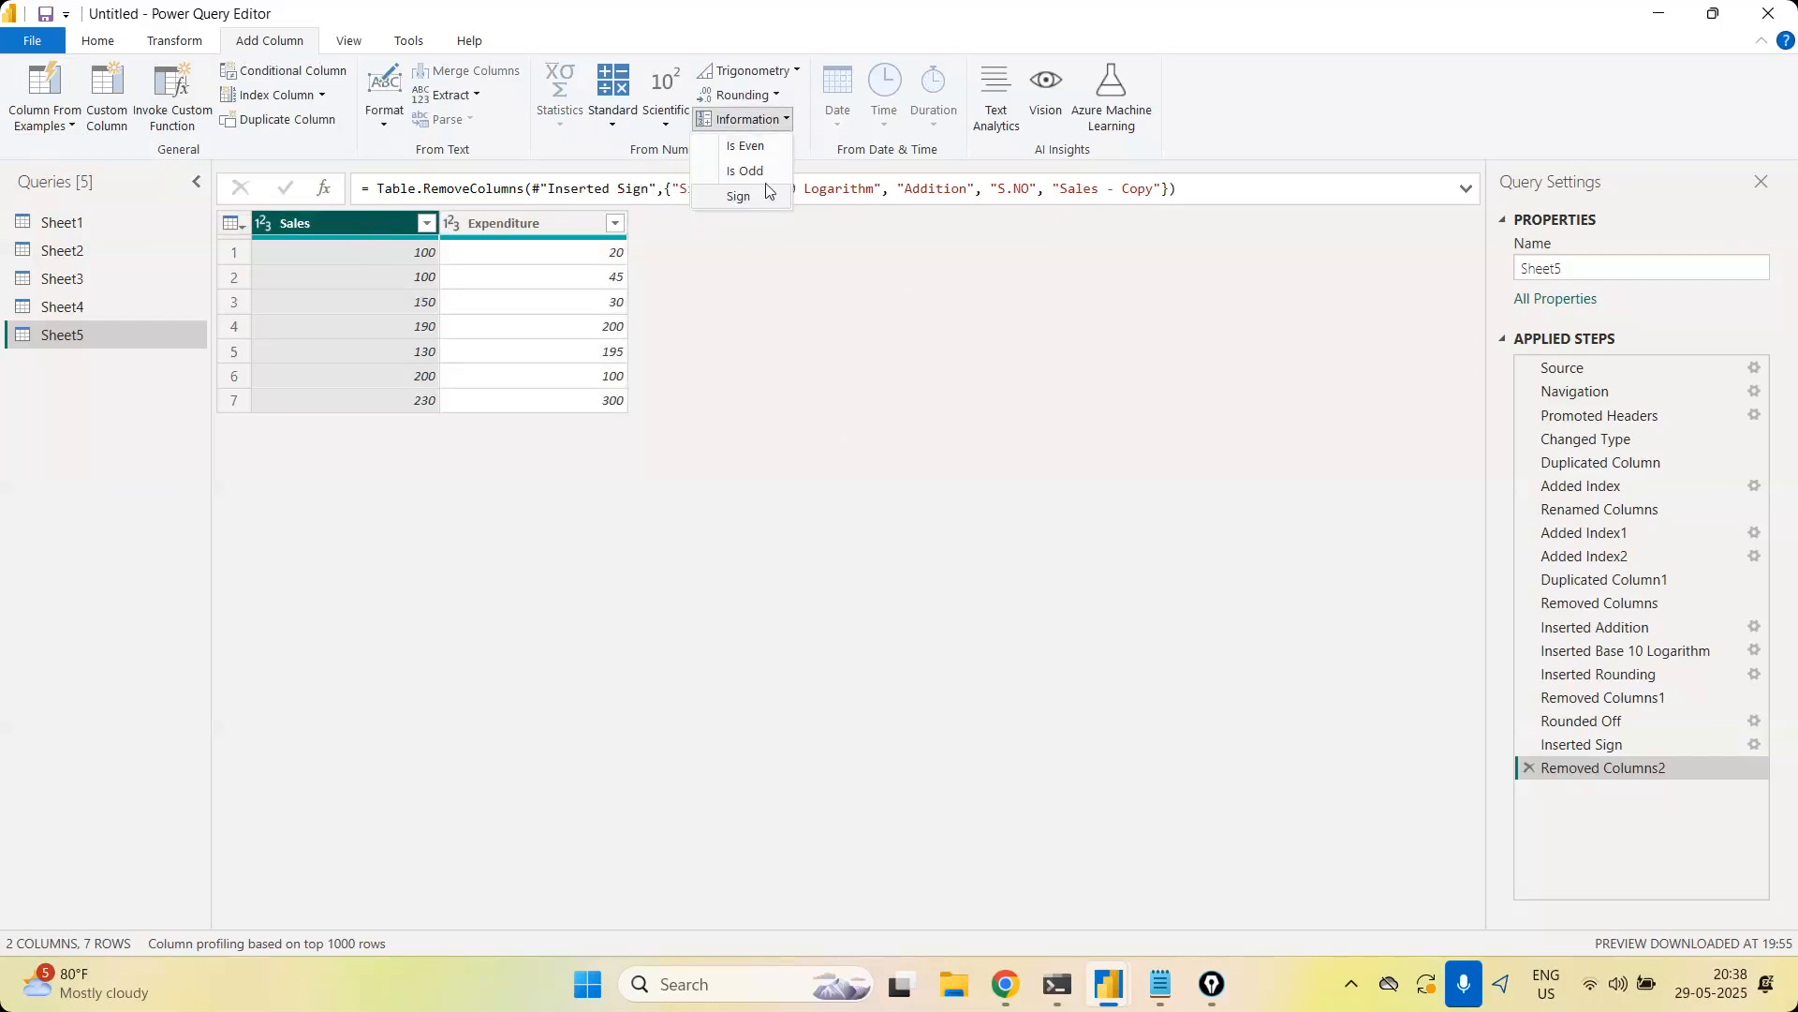
pyautogui.click(558, 215)
pyautogui.click(563, 232)
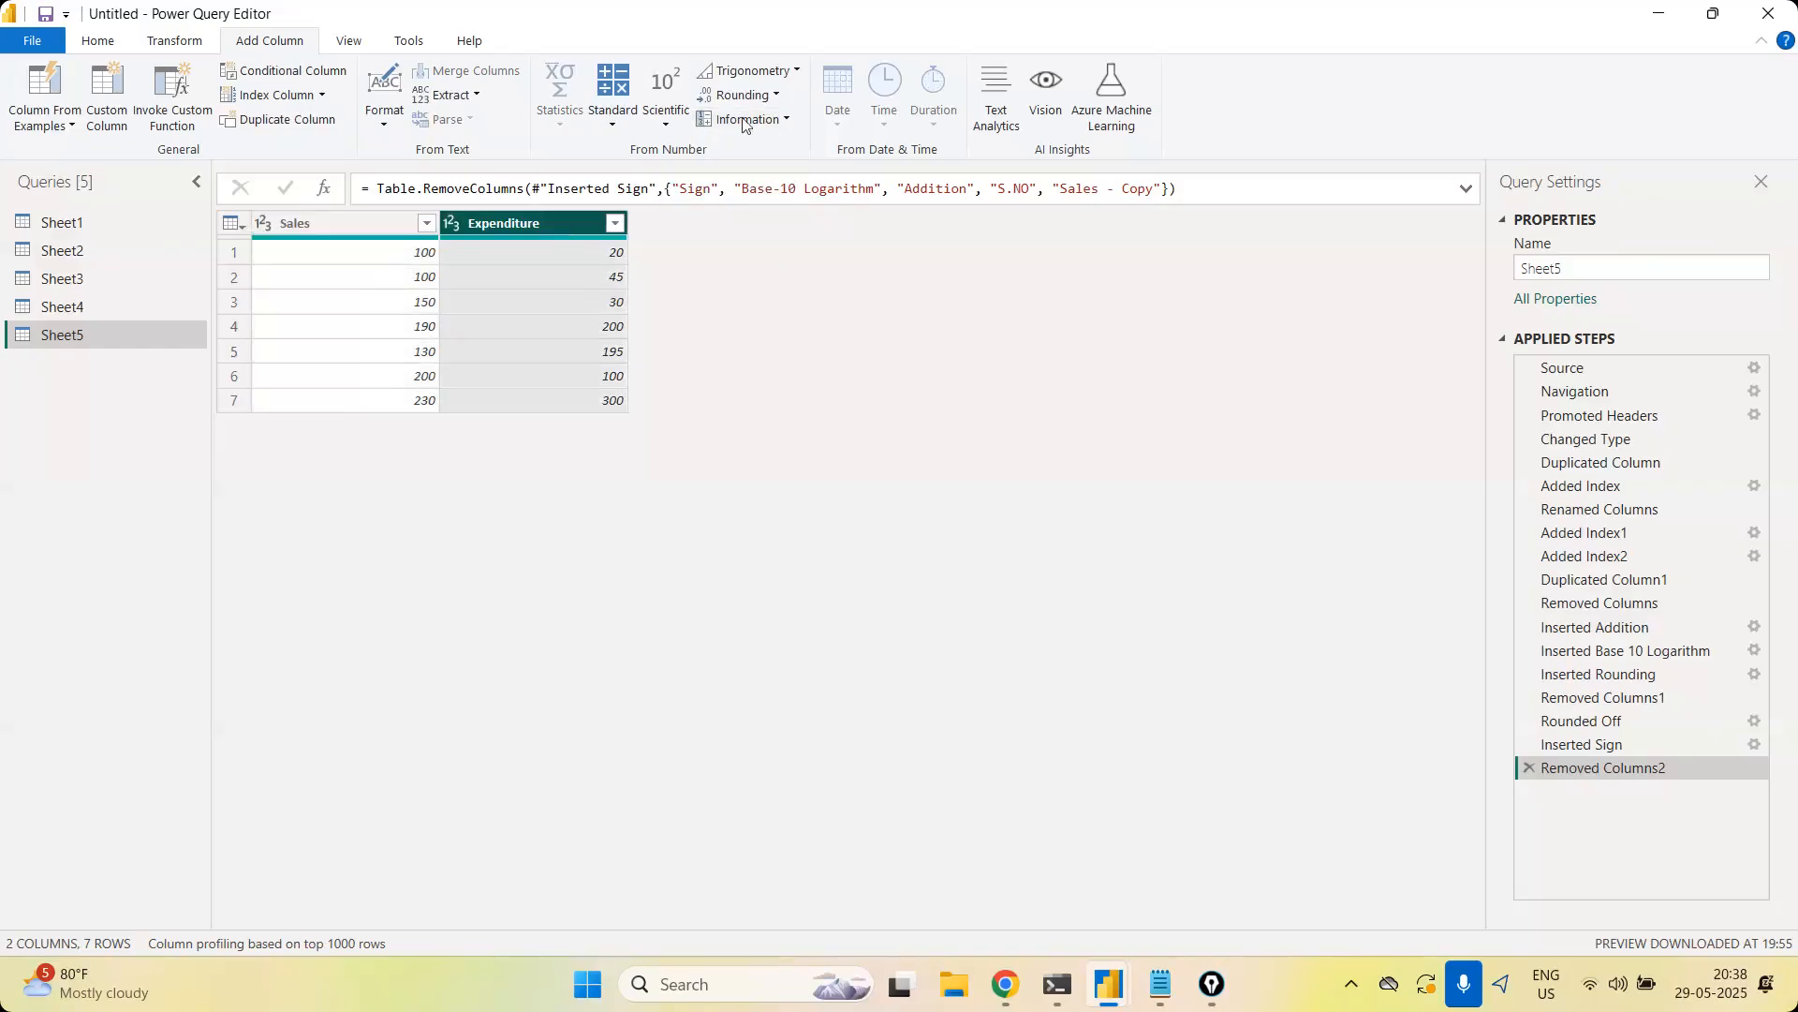
pyautogui.click(784, 125)
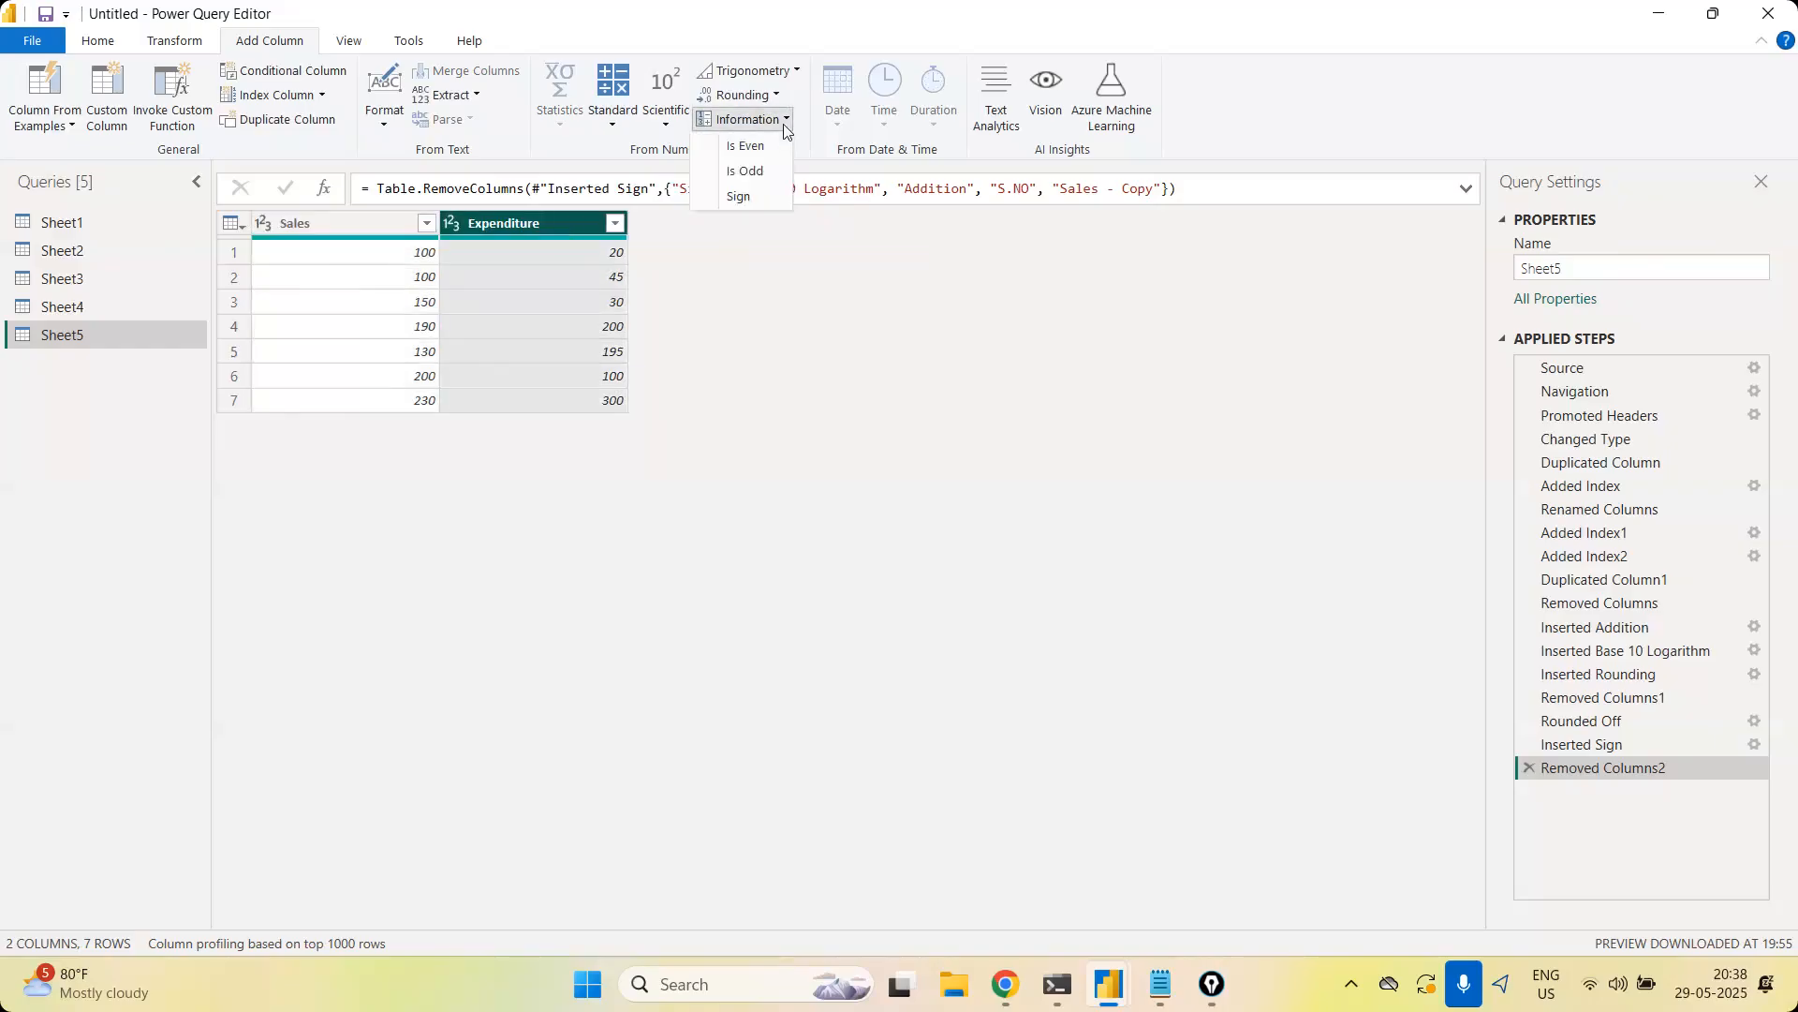
pyautogui.click(750, 172)
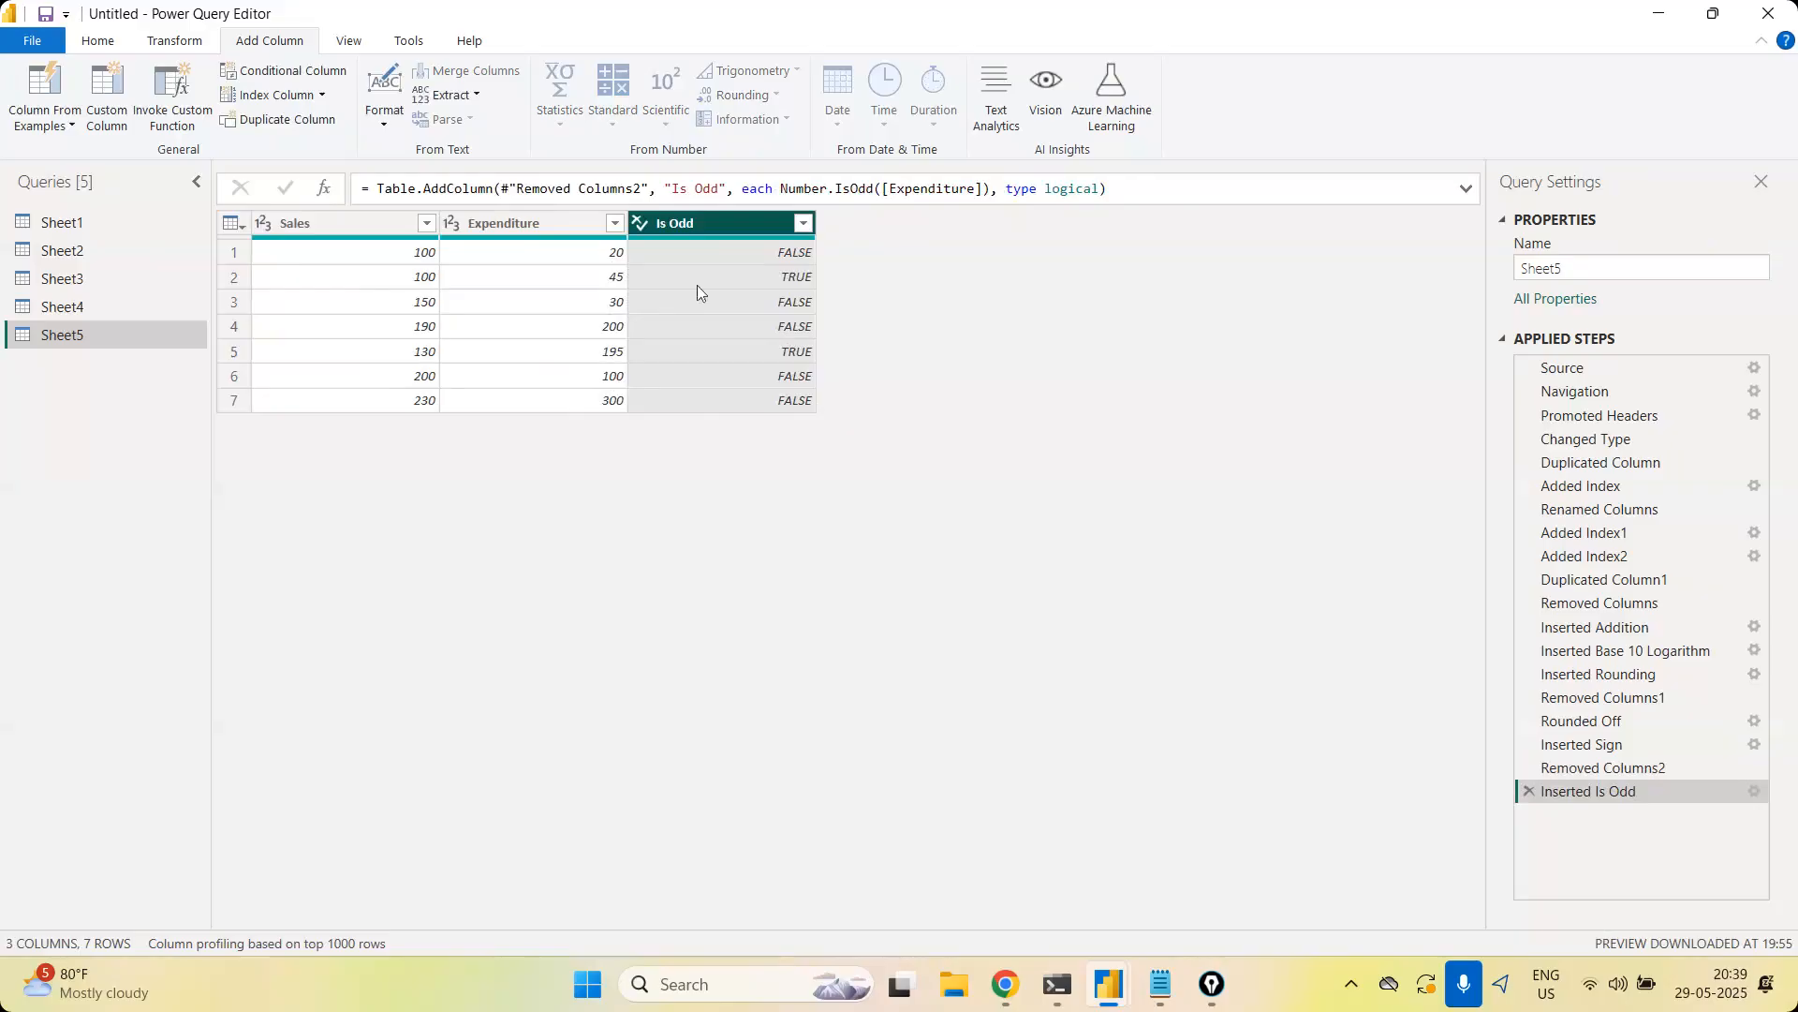
# Add a new column that tests whether each Expenditure value is even
pyautogui.rightClick(720, 223)
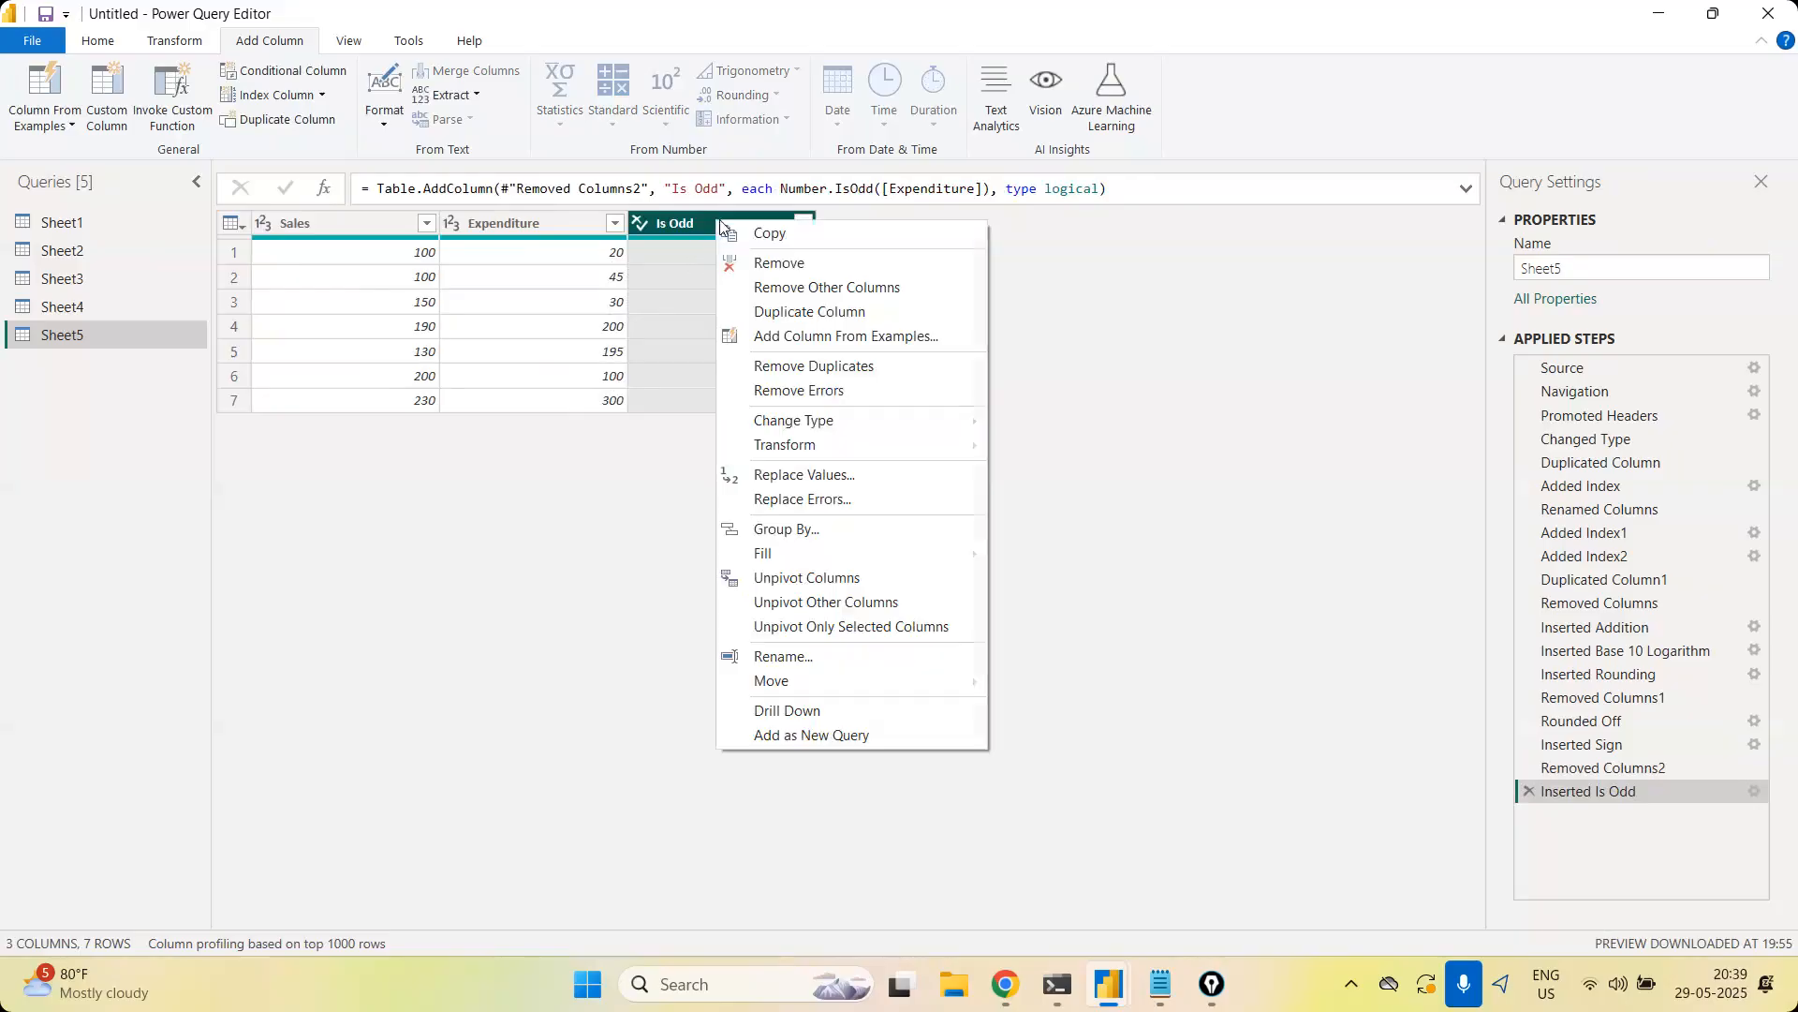
pyautogui.click(611, 457)
pyautogui.click(567, 229)
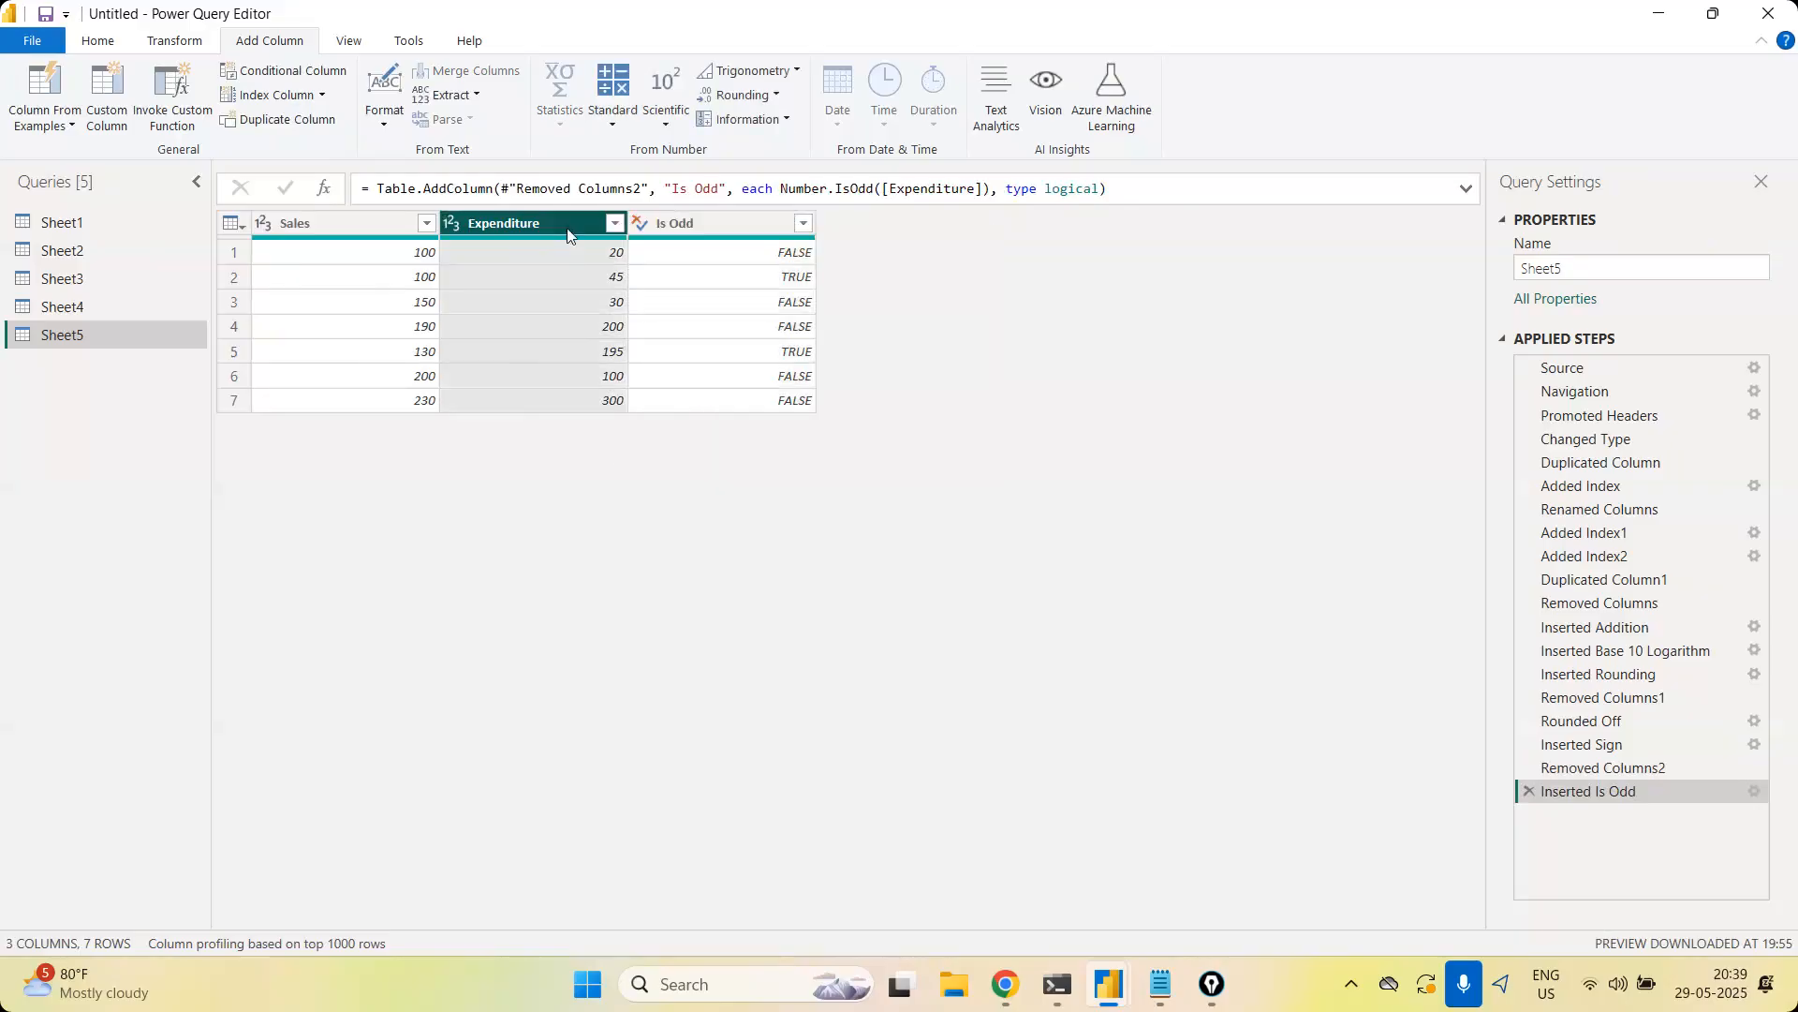
pyautogui.click(784, 122)
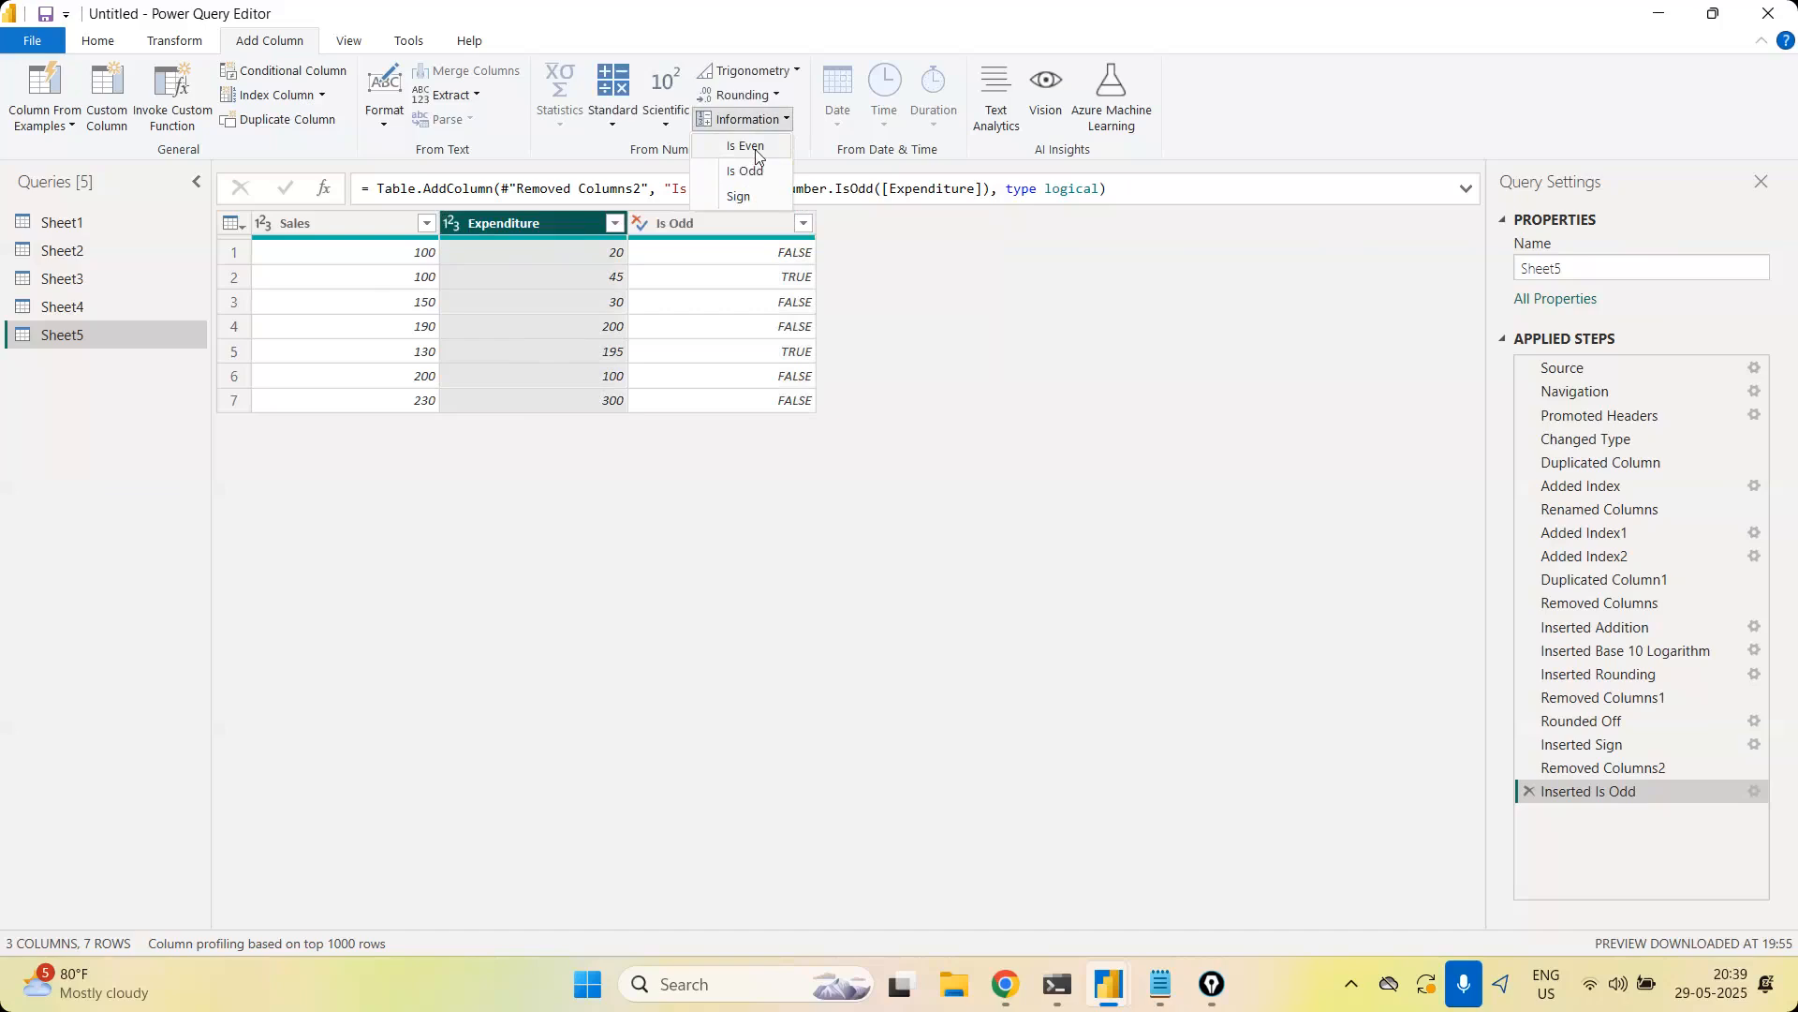
pyautogui.click(748, 147)
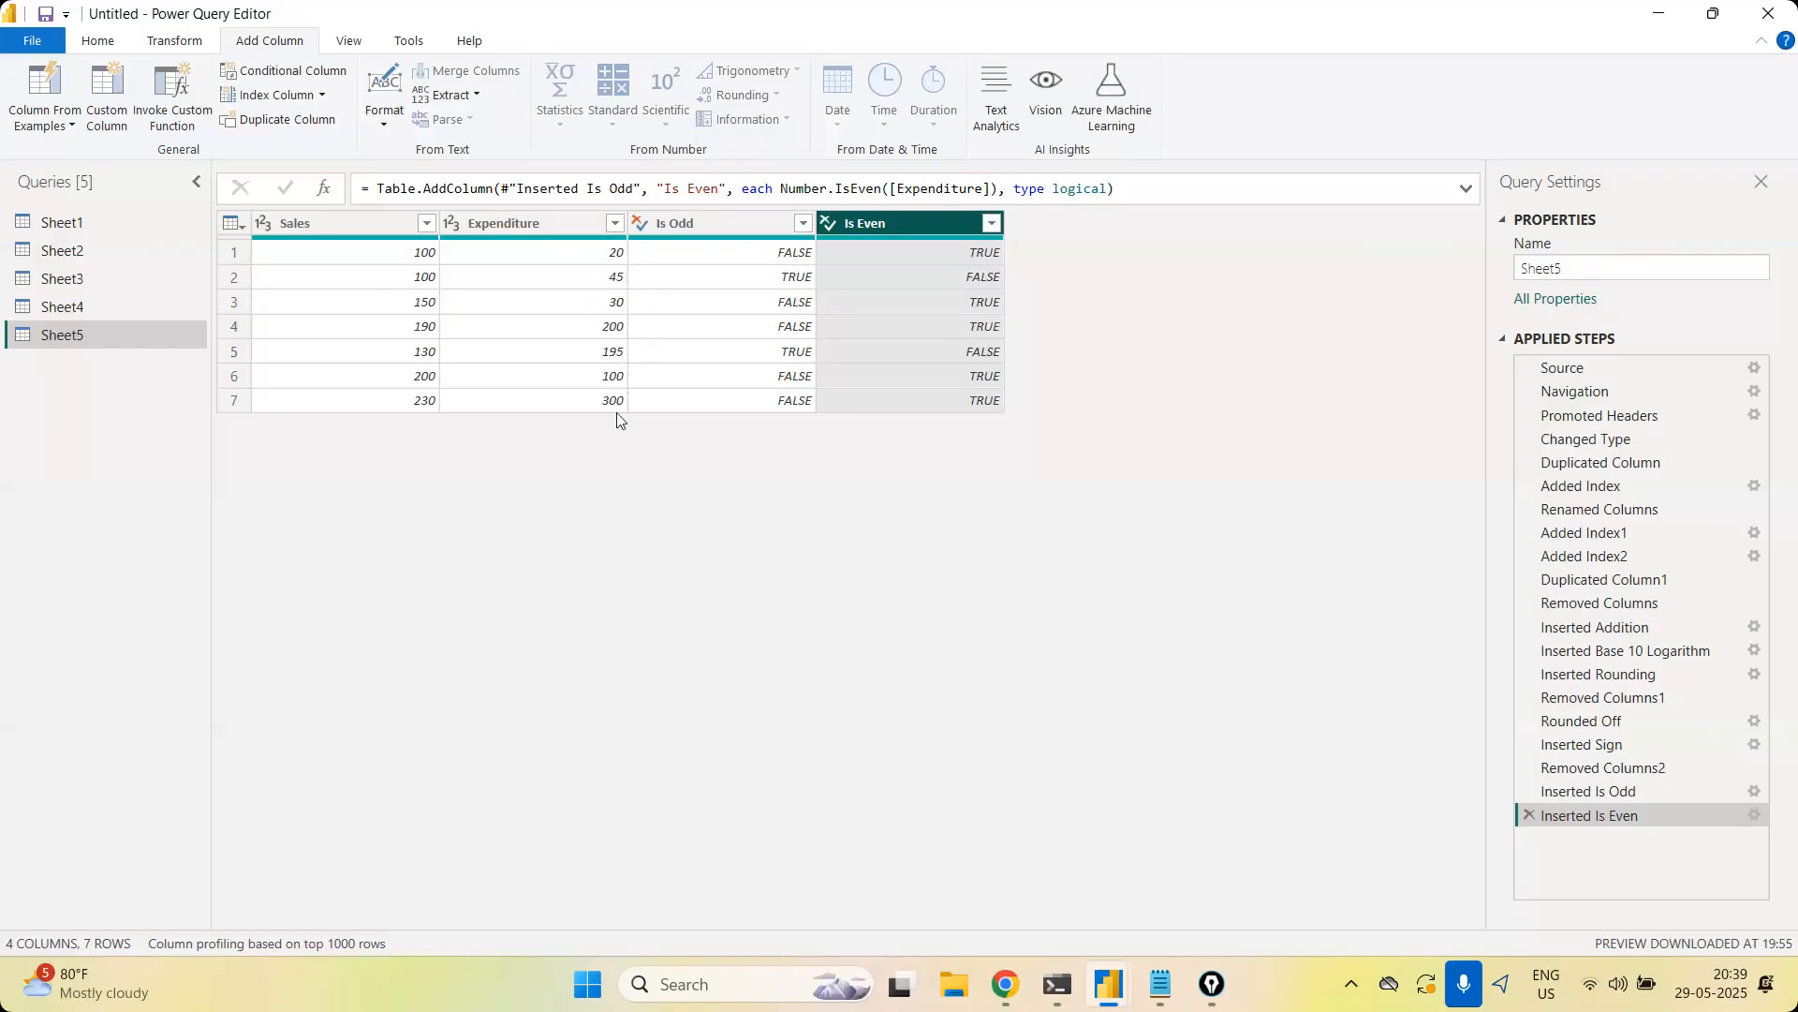
# Remove the Is Odd and Is Even columns from Sheet5
pyautogui.click(722, 228)
pyautogui.rightClick(722, 227)
pyautogui.click(762, 272)
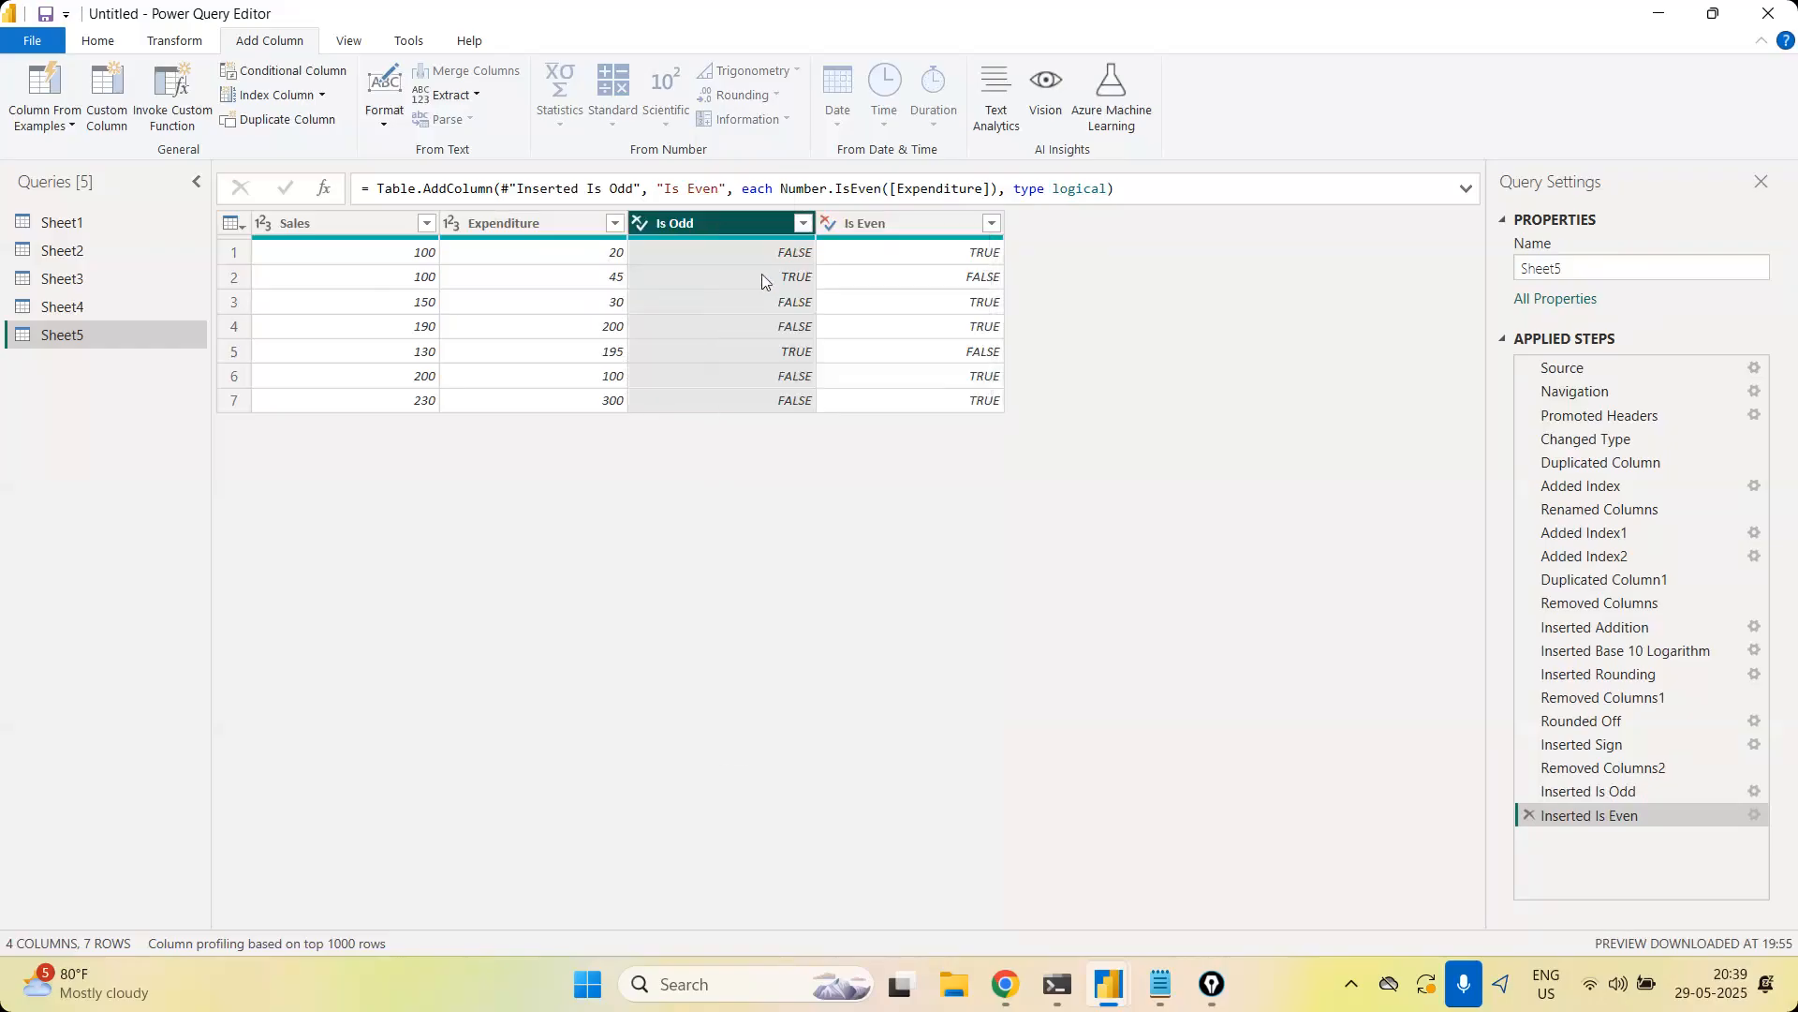
pyautogui.rightClick(733, 234)
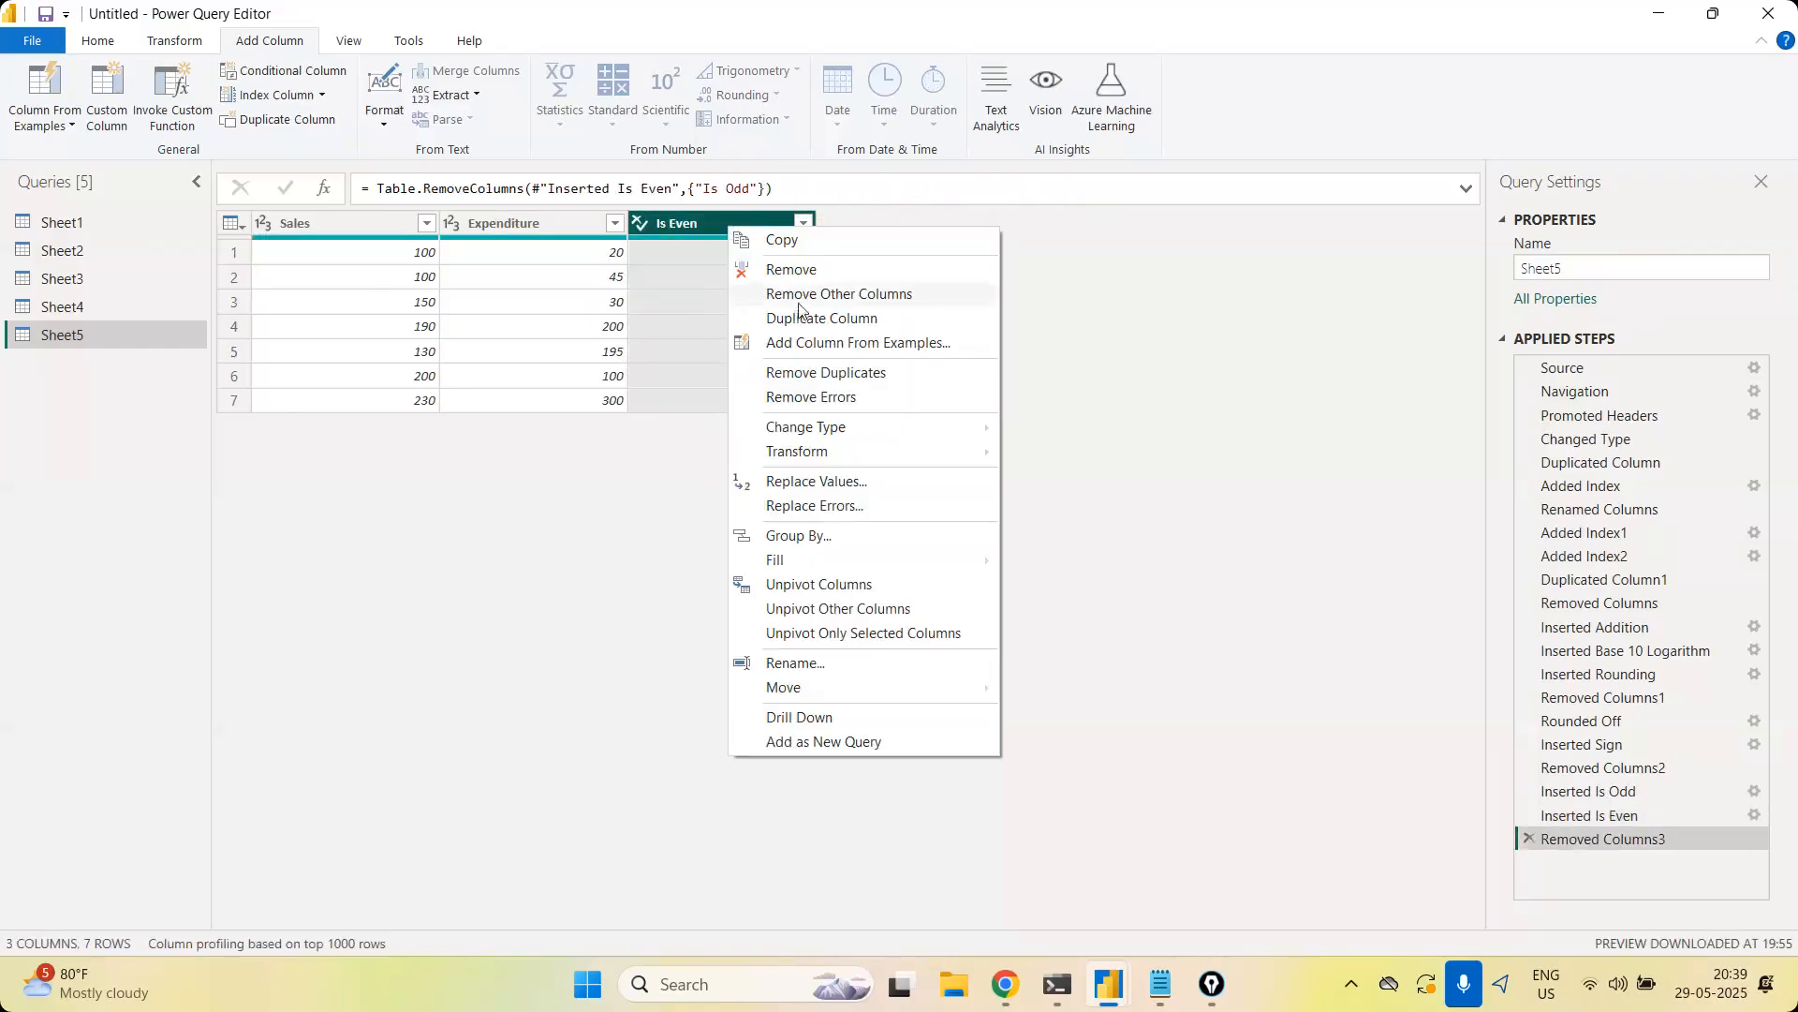
pyautogui.click(795, 273)
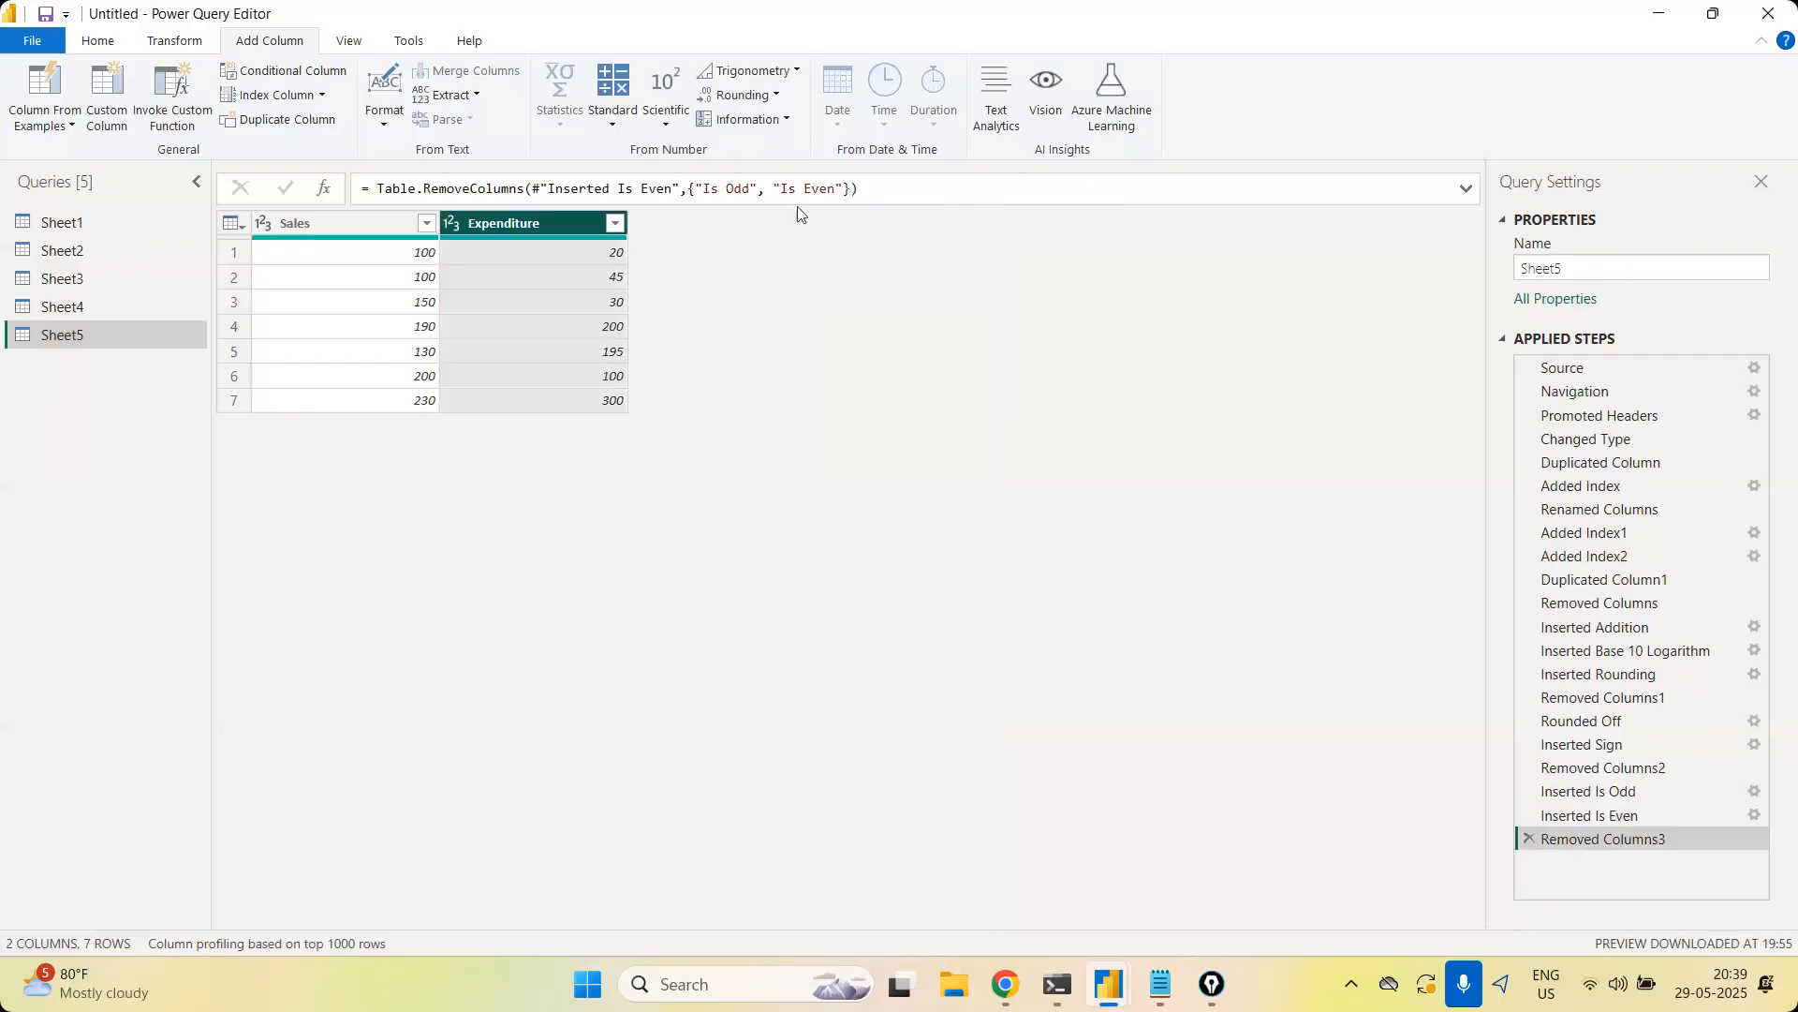
# Review the Information, Rounding, Trigonometry, Standard and Scientific operations available for adding a column from Expenditure
pyautogui.click(785, 121)
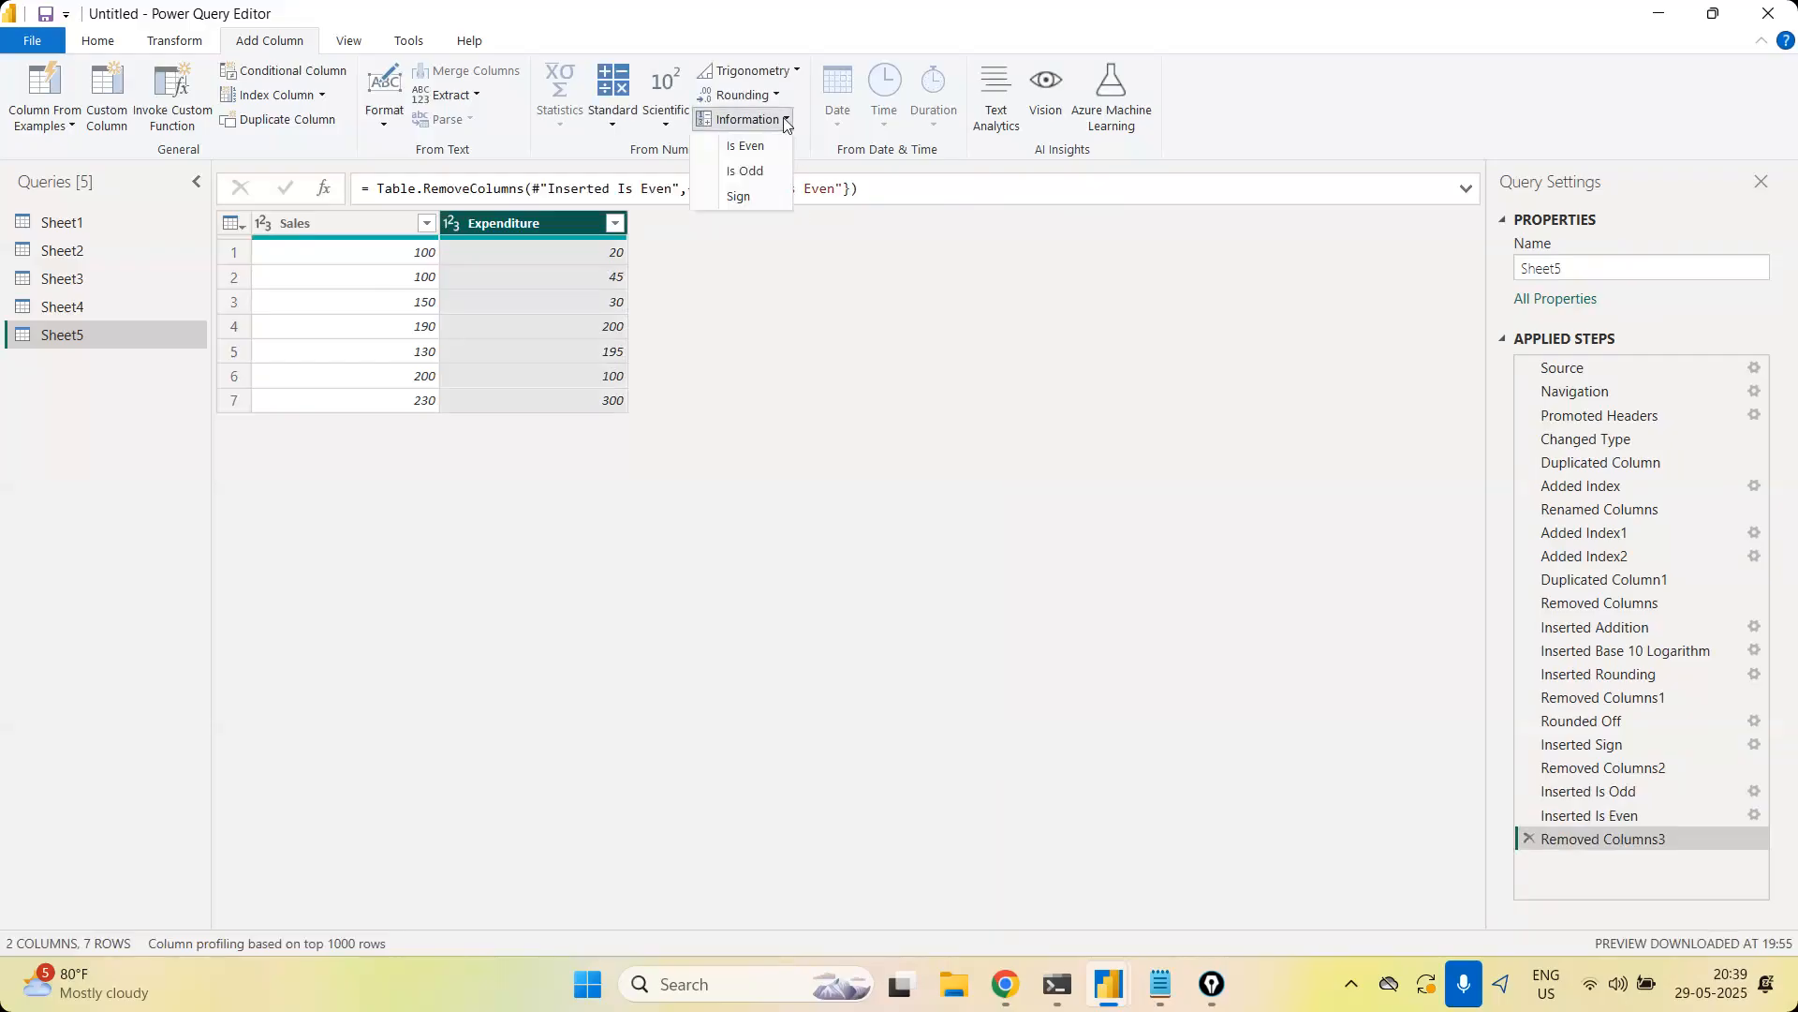
pyautogui.click(772, 97)
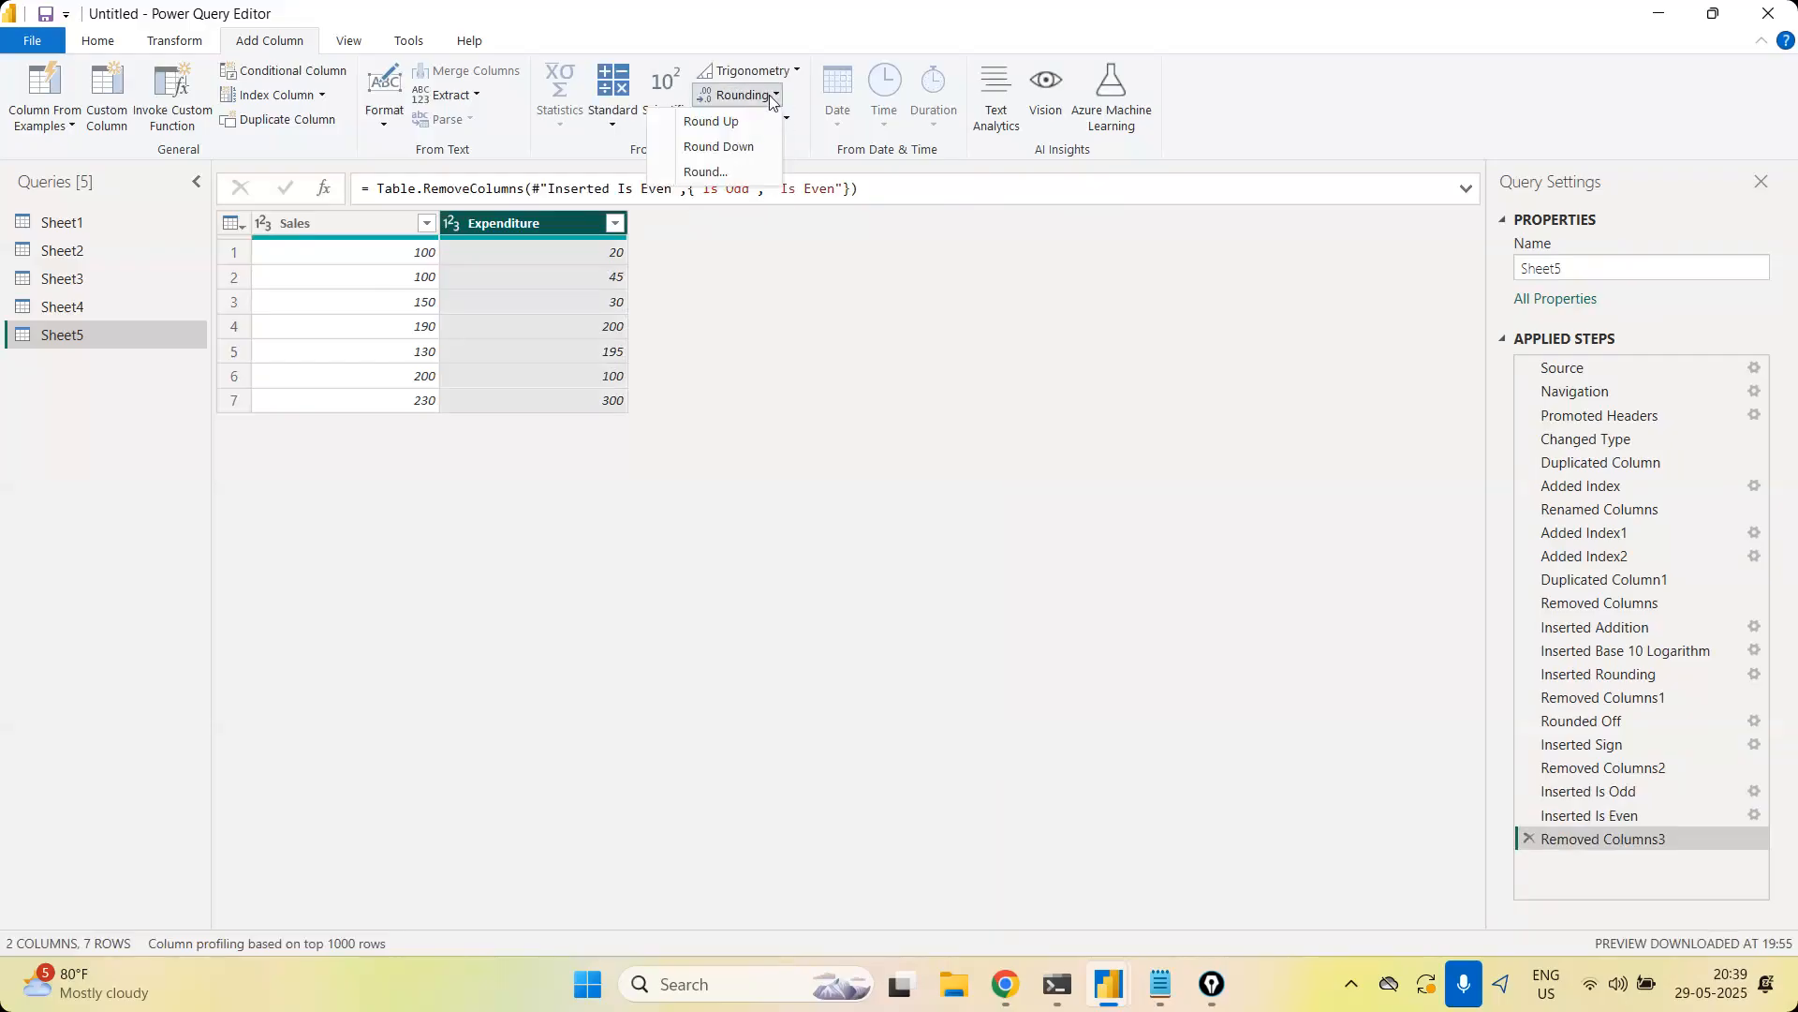
pyautogui.click(797, 73)
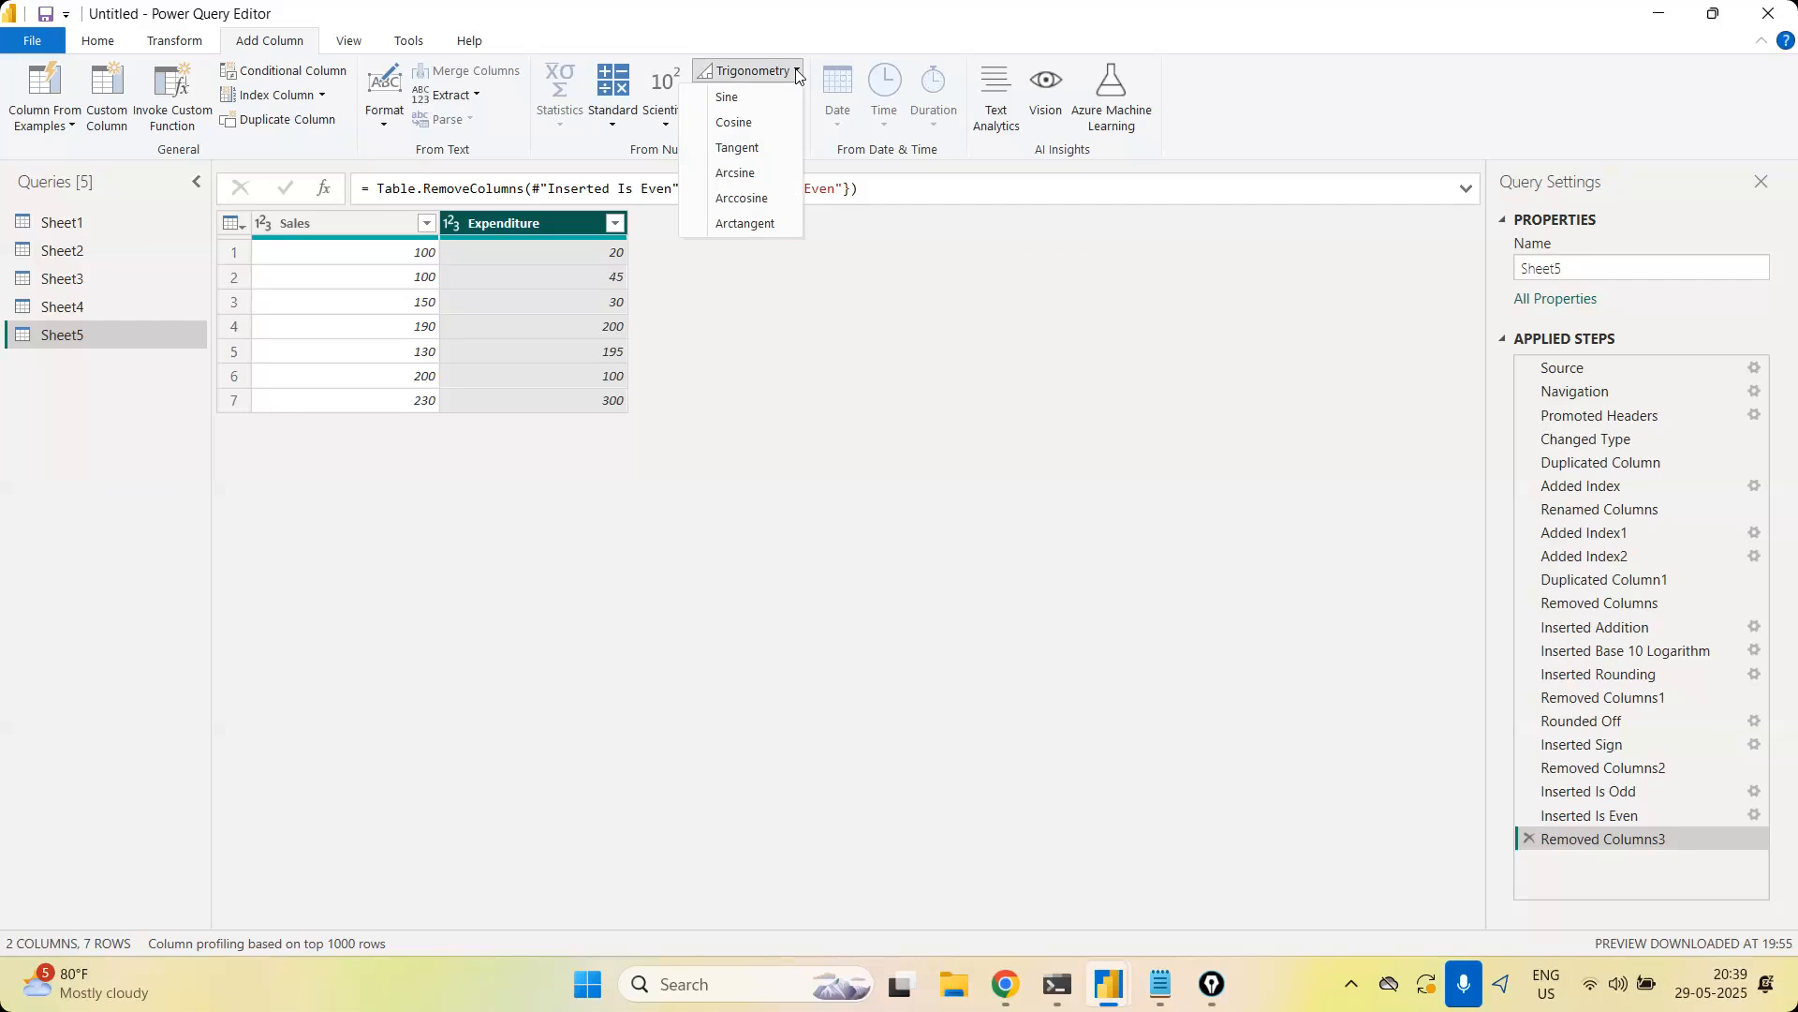
pyautogui.click(841, 422)
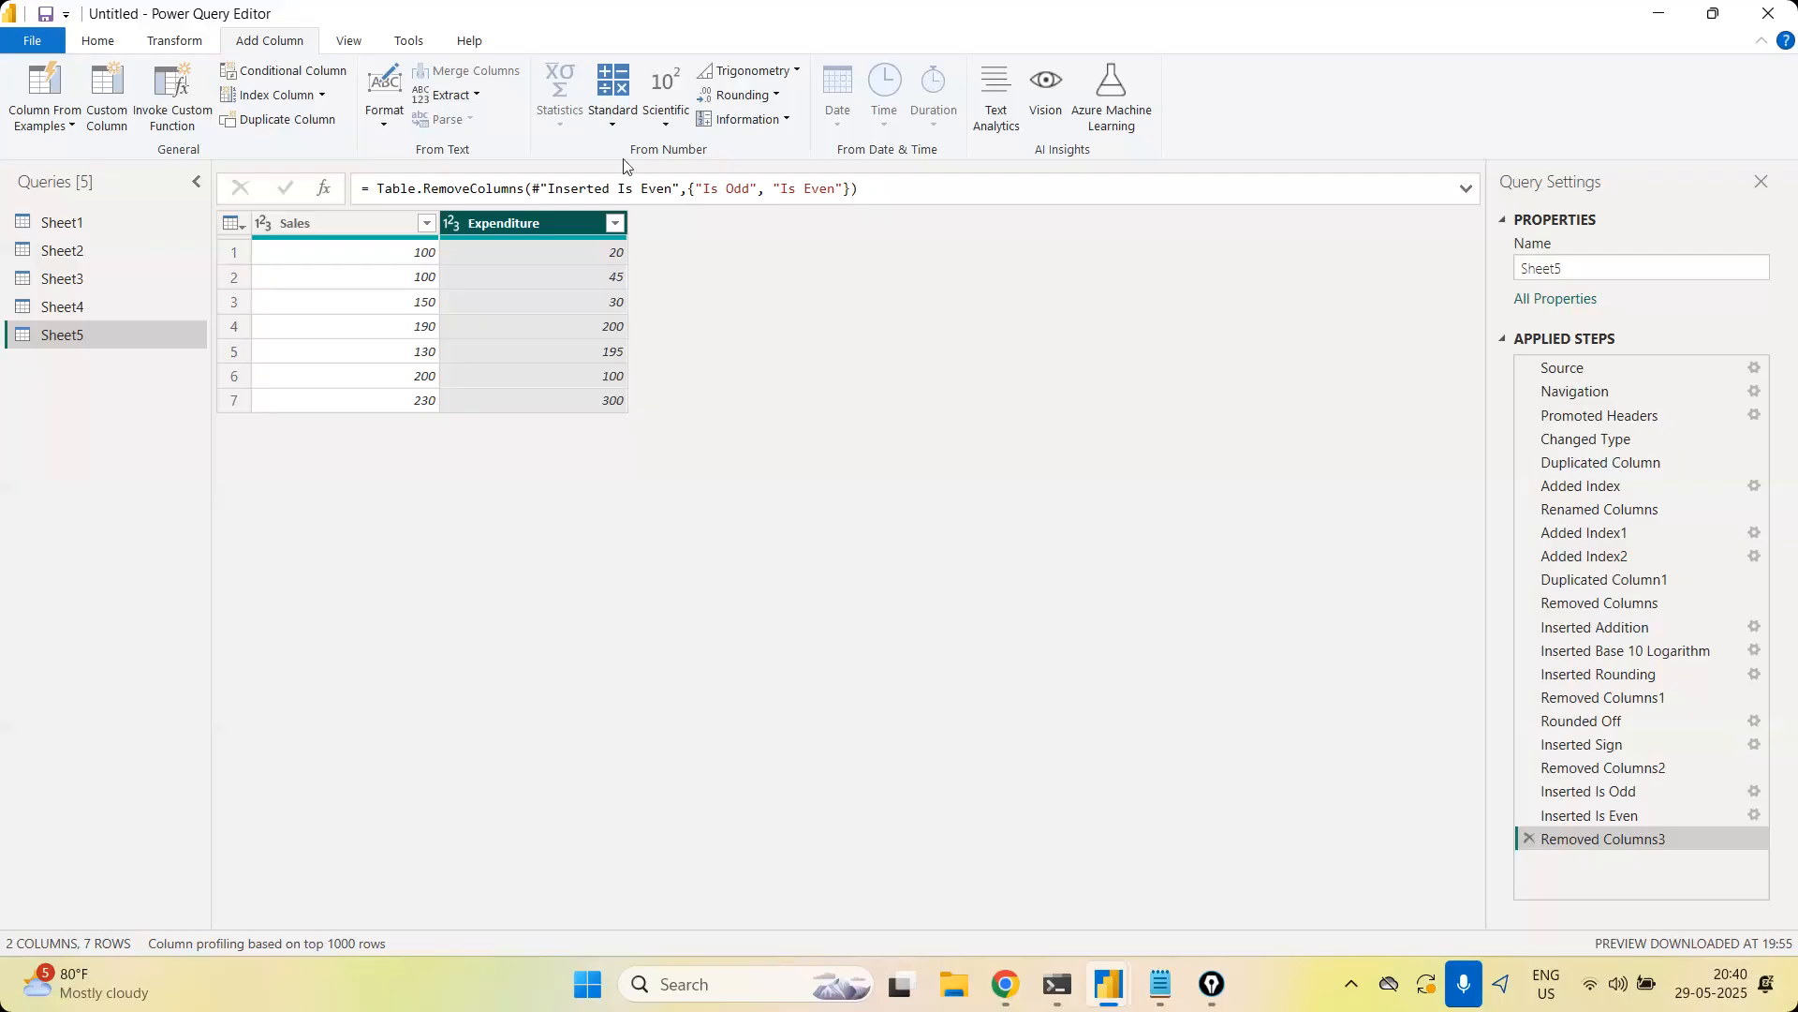
pyautogui.click(613, 110)
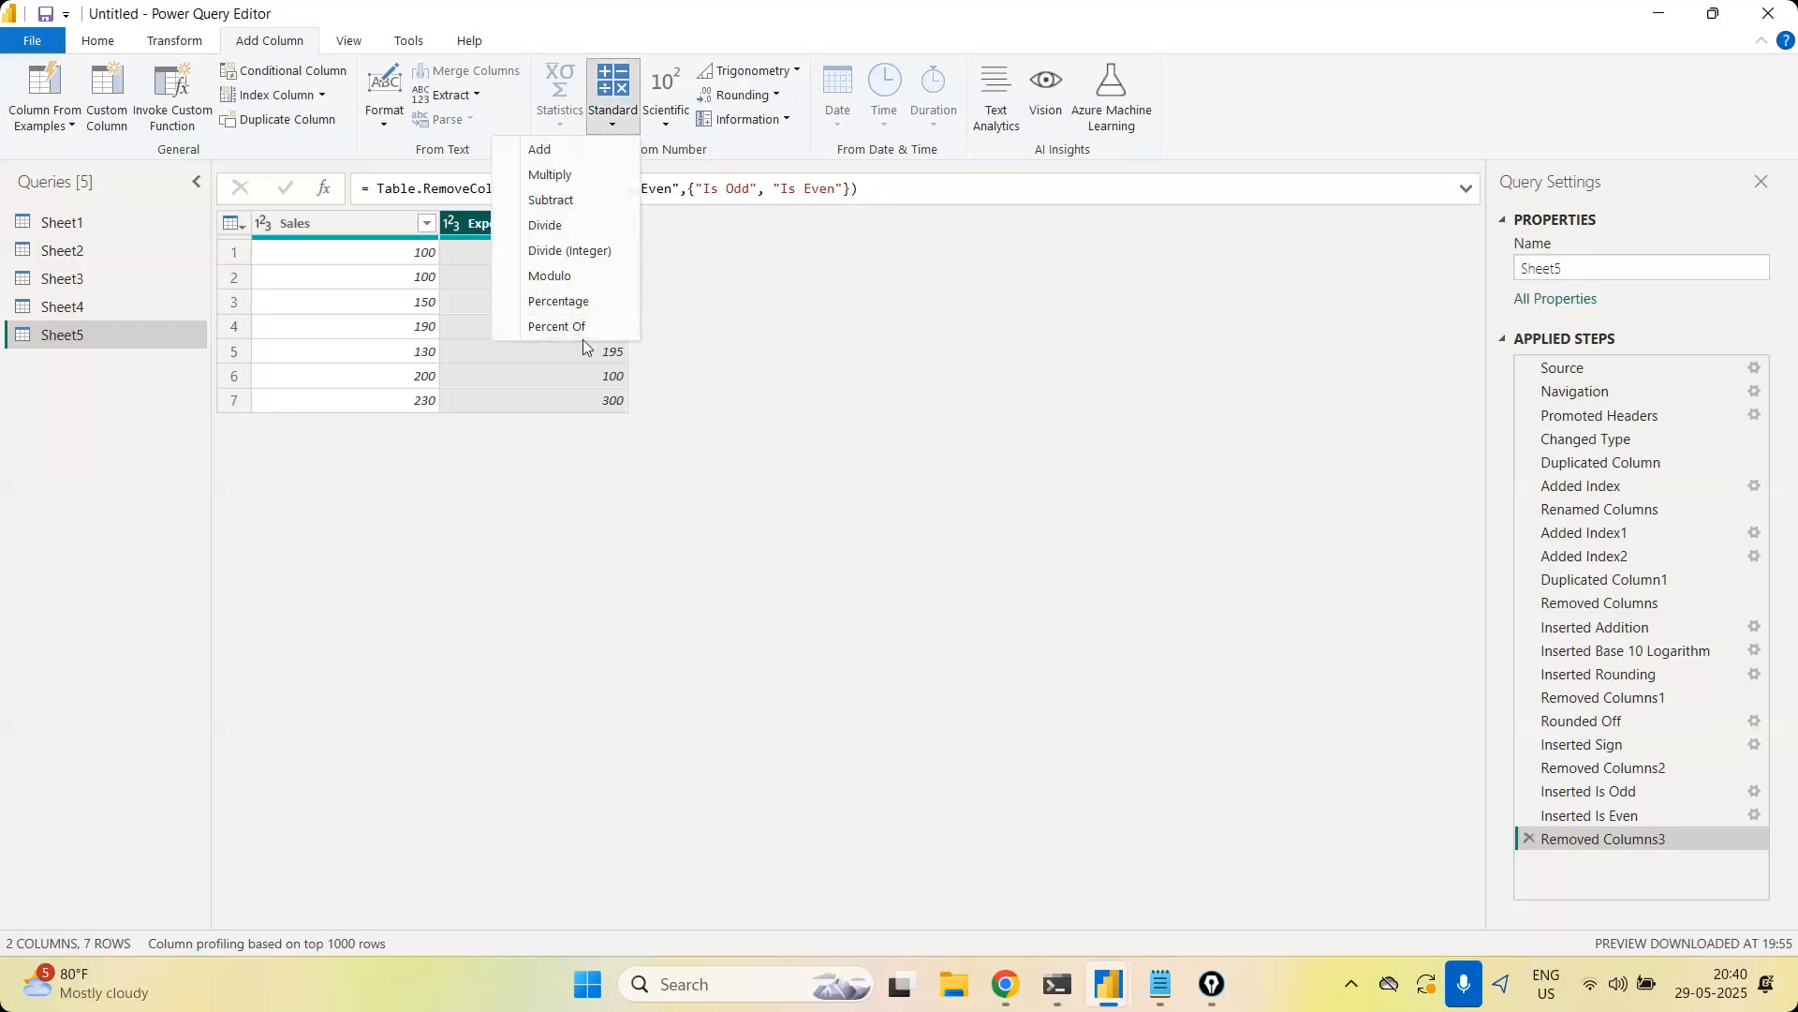
pyautogui.click(669, 126)
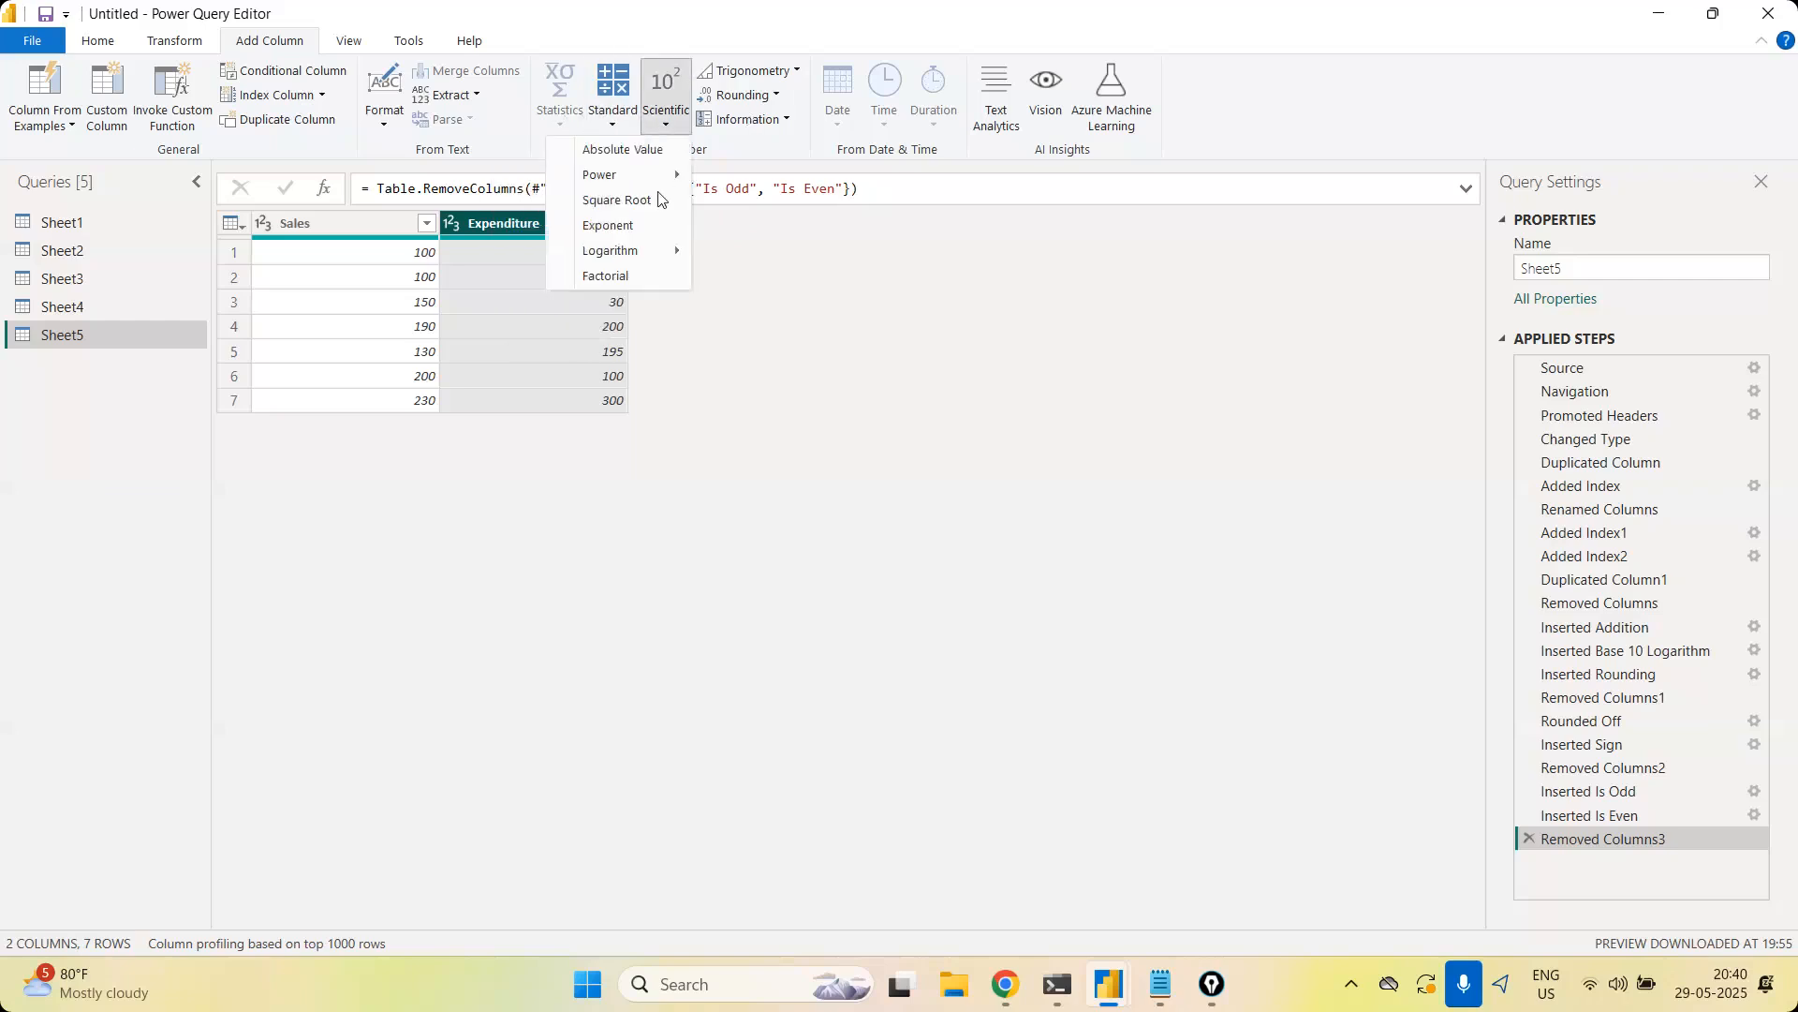
# Compare the number operations offered for transforming Expenditure with those for adding a column, including the Rounding and Information options
pyautogui.click(768, 98)
pyautogui.click(784, 122)
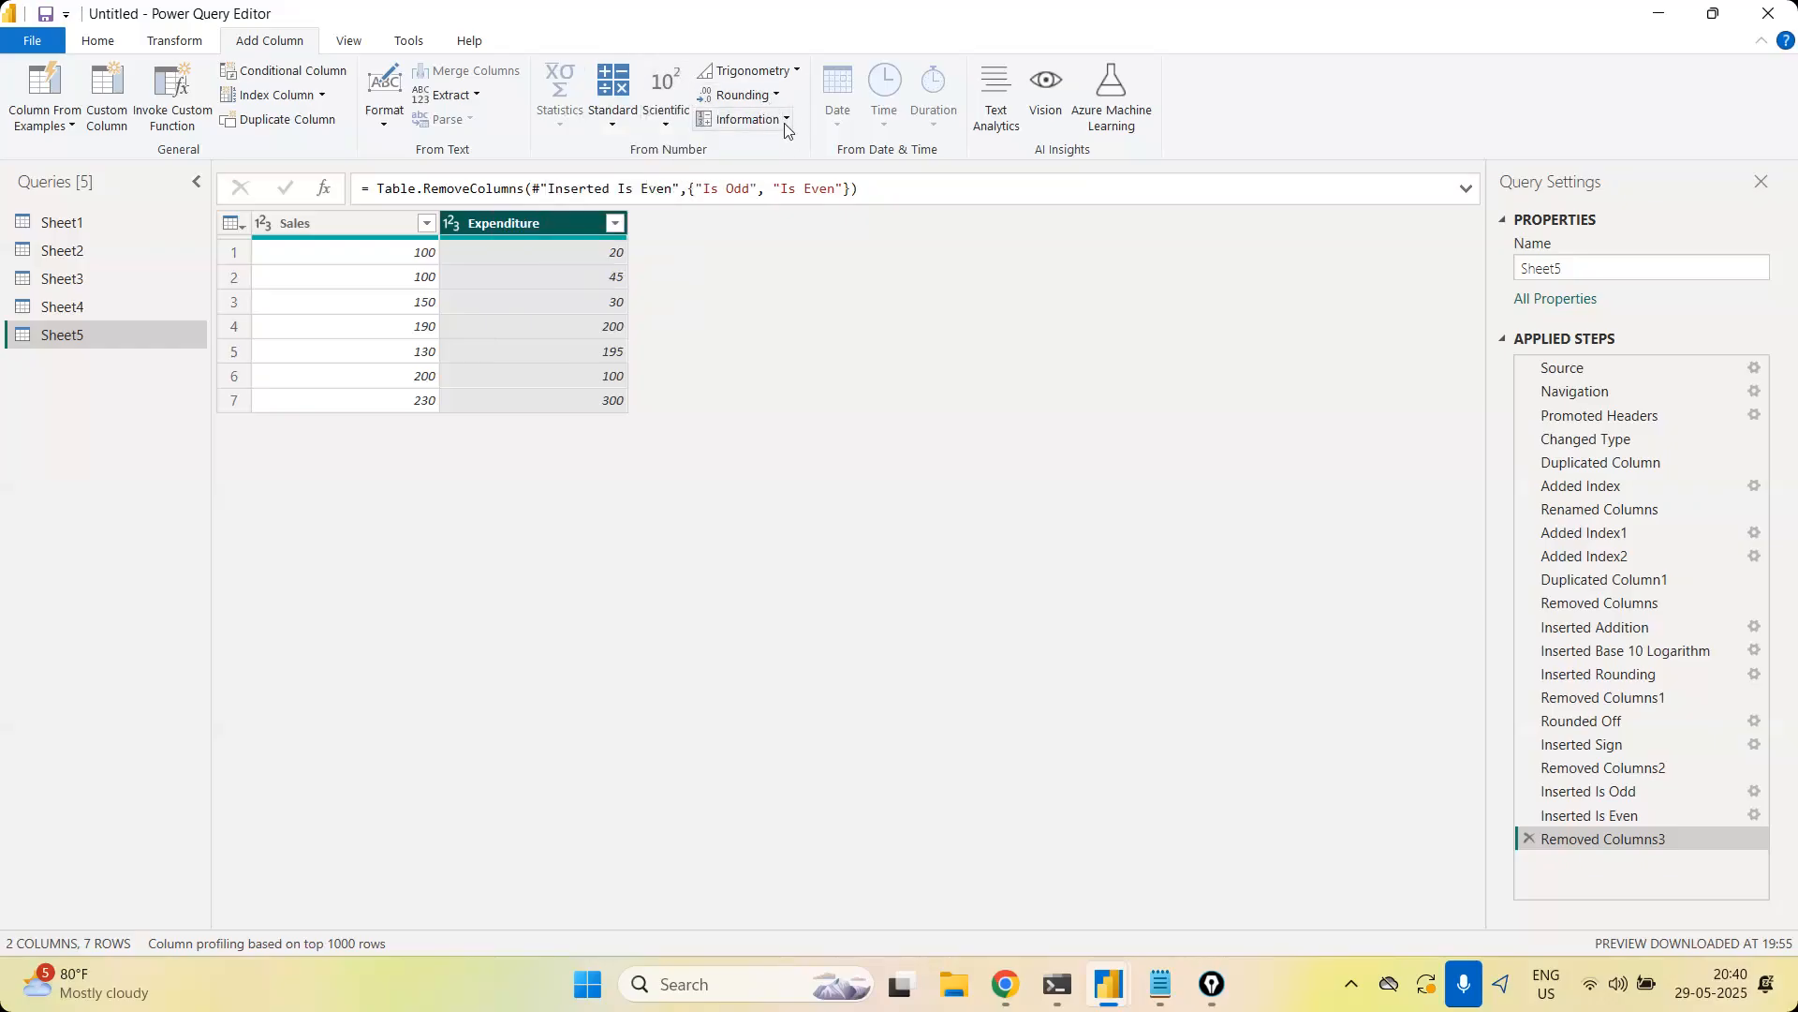
pyautogui.click(784, 122)
pyautogui.click(846, 249)
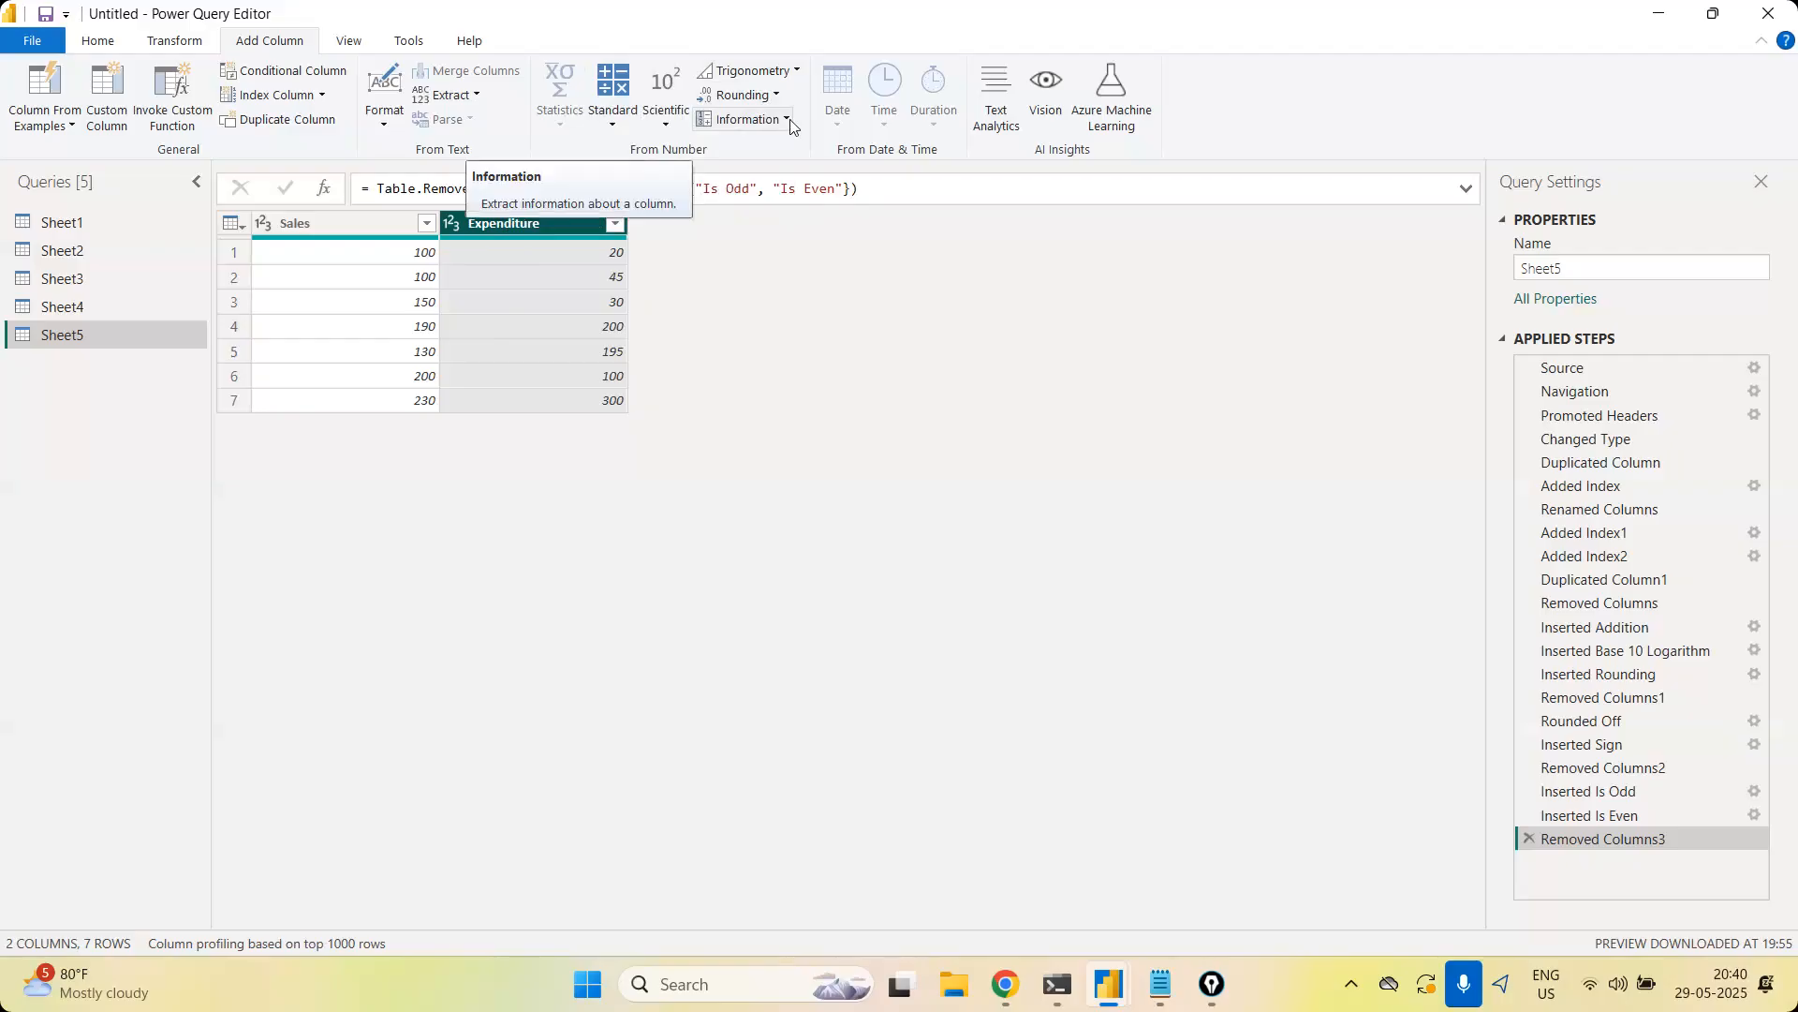
pyautogui.click(171, 48)
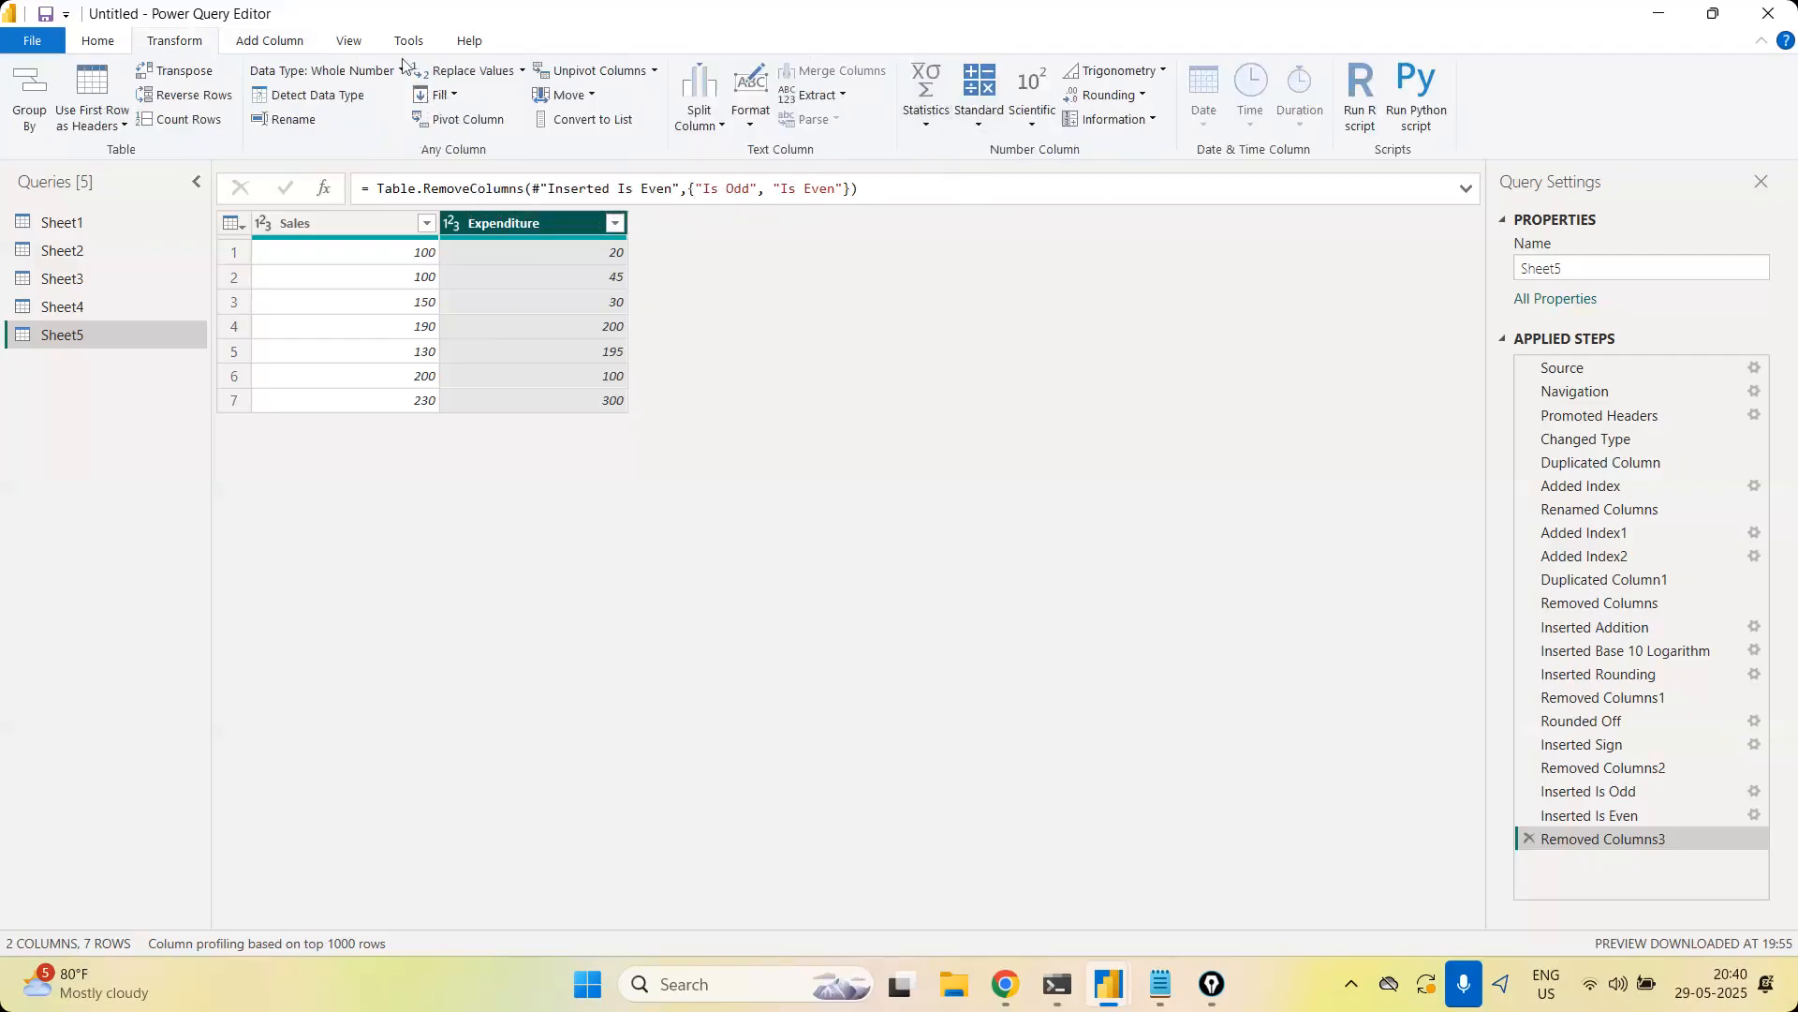
pyautogui.click(295, 42)
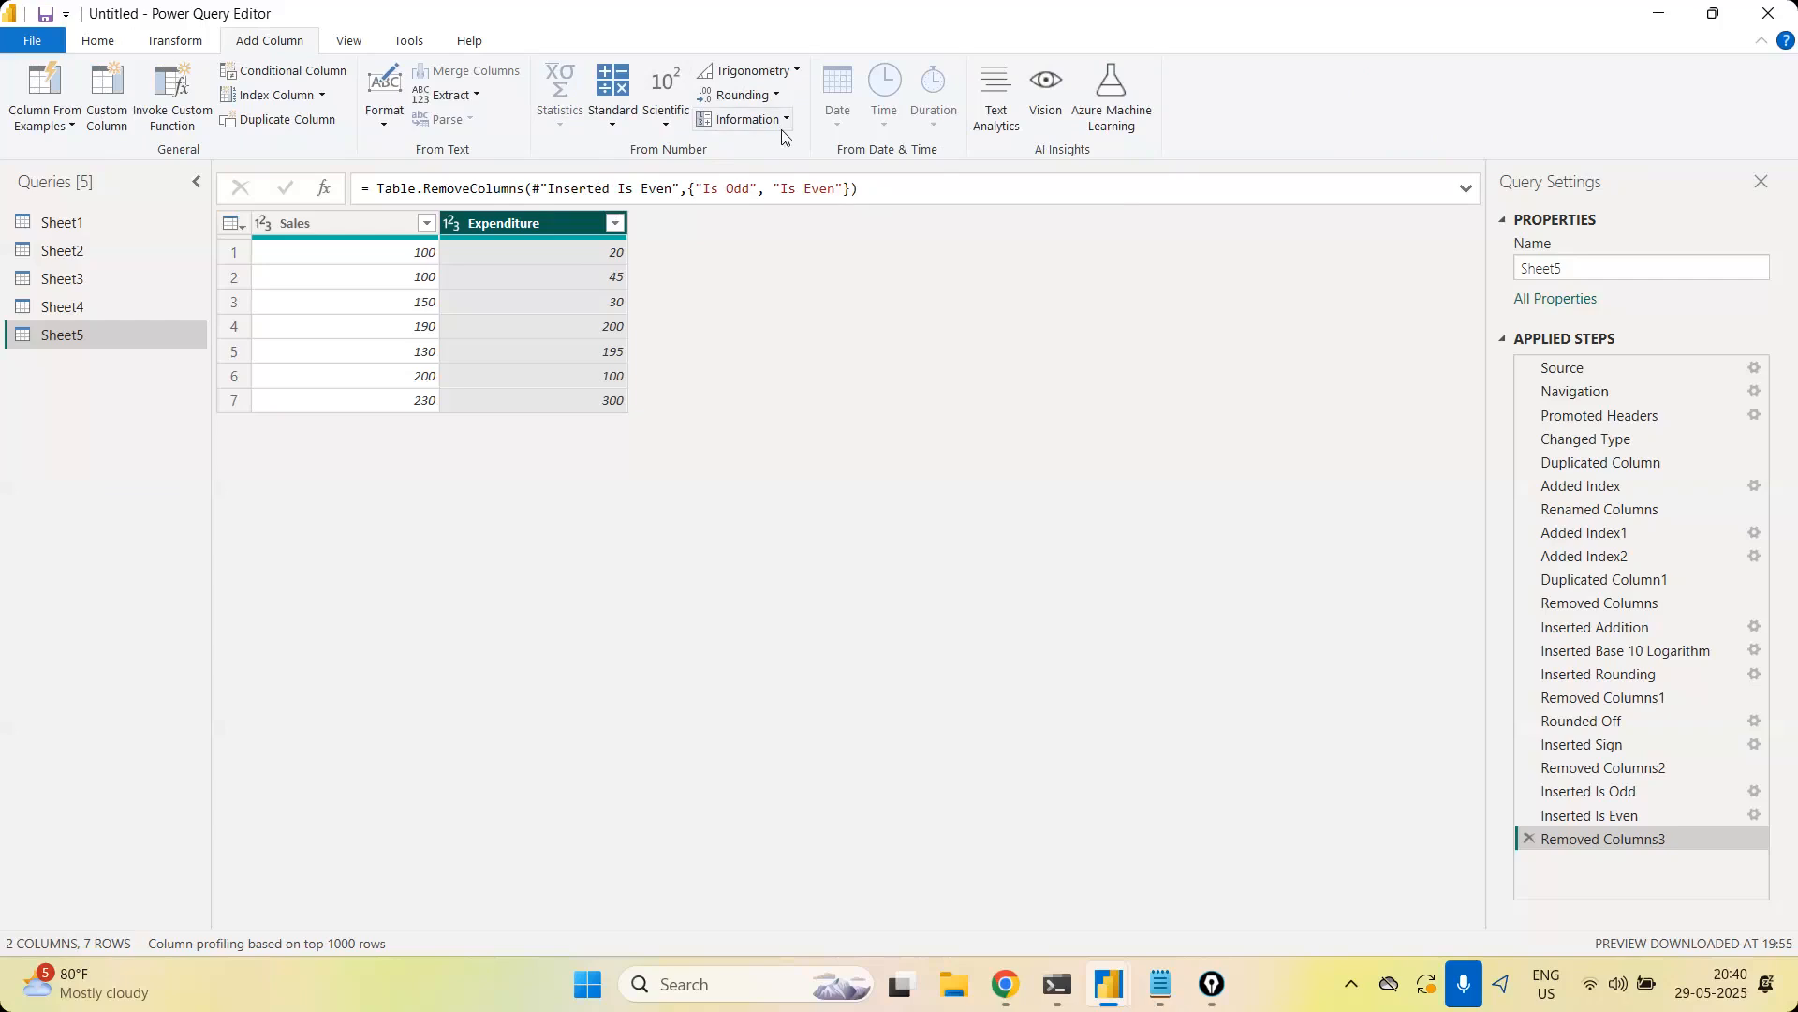
pyautogui.click(746, 119)
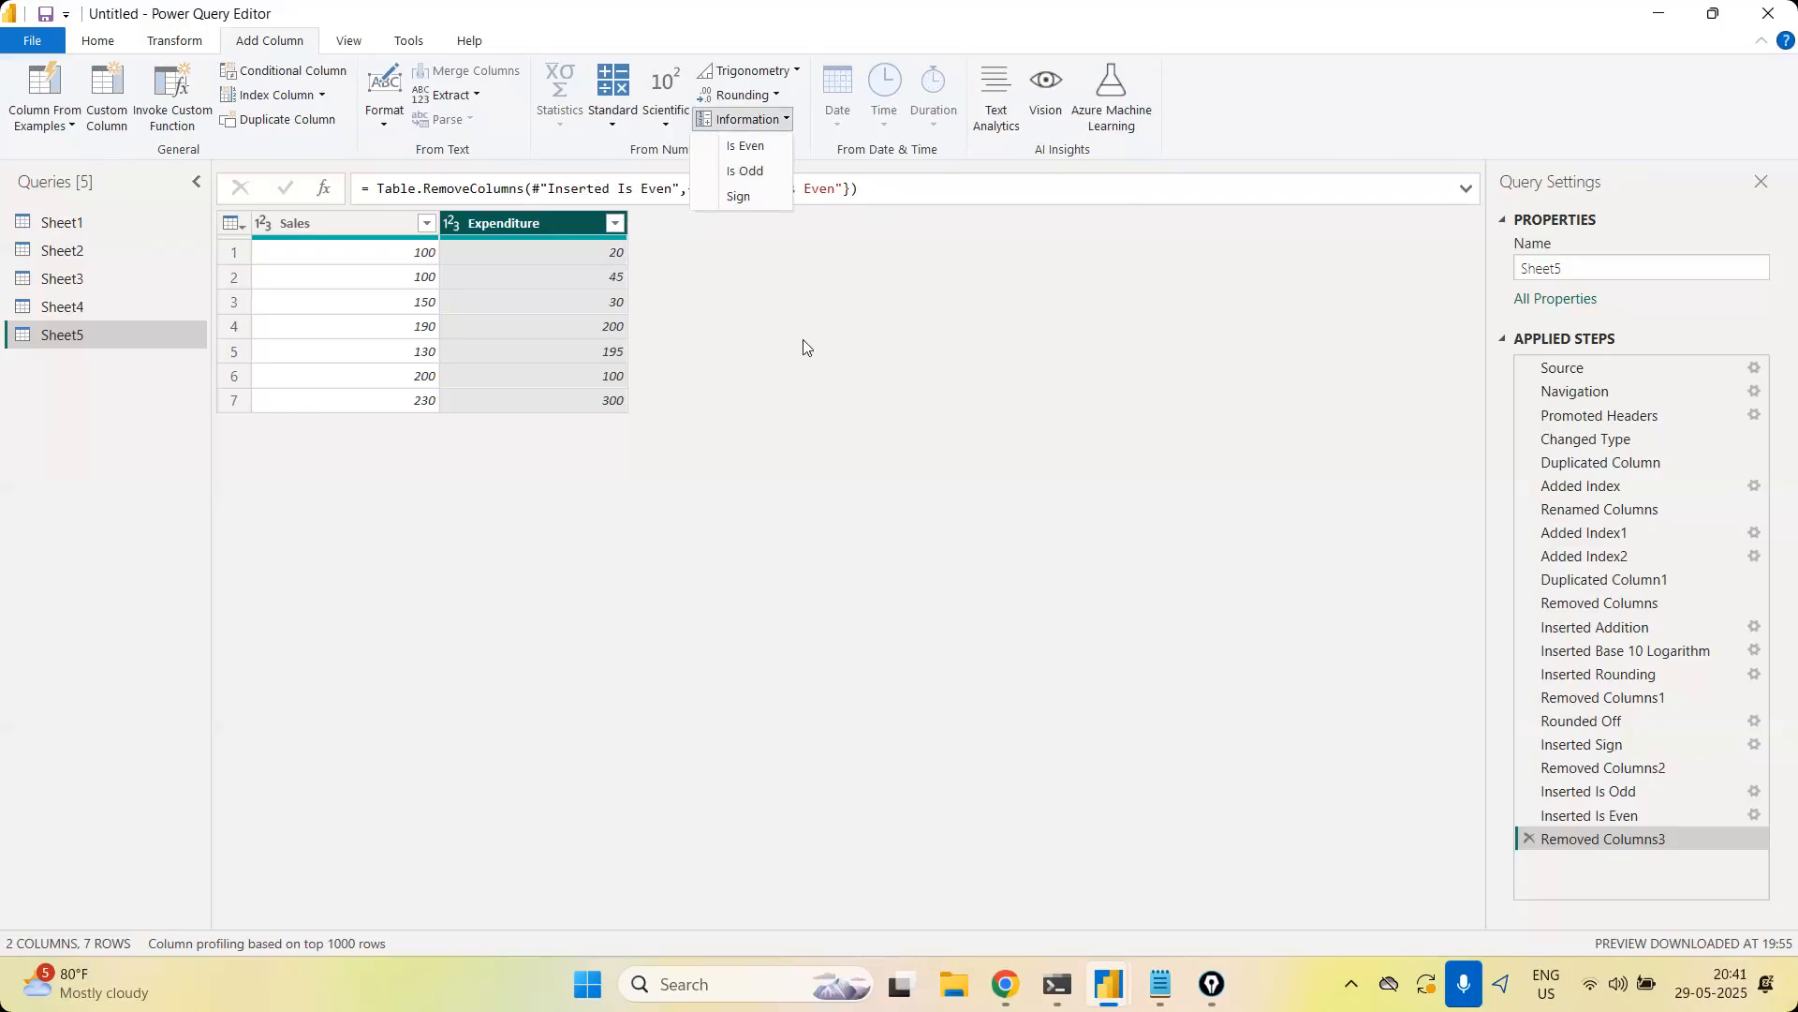
pyautogui.click(724, 418)
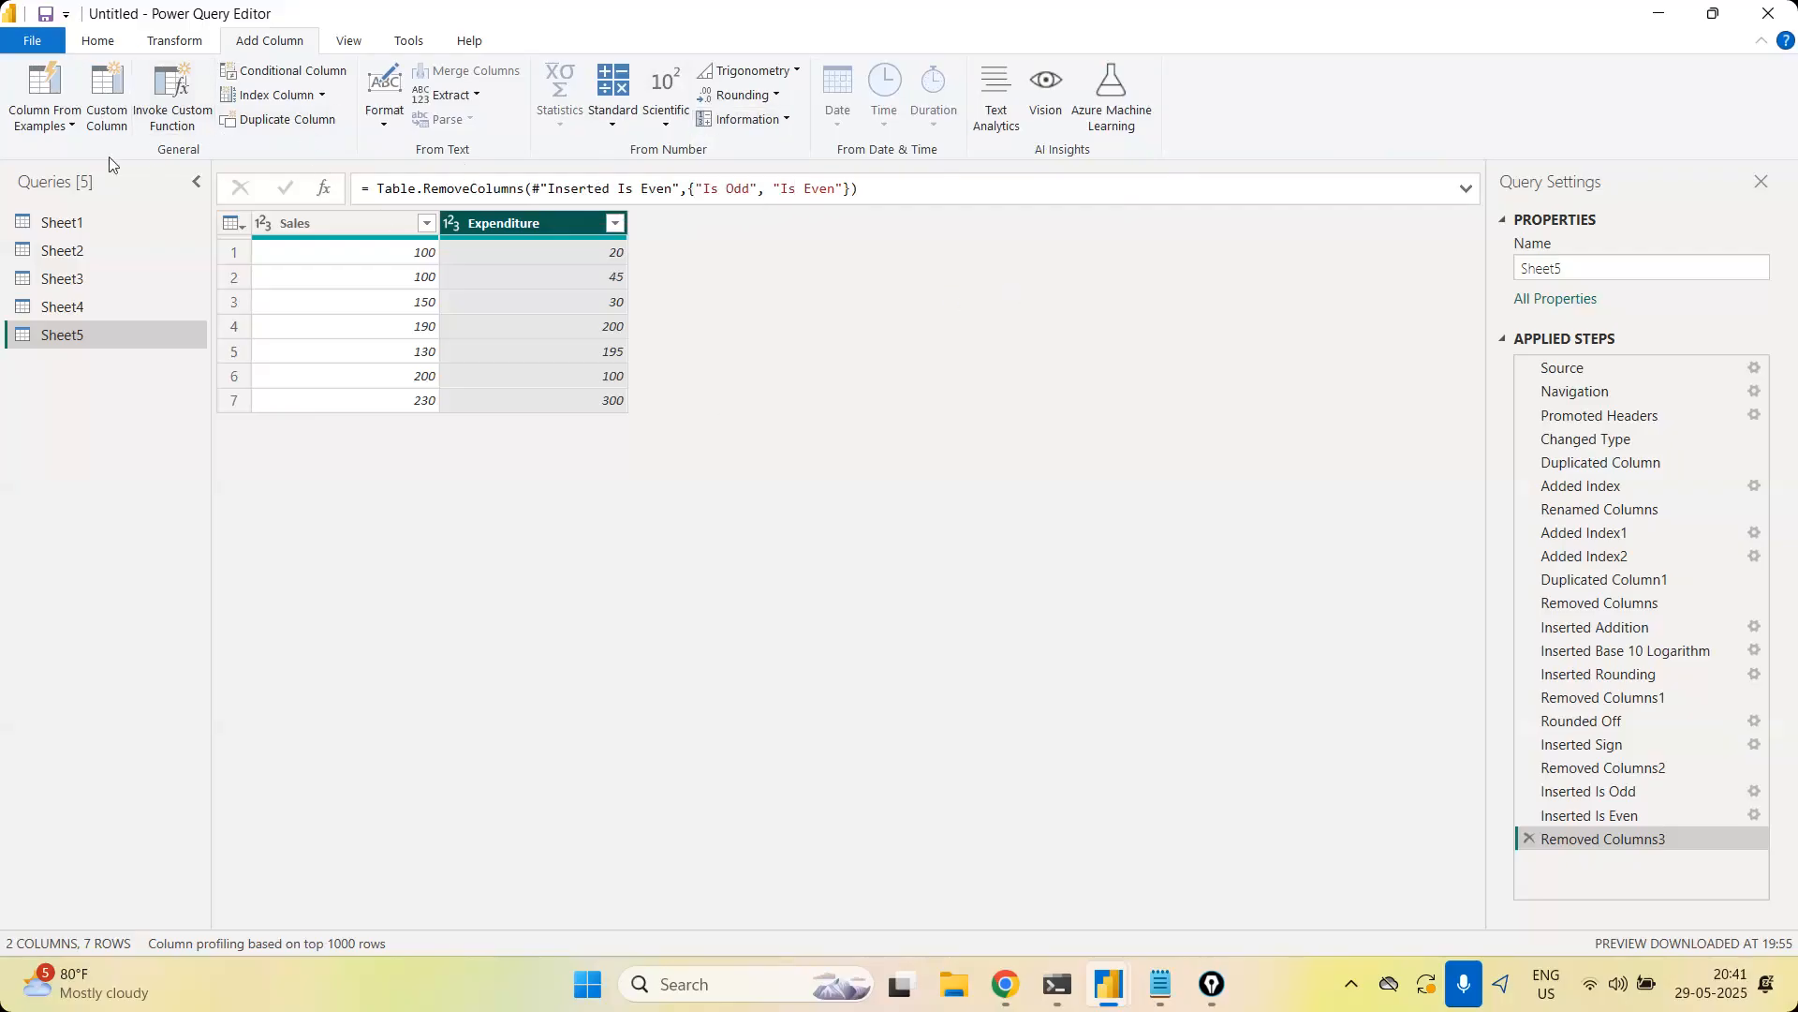
pyautogui.click(64, 133)
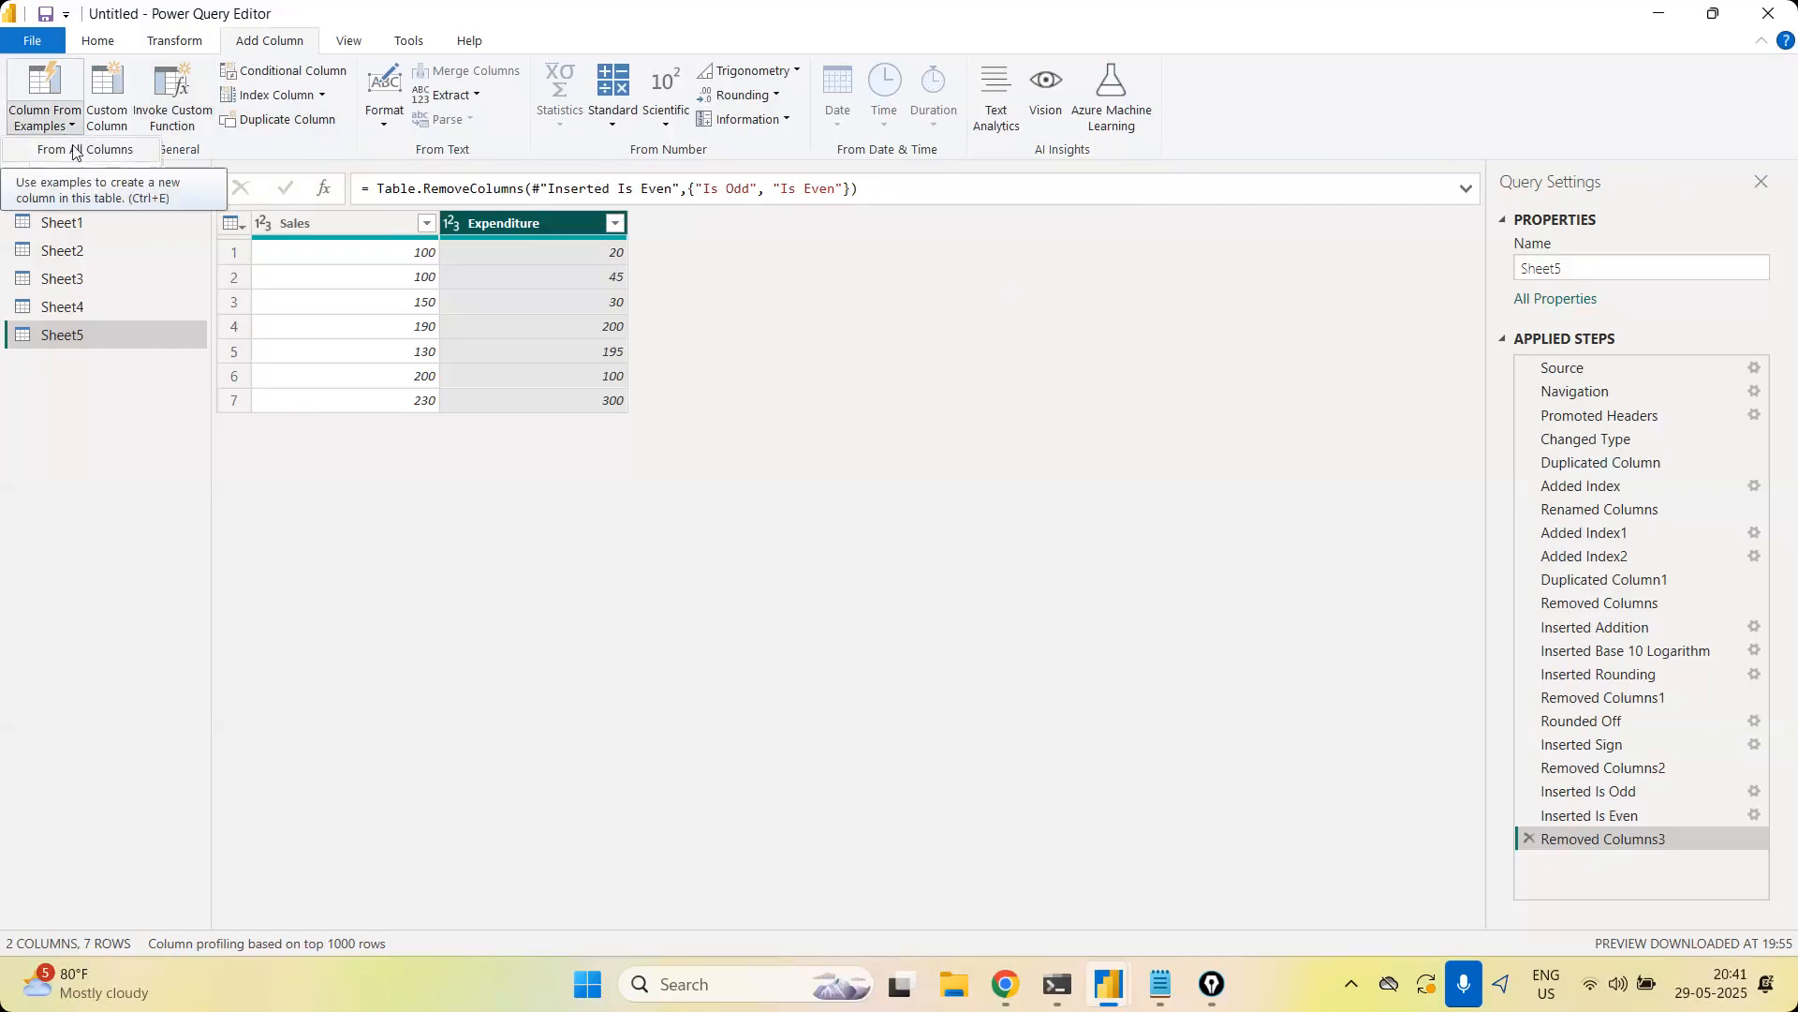
pyautogui.click(109, 150)
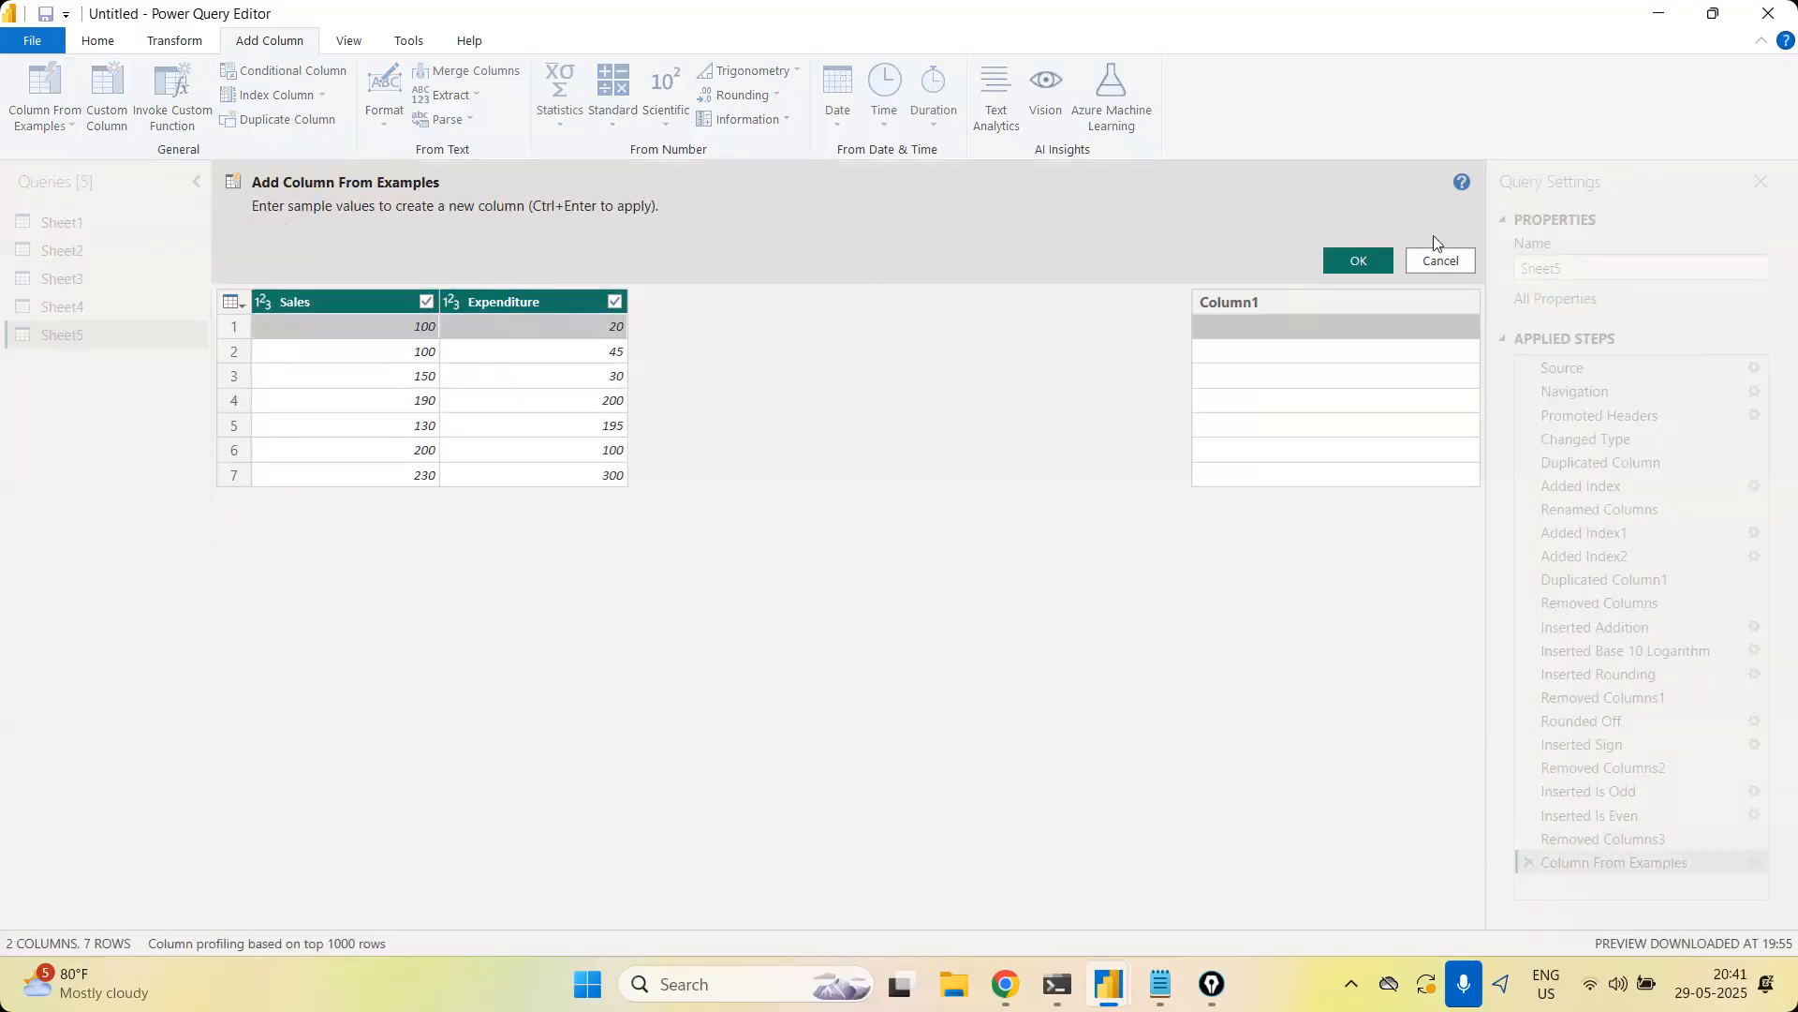
pyautogui.click(1438, 257)
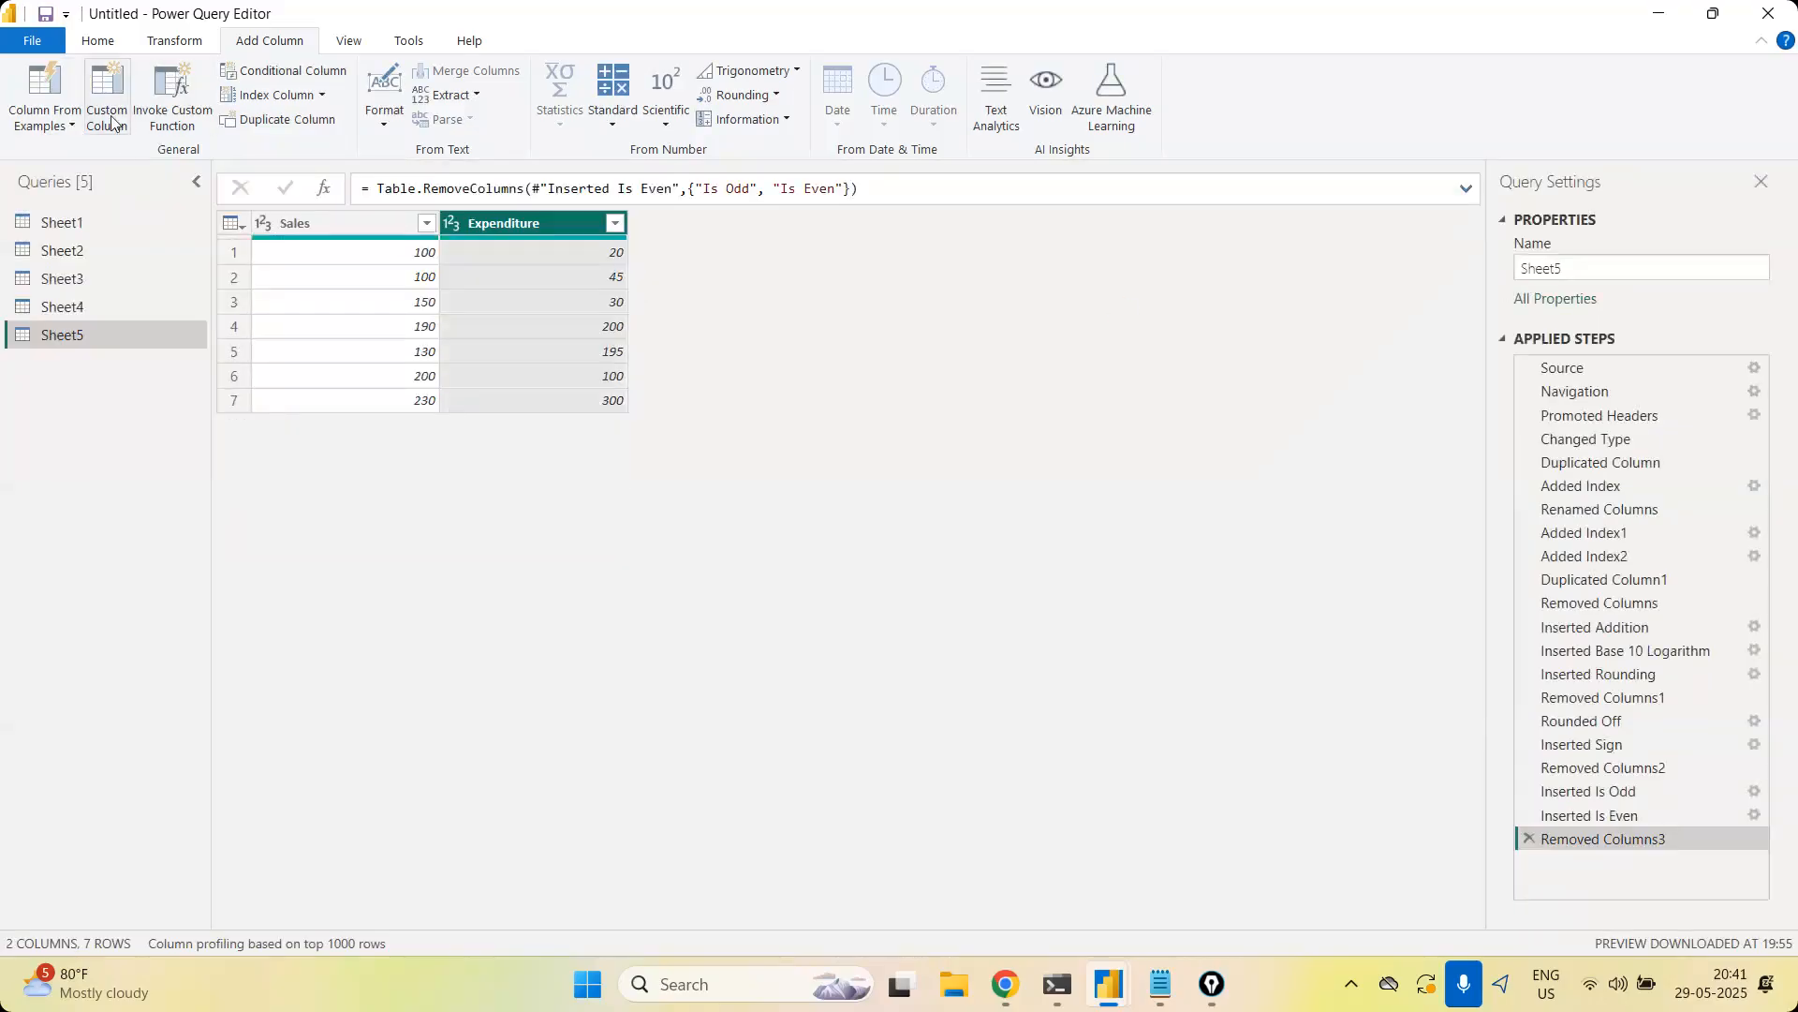
# Add a custom column named profiT_loss to Sheet5 with the formula [Sales]-[Expenditure]
pyautogui.click(110, 119)
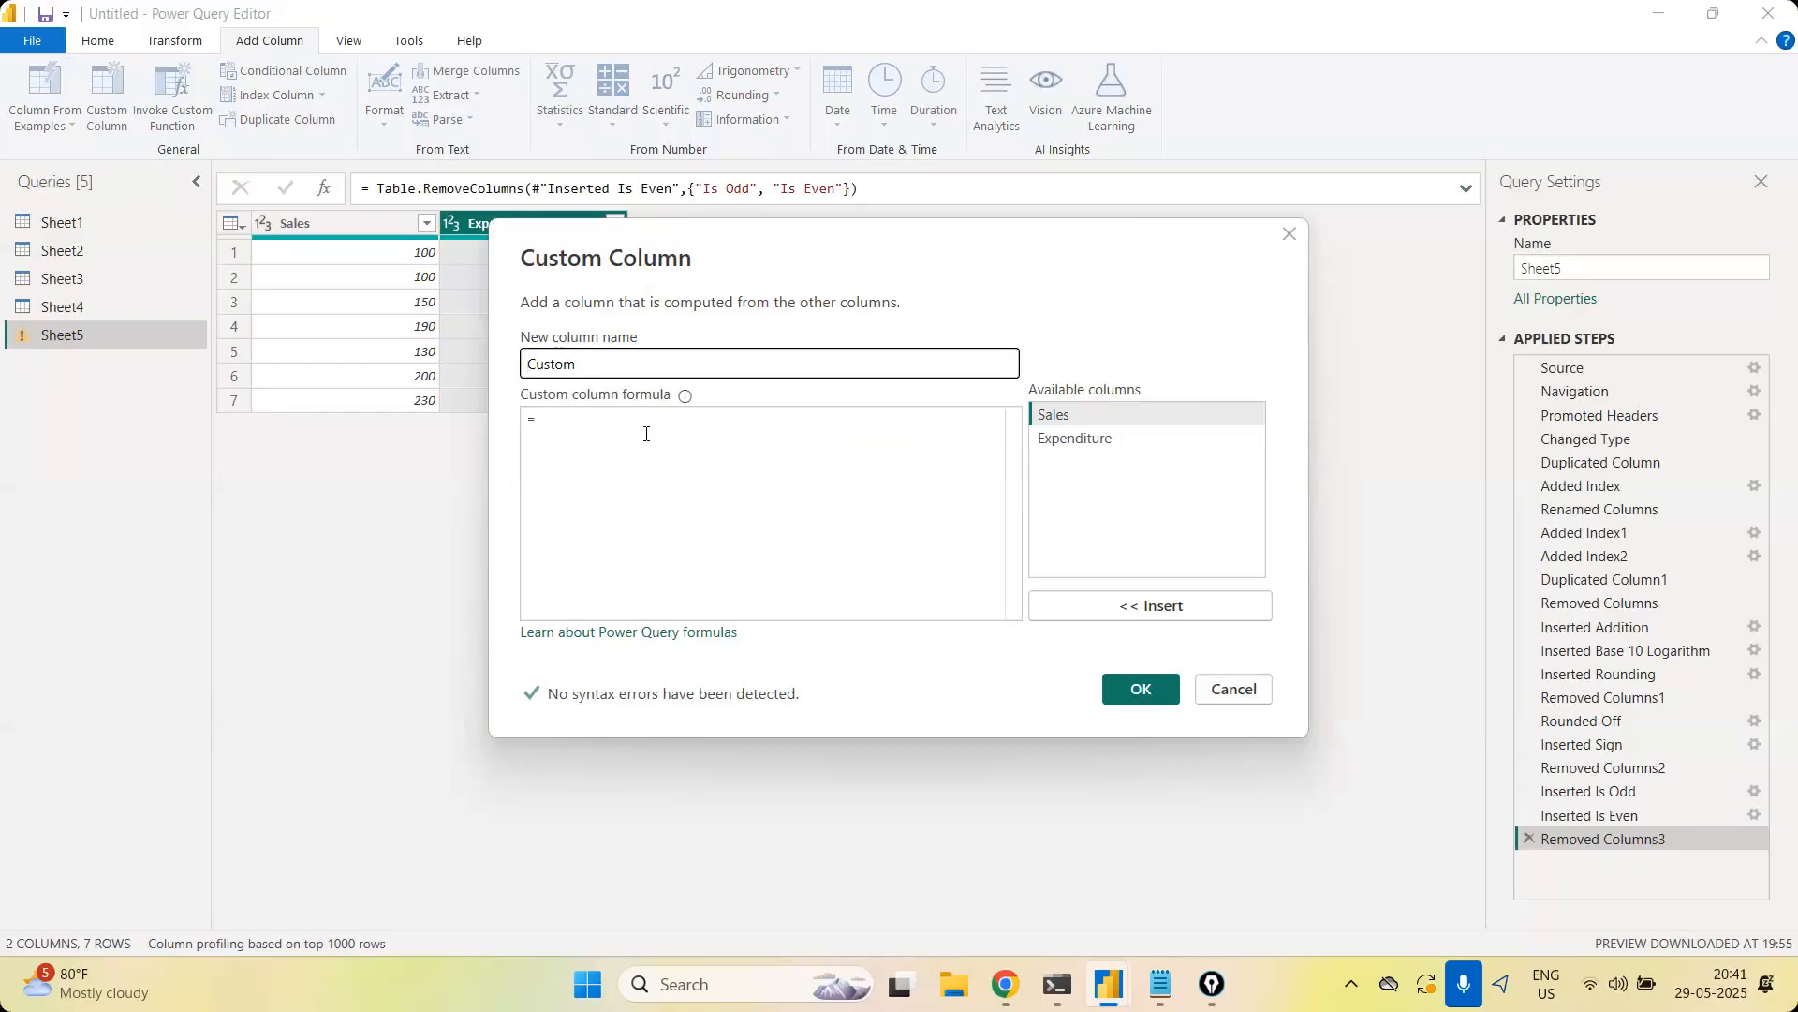
pyautogui.moveTo(577, 363); pyautogui.dragTo(454, 359)
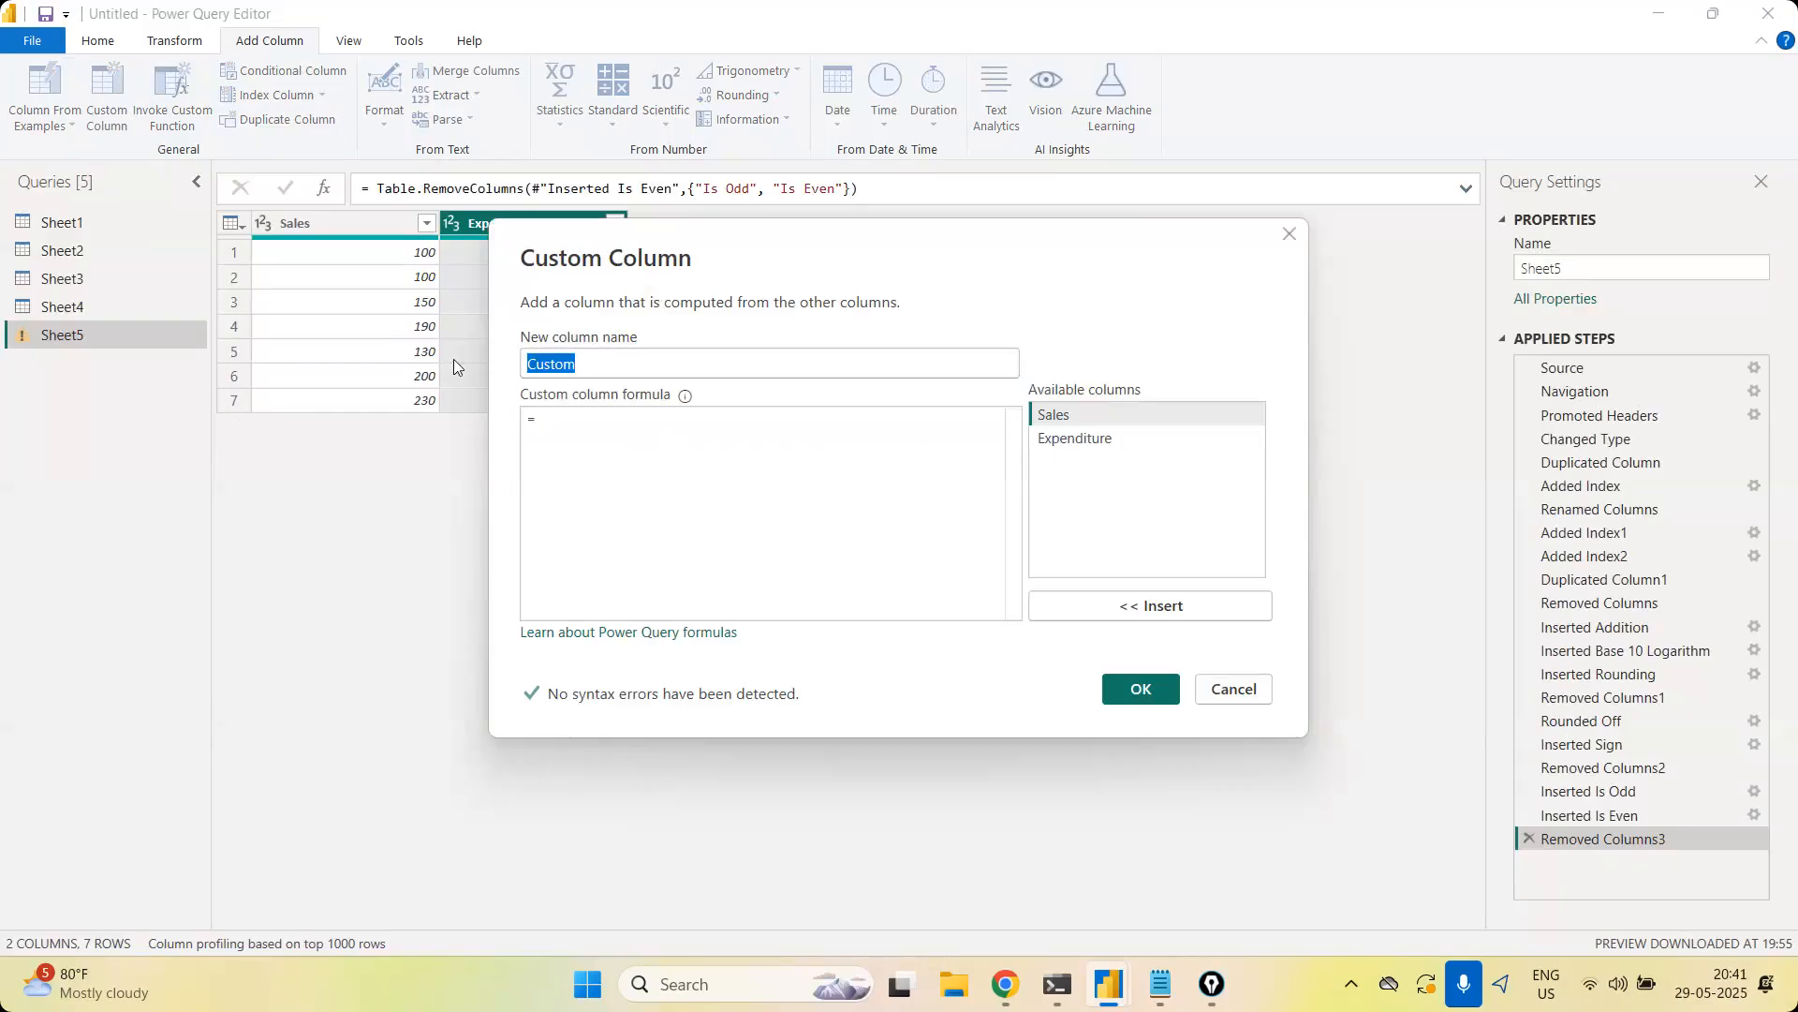
pyautogui.write('pr')
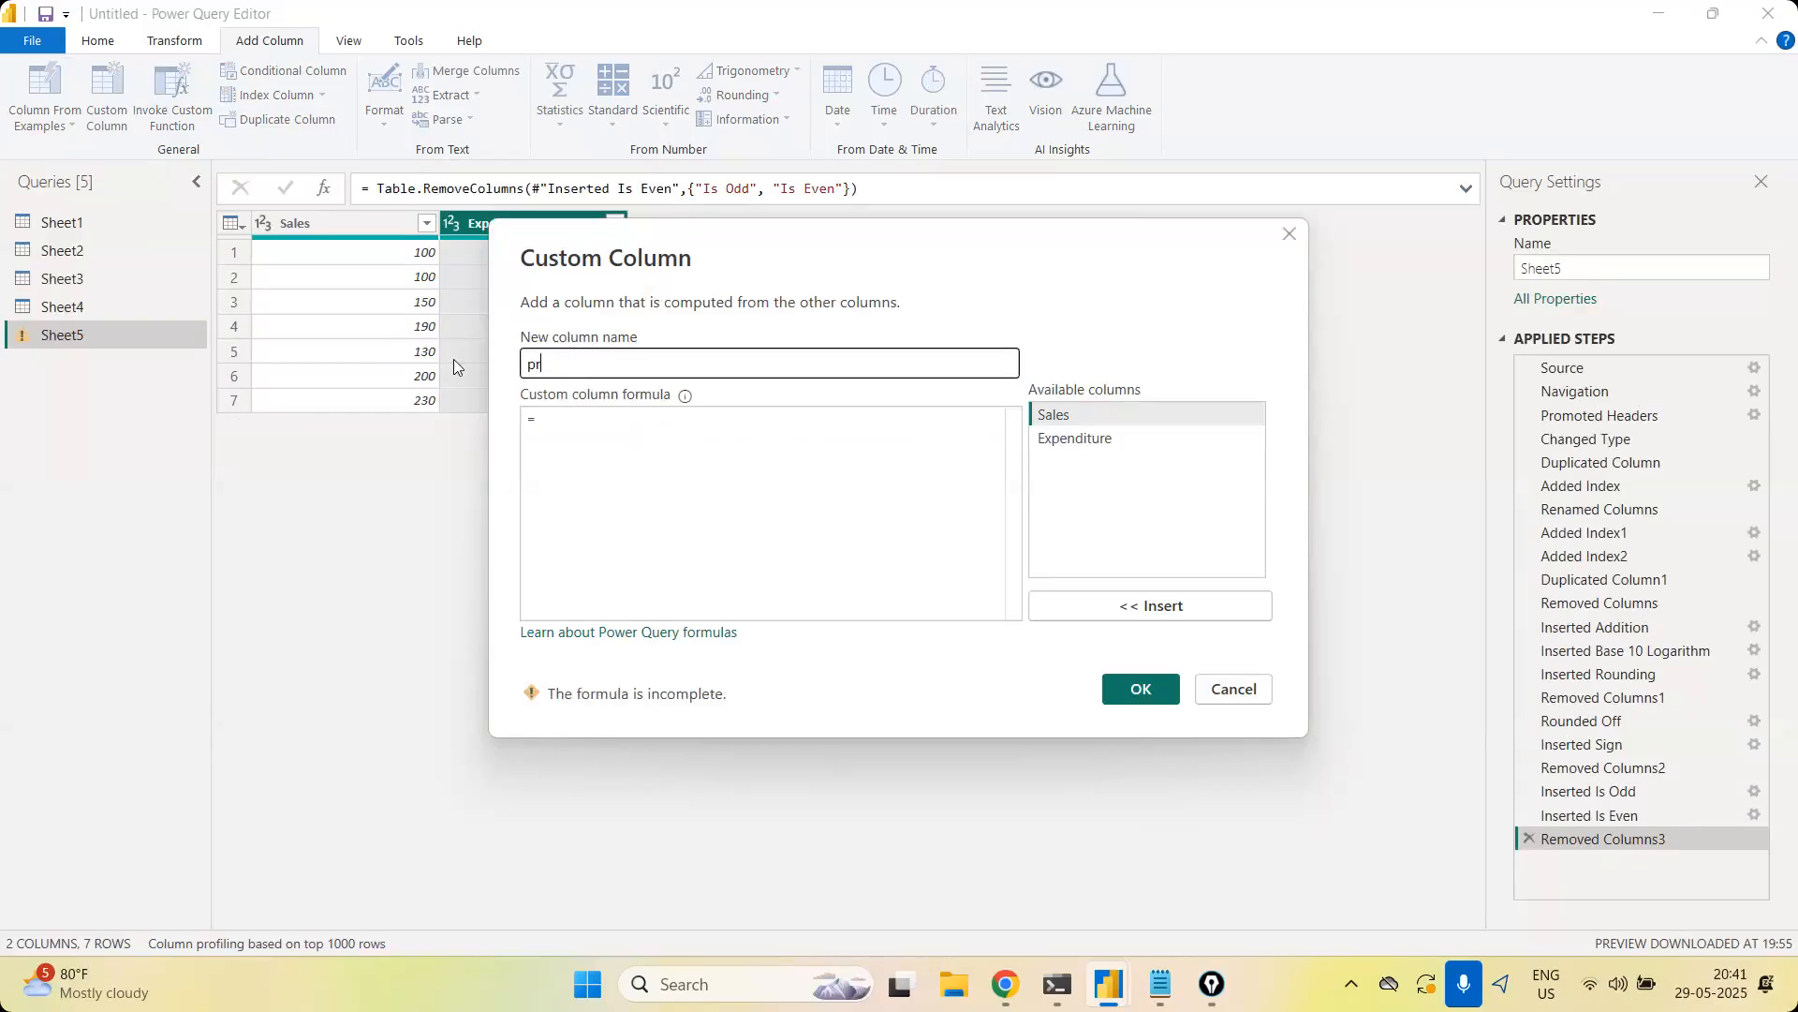
pyautogui.write('ofiT_loss')
pyautogui.click(1096, 417)
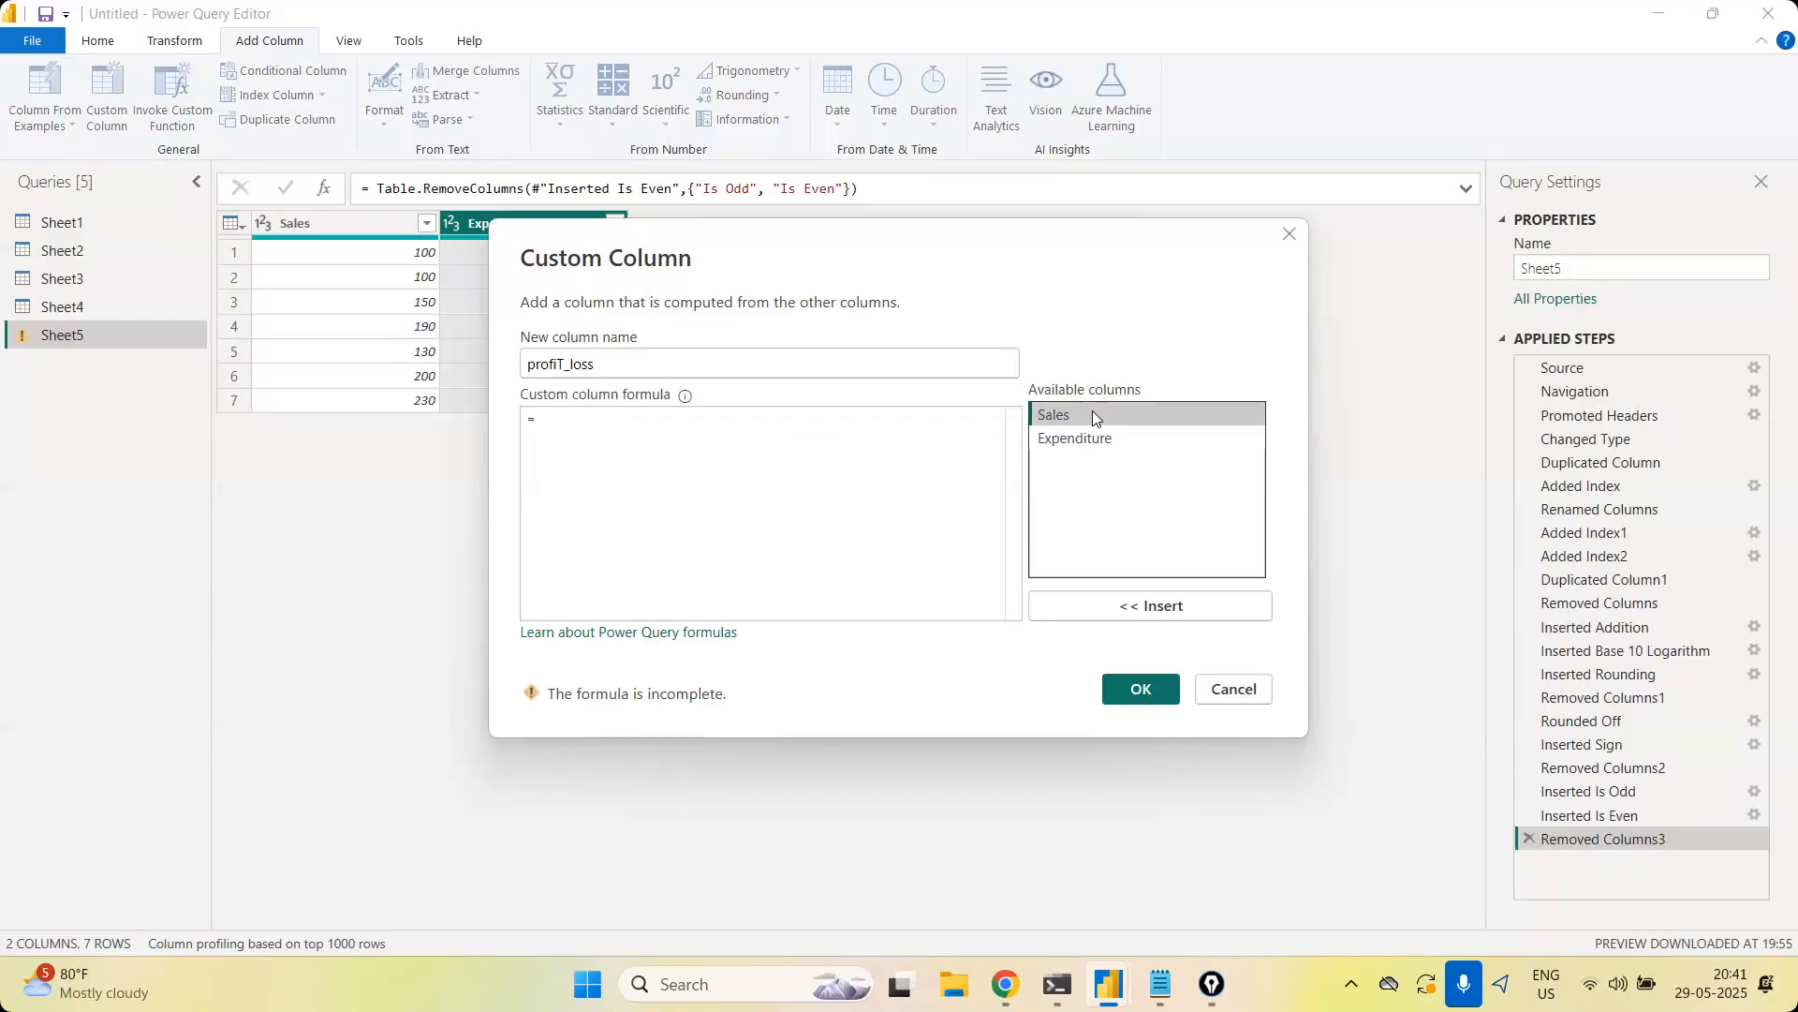
pyautogui.click(1158, 606)
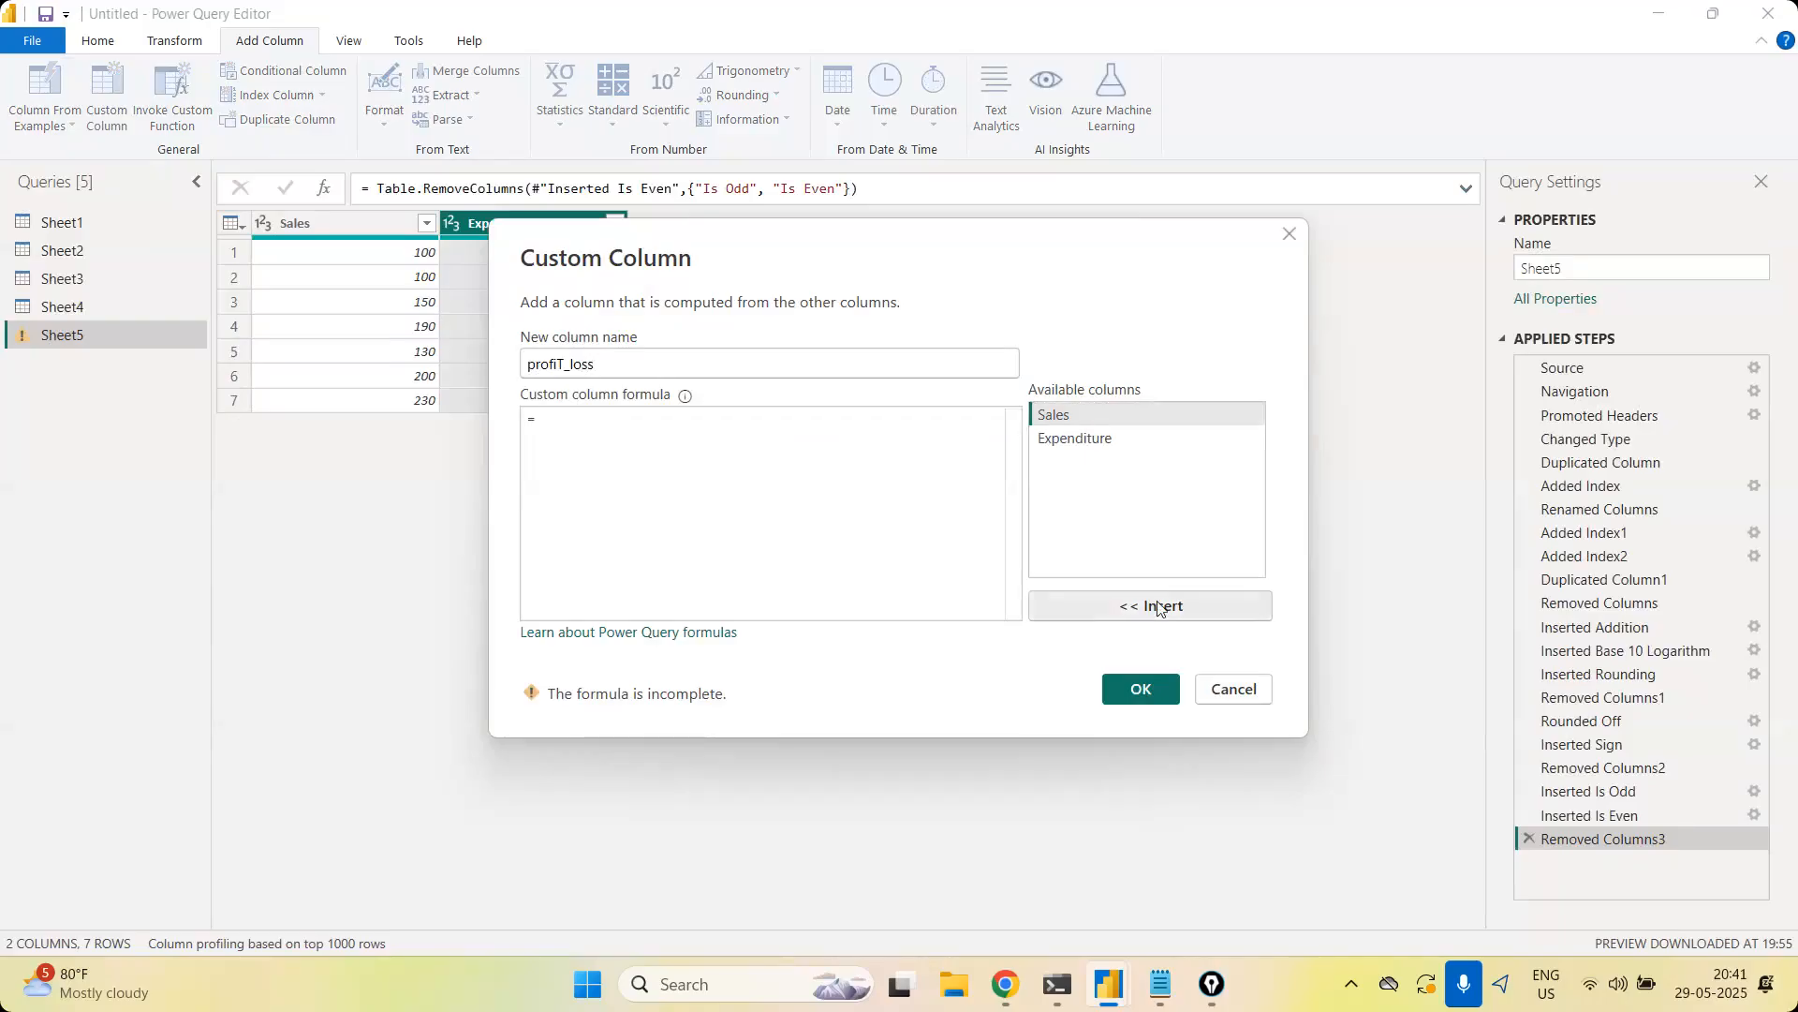
pyautogui.write('-')
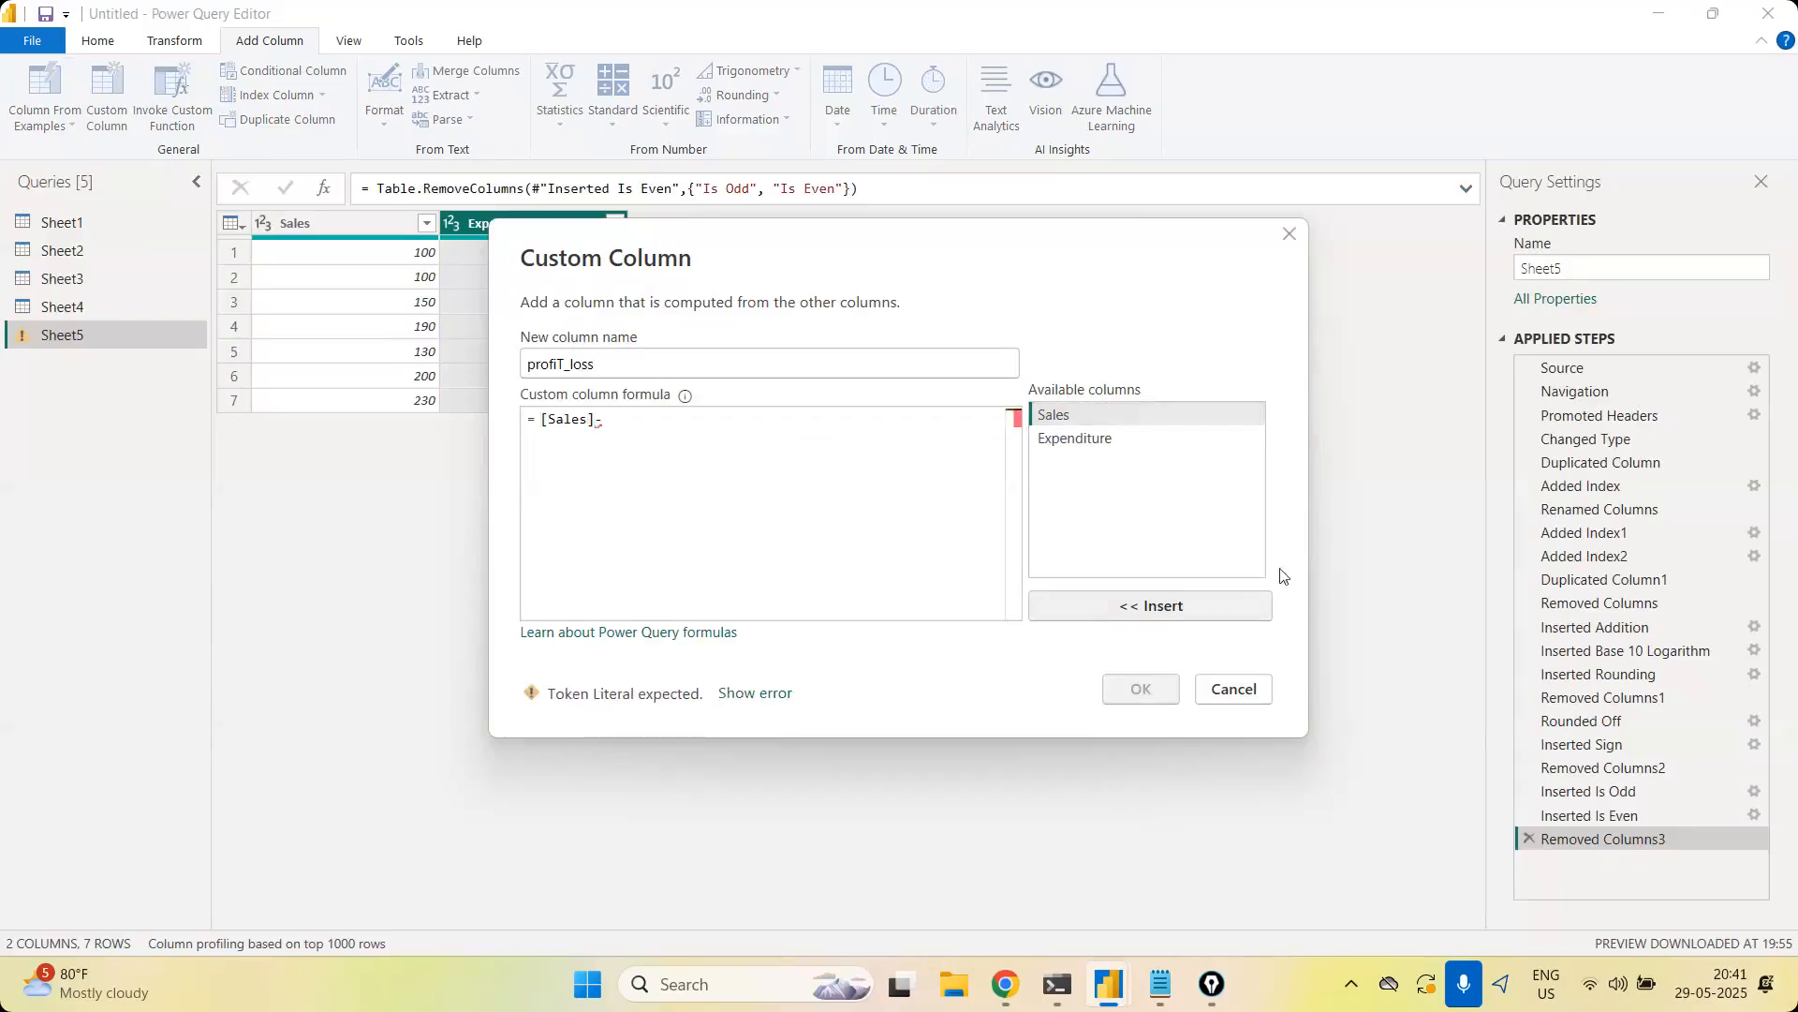
pyautogui.click(1128, 437)
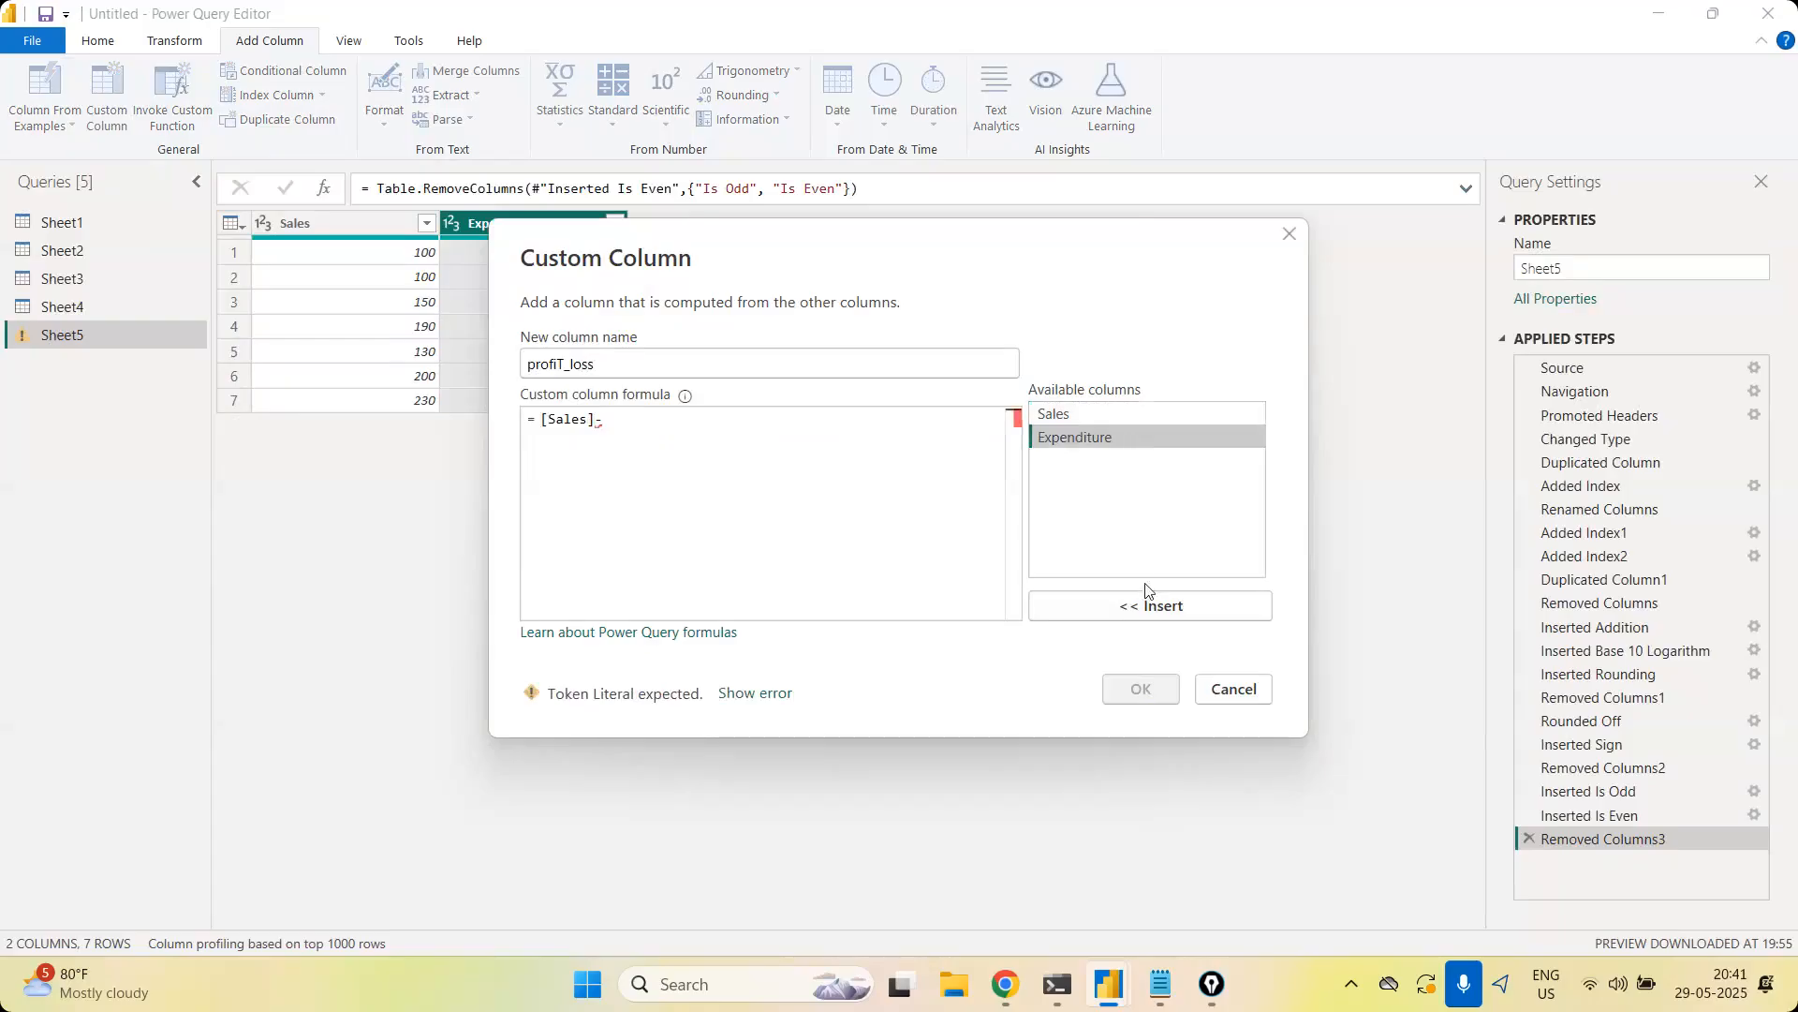
pyautogui.click(1138, 607)
pyautogui.click(1139, 691)
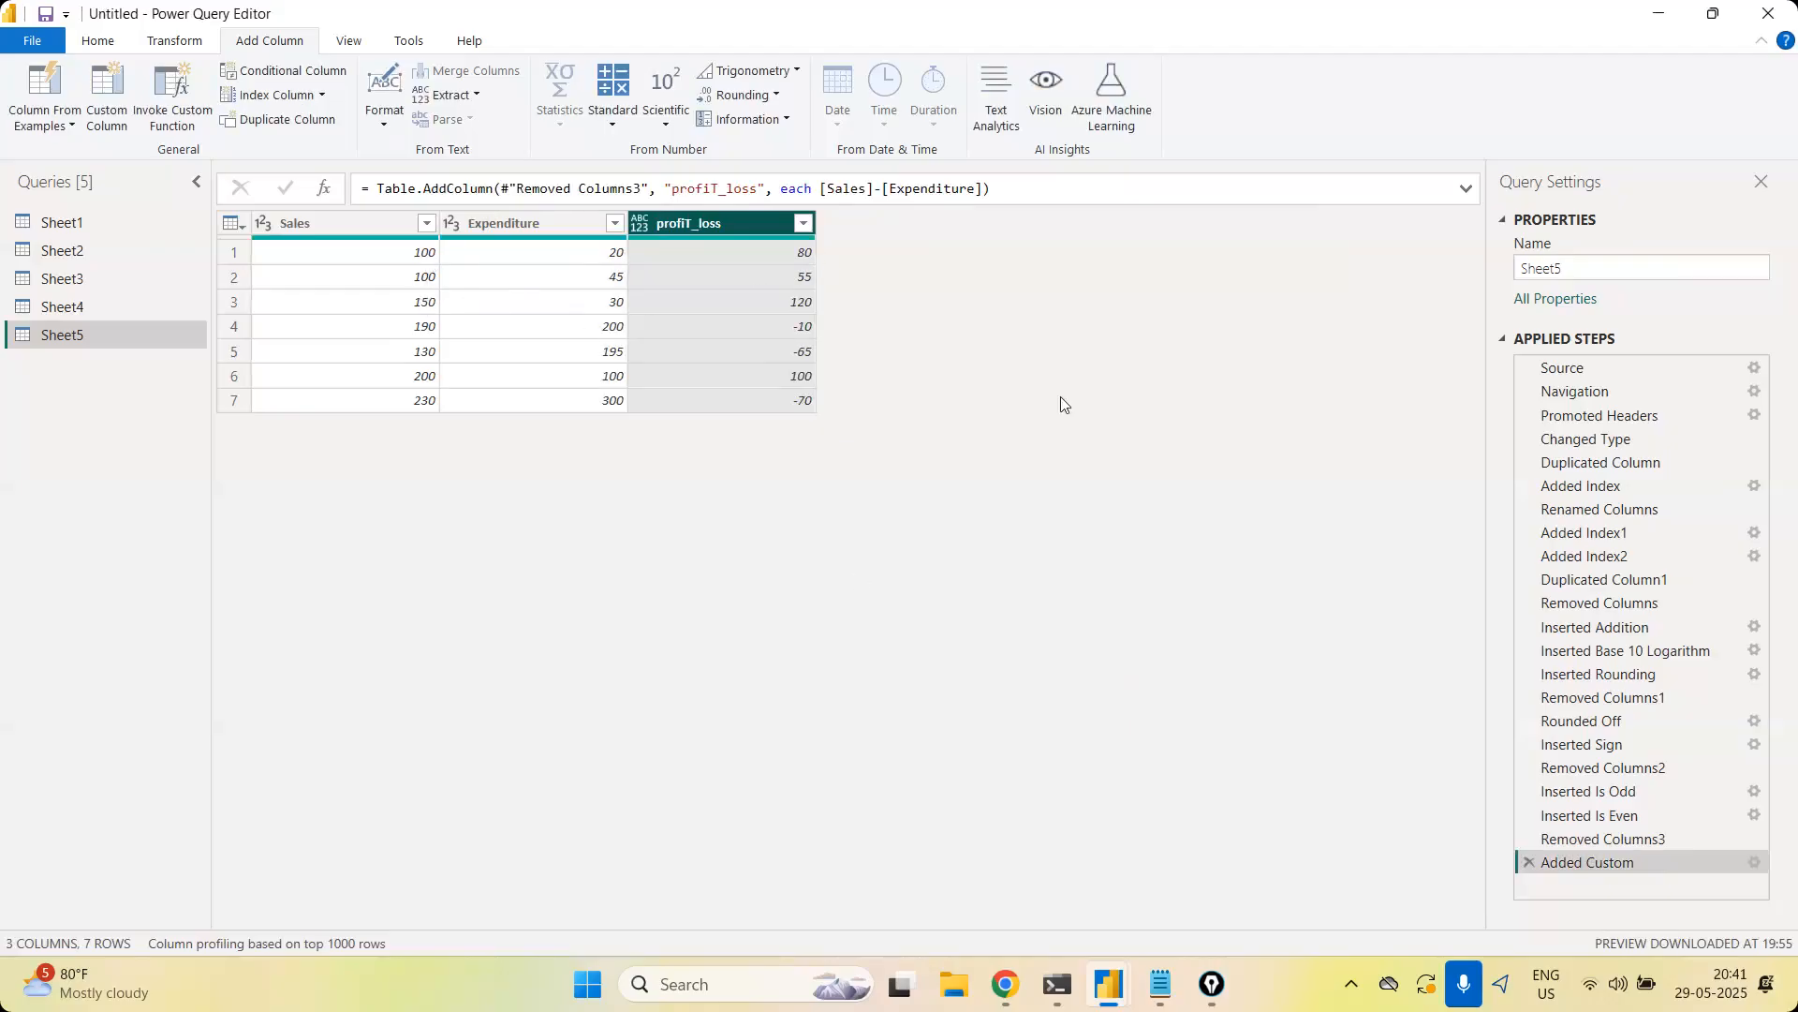
# Add a new column that gives the sign of each profiT_loss value
pyautogui.click(788, 118)
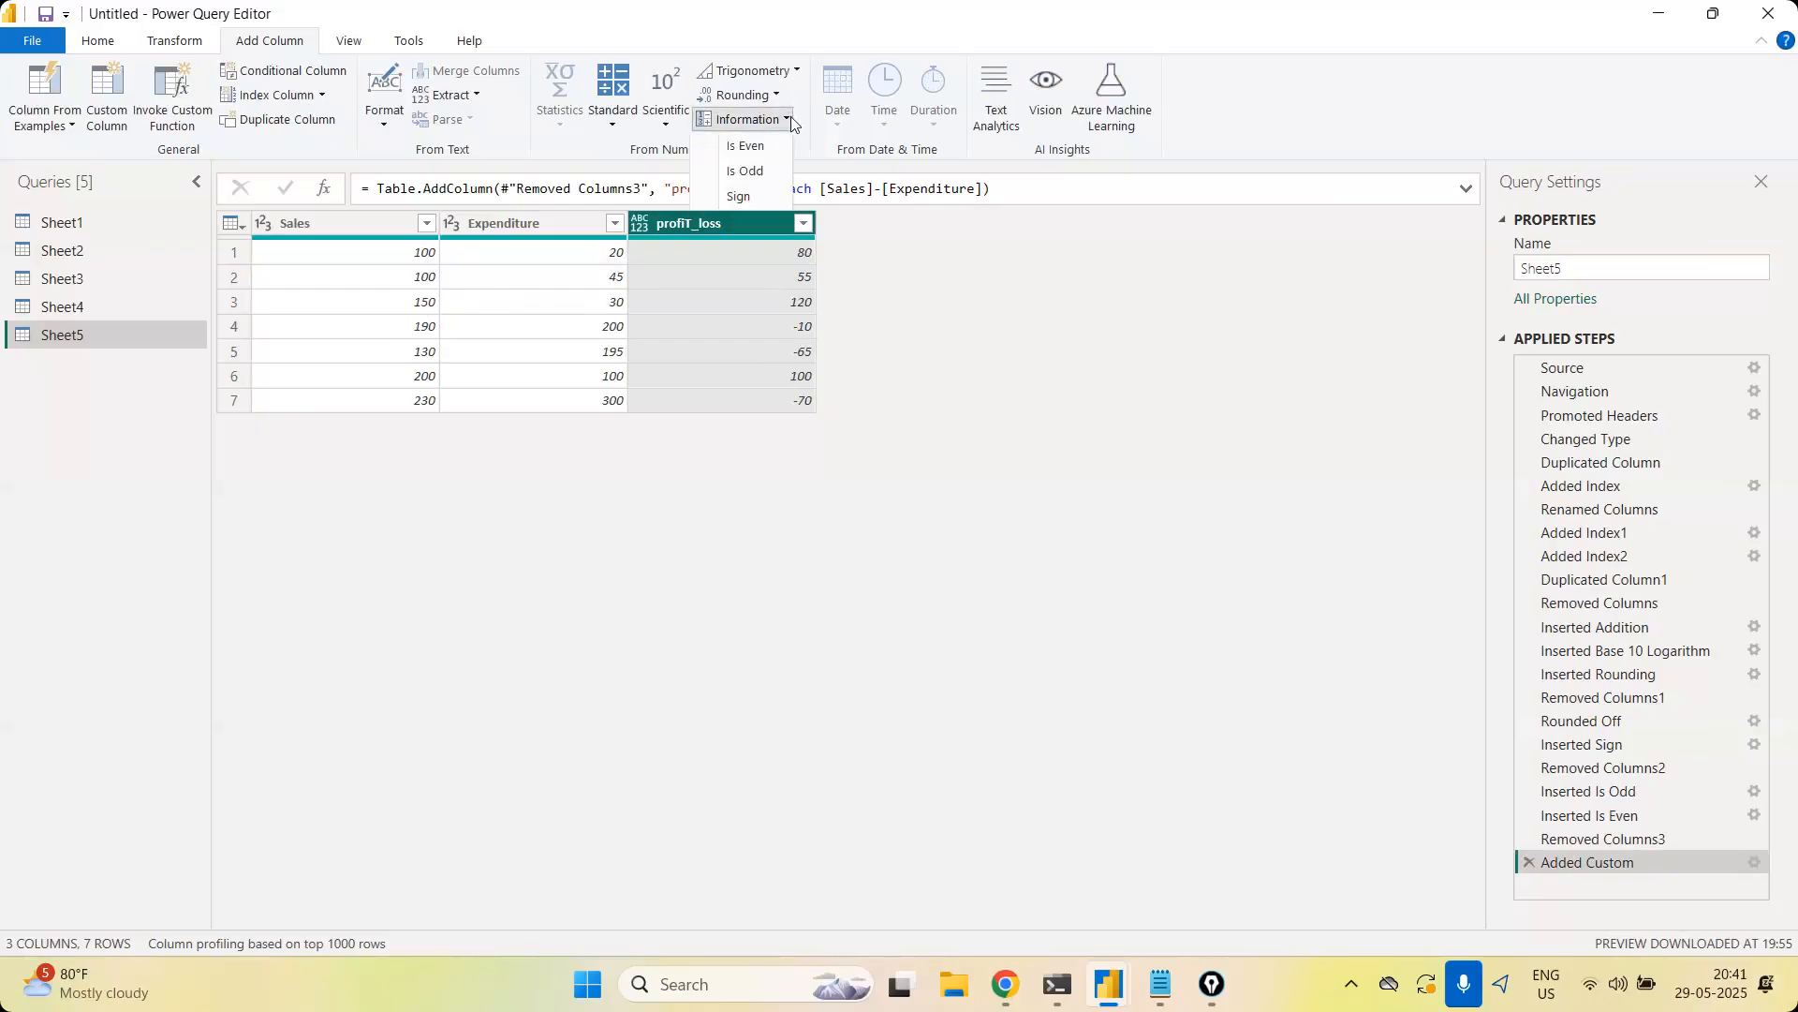
pyautogui.click(761, 197)
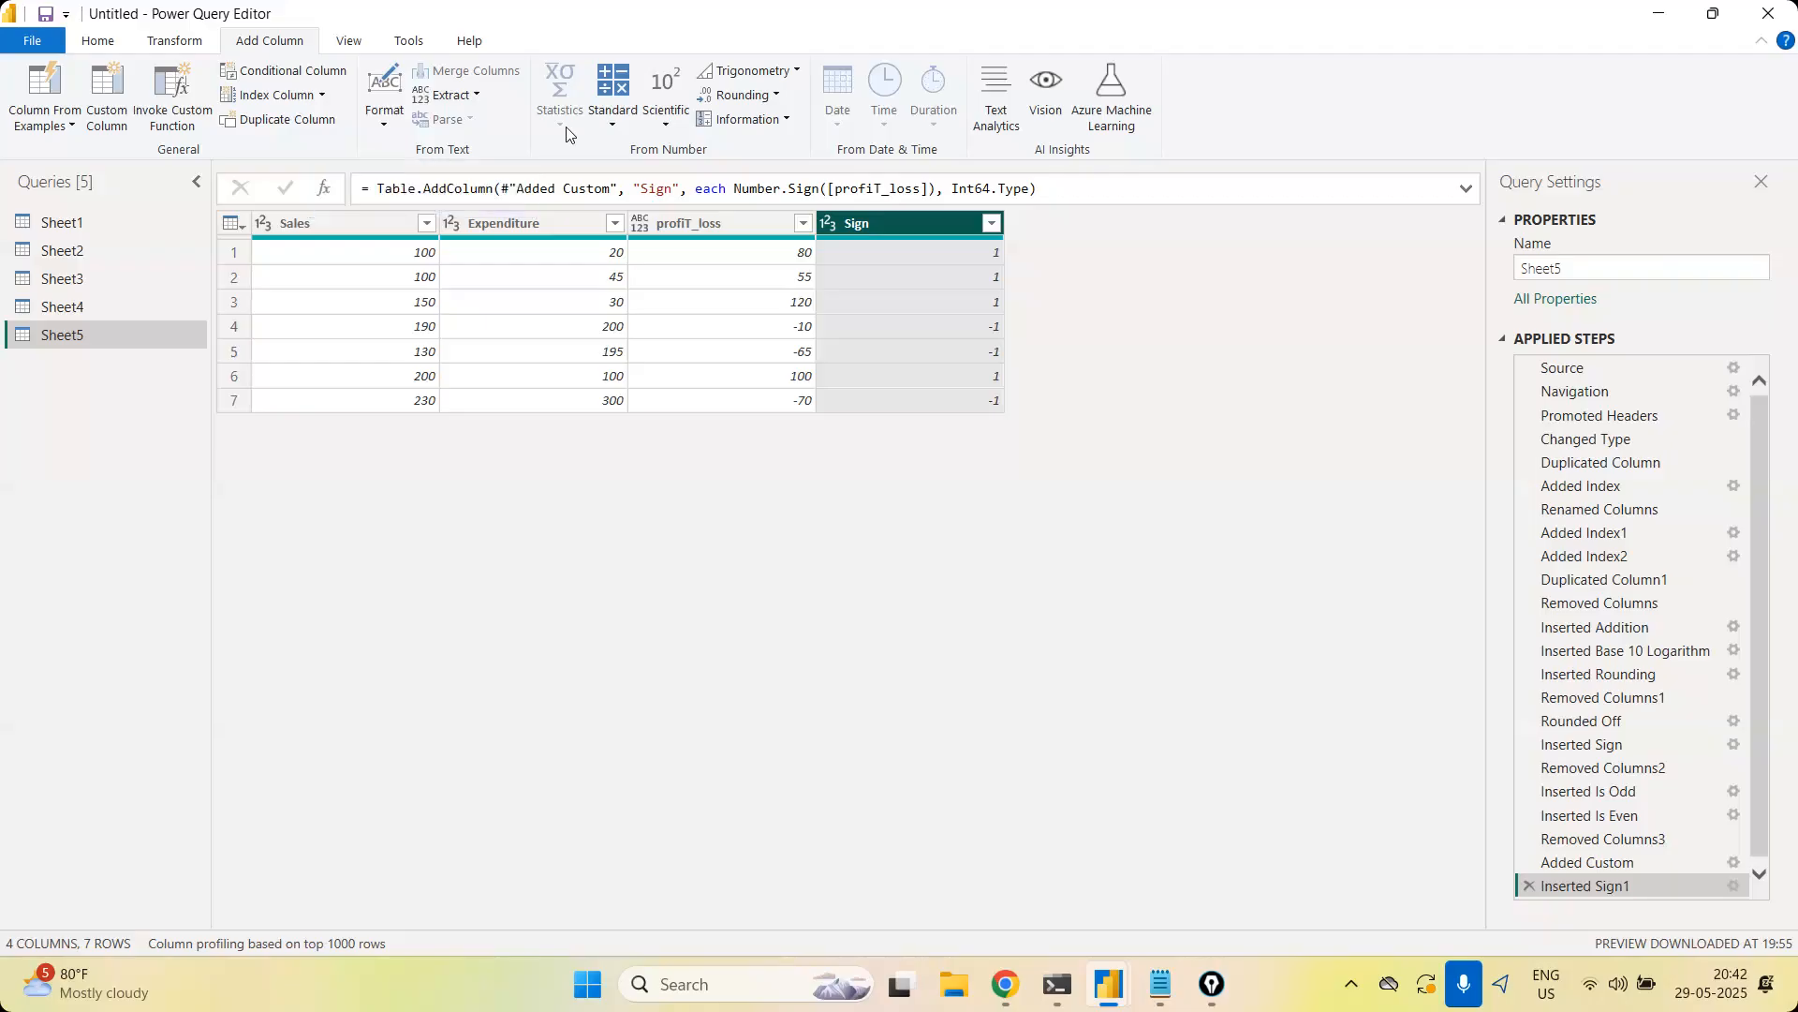
pyautogui.click(179, 38)
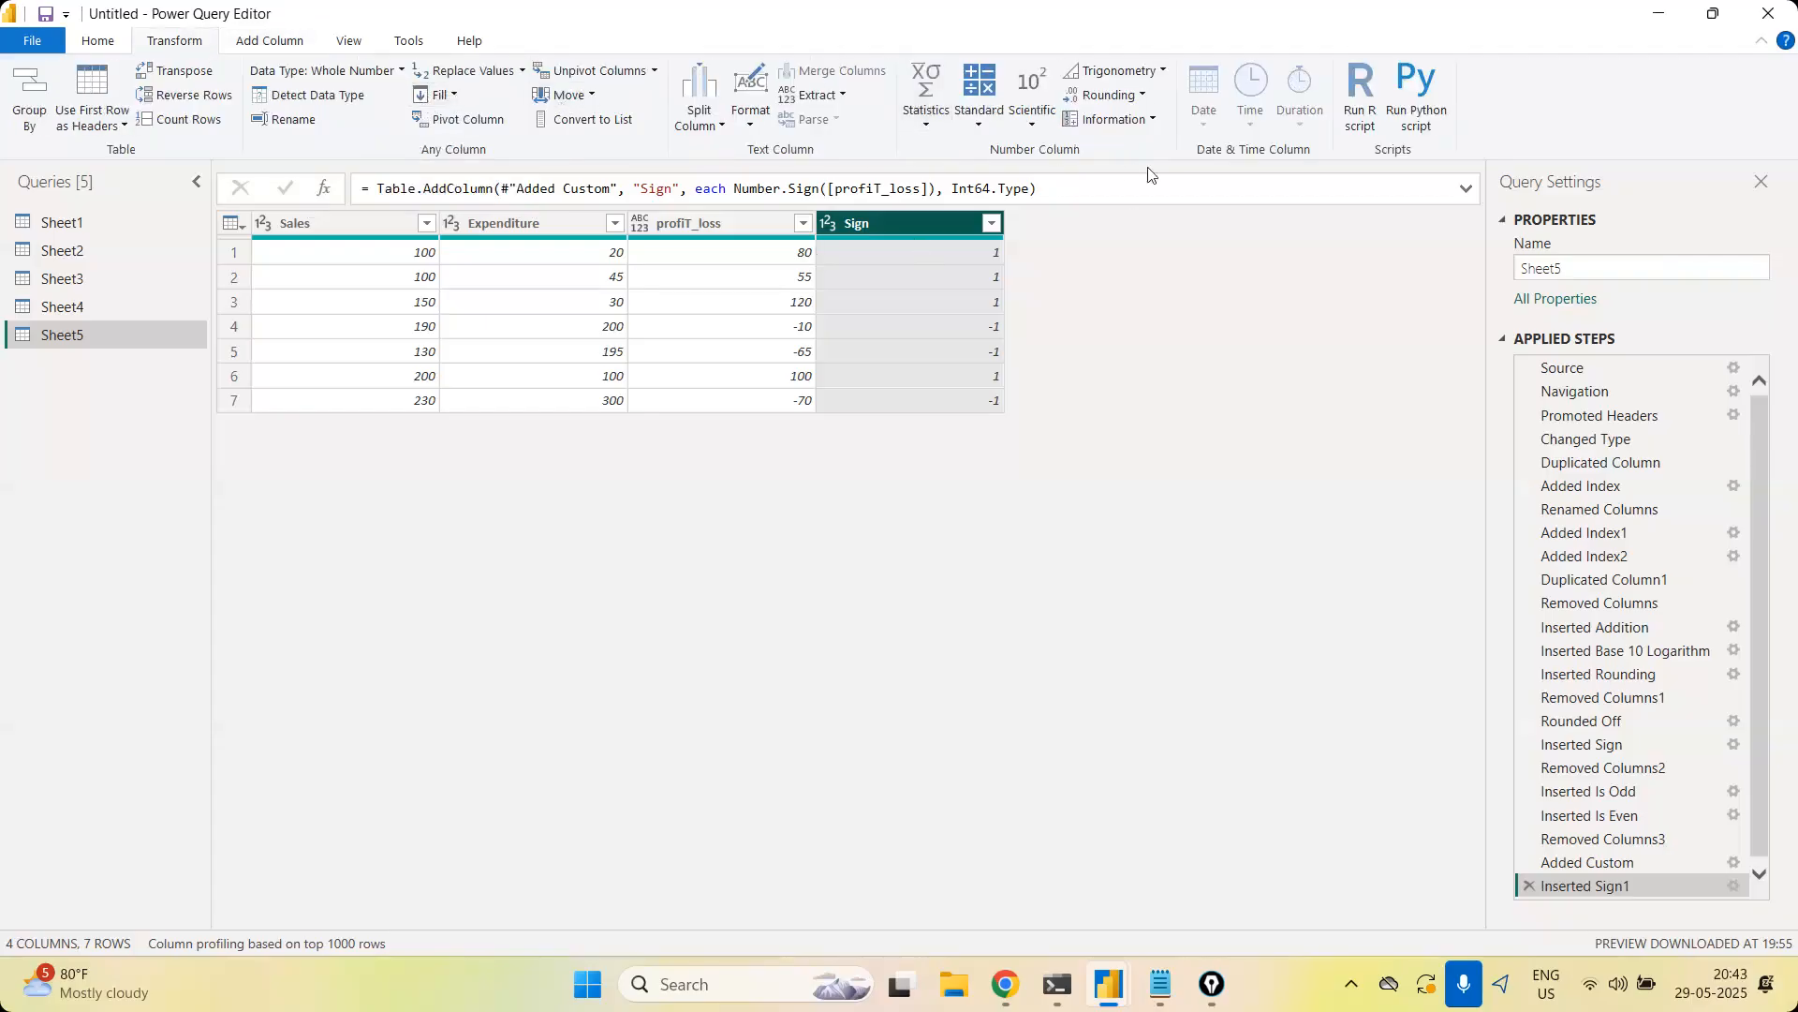
# Add a conditional column that outputs Yes if Sales is greater than or equal to 200, else No, keeping the name Custom
pyautogui.click(252, 35)
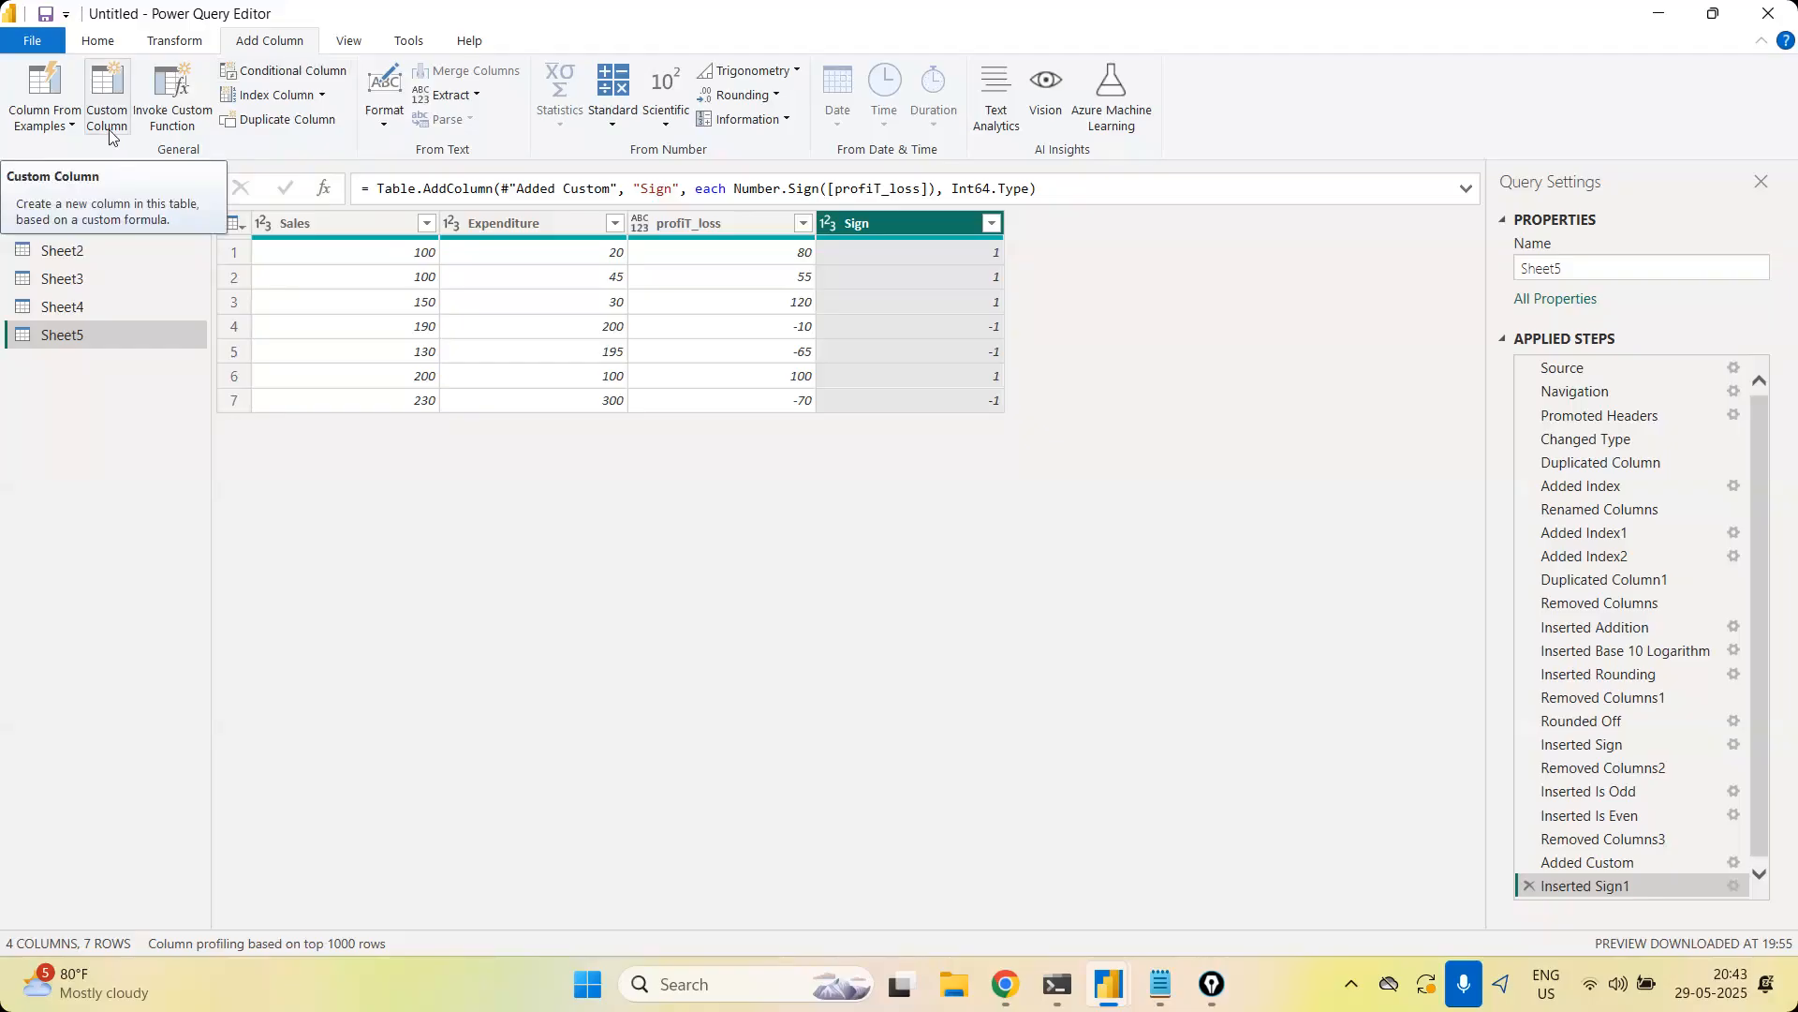
pyautogui.click(263, 75)
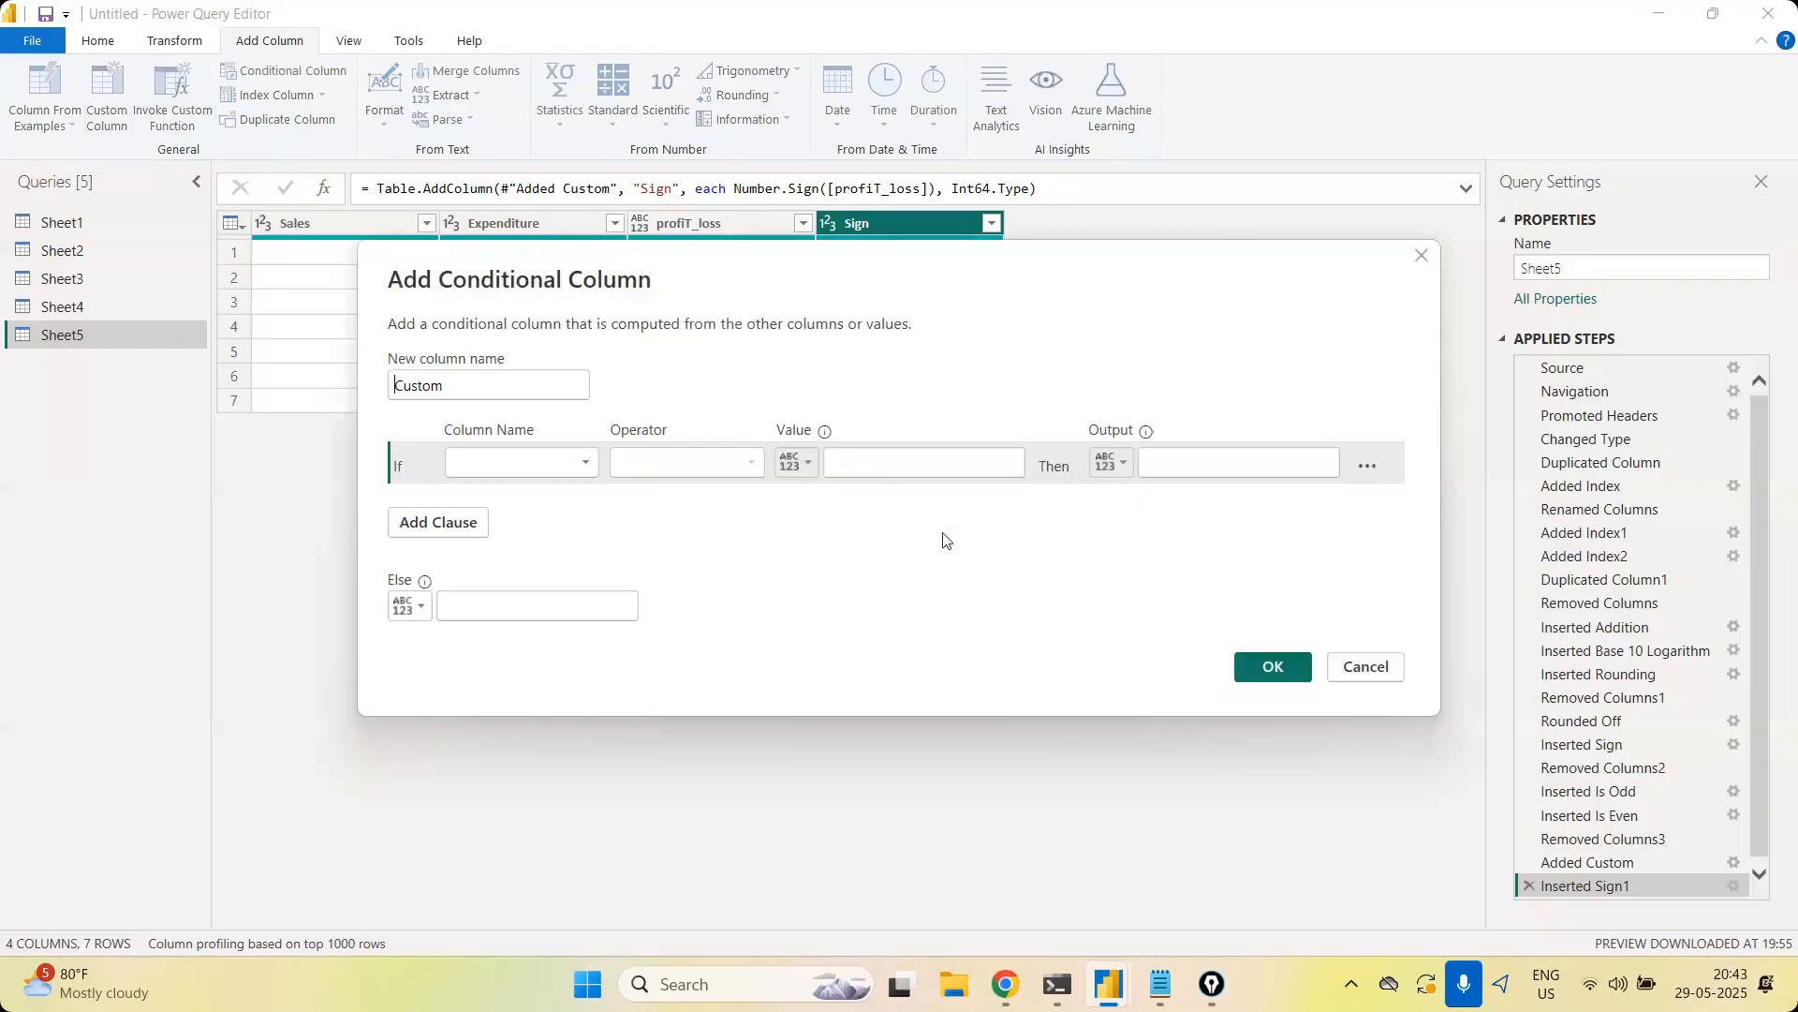
pyautogui.click(527, 464)
pyautogui.click(520, 485)
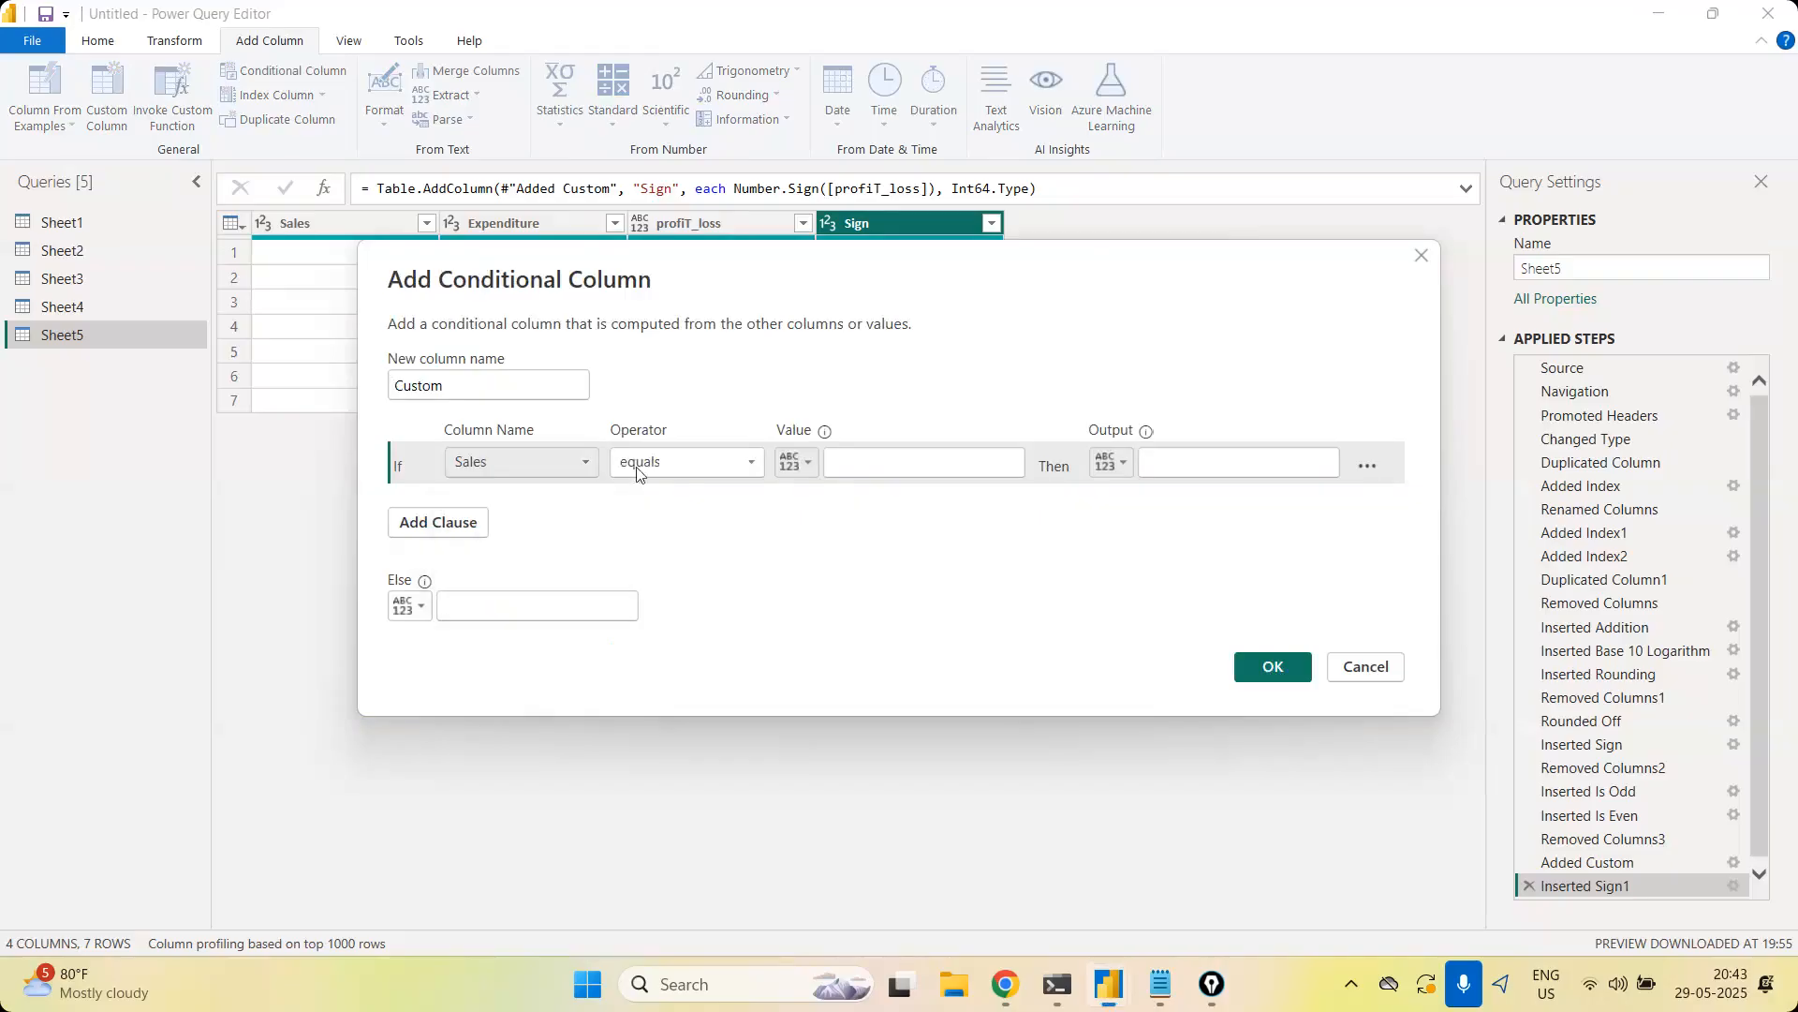
pyautogui.click(717, 466)
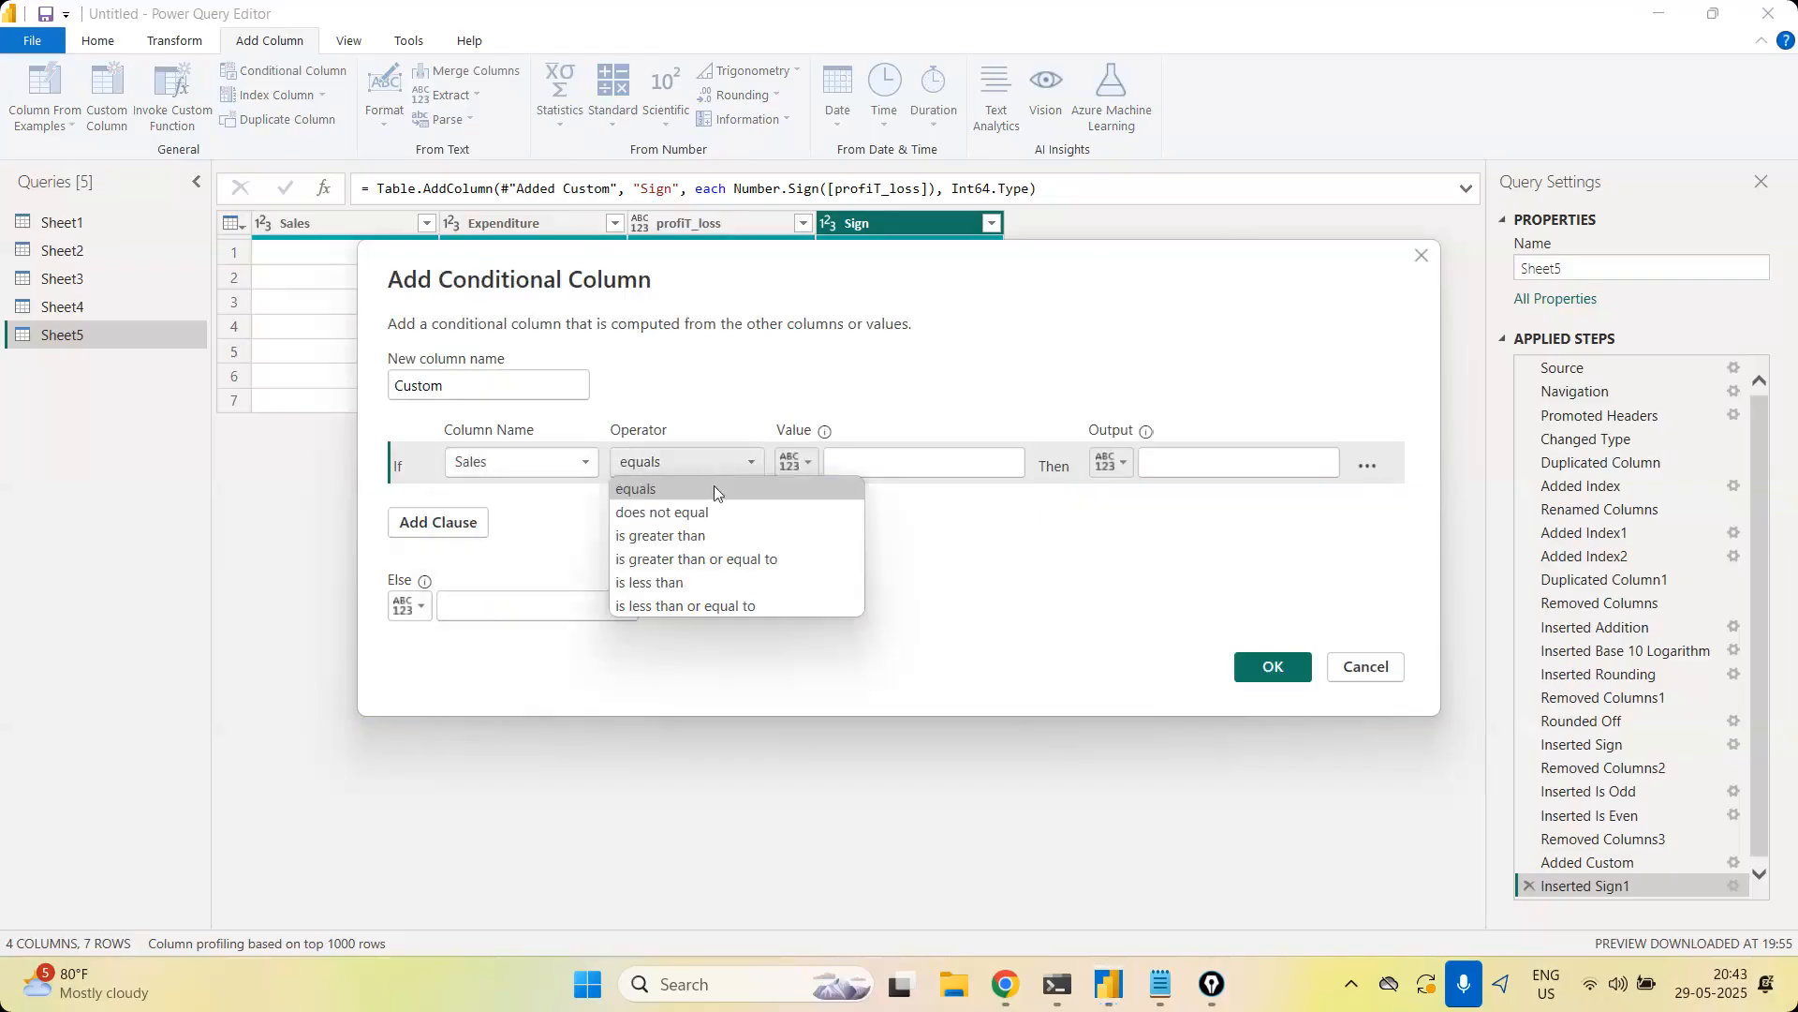
pyautogui.click(717, 560)
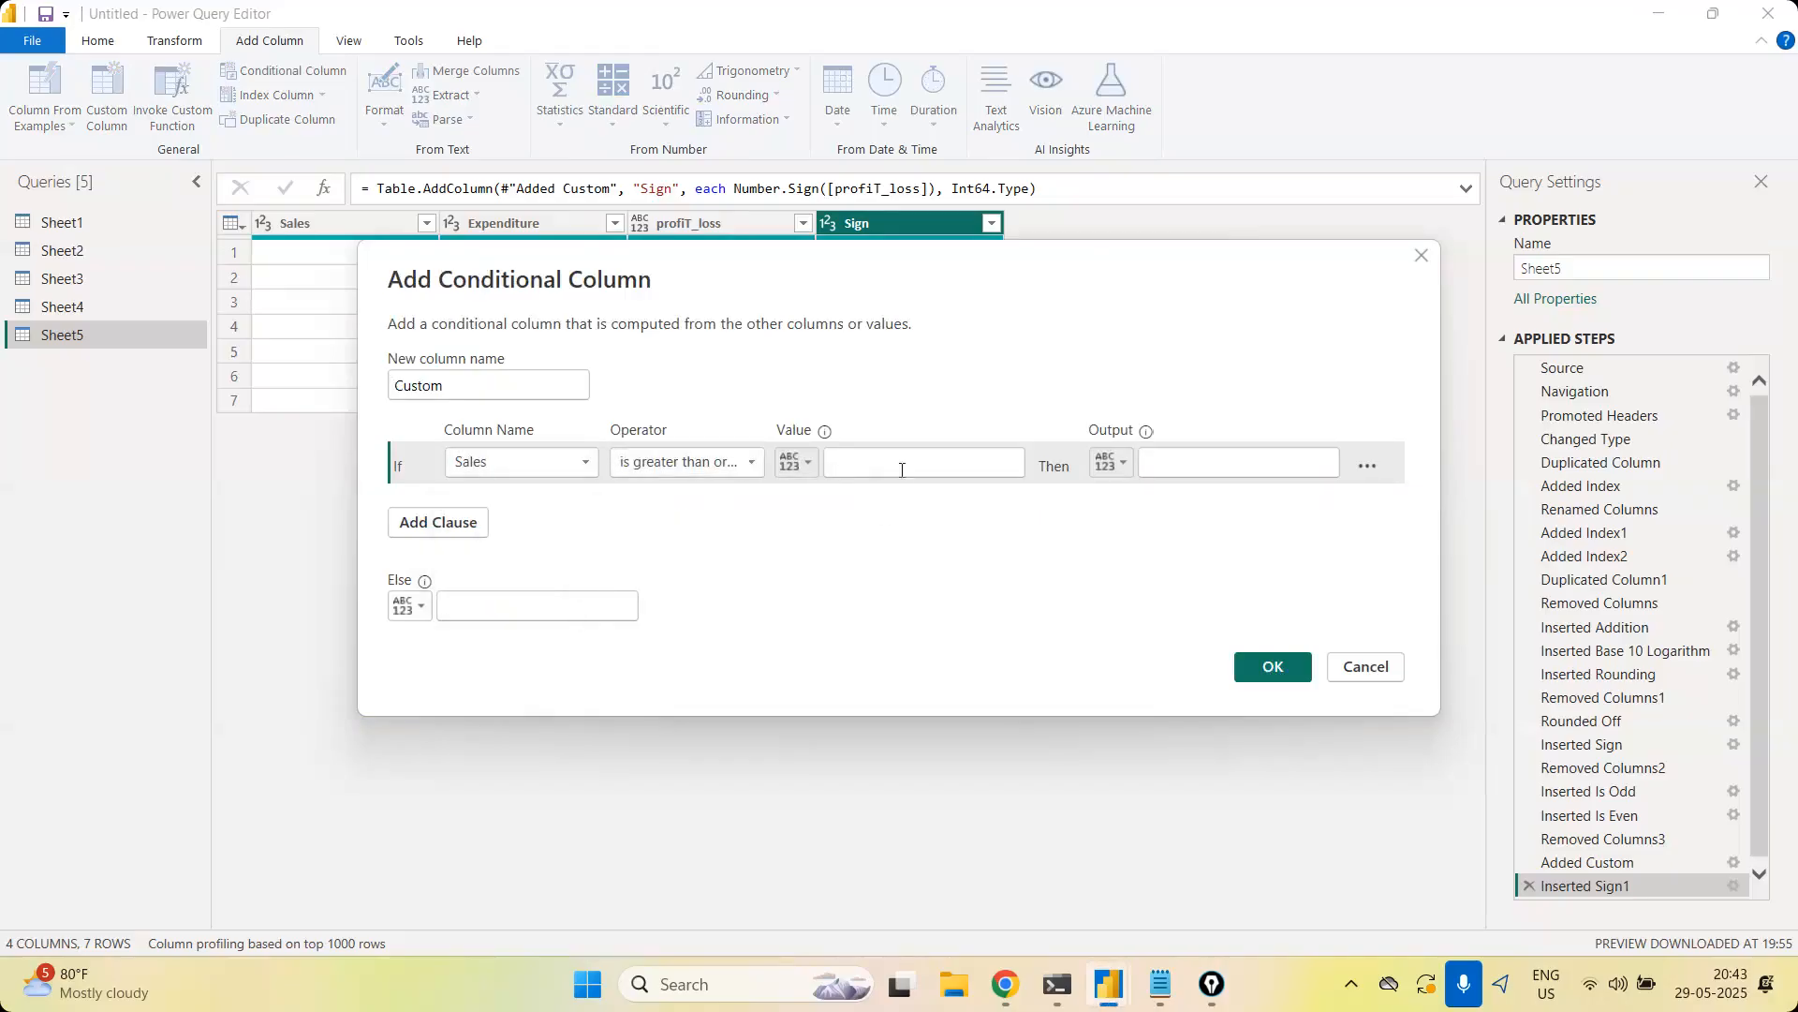
pyautogui.click(894, 464)
pyautogui.write('200')
pyautogui.press('Tab')
pyautogui.press('Tab')
pyautogui.write('S')
pyautogui.press('BackSpace')
pyautogui.write('Yes')
pyautogui.click(546, 608)
pyautogui.write('No')
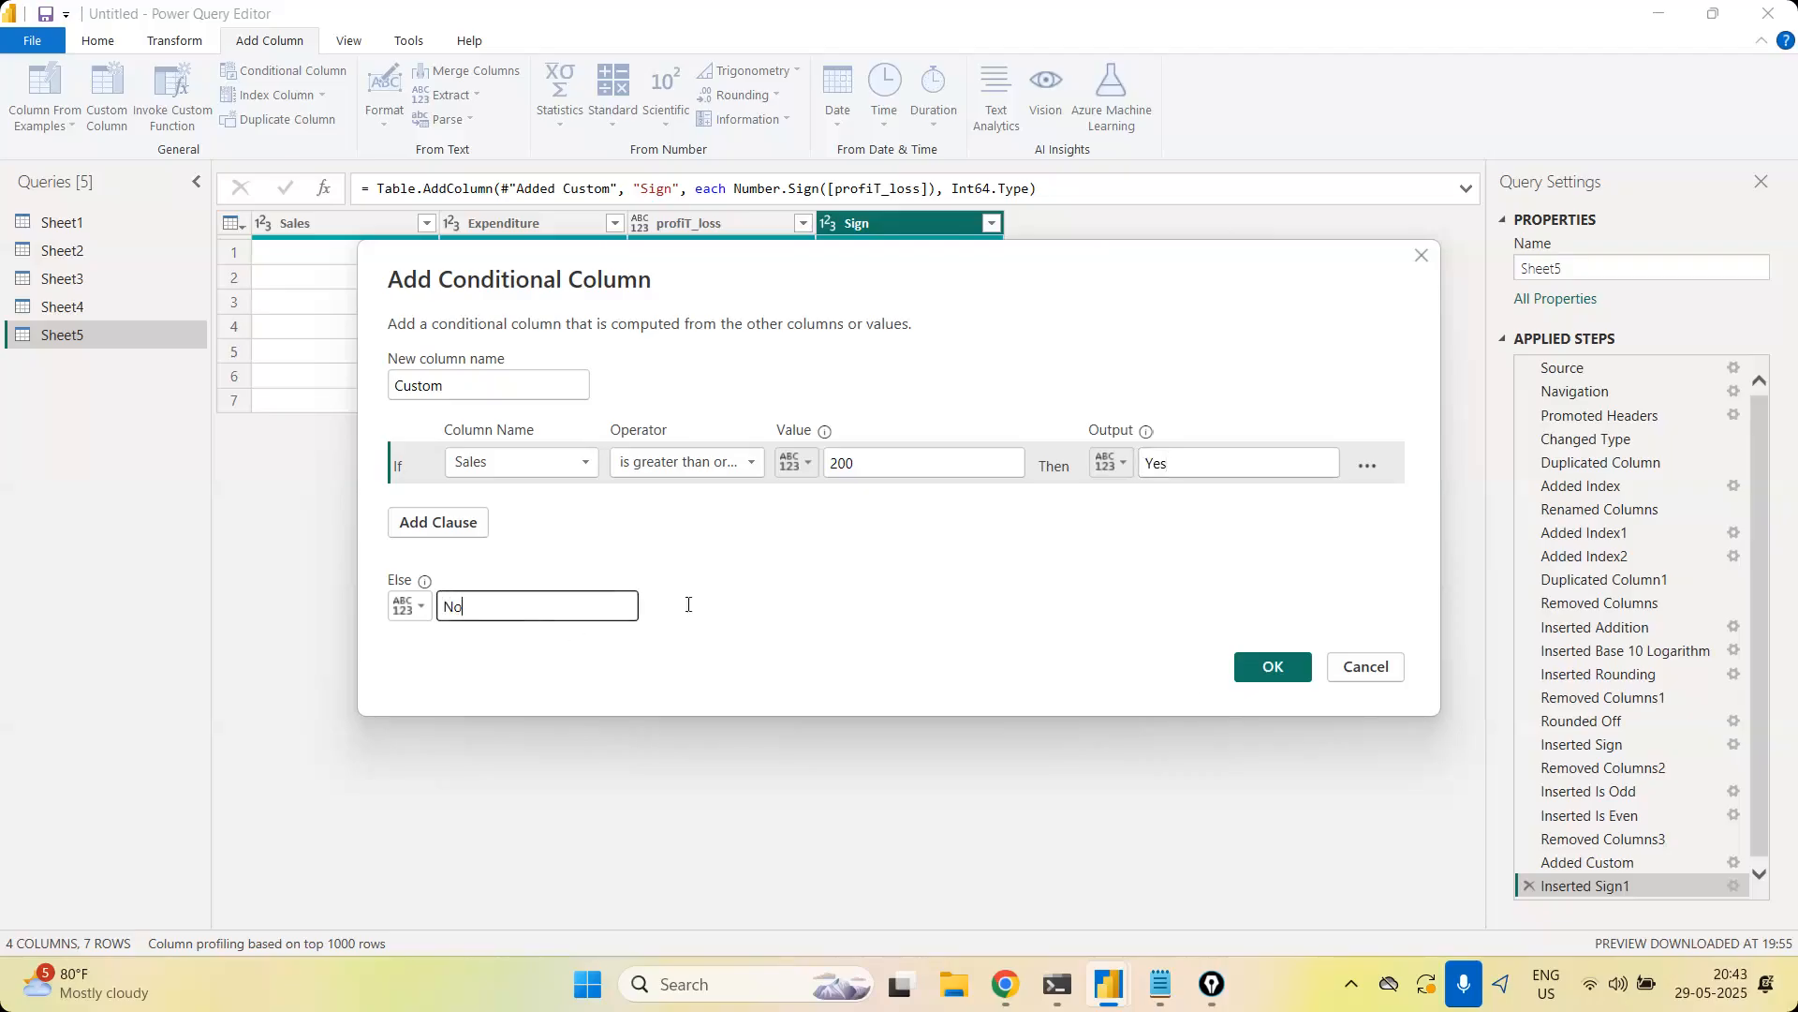
pyautogui.click(1270, 671)
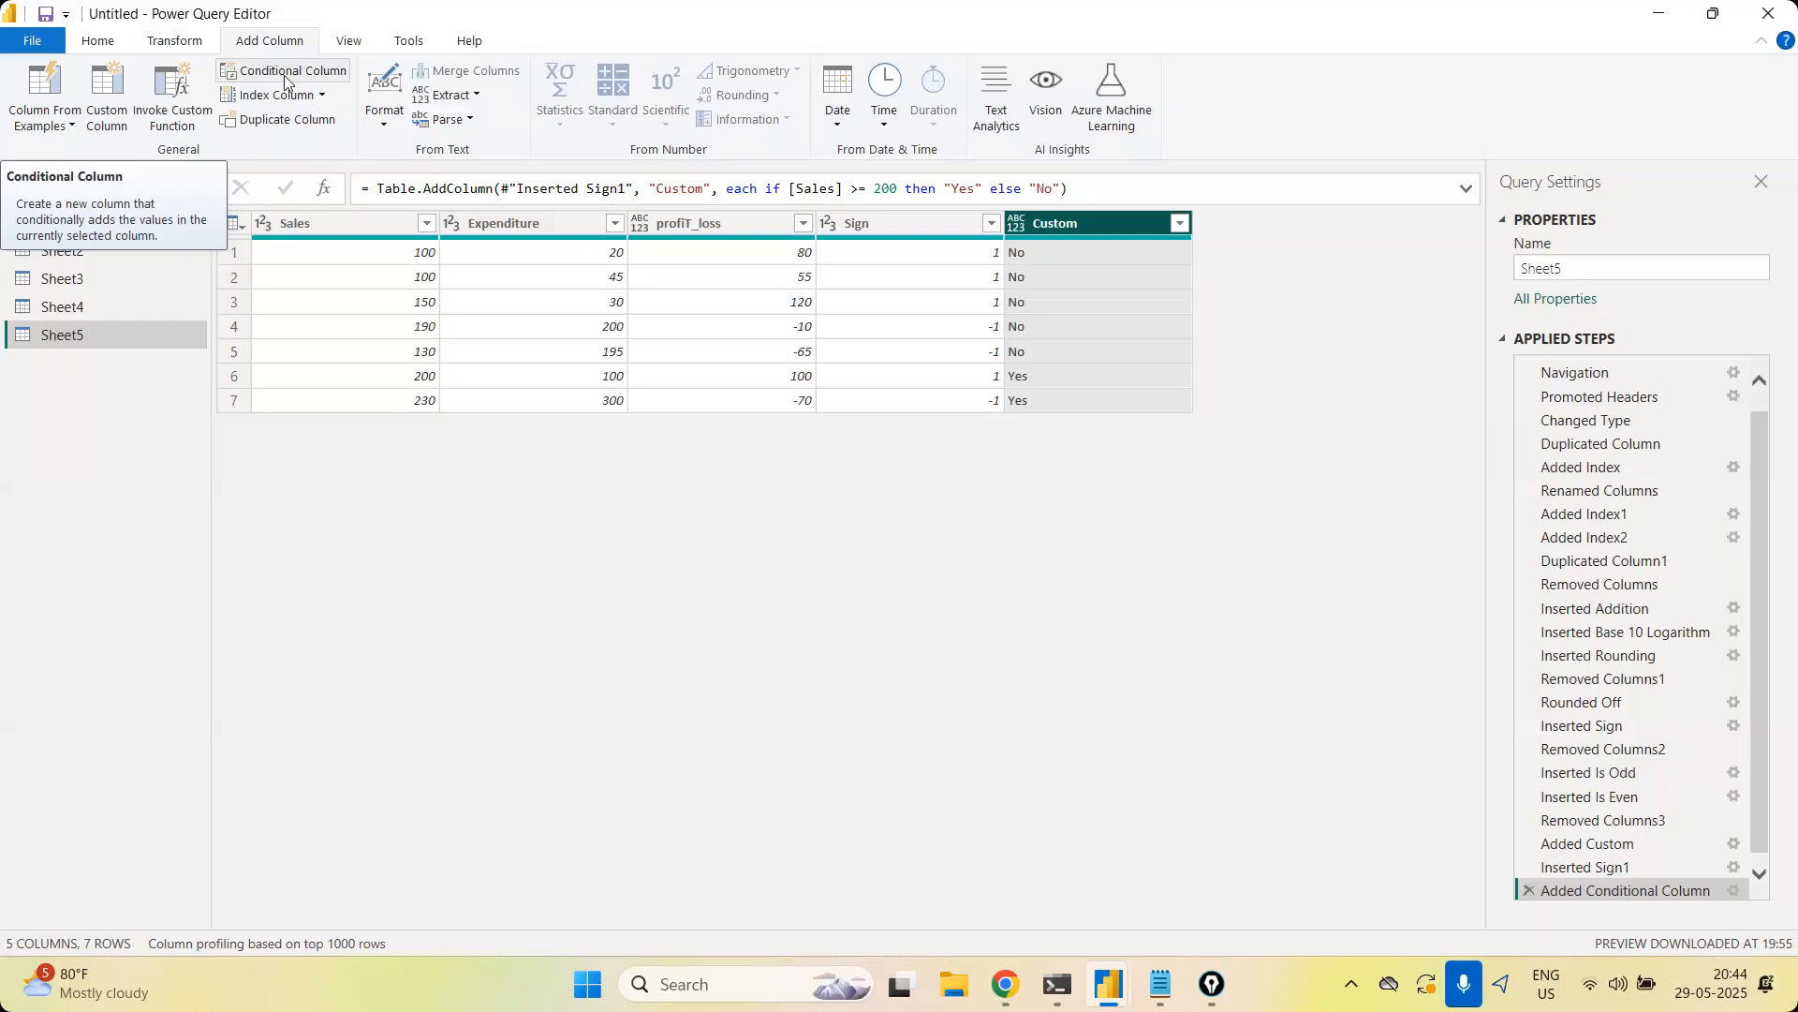
# Remove the Custom and Sign columns from Sheet5
pyautogui.click(1113, 35)
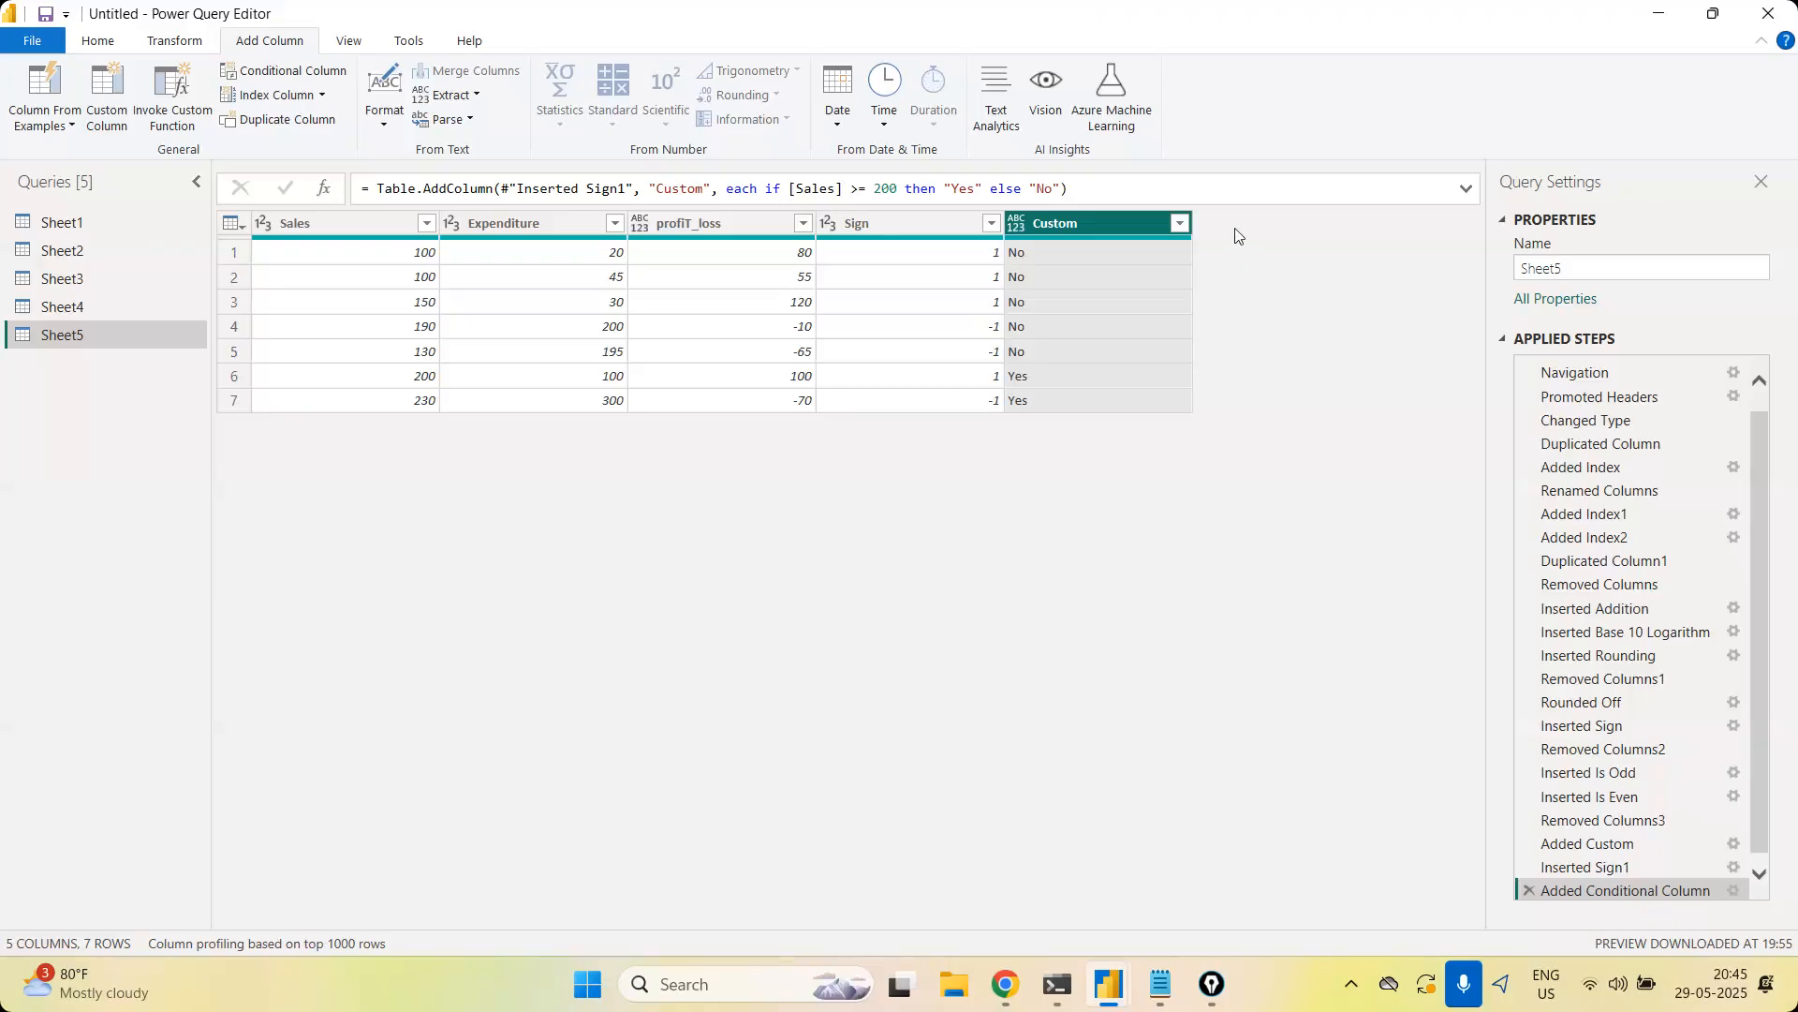
pyautogui.rightClick(1074, 222)
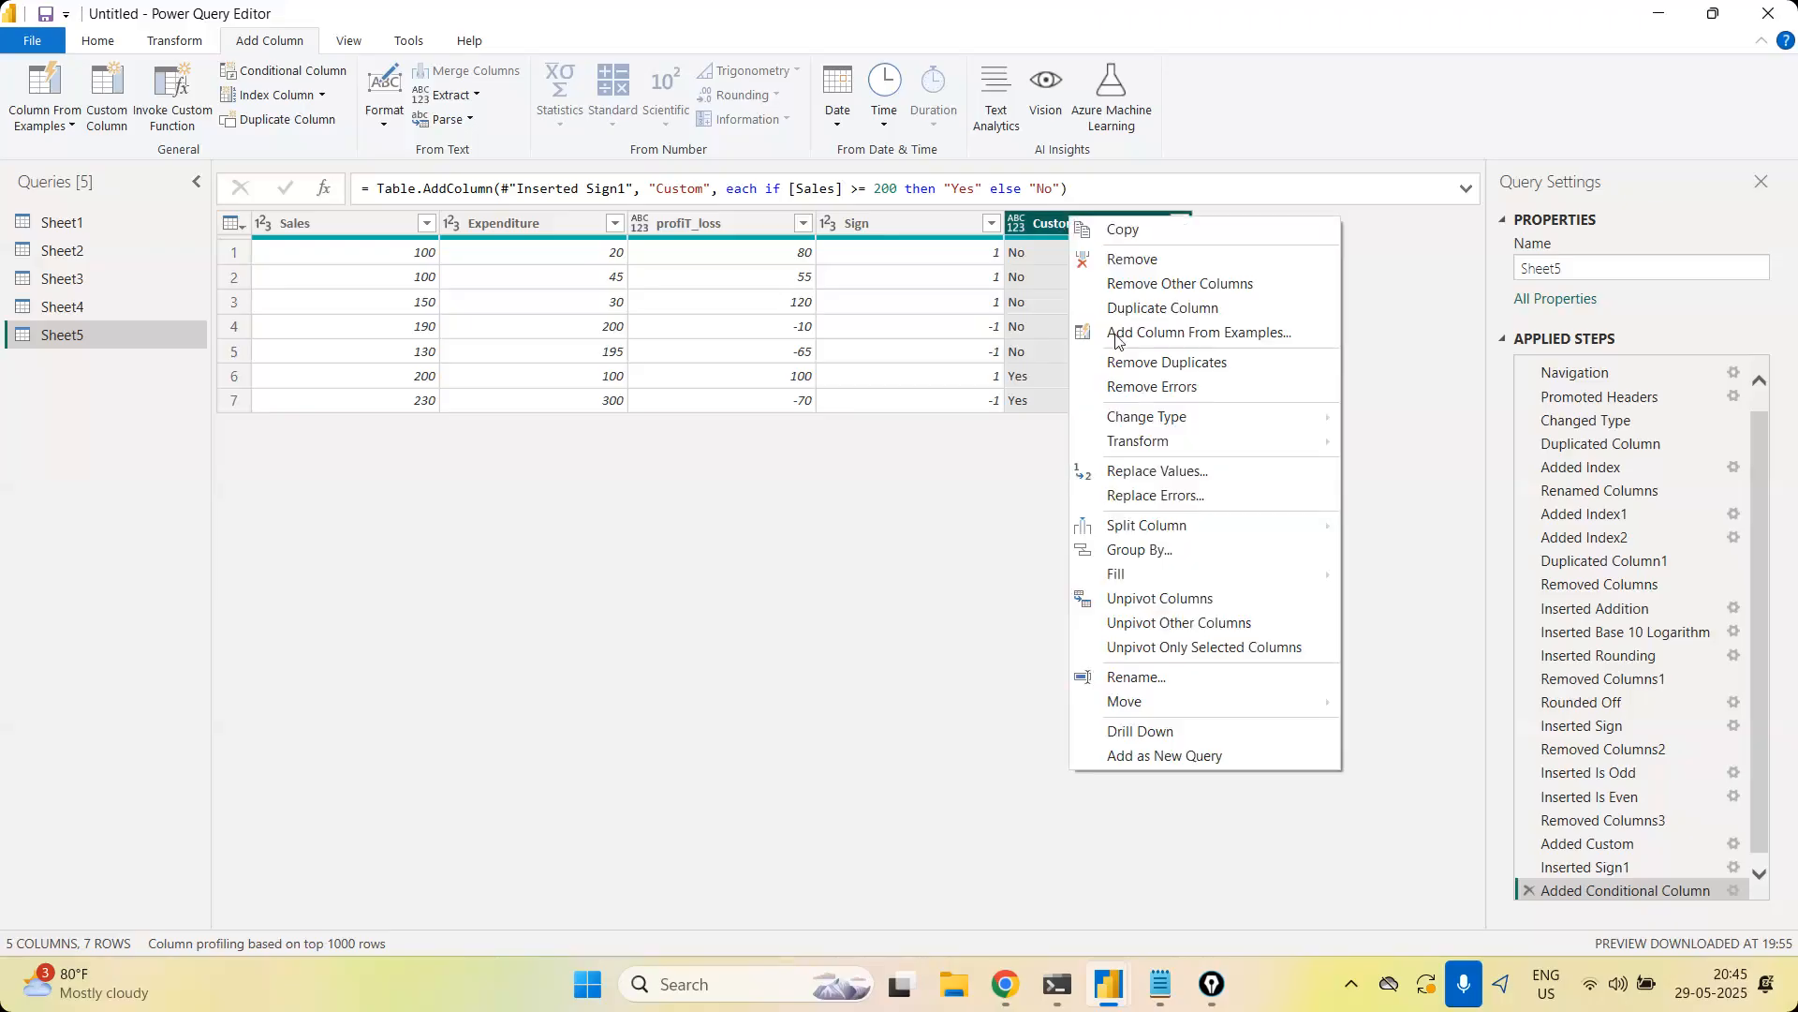
pyautogui.click(1133, 260)
pyautogui.rightClick(902, 234)
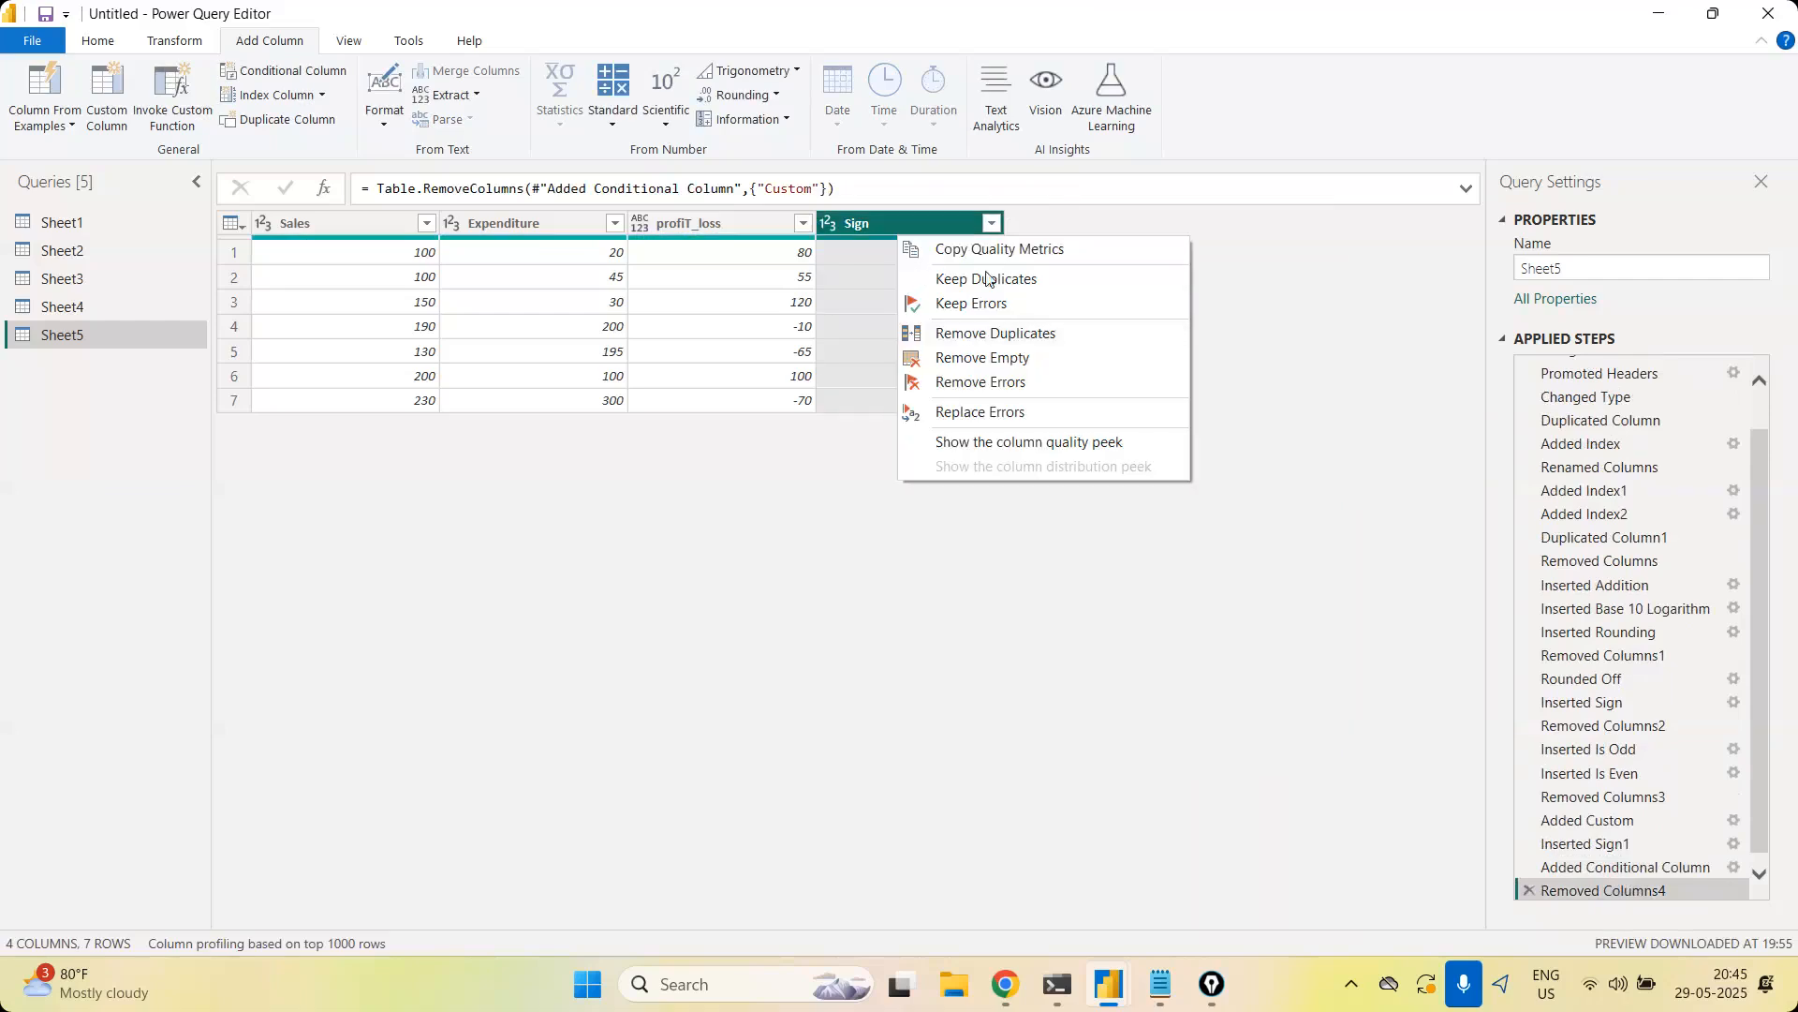
pyautogui.click(1311, 412)
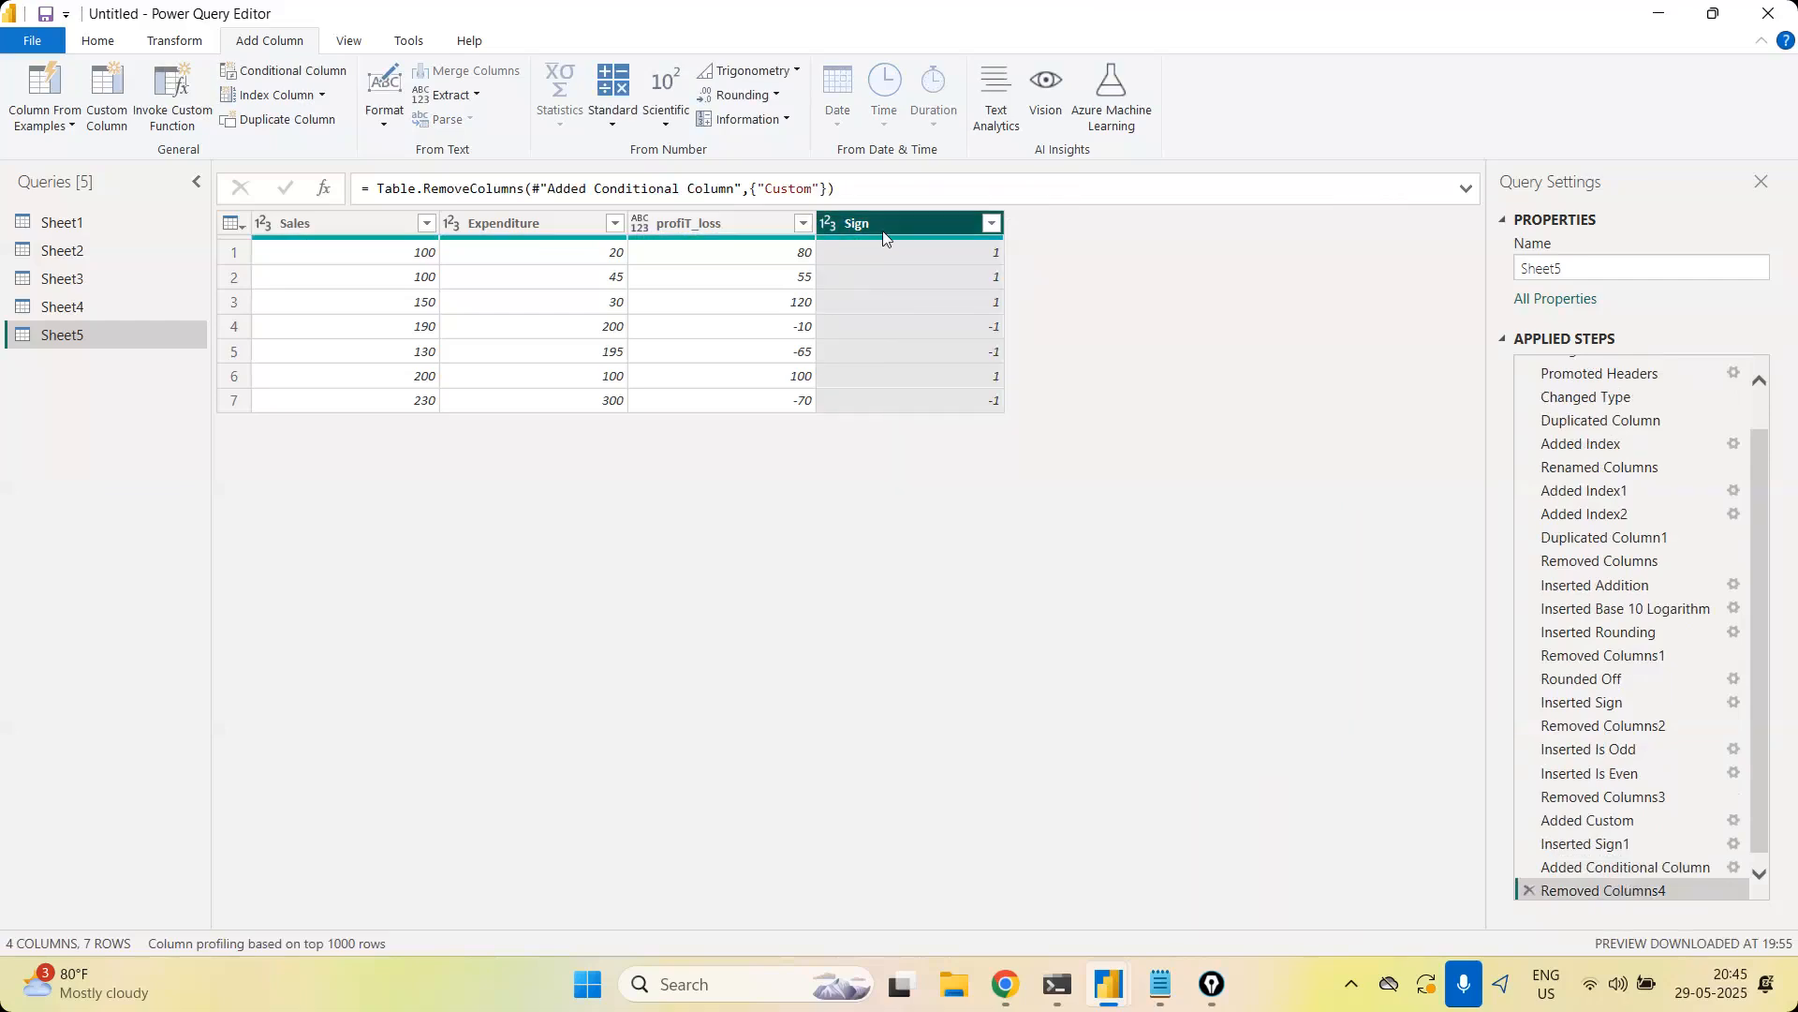
pyautogui.rightClick(881, 232)
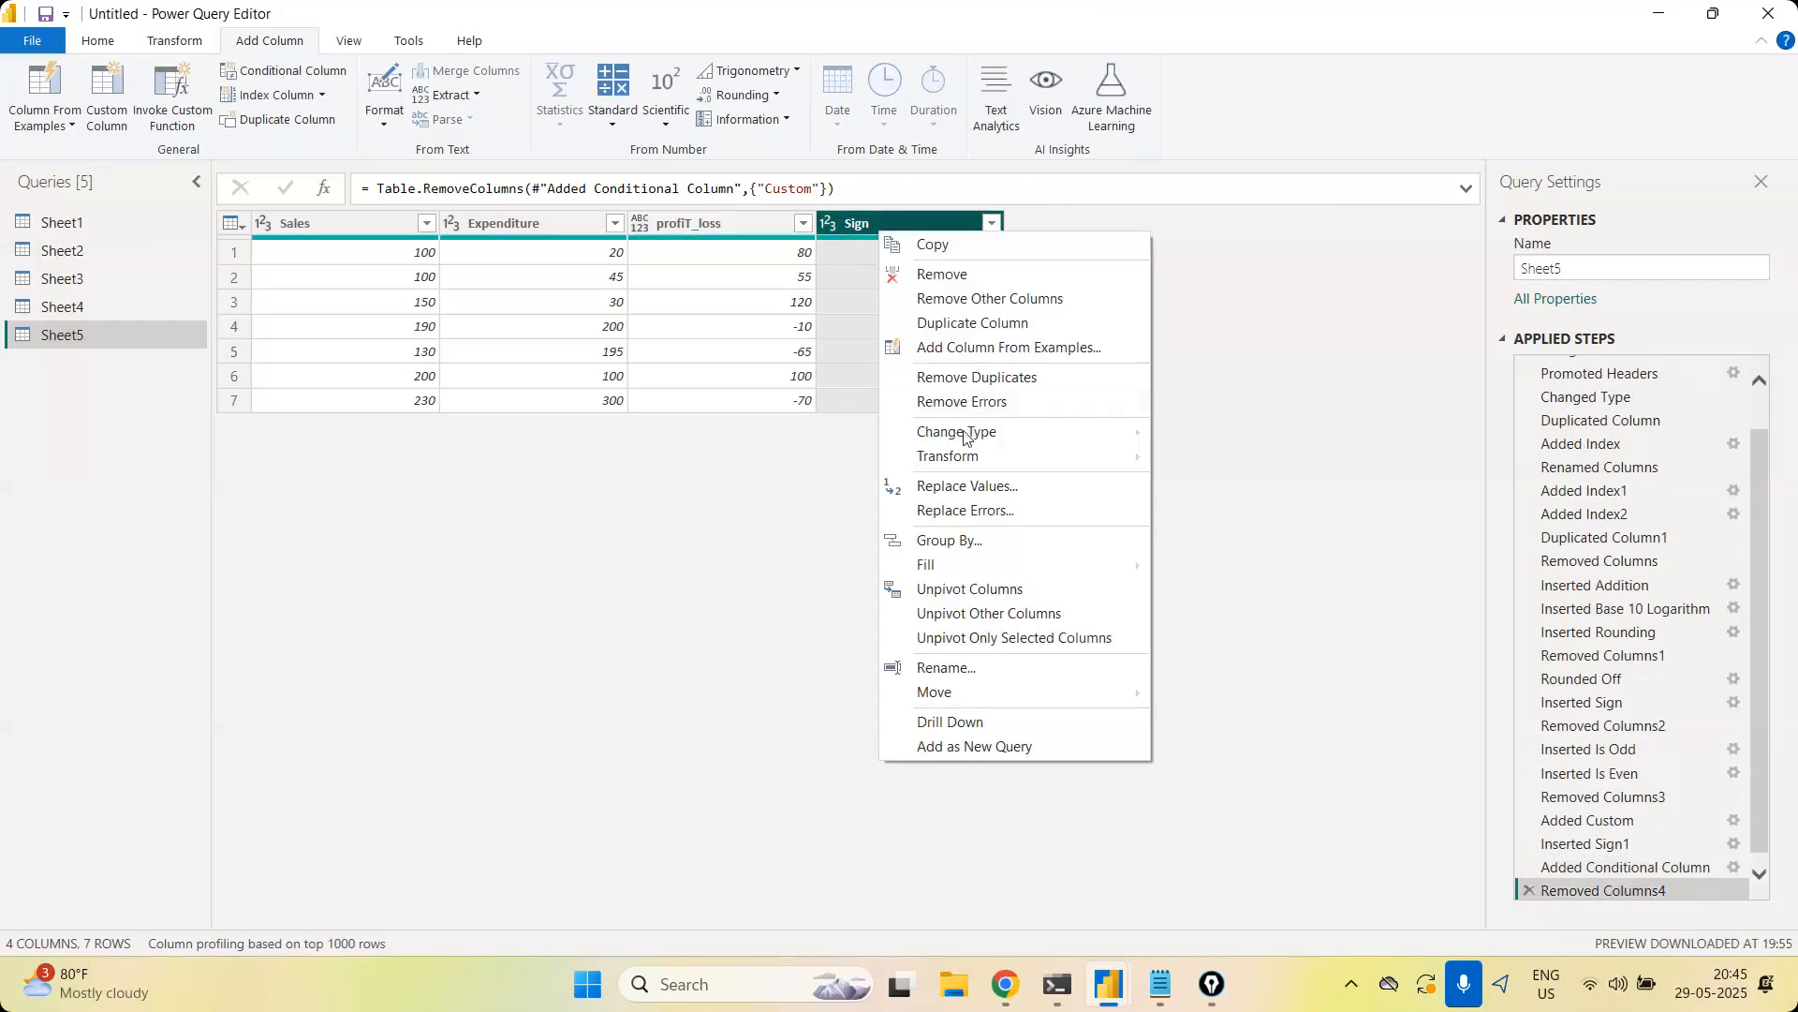
pyautogui.click(1007, 276)
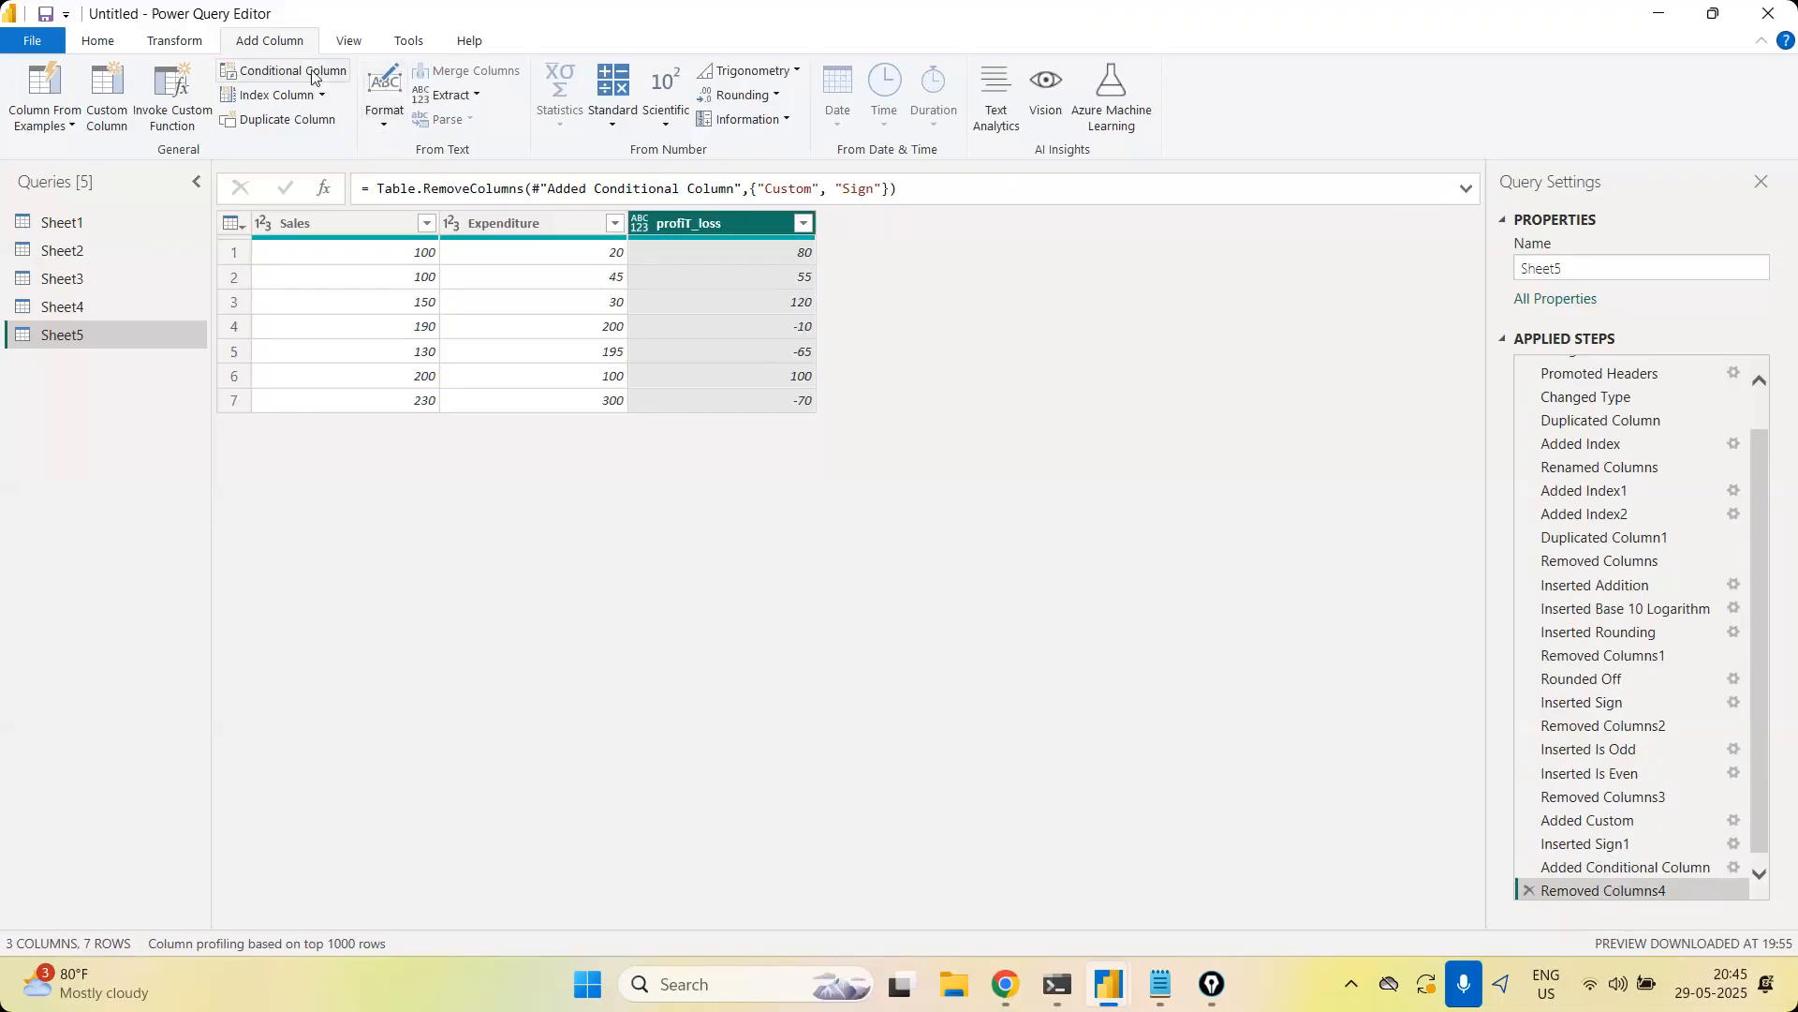
# Set up a conditional column named profit/loss with the condition that profiT_loss is less than 0
pyautogui.click(283, 70)
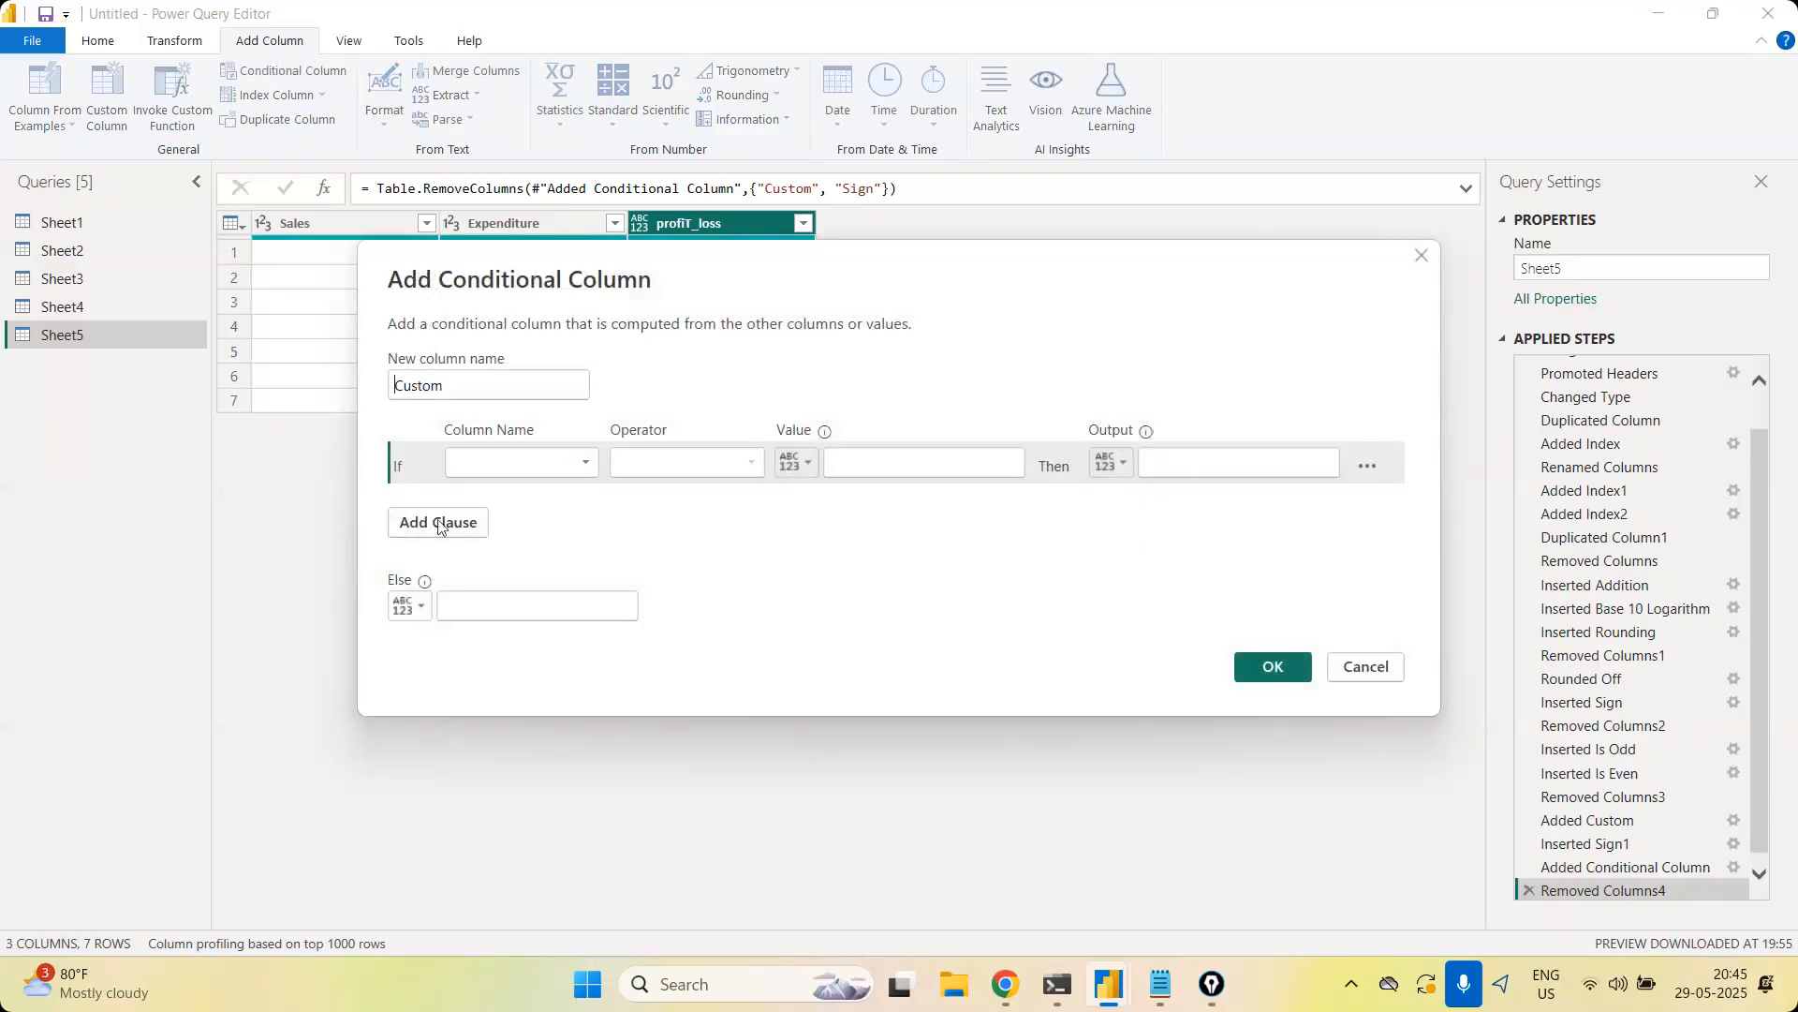
pyautogui.click(532, 462)
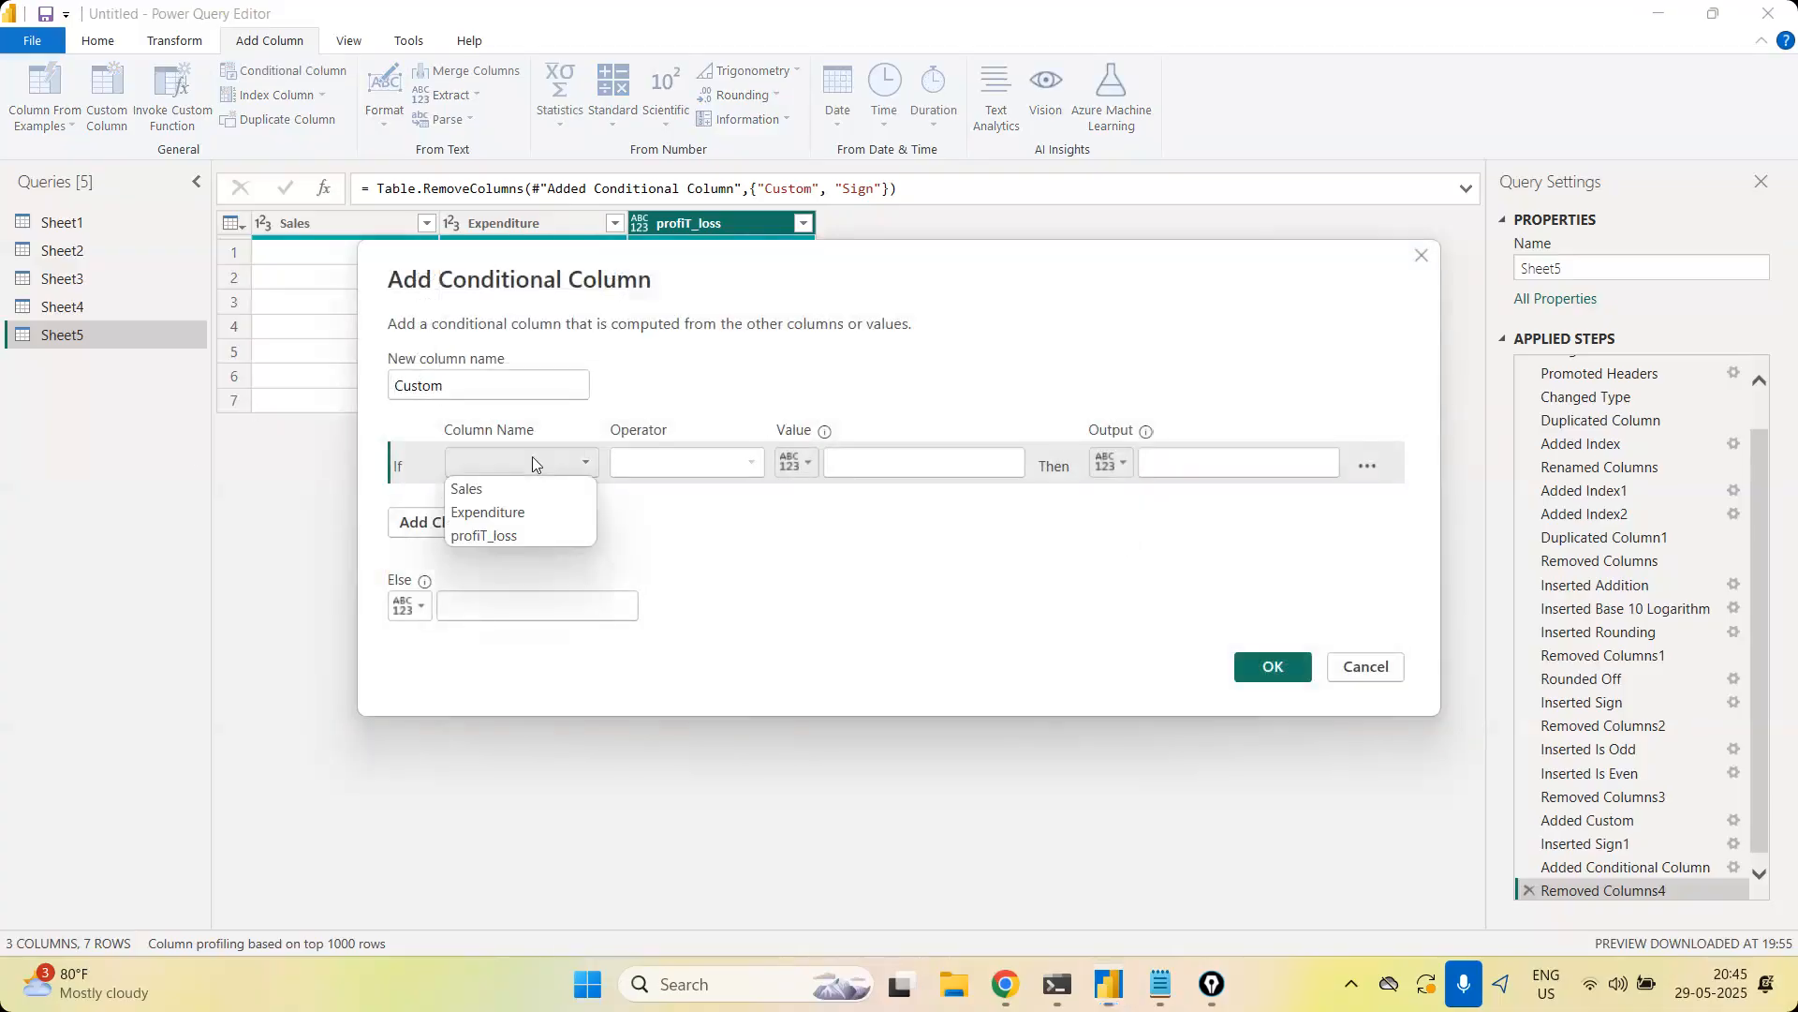
pyautogui.doubleClick(446, 381)
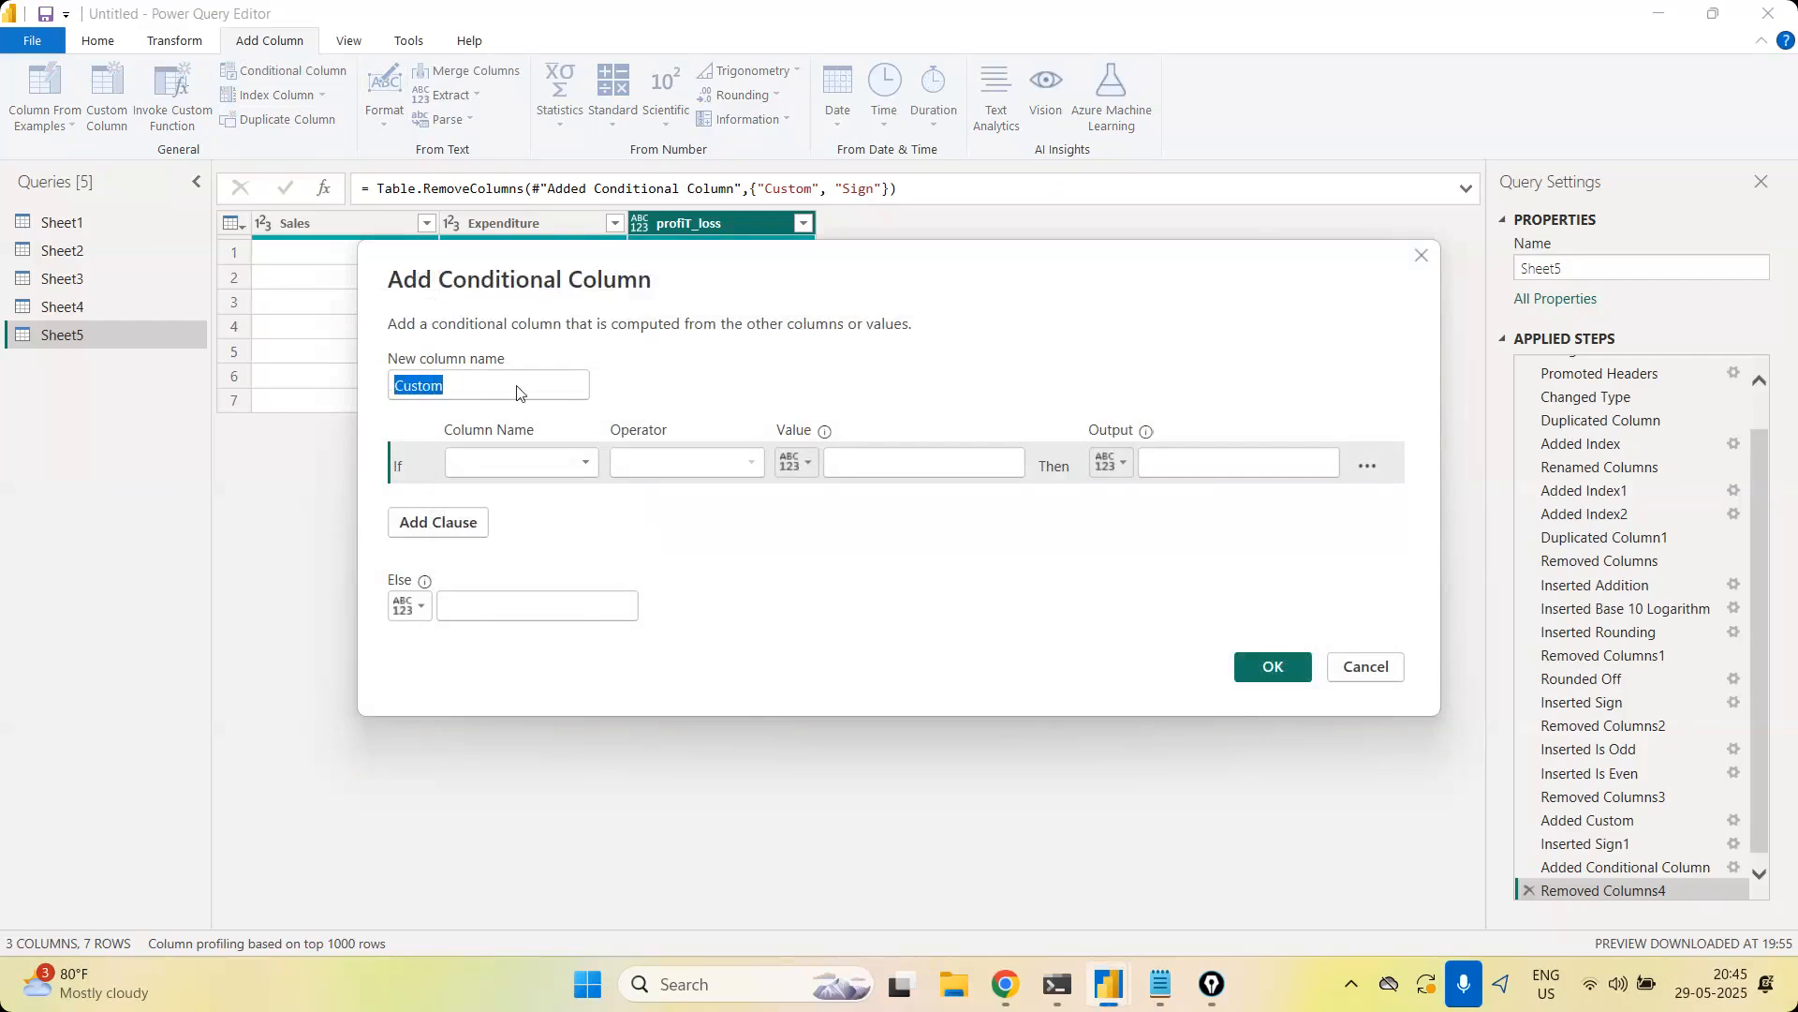
pyautogui.write('profit/loss')
pyautogui.click(514, 464)
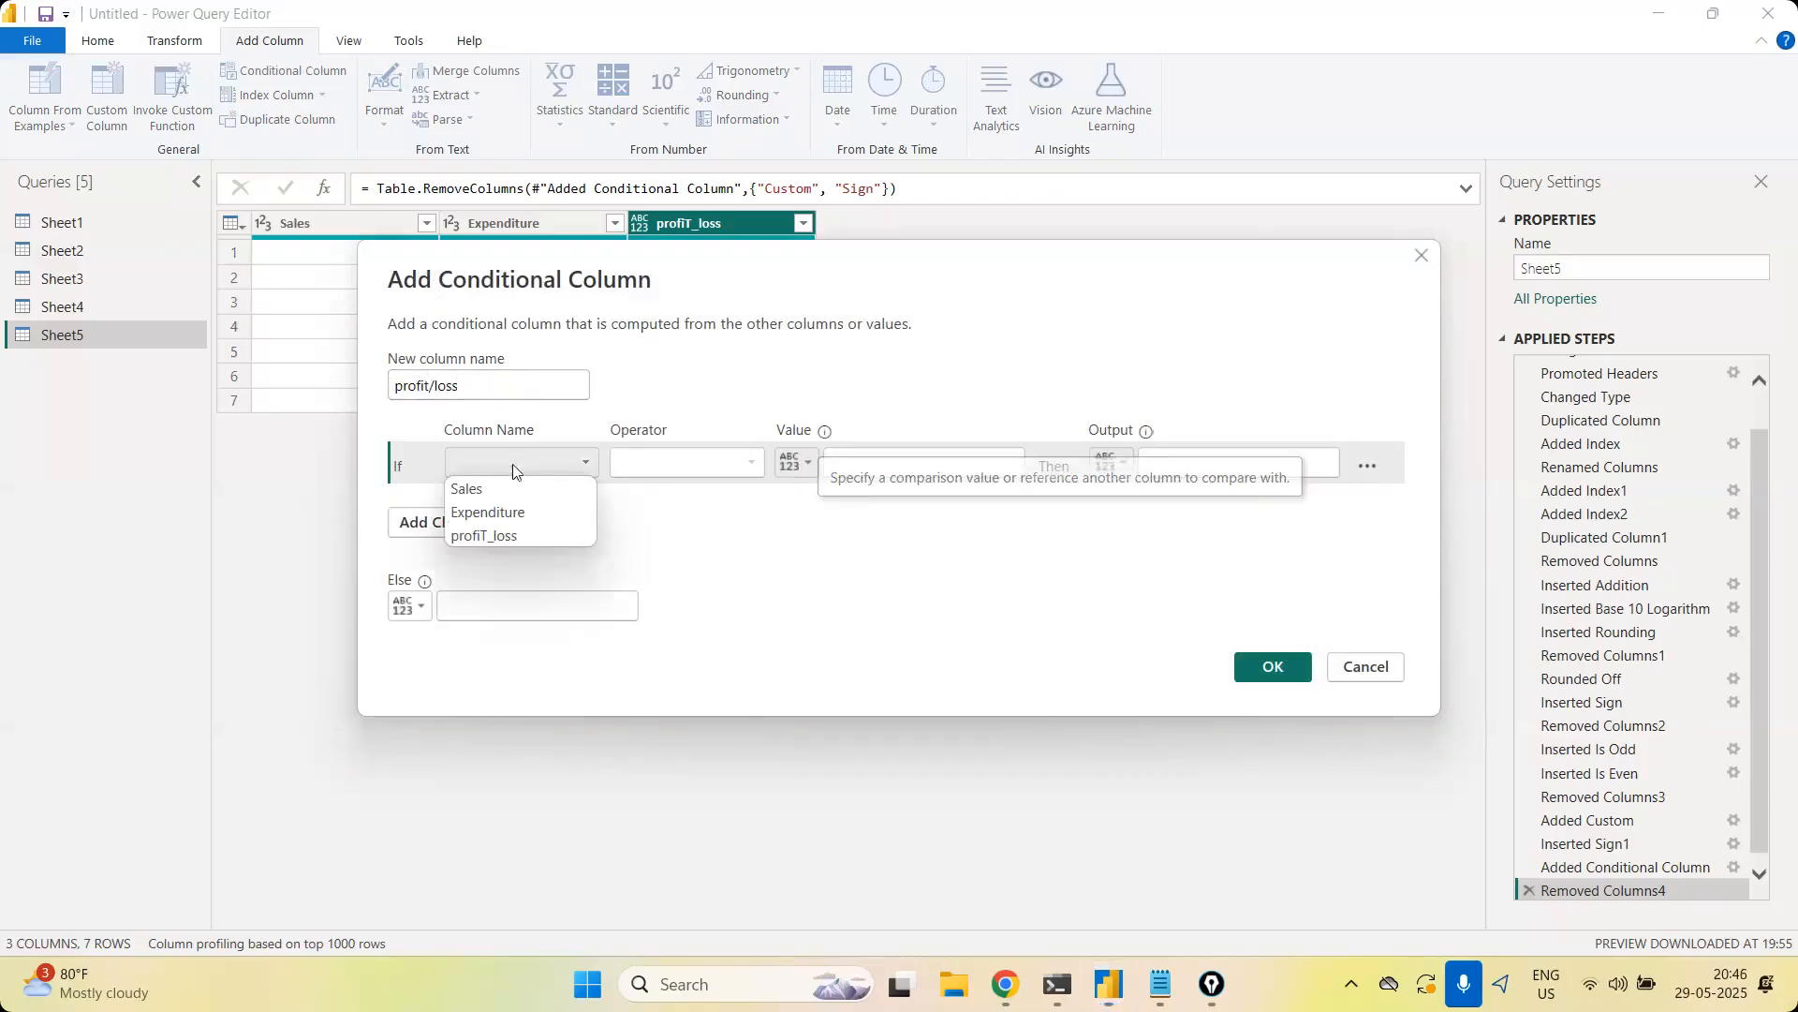
pyautogui.click(527, 534)
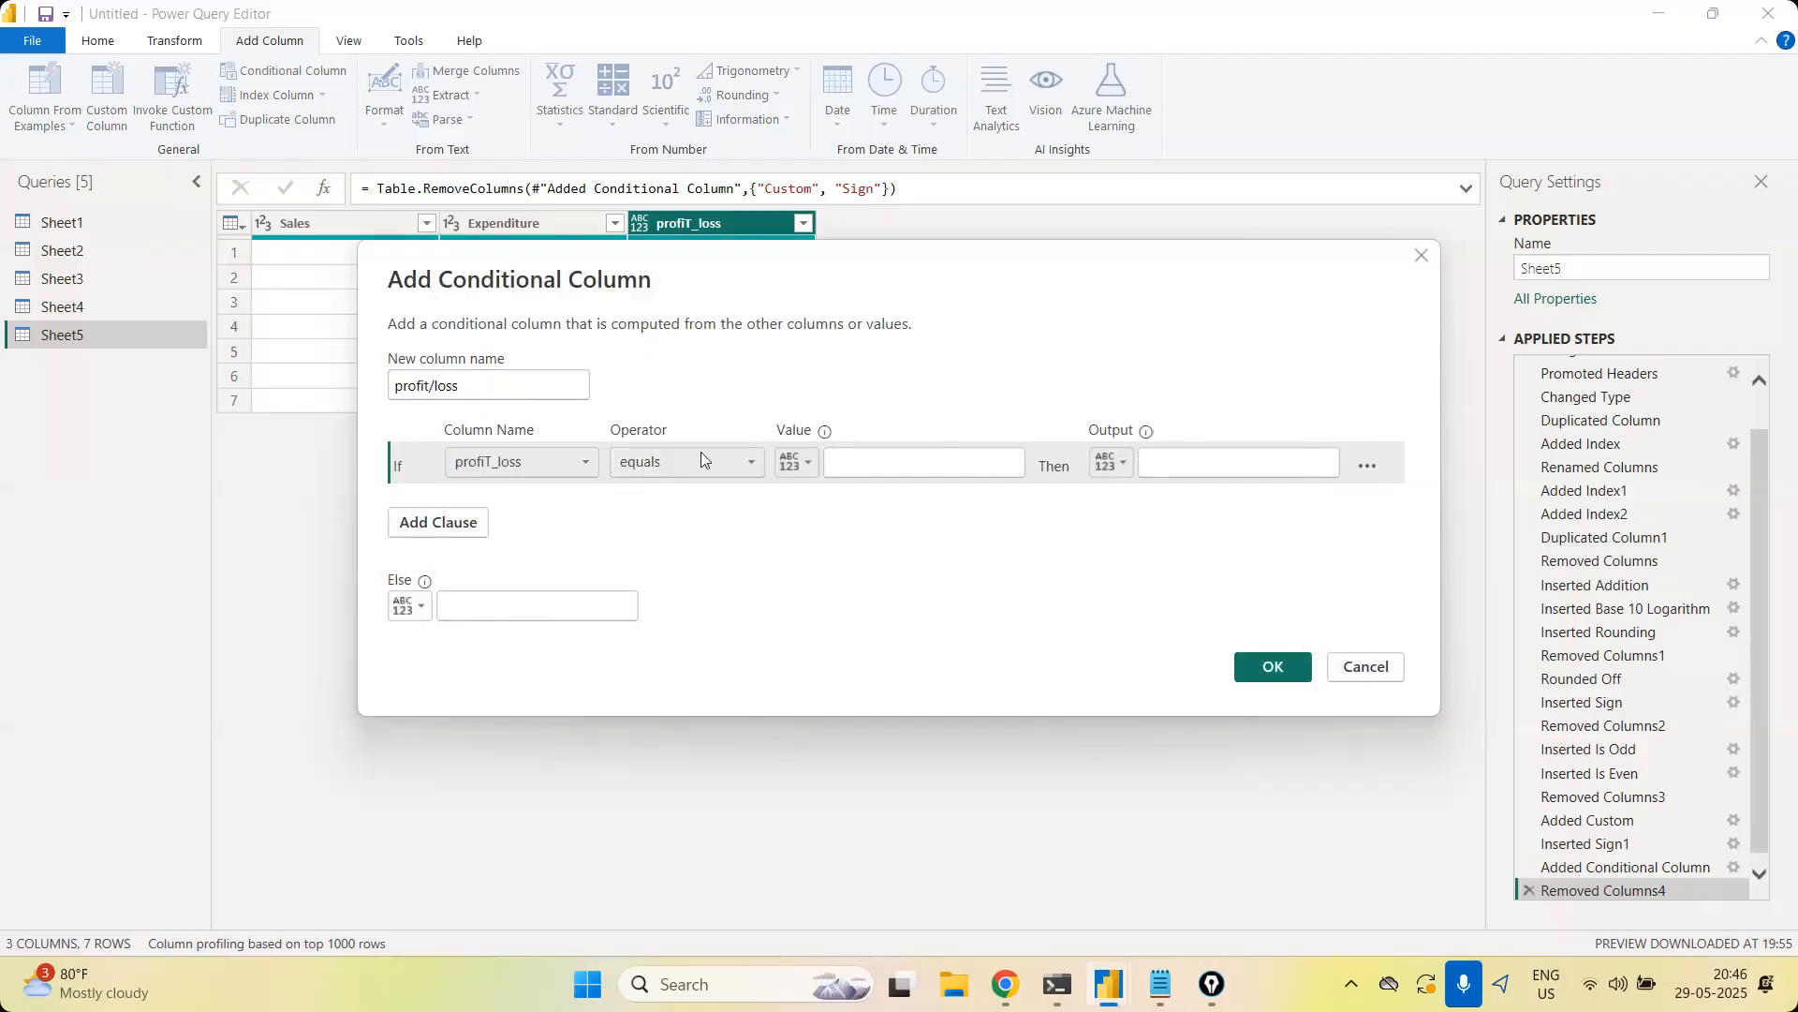
pyautogui.click(704, 474)
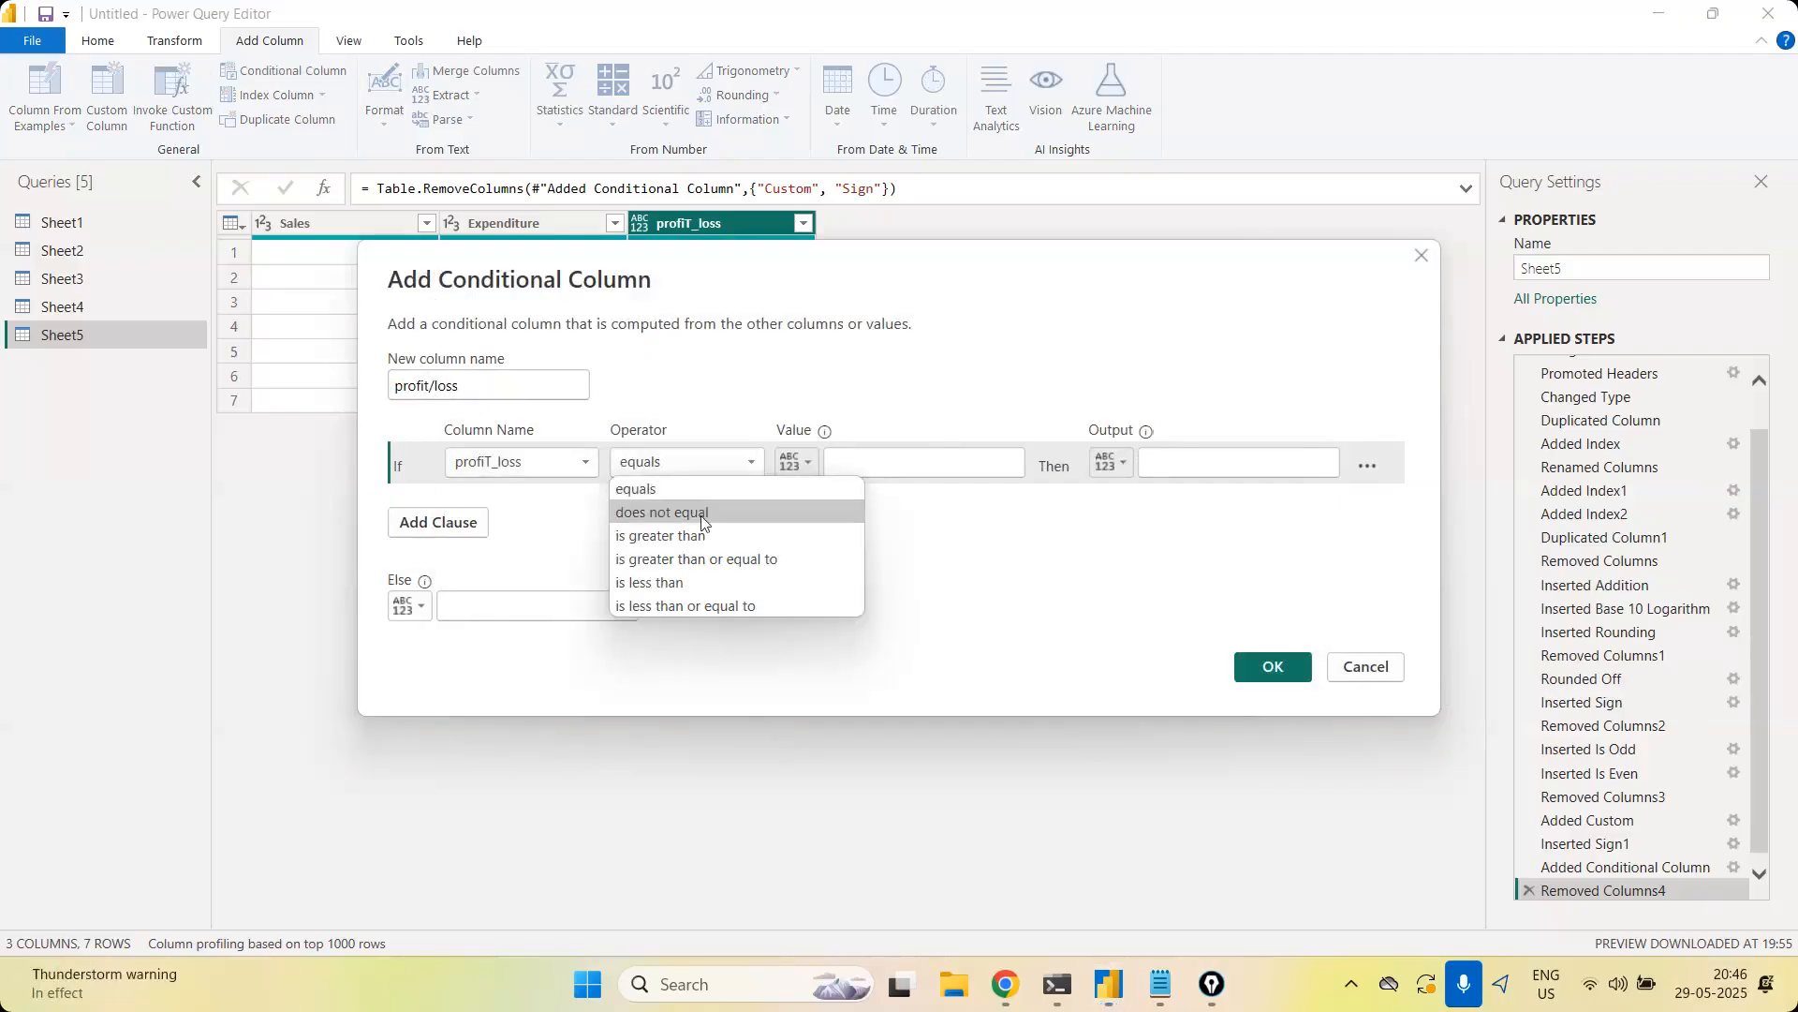
pyautogui.click(708, 582)
pyautogui.click(903, 466)
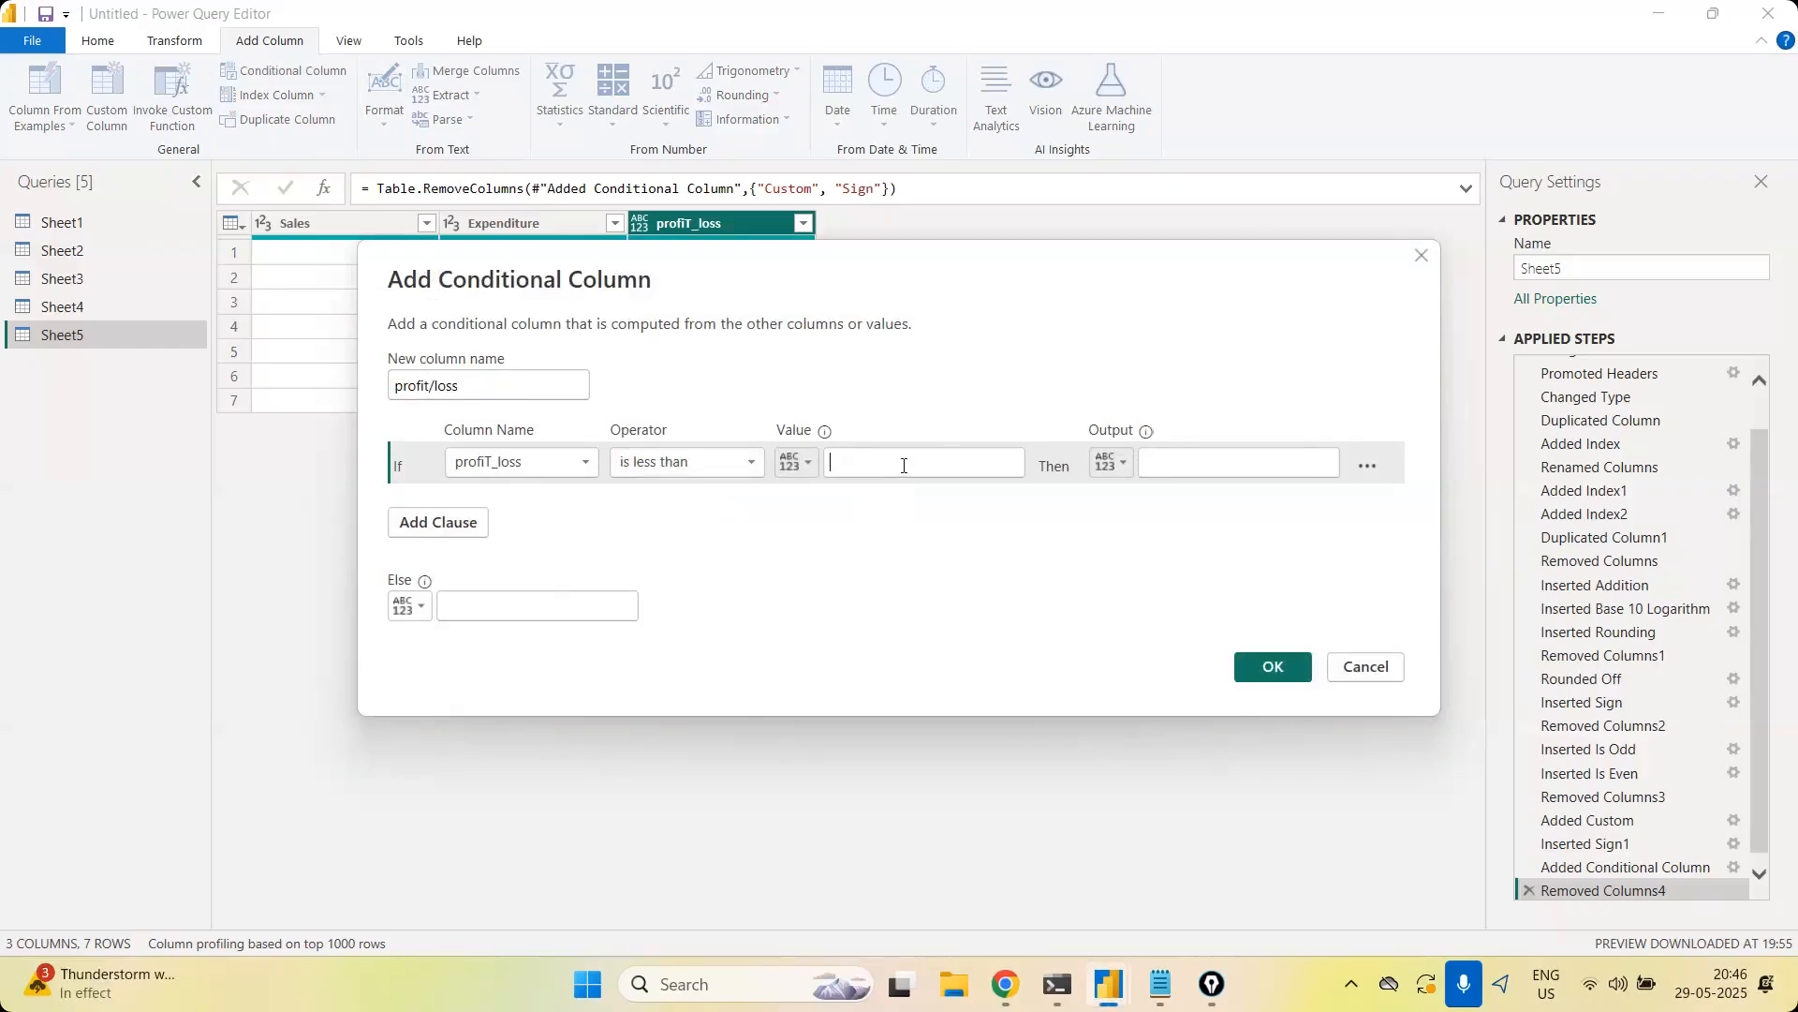
pyautogui.write('0')
# Set the conditional column's output to LOSS when the condition is met and PROFIT otherwise, and add the column to Sheet5
pyautogui.click(1197, 469)
pyautogui.write('LOSS')
pyautogui.click(613, 608)
pyautogui.write('PROFIT')
pyautogui.click(1284, 674)
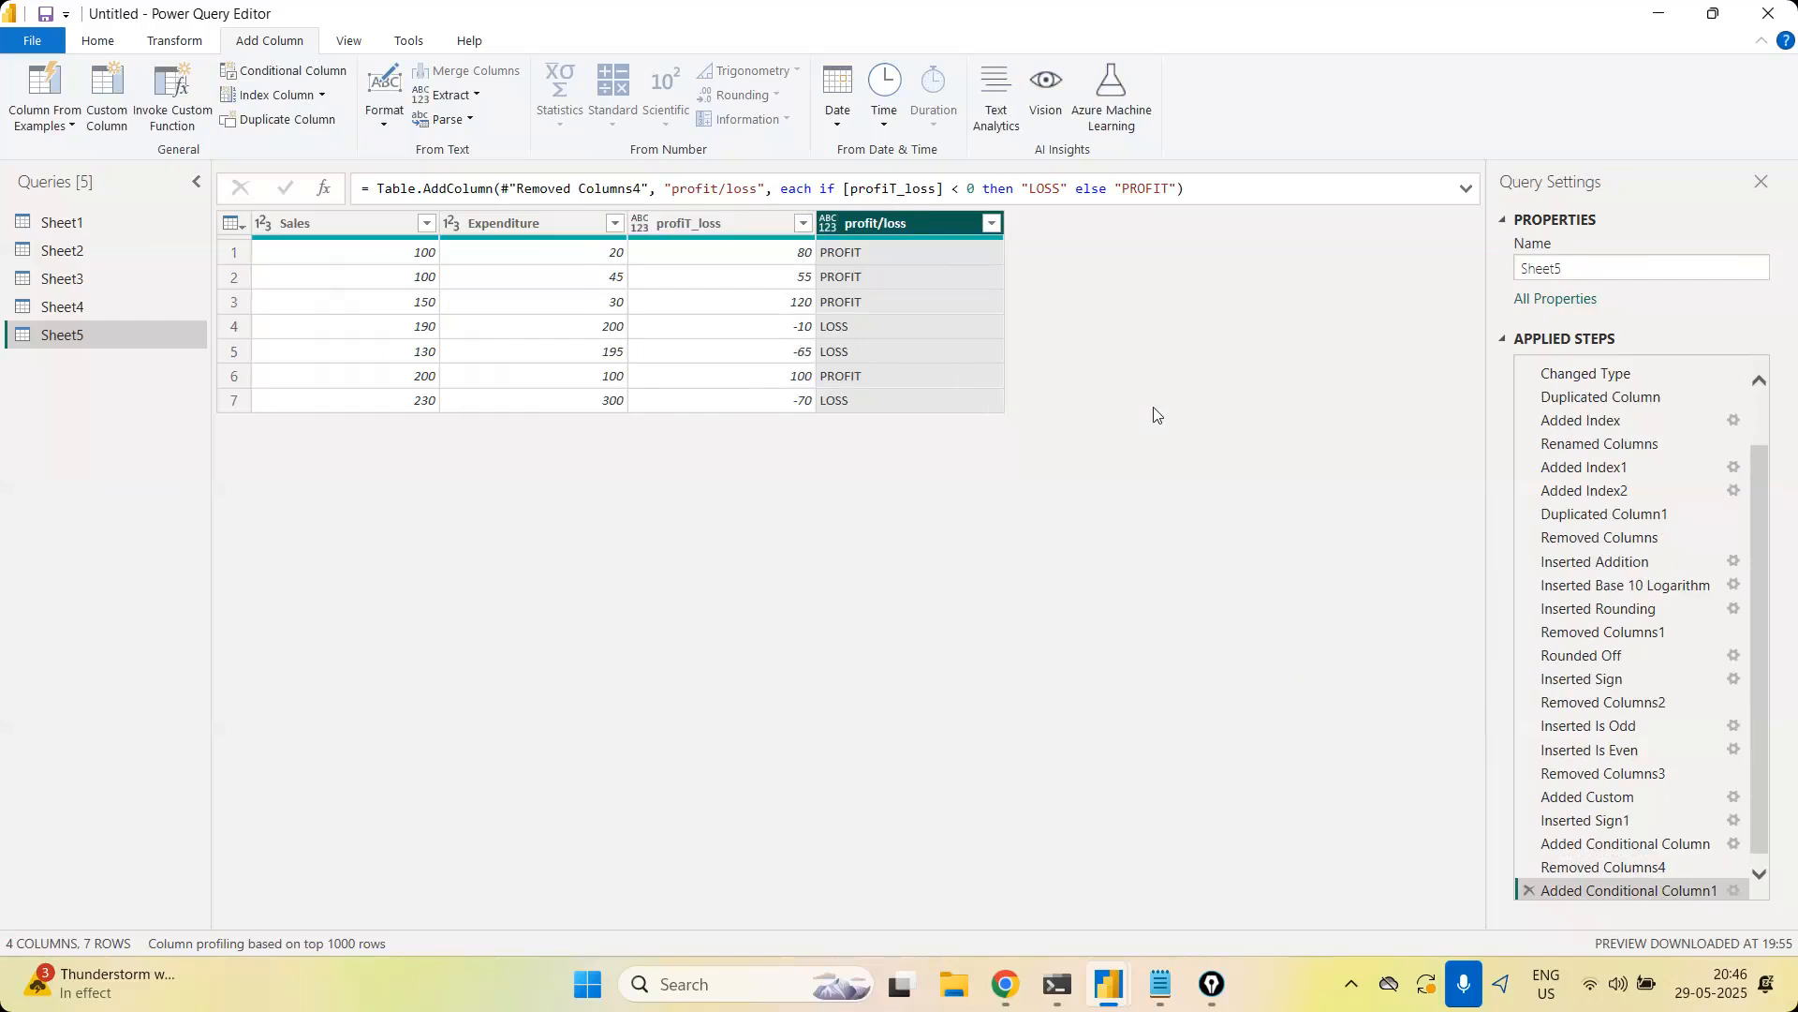
pyautogui.click(1120, 101)
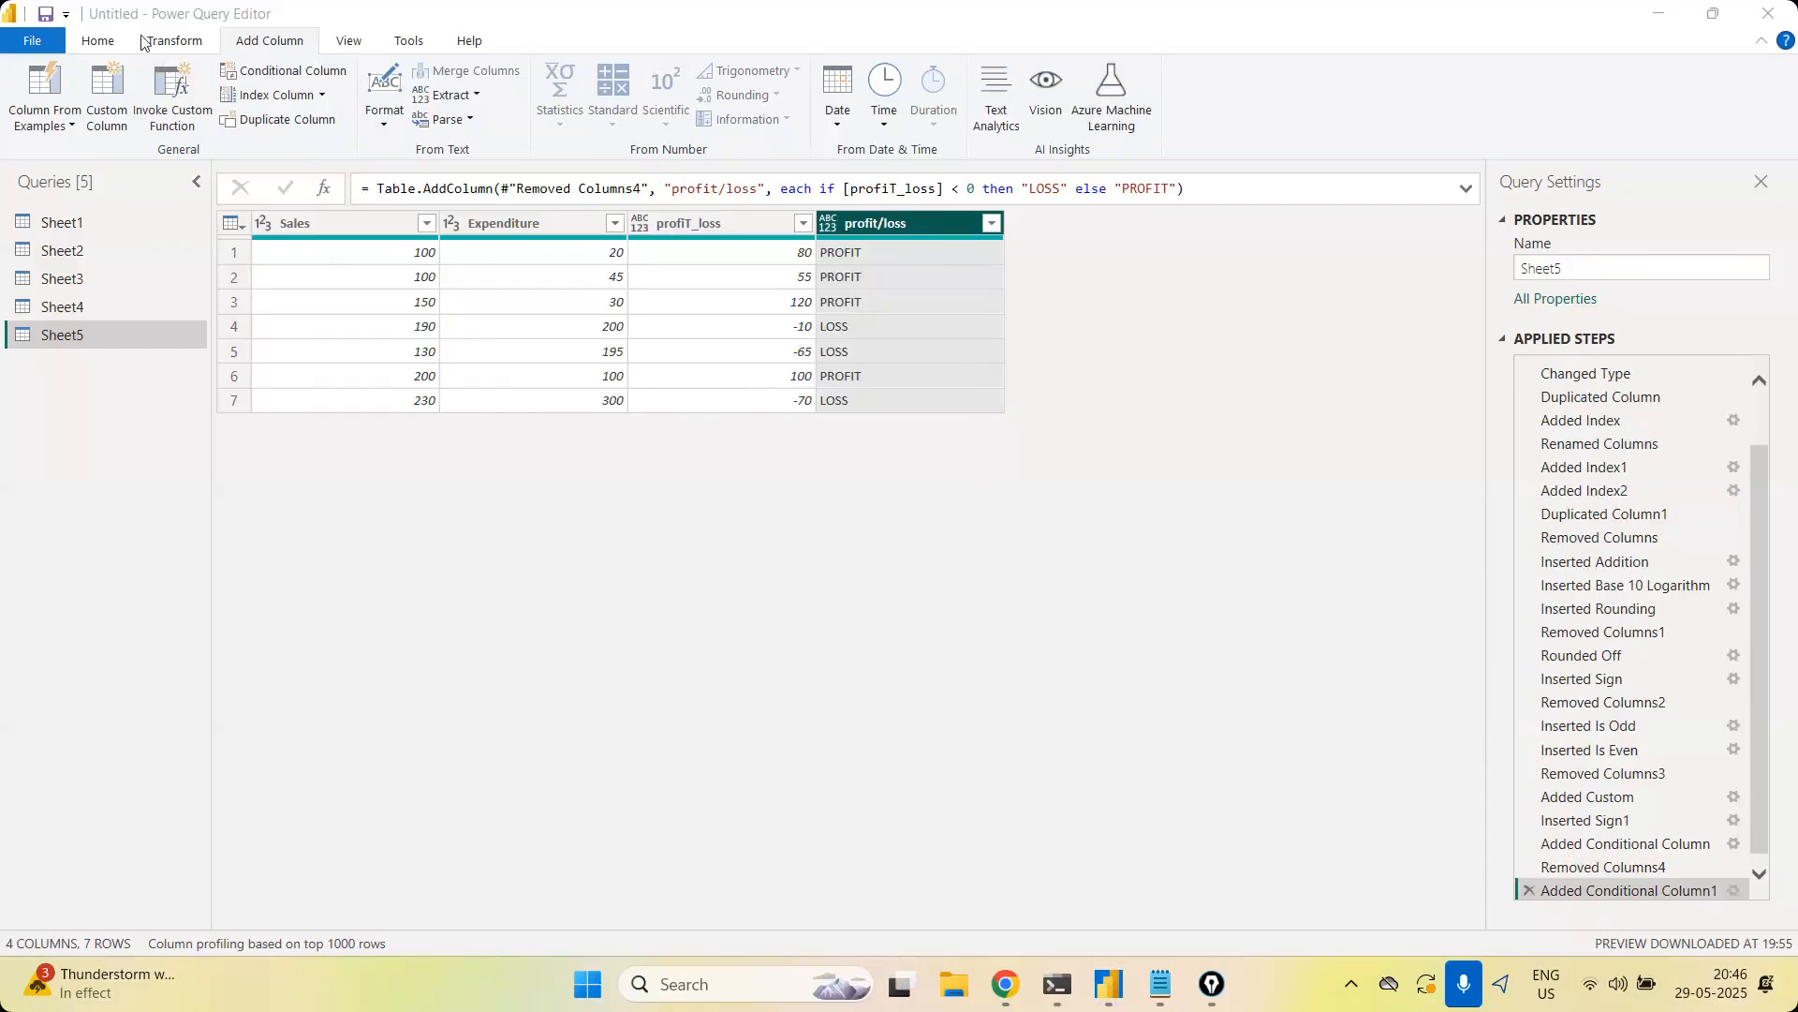
pyautogui.click(114, 49)
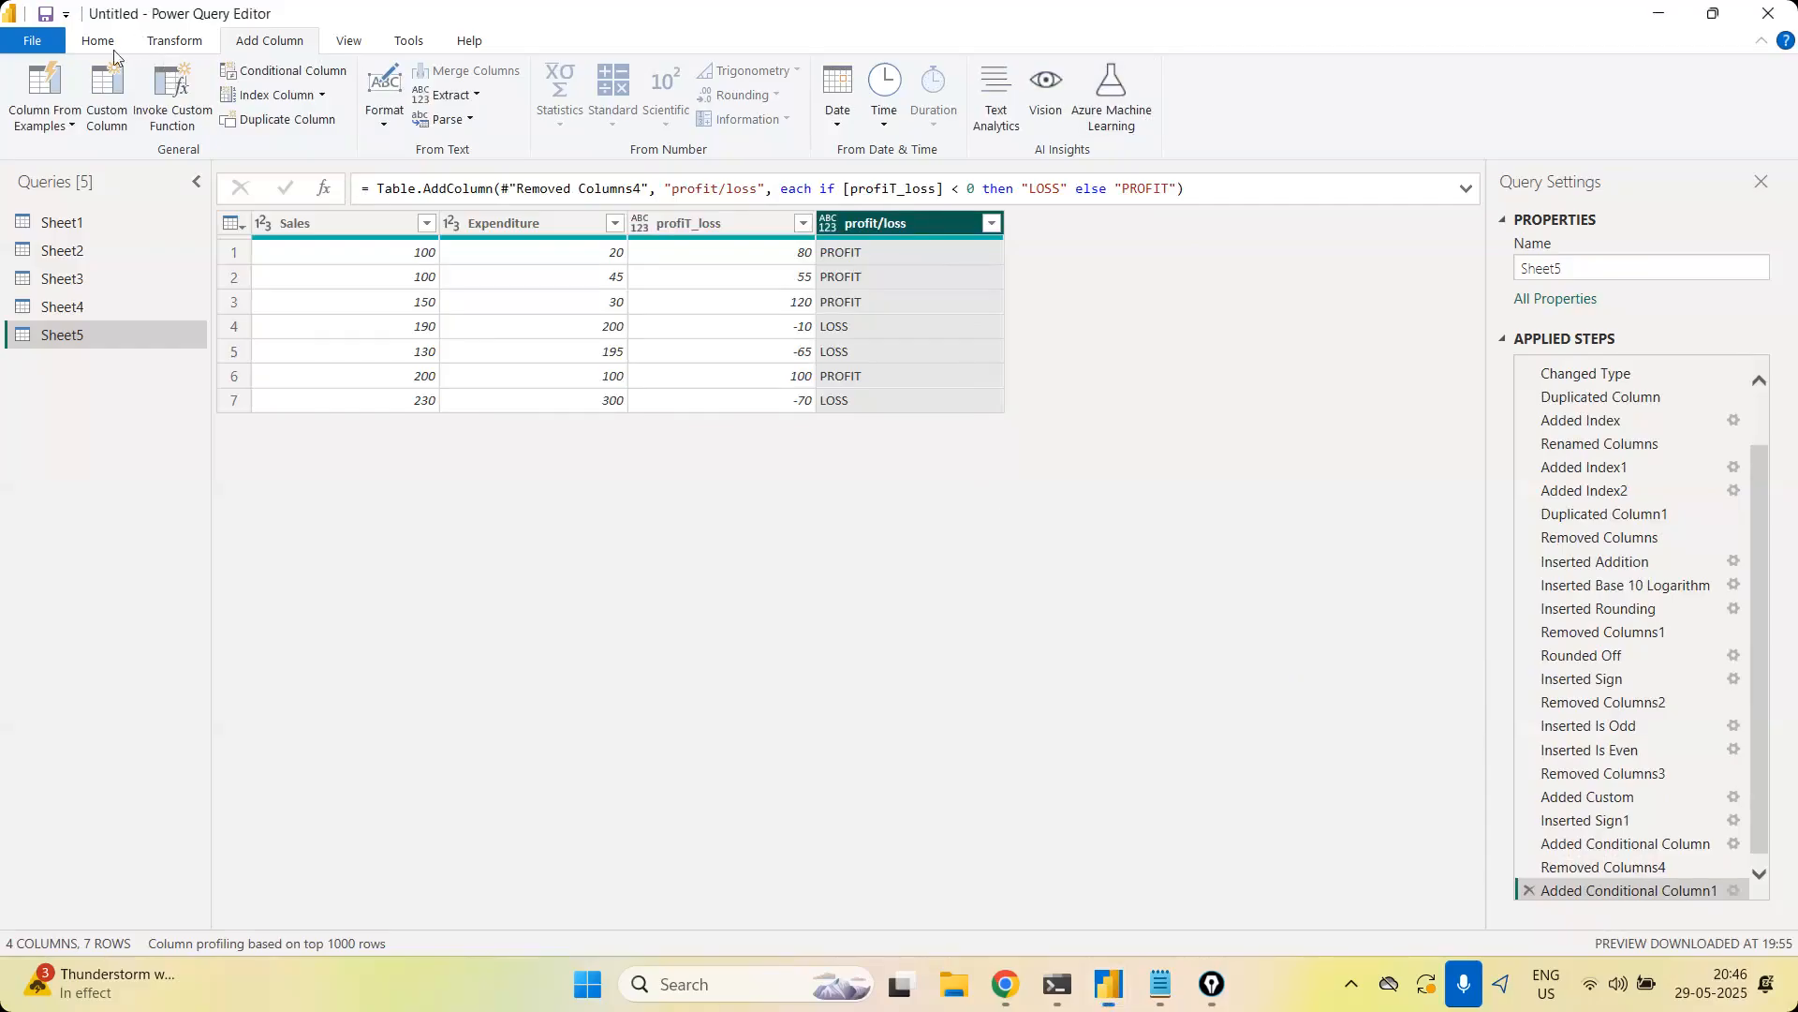
# Turn on the column profile and examine the statistics and value distribution of Sales, Expenditure, profiT_loss and profit/loss
pyautogui.click(353, 48)
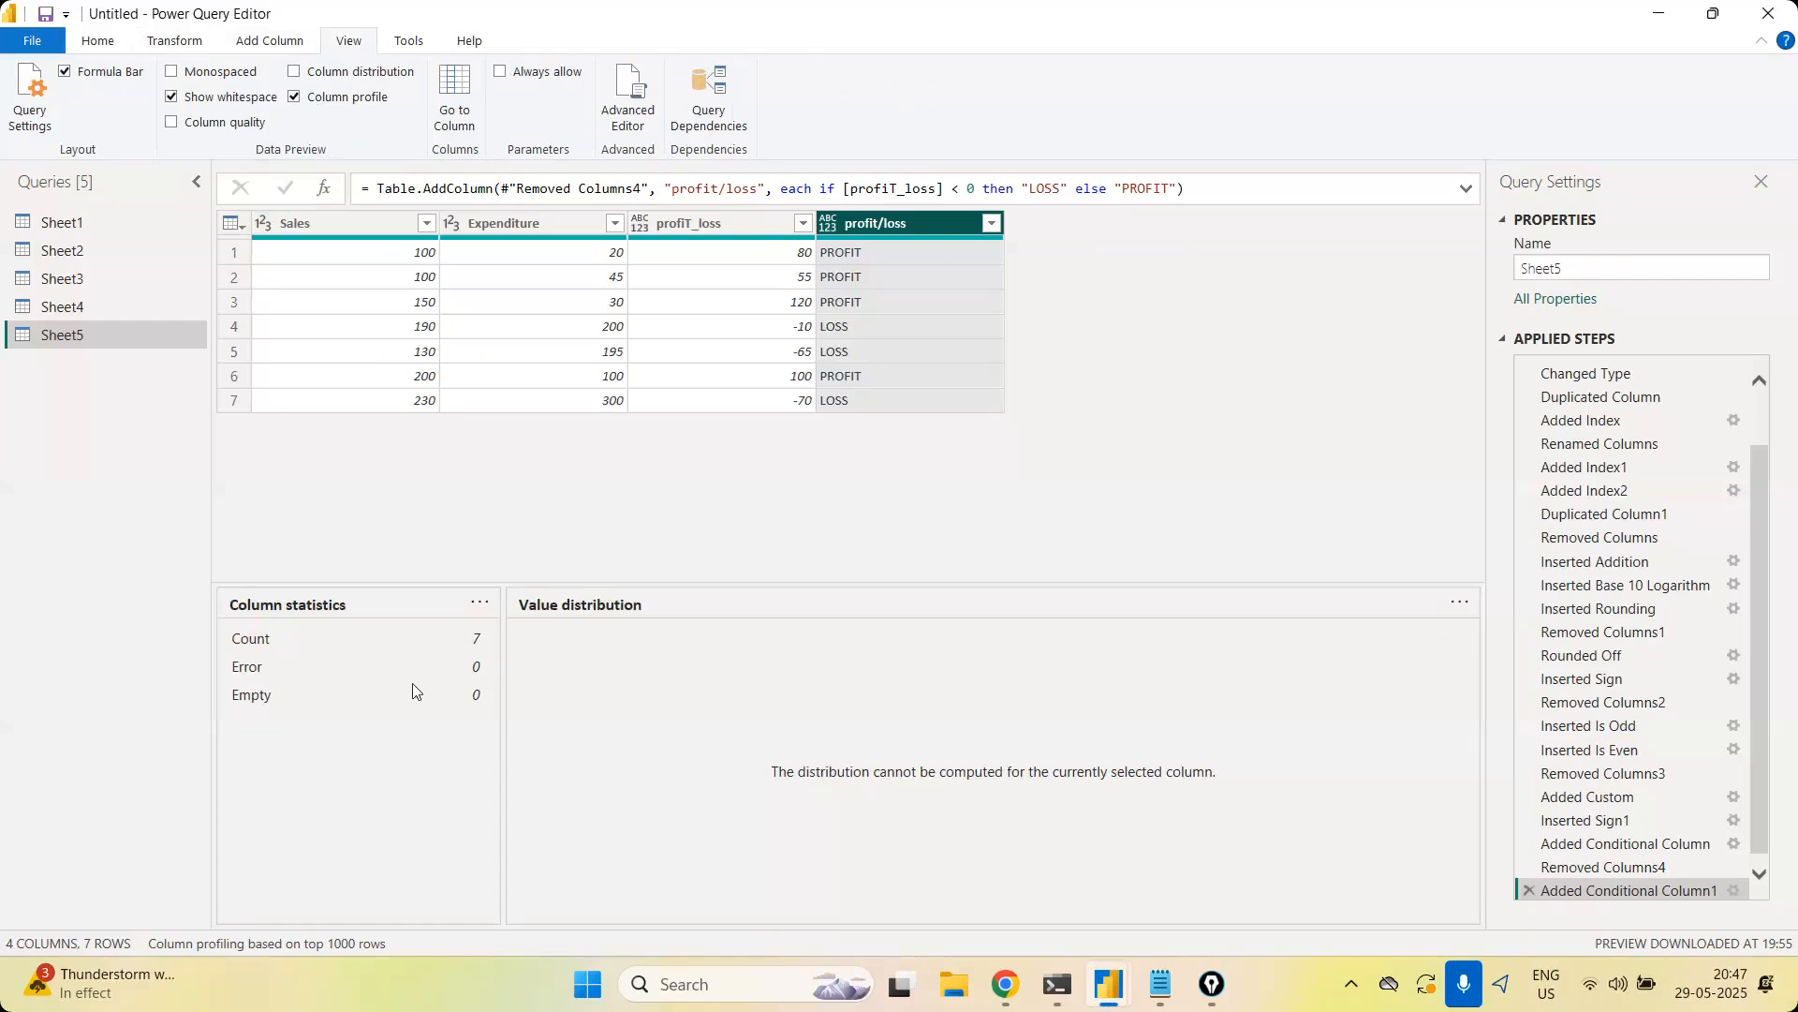
pyautogui.click(305, 227)
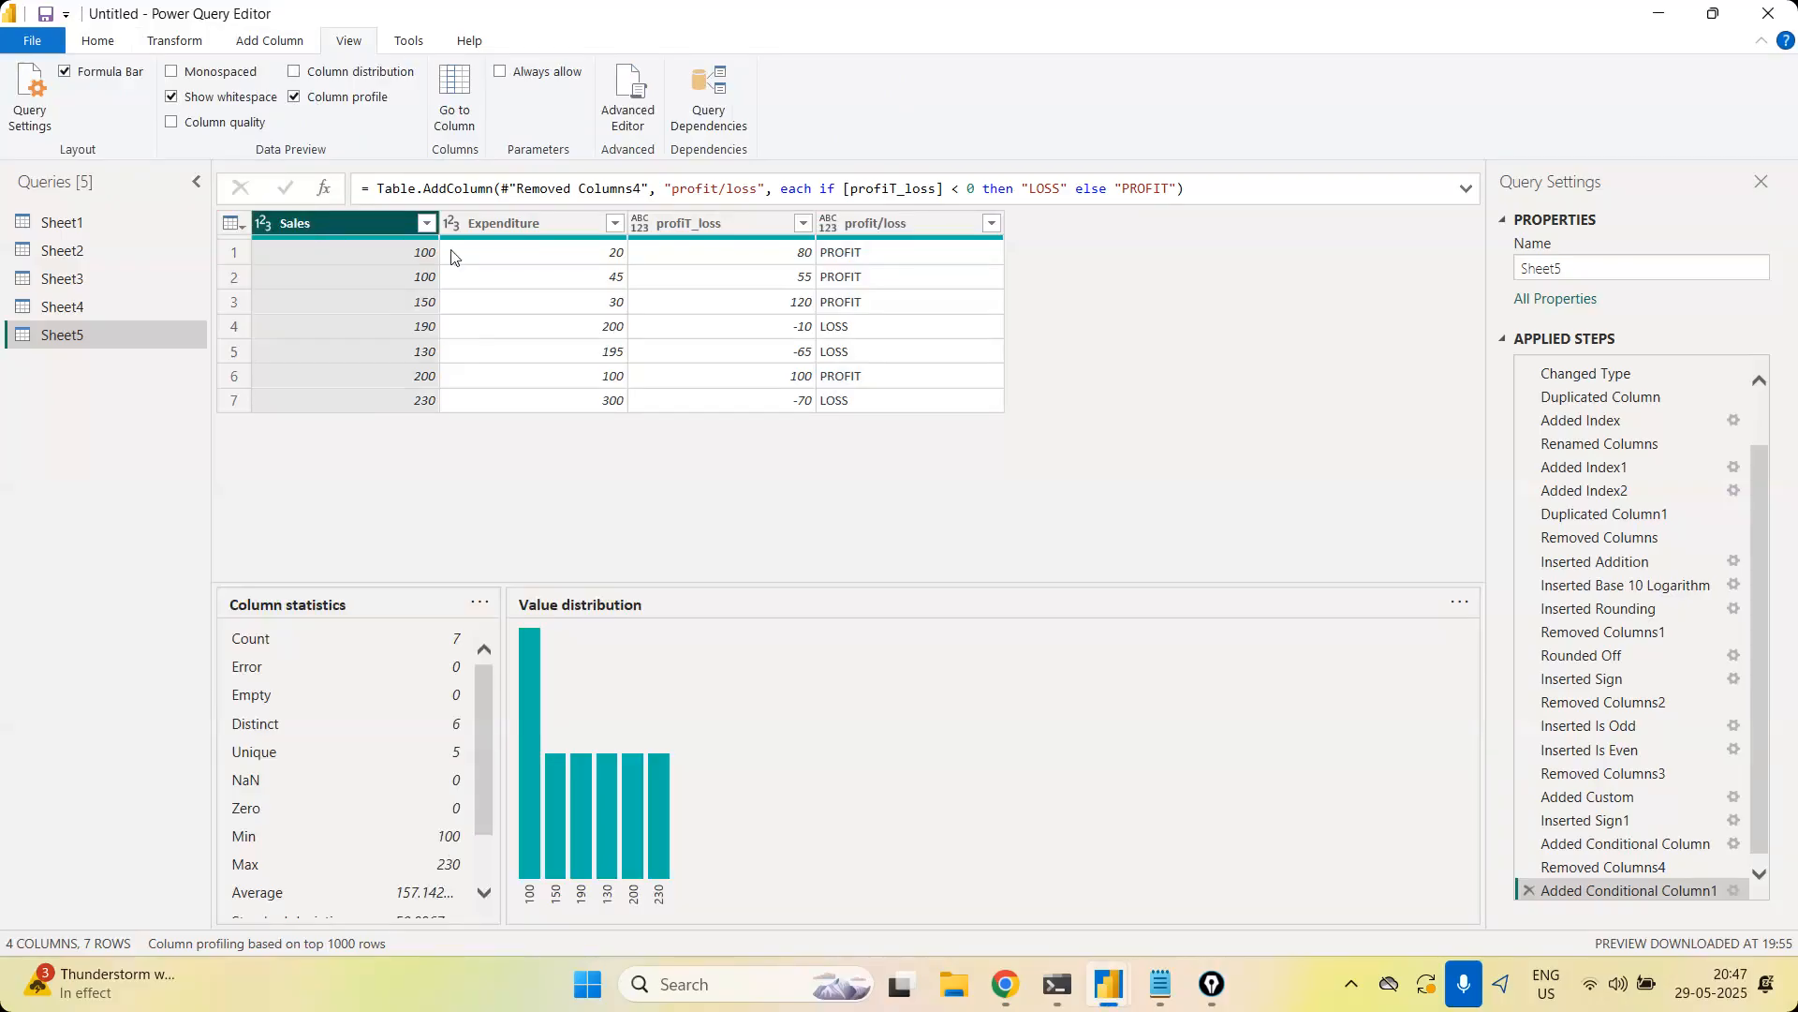
pyautogui.click(526, 233)
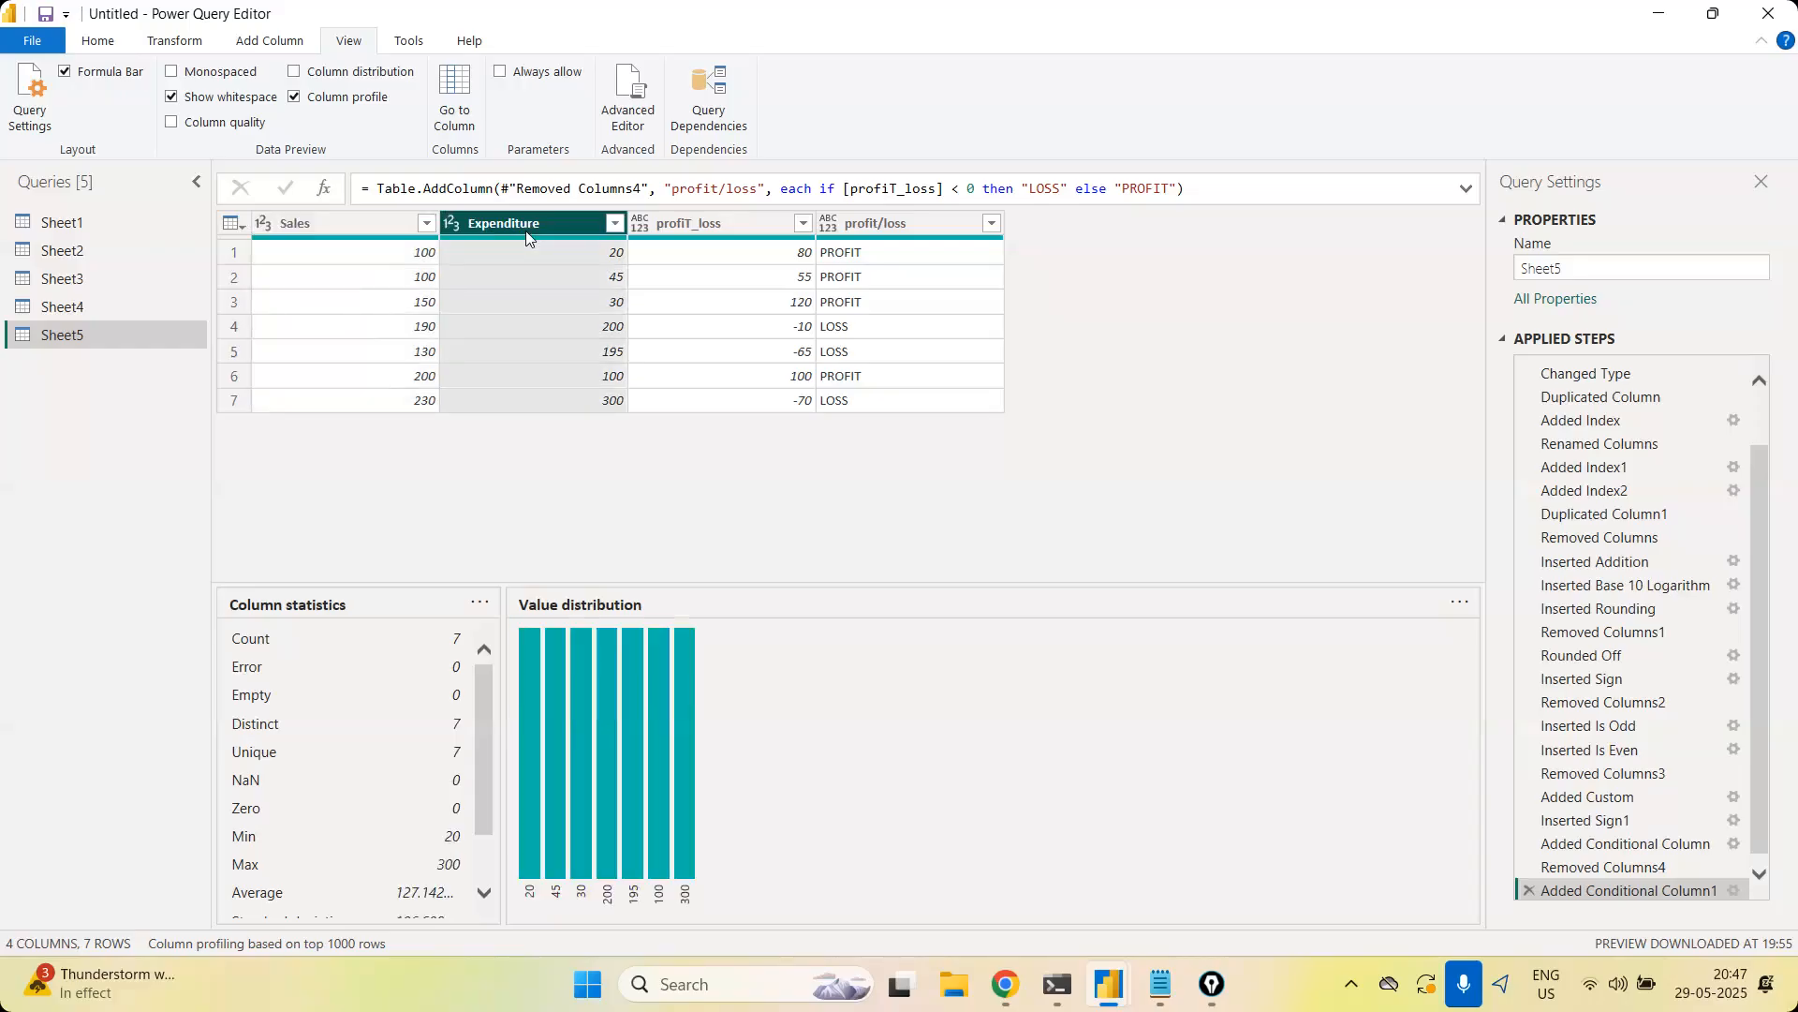
pyautogui.click(707, 223)
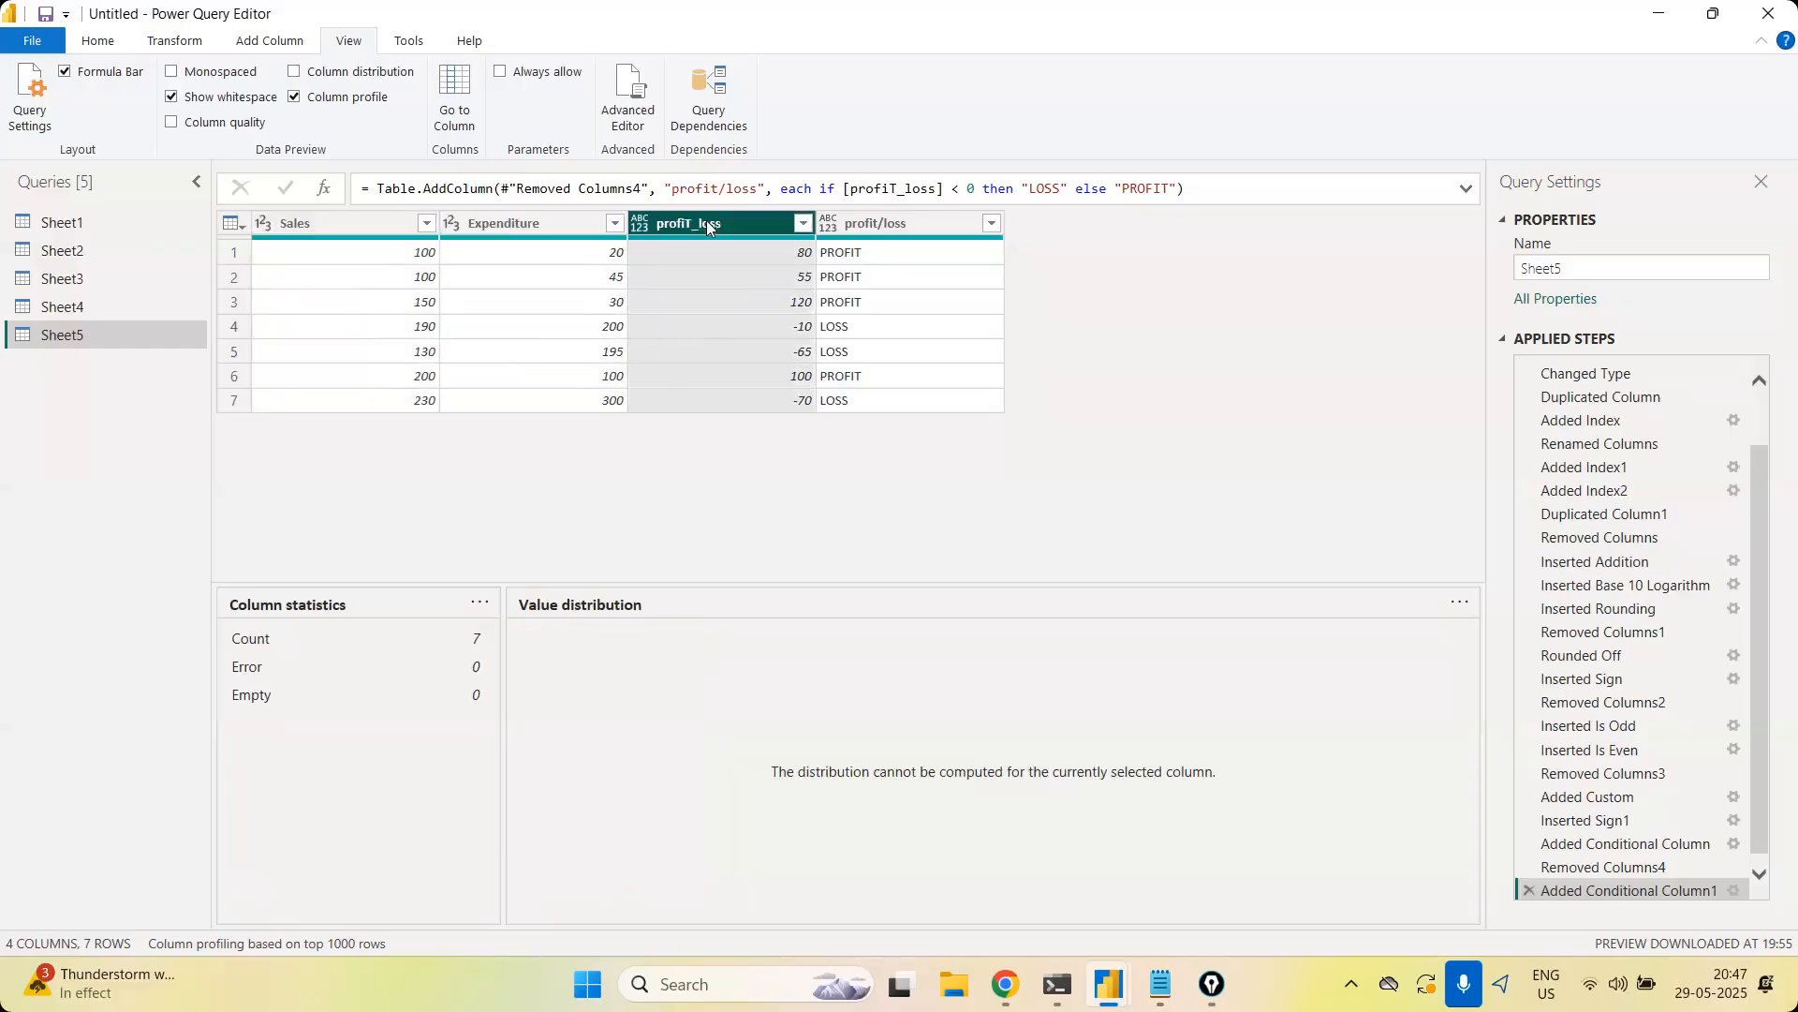
pyautogui.click(891, 226)
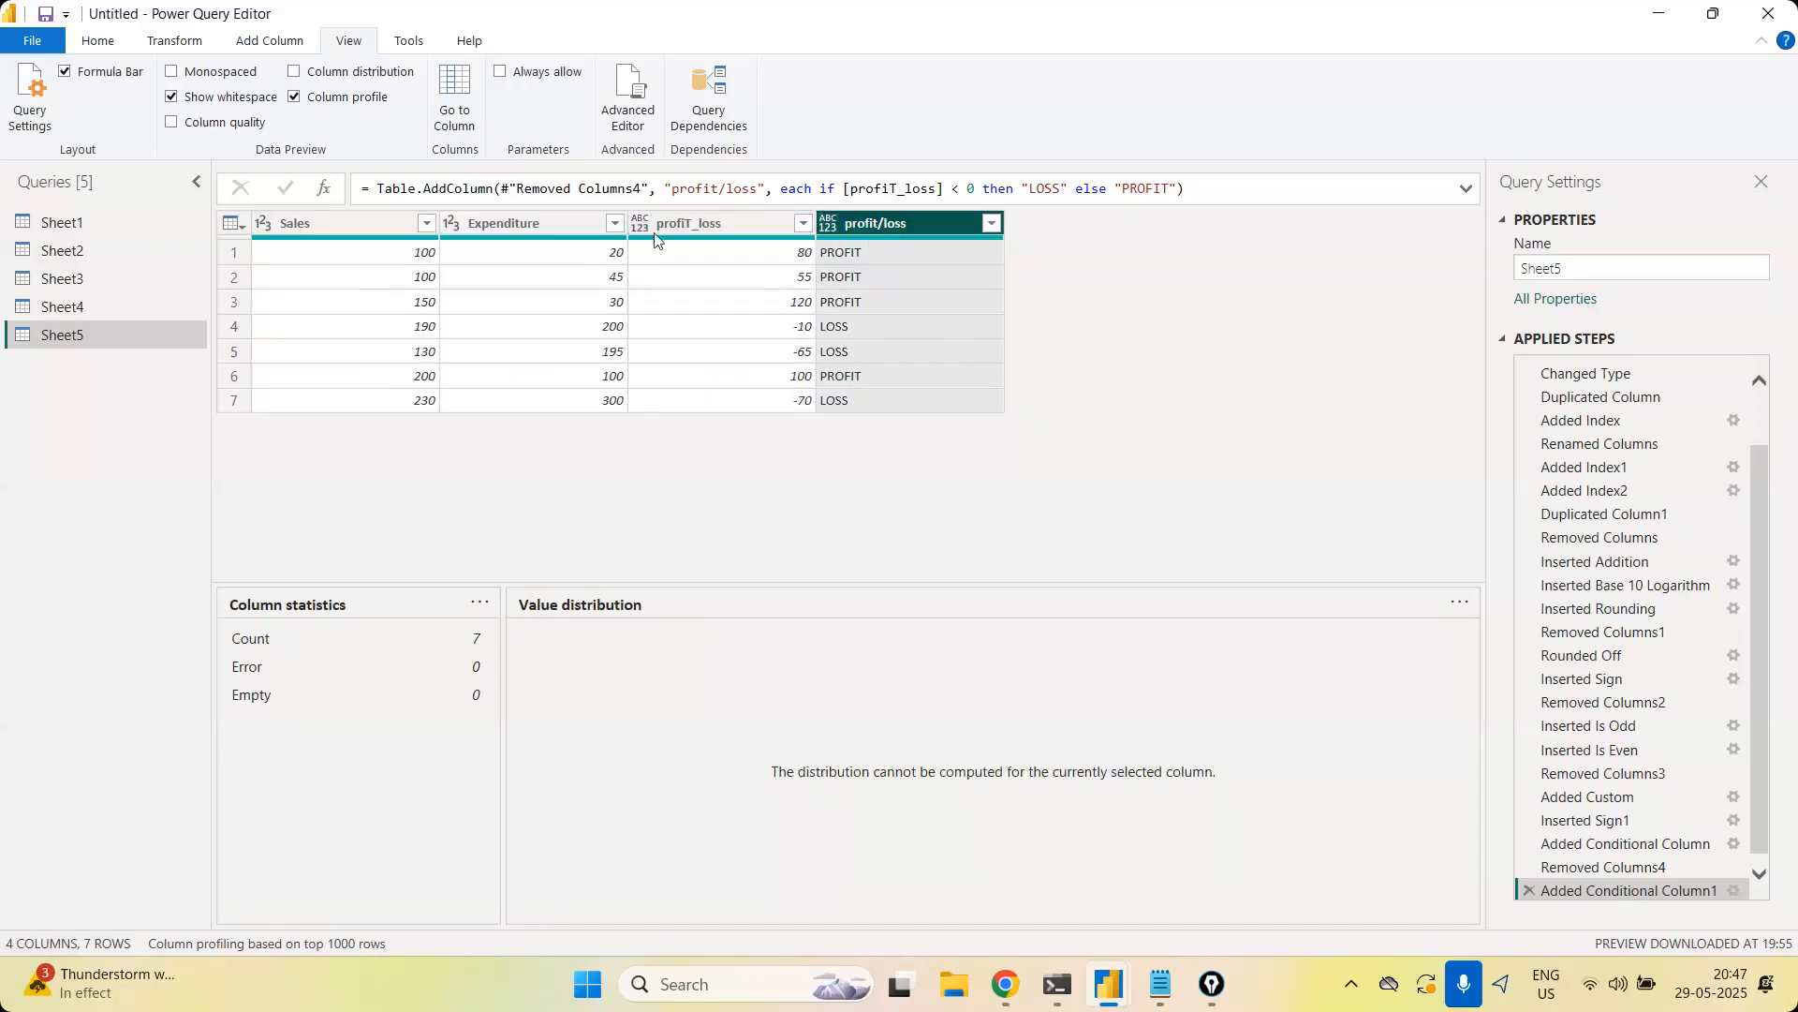
# Turn off the column profile and the whitespace display in the data preview
pyautogui.click(296, 97)
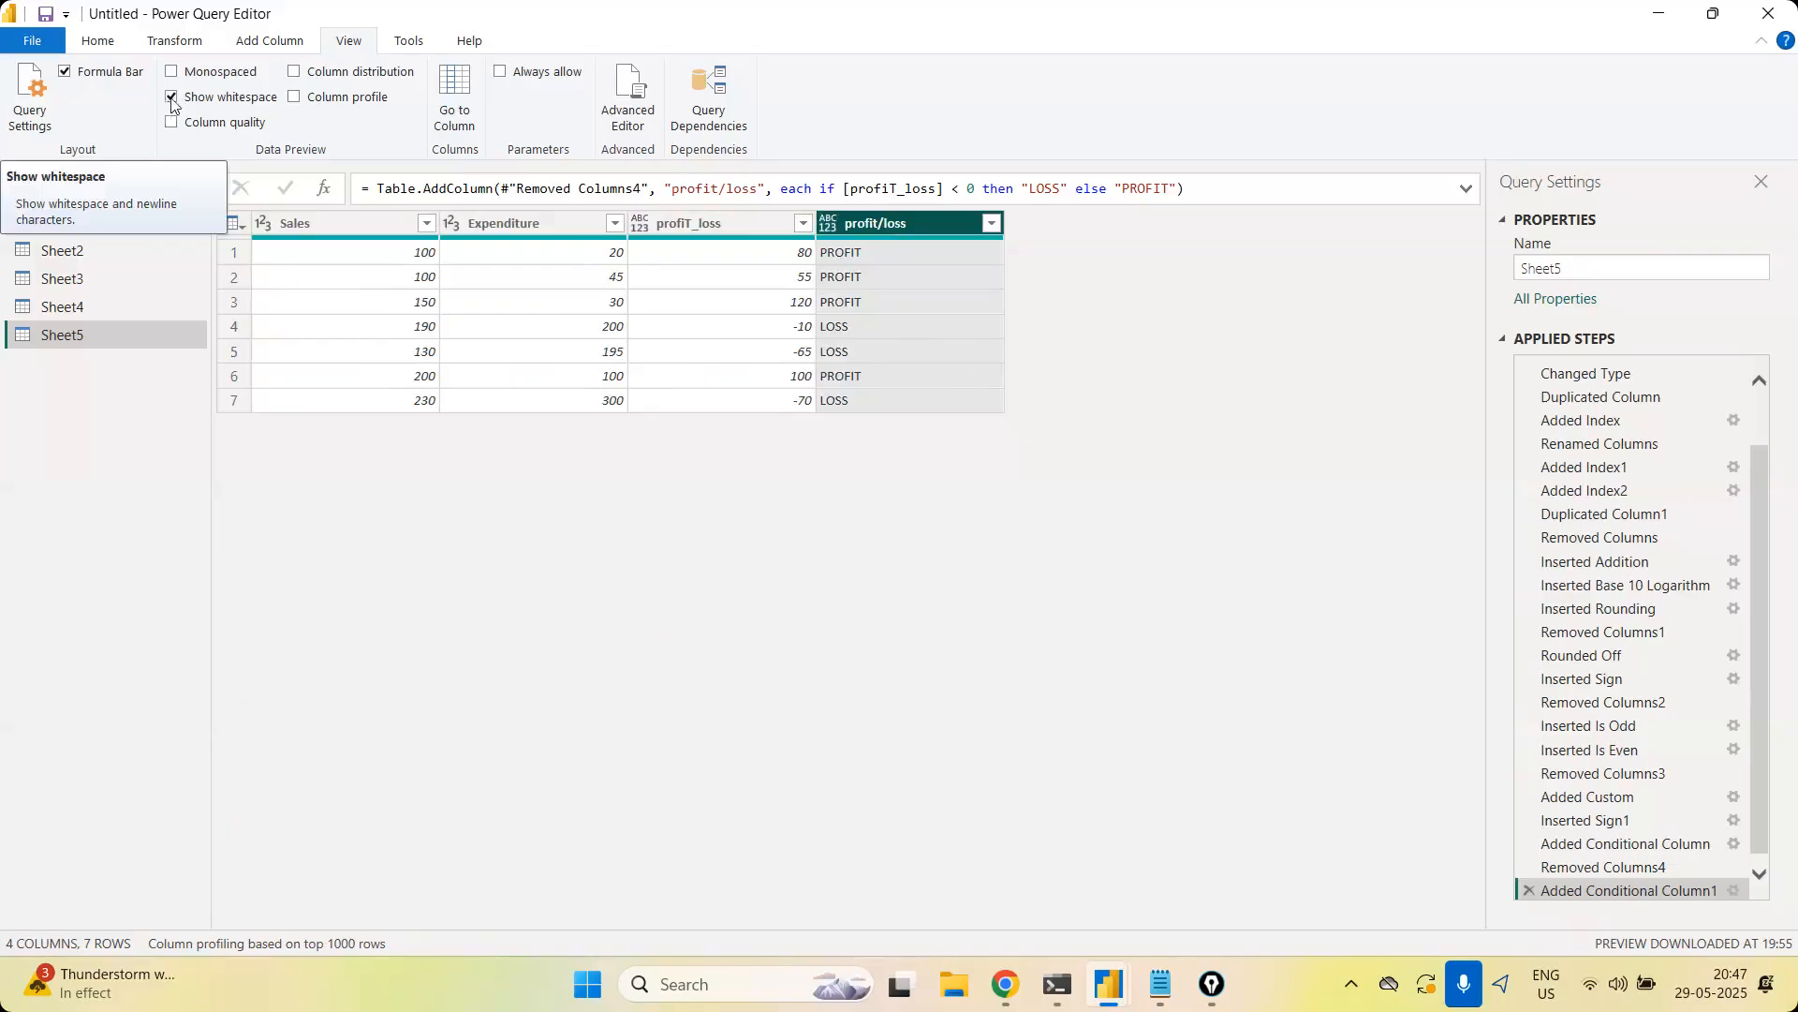
pyautogui.click(171, 99)
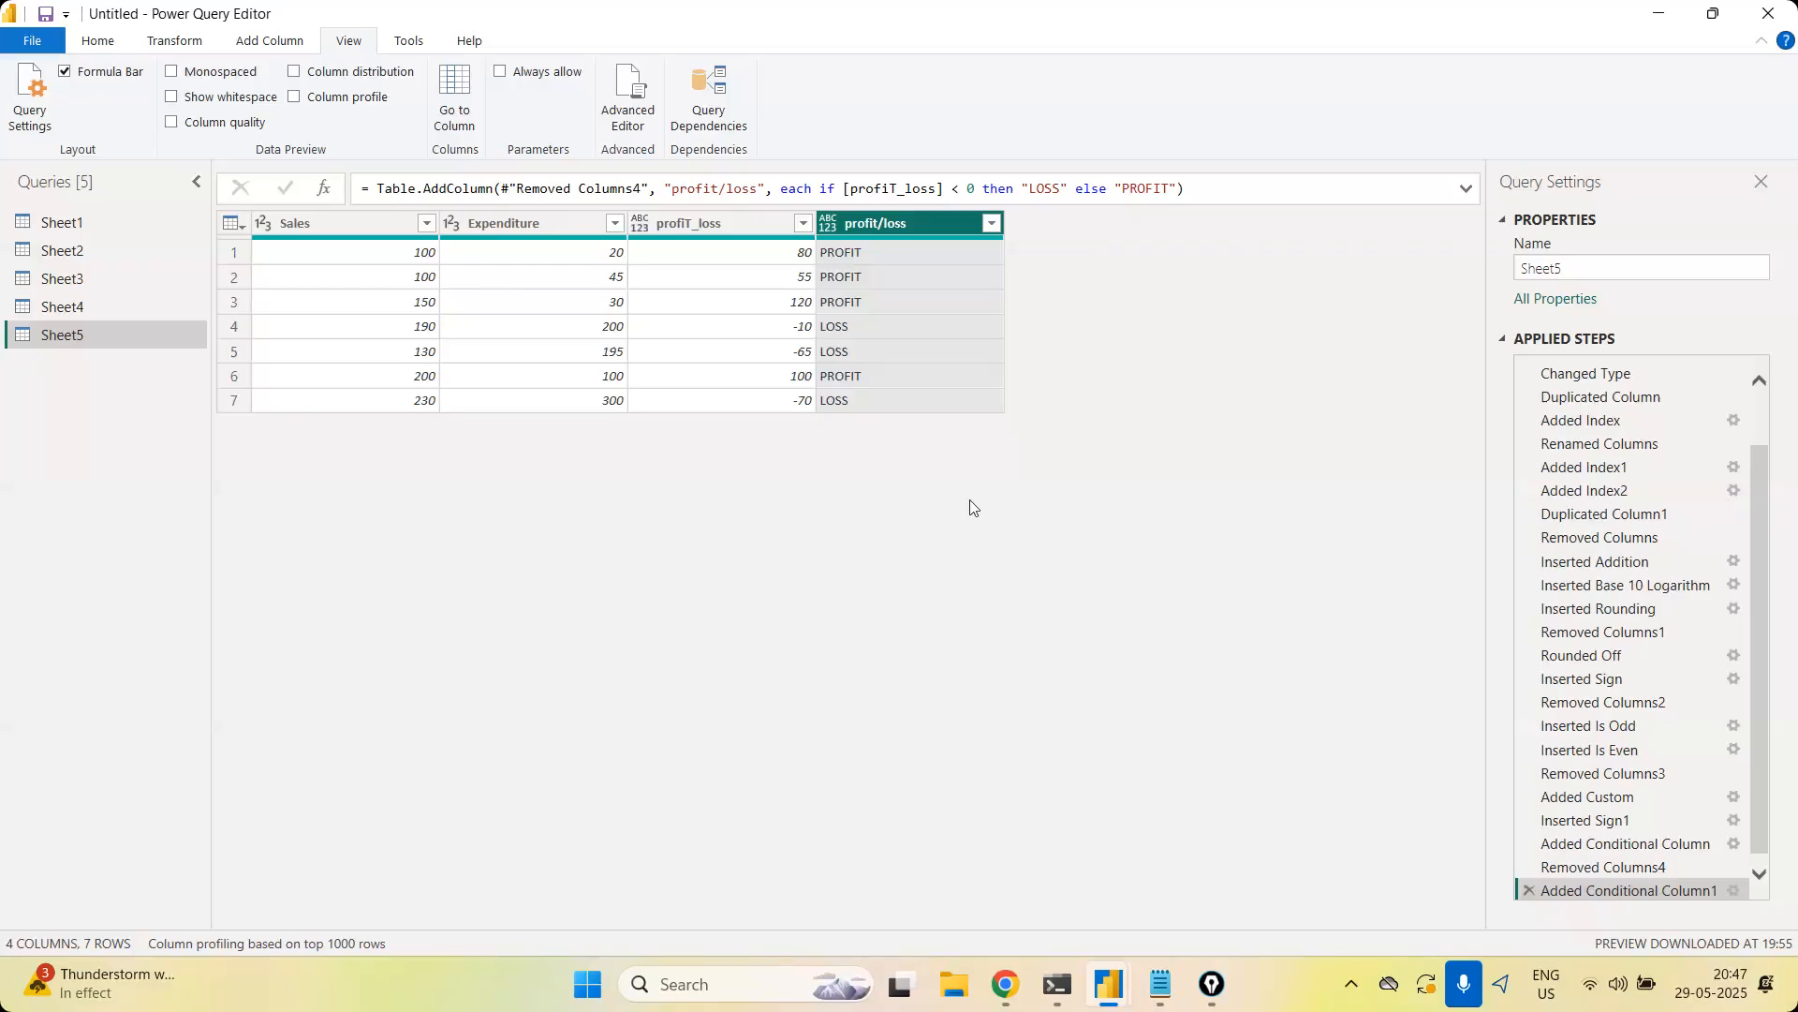
pyautogui.click(412, 48)
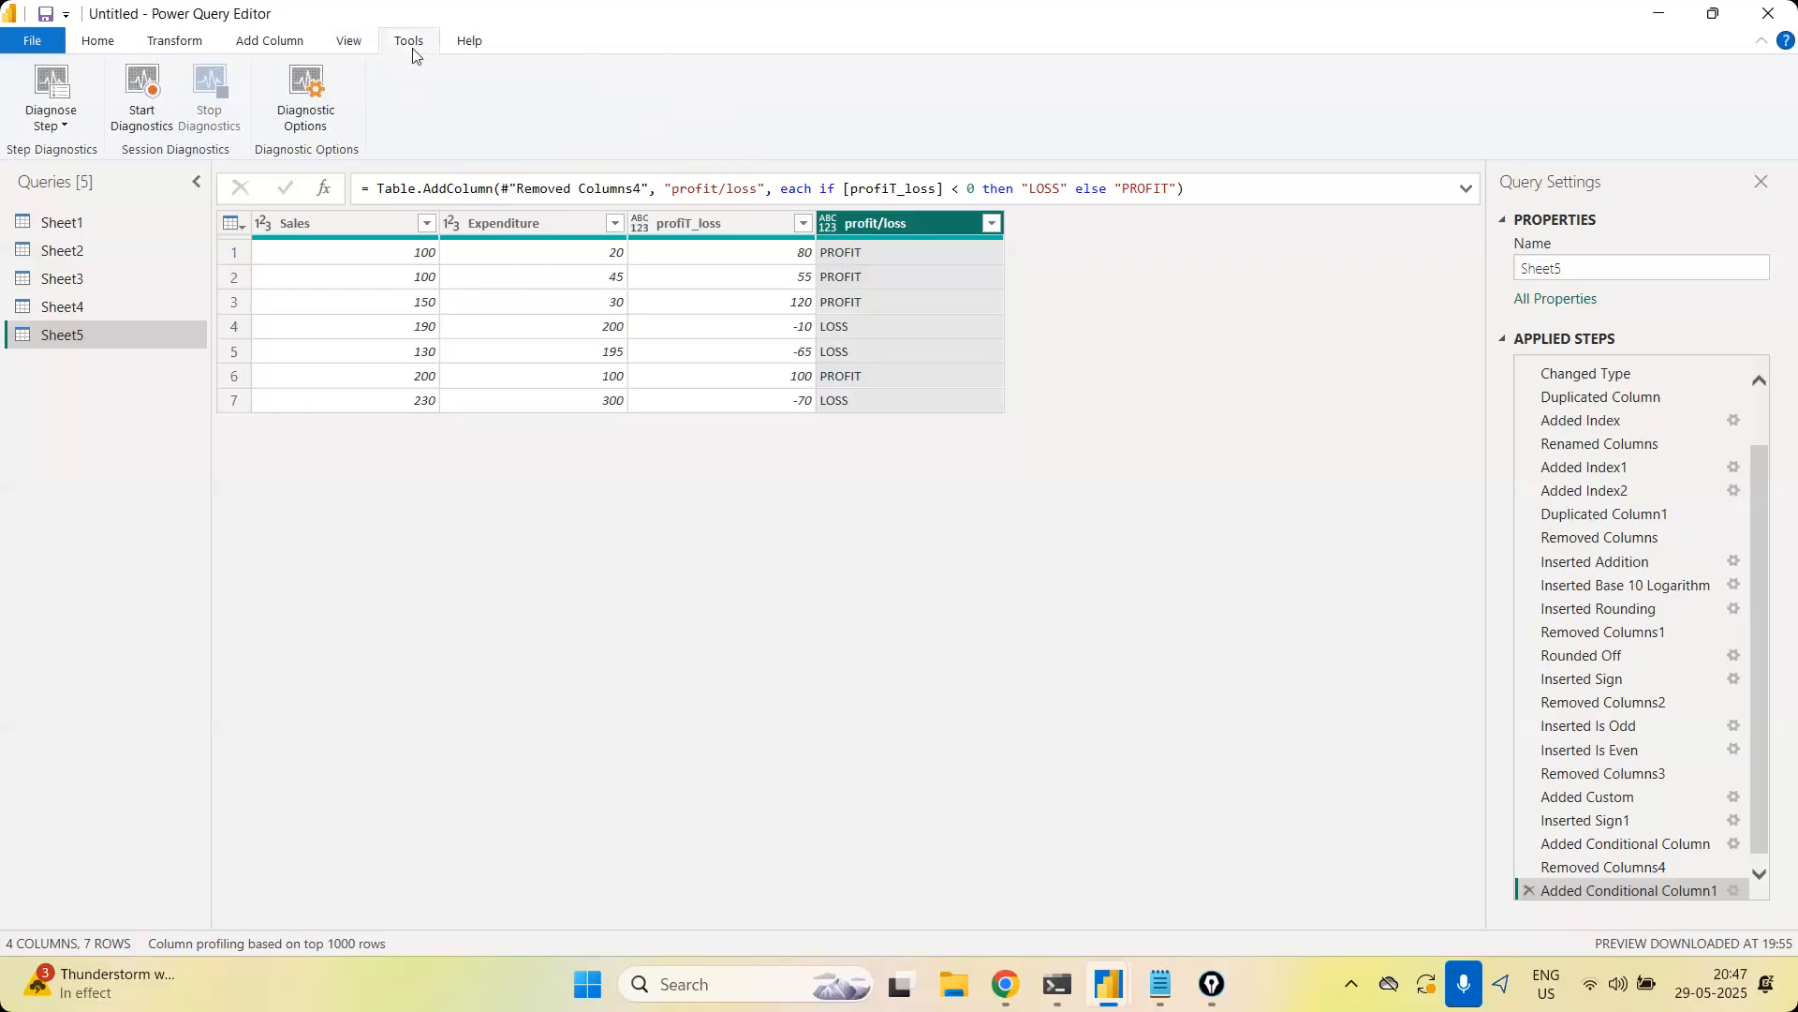
pyautogui.click(351, 51)
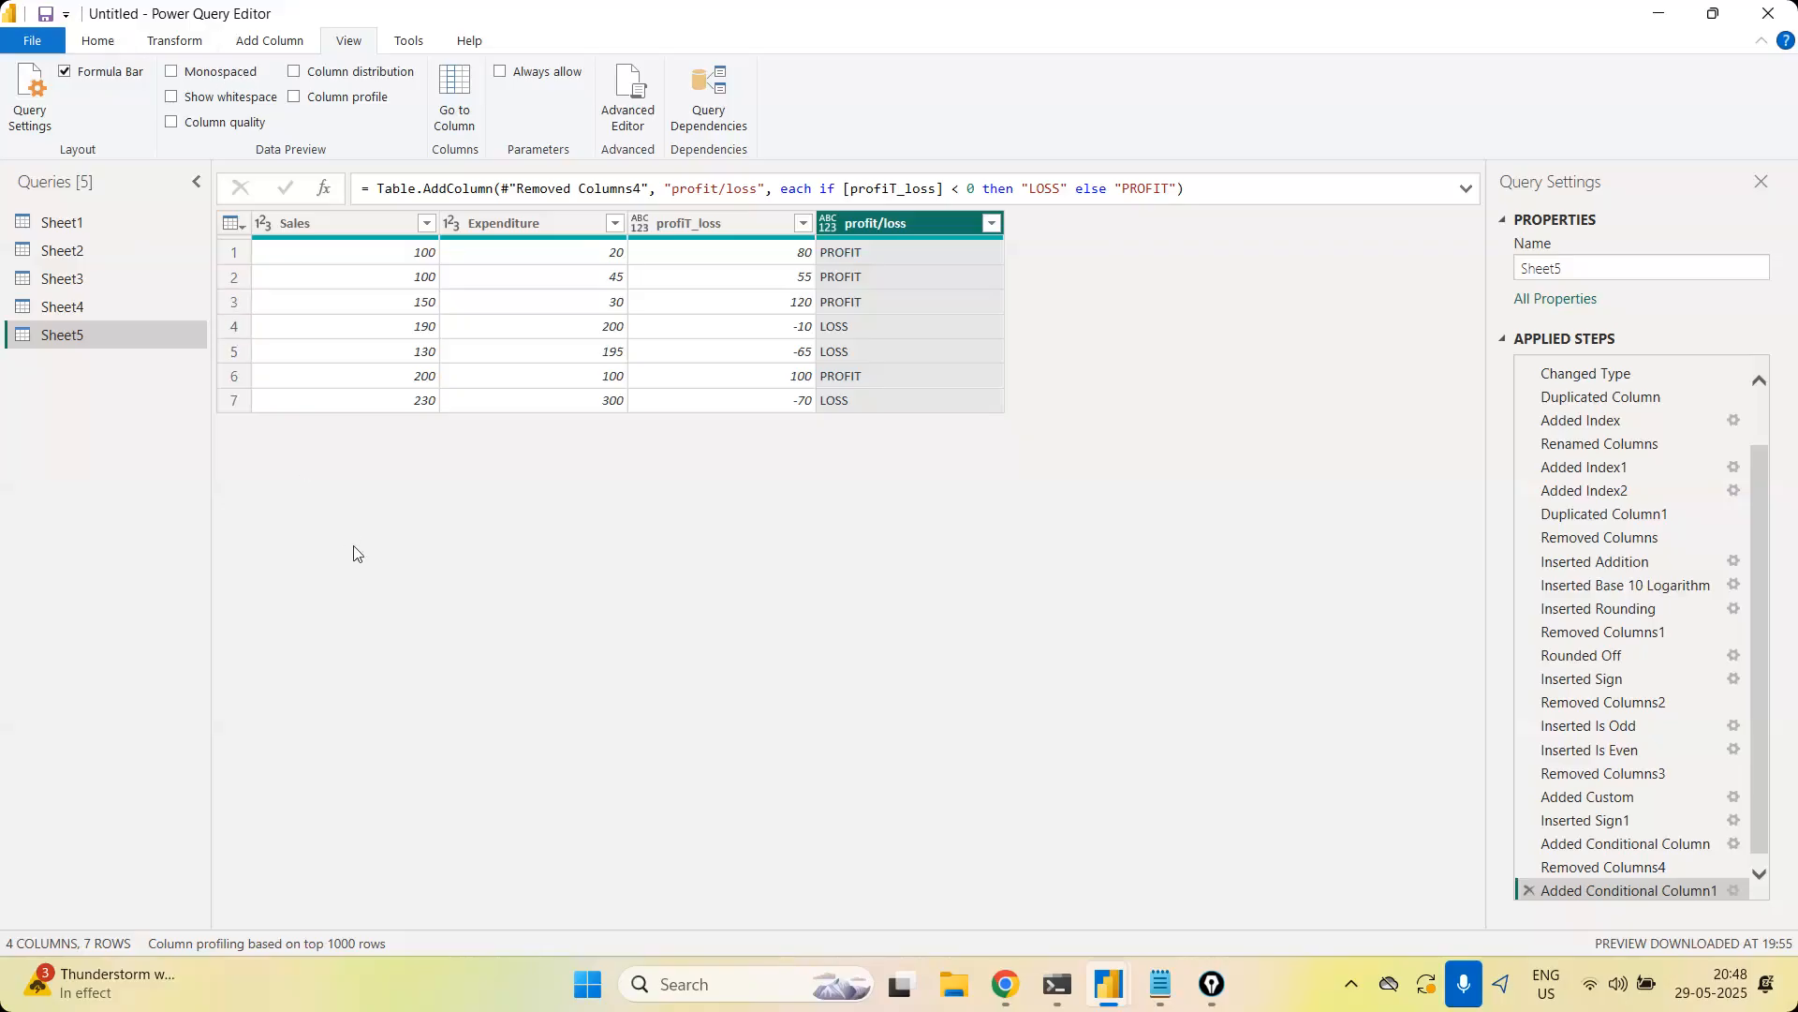
pyautogui.click(111, 42)
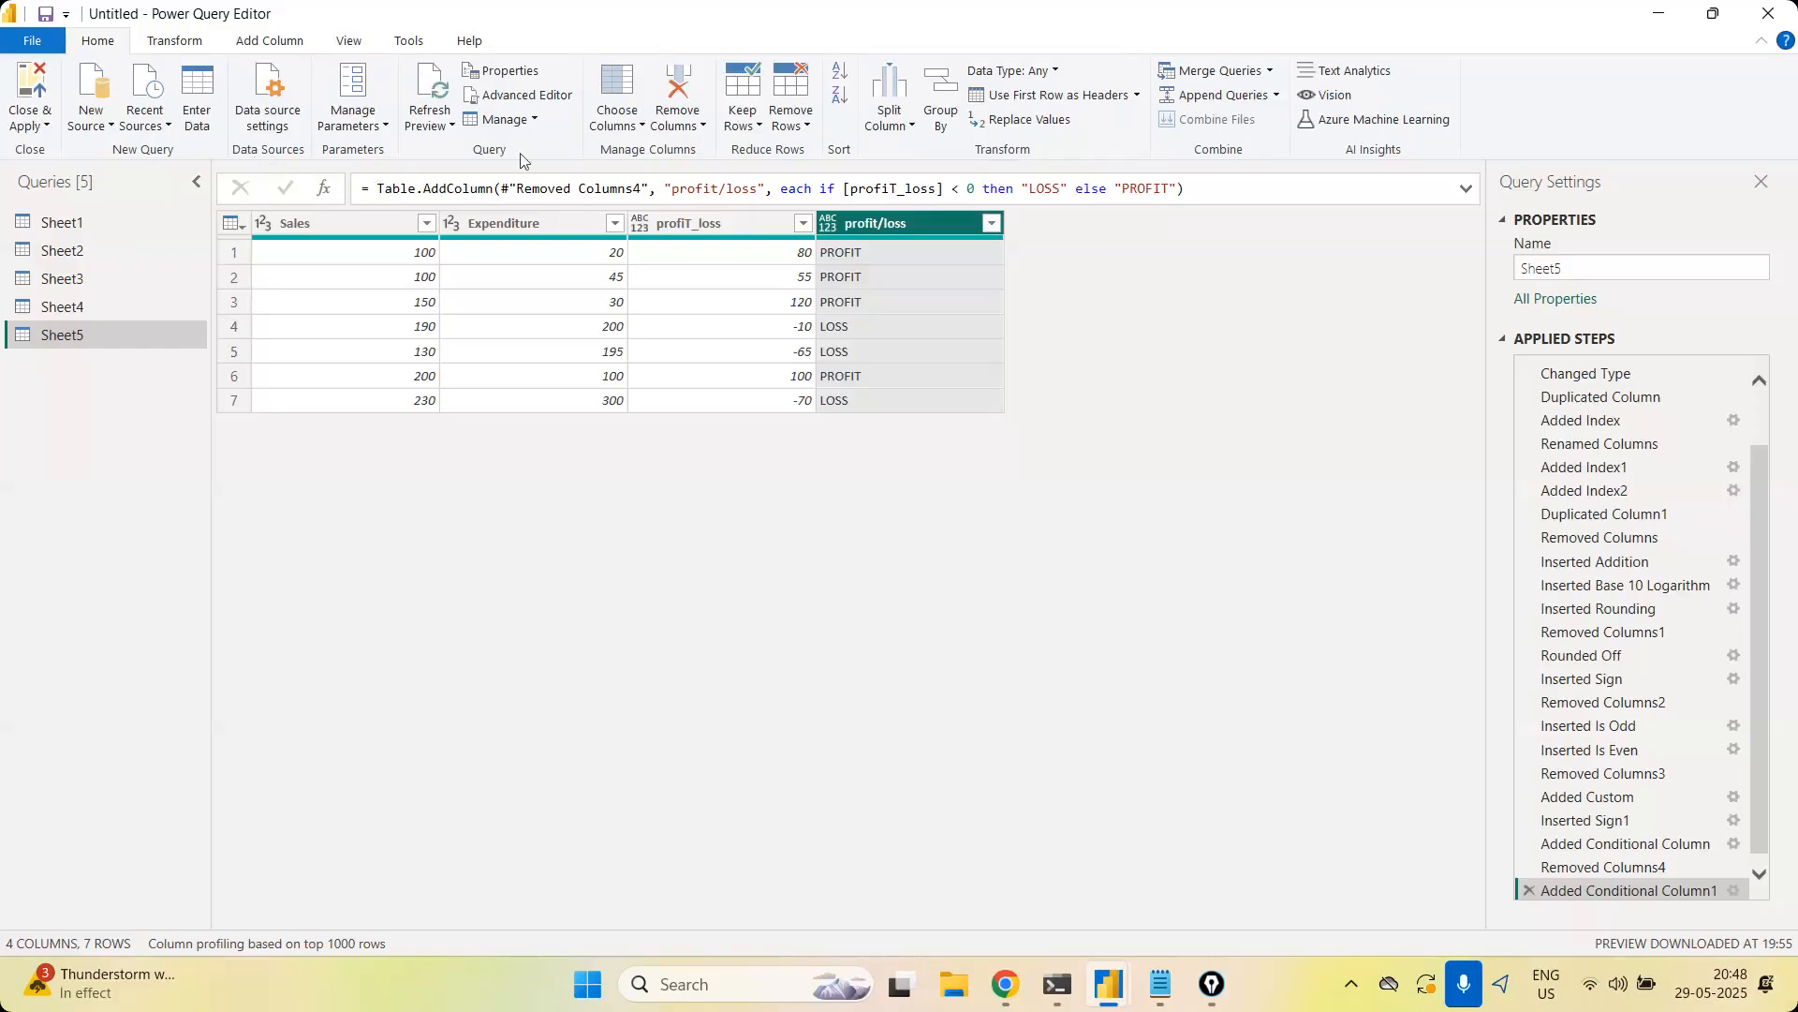
pyautogui.click(534, 122)
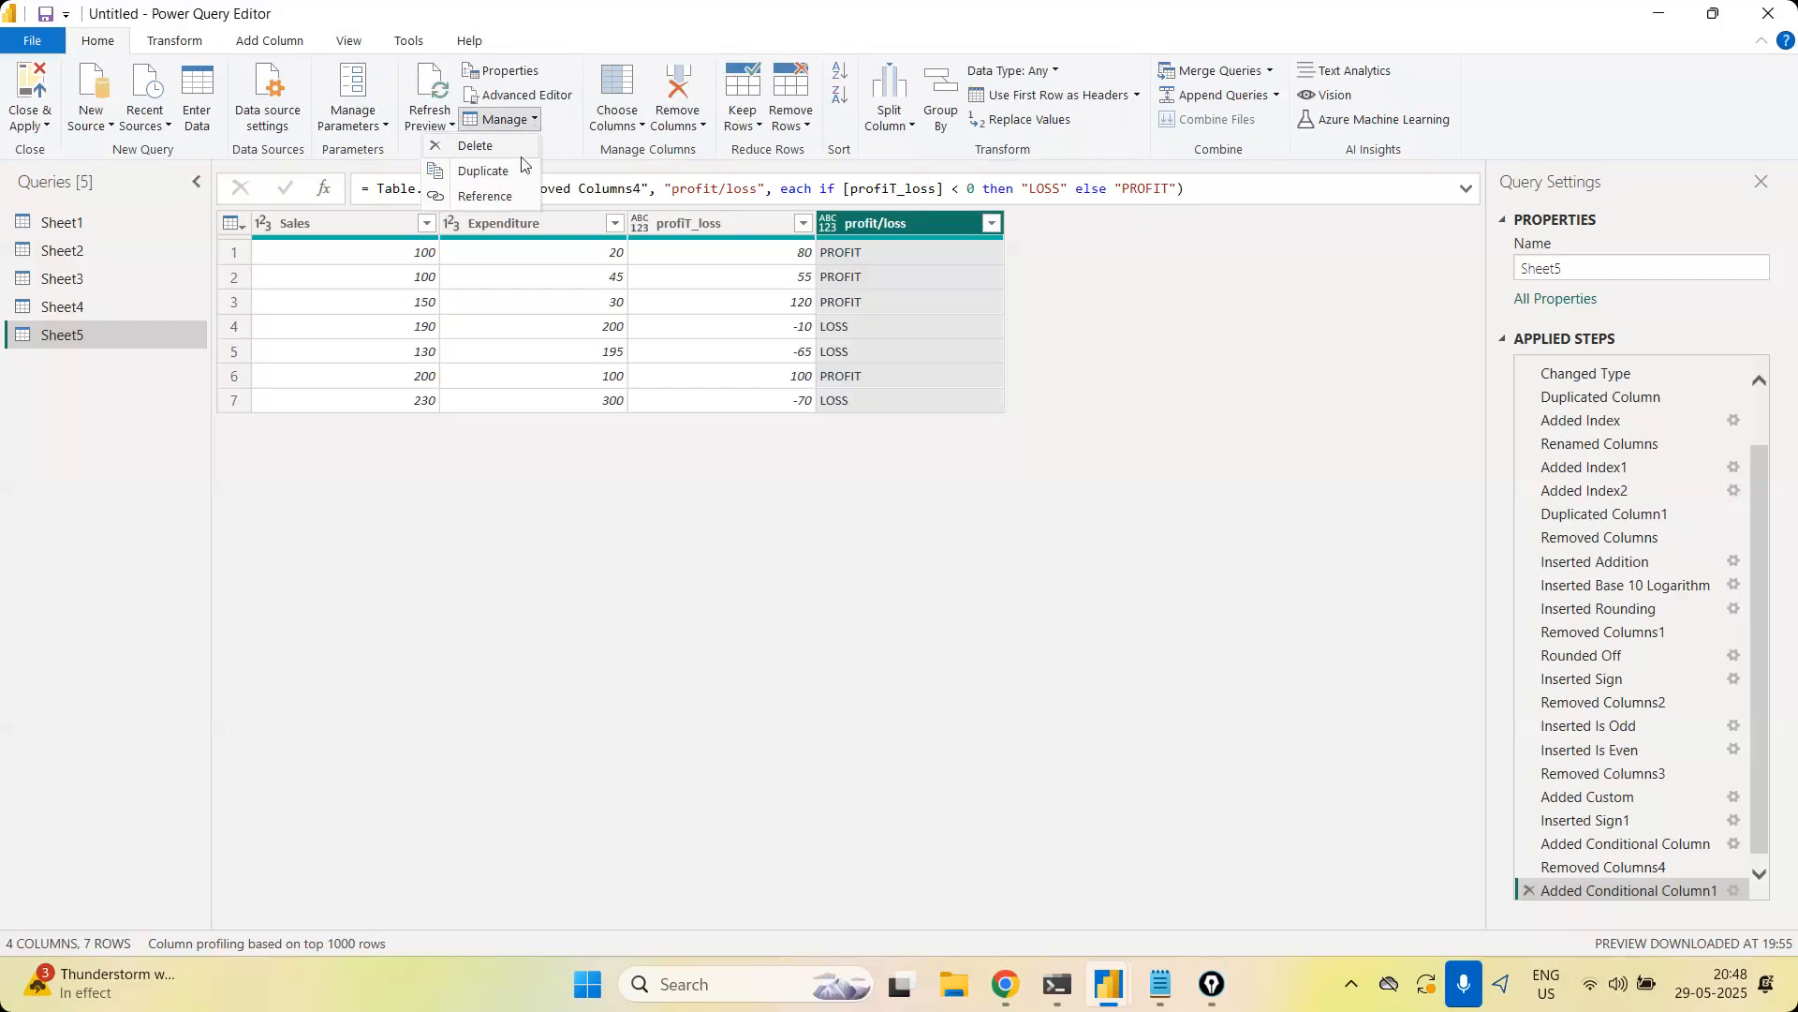
pyautogui.click(946, 431)
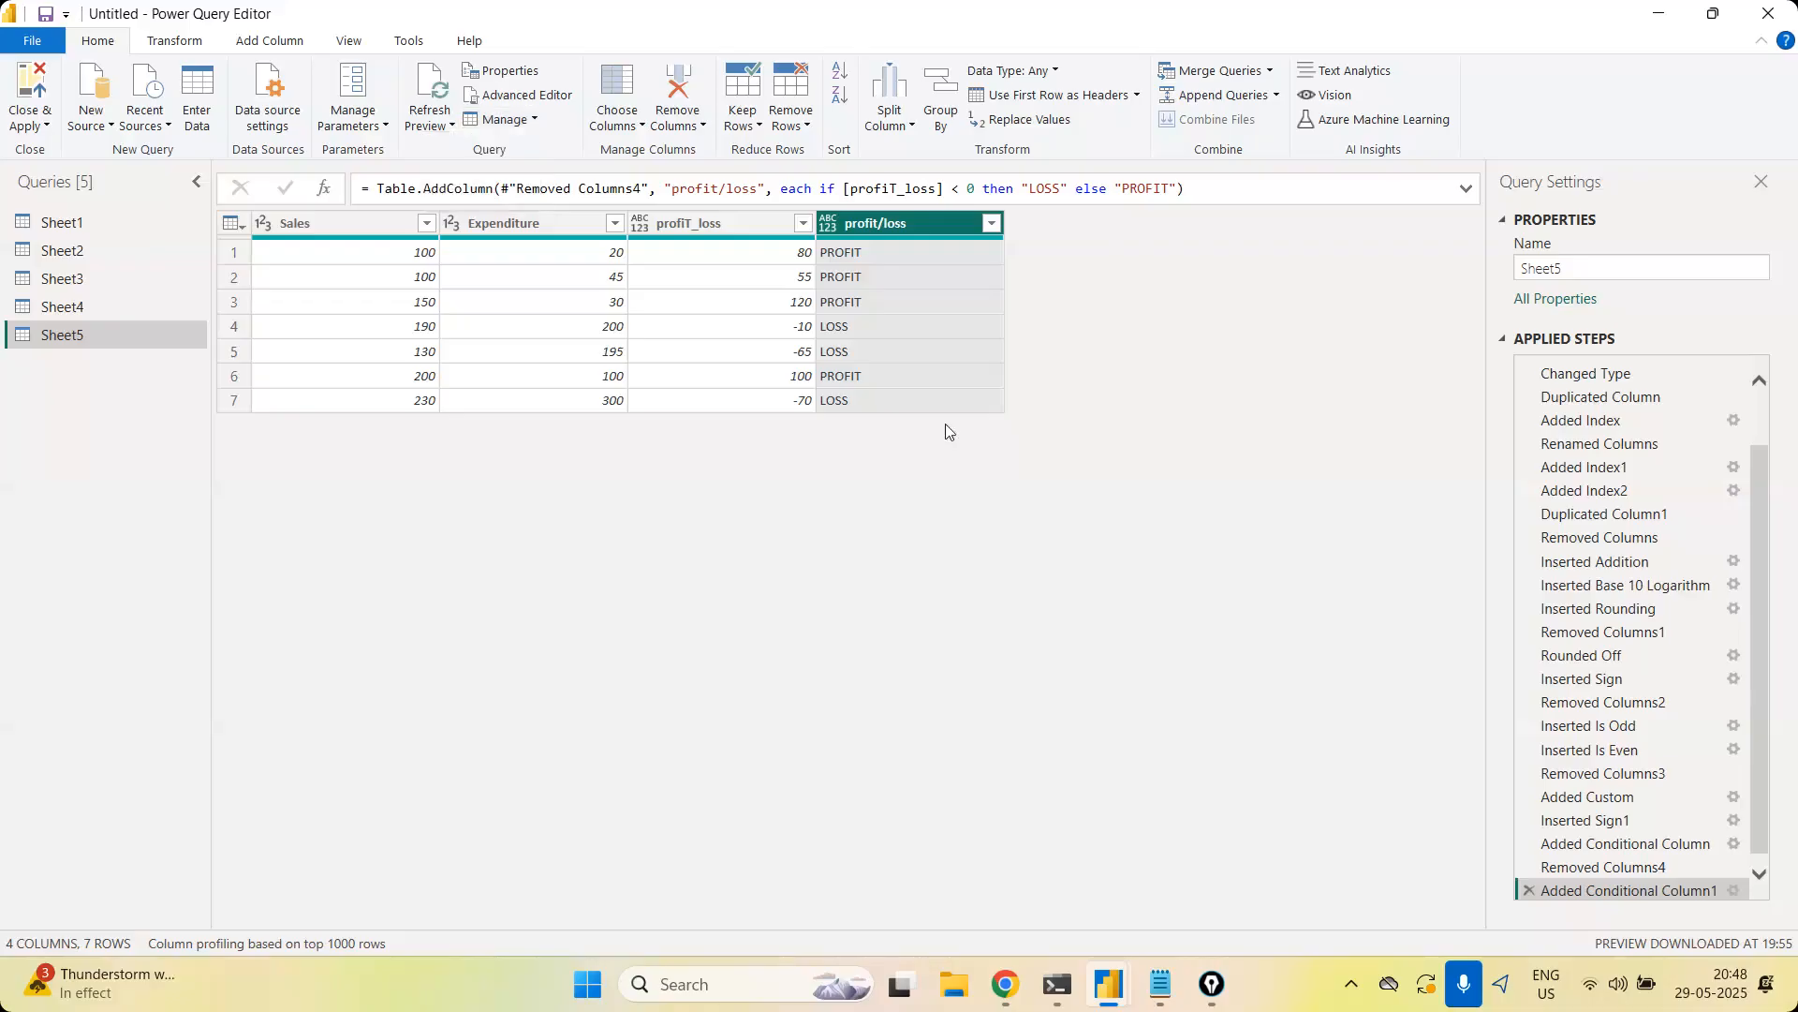